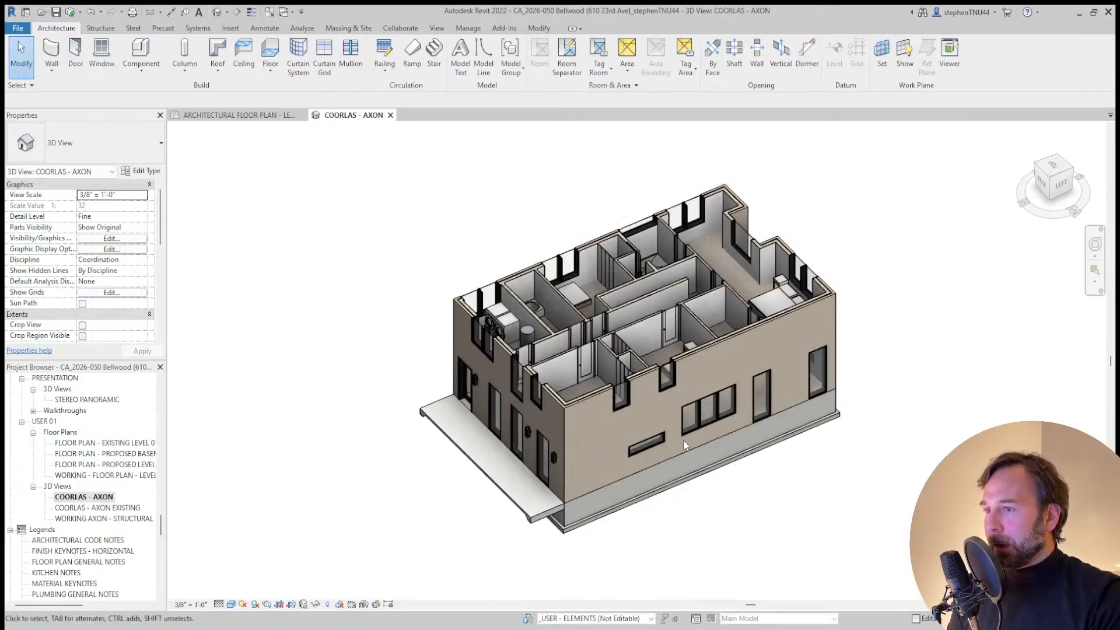
- Reveal the hidden elements in the 3D view and lower the top of the section box to cut through the first floor
shift+middle_drag(862, 508, 878, 448)
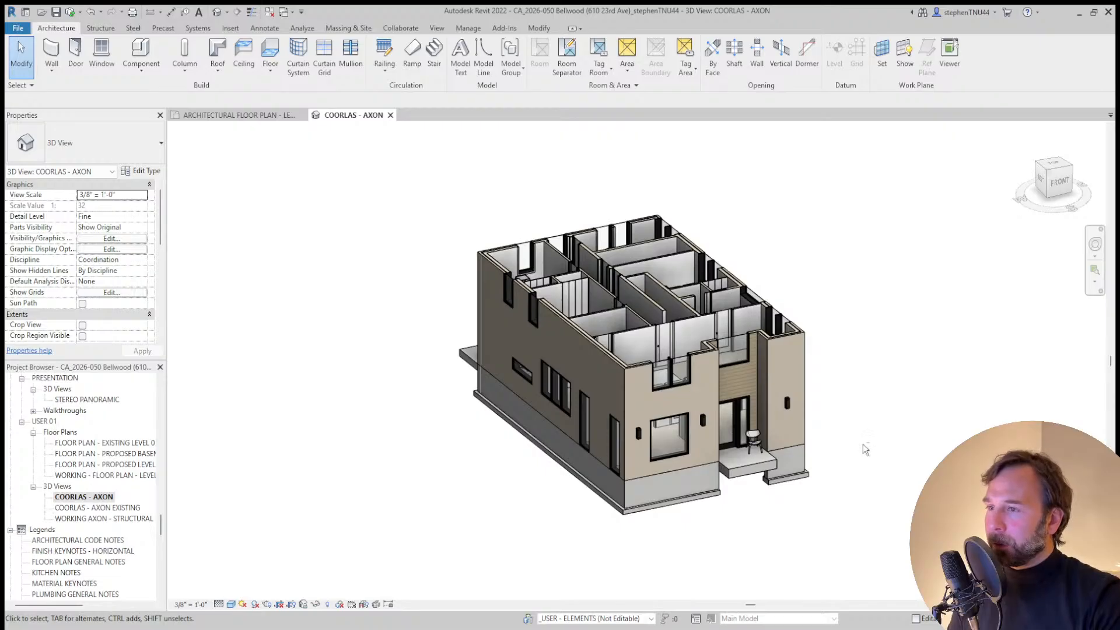
shift+middle_drag(864, 448, 736, 463)
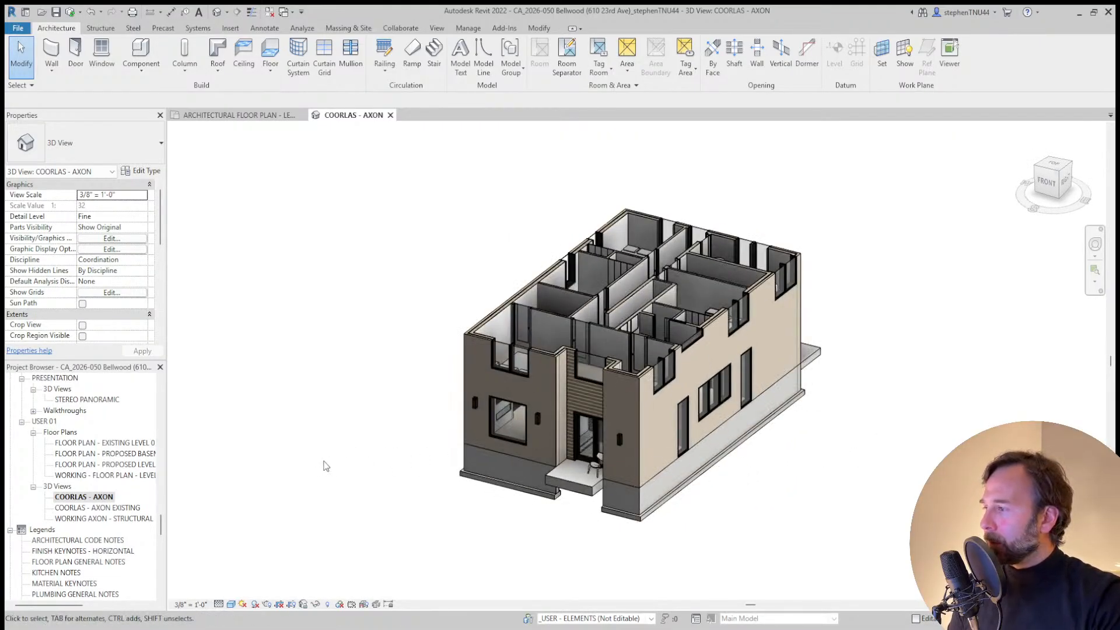
click(328, 605)
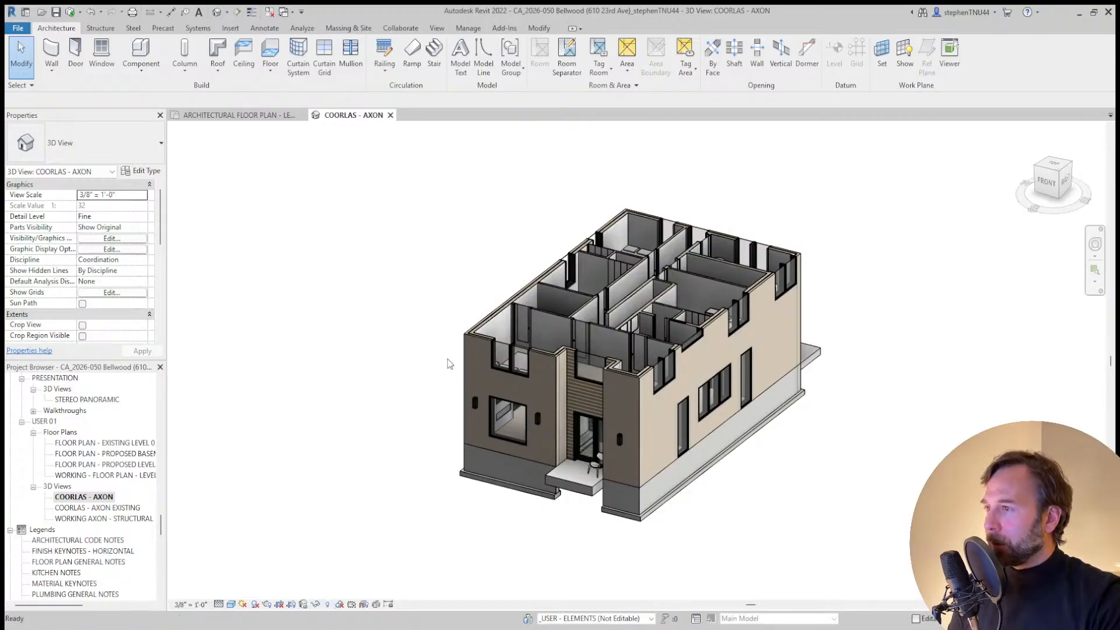
click(494, 296)
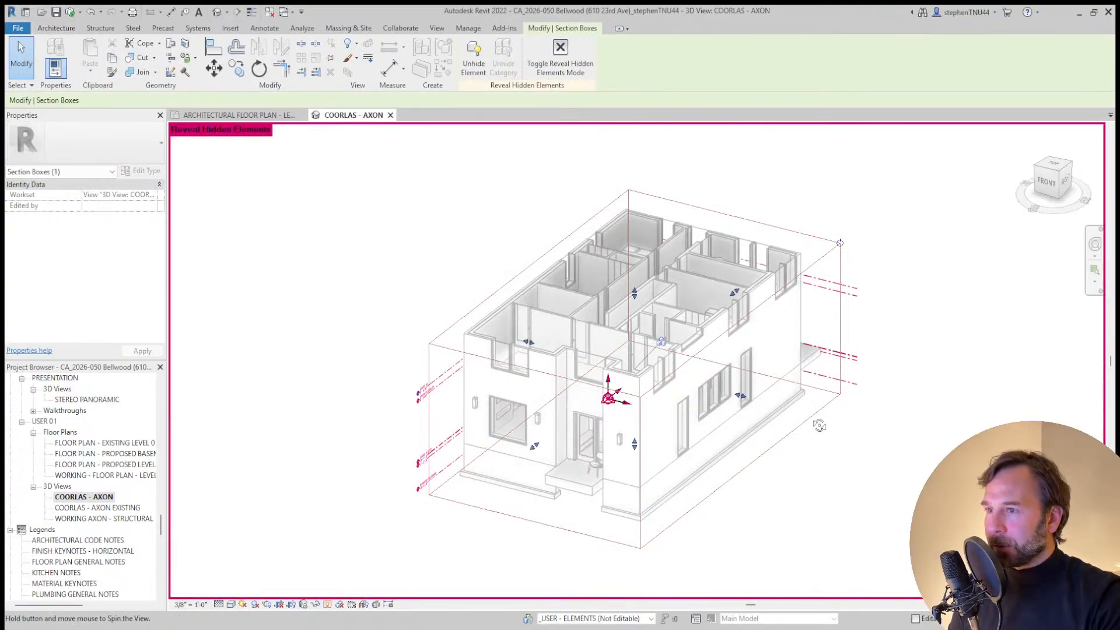
shift+middle_drag(815, 425, 804, 345)
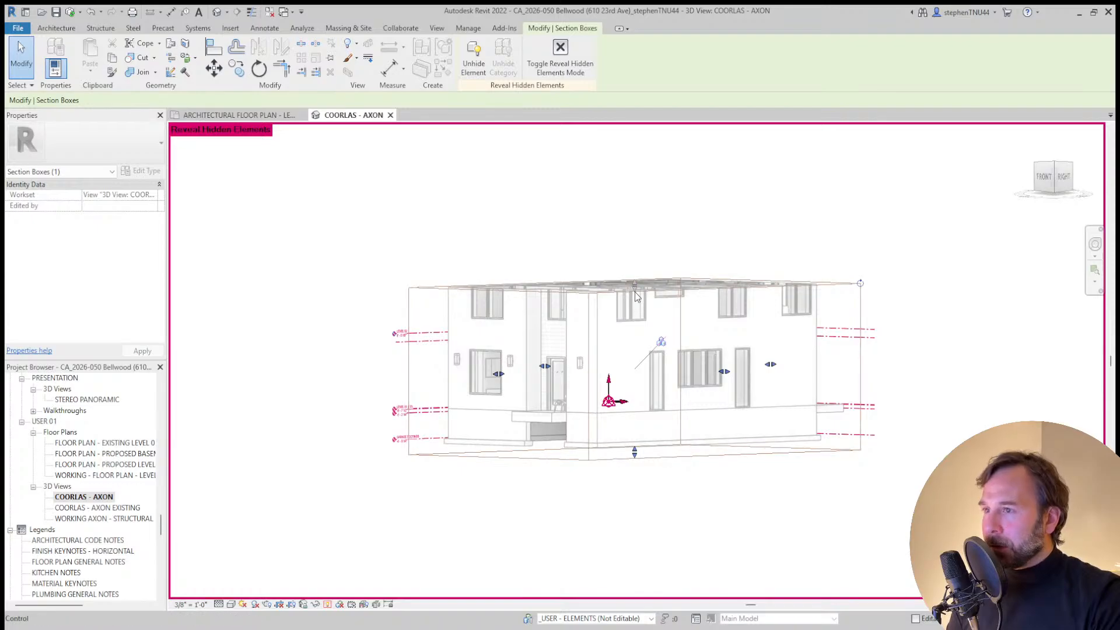
drag(635, 286, 645, 364)
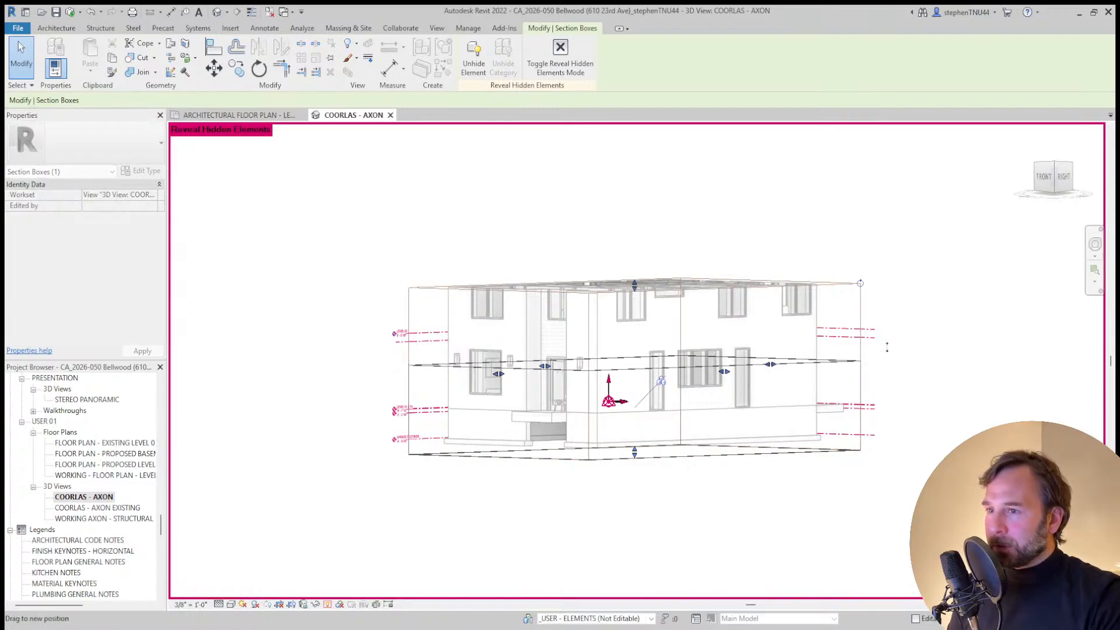
drag(887, 347, 889, 351)
shift+middle_drag(893, 388, 887, 505)
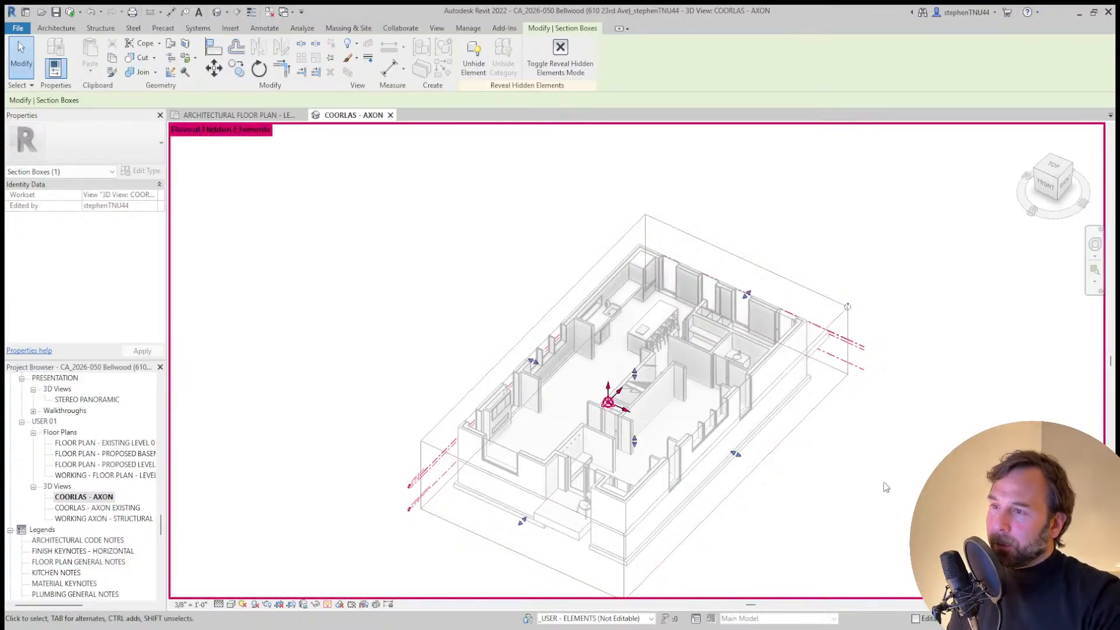
middle_drag(812, 493, 800, 455)
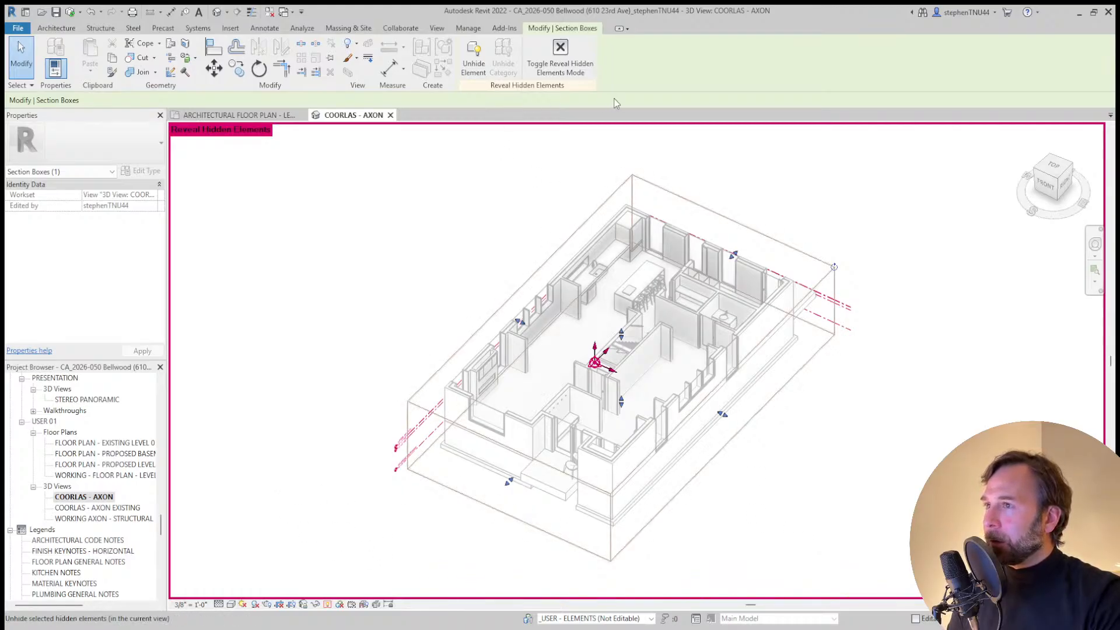
- Leave Reveal Hidden Elements mode and turn on the section box display in the 3D view's visibility/graphics settings
click(328, 604)
shift+middle_drag(357, 551, 763, 528)
key(v)
key(v)
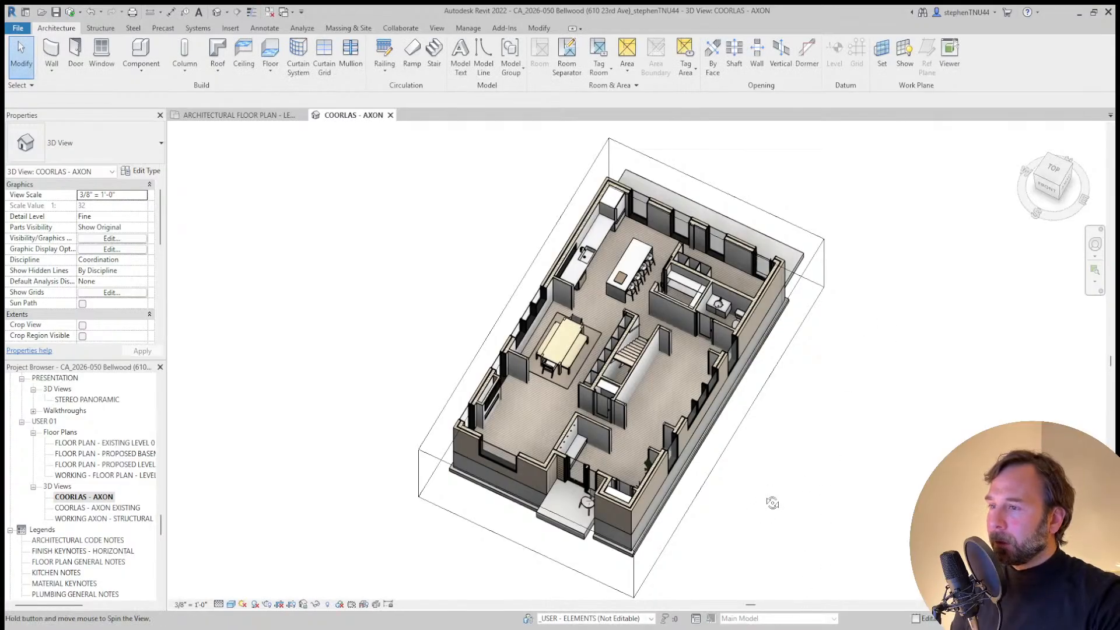
shift+middle_drag(773, 503, 819, 551)
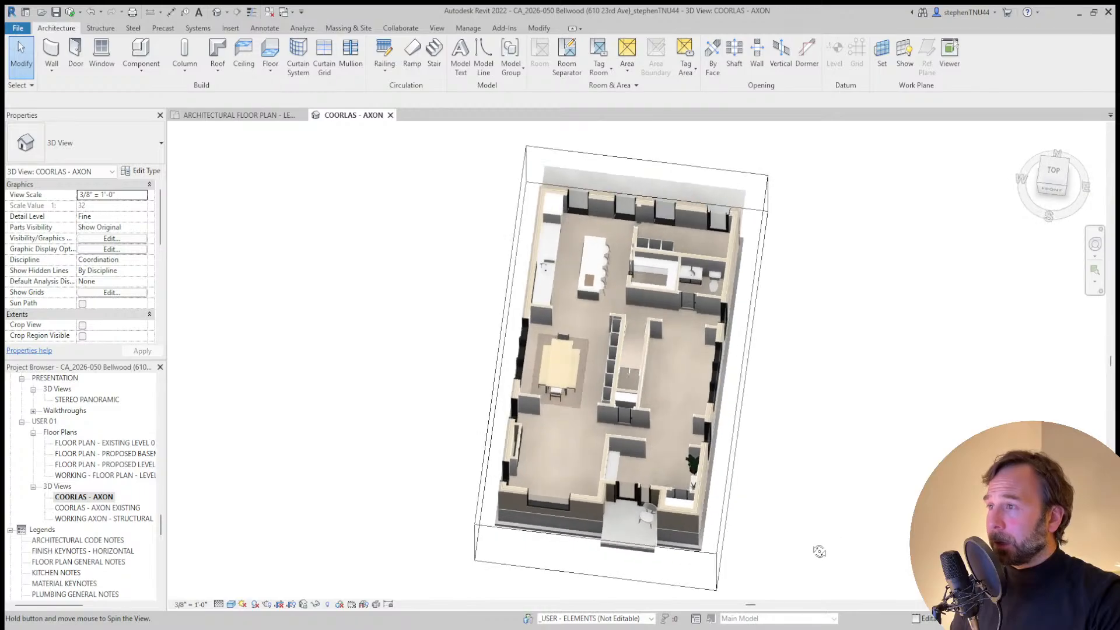
- Examine the first-floor layout in the Level 01 architectural floor plan and in the COORLAS - AXON 3D view
click(270, 115)
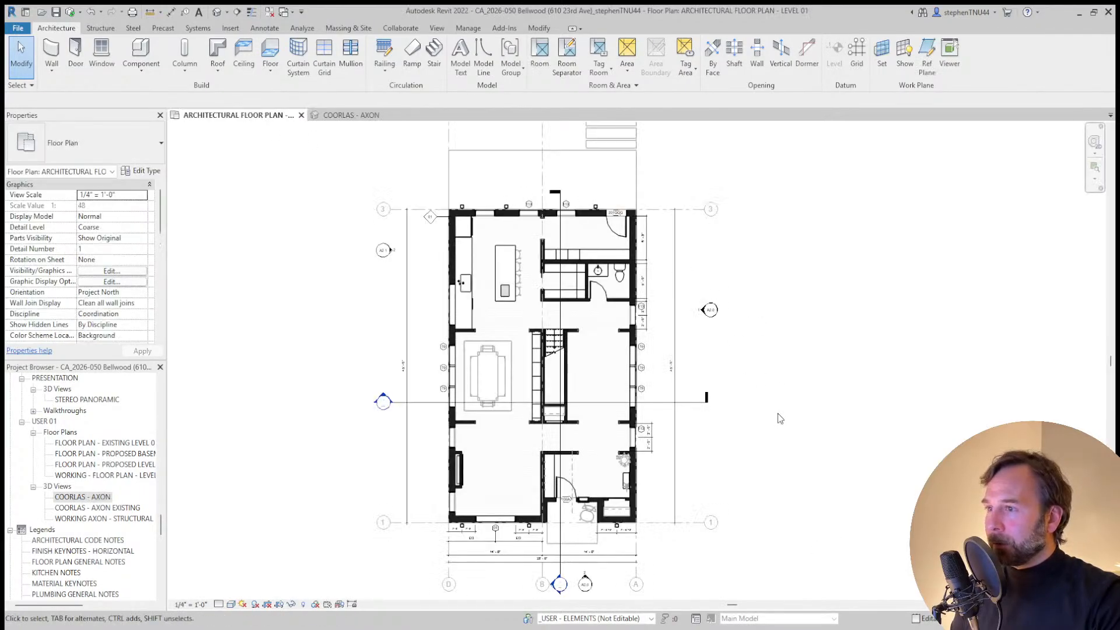
middle_drag(788, 420, 809, 385)
scroll(734, 383, up, 1)
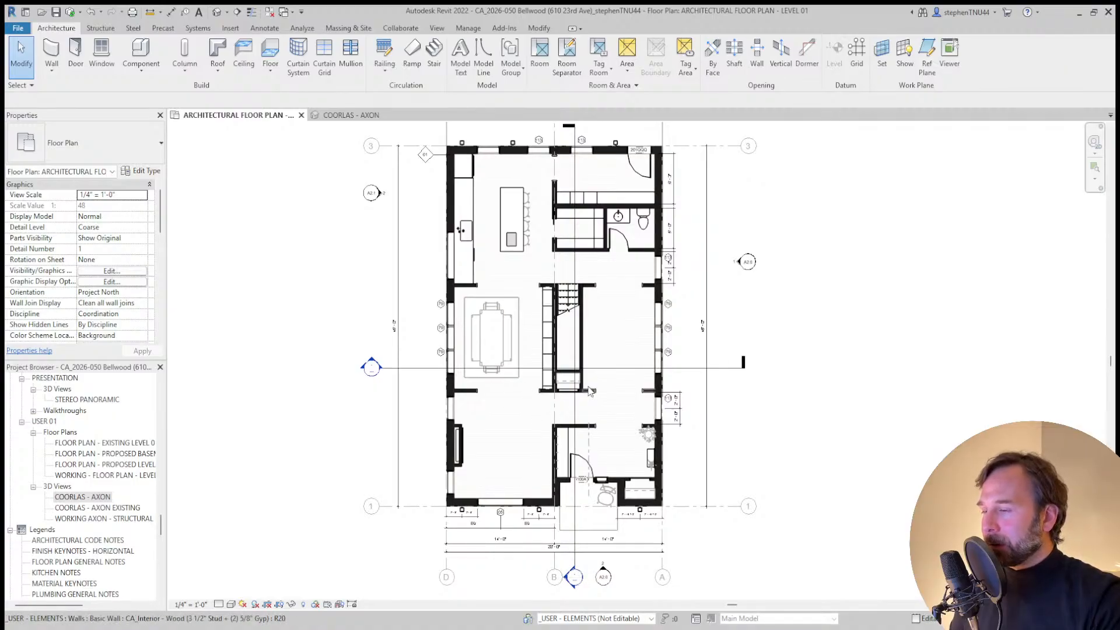
scroll(601, 364, up, 2)
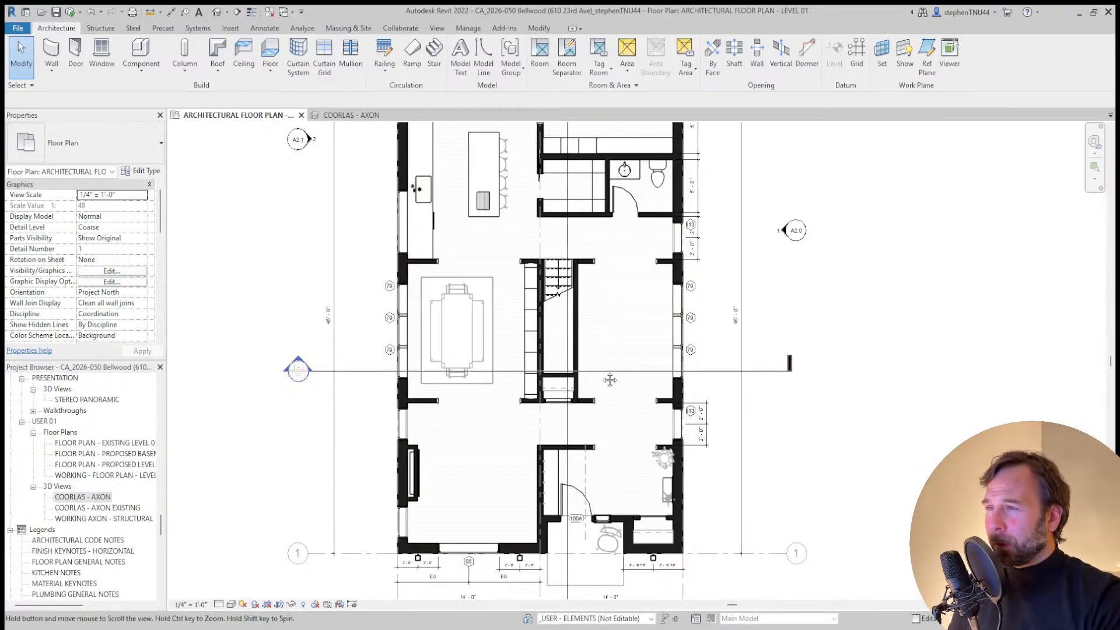
middle_drag(605, 378, 617, 428)
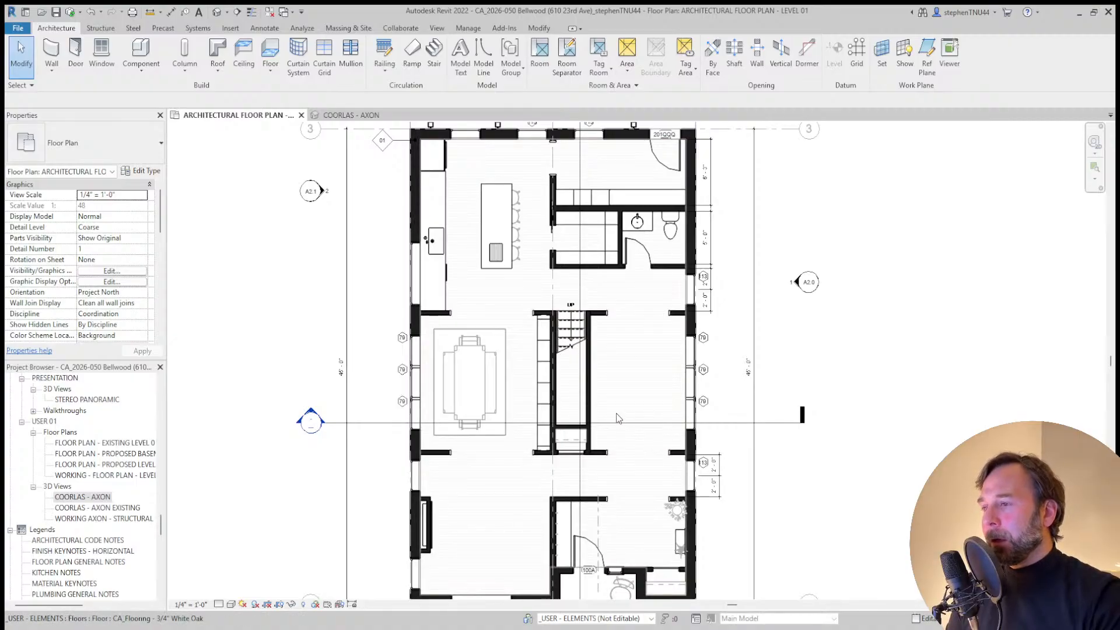
middle_drag(616, 413, 618, 401)
scroll(621, 403, down, 1)
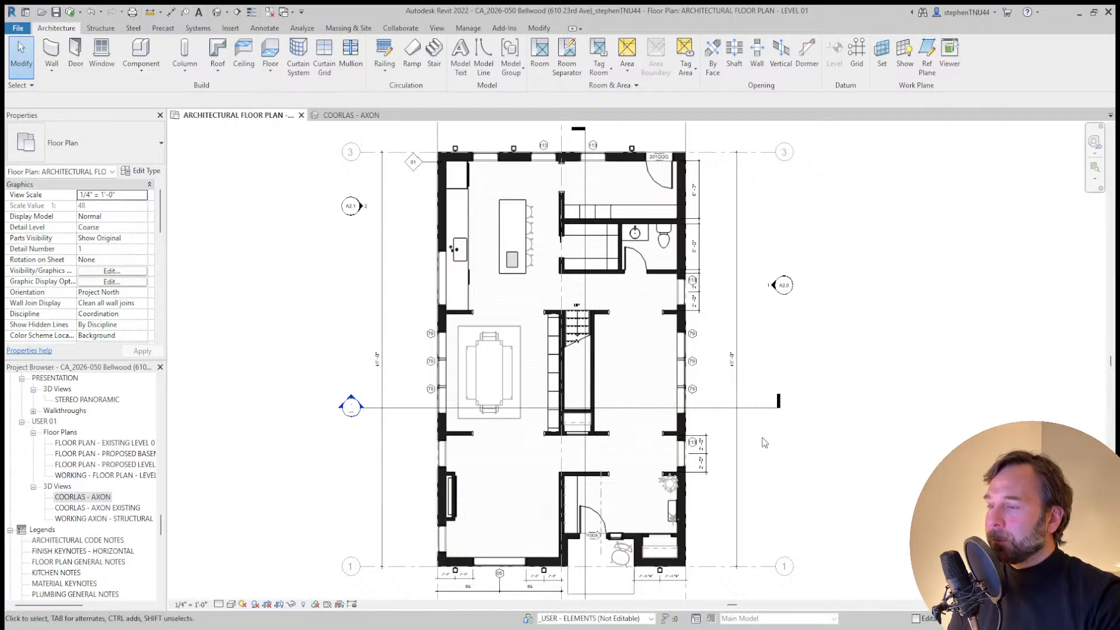
click(335, 124)
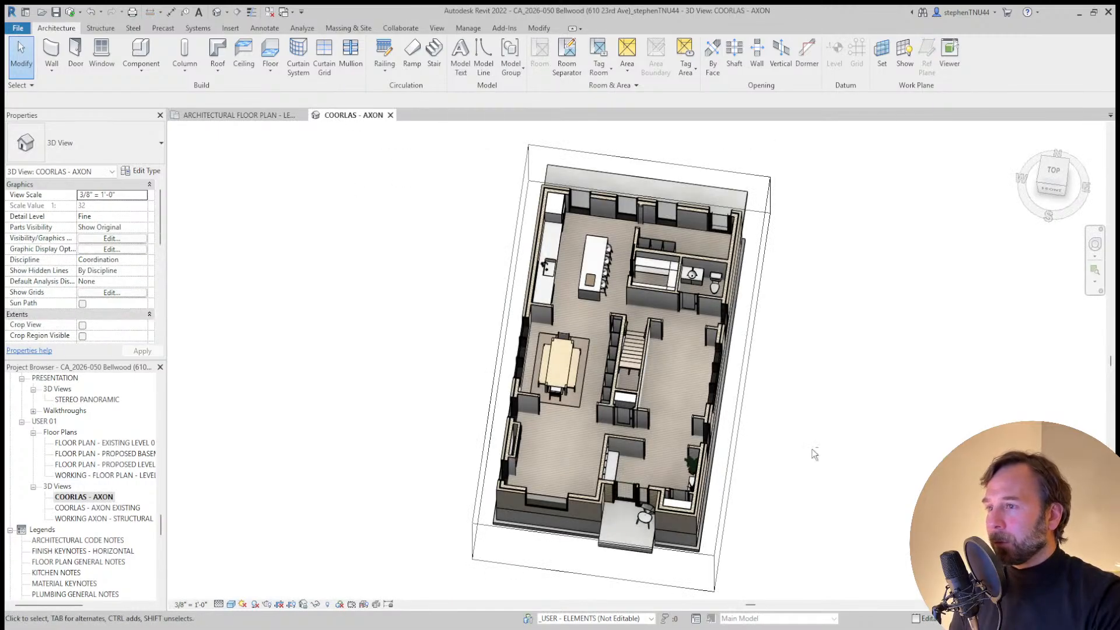
shift+middle_drag(732, 410, 782, 412)
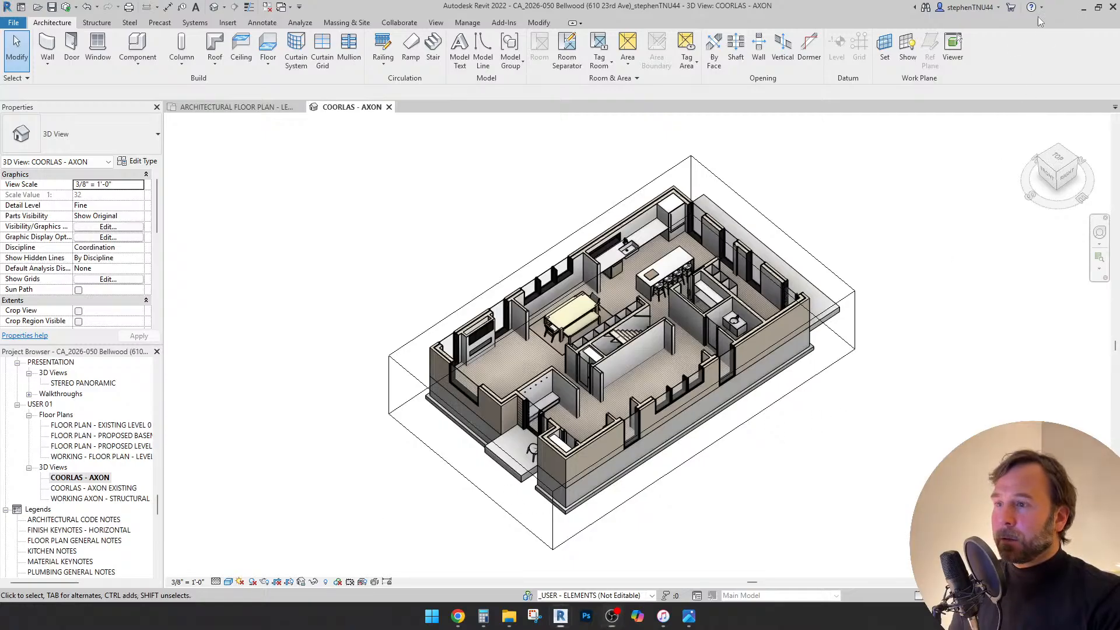
shift+middle_drag(789, 460, 847, 433)
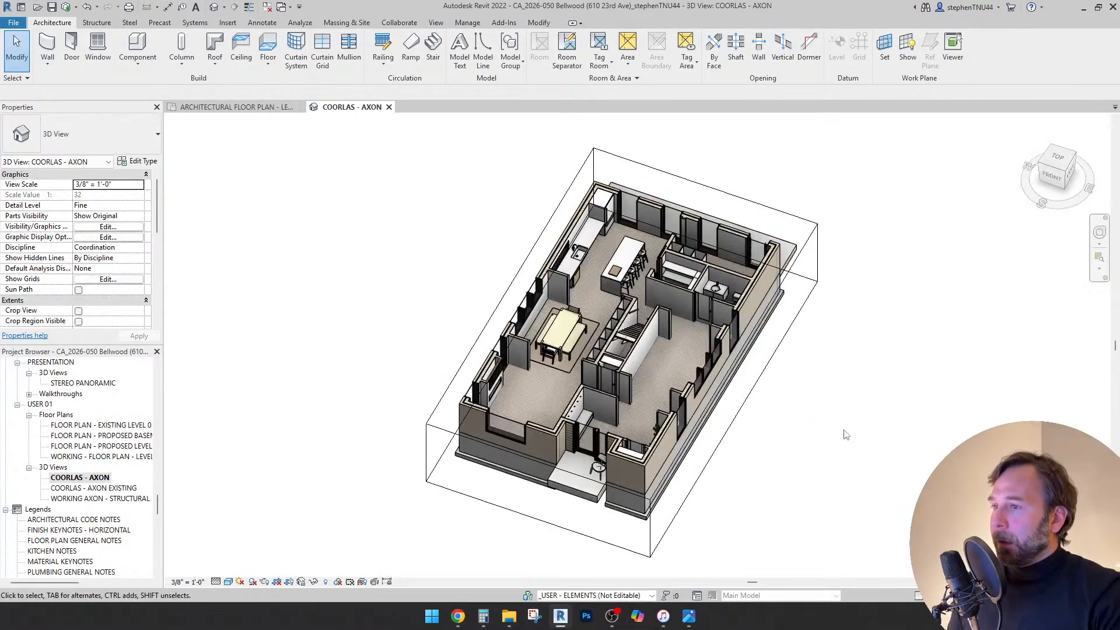
- Inspect the cased openings between the entry and the empty room beside the stairs in the Level 01 floor plan
click(262, 109)
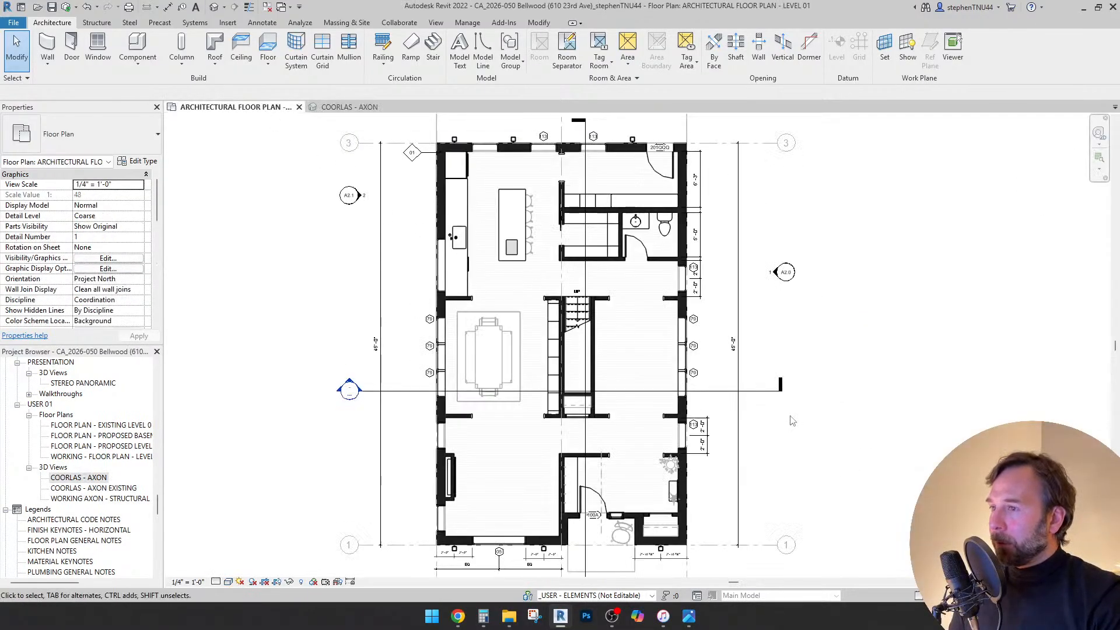
middle_drag(774, 472, 772, 456)
scroll(657, 455, up, 2)
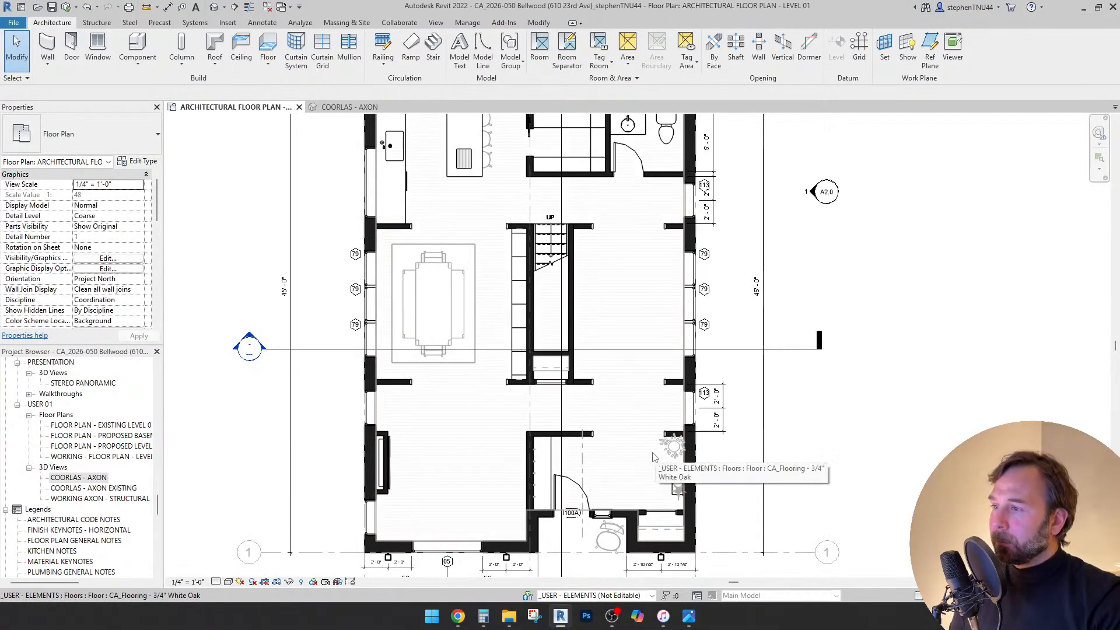
scroll(595, 506, up, 4)
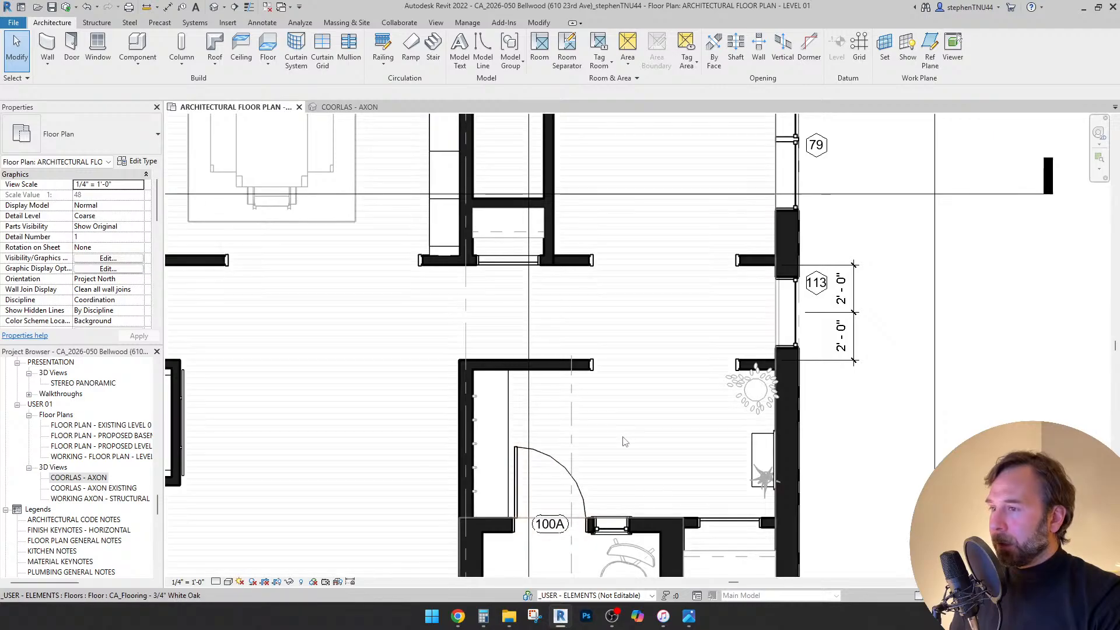
scroll(601, 455, down, 4)
click(617, 385)
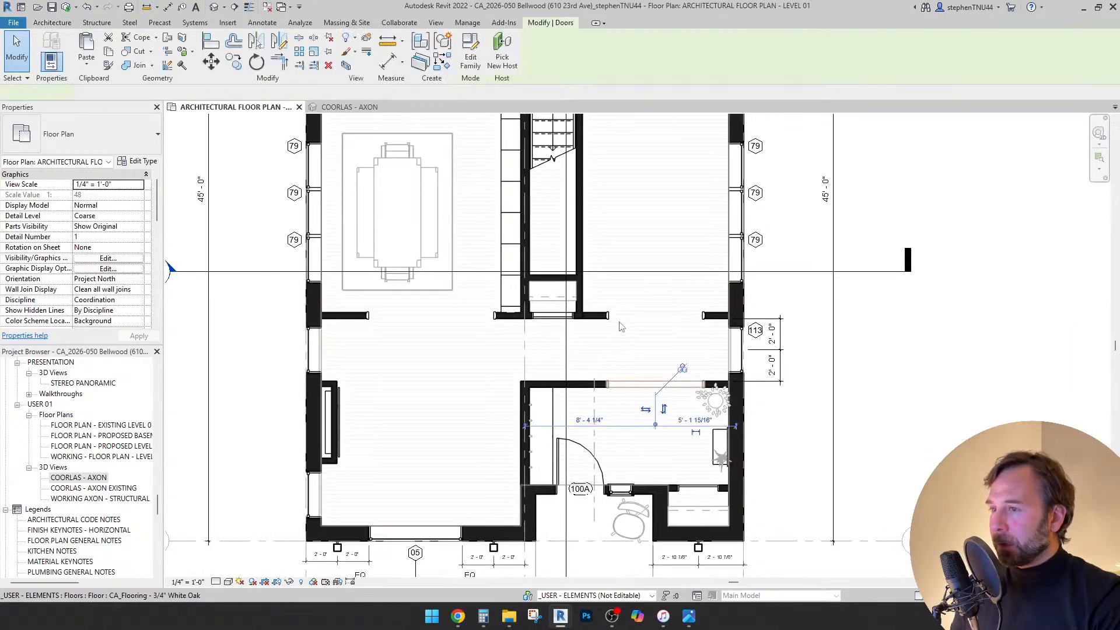
click(620, 315)
middle_drag(634, 289, 620, 377)
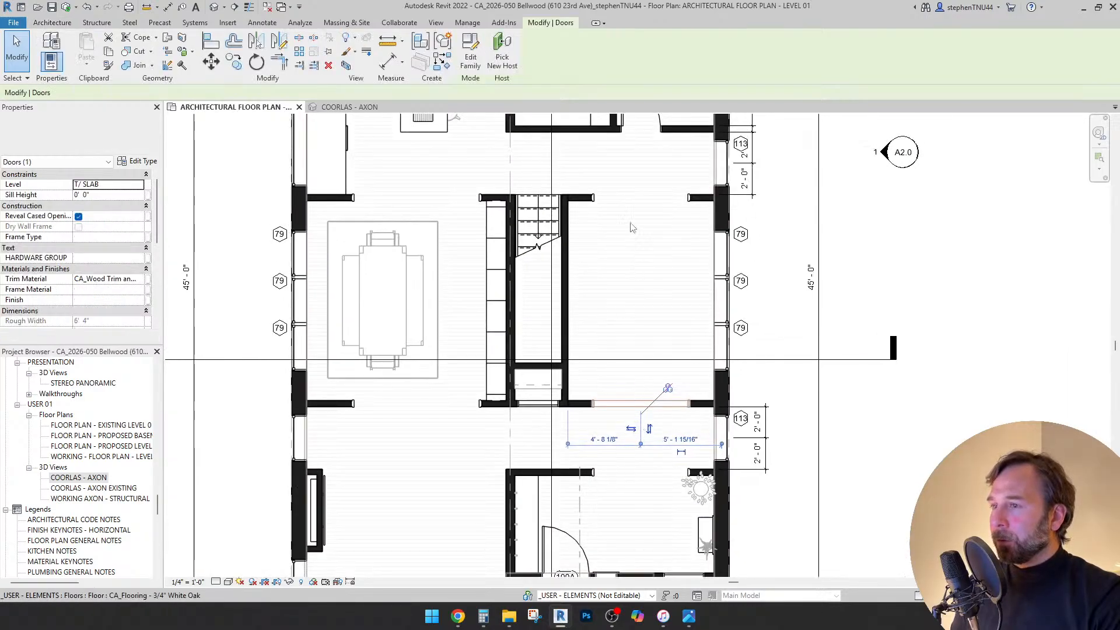
click(941, 272)
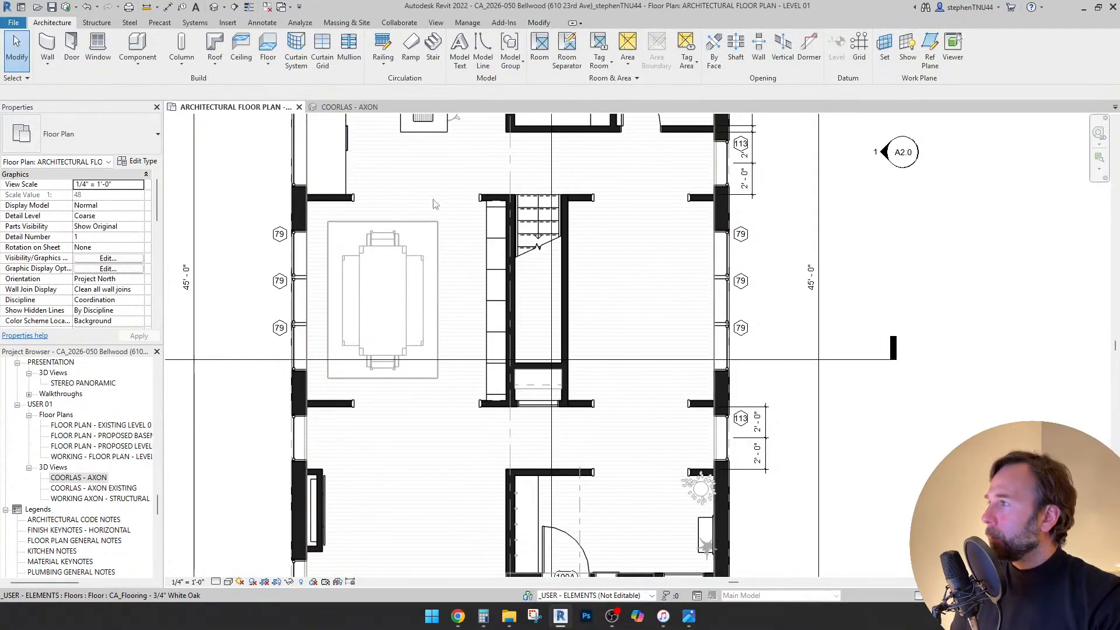
- Copy the area rug from under the dining table into the empty room on the other side of the stairs
click(436, 345)
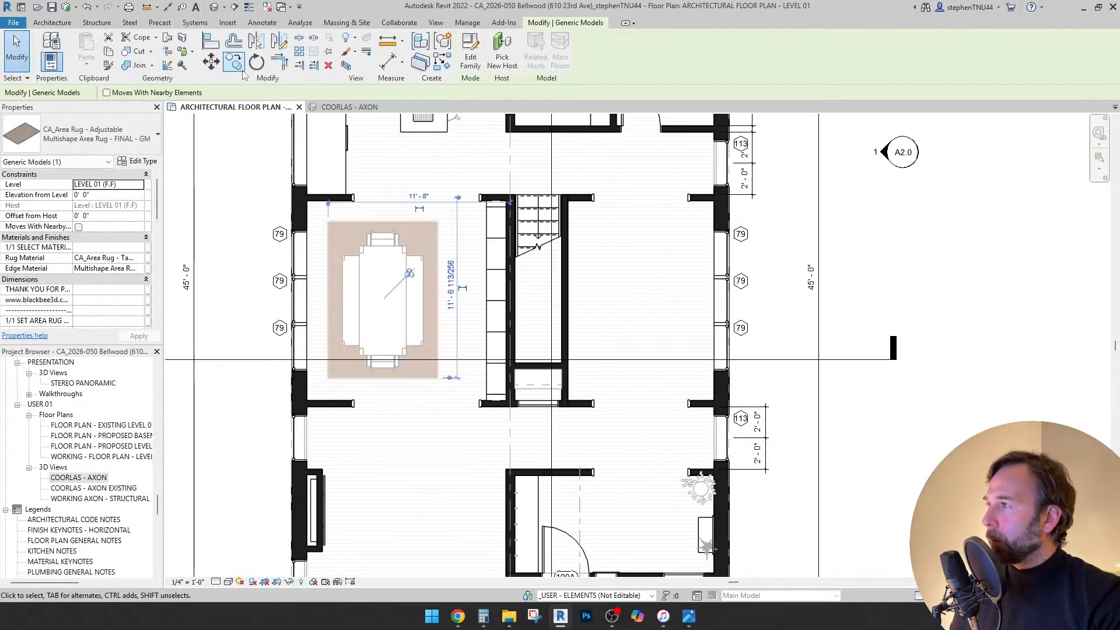
click(406, 238)
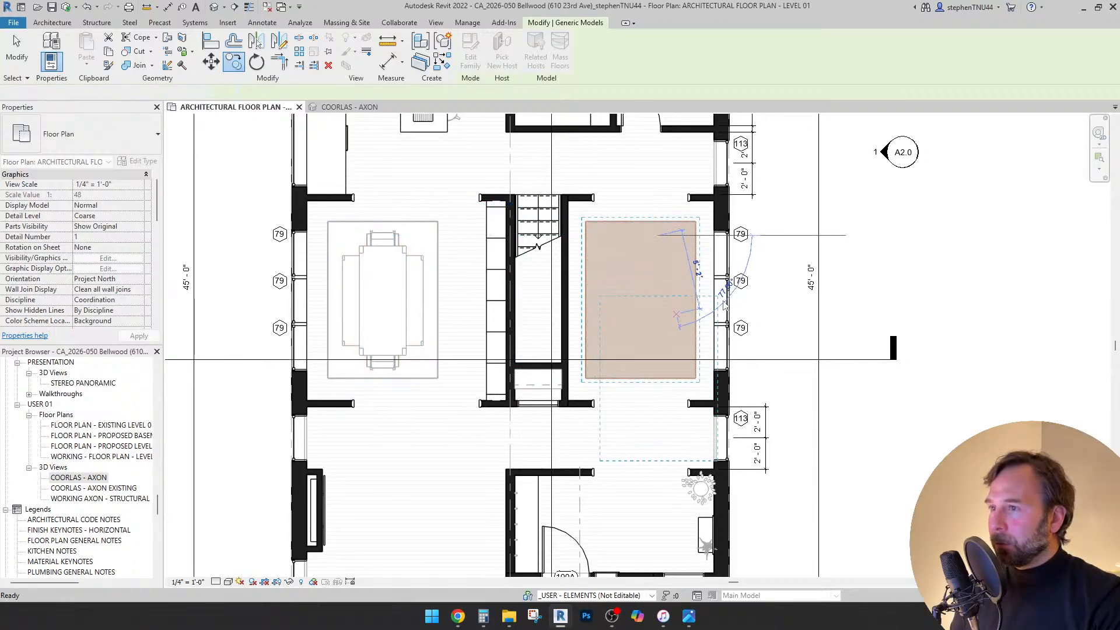
click(677, 280)
key(Escape)
scroll(679, 260, down, 1)
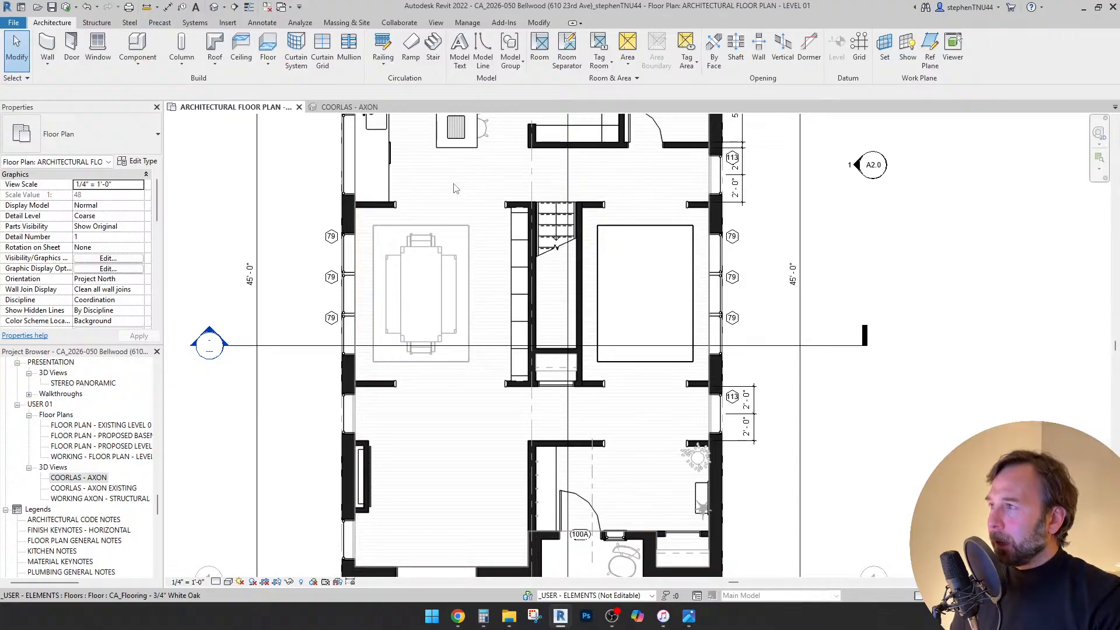
- Place a CA_Furniture - Modern Desk - Adjustable component on the copied rug, using Place on Face
click(138, 62)
click(149, 85)
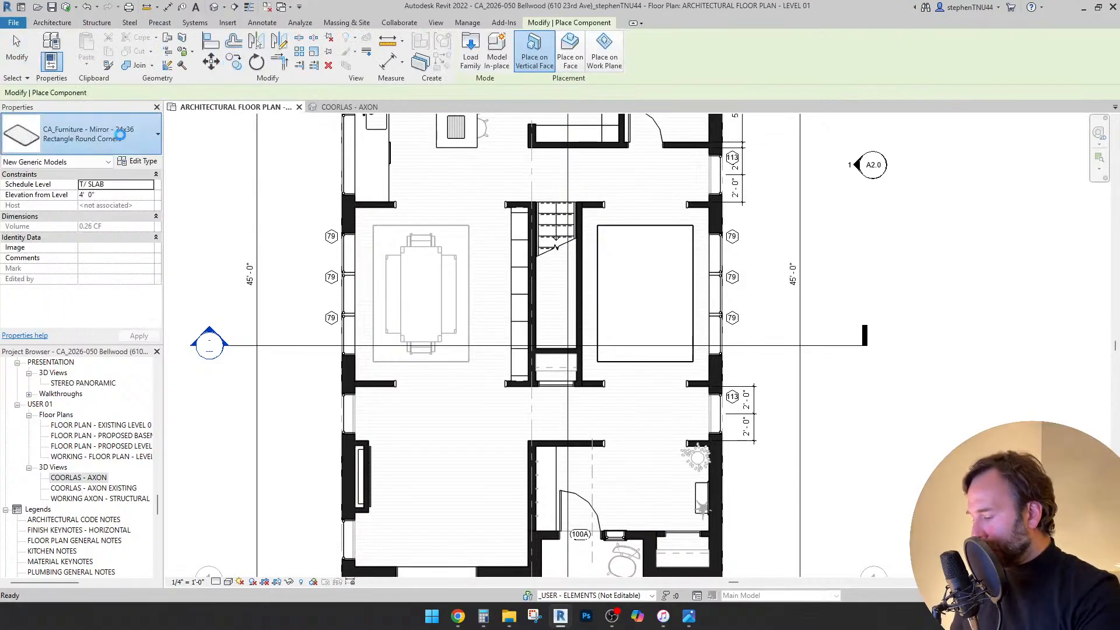
click(123, 140)
text(d)
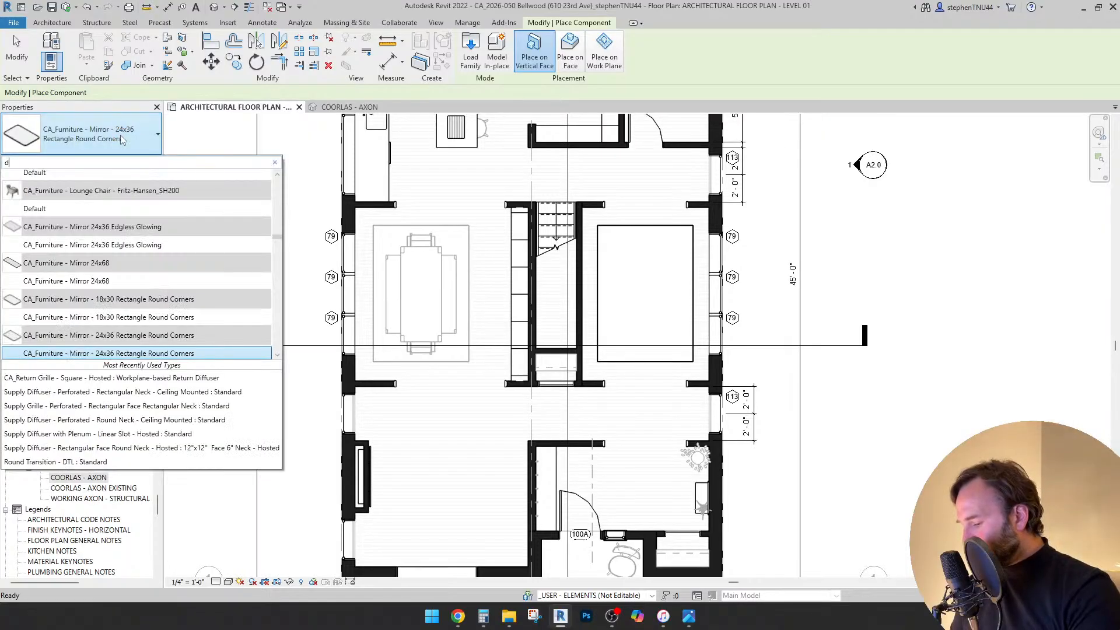
text(esk)
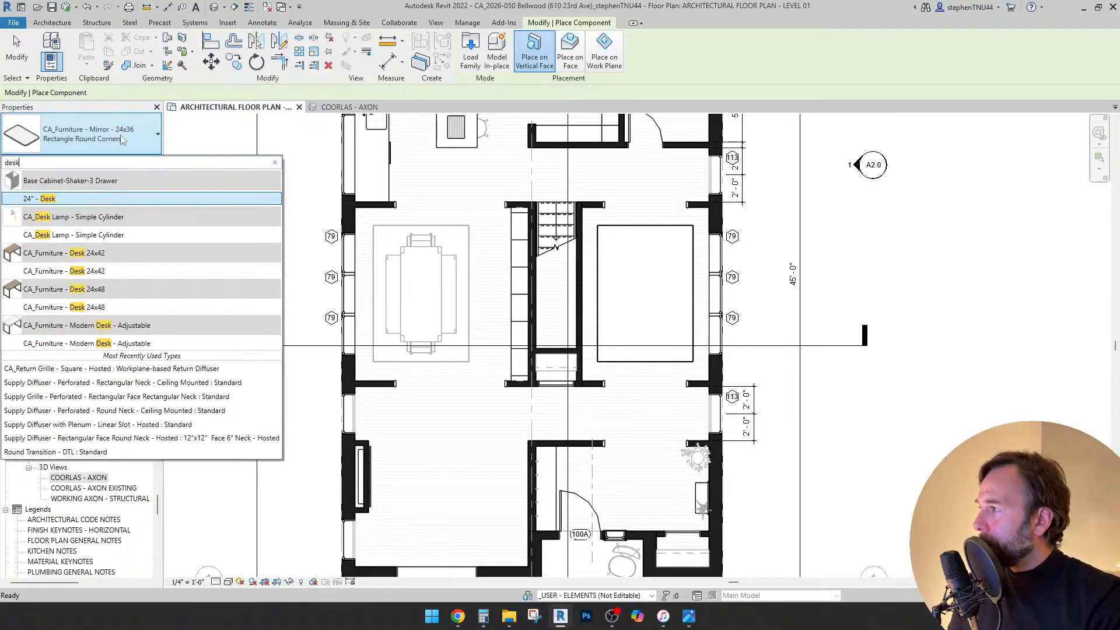
click(134, 344)
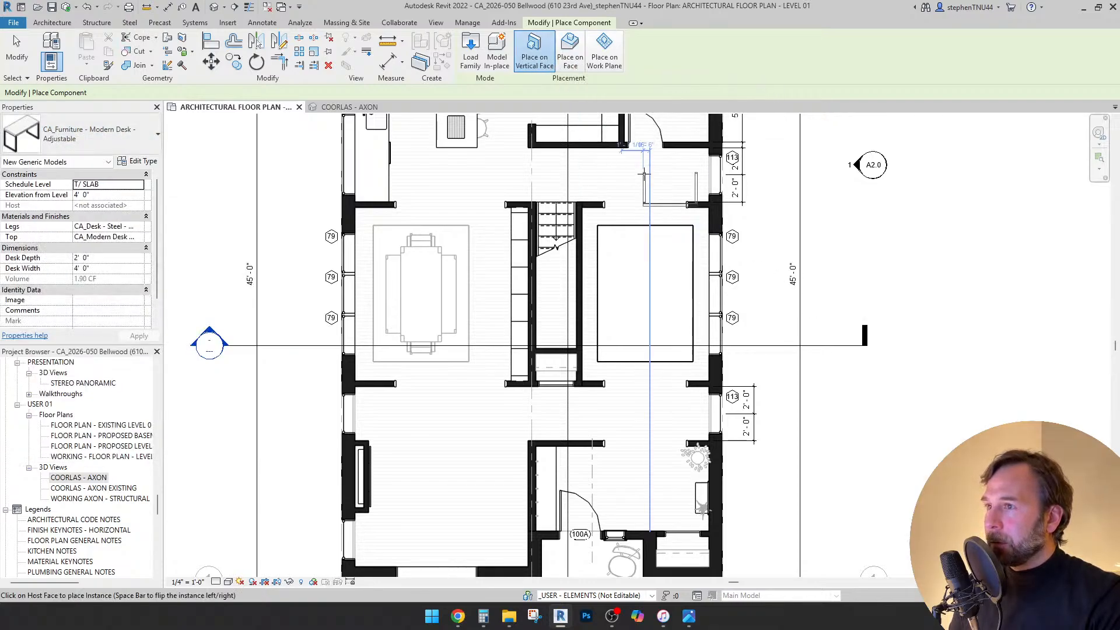
click(575, 51)
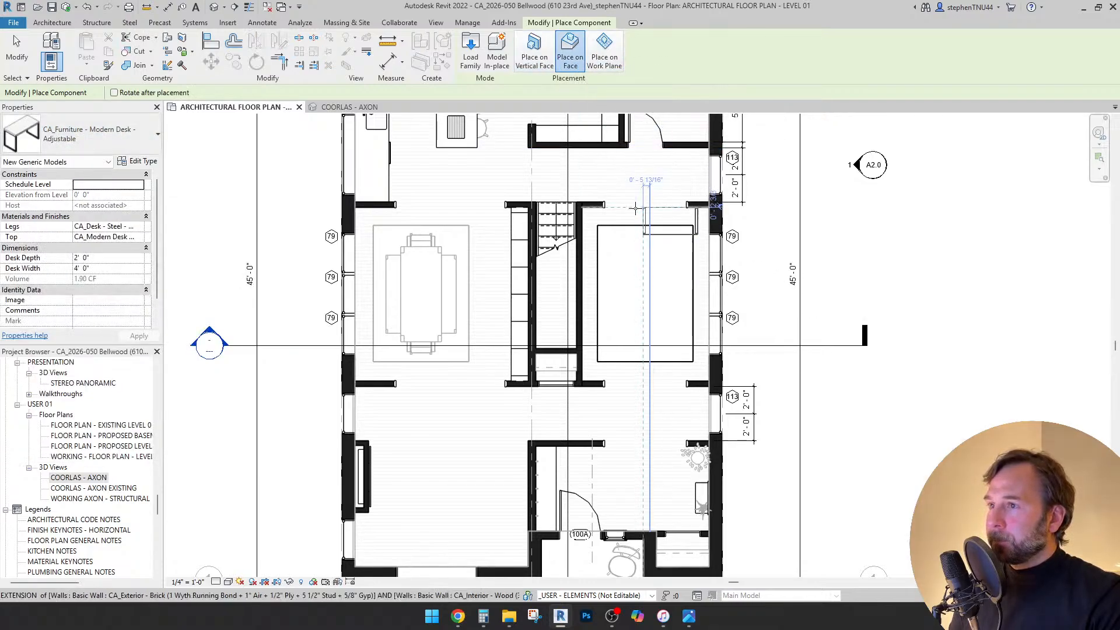
click(626, 268)
key(Escape)
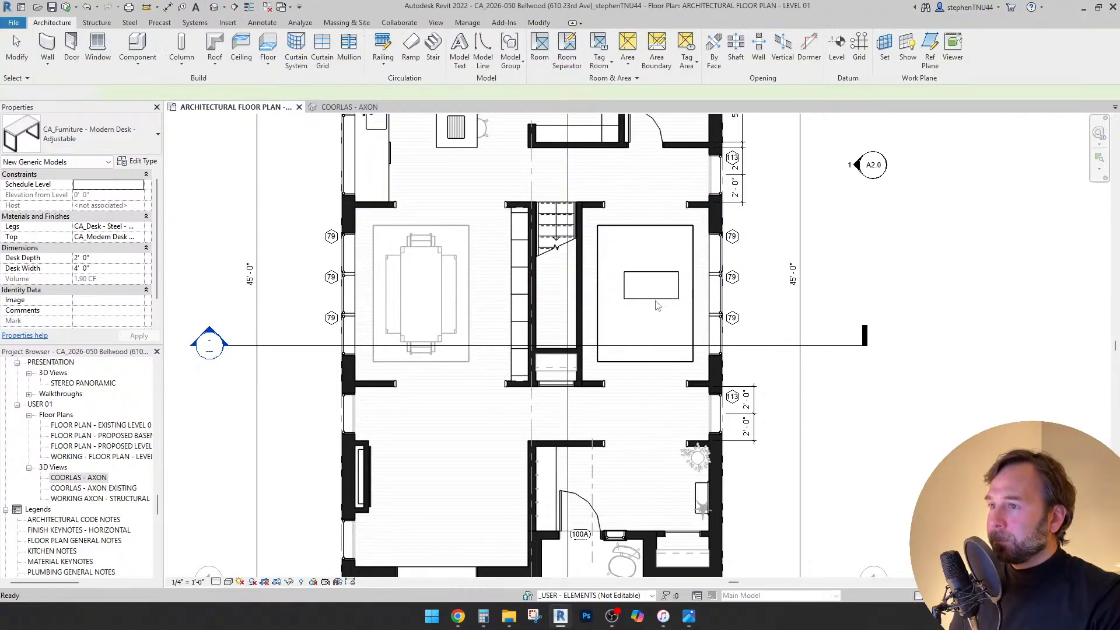
- Rotate the desk 90 degrees about its centre so its long side runs parallel to the stair wall
scroll(658, 302, up, 2)
click(257, 61)
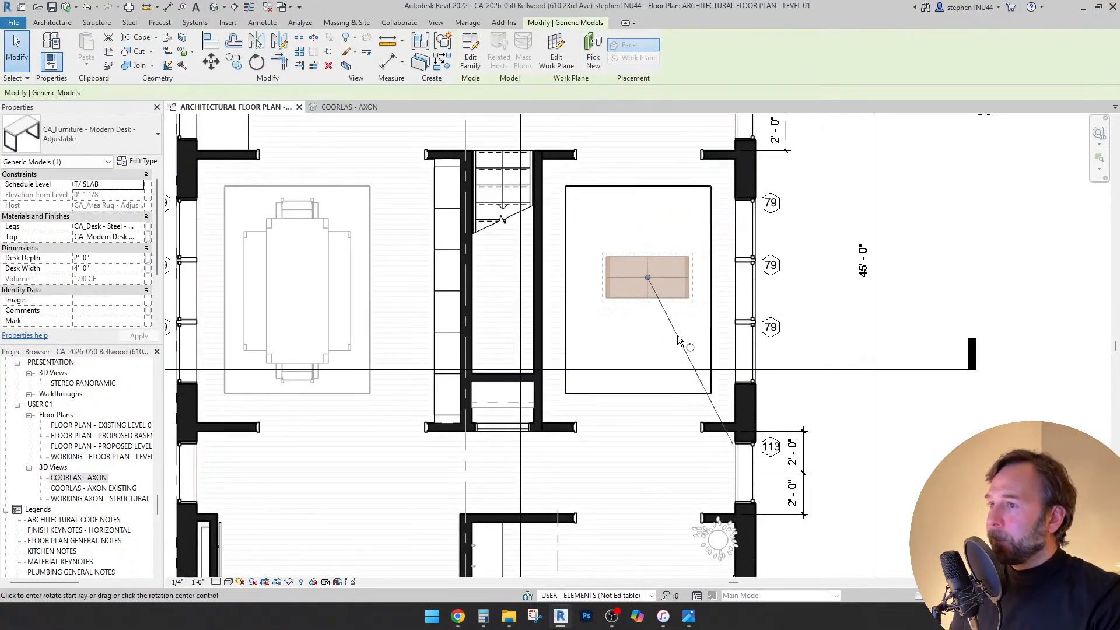
click(679, 335)
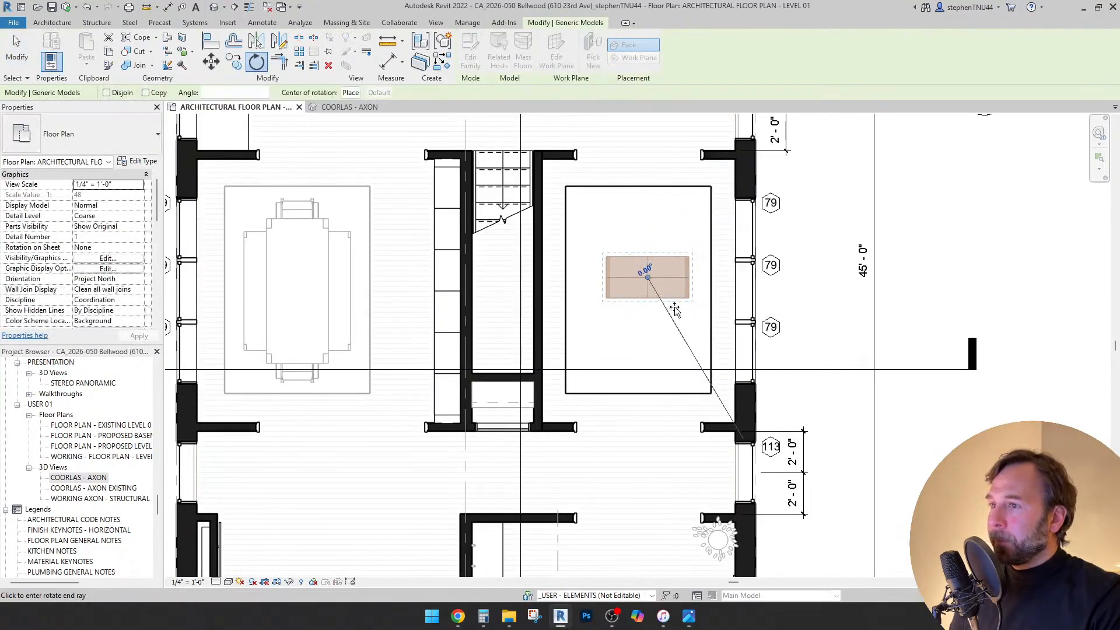
click(705, 292)
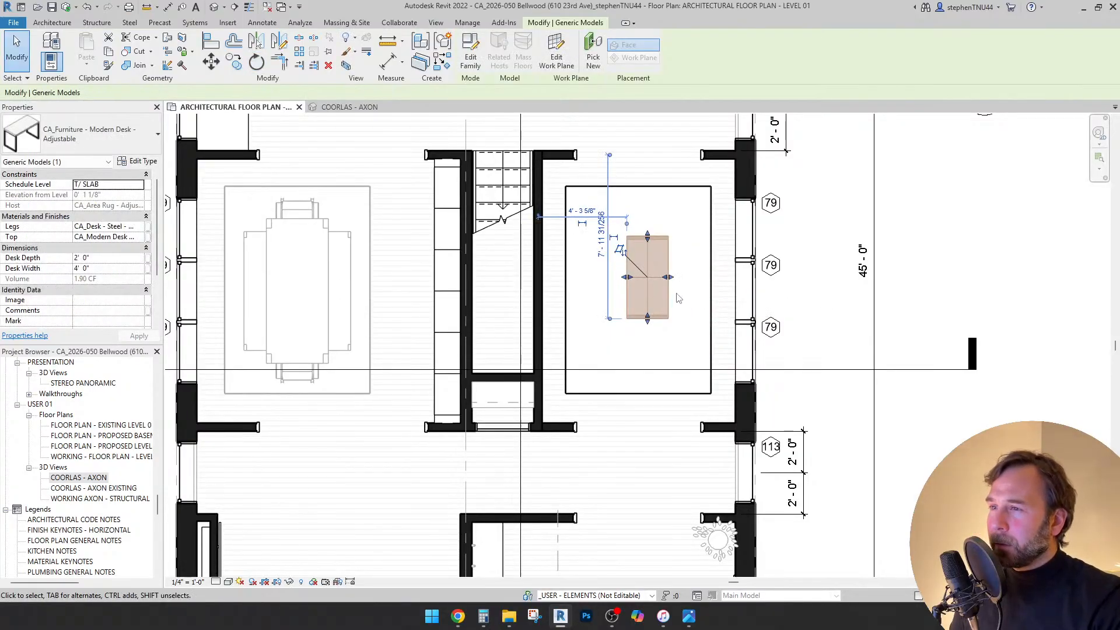
- Nudge the rotated desk about 3 inches toward the stairs
click(677, 298)
click(668, 297)
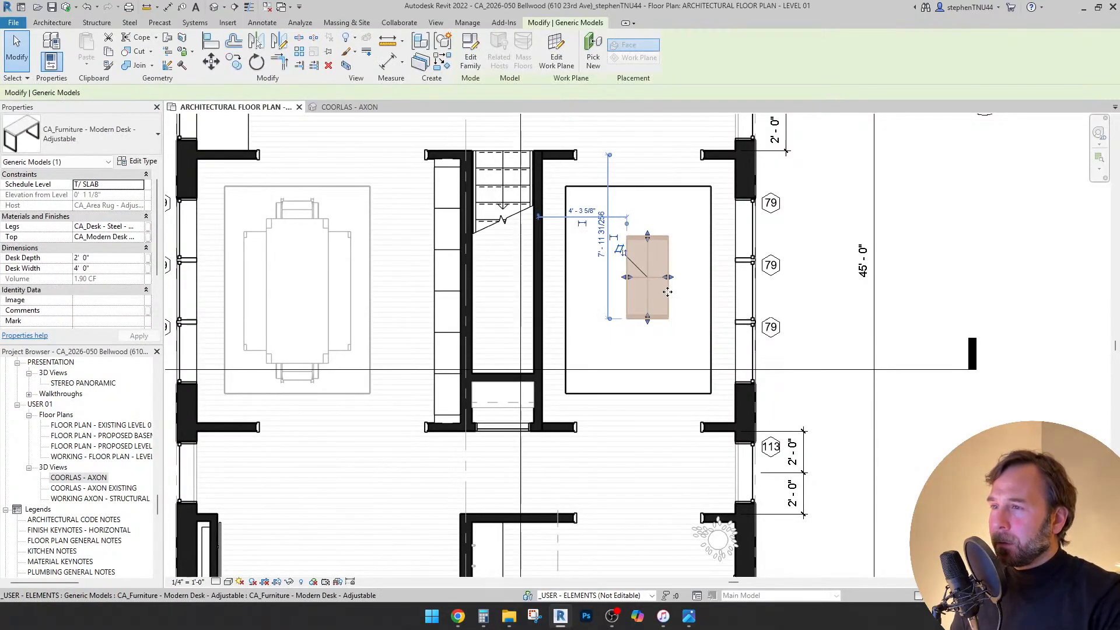
key(Left)
key(Left)
key(Left)
key(Left)
key(Left)
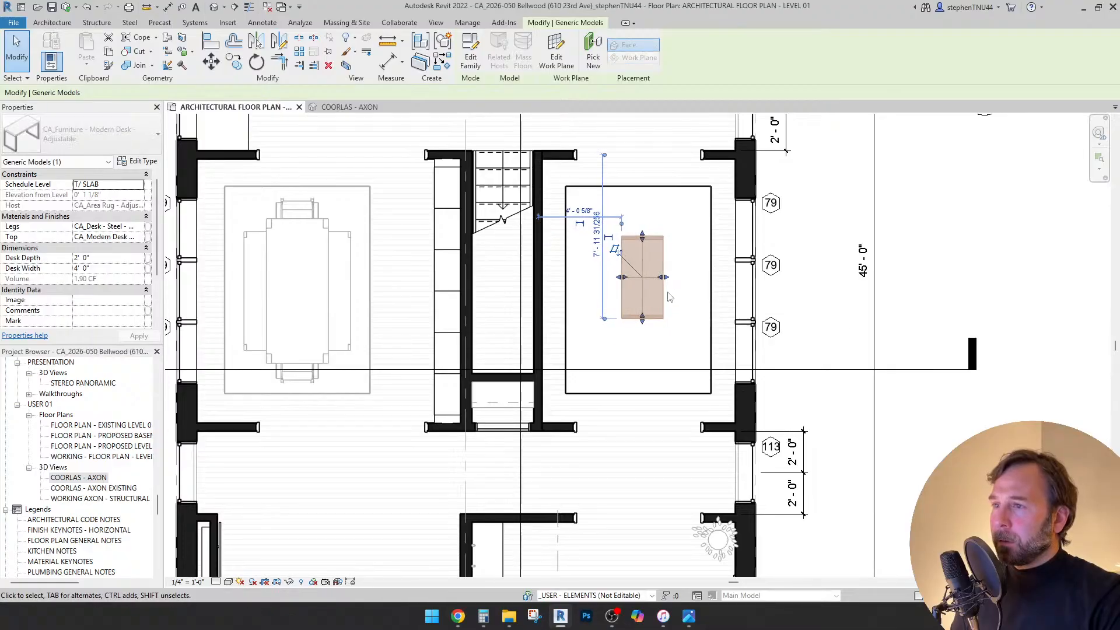
key(Escape)
- Mirror a copy of the full row of pantry cabinets and fillers beside the dining room across a vertical axis drawn through the stairs
scroll(477, 184, up, 1)
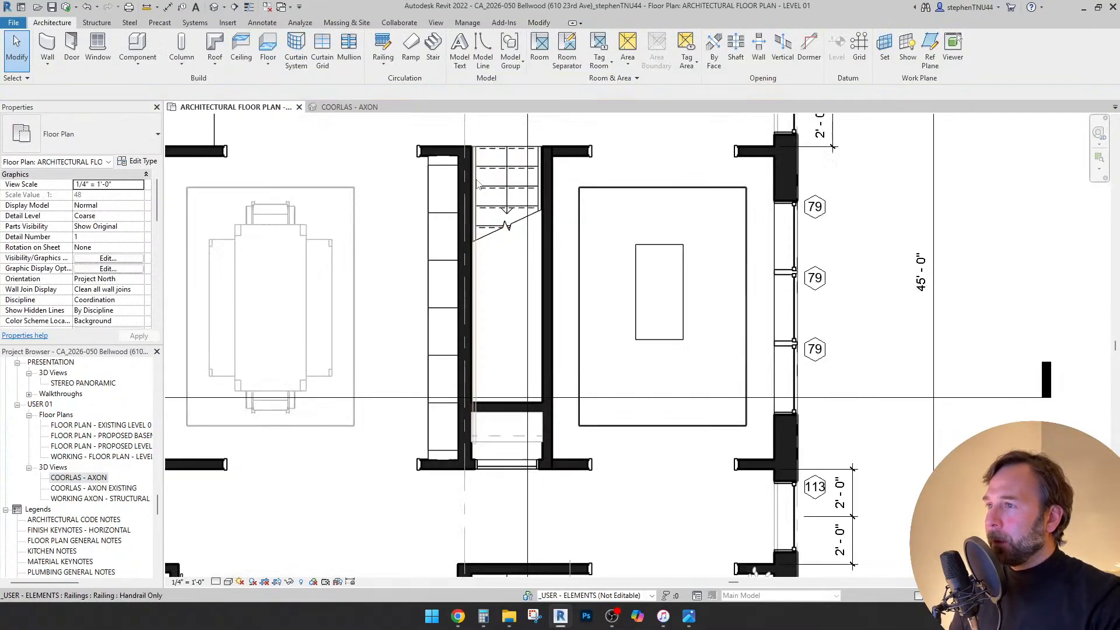
scroll(443, 166, up, 2)
click(422, 198)
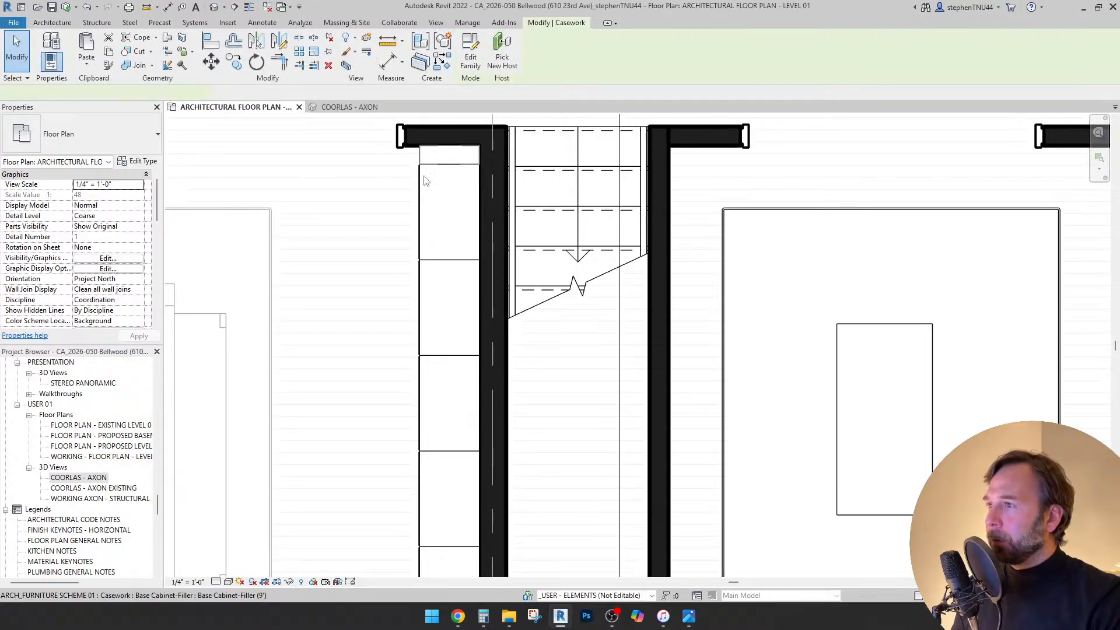
ctrl+click(423, 289)
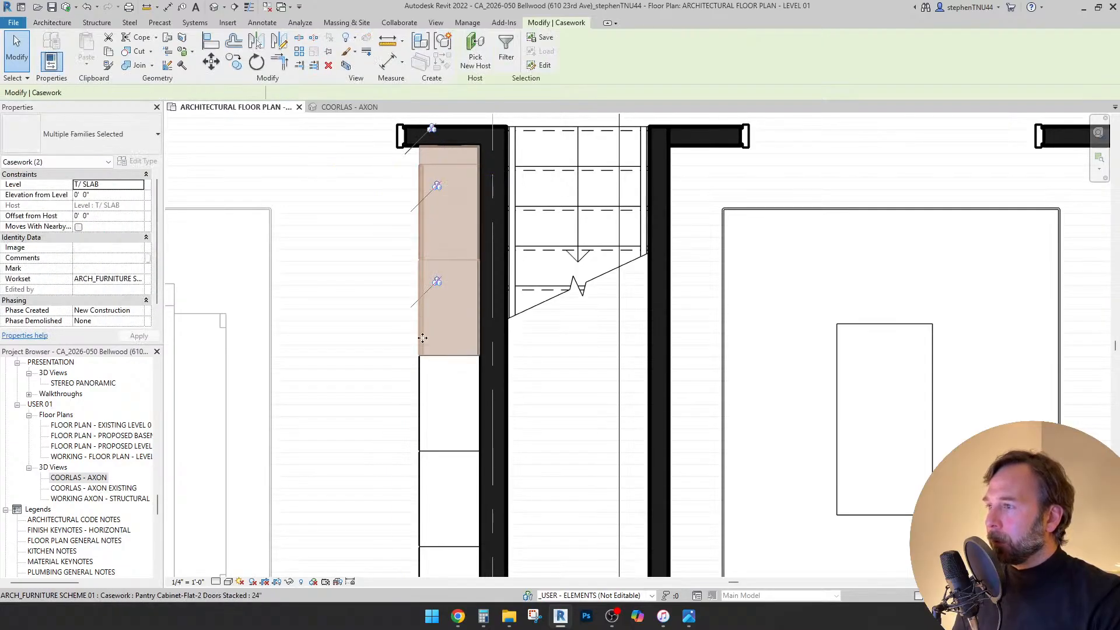
ctrl+click(423, 386)
scroll(437, 380, down, 2)
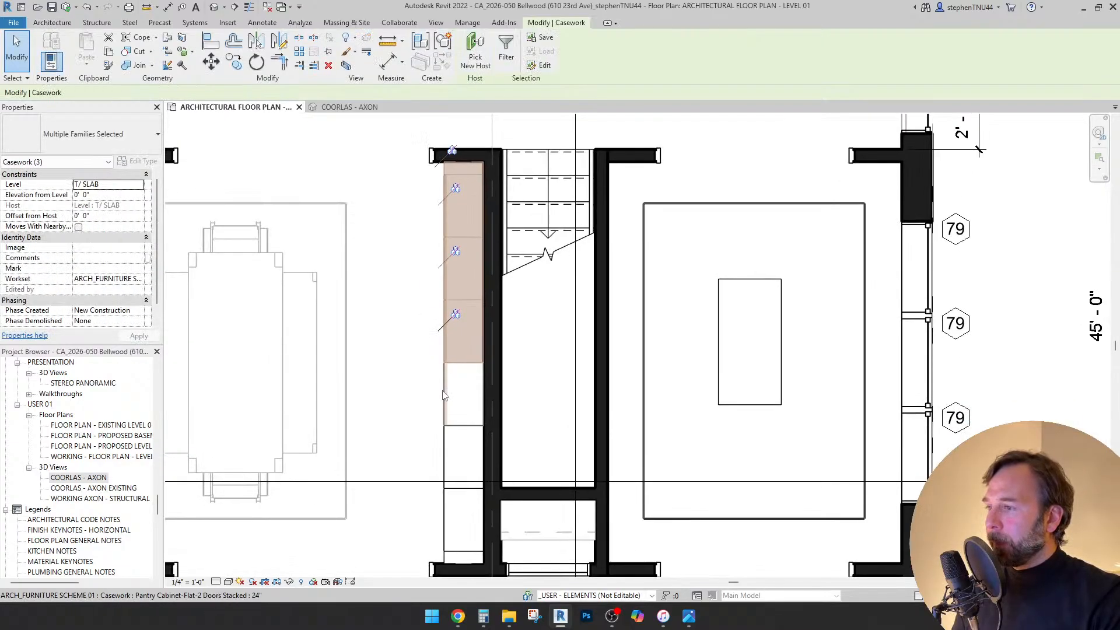
ctrl+click(448, 460)
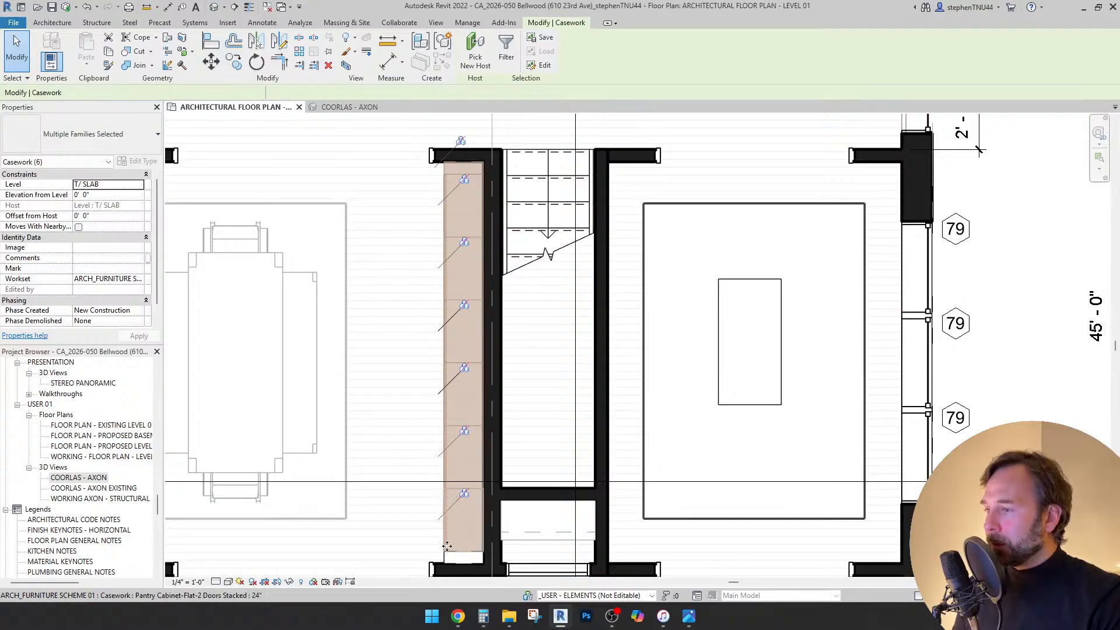
scroll(445, 559, up, 2)
ctrl+click(451, 535)
scroll(460, 449, down, 3)
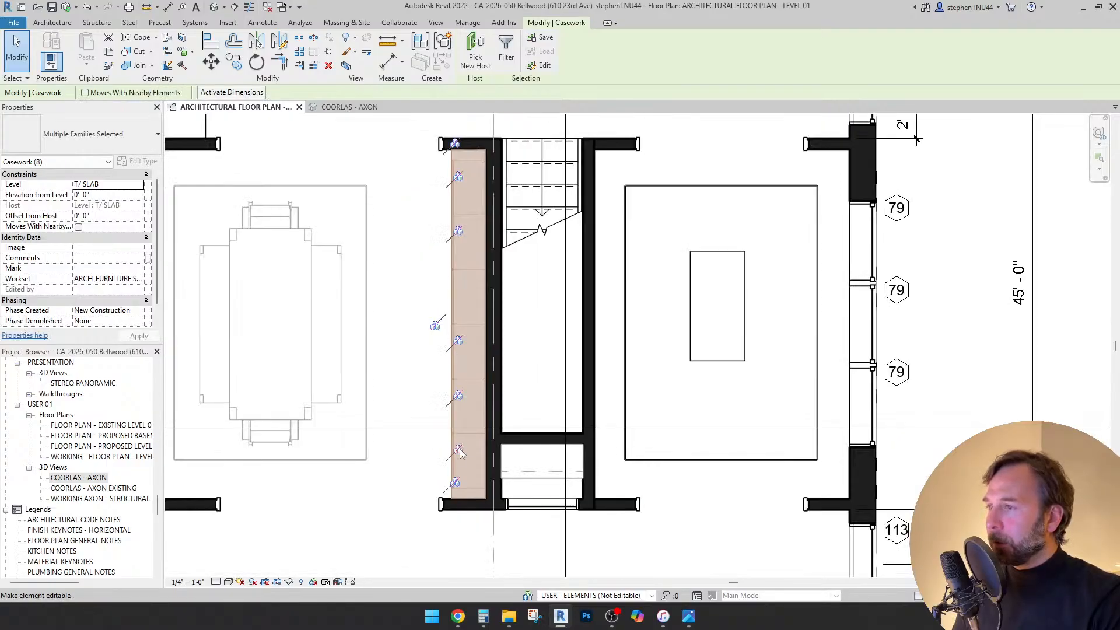
scroll(616, 238, up, 2)
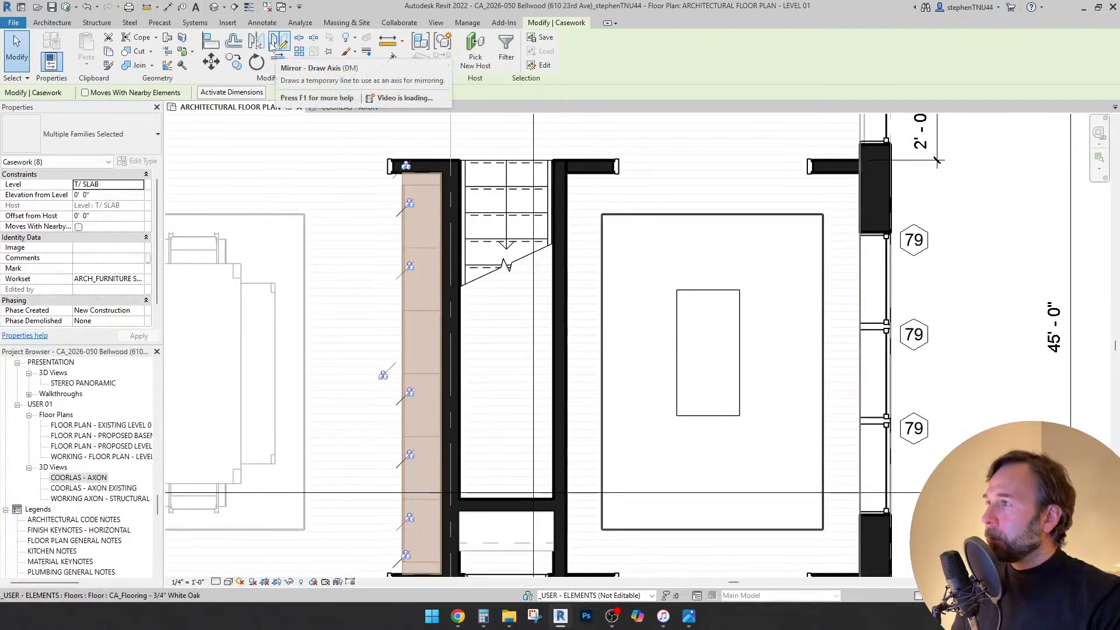
click(275, 46)
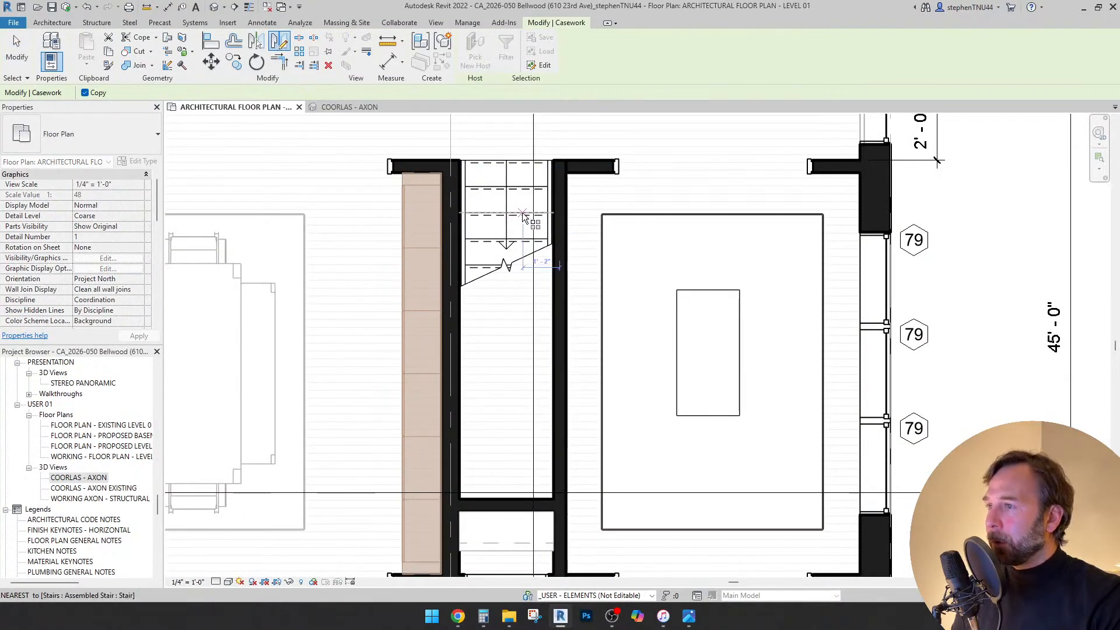
click(523, 215)
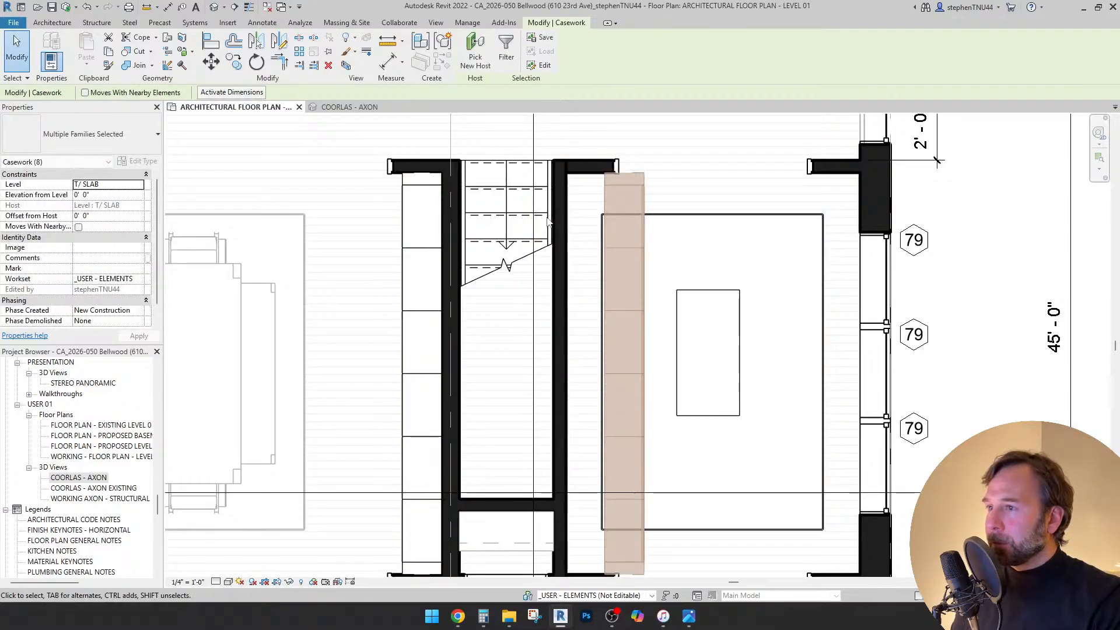
- Move the mirrored cabinet row so its back sits flush against the office side of the stair wall
click(211, 62)
scroll(605, 194, up, 3)
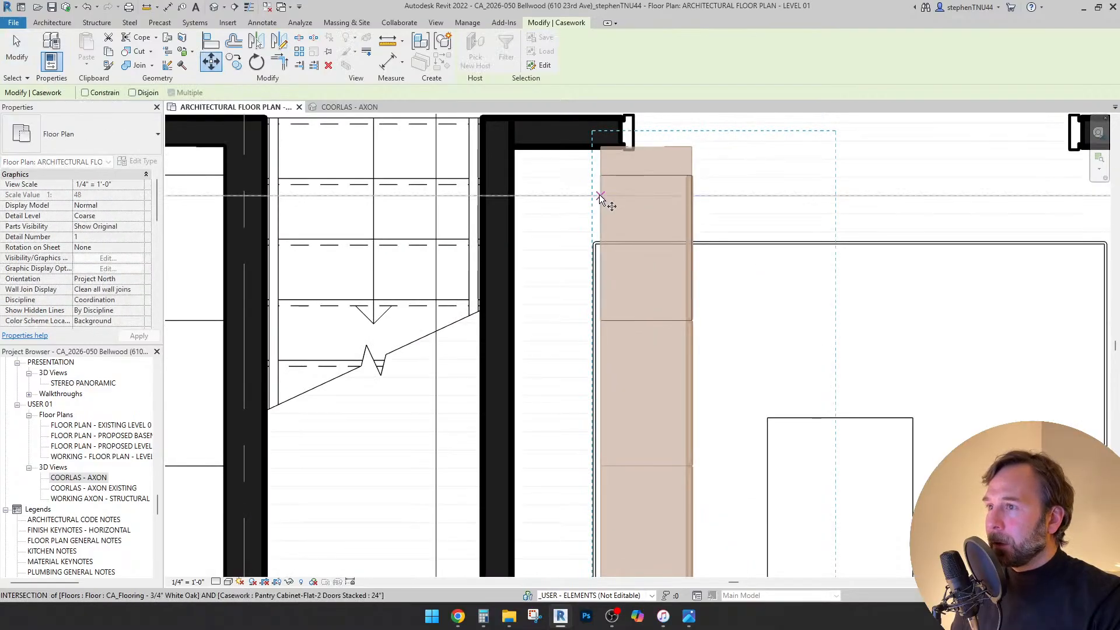
click(601, 198)
click(514, 196)
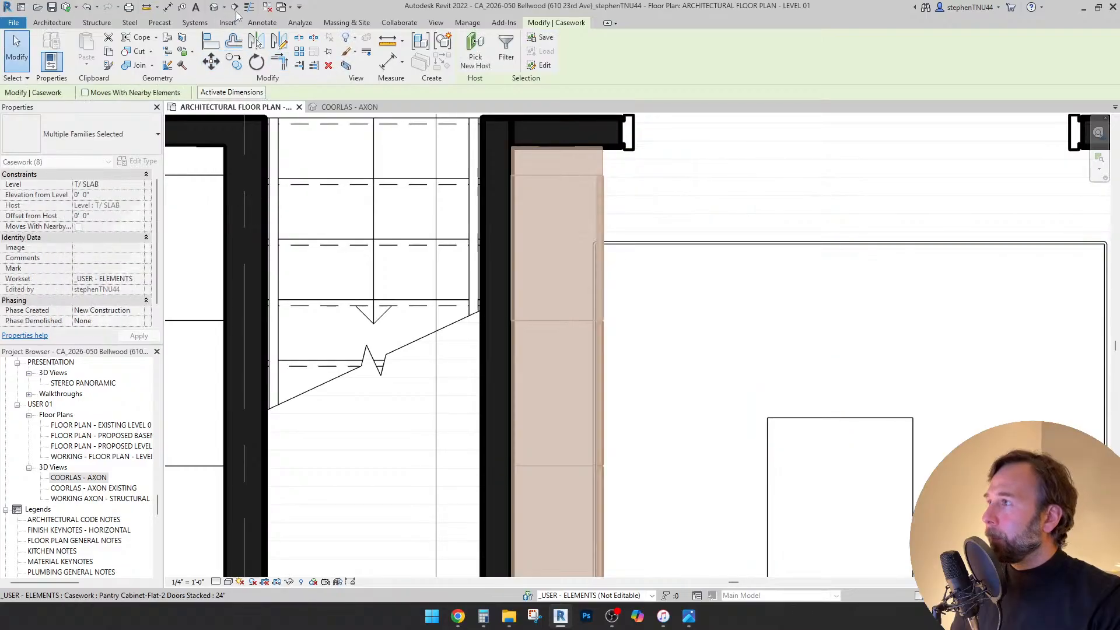
key(Escape)
- Nudge the office rug, with the desk on it, about 7 1/2 inches away from the new cabinets toward the windows
scroll(603, 231, down, 5)
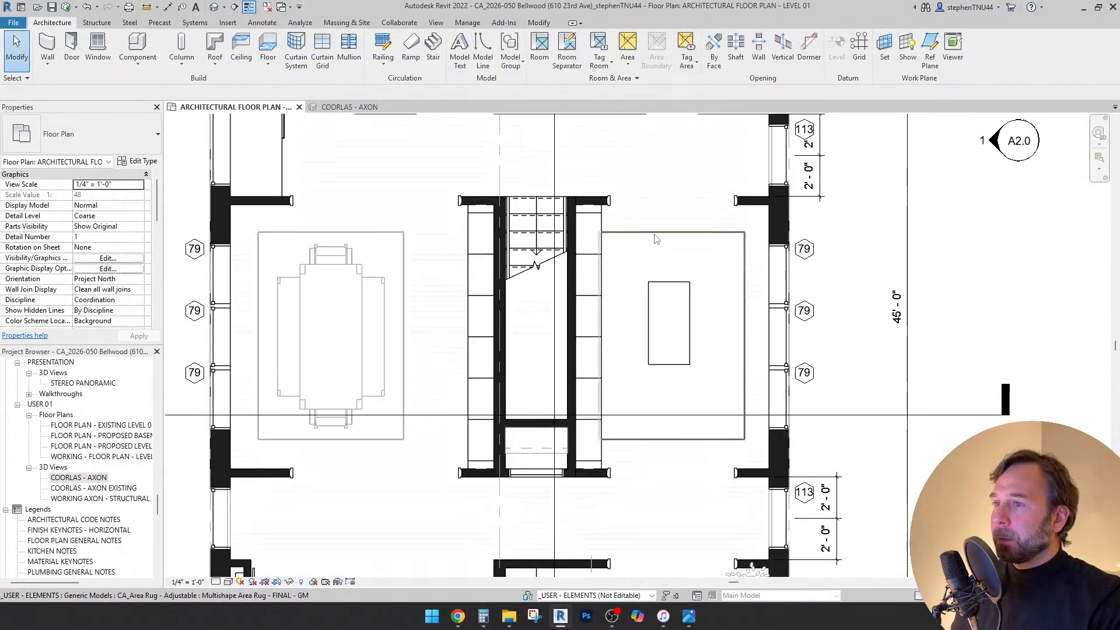
click(713, 250)
scroll(687, 299, up, 2)
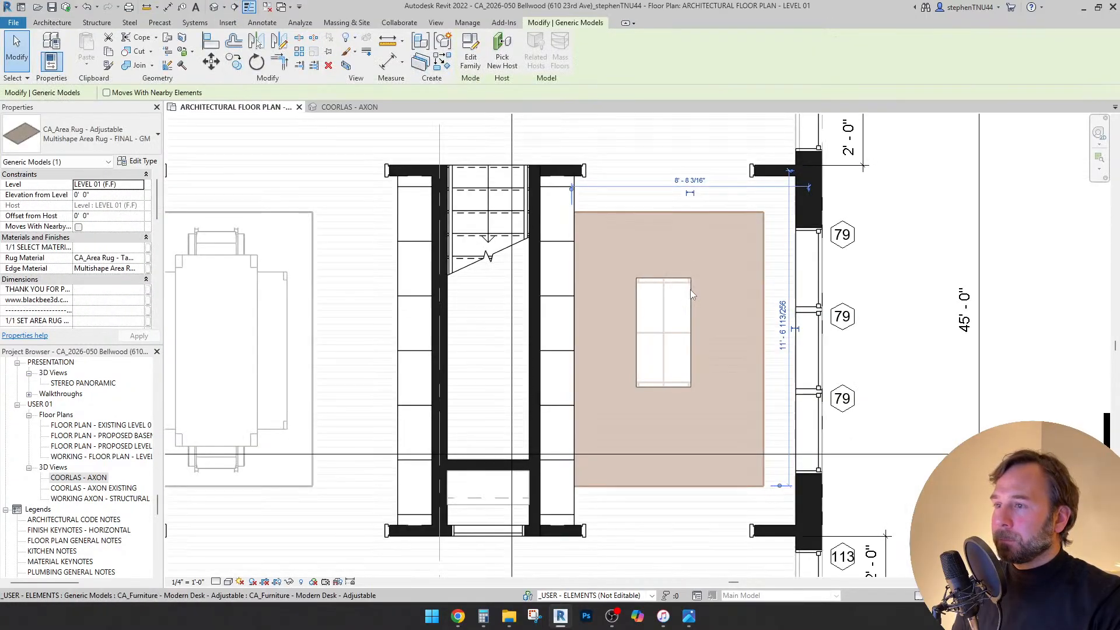
key(Right)
key(Right)
key(Right)
key(Right)
key(Right)
key(Right)
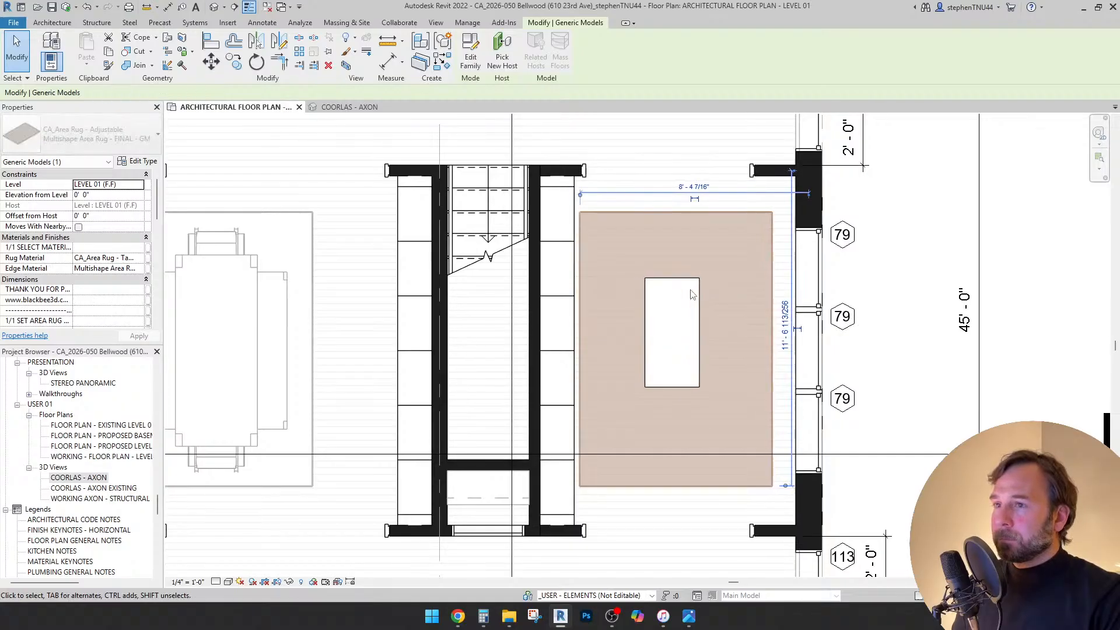
key(Right)
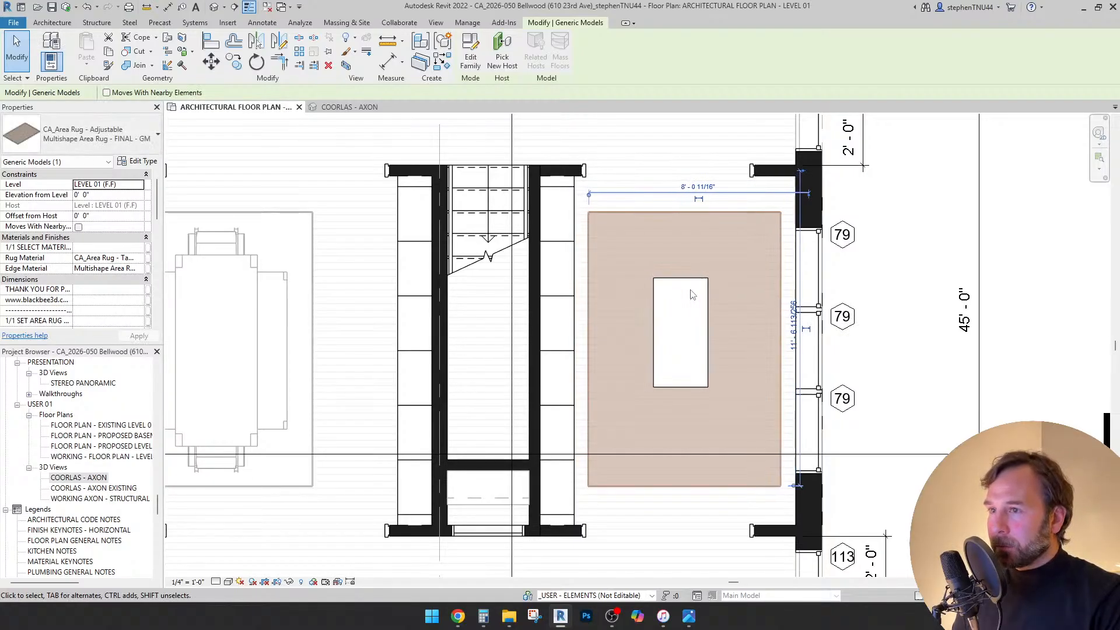
scroll(688, 291, down, 1)
click(654, 324)
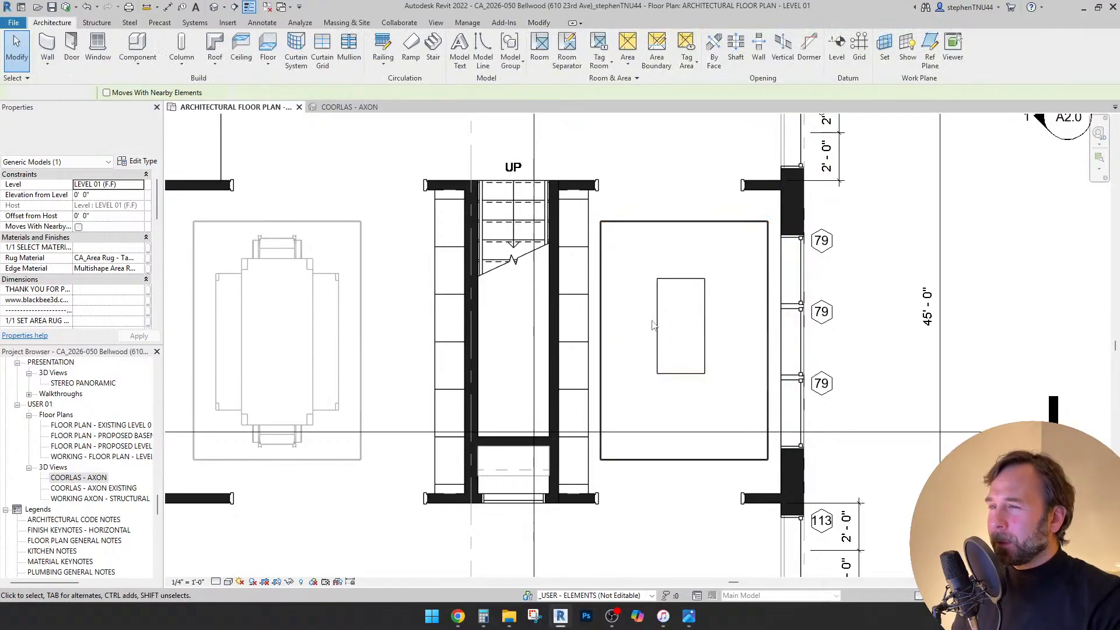
- Choose the CA_Apple - iMac 27inch component for placement and set its level to LEVEL 01 (F.F)
middle_drag(654, 325, 618, 290)
scroll(618, 290, up, 1)
click(135, 64)
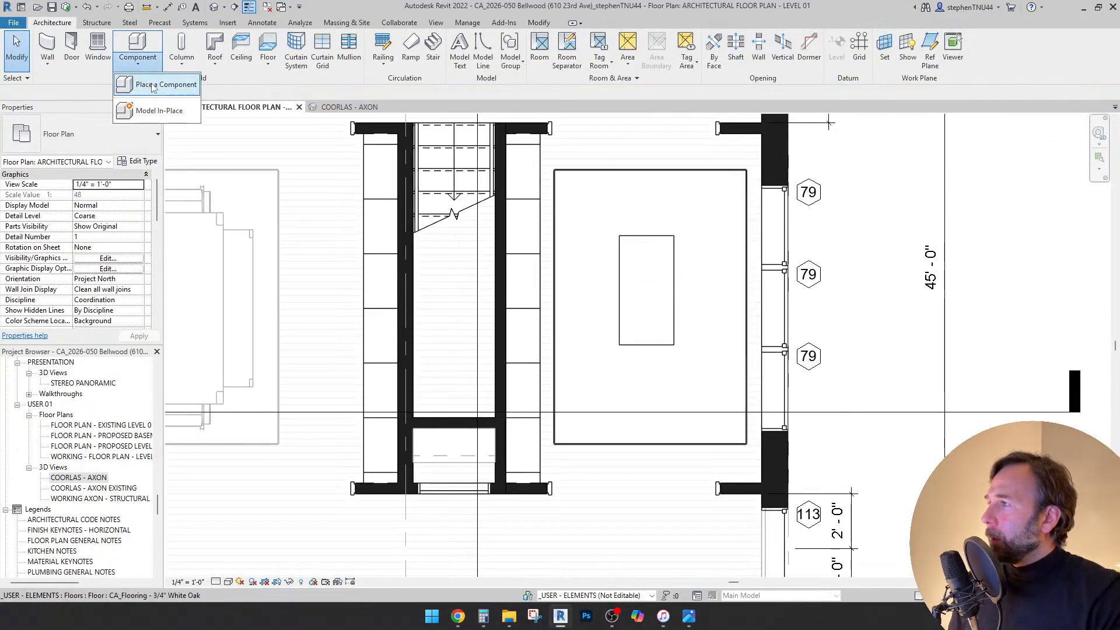
click(143, 83)
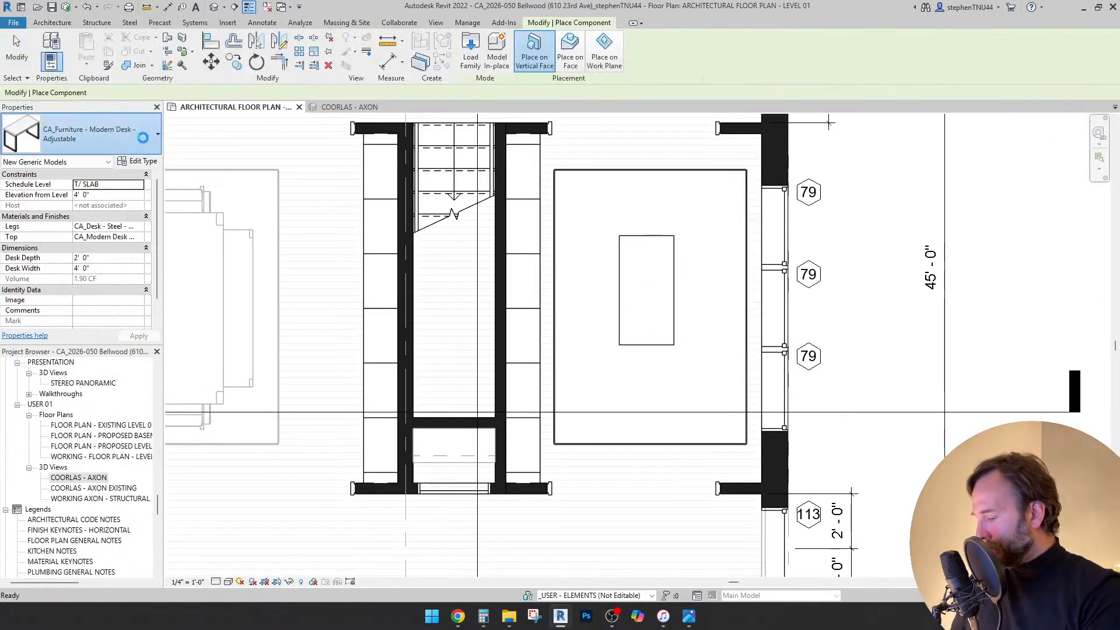
click(143, 137)
text(comp)
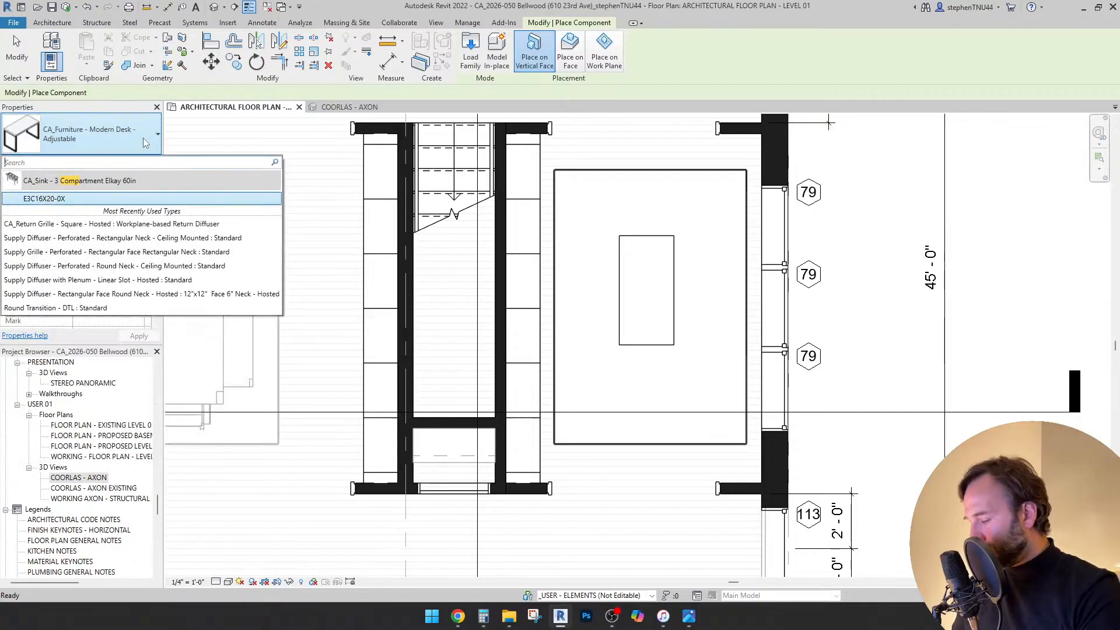
text(ma)
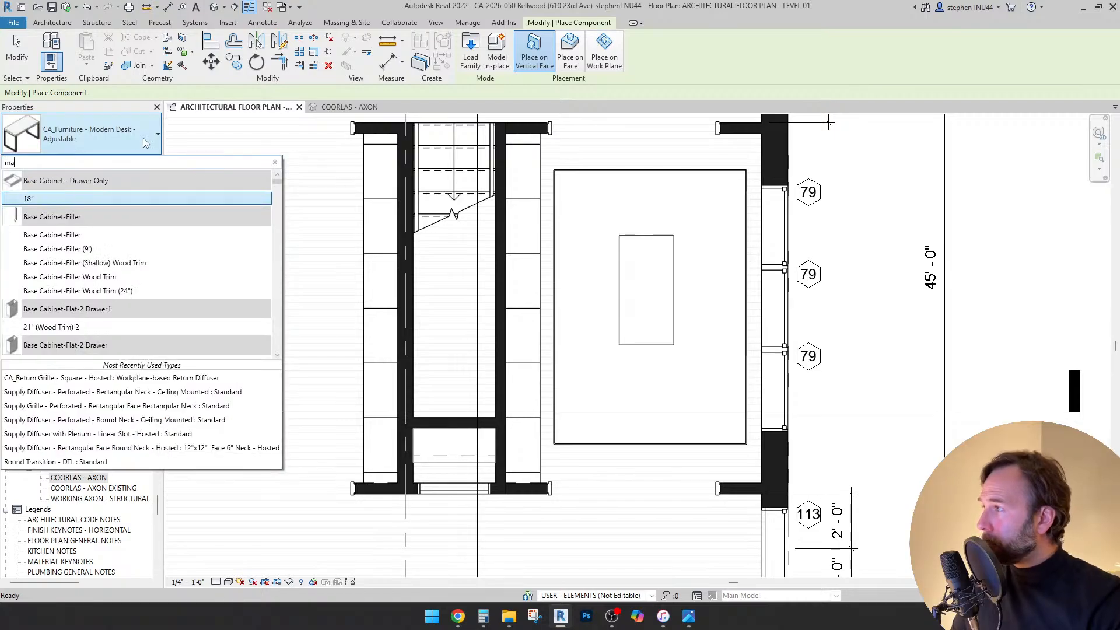
text(c)
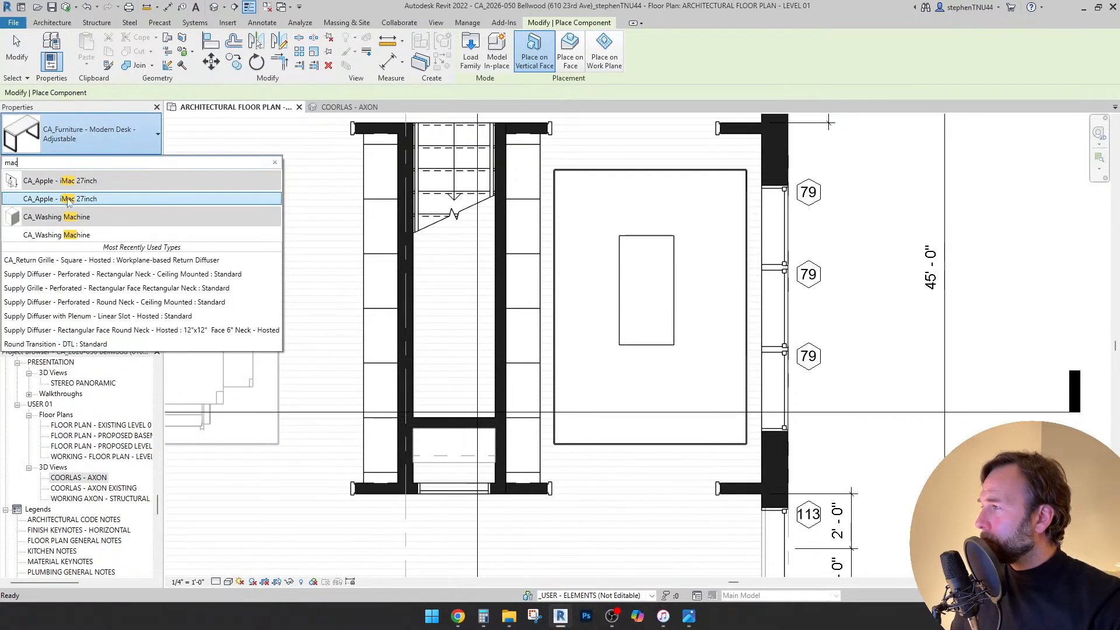
click(68, 199)
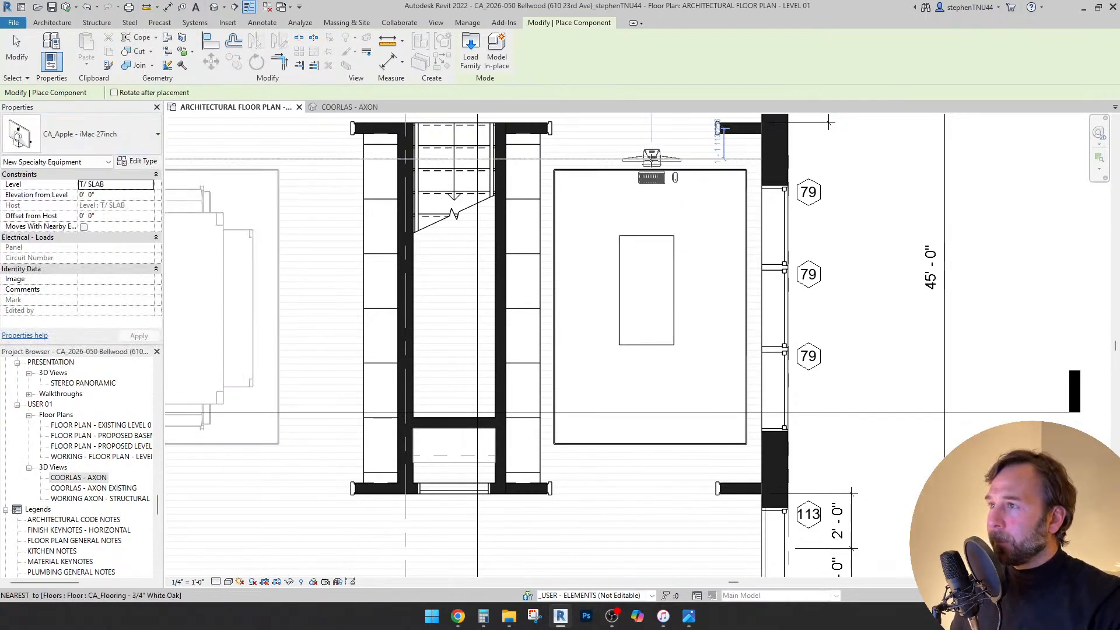
click(149, 185)
click(116, 213)
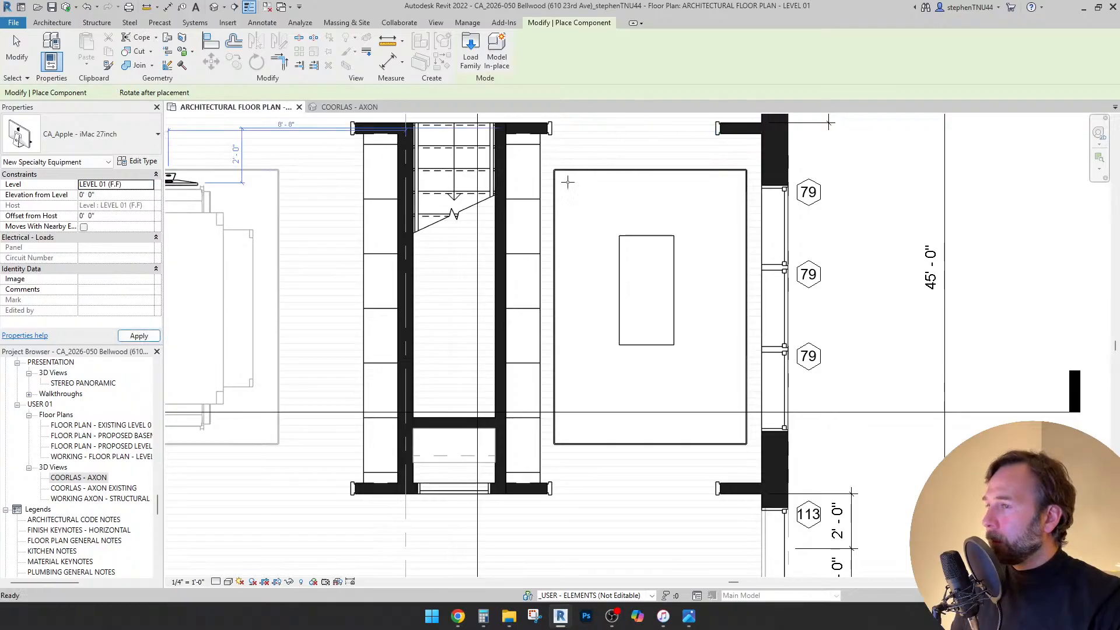
- Place the iMac near the desk and move it onto the desktop at an elevation of 2' 6"
click(665, 186)
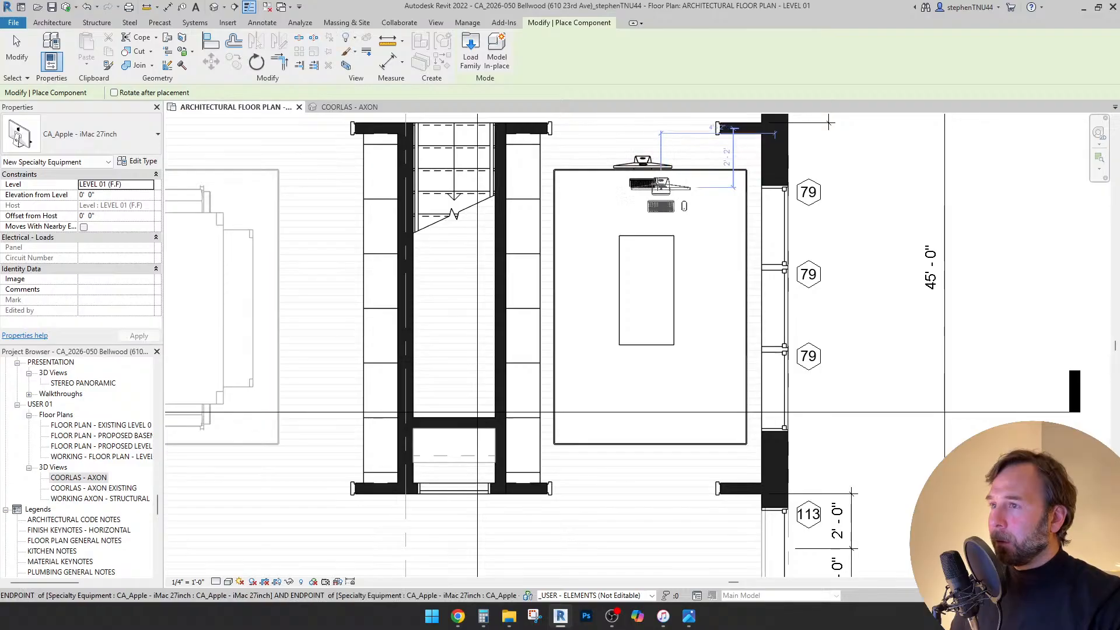
key(Escape)
key(Escape)
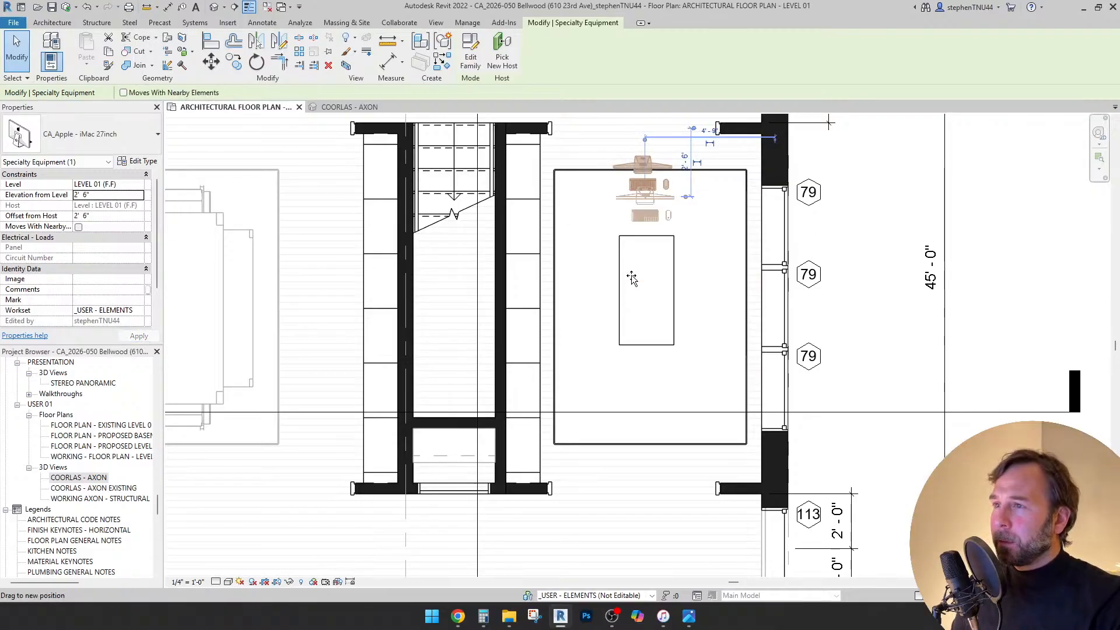
drag(618, 167, 609, 264)
key(Escape)
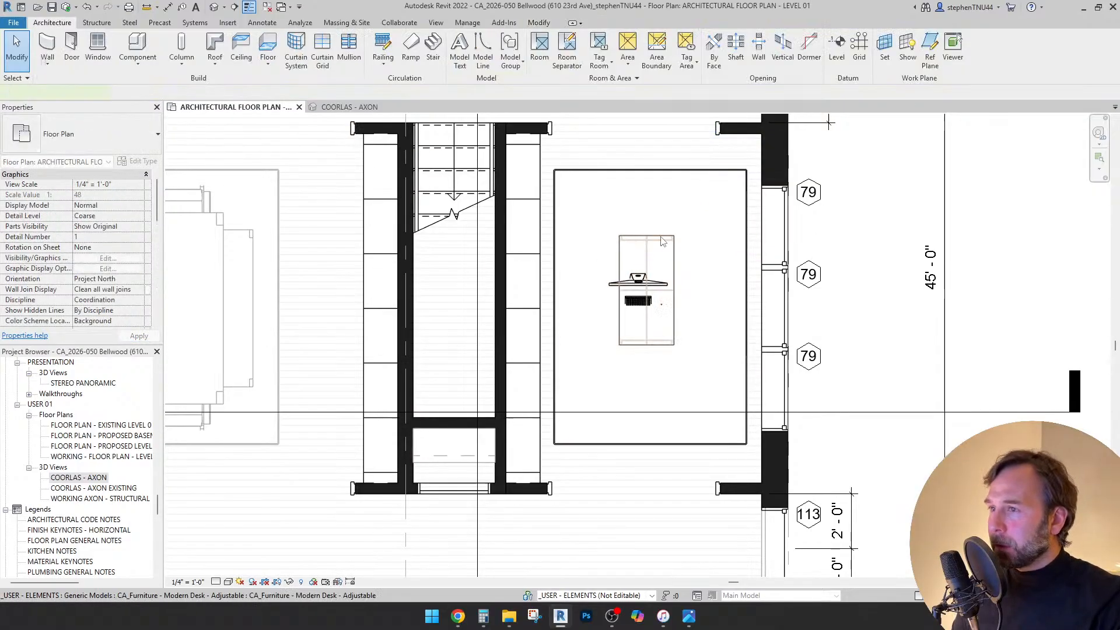
- Review the office furniture in the floor plan and in the COORLAS - AXON 3D view
click(652, 237)
scroll(652, 234, down, 5)
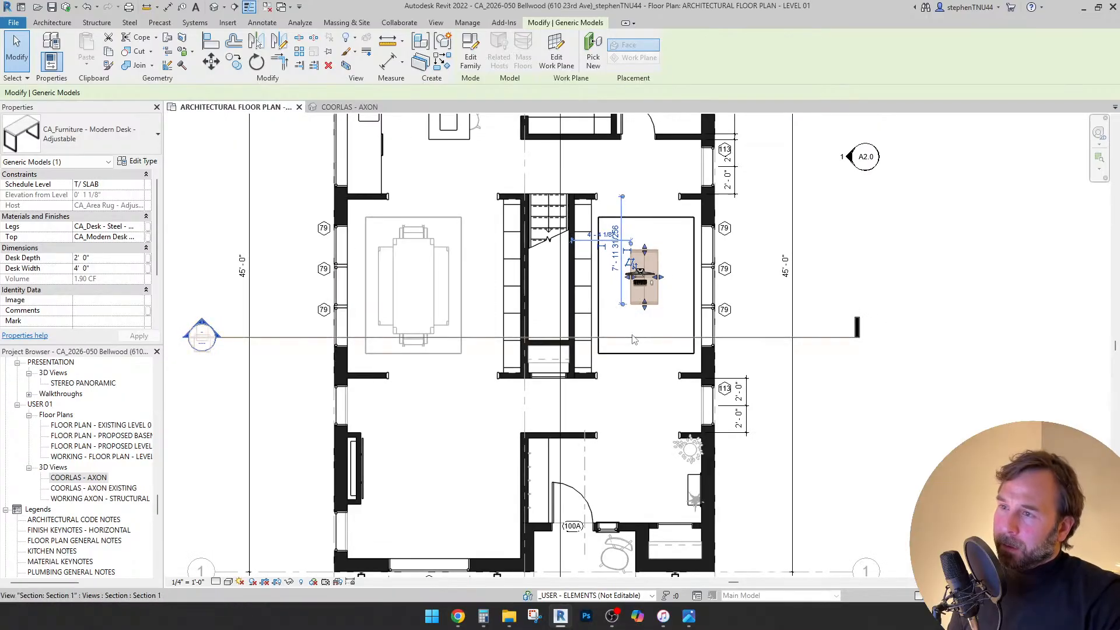
scroll(640, 343, up, 4)
scroll(618, 287, down, 3)
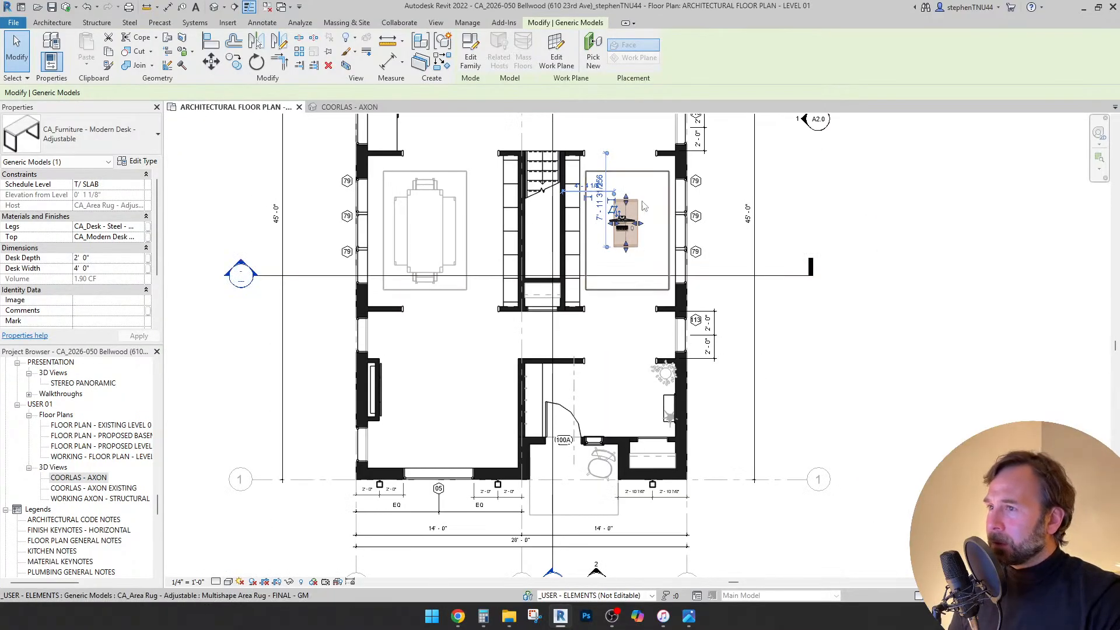
key(Escape)
click(349, 107)
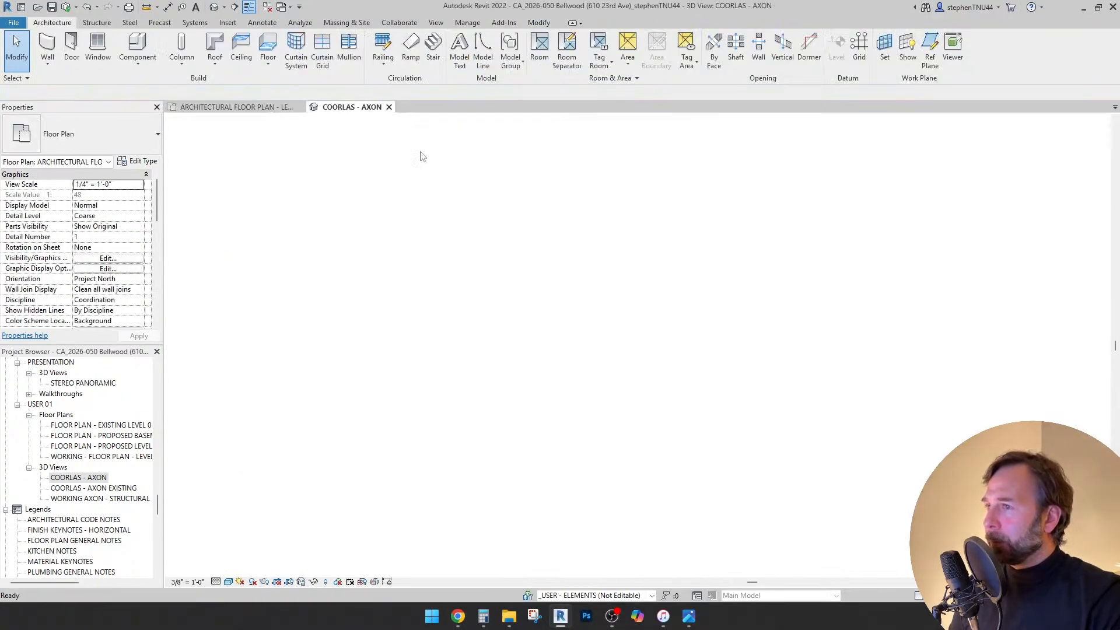
shift+middle_drag(643, 372, 551, 401)
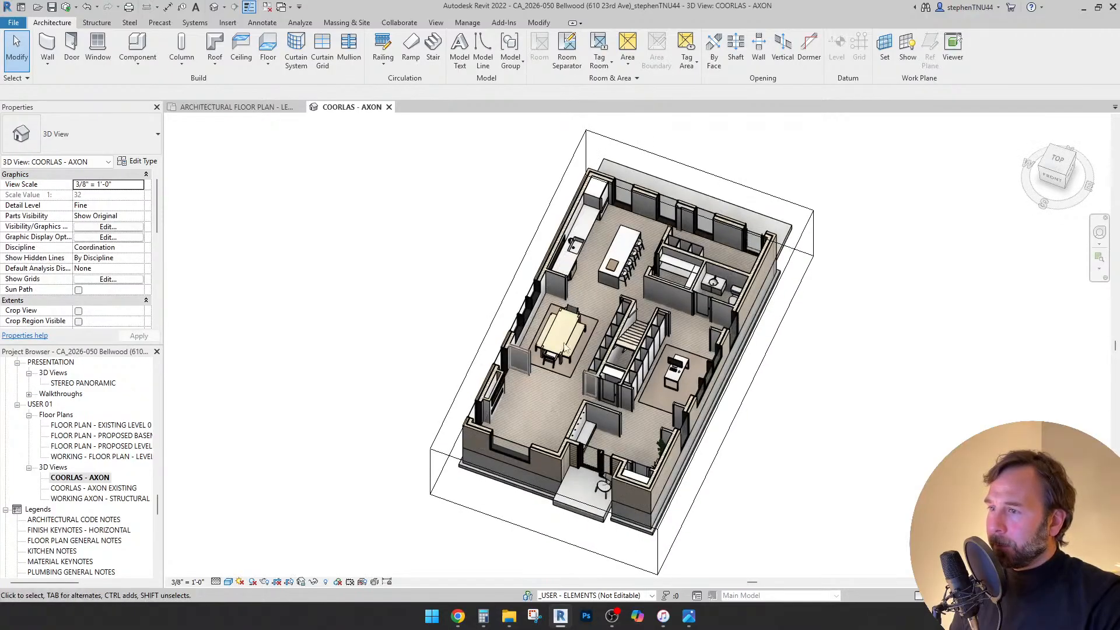
shift+middle_drag(531, 356, 556, 466)
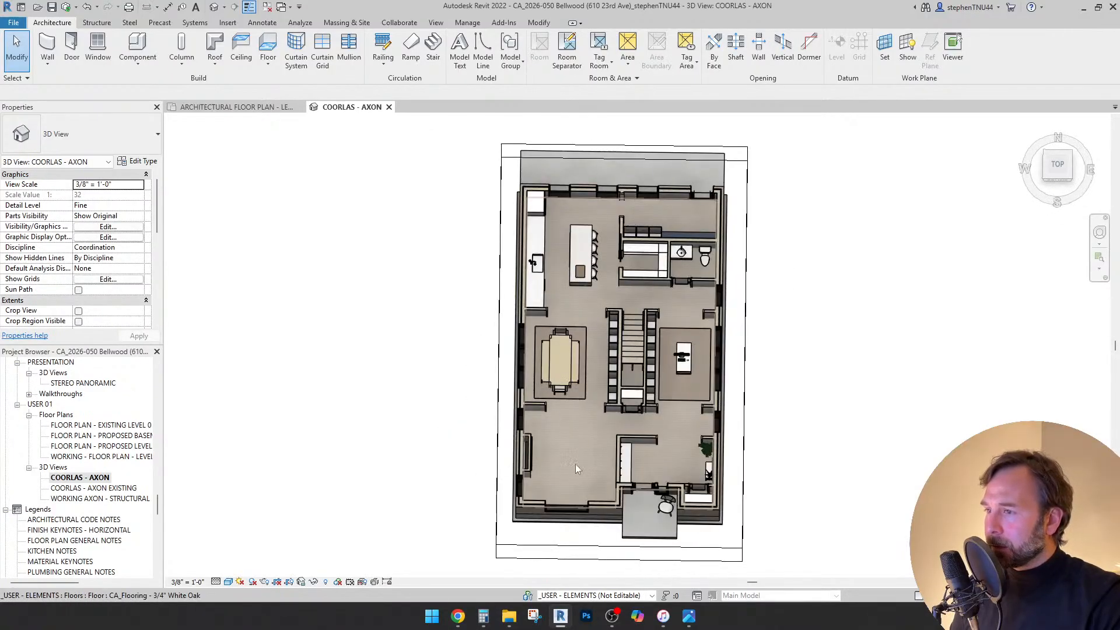
shift+middle_drag(717, 456, 567, 415)
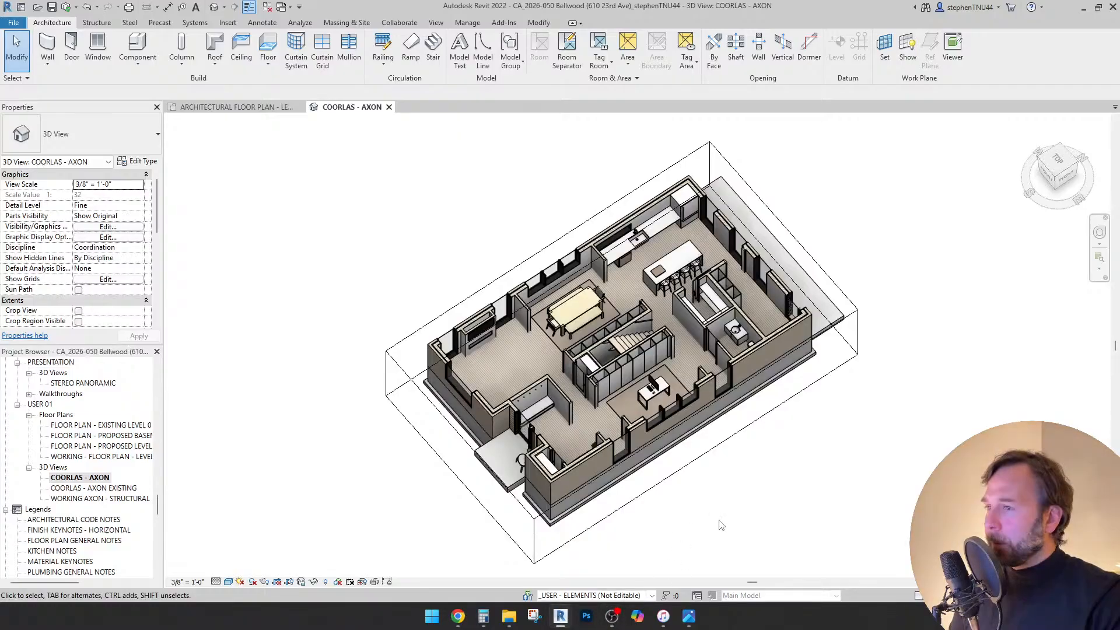
- Return to the Level 01 floor plan and set the office desk's depth to 2' 6" and its width to 5' 0"
key(ctrl+Tab)
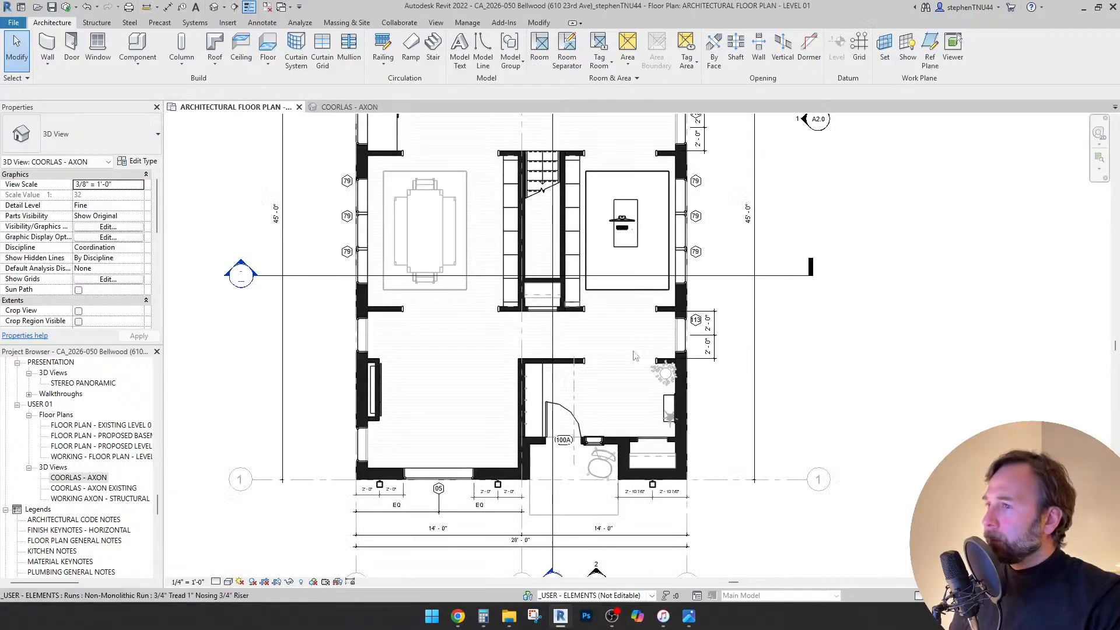
scroll(595, 217, up, 3)
click(623, 220)
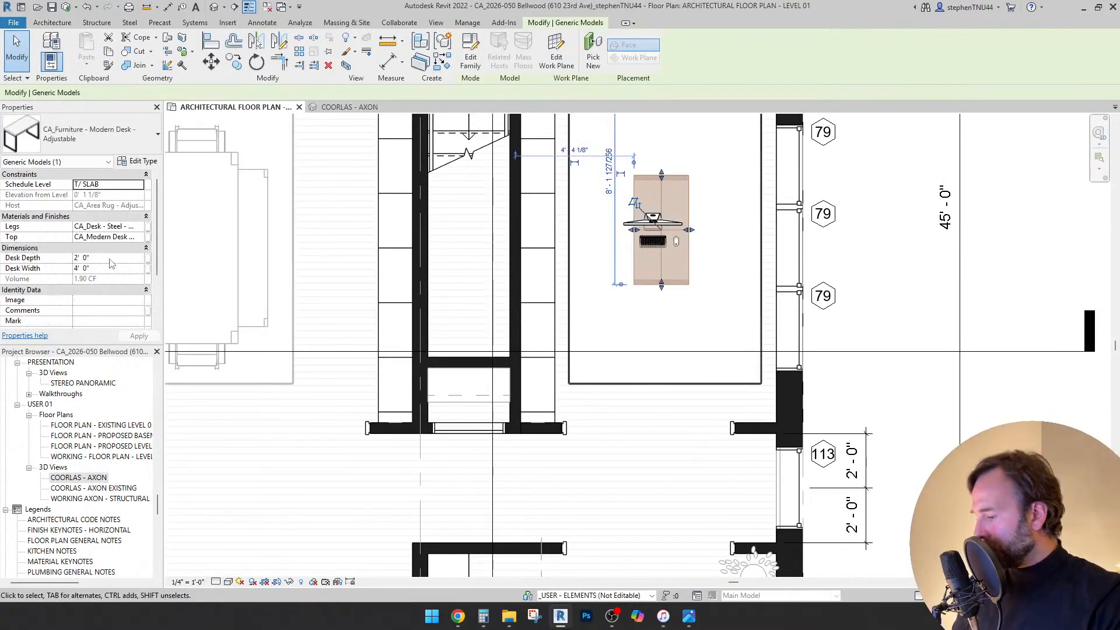
click(110, 258)
text(3)
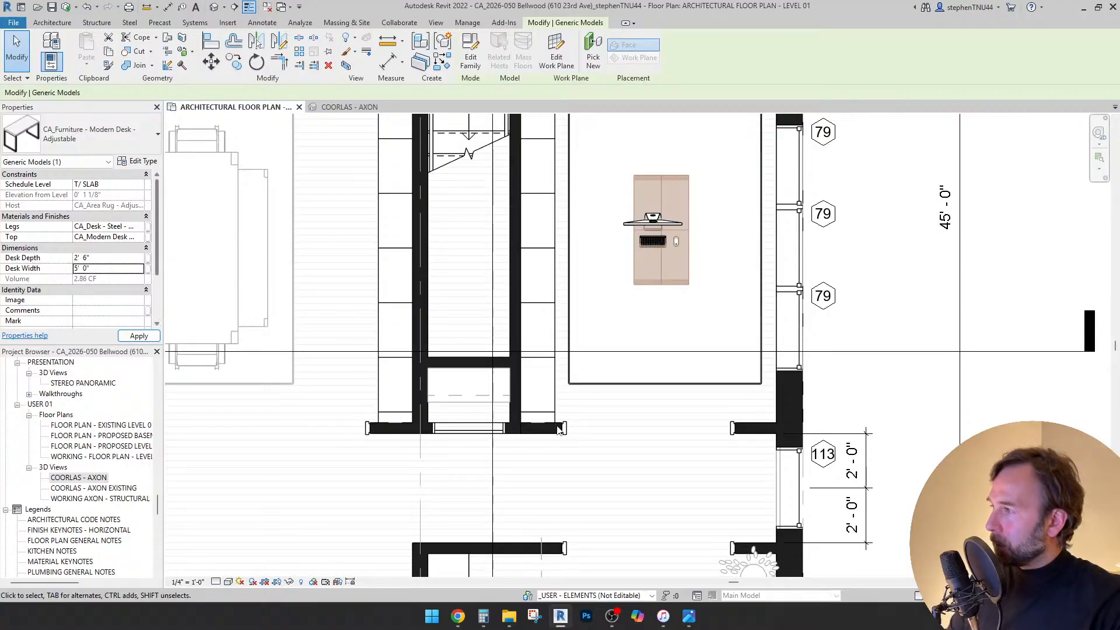
click(650, 332)
- Align the desk's centerline with the middle joint of the cabinet run beside the stairs
middle_drag(660, 324, 583, 375)
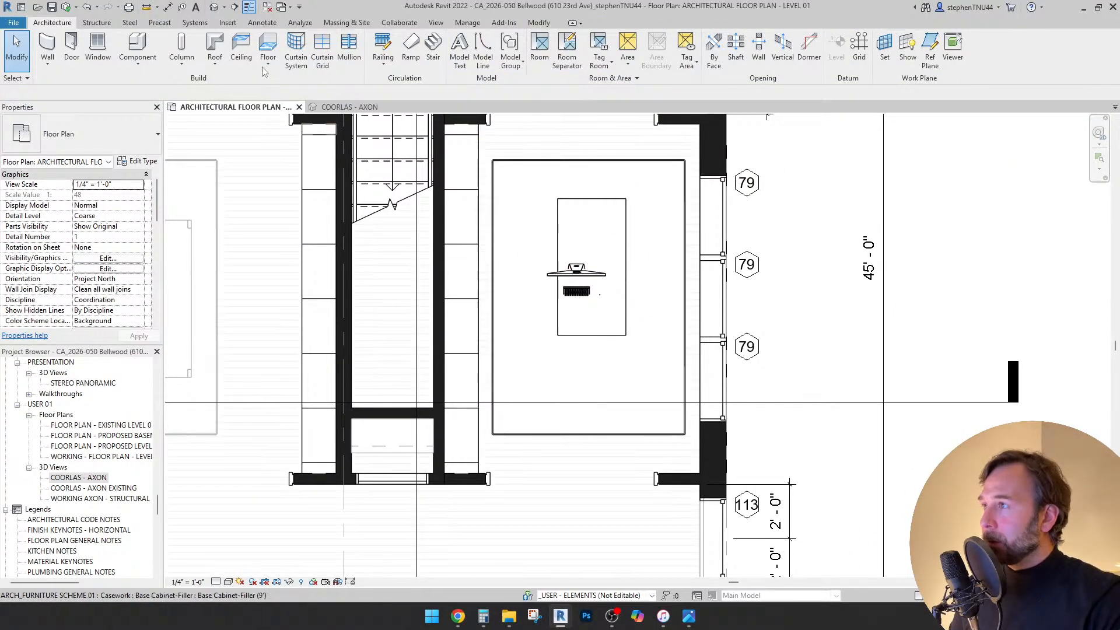
click(549, 24)
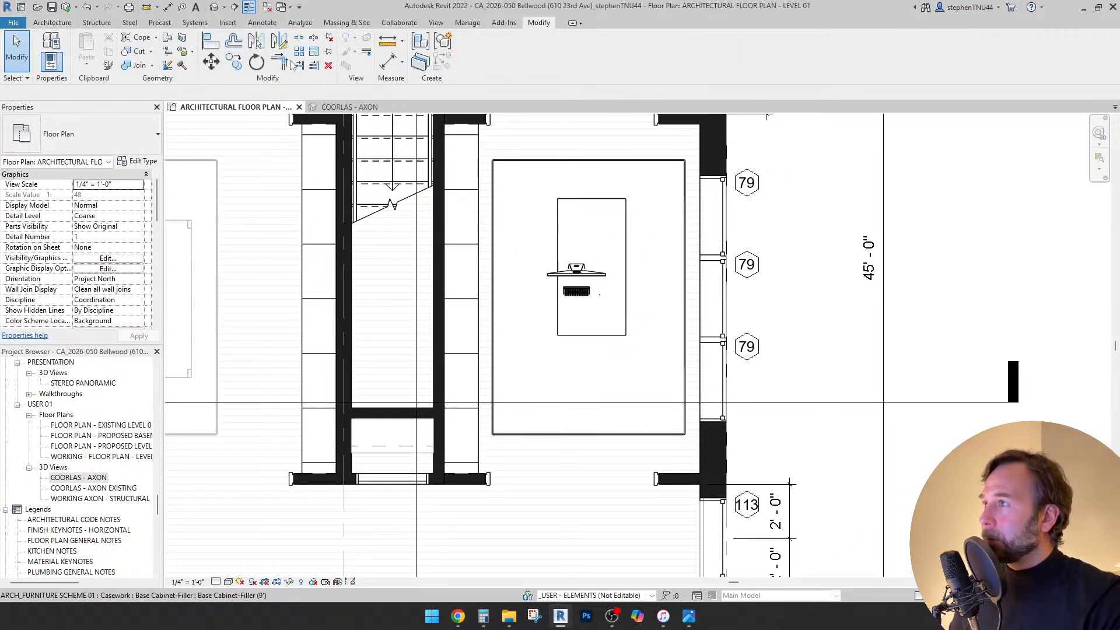
click(467, 298)
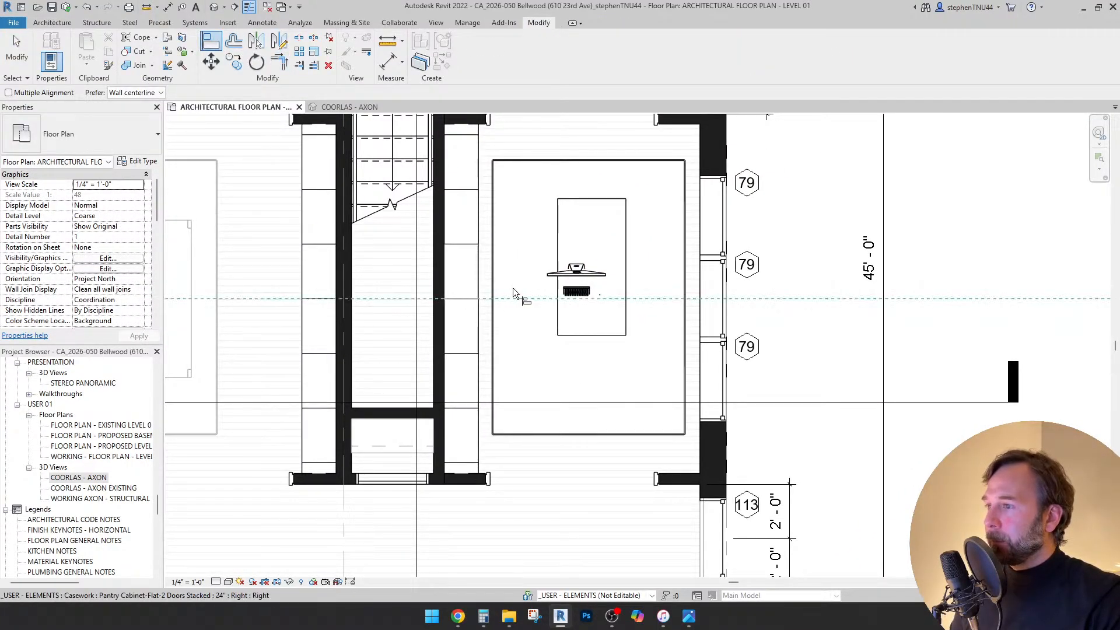
click(615, 267)
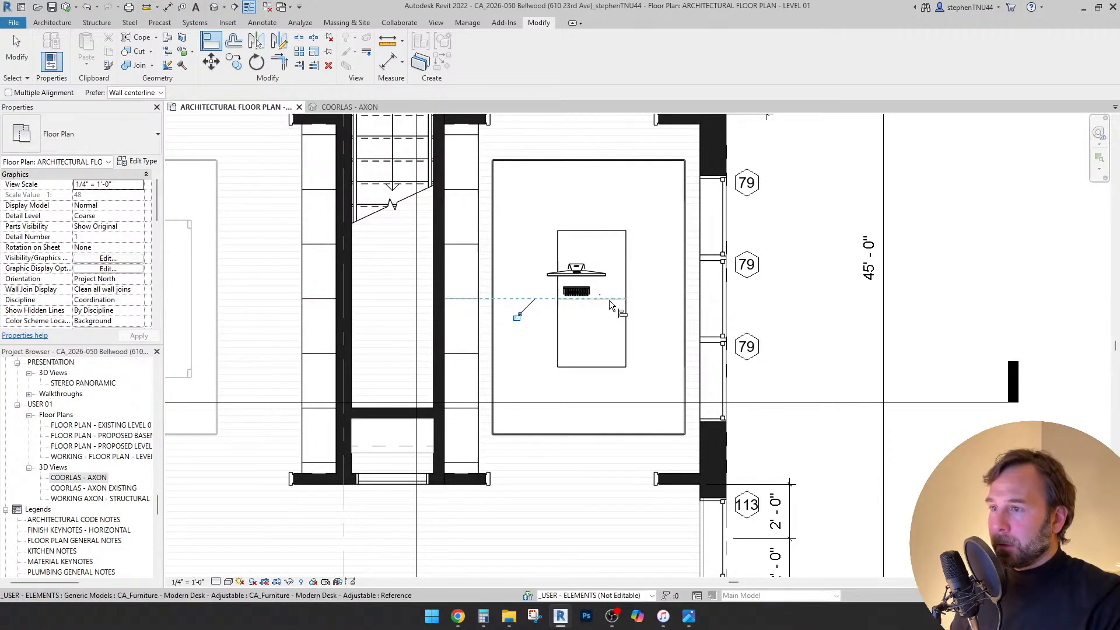
key(Escape)
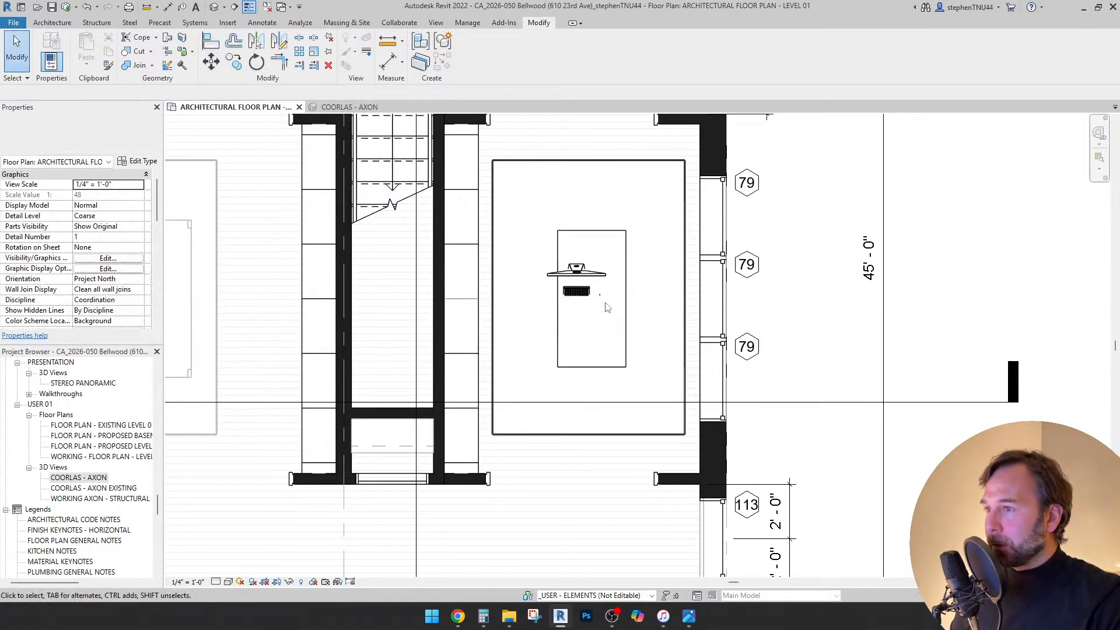
- Rotate the iMac 90 degrees so its screen faces the cabinets and reposition it on the enlarged desktop
click(578, 271)
click(266, 65)
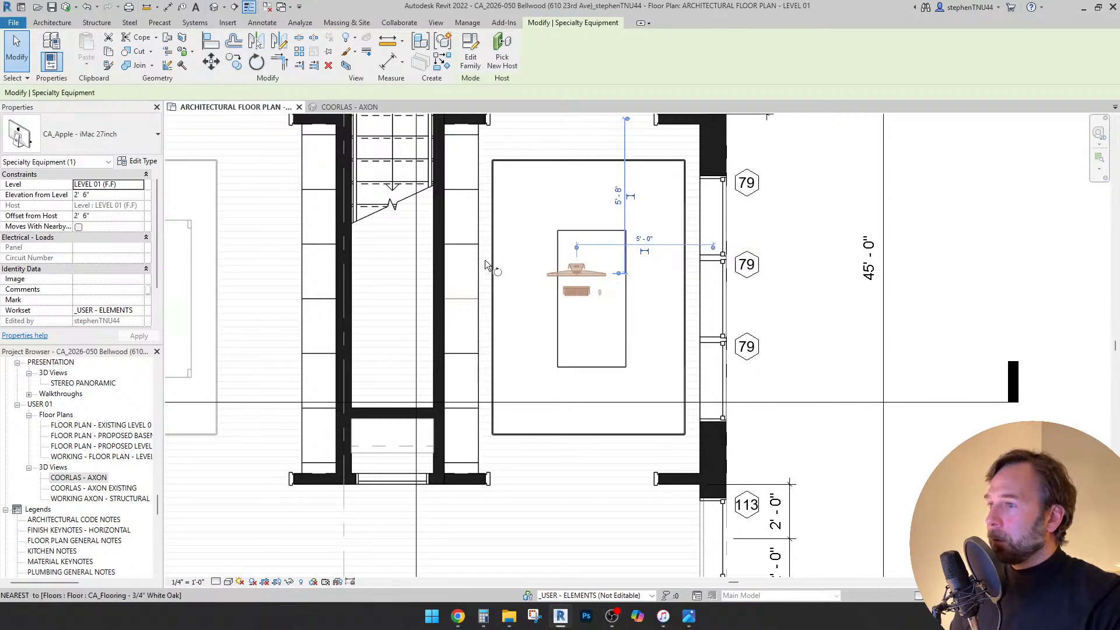
click(482, 248)
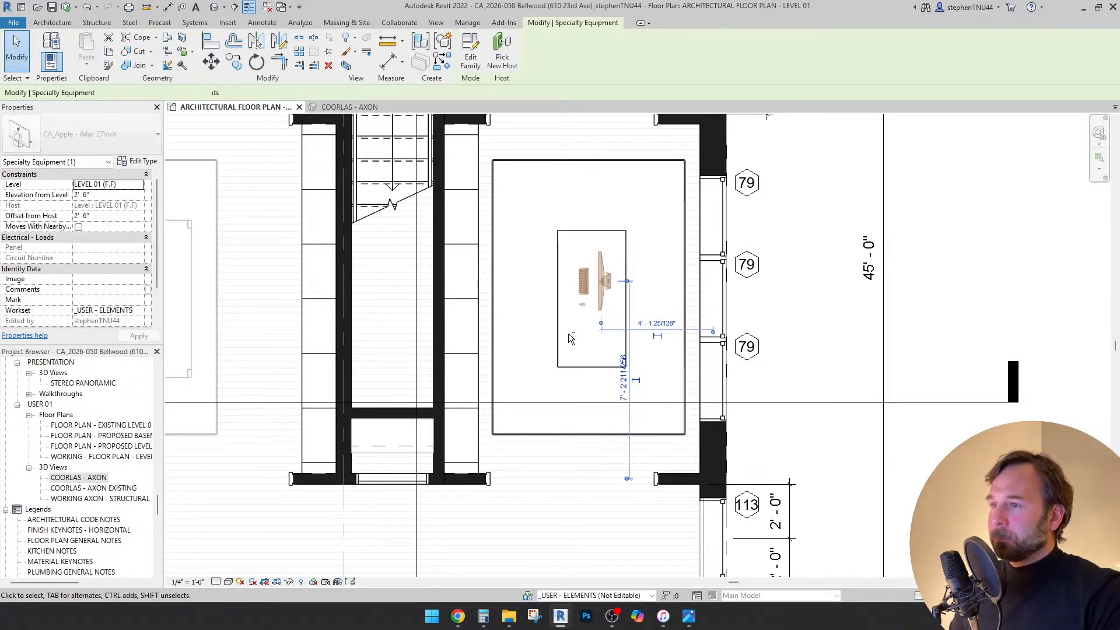
- In the COORLAS - AXON 3D view, set the iMac's elevation from level to 3' 0"
click(344, 107)
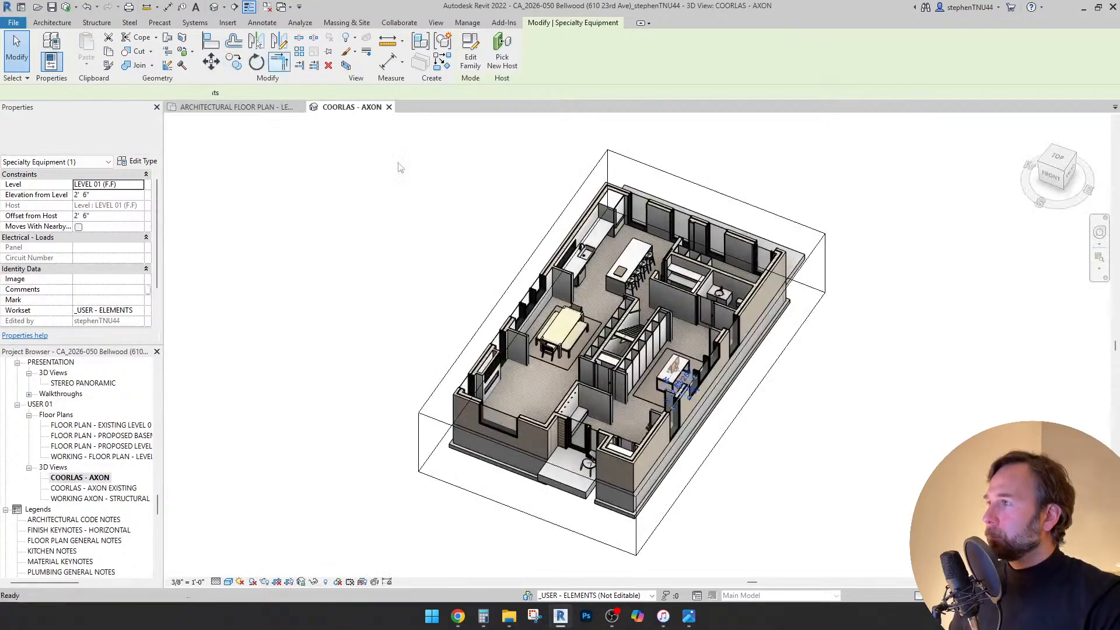
scroll(532, 308, down, 2)
click(686, 347)
shift+middle_drag(686, 346, 589, 357)
drag(589, 357, 585, 357)
click(649, 511)
shift+middle_drag(620, 468, 681, 341)
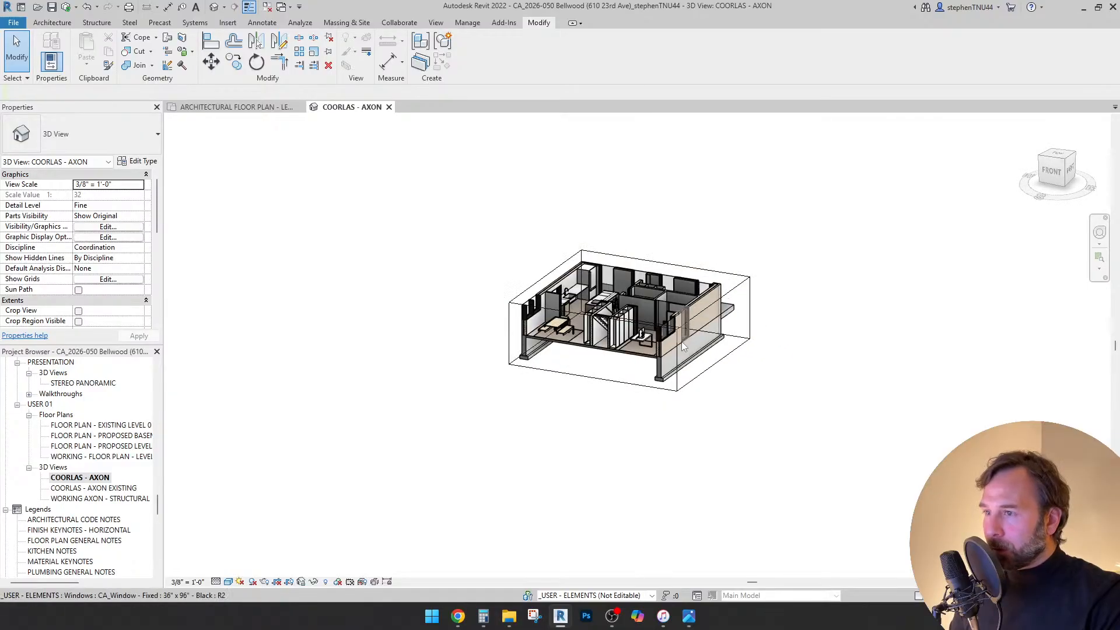
scroll(597, 340, up, 8)
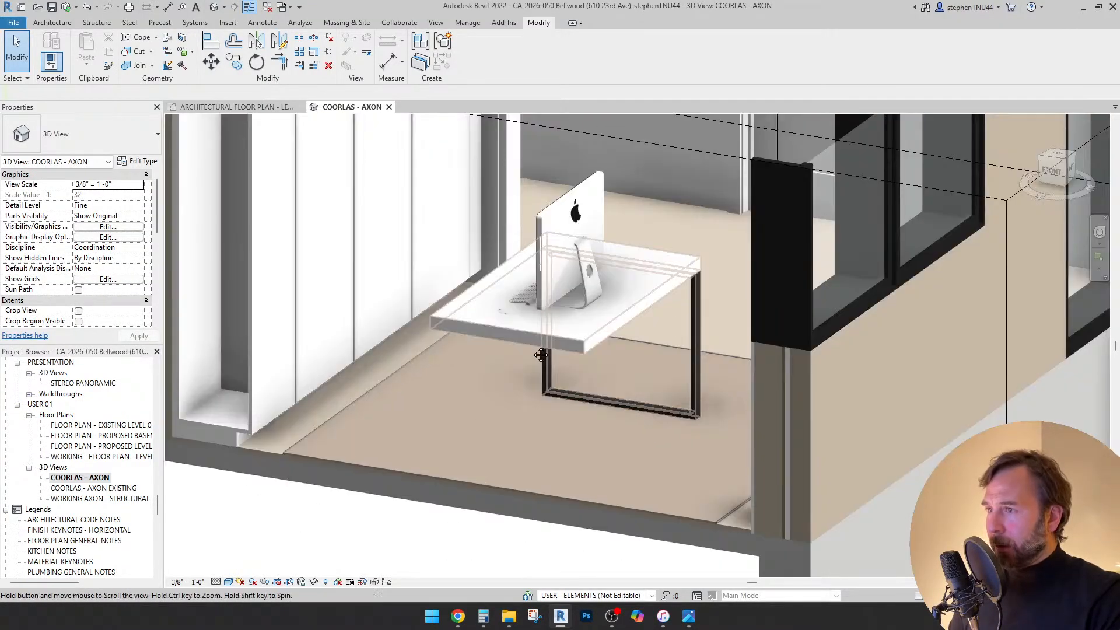
shift+middle_drag(517, 332, 671, 256)
click(673, 247)
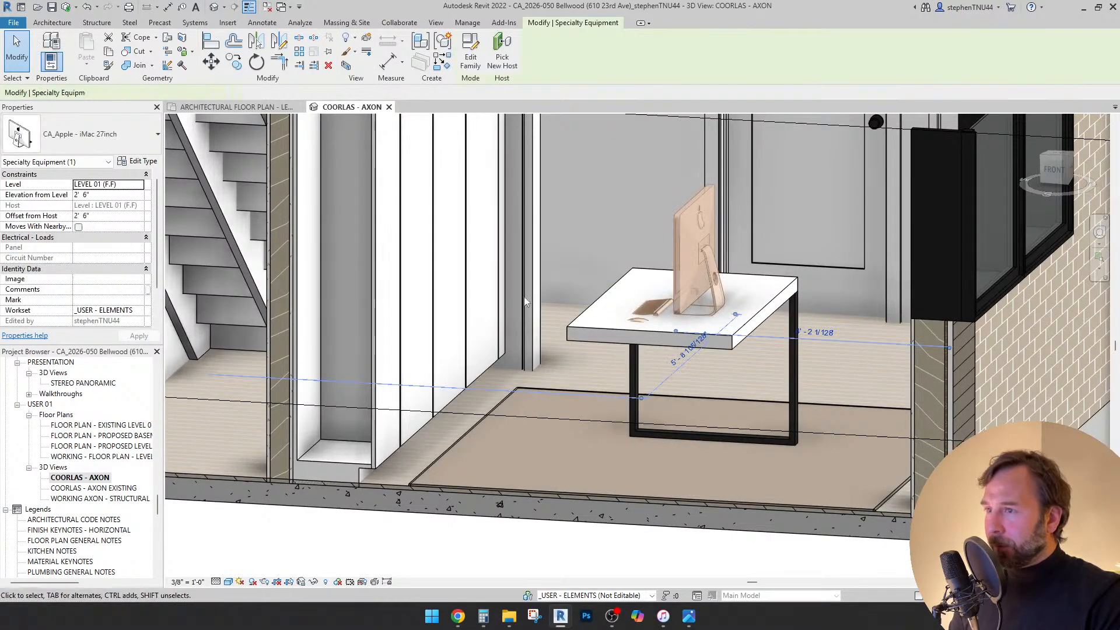
click(122, 195)
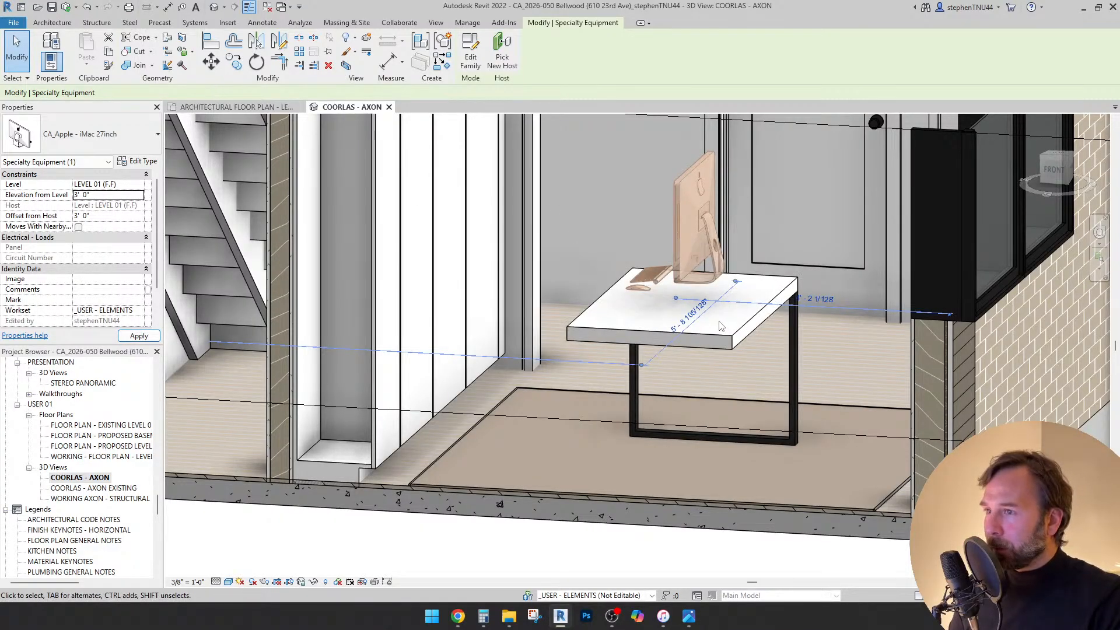
scroll(721, 326, up, 5)
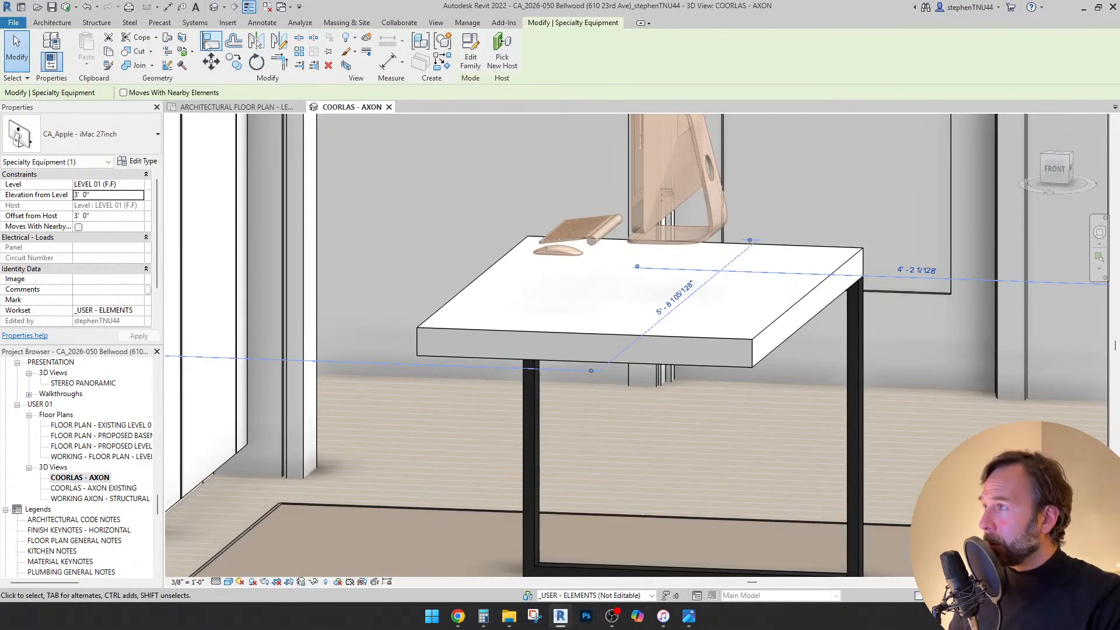
key(a)
key(l)
scroll(626, 235, up, 4)
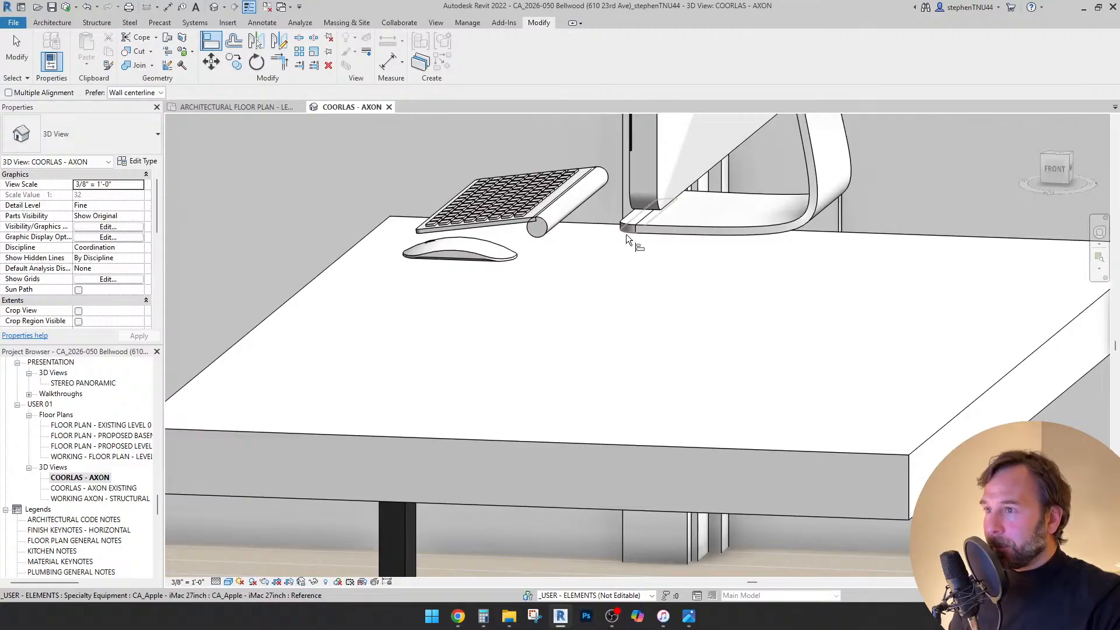
click(626, 236)
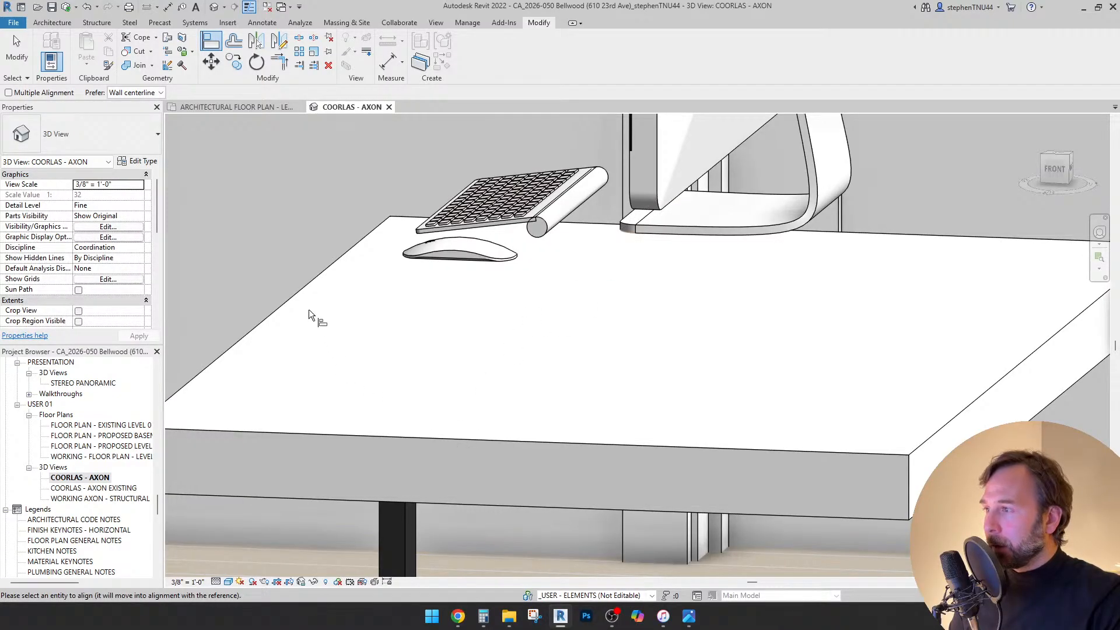
scroll(571, 288, down, 6)
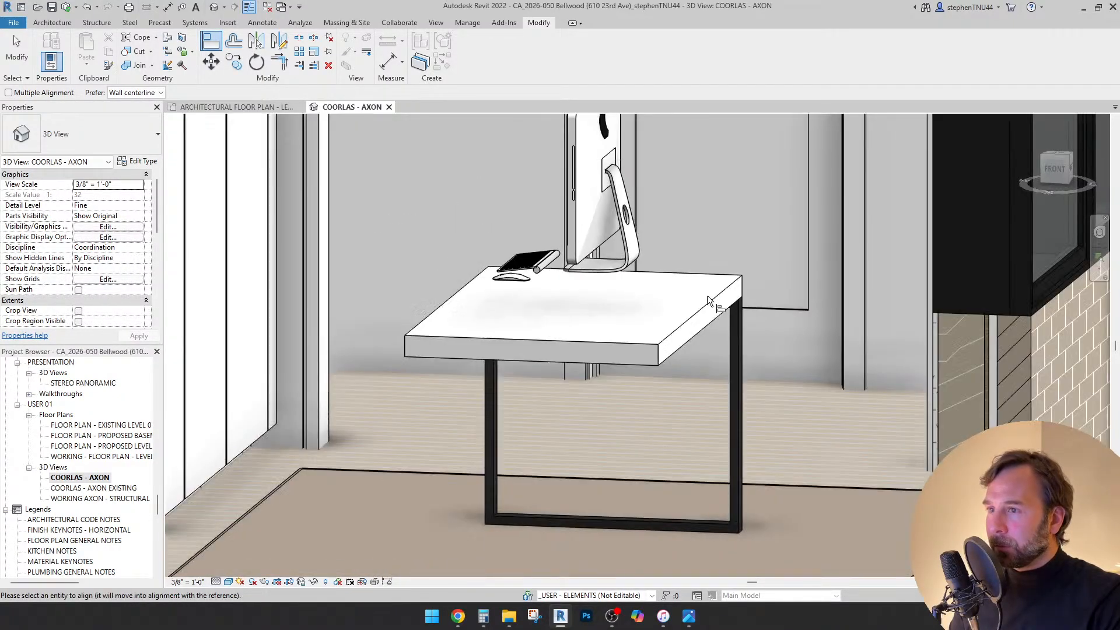
scroll(559, 281, up, 3)
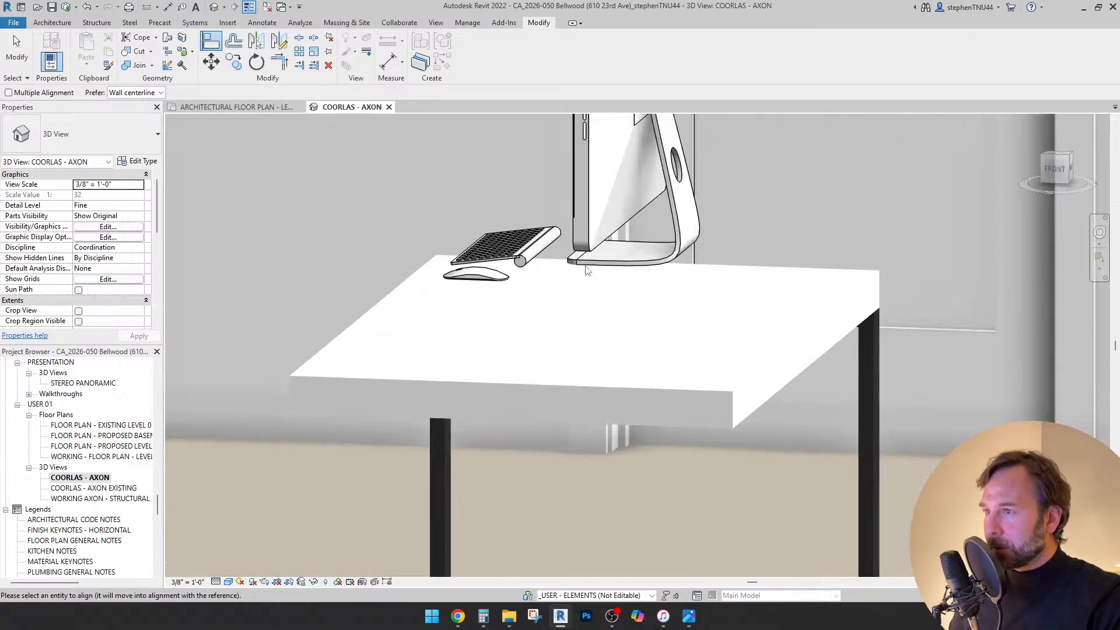
key(Escape)
key(Escape)
- Align the underside of the iMac's stand with the desk's upper surface, and return to the architectural floor plan
click(585, 261)
shift+middle_drag(609, 358, 638, 359)
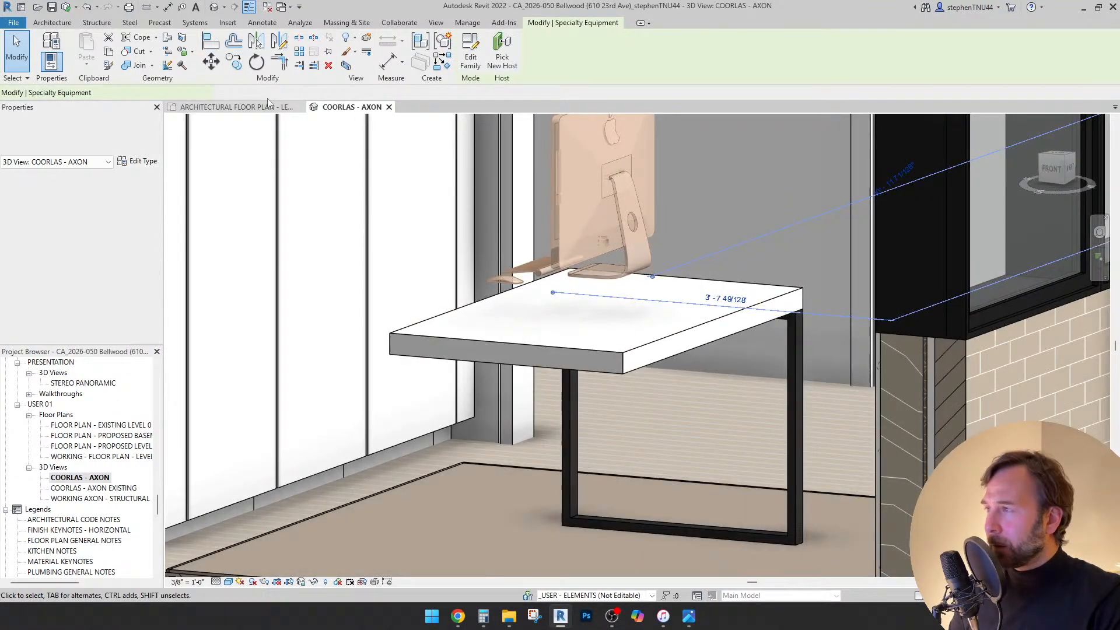
click(212, 42)
click(757, 286)
scroll(565, 275, up, 3)
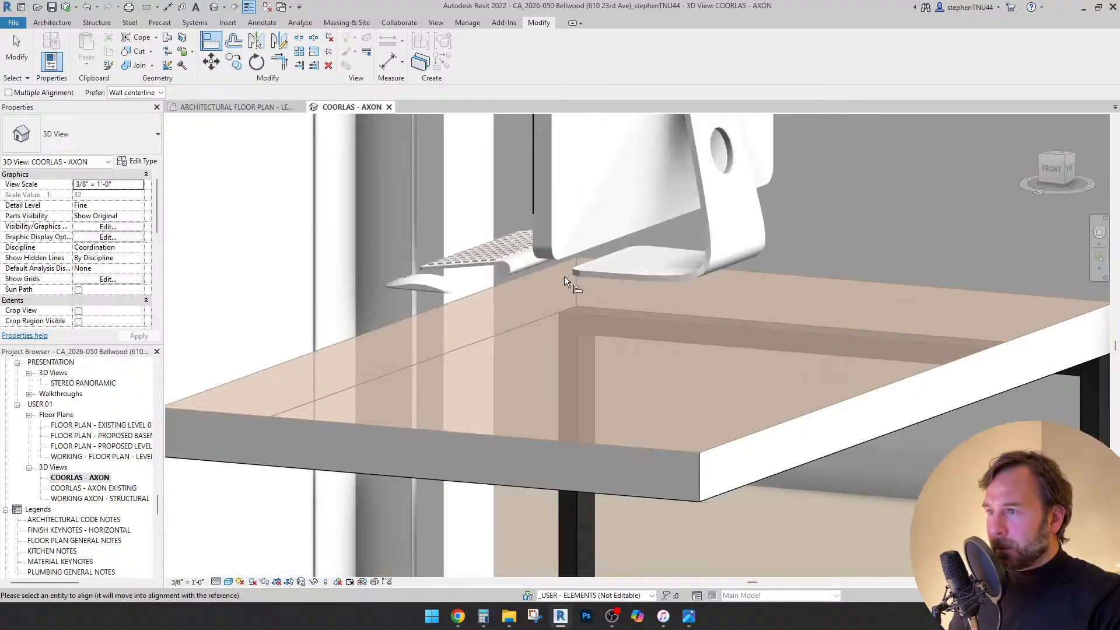
click(574, 275)
scroll(676, 250, down, 4)
shift+middle_drag(675, 250, 681, 380)
scroll(682, 380, down, 6)
shift+middle_drag(605, 415, 650, 379)
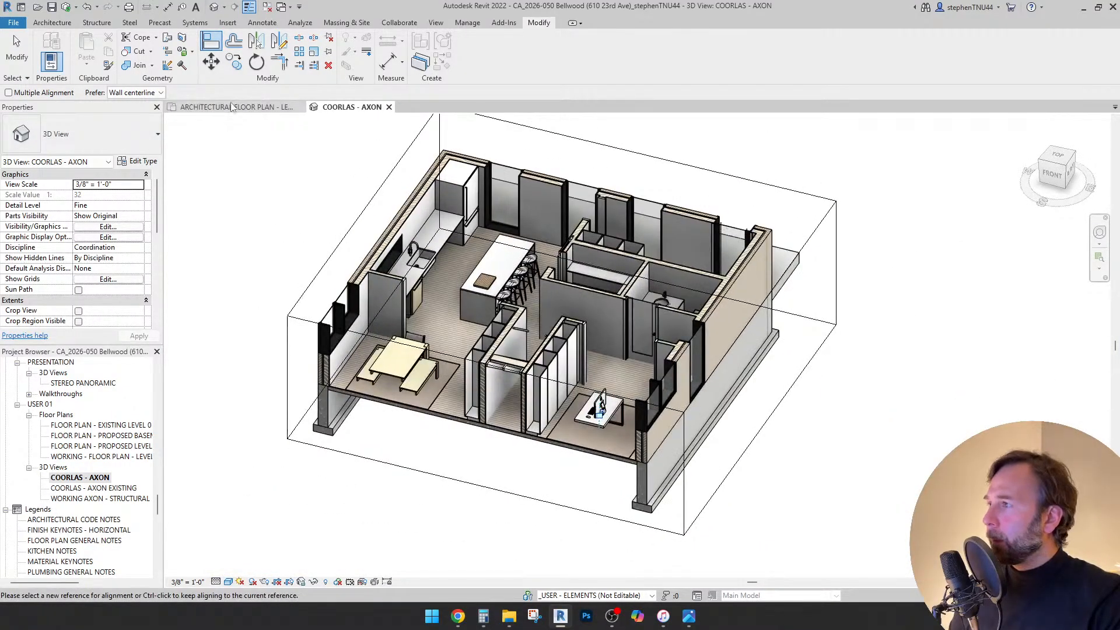
click(232, 108)
key(Escape)
key(Escape)
- Place a CA_Funriture - Chair West Elm component on the face of the office rug, next to the desk
scroll(603, 272, down, 2)
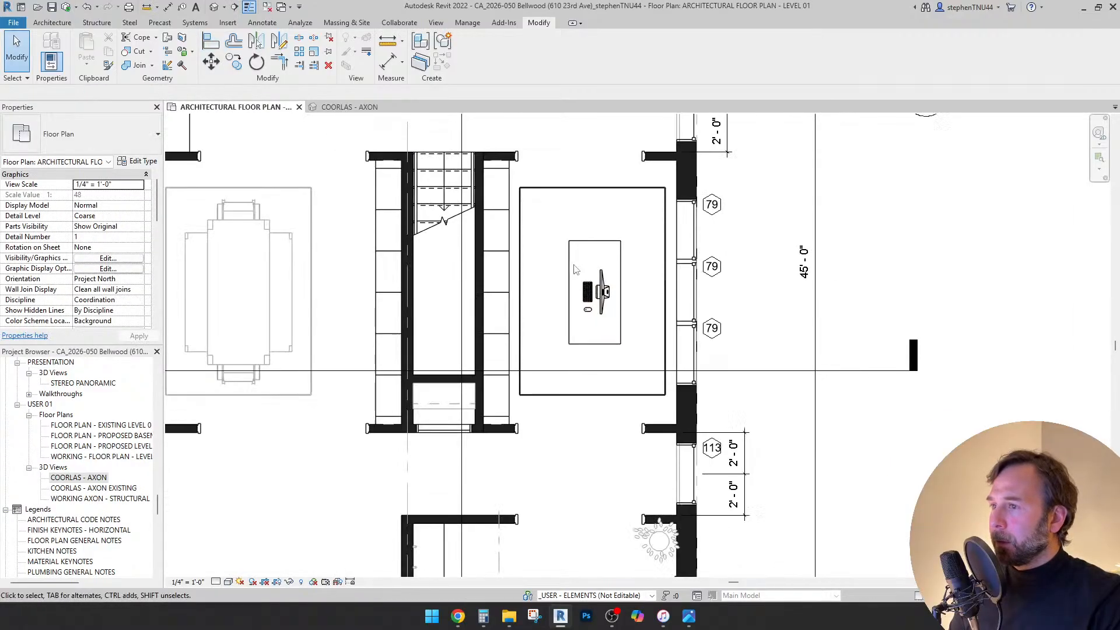
click(53, 23)
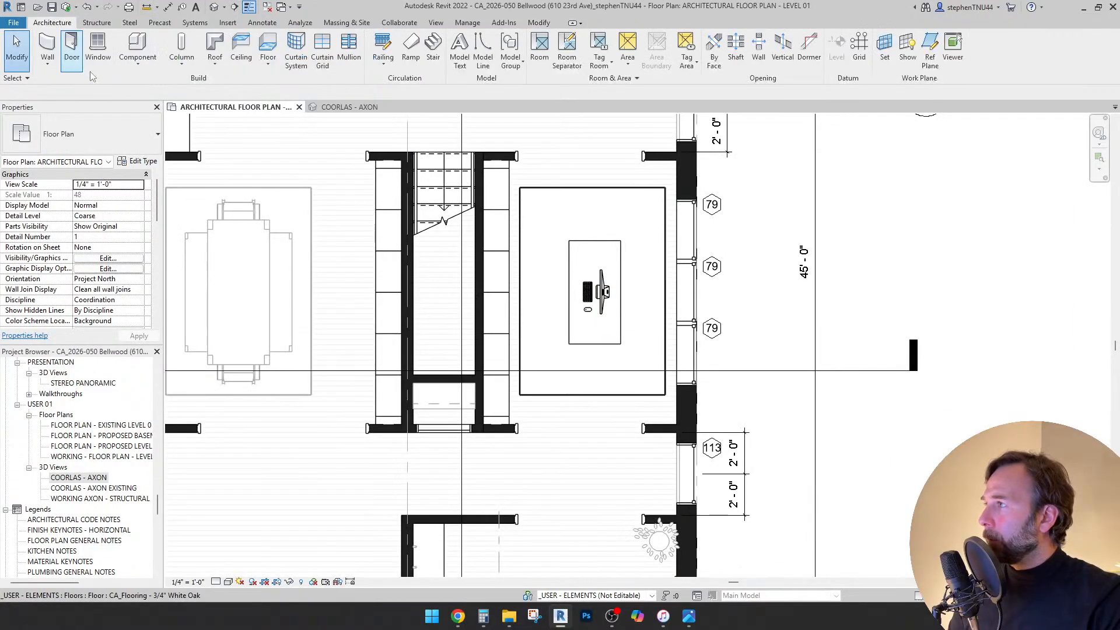
click(137, 63)
click(156, 85)
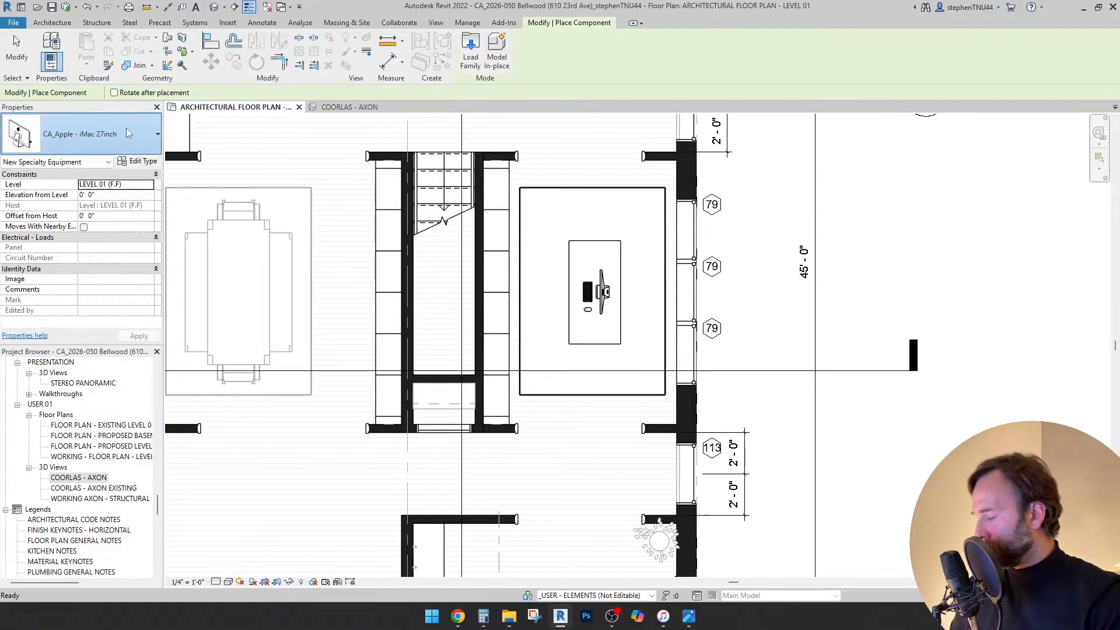
click(126, 131)
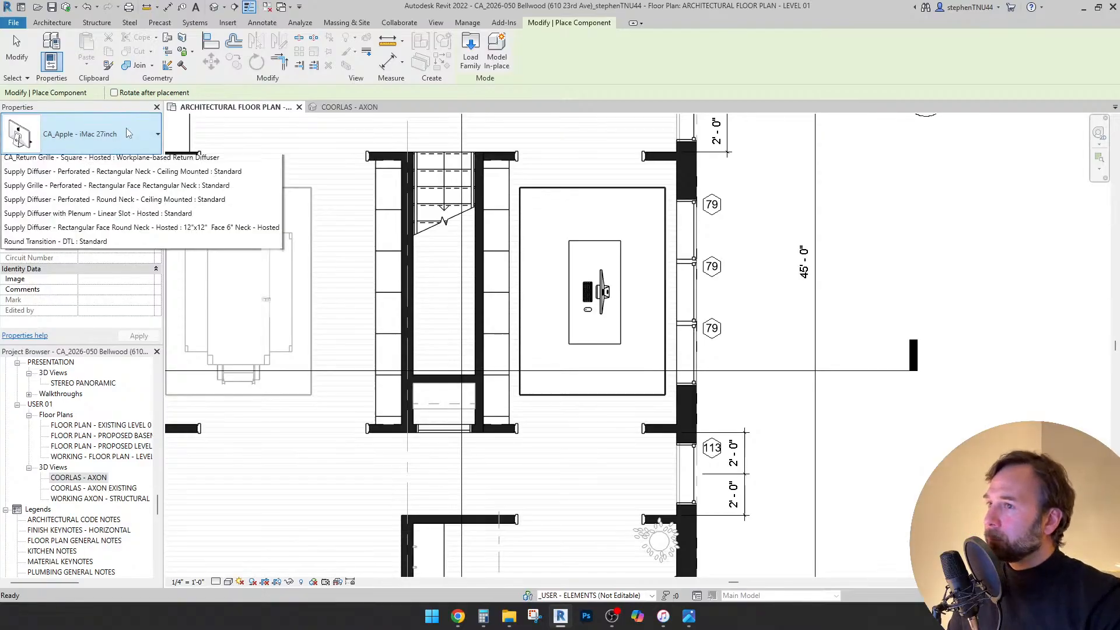
text(chair)
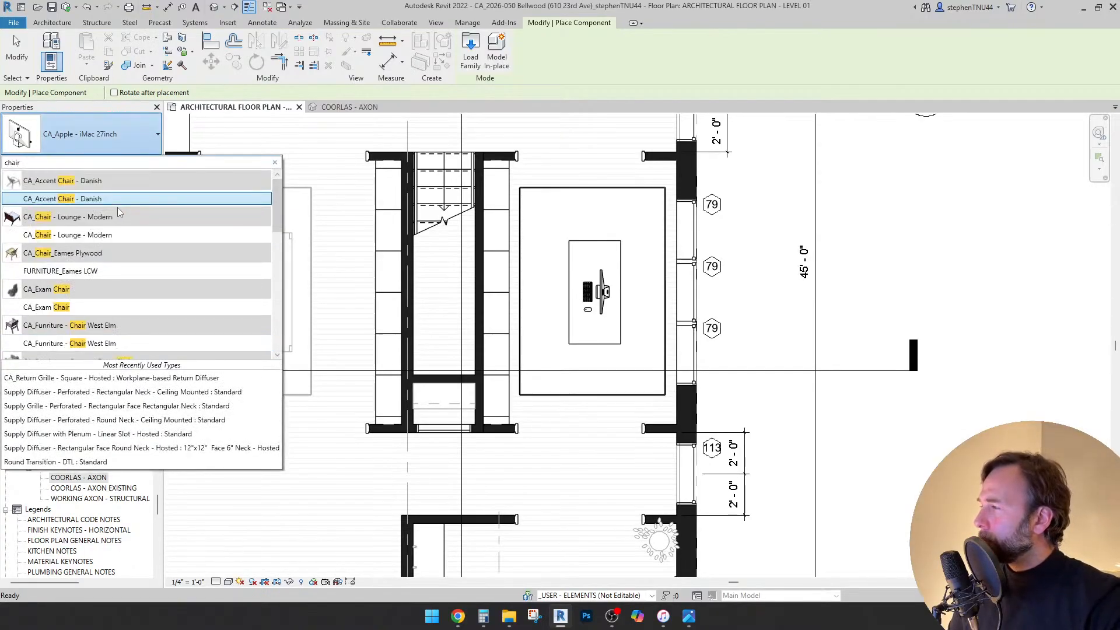
scroll(124, 294, down, 1)
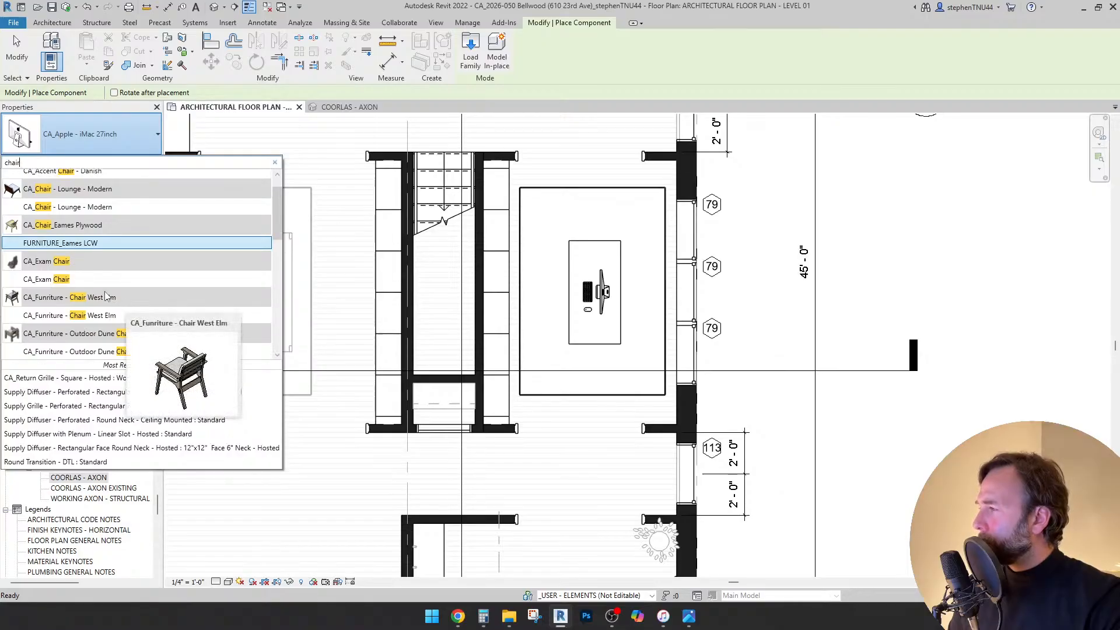
scroll(117, 298, down, 1)
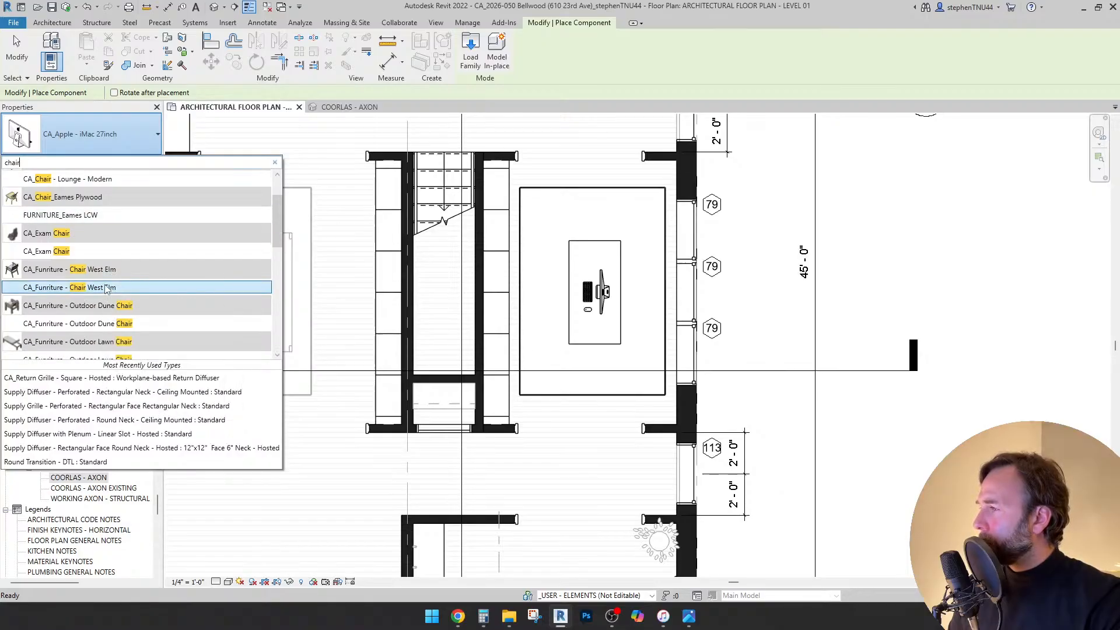
click(107, 288)
click(571, 52)
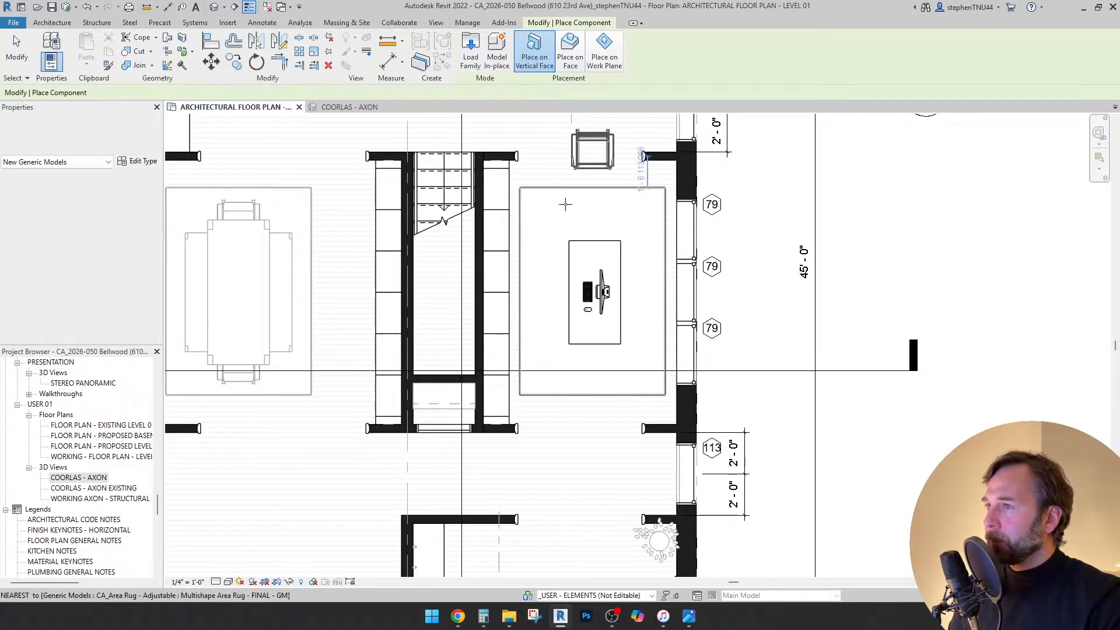
key(Escape)
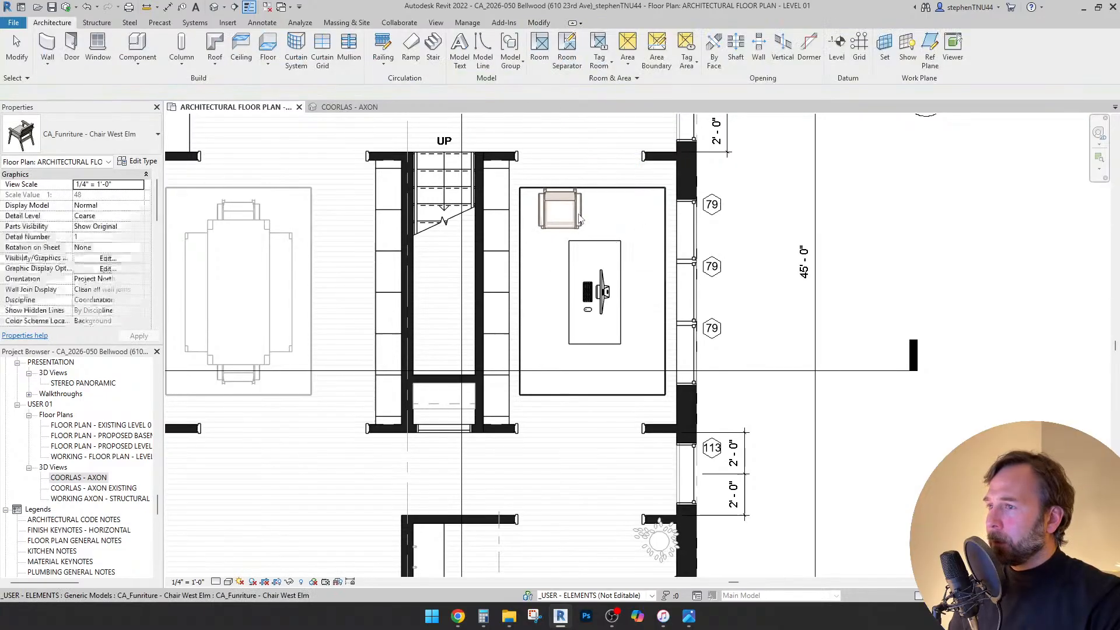
- Rotate the West Elm chair to face the desk and shift it down the rug beside the desk's cabinet-side edge
click(574, 218)
click(257, 63)
click(556, 282)
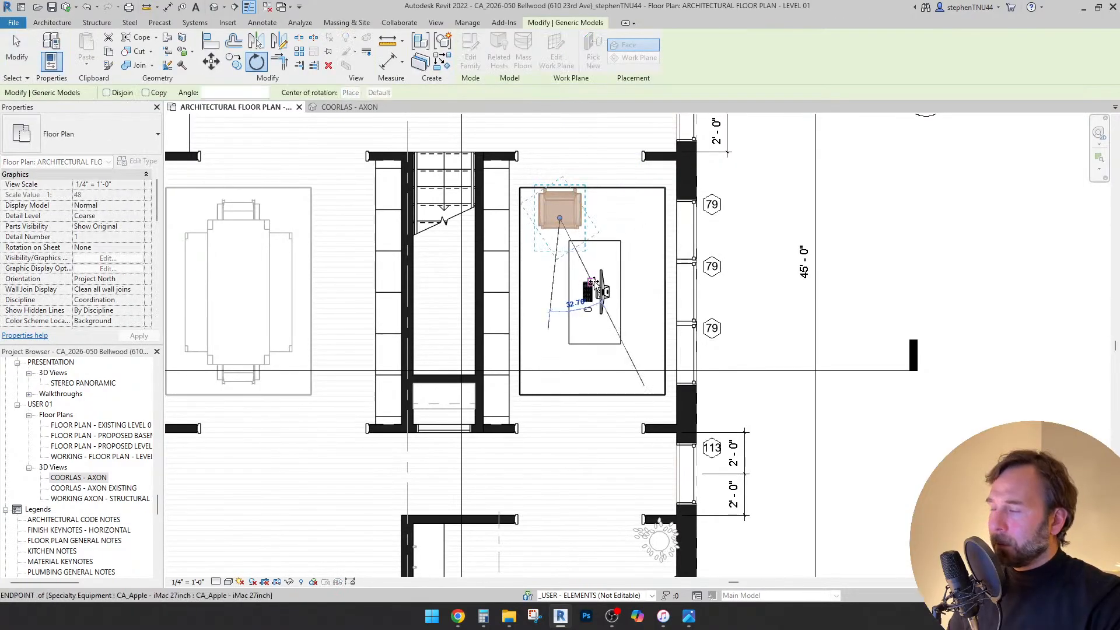
click(594, 282)
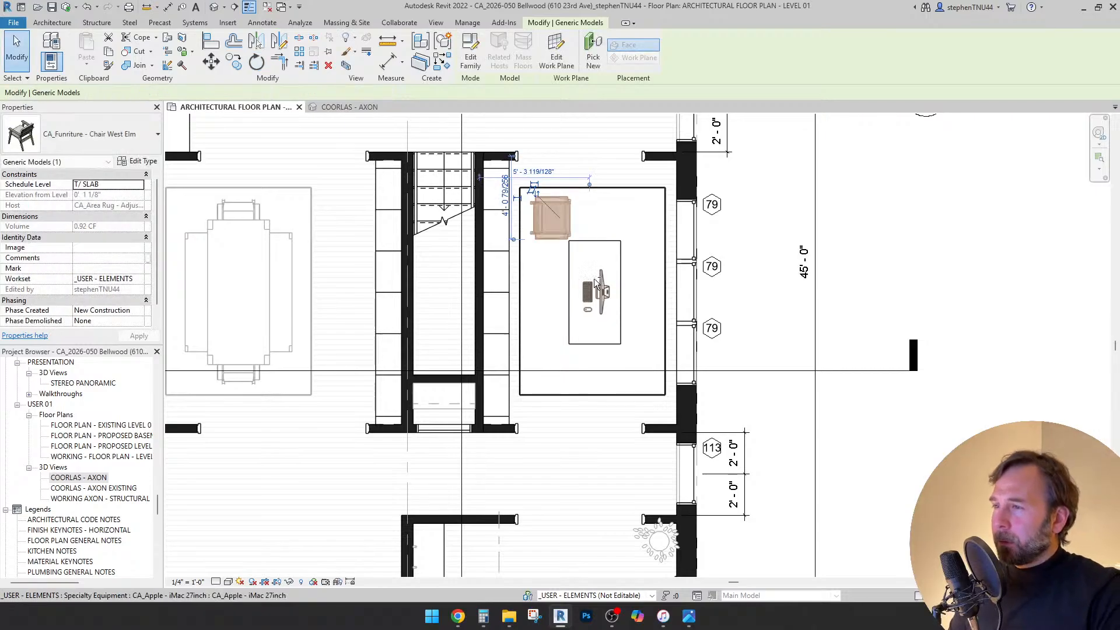
key(shift+Down)
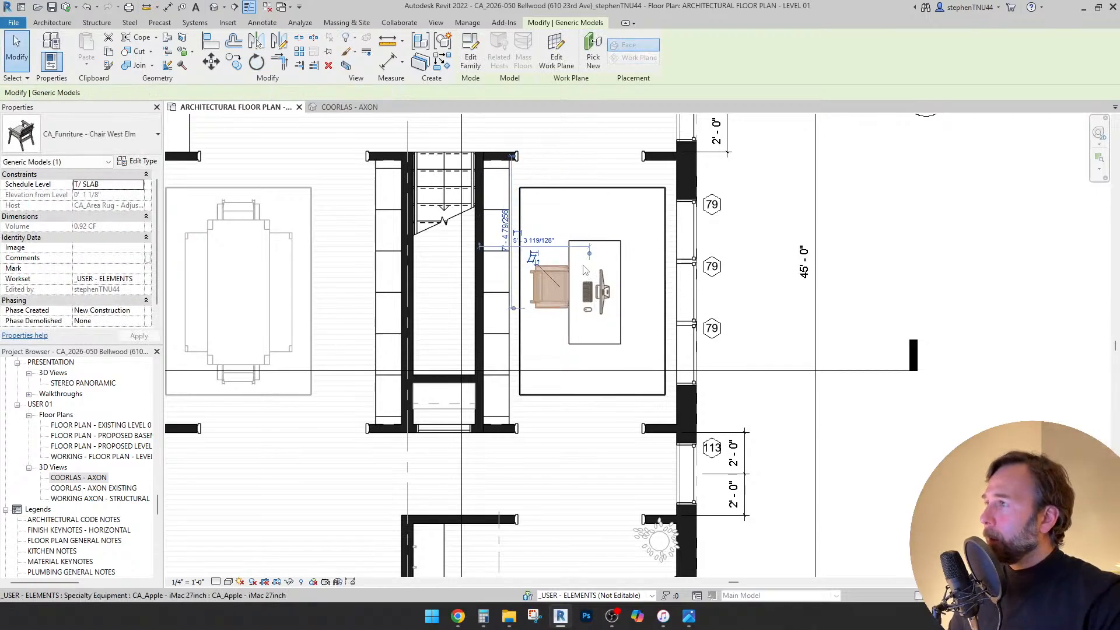
click(211, 41)
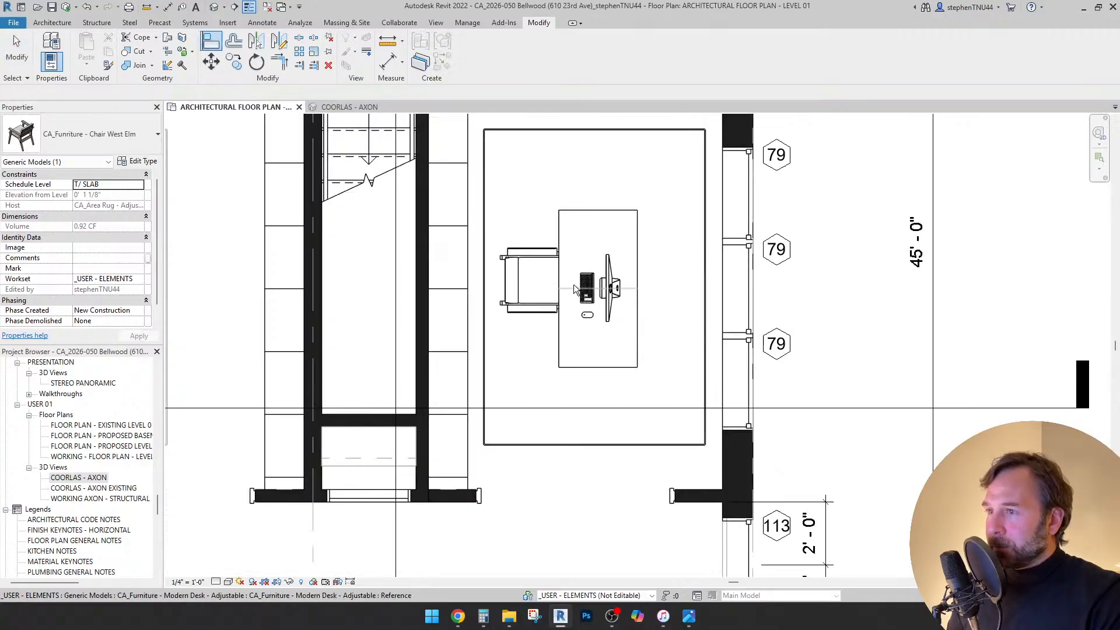
scroll(572, 284, up, 2)
click(573, 288)
scroll(512, 274, up, 2)
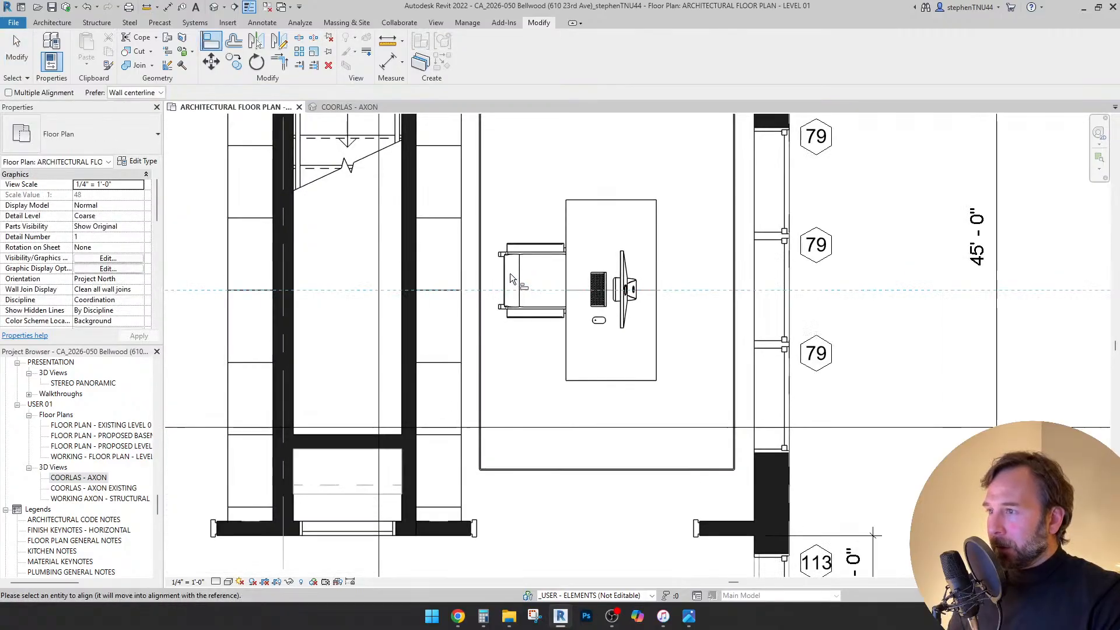
click(507, 268)
key(Escape)
- Nudge the West Elm chair into line with the desk's centre and slightly back from the desk's edge
click(516, 252)
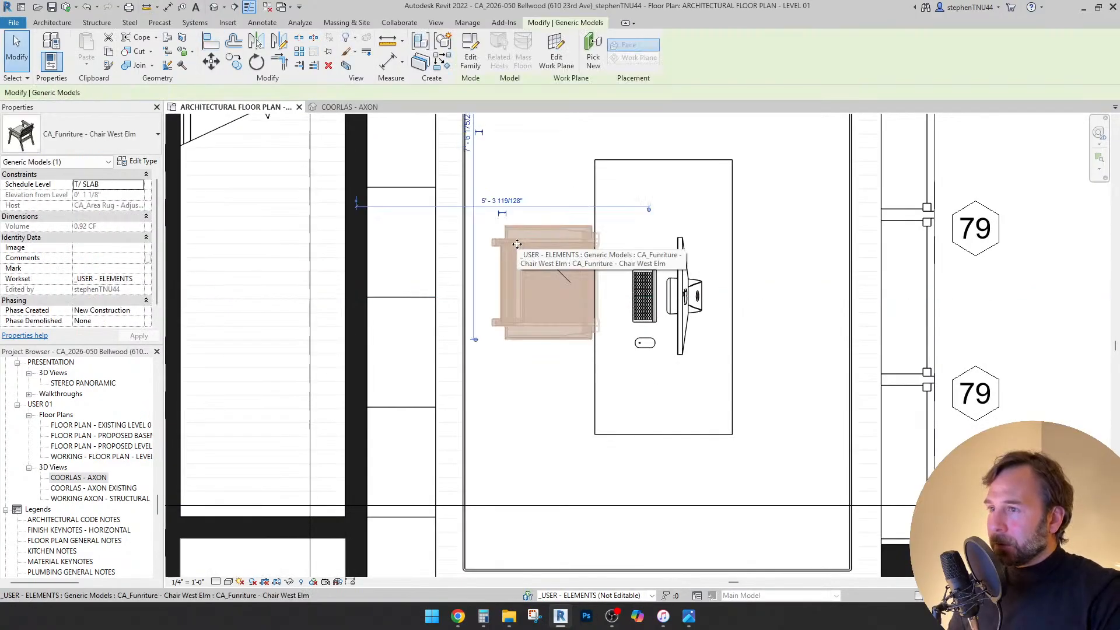
key(Up)
key(Up)
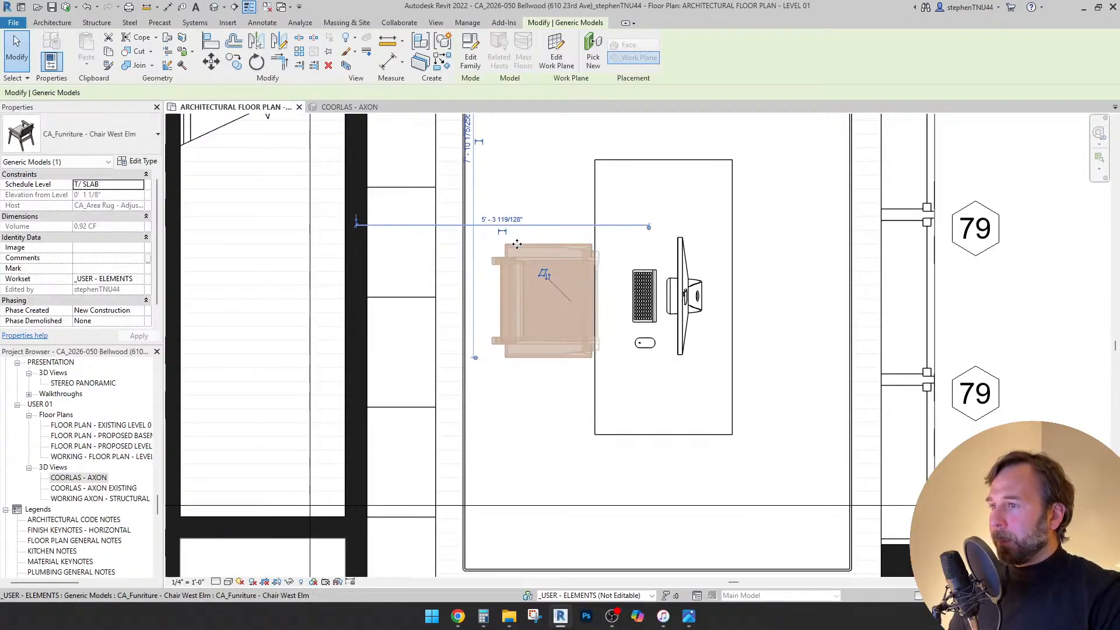
key(Left)
key(Left)
key(Left)
key(Left)
key(Left)
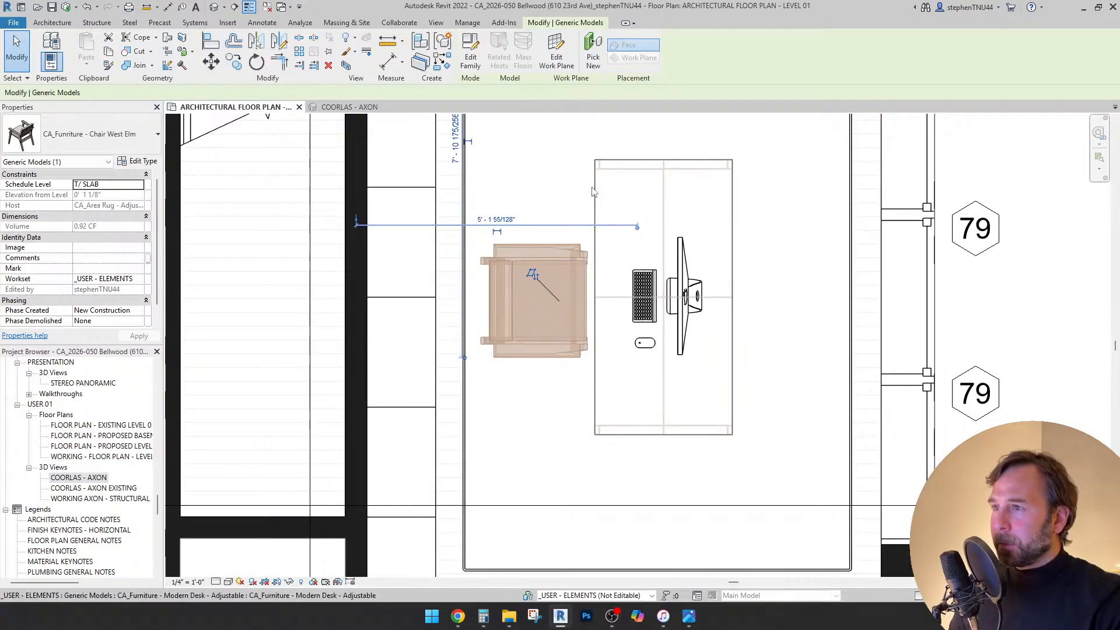
- Shift the desk and iMac together slightly toward the chair
click(659, 237)
ctrl+click(707, 294)
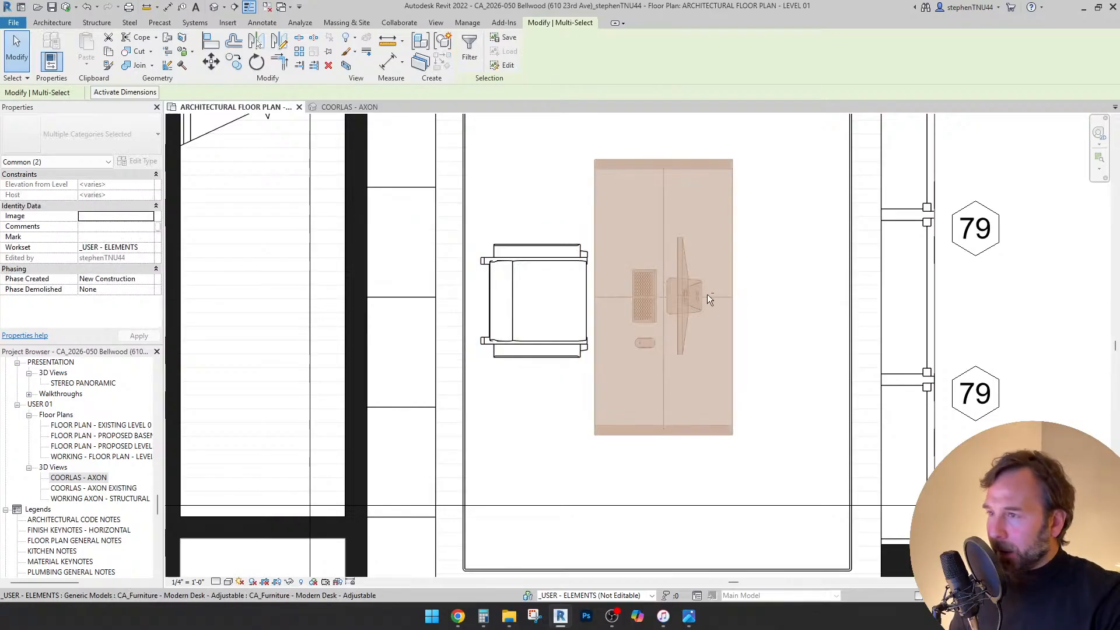
key(Left)
key(Escape)
scroll(707, 294, down, 3)
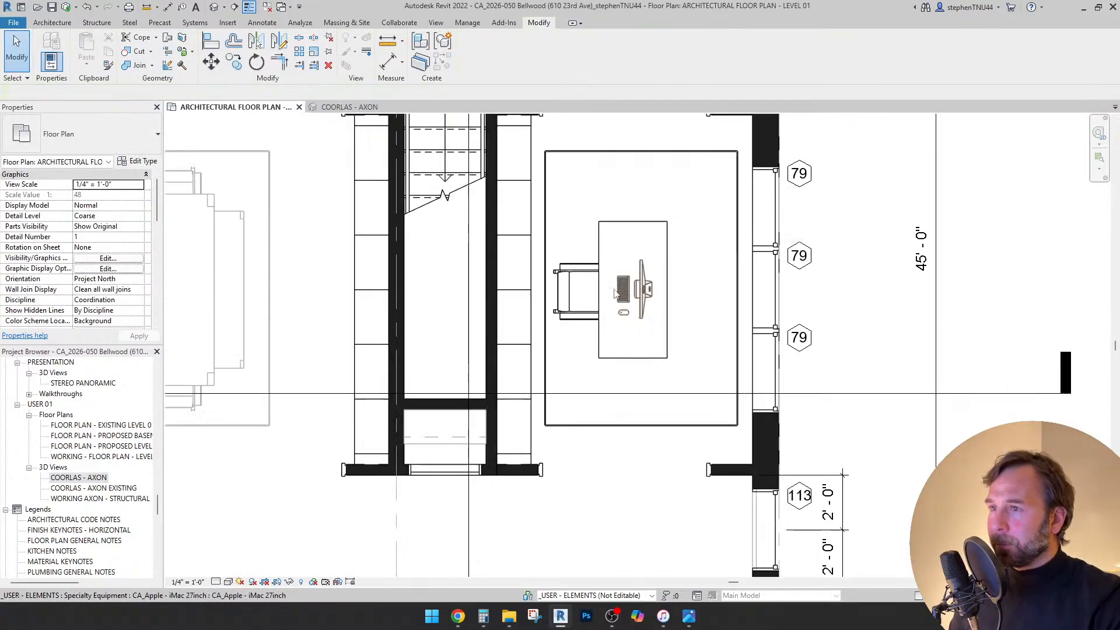
- Copy the West Elm chair to the window side of the desk and rotate the copy 180 degrees
click(568, 289)
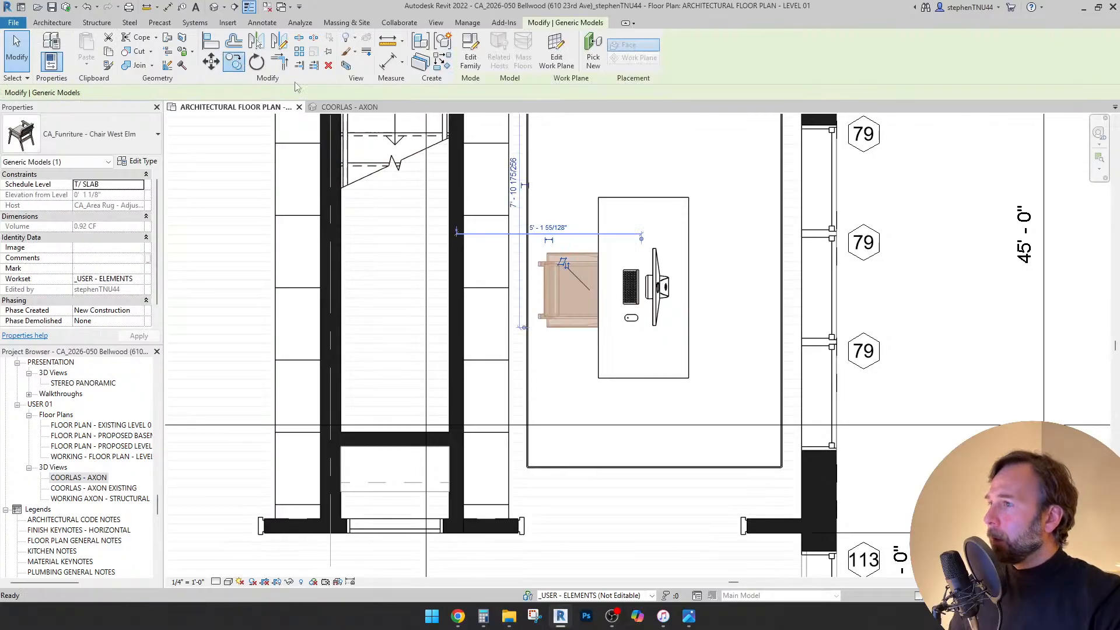
click(233, 61)
click(561, 271)
click(739, 233)
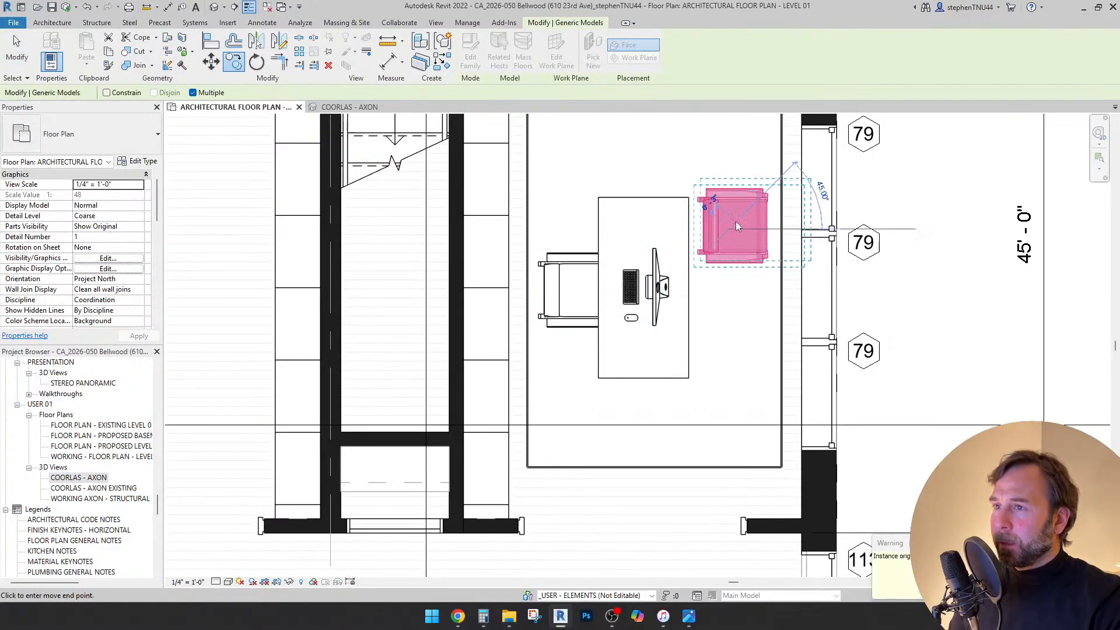
click(257, 61)
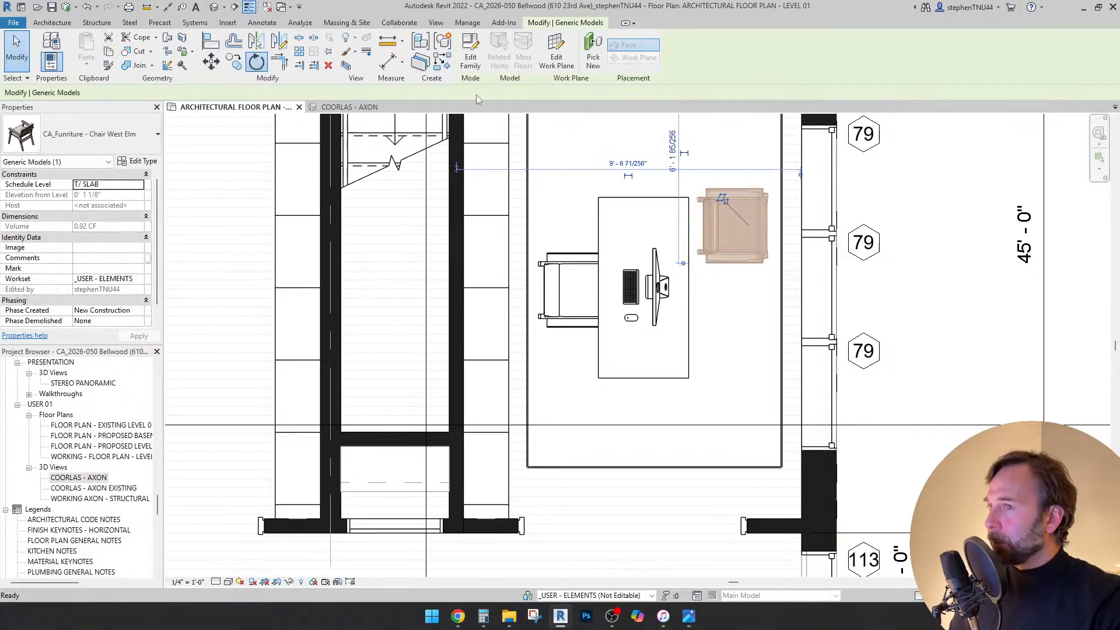
click(898, 213)
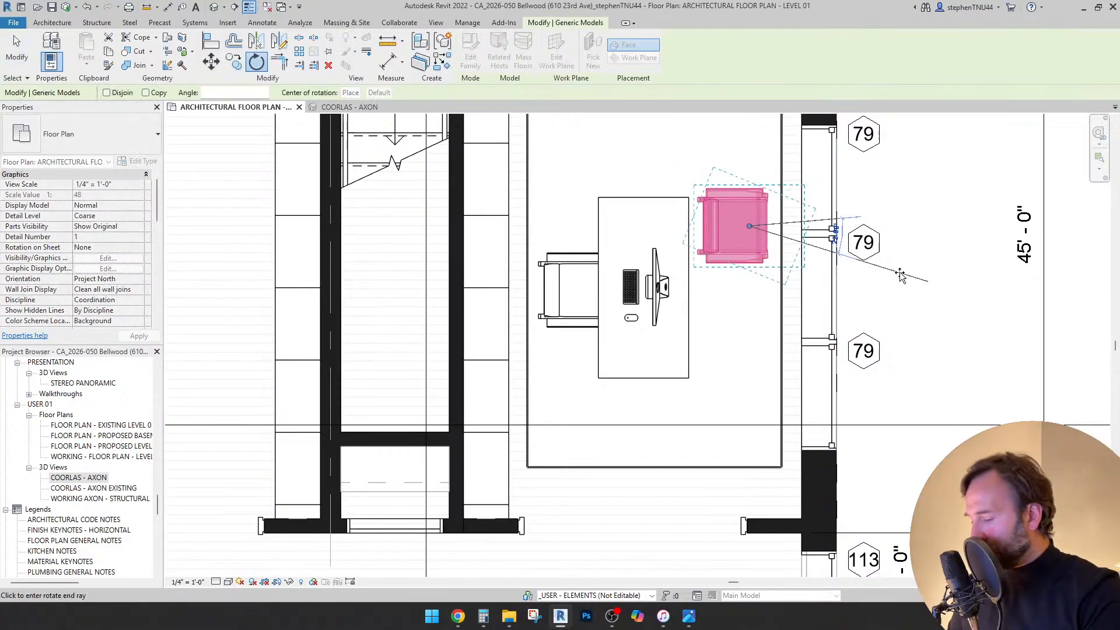
text(180)
key(Return)
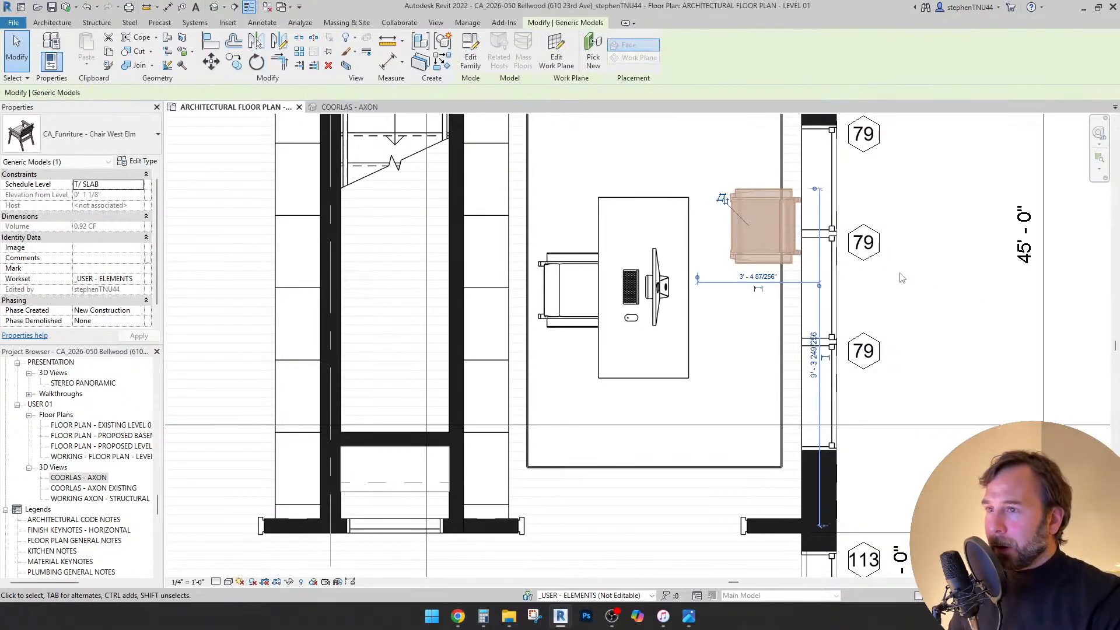
- Move the copied chair closer to the desk so that it sits within the rug's outline
scroll(712, 287, down, 1)
middle_drag(713, 287, 667, 308)
key(Escape)
scroll(700, 257, up, 3)
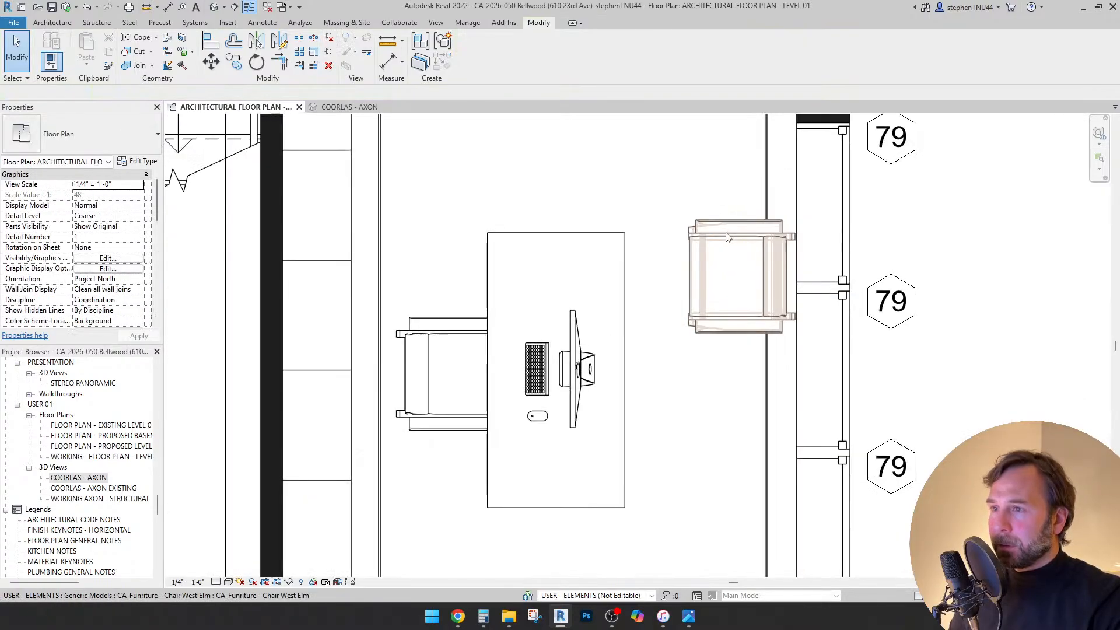
mouse_move(693, 251)
mouse_down()
mouse_move(665, 269)
mouse_move(696, 266)
mouse_up()
scroll(694, 257, down, 2)
key(Escape)
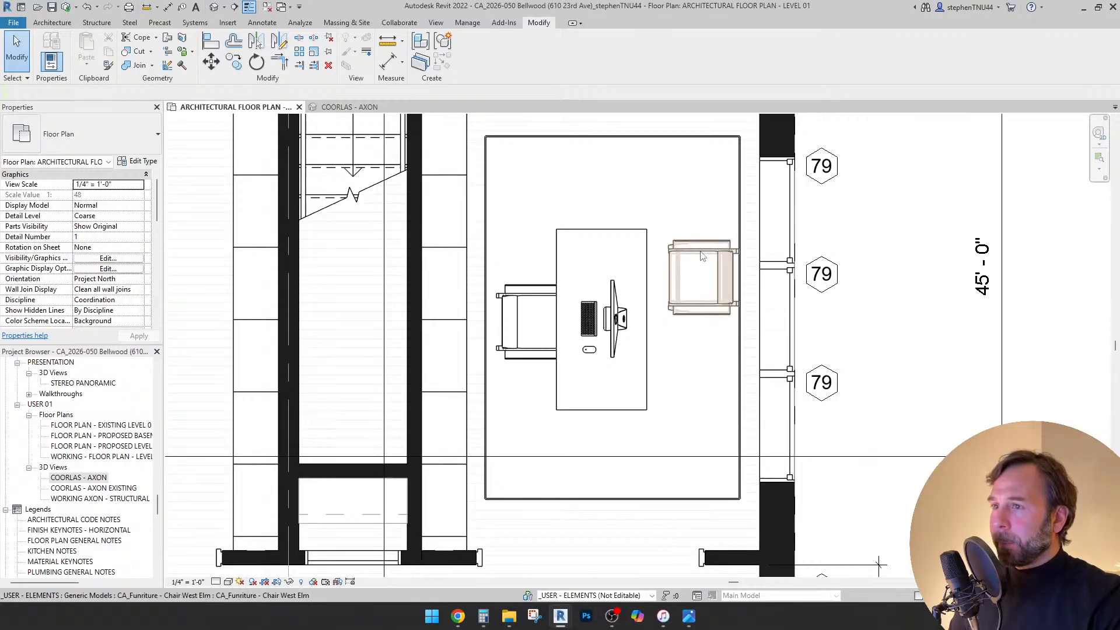
- Try to switch the copied chair's type to CA_Furniture - Chair Modern Dining_Armless
click(702, 256)
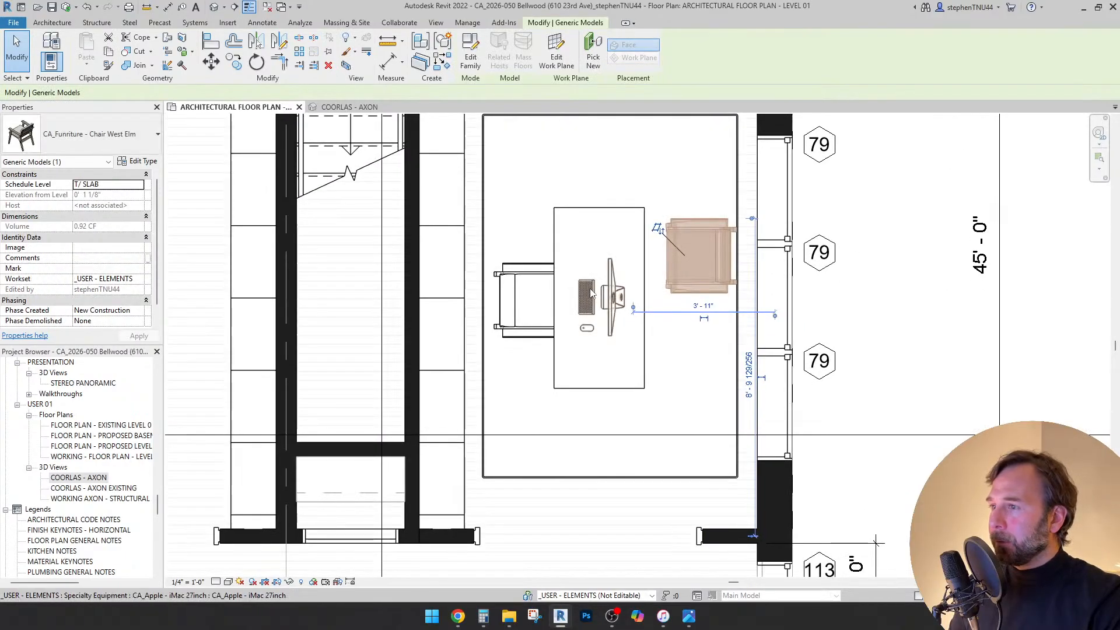
scroll(591, 293, down, 2)
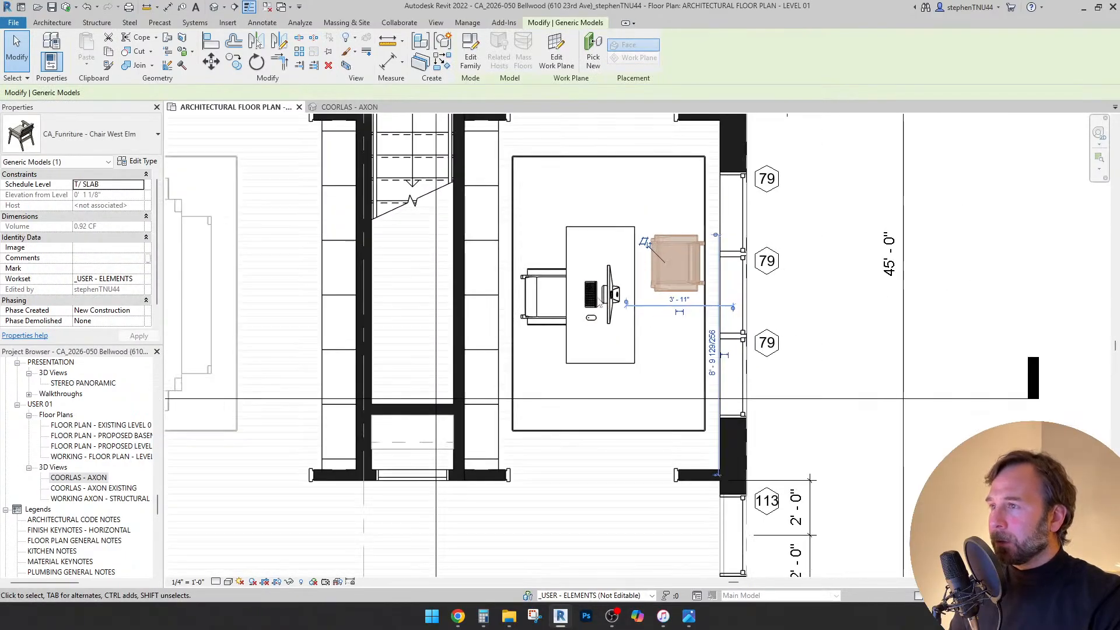
scroll(596, 297, down, 2)
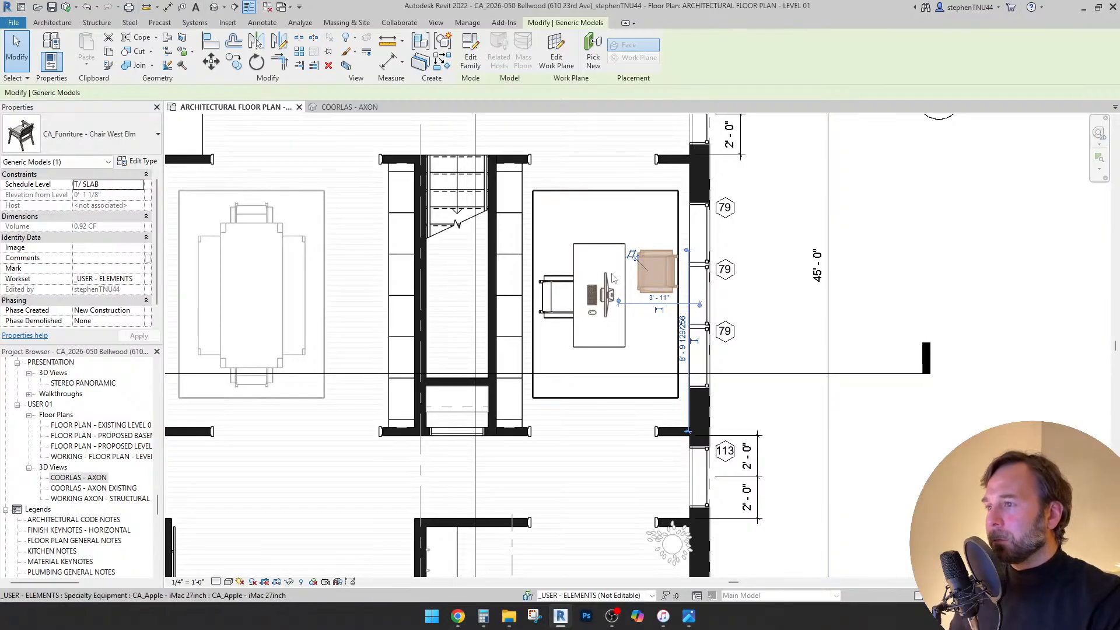
scroll(646, 282, up, 3)
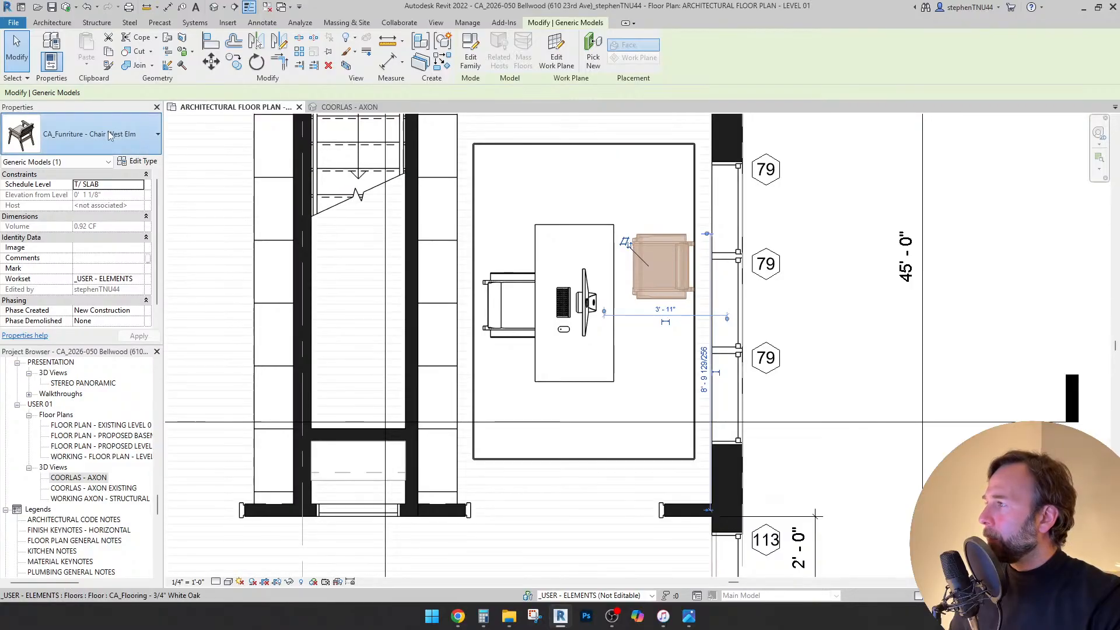
click(110, 135)
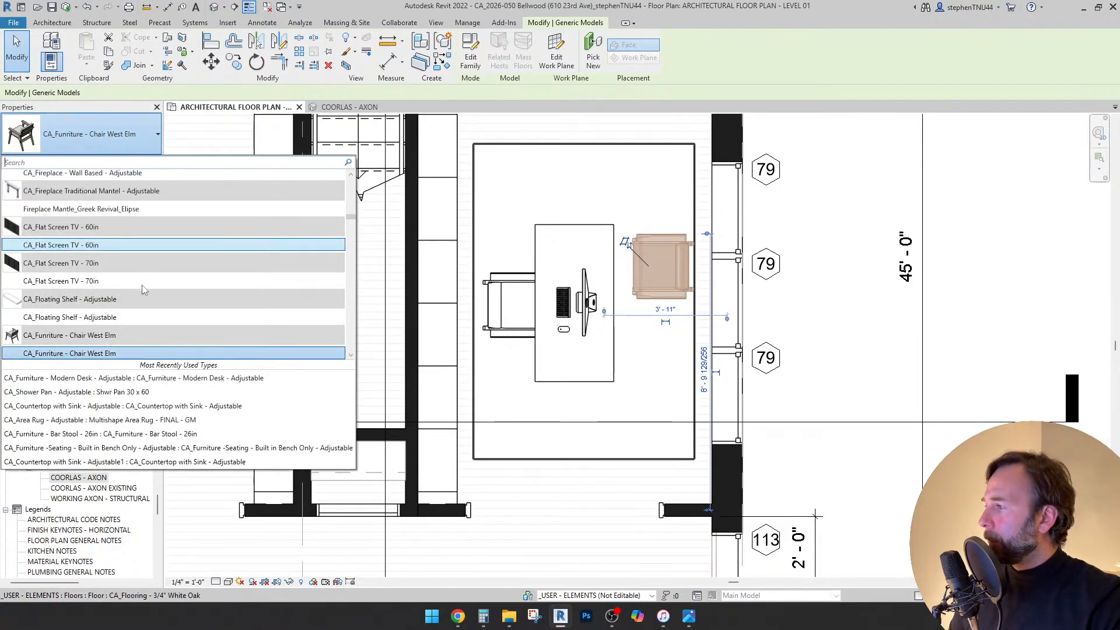
scroll(145, 290, down, 2)
scroll(144, 290, down, 8)
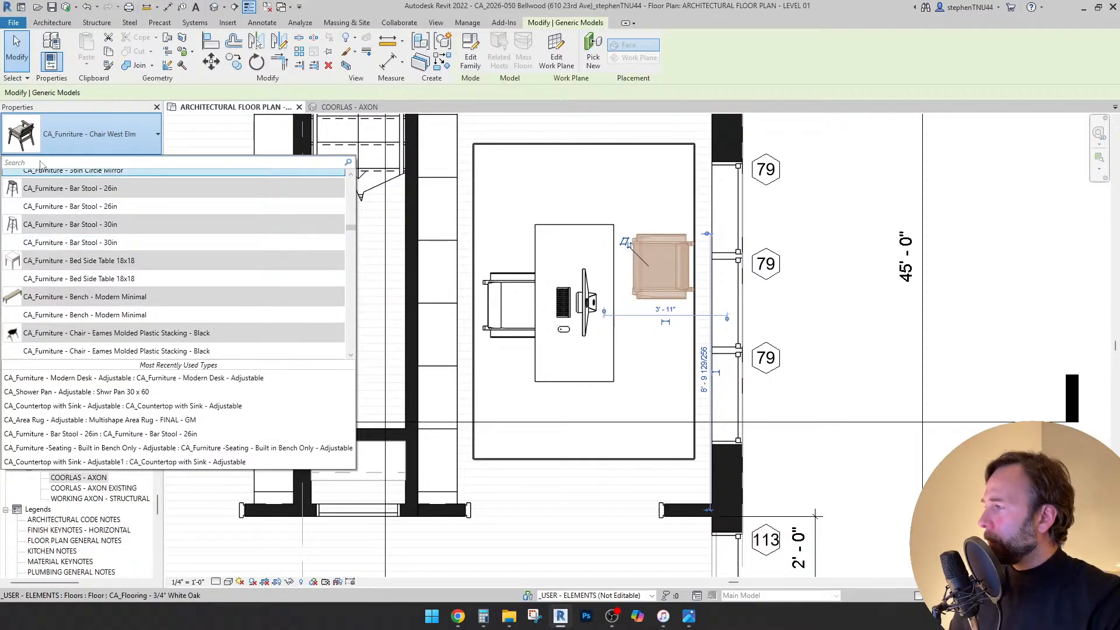
text(chair)
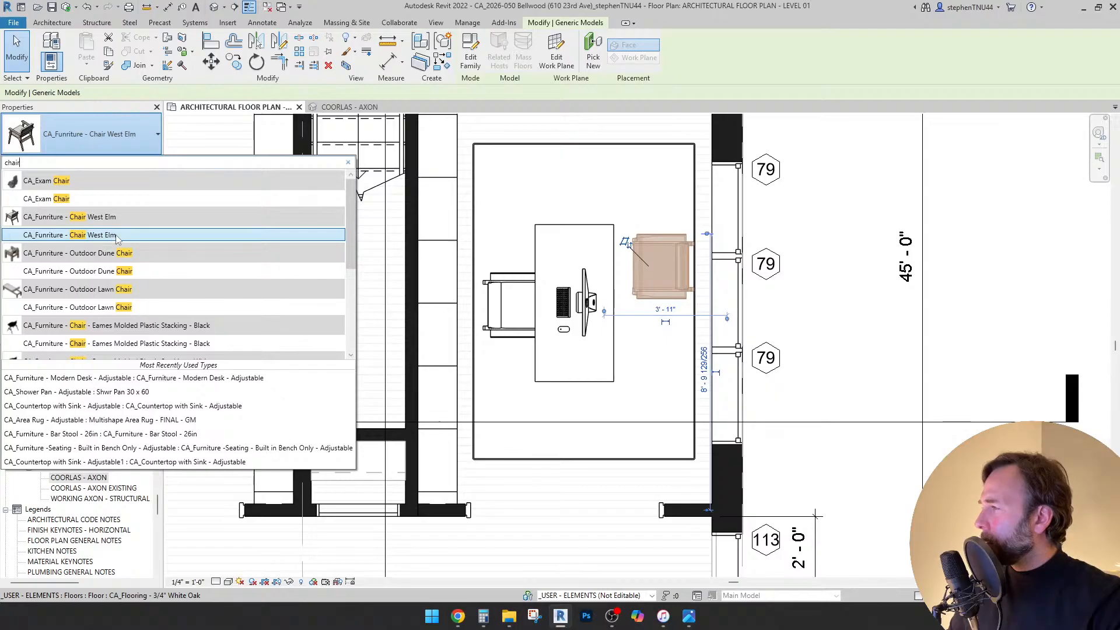
scroll(156, 241, down, 3)
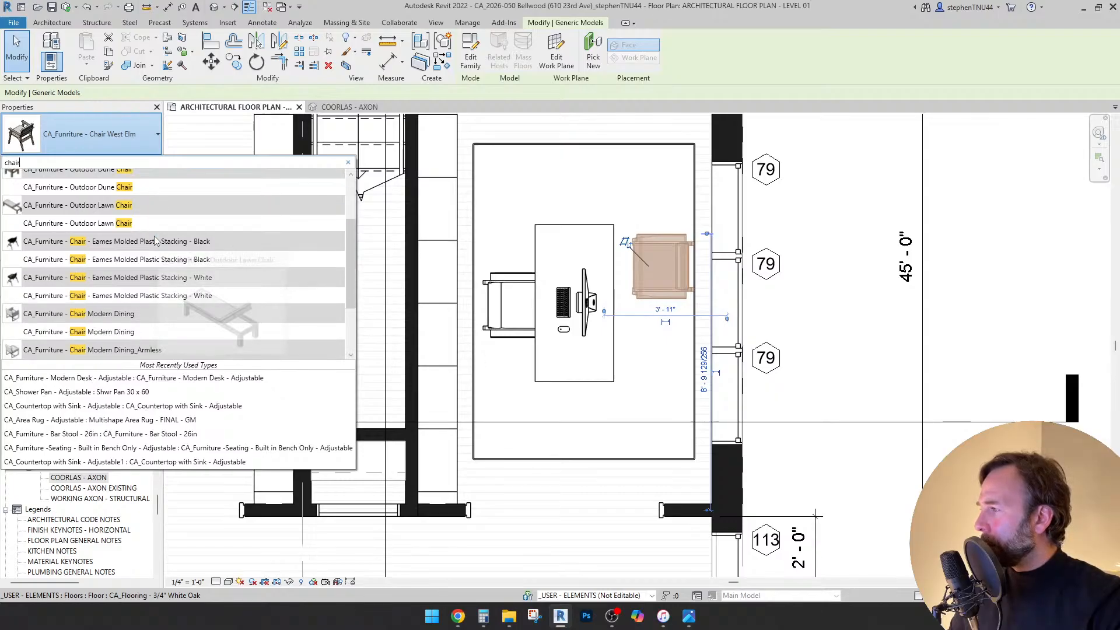
scroll(127, 292, down, 3)
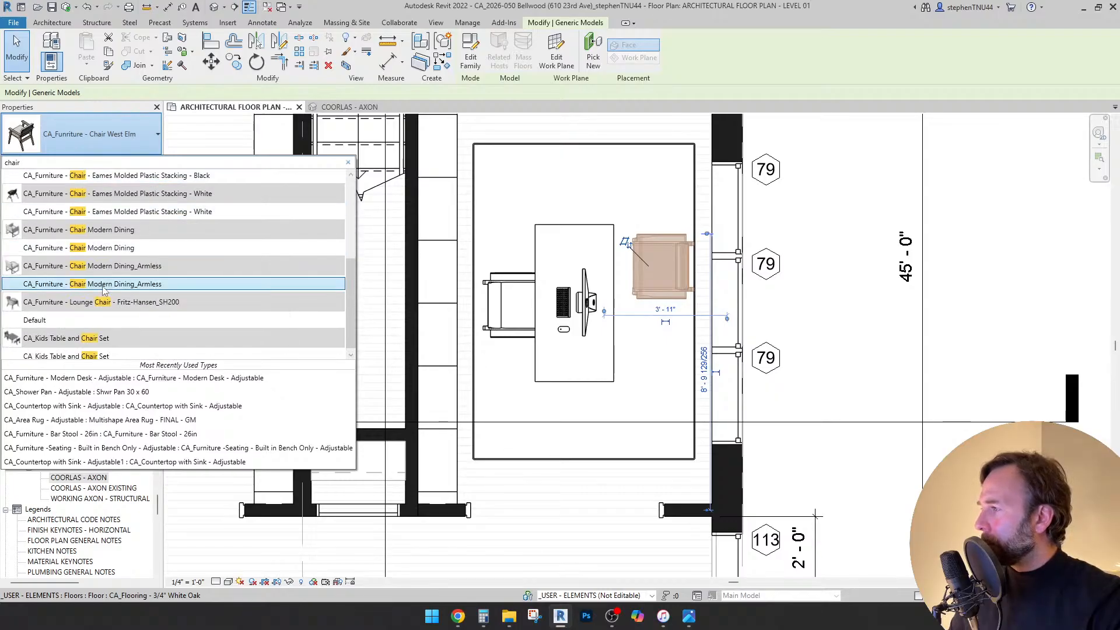
click(108, 286)
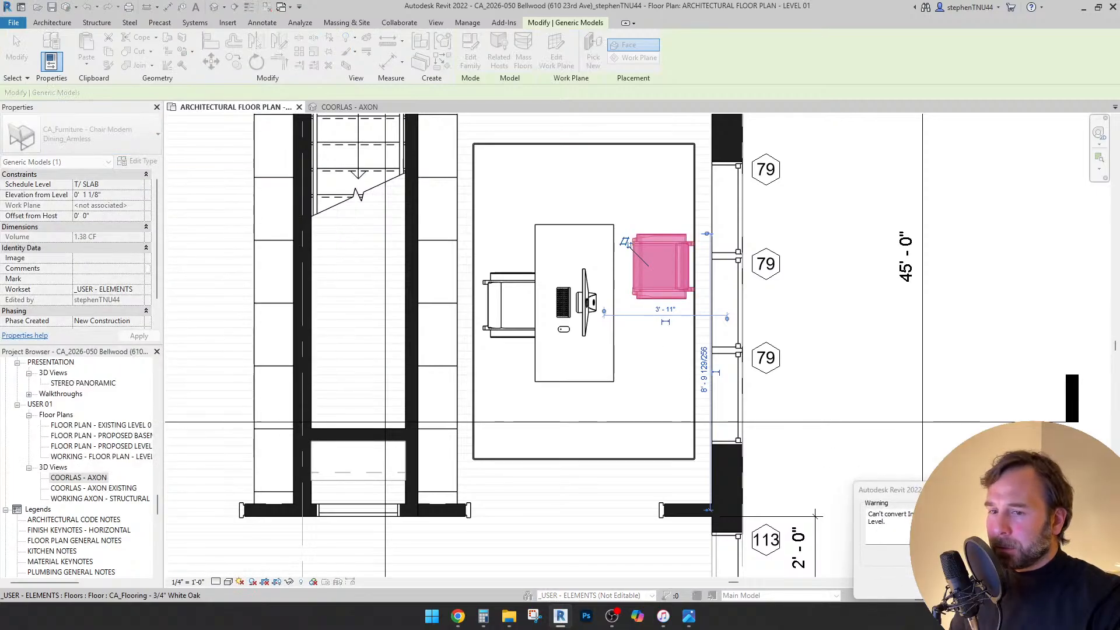
key(Escape)
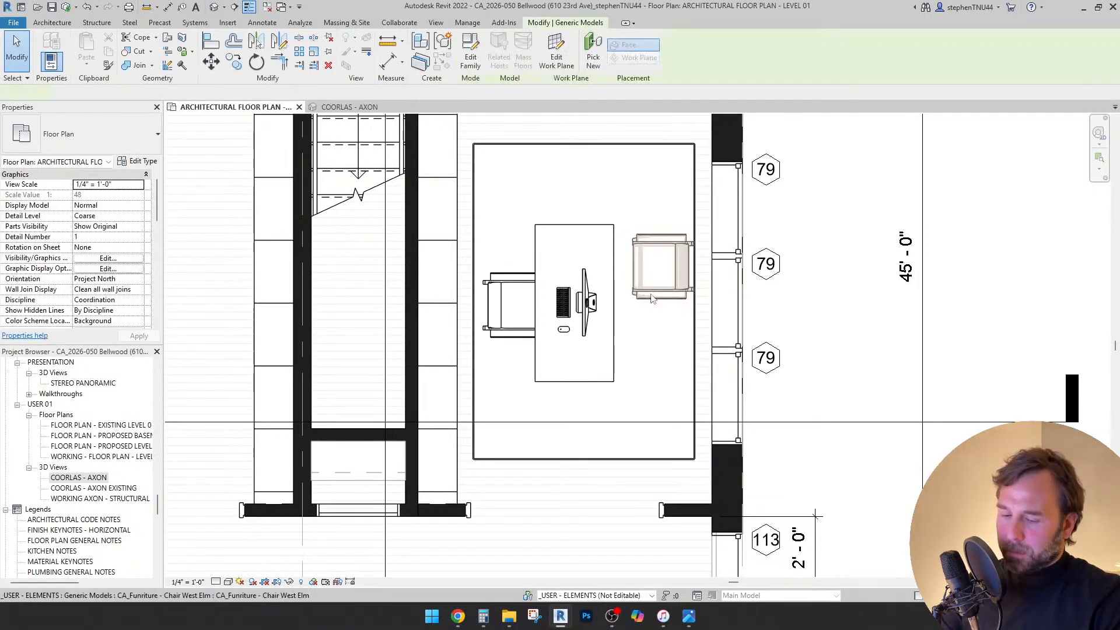
- Delete the copied chair and place a CA_Furniture - Chair Modern Dining_Armless component on the window side of the desk
click(652, 299)
key(Delete)
click(50, 25)
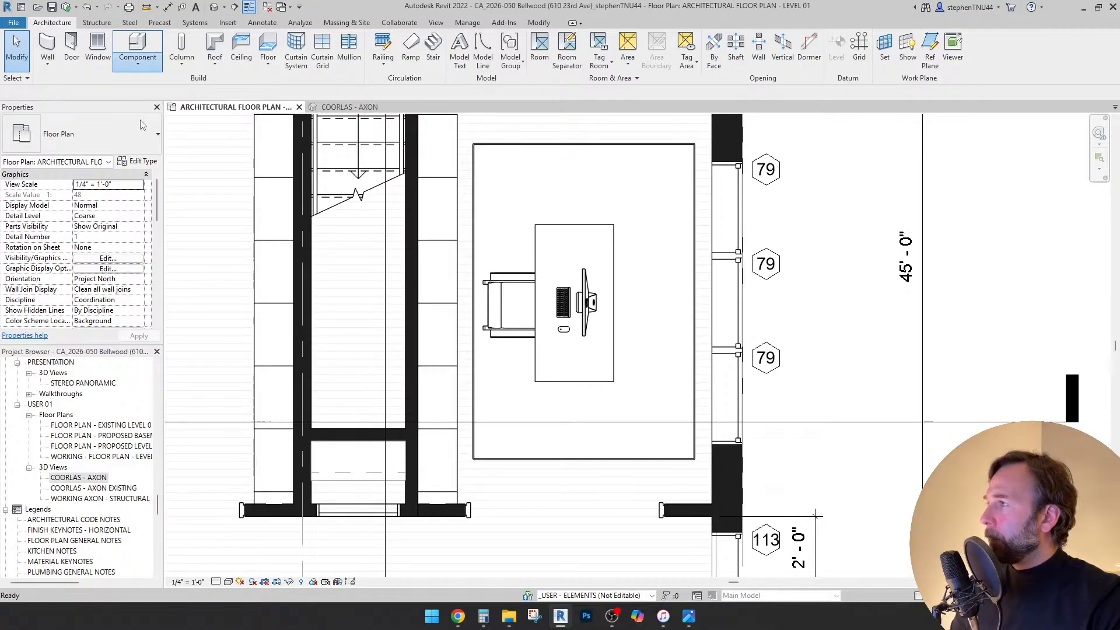
click(140, 55)
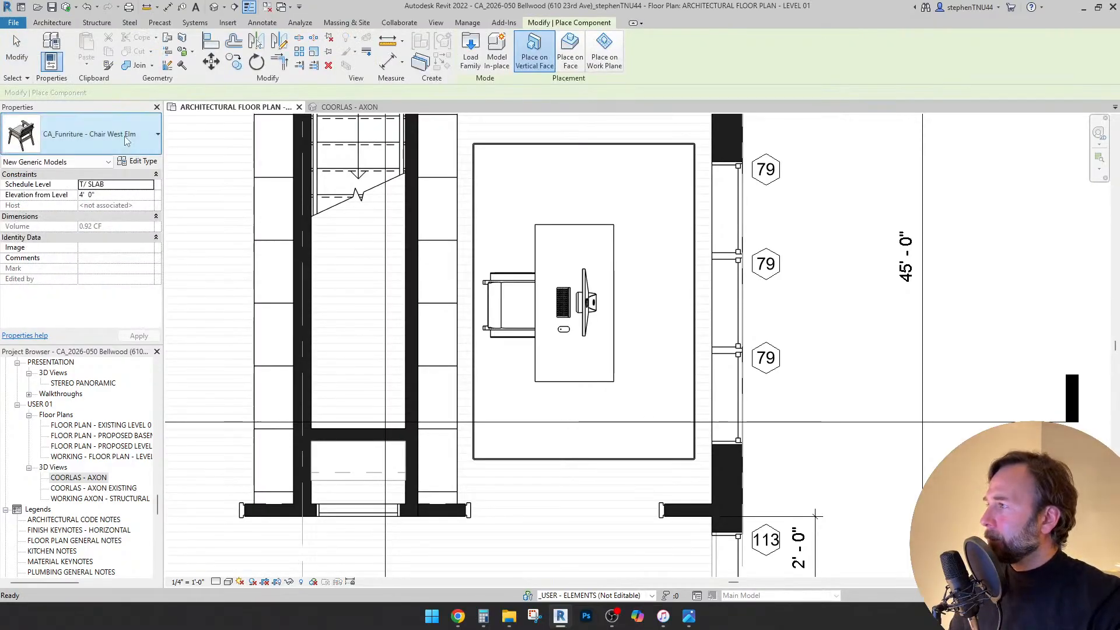
click(124, 136)
text(chair)
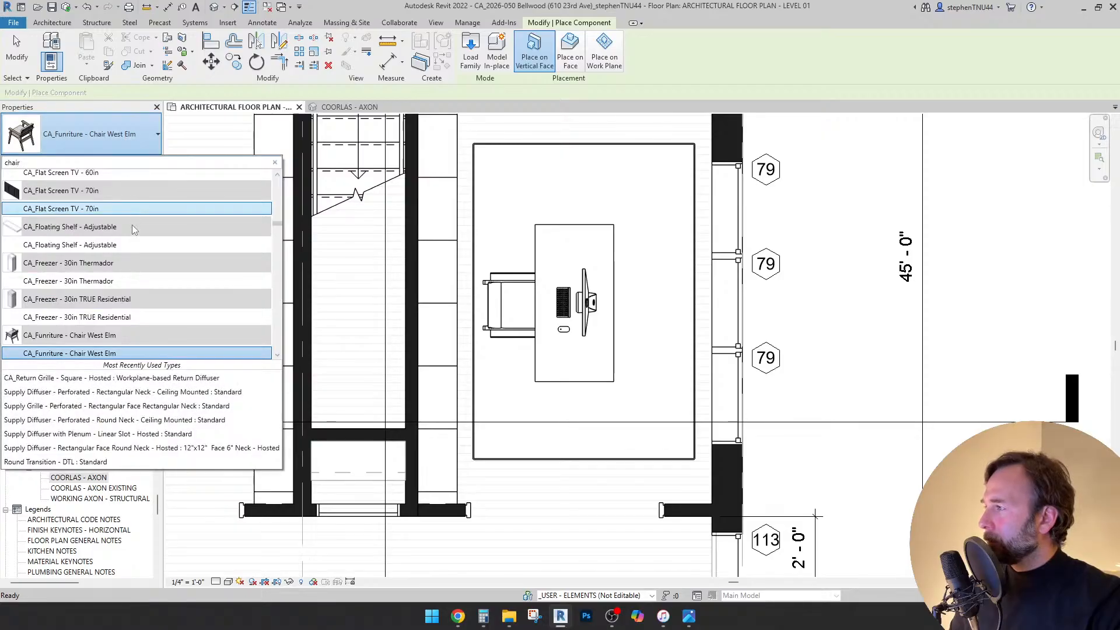
scroll(133, 240, down, 2)
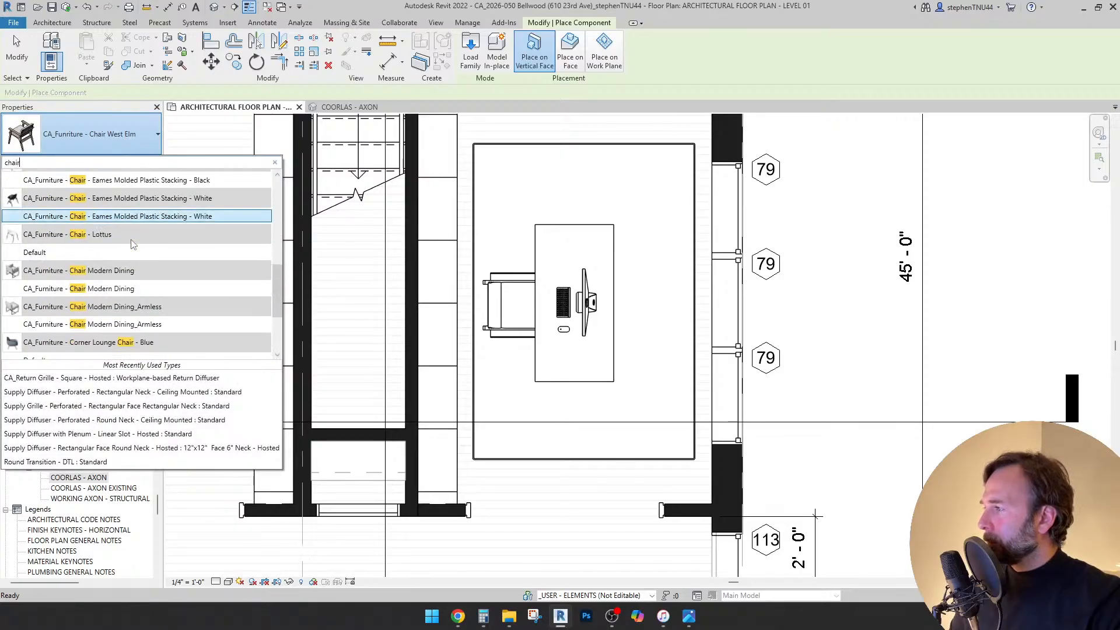
click(100, 324)
click(623, 243)
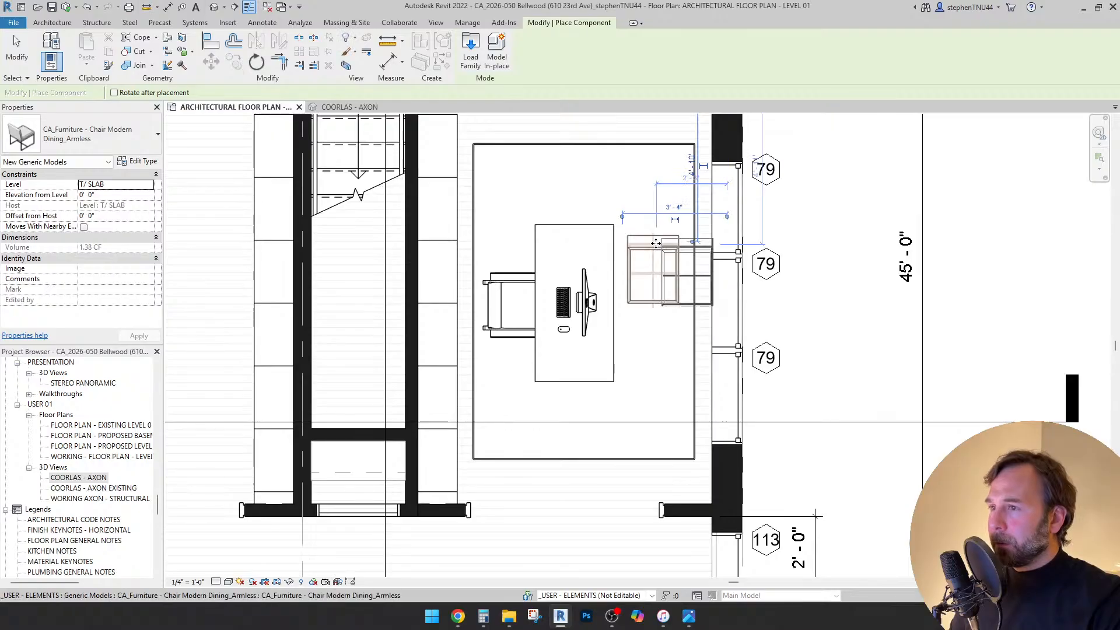
key(Escape)
- Place the armless chair on the window side of the desk and rotate it 90 degrees so it faces the desk
click(652, 240)
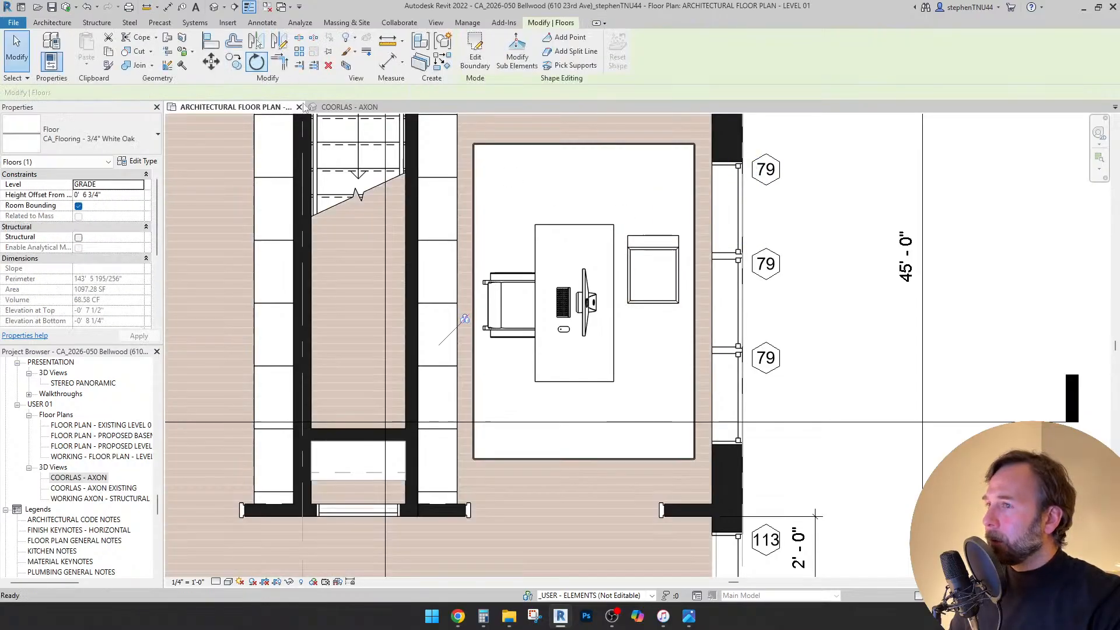
key(Escape)
click(665, 251)
key(r)
key(o)
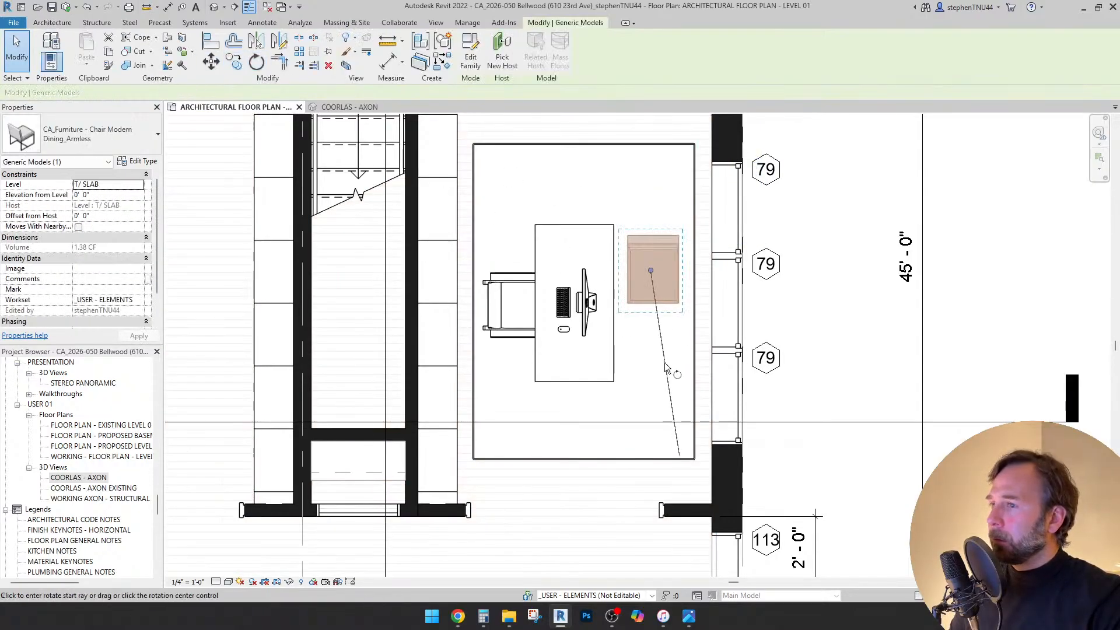
click(664, 362)
key(Return)
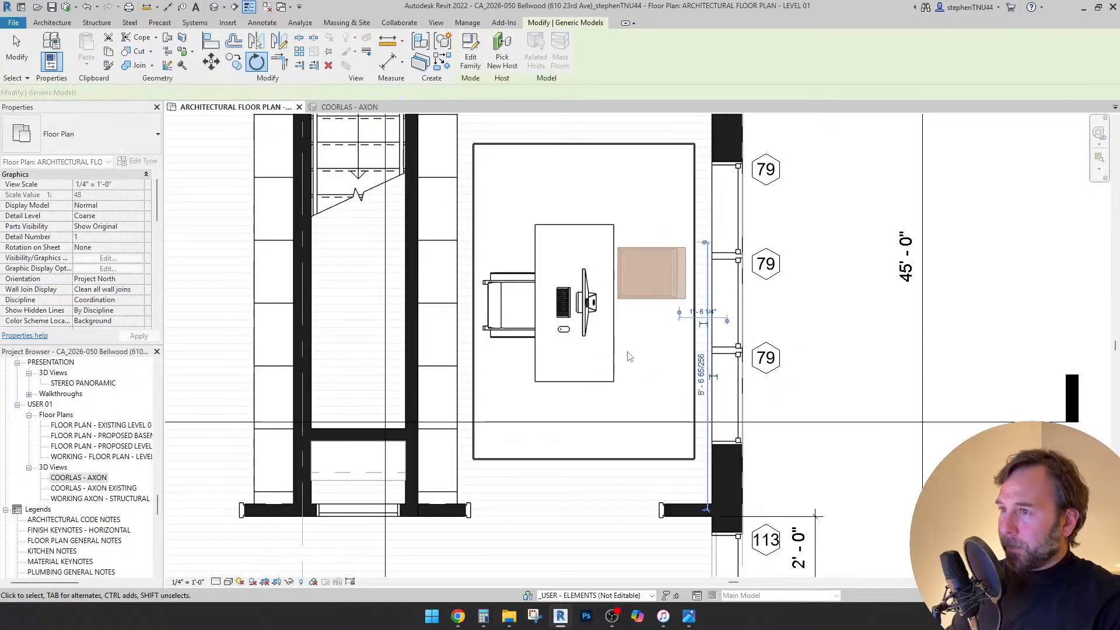
key(Escape)
- Nudge the armless chair toward the upper end of the desk and slightly closer to the windows
click(655, 298)
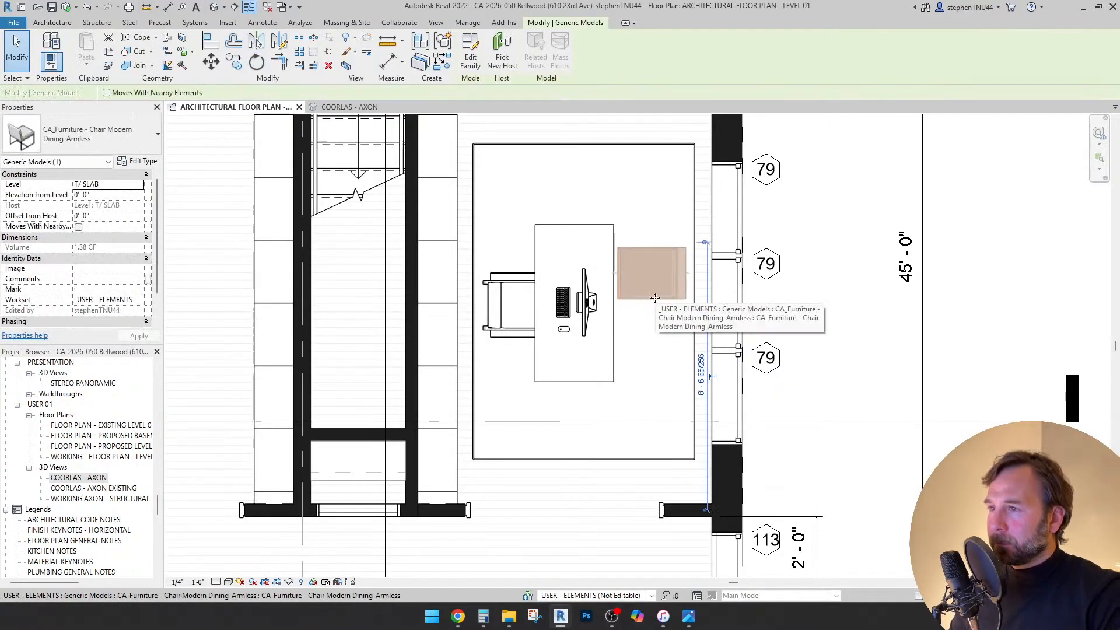
key(shift+Up)
key(Right)
key(Right)
key(Right)
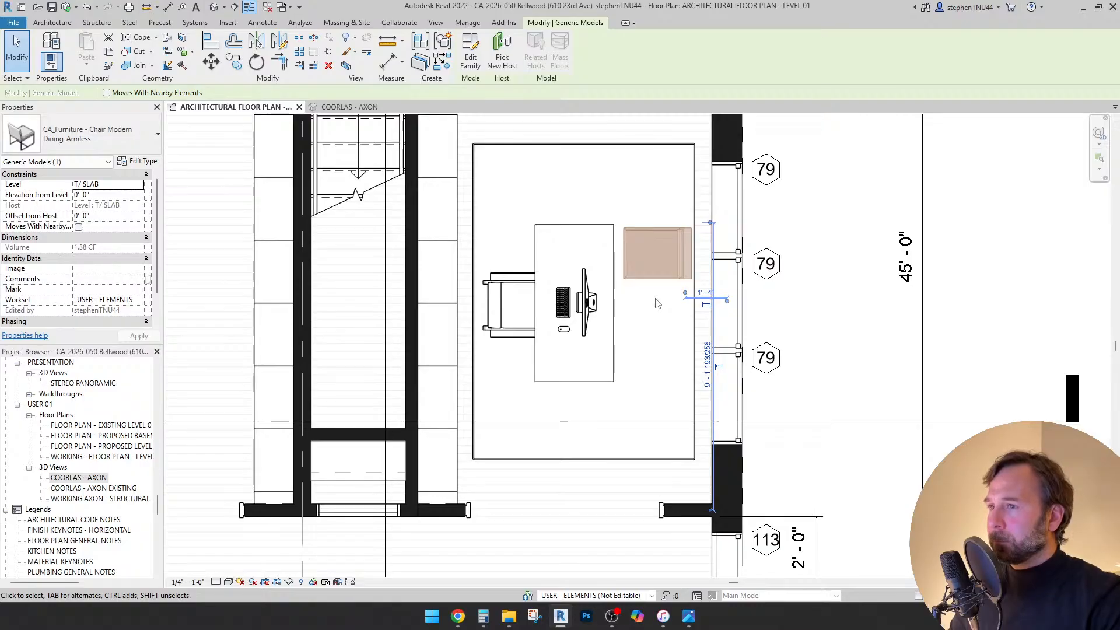
key(Escape)
- Copy the armless chair straight down so that two guest chairs stand side by side facing the desk
scroll(571, 231, down, 2)
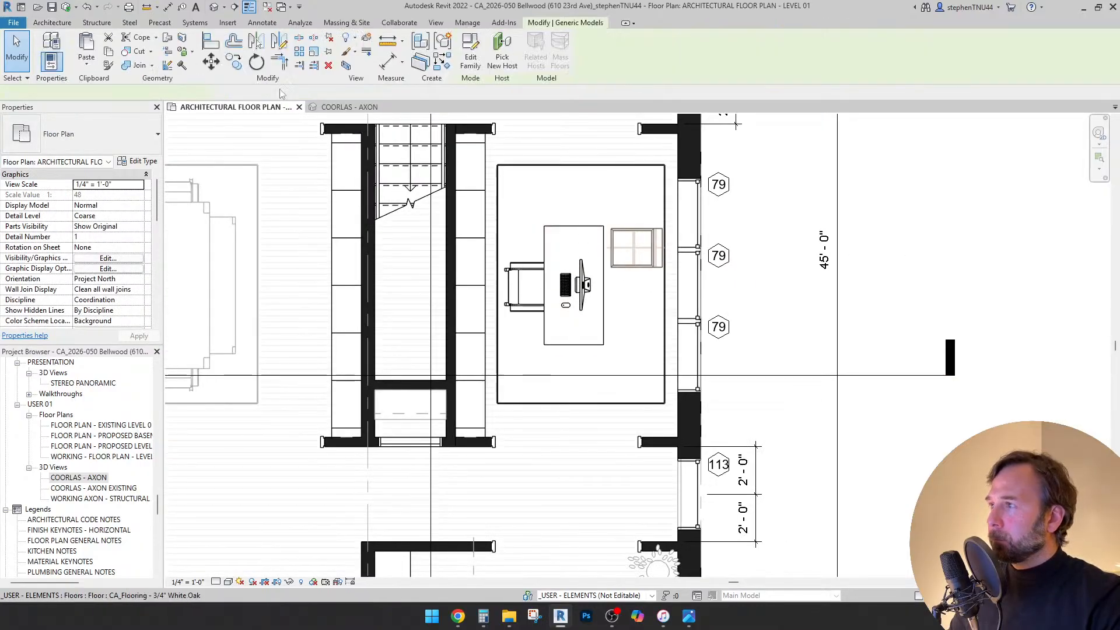
click(636, 249)
key(c)
key(o)
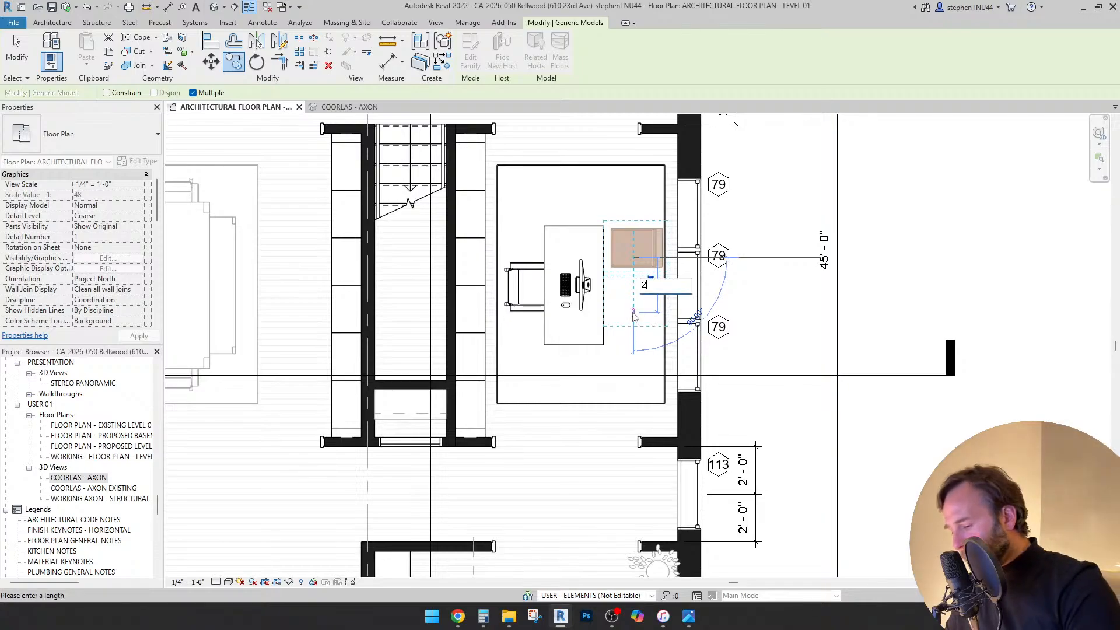
key(Return)
key(Escape)
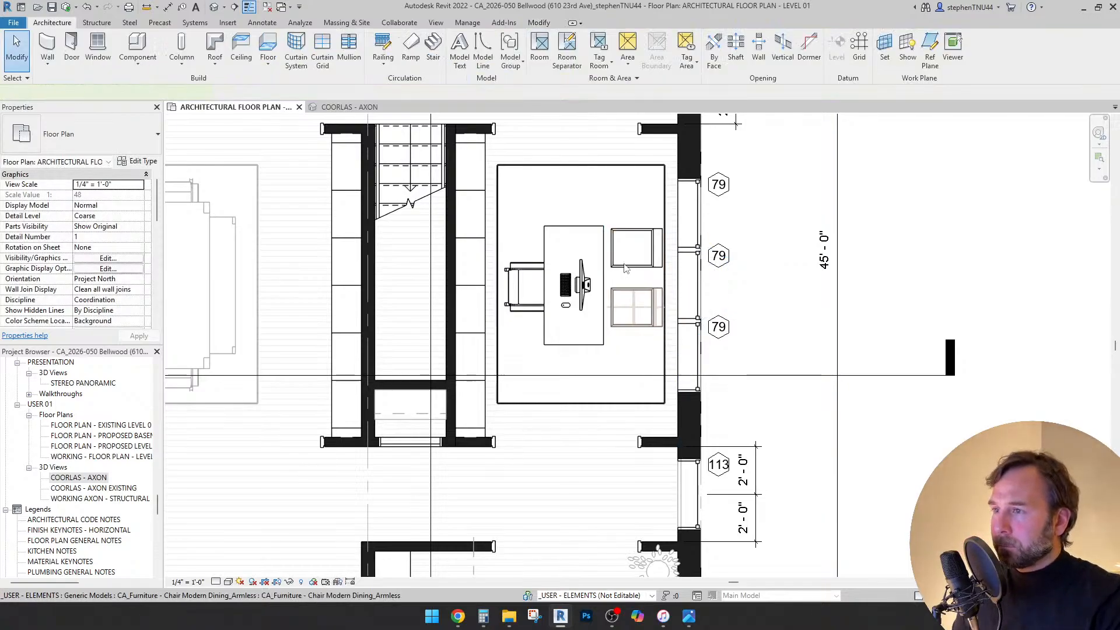
- Nudge both armless guest chairs together slightly down and toward the windows, away from the desk
scroll(625, 266, up, 1)
ctrl+click(625, 266)
key(Down)
key(Down)
key(Down)
key(Down)
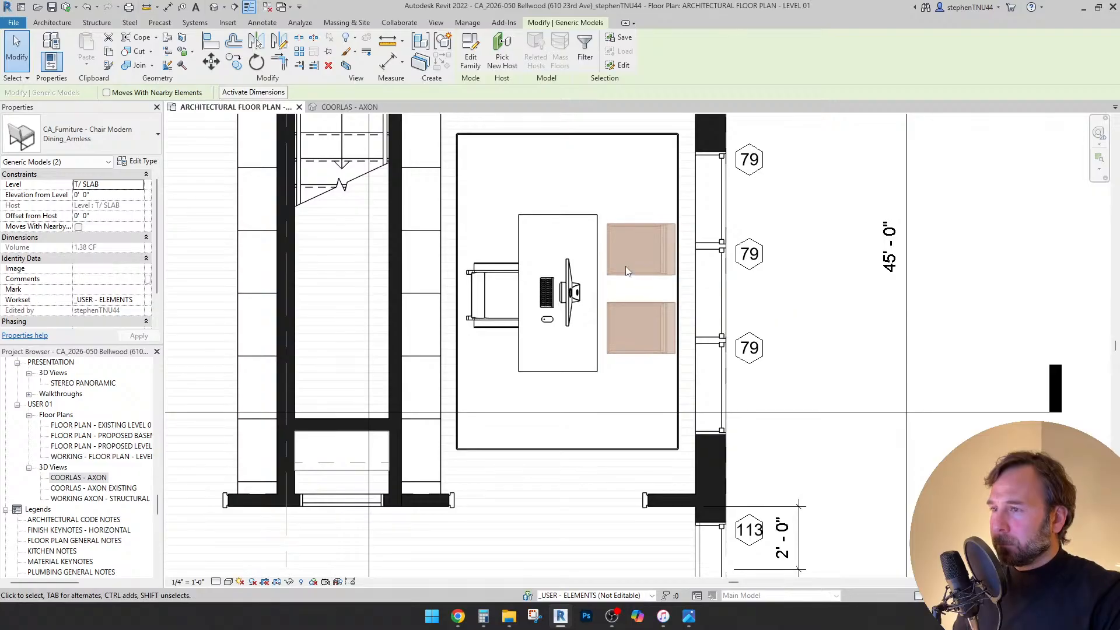
key(Right)
key(Right)
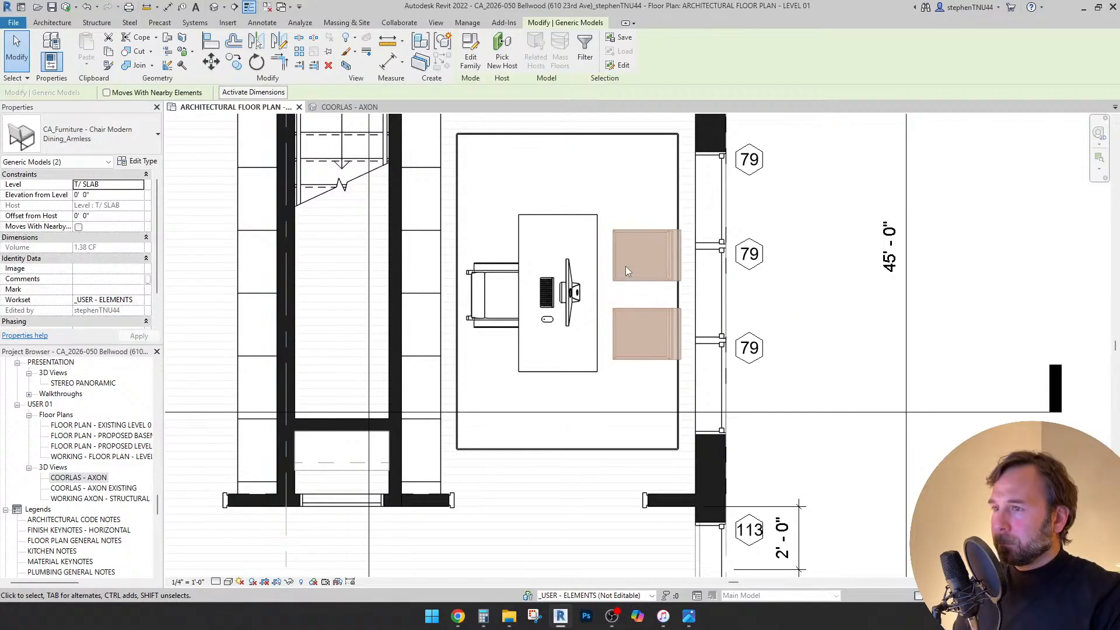
key(Right)
key(Right)
key(Right)
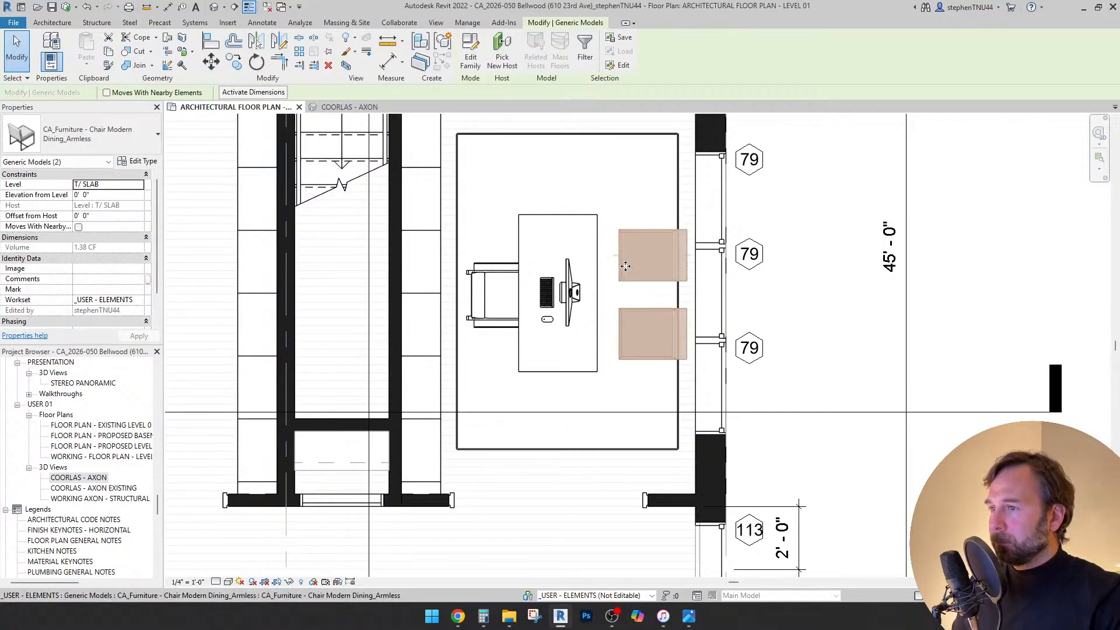
key(Right)
key(Escape)
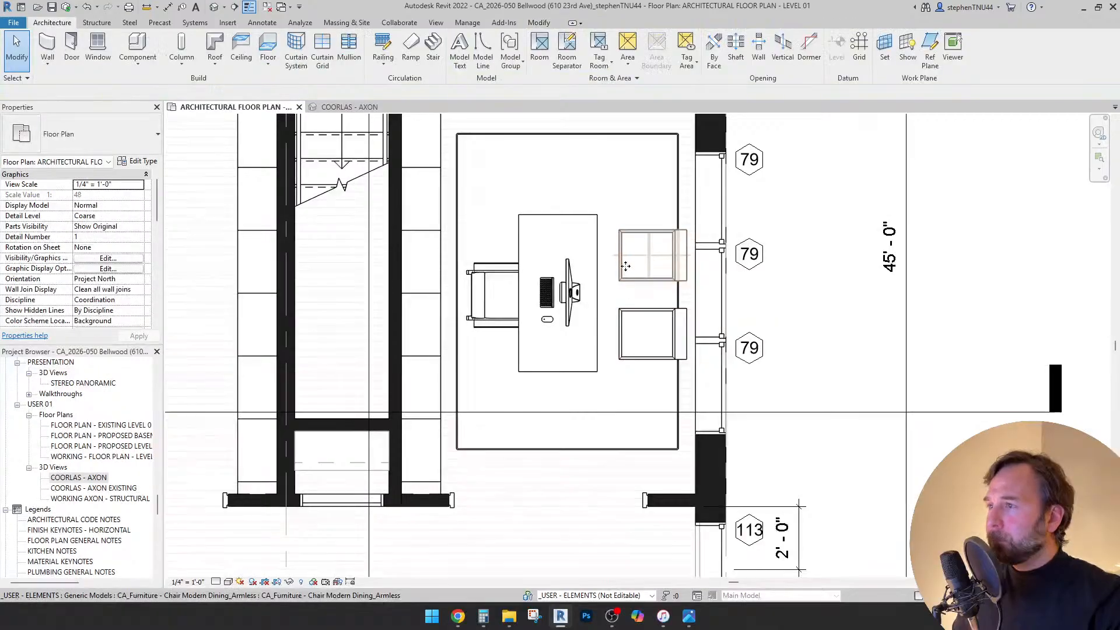
- Place a CA_Planting - Ficus Tree of type Ficus 7' in the office's upper corner beside the window wall
scroll(584, 294, down, 5)
scroll(560, 430, up, 2)
middle_drag(559, 430, 589, 481)
scroll(578, 470, down, 3)
scroll(572, 469, up, 2)
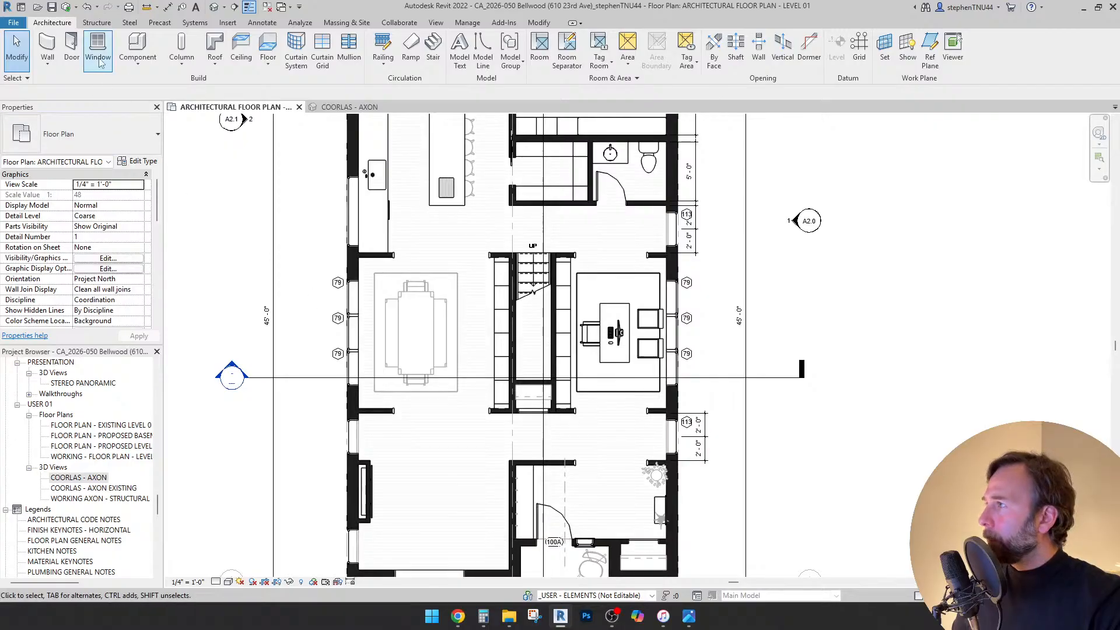
click(138, 58)
click(161, 82)
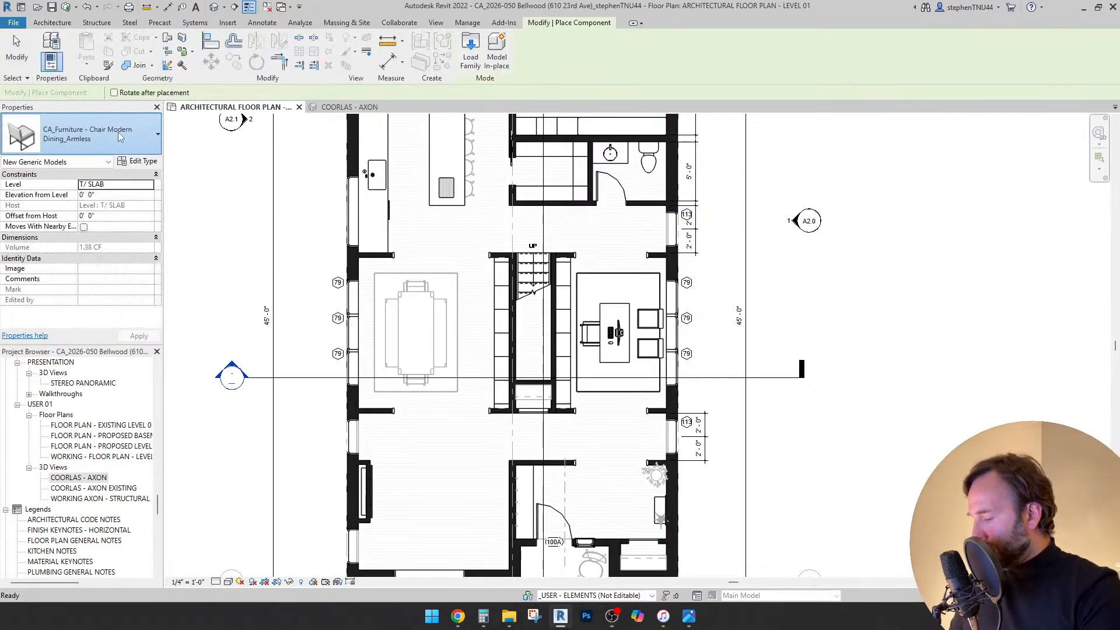
click(118, 132)
text(plant)
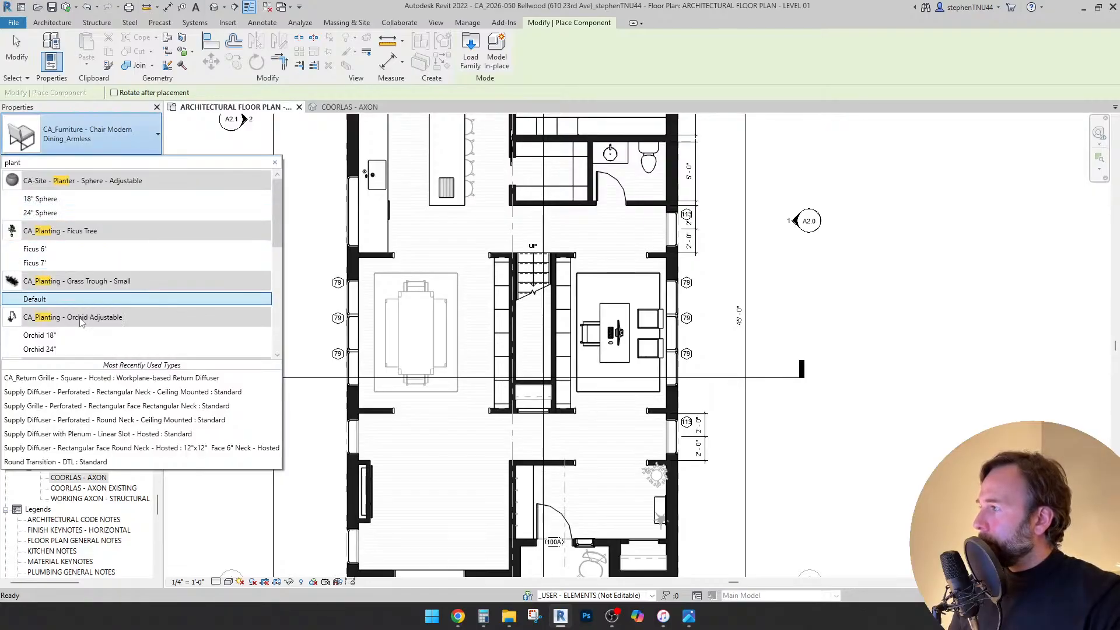
scroll(80, 318, down, 6)
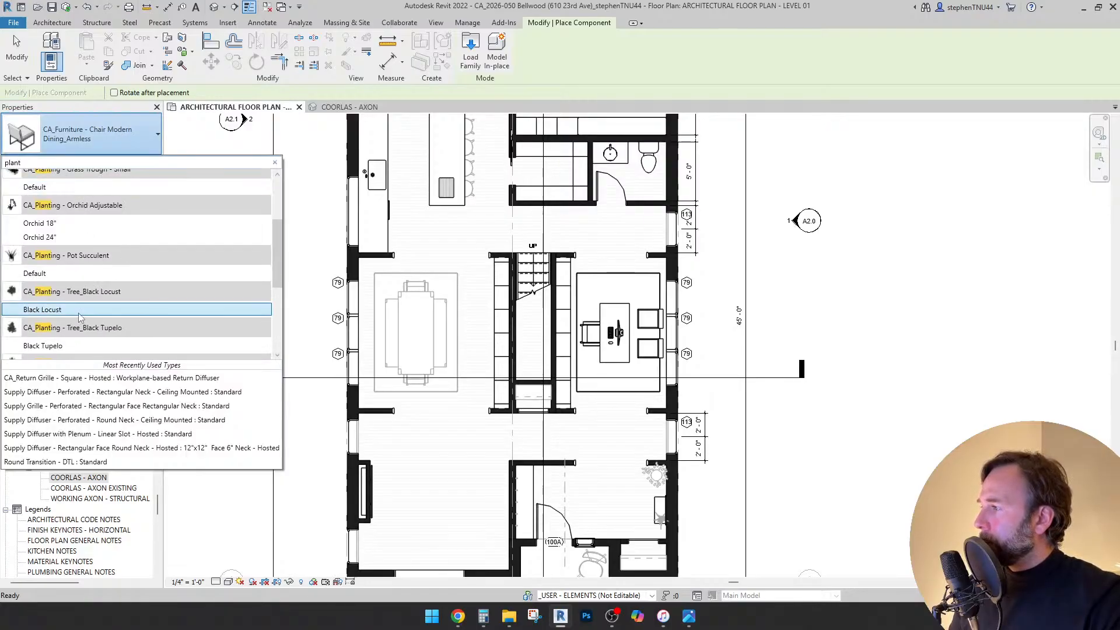
scroll(81, 318, up, 4)
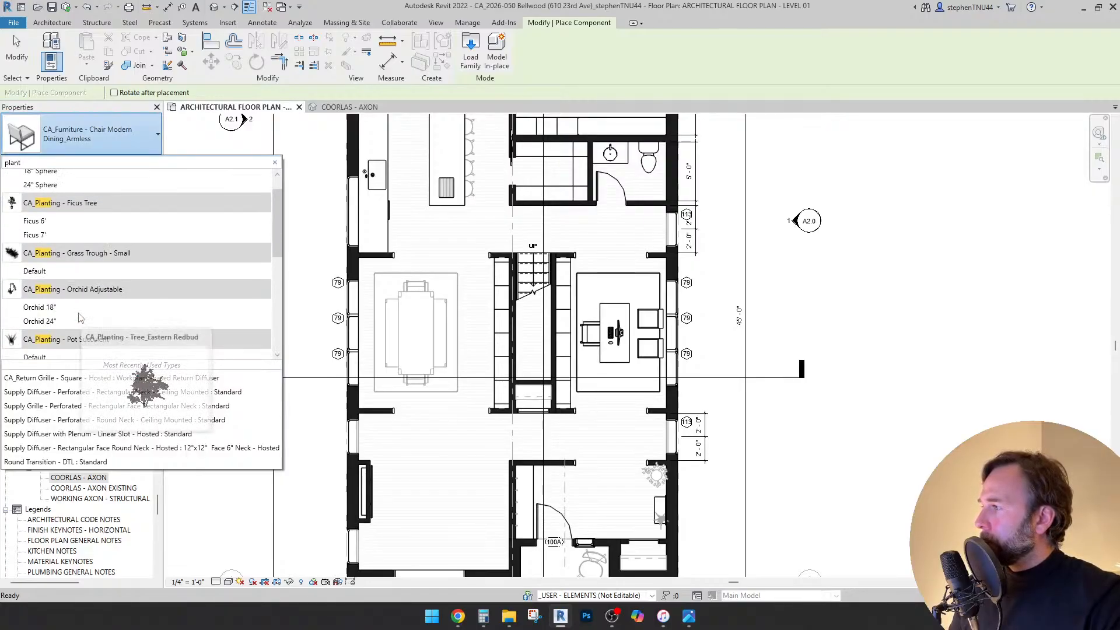
click(61, 235)
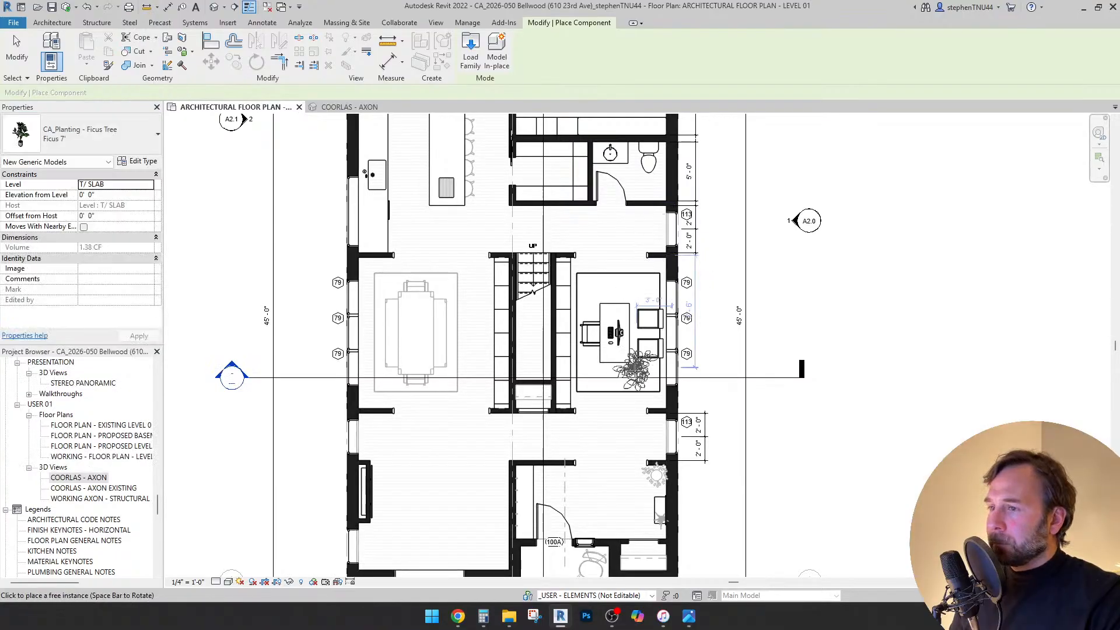
scroll(633, 275, up, 4)
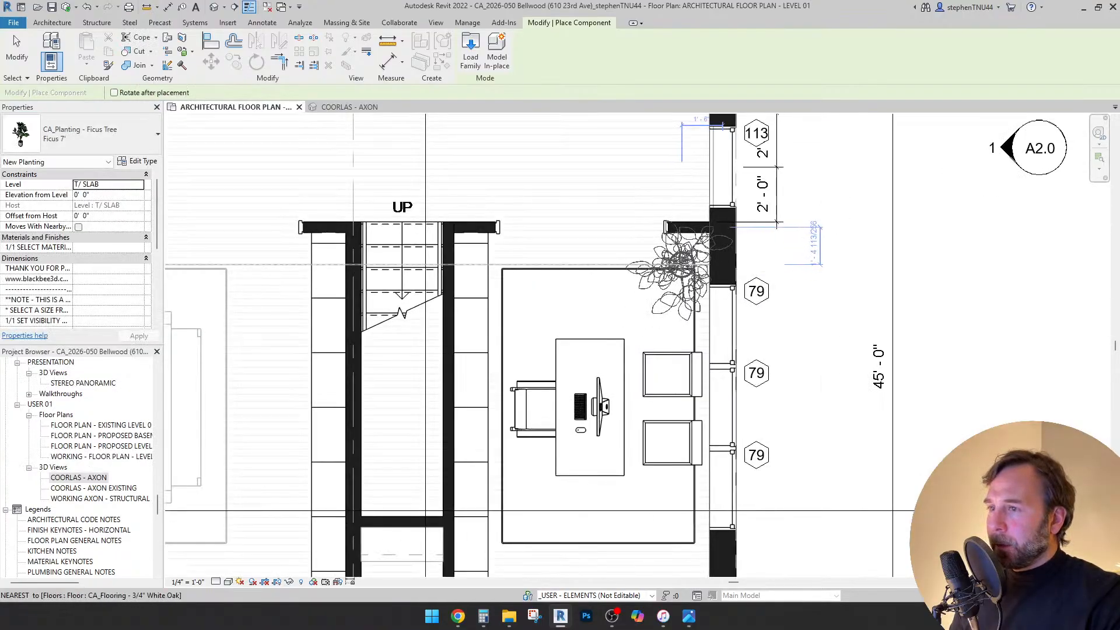
click(681, 264)
key(Escape)
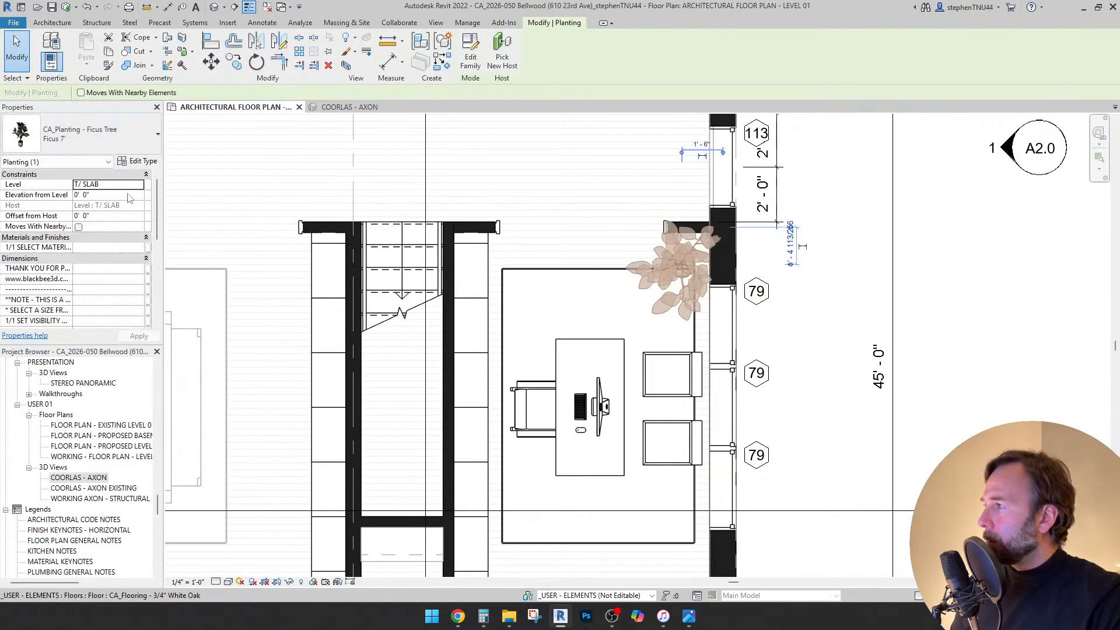
click(99, 136)
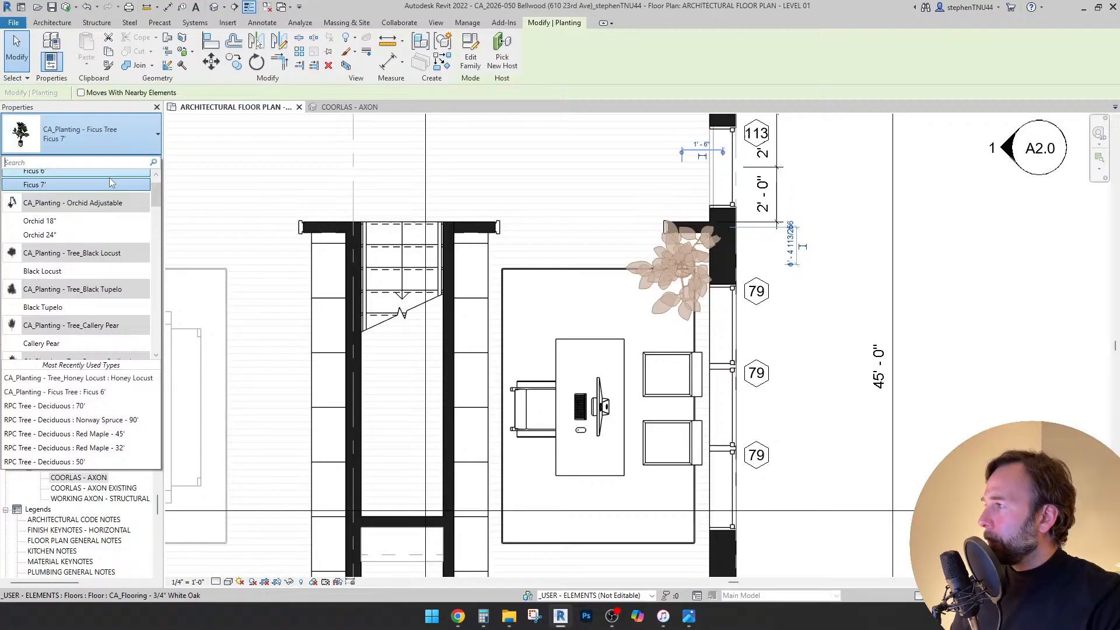
click(222, 192)
click(827, 253)
- Override the ficus tree's graphics by element in this view to display it in halftone
scroll(736, 258, down, 3)
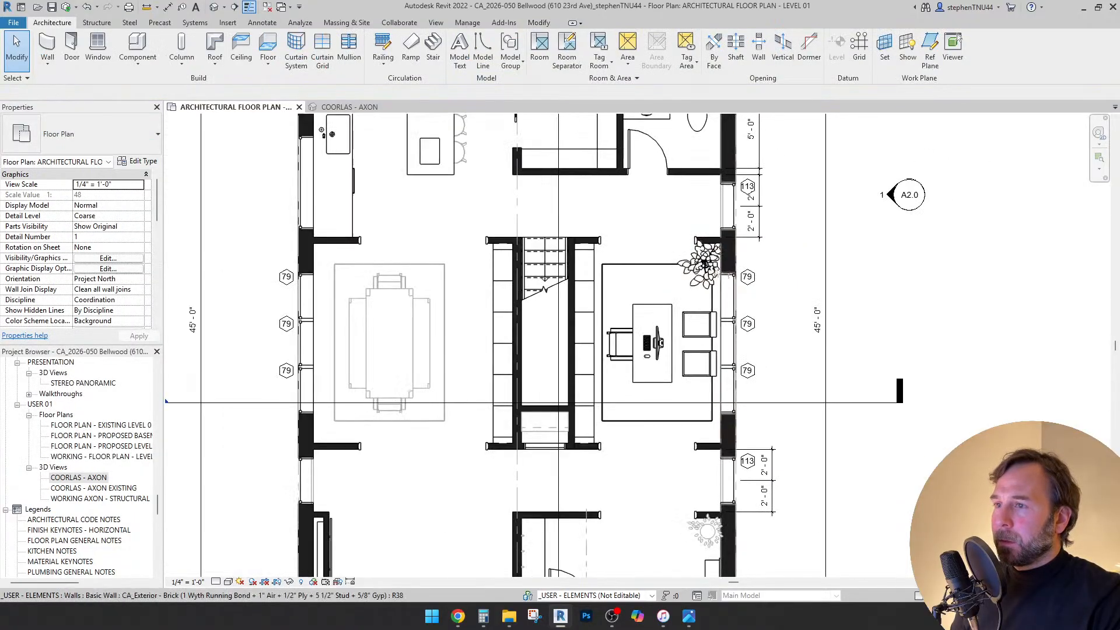
click(706, 260)
right_click(725, 251)
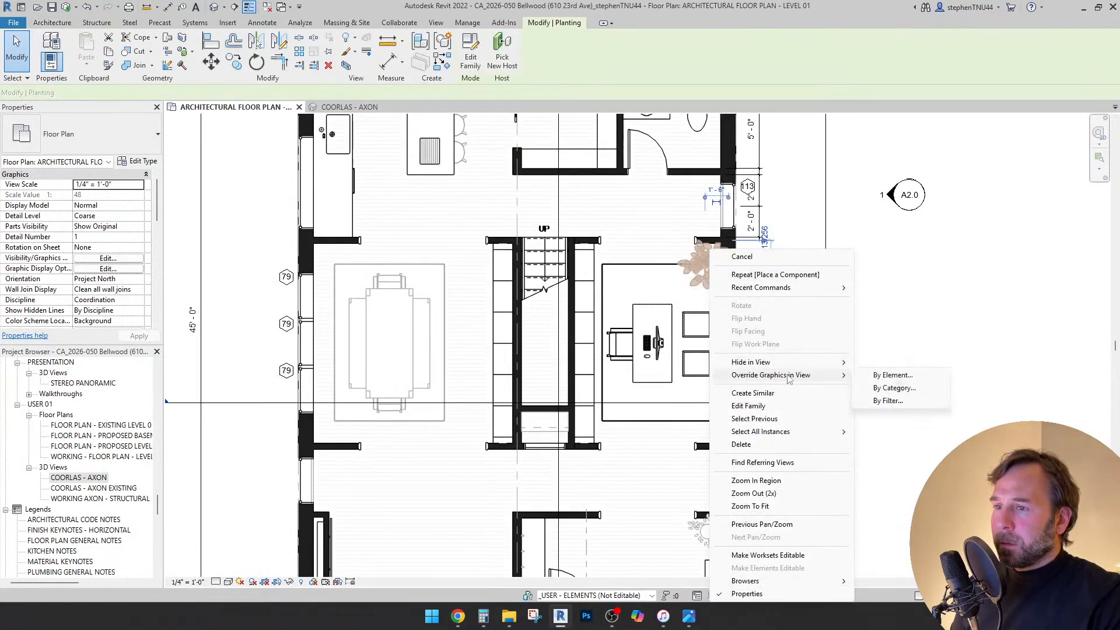
click(881, 376)
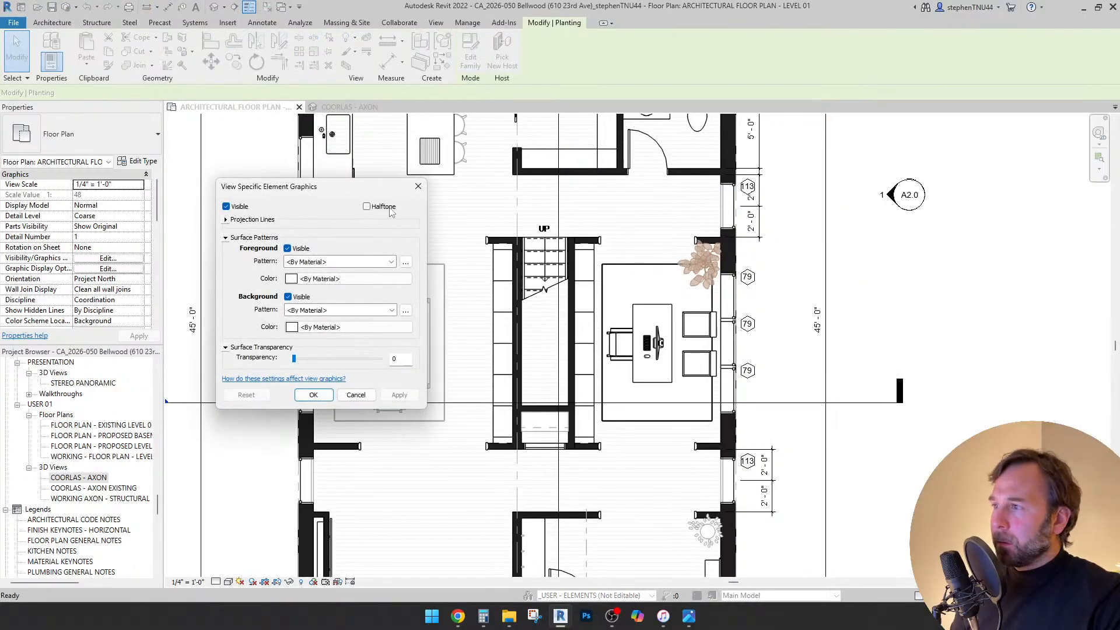
click(313, 395)
key(Escape)
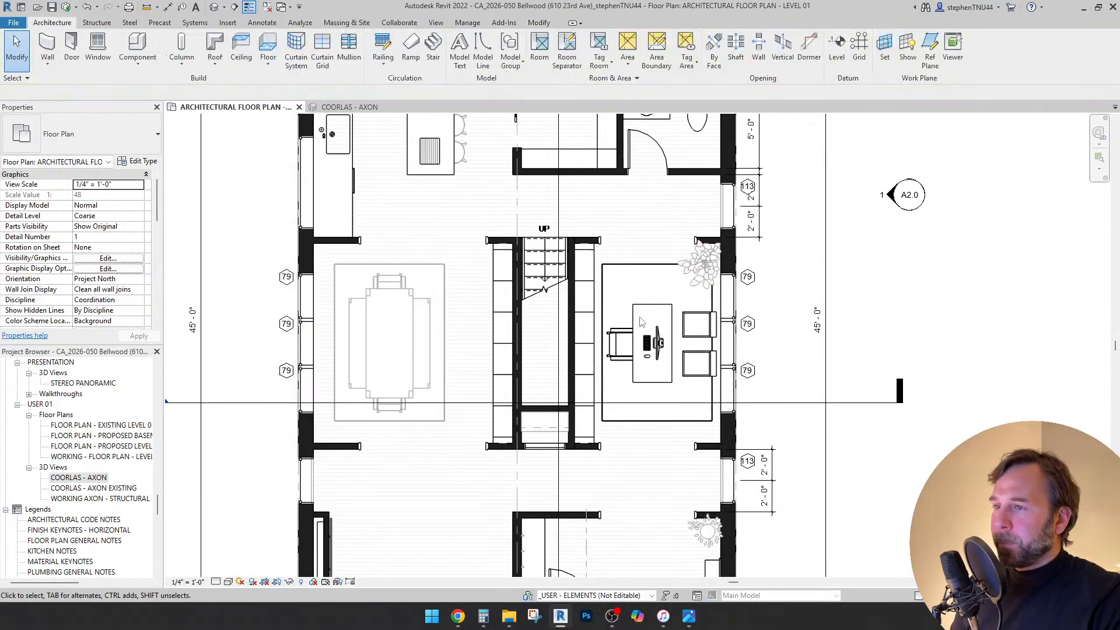
- Examine the dimension properties of the office area rug
scroll(643, 321, up, 2)
click(623, 240)
scroll(626, 244, up, 1)
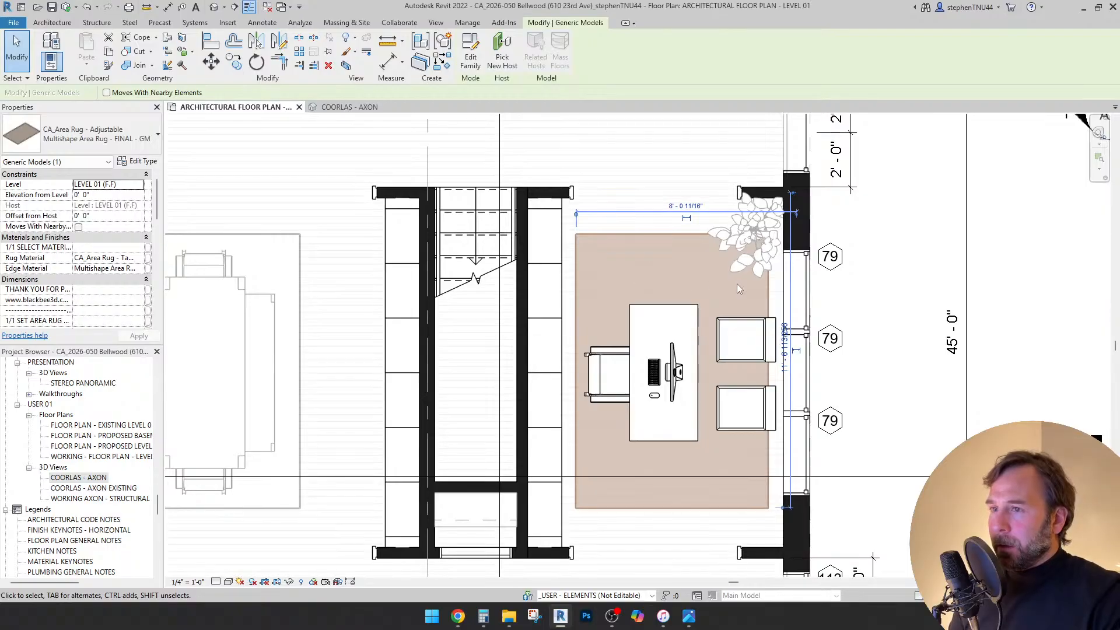
scroll(99, 265, down, 3)
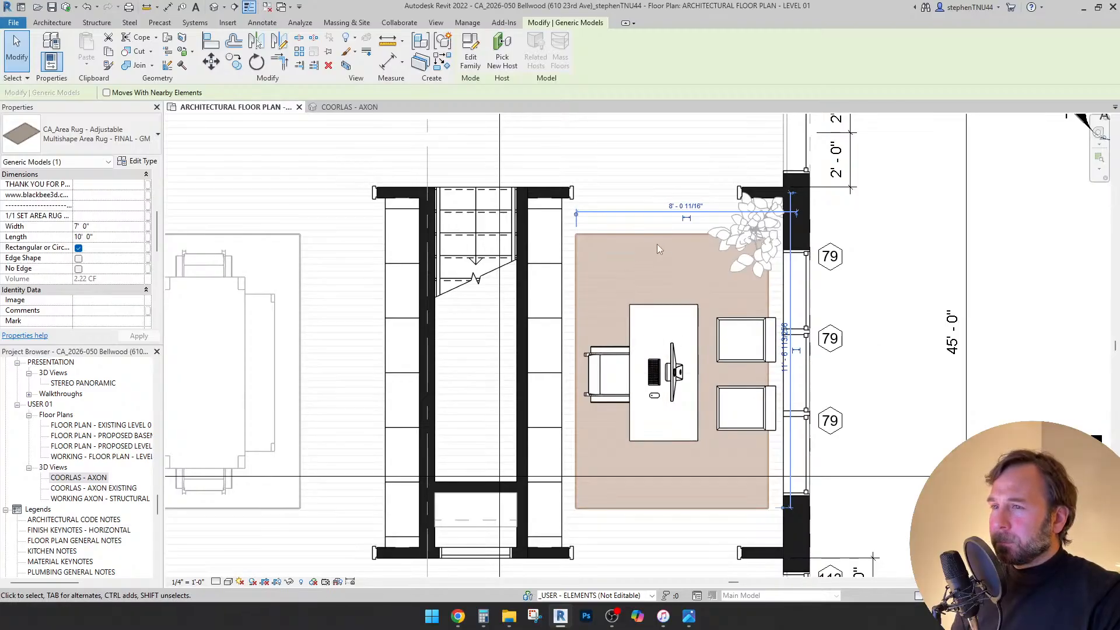
click(601, 359)
key(Escape)
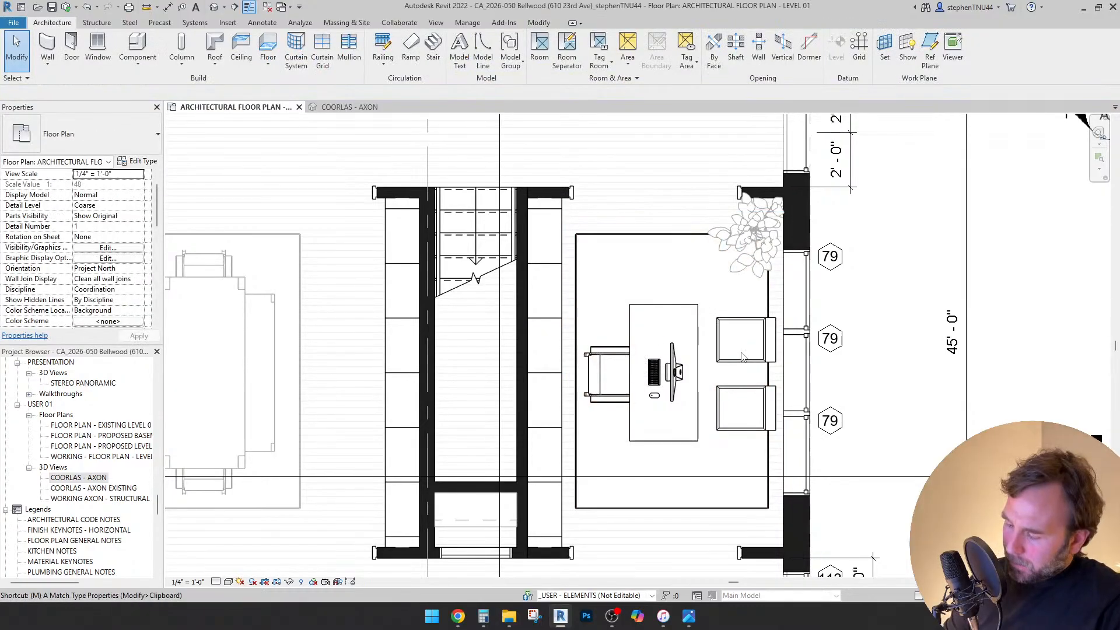
- Try to match the West Elm desk chair's type to the armless guest chair
key(m)
key(a)
click(742, 356)
click(604, 354)
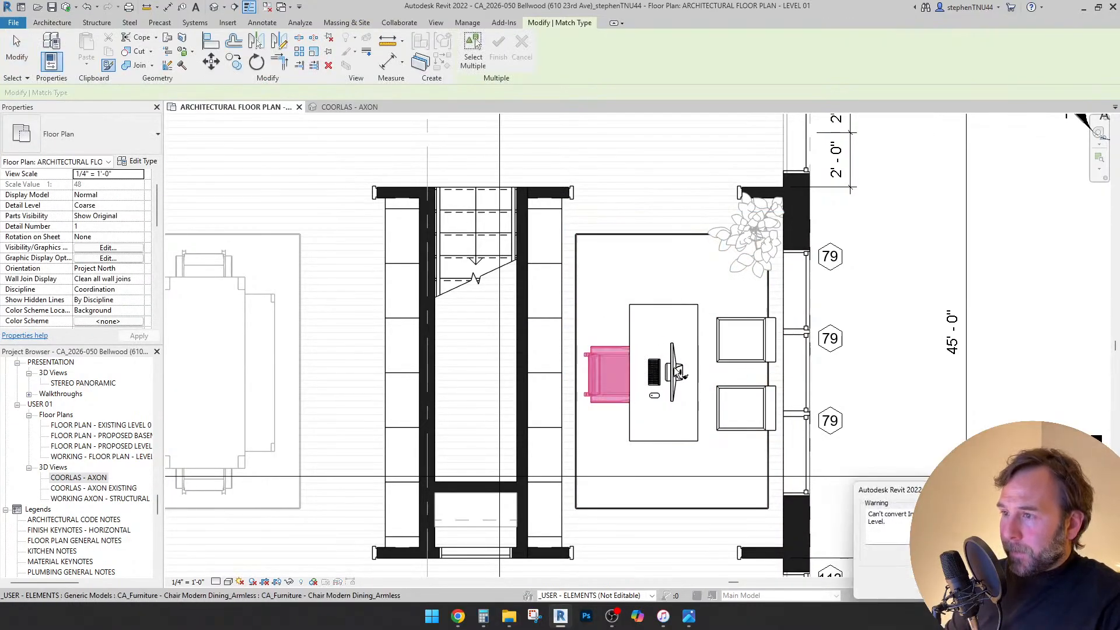
key(Escape)
key(Escape)
- Delete the West Elm desk chair and copy an armless guest chair into its place at the desk
click(586, 400)
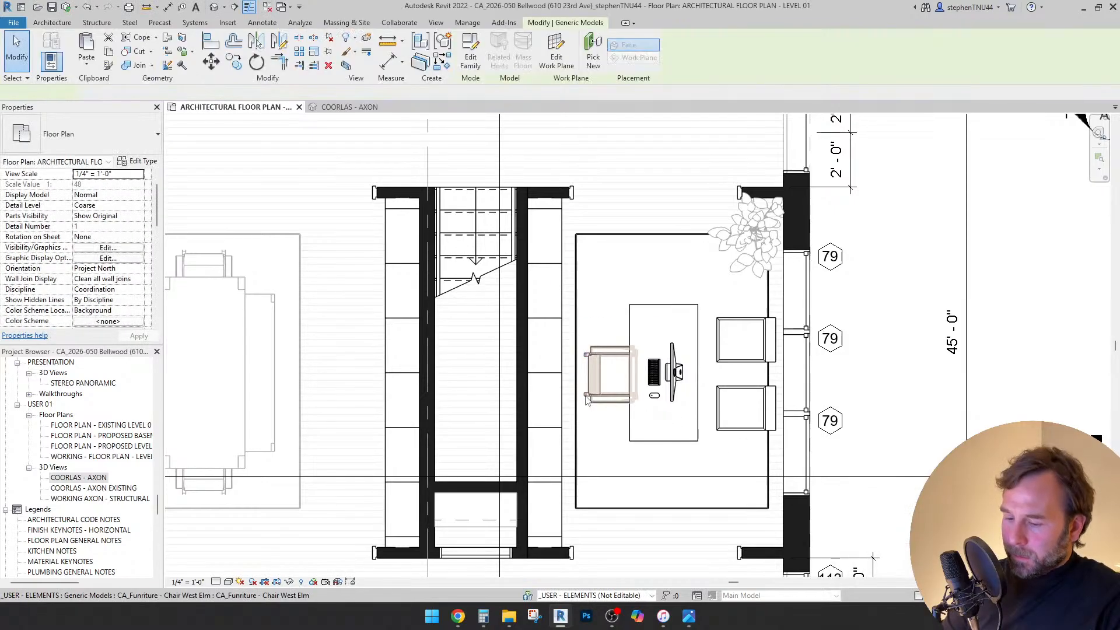
key(Delete)
click(752, 361)
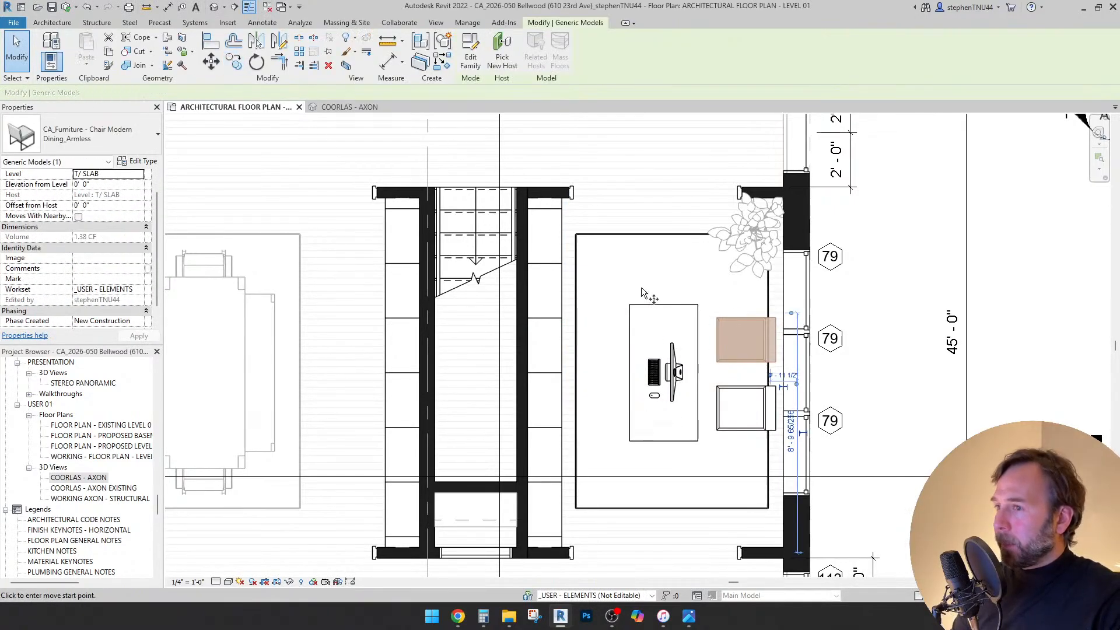
click(742, 319)
click(605, 348)
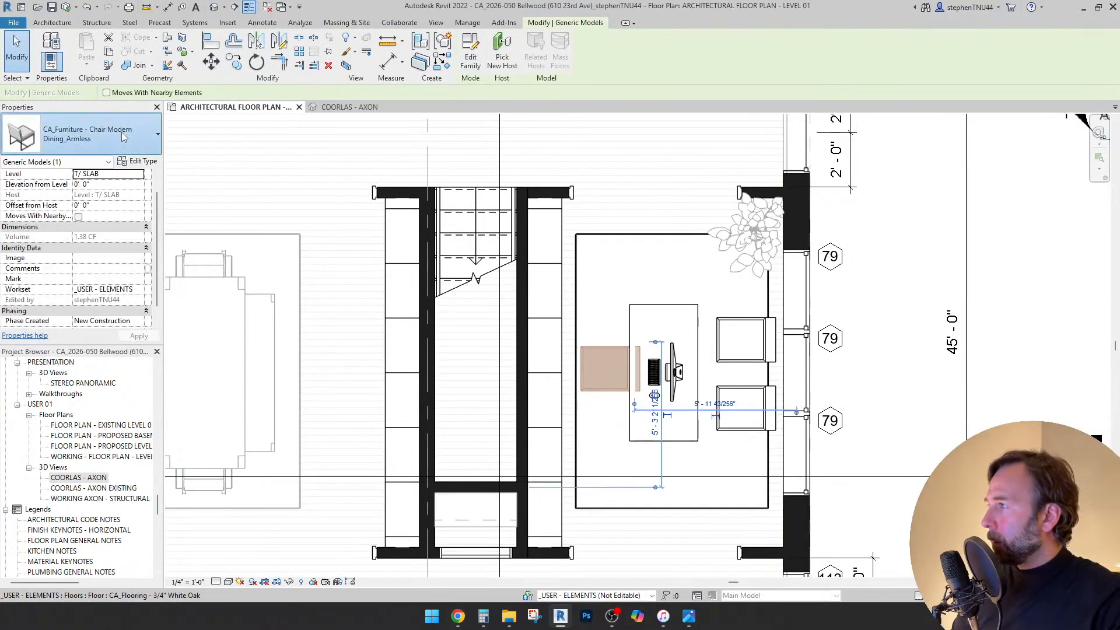
- Change the desk chair's type to CA_Furniture - Chair Modern Dining and rotate it 180 degrees to face the desk
click(123, 136)
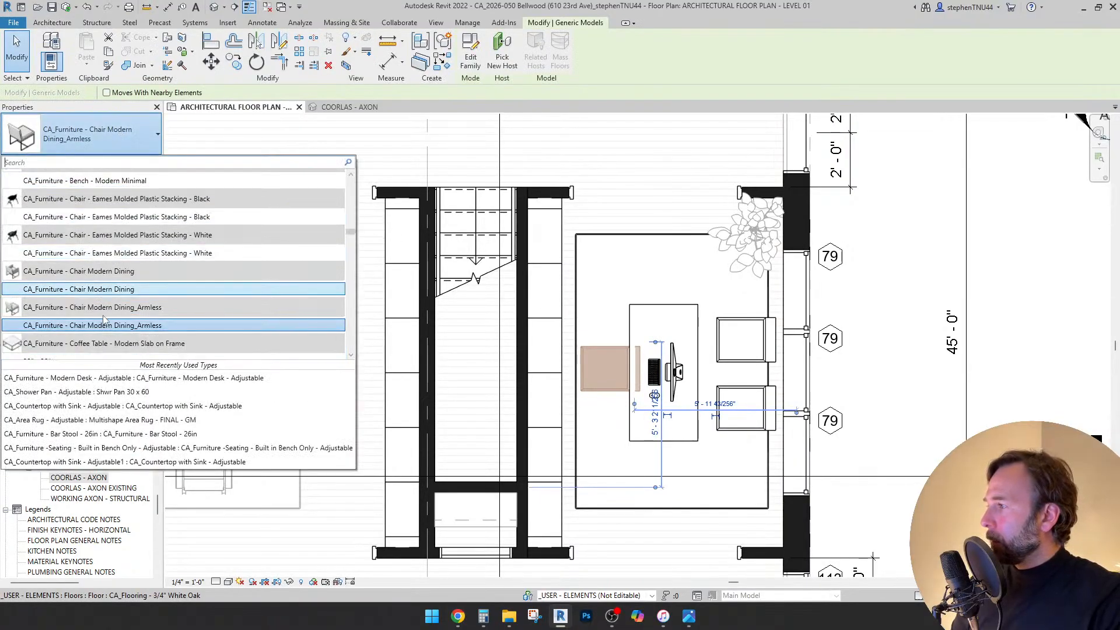
click(102, 291)
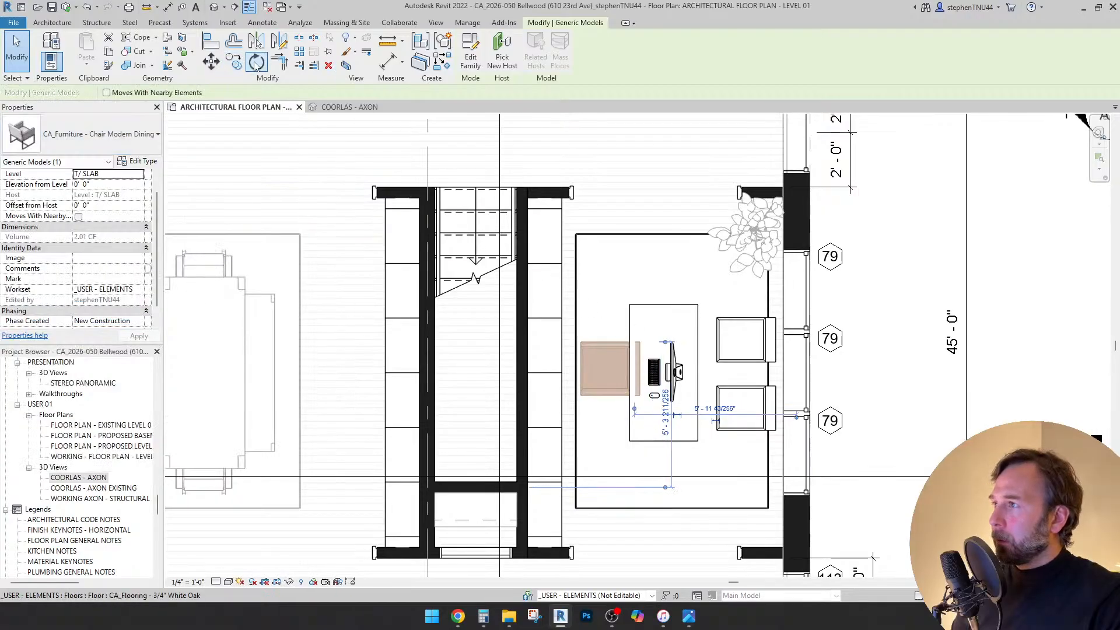
click(542, 338)
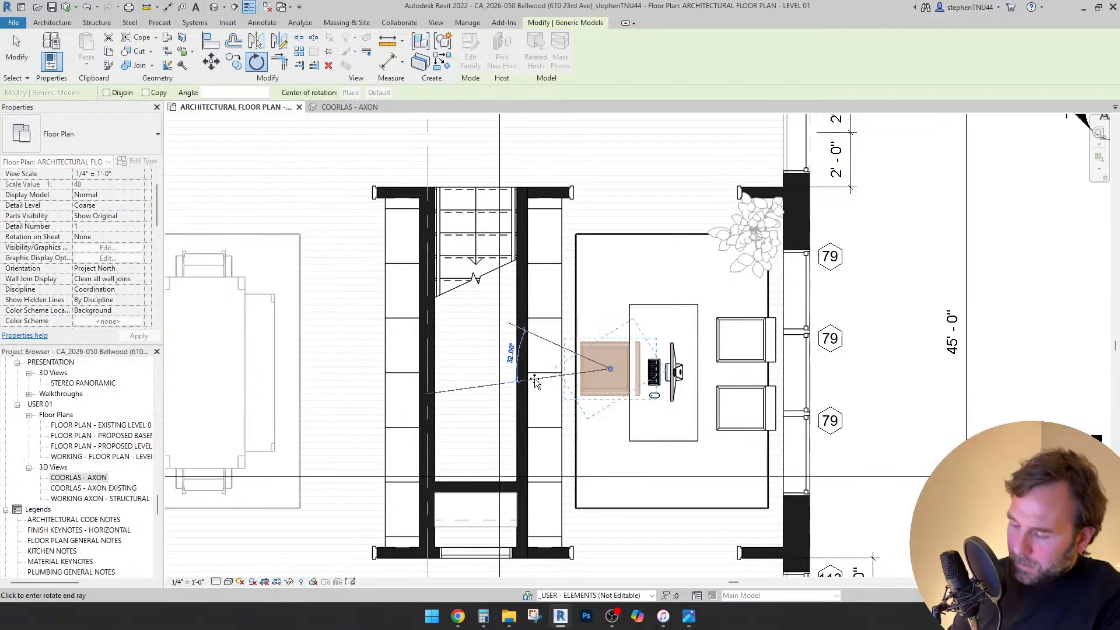
text(180)
key(Return)
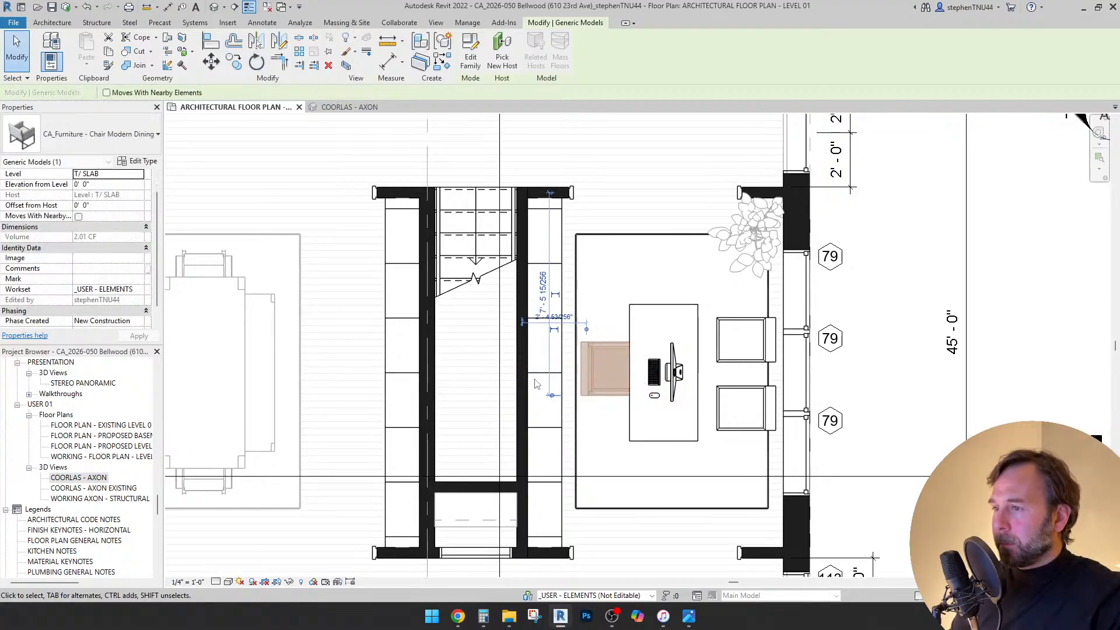
- Nudge the rotated desk chair back toward the stairs until its front edge meets the edge of the desk
scroll(636, 362, down, 2)
scroll(625, 351, up, 4)
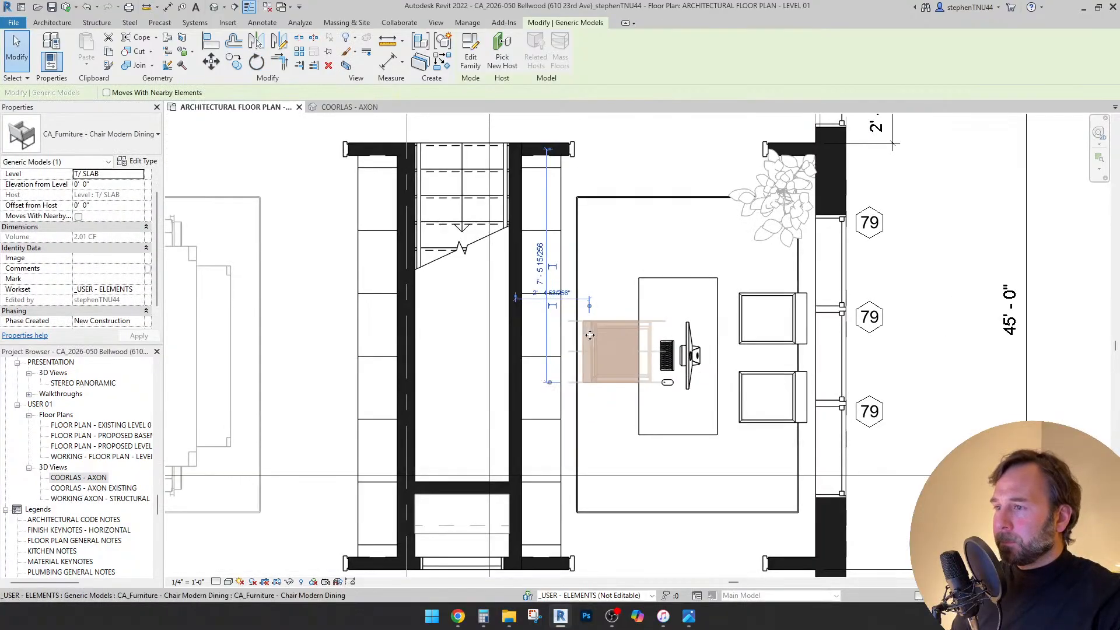
key(Left)
key(Left)
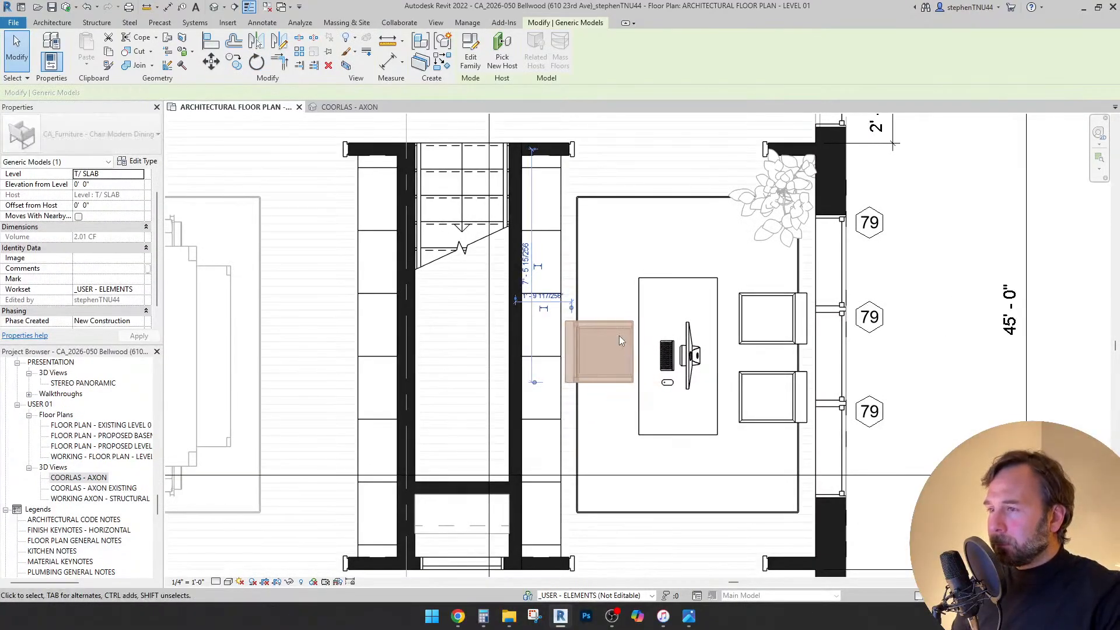
key(Escape)
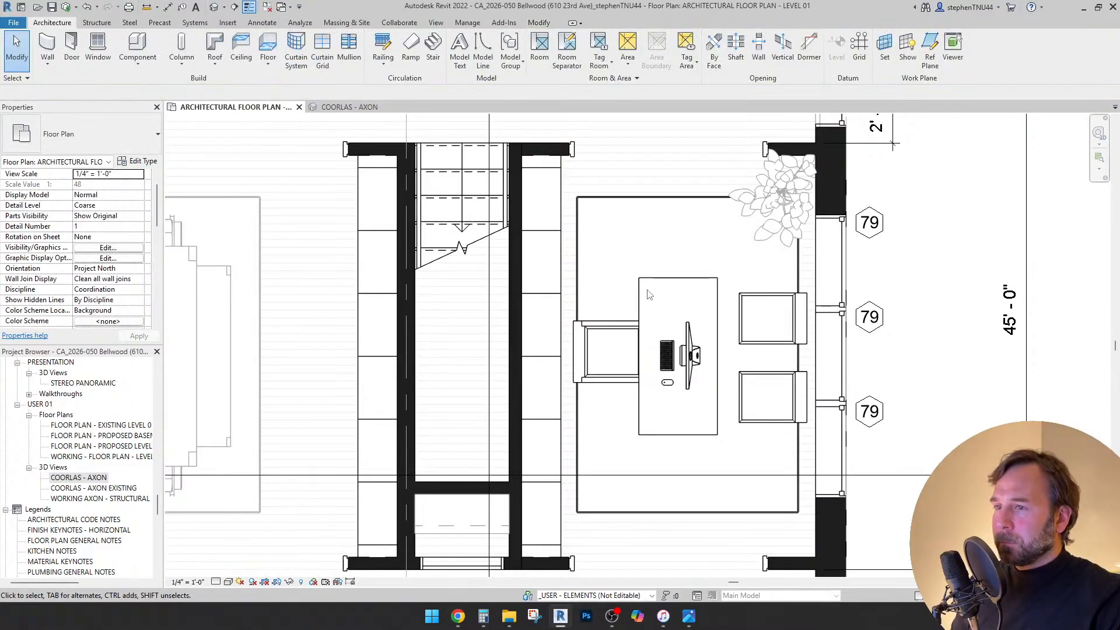
- Delete both armless guest chairs between the office desk and the windows
scroll(652, 302, down, 2)
scroll(652, 301, up, 2)
scroll(659, 303, down, 2)
scroll(671, 307, up, 3)
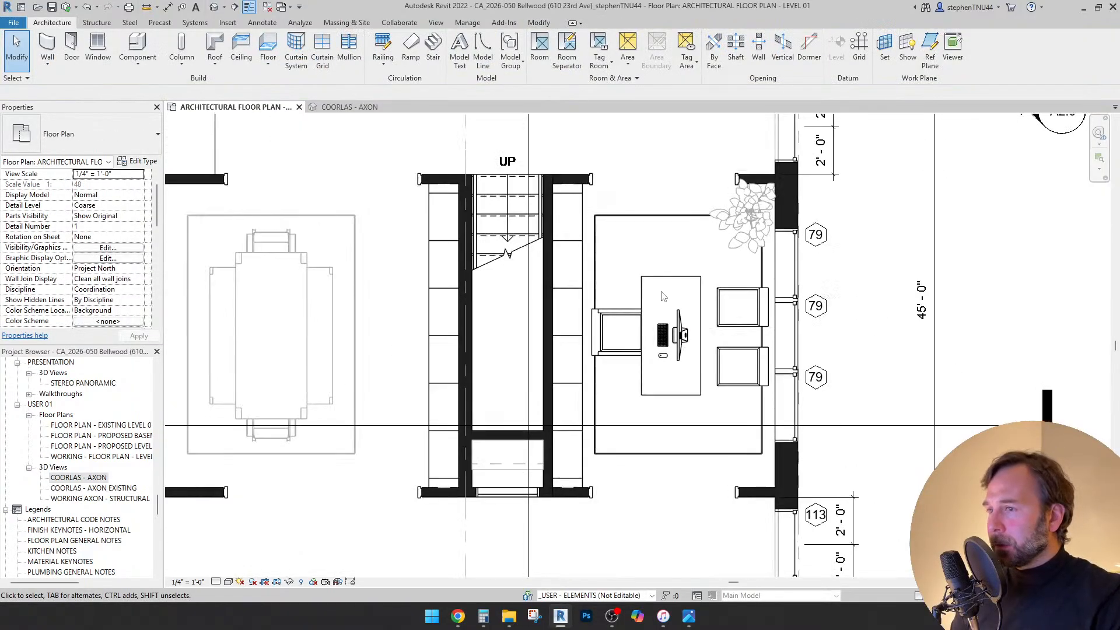
scroll(700, 312, up, 2)
scroll(732, 317, down, 2)
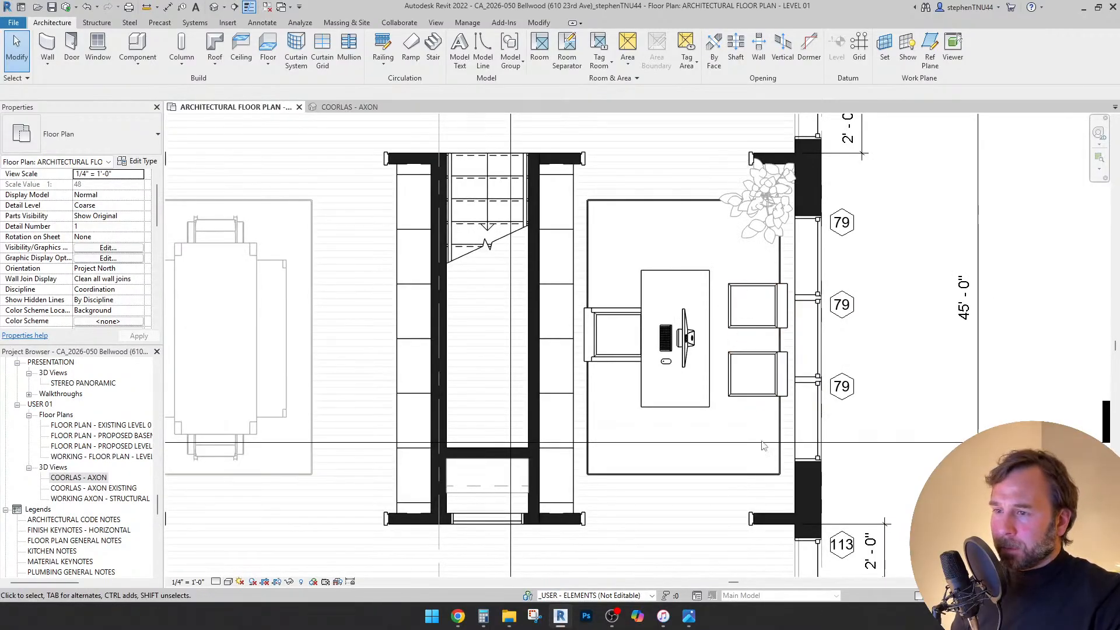
middle_drag(745, 411, 667, 377)
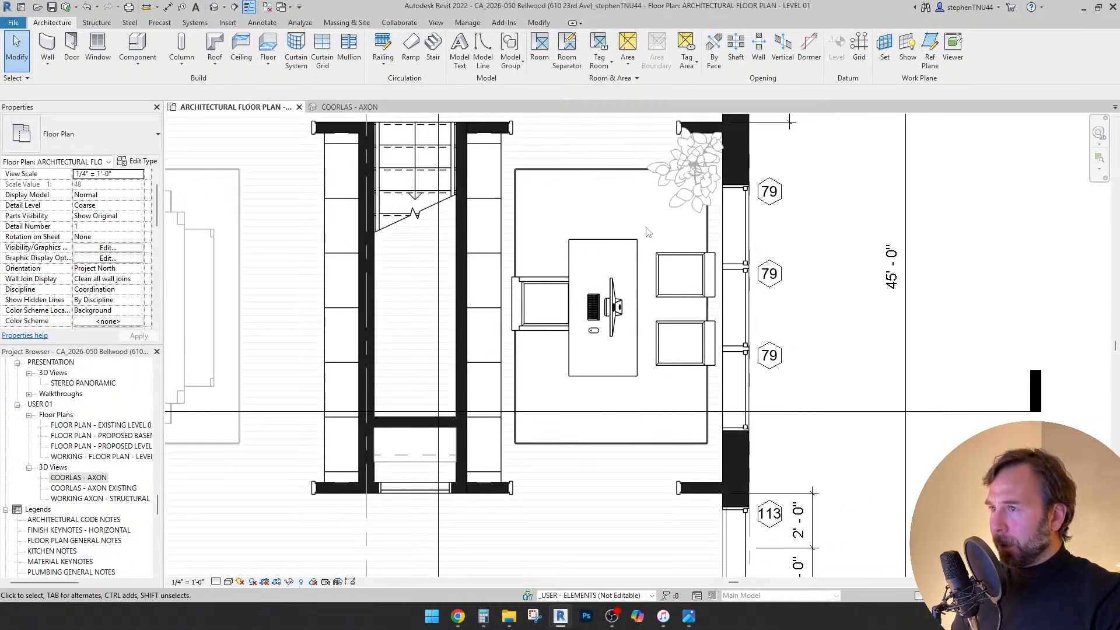
click(686, 263)
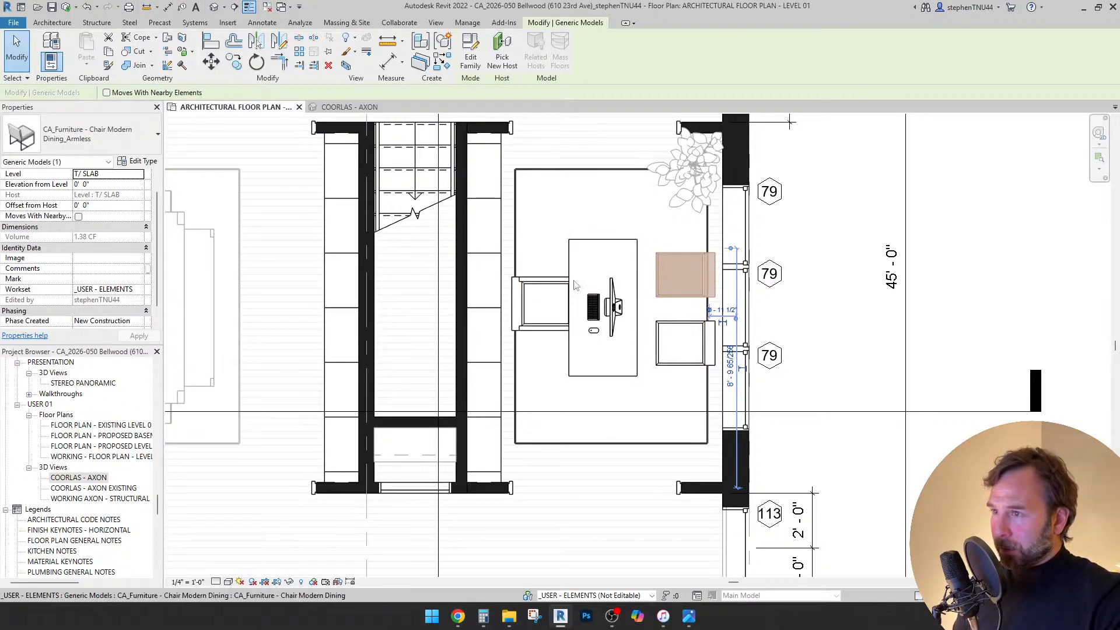
click(852, 344)
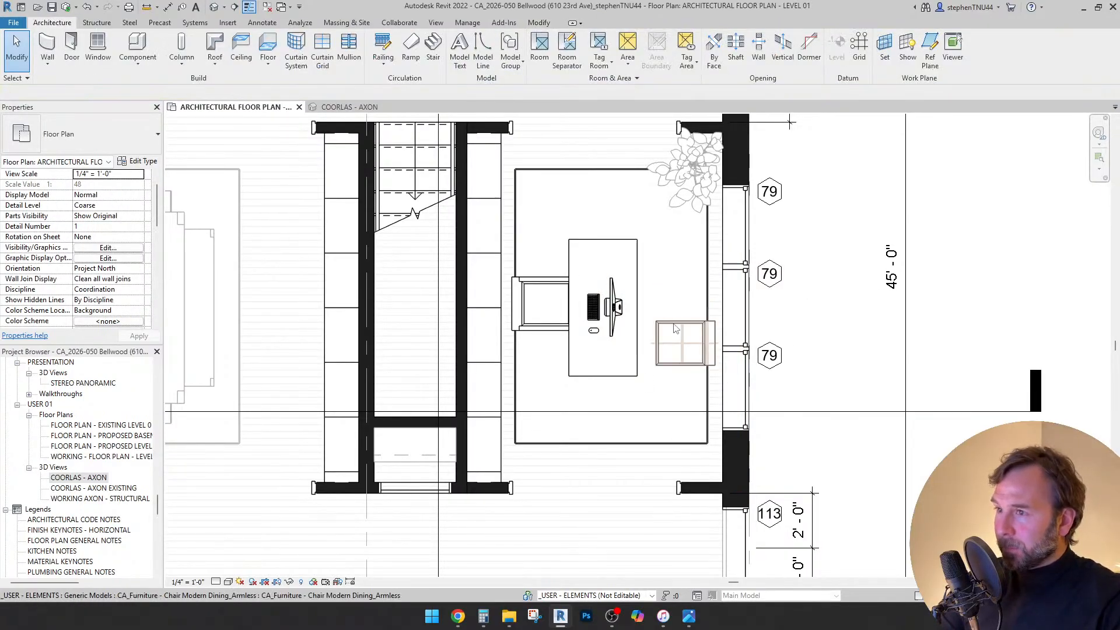
- Shift the desk chair, desk and iMac together toward the windows to centre the group on the office rug
click(616, 310)
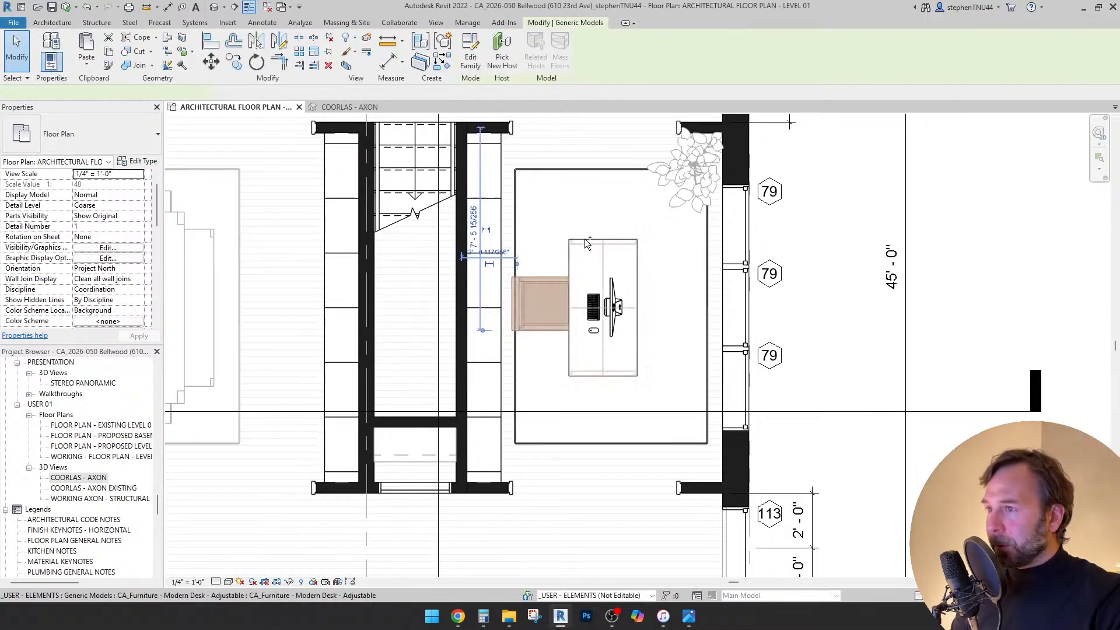
ctrl+click(622, 308)
ctrl+click(615, 306)
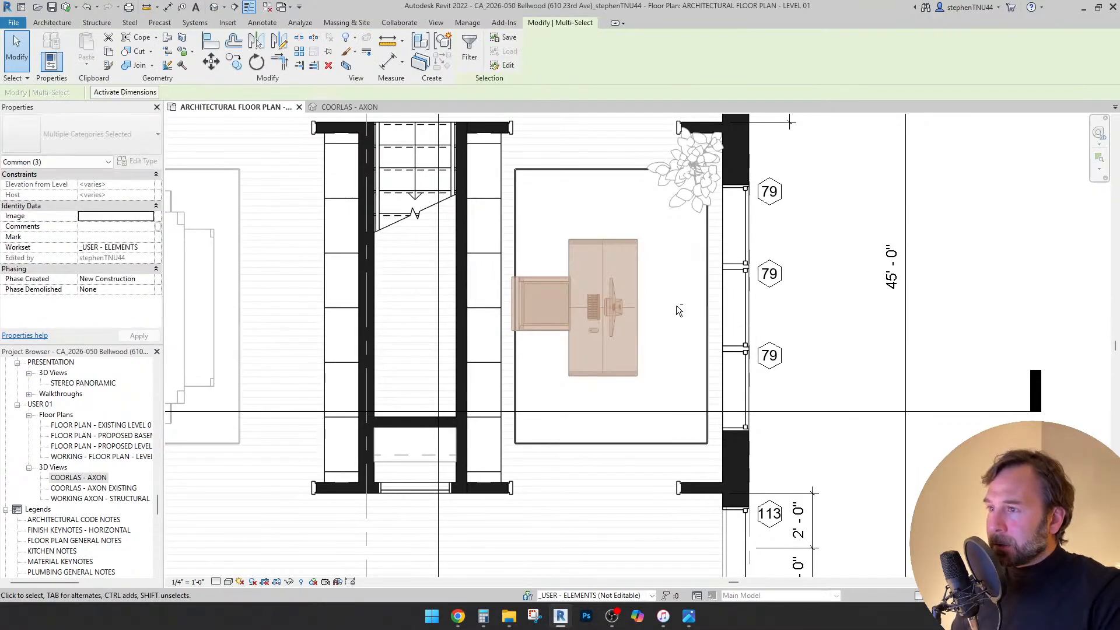
key(shift+Right)
key(Left)
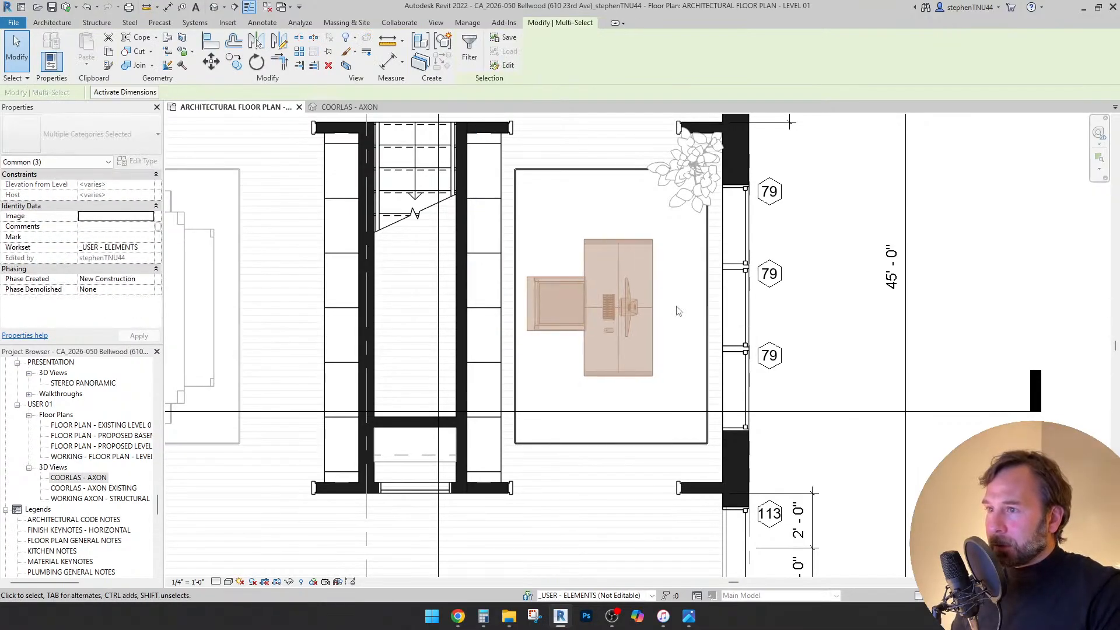
key(Left)
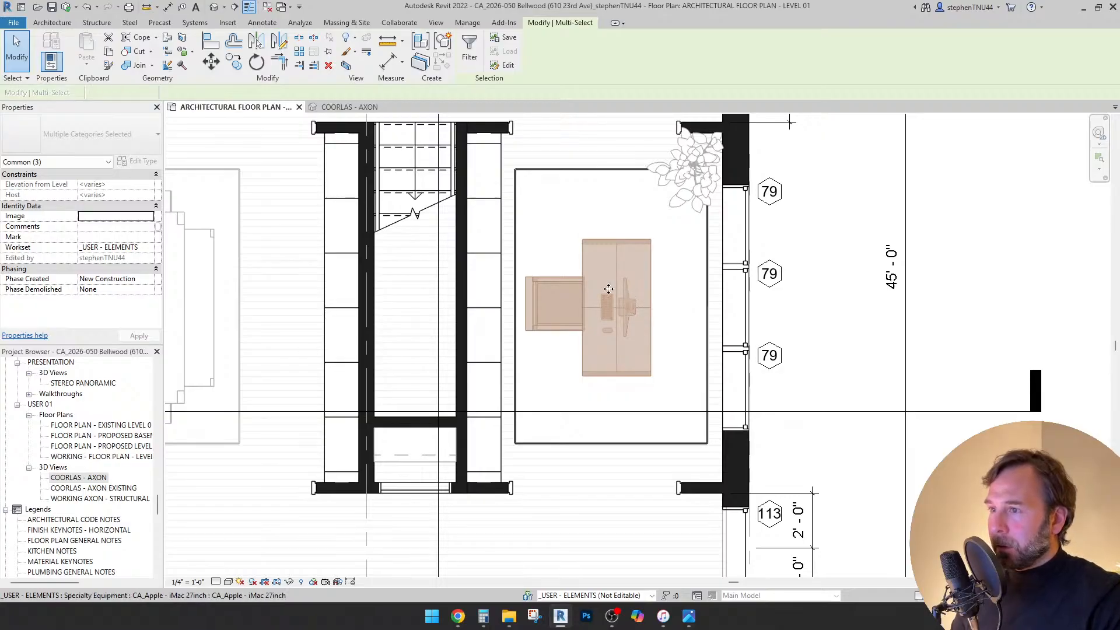
key(Escape)
- Override the graphics by element of the office desk, chair, rug and iMac in this view to display them in halftone
scroll(677, 311, down, 4)
click(607, 267)
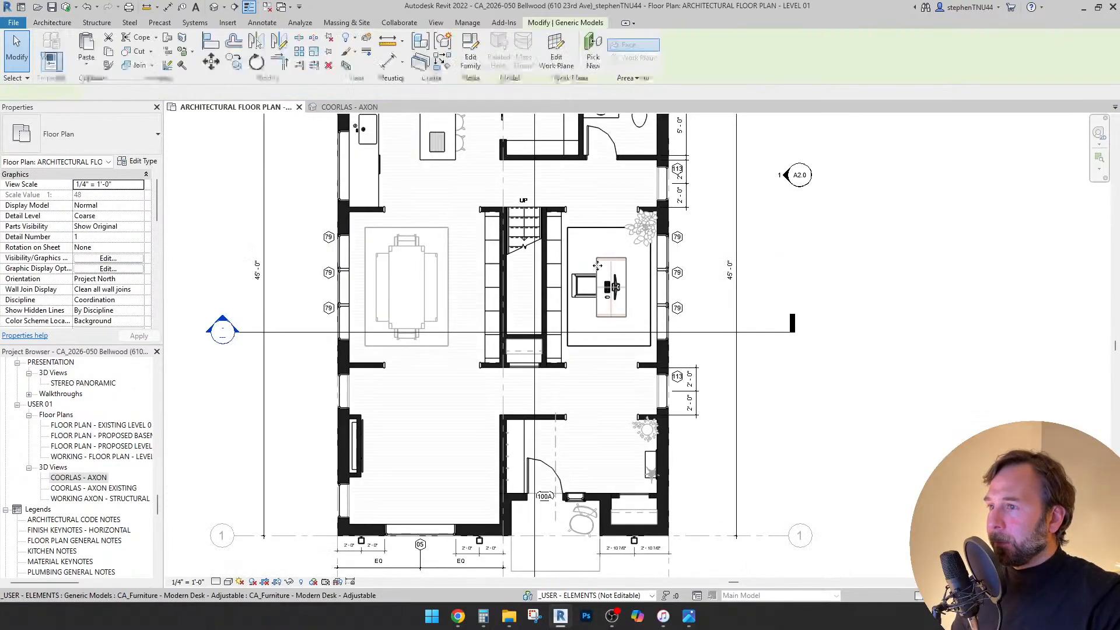
scroll(591, 272, up, 3)
ctrl+click(609, 193)
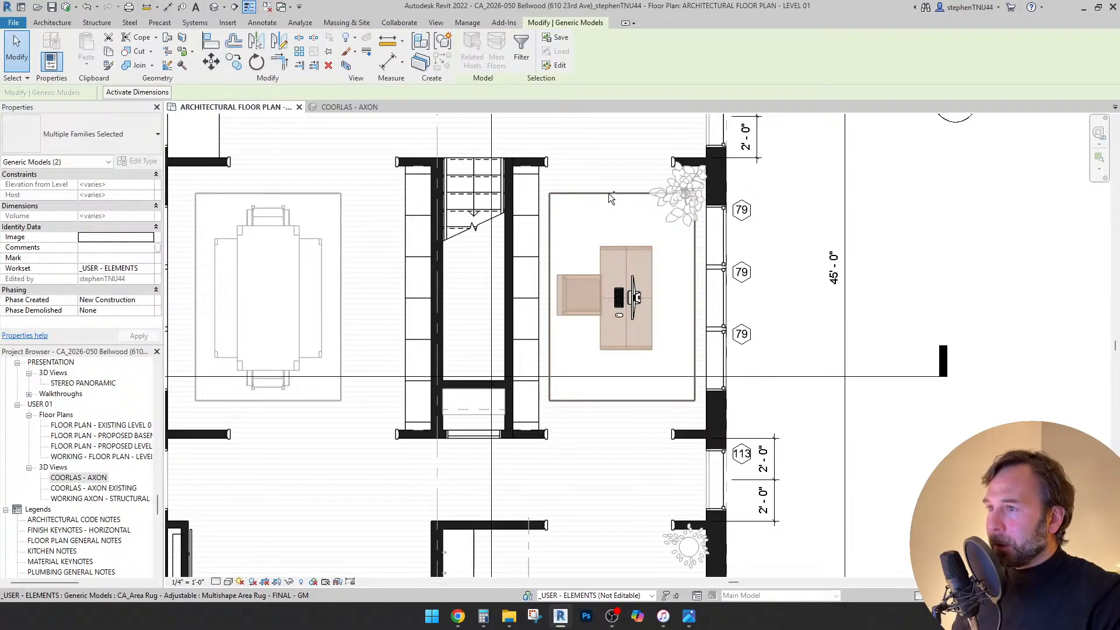
ctrl+click(608, 194)
scroll(633, 218, down, 5)
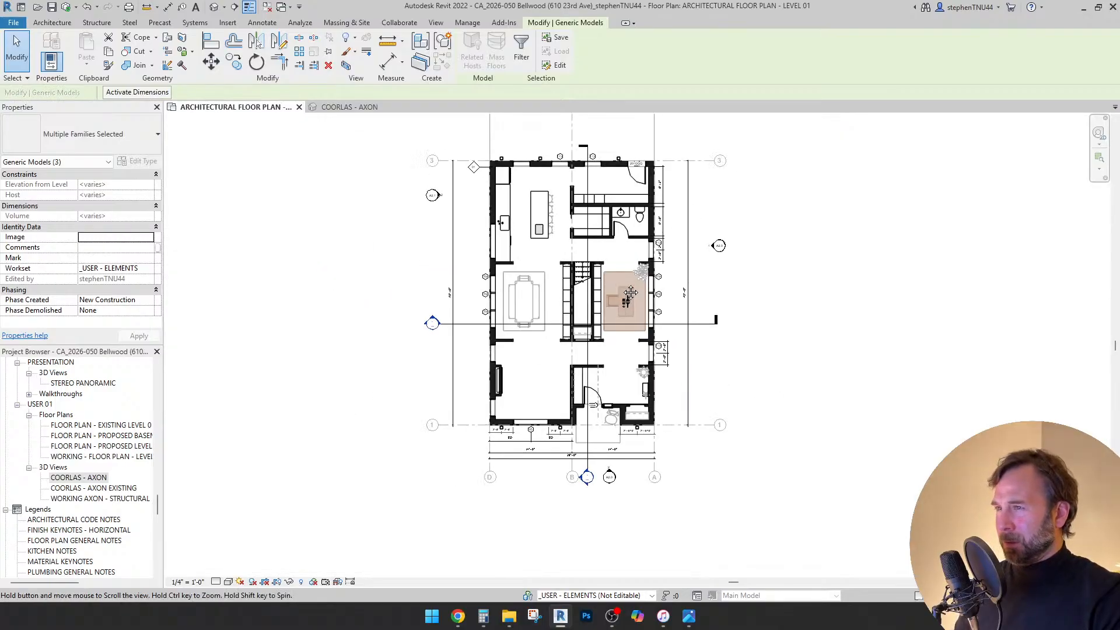
scroll(631, 292, up, 5)
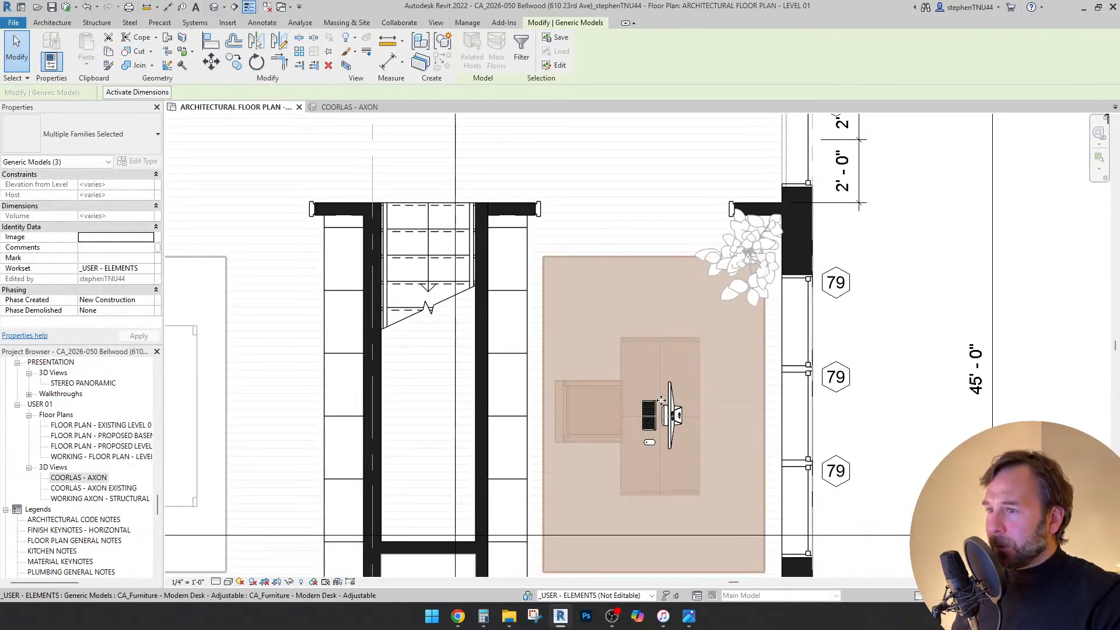
ctrl+click(657, 353)
right_click(651, 258)
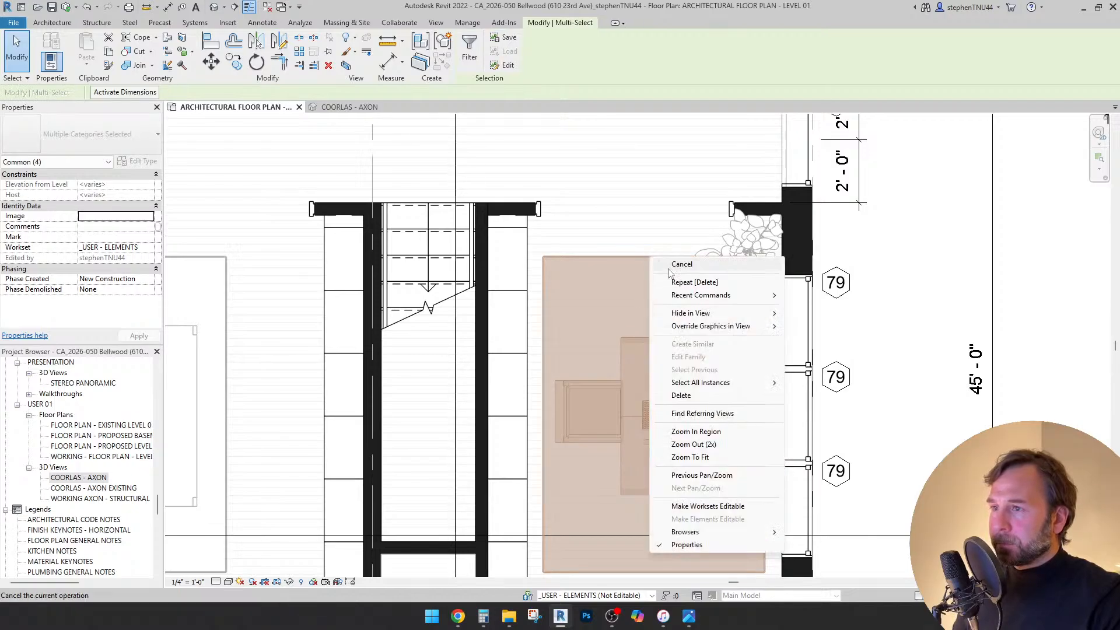
click(822, 328)
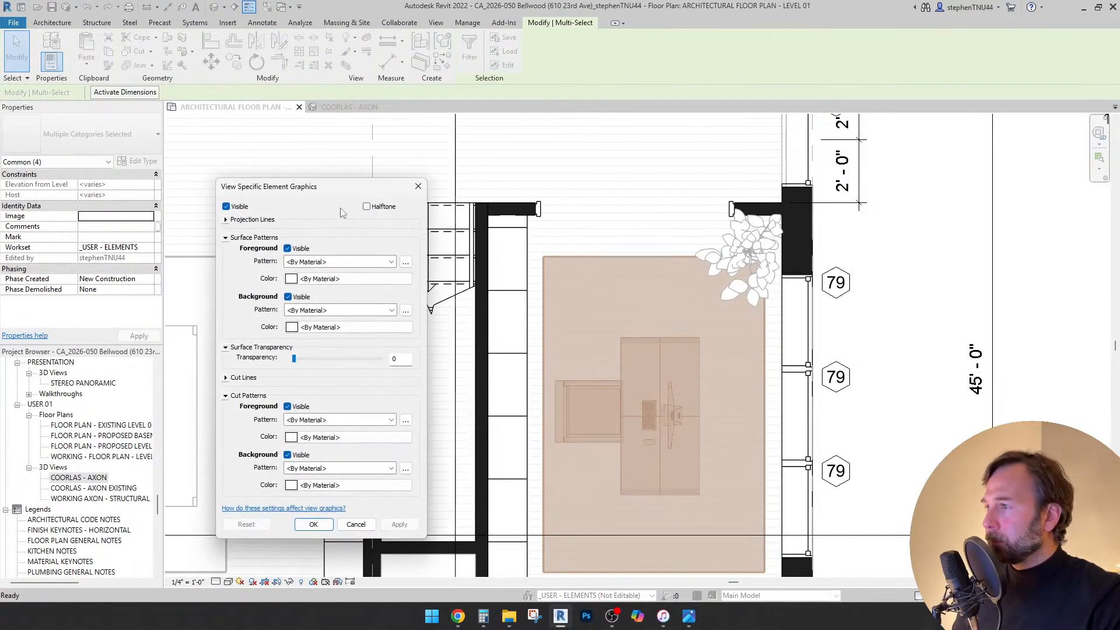
key(Escape)
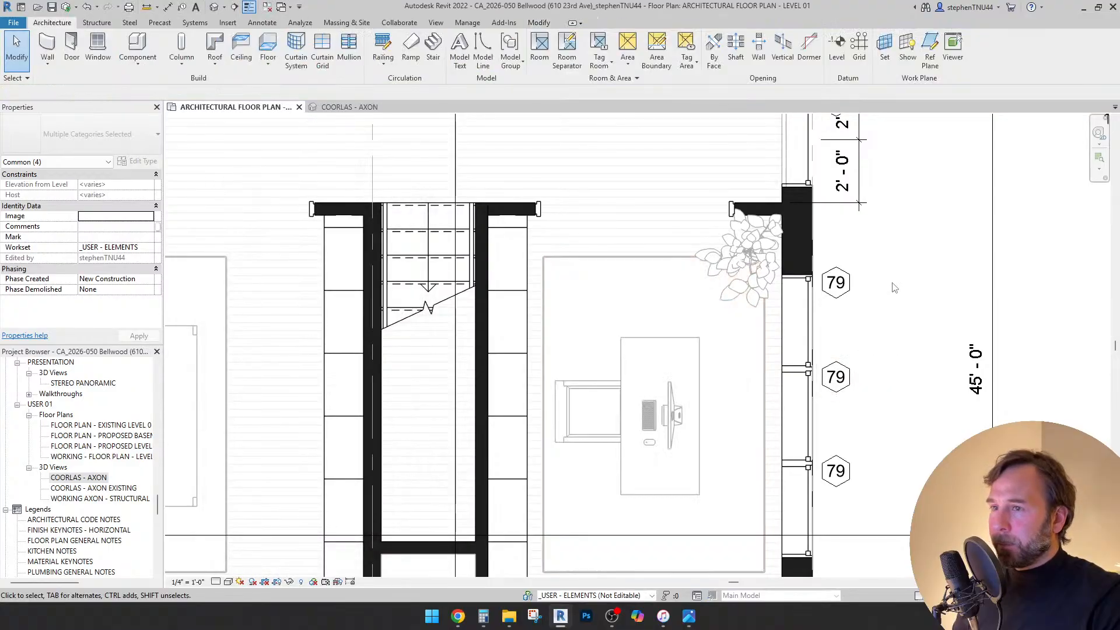
- Delete the area rug beneath the dining table in the room across the stairs
scroll(613, 311, down, 5)
scroll(612, 311, up, 1)
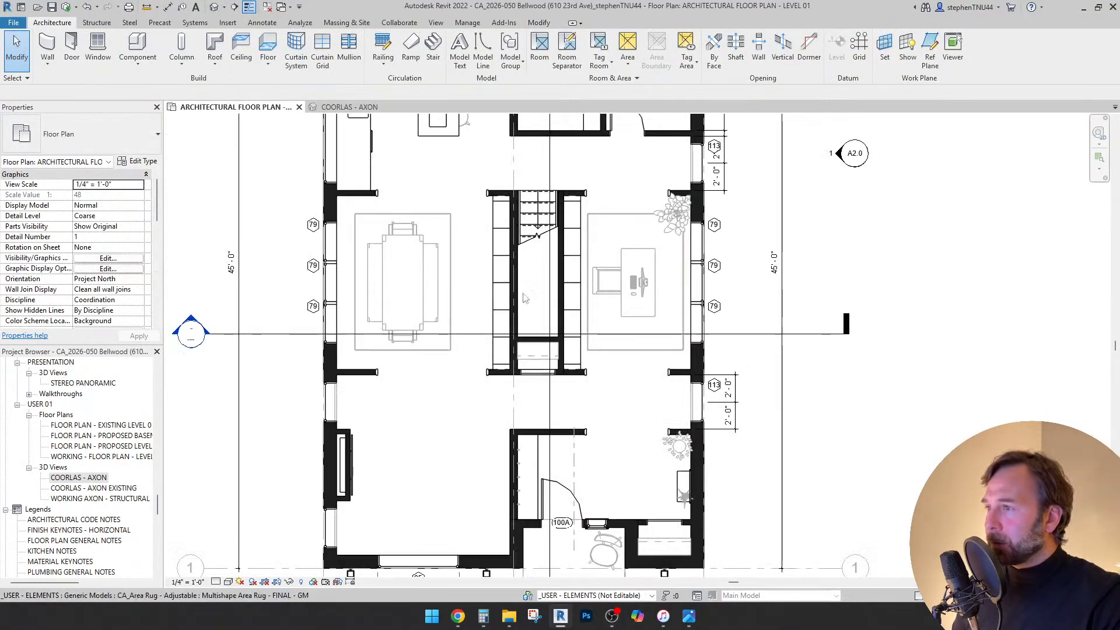
middle_drag(473, 266, 560, 274)
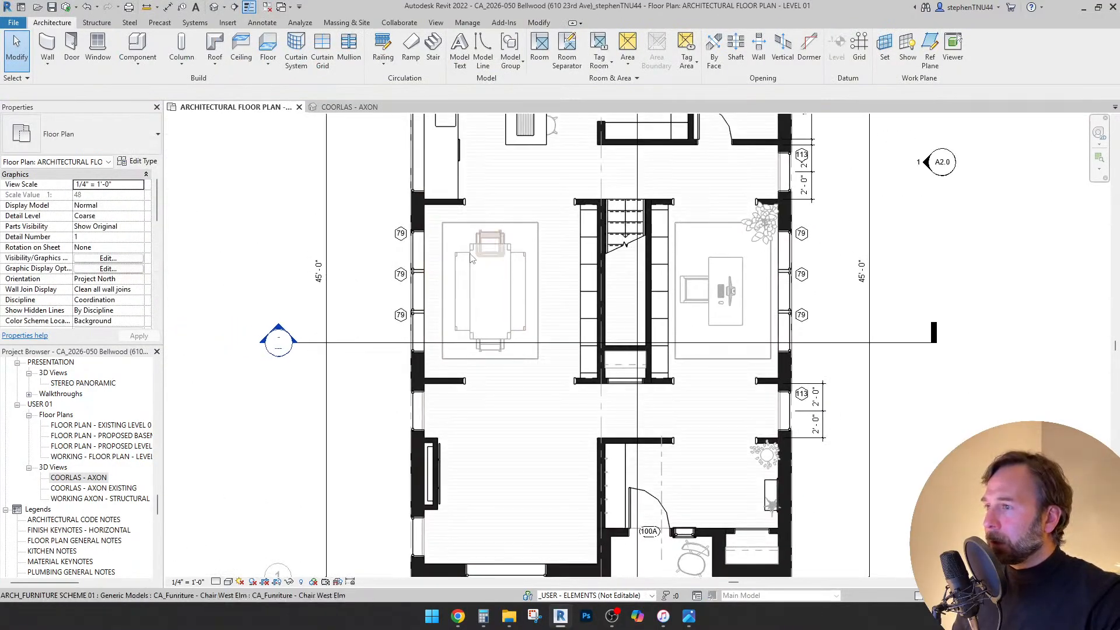
scroll(457, 253, up, 2)
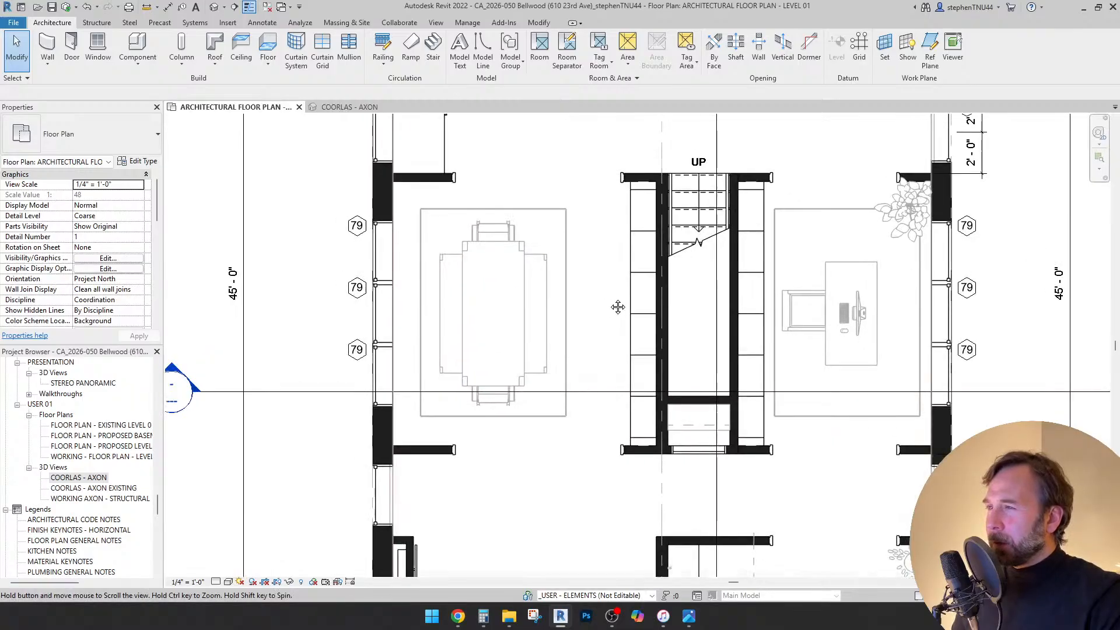
scroll(618, 305, up, 1)
scroll(608, 346, down, 5)
scroll(601, 345, up, 4)
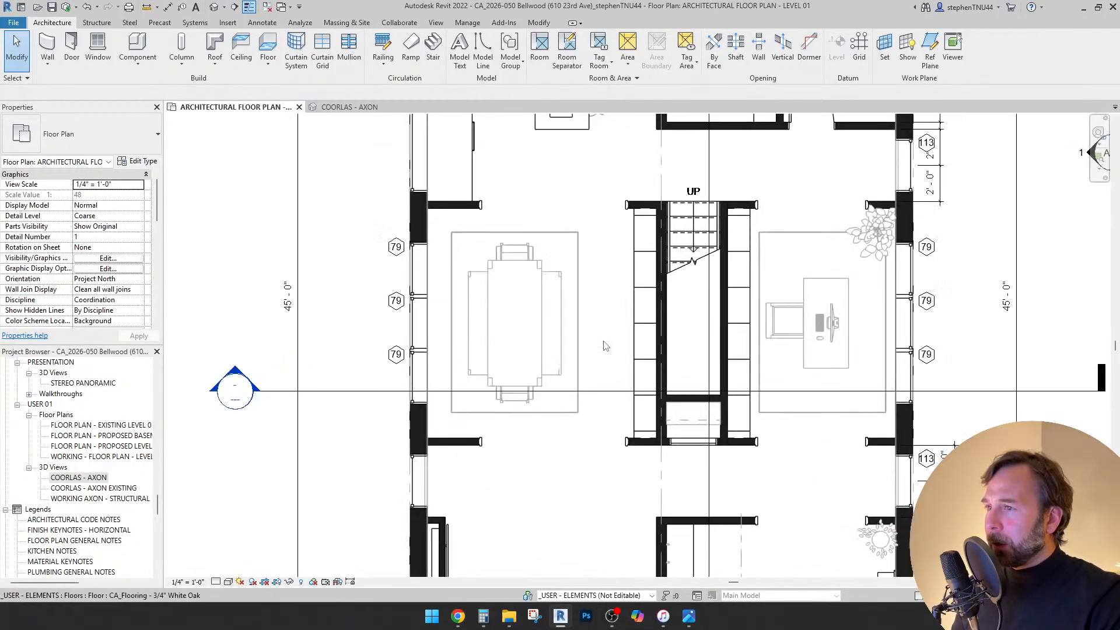
middle_drag(609, 356, 617, 398)
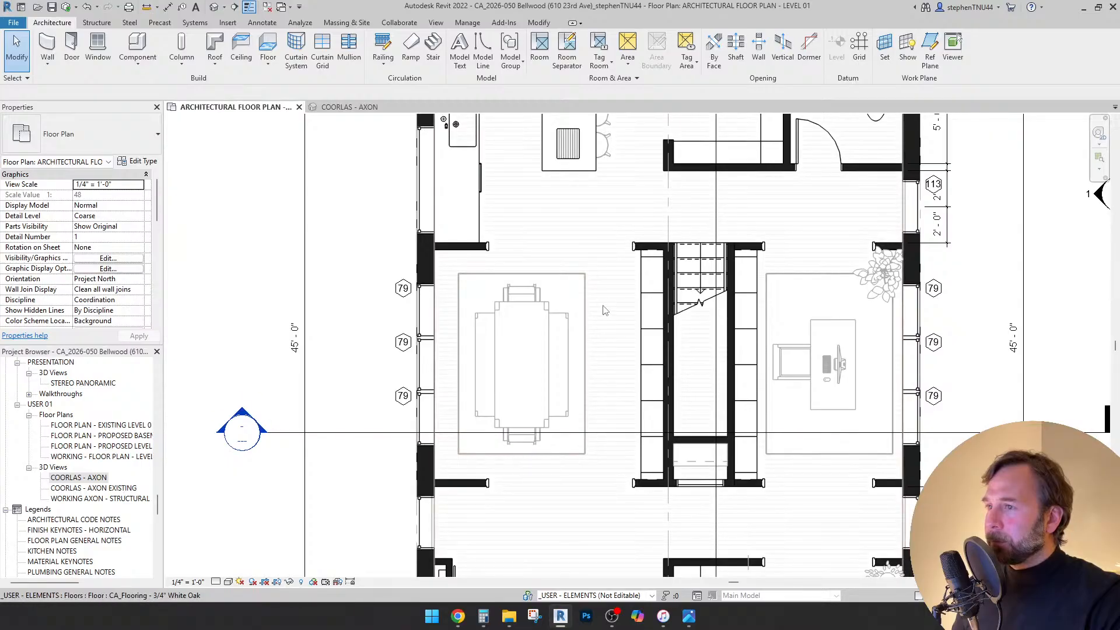
click(582, 279)
key(Delete)
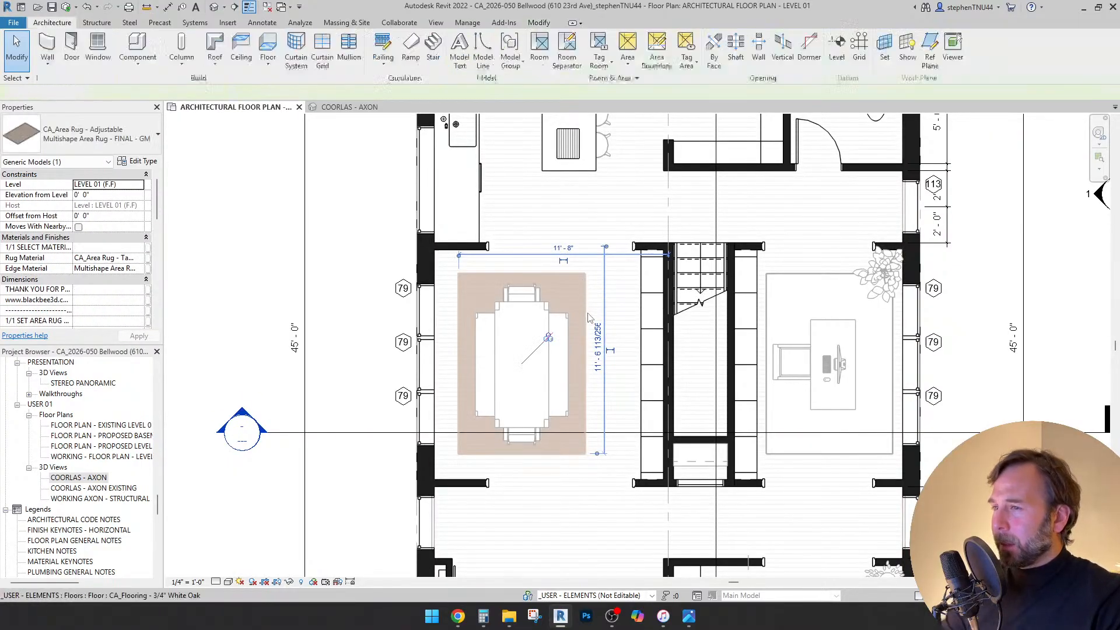
- Shift the dining table, its two side benches and both West Elm end chairs together toward the stairs
click(481, 313)
ctrl+click(540, 303)
ctrl+click(565, 314)
ctrl+click(539, 293)
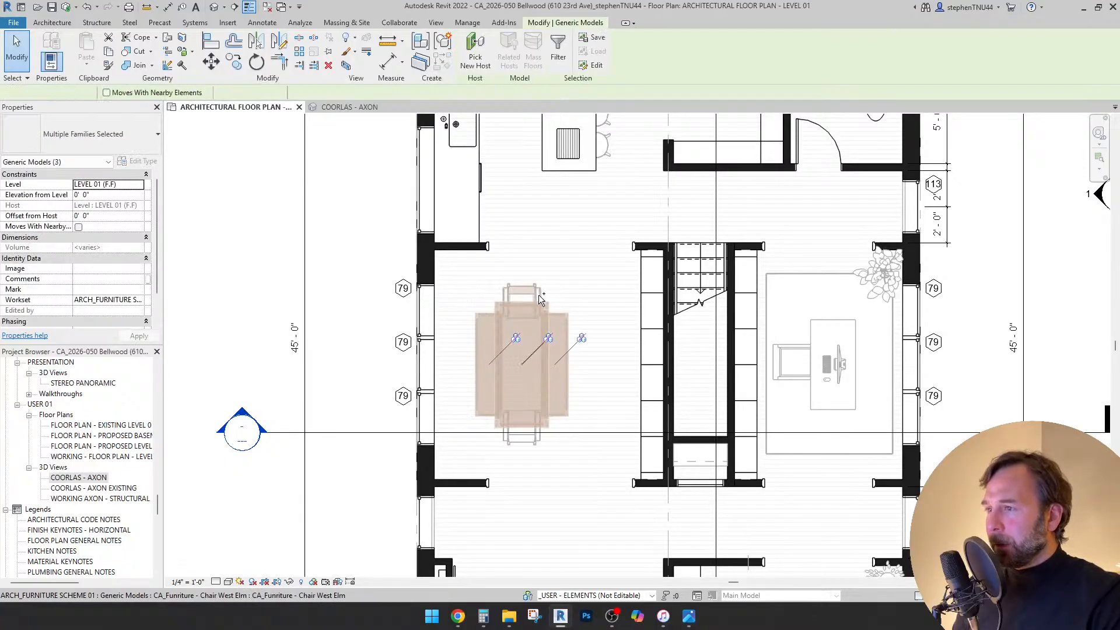
ctrl+click(528, 436)
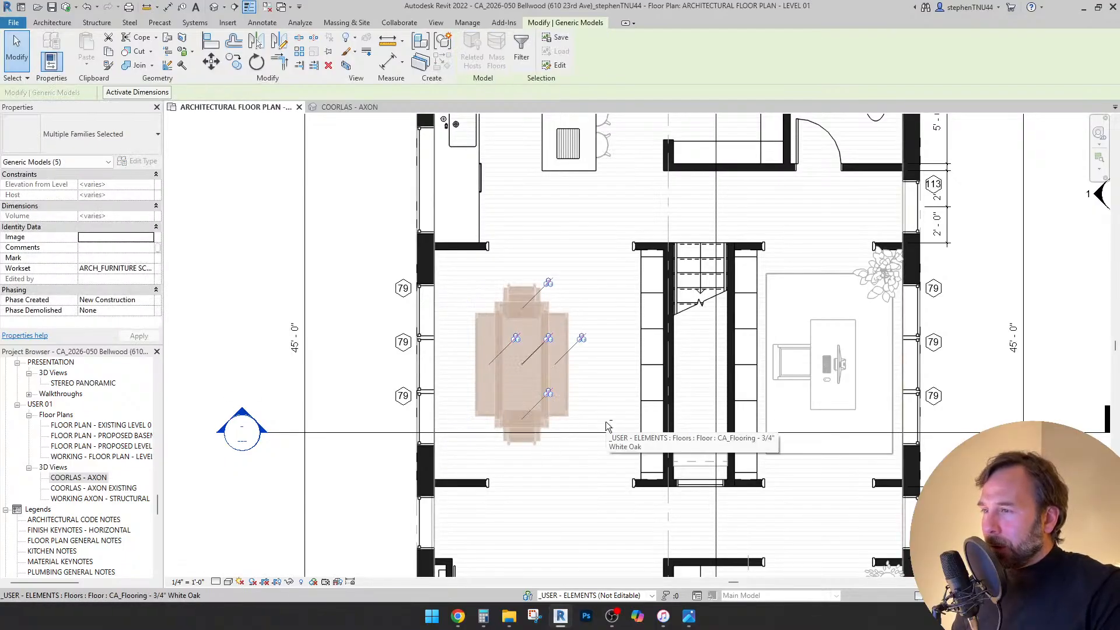
key(Right)
key(Right)
key(Right)
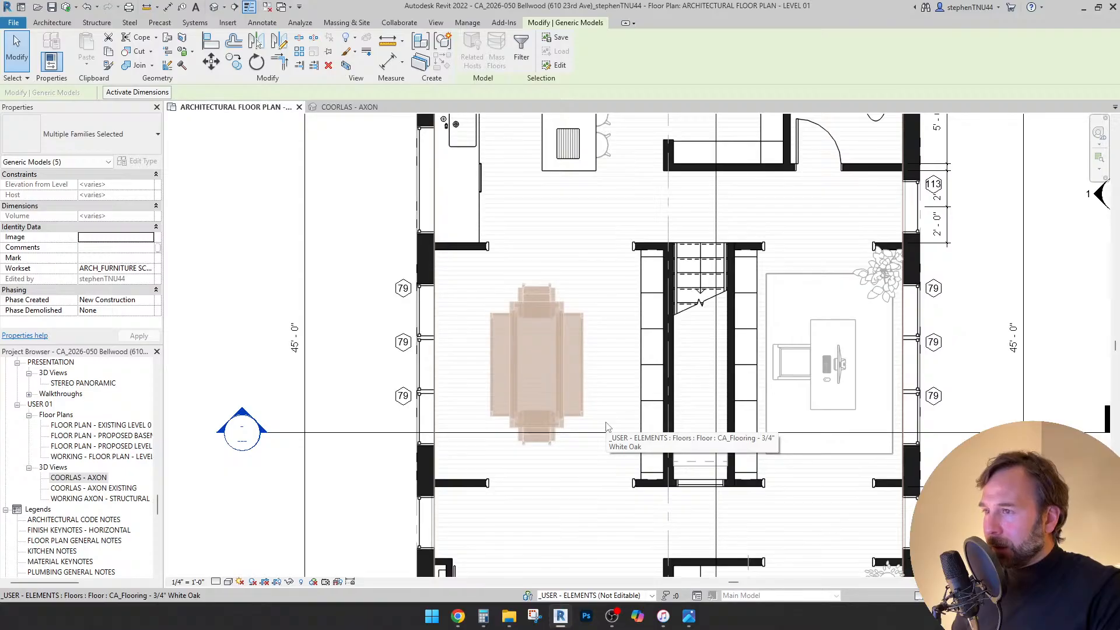
click(374, 189)
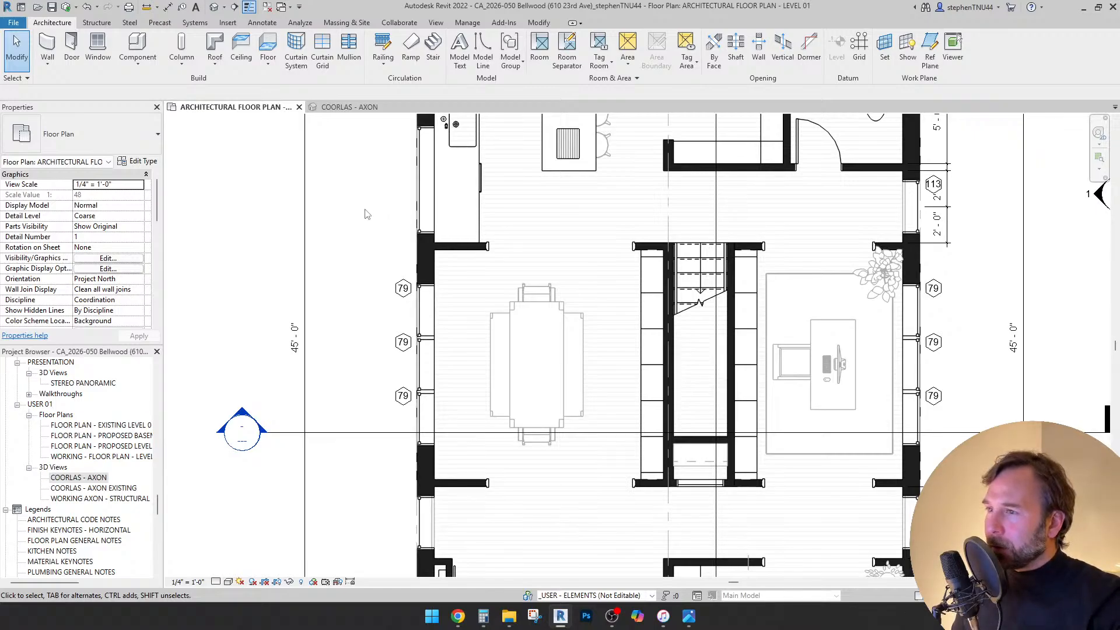
scroll(367, 214, down, 3)
scroll(501, 350, up, 1)
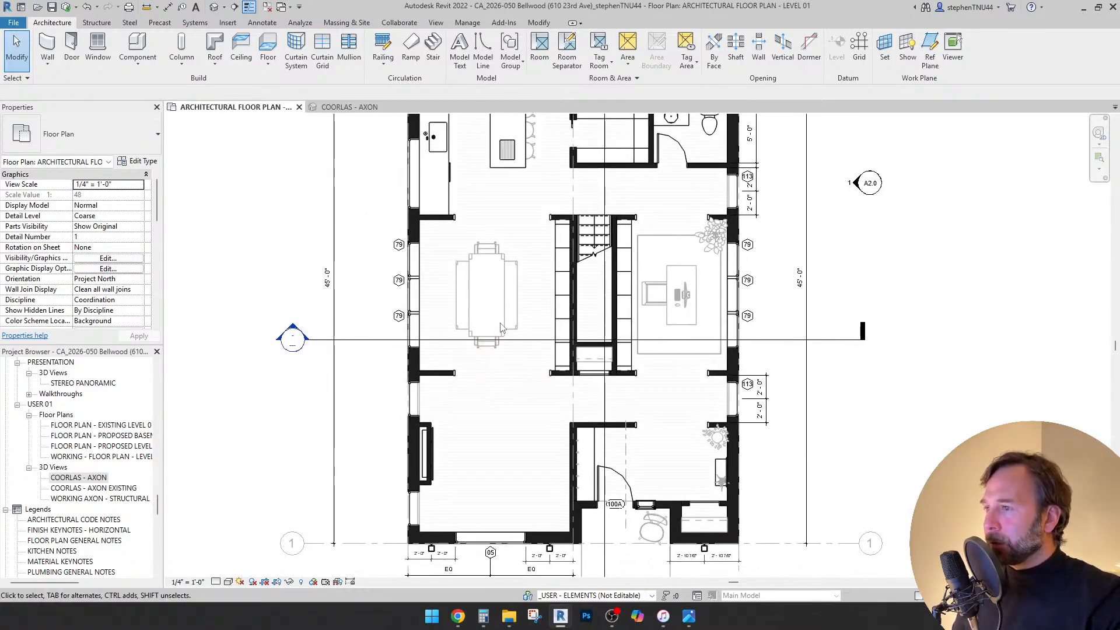
middle_drag(791, 438, 801, 422)
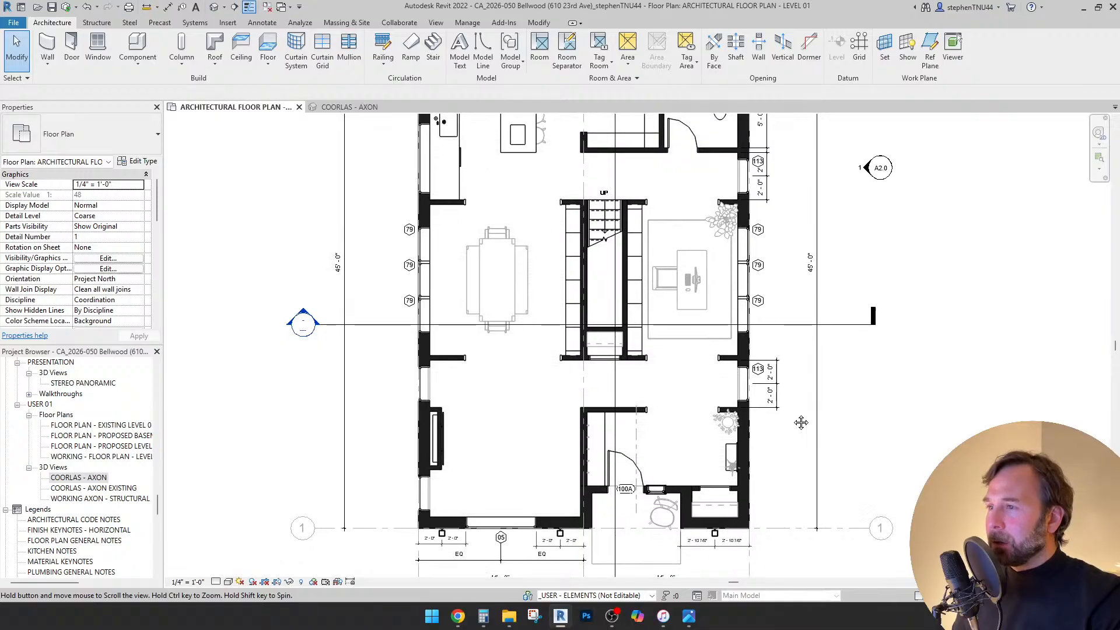
- Open the PERSPECTIVE VIEW - EXTERIOR SOUTH WEST Copy 1 view and turn the camera toward the large window
scroll(808, 388, up, 3)
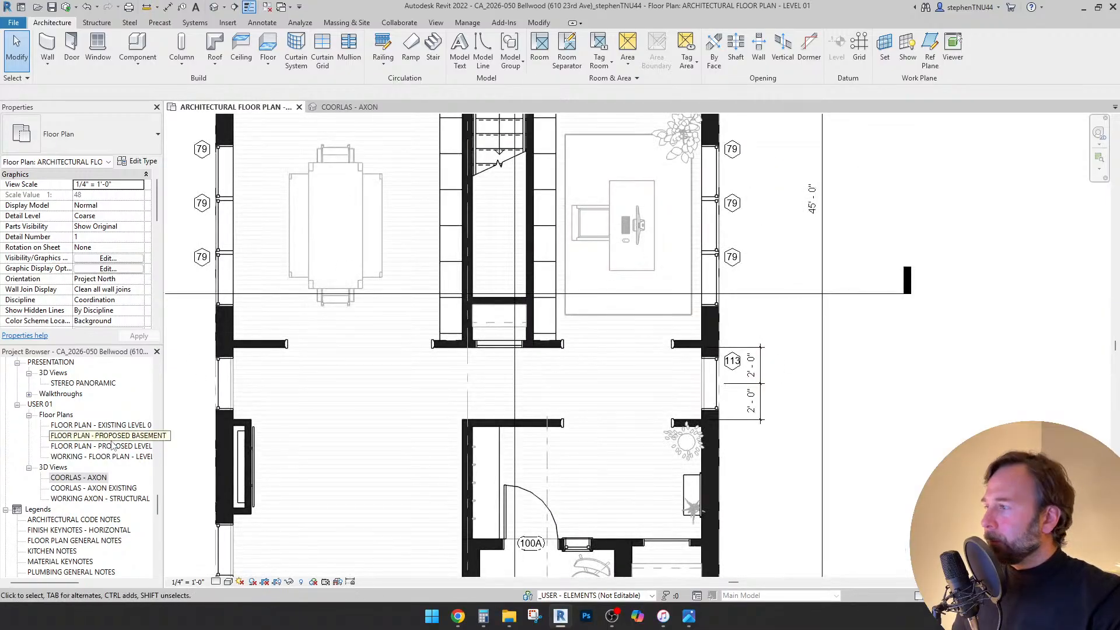
drag(157, 509, 155, 403)
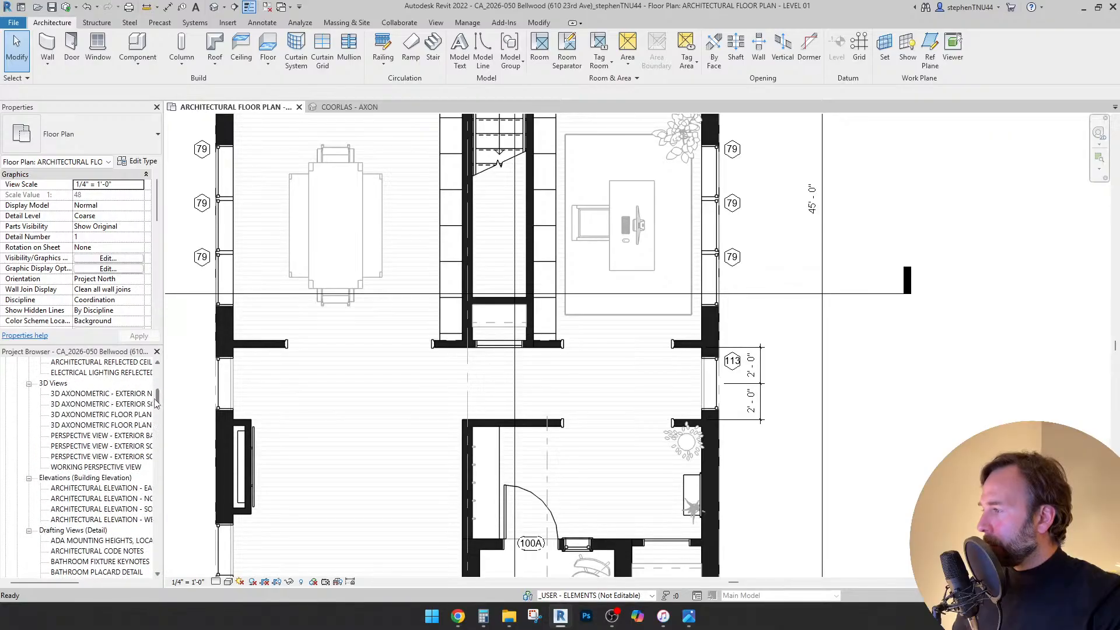
click(100, 458)
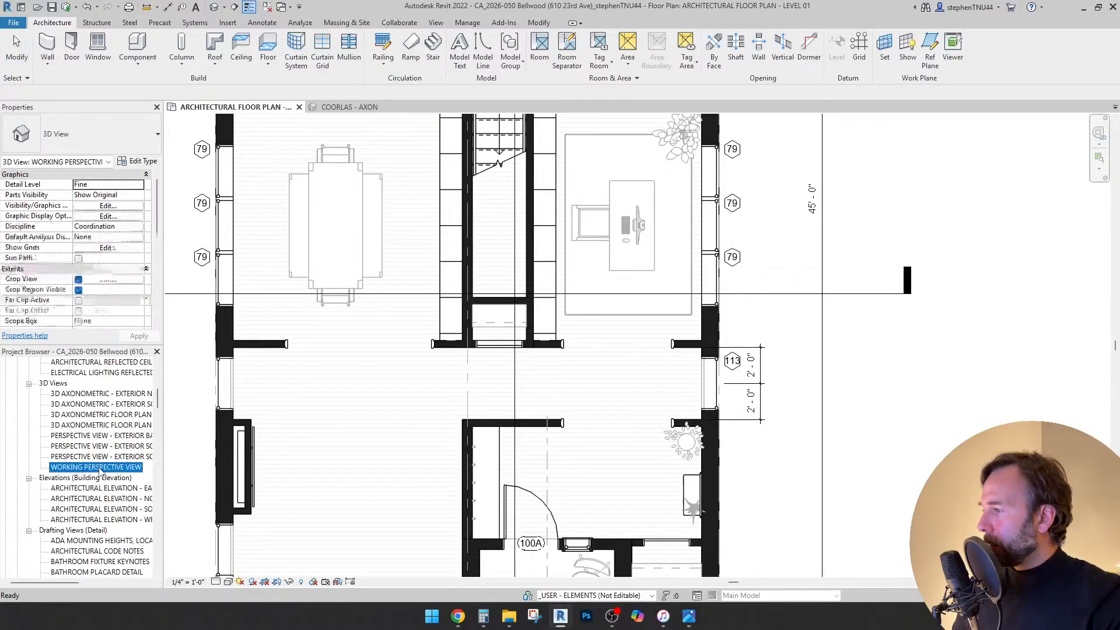
double_click(102, 459)
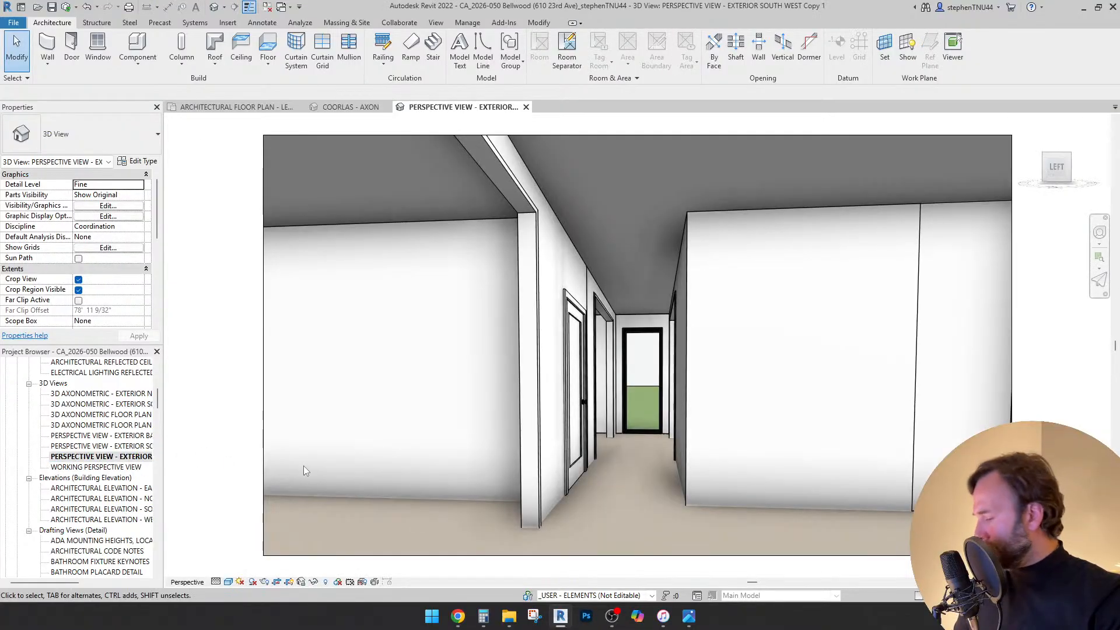
key(shift+w)
drag(452, 466, 759, 458)
- Set the ARCH_FURNITURE SCHEME 01 workset to Show in this perspective view's visibility overrides
key(v)
key(g)
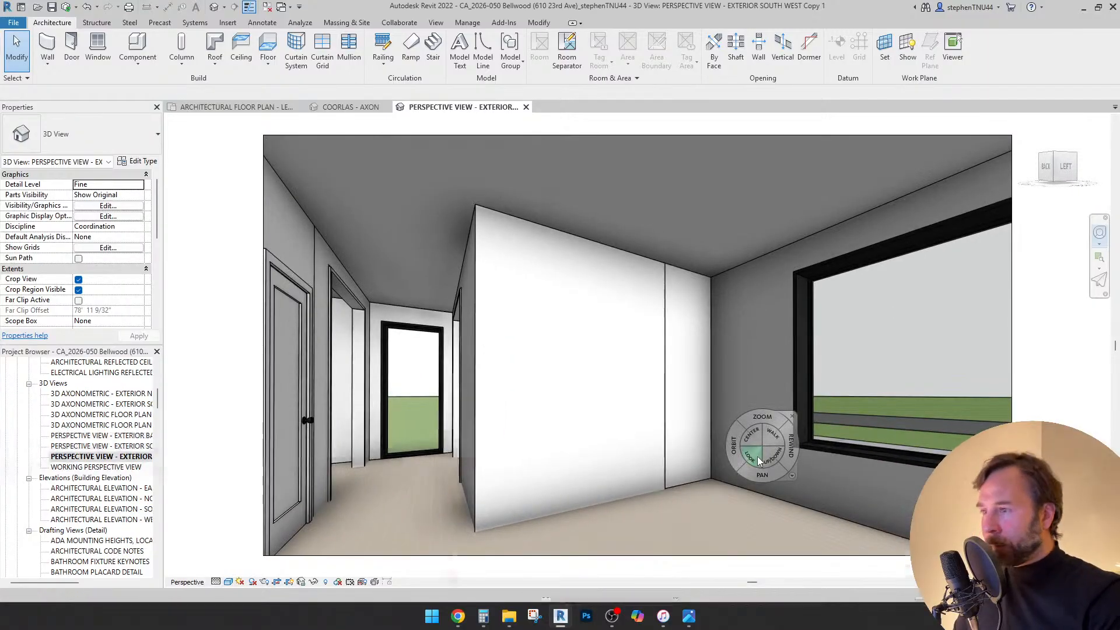
click(750, 193)
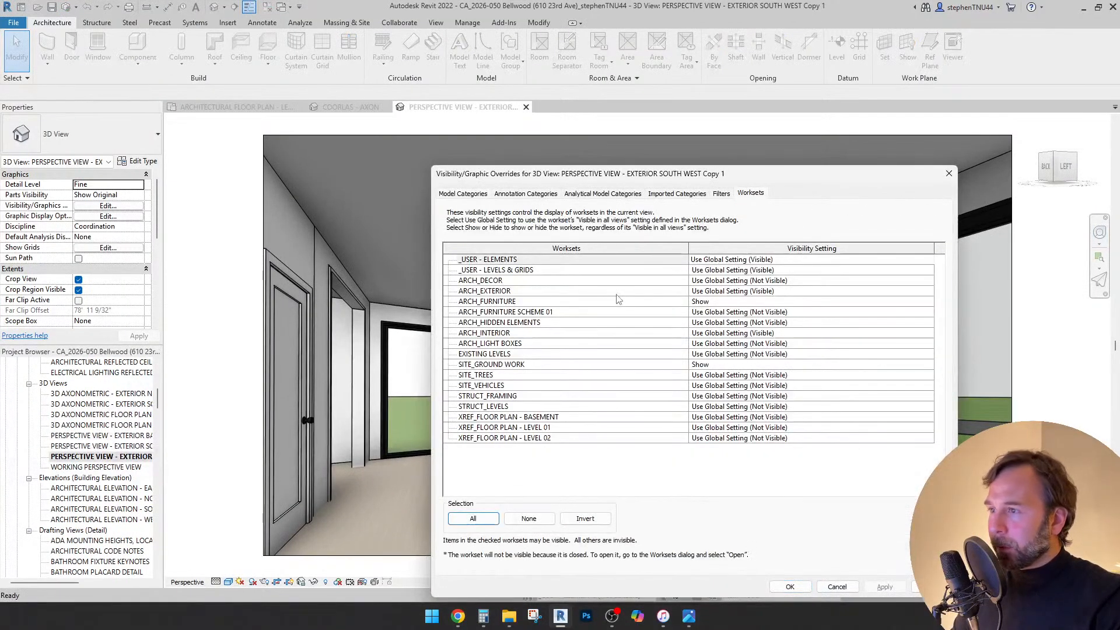
click(763, 314)
click(928, 314)
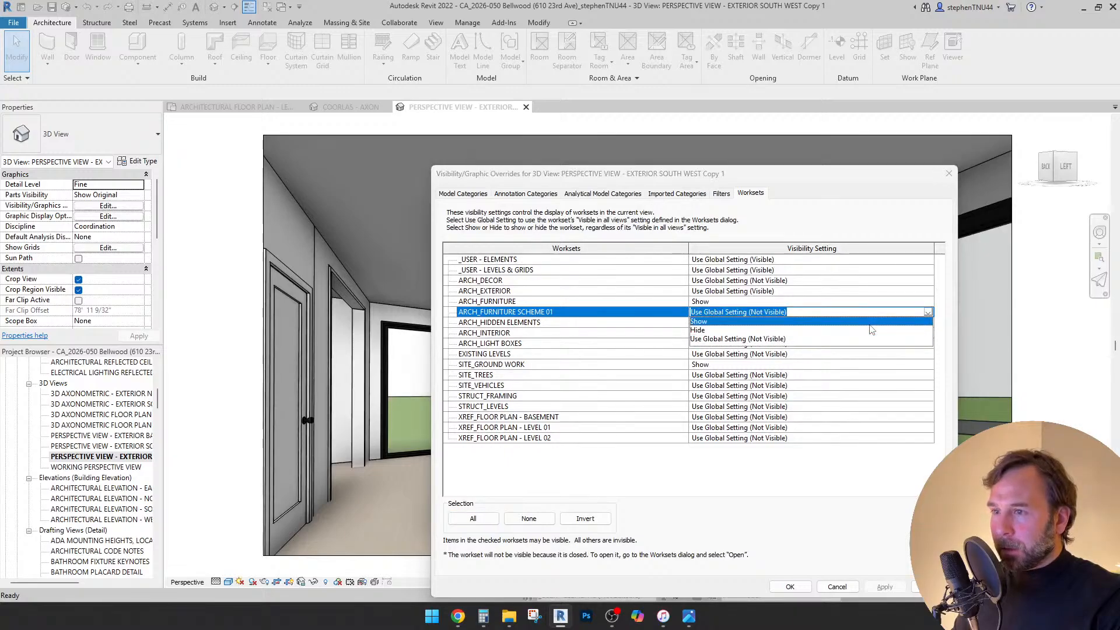
click(758, 320)
click(791, 587)
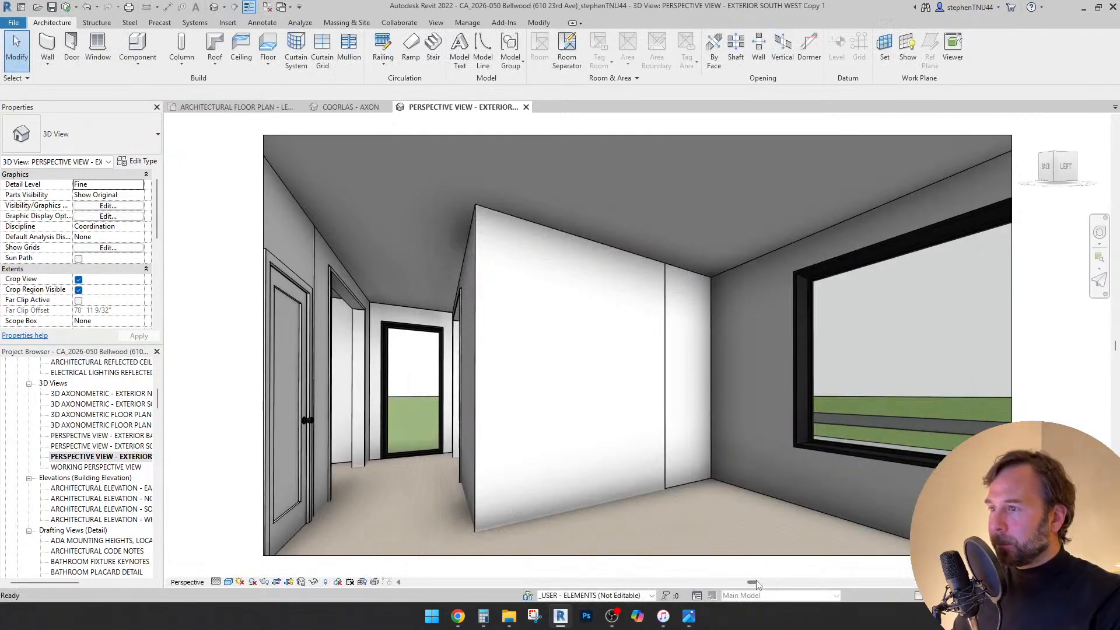
- Select every 24" stacked two-door pantry cabinet in the entire project and set their level to LEVEL 01 (F.F)
key(shift+w)
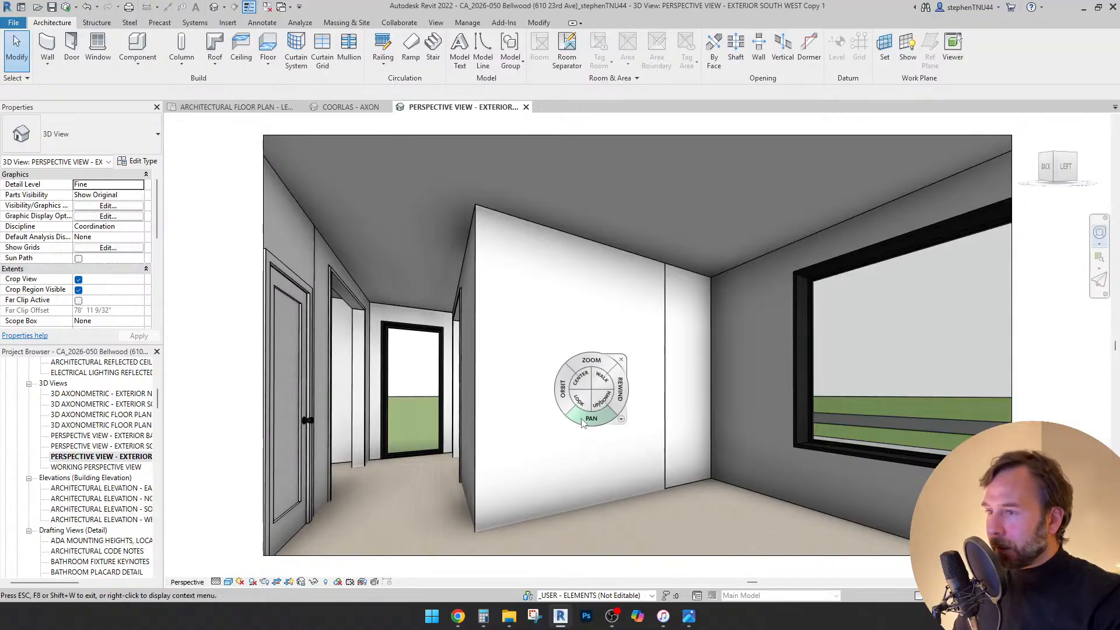
drag(584, 402, 488, 419)
drag(655, 461, 509, 455)
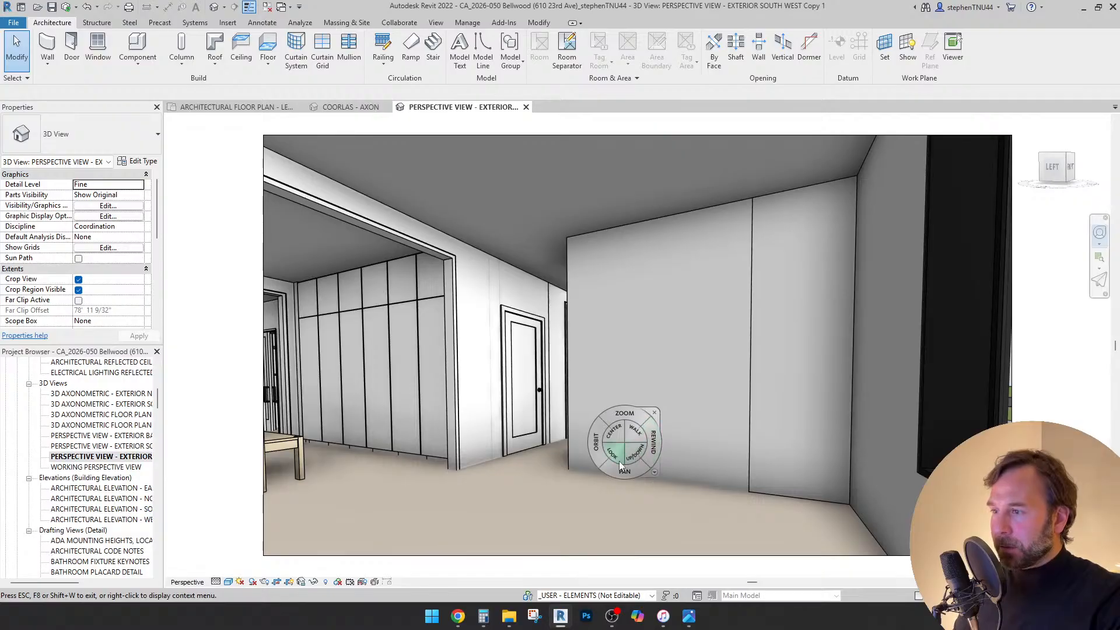
drag(611, 453, 331, 447)
drag(527, 440, 436, 449)
key(Escape)
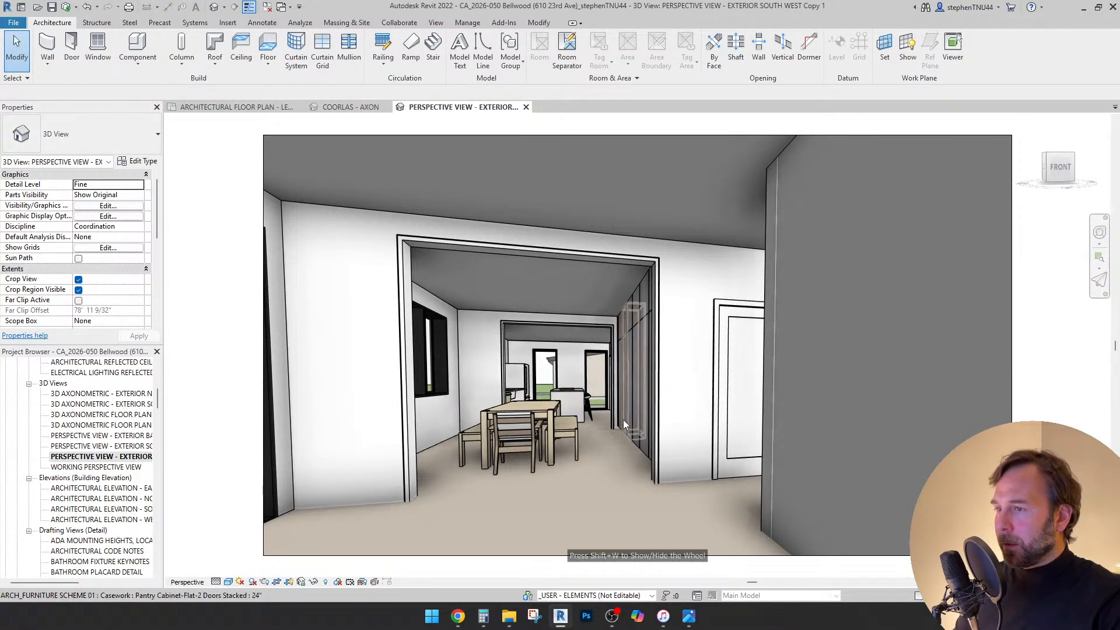
click(623, 419)
right_click(623, 419)
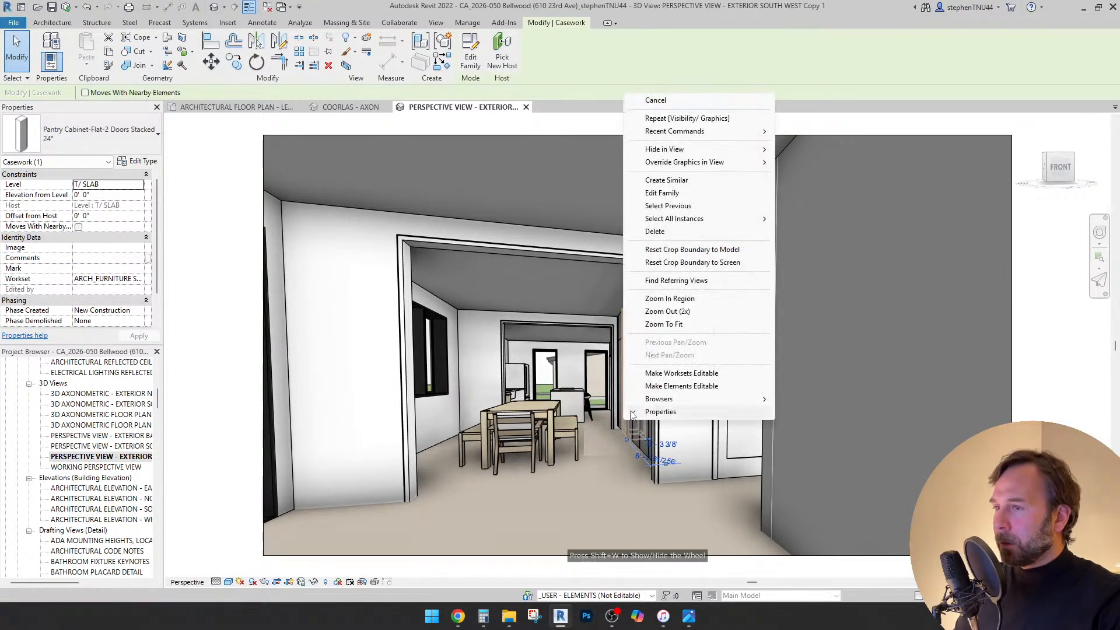
mouse_move(688, 218)
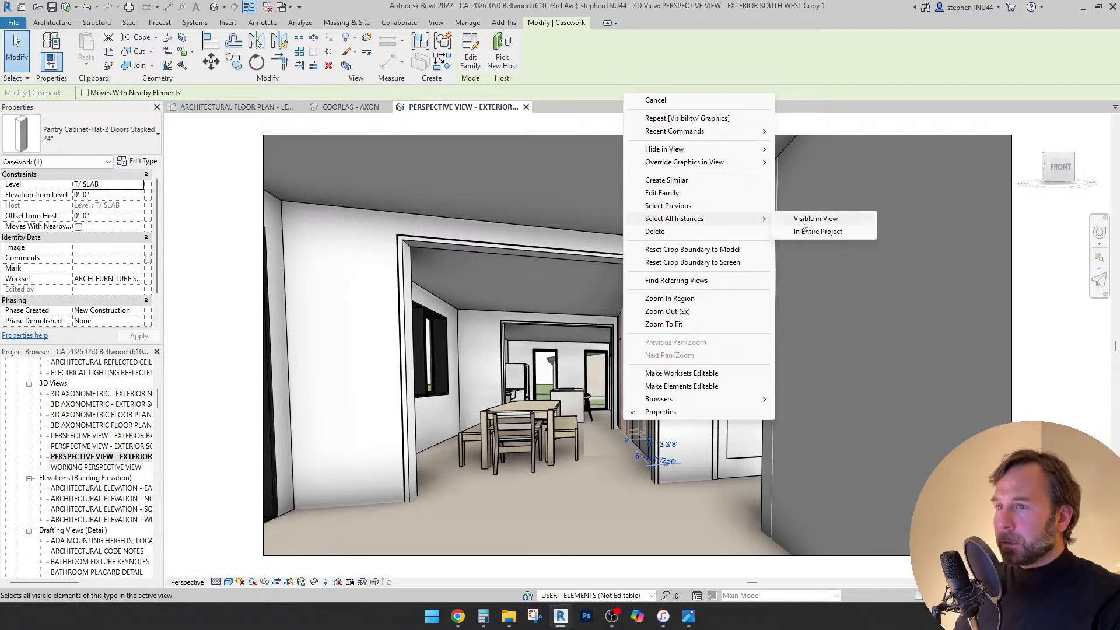
click(817, 232)
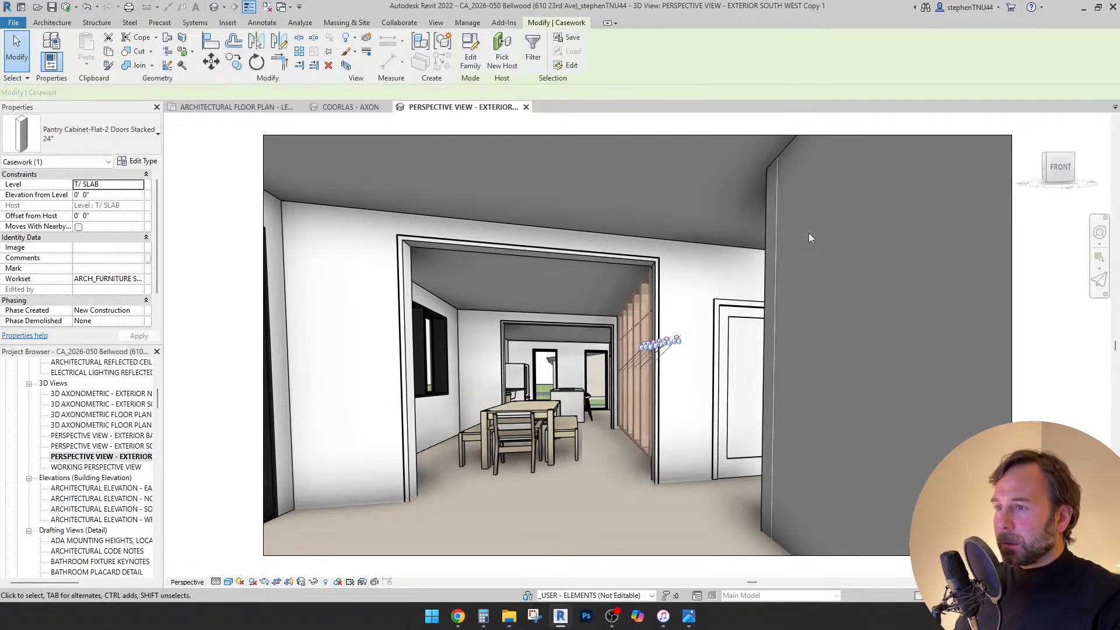
click(139, 184)
scroll(129, 217, down, 1)
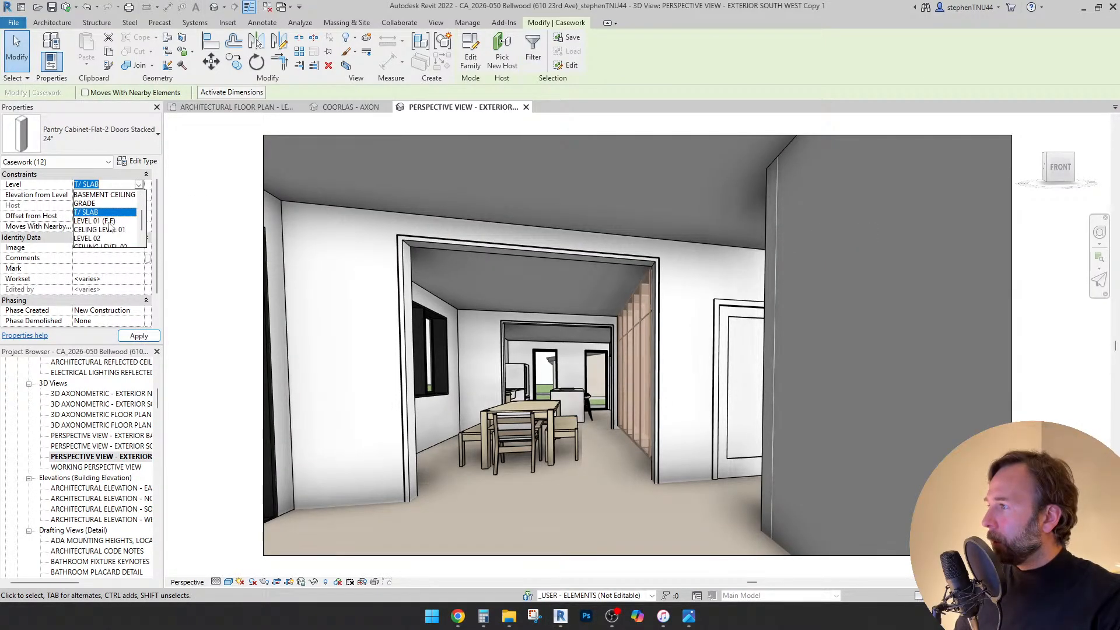
click(109, 222)
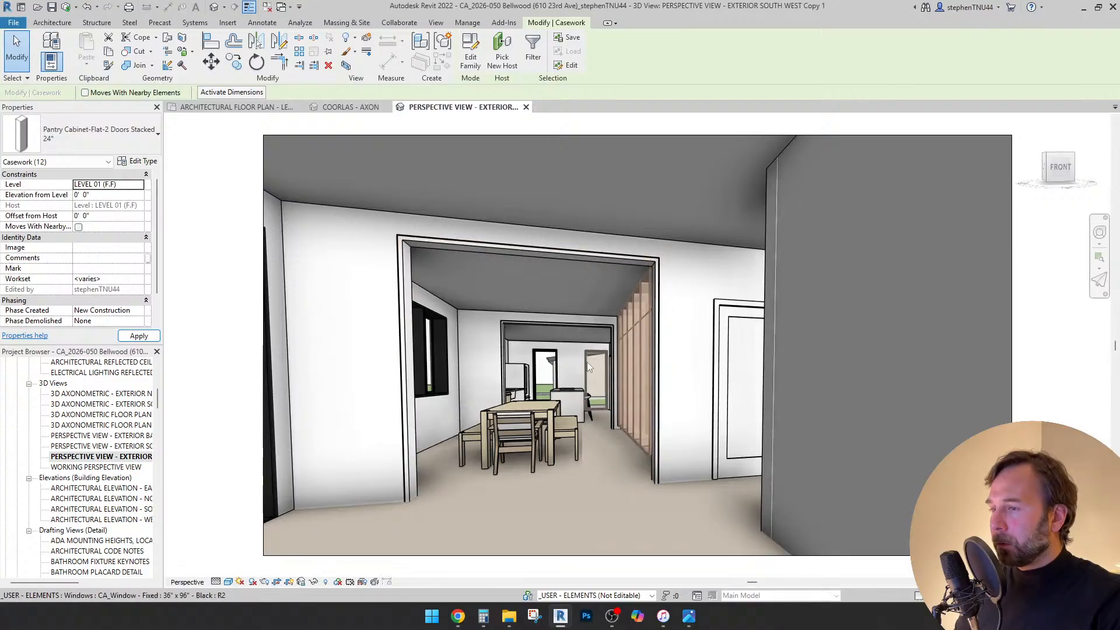
key(Escape)
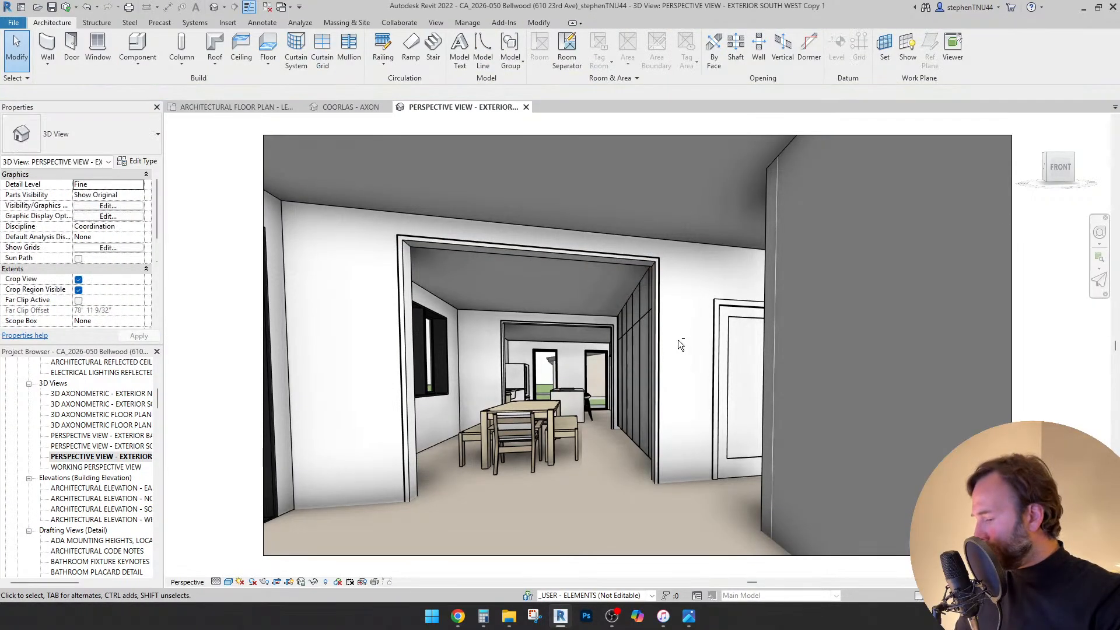
- Select every 9' Base Cabinet-Filler in the entire project and set their level to LEVEL 01 (F.F)
key(shift+w)
mouse_move(676, 411)
mouse_down()
mouse_move(723, 423)
mouse_move(928, 424)
mouse_move(1008, 412)
mouse_up()
key(Escape)
click(672, 238)
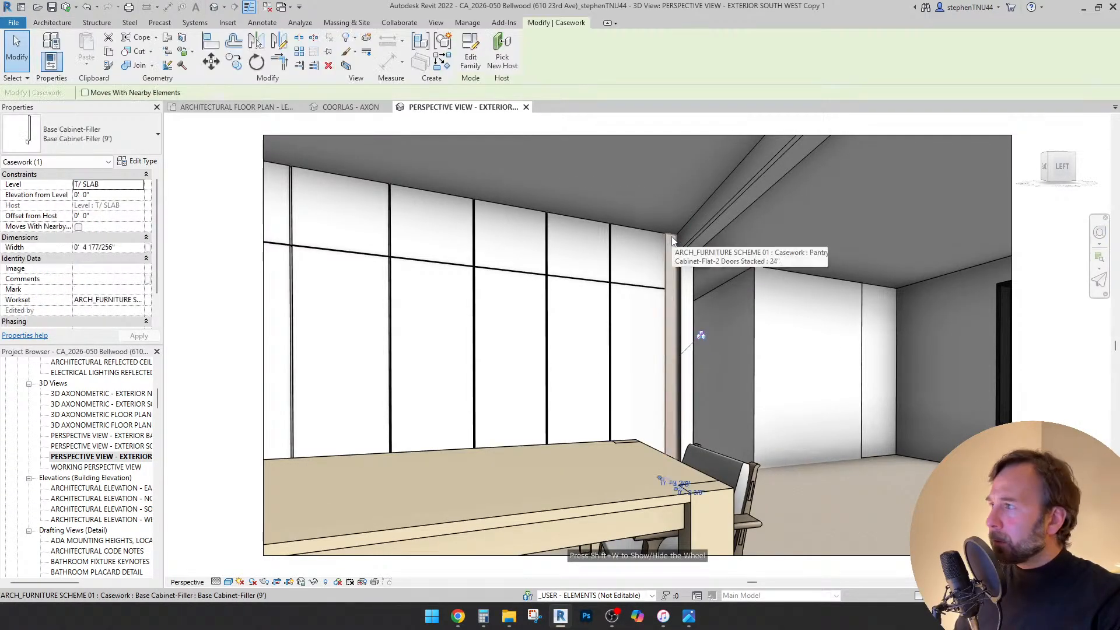
right_click(674, 237)
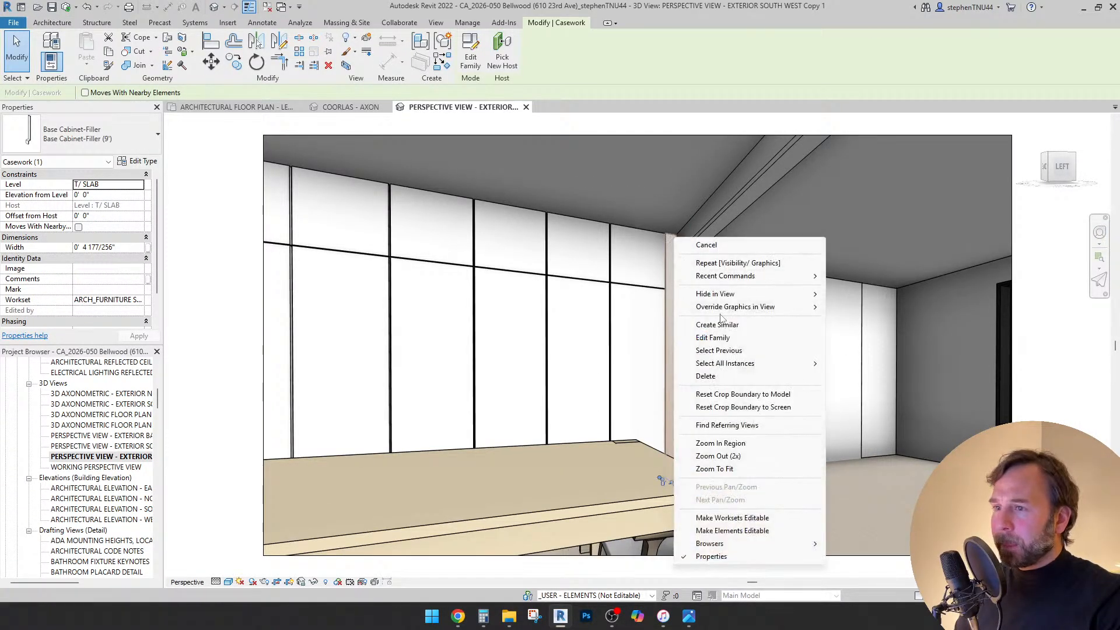
mouse_move(738, 364)
click(858, 380)
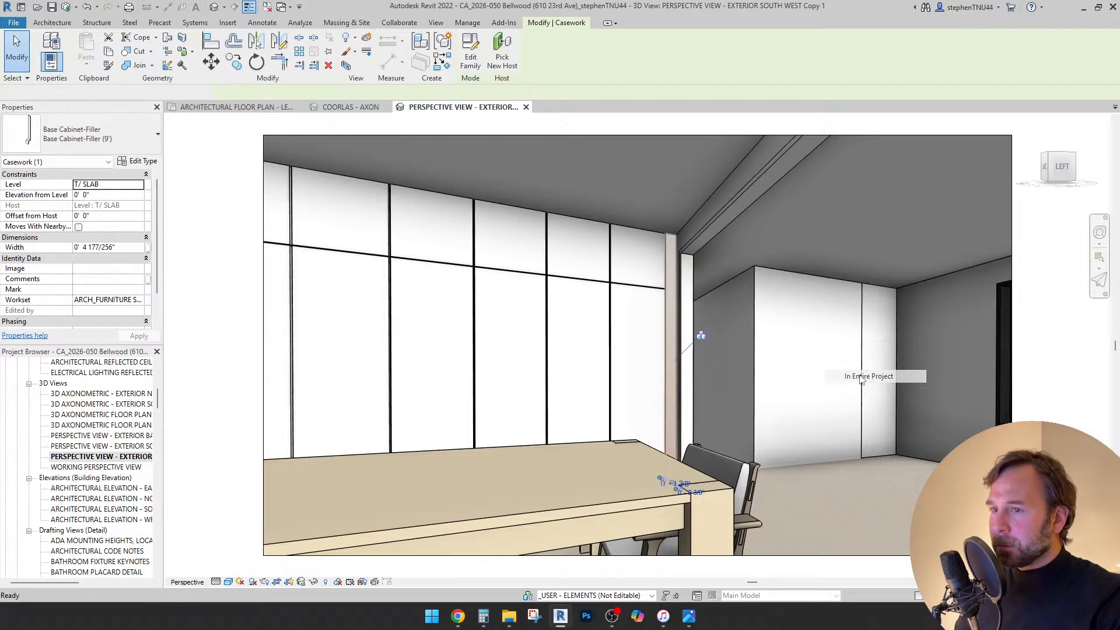
click(139, 185)
click(105, 194)
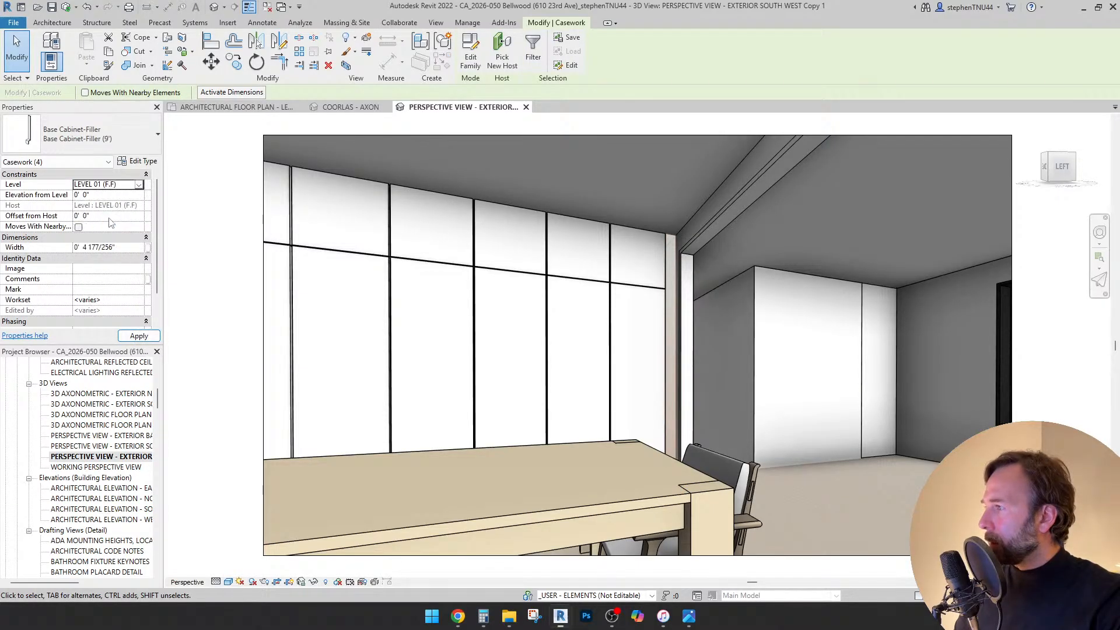
key(Escape)
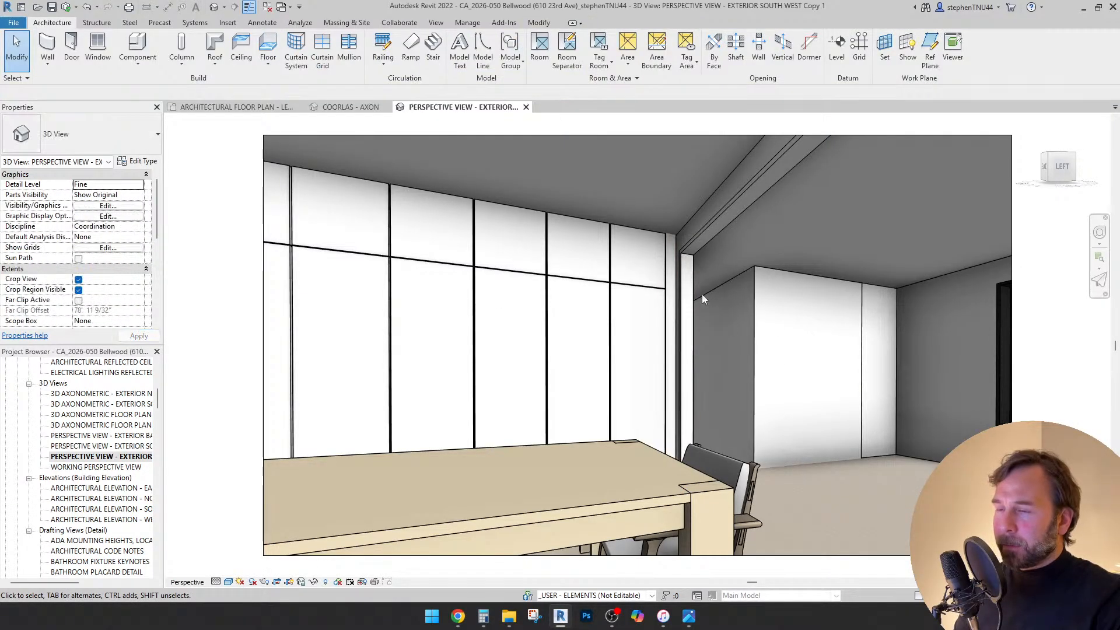
- Examine how the end cabinet filler meets the ceiling, and inspect the cased openings between the hall and the entry
scroll(683, 227, up, 4)
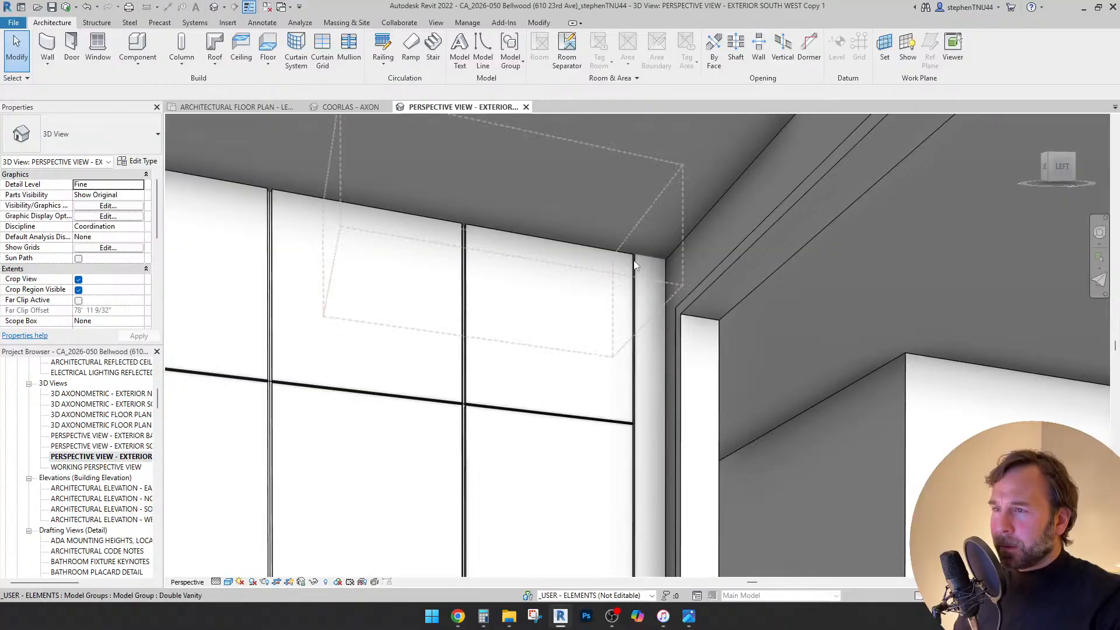
click(637, 260)
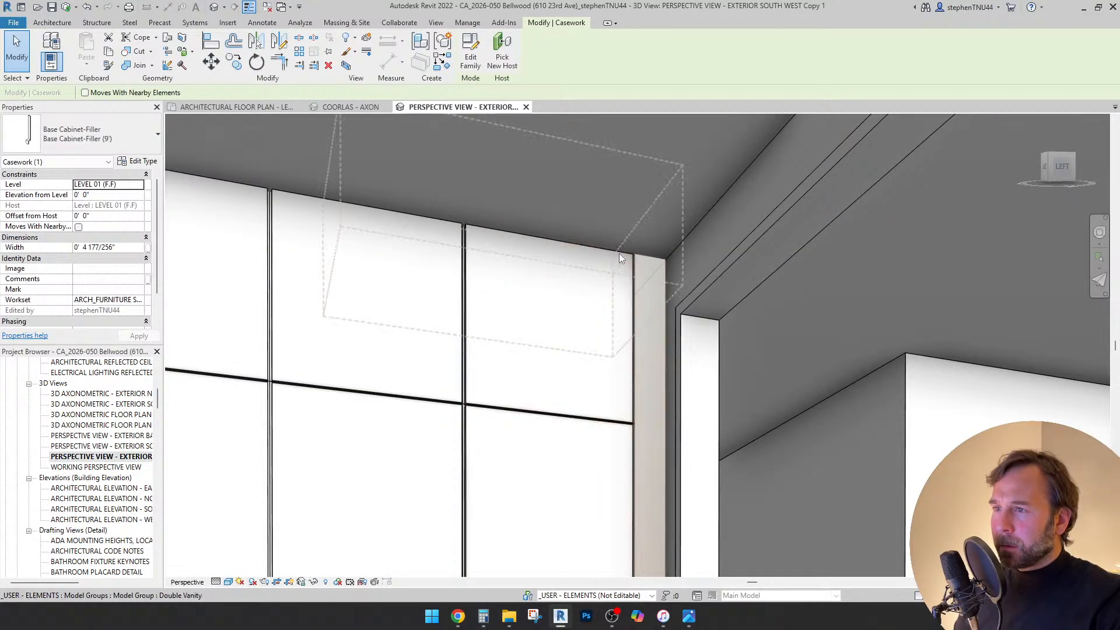
scroll(678, 260, down, 3)
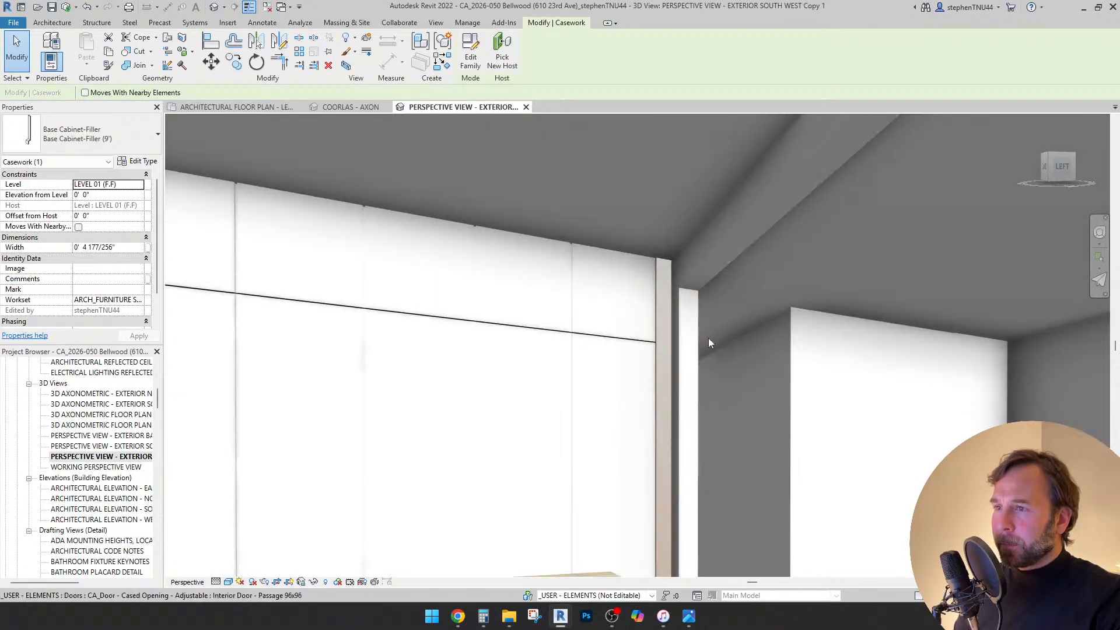
scroll(739, 361, down, 1)
key(Escape)
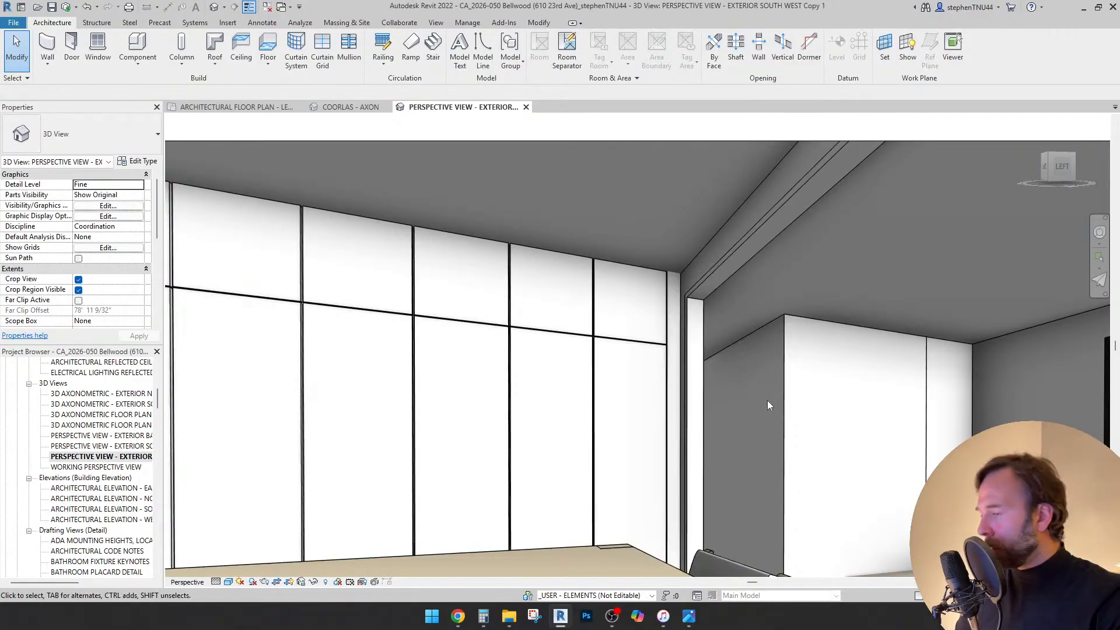
key(shift+w)
ctrl+drag(721, 398, 689, 464)
scroll(668, 438, down, 1)
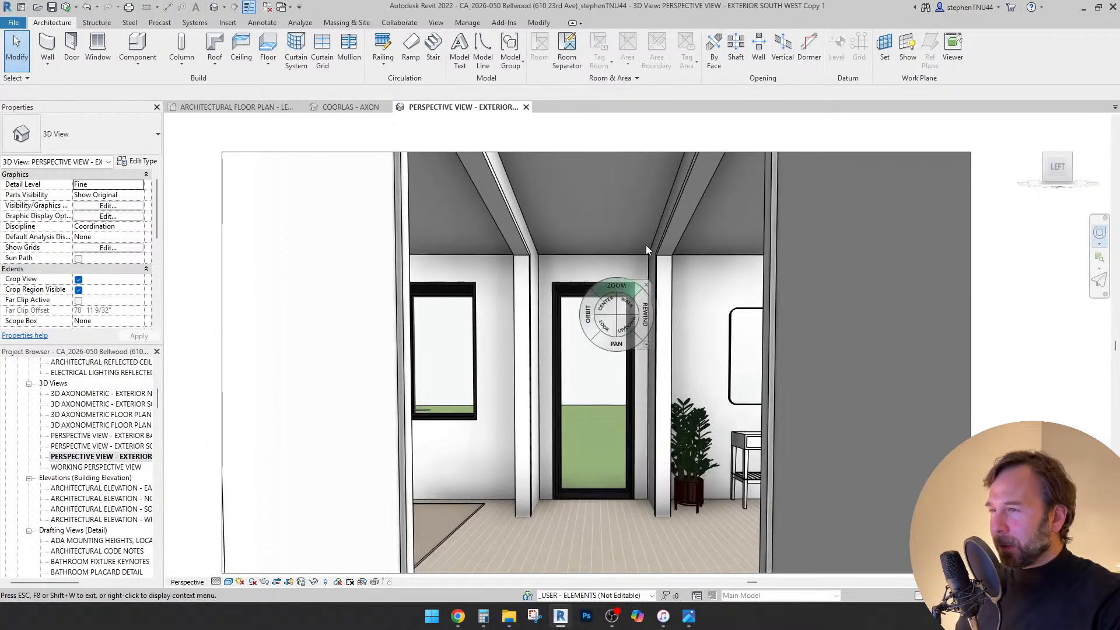
click(658, 224)
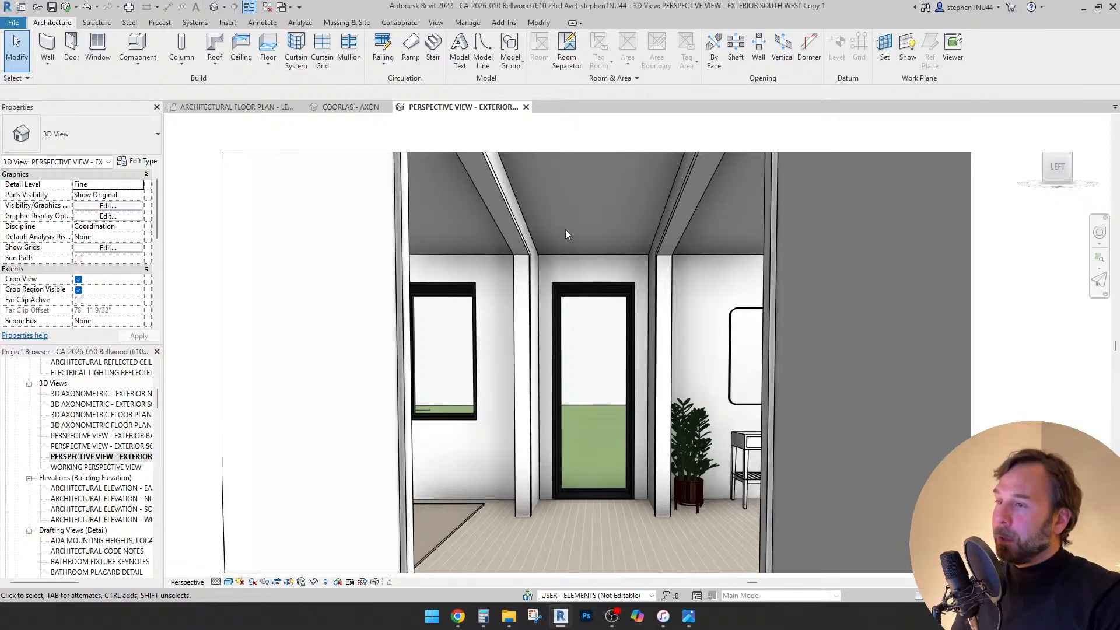
- Delete the interior wall with the cased opening between the entry and the hall on the Level 01 floor plan
click(271, 110)
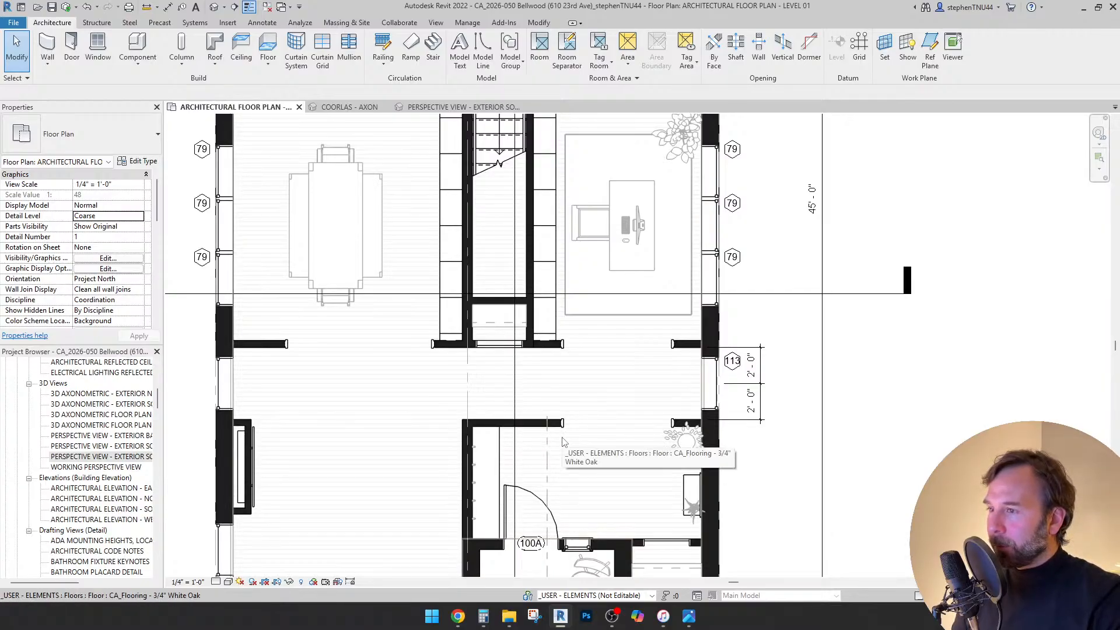
scroll(564, 442, down, 5)
scroll(564, 442, up, 6)
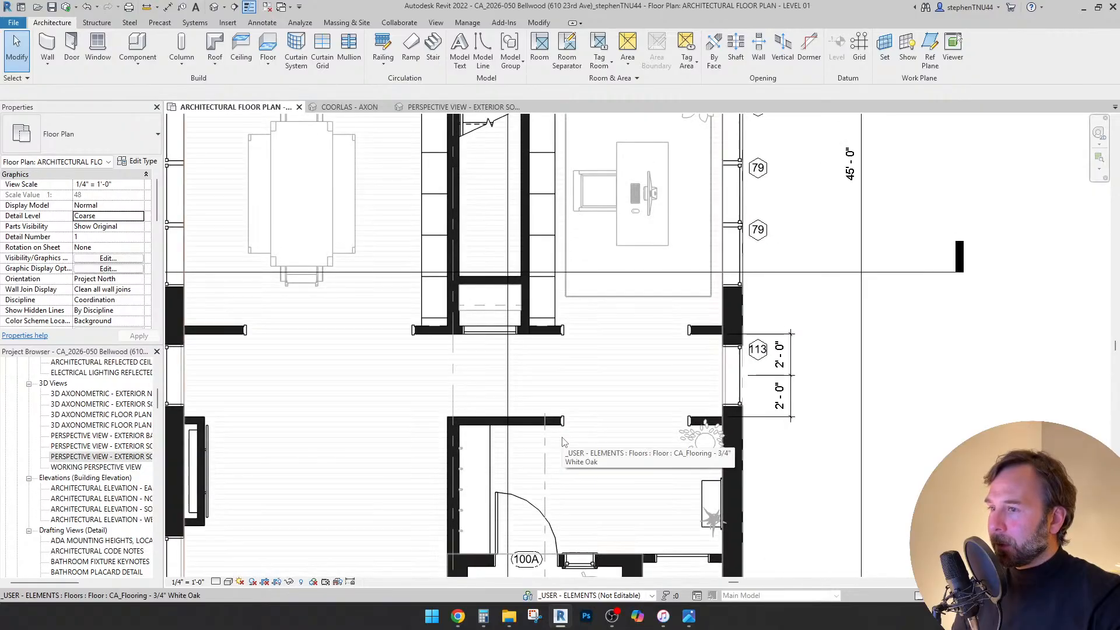
scroll(563, 442, down, 2)
click(567, 425)
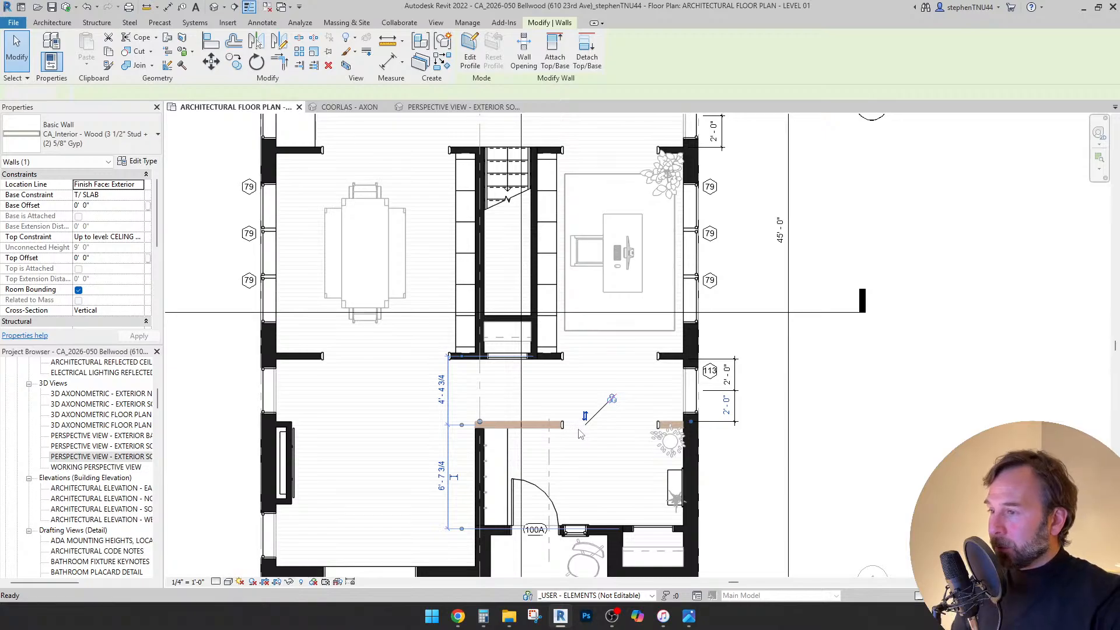
key(Delete)
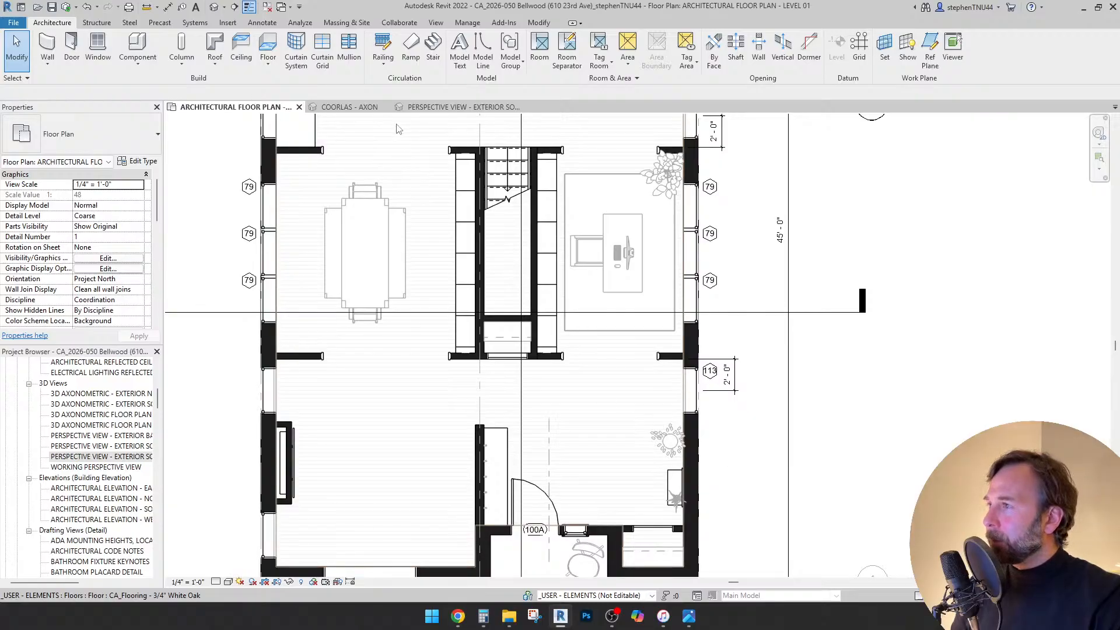
- Examine the entry and its sightline into the office in the exterior south west copy perspective view
click(420, 107)
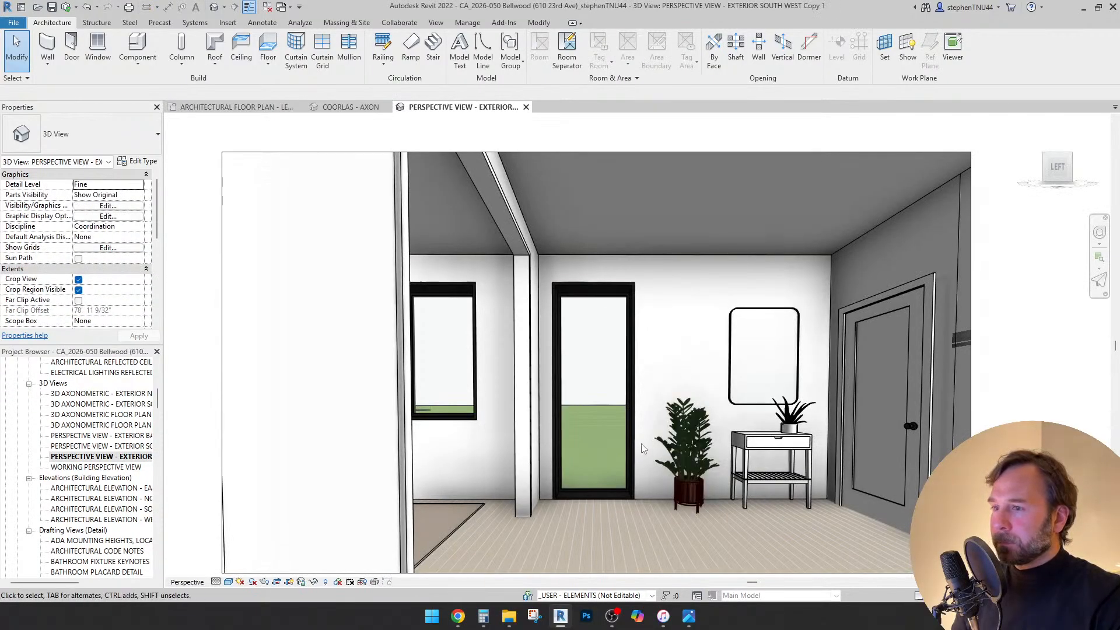
shift+middle_drag(641, 450, 472, 450)
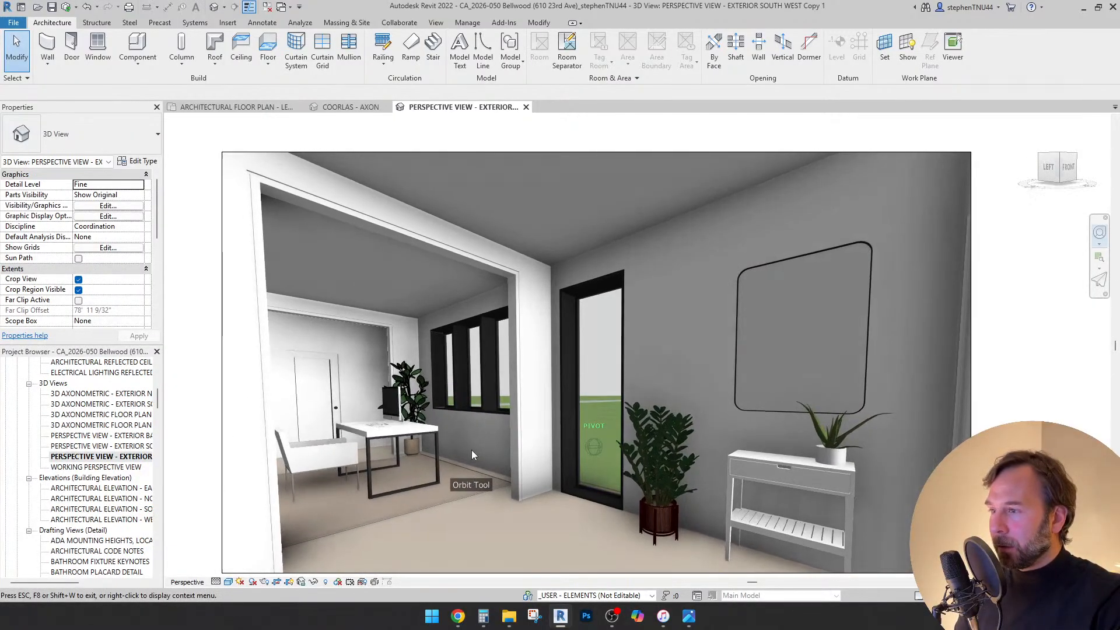
drag(622, 483, 371, 482)
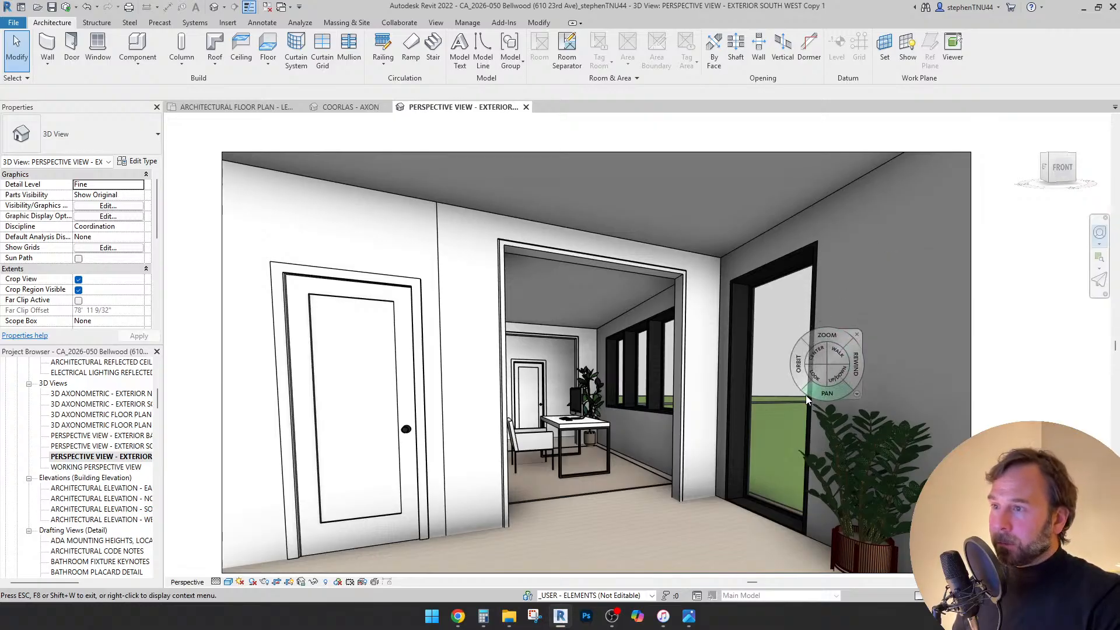
- Examine the entry, its closet door and the office opening from several angles in the perspective view, and save the project
drag(820, 381, 723, 498)
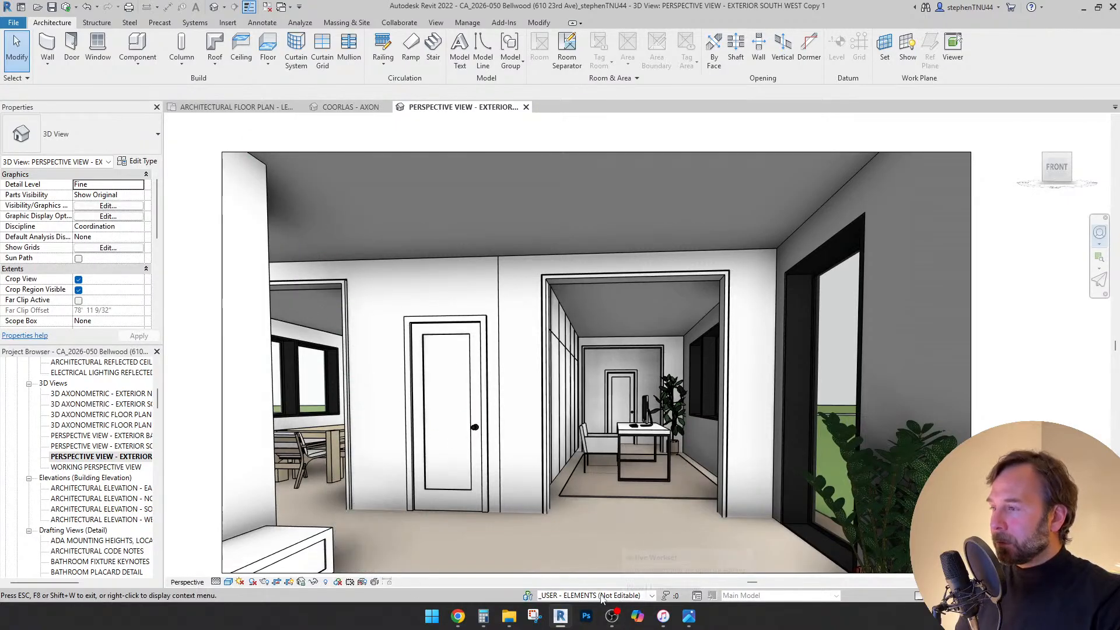
drag(583, 484, 403, 482)
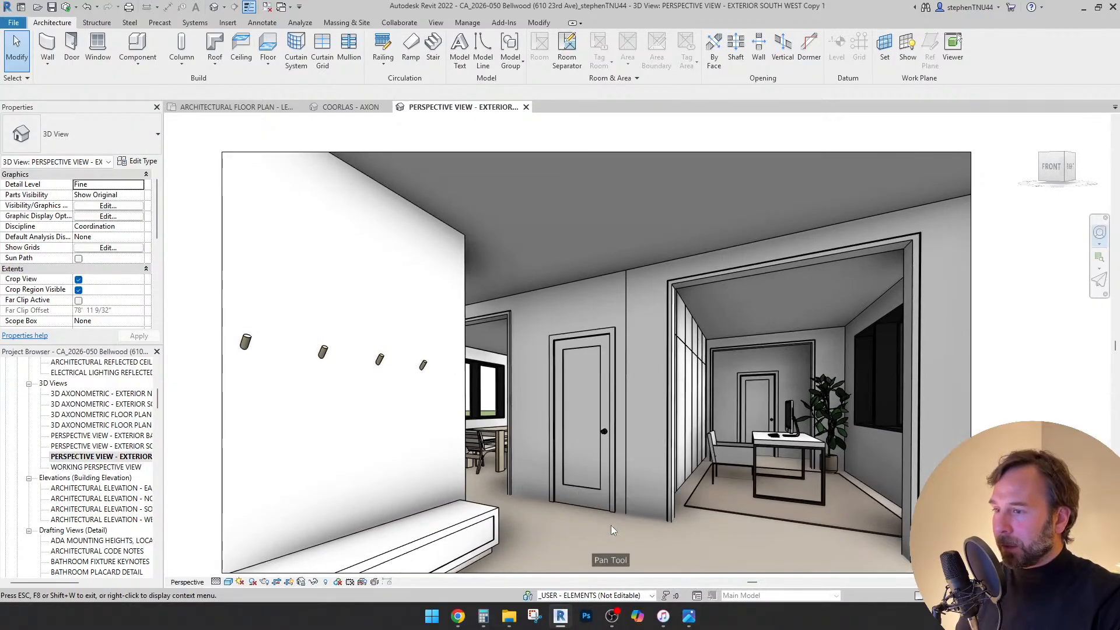
drag(611, 525, 587, 526)
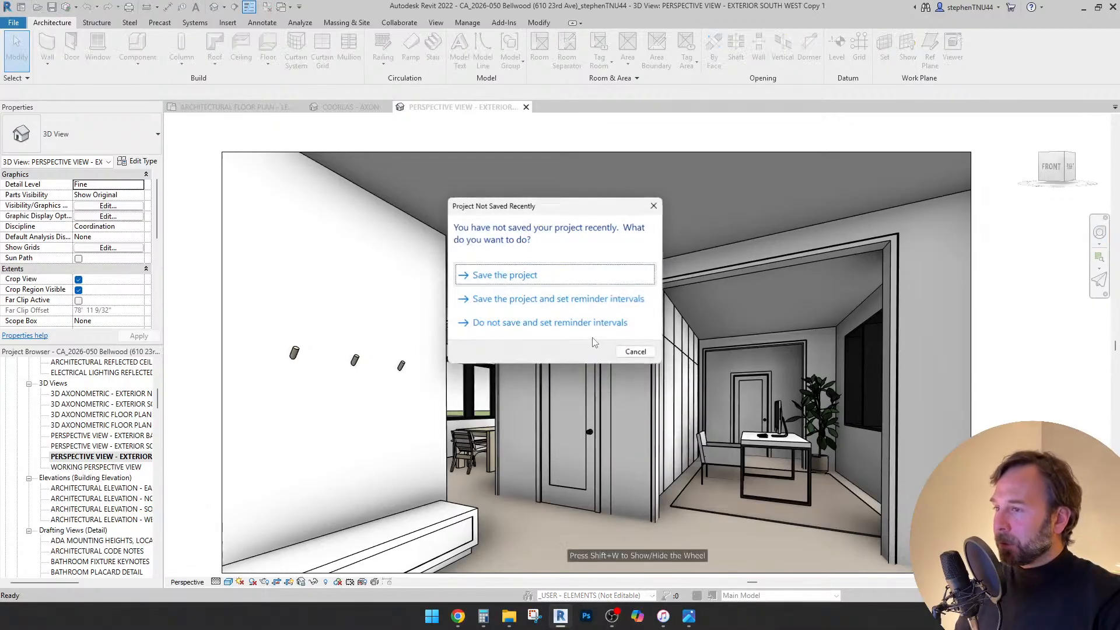
click(535, 277)
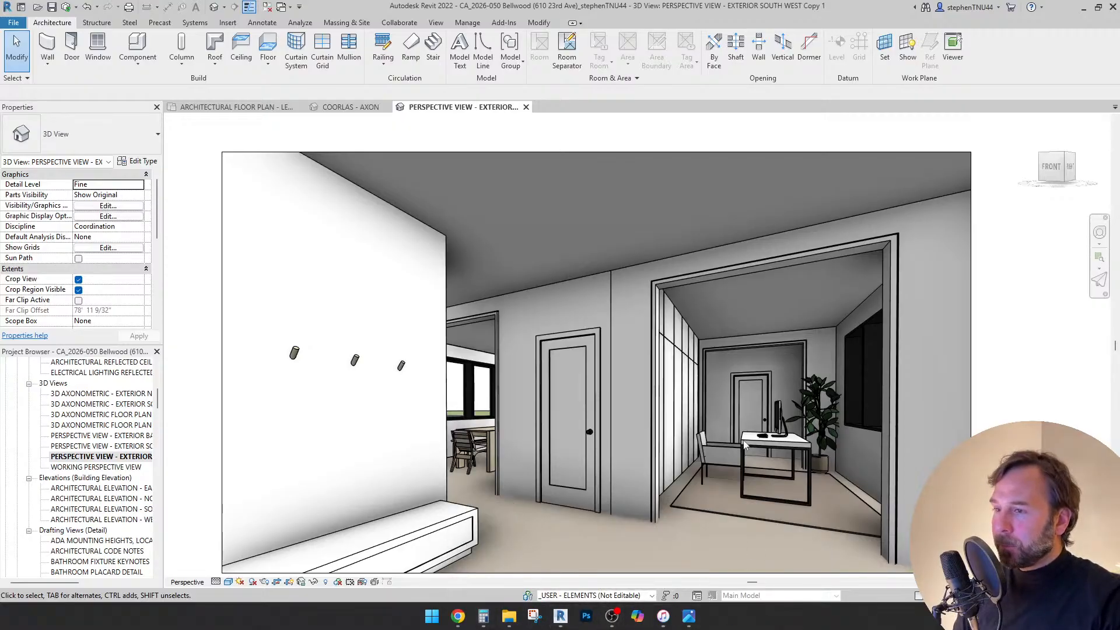
scroll(702, 464, up, 1)
scroll(702, 463, down, 1)
- Undo the deletion of the interior wall with the cased opening between the entry and hall on the Level 01 floor plan
click(253, 110)
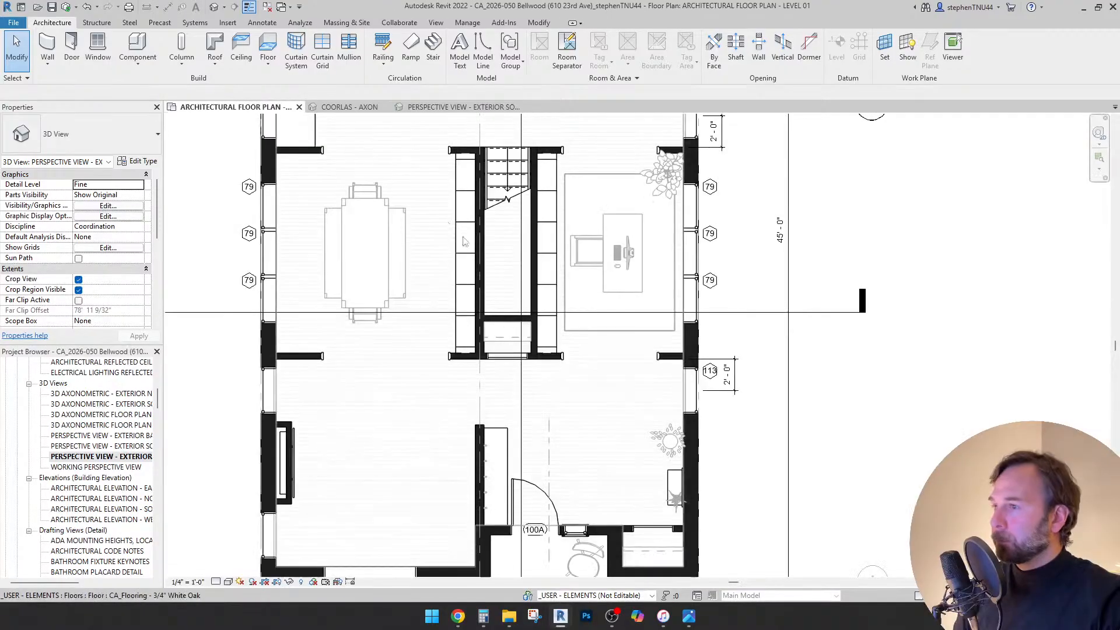
scroll(591, 354, down, 2)
scroll(591, 354, down, 2)
middle_drag(601, 368, 613, 403)
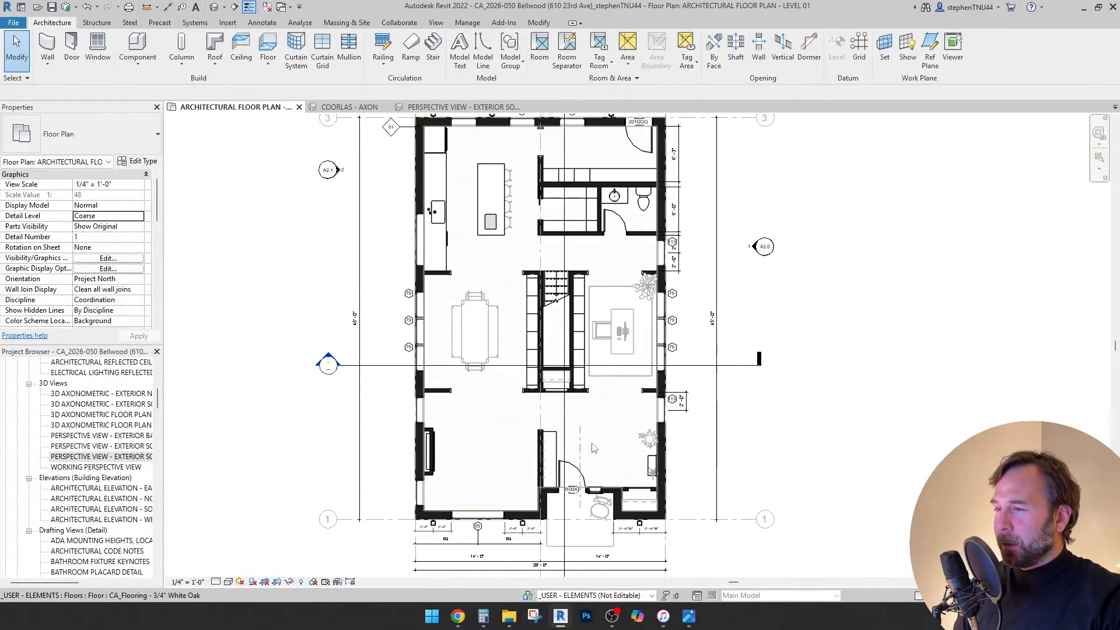
scroll(592, 443, up, 1)
key(ctrl+z)
scroll(634, 437, up, 3)
scroll(528, 415, up, 2)
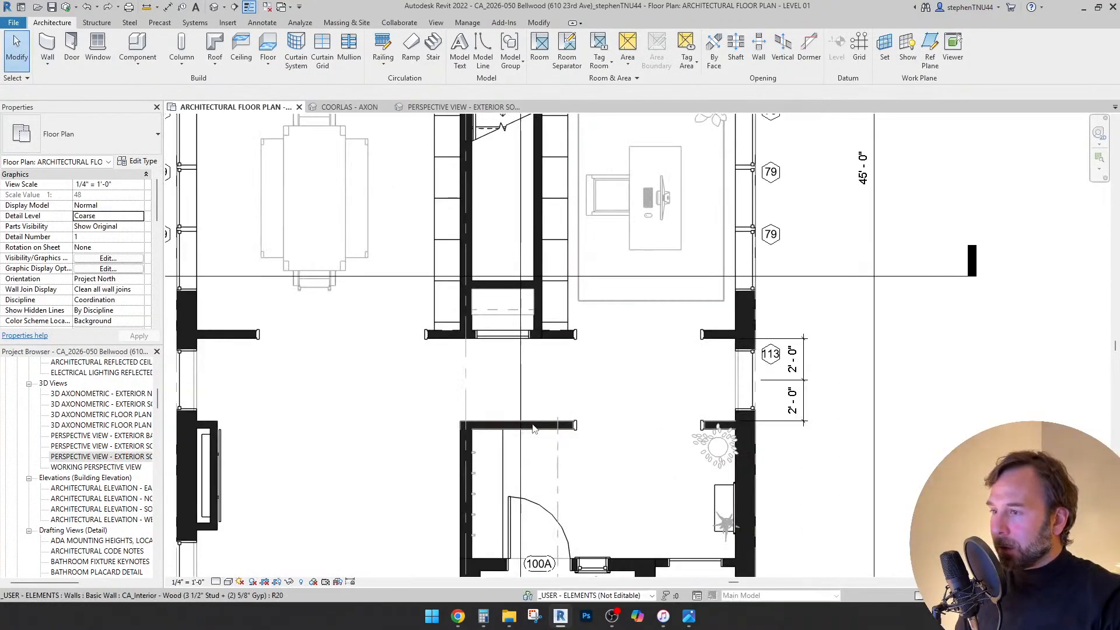
- Split the wall between the entry and hall near the stair wall line and delete the segment containing the cased opening
click(571, 421)
click(298, 39)
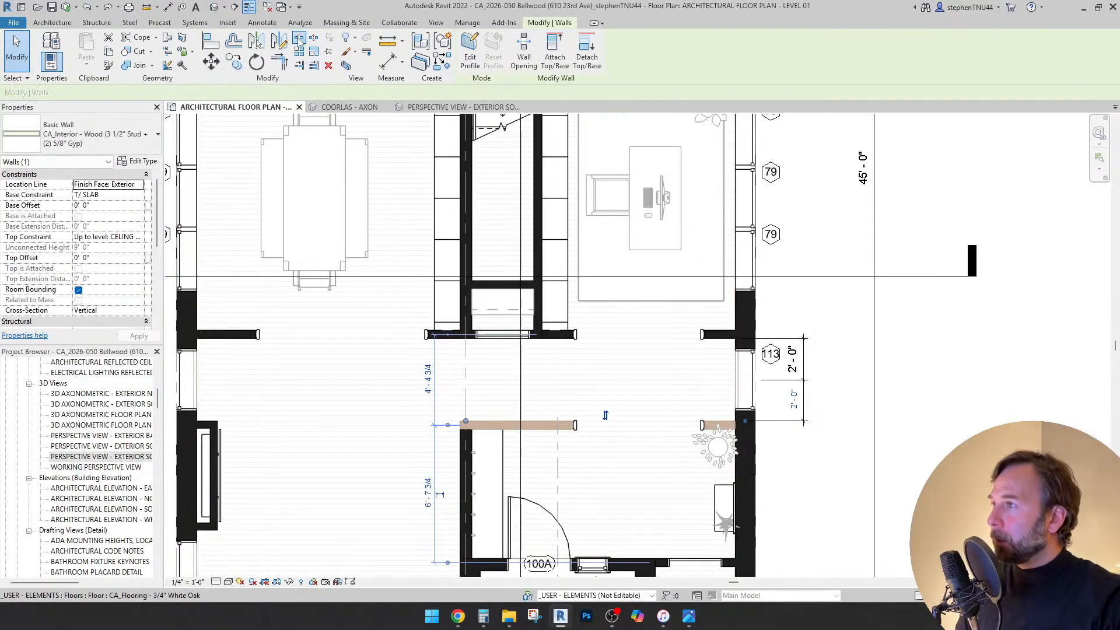
click(552, 421)
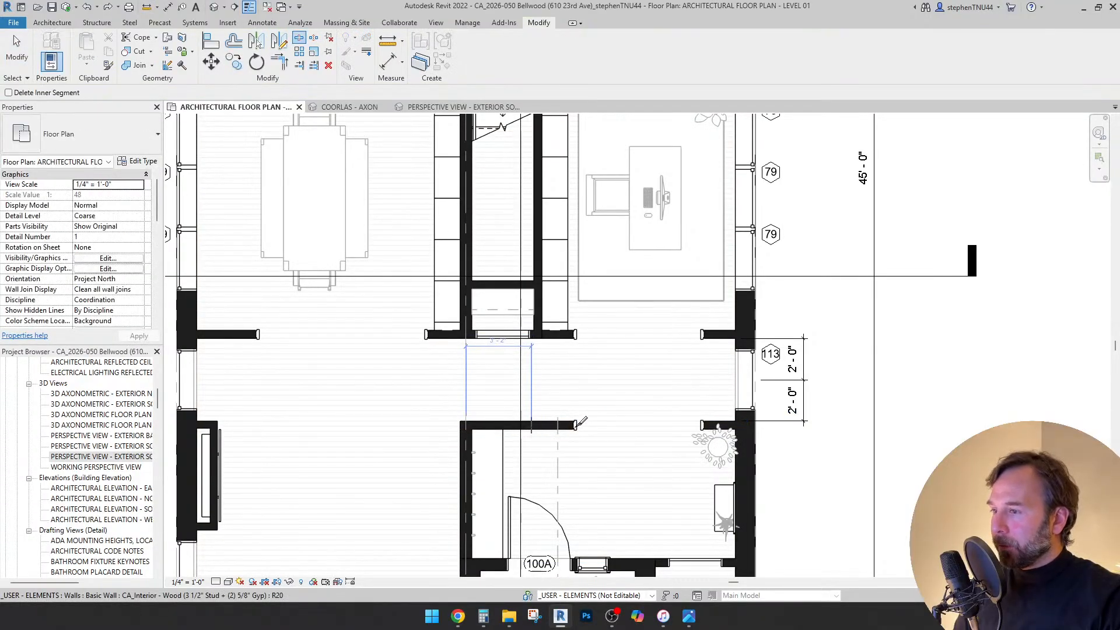
key(Escape)
click(549, 430)
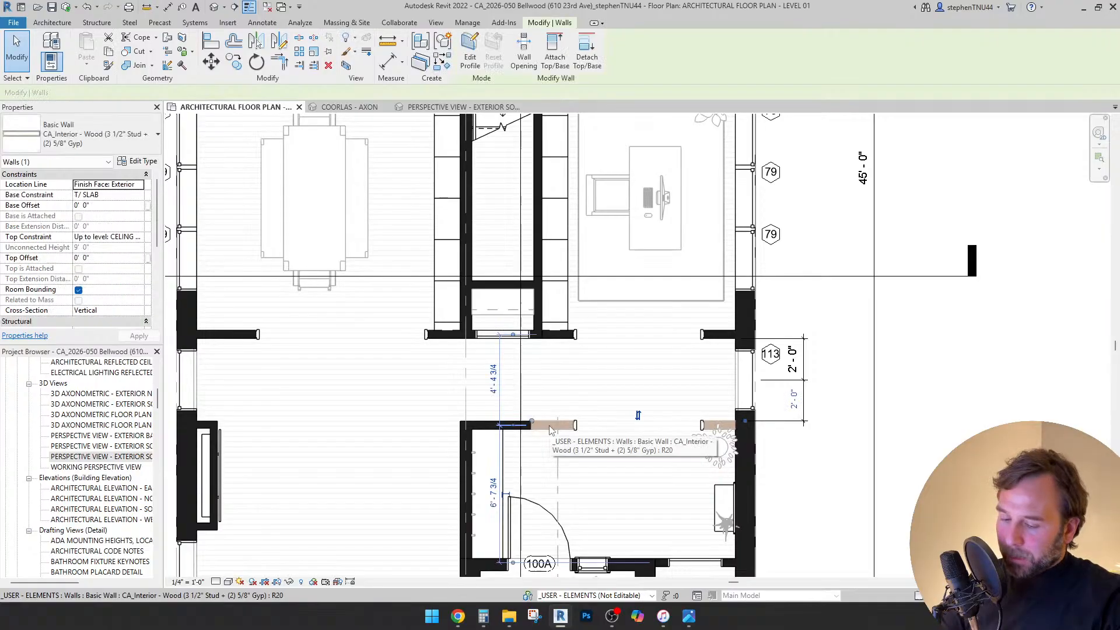
key(Delete)
scroll(466, 463, down, 2)
scroll(466, 463, down, 1)
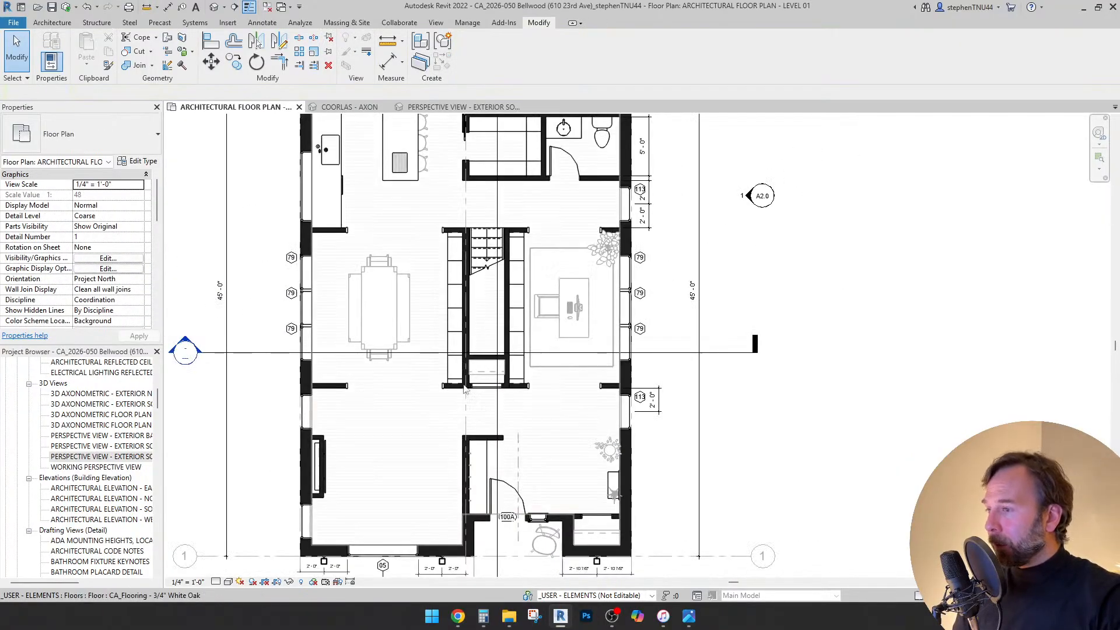
- Align the free end of the short wall beside the entry bench with the office-side face of the stair wall
scroll(536, 452, up, 2)
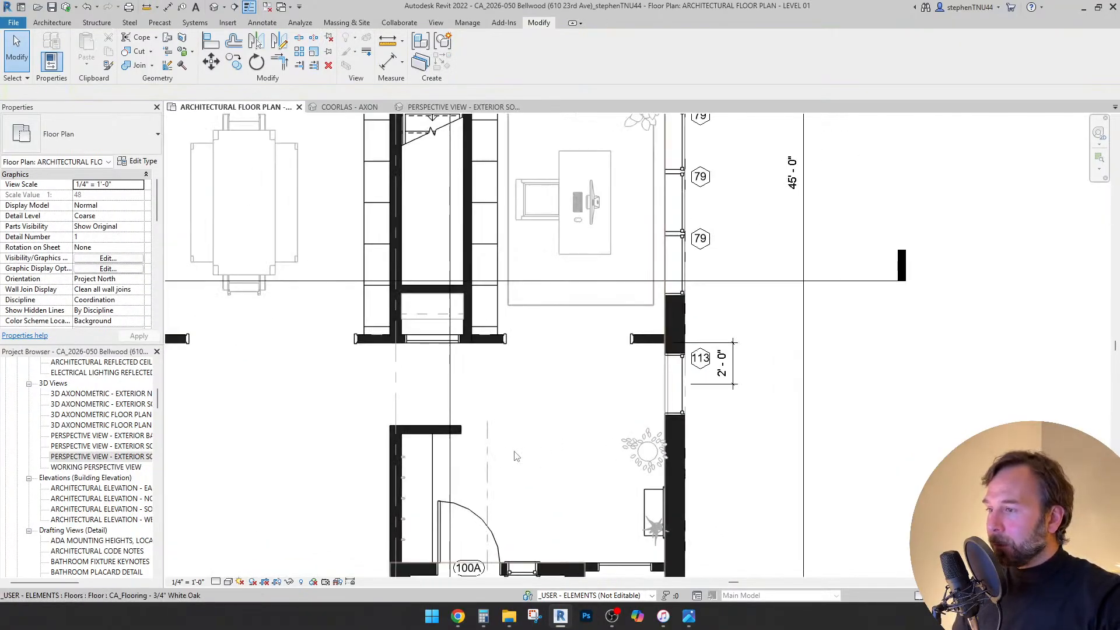
scroll(530, 448, up, 1)
scroll(530, 448, up, 1)
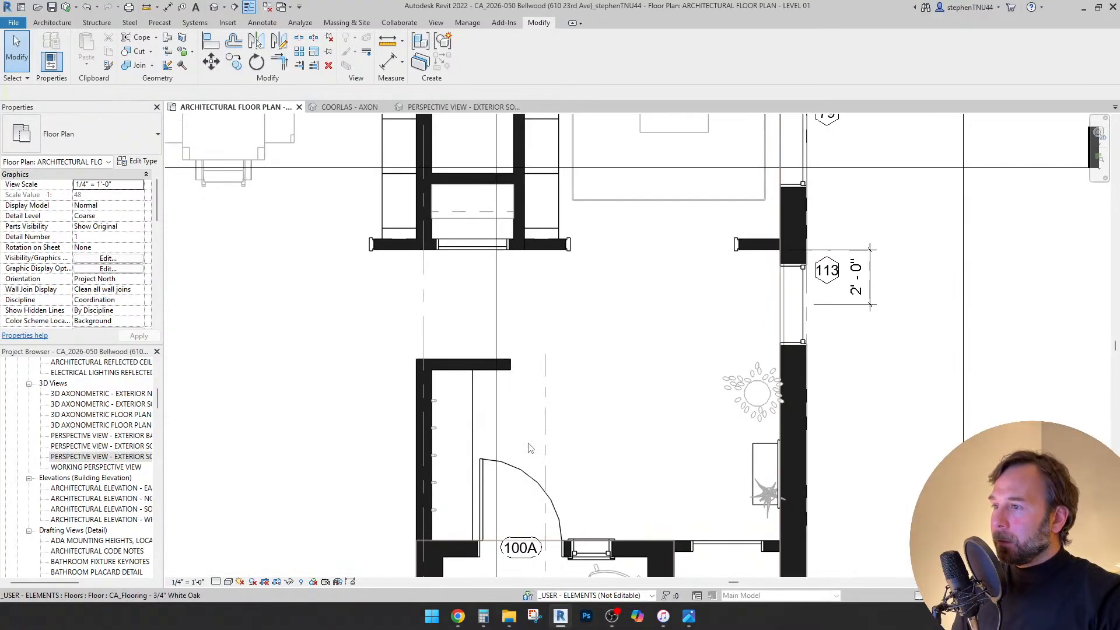
middle_drag(554, 419, 535, 451)
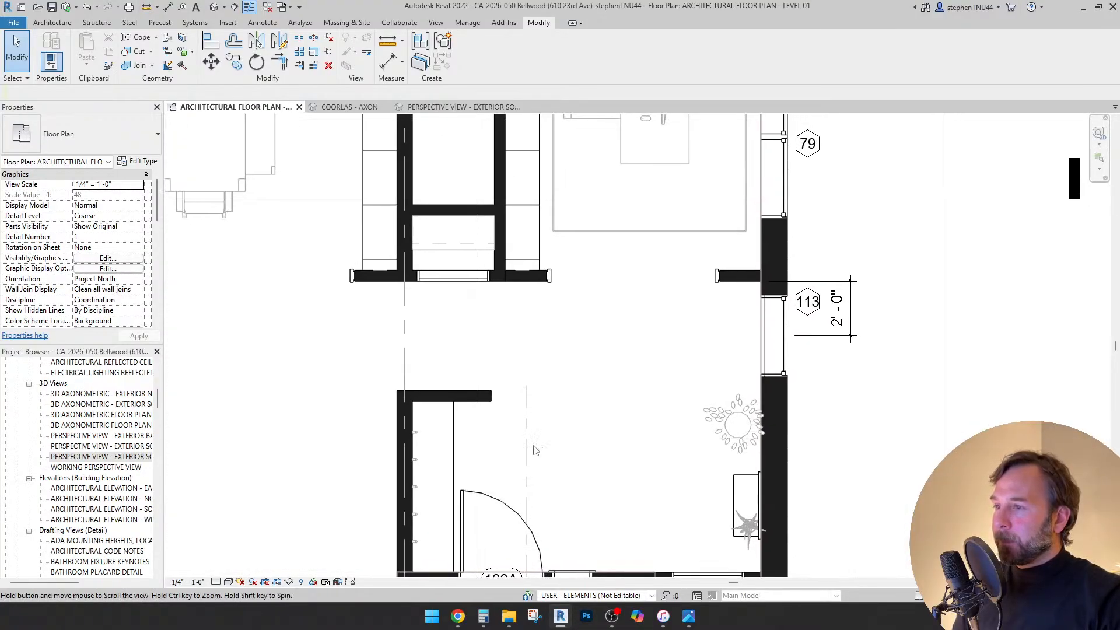
click(211, 41)
scroll(509, 179, up, 1)
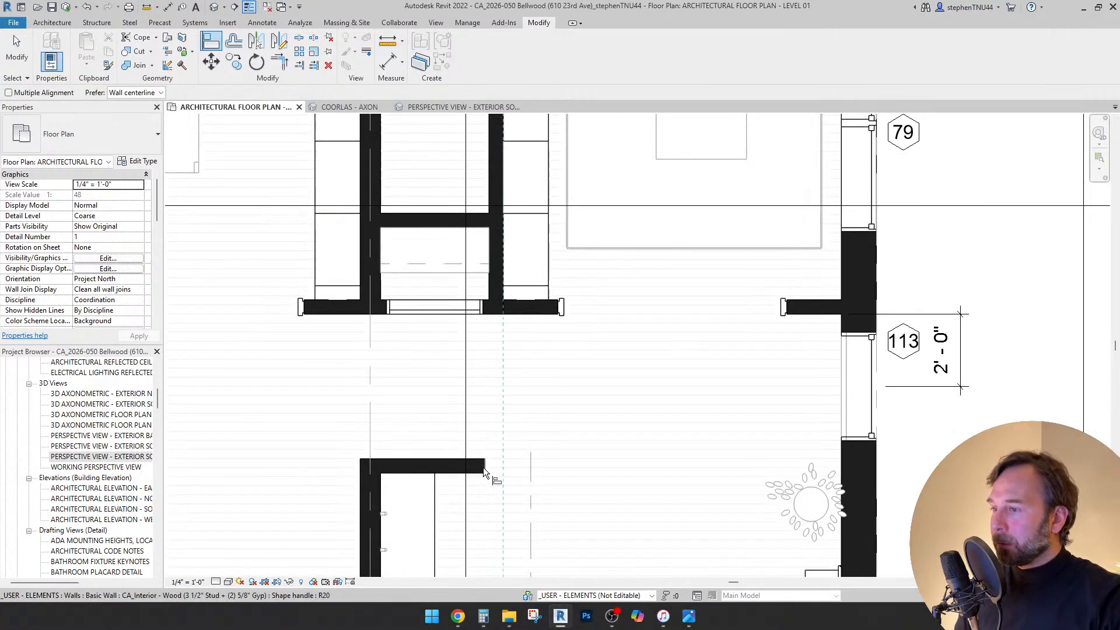
scroll(519, 363, down, 1)
key(Escape)
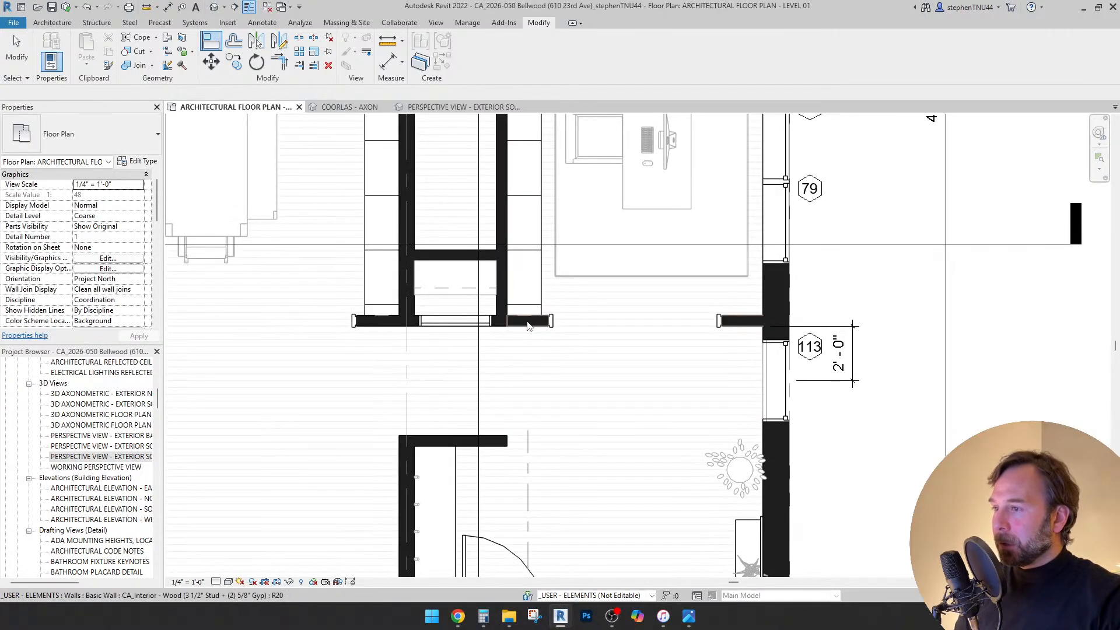
- Hide the two cased-opening walls at either end of the office in the perspective view, and undo the hiding
click(528, 322)
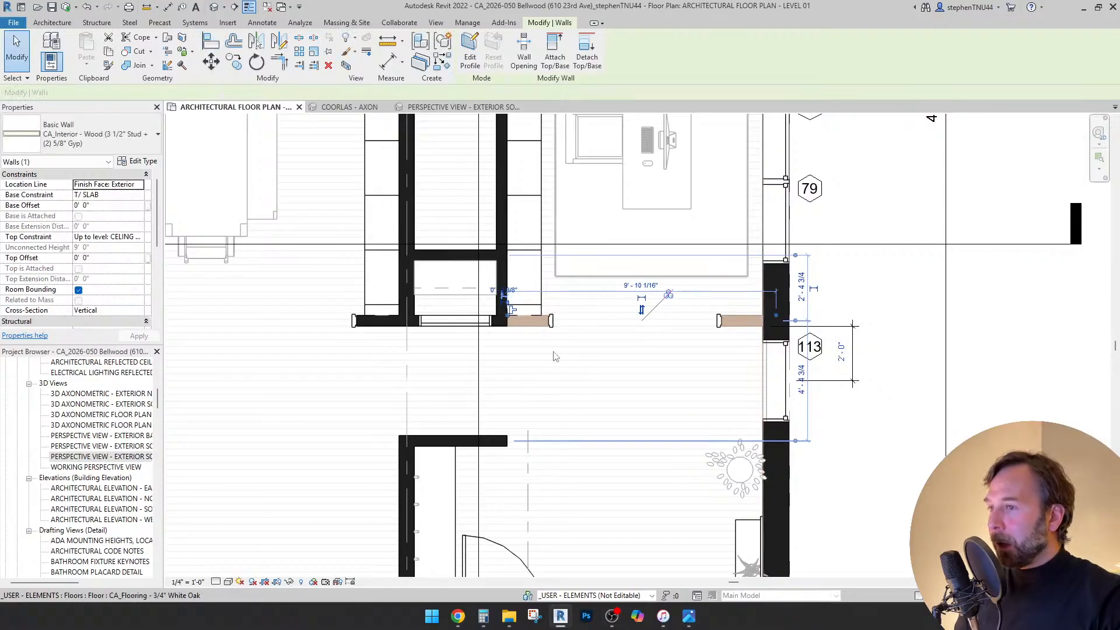
scroll(555, 357, down, 3)
key(Escape)
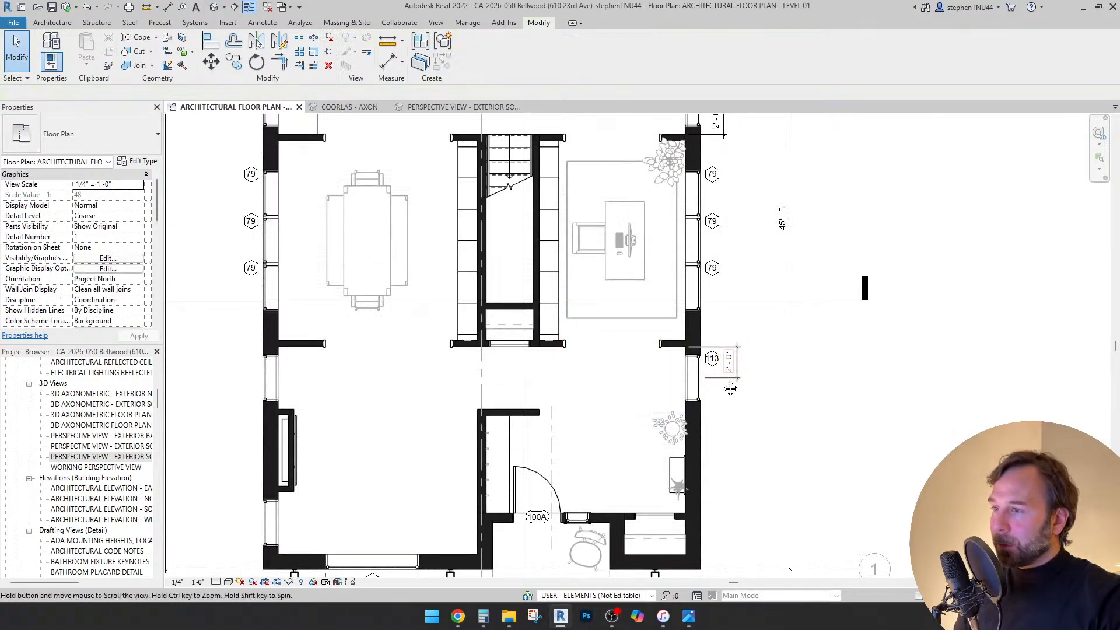
middle_drag(730, 389, 731, 397)
click(551, 350)
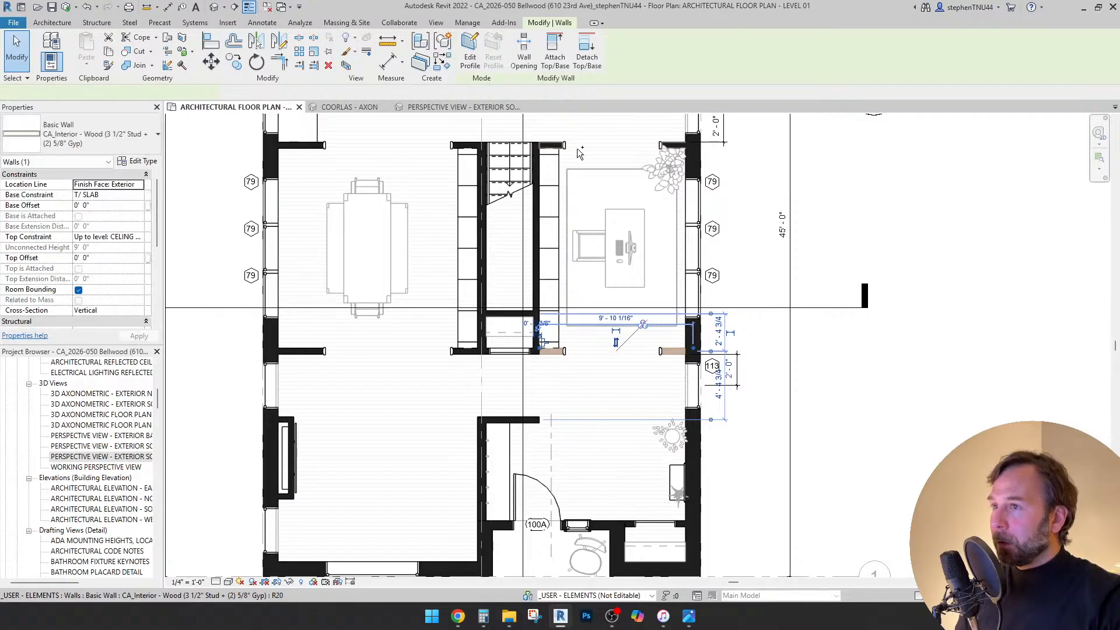
ctrl+click(545, 145)
click(464, 107)
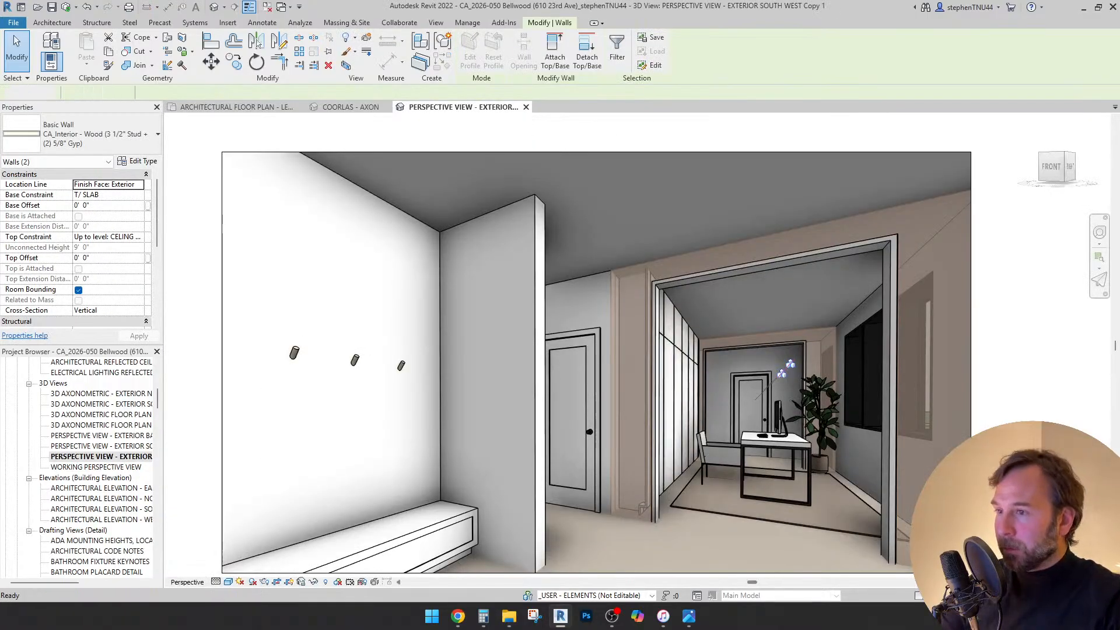
key(e)
key(h)
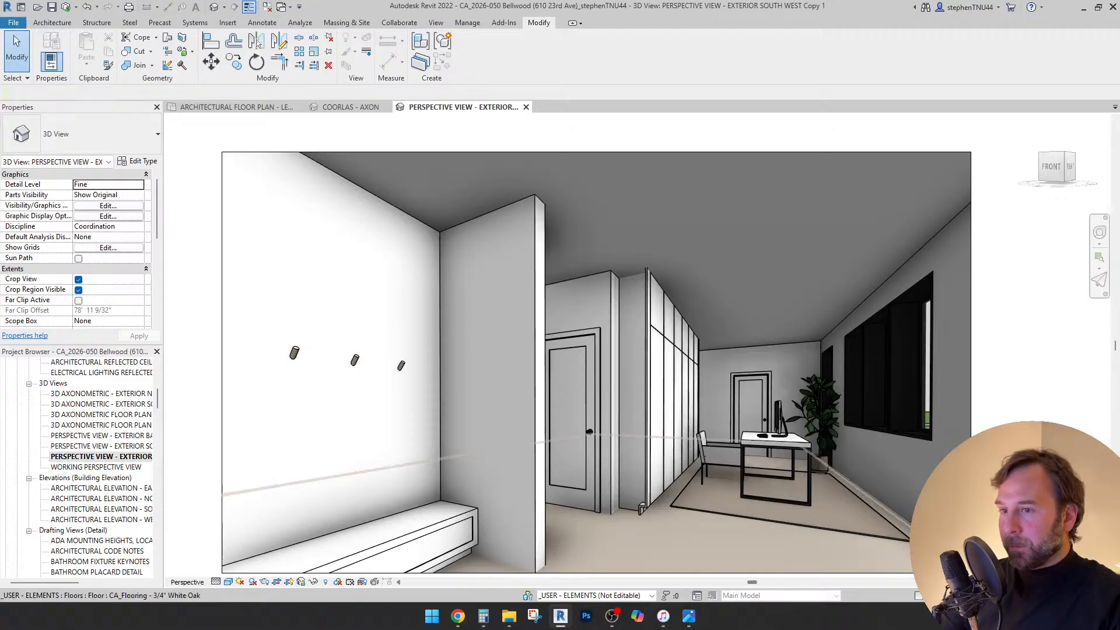
key(ctrl+z)
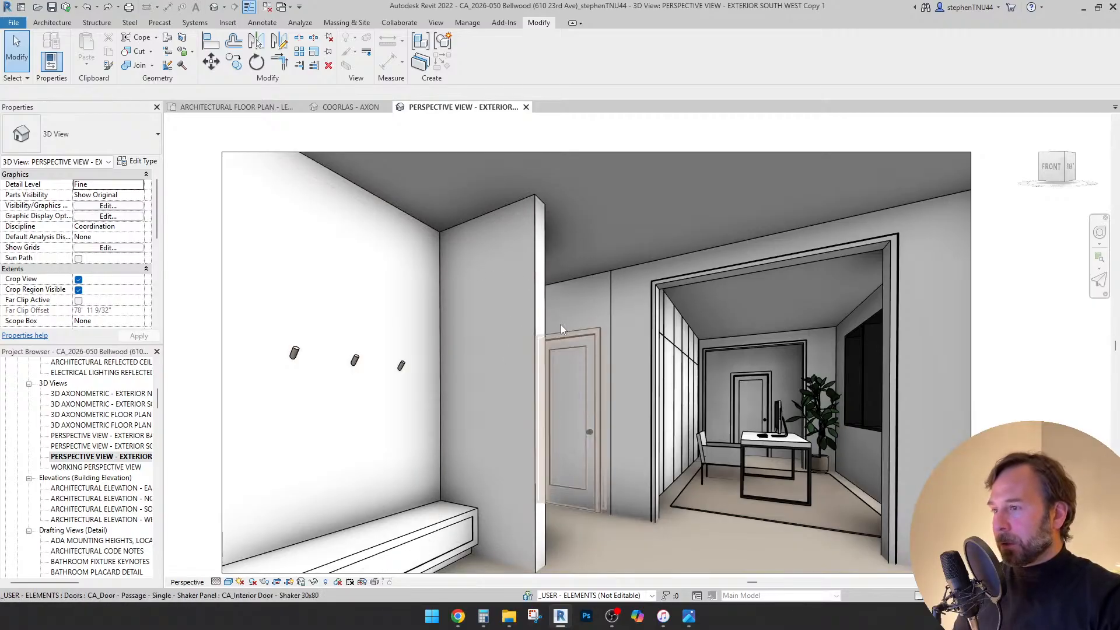
- Examine the short wall beside the entry bench from several angles in the perspective view and on the Level 01 floor plan
shift+middle_drag(444, 495, 347, 488)
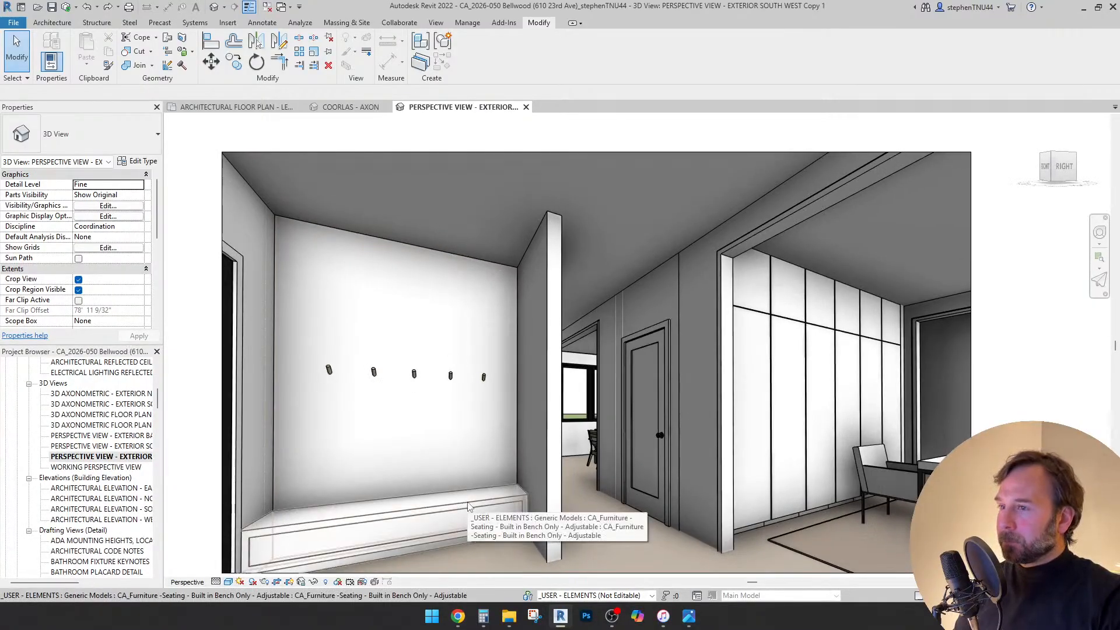
shift+middle_drag(468, 507, 522, 508)
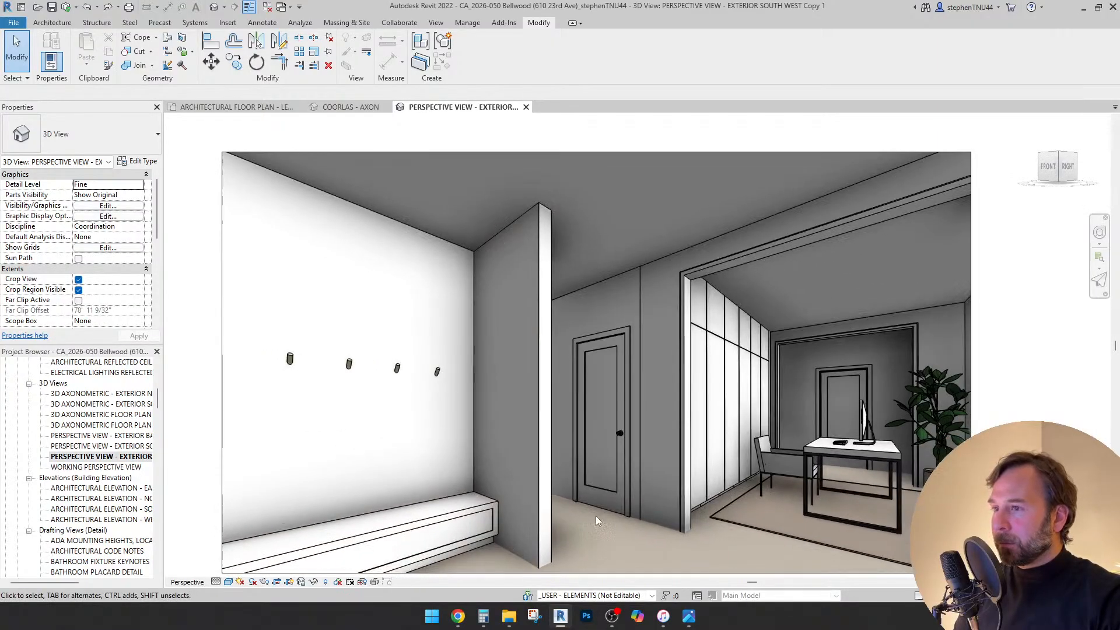
shift+middle_drag(656, 520, 598, 528)
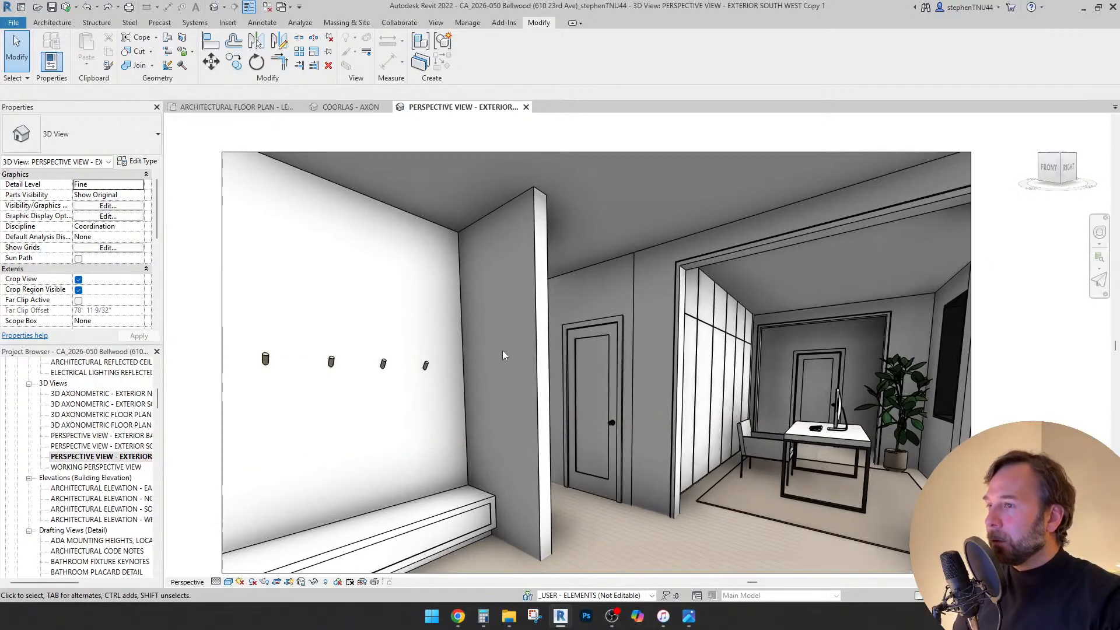
click(264, 108)
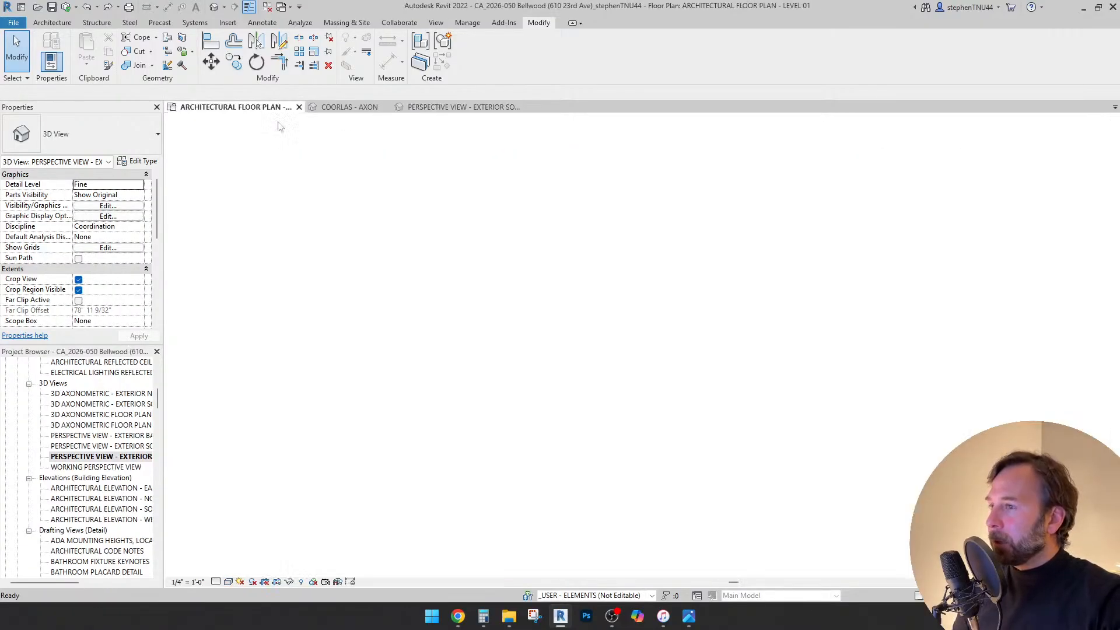
scroll(603, 425, down, 2)
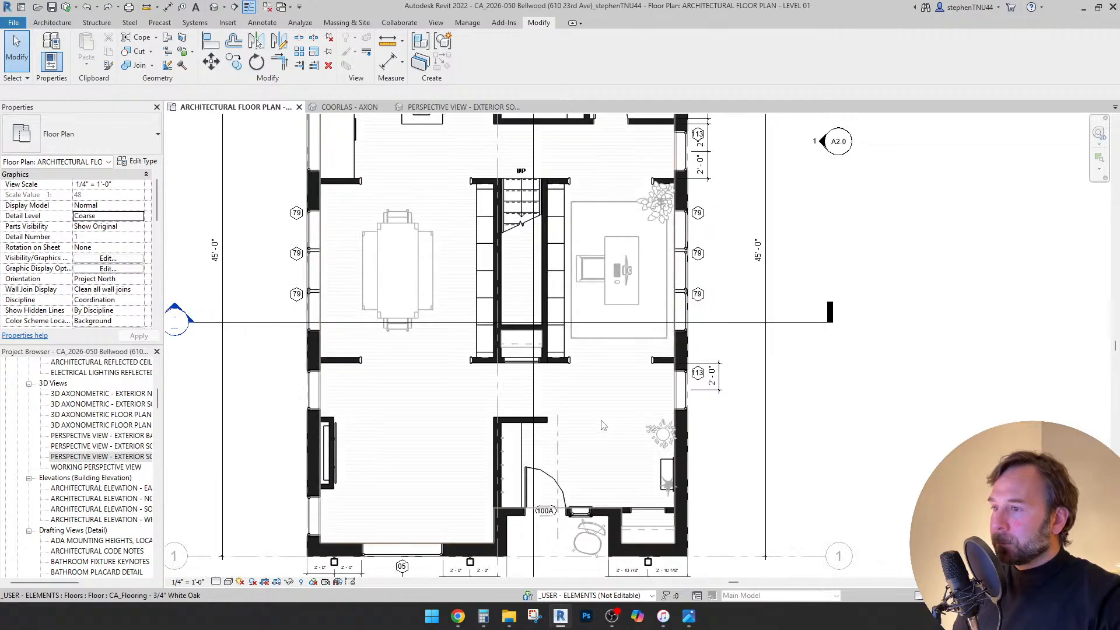
scroll(604, 425, down, 1)
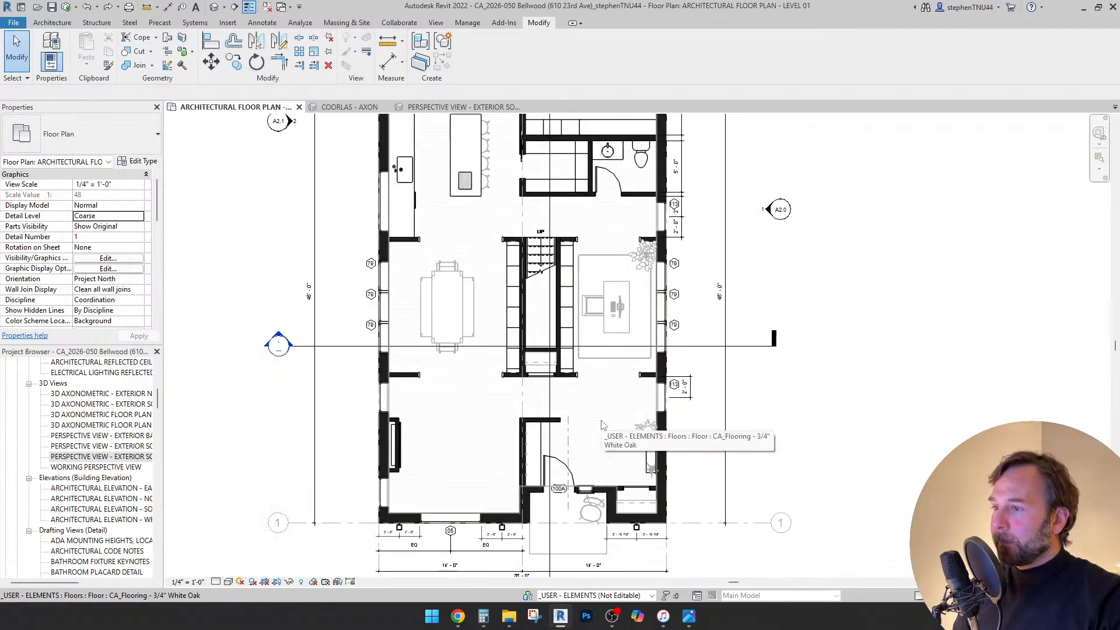
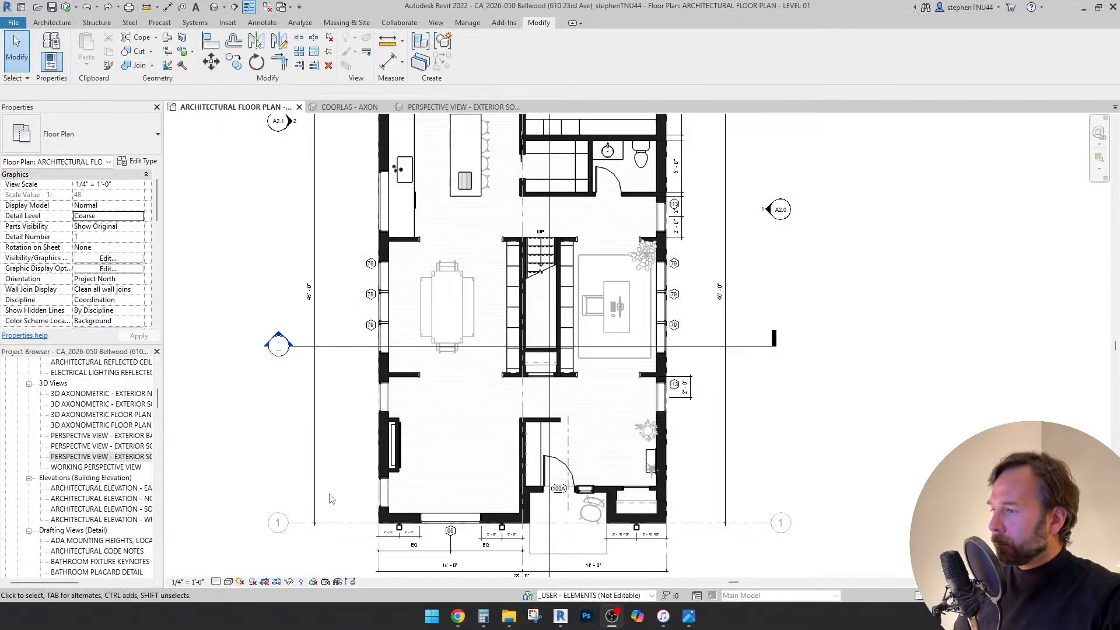
click(664, 616)
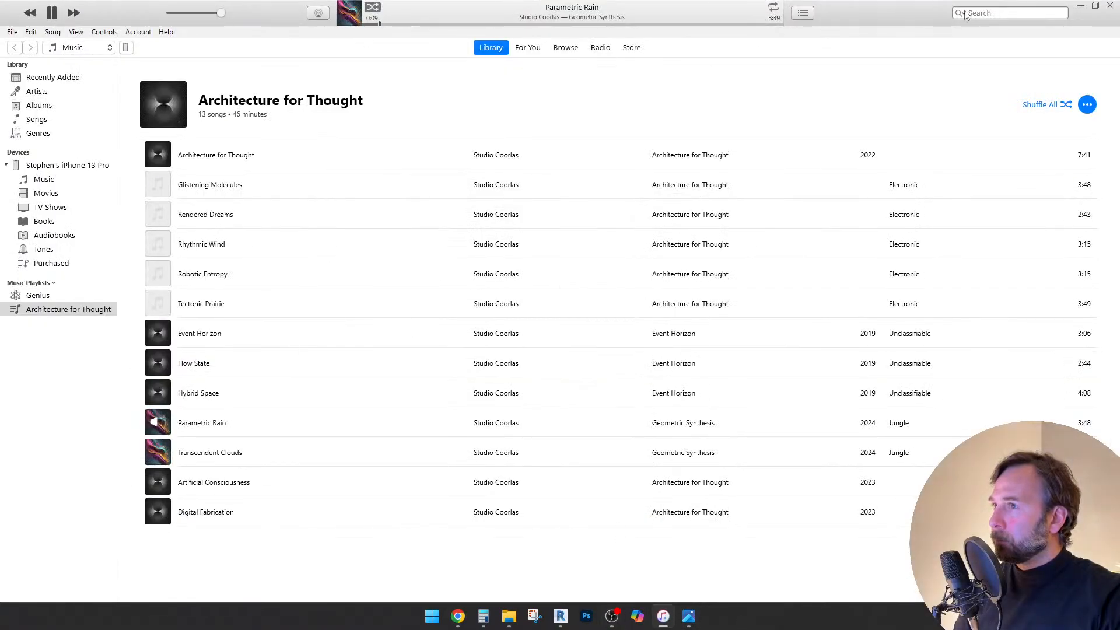
click(1084, 6)
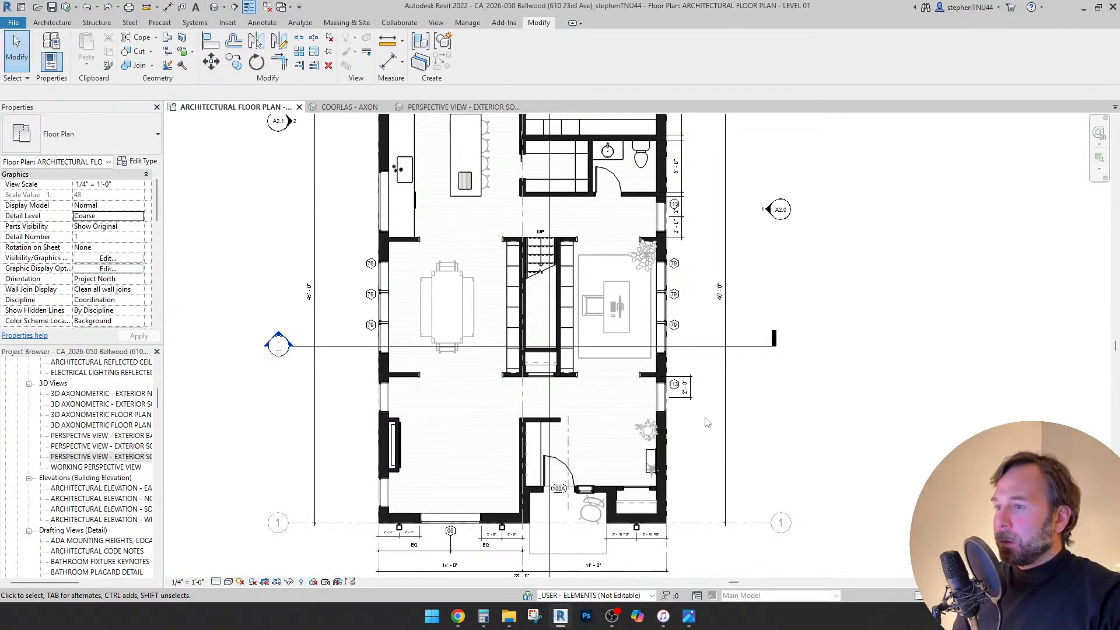
- Undo the short wall's edits back to the unsplit wall, and delete that entire wall between the entry and hall
scroll(574, 447, up, 3)
click(526, 395)
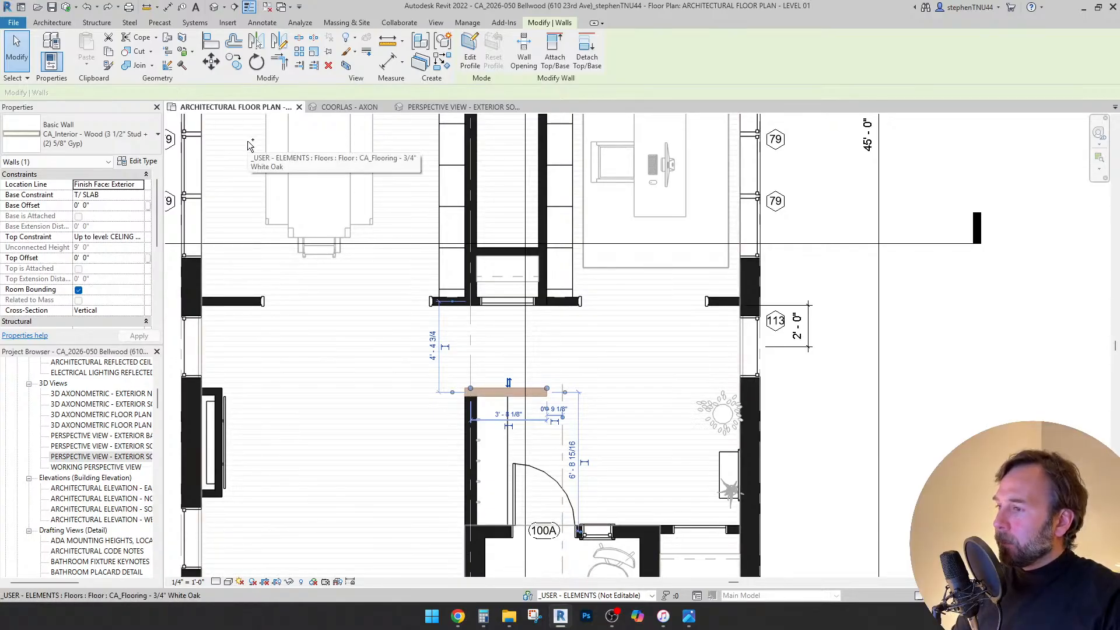
key(ctrl+z)
key(ctrl+z)
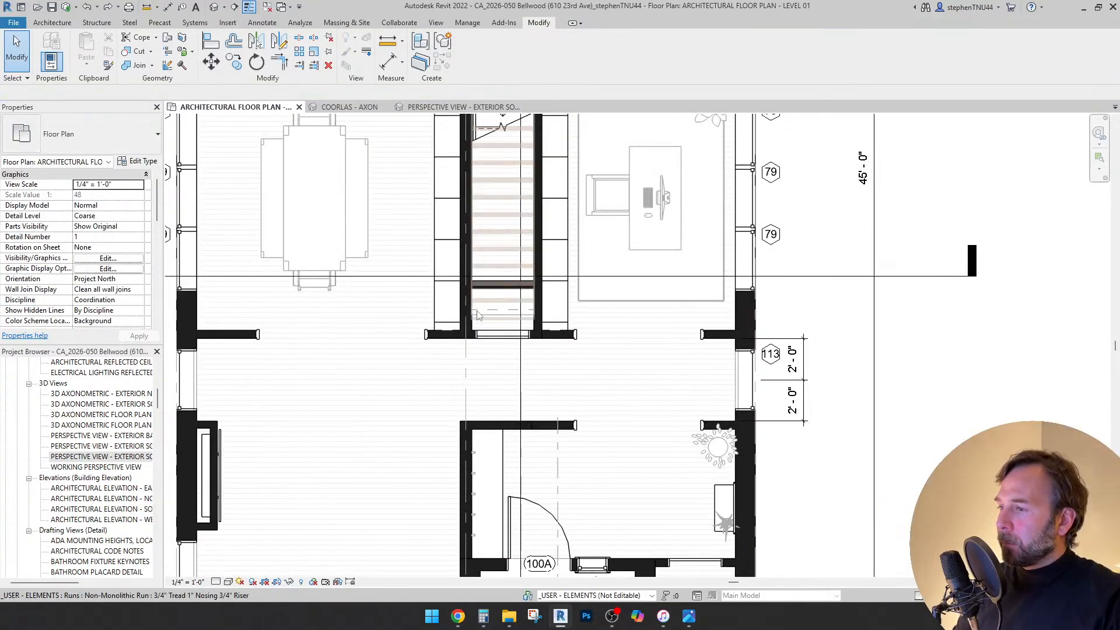
click(541, 431)
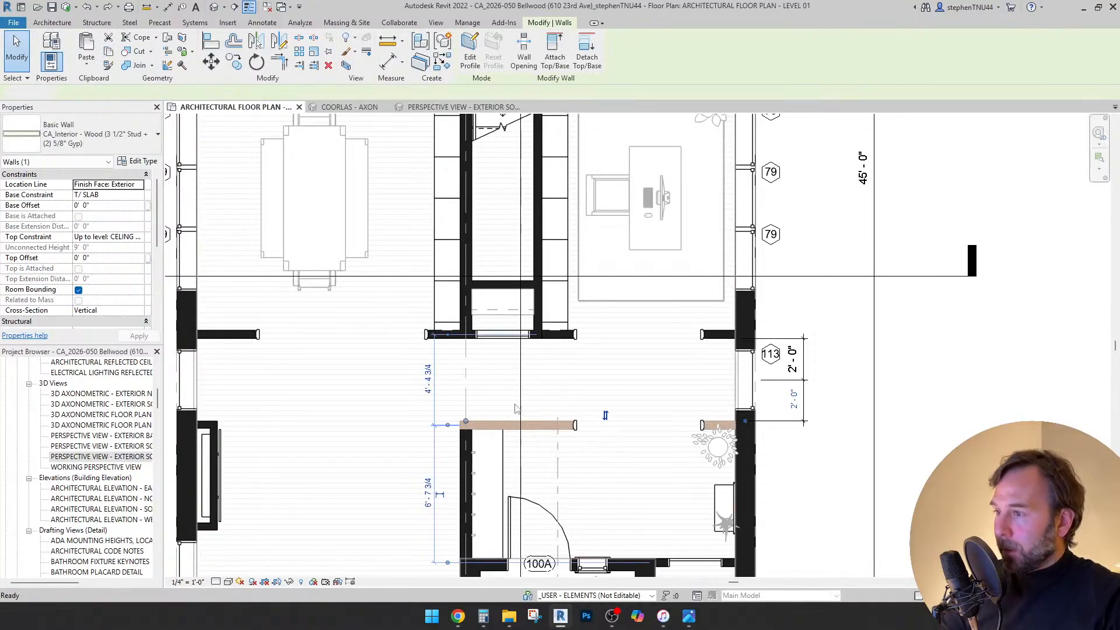
key(Delete)
- Extend the wall behind the entry bench up to the stair wall, closing the gap between entry and living room
click(461, 449)
scroll(460, 446, up, 2)
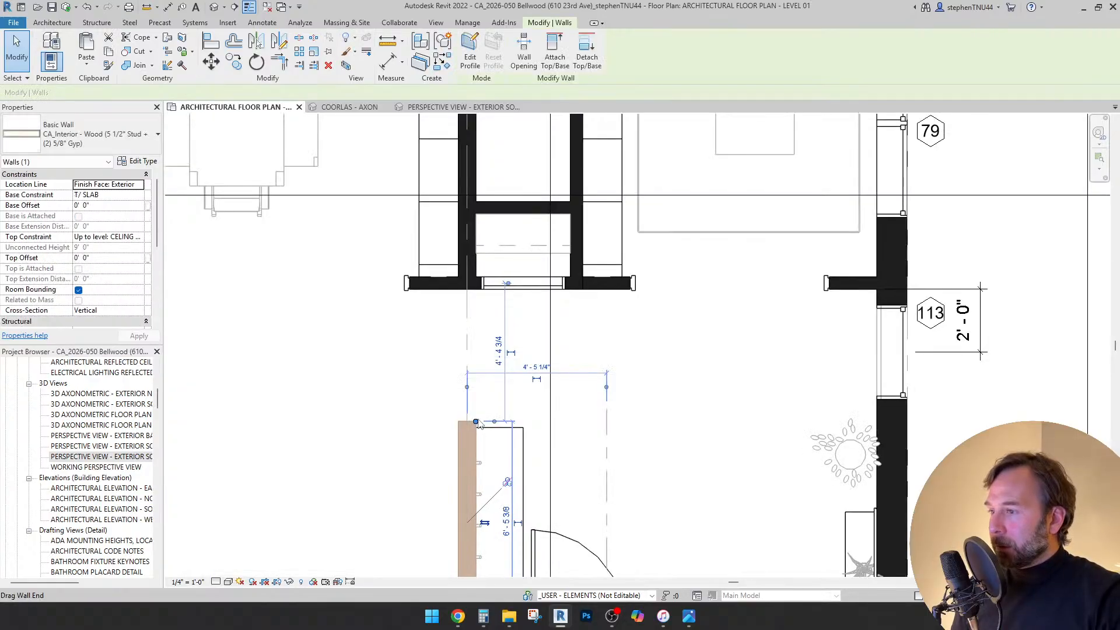
mouse_move(476, 421)
mouse_down()
mouse_move(480, 283)
mouse_move(599, 291)
mouse_up()
scroll(599, 292, down, 2)
click(547, 306)
- Place a Passage 36x84 adjustable cased opening in the extended wall just past the bench, and change its type to Passage 48x84
click(49, 25)
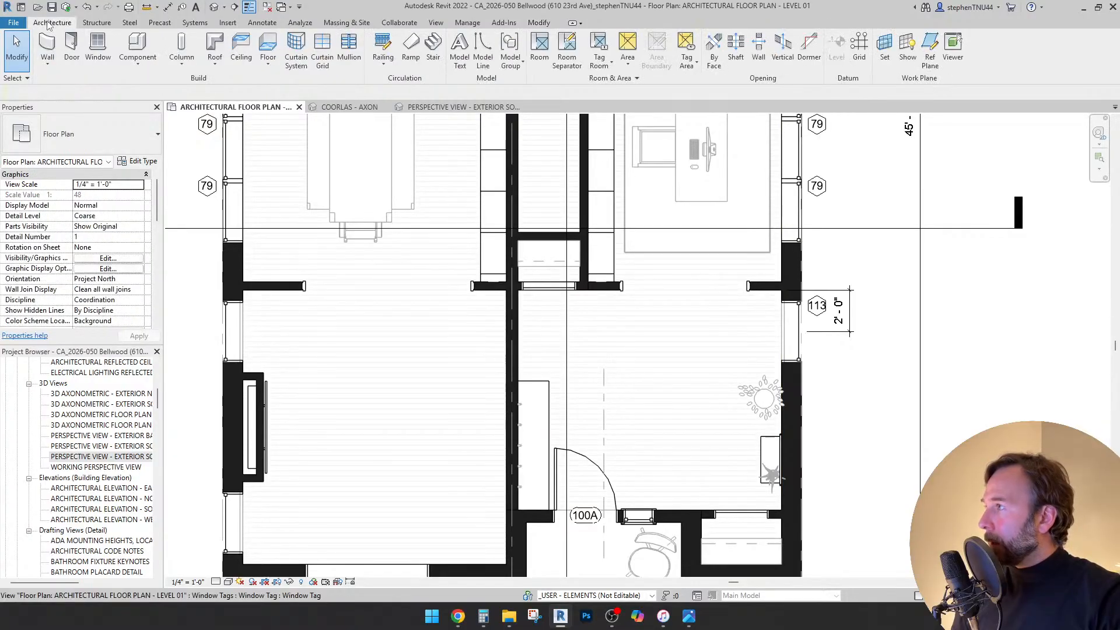
click(72, 47)
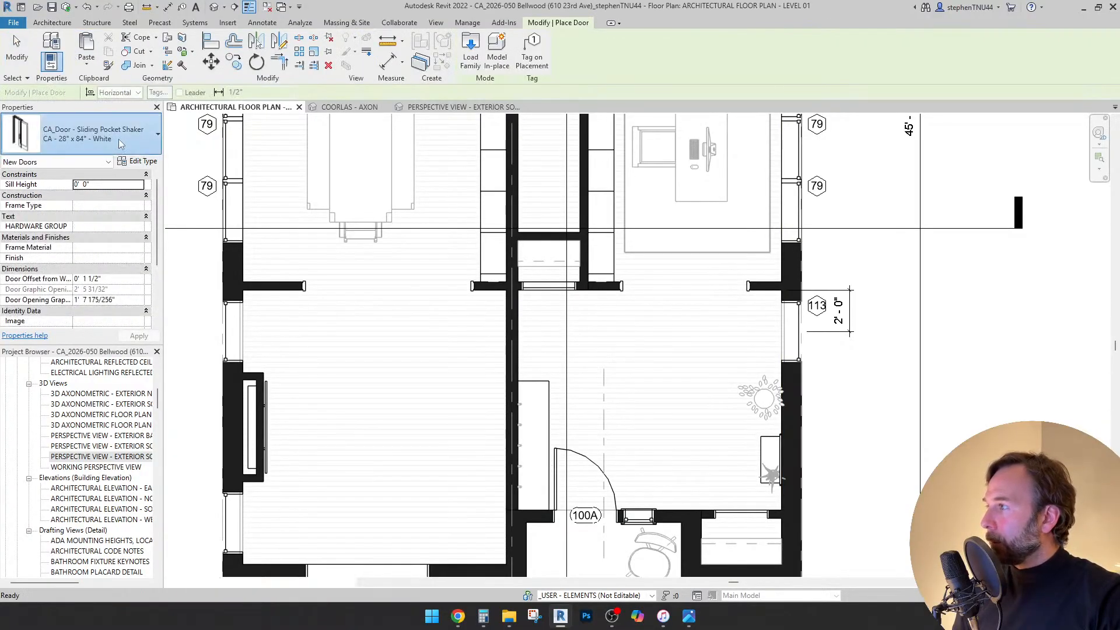
click(118, 138)
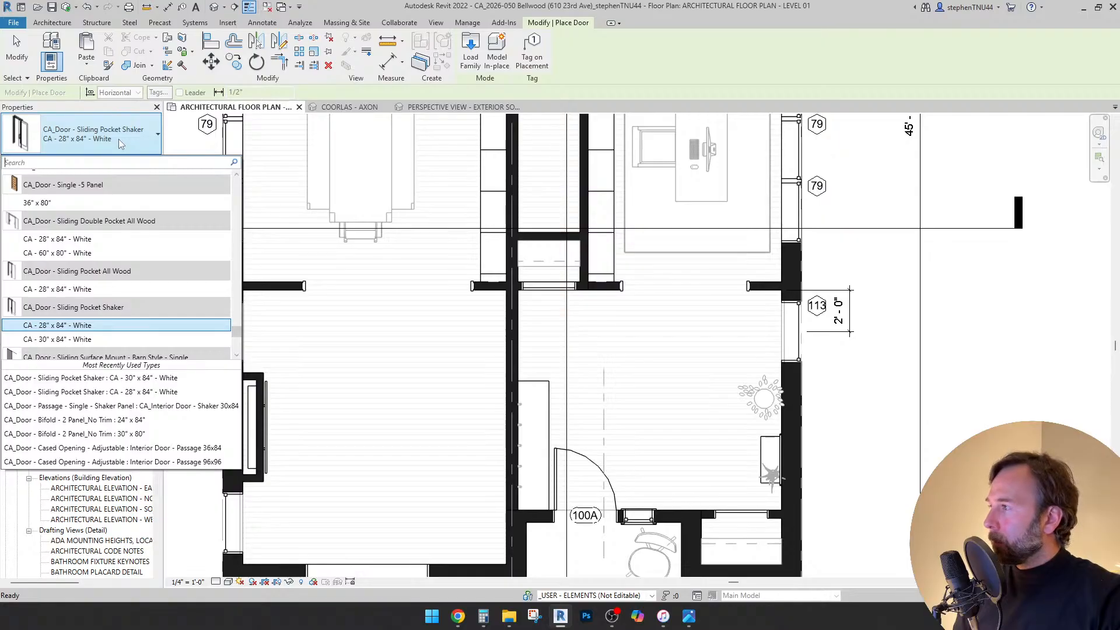
click(143, 450)
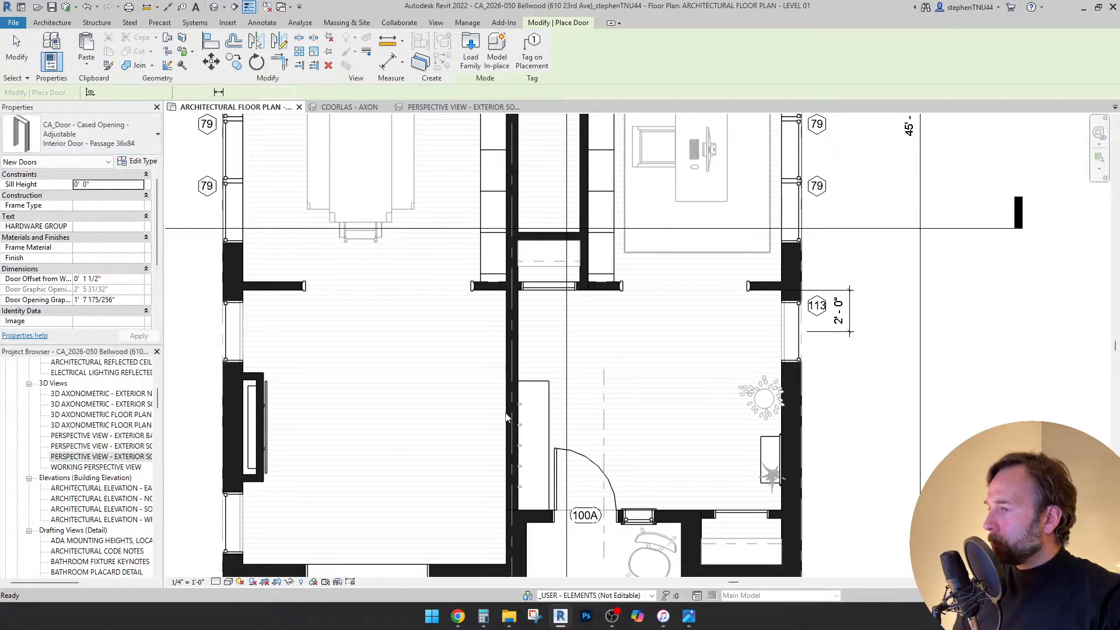
click(513, 337)
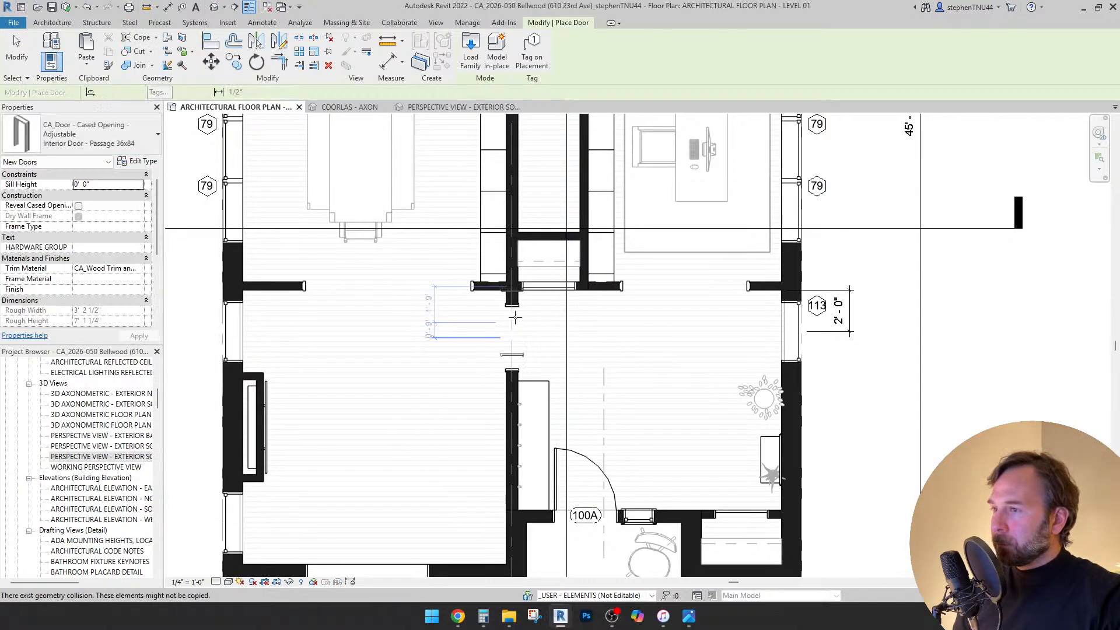
key(Escape)
click(512, 327)
click(127, 136)
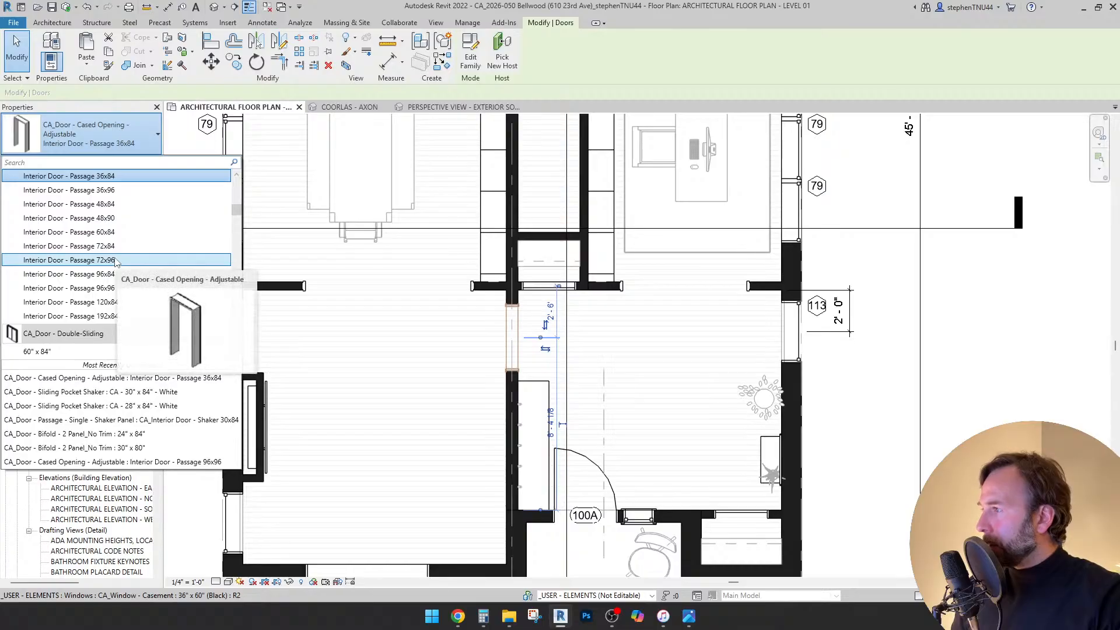
click(120, 205)
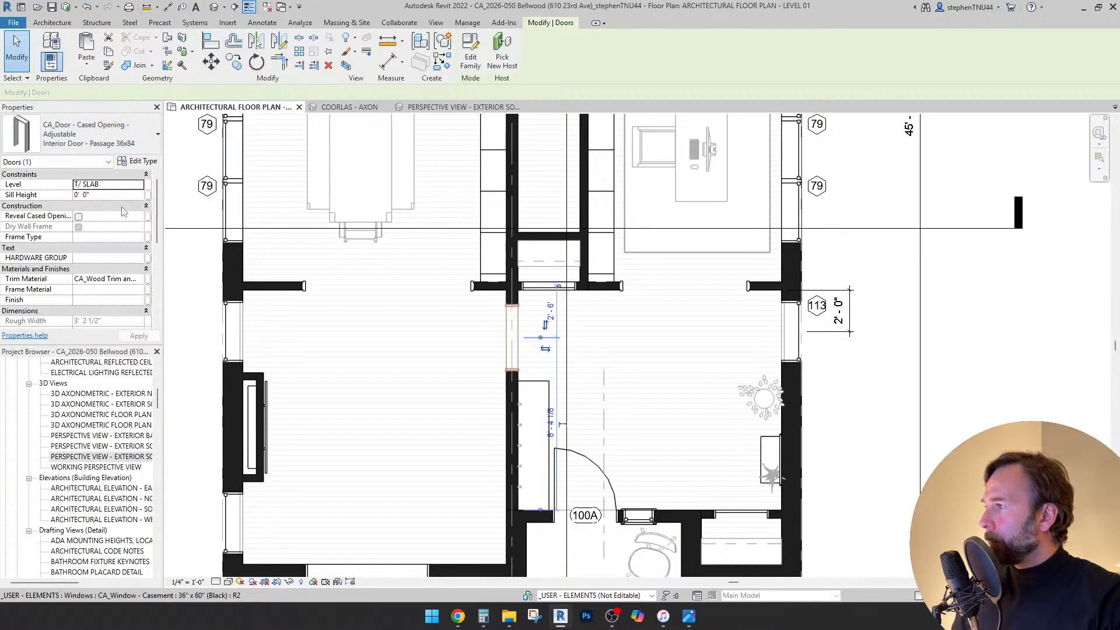
- Duplicate the cased opening's type as Interior Door - Passage 48x96 and set its height to 8'
click(137, 161)
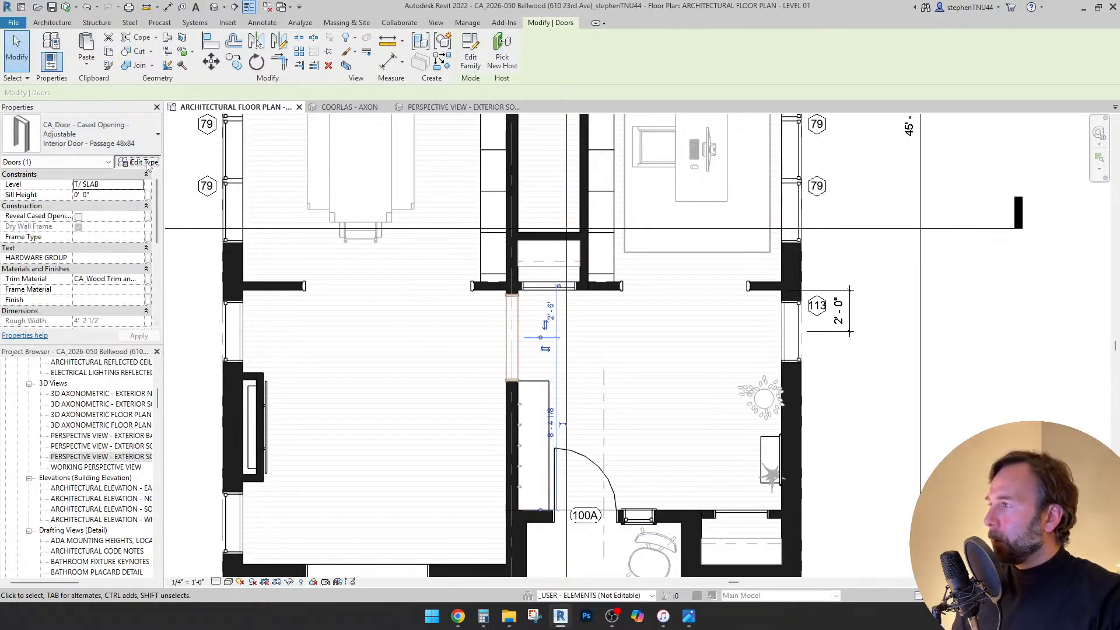
click(873, 160)
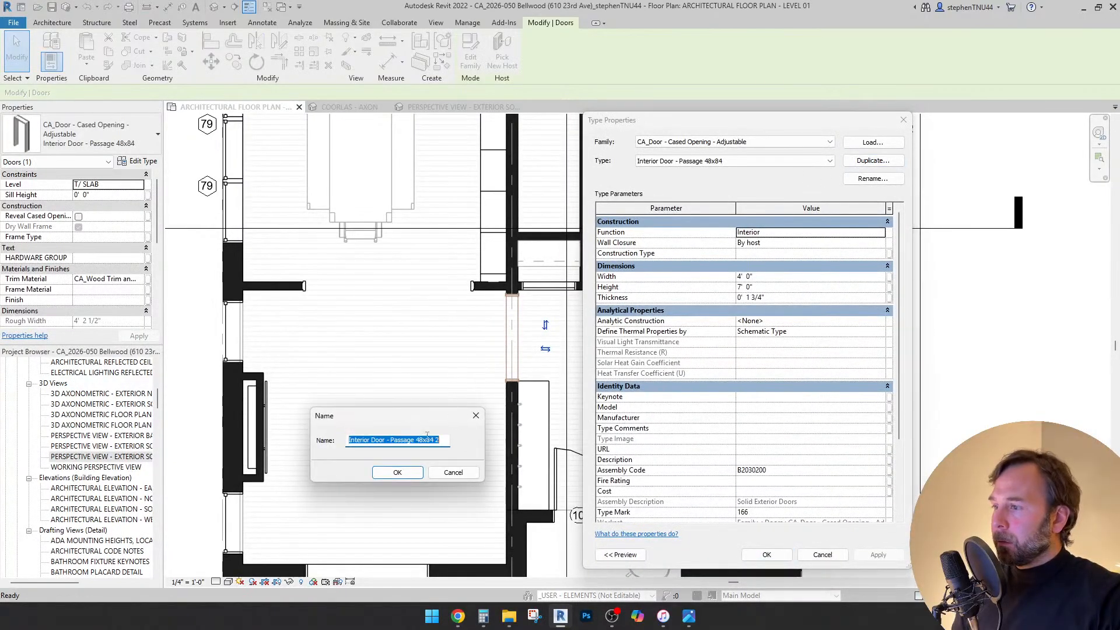
click(432, 442)
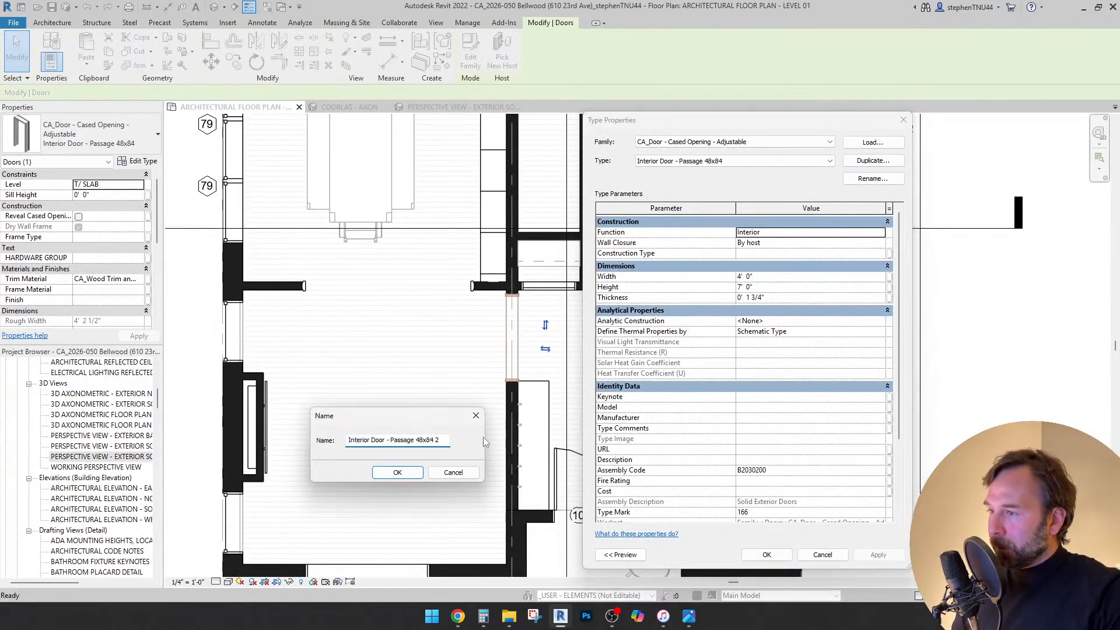
key(BackSpace)
key(BackSpace)
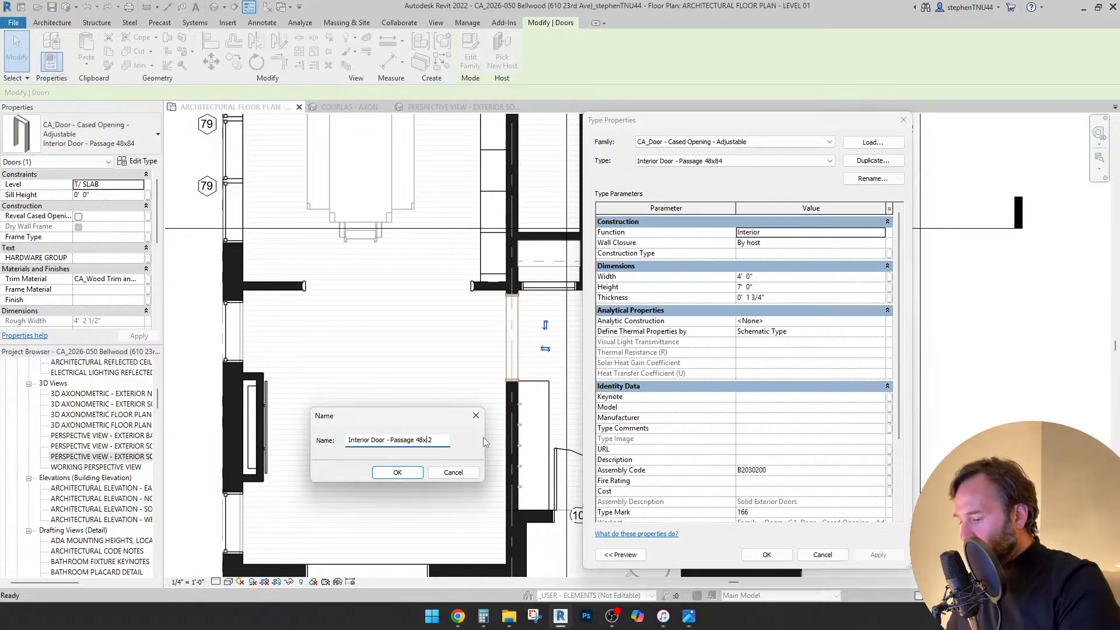
text(96)
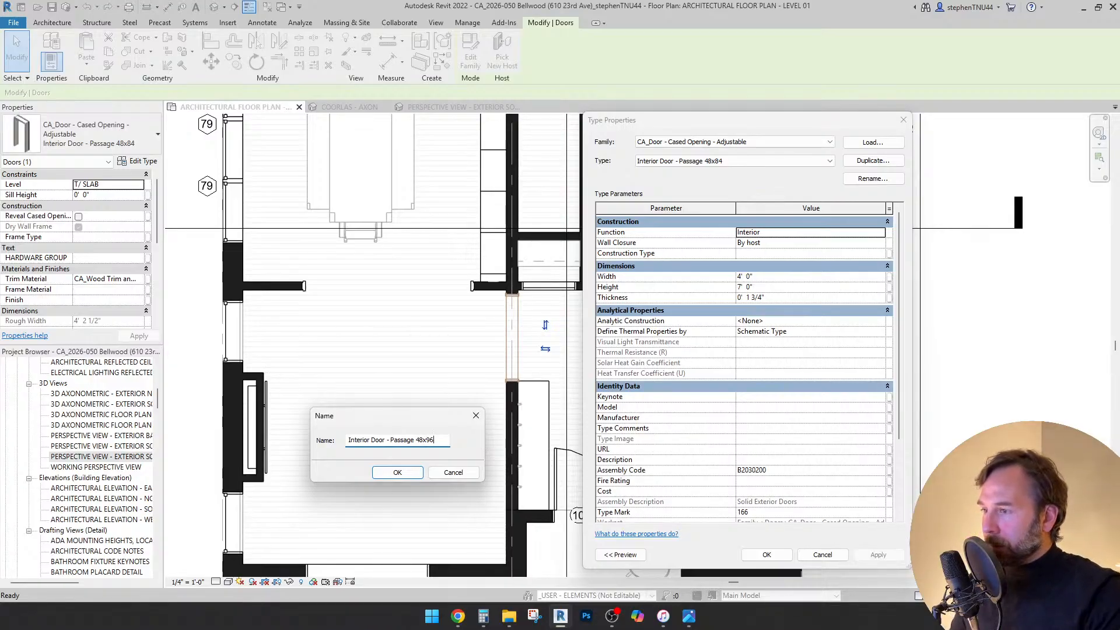
click(398, 472)
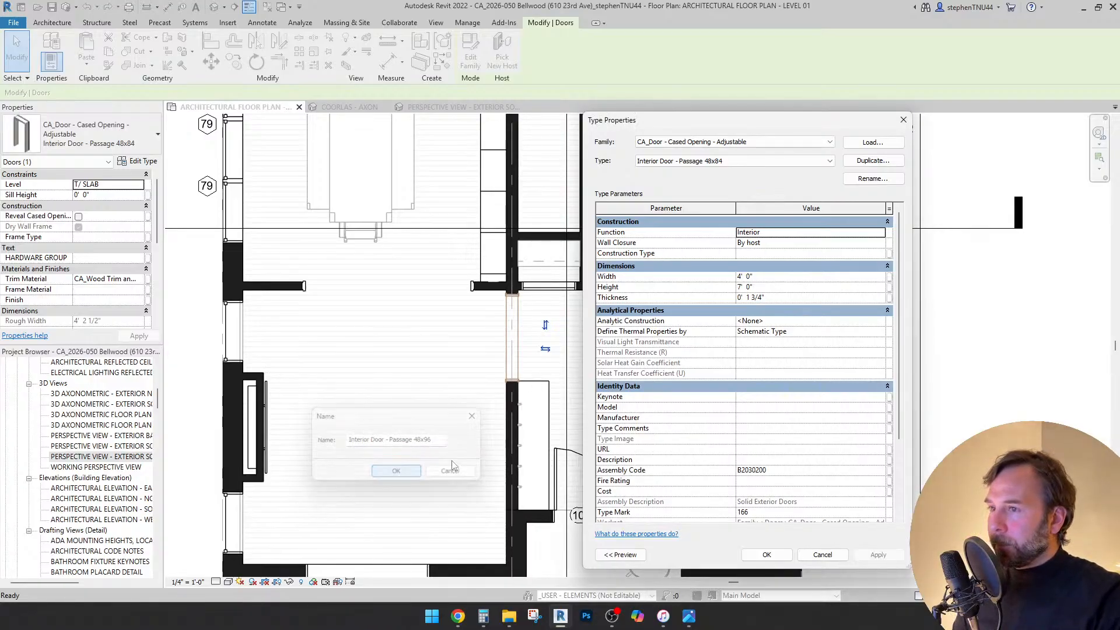
click(769, 287)
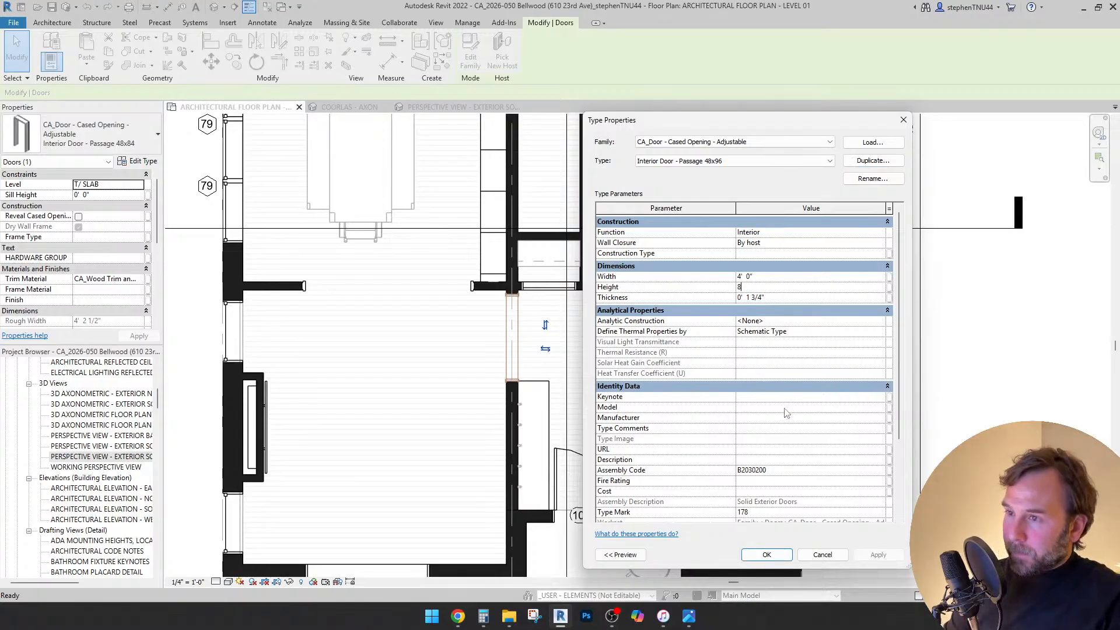
click(776, 559)
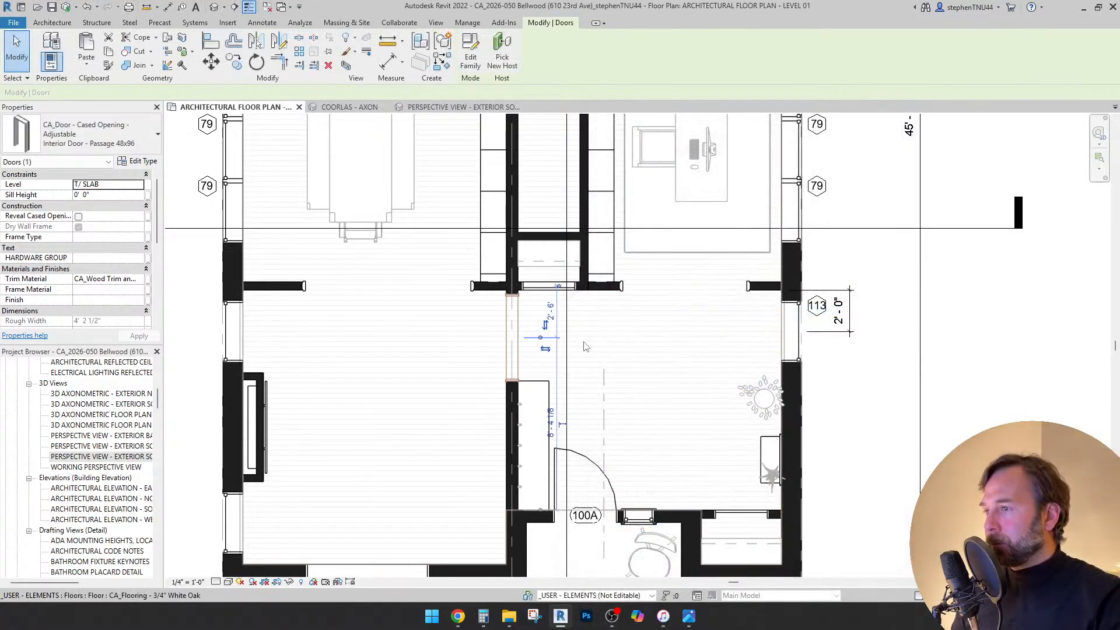
- Nudge the cased opening slightly towards the stair wall and enable its Reveal Cased Opening option
scroll(519, 327, up, 4)
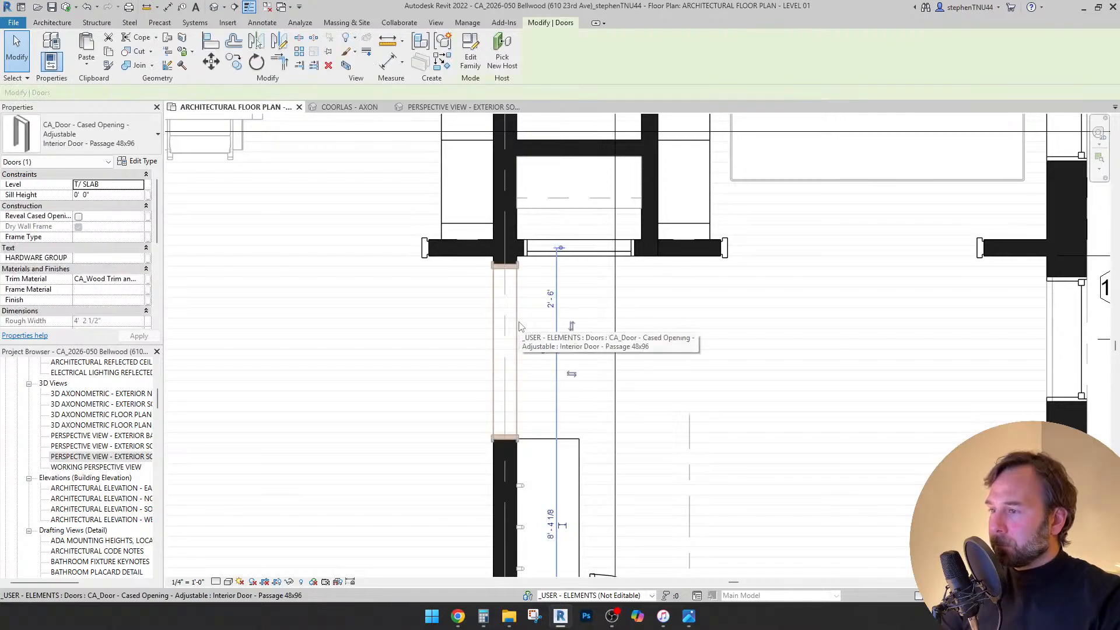
key(Up)
key(Up)
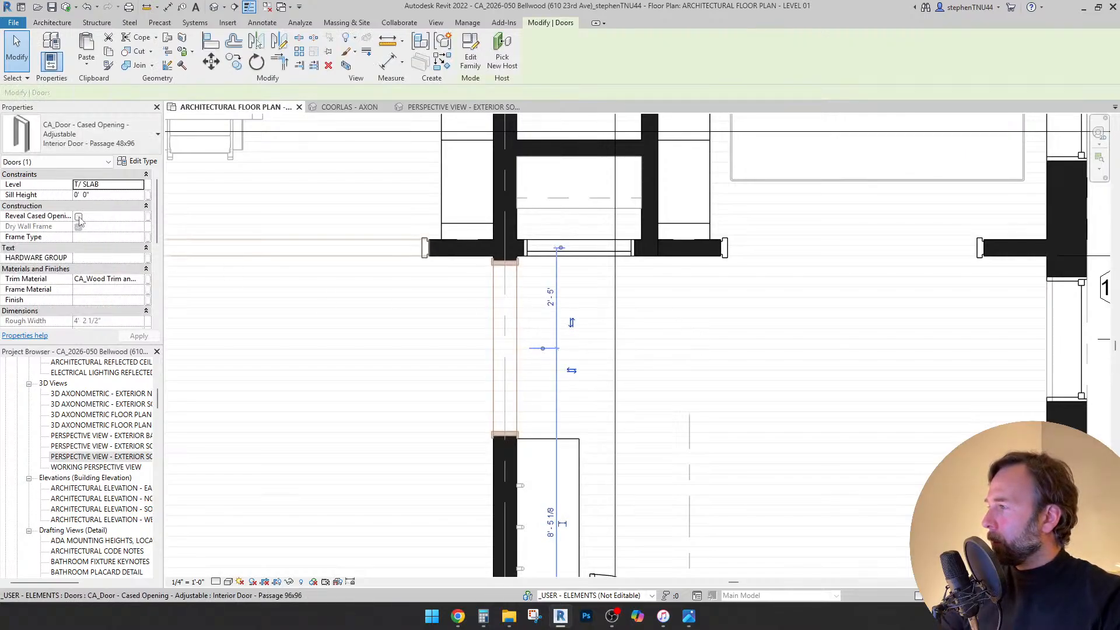
click(78, 216)
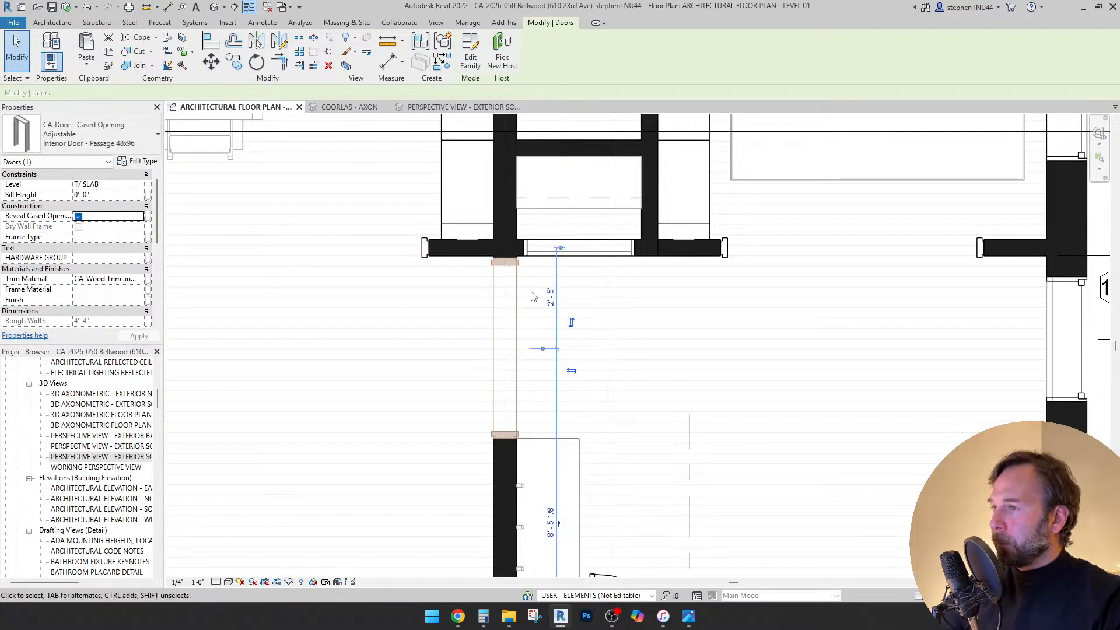
- Align the stair-side edge of the cased opening with the hall-side face of the wall containing the closet door
click(211, 41)
scroll(477, 254, up, 2)
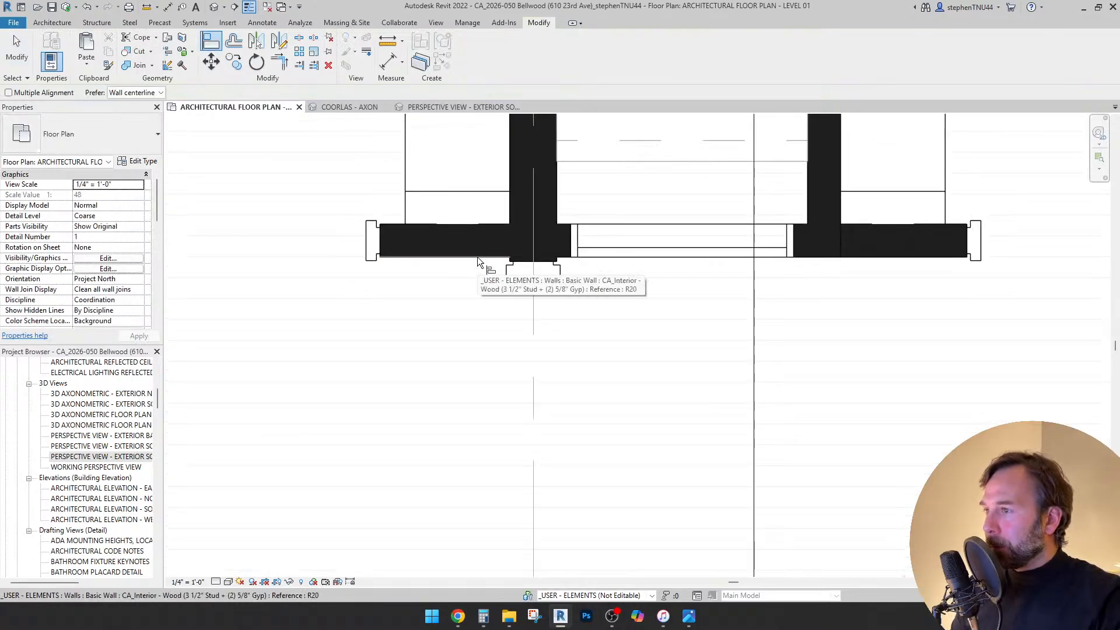
scroll(515, 269, up, 2)
scroll(489, 218, down, 2)
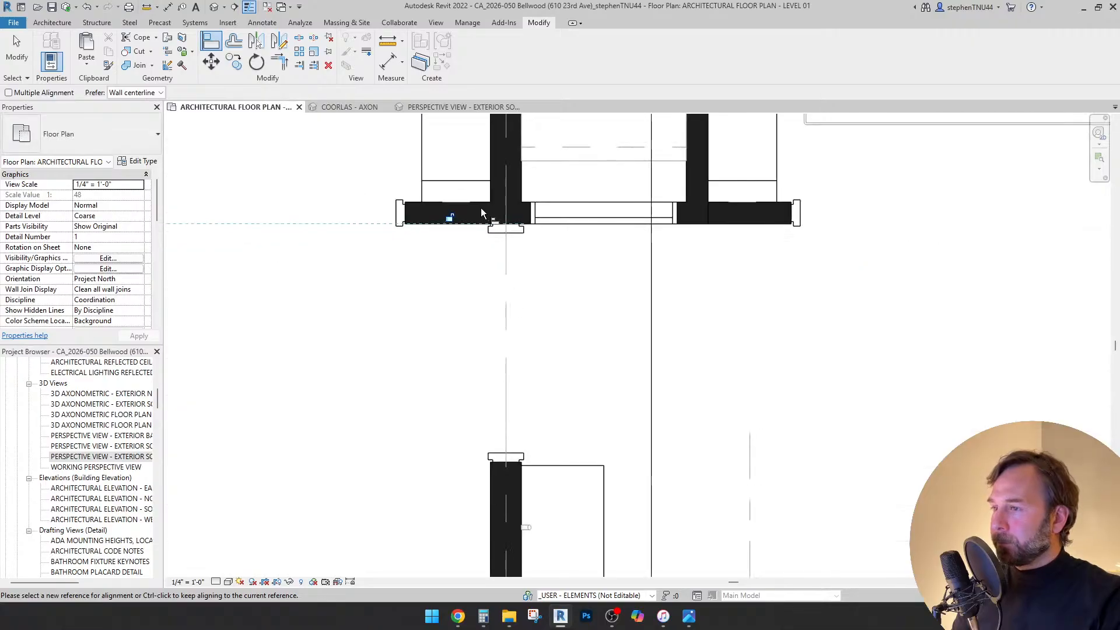
key(Escape)
key(Escape)
- Examine the new cased opening on the floor plan and from several angles in the entry perspective view
scroll(721, 320, down, 4)
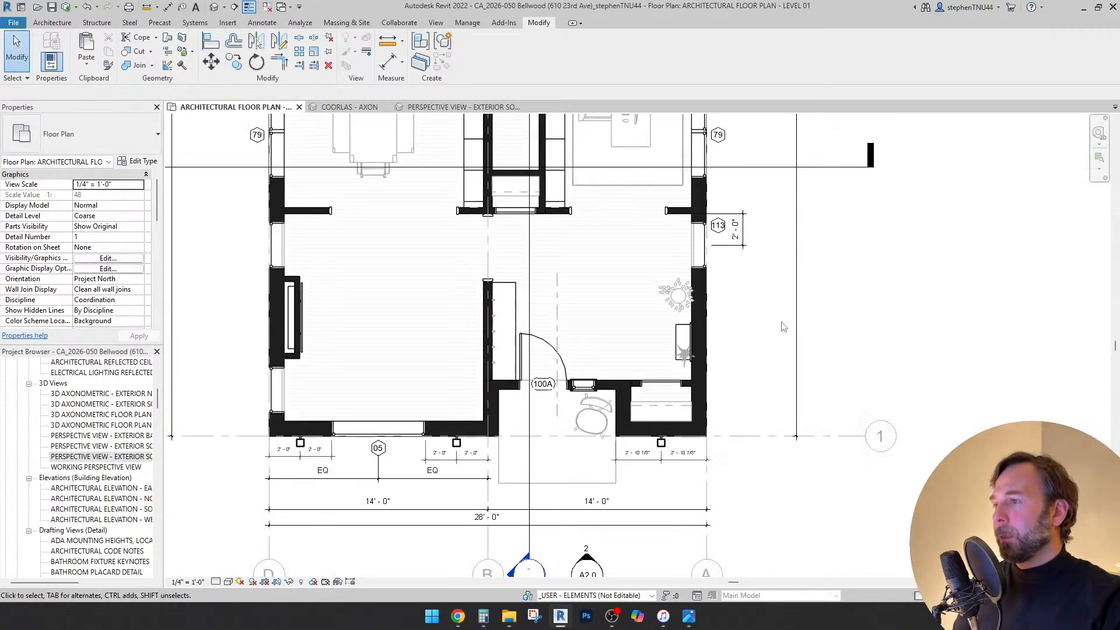
scroll(800, 362, down, 3)
scroll(801, 421, down, 2)
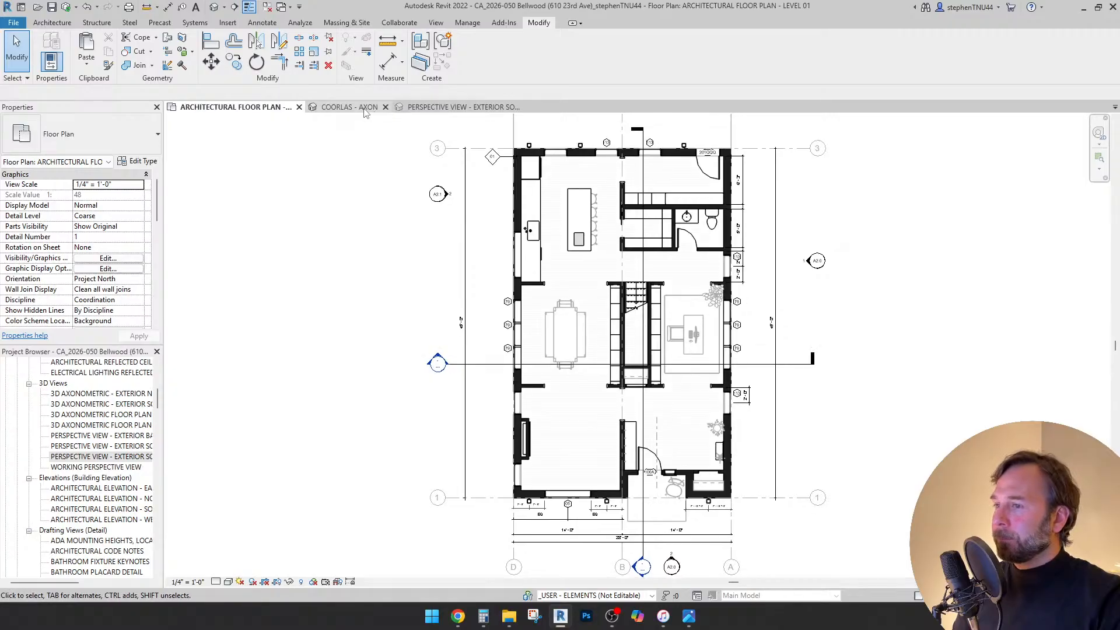
click(447, 108)
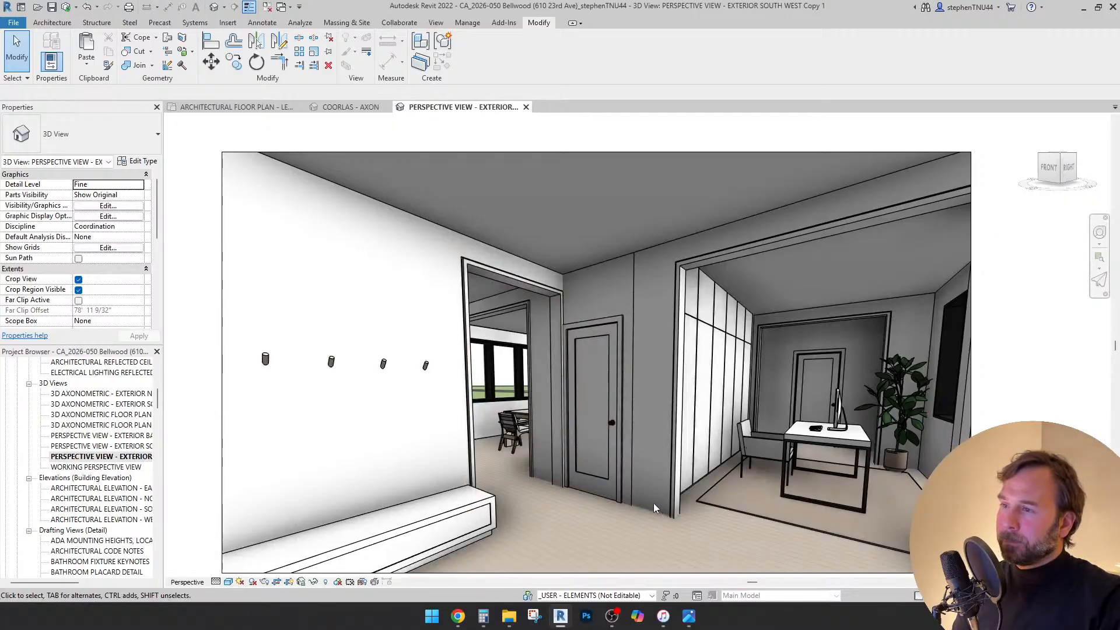
shift+middle_drag(590, 510, 773, 503)
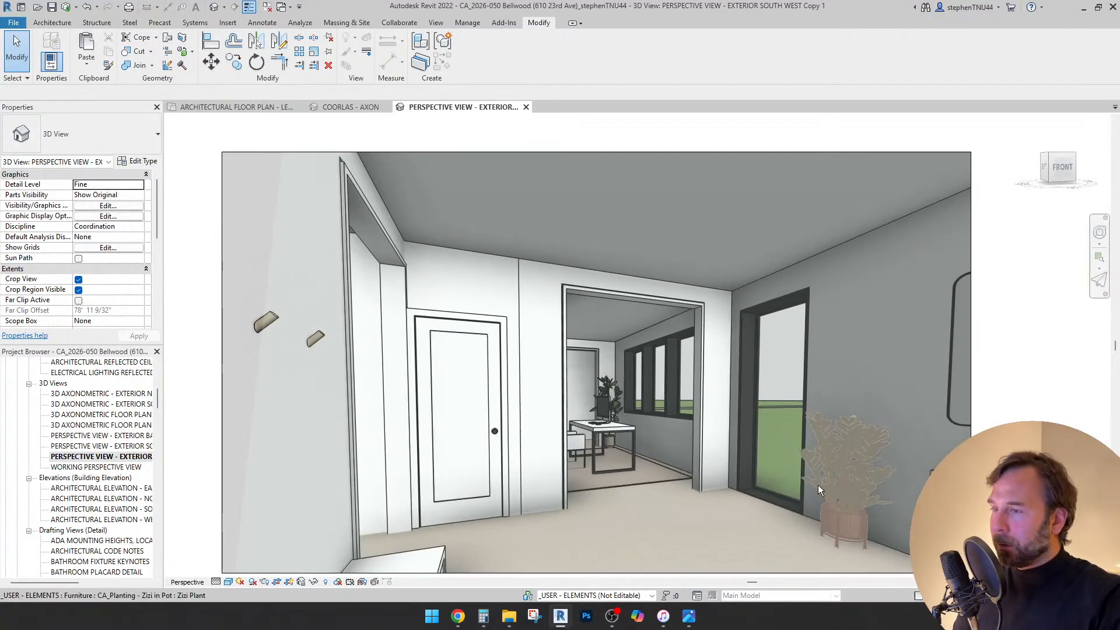
key(shift+w)
drag(759, 468, 642, 475)
drag(490, 472, 314, 493)
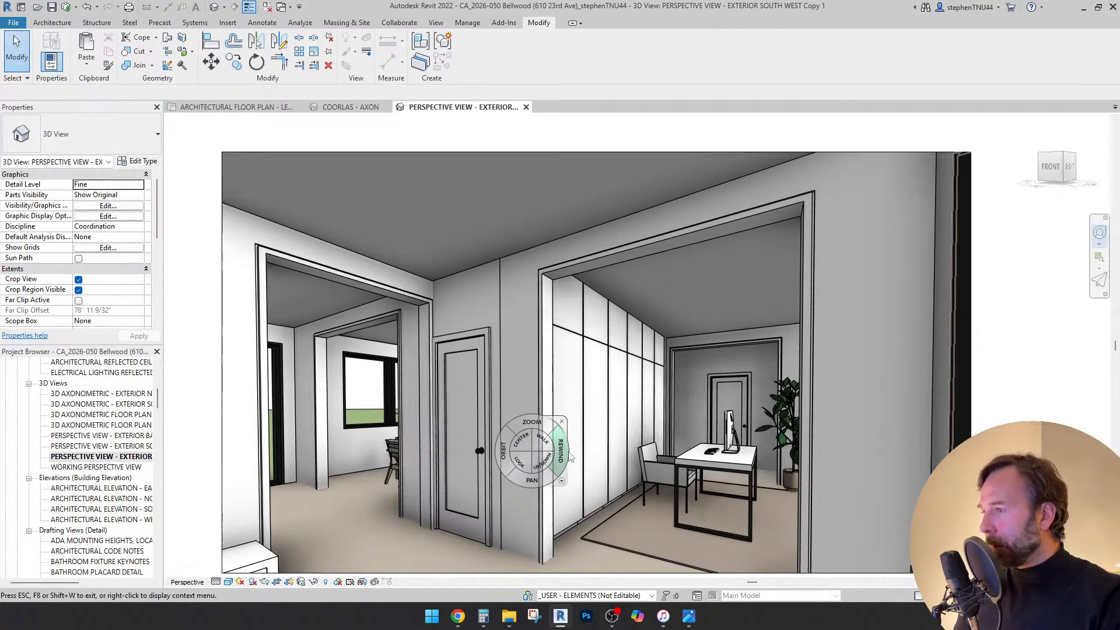
drag(462, 472, 155, 482)
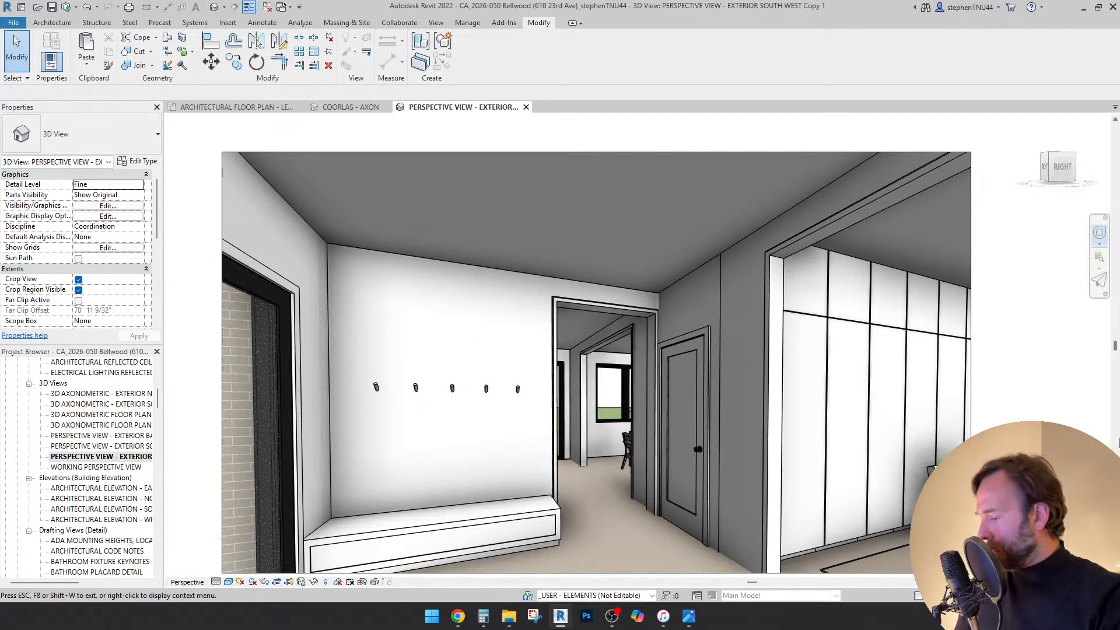
key(Escape)
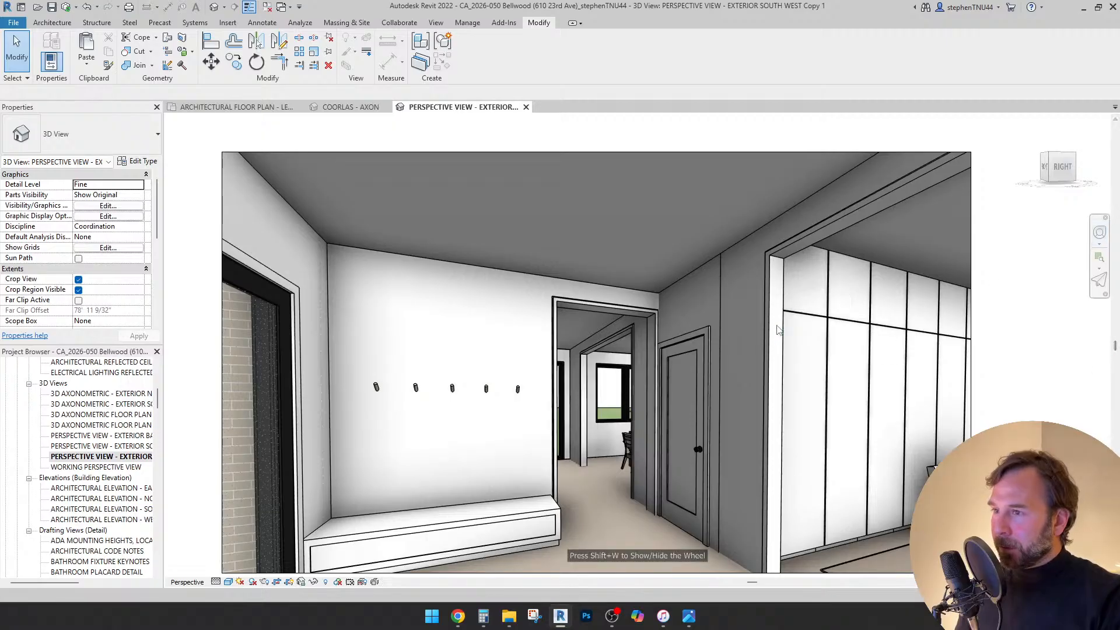
- Undo the last alignment, reveal and position edits of the cased opening beside the bench, and delete the opening
key(ctrl+z)
key(ctrl+z)
key(ctrl+z)
key(ctrl+z)
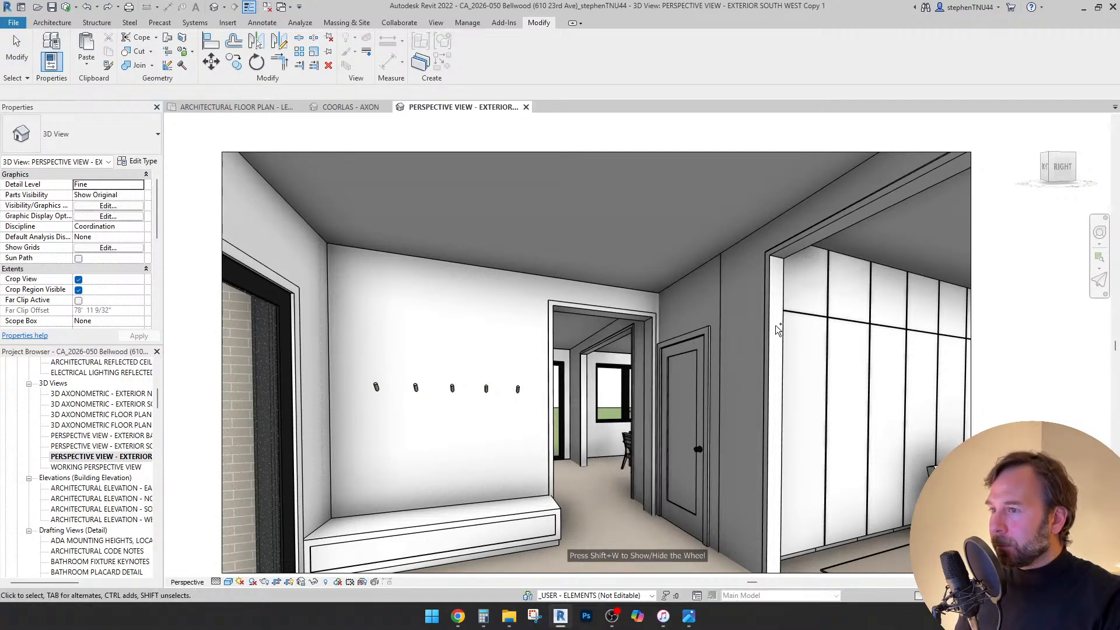
click(623, 312)
key(Delete)
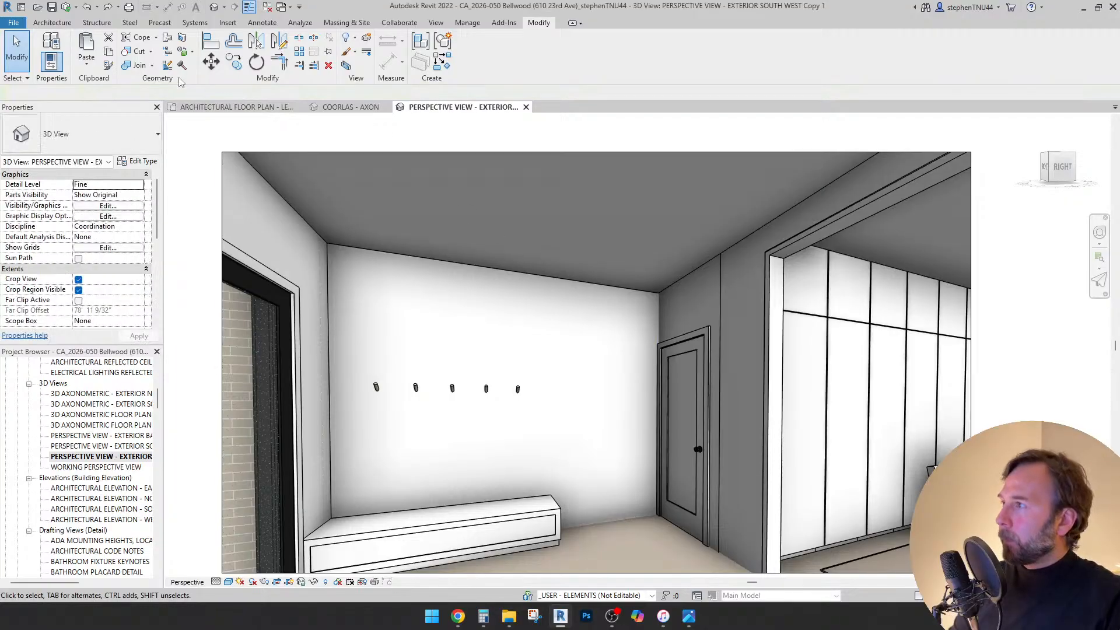
- Paste the removed wall between entry and hall back in its original place, and return to the Level 01 floor plan
click(88, 65)
click(105, 175)
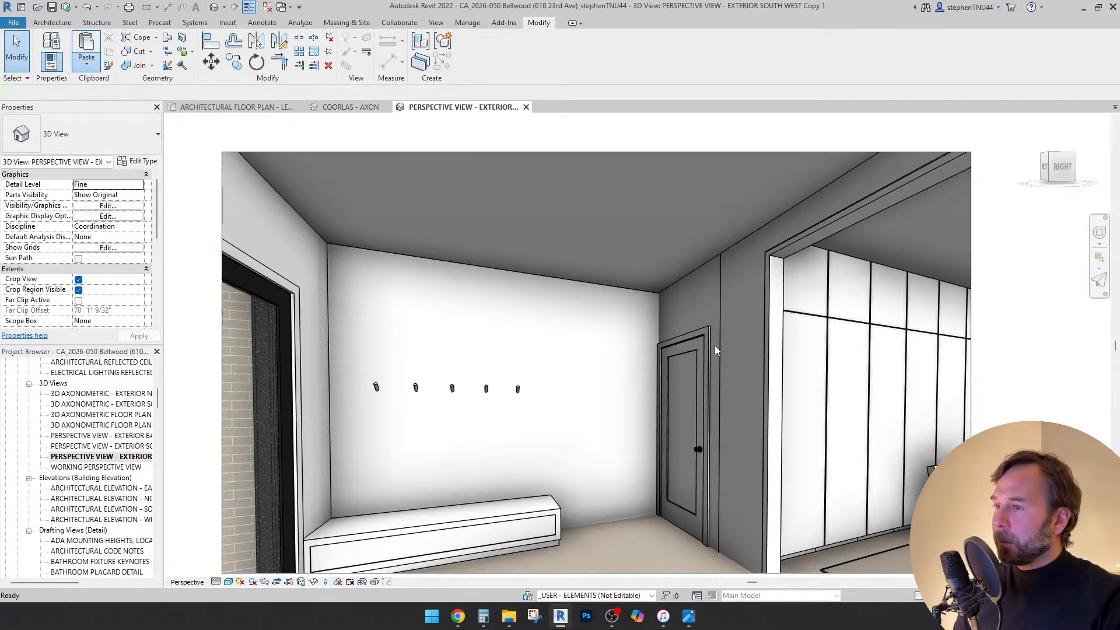
click(250, 108)
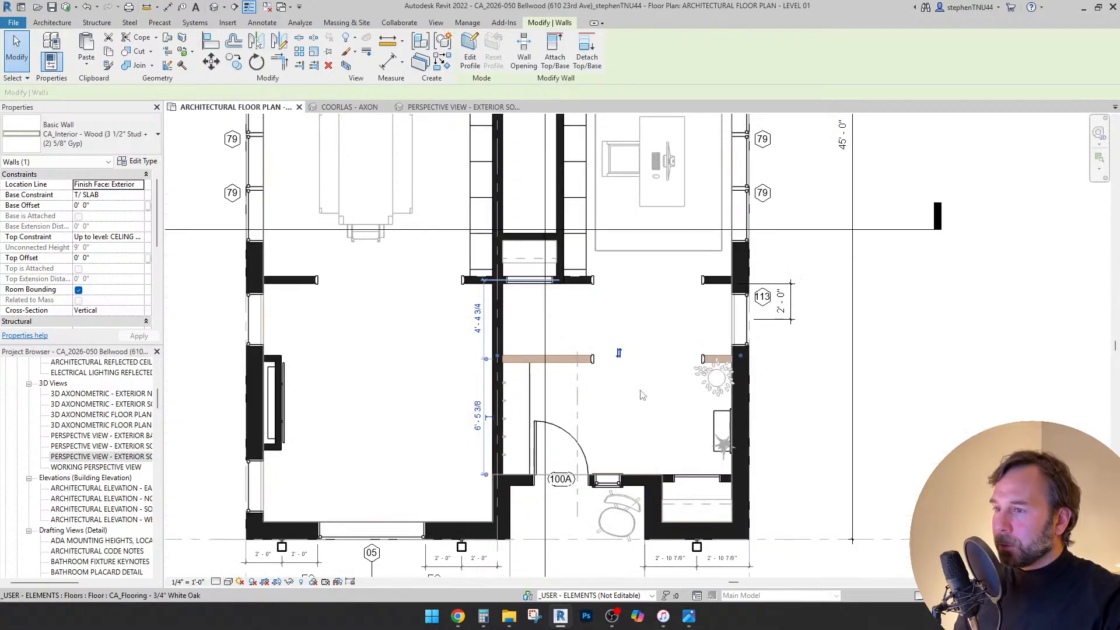
- Trim the wall between entry and living room to a corner with the restored entry-to-hall wall, opening the hall to the living room
scroll(502, 312, up, 2)
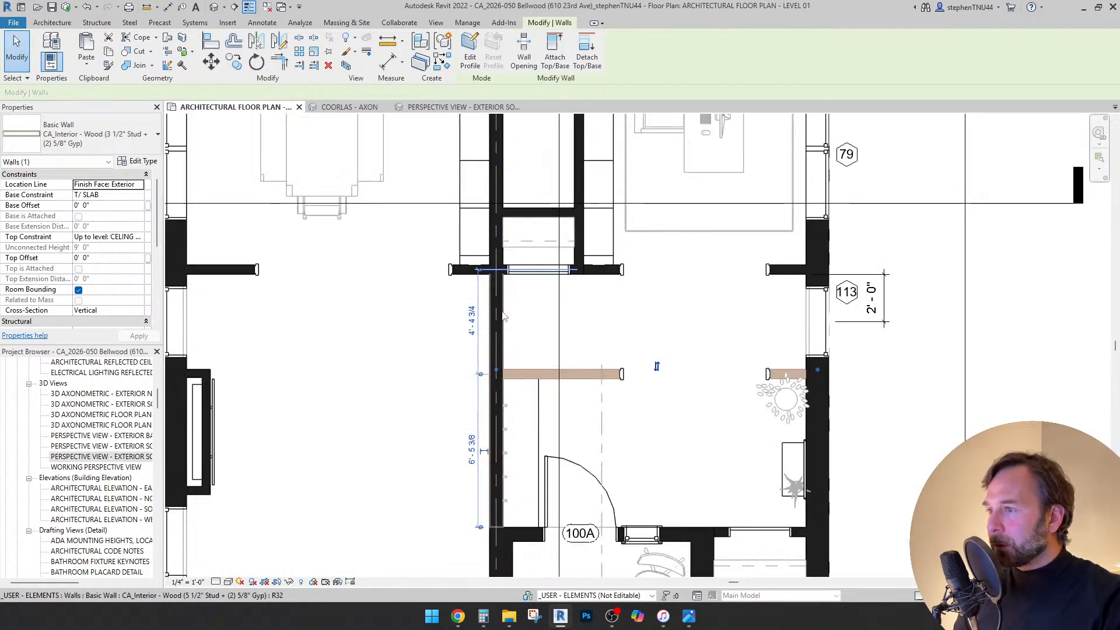
click(496, 315)
click(279, 62)
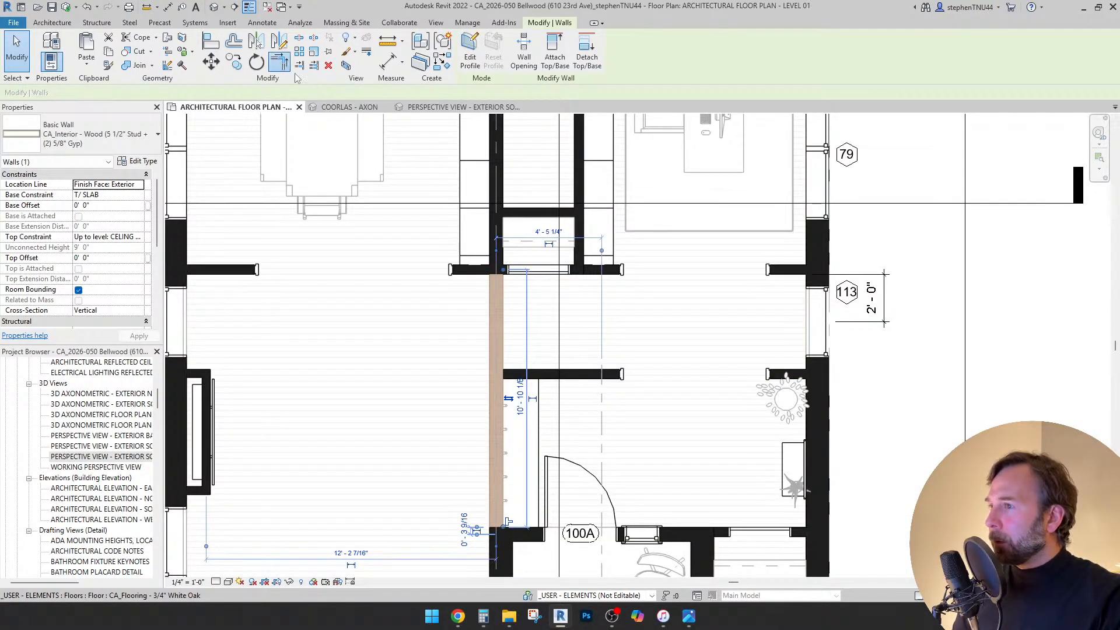
click(544, 373)
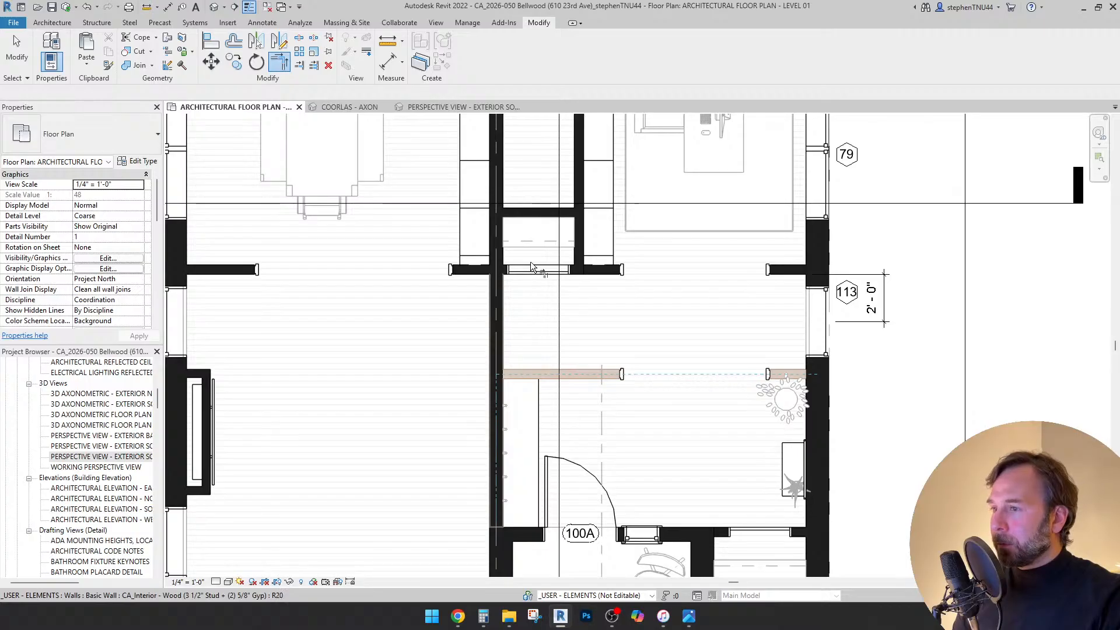
scroll(530, 261, down, 3)
key(Escape)
scroll(608, 345, up, 4)
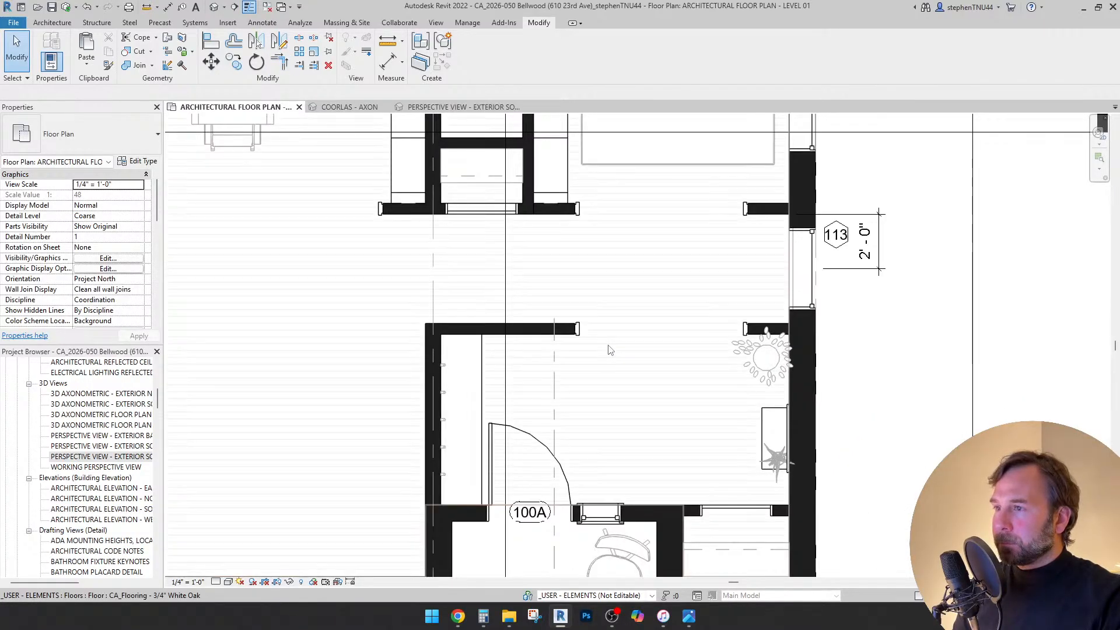
scroll(619, 320, down, 3)
scroll(630, 303, up, 2)
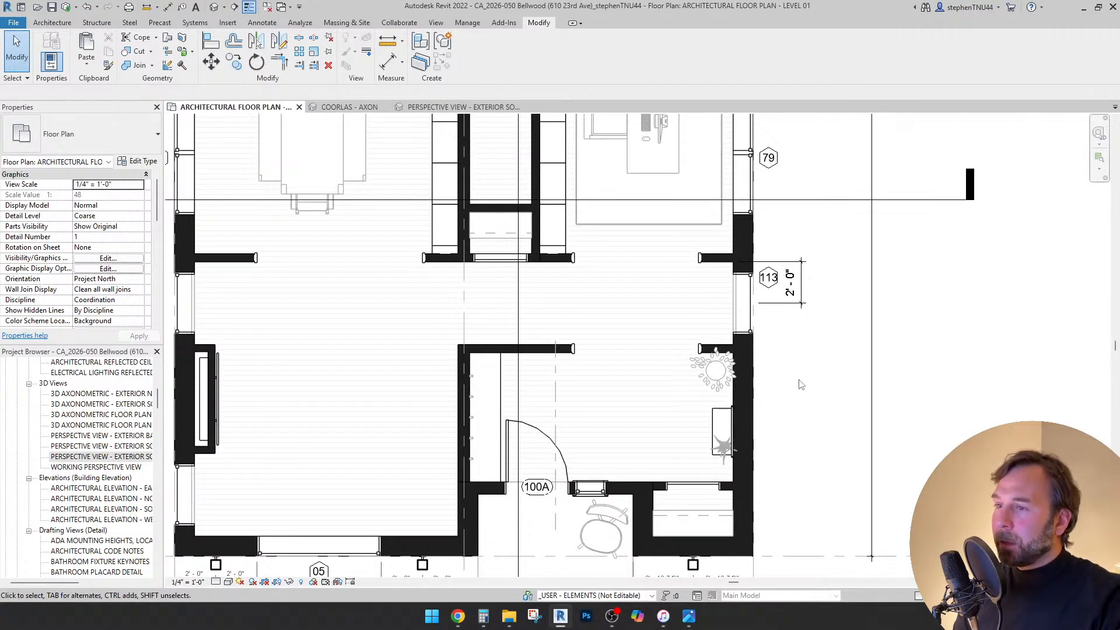
- Examine the entry in the interior perspective view from the bench and coat hooks around to the console table and closet door
click(461, 107)
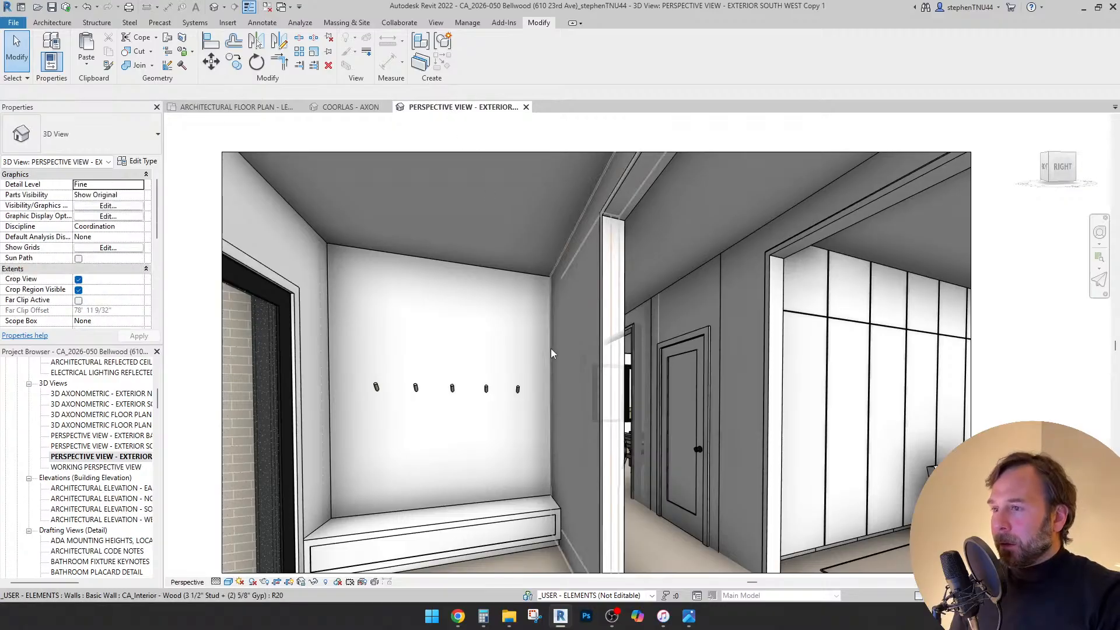
shift+middle_drag(483, 432, 520, 430)
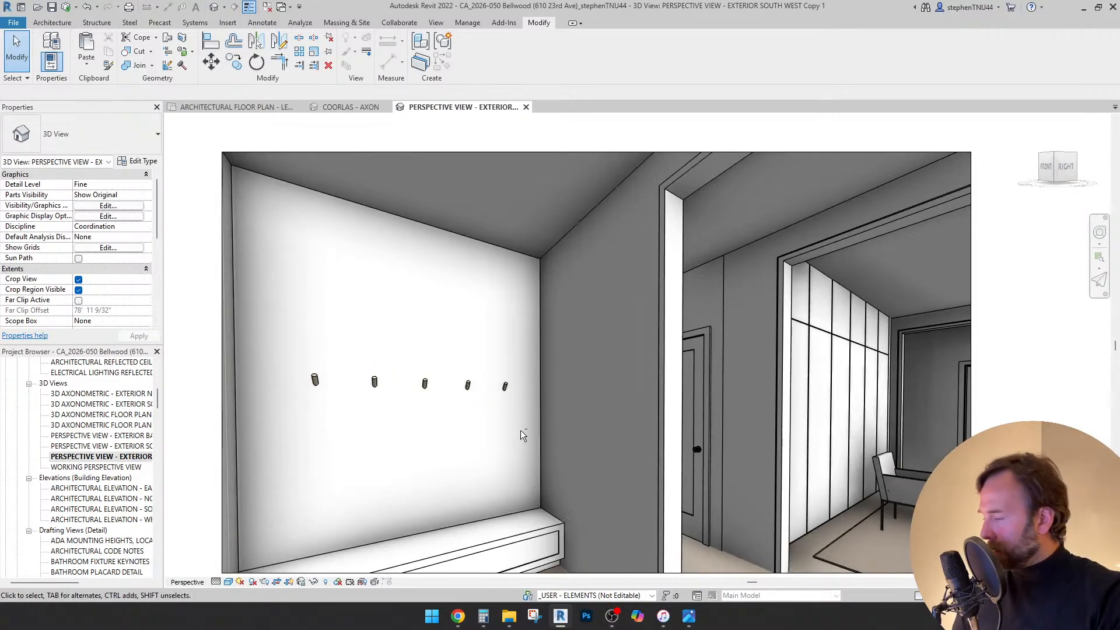
key(shift+w)
drag(520, 443, 647, 485)
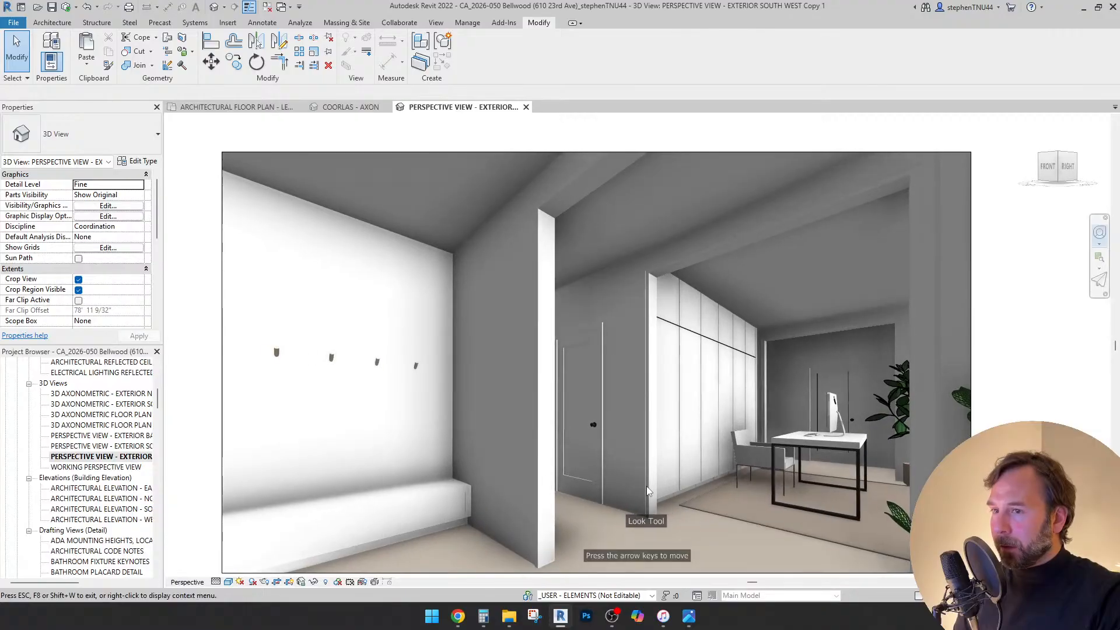
click(559, 495)
drag(558, 495, 786, 501)
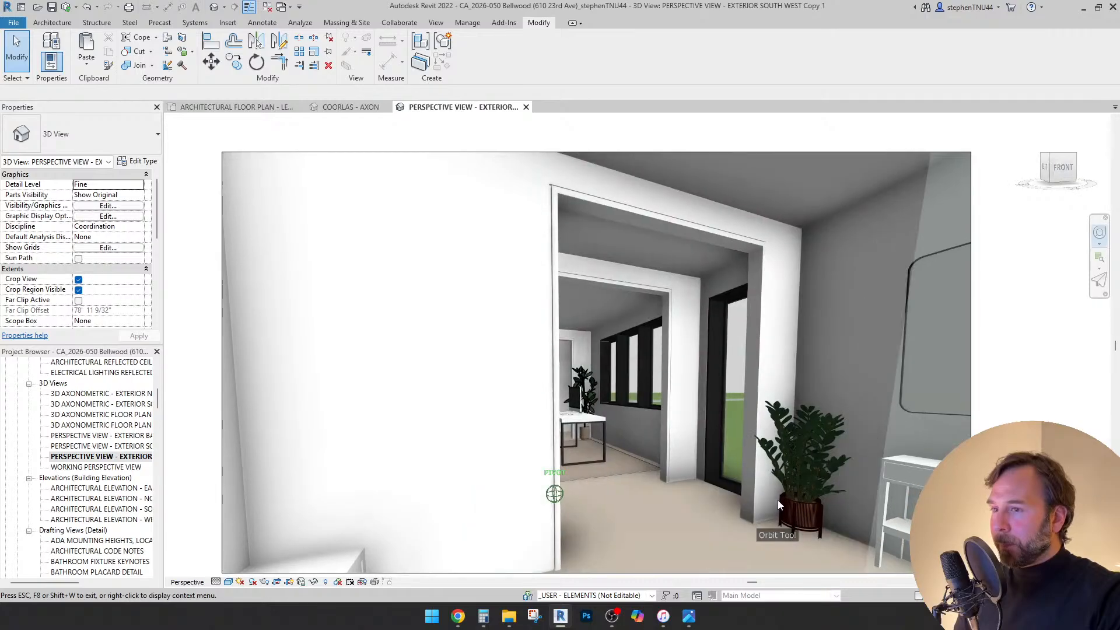
right_click(786, 501)
click(760, 448)
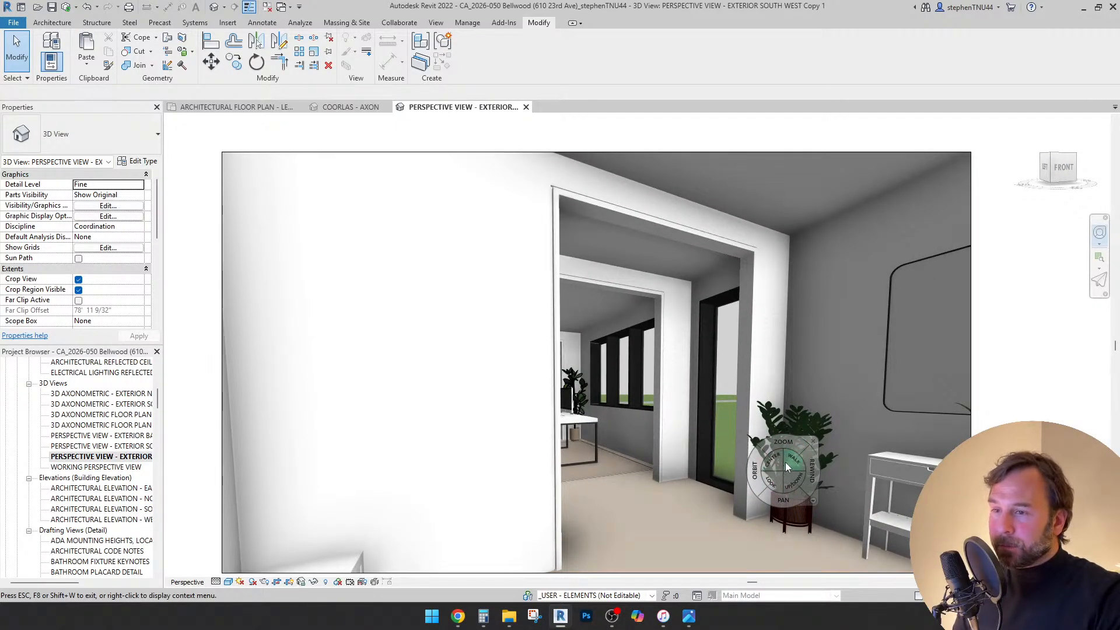
drag(776, 477, 698, 439)
drag(758, 474, 781, 456)
key(Escape)
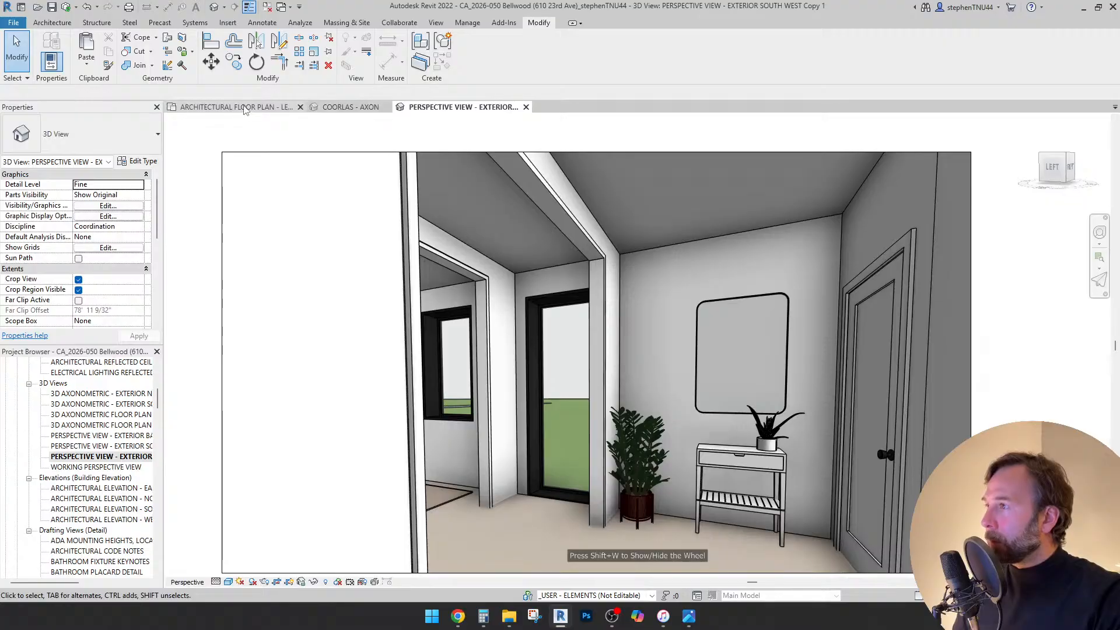
- On the Level 01 floor plan, dimension the mirror's centre to the entry's two facing walls and space it equally between them
click(245, 109)
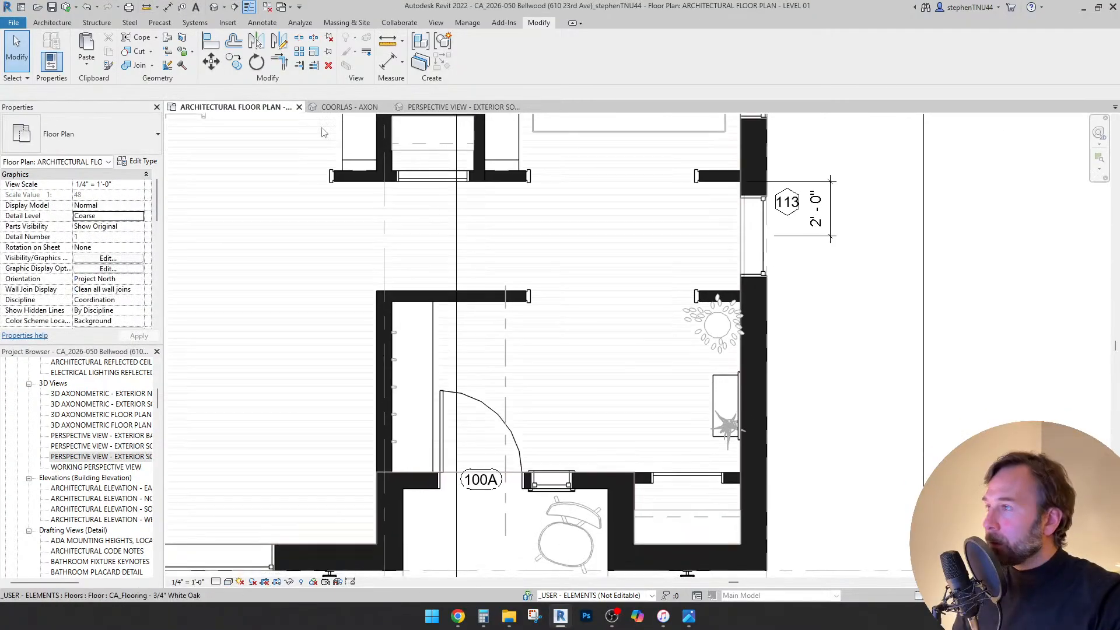
click(261, 23)
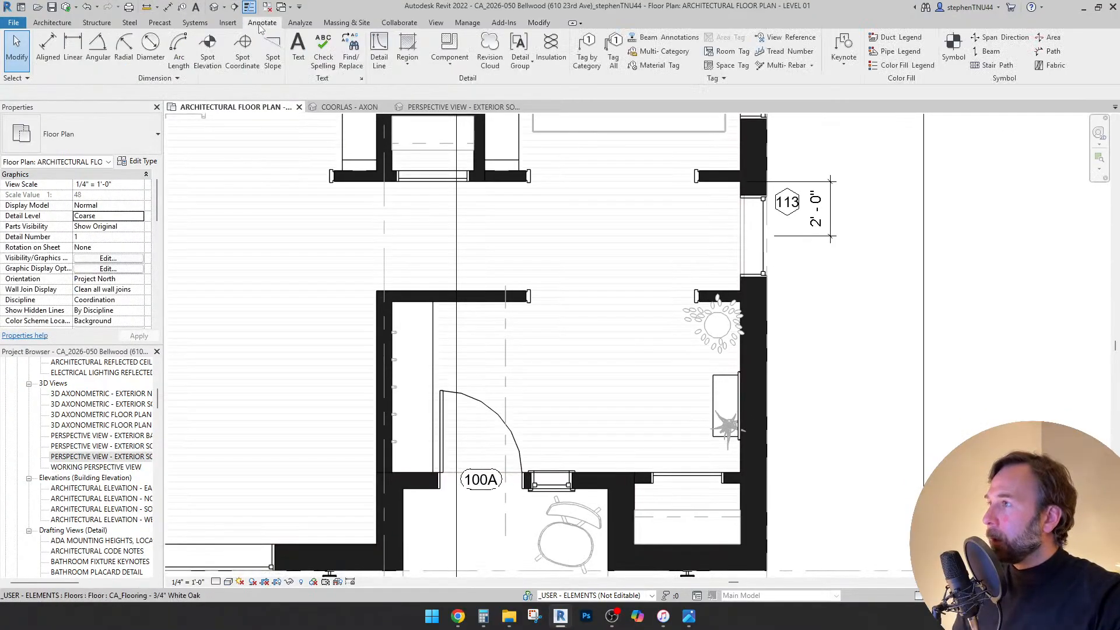
click(49, 51)
scroll(603, 473, up, 2)
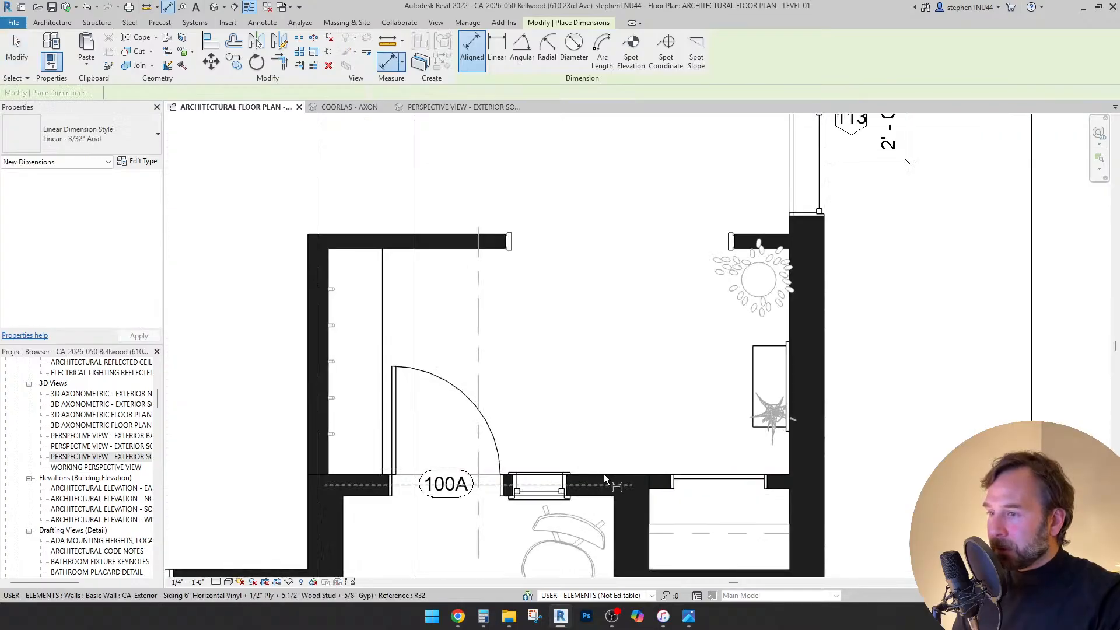
click(470, 257)
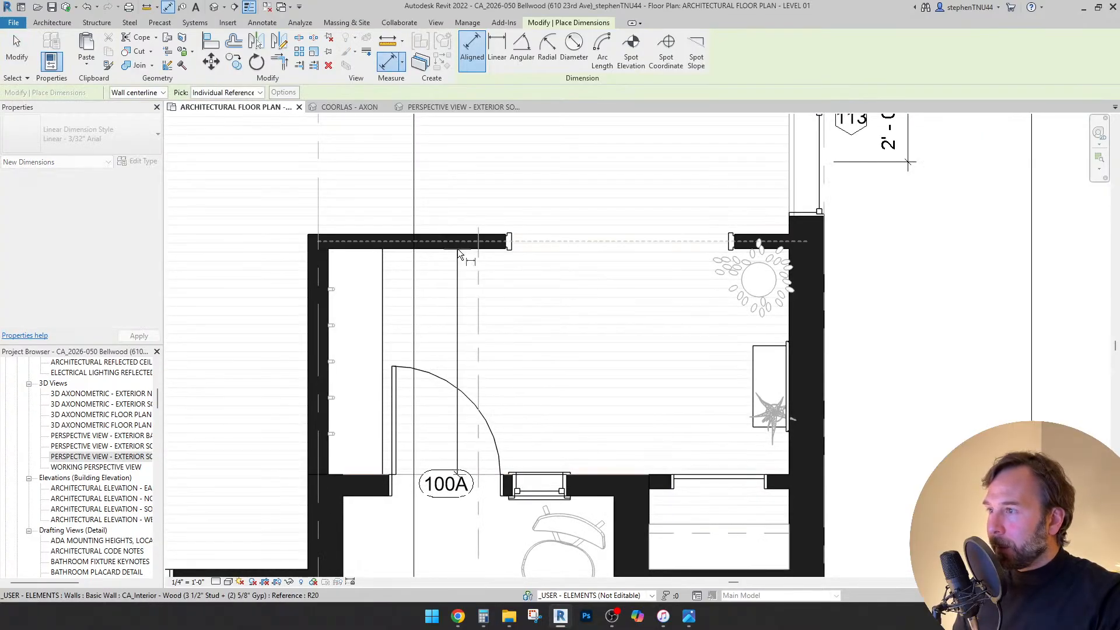
click(774, 390)
click(887, 354)
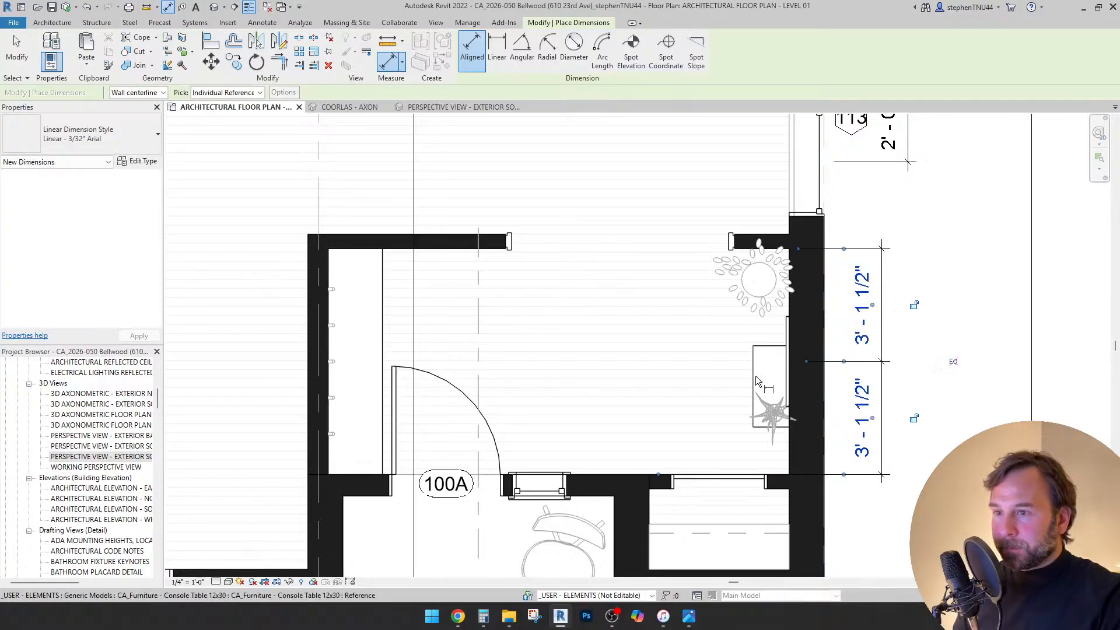
- Align the centre of the console table with the centre of the wall mirror
click(212, 45)
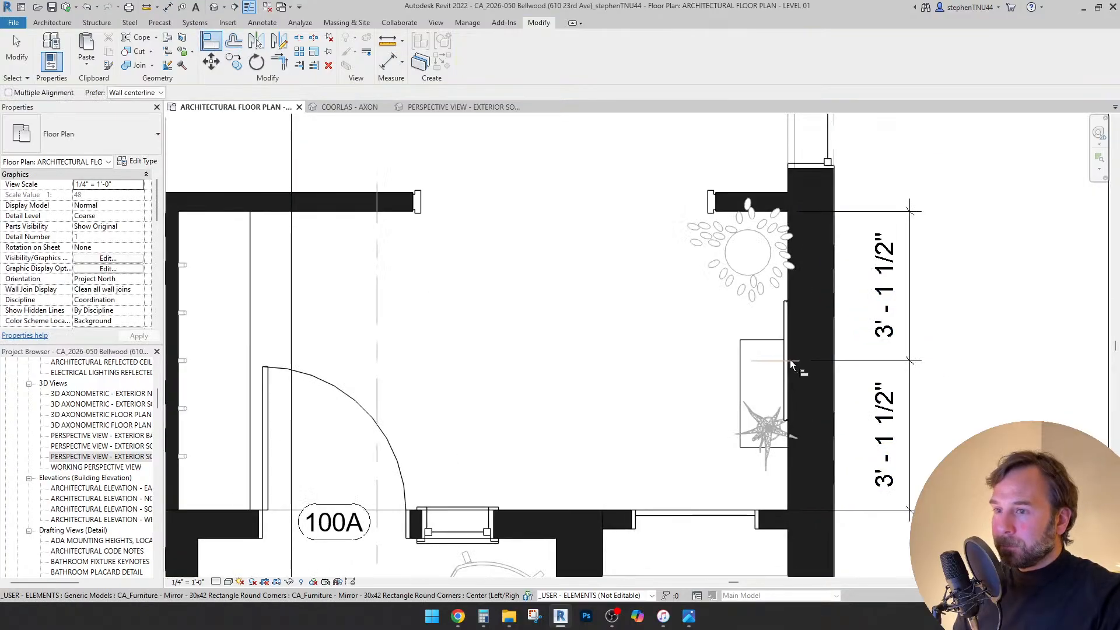
scroll(789, 360, up, 2)
click(770, 393)
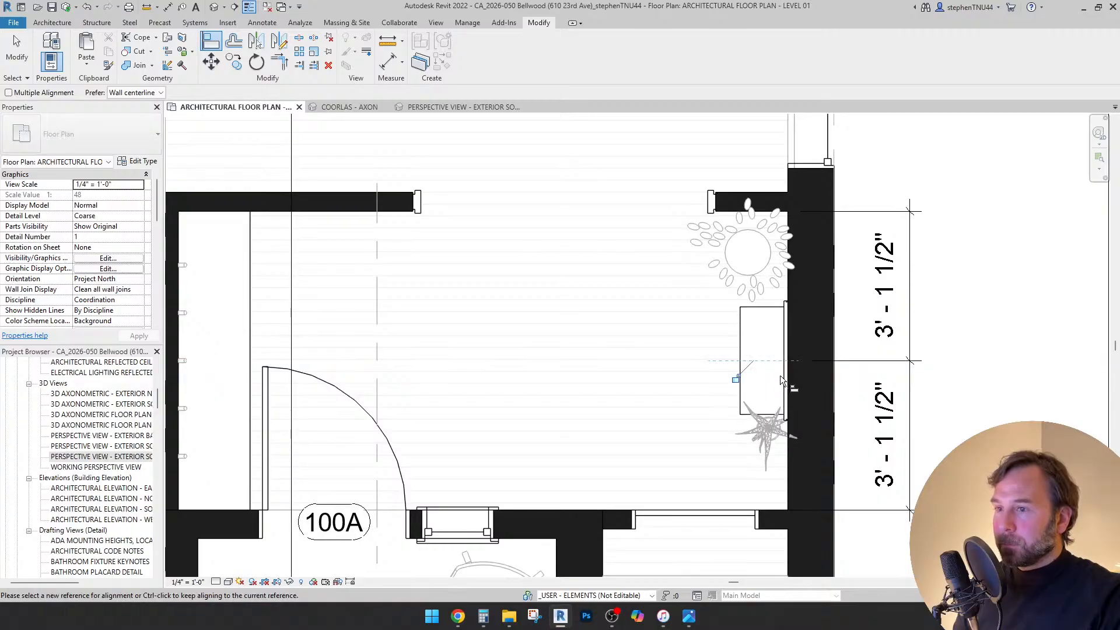
key(Escape)
key(Escape)
- Nudge the potted succulent toward the hall and slightly away from the exterior wall so its pot sits on the console table
click(763, 439)
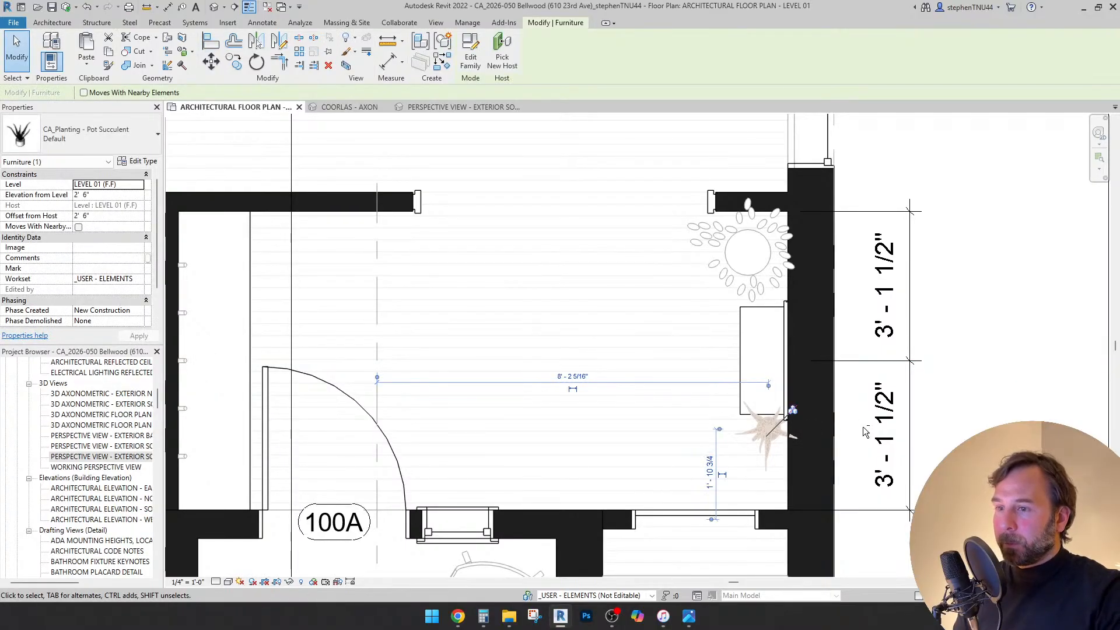
key(Up)
key(Up)
key(Up)
key(Up)
key(Left)
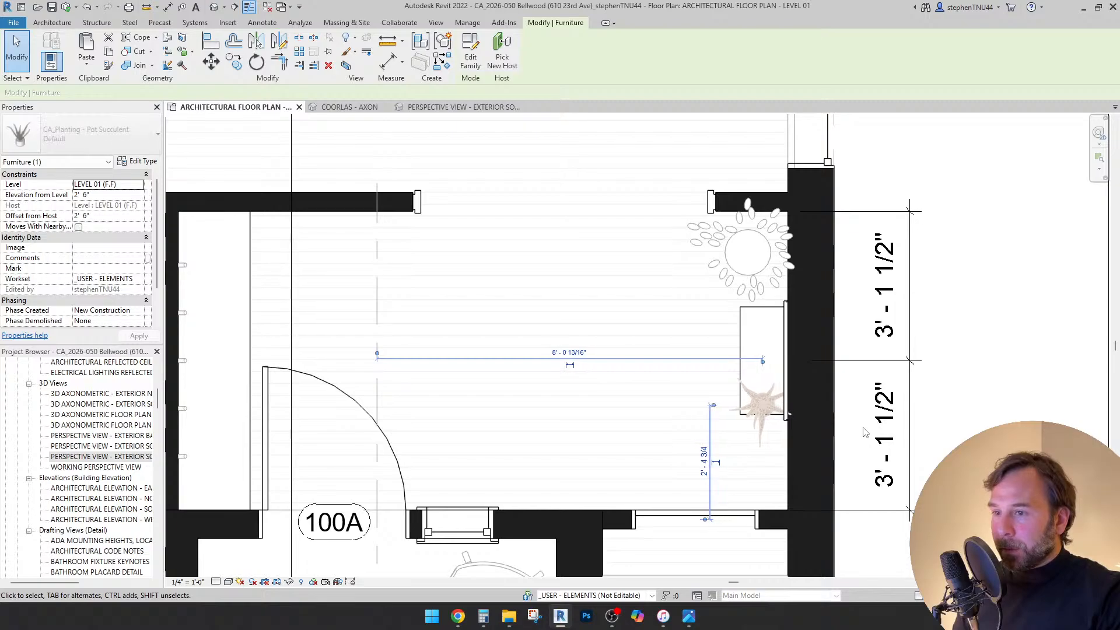
key(Right)
key(Up)
key(Up)
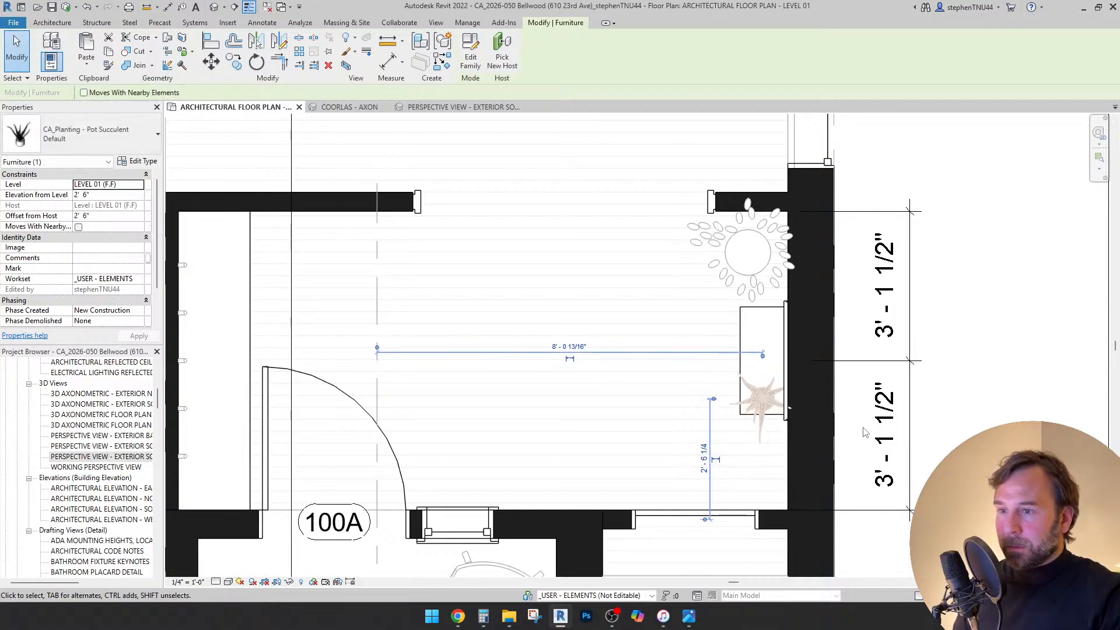
key(Escape)
- Set the swing angle of the entry closet door to 90°
click(709, 512)
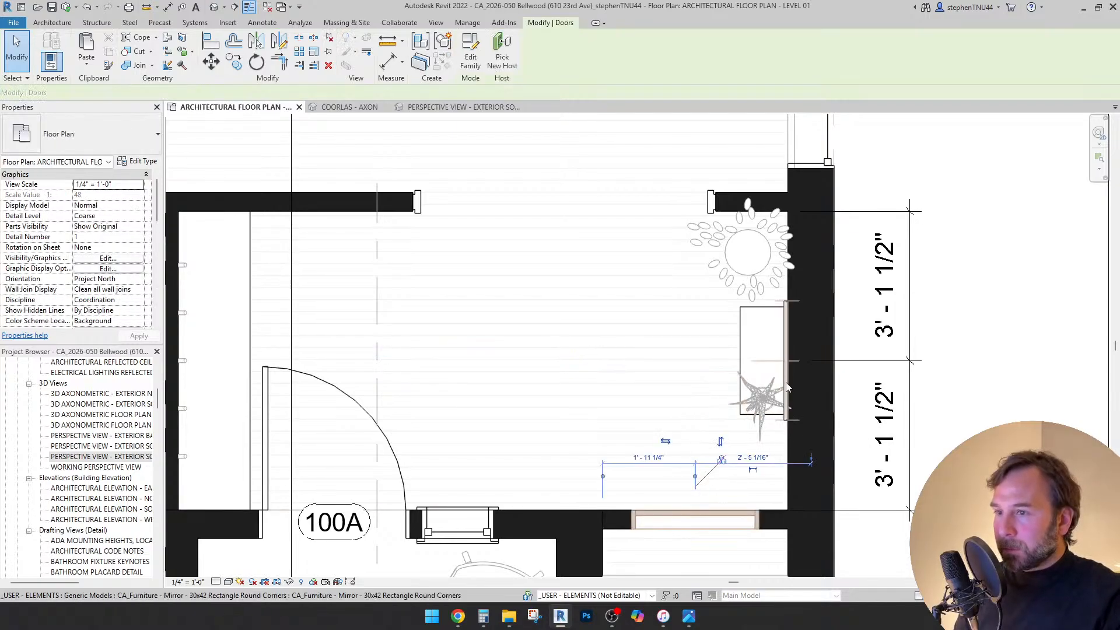
click(107, 216)
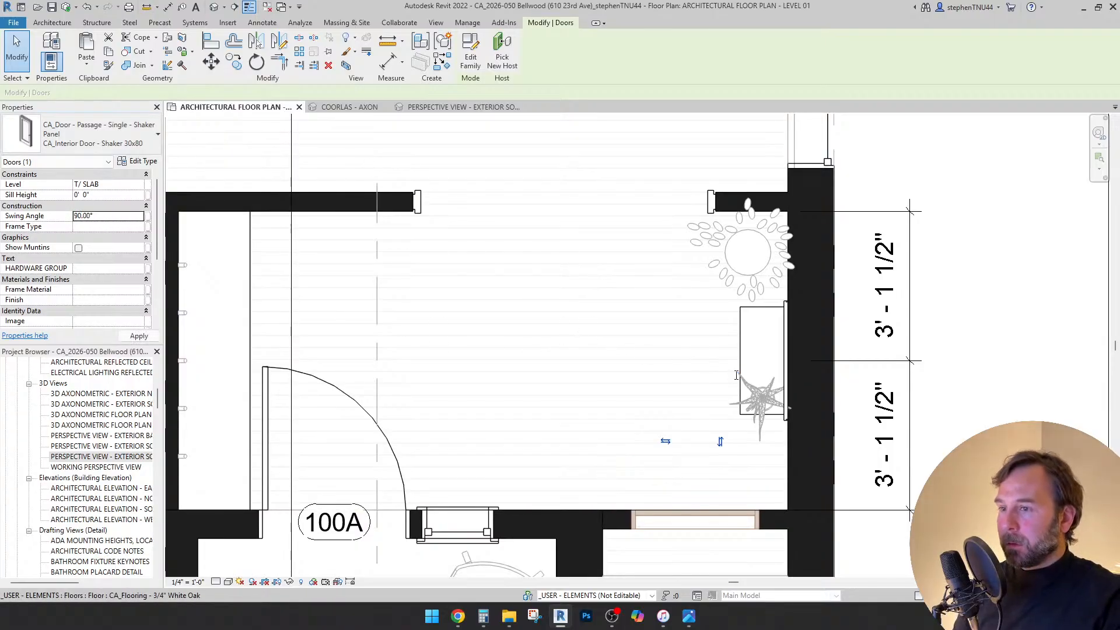
click(989, 315)
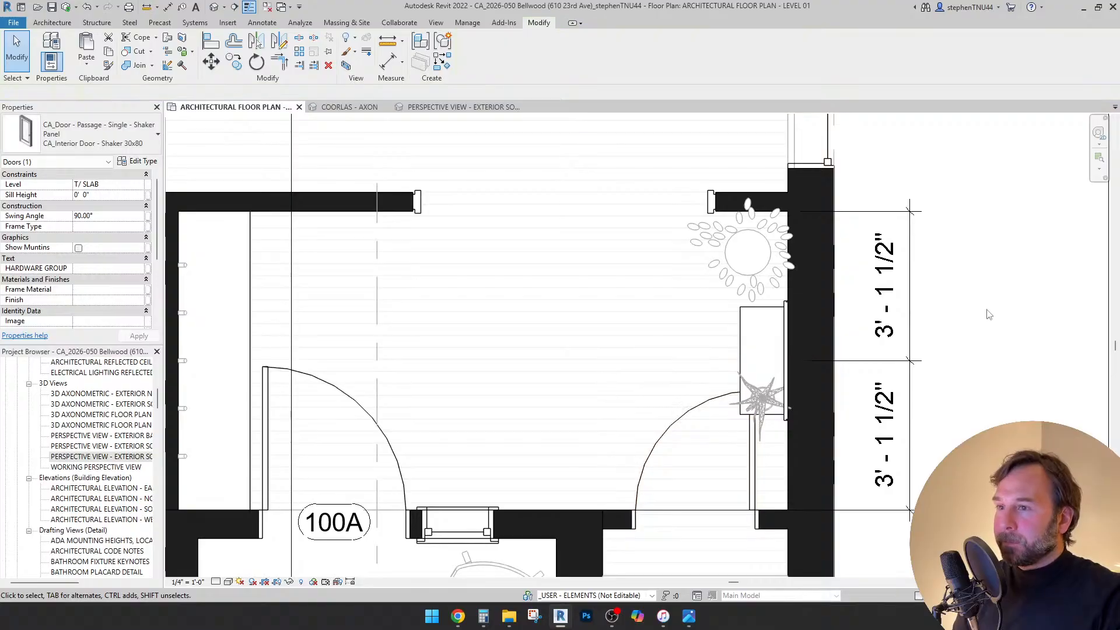
- Move the Zizi plant from beside the console table to the opposite corner of the entry, next to the bench
scroll(695, 314, down, 2)
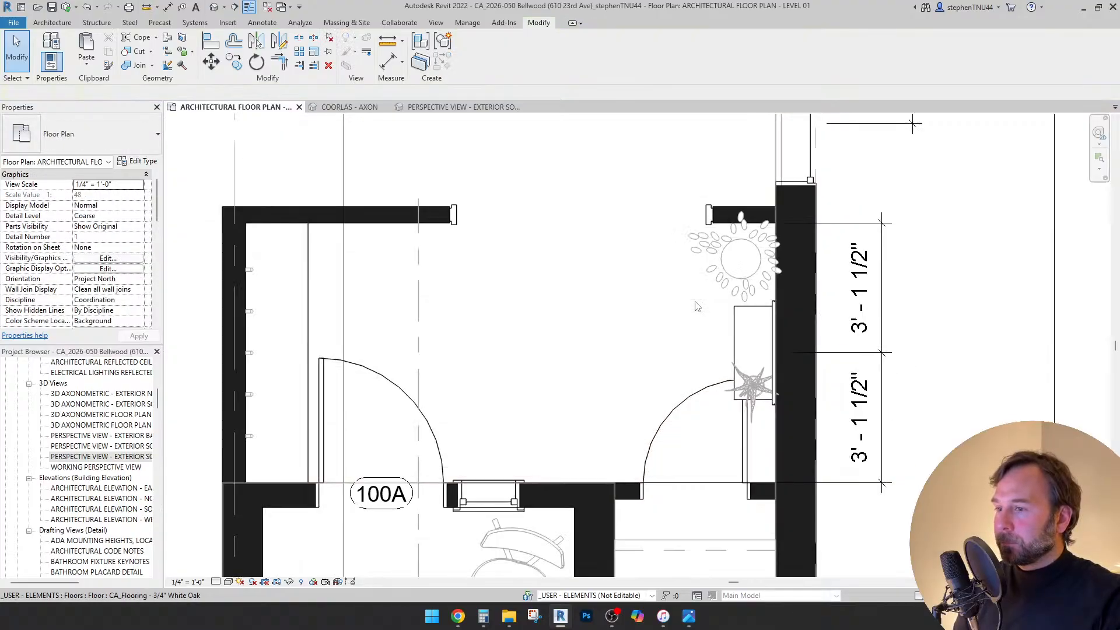
scroll(736, 415, up, 2)
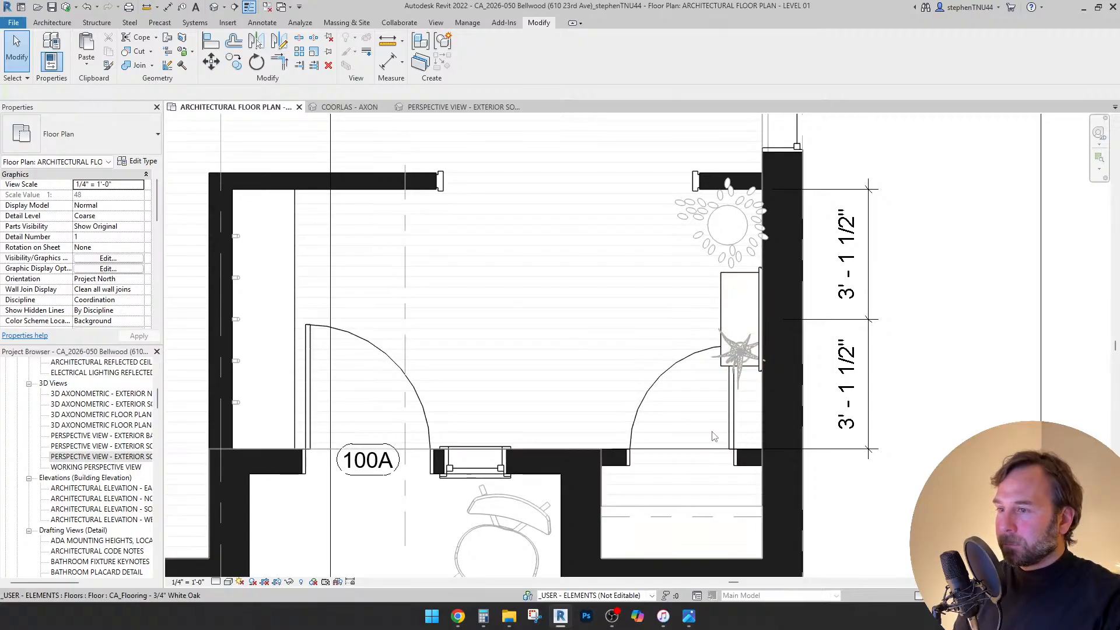
middle_drag(749, 440, 732, 461)
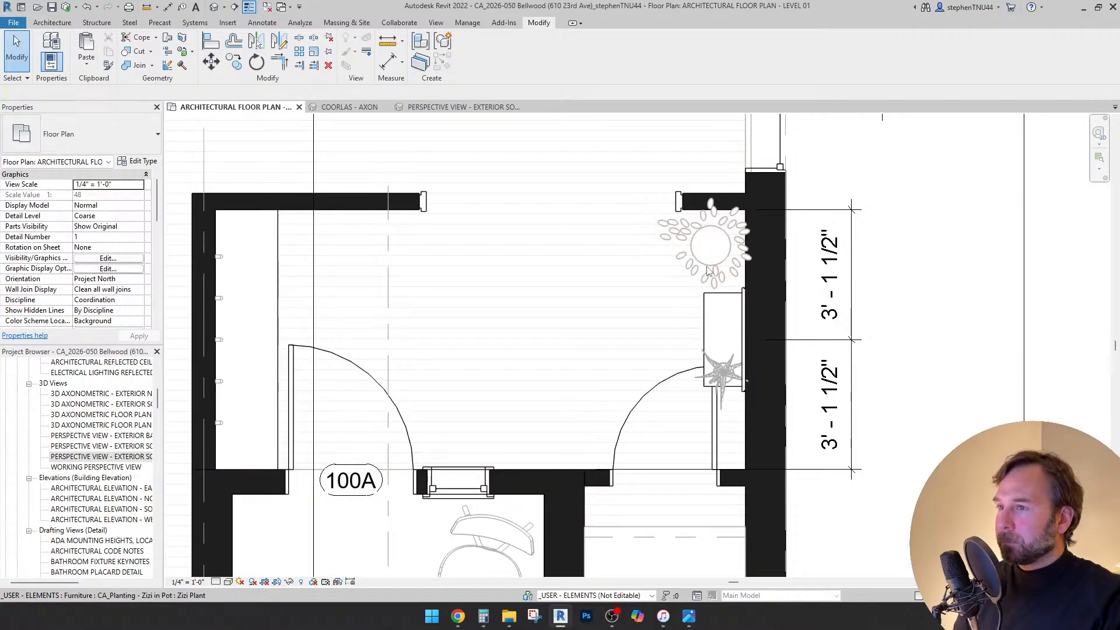
drag(707, 274, 315, 266)
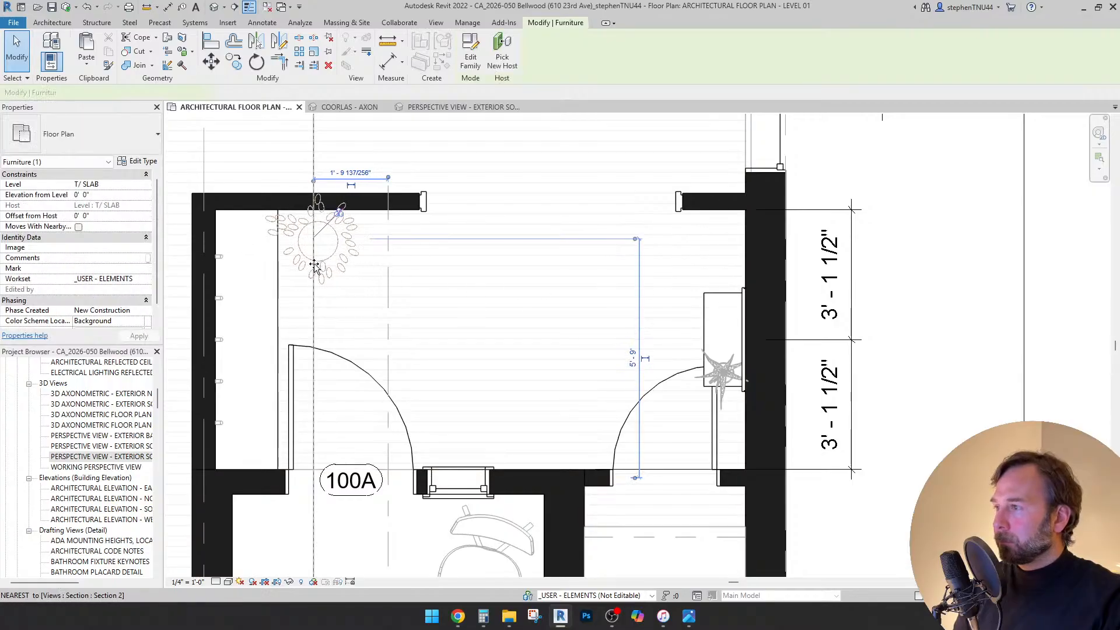
- Nudge the console table, mirror and succulent together away from the closet door until the mirror's centre is 1' - 11" from the entry-to-hall wall
click(724, 300)
scroll(730, 296, up, 2)
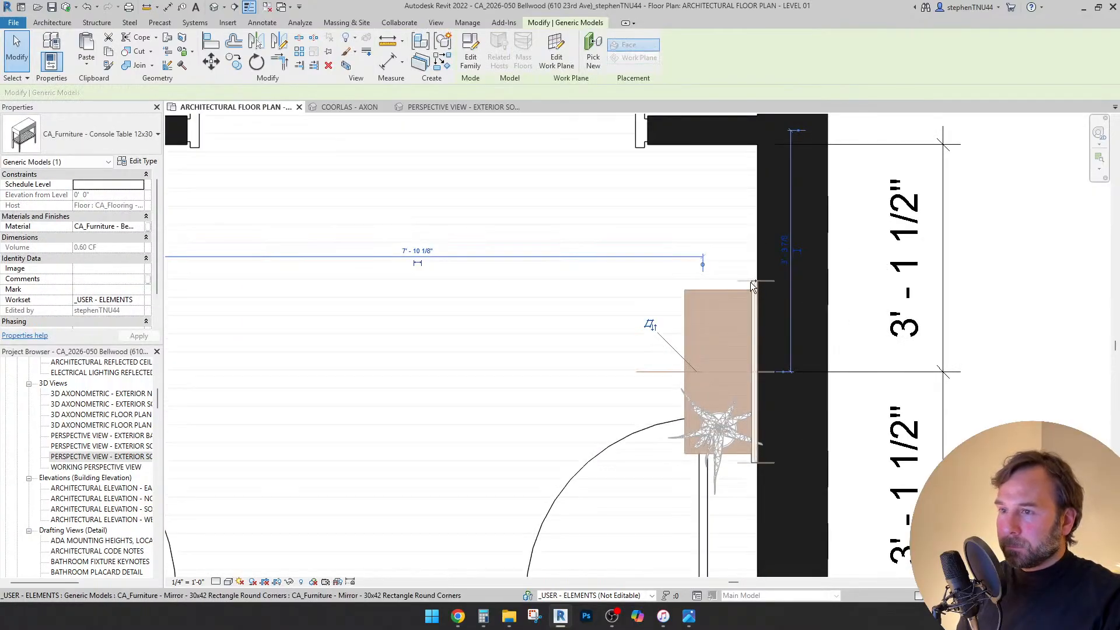
ctrl+click(702, 433)
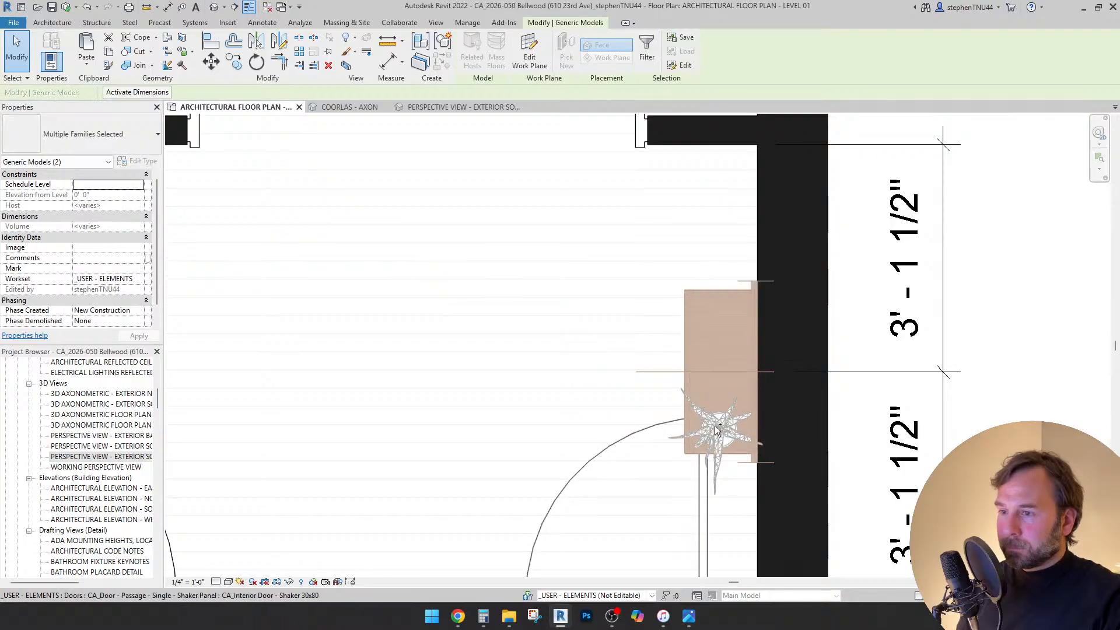
ctrl+click(674, 444)
scroll(659, 396, down, 3)
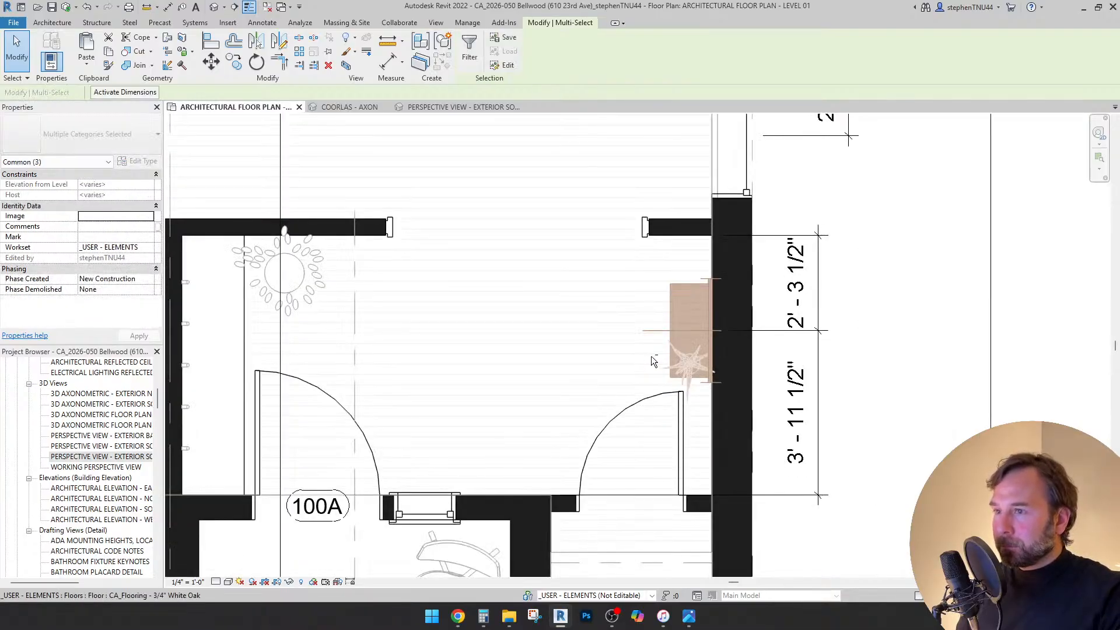
key(shift+Up)
key(shift+Up)
key(Down)
key(Down)
key(Down)
key(Down)
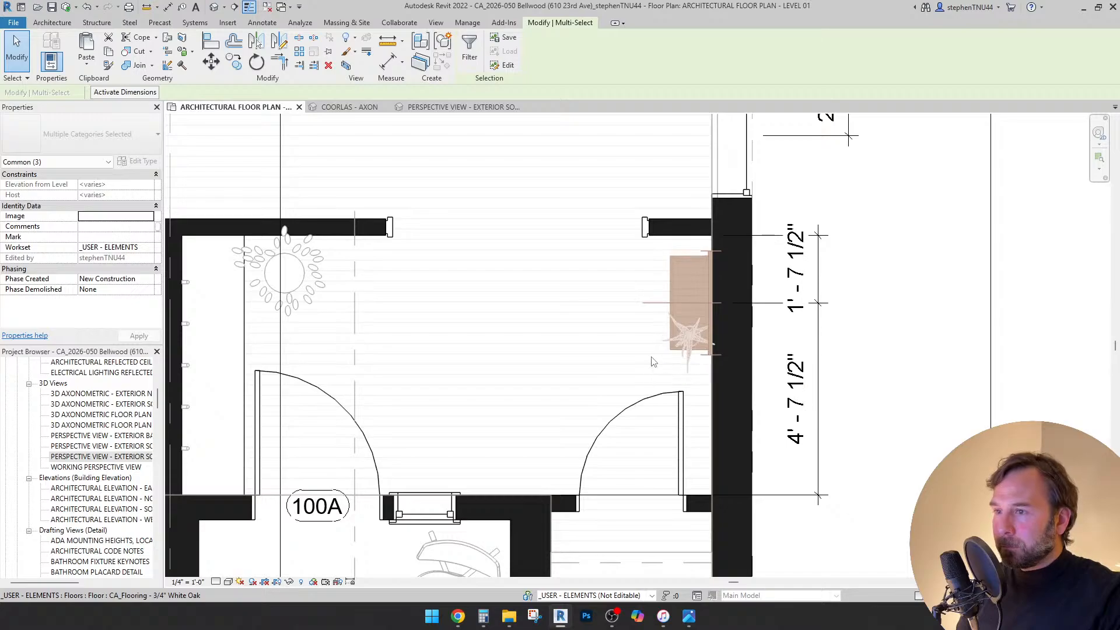
key(Down)
key(Down)
key(Down)
key(Down)
key(Down)
key(Down)
key(Down)
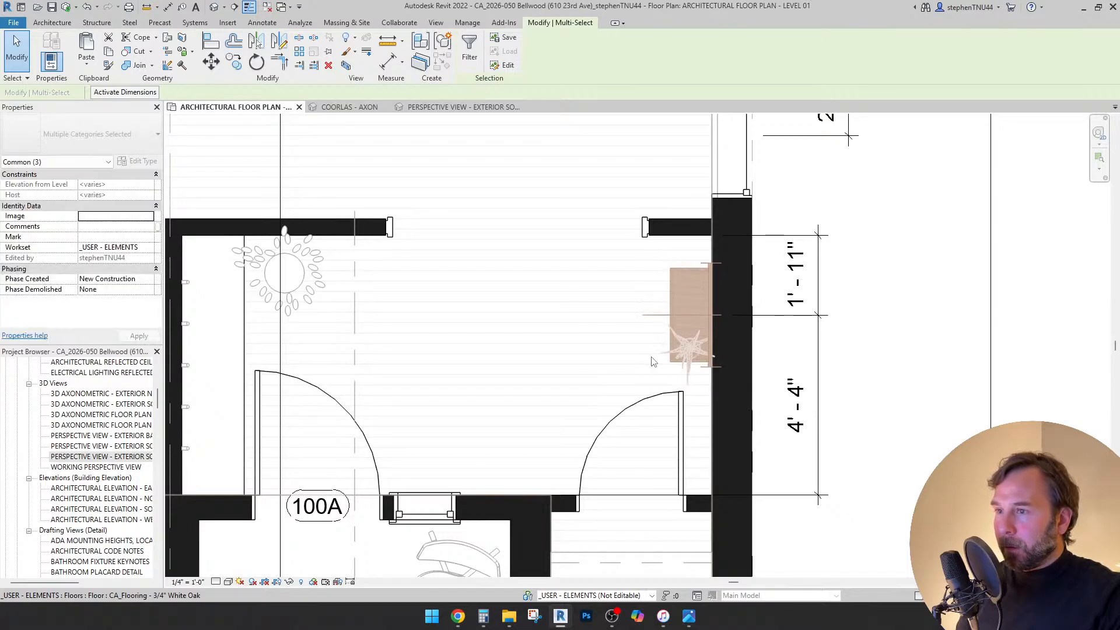
key(Escape)
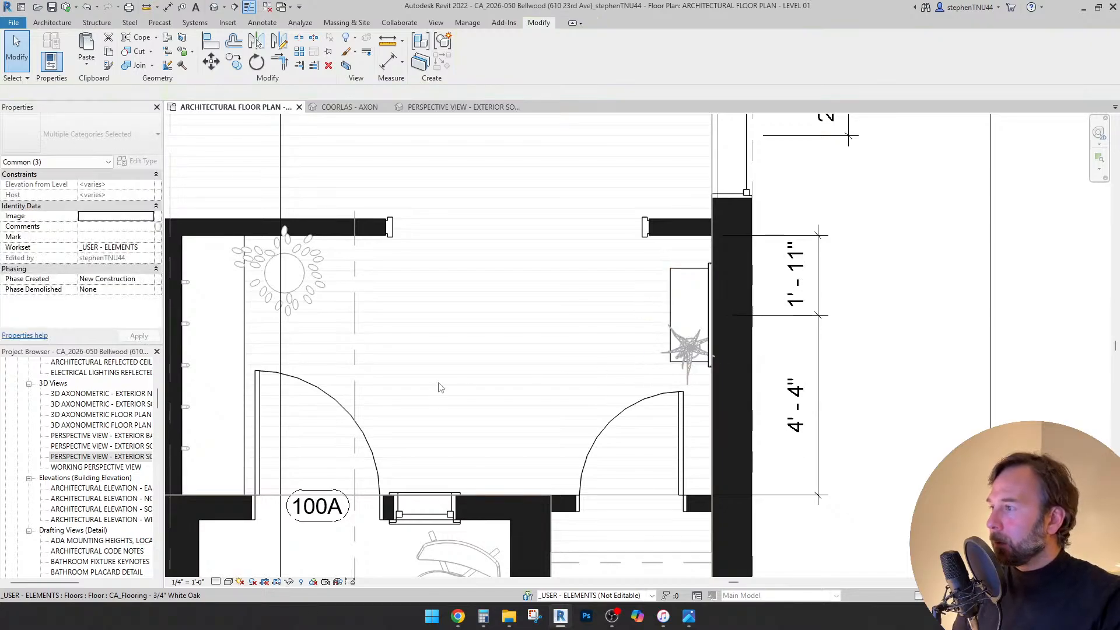
scroll(408, 309, down, 1)
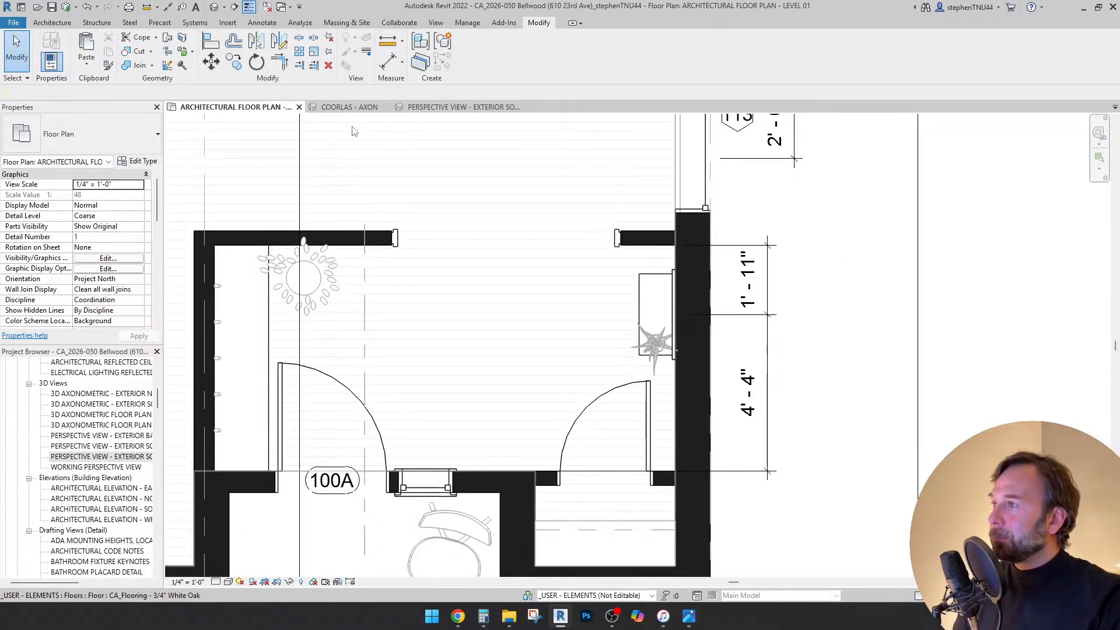
- Rotate the Zizi plant beside the bench in two turns so its long leaf cluster points into the entry, away from the bench
click(309, 269)
key(r)
key(o)
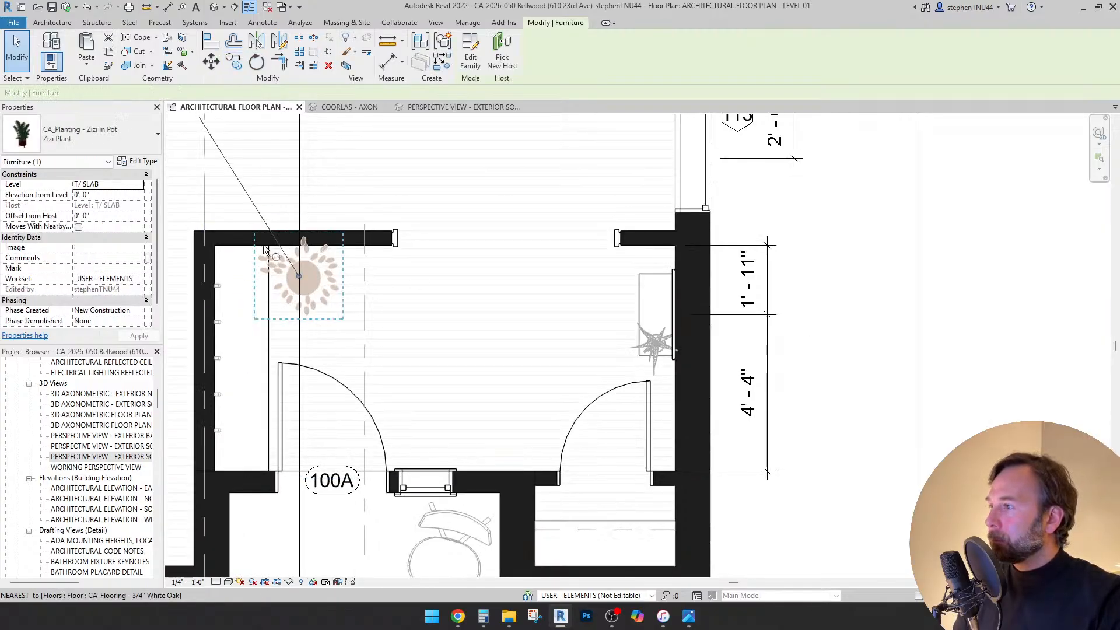
click(233, 258)
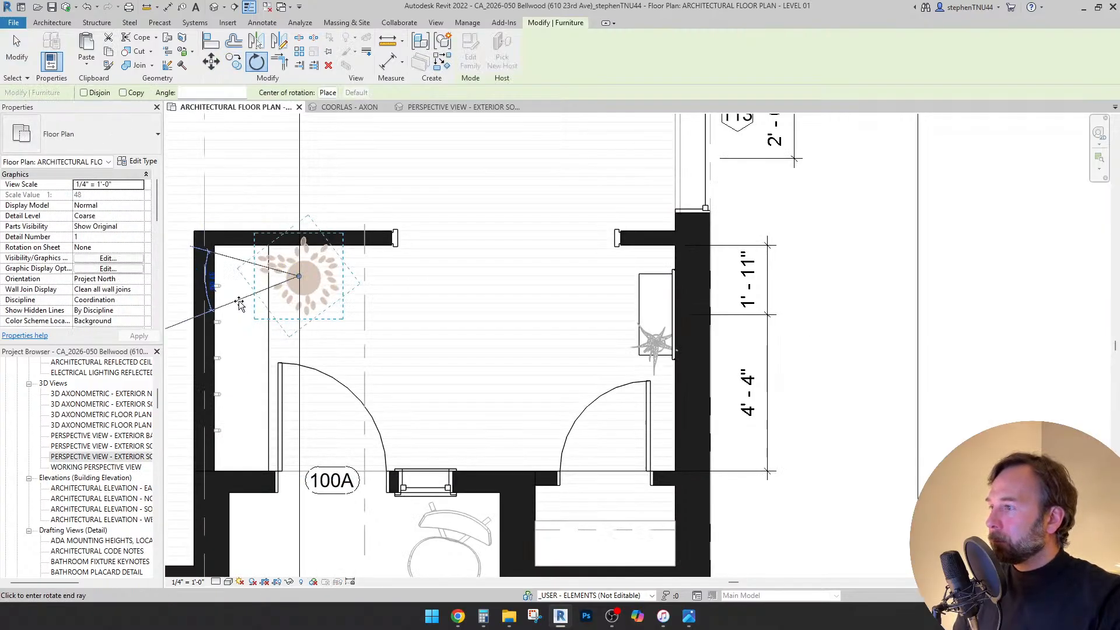
click(373, 309)
key(r)
key(o)
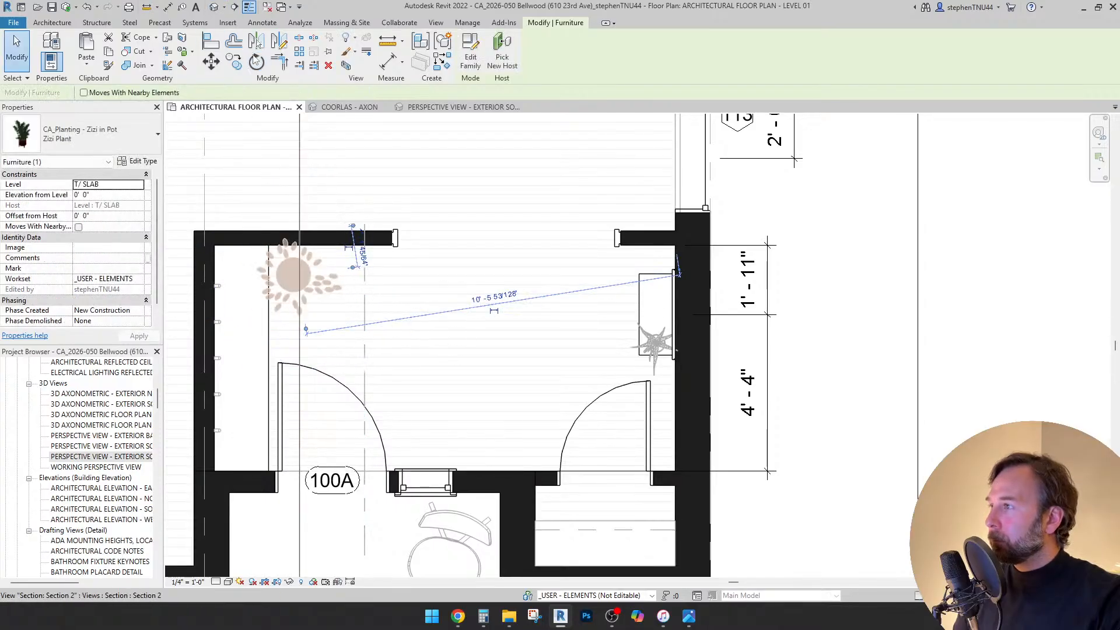
click(330, 284)
click(450, 275)
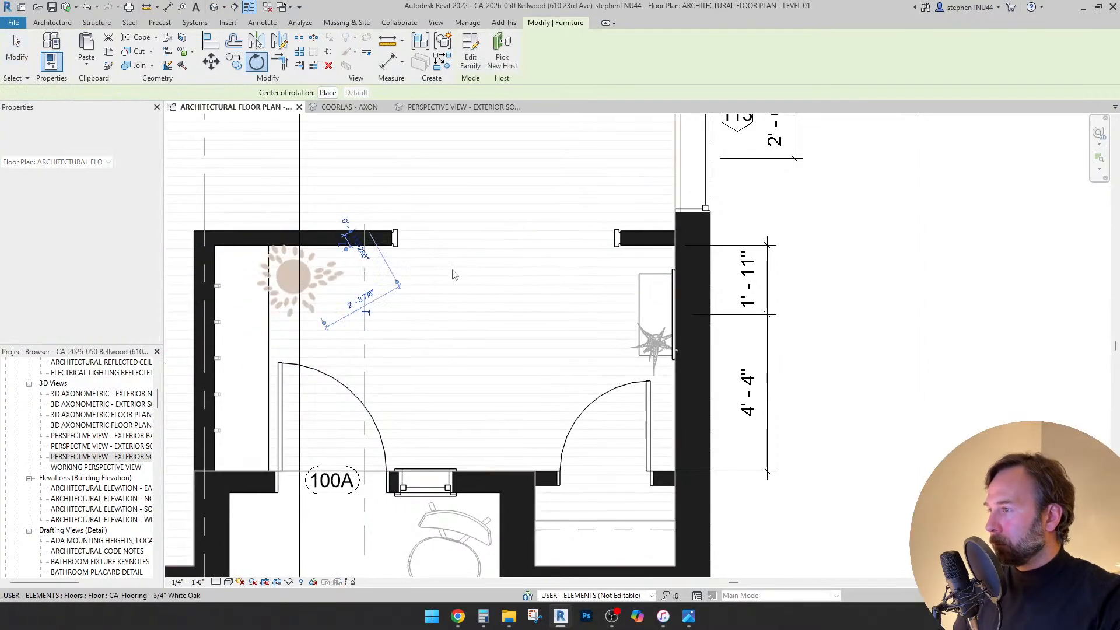
- Nudge the Zizi plant slightly away from the bench and closer to the entry-to-hall wall
key(Right)
key(Right)
key(Right)
key(Right)
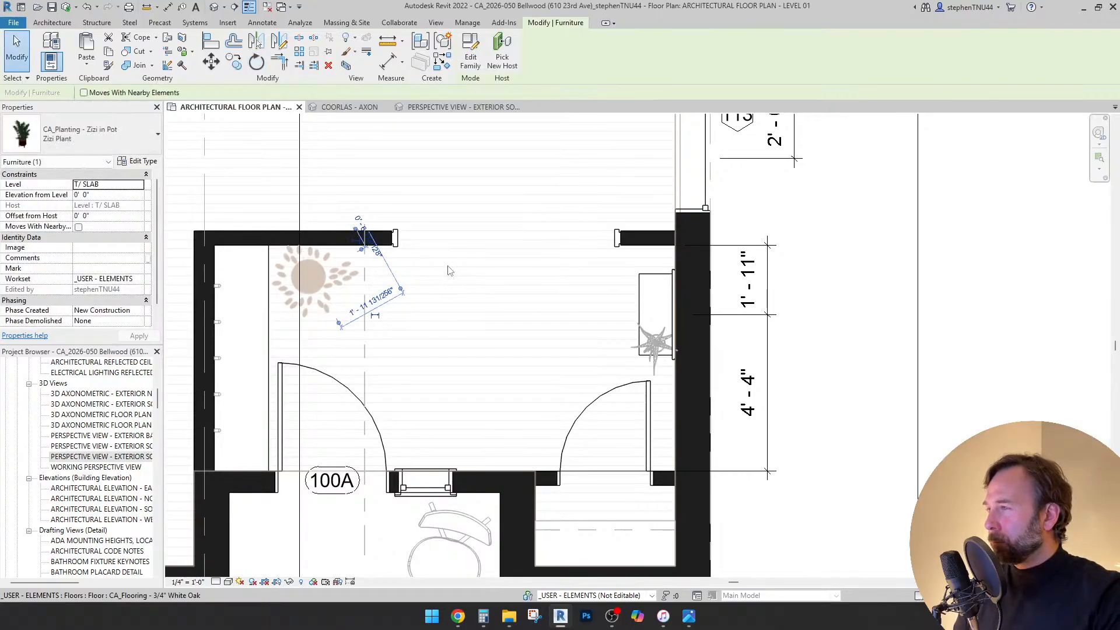
key(Left)
key(Right)
key(Left)
key(Up)
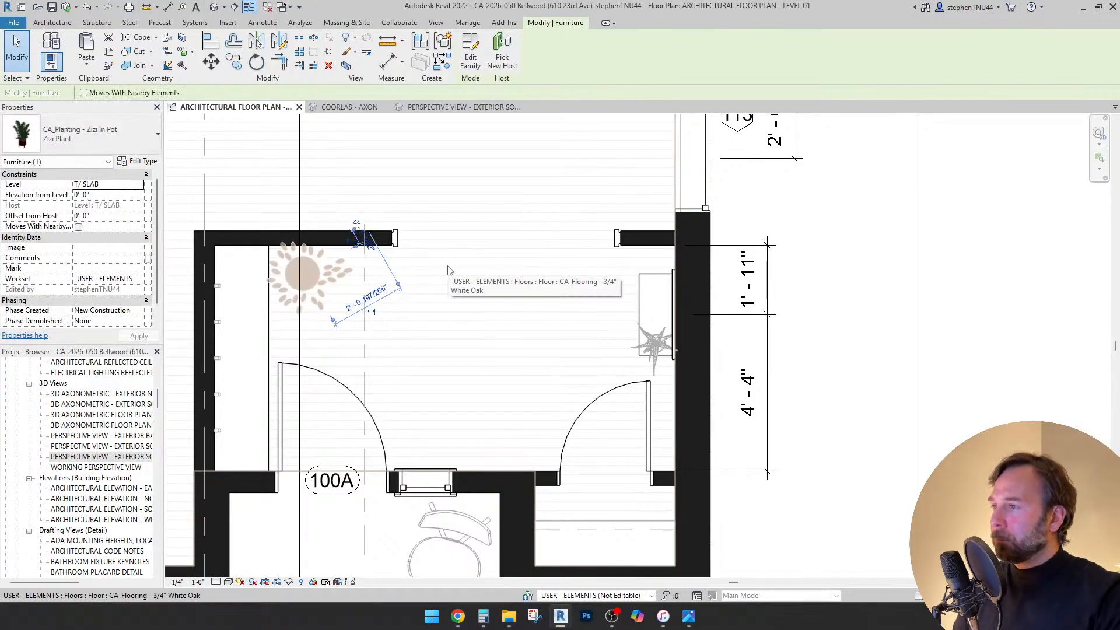
key(Escape)
- Move the potted succulent to the hall end of the console table on the floor plan and check it in the perspective view
click(505, 108)
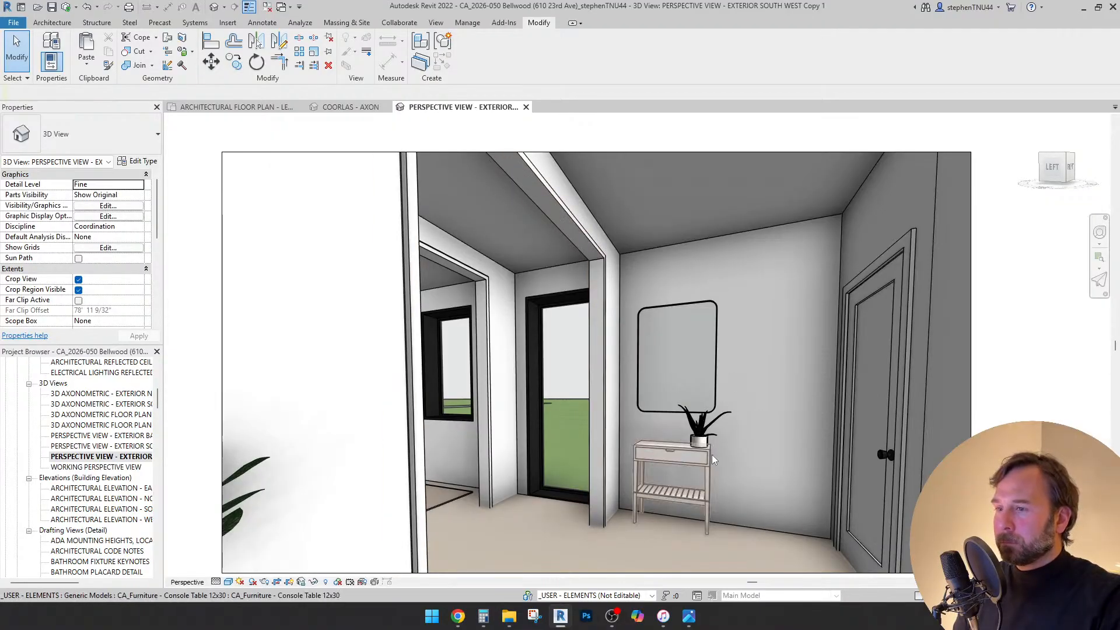
click(239, 112)
scroll(695, 341, up, 3)
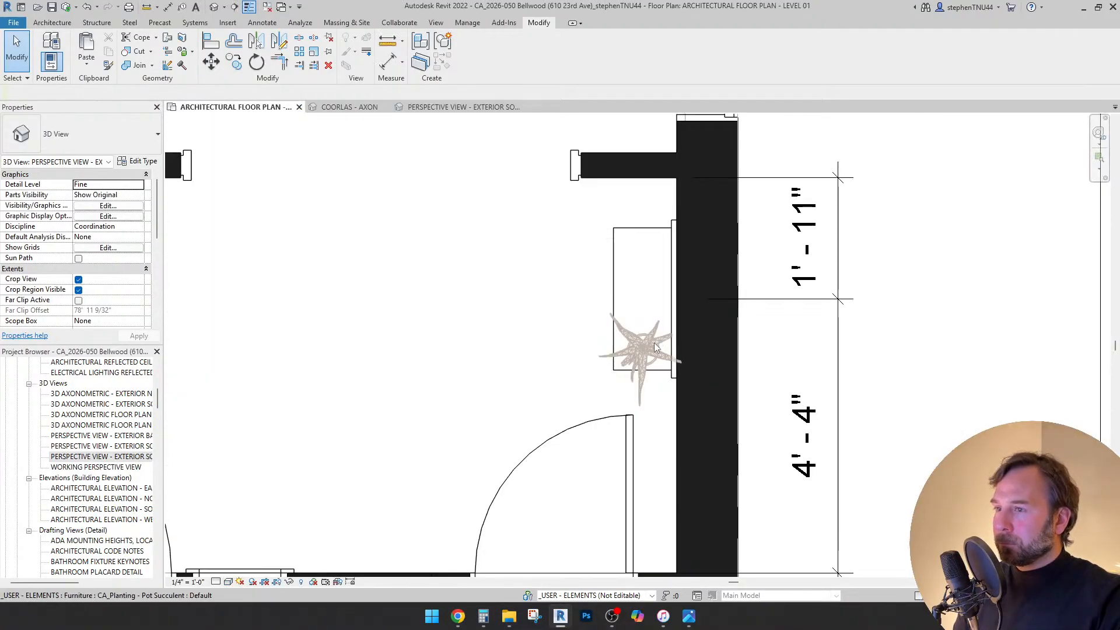
click(645, 344)
drag(645, 344, 647, 252)
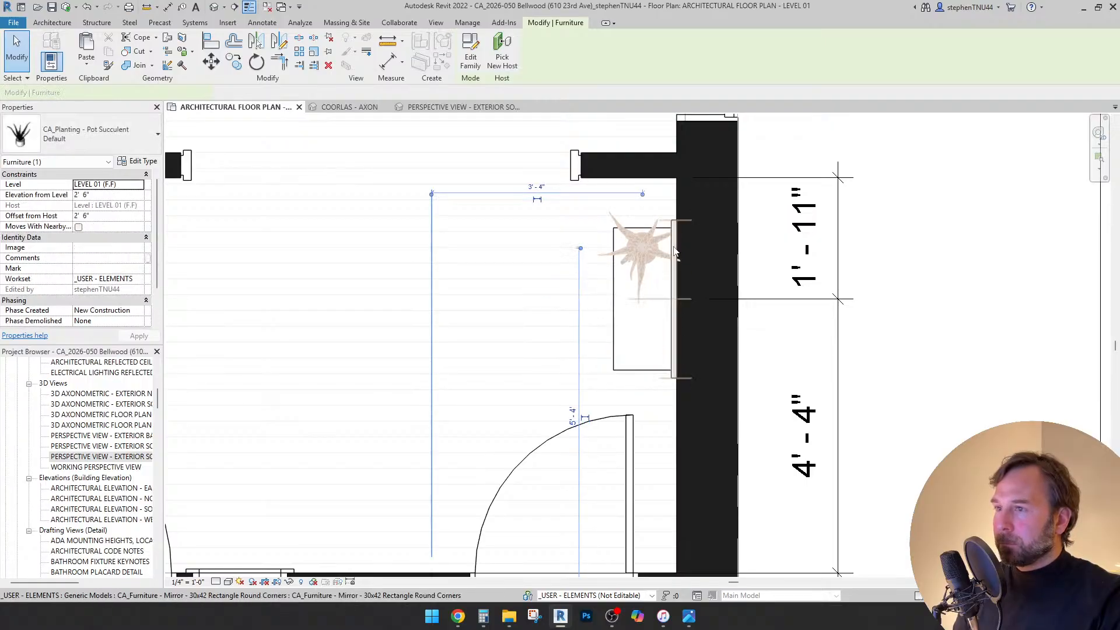
click(443, 109)
key(Escape)
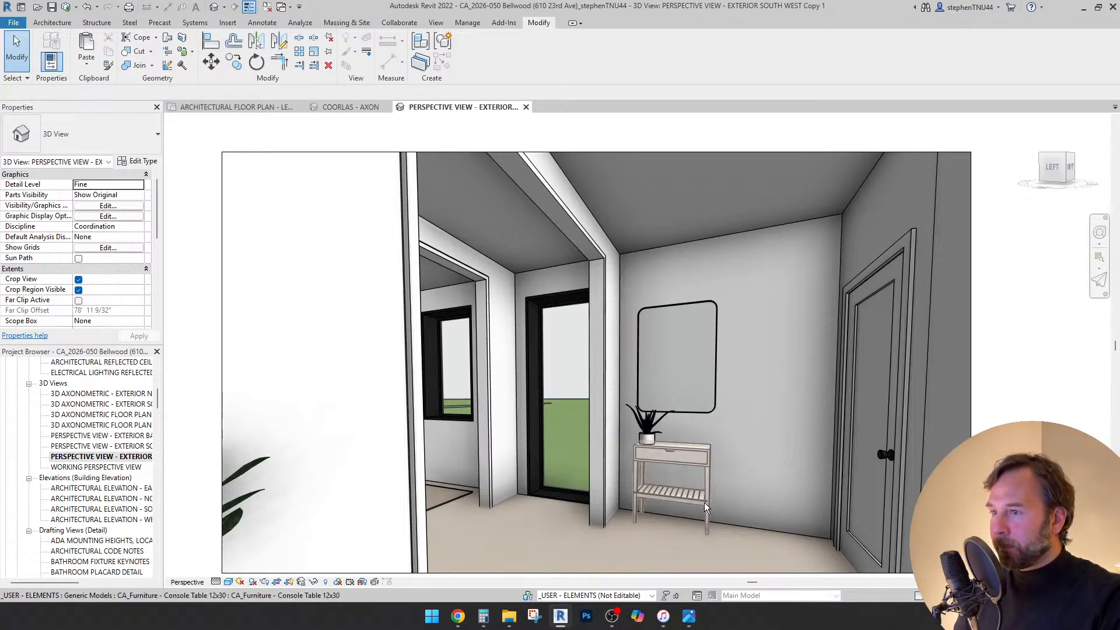
- Examine the entry furniture in perspective, then the front facade, porch and overall exterior of the house
shift+middle_drag(705, 502, 655, 502)
key(shift+w)
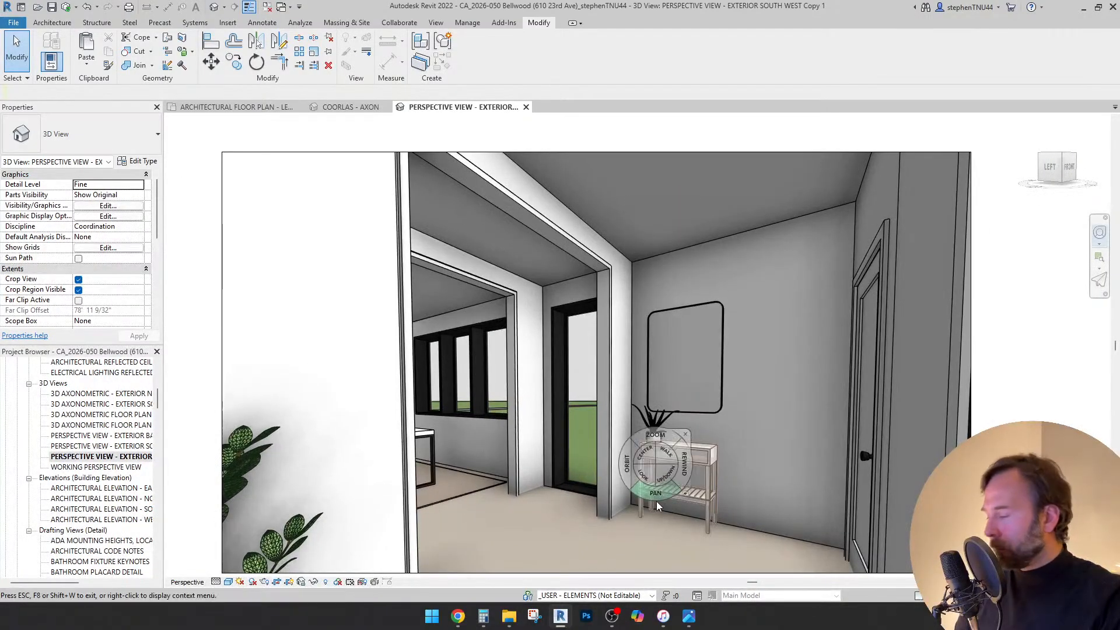
drag(644, 482, 531, 500)
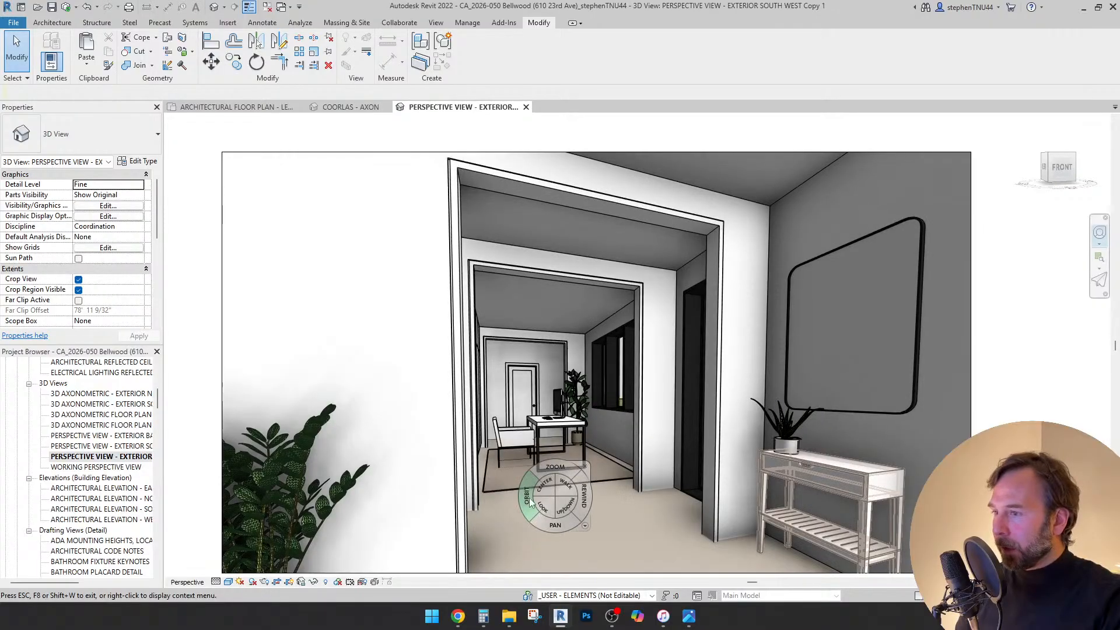
scroll(634, 521, down, 5)
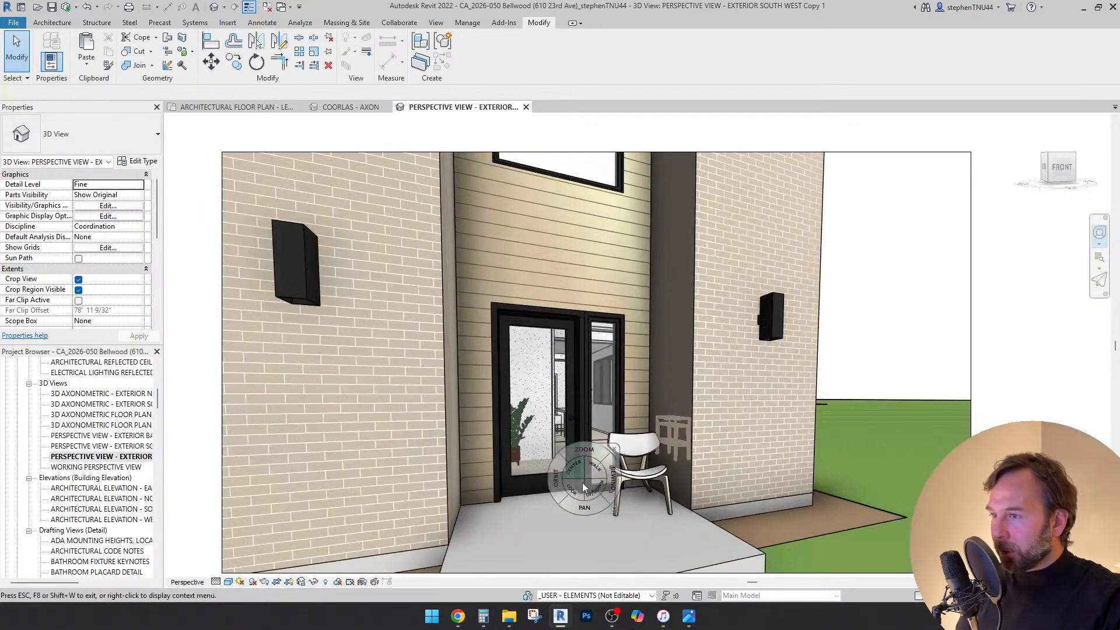
drag(557, 493, 526, 488)
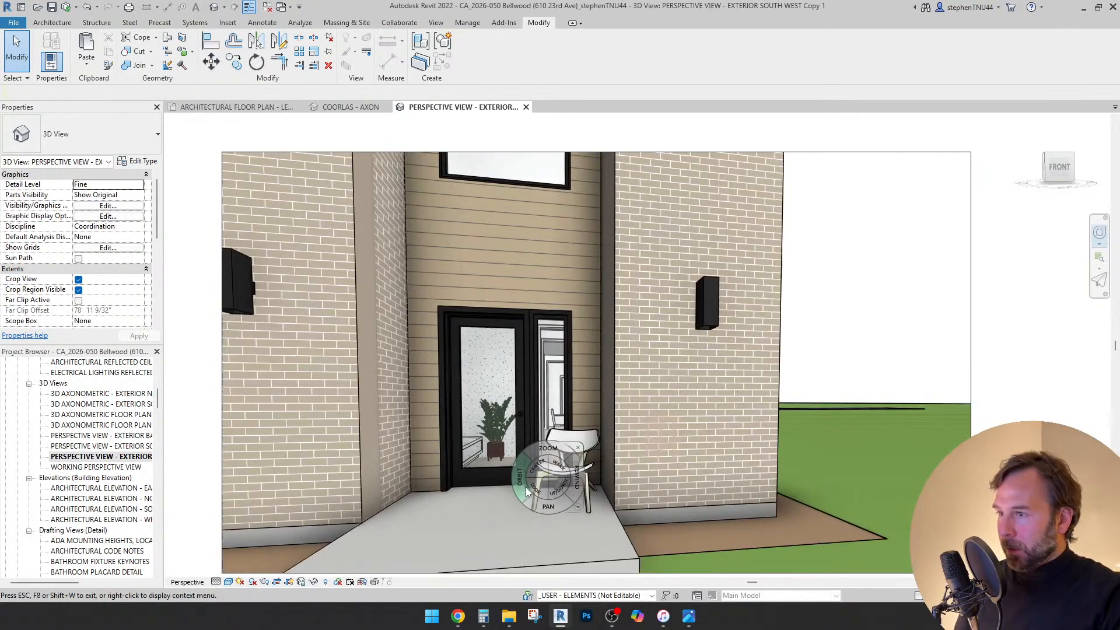
scroll(640, 522, down, 6)
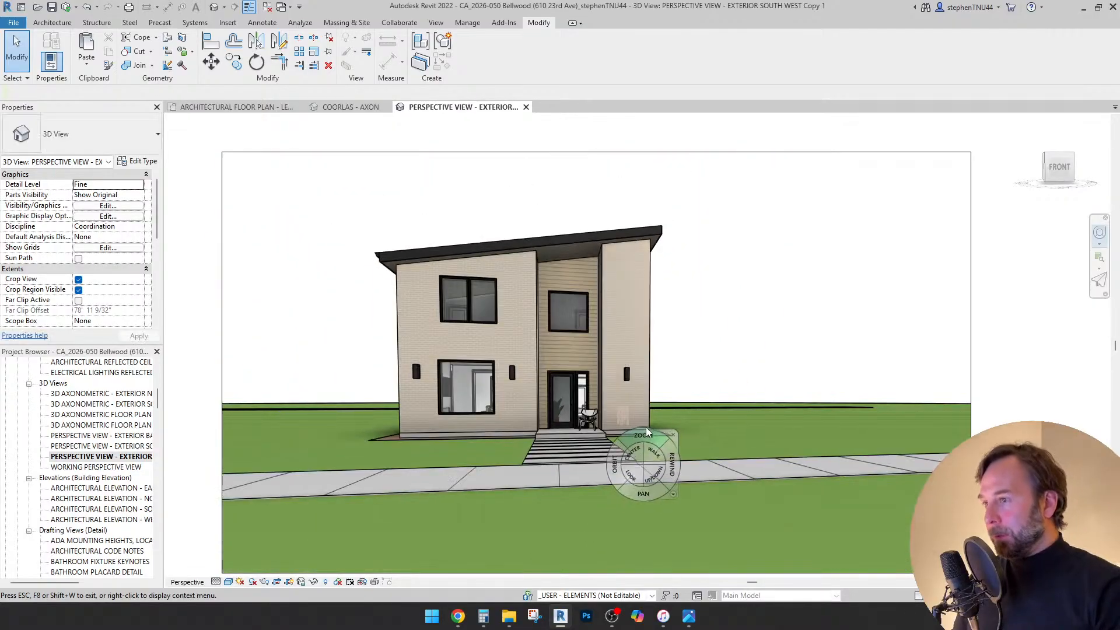
drag(613, 468, 725, 543)
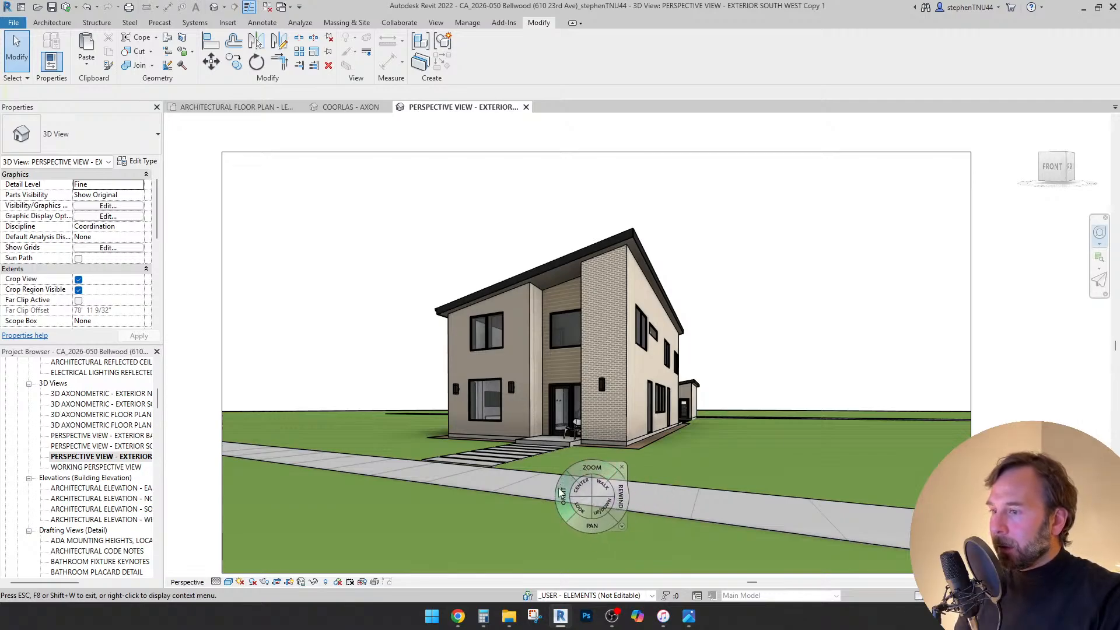
mouse_move(564, 496)
mouse_down()
mouse_move(653, 431)
mouse_move(811, 457)
mouse_move(910, 525)
mouse_up()
mouse_move(776, 447)
mouse_down()
mouse_move(778, 433)
mouse_move(785, 448)
mouse_up()
drag(991, 466, 721, 431)
drag(638, 484, 725, 441)
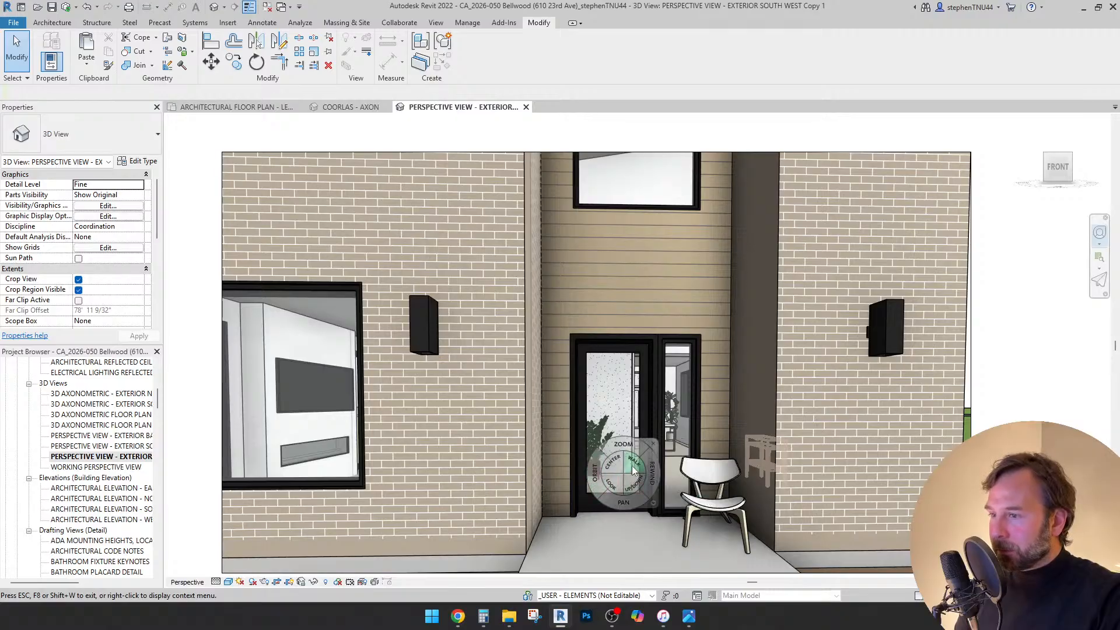
- Walk in through the front door and examine the entry, the hall door and the office with its desk and storage wall
drag(637, 477, 778, 485)
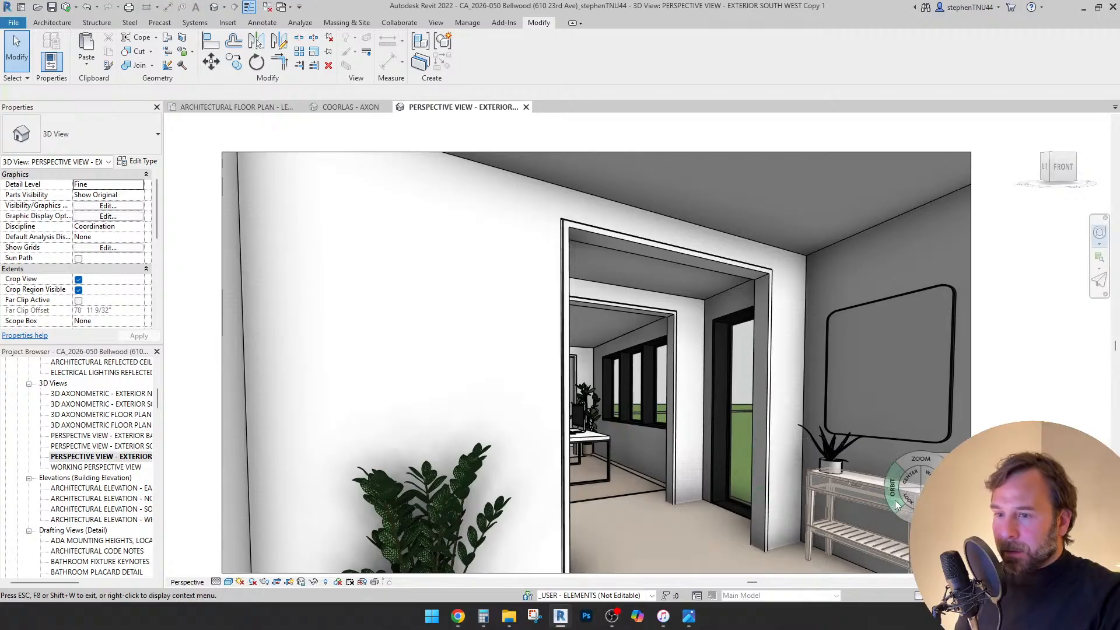
drag(897, 505, 212, 502)
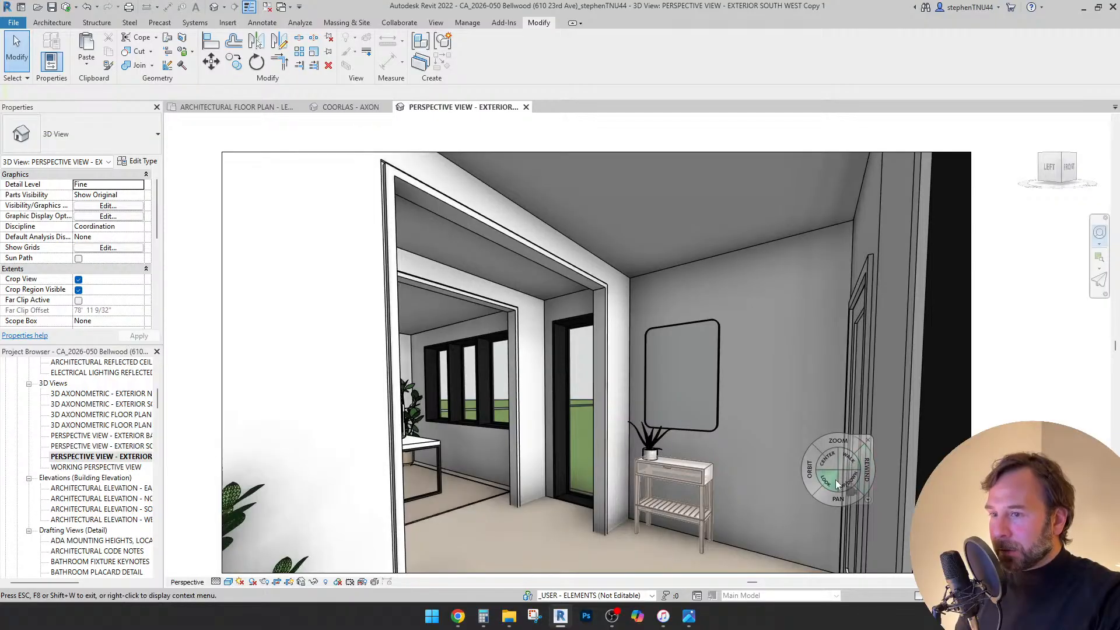
drag(855, 466, 200, 504)
drag(544, 511, 246, 494)
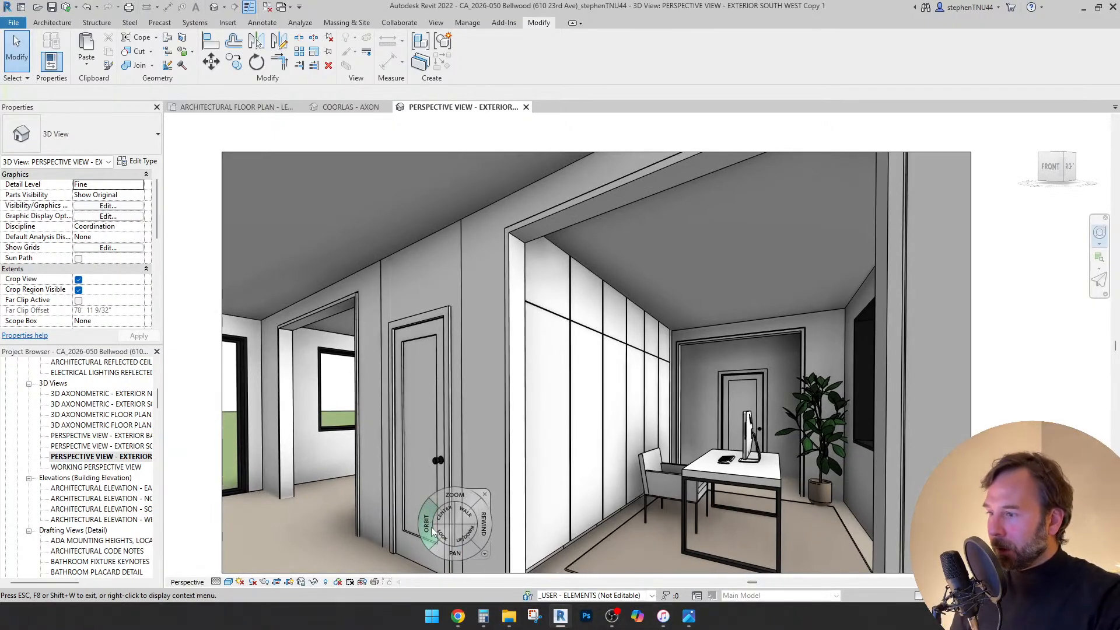
drag(639, 503, 624, 522)
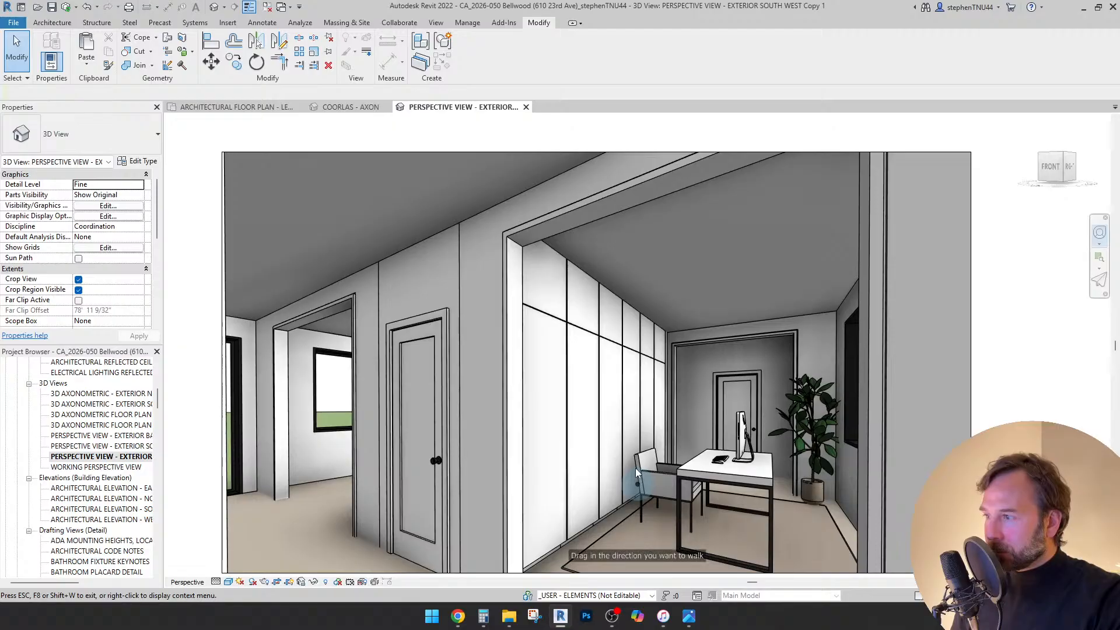
drag(635, 468, 629, 504)
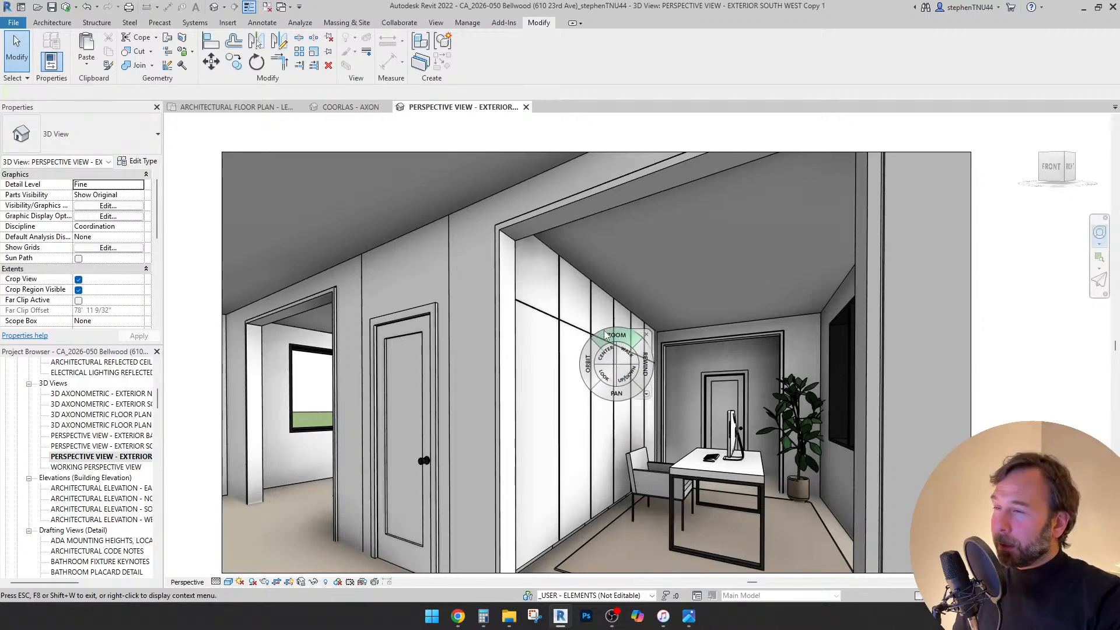
key(Escape)
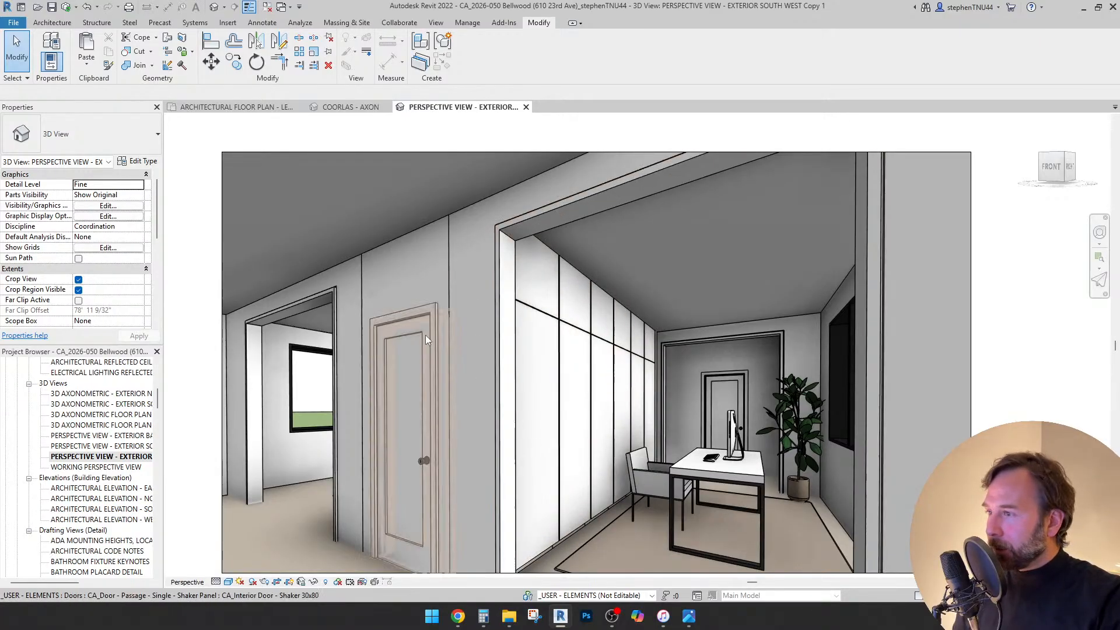
- Switch the 30x80 shaker door to a taller type and hide the wall seams around it using Linework with invisible lines
click(413, 309)
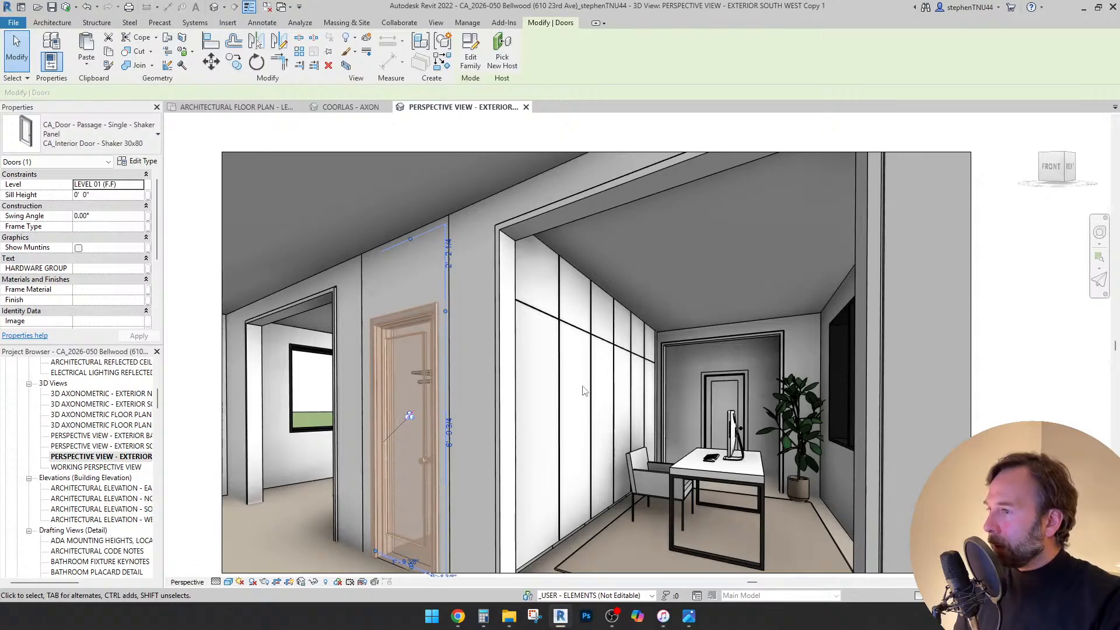
click(153, 137)
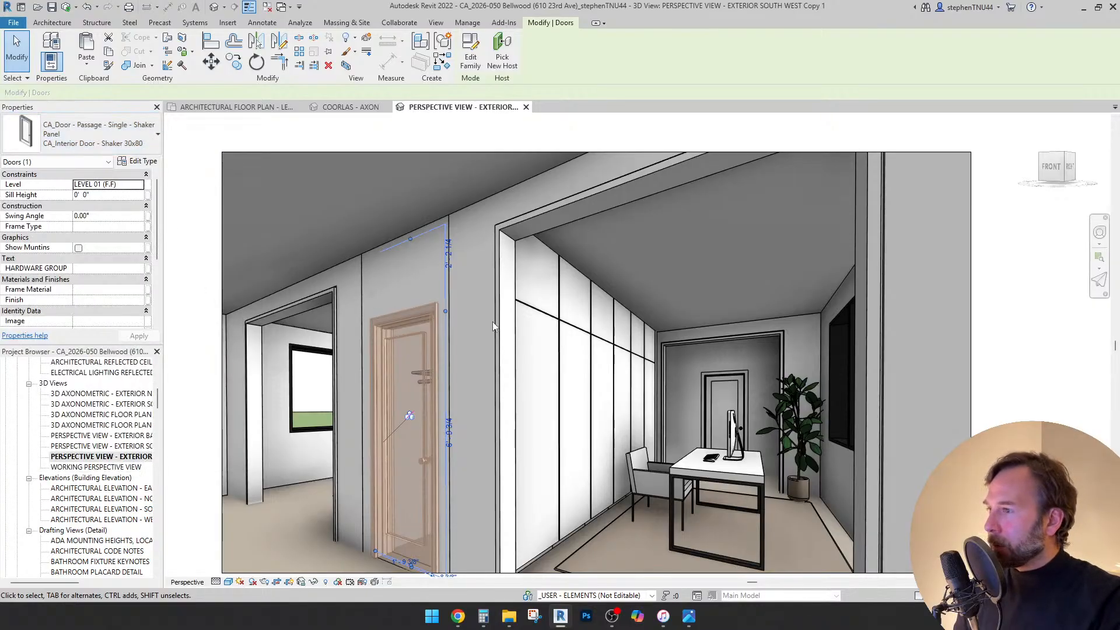
key(Escape)
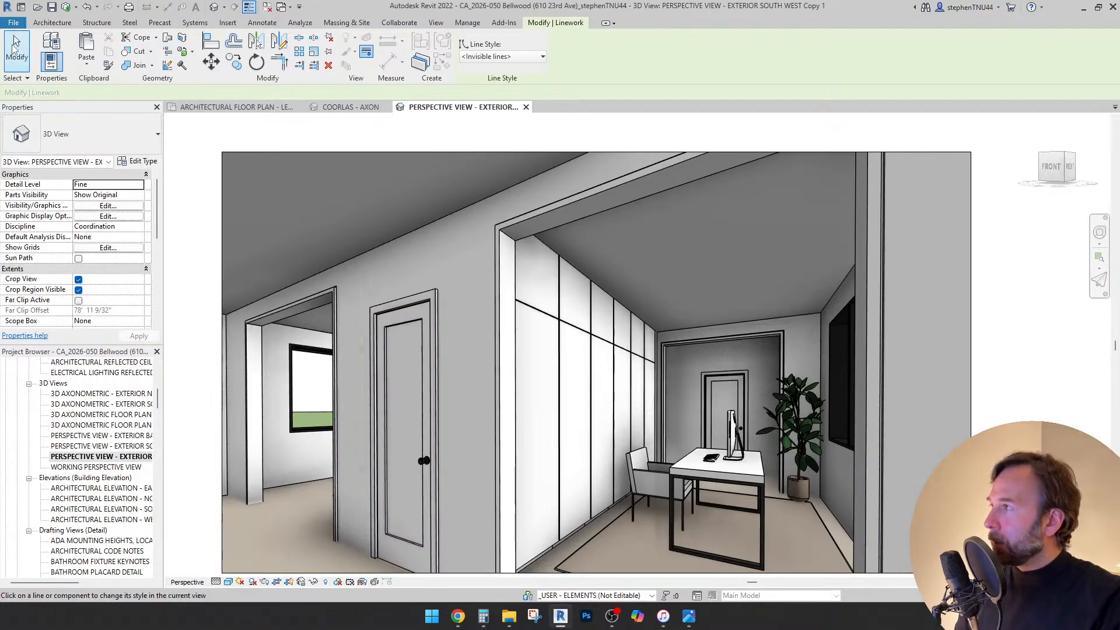
click(15, 43)
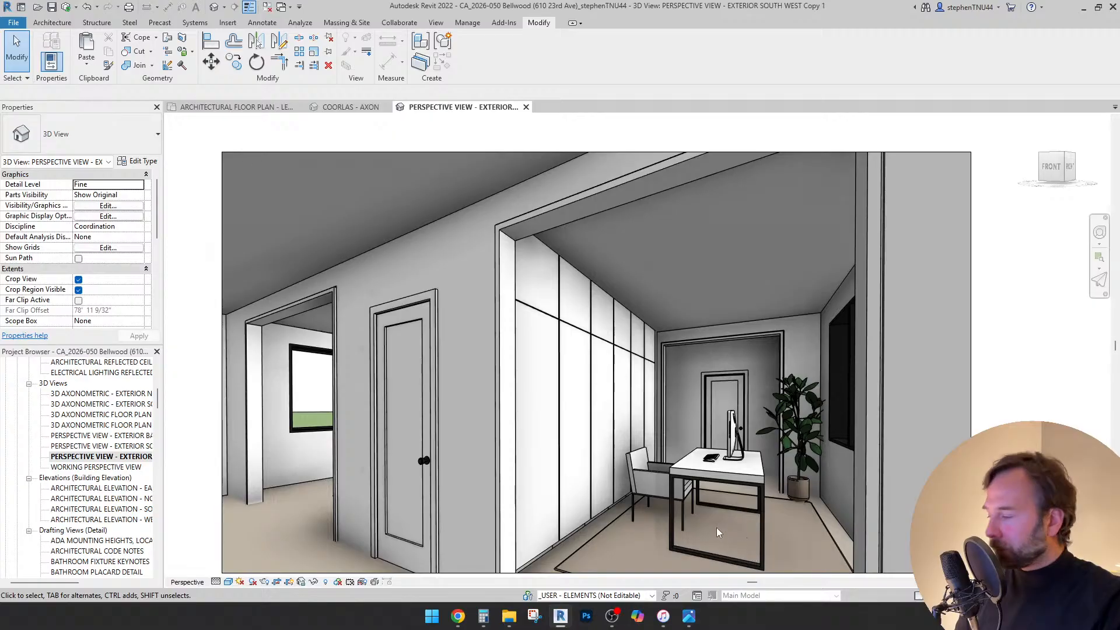
- Try deleting the two walls with wide cased openings between the living, dining and kitchen areas
key(shift+w)
drag(663, 511, 575, 470)
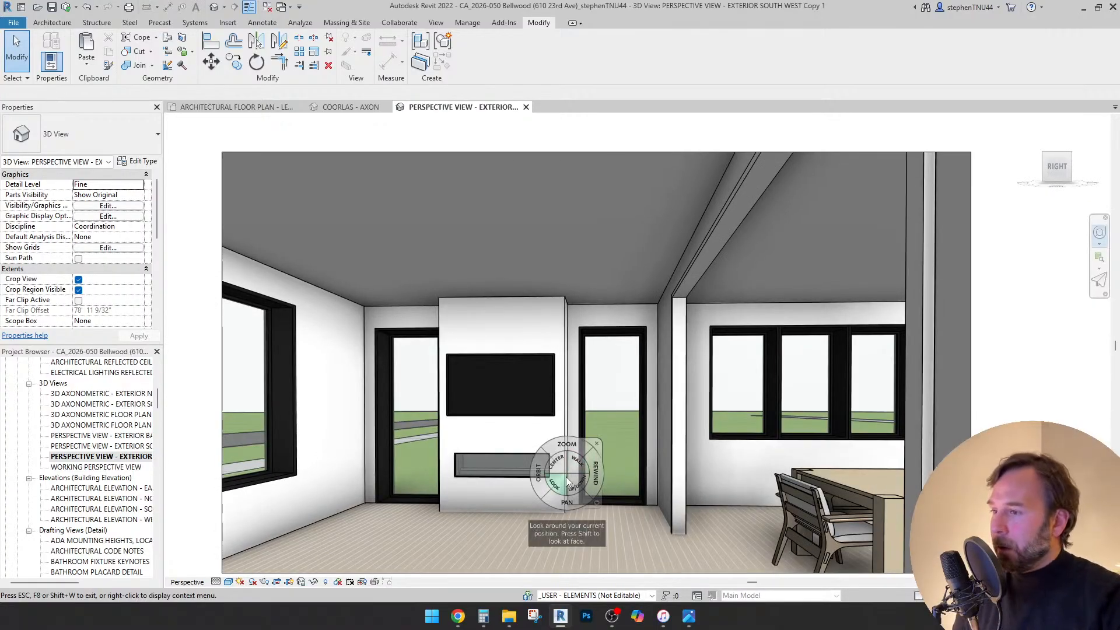
drag(541, 490, 847, 495)
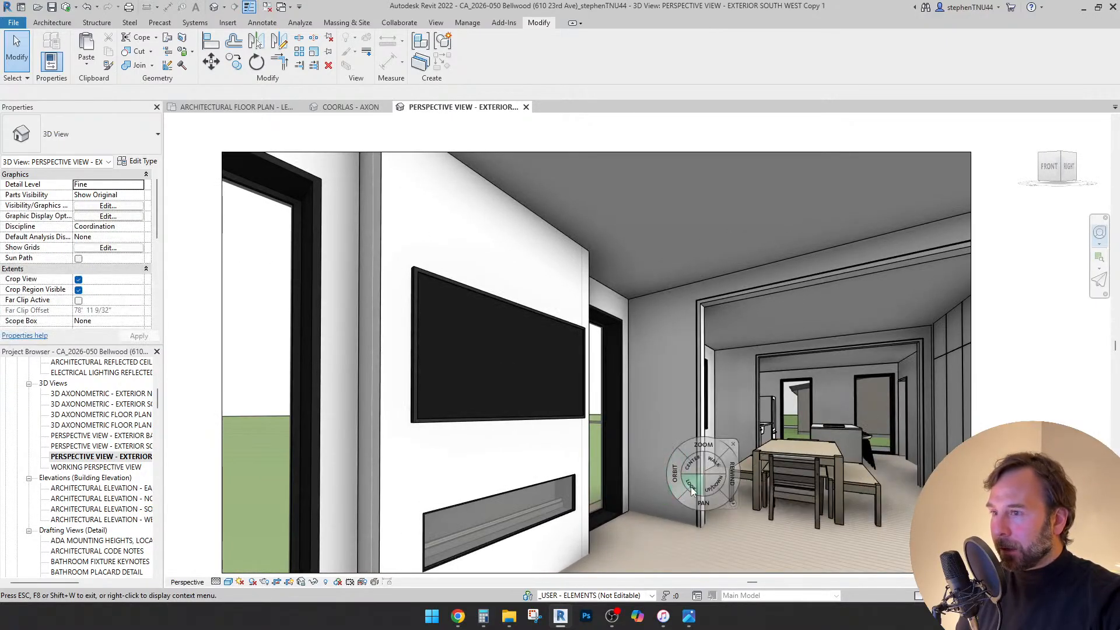
drag(708, 484, 875, 481)
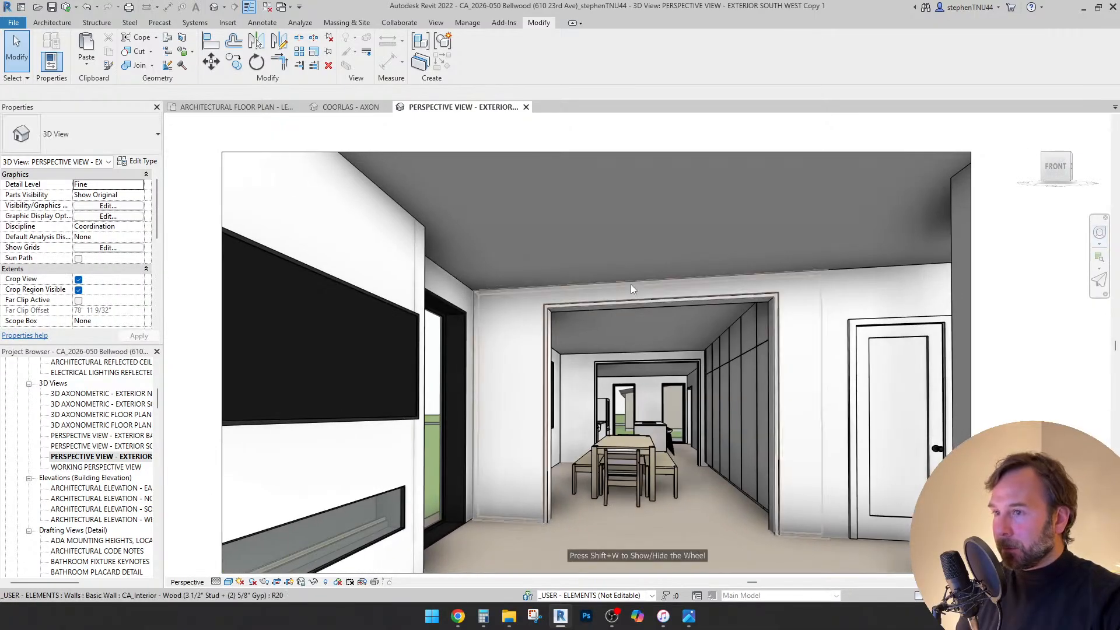
click(631, 287)
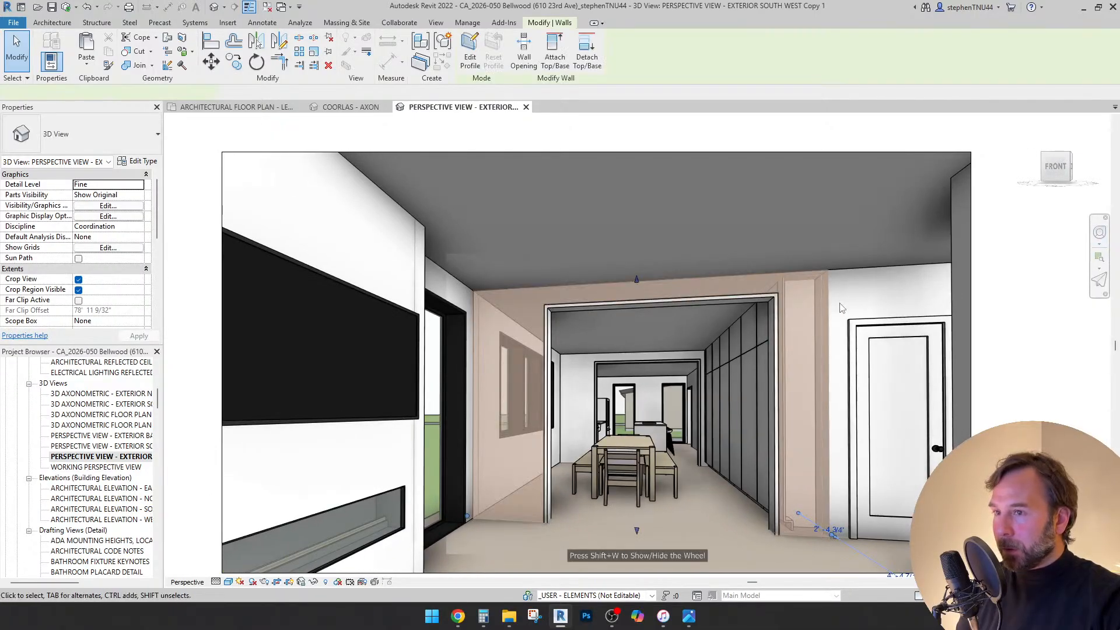
ctrl+click(611, 351)
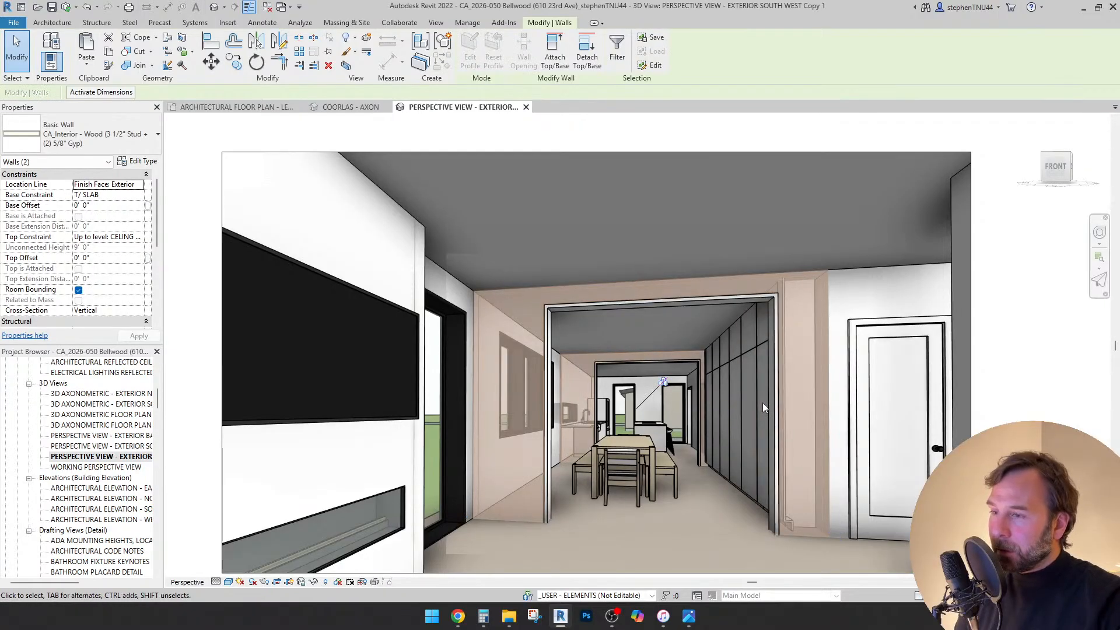
key(Delete)
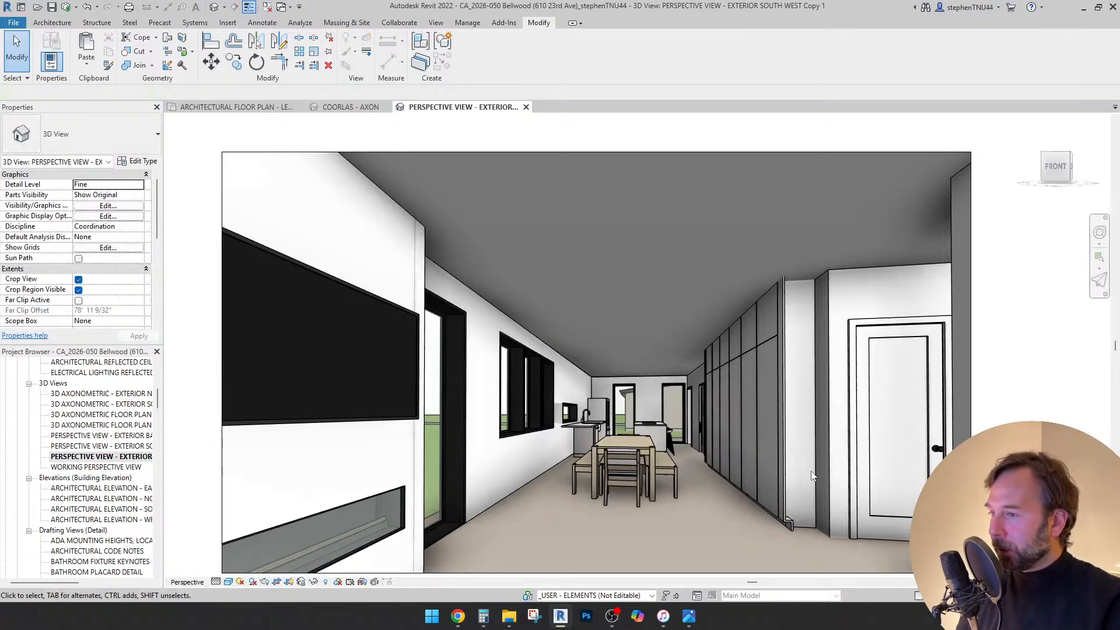
key(ctrl+z)
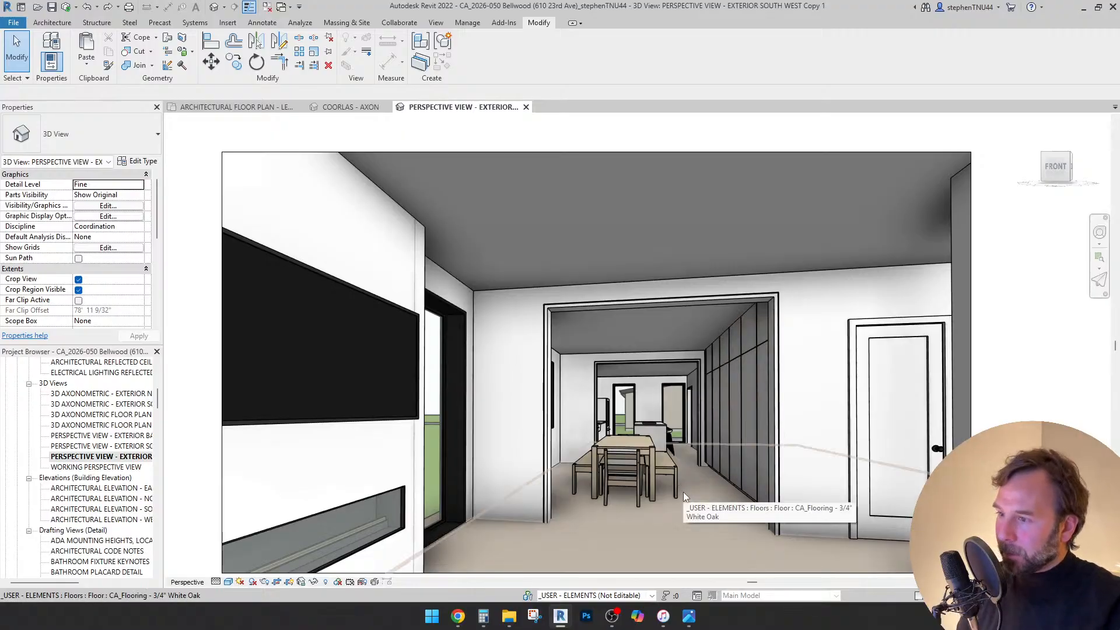
- Walk through the dining area into the kitchen and examine the island, counter run and rear wall windows
key(shift+w)
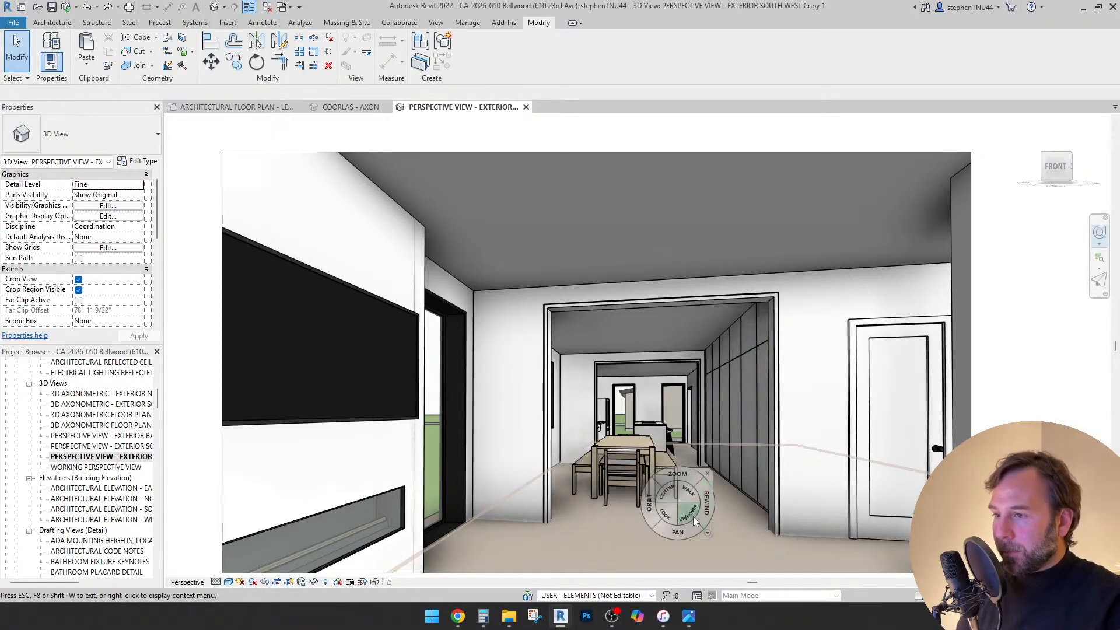
drag(689, 527, 678, 467)
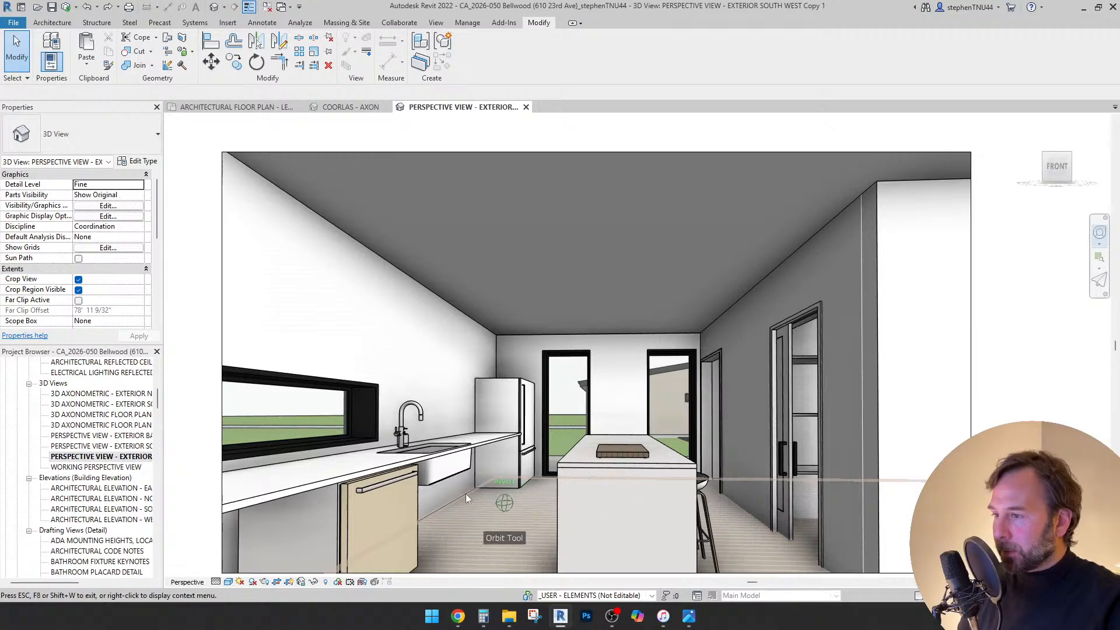
drag(445, 489, 376, 494)
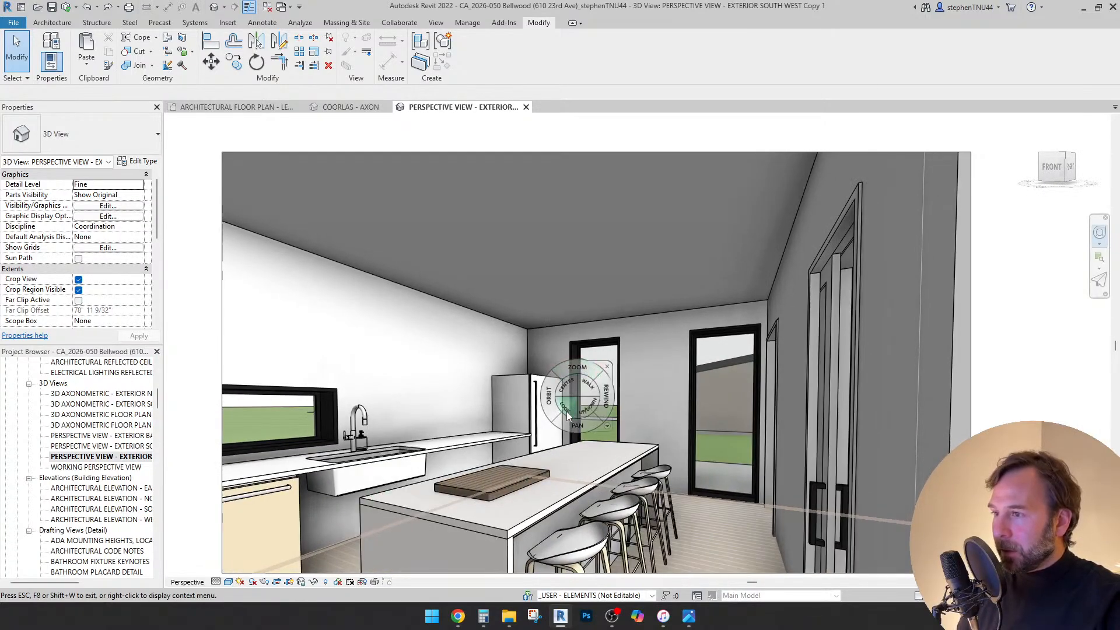
drag(566, 411, 359, 408)
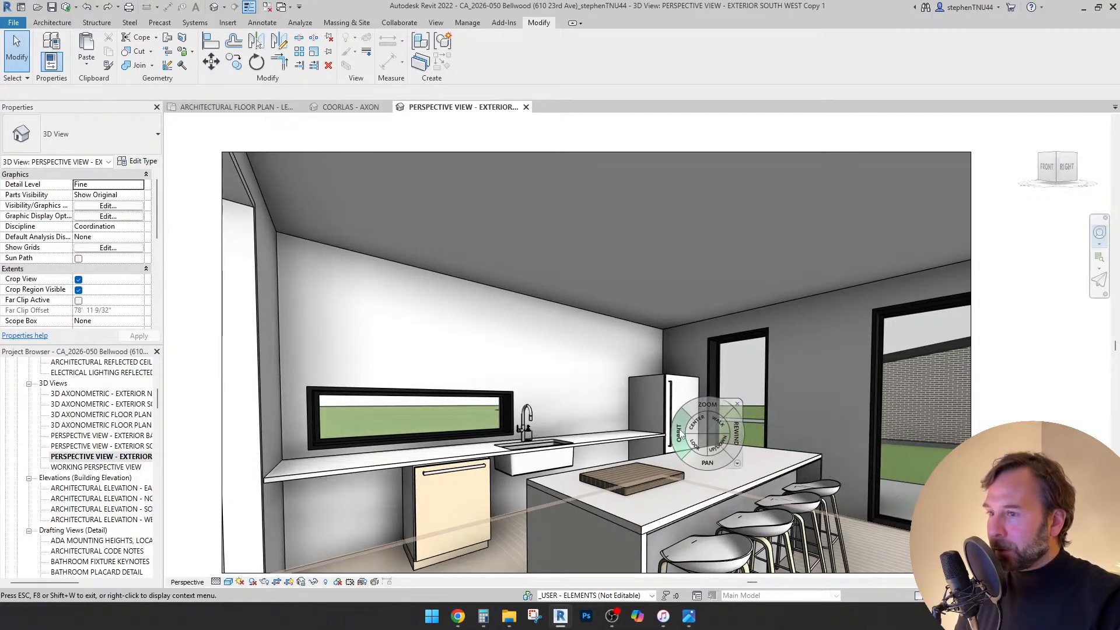
mouse_move(681, 433)
mouse_down()
mouse_move(755, 489)
mouse_move(852, 488)
mouse_move(754, 491)
mouse_up()
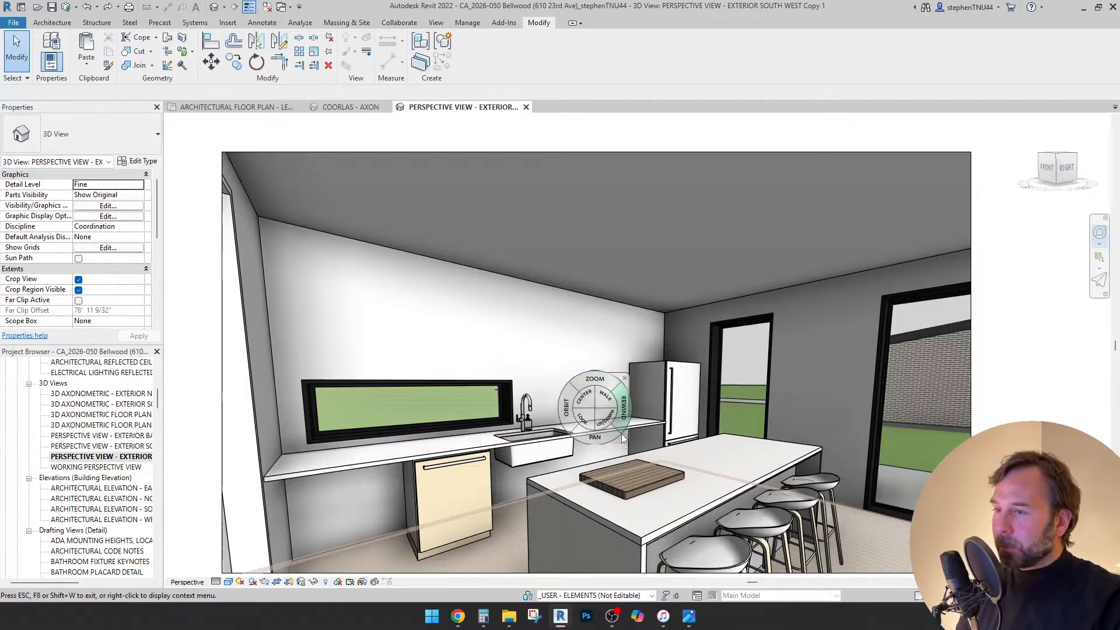
drag(573, 411, 873, 475)
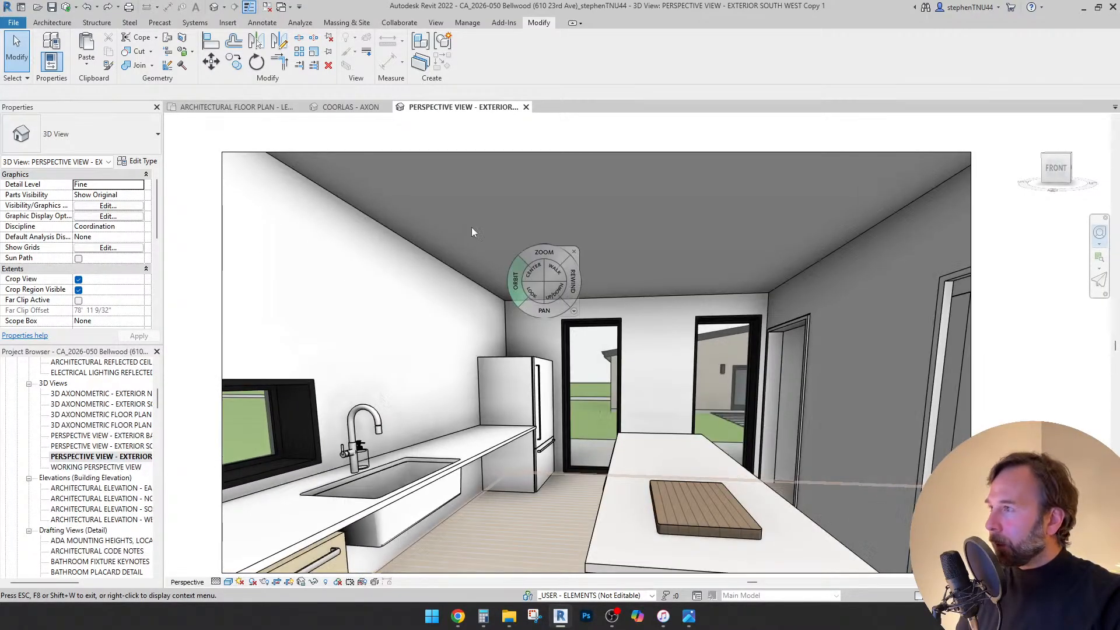
- In the Level 01 floor plan, copy the 36" x 96" fixed window on the kitchen's rear wall so the copy sits directly beside it, toward the refrigerator
click(240, 109)
scroll(624, 411, down, 8)
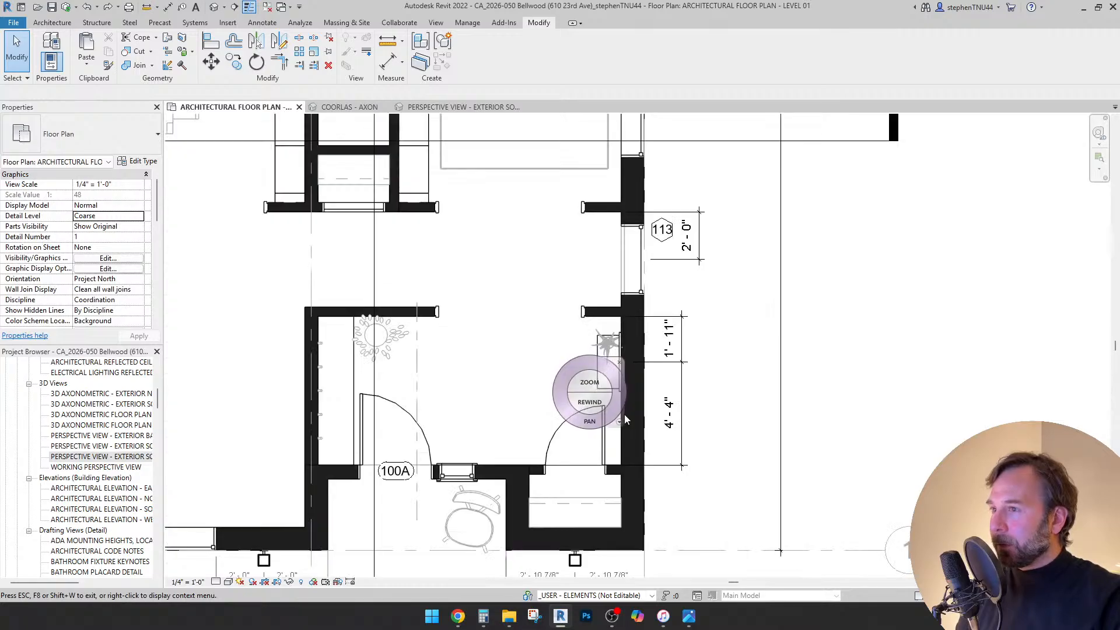
scroll(508, 146, up, 8)
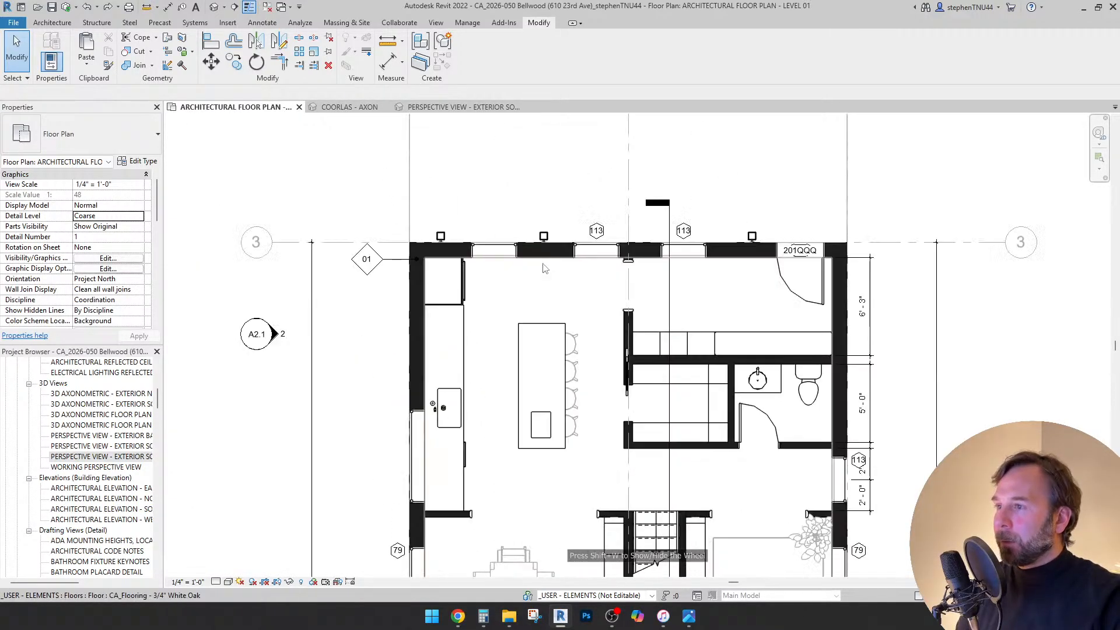
click(624, 236)
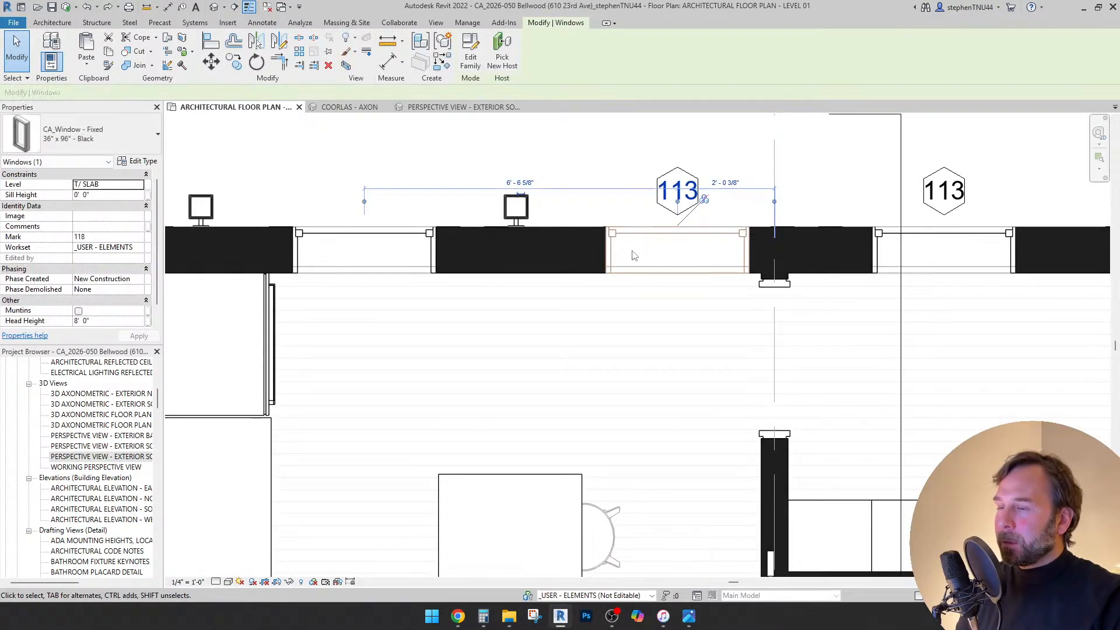
middle_drag(635, 259, 645, 280)
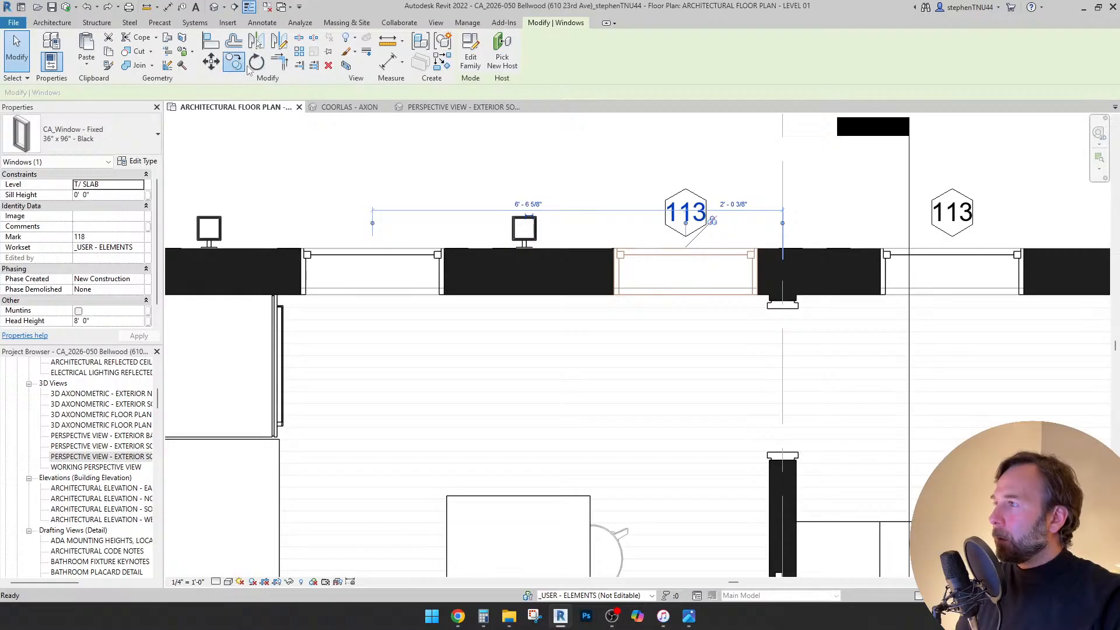
scroll(774, 255, up, 3)
key(c)
key(o)
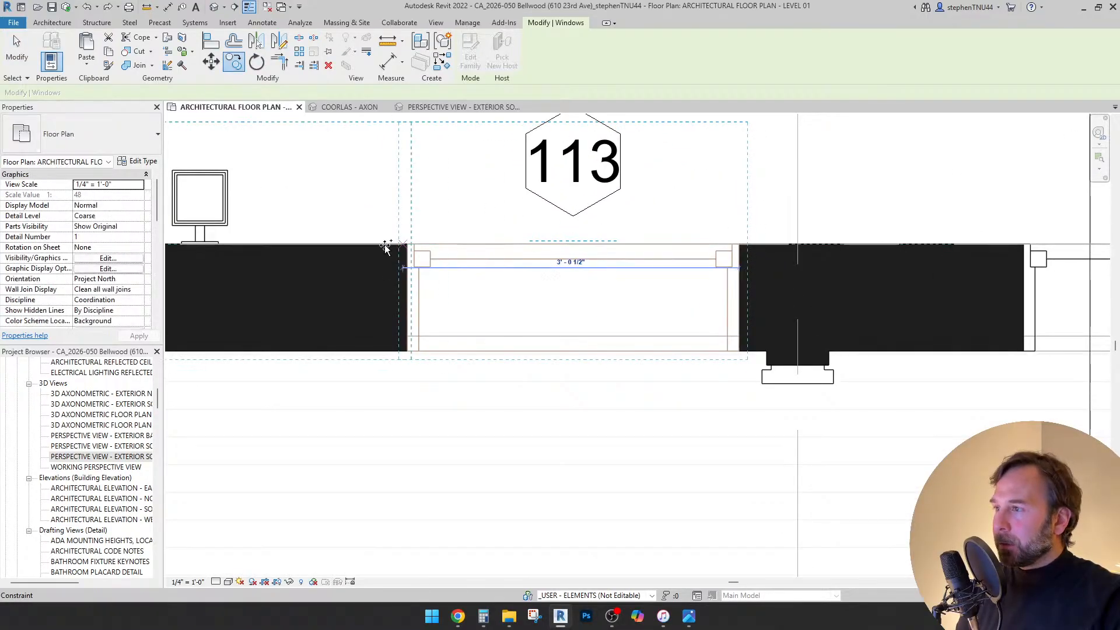
click(408, 244)
scroll(421, 244, down, 2)
middle_drag(382, 246, 593, 267)
key(Escape)
- Move the square tube light in front of the copied window to the solid wall between the kitchen windows and the neighbouring rear window
click(527, 241)
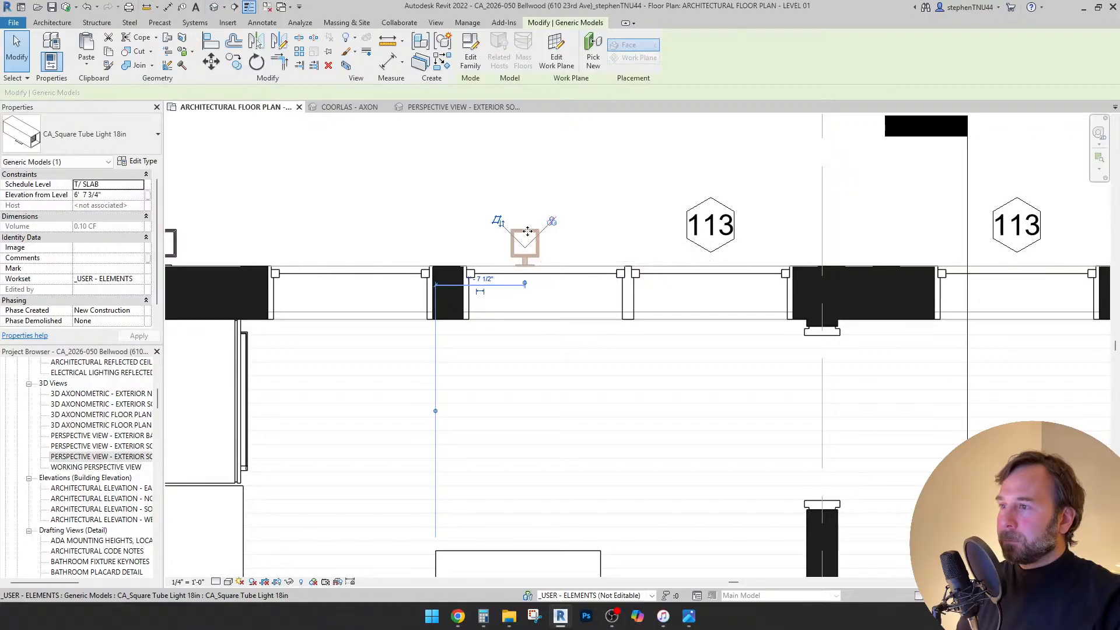
drag(527, 241, 869, 239)
key(Escape)
- Align the edge of the rear kitchen window nearest the refrigerator with the edge of the 72" x 72" front living room window
scroll(525, 216, down, 6)
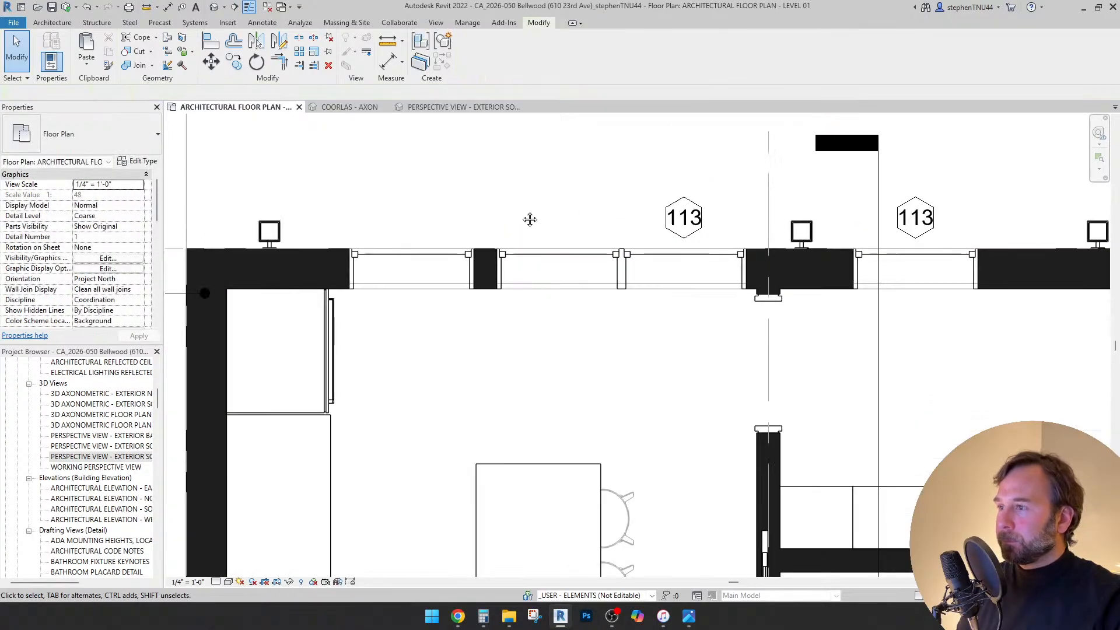
scroll(503, 198, down, 2)
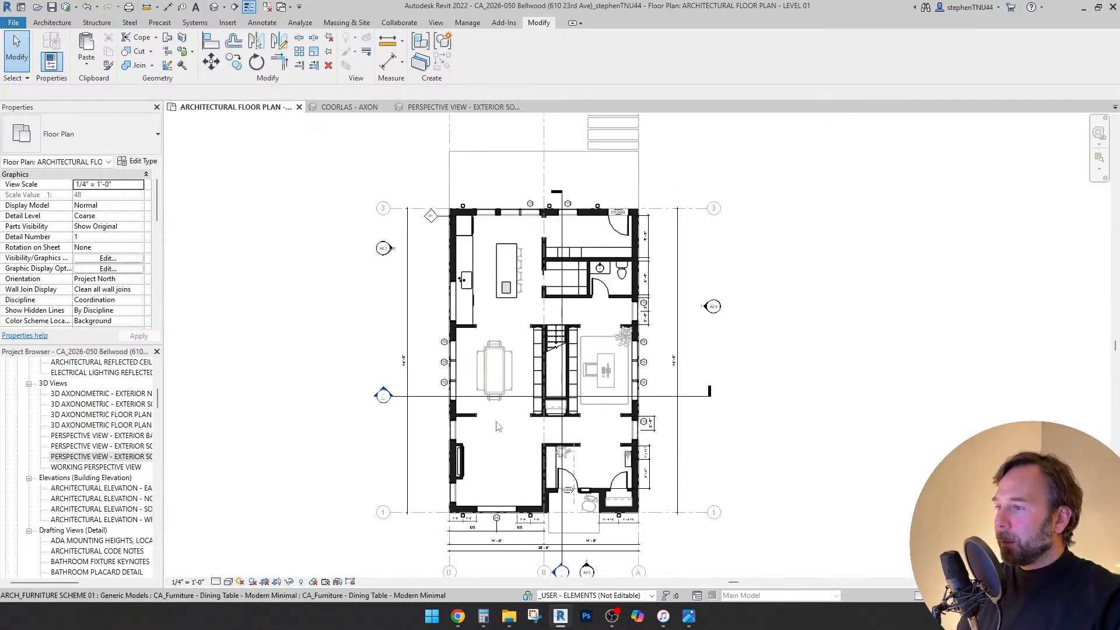
key(a)
key(l)
scroll(463, 487, up, 8)
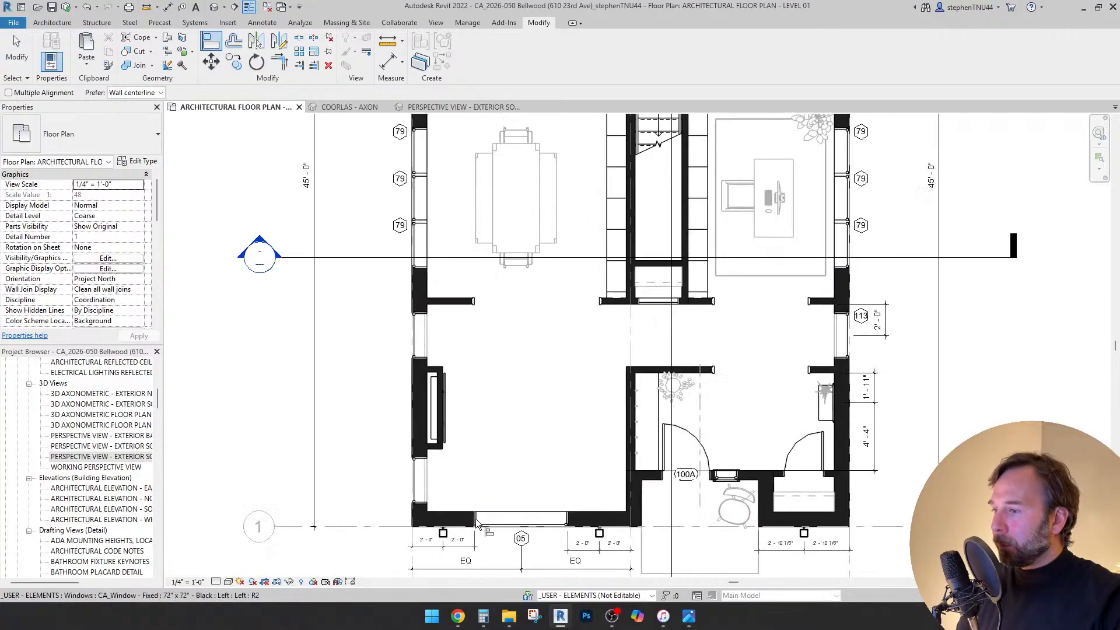
scroll(477, 507, down, 8)
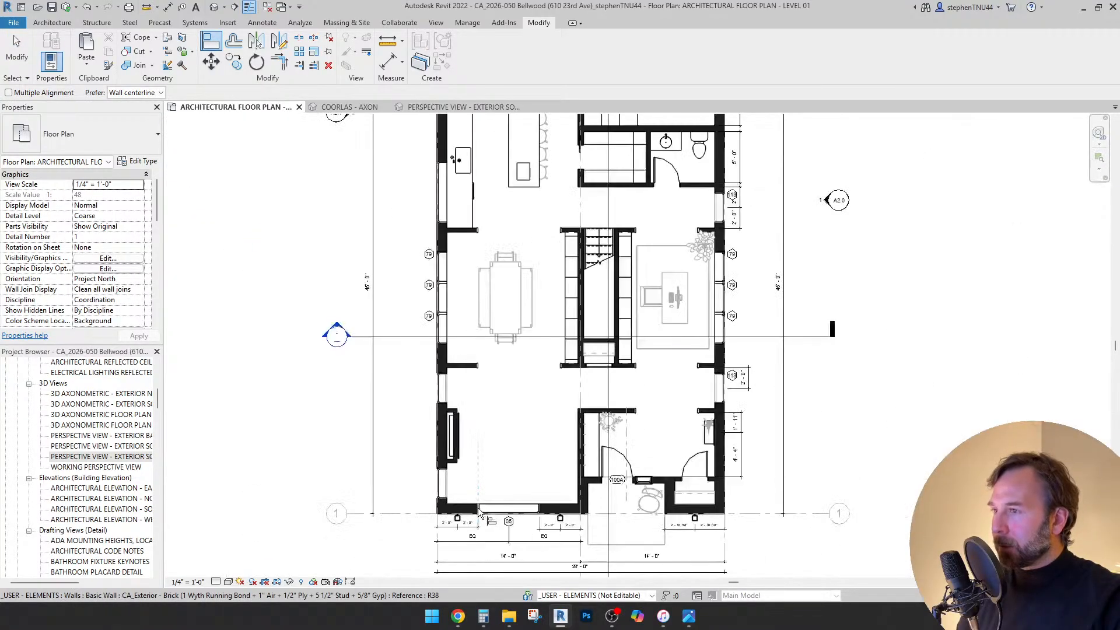
scroll(480, 192, up, 5)
scroll(480, 192, up, 3)
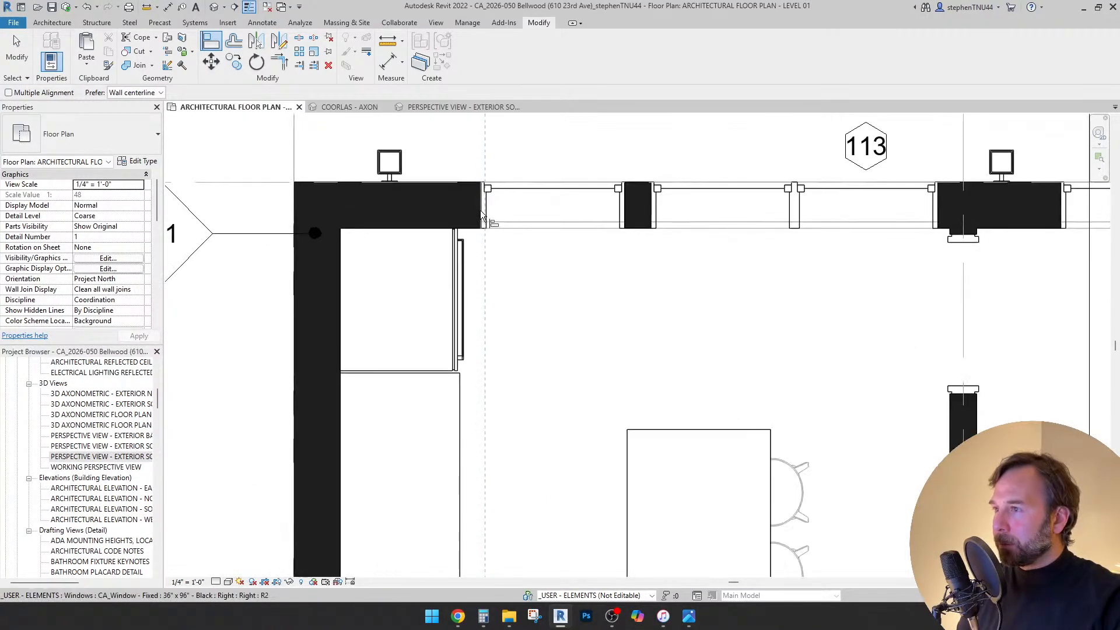
scroll(552, 219, down, 1)
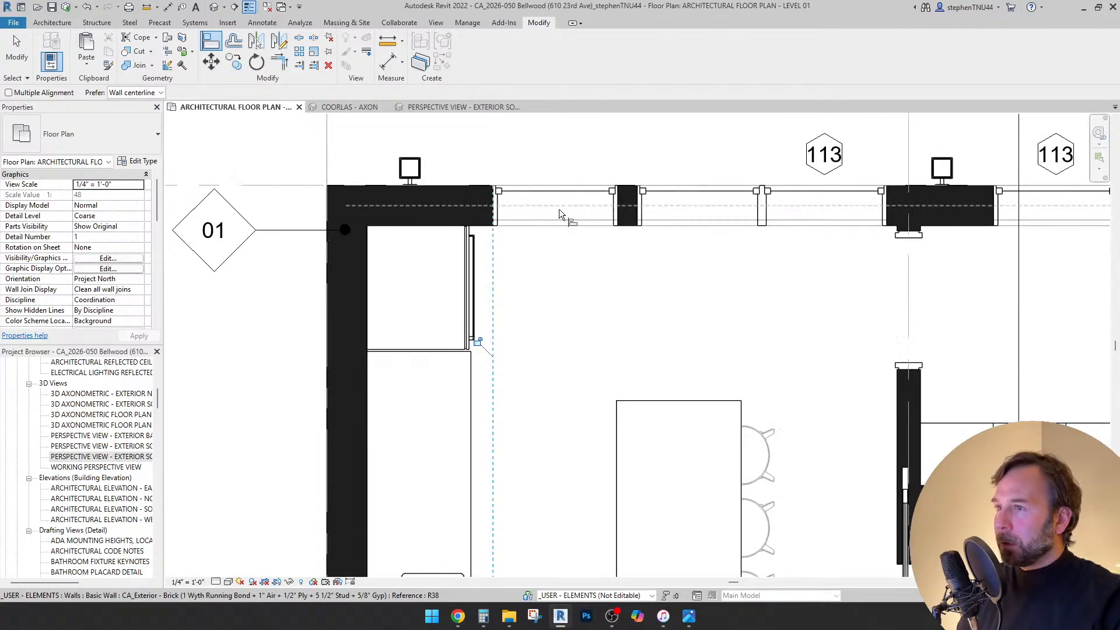
key(Escape)
key(Escape)
- Add an aligned dimension string through the centres of the three rear kitchen windows and make their spacing equal with EQ
middle_drag(628, 215, 474, 261)
click(244, 26)
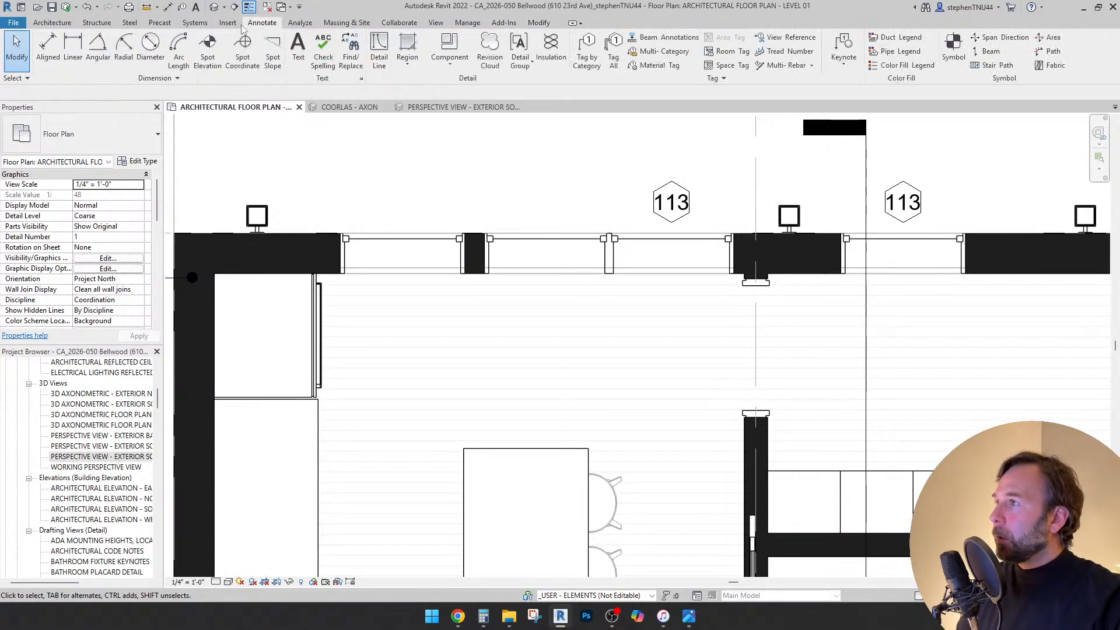
click(48, 51)
click(403, 248)
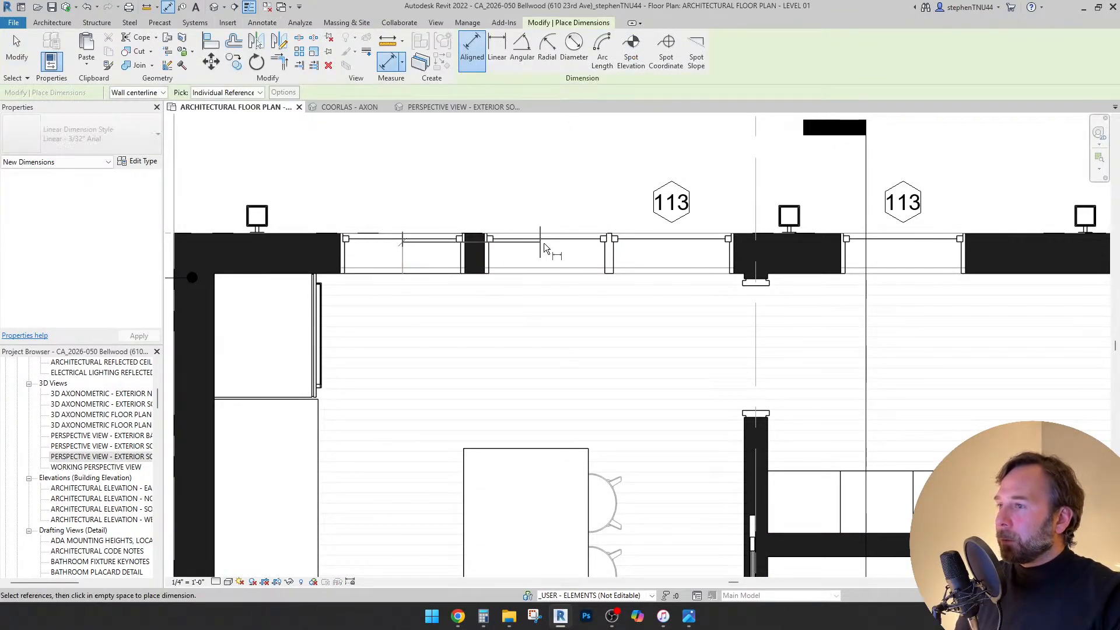
key(Escape)
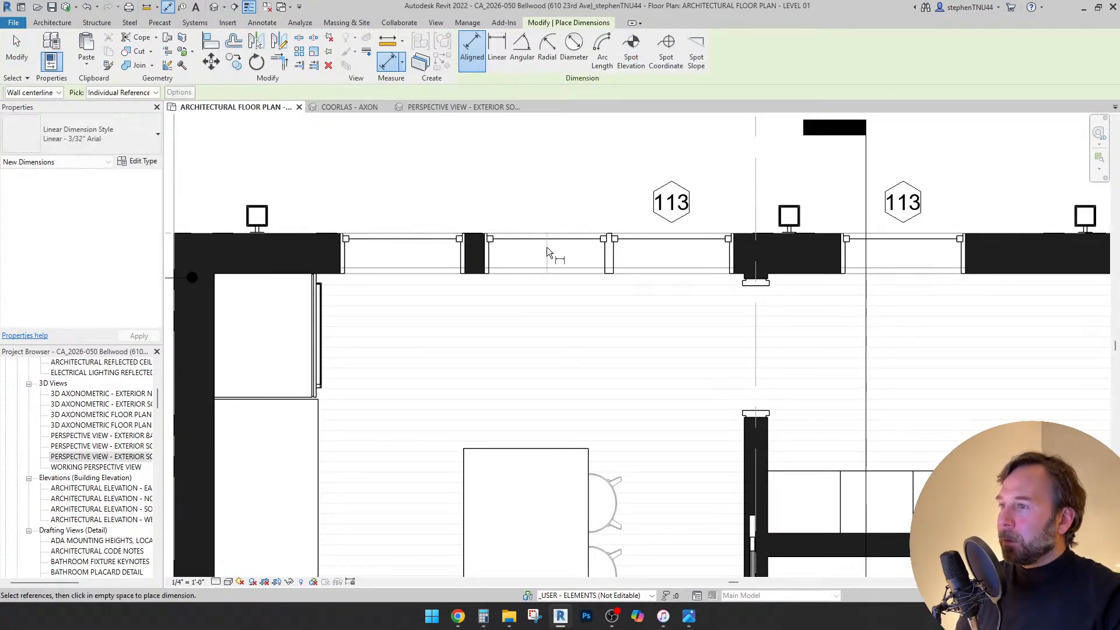
click(402, 248)
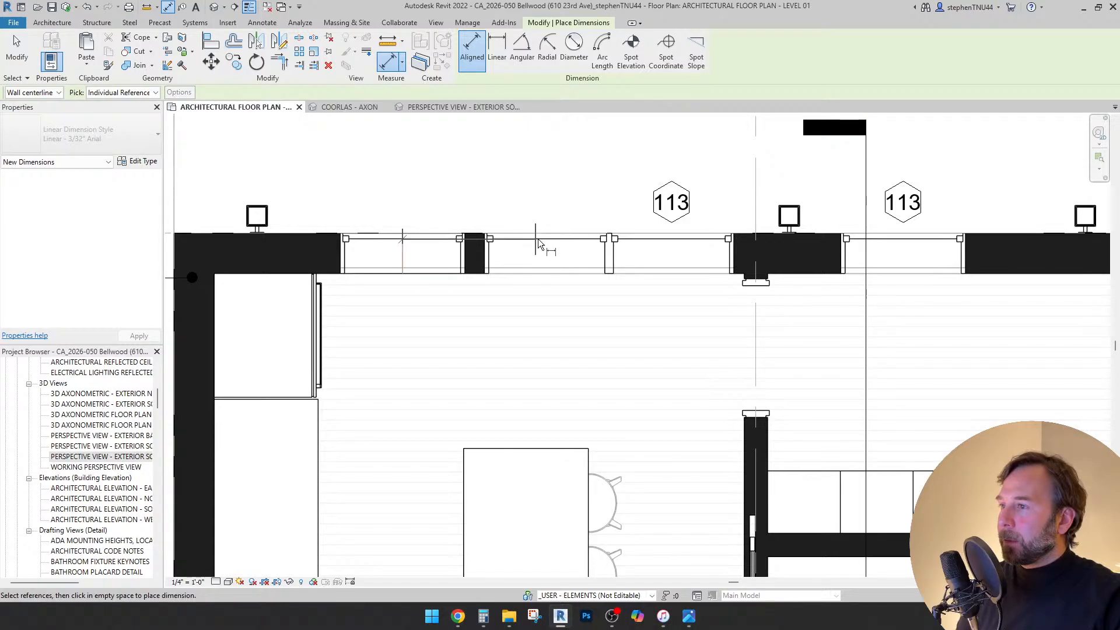
click(673, 245)
middle_drag(590, 171, 589, 222)
click(574, 227)
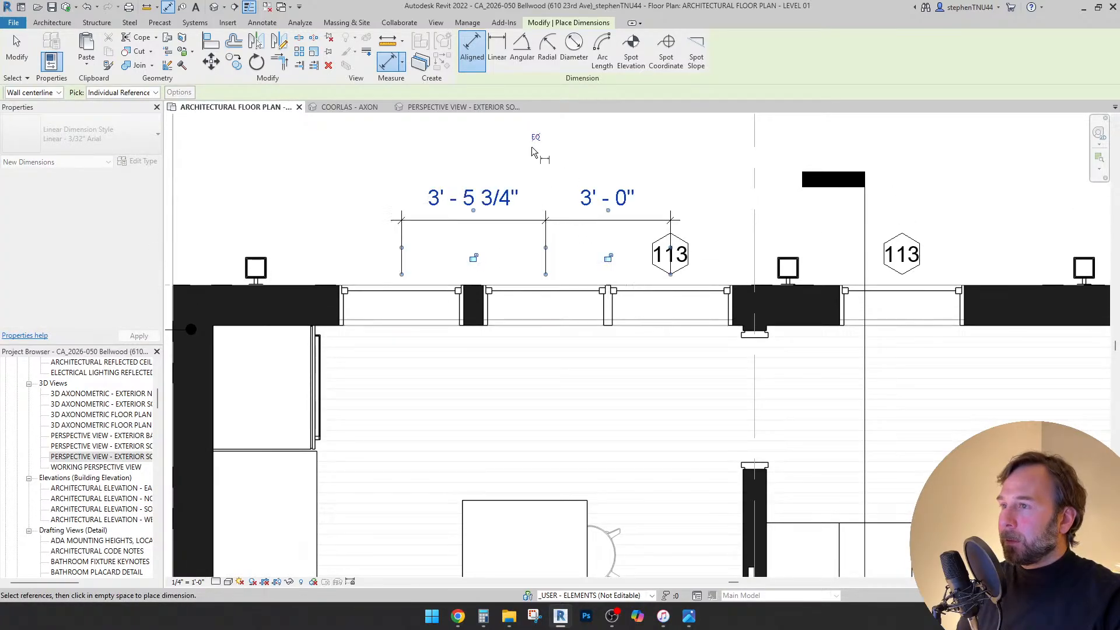
click(536, 139)
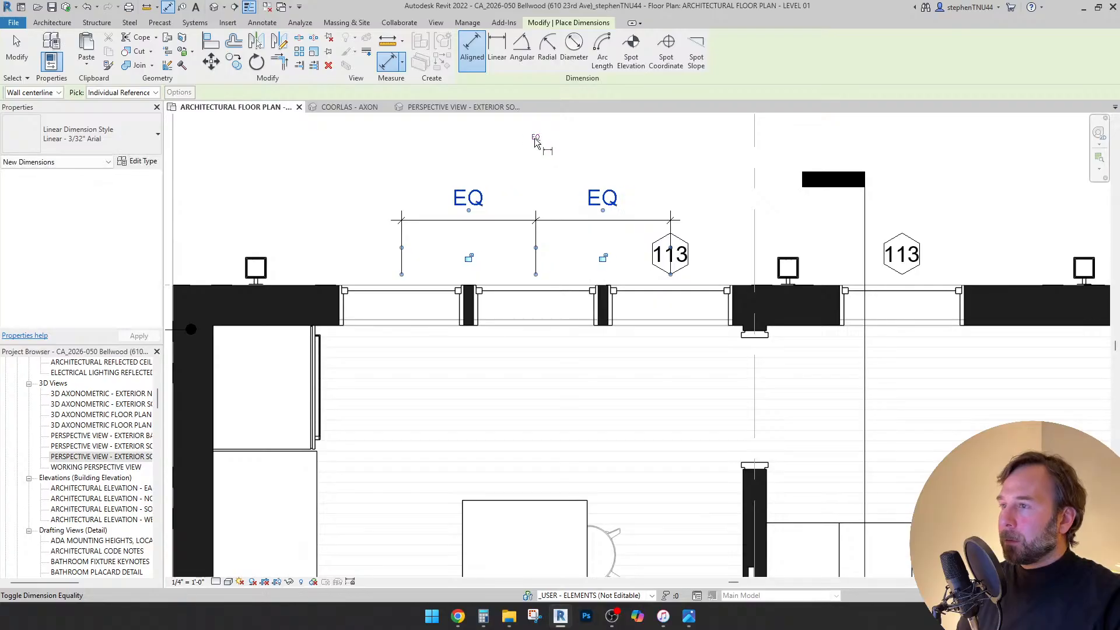
- Finish dimensioning and delete the equality dimension string above the three grouped windows in the Level 01 floor plan
key(Escape)
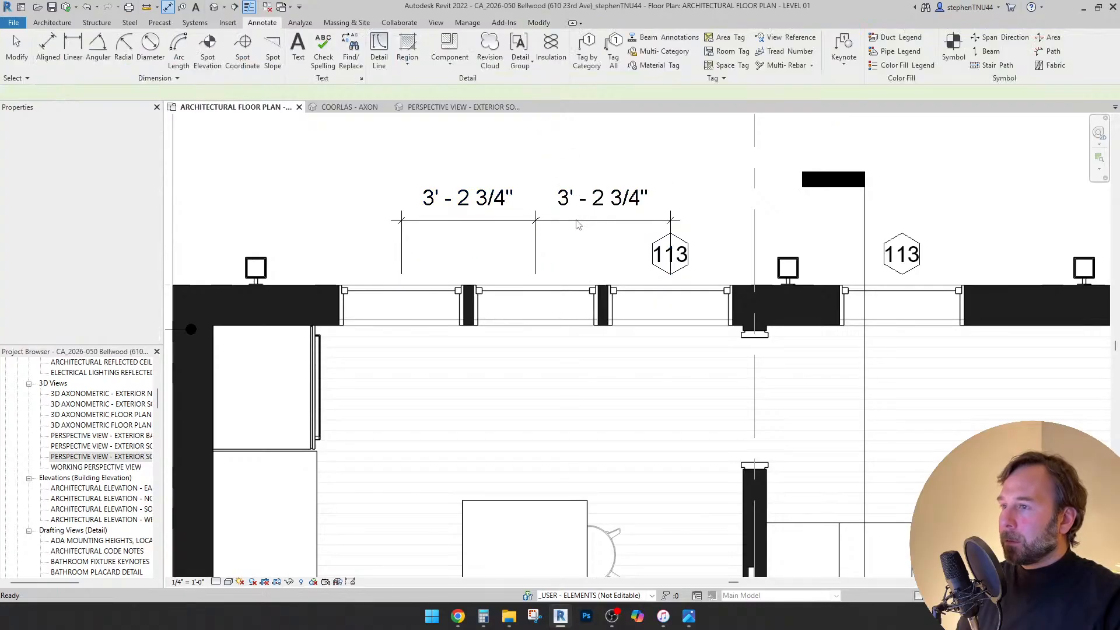
key(Escape)
scroll(554, 217, down, 6)
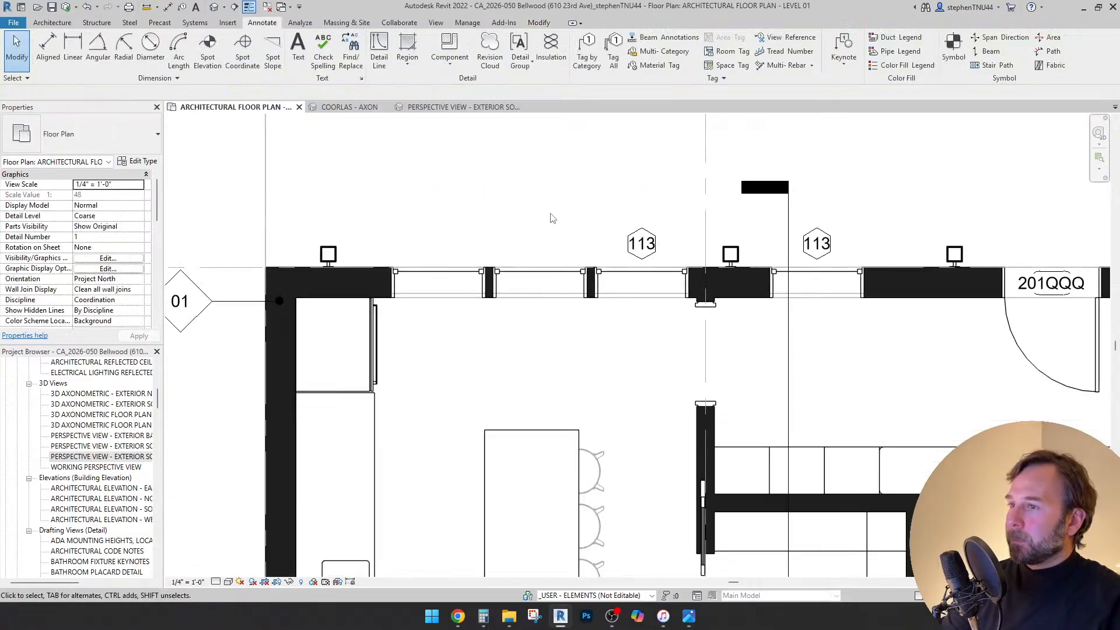
scroll(542, 258, up, 3)
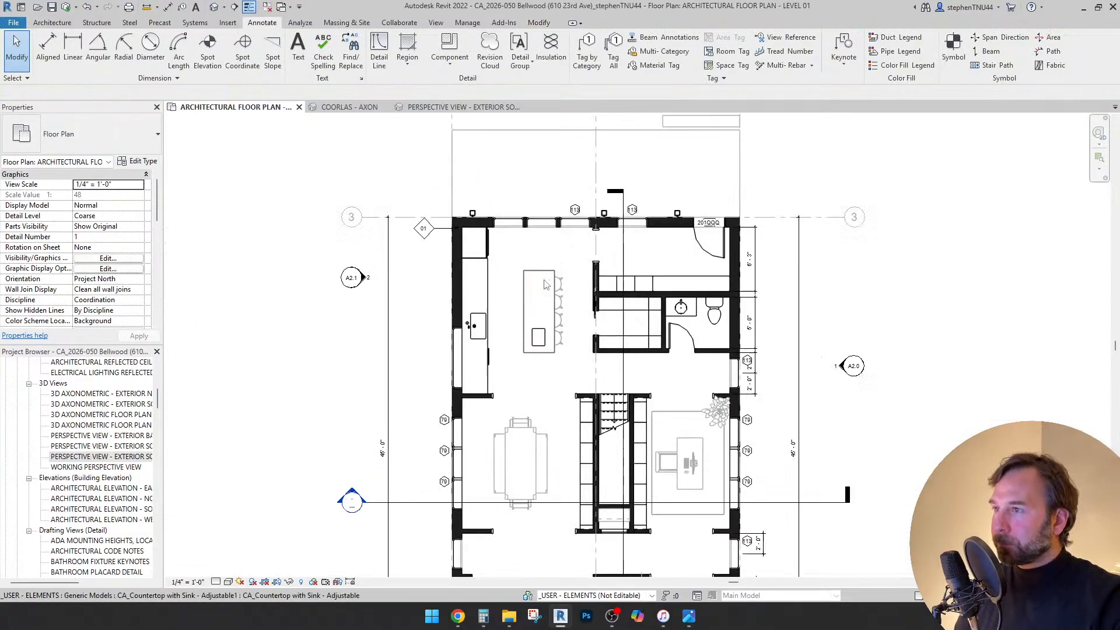
- Open the COORLAS - AXON 3D view and raise the top of the section box to expose the rear facade's upper-floor windows
click(349, 107)
shift+middle_drag(443, 304, 285, 316)
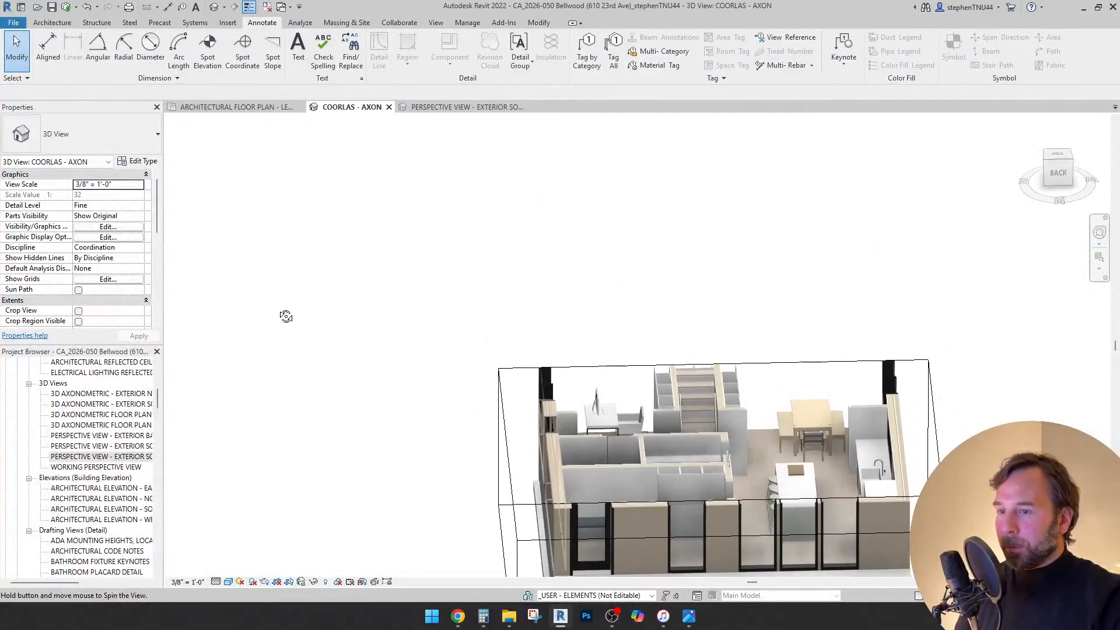
middle_drag(840, 549, 684, 436)
scroll(684, 436, up, 2)
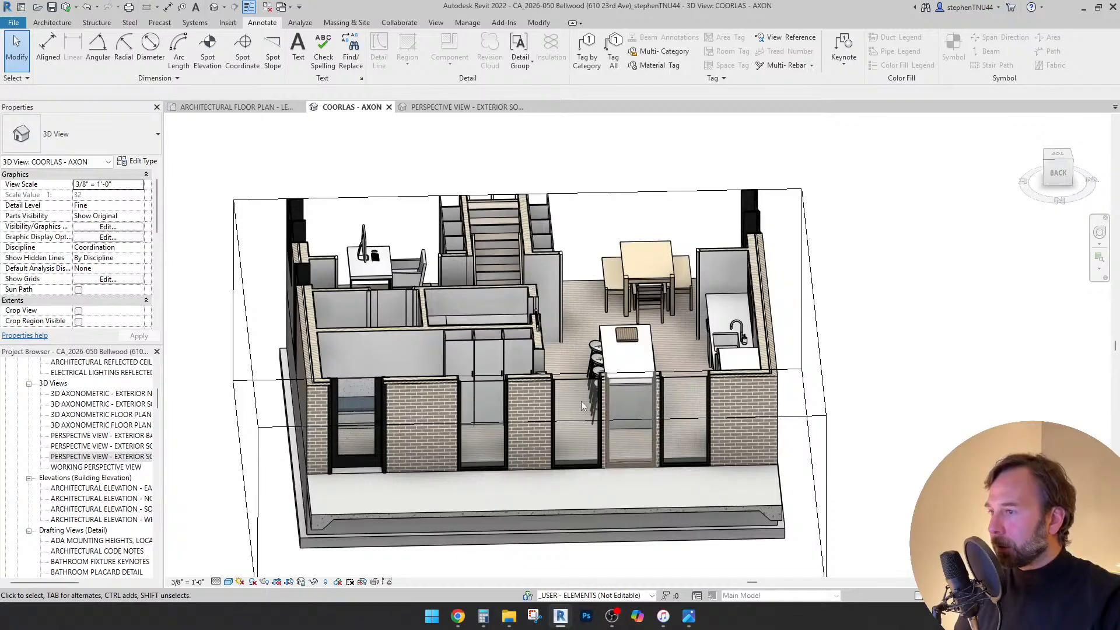
shift+middle_drag(581, 401, 557, 349)
click(632, 386)
drag(535, 273, 528, 137)
- Examine how the upper-floor windows line up with the grouped first-floor windows on the rear brick facade
click(484, 312)
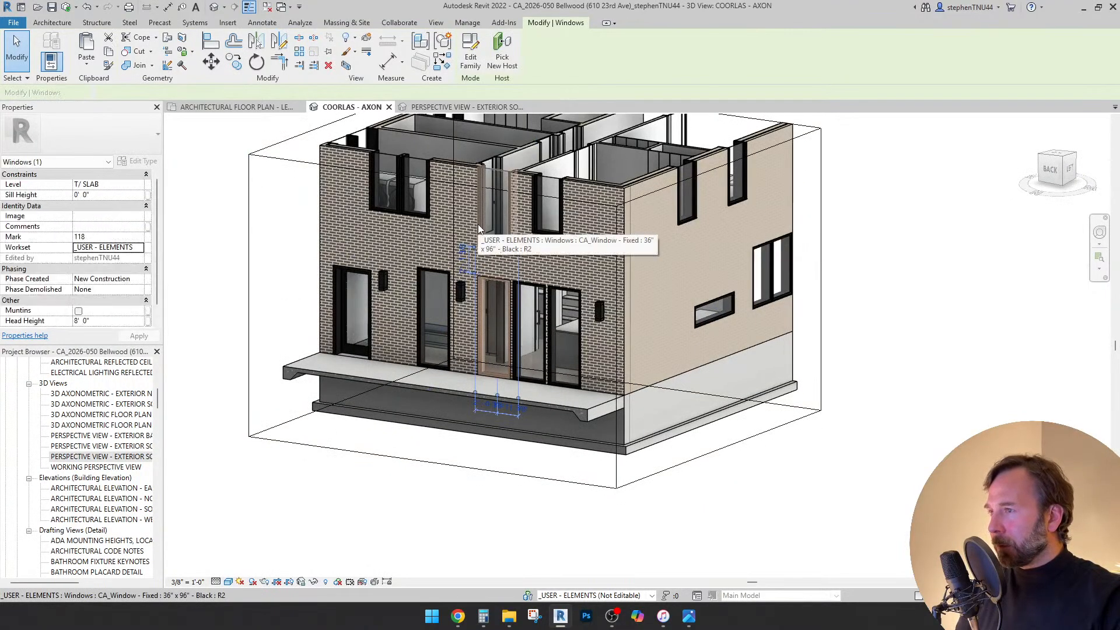
ctrl+click(478, 224)
shift+middle_drag(537, 403, 689, 362)
click(808, 385)
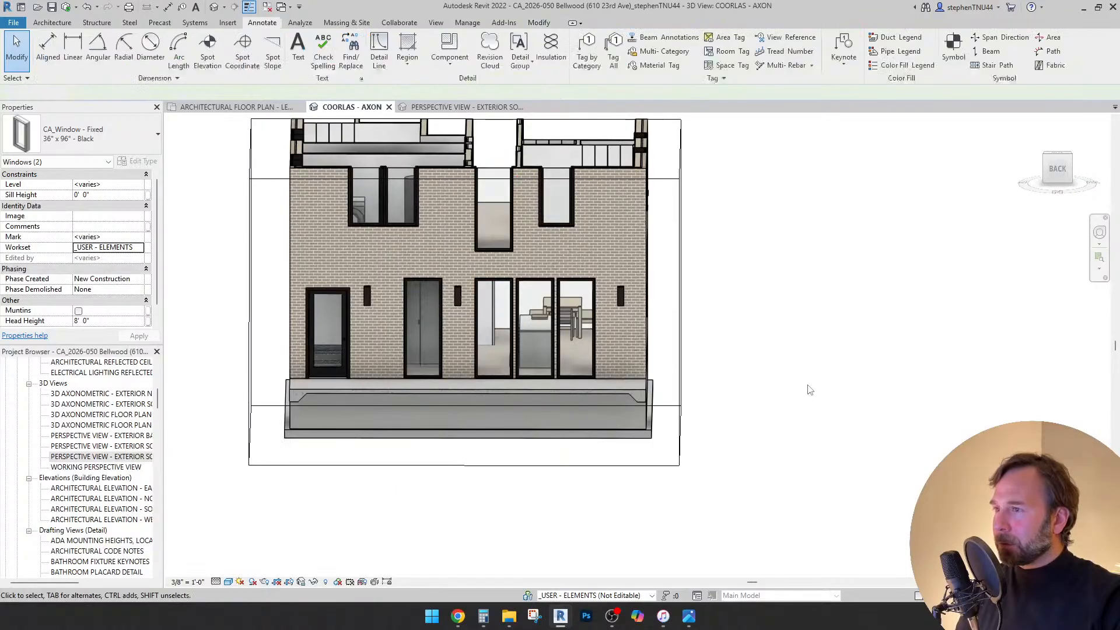
shift+middle_drag(800, 393, 729, 398)
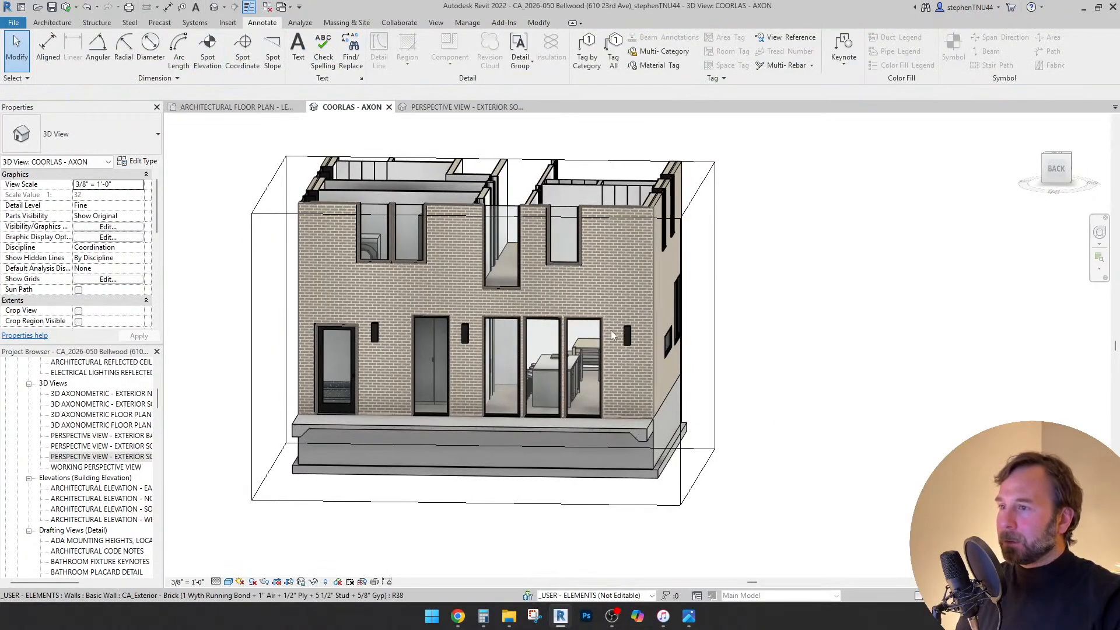
scroll(611, 331, up, 2)
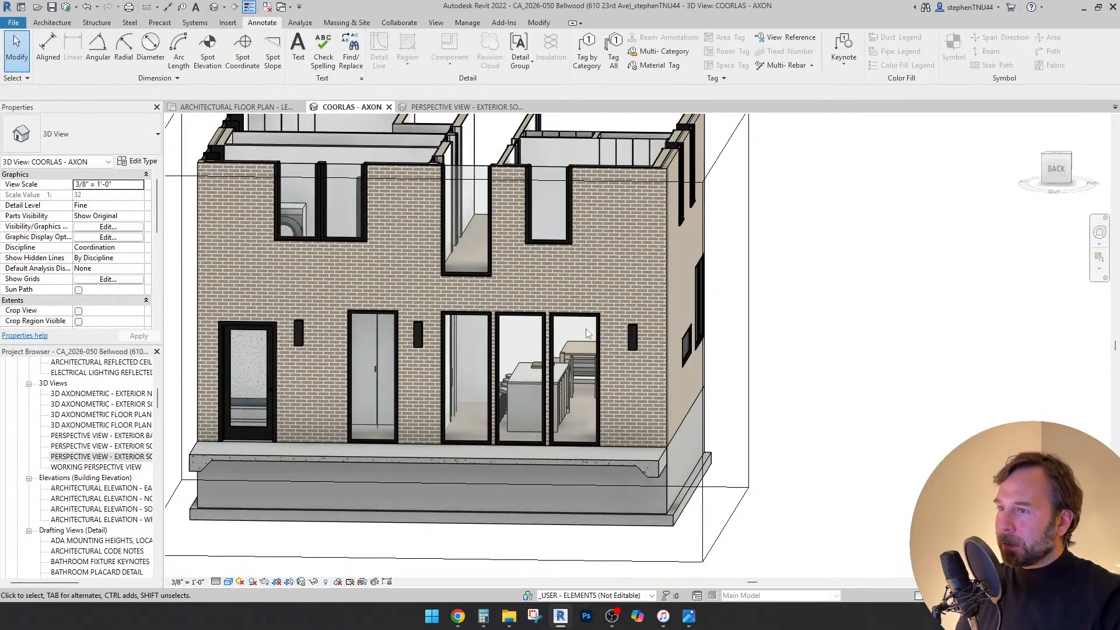
shift+middle_drag(603, 347, 544, 409)
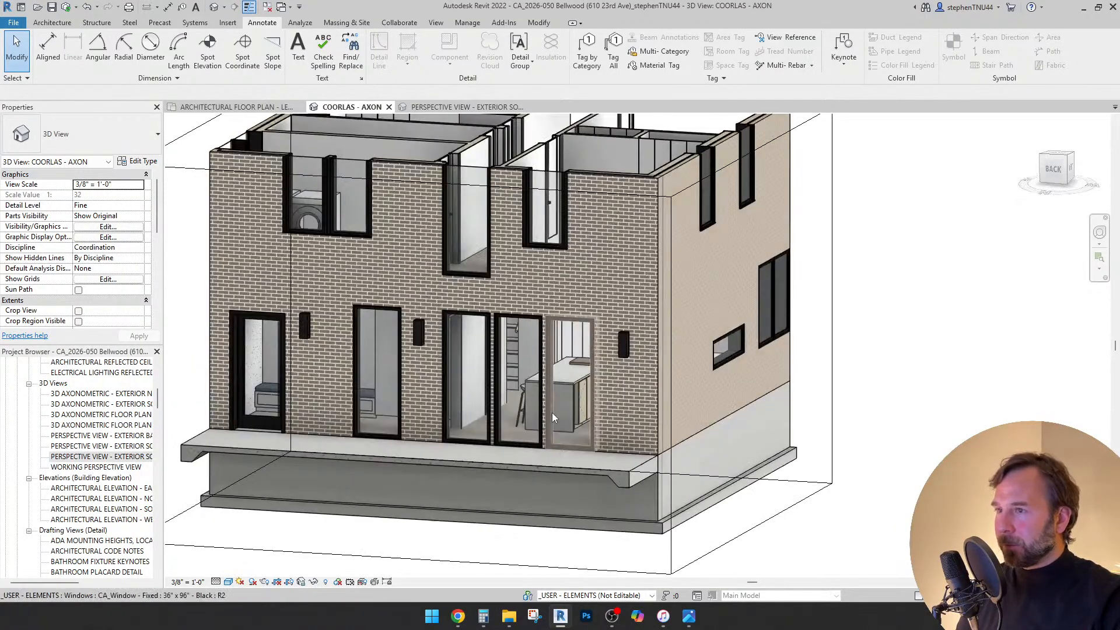
scroll(544, 409, down, 2)
- Extend the section box toward the front of the house so it encloses the full length of the building
click(714, 229)
shift+middle_drag(714, 231, 724, 244)
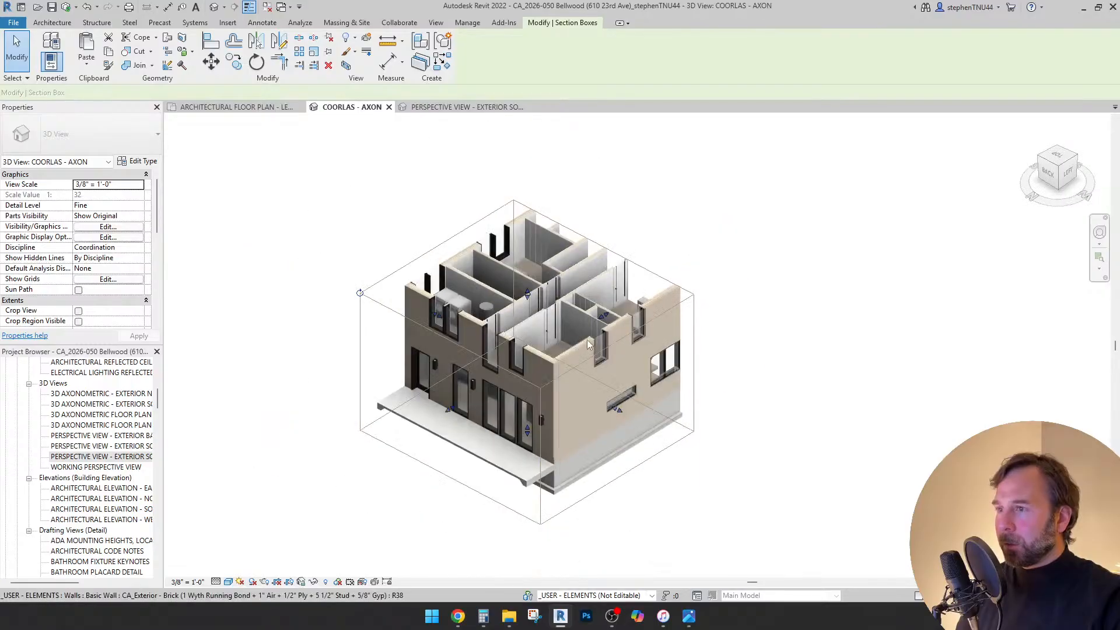
drag(724, 244, 817, 183)
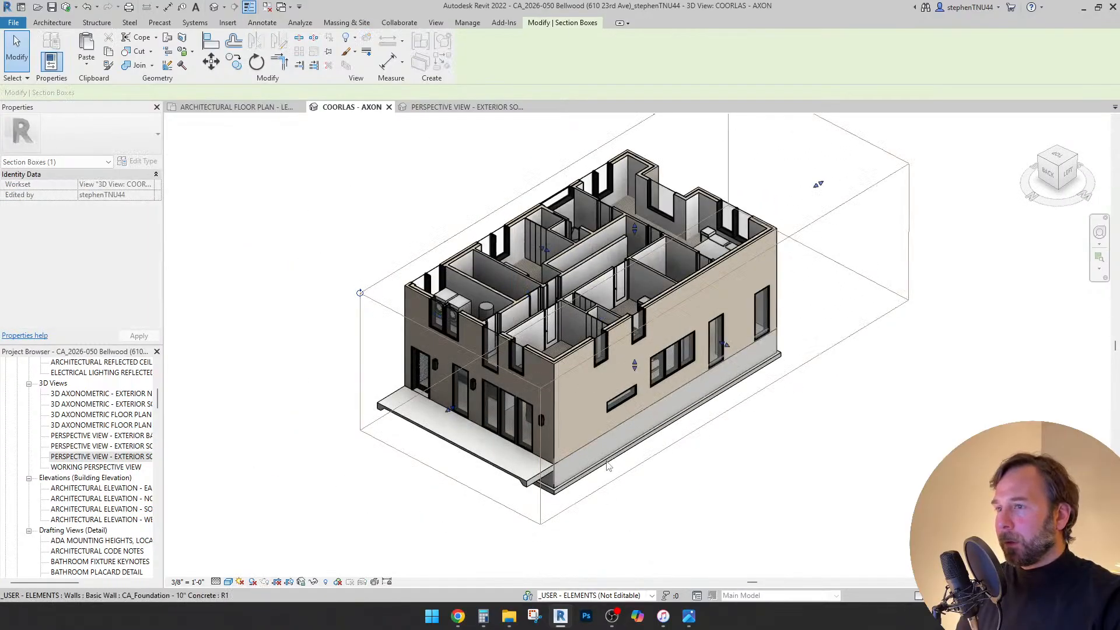
shift+middle_drag(657, 473, 700, 452)
key(Escape)
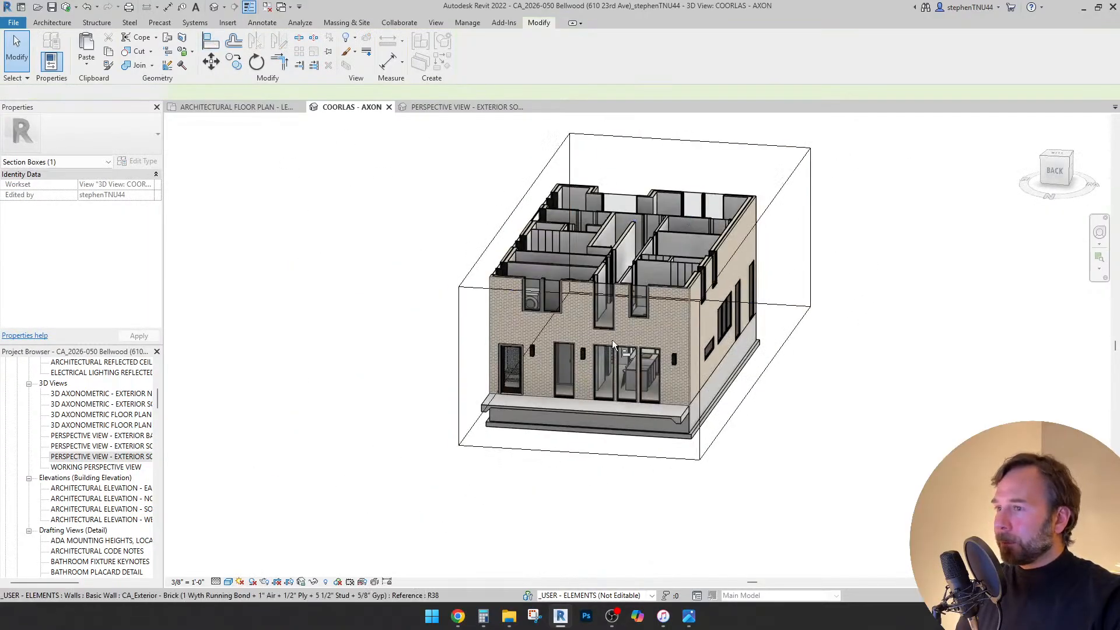
- Align the outer edge of the 30" x 63" upper casement window with the outer edge of the first-floor window below it
scroll(663, 354, up, 5)
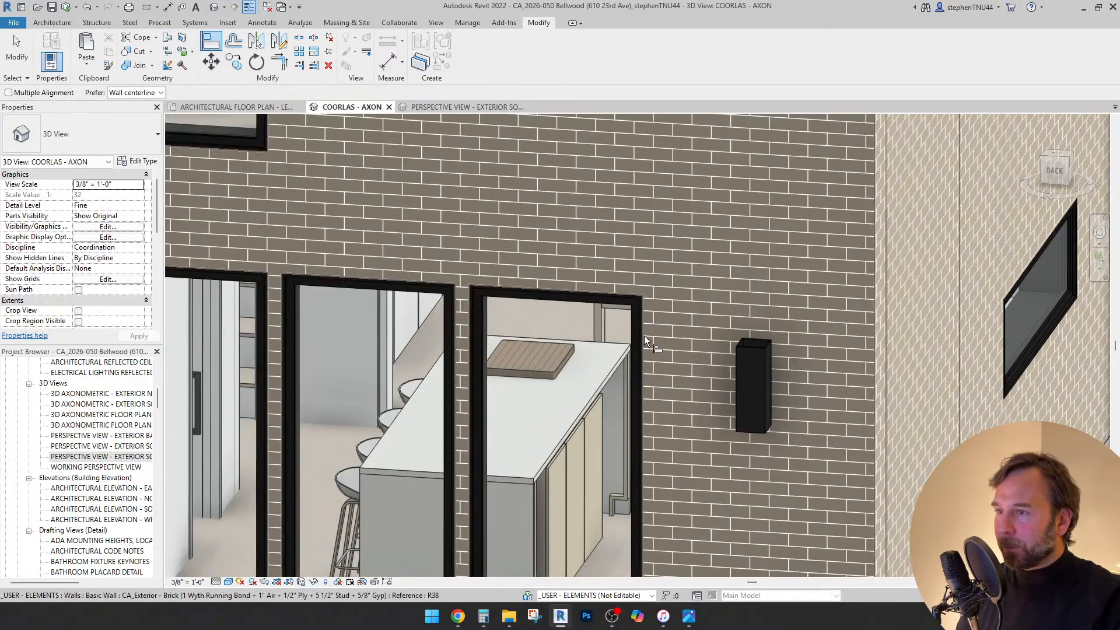
shift+middle_drag(541, 373, 497, 273)
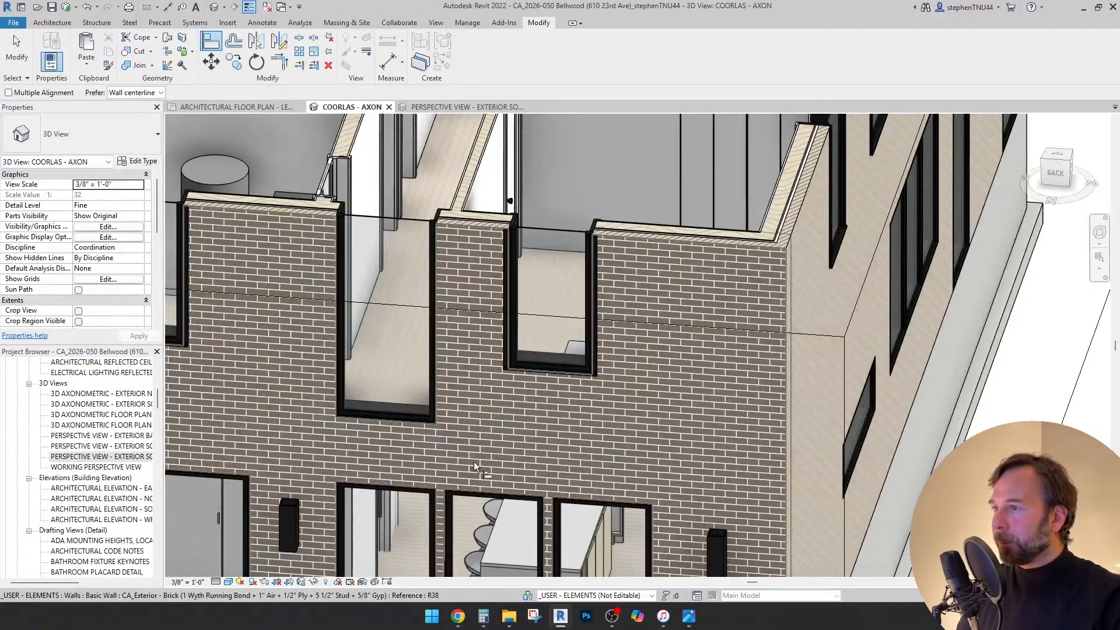
scroll(647, 528, up, 2)
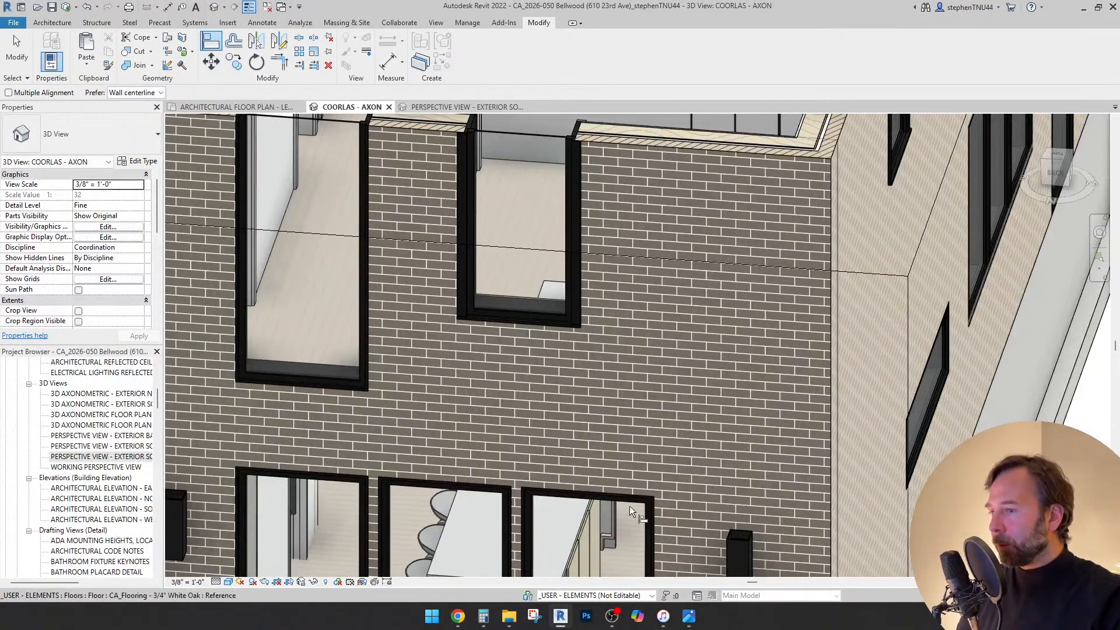
scroll(658, 509, up, 2)
scroll(662, 495, up, 2)
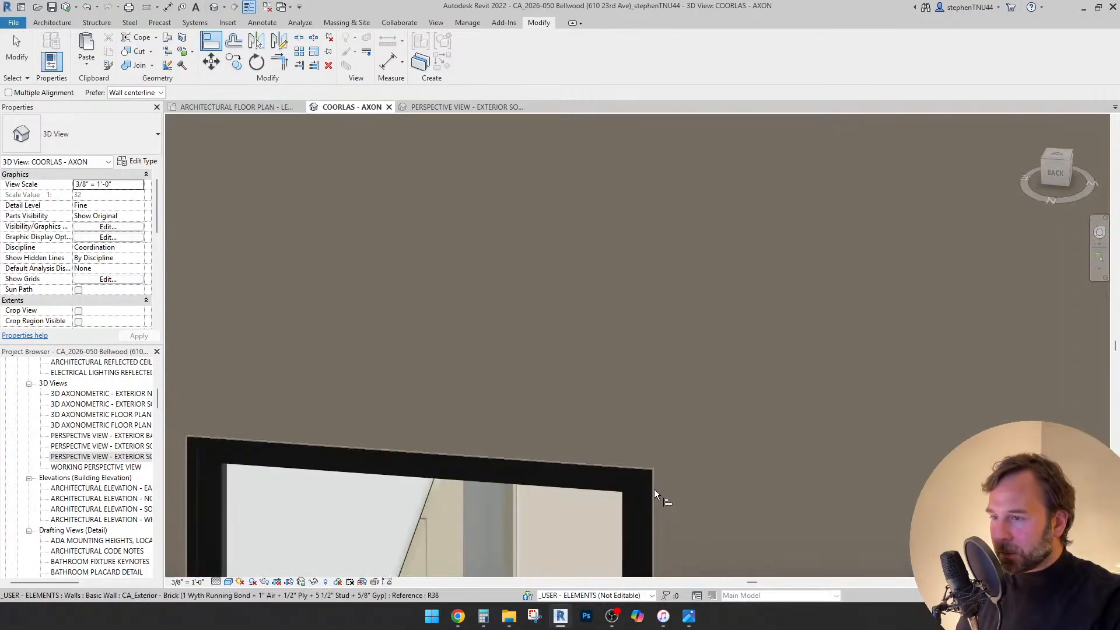
scroll(653, 489, down, 4)
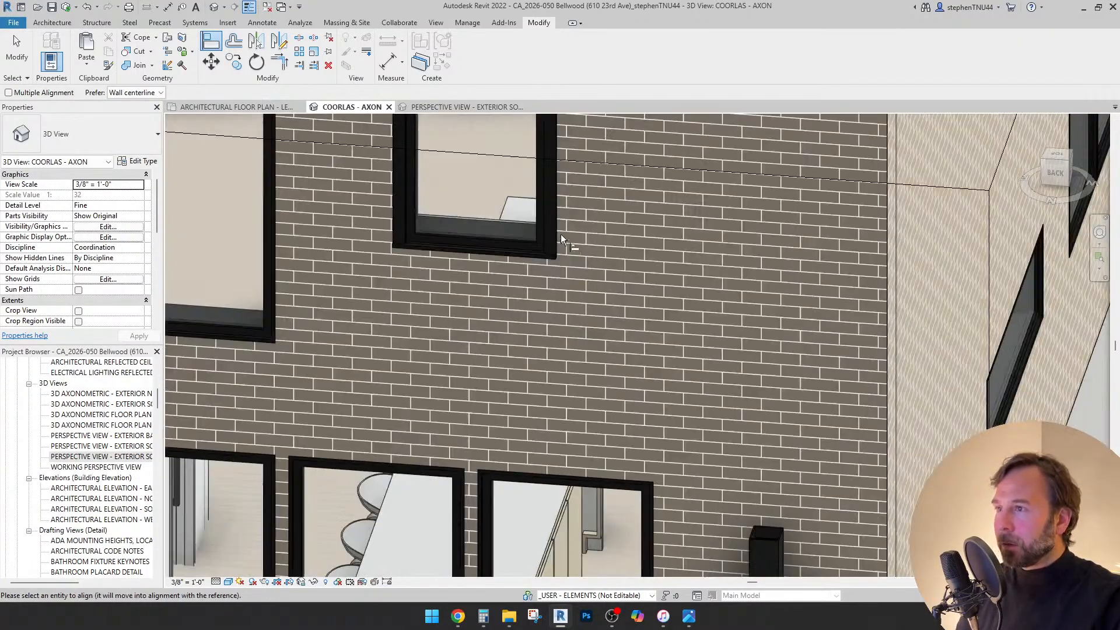
scroll(553, 197, up, 3)
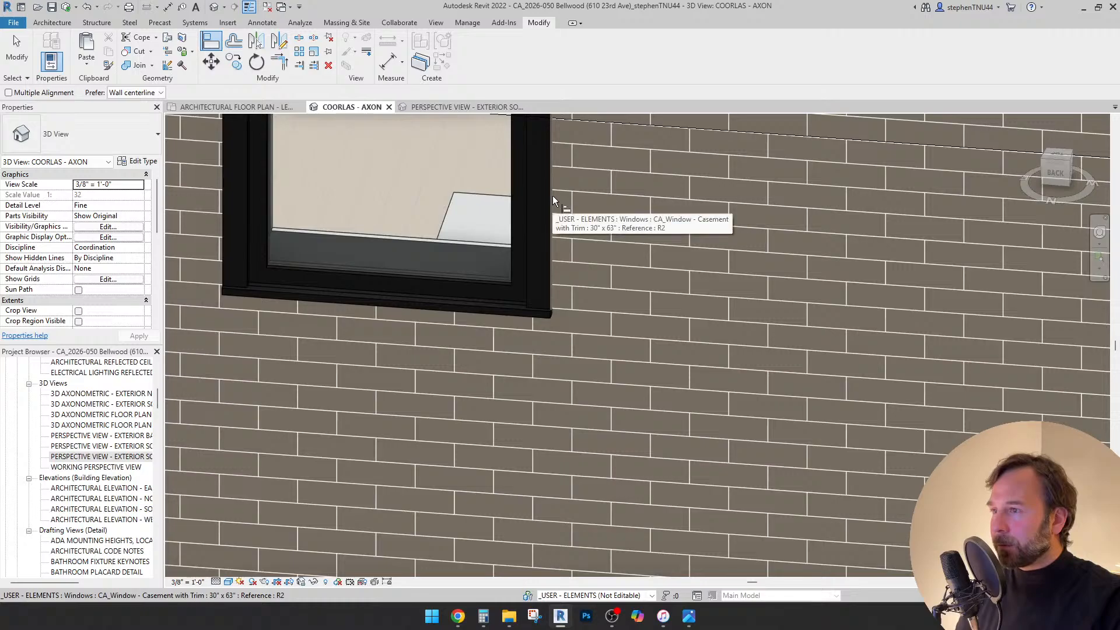
scroll(552, 195, up, 2)
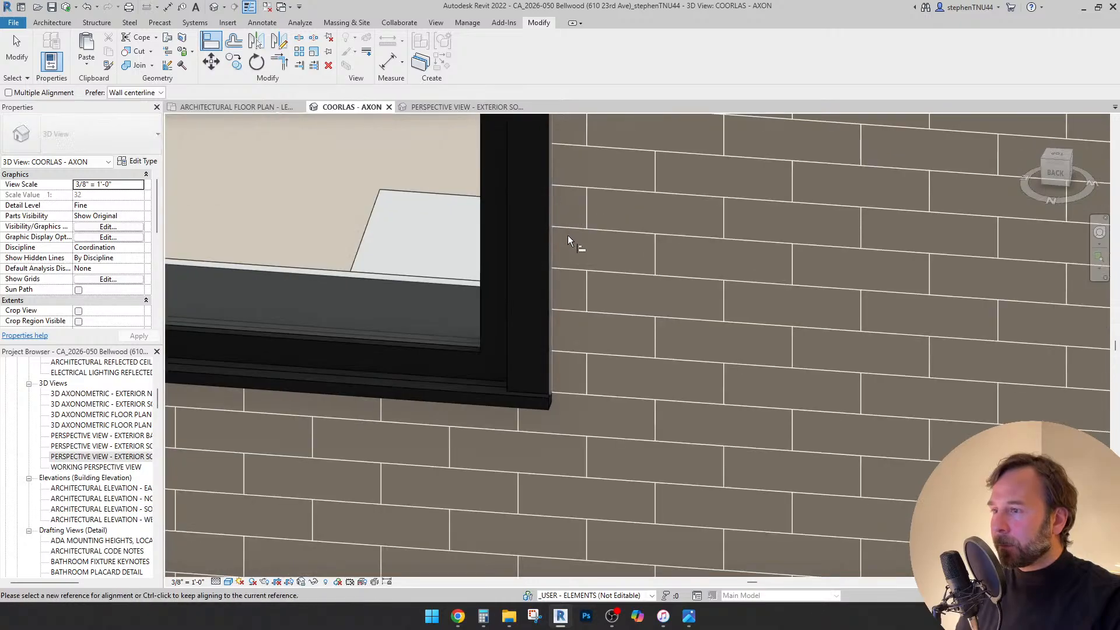
scroll(567, 256, down, 5)
key(Escape)
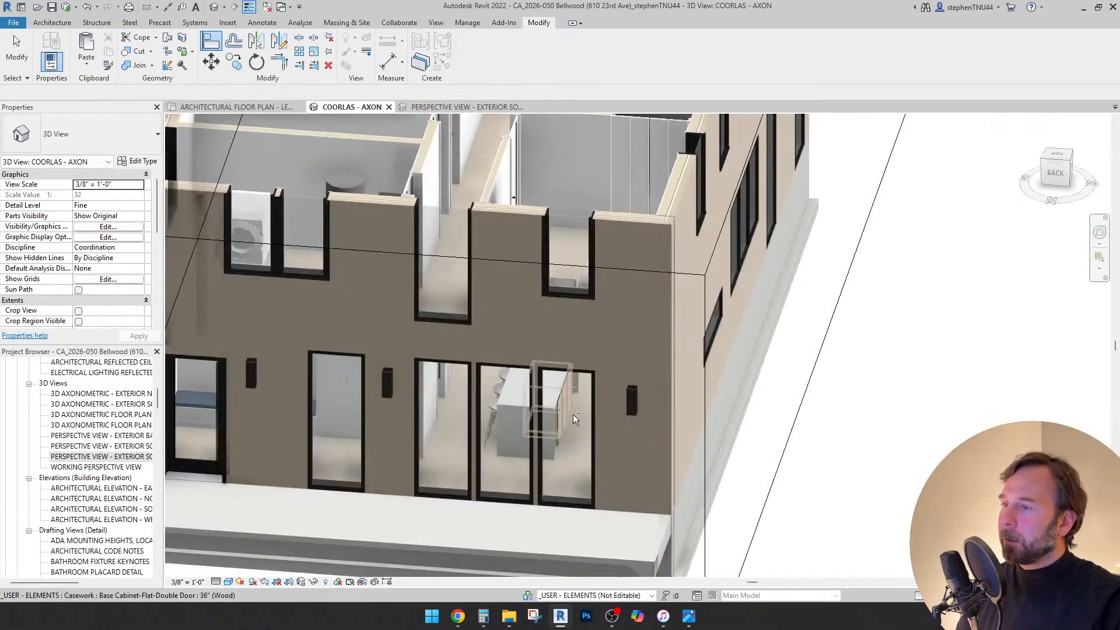
- Change the upper casement window above the outermost grouped window to type CA_Window - Casement 36" x 60" (Black)
shift+middle_drag(573, 414, 594, 342)
scroll(594, 342, down, 1)
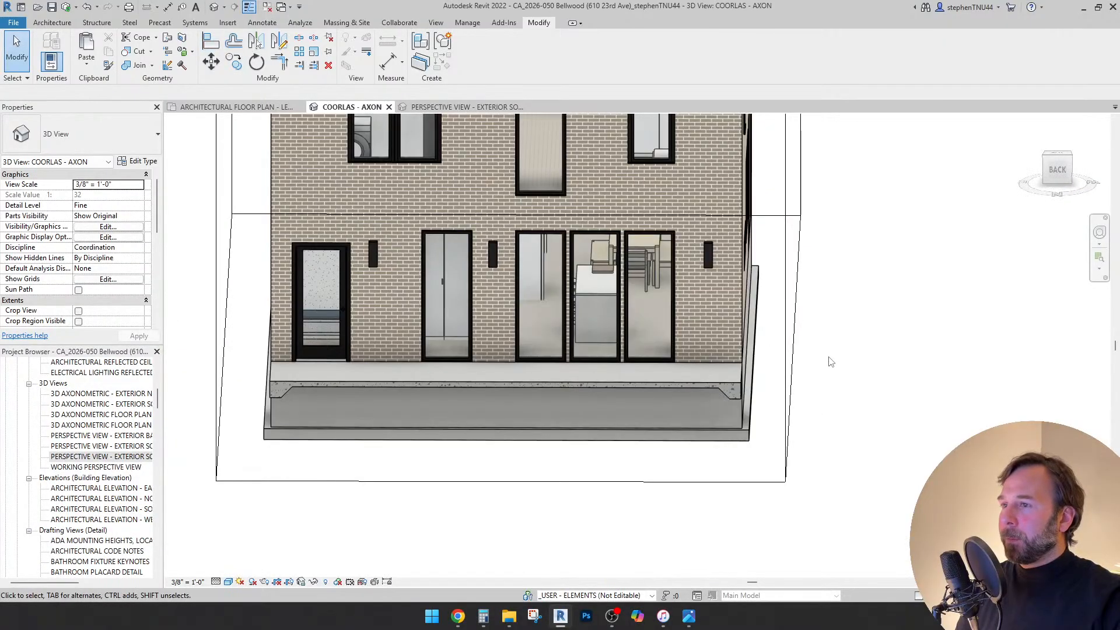
middle_drag(650, 256, 635, 296)
click(652, 282)
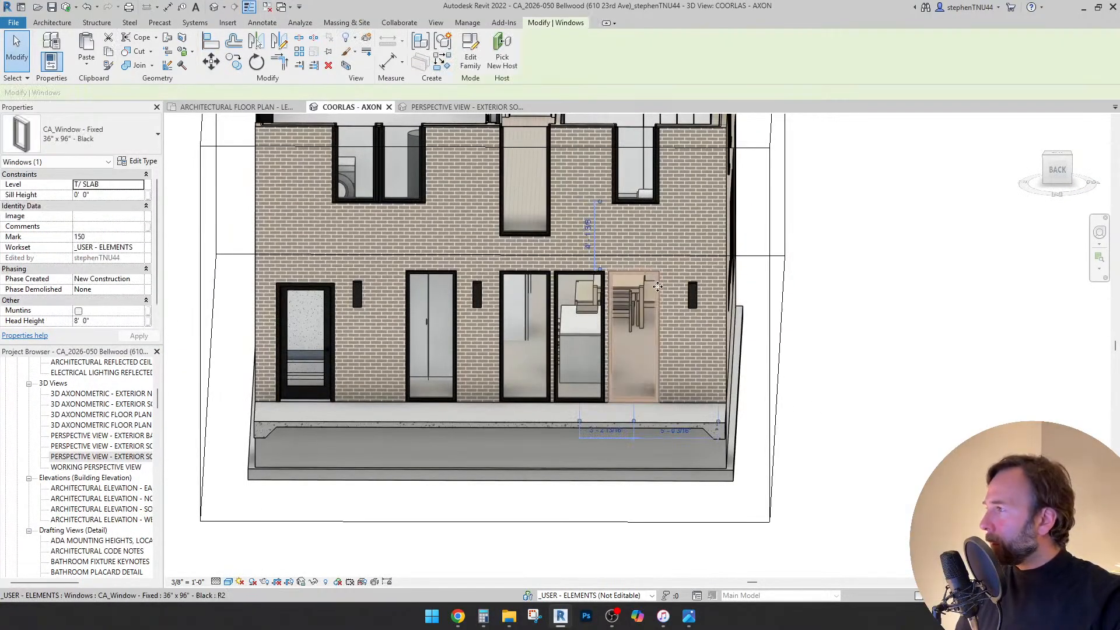
click(893, 353)
middle_drag(893, 352, 871, 398)
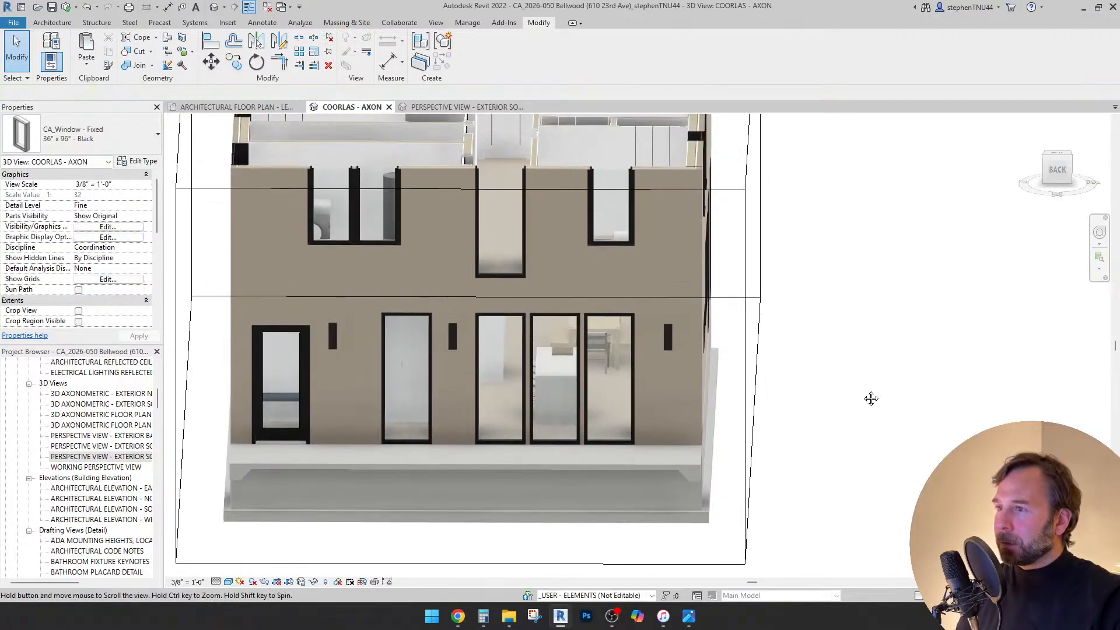
click(610, 244)
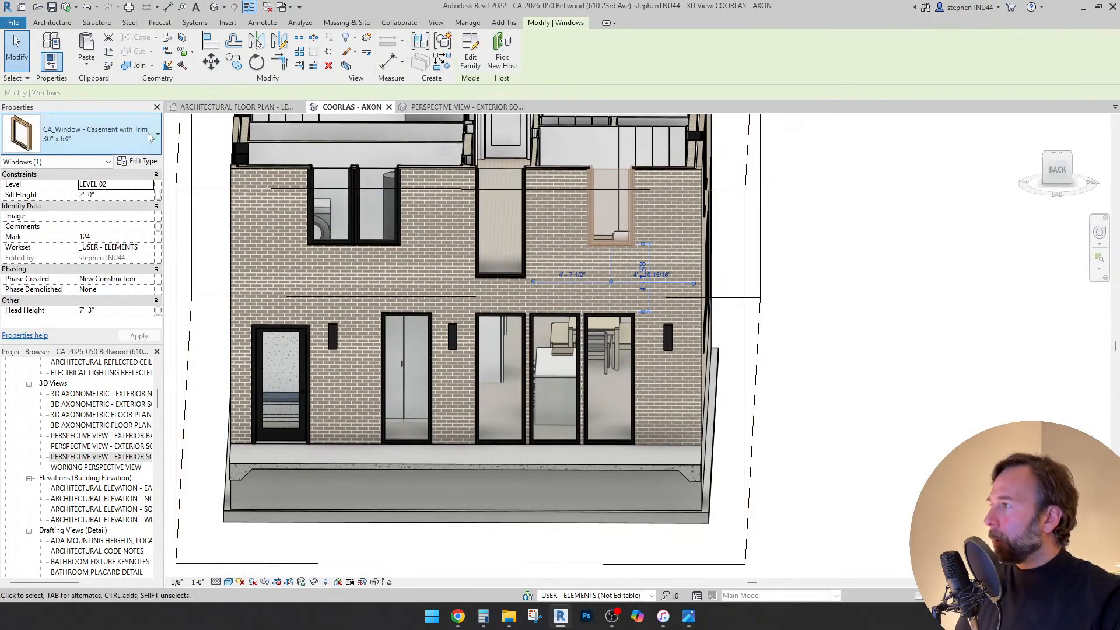
click(150, 137)
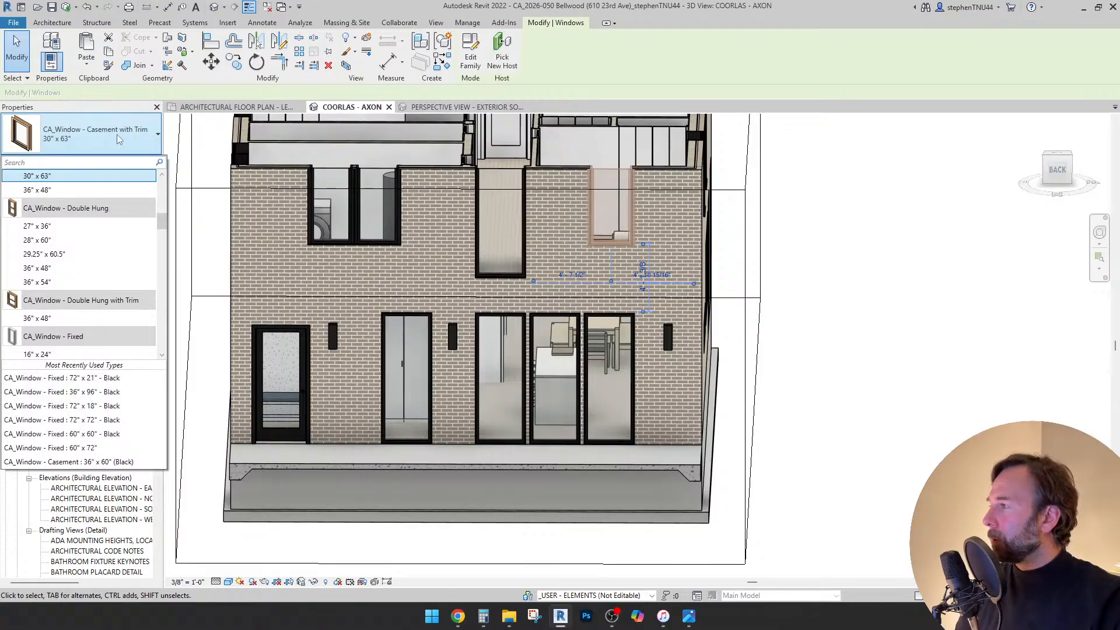
scroll(60, 236, up, 2)
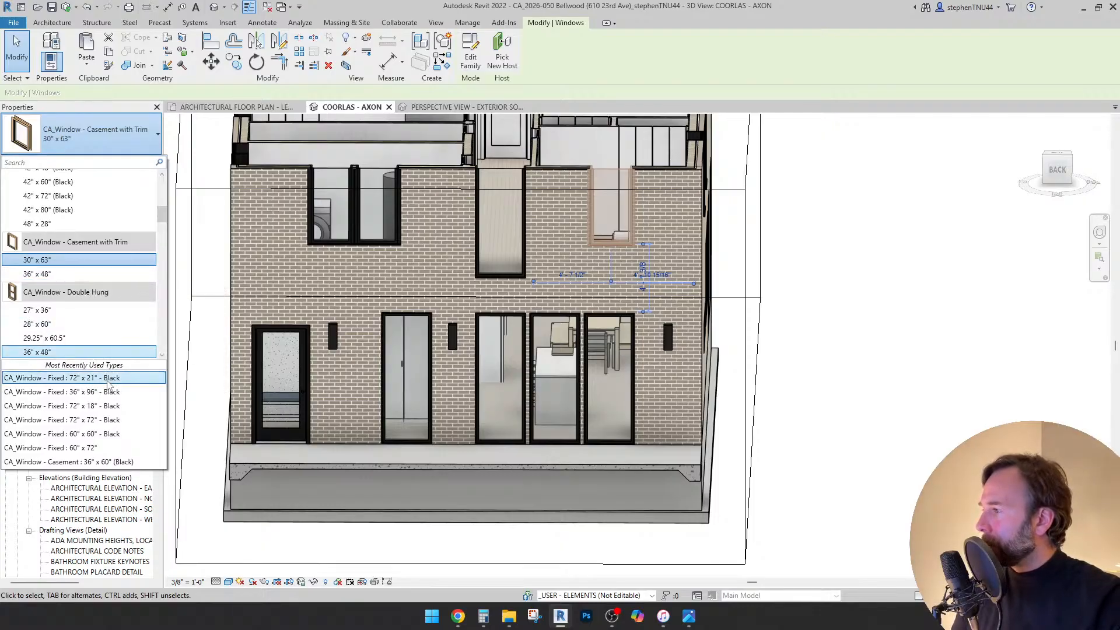
click(108, 462)
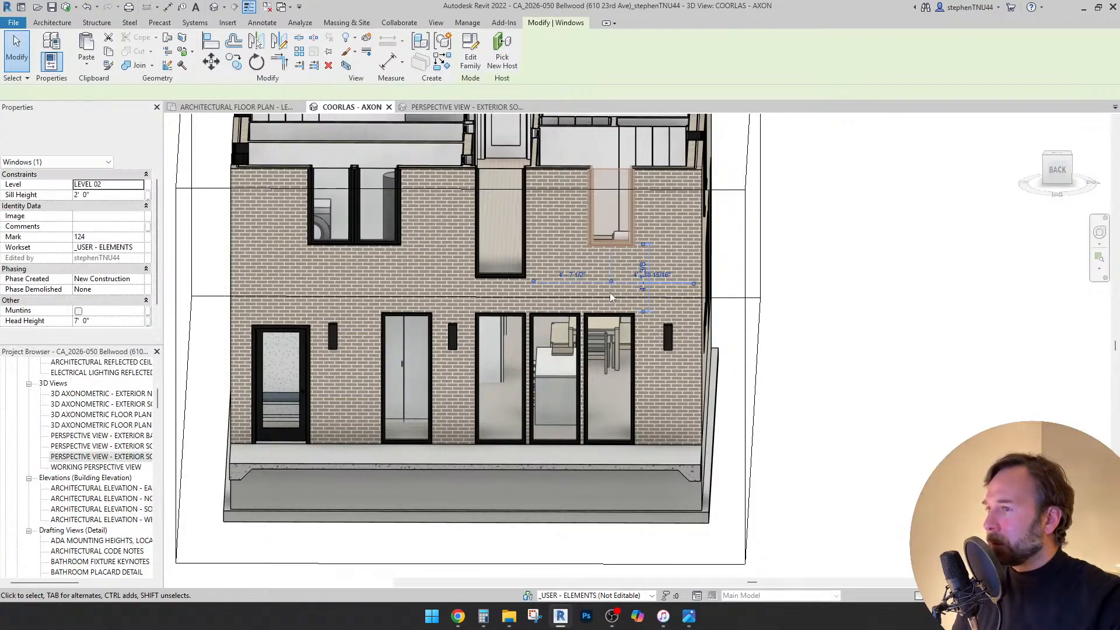
- Align the outer edge of the 36" x 60" casement window with the outer edge of the fixed 36" x 96" window below
click(210, 41)
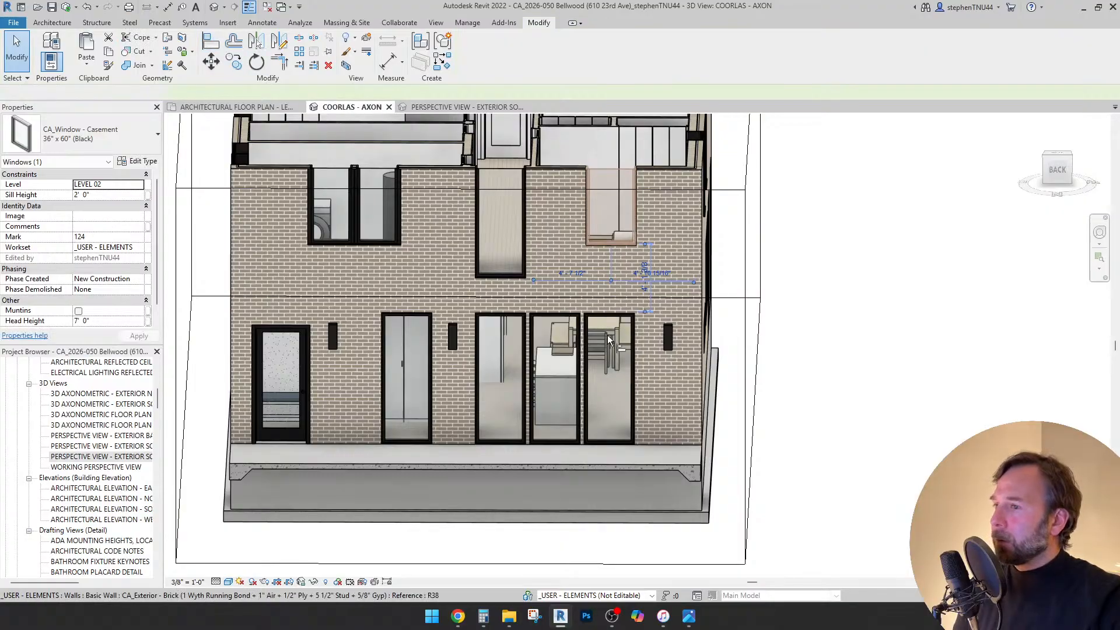
shift+middle_drag(607, 338, 434, 392)
scroll(431, 392, up, 5)
scroll(464, 268, up, 2)
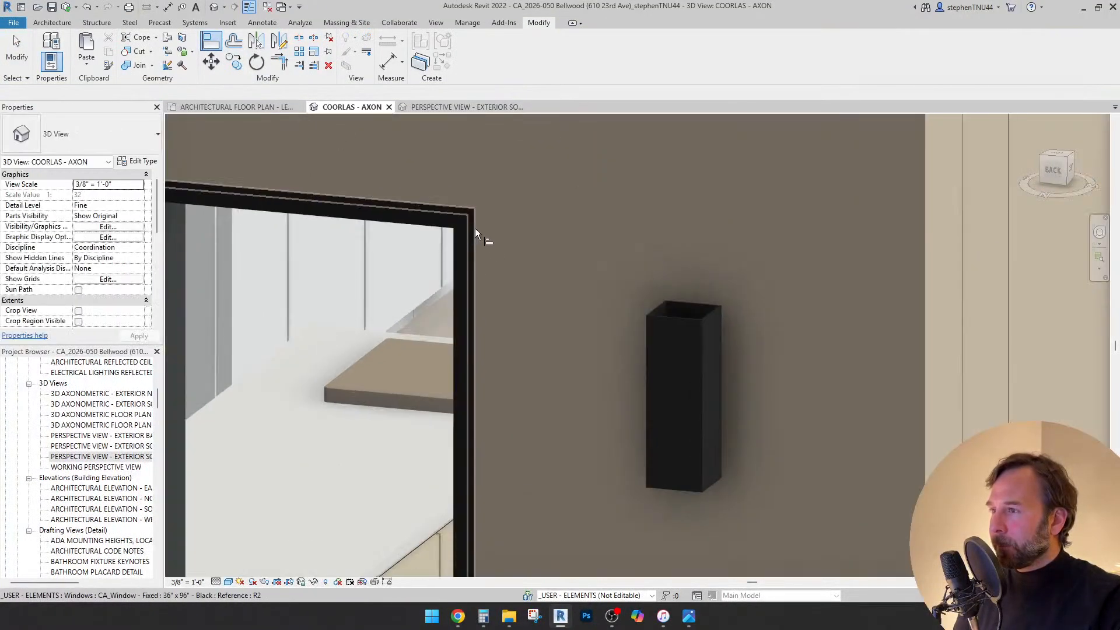
scroll(516, 449, down, 4)
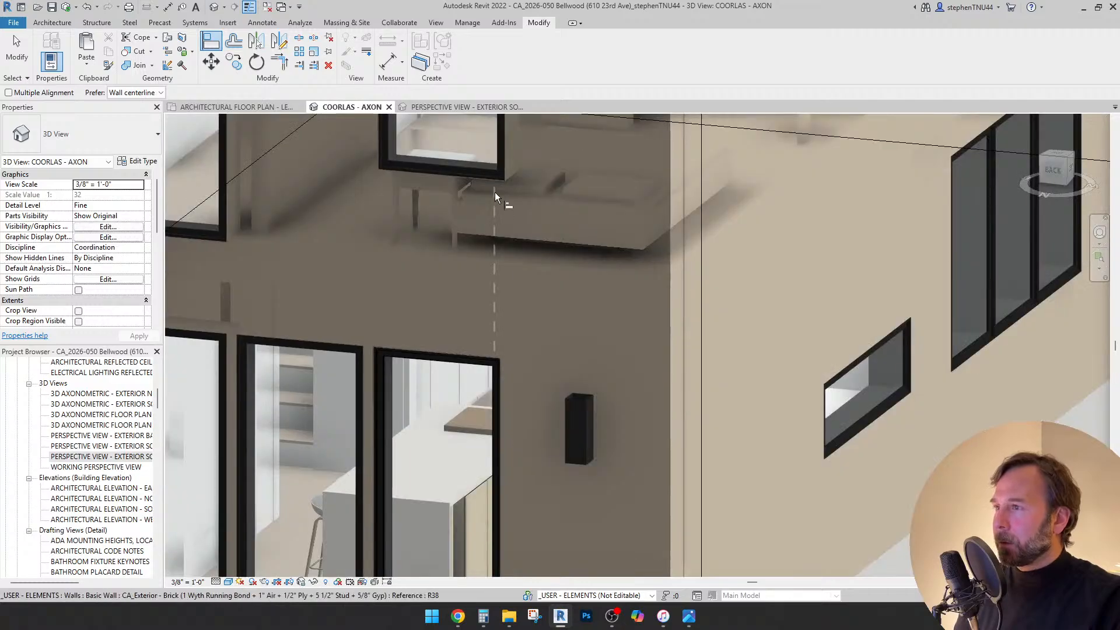
scroll(517, 135, up, 5)
scroll(520, 133, up, 3)
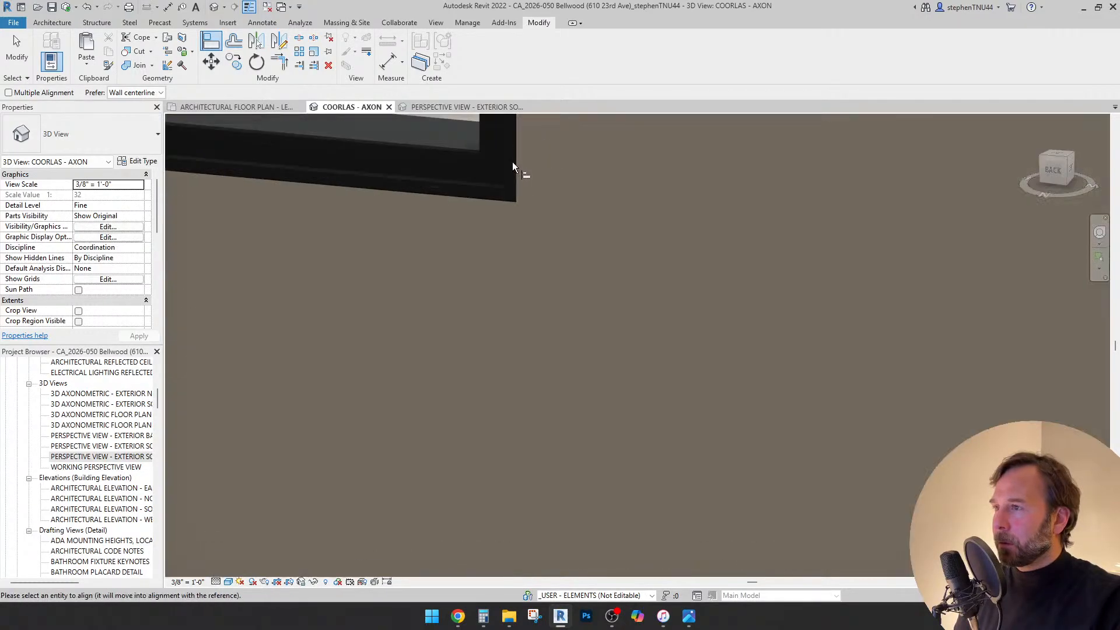
scroll(508, 242, down, 5)
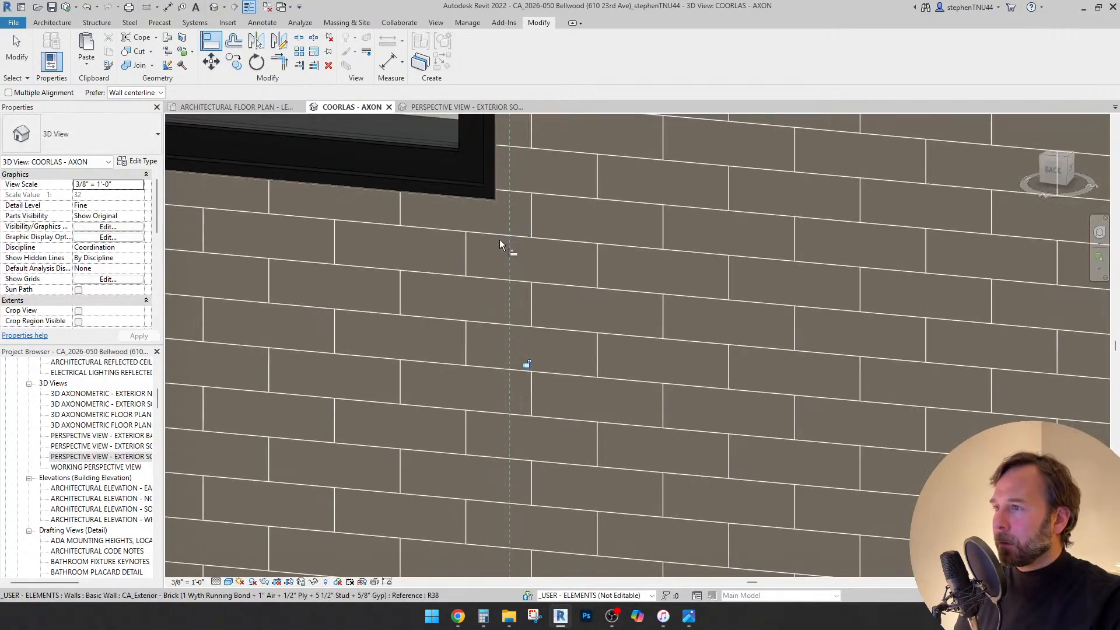
key(Escape)
key(Escape)
scroll(540, 325, down, 5)
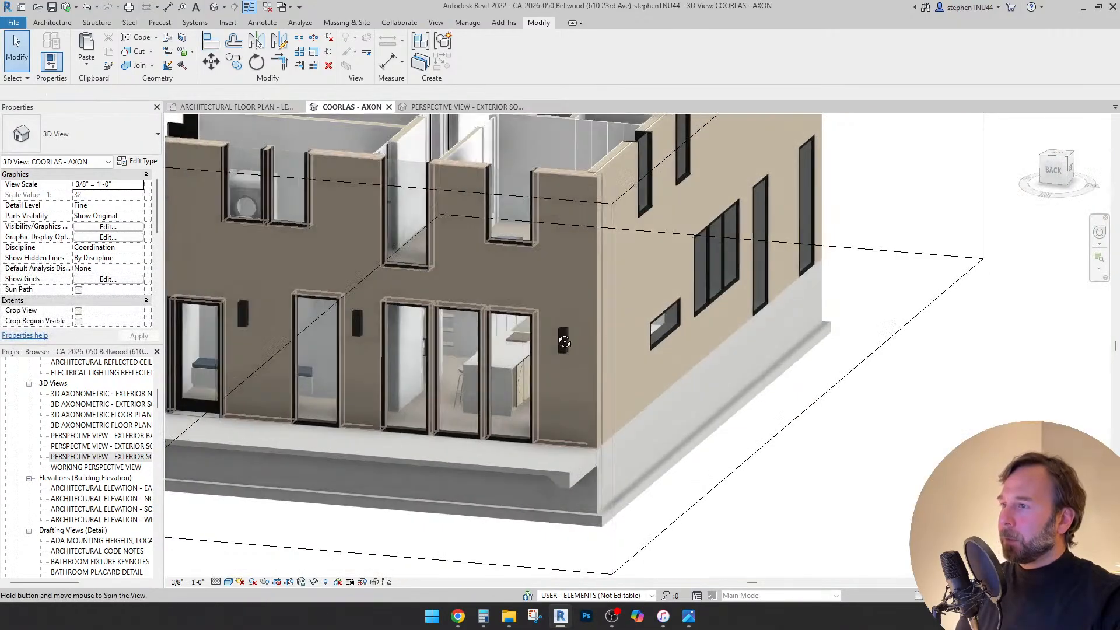
shift+middle_drag(539, 325, 615, 407)
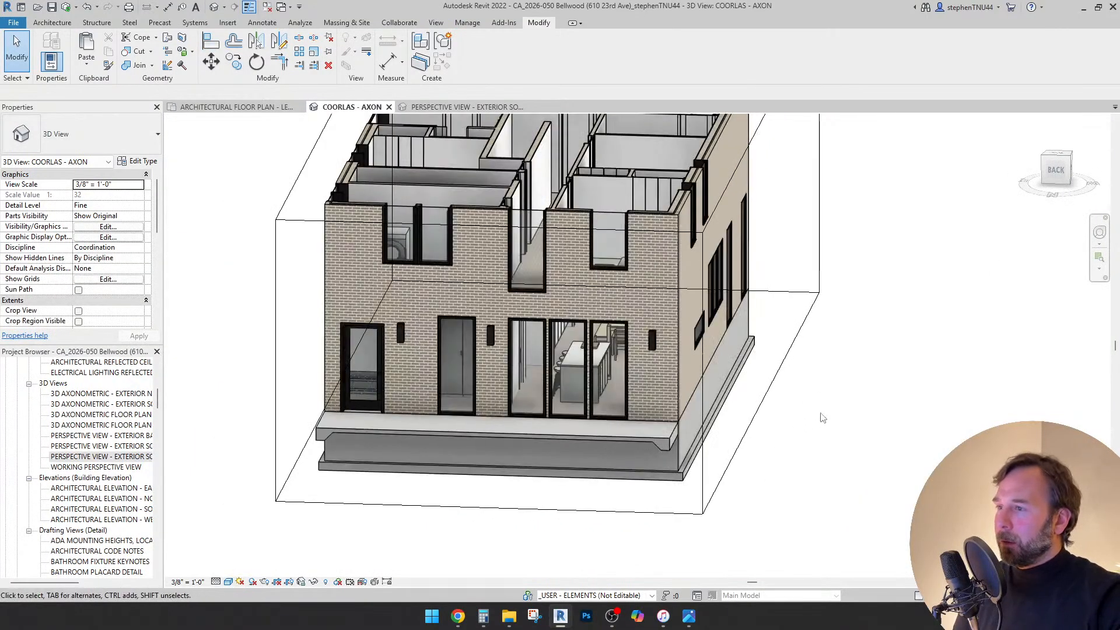
- Switch to the Level 01 architectural floor plan and examine the rear wall windows, the stair area and the cabinetry around it
shift+middle_drag(829, 409, 766, 432)
click(225, 107)
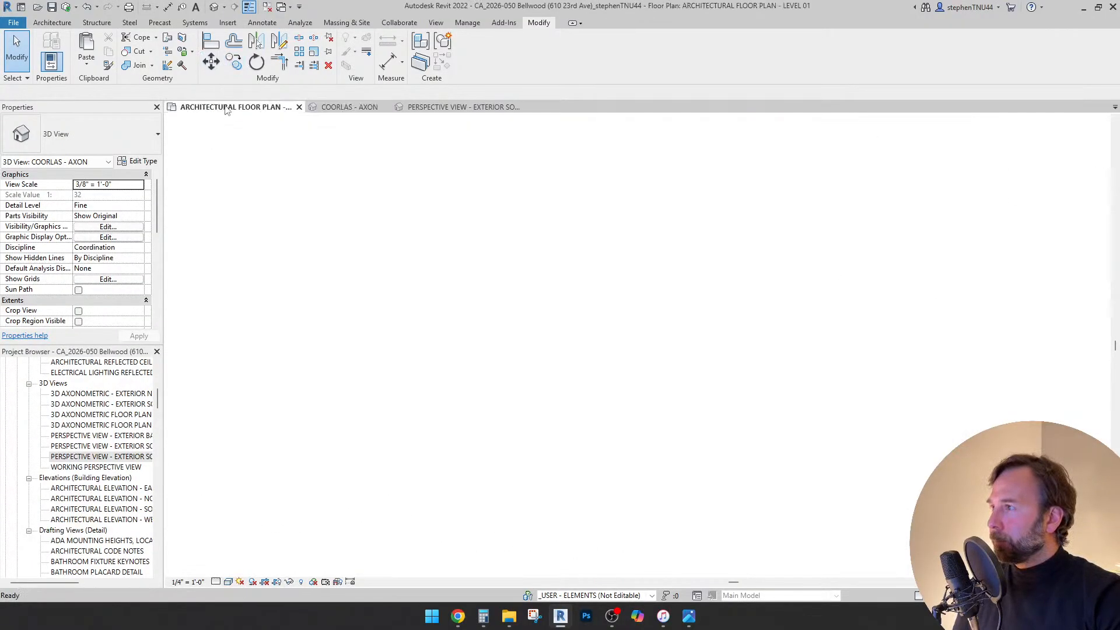
scroll(593, 230, up, 3)
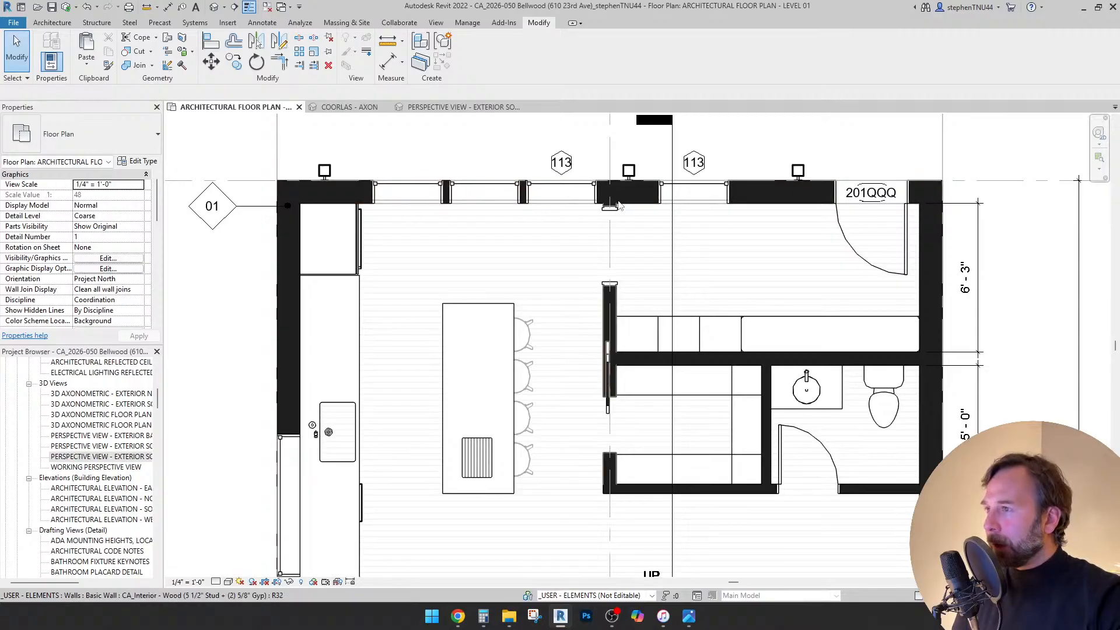
scroll(474, 256, down, 2)
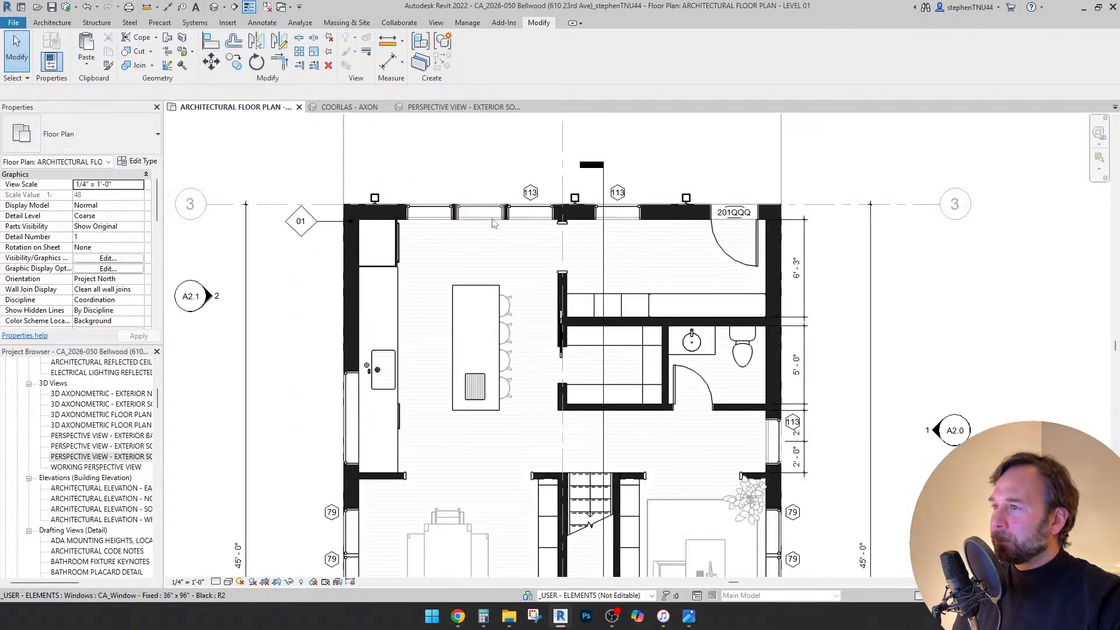
scroll(517, 214, up, 3)
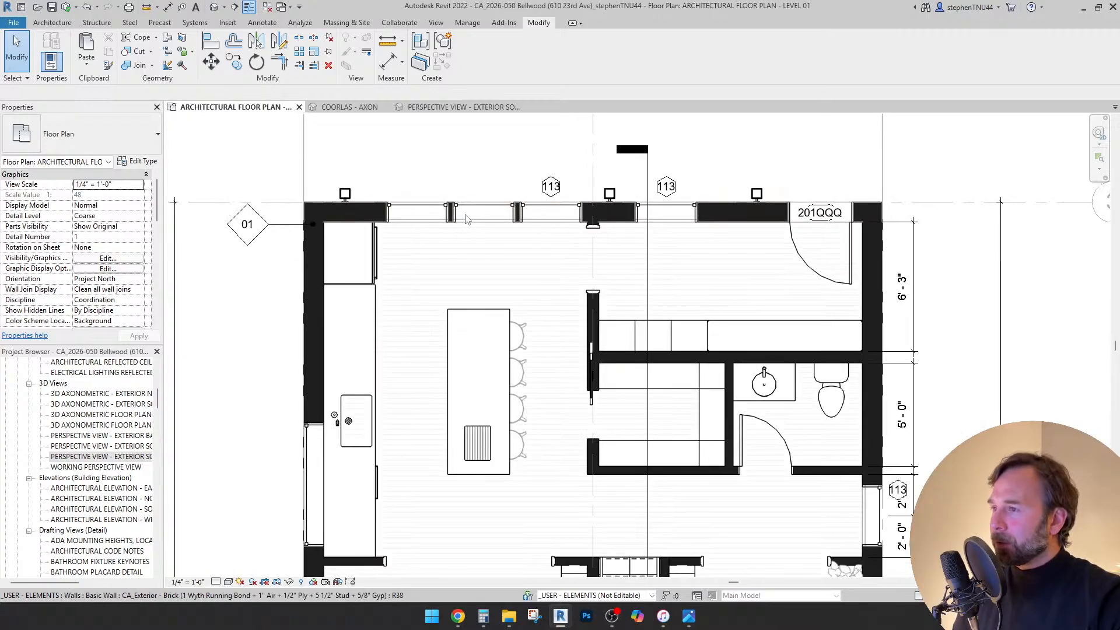
scroll(467, 217, down, 2)
scroll(584, 263, down, 3)
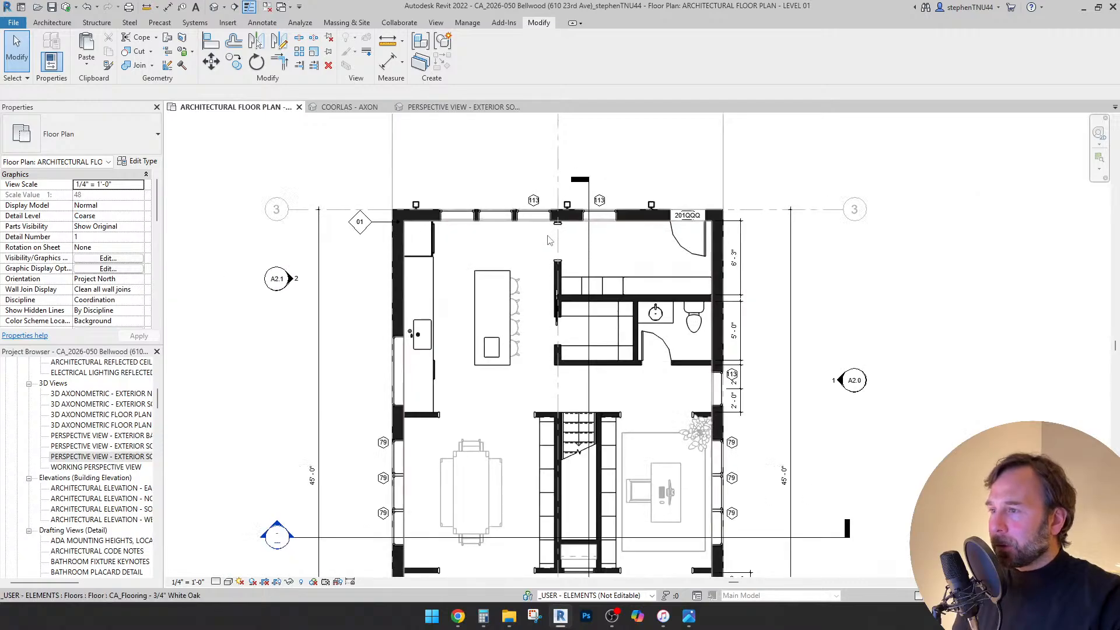
middle_drag(570, 421, 509, 312)
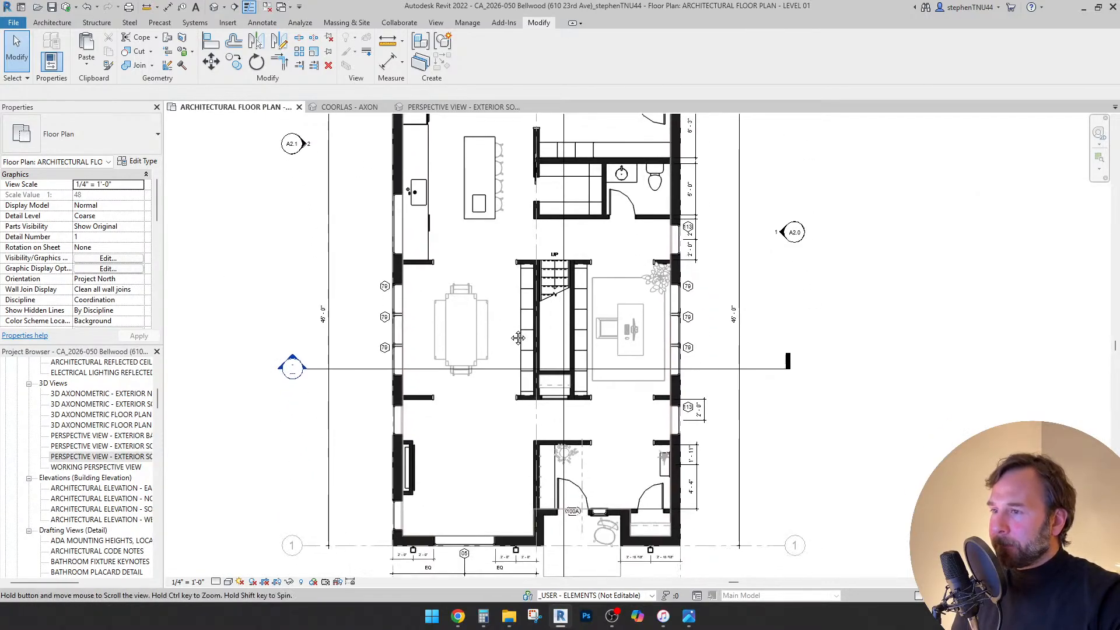
scroll(621, 343, up, 2)
middle_drag(625, 344, 644, 314)
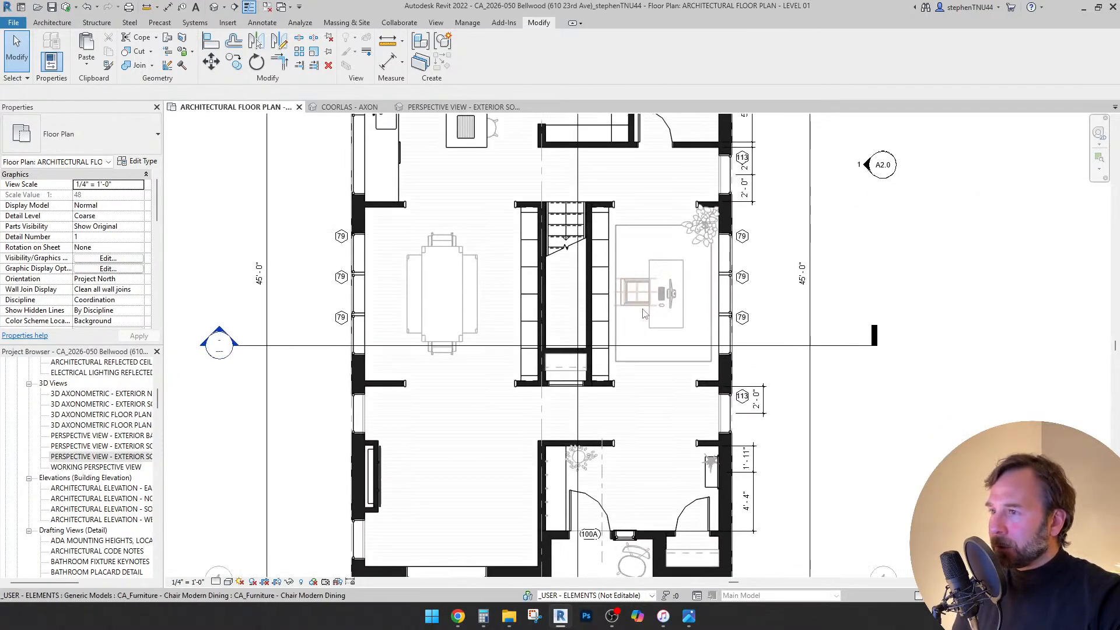
scroll(523, 340, up, 2)
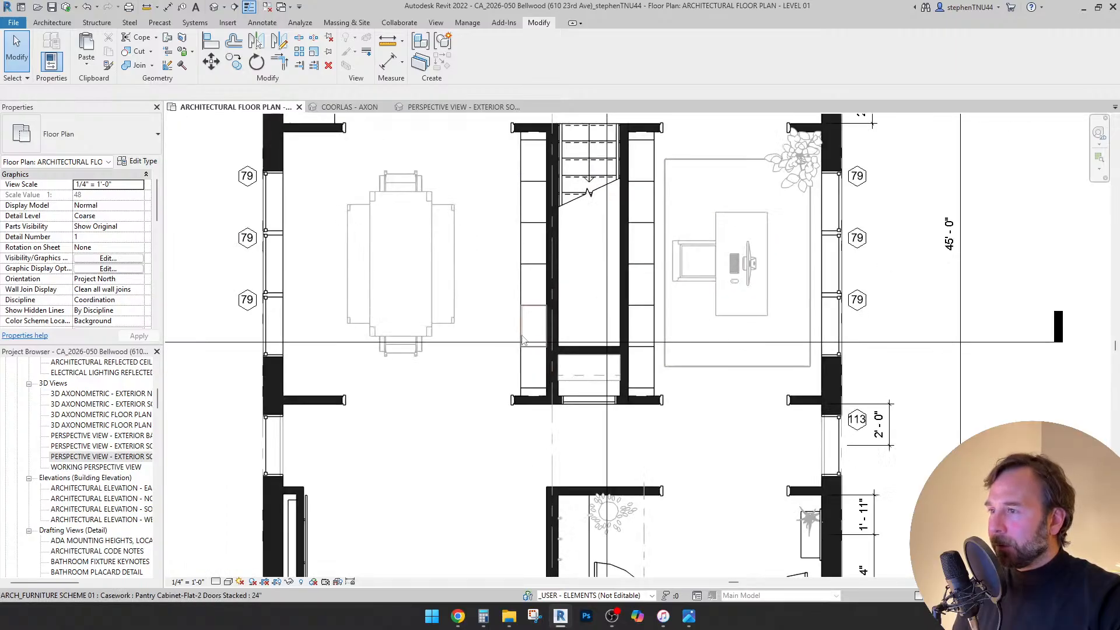
- Override all Pantry Cabinet-Flat-2 Doors Stacked 24" instances visible in the floor plan to display as halftone
middle_drag(533, 244, 540, 242)
scroll(525, 251, up, 3)
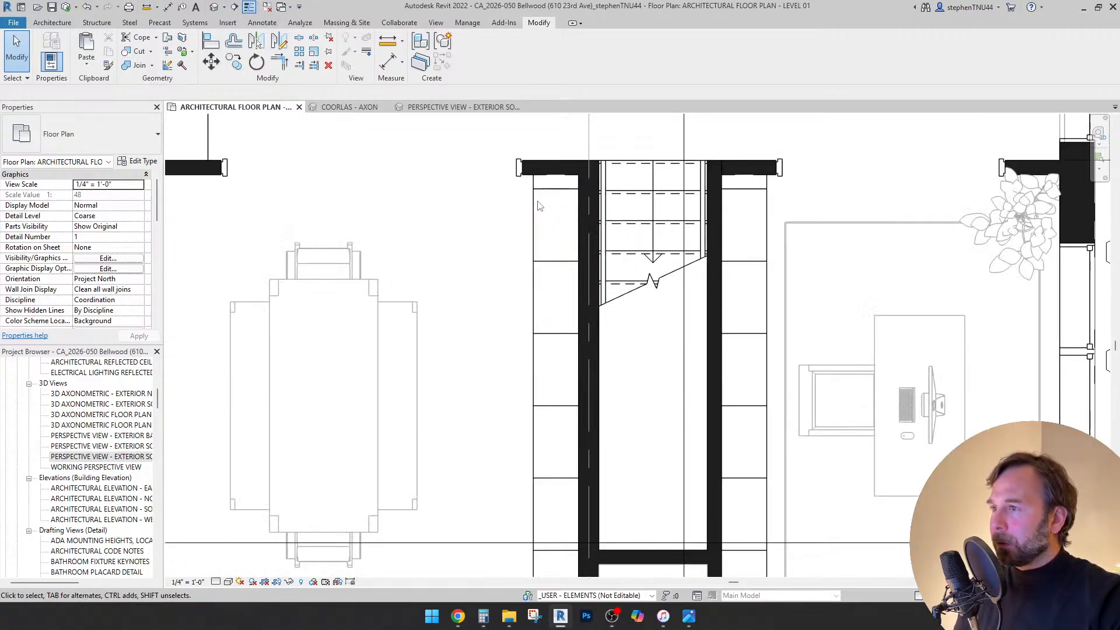
click(522, 238)
right_click(536, 216)
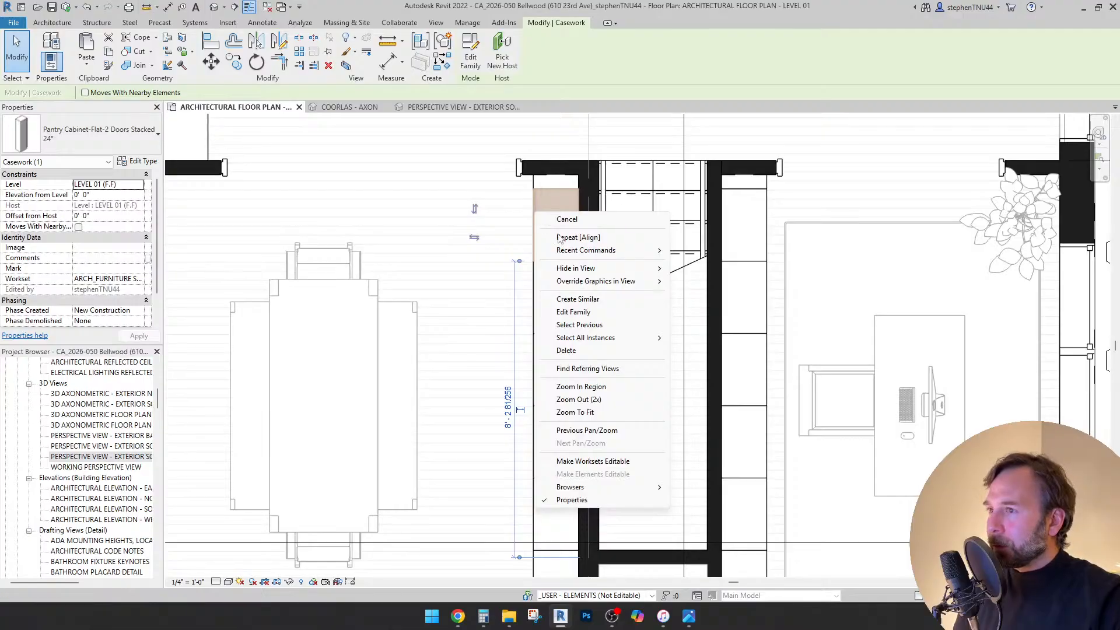
mouse_move(601, 338)
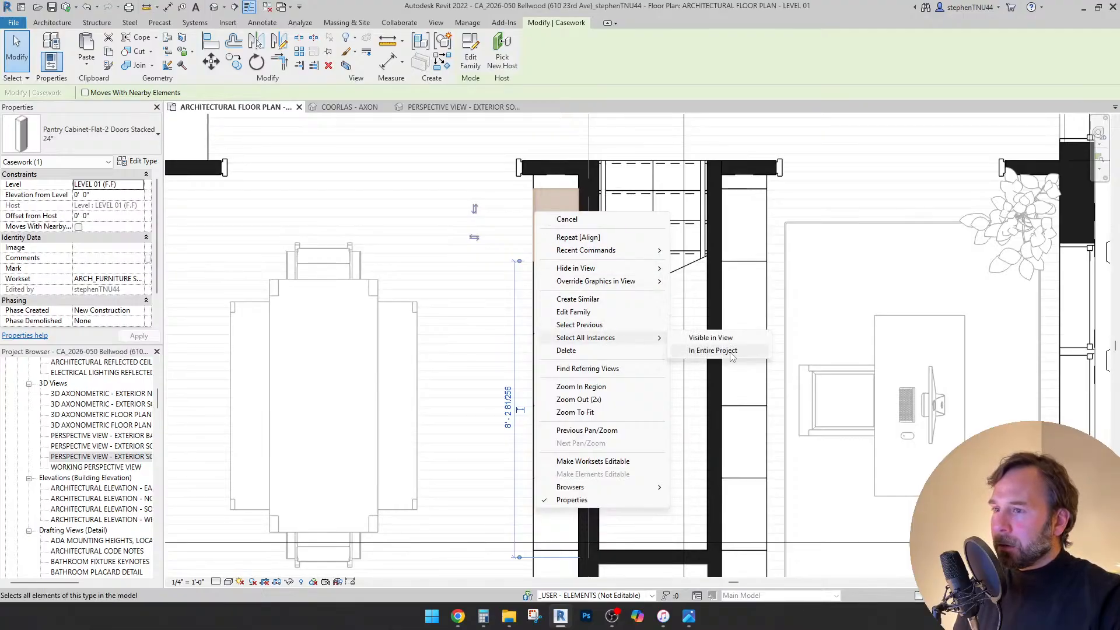
click(703, 338)
scroll(534, 188, up, 2)
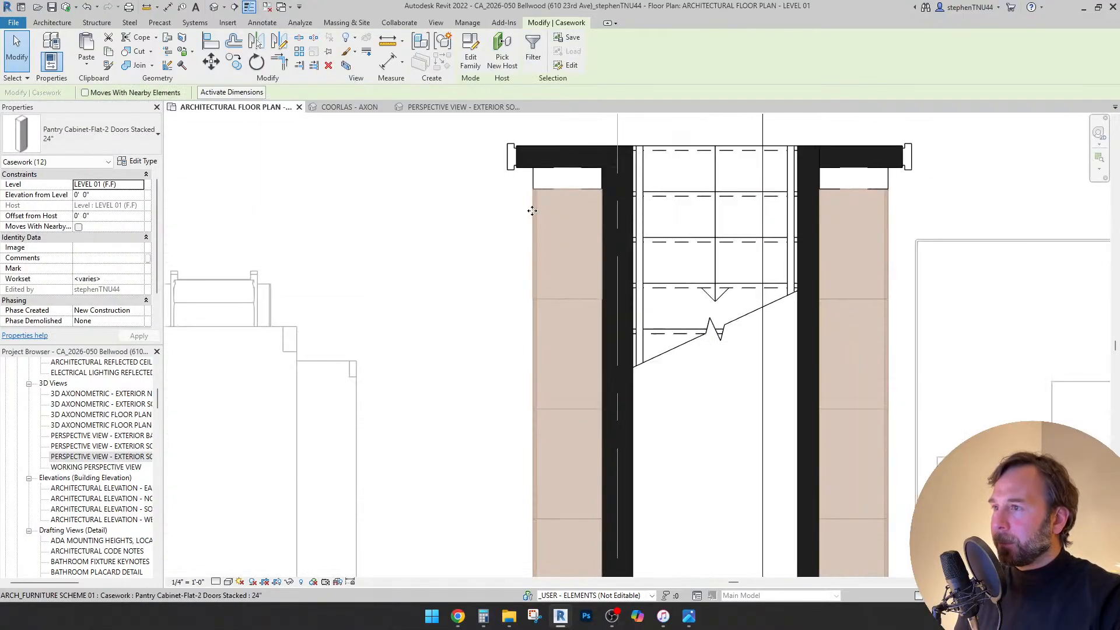
right_click(536, 213)
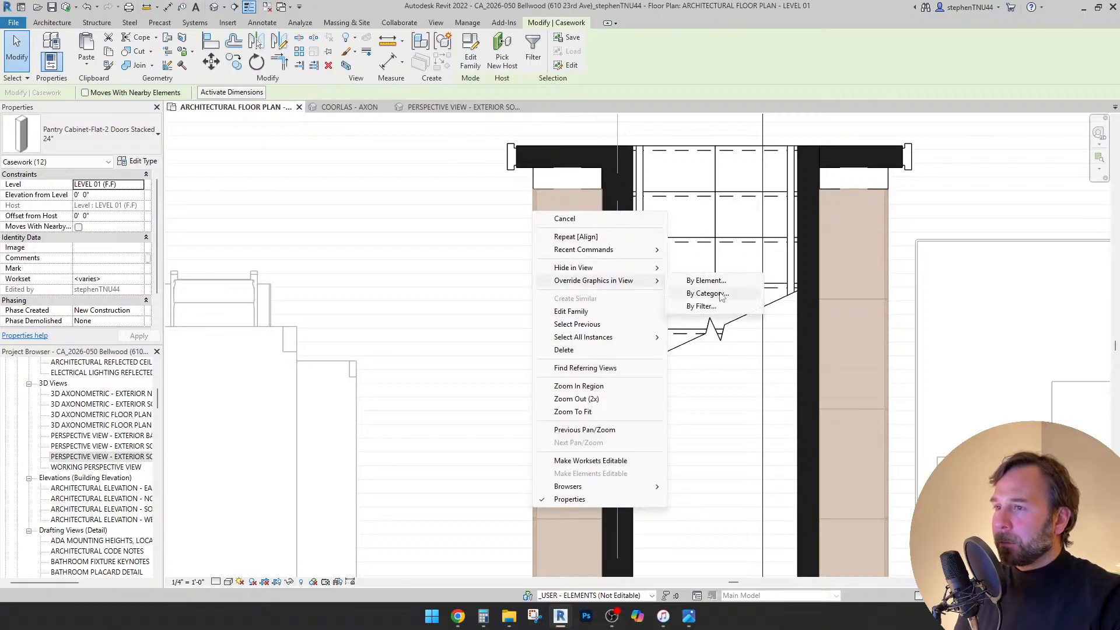
click(718, 283)
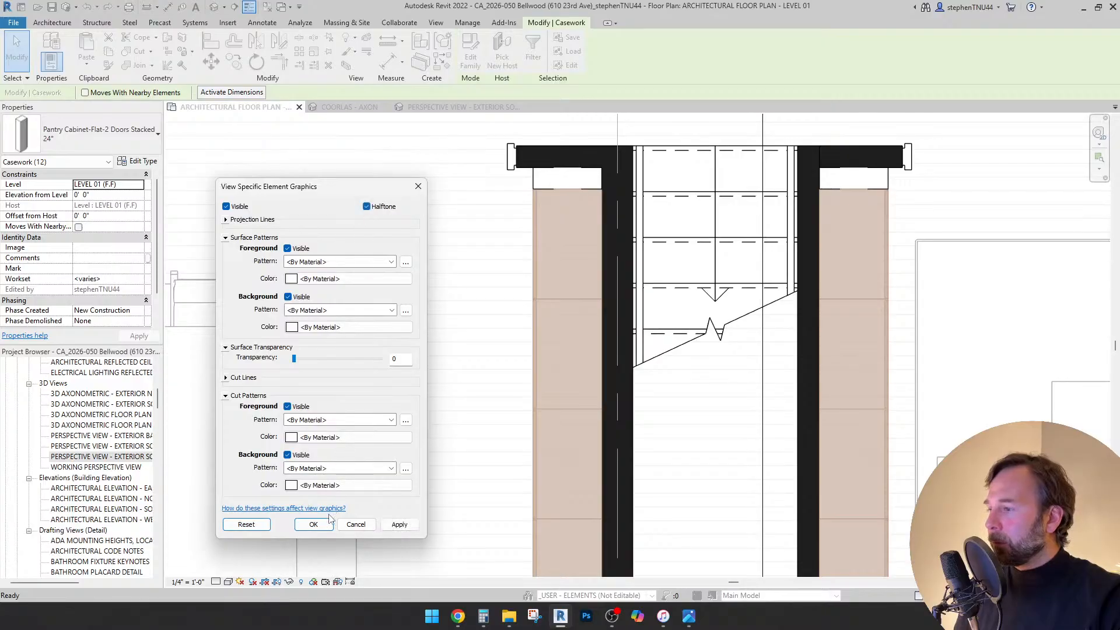
click(329, 519)
- Assign the selected pantry cabinets to the ARCH_FURNITURE SCHEME 01 workset
scroll(541, 213, down, 2)
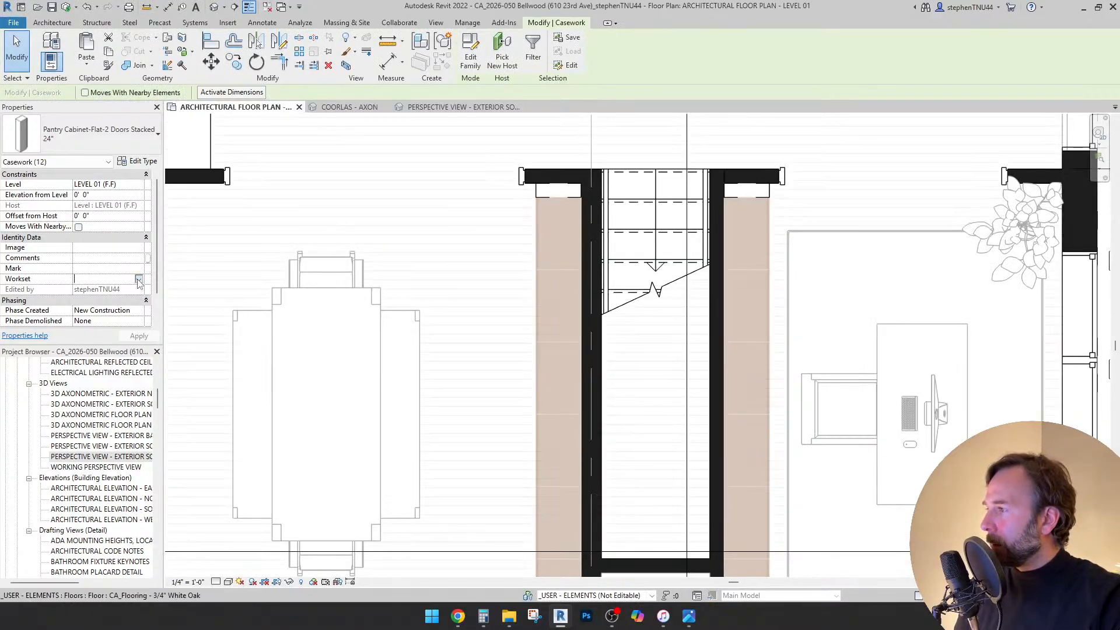
click(139, 279)
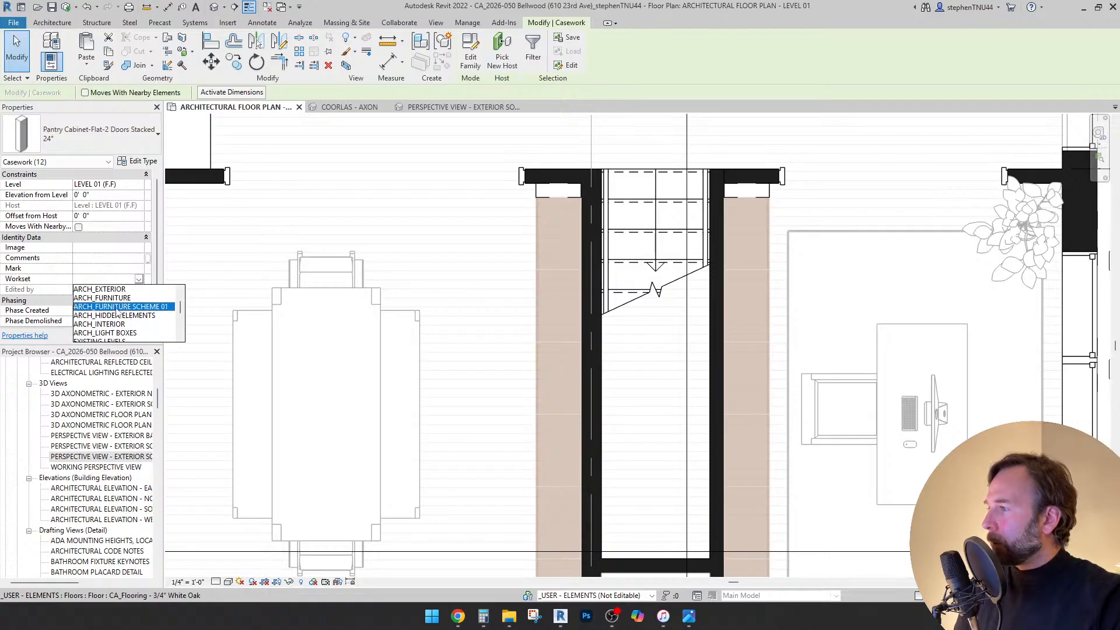
click(117, 309)
- Select all Base Cabinet-Filler (9') instances in the entire project and override them by element to halftone in this view
scroll(533, 192, up, 2)
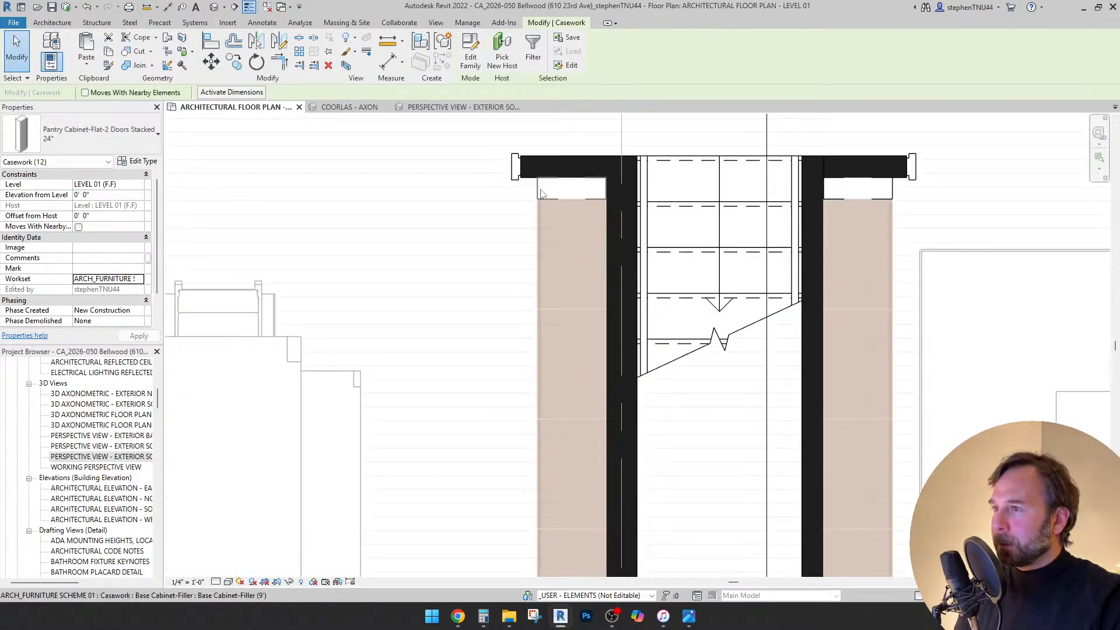
click(538, 188)
right_click(538, 188)
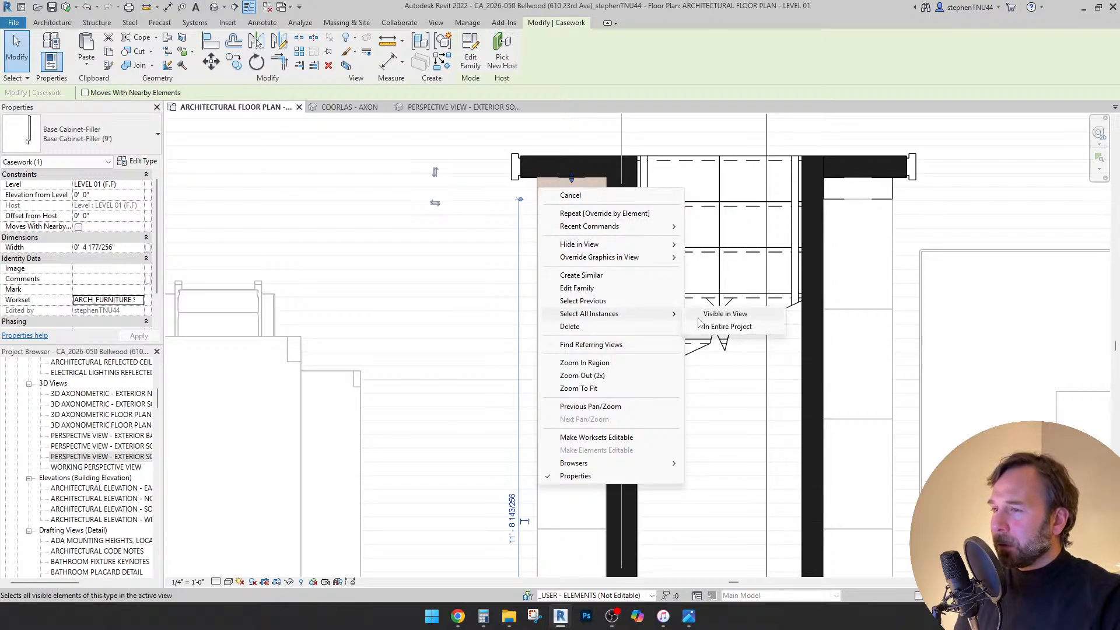
click(721, 329)
scroll(684, 271, down, 4)
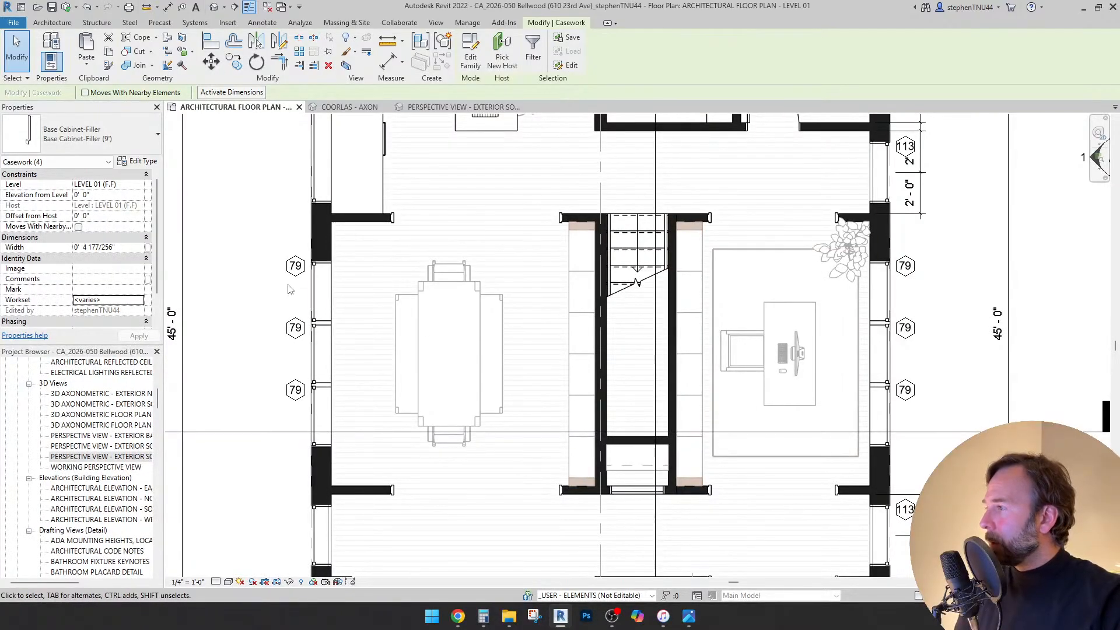
middle_drag(638, 355, 601, 390)
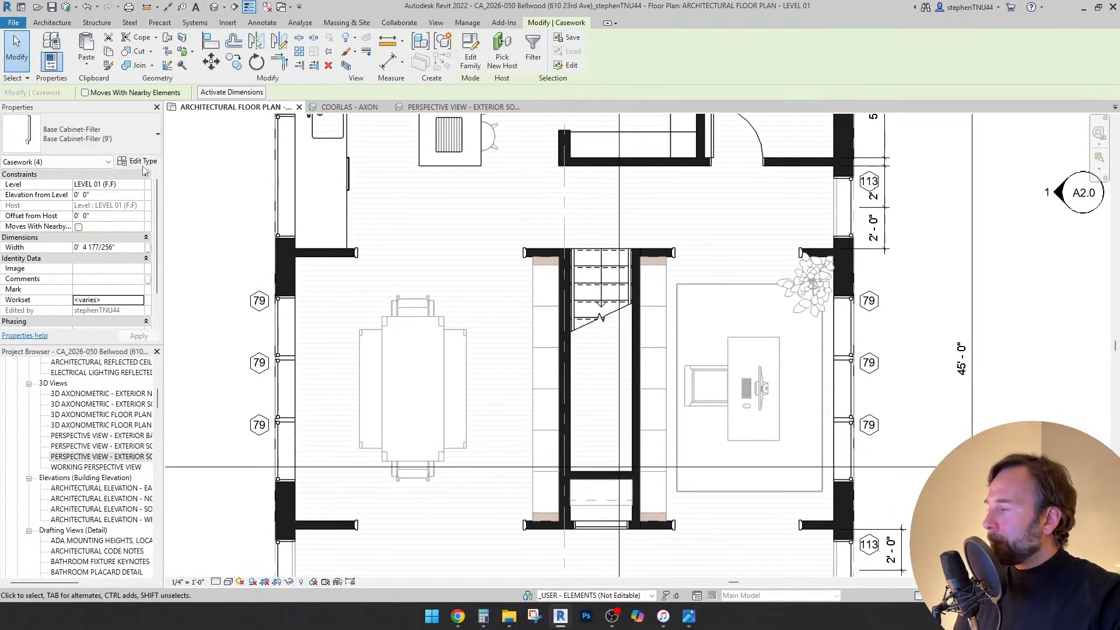
scroll(538, 260, up, 4)
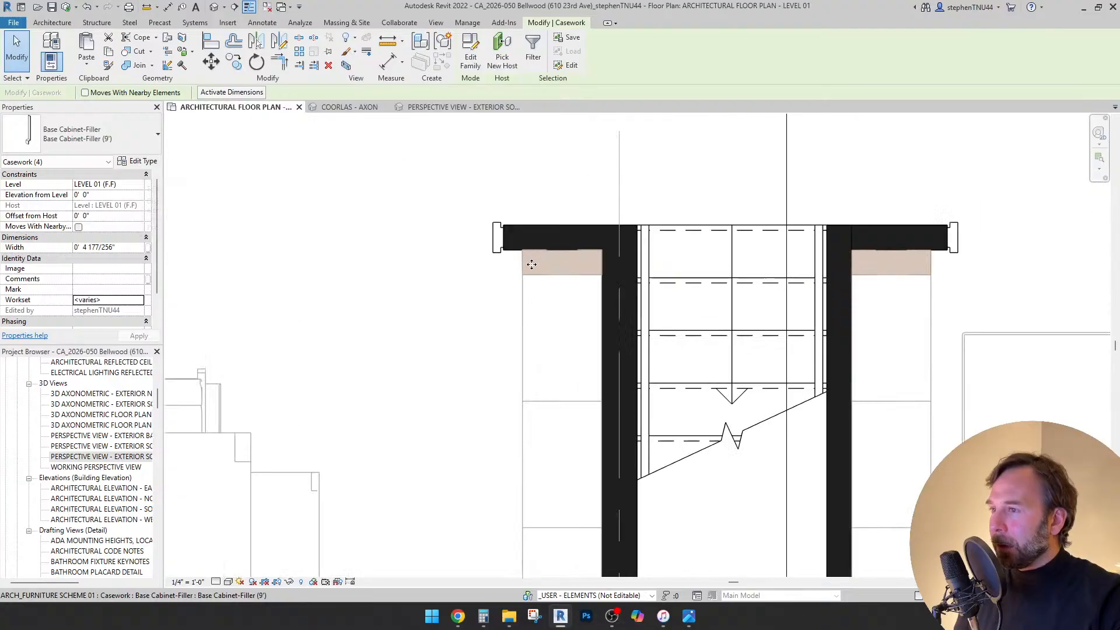
right_click(524, 266)
mouse_move(606, 333)
click(694, 333)
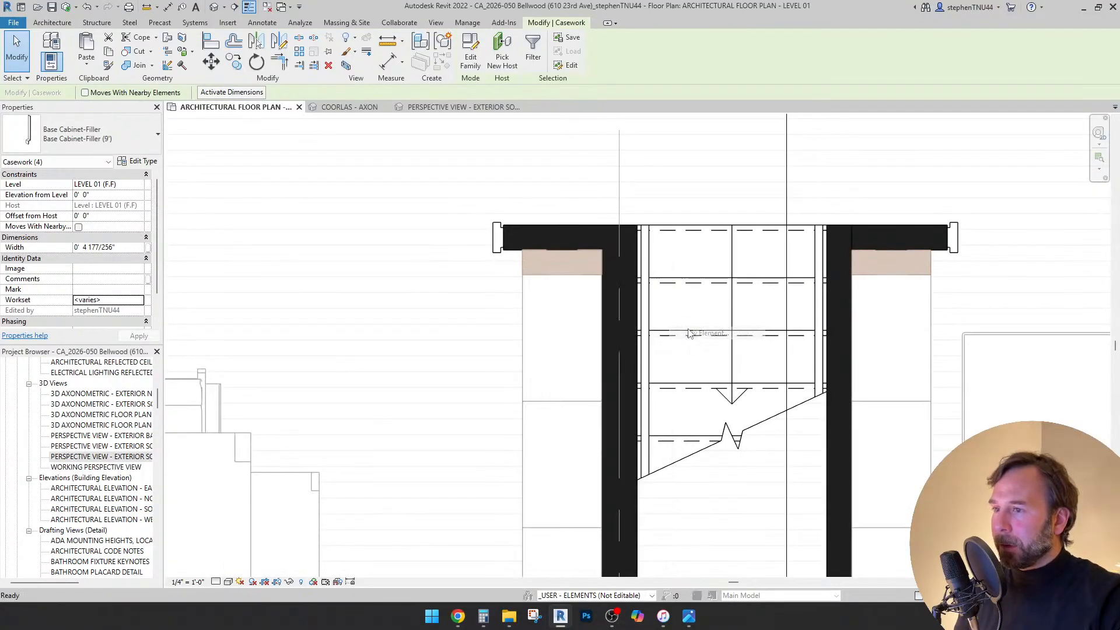
click(367, 207)
click(313, 524)
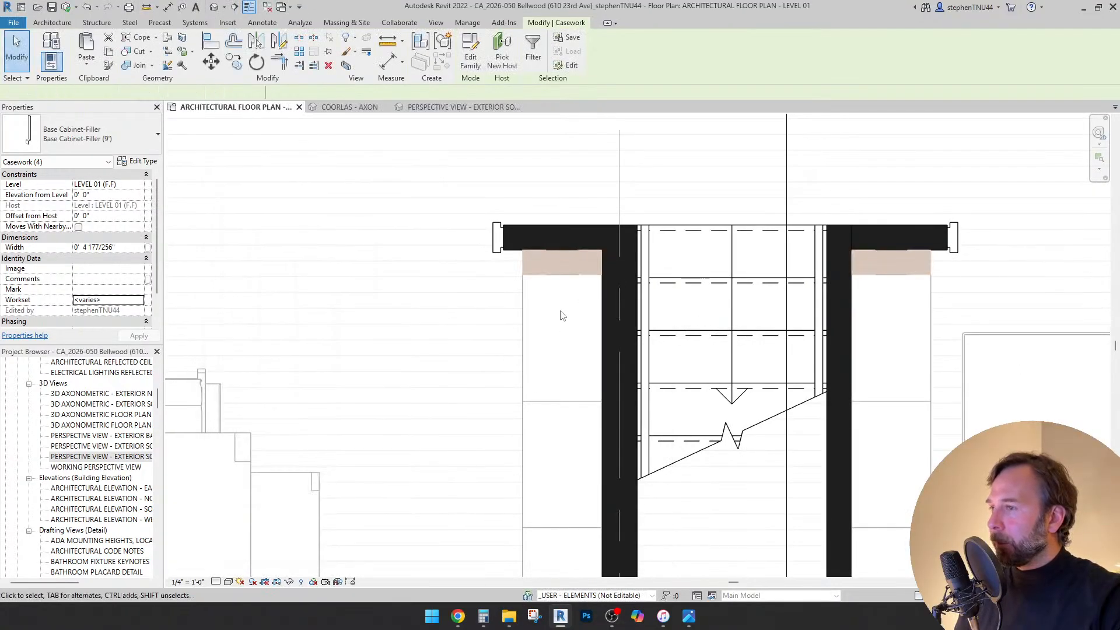
- Assign the selected base cabinet fillers to the same furniture workset as the pantry cabinets and clear the selection
scroll(560, 300, down, 1)
scroll(123, 245, down, 1)
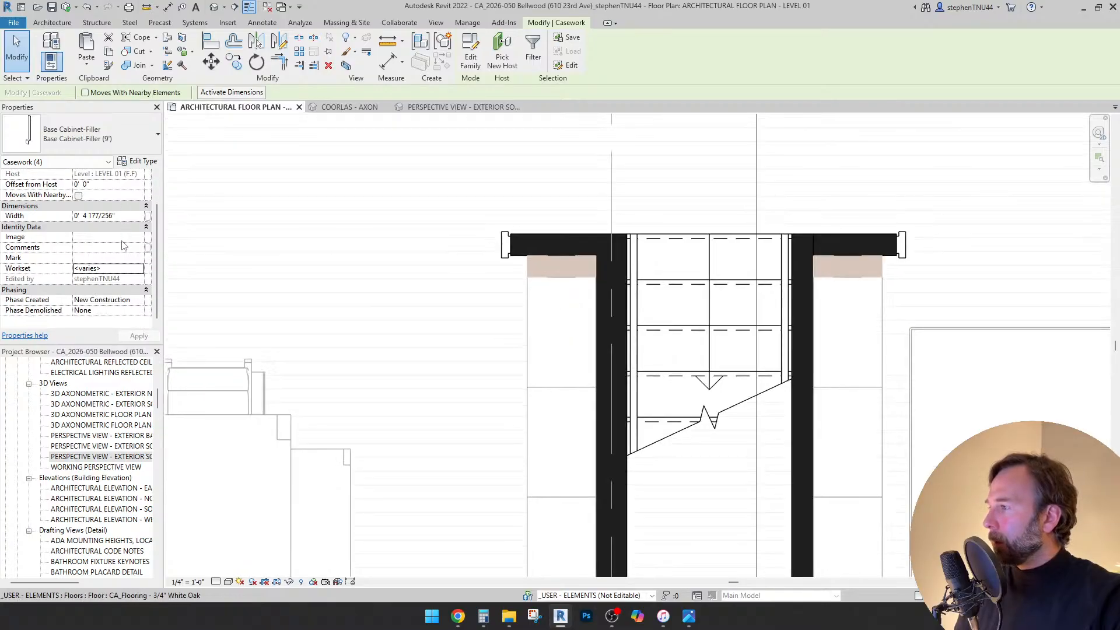
click(138, 270)
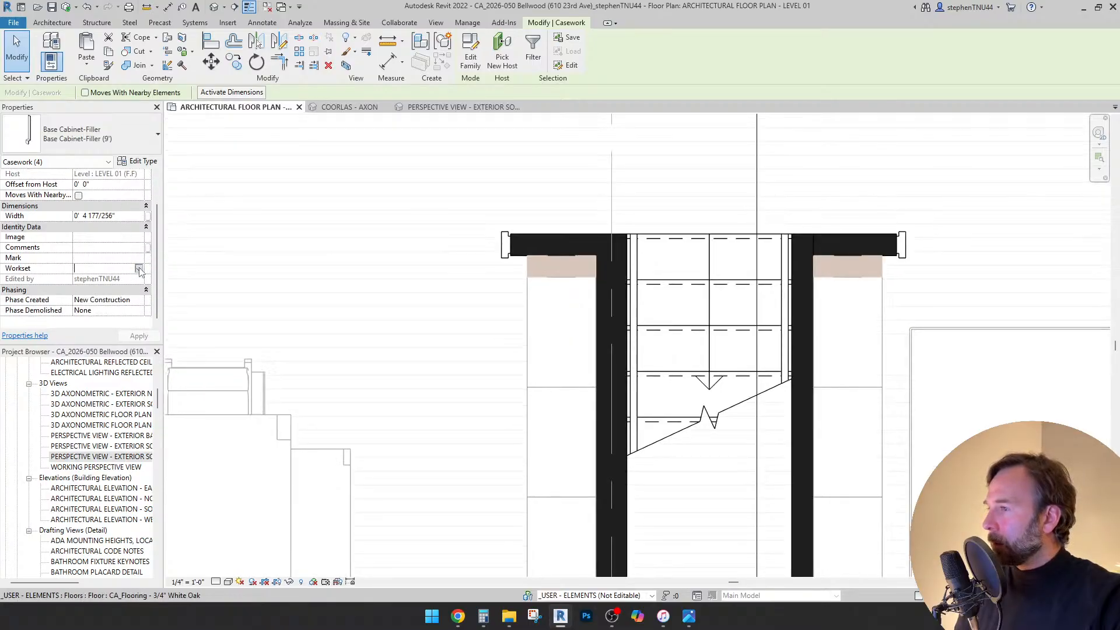
click(139, 269)
click(127, 323)
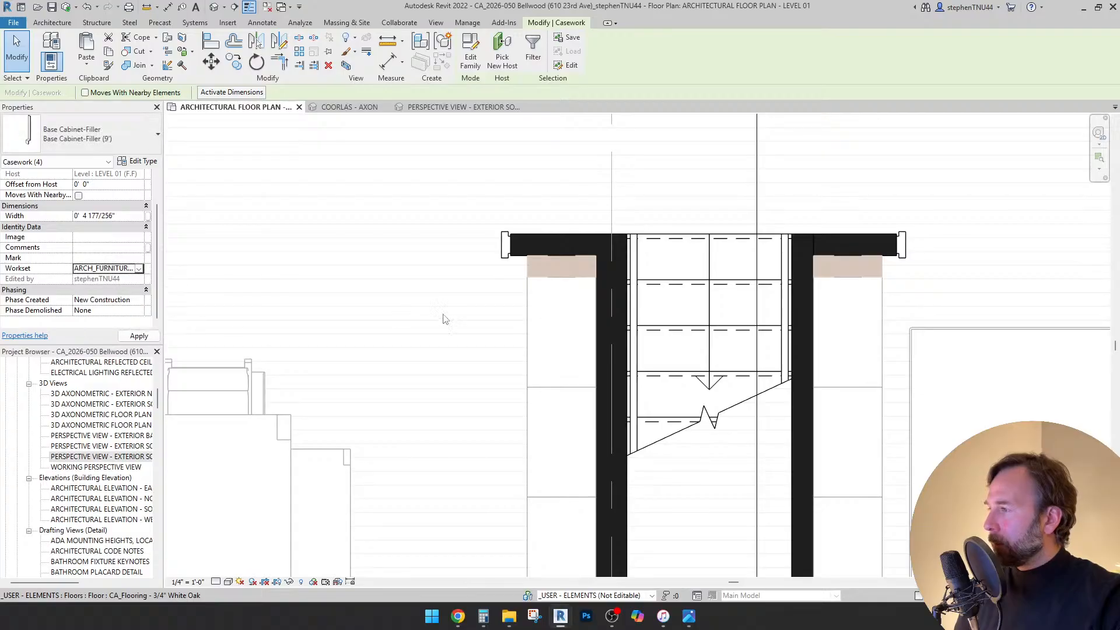
scroll(546, 231, down, 5)
click(1068, 321)
- Assign the ficus tree, area rug, desk, chair and computer in the office to the ARCH_FURNITURE SCHEME 01 workset
middle_drag(976, 327, 806, 312)
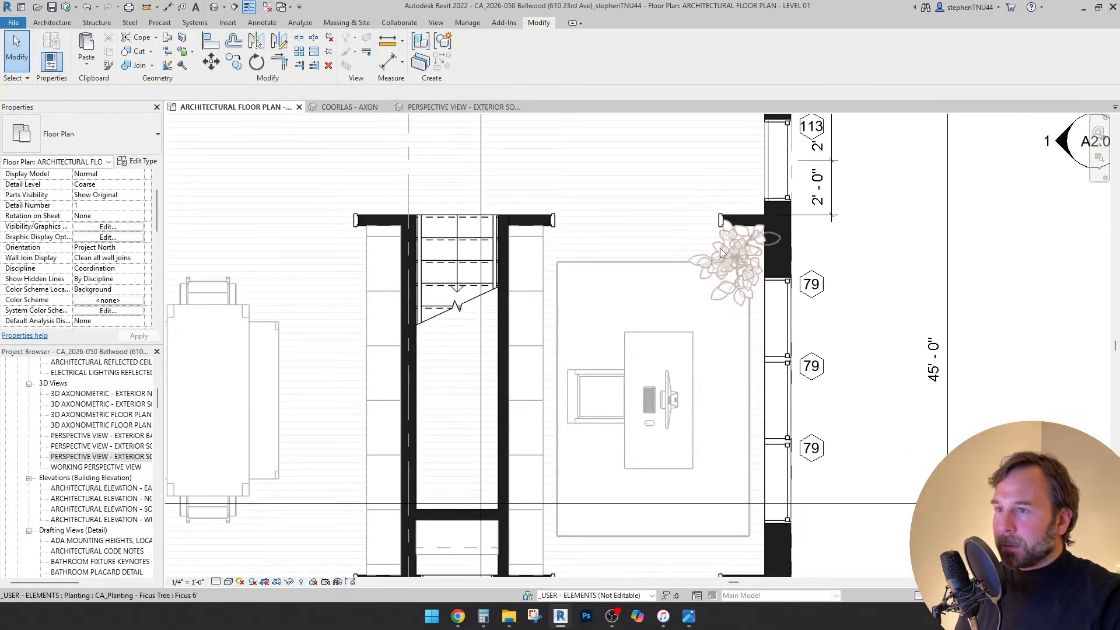
click(663, 272)
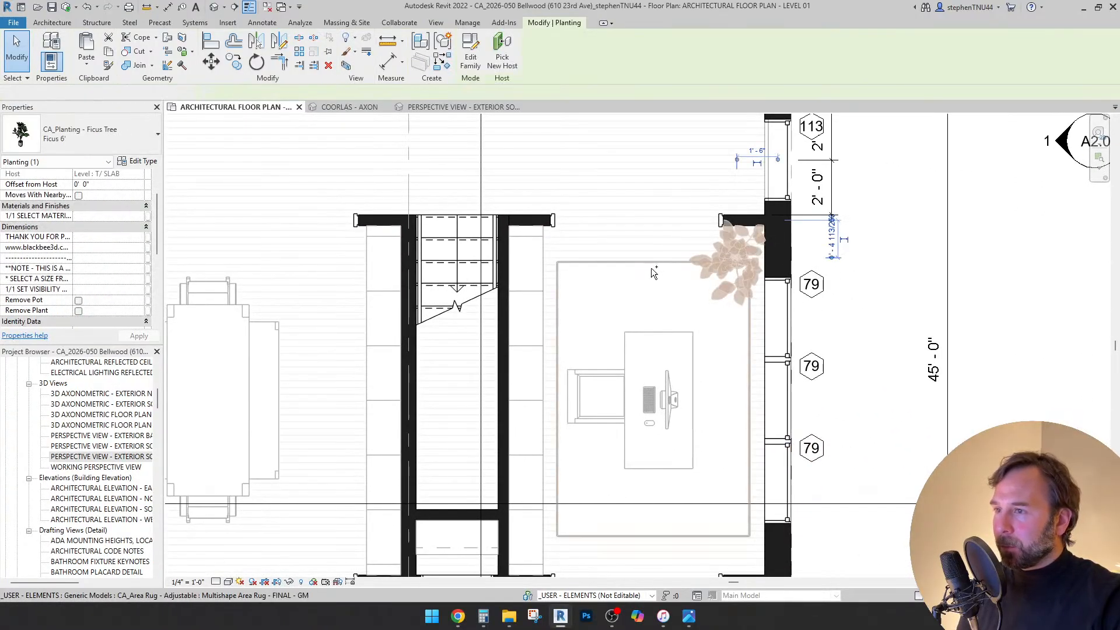
ctrl+click(651, 268)
ctrl+click(639, 348)
scroll(622, 368, up, 2)
ctrl+click(590, 372)
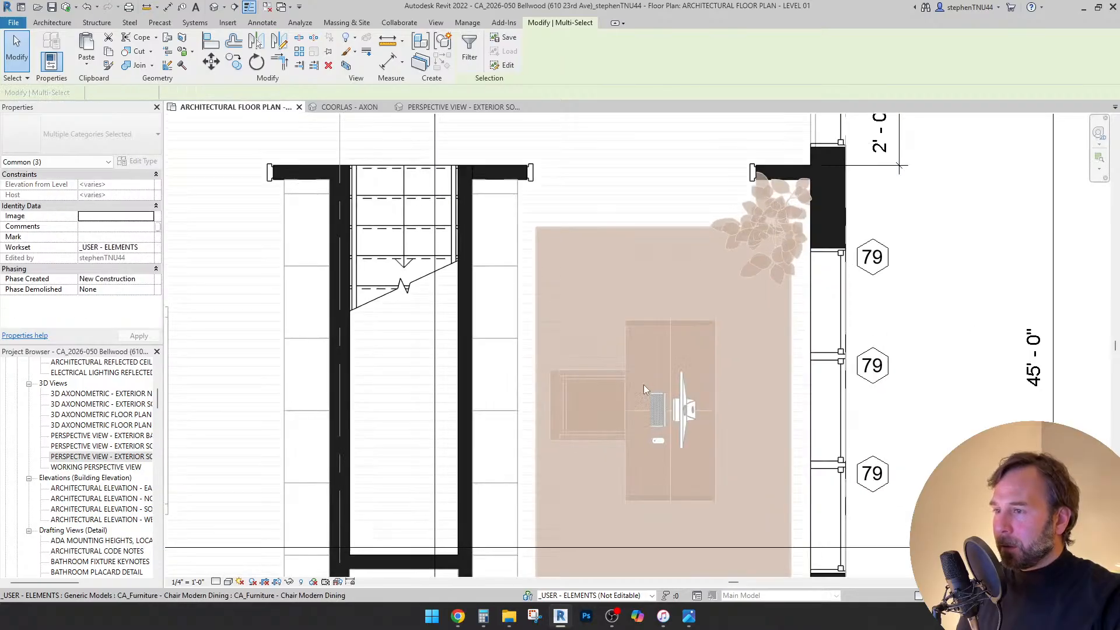
ctrl+click(700, 406)
scroll(704, 362, down, 2)
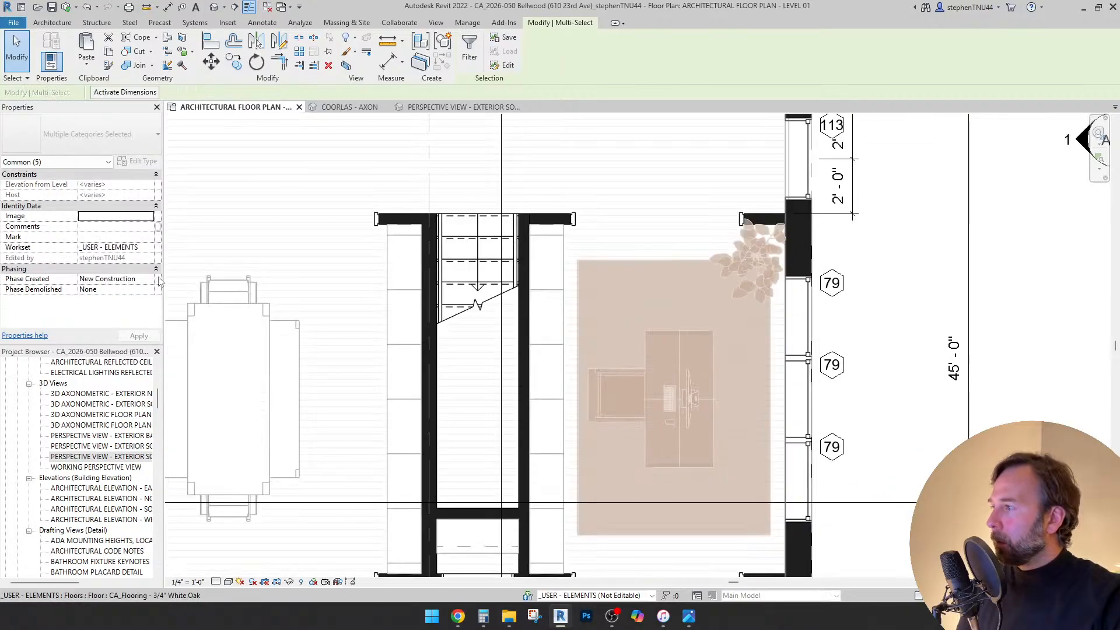
click(151, 248)
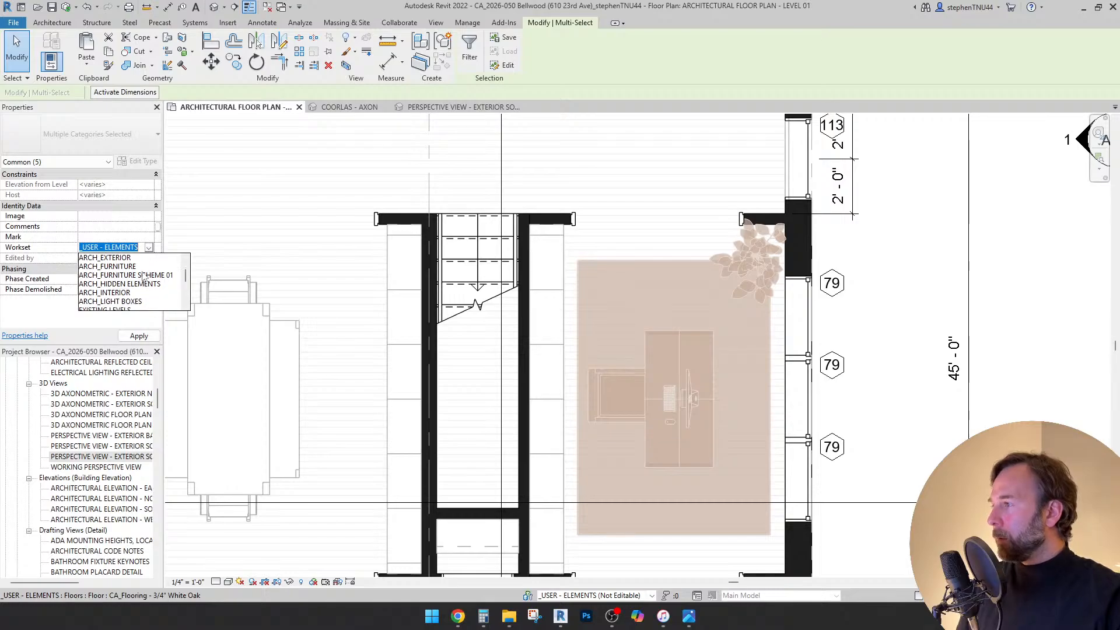
click(111, 275)
click(844, 256)
scroll(595, 233, down, 3)
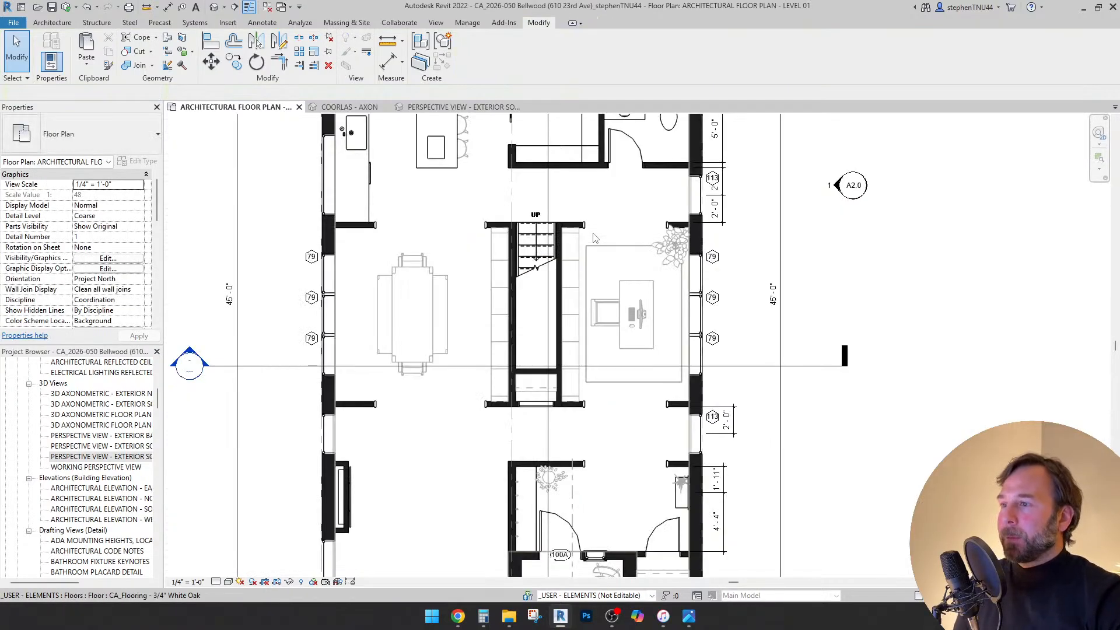
scroll(598, 348, down, 2)
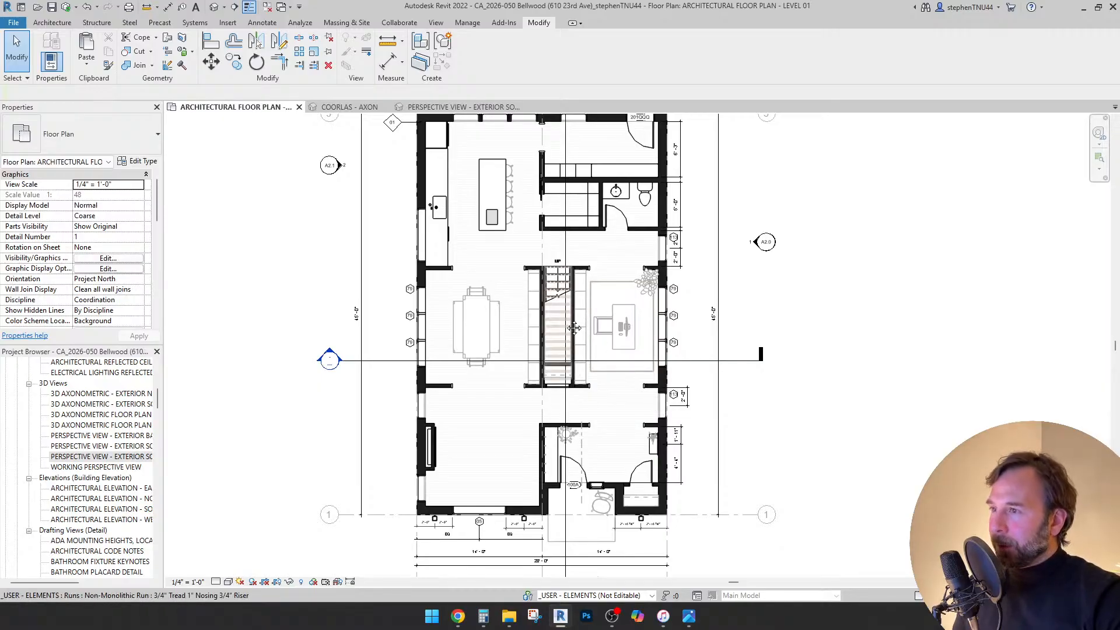
middle_drag(553, 308, 562, 331)
scroll(591, 317, up, 7)
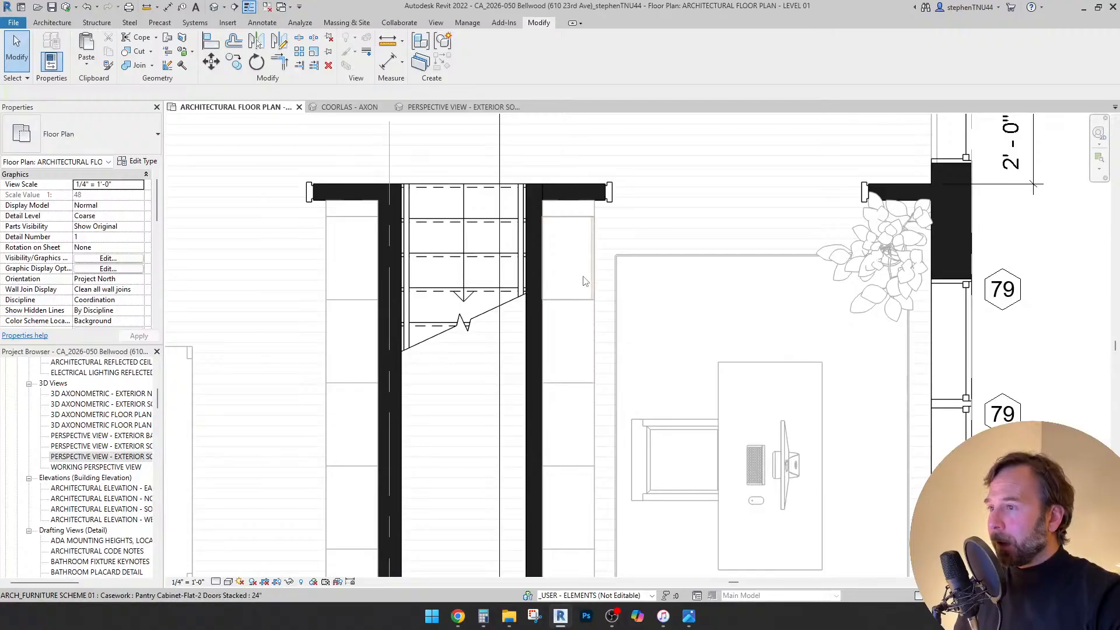
scroll(591, 317, down, 4)
scroll(582, 293, down, 2)
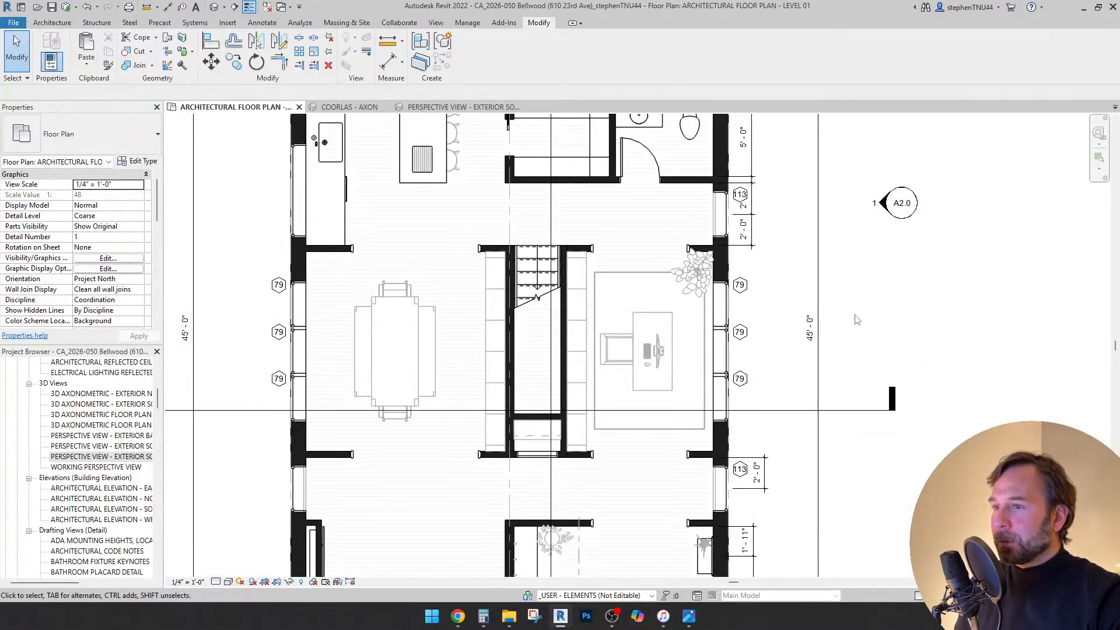
- Review the Level 01 floor plan as a whole, from the office and dining room to the rear mudroom
scroll(848, 307, up, 1)
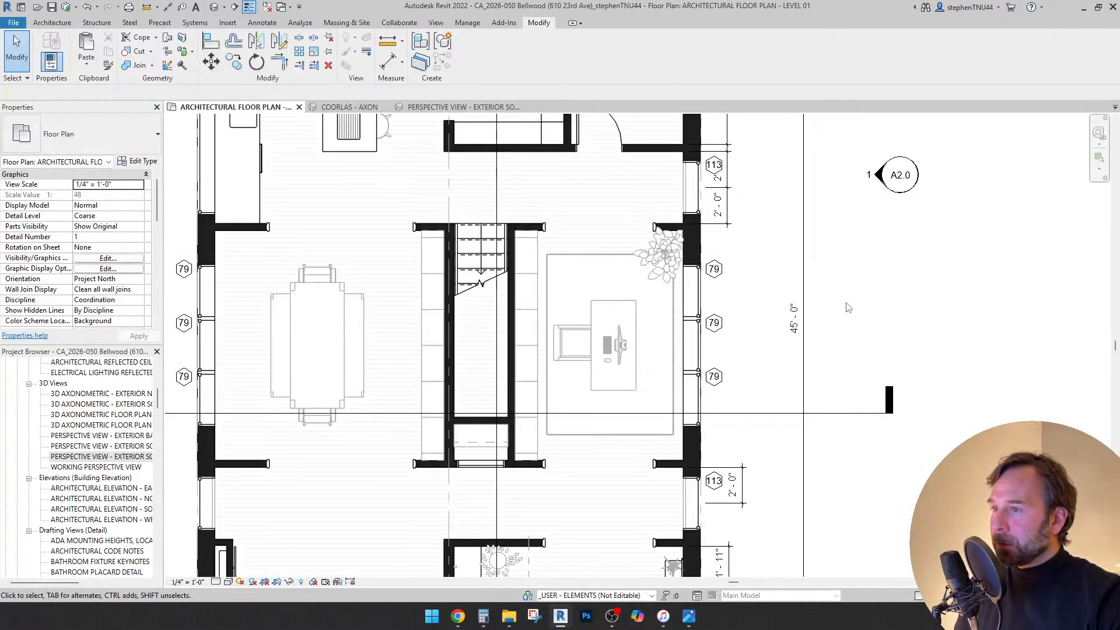
scroll(848, 308, down, 1)
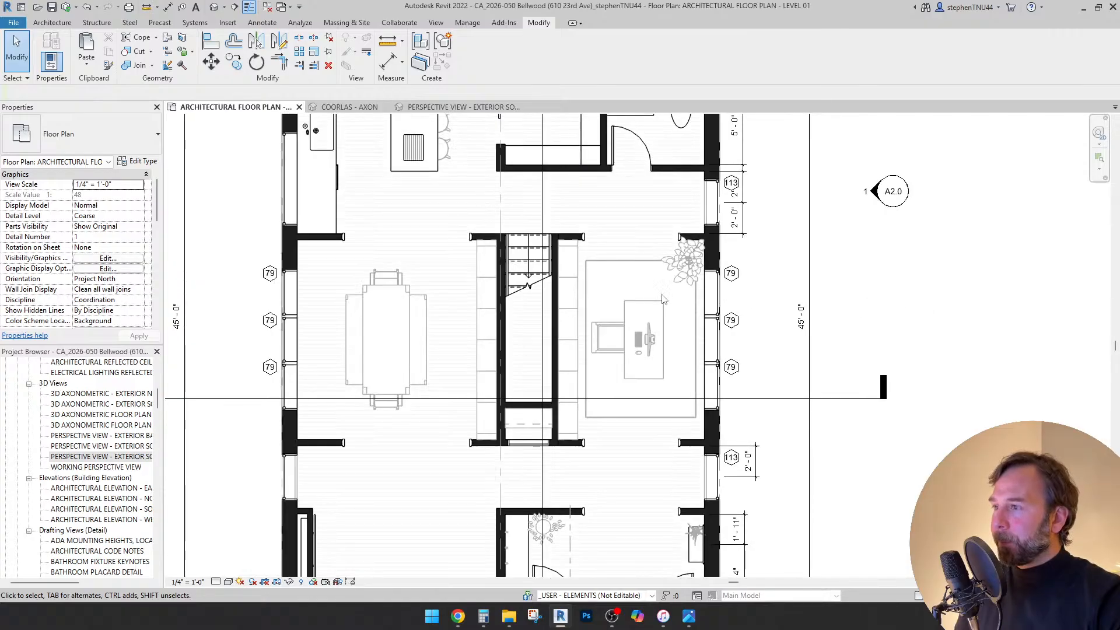
scroll(661, 296, down, 3)
scroll(560, 428, up, 2)
middle_drag(560, 428, 592, 382)
scroll(572, 406, down, 4)
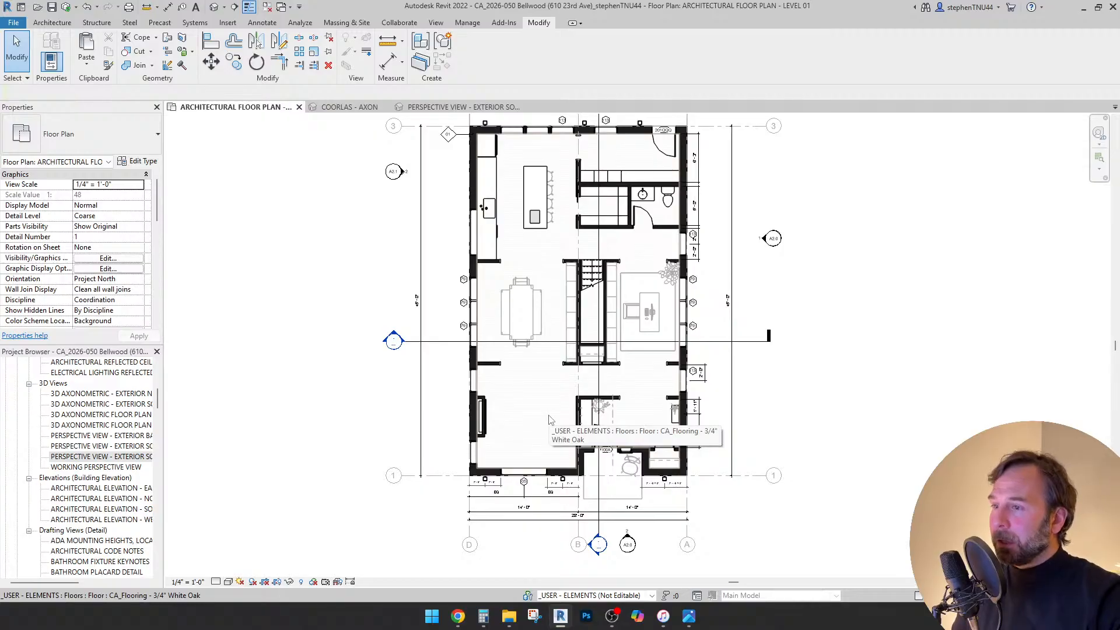
scroll(474, 467, up, 3)
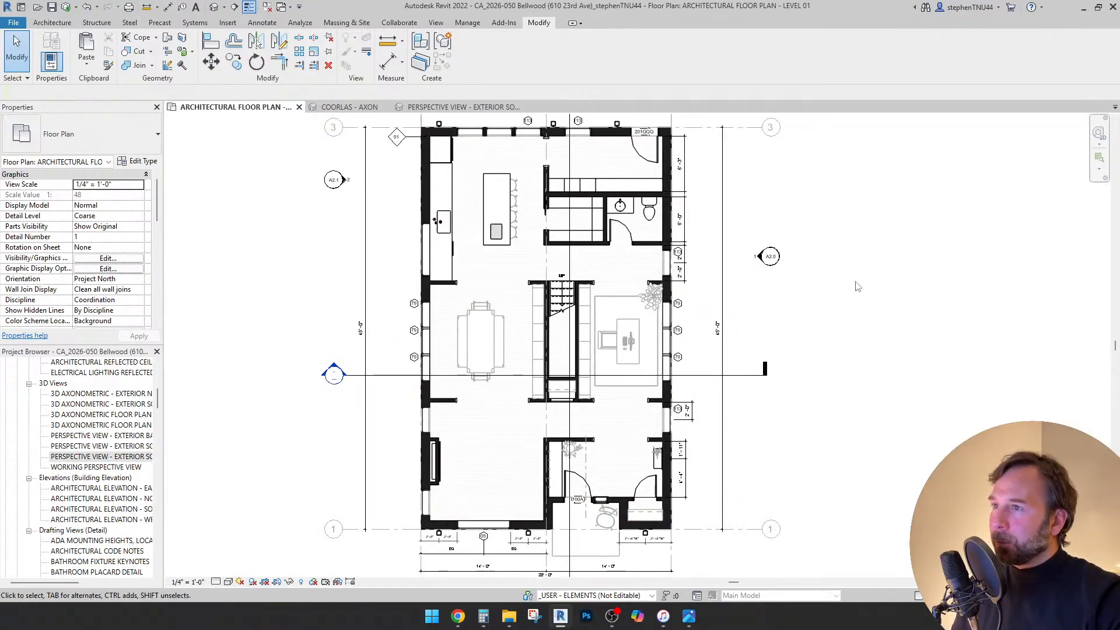
middle_drag(865, 281, 865, 290)
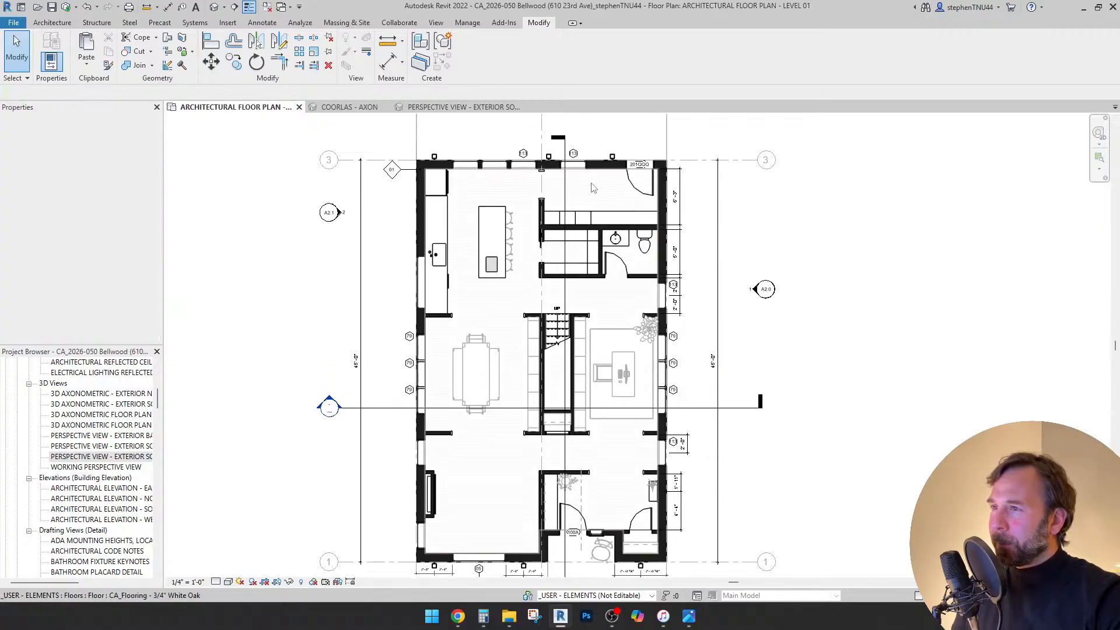
scroll(584, 176, up, 3)
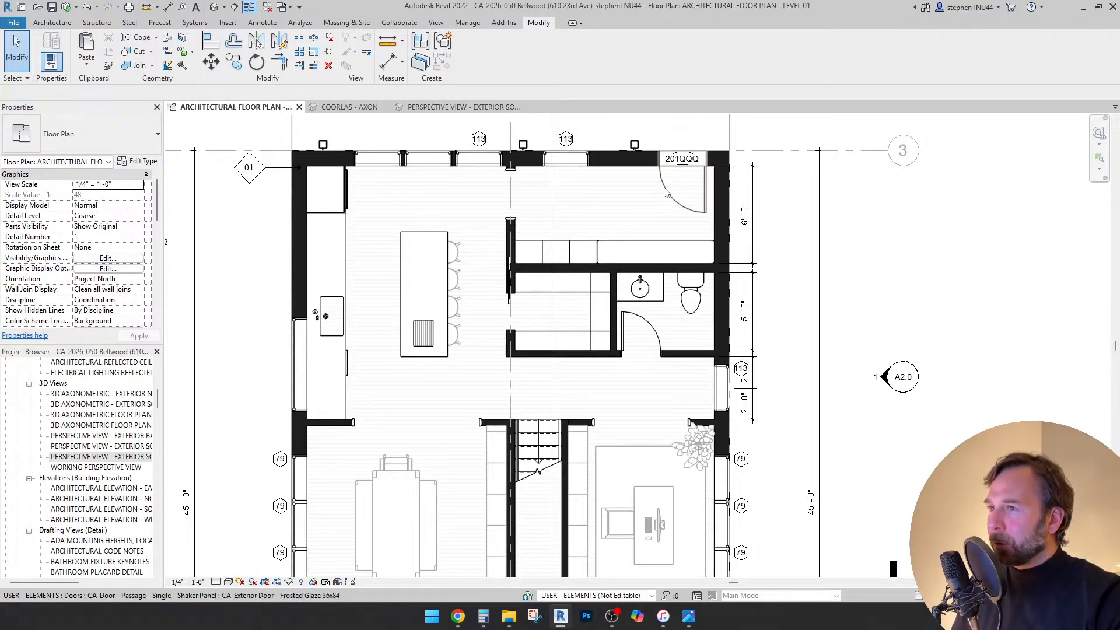
scroll(615, 178, down, 1)
scroll(585, 169, down, 1)
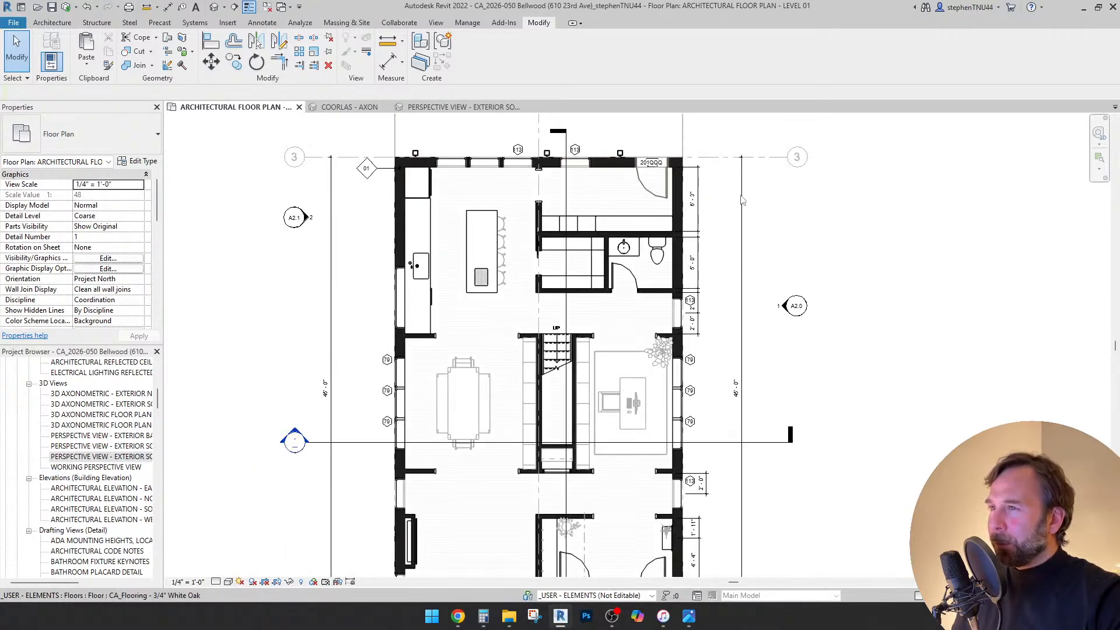
scroll(815, 272, down, 3)
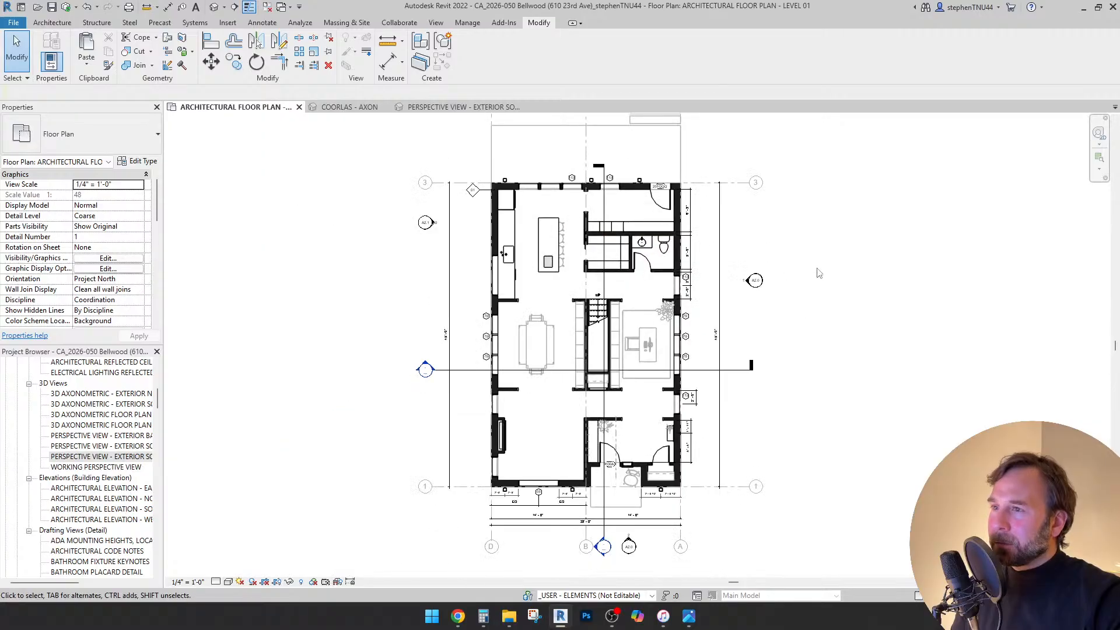
middle_drag(779, 357, 777, 362)
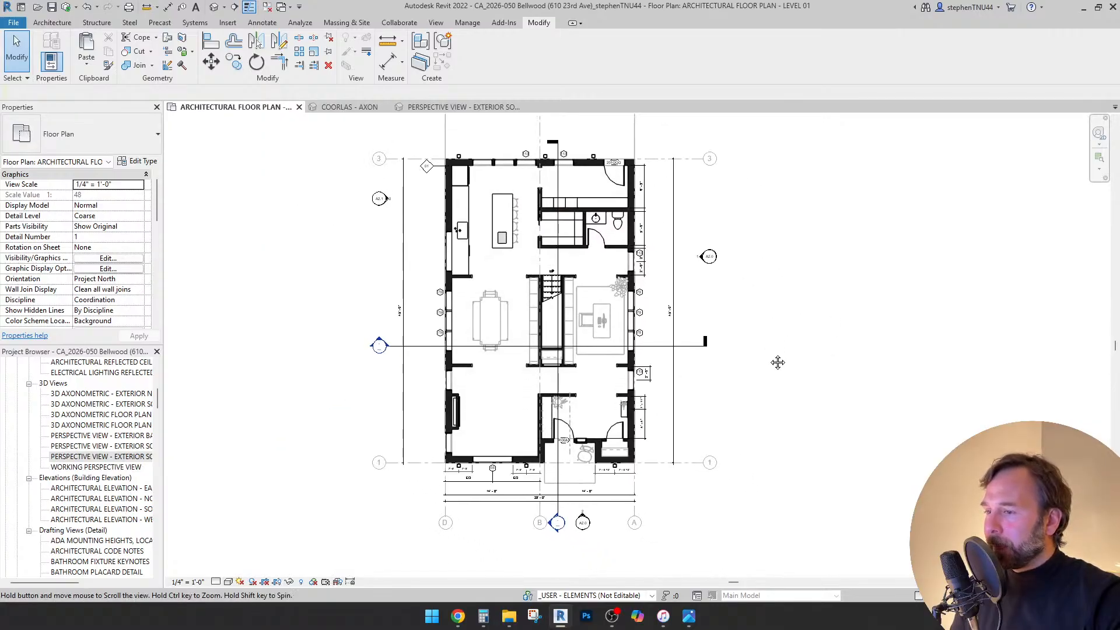
click(614, 610)
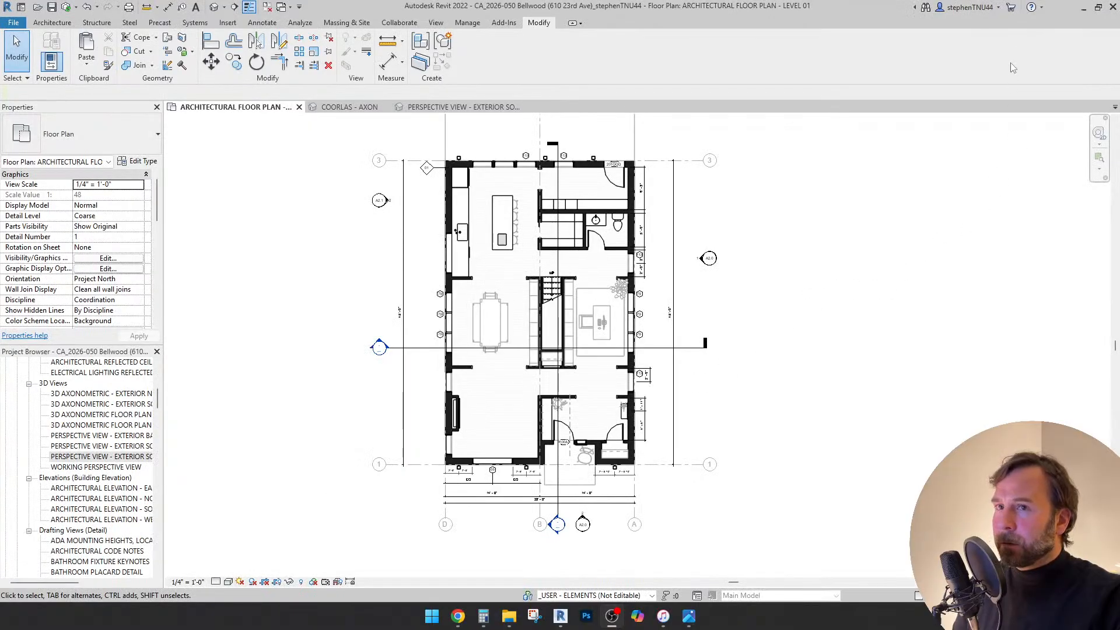
- Examine the empty living room beside the fireplace and its relation to the entry and dining room
scroll(498, 416, up, 2)
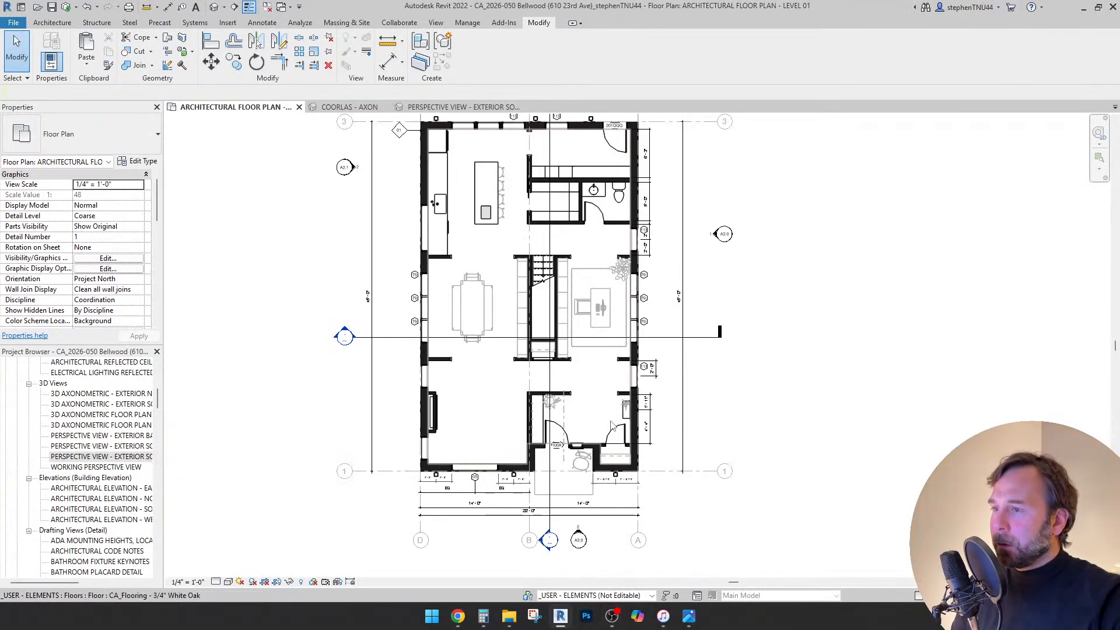
scroll(498, 416, up, 3)
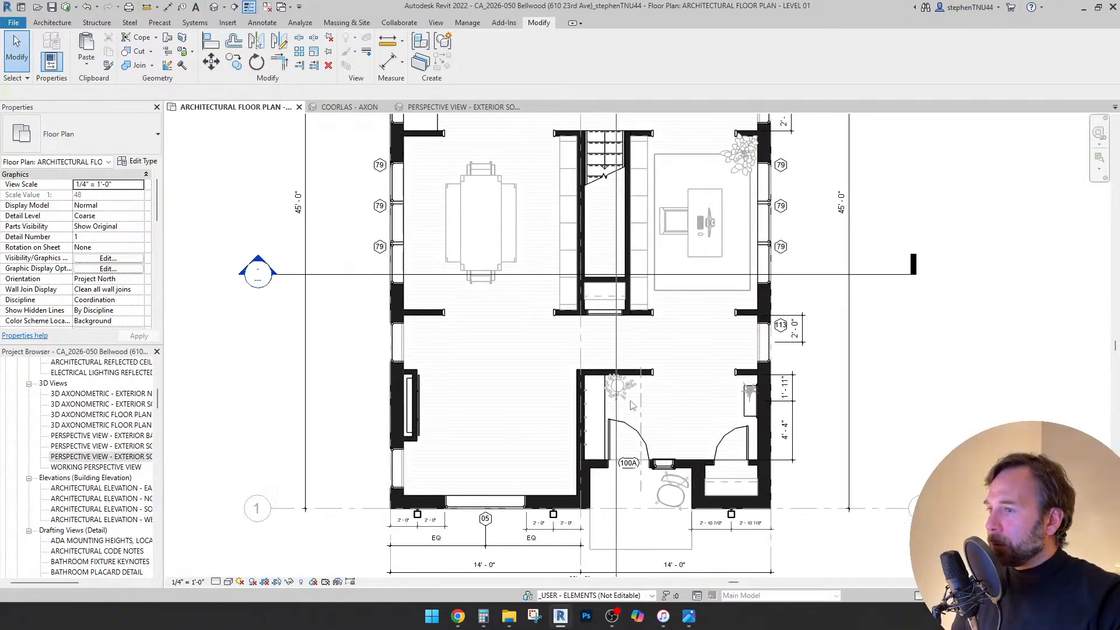
scroll(622, 403, down, 1)
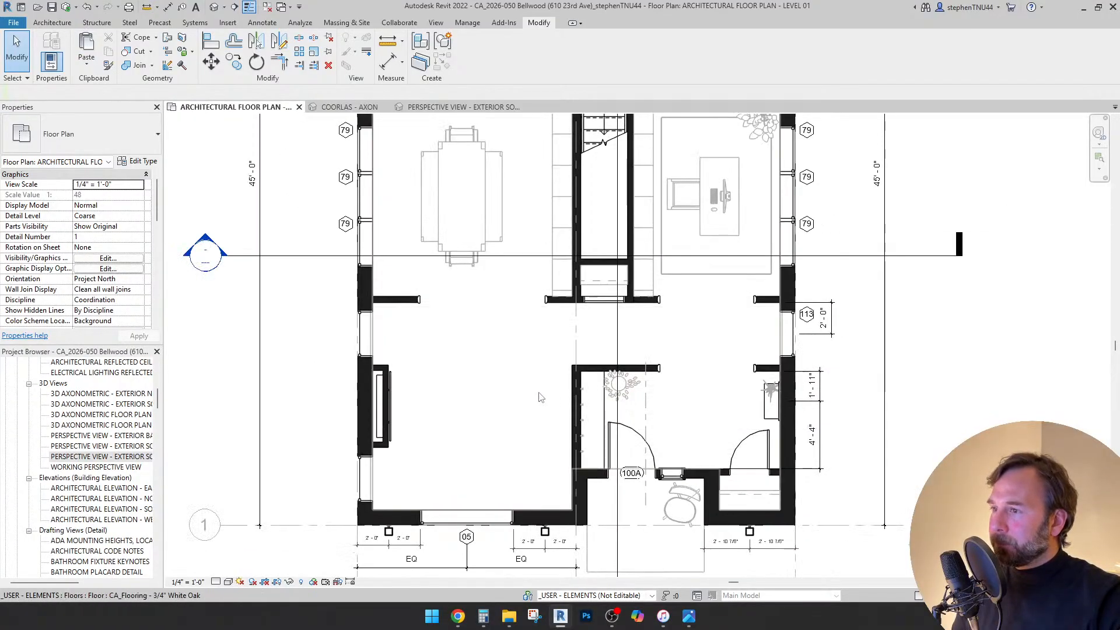
scroll(572, 360, down, 3)
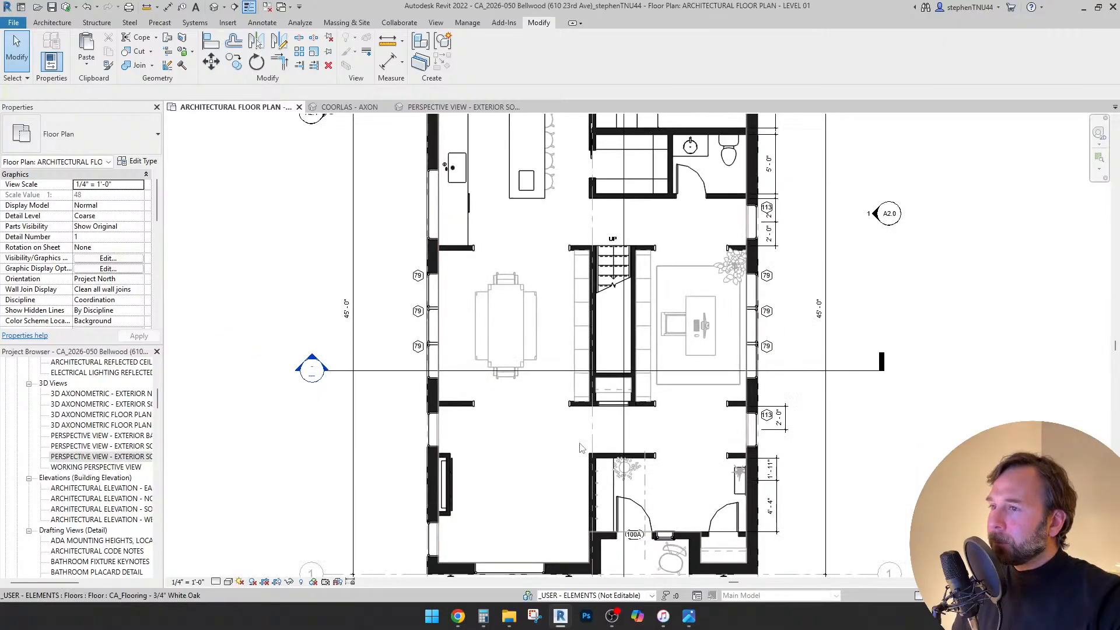
scroll(661, 437, up, 3)
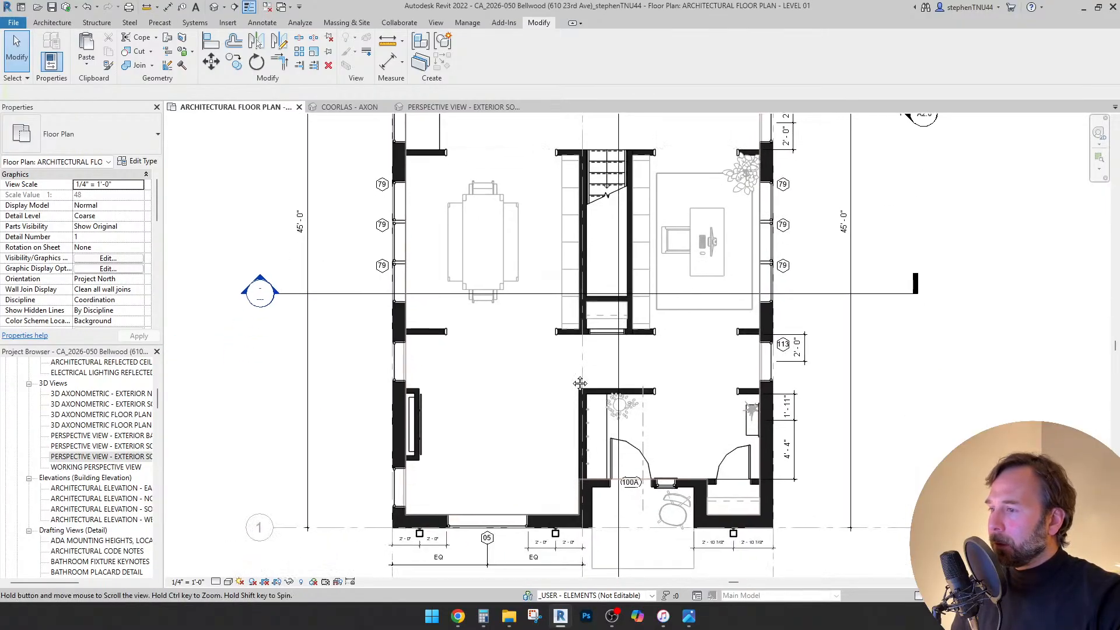
scroll(627, 395, up, 2)
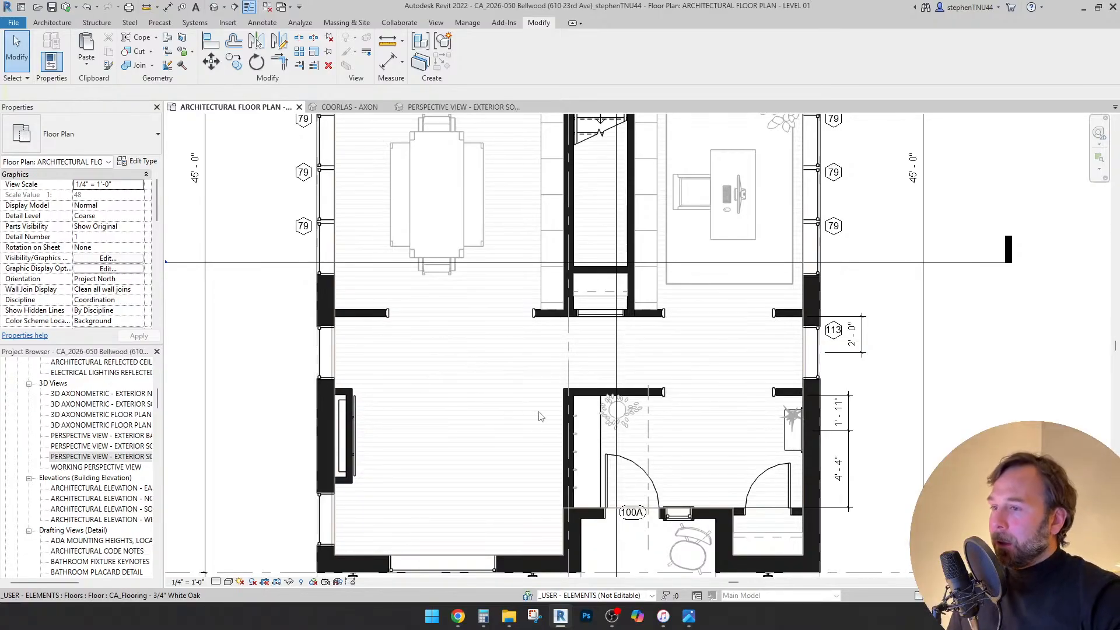
scroll(460, 375, down, 2)
scroll(460, 374, up, 2)
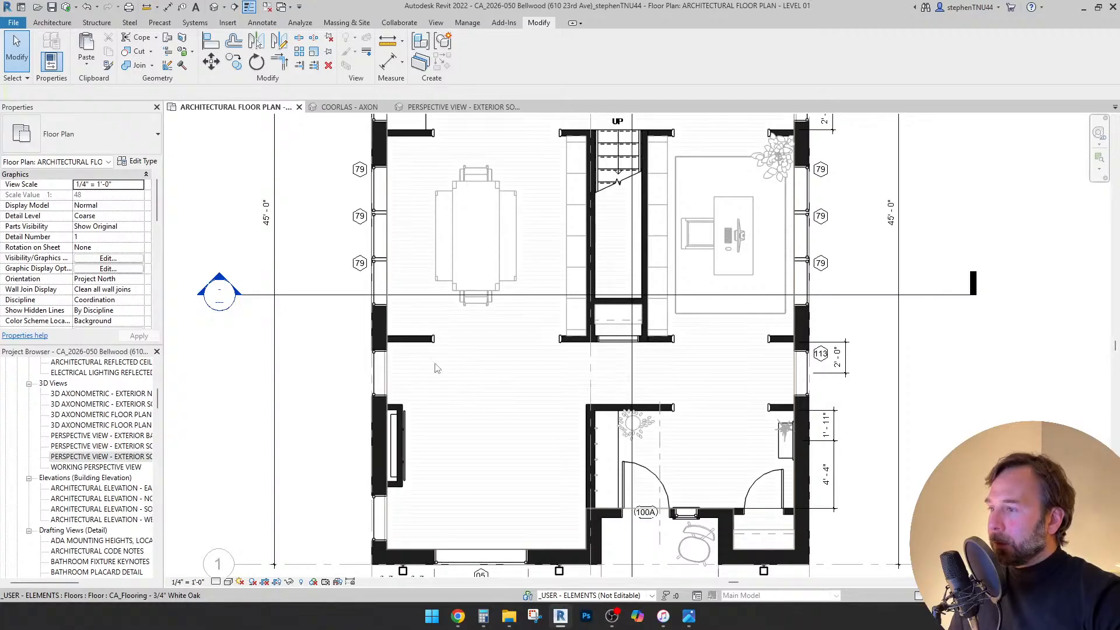
scroll(425, 370, up, 1)
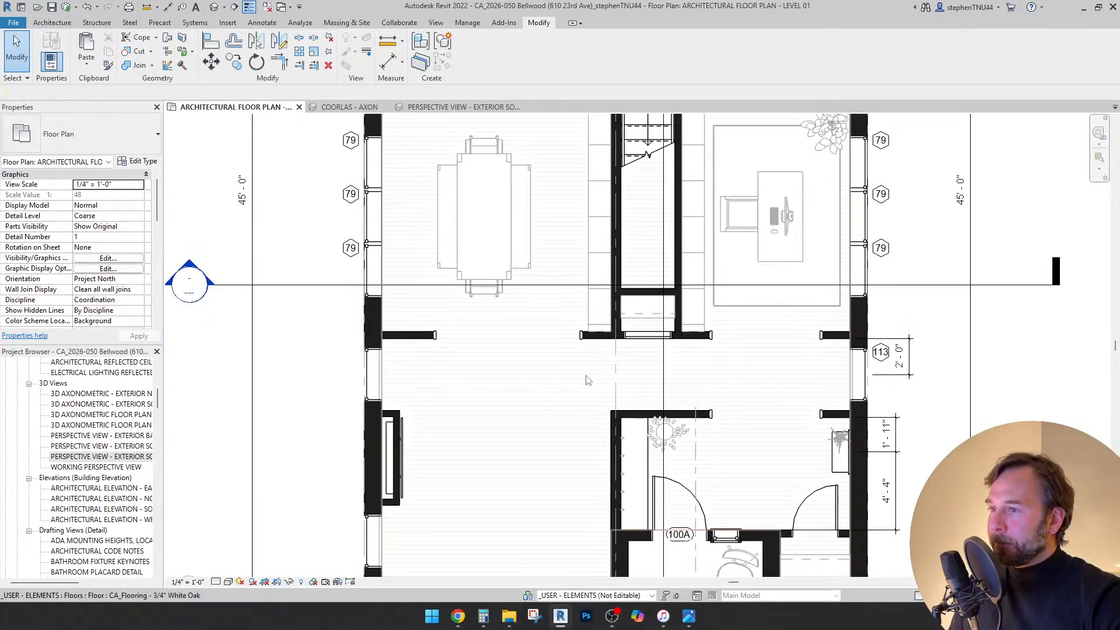
scroll(654, 368, up, 1)
scroll(760, 417, down, 2)
middle_drag(759, 441, 614, 489)
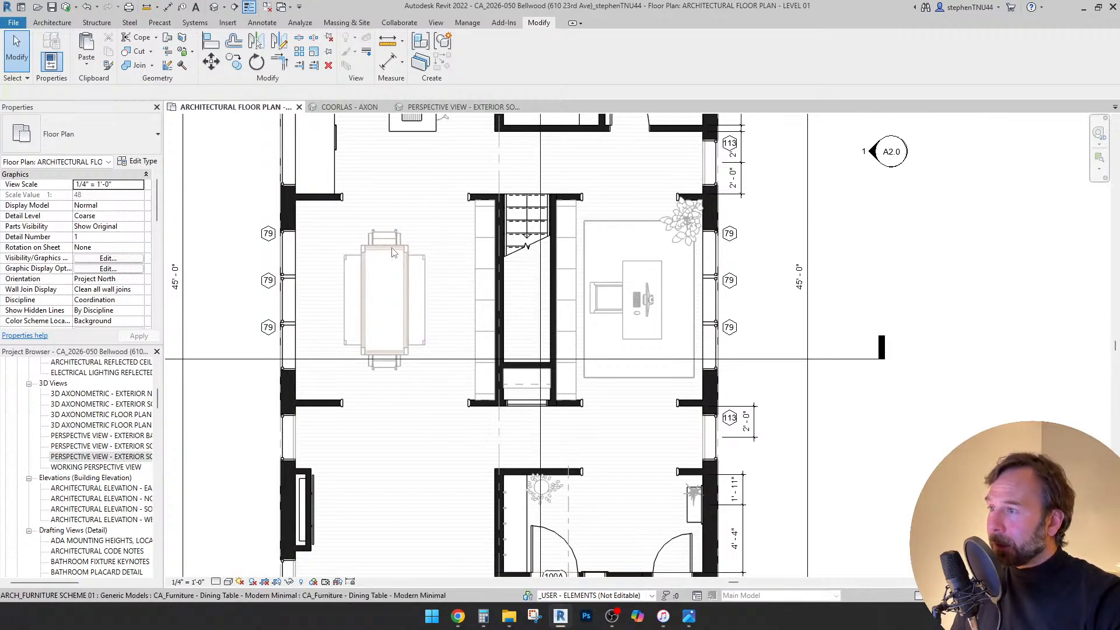
- Examine the layout around the dining room, kitchen, staircase and office on the Level 01 plan
scroll(400, 249, down, 1)
middle_drag(432, 297, 519, 357)
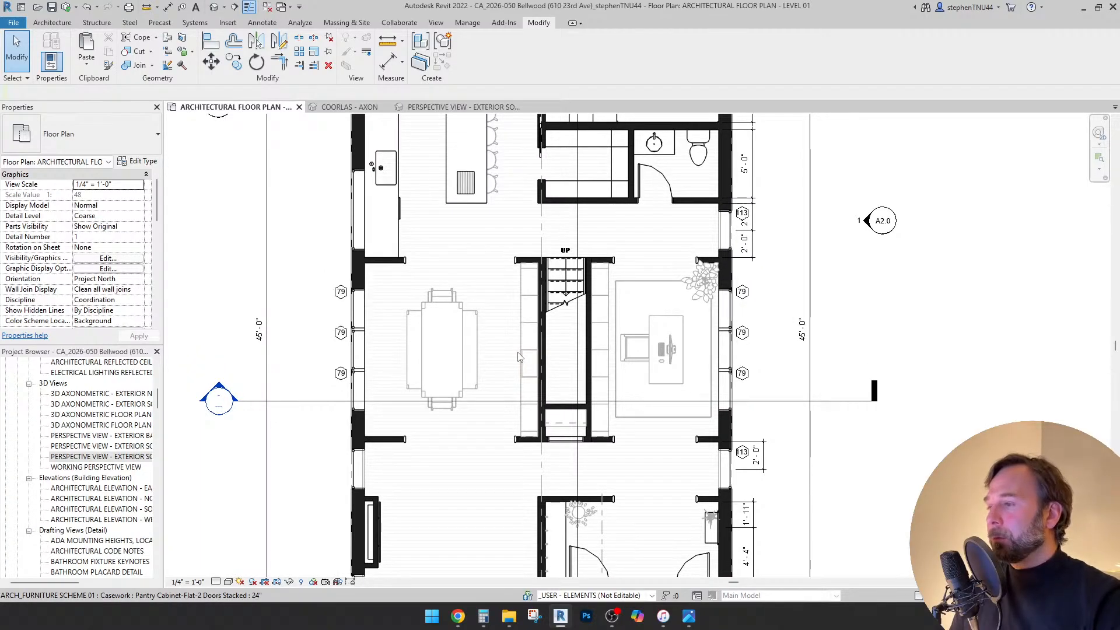
scroll(508, 338, down, 1)
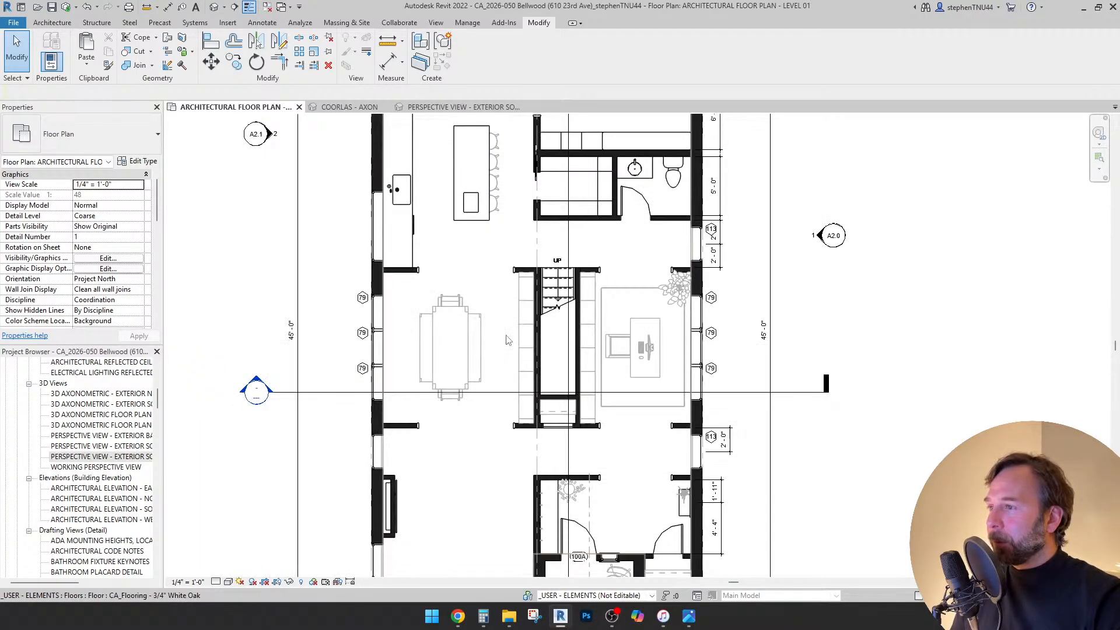
middle_drag(508, 337, 521, 416)
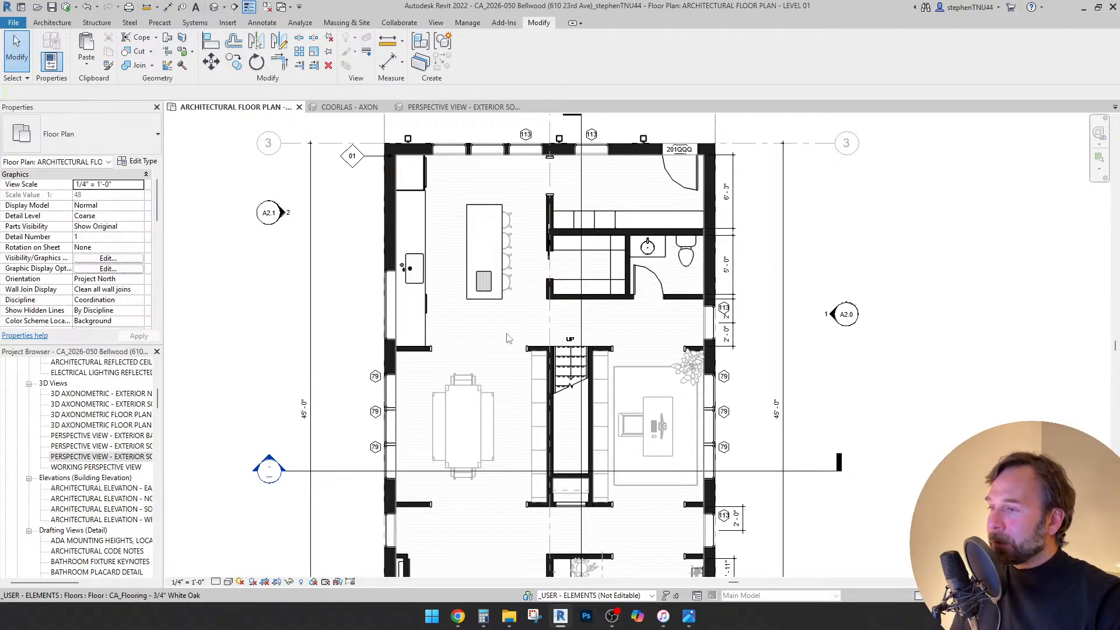
ctrl+scroll(513, 287, down, 2)
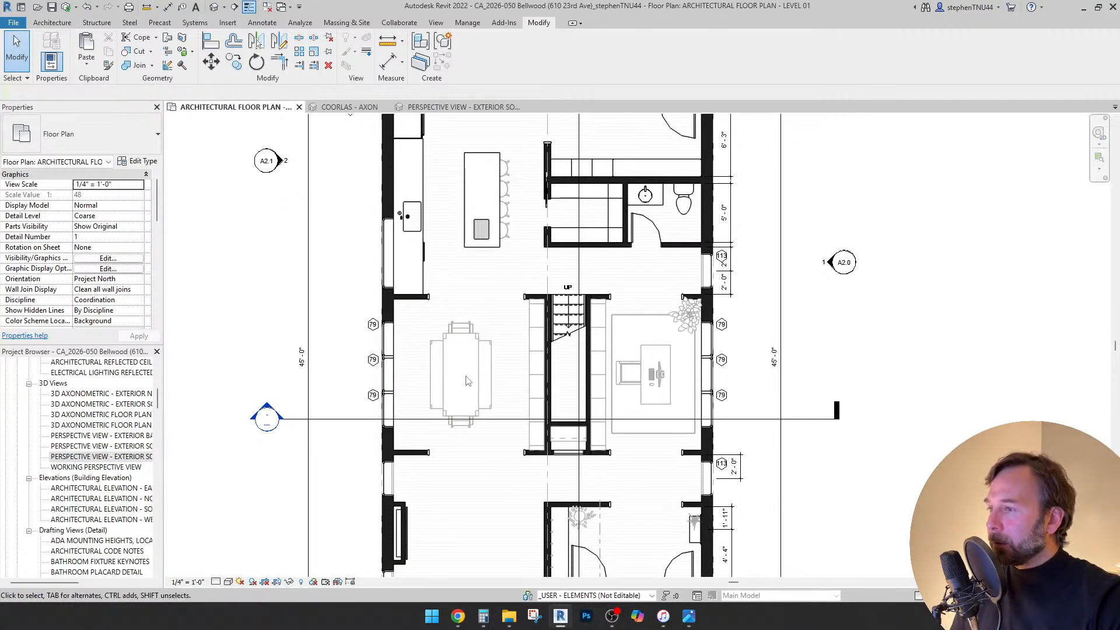
ctrl+scroll(524, 396, down, 2)
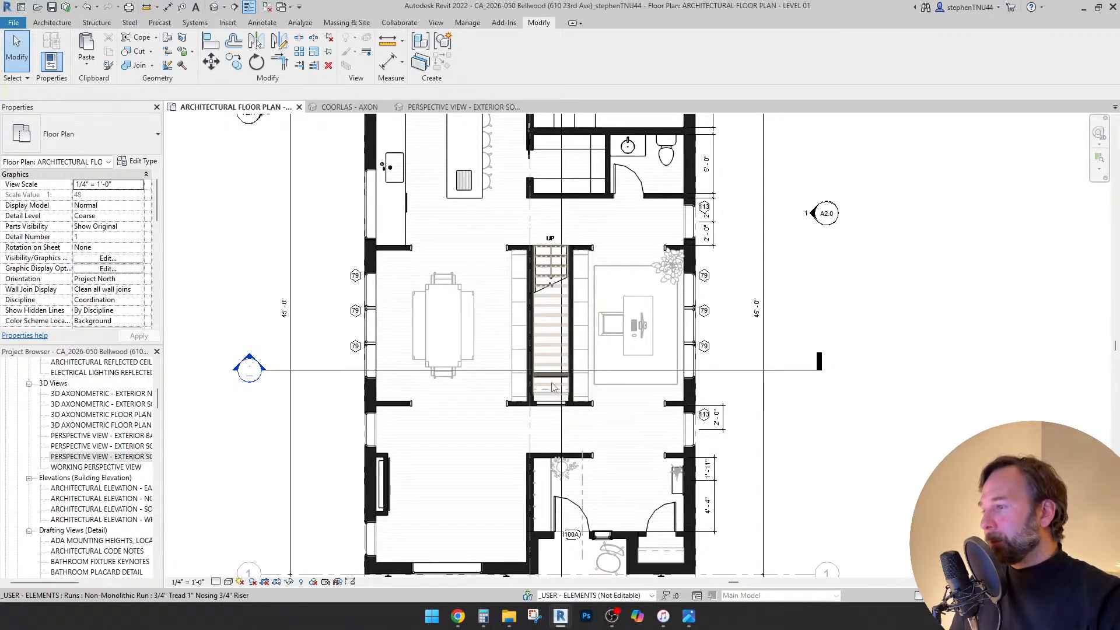
scroll(604, 380, down, 1)
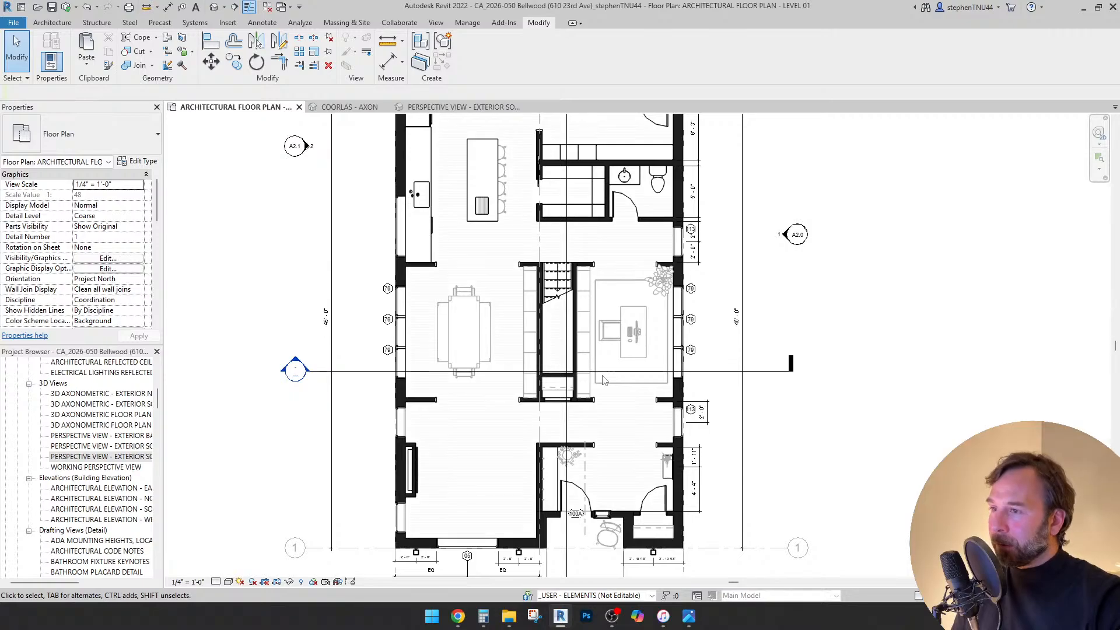
middle_drag(791, 406, 765, 399)
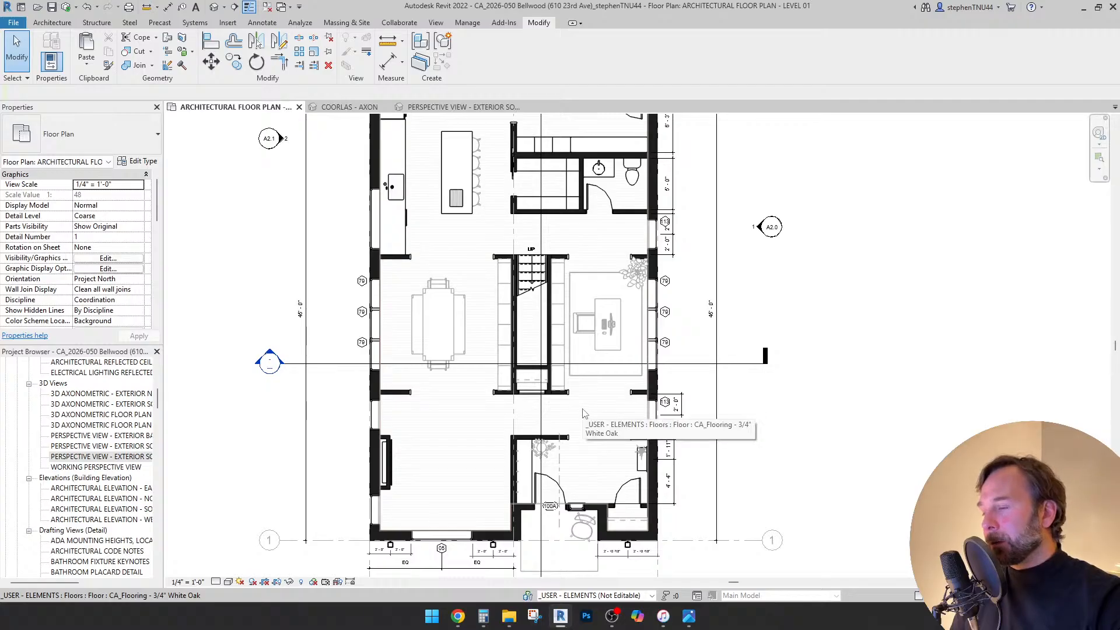
scroll(780, 440, down, 3)
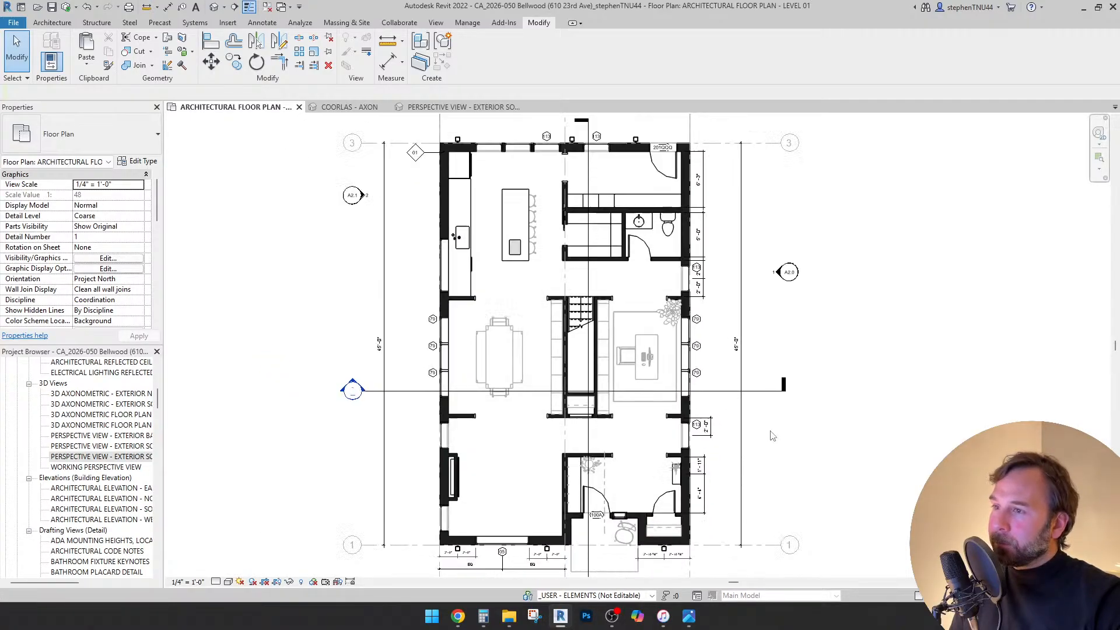
scroll(784, 440, up, 1)
middle_drag(784, 440, 765, 427)
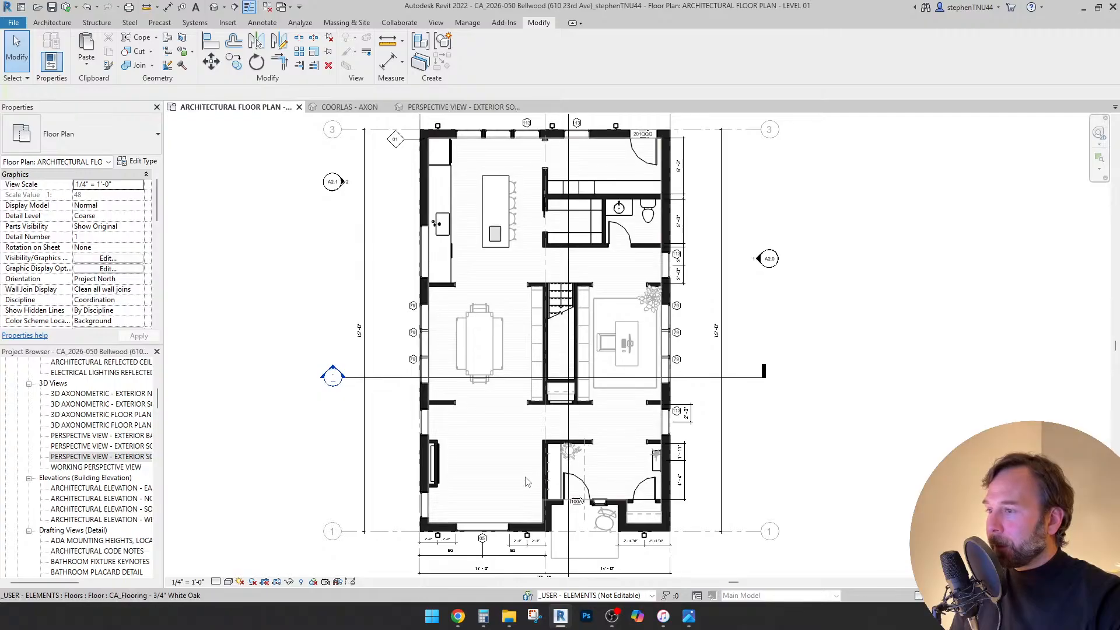
- Save the project at the reminder and cancel the pending ficus tree placement
scroll(505, 463, up, 3)
click(43, 24)
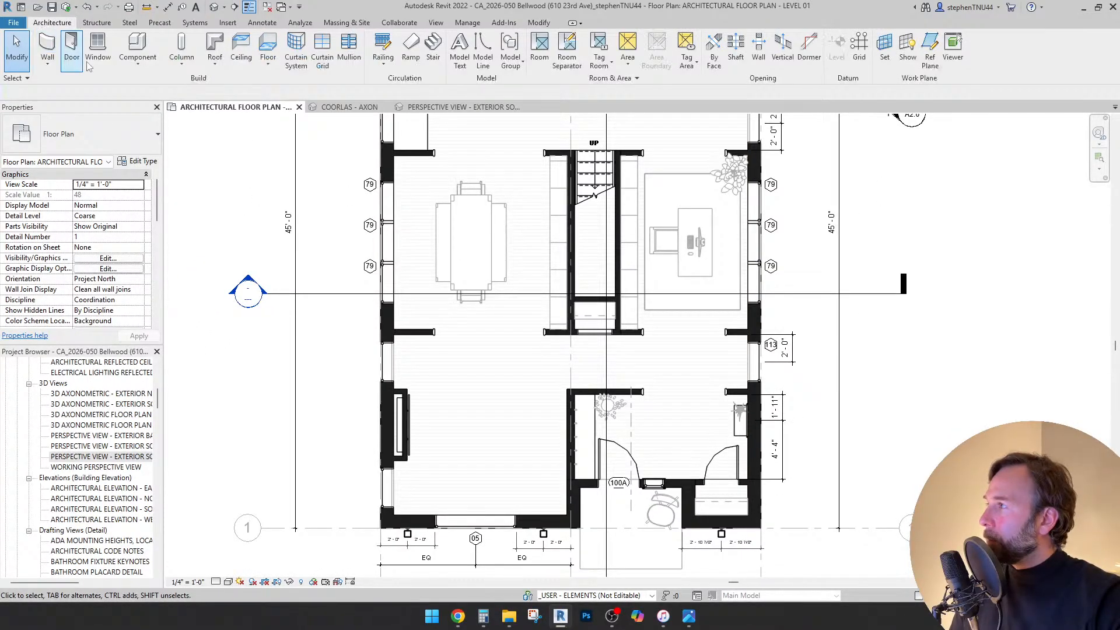
click(138, 61)
click(161, 86)
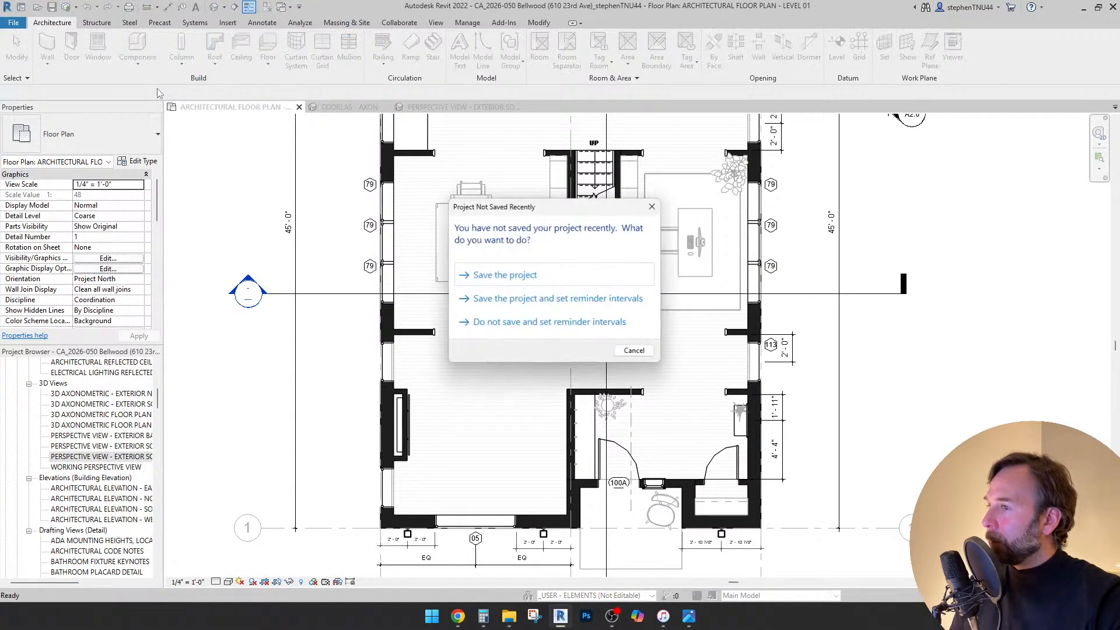
click(545, 275)
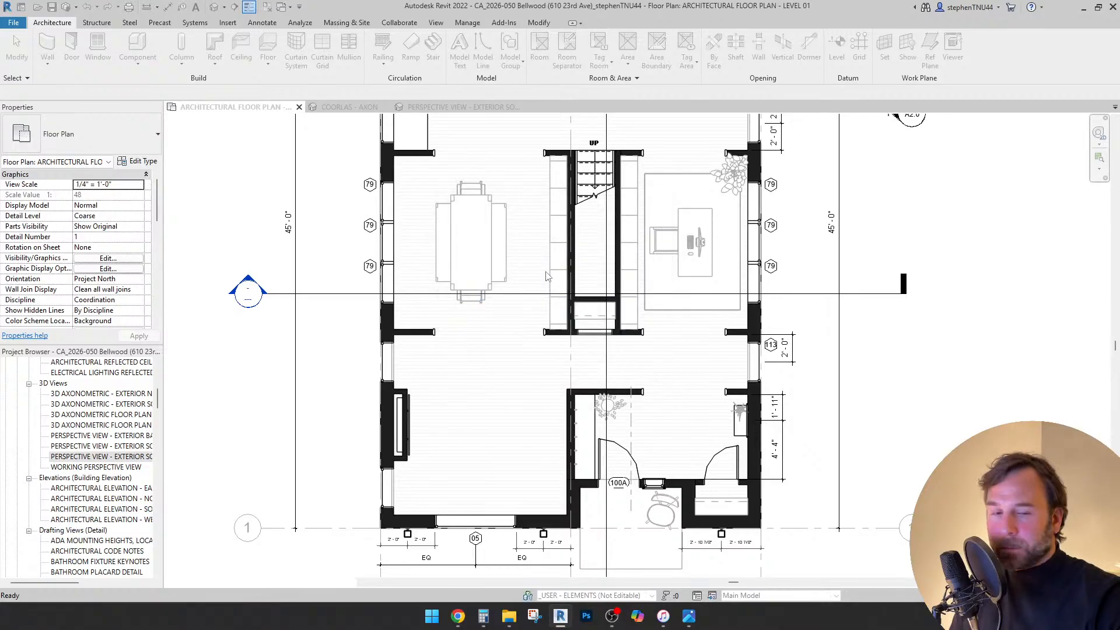
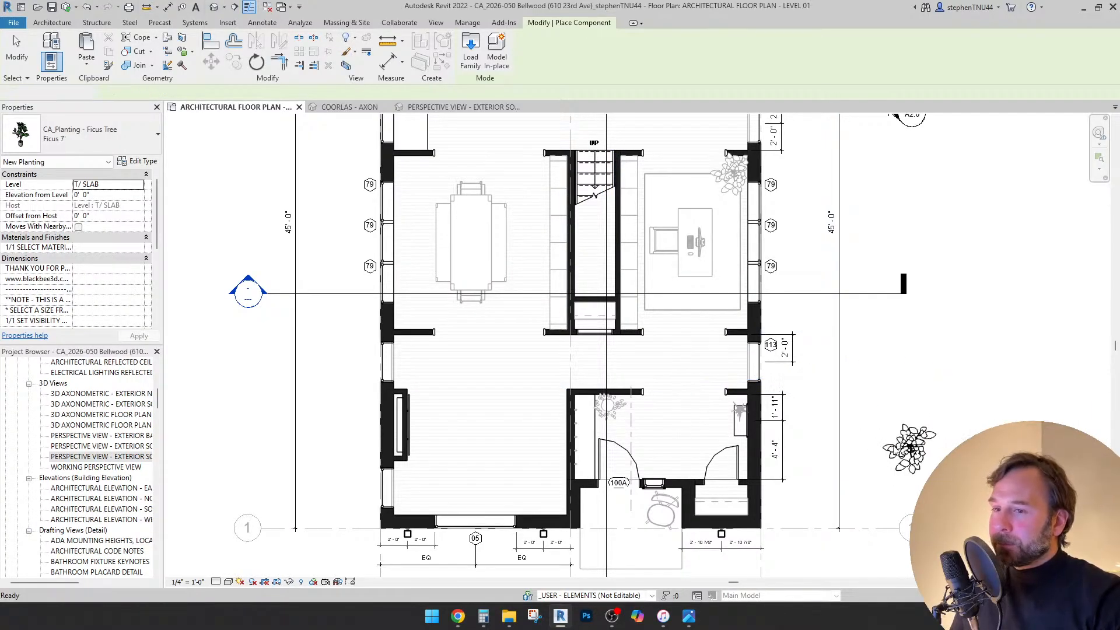
key(Escape)
key(Escape)
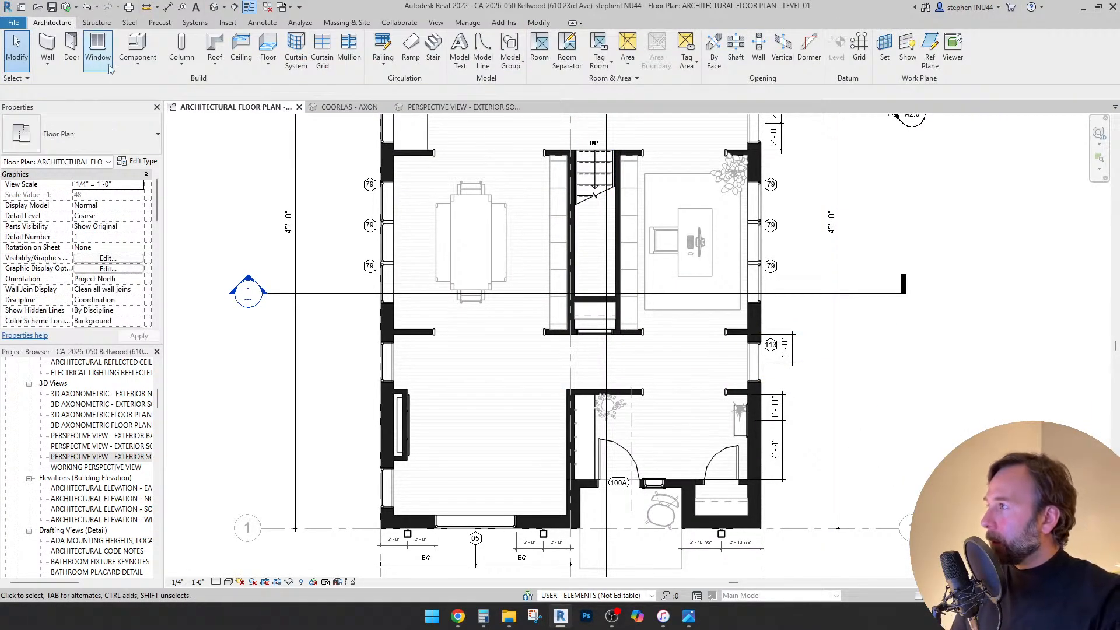
- Place a CA_Couch Sectional - L Shaped 11ft component in the living room beside the fireplace
click(138, 62)
click(142, 86)
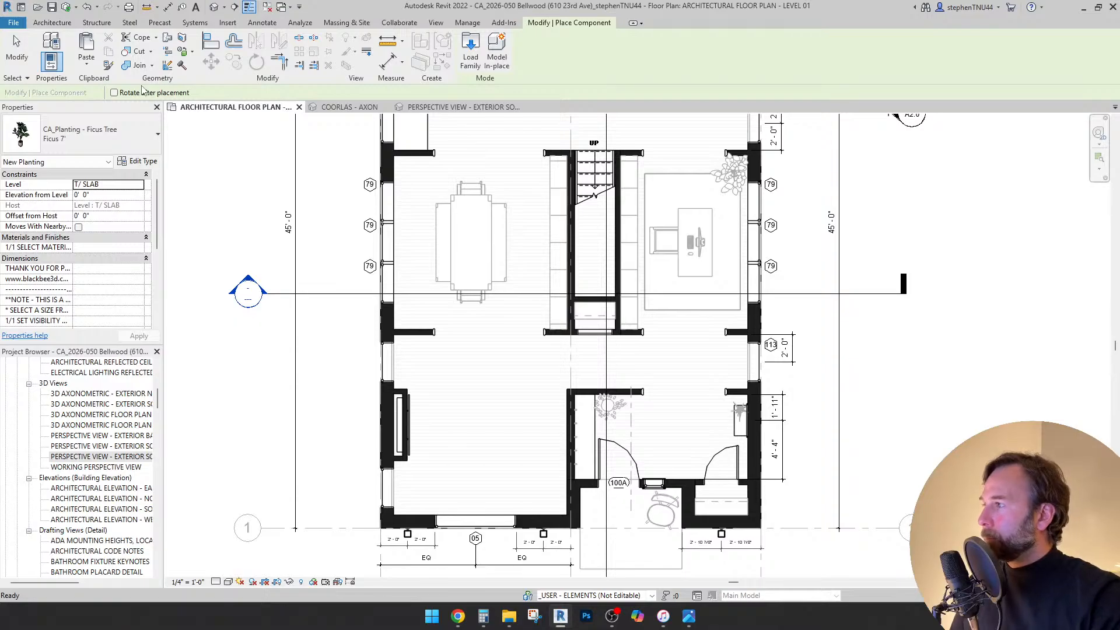
click(119, 146)
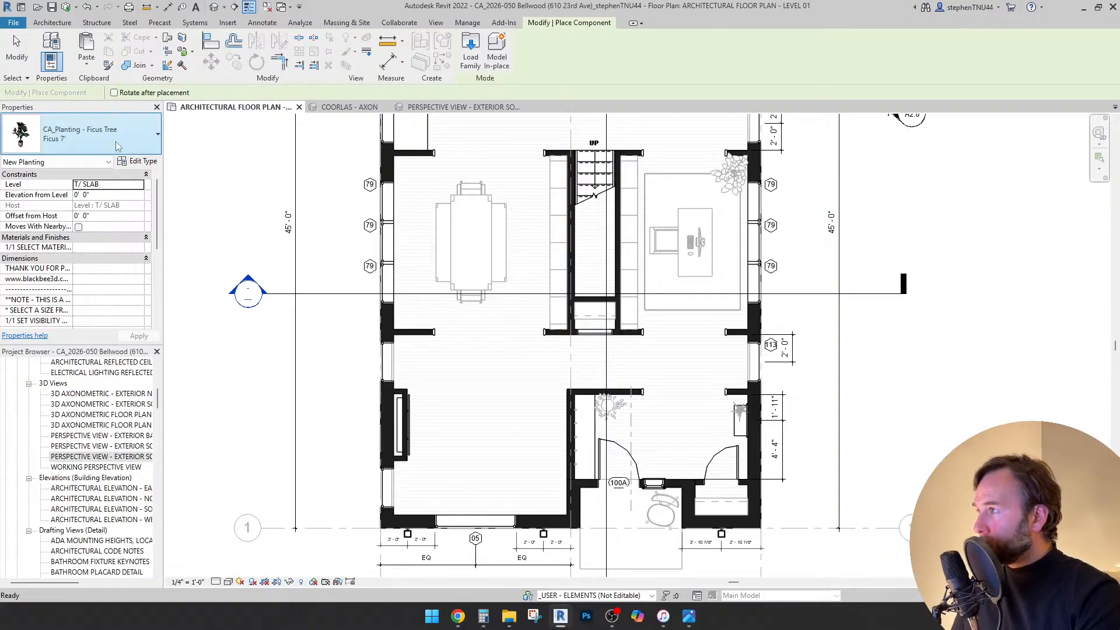
click(119, 145)
text(s)
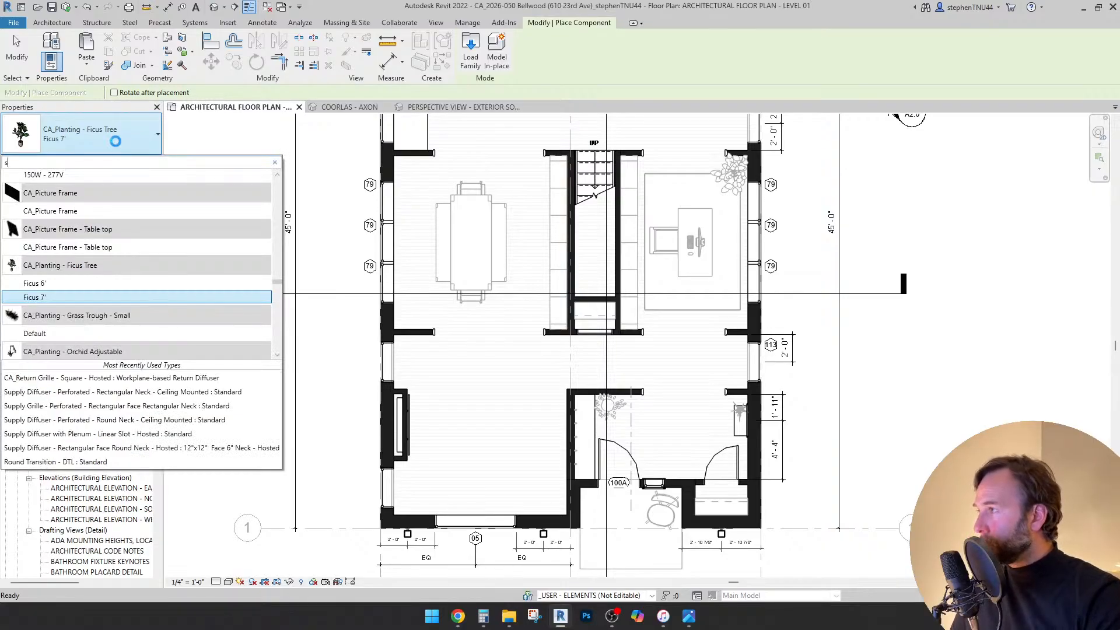
text(ofa)
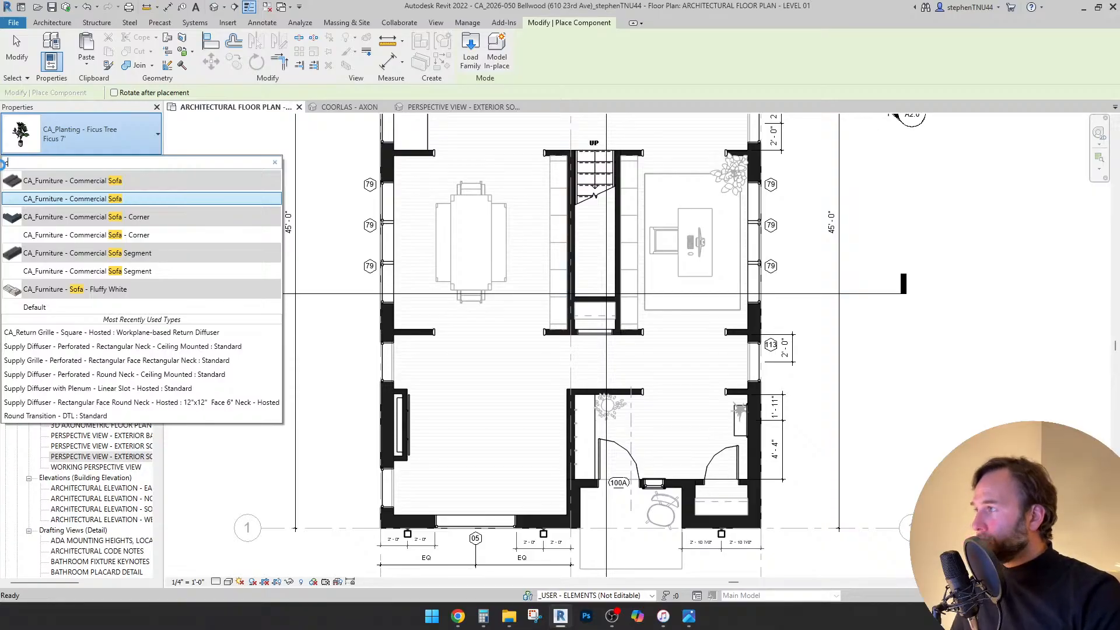
text(couch)
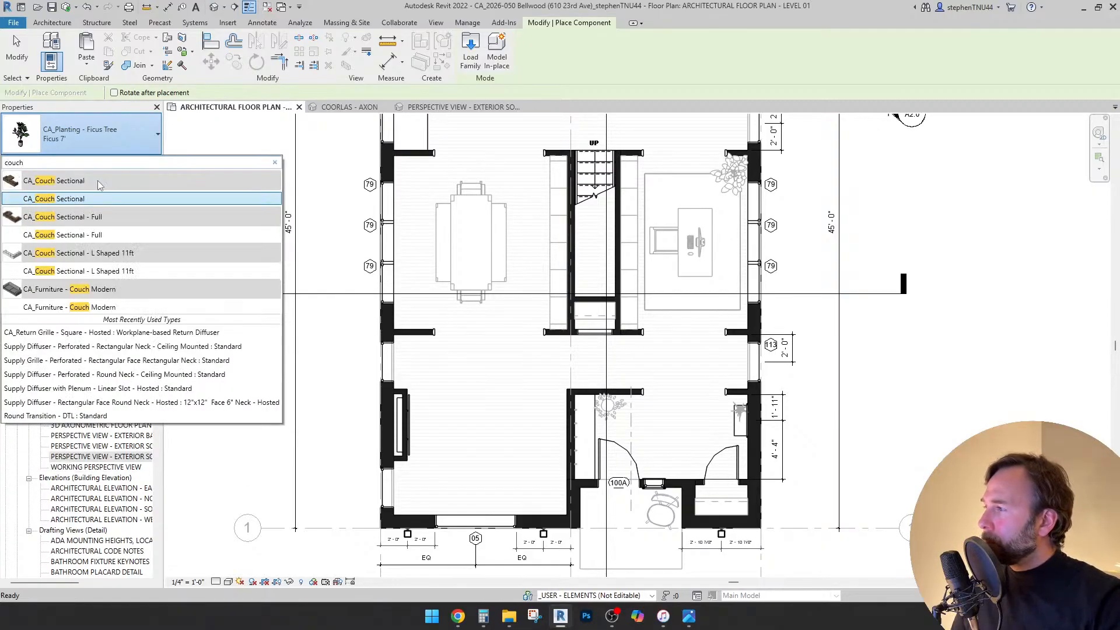
click(127, 273)
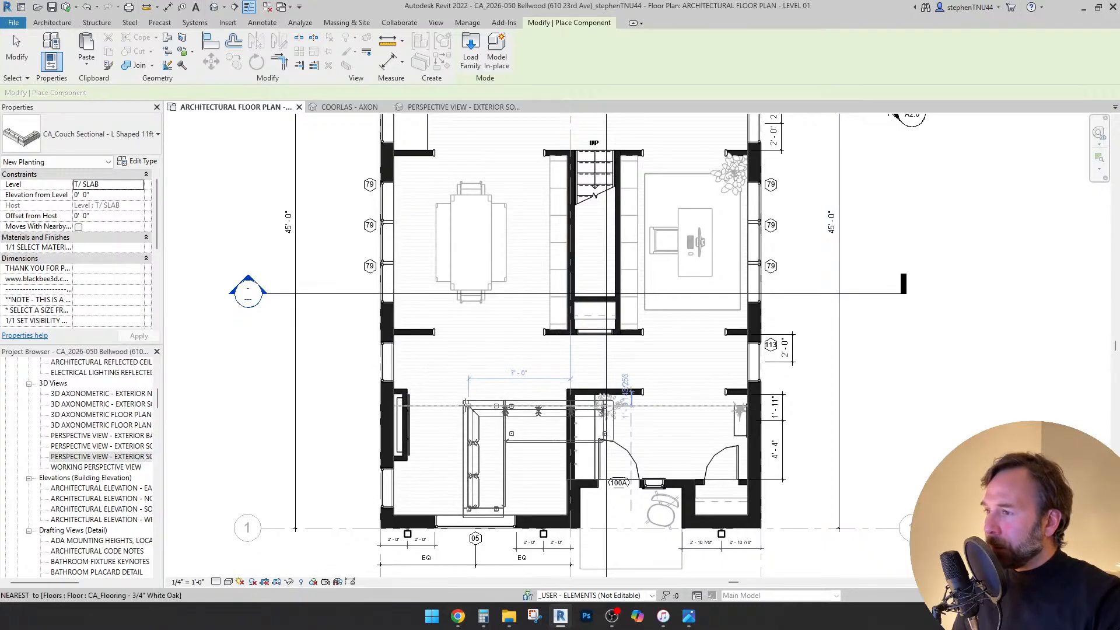
click(548, 366)
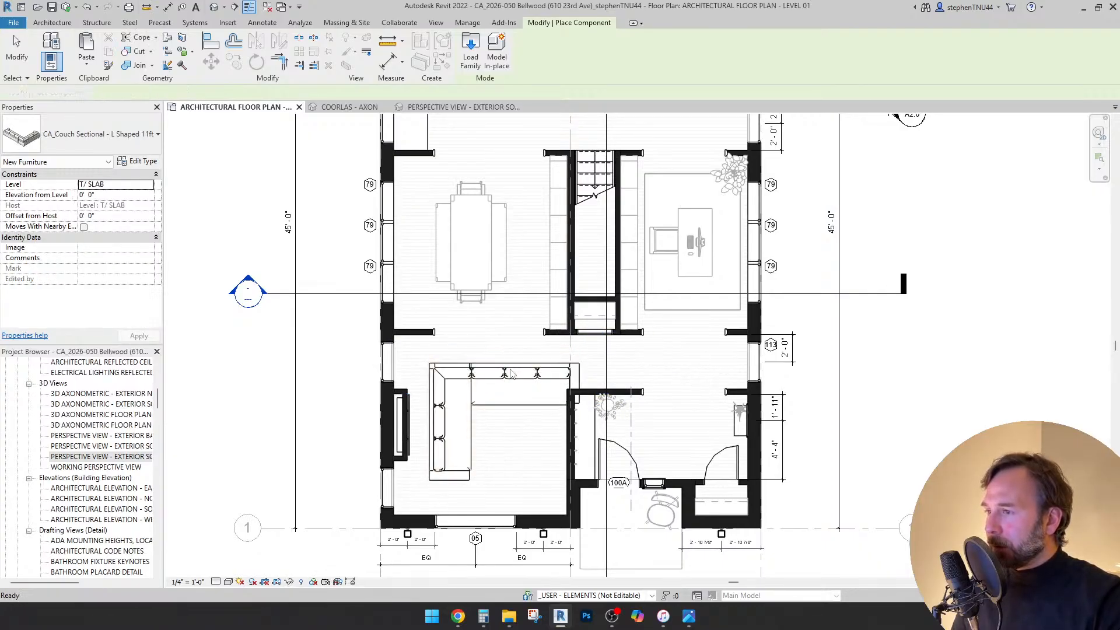
key(Escape)
- Rotate the sectional a half turn and move it into the corner between the front window wall and the entry partition
click(258, 63)
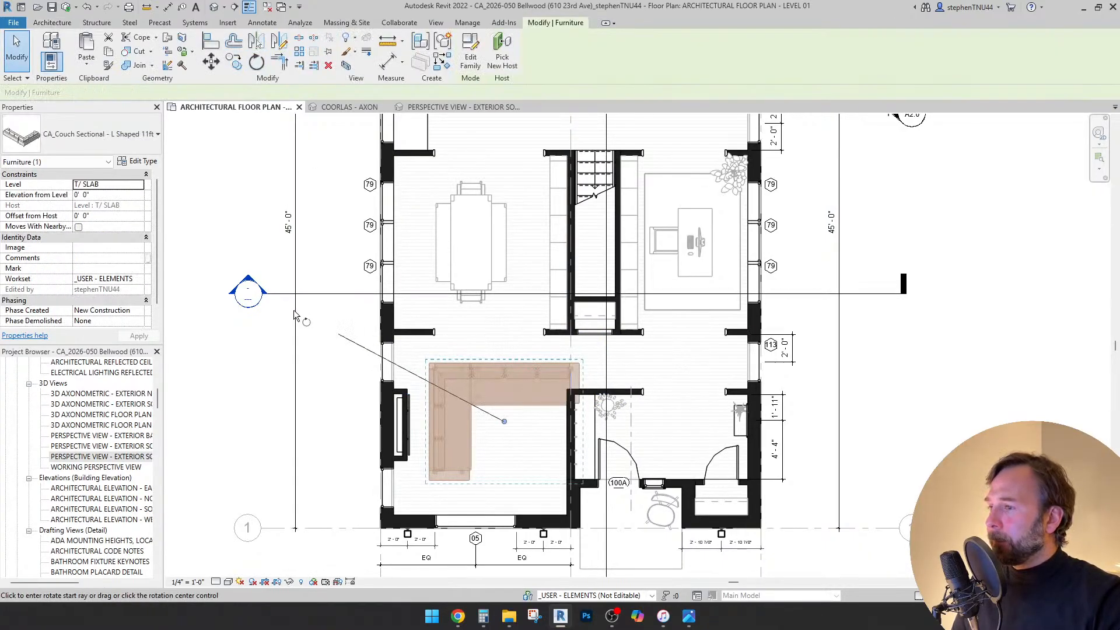
click(298, 313)
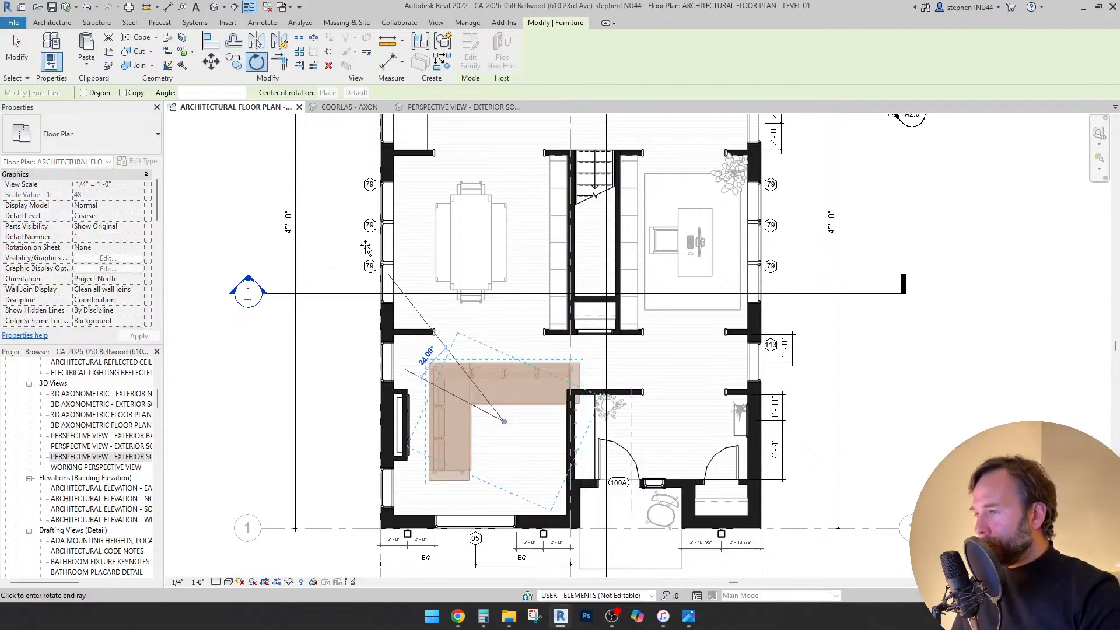
click(366, 248)
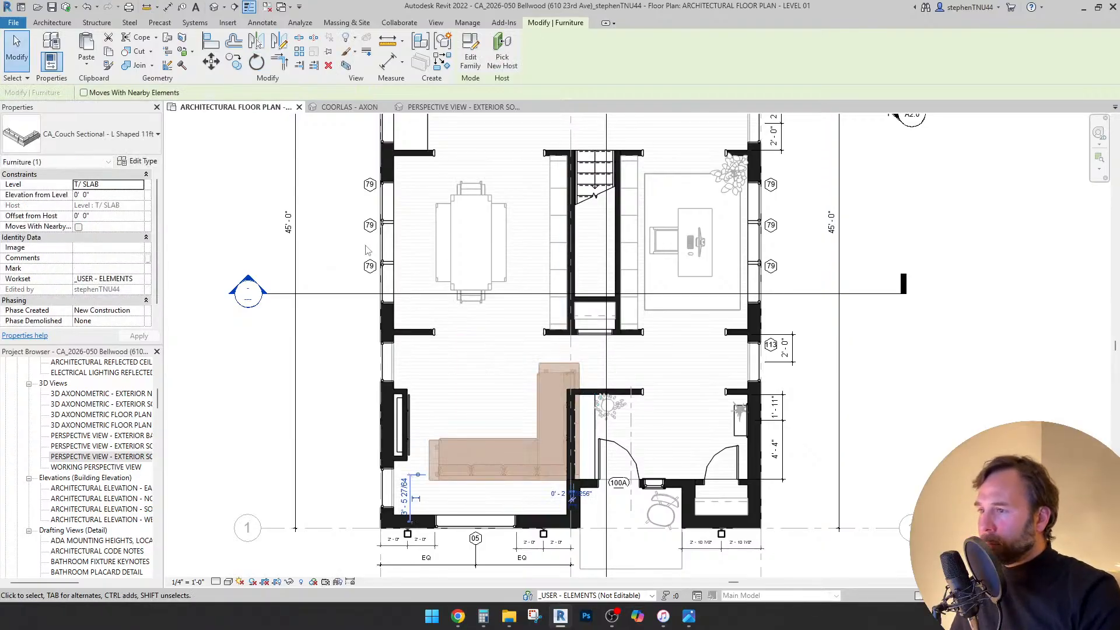
scroll(514, 410, up, 2)
drag(546, 427, 495, 506)
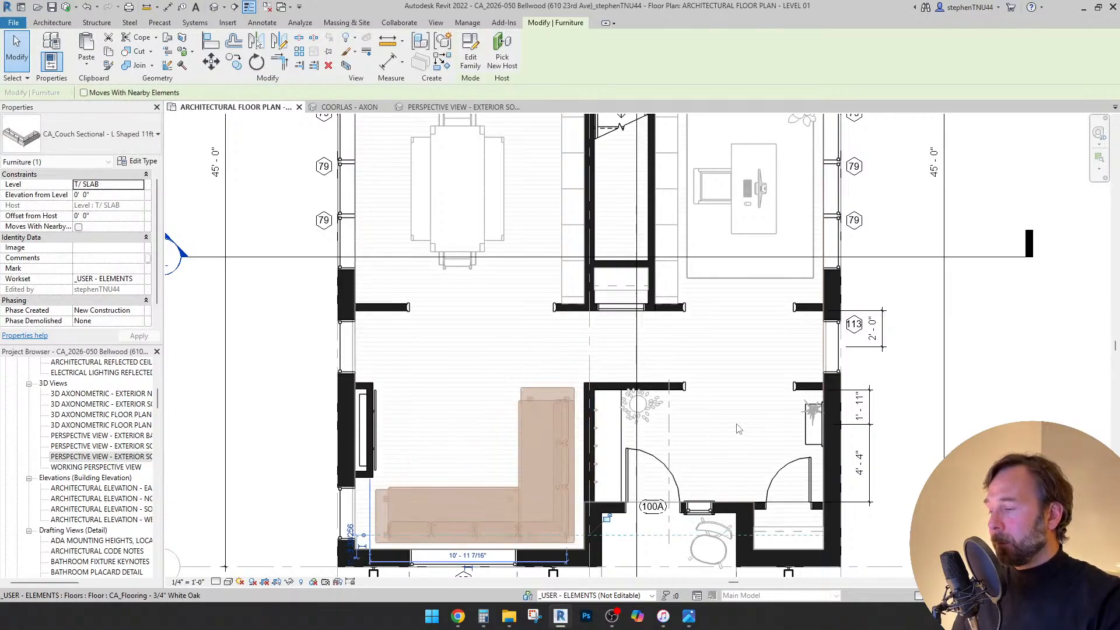
key(Escape)
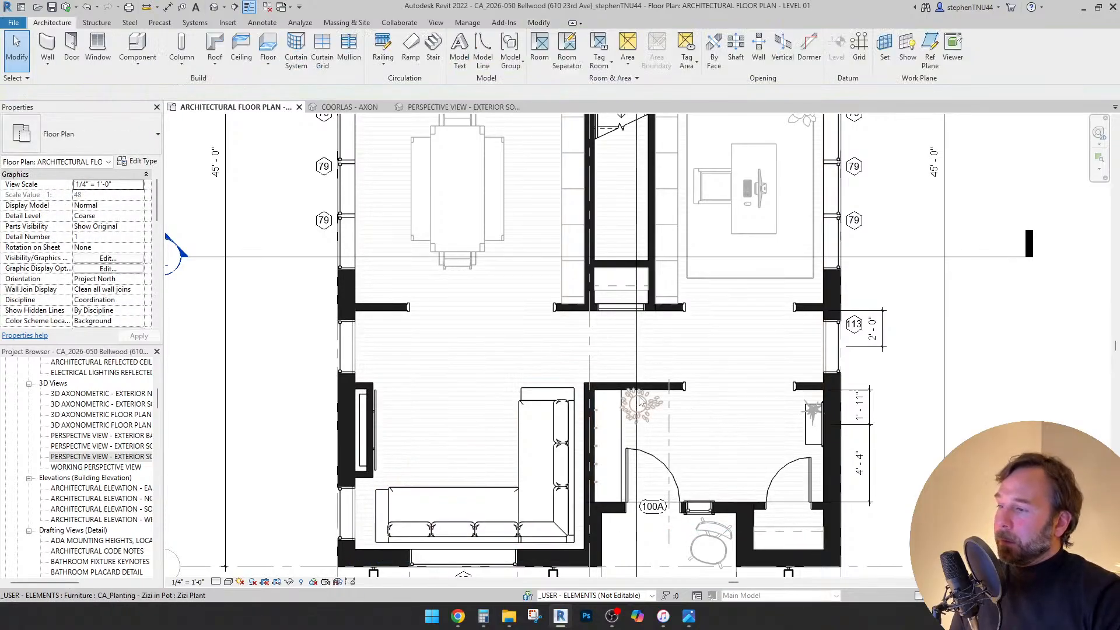
- Nudge the sectional closer to the partition between the living room and the entry
middle_drag(549, 392, 554, 372)
click(556, 374)
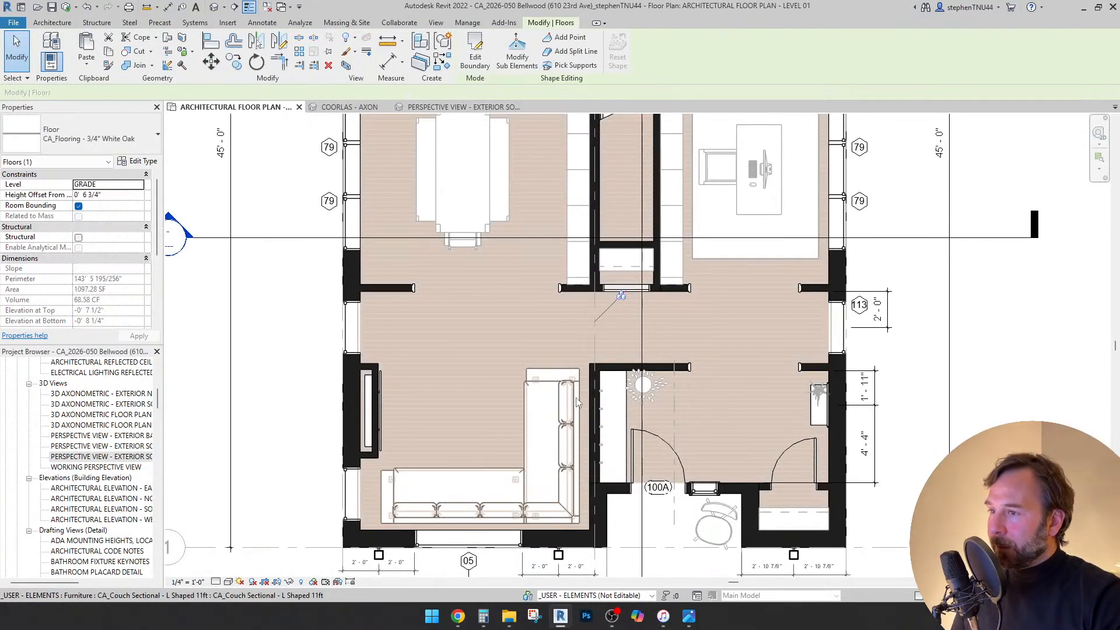
key(Escape)
click(575, 403)
scroll(578, 399, up, 3)
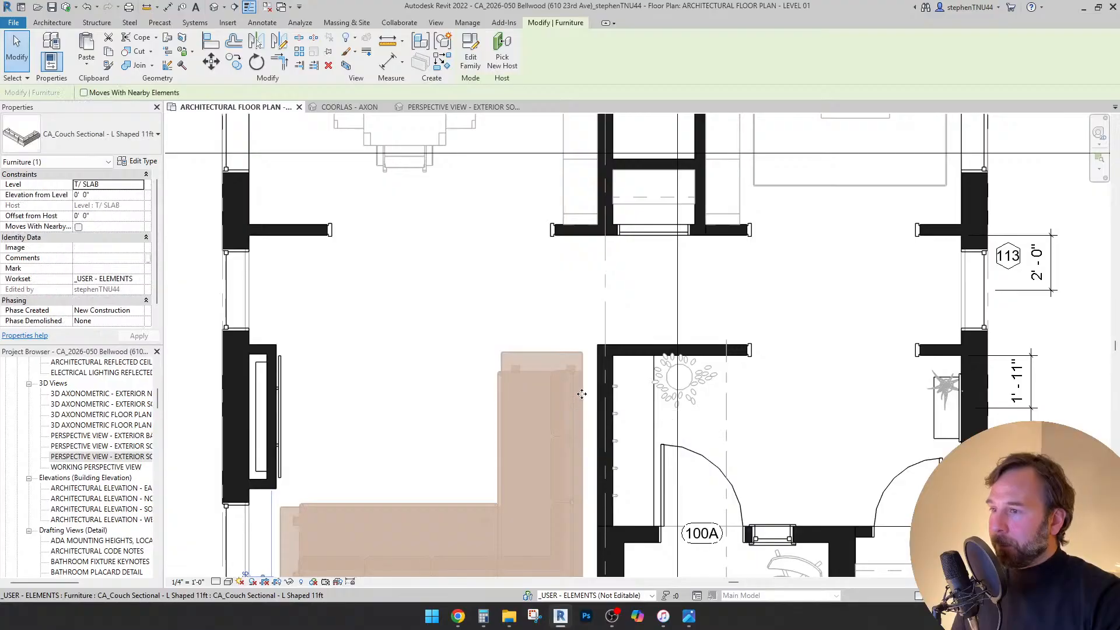
key(Right)
key(Right)
key(Right)
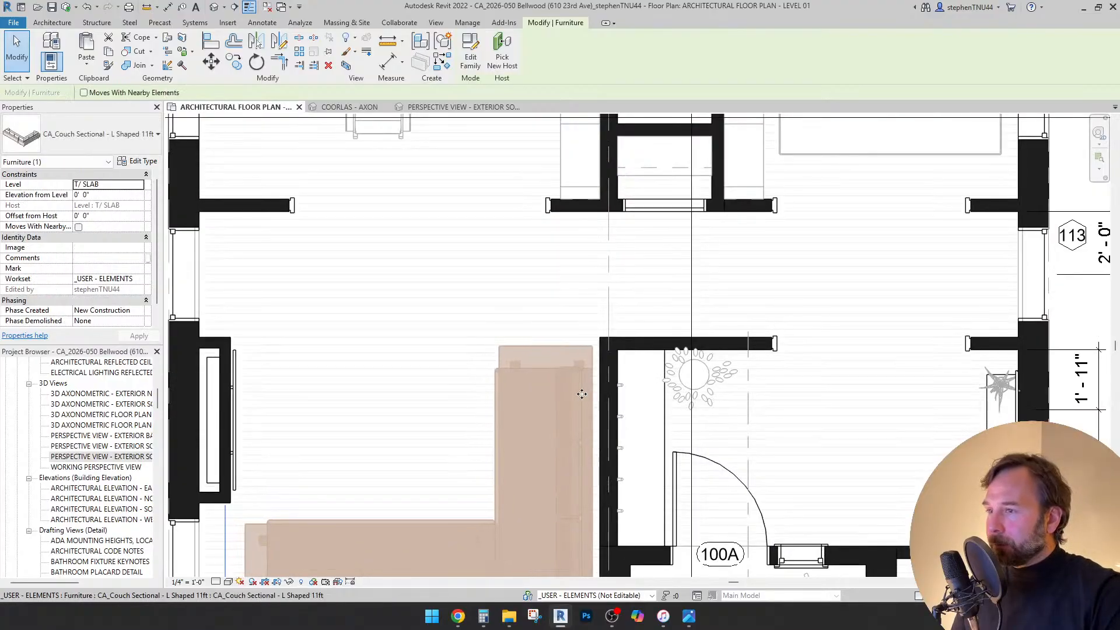
- Nudge the sectional closer to the front window wall of the living room
scroll(577, 388, down, 3)
scroll(505, 425, up, 3)
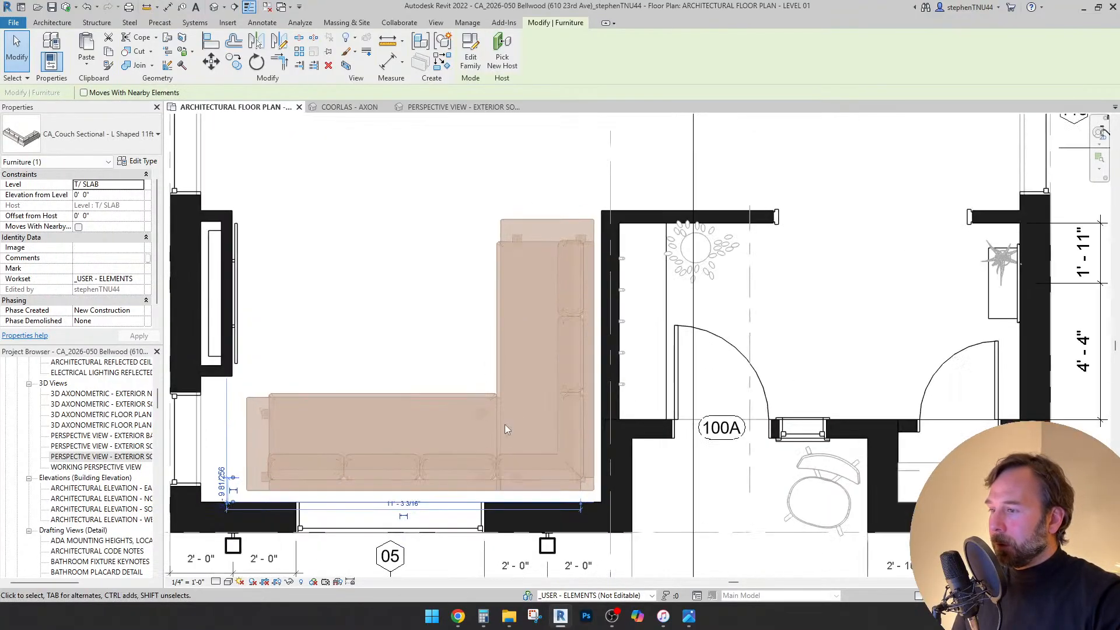
key(Down)
key(Down)
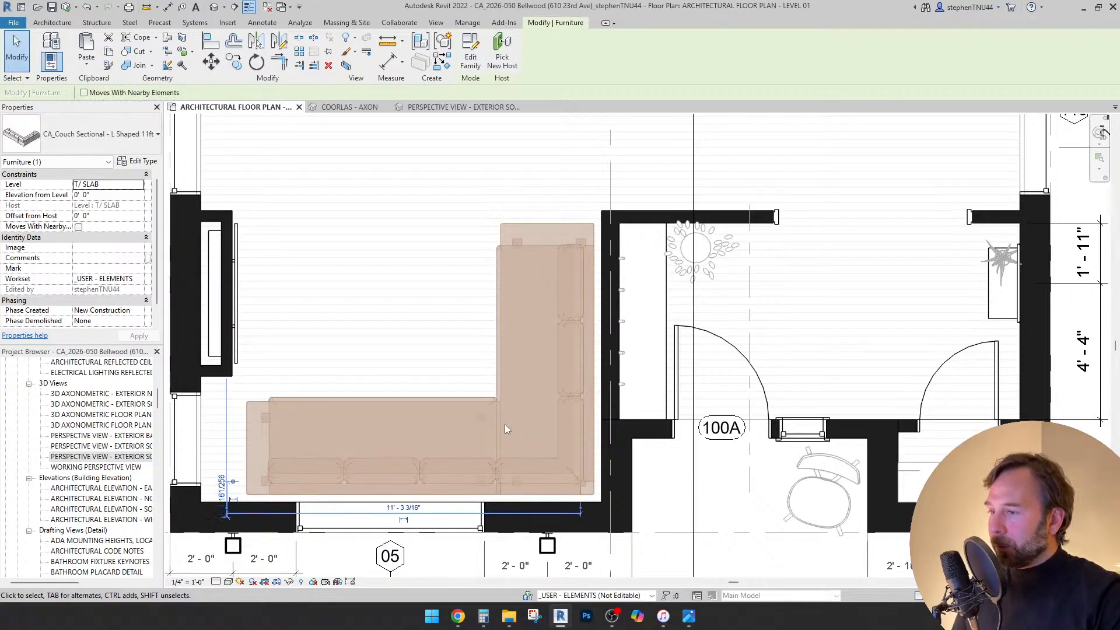
key(Escape)
scroll(505, 430, down, 3)
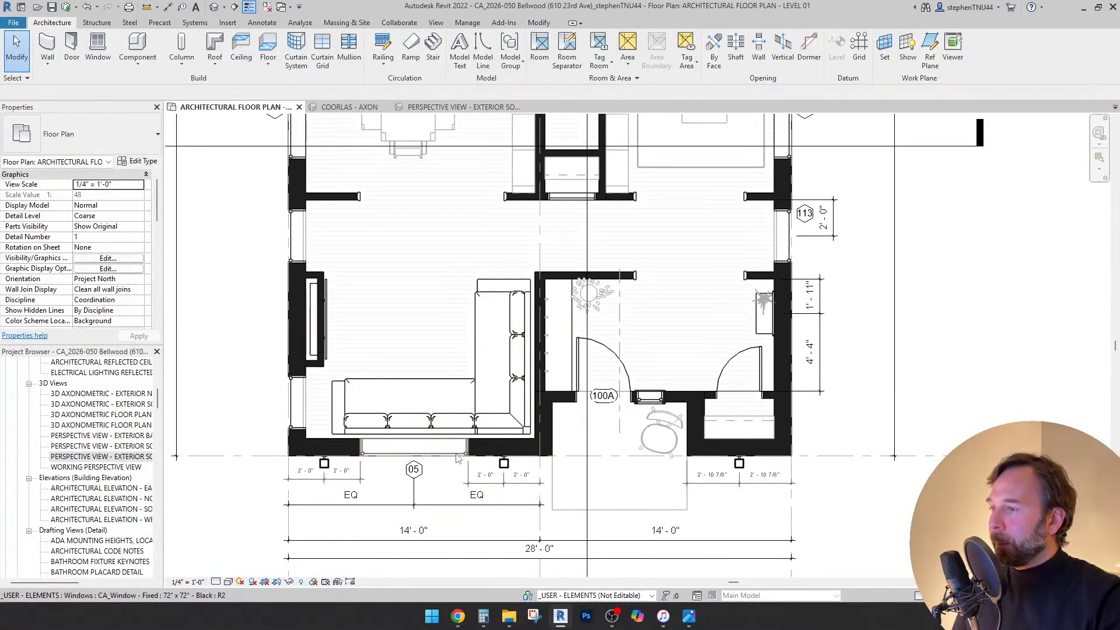
click(414, 448)
key(Escape)
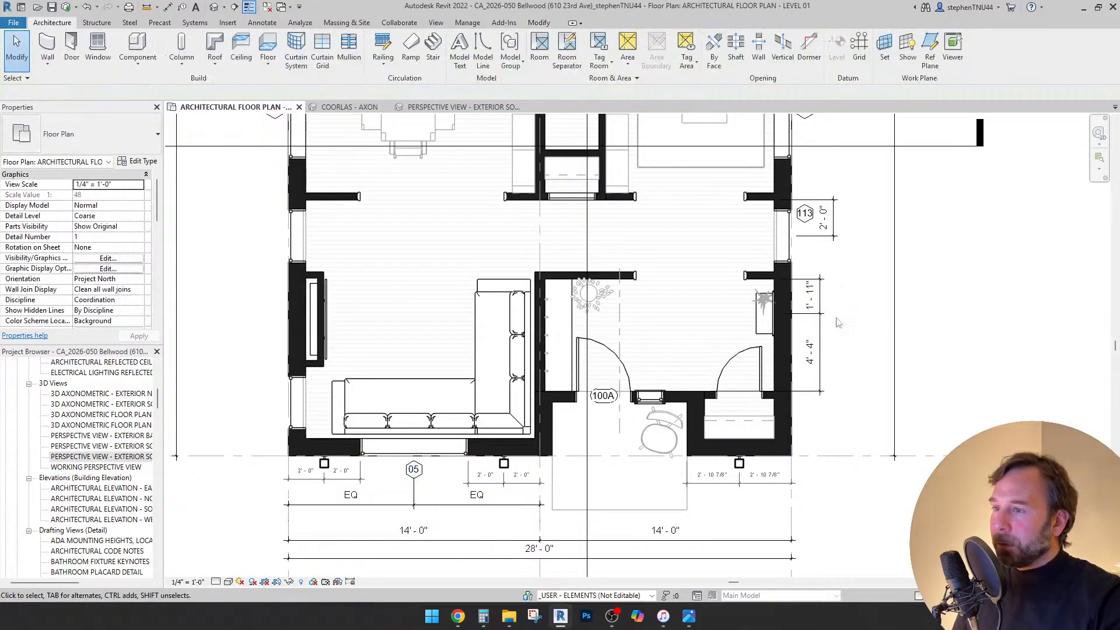
scroll(642, 311, down, 2)
middle_drag(642, 311, 625, 334)
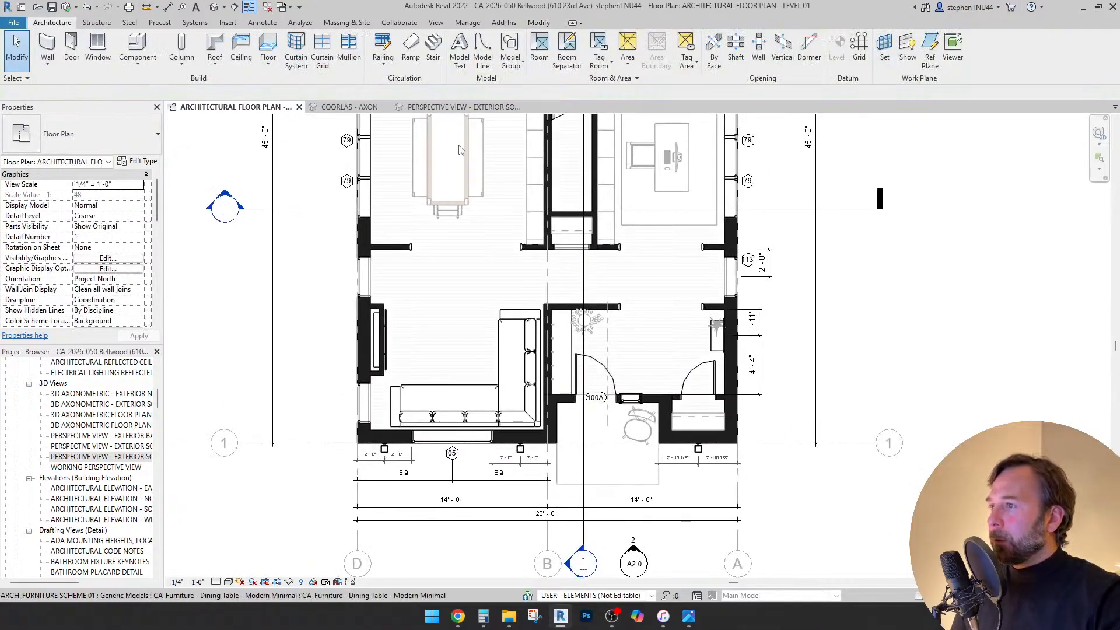
- Inspect the house in the exterior south west perspective copy, moving from the kitchen to the front facade and into the living room
click(454, 107)
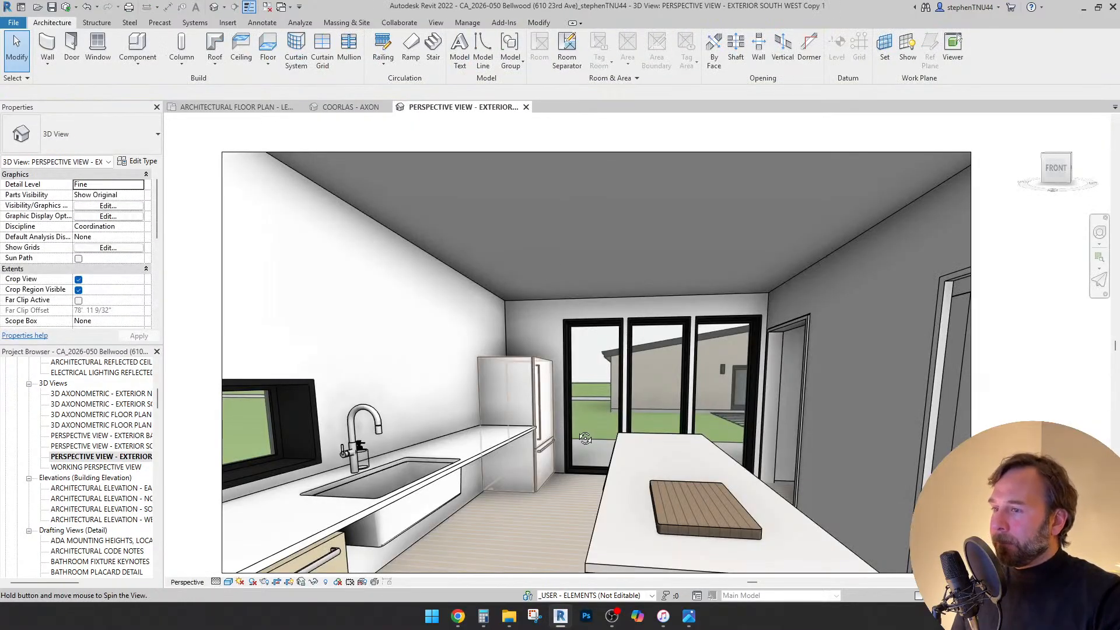
shift+middle_drag(593, 438, 621, 421)
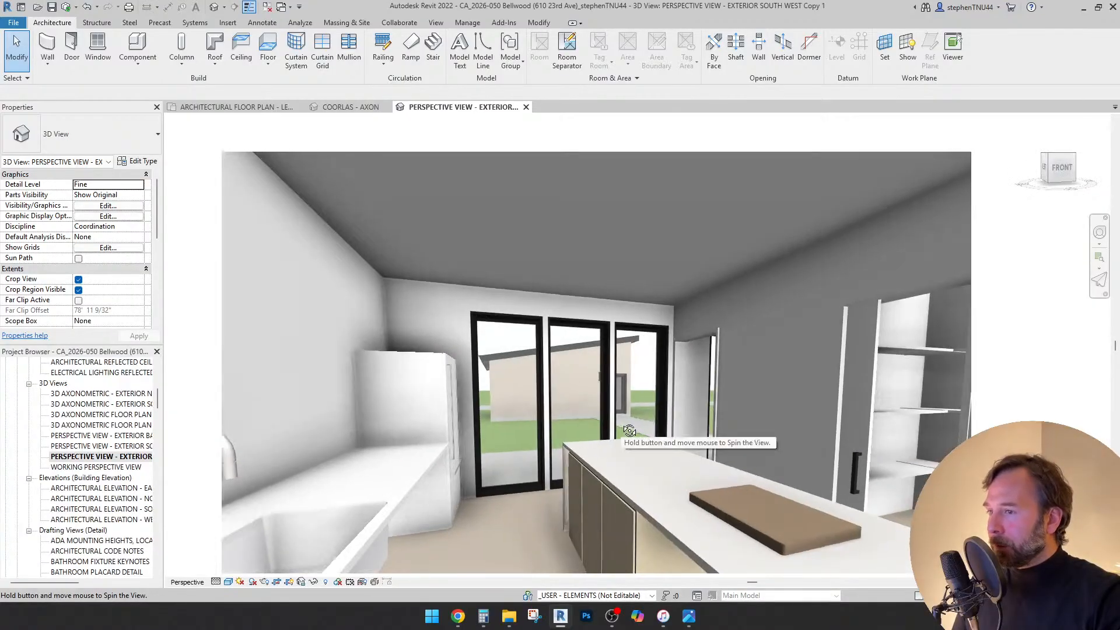
key(F8)
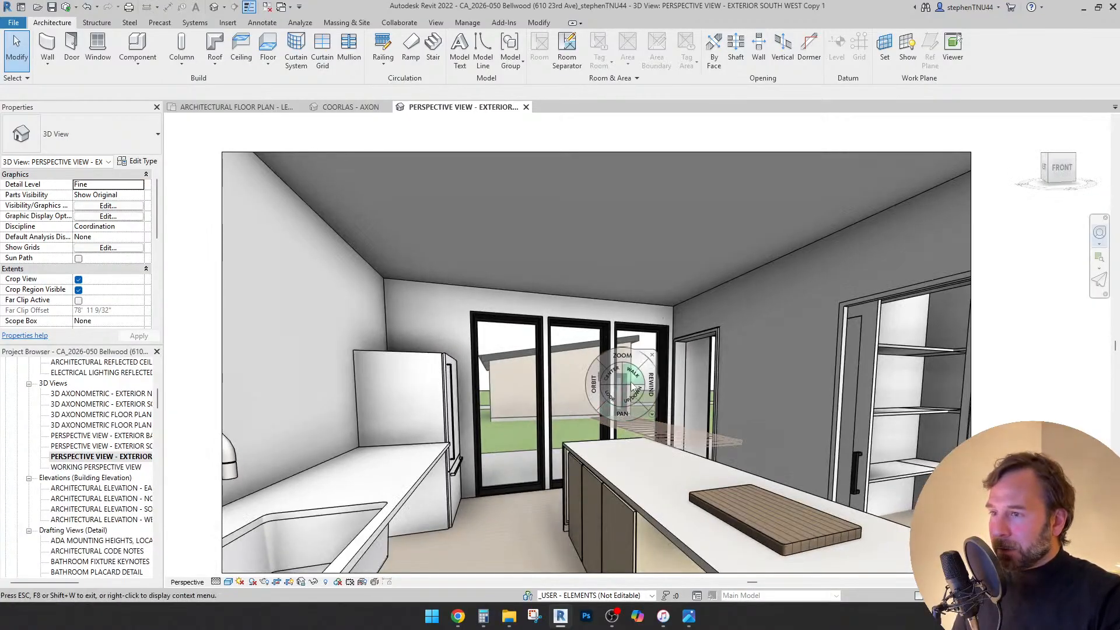
drag(631, 386, 640, 533)
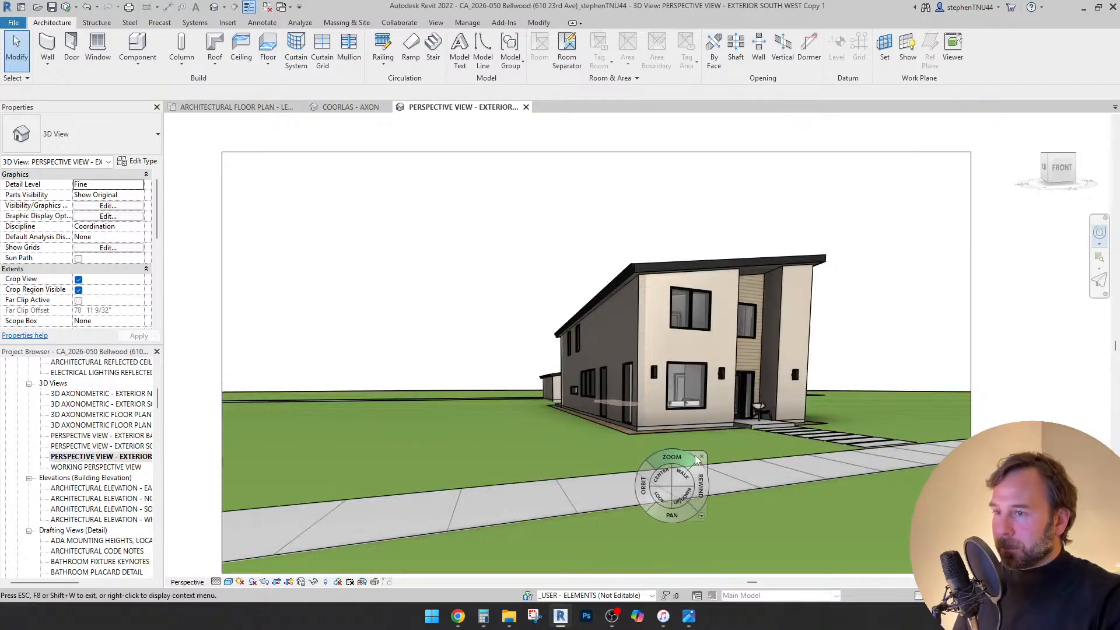
drag(726, 451, 563, 450)
drag(814, 446, 576, 474)
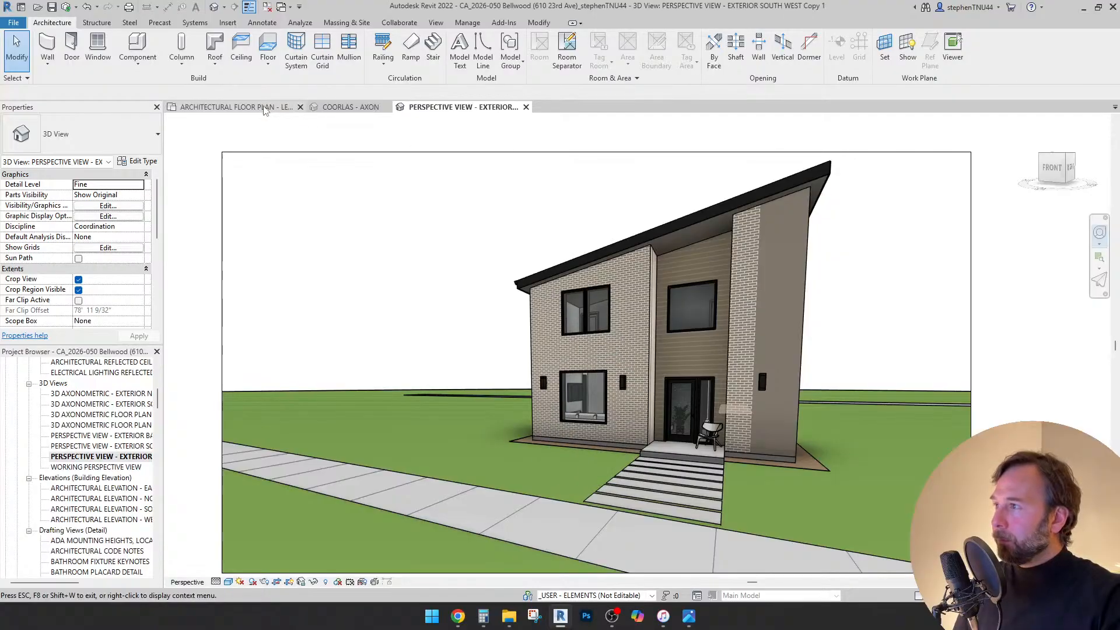
drag(734, 435, 607, 468)
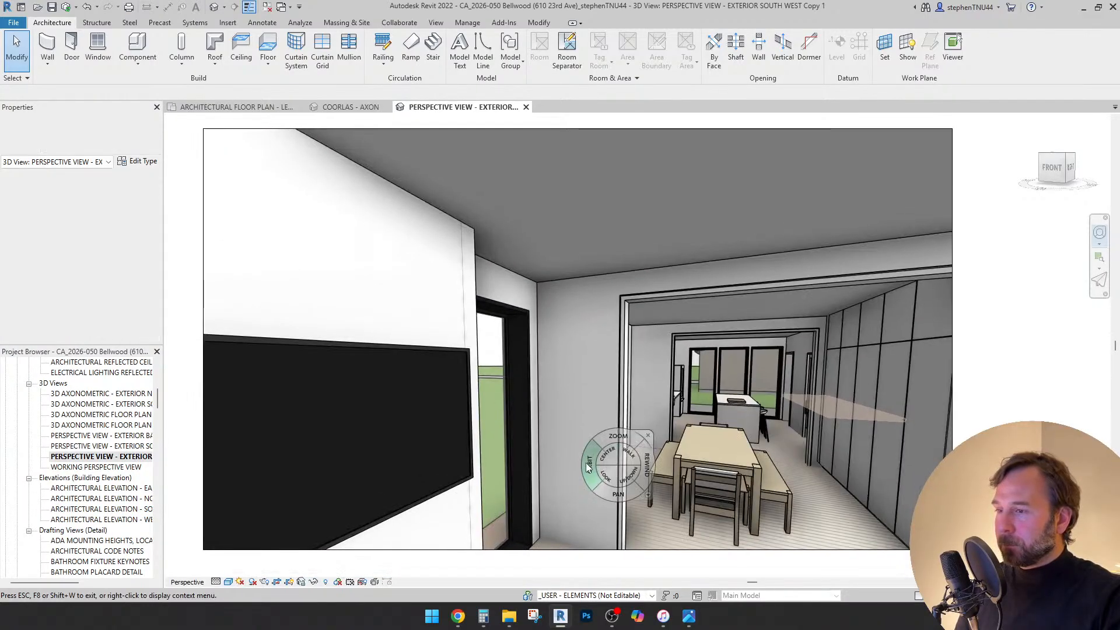
drag(560, 509, 443, 506)
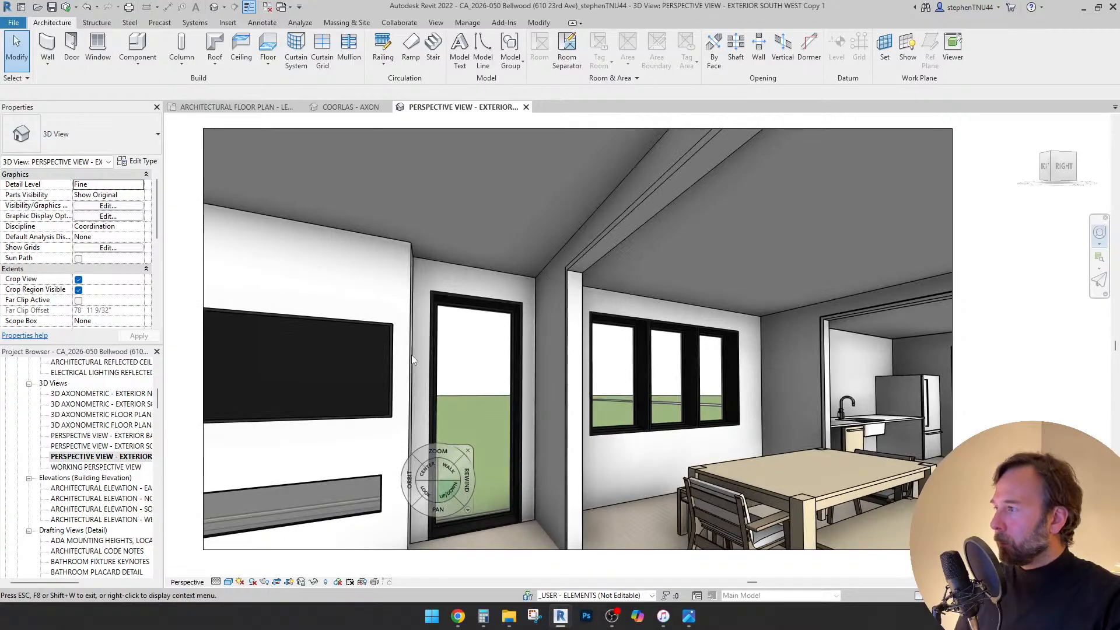
- Set the perspective camera's eye elevation and target elevation to 4' 0"
key(Escape)
click(334, 129)
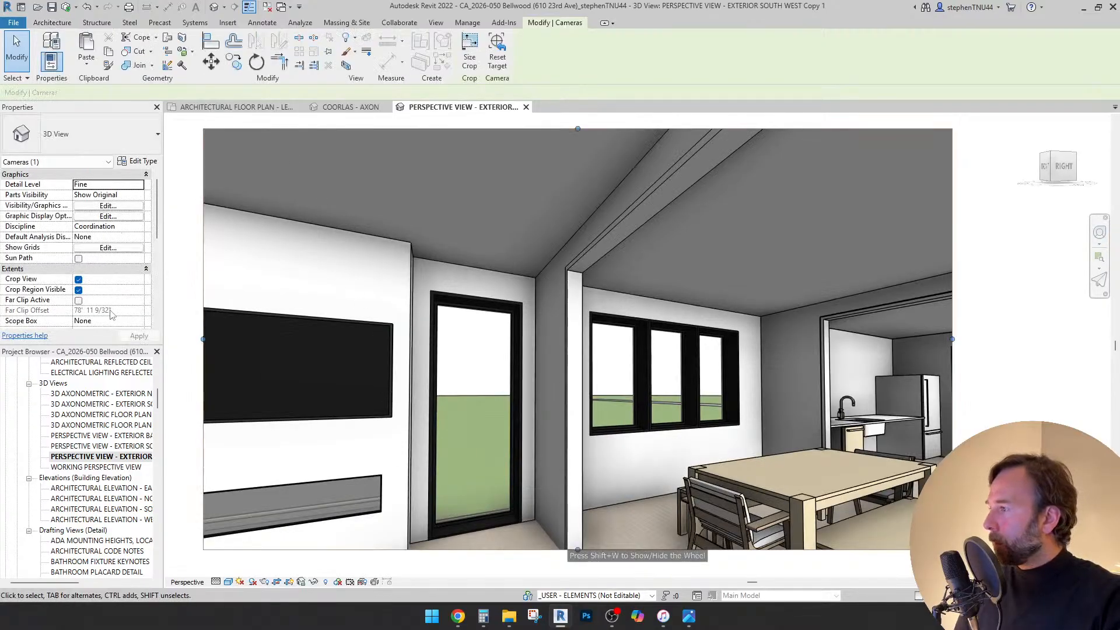
scroll(113, 314, down, 5)
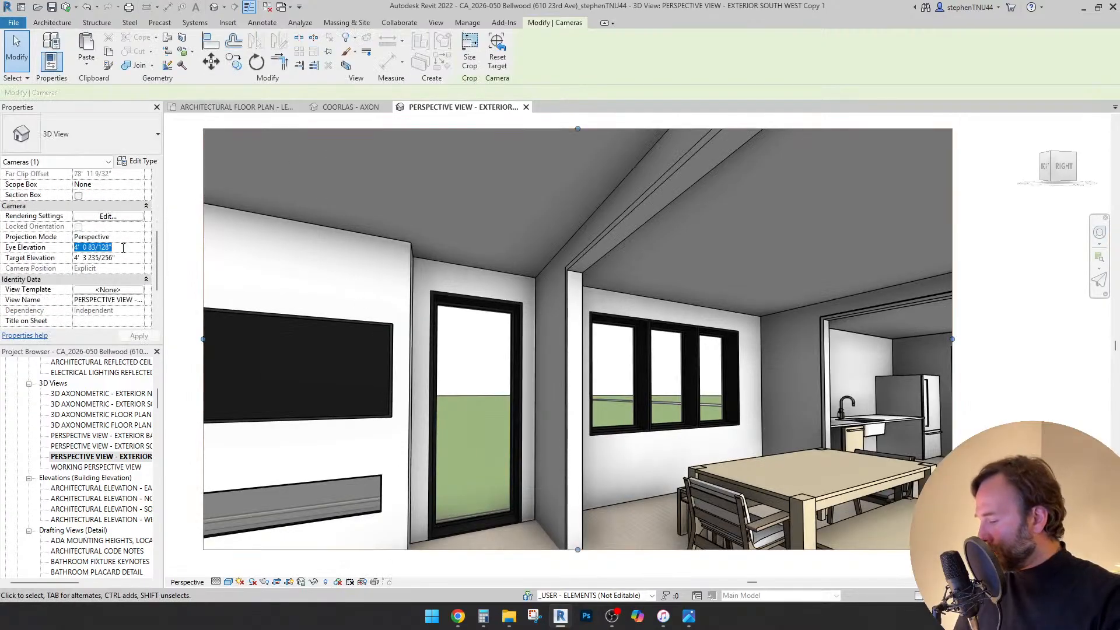
drag(127, 262, 75, 258)
text(4' 0)
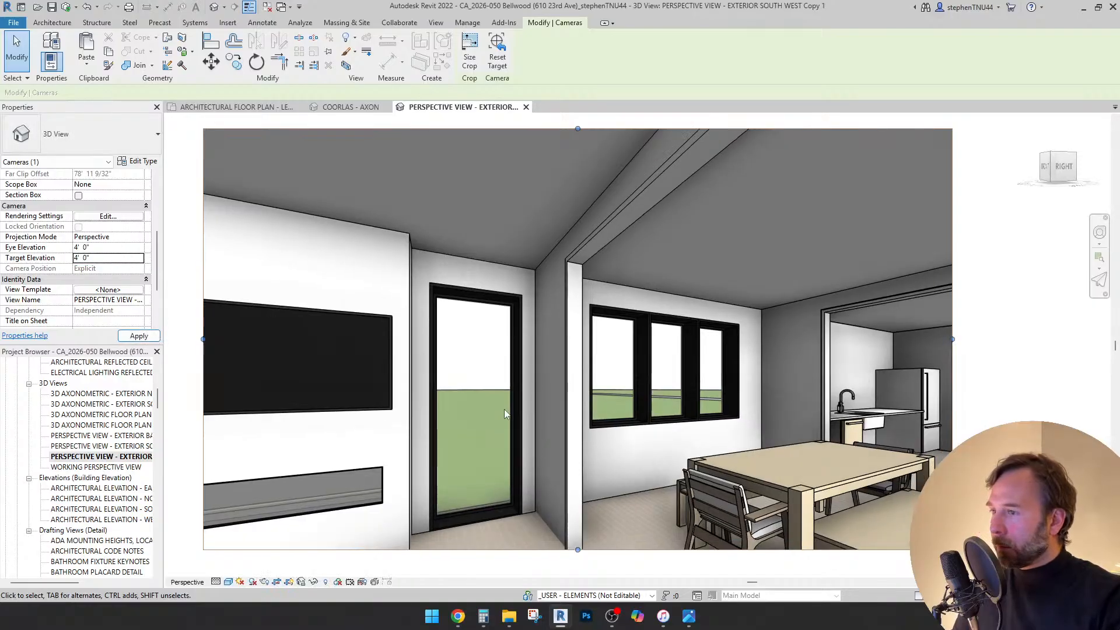
- Examine the sectional and fireplace wall in the perspective from close up and from the dining room opening, and return to the Level 01 floor plan
key(shift+w)
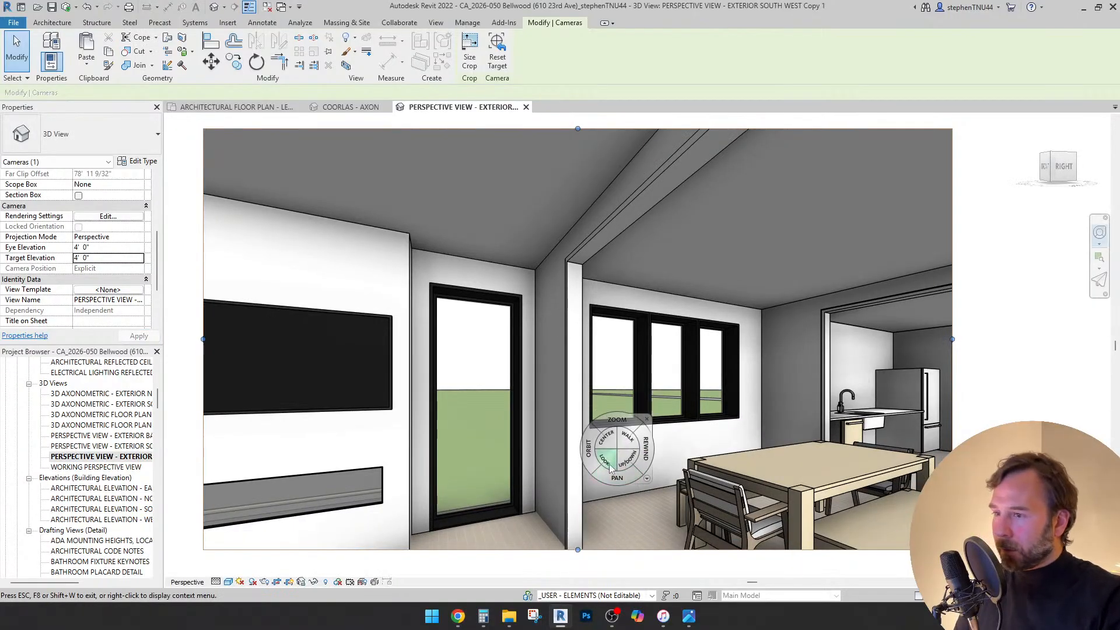
drag(627, 452, 841, 463)
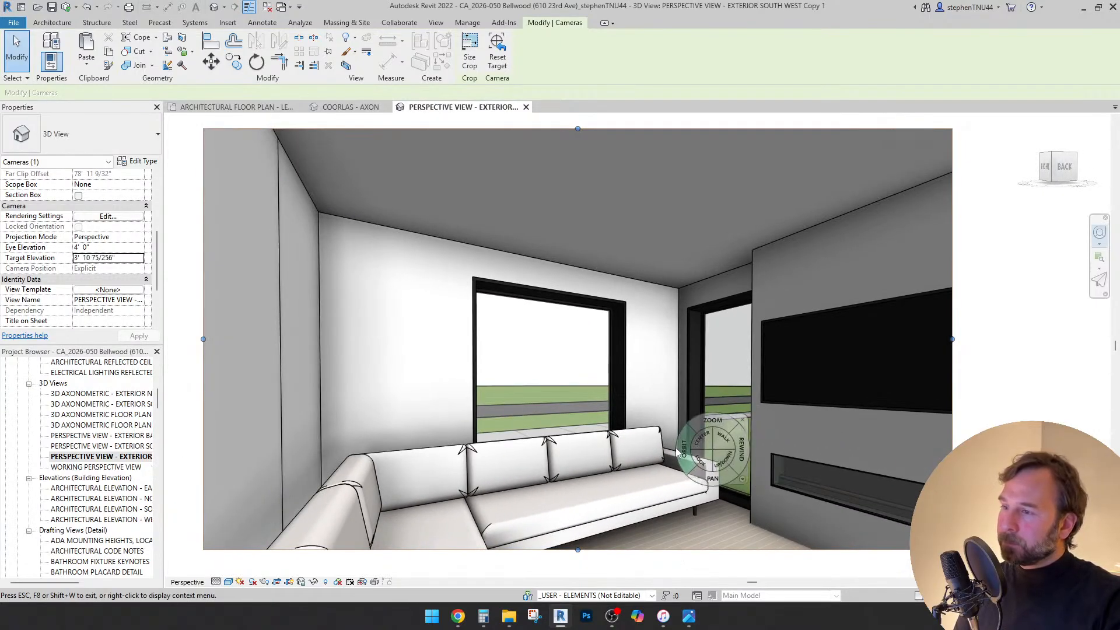
drag(727, 439, 514, 534)
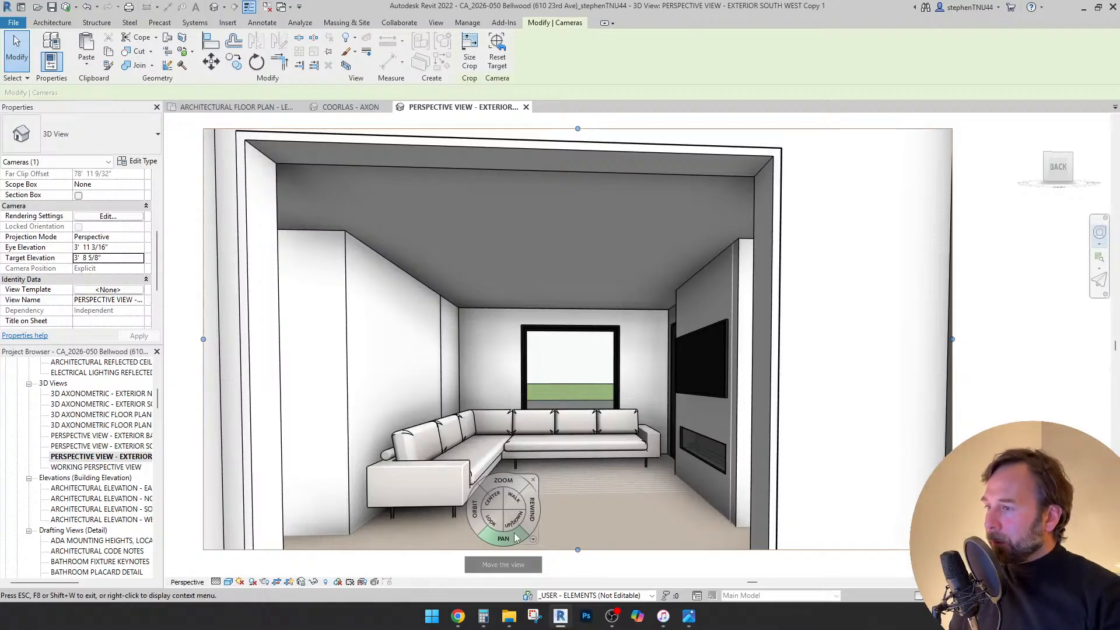
click(236, 107)
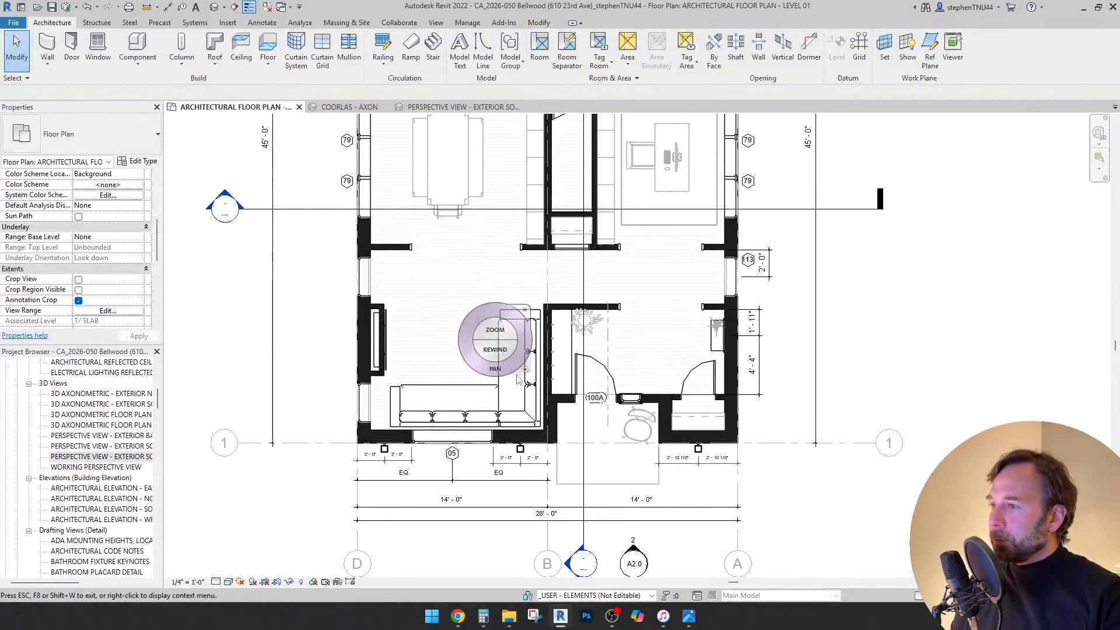
key(Escape)
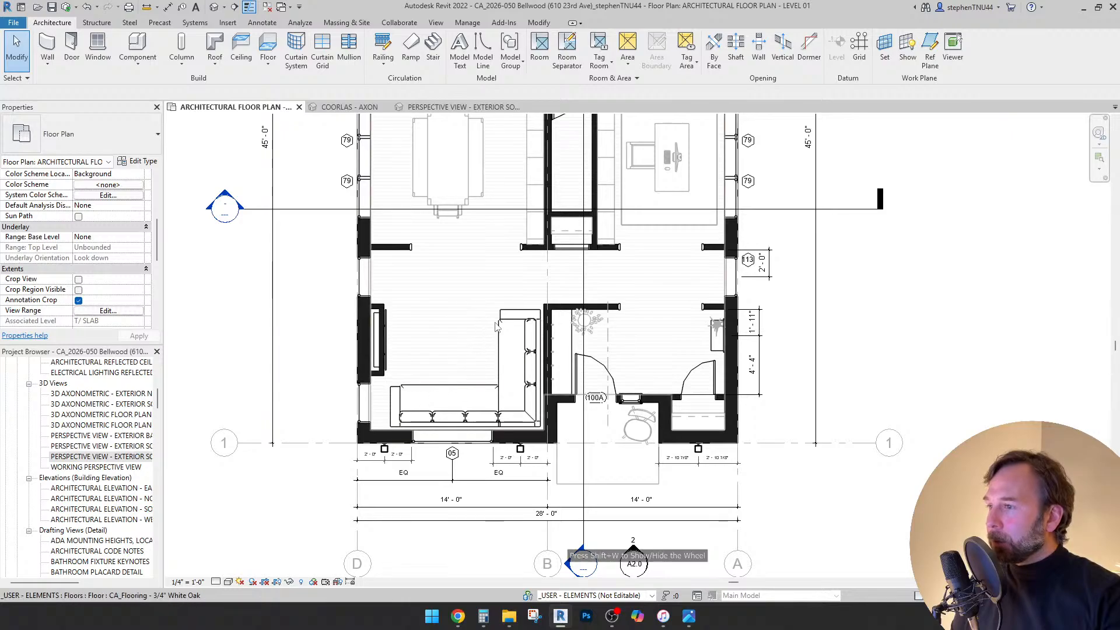
- Delete the L-shaped sectional from the living room and select CA_Furniture - Couch Modern as the component to place
click(498, 326)
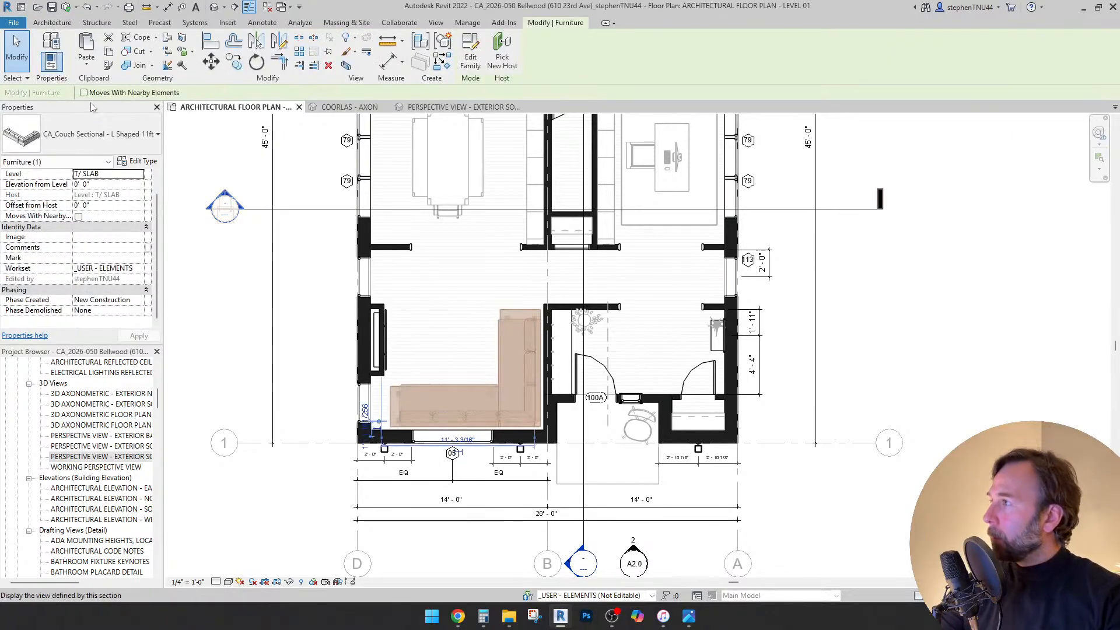
key(Delete)
click(138, 61)
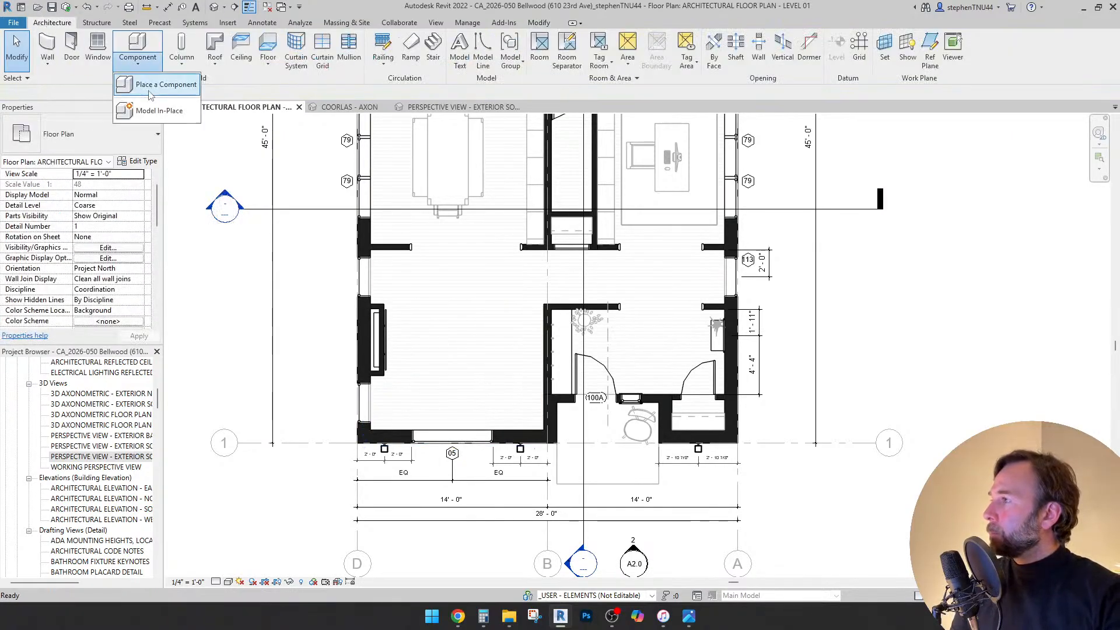
click(155, 86)
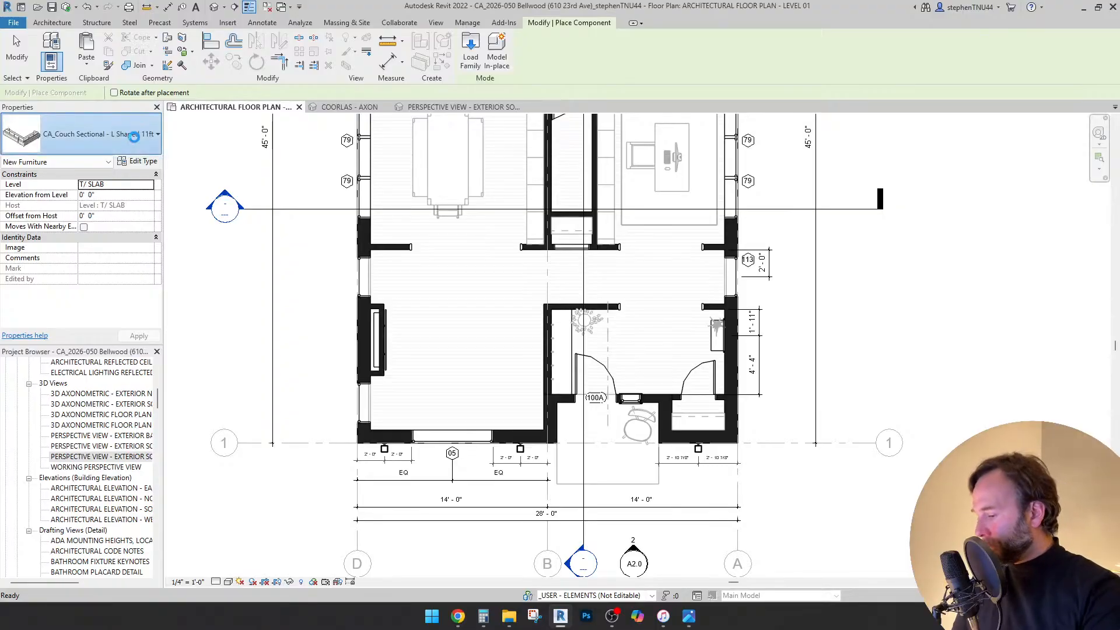
click(134, 138)
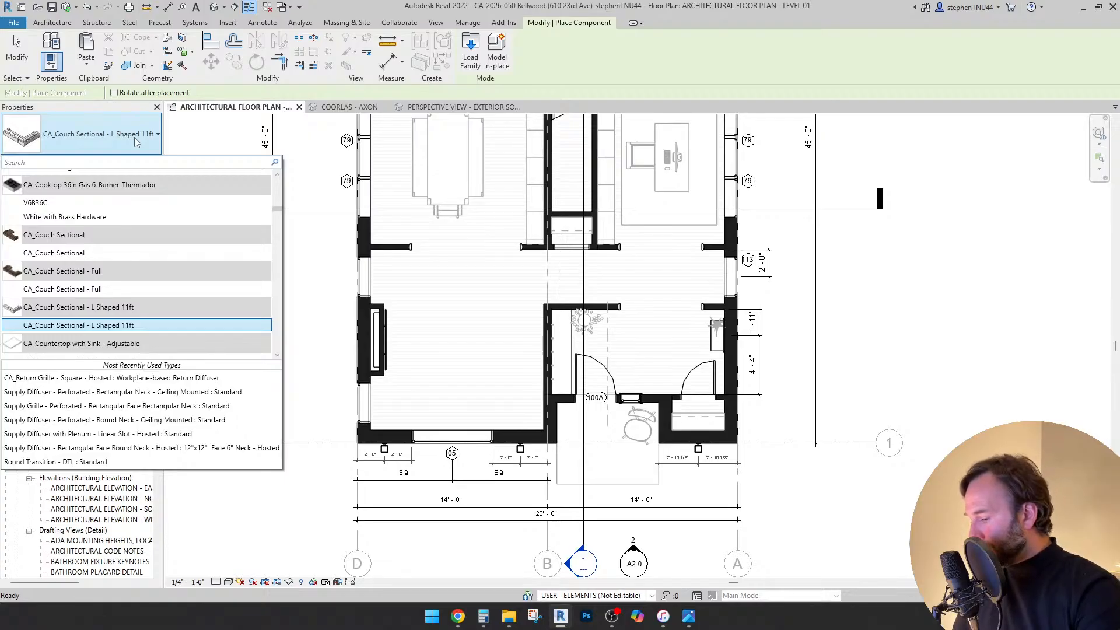
text(c)
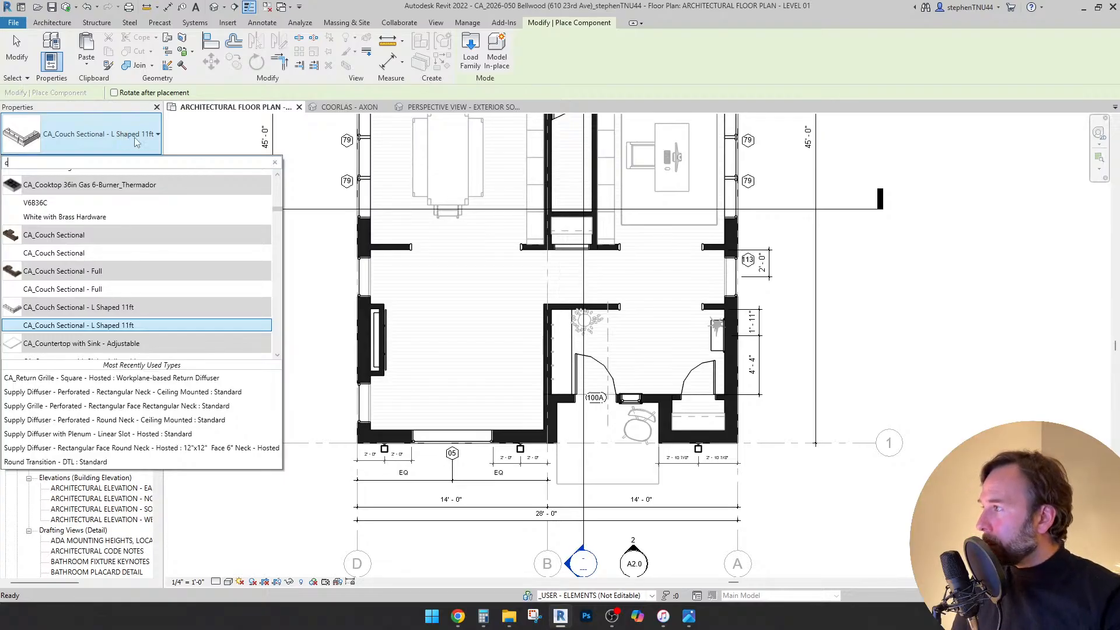
text(ouch)
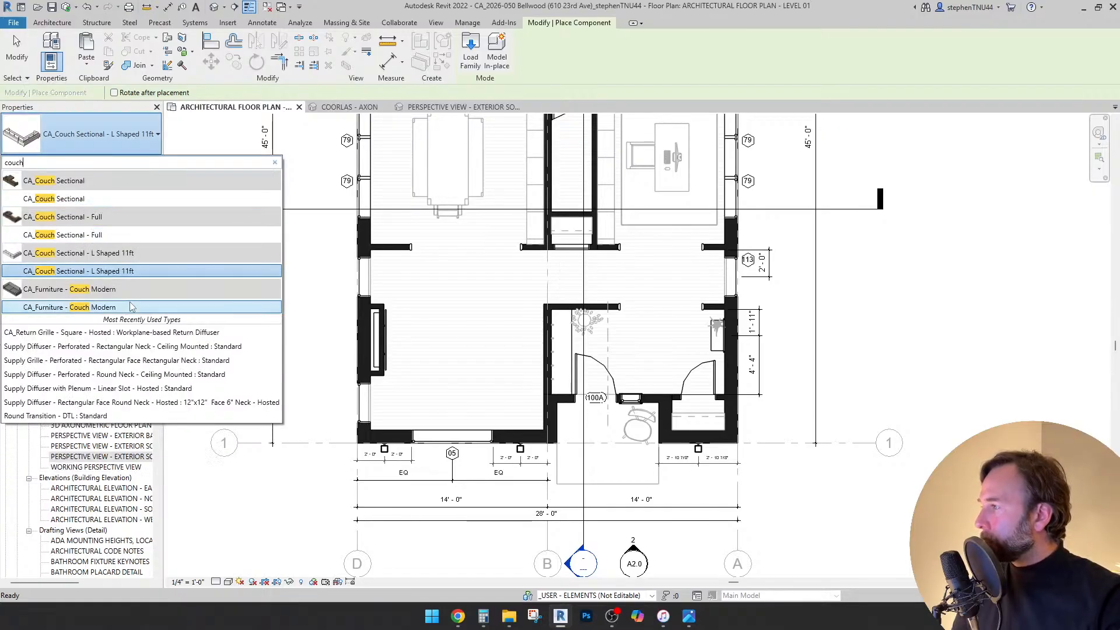
click(109, 307)
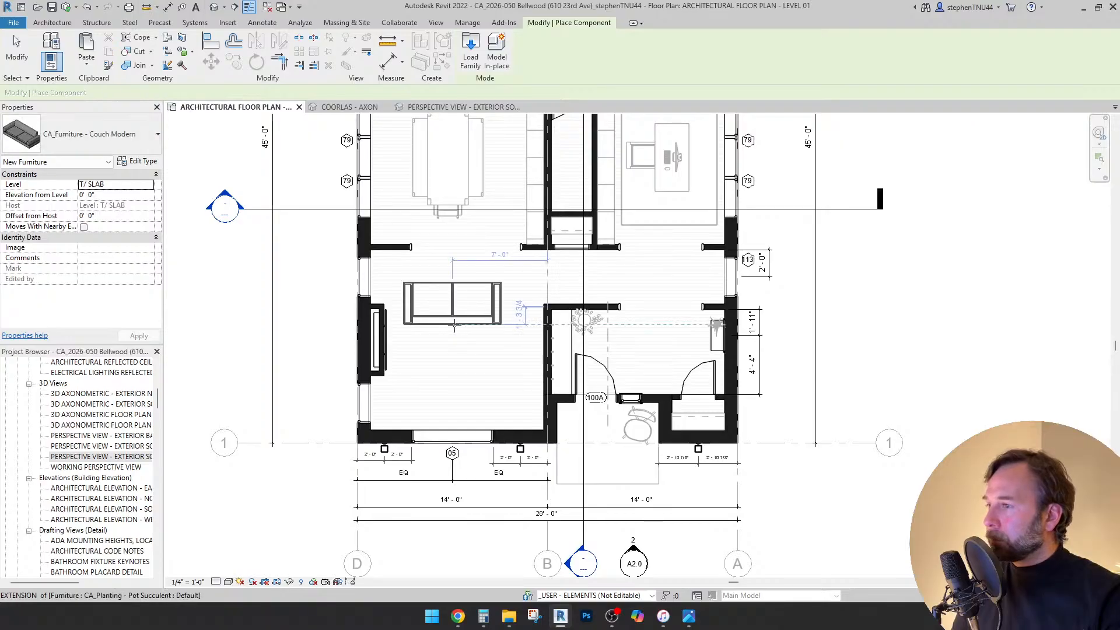
- Place the modern couch in the middle of the living room on LEVEL 01 (F.F)
click(150, 184)
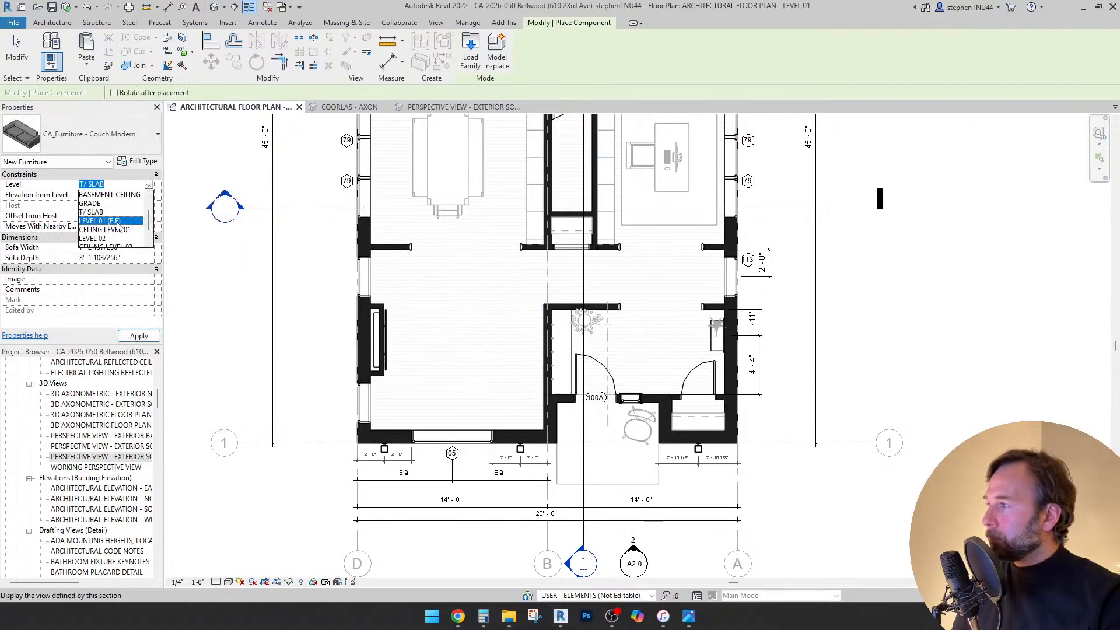
click(122, 222)
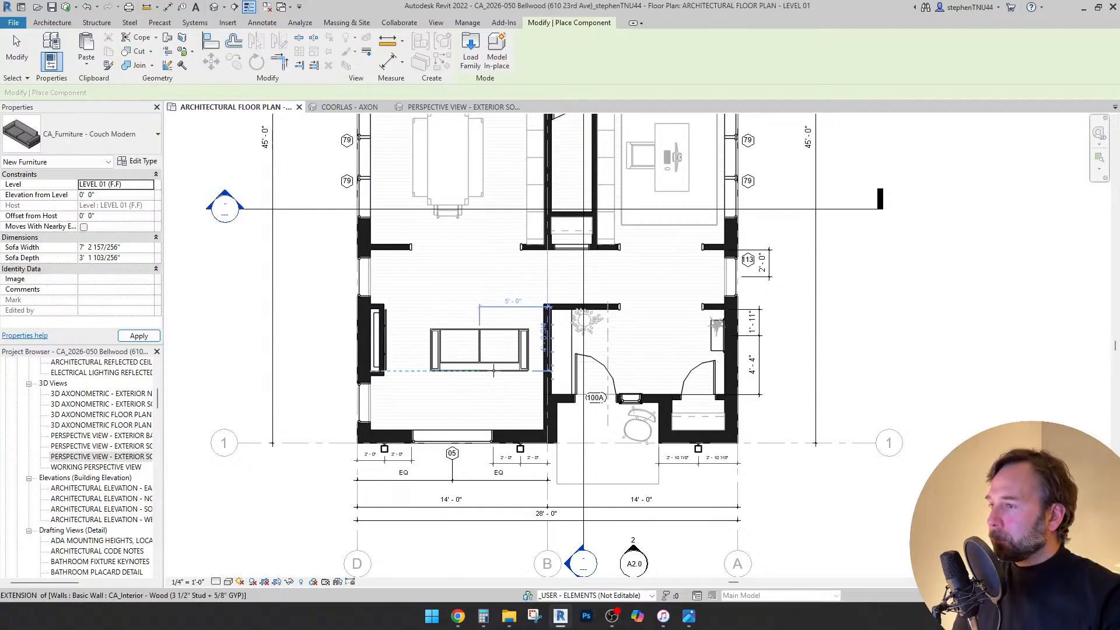
click(480, 376)
key(Escape)
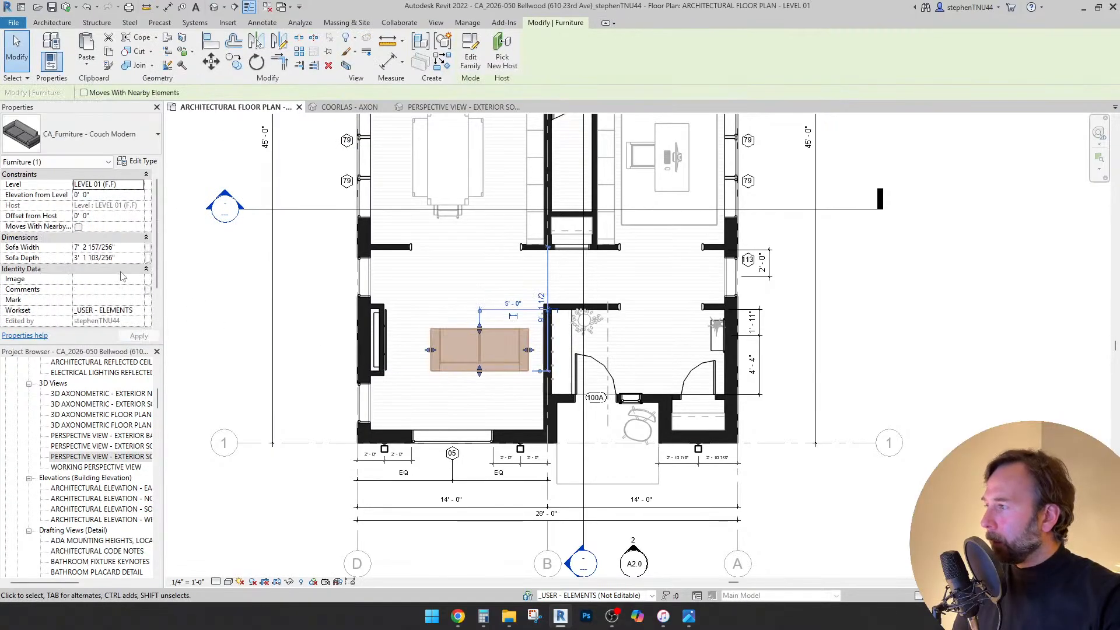
- Set the couch's sofa width to 9' 0" and sofa depth to 3' 3"
click(129, 258)
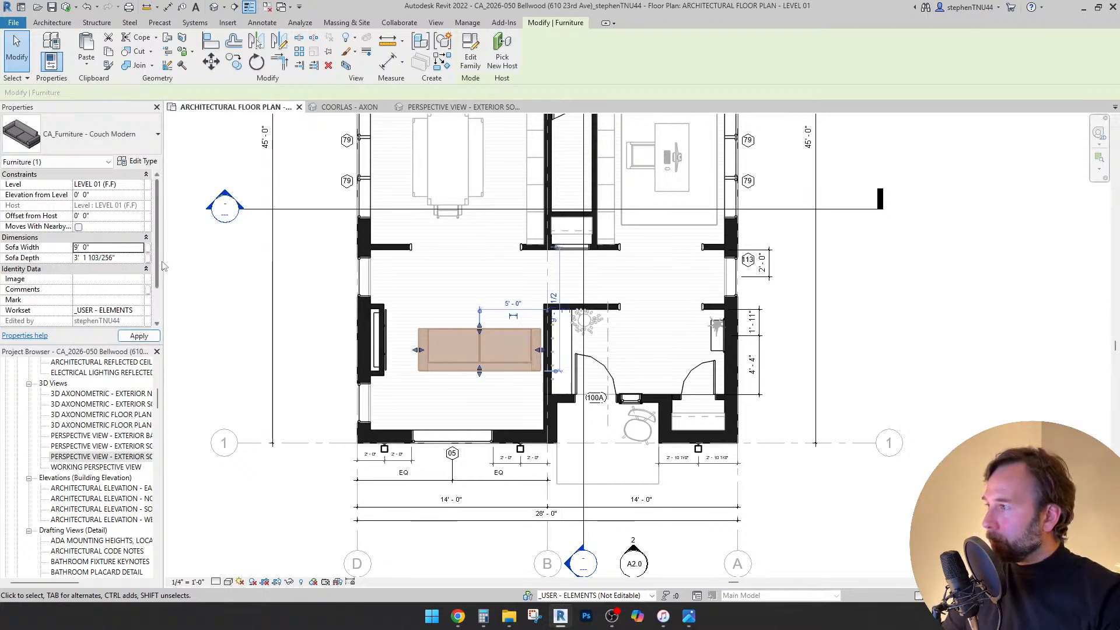
click(130, 257)
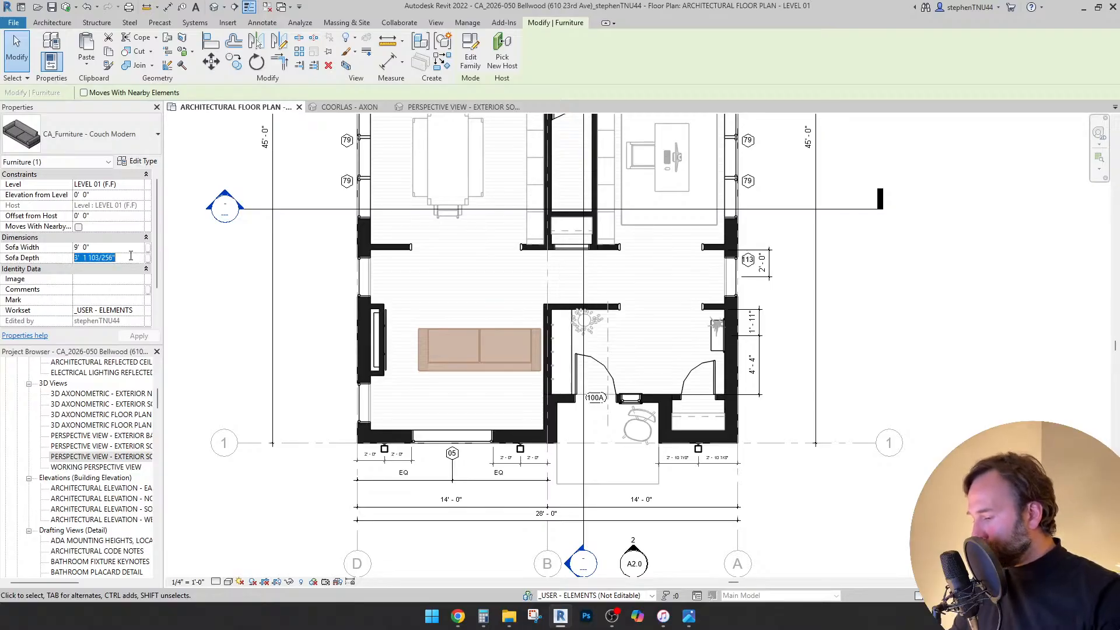
text(3' 0)
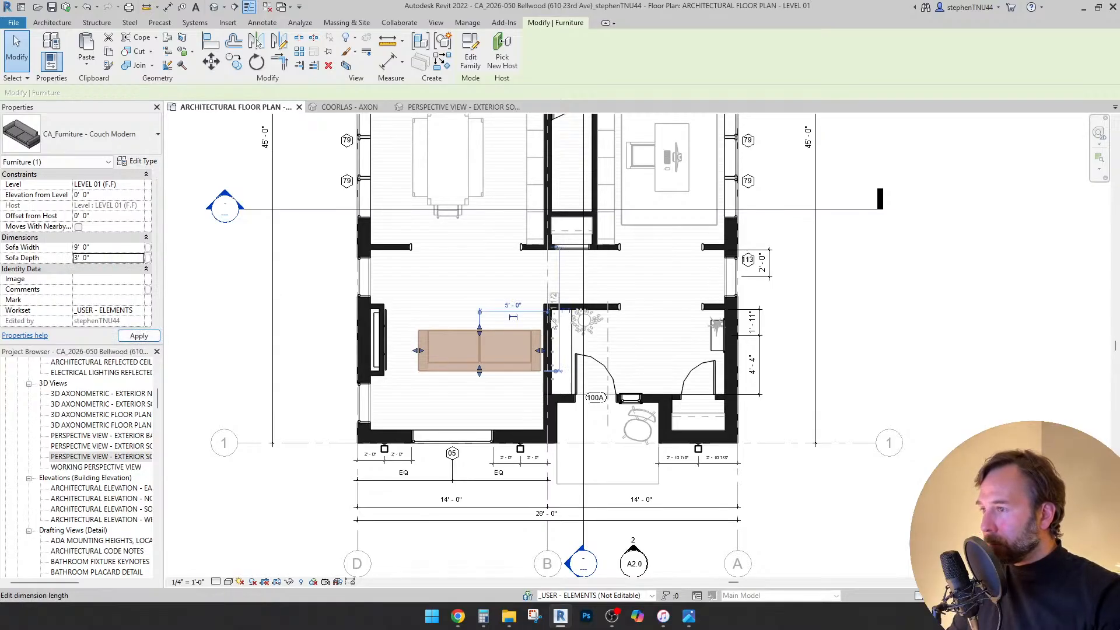
click(118, 255)
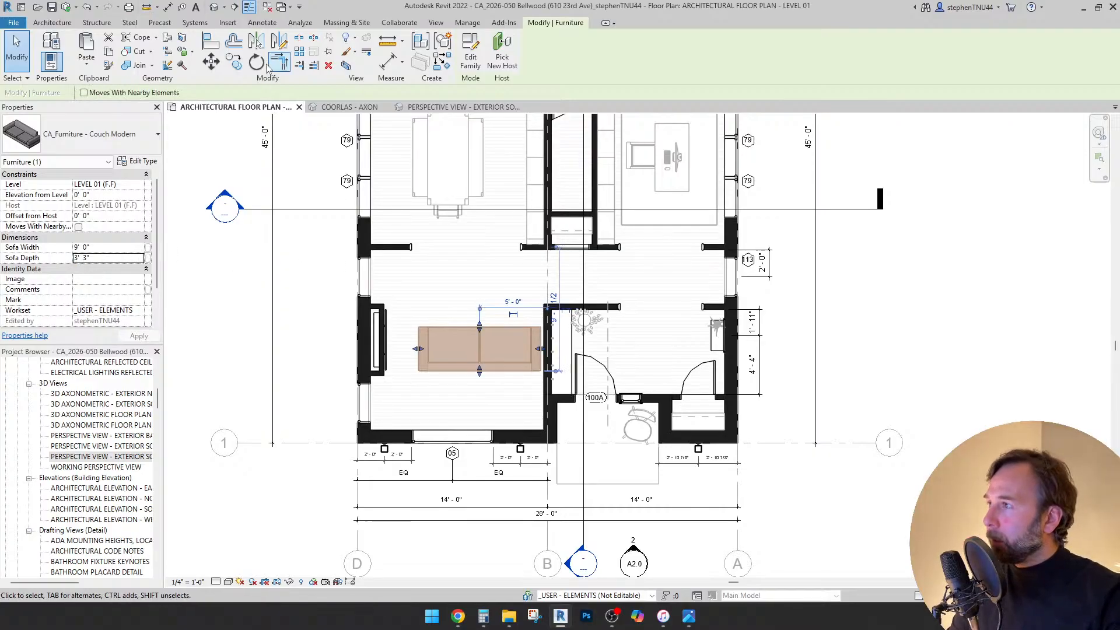
- Rotate the couch 90 degrees and move it beside the entry-side wall, facing the fireplace
click(257, 62)
click(302, 275)
text(9)
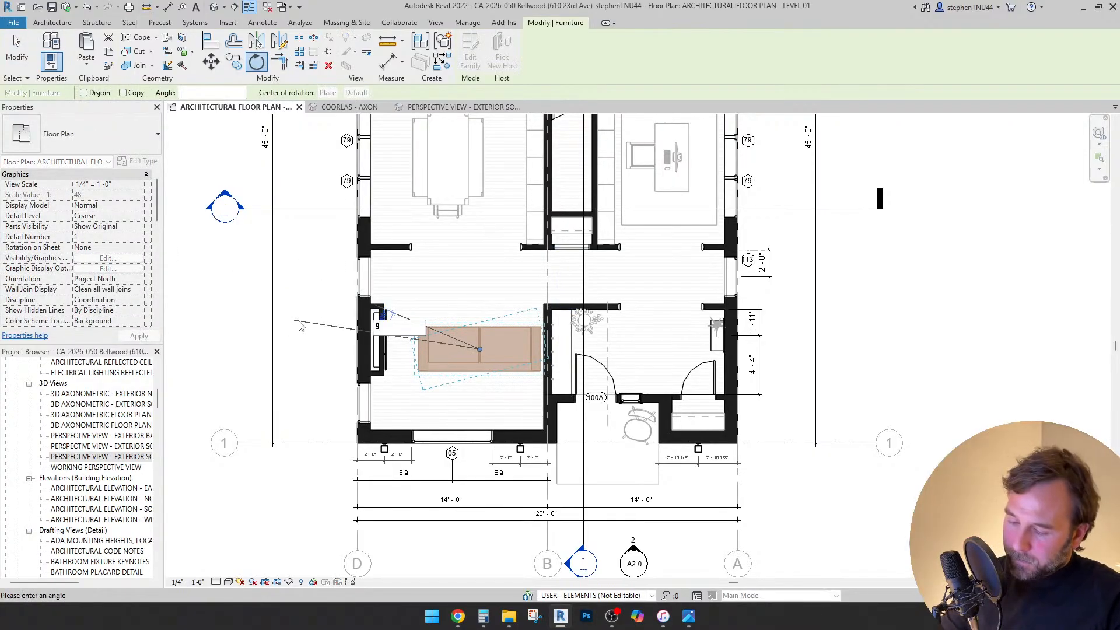
text(' 0)
key(Return)
scroll(521, 355, up, 2)
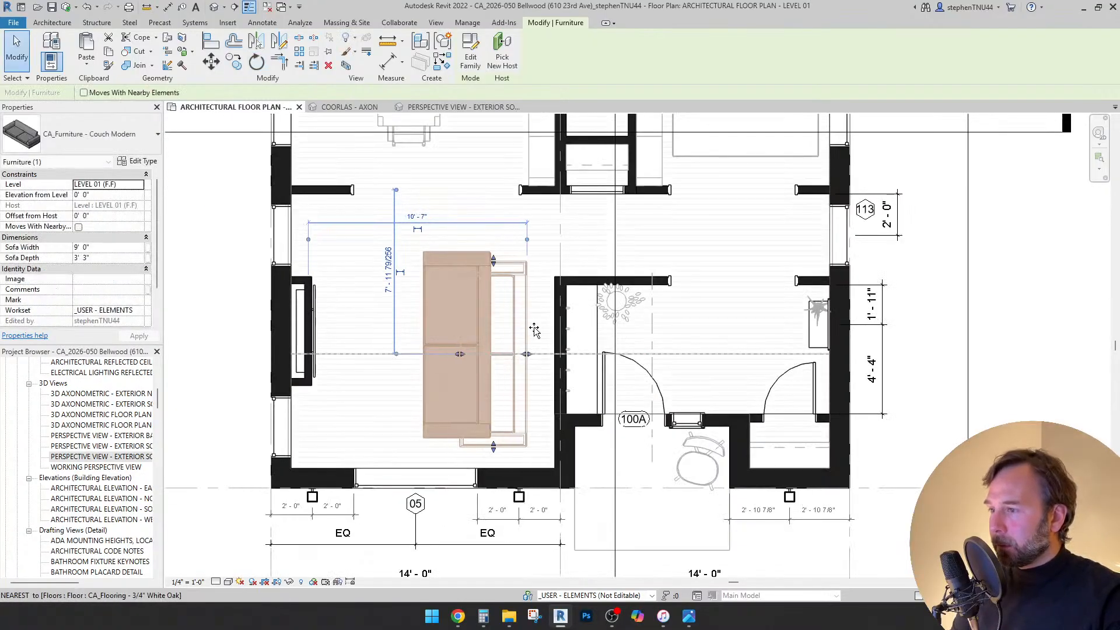
drag(534, 328, 558, 343)
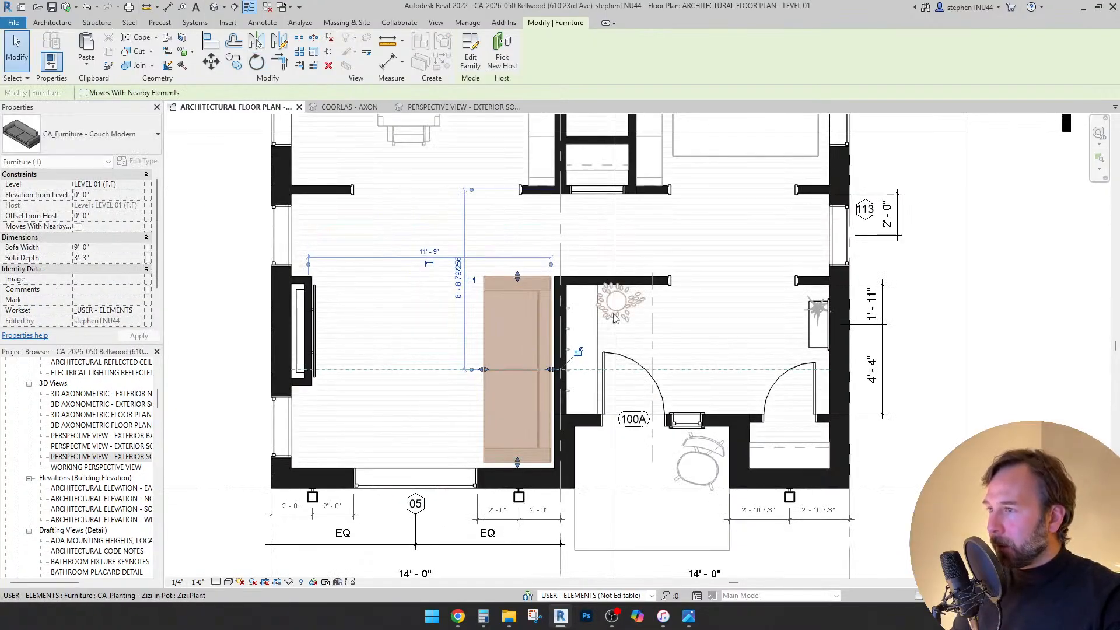
key(Escape)
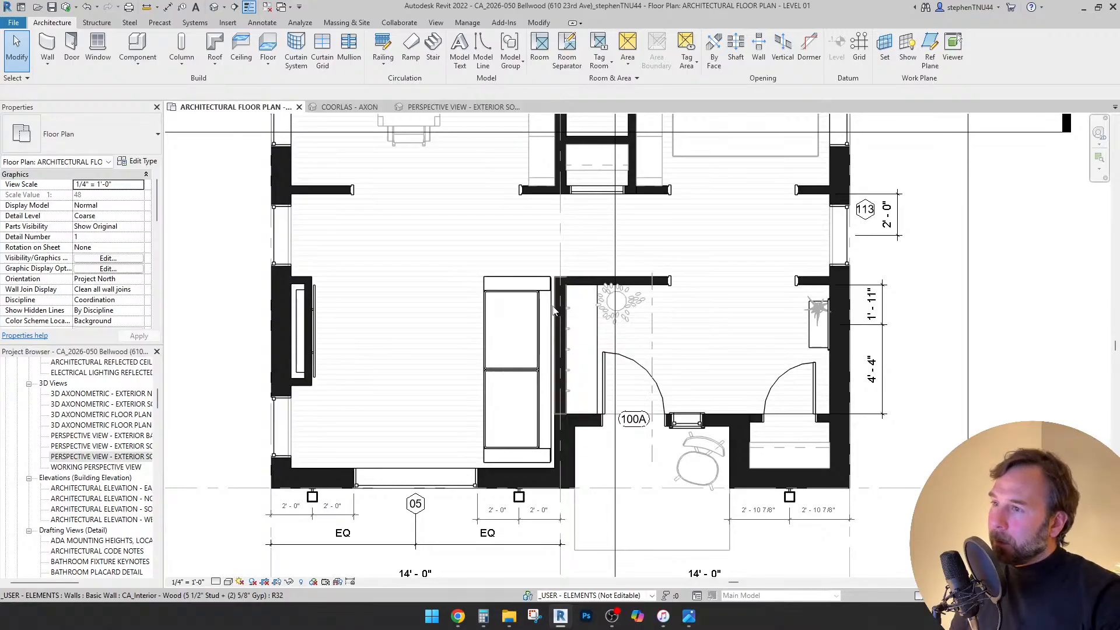
- Set the sofa width of the living room couch to 8' 0"
click(527, 283)
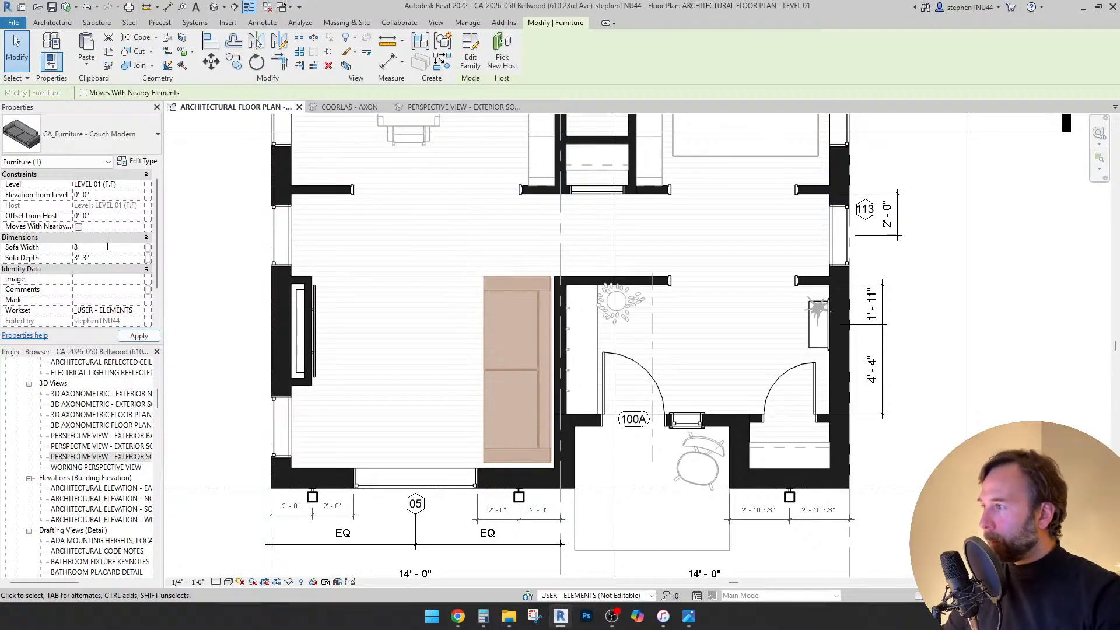
text(8)
key(Return)
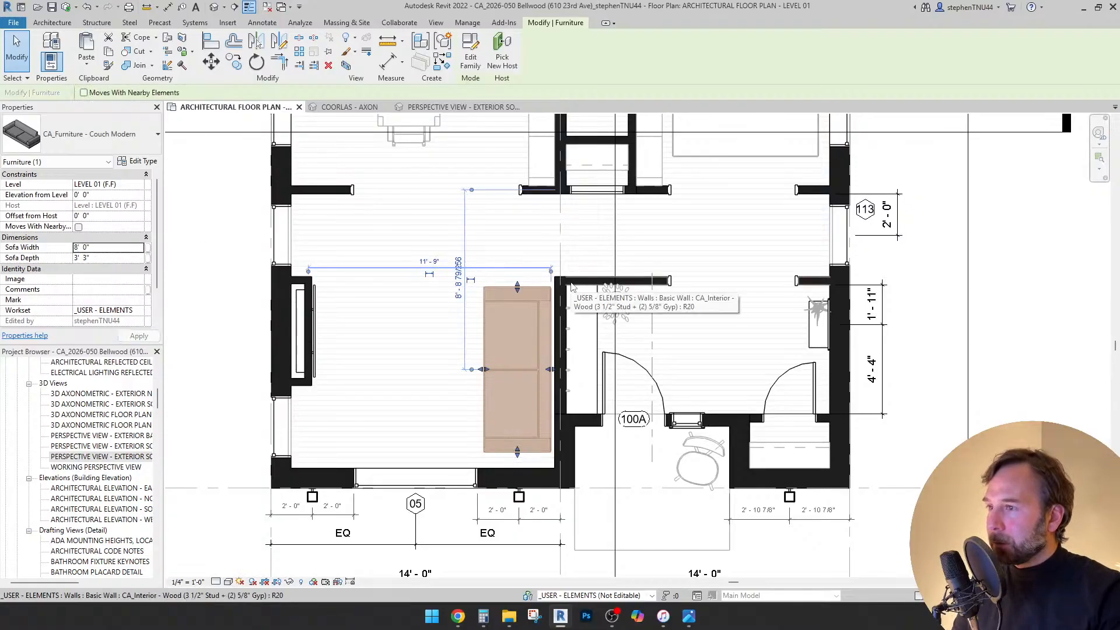
key(Escape)
- Copy the area rug from the office into the living room, between the fireplace and the couch
scroll(571, 283, down, 1)
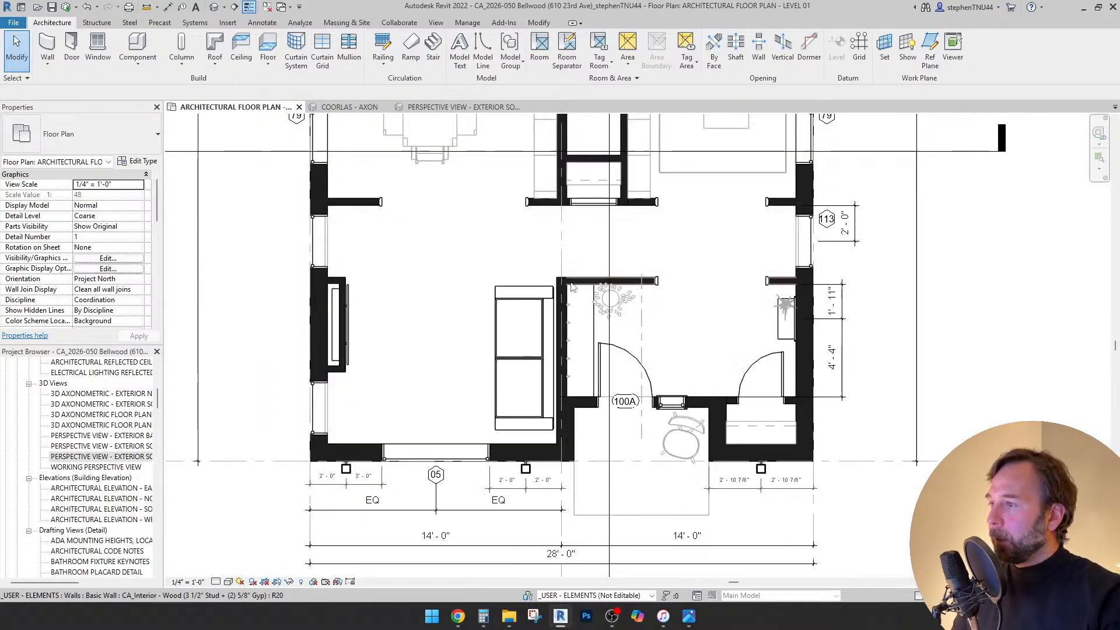
middle_drag(570, 282, 613, 290)
scroll(475, 388, up, 1)
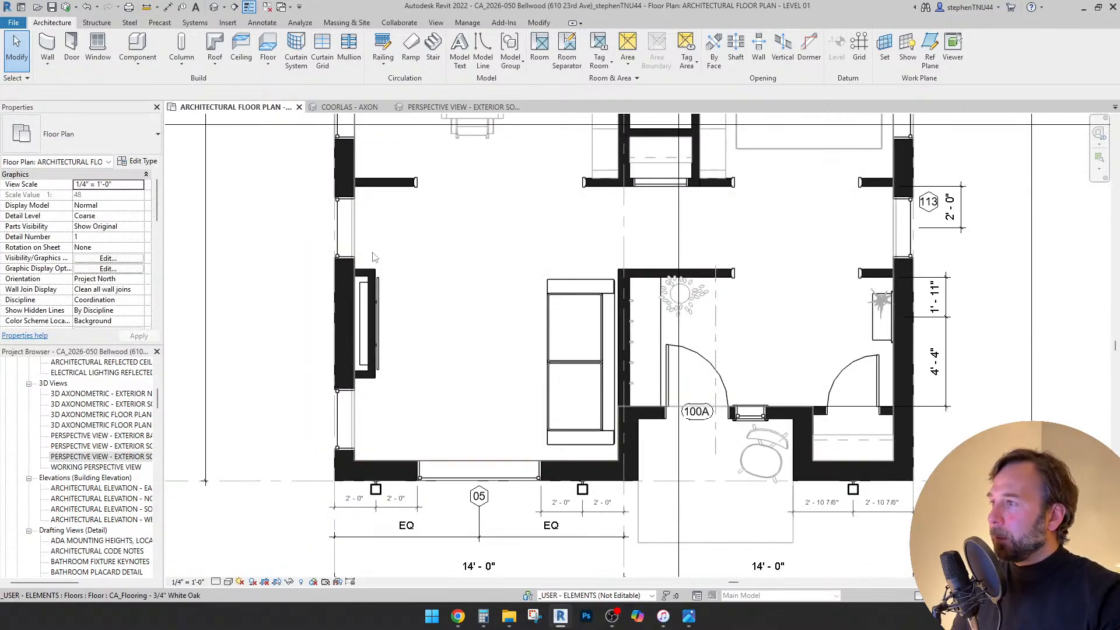
scroll(534, 302, down, 3)
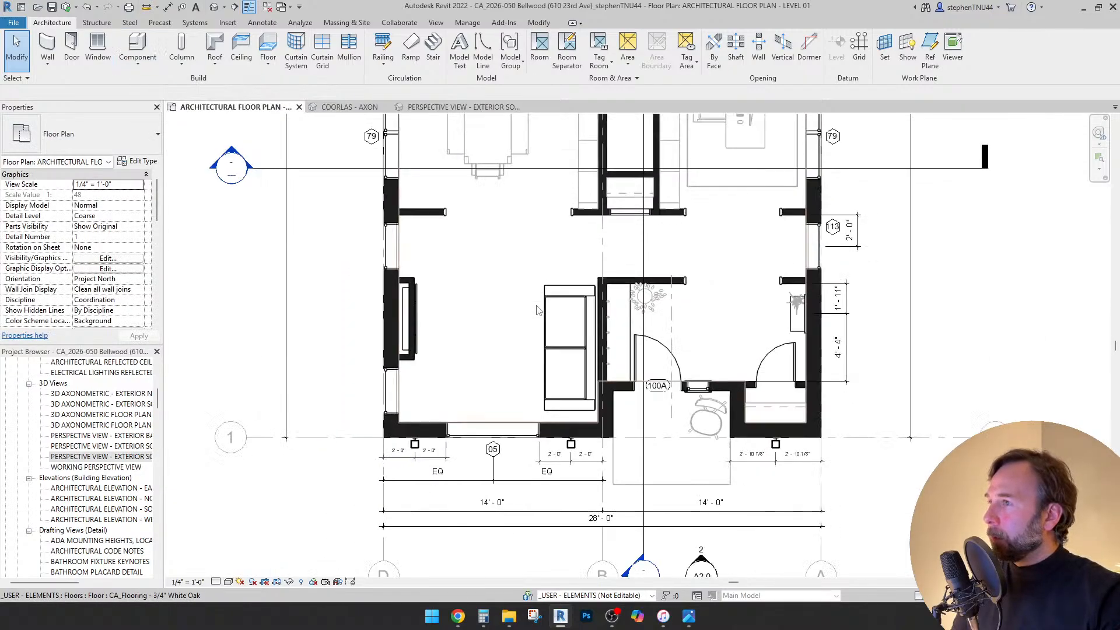
middle_drag(660, 233, 602, 301)
click(649, 269)
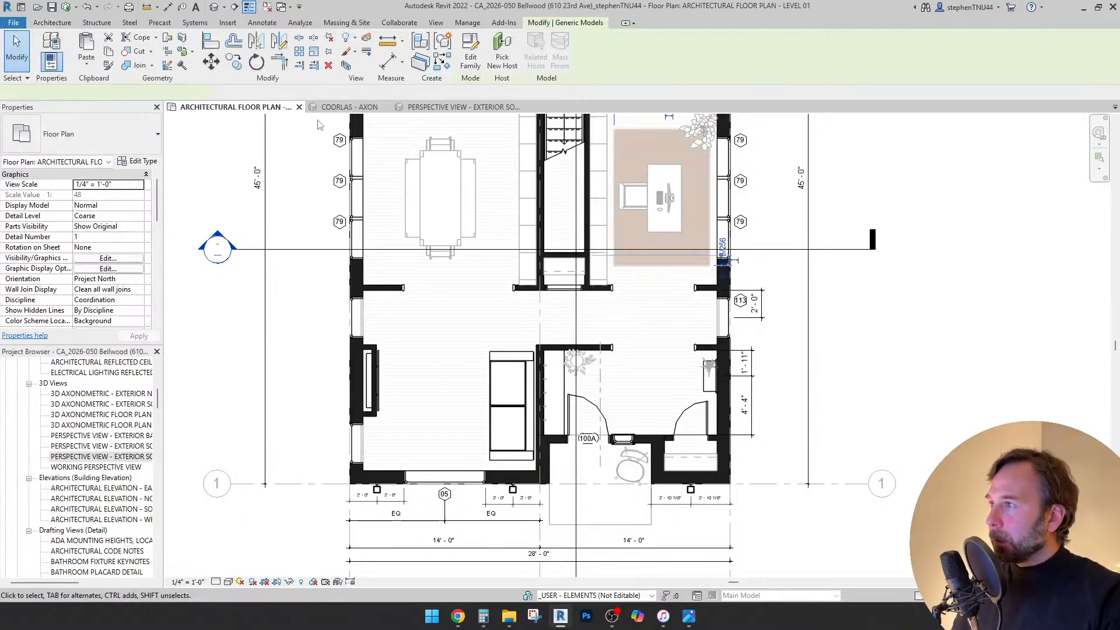
click(234, 62)
click(744, 166)
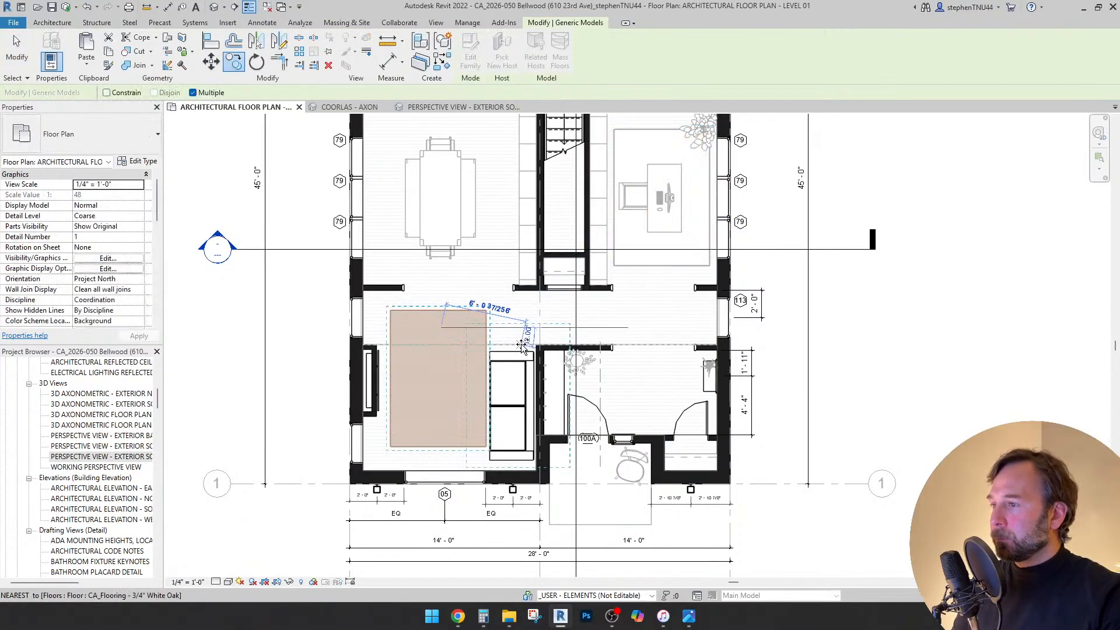
key(Escape)
key(Escape)
scroll(465, 325, up, 3)
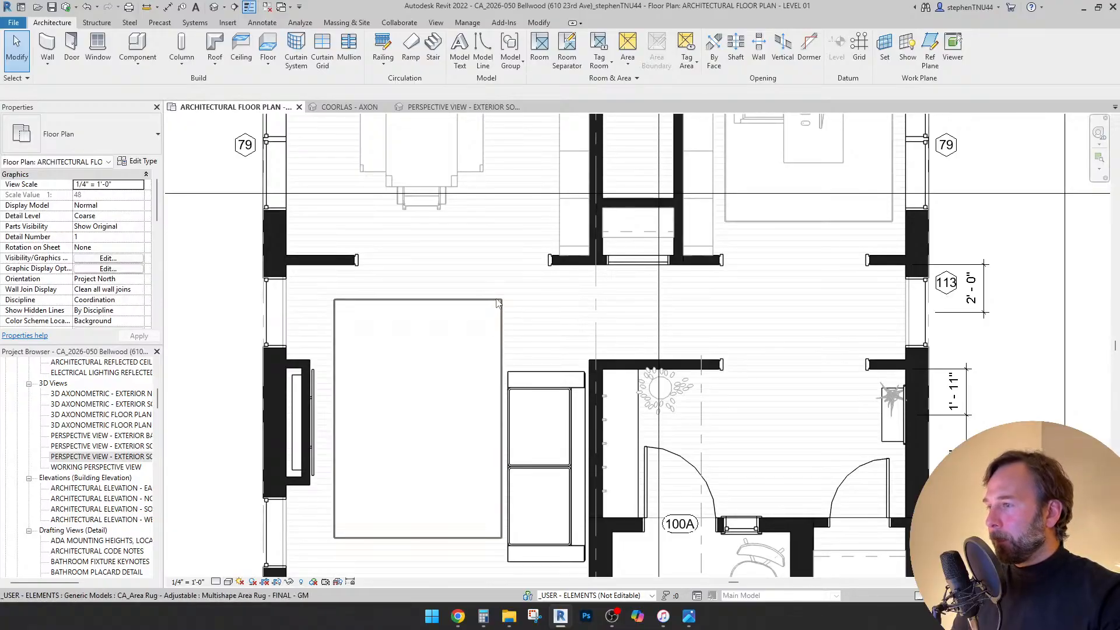
- Set the living room rug's width to 10' 0" and move it under the couch, near the front window wall
click(500, 312)
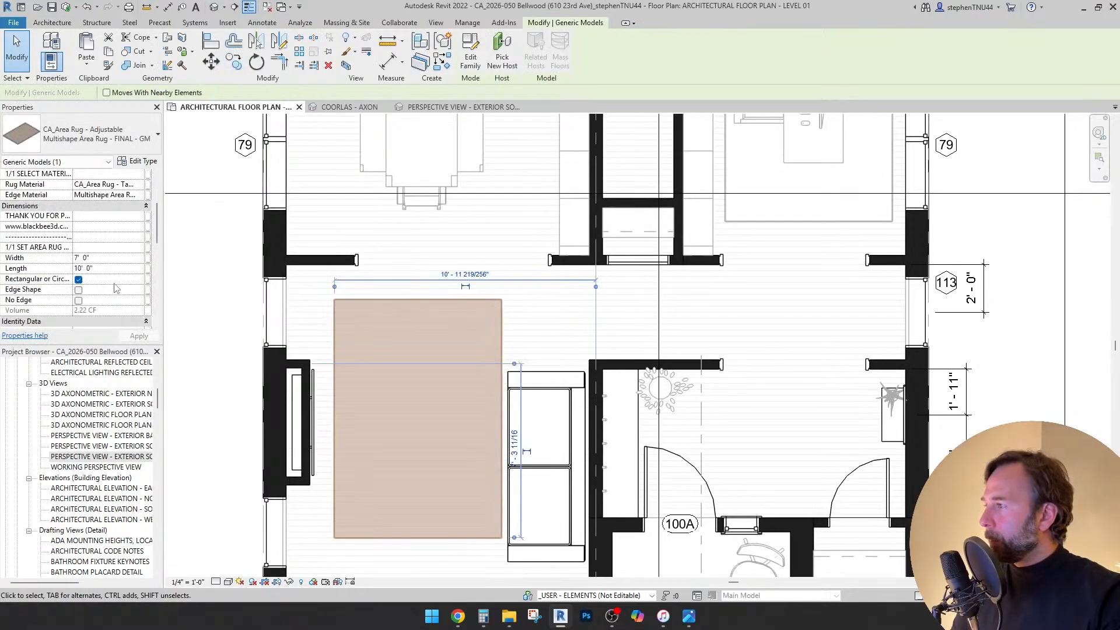
click(114, 259)
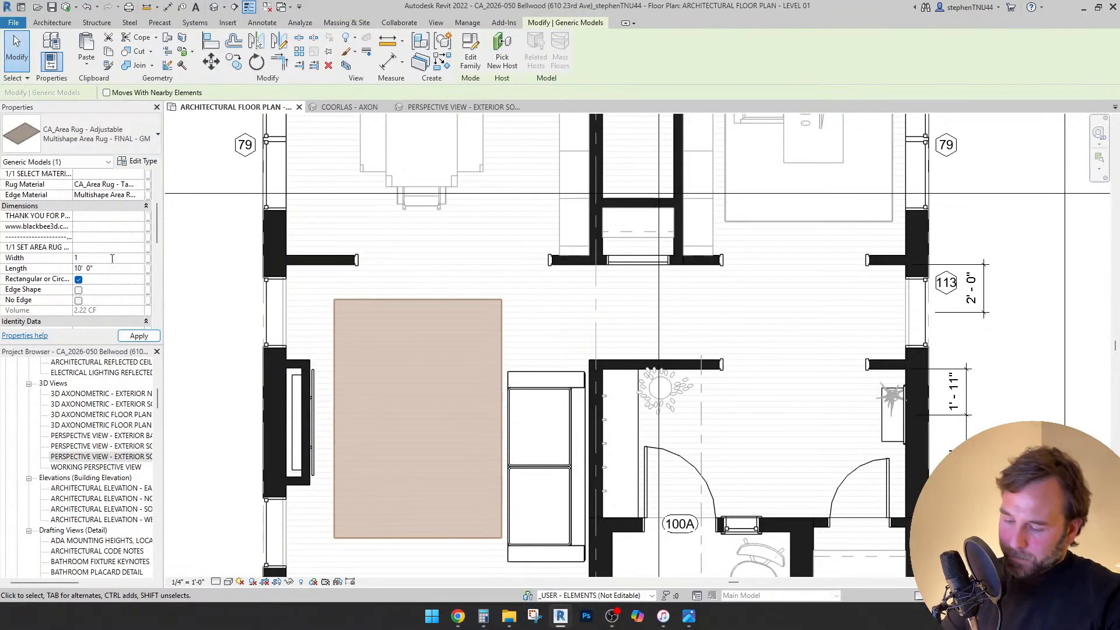
text(10)
key(Return)
middle_drag(526, 307, 542, 261)
drag(522, 265, 511, 272)
drag(511, 290, 519, 288)
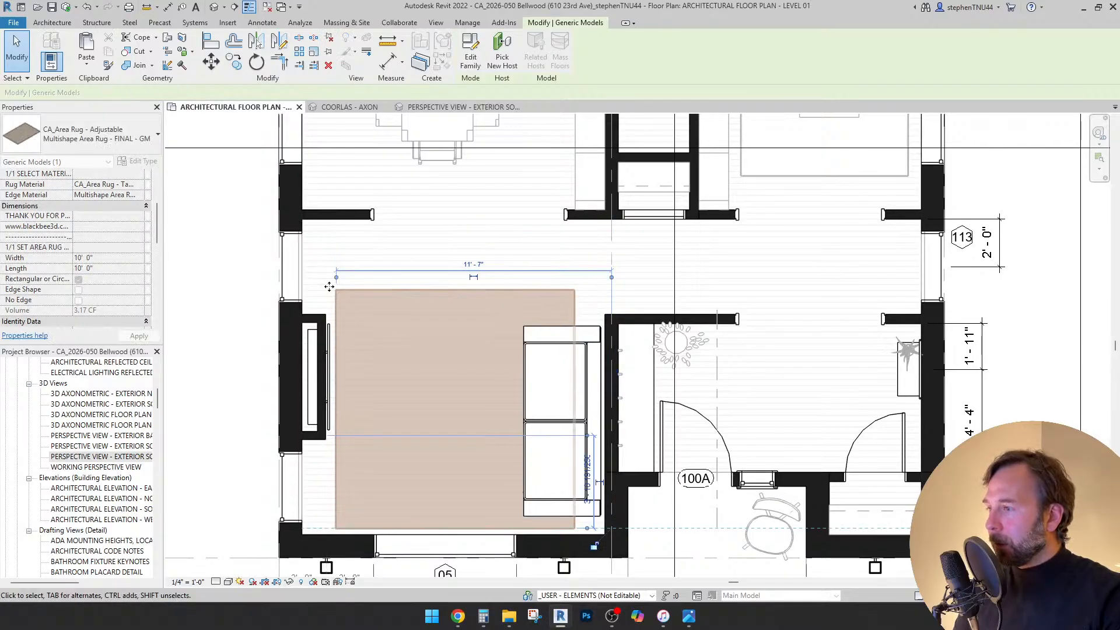
- Set the living room rug's width to 11' 0" and length to 9' 0", and check it in the exterior south west perspective copy
click(122, 258)
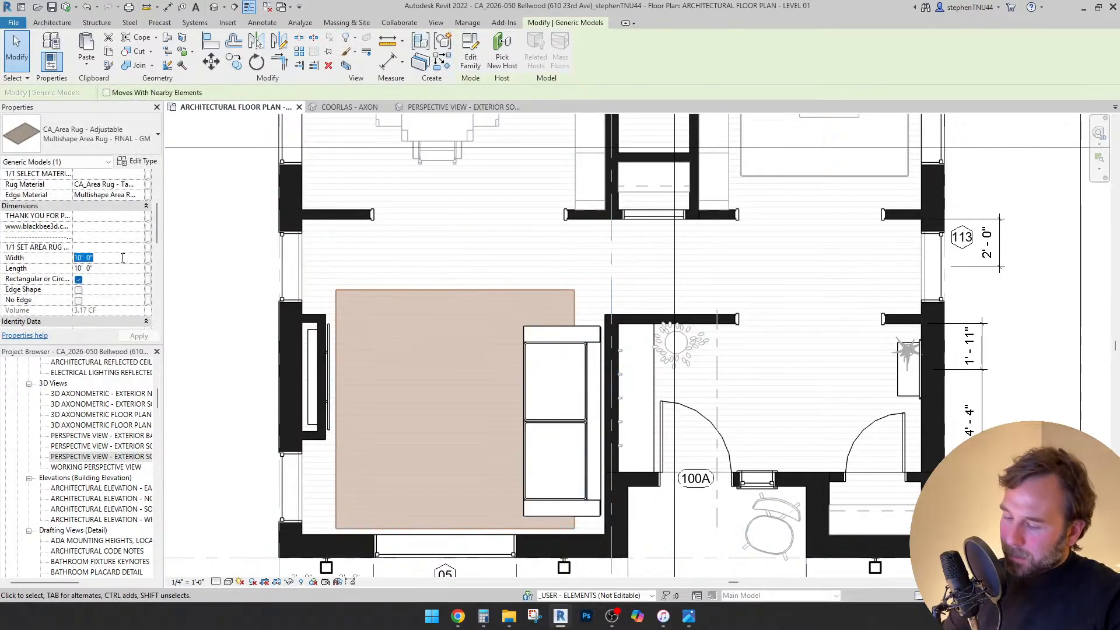
key(Return)
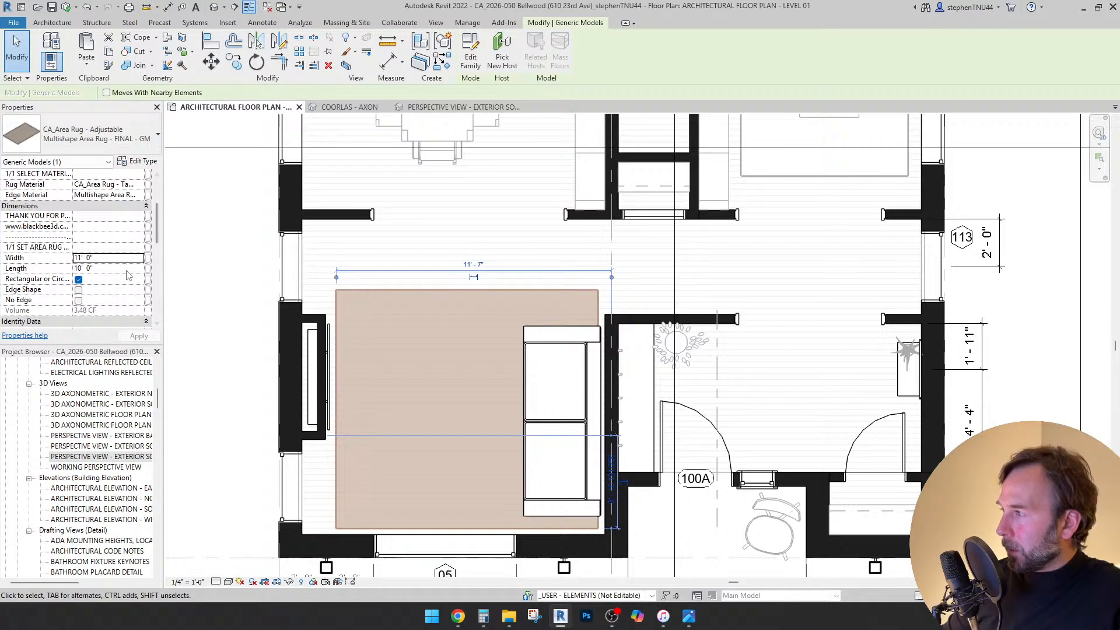
click(128, 269)
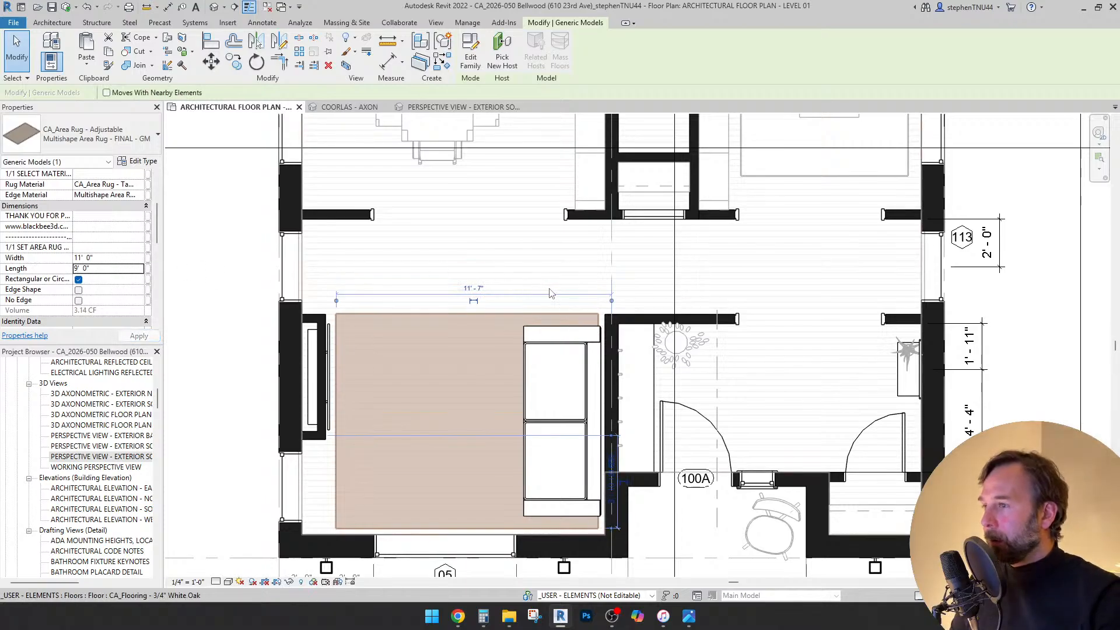
key(Escape)
scroll(577, 271, down, 1)
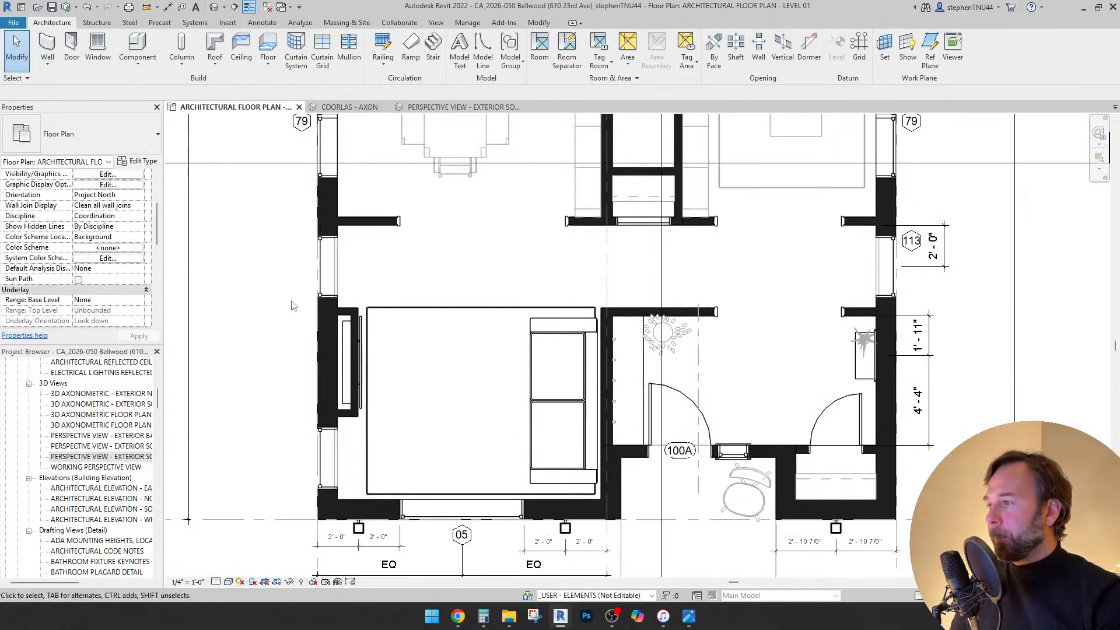
click(461, 106)
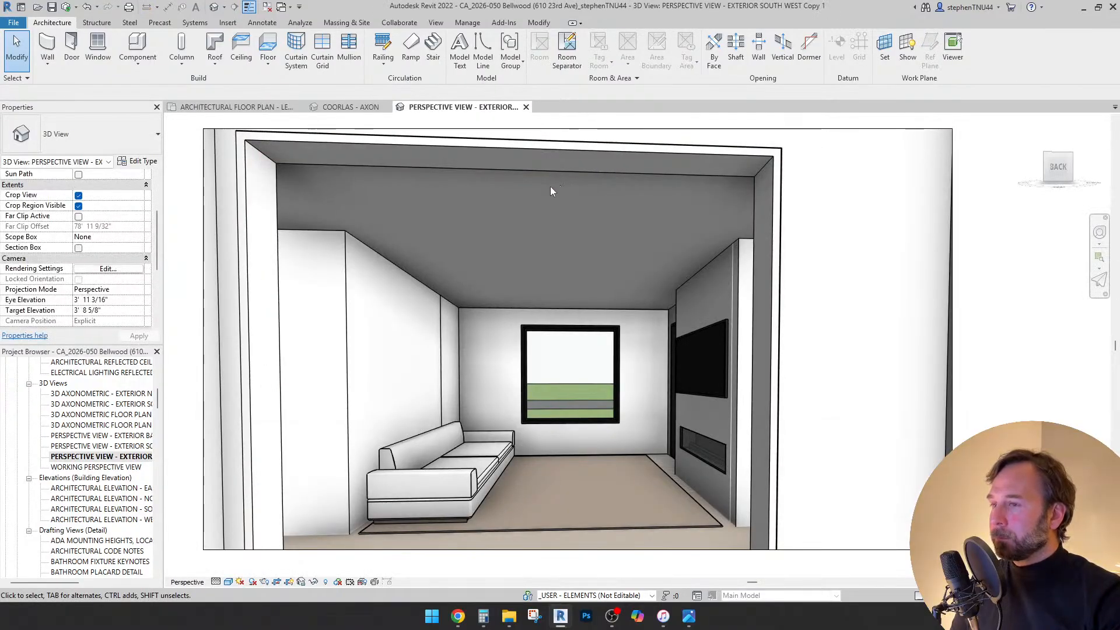
click(269, 108)
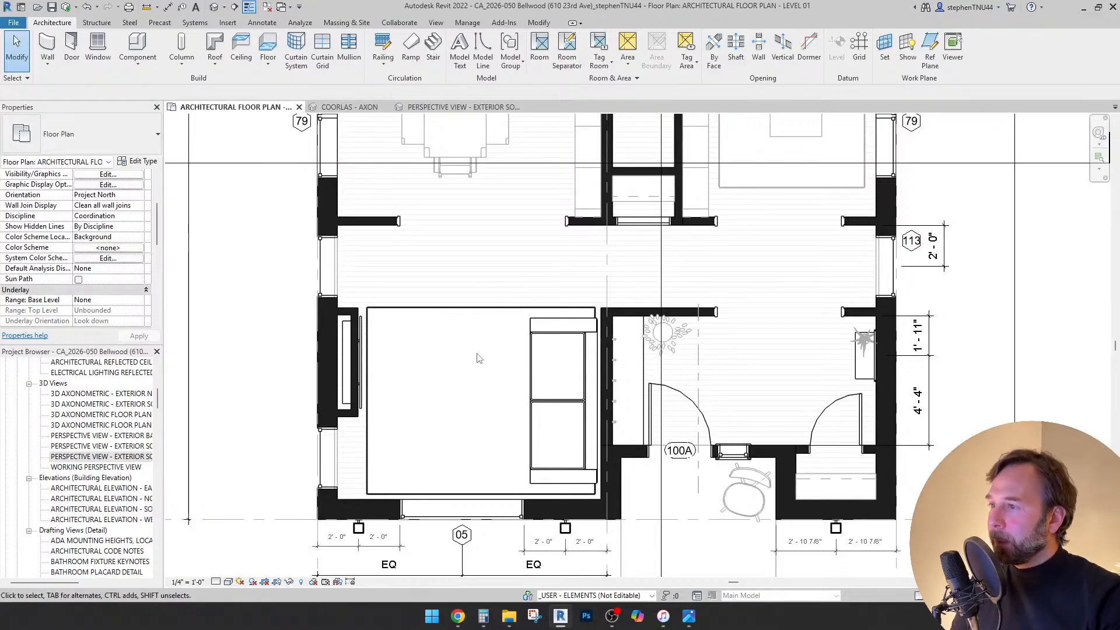
- Start placing a component and browse the loaded families matching "table" for a living room table
middle_drag(476, 394, 479, 385)
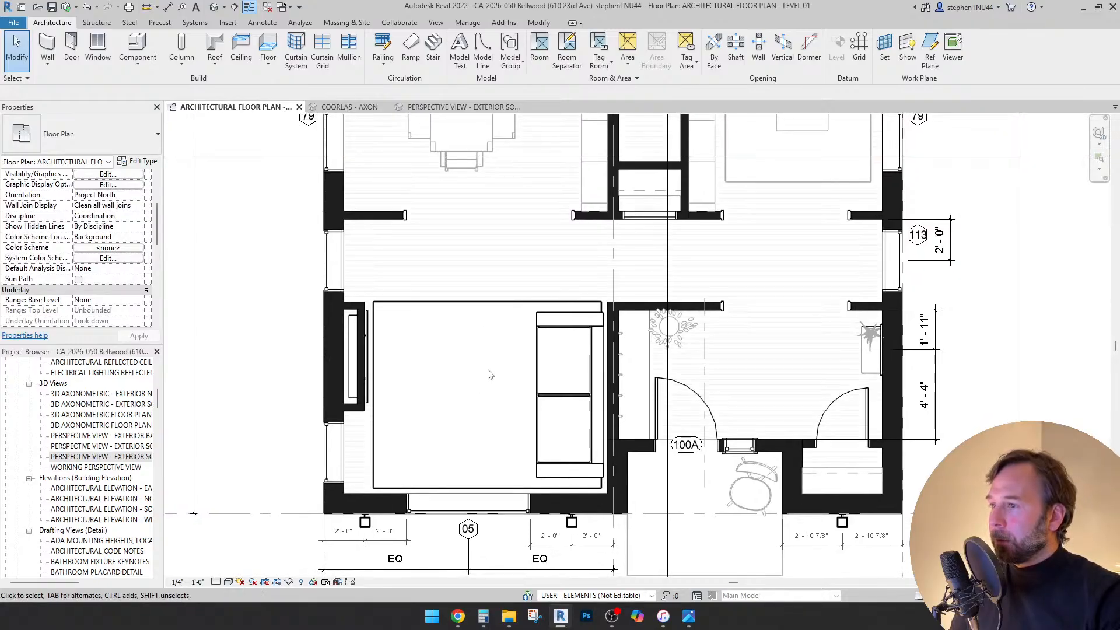
scroll(418, 366, up, 1)
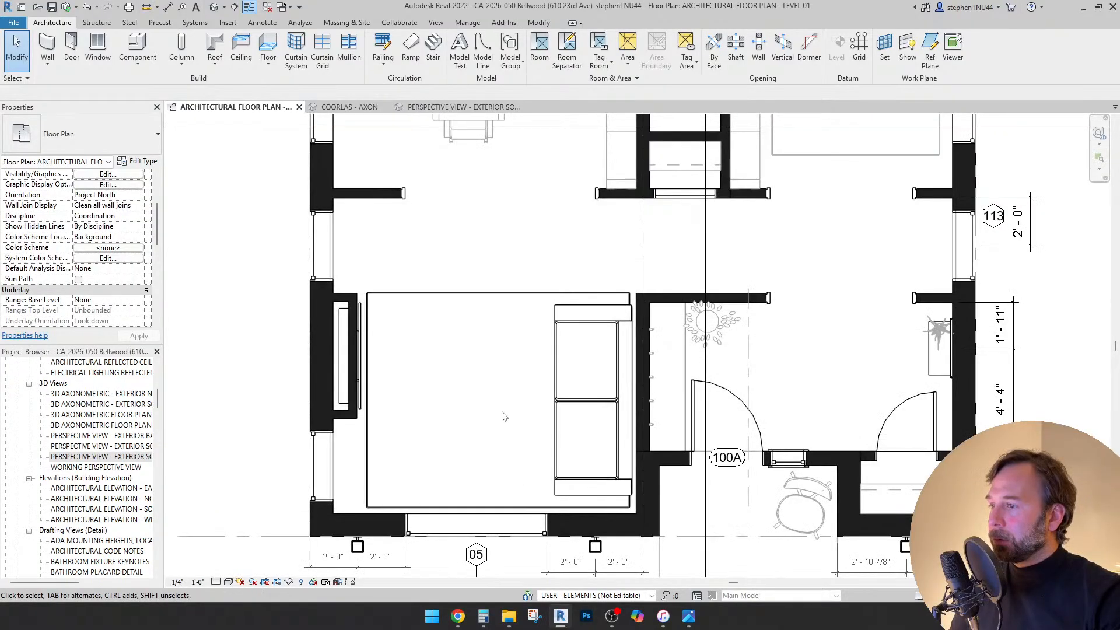
click(138, 61)
click(154, 87)
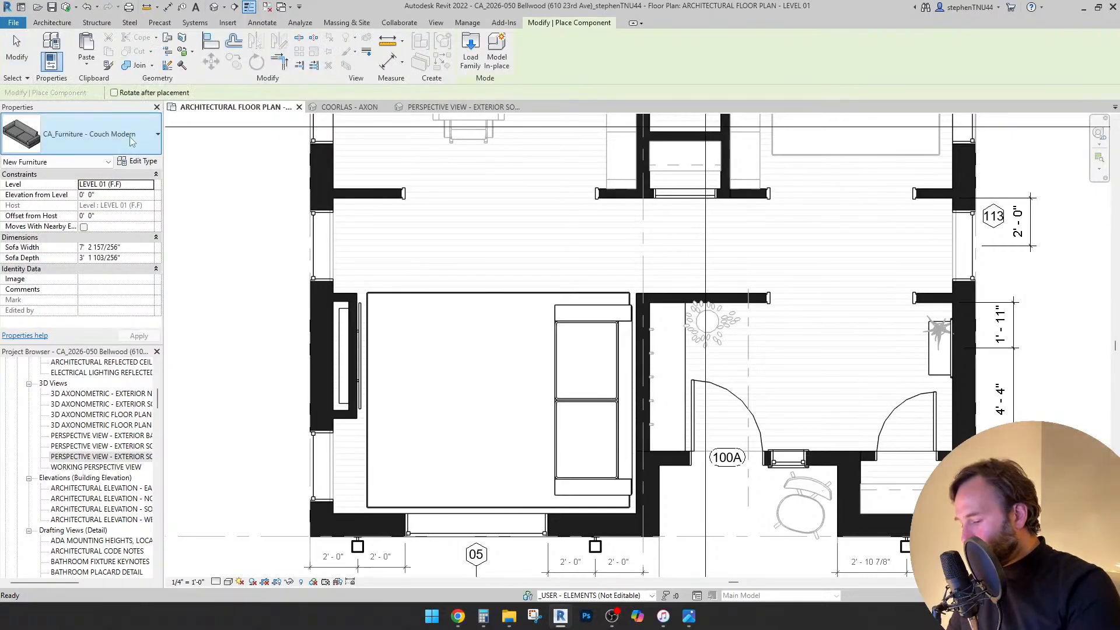
click(130, 137)
text(table)
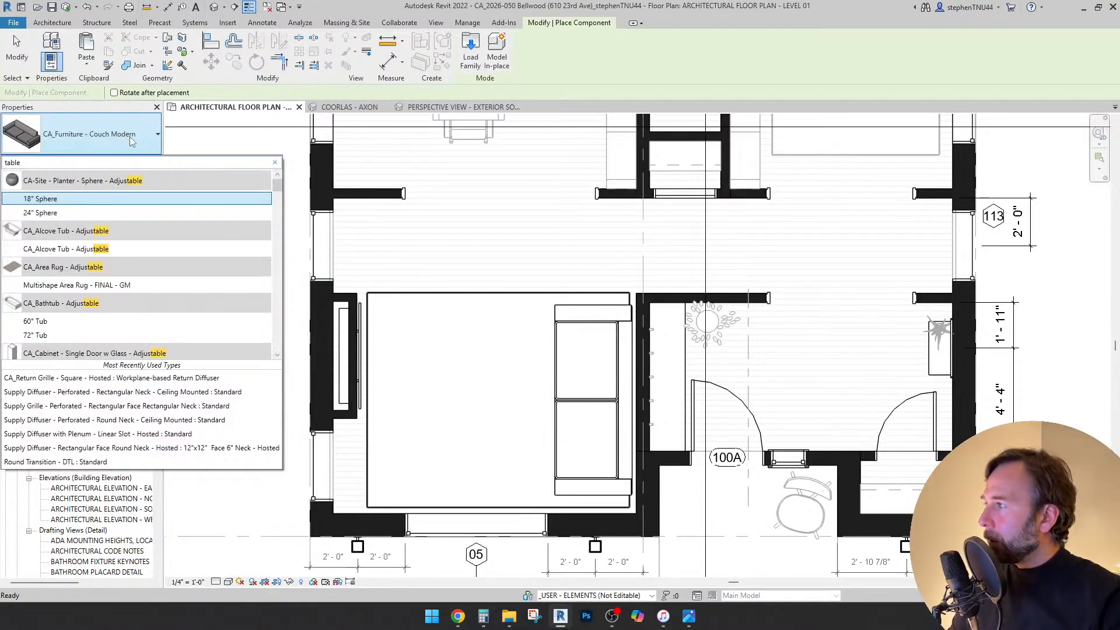
scroll(151, 250, down, 1)
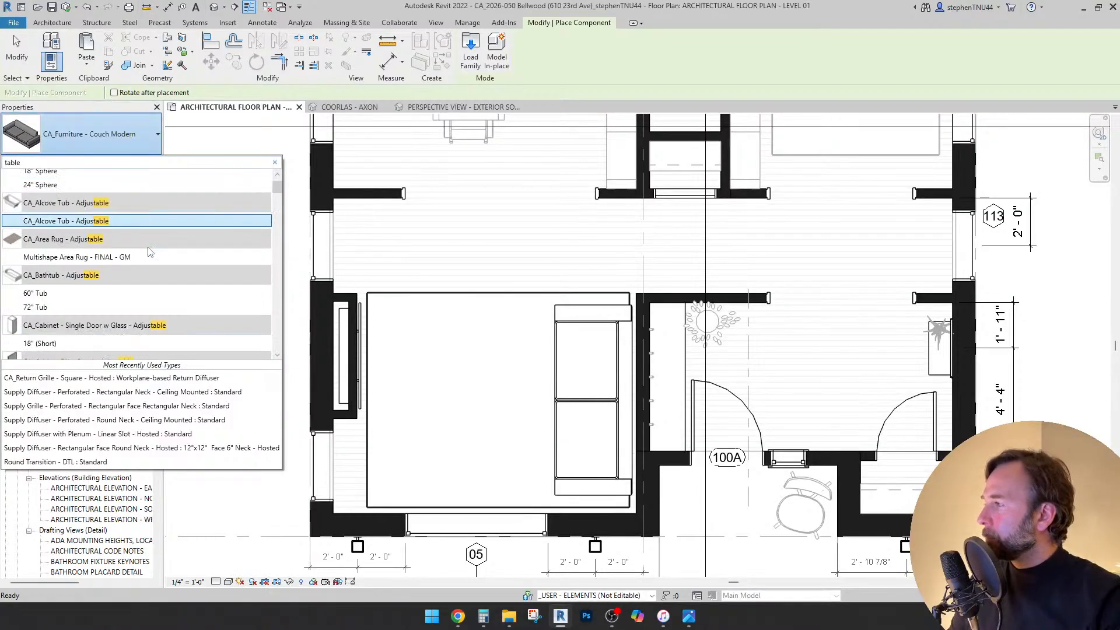
scroll(153, 251, down, 1)
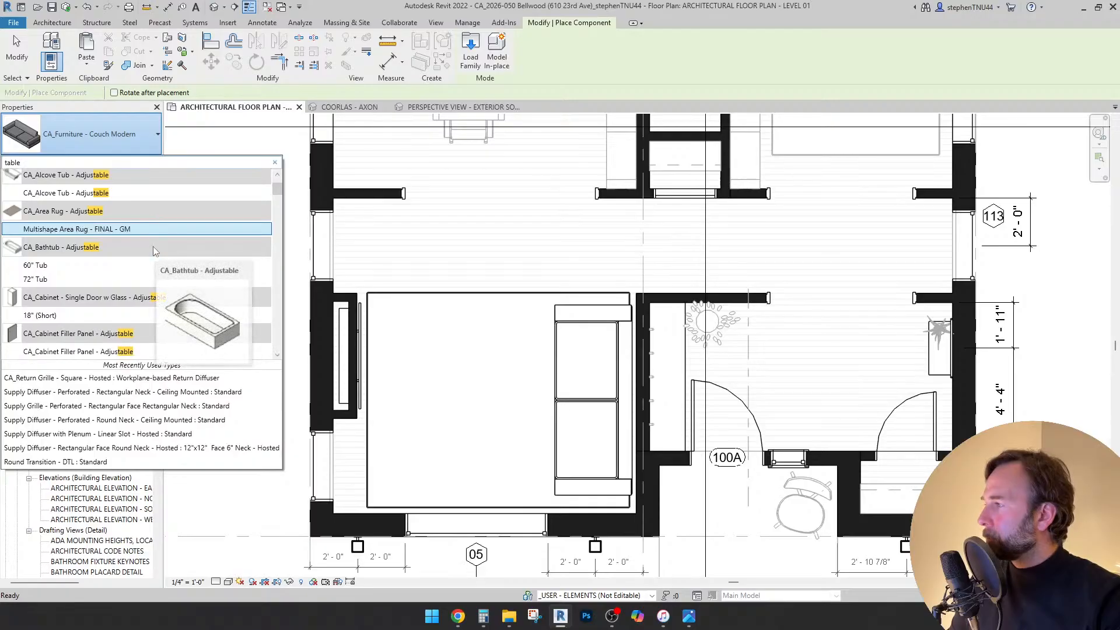
scroll(153, 251, down, 4)
scroll(154, 249, down, 5)
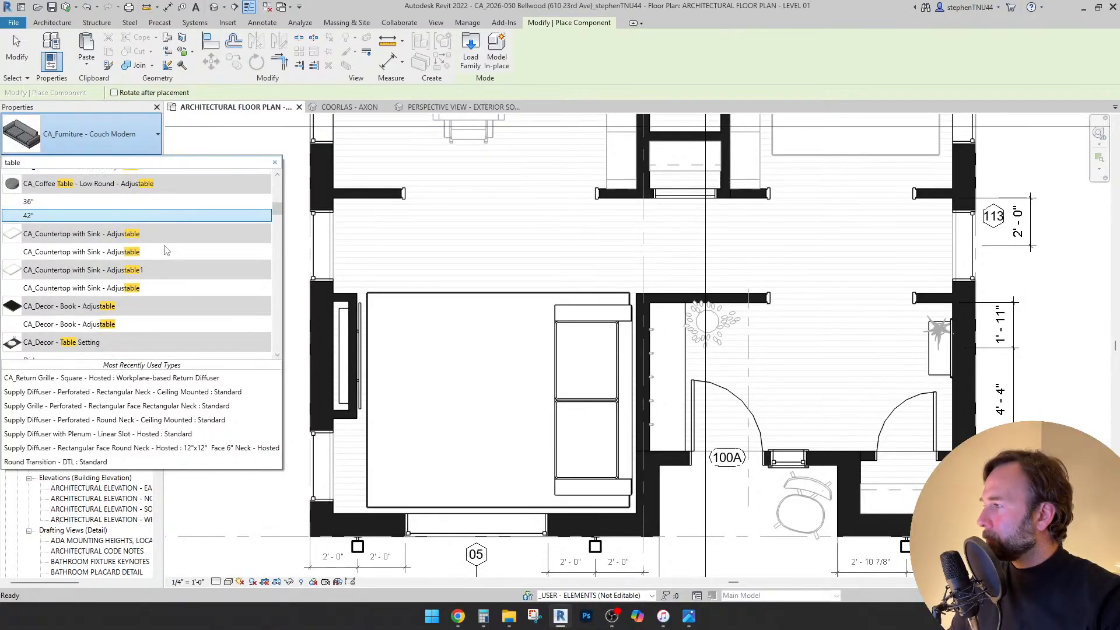
scroll(165, 250, down, 2)
scroll(165, 250, down, 3)
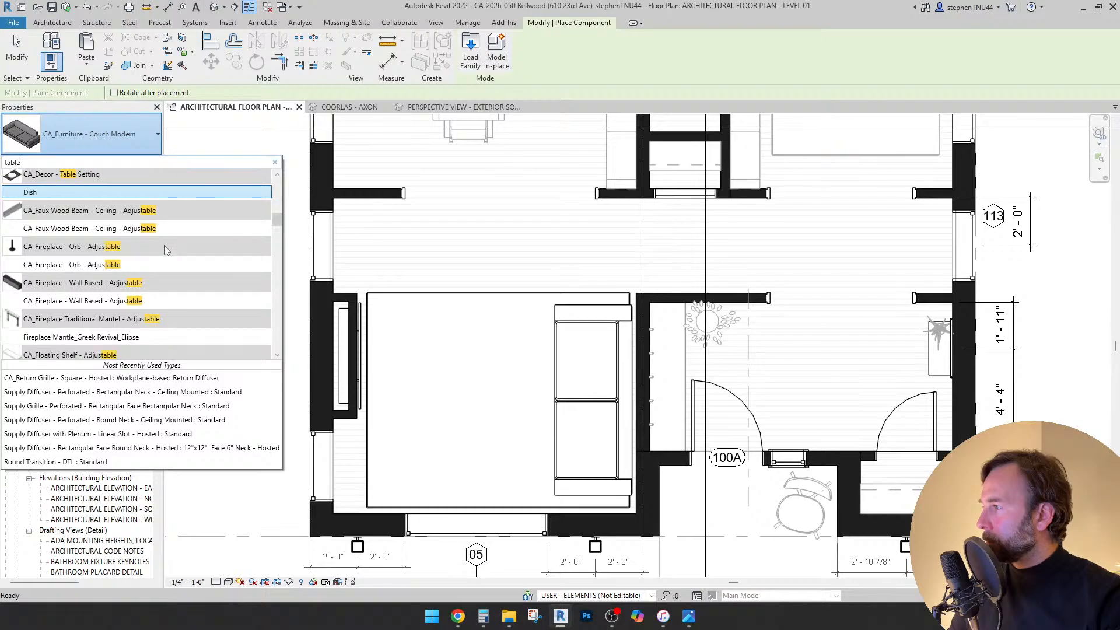
scroll(165, 250, down, 1)
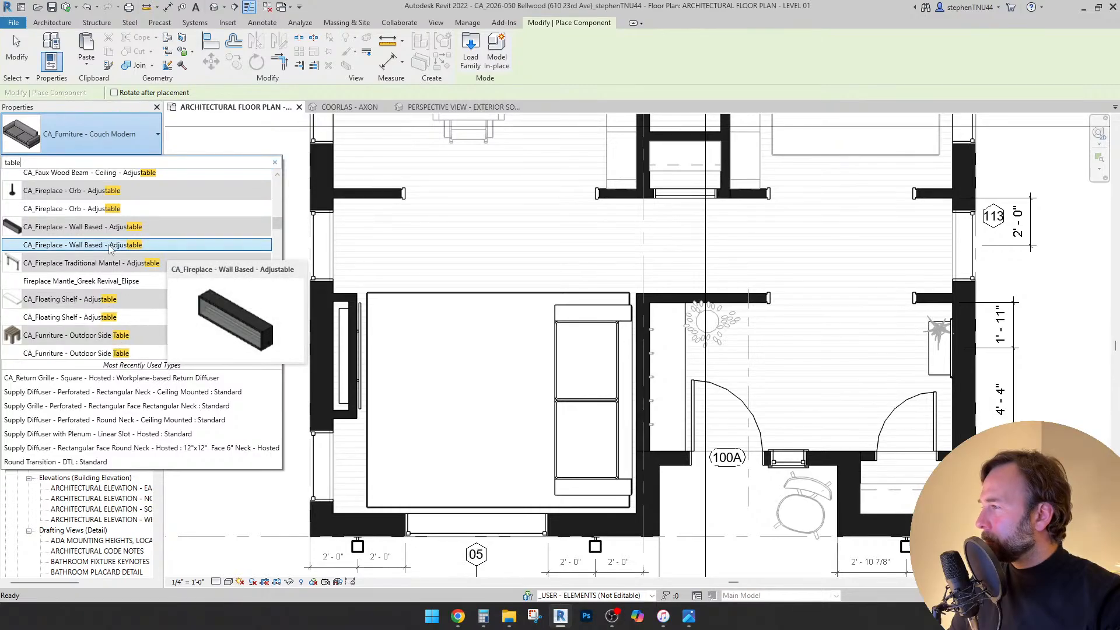
scroll(174, 240, down, 4)
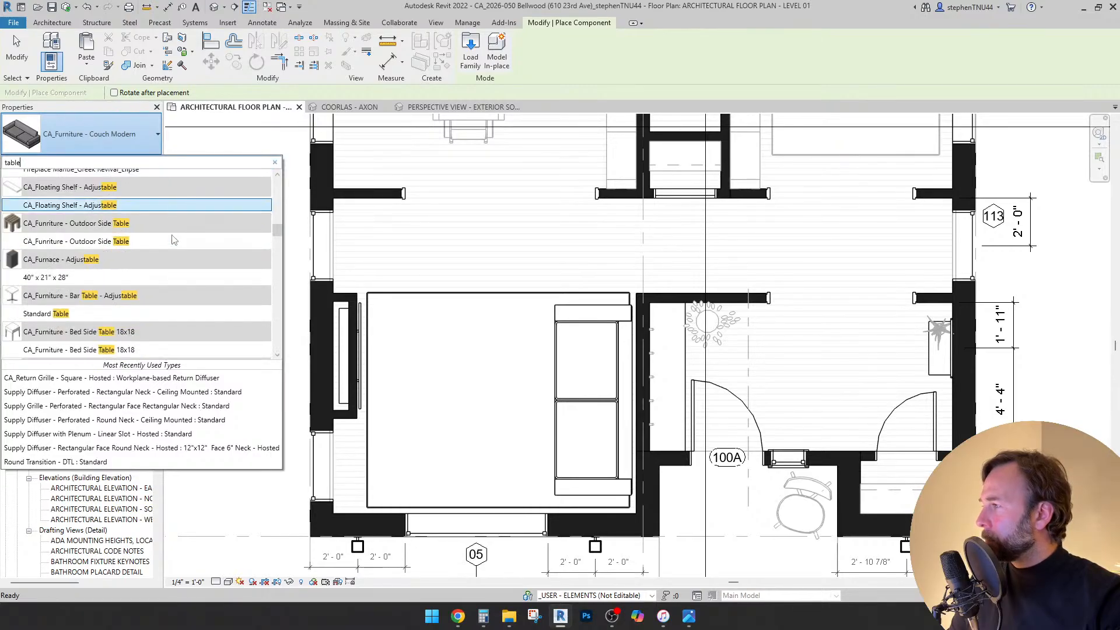
scroll(174, 240, down, 4)
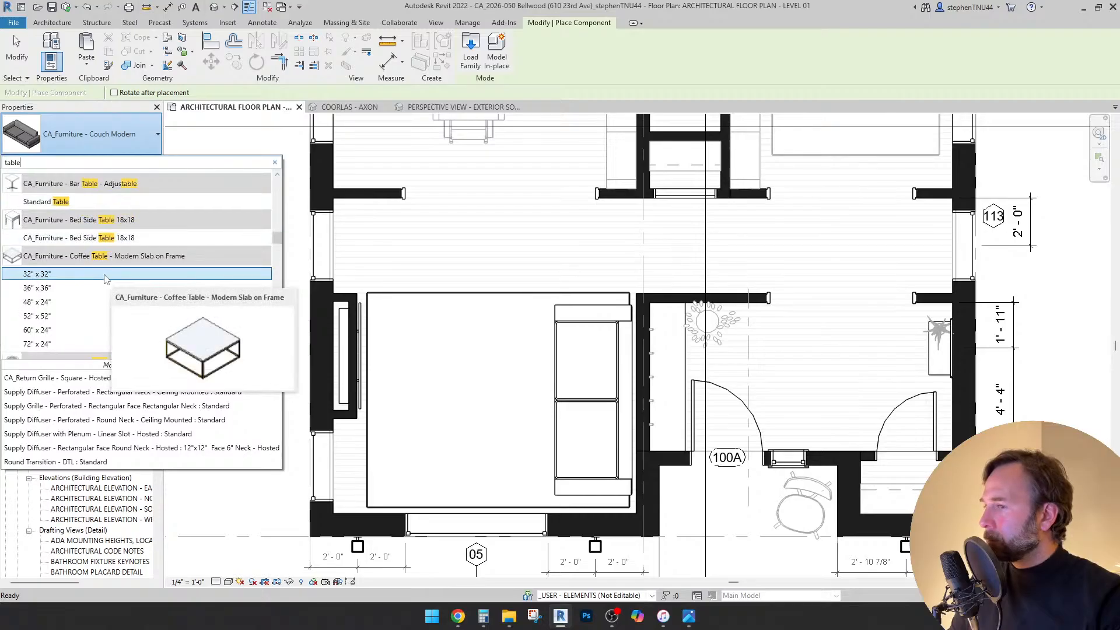
scroll(105, 278, down, 5)
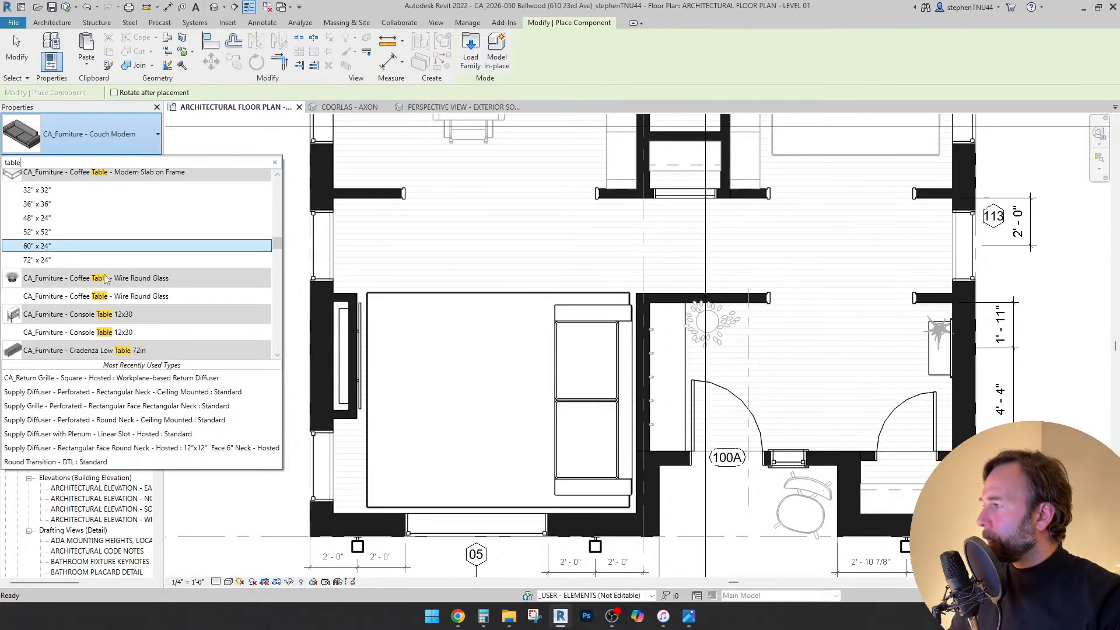
scroll(105, 278, down, 10)
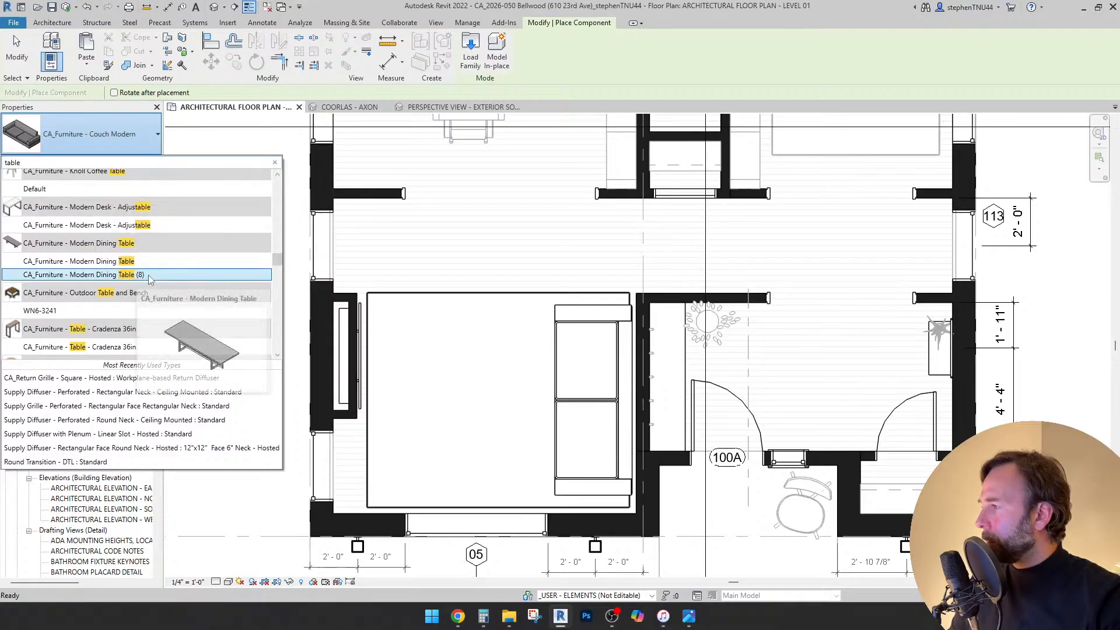
scroll(150, 280, down, 8)
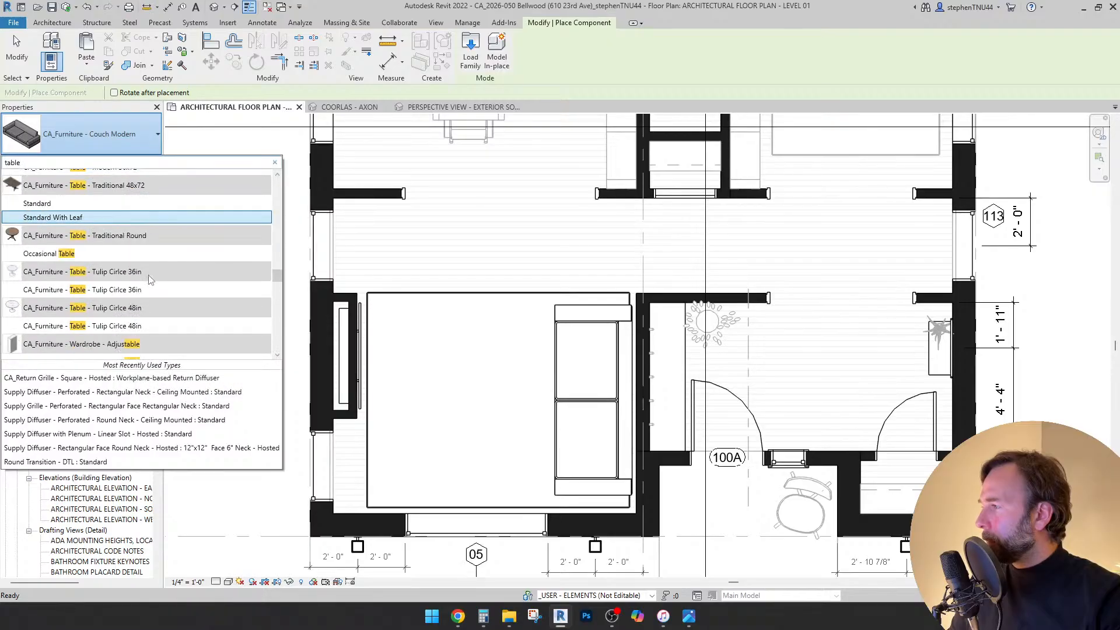
scroll(157, 280, down, 8)
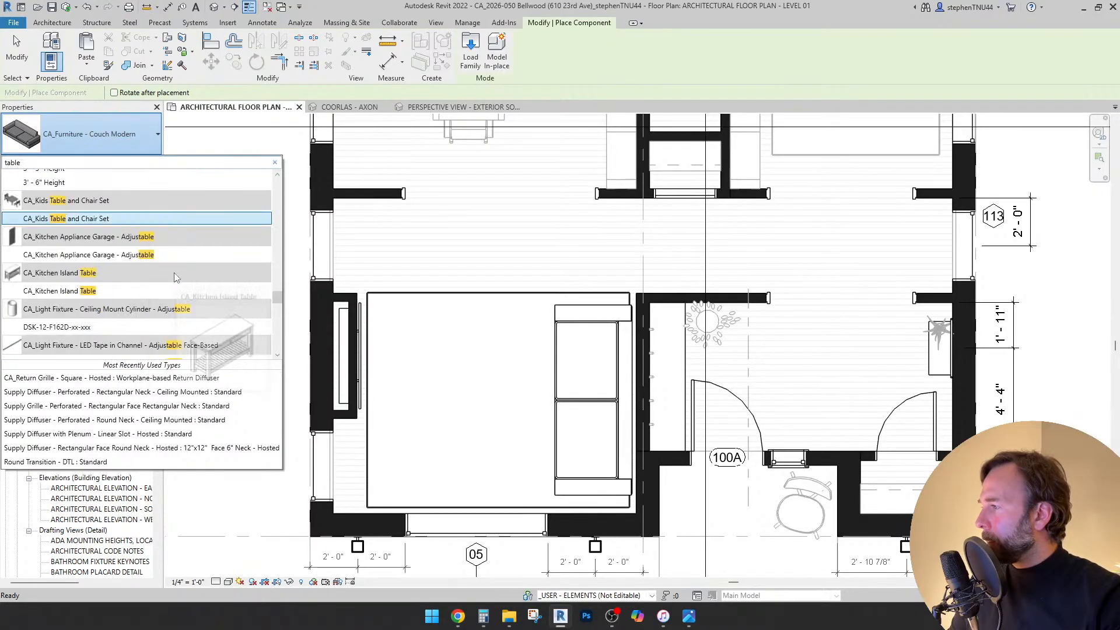
scroll(175, 280, down, 8)
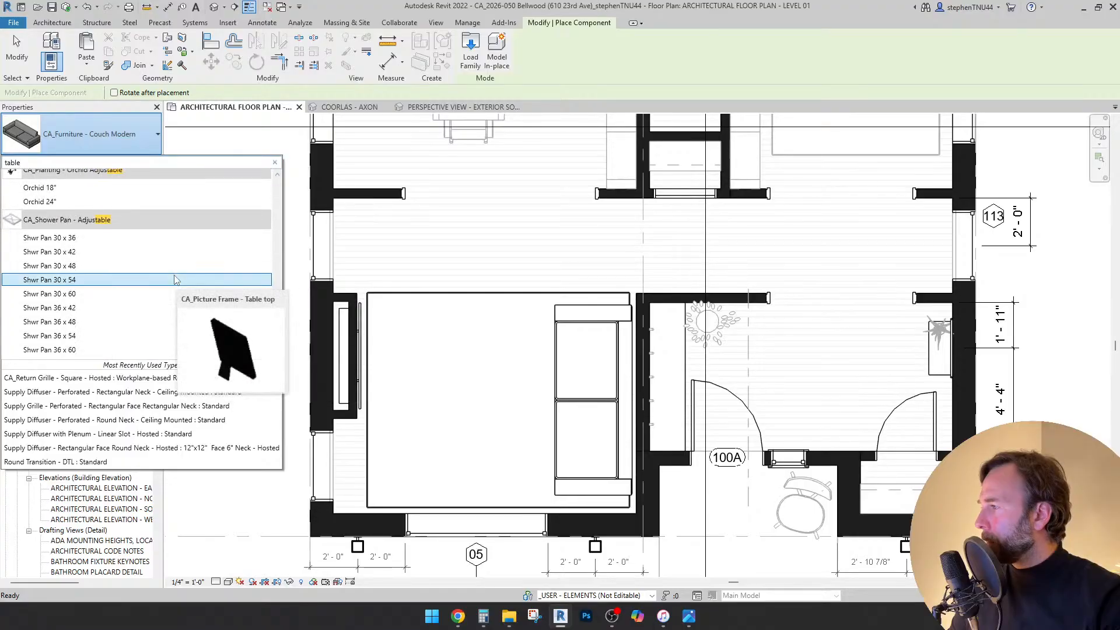
scroll(175, 280, down, 6)
scroll(168, 269, up, 5)
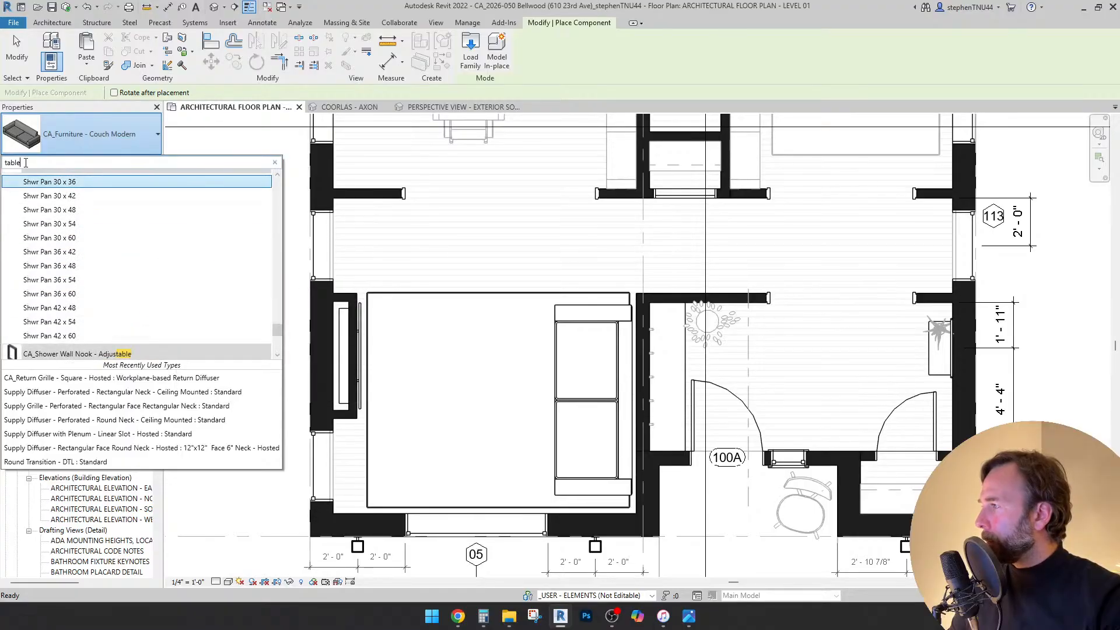
- Place a 36" CA_Coffee Table - Low Round - Adjustable on the rug's face in front of the couch, choosing schedule level LEVEL 01 (F.F)
text(offee)
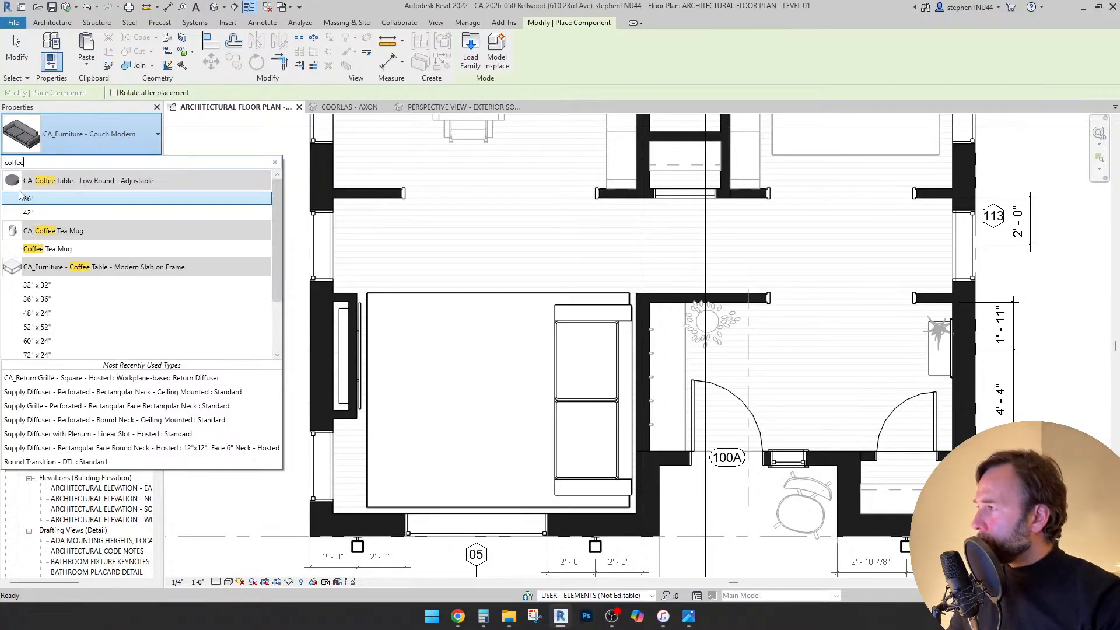
click(34, 199)
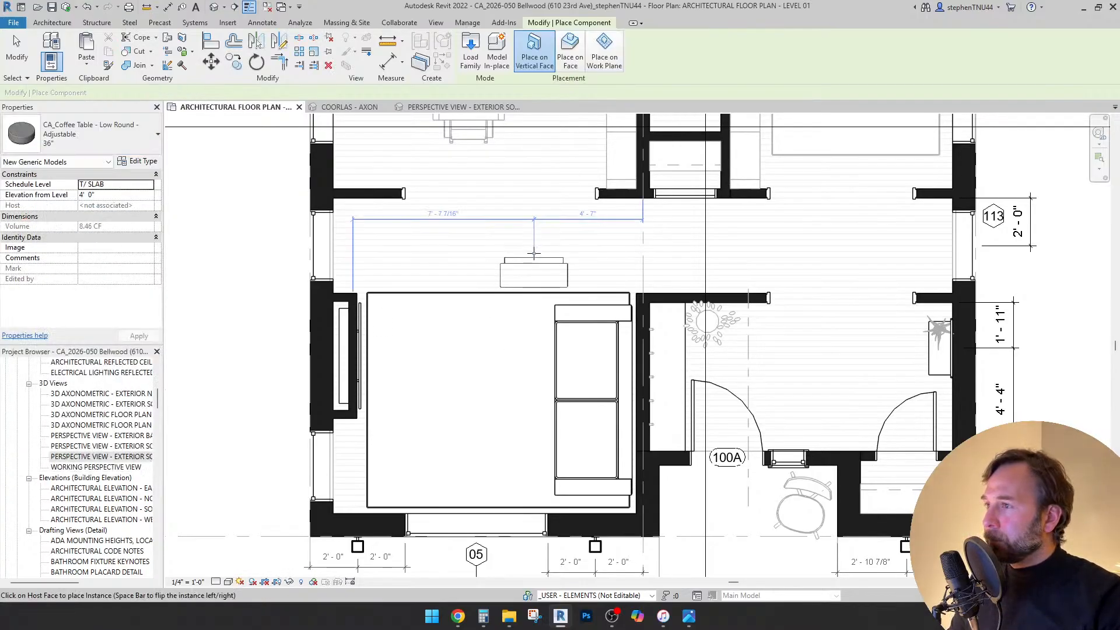
click(149, 184)
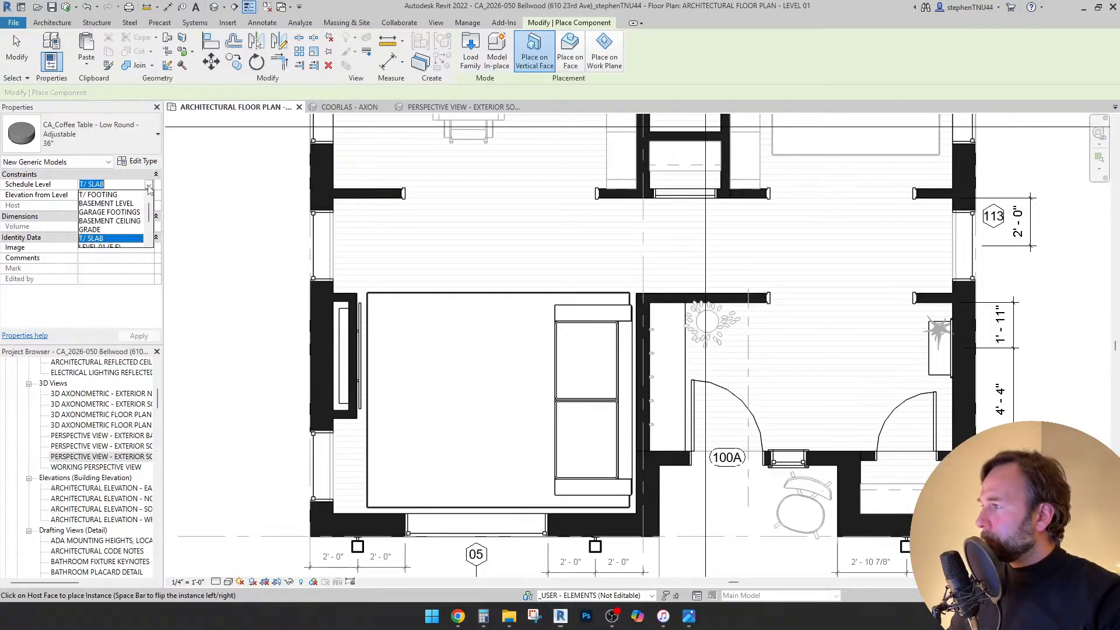
scroll(123, 225, down, 1)
click(109, 221)
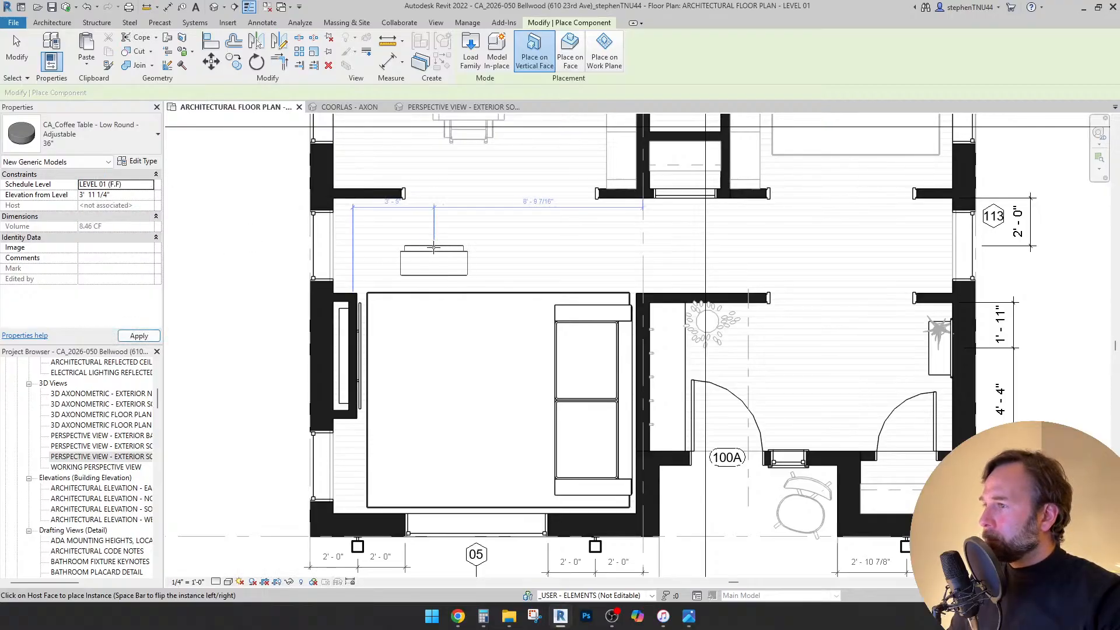
click(566, 58)
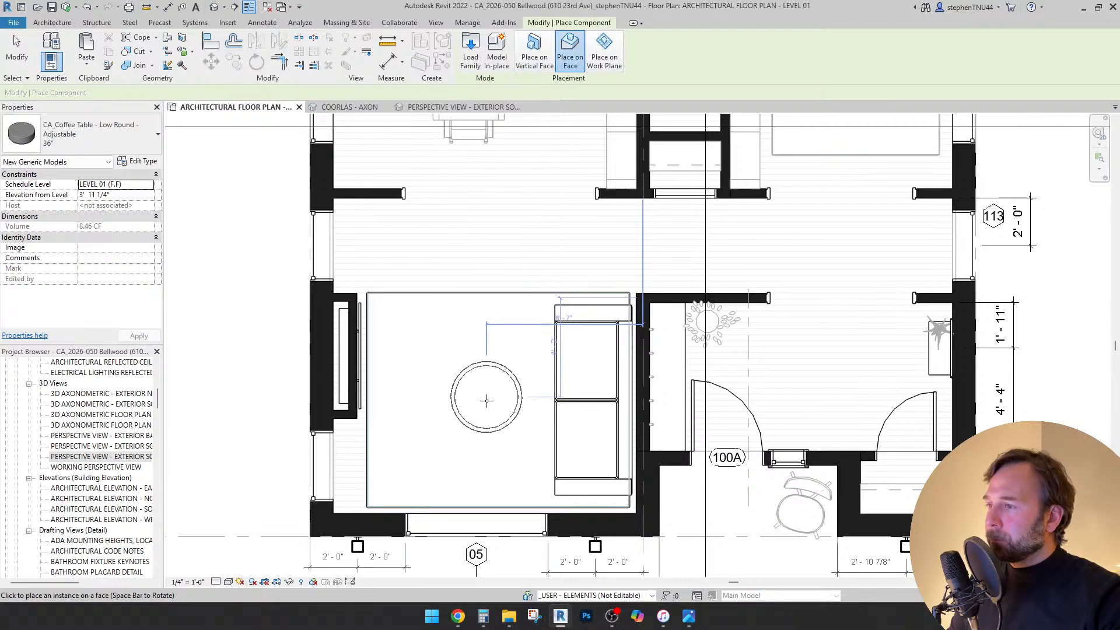
key(Escape)
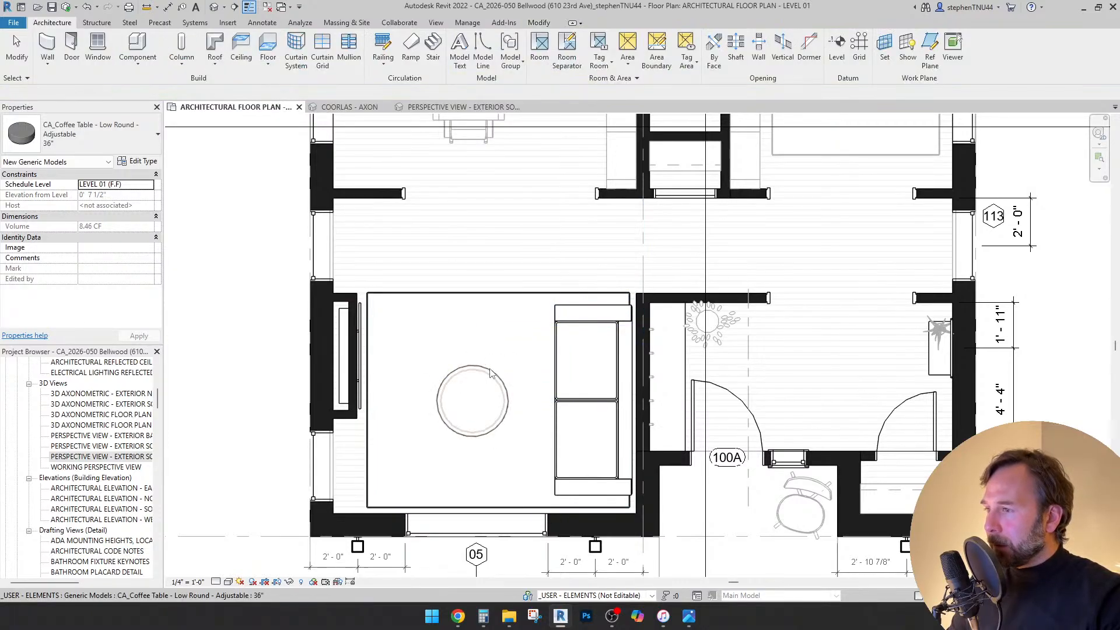
- Change the living room coffee table to the 42" type
click(147, 137)
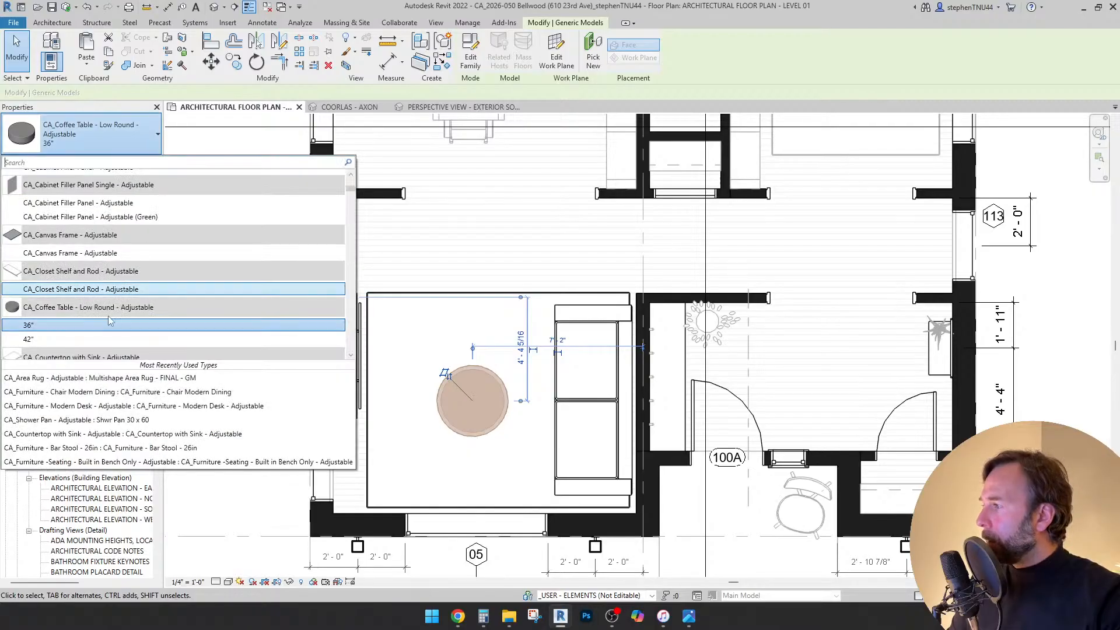
click(58, 339)
click(449, 343)
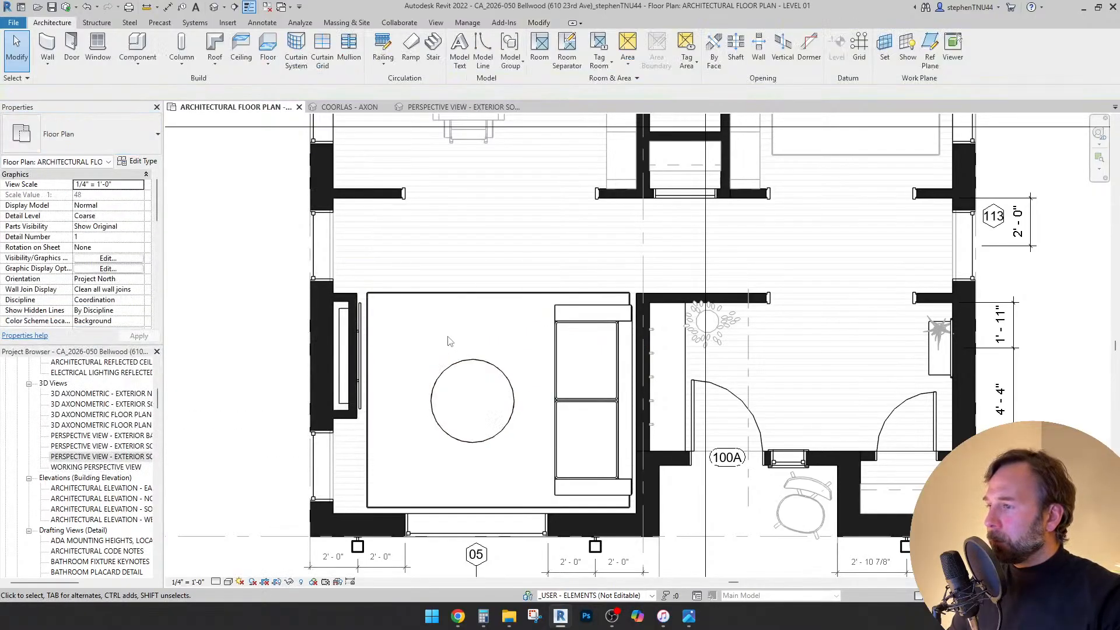
- Review the coffee table's type properties, including its materials and size options
click(479, 366)
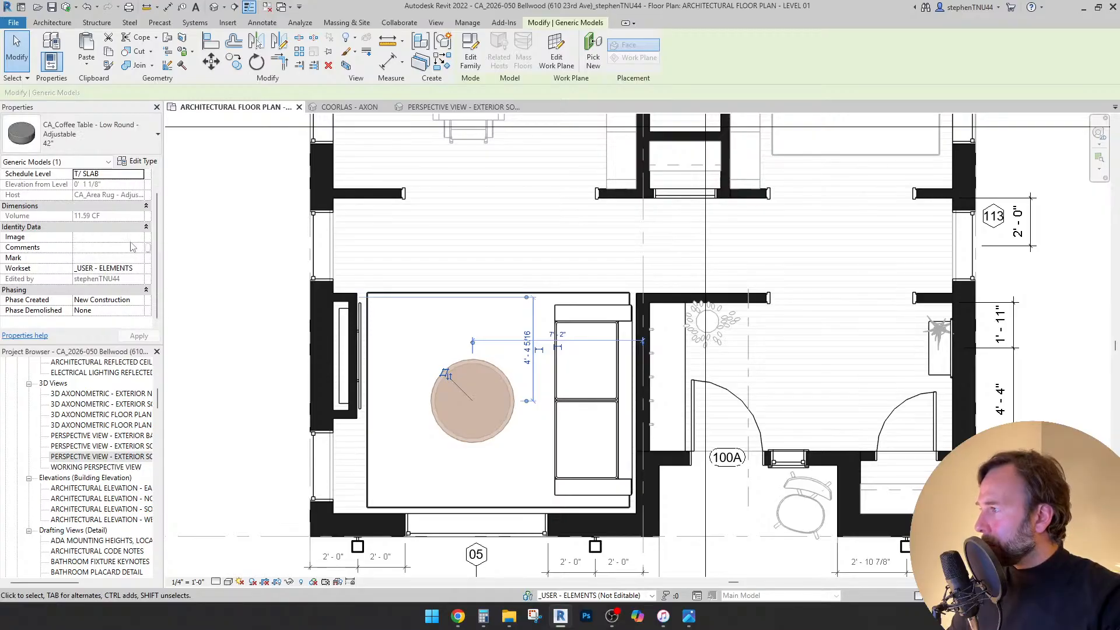
click(143, 161)
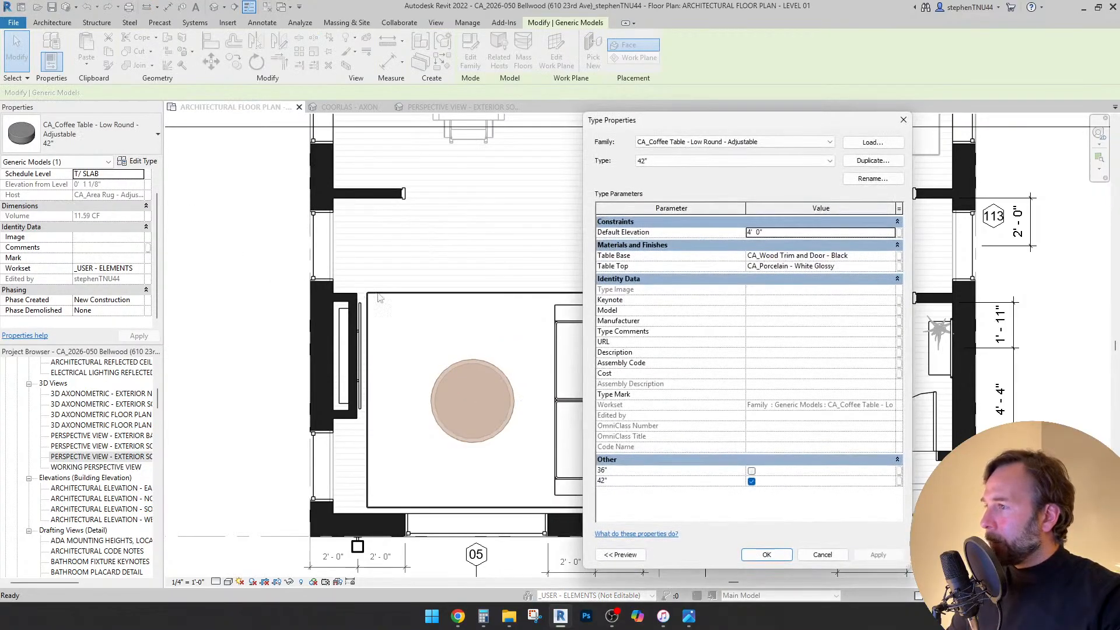
click(809, 560)
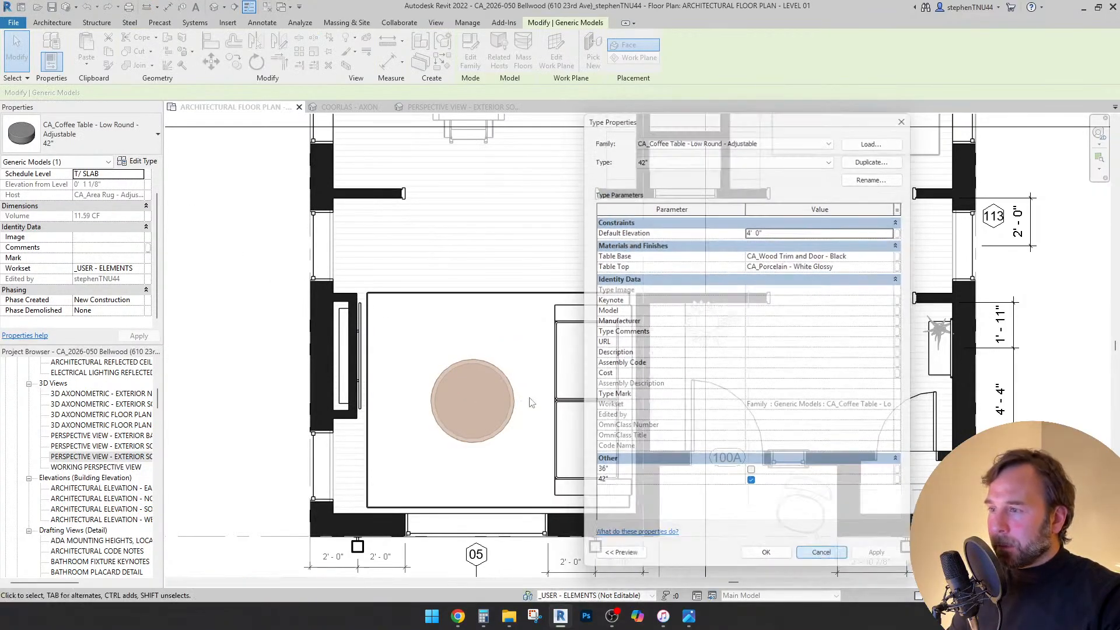
click(416, 326)
scroll(416, 326, down, 1)
middle_drag(442, 318, 491, 328)
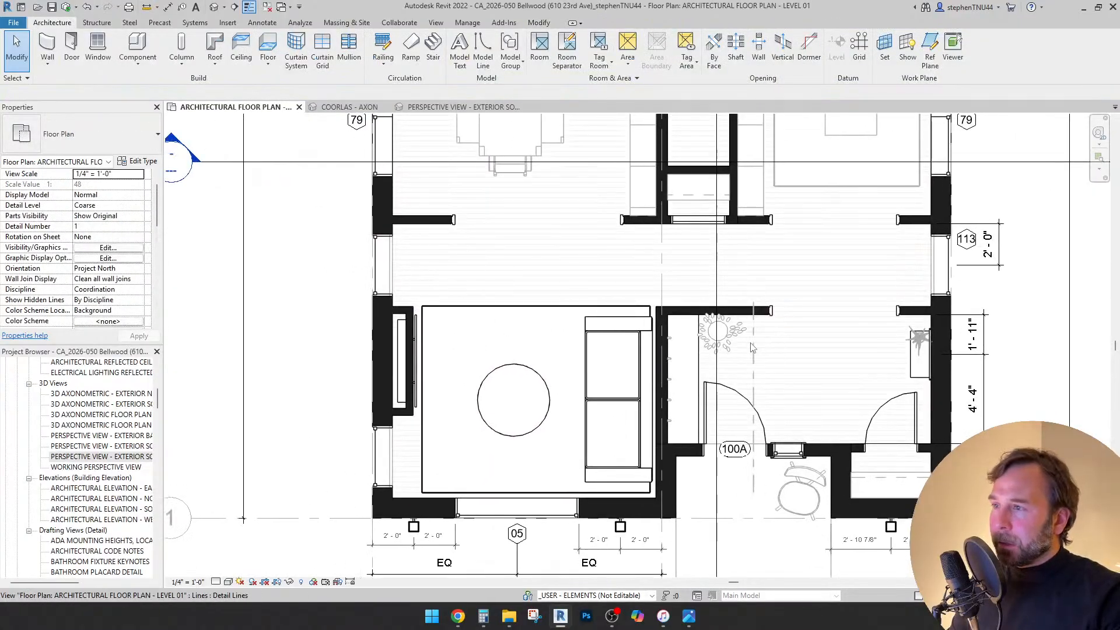
- Start placing a component and browse the loaded families matching "chair" for a living room chair
scroll(750, 342, up, 1)
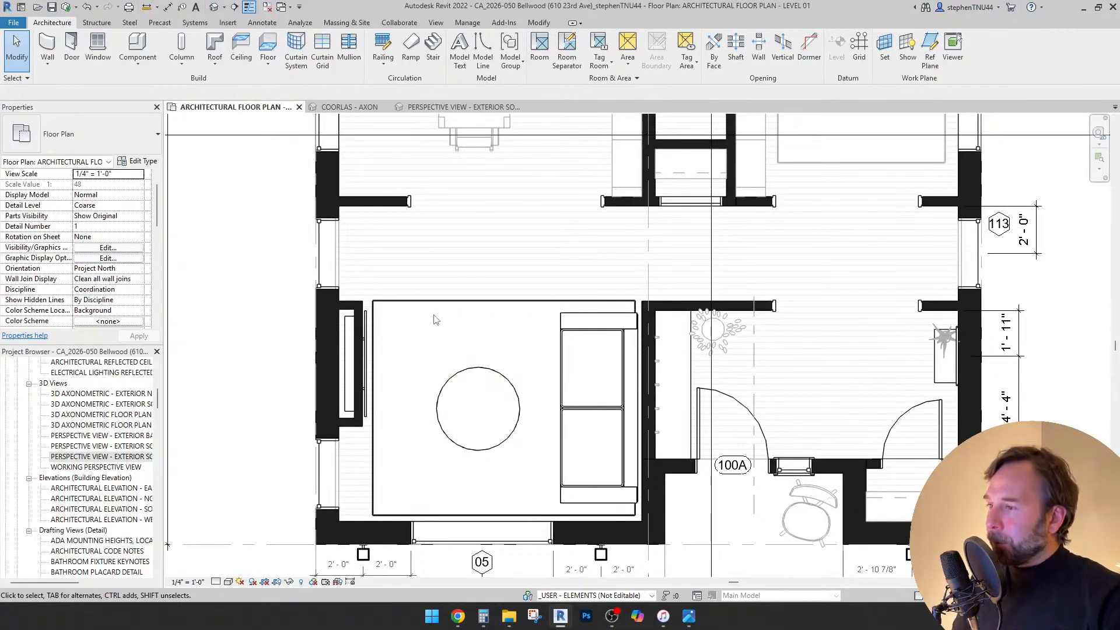
click(139, 65)
click(155, 79)
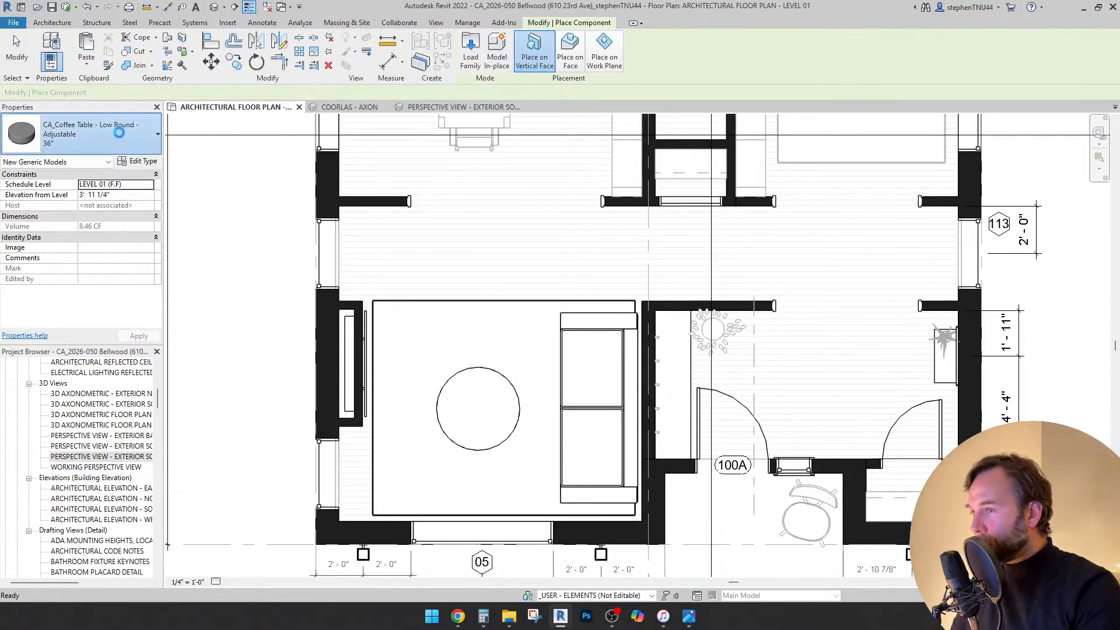
click(122, 138)
text(chair)
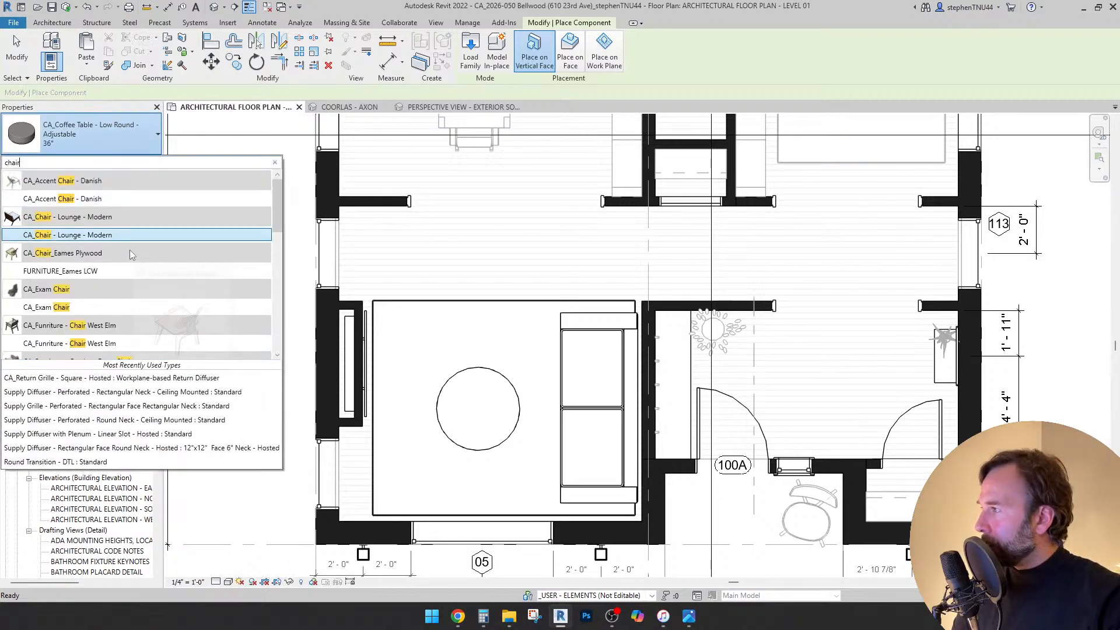
scroll(129, 251, down, 3)
scroll(131, 253, down, 5)
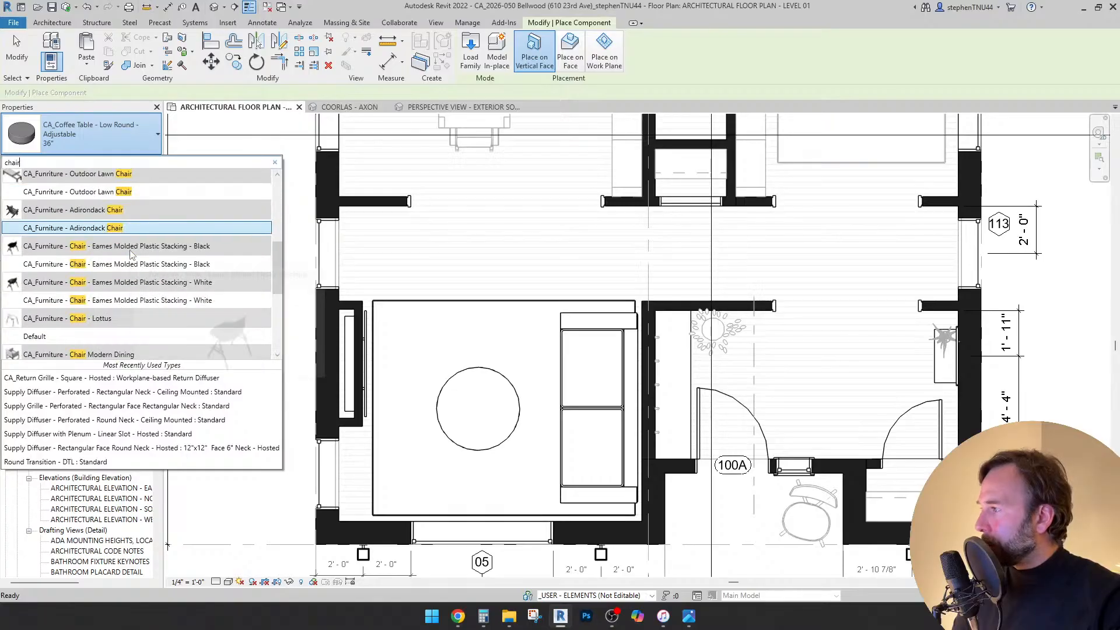
scroll(131, 255, down, 1)
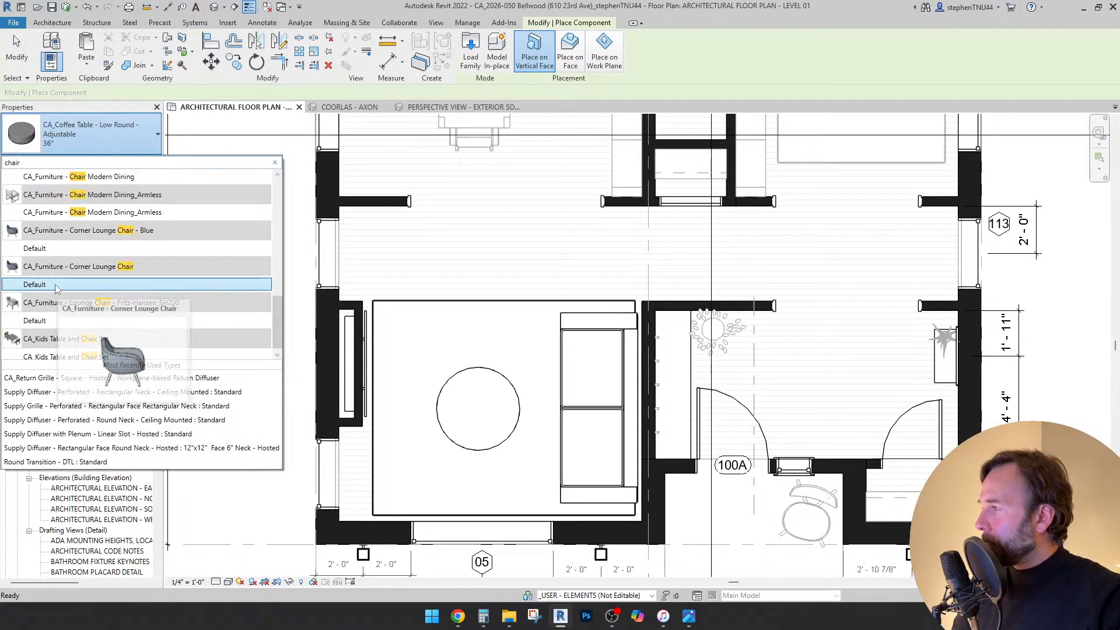
scroll(56, 286, down, 1)
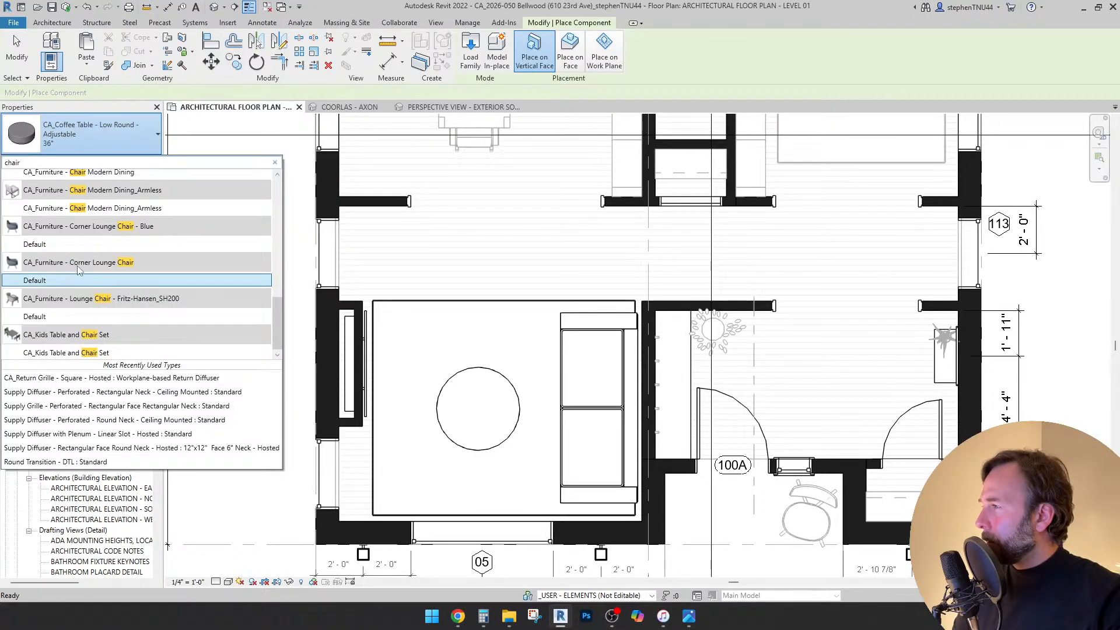
click(54, 245)
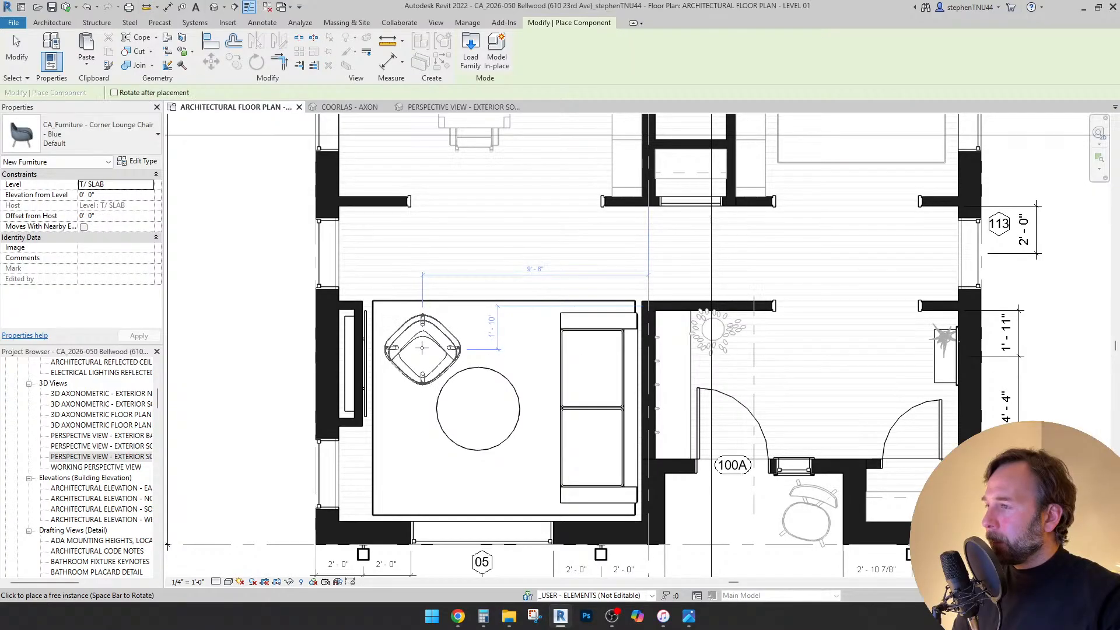
key(Escape)
key(Escape)
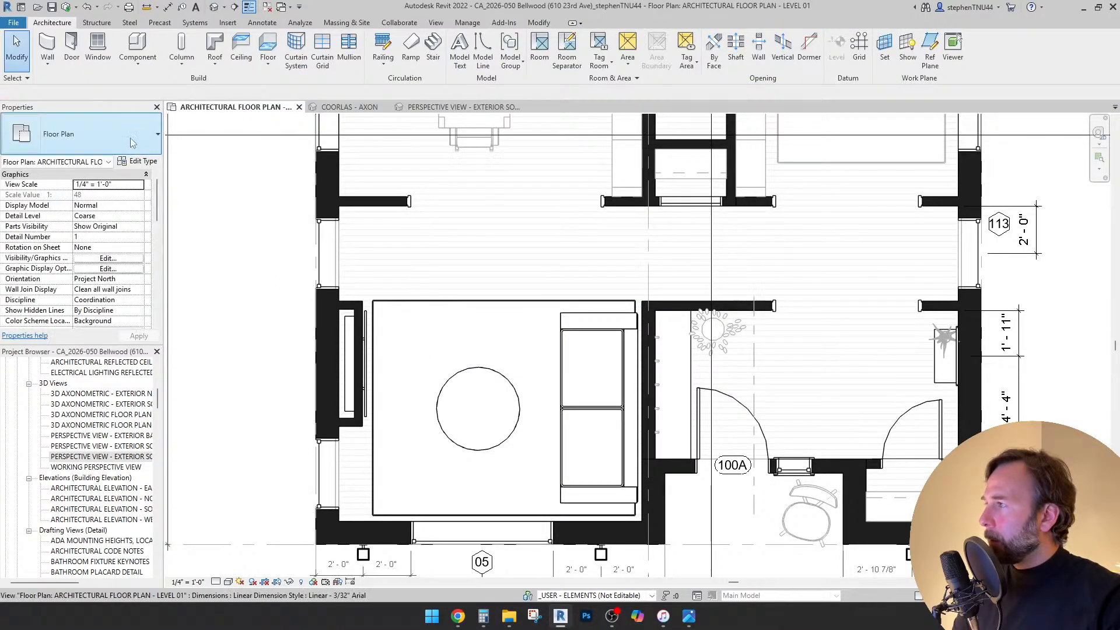
- Place a default CA_Furniture - Corner Lounge Chair on LEVEL 01 (F.F) on the rug beside the coffee table and review its type properties
click(135, 68)
click(146, 84)
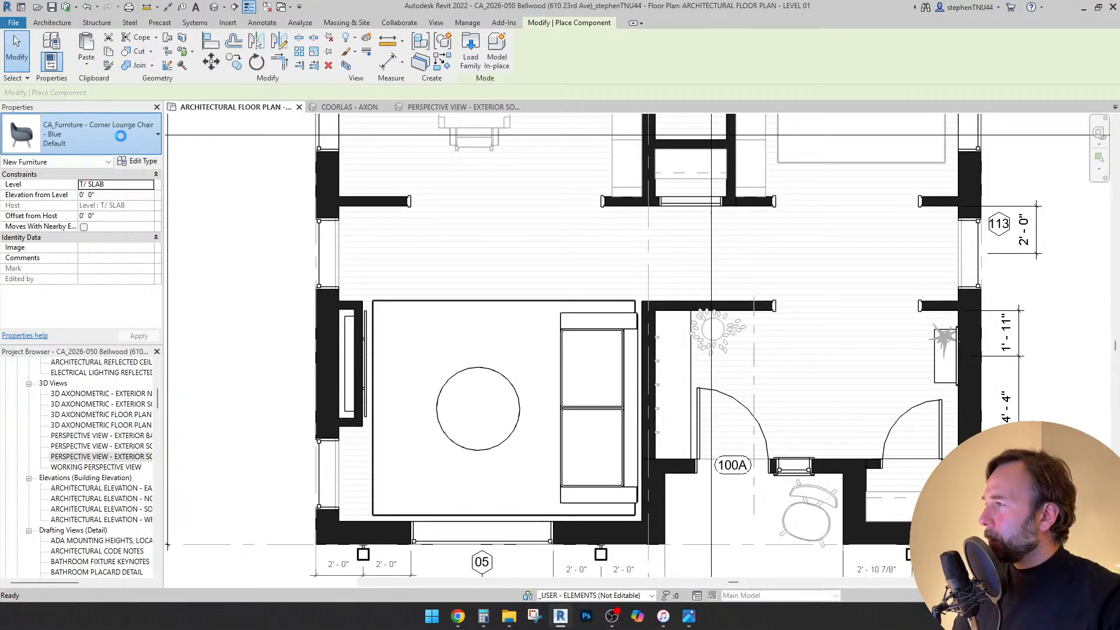
click(121, 135)
scroll(112, 257, down, 2)
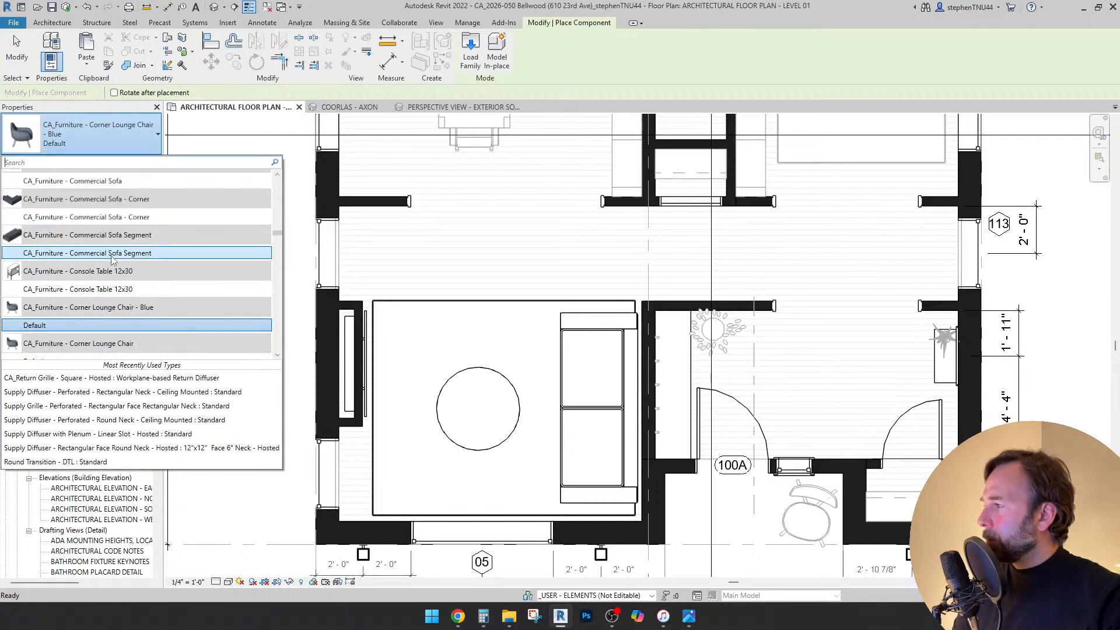
click(186, 334)
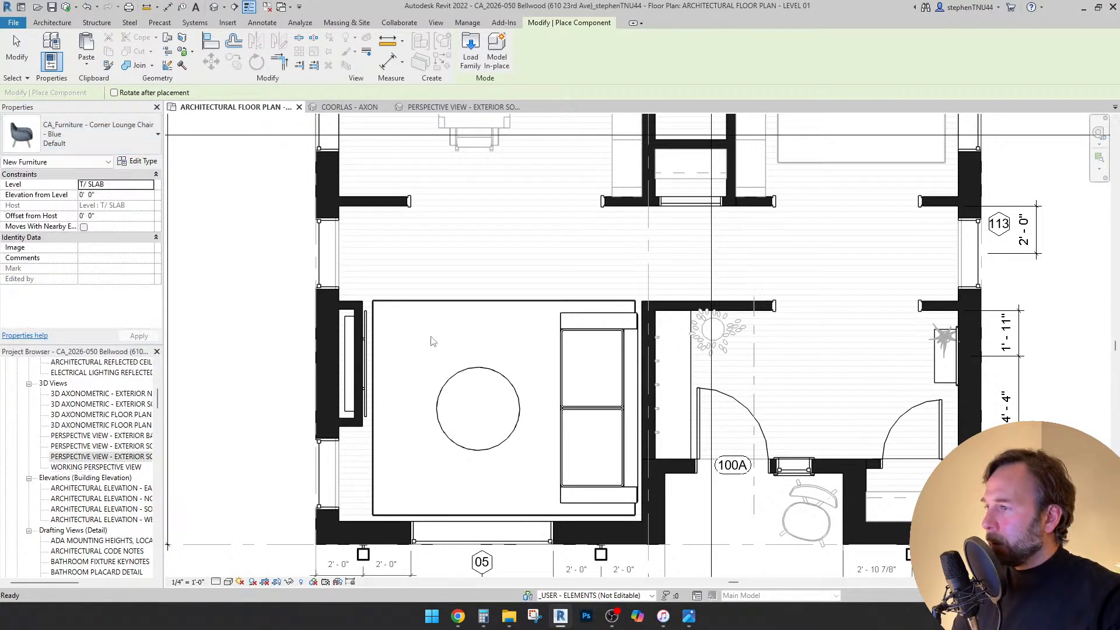
click(148, 184)
click(139, 231)
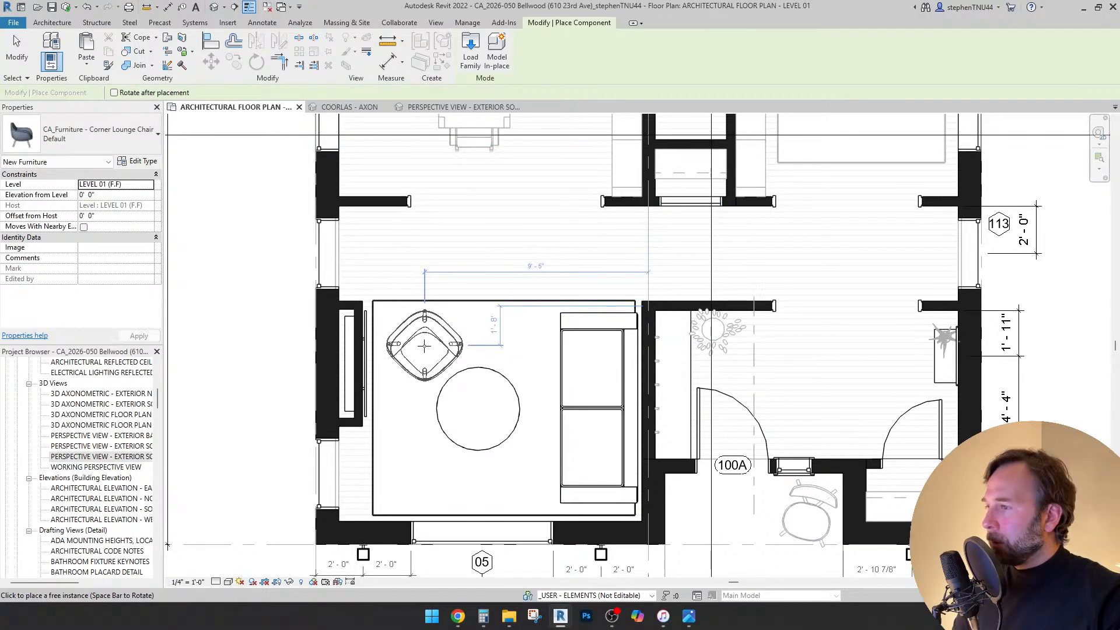
click(424, 346)
key(Escape)
key(Escape)
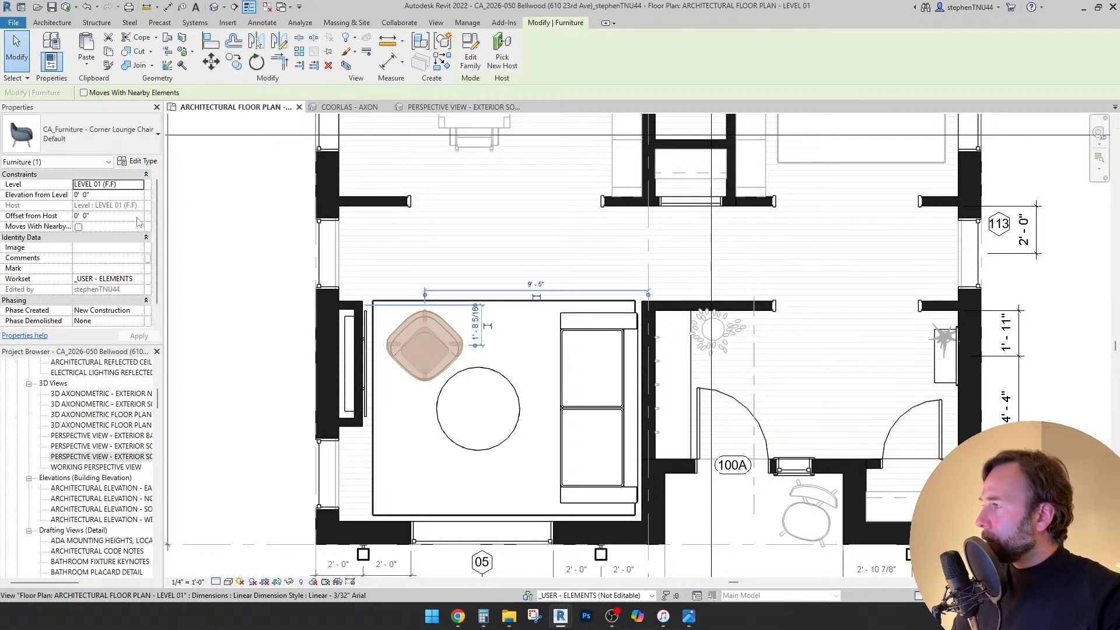
click(142, 161)
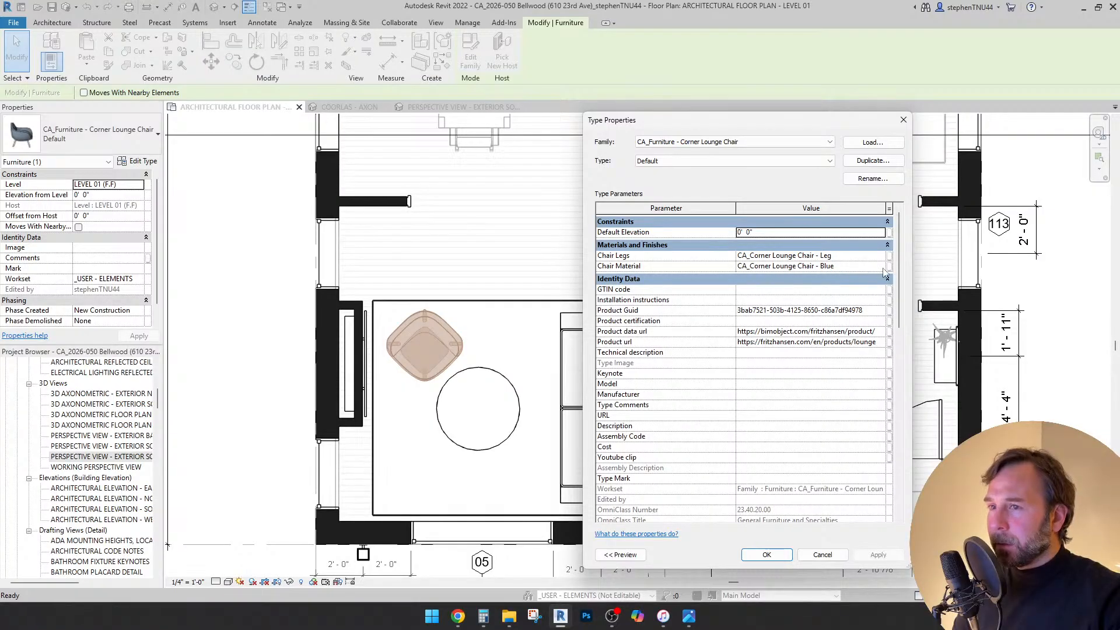
click(823, 555)
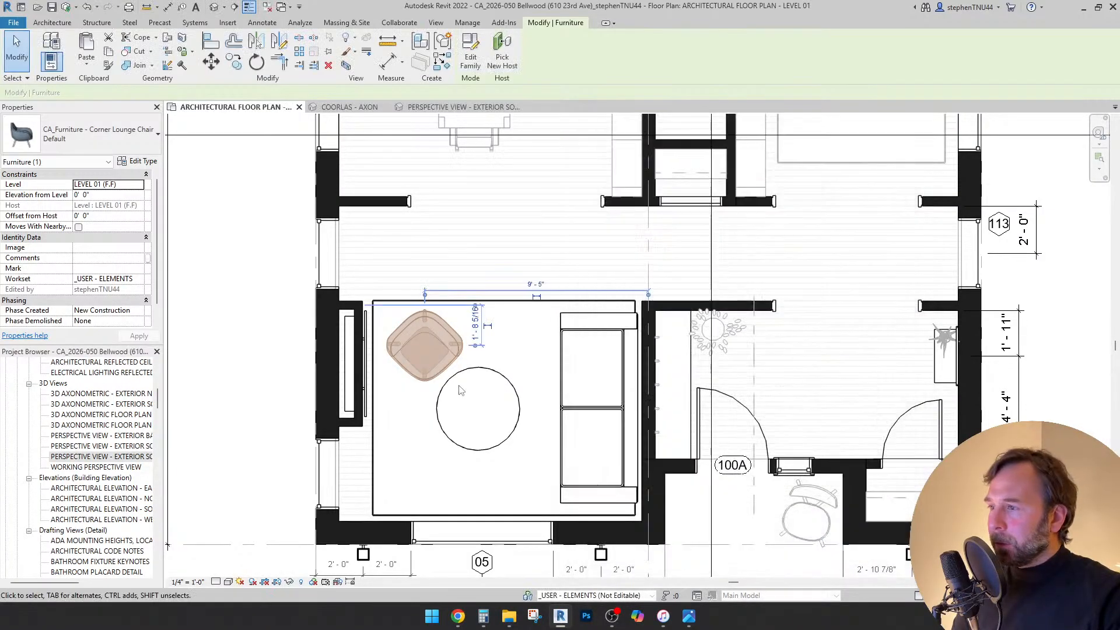
- Rotate the lounge chair 90° and move it to the rug's corner near the front window on the fireplace side
click(257, 62)
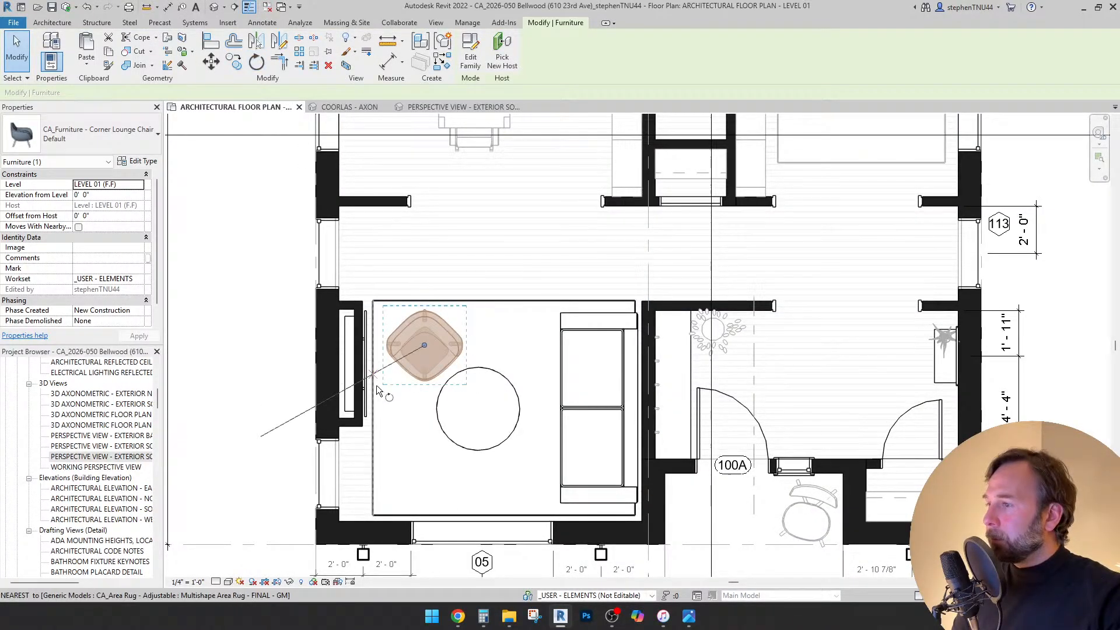
click(424, 449)
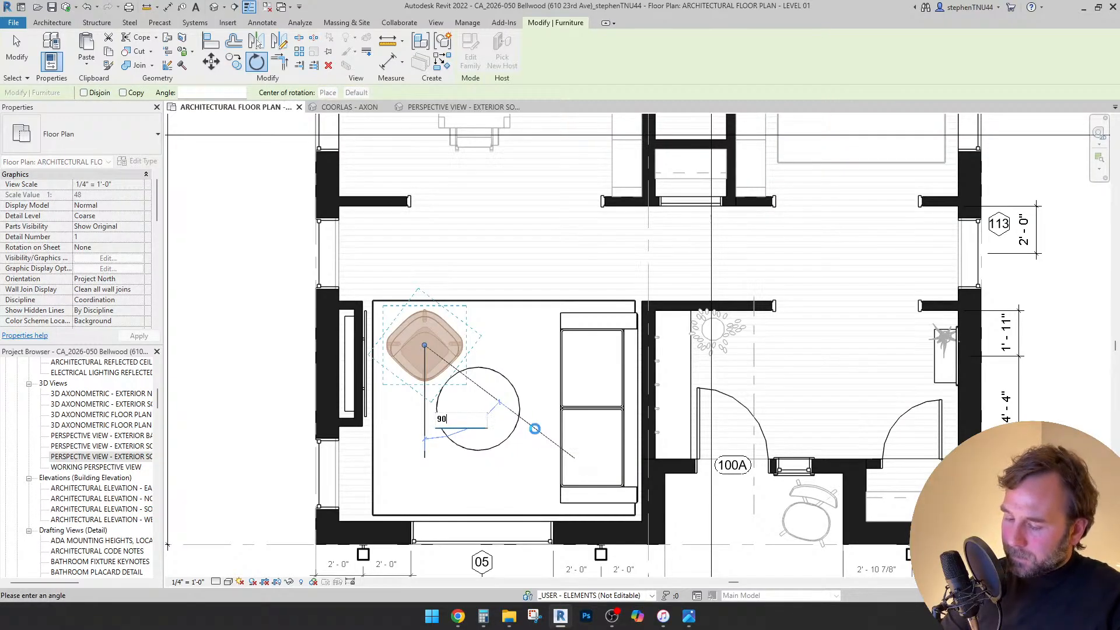
click(533, 427)
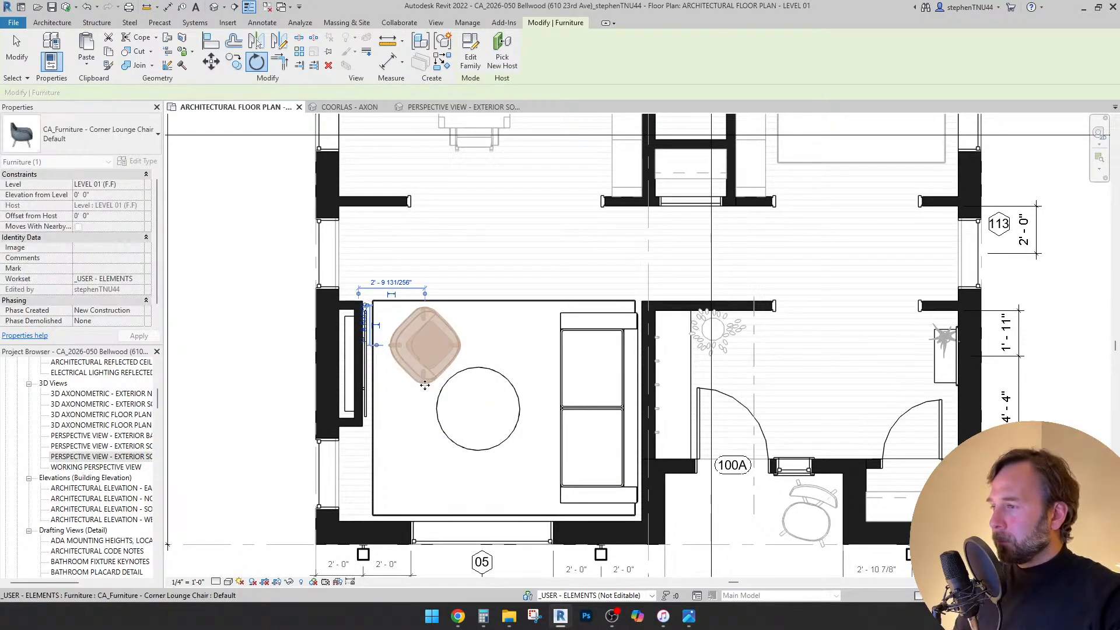
drag(418, 376, 413, 507)
- Rotate the lounge chair 45° counterclockwise so its sides align with the rug
click(257, 62)
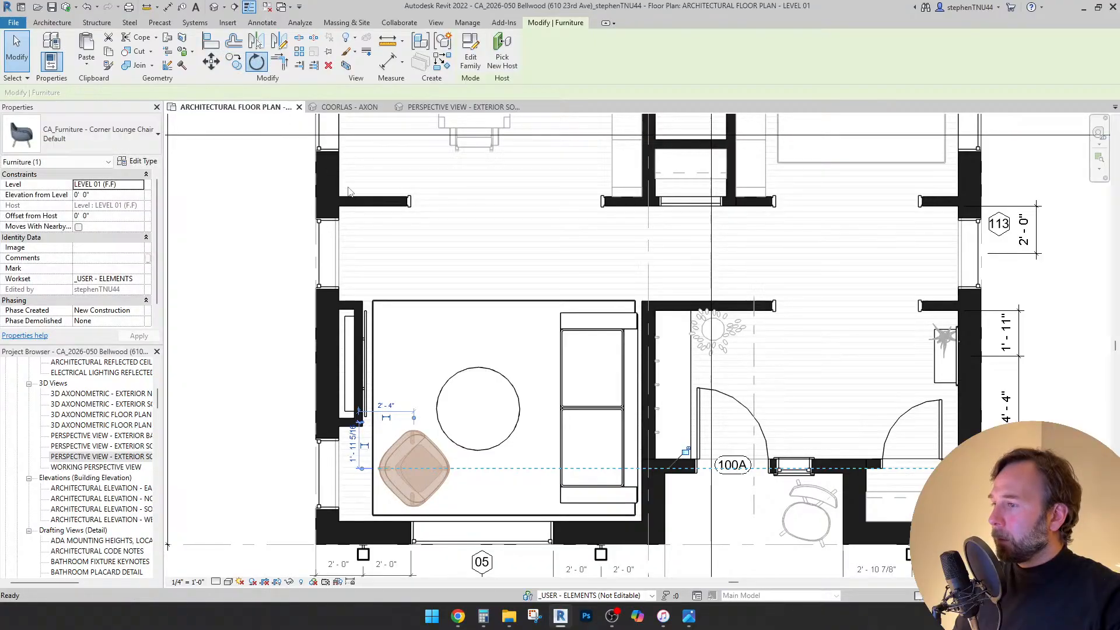
click(513, 429)
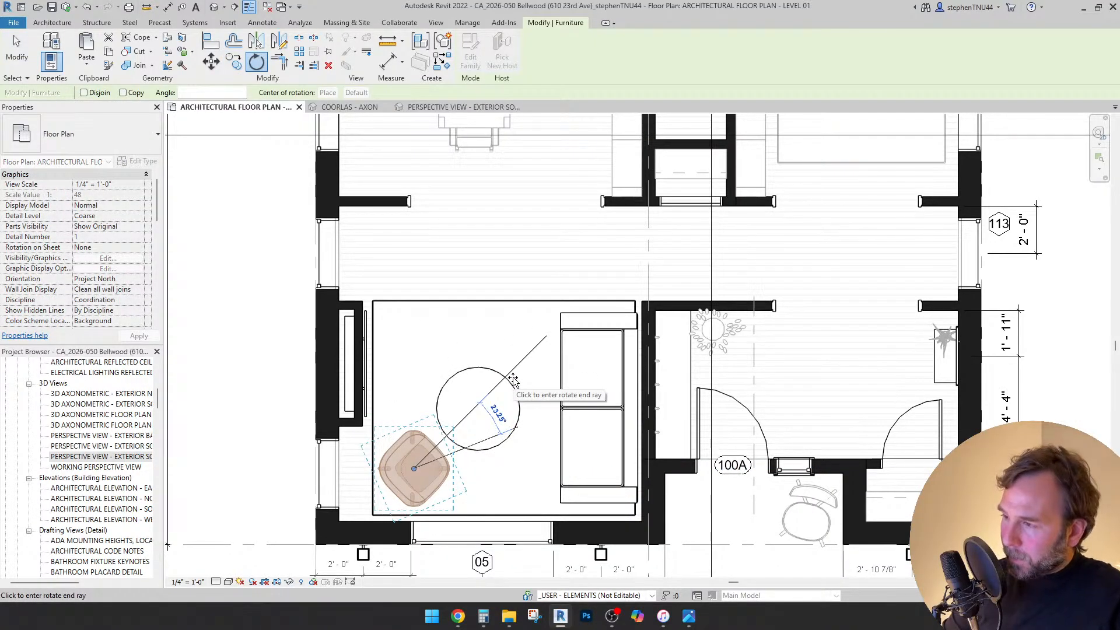
text(45)
key(Return)
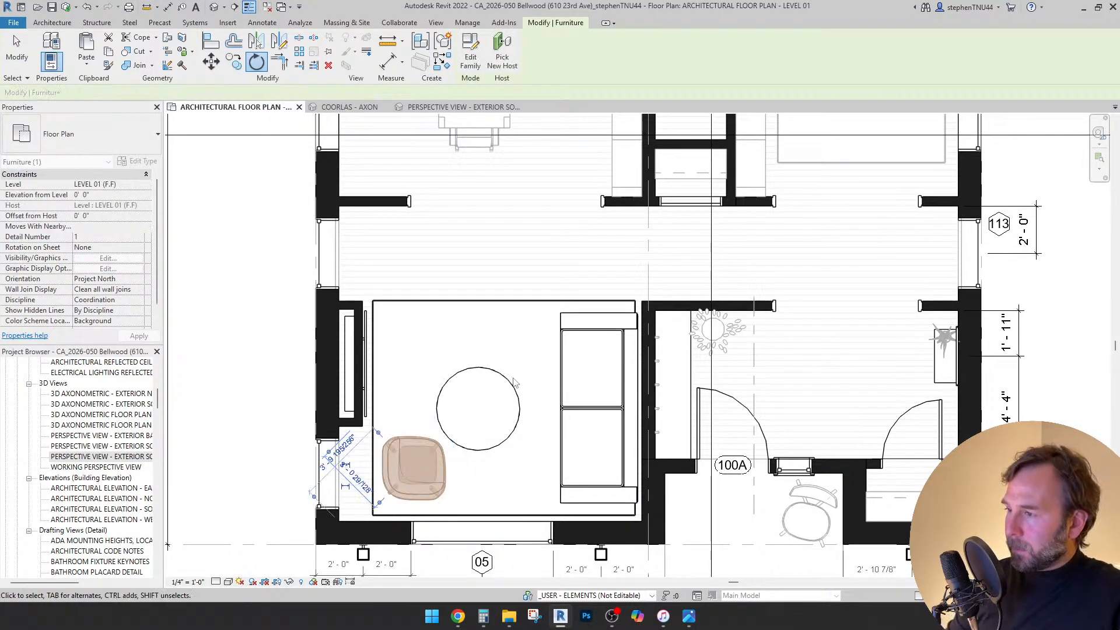
key(Escape)
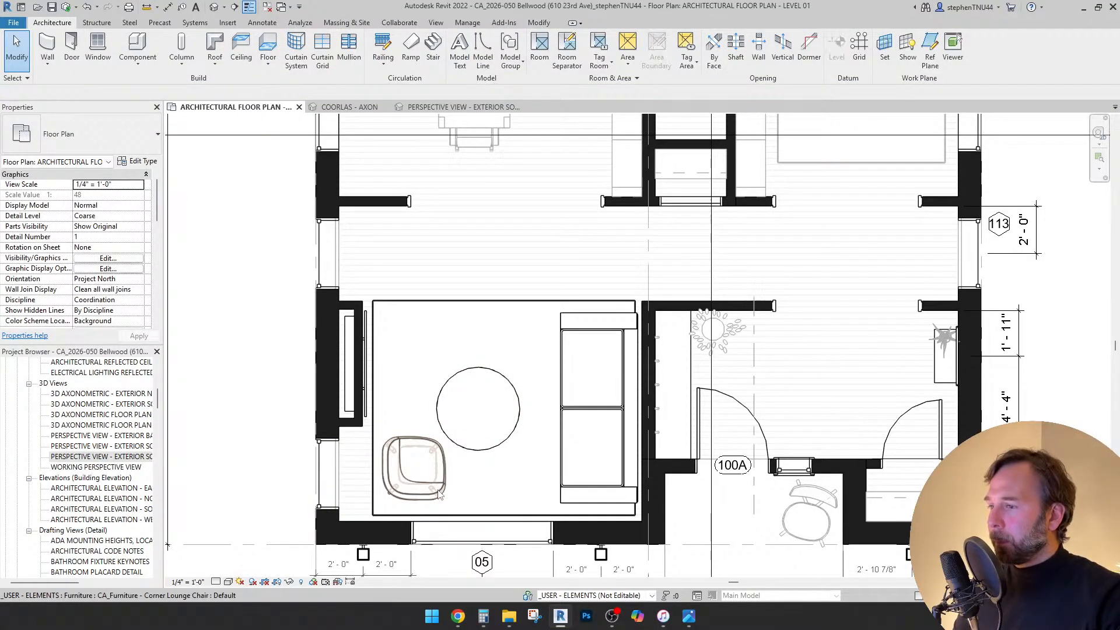
- Shift the lounge chair closer to the rug's corner and move the coffee table away from it, toward the fireplace and hallway
click(420, 503)
mouse_move(414, 498)
mouse_down()
mouse_move(381, 495)
mouse_move(444, 494)
mouse_move(429, 499)
mouse_up()
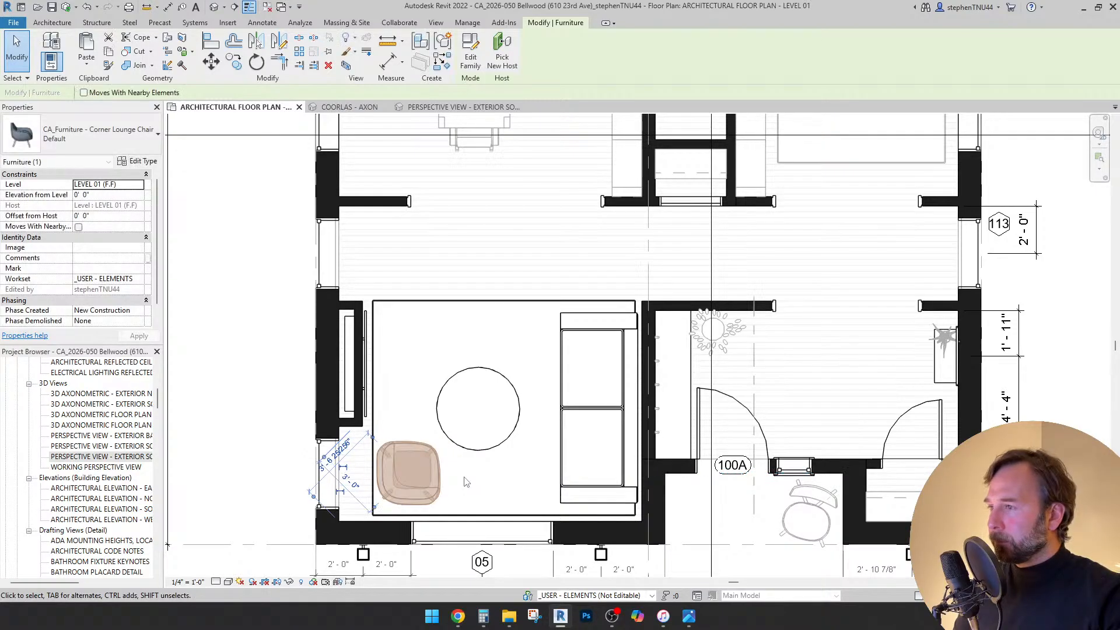
click(464, 480)
click(434, 483)
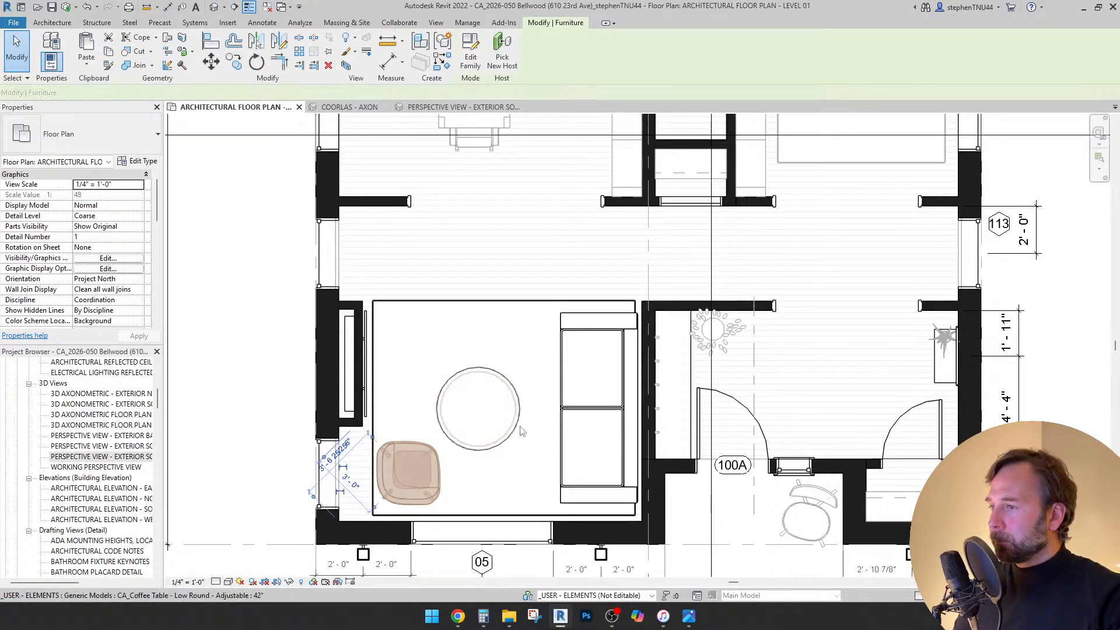
drag(518, 428, 494, 382)
click(506, 461)
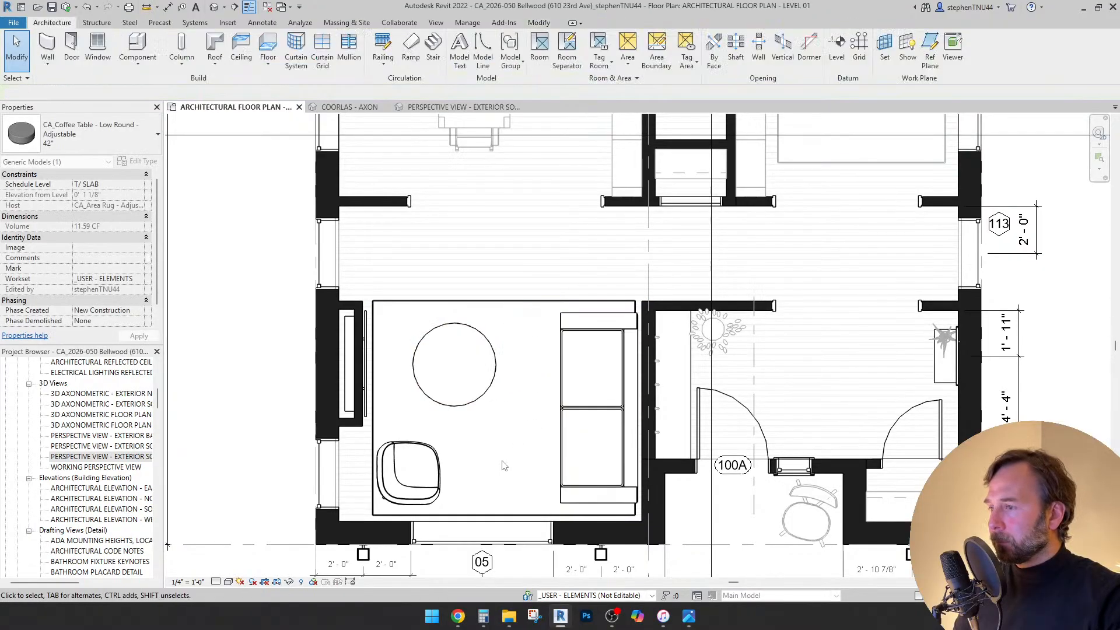
- Mirror a copy of the lounge chair across a drawn vertical axis and nudge the copy clear of the couch
click(435, 493)
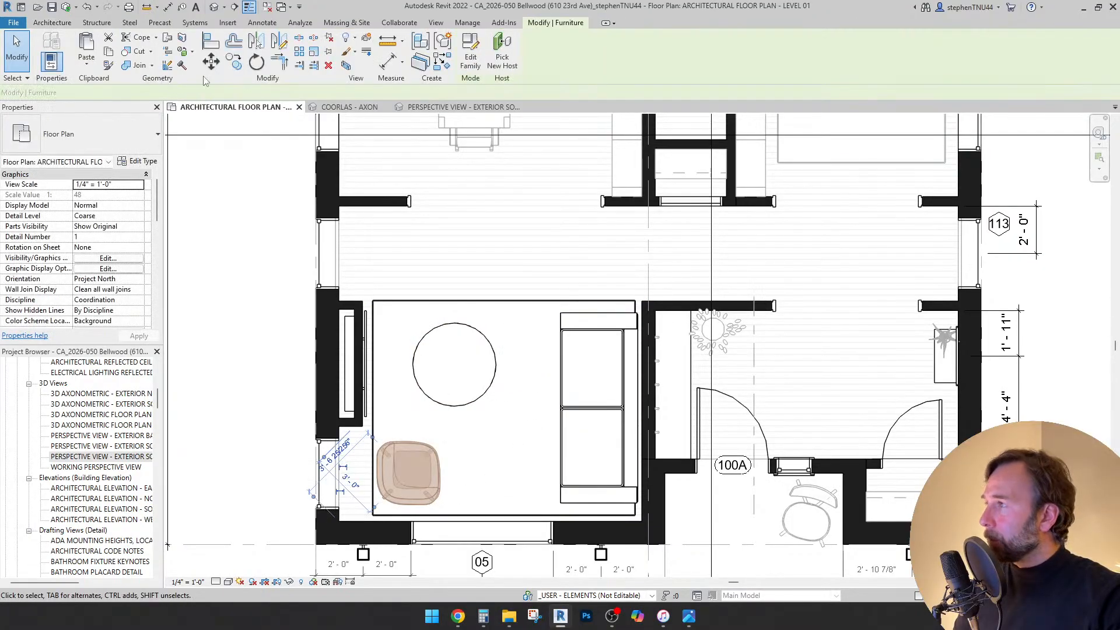
click(279, 41)
click(471, 460)
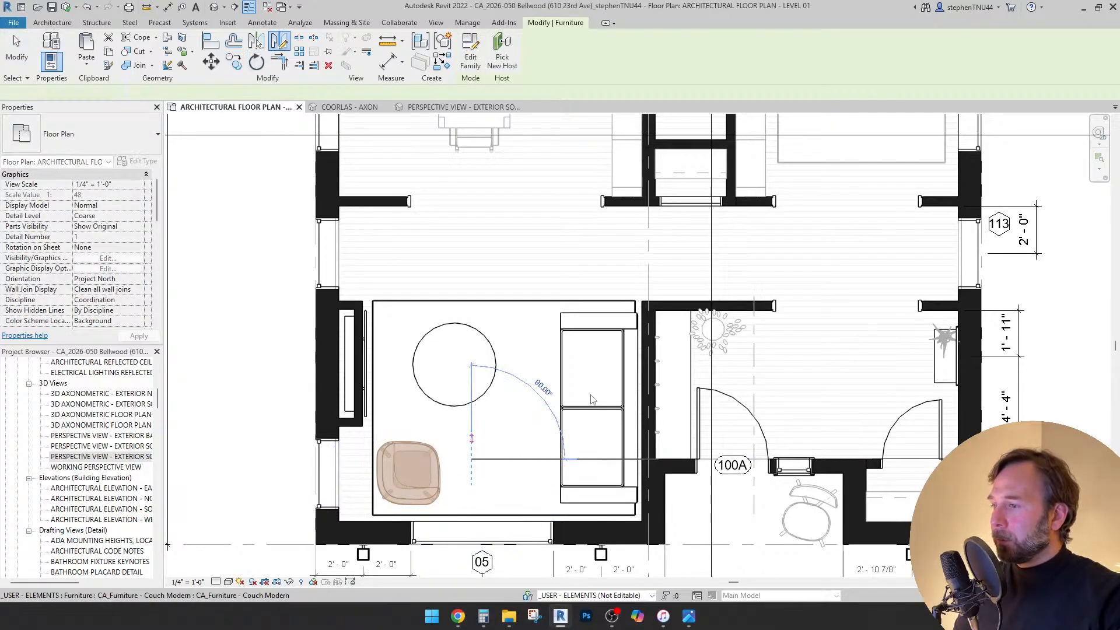
key(Escape)
click(535, 446)
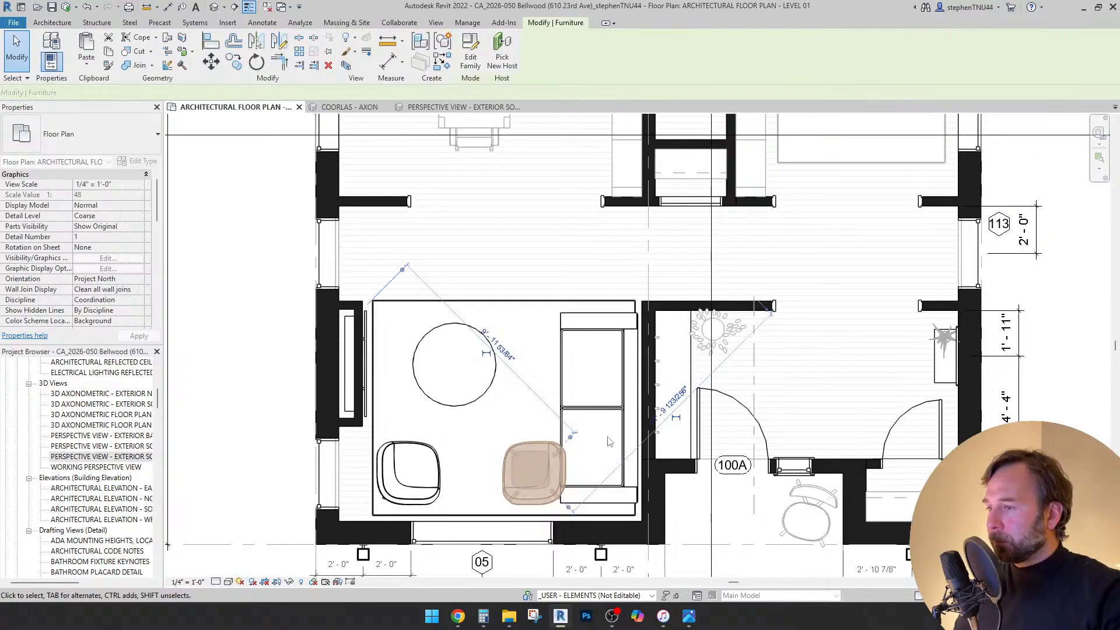
key(shift+Left)
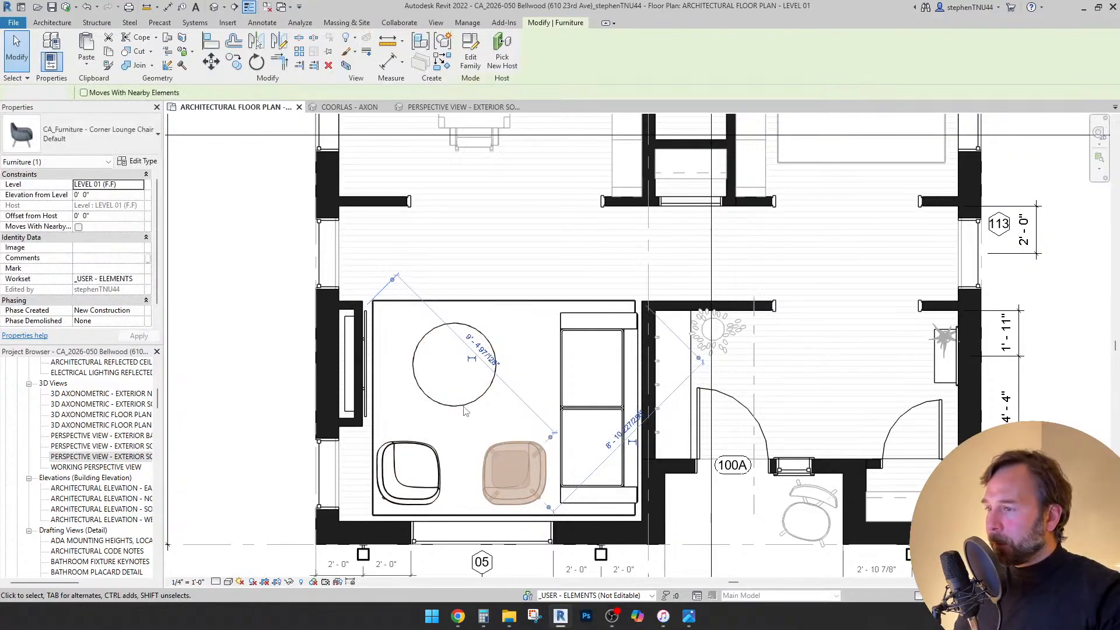
key(Escape)
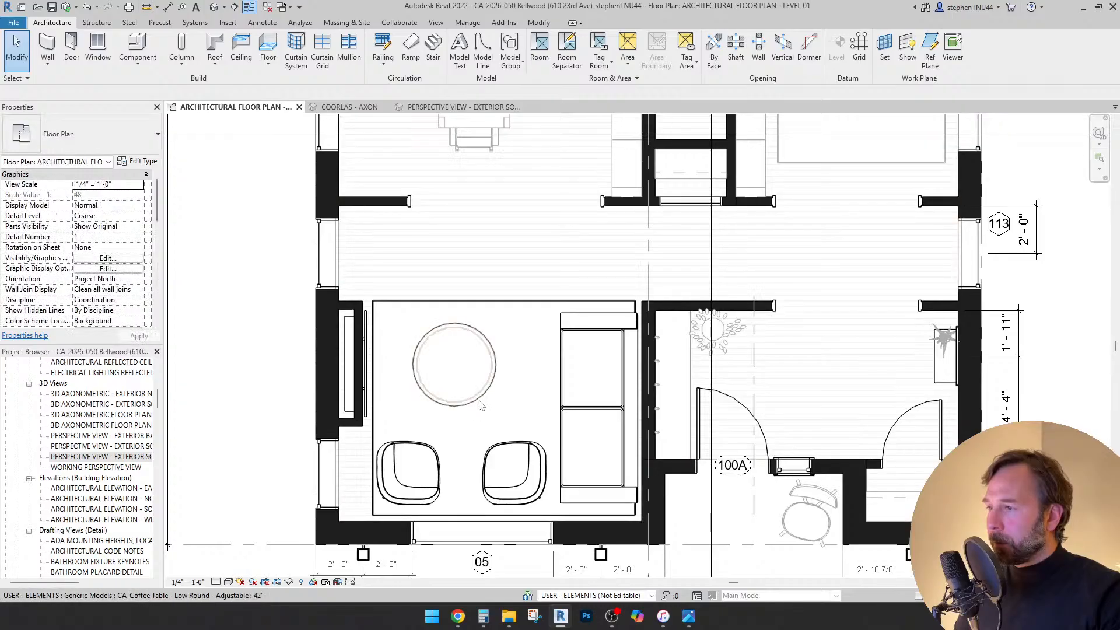
- Nudge the round coffee table slightly toward the two lounge chairs and center it between them
click(619, 408)
key(shift+Down)
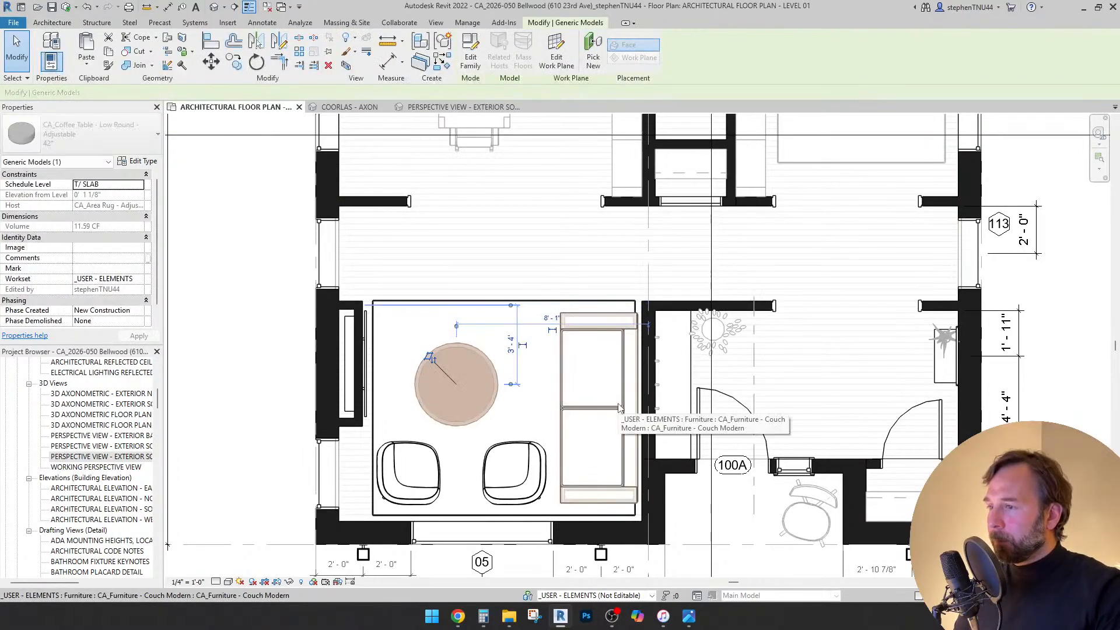
key(Right)
key(Up)
key(Up)
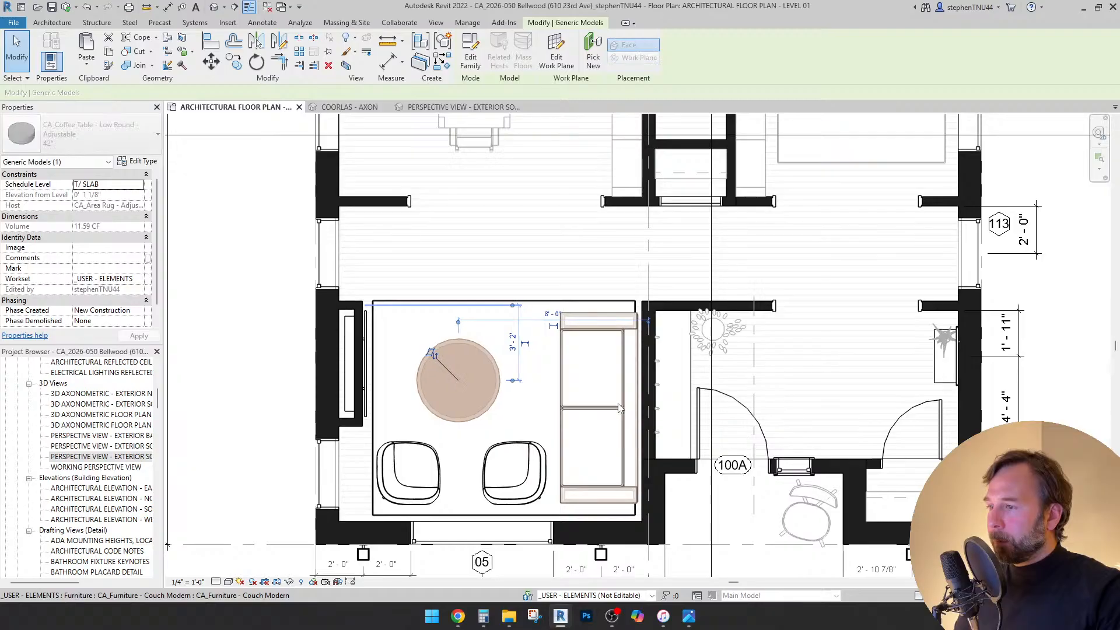
key(Right)
key(Up)
key(Up)
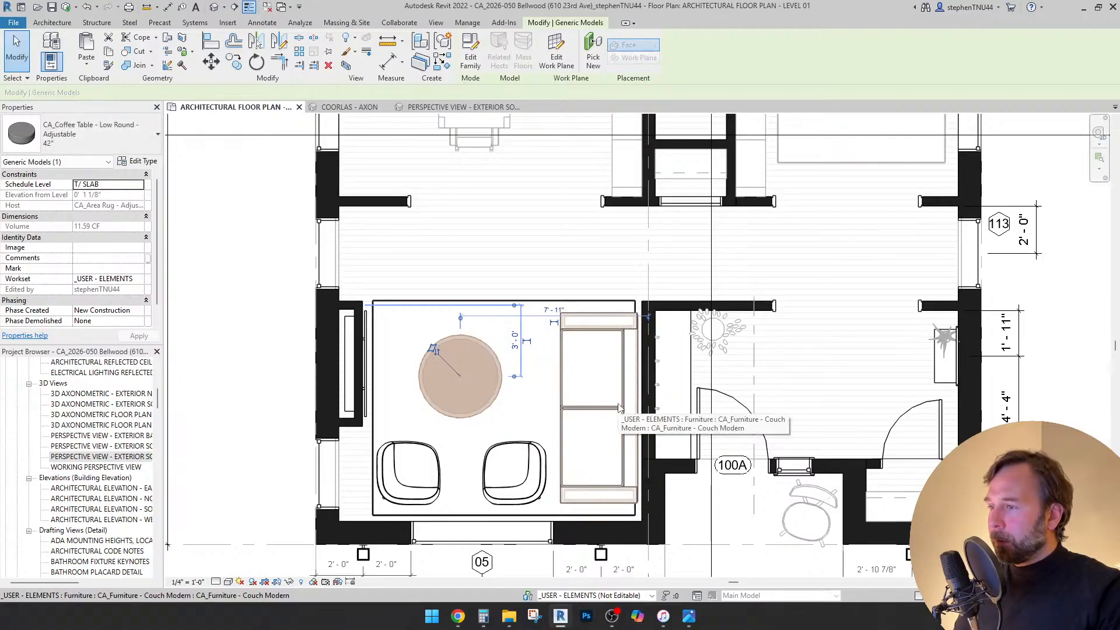
key(Escape)
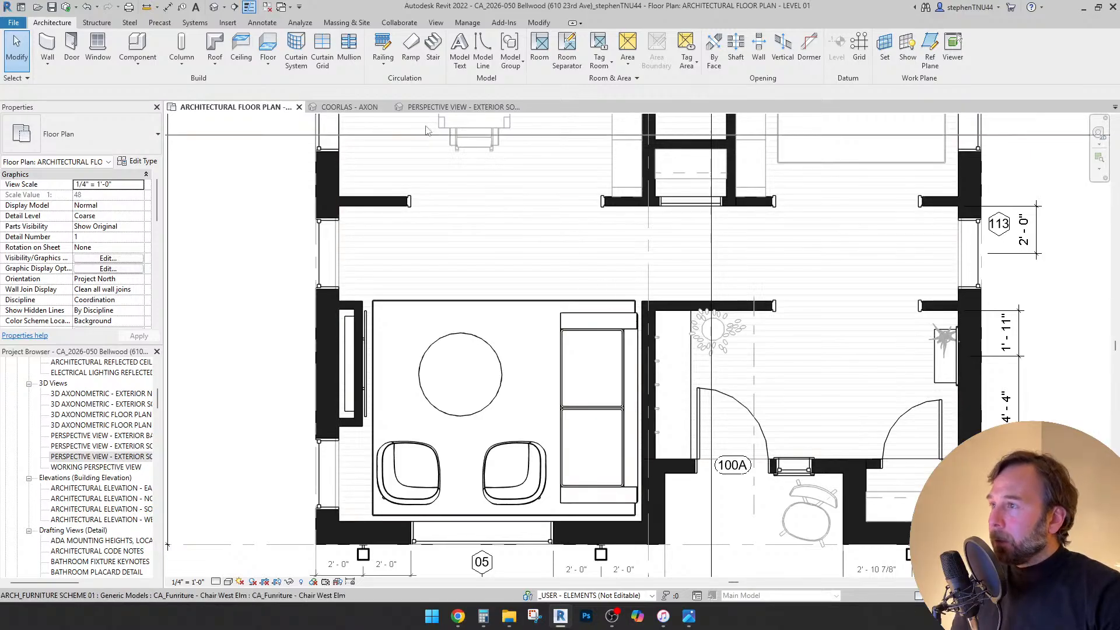
- Switch to the PERSPECTIVE VIEW - EXTERIOR SOUTH WEST Copy 1 view to check the living room furniture
click(458, 107)
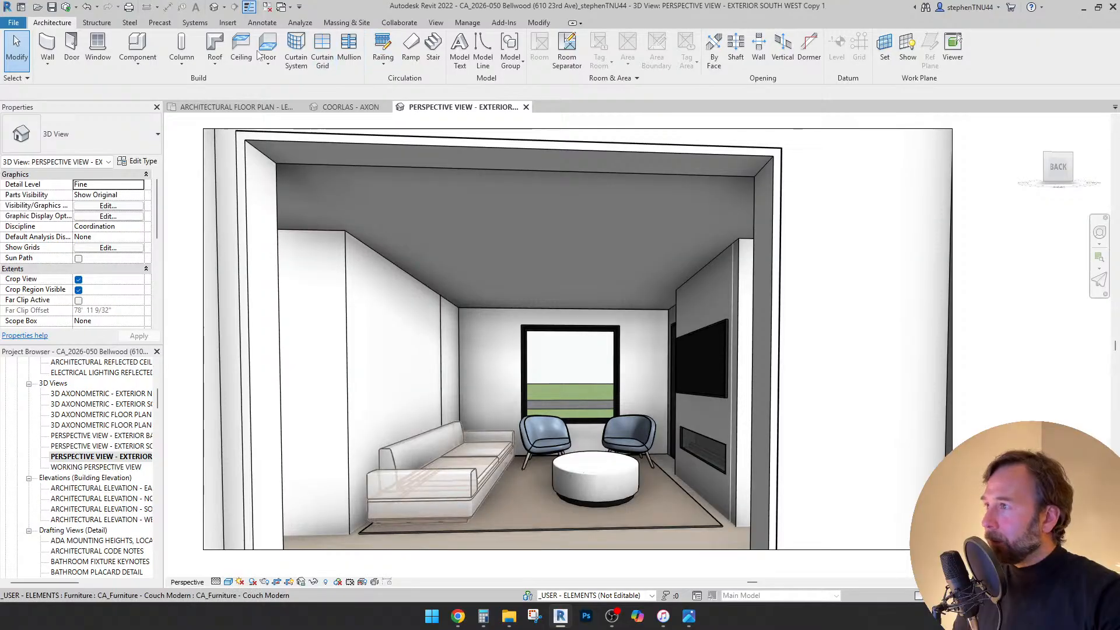
- In the Level 01 floor plan, start a component placement, search the types for "table" and choose CA_Furniture - Knoll Coffee Table
click(245, 107)
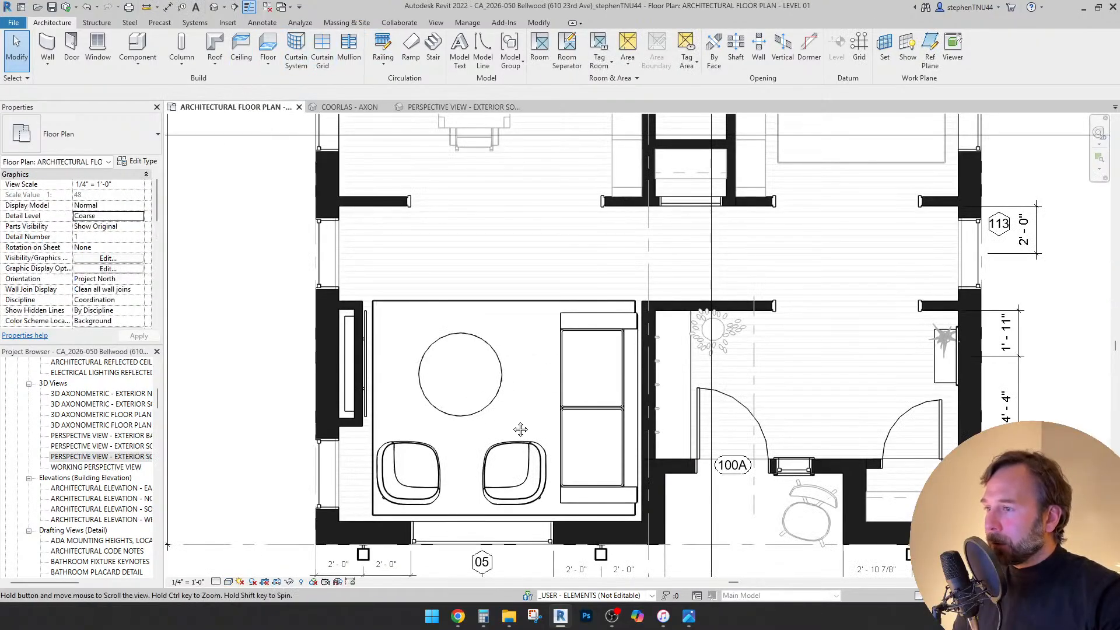
middle_drag(520, 430, 535, 414)
click(135, 62)
click(158, 76)
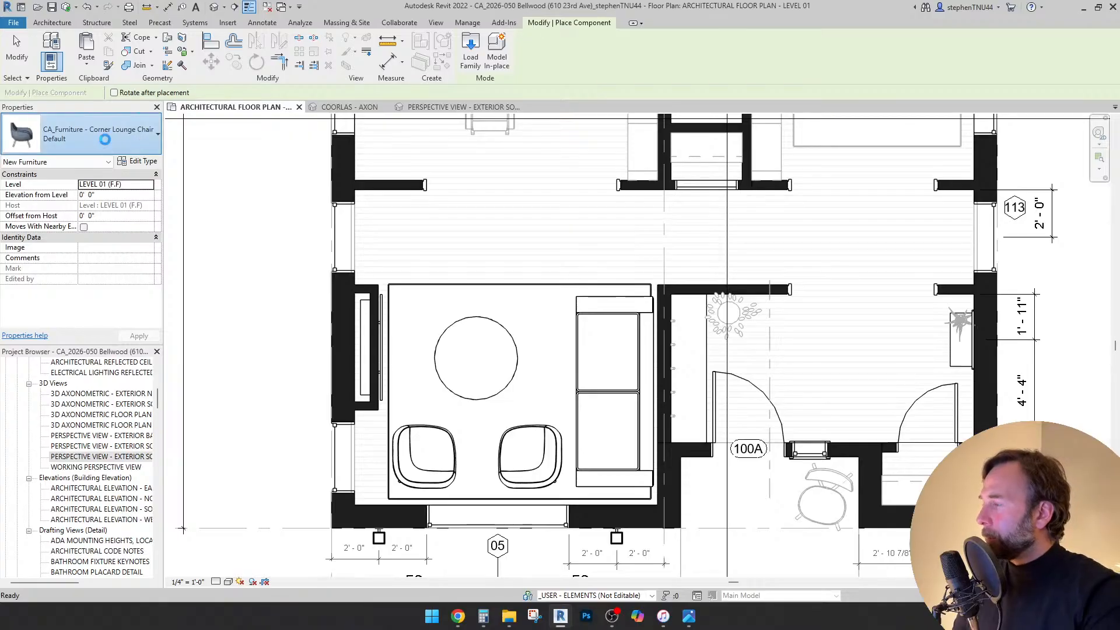
click(106, 142)
text(table)
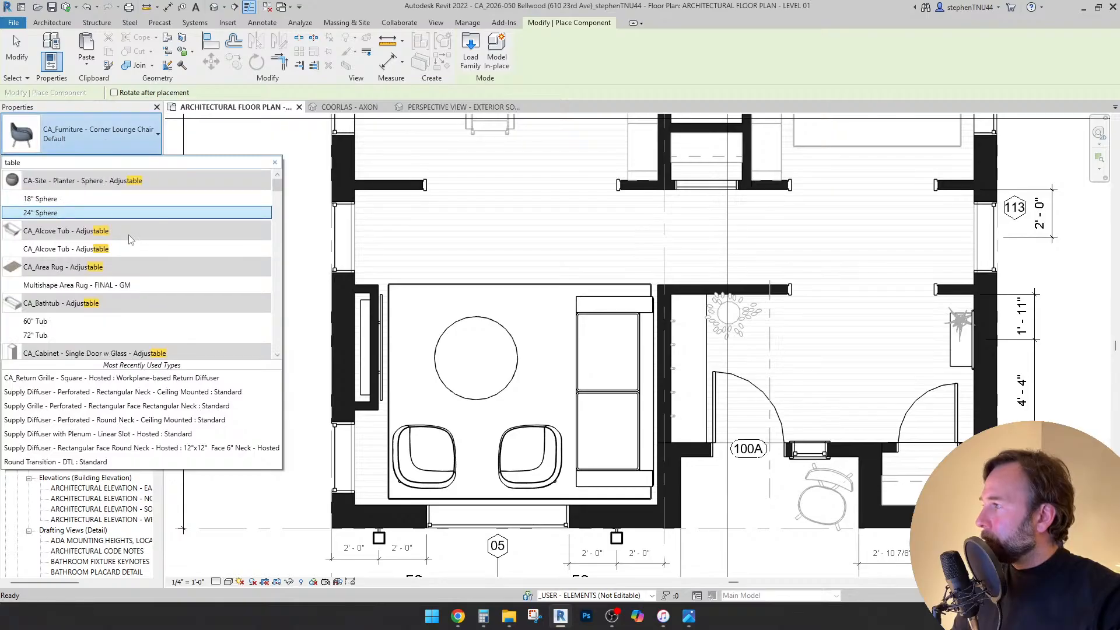
scroll(145, 246, down, 4)
scroll(145, 247, down, 10)
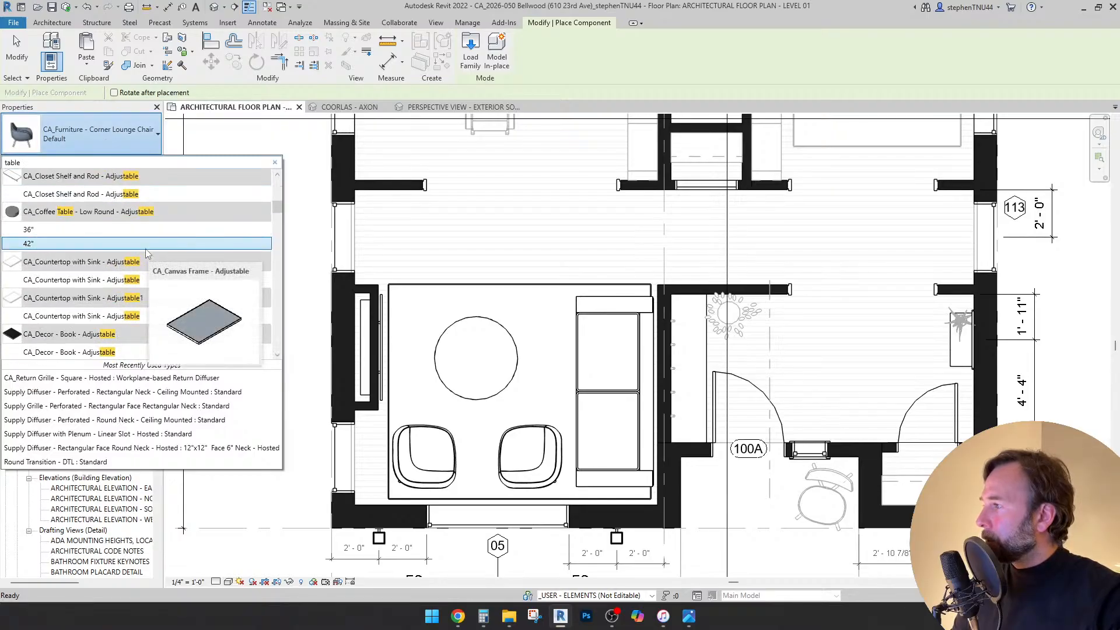
scroll(145, 250, down, 8)
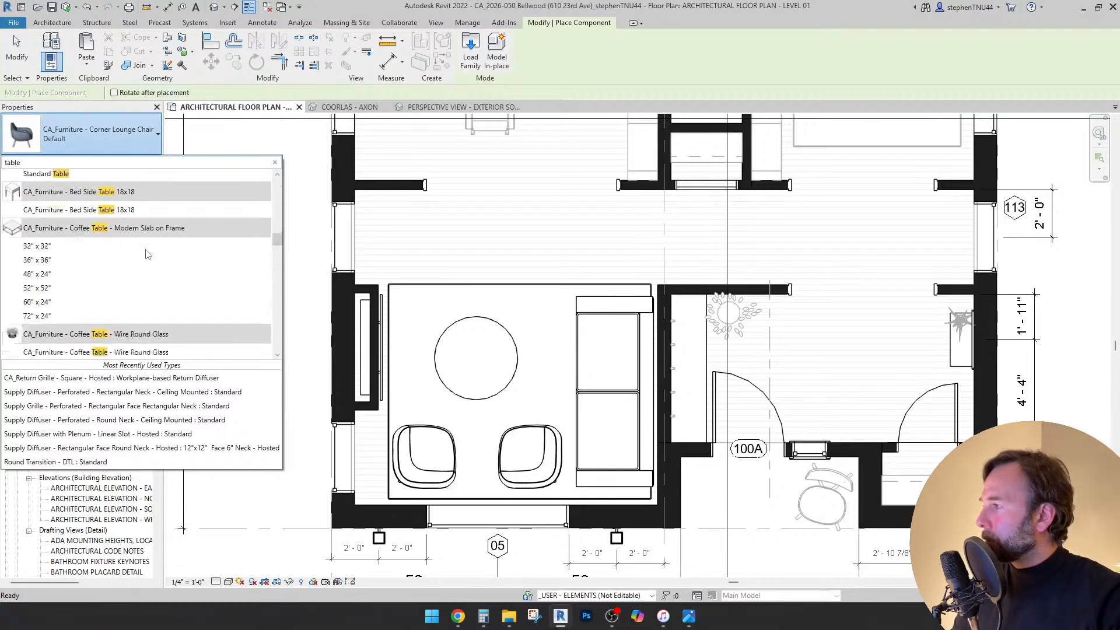
click(76, 329)
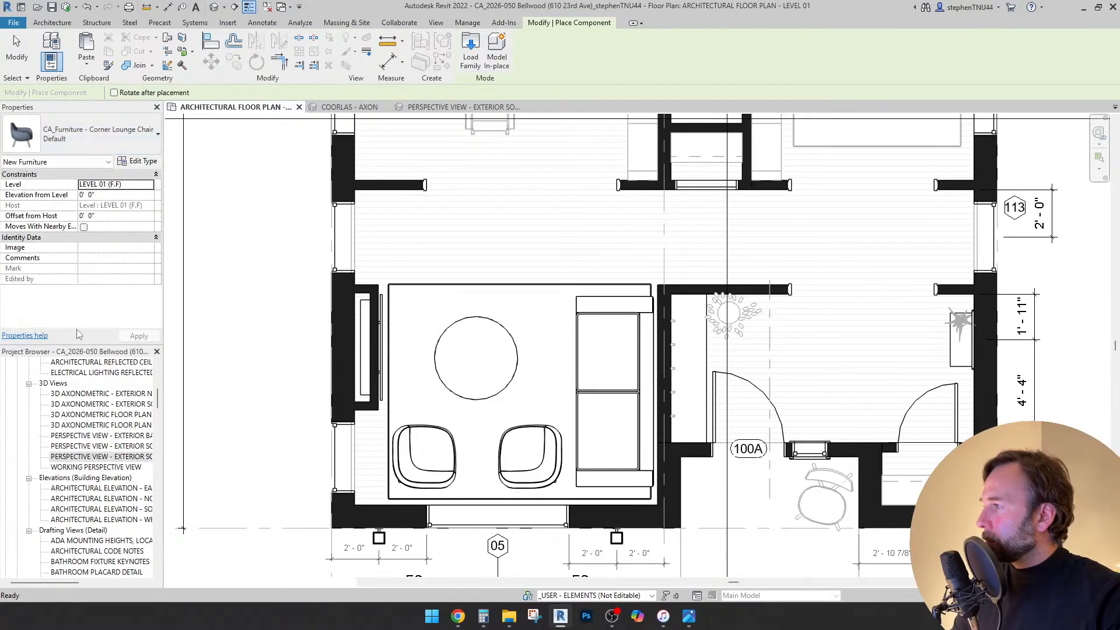
- Set the Knoll Coffee Table's level to LEVEL 01 (F.F) and place it between the two lounge chairs
click(148, 184)
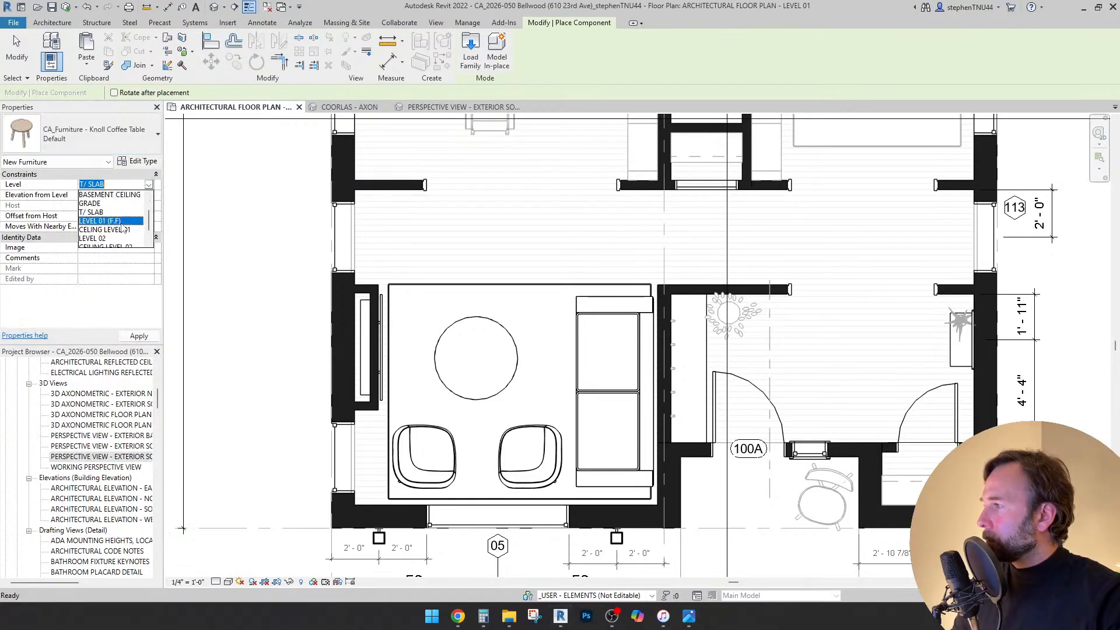
click(99, 220)
scroll(473, 465, up, 1)
scroll(472, 467, up, 3)
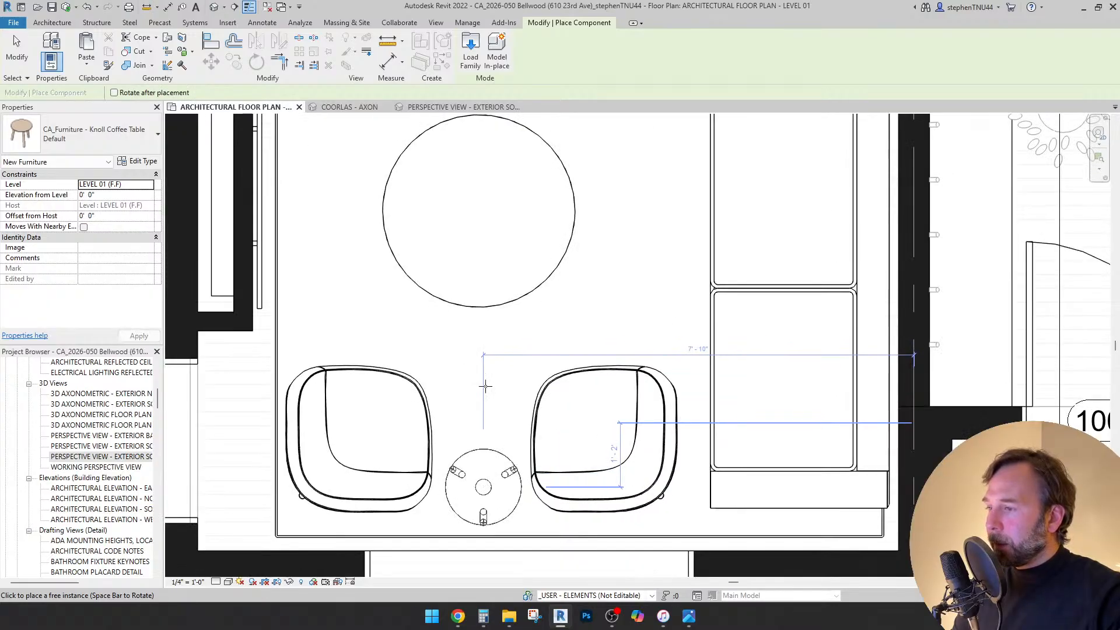
scroll(485, 342, down, 3)
key(Escape)
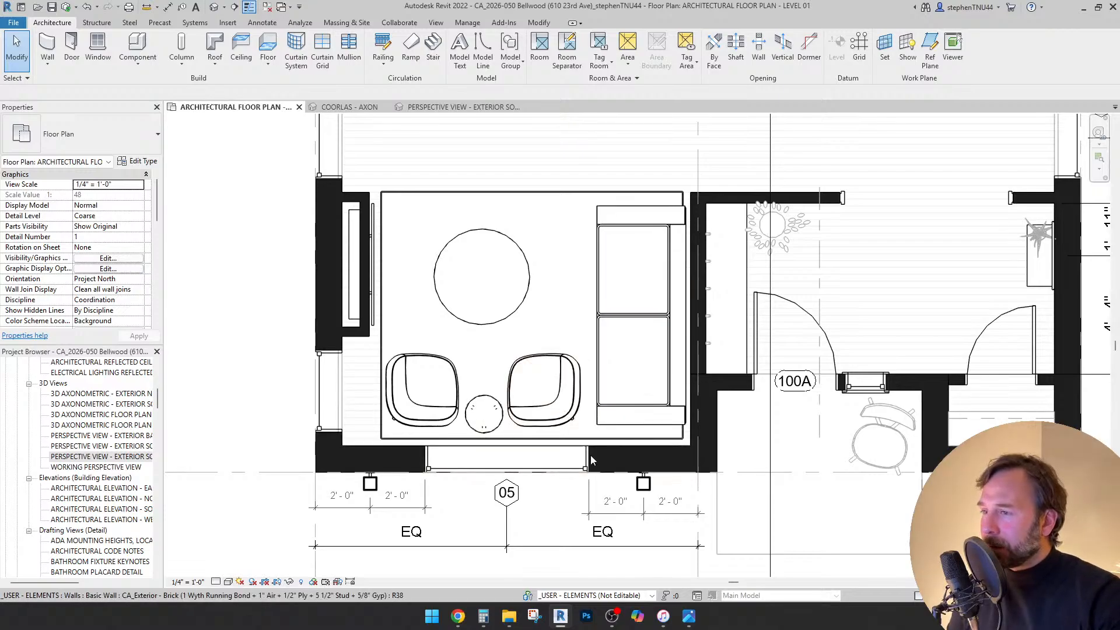
- Check the small table and lounge chairs in the exterior south west perspective view, looking toward the fireplace wall and its windows
scroll(535, 401, down, 1)
scroll(535, 402, up, 1)
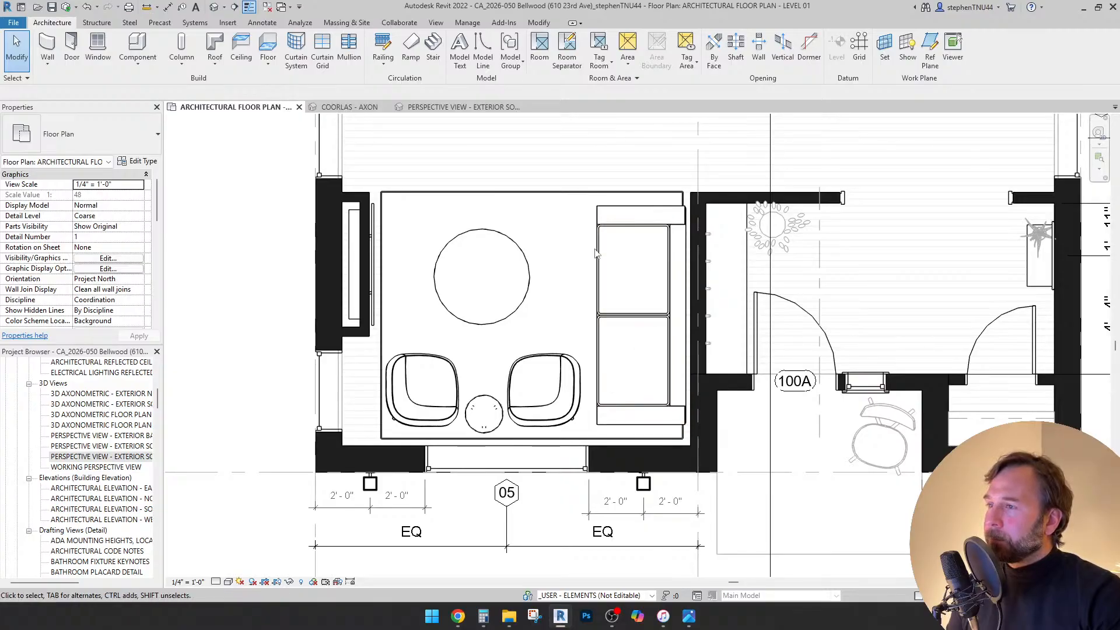
click(464, 106)
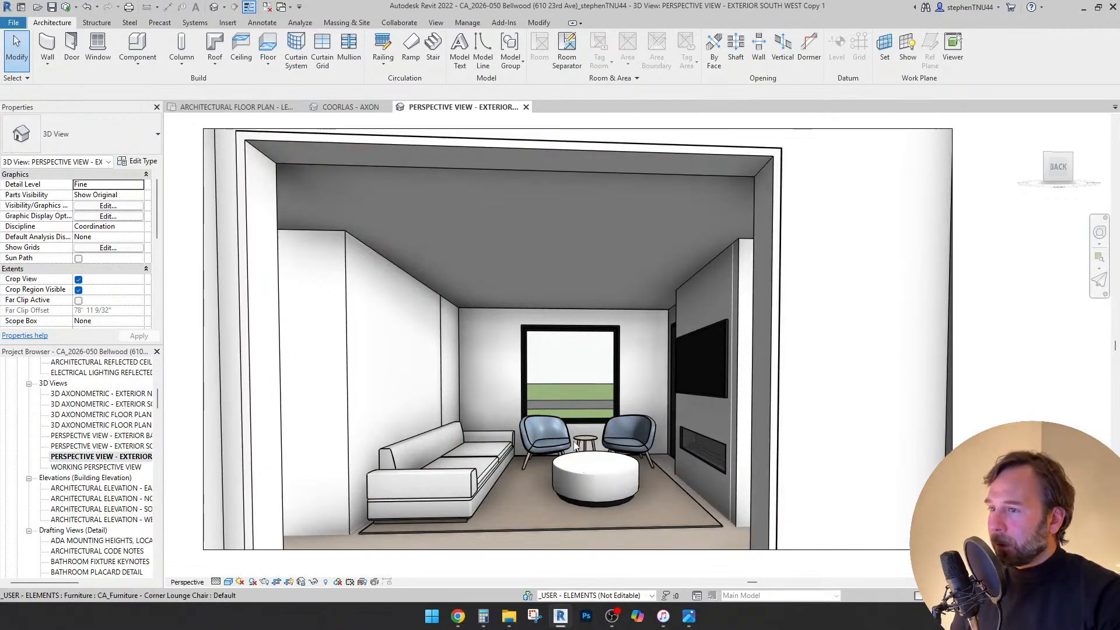
shift+middle_drag(554, 444, 707, 441)
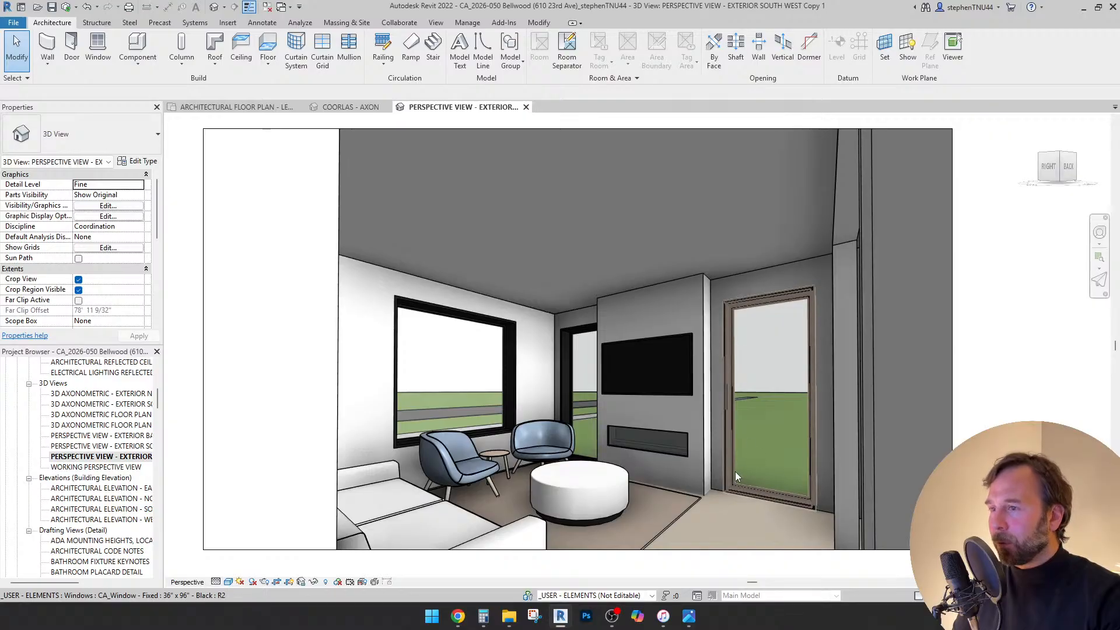
- In the Level 01 floor plan, measure how far the fireplace enclosure projects from the exterior wall
click(252, 107)
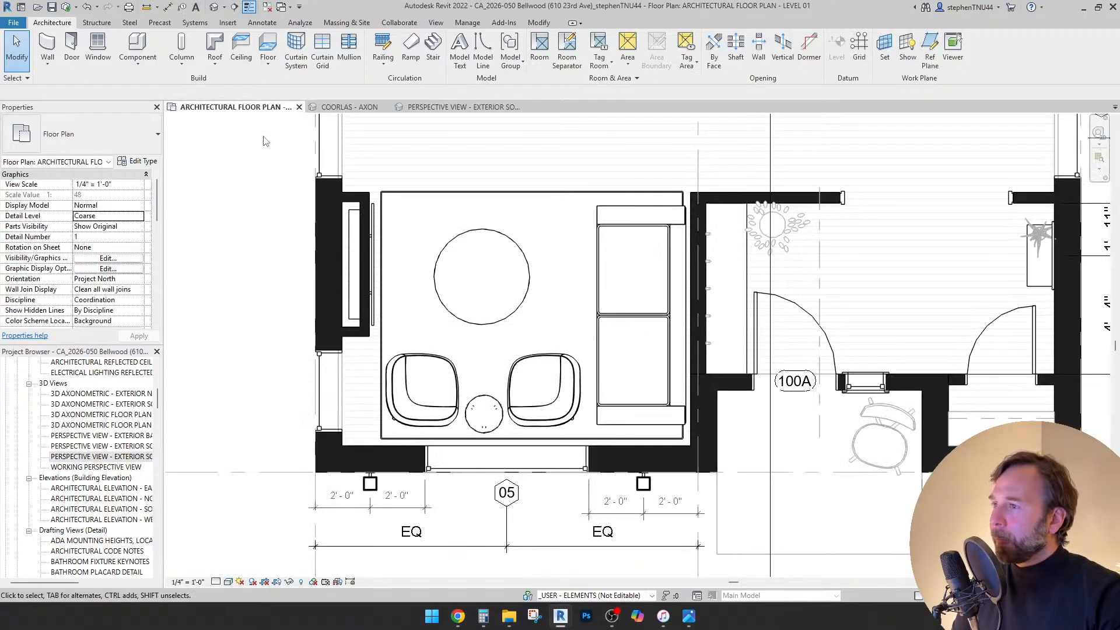
scroll(355, 220, up, 3)
click(548, 24)
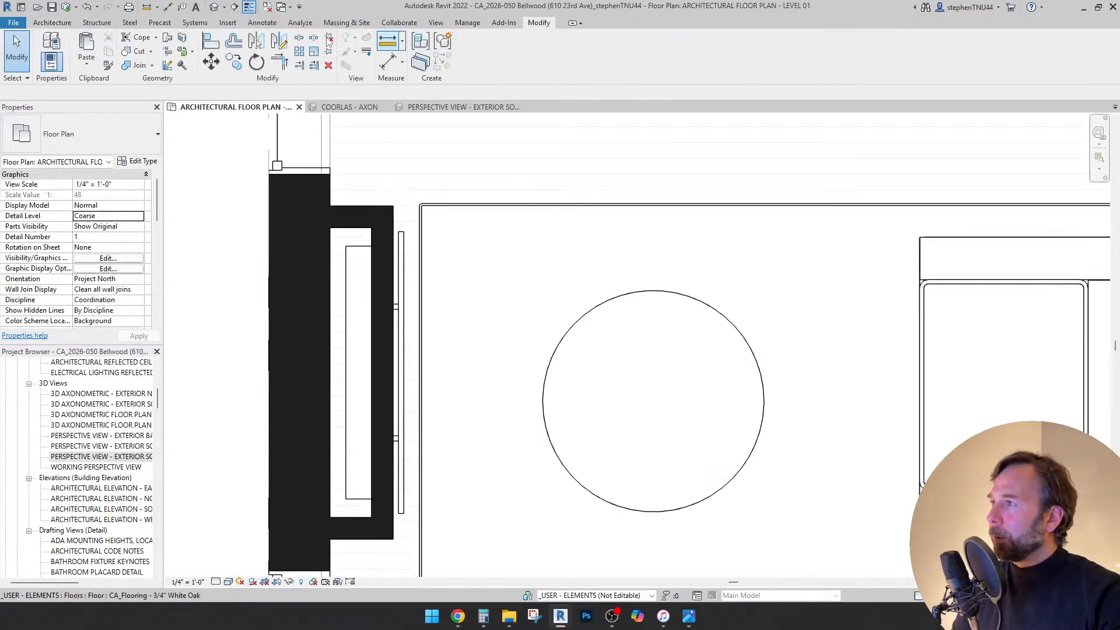
click(392, 42)
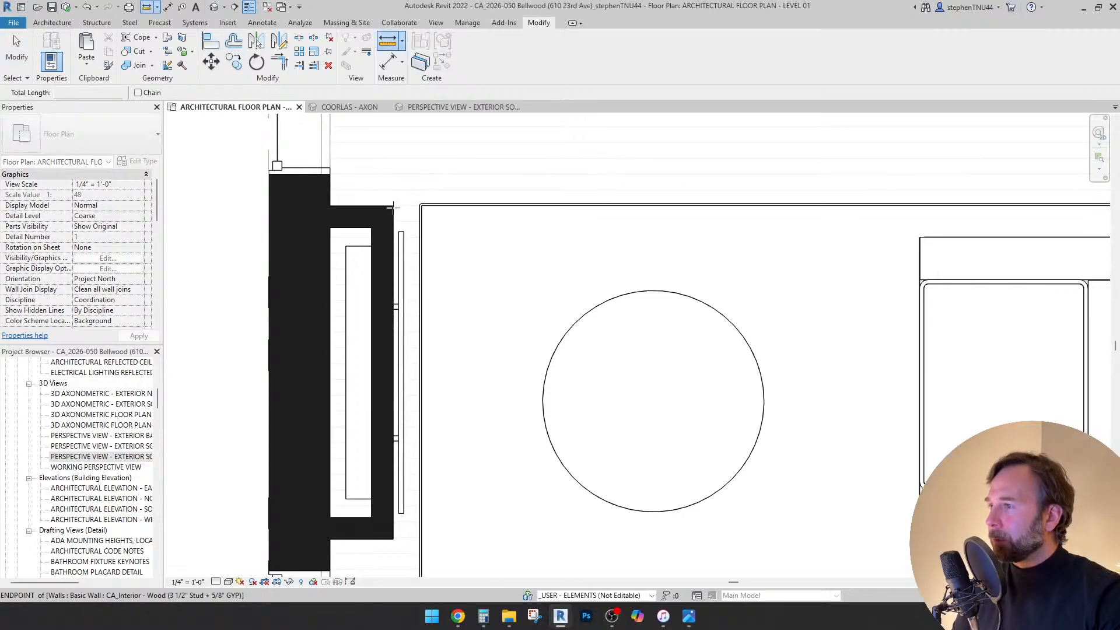
click(394, 206)
click(330, 207)
key(Escape)
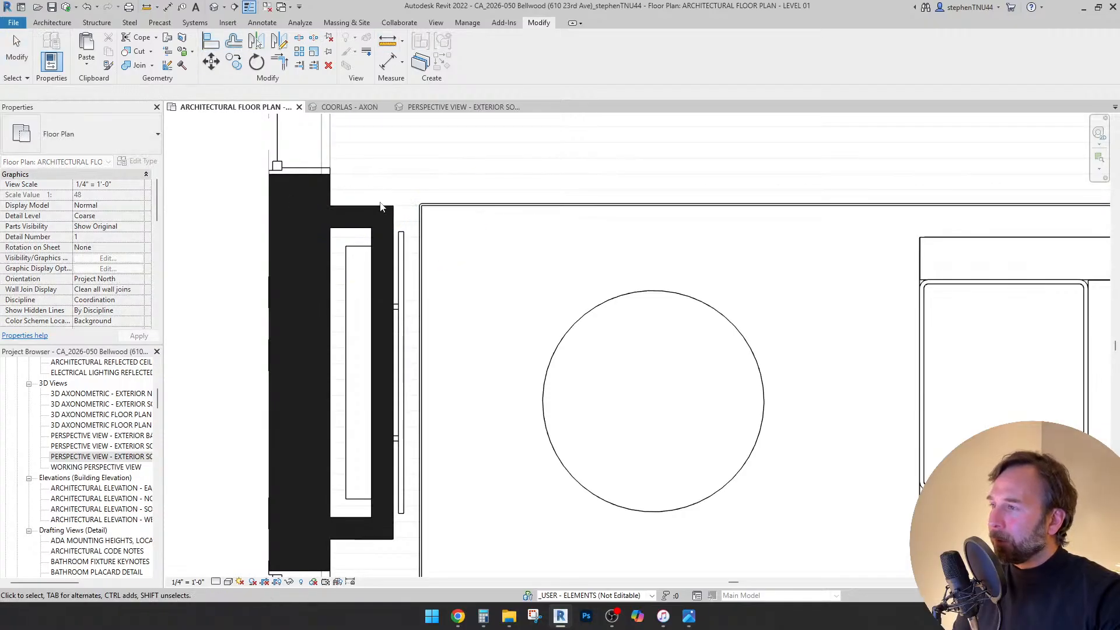
- Change the two windows flanking the fireplace to CA_Window - Casement 36" x 60" (Black) and set their sill height to 3' 0"
scroll(428, 269, down, 3)
middle_drag(428, 269, 424, 365)
scroll(425, 365, down, 1)
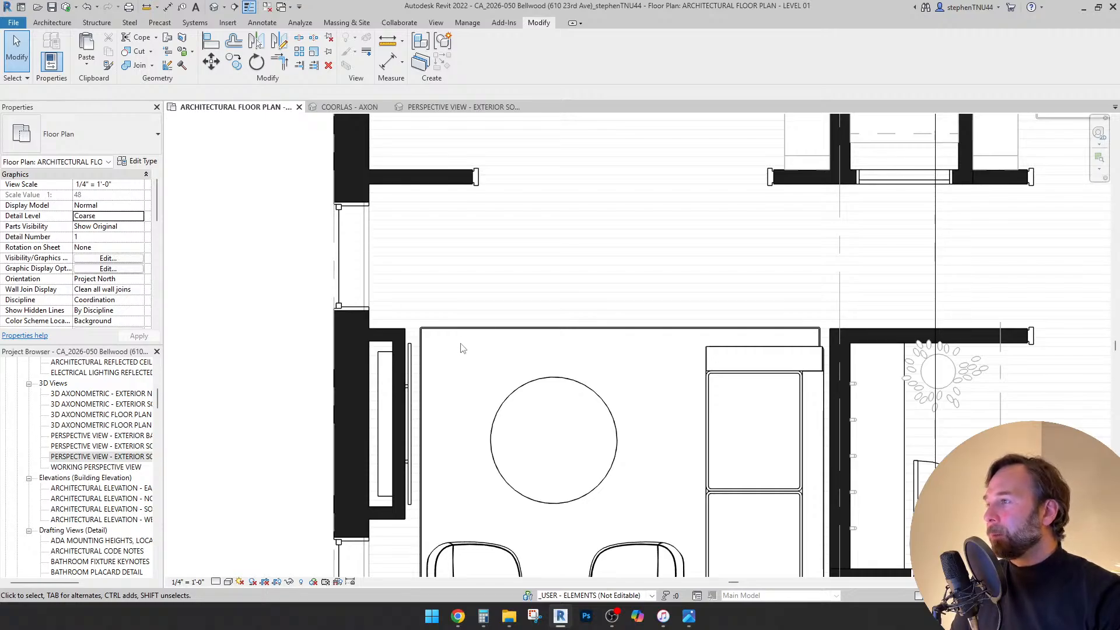
scroll(360, 337, down, 2)
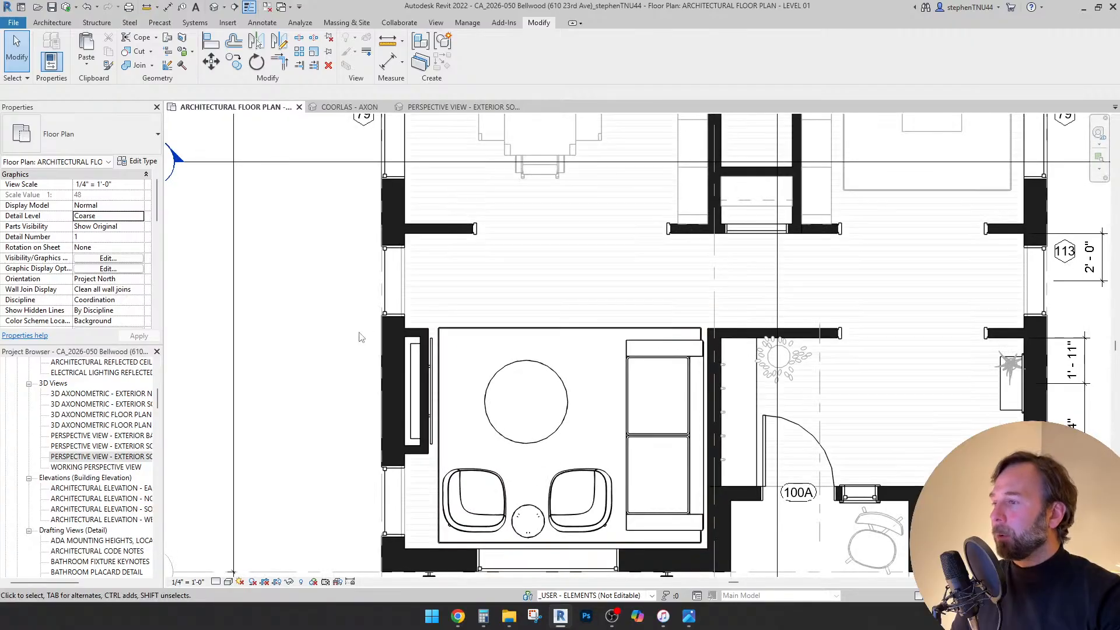
scroll(362, 338, down, 1)
scroll(509, 445, up, 1)
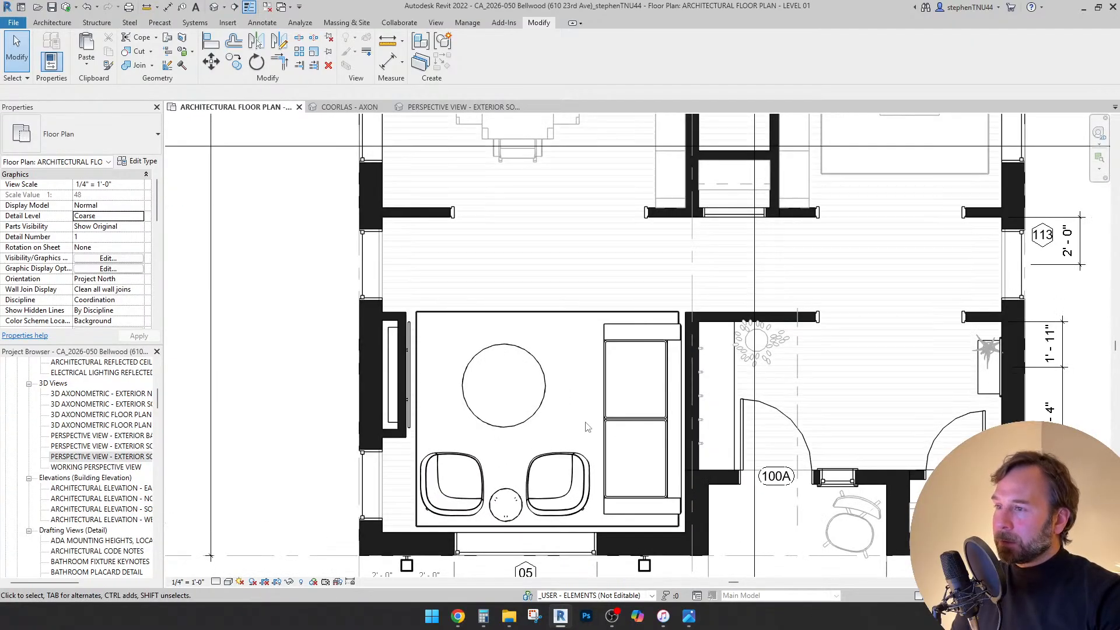
scroll(580, 397, down, 1)
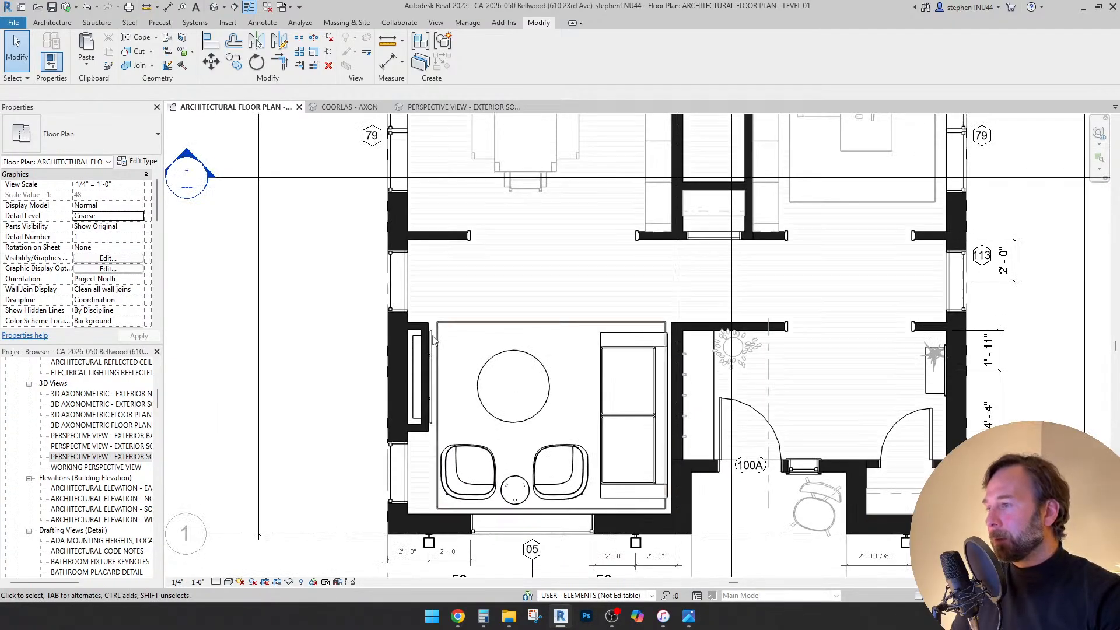
scroll(396, 311, up, 1)
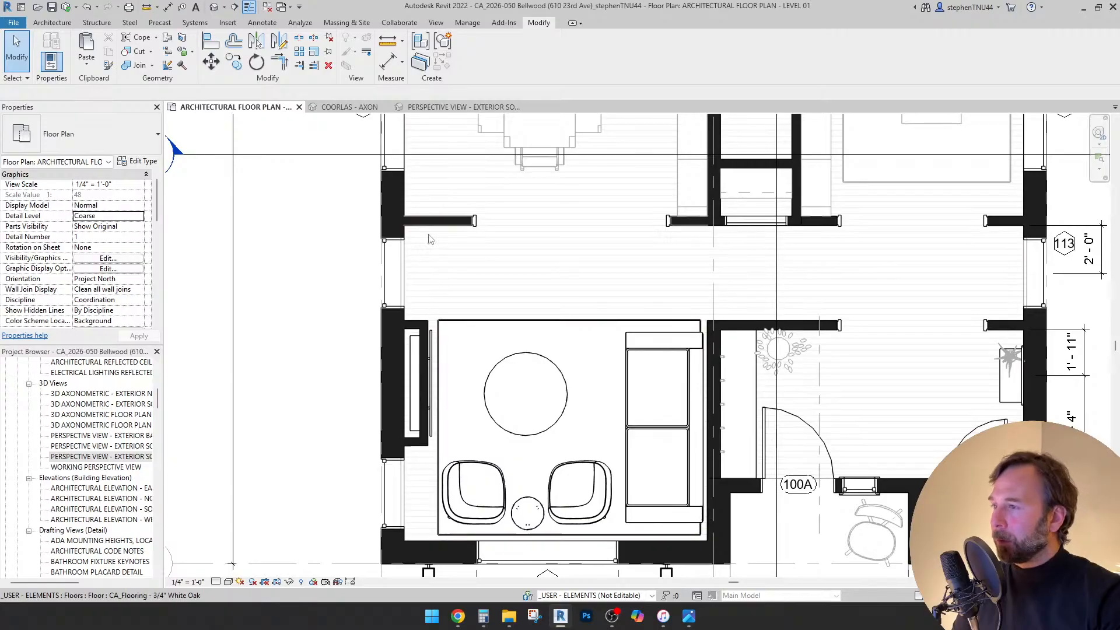
click(387, 257)
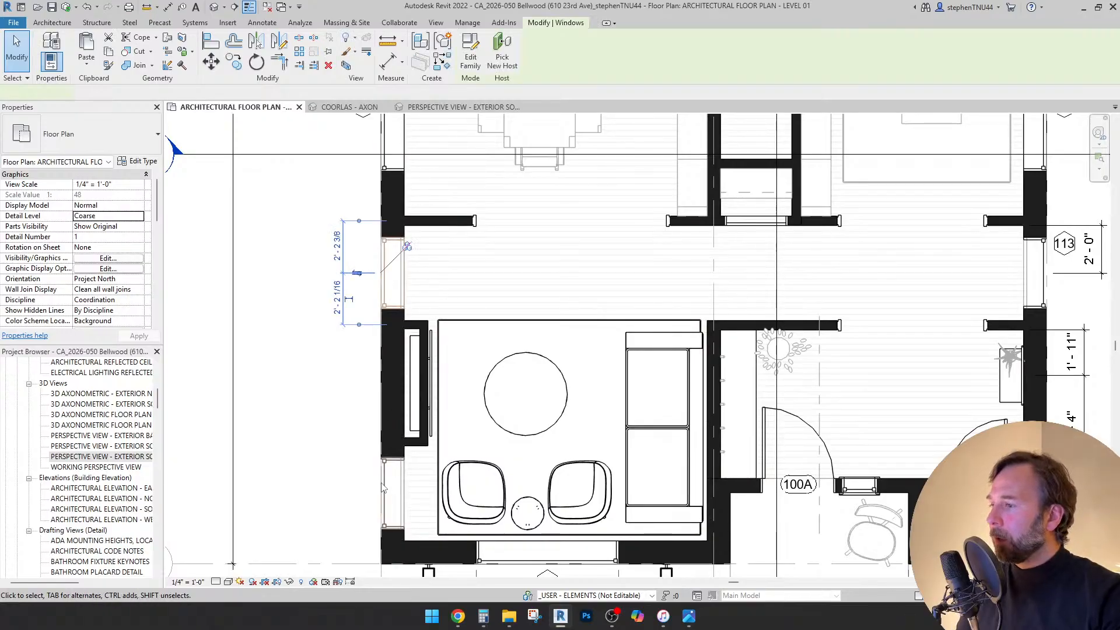
ctrl+click(389, 466)
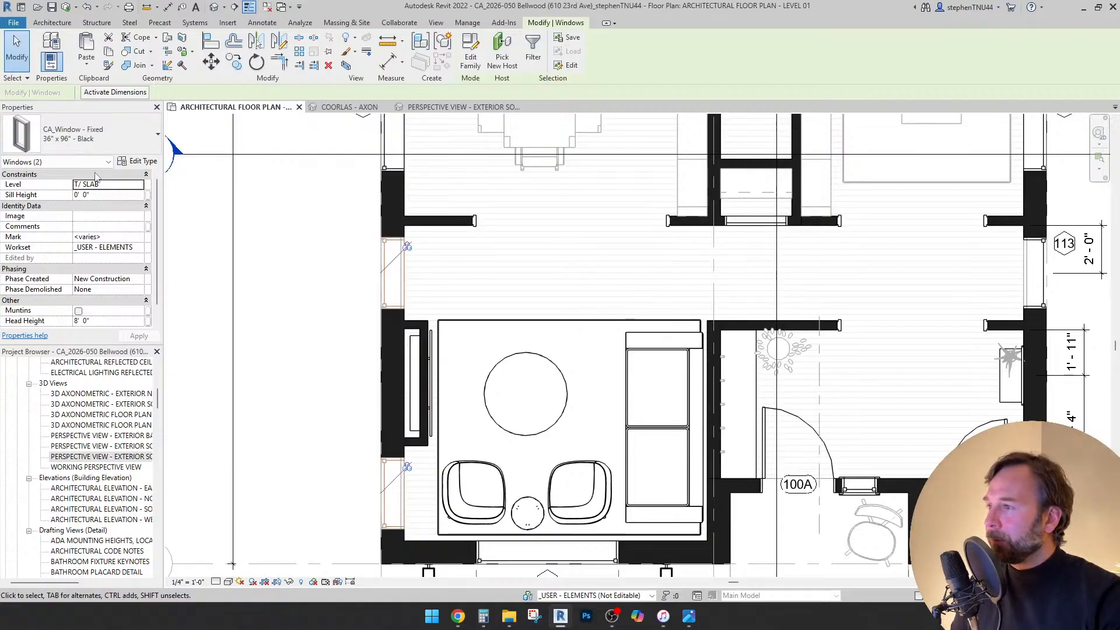
click(149, 137)
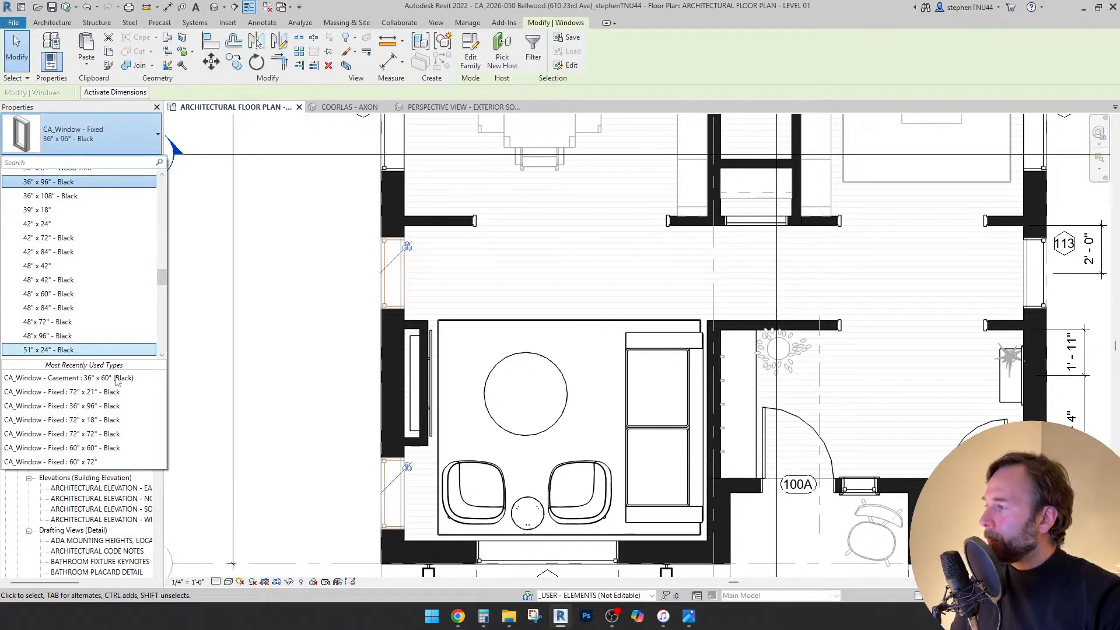
click(69, 378)
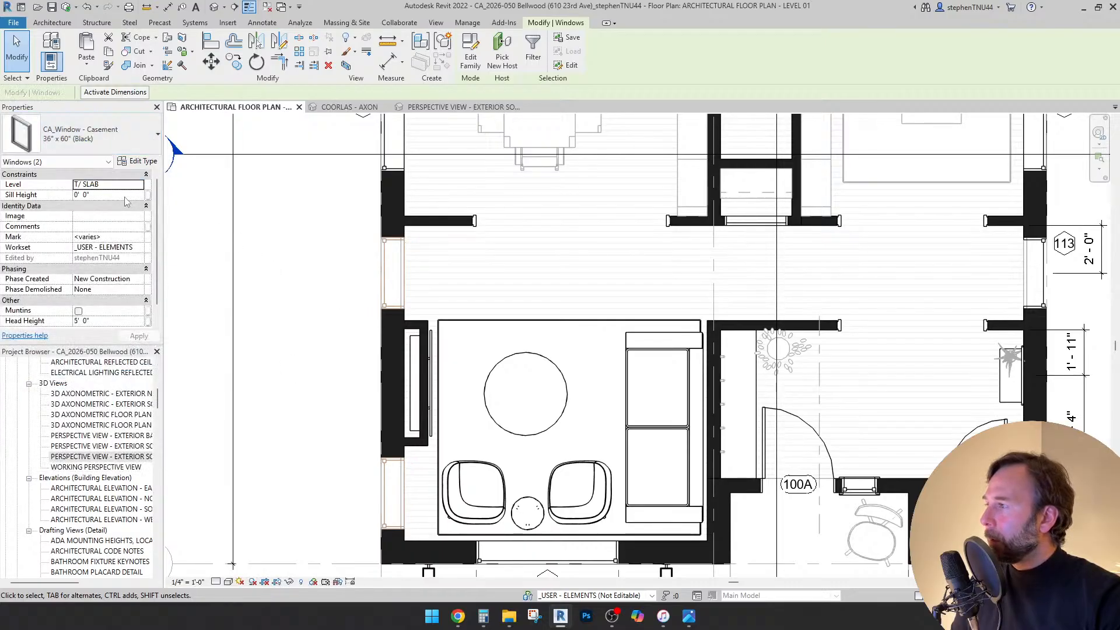
key(Return)
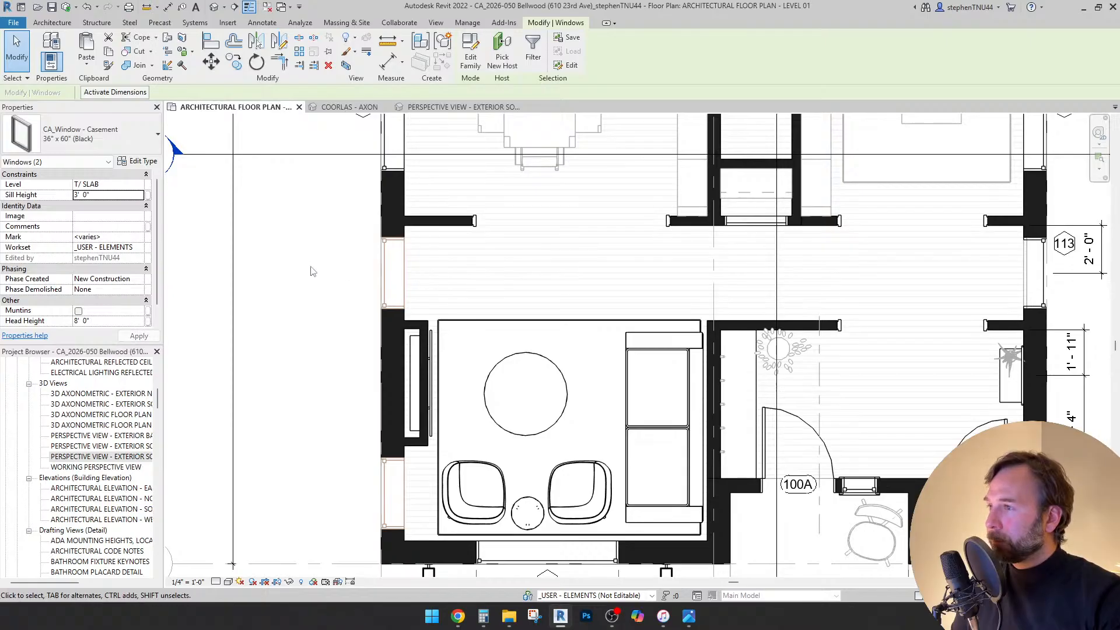
- Check the casement windows in the perspective view and try to align the head of the window beside the lounge chairs
click(468, 108)
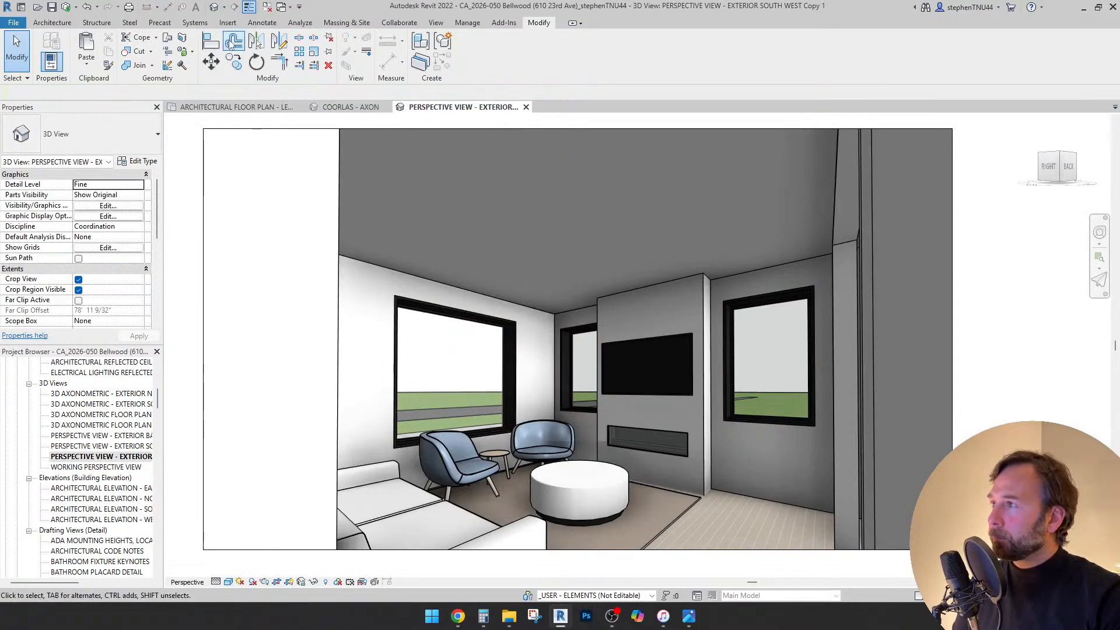
click(213, 42)
scroll(495, 319, up, 1)
scroll(495, 318, up, 2)
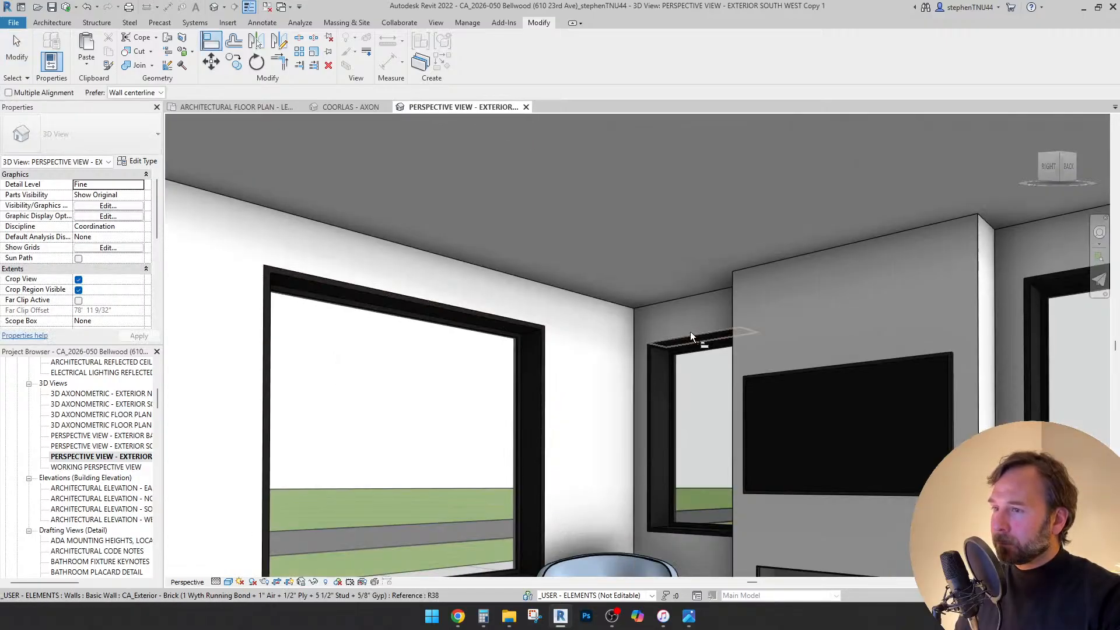
click(724, 329)
key(Escape)
key(Escape)
scroll(541, 291, down, 5)
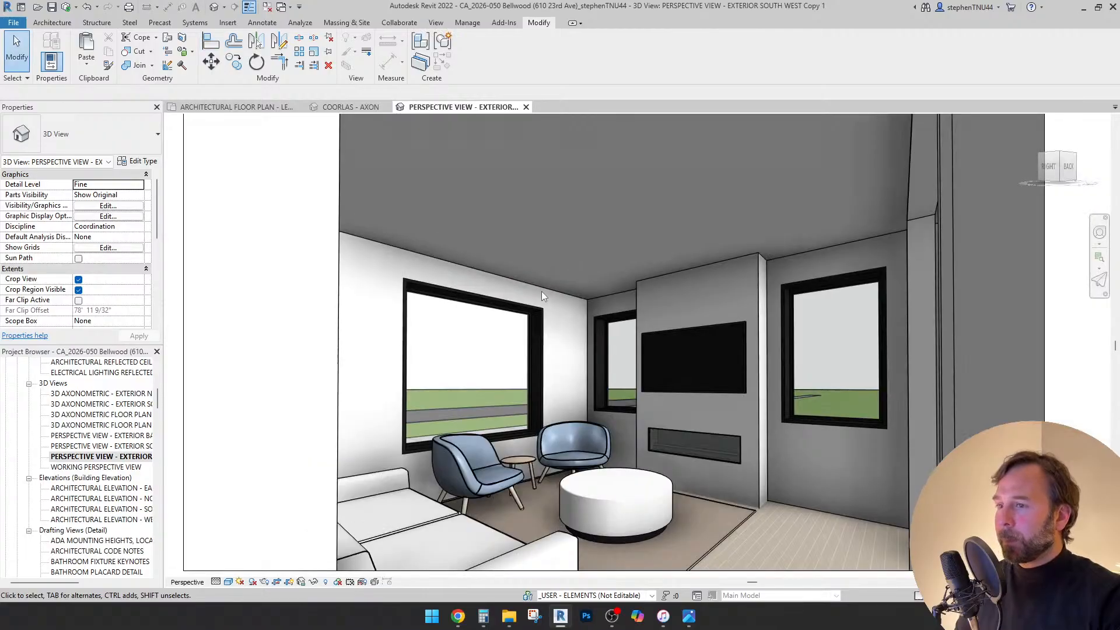
scroll(756, 467, up, 2)
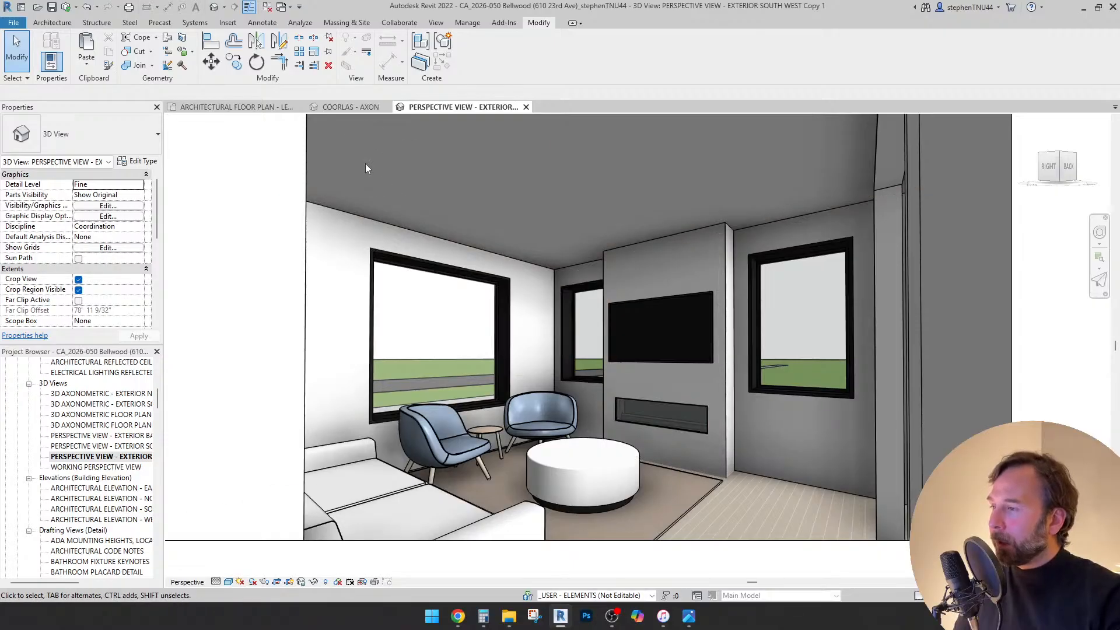
- In the Level 01 floor plan, copy the spiky plant from the entry's wall console onto the small table between the lounge chairs
click(262, 110)
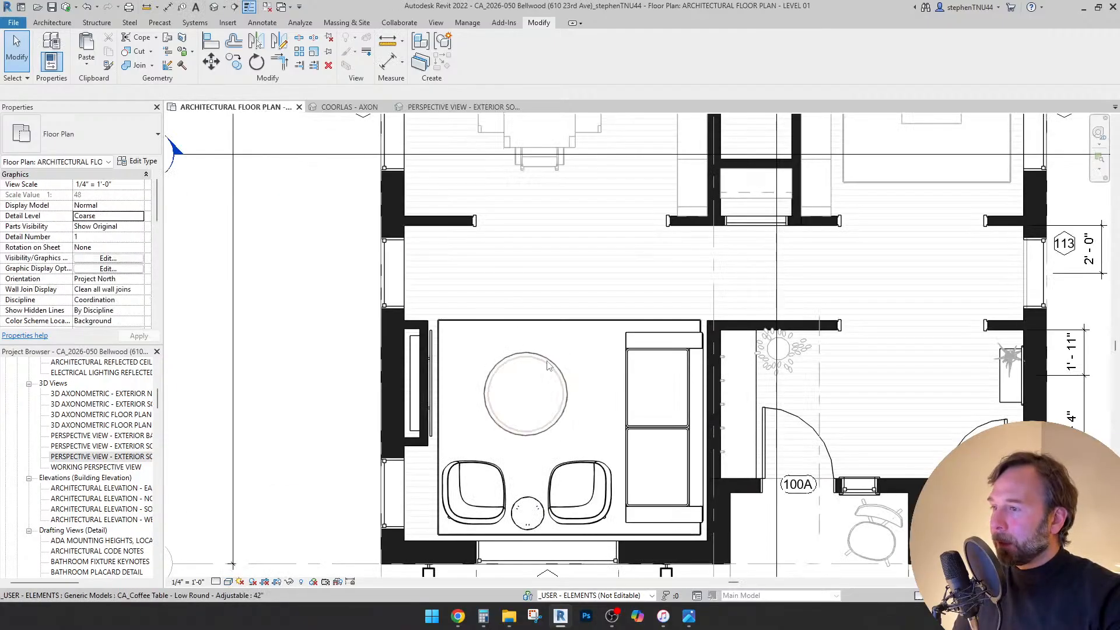
scroll(897, 358, up, 3)
click(881, 331)
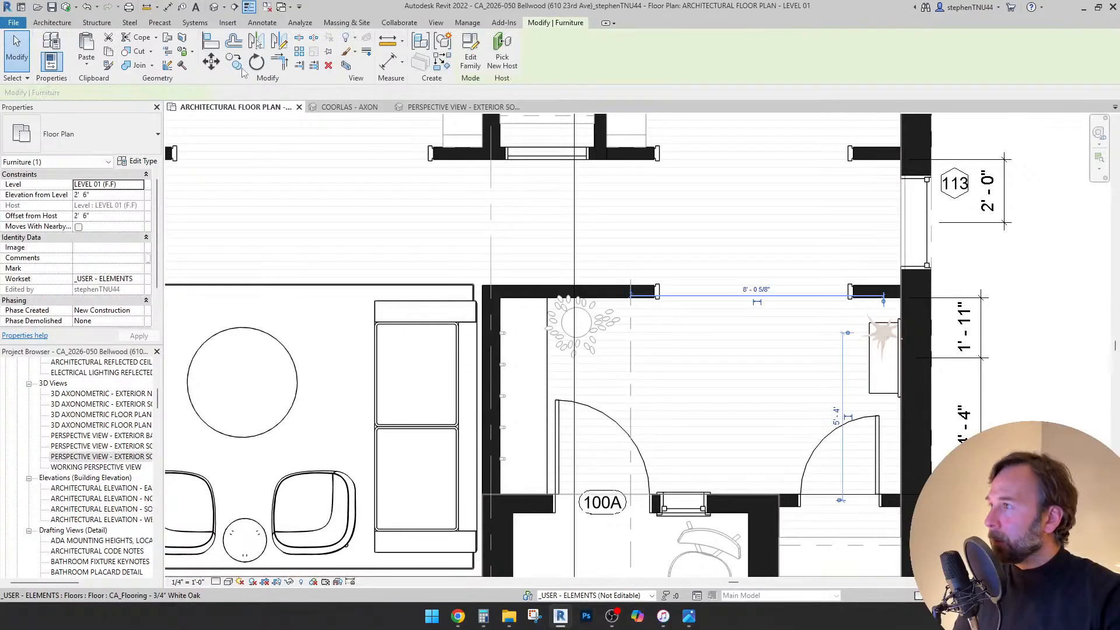
key(c)
key(o)
click(889, 340)
middle_drag(414, 430, 588, 352)
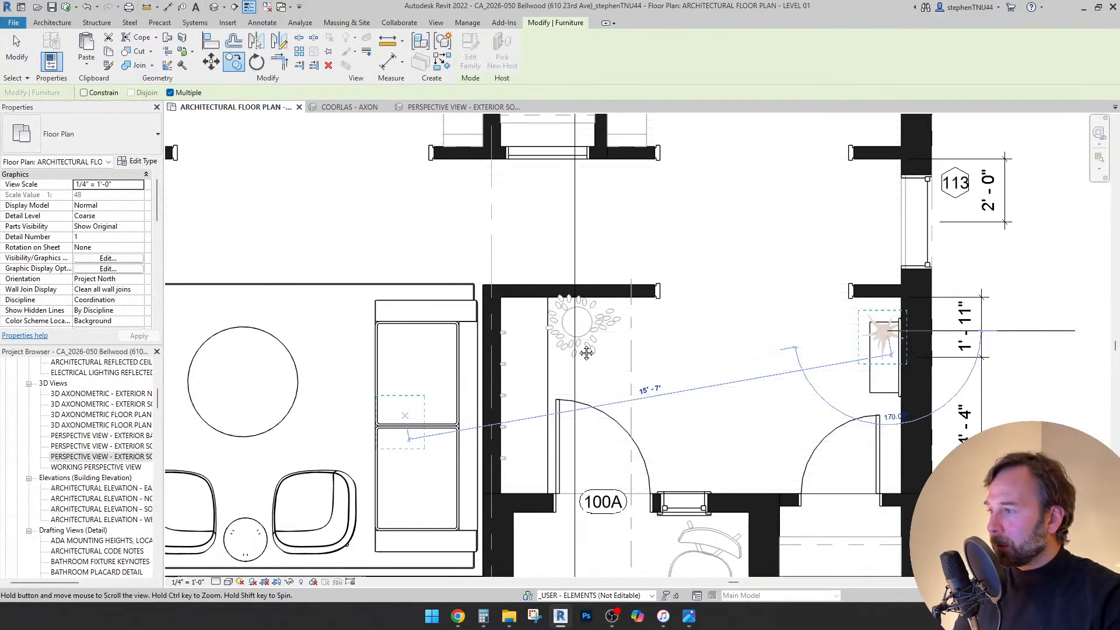
scroll(431, 451, up, 3)
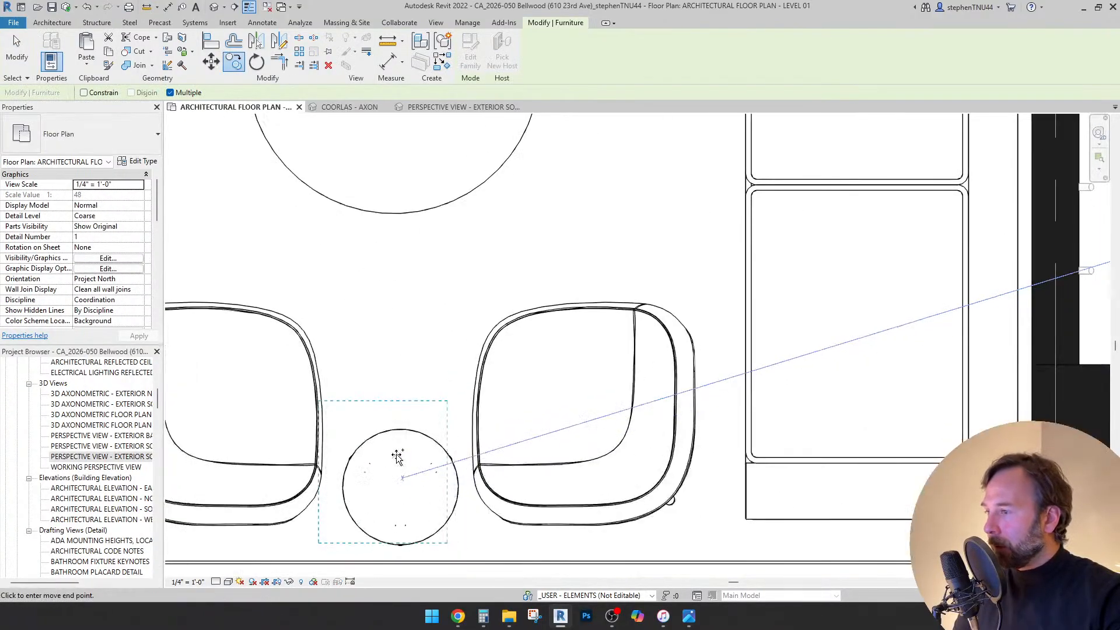
click(451, 430)
key(Escape)
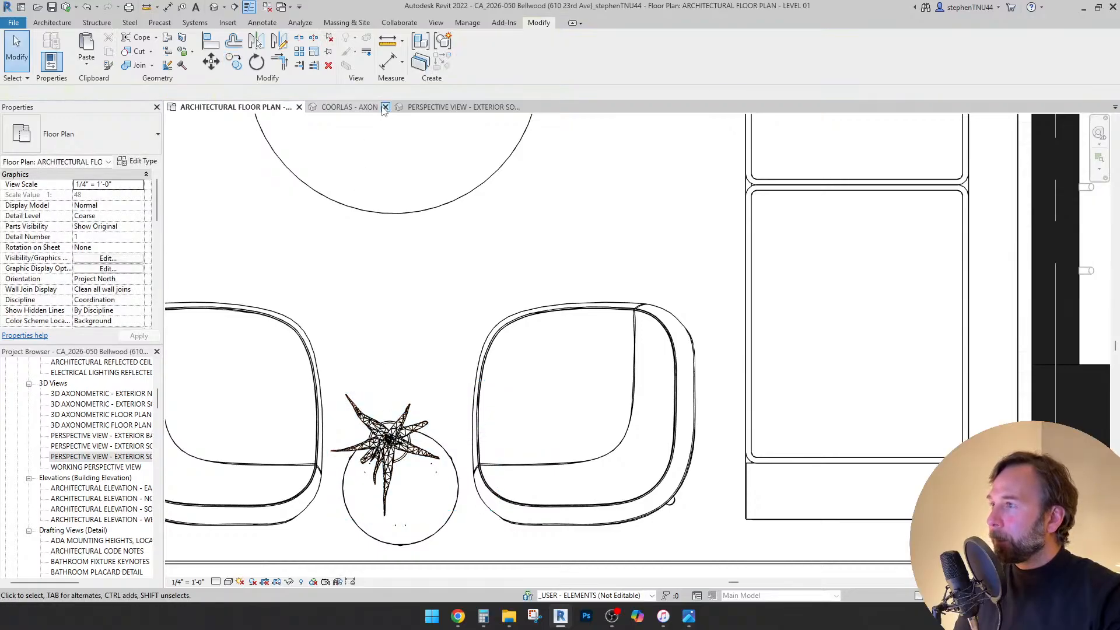
- In the living room perspective view, align the base of the potted succulent with the top of the small table between the lounge chairs
click(464, 107)
click(217, 51)
scroll(485, 426, up, 5)
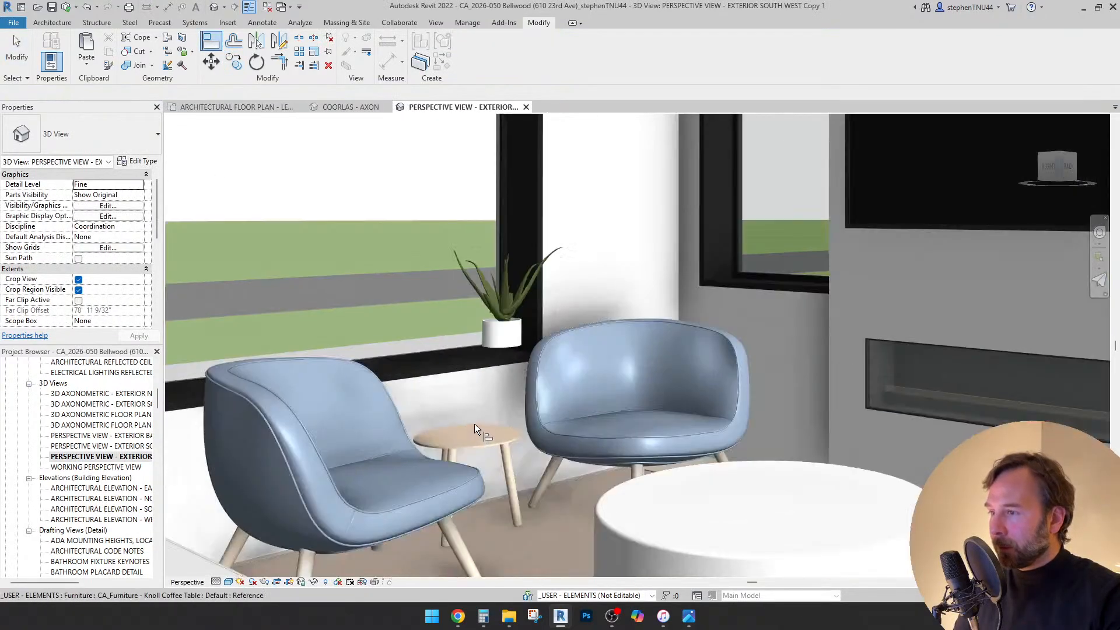
click(475, 426)
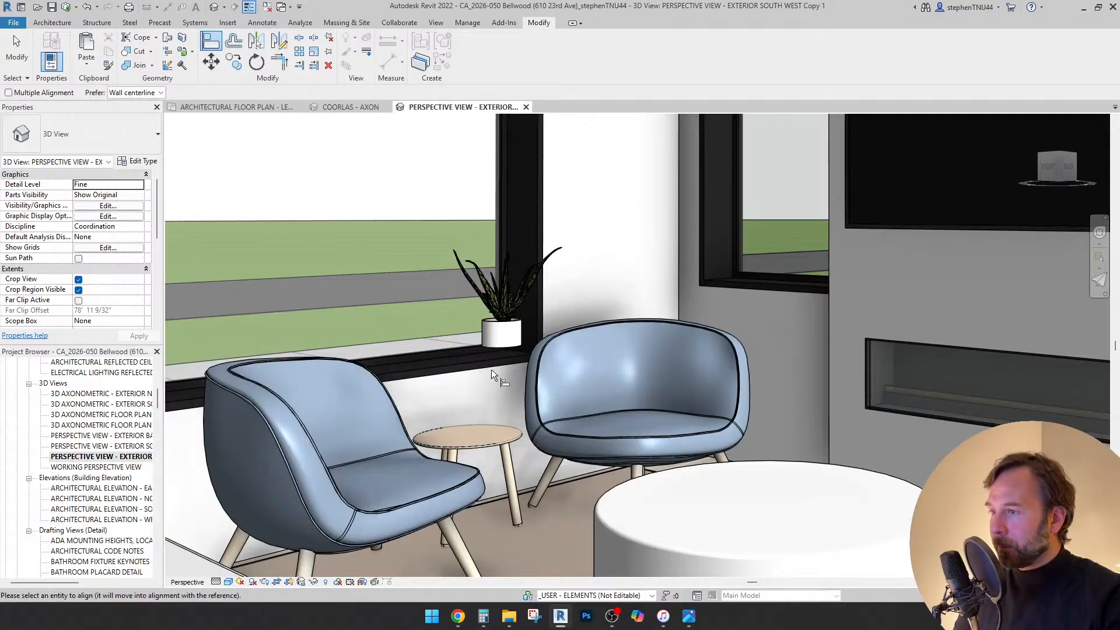
click(499, 347)
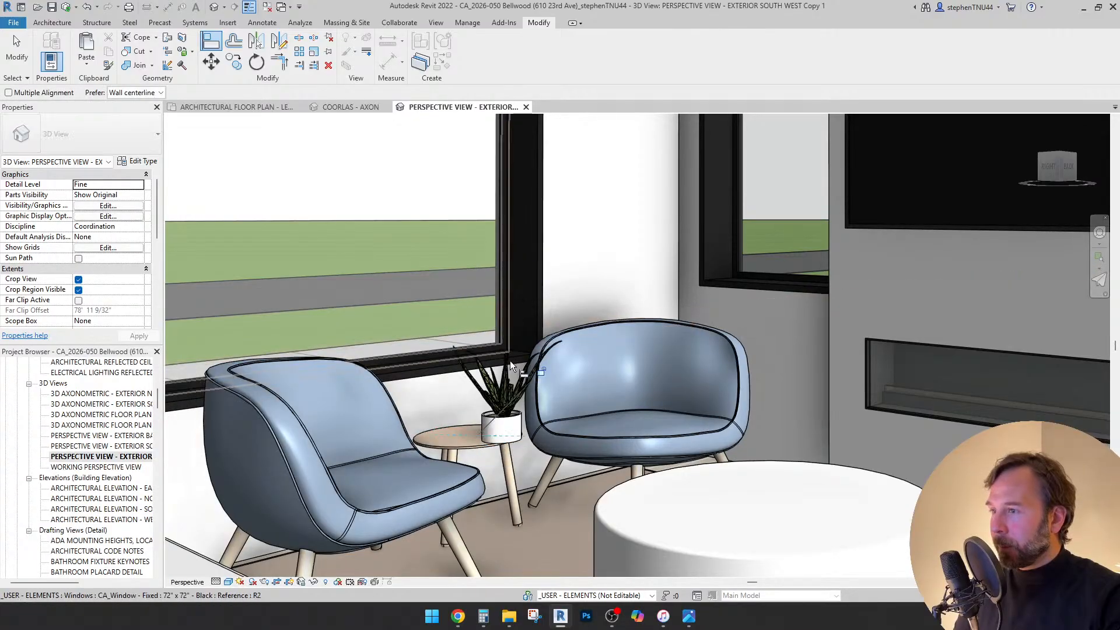
- In the Level 01 floor plan, move the potted succulent onto the centre of the small round table between the lounge chairs
click(269, 108)
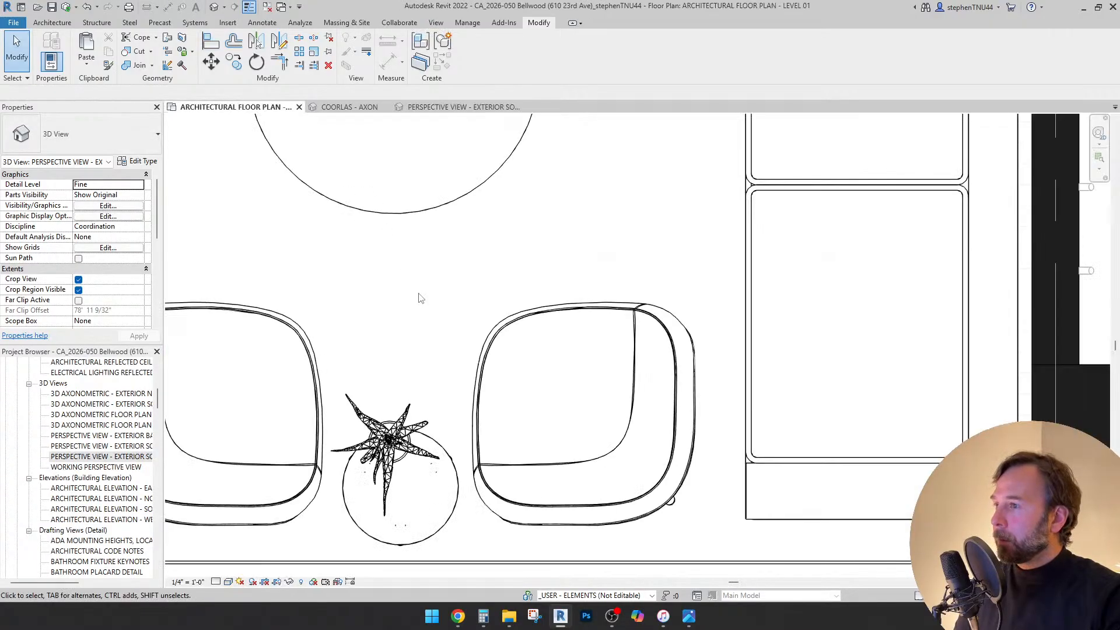
scroll(412, 444, up, 2)
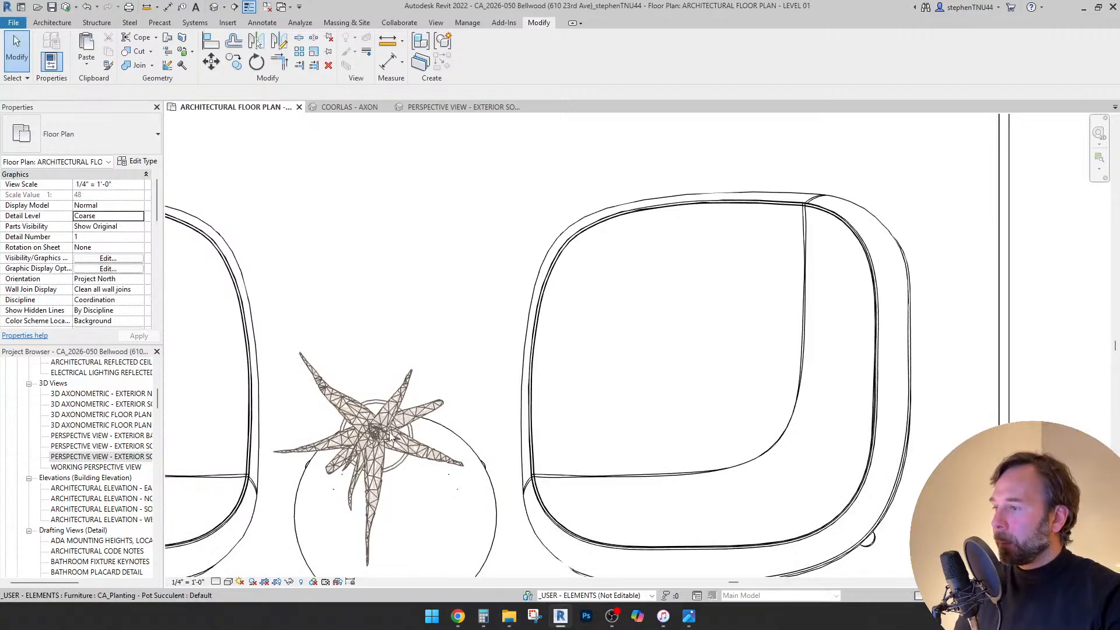
scroll(386, 439, down, 8)
scroll(385, 435, up, 5)
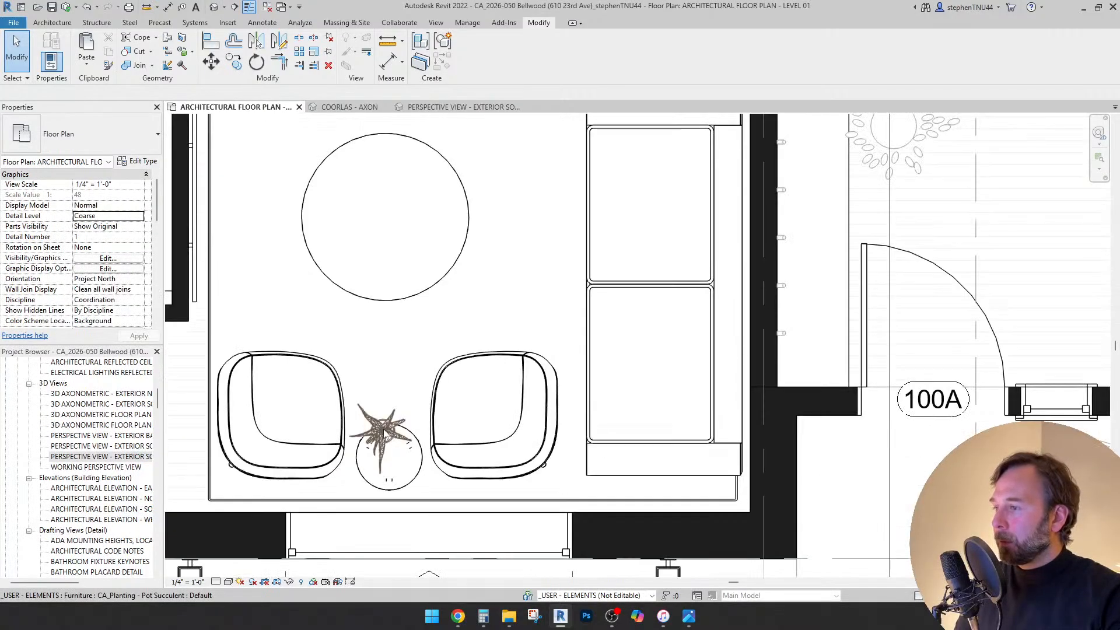
click(383, 440)
drag(383, 441, 380, 410)
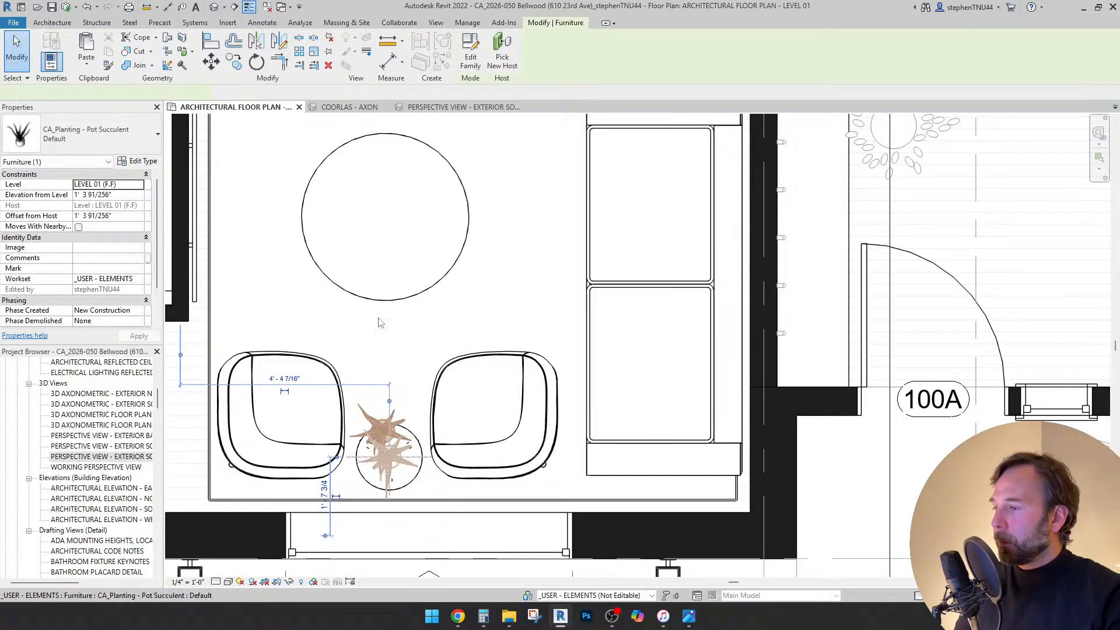
click(385, 334)
- Place two overlapping CA_Decor - Book - Adjustable components on the round coffee table, using placement on a face
scroll(392, 347, down, 5)
middle_drag(369, 304, 400, 345)
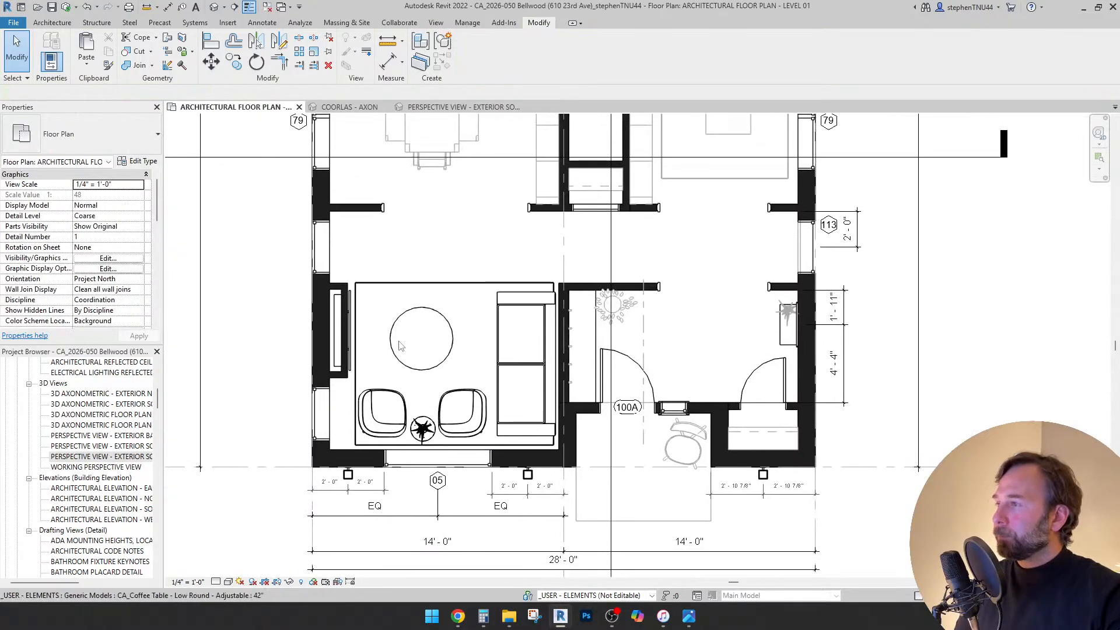
click(52, 23)
click(121, 70)
click(147, 89)
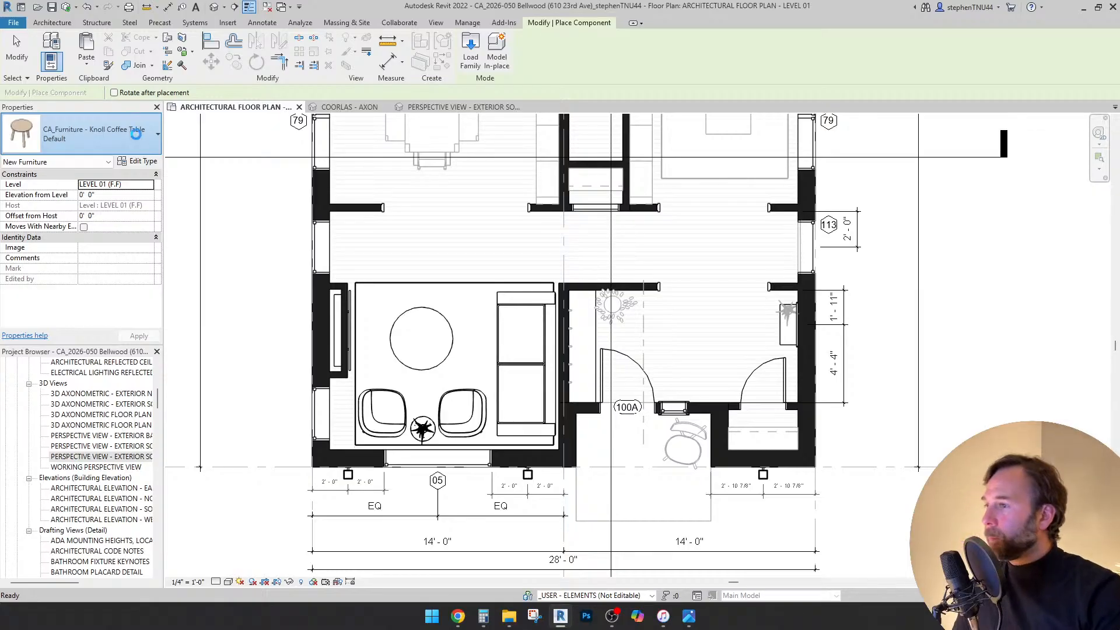
click(135, 134)
text(book)
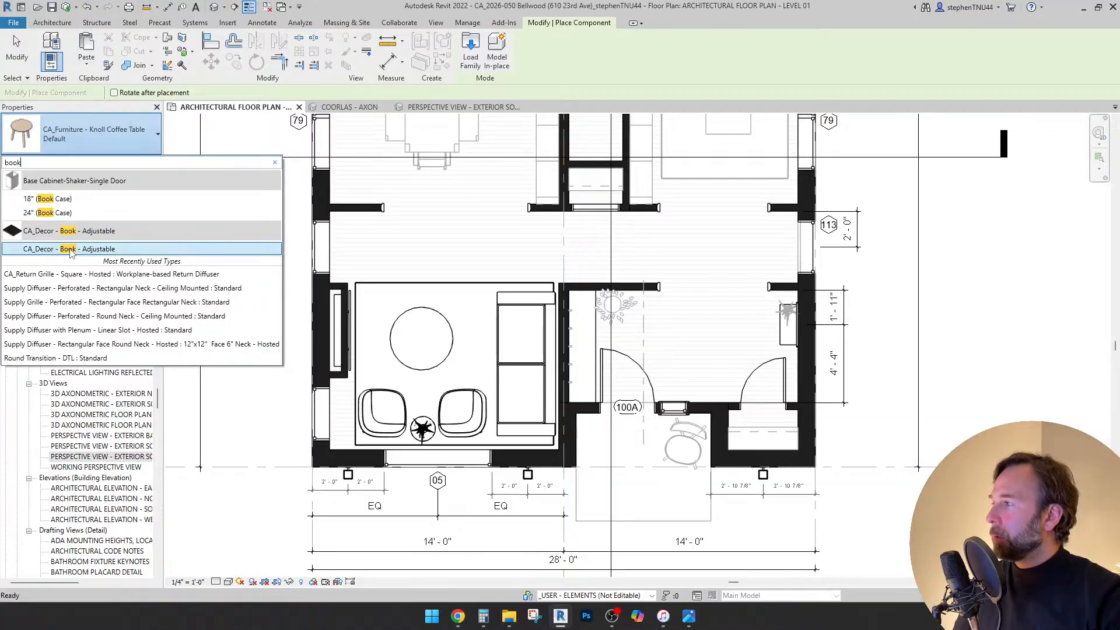
click(67, 249)
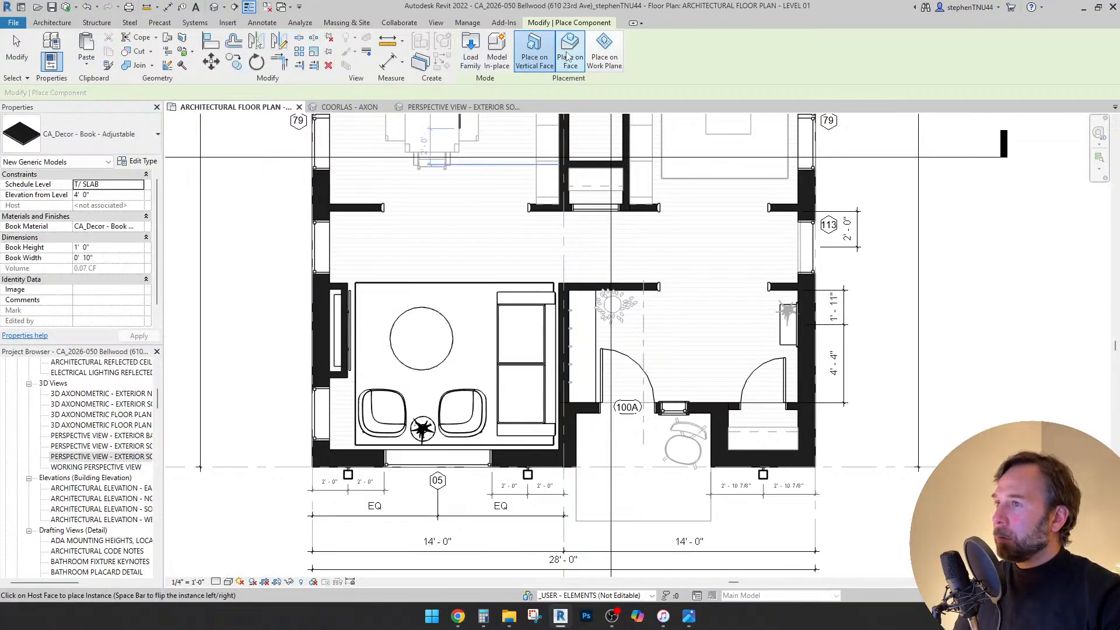
scroll(437, 350, up, 4)
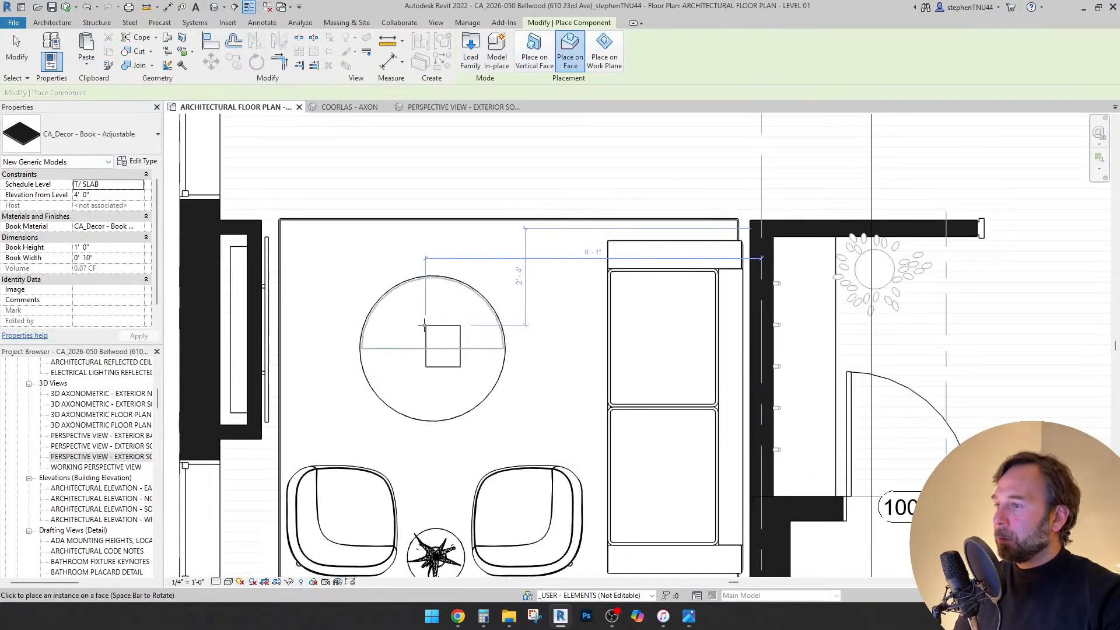
scroll(483, 330, up, 3)
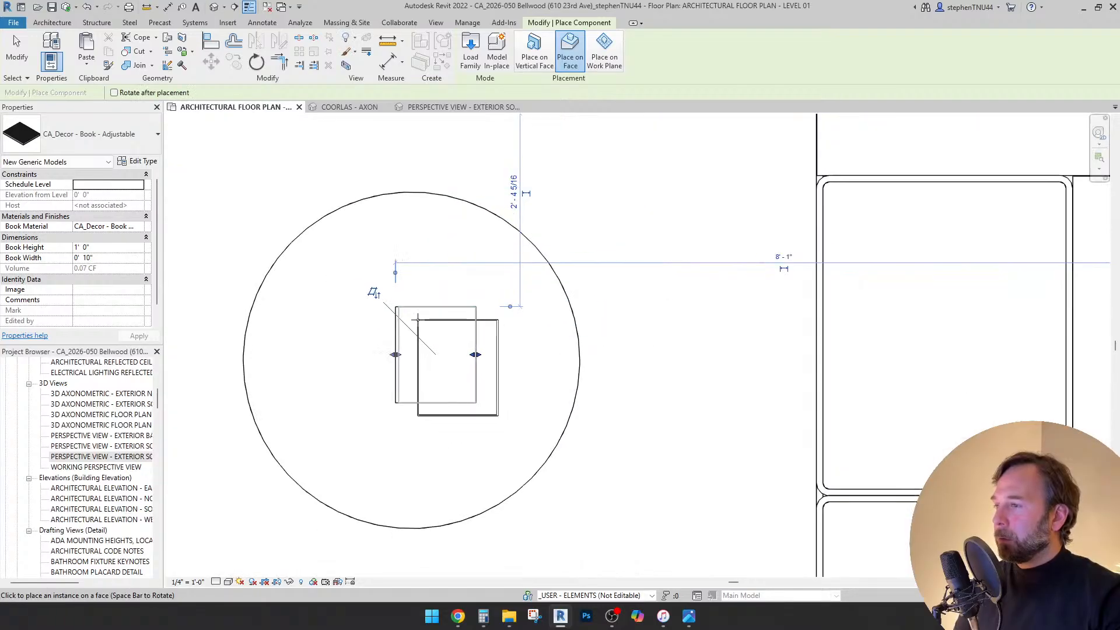
key(Escape)
- In the COORLAS - AXON 3D view, lower the top of the section box to cut through the Level 01 interior
click(358, 108)
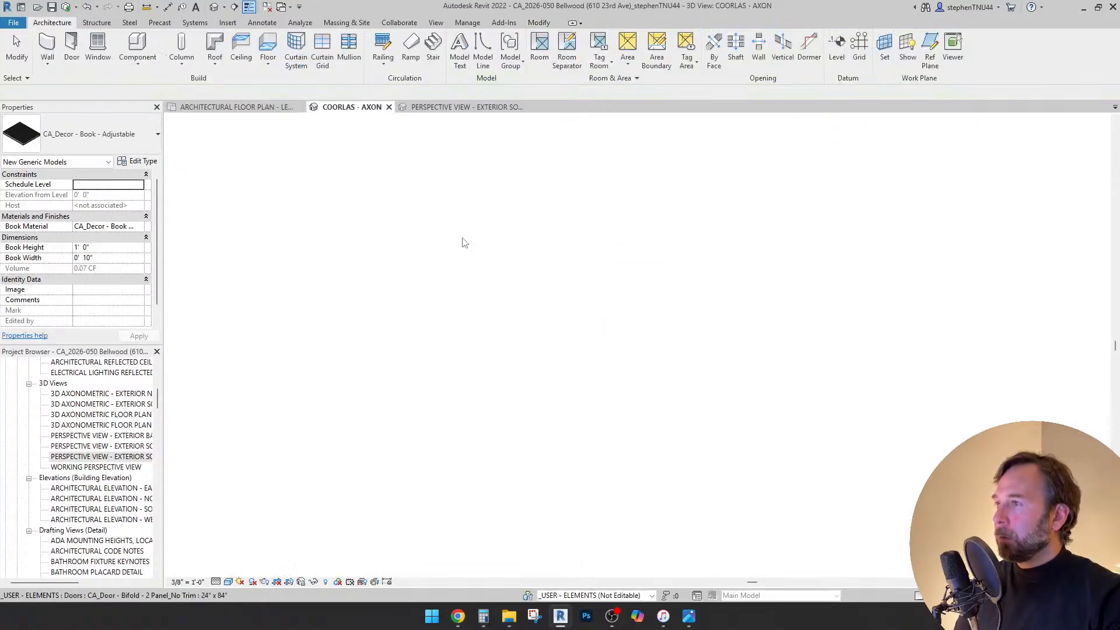
scroll(484, 333, down, 2)
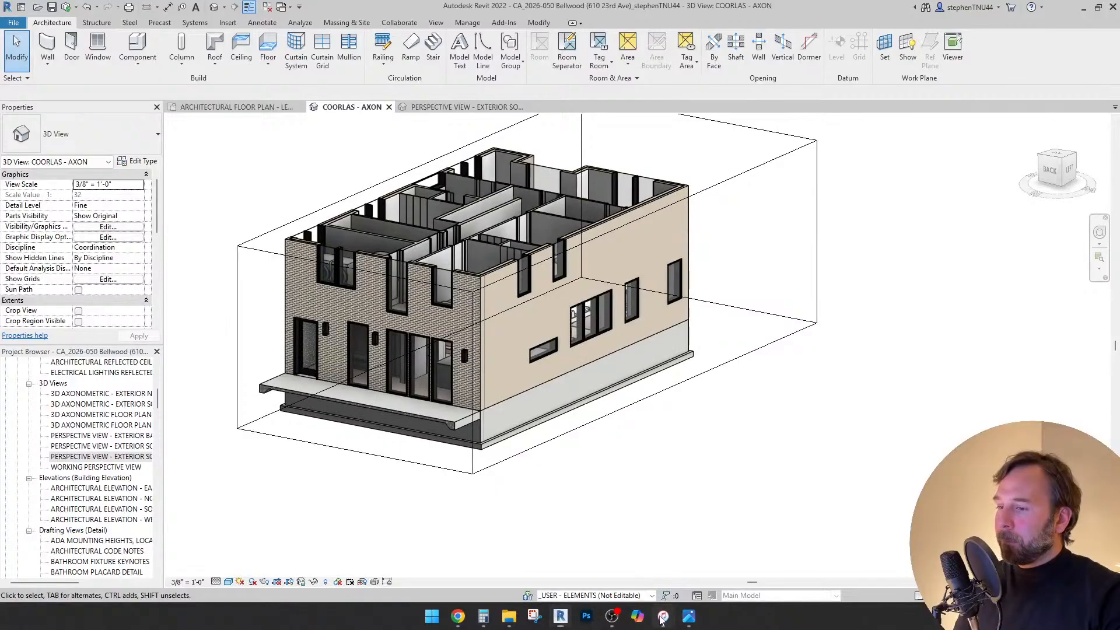
click(664, 616)
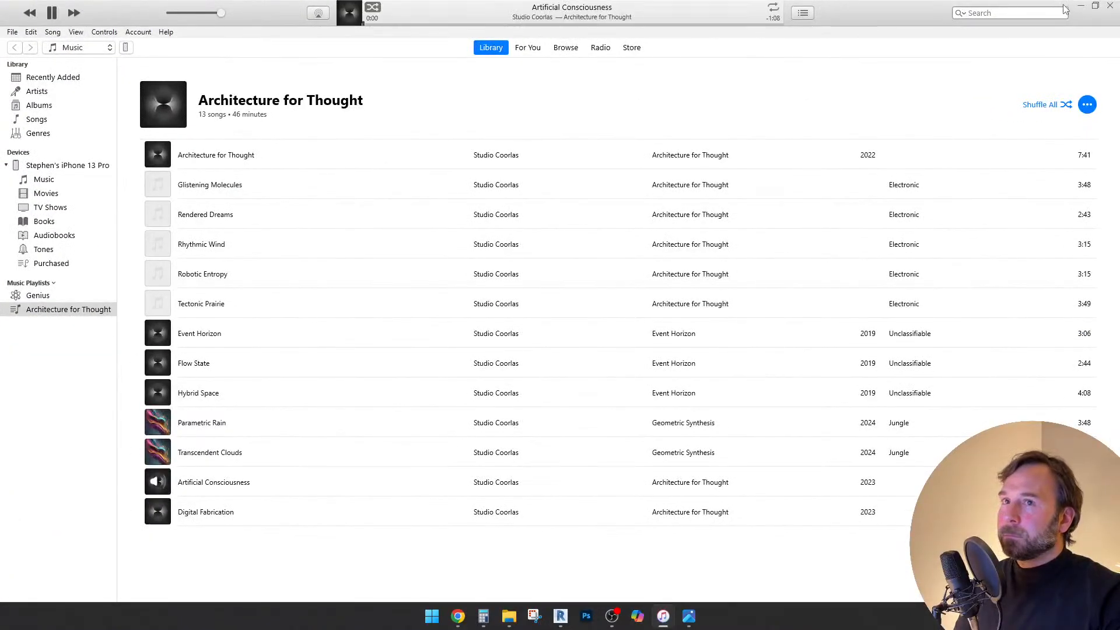
click(1081, 6)
shift+middle_drag(740, 437, 665, 543)
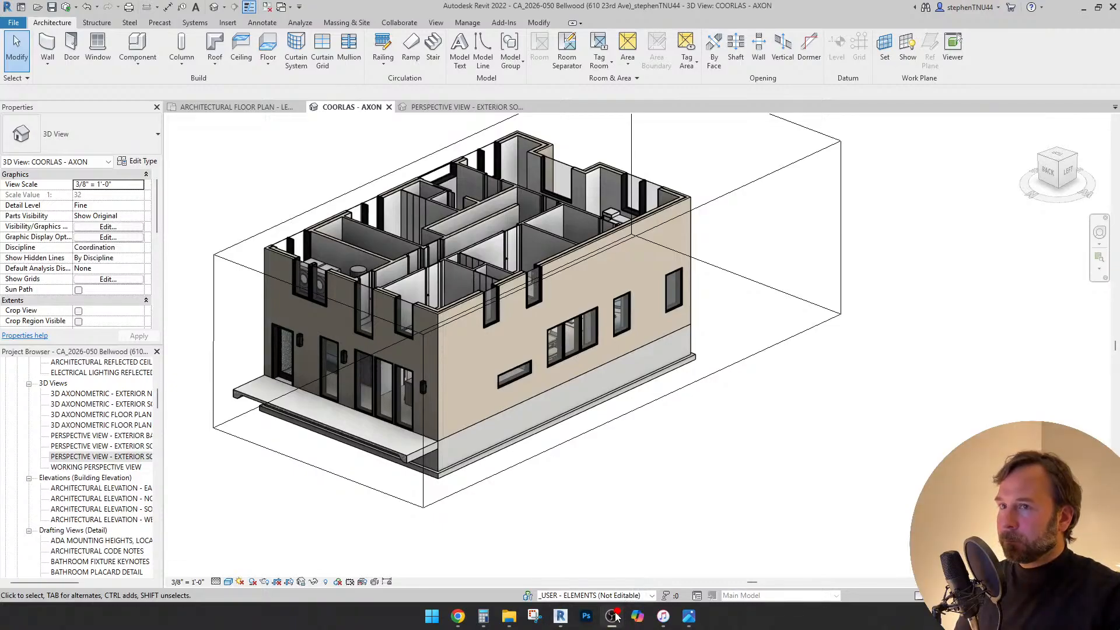
shift+middle_drag(762, 448, 618, 258)
click(758, 371)
scroll(749, 381, down, 1)
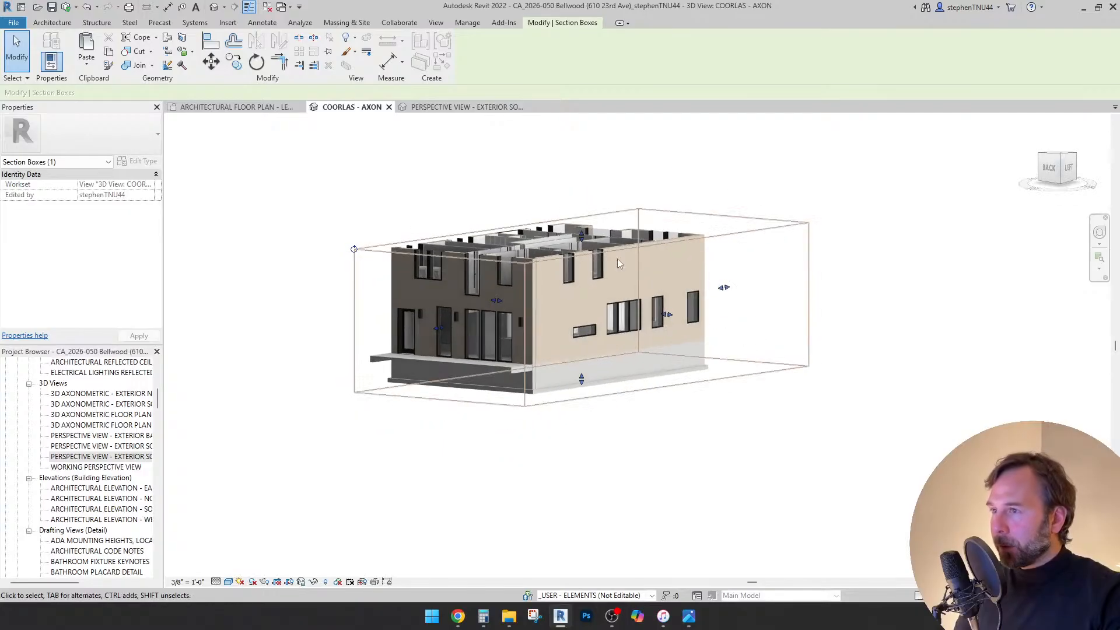
click(686, 519)
shift+middle_drag(552, 381, 565, 562)
scroll(658, 300, up, 1)
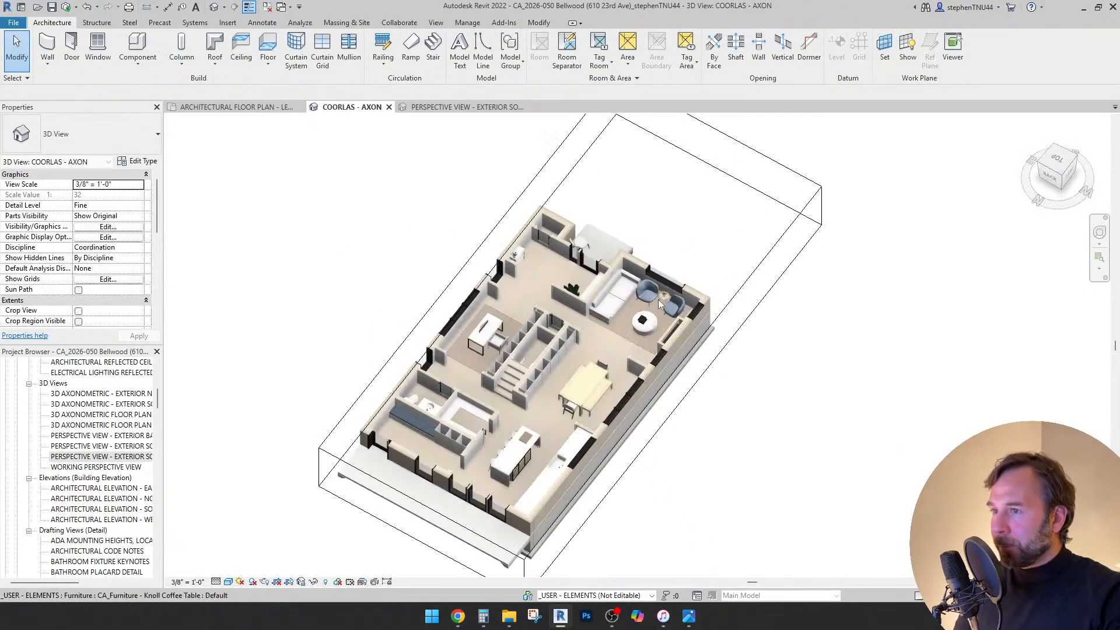
- Resize the upper book on the coffee table to a height of 0' 10" and a width of 0' 7"
scroll(658, 300, up, 6)
click(635, 292)
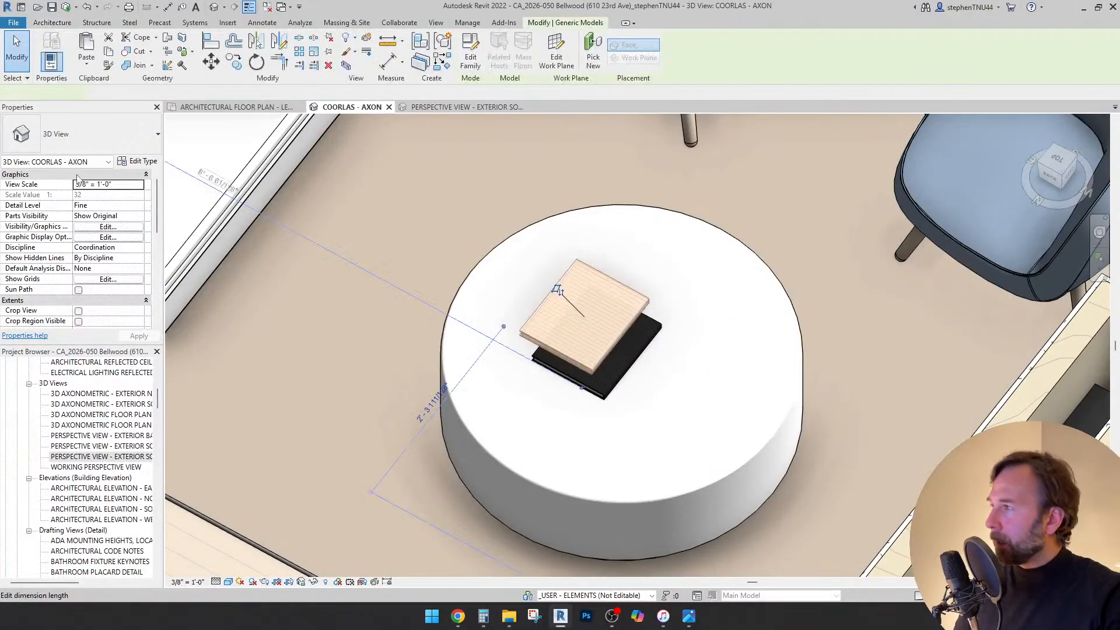
click(106, 247)
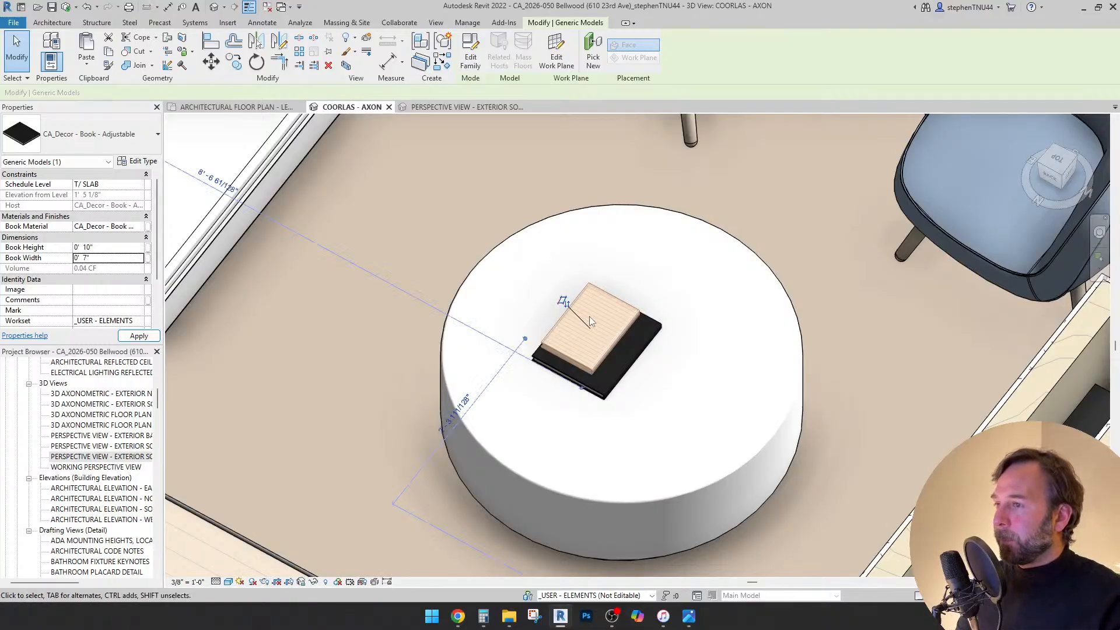
key(Escape)
- Rotate the upper book slightly so it sits at an angle to the book beneath it
scroll(606, 349, up, 2)
click(586, 380)
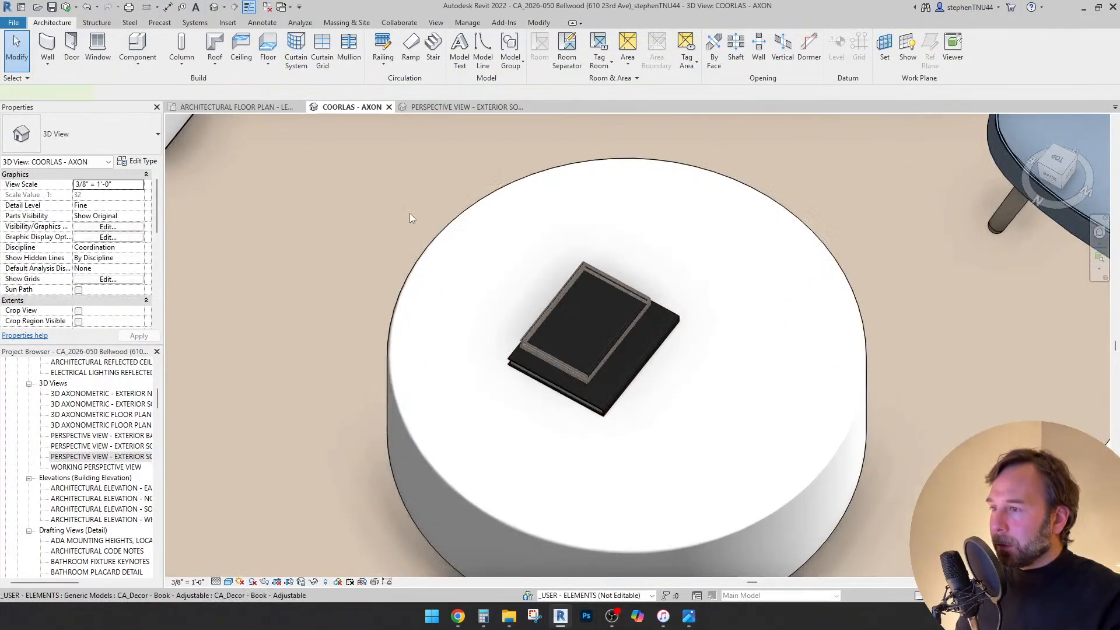
key(r)
key(o)
scroll(366, 377, down, 5)
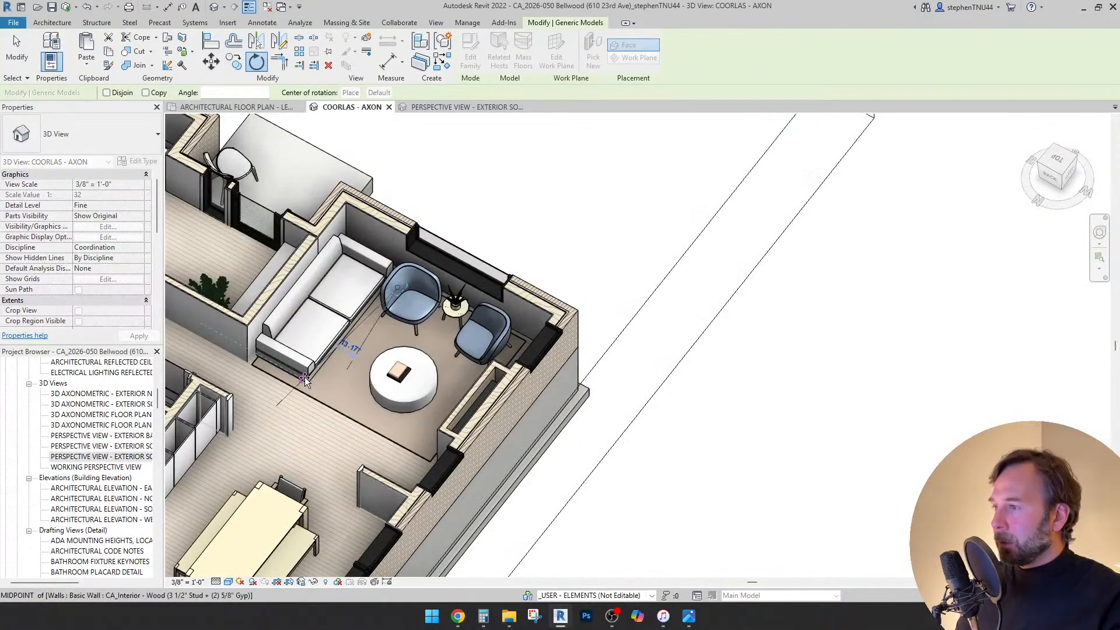
click(305, 377)
scroll(362, 378, up, 4)
key(Escape)
scroll(494, 344, up, 3)
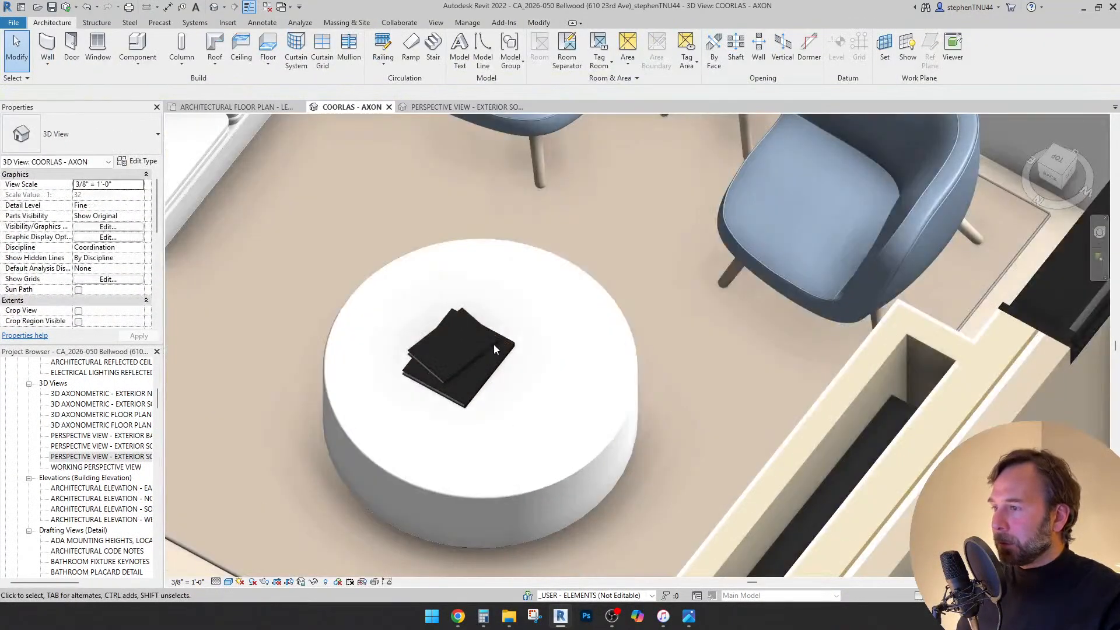
- Rotate both stacked books together and move them to the centre of the round coffee table
click(411, 352)
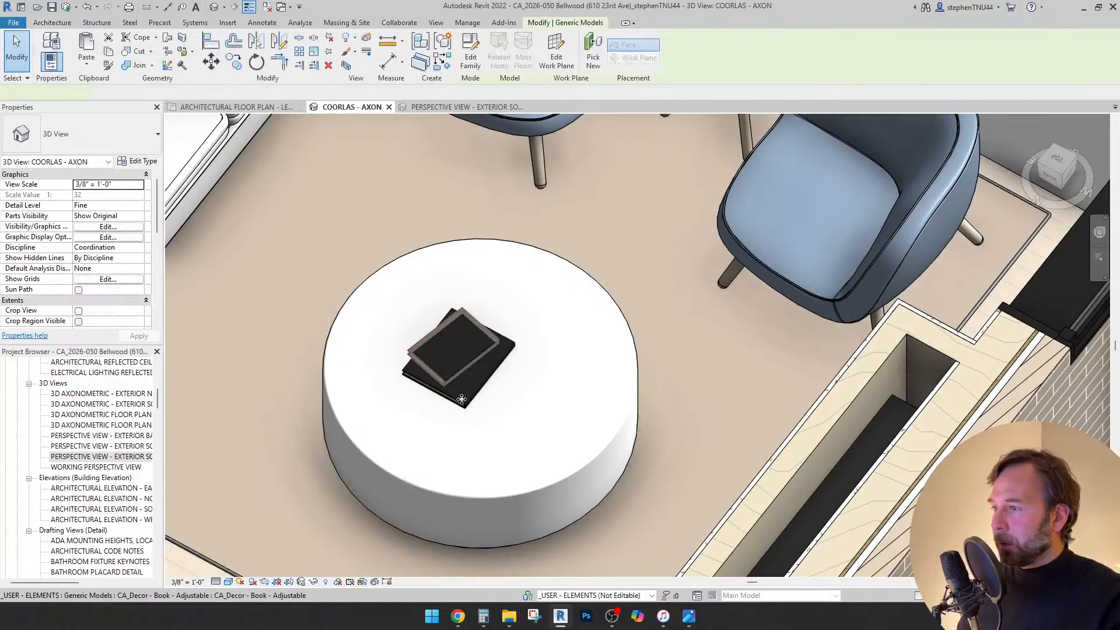
ctrl+click(465, 405)
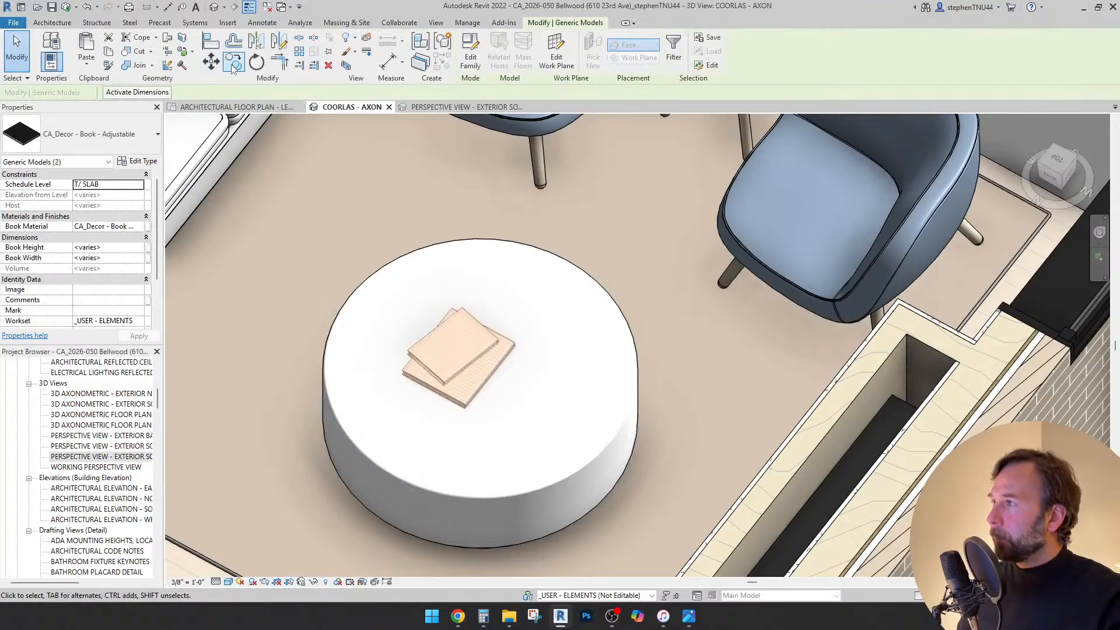
click(257, 62)
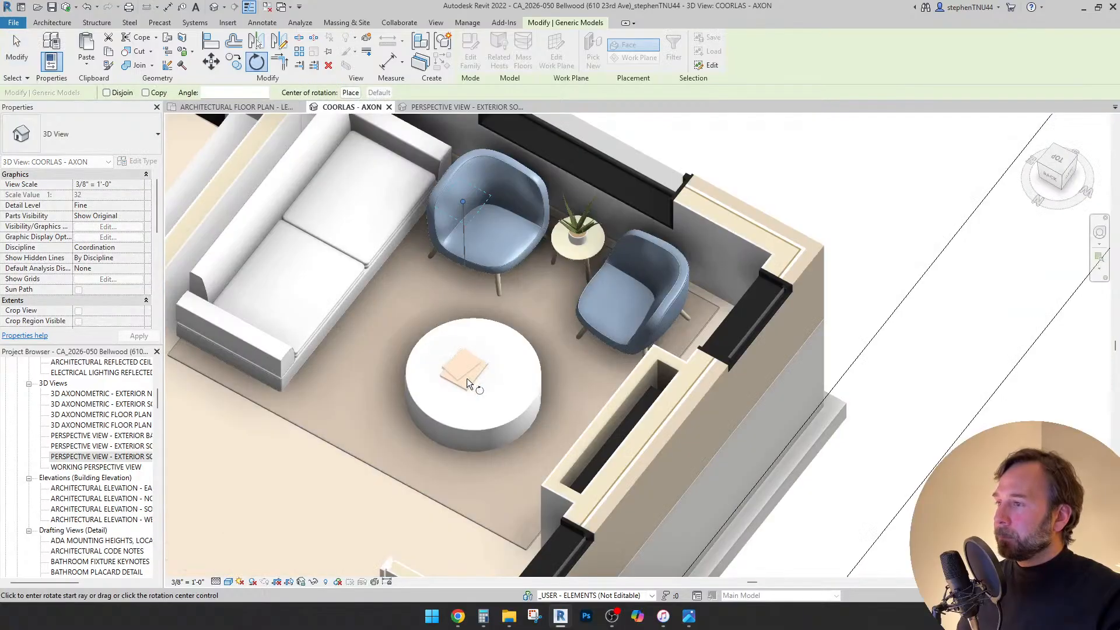
scroll(467, 378, down, 3)
shift+middle_drag(477, 385, 480, 505)
click(428, 444)
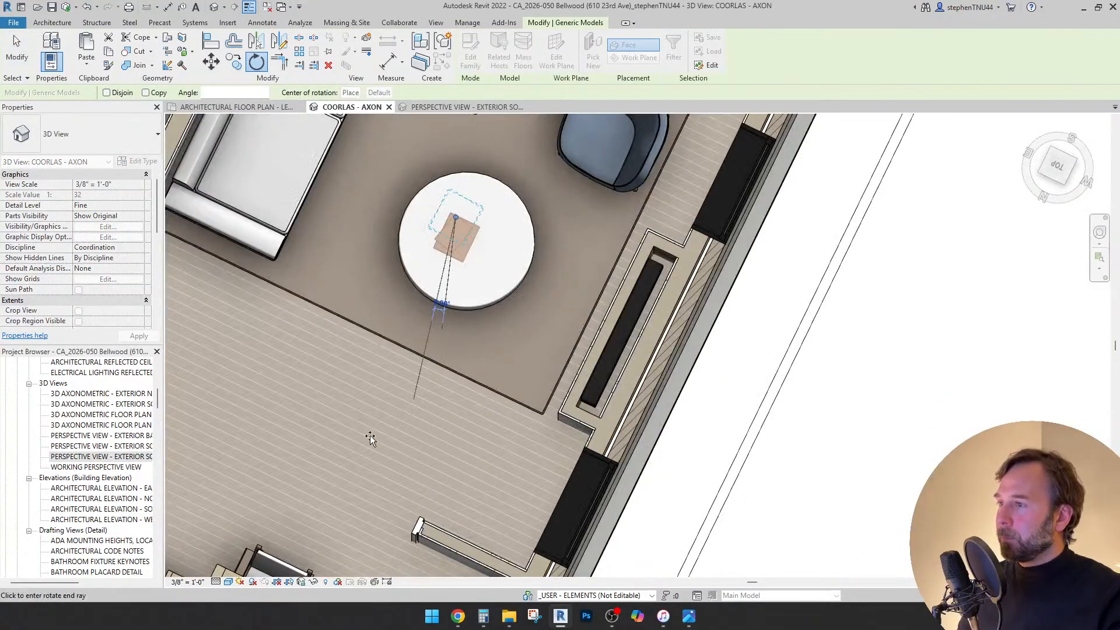
click(379, 383)
scroll(425, 271, up, 5)
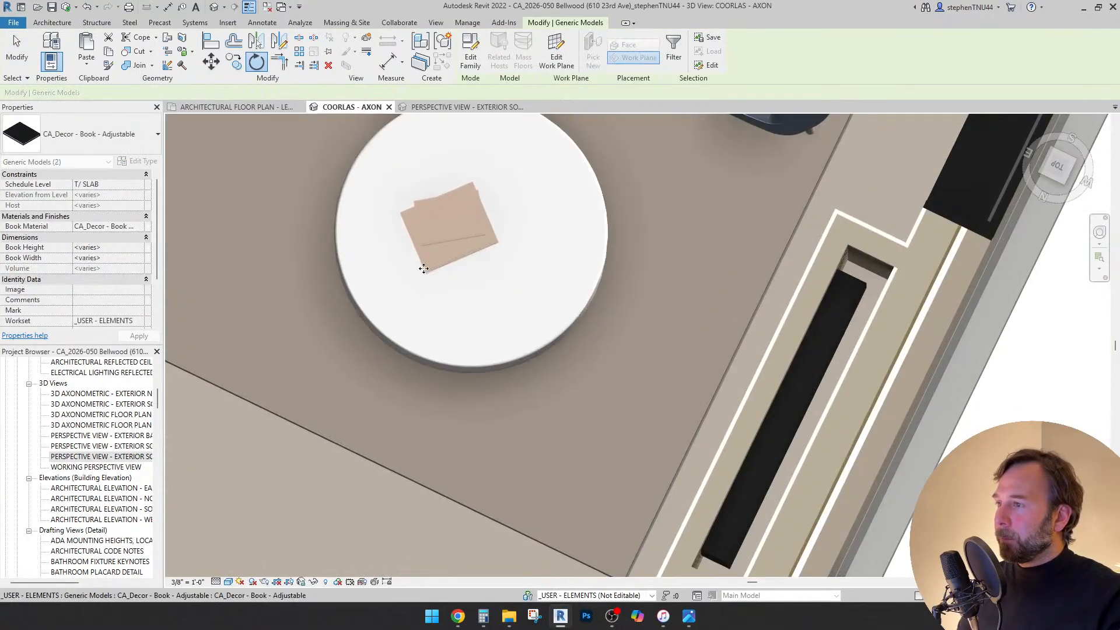
drag(424, 272, 455, 283)
scroll(497, 231, down, 6)
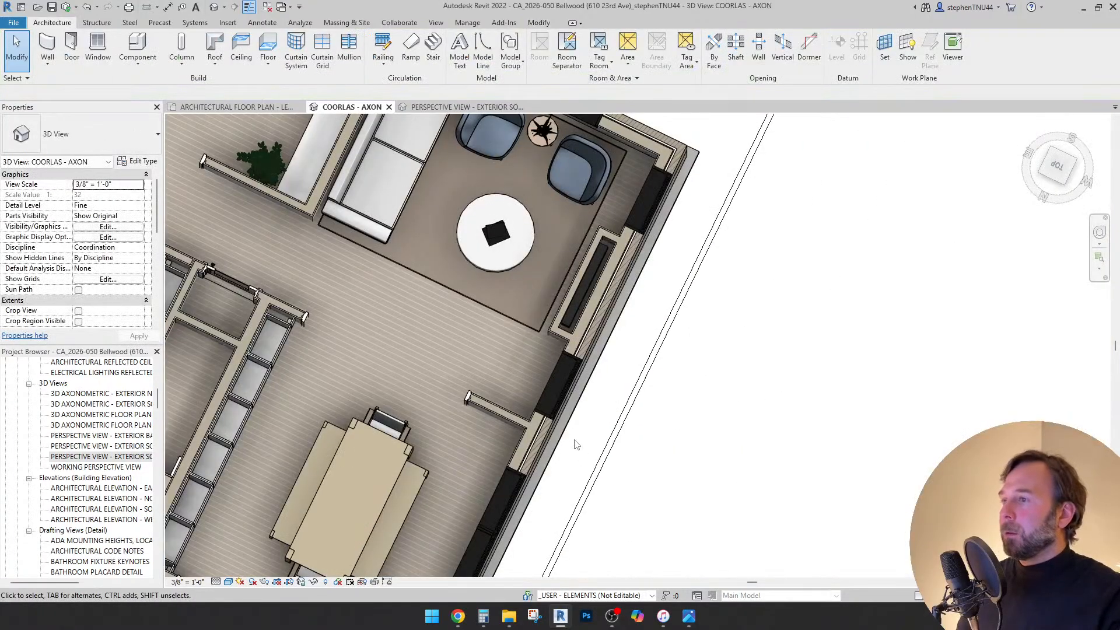
- Examine the furnished living room in the perspective view, turning the camera to face the window behind the lounge chairs
shift+middle_drag(576, 442, 574, 221)
click(475, 108)
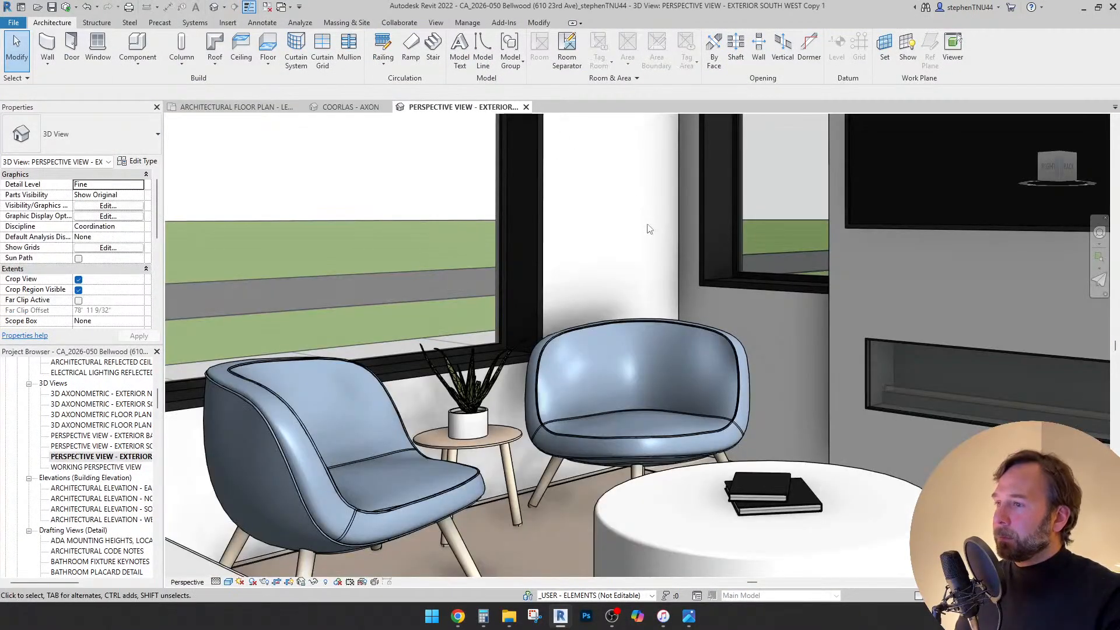
scroll(585, 367, down, 5)
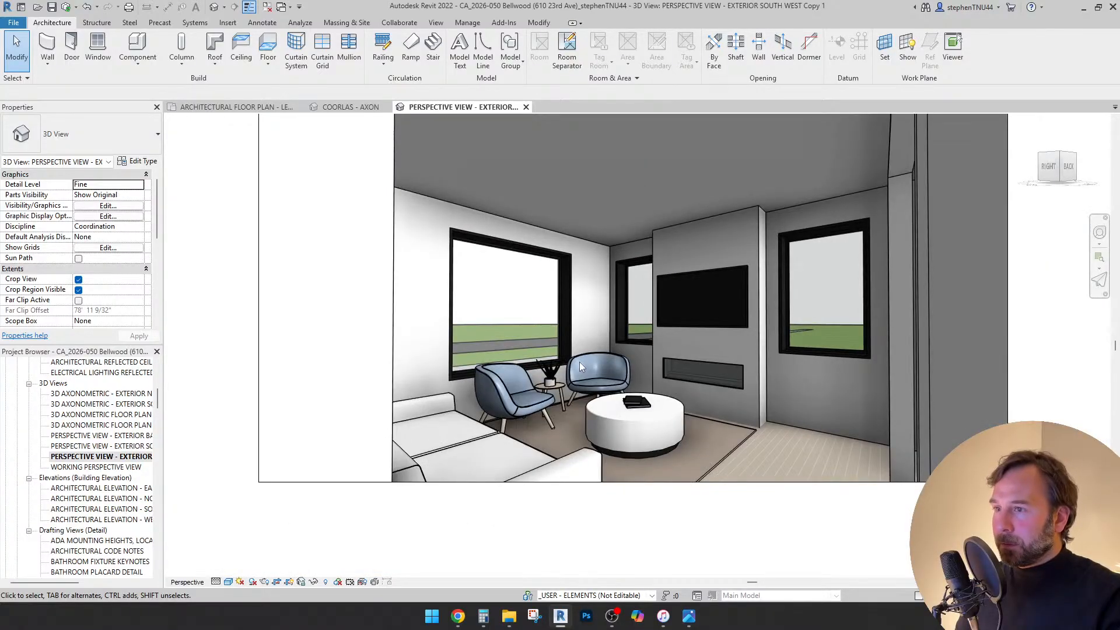
scroll(583, 385, down, 2)
scroll(563, 387, up, 4)
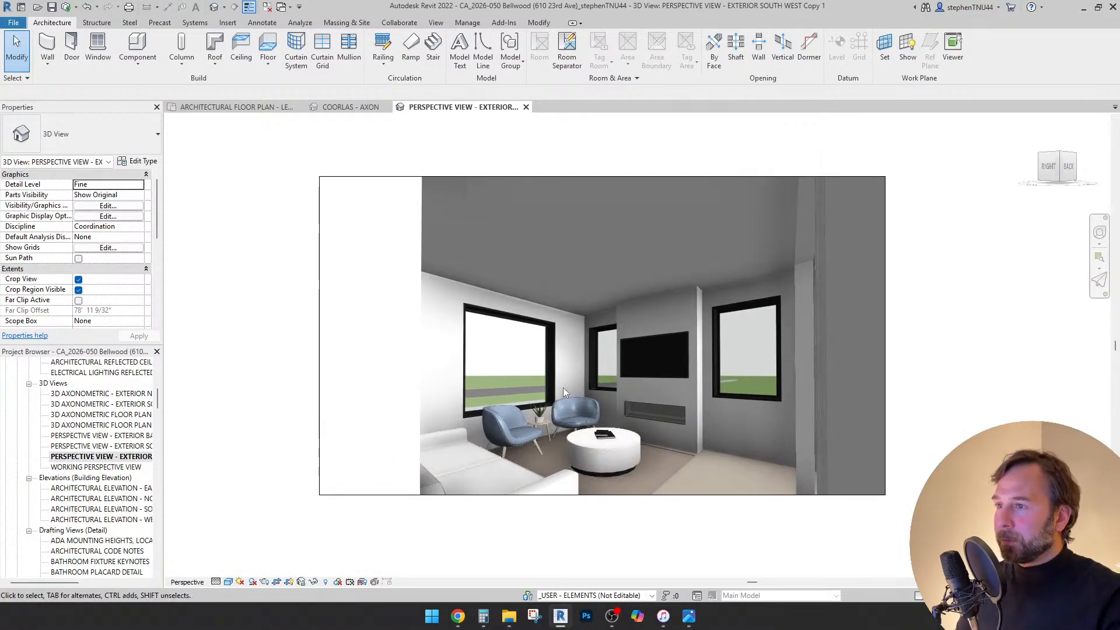
scroll(562, 387, down, 3)
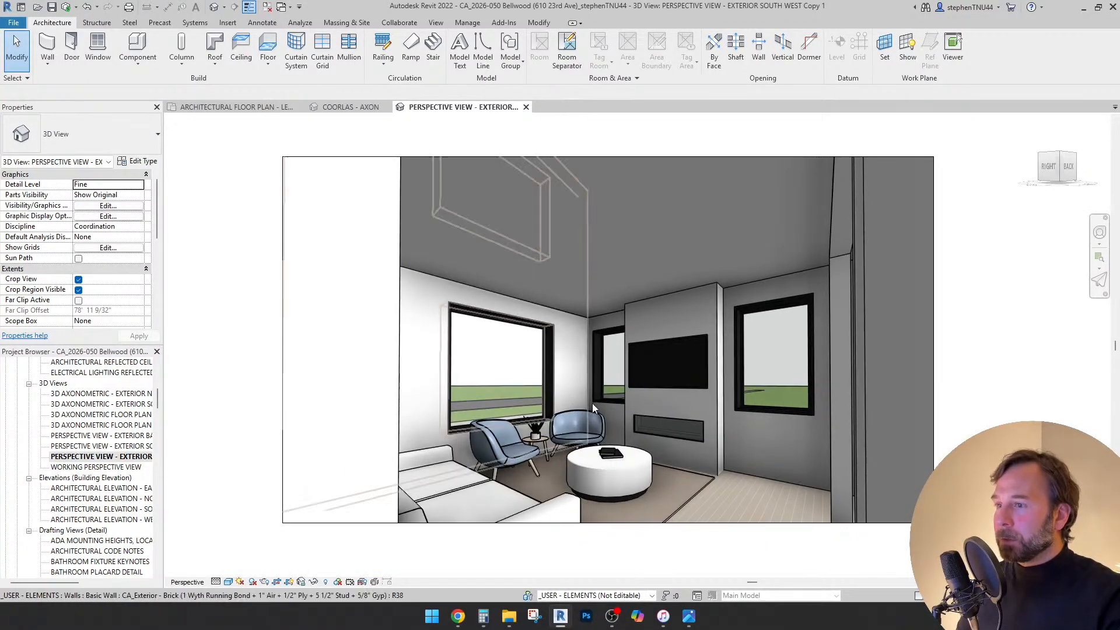
scroll(593, 404, up, 1)
shift+middle_drag(615, 408, 507, 413)
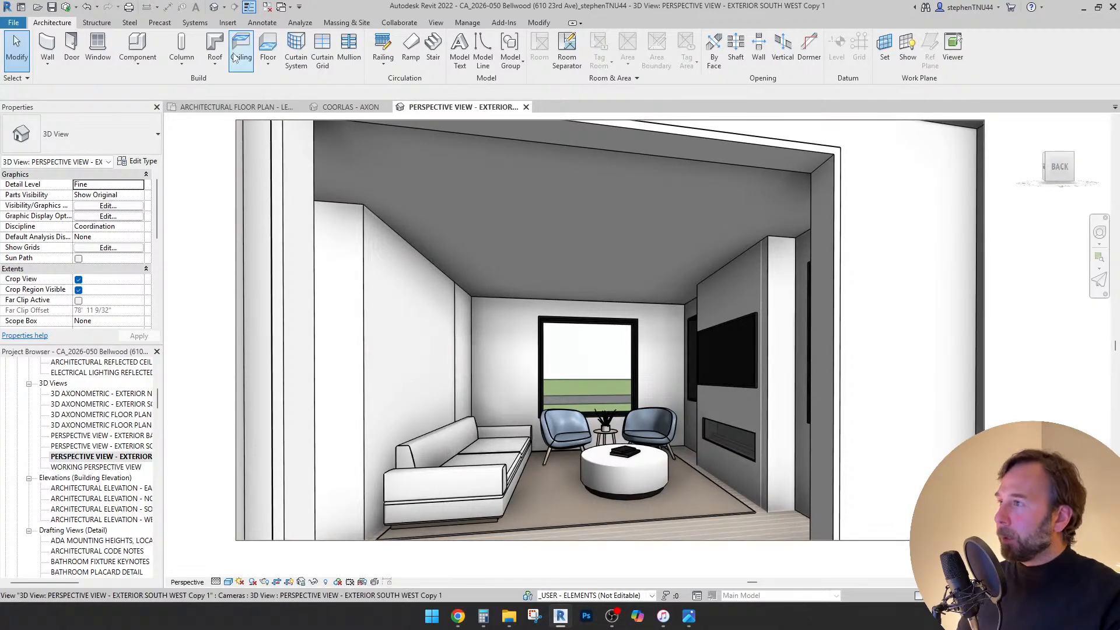
- Hide the vertical wall edge behind the sofa in the perspective view using Linework with the <Invisible lines> style
click(542, 24)
click(367, 54)
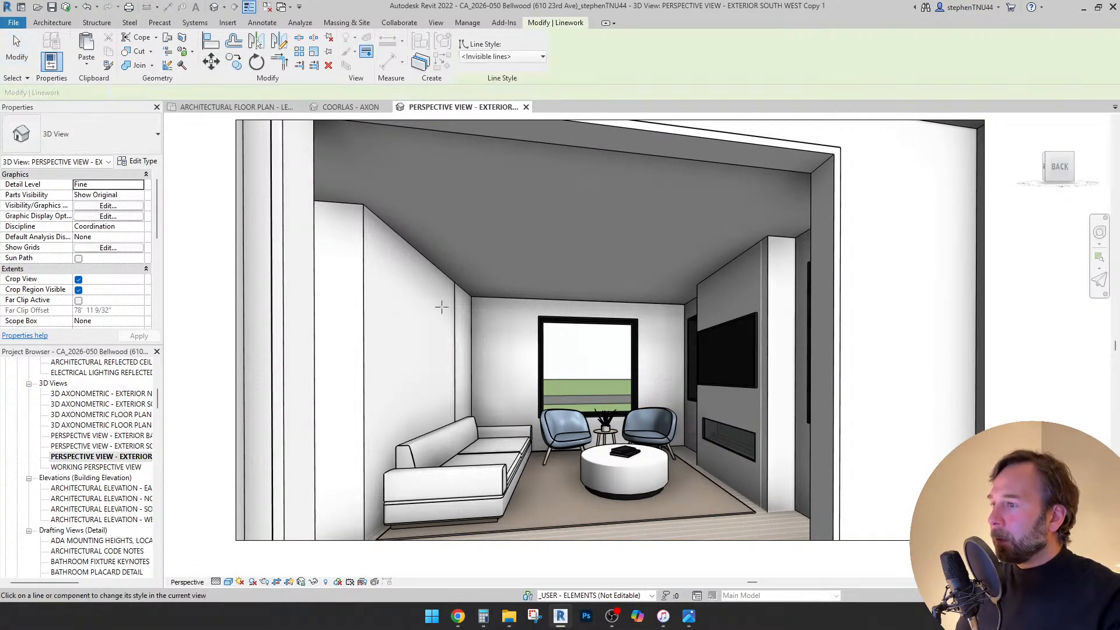
click(456, 352)
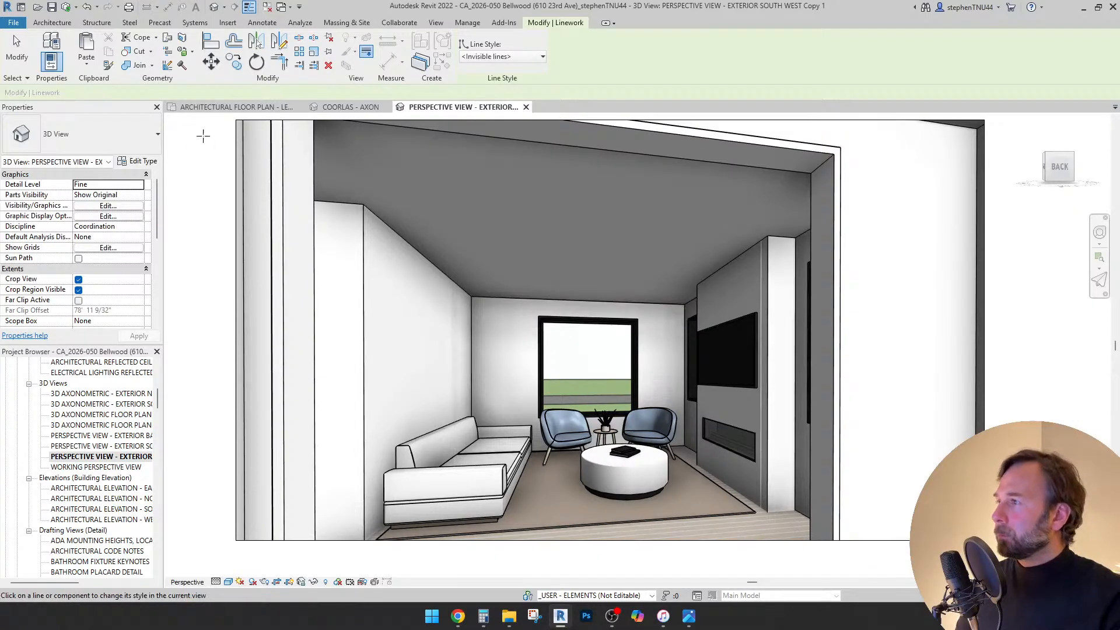
- Examine the fireplace wall and walk the camera through the dining room to the kitchen island
shift+middle_drag(659, 412, 786, 460)
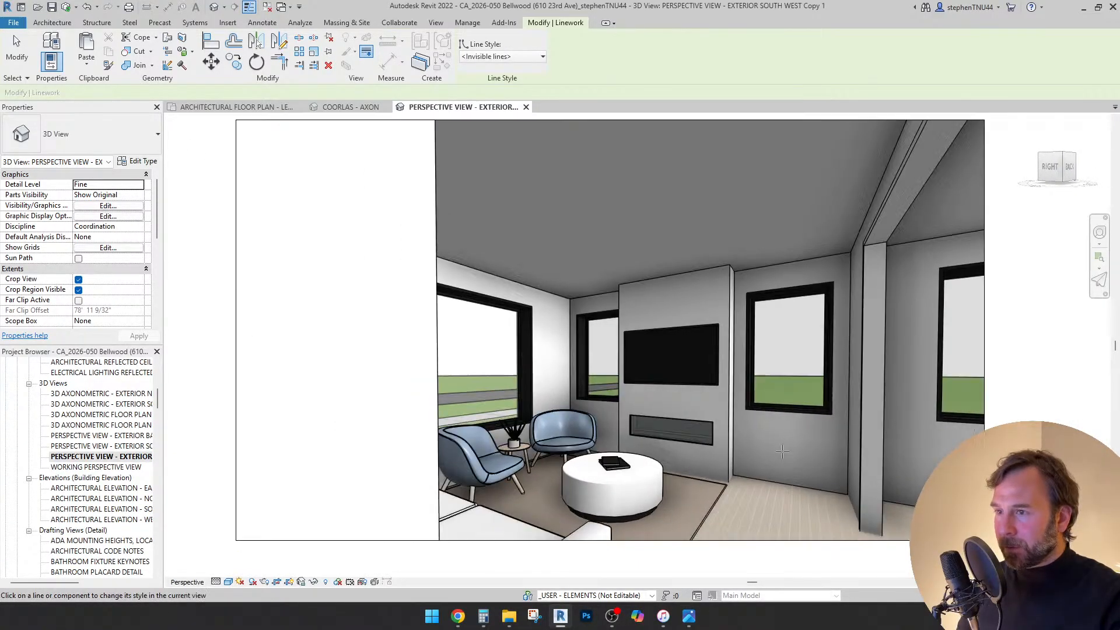
key(shift+w)
mouse_move(742, 436)
mouse_down()
mouse_move(940, 437)
mouse_move(741, 435)
mouse_move(809, 455)
mouse_move(974, 458)
mouse_move(198, 461)
mouse_move(248, 461)
mouse_move(240, 456)
mouse_up()
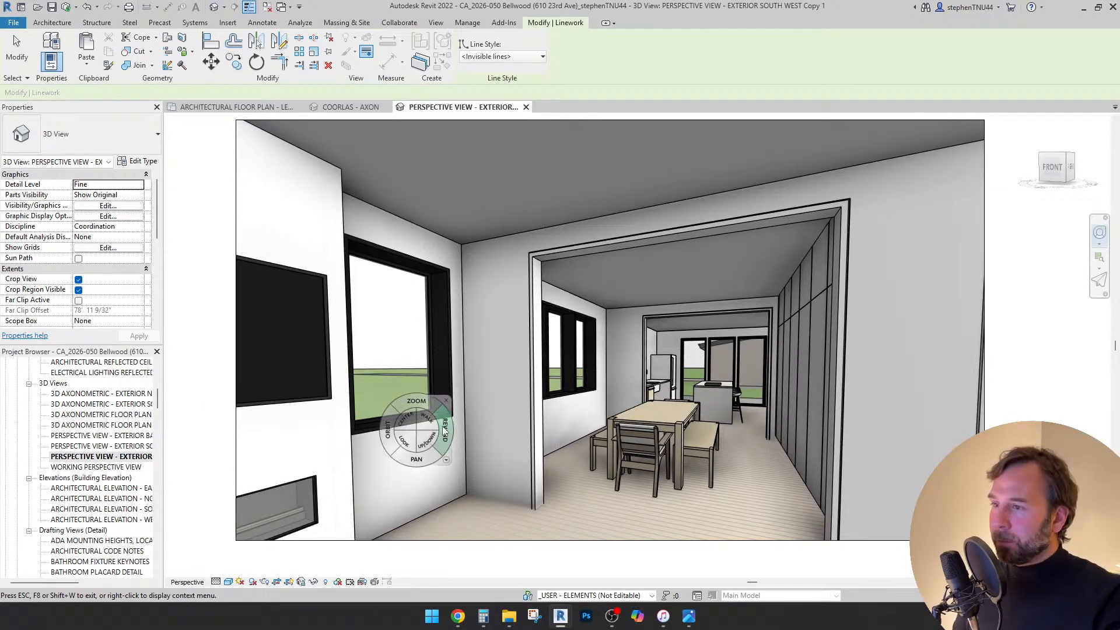
ctrl+drag(403, 441, 589, 491)
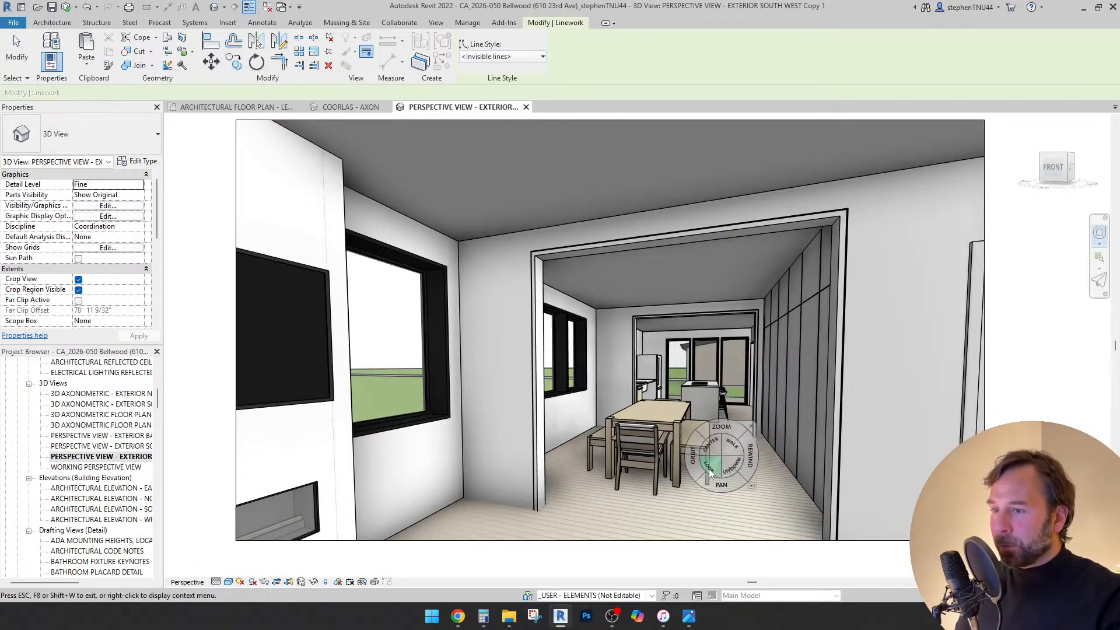
drag(716, 466, 607, 461)
key(Escape)
key(Escape)
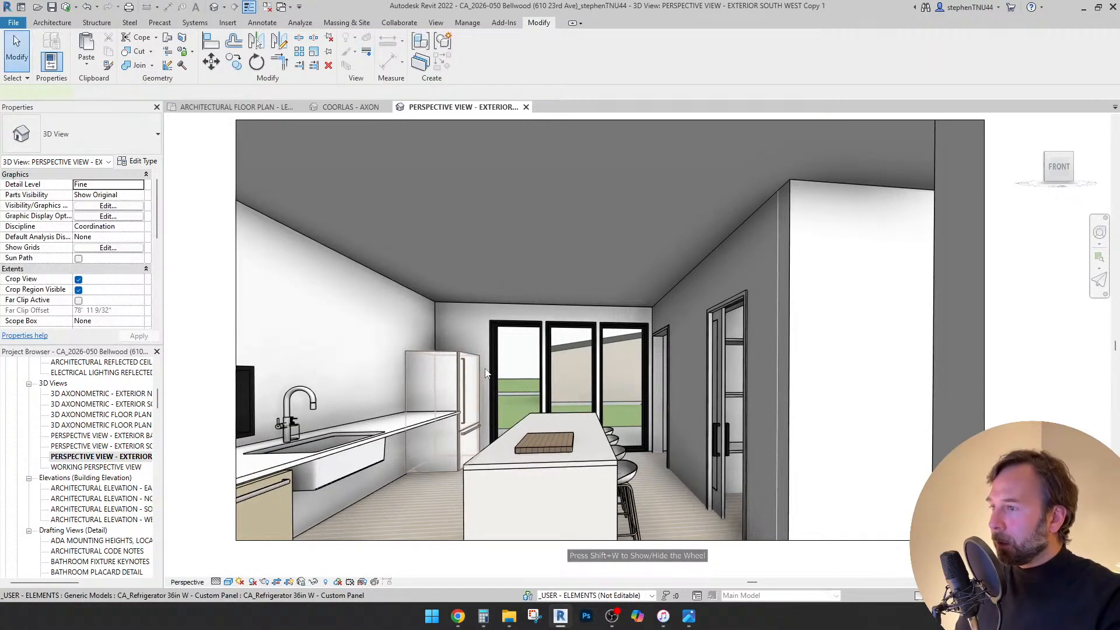
- Set the kitchen refrigerator's level constraint to LEVEL 01 (F.F)
click(458, 355)
key(shift+w)
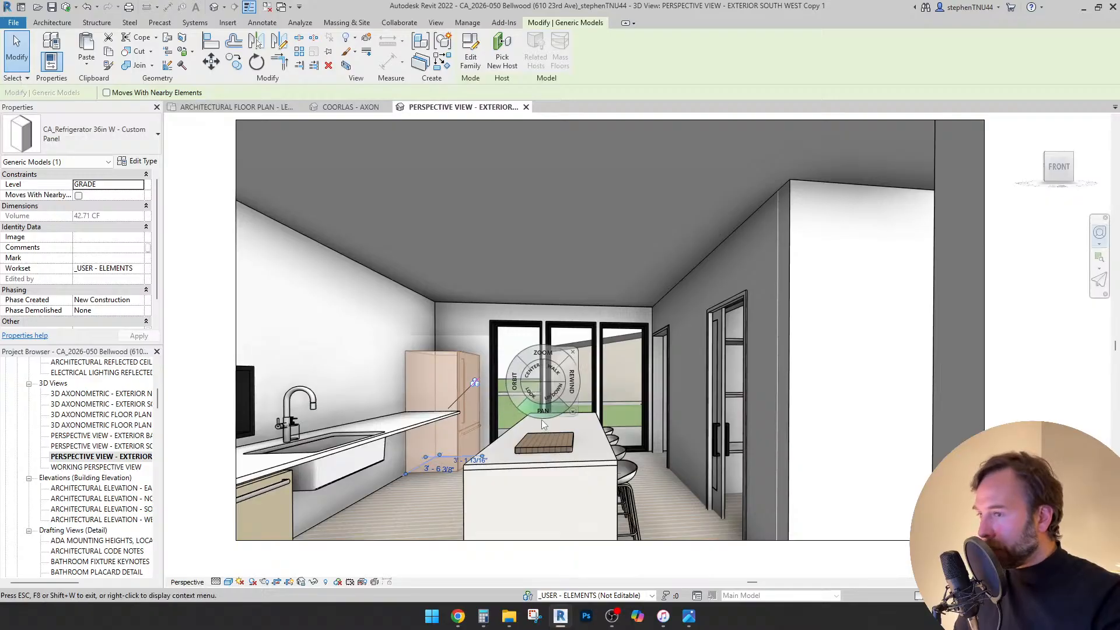
drag(581, 470, 589, 472)
key(Escape)
key(Escape)
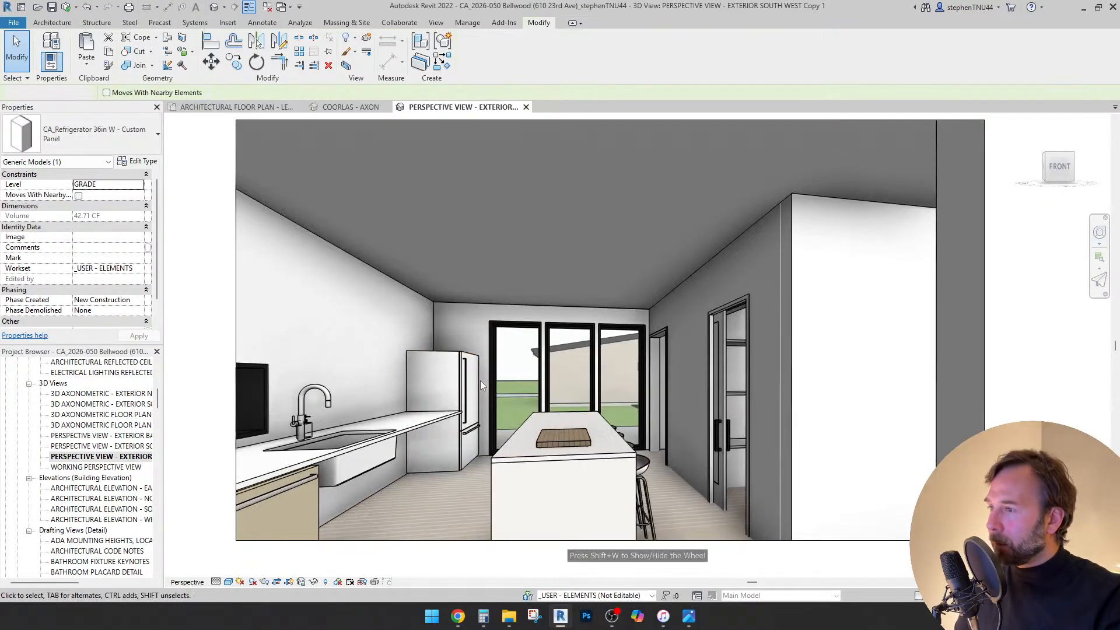
click(479, 381)
click(139, 184)
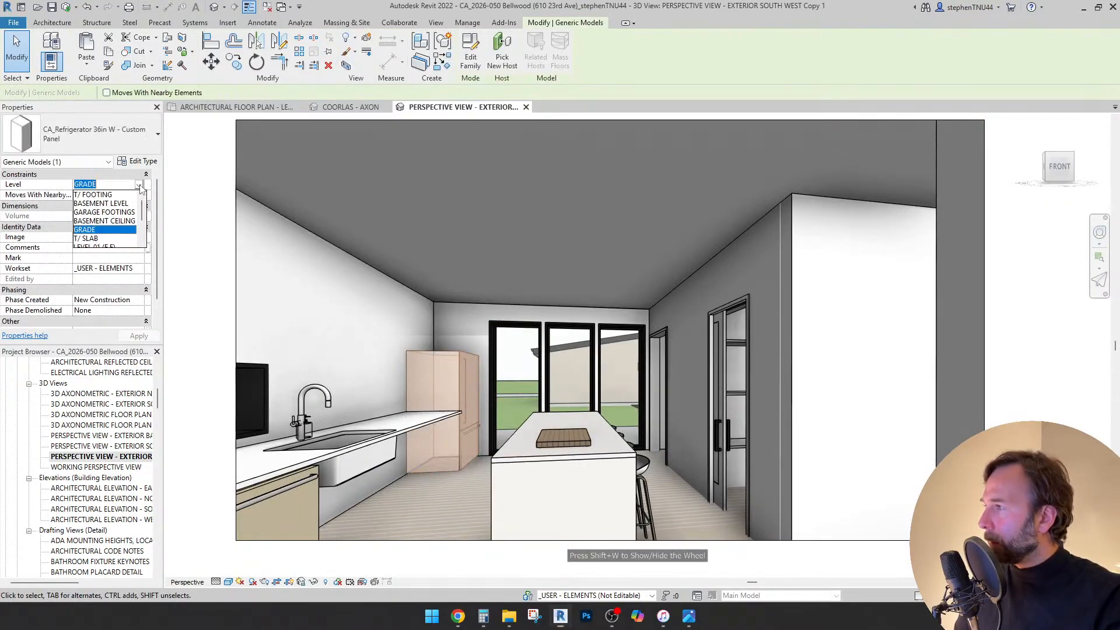
click(103, 222)
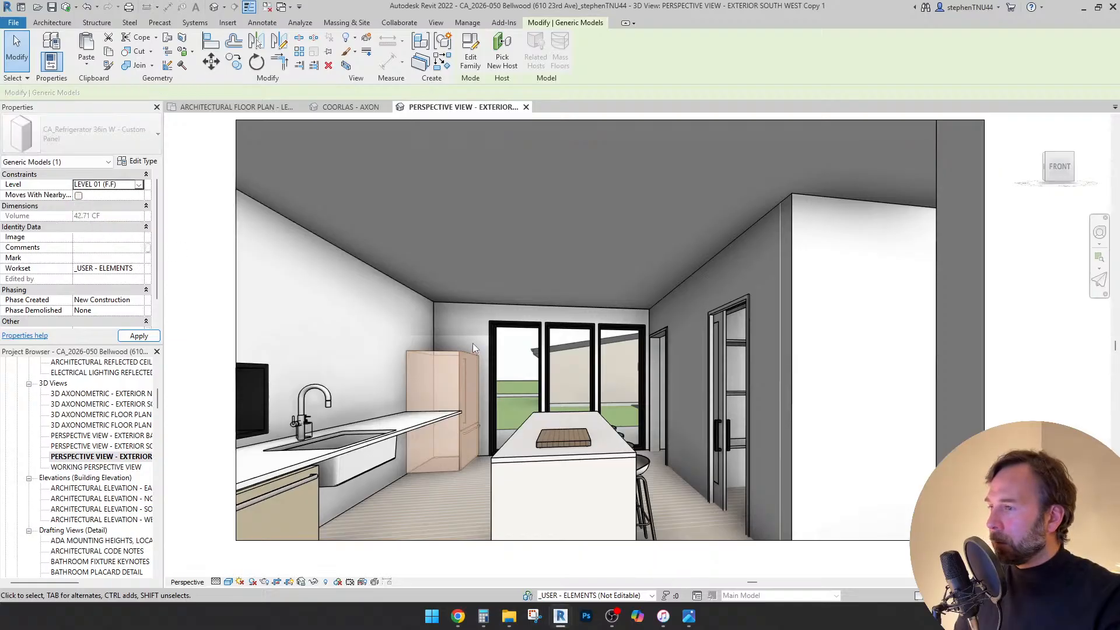
key(Escape)
- Examine the pantry, dining room, staircase, hallway and home office by walking the camera on from the kitchen
key(shift+w)
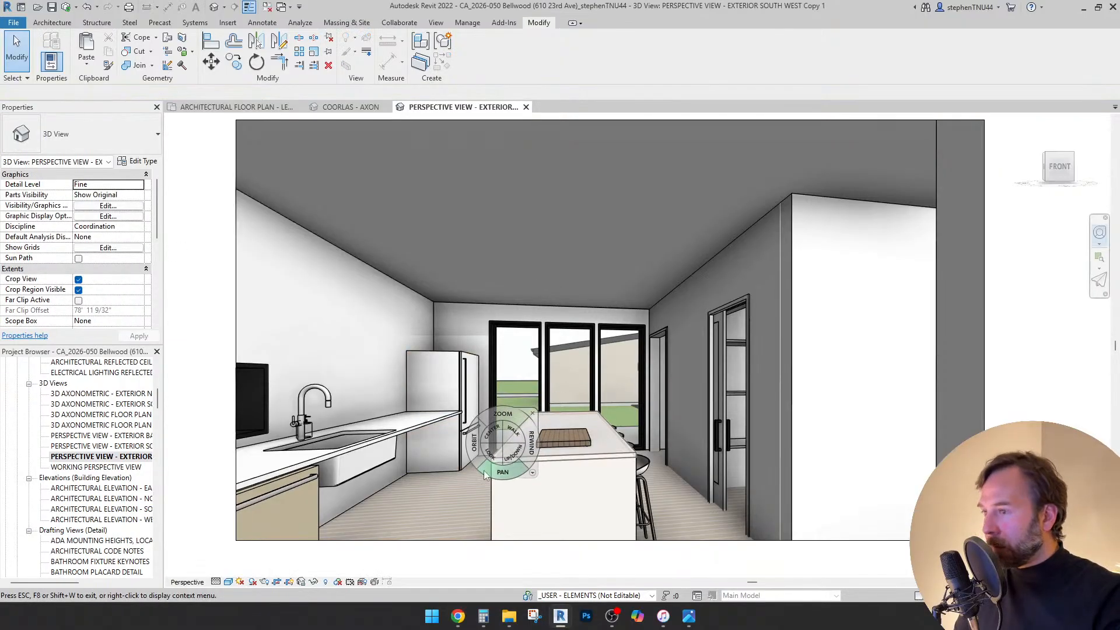
click(474, 450)
click(550, 472)
drag(600, 486, 860, 472)
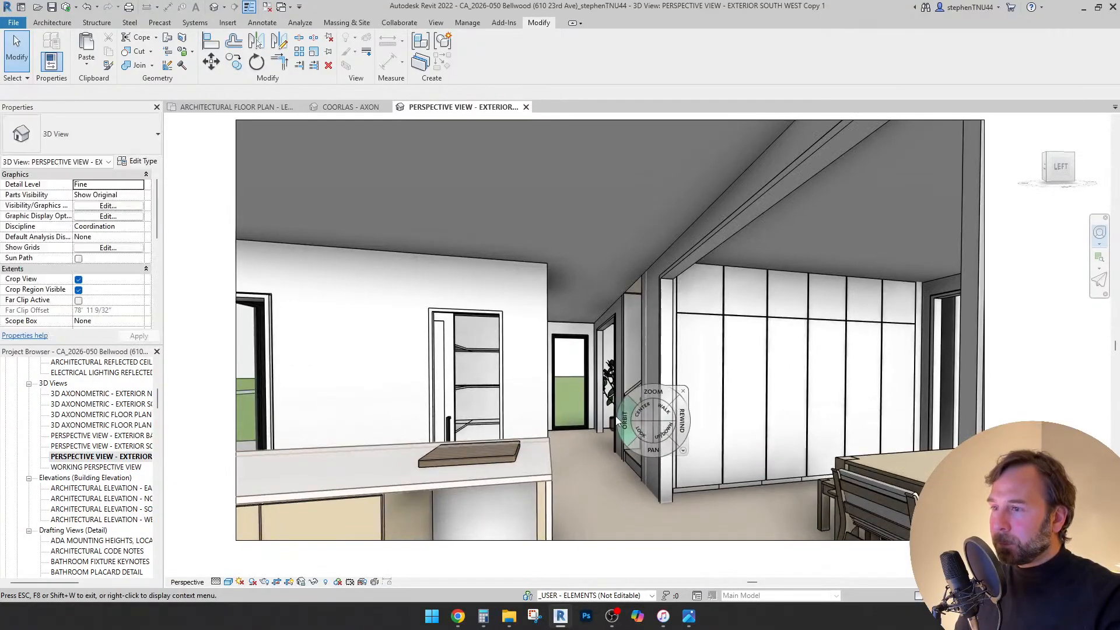
drag(625, 447, 865, 477)
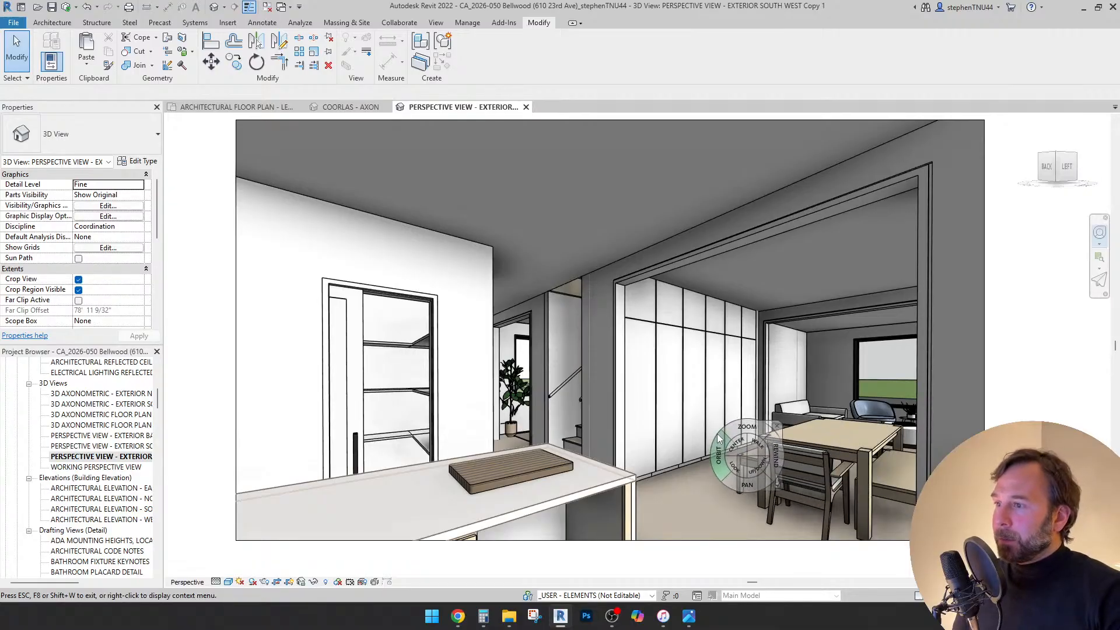
drag(636, 436, 713, 435)
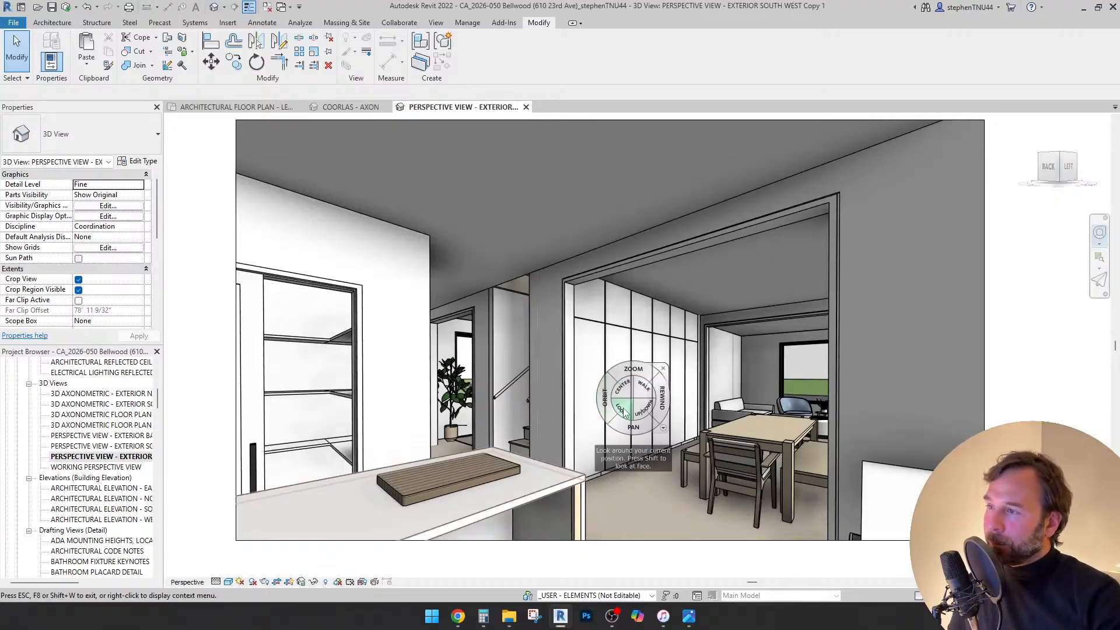
drag(623, 410, 741, 434)
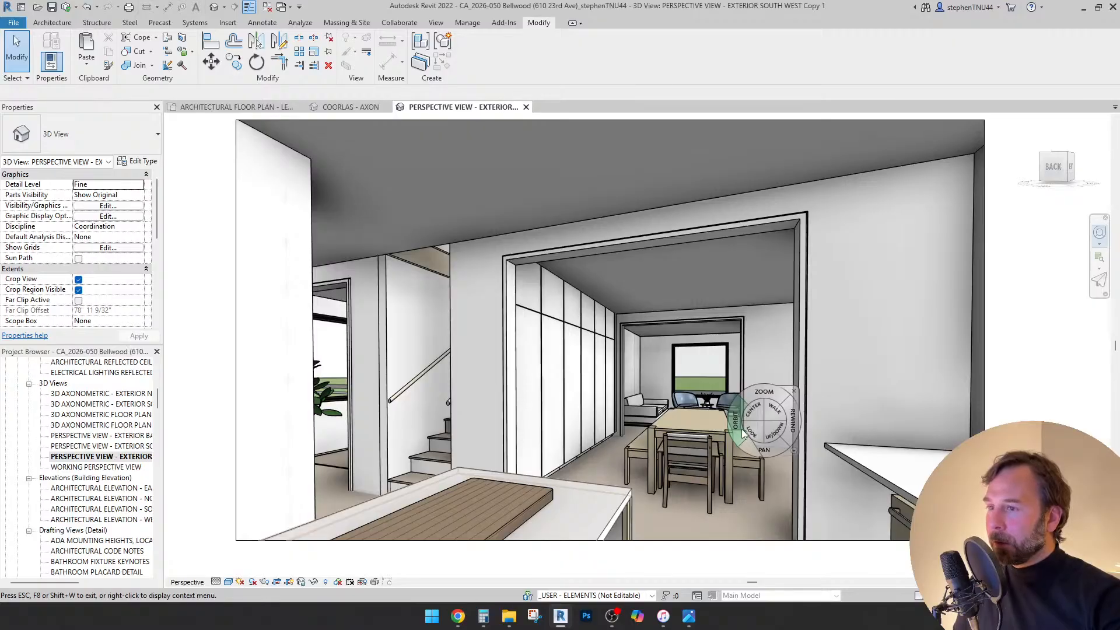
drag(761, 446, 631, 461)
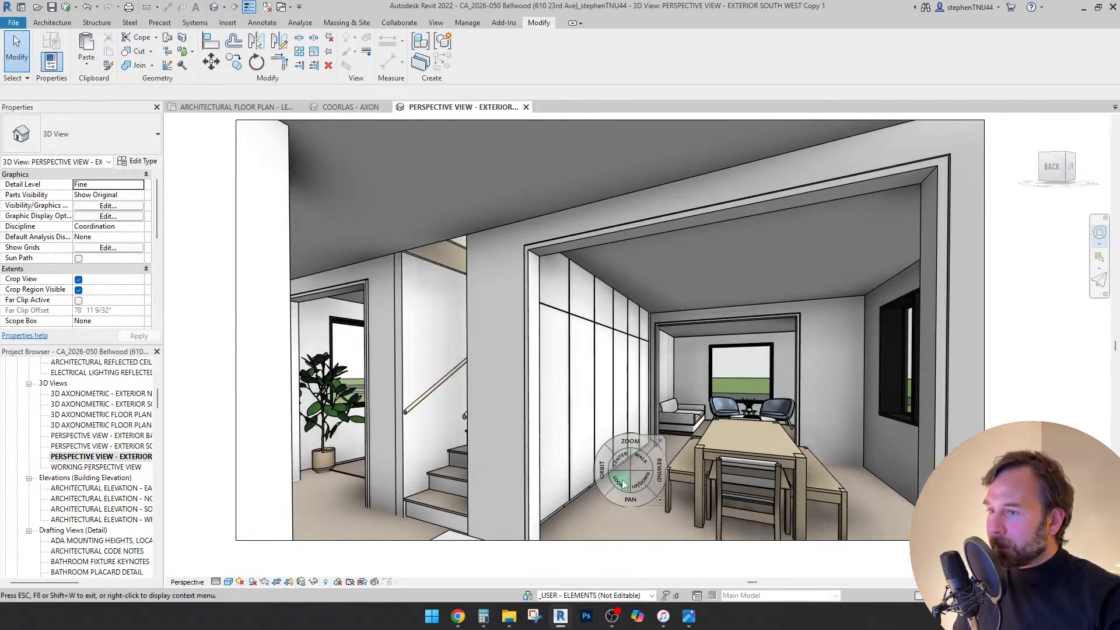
mouse_move(623, 485)
mouse_down()
mouse_move(268, 483)
mouse_move(255, 463)
mouse_up()
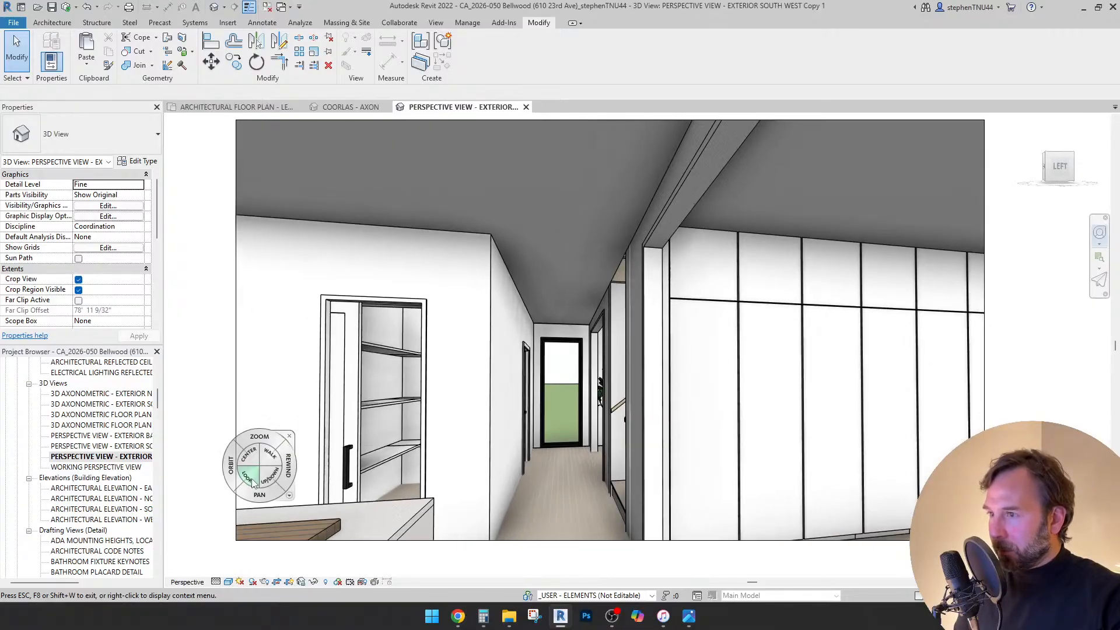
drag(639, 484, 585, 462)
drag(585, 455, 814, 480)
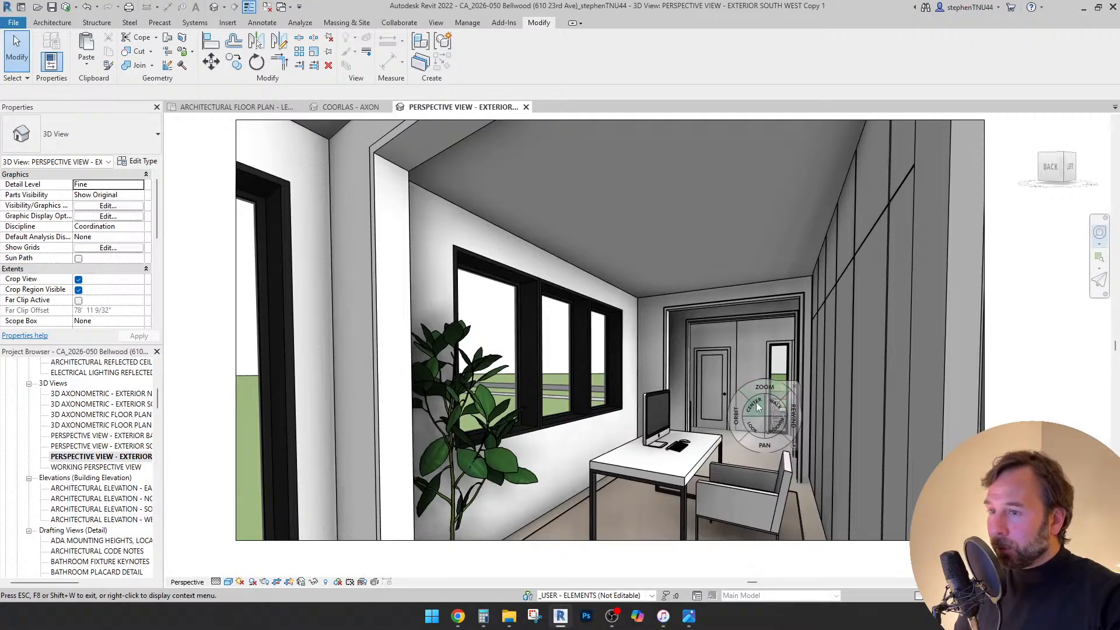
- Hide the vertical line on the wall between the closet door and the front entry door with Linework set to <Invisible lines>
drag(740, 394, 713, 461)
drag(636, 477, 630, 426)
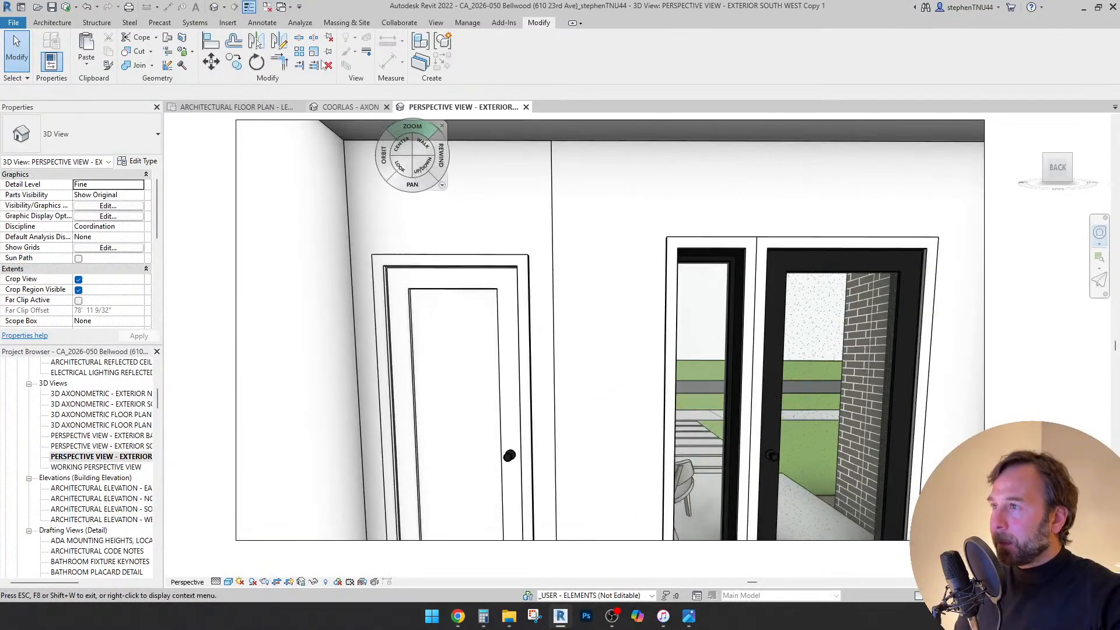
click(366, 52)
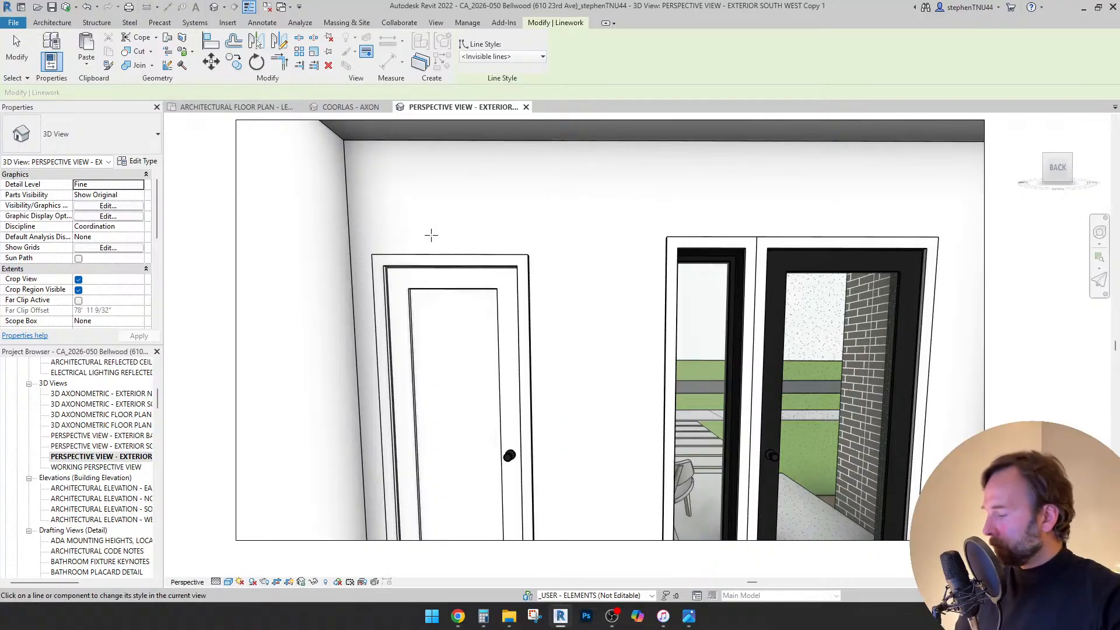
- Examine the entry bench, wall hooks, plant and adjoining hallway in the perspective view
key(shift+w)
drag(466, 328, 1060, 337)
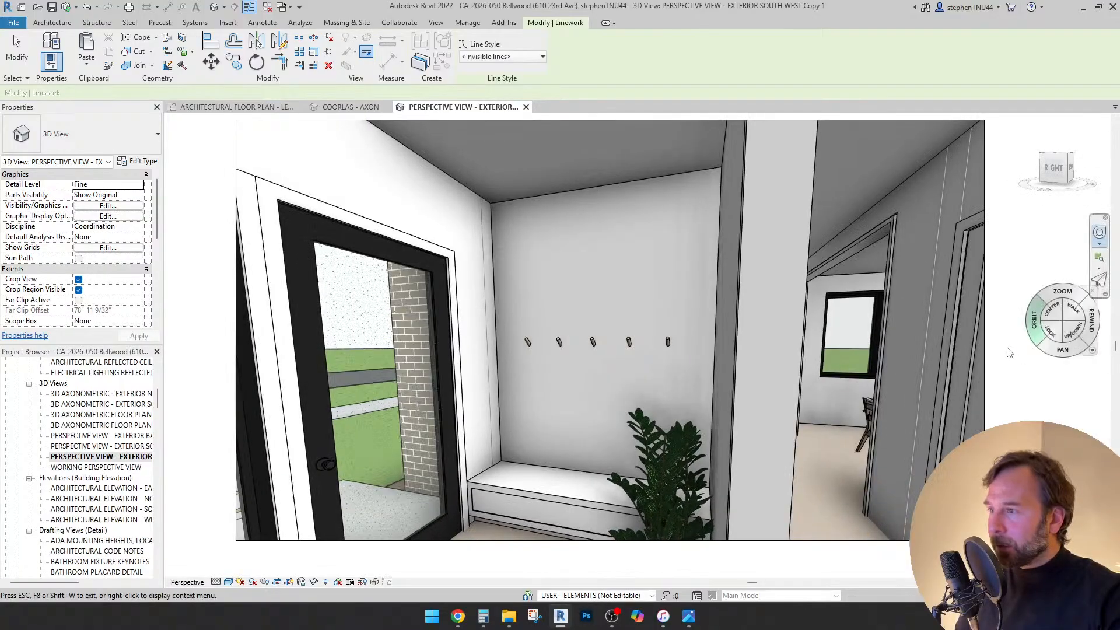
drag(740, 390, 638, 510)
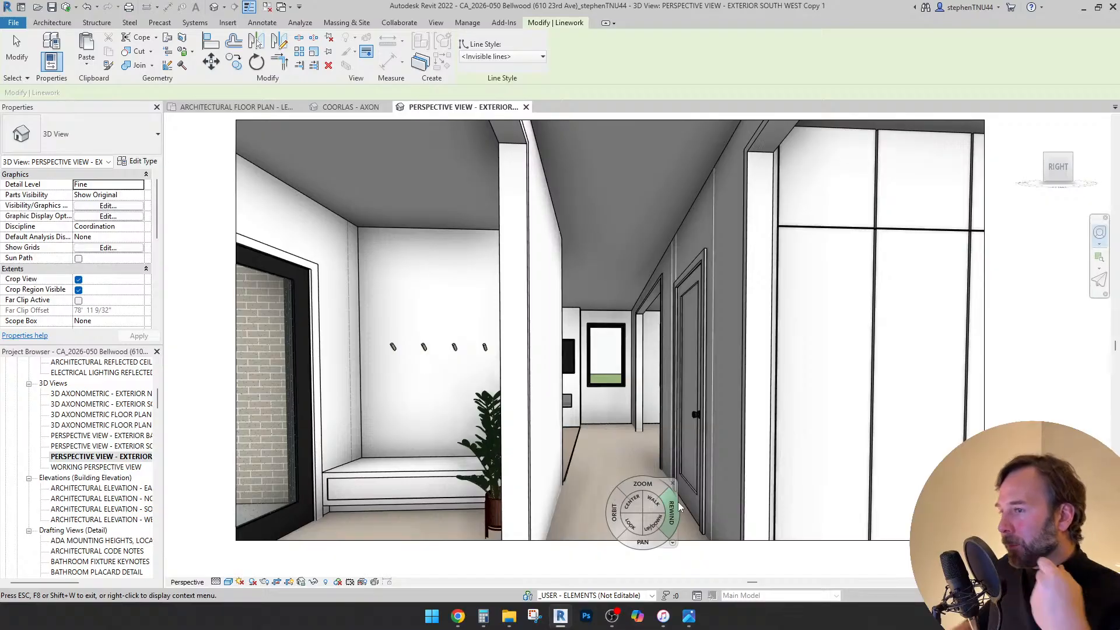
- Select the living room's area rug, round coffee table, both stacked books and sofa together in the Level 01 floor plan
click(255, 109)
scroll(634, 399, down, 7)
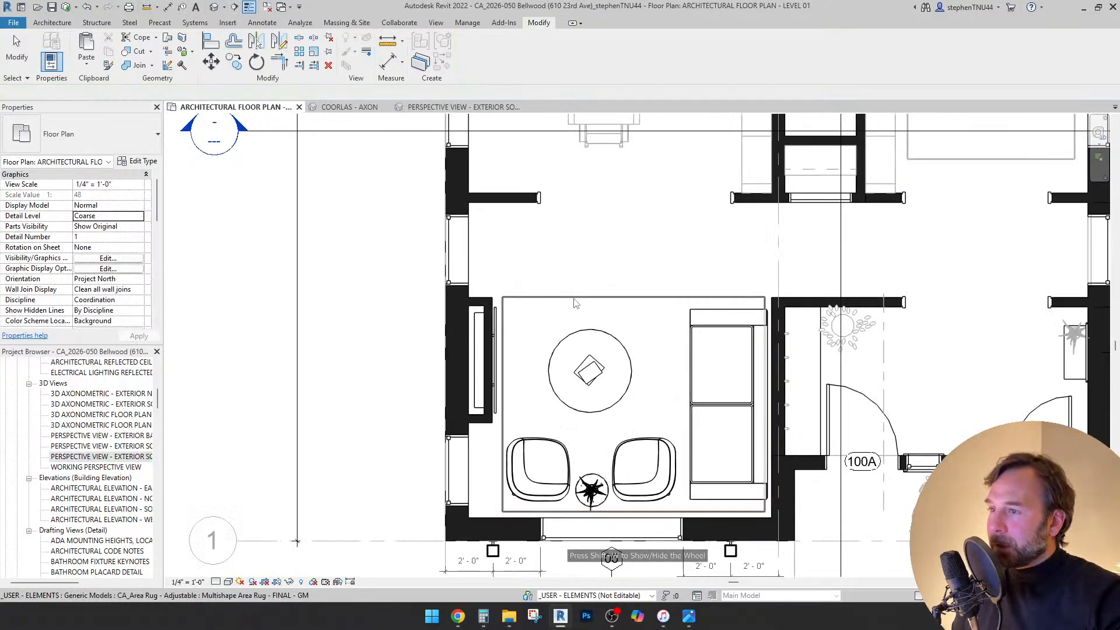
scroll(601, 320, up, 3)
click(601, 335)
scroll(601, 336, up, 1)
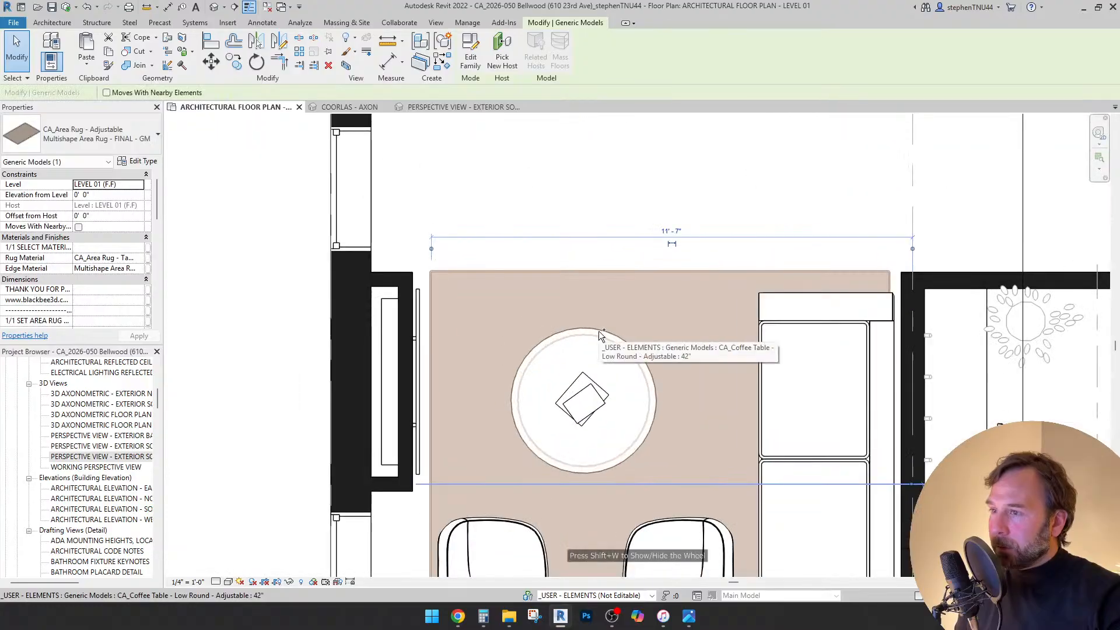
ctrl+click(597, 348)
scroll(592, 353, up, 4)
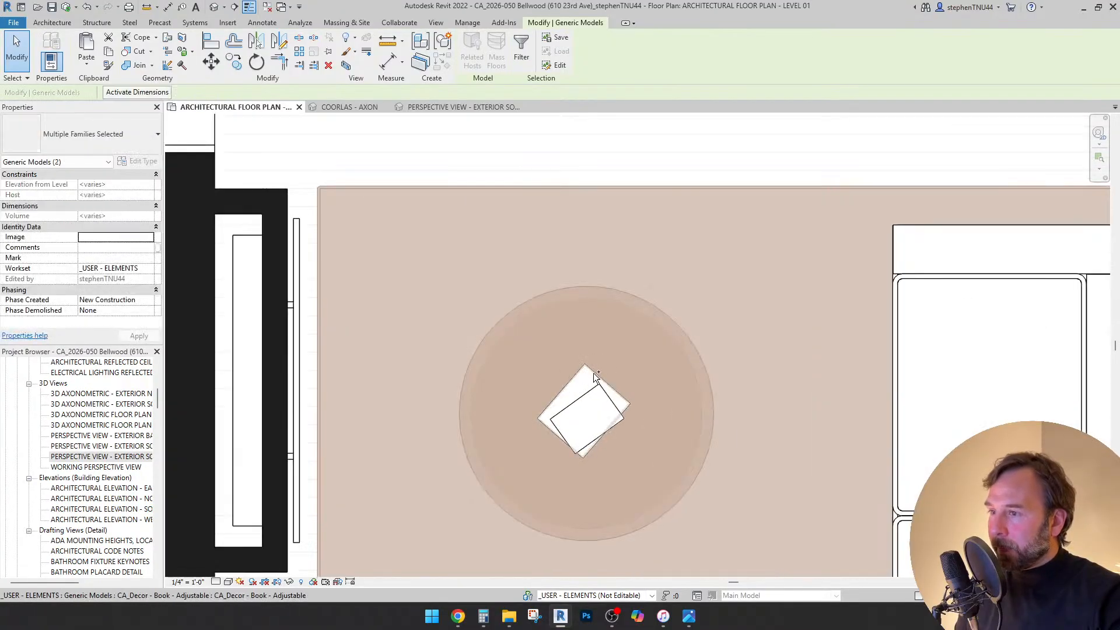
ctrl+click(594, 375)
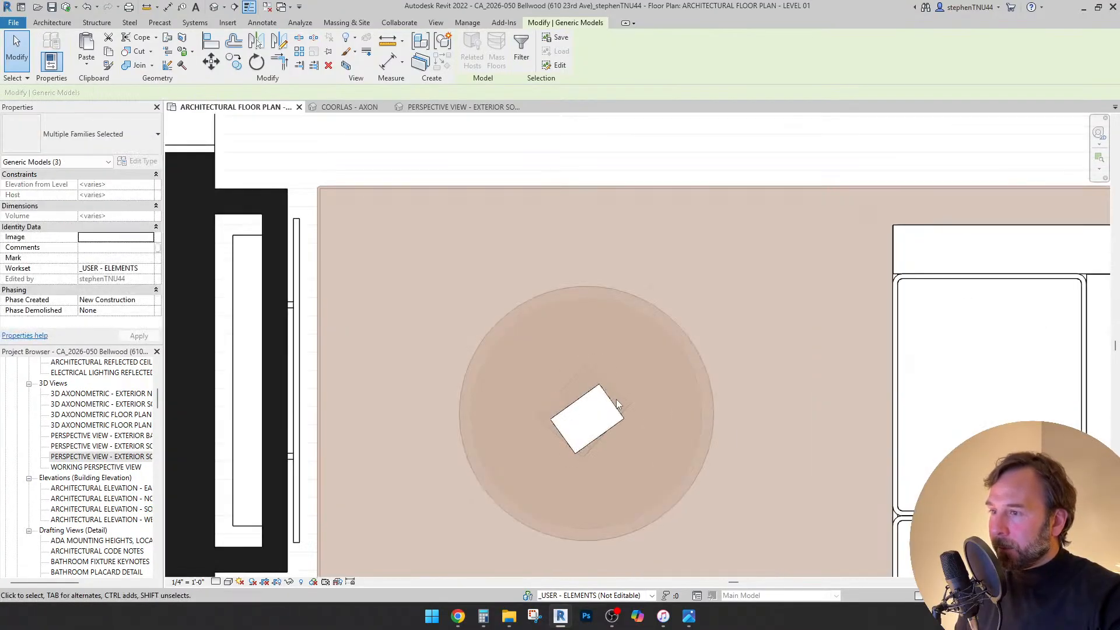
ctrl+click(575, 451)
ctrl+click(912, 272)
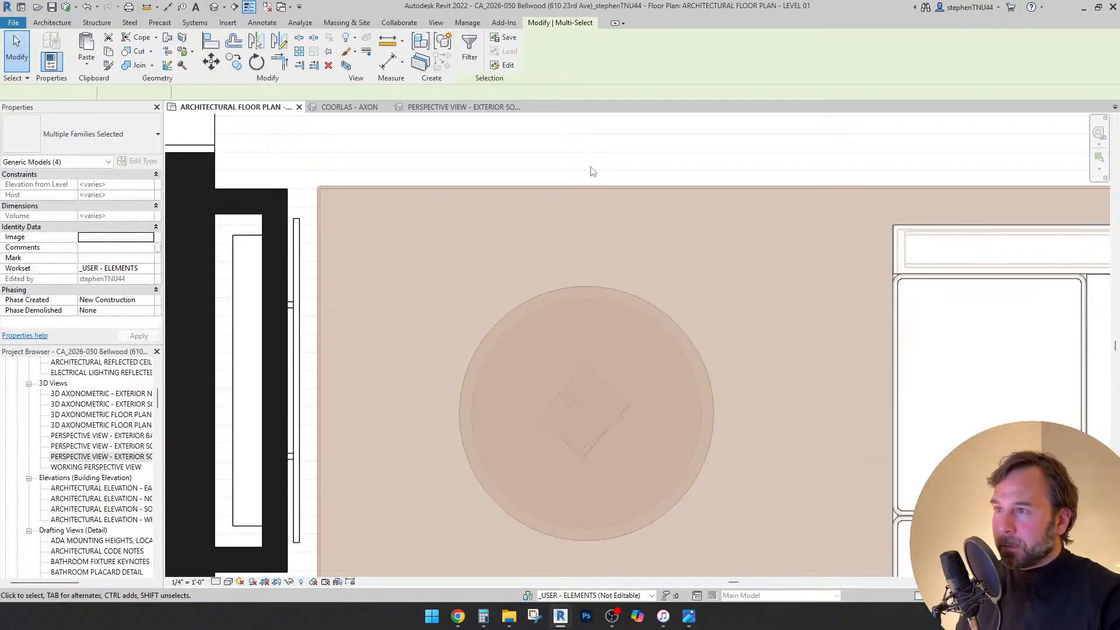
- Add both lounge chairs and the side table with its plant to the selected living room furniture
scroll(590, 168, down, 3)
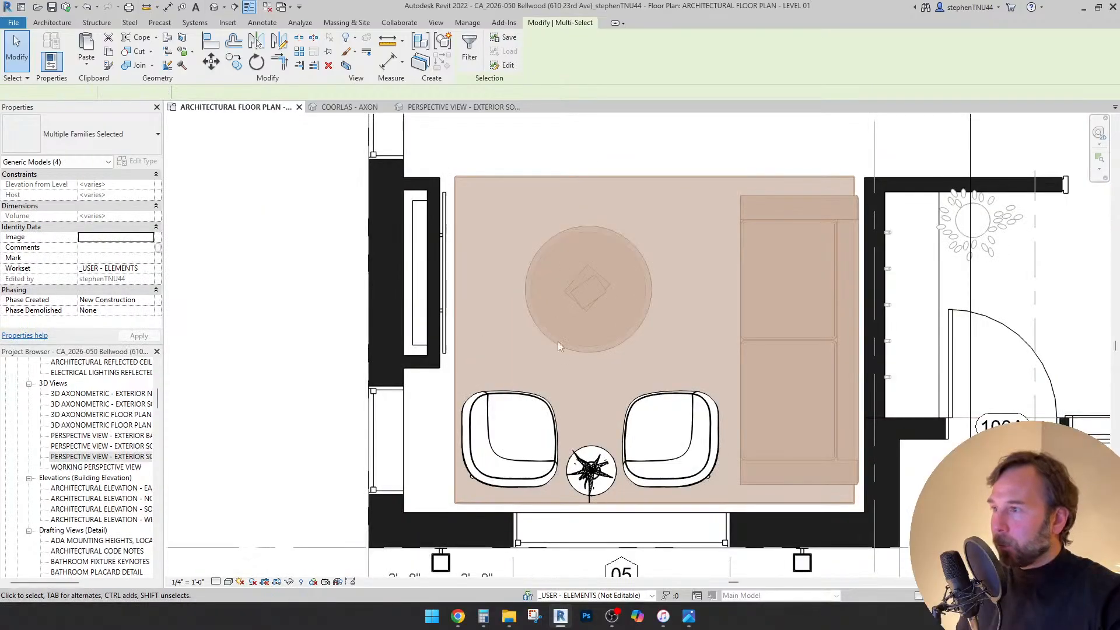
ctrl+click(485, 394)
scroll(589, 449, up, 3)
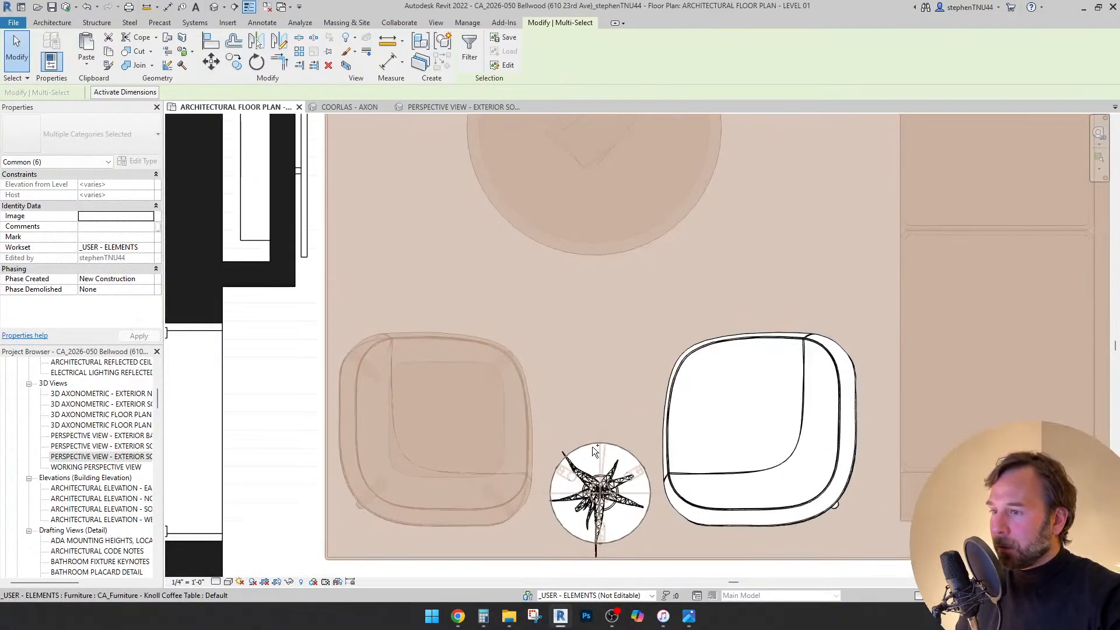
ctrl+click(583, 508)
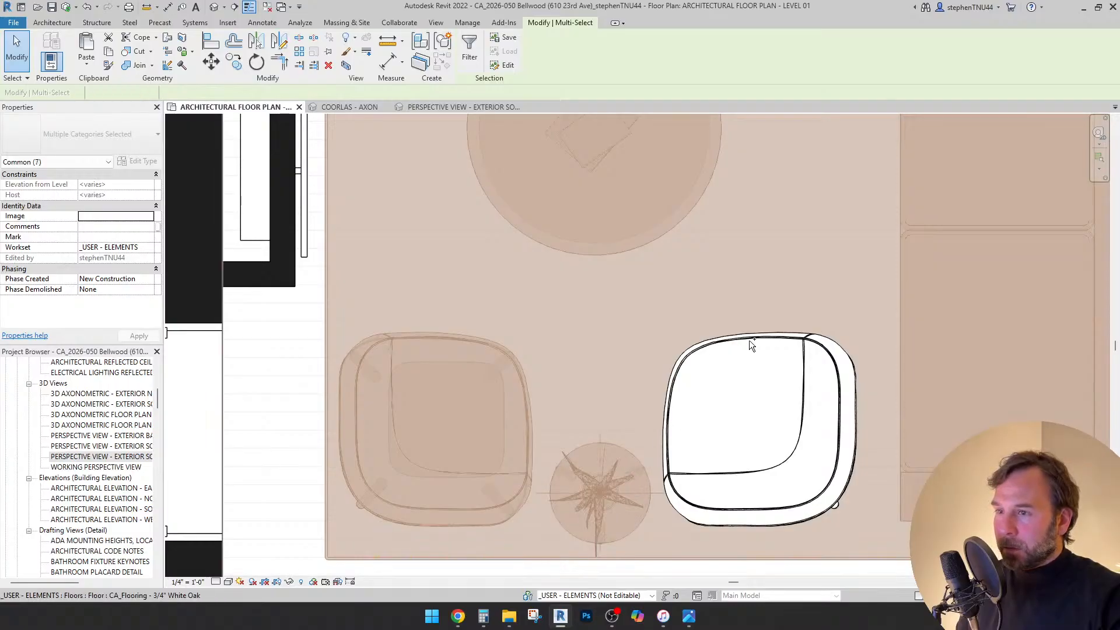
ctrl+click(808, 341)
scroll(640, 407, down, 3)
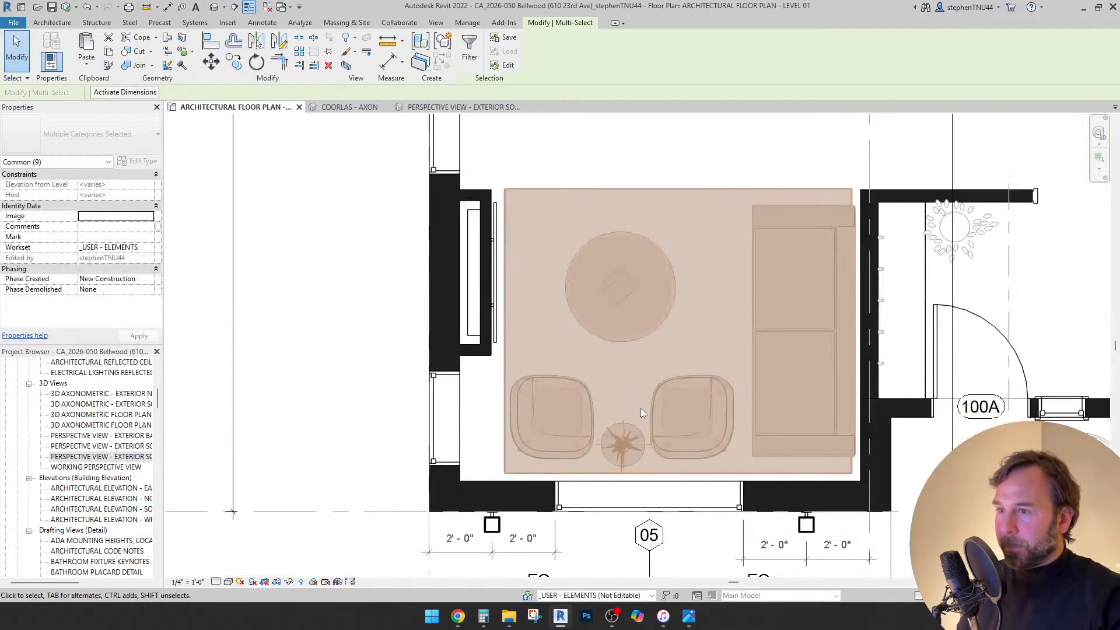
- Override the selected living room furniture's graphics to halftone in the floor plan, by element
right_click(634, 285)
mouse_move(732, 354)
click(807, 354)
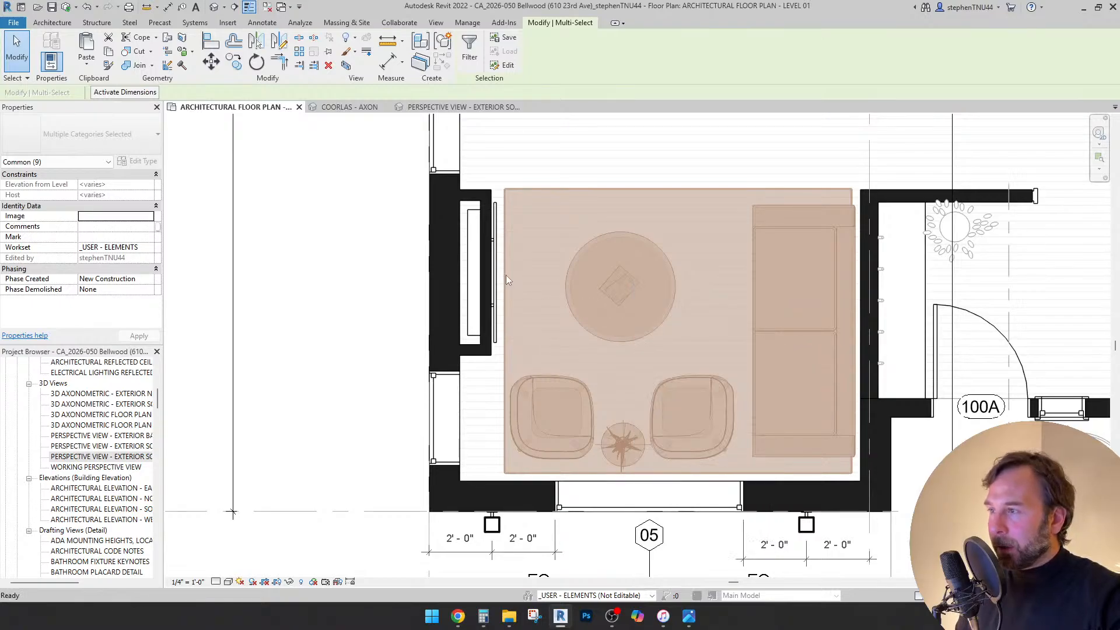
click(367, 206)
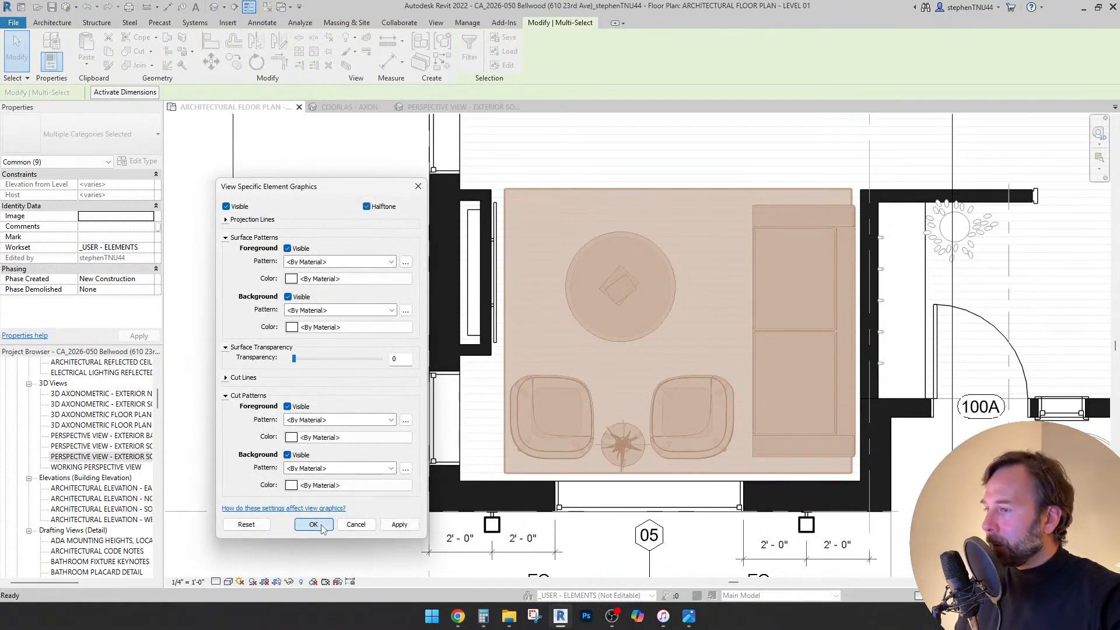
click(313, 524)
- Assign the selected living room furniture to the ARCH_FURNITURE SCHEME 01 workset
click(146, 248)
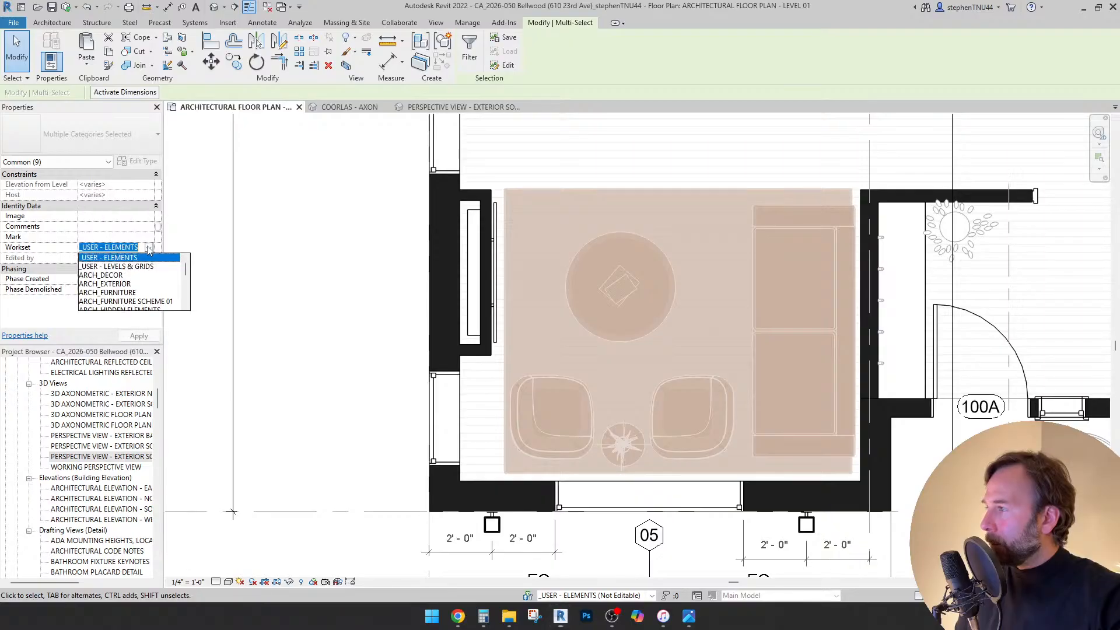
scroll(135, 279, up, 5)
click(135, 275)
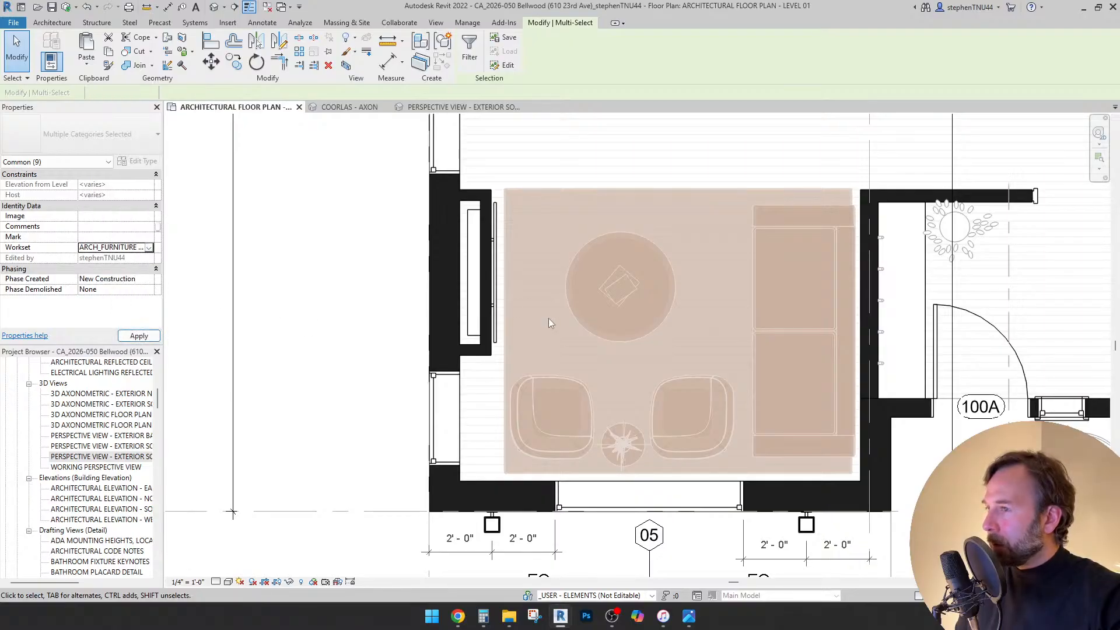
- Examine the fireplace wall and the flat screen TV mounted on it in the Level 01 floor plan
scroll(528, 317, down, 2)
click(406, 329)
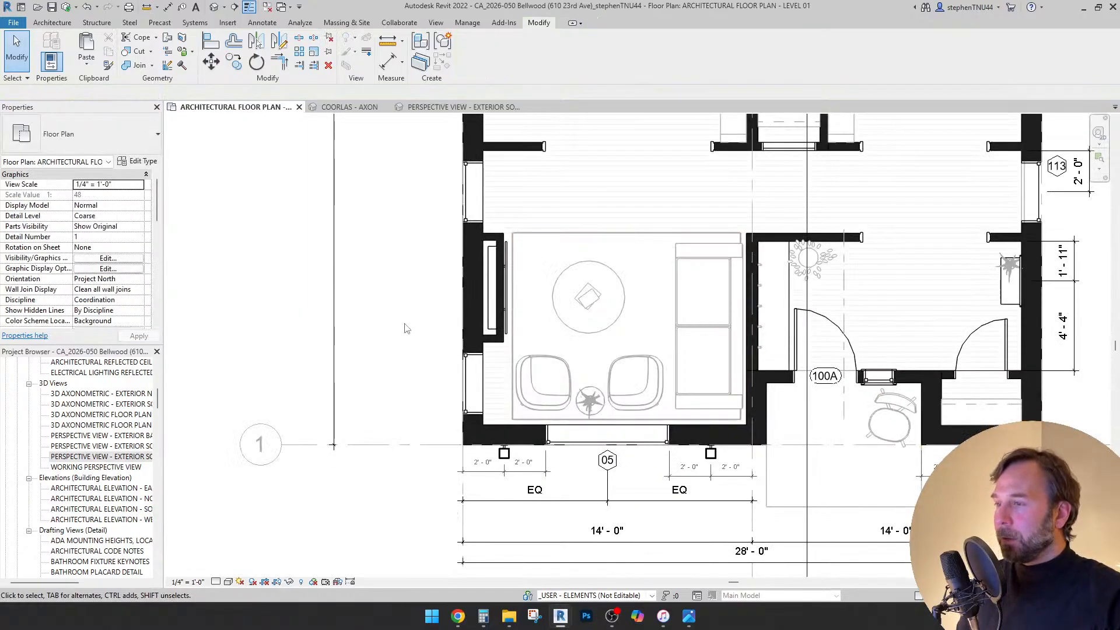
scroll(399, 324, down, 1)
scroll(471, 268, up, 4)
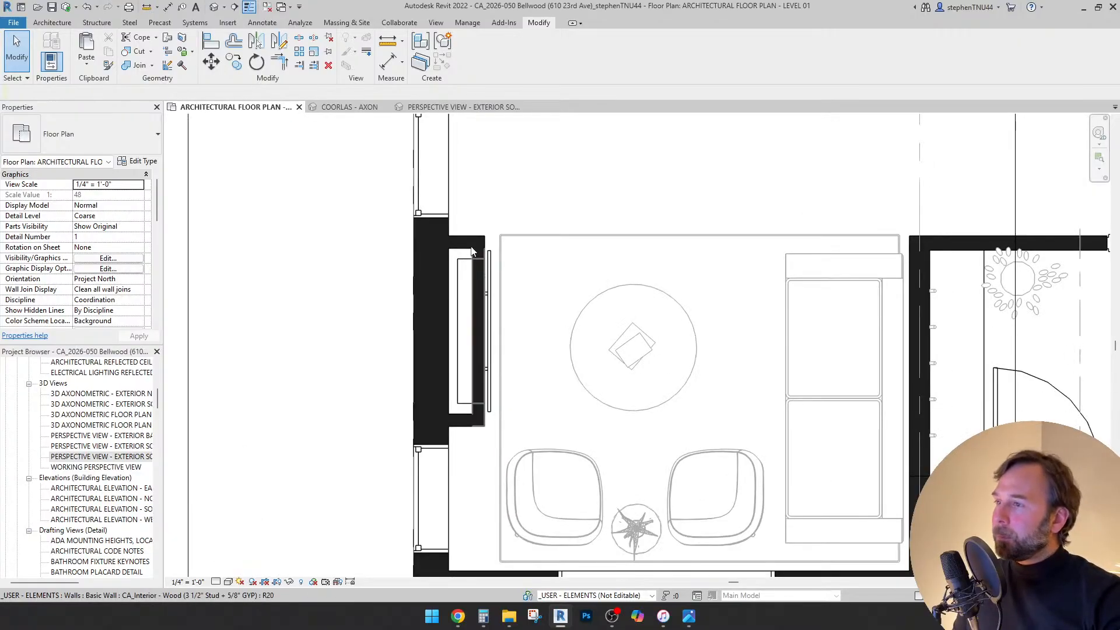
click(476, 292)
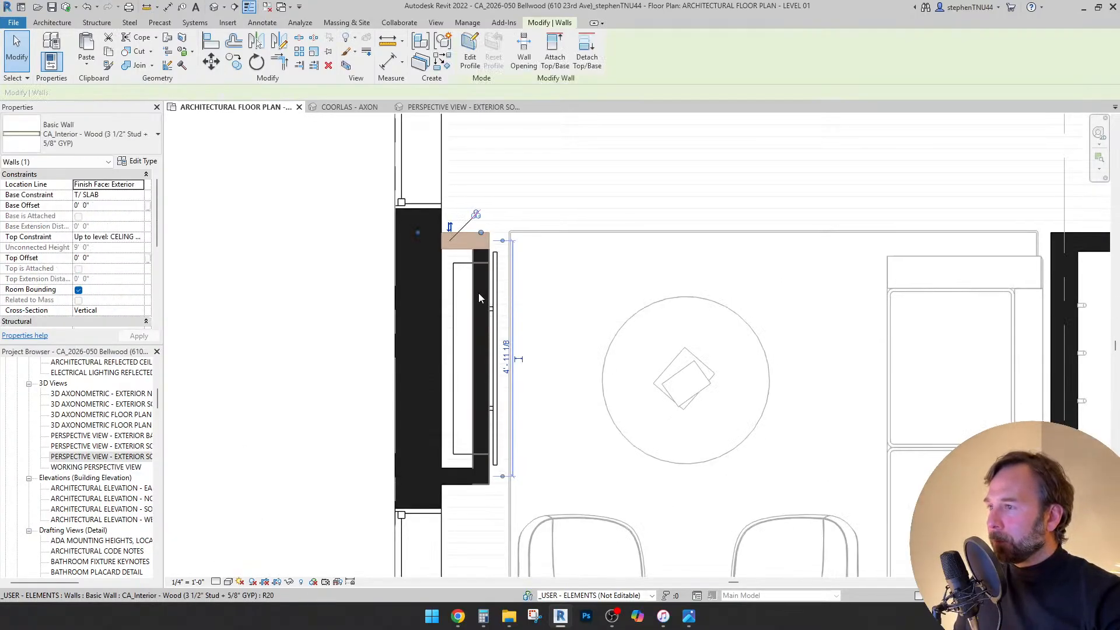
scroll(477, 288, down, 2)
key(Escape)
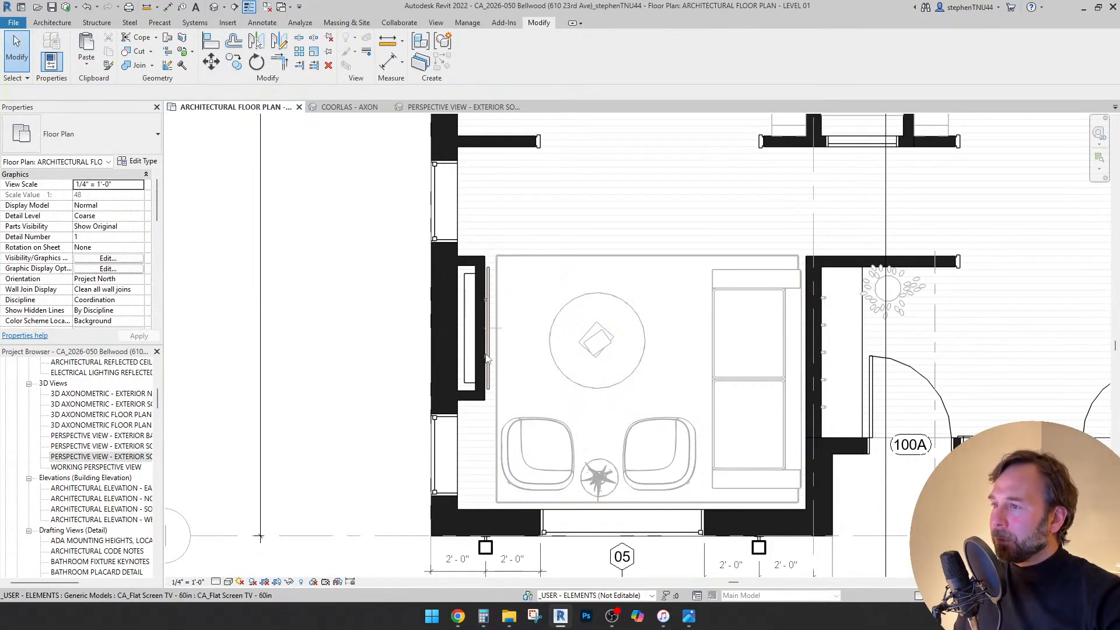
scroll(487, 290, up, 2)
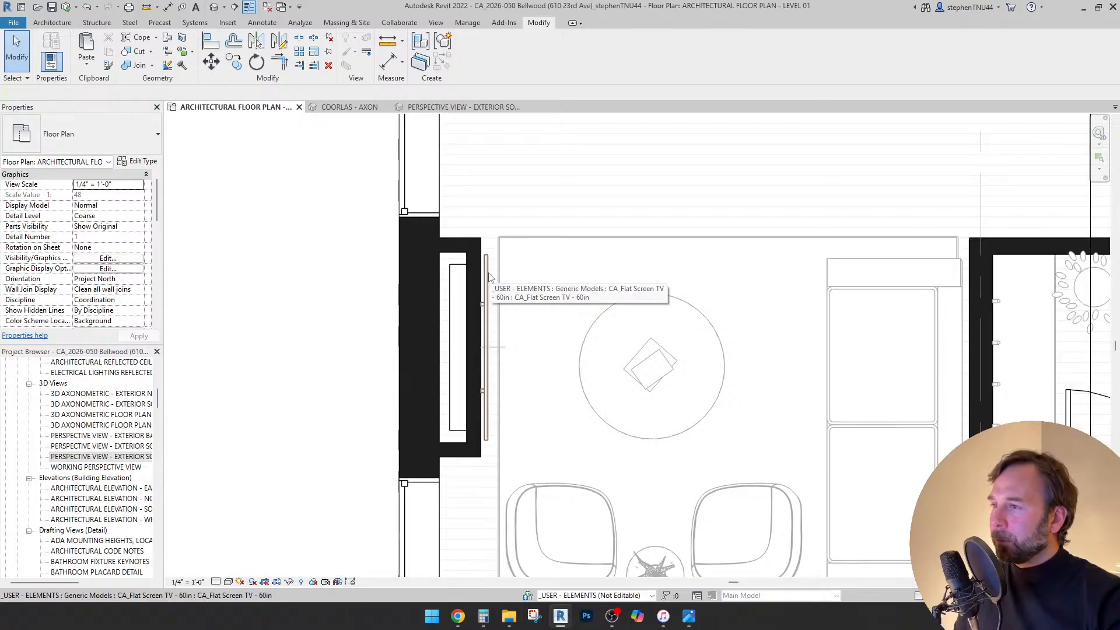
click(52, 22)
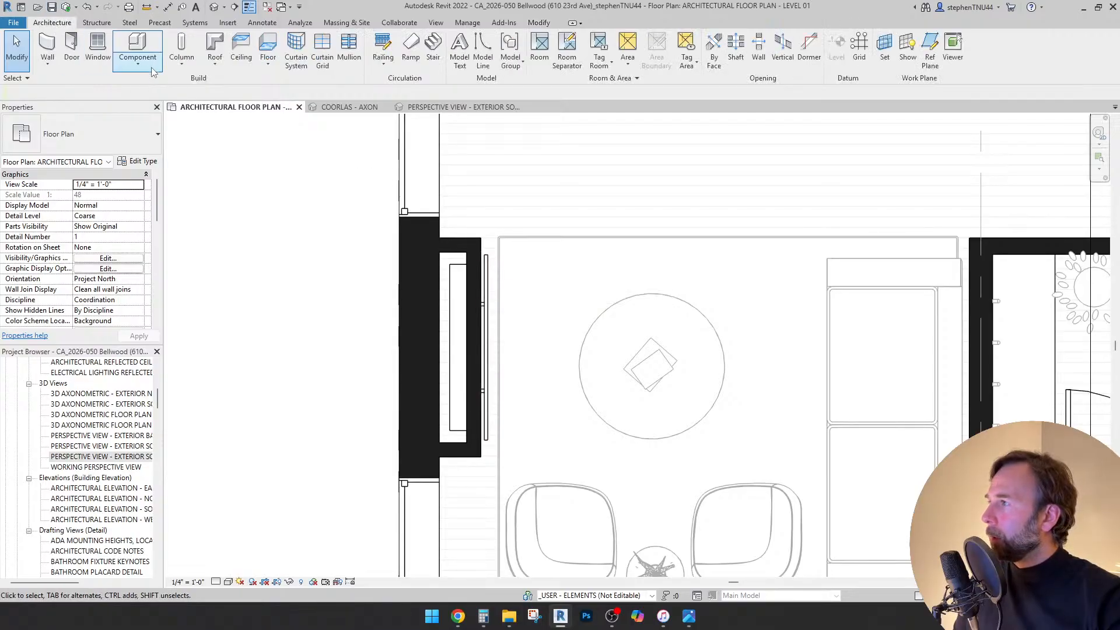
click(153, 71)
click(143, 82)
click(548, 279)
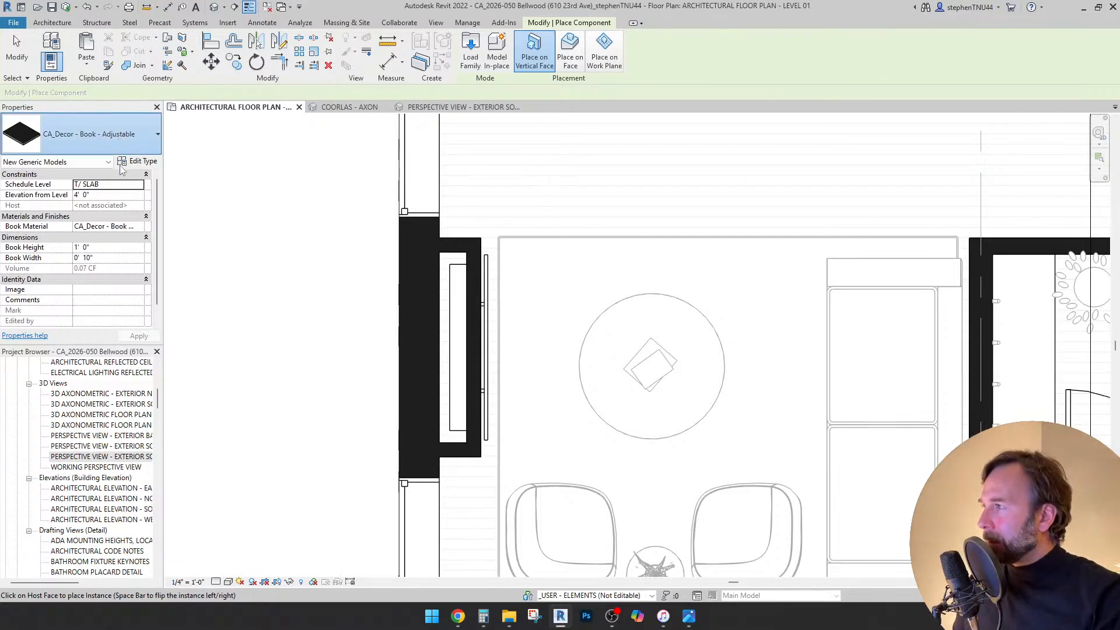
click(96, 156)
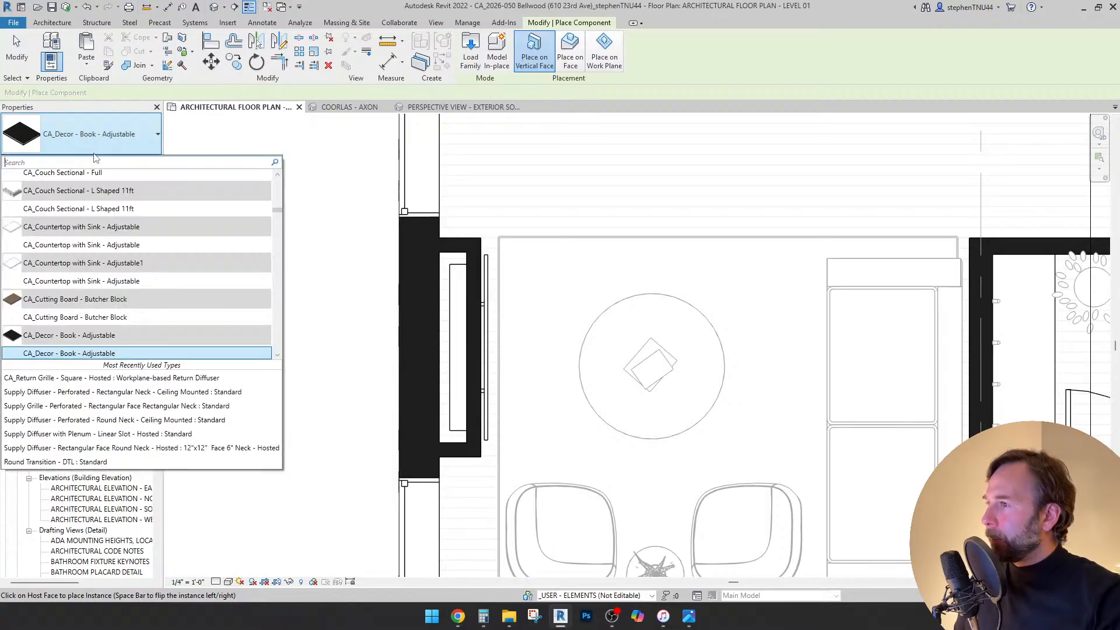
click(95, 162)
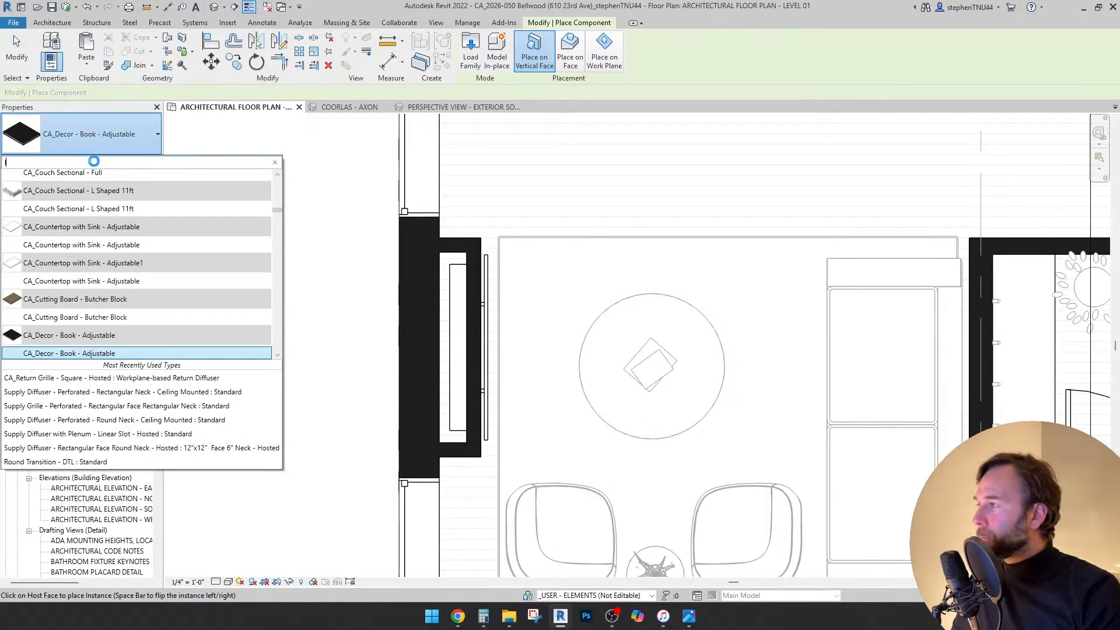
text(lintel)
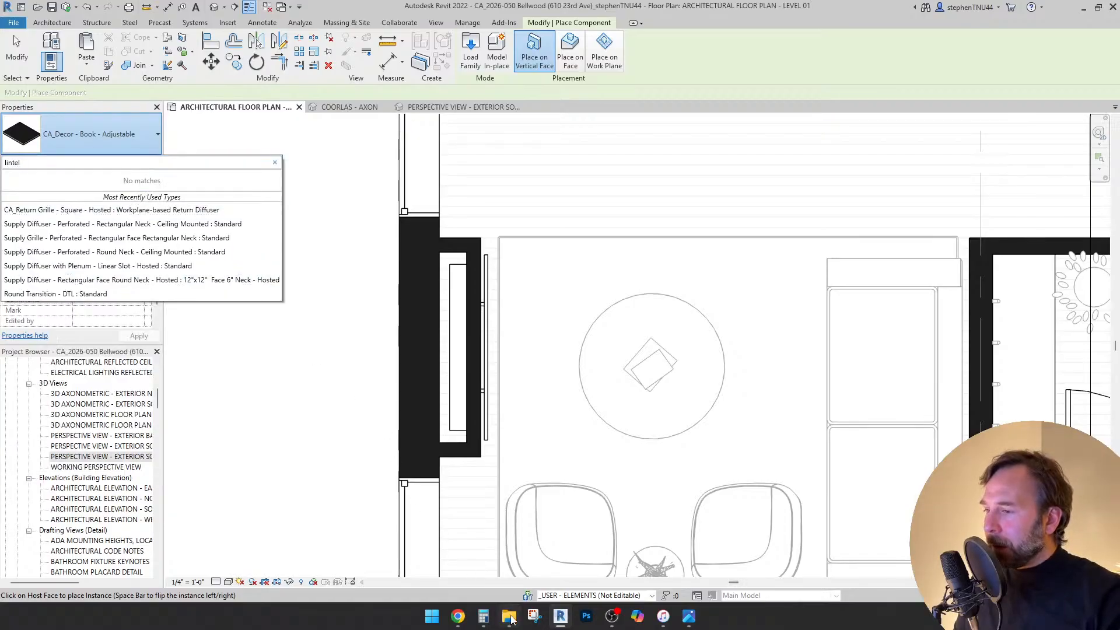
mouse_move(510, 618)
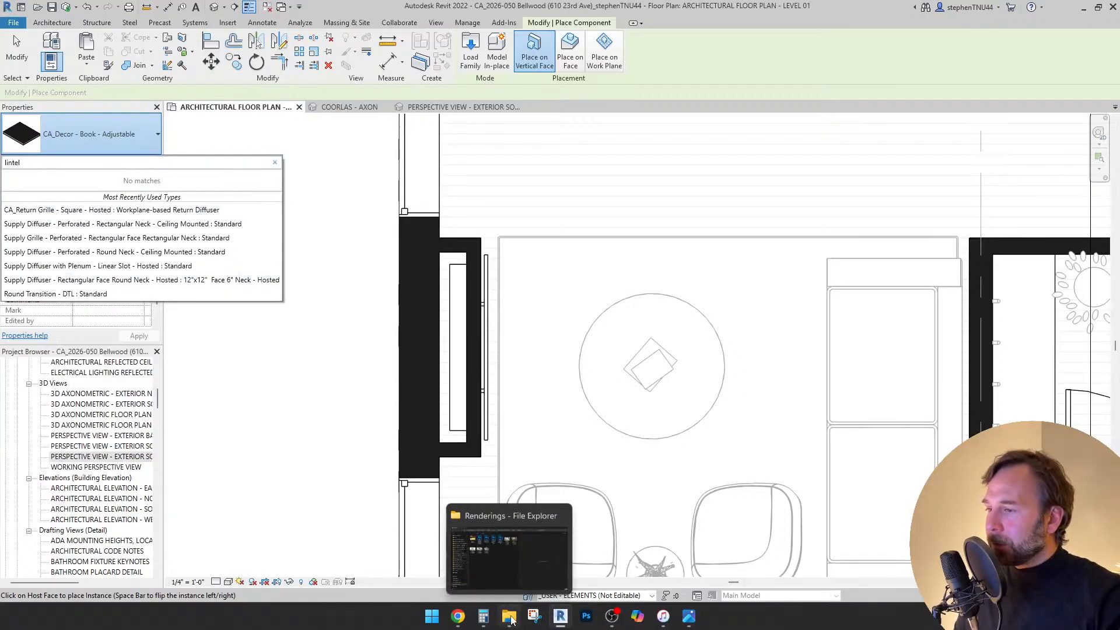
click(561, 618)
click(561, 617)
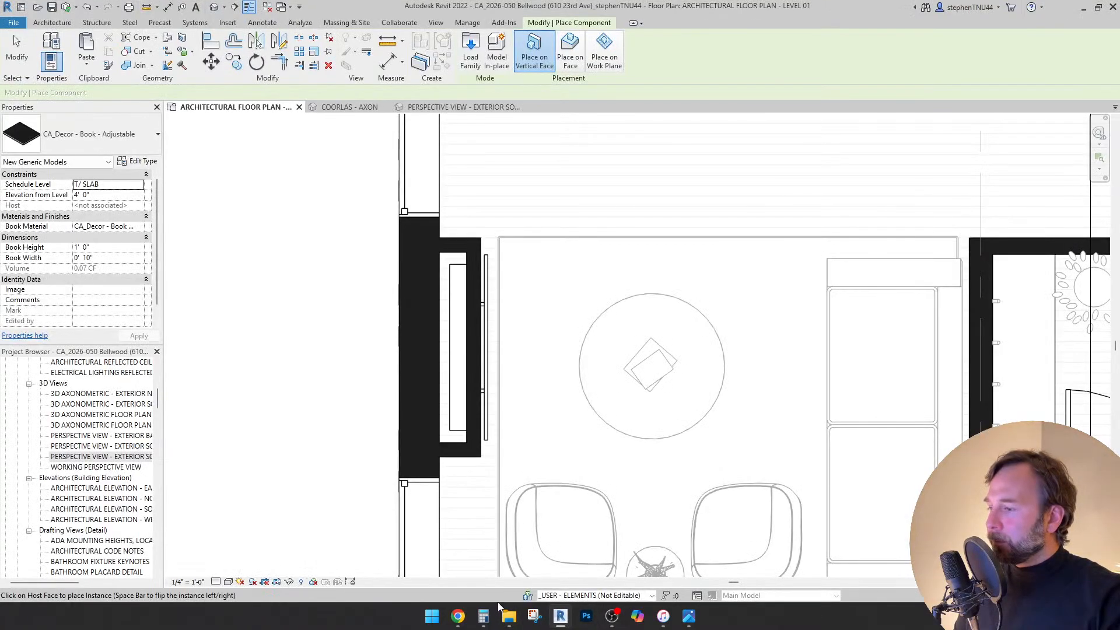
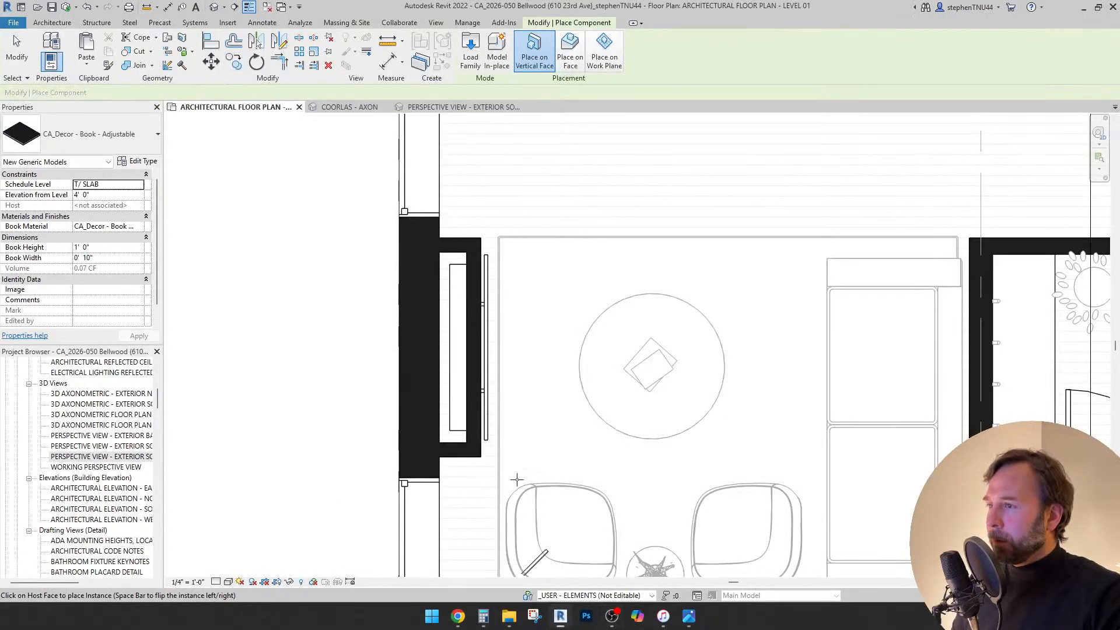
key(Escape)
key(Escape)
- Search the component types for "shelf" and choose CA_Floating Shelf - Adjustable for placement
scroll(524, 285, down, 2)
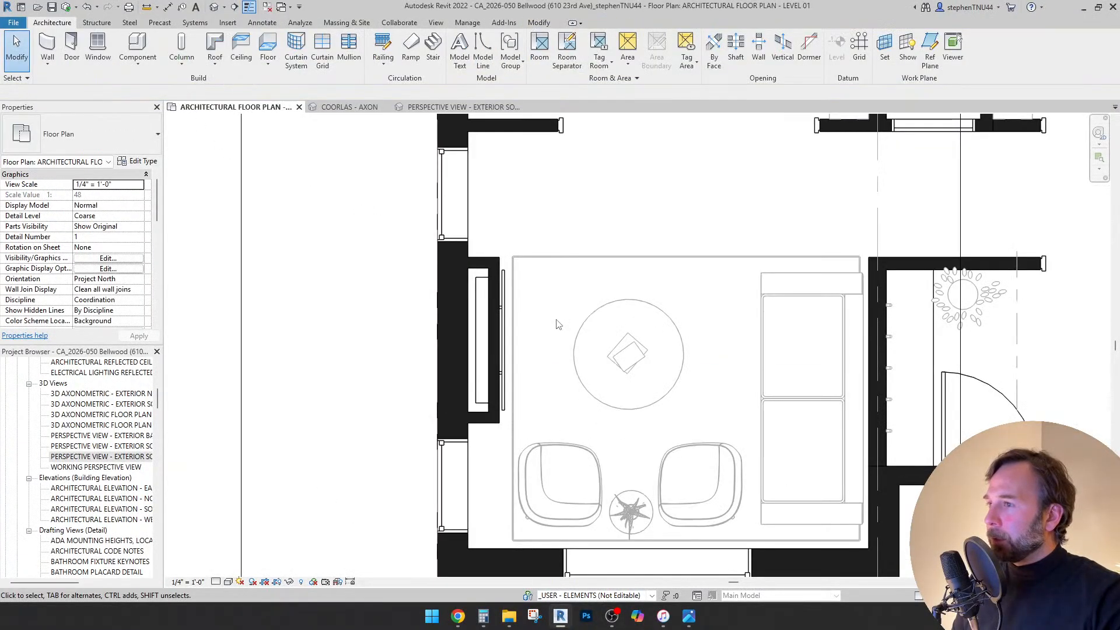
scroll(555, 320, up, 1)
click(138, 62)
click(157, 87)
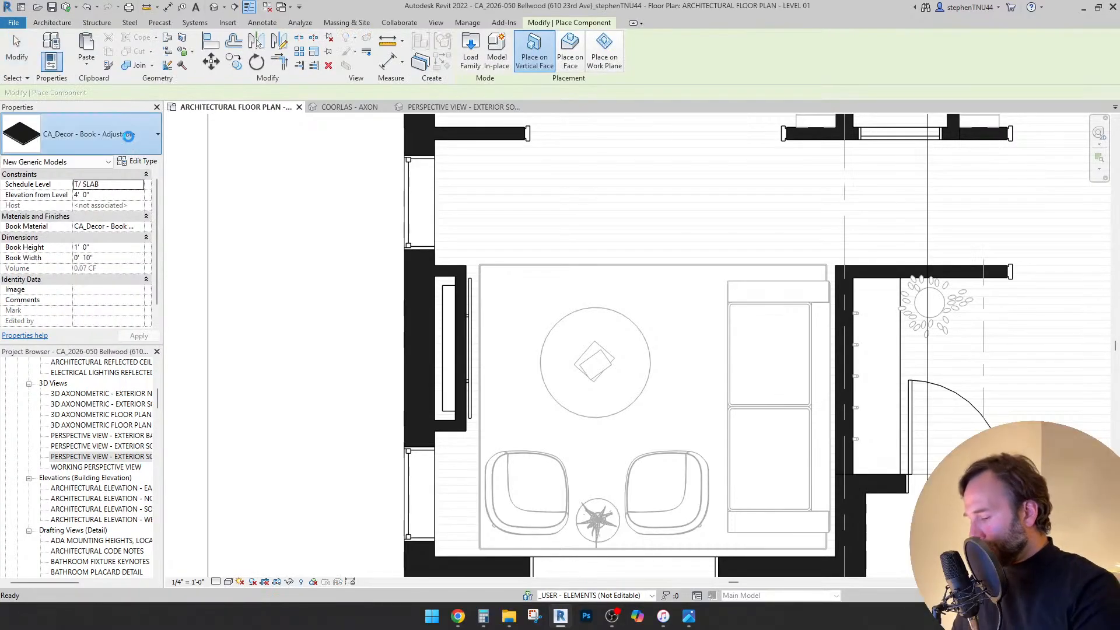
click(128, 135)
text(she)
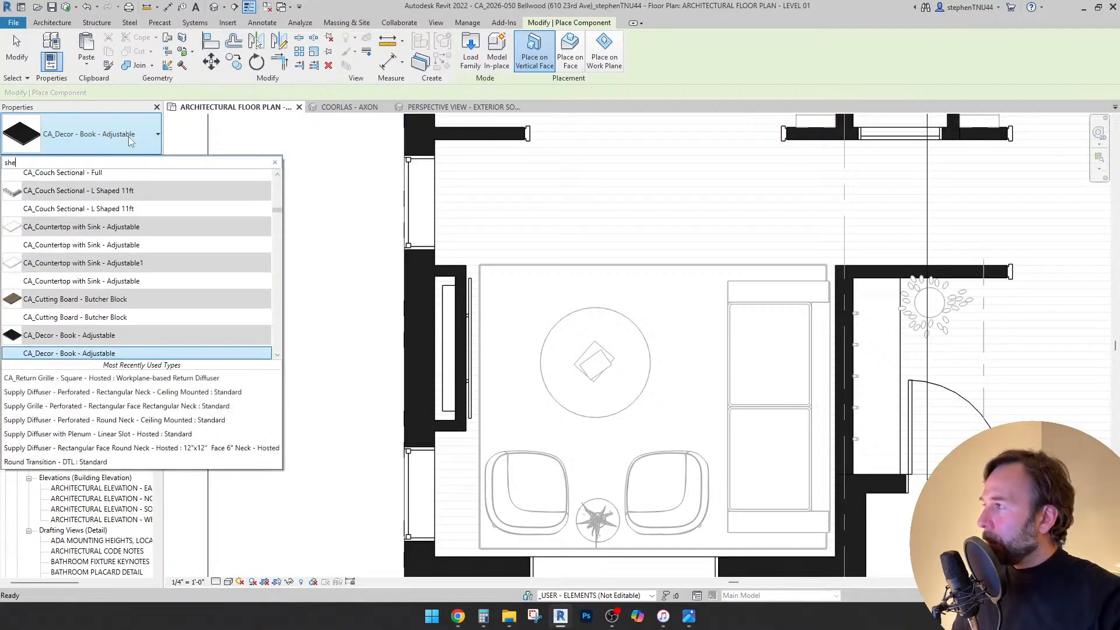
text(lf)
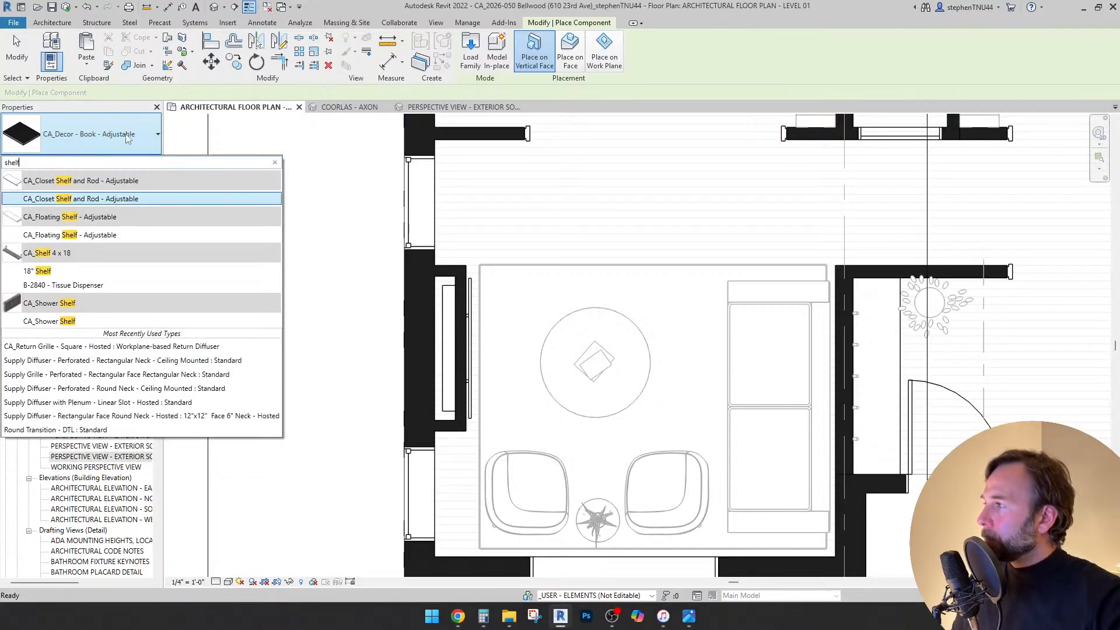
click(86, 235)
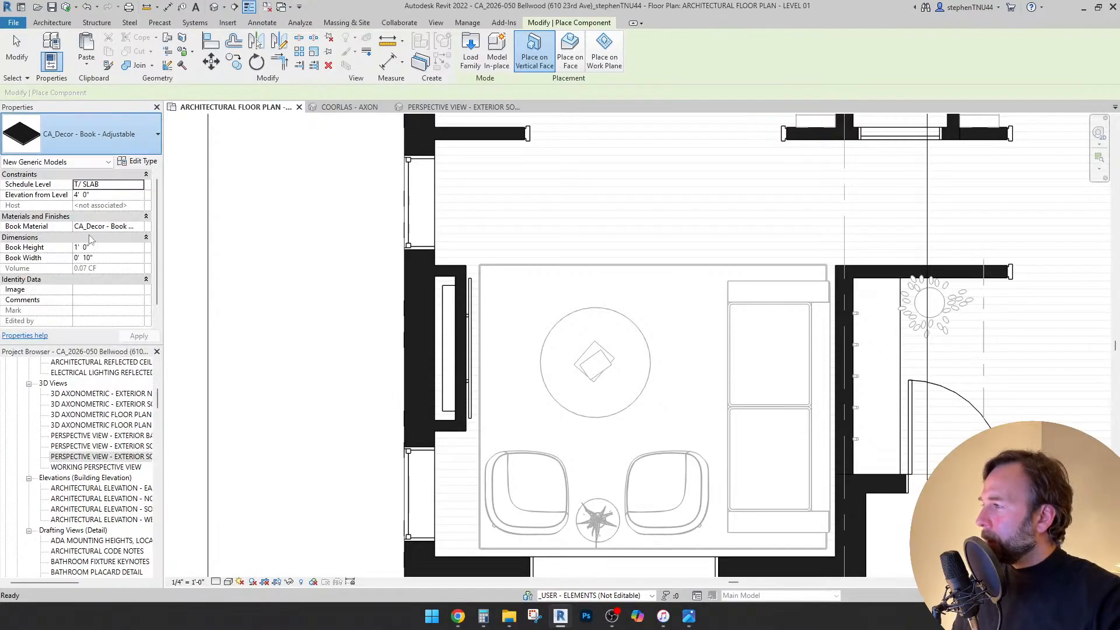
- Place the floating shelf on the living room face of the fireplace wall, near its upper corner in plan
scroll(472, 292, up, 2)
scroll(472, 292, up, 1)
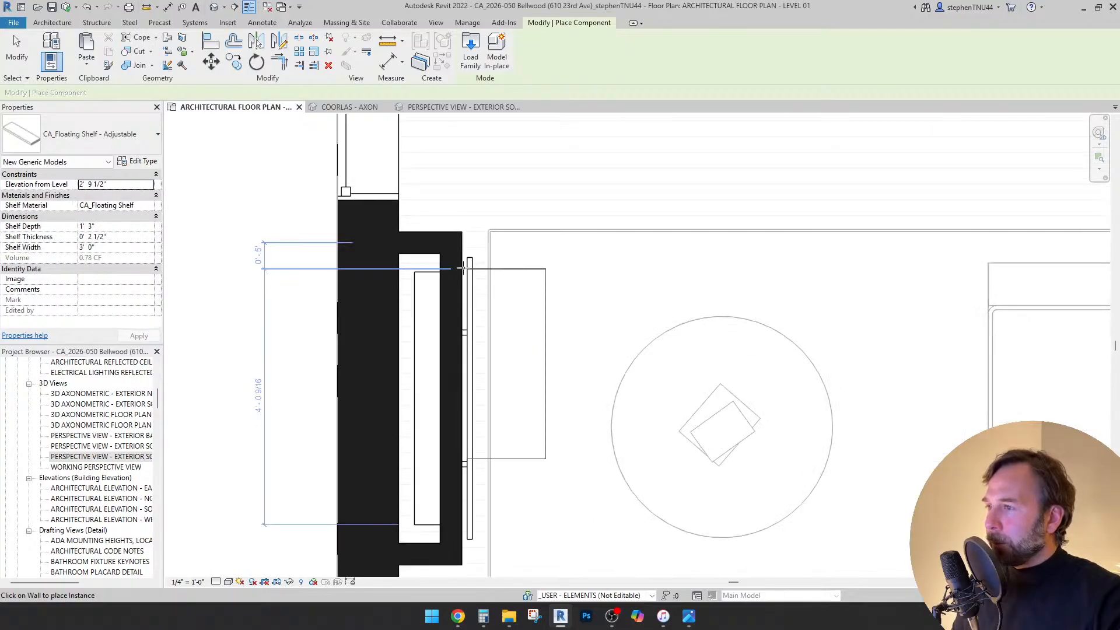
scroll(460, 242, up, 1)
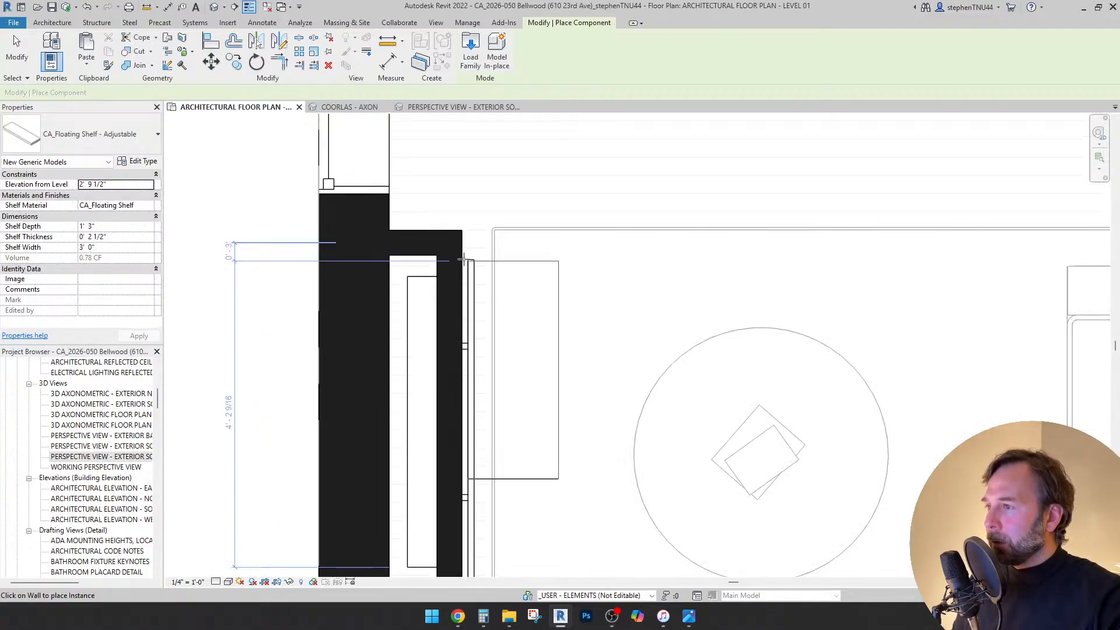
click(539, 266)
key(Escape)
key(Escape)
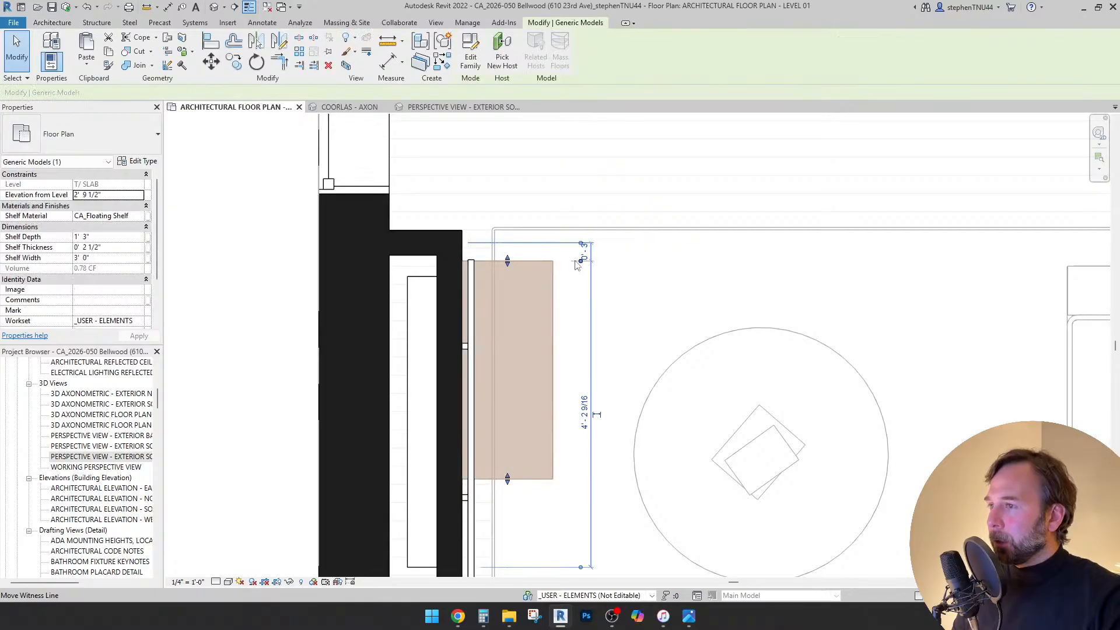
- Set the floating shelf's thickness to 5.5" and its depth to 3.5"
click(114, 247)
text(5)
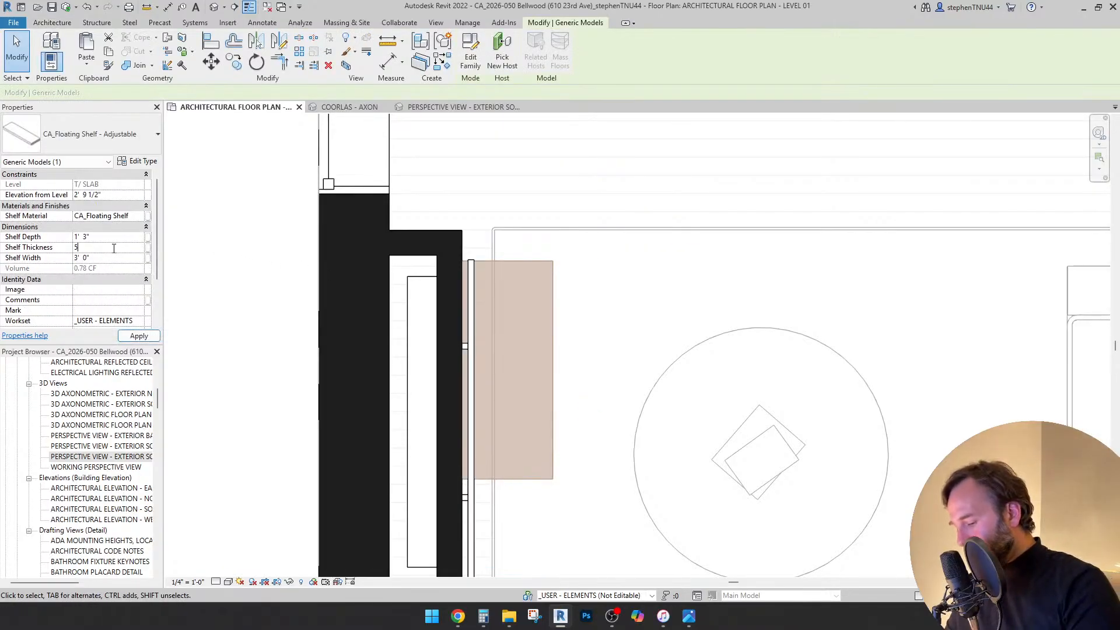
text(.5")
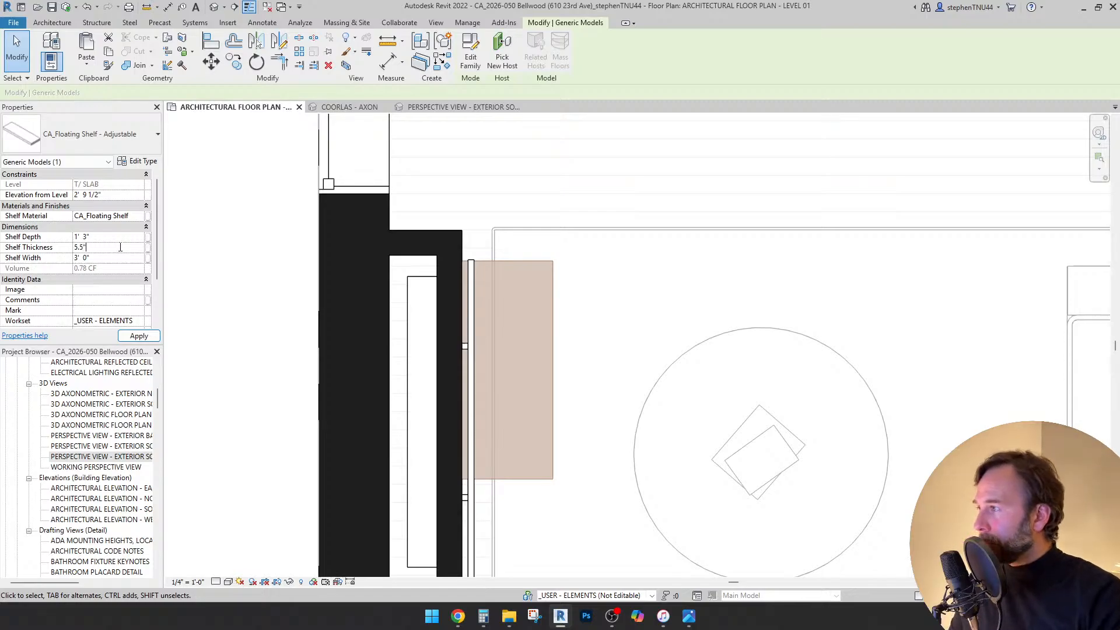
click(129, 238)
click(130, 238)
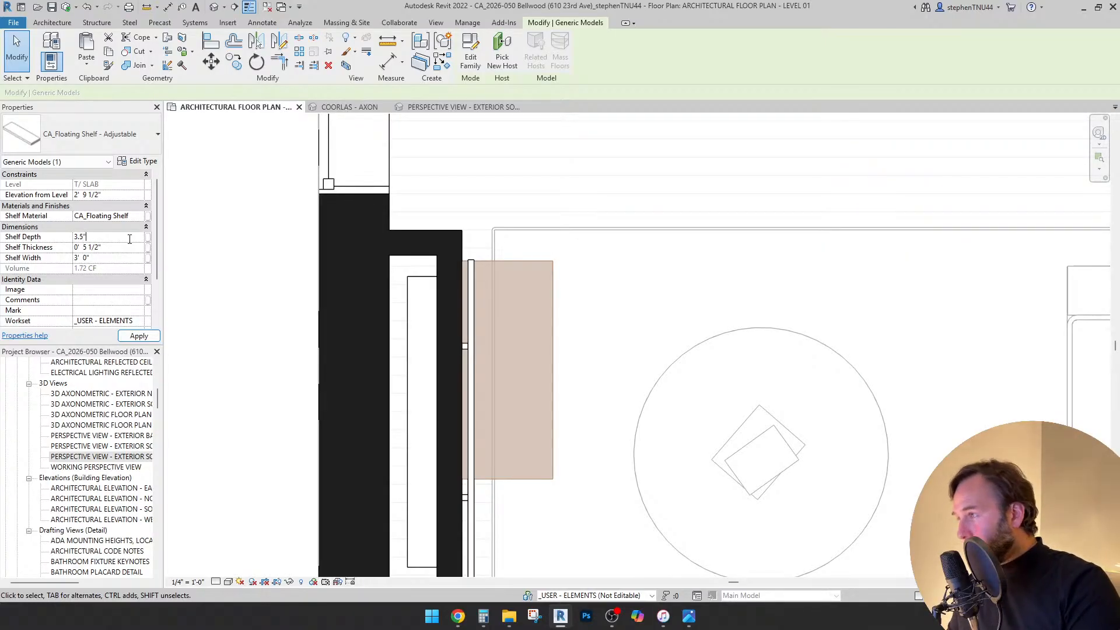
key(Return)
- Measure the length of the fireplace wall's living room face from corner to corner
scroll(405, 330, down, 2)
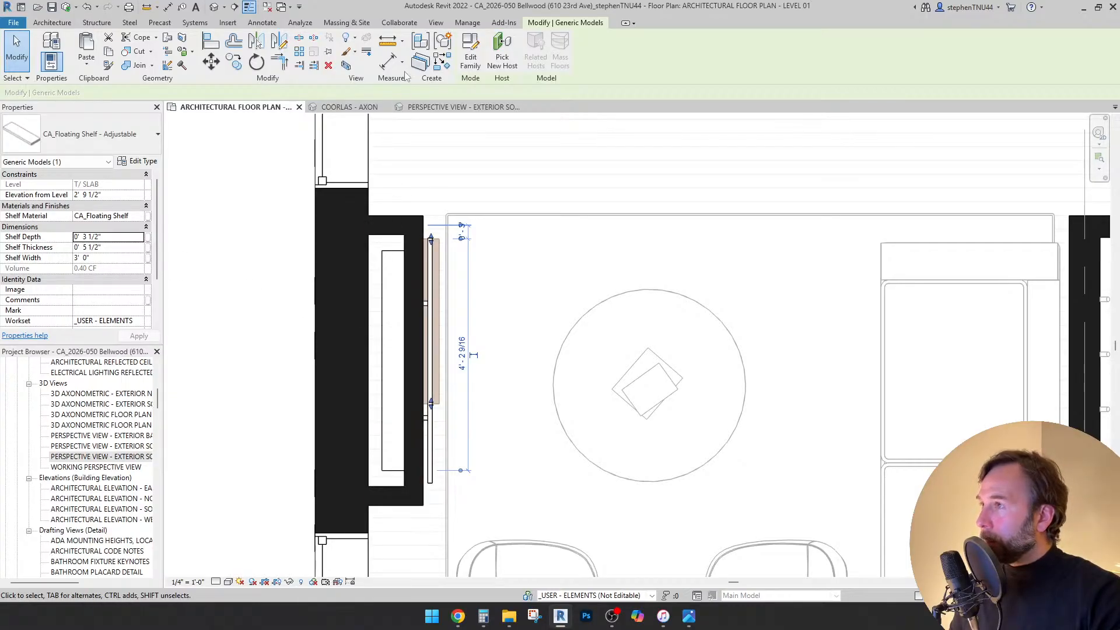
click(423, 216)
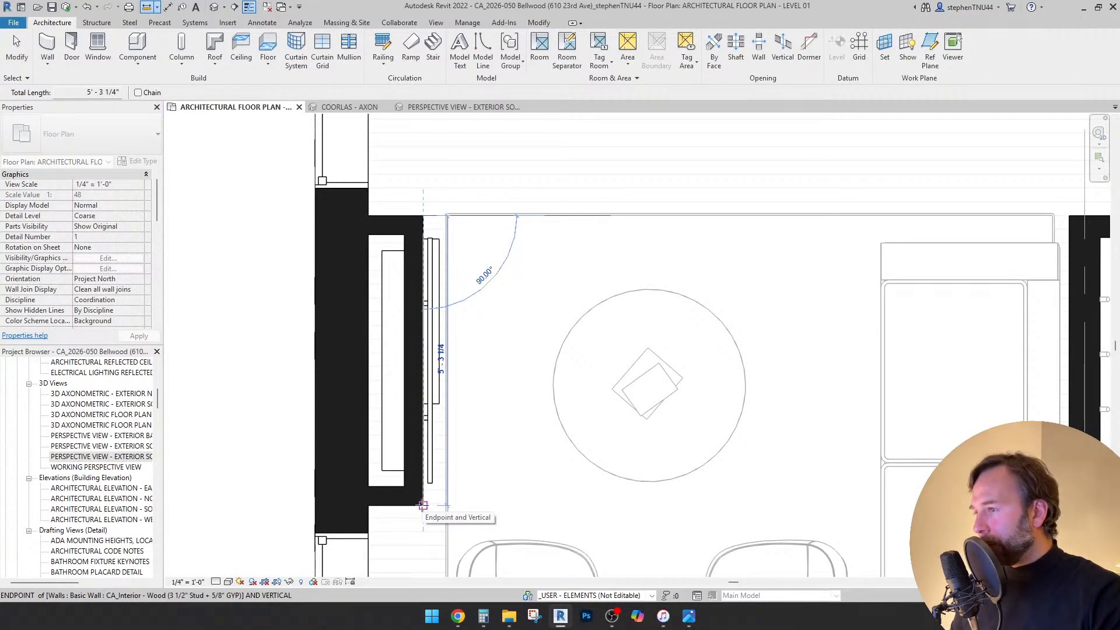
key(Escape)
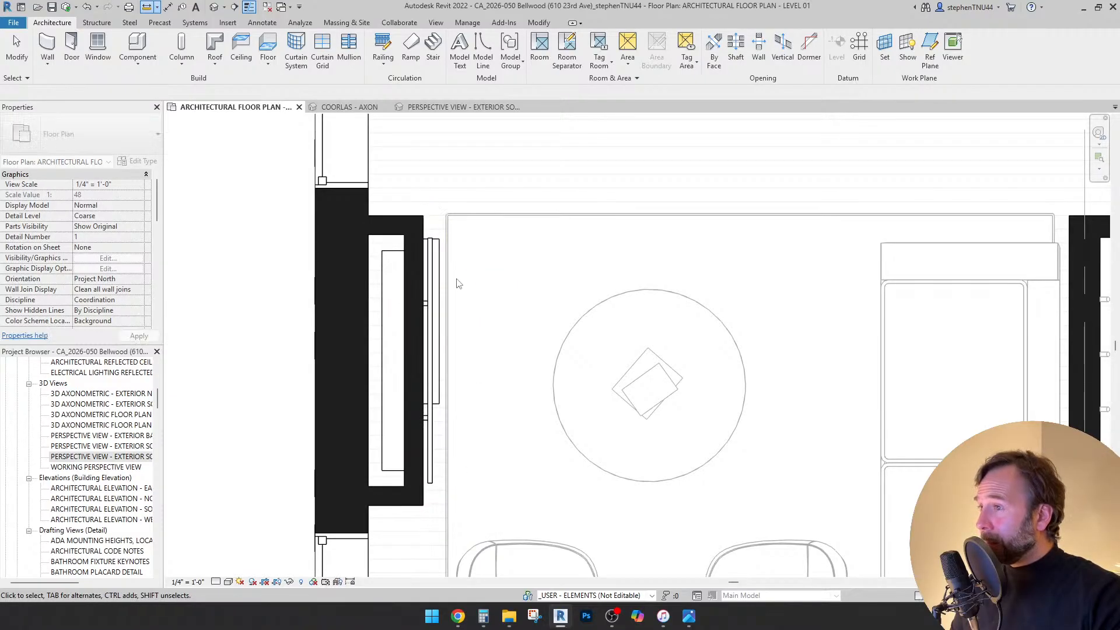
key(Escape)
- Set the floating shelf's elevation from level to 4' 0"
scroll(460, 260, up, 2)
click(432, 258)
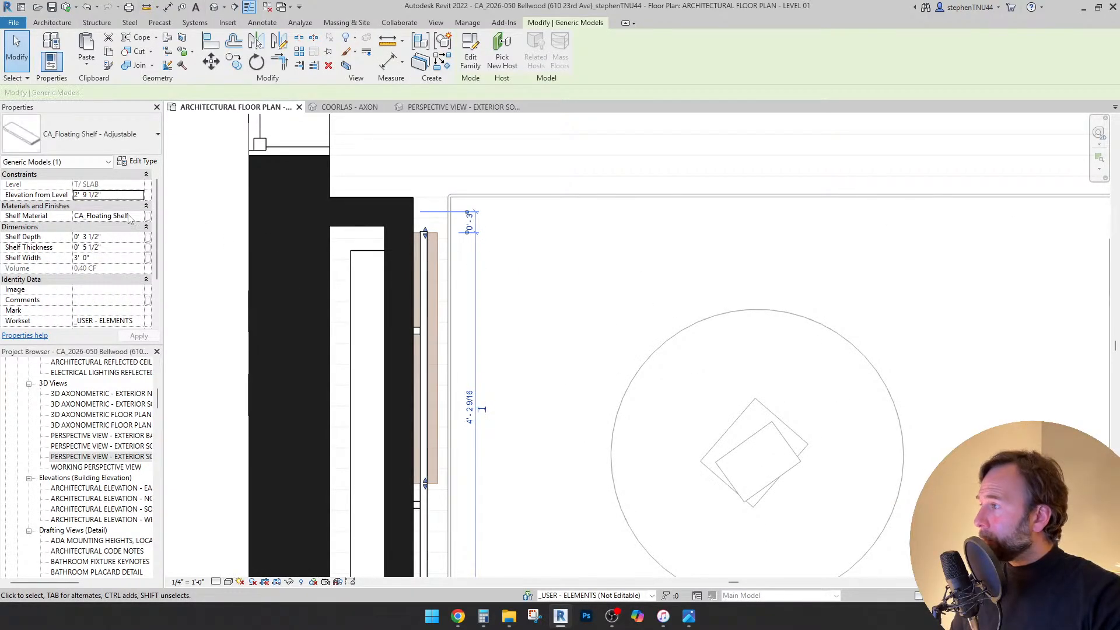
click(124, 196)
text(4'  0)
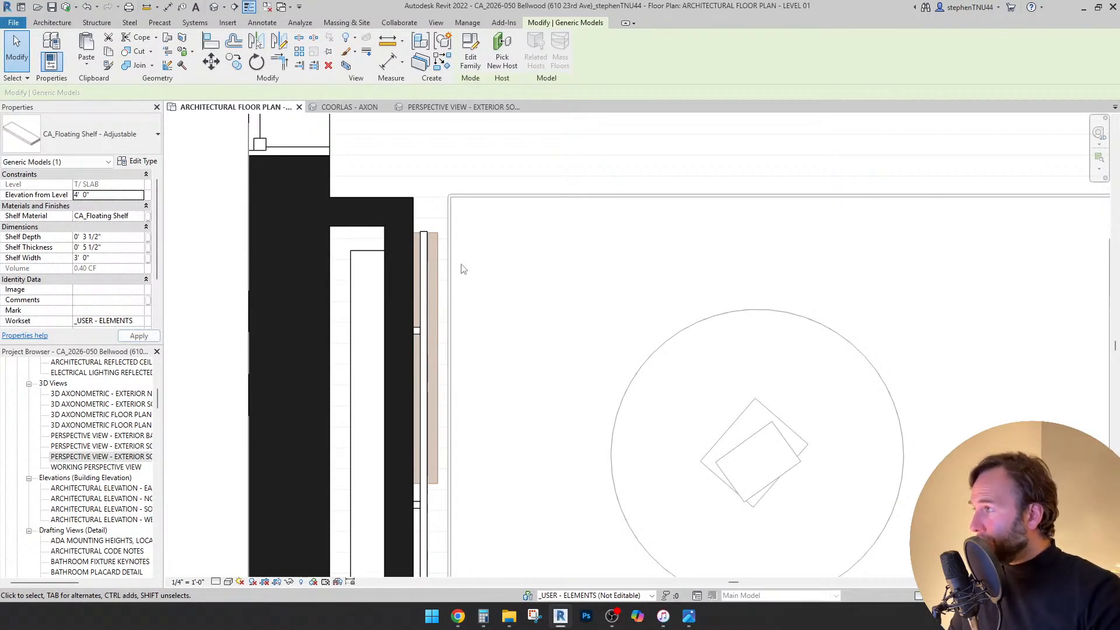
key(Return)
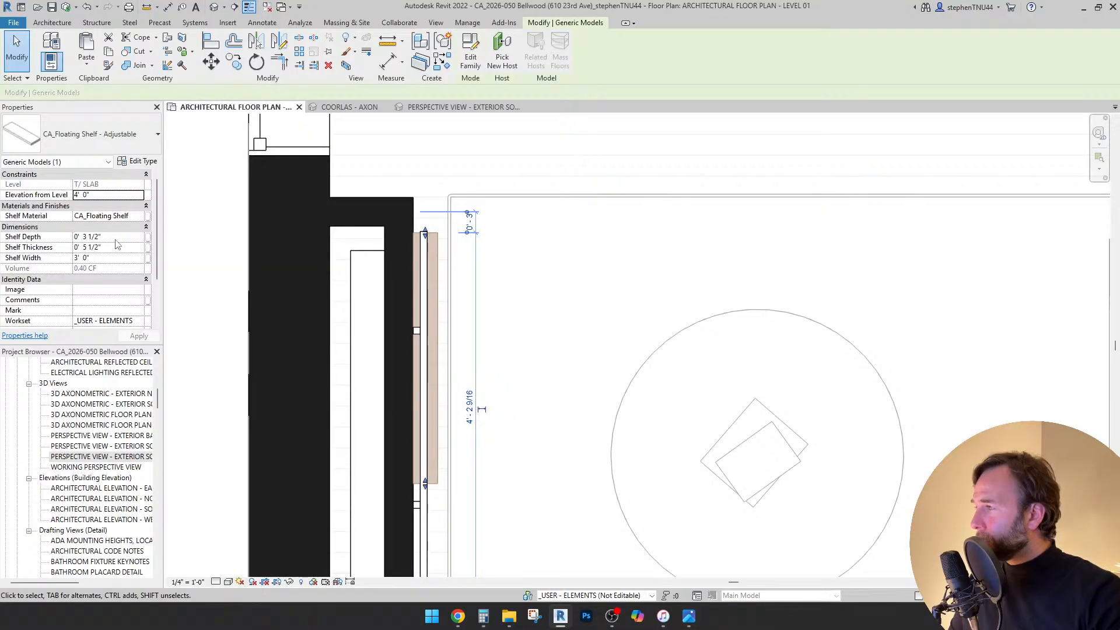
- Set the floating shelf's width to 4' 9"
click(116, 238)
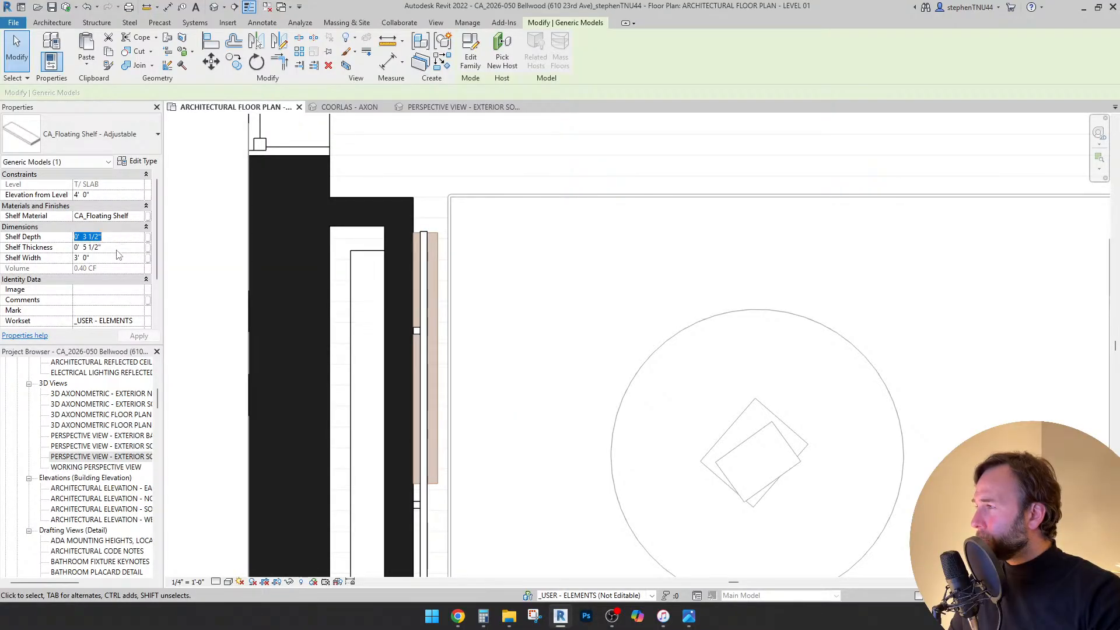
click(117, 257)
text(4')
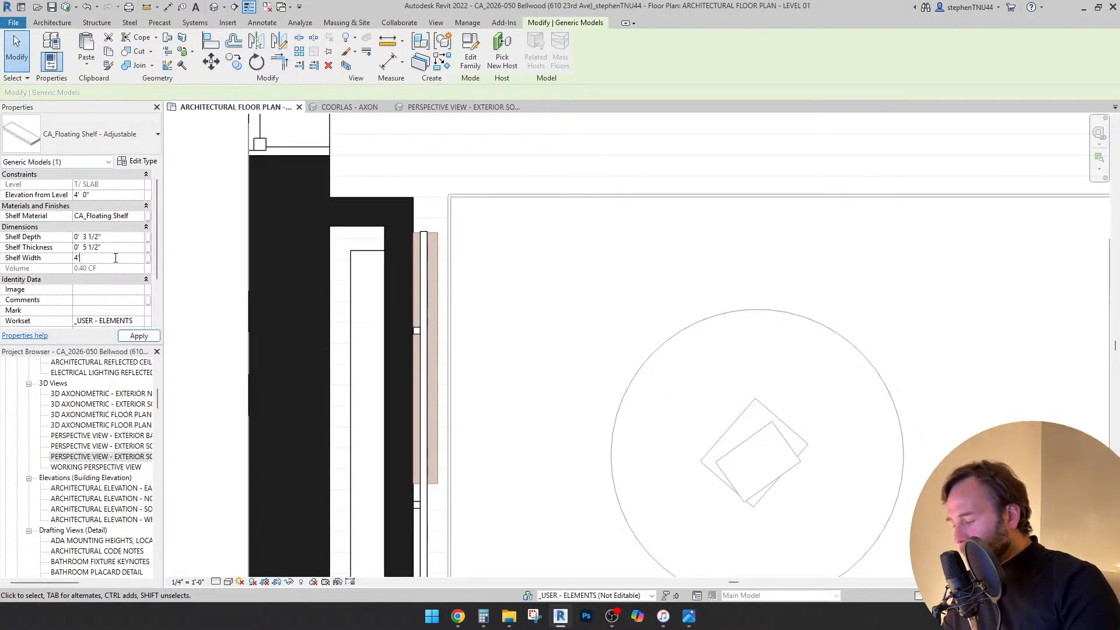
text( 9)
key(Return)
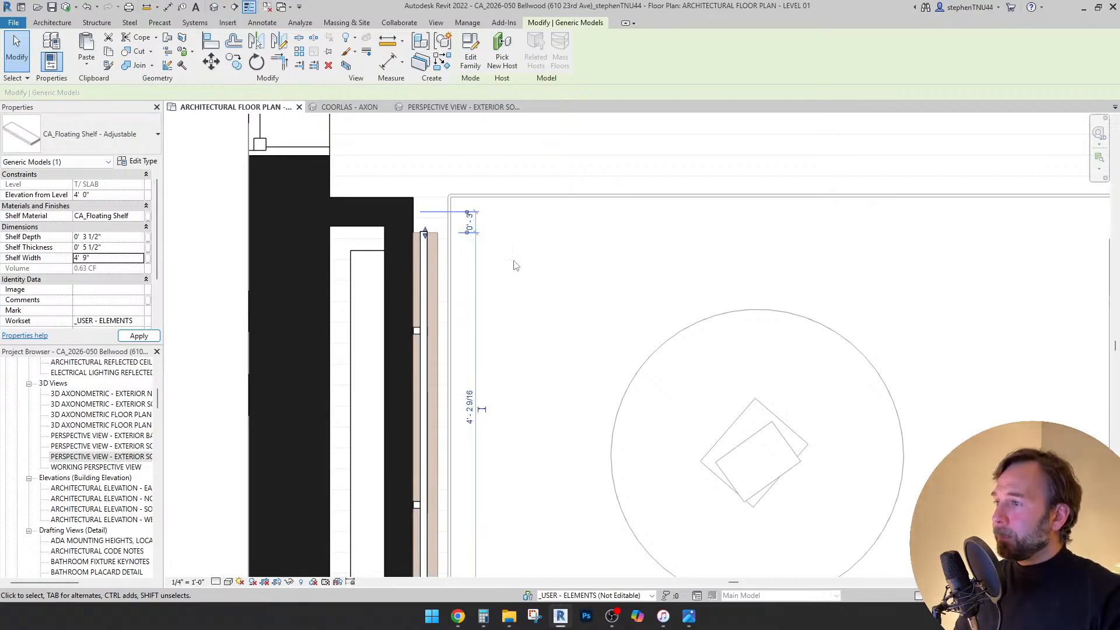
- Switch to the interior perspective view and turn it to face the living room fireplace wall with the floating shelf
scroll(517, 268, down, 1)
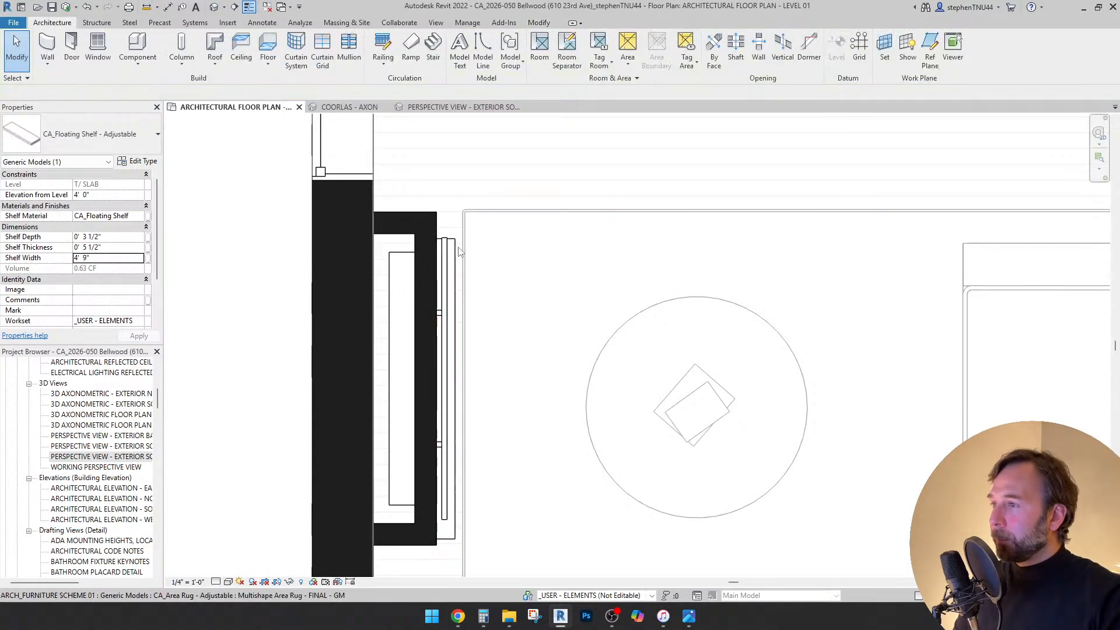
click(464, 107)
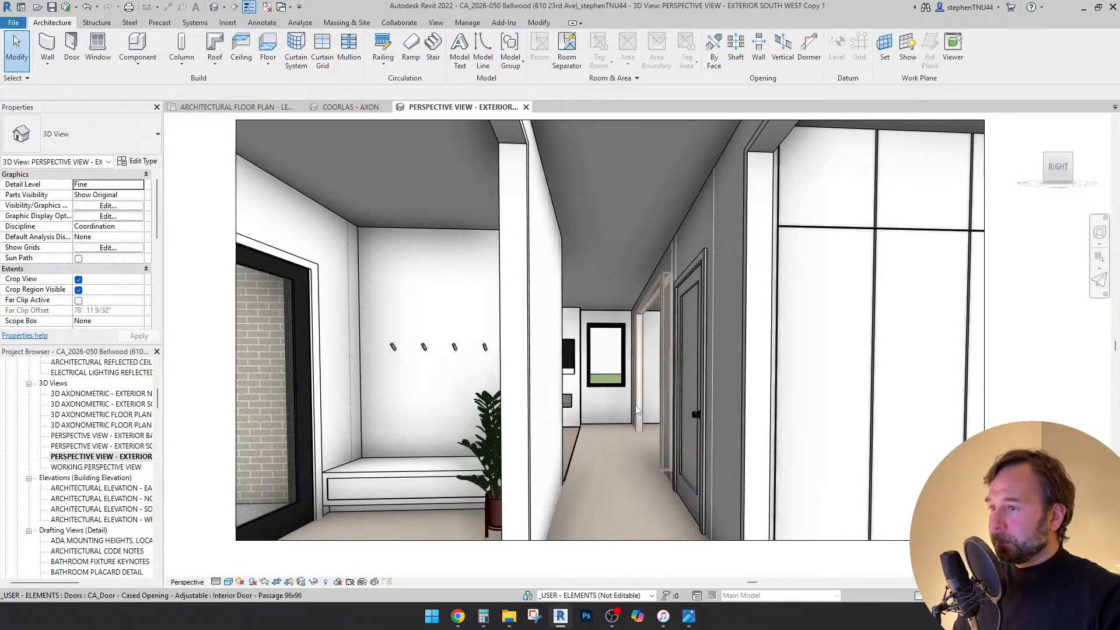
key(shift+w)
drag(638, 484, 448, 468)
key(shift+w)
scroll(577, 388, up, 1)
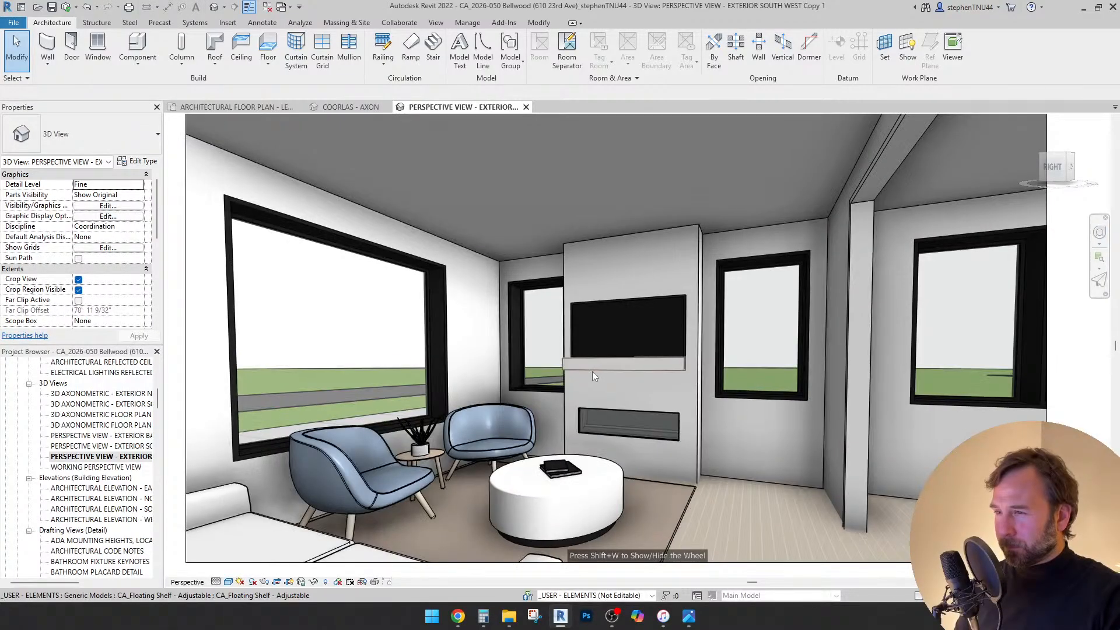
- Set the floating shelf's elevation from level to 3' 0"
click(593, 373)
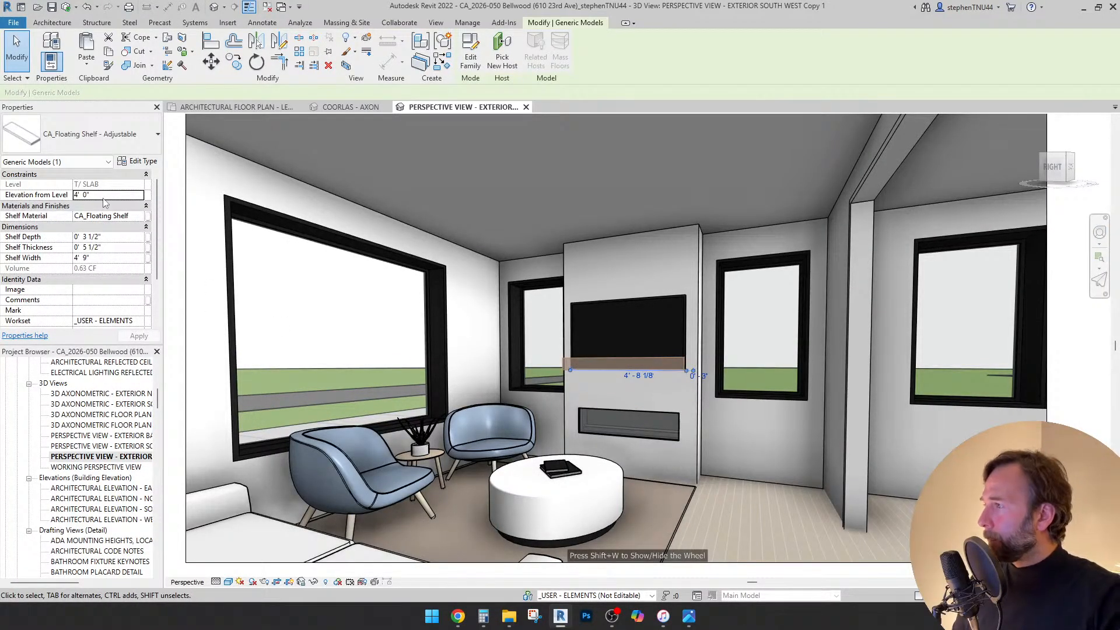
click(104, 196)
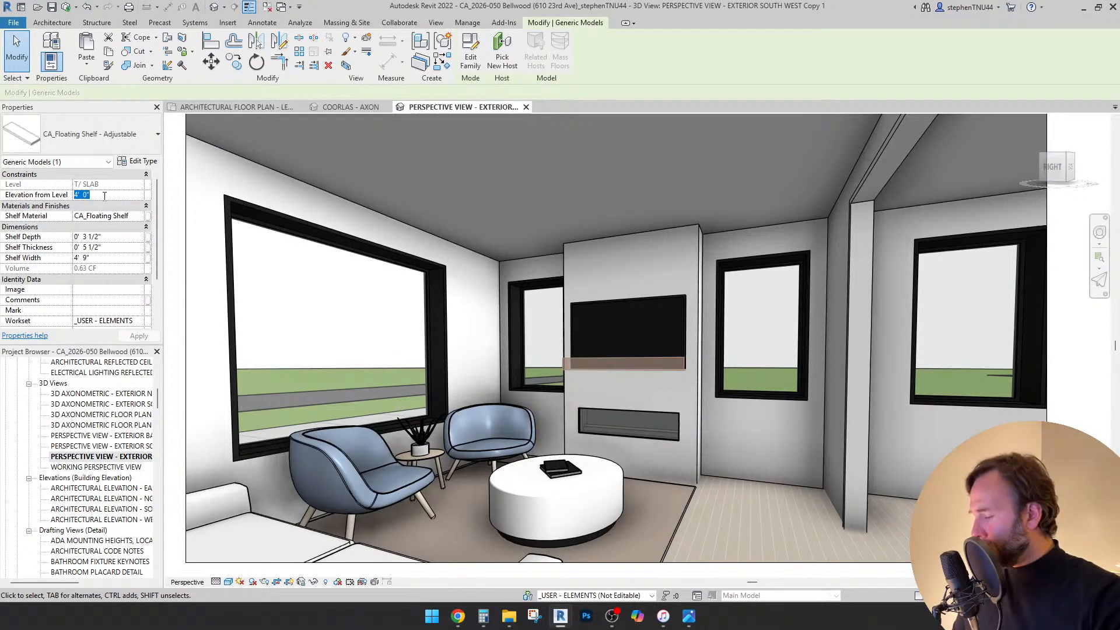
text(3)
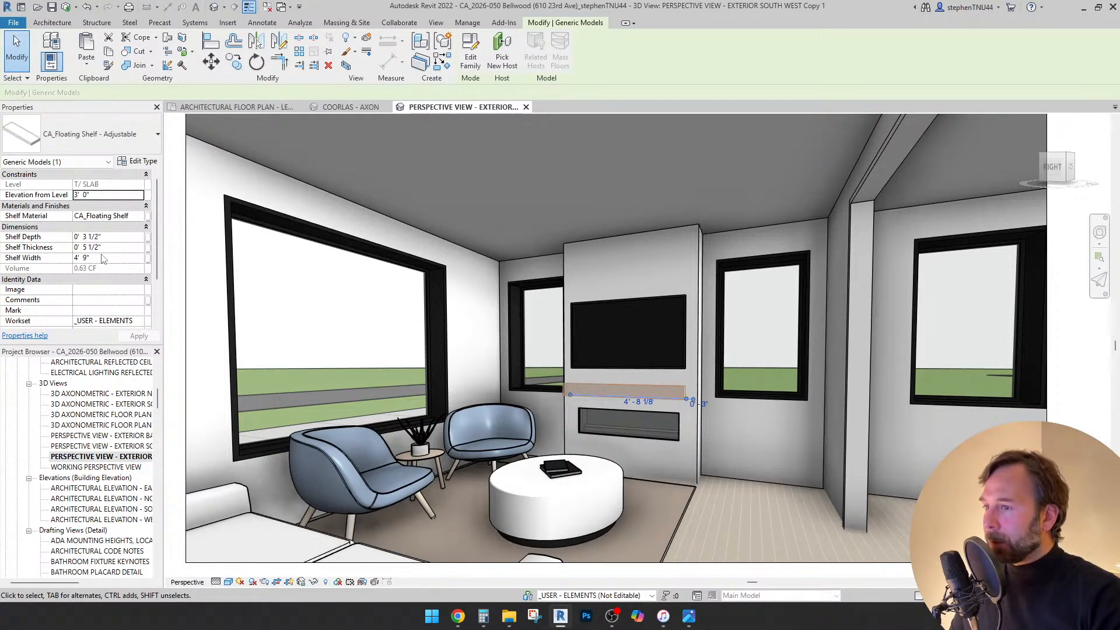
- Set the floating shelf's elevation from level to 3' 3"
click(95, 195)
drag(92, 195, 66, 204)
text(3'3)
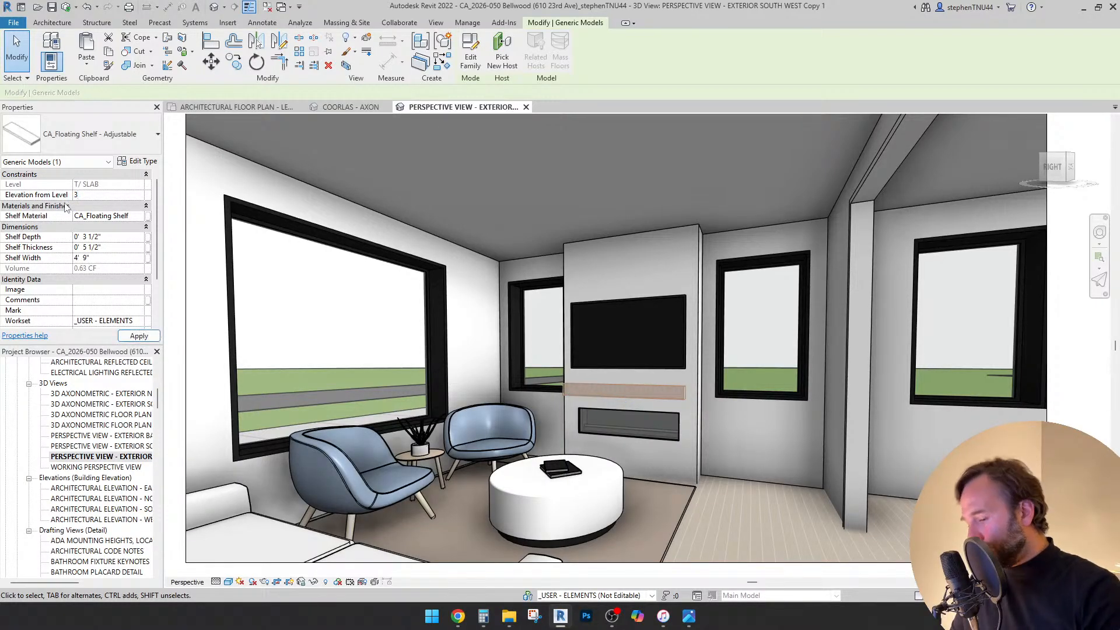
key(Return)
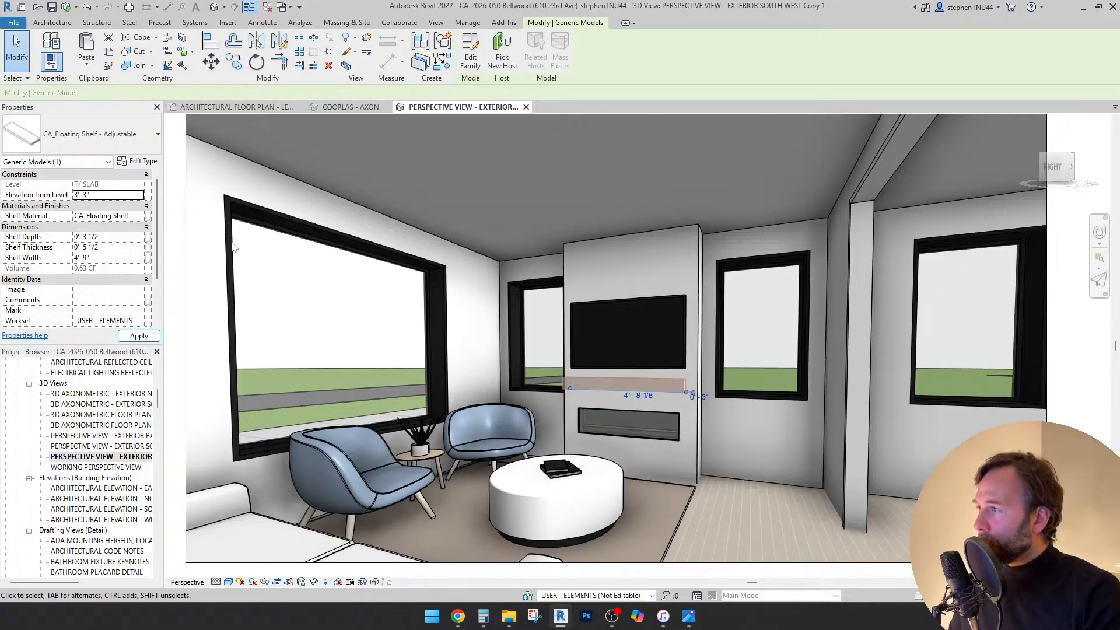
- Search the project materials for "trim" and assign CA_Millwork - Wood Trim as the floating shelf's material
click(140, 216)
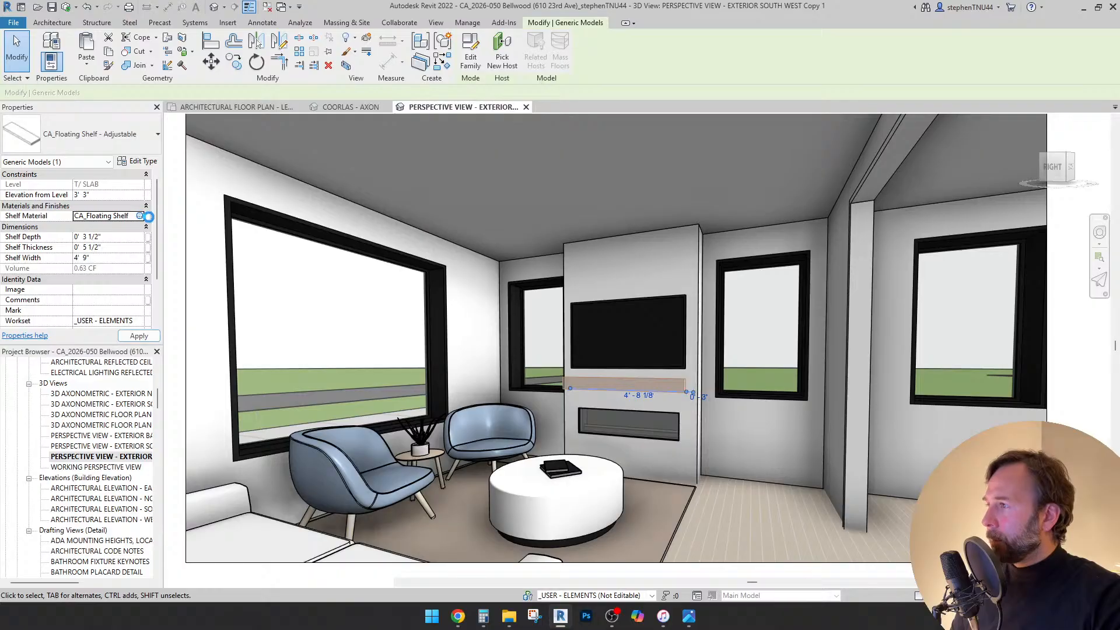
click(617, 620)
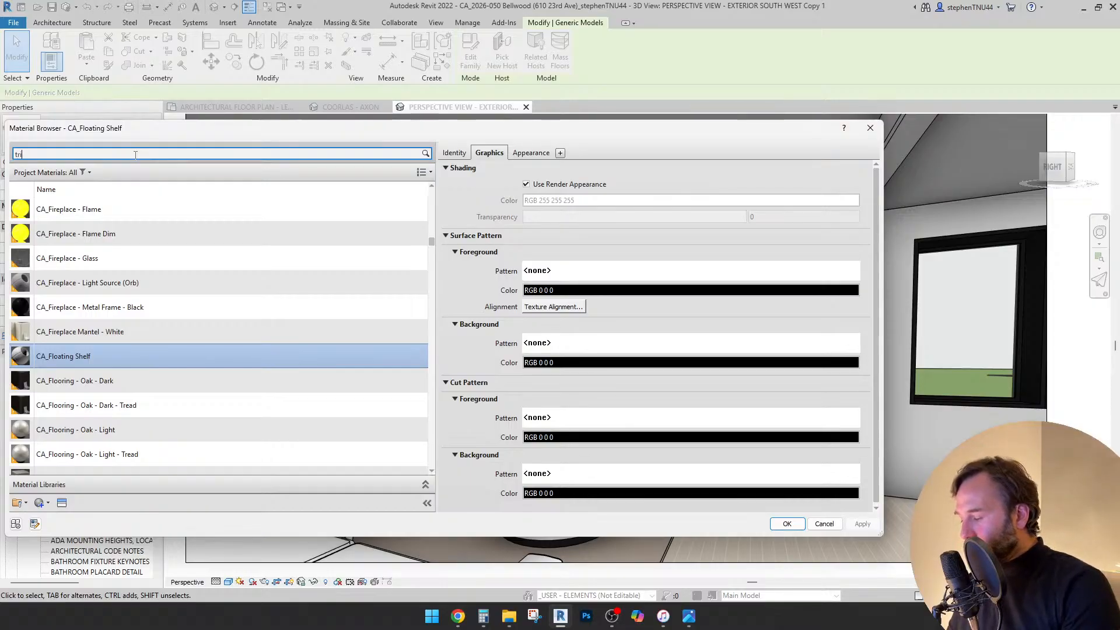
text(m)
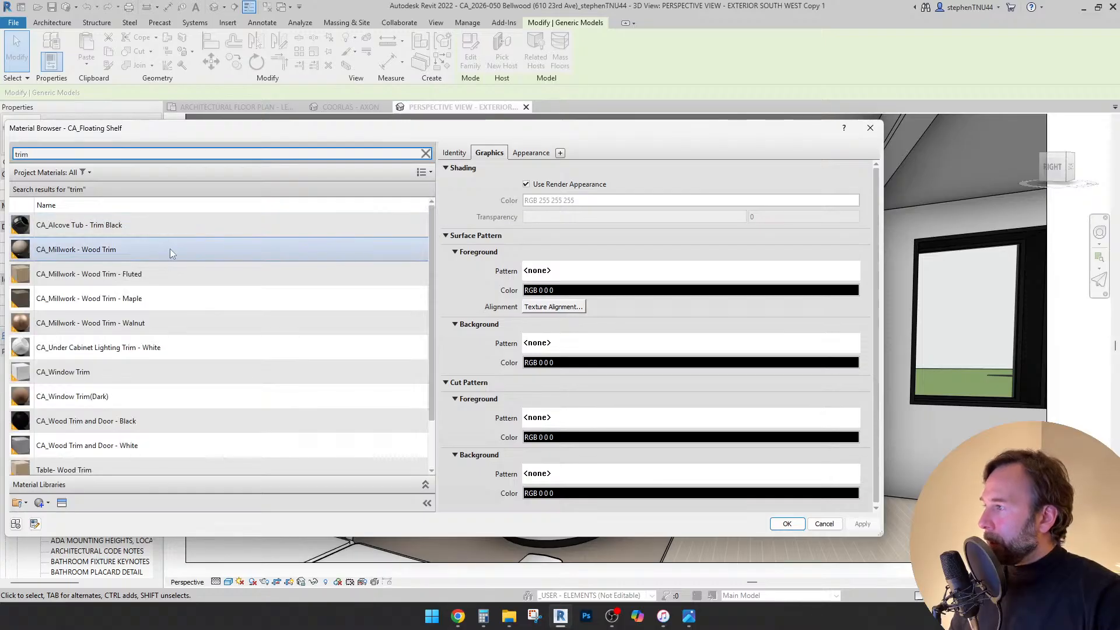
click(68, 244)
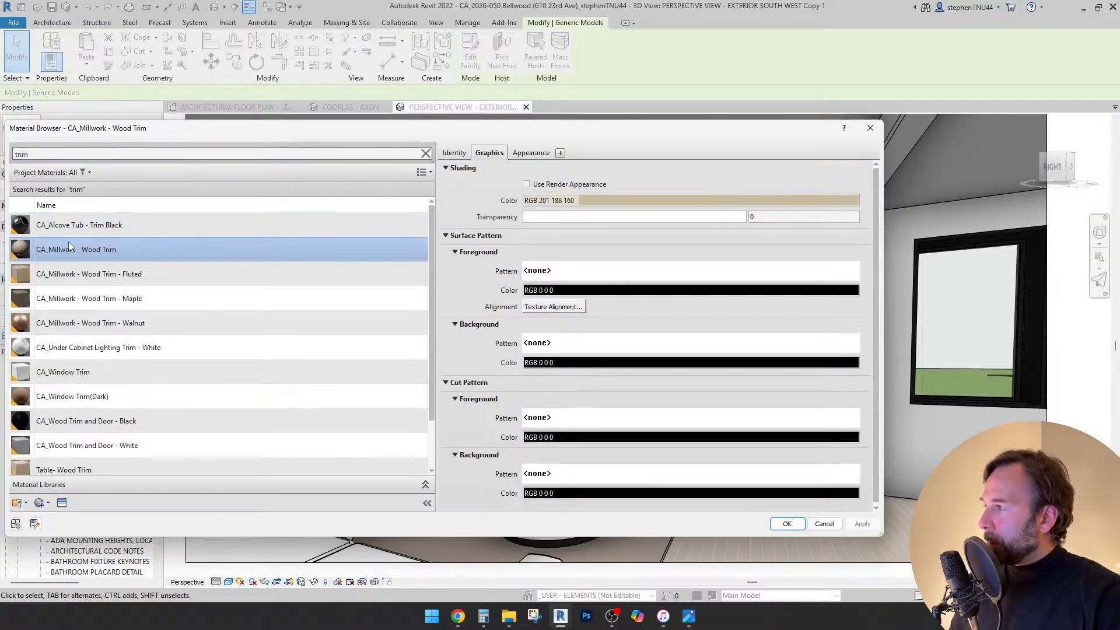
click(787, 523)
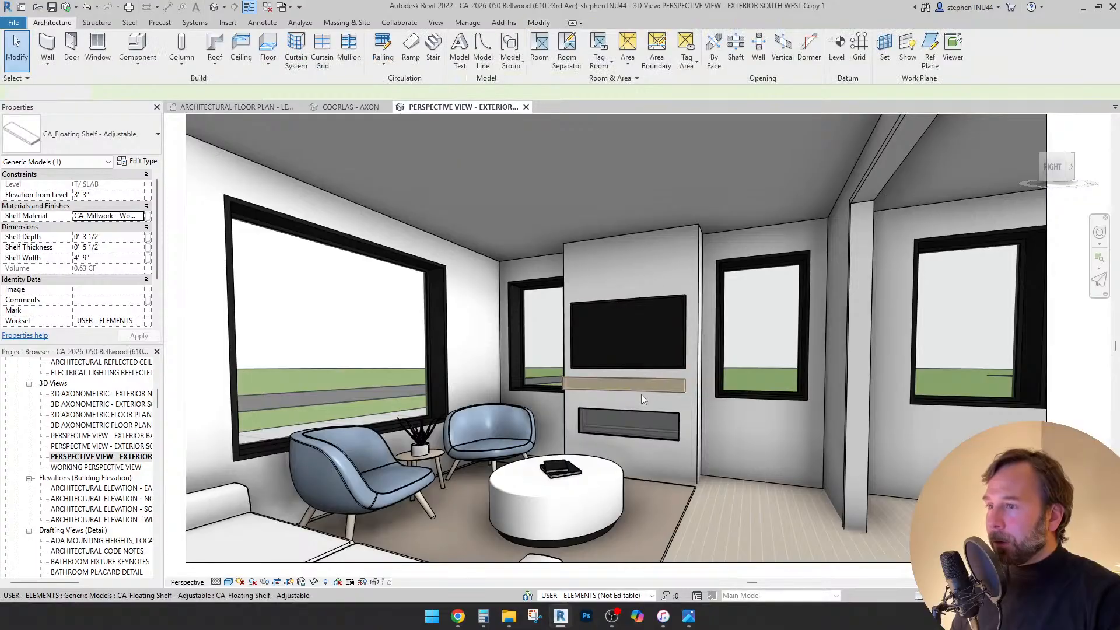
key(Escape)
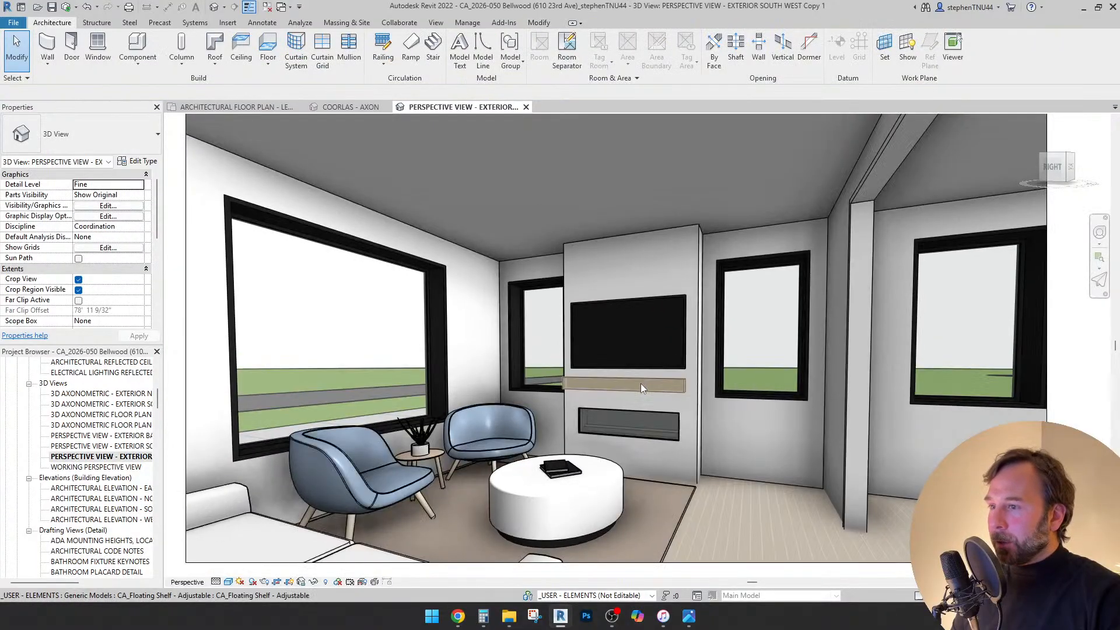
- In the Level 01 floor plan, draw a horizontal dashed detail line about 2' 0" long from the fireplace wall's inner-face midpoint into the living room
click(234, 107)
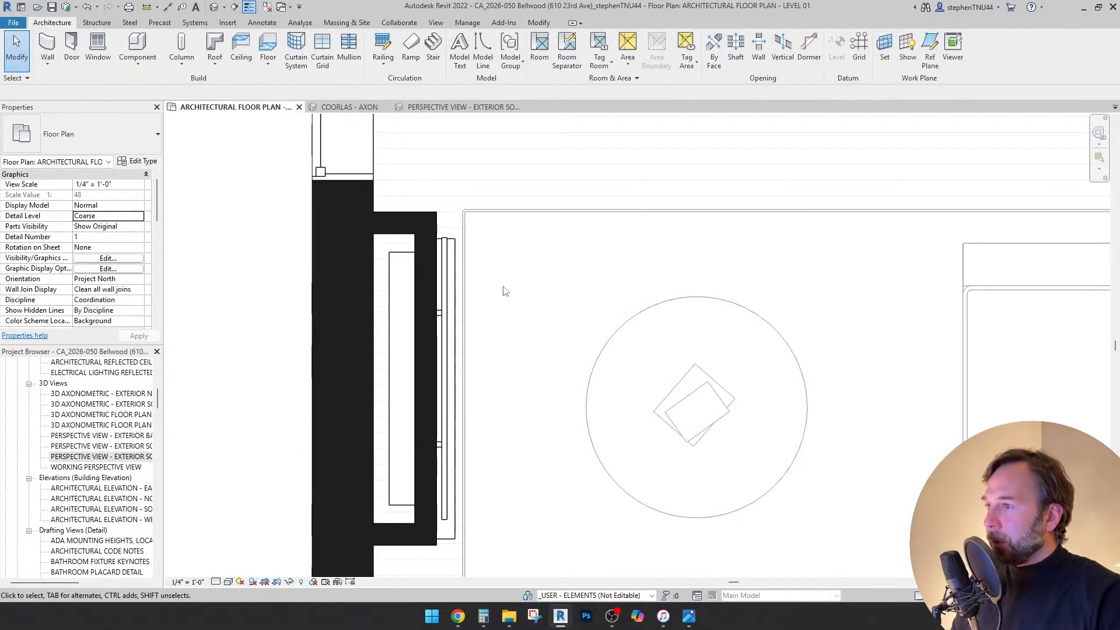
click(262, 22)
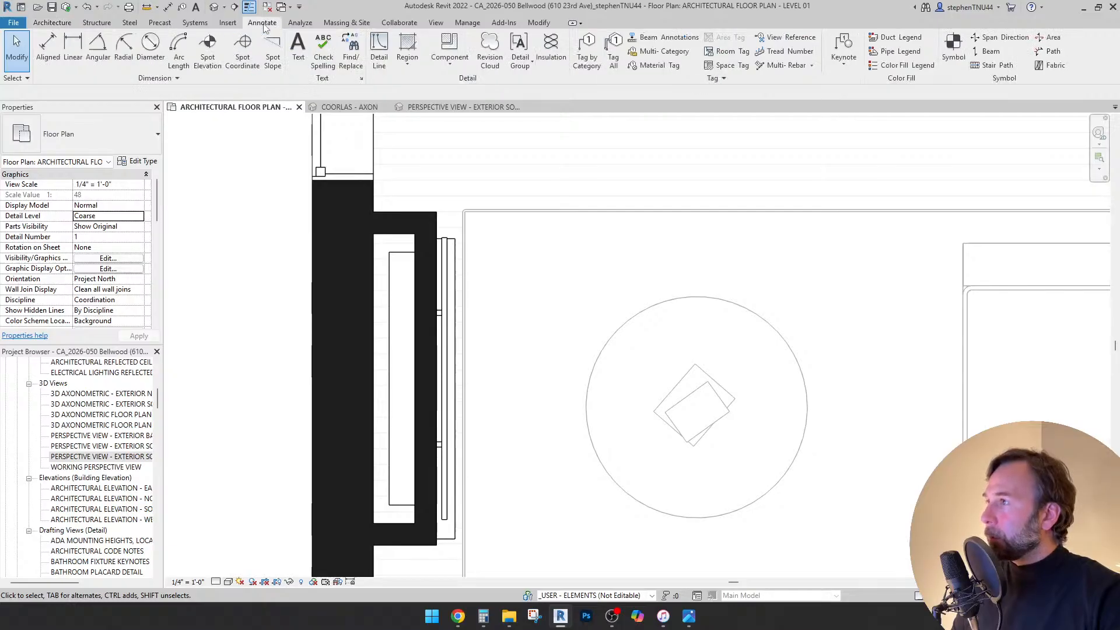
click(379, 49)
click(414, 378)
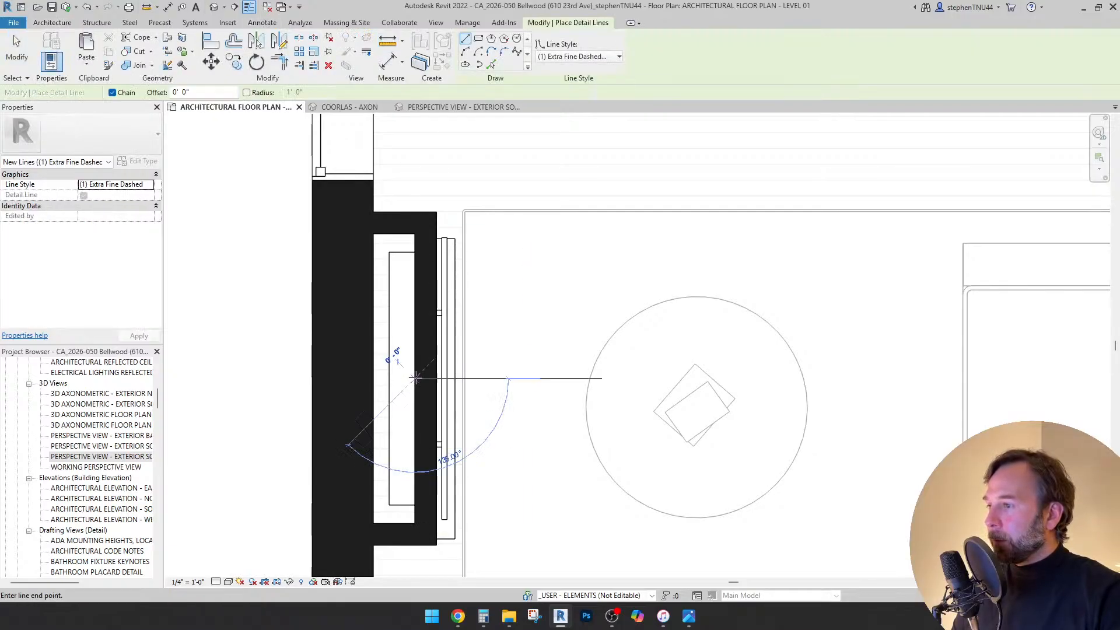
click(535, 376)
key(Escape)
key(Escape)
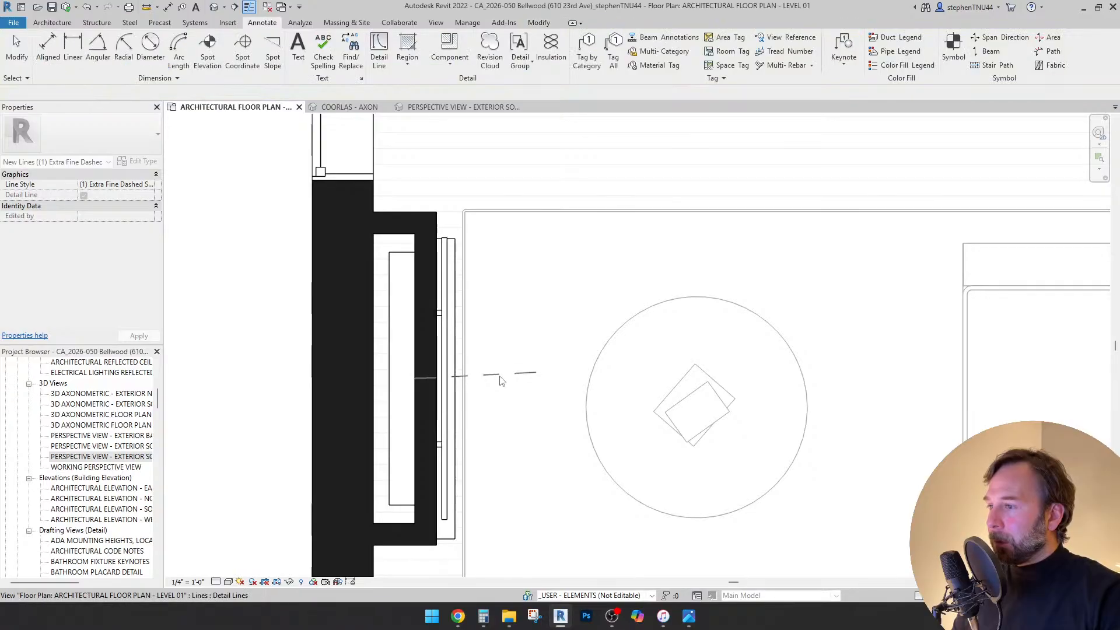
click(536, 375)
drag(536, 374, 541, 378)
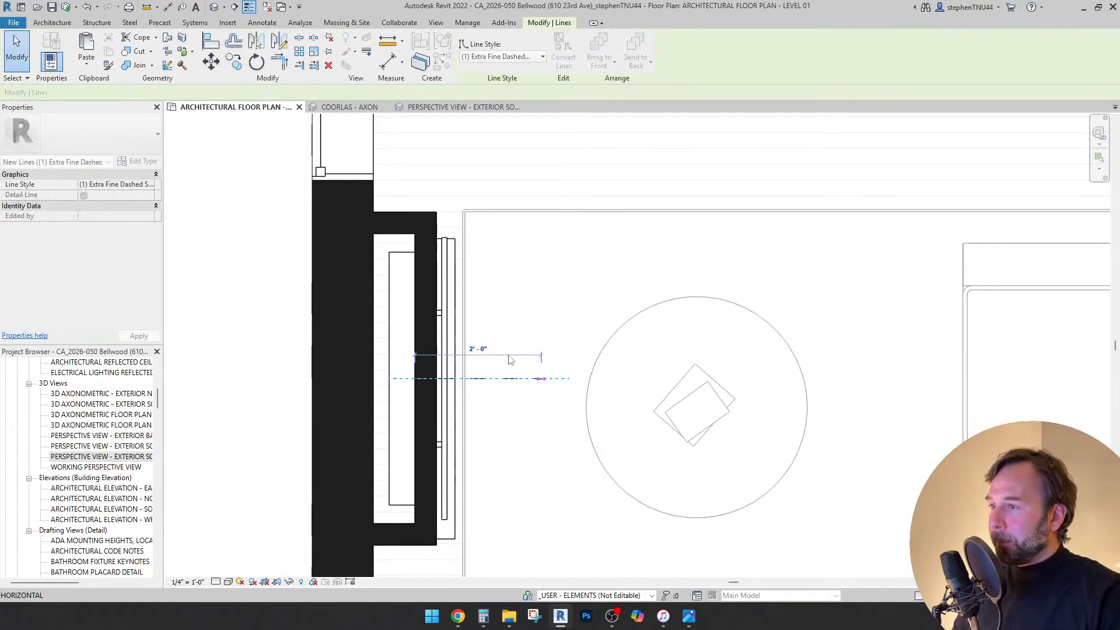
key(Escape)
- Move the floating shelf by its front-edge midpoint to centre it on the dashed detail line
click(453, 262)
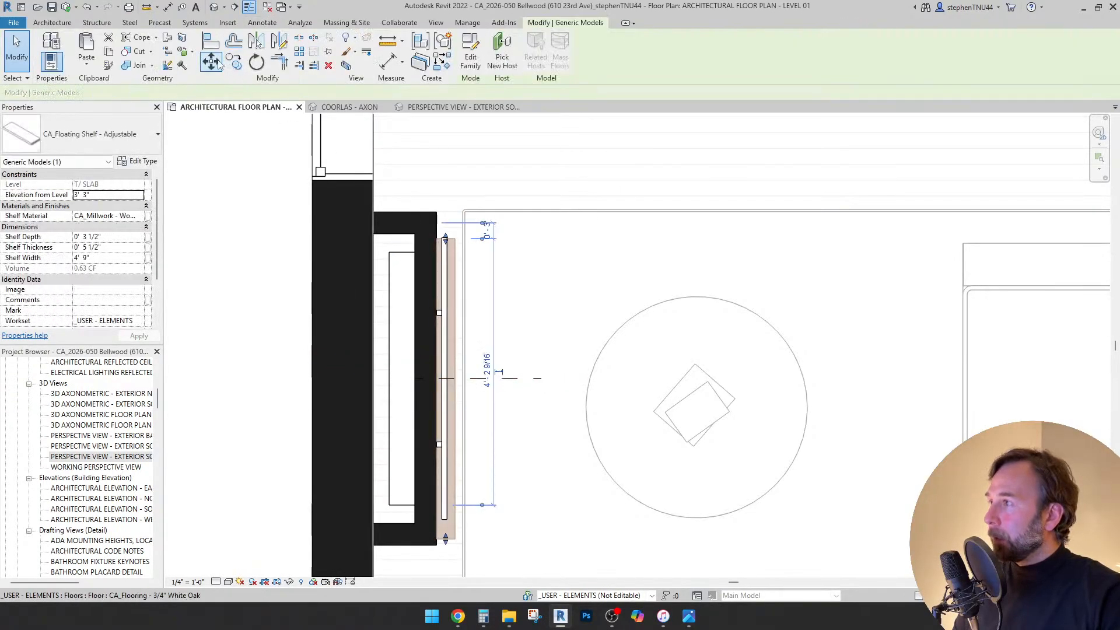
scroll(461, 380, up, 2)
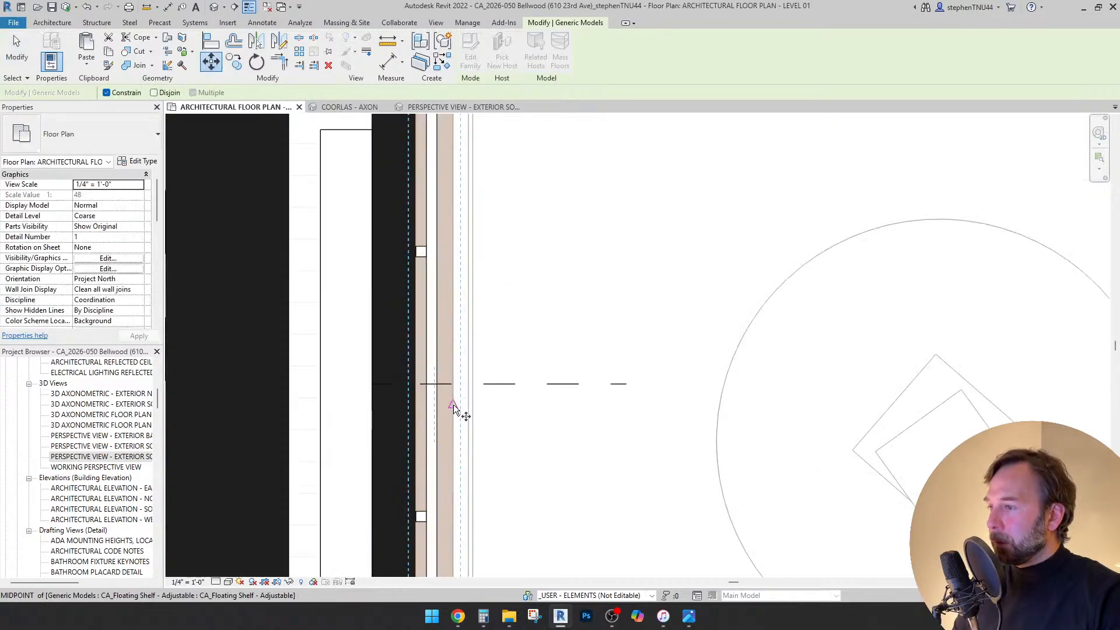
- Move the floating shelf so its front-edge midpoint aligns with the dashed centreline of the fireplace wall
key(m)
key(v)
click(454, 412)
scroll(450, 405, up, 2)
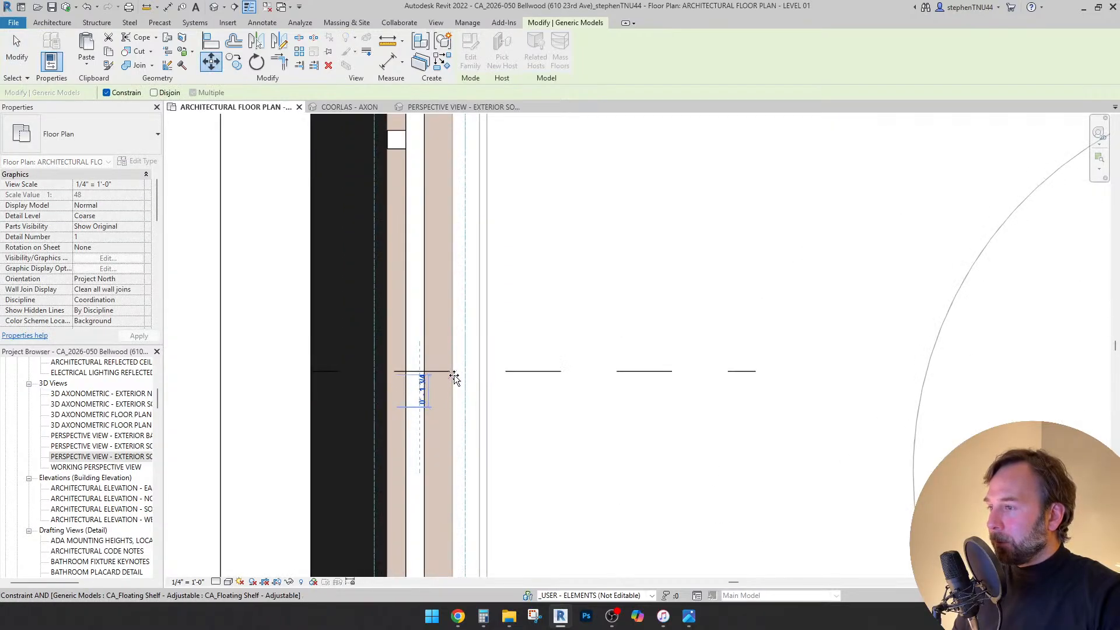
click(454, 374)
scroll(454, 374, down, 3)
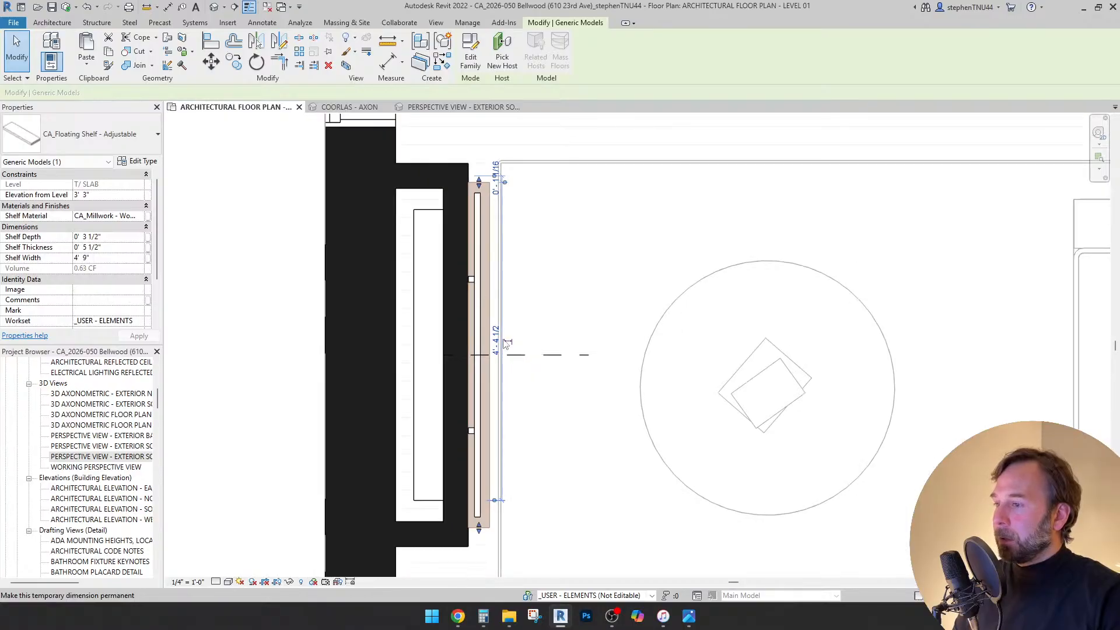
scroll(470, 126, up, 2)
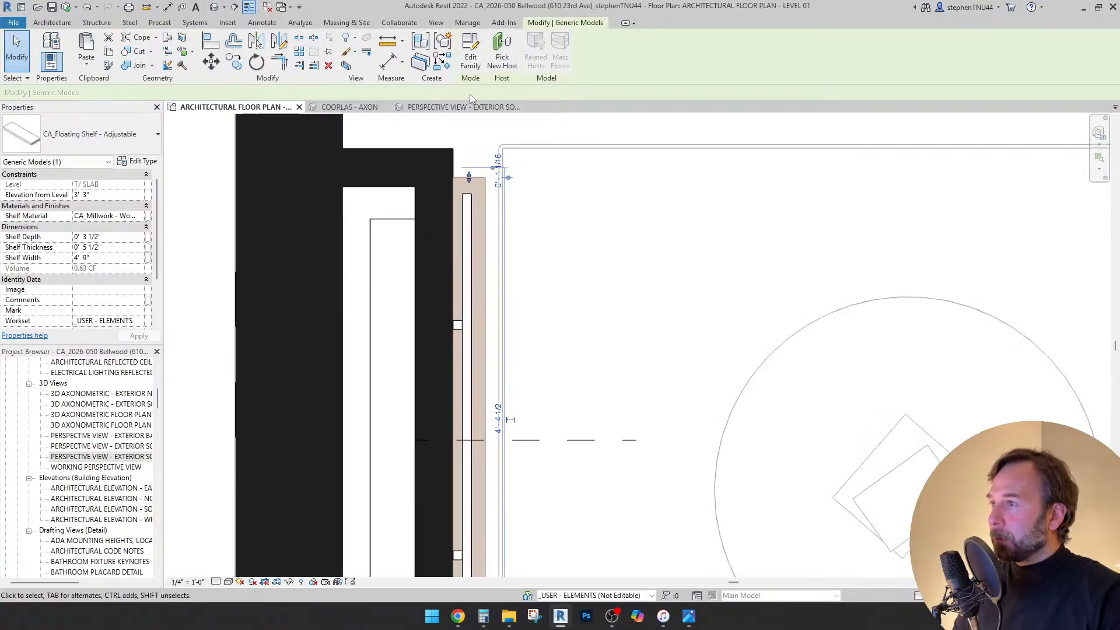
- In the interior perspective view, set the depth of the floating shelf below the TV to 0' 2 1/2"
click(470, 106)
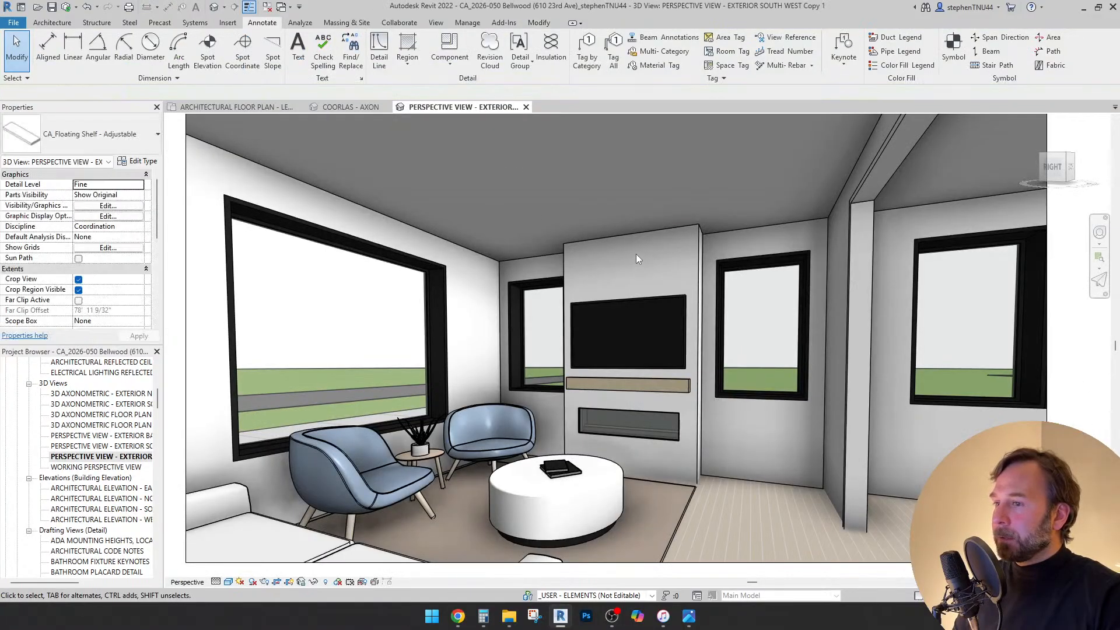
scroll(650, 352, up, 3)
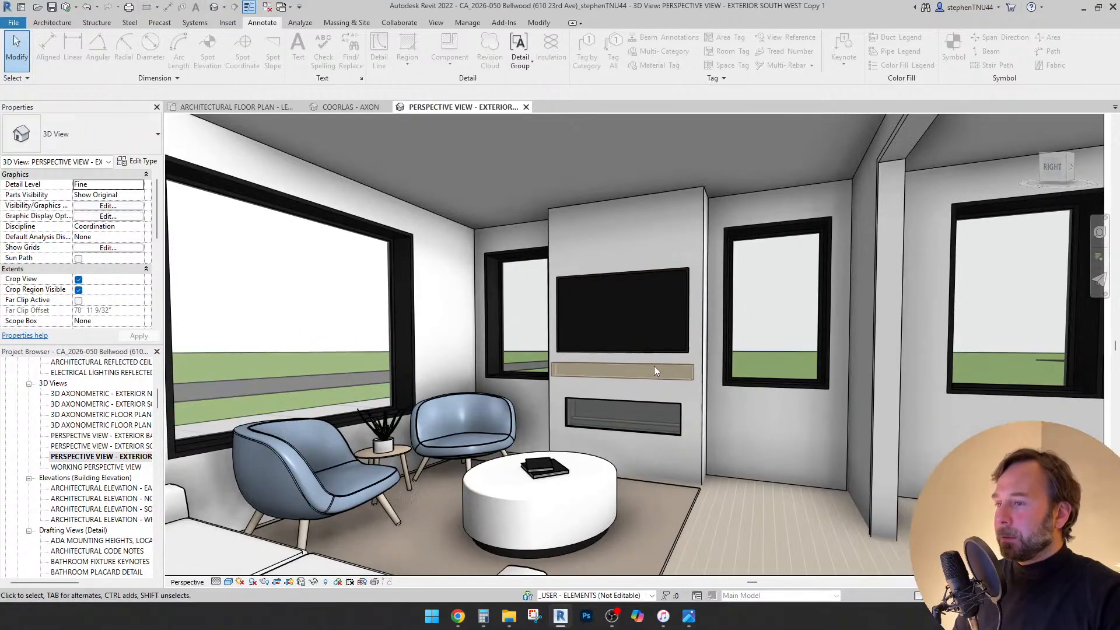
click(656, 371)
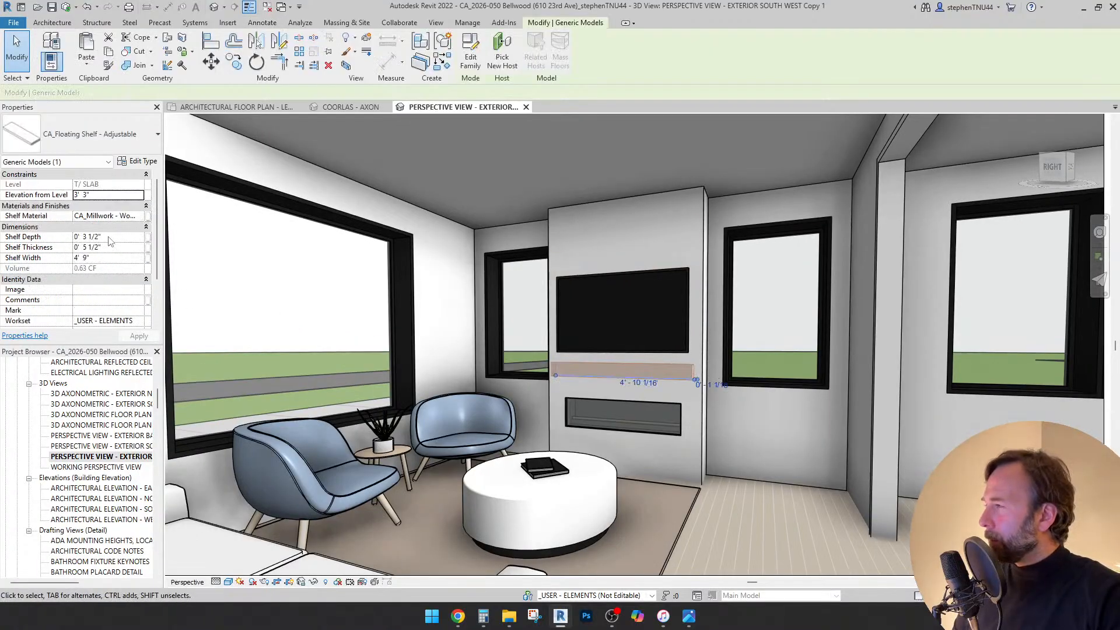
click(104, 236)
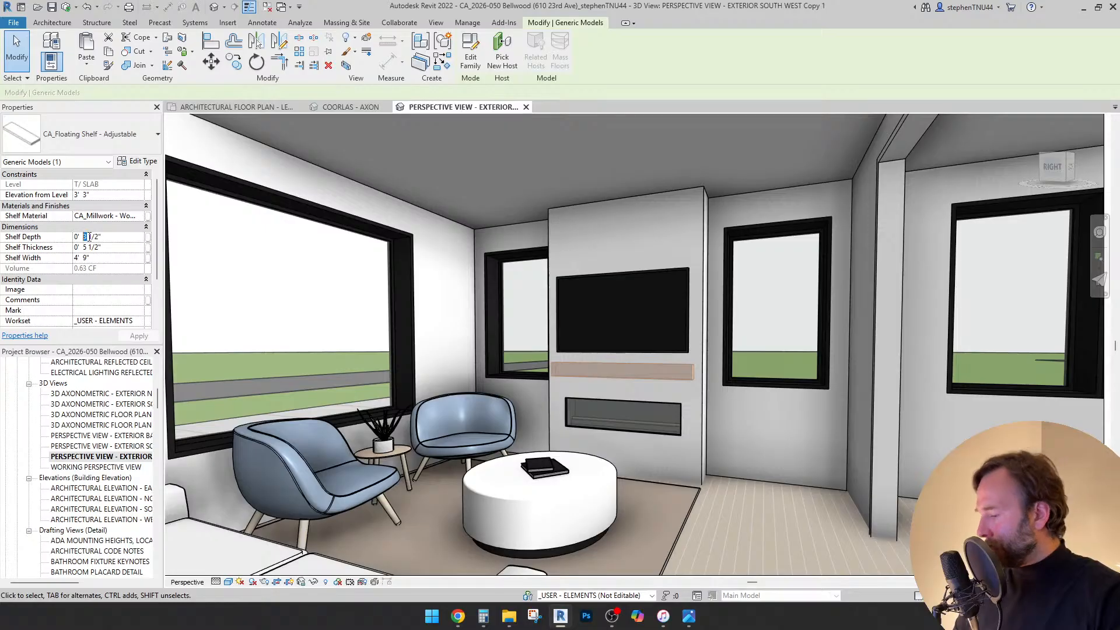
text(2)
click(638, 229)
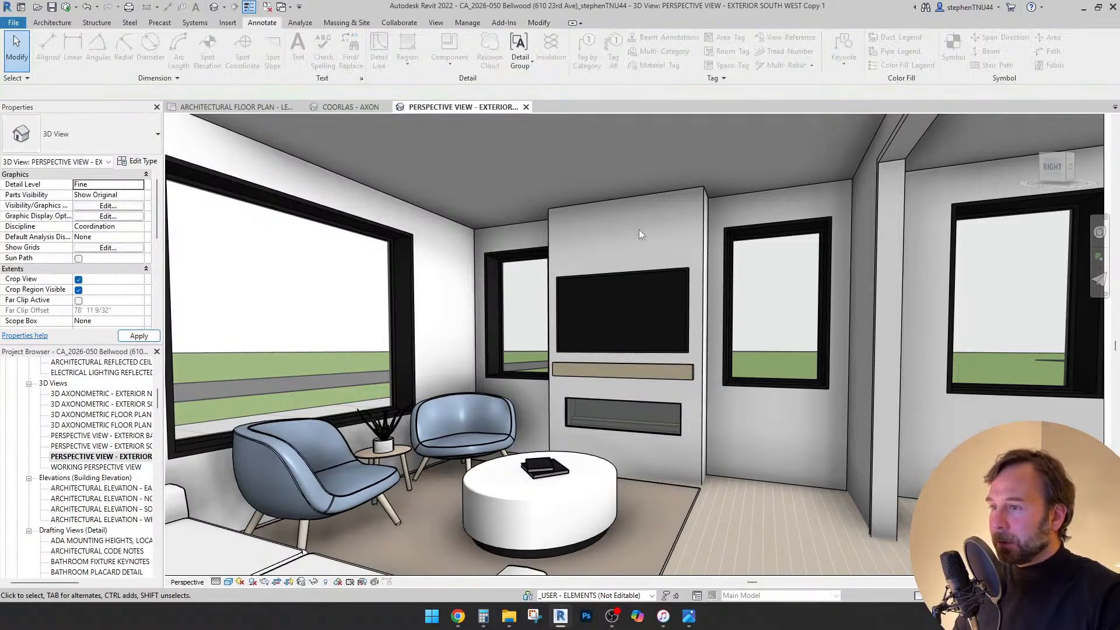
- Set the wall-mounted flat screen TV's elevation from level to 4' 3"
click(634, 275)
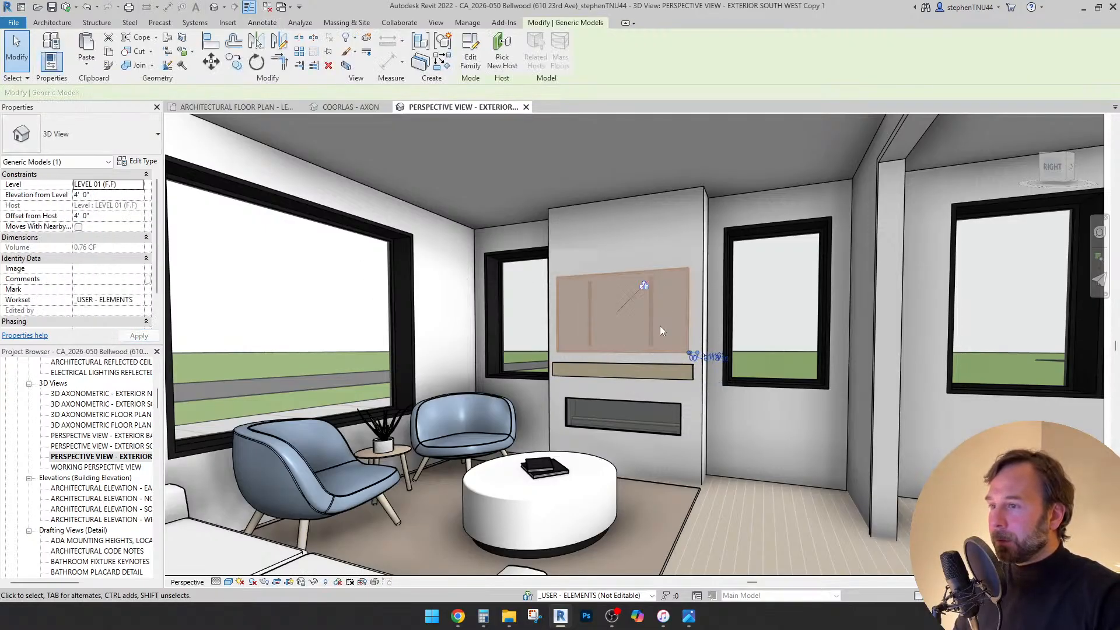
click(114, 195)
text(4)
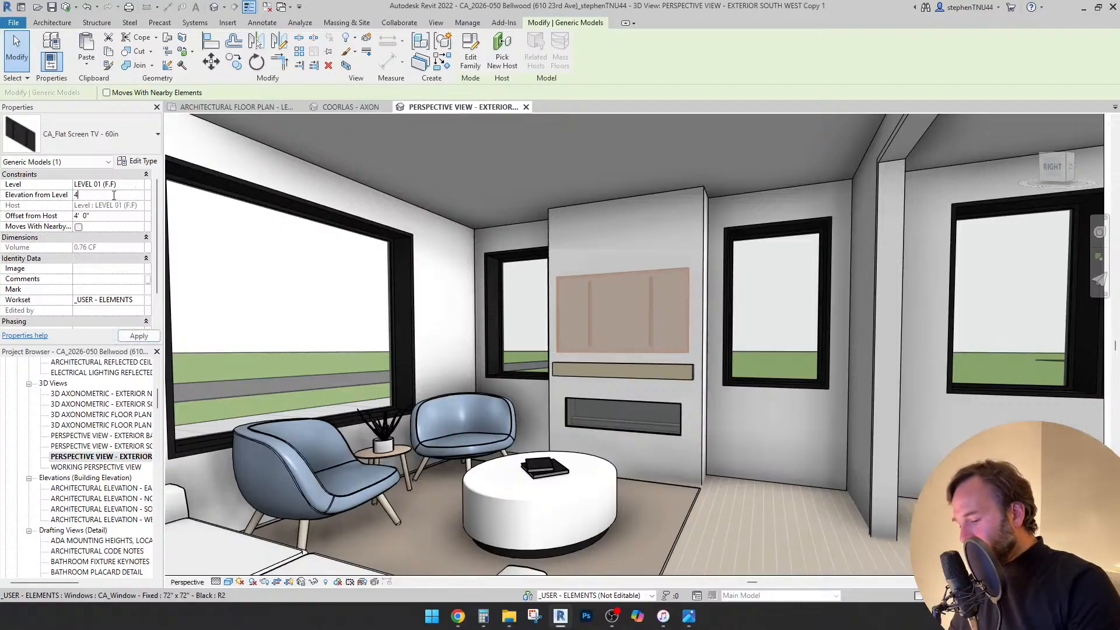
text('3)
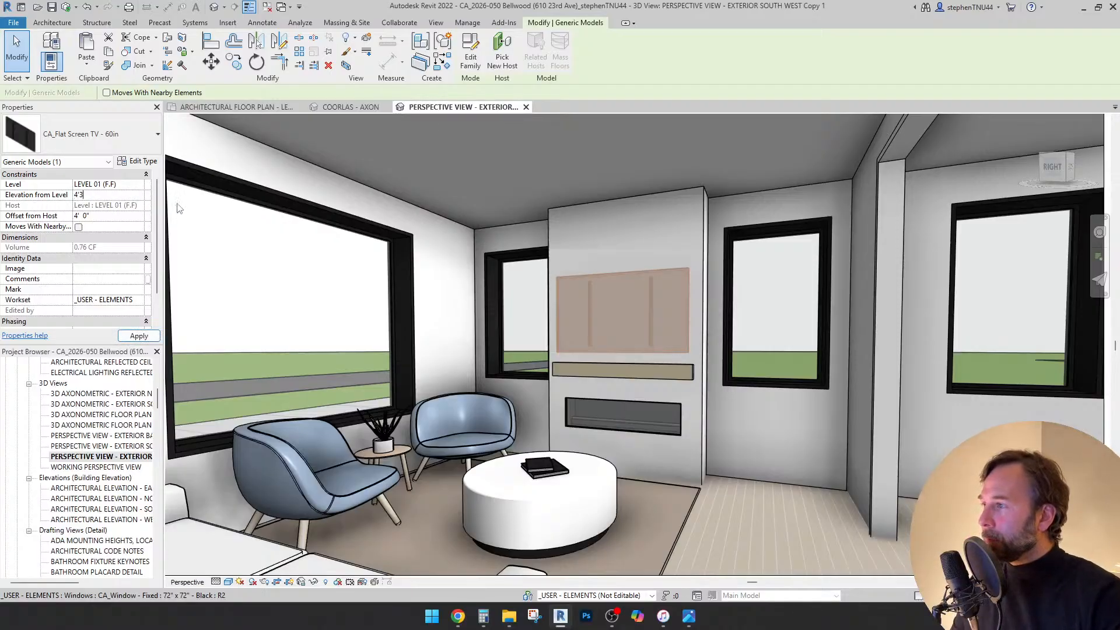
key(Return)
key(Escape)
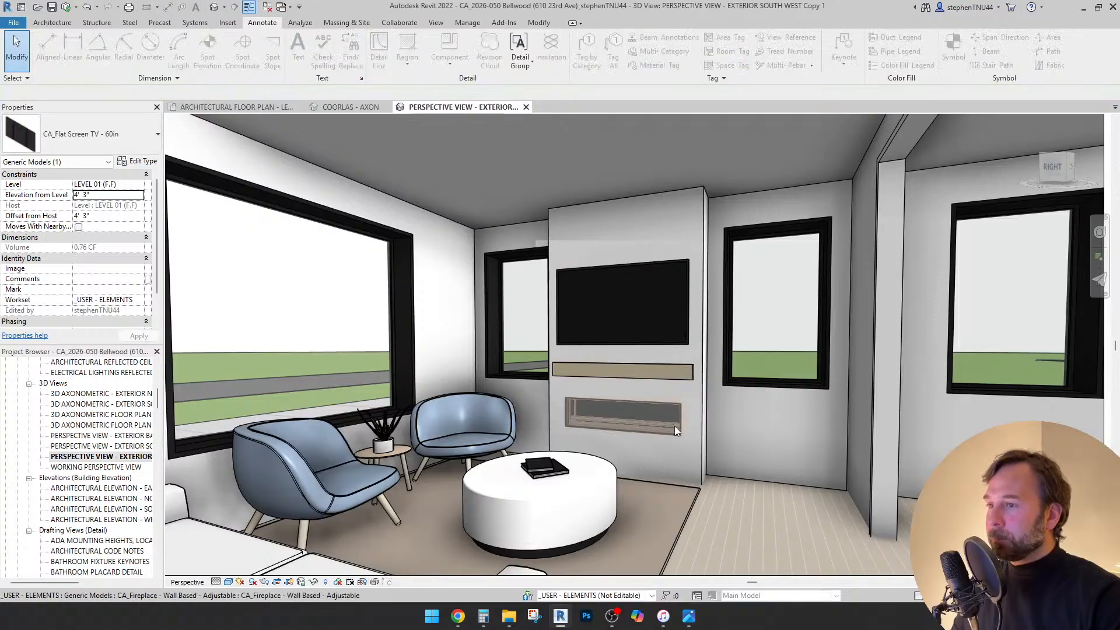
scroll(686, 425, down, 2)
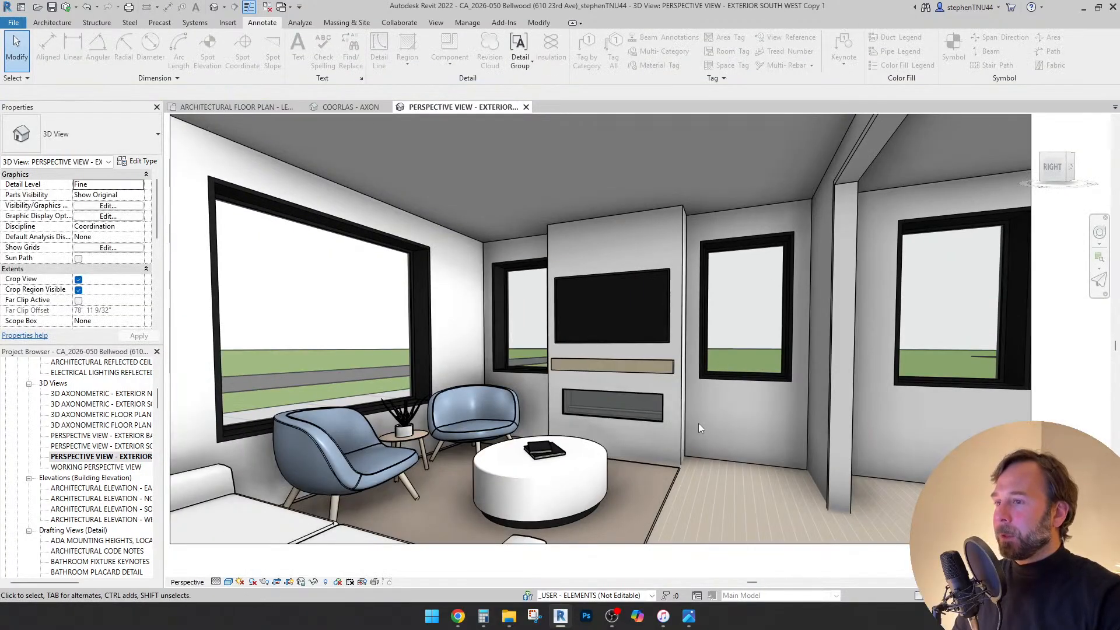
scroll(702, 428, up, 2)
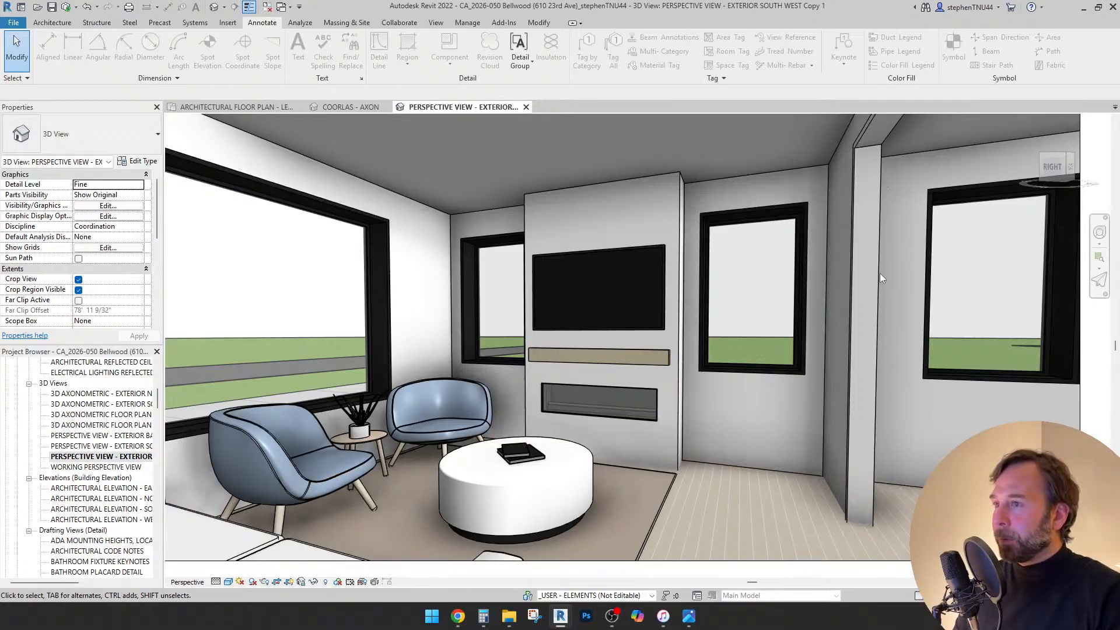
- Start placing a component in the architectural floor plan and search the available types for "shelf"
click(255, 111)
scroll(470, 264, down, 3)
middle_drag(590, 341, 631, 490)
click(51, 22)
click(138, 61)
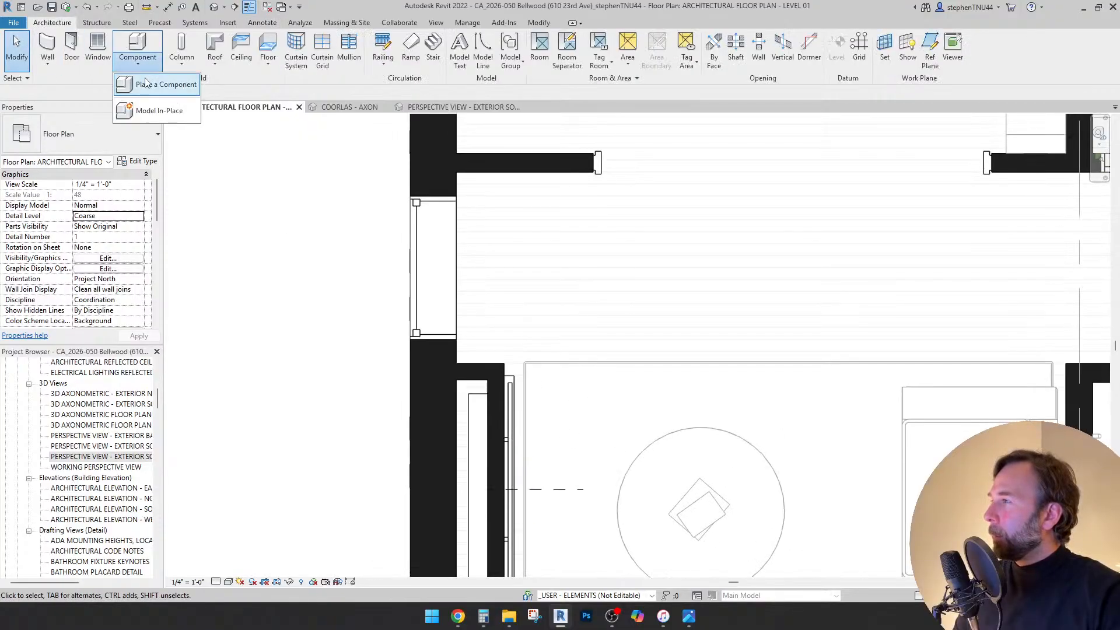
click(155, 86)
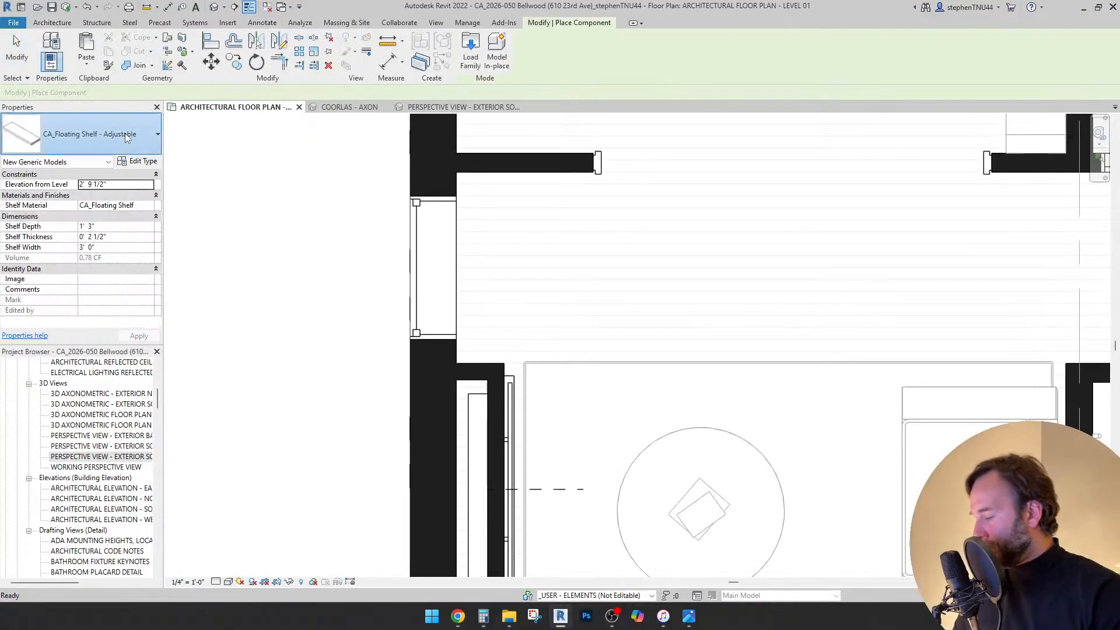
click(125, 134)
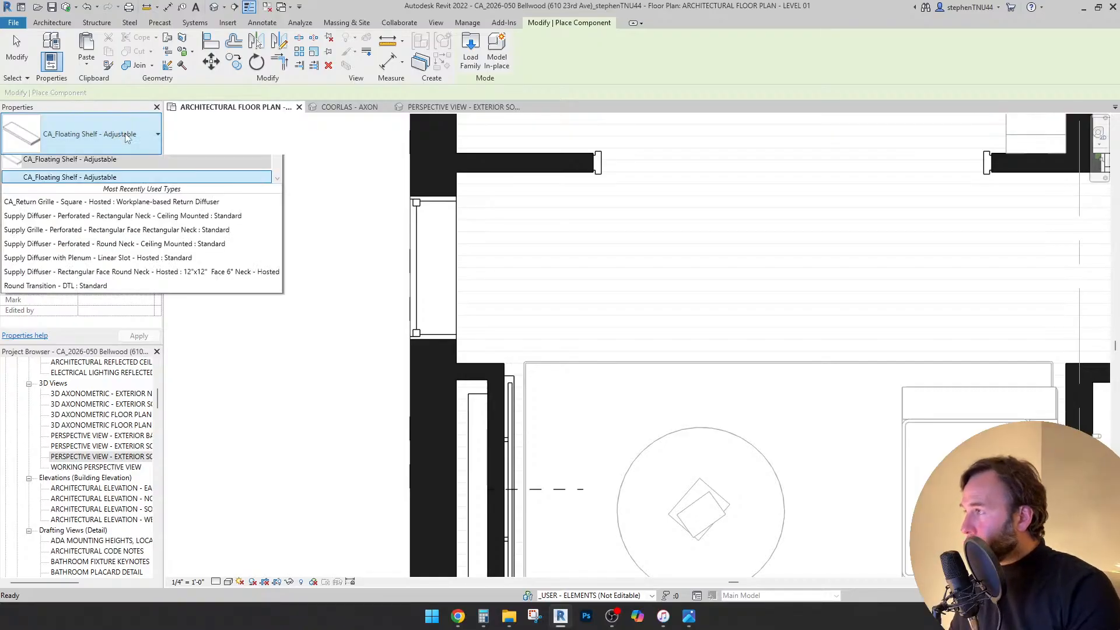
text(shelf)
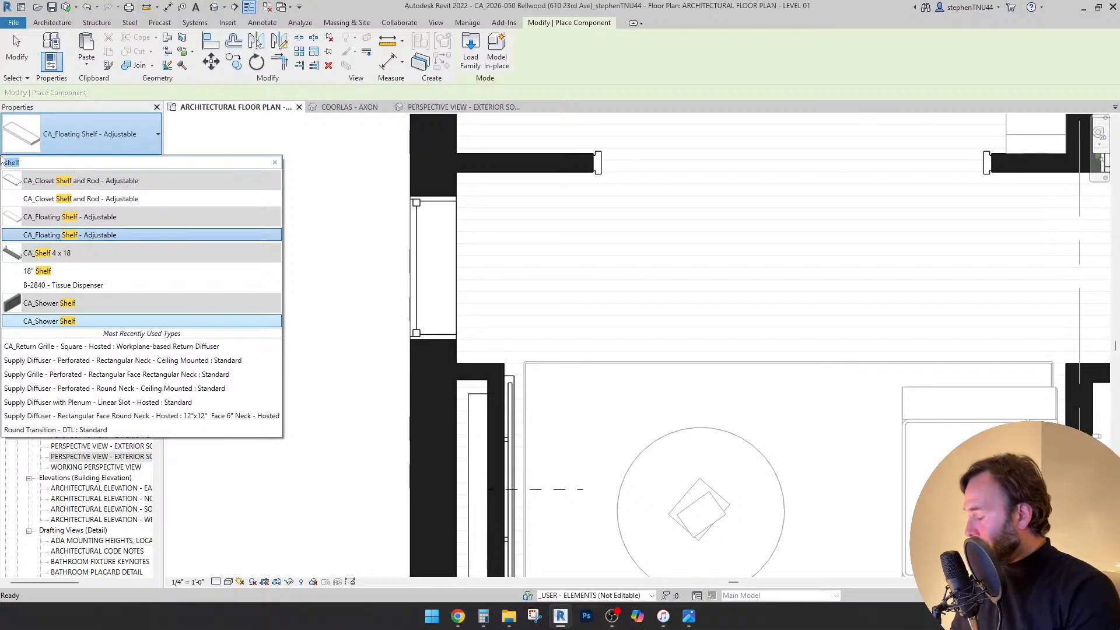
- Search the component types for "under" and examine the matching cabinet and lighting families
text(under)
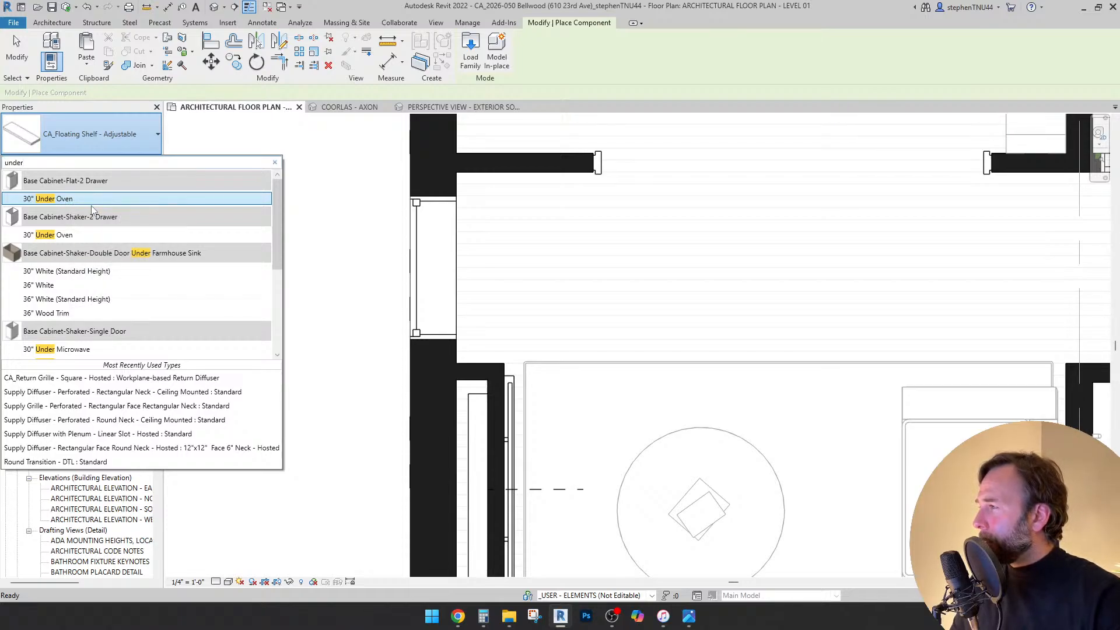
scroll(112, 252, down, 4)
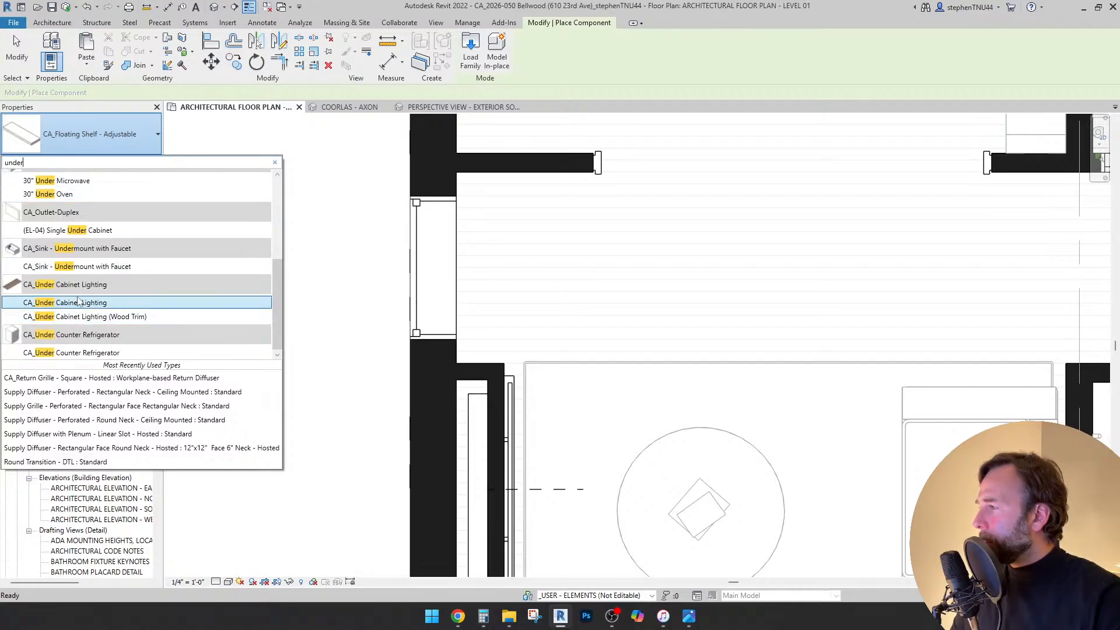
scroll(80, 282, up, 3)
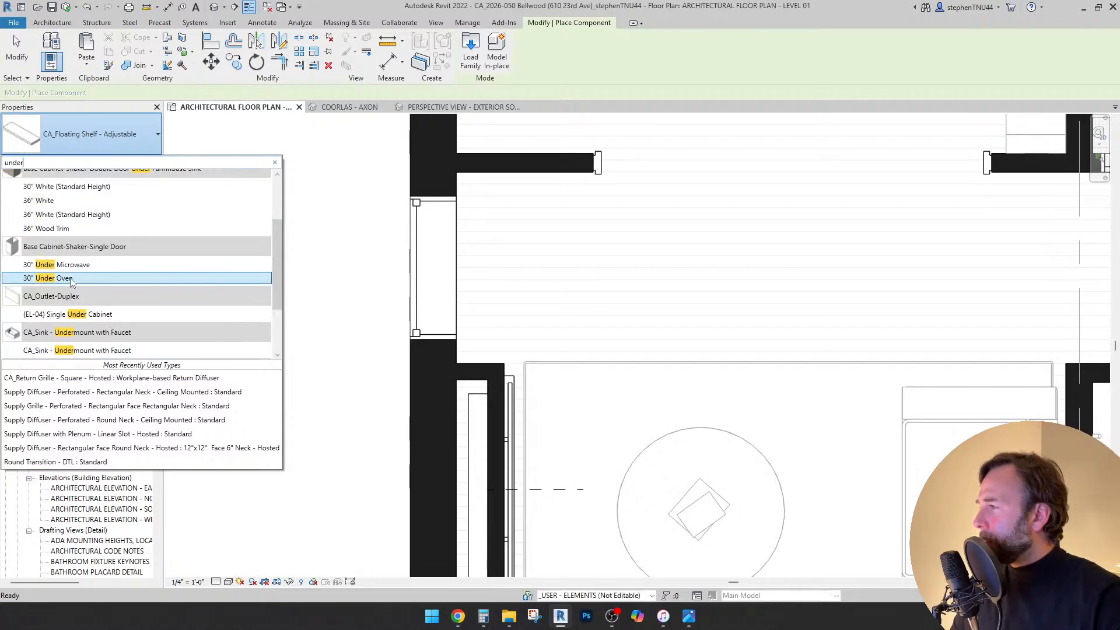
scroll(70, 251, up, 3)
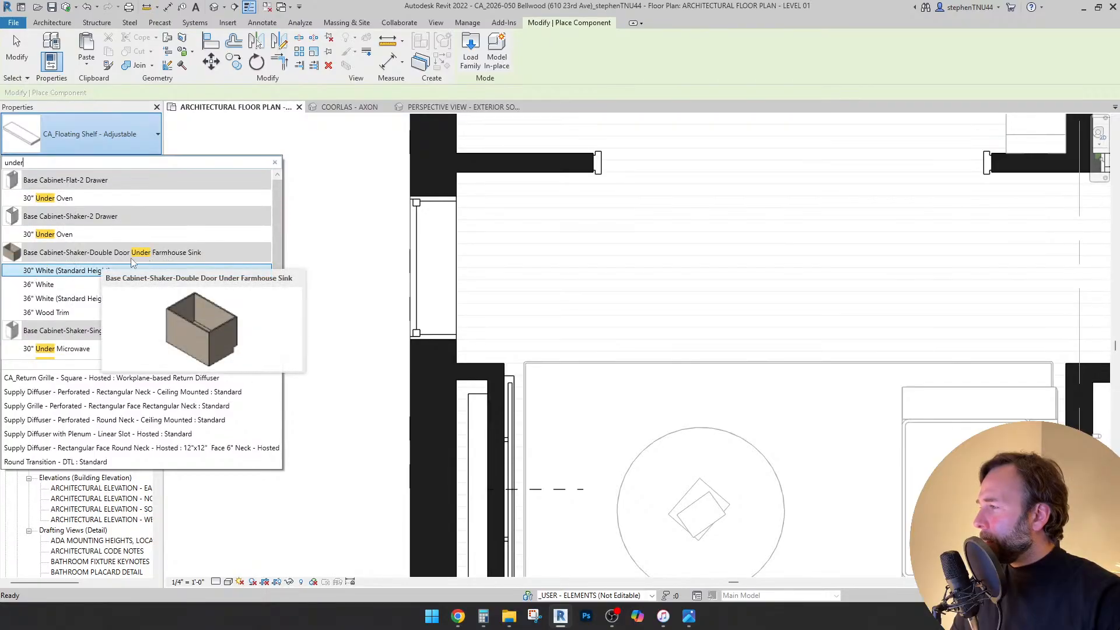
- Search the component types for "base" and place a CA_Oven Base - Adjustable in the open floor area beside the window next to the fireplace wall
drag(29, 163, 2, 163)
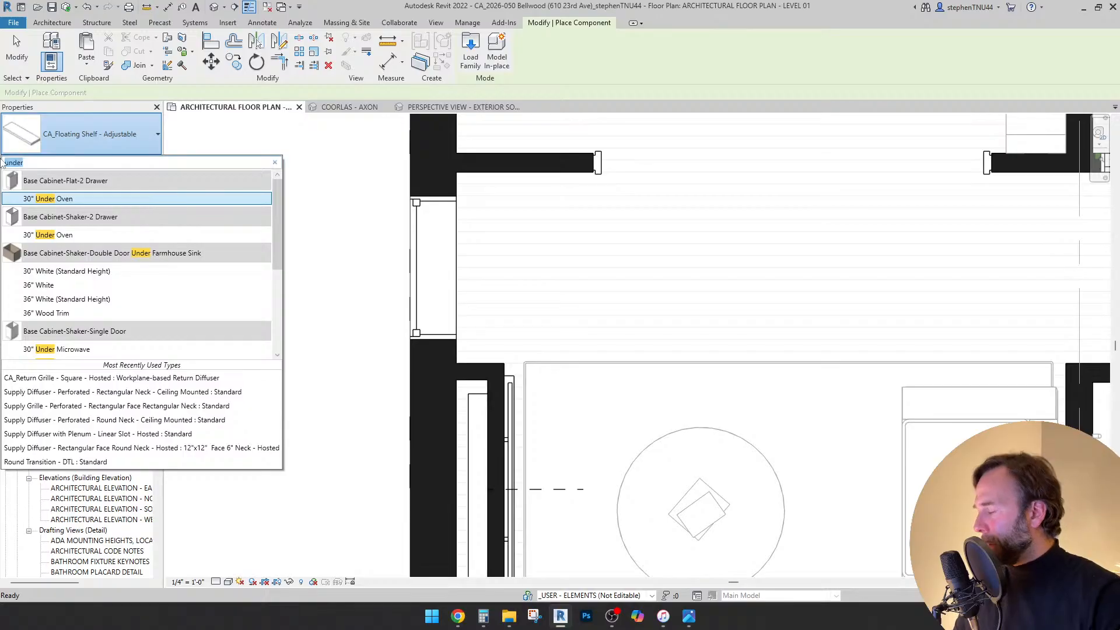
text(base)
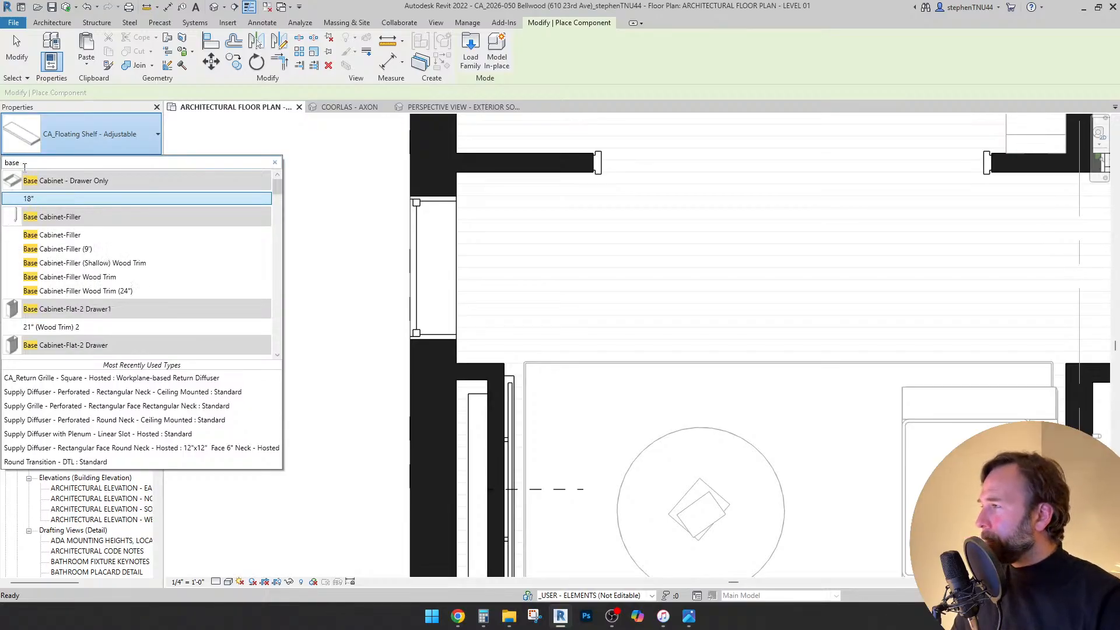
scroll(122, 239, down, 10)
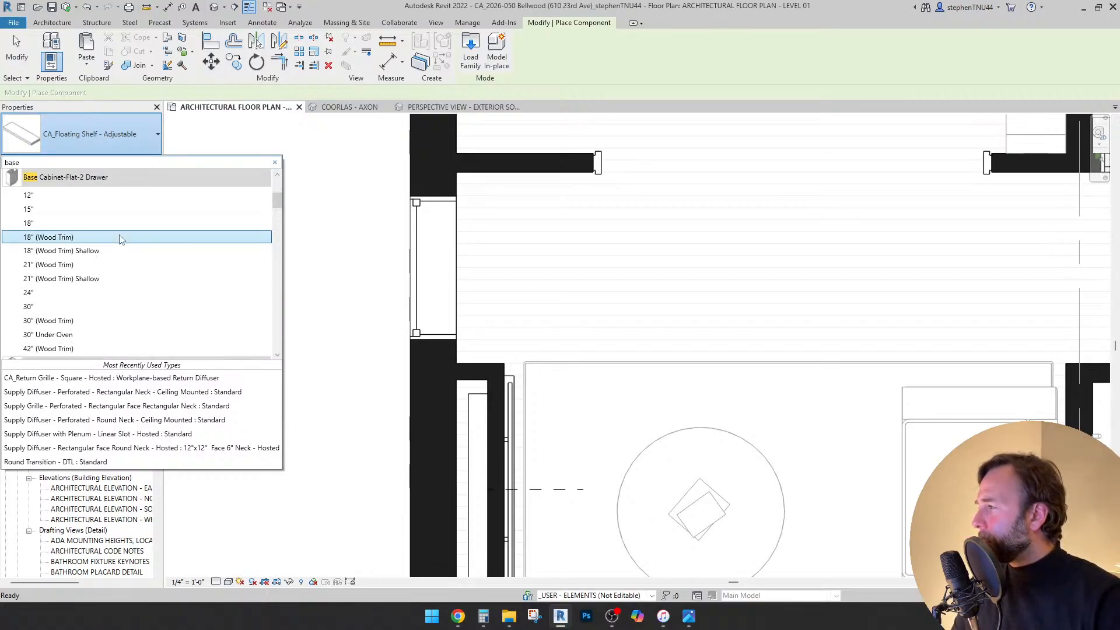
scroll(126, 239, down, 12)
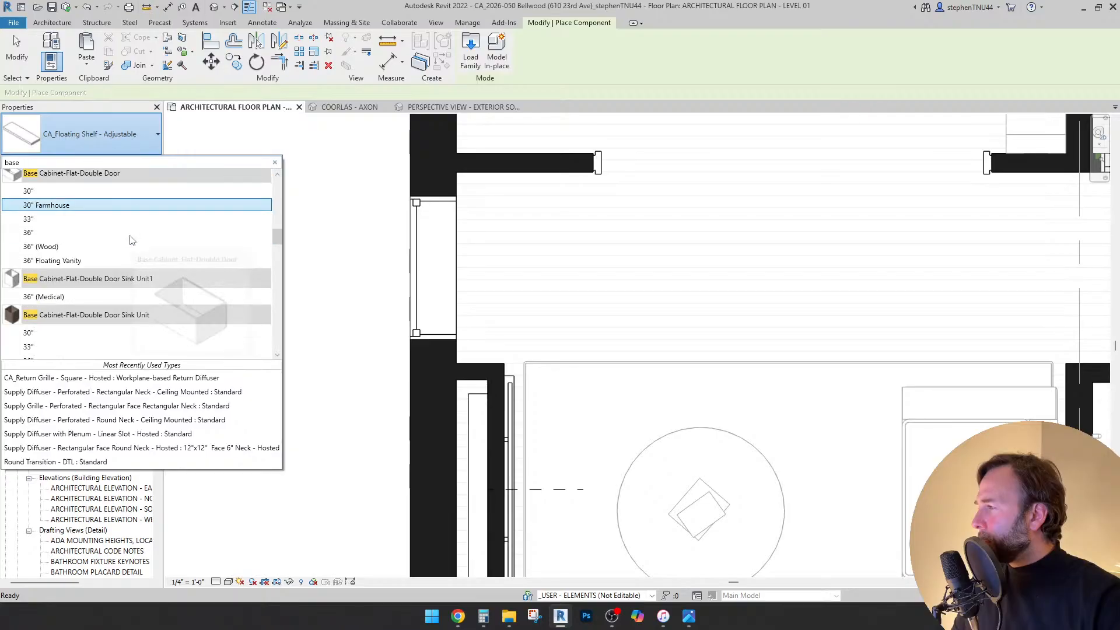
scroll(135, 239, down, 12)
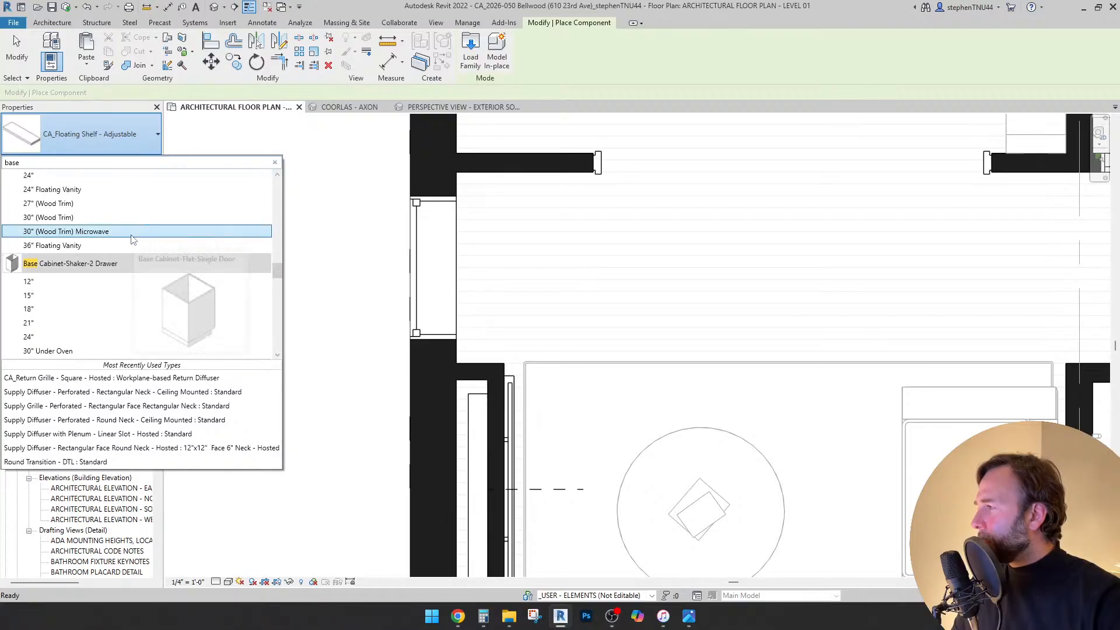
scroll(139, 239, down, 10)
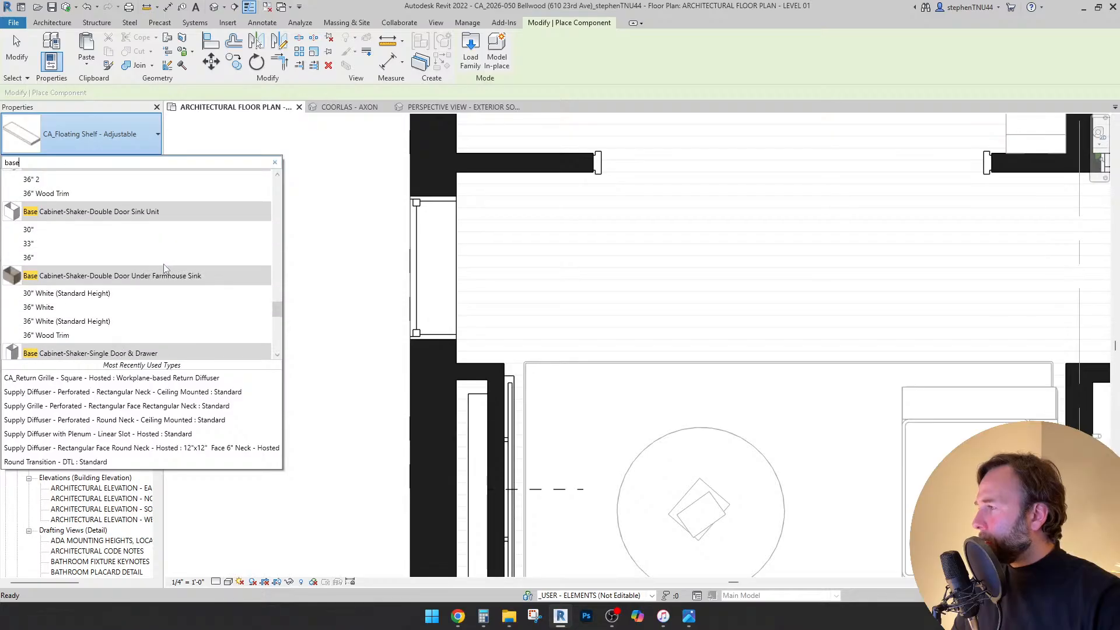
scroll(166, 268, down, 12)
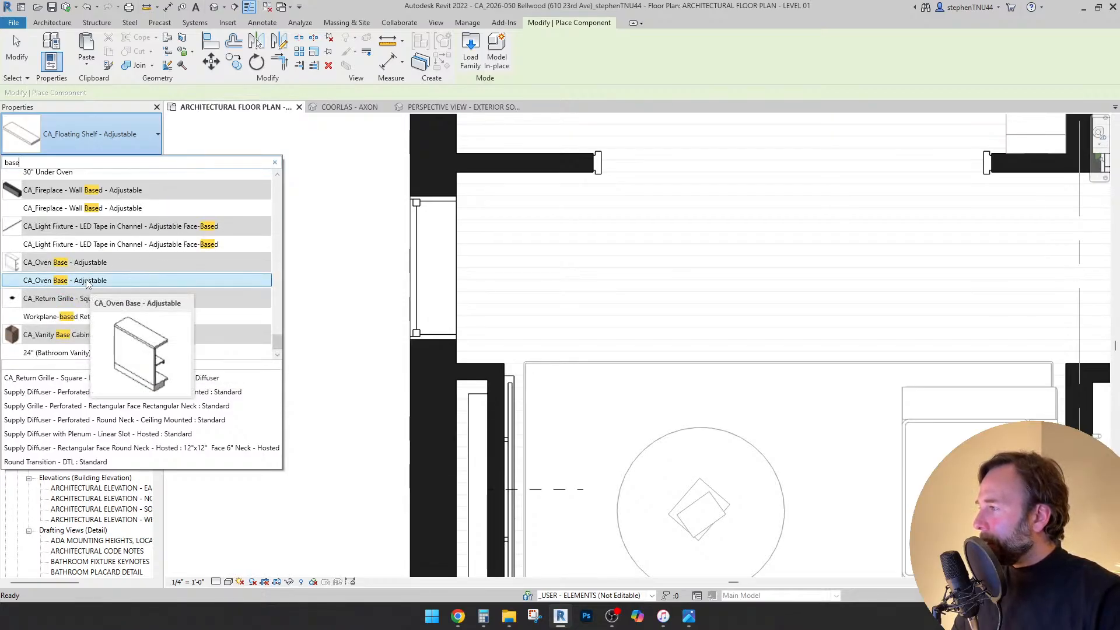
click(108, 279)
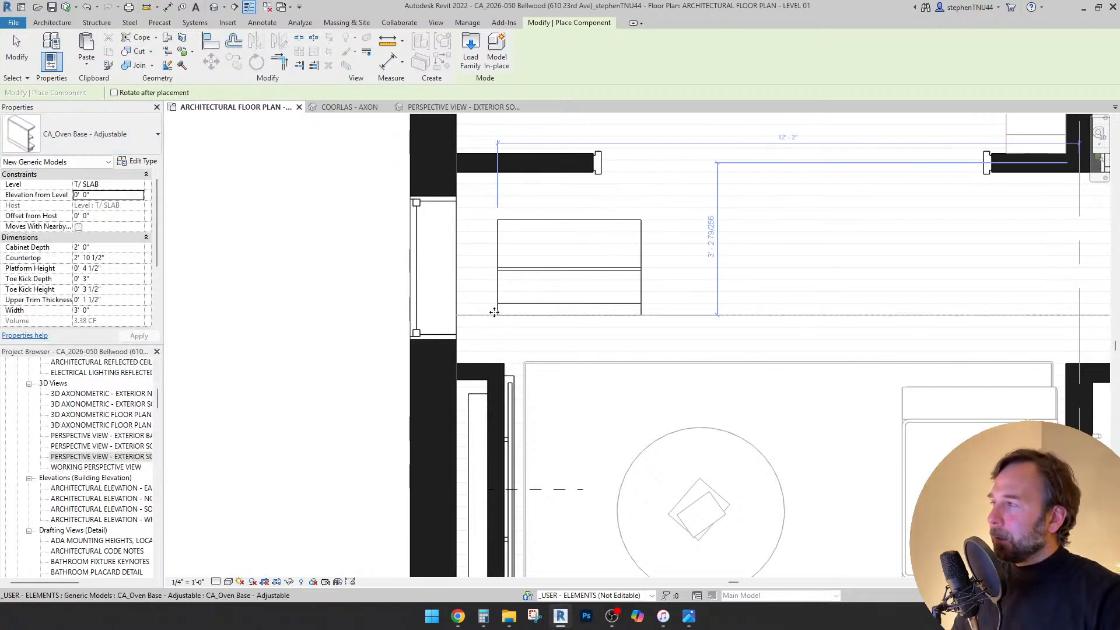
click(498, 315)
key(Escape)
click(554, 303)
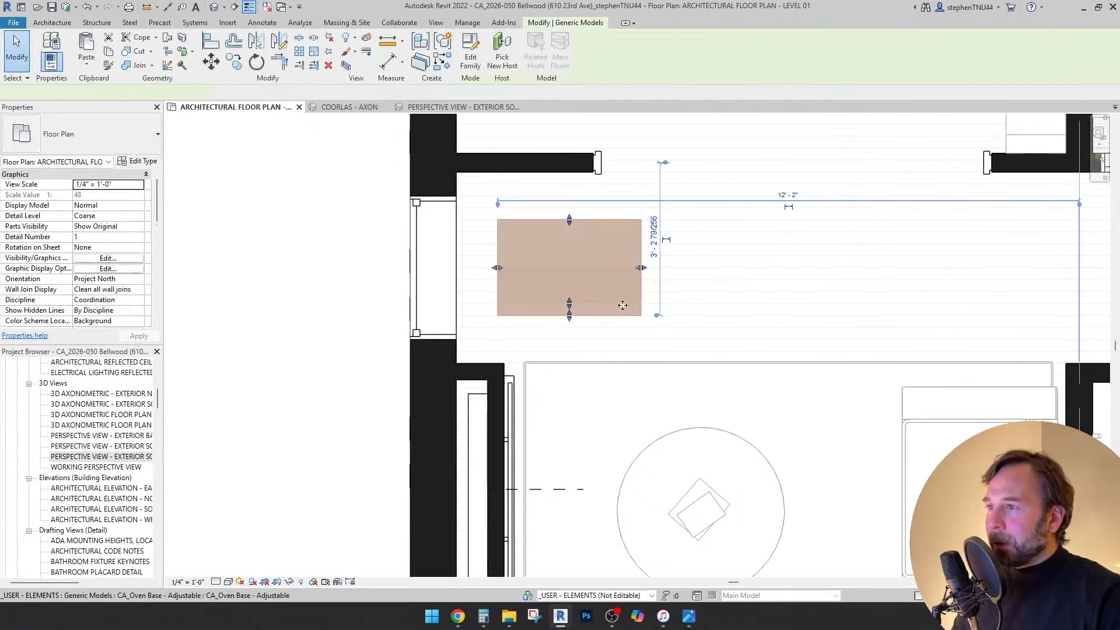
- Examine the placed oven base from several angles in the COORLAS - AXON 3D view and select it
click(348, 107)
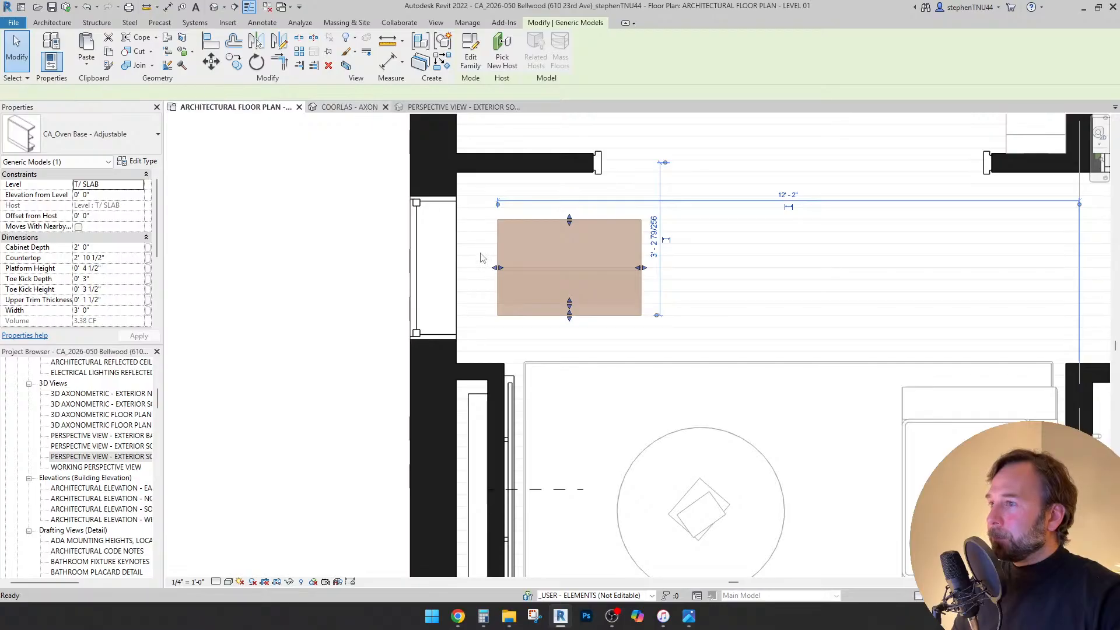
shift+middle_drag(493, 408, 709, 371)
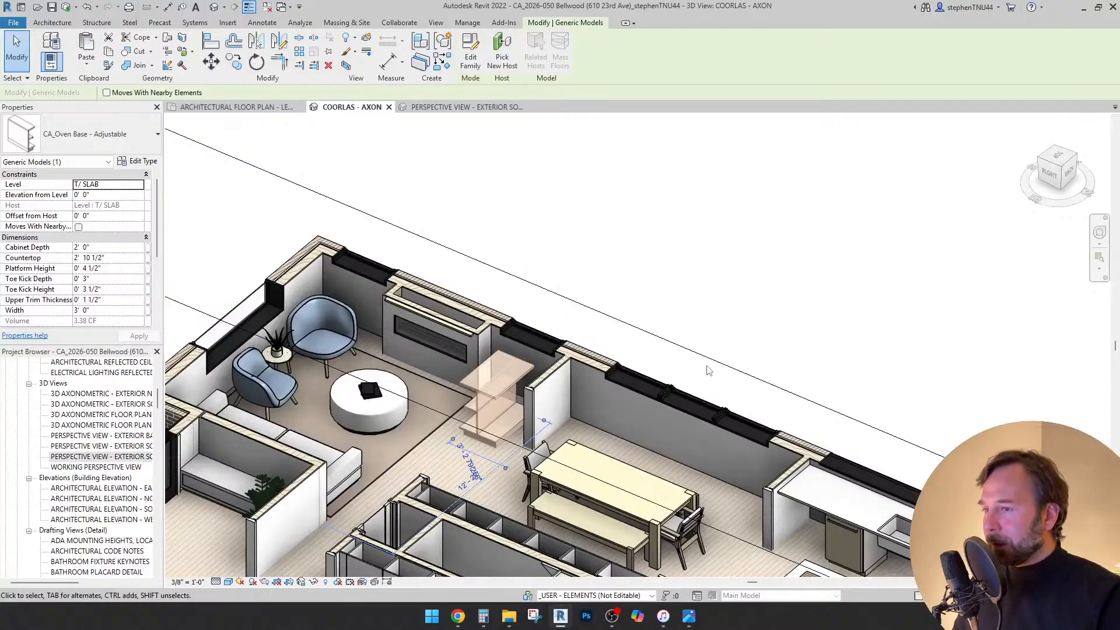
click(723, 310)
scroll(493, 424, up, 4)
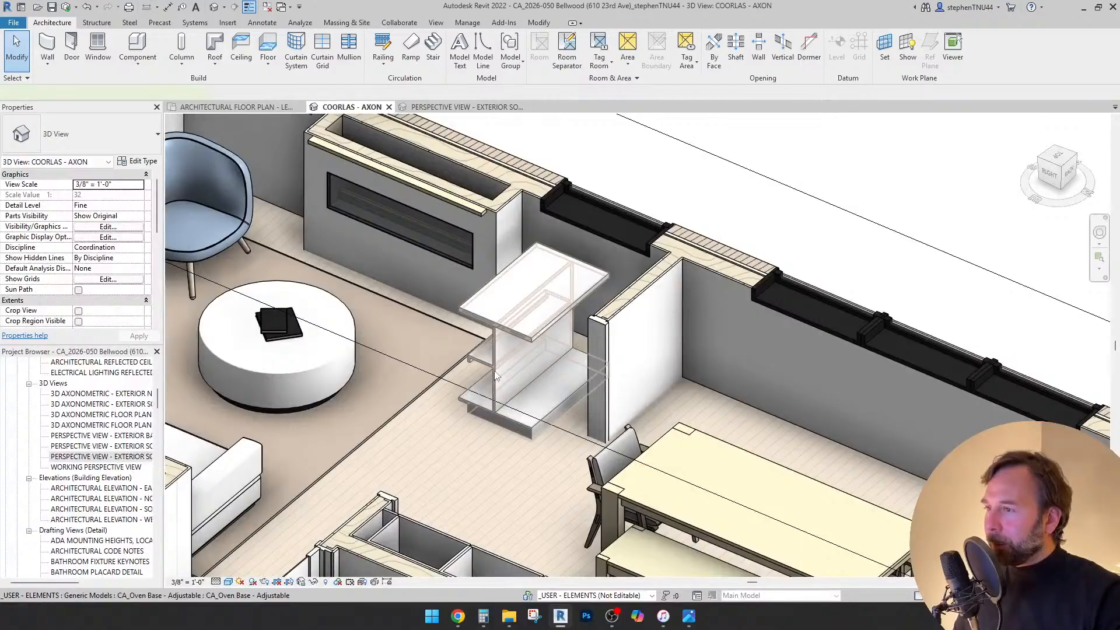
click(502, 423)
shift+middle_drag(501, 423, 618, 394)
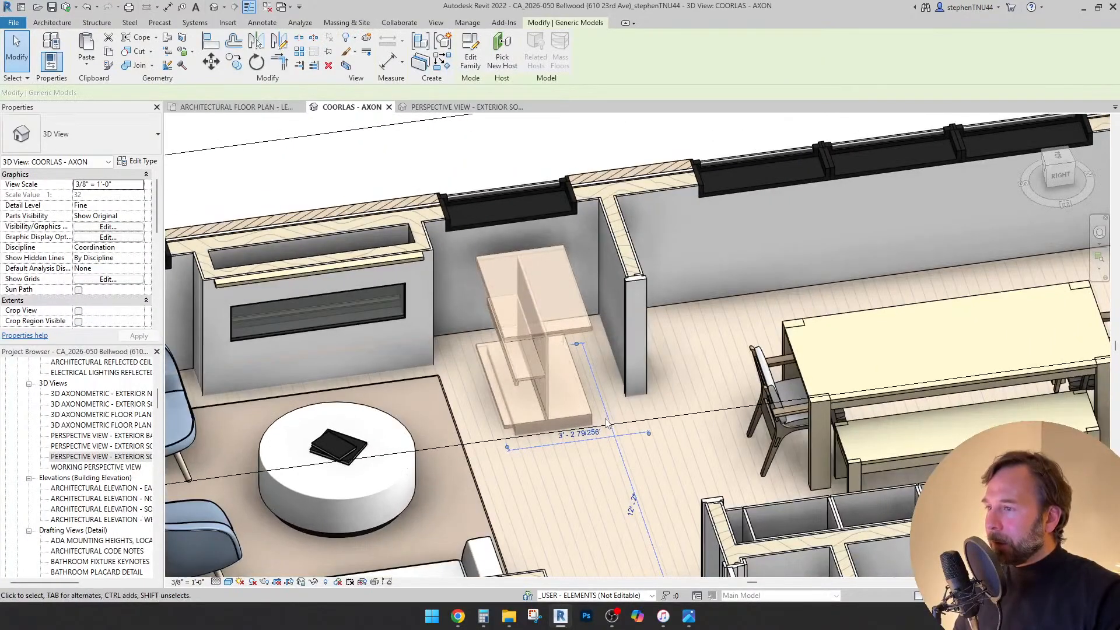
- Toggle the placed oven base's Shelf option off and back on to compare the cabinet with and without it
key(Escape)
click(552, 397)
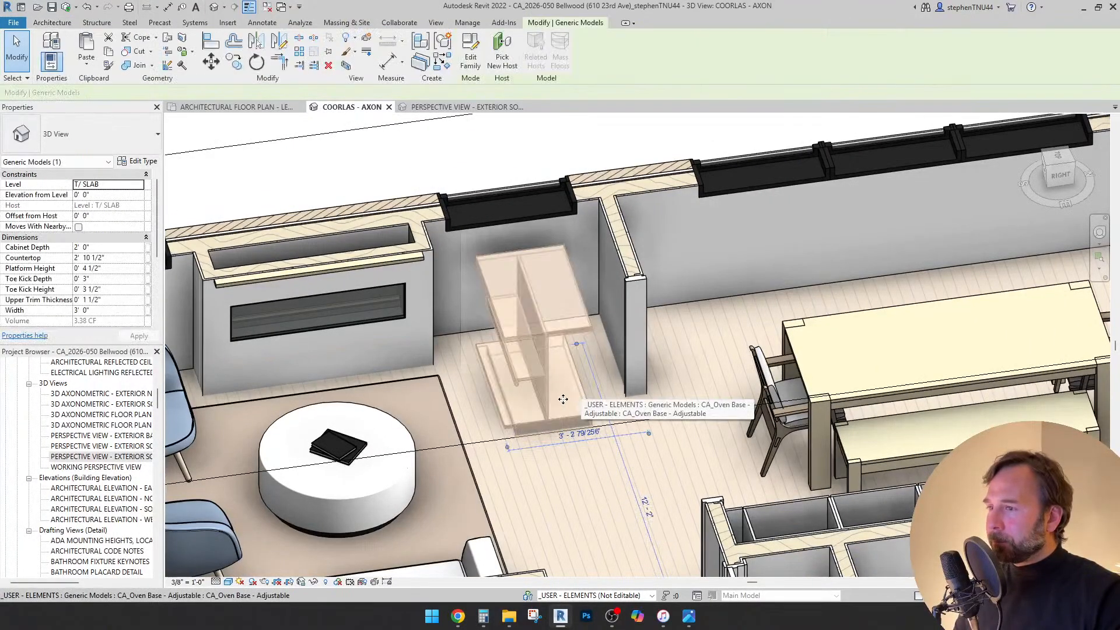
scroll(118, 293, down, 1)
scroll(93, 299, down, 5)
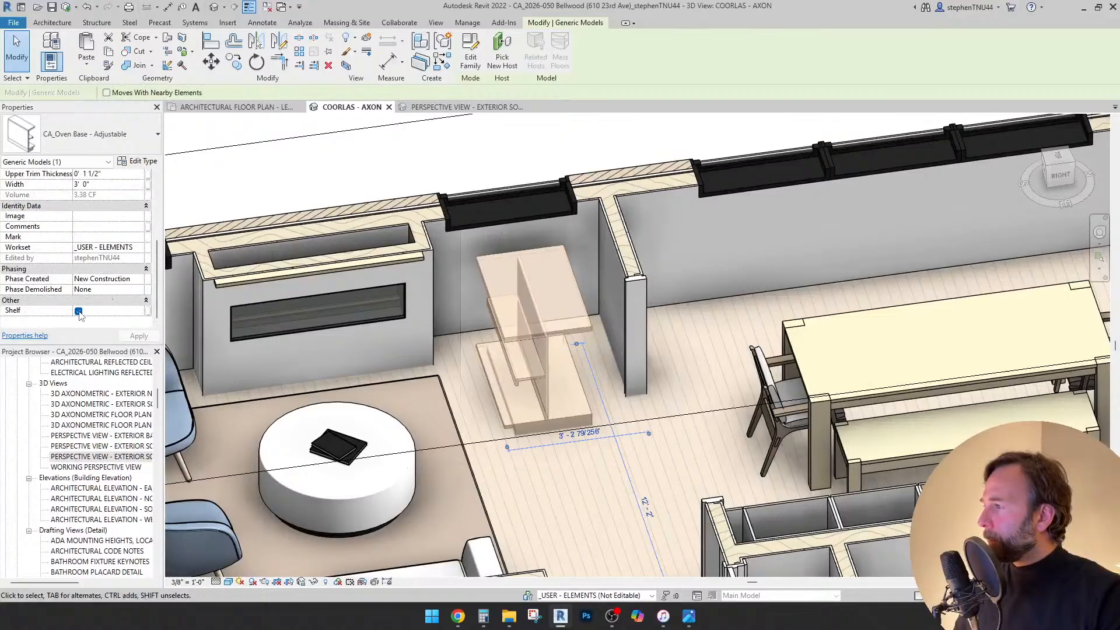
click(78, 311)
key(Escape)
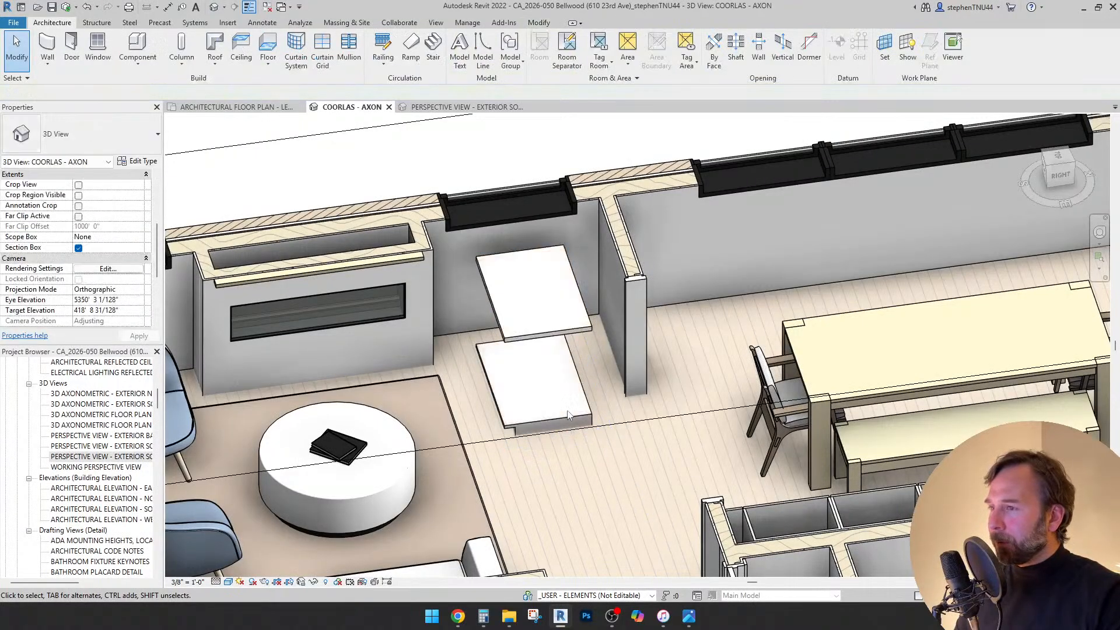
click(577, 341)
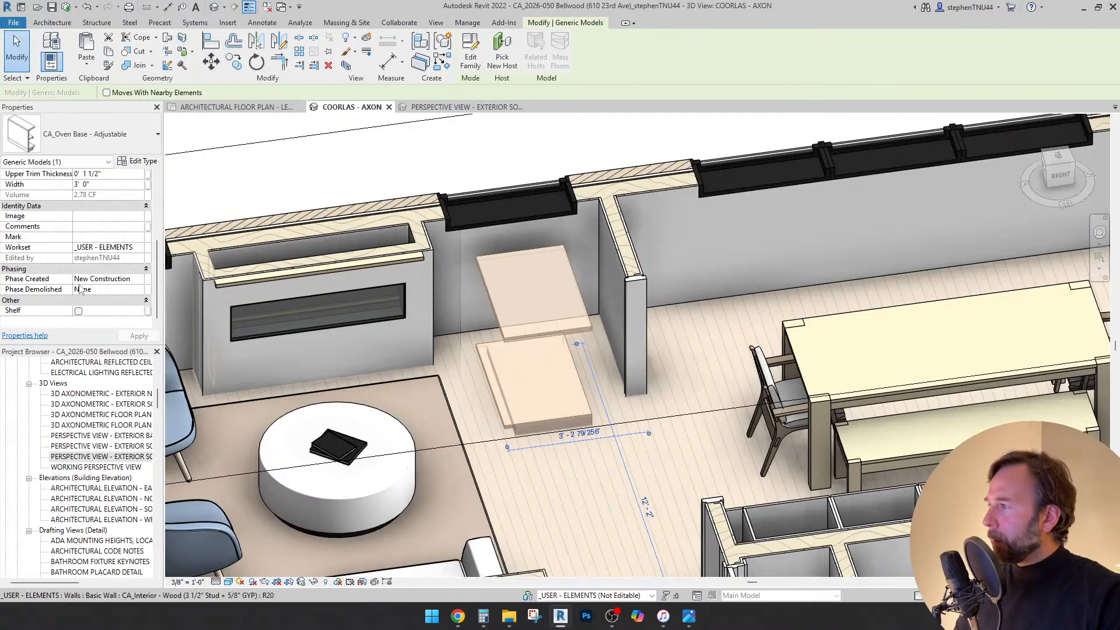
click(78, 311)
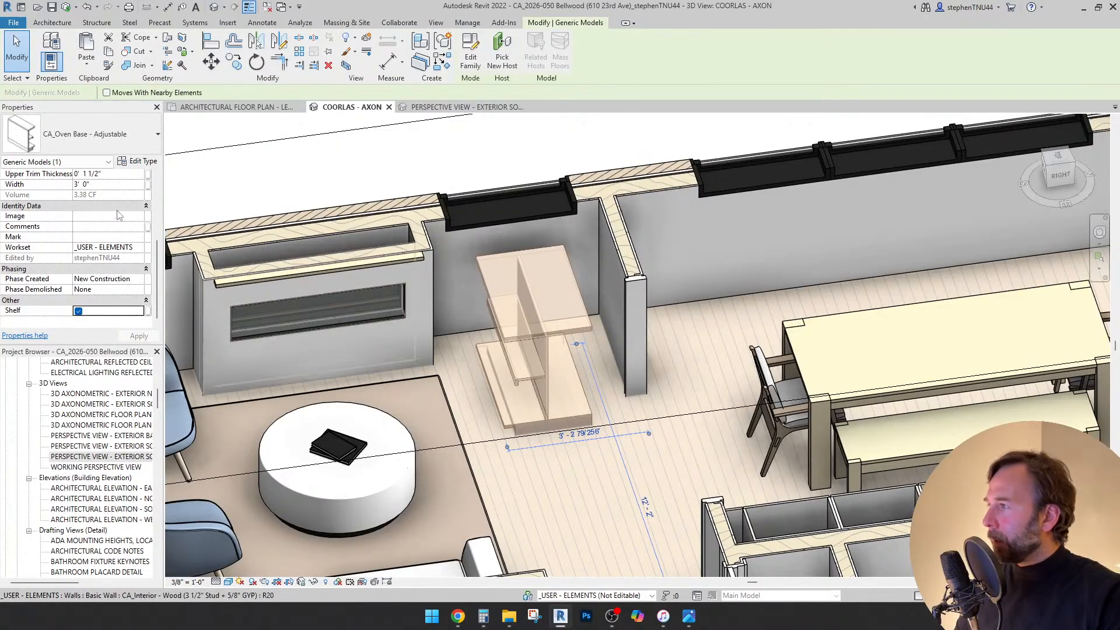
- Try a Countertop height of 2' 0" on the selected oven base
scroll(113, 200, up, 2)
scroll(113, 204, up, 2)
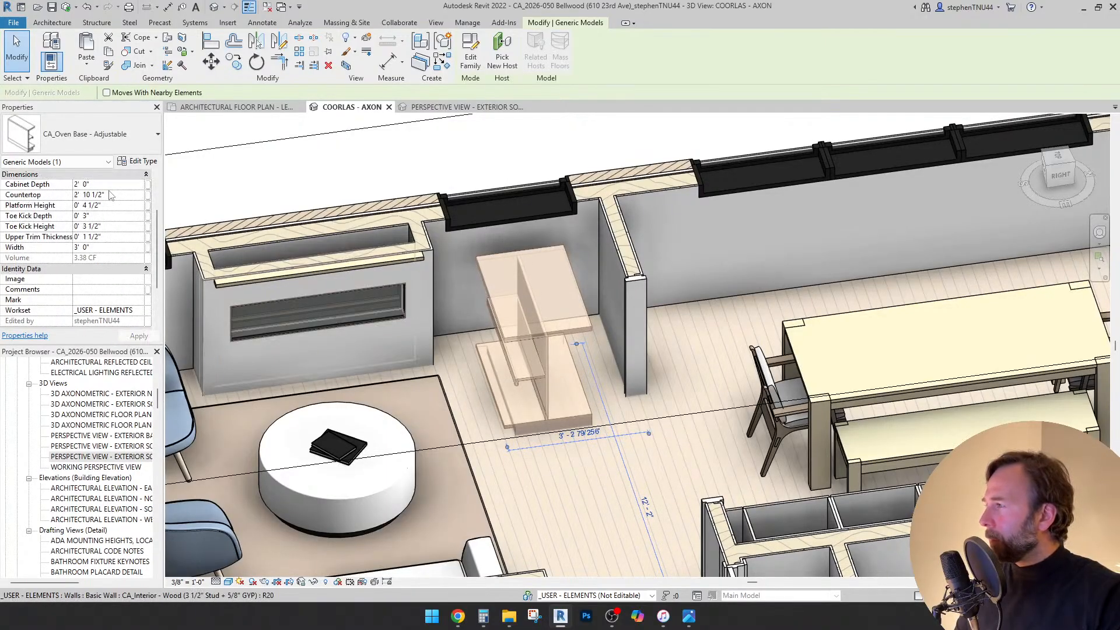
click(114, 194)
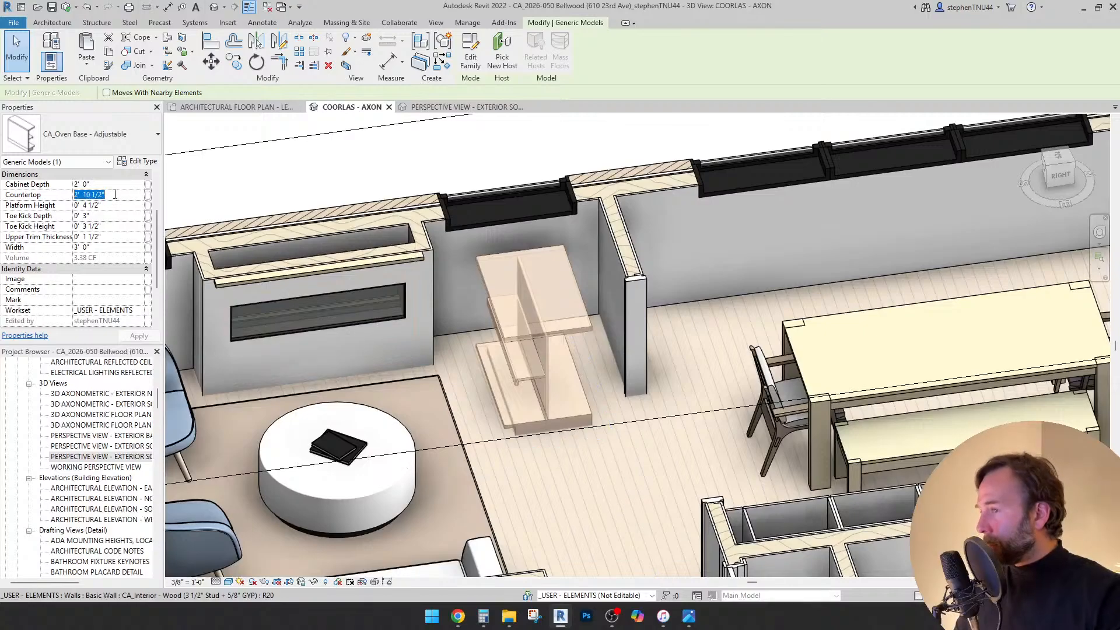
text(2)
key(Return)
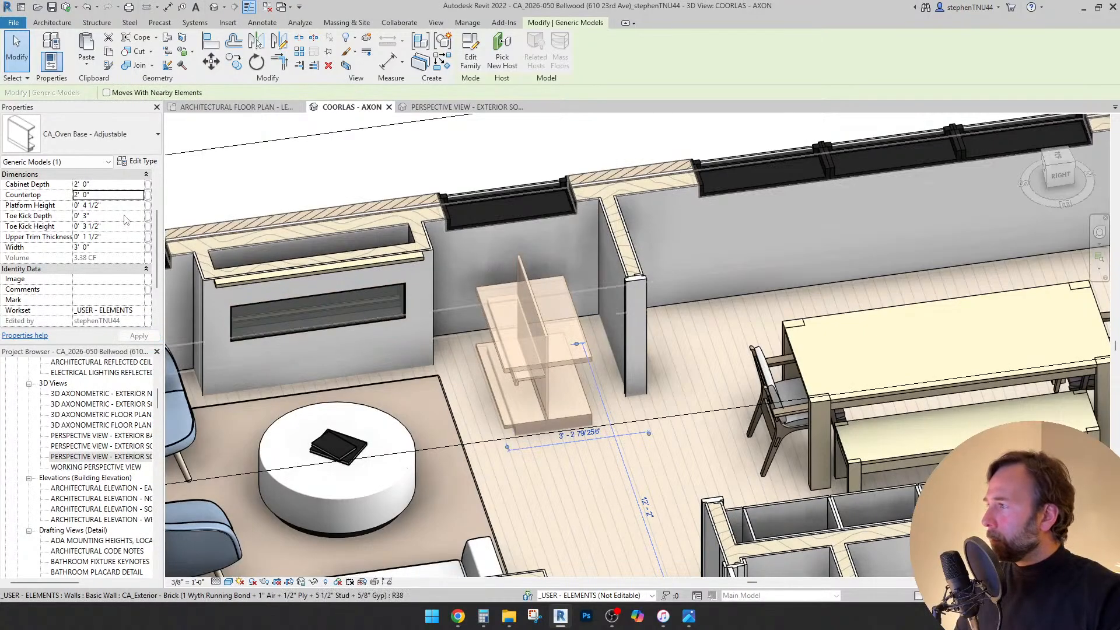
- Set the oven base's Countertop height to 3' 0" and its Cabinet Depth to 1' 3"
click(117, 196)
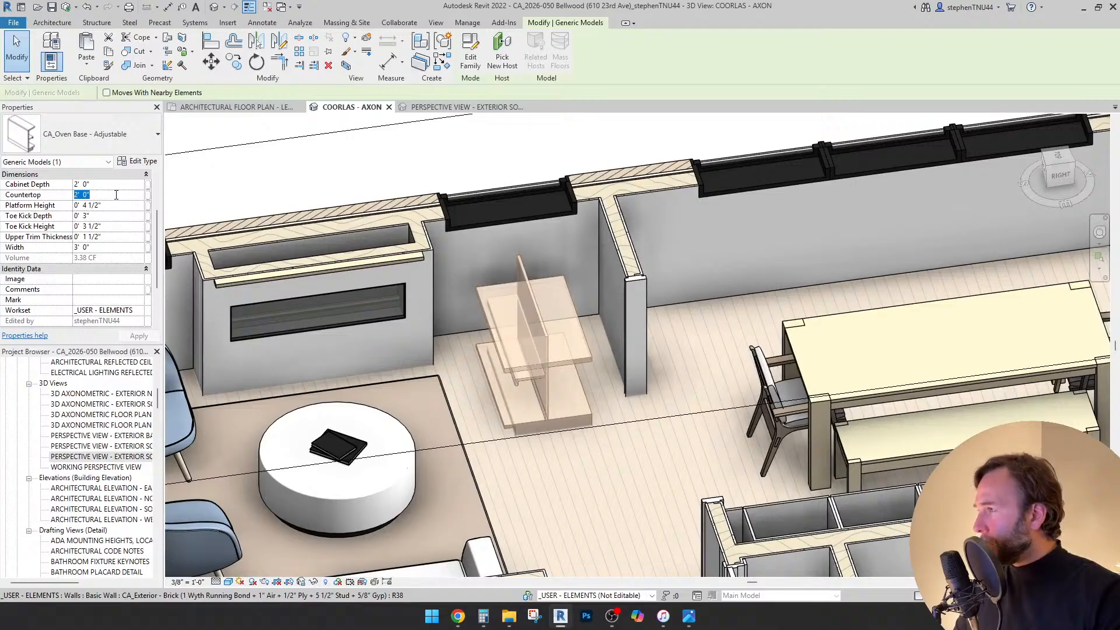
text(3)
key(Return)
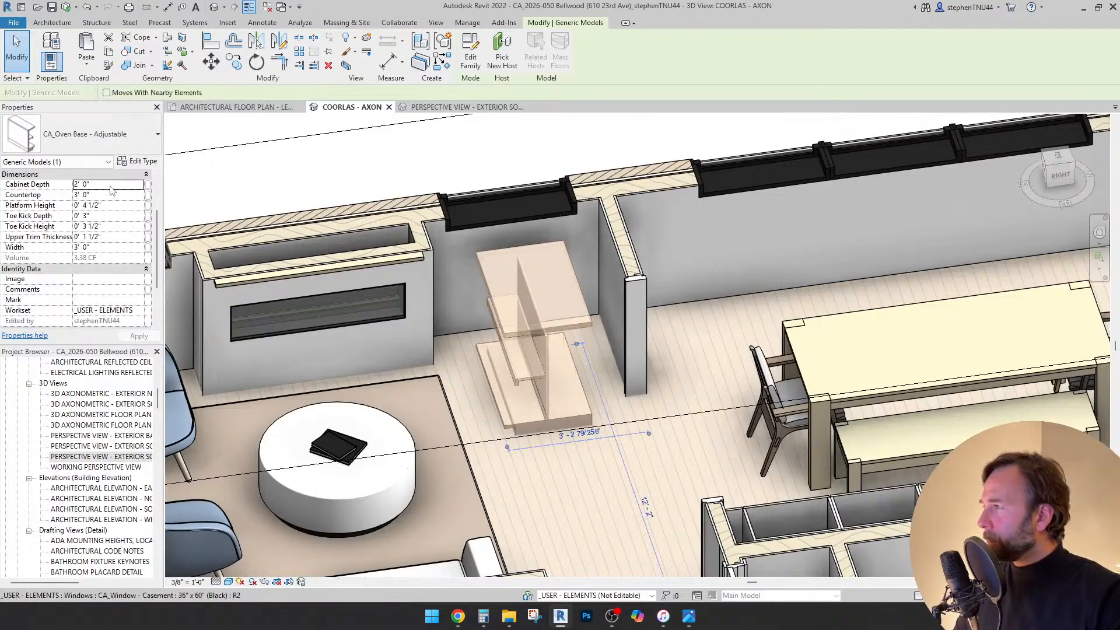
click(111, 186)
text(1' 3")
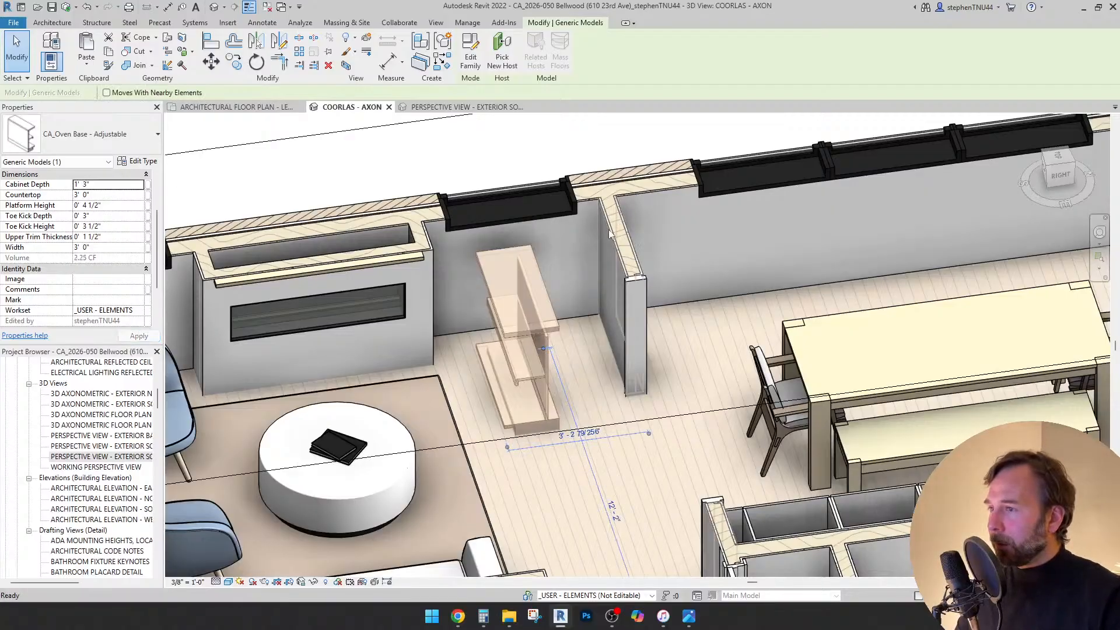
- Rotate the oven base 90 degrees in the 3D view so its length runs parallel to the window wall
key(Escape)
scroll(546, 347, up, 3)
click(547, 344)
shift+middle_drag(547, 344, 530, 287)
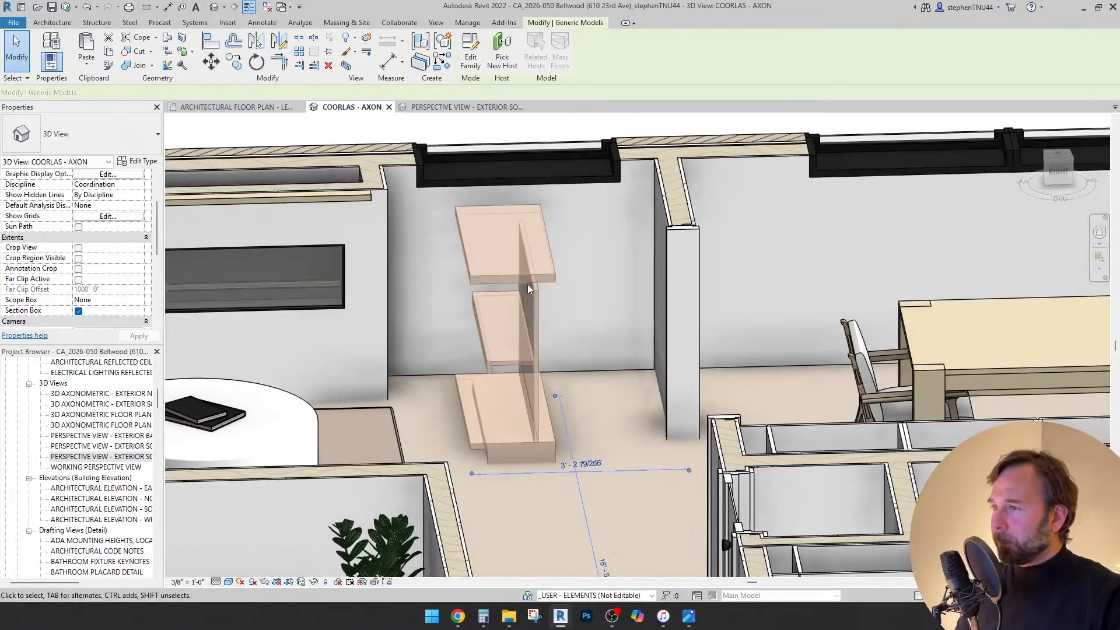
key(Escape)
click(536, 323)
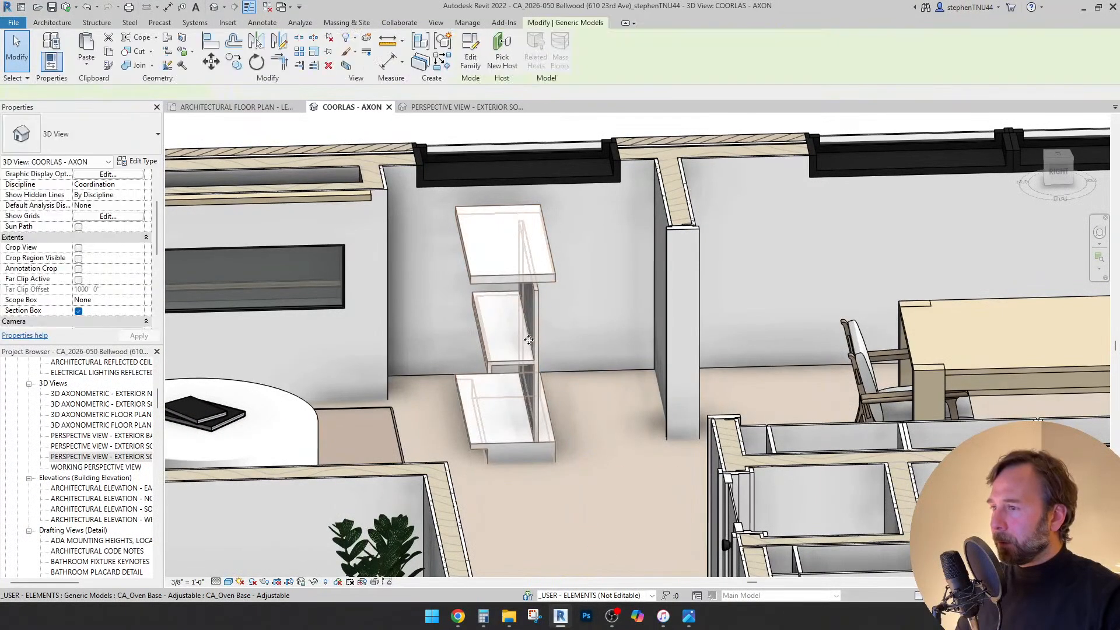
shift+middle_drag(535, 324, 542, 386)
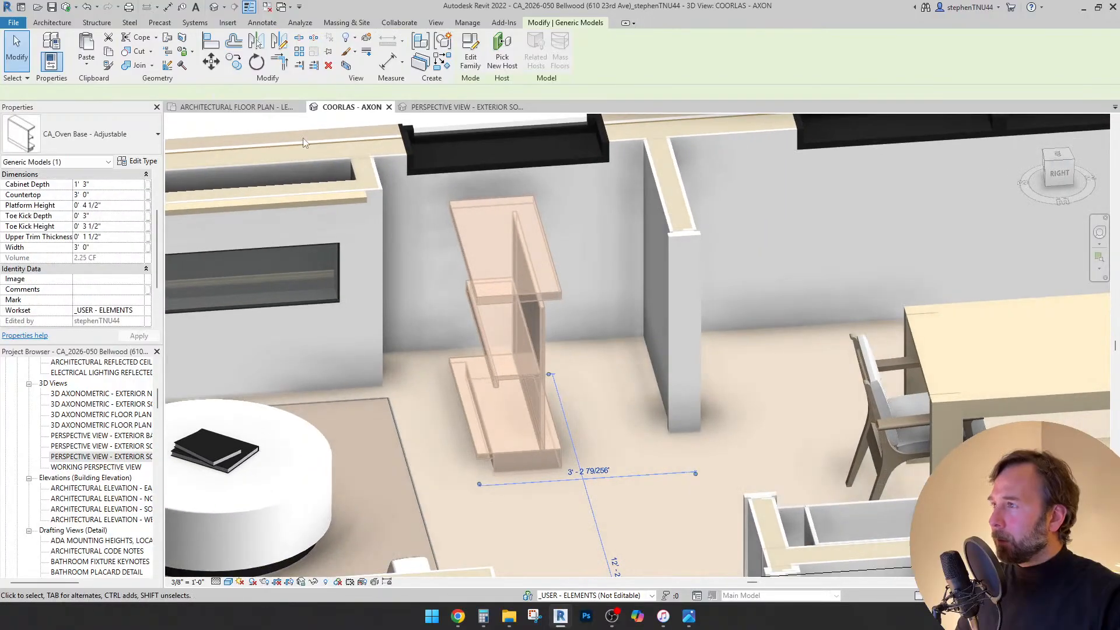
click(258, 63)
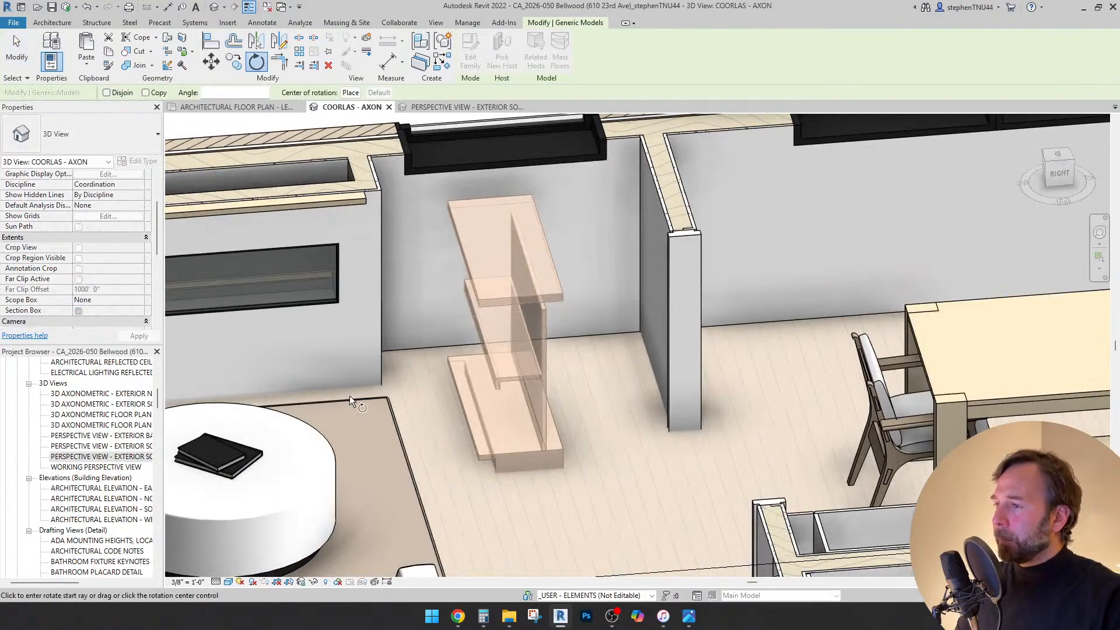
scroll(349, 396, down, 2)
shift+middle_drag(380, 398, 382, 491)
click(383, 491)
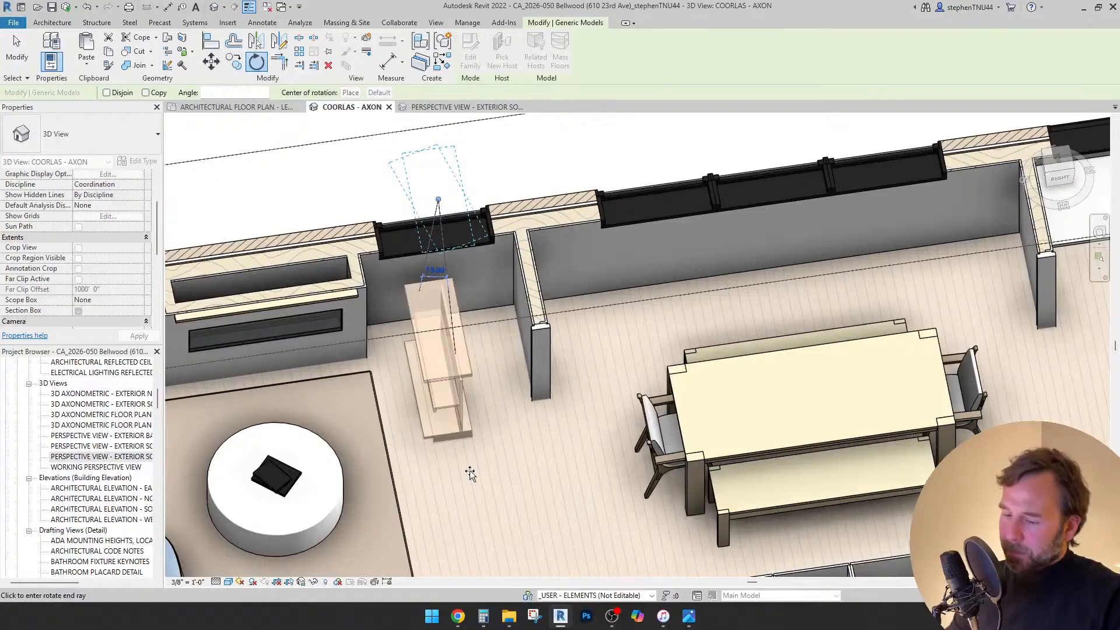
text(90)
key(Return)
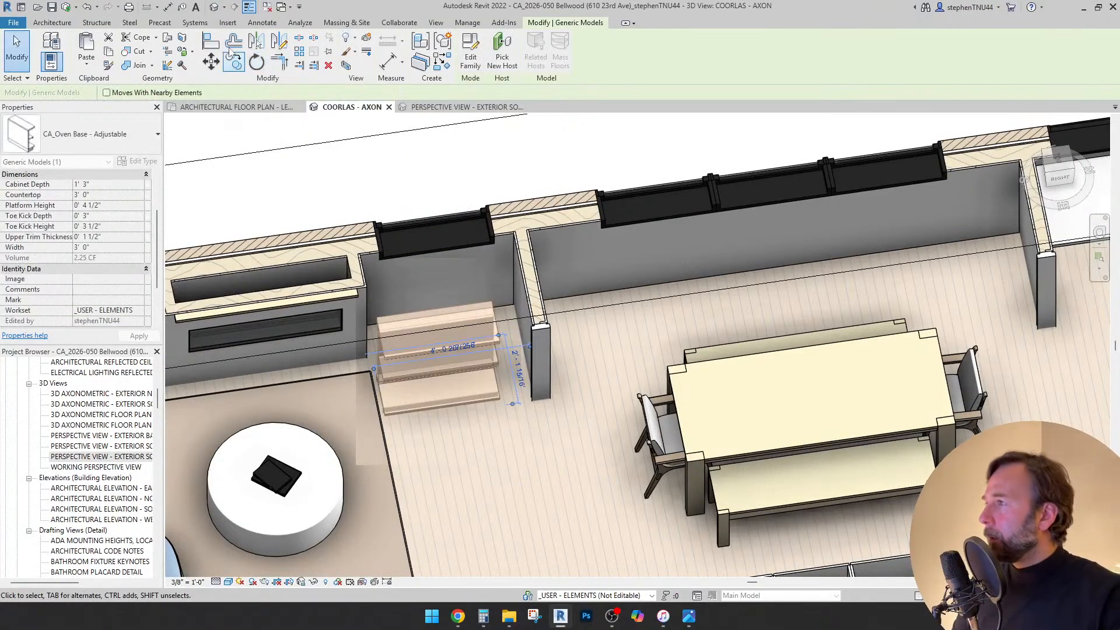
- Align the oven base with the window wall behind it and with the side of the fireplace enclosure
key(a)
key(l)
scroll(362, 309, up, 3)
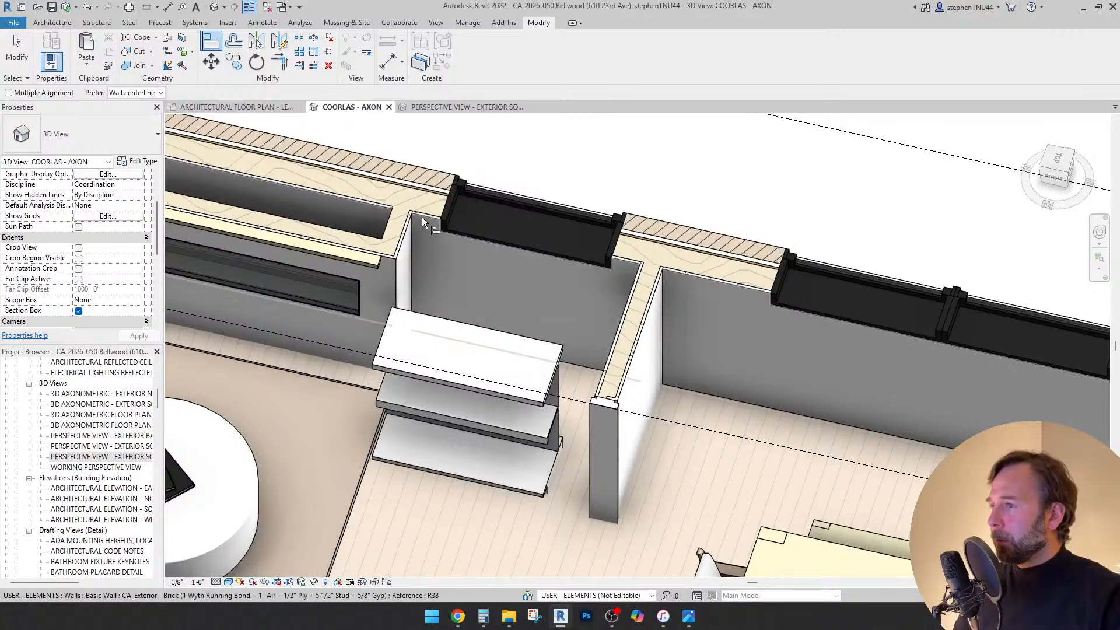
click(422, 217)
scroll(572, 379, up, 1)
scroll(573, 380, up, 1)
shift+middle_drag(573, 379, 405, 455)
scroll(458, 506, up, 2)
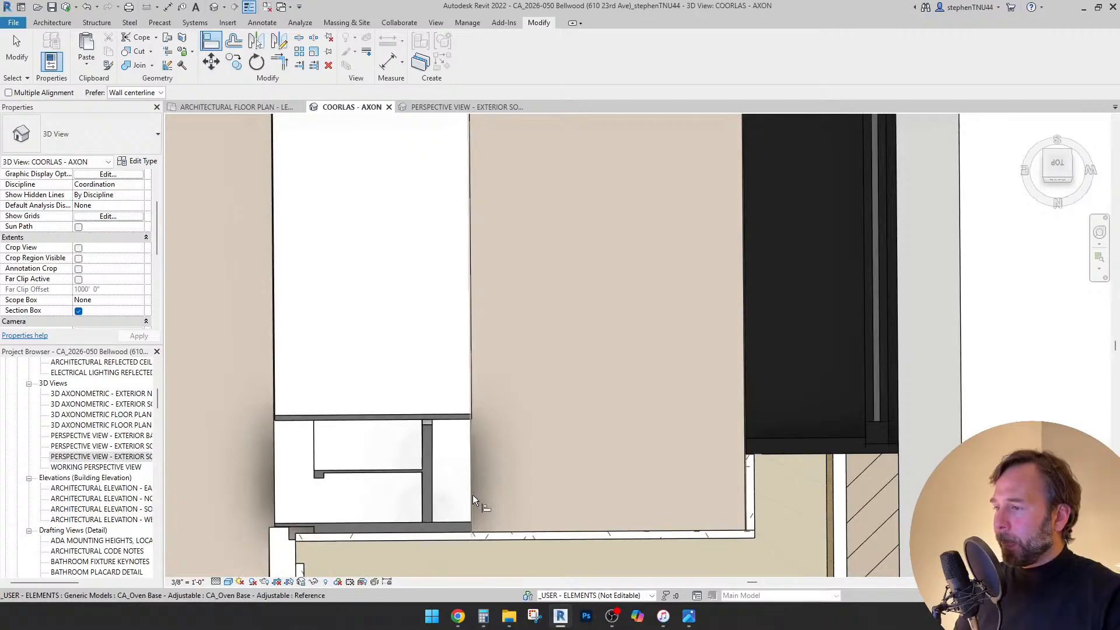
scroll(470, 495, down, 4)
shift+middle_drag(523, 307, 537, 350)
key(Escape)
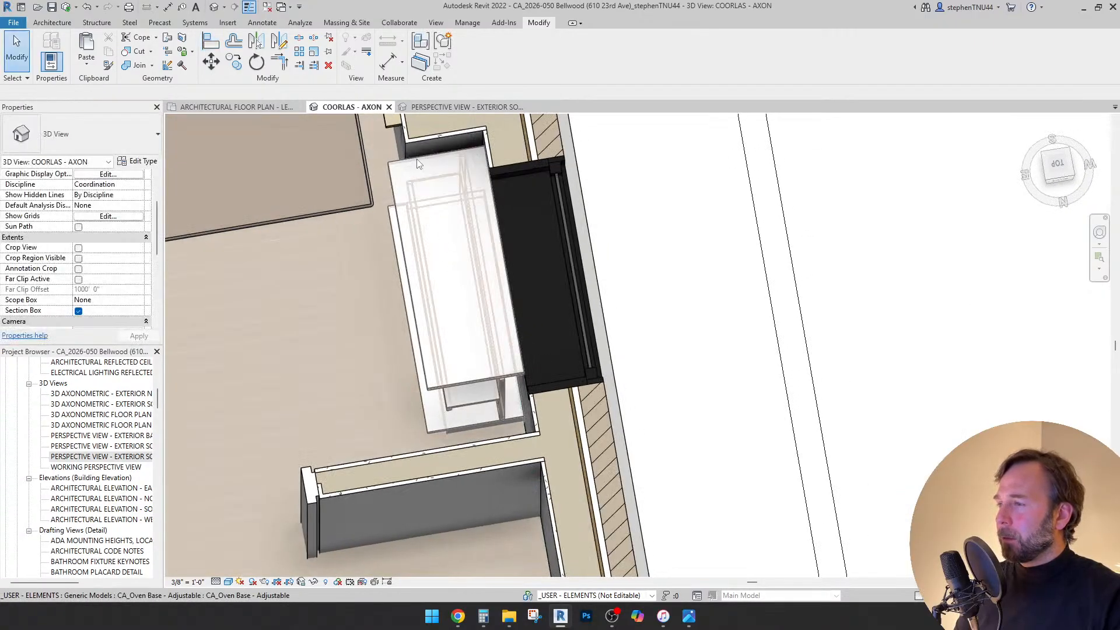
- Open the CA_Oven Base - Adjustable family for editing and turn its 3D view to the cabinet's side profile
click(417, 160)
scroll(502, 388, up, 2)
right_click(506, 391)
click(493, 392)
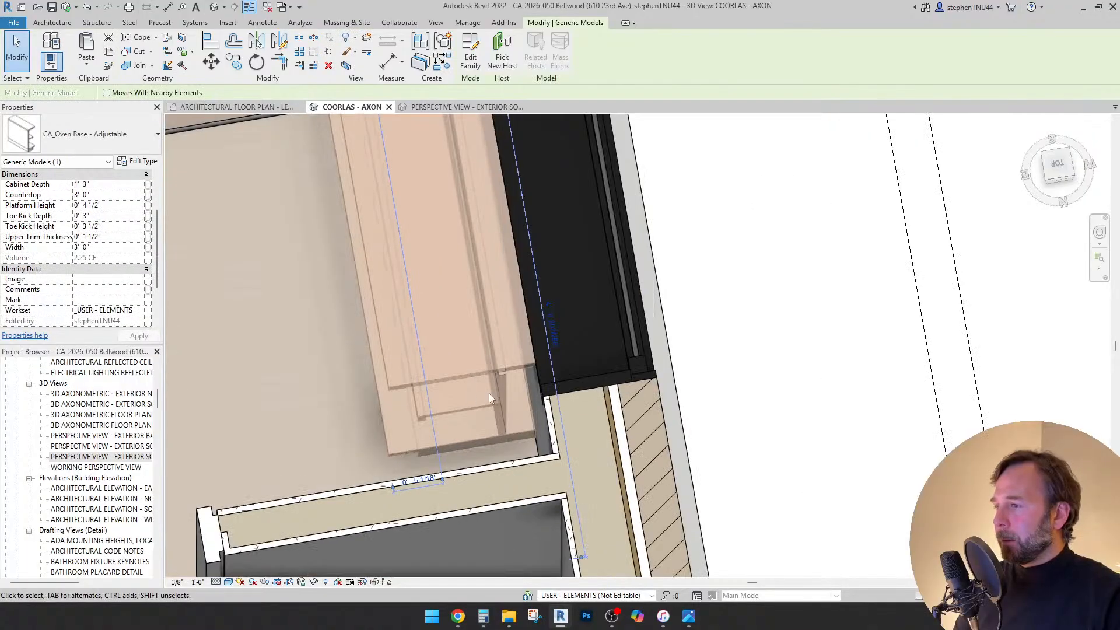
key(Escape)
shift+middle_drag(490, 392, 558, 260)
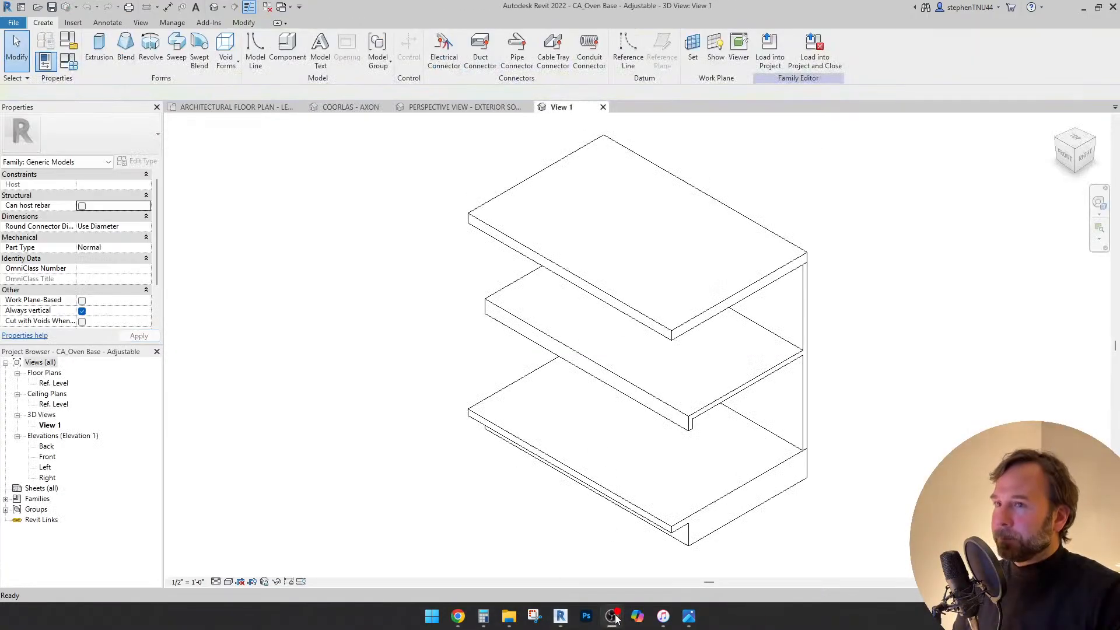
click(616, 619)
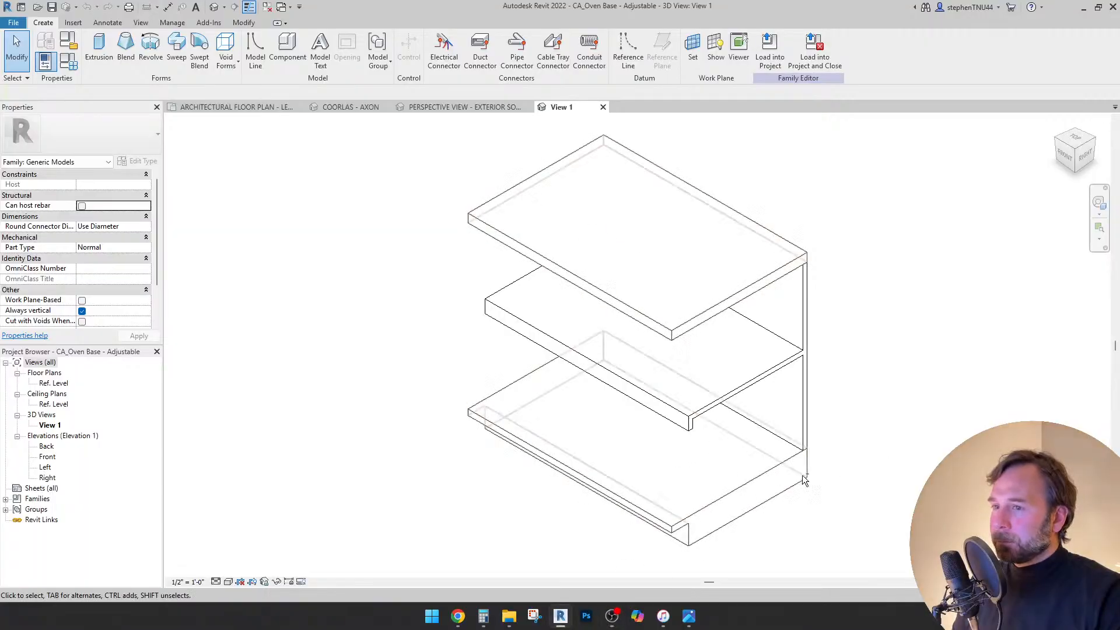
shift+middle_drag(804, 480, 678, 322)
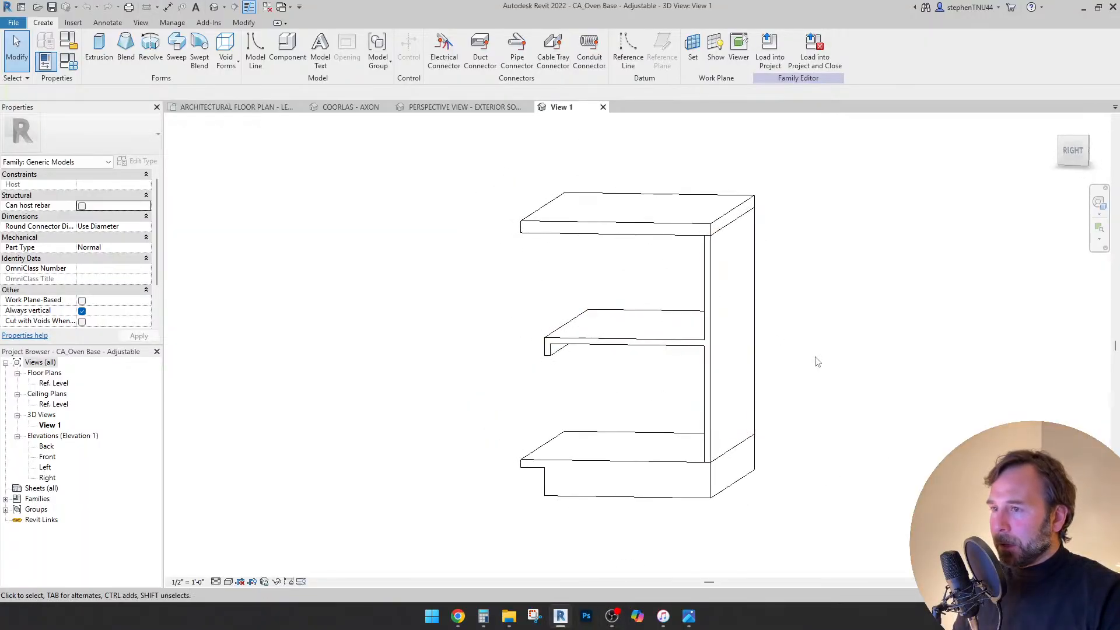
mouse_move(800, 392)
shift+middle_down()
mouse_move(818, 413)
mouse_move(799, 403)
mouse_move(805, 382)
shift+middle_up()
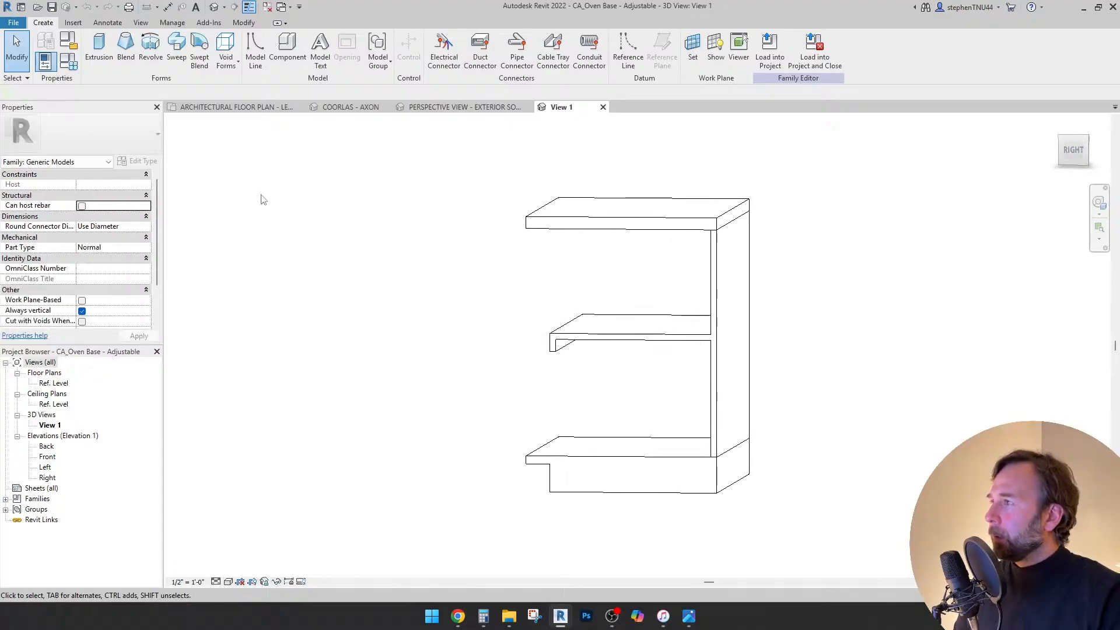
- Test the family's Cabinet Depth parameter by applying 4' 0" and 2' 0" in the family types
click(73, 67)
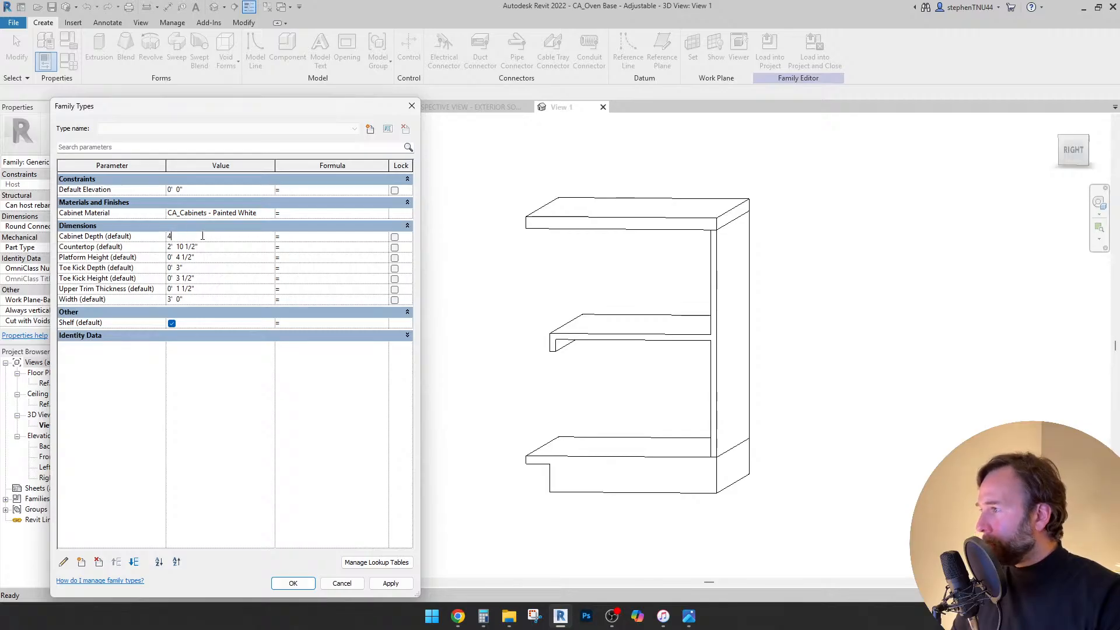
click(385, 583)
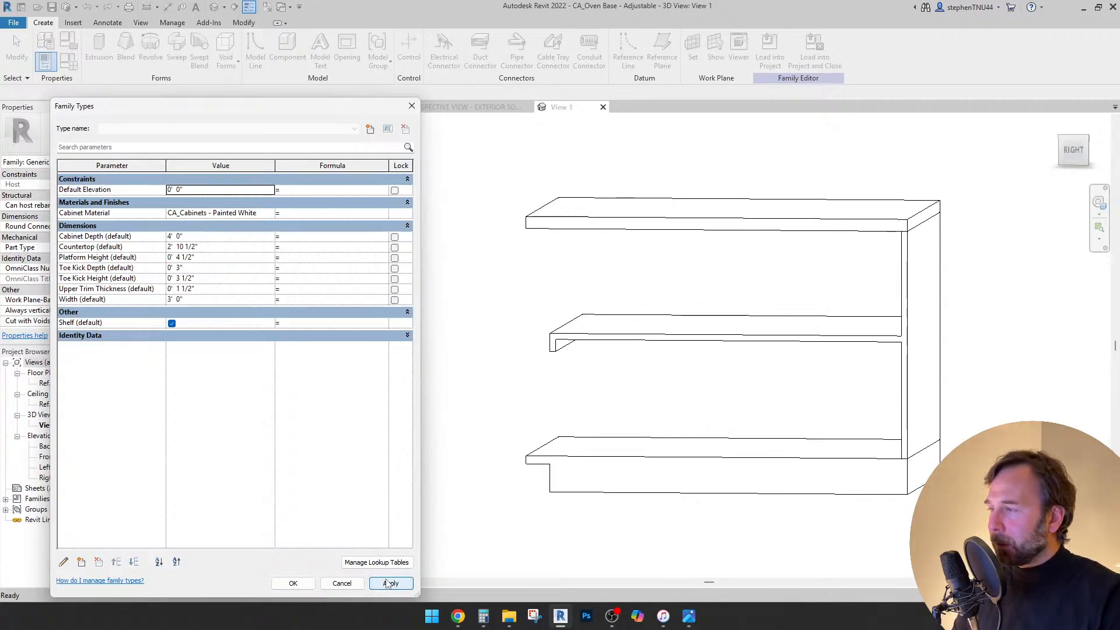
click(213, 237)
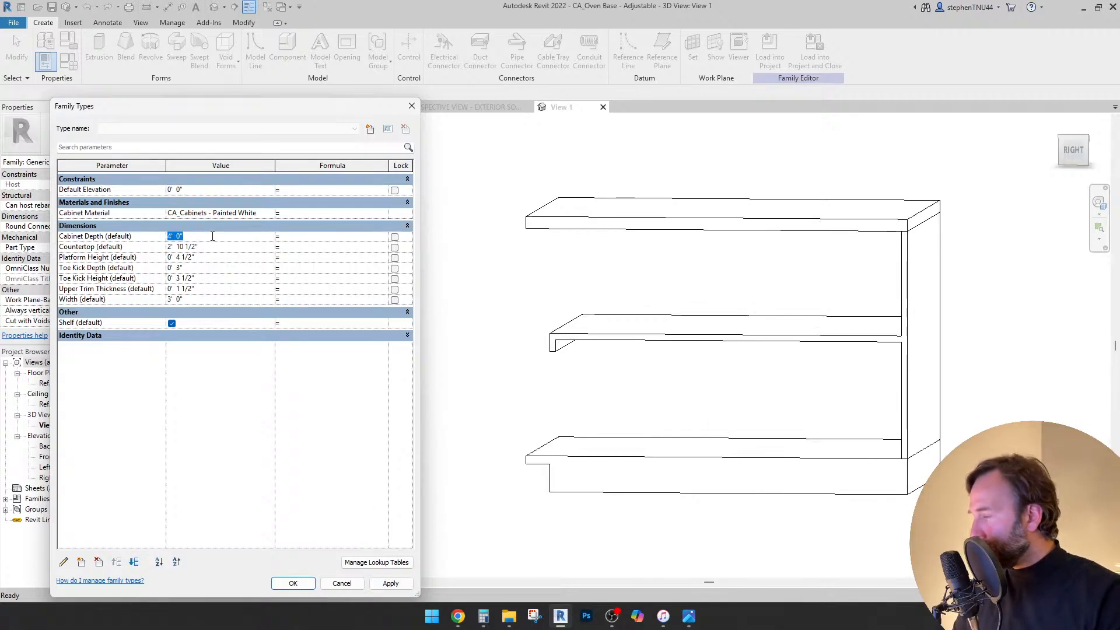
click(391, 584)
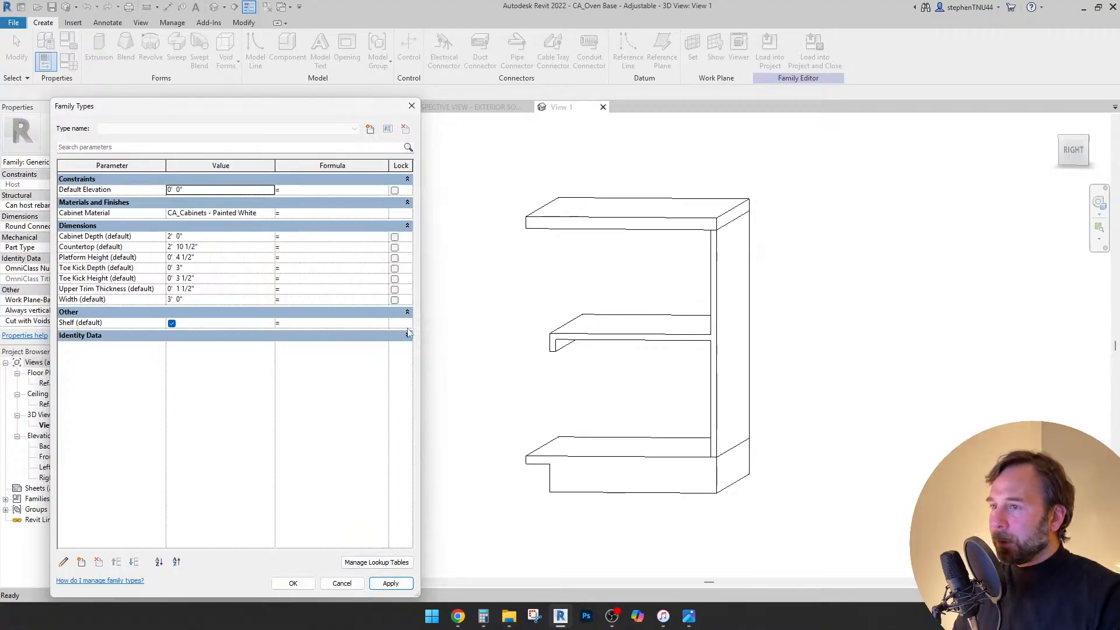
- Set the family's default Cabinet Depth to 1' 3" and accept the family types
click(196, 237)
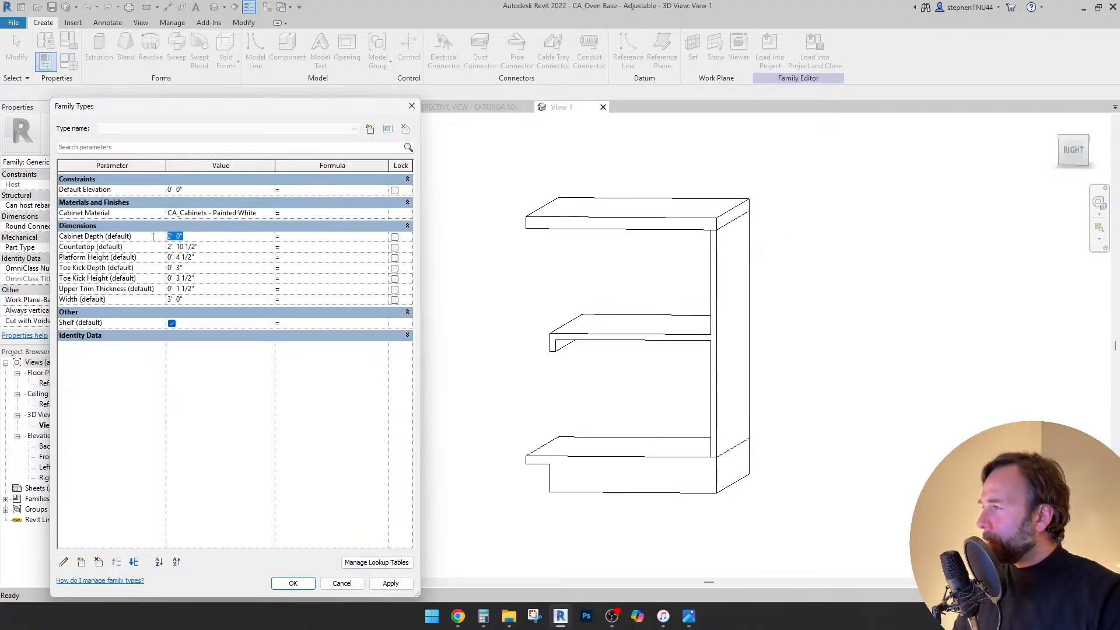
text(1'3)
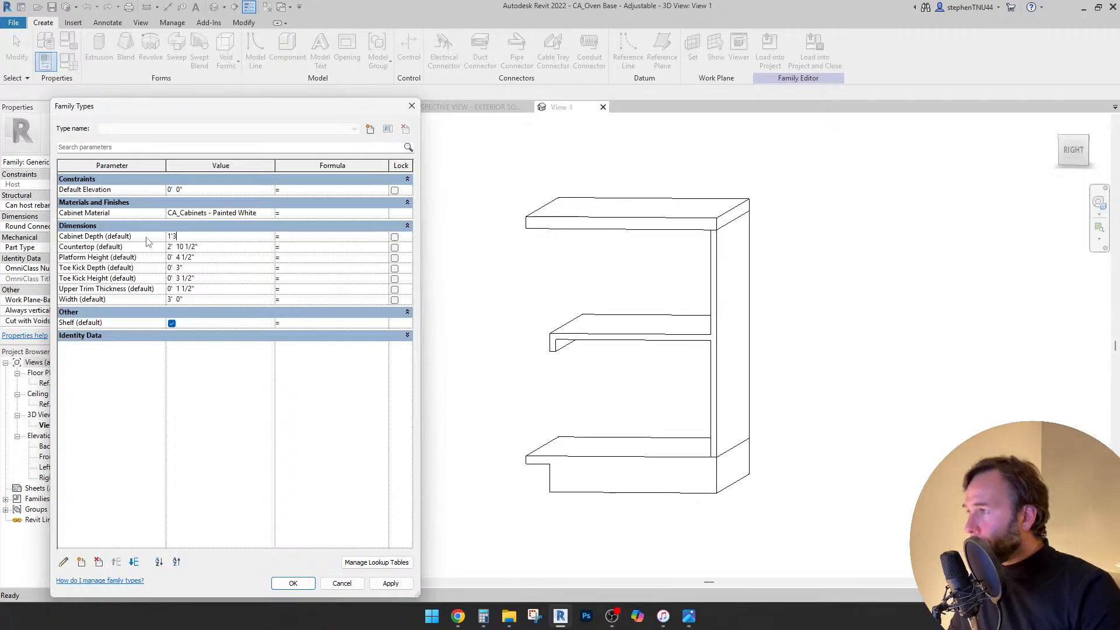
click(389, 583)
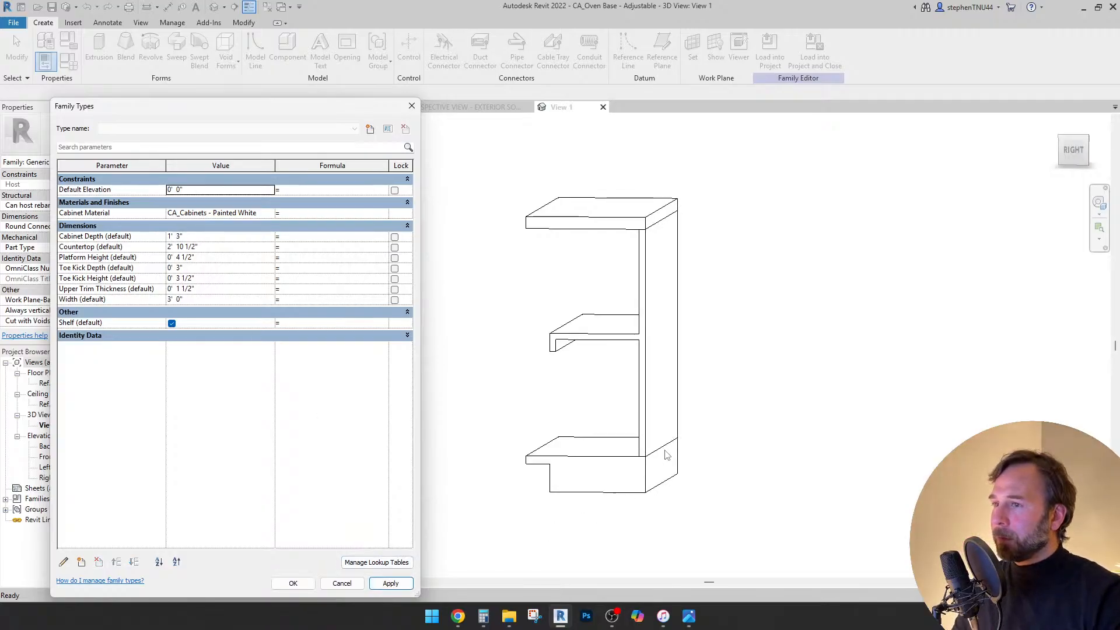
click(293, 584)
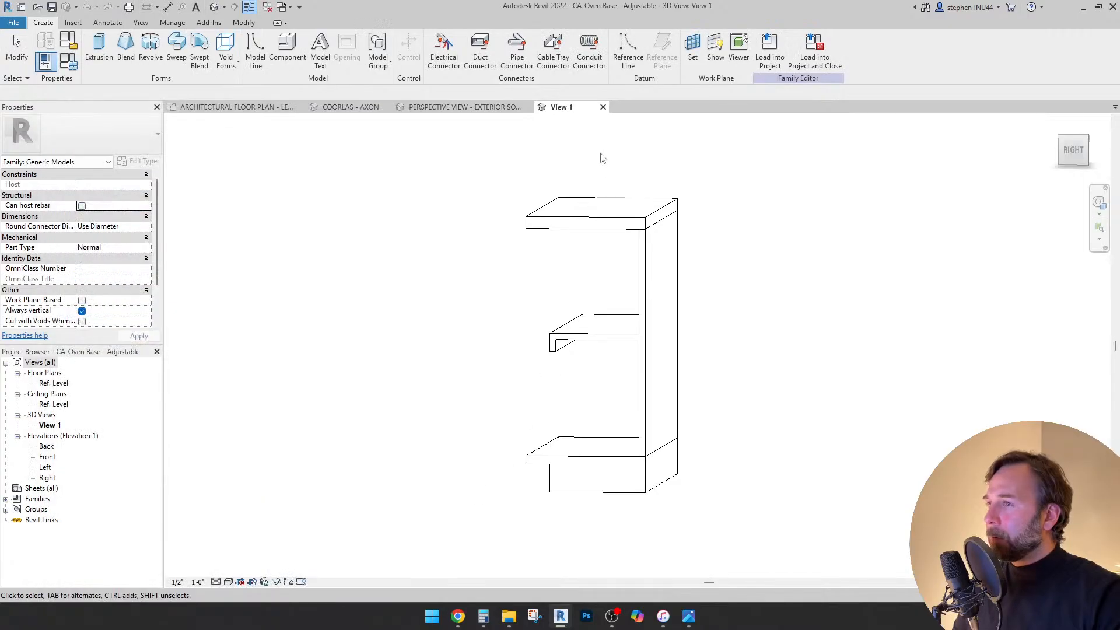
- Load the oven base family into the project, overwriting the existing version without its parameter values
click(770, 61)
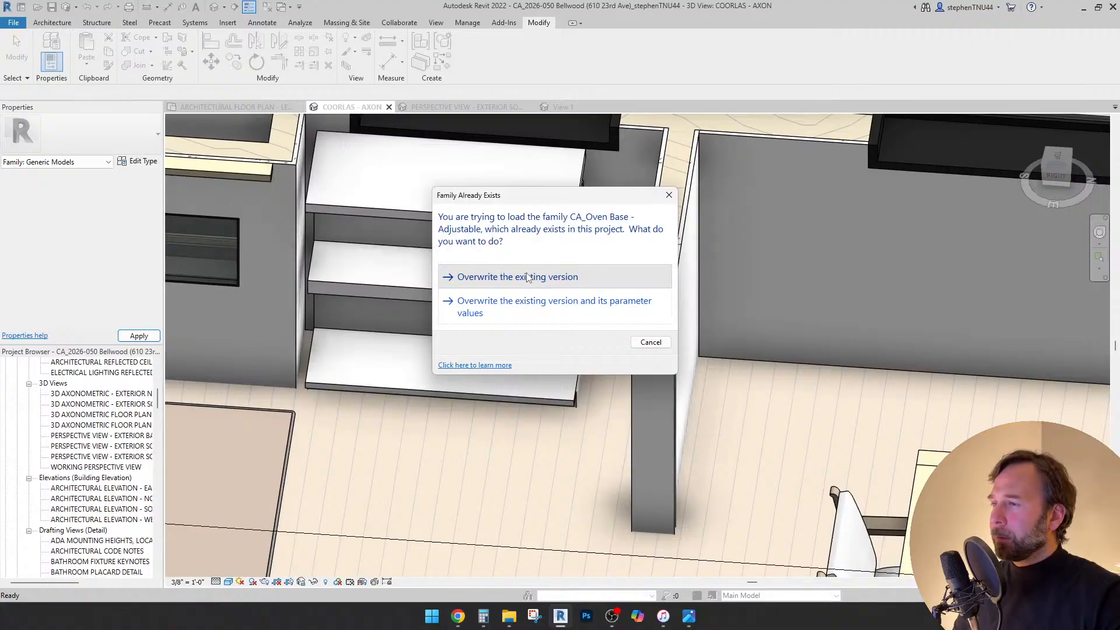
click(528, 278)
click(589, 319)
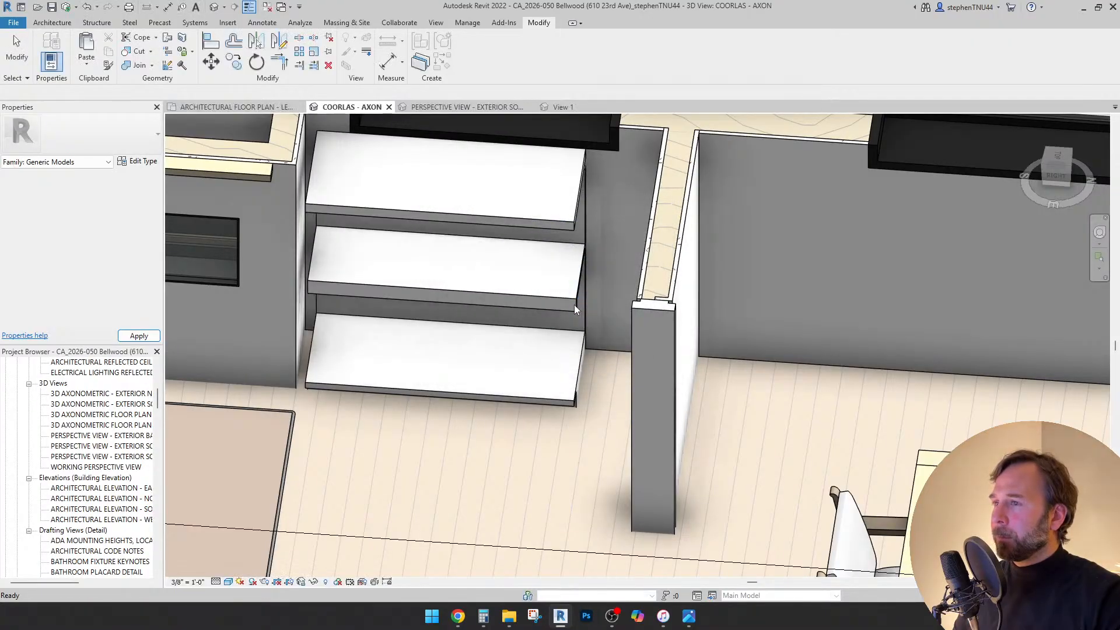
- Switch back to the oven base family and set its default Countertop parameter to 3' 0" in the family types
shift+middle_drag(561, 319, 482, 350)
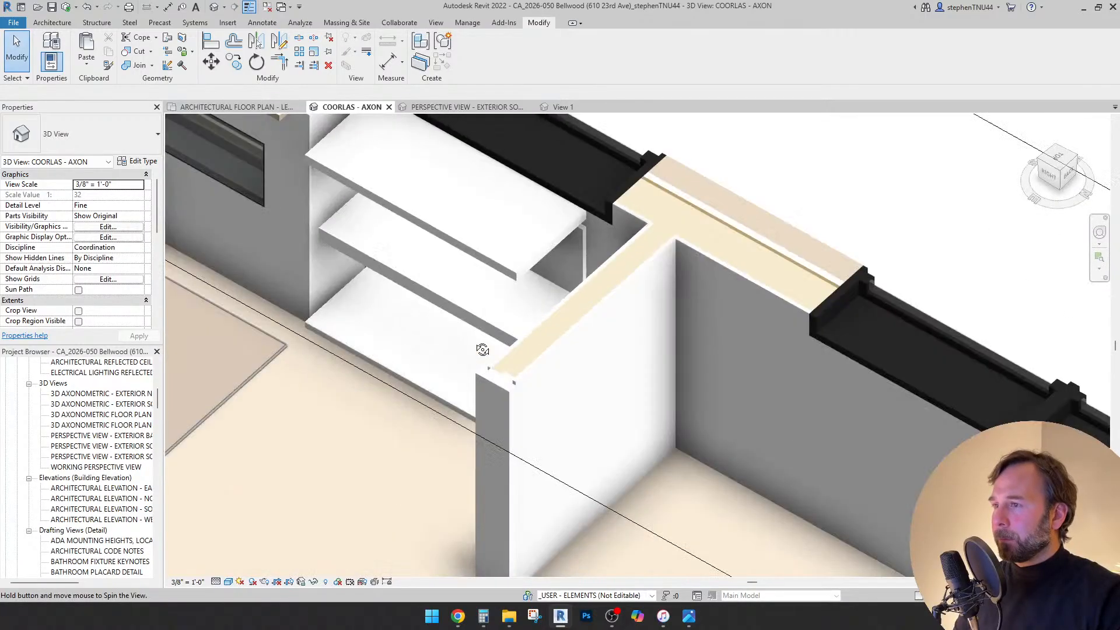
click(564, 107)
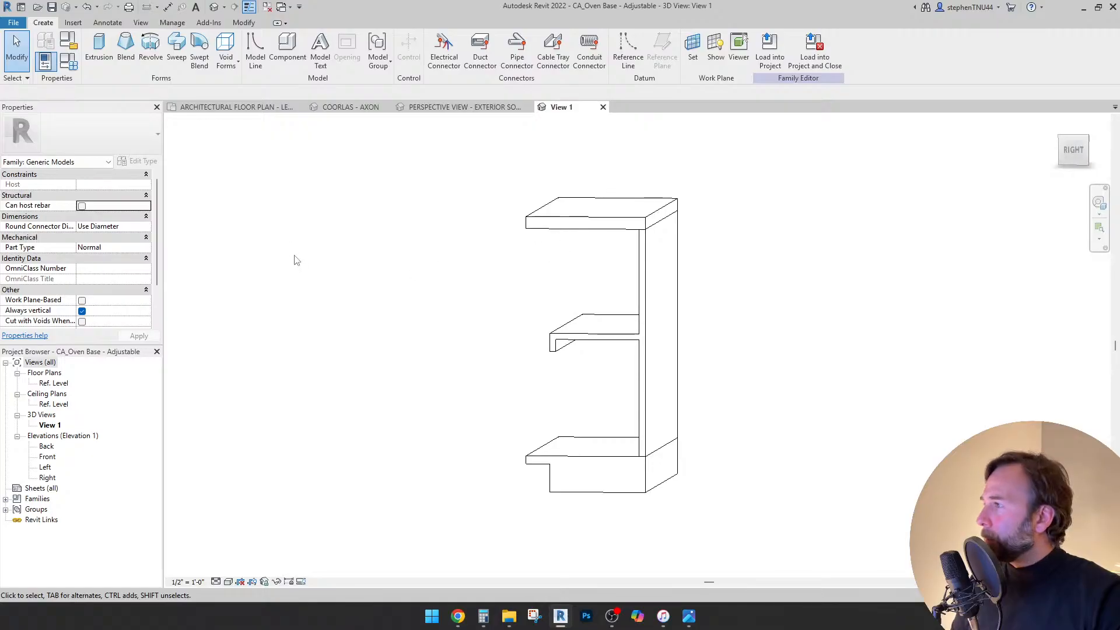
click(72, 67)
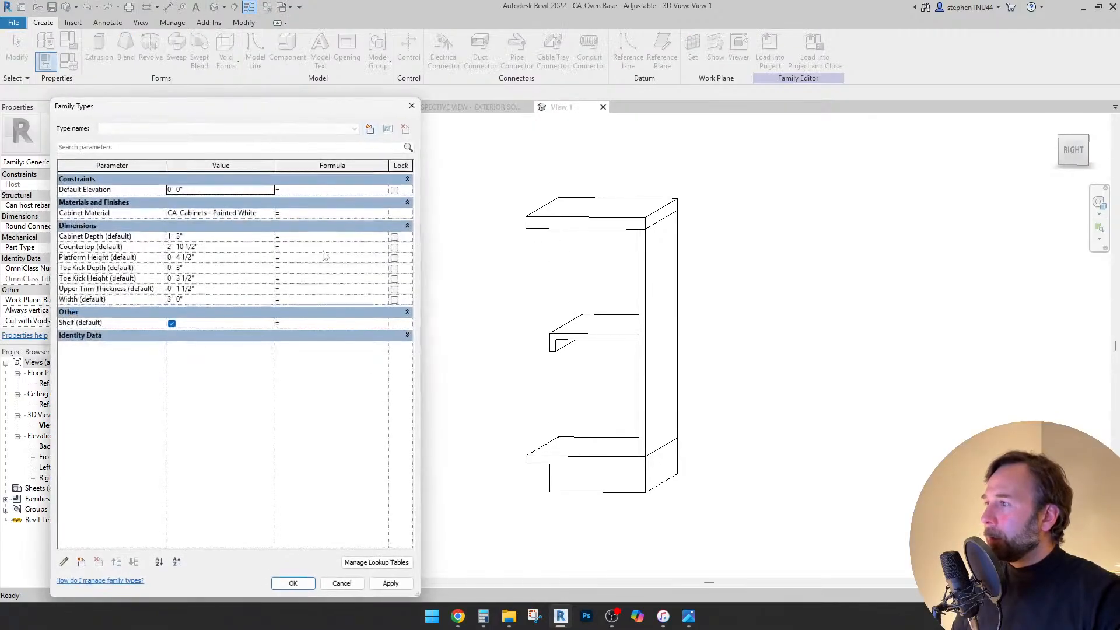
click(205, 247)
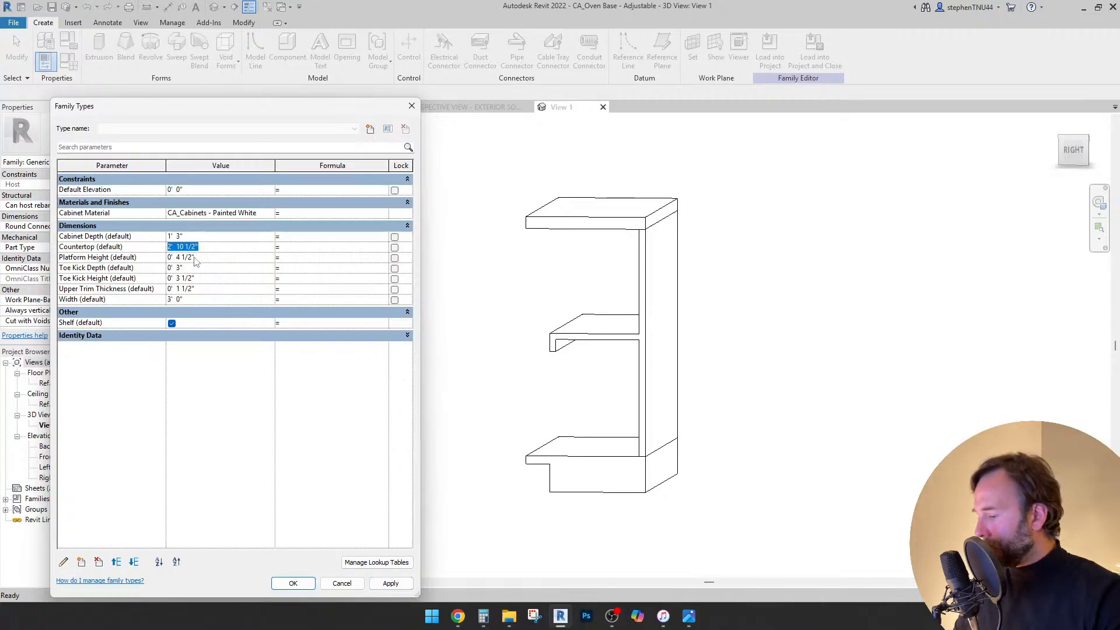
click(401, 588)
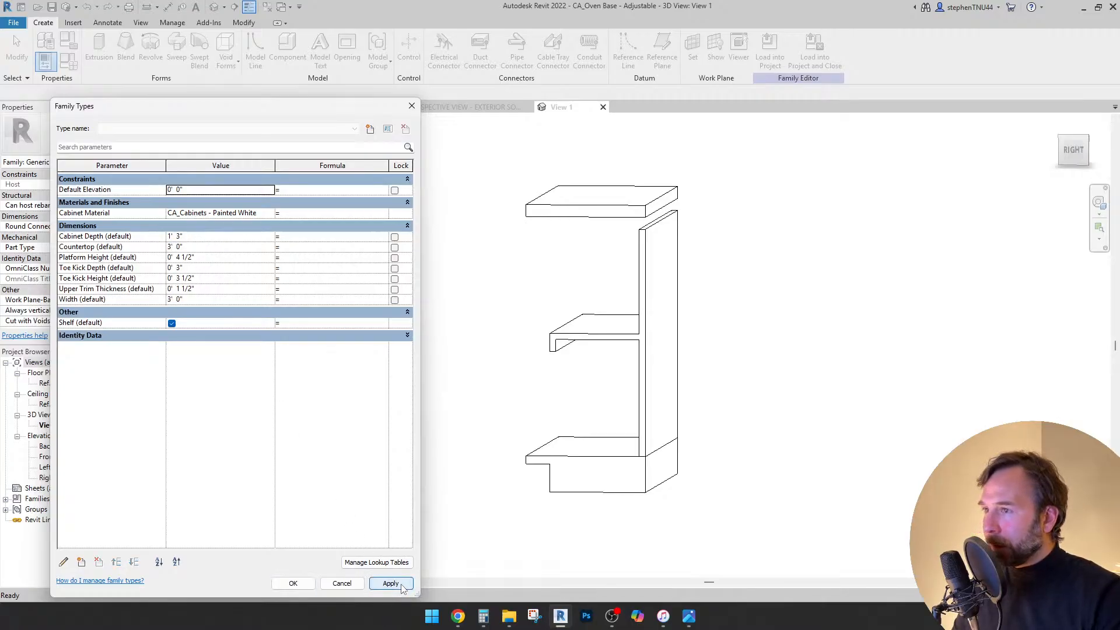
click(305, 586)
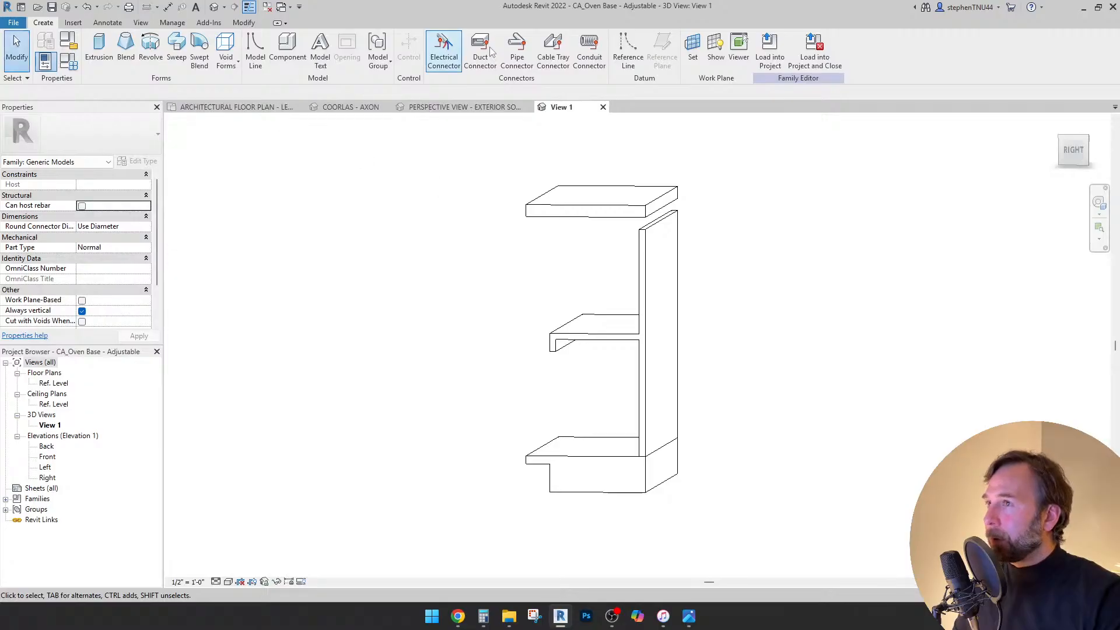
- Align the top of the cabinet's back panel to the underside of the countertop slab and lock the alignment
click(244, 23)
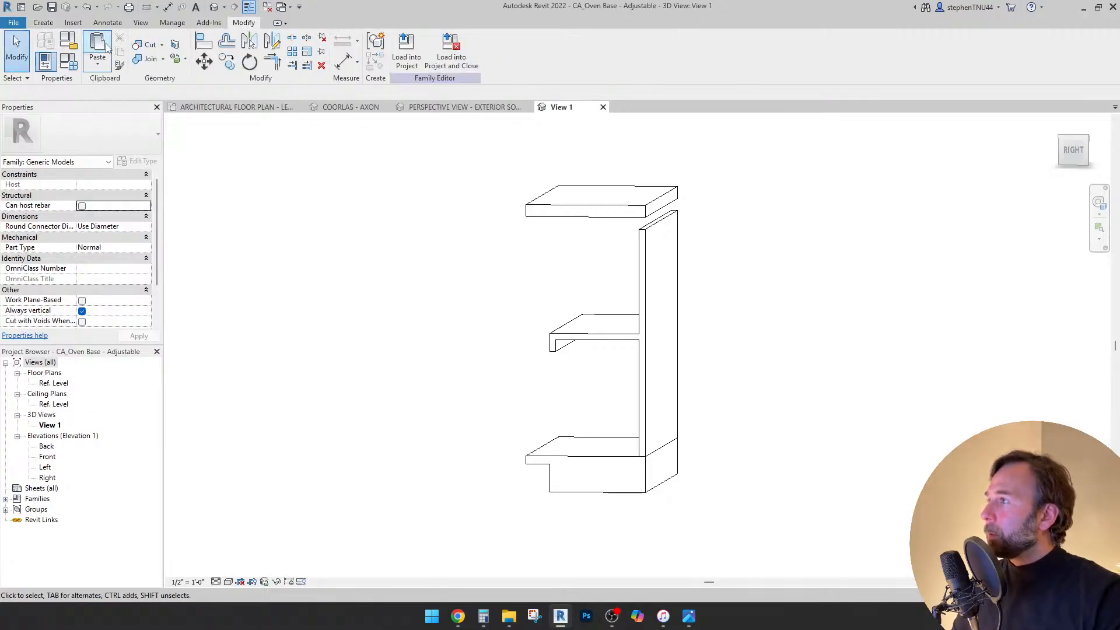
click(204, 42)
scroll(642, 219, up, 2)
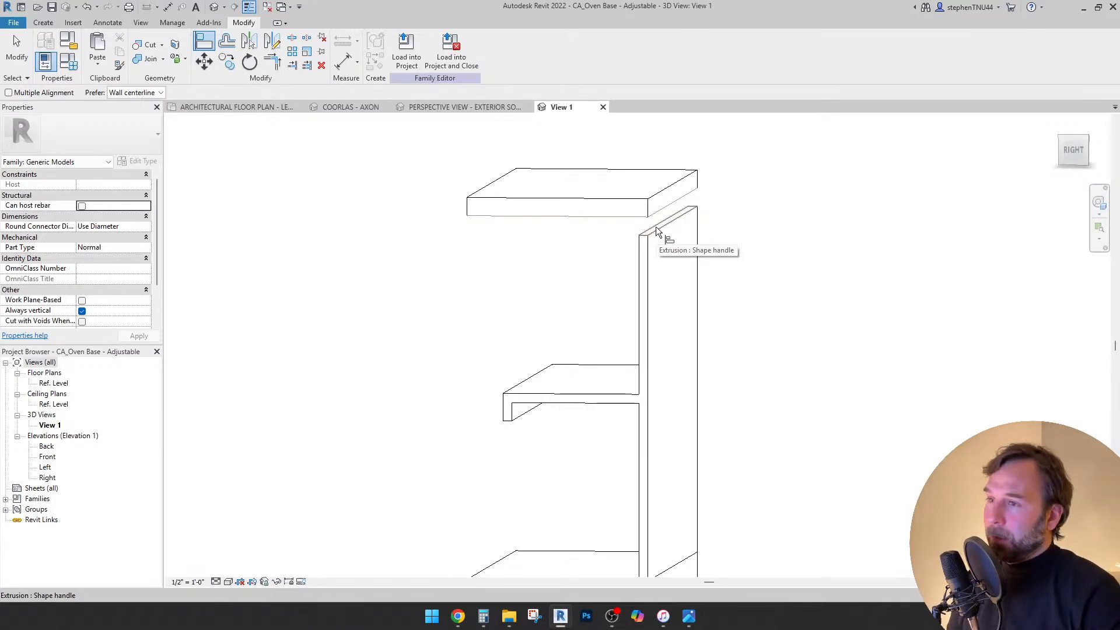
scroll(542, 211, up, 2)
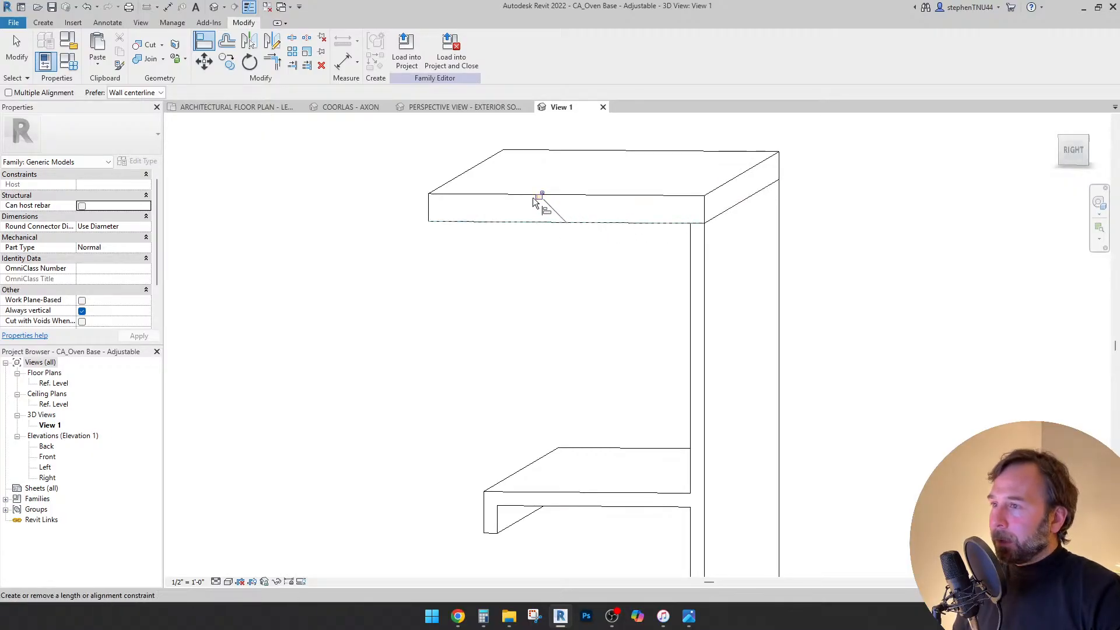
click(541, 198)
scroll(590, 220, down, 1)
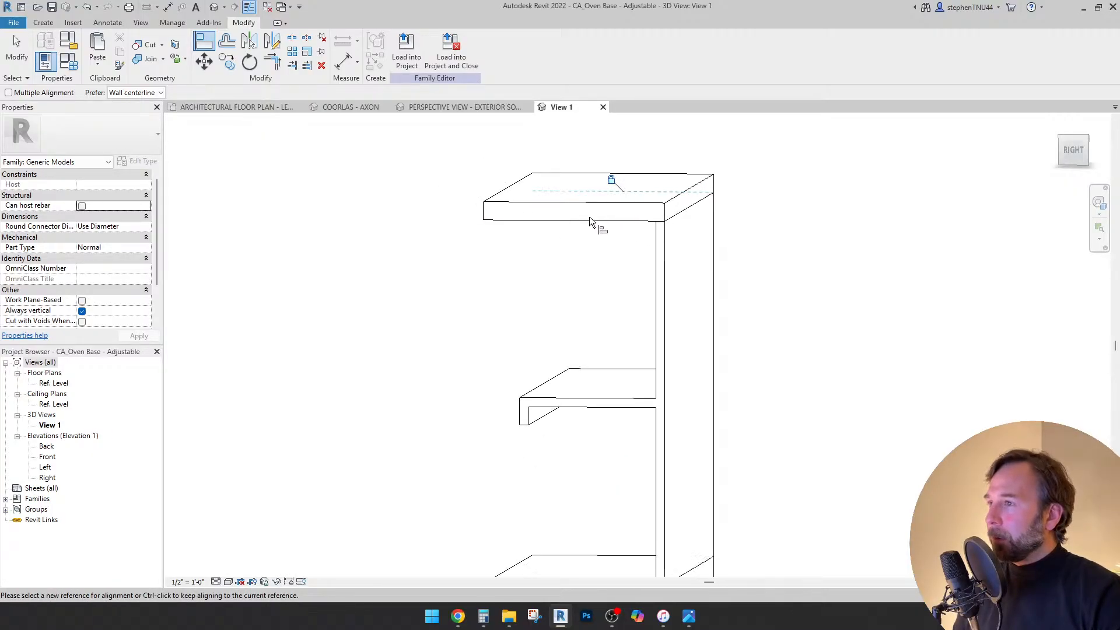
key(Escape)
- Test the back panel's constraint by applying a Countertop value of 4' 0" in the family types
click(70, 64)
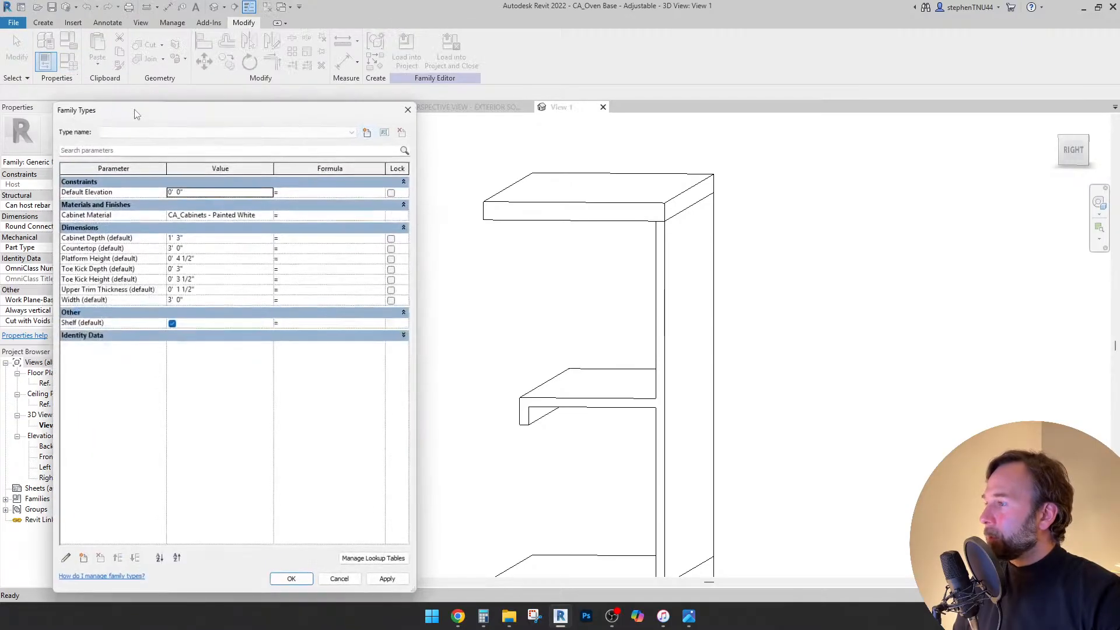
click(202, 248)
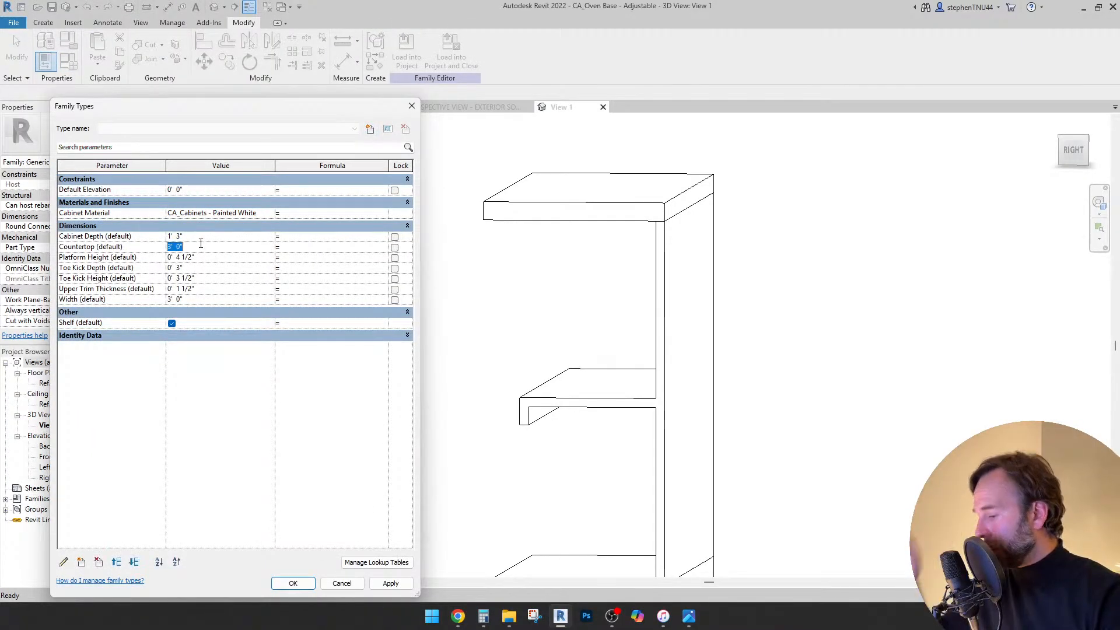
click(401, 588)
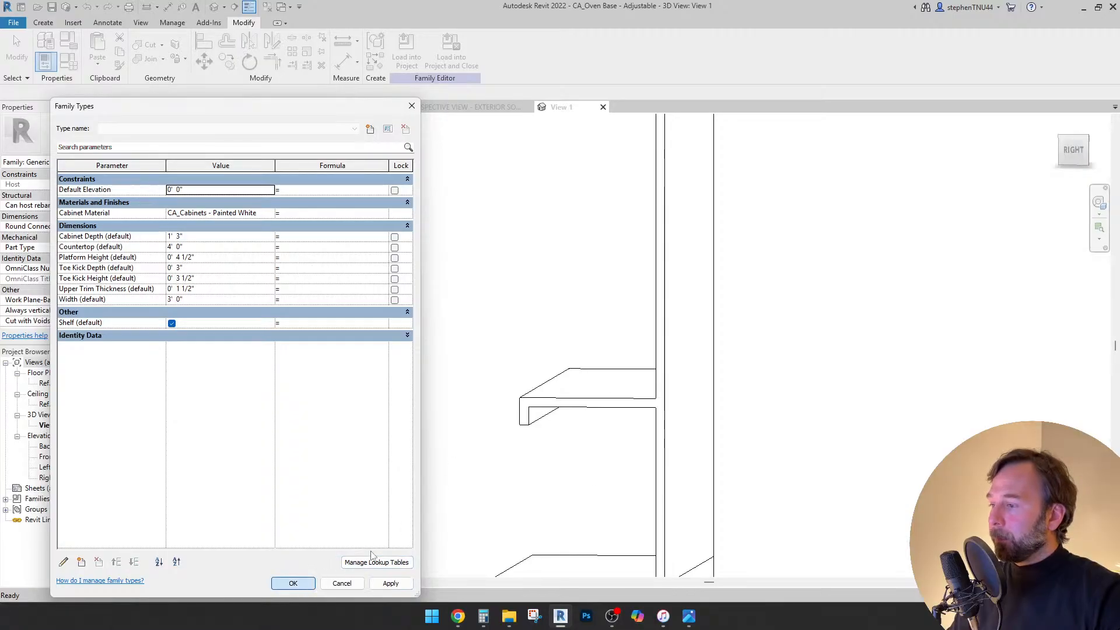
click(293, 584)
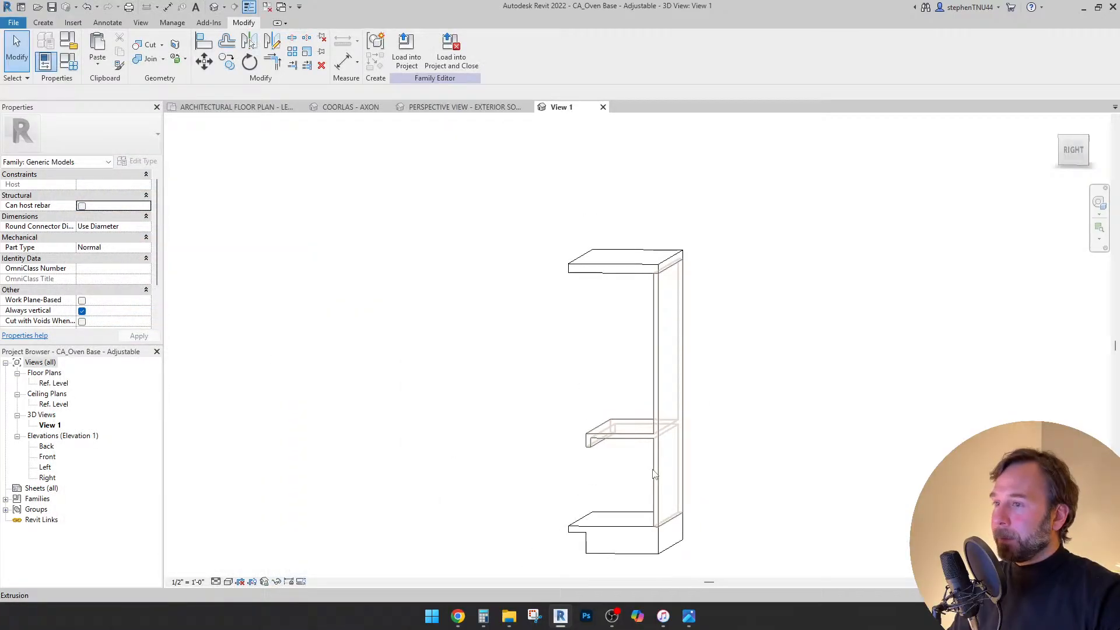
- Set the family's default Countertop parameter to 2' 10 1/2" and accept the family types
click(78, 67)
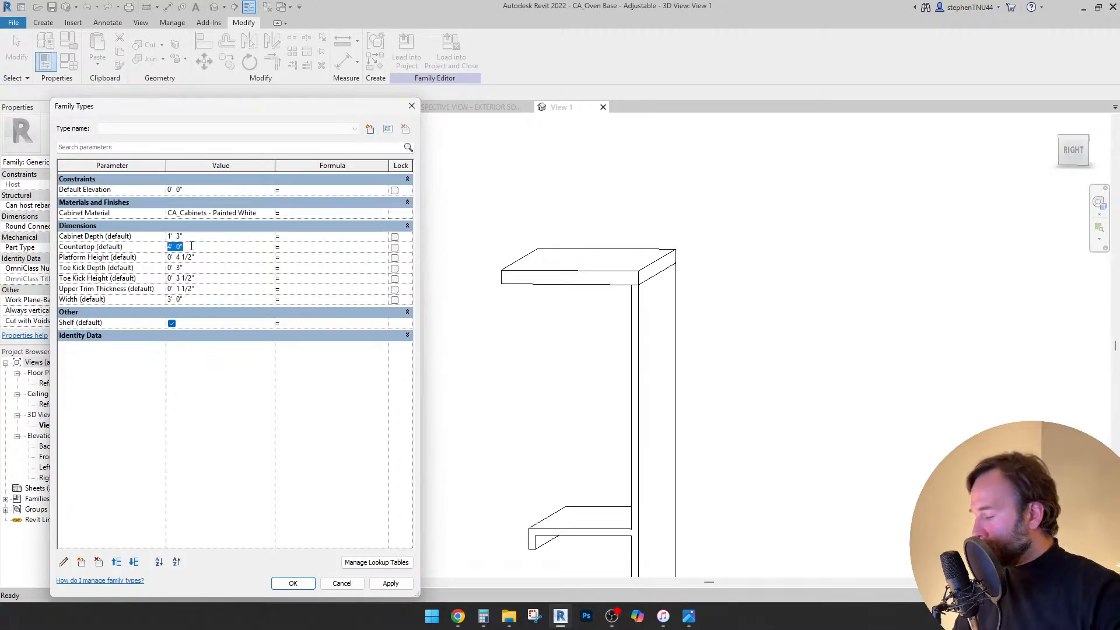
text(2'1)
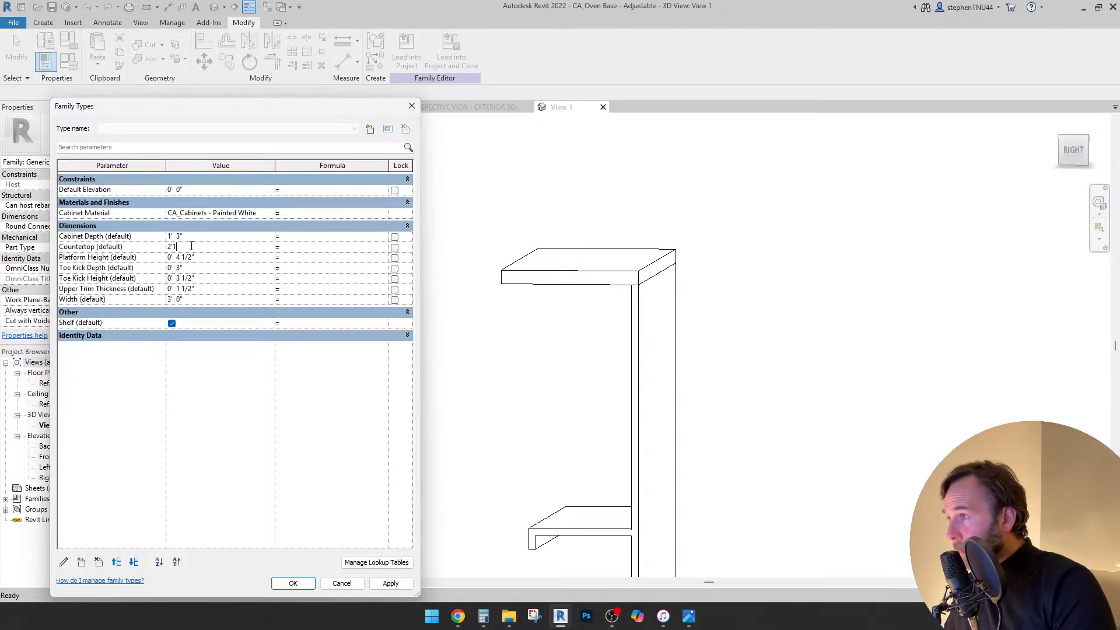
text(0.5")
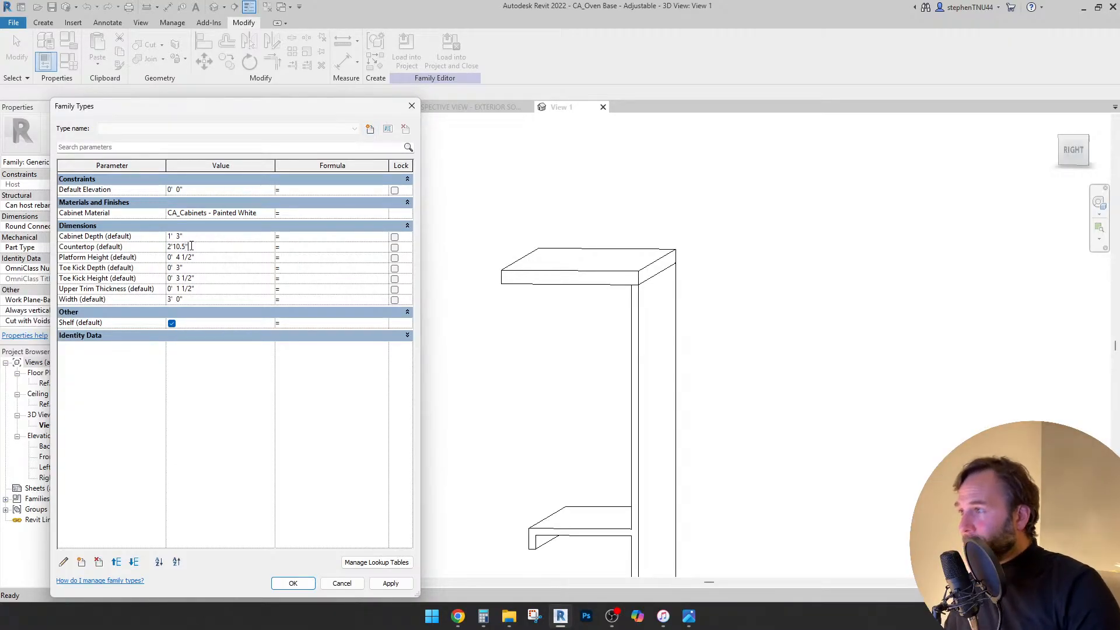
click(390, 583)
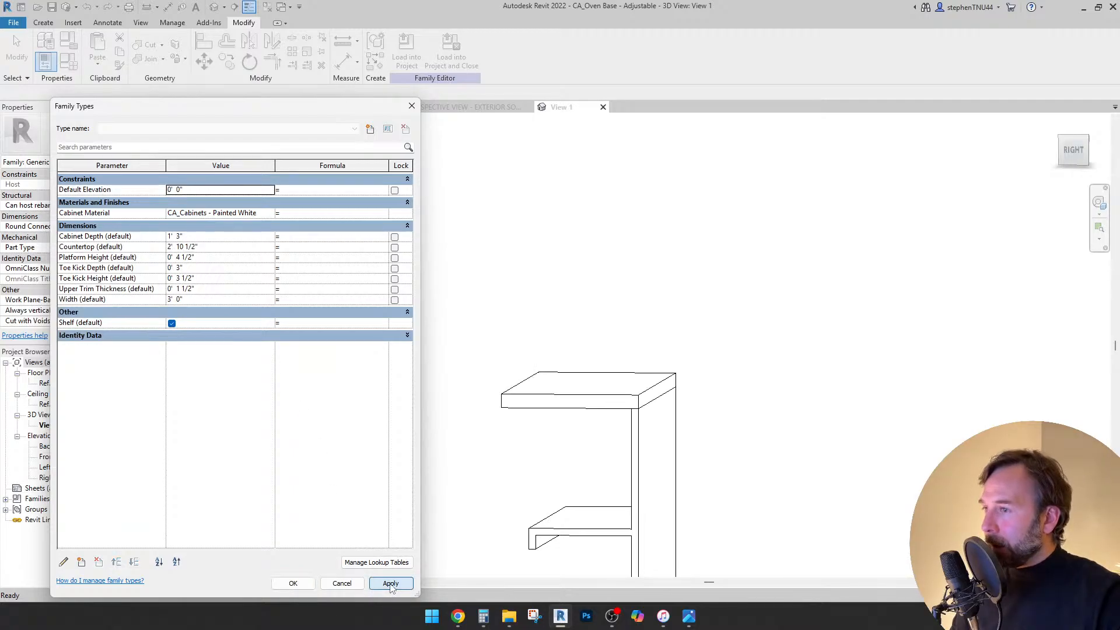
click(293, 584)
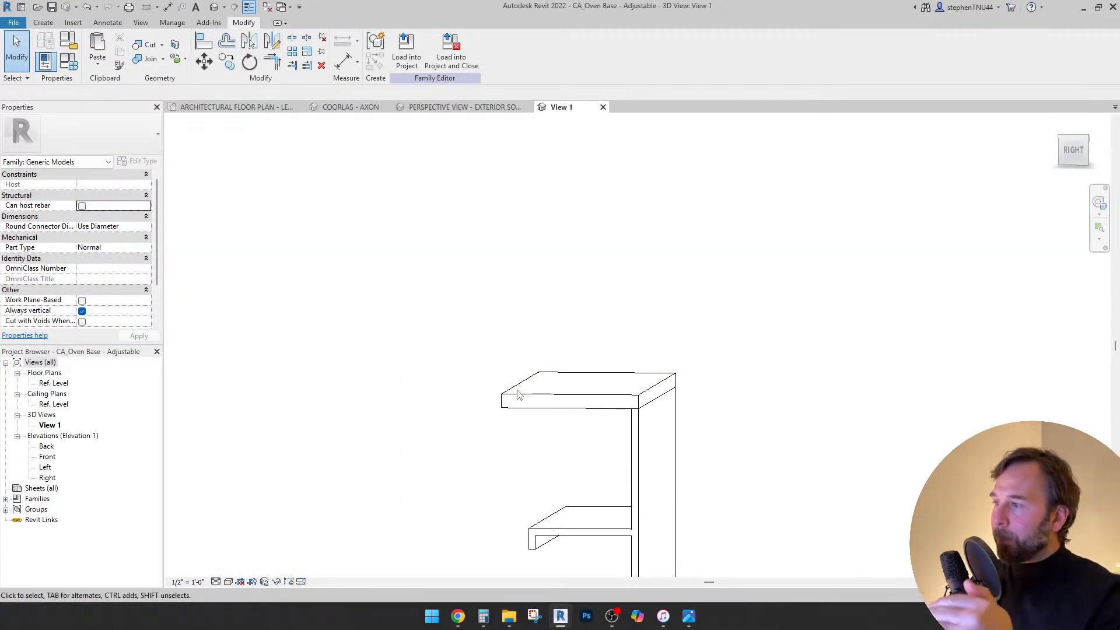
- Save the family over the existing CA_Oven Base - Adjustable.rfa and load it into the project, overwriting the existing version only
shift+middle_drag(576, 314, 776, 420)
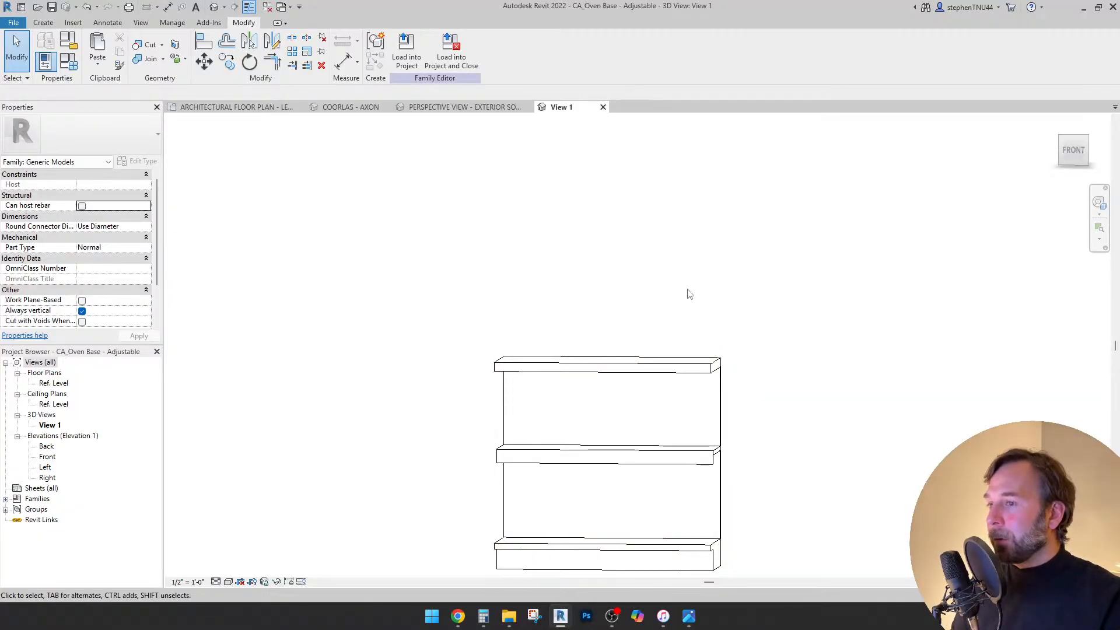
shift+middle_drag(763, 387, 601, 429)
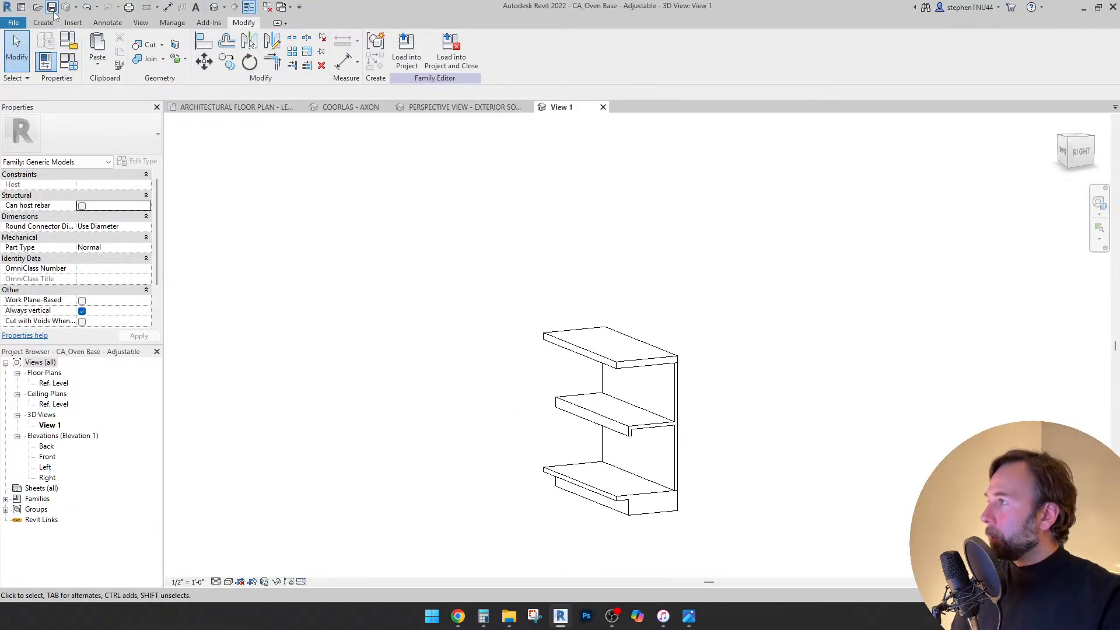
click(52, 9)
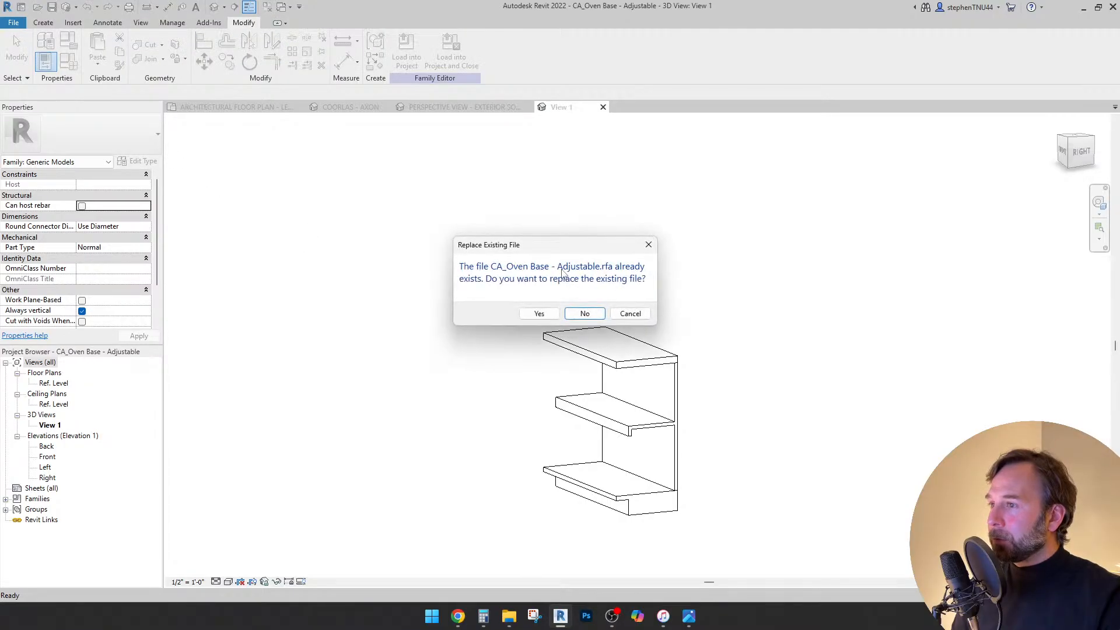
click(541, 314)
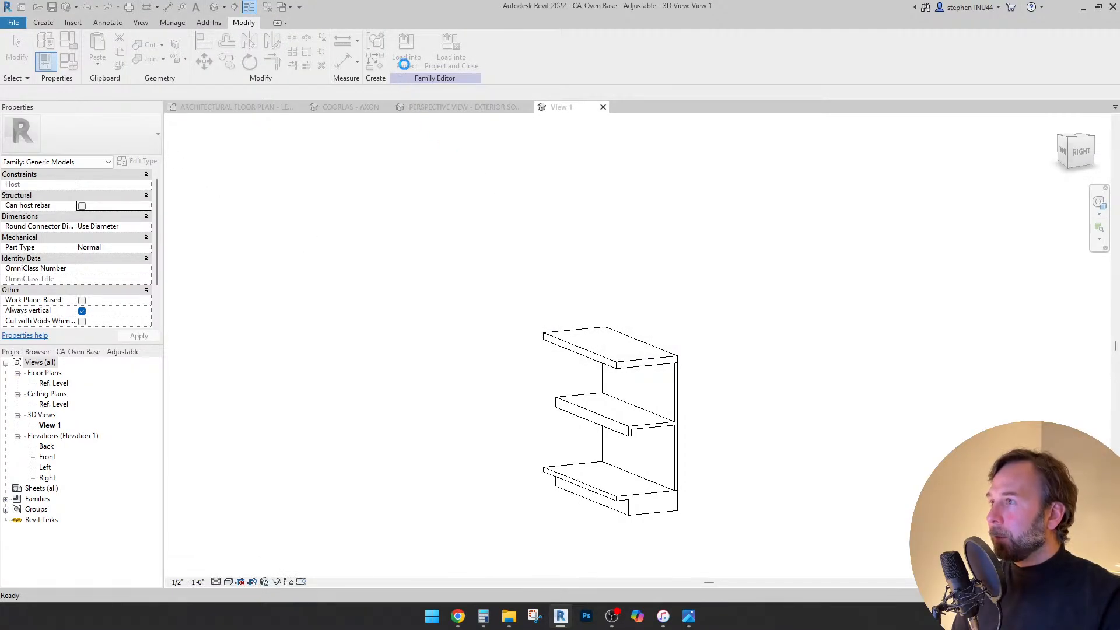
click(406, 60)
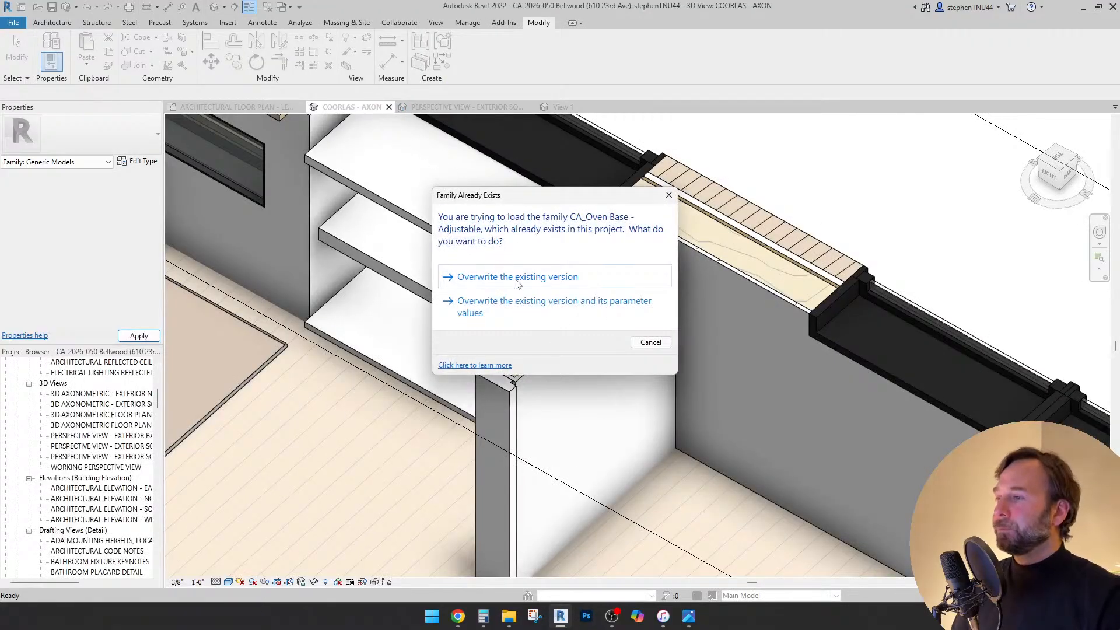
click(534, 281)
- Set the Countertop value of the open-shelf cabinet placed beside the fireplace to 2' 10 1/2"
scroll(583, 225, up, 5)
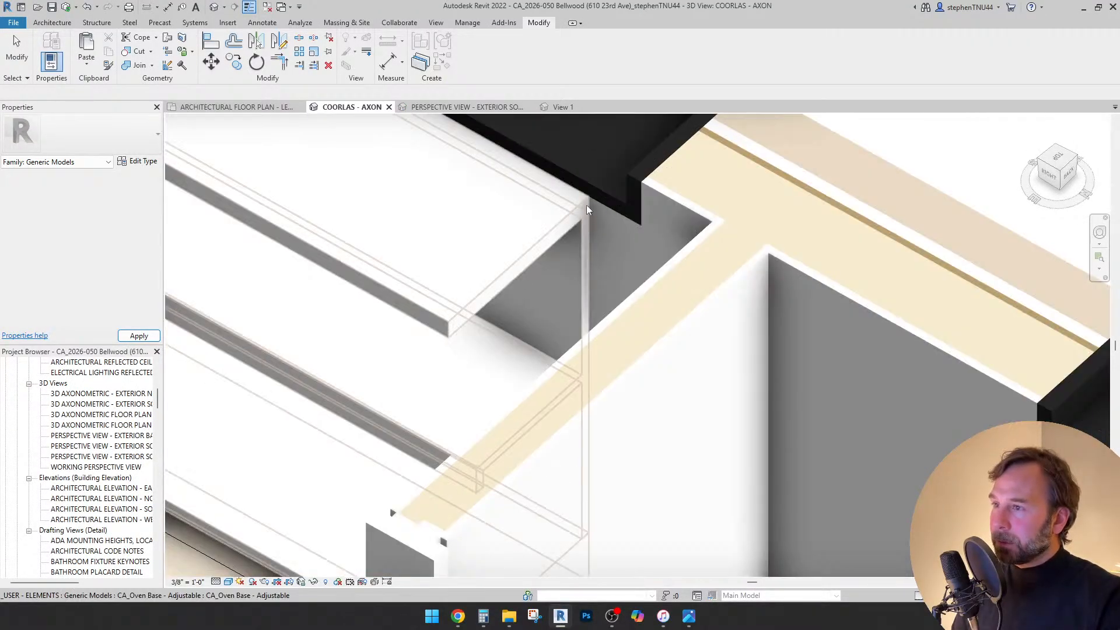
scroll(630, 226, down, 6)
shift+middle_drag(548, 340, 509, 226)
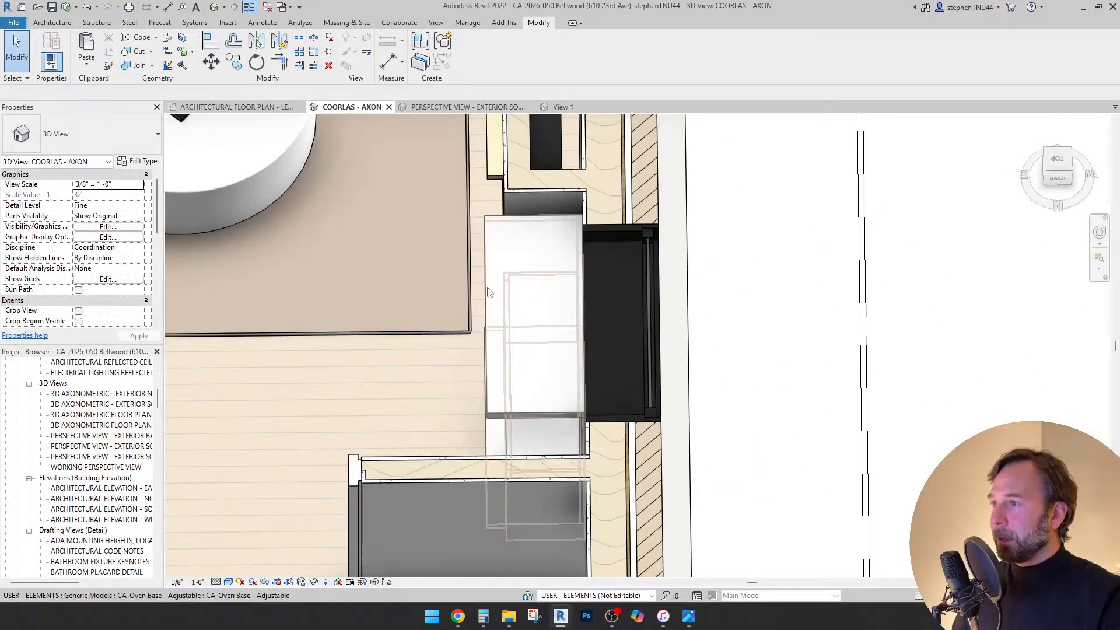
click(562, 229)
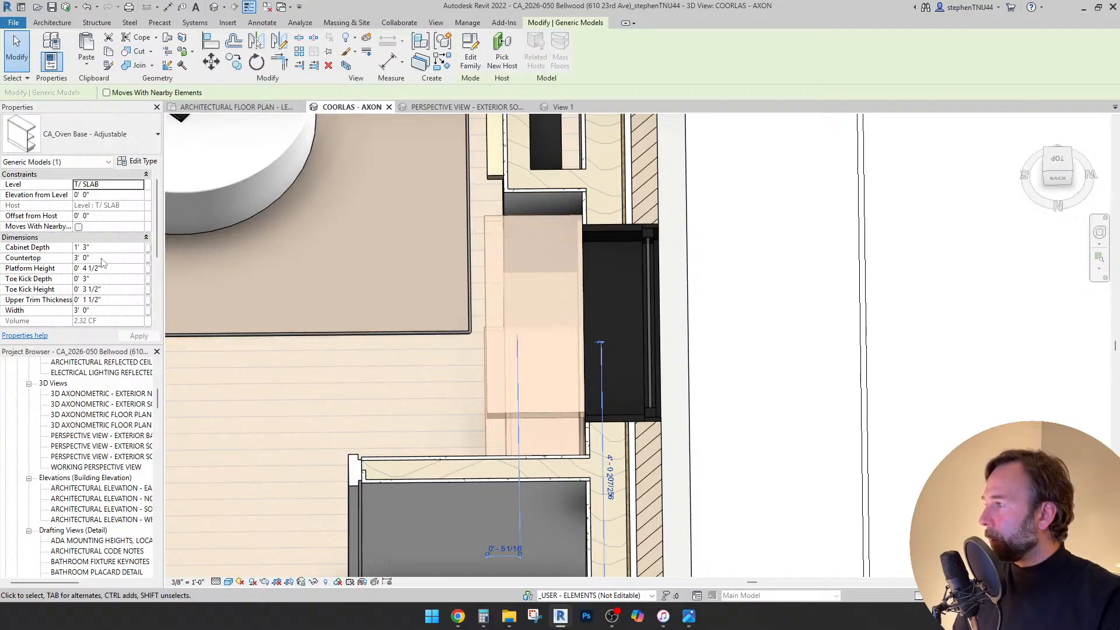
click(110, 258)
text(2)
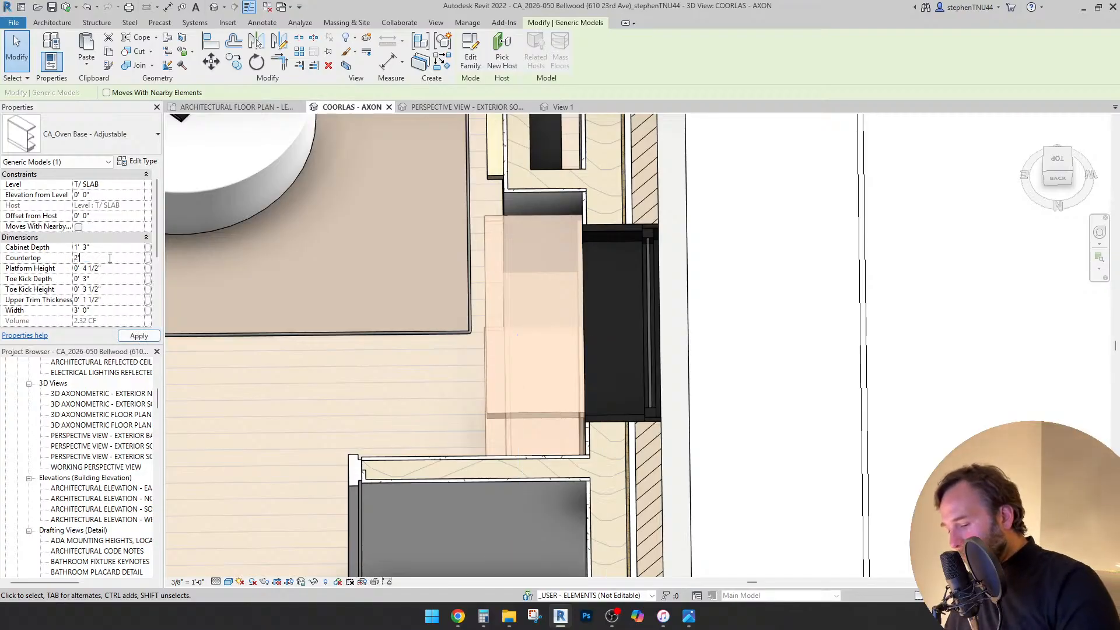
text('10.5)
key(Return)
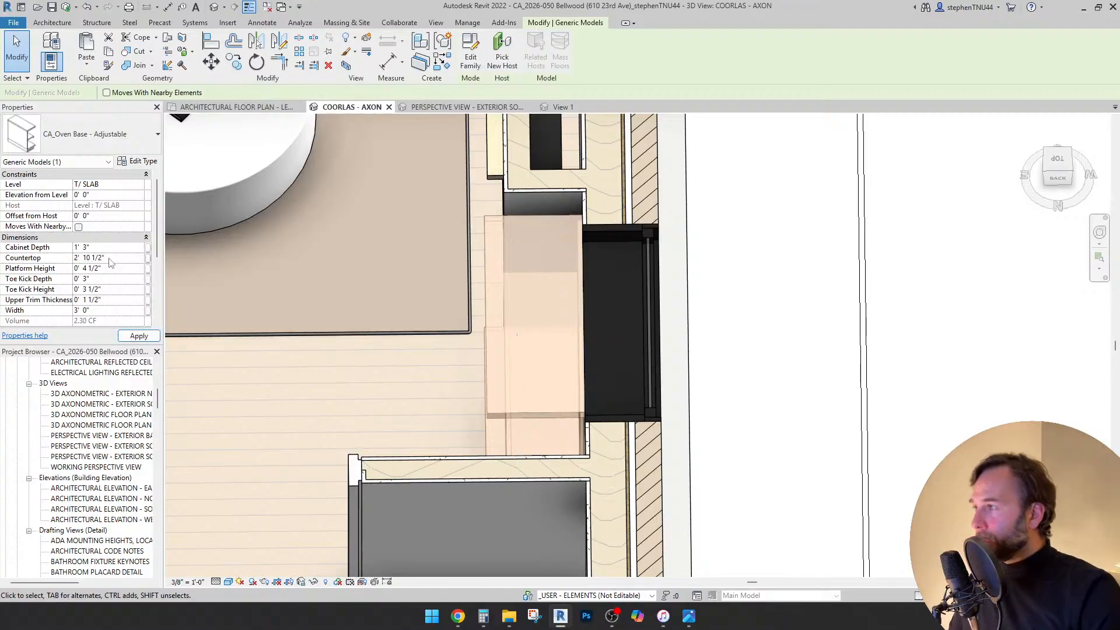
shift+middle_drag(634, 313, 510, 302)
scroll(510, 302, up, 2)
key(Escape)
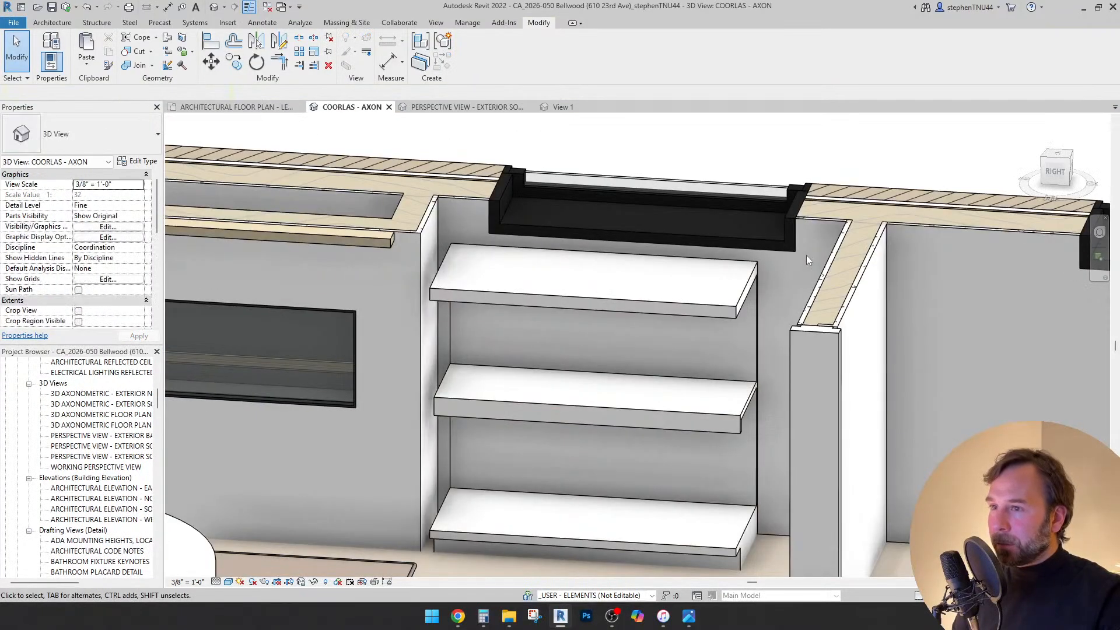
- Align one end of the open-shelf cabinet to the side of the fireplace wall and its opposite end to the partition wall
scroll(706, 255, down, 3)
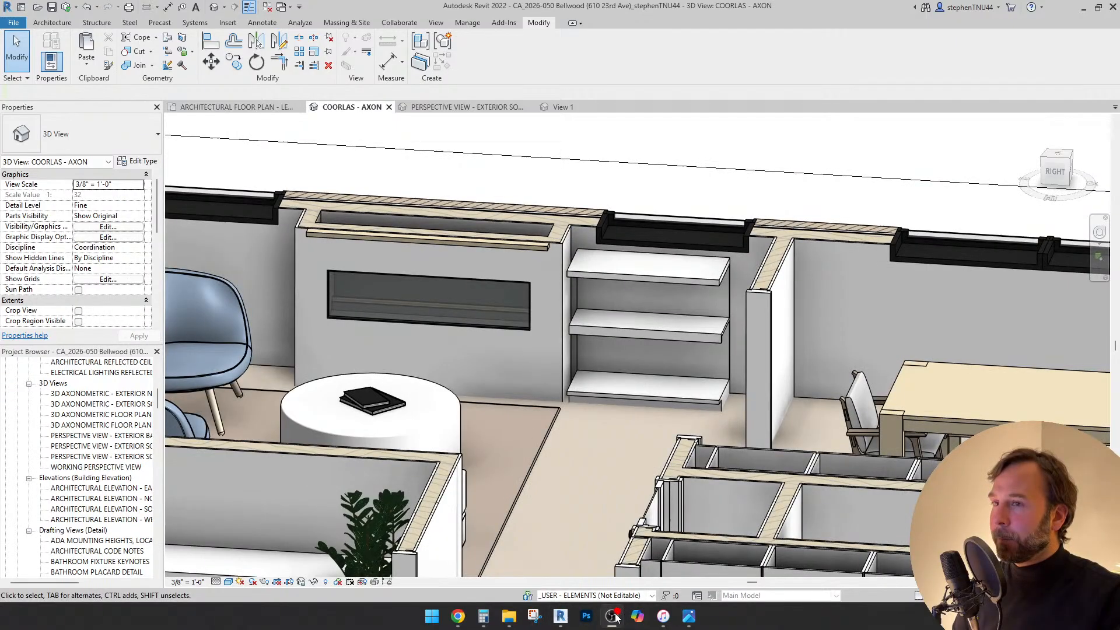
shift+middle_drag(775, 167, 657, 348)
click(210, 42)
scroll(633, 226, up, 3)
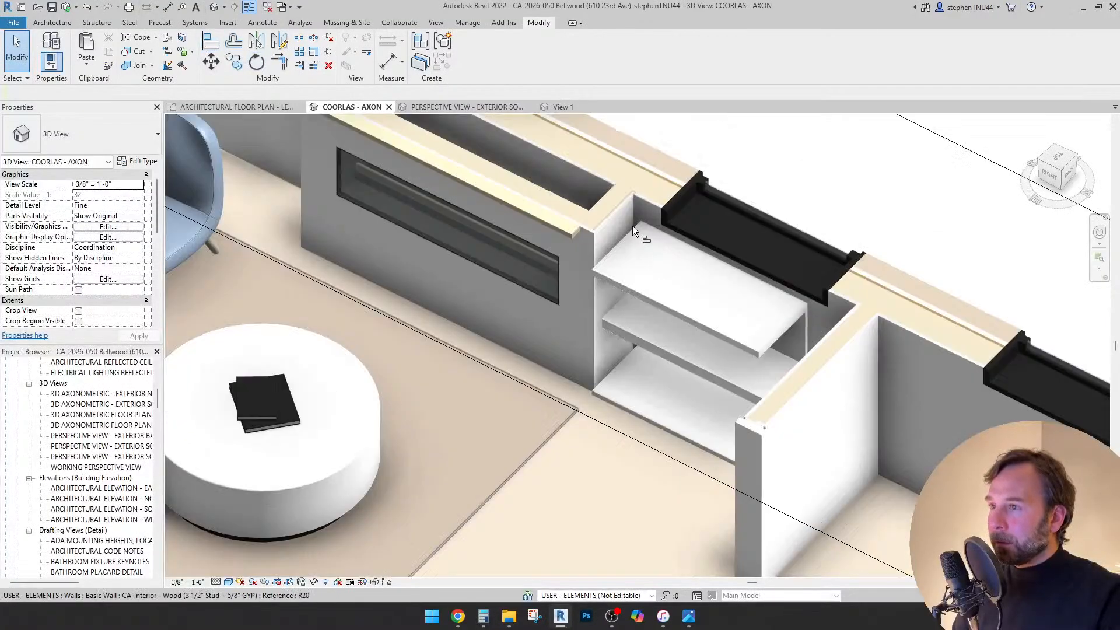
click(638, 229)
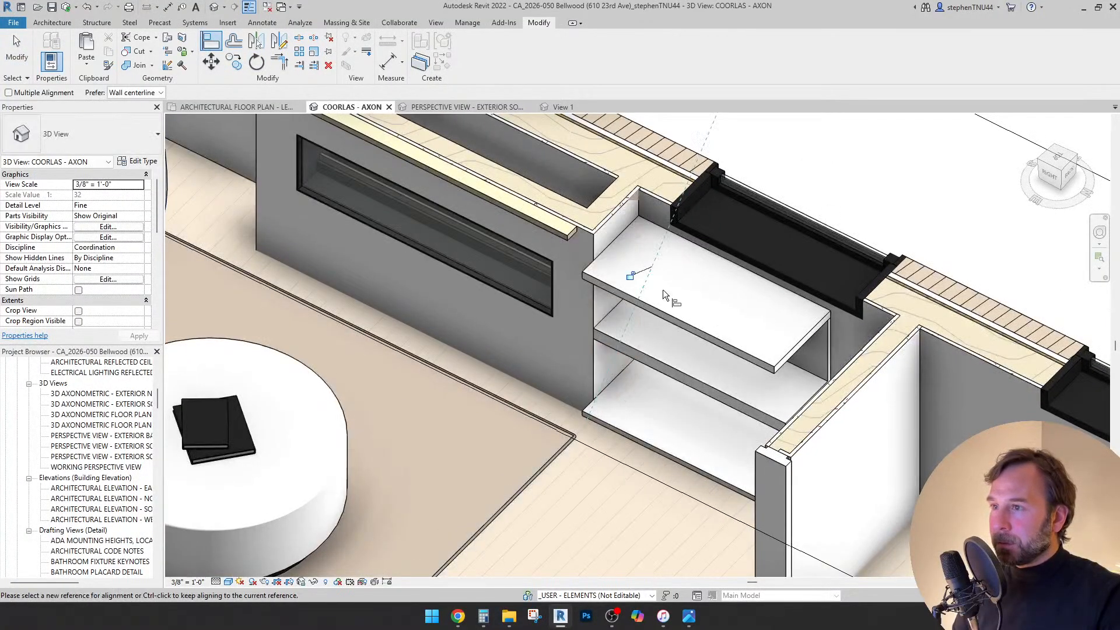
shift+middle_drag(663, 290, 886, 279)
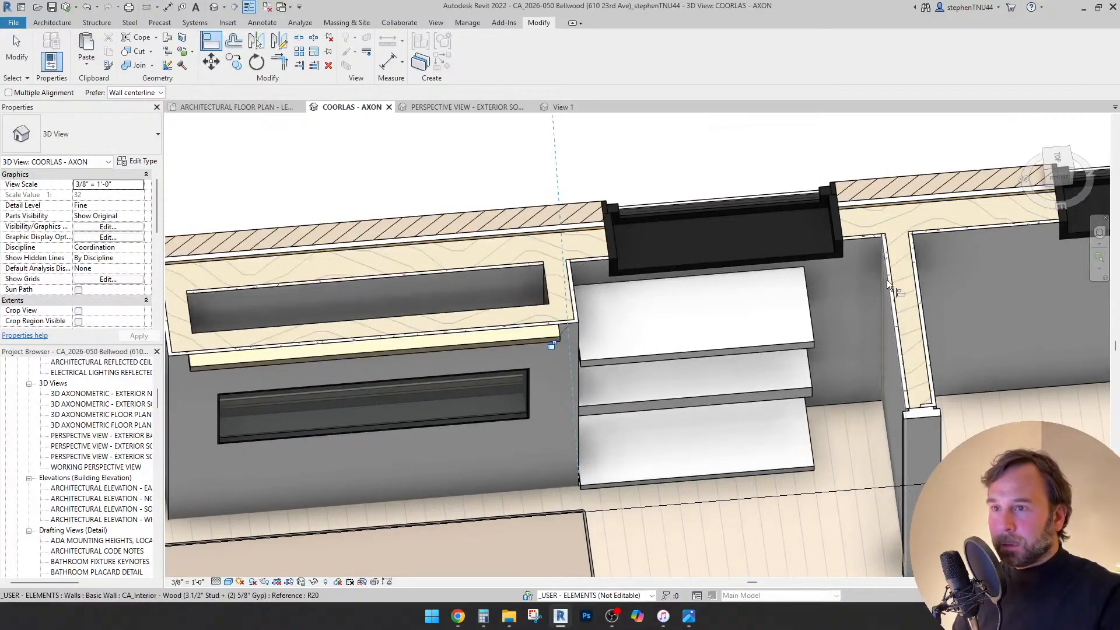
click(809, 300)
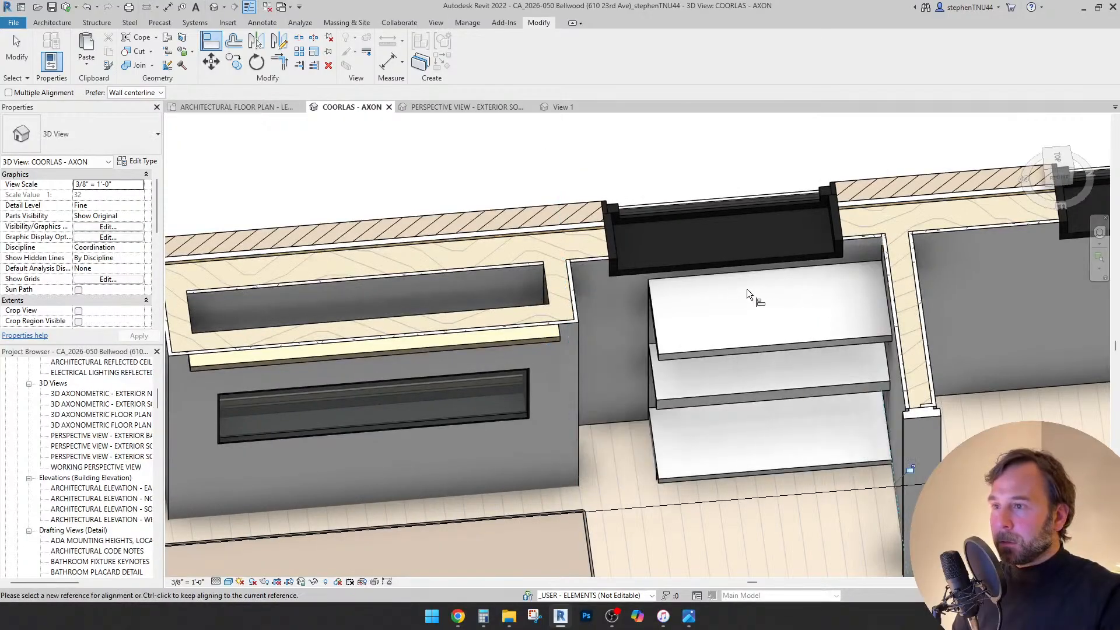
- Finish aligning and open the Ref. Level floor plan of the CA_Oven Base - Adjustable family
key(Escape)
key(Escape)
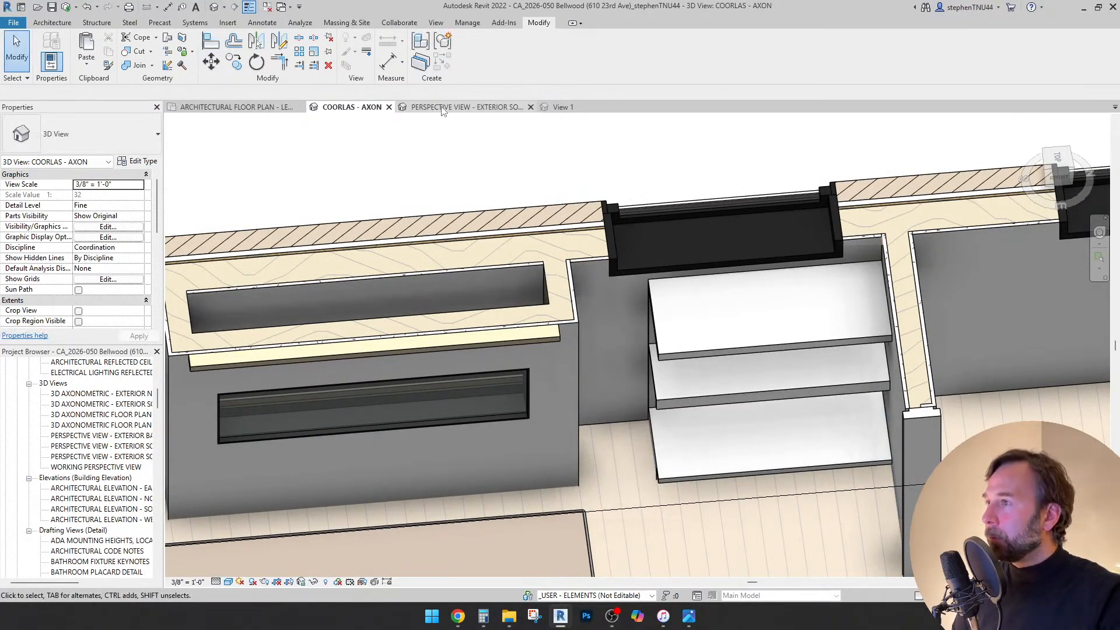
click(560, 107)
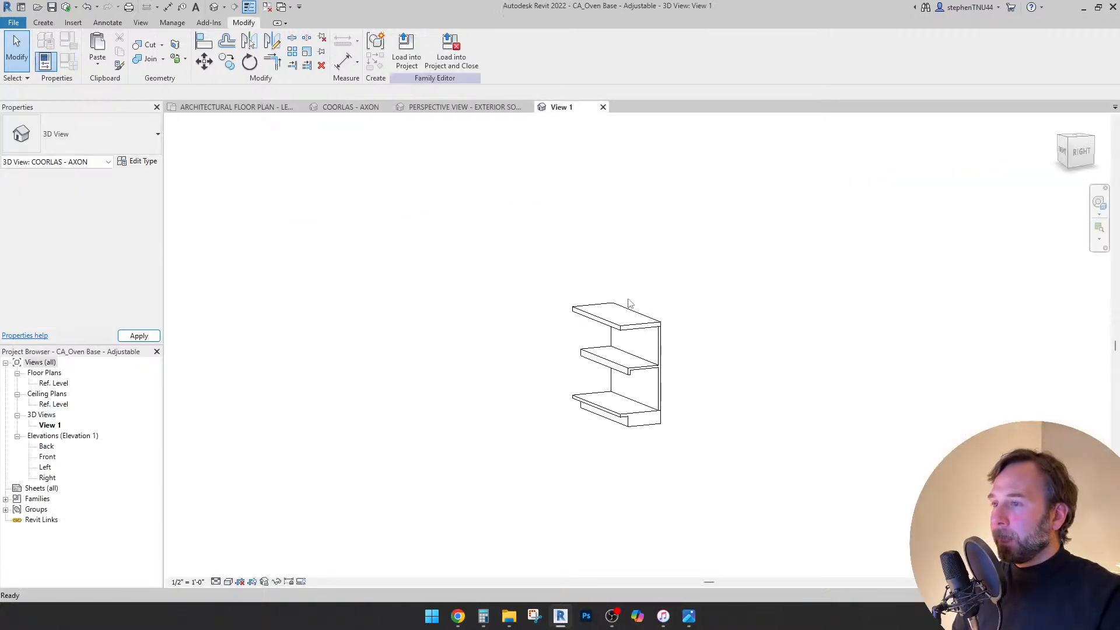
double_click(51, 384)
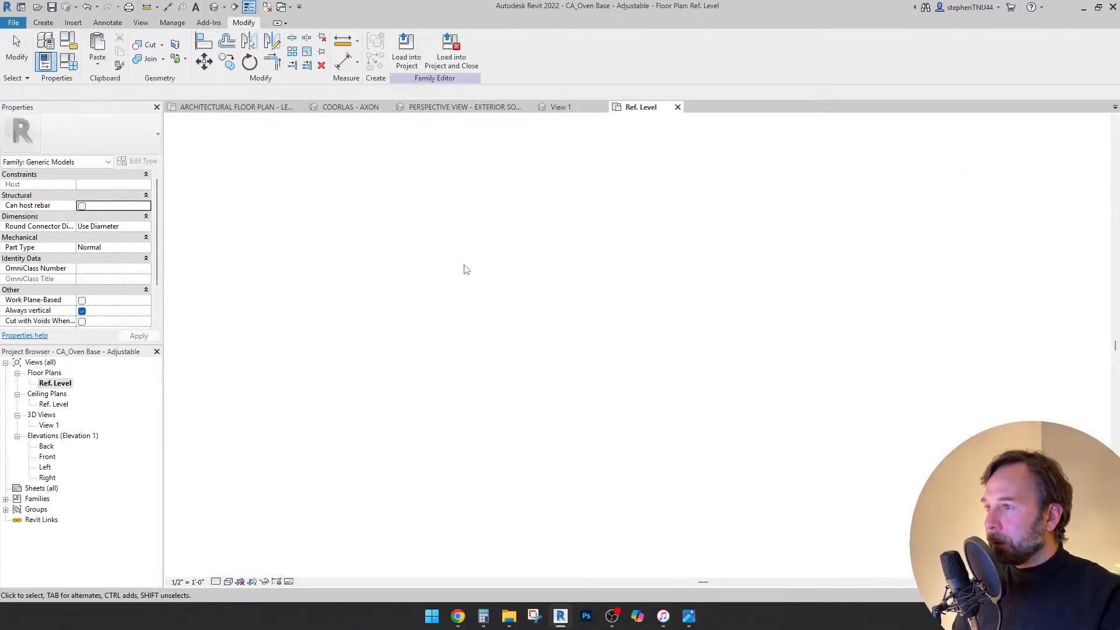
scroll(794, 304, up, 1)
middle_drag(745, 290, 713, 320)
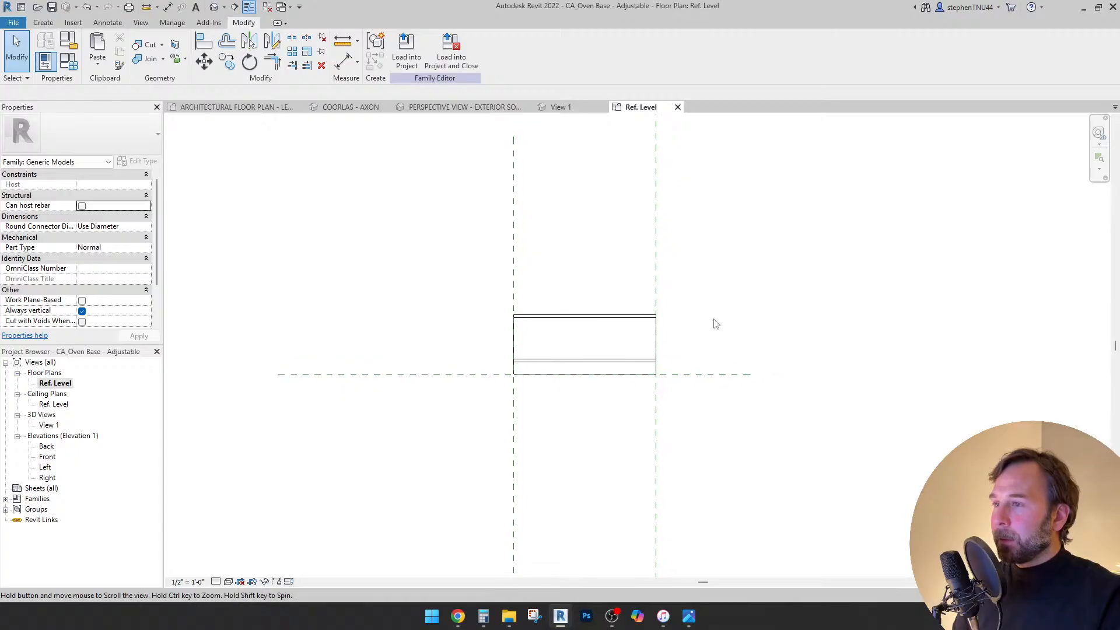
click(598, 322)
scroll(596, 321, up, 2)
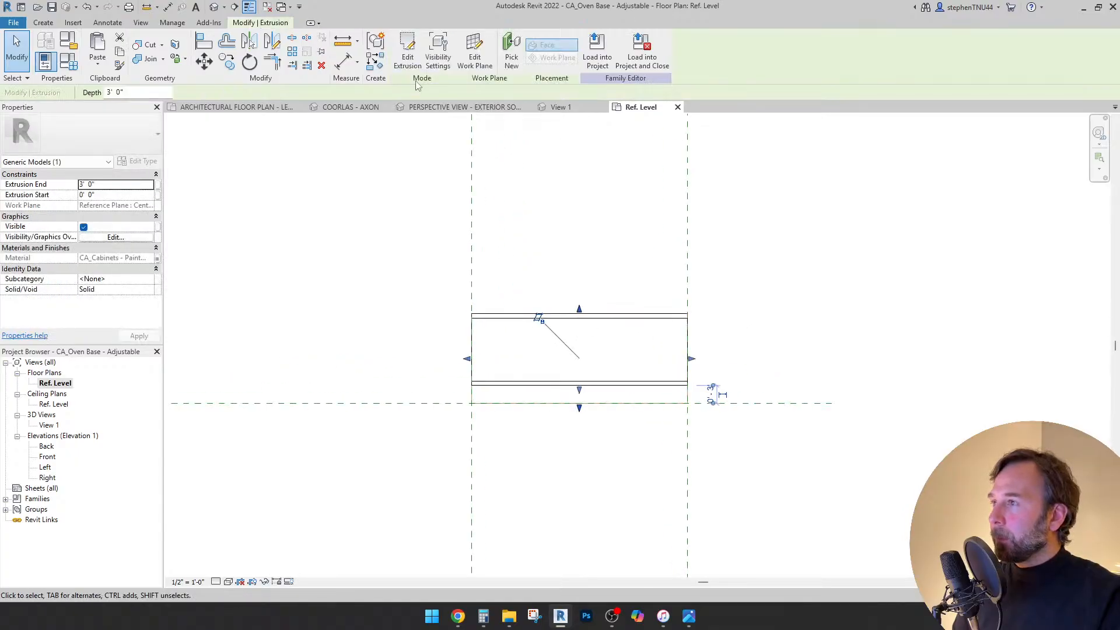
click(407, 49)
click(799, 428)
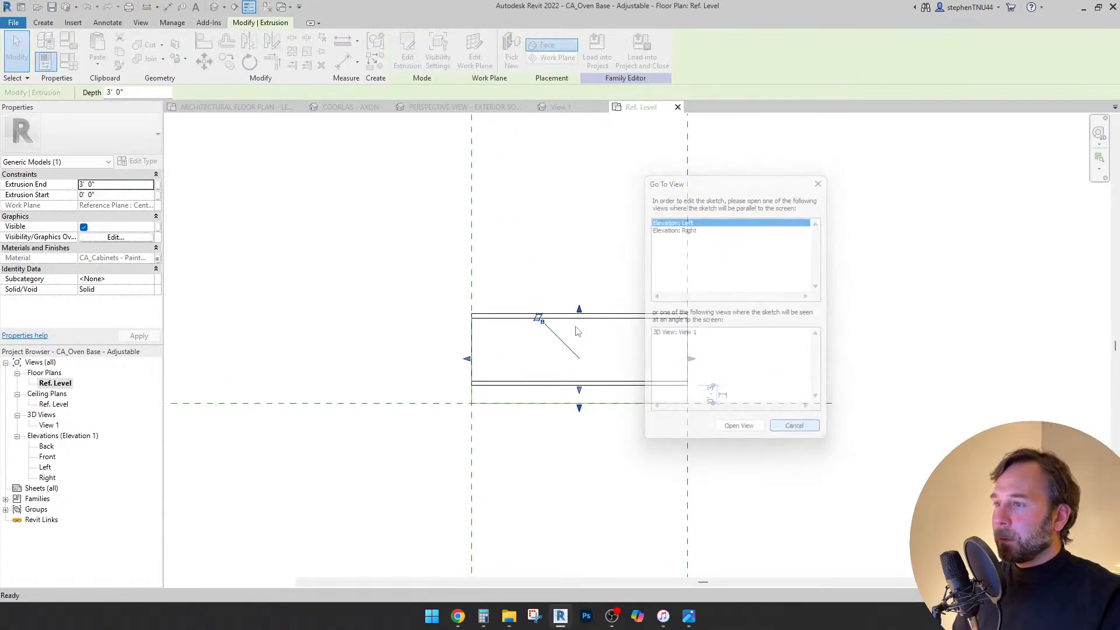
click(567, 265)
scroll(567, 260, down, 2)
middle_drag(646, 226, 642, 294)
scroll(503, 237, up, 2)
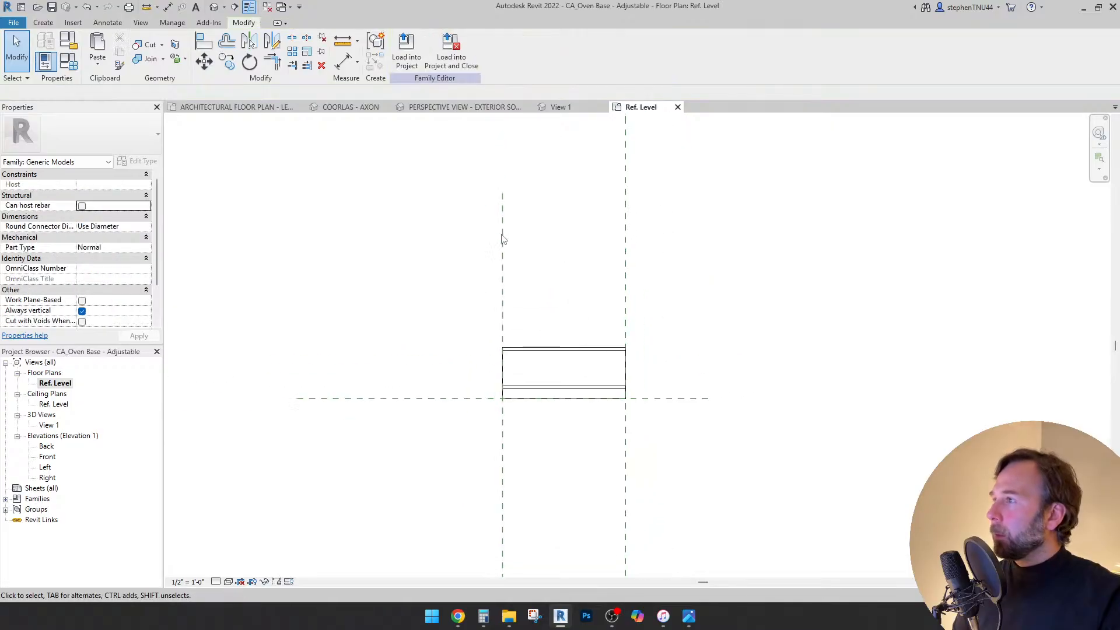
- Add an aligned dimension between the two vertical reference planes at the cabinet's ends, placed just above the cabinet
click(106, 24)
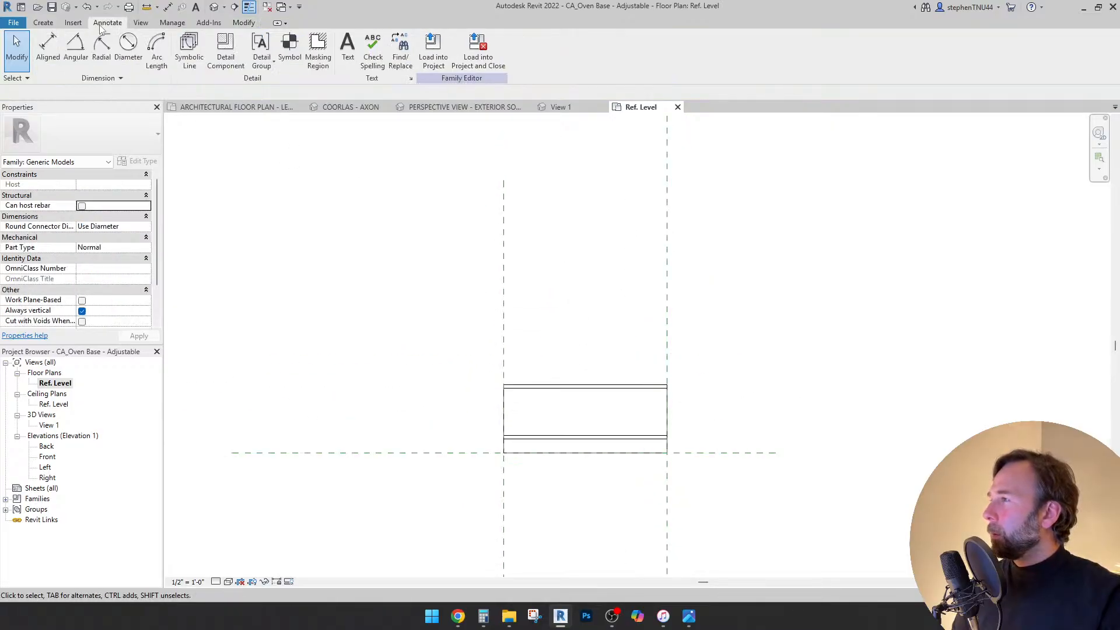
click(47, 48)
scroll(542, 296, up, 1)
click(524, 299)
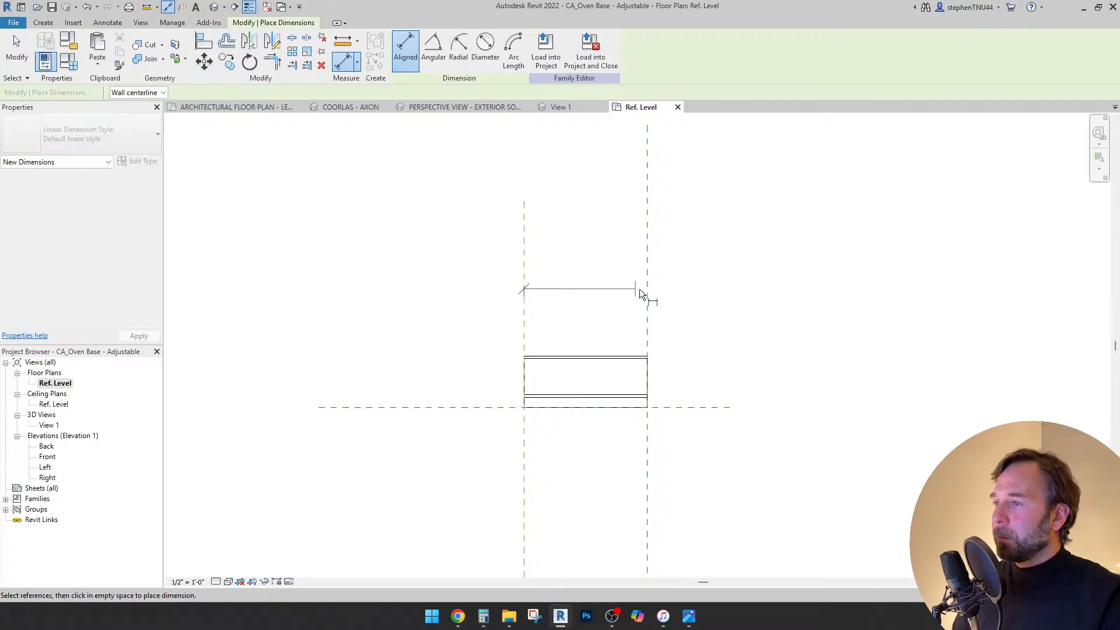
click(646, 290)
click(591, 320)
key(Escape)
key(Escape)
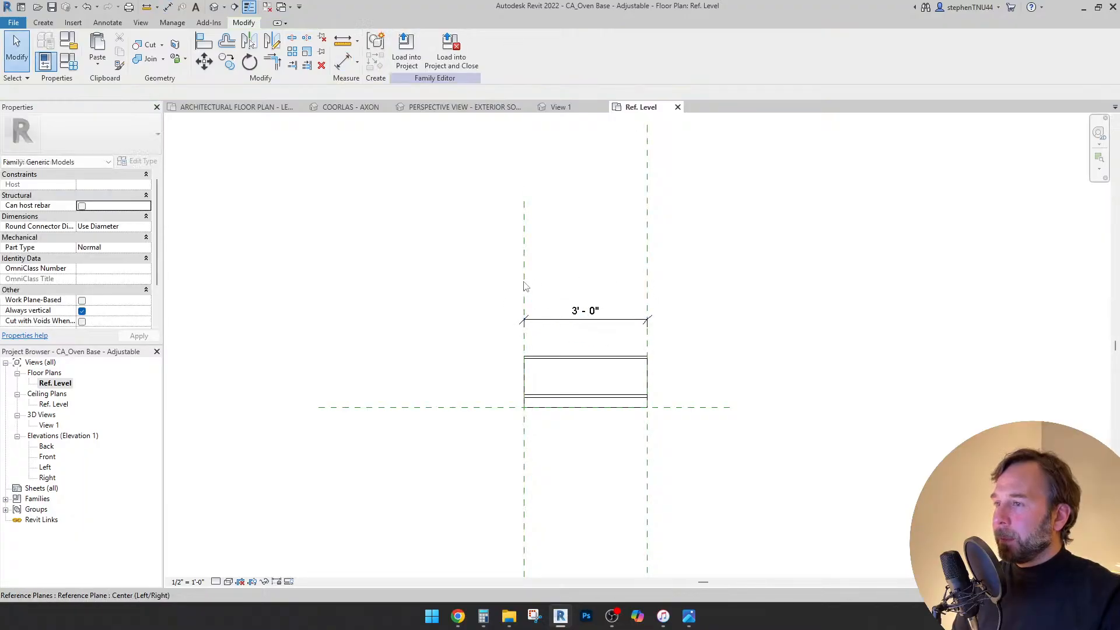
- Pull the cabinet extrusion's start about 4 1/4" inward, then align it back to the Center (Left/Right) reference plane
scroll(577, 268, down, 4)
scroll(574, 297, up, 3)
click(618, 298)
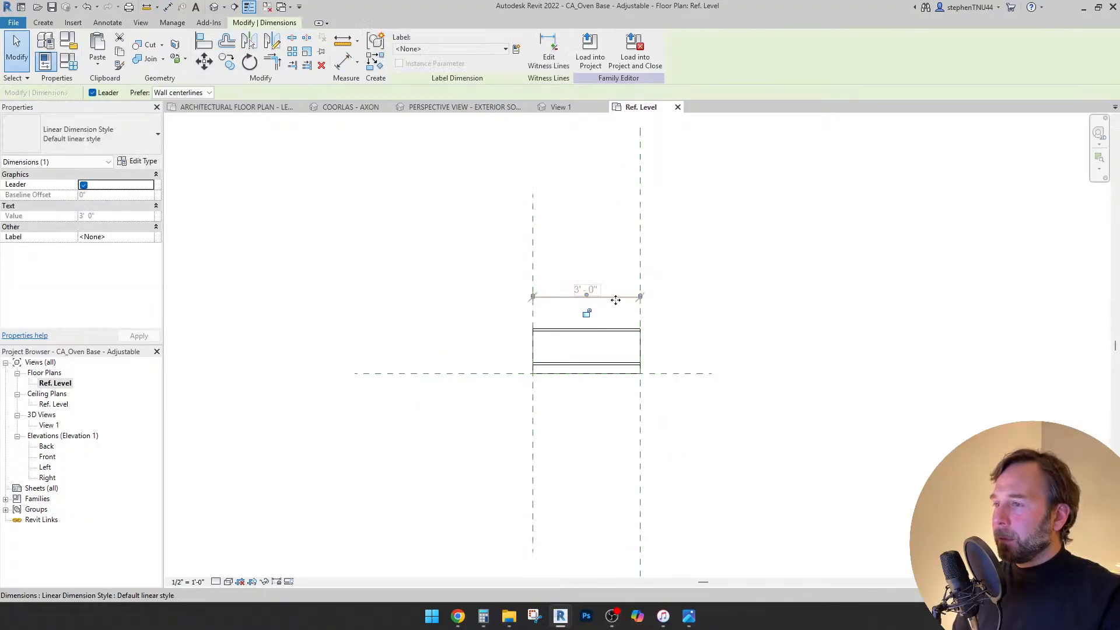
scroll(615, 300, up, 2)
click(566, 336)
scroll(495, 365, up, 2)
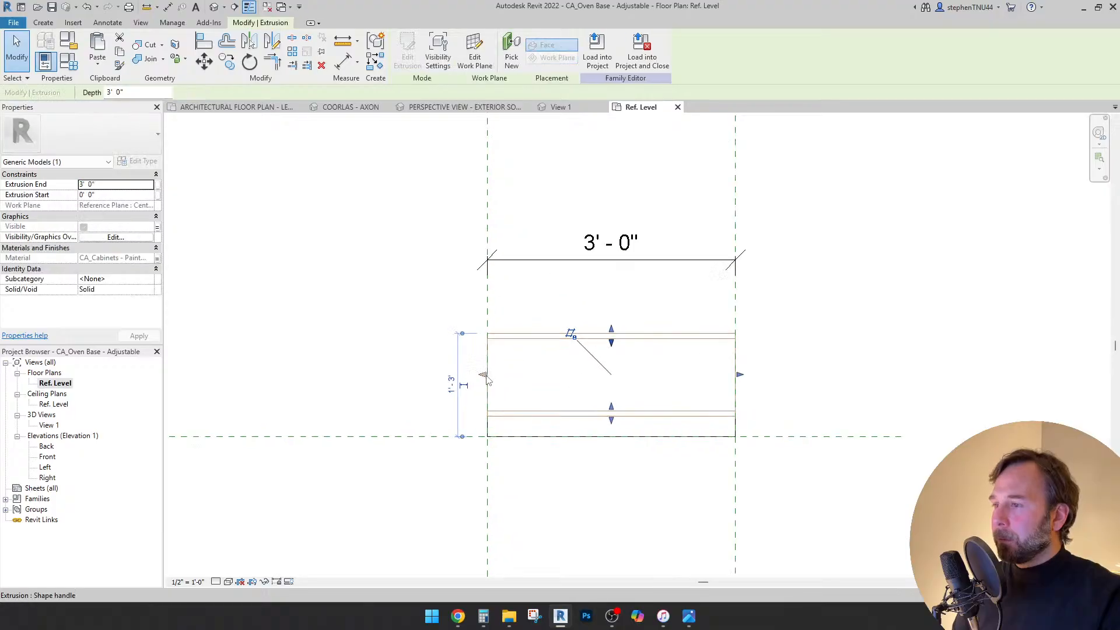
drag(484, 375, 513, 378)
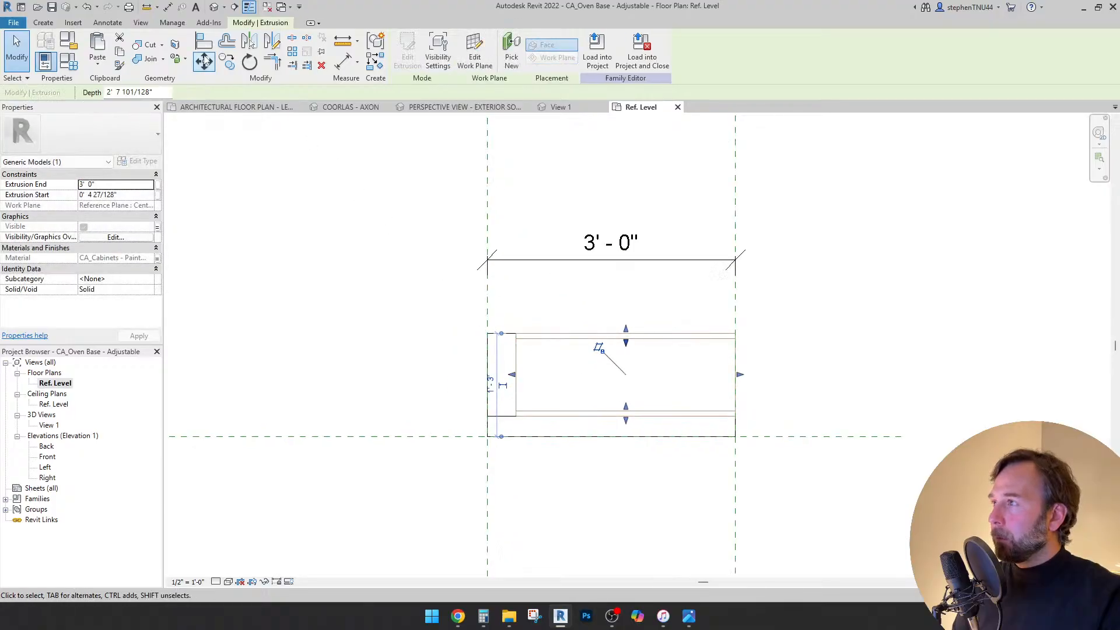
key(a)
key(l)
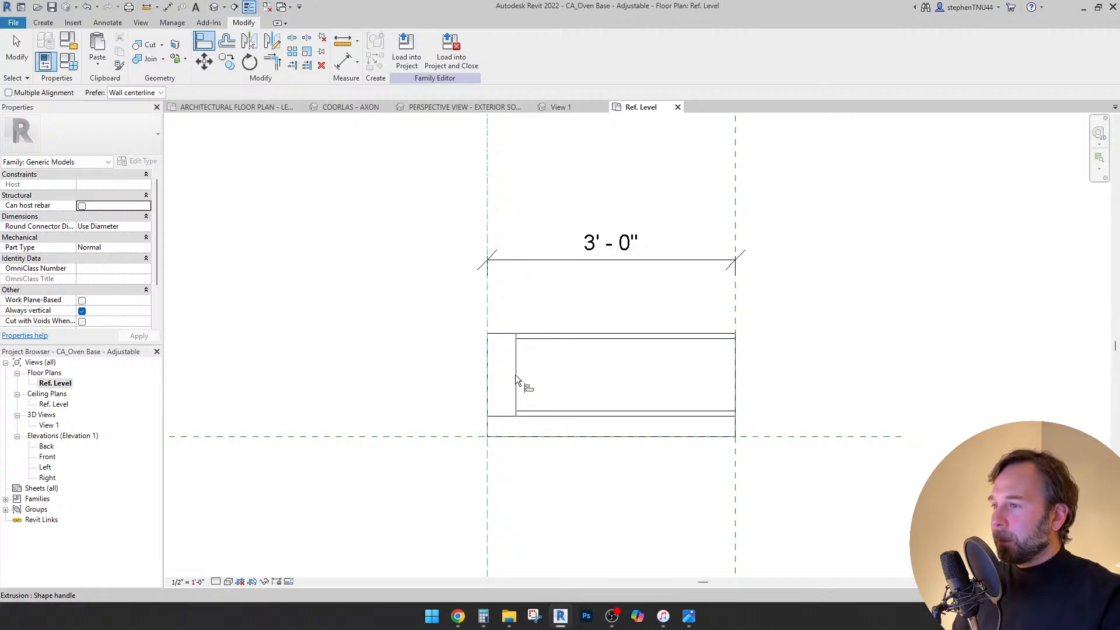
click(516, 374)
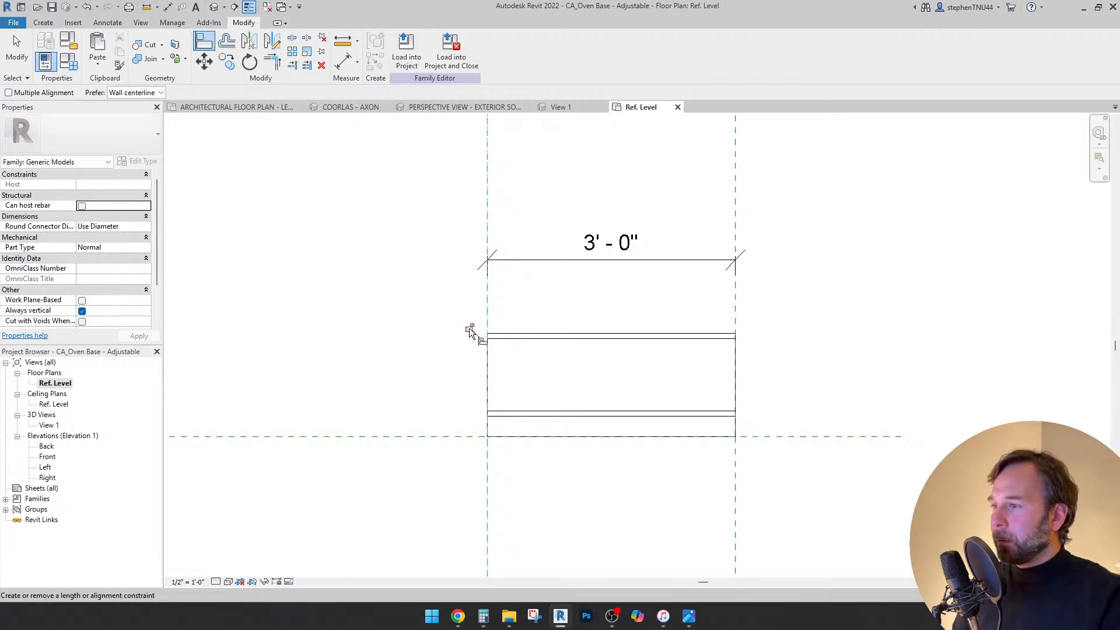
key(Escape)
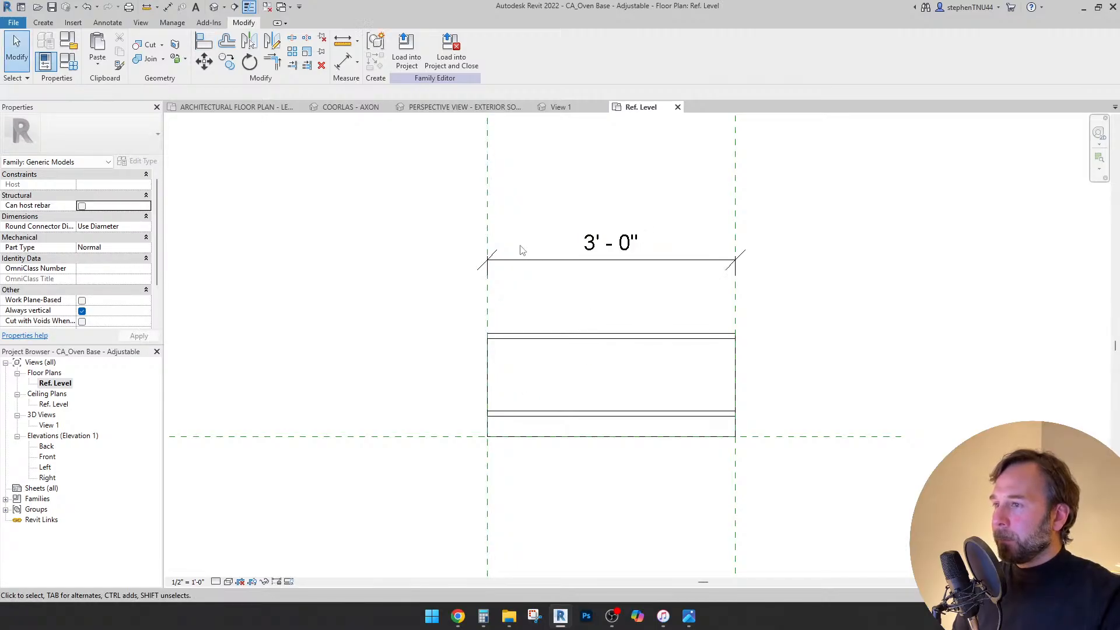
- Label the dimension between the cabinet's end reference planes with the existing Width parameter
click(527, 260)
click(472, 49)
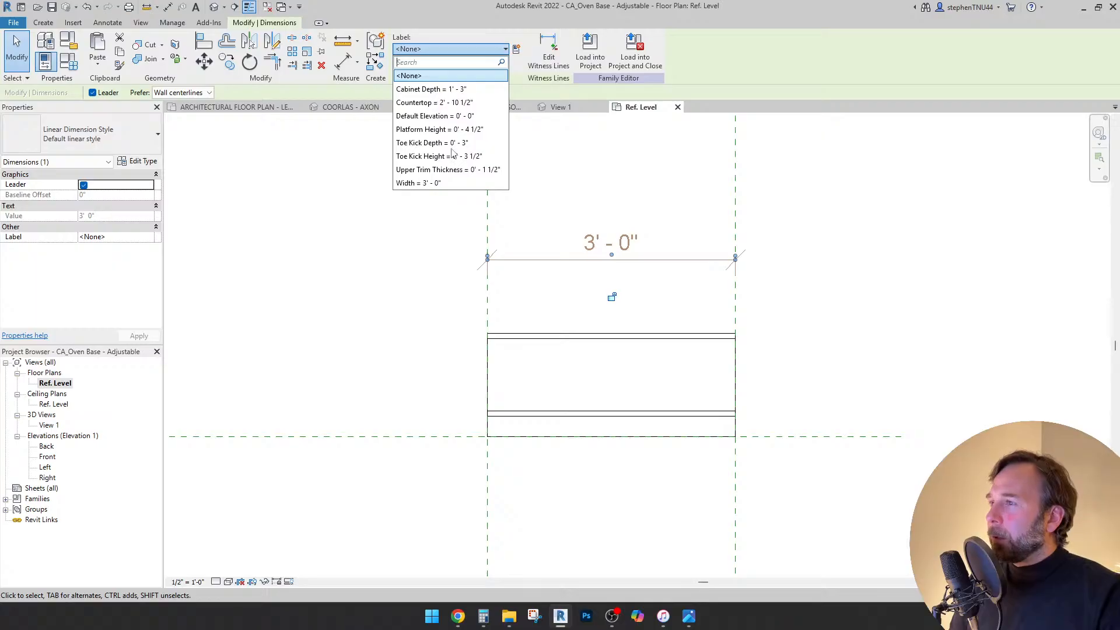
click(419, 182)
key(Escape)
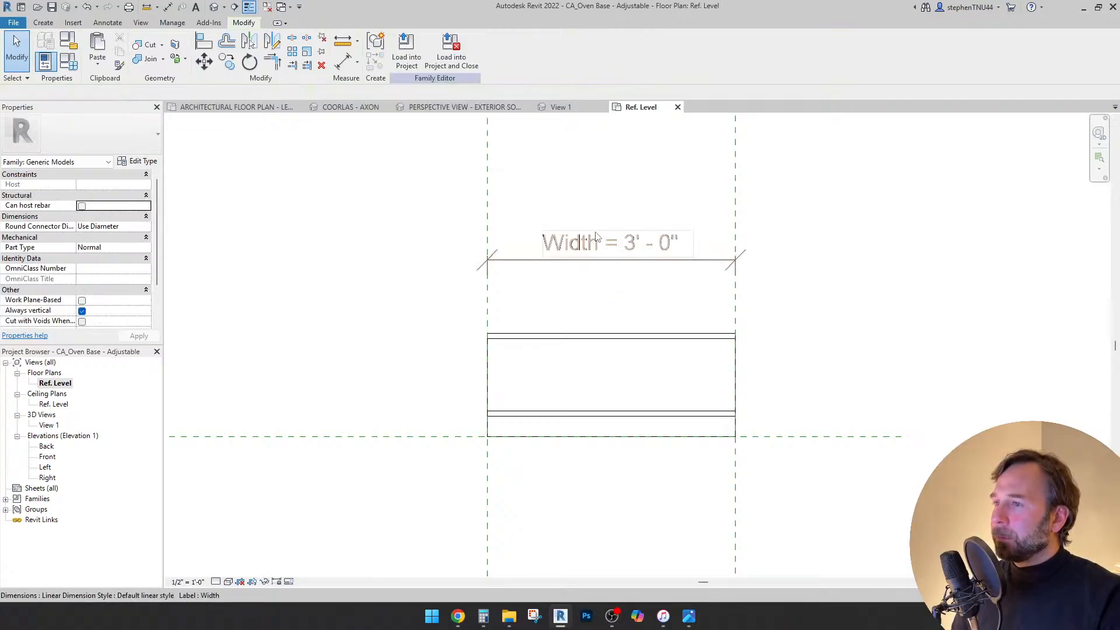
- Set the family's default Width parameter to 5' 0", apply it and accept the family types
scroll(598, 236, down, 2)
click(602, 315)
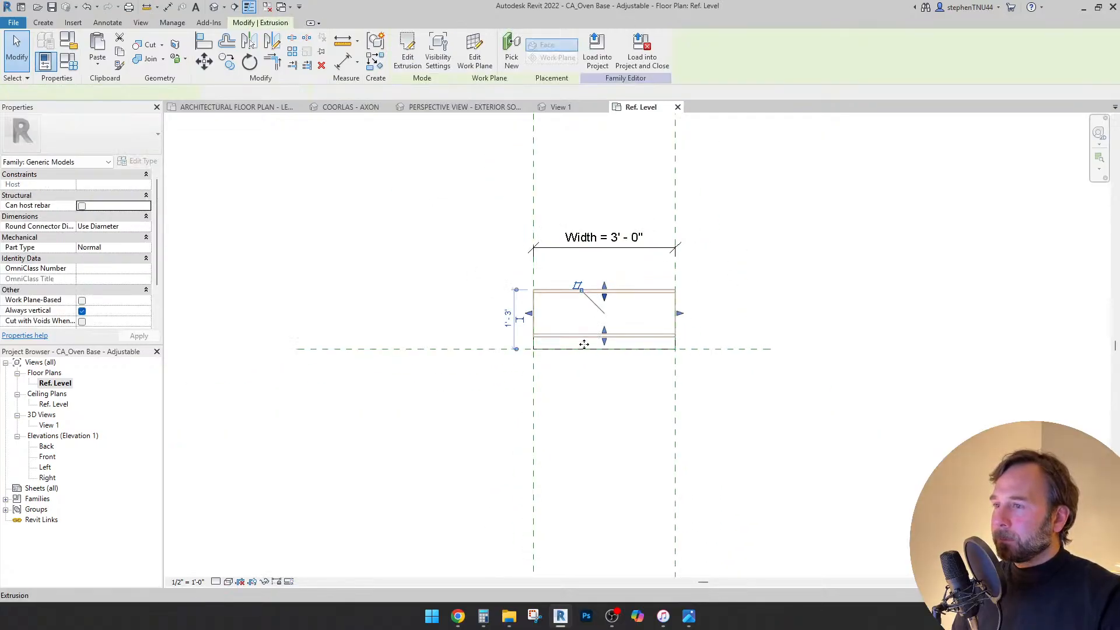
click(755, 285)
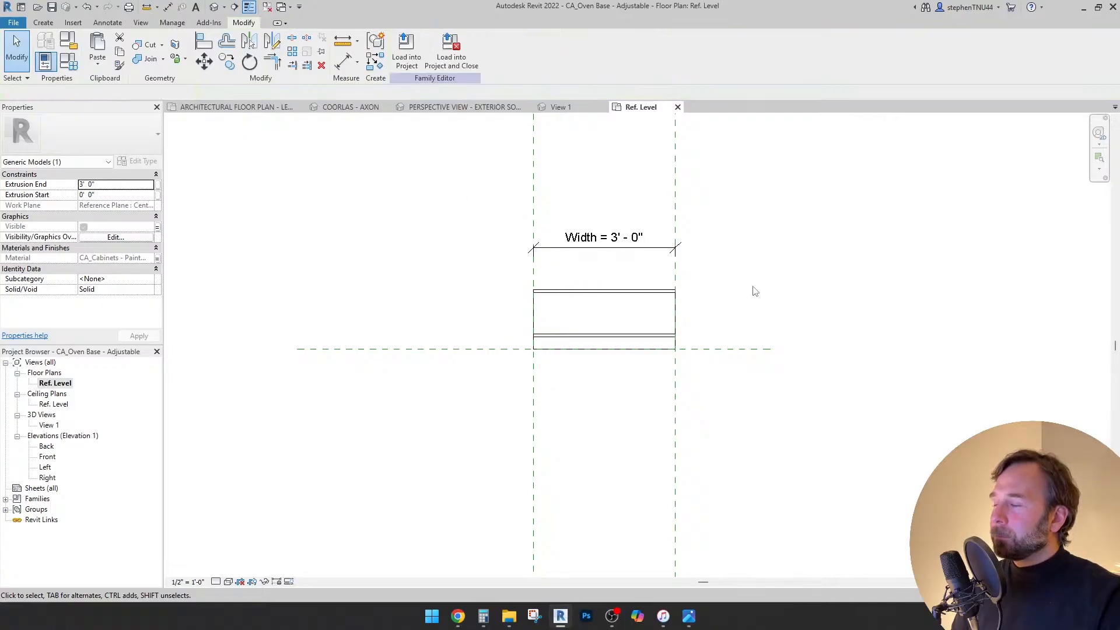
middle_drag(758, 296, 726, 302)
scroll(645, 294, up, 3)
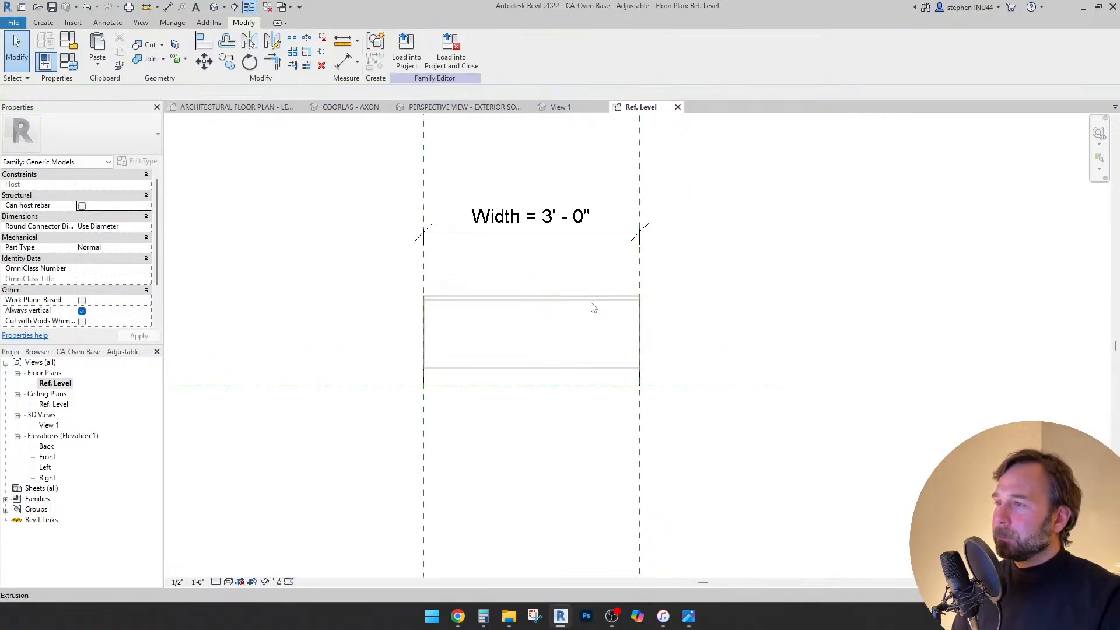
scroll(593, 307, down, 2)
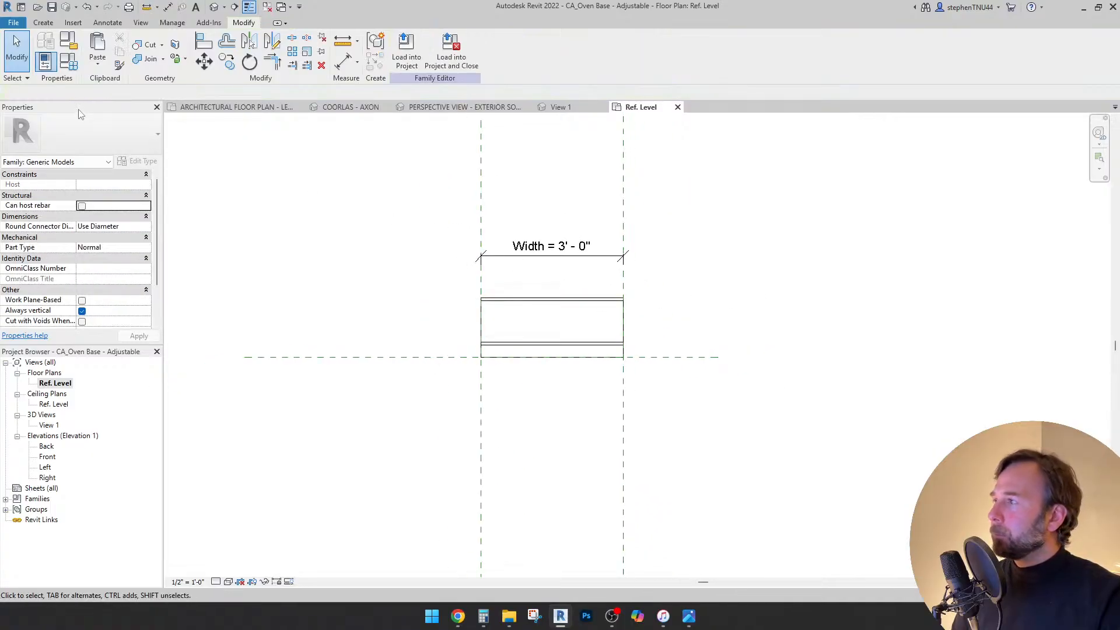
click(68, 61)
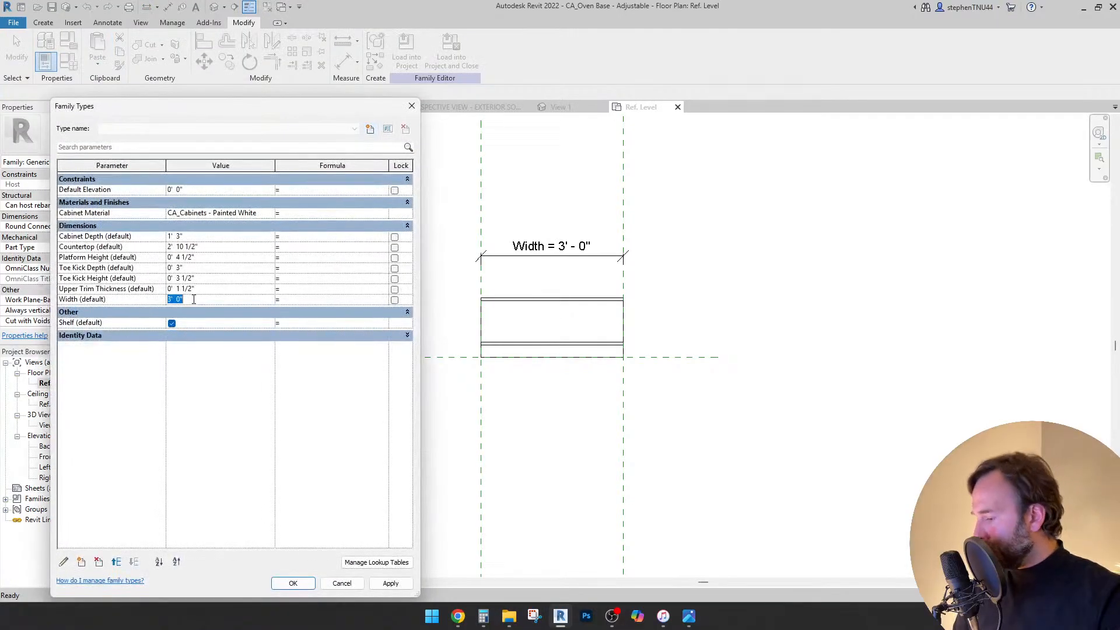
click(391, 583)
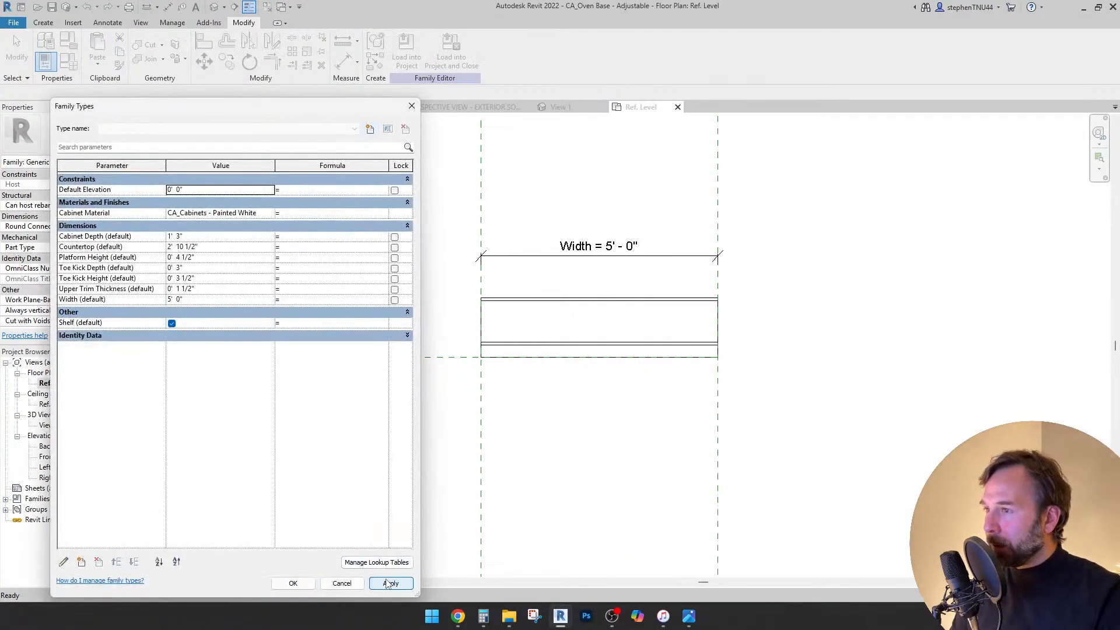
click(292, 584)
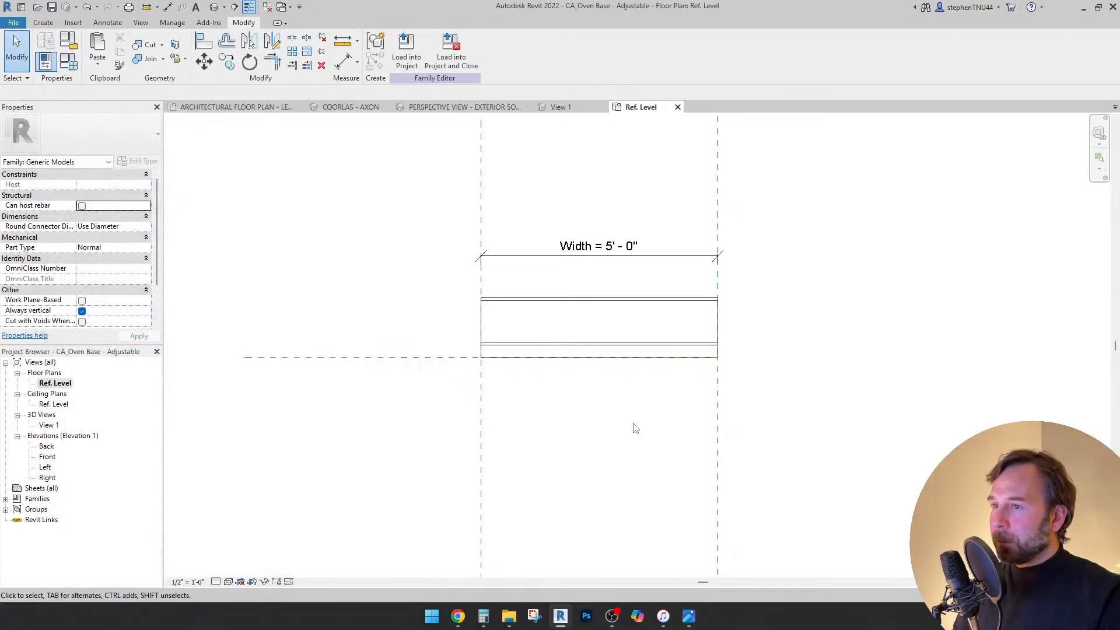
- Check the cabinet in View 1, then save the family and load it into the project, overwriting the existing version only
double_click(49, 425)
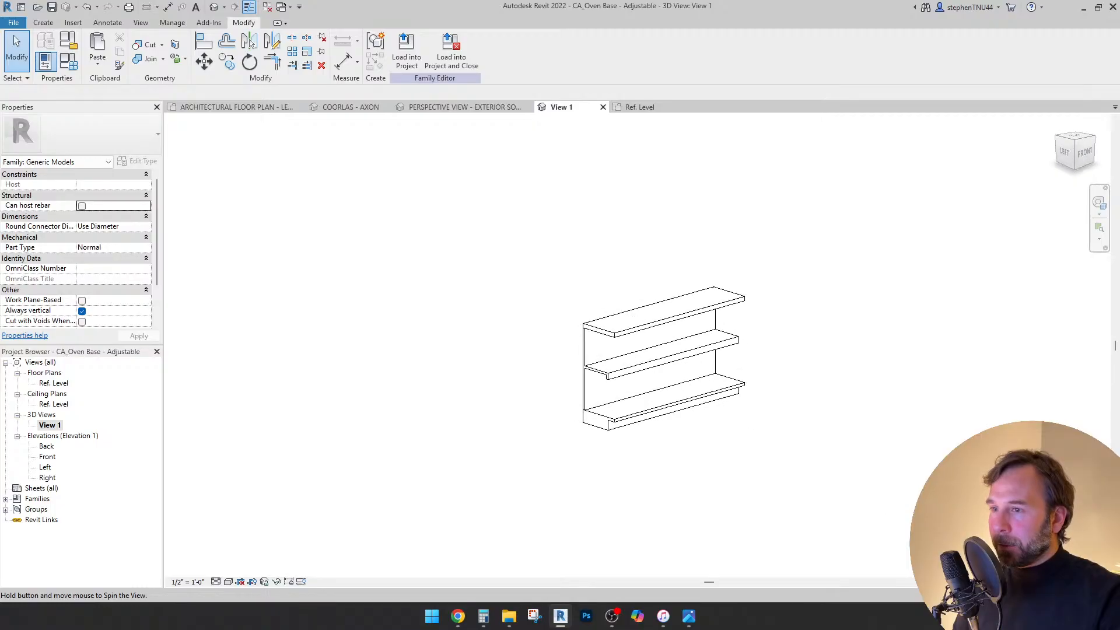
shift+middle_drag(799, 501, 665, 506)
click(52, 10)
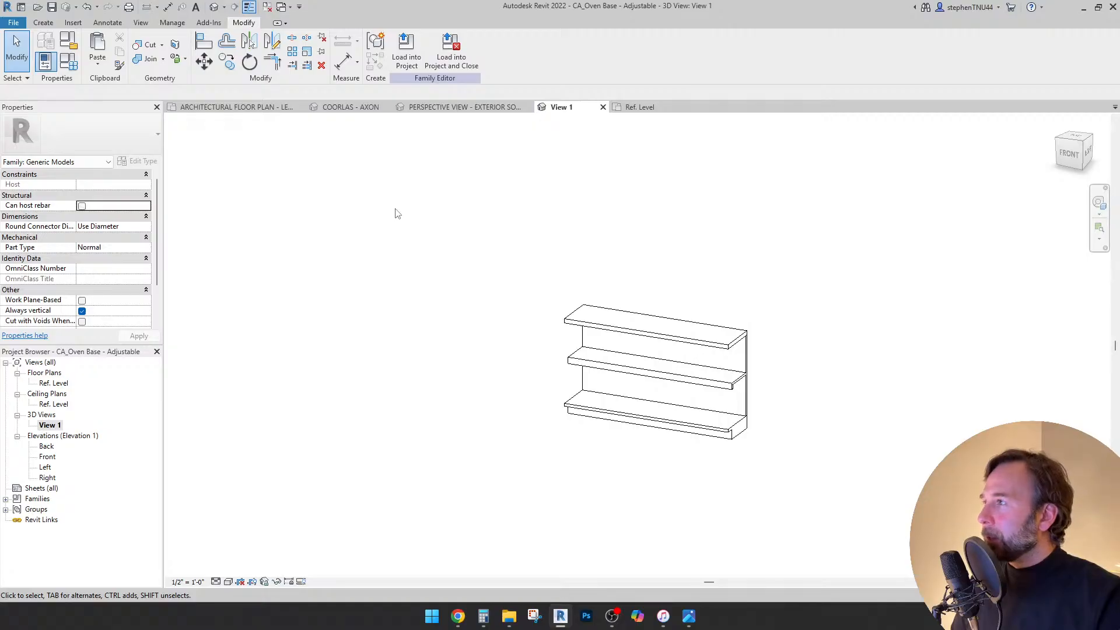
click(407, 52)
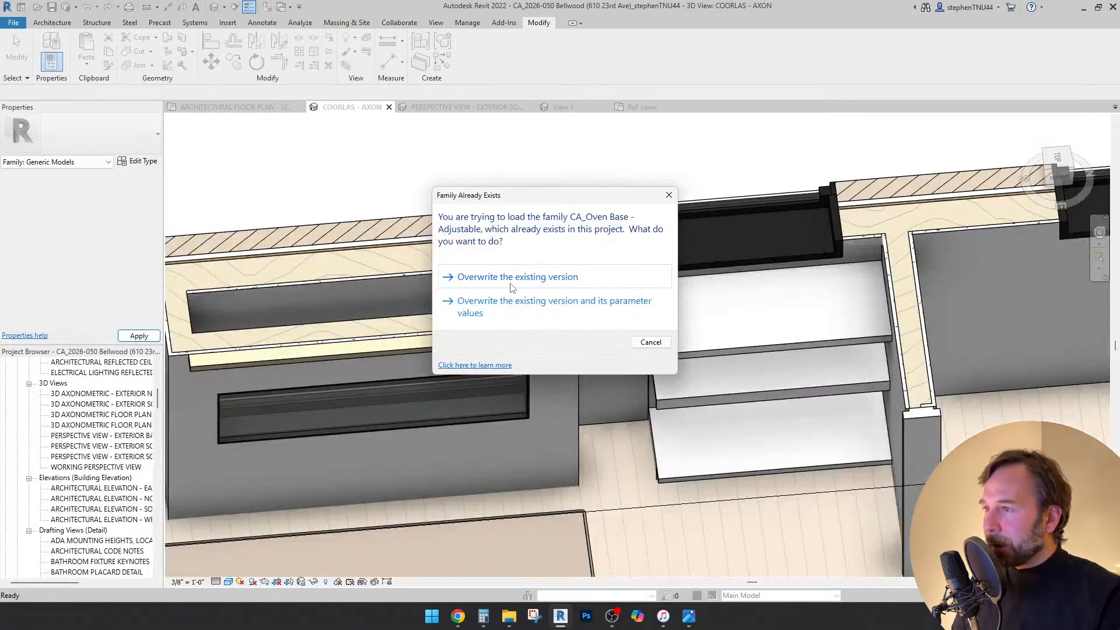
click(529, 280)
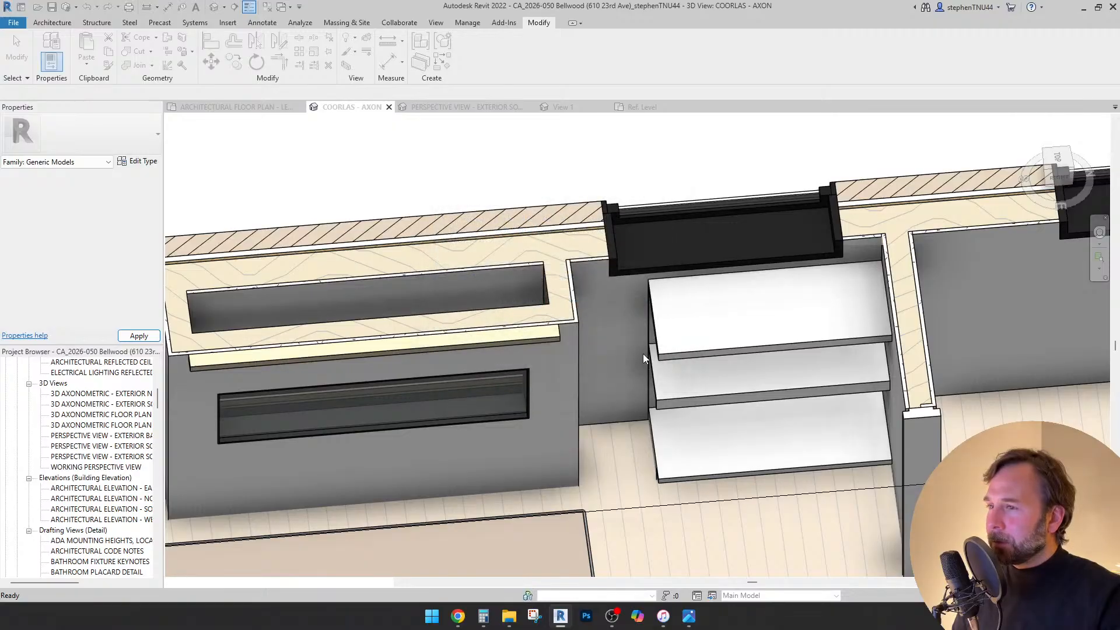
- Try to fit the open-shelf cabinet into the niche by aligning its end to the side of the fireplace wall
click(673, 353)
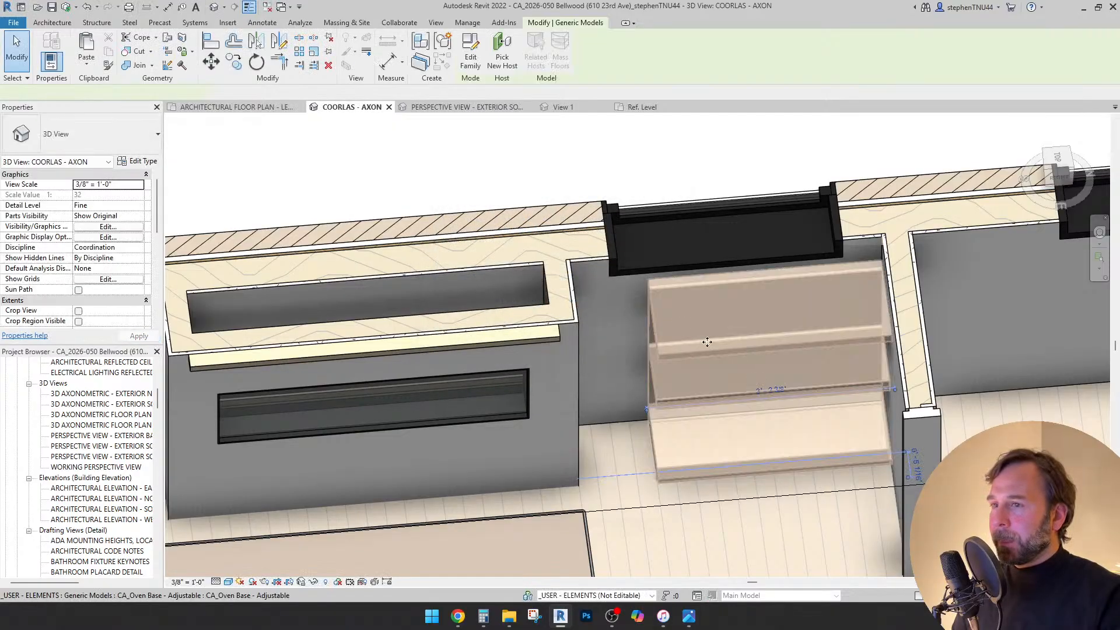
click(210, 42)
scroll(578, 350, up, 3)
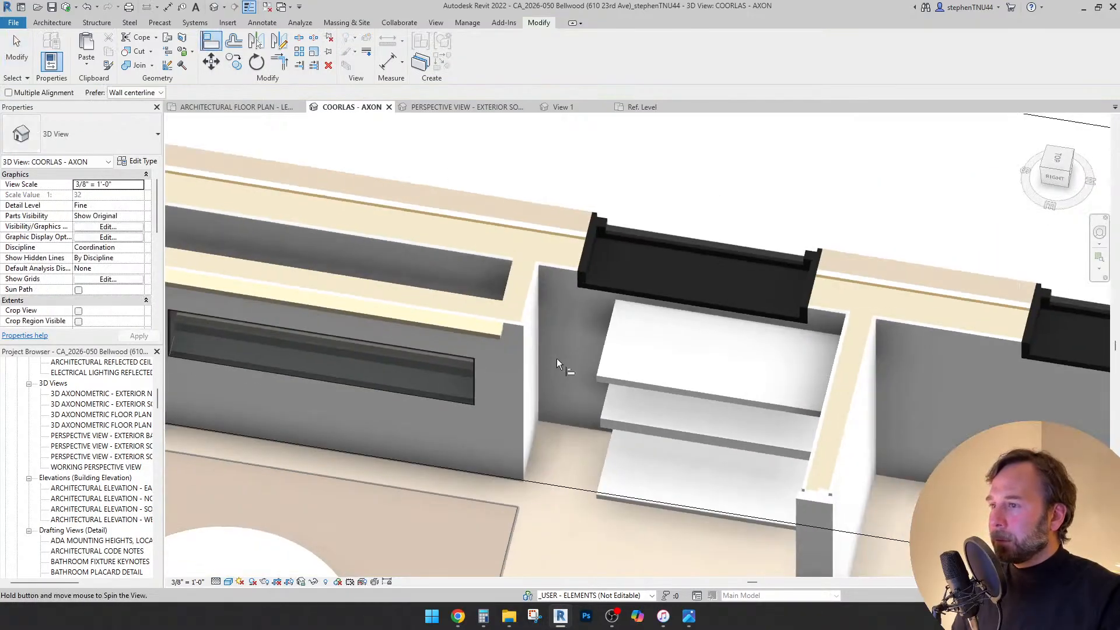
click(534, 298)
click(608, 326)
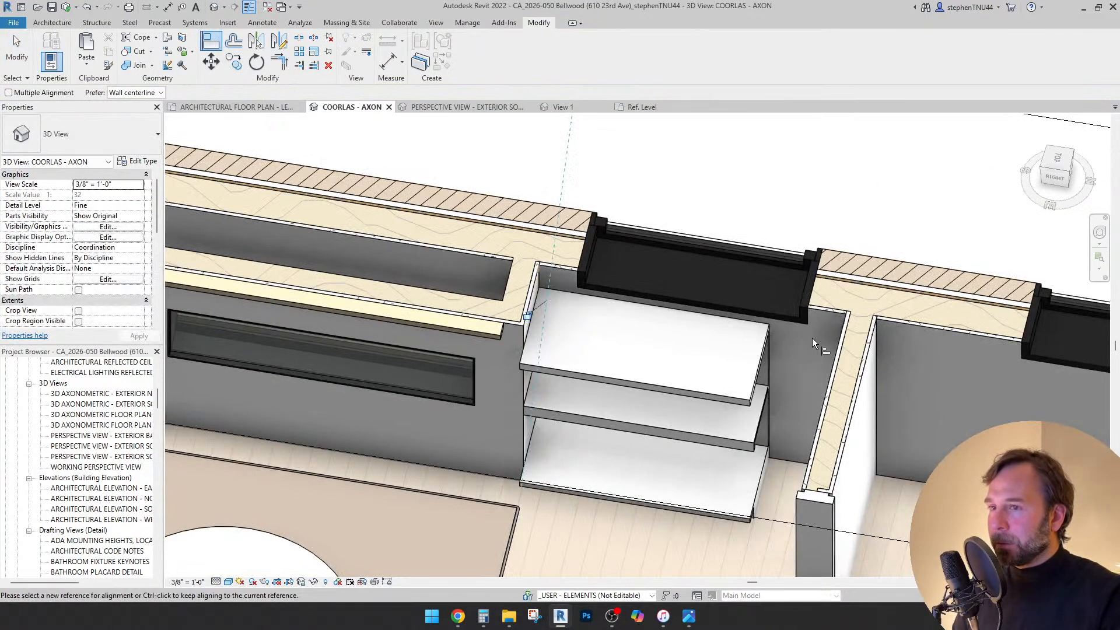
click(765, 343)
key(Escape)
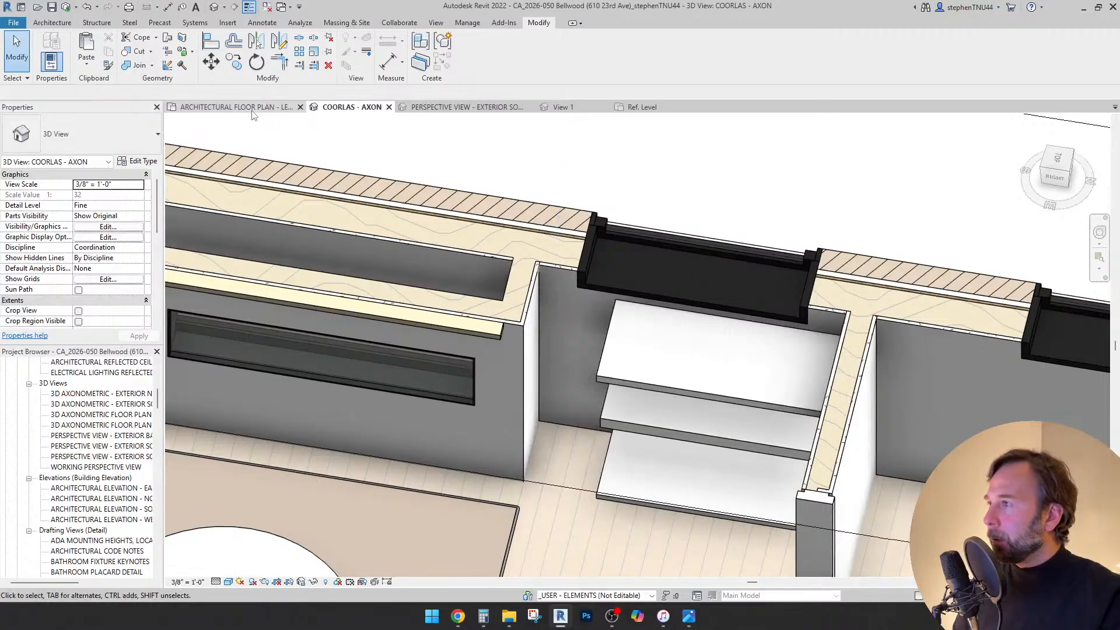
- In the Level 1 architectural floor plan, measure the window niche between the fireplace wall and the partition opposite
click(254, 108)
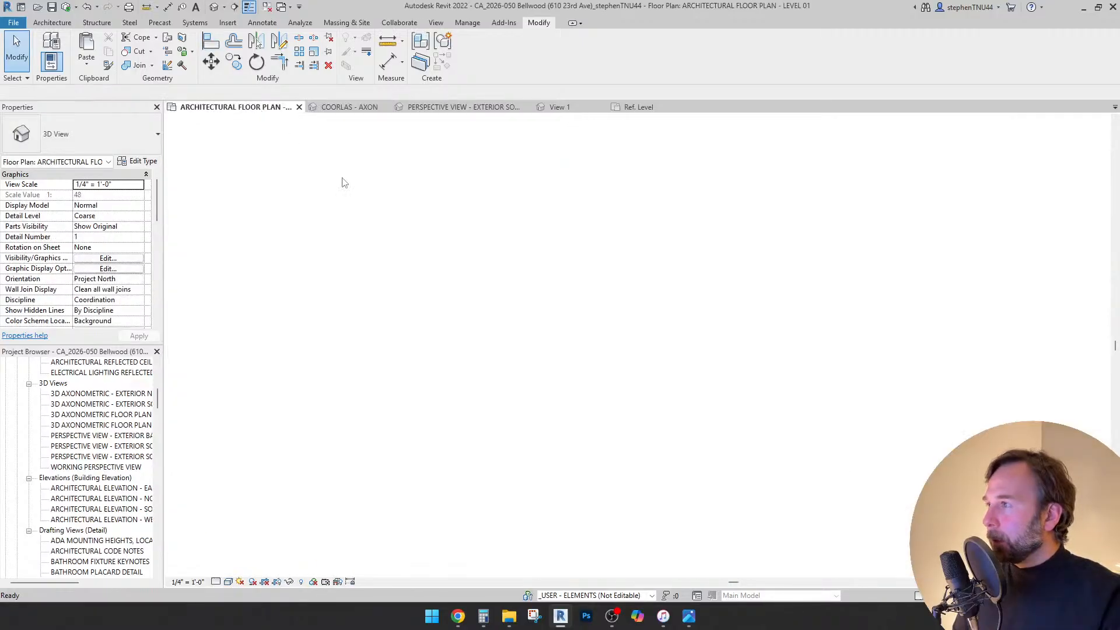
click(386, 42)
click(479, 382)
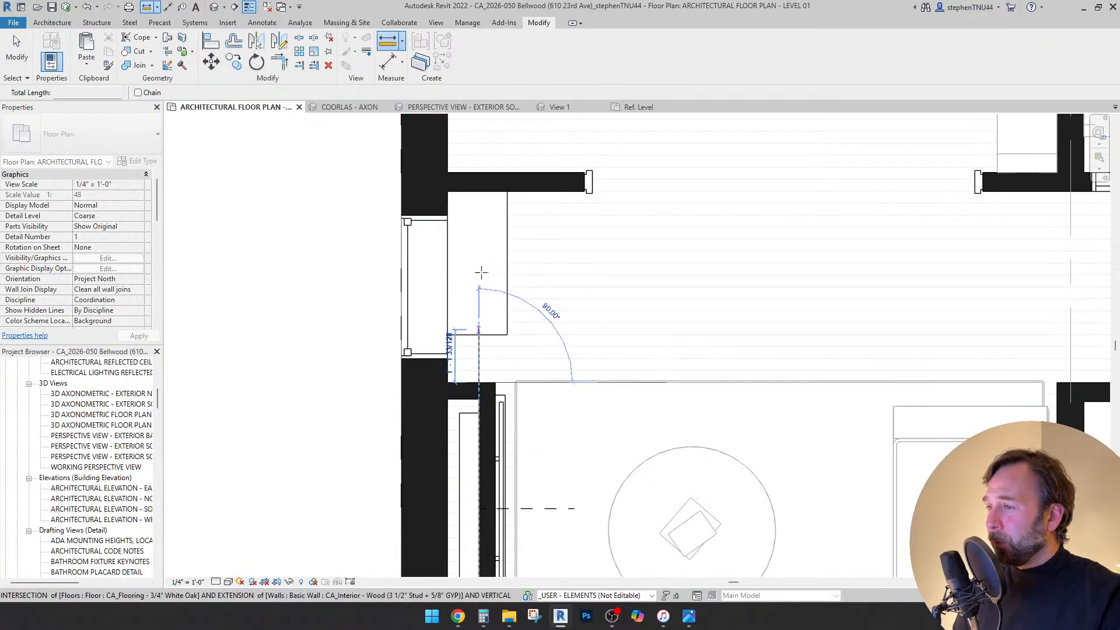
scroll(478, 191, up, 3)
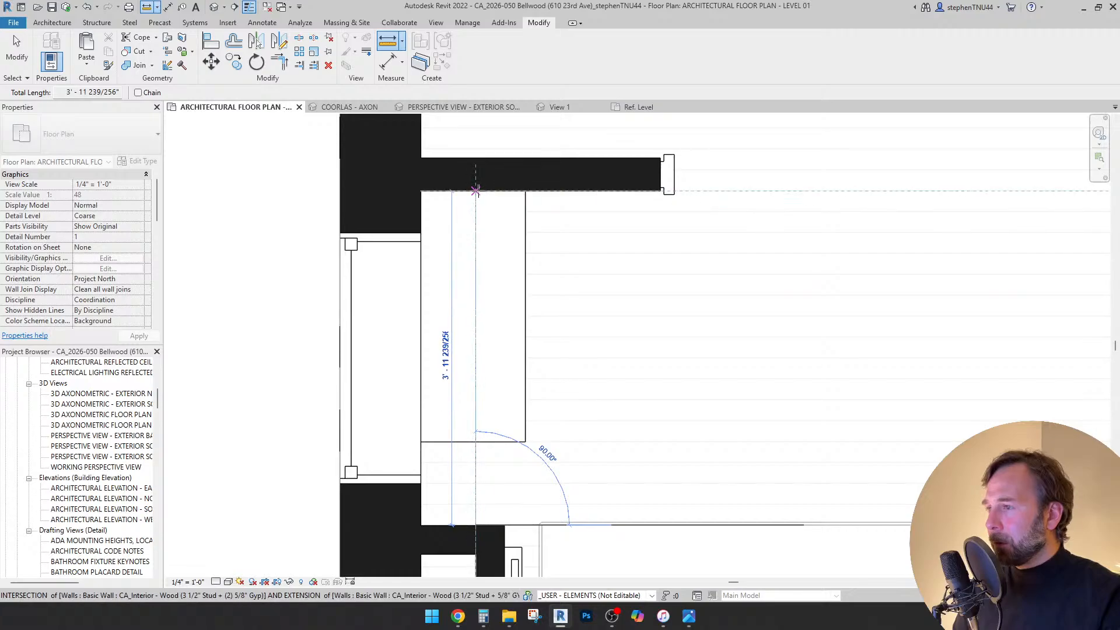
key(Escape)
key(Escape)
scroll(493, 315, down, 4)
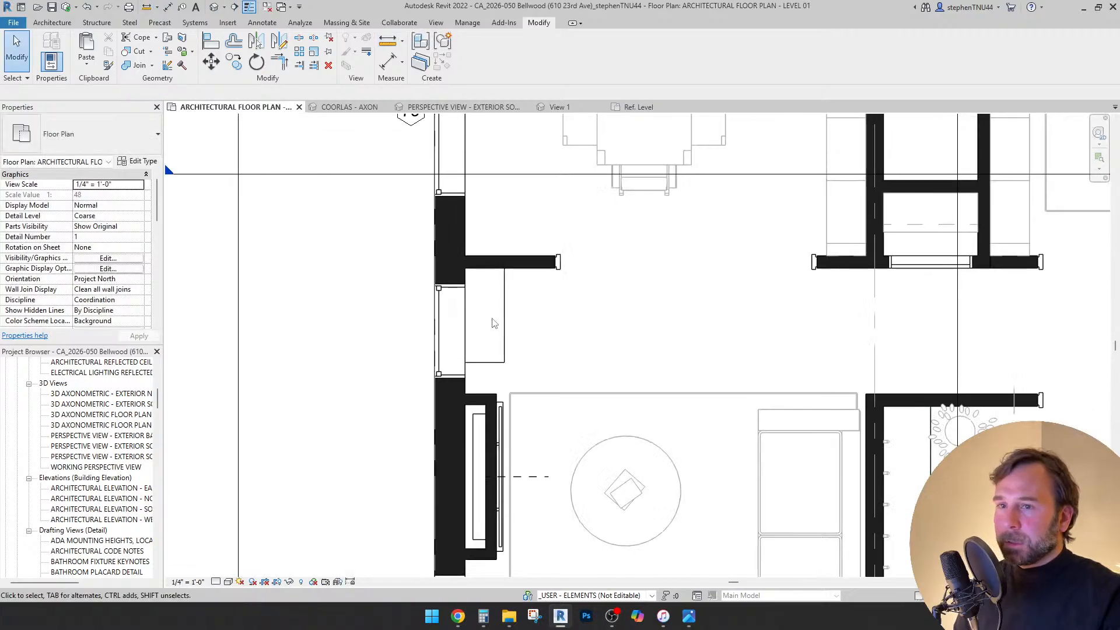
- Measure the clear hallway width along the grid line, from the wall behind the sofa to the wall opposite
click(388, 41)
scroll(762, 404, up, 3)
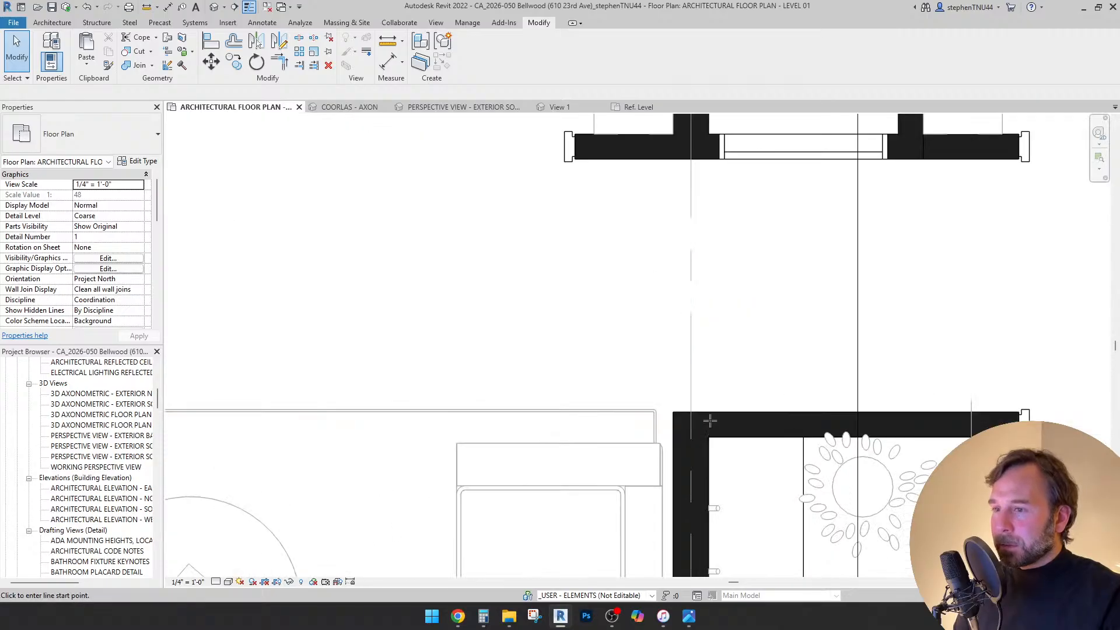
click(690, 412)
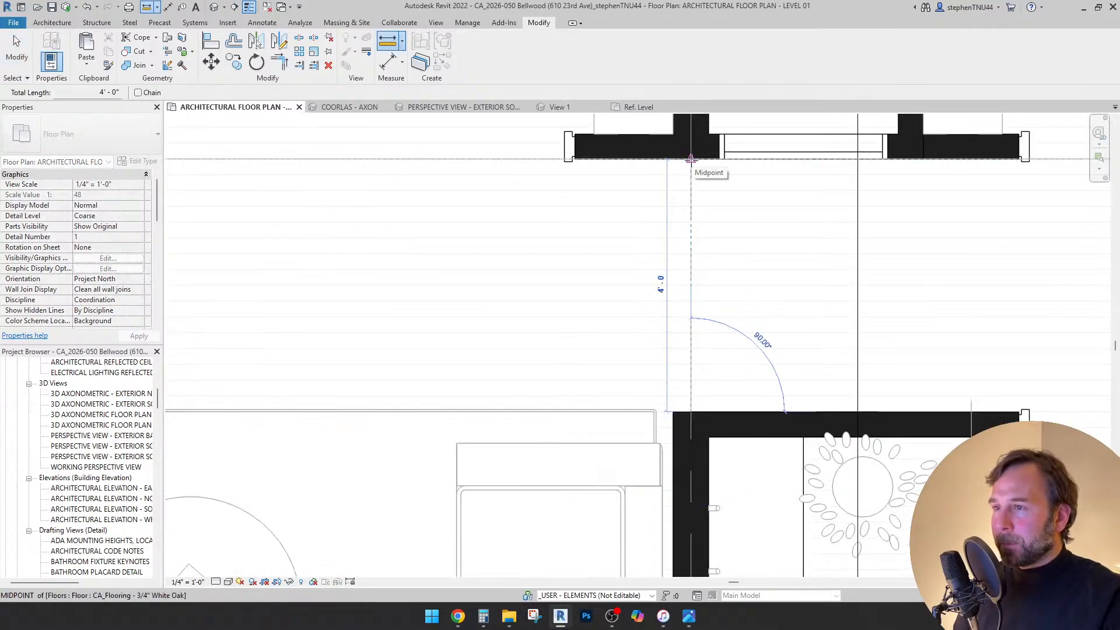
key(Escape)
key(Escape)
scroll(752, 288, down, 3)
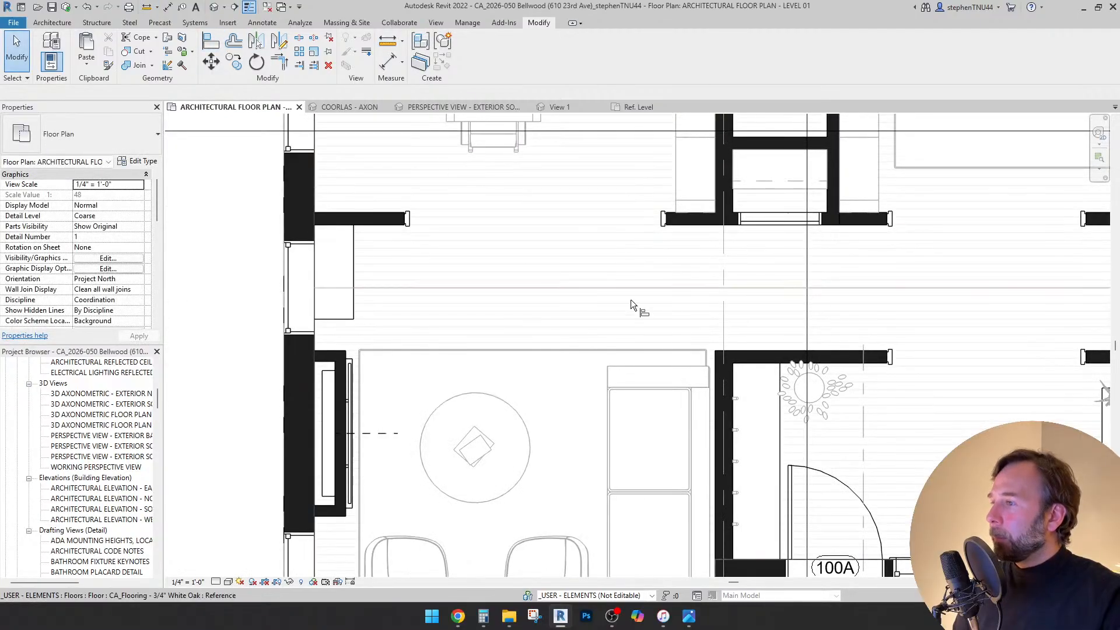
- Align a board line of the white oak floor pattern to the hallway face of the wall beside the sofa
key(a)
key(l)
scroll(753, 352, up, 5)
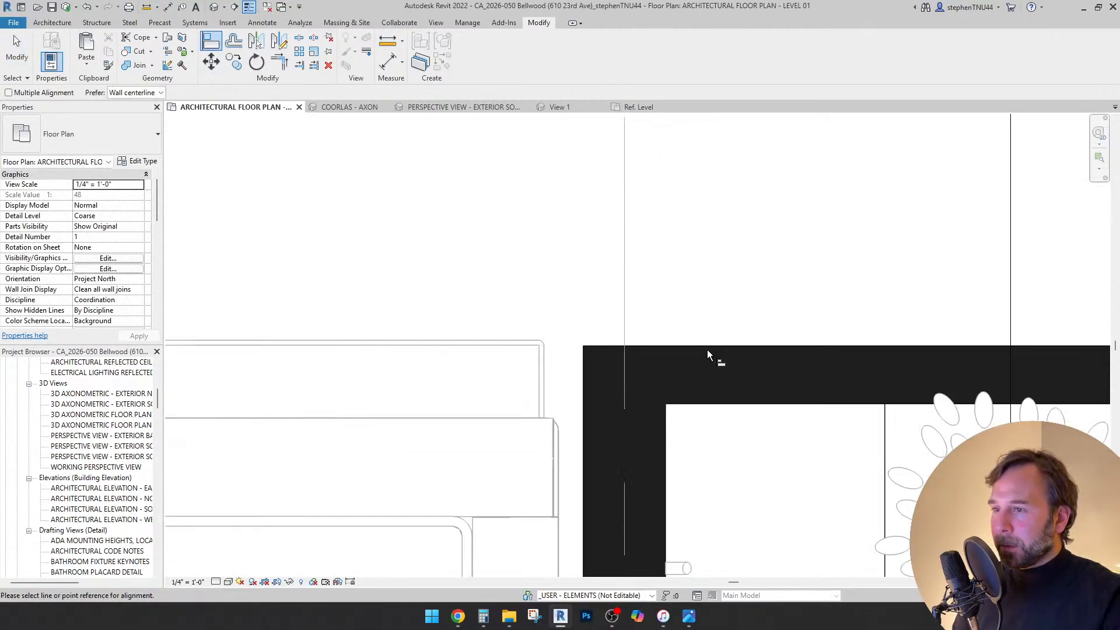
scroll(707, 349, up, 2)
scroll(649, 306, up, 2)
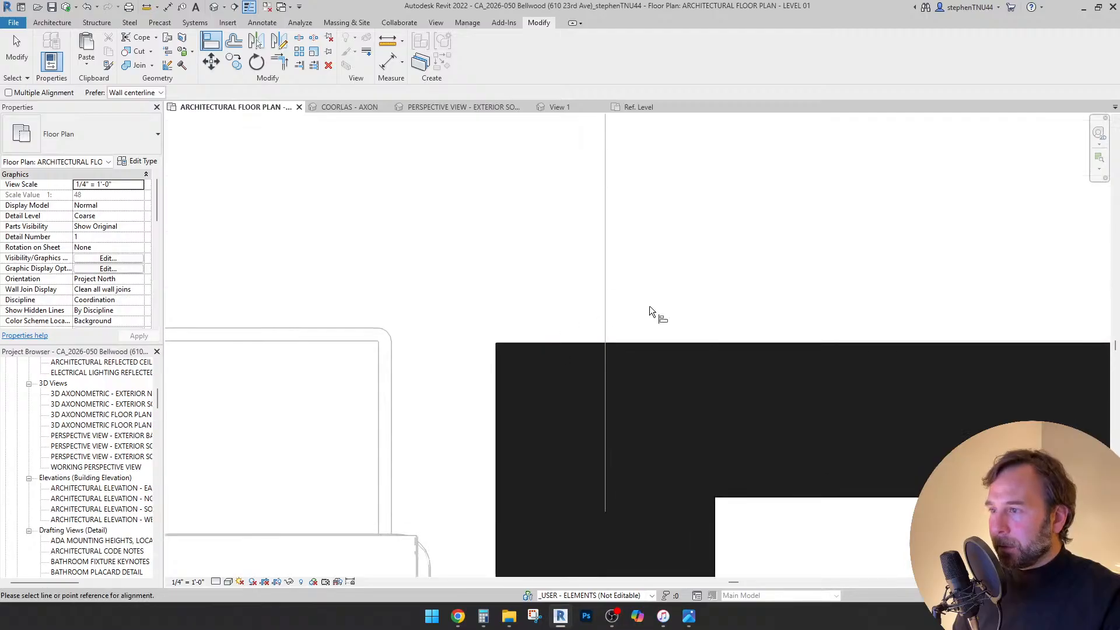
click(808, 342)
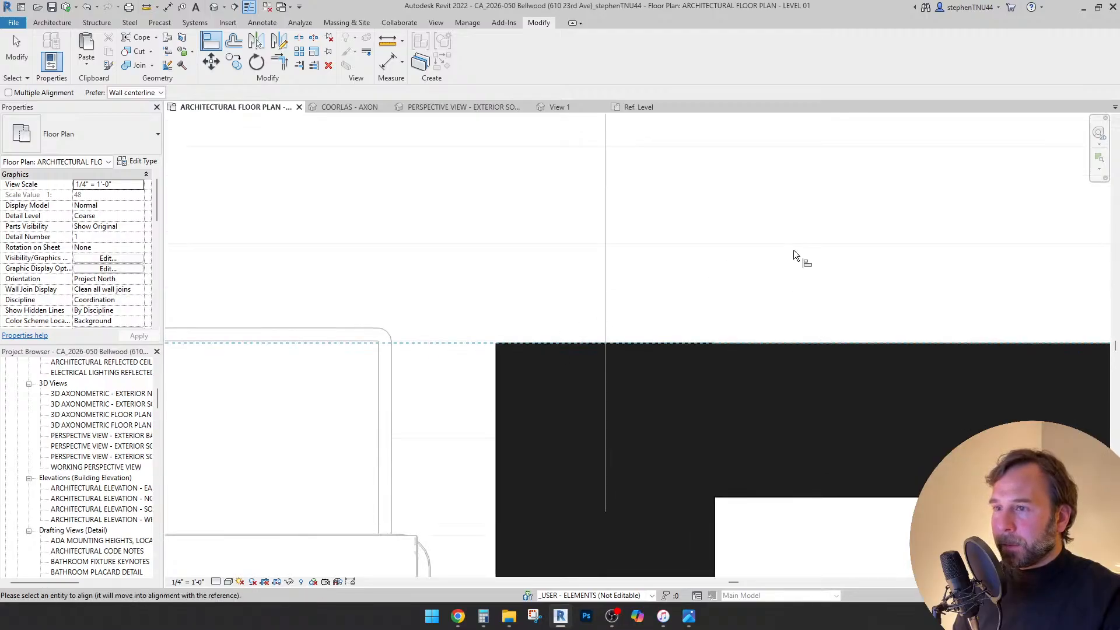
click(794, 244)
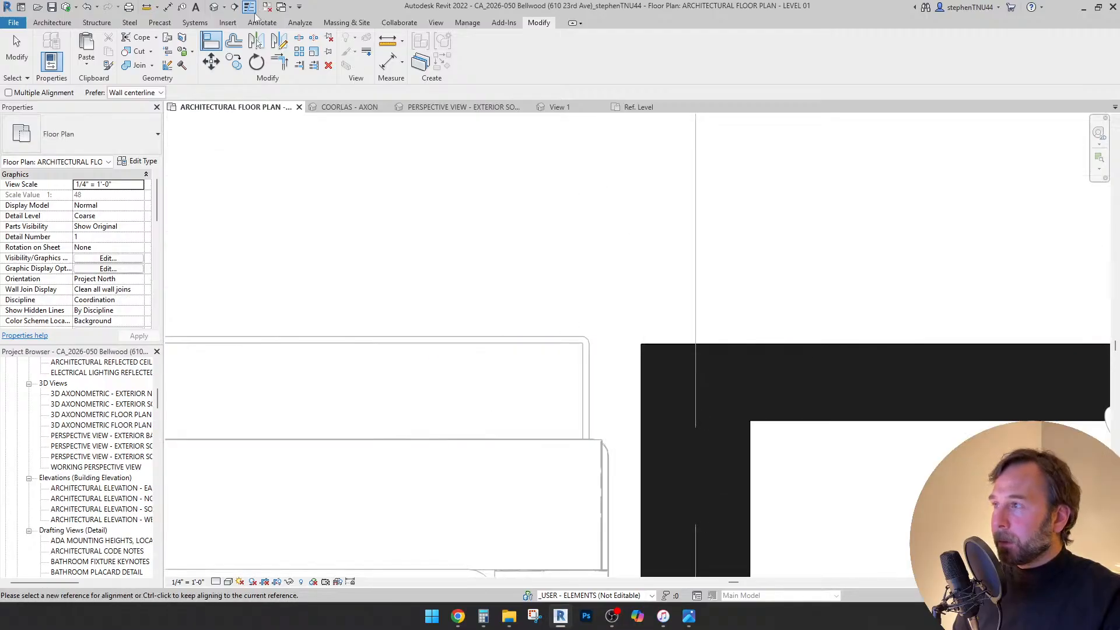
- Try to measure the hallway width again from the aligned wall face
click(388, 42)
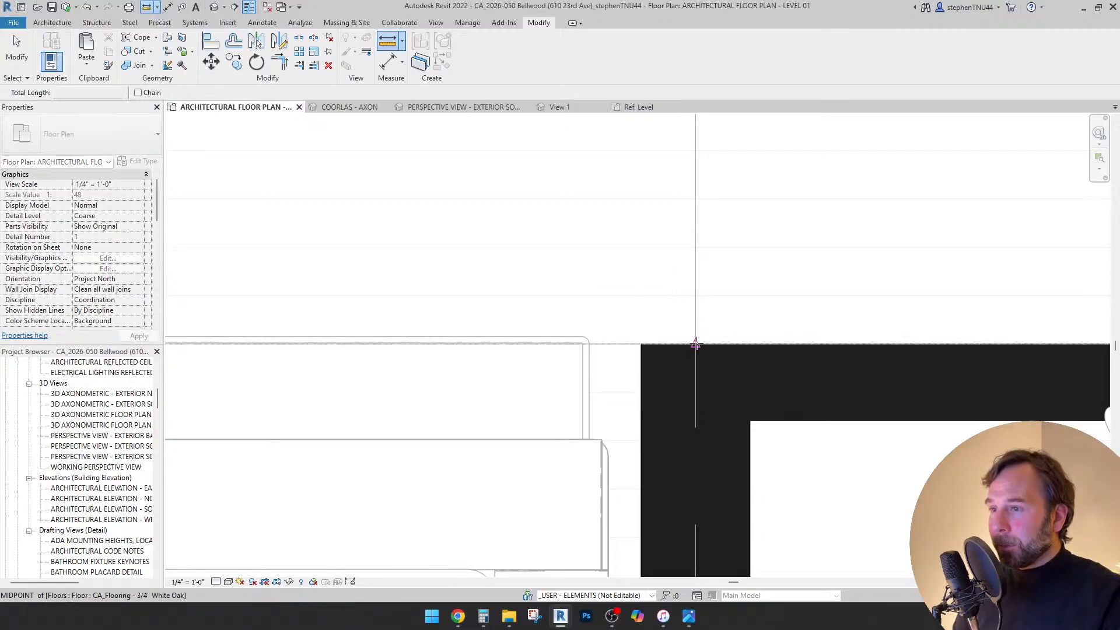
scroll(695, 344, down, 2)
middle_drag(737, 187, 640, 465)
scroll(594, 179, up, 3)
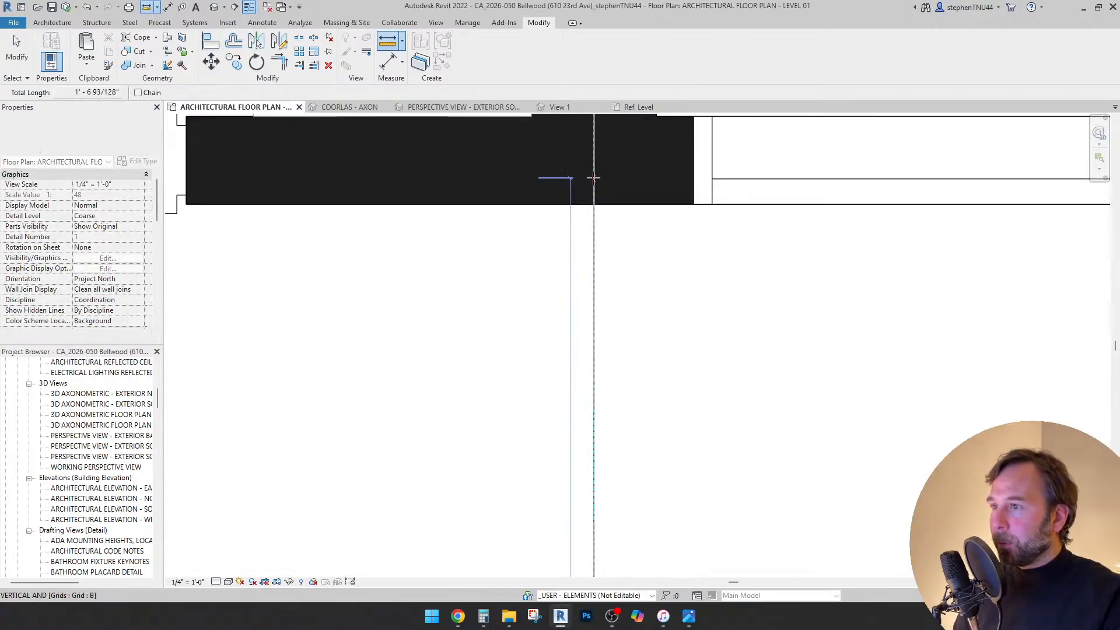
scroll(594, 203, down, 2)
key(Escape)
key(Escape)
scroll(593, 204, down, 3)
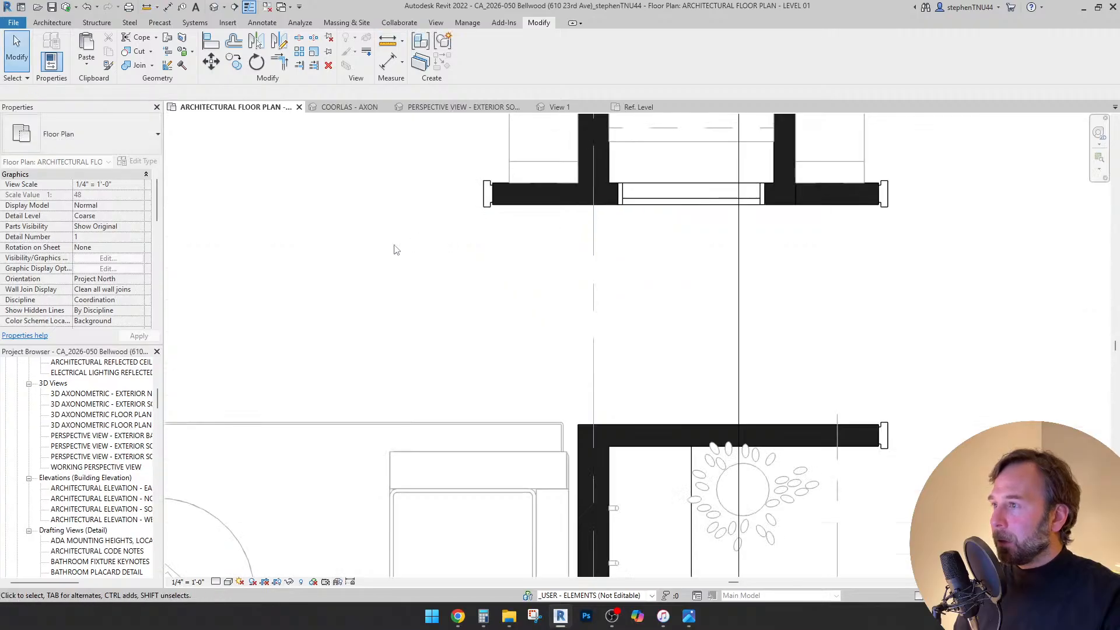
- Measure the window niche again from the fireplace wall's side face to the partition at the cabinet's far end
middle_drag(395, 250, 675, 245)
click(262, 24)
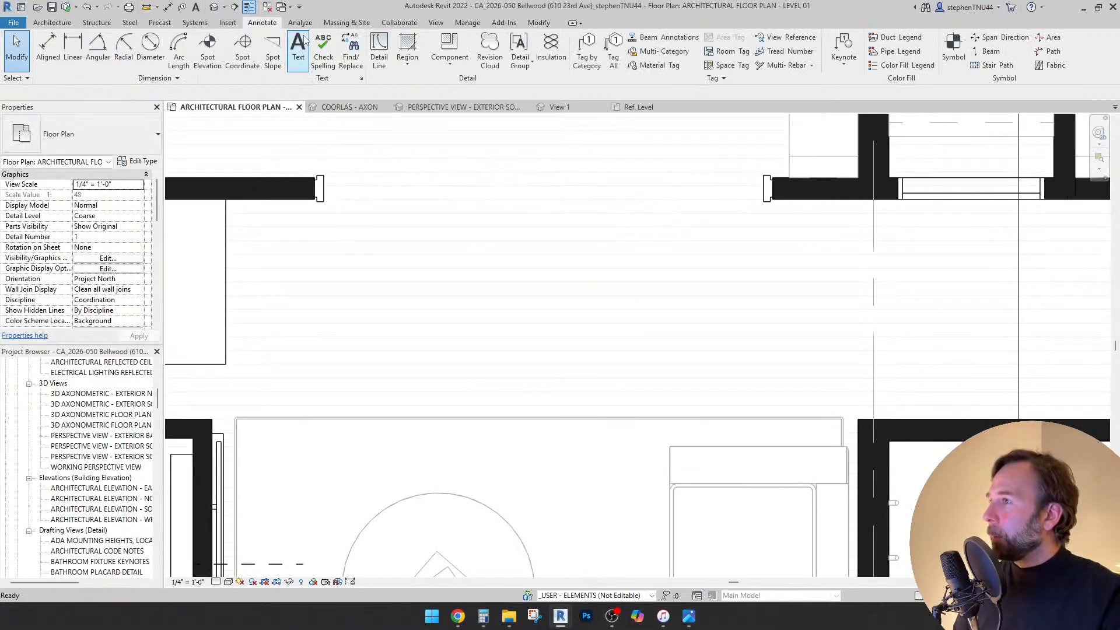
click(145, 12)
middle_drag(350, 346, 540, 379)
scroll(368, 458, up, 4)
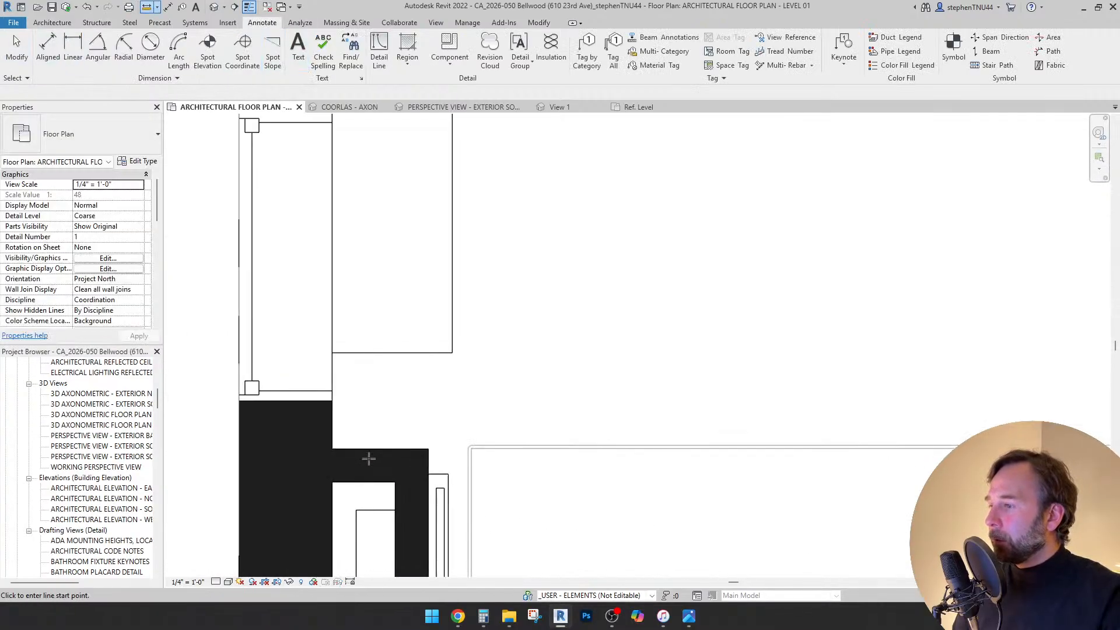
scroll(392, 445, down, 2)
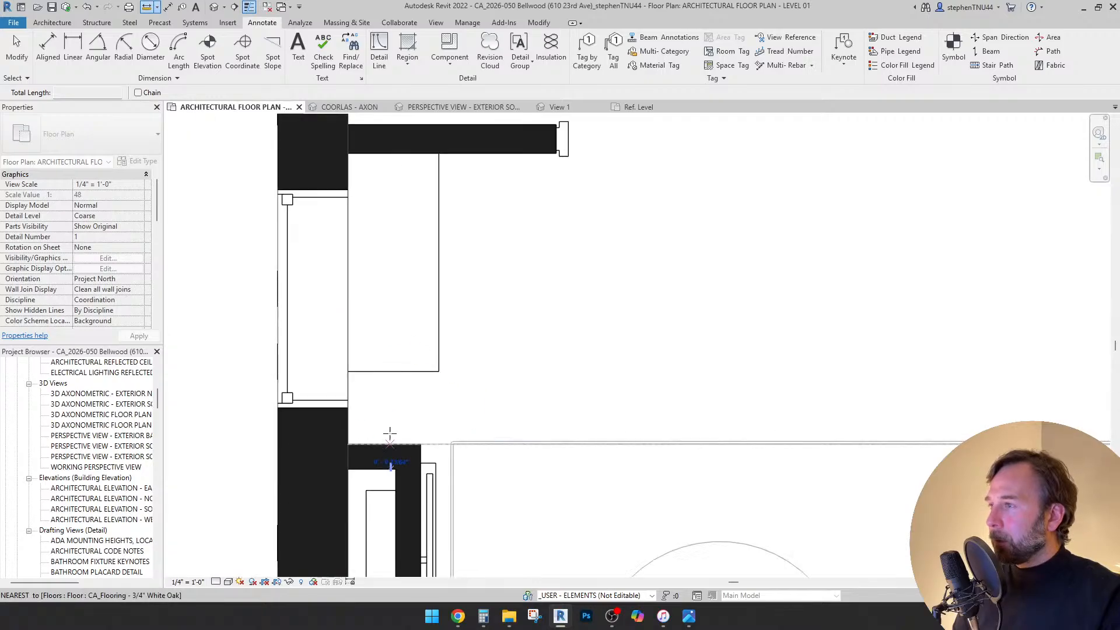
click(390, 442)
click(387, 151)
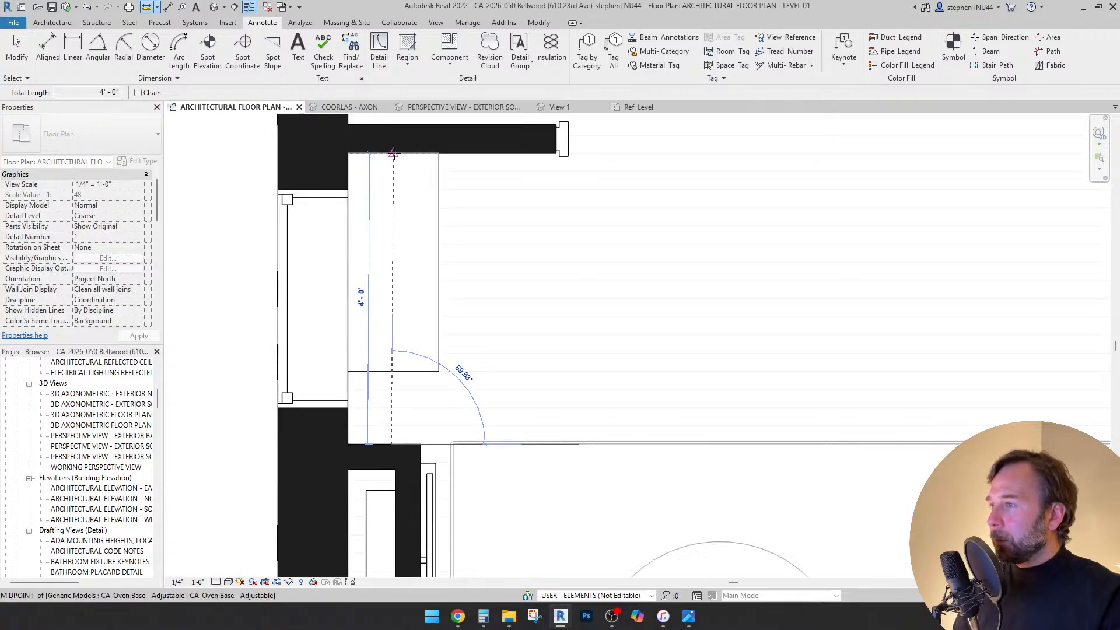
key(Escape)
key(Escape)
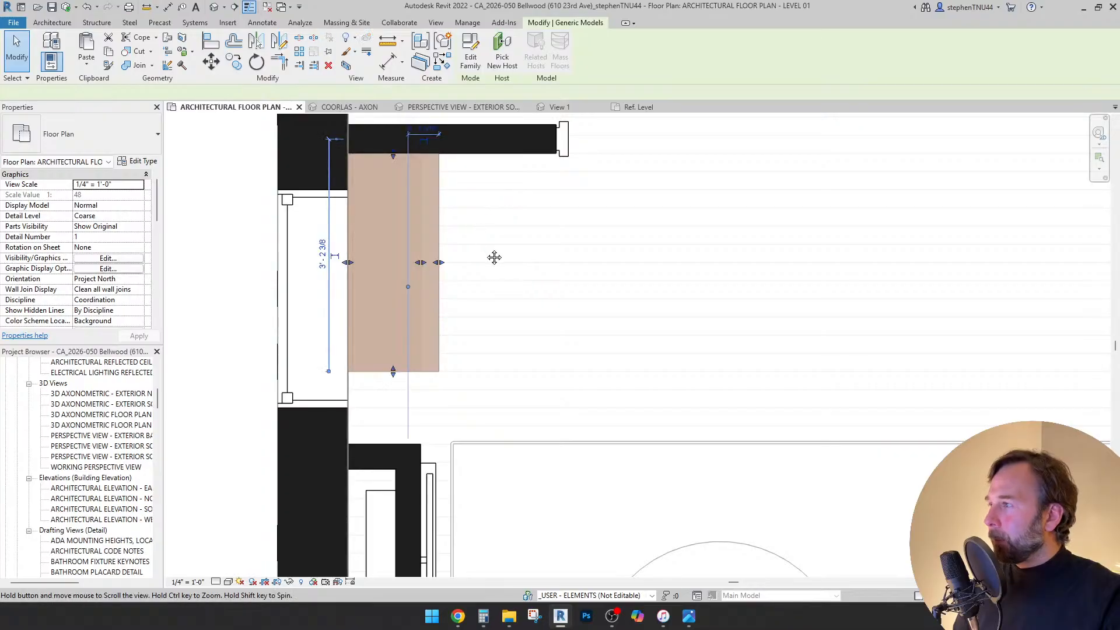
- Stretch the open-shelf base cabinet's free end to the side of the fireplace wall, giving it a 4' 0" width
middle_drag(495, 258, 509, 282)
scroll(414, 396, up, 1)
drag(407, 397, 411, 482)
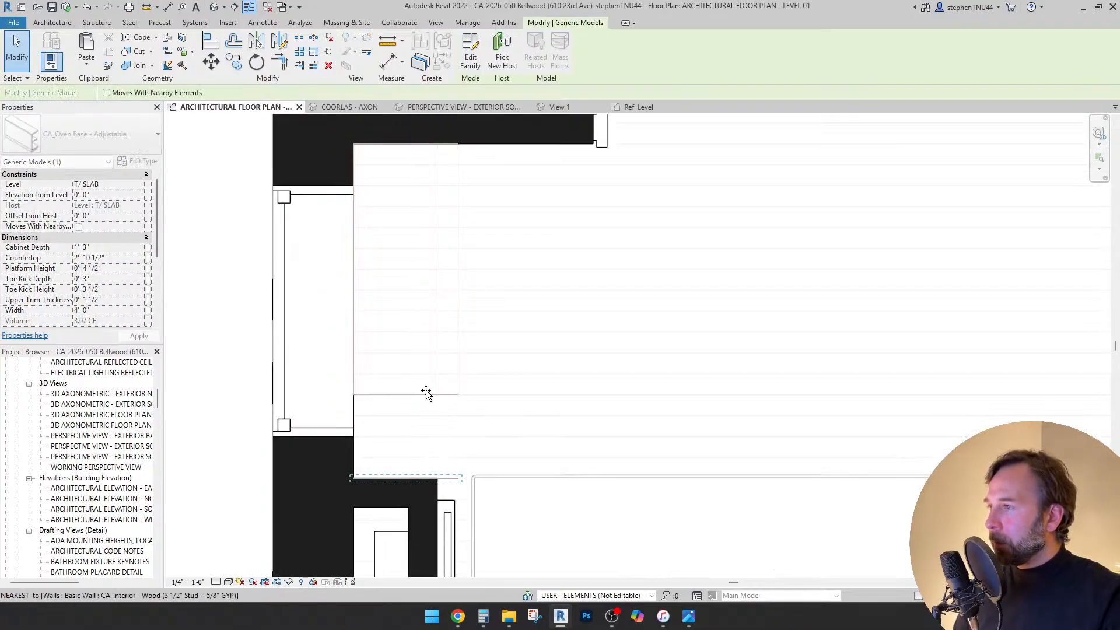
- Copy the fitted cabinet from its inner corner into the matching window niche on the other side of the fireplace
click(233, 62)
click(355, 144)
scroll(430, 193, down, 3)
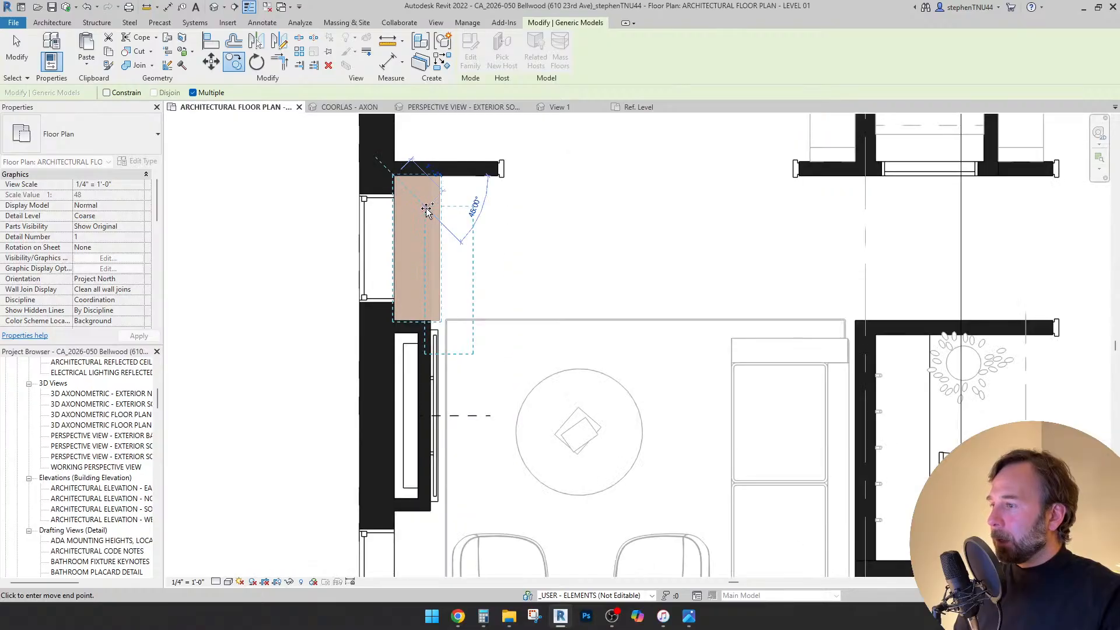
scroll(426, 234, up, 3)
click(406, 315)
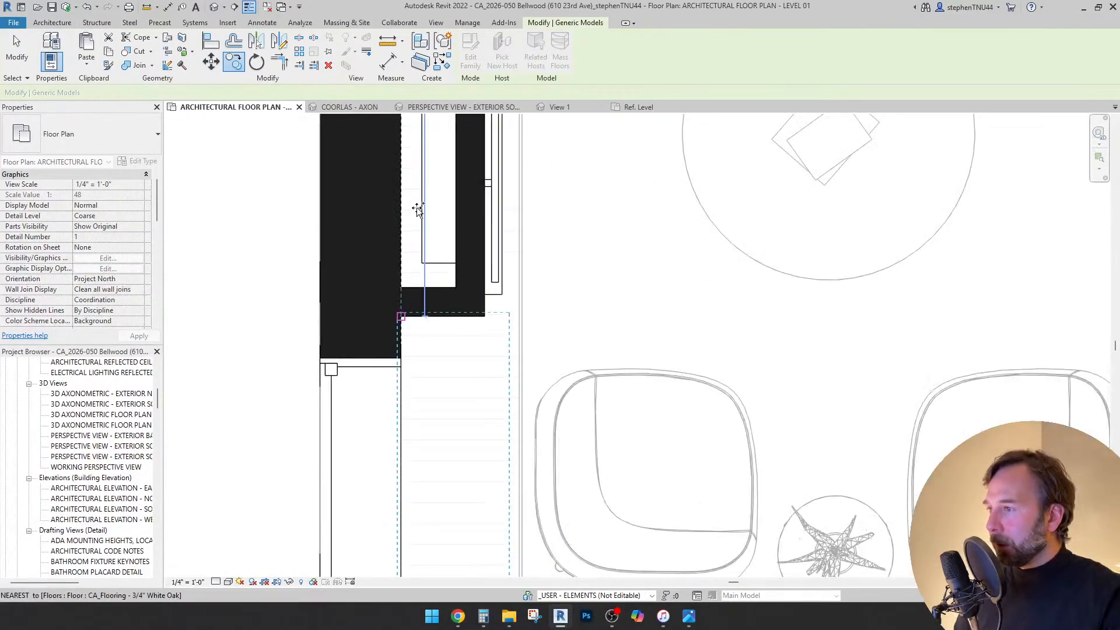
scroll(416, 208, down, 2)
key(Escape)
key(Escape)
scroll(455, 327, down, 2)
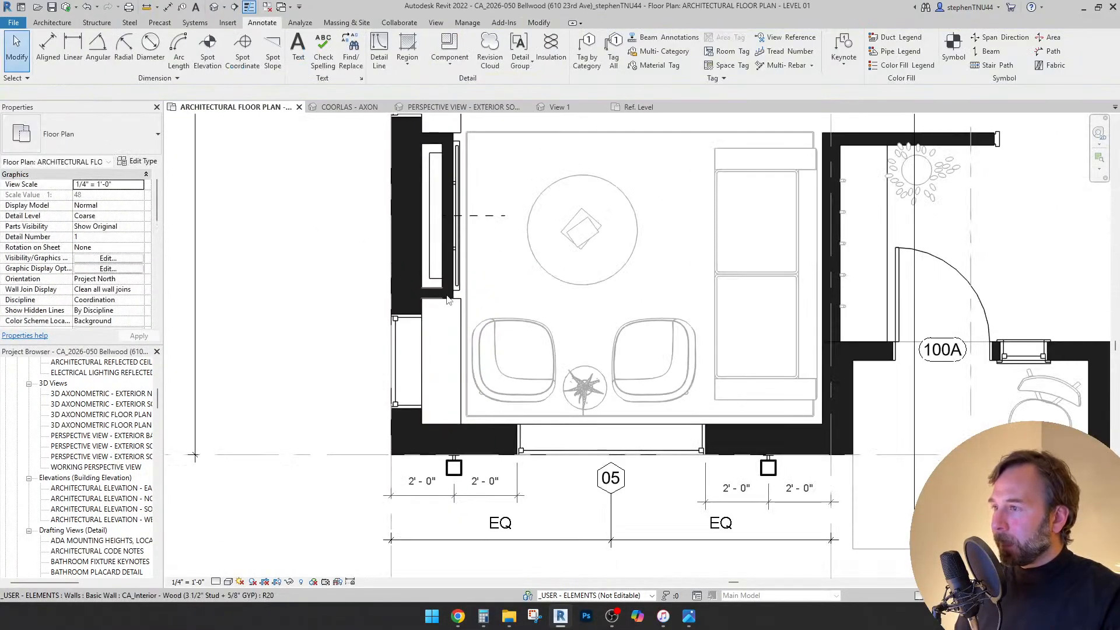
- Move the fireplace's front wall 6" into the room so it stands proud of the flanking cabinets
scroll(456, 230, up, 5)
click(458, 231)
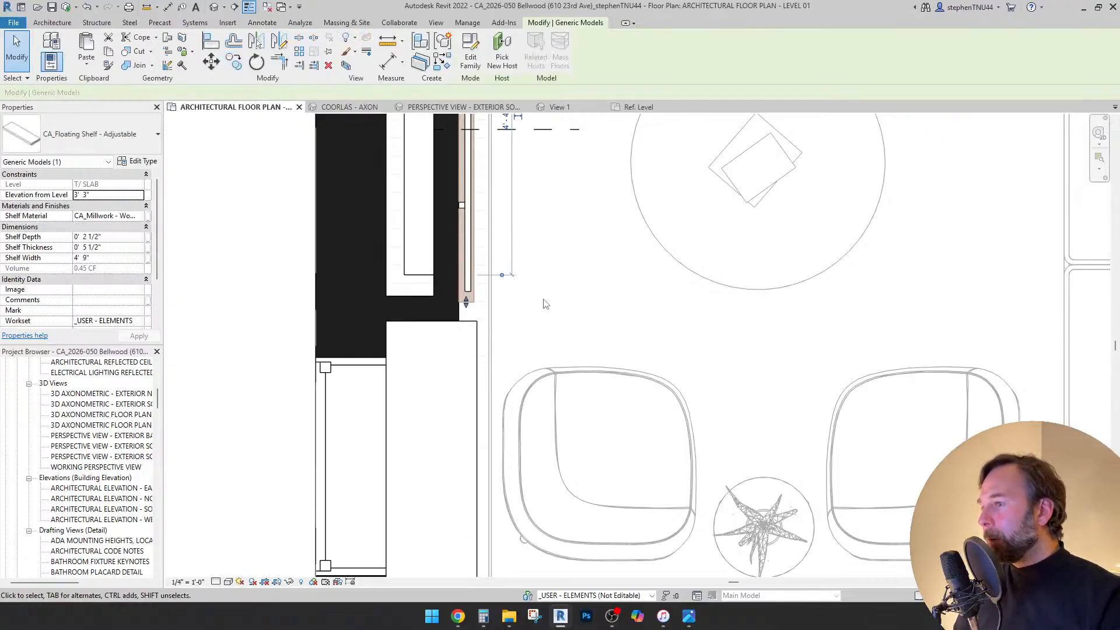
middle_drag(545, 304, 517, 362)
key(Escape)
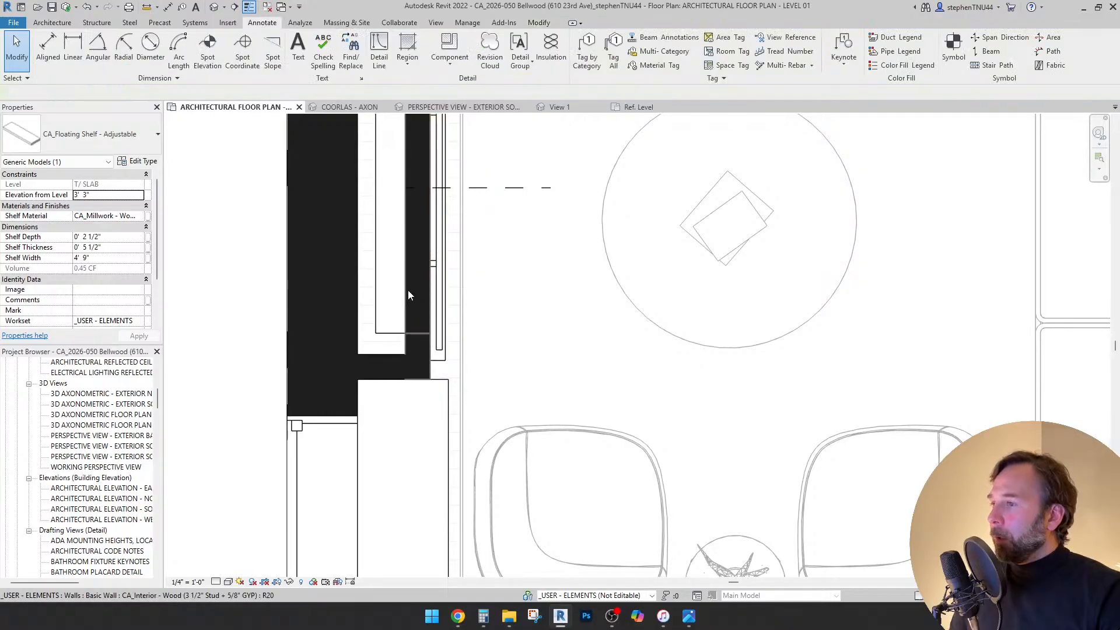
click(411, 294)
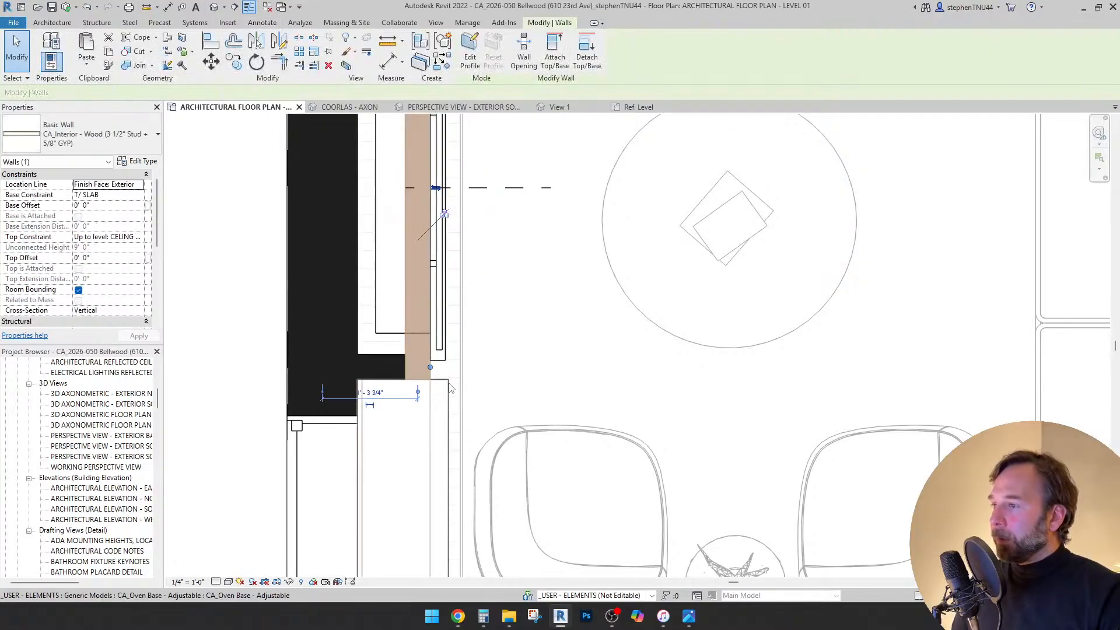
scroll(450, 387, up, 3)
click(212, 62)
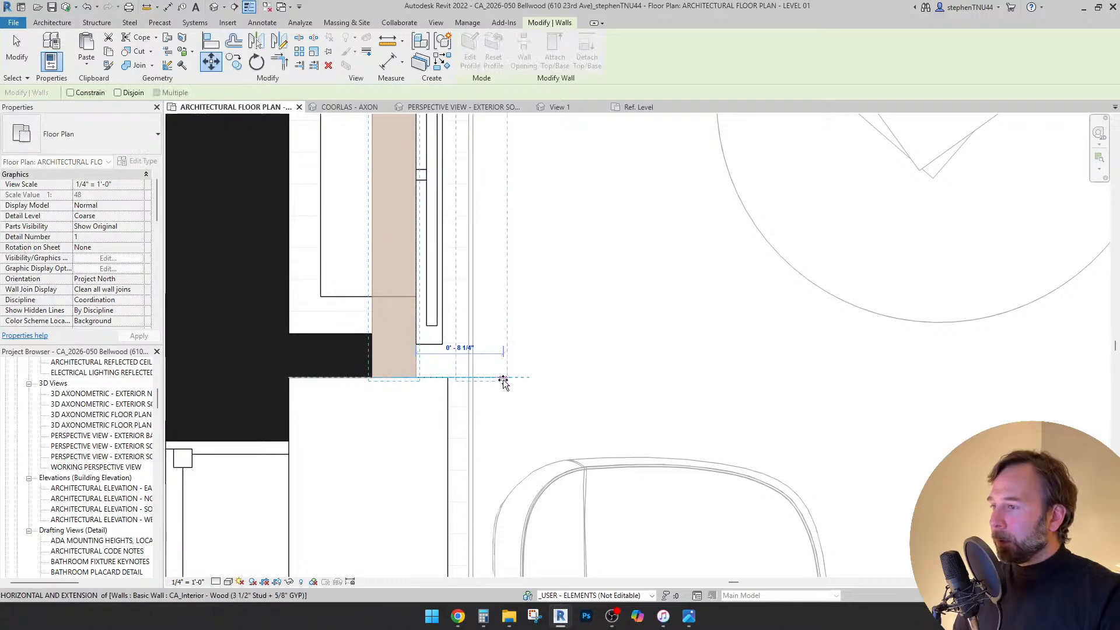
text(6")
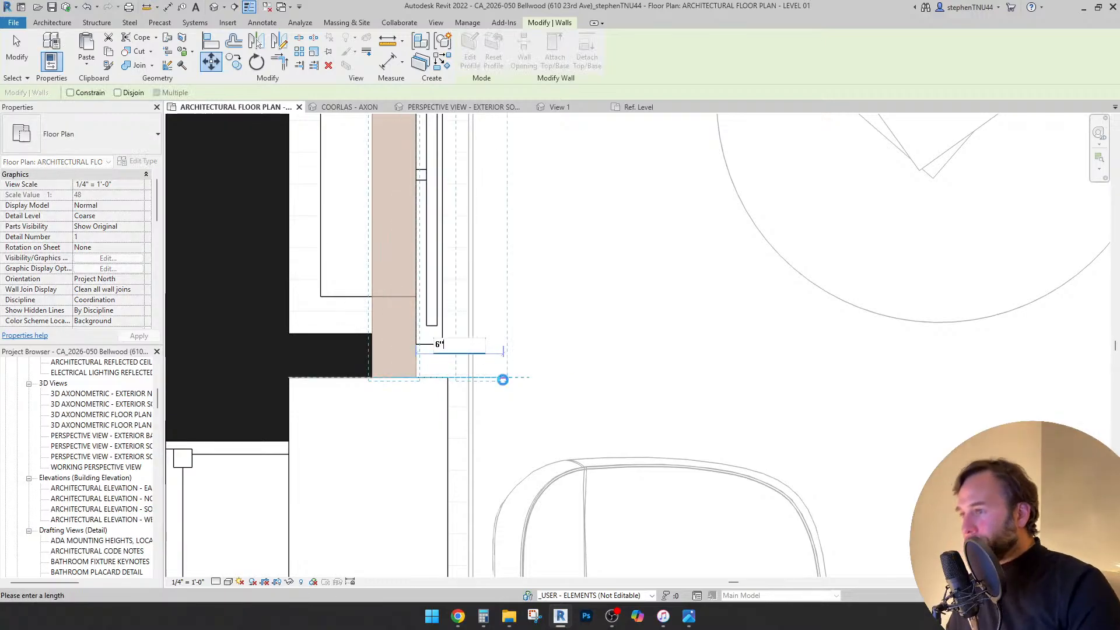
key(Return)
key(Escape)
scroll(379, 326, down, 4)
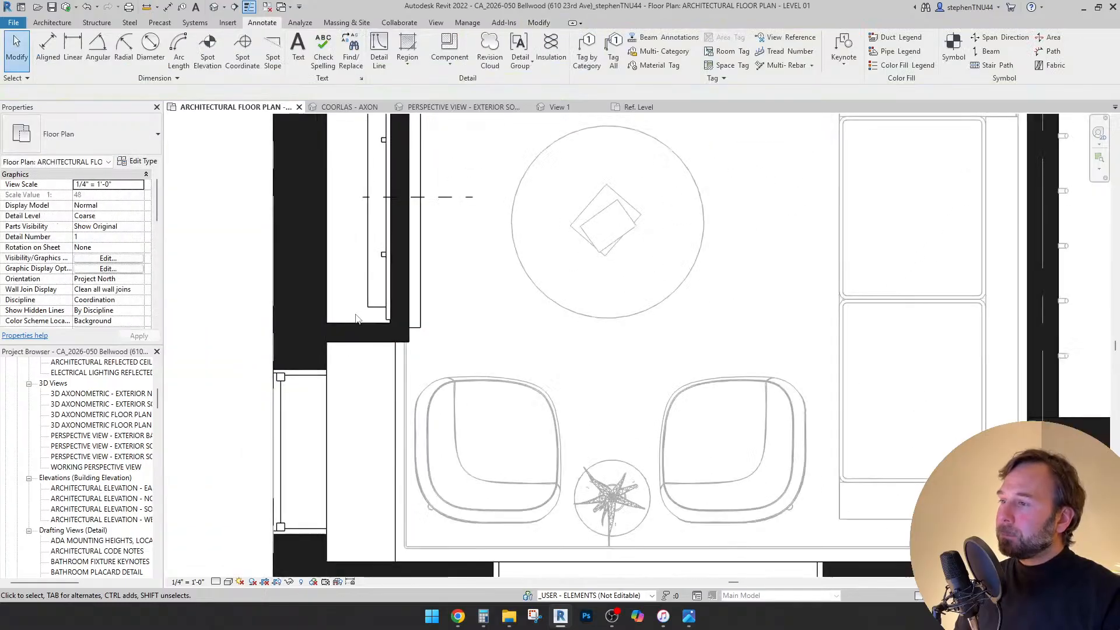
- Nudge the area rug slightly away from the fireplace wall toward the sofa
middle_drag(493, 304, 473, 360)
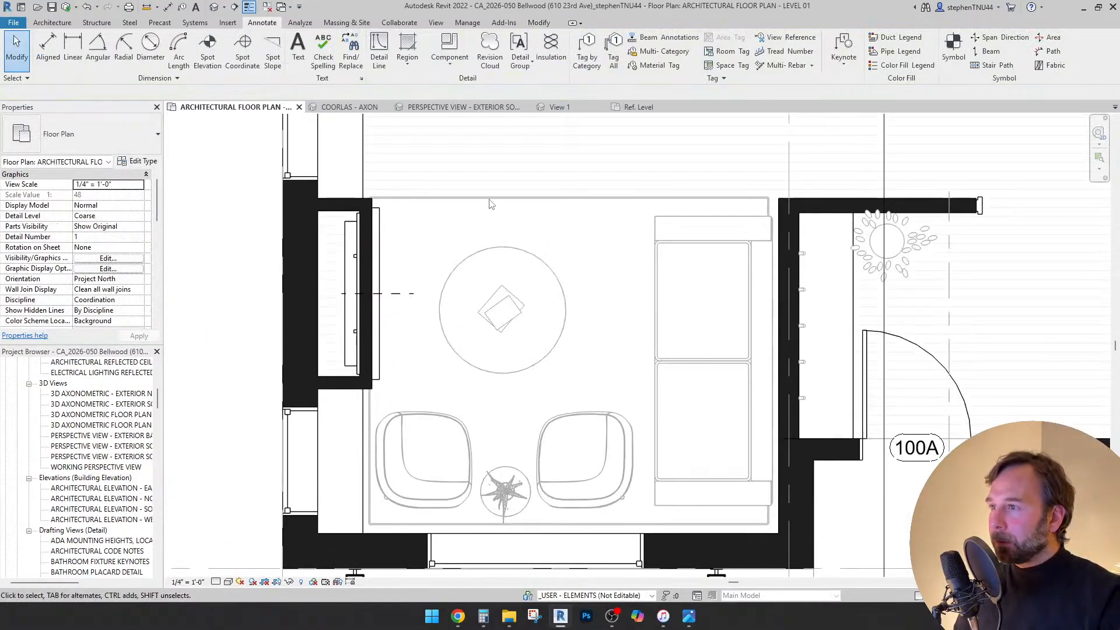
click(511, 204)
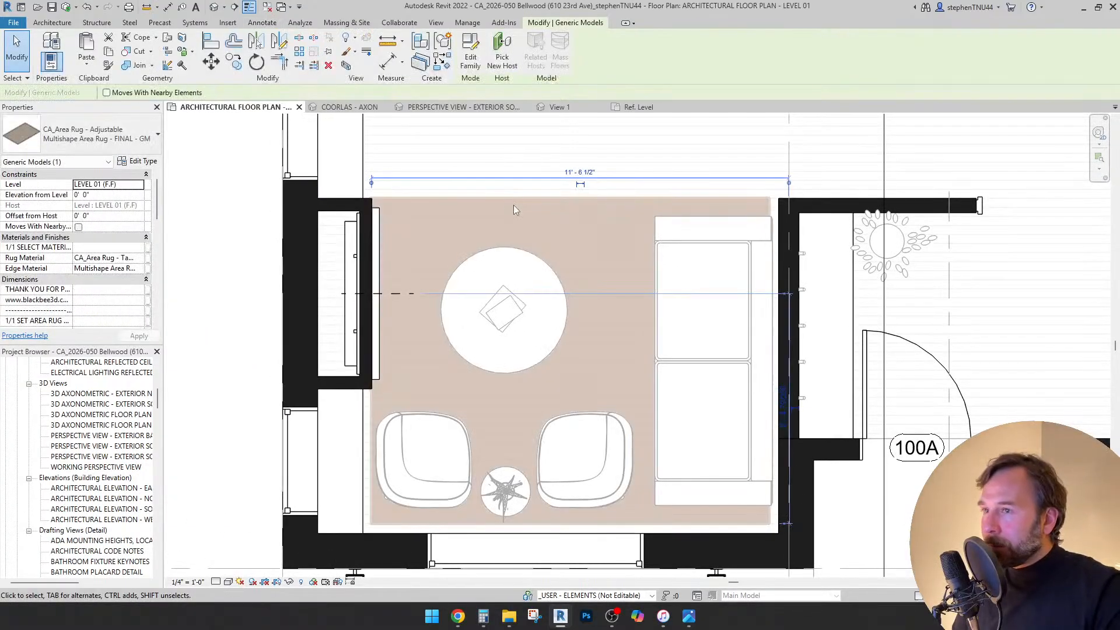
key(Right)
key(Right)
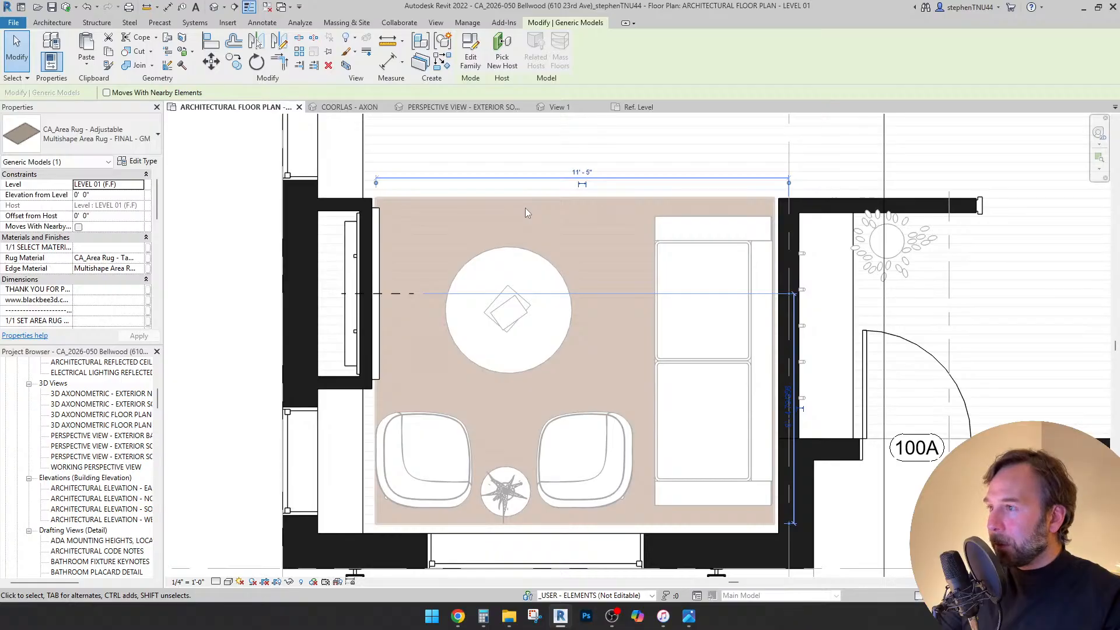
scroll(526, 208, up, 1)
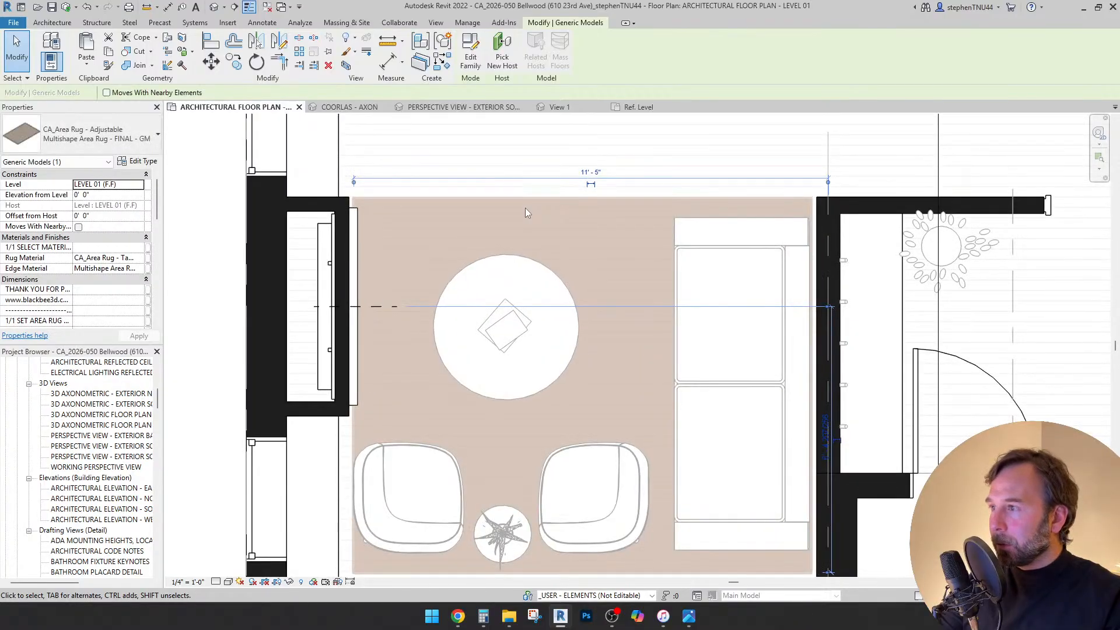
scroll(525, 208, down, 2)
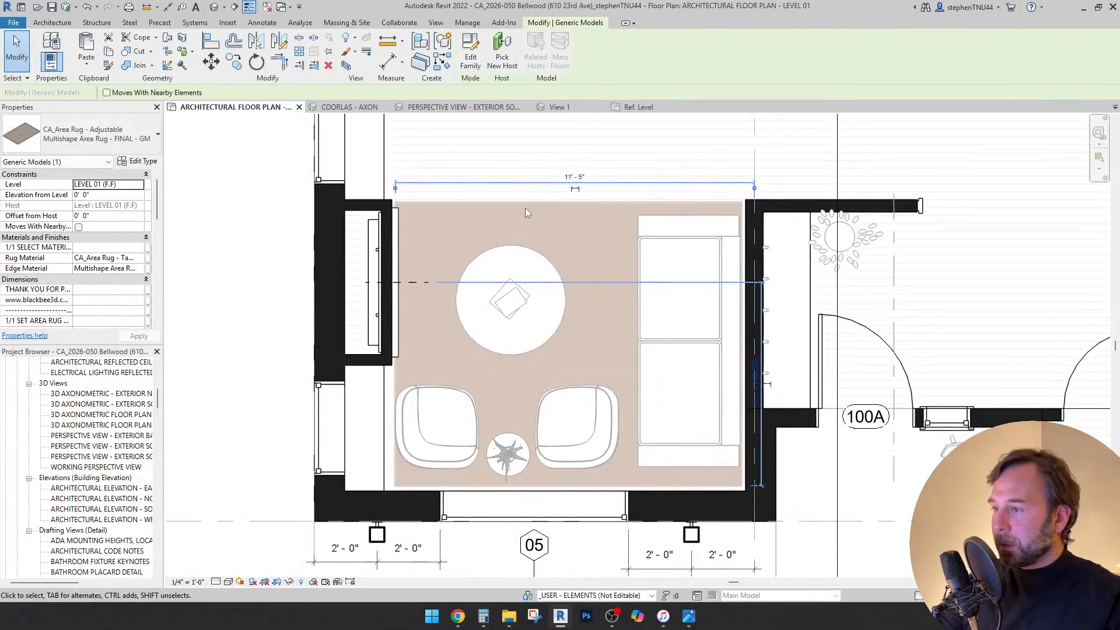
key(Escape)
middle_drag(462, 335, 496, 389)
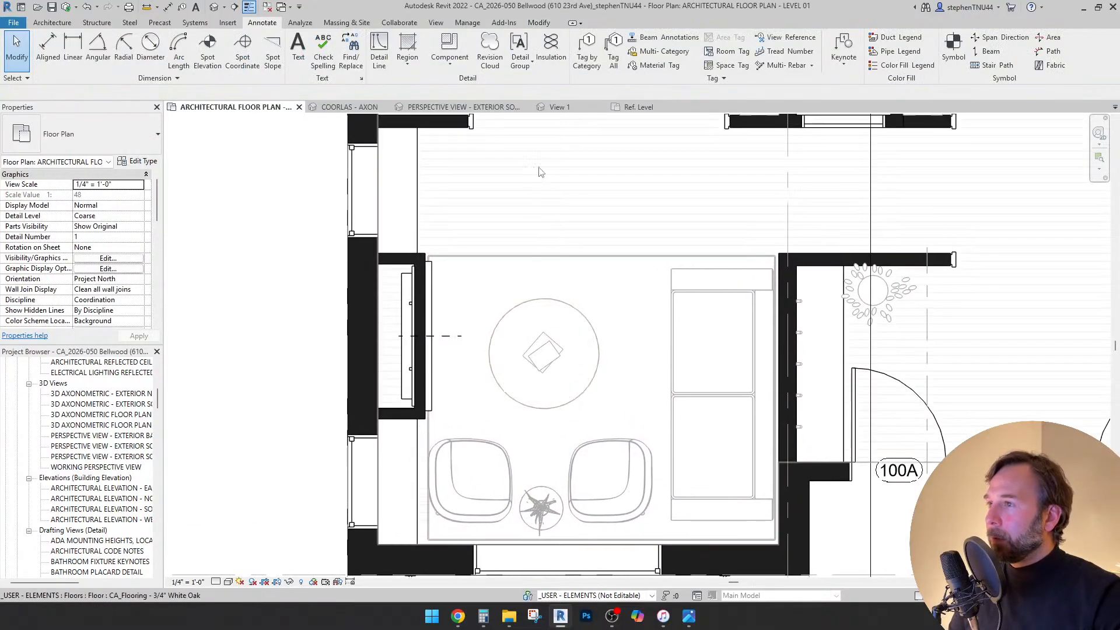
- In the living room perspective view, set the level of both open-shelf base cabinets to LEVEL 01 (F.F)
click(446, 107)
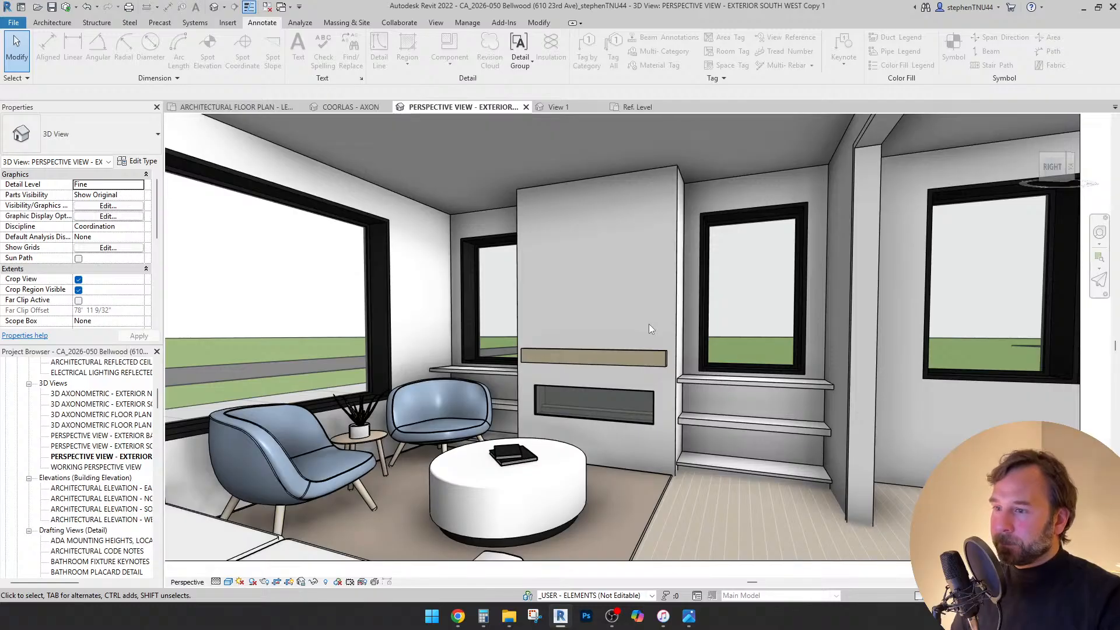
click(811, 432)
ctrl+click(503, 373)
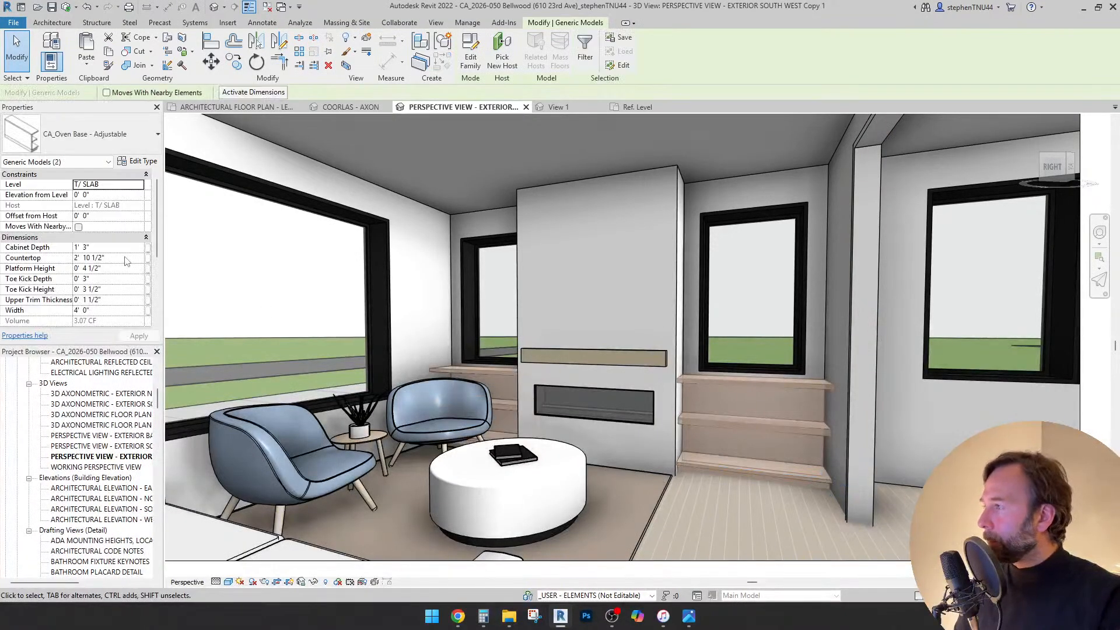
click(138, 185)
click(111, 212)
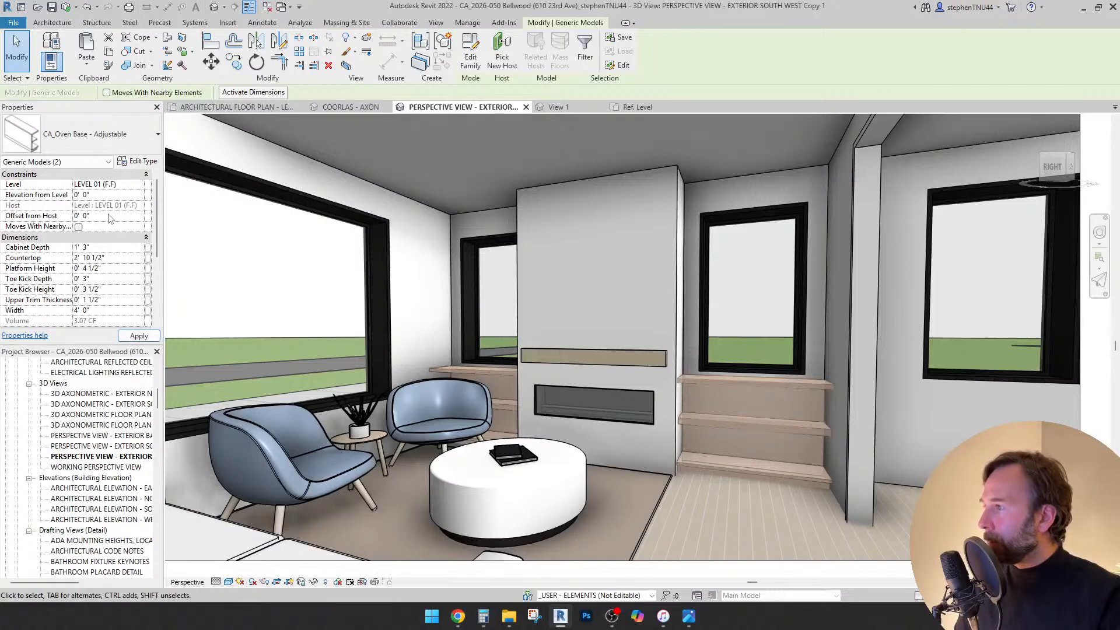
key(Escape)
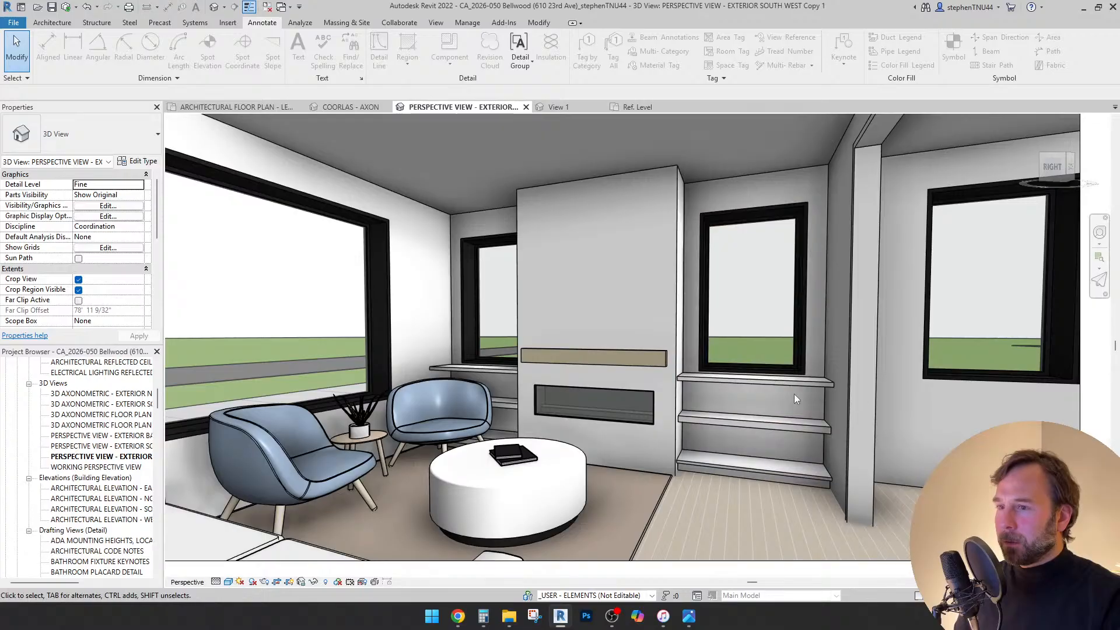
- Inspect the fitted cabinets in perspective and check the level and sill height of the two windows beside the fireplace
scroll(809, 388, up, 4)
scroll(809, 385, up, 2)
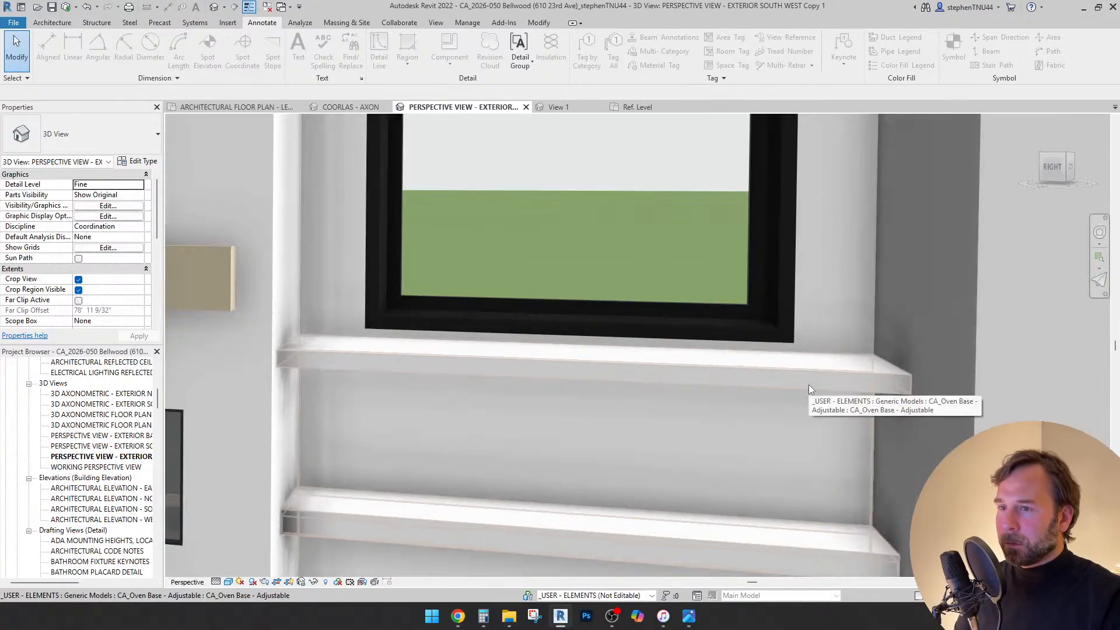
scroll(710, 344, down, 1)
scroll(710, 344, down, 5)
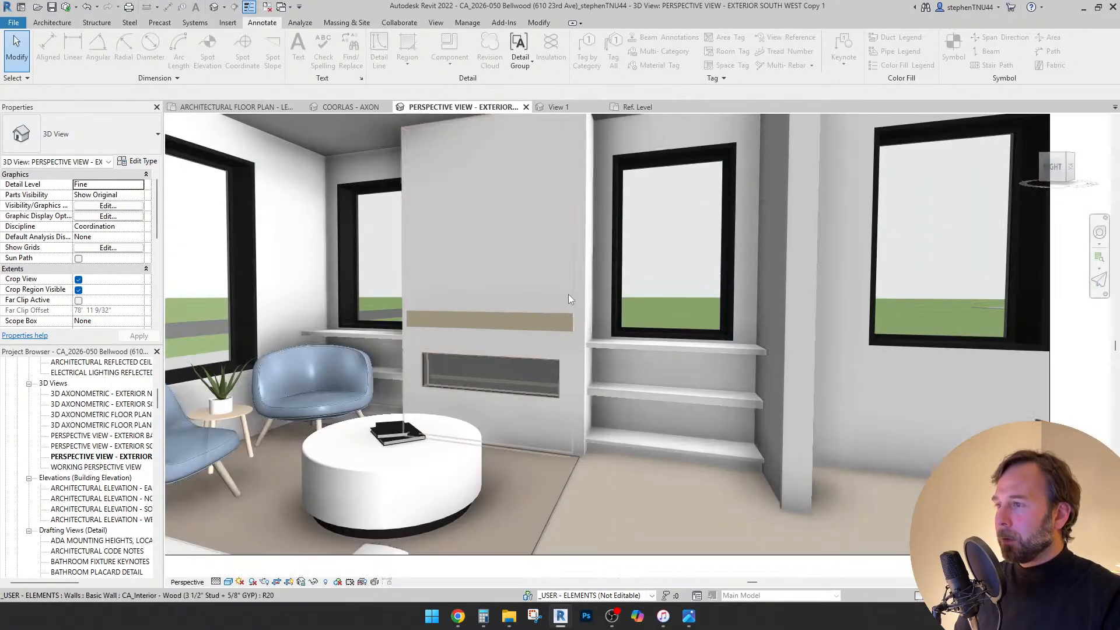
click(628, 325)
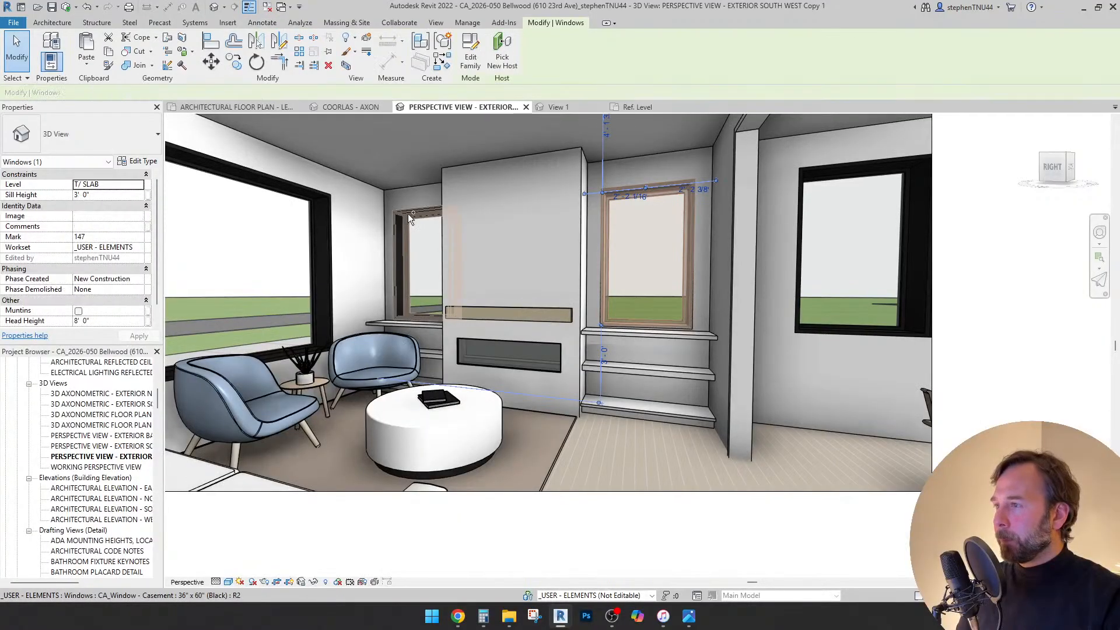
ctrl+click(408, 216)
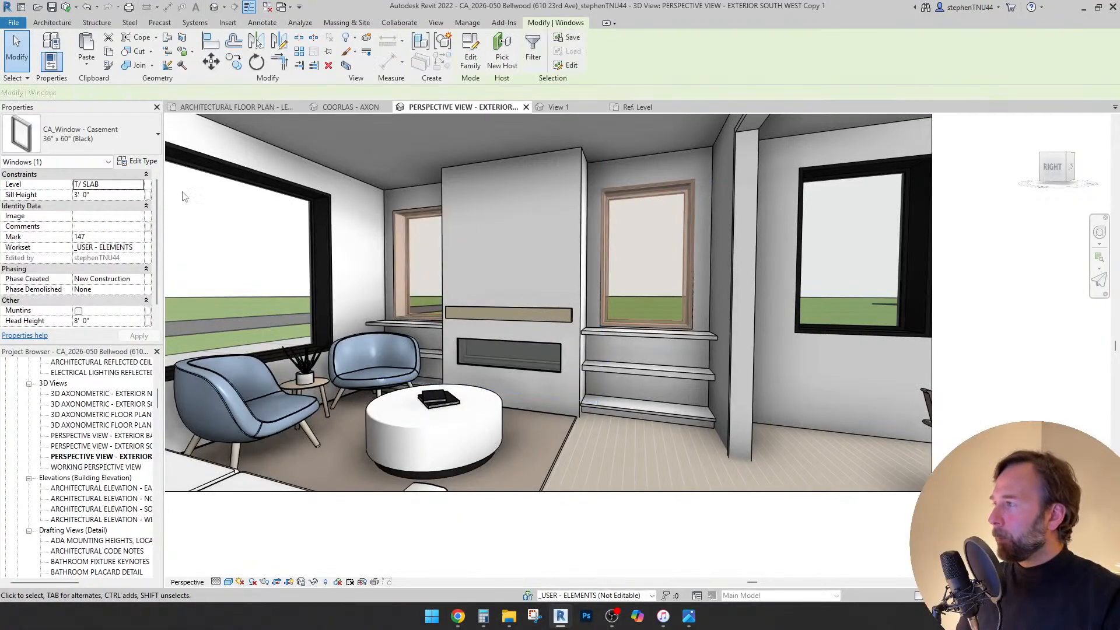
click(140, 185)
scroll(106, 240, down, 1)
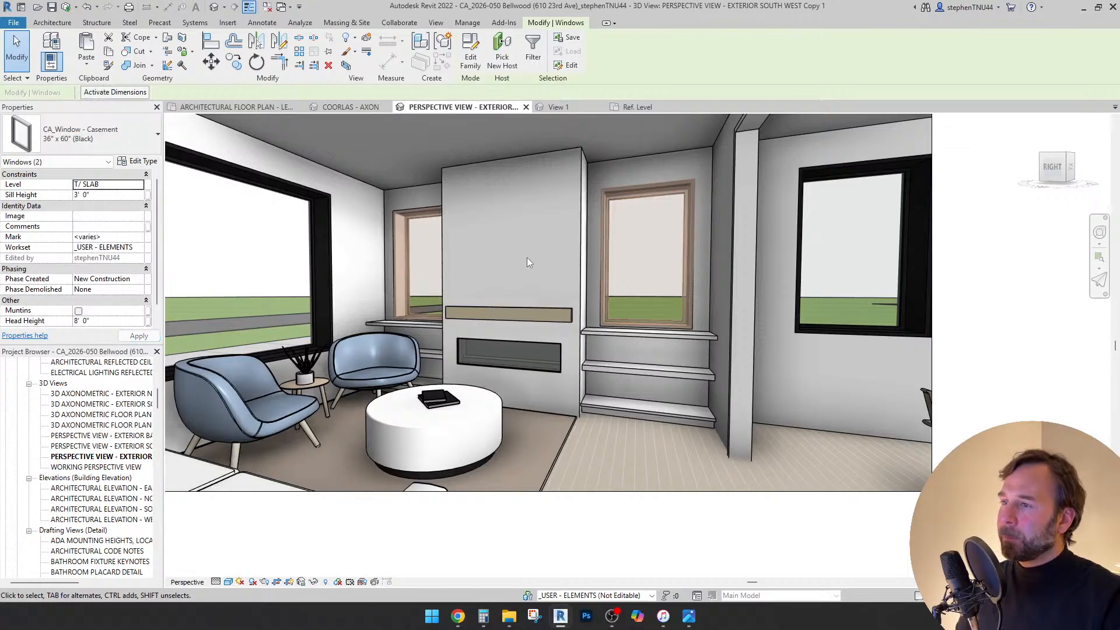
key(Escape)
scroll(527, 258, down, 3)
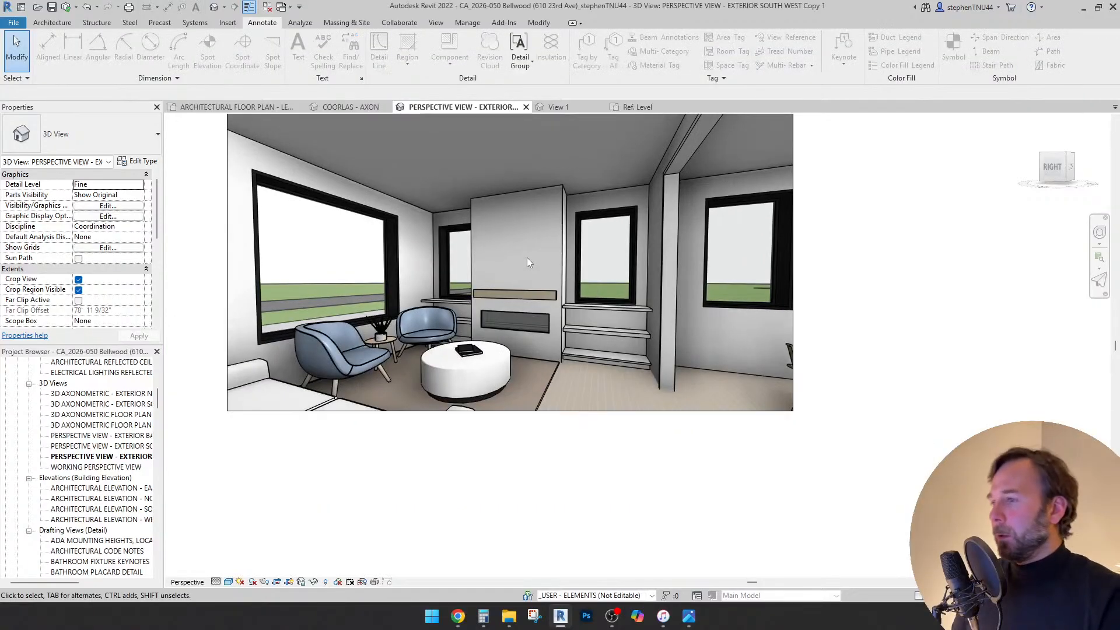
shift+middle_drag(538, 310, 540, 360)
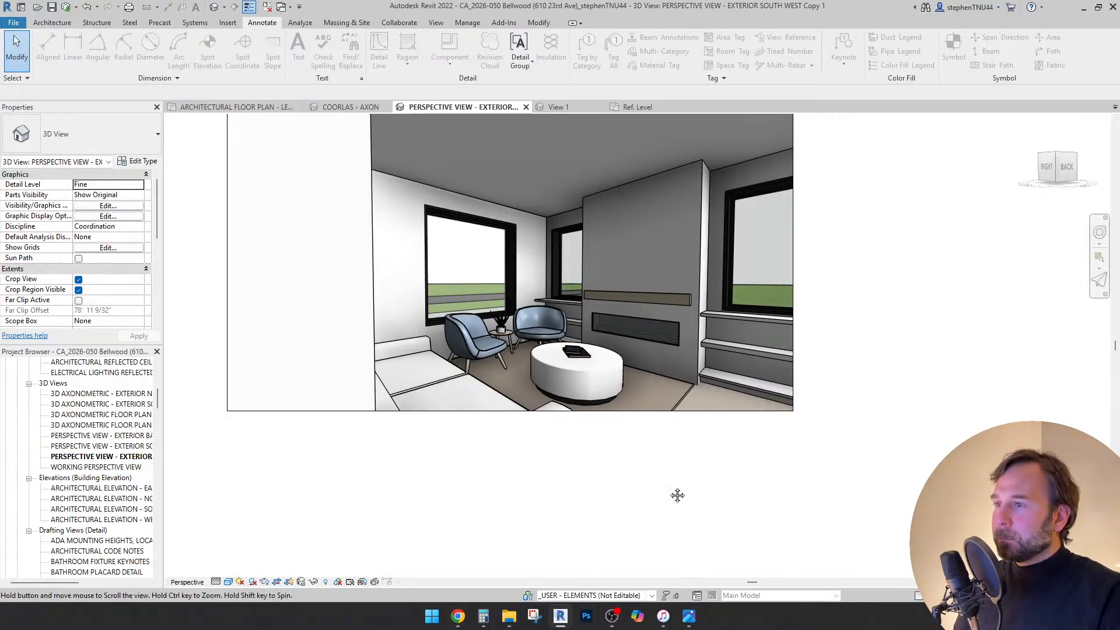
middle_drag(675, 495, 646, 523)
- Place a CA_Countertop with Sink - Adjustable component in the floor plan, near the upper window niche beside the fireplace
click(236, 106)
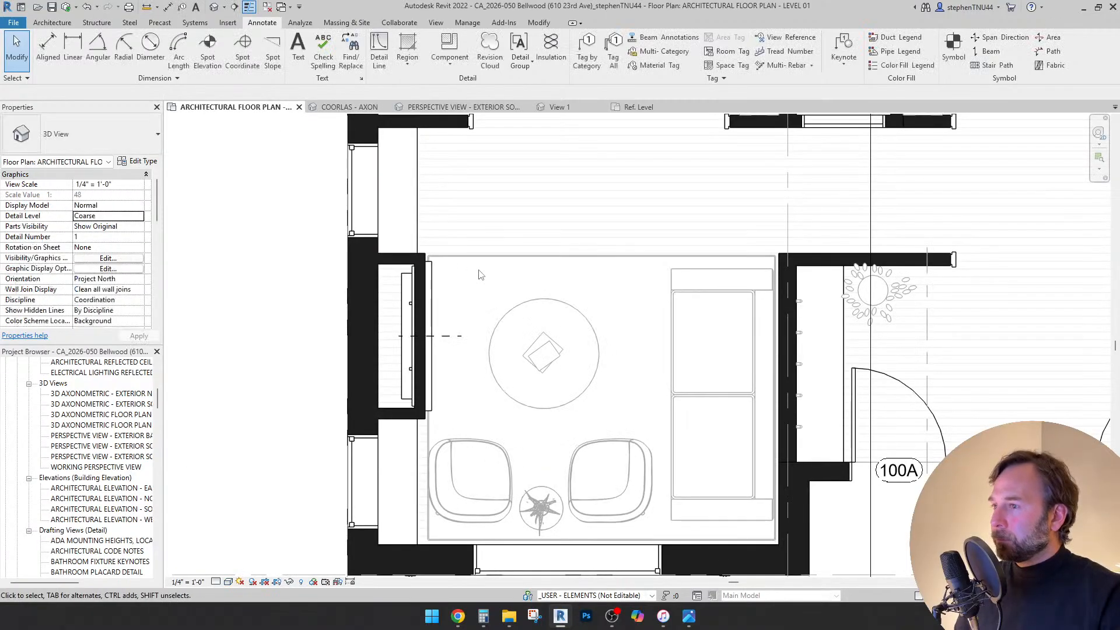
scroll(505, 279, down, 1)
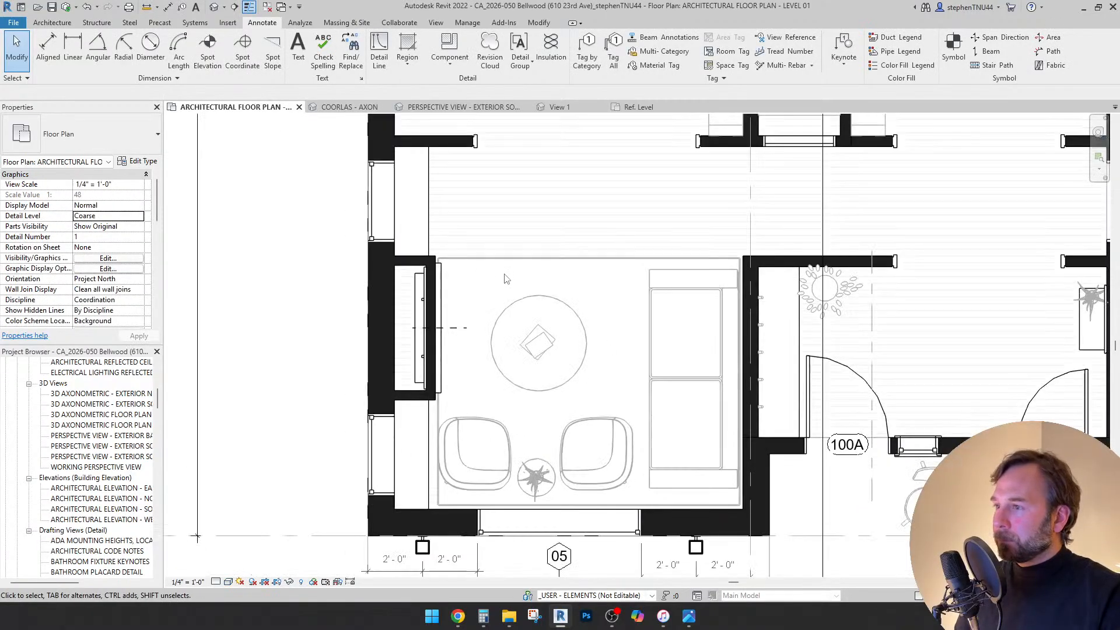
click(52, 22)
click(138, 58)
click(156, 85)
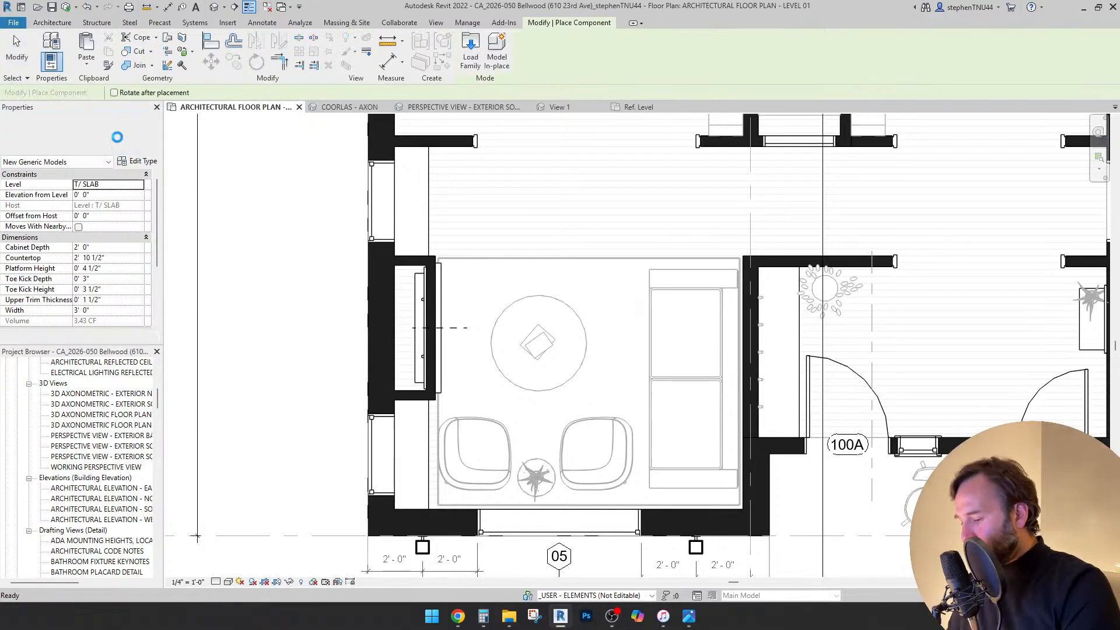
click(120, 140)
text(counter)
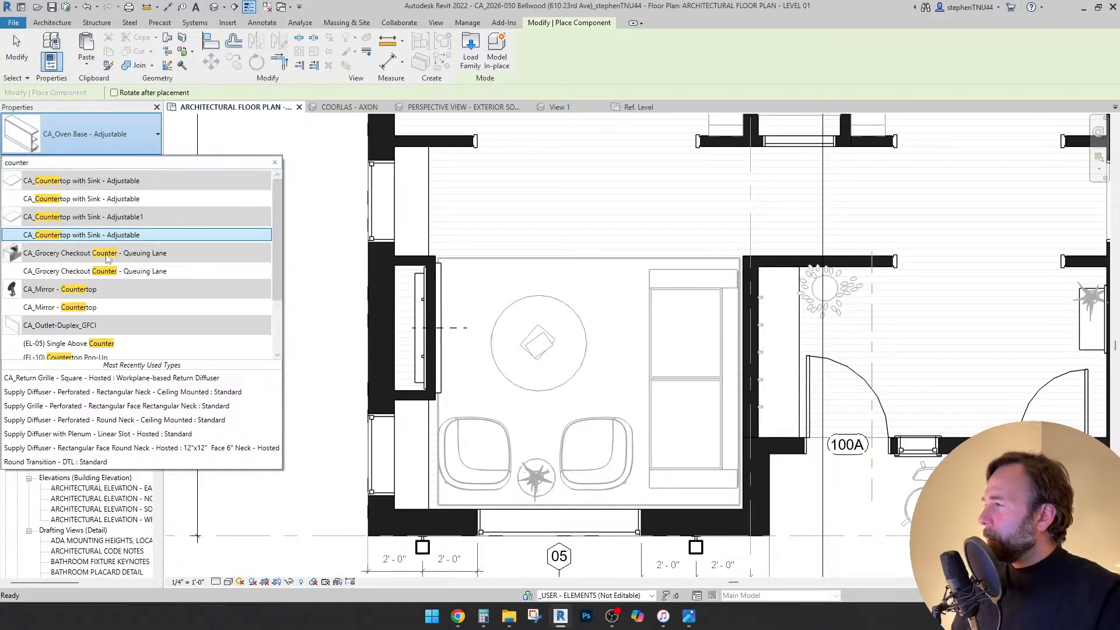
click(108, 200)
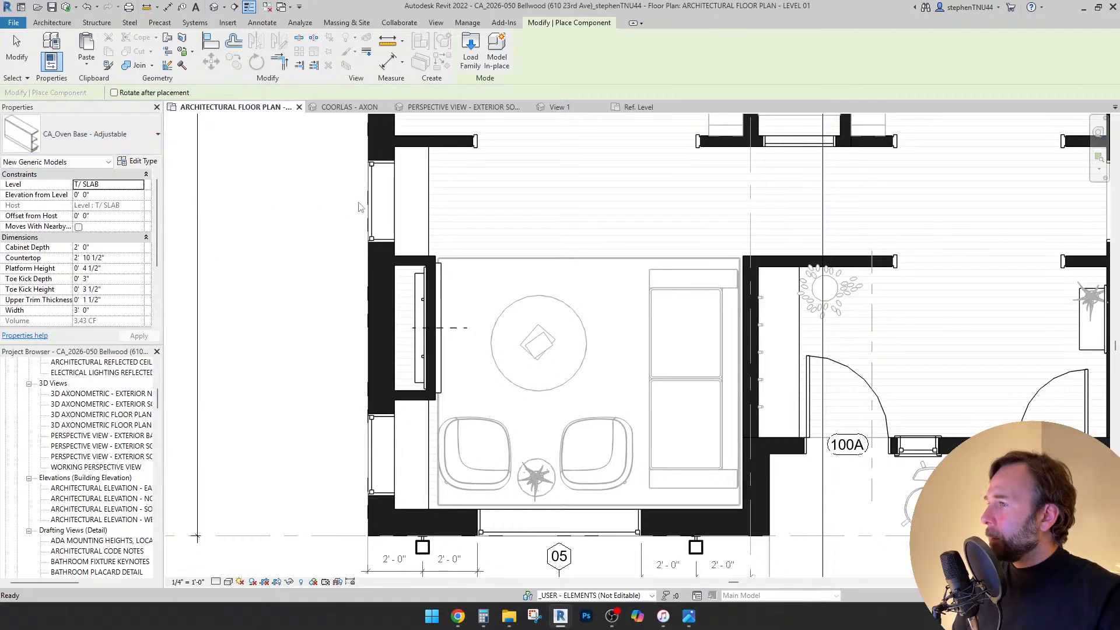
scroll(458, 211, up, 3)
click(463, 217)
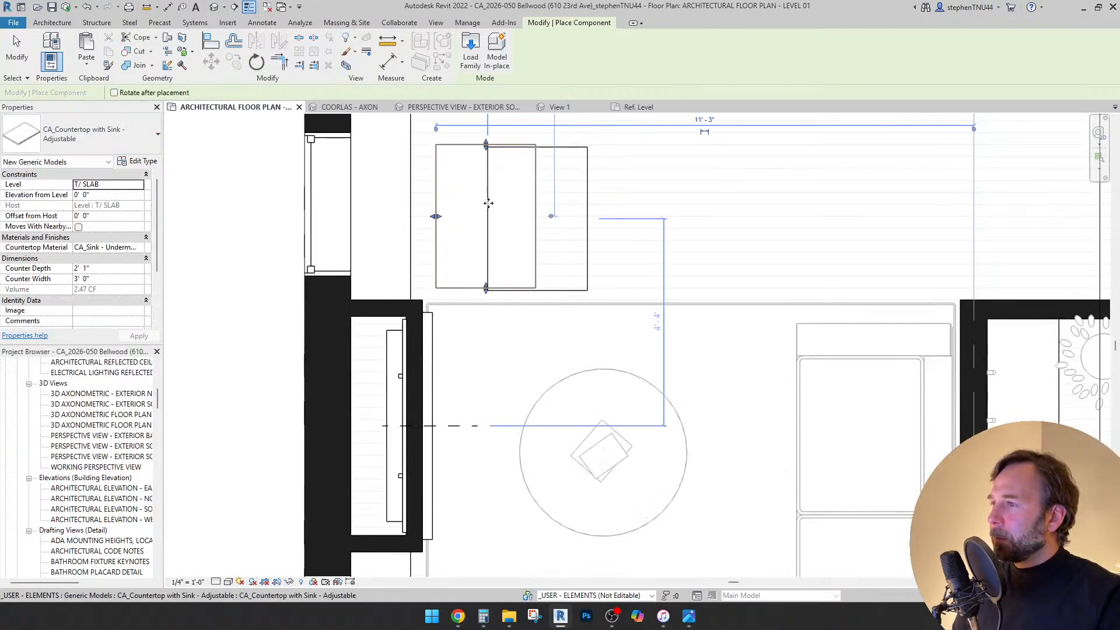
key(Escape)
scroll(96, 249, down, 4)
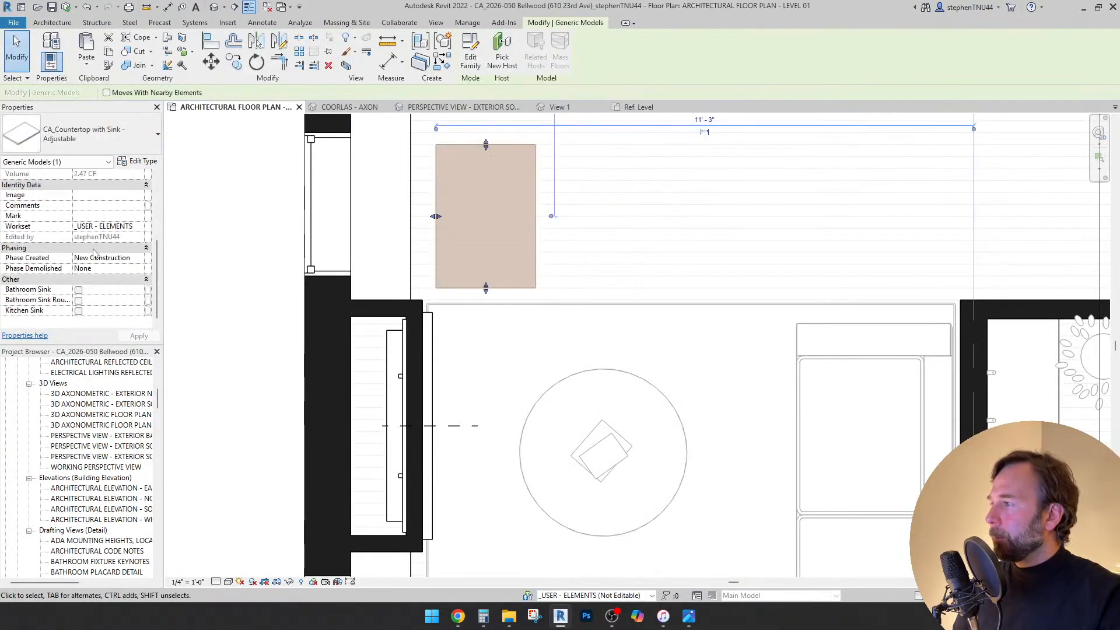
- Move the countertop into the upper niche's inner corner and stretch its free end to the fireplace side wall, 4' 0" wide
middle_drag(457, 204, 442, 286)
click(212, 61)
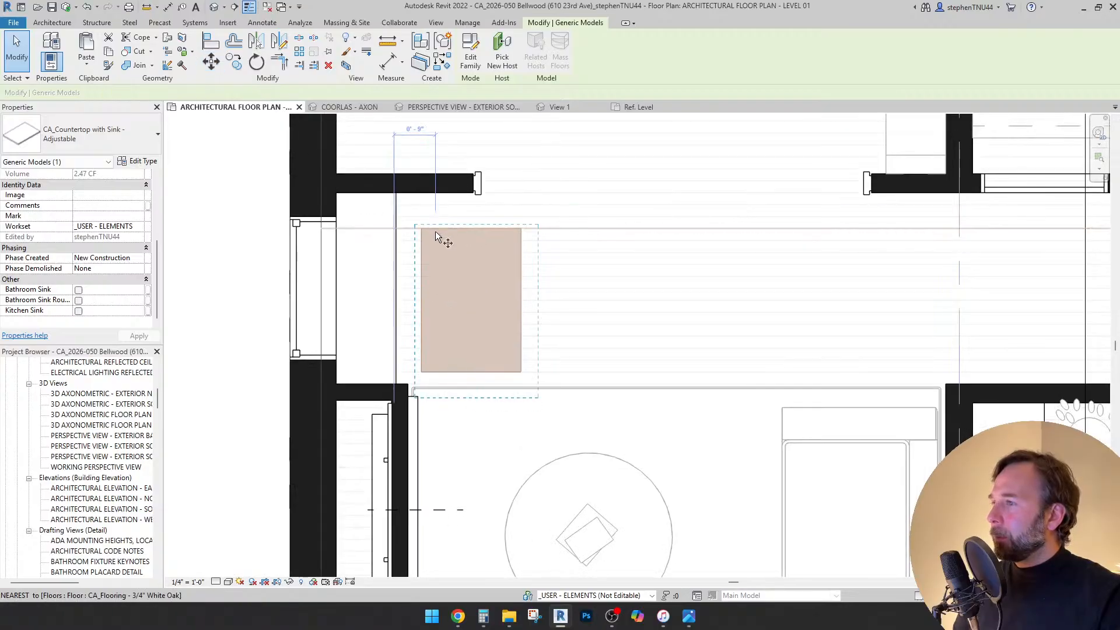
scroll(434, 229, up, 2)
click(411, 228)
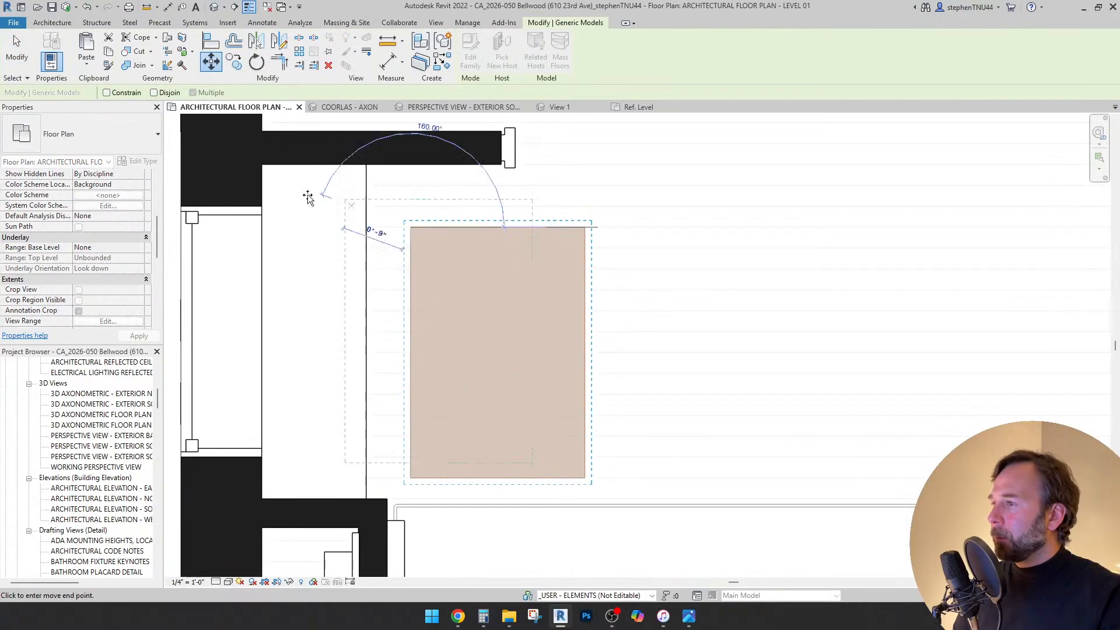
click(262, 165)
drag(349, 416, 354, 500)
scroll(423, 338, down, 1)
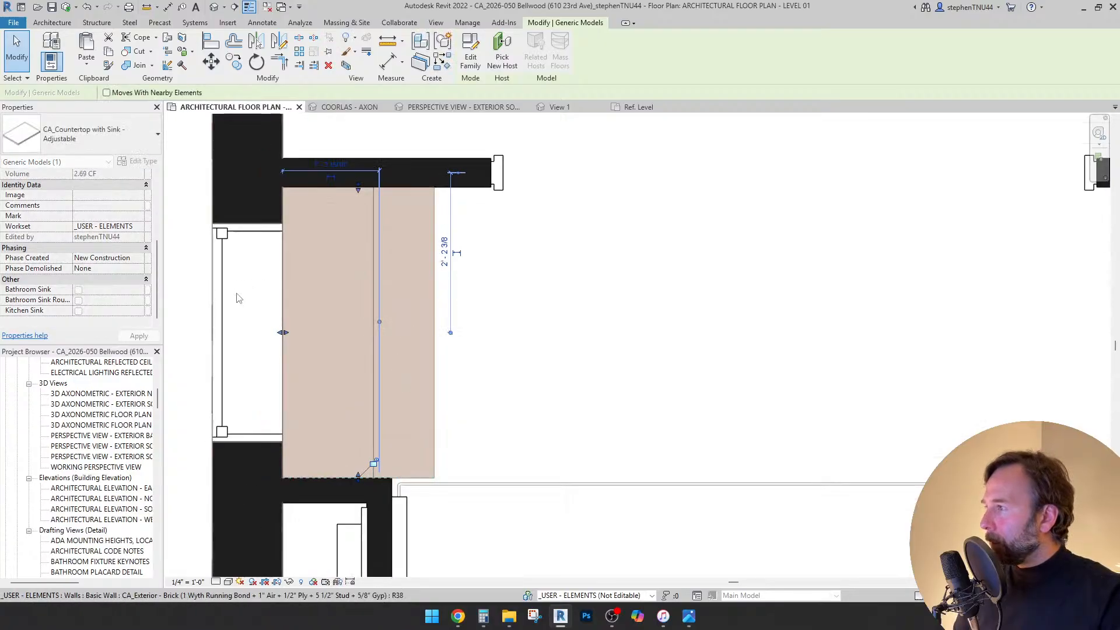
- Set the countertop's counter depth to 1' 3 1/2"
scroll(120, 286, up, 5)
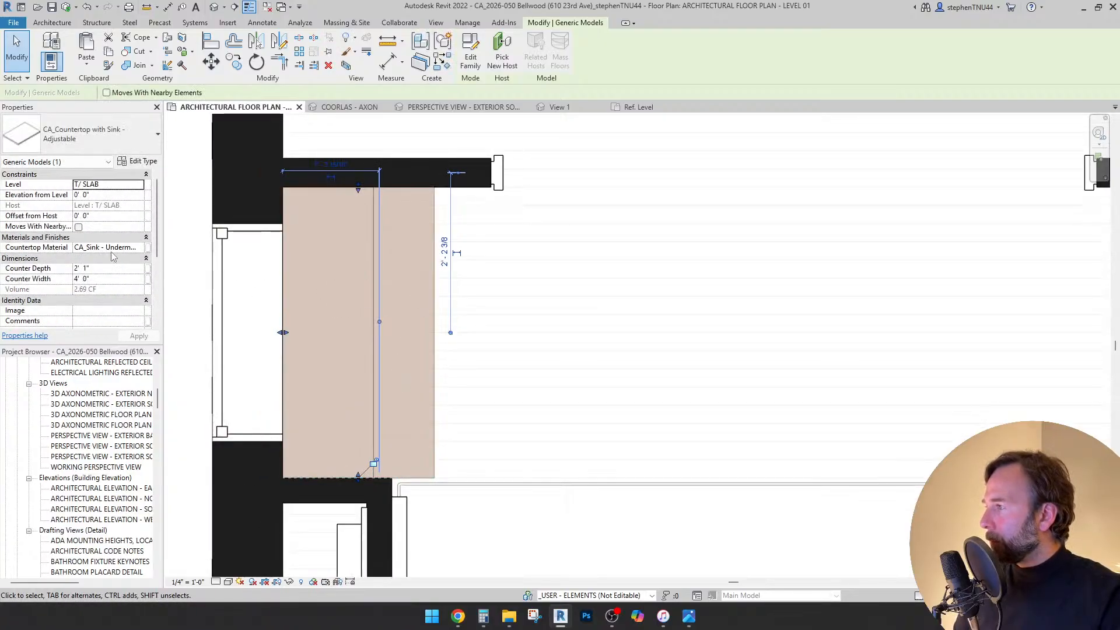
click(109, 268)
text(1)
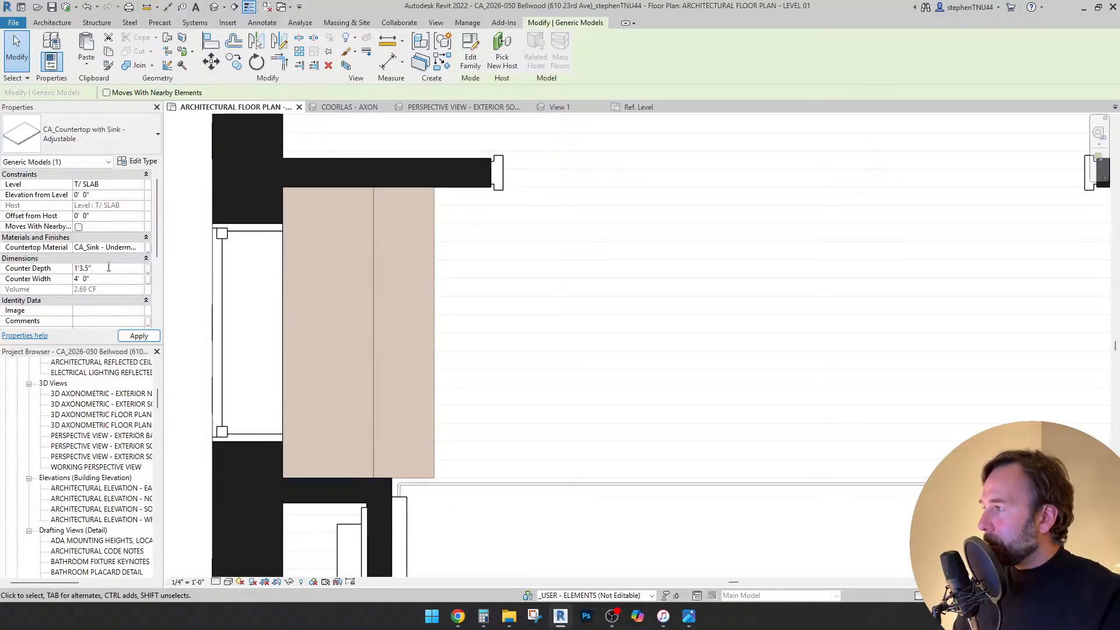
text('3.5")
key(Return)
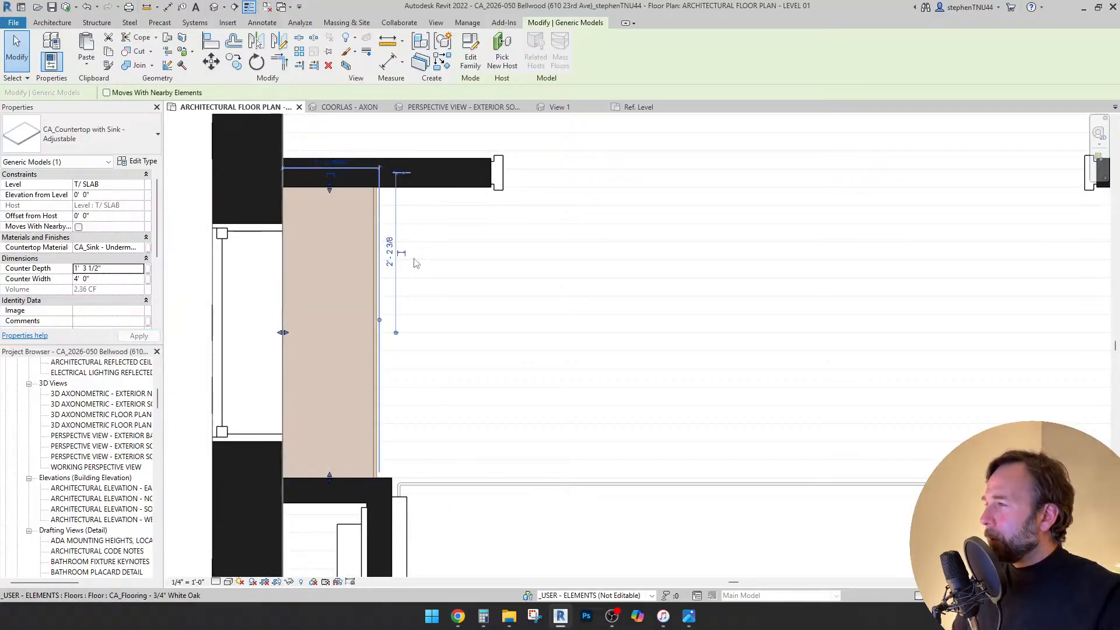
click(414, 257)
- Assign the CA_Stone - Marble - White material to the countertop
click(377, 214)
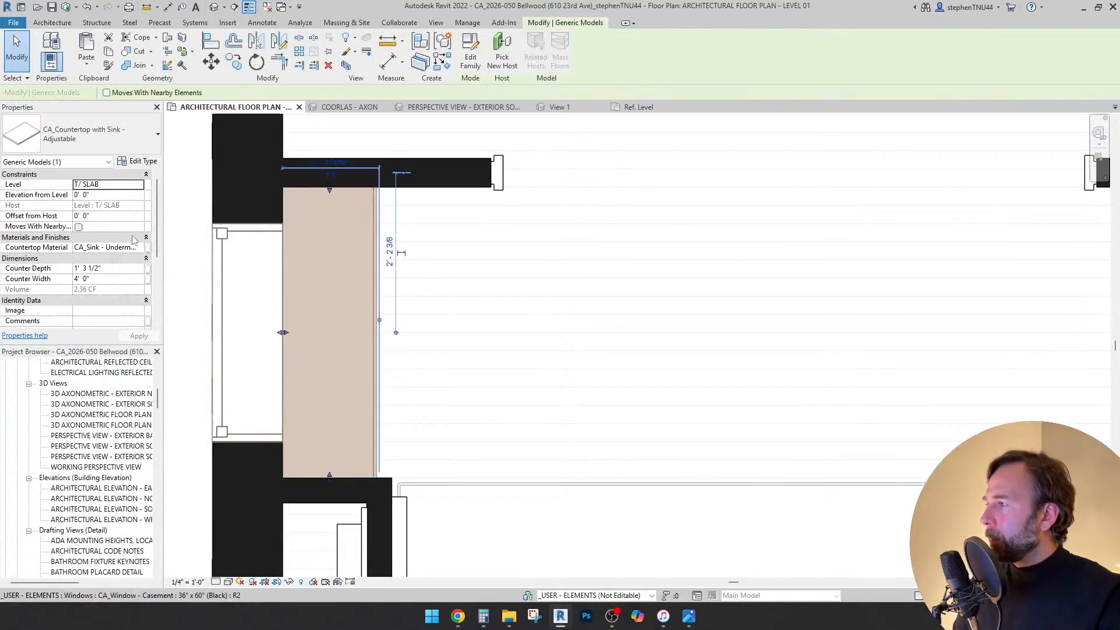
click(140, 249)
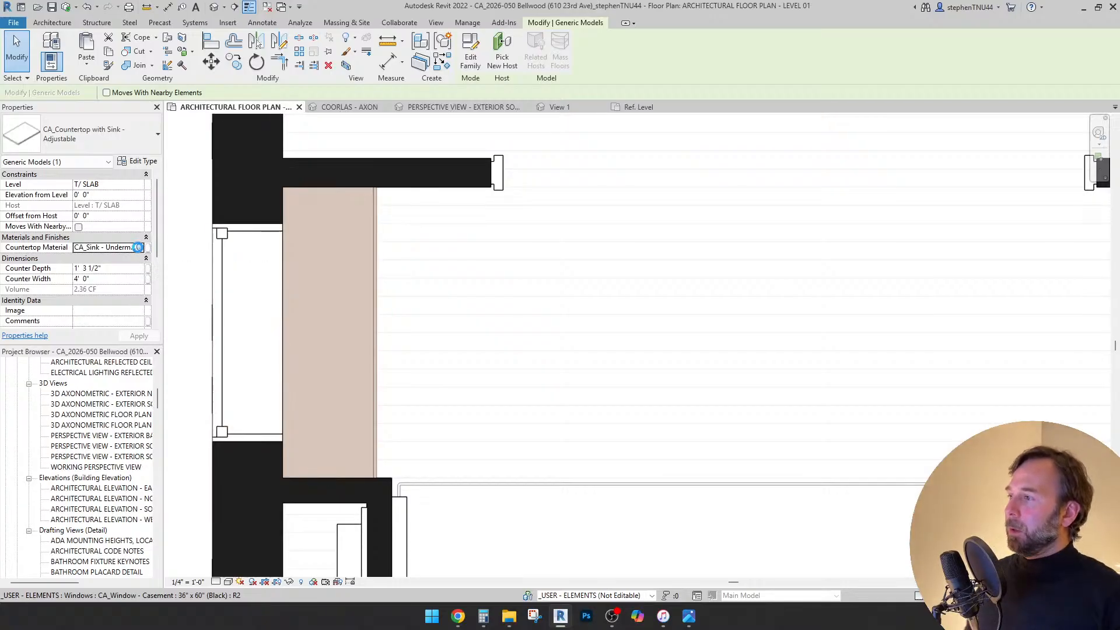
click(140, 248)
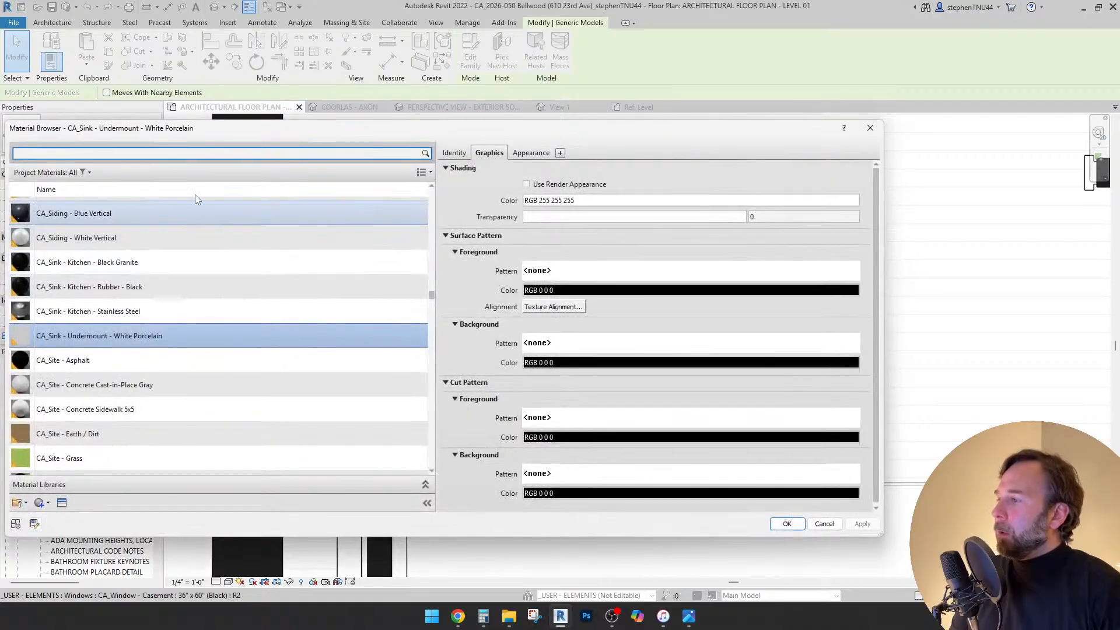
text(marble)
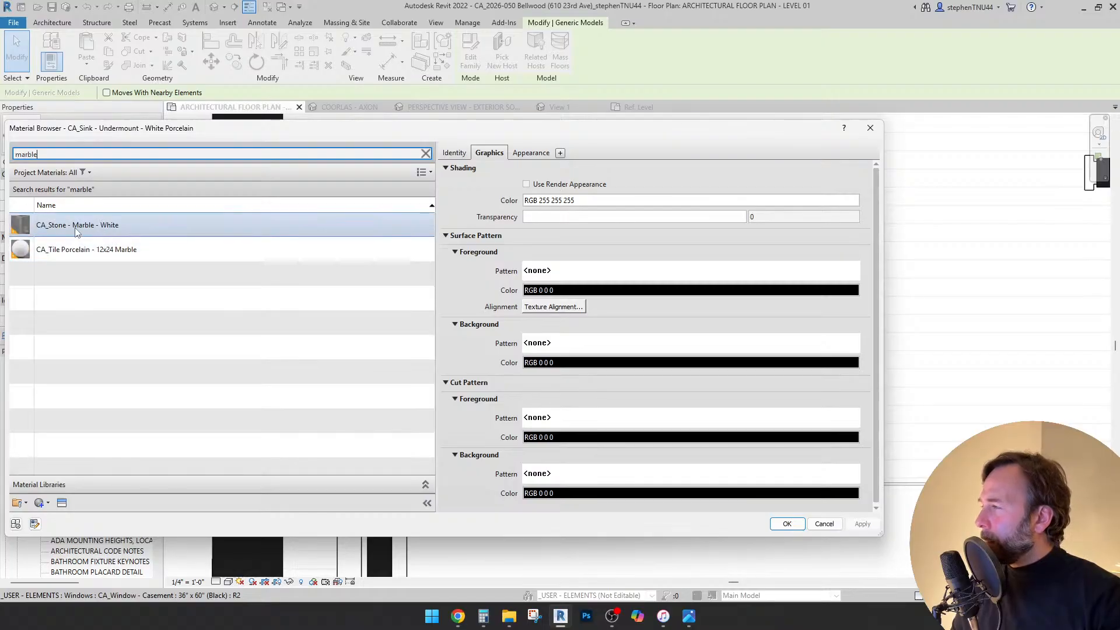
click(122, 227)
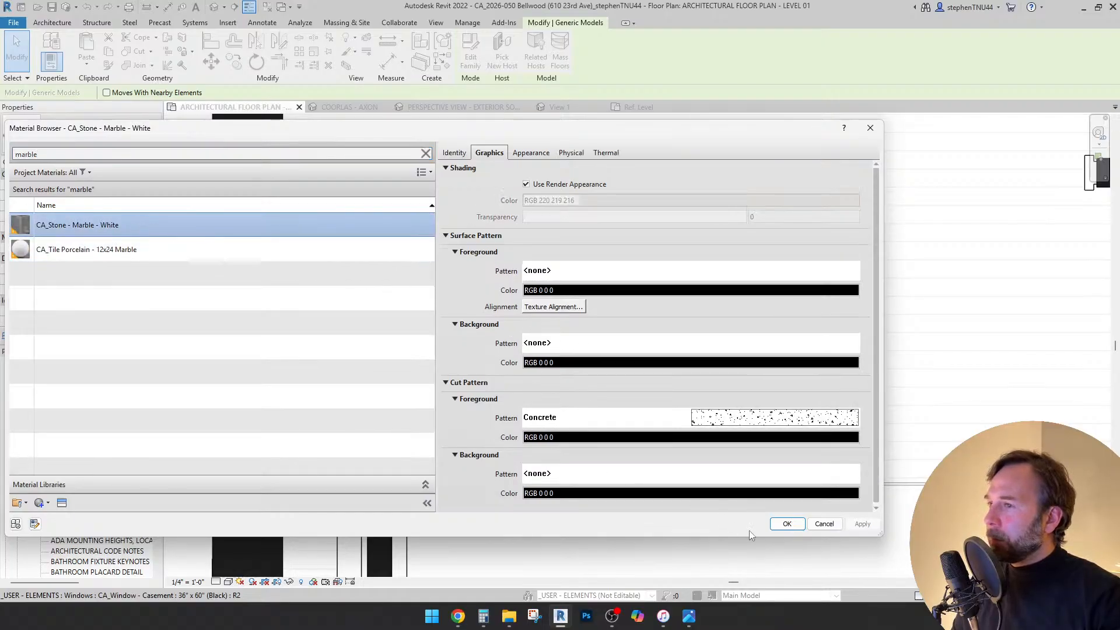
click(788, 524)
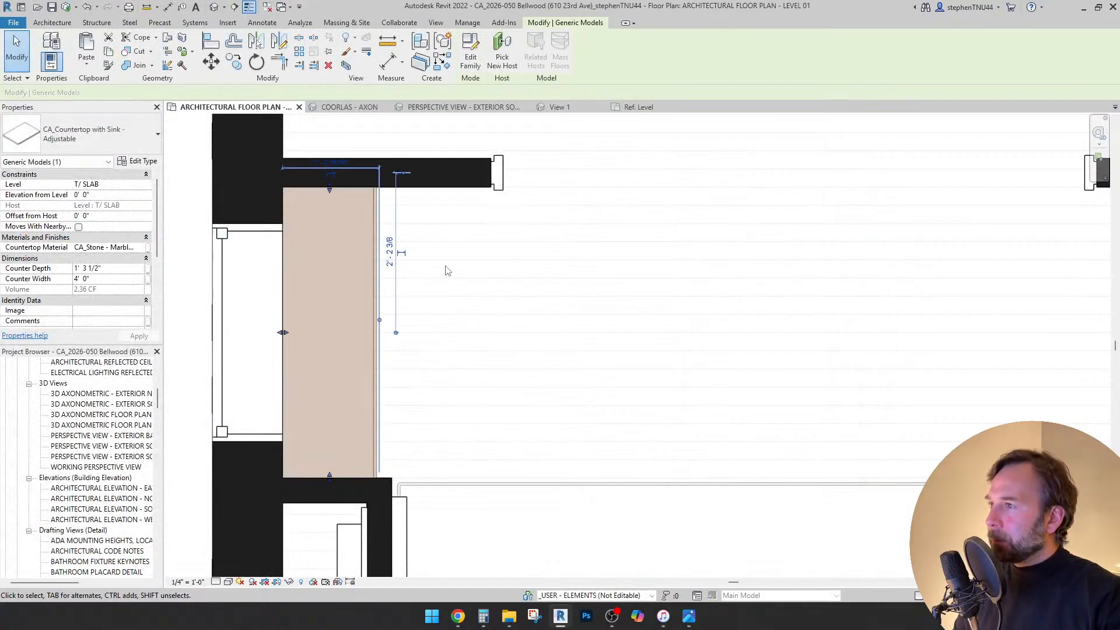
- Copy the countertop from its inner corner onto the cabinet in the window niche on the fireplace's other side
scroll(447, 270, down, 3)
scroll(362, 263, up, 3)
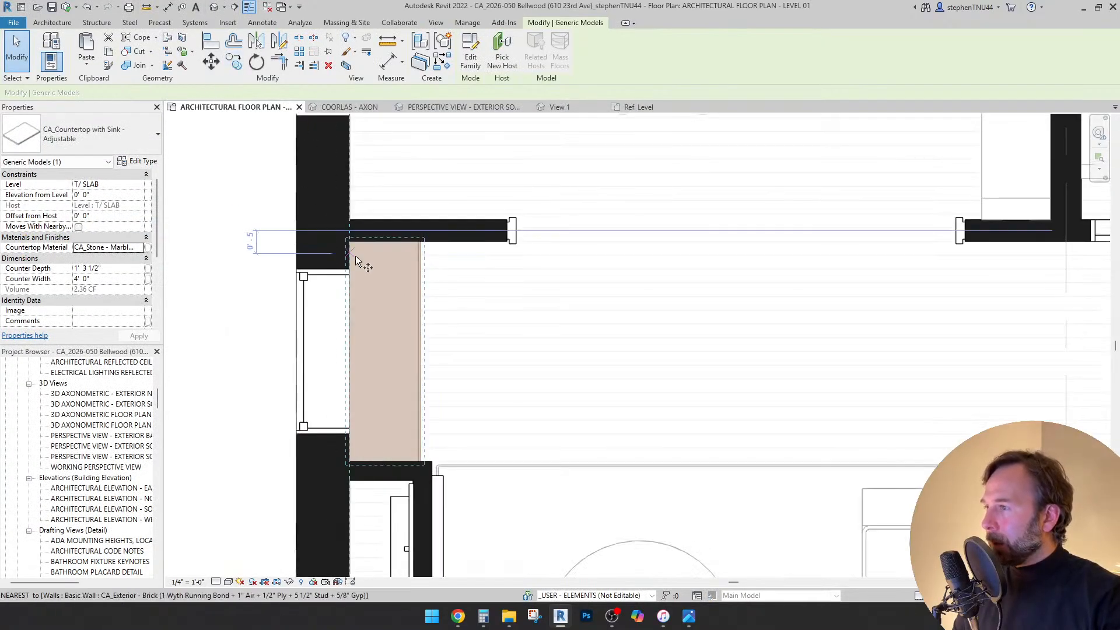
key(c)
key(o)
scroll(404, 226, down, 3)
click(404, 225)
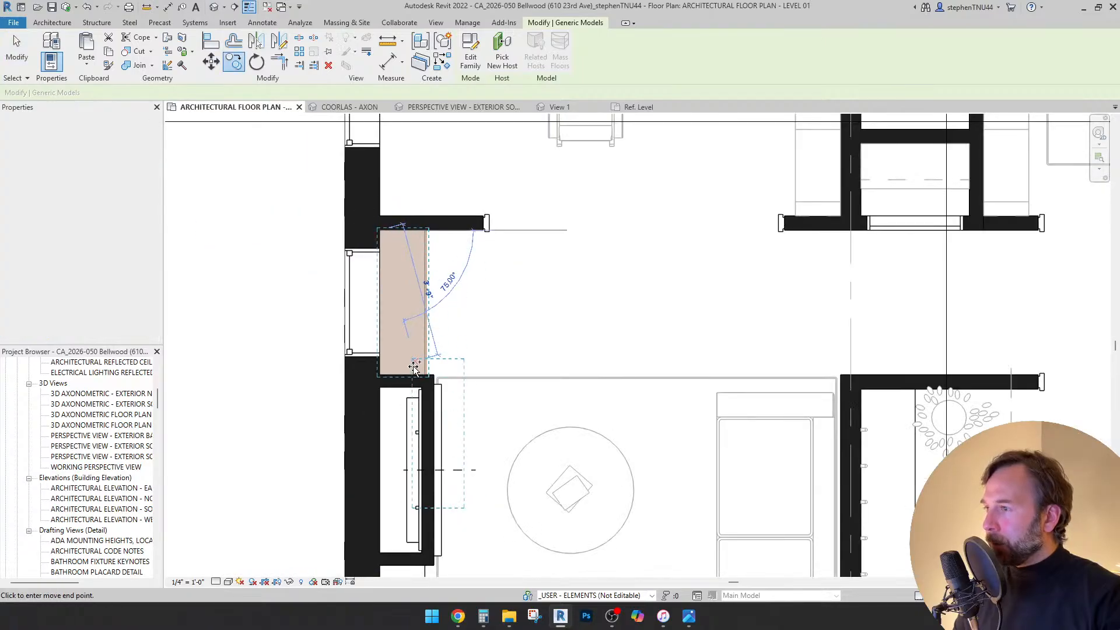
scroll(401, 428, up, 4)
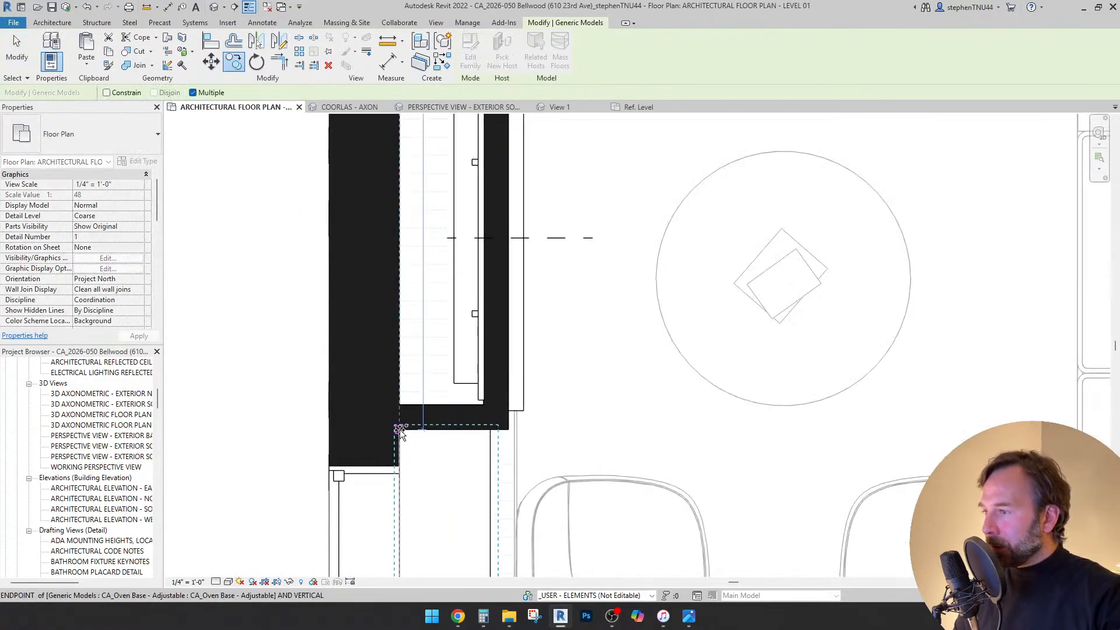
click(400, 430)
scroll(446, 276, down, 5)
key(Escape)
key(Escape)
scroll(467, 268, down, 1)
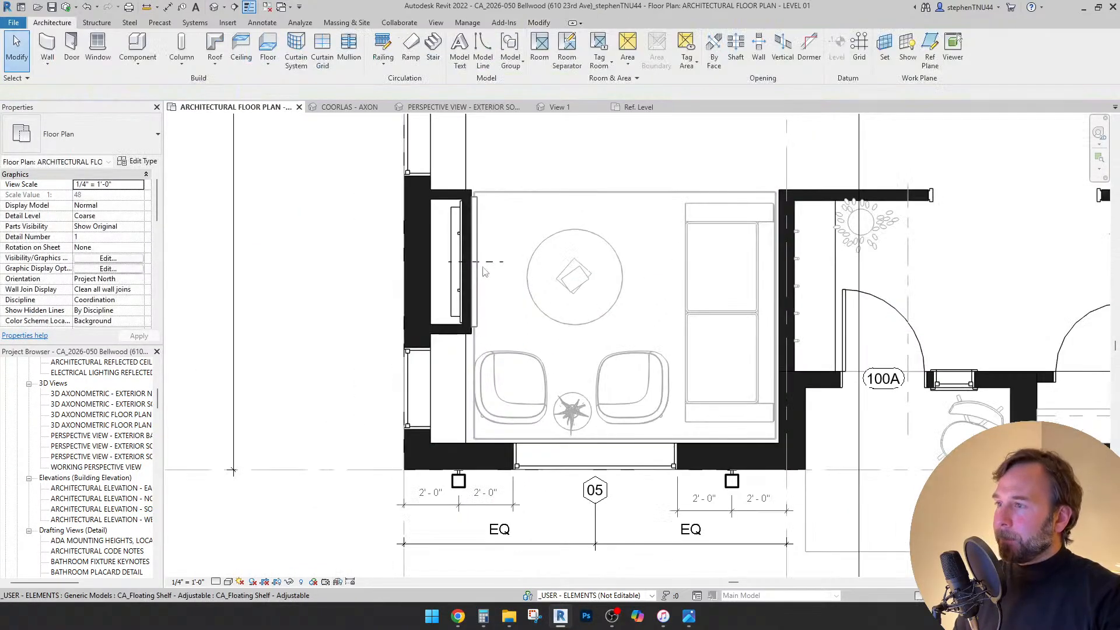
- Delete the dashed centreline running through the fireplace in the floor plan
click(493, 262)
key(Delete)
scroll(502, 255, down, 4)
middle_drag(532, 290, 487, 326)
scroll(542, 304, up, 2)
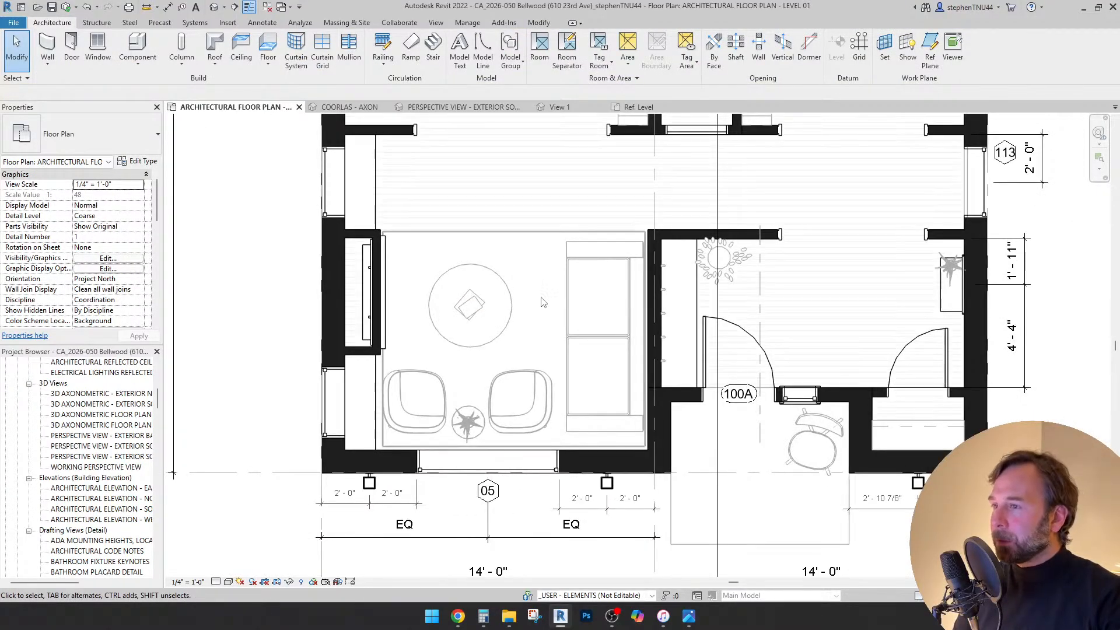
- Try to set the living room area rug's length to 8'
click(468, 235)
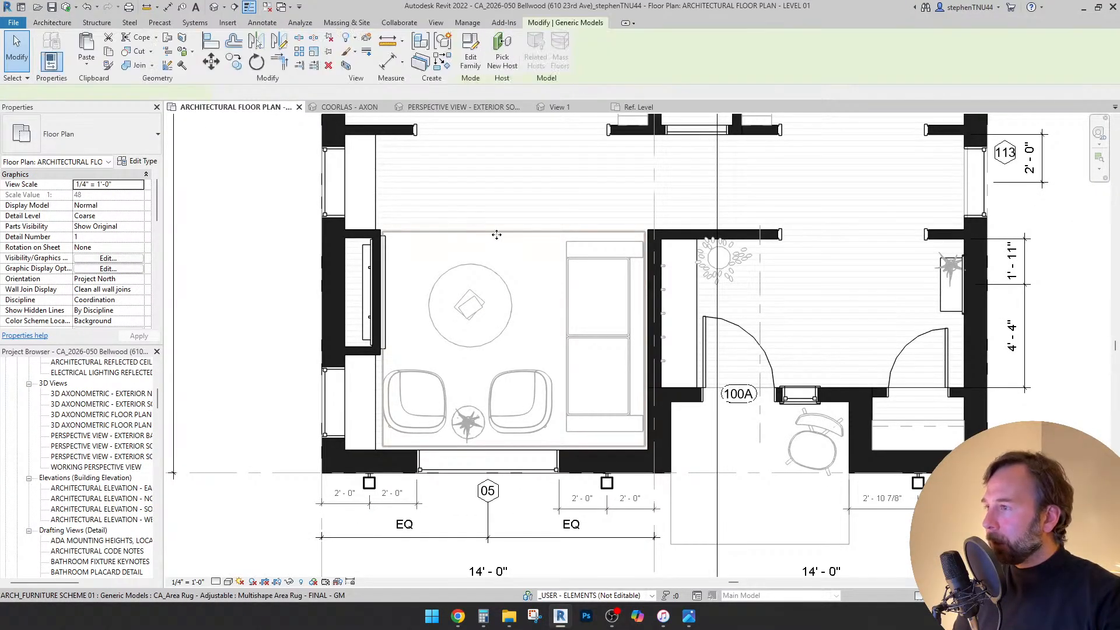
scroll(115, 239, down, 3)
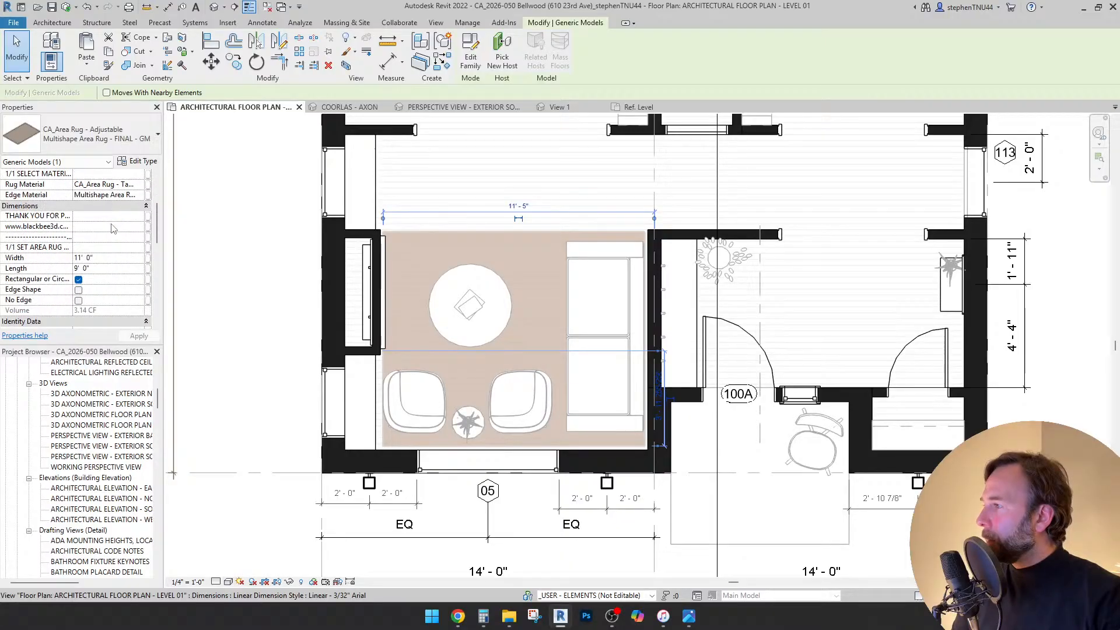
click(105, 268)
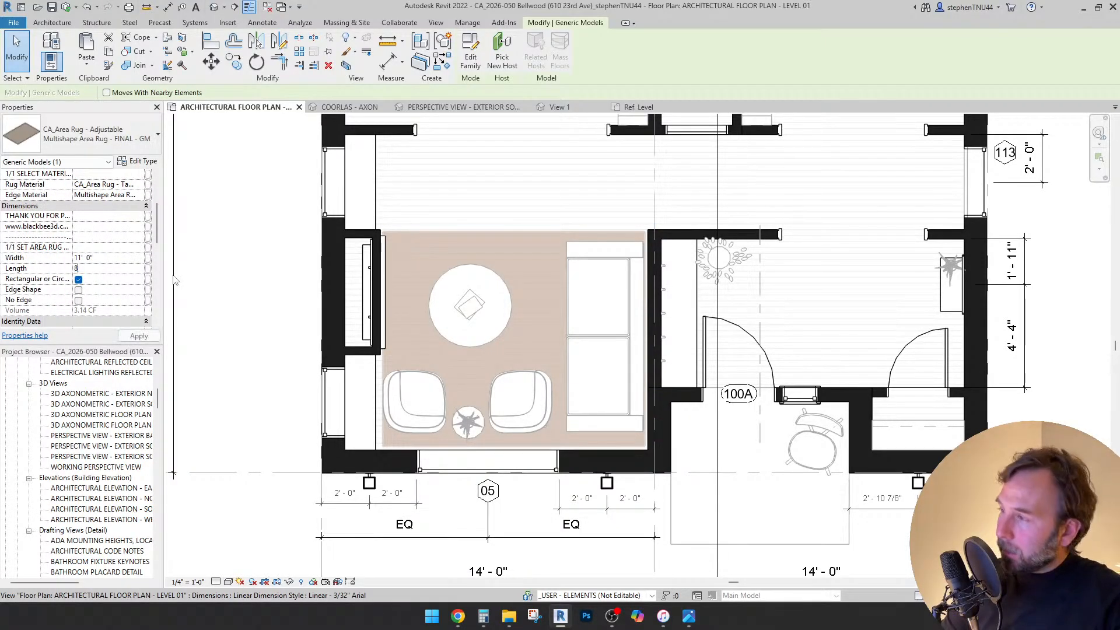
text(8)
key(Return)
key(Escape)
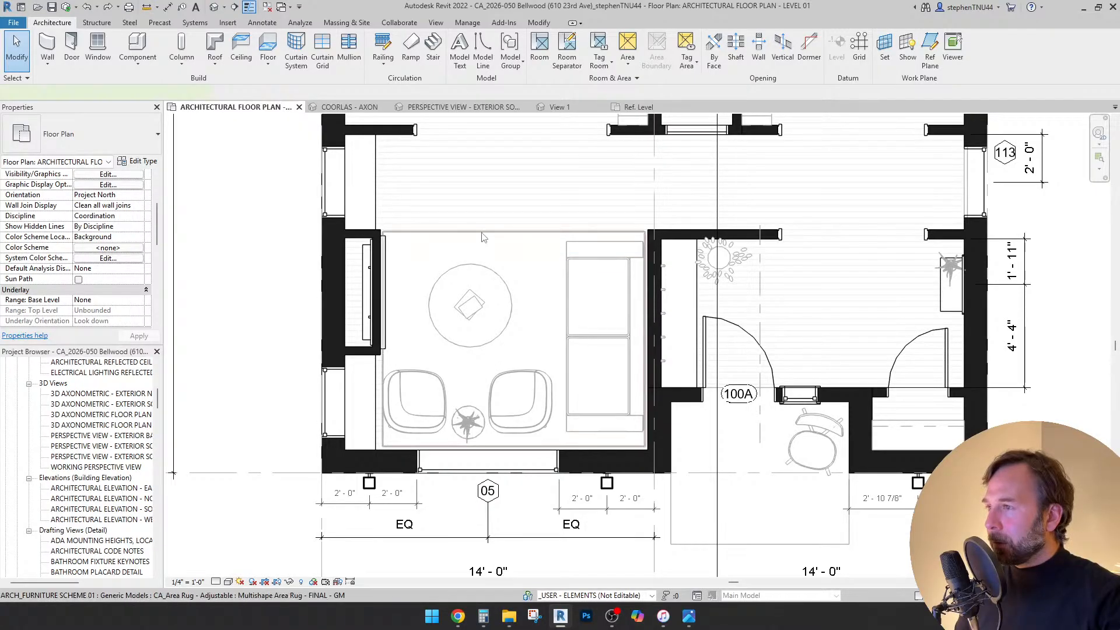
- Set the area rug's width to 10' and nudge it away from the fireplace toward the wall behind the couch
click(463, 233)
click(106, 257)
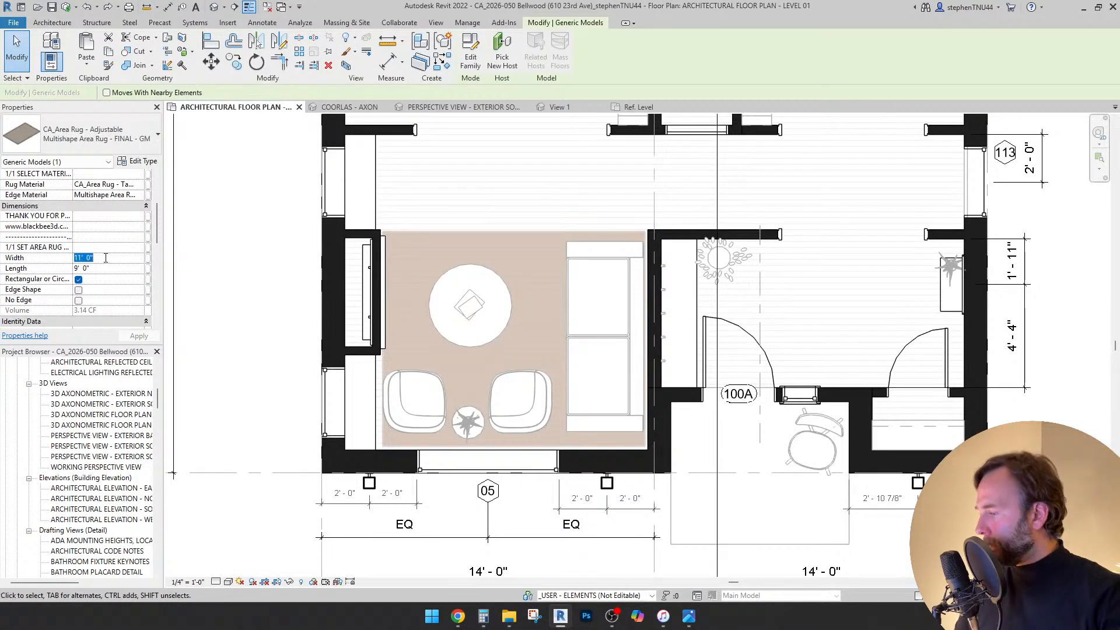
key(Return)
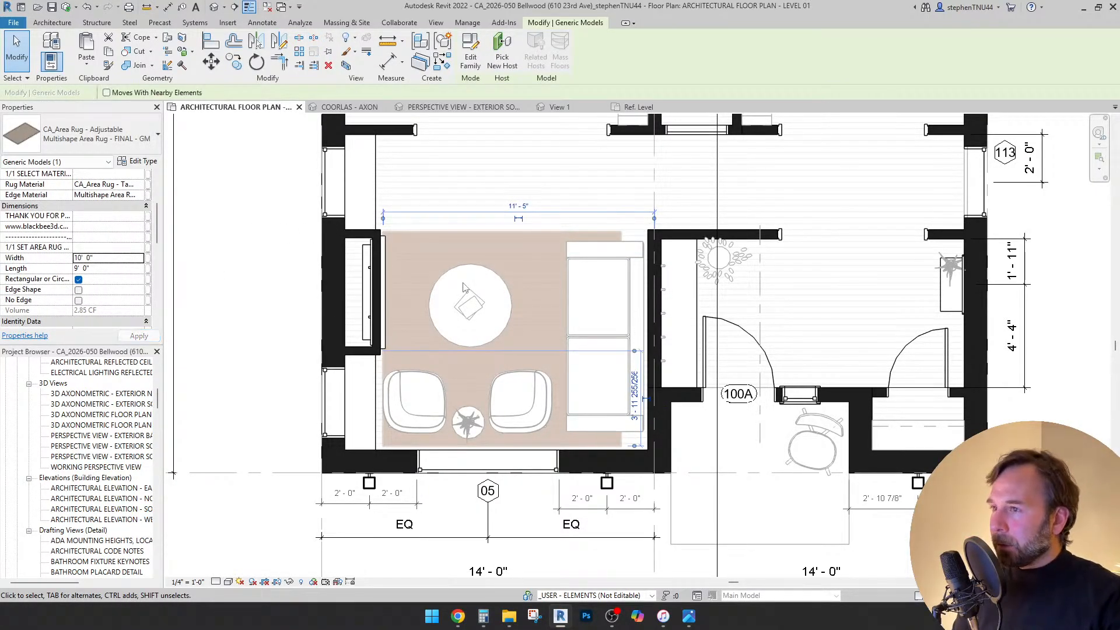
key(shift+Right)
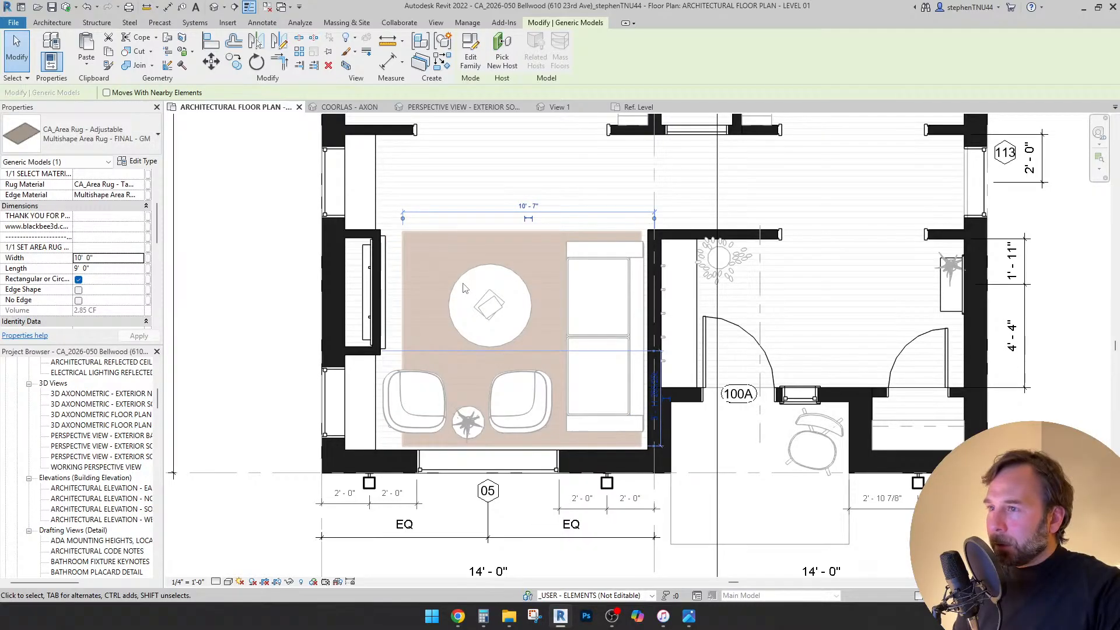
key(Right)
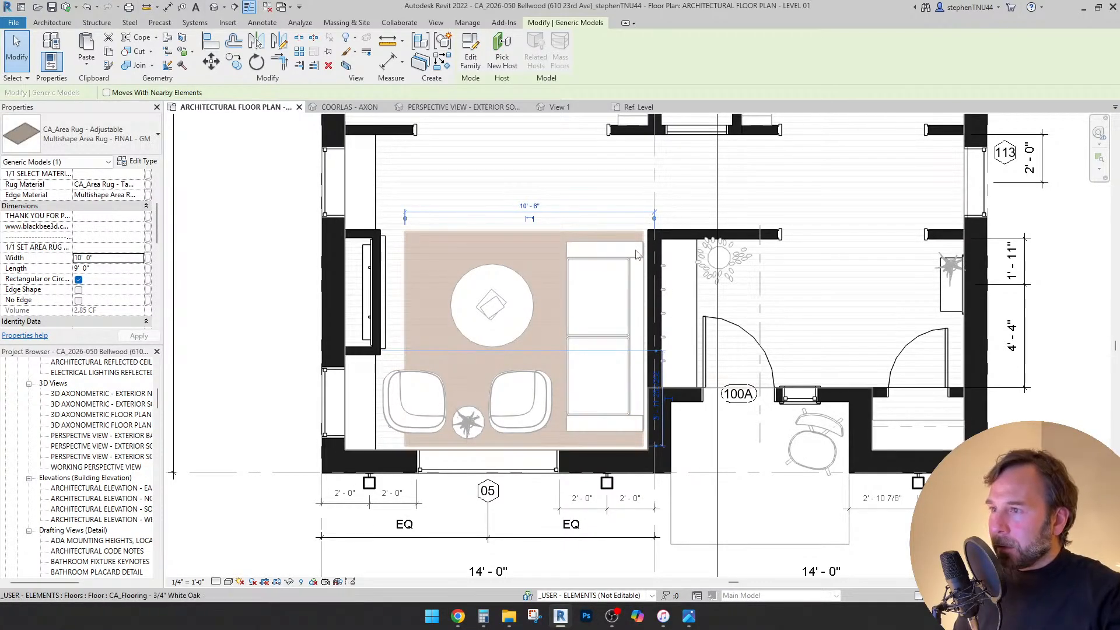
- Nudge the couch slightly away from the wall behind it, toward the fireplace
click(636, 245)
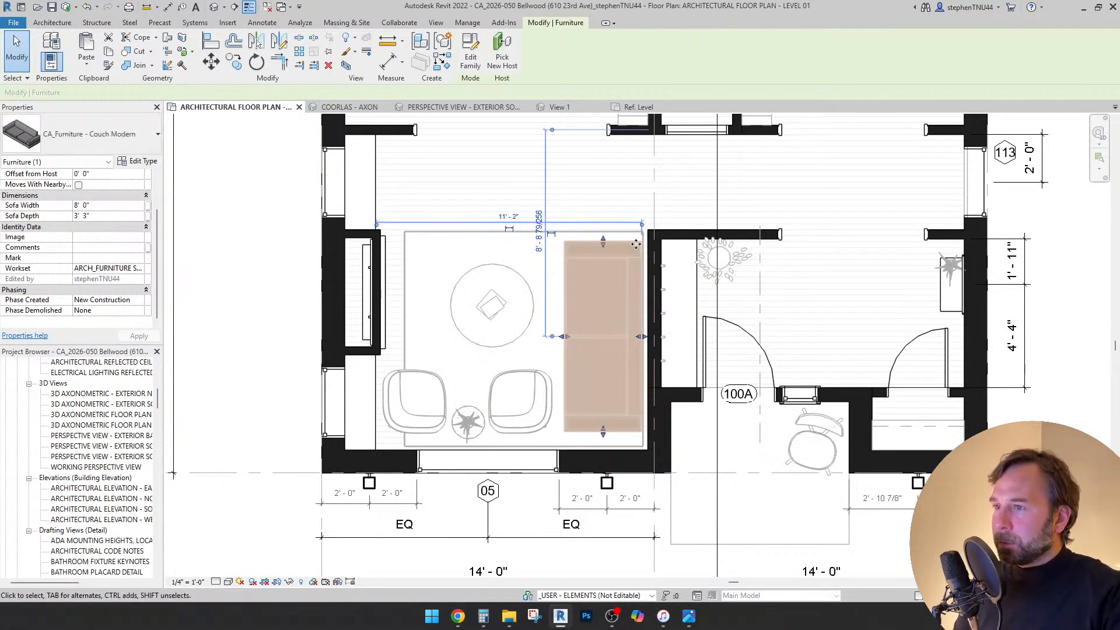
key(Left)
key(Left)
key(Escape)
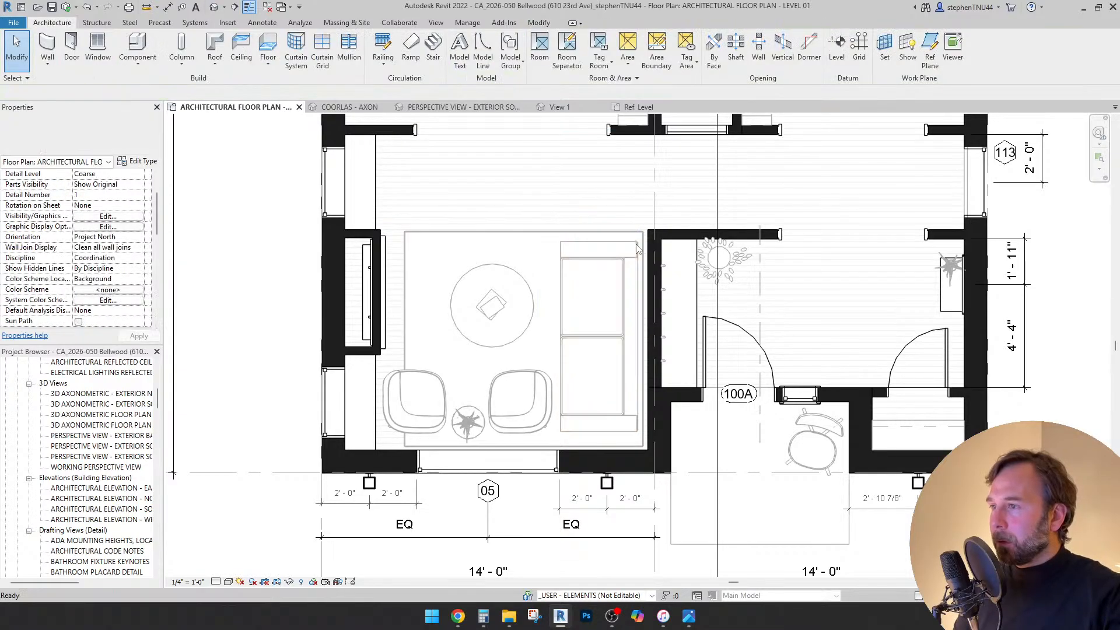
- Delete the lounge chair nearest the couch by the front window
middle_drag(483, 376, 533, 379)
click(560, 388)
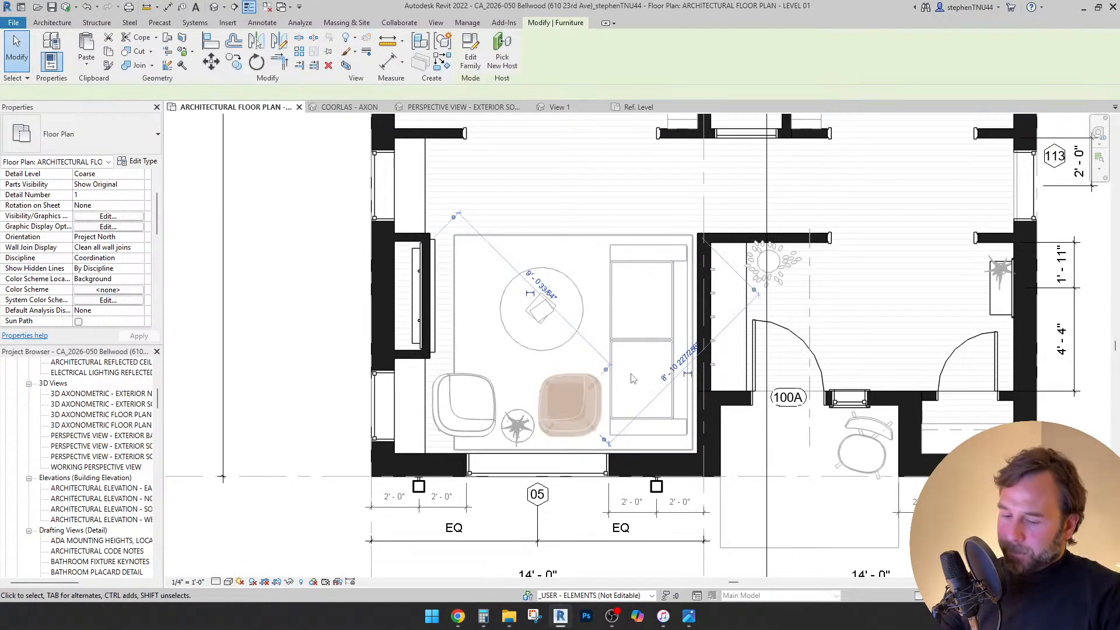
key(Delete)
- Nudge the remaining lounge chair, side table and potted succulent together onto the rug and slightly closer to the front window
scroll(555, 415, up, 2)
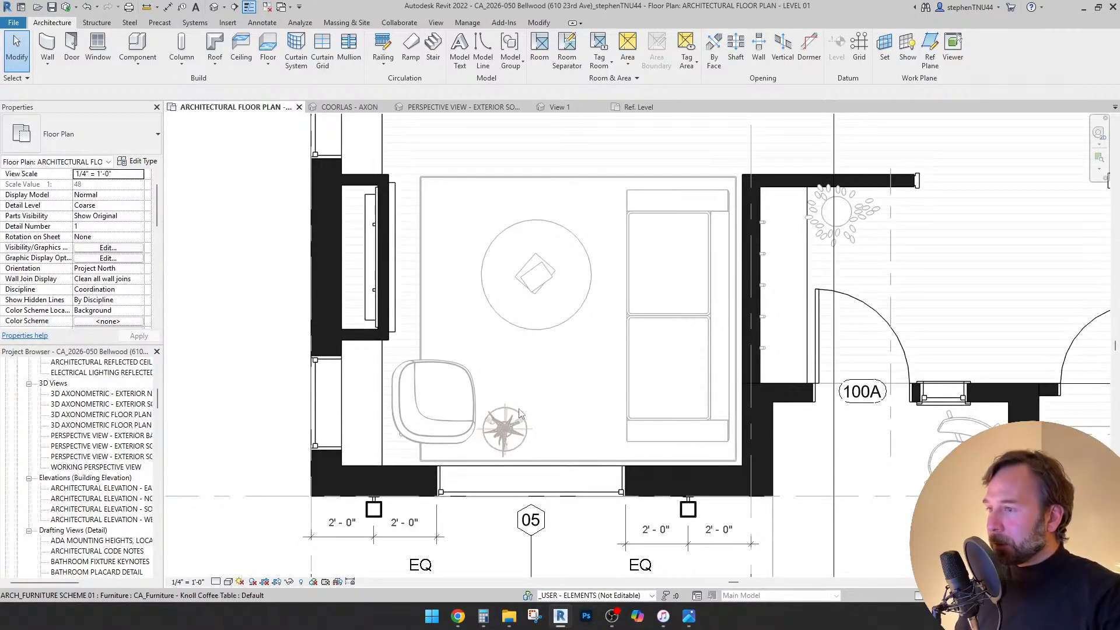
click(521, 413)
scroll(504, 436, up, 2)
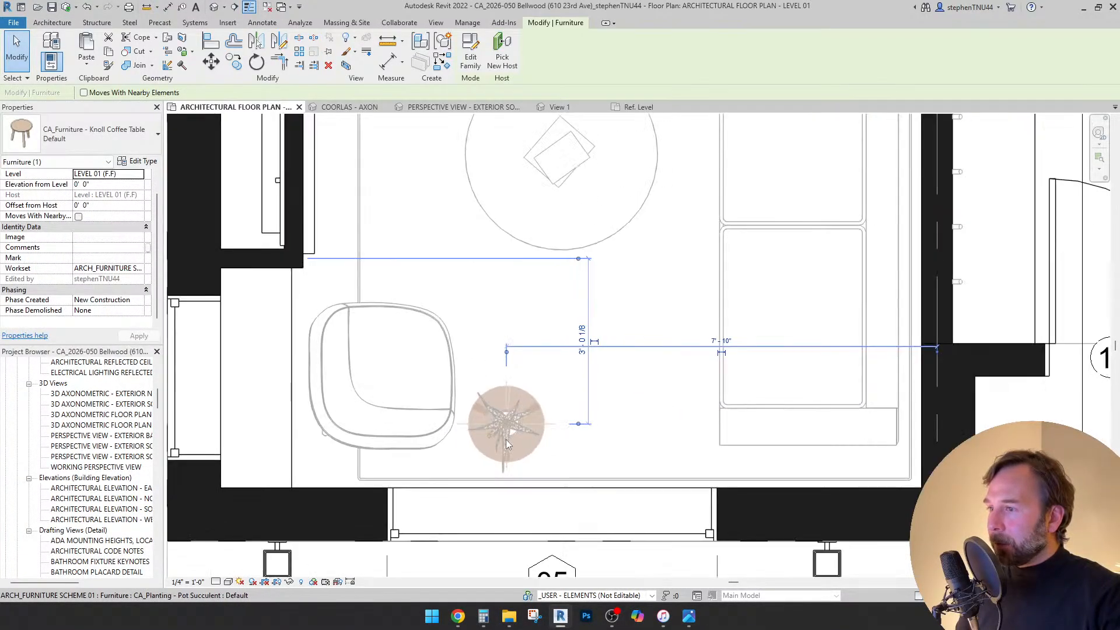
ctrl+click(497, 469)
scroll(484, 444, down, 1)
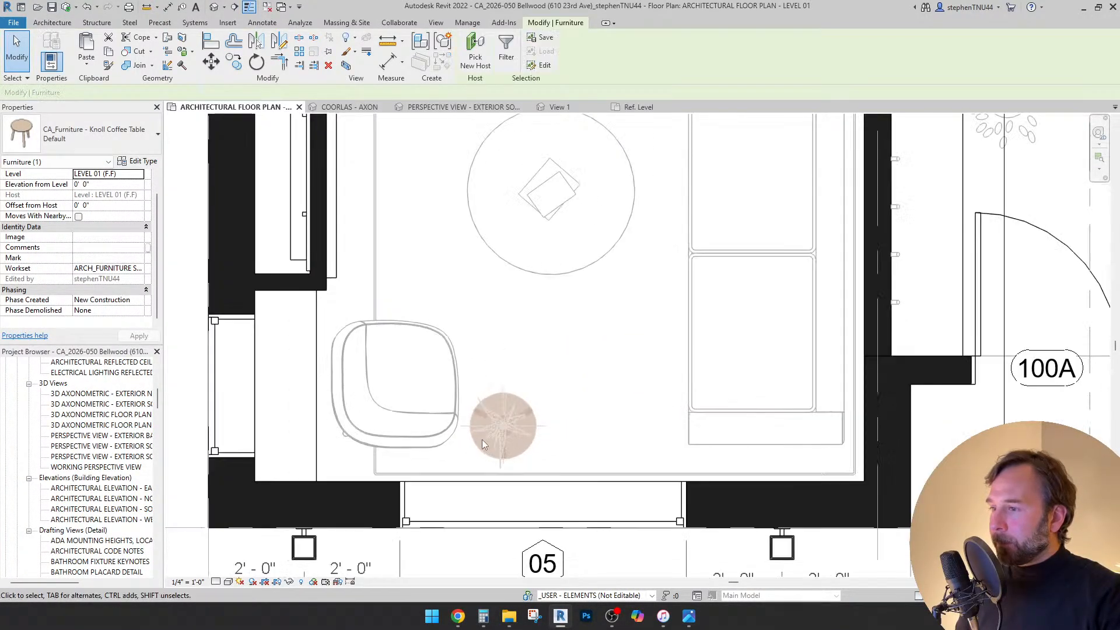
middle_drag(470, 421, 484, 421)
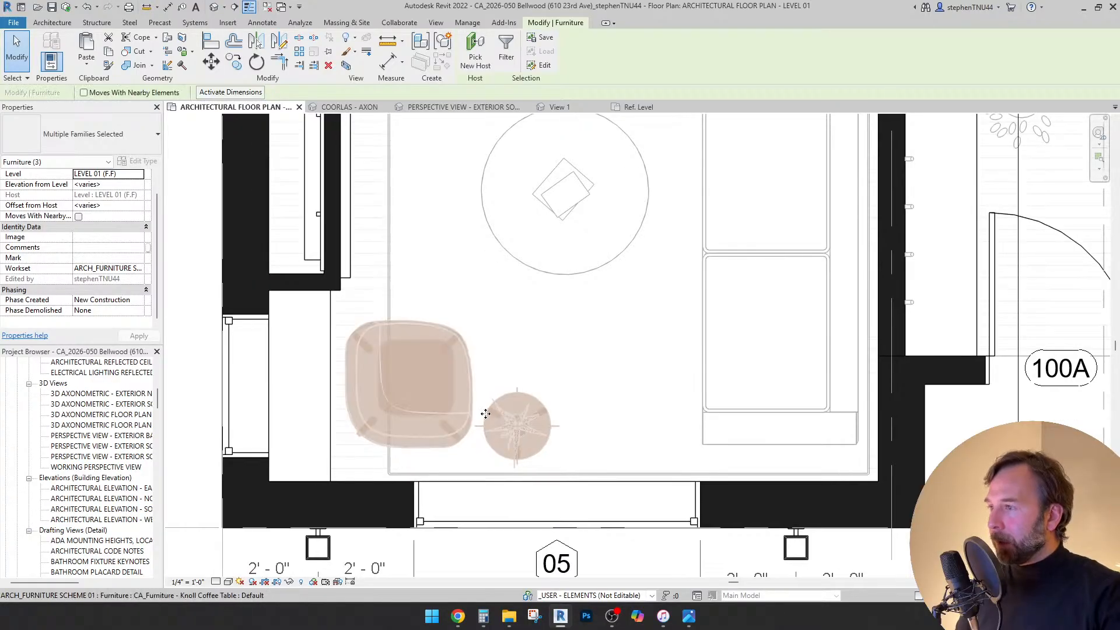
key(Right)
key(Right)
key(Right)
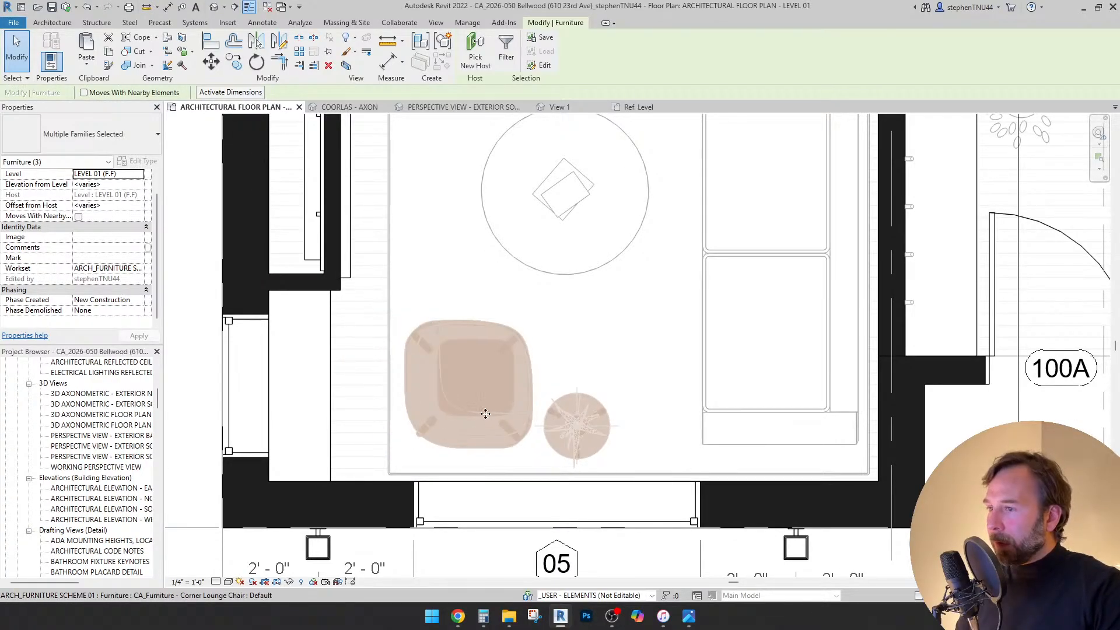
key(Left)
key(Down)
key(Down)
key(Down)
key(Down)
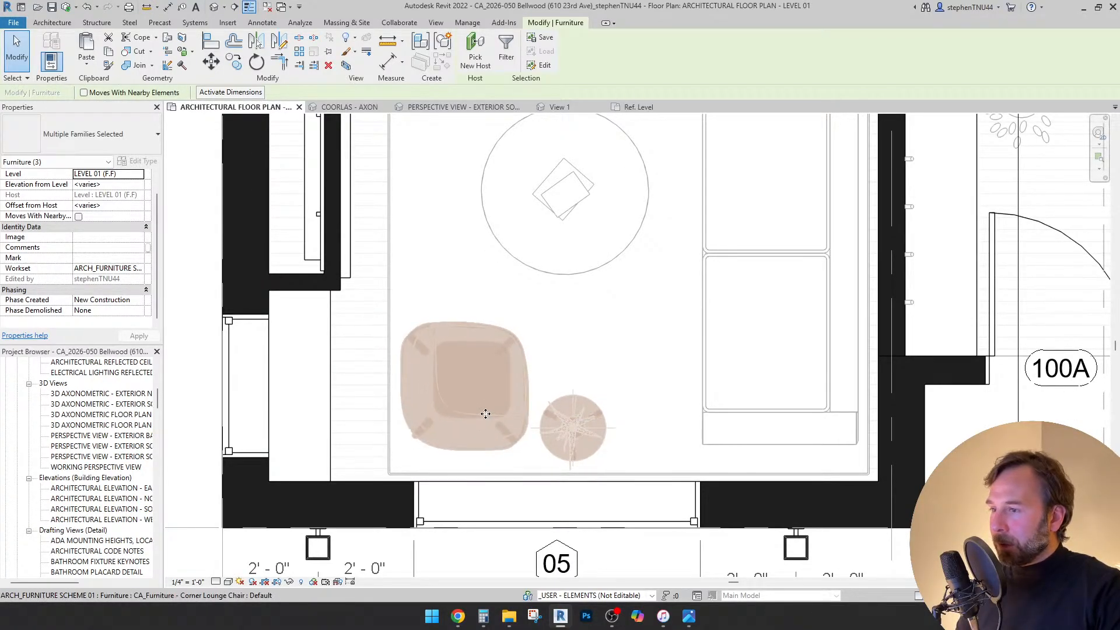
click(581, 356)
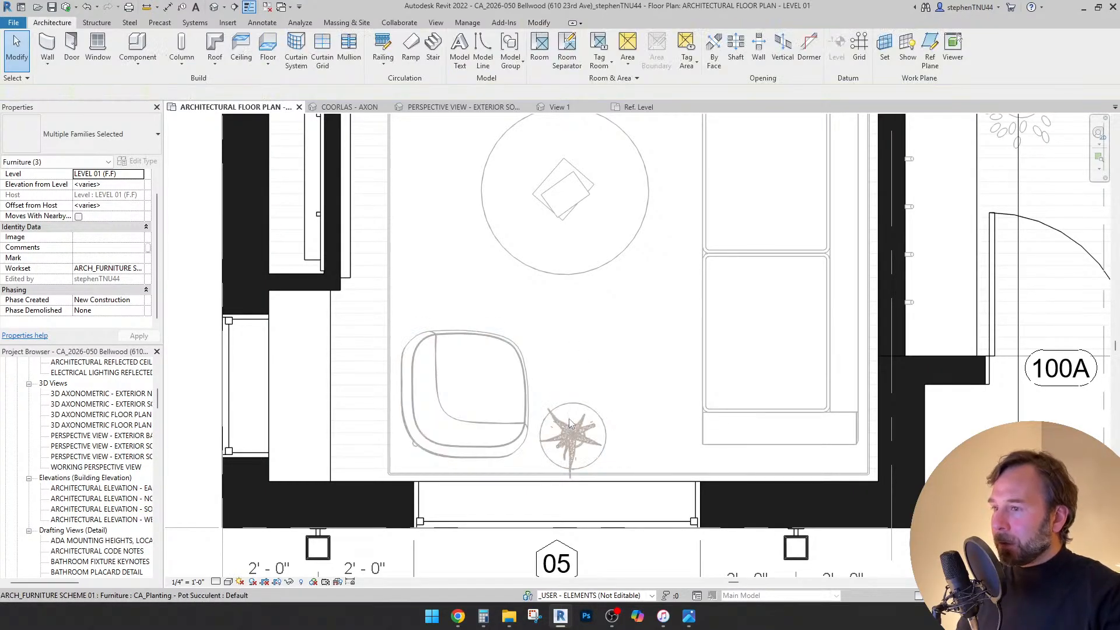
- Nudge the side table and potted succulent away from the lounge chair toward the couch and slightly away from the front window
click(571, 461)
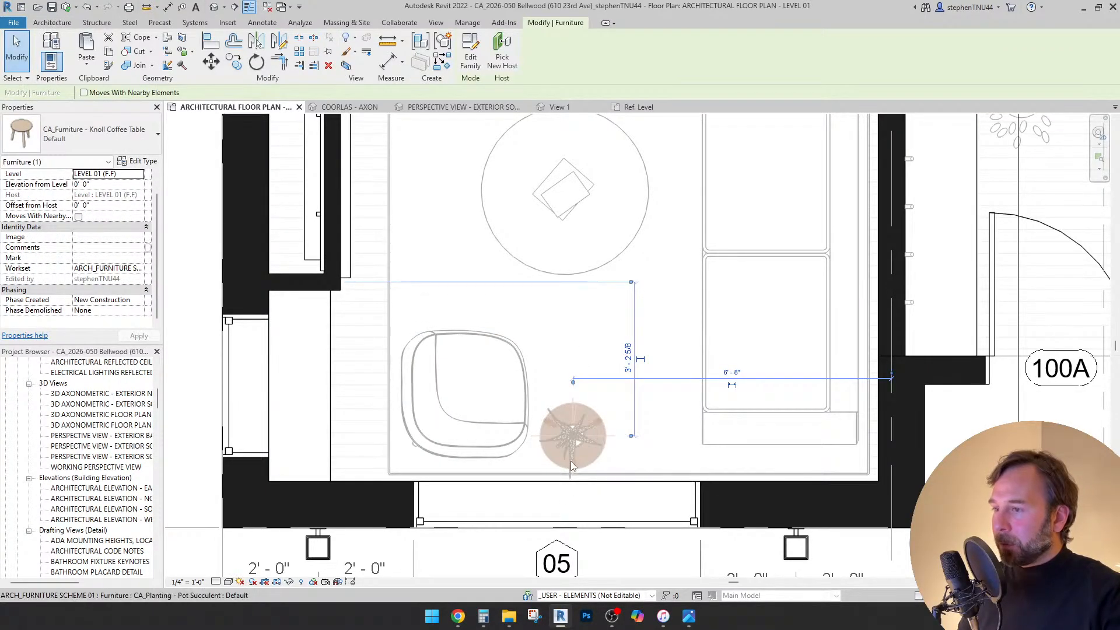
scroll(548, 412, up, 1)
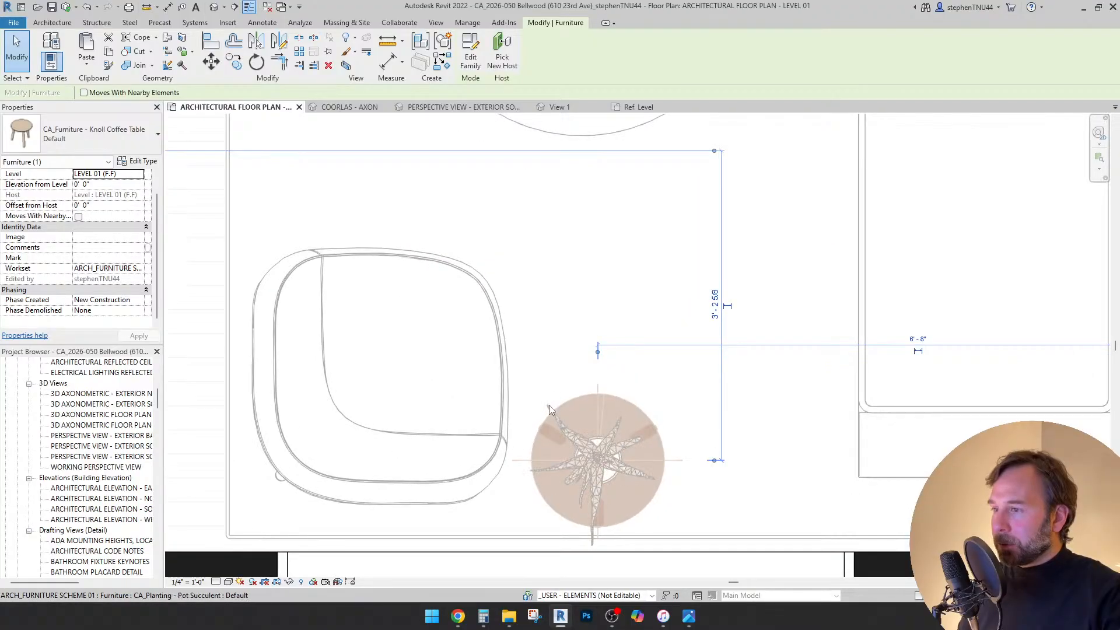
ctrl+click(548, 405)
scroll(543, 367, down, 2)
key(shift+Up)
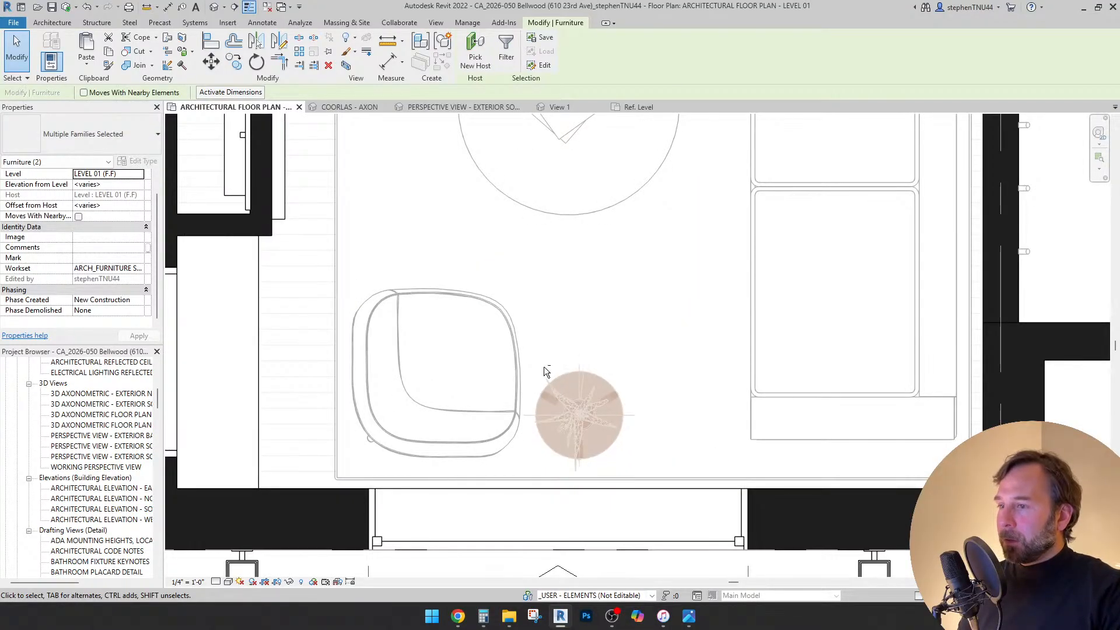
key(shift+Right)
key(shift+Right)
key(shift+Right)
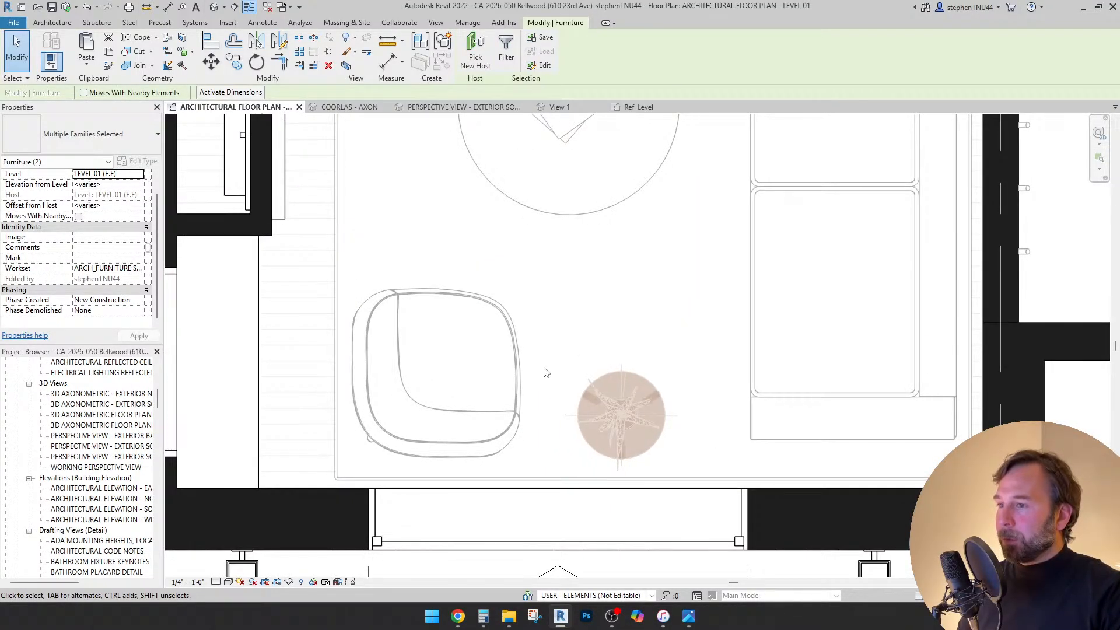
key(Escape)
- Examine the rearranged living room and its circulation to the adjoining hallway, dining room, study and entry on the Level 01 plan
scroll(543, 370, down, 2)
middle_drag(542, 371, 591, 338)
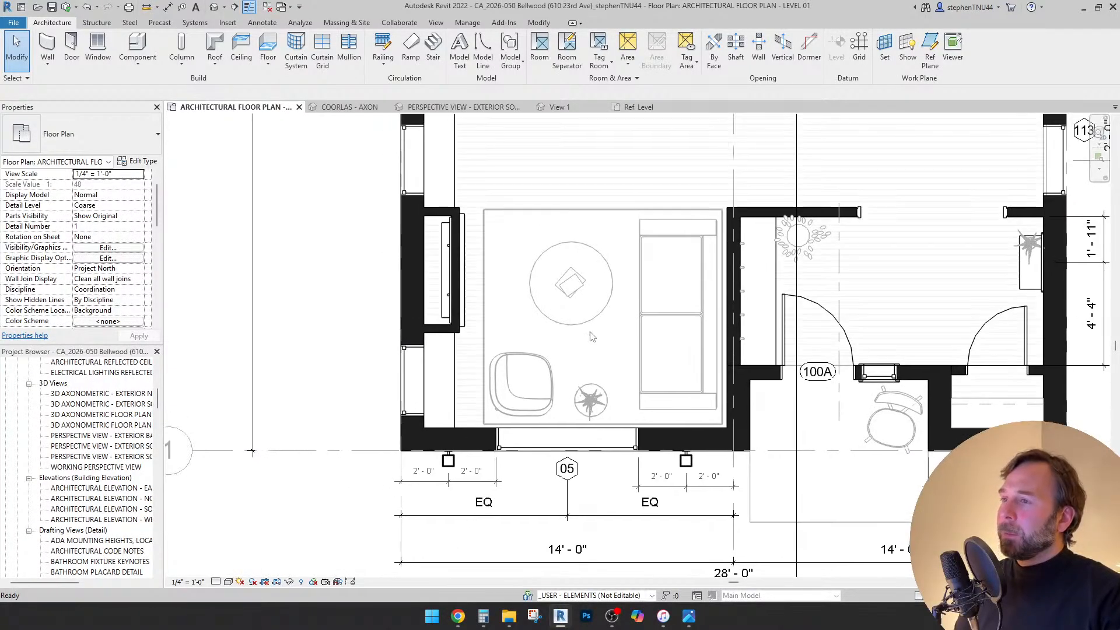
scroll(591, 337, down, 1)
middle_drag(596, 288, 548, 377)
scroll(581, 296, down, 1)
scroll(546, 374, down, 4)
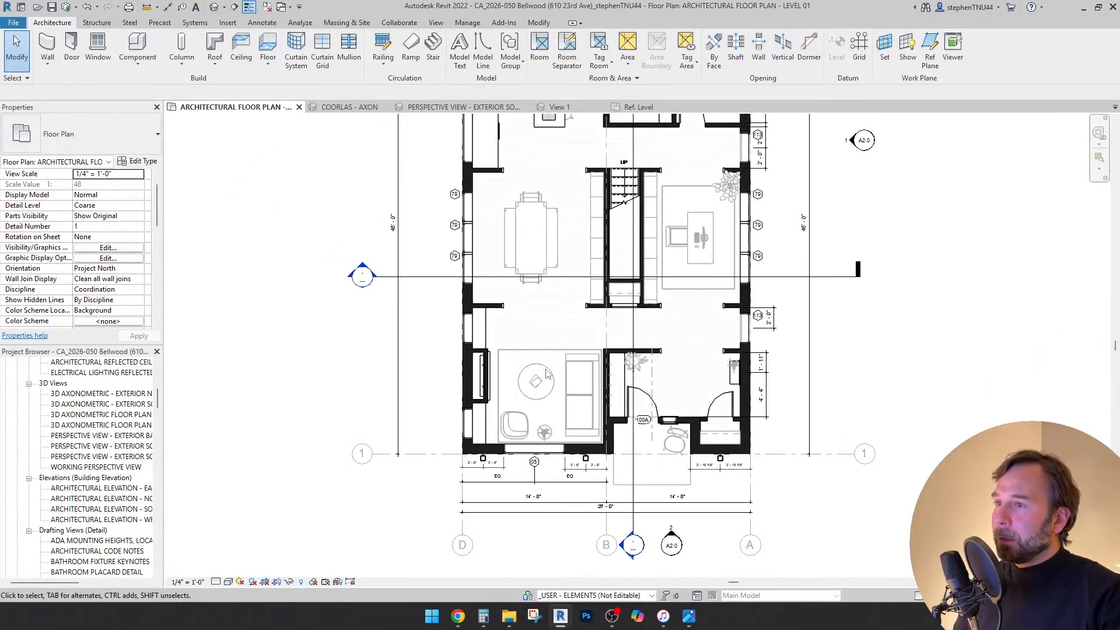
scroll(546, 374, up, 1)
scroll(546, 373, down, 1)
scroll(547, 374, up, 3)
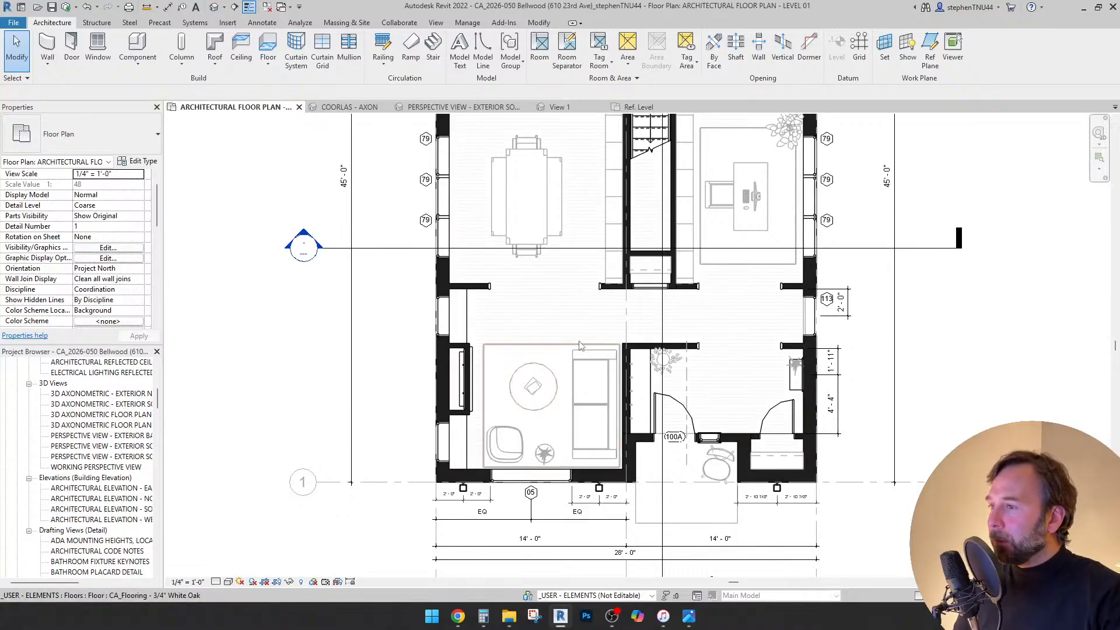
scroll(555, 311, up, 2)
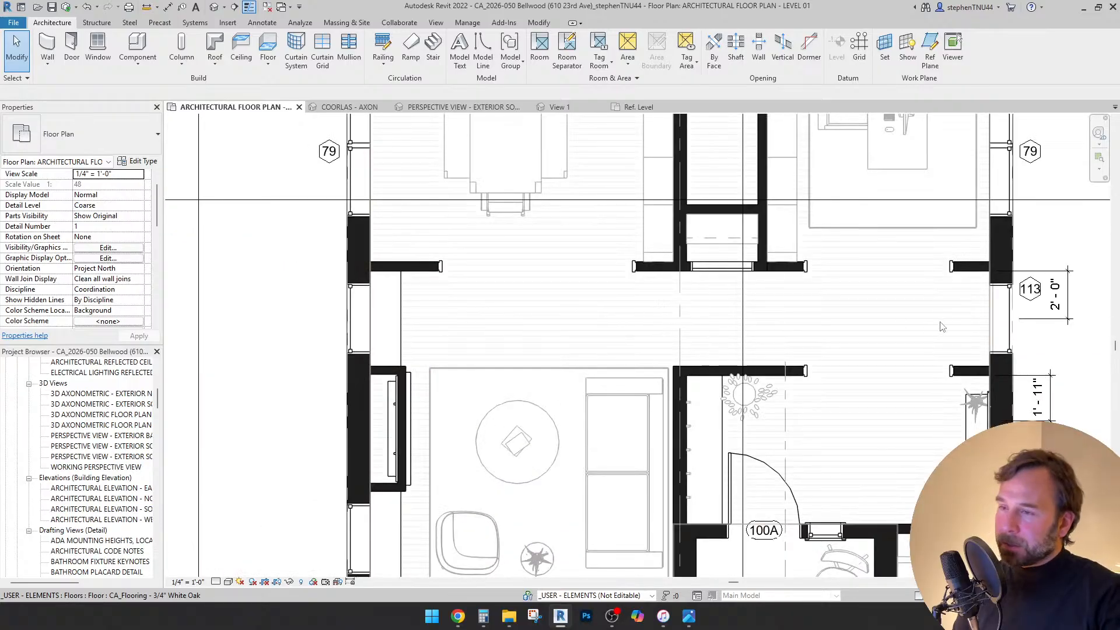
scroll(847, 323, down, 2)
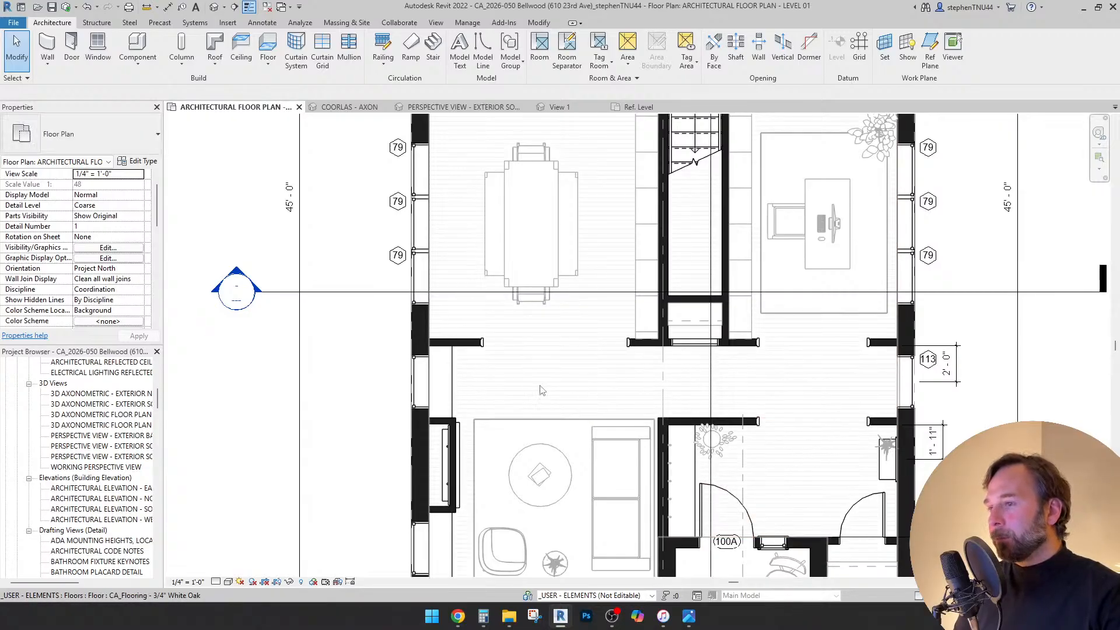
scroll(527, 447, up, 3)
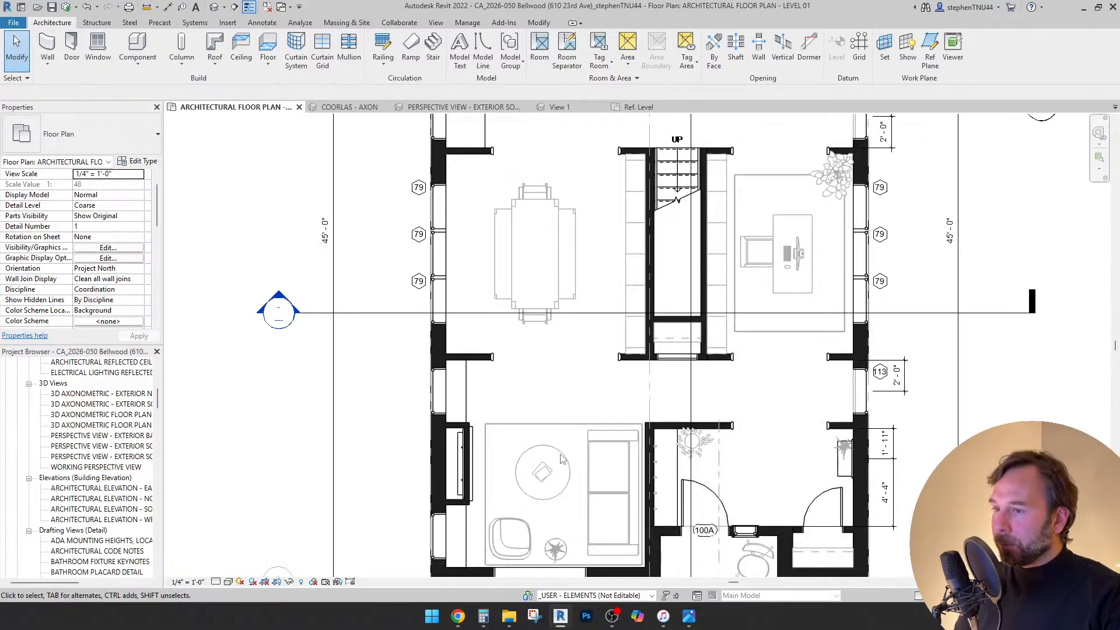
scroll(527, 447, down, 3)
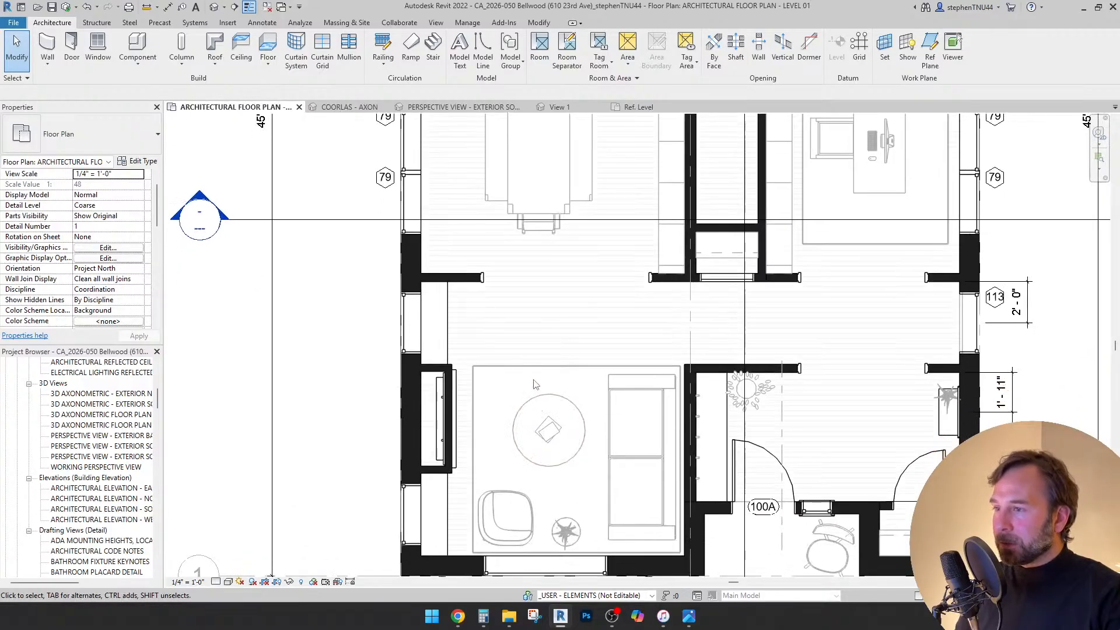
middle_drag(543, 377, 534, 506)
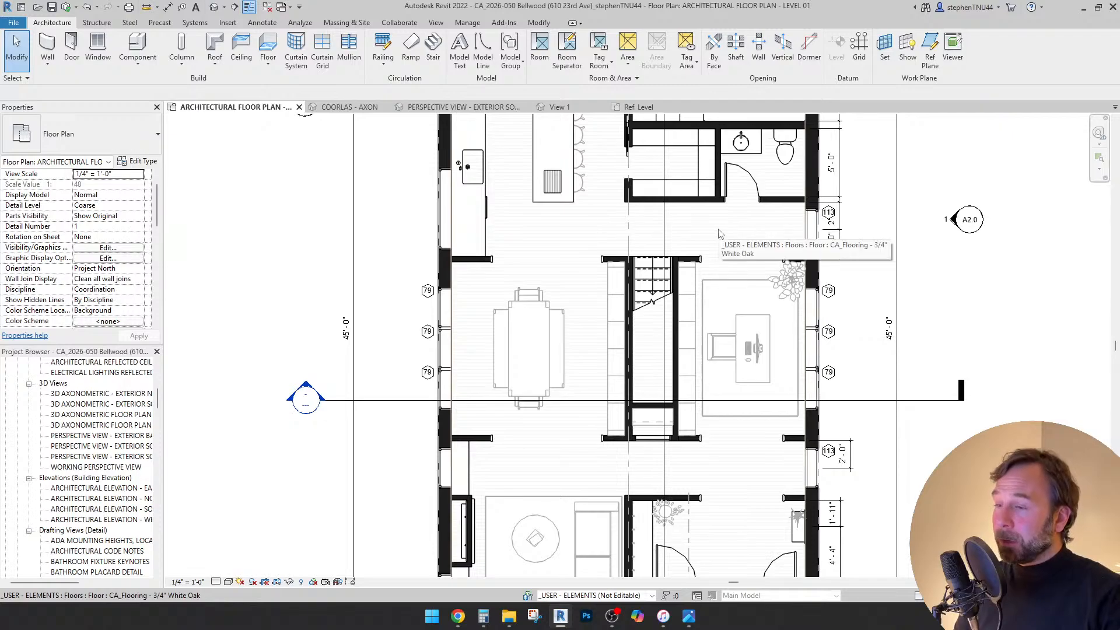
middle_drag(553, 457, 589, 390)
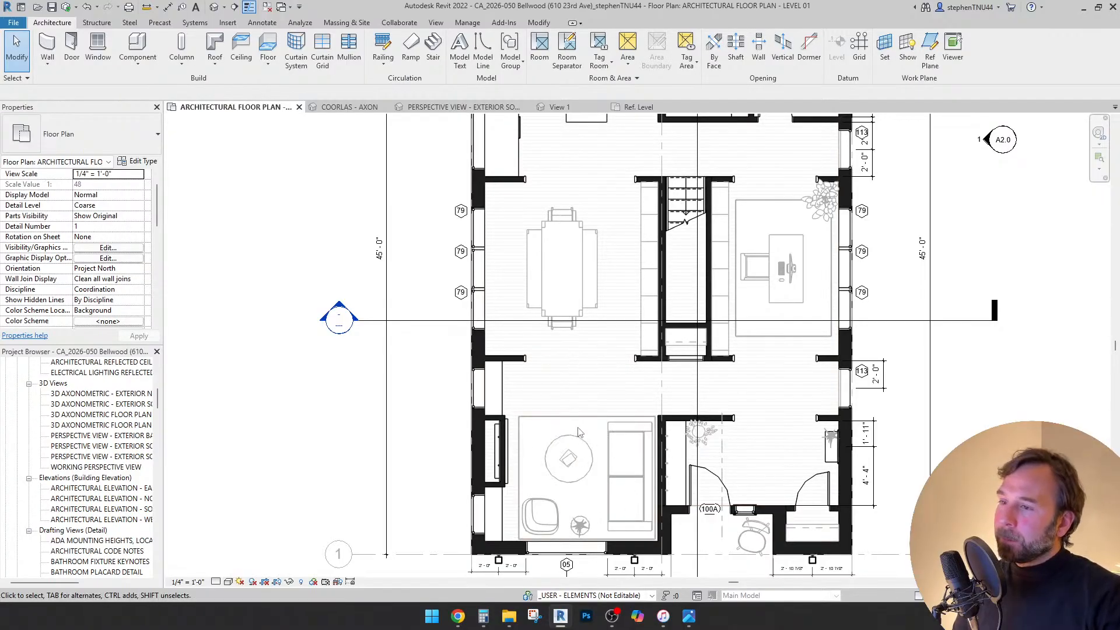
scroll(579, 431, up, 2)
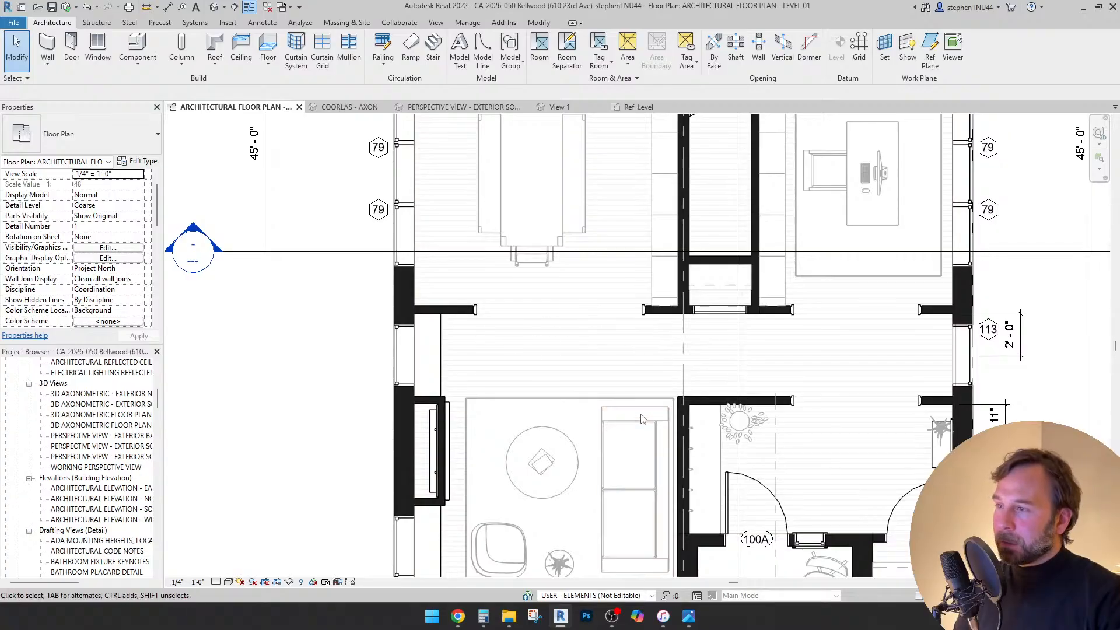
middle_drag(585, 407, 565, 339)
scroll(563, 344, down, 2)
scroll(552, 395, up, 3)
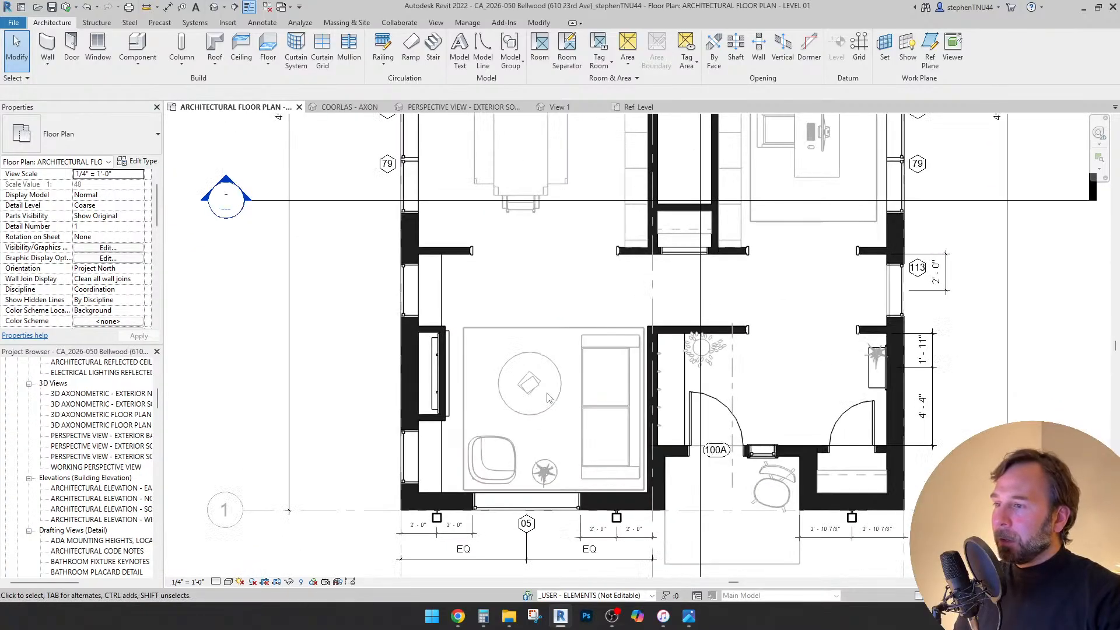
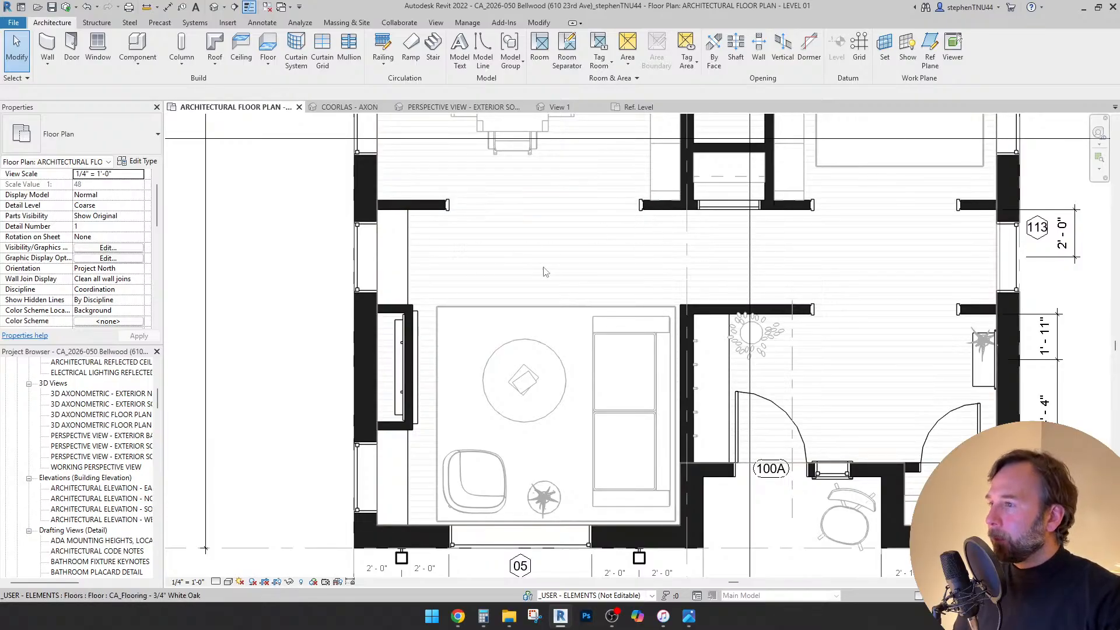
scroll(546, 272, down, 3)
scroll(568, 270, up, 2)
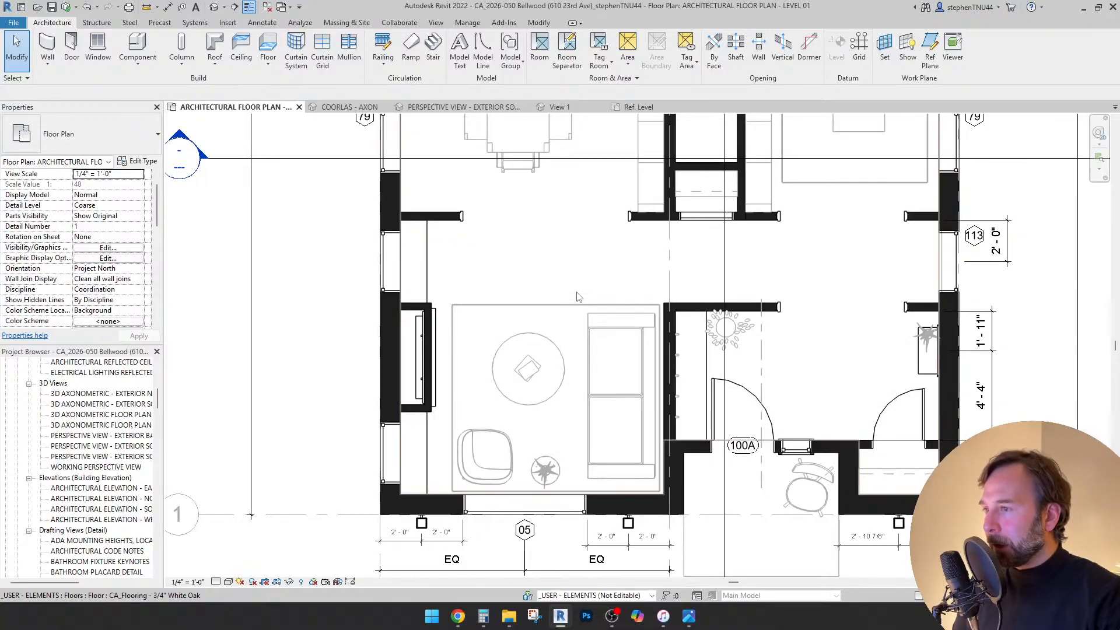
- Nudge the living room rug and the couch slightly toward the fireplace wall on the Level 01 plan
click(536, 310)
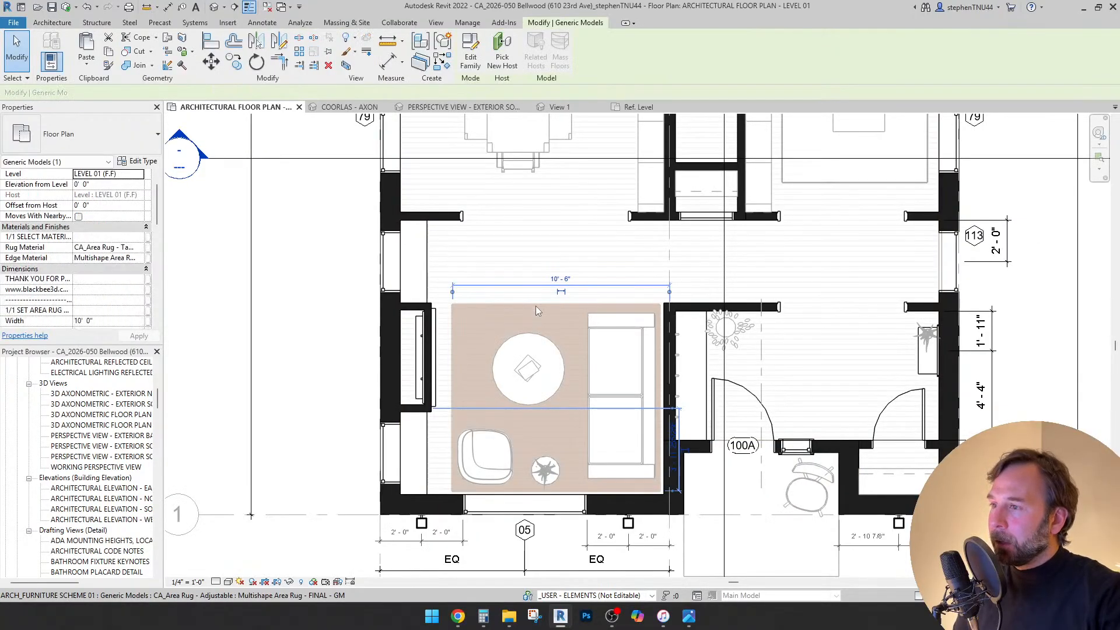
key(Left)
key(Left)
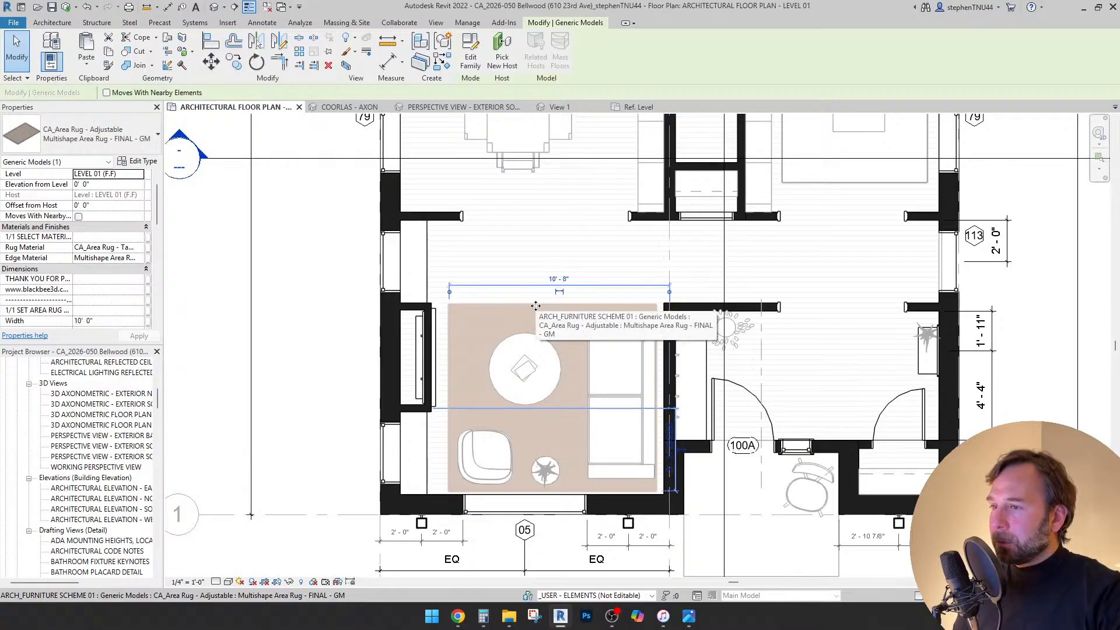
click(647, 328)
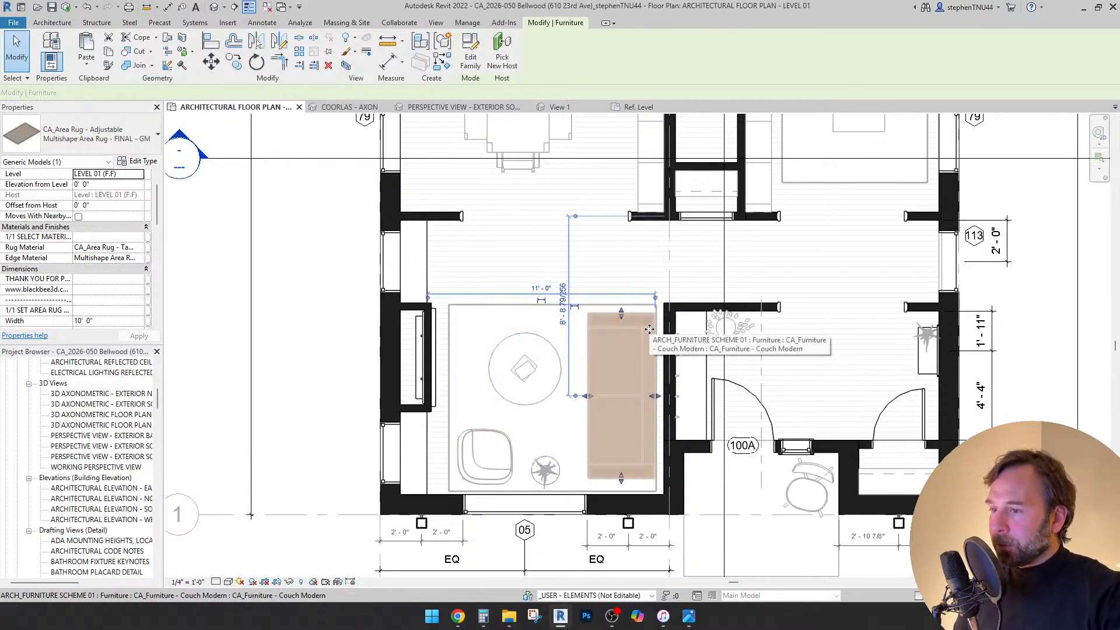
key(Left)
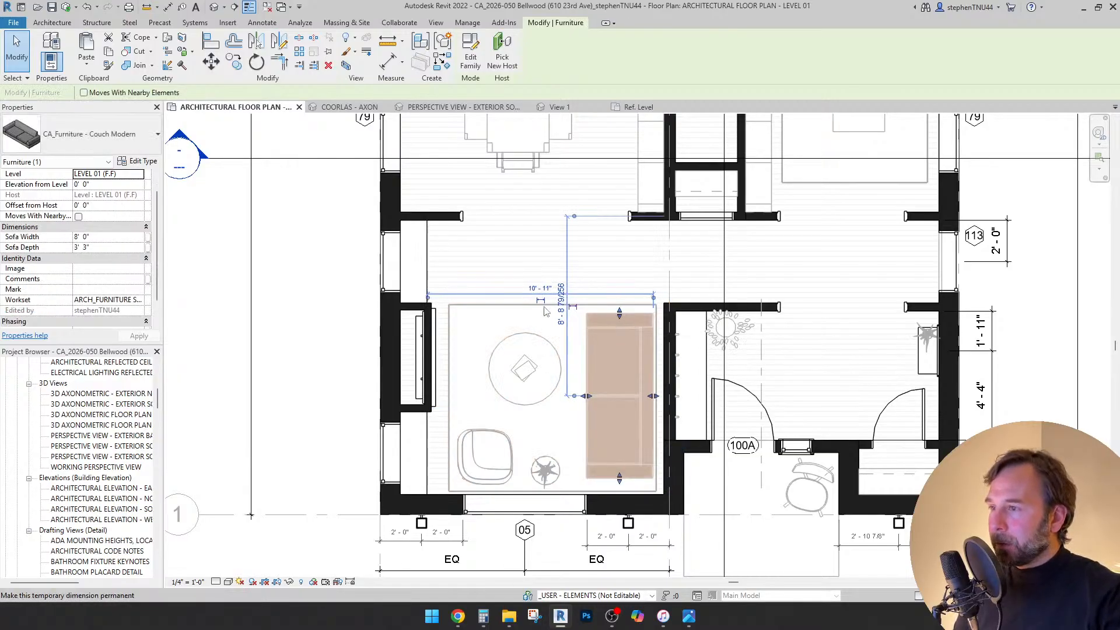
click(495, 309)
key(Escape)
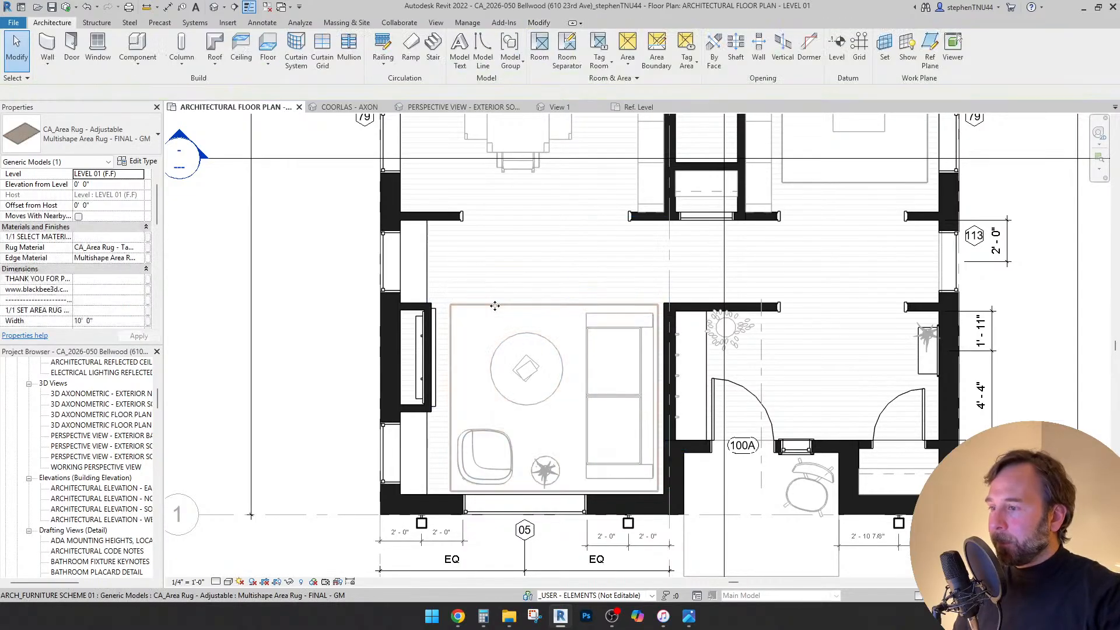
scroll(552, 304, down, 1)
scroll(551, 305, down, 1)
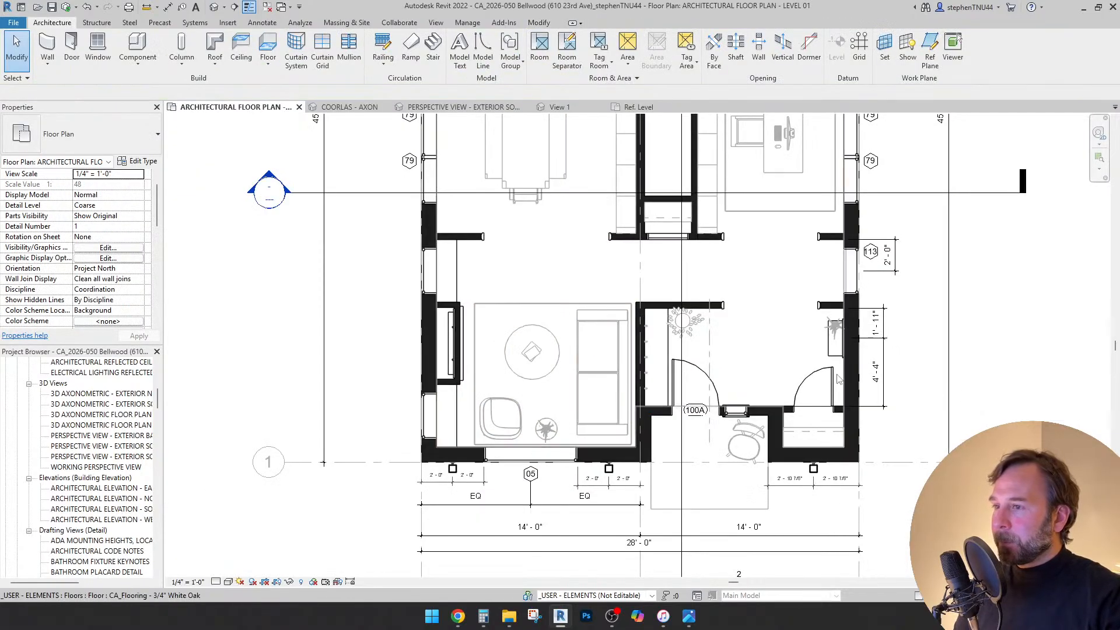
- Examine the rearranged seating, cabinets and fireplace wall in the interior perspective, reframing the camera to take in the room
click(449, 107)
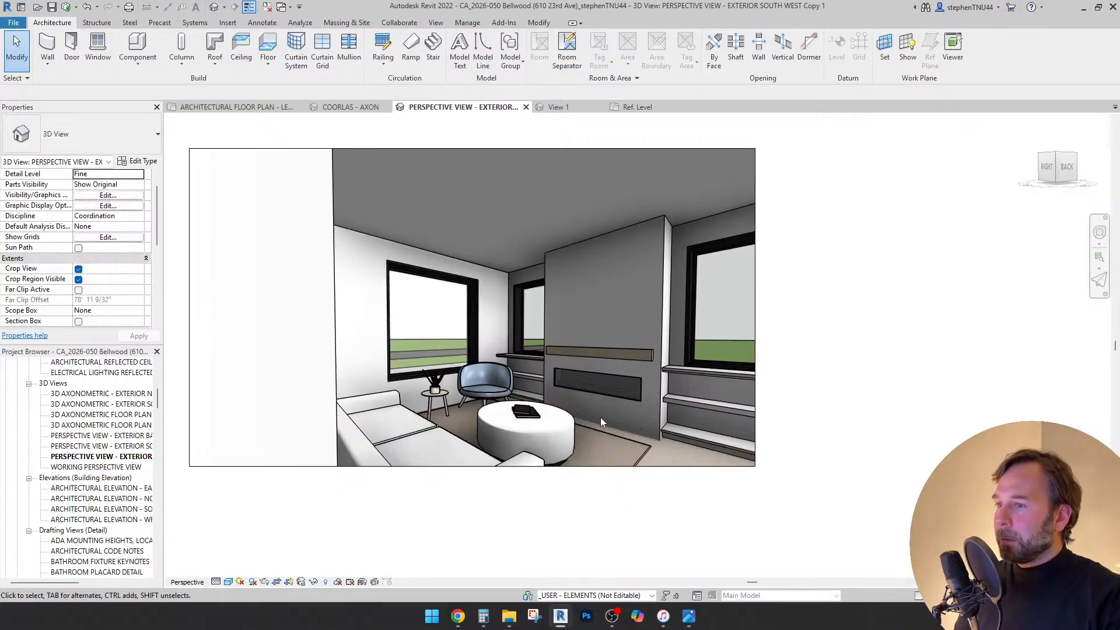
shift+middle_drag(579, 410, 629, 468)
key(F8)
scroll(559, 397, up, 1)
scroll(746, 460, up, 1)
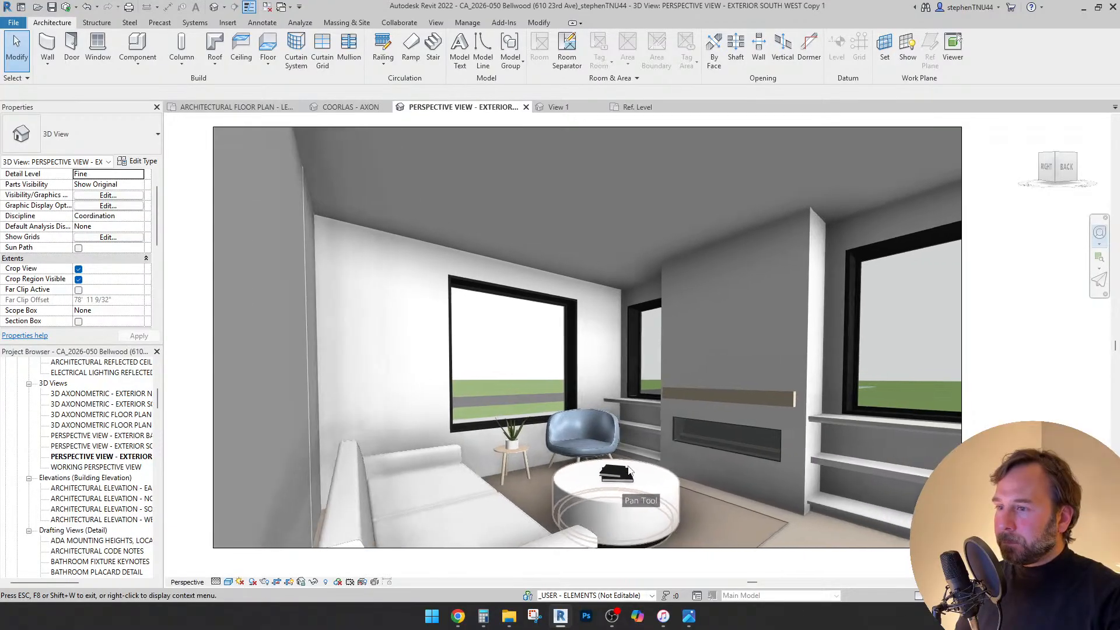
drag(629, 468, 516, 454)
middle_drag(516, 454, 454, 463)
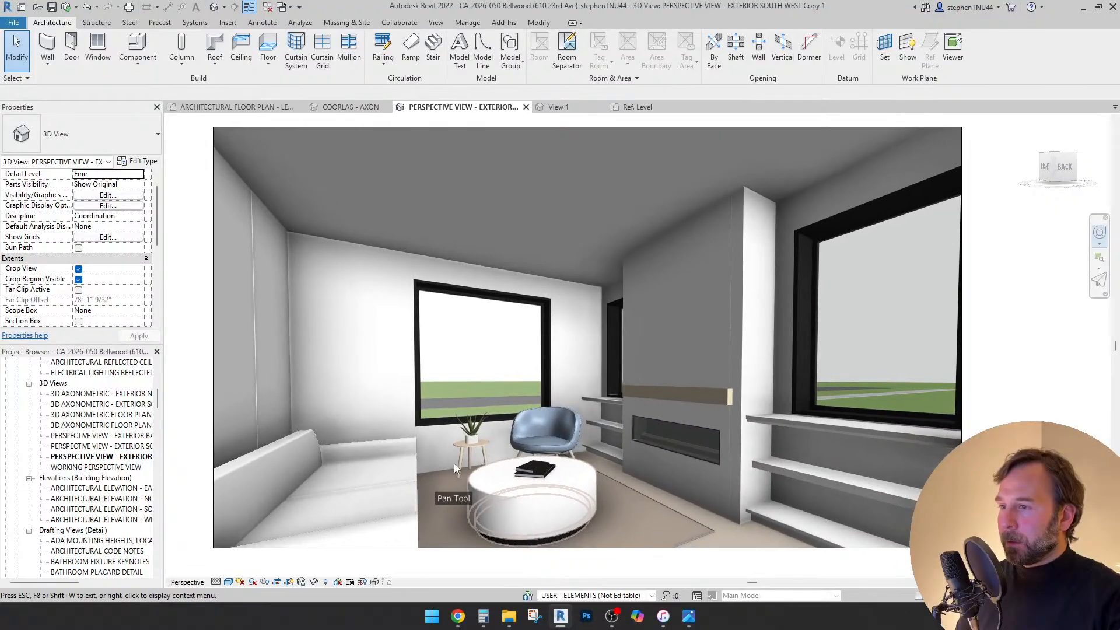
drag(440, 447, 406, 443)
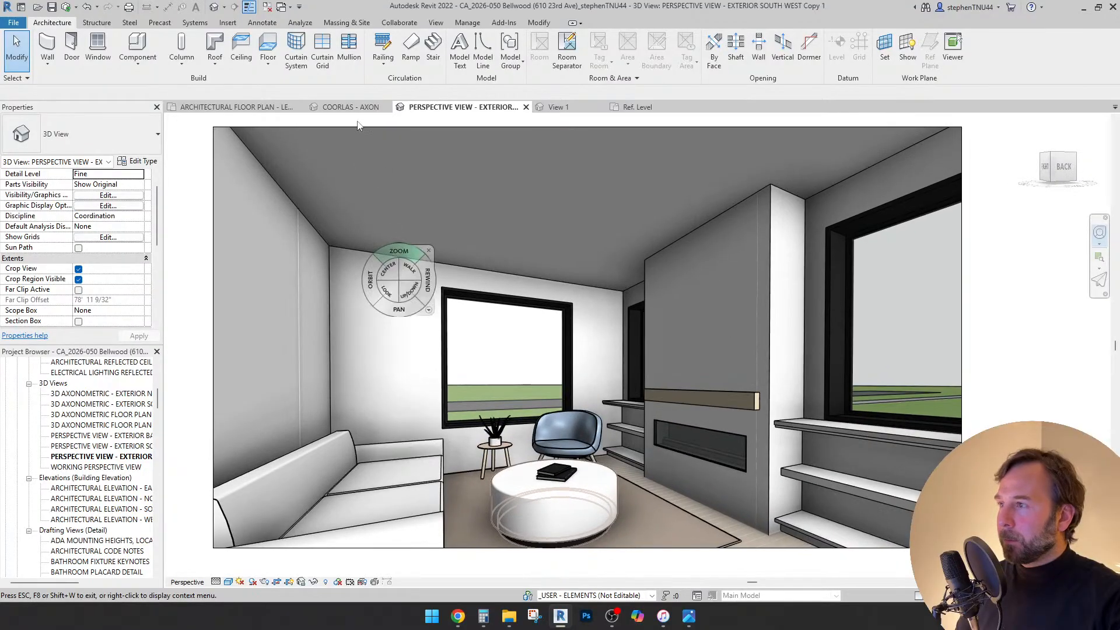
- On the Level 01 plan, move the TV 6 inches horizontally out of the fireplace wall toward the seating
click(233, 107)
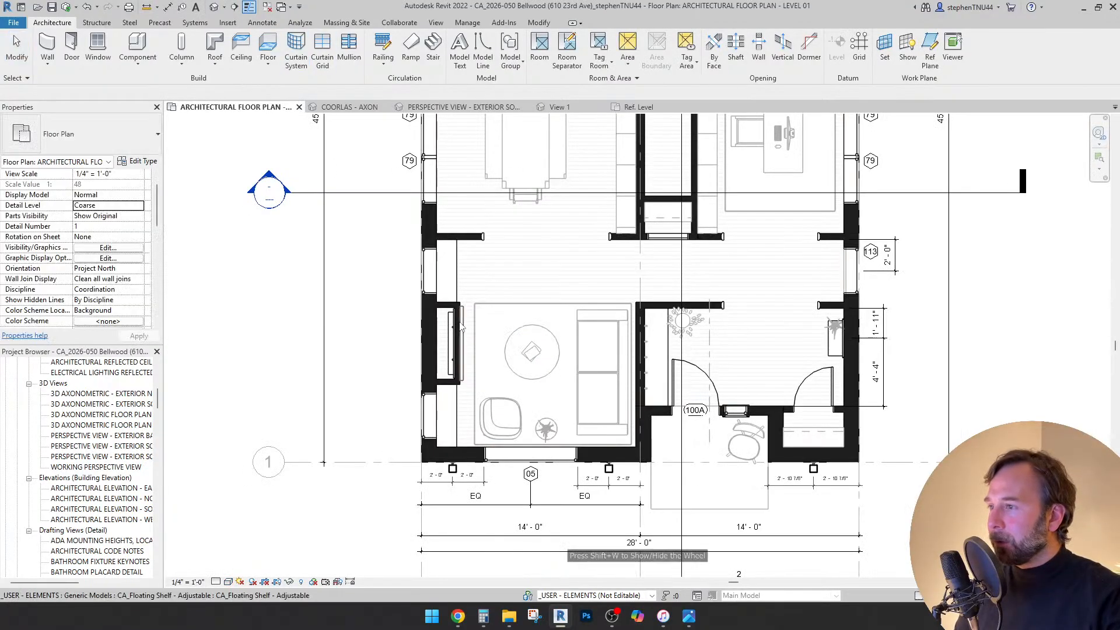
scroll(461, 326, up, 5)
click(440, 357)
key(m)
key(v)
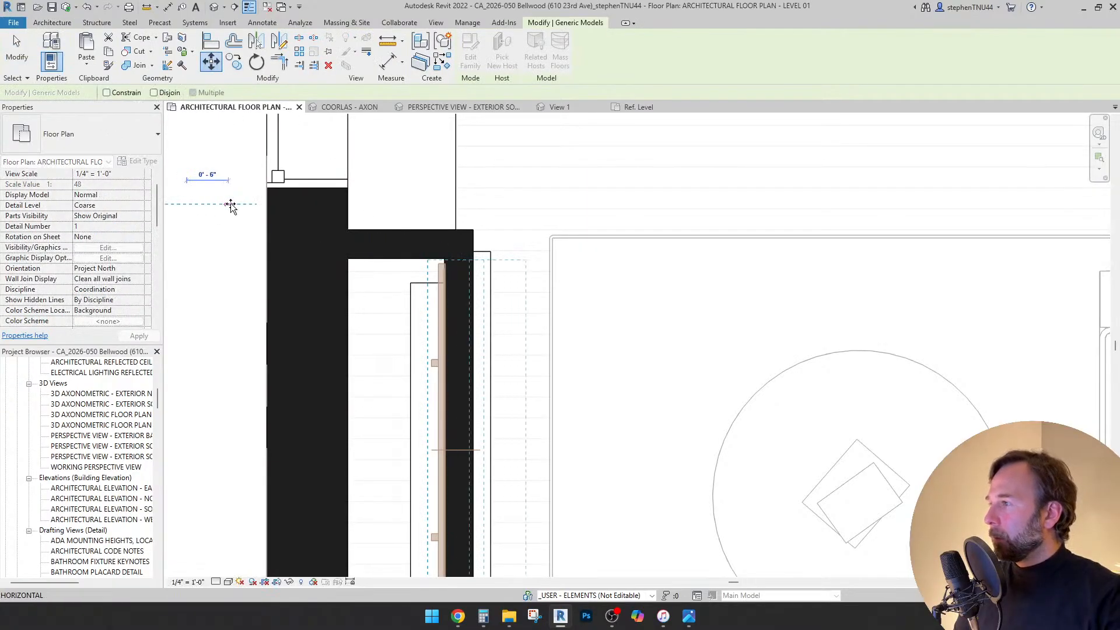
click(230, 206)
key(Escape)
scroll(393, 205, down, 5)
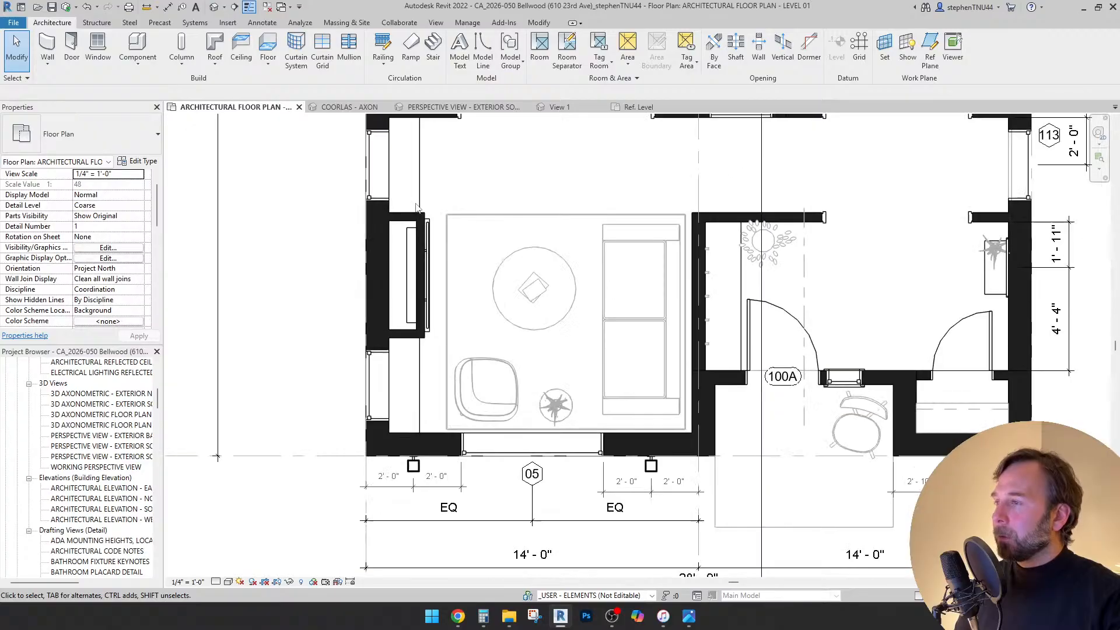
- In the interior perspective, set the level of both countertops flanking the fireplace to LEVEL 01 (F.F)
click(415, 109)
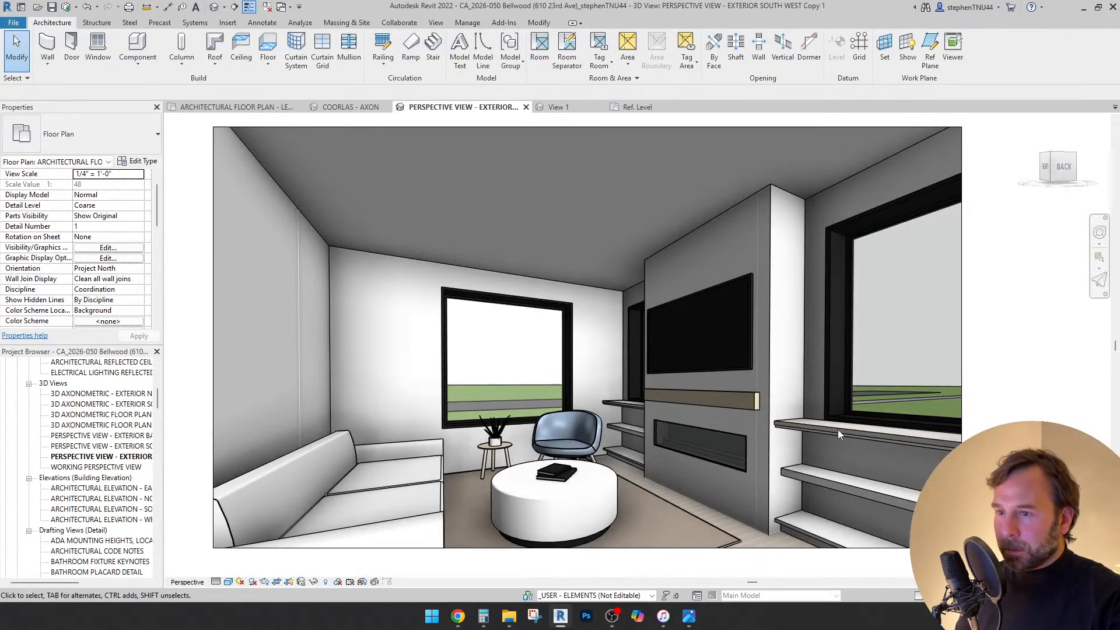
scroll(817, 432, up, 7)
scroll(789, 406, down, 4)
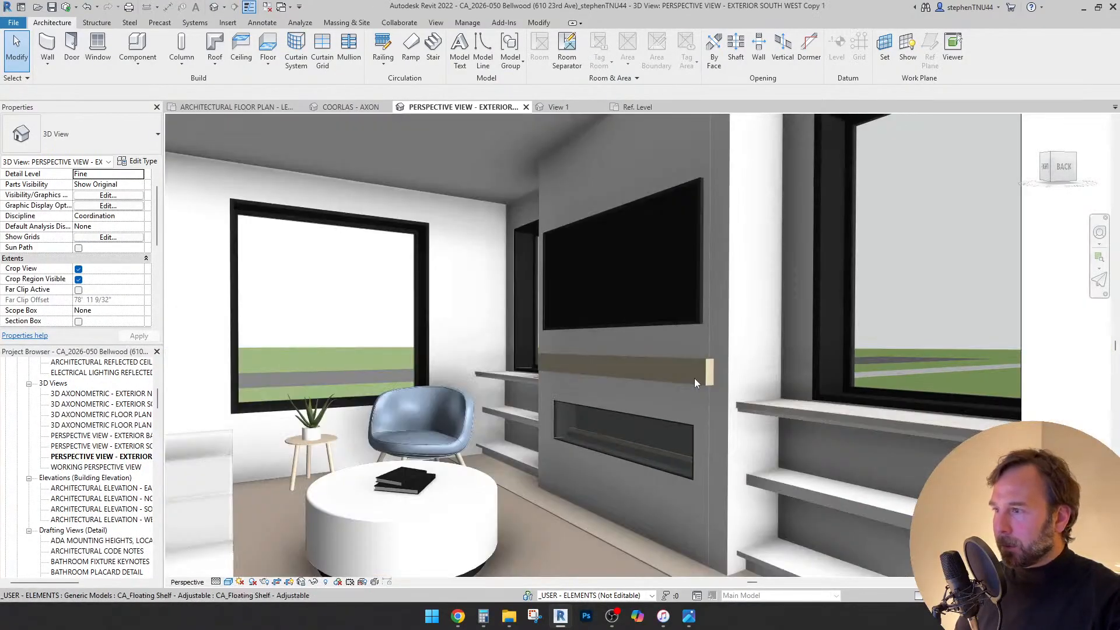
scroll(796, 407, up, 3)
click(795, 407)
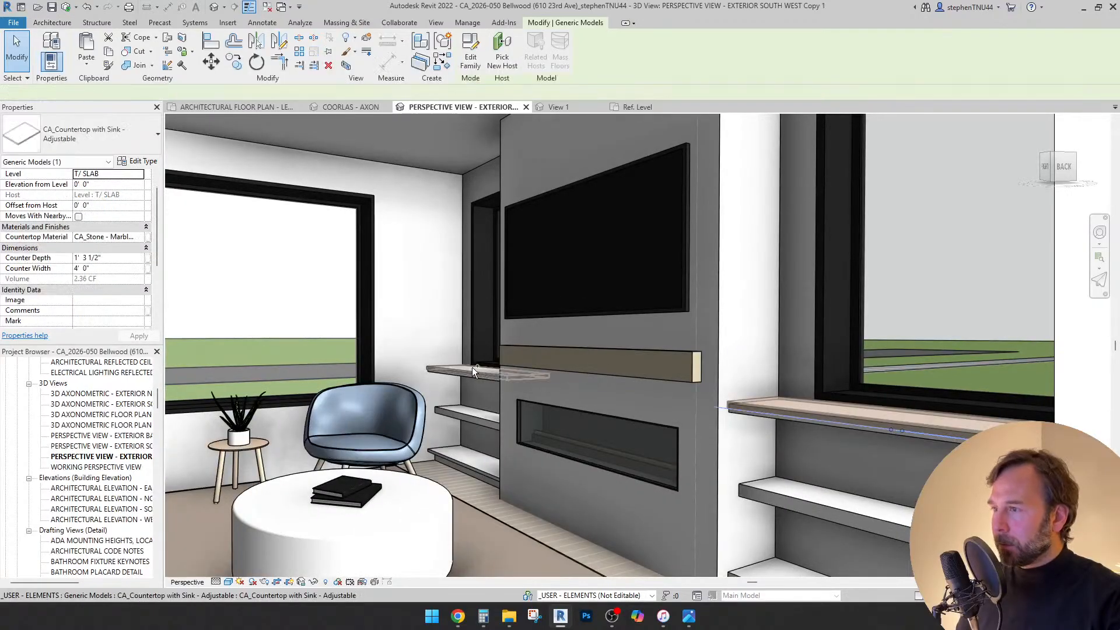
ctrl+click(471, 366)
click(139, 175)
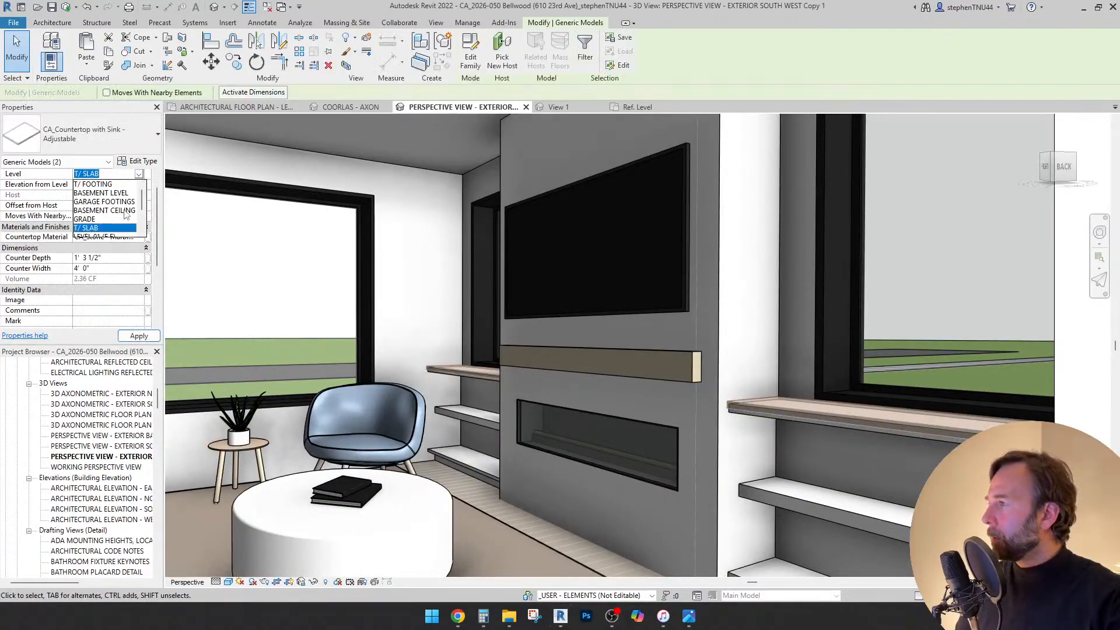
scroll(126, 214, down, 1)
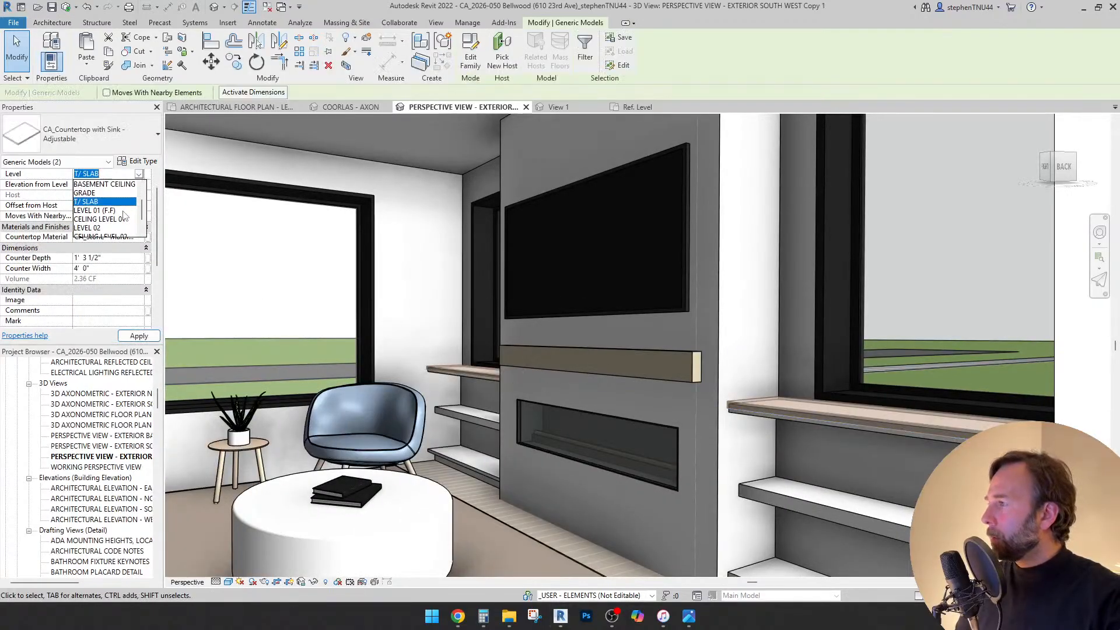
click(95, 210)
key(Escape)
- Set the level of the two casement windows flanking the fireplace to LEVEL 01 (F.F)
click(830, 282)
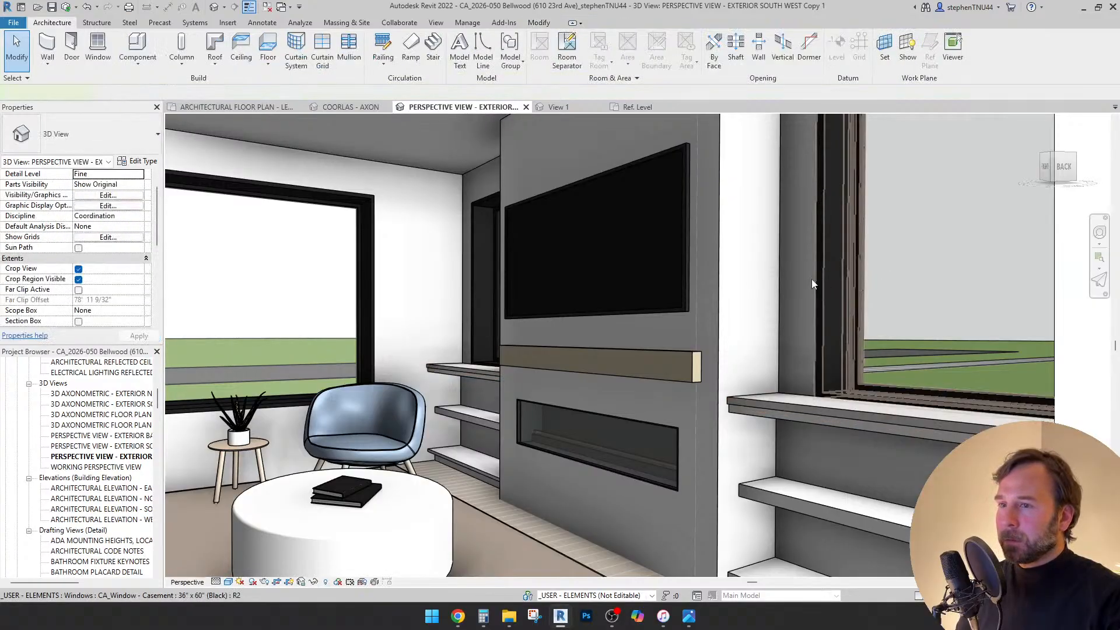
ctrl+click(471, 203)
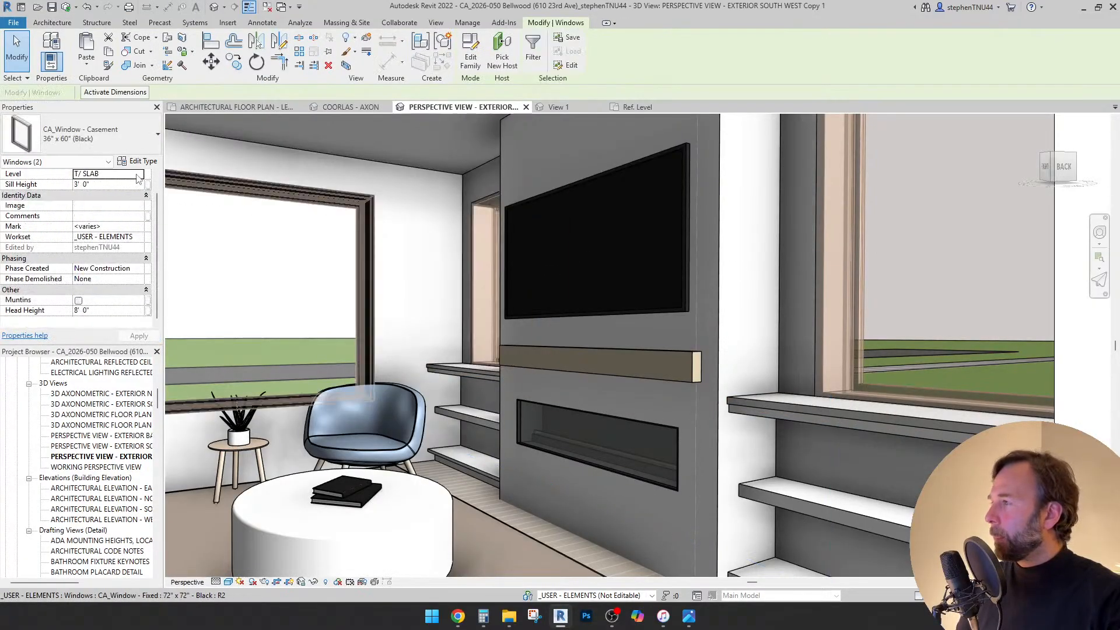
click(139, 174)
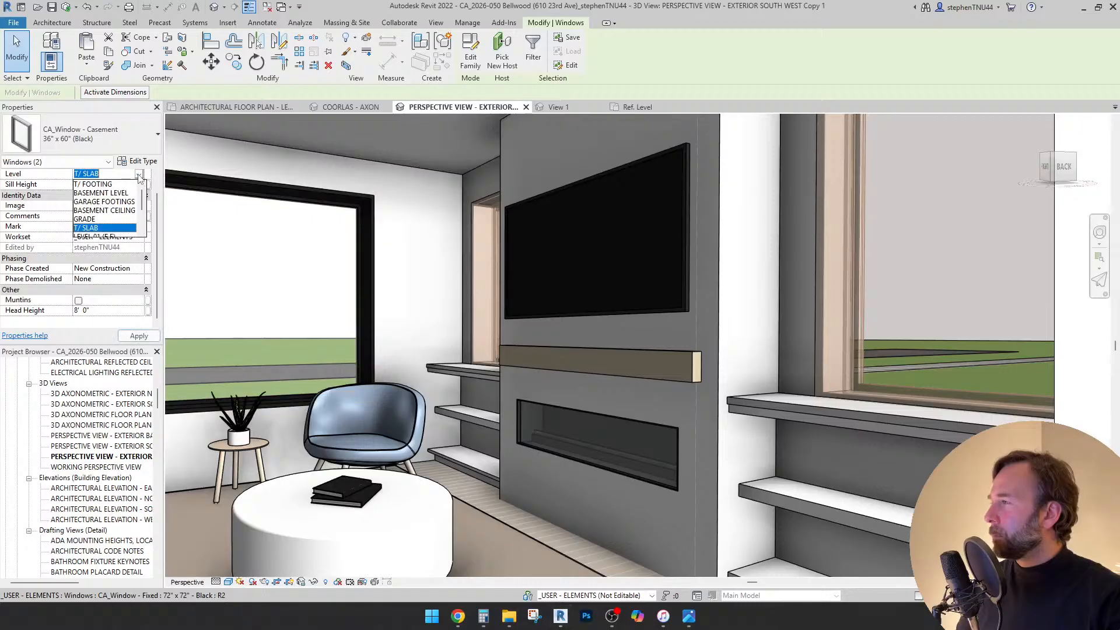
click(105, 236)
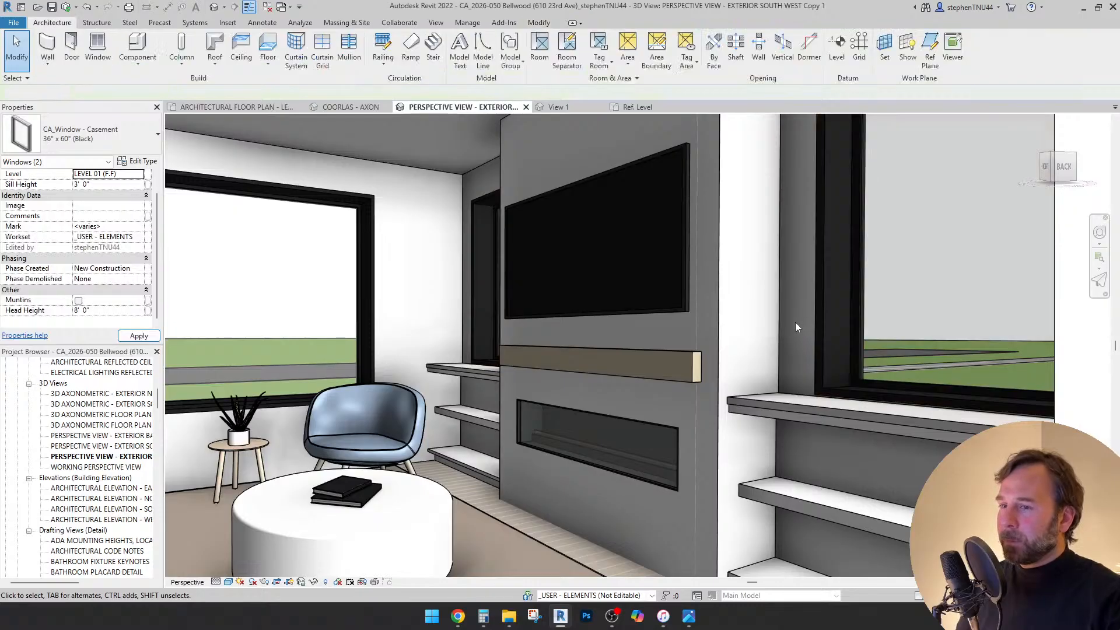
key(Escape)
- Examine the living room's fireplace wall and the sightline through the dining room to the kitchen by moving the perspective camera
scroll(605, 306, down, 3)
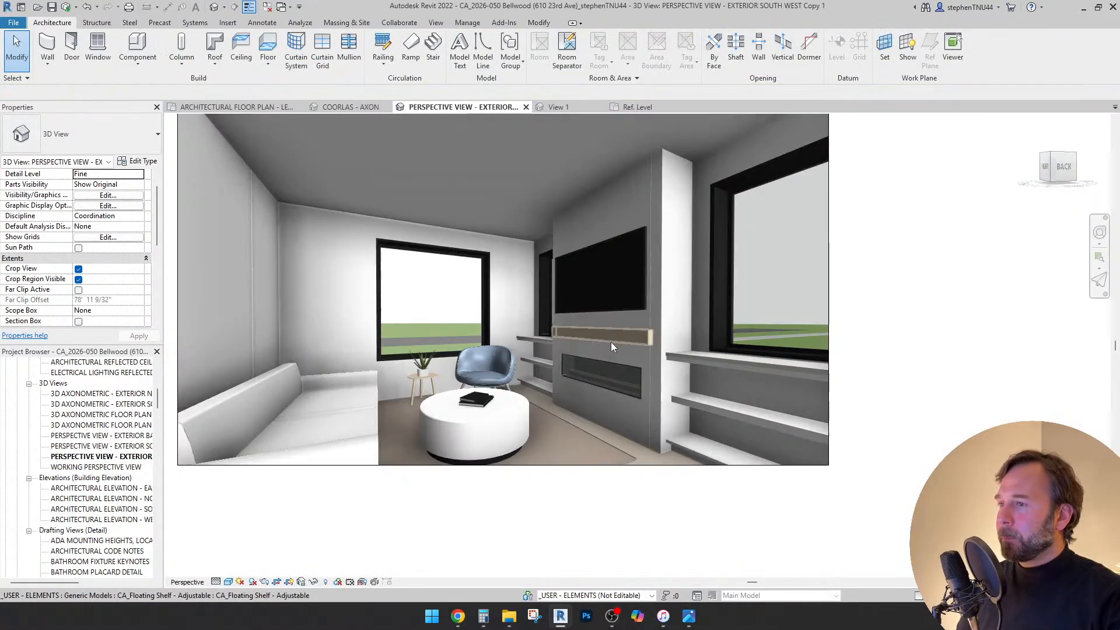
scroll(611, 343, down, 1)
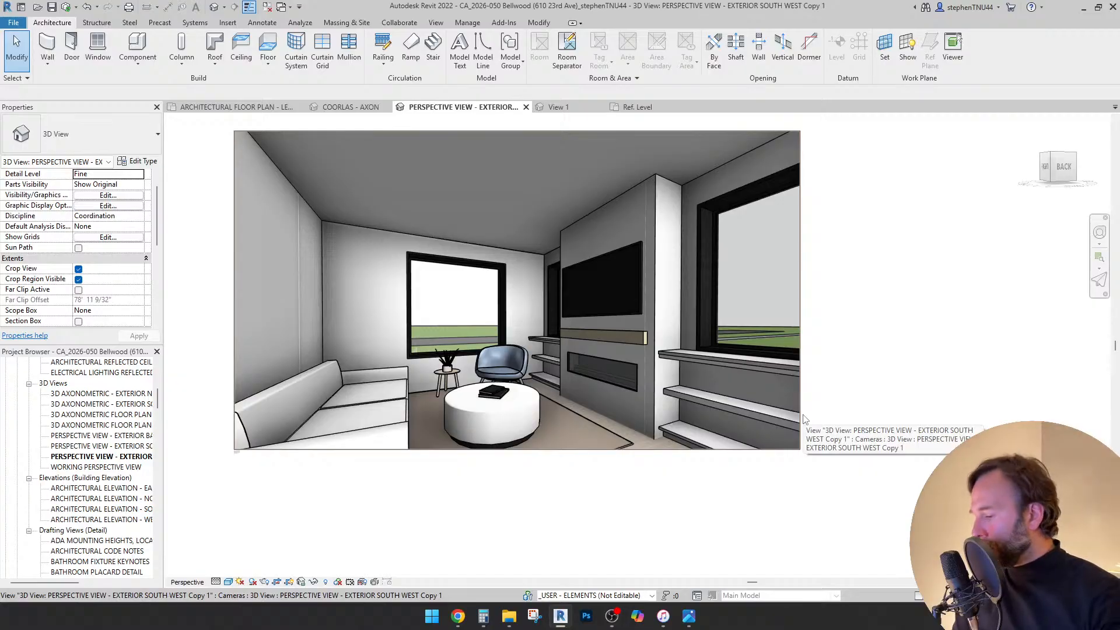
shift+middle_drag(640, 405, 652, 411)
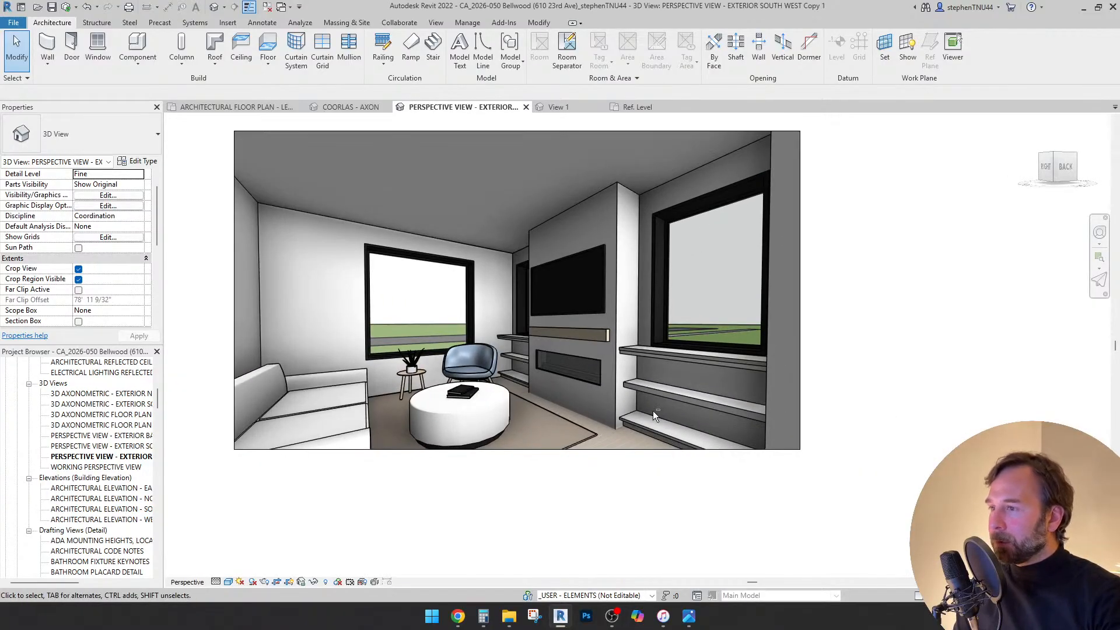
key(shift+w)
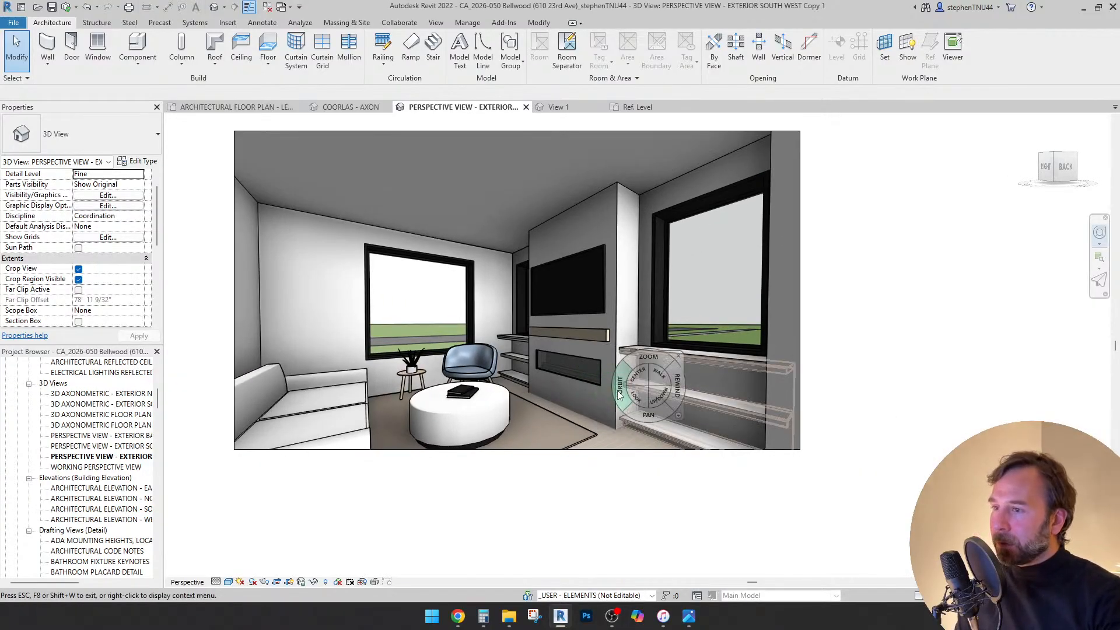
drag(620, 395, 892, 394)
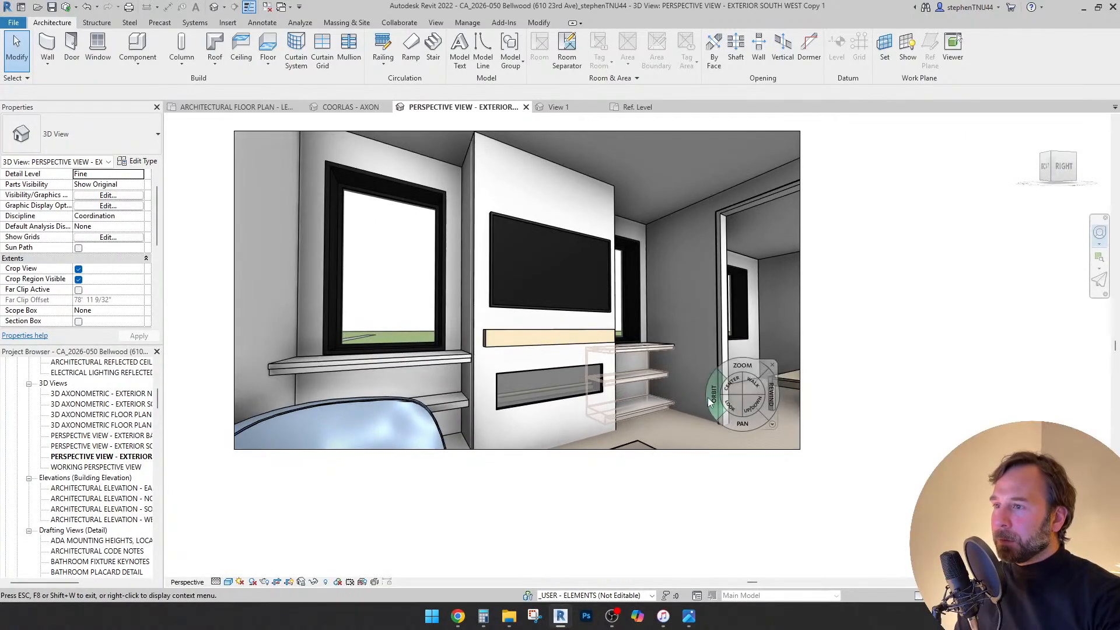
drag(733, 406, 3, 407)
key(Escape)
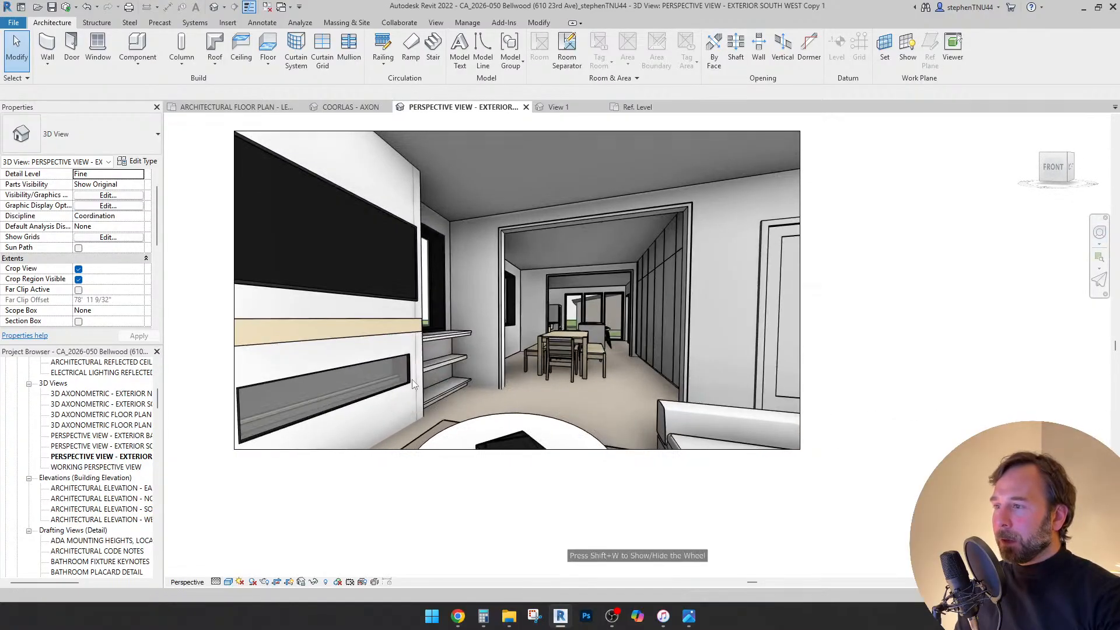
click(557, 280)
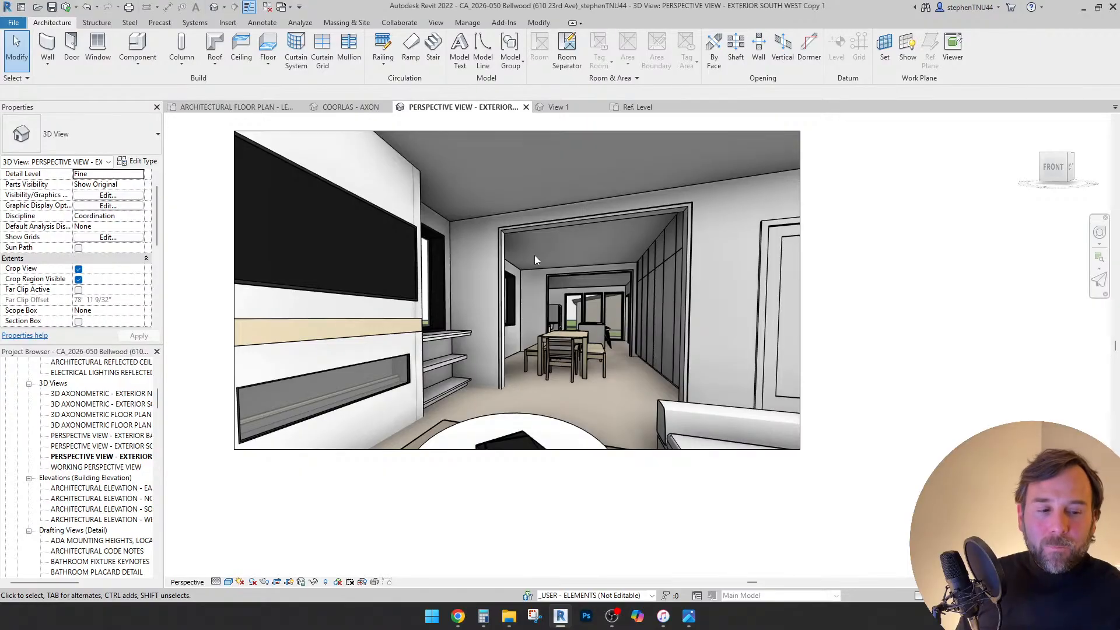
key(shift+w)
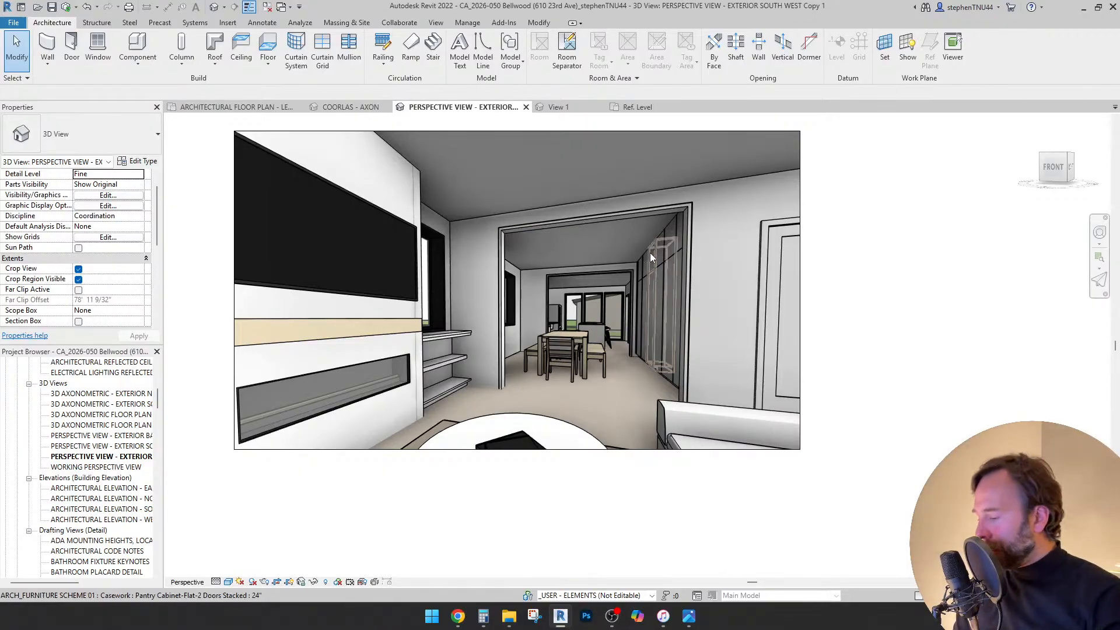
drag(652, 346, 553, 500)
drag(623, 474, 504, 166)
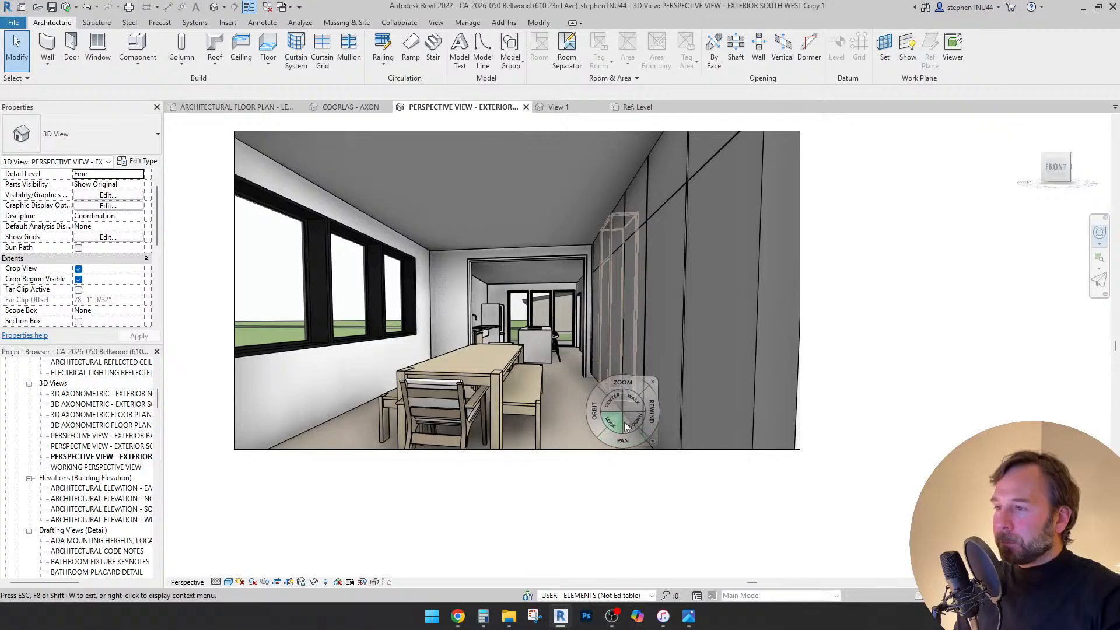
drag(637, 484, 410, 426)
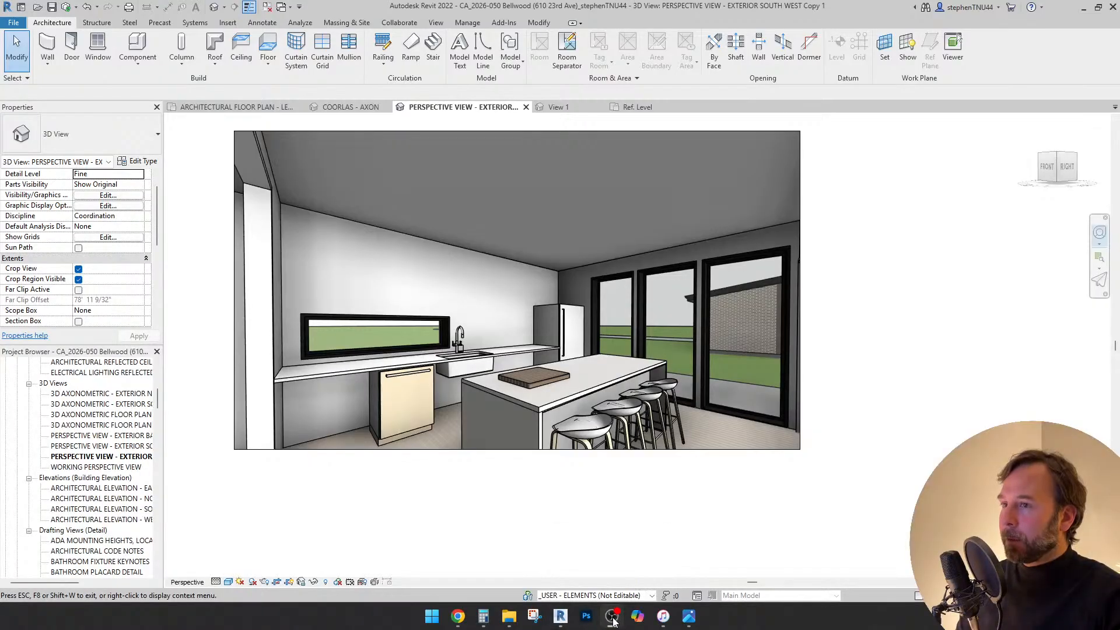
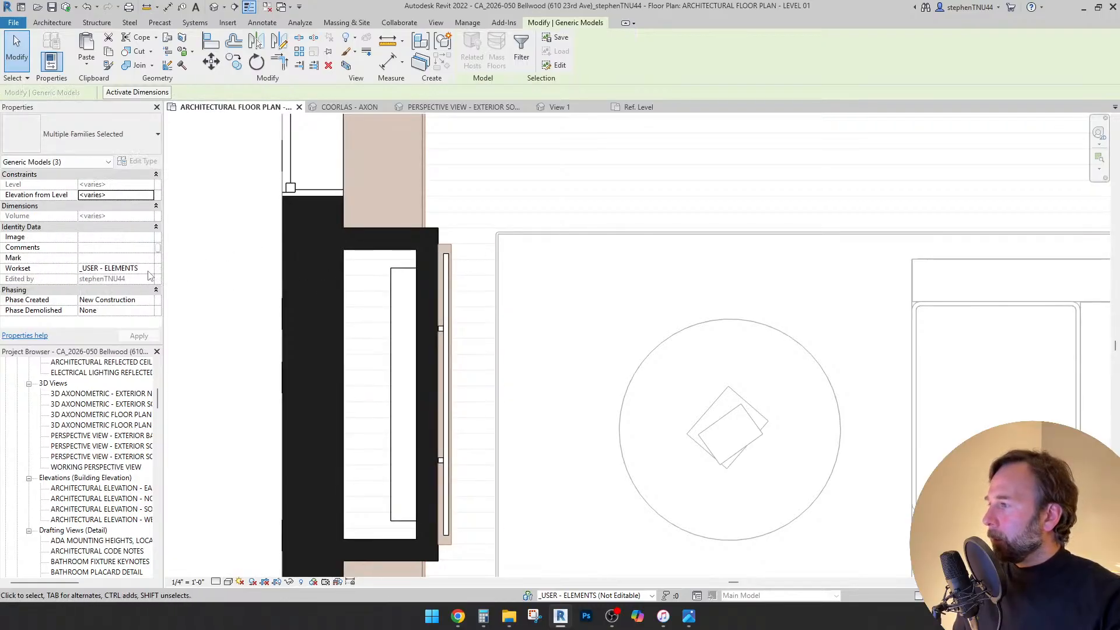
- Replace the floating shelf in the selection with the TV and assign the countertops and TV to the ARCH_FURNITURE SCHEME 01 workset
scroll(444, 265, up, 2)
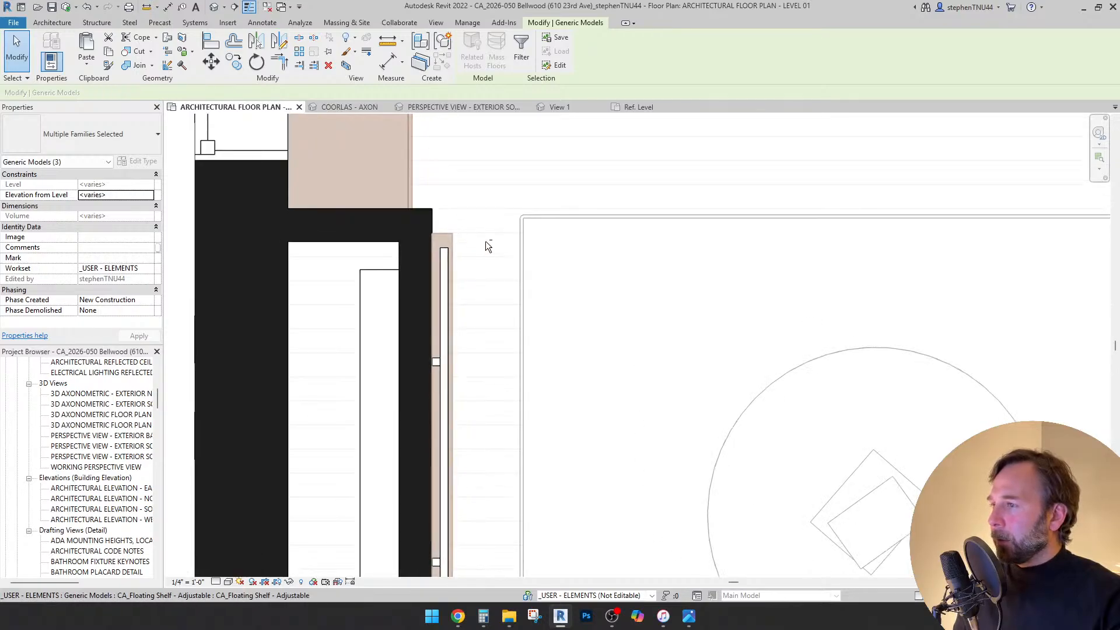
shift+click(452, 233)
ctrl+click(443, 263)
scroll(510, 266, down, 2)
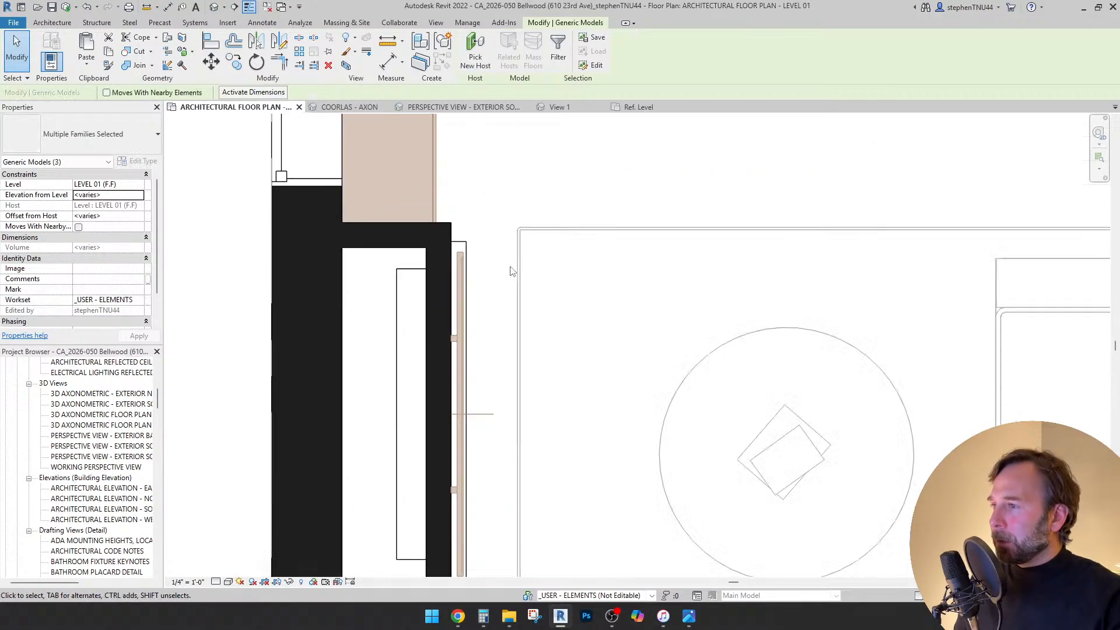
scroll(513, 268, down, 3)
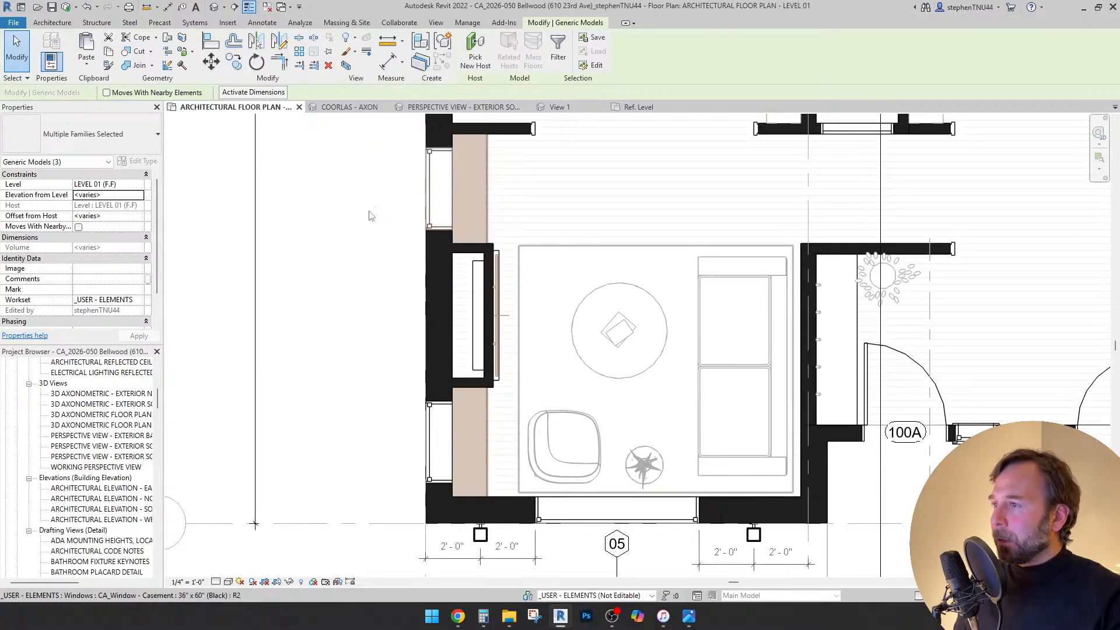
scroll(133, 286, down, 3)
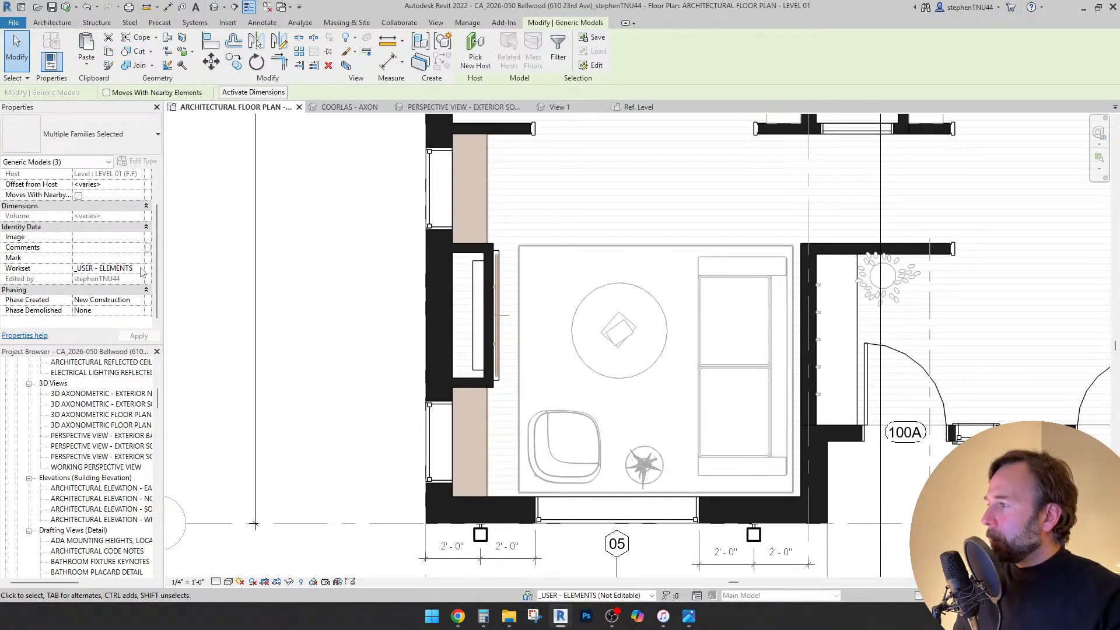
click(139, 270)
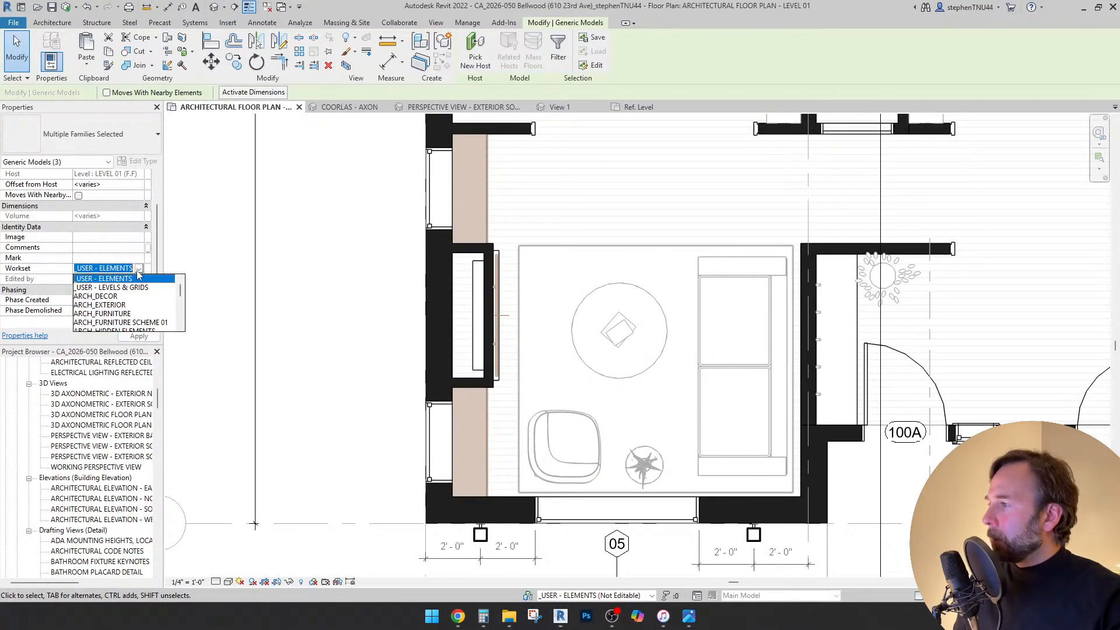
click(129, 323)
- Override the selected countertops and TV by element to display as halftone in the Level 01 plan
right_click(497, 184)
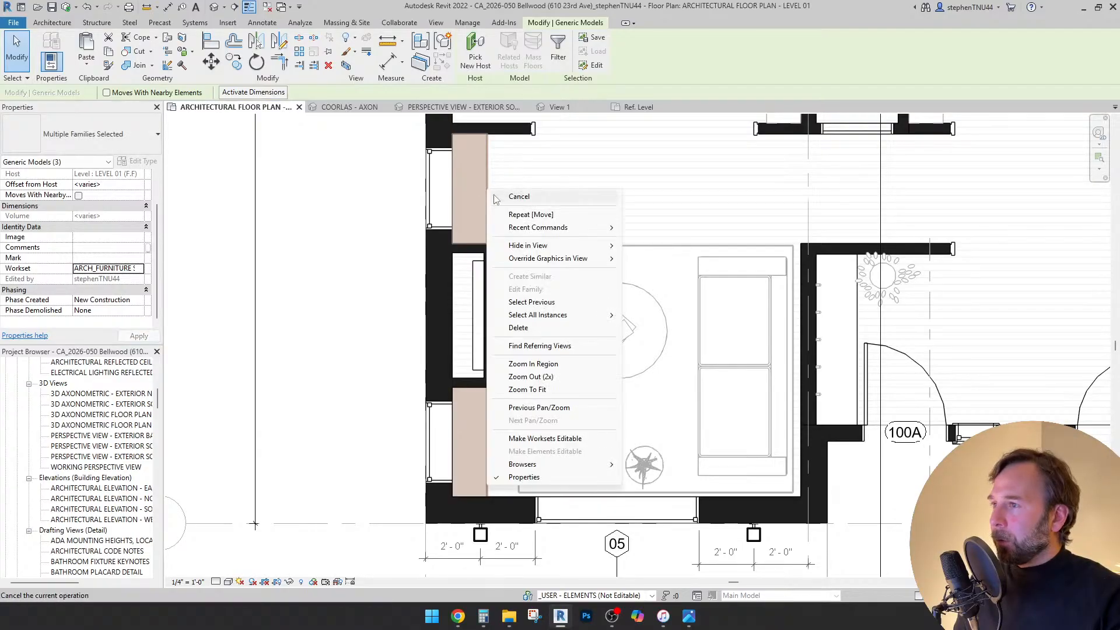
mouse_move(560, 257)
click(660, 258)
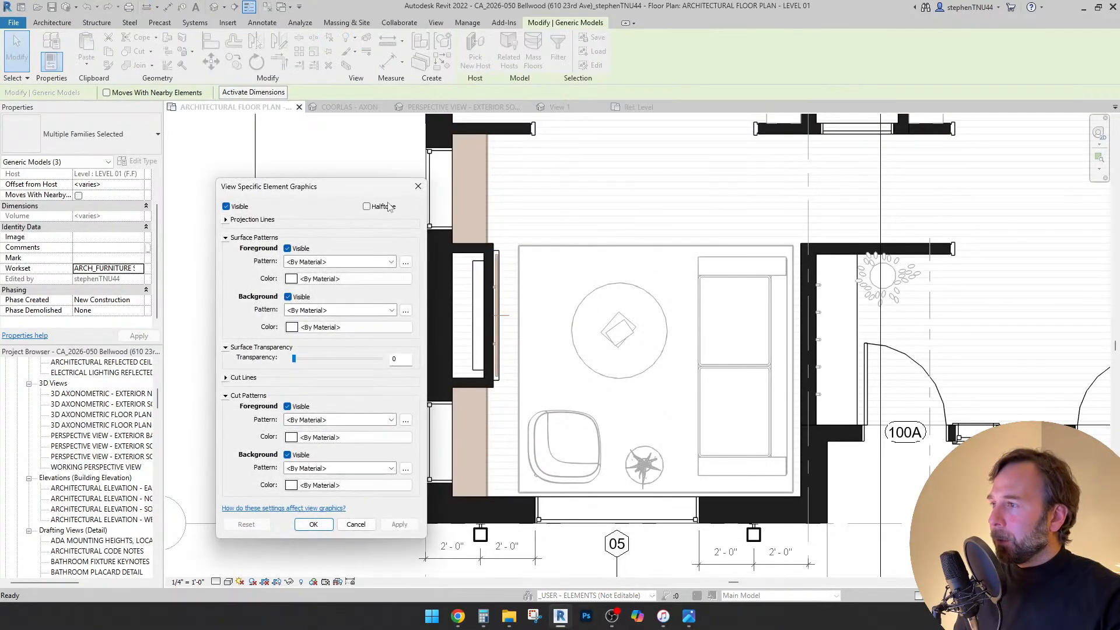
click(313, 524)
key(Escape)
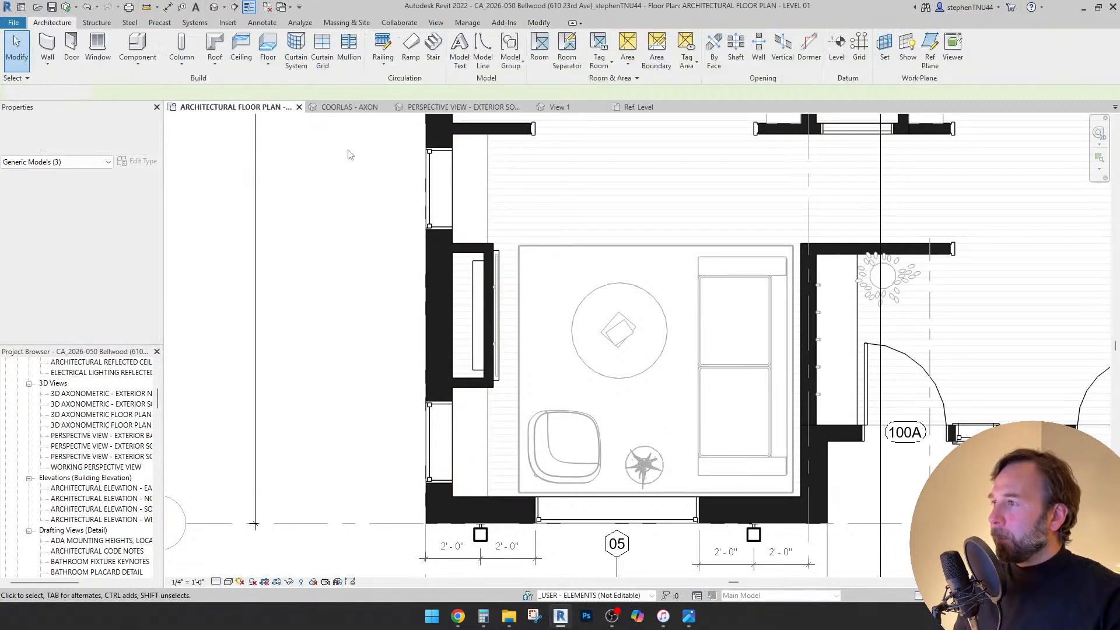
- In the interior perspective, select both open-shelf CA_Oven Base units flanking the fireplace
click(461, 107)
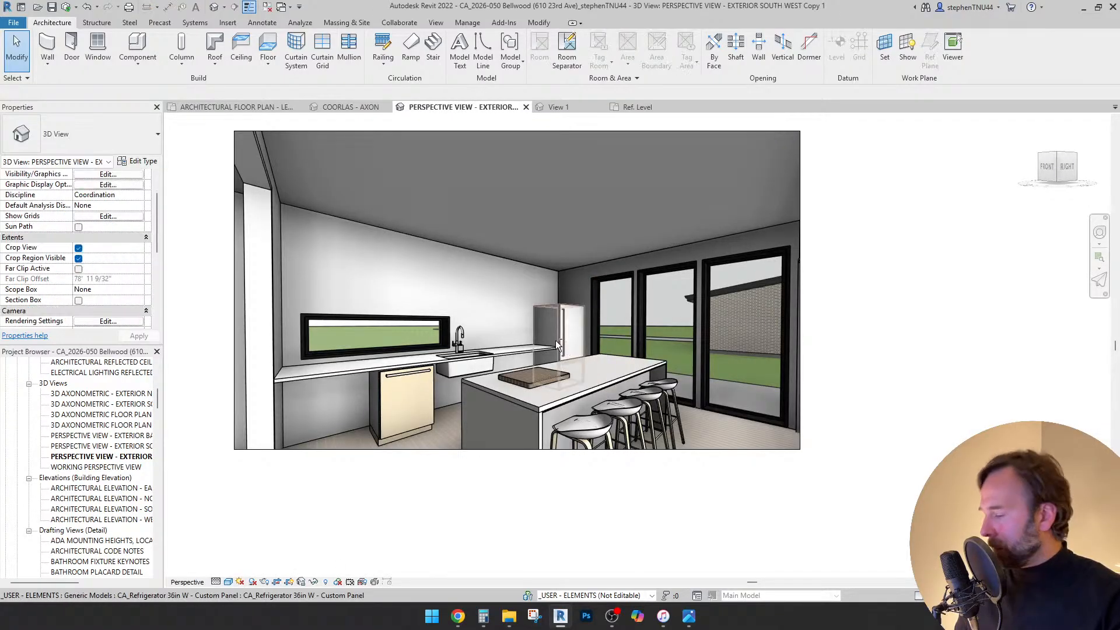
key(F8)
drag(550, 340, 485, 448)
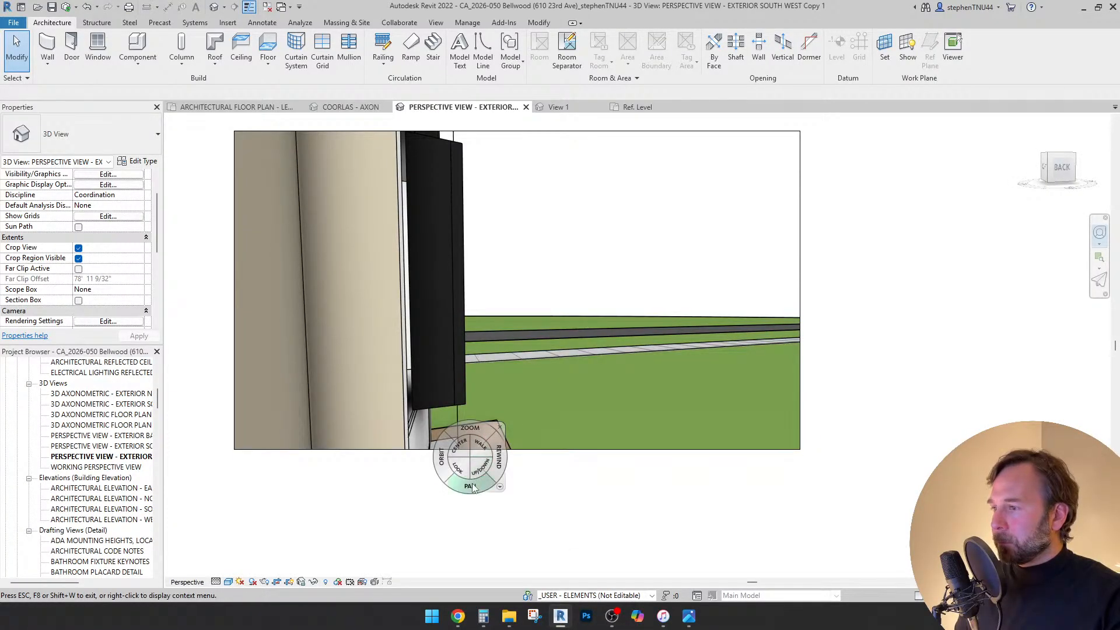
drag(472, 488, 525, 464)
key(Escape)
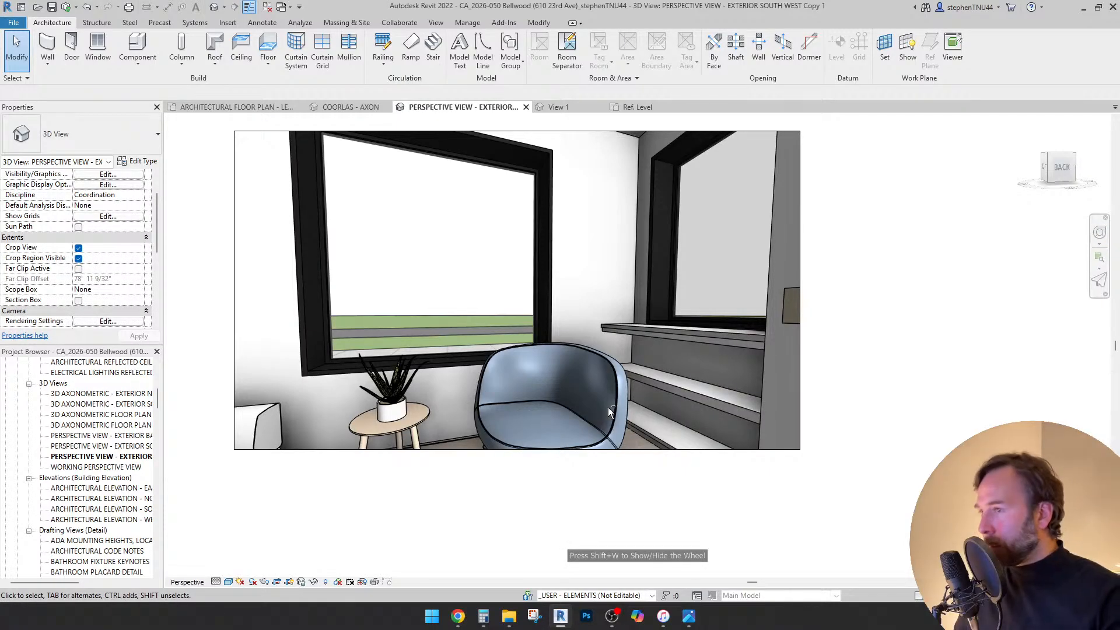
scroll(607, 414, up, 2)
key(shift+w)
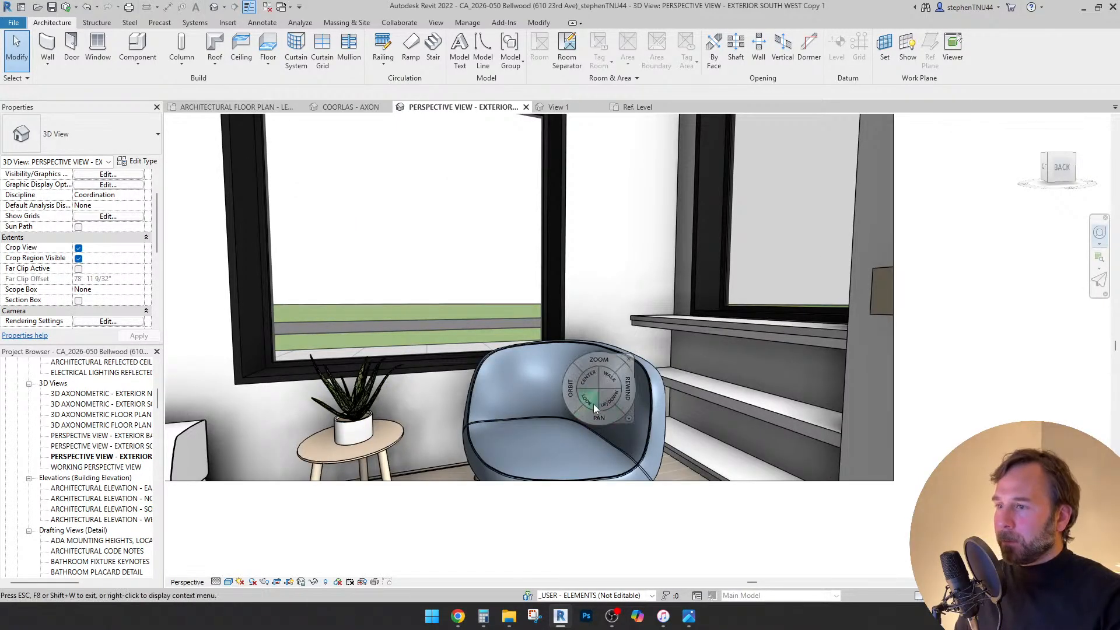
drag(593, 404, 282, 401)
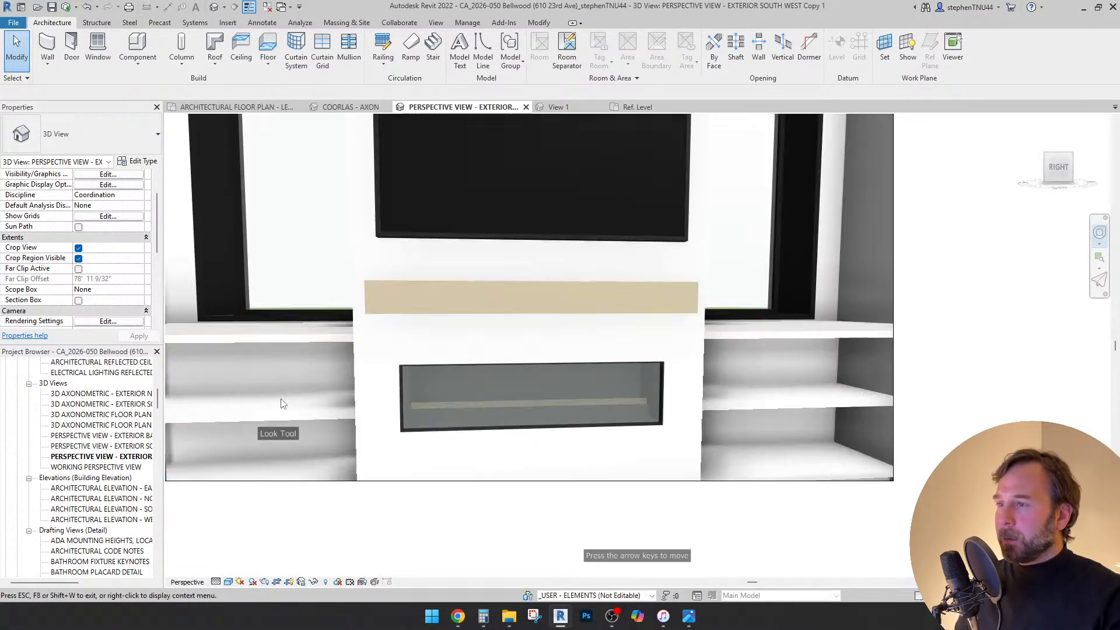
key(Escape)
click(225, 411)
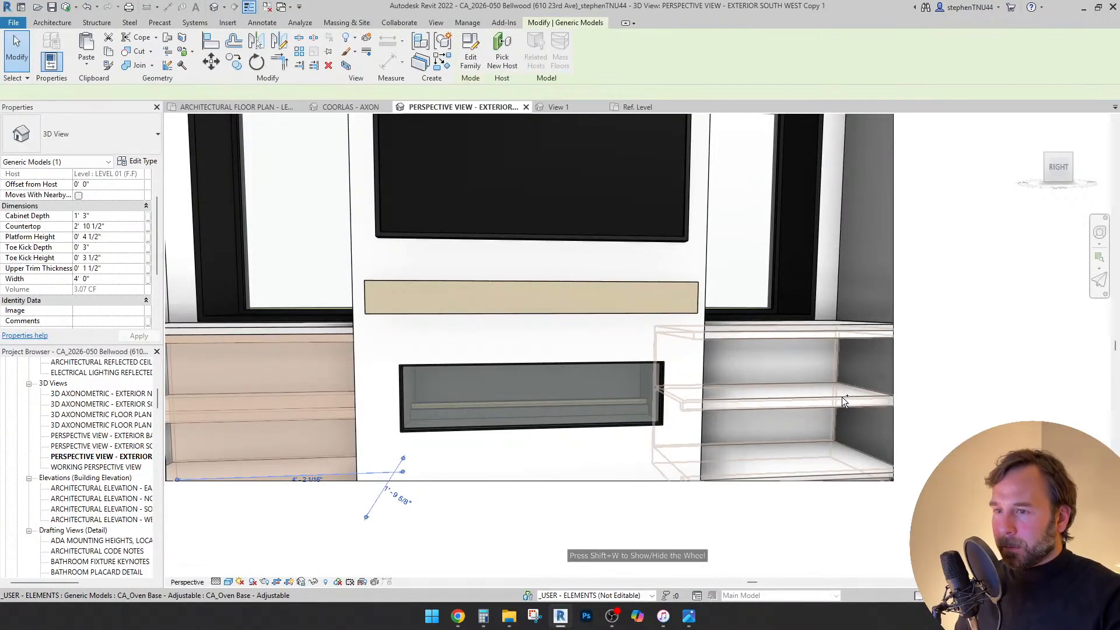
ctrl+click(842, 397)
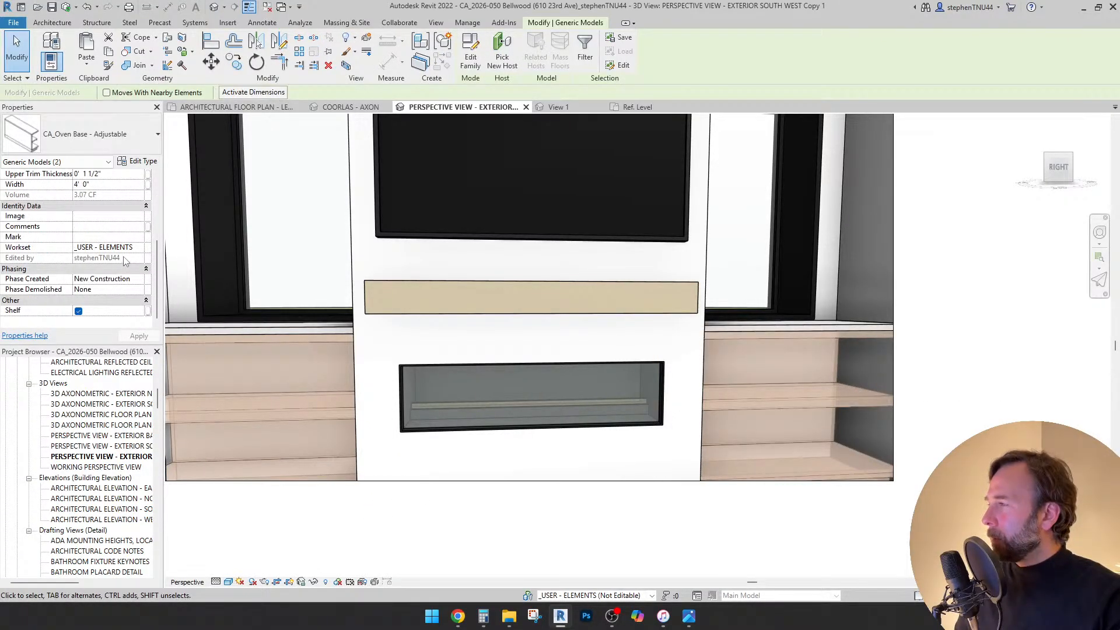
- On the Level 01 plan, override the two selected shelving base units by element to halftone
click(237, 109)
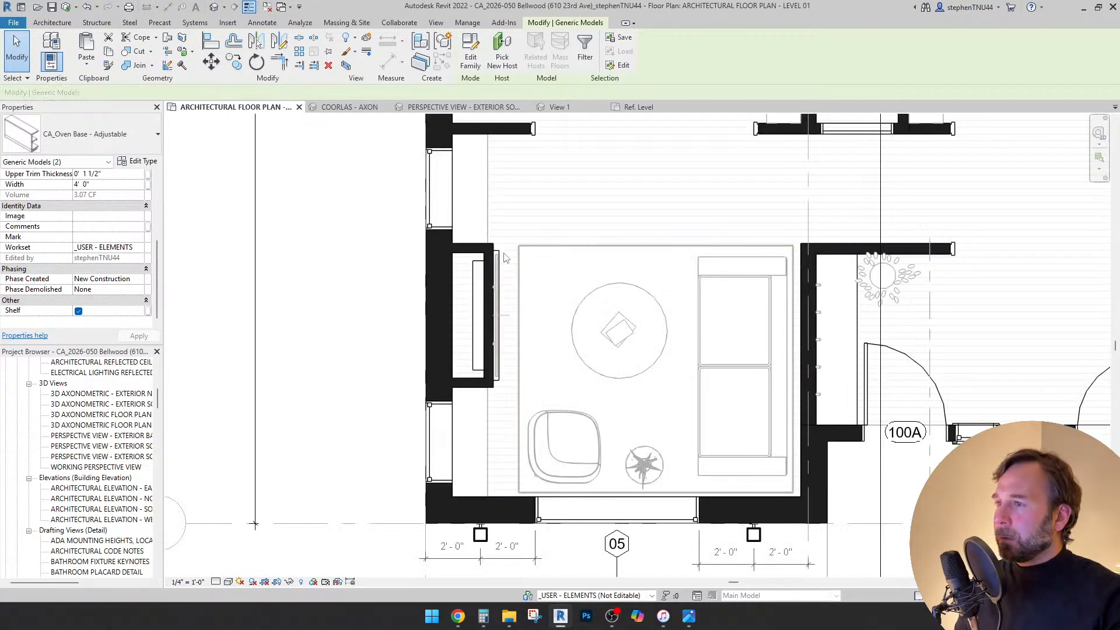
right_click(475, 203)
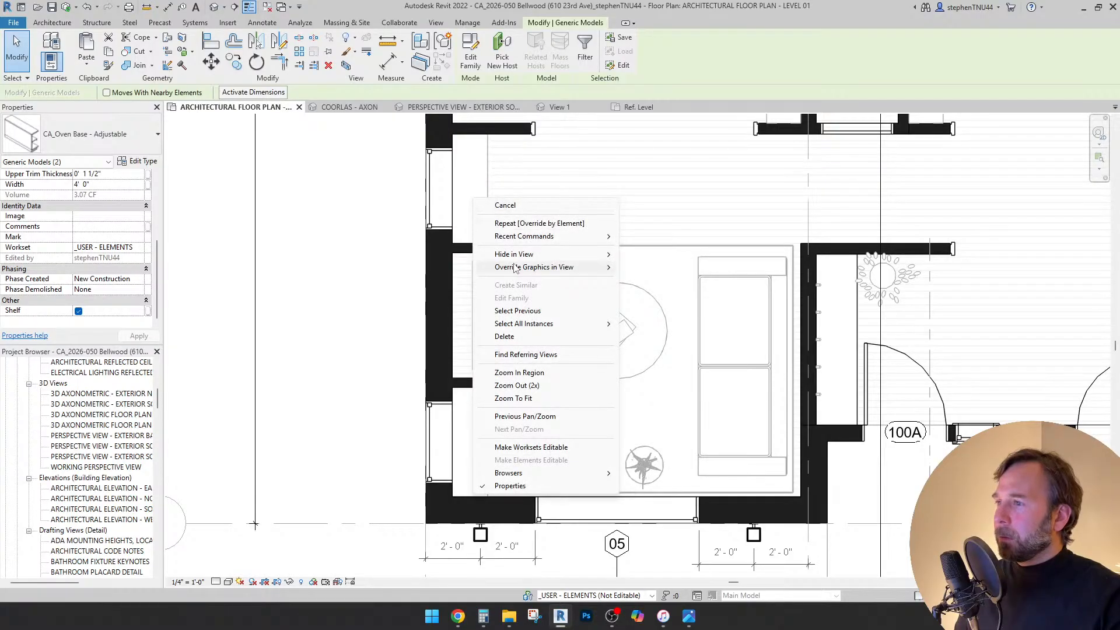
click(648, 267)
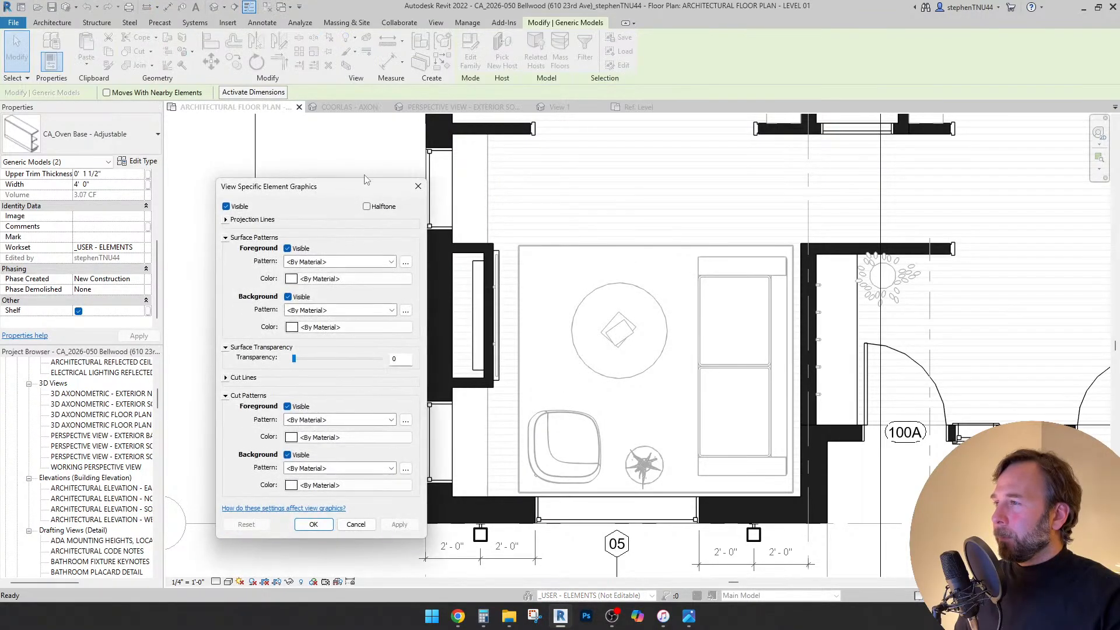
click(314, 525)
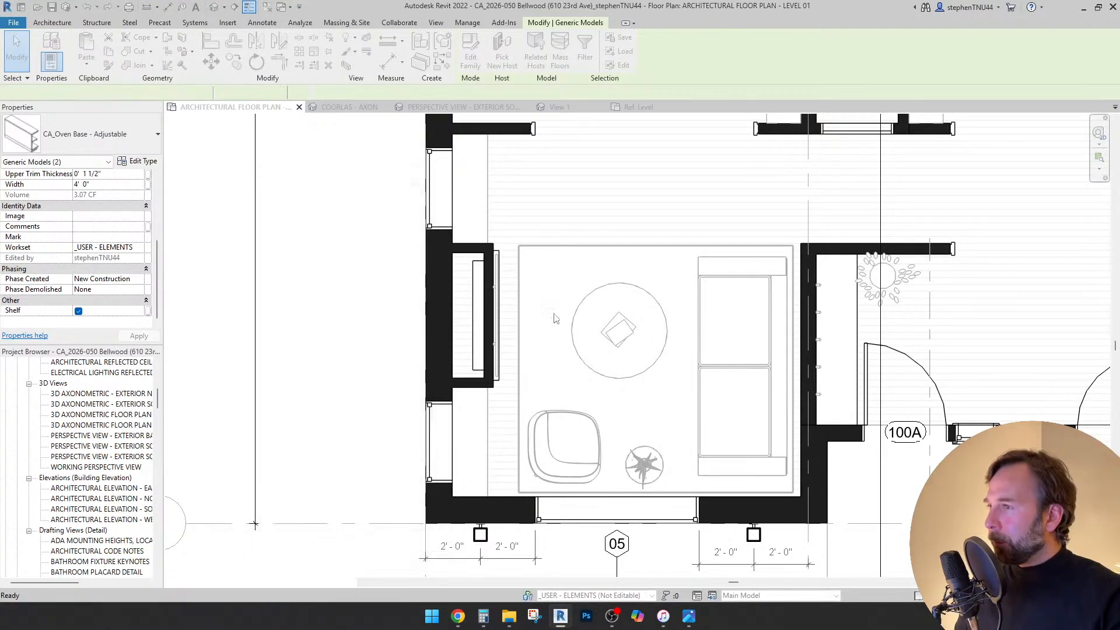
- Reassign the two shelving base units to the furniture workset and clear the selection
click(144, 249)
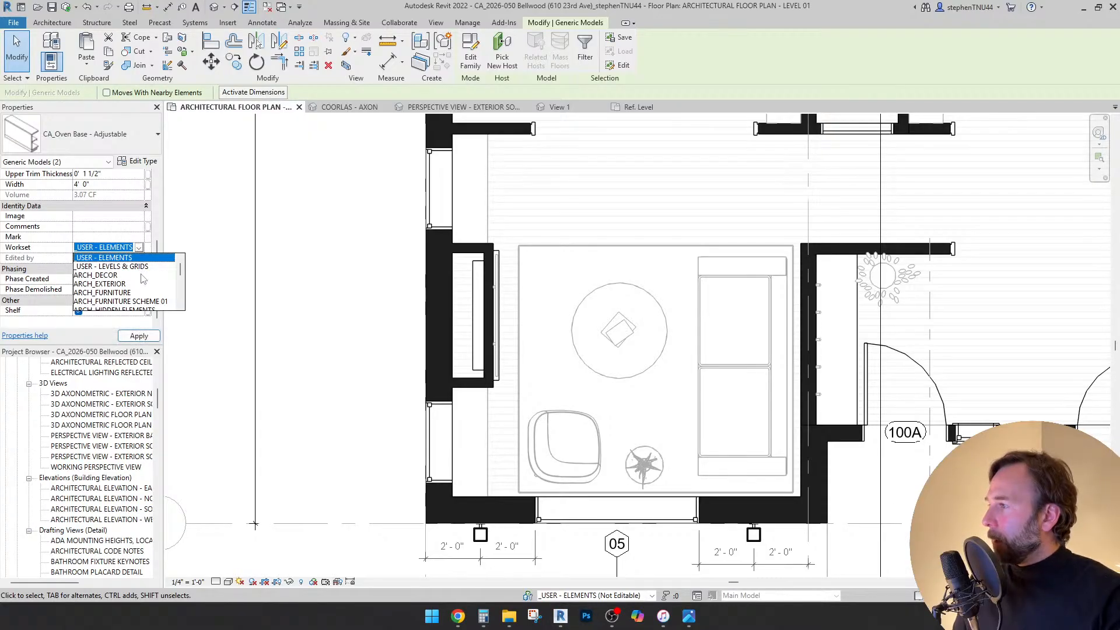
scroll(142, 278, down, 1)
click(139, 268)
click(376, 334)
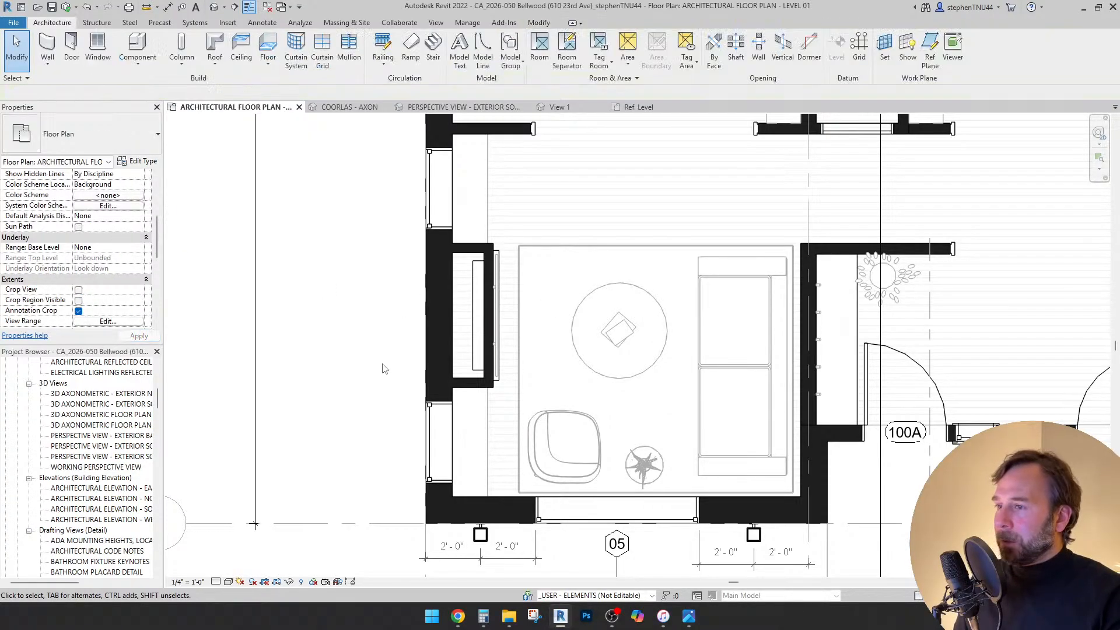
- Place a CA_Kitchen - Cooktop - Electric component on the face of the kitchen wall countertop, between the refrigerator and the sink
scroll(383, 369, down, 5)
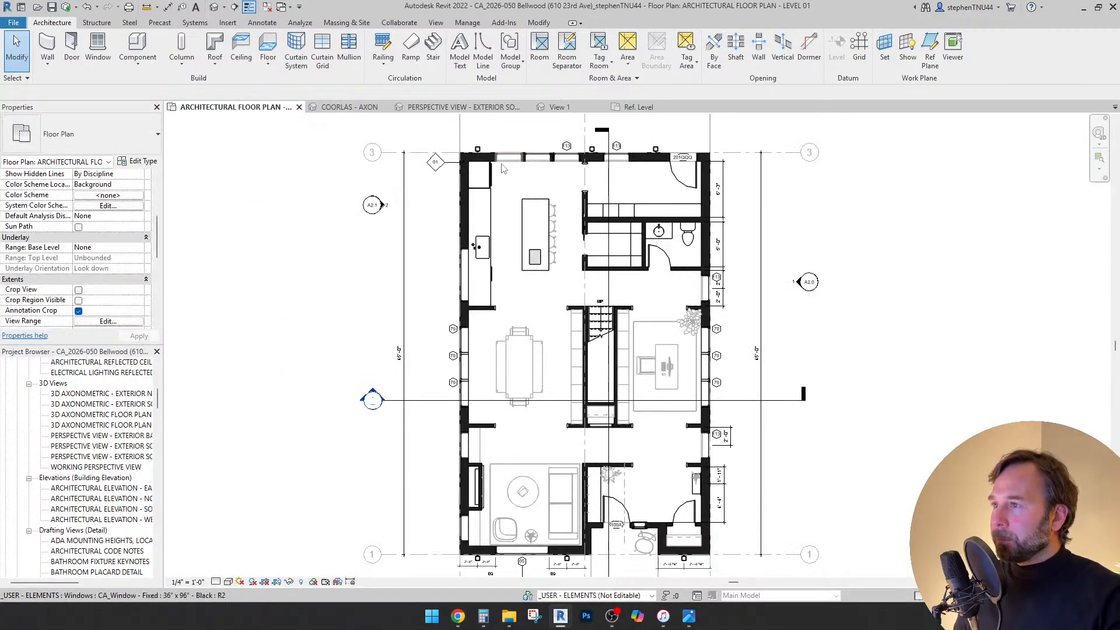
scroll(498, 239, up, 4)
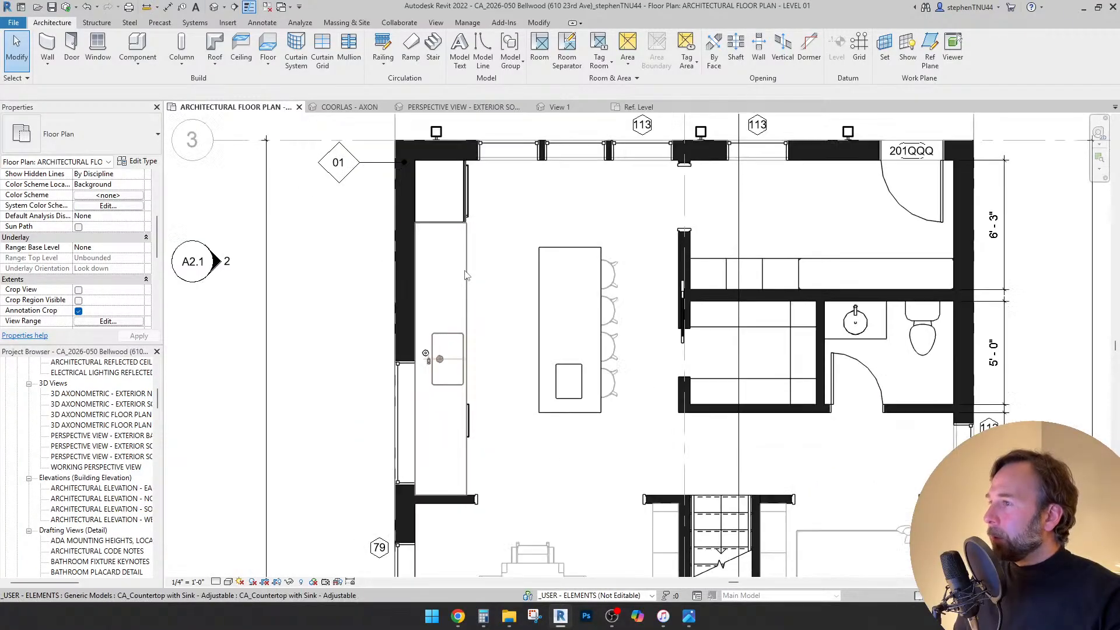
scroll(467, 280, up, 2)
scroll(467, 280, down, 1)
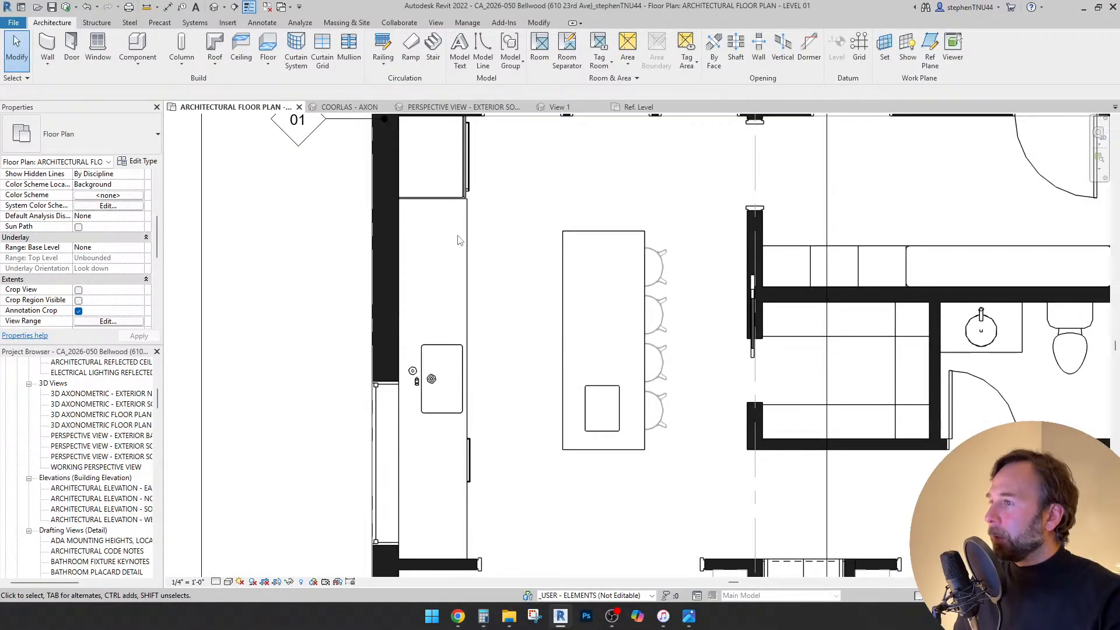
click(127, 68)
click(153, 85)
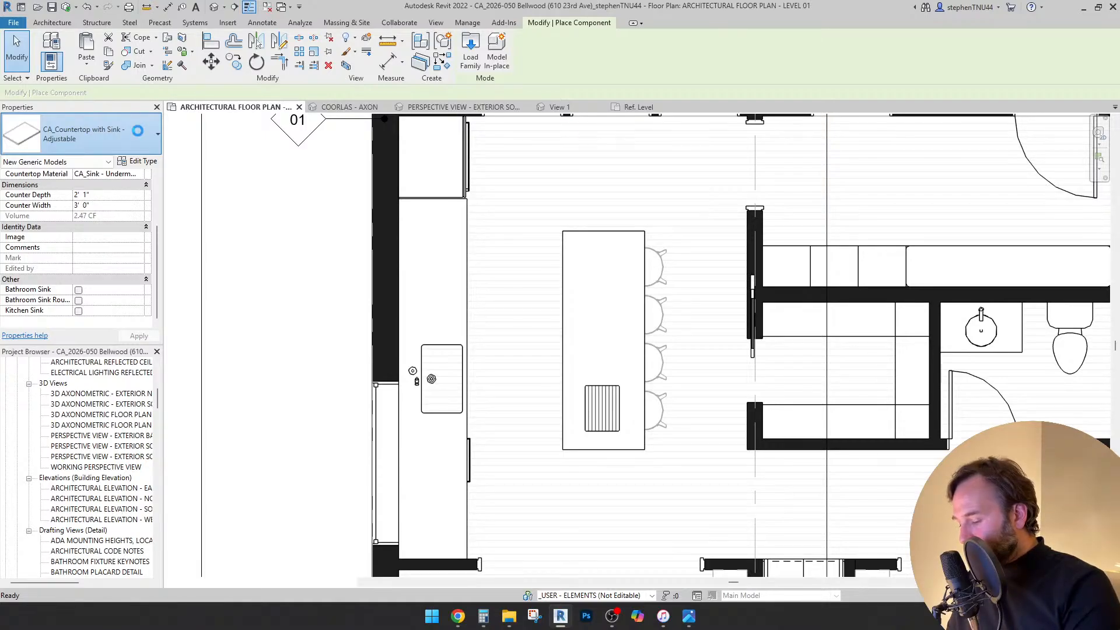
click(140, 134)
text(cooktop)
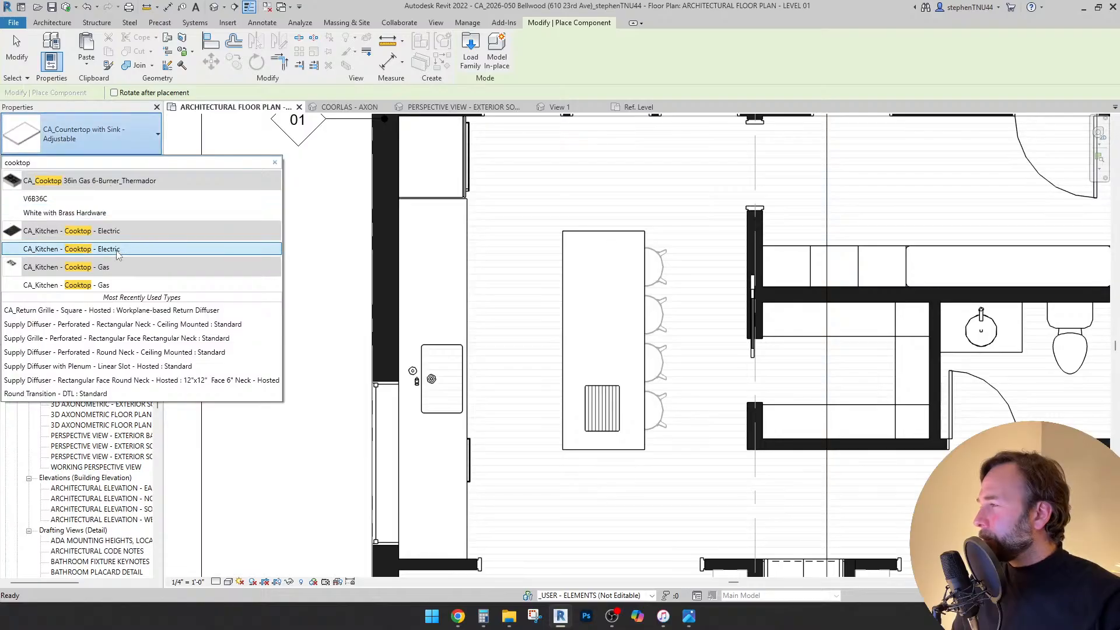
click(116, 249)
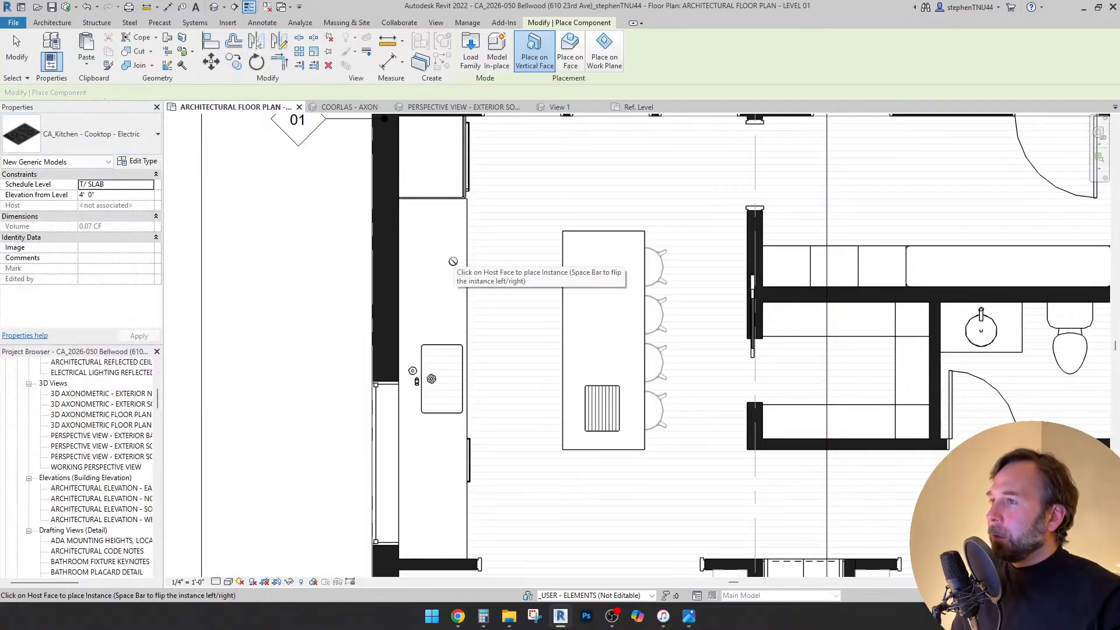
click(570, 59)
scroll(420, 274, up, 3)
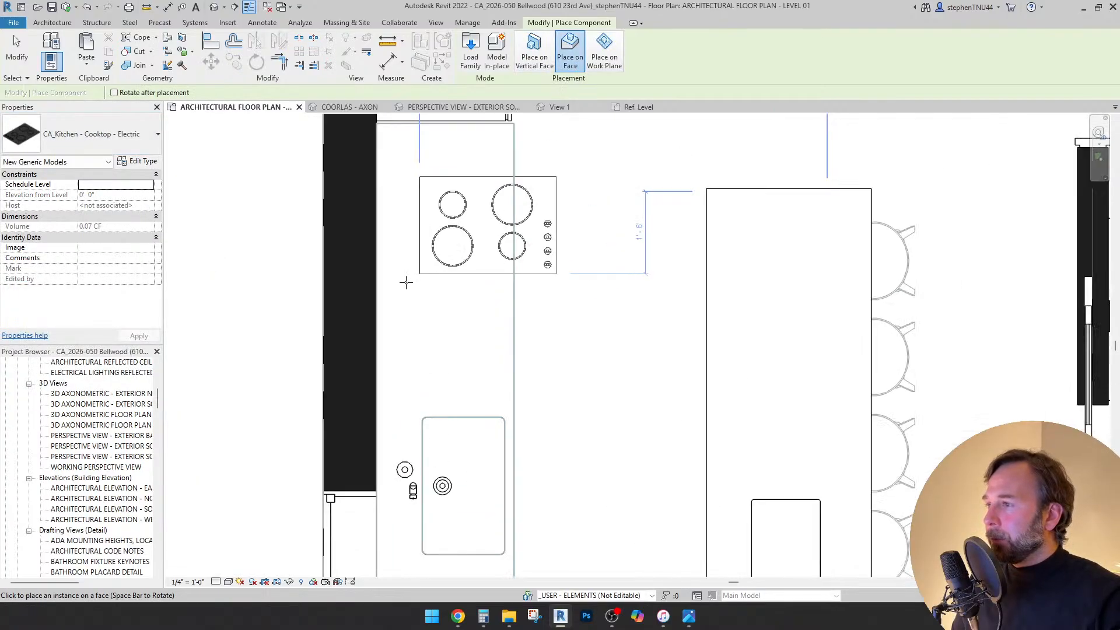
key(Escape)
key(Escape)
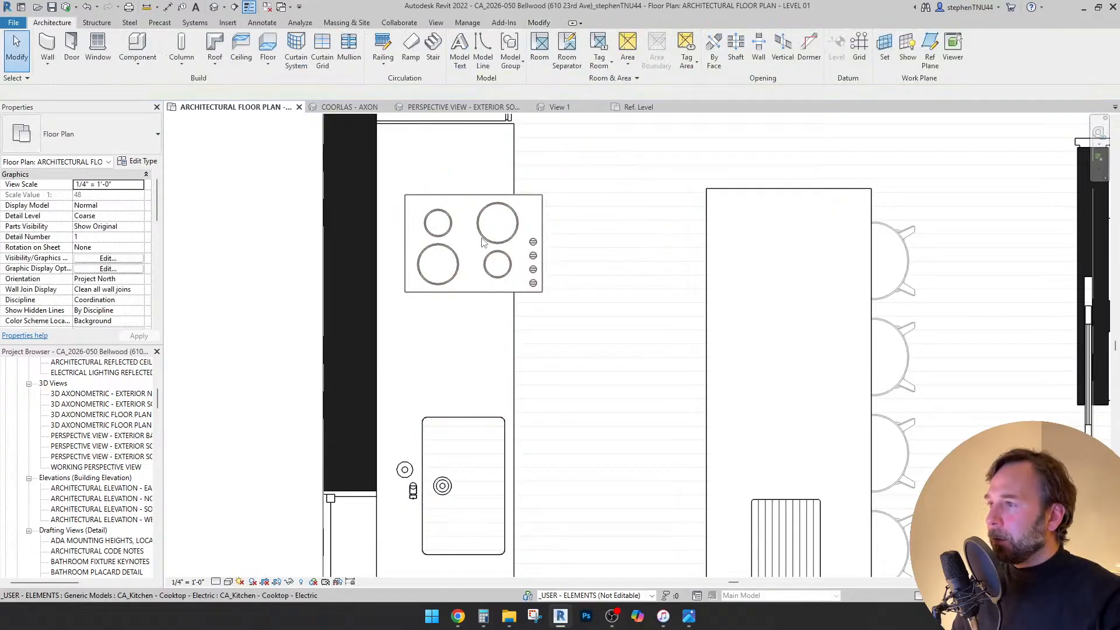
- Rotate the electric cooktop 90° counterclockwise on the kitchen countertop
click(485, 239)
scroll(485, 239, down, 2)
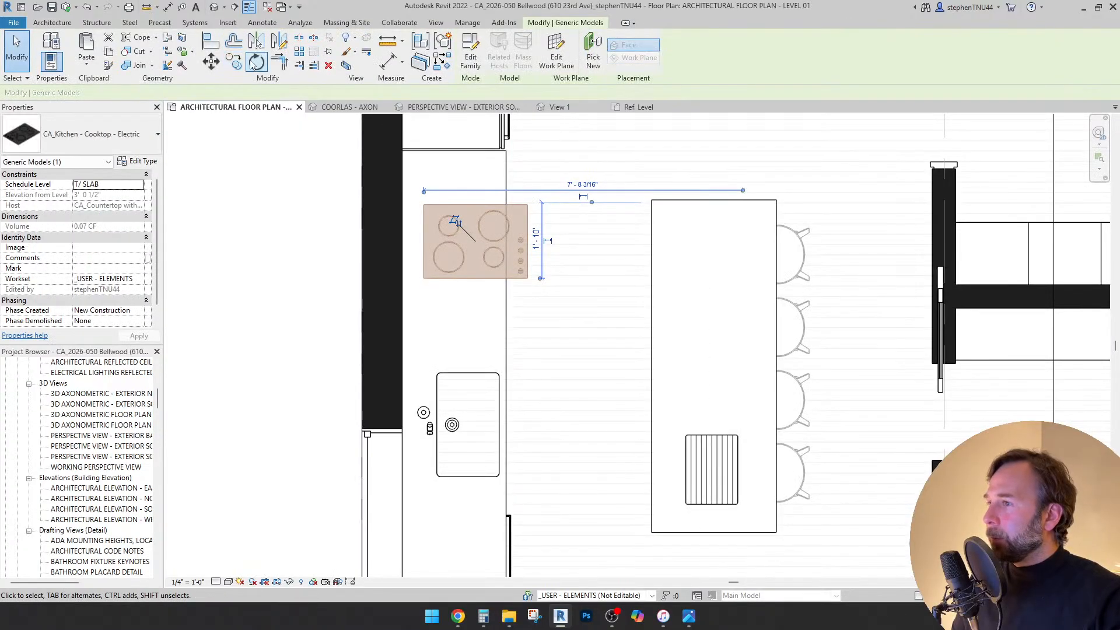
scroll(438, 213, up, 2)
key(r)
key(o)
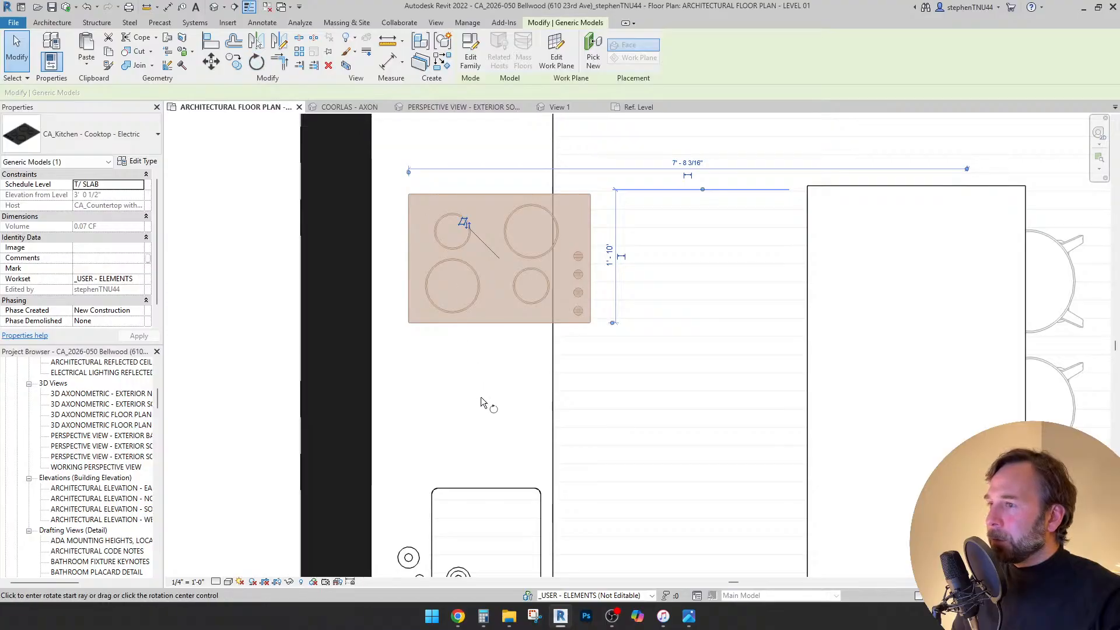
click(500, 408)
text(90)
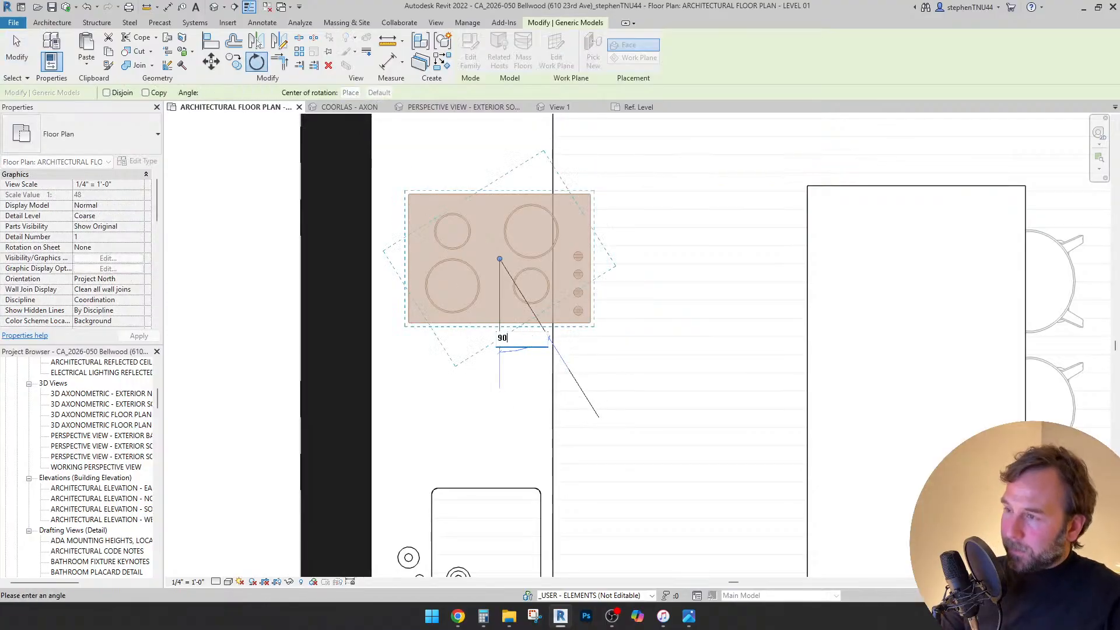
key(Return)
key(Escape)
scroll(506, 322, down, 2)
scroll(506, 323, up, 2)
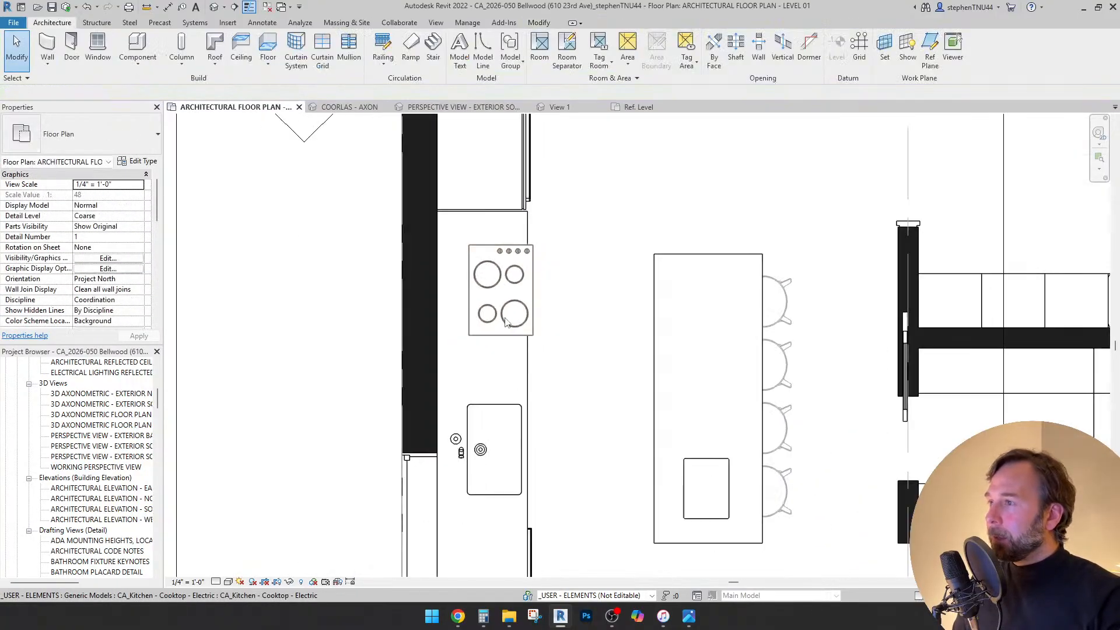
- Open the Level 01 architectural reflected ceiling plan and set its visual style to Hidden Line
middle_drag(505, 318, 500, 342)
scroll(502, 342, down, 2)
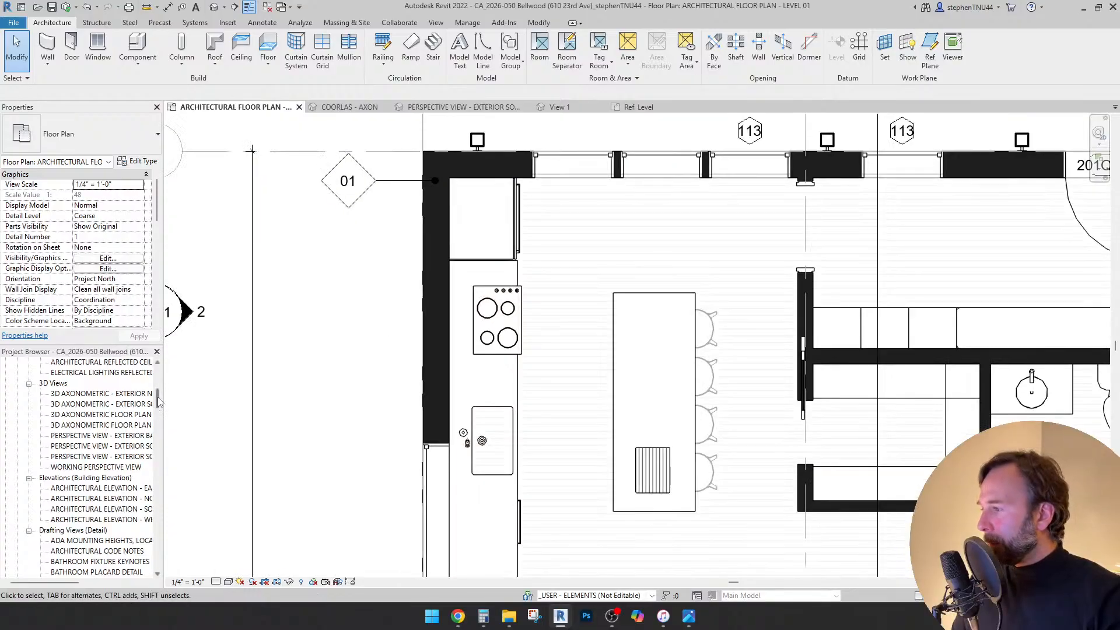
mouse_move(159, 402)
mouse_down()
mouse_move(158, 377)
mouse_move(159, 386)
mouse_up()
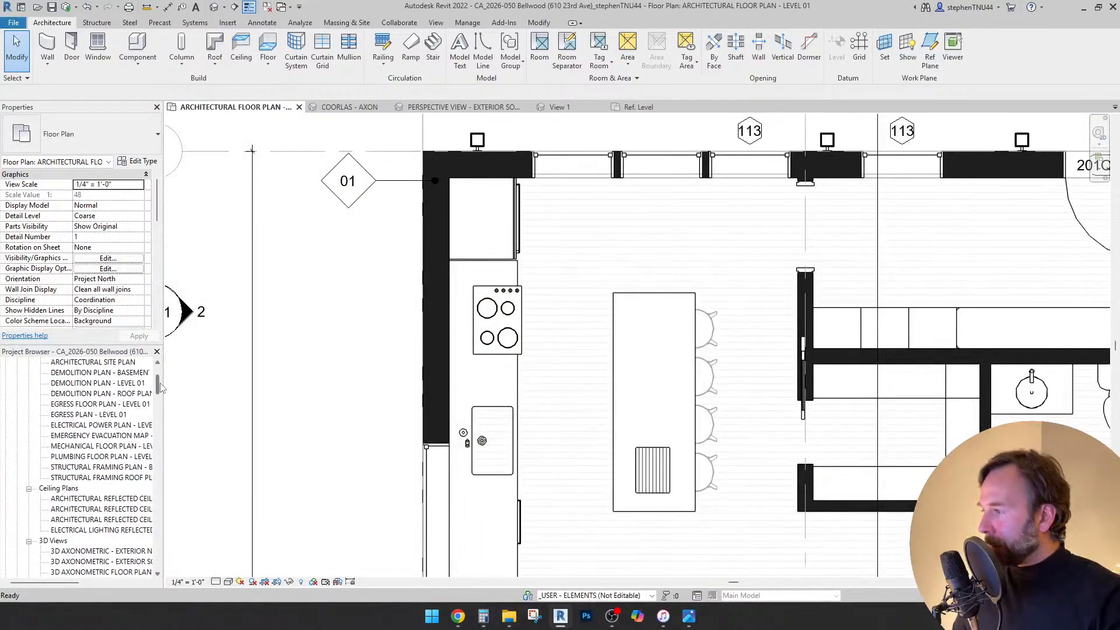
double_click(109, 509)
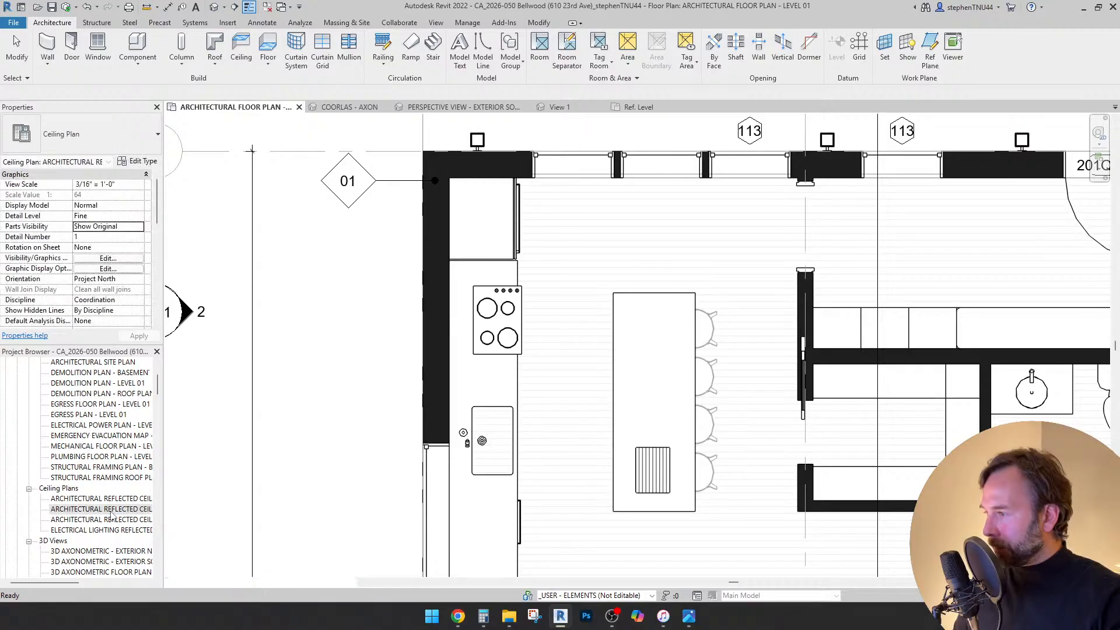
scroll(611, 314, up, 5)
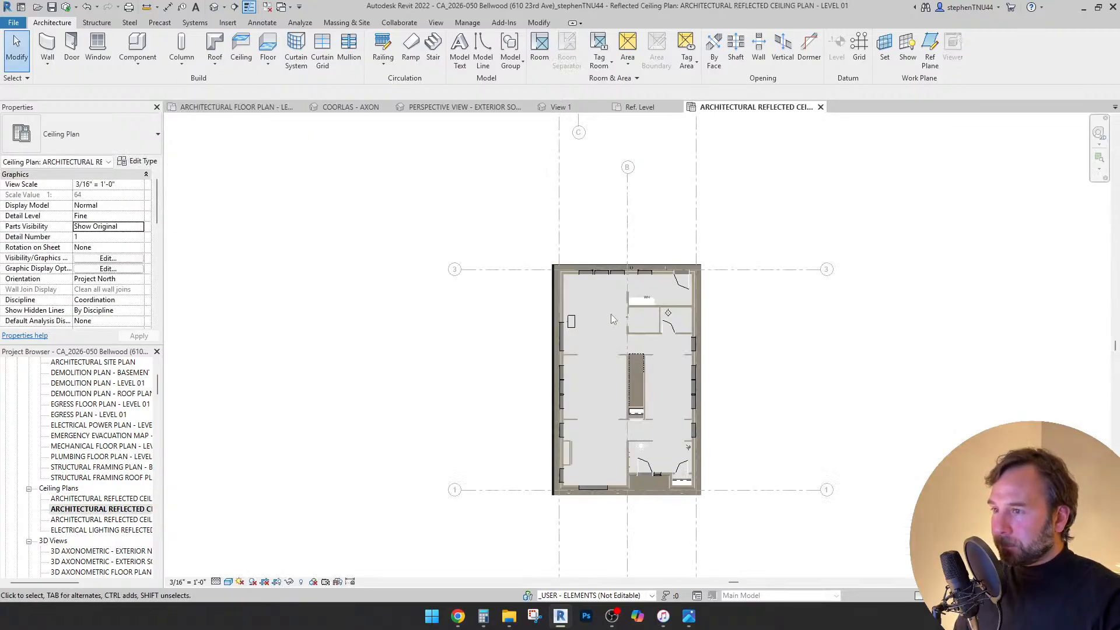
scroll(559, 278, up, 1)
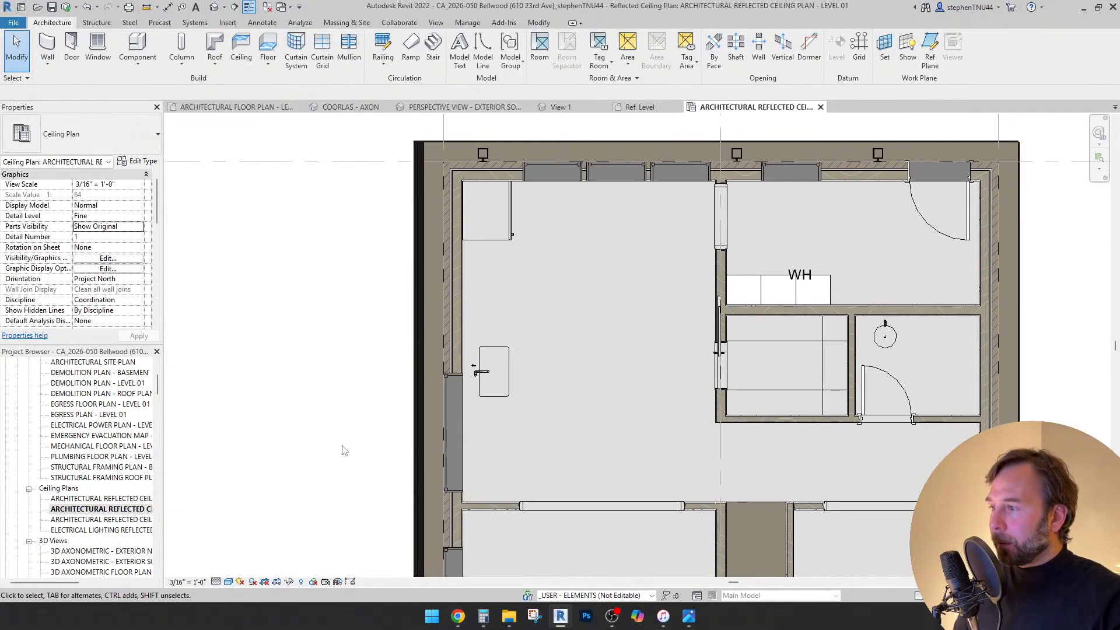
click(228, 582)
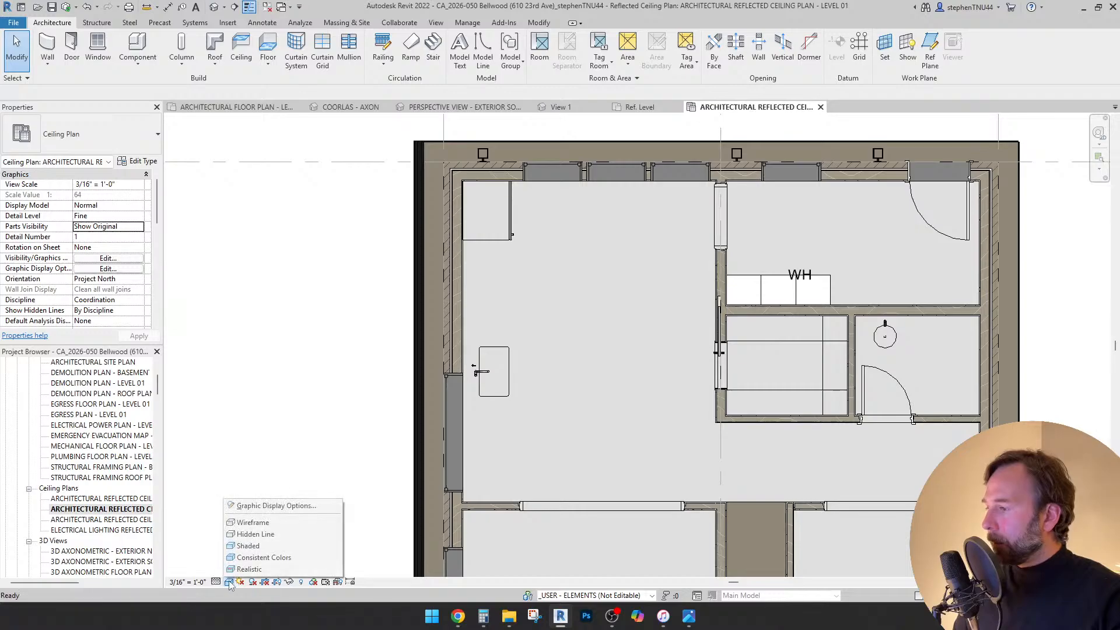
click(257, 535)
- Place a CA_Hood 30in Built in component on the ceiling face near the kitchen wall, between the refrigerator and the sink
scroll(566, 285, up, 2)
middle_drag(534, 312, 536, 281)
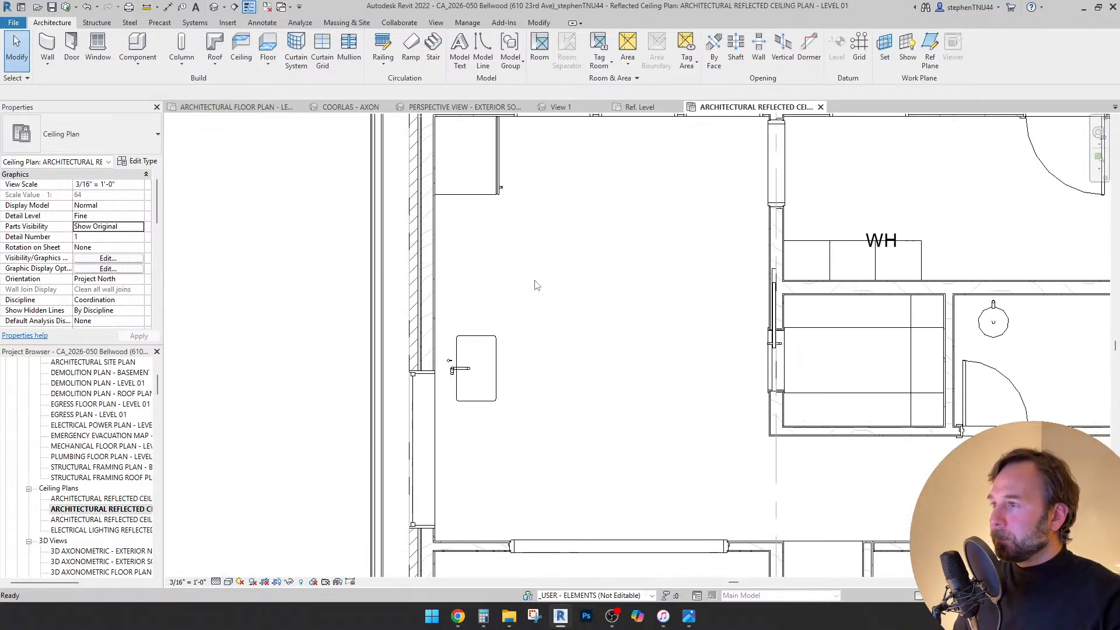
scroll(535, 281, down, 1)
scroll(536, 285, up, 1)
click(135, 58)
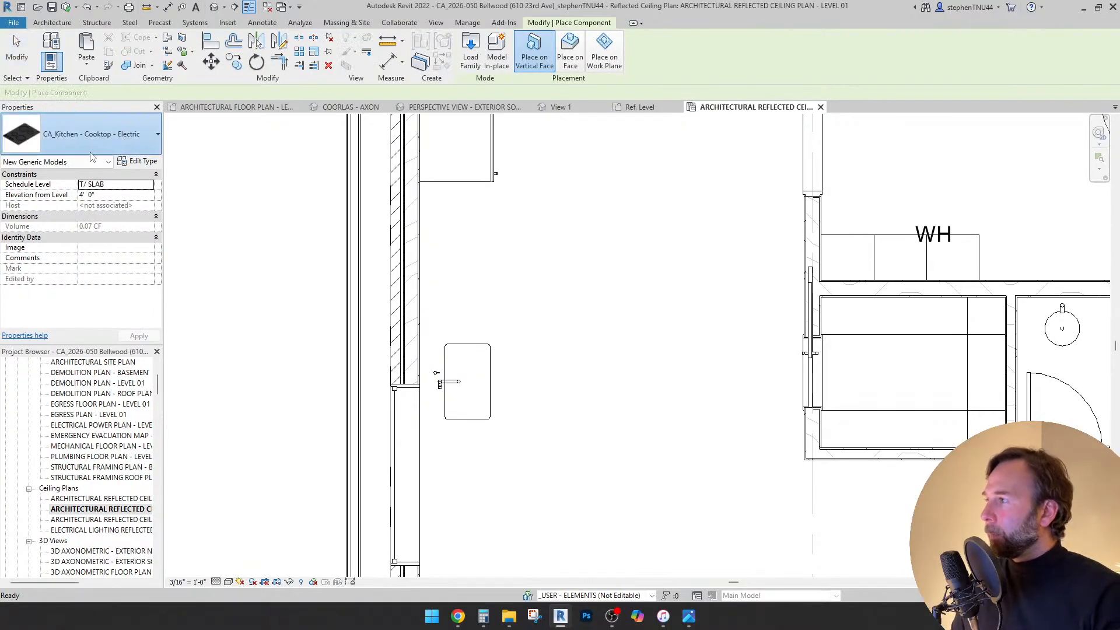
click(96, 141)
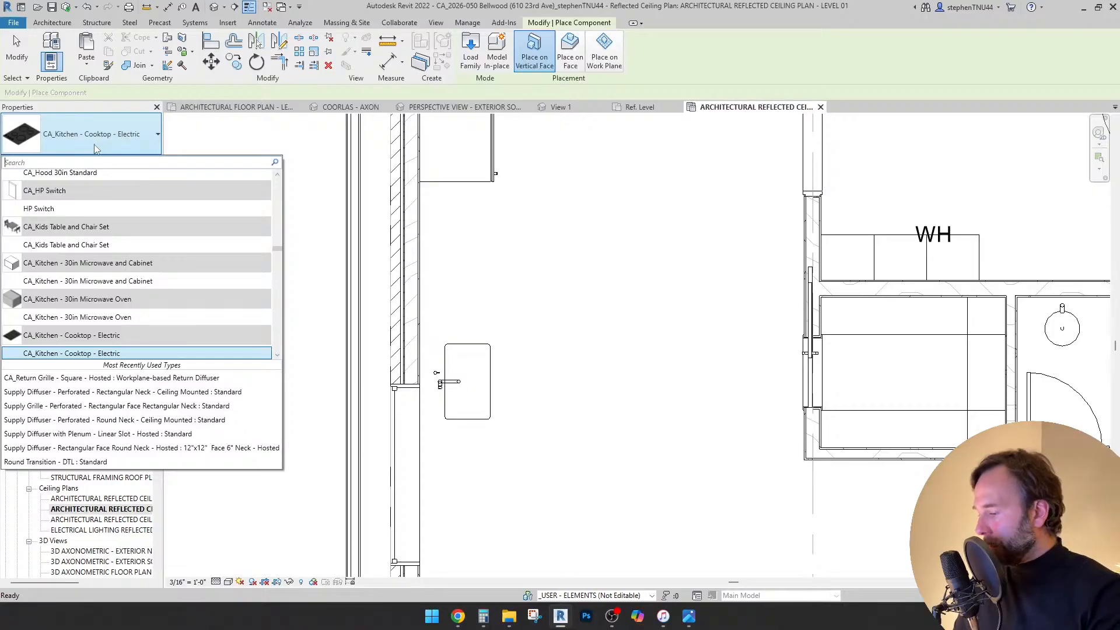
text(h)
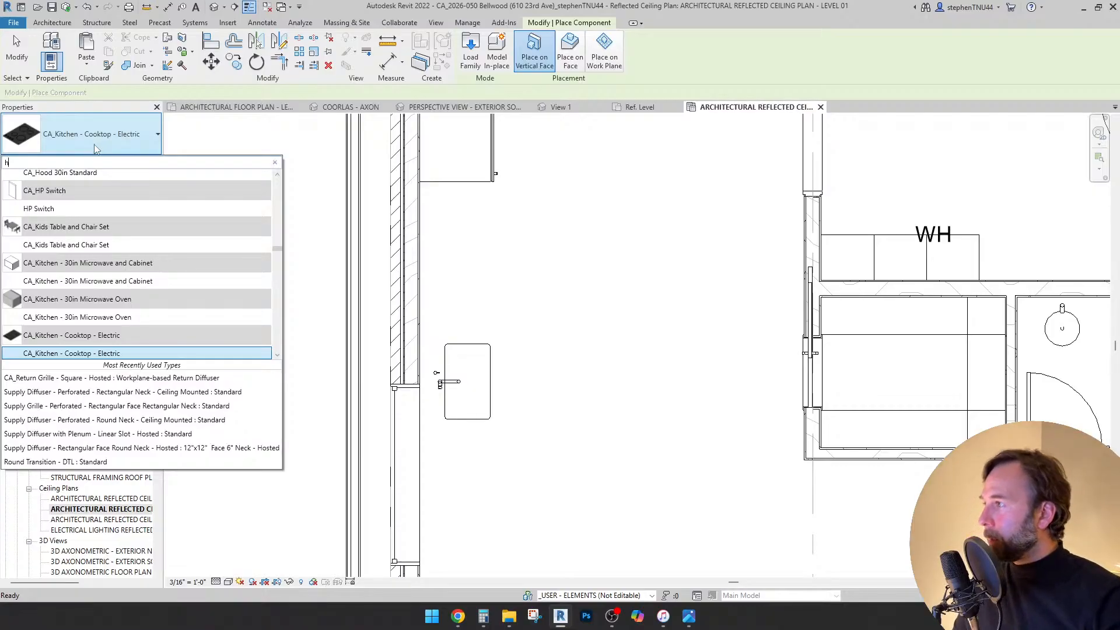
text(ood)
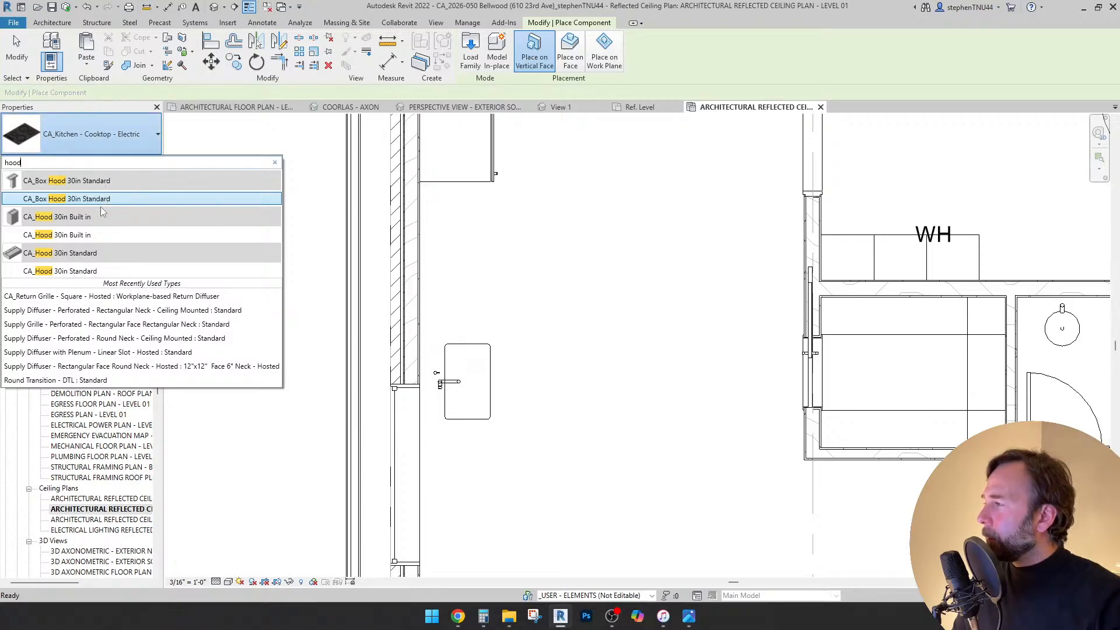
click(91, 235)
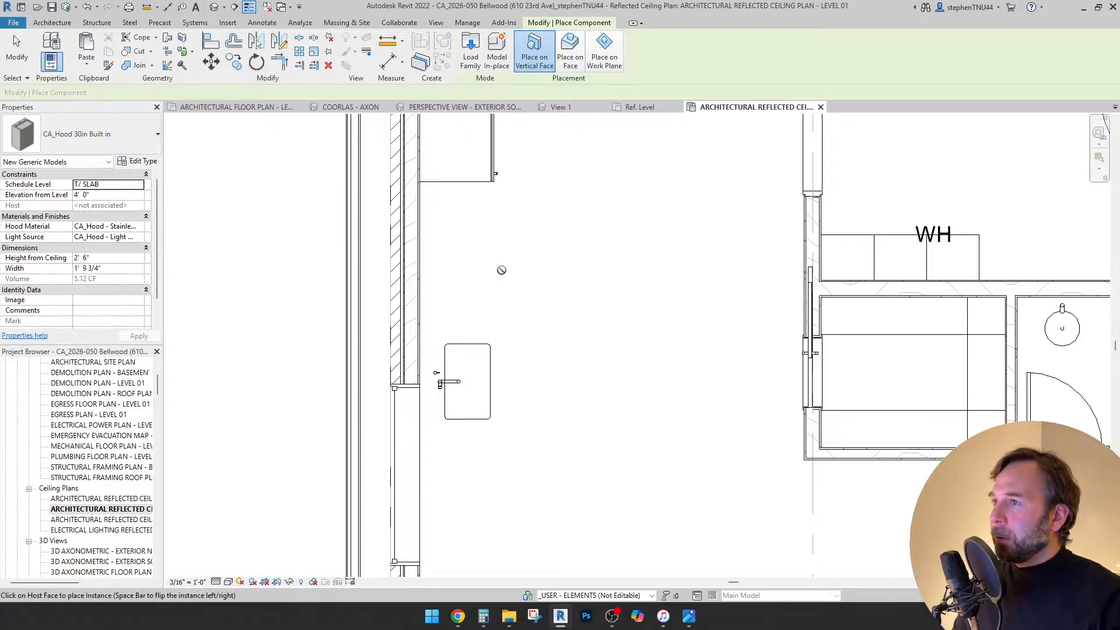
click(573, 54)
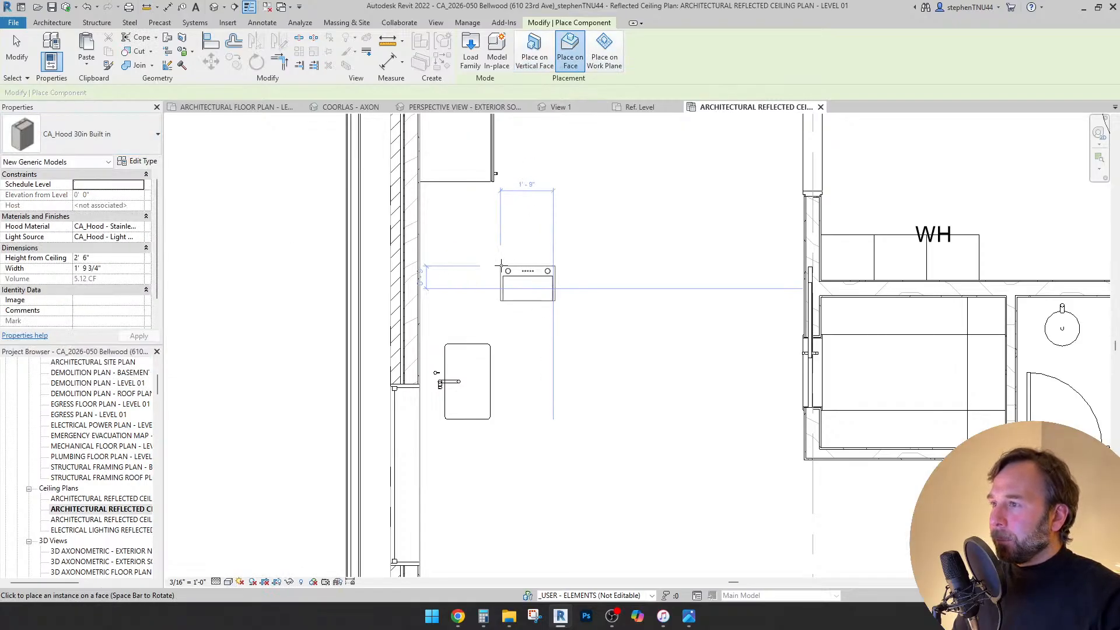
click(460, 241)
key(Escape)
key(Escape)
- Rotate the built-in range hood 90° clockwise so its control side faces the room
click(513, 253)
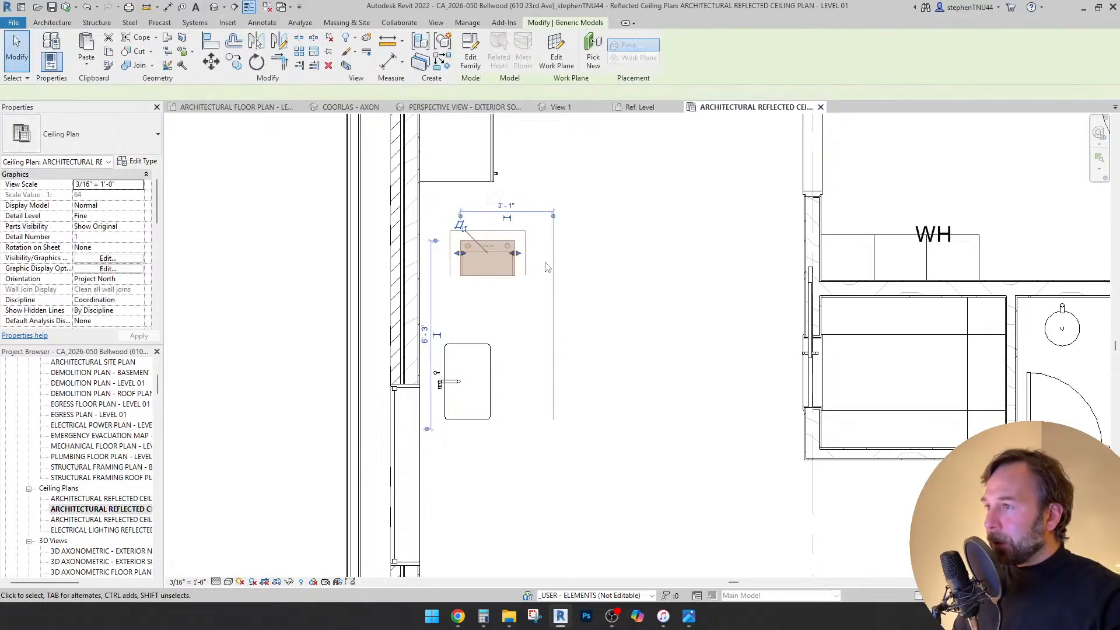
click(257, 61)
click(391, 229)
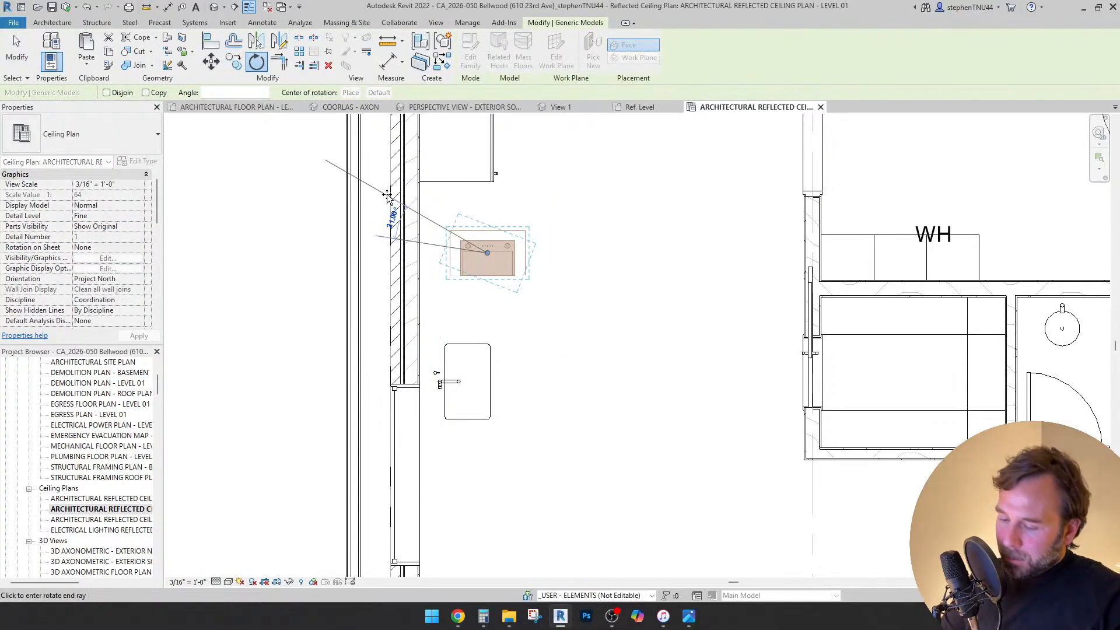
key(Return)
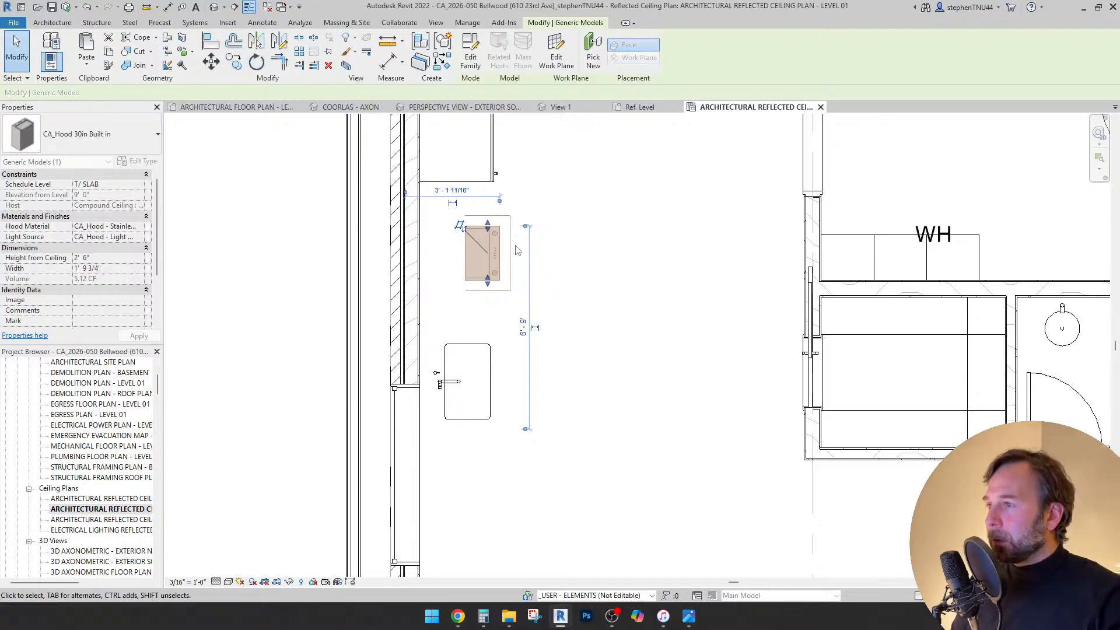
click(551, 259)
- Align the back edge of the range hood with the interior face of the kitchen's exterior wall
middle_drag(480, 225, 473, 233)
click(538, 22)
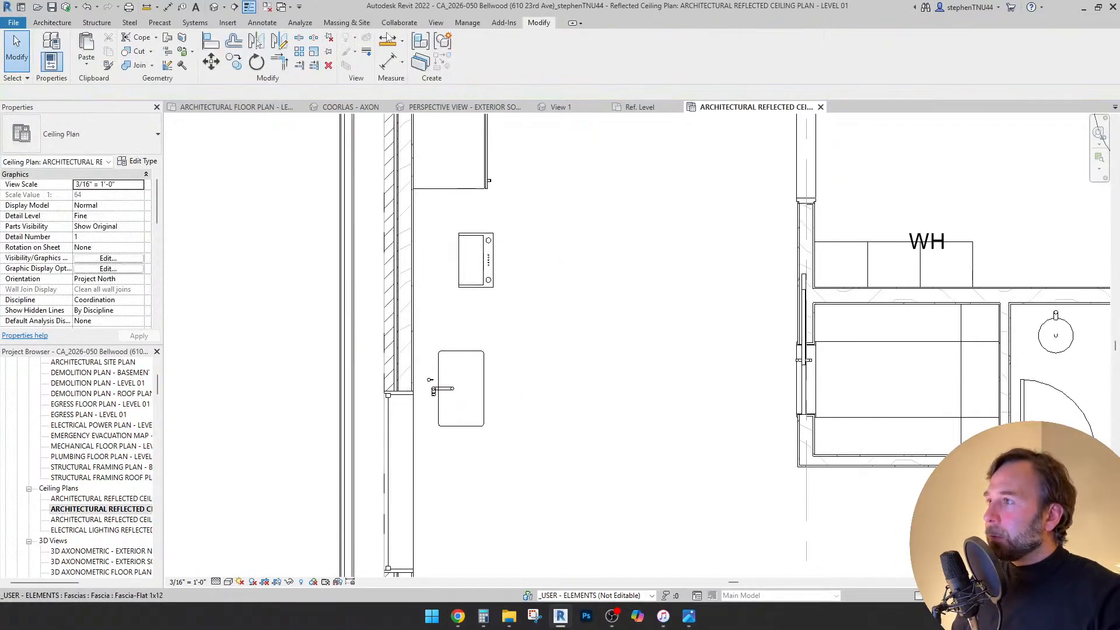
scroll(418, 230, up, 2)
key(a)
key(l)
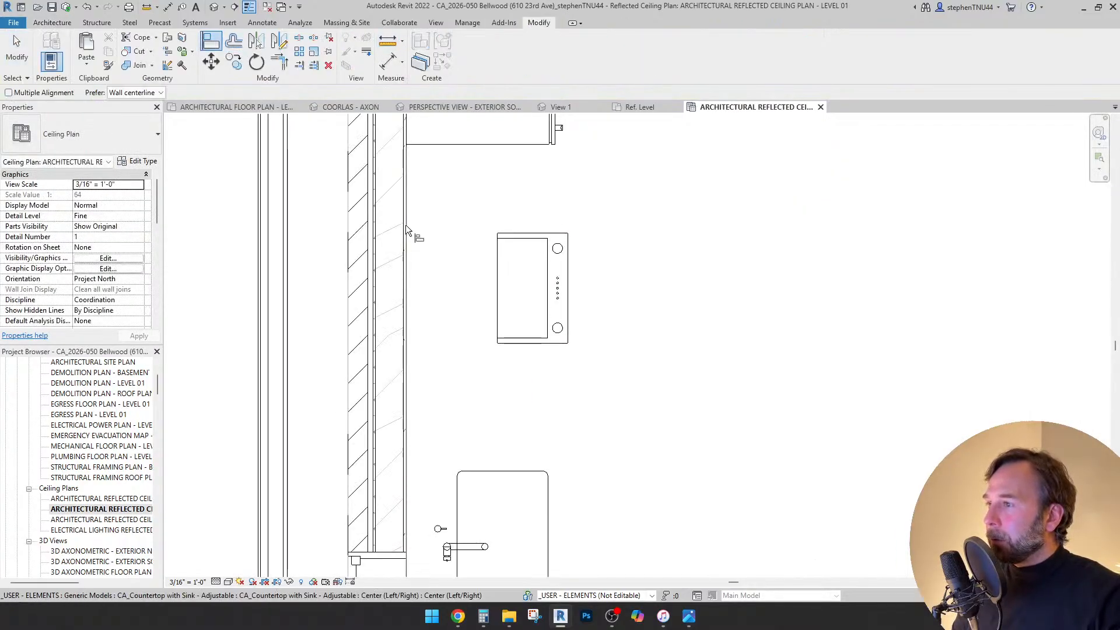
scroll(490, 261, down, 3)
key(Escape)
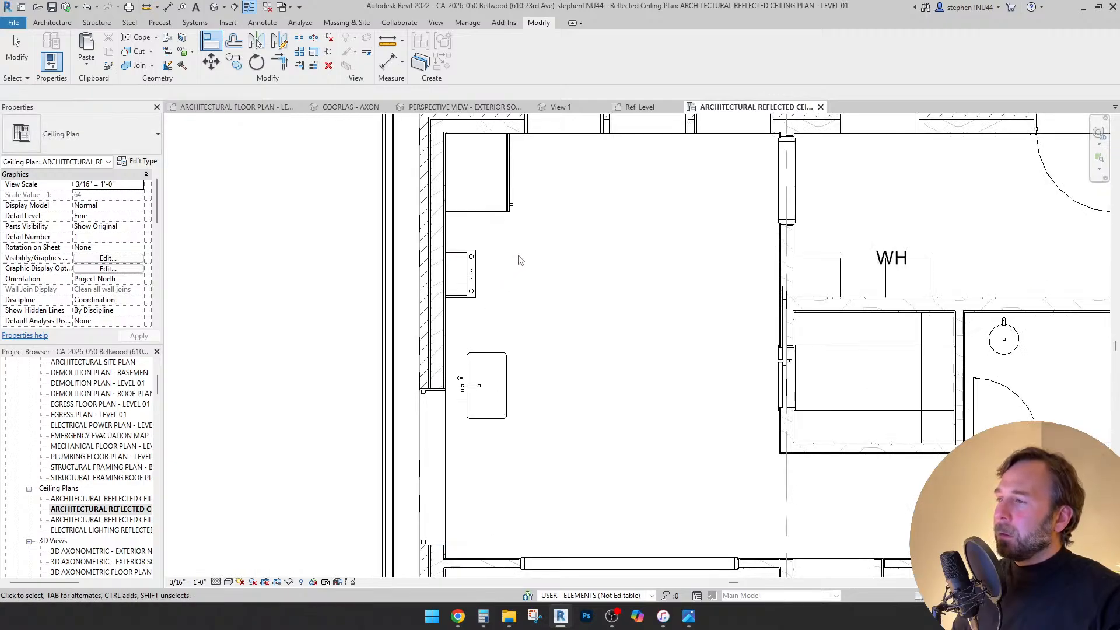
- Start an architectural wall using the basic wall type CA_Interior - Wood (1 1/2" Stud + 5/8" Gyp)
middle_drag(530, 272, 549, 282)
scroll(548, 282, up, 1)
click(52, 22)
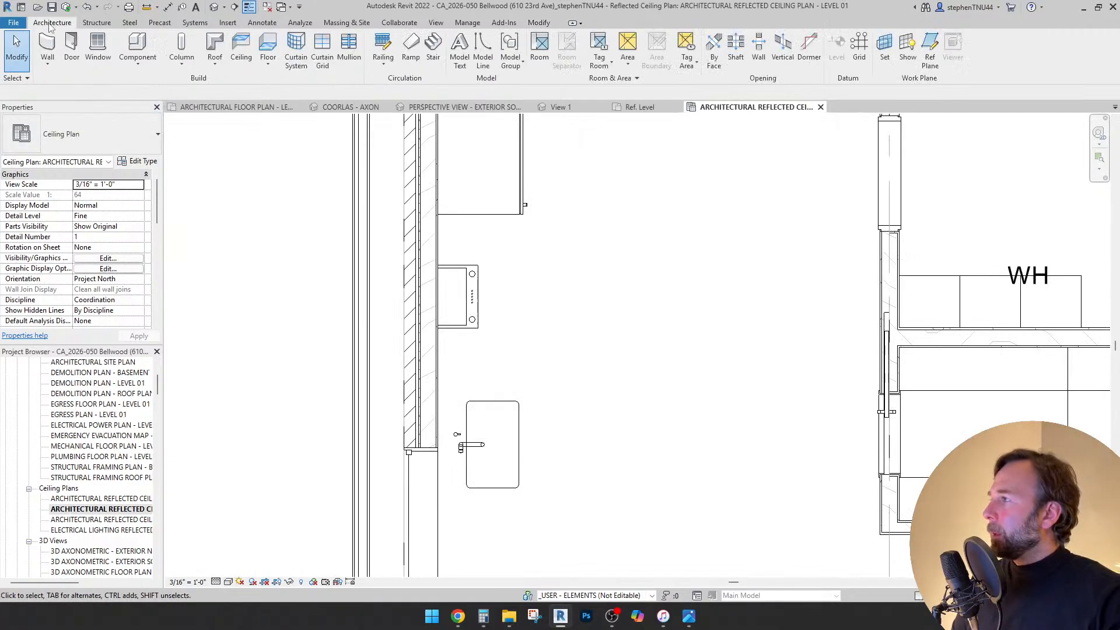
click(50, 65)
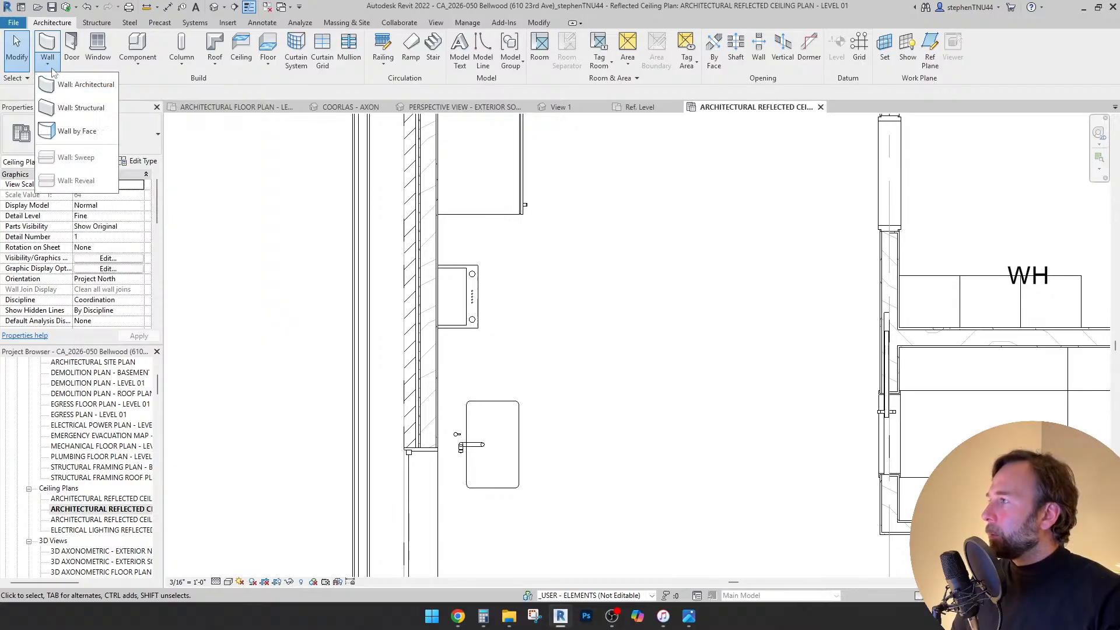
click(86, 86)
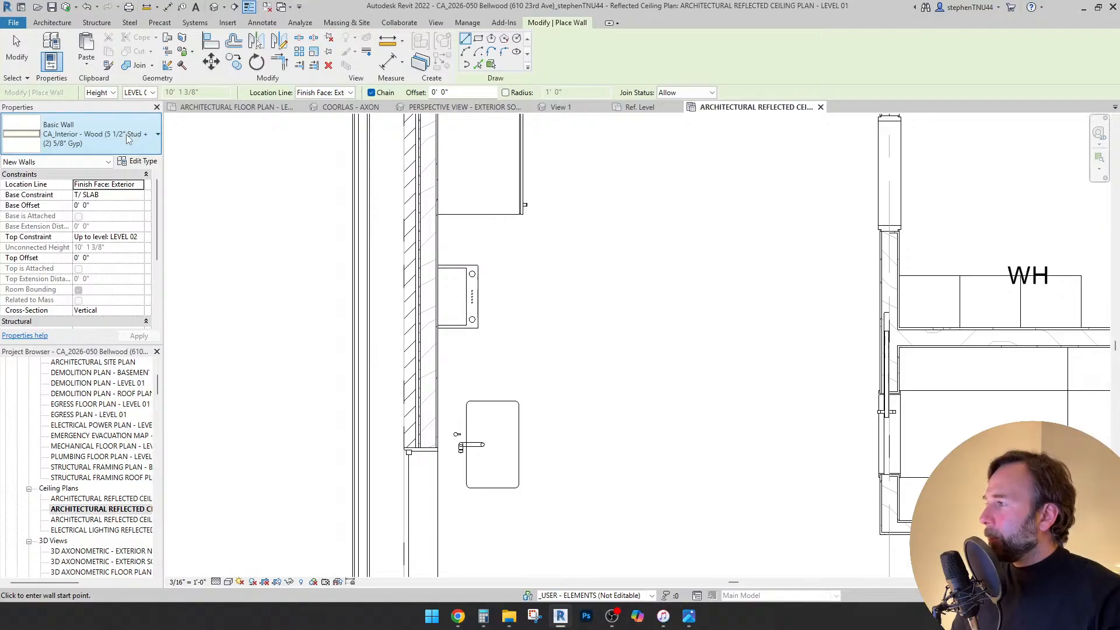
click(126, 135)
scroll(158, 231, up, 3)
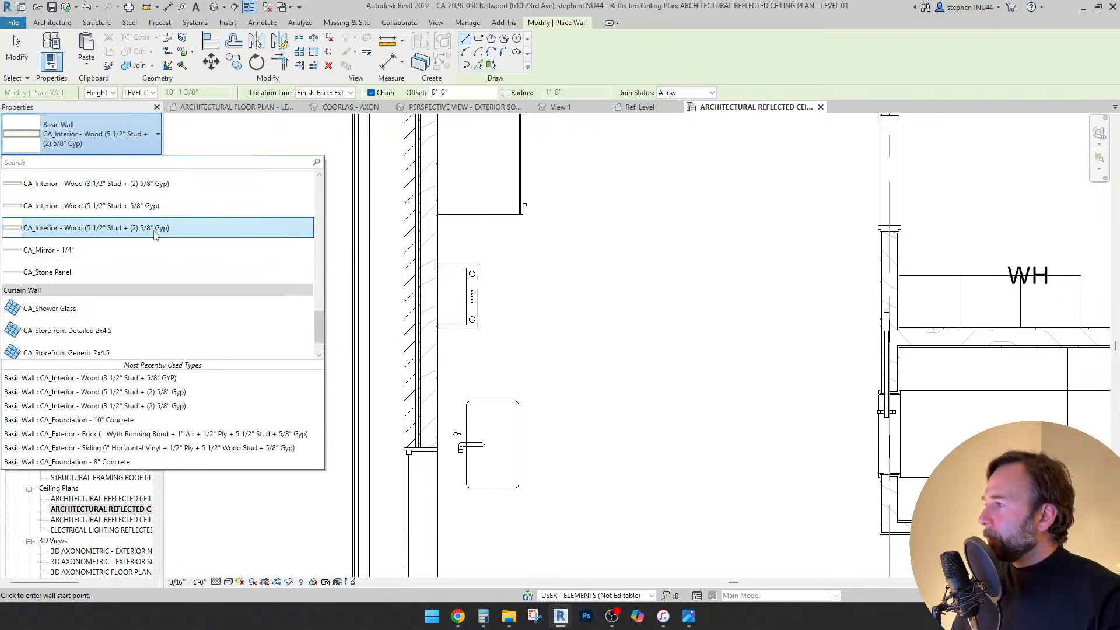
scroll(146, 225, up, 1)
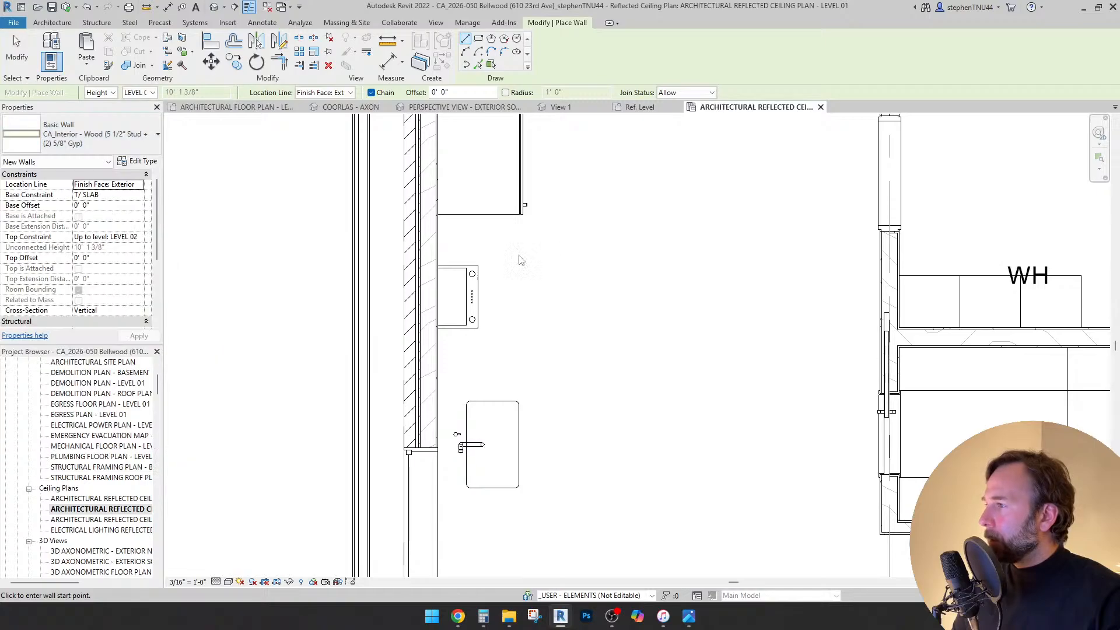
scroll(501, 249, up, 1)
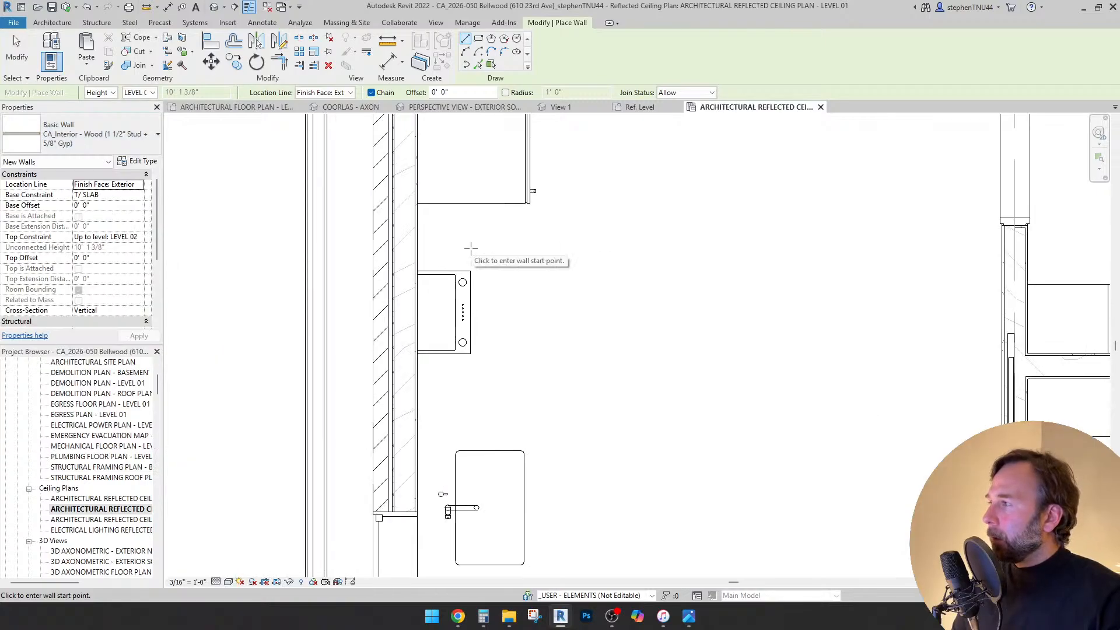
- Constrain the new wall from LEVEL 01 (F.F) with a 5' 0" base offset up to CELING LEVEL 01
click(140, 196)
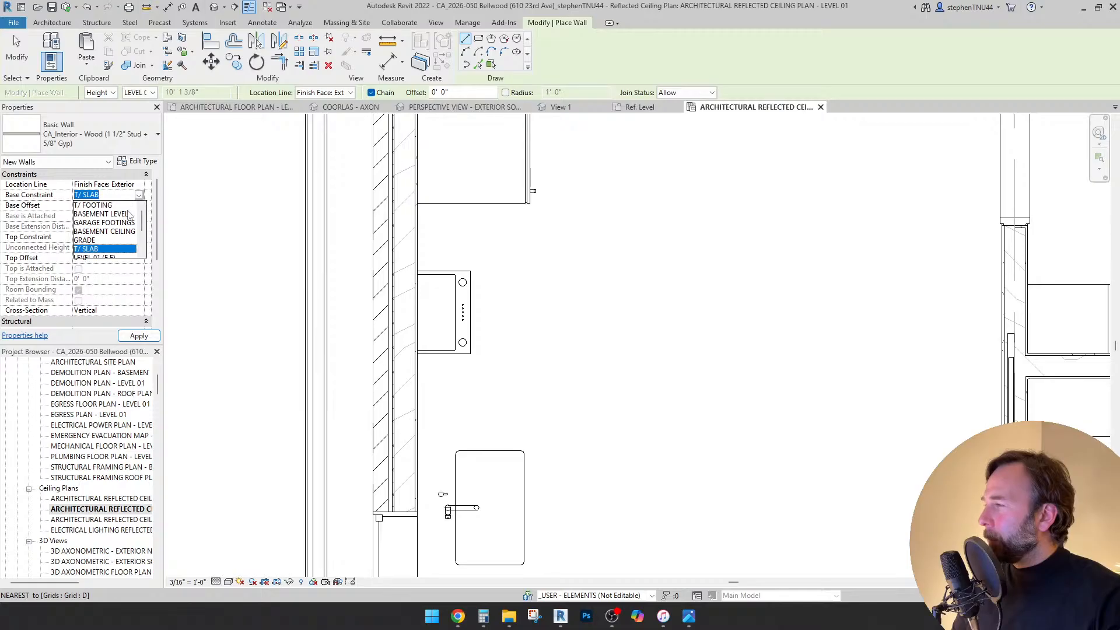
scroll(121, 226, down, 2)
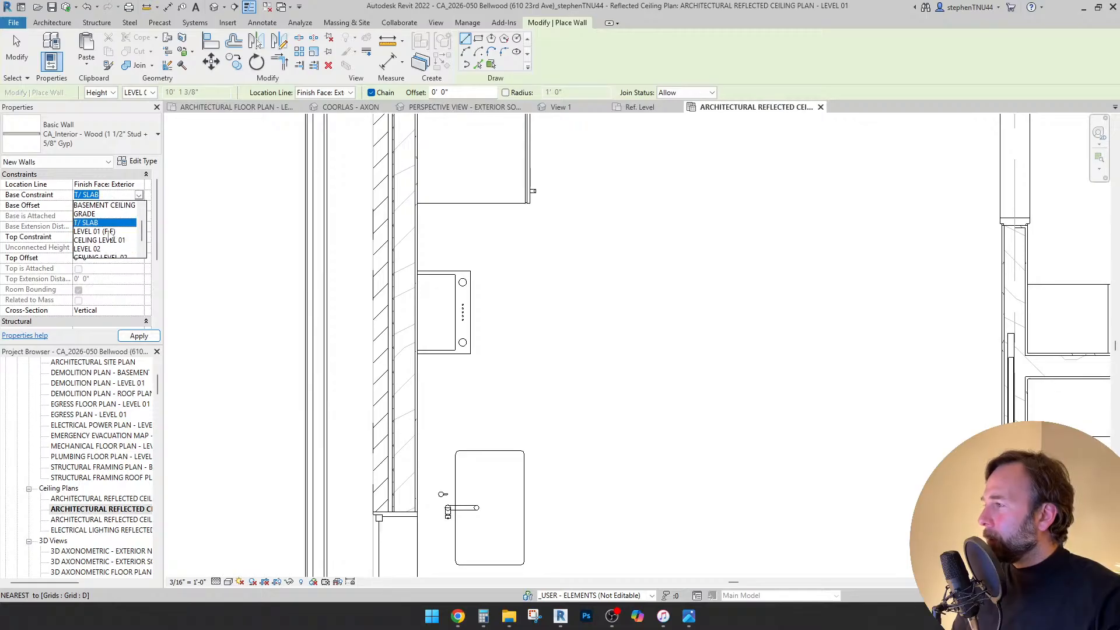
click(109, 234)
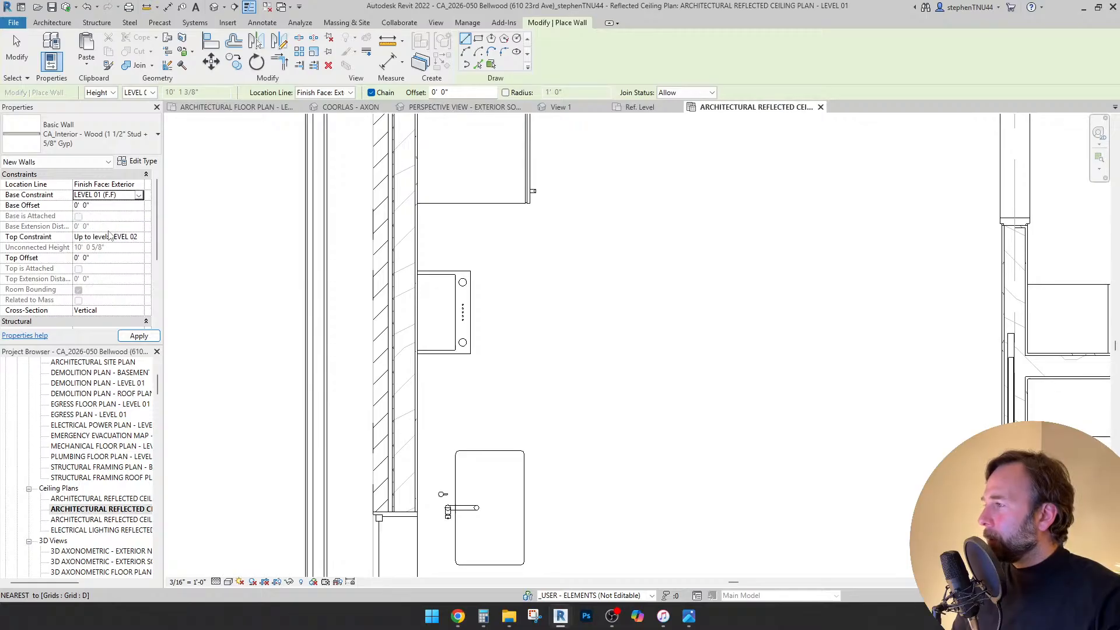
click(140, 239)
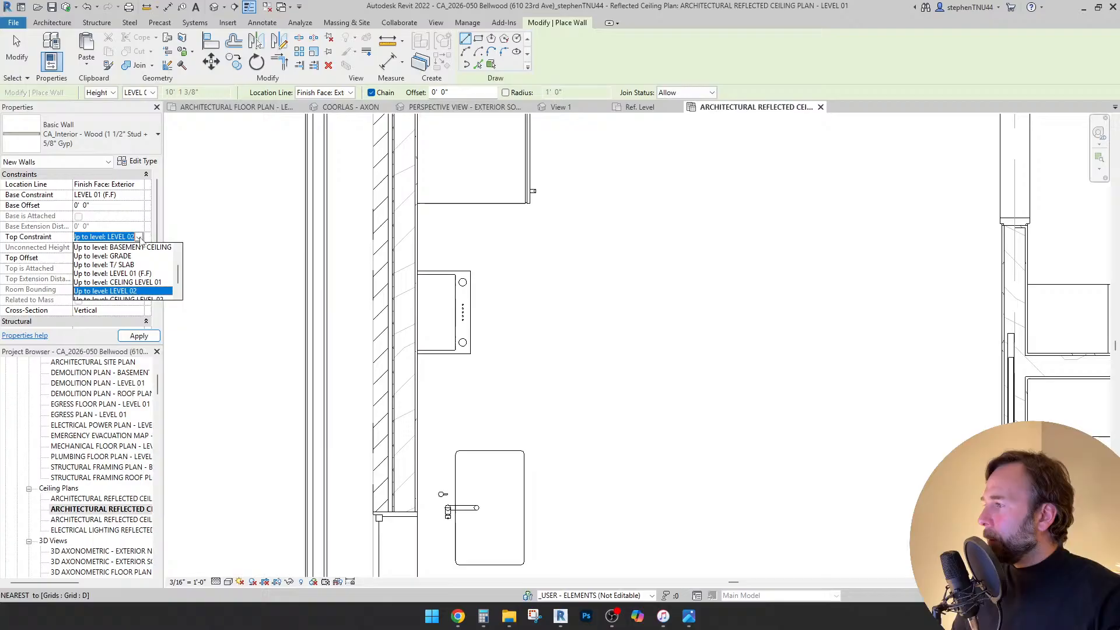
click(132, 284)
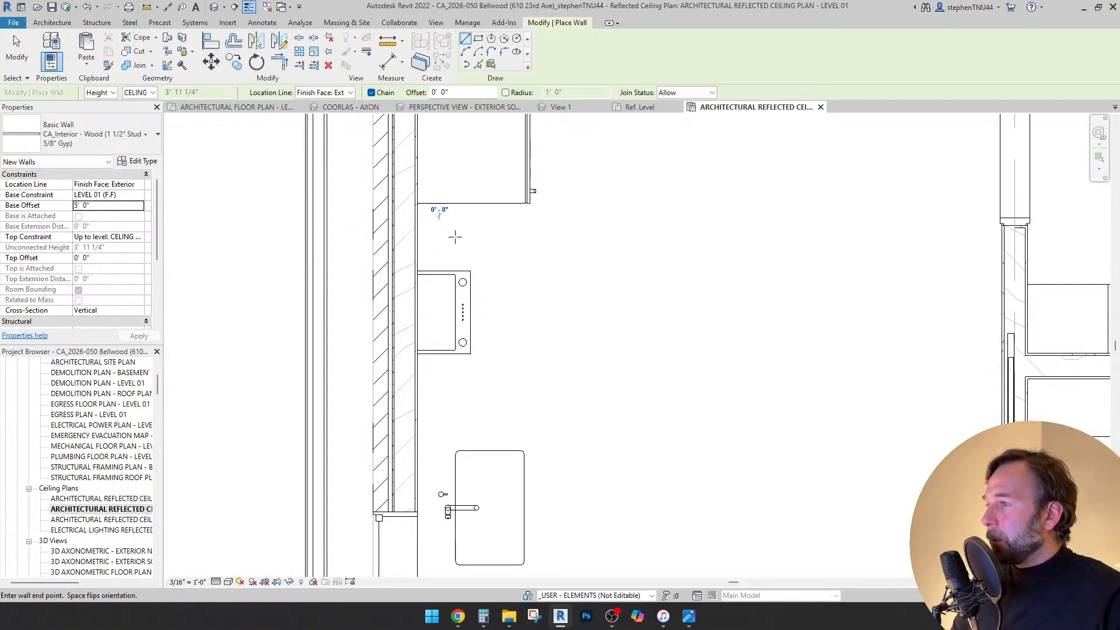
- Draw three connected wall segments enclosing the range hood, with the last one returning to the exterior kitchen wall
click(495, 239)
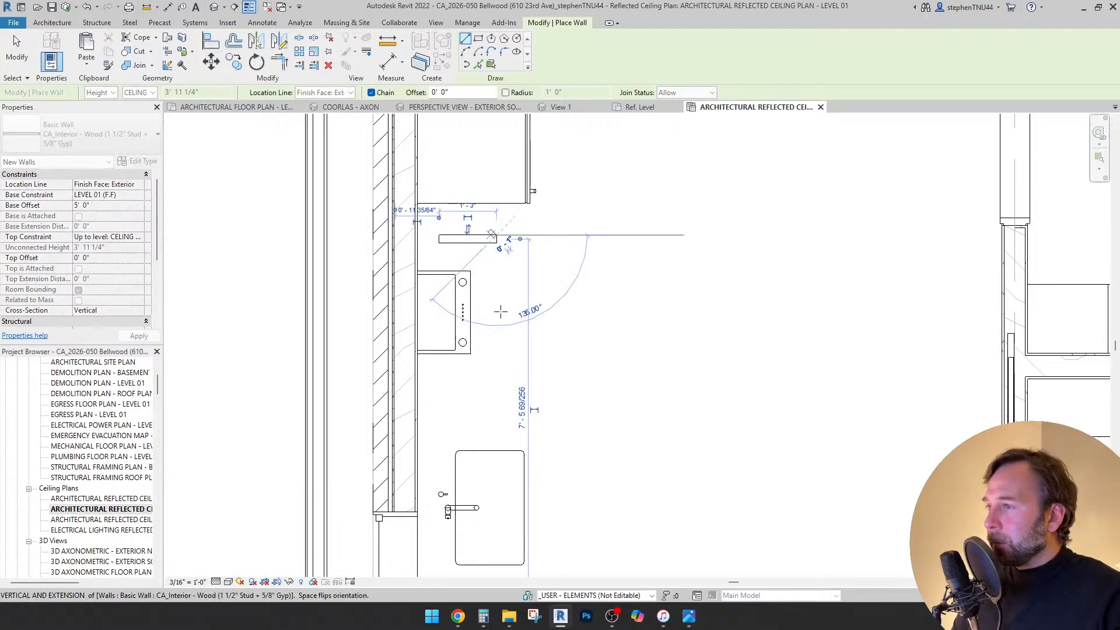
click(494, 377)
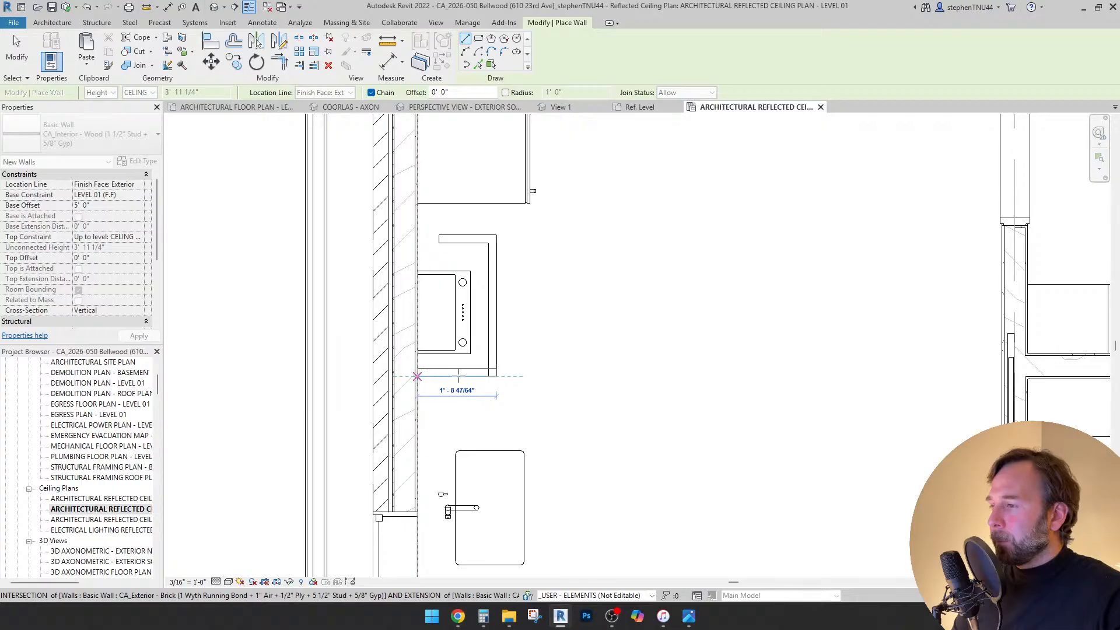
key(Escape)
key(Escape)
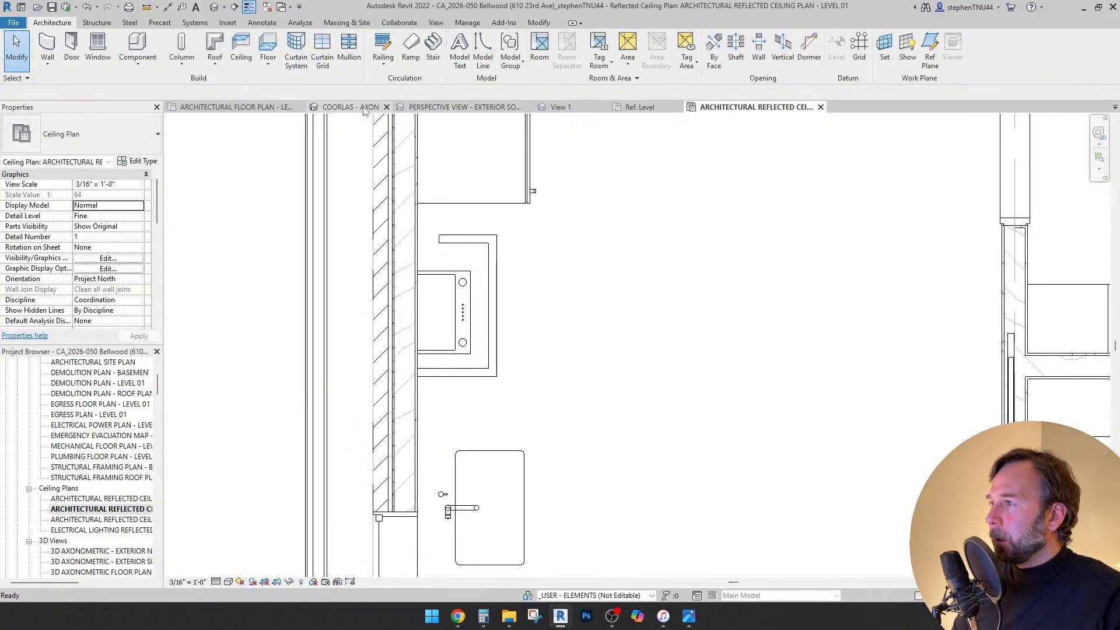
- In the COORLAS - AXON 3D view, pull the section box's living-room end inward to cut through the kitchen
click(353, 107)
scroll(607, 247, down, 8)
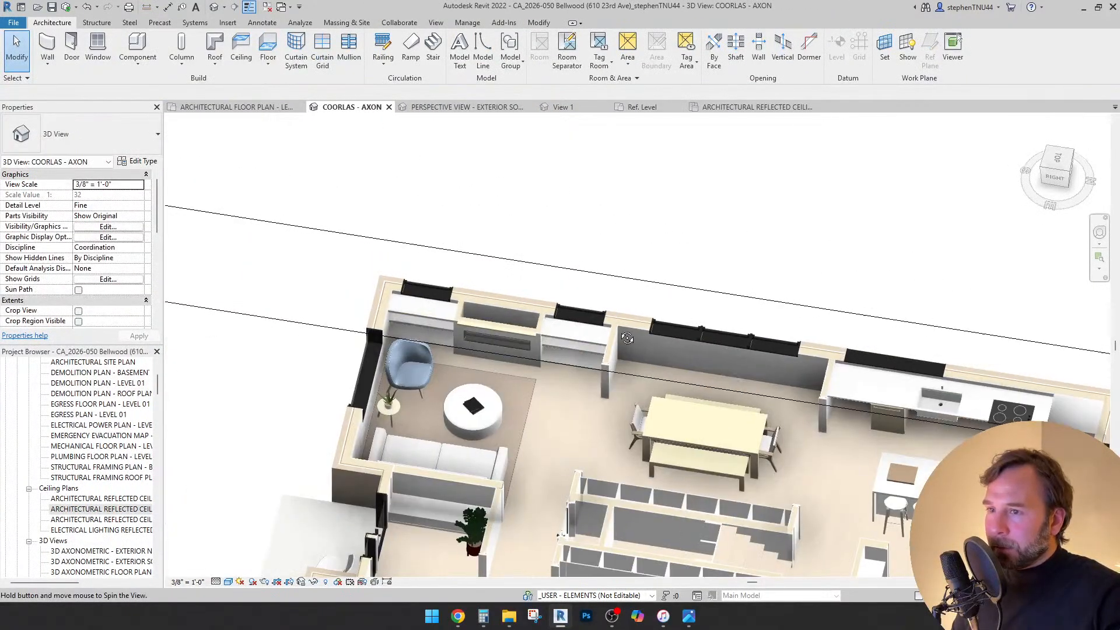
shift+middle_drag(607, 248, 515, 380)
scroll(709, 289, down, 2)
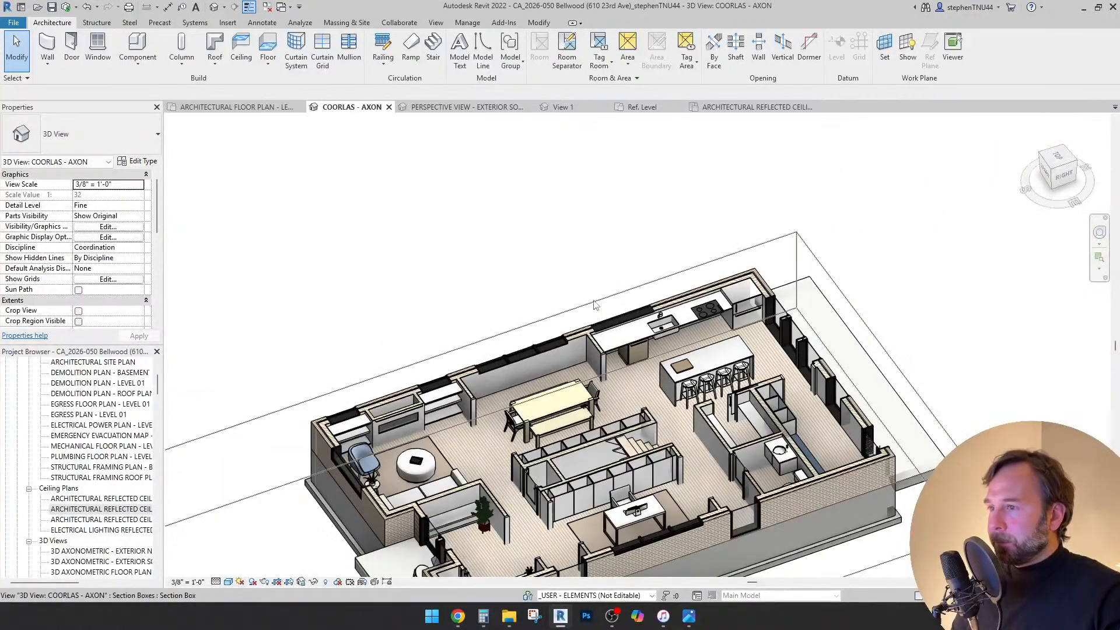
click(597, 304)
scroll(602, 296, down, 3)
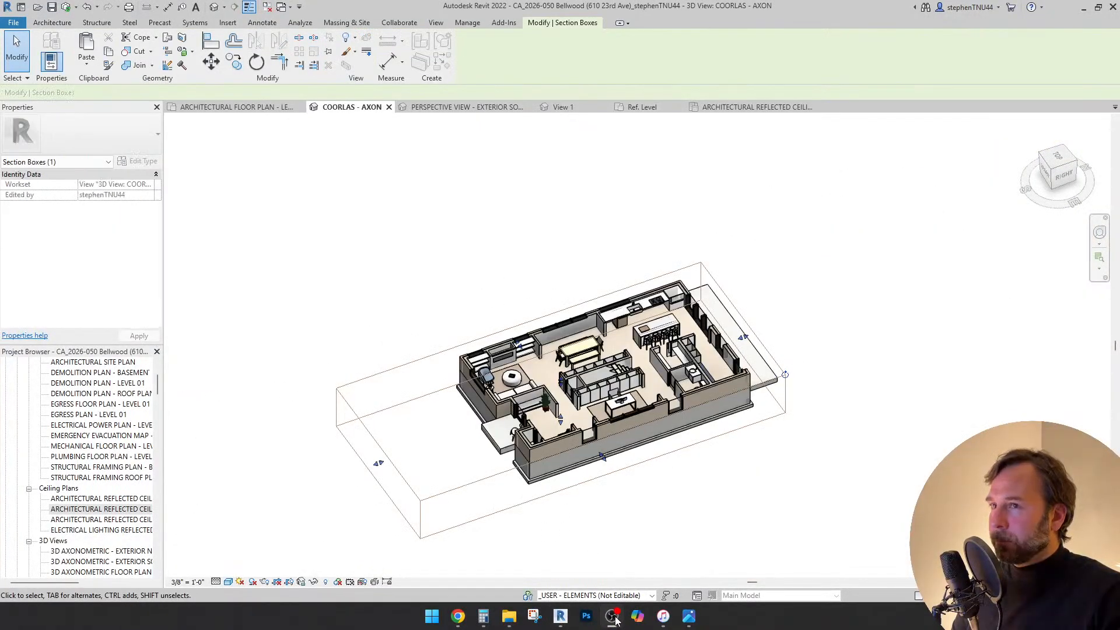
drag(379, 465, 653, 370)
- Raise the top of the section box above the kitchen ceiling to include the hood and its enclosure
shift+middle_drag(653, 370, 698, 310)
scroll(693, 320, up, 2)
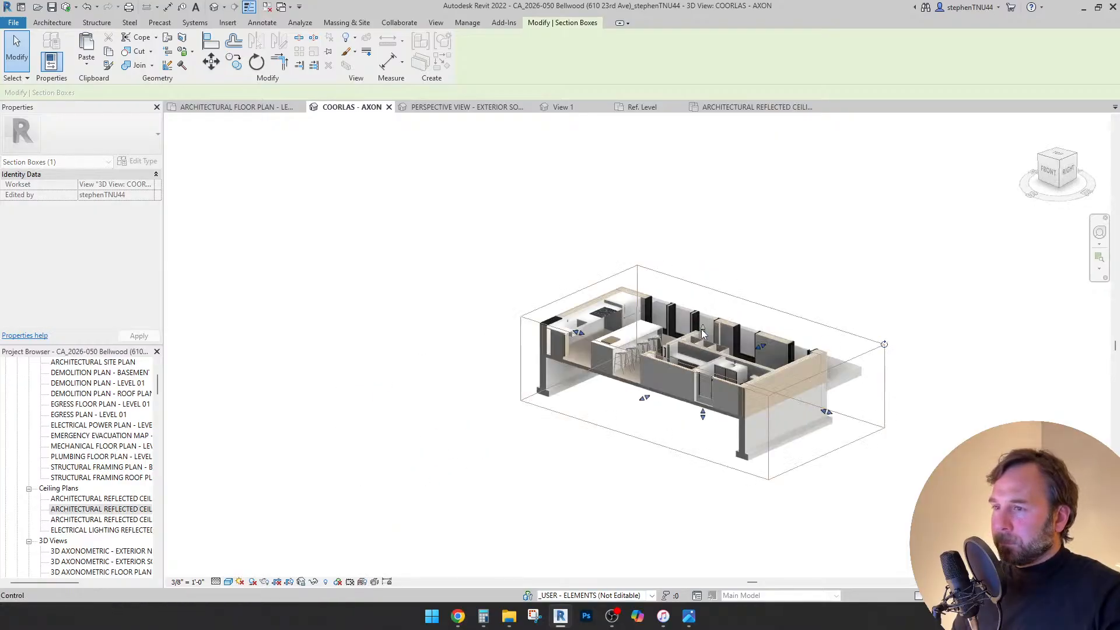
drag(705, 334, 710, 278)
scroll(583, 299, up, 3)
shift+middle_drag(663, 311, 675, 154)
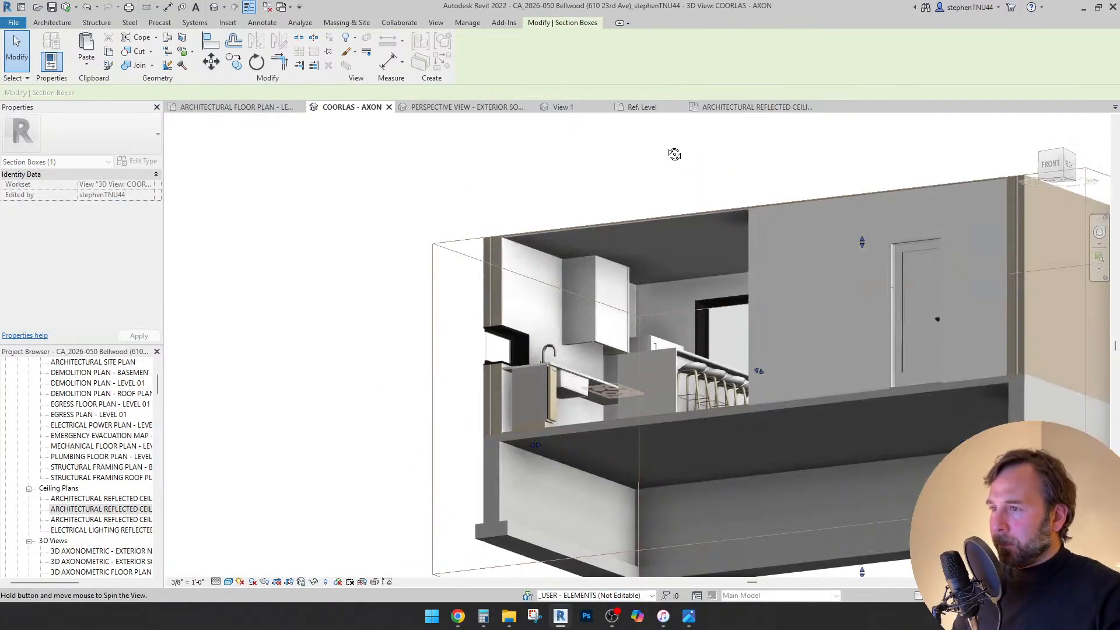
- Set the built-in range hood's Height from Ceiling to 4' 0"
scroll(587, 351, up, 5)
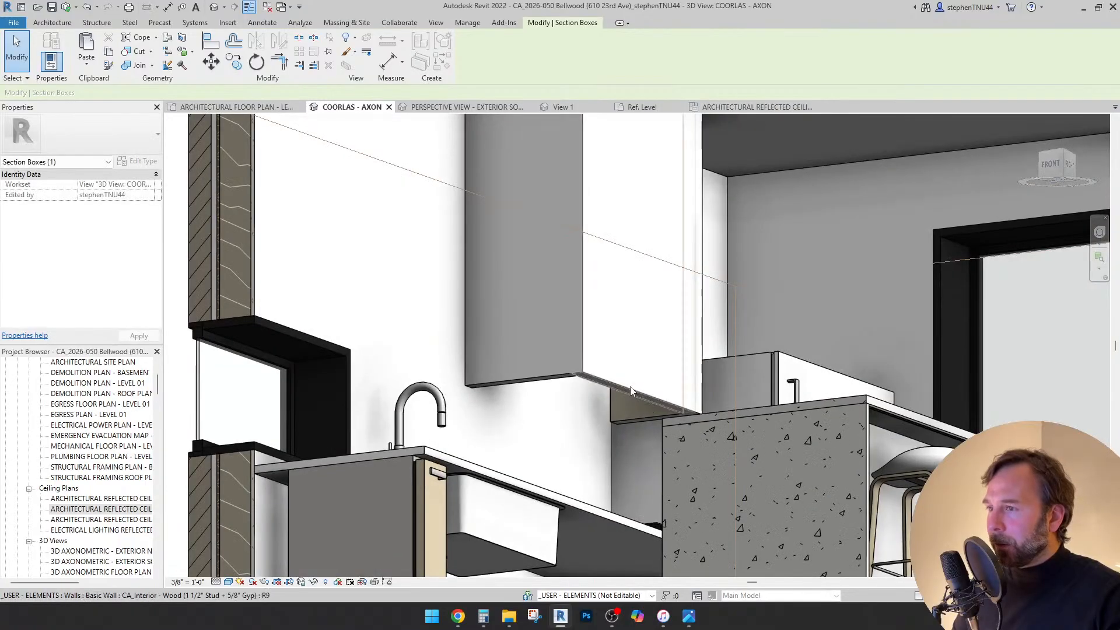
mouse_move(646, 410)
shift+middle_down()
mouse_move(612, 384)
mouse_move(632, 275)
mouse_move(583, 390)
shift+middle_up()
scroll(561, 458, up, 3)
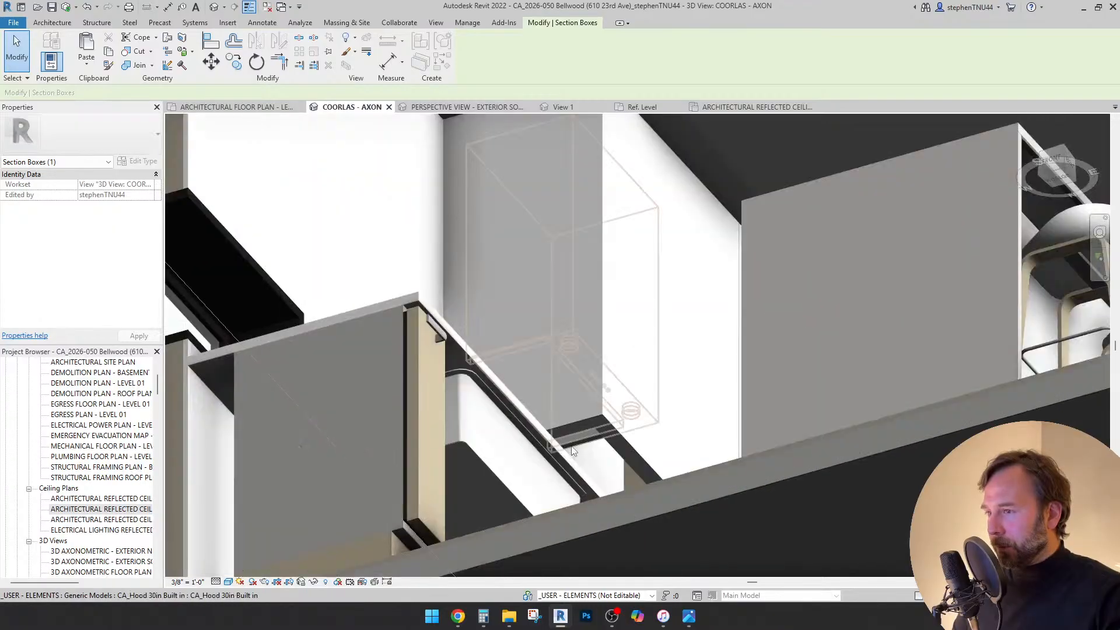
click(669, 397)
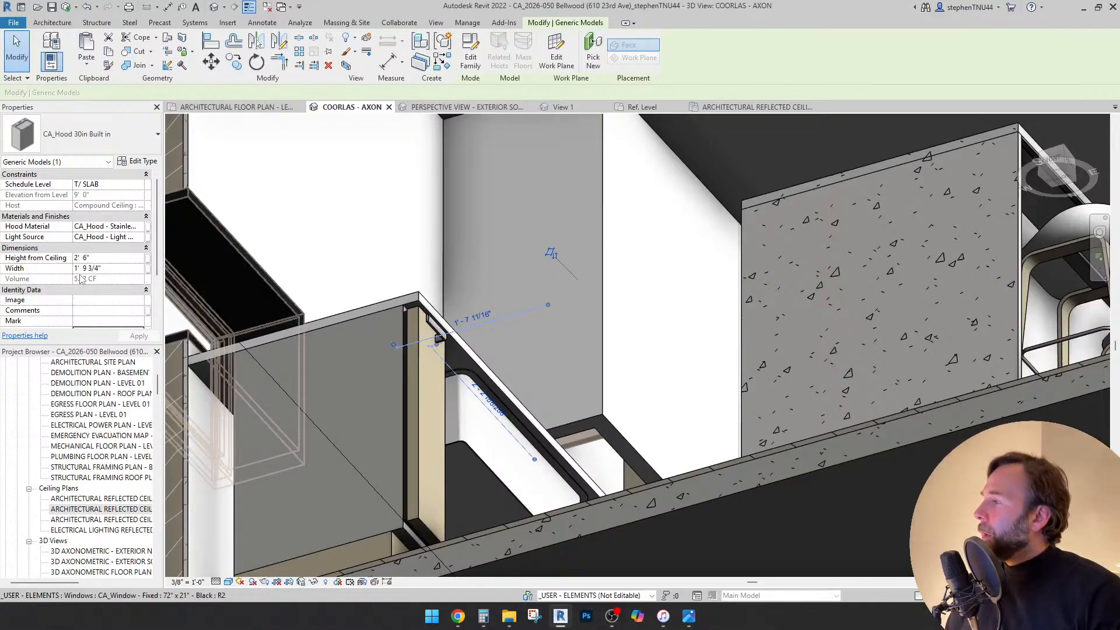
click(117, 258)
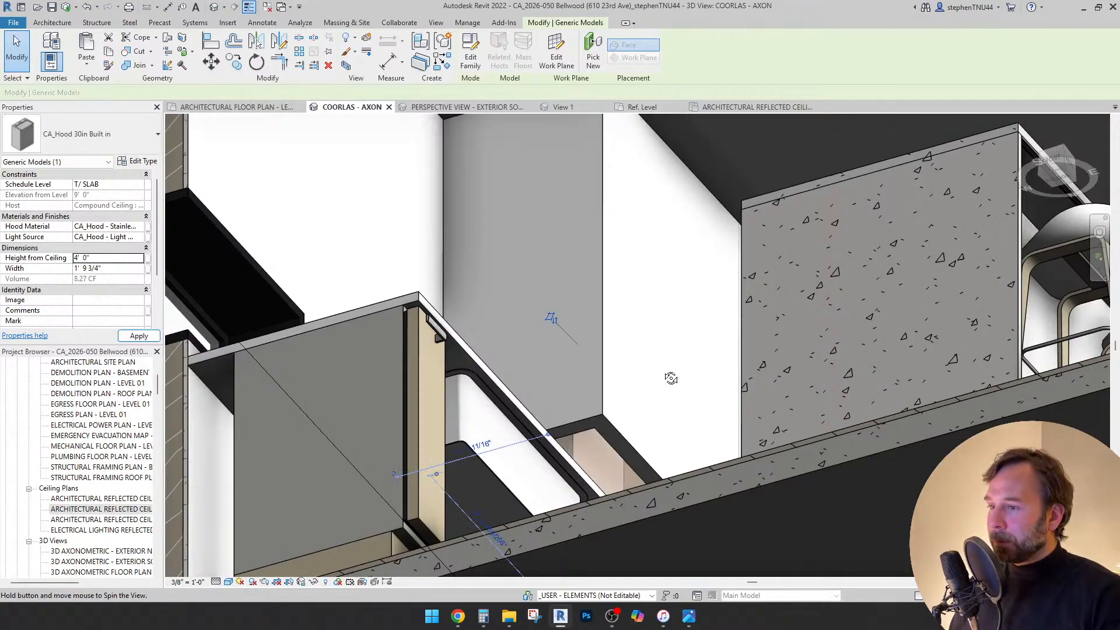
shift+middle_drag(671, 377, 659, 445)
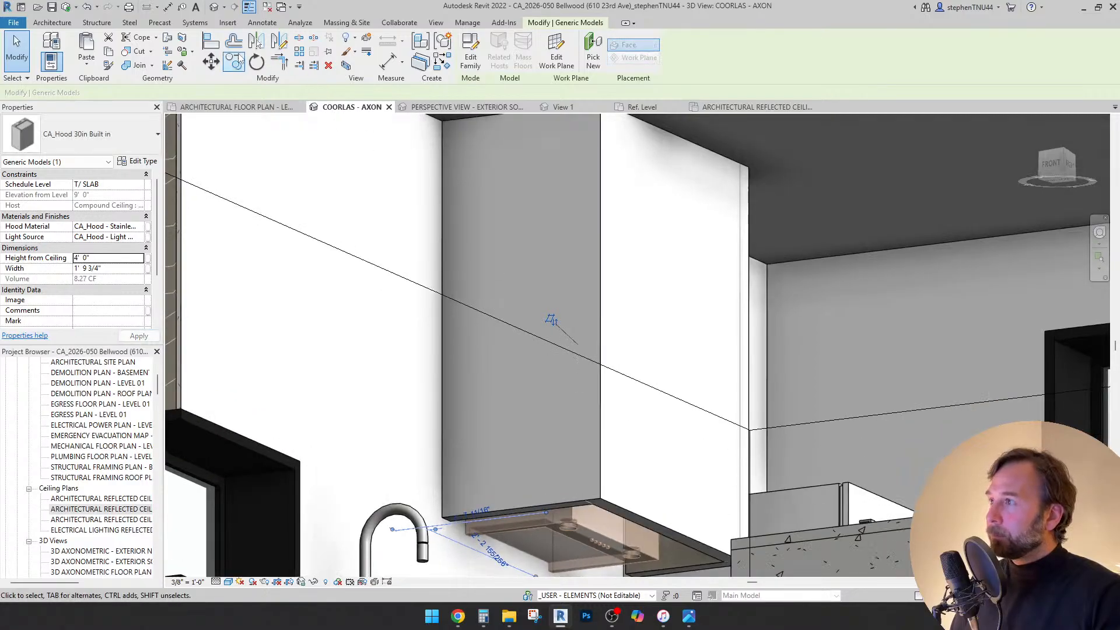
- In the Level 01 reflected ceiling plan, align the enclosure's refrigerator-side and front walls with the matching faces of the range hood
click(252, 108)
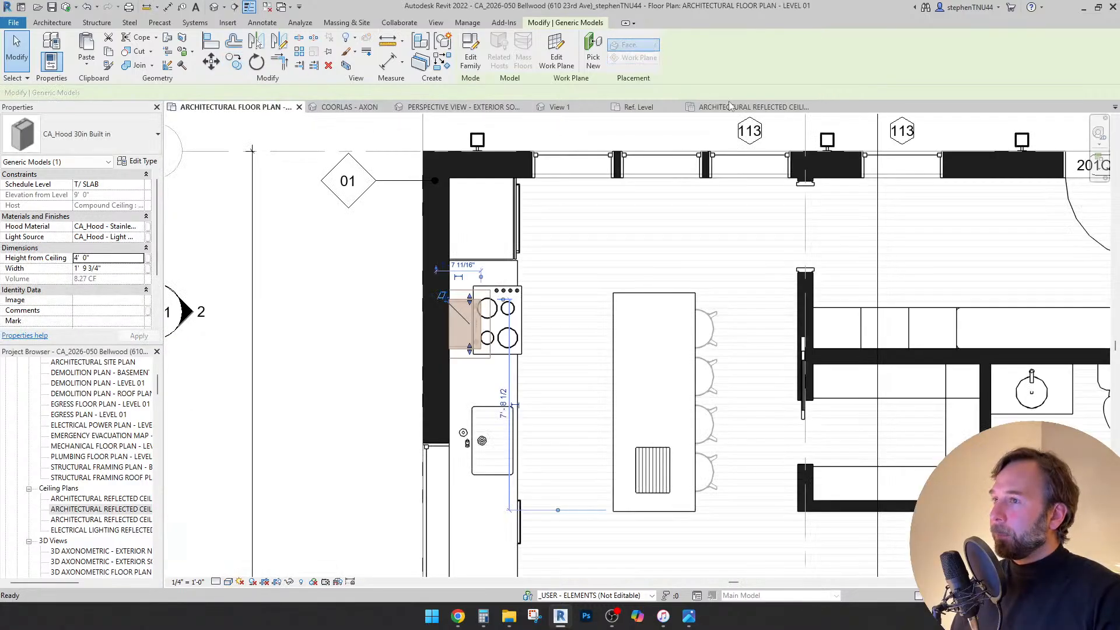
click(709, 109)
key(a)
key(l)
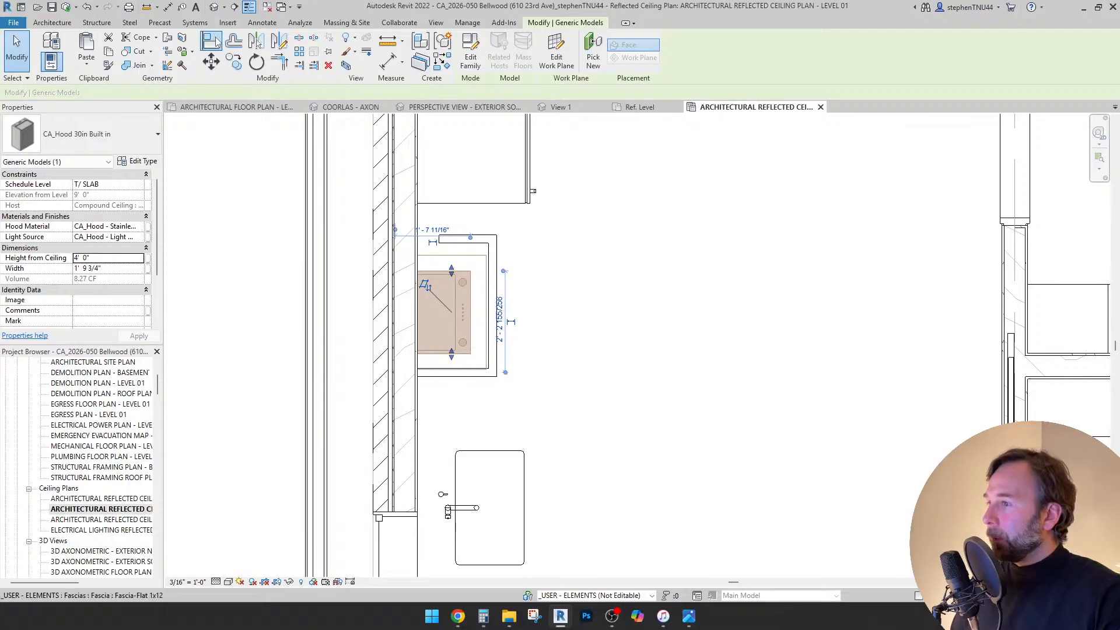
scroll(454, 272, up, 2)
click(453, 270)
click(450, 216)
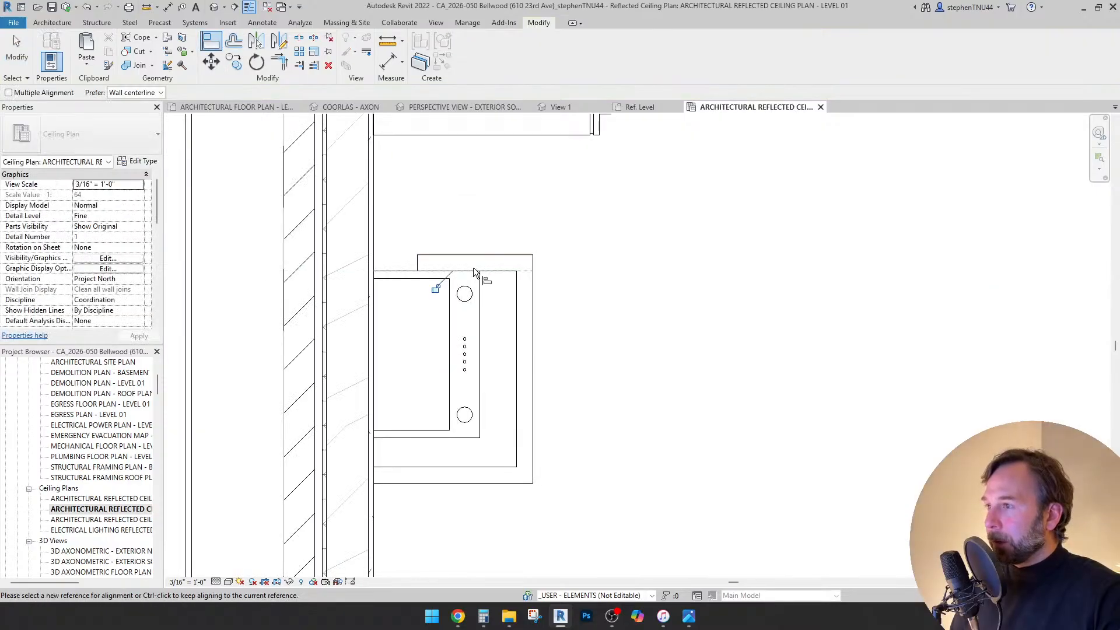
click(479, 305)
click(516, 310)
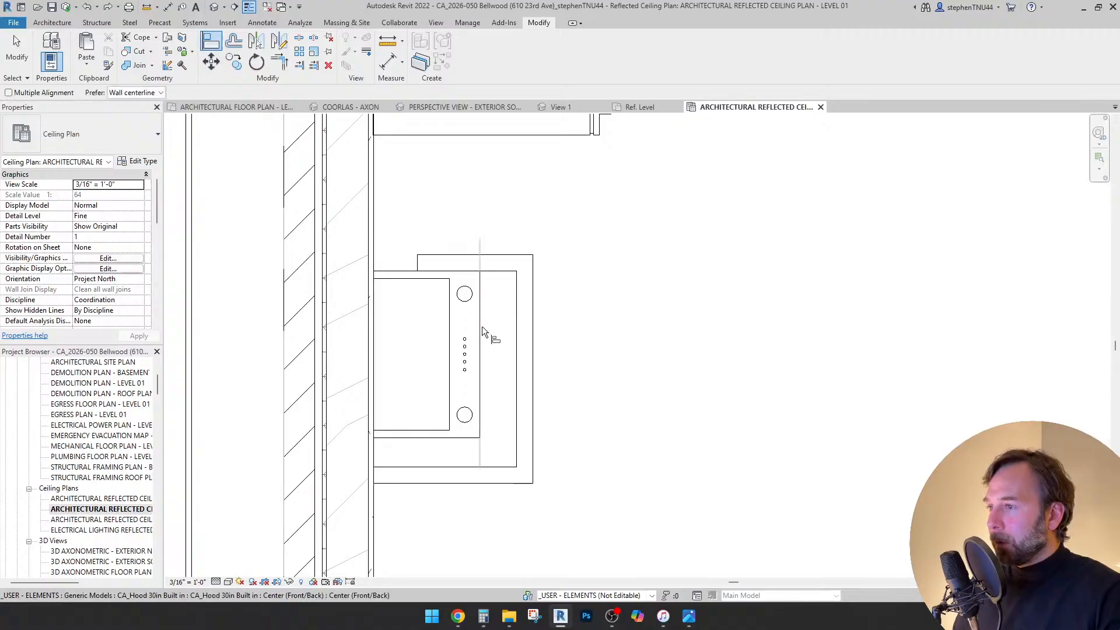
click(518, 322)
- Try to align the enclosure's sink-side wall with the range hood, and undo the alignment
click(424, 439)
click(417, 467)
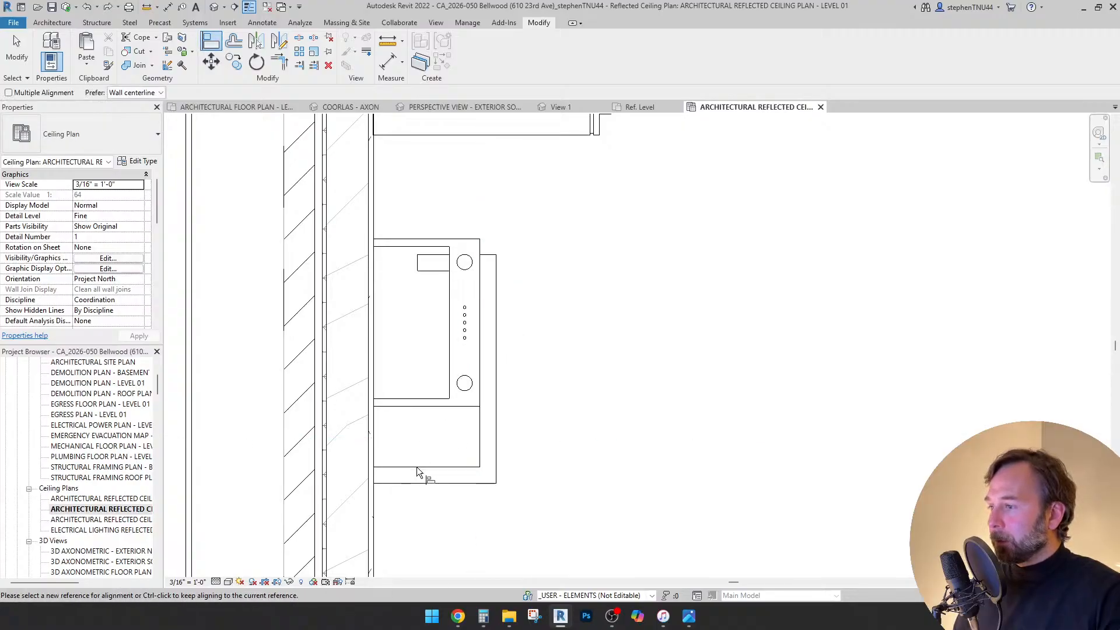
key(ctrl+z)
- Align the inner face of the enclosure's sink-side wall with the sink-side edge of the range hood
scroll(417, 456, up, 3)
click(399, 432)
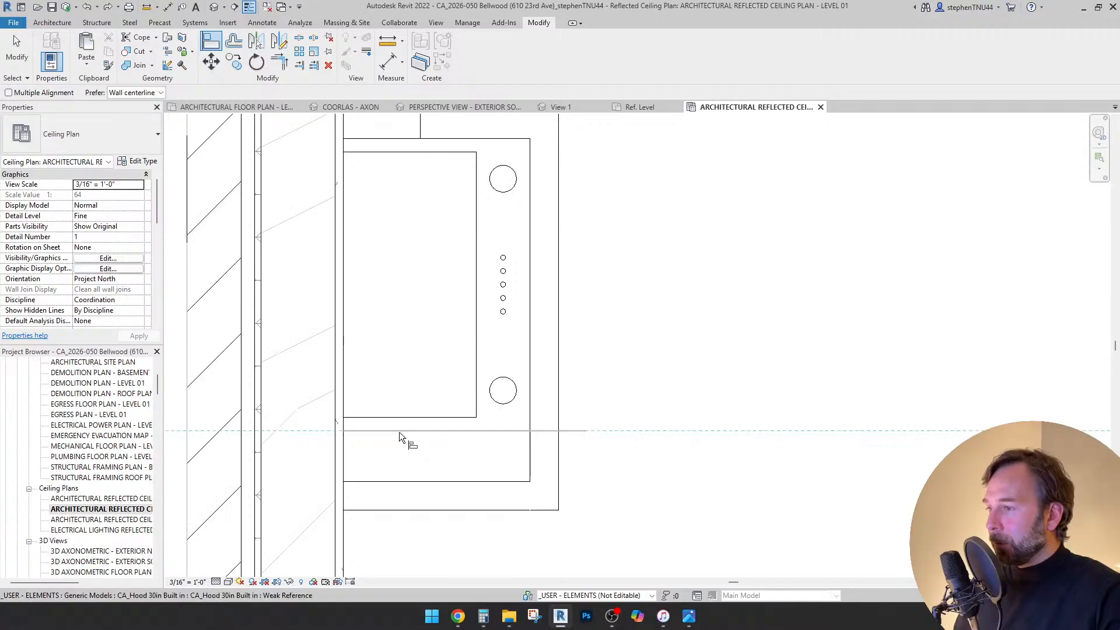
click(400, 480)
scroll(448, 427, down, 3)
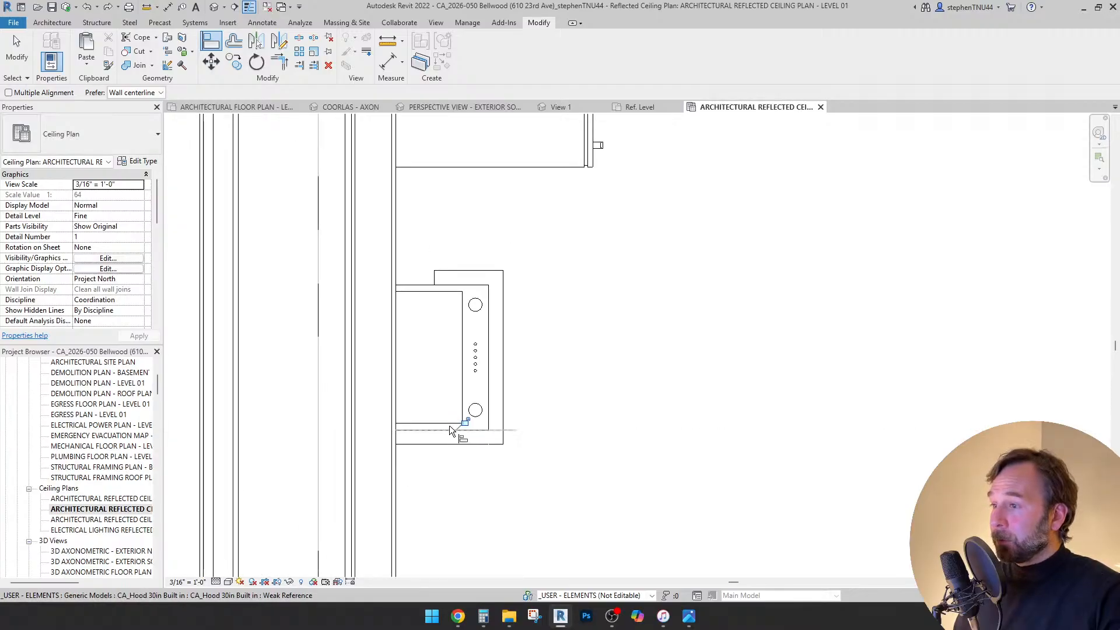
scroll(412, 287, up, 2)
key(Escape)
key(Escape)
- Extend the short refrigerator-side wall of the hood enclosure to the interior face of the exterior wall
click(460, 260)
scroll(454, 261, up, 2)
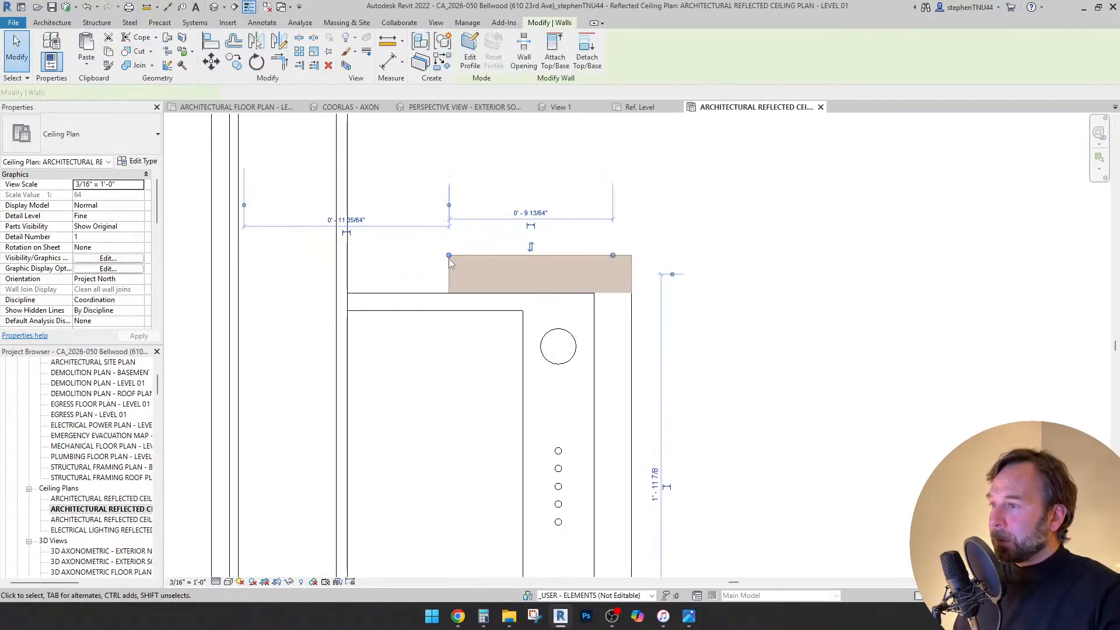
drag(449, 256, 347, 256)
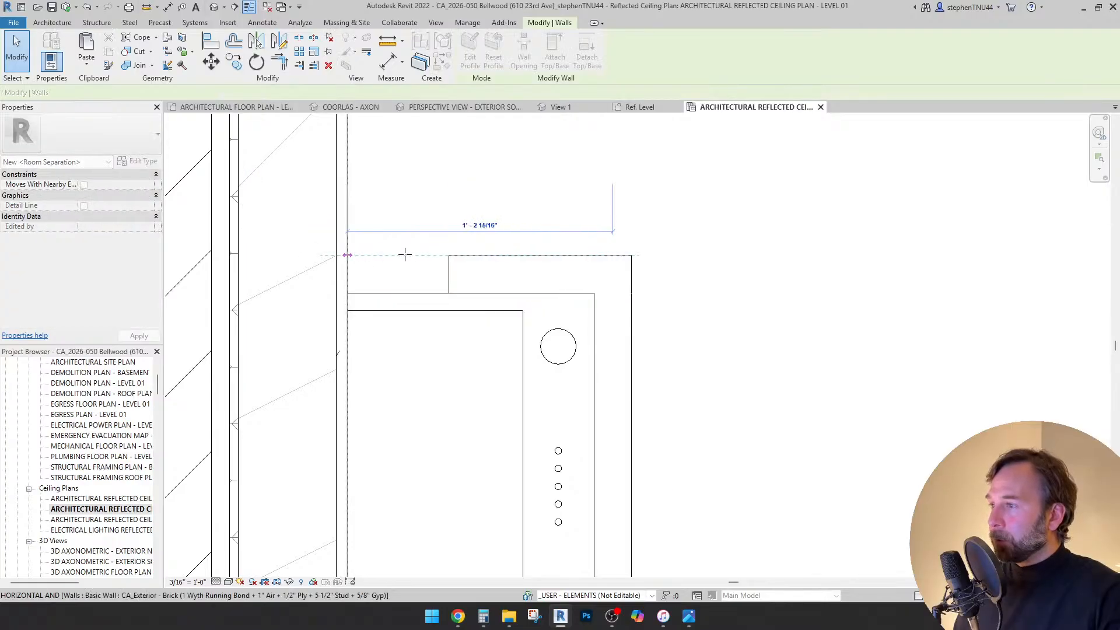
scroll(405, 255, down, 2)
click(719, 295)
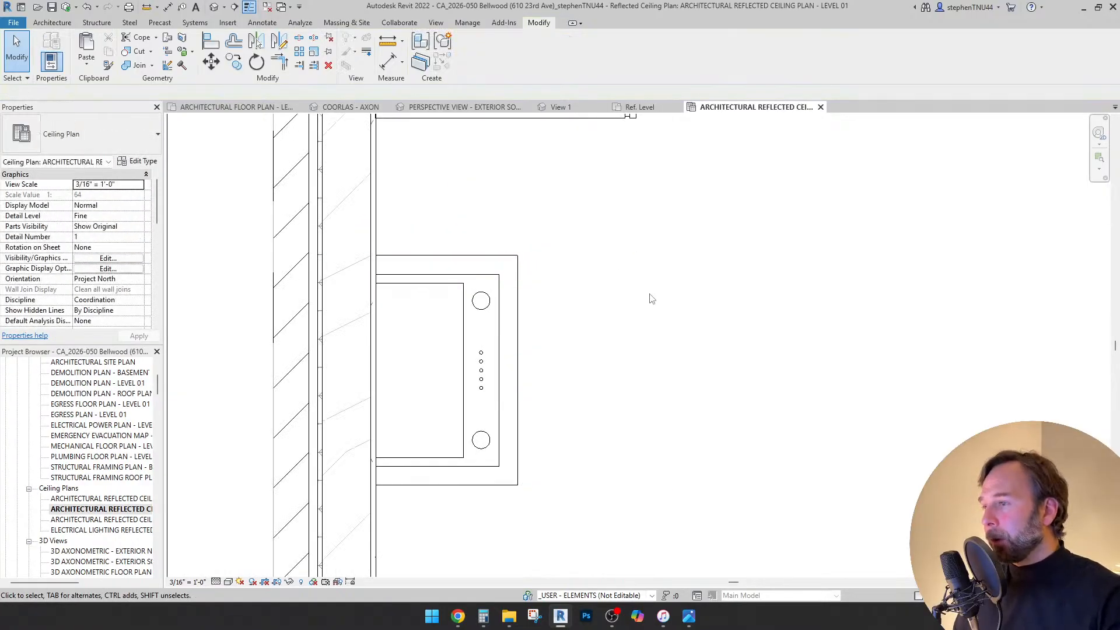
- Move the 36in refrigerator 3" away from the window wall, toward the range hood
scroll(628, 280, down, 3)
middle_drag(642, 313, 578, 336)
scroll(630, 313, down, 2)
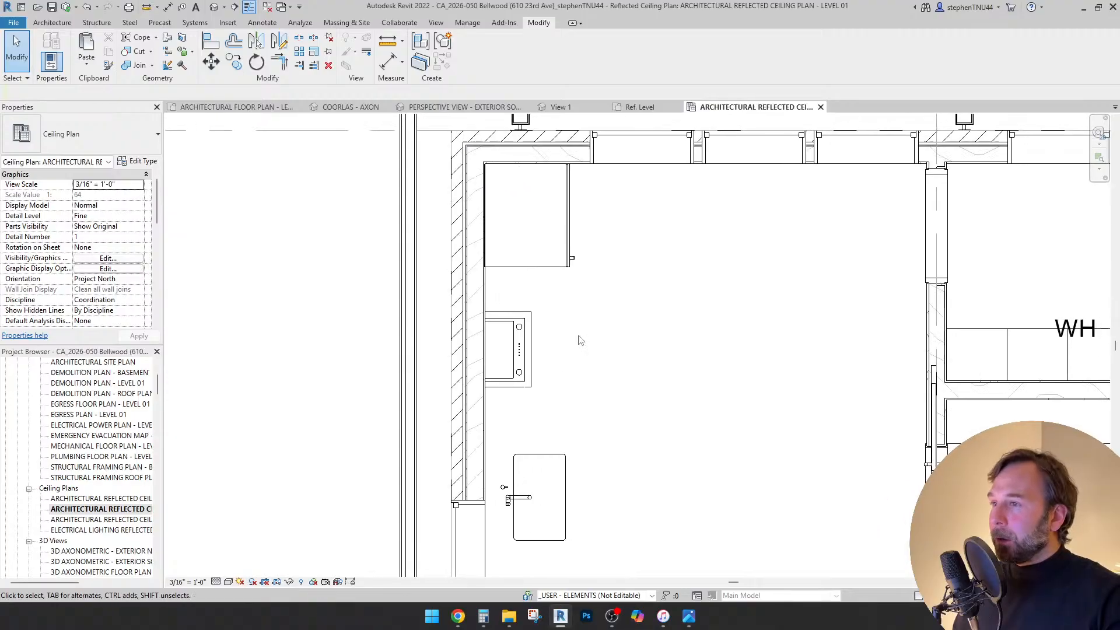
scroll(581, 341, up, 2)
click(545, 278)
scroll(574, 255, up, 1)
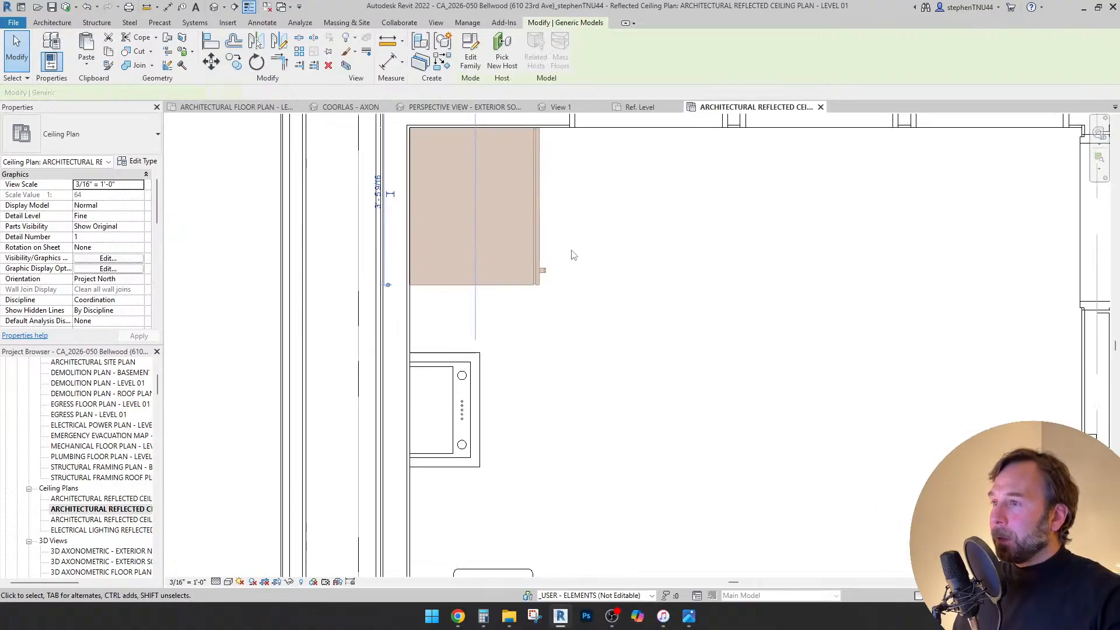
middle_drag(571, 251, 565, 258)
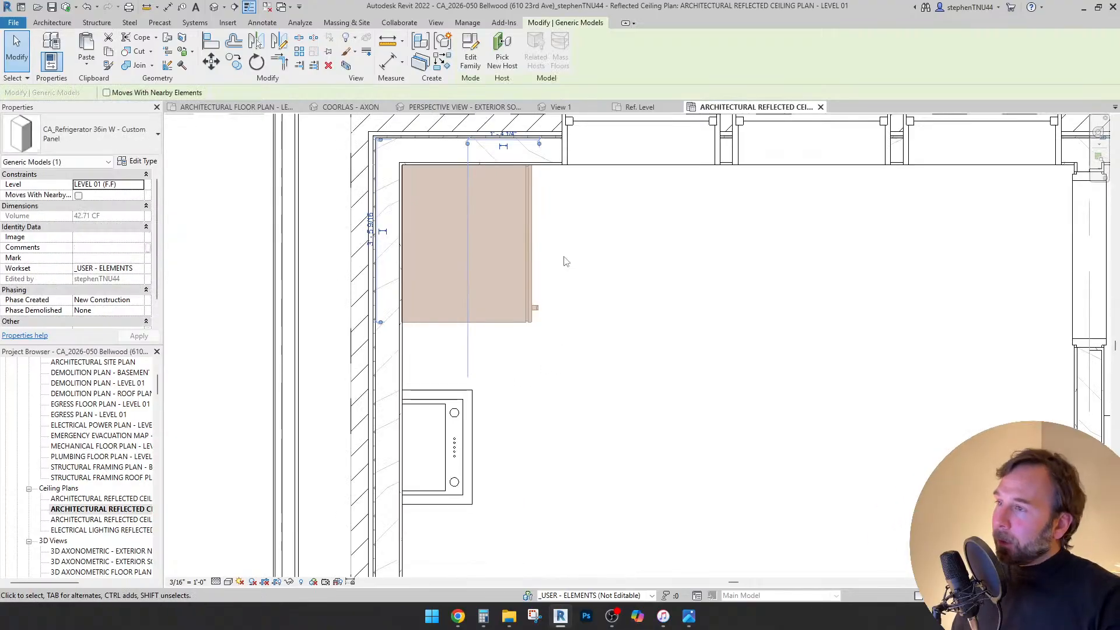
click(209, 63)
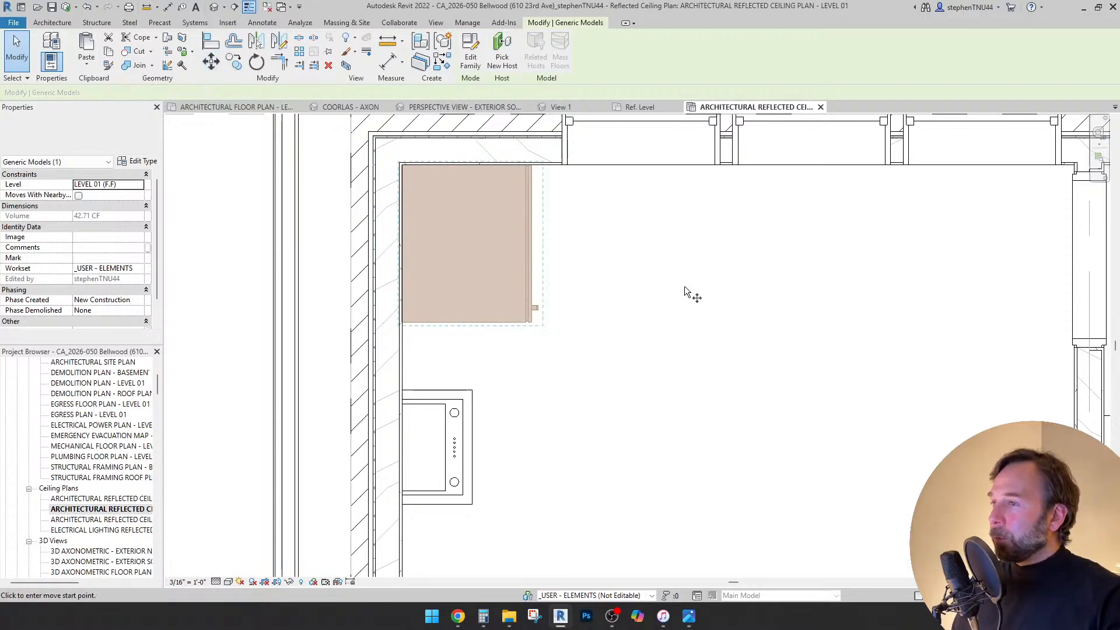
click(649, 246)
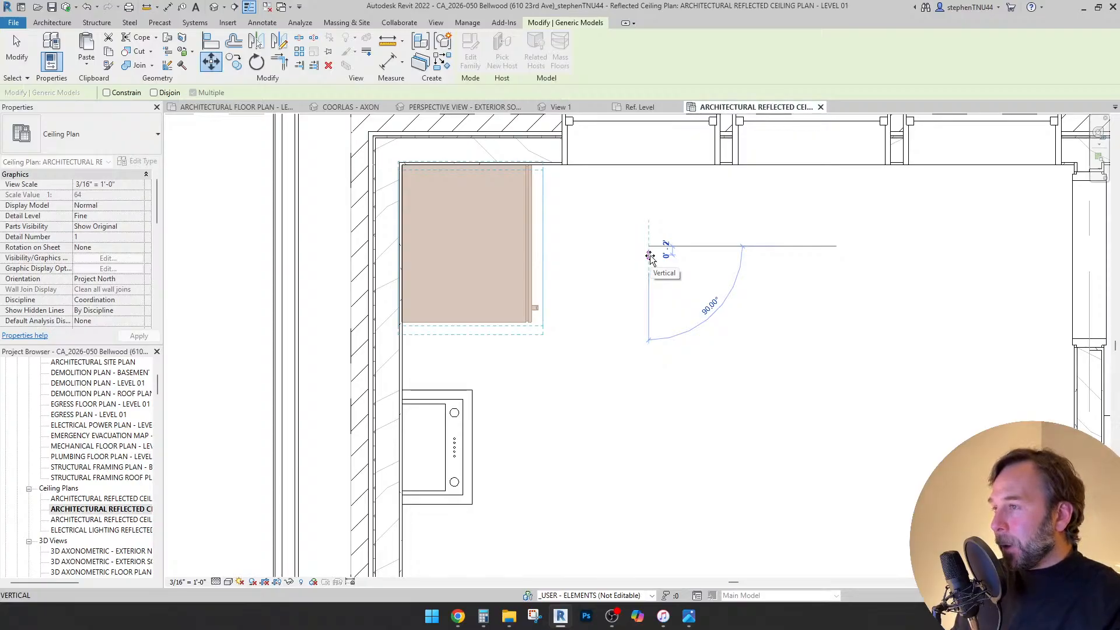
click(652, 259)
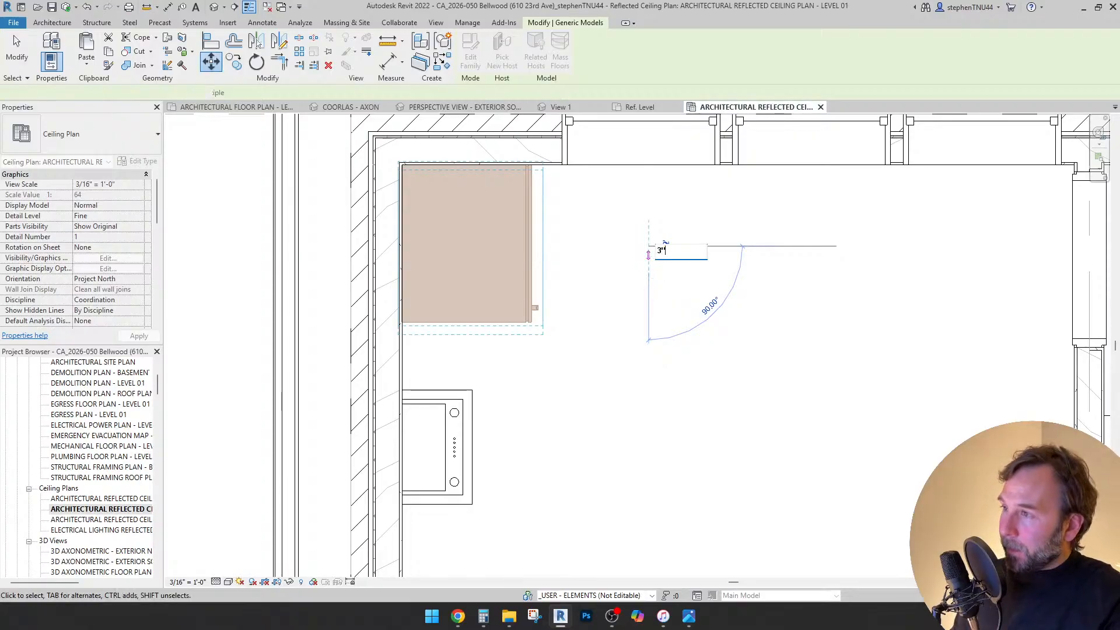
scroll(584, 204, down, 1)
middle_drag(558, 272, 596, 295)
scroll(558, 323, up, 4)
scroll(559, 322, down, 5)
click(592, 307)
scroll(545, 248, up, 2)
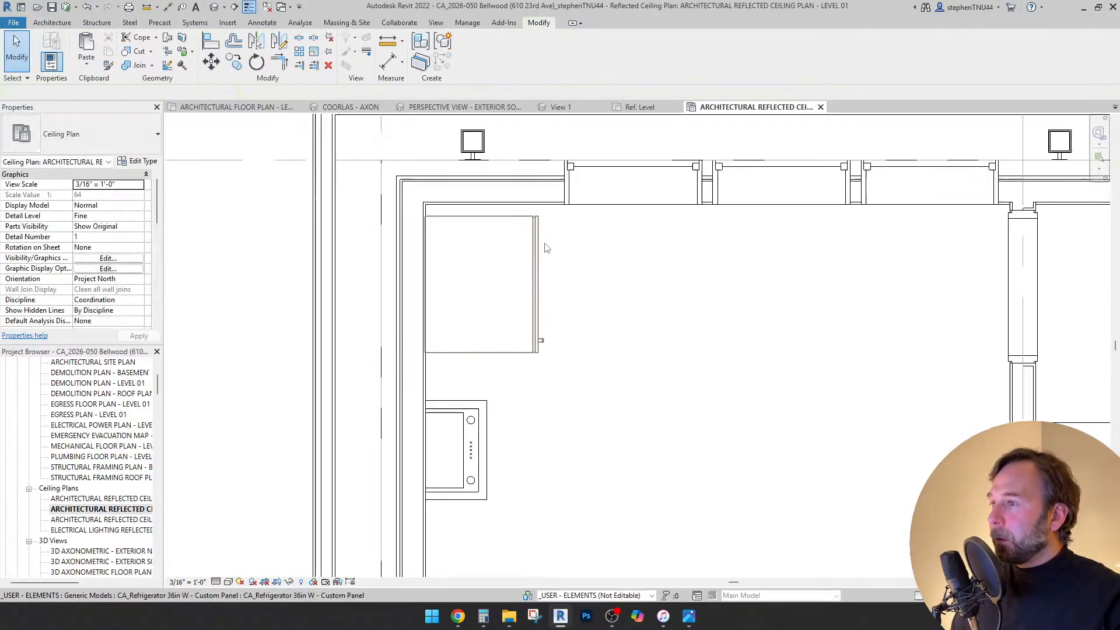
- Measure the refrigerator's overall depth from the front of its door panel to its back
click(536, 243)
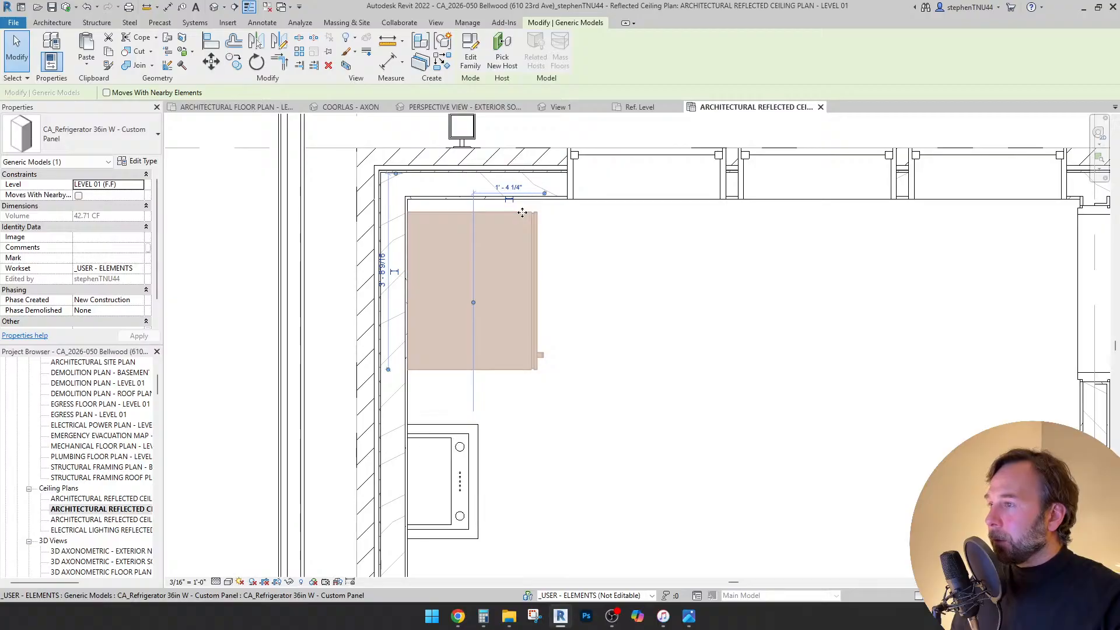
click(393, 50)
scroll(540, 210, up, 3)
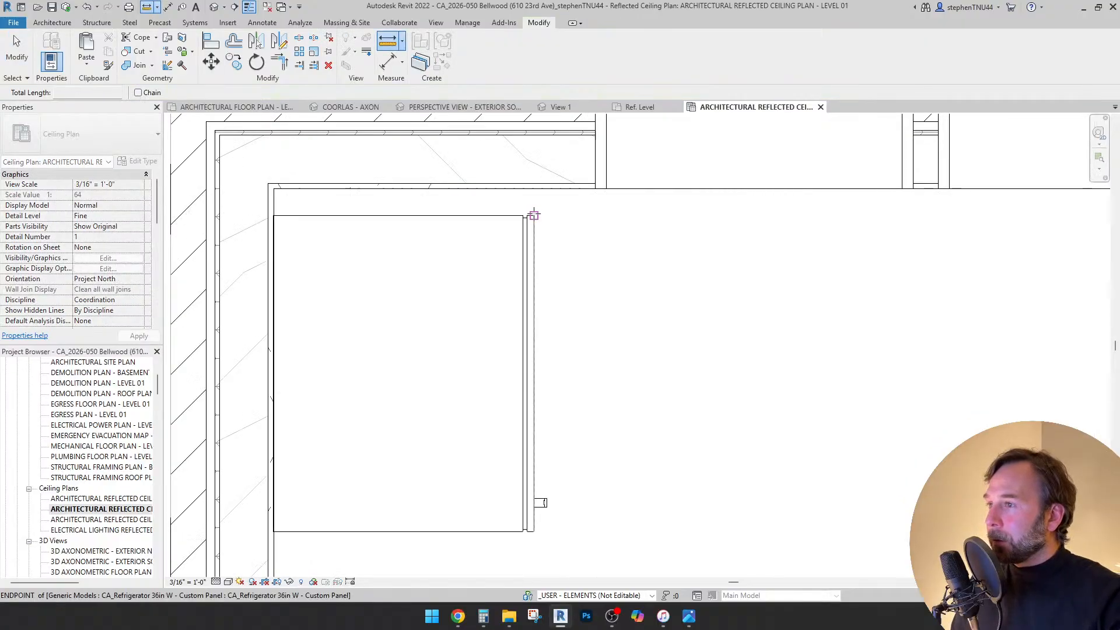
click(533, 216)
key(Escape)
key(Escape)
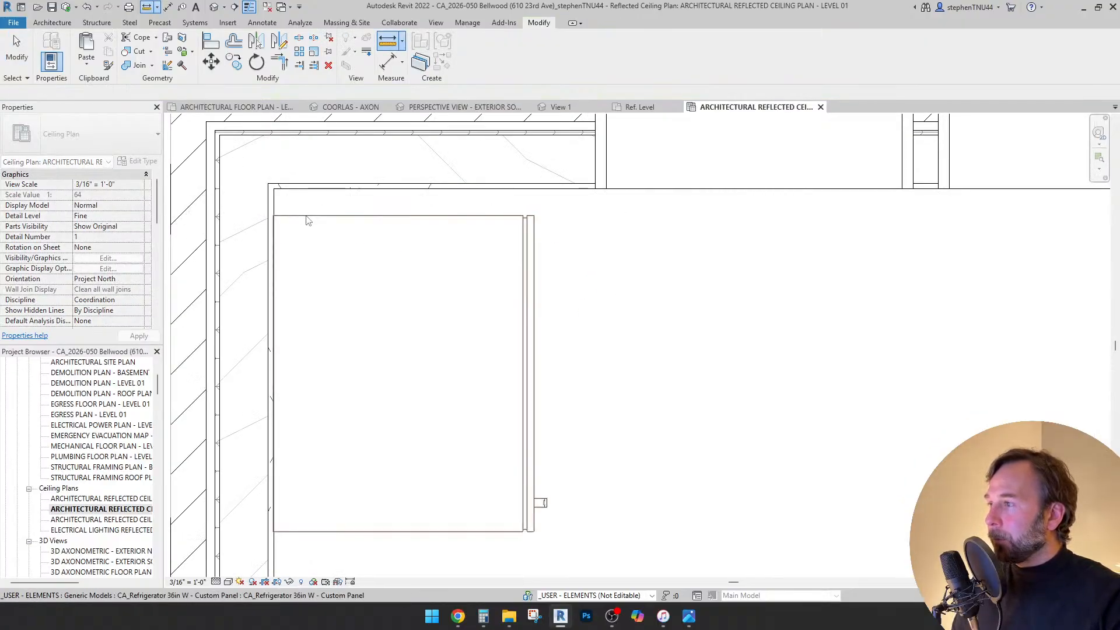
- Shift the refrigerator off the exterior wall, realign its back with the wall's interior face, and measure its depth
click(305, 216)
drag(306, 216, 327, 216)
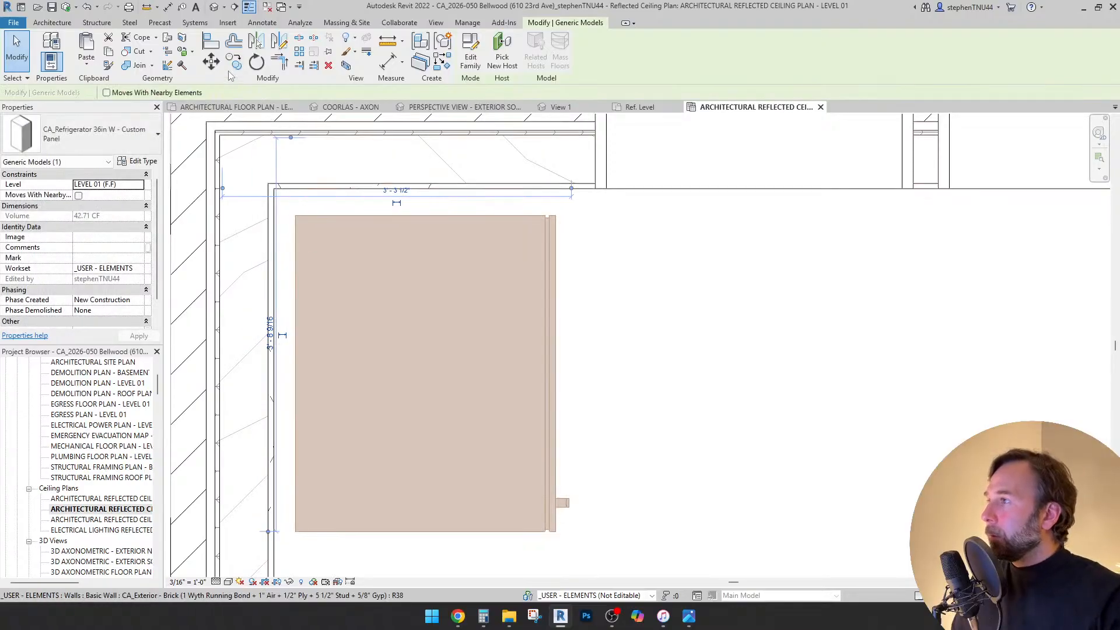
key(a)
key(l)
click(275, 254)
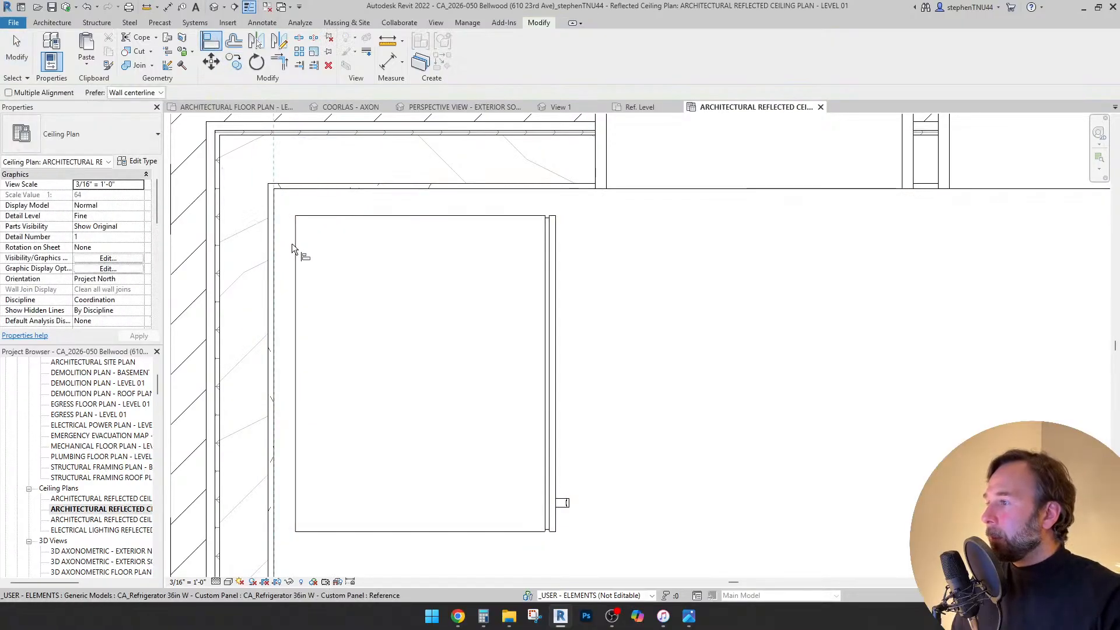
click(295, 244)
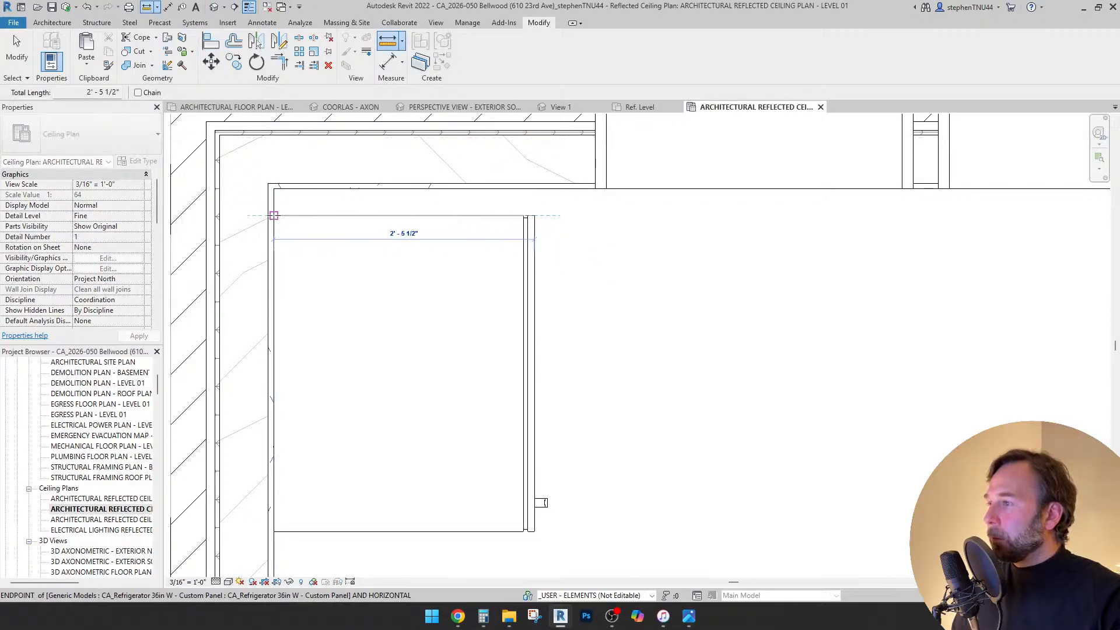
key(Escape)
key(Escape)
- Move the 36in refrigerator 1/2" away from the exterior wall behind it, toward the room
click(352, 217)
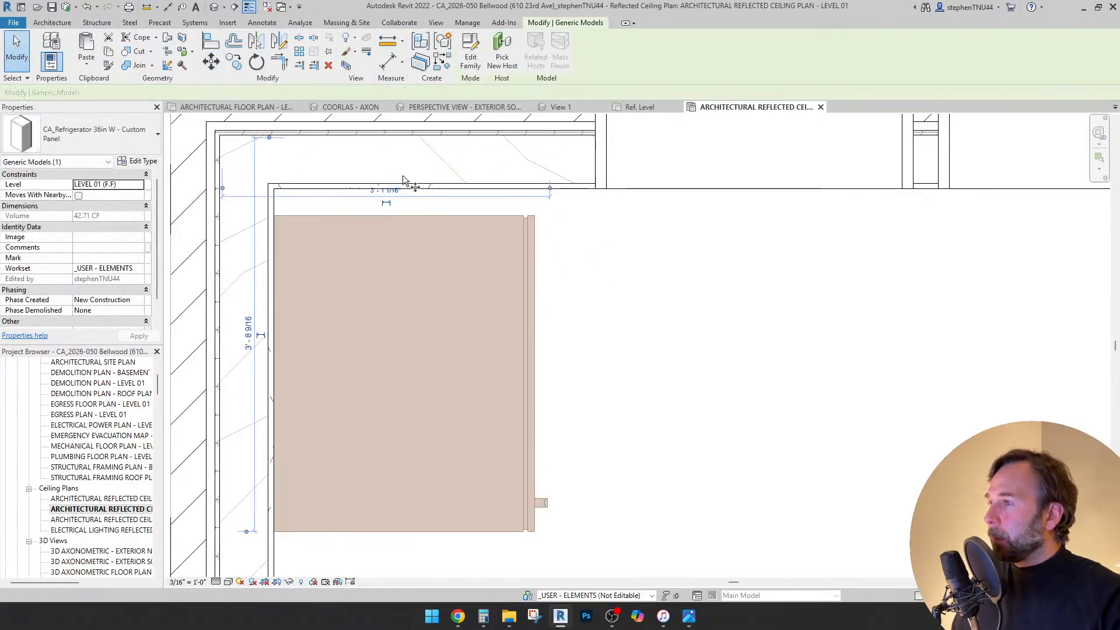
key(m)
key(v)
click(612, 260)
click(614, 260)
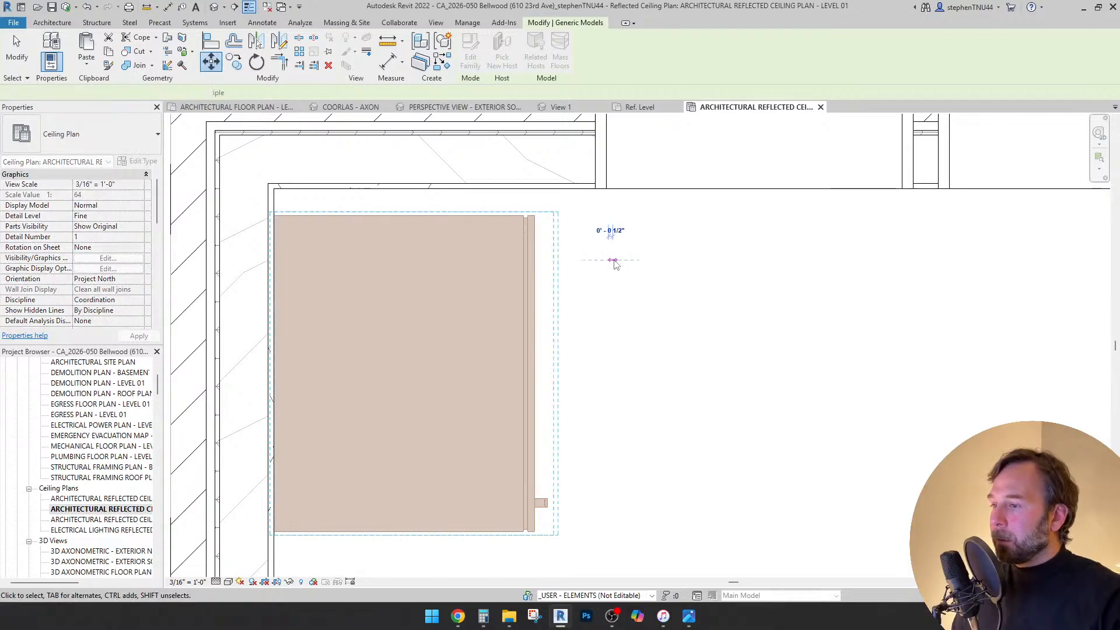
key(Escape)
- Measure the gap between the refrigerator's front corner and the interior face of the window wall
scroll(434, 226, down, 2)
middle_drag(523, 281, 530, 291)
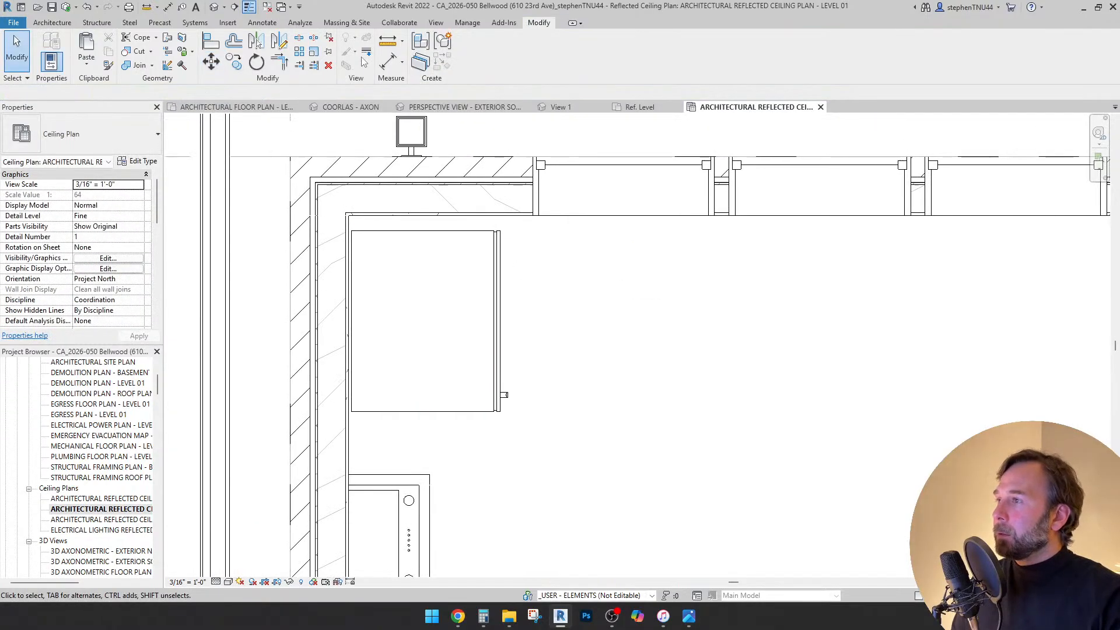
scroll(507, 234, up, 3)
click(492, 231)
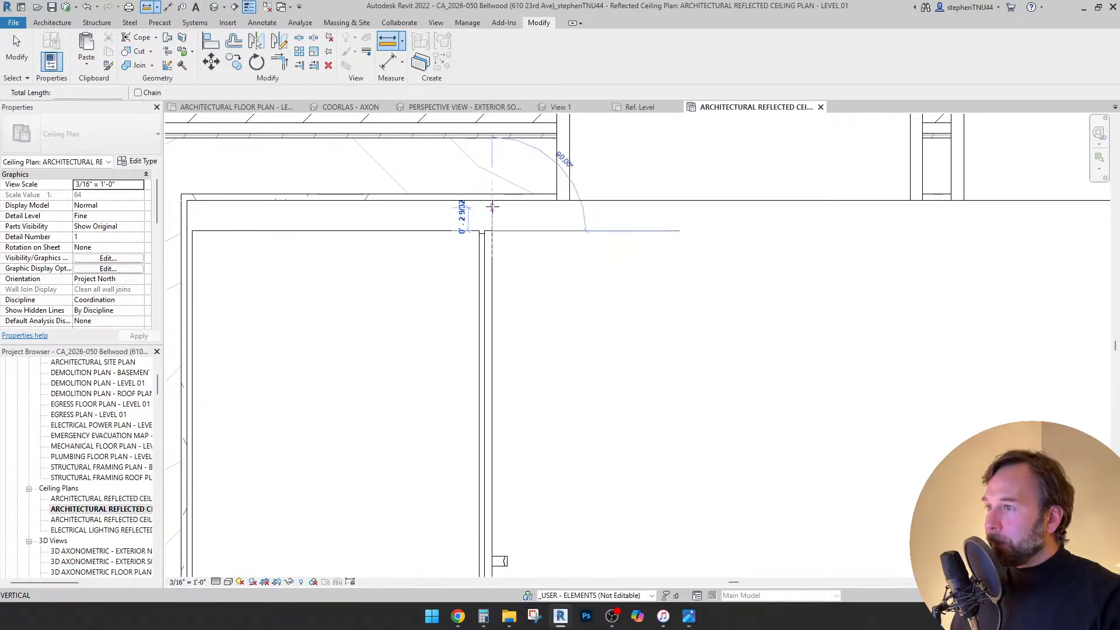
key(Escape)
key(Escape)
- Switch from the reflected ceiling plan to the Level 01 architectural floor plan
scroll(465, 328, down, 5)
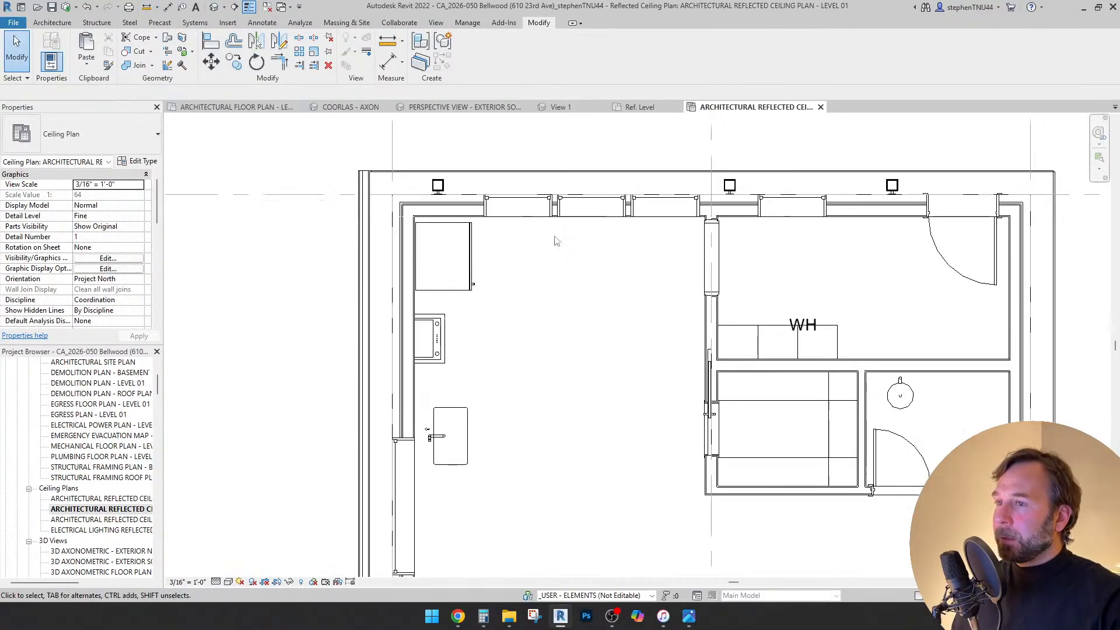
scroll(640, 482, up, 3)
middle_drag(640, 481, 641, 399)
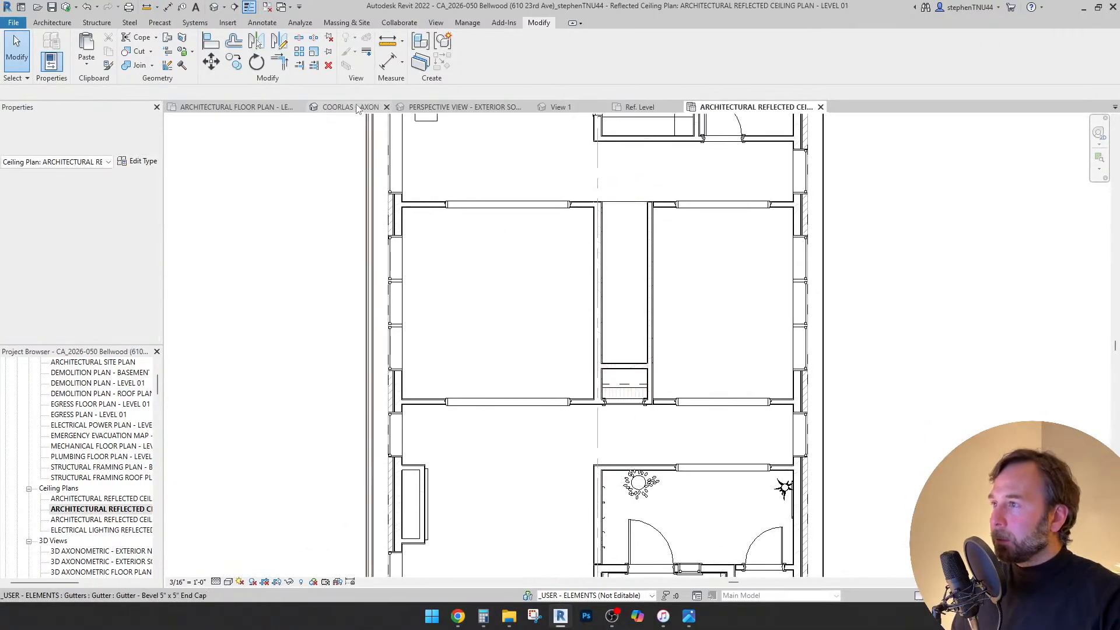
click(279, 108)
scroll(575, 392, down, 5)
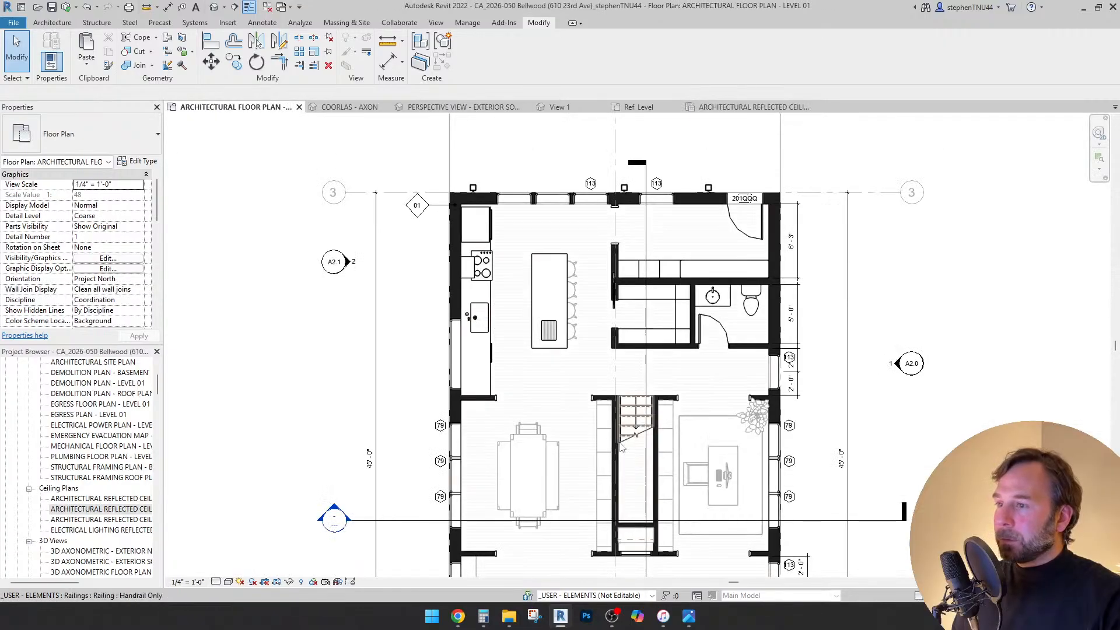
- Copy the 9' base cabinet filler from the dining-side cabinet run beside the stair to the open kitchen floor near the refrigerator
scroll(575, 392, up, 6)
scroll(574, 392, up, 2)
click(590, 365)
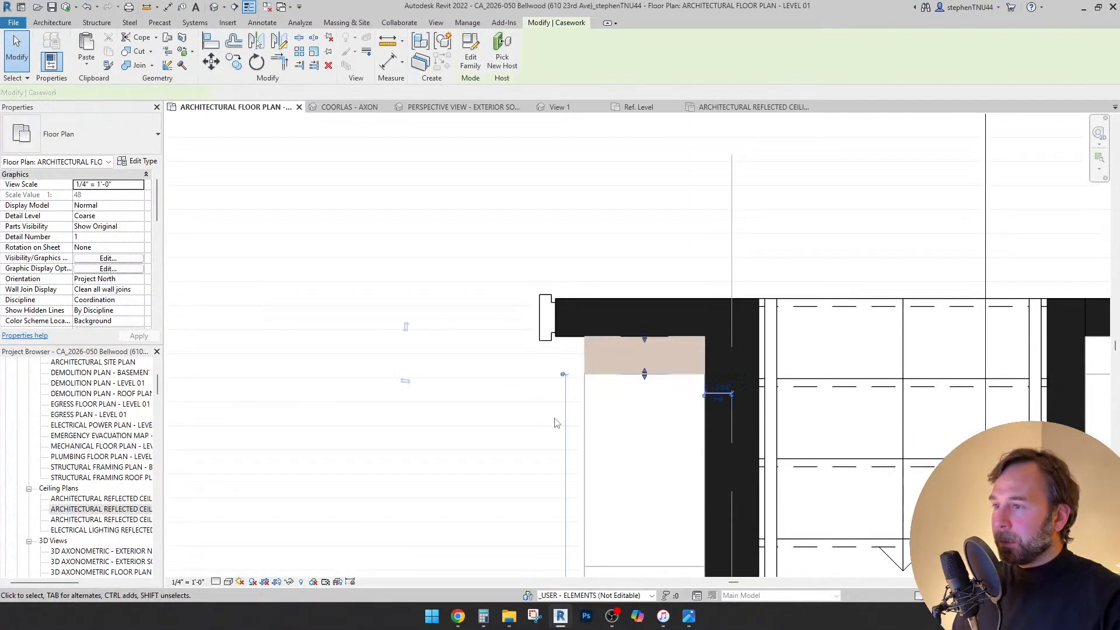
scroll(553, 426, down, 2)
scroll(280, 257, down, 3)
click(239, 65)
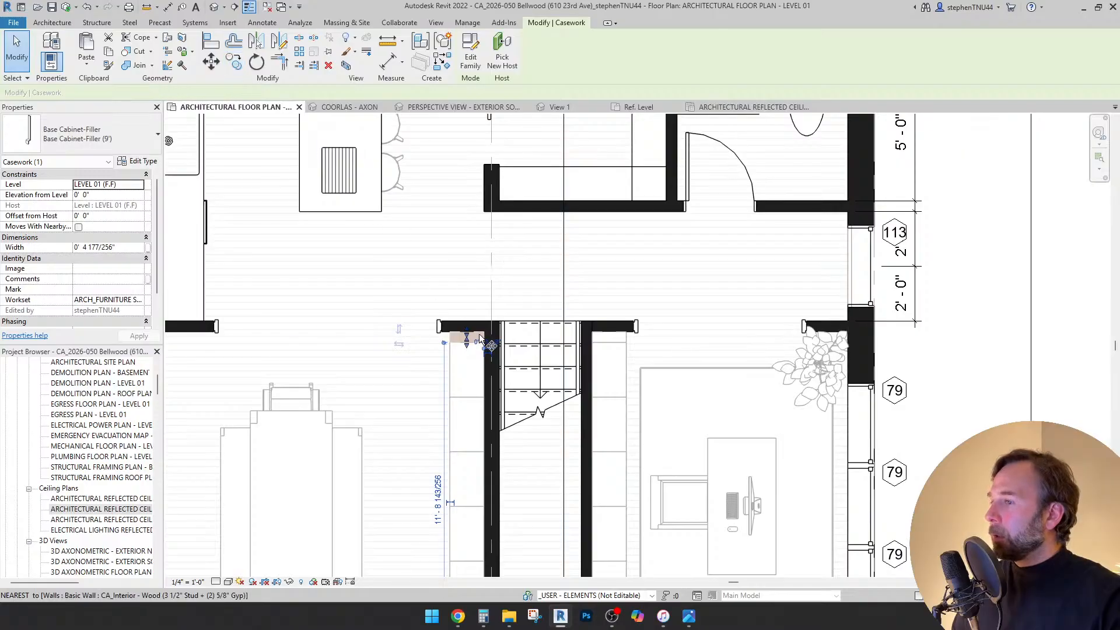
click(470, 339)
middle_drag(406, 177, 625, 483)
scroll(625, 483, down, 3)
scroll(528, 315, up, 5)
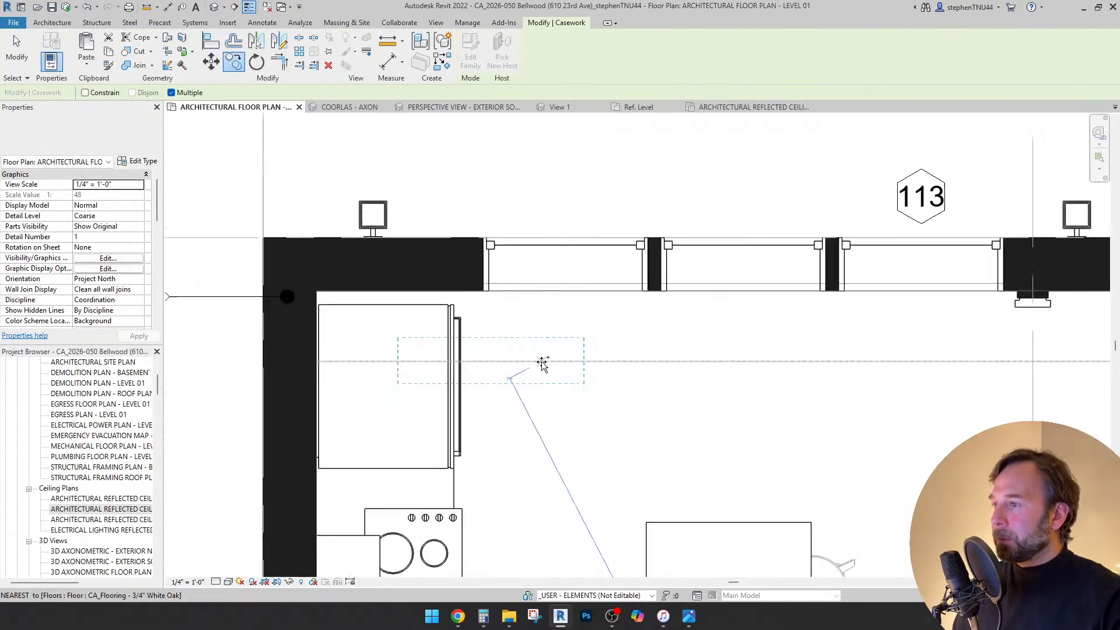
click(647, 398)
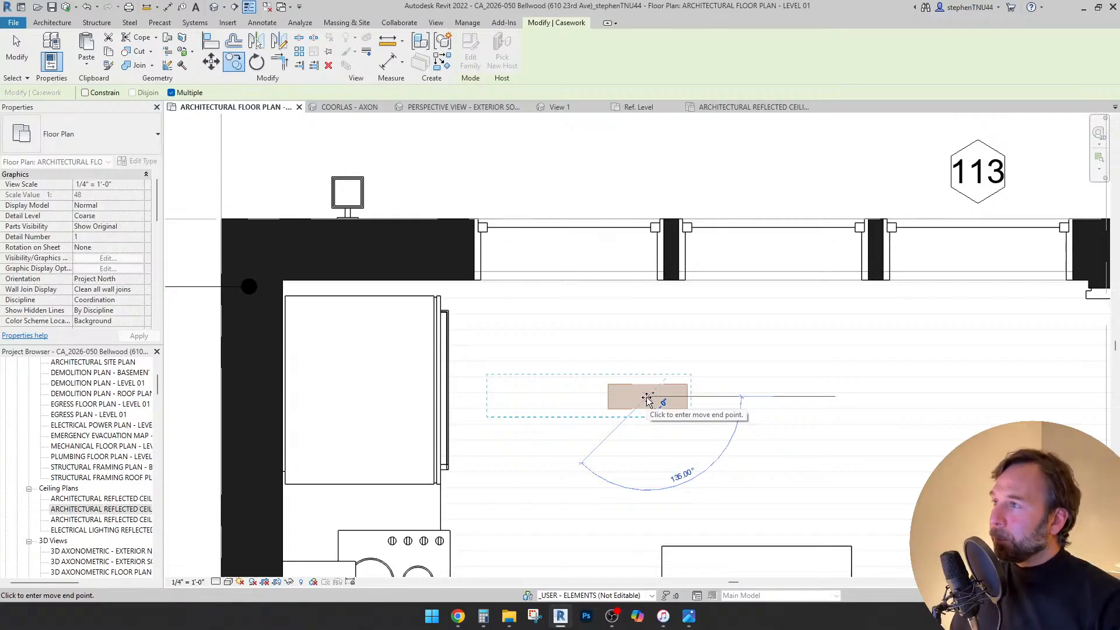
key(Escape)
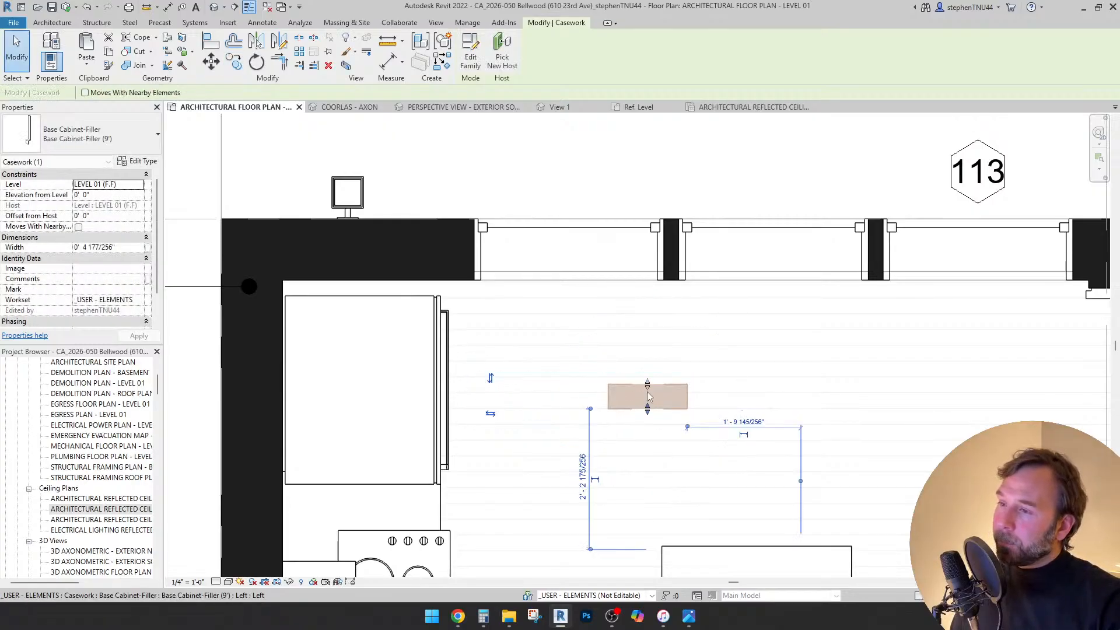
- Change the copied filler's type to Base Cabinet-Filler Wood Trim
scroll(646, 393, up, 2)
scroll(545, 308, down, 2)
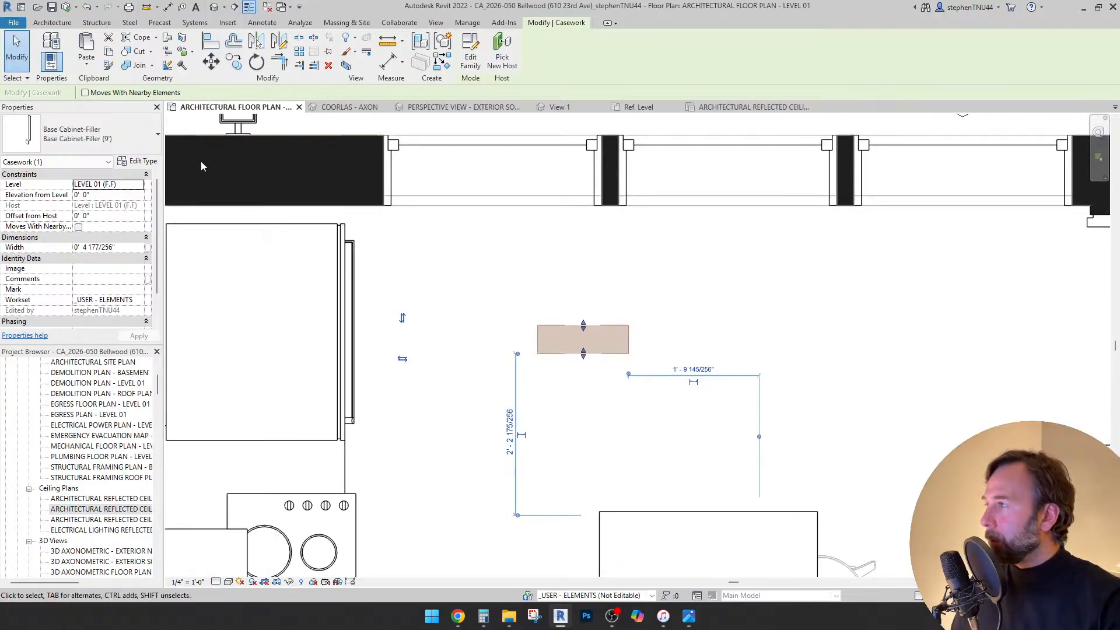
click(142, 146)
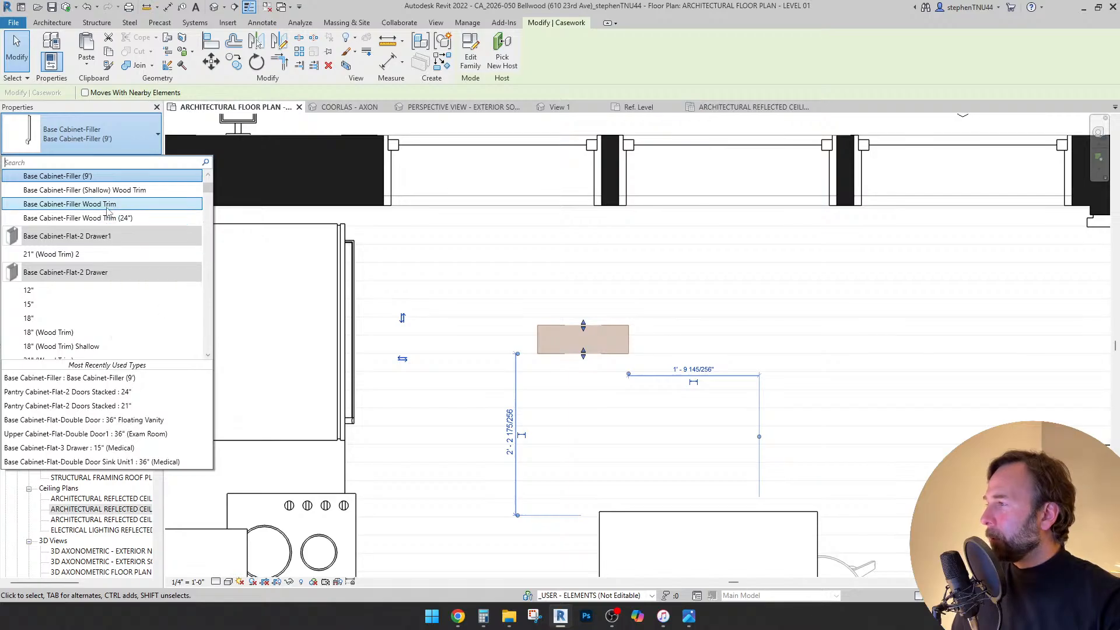
mouse_move(108, 208)
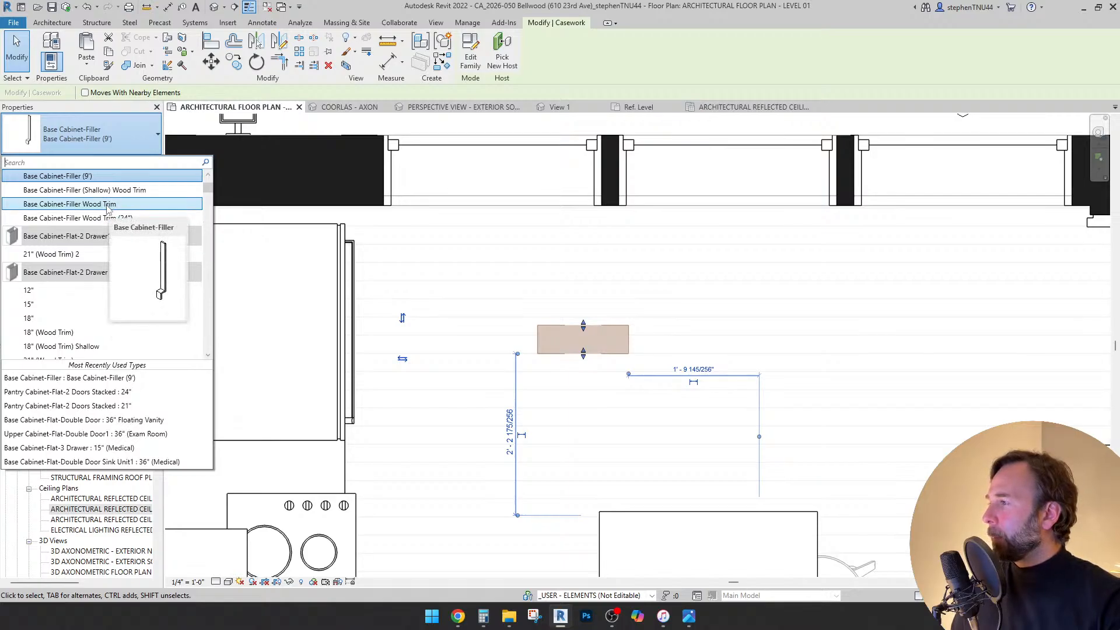
click(108, 206)
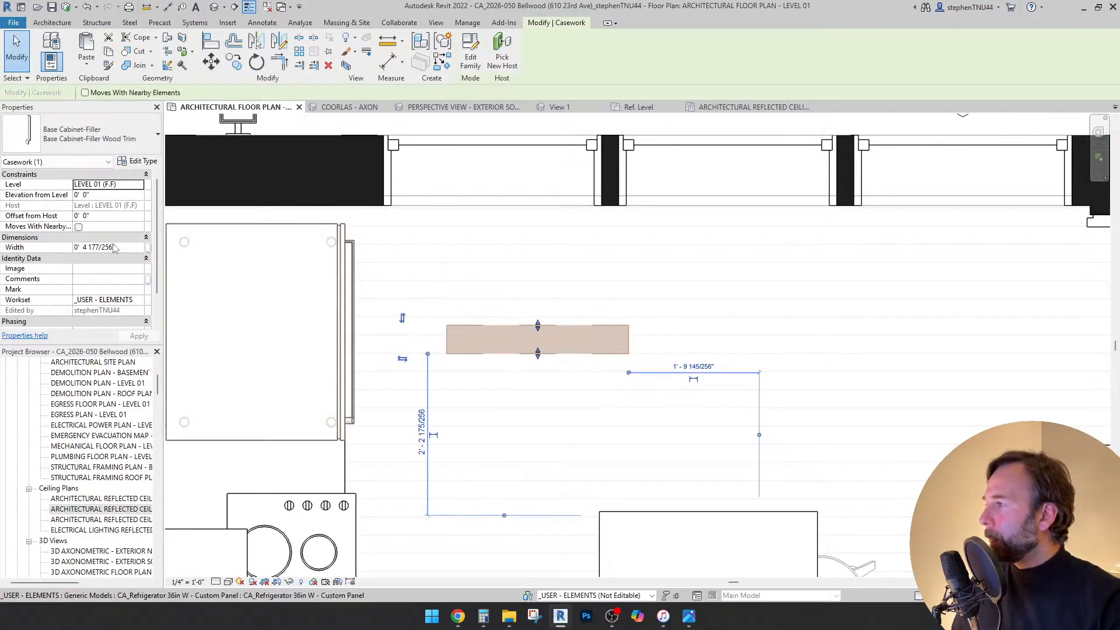
- Duplicate the filler's type and name the new type "Base Cabinet-Filler Wood Trim (9')"
click(138, 163)
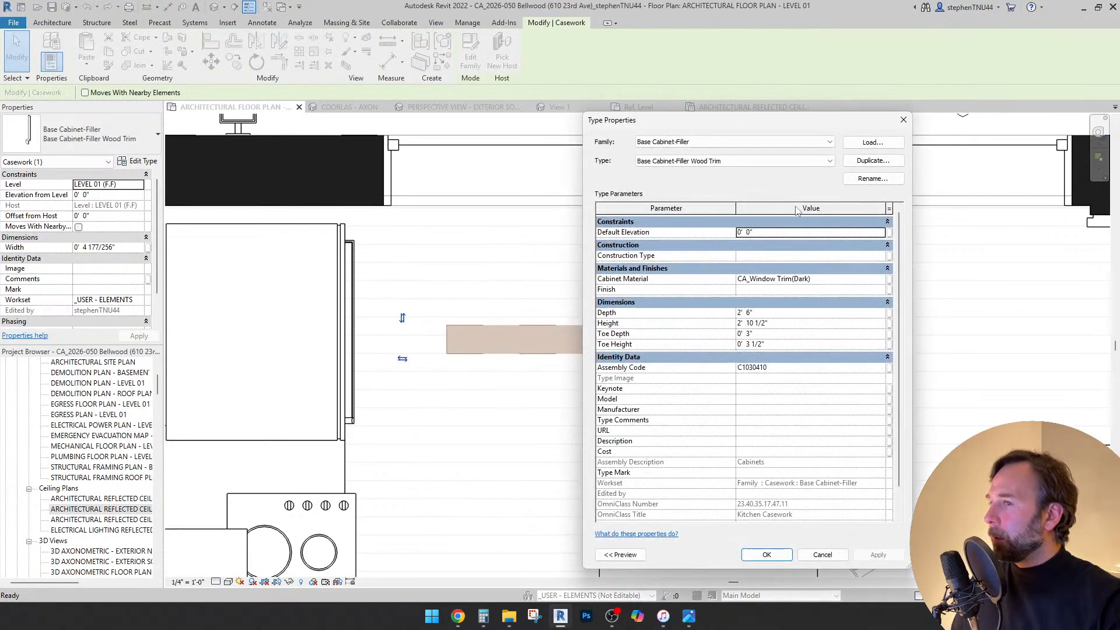
click(873, 160)
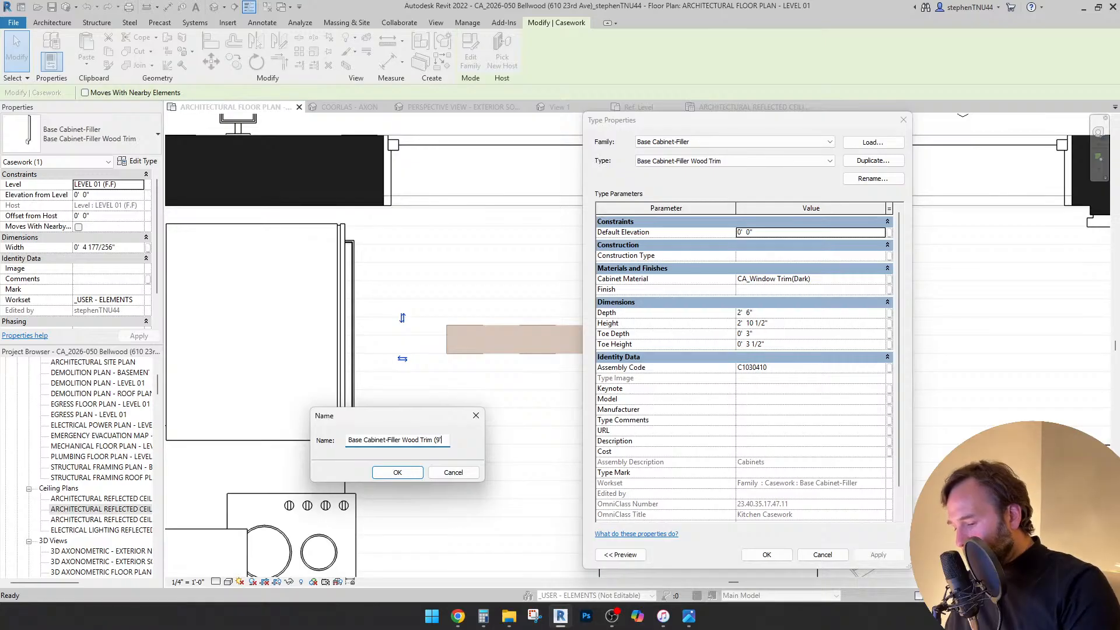
click(394, 472)
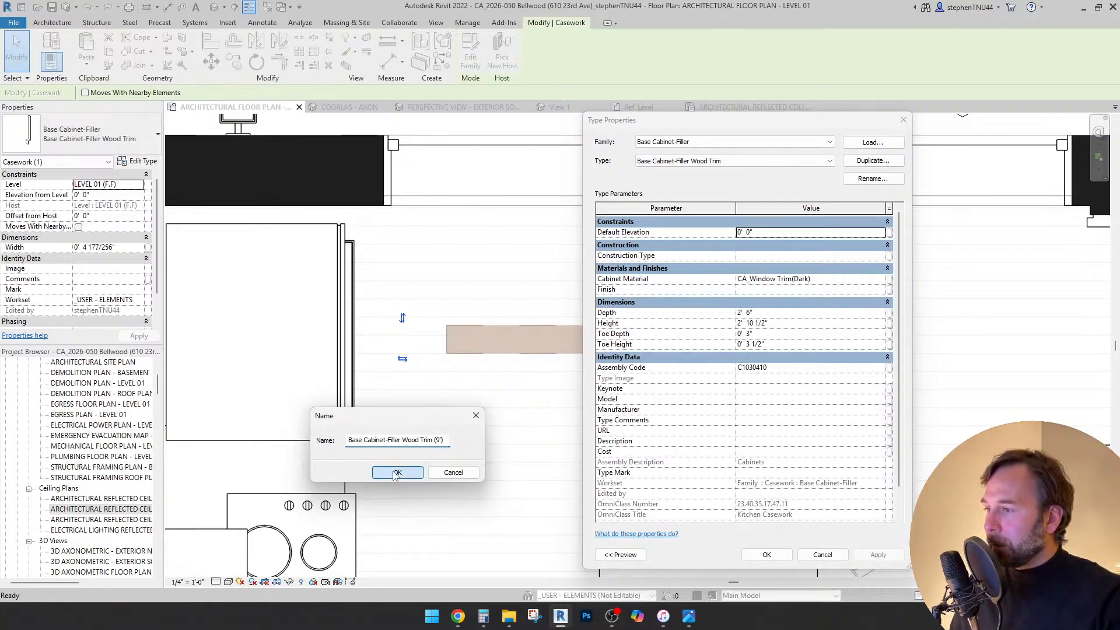
- Search the materials for "trim" and choose CA_Millwork - Wood Trim as the new filler type's cabinet material
click(881, 282)
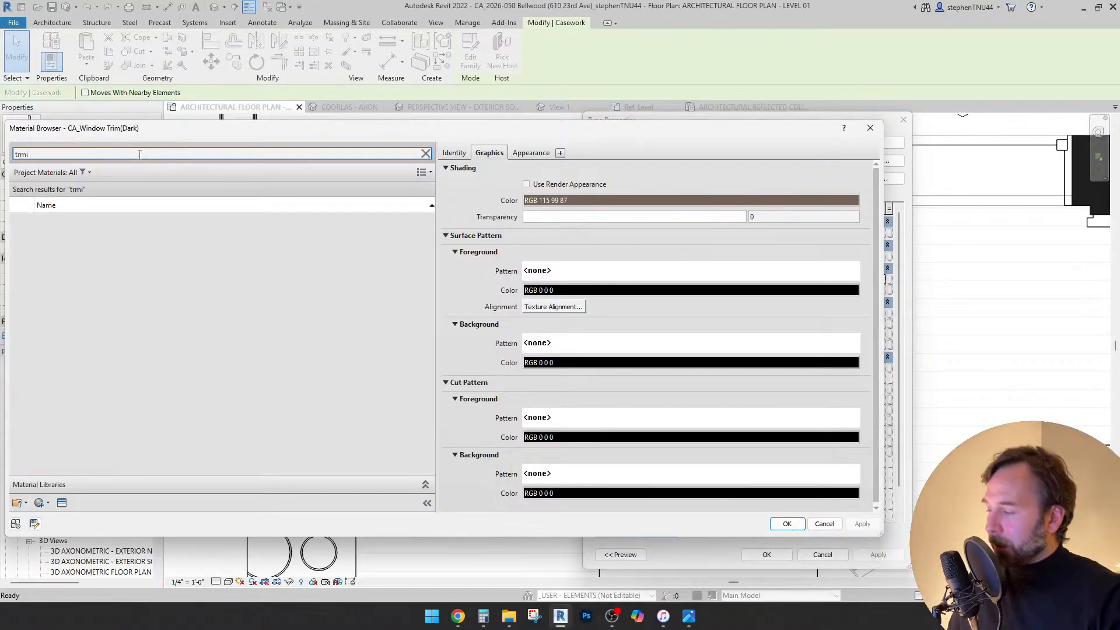
key(BackSpace)
key(BackSpace)
key(BackSpace)
key(BackSpace)
text(trim)
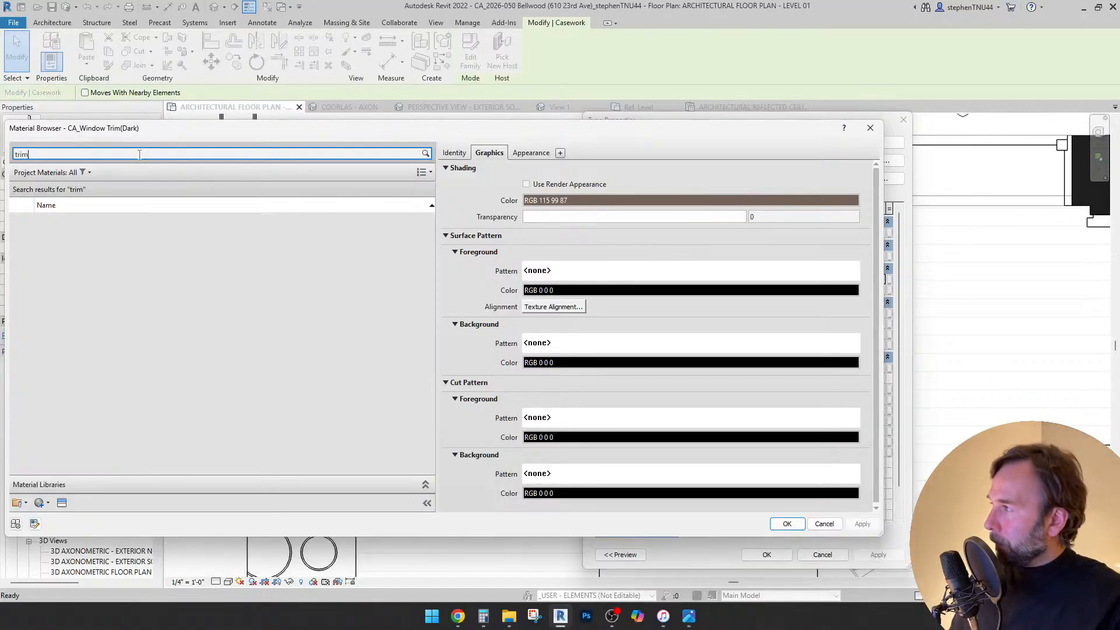
click(139, 251)
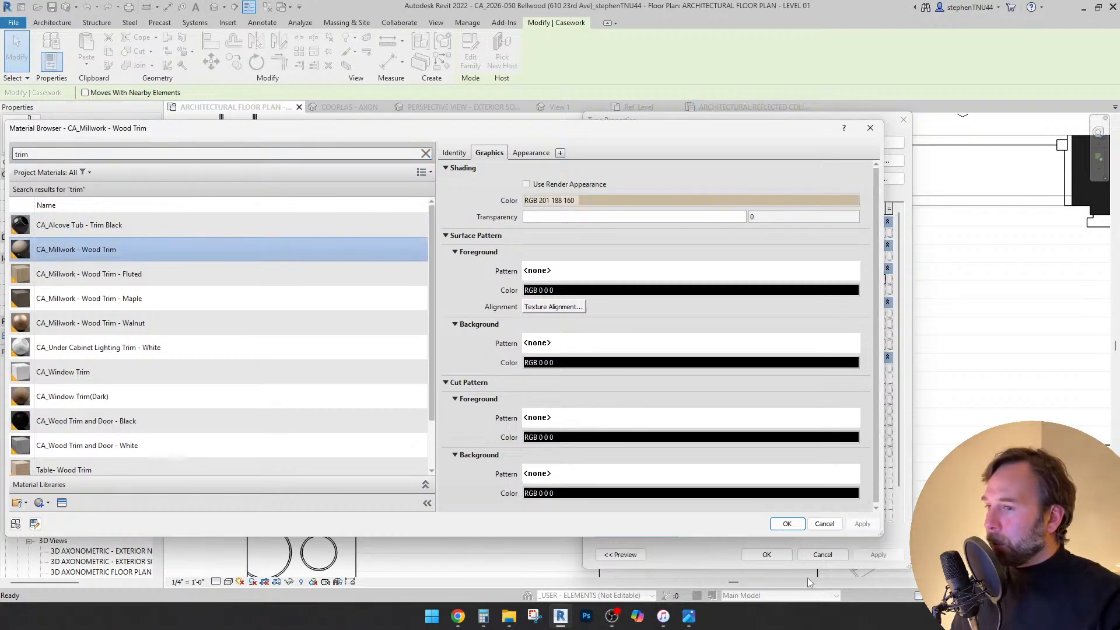
- Assign CA_Millwork - Wood Trim as the base cabinet filler's material and set the type's height to 8' 11 1/4"
click(787, 524)
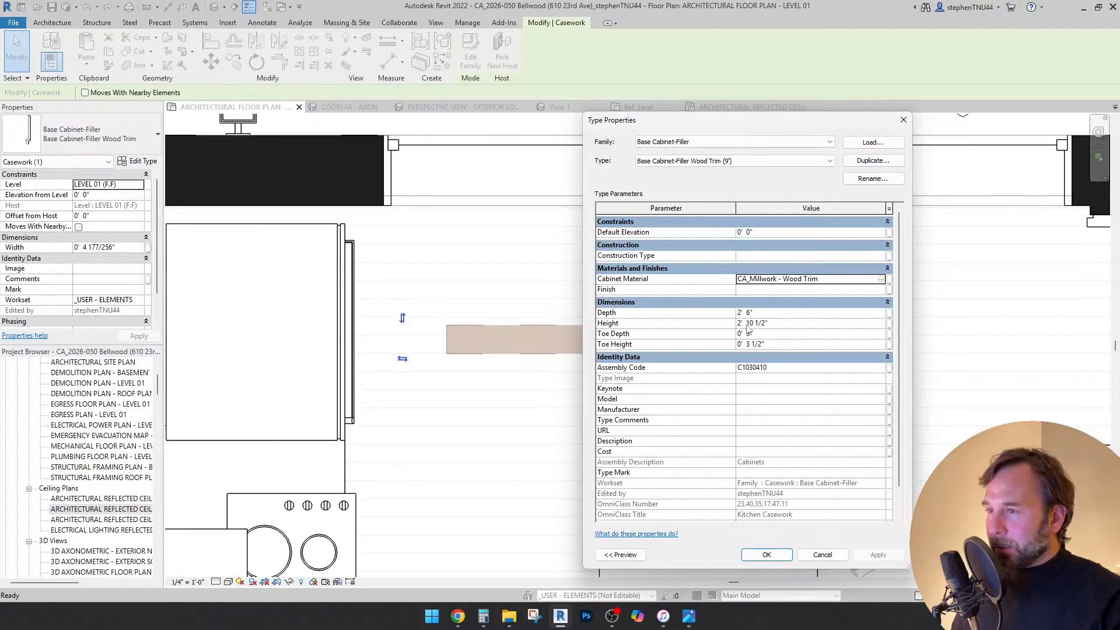
click(787, 324)
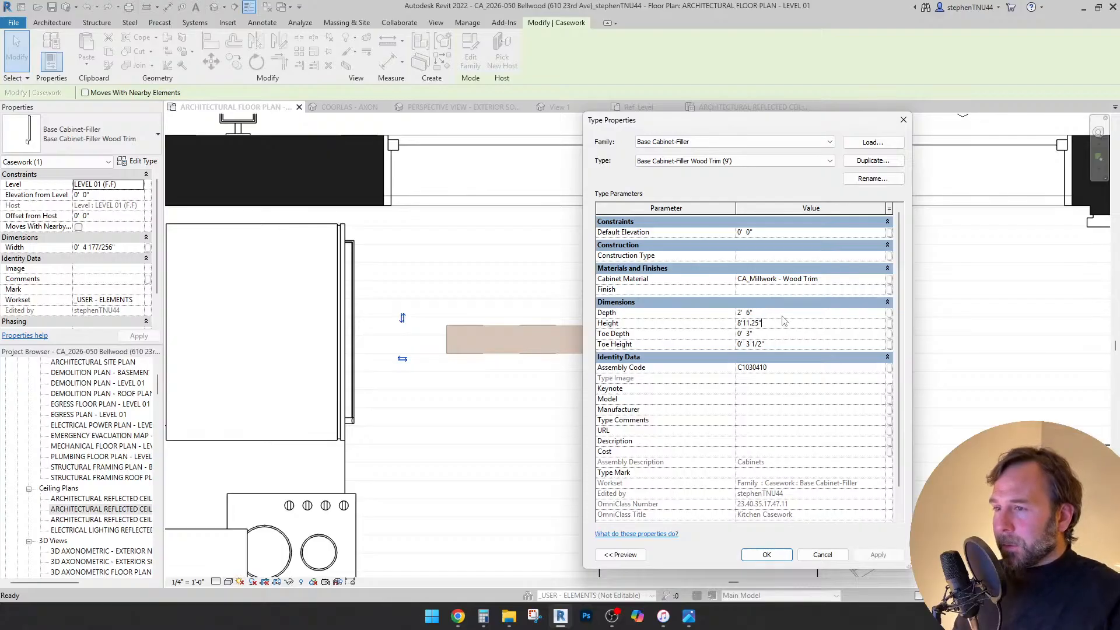
click(791, 323)
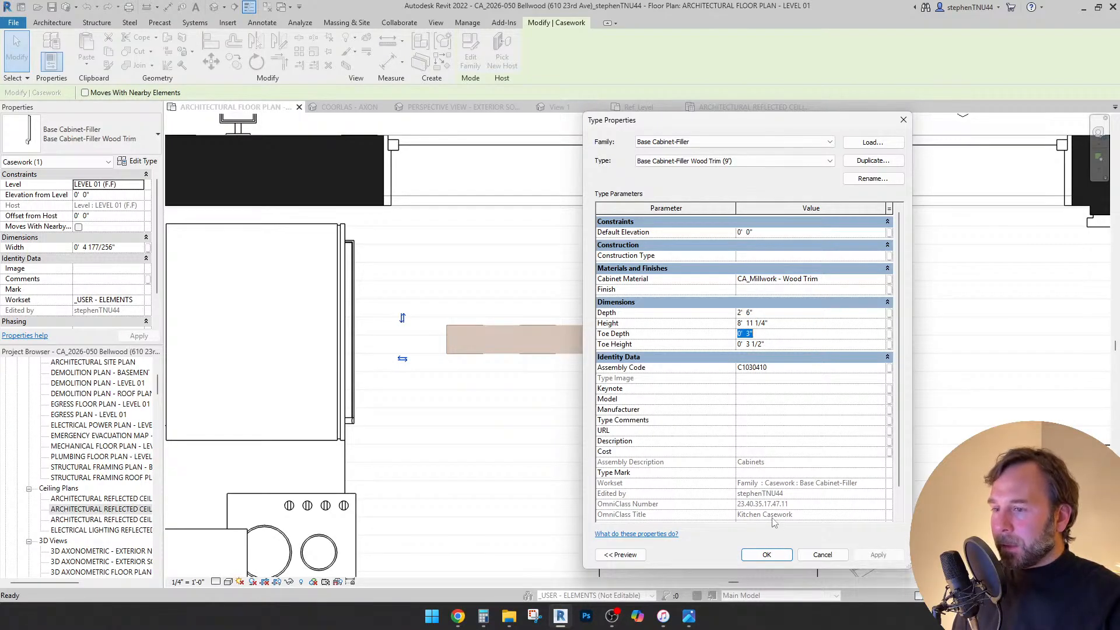
click(767, 554)
- Move the base cabinet filler from the open floor into the gap between the refrigerator and the exterior wall
middle_drag(333, 177, 440, 195)
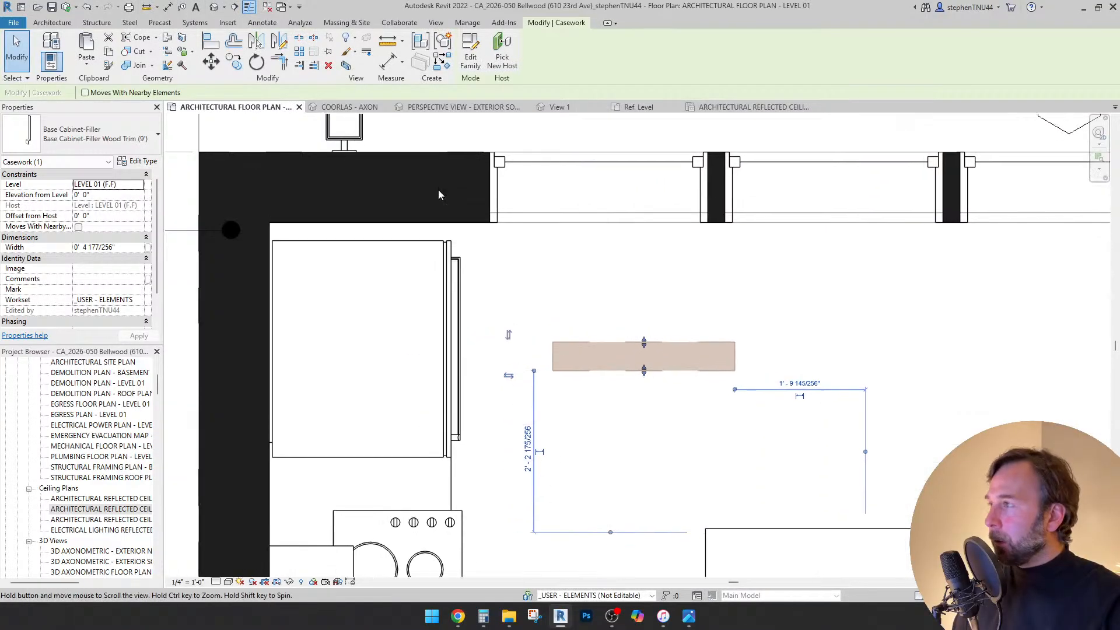
key(m)
key(v)
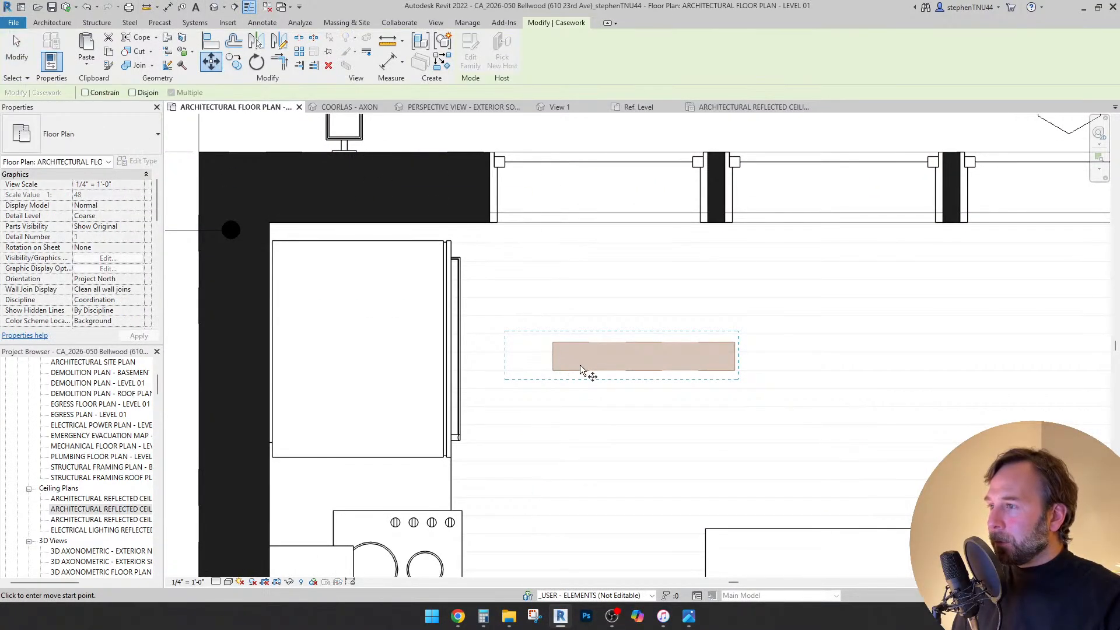
click(736, 373)
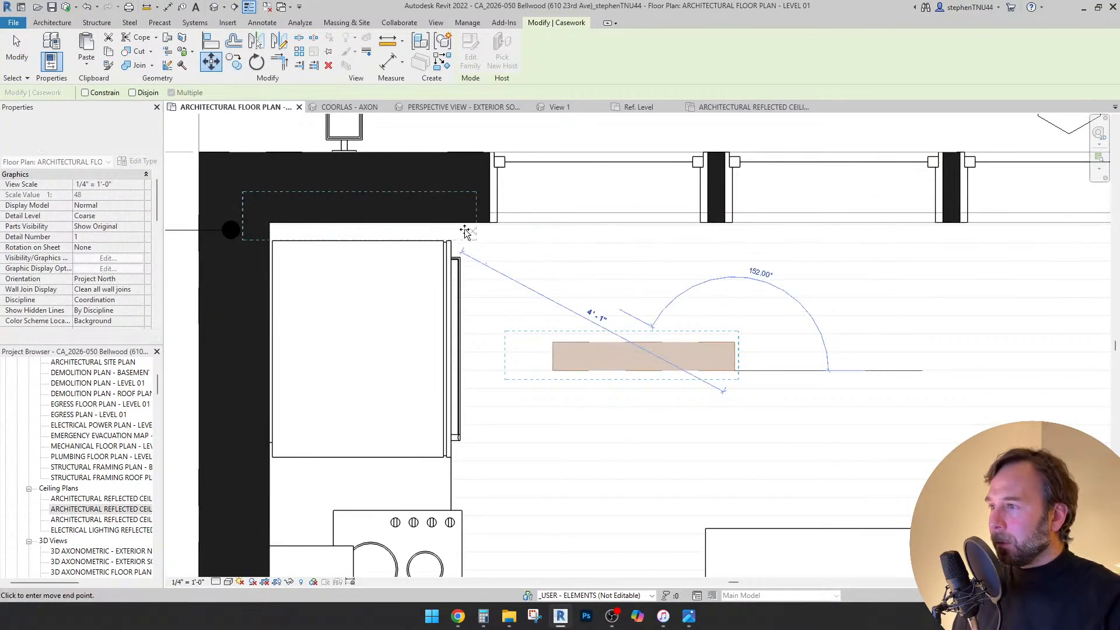
scroll(465, 229, up, 3)
click(445, 257)
- Stretch the filler's side to close the gap between the refrigerator and the wall, giving it a width of 3"
middle_drag(520, 260, 894, 351)
scroll(447, 256, up, 2)
drag(447, 231, 453, 272)
scroll(578, 225, down, 3)
key(Escape)
scroll(570, 218, down, 3)
scroll(614, 236, up, 2)
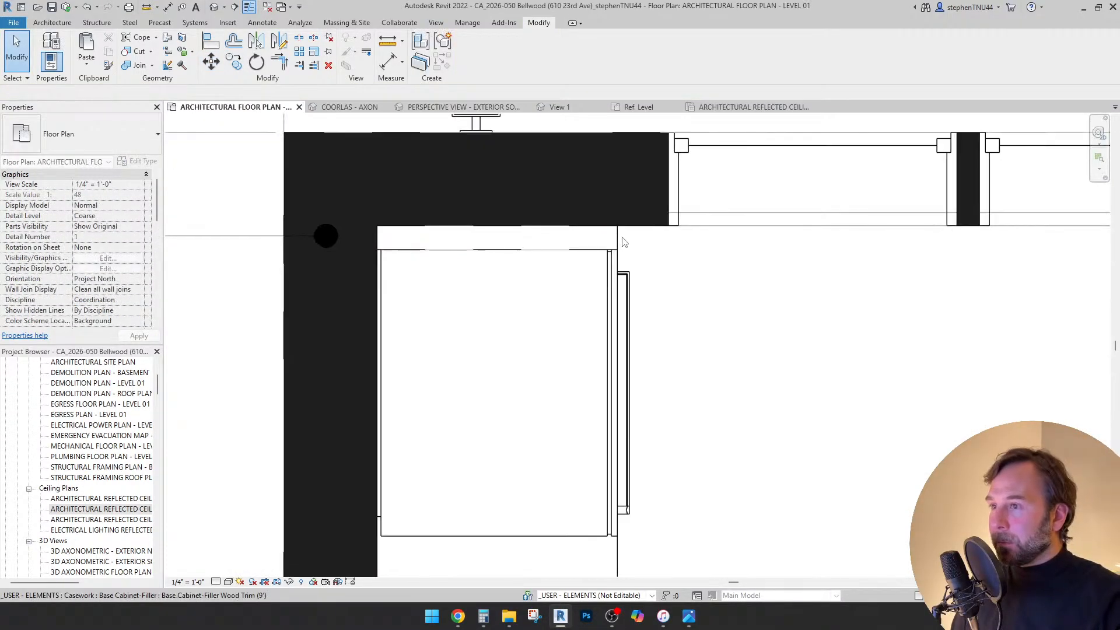
- Examine the placed filler beside the refrigerator in the COORLAS - AXON 3D view and select it
scroll(569, 277, down, 2)
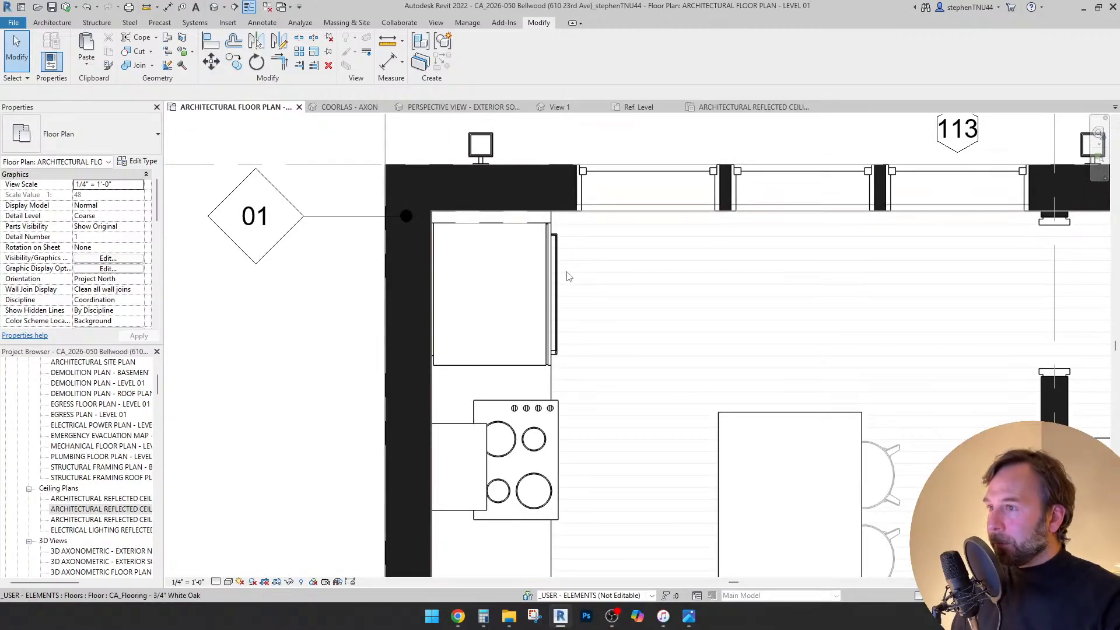
scroll(563, 357, up, 1)
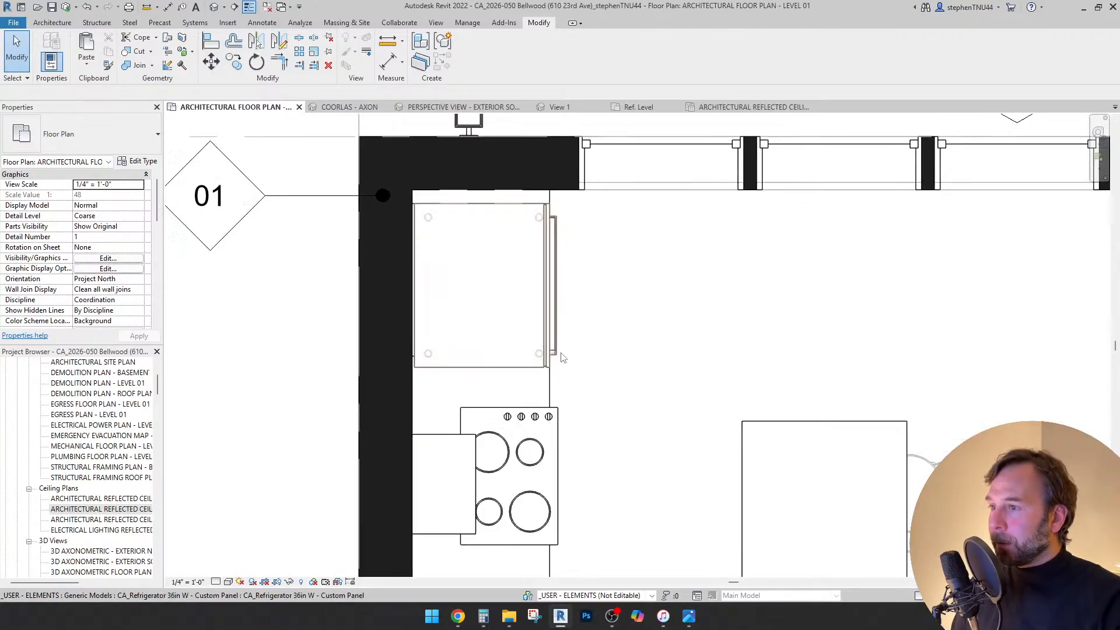
scroll(563, 358, down, 3)
click(349, 107)
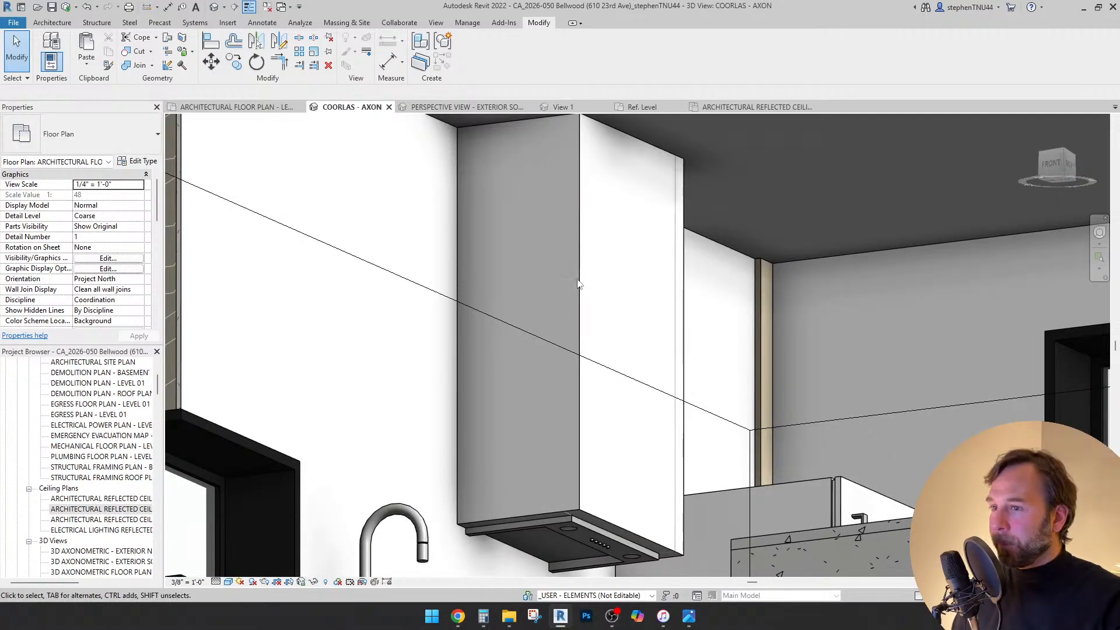
scroll(578, 281, down, 3)
shift+middle_drag(589, 309, 581, 350)
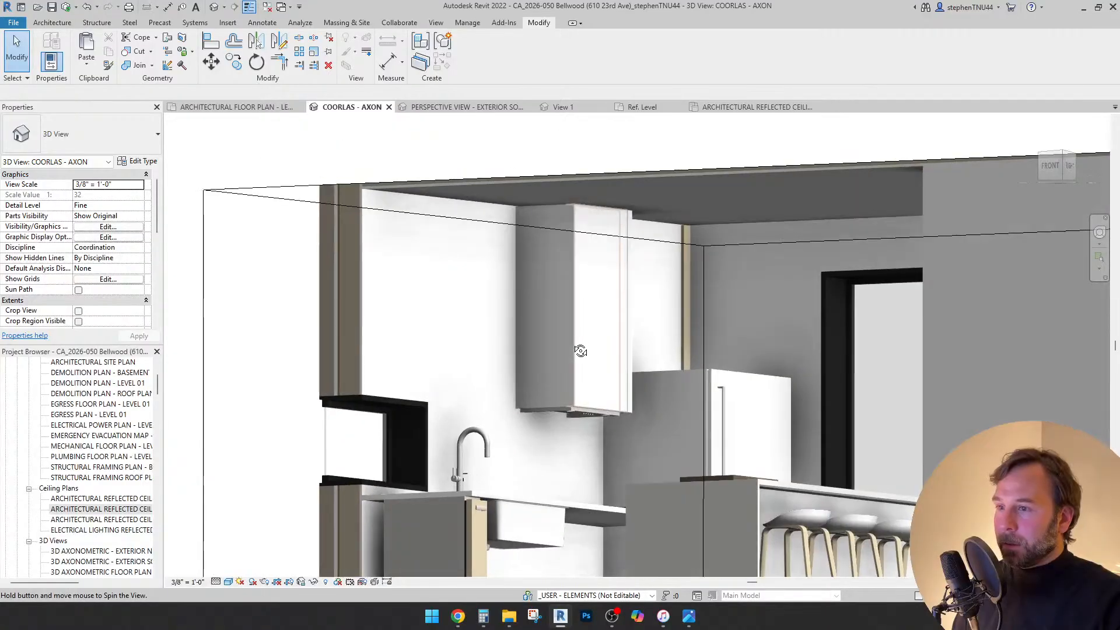
click(685, 299)
shift+middle_drag(684, 299, 735, 309)
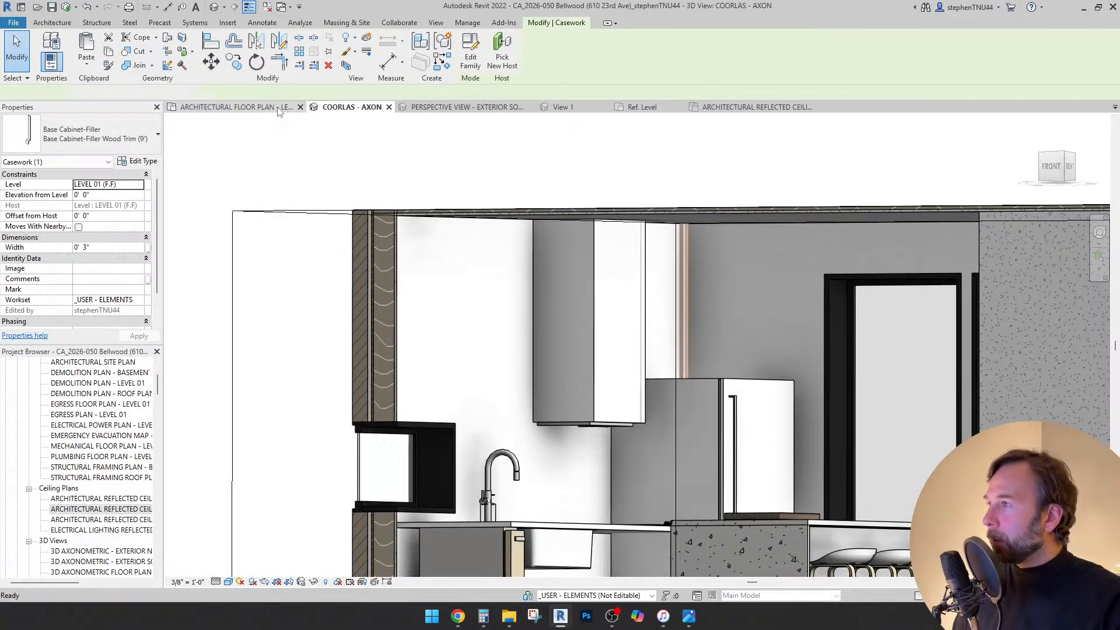
- In the Level 01 floor plan, flip the filler's facing and move it 30" horizontally back into the gap beside the refrigerator
click(233, 107)
scroll(467, 236, up, 2)
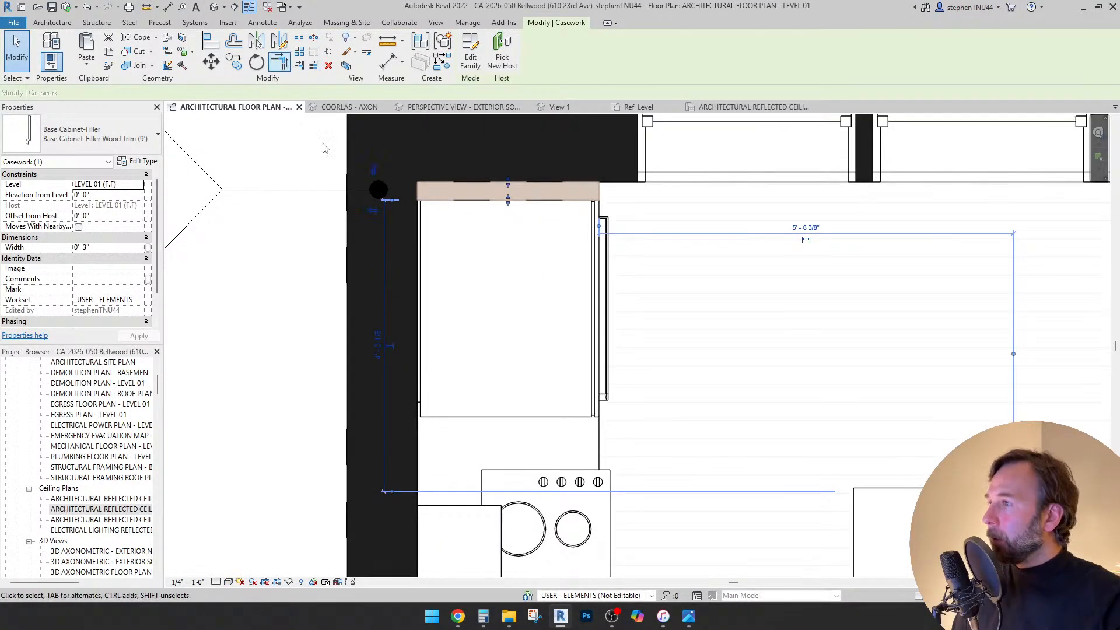
drag(528, 193, 710, 194)
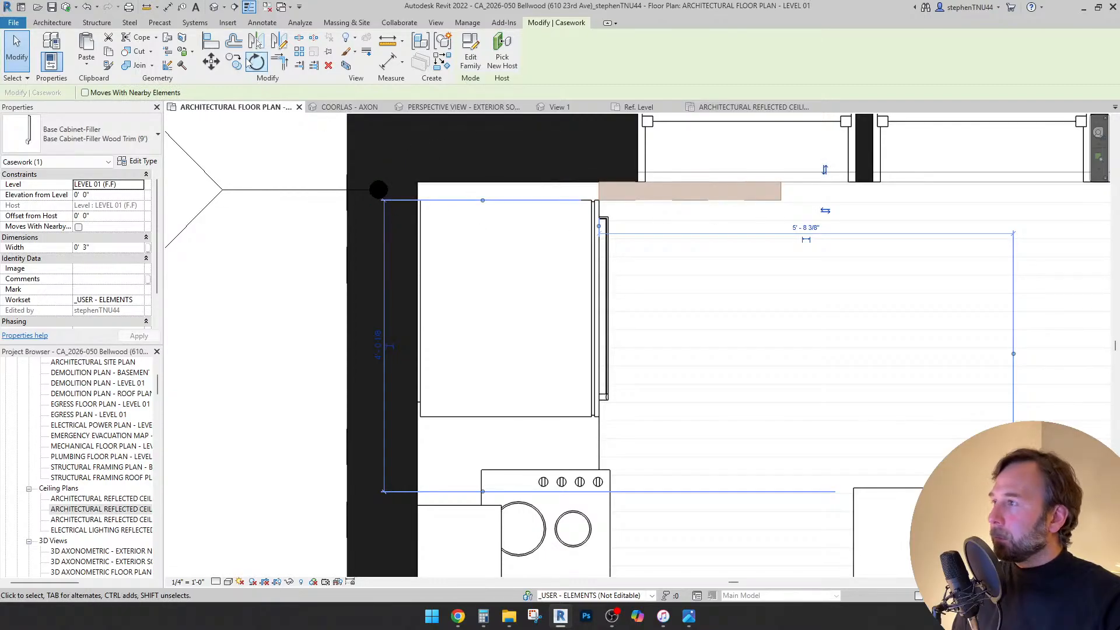
click(213, 62)
click(482, 273)
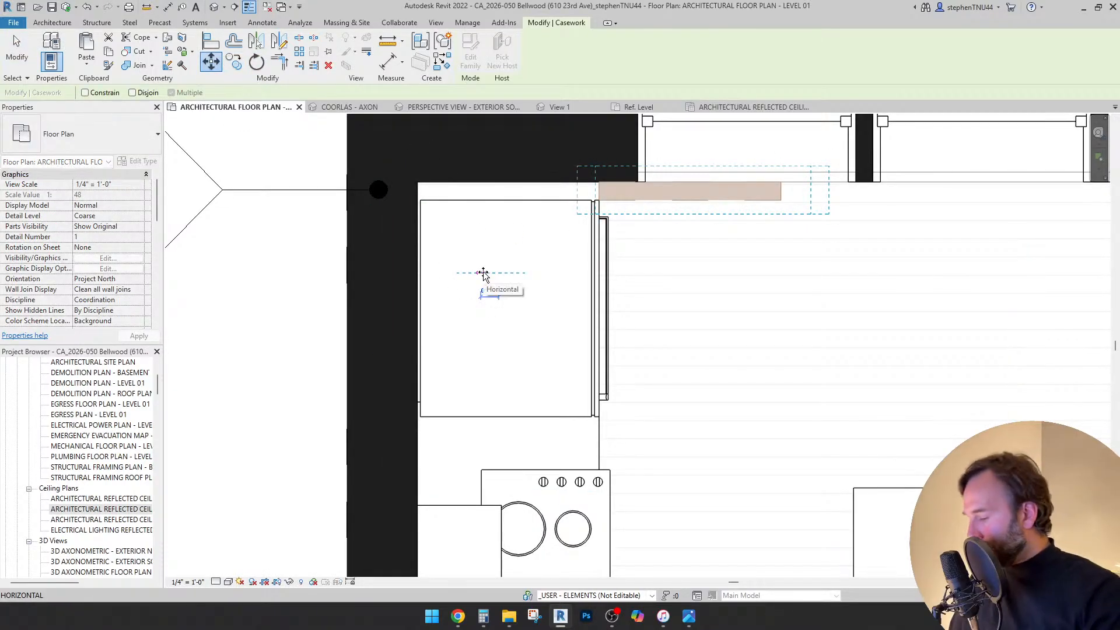
text(30)
key(Return)
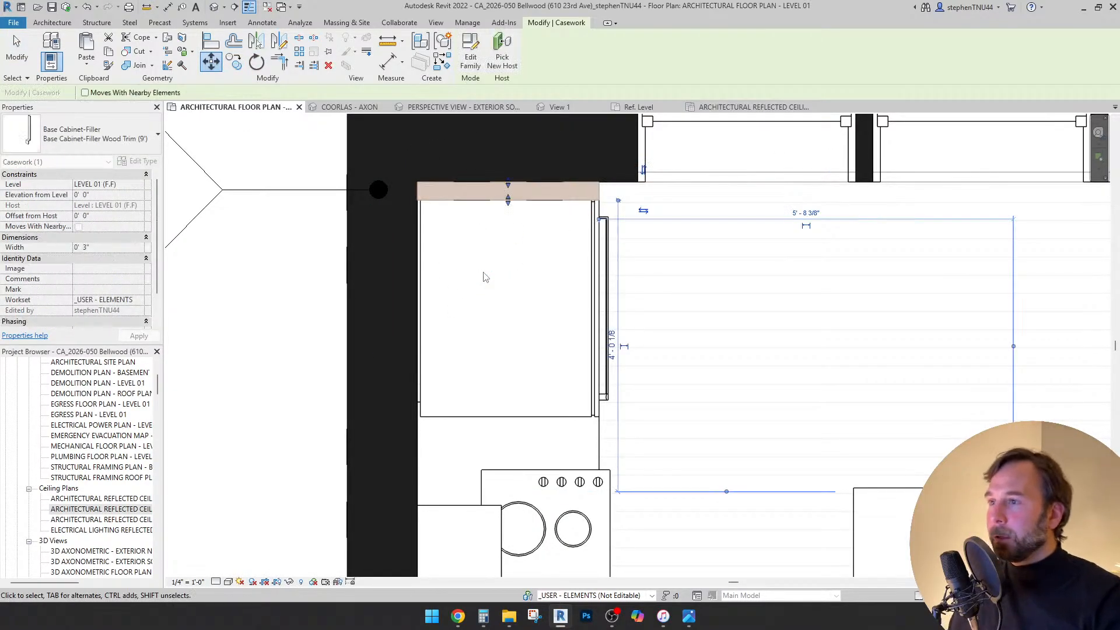
key(Escape)
scroll(610, 192, up, 1)
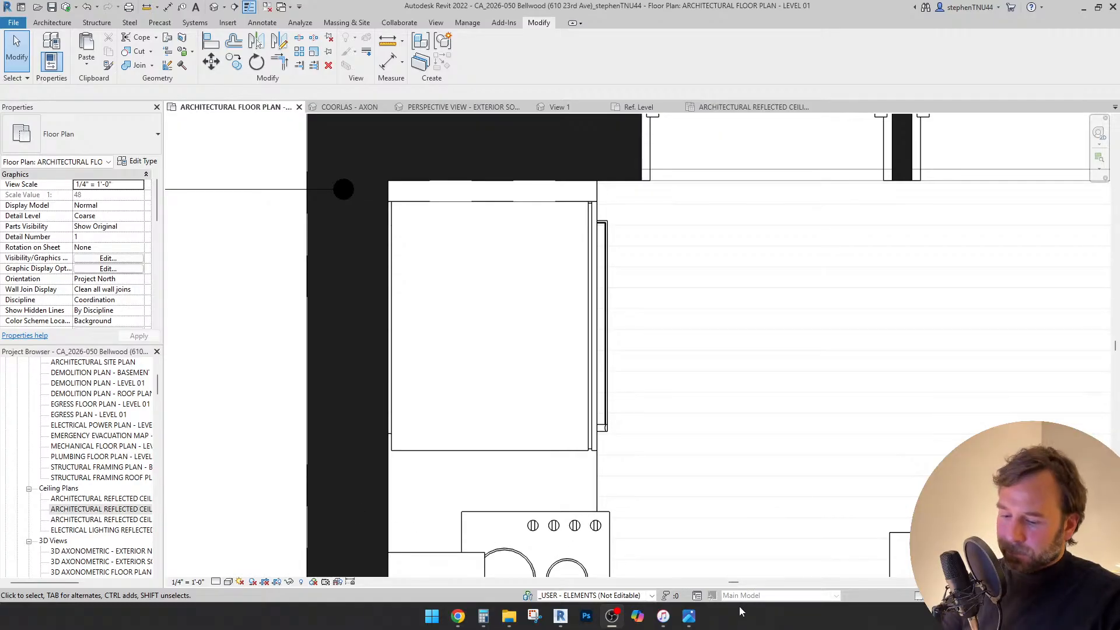
key(XF86AudioLowerVolume)
key(XF86AudioLowerVolume)
key(XF86AudioLowerVolume)
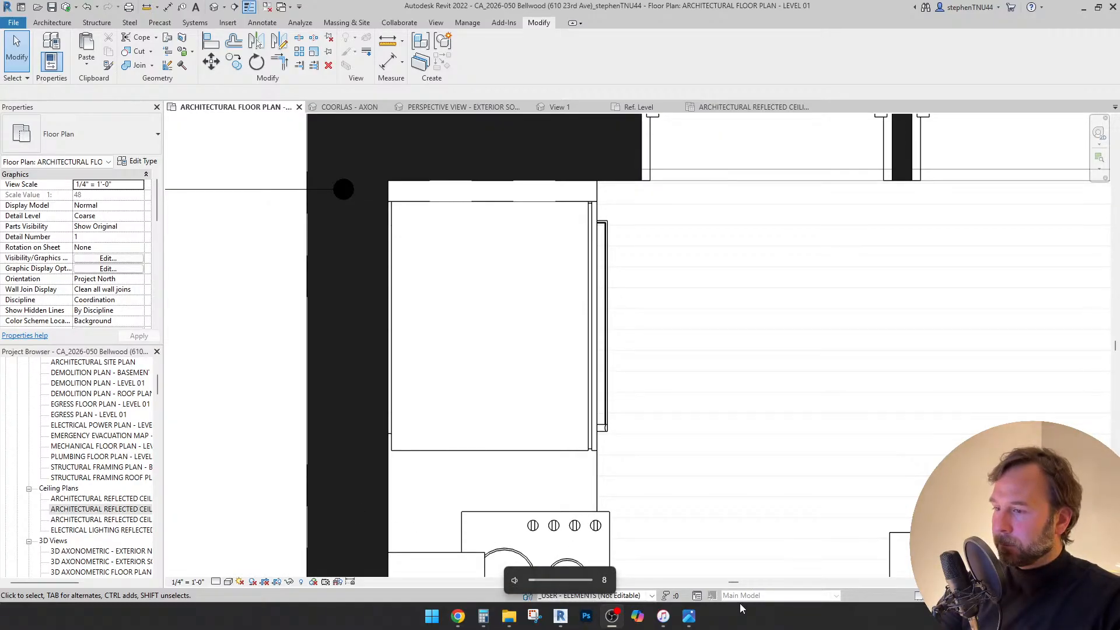
key(XF86AudioLowerVolume)
key(XF86AudioLowerVolume)
key(XF86AudioLowerVolume)
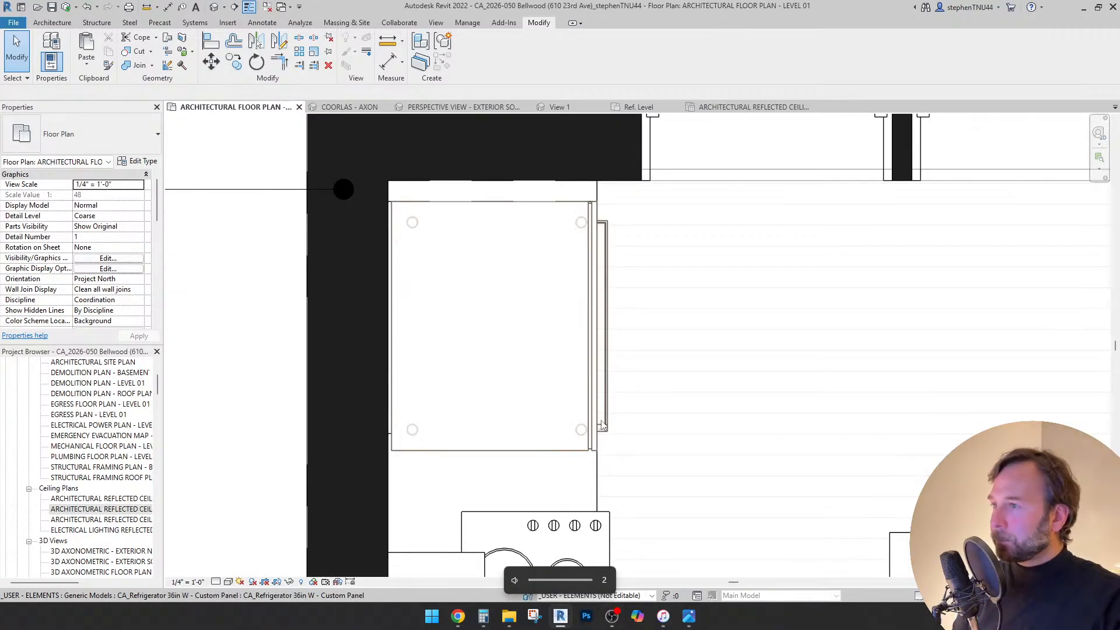
- Pull the sink countertop's end away from the refrigerator to leave a gap, making the counter about 12' 8 1/2" wide
scroll(551, 289, down, 3)
scroll(577, 378, up, 1)
middle_drag(579, 382, 562, 301)
scroll(564, 352, up, 1)
click(465, 247)
scroll(465, 247, up, 1)
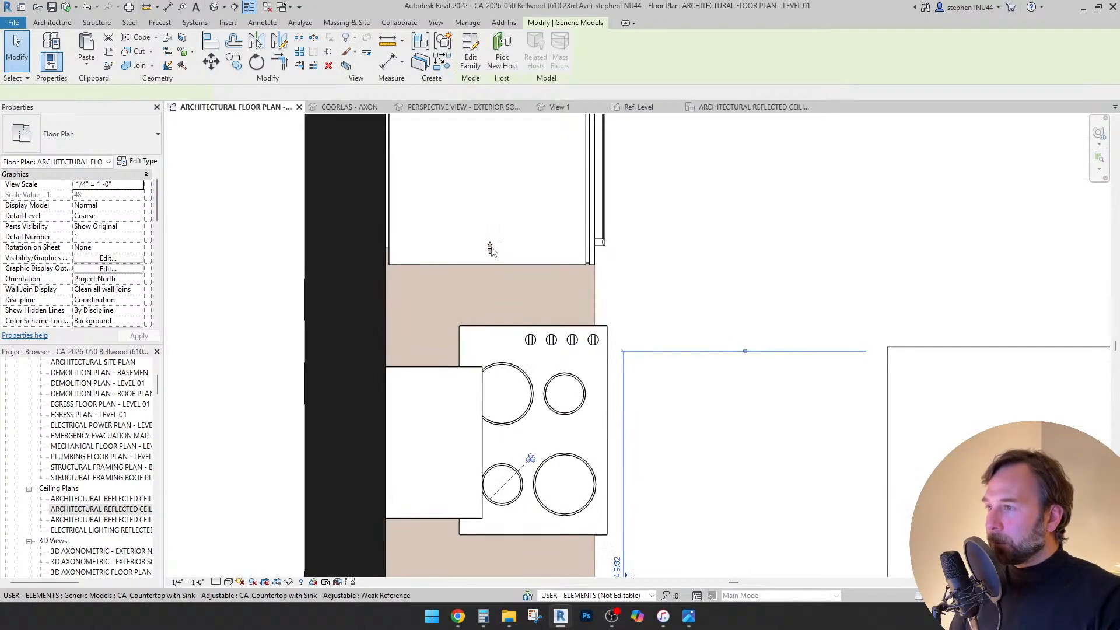
drag(490, 248, 508, 272)
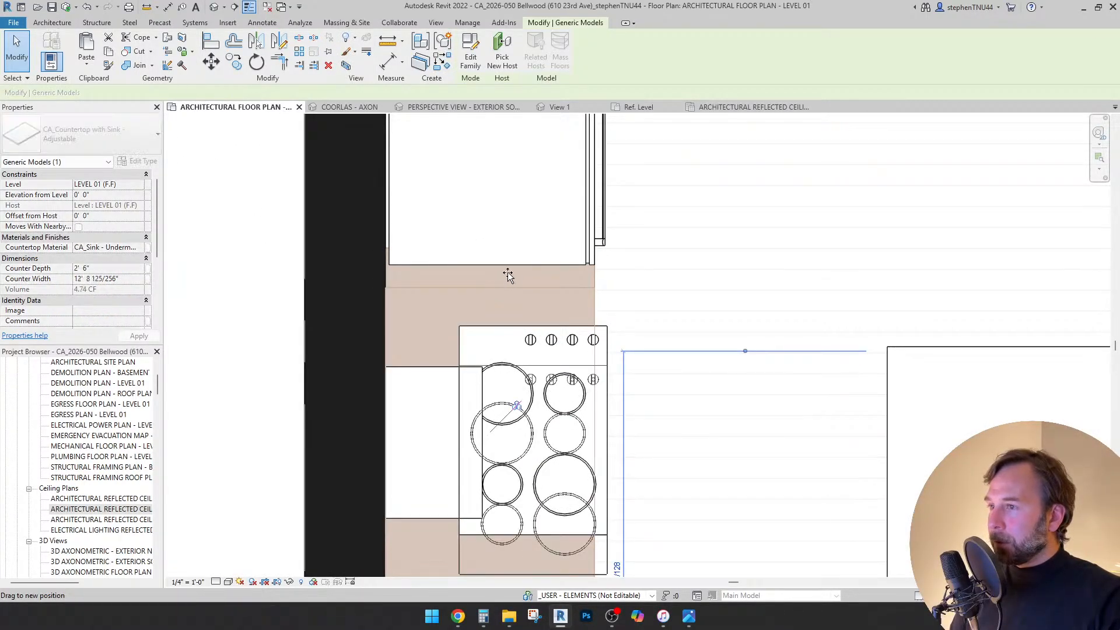
scroll(508, 272, down, 1)
- Place a CA_Cabinet Filler Panel Single - Adjustable component on the open floor between the refrigerator and the island
click(53, 24)
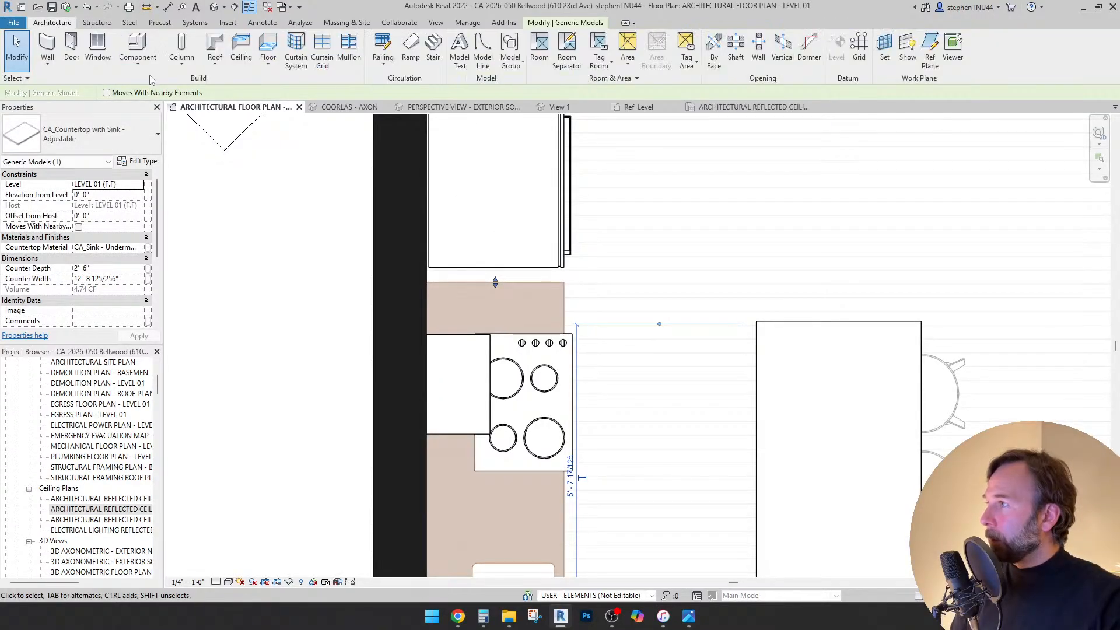
click(135, 63)
click(156, 87)
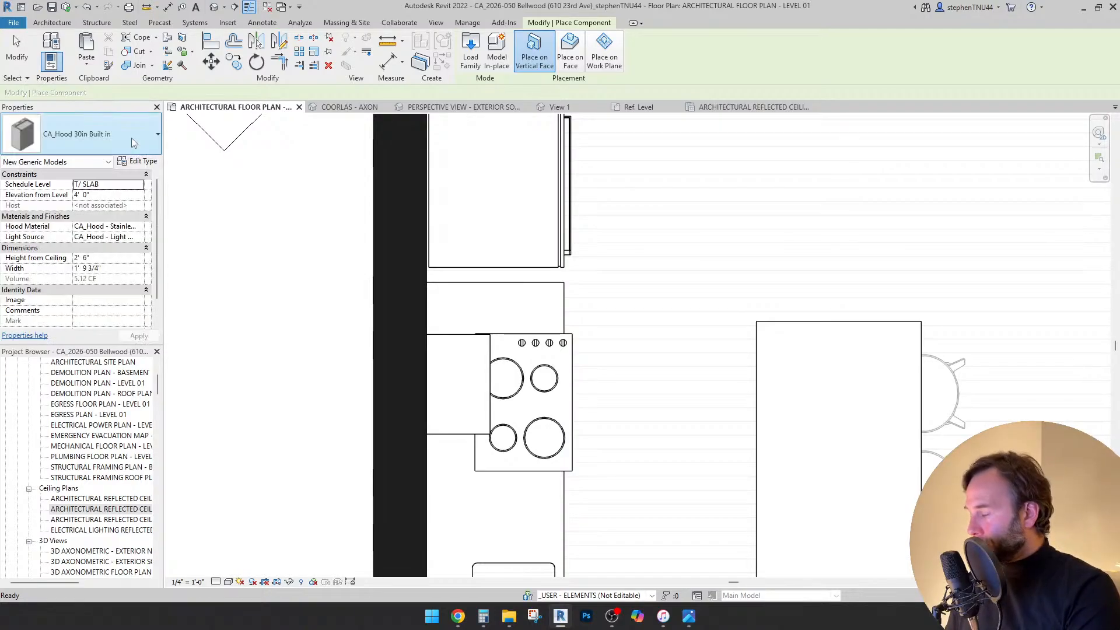
click(132, 137)
text(fill)
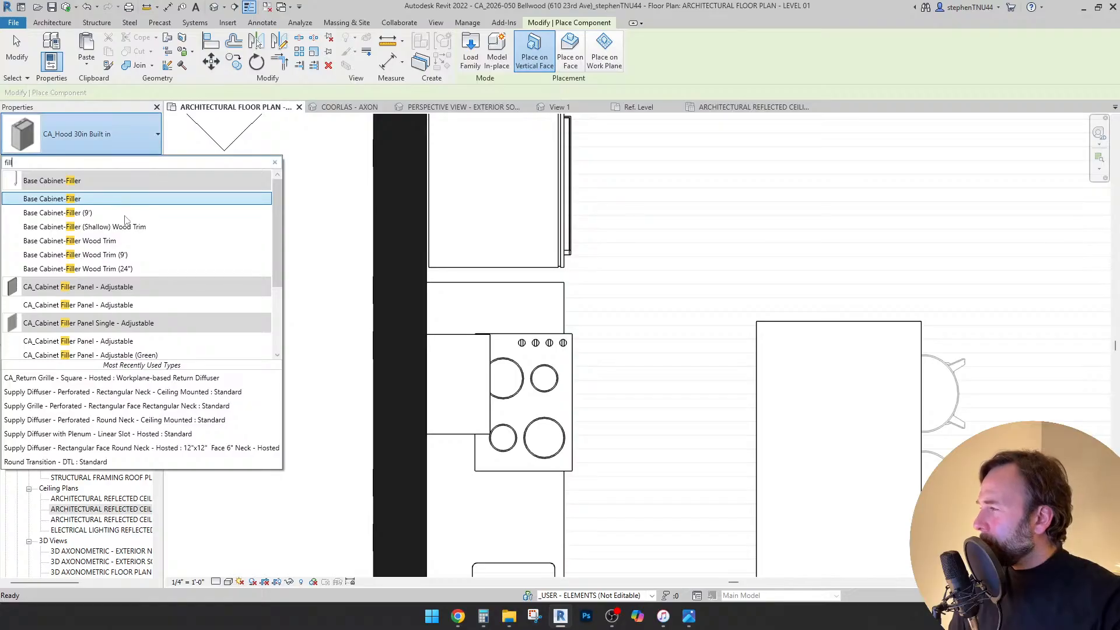
scroll(149, 314, down, 1)
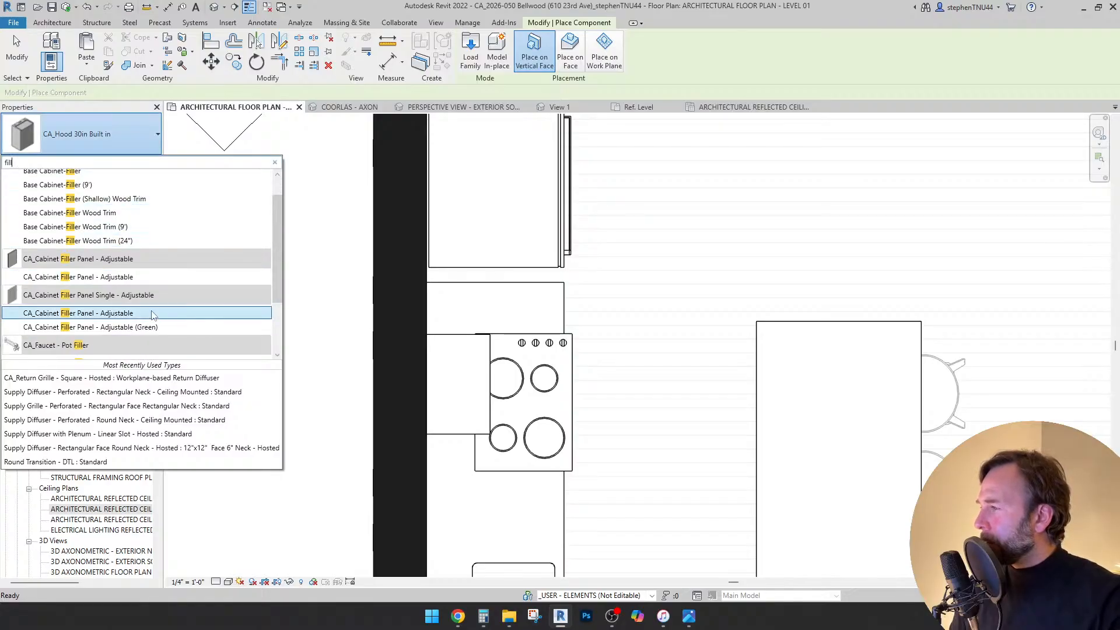
click(126, 314)
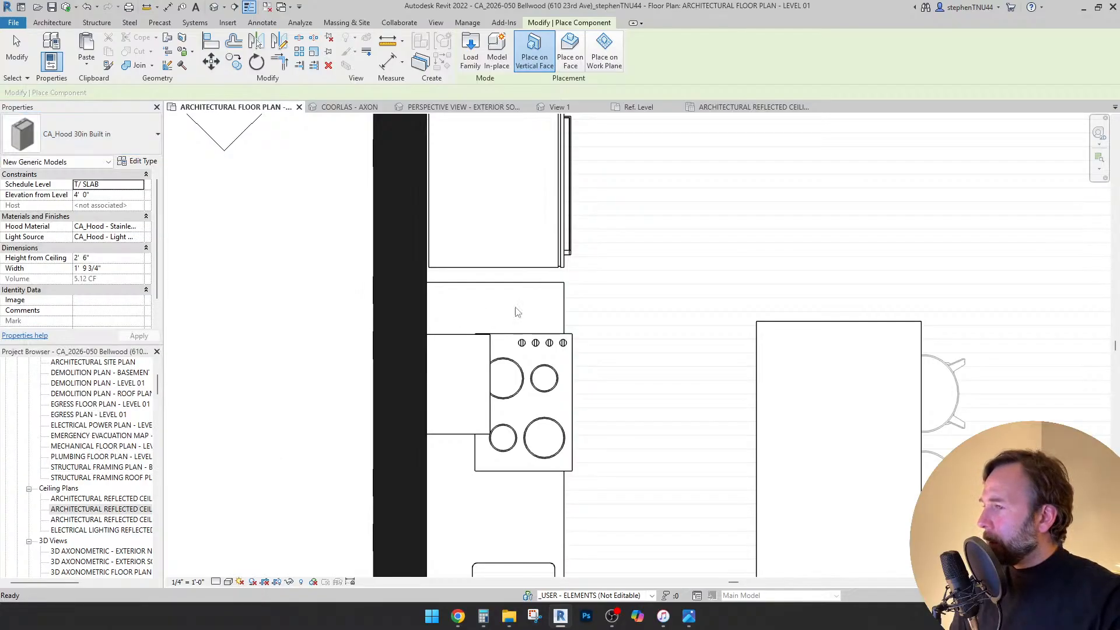
click(609, 312)
key(Escape)
key(Escape)
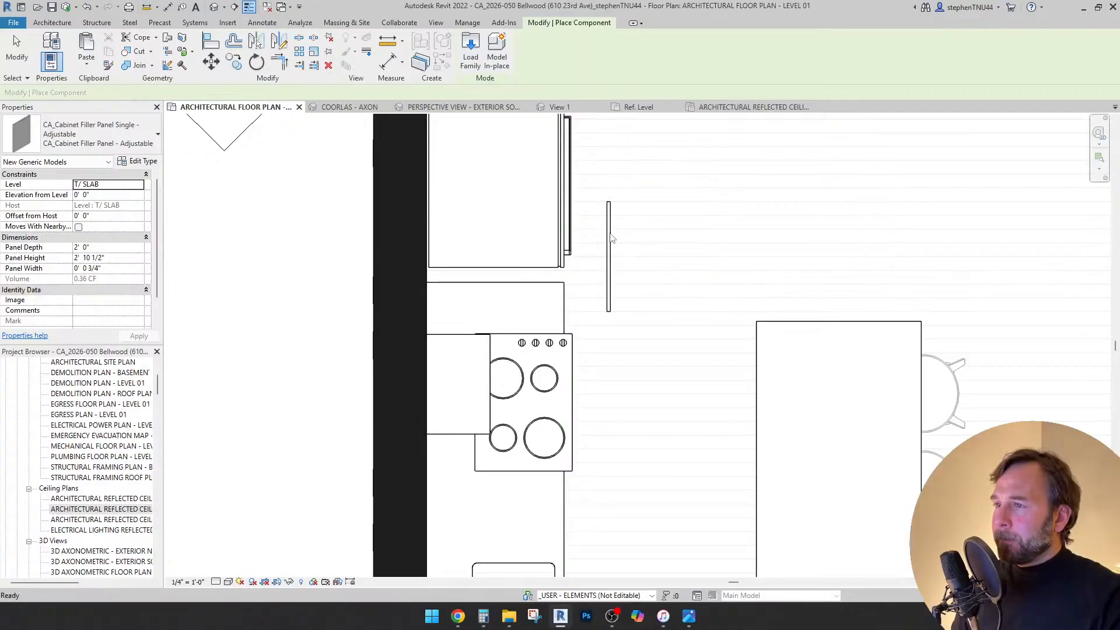
- Select the new cabinet filler panel and set its level to LEVEL 01 (F.F)
click(669, 246)
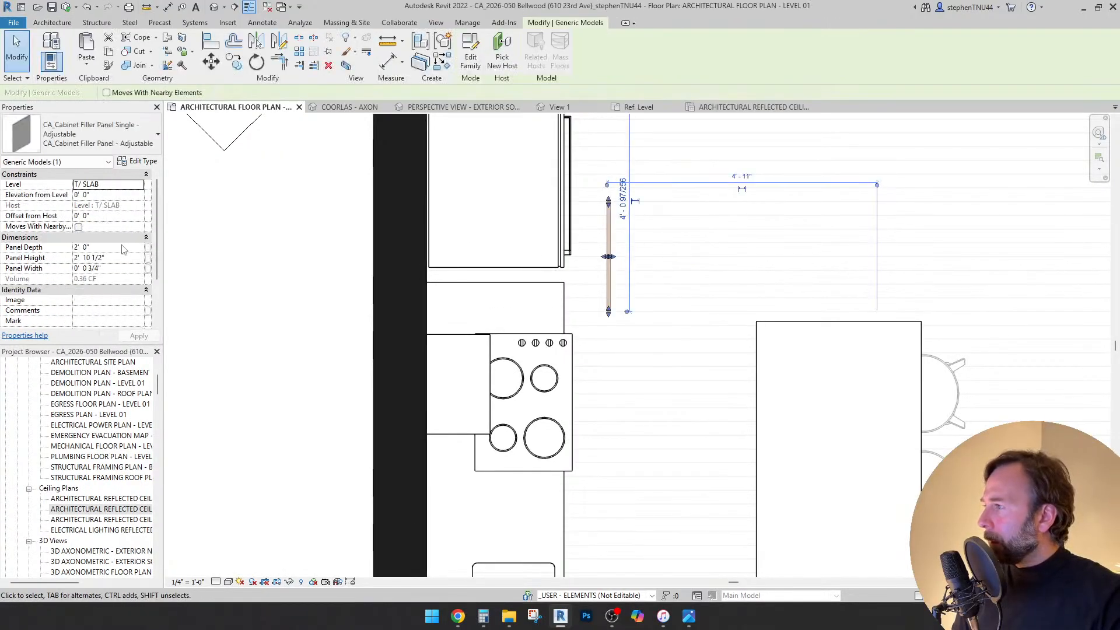
scroll(122, 245, down, 2)
scroll(122, 245, up, 2)
click(139, 185)
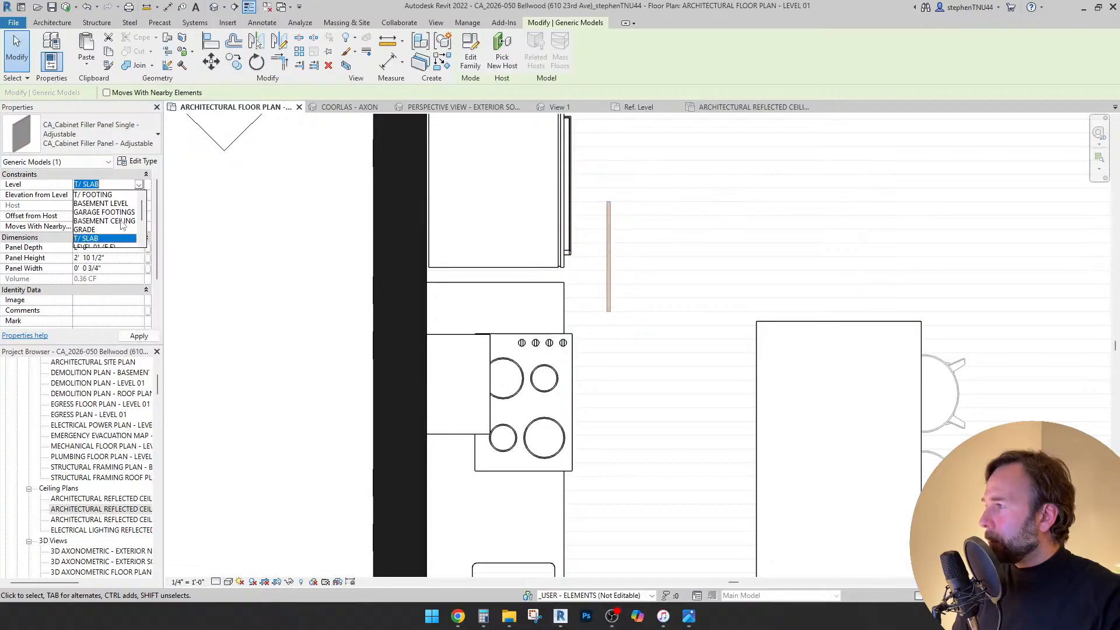
scroll(121, 222, down, 1)
click(121, 222)
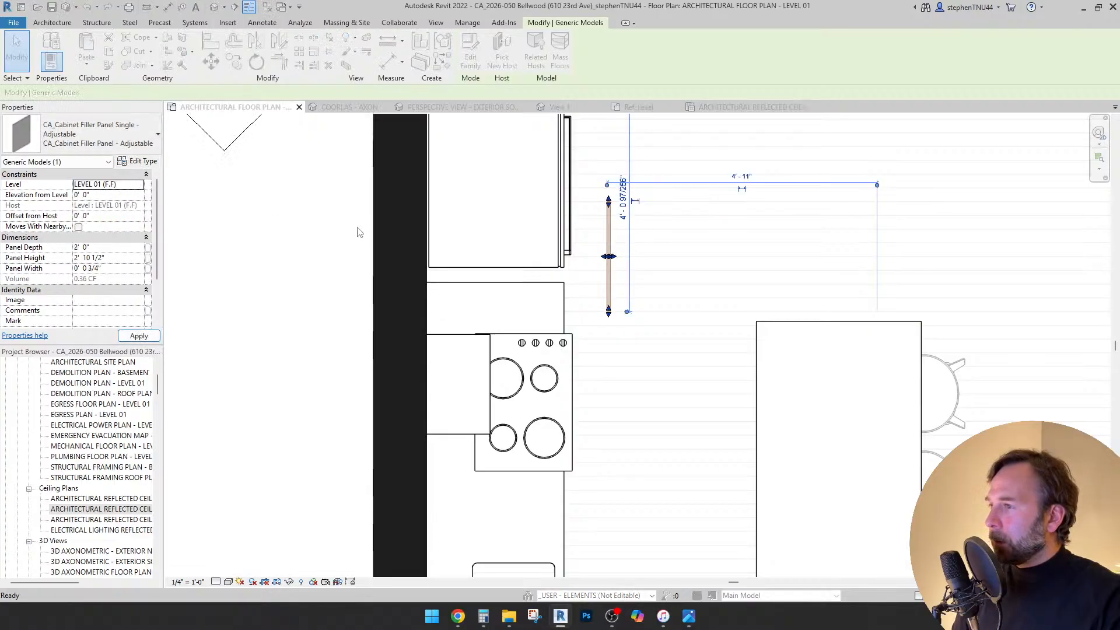
- Set the filler panel type's material to CA_Millwork - Wood Trim
click(140, 163)
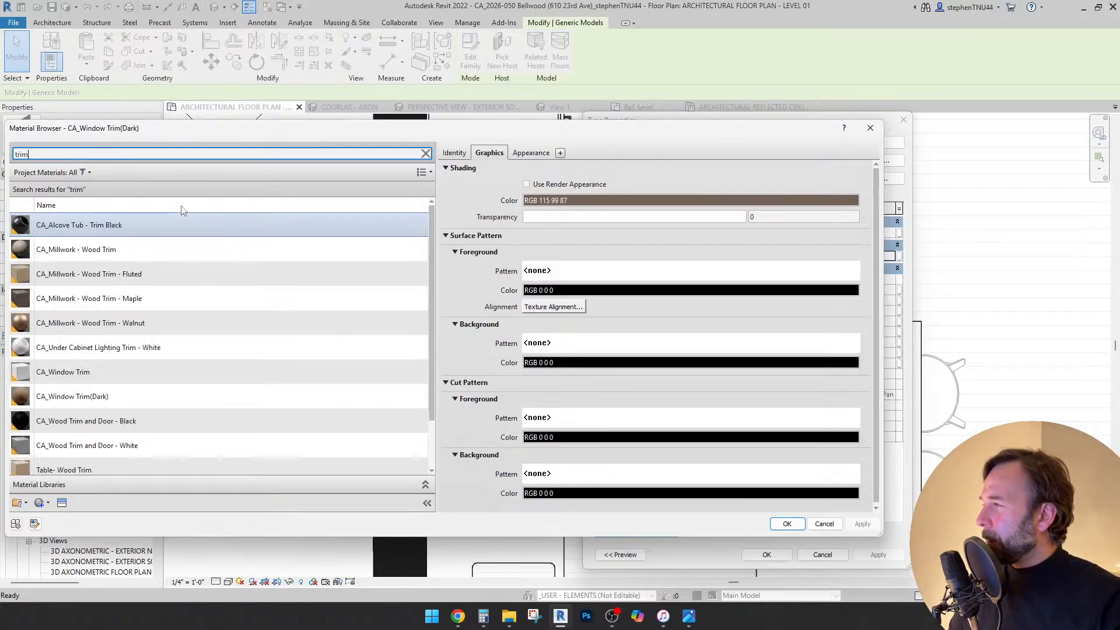
click(173, 249)
click(787, 524)
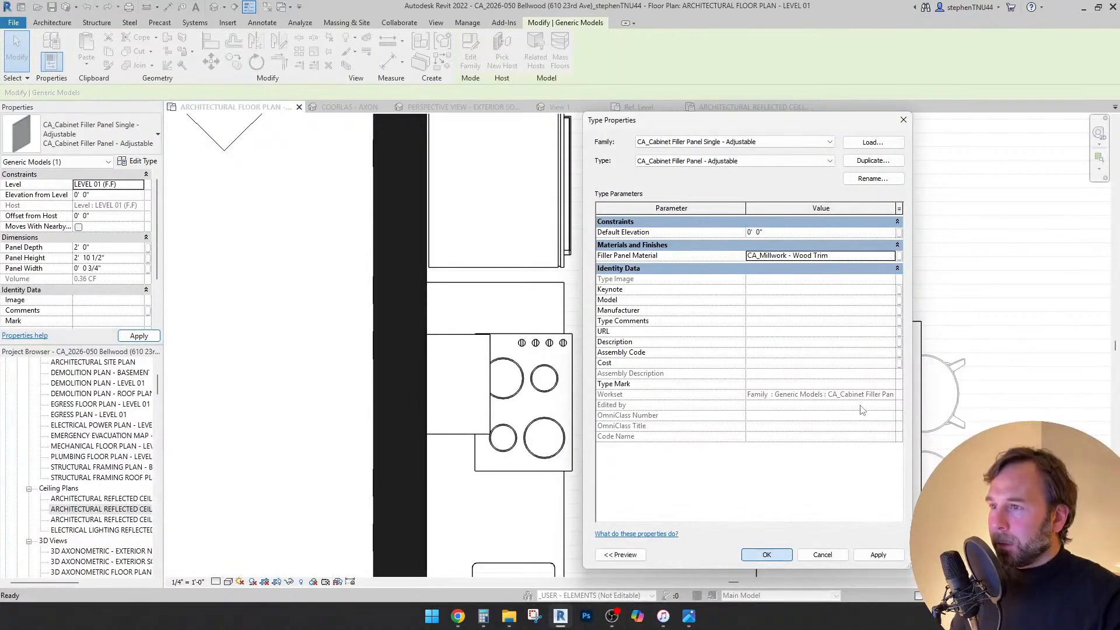
key(Return)
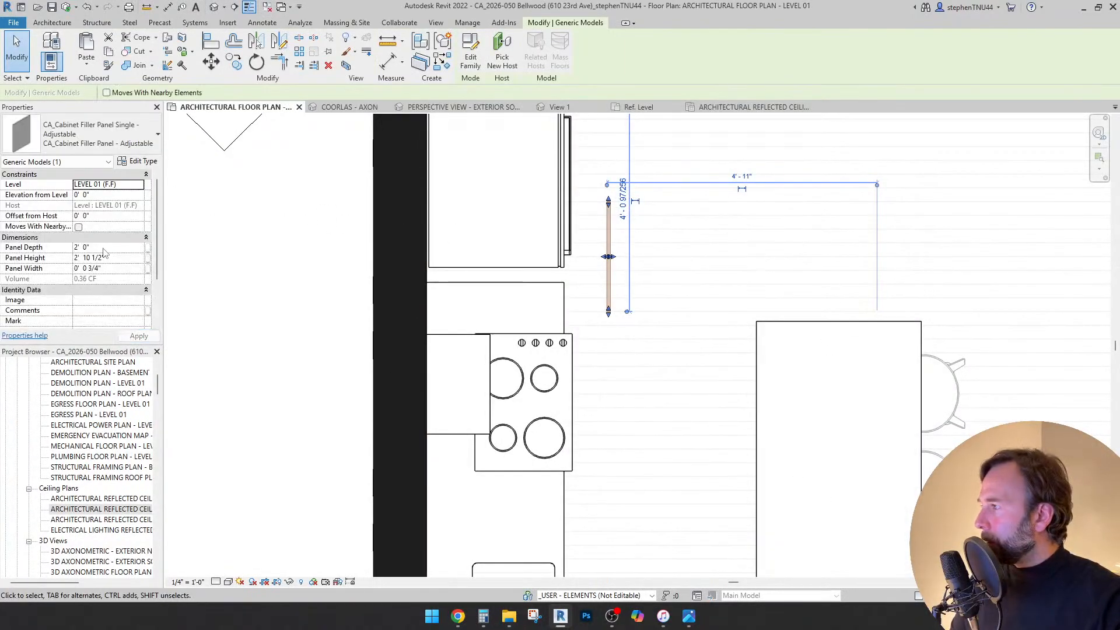
- Set the filler panel's depth to 2' 6" and its height to 8' 11 1/4"
click(104, 248)
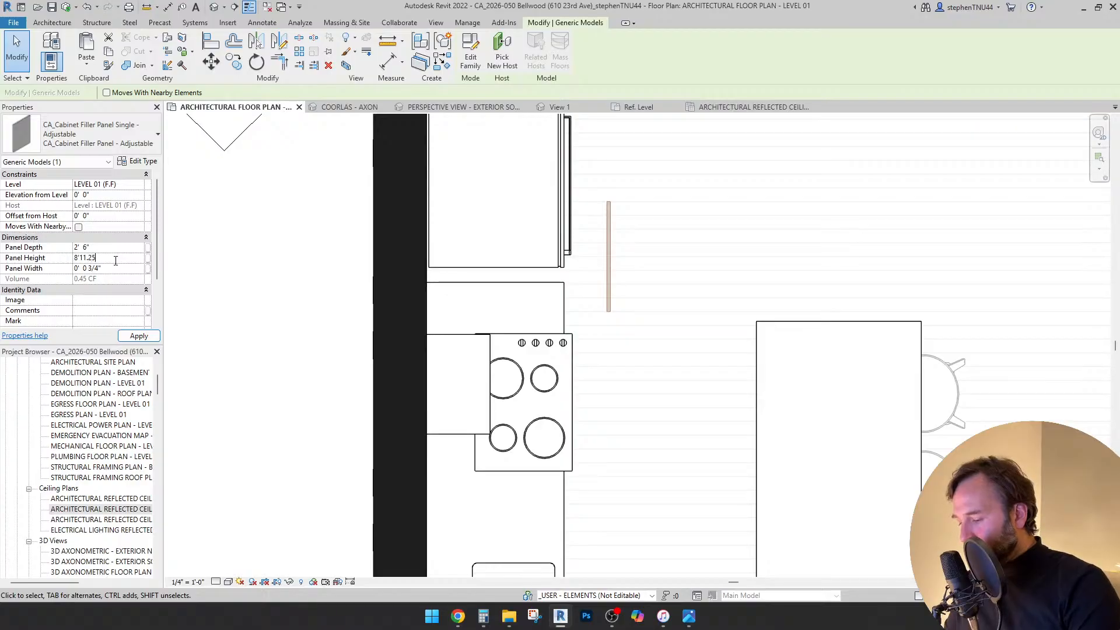
key(Return)
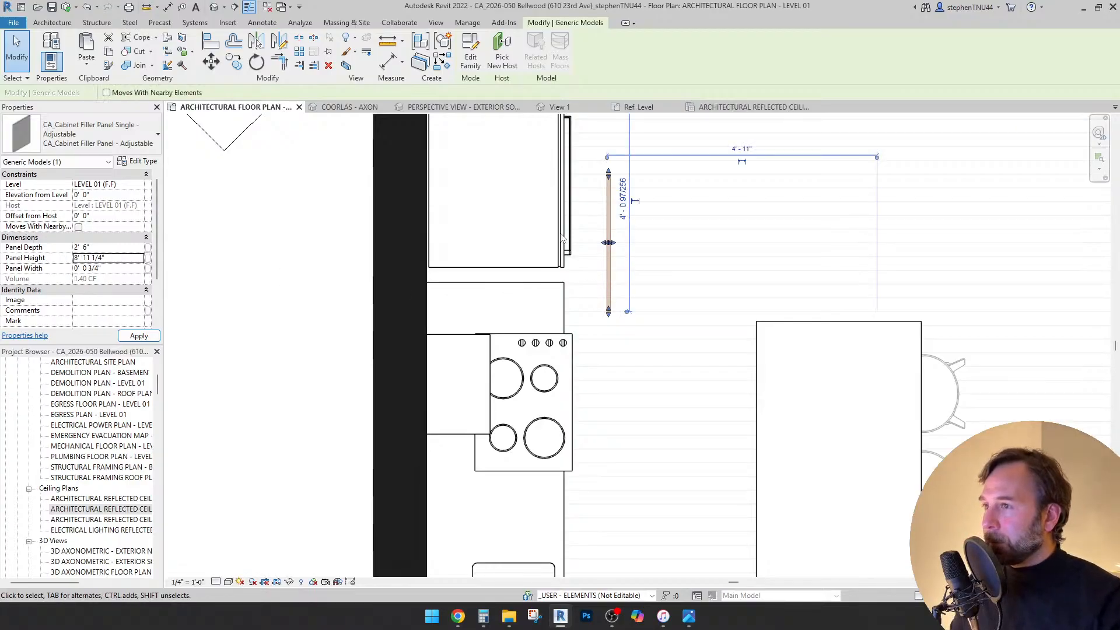
- Rotate the cabinet filler panel 90 degrees so that it runs parallel to the refrigerator's side
click(257, 61)
click(434, 252)
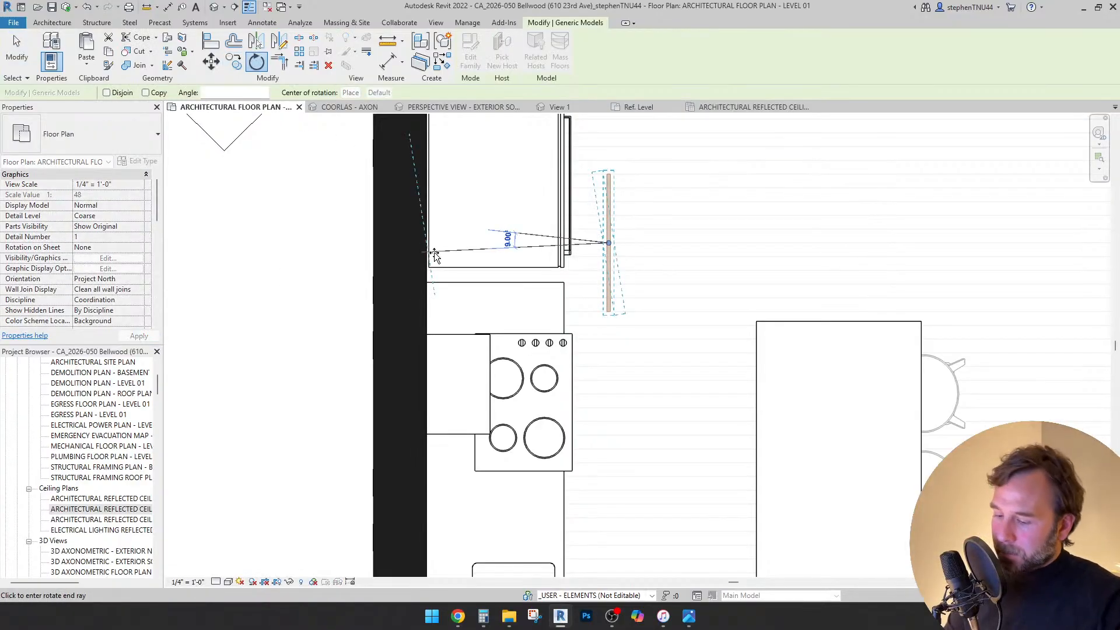
text(90)
key(Return)
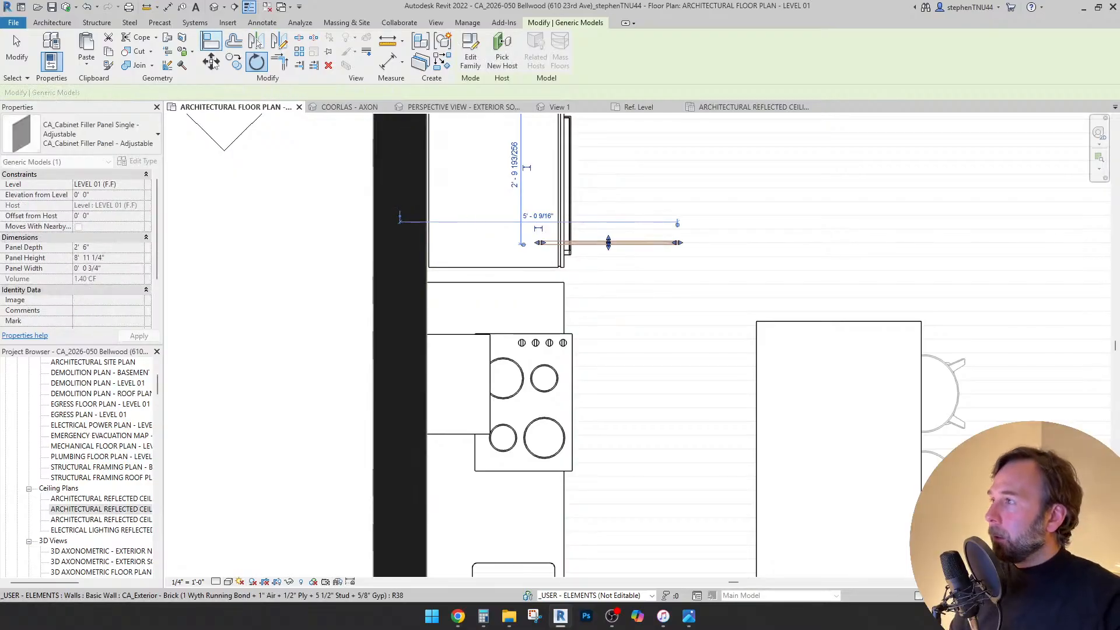
- Move the filler panel by its front corner to the refrigerator's front corner on the range side
scroll(665, 231, up, 3)
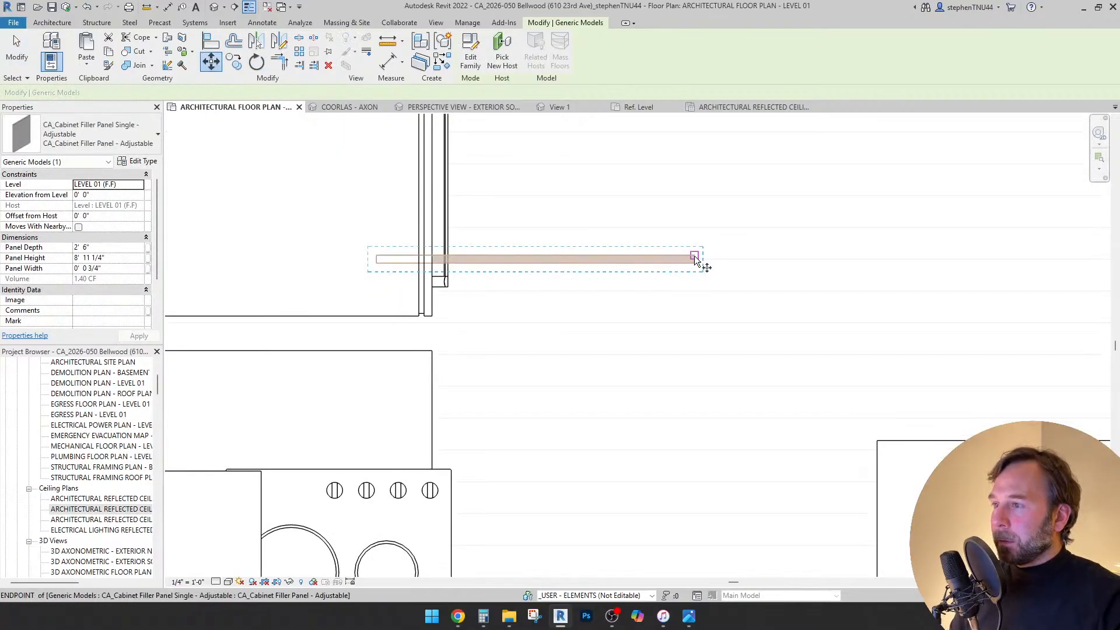
click(694, 255)
click(426, 315)
scroll(605, 328, down, 2)
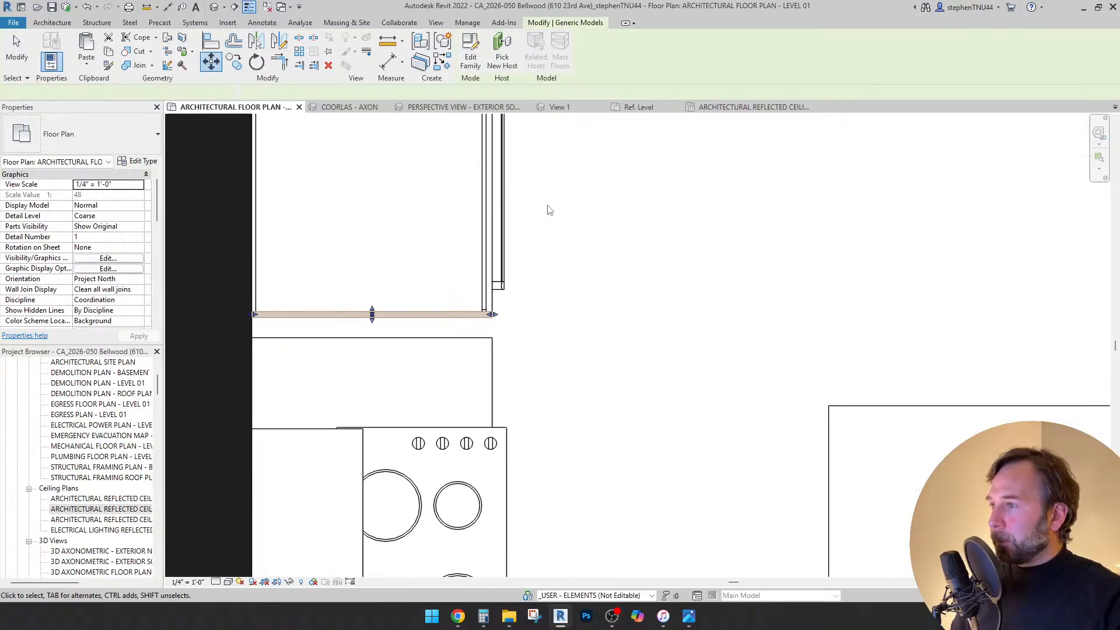
scroll(607, 328, down, 2)
- Measure the wall-side filler's width and the refrigerator's width along its front in plan
scroll(593, 176, up, 5)
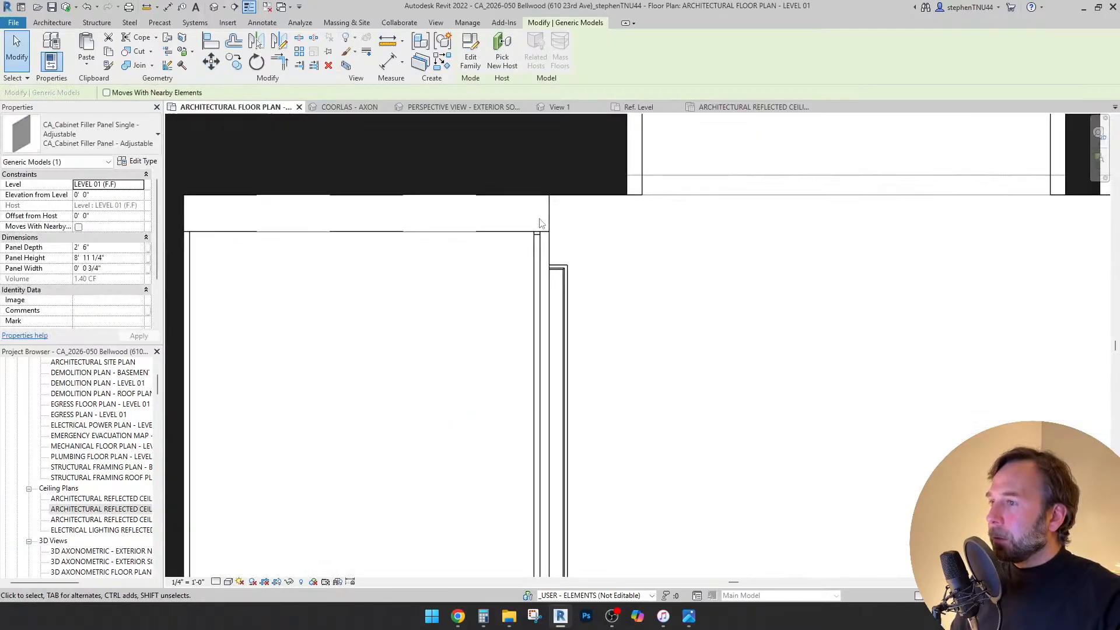
scroll(538, 220, down, 1)
click(395, 53)
scroll(237, 250, up, 5)
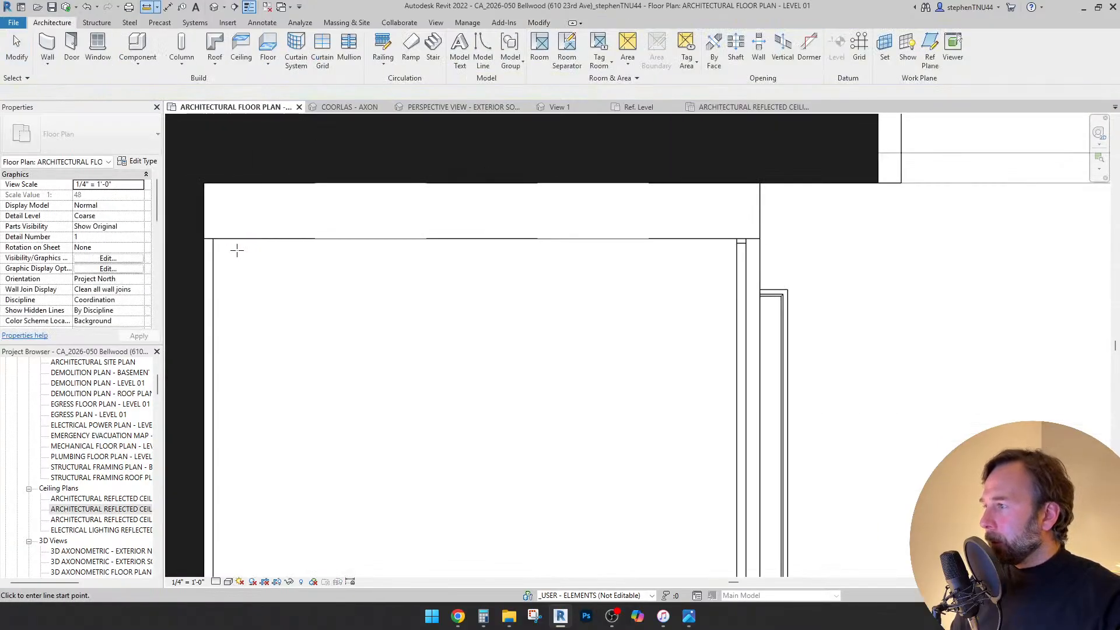
scroll(411, 211, down, 4)
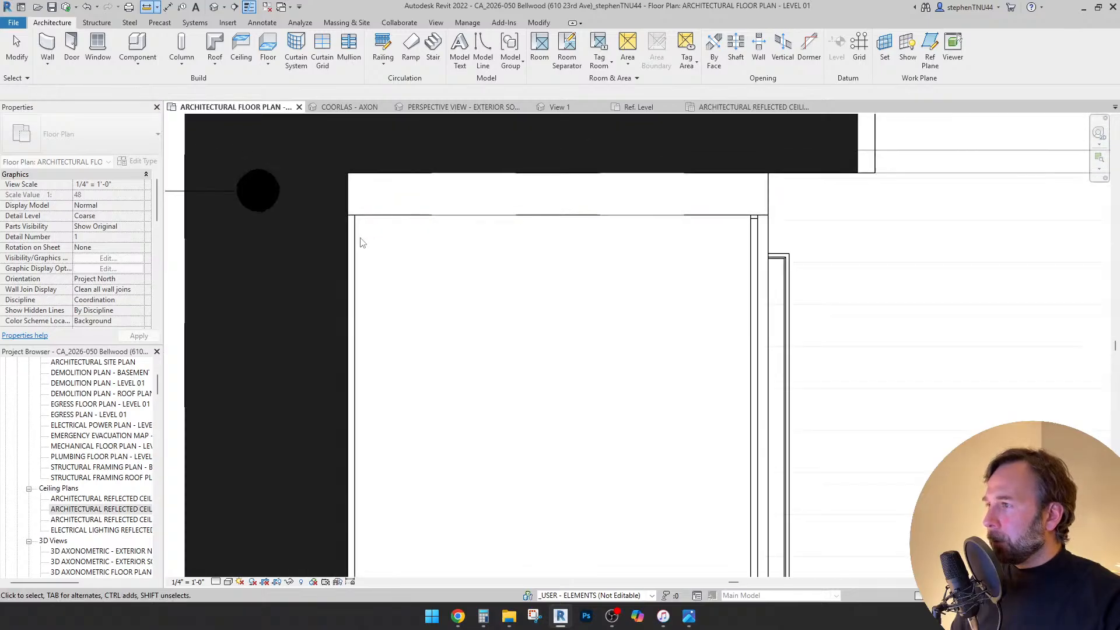
key(Escape)
click(572, 232)
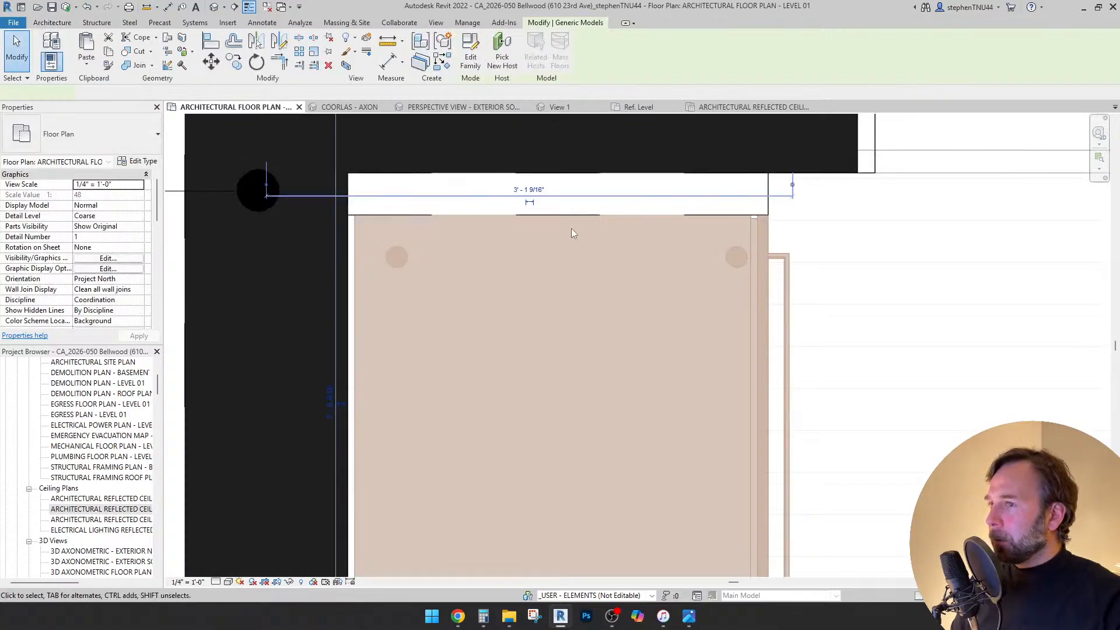
click(387, 40)
click(773, 218)
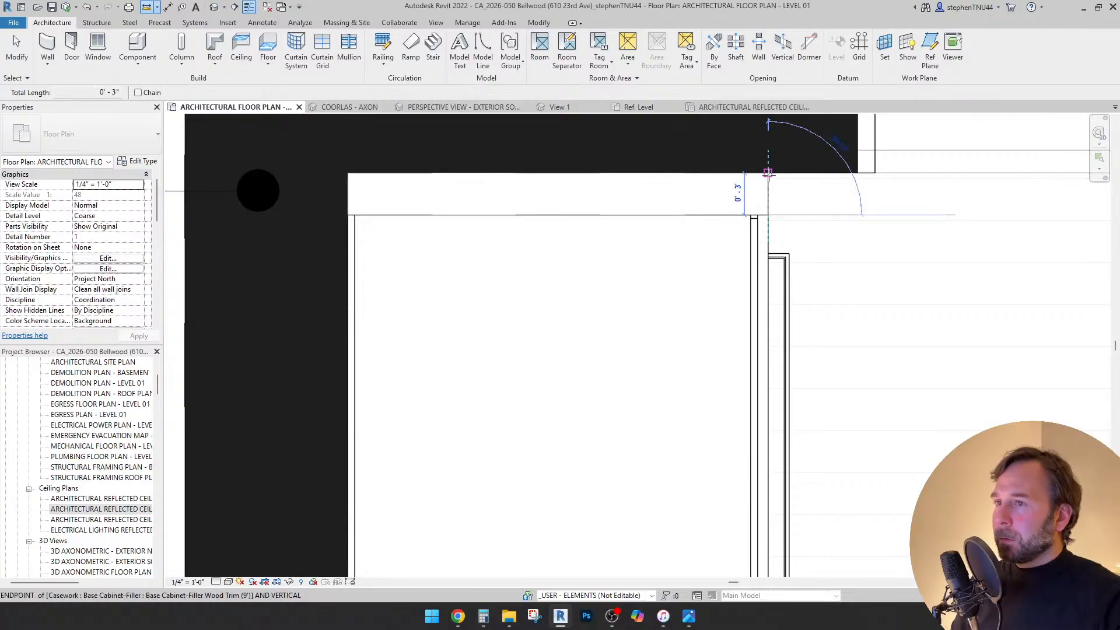
scroll(769, 169, up, 3)
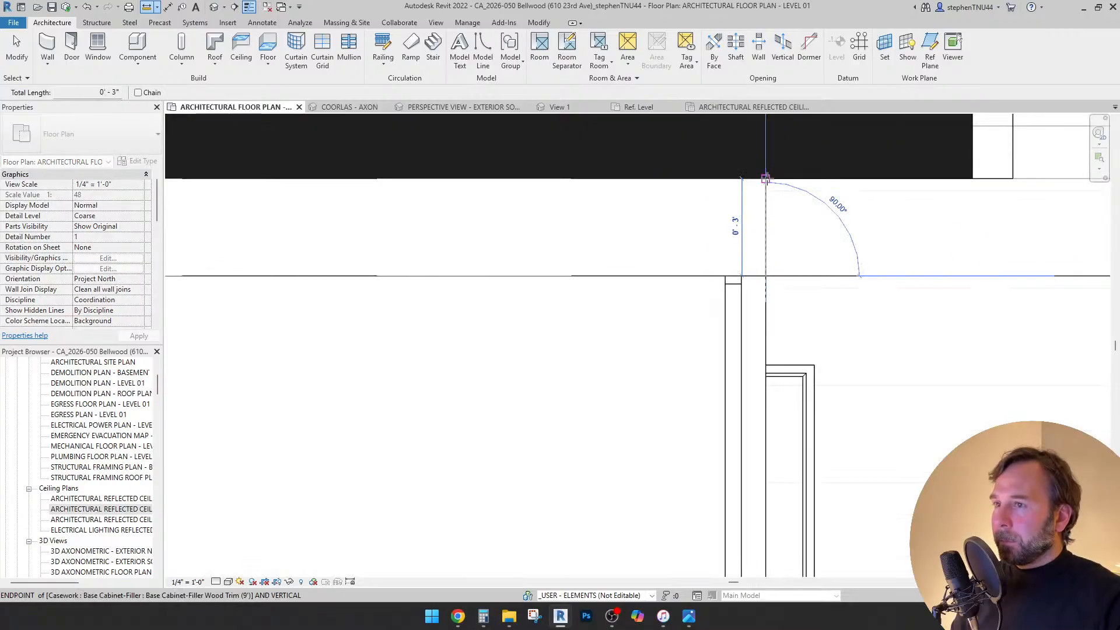
scroll(759, 187, down, 3)
scroll(721, 387, up, 4)
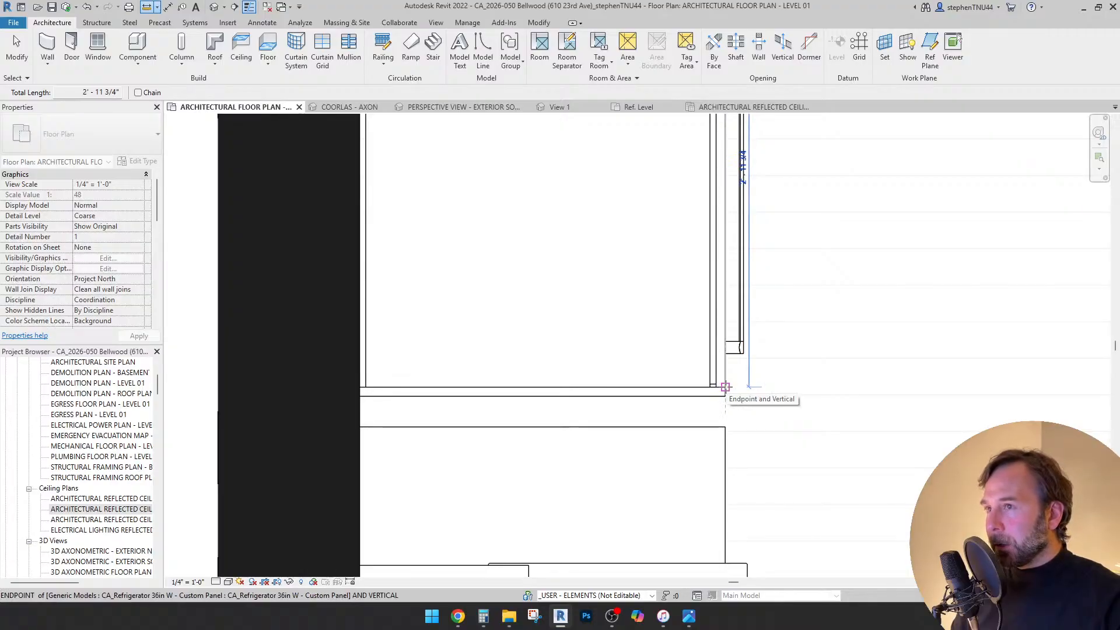
key(Escape)
key(Escape)
- Move the filler panel on the range side 1/4" away from the refrigerator
click(689, 393)
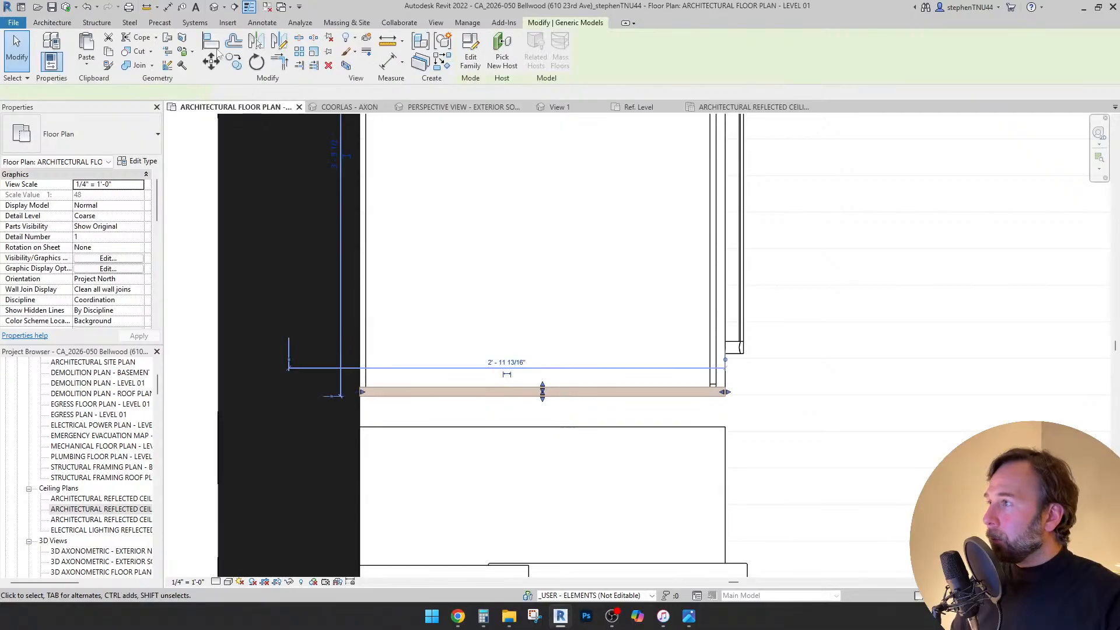
click(211, 60)
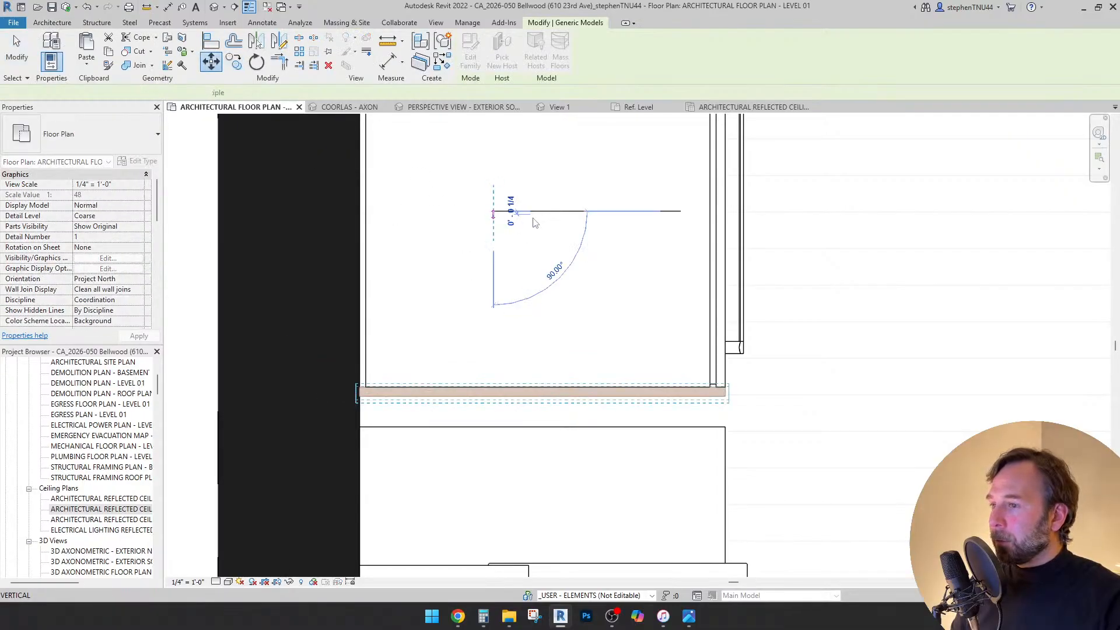
click(493, 215)
key(Escape)
- Move the refrigerator 1/8" toward the filler panel on the range side
click(710, 220)
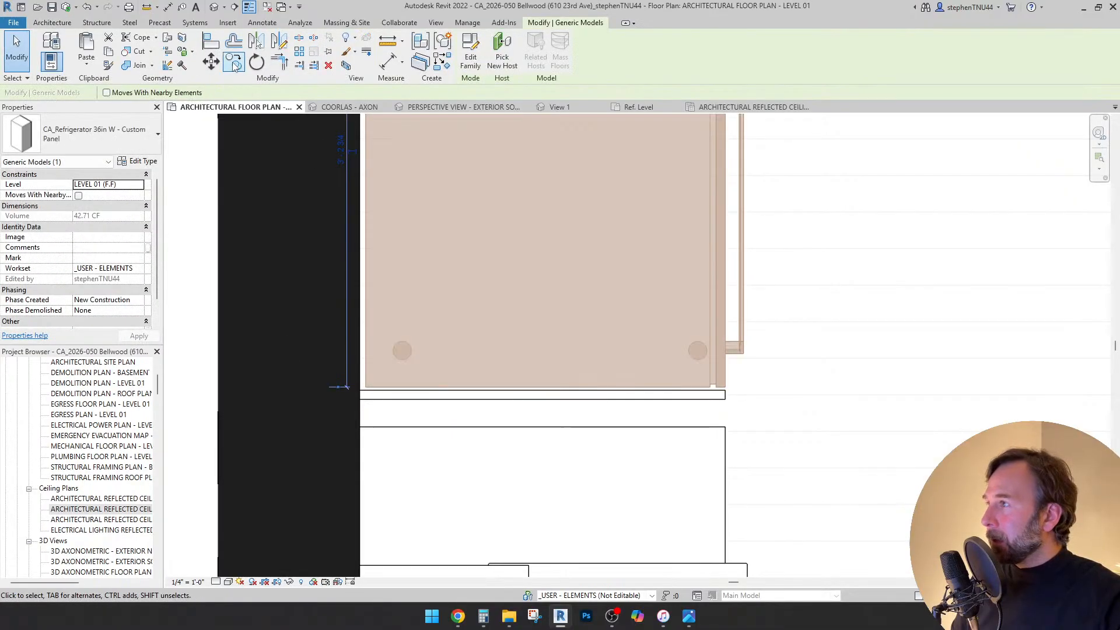
click(211, 60)
scroll(500, 195, up, 3)
click(512, 187)
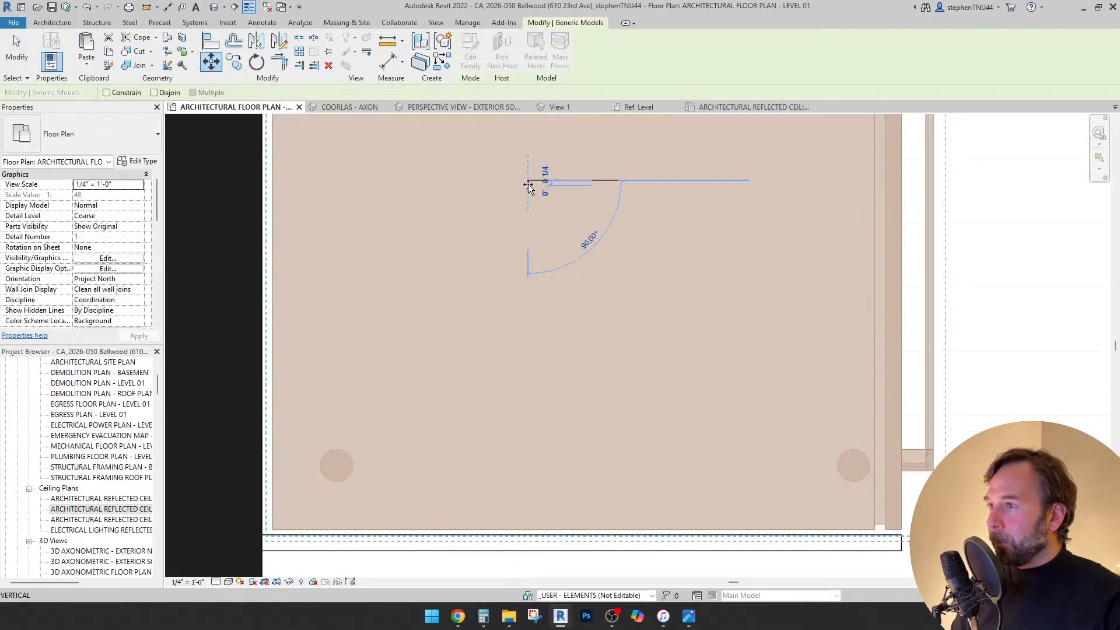
text(1/8)
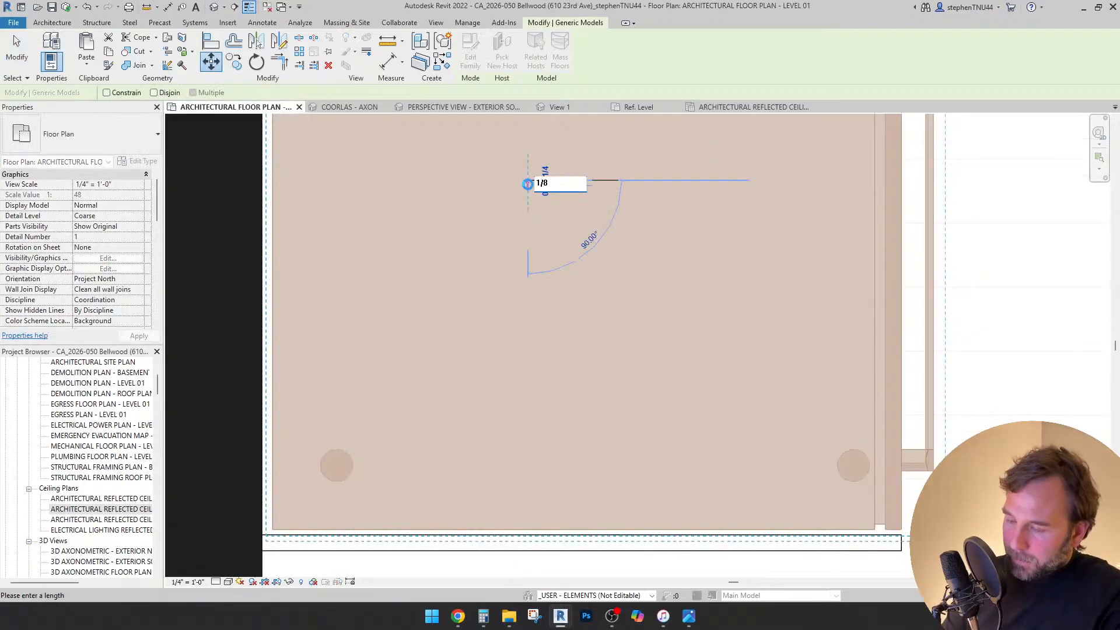
key(Return)
key(Return)
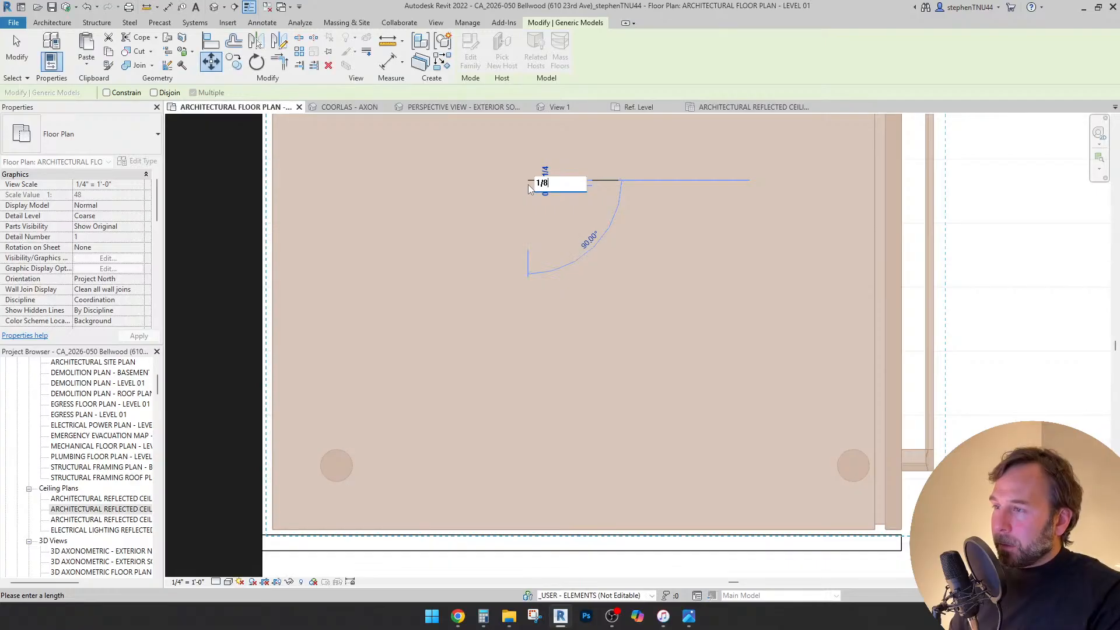
key(Return)
key(Escape)
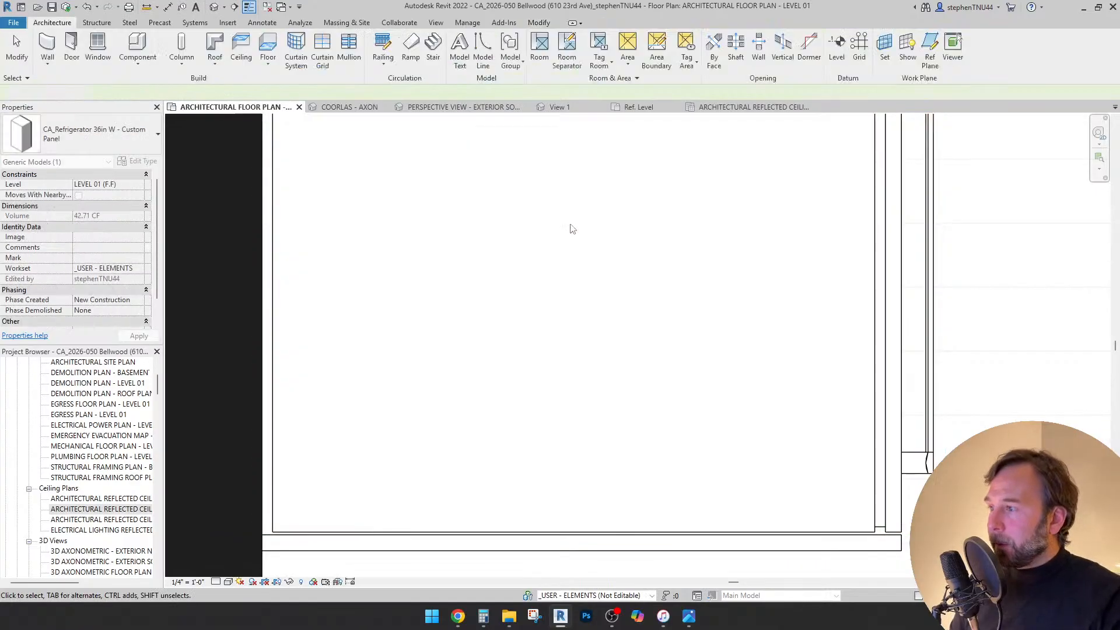
- Place an Upper Cabinet-Flat-Double Door component, type 36" Refrigerator Upper, on the wall behind the refrigerator
scroll(558, 262, down, 5)
middle_drag(580, 303, 563, 328)
scroll(533, 285, up, 1)
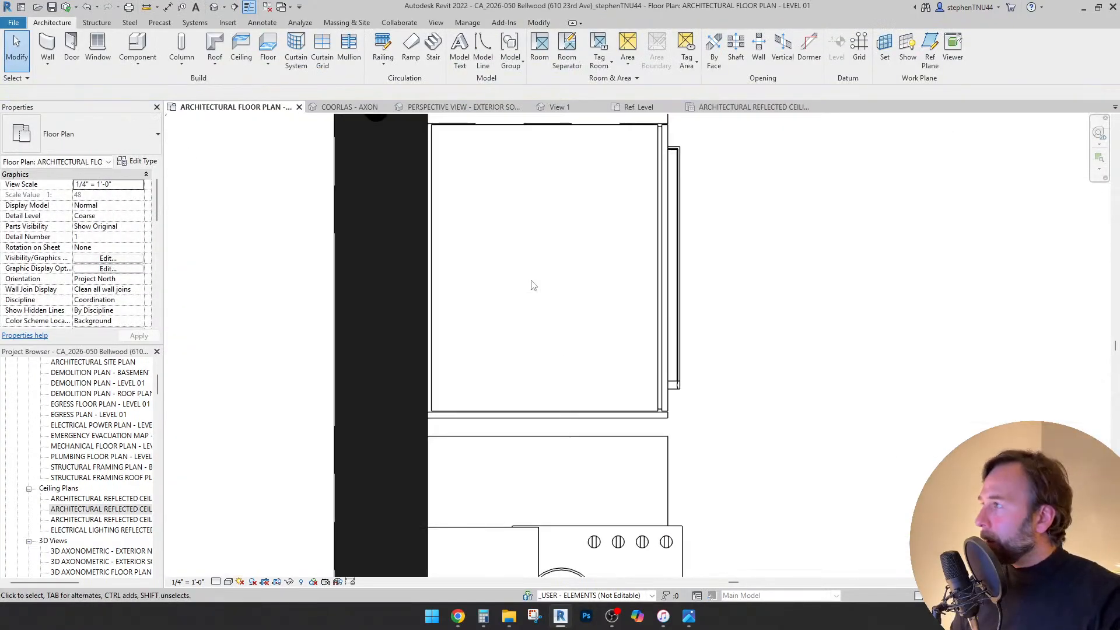
click(130, 65)
click(153, 81)
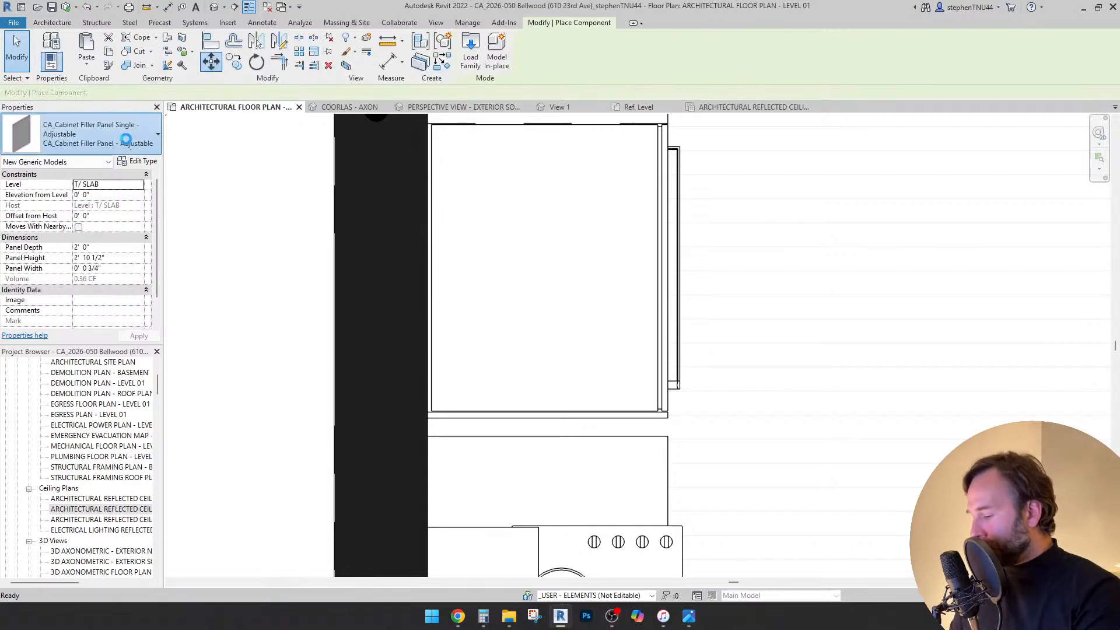
click(126, 139)
text(refr)
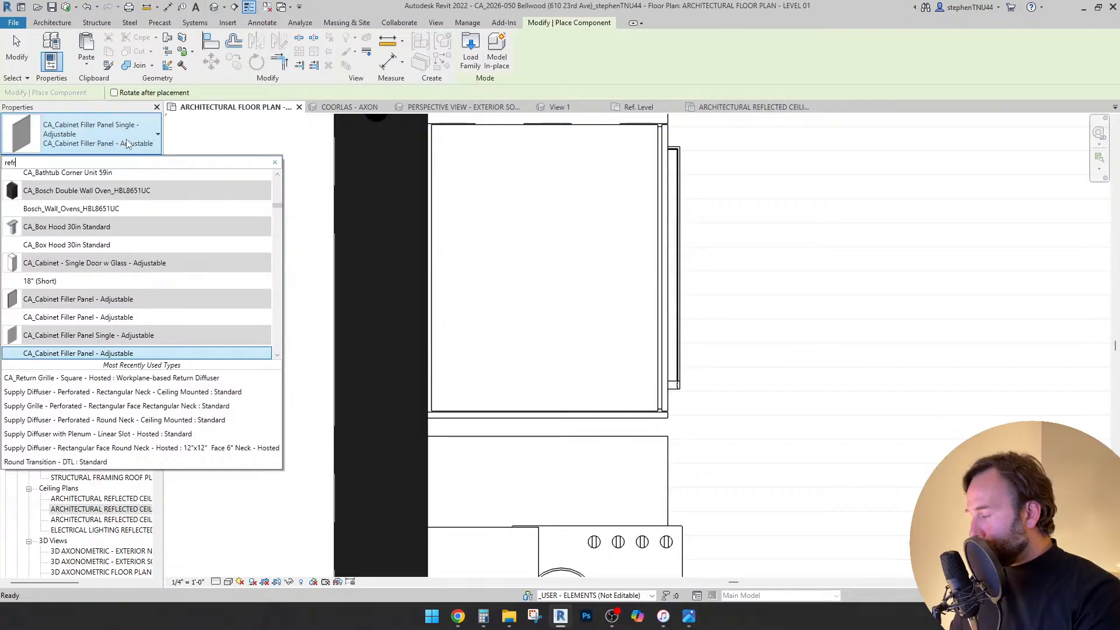
text(ig)
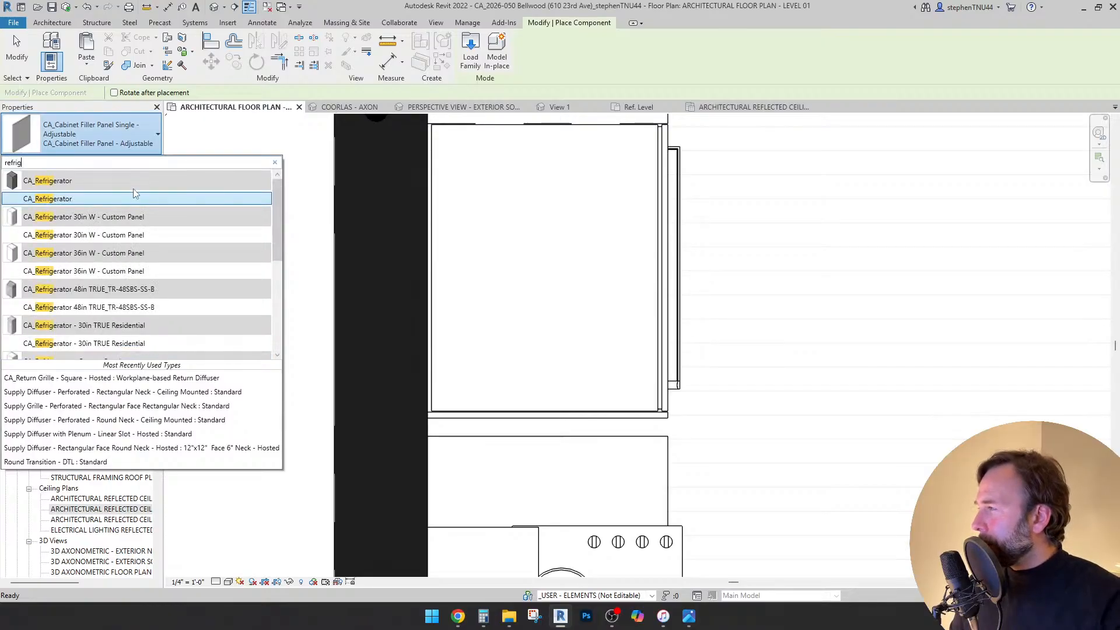
scroll(134, 193, down, 3)
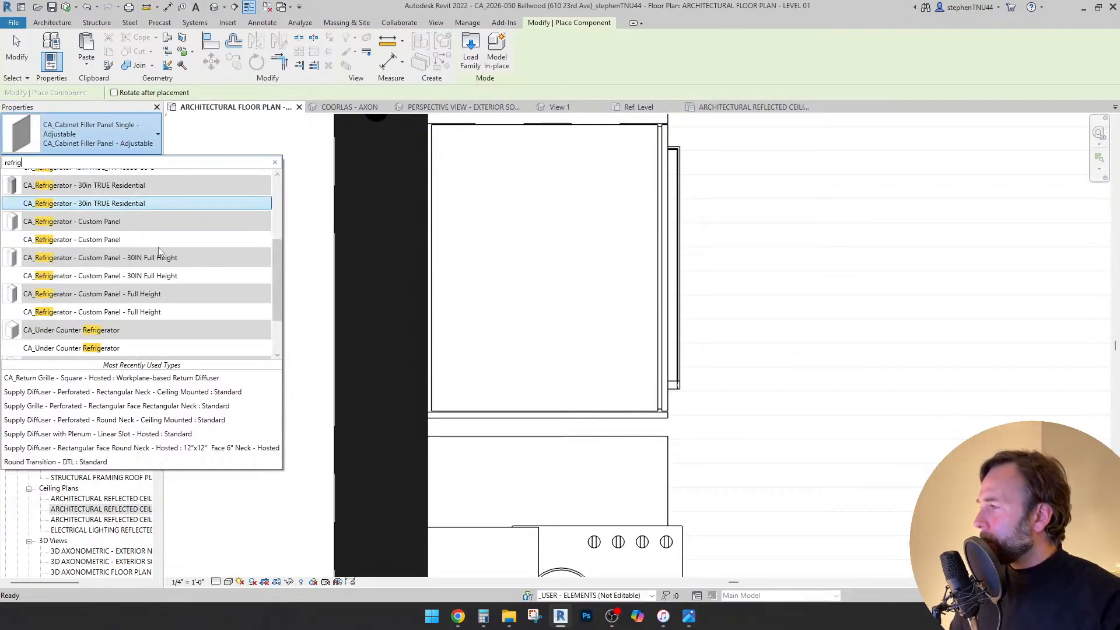
scroll(159, 251, down, 1)
scroll(142, 288, down, 1)
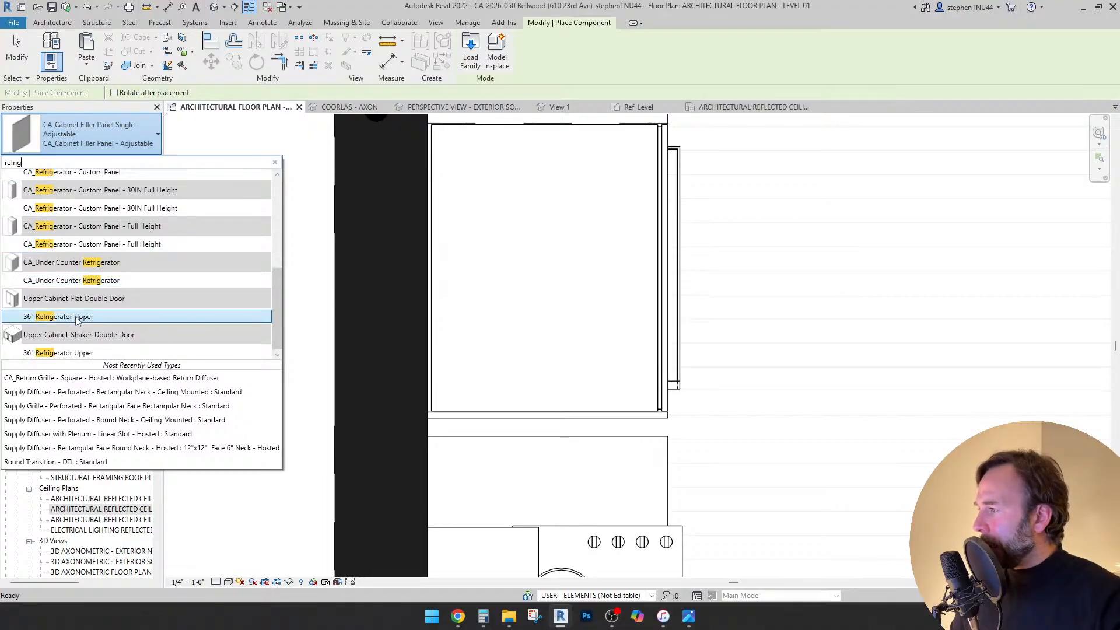
mouse_move(78, 321)
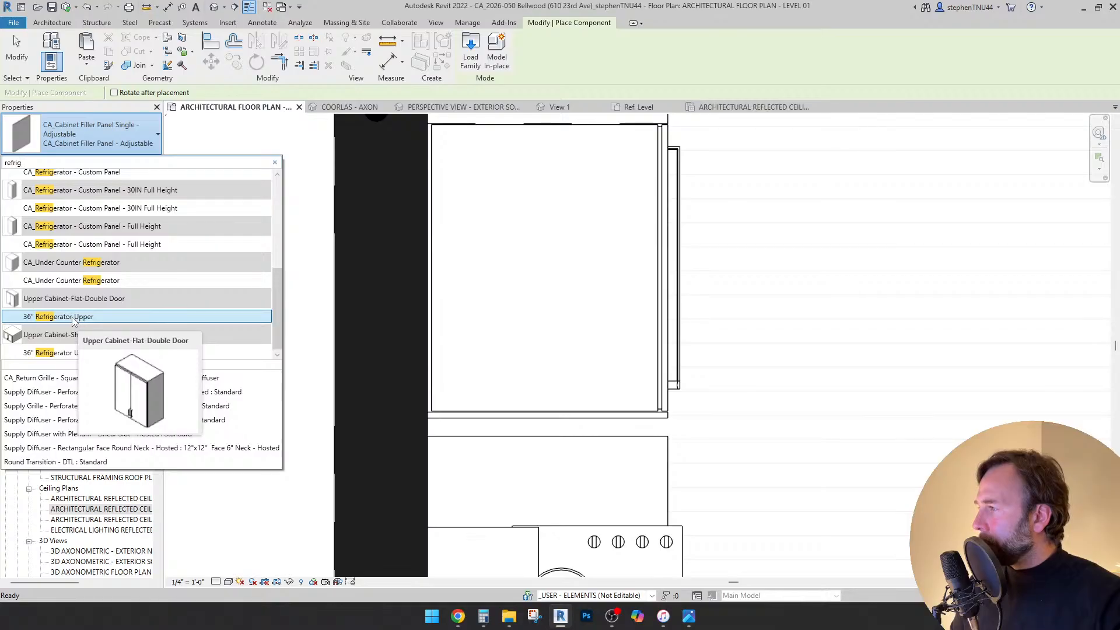
click(74, 317)
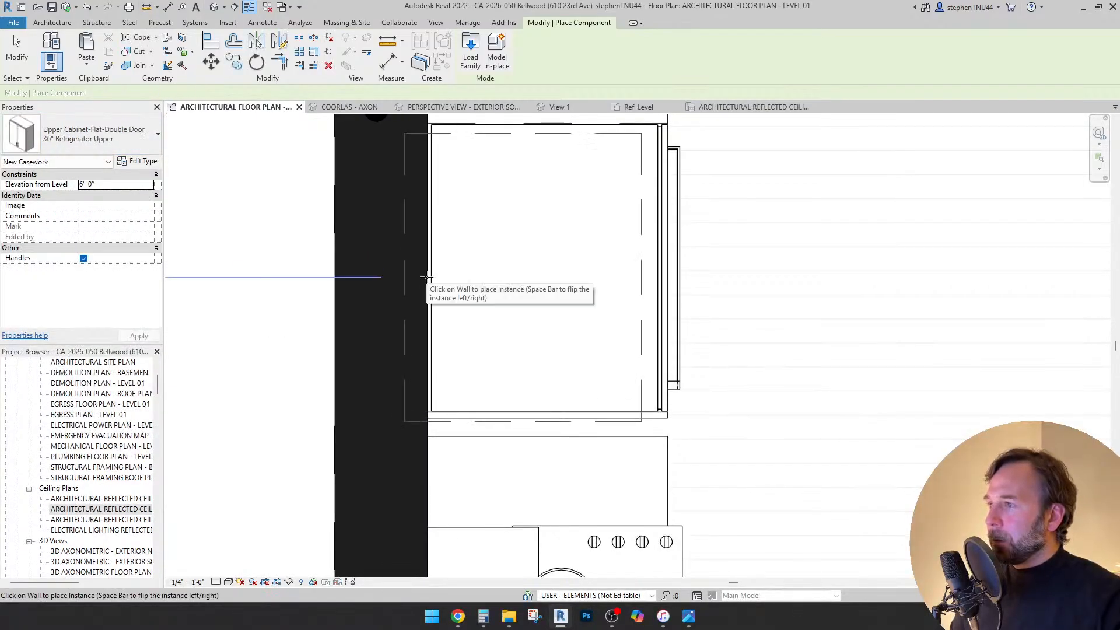
click(424, 277)
scroll(518, 239, up, 1)
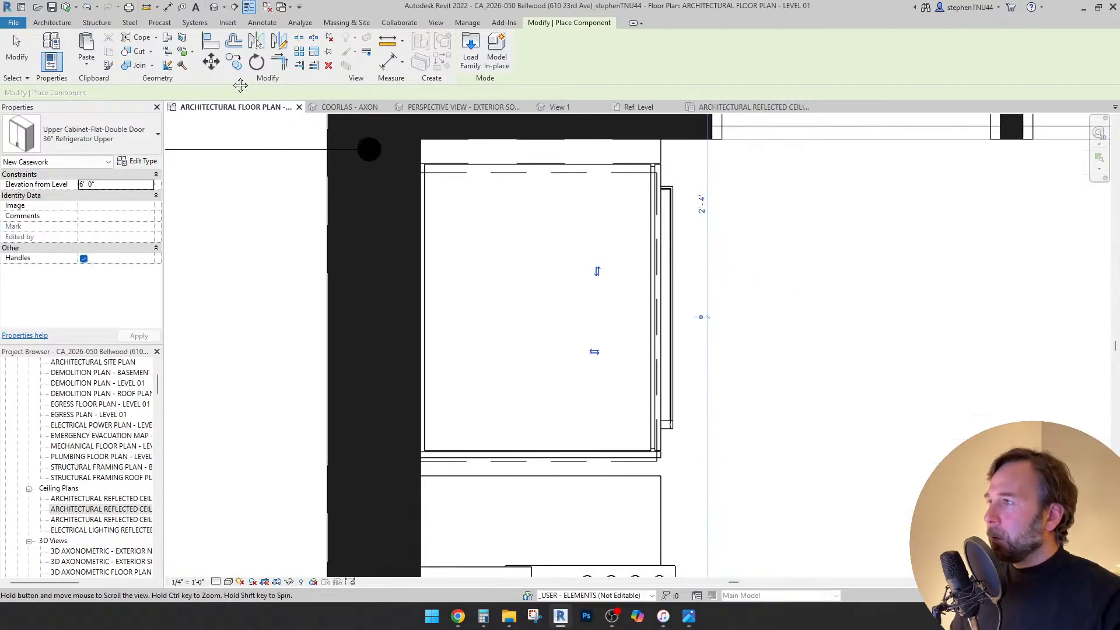
- Align the side of the refrigerator upper cabinet with the inner face of the range-side filler panel
click(213, 44)
scroll(621, 472, up, 4)
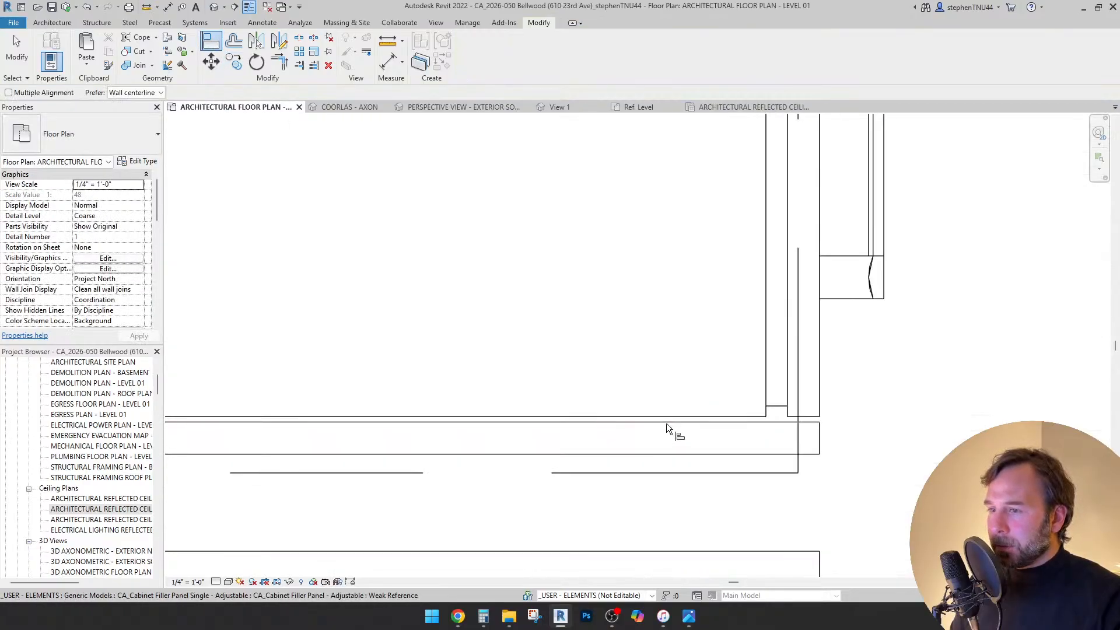
click(668, 425)
scroll(592, 370, down, 3)
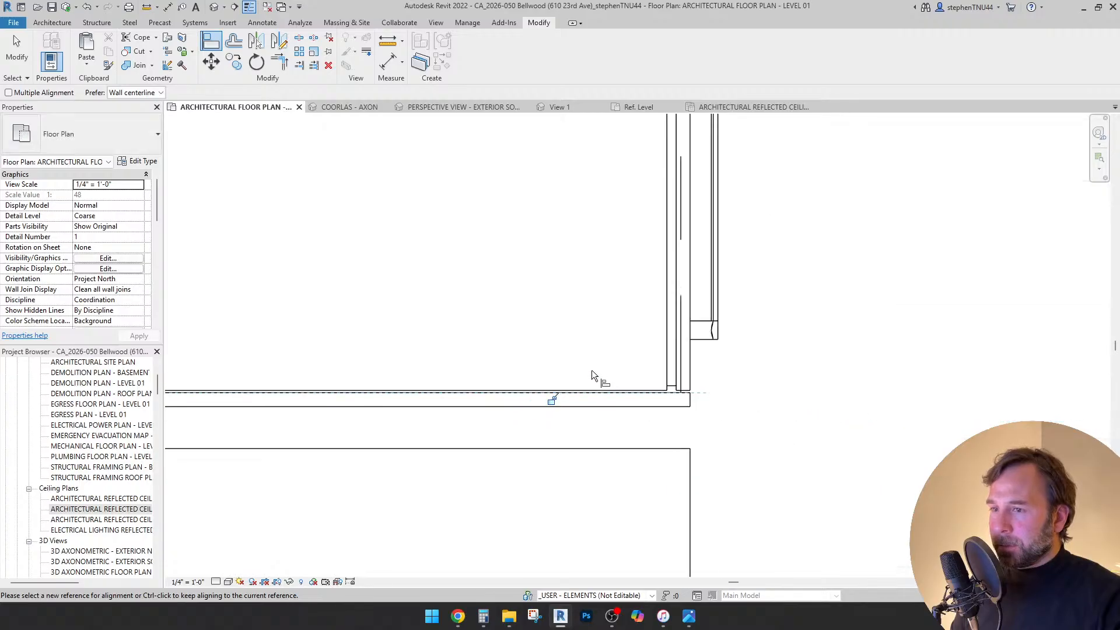
scroll(592, 370, down, 3)
key(Escape)
- Examine the upper cabinet, filler panel and refrigerator in the COORLAS - AXON 3D view
click(363, 107)
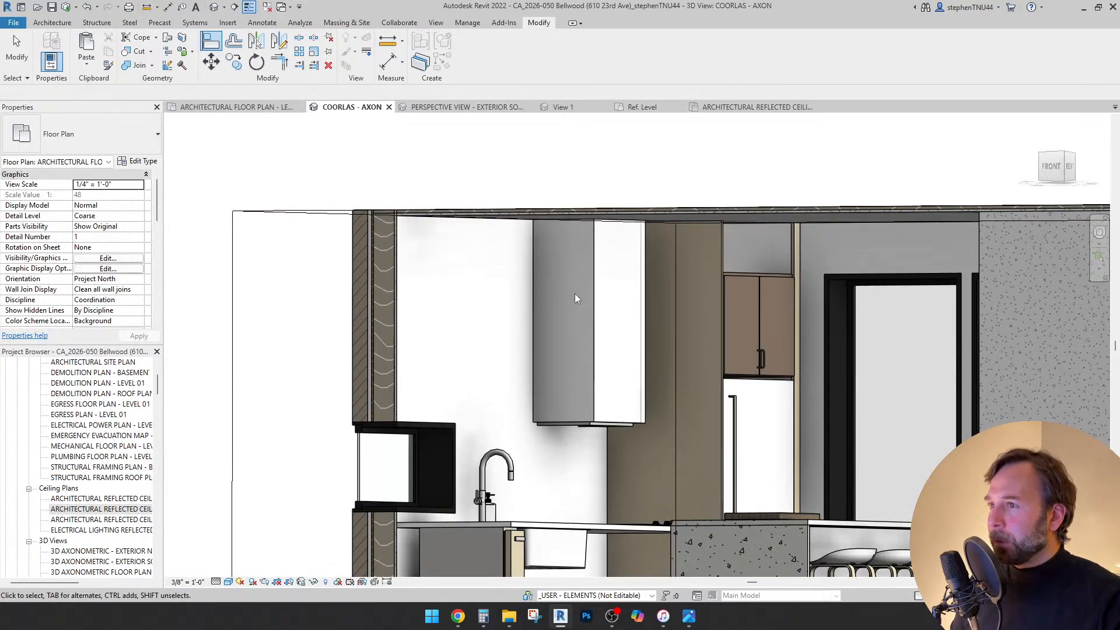
shift+middle_drag(773, 310, 718, 420)
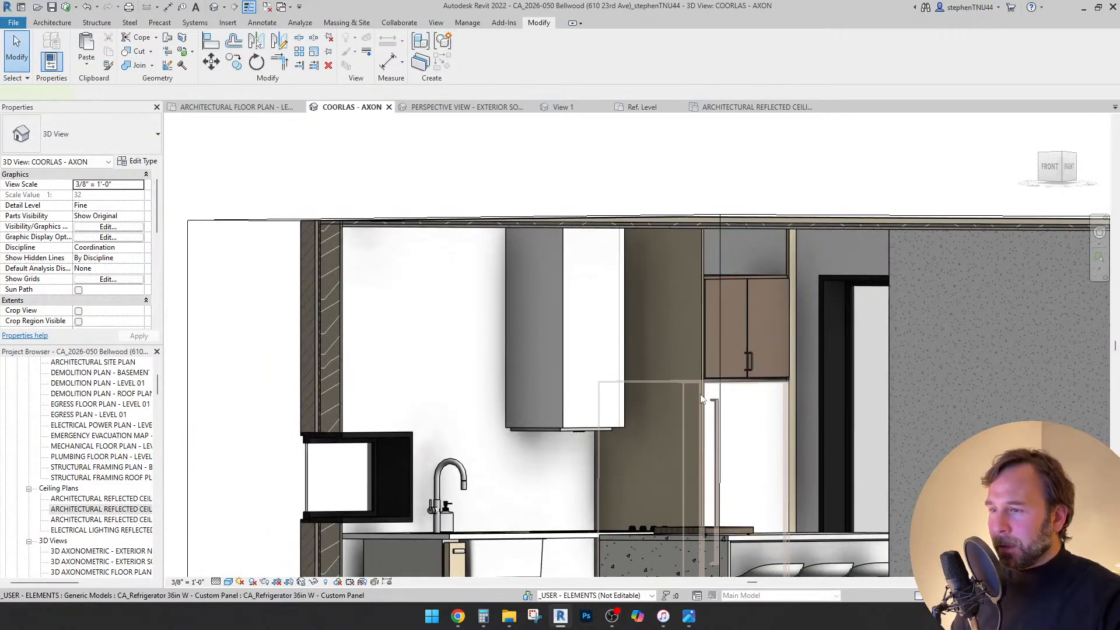
click(702, 399)
scroll(702, 399, down, 5)
middle_drag(656, 355, 508, 510)
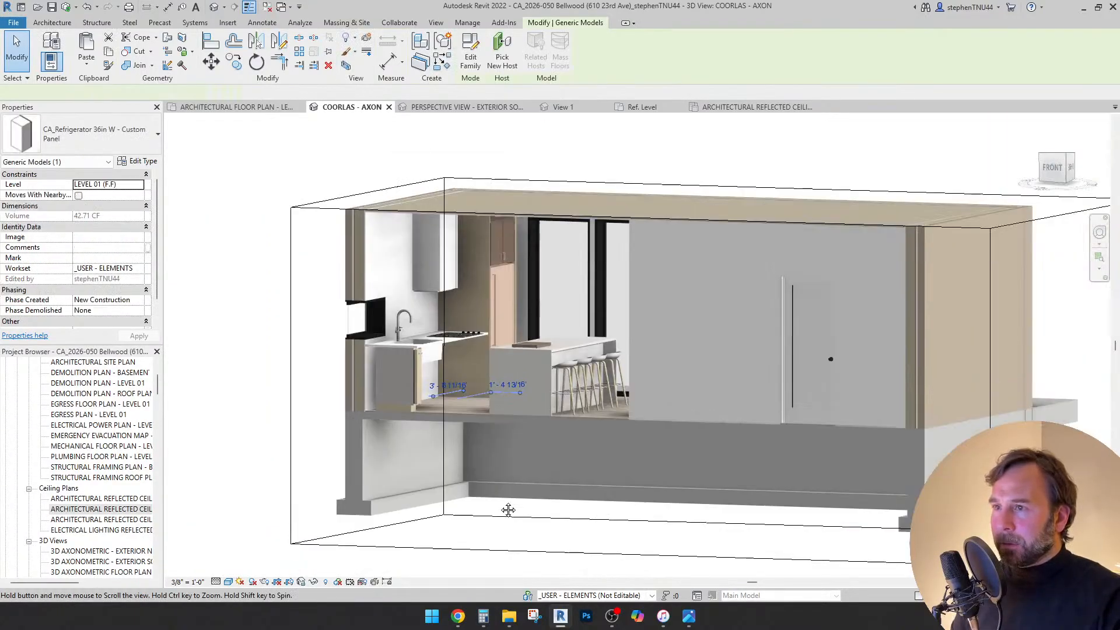
scroll(533, 301, up, 8)
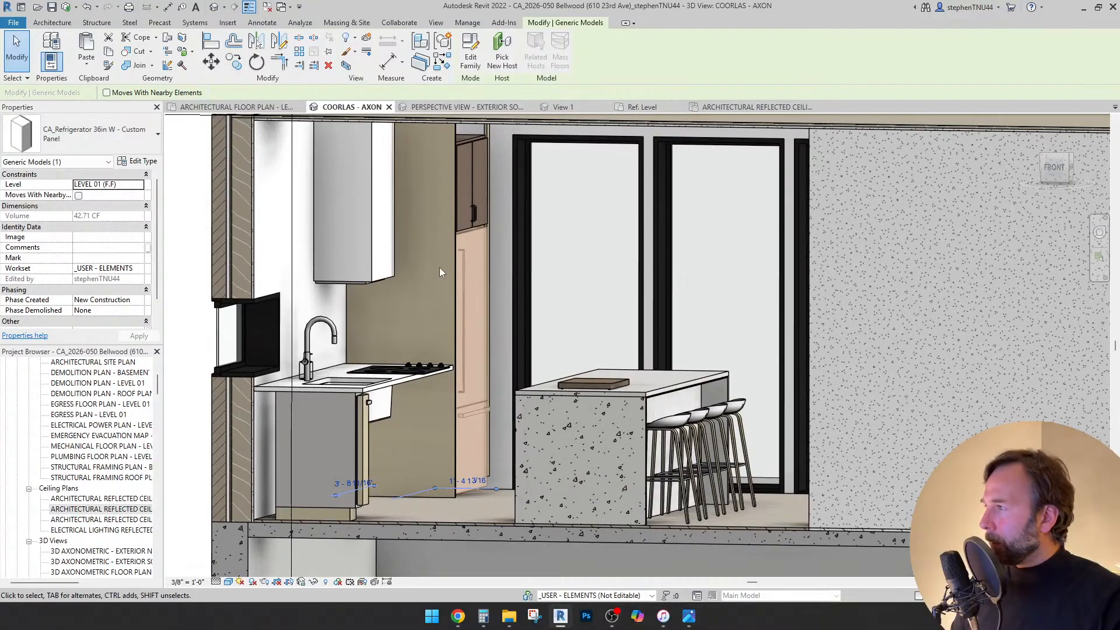
- Place an interior elevation marker facing the range wall in the Level 01 architectural floor plan
click(275, 109)
scroll(560, 294, down, 6)
middle_drag(632, 400, 591, 381)
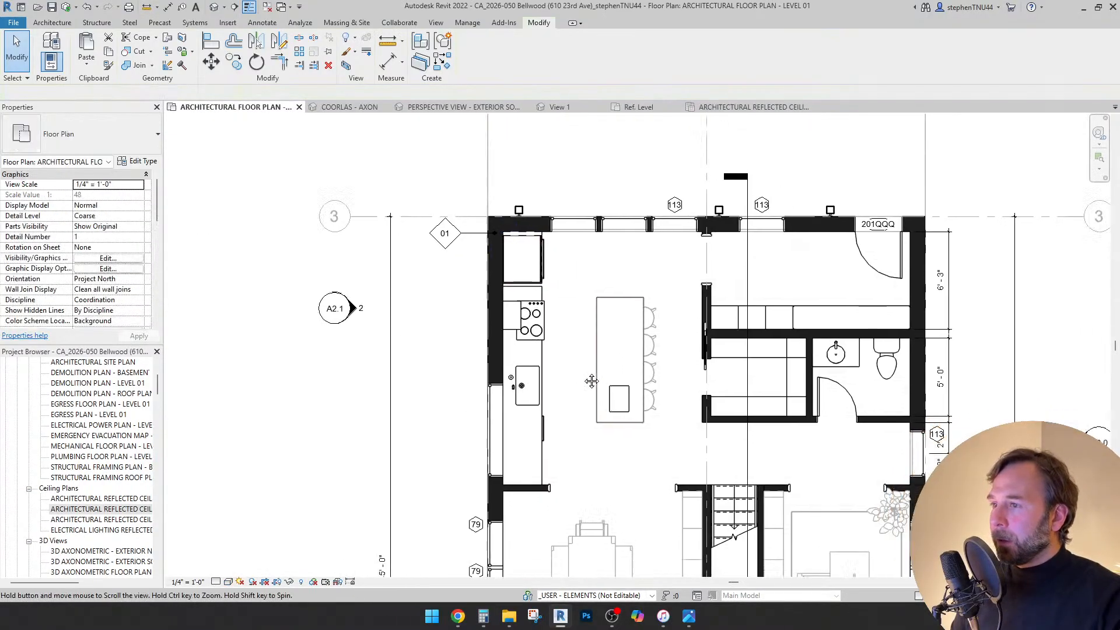
scroll(592, 381, up, 2)
click(53, 22)
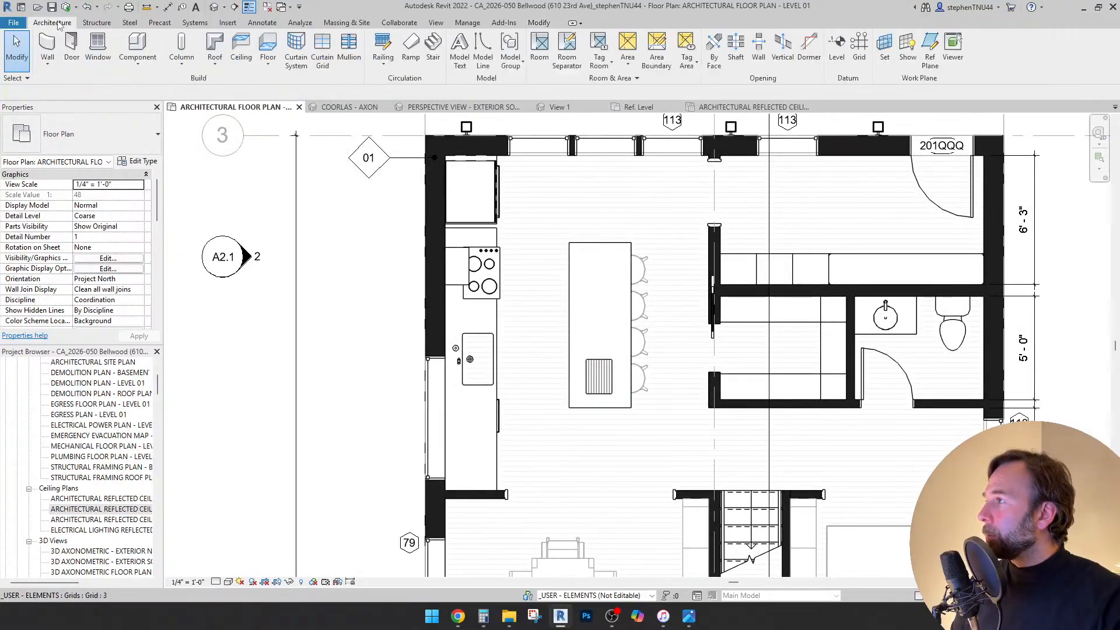
click(435, 23)
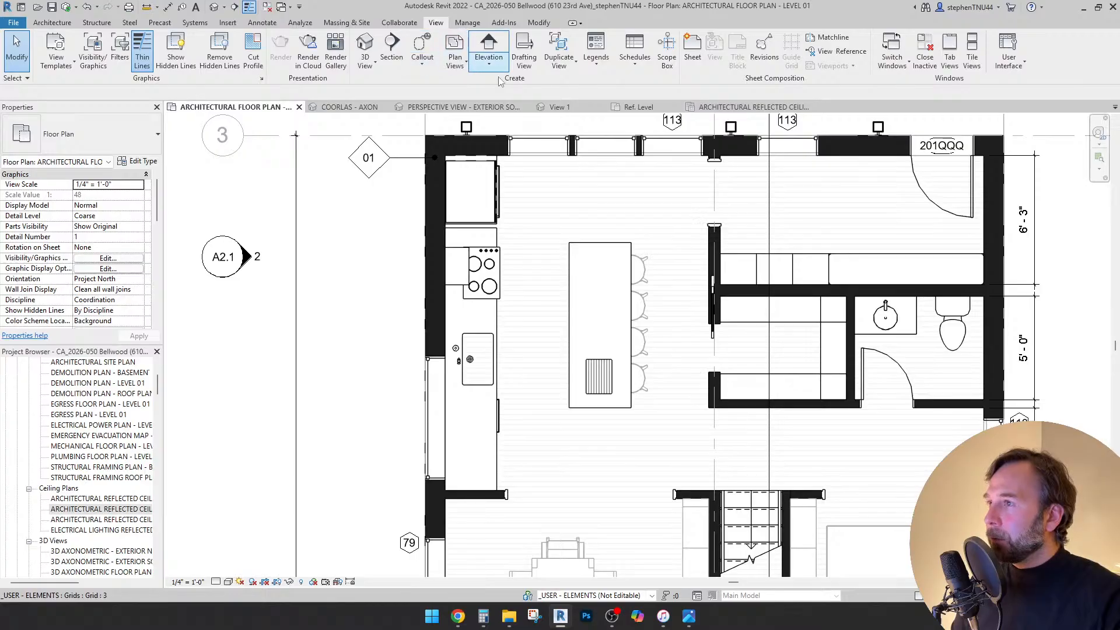
click(488, 49)
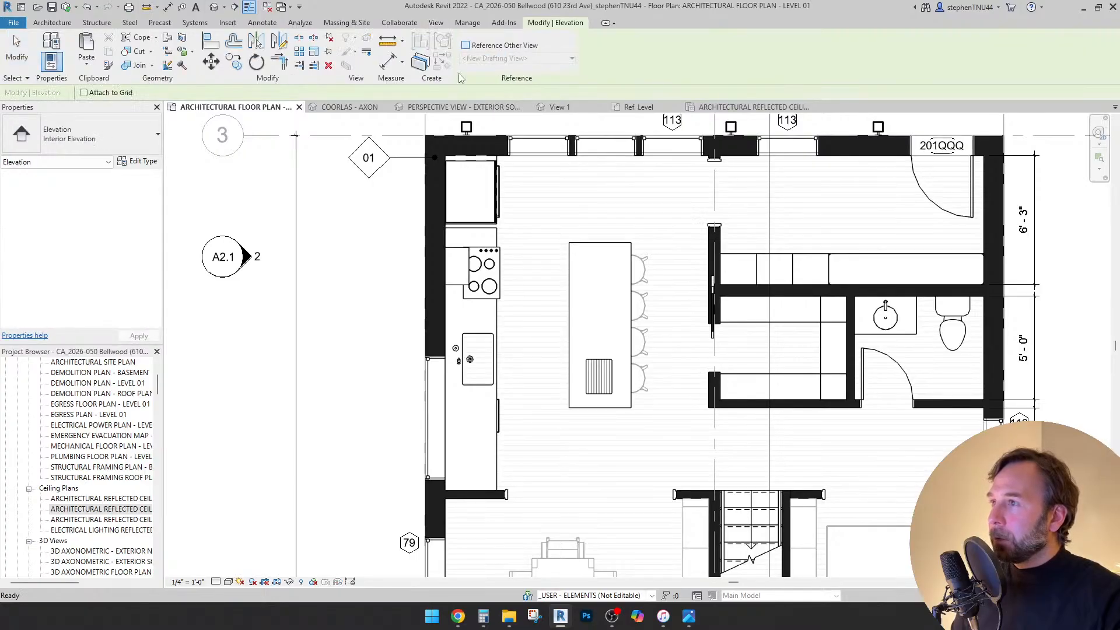
click(488, 289)
key(Escape)
key(Escape)
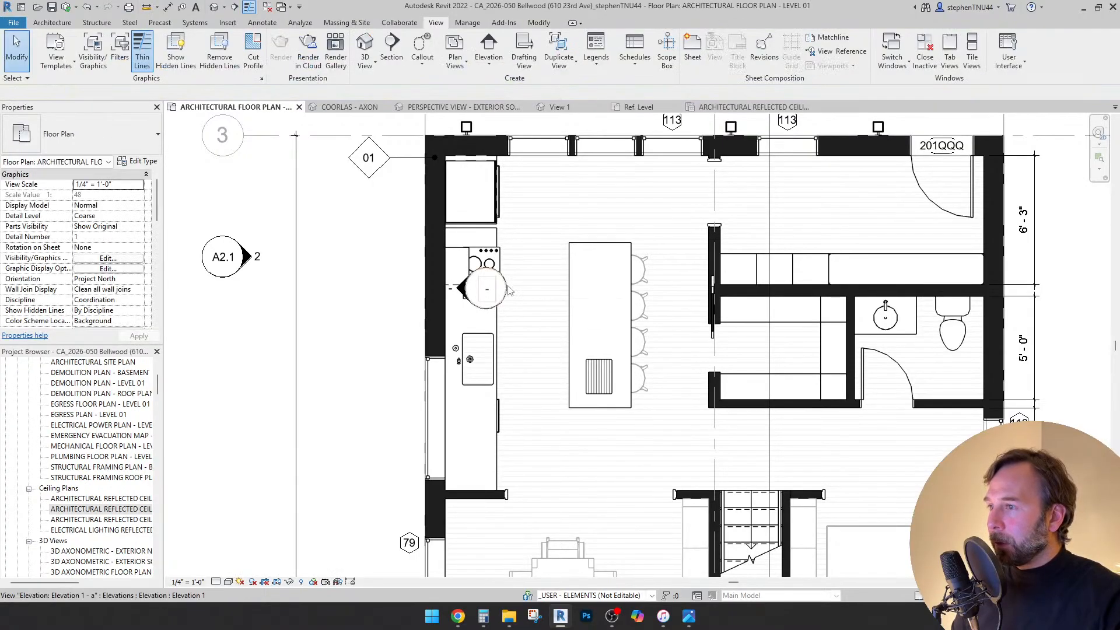
- Move the elevation marker into the aisle between range and island and add a second elevation view facing the island
click(509, 291)
mouse_move(509, 291)
mouse_down()
mouse_move(554, 282)
mouse_move(555, 300)
mouse_up()
scroll(557, 291, up, 2)
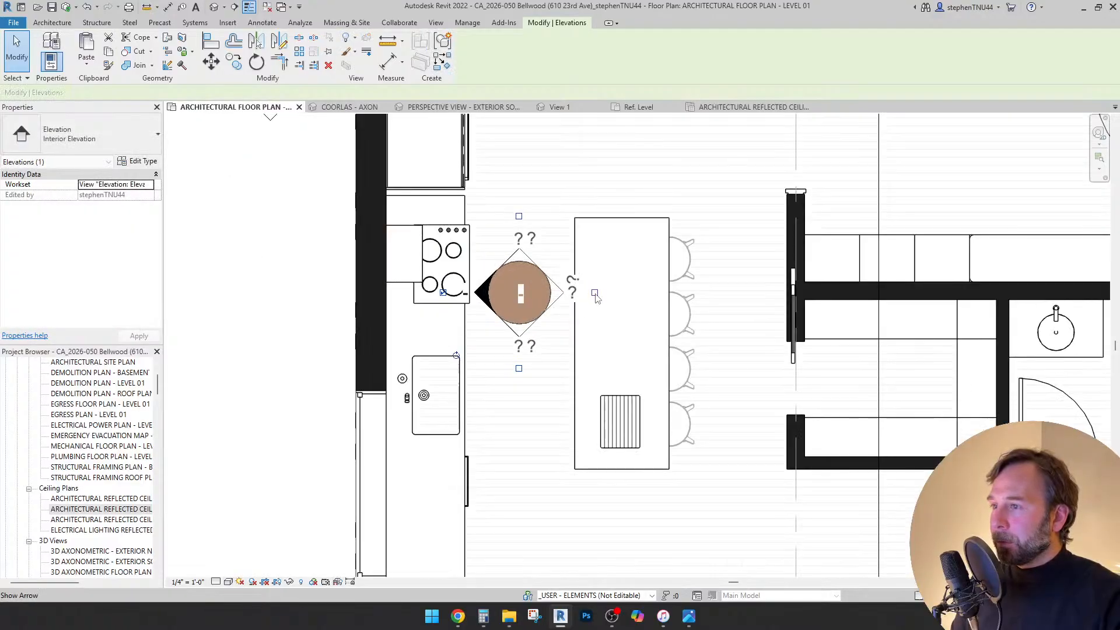
key(Escape)
scroll(521, 265, down, 2)
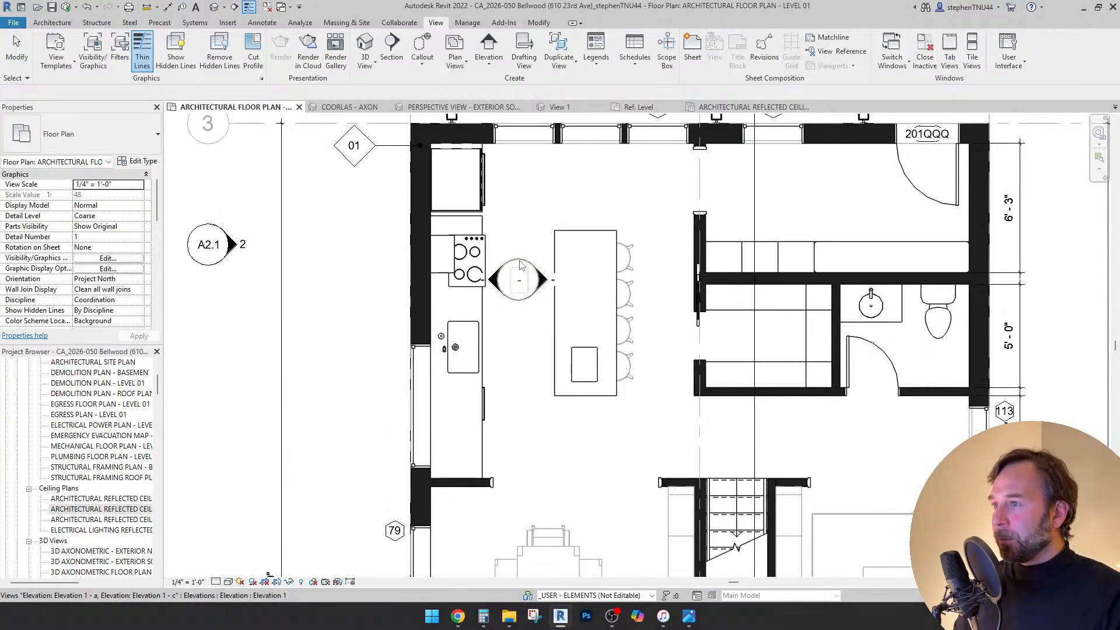
scroll(521, 265, down, 2)
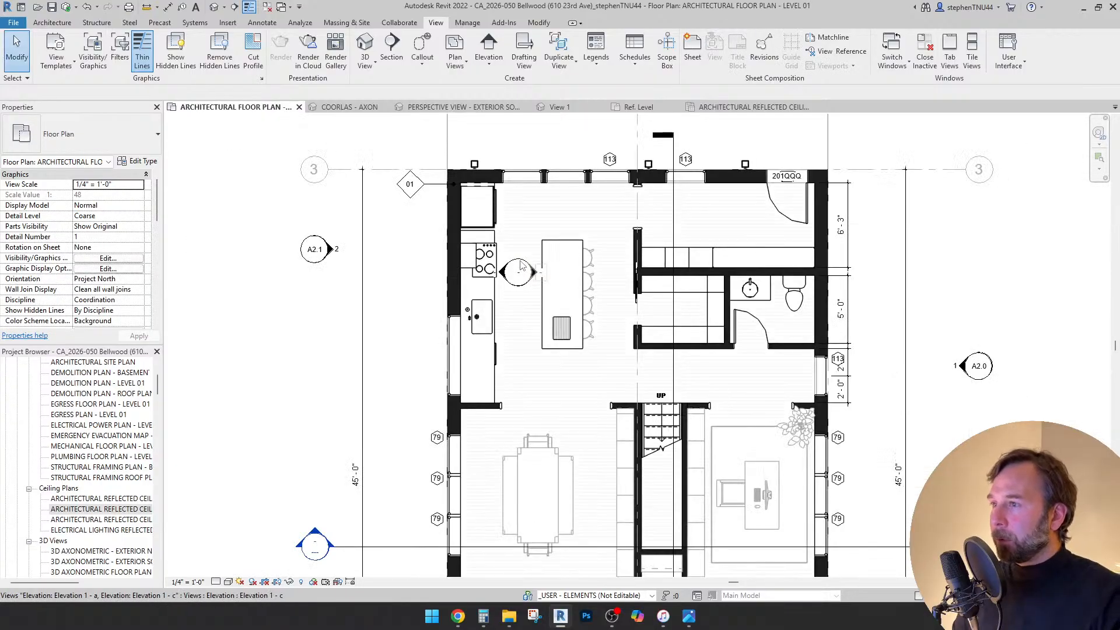
- Draw a rectangular callout around the kitchen, from outside the refrigerator corner to just past the island stools and the lower partition wall
click(422, 66)
click(434, 89)
click(438, 160)
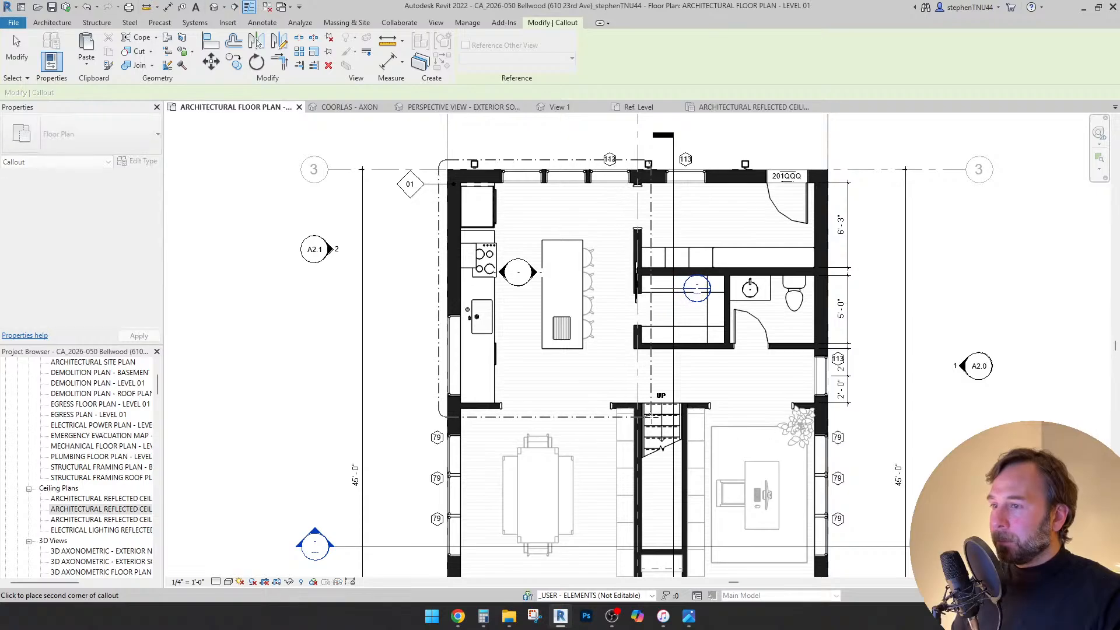
right_click(651, 419)
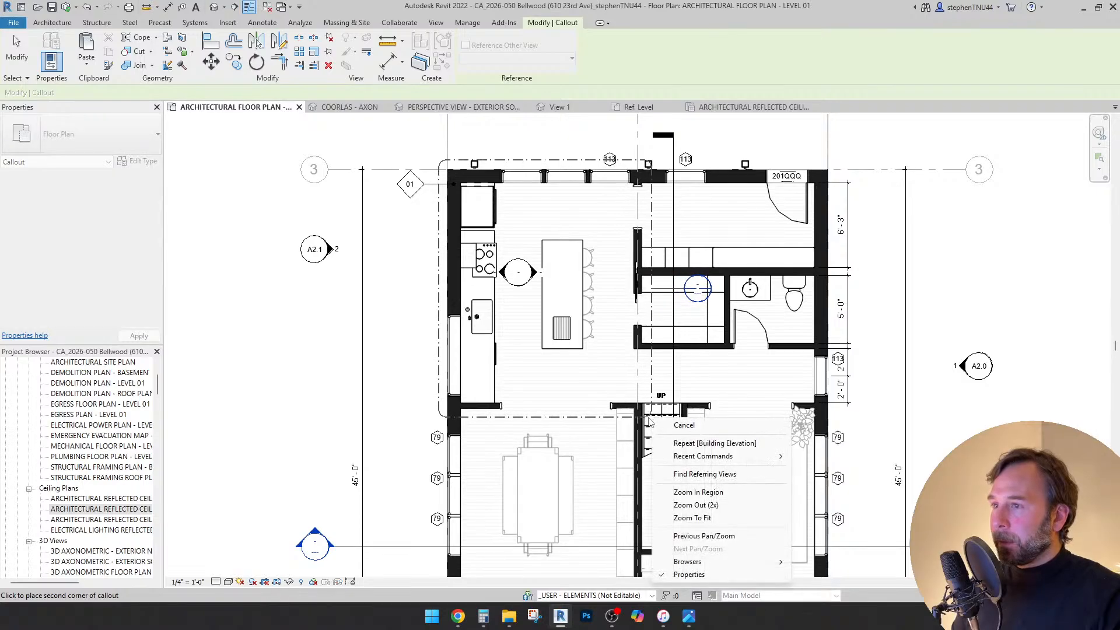
click(621, 419)
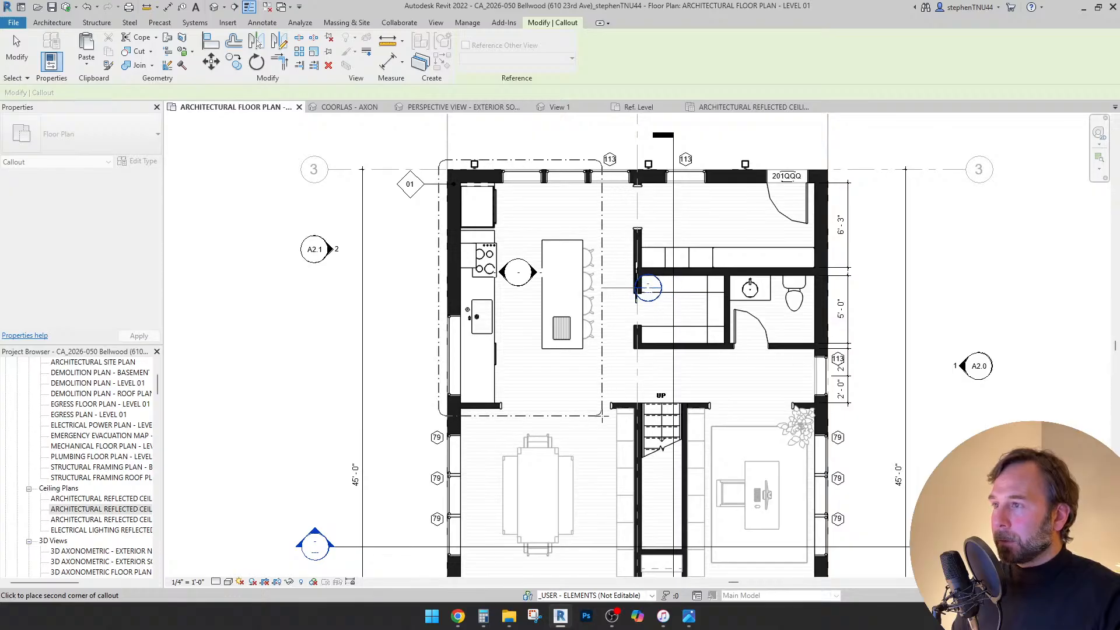
click(603, 416)
- Move the callout's bubble outside the building, beside the exterior wall behind the sink
middle_drag(616, 286, 647, 345)
drag(585, 180, 583, 178)
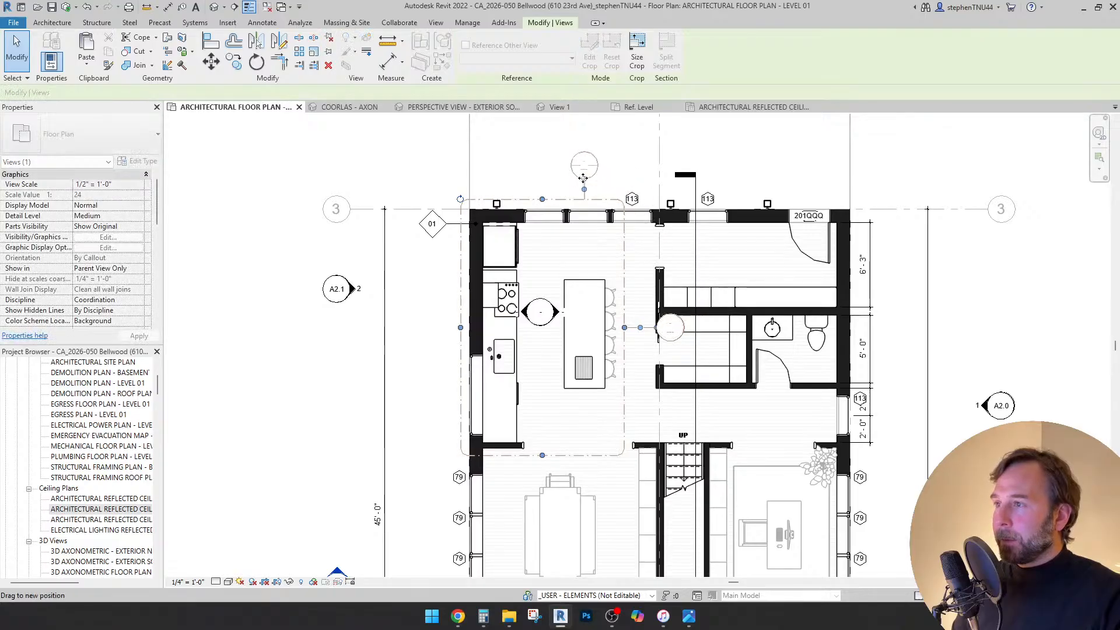
drag(353, 376, 352, 376)
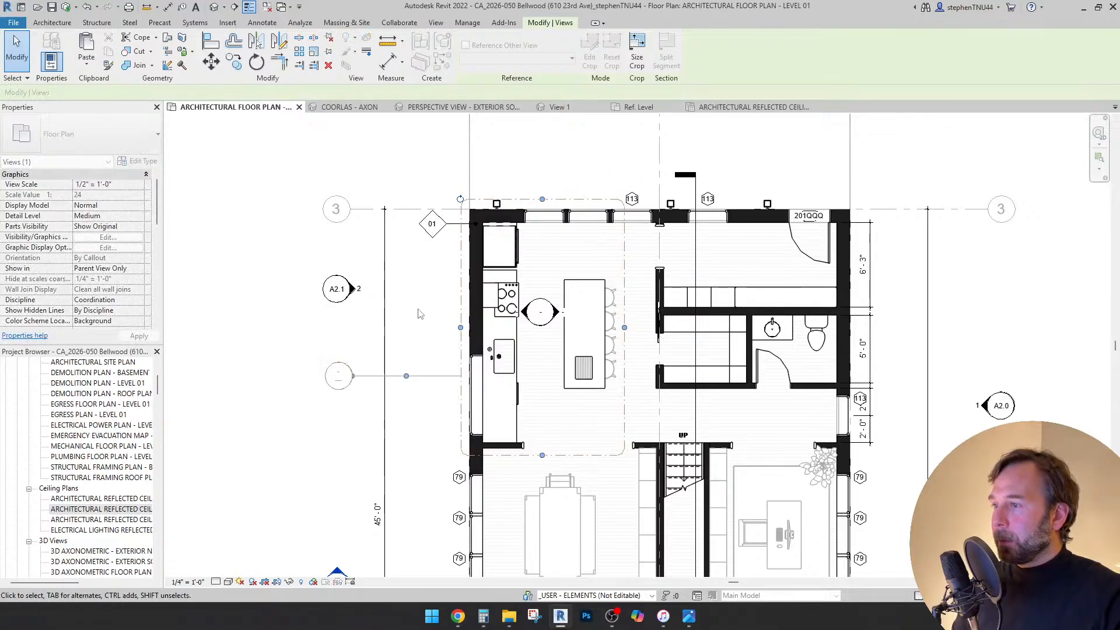
click(421, 313)
scroll(423, 310, down, 1)
scroll(521, 229, up, 1)
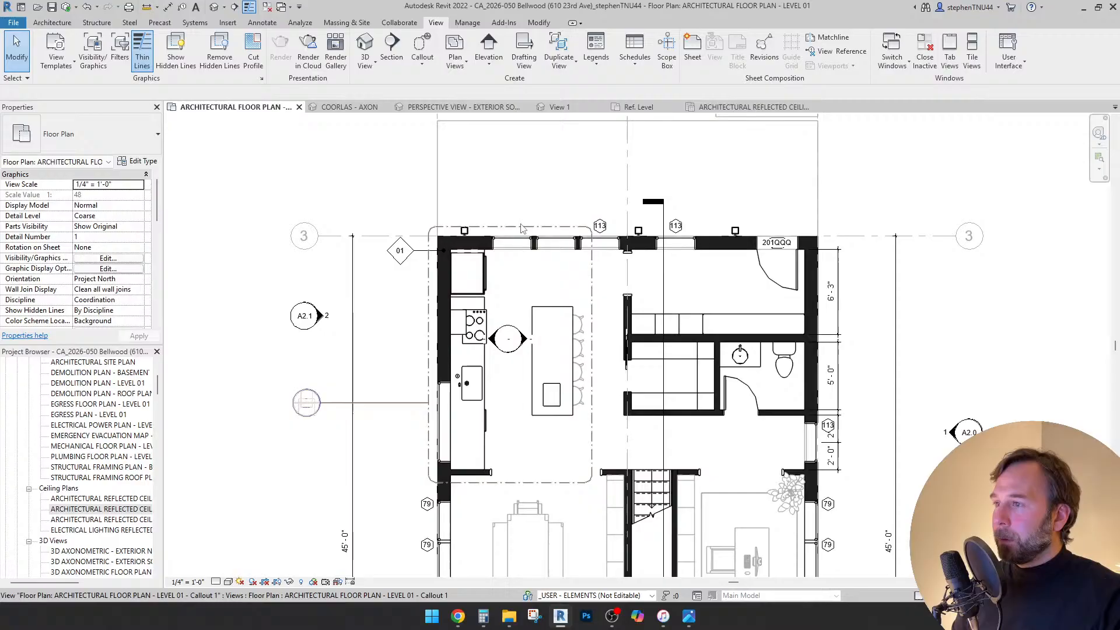
- Hide the kitchen elevation marker and both of its view arrows by element in the Level 01 floor plan
scroll(507, 321, up, 2)
click(507, 328)
scroll(475, 345, up, 2)
ctrl+click(475, 345)
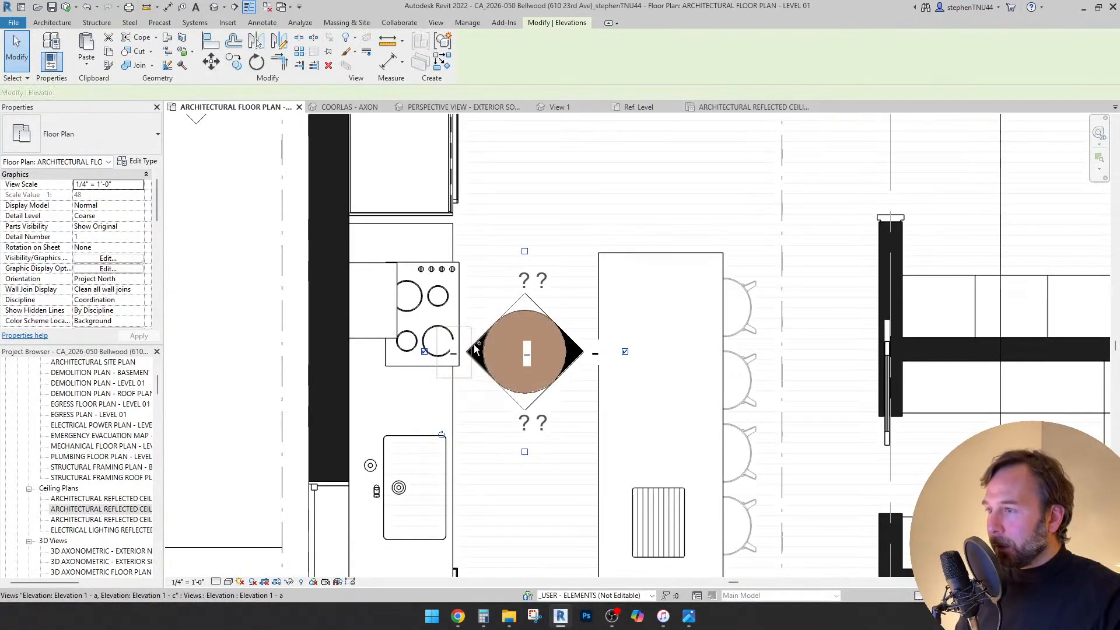
ctrl+click(573, 344)
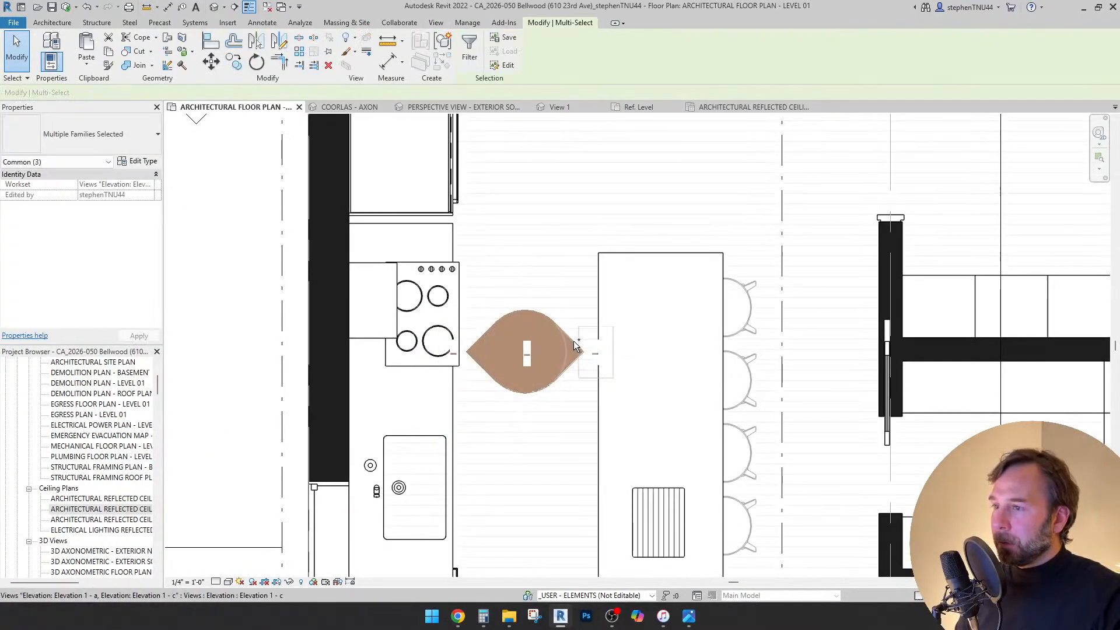
right_click(573, 342)
click(742, 133)
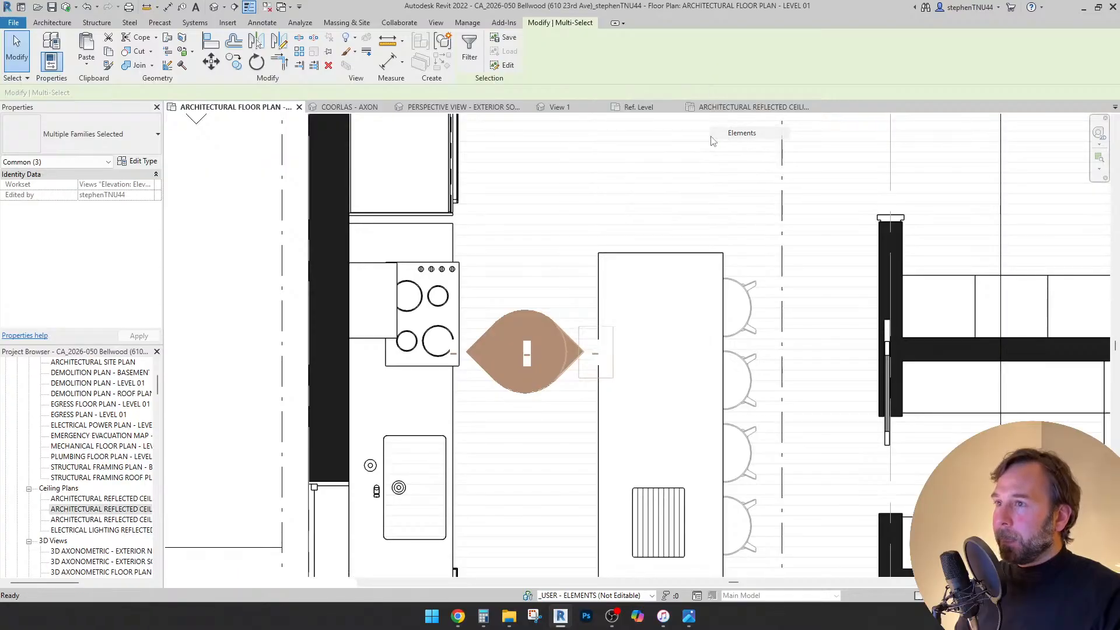
scroll(497, 239, down, 2)
- Open the kitchen callout's plan view and override the white oak floor by element to halftone there
right_click(393, 247)
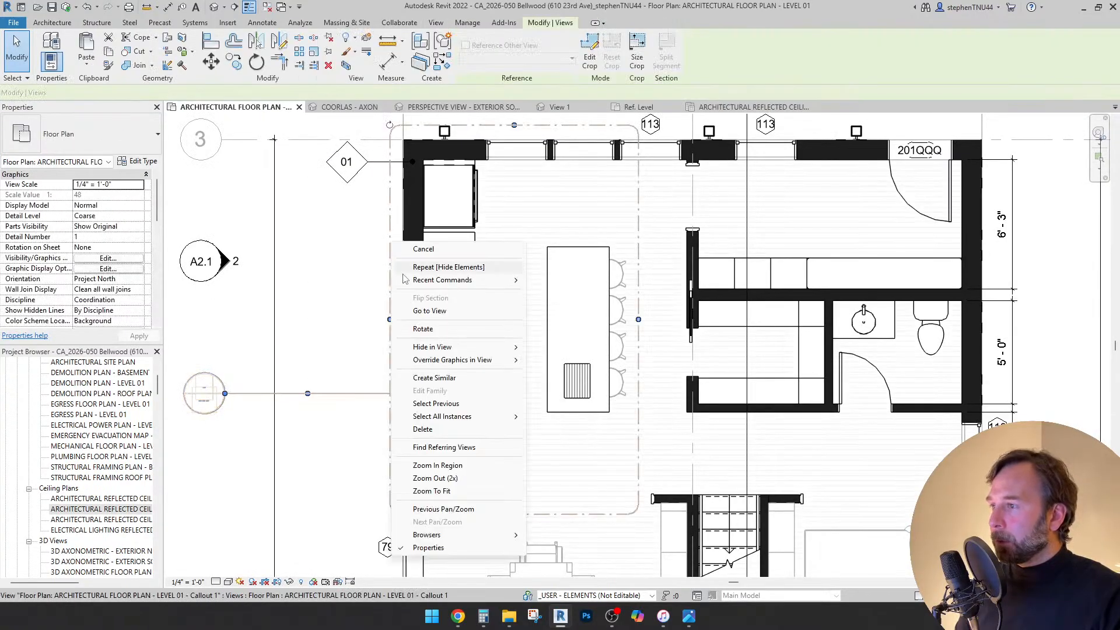
click(449, 310)
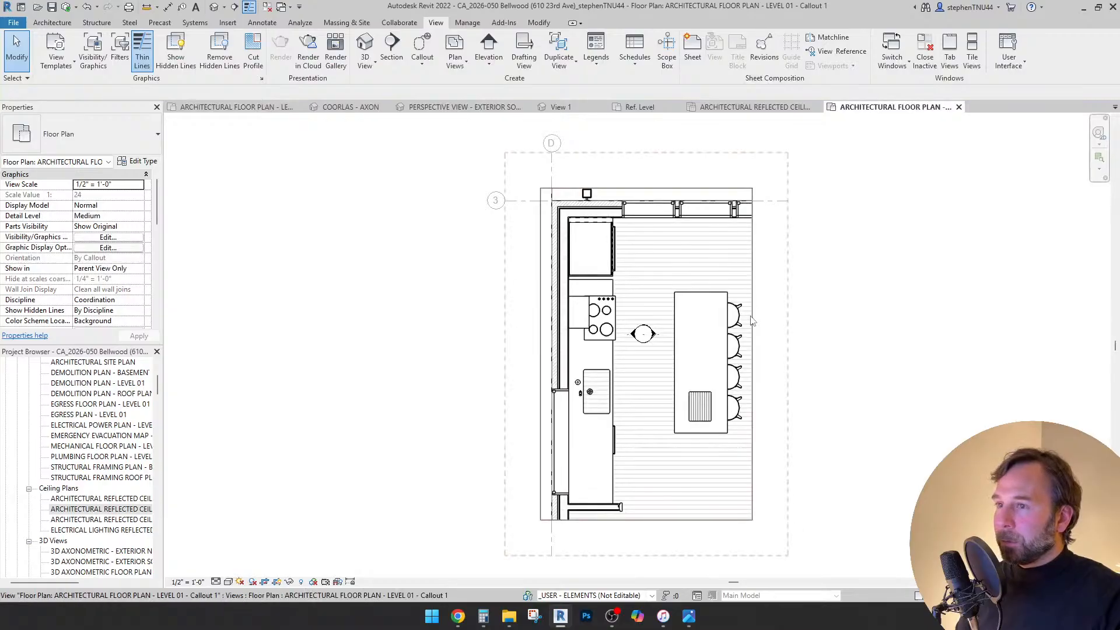
click(696, 264)
right_click(696, 266)
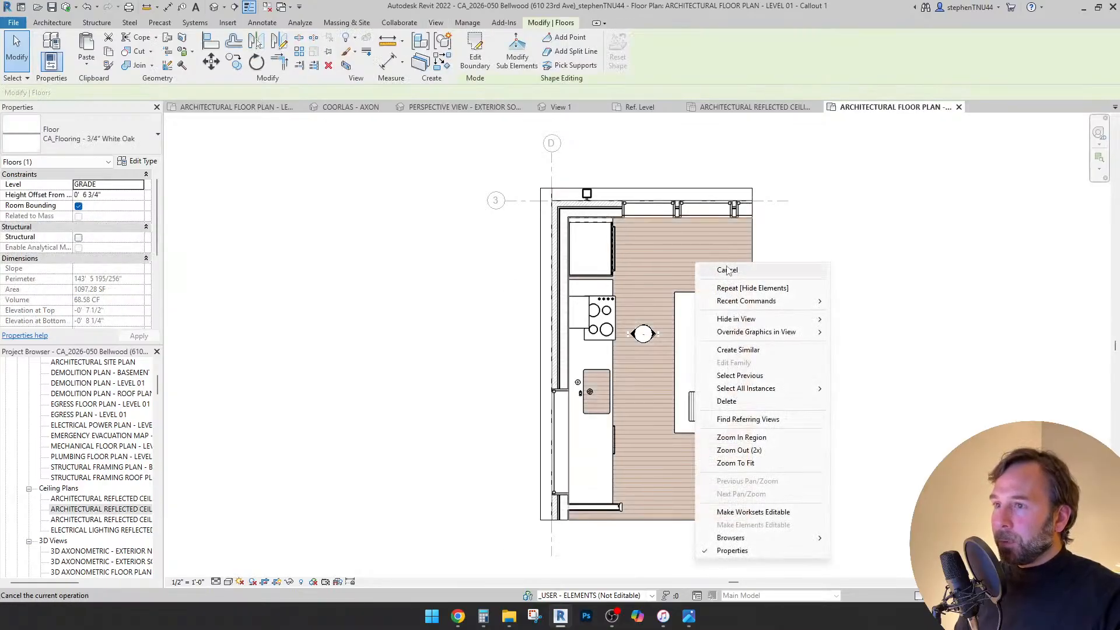
mouse_move(805, 332)
click(868, 335)
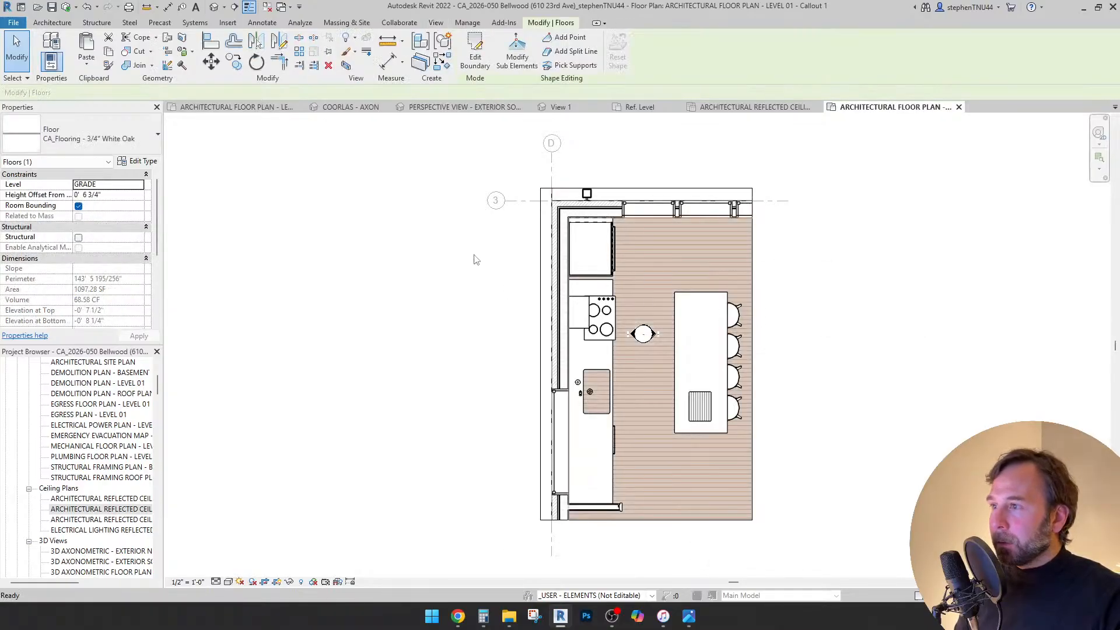
click(312, 526)
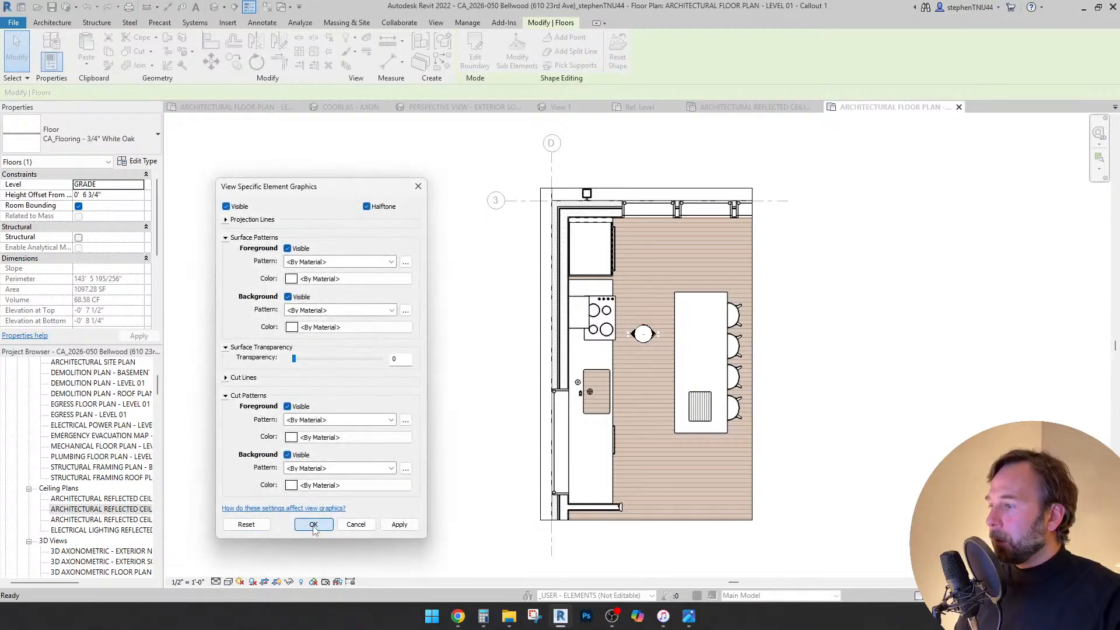
click(886, 393)
- Extend the countertop's refrigerator-side edge to the face of the cabinet filler panel
middle_drag(779, 338, 658, 304)
scroll(461, 254, up, 5)
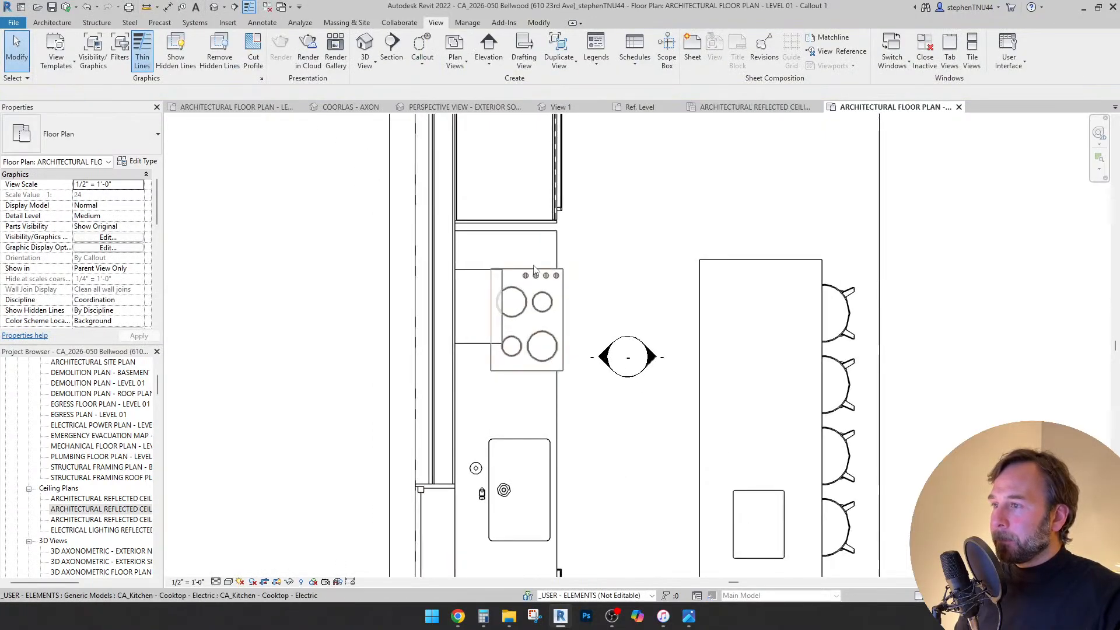
click(522, 228)
scroll(491, 223, up, 2)
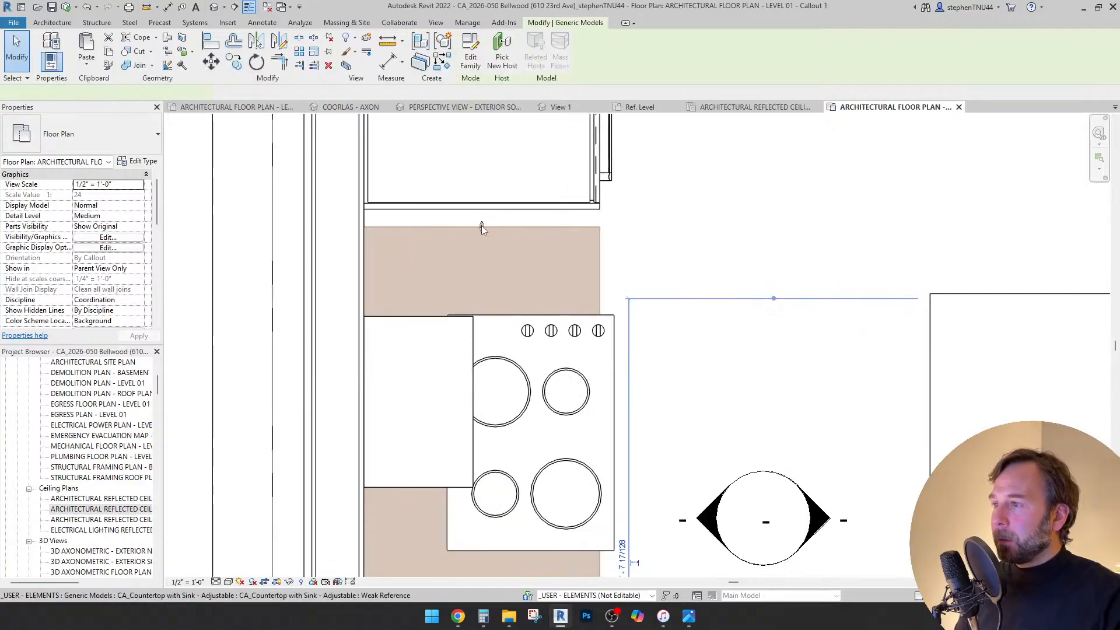
drag(482, 226, 486, 210)
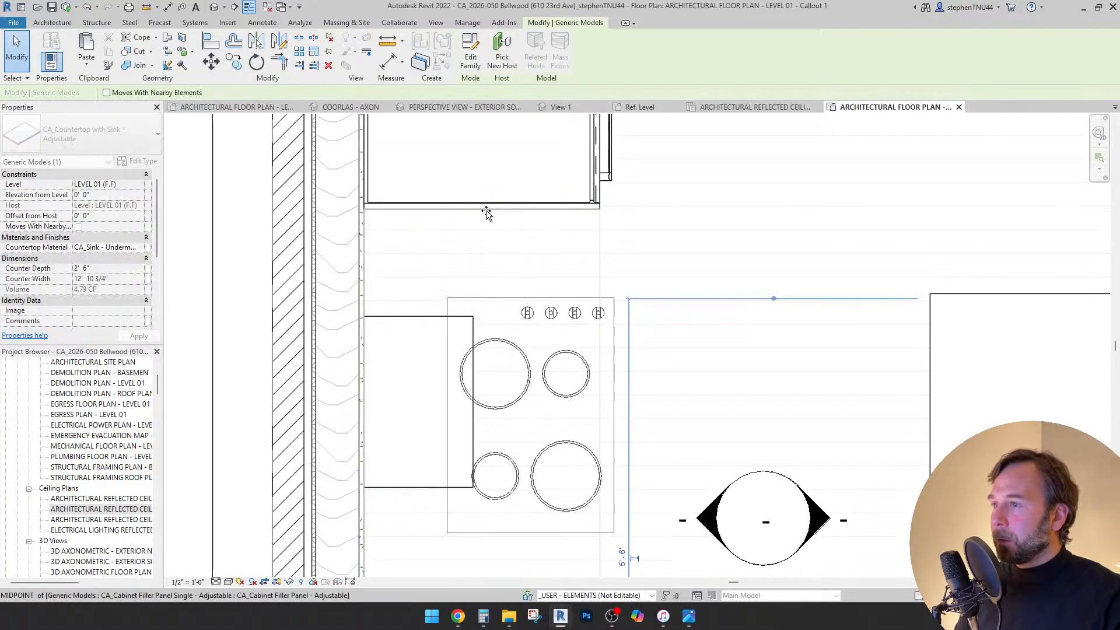
scroll(525, 204, down, 2)
key(Escape)
scroll(525, 214, down, 2)
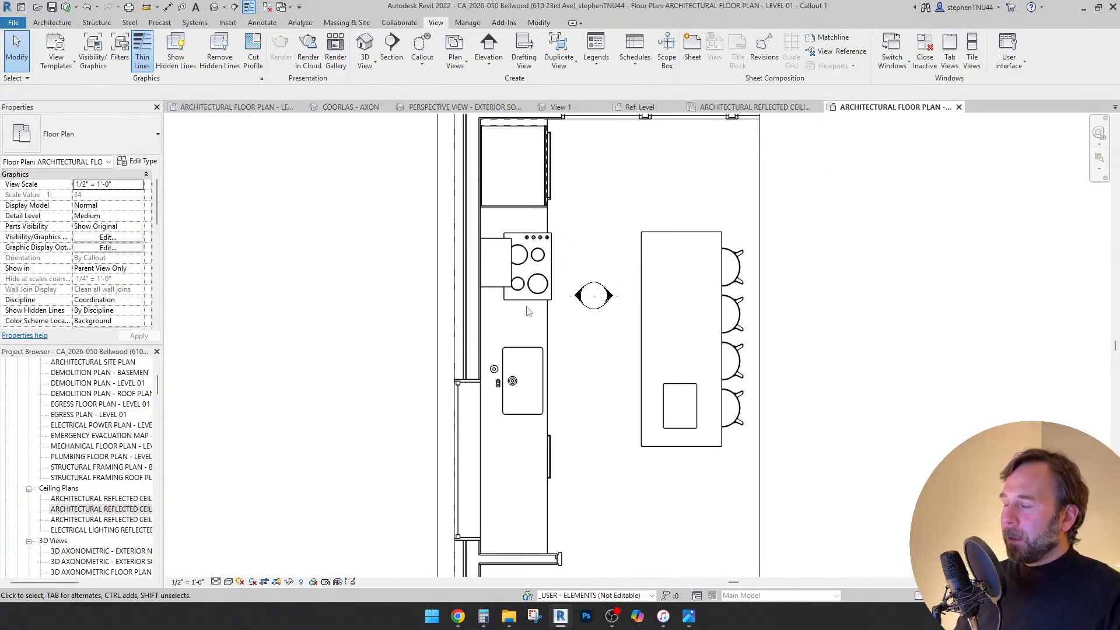
- Shorten the countertop from its refrigerator-side end to about 8' 10 3/8" wide, clear of the range hood
click(558, 348)
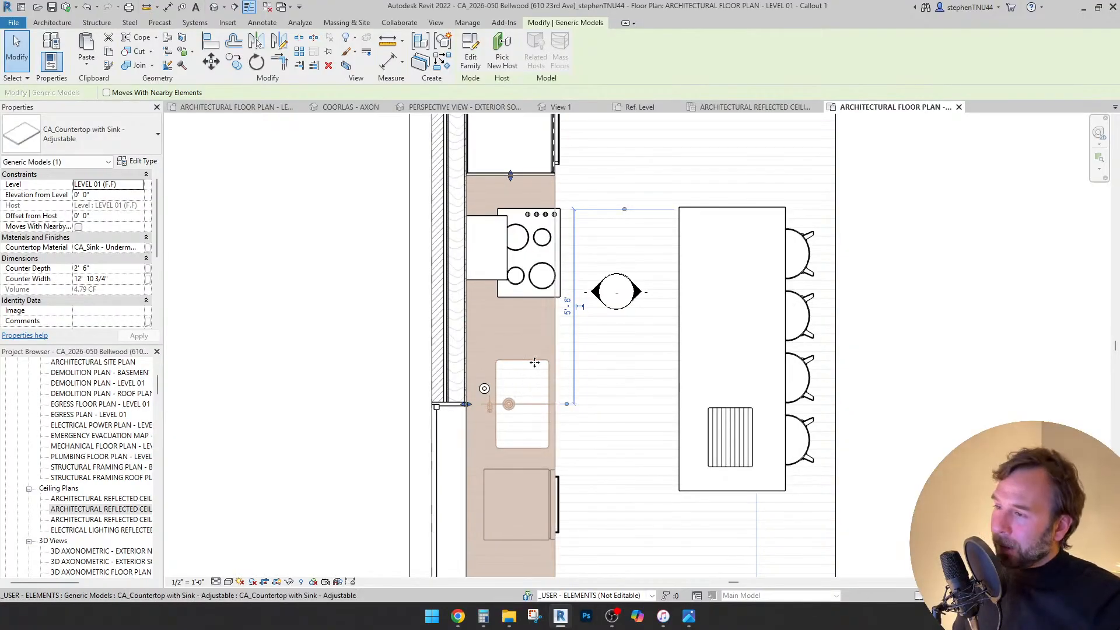
scroll(525, 382, down, 1)
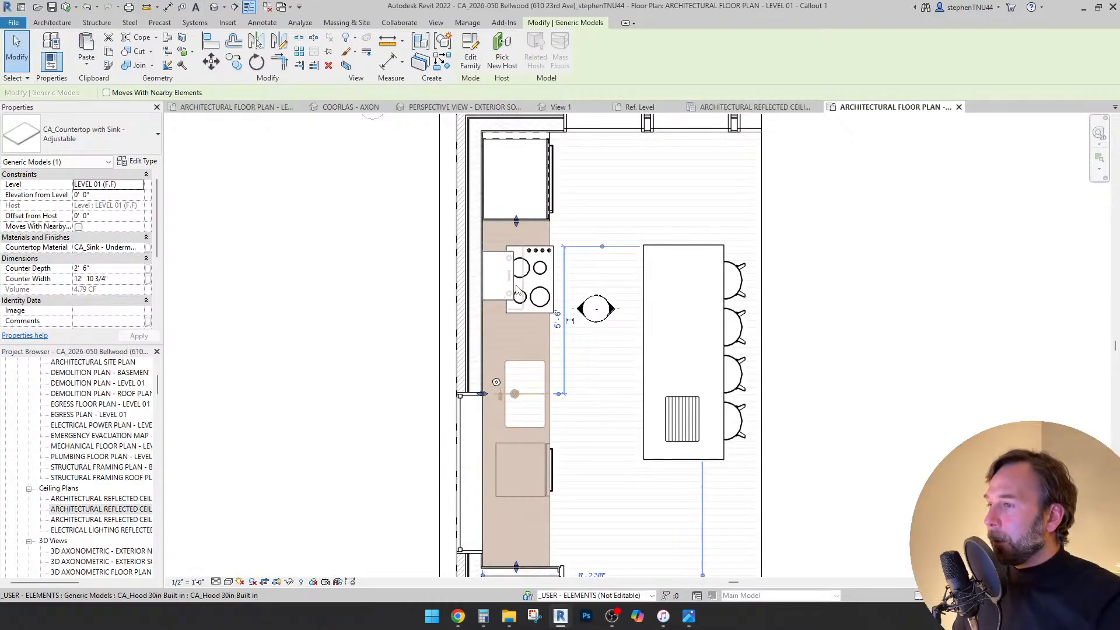
drag(516, 221, 516, 330)
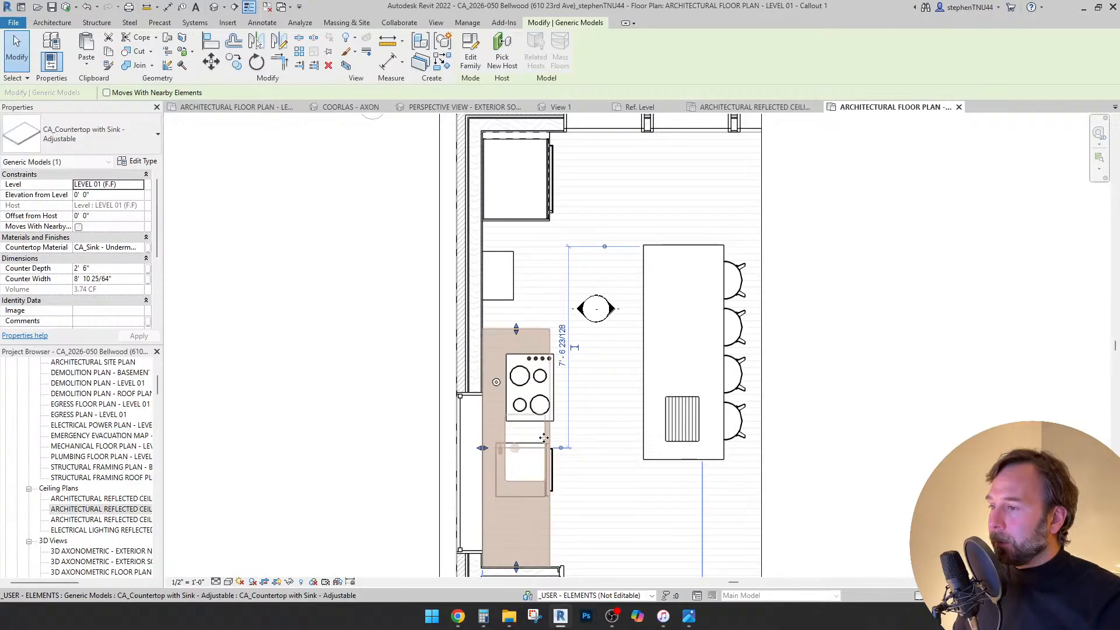
key(Escape)
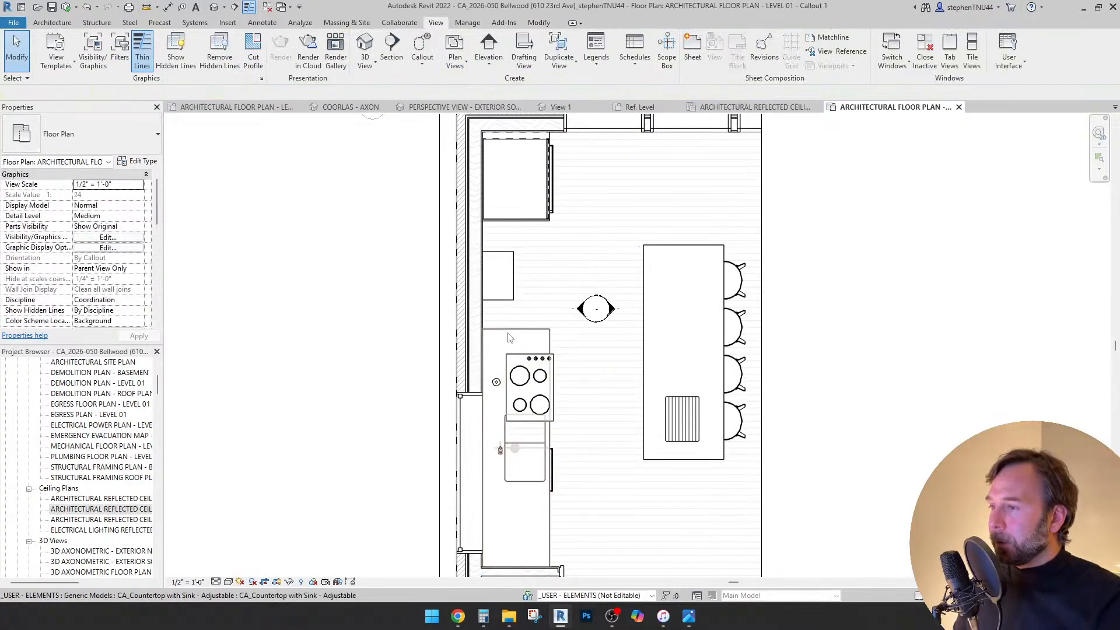
- Copy the shortened countertop toward the refrigerator so its end corner meets the filler panel's outer corner
click(509, 338)
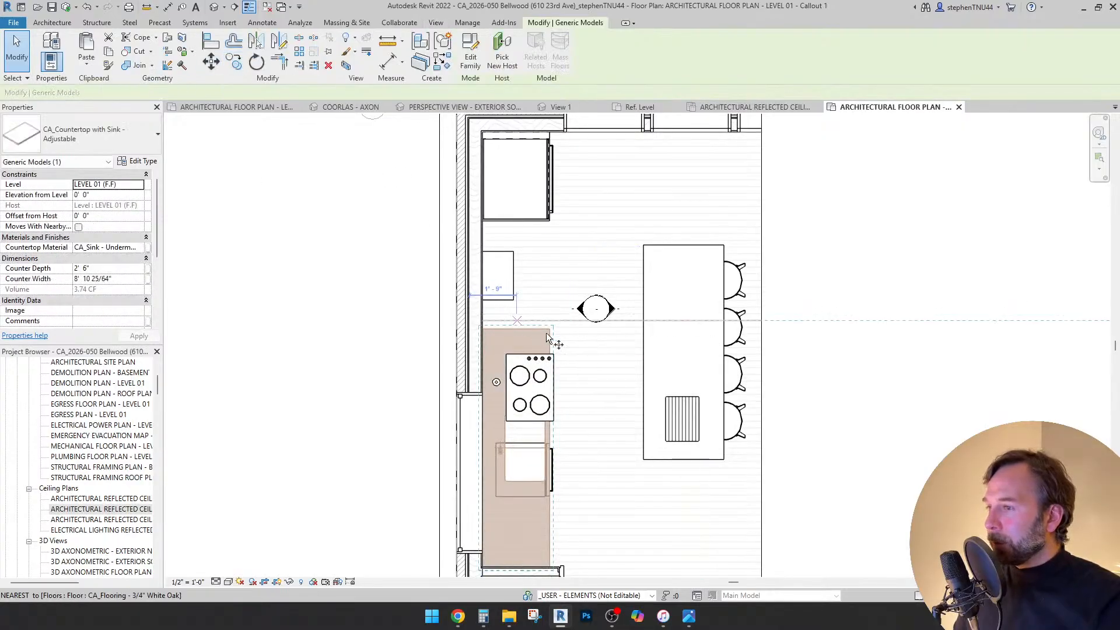
key(c)
key(o)
click(548, 328)
scroll(550, 221, up, 4)
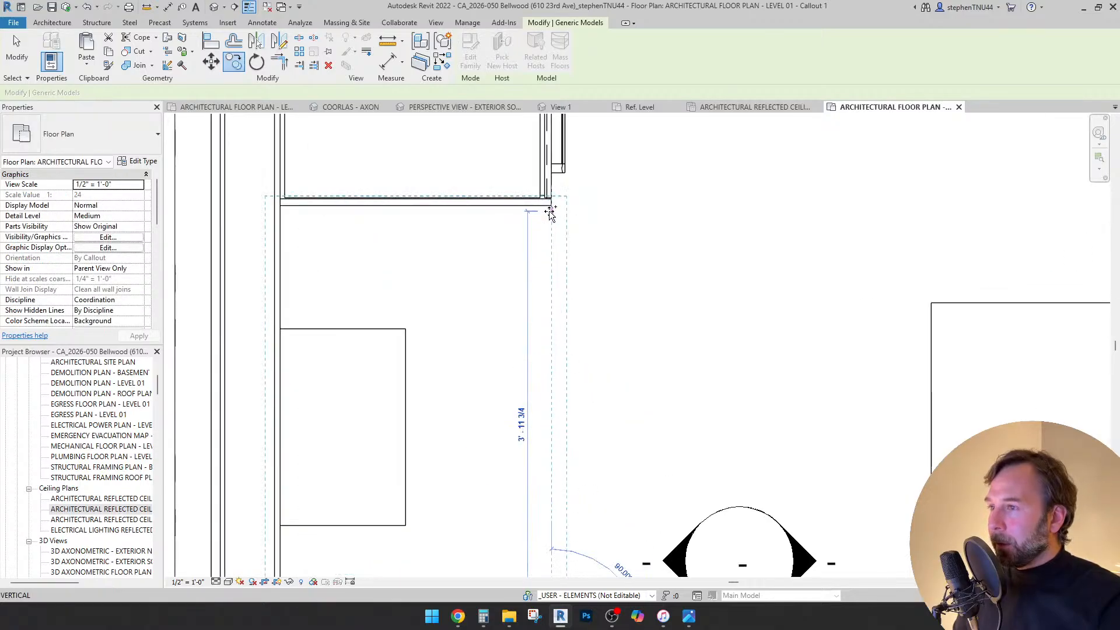
click(550, 212)
scroll(484, 215, down, 4)
key(Escape)
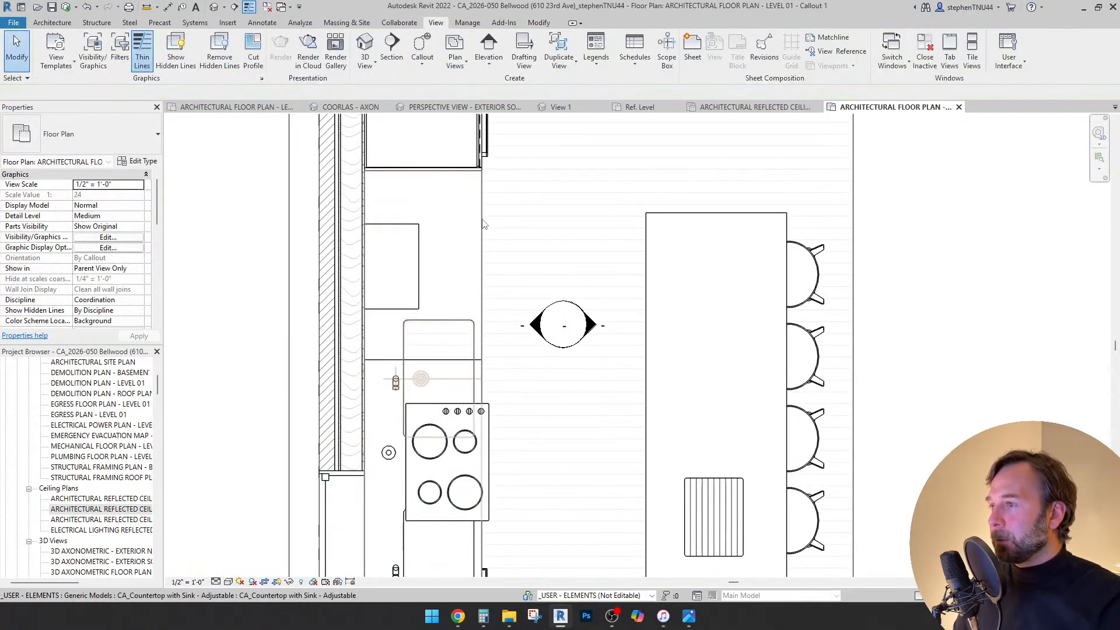
- Turn off the Kitchen Sink option on the copied countertop beside the refrigerator
click(483, 225)
scroll(483, 233, down, 2)
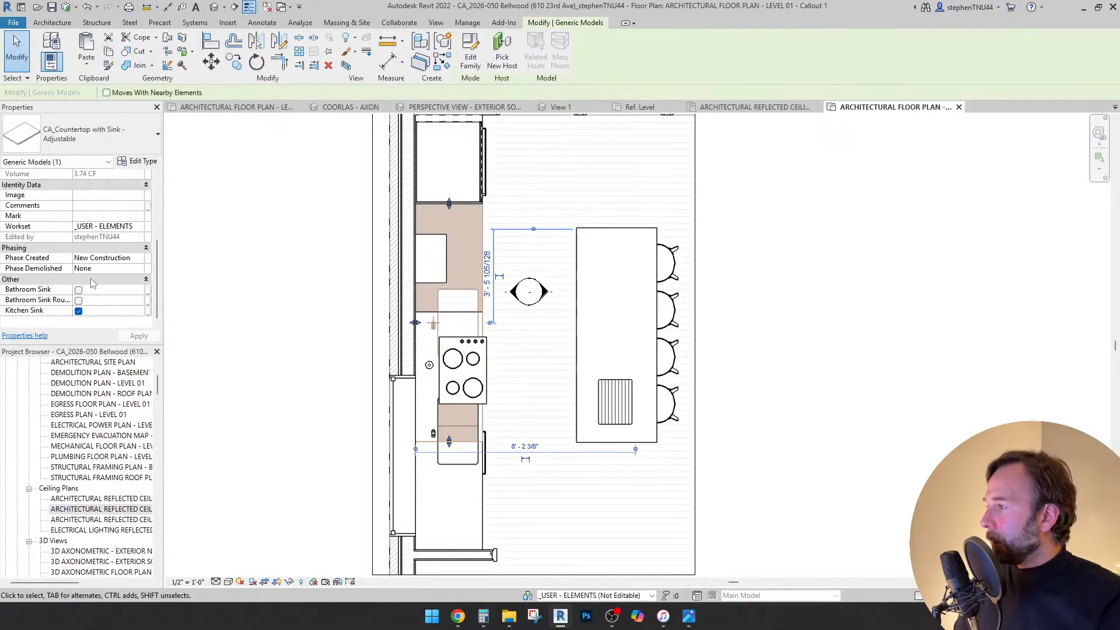
click(79, 311)
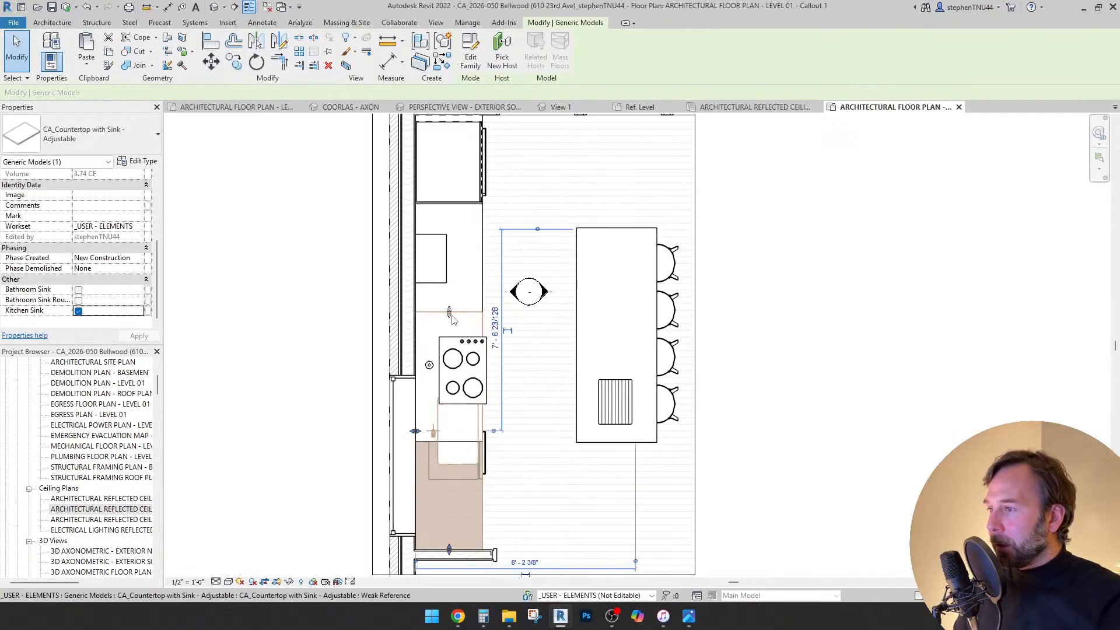
- Shorten the sink countertop from its refrigerator-side end so that edge lines up with the end of the kitchen island
drag(456, 388, 464, 420)
scroll(457, 444, up, 5)
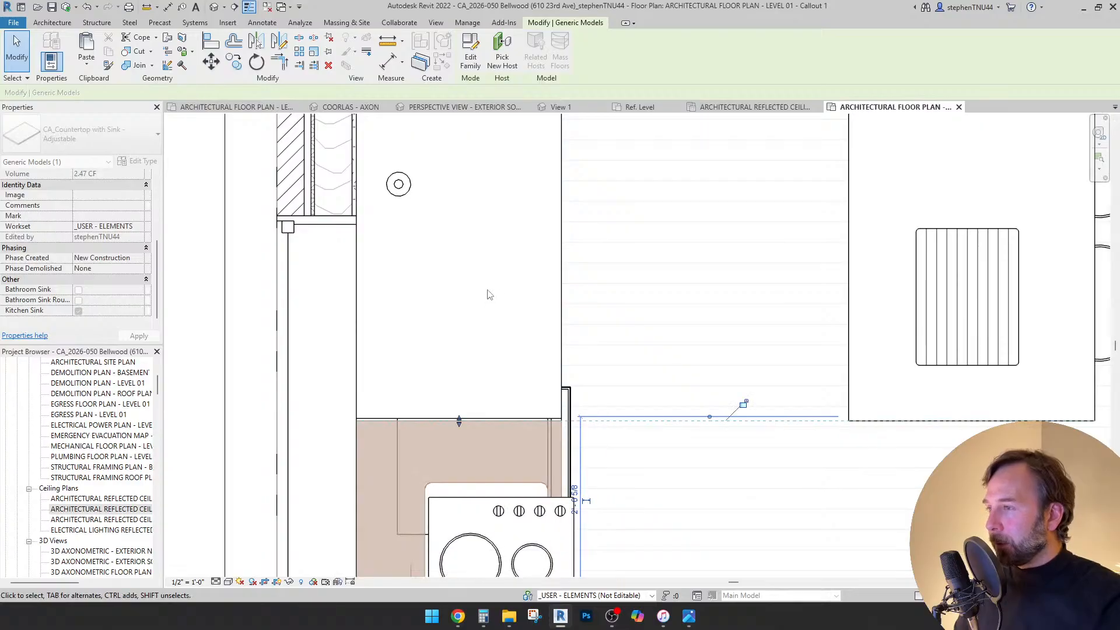
key(Escape)
scroll(488, 293, down, 5)
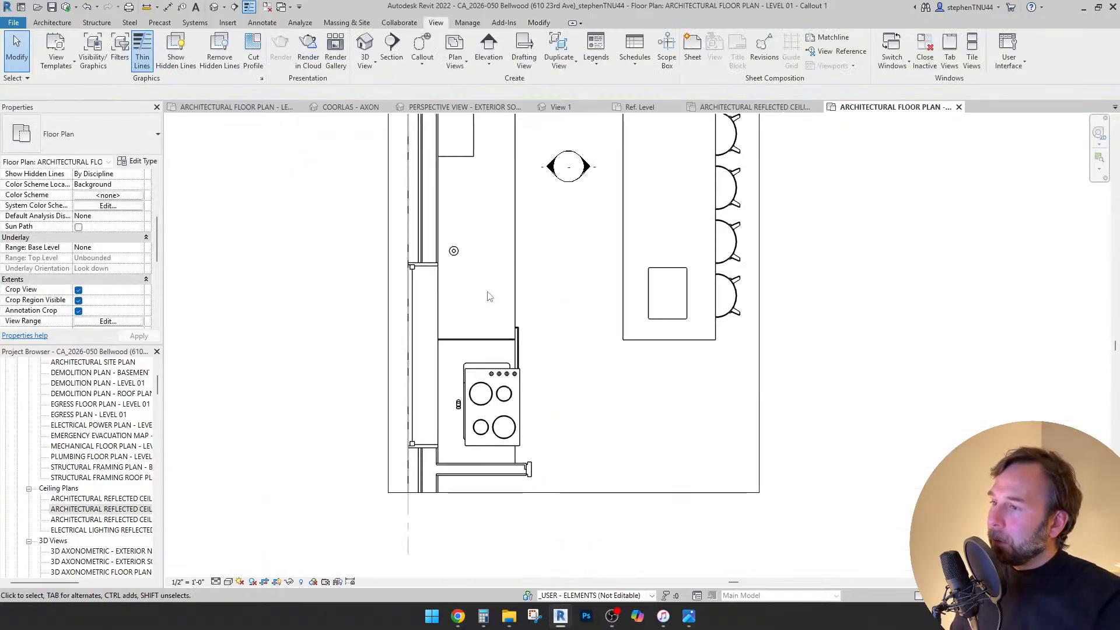
- Rehost the electric cooktop by face, placing it on the long countertop in front of the range hood
click(507, 363)
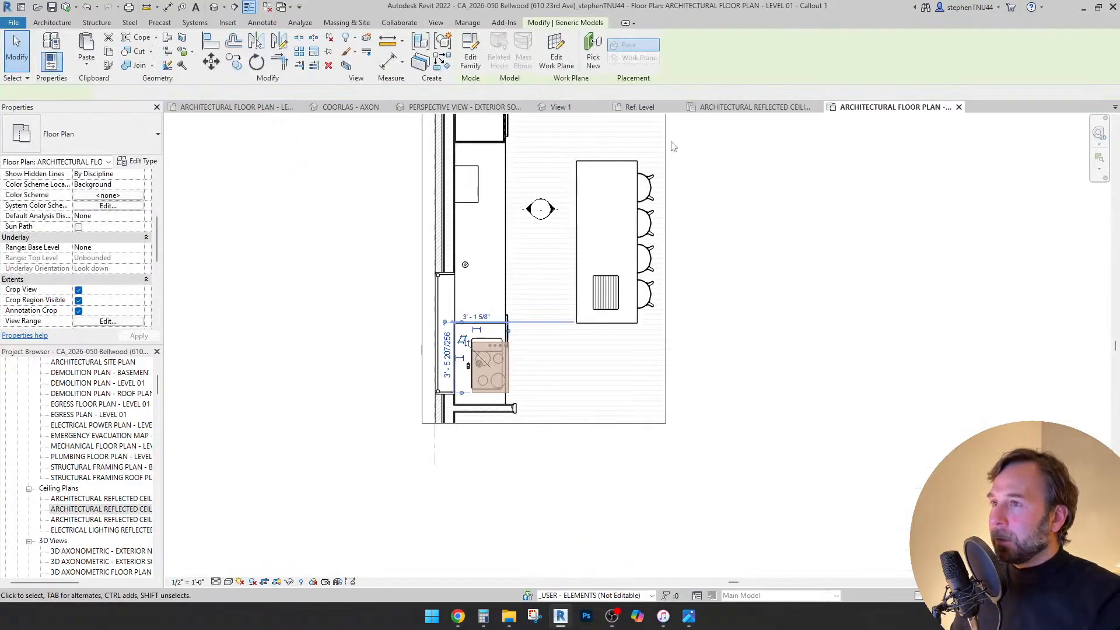
click(593, 50)
scroll(479, 234, up, 3)
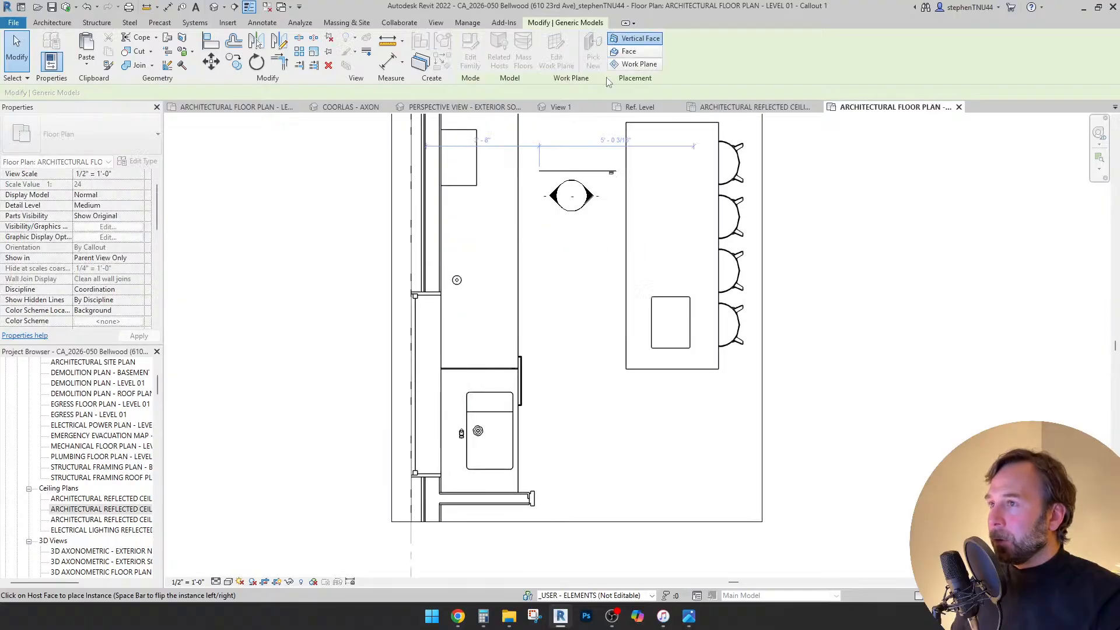
click(627, 51)
scroll(475, 239, down, 2)
scroll(480, 223, up, 3)
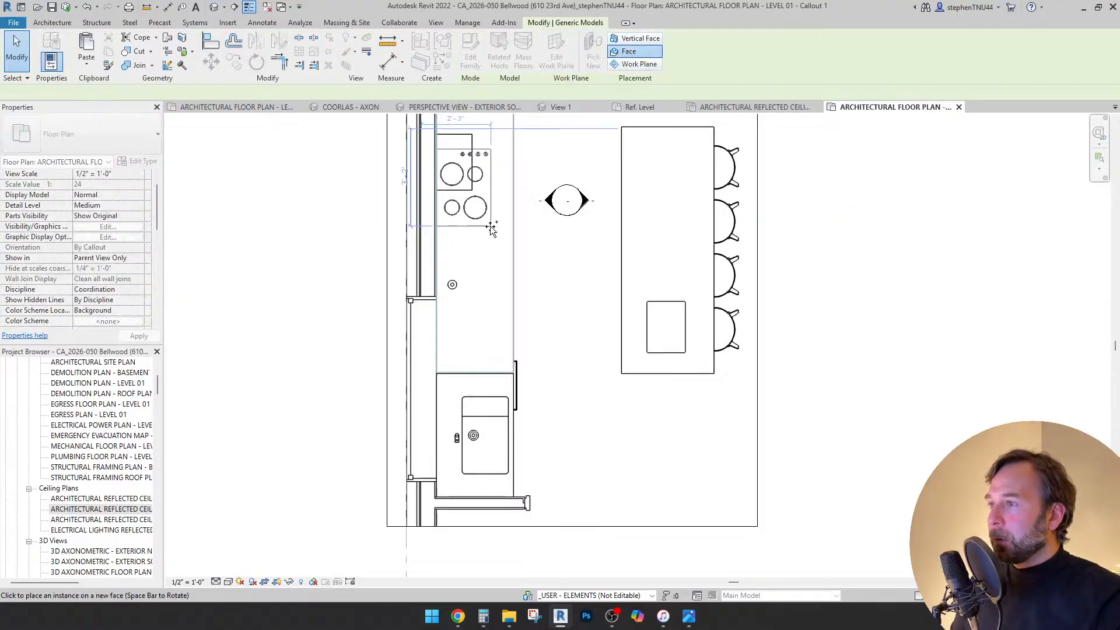
click(525, 218)
scroll(532, 327, up, 2)
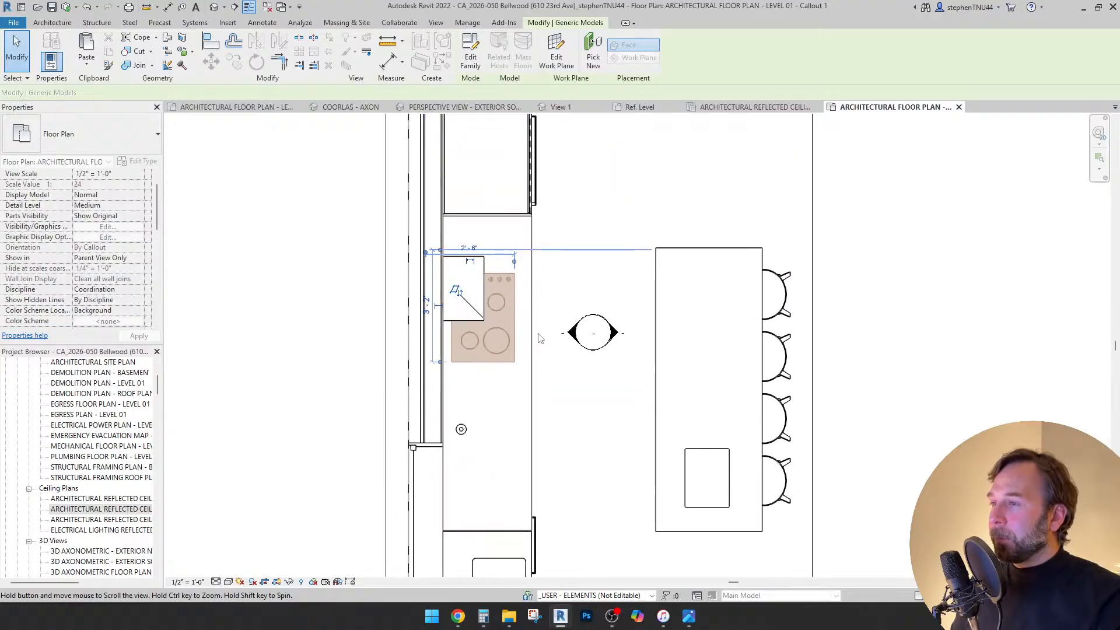
key(Escape)
key(Escape)
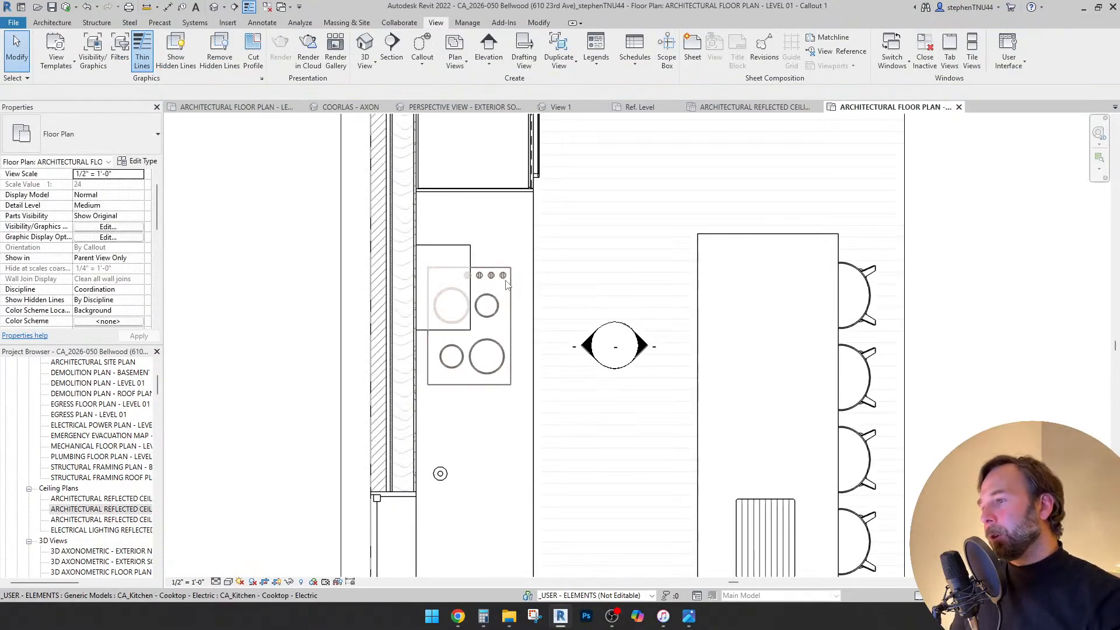
- Nudge the view line of the interior elevation facing the cabinet wall toward the island, clear of the countertop's front edge
scroll(508, 274, down, 2)
scroll(504, 283, up, 2)
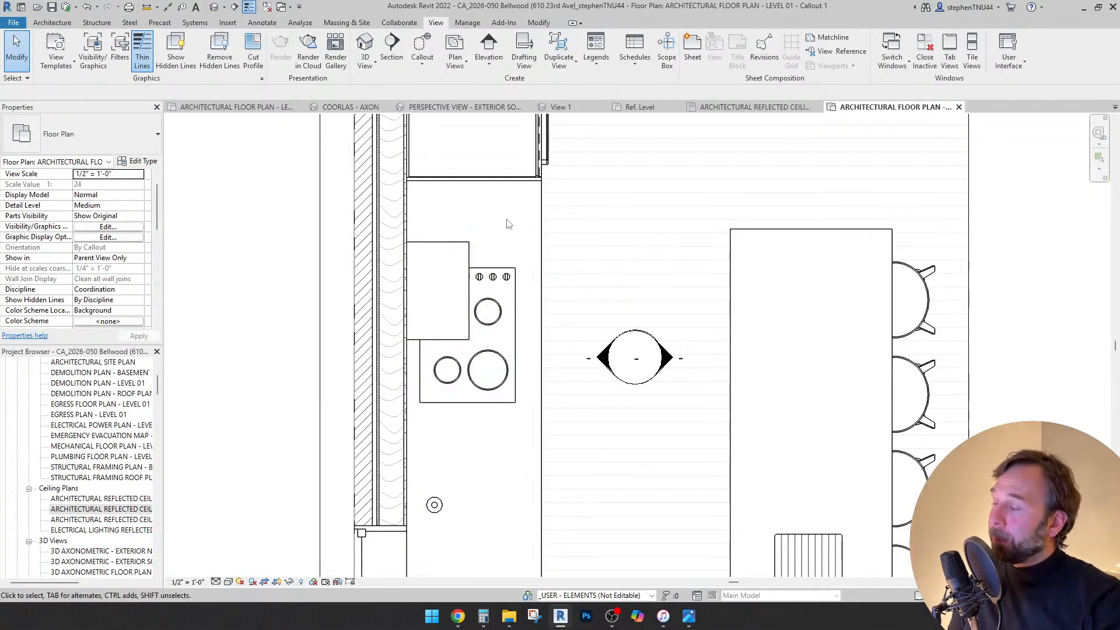
scroll(516, 233, down, 3)
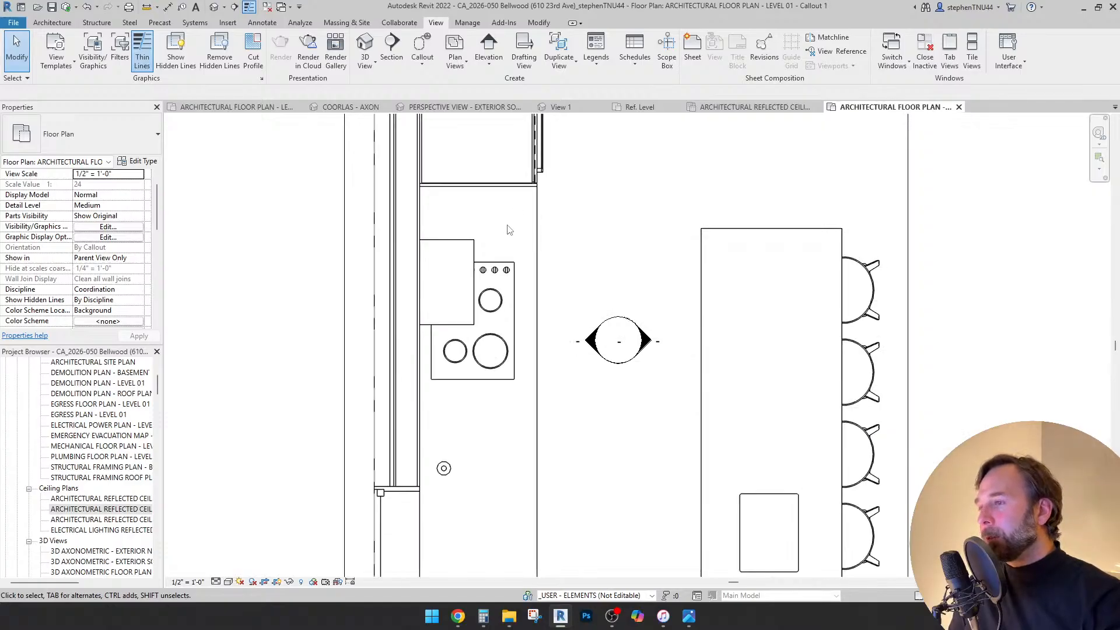
click(548, 279)
right_click(548, 279)
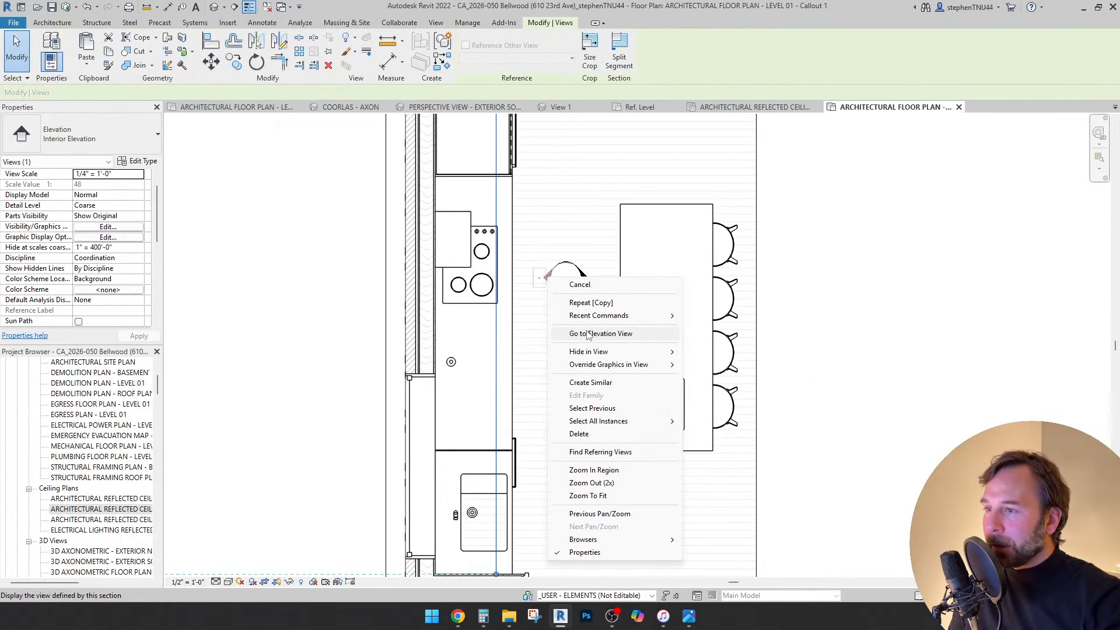
key(Escape)
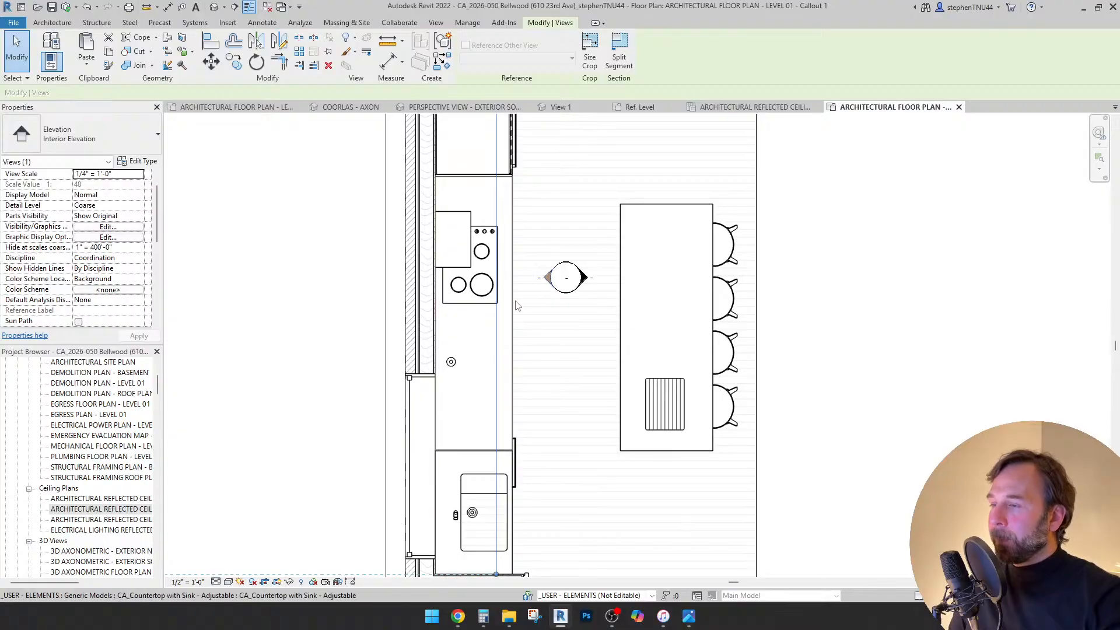
key(Right)
key(Right)
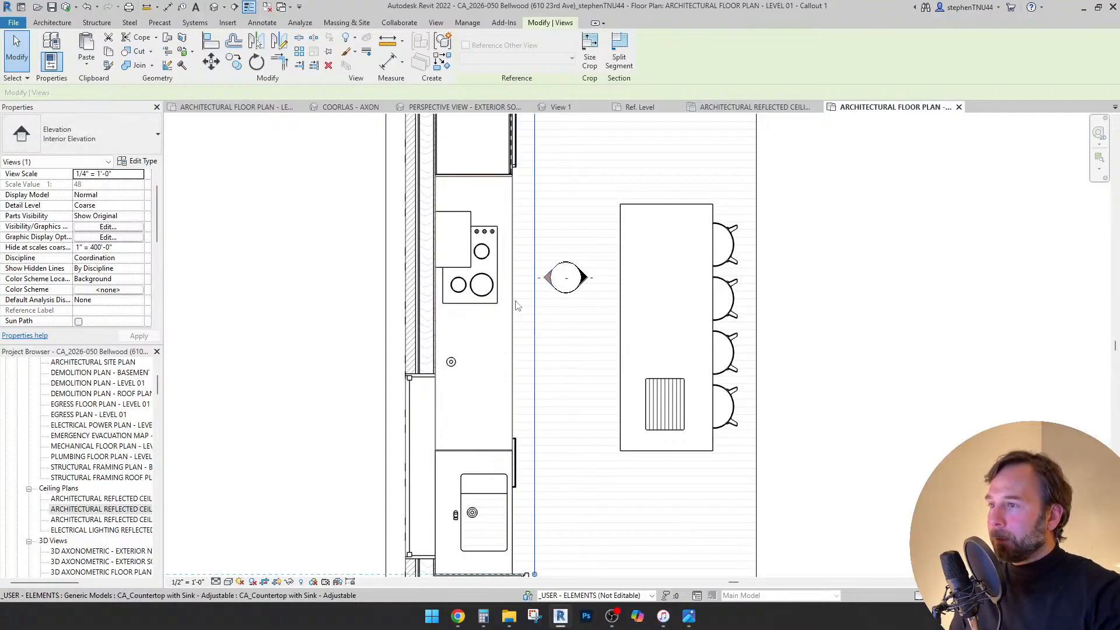
scroll(515, 305, down, 2)
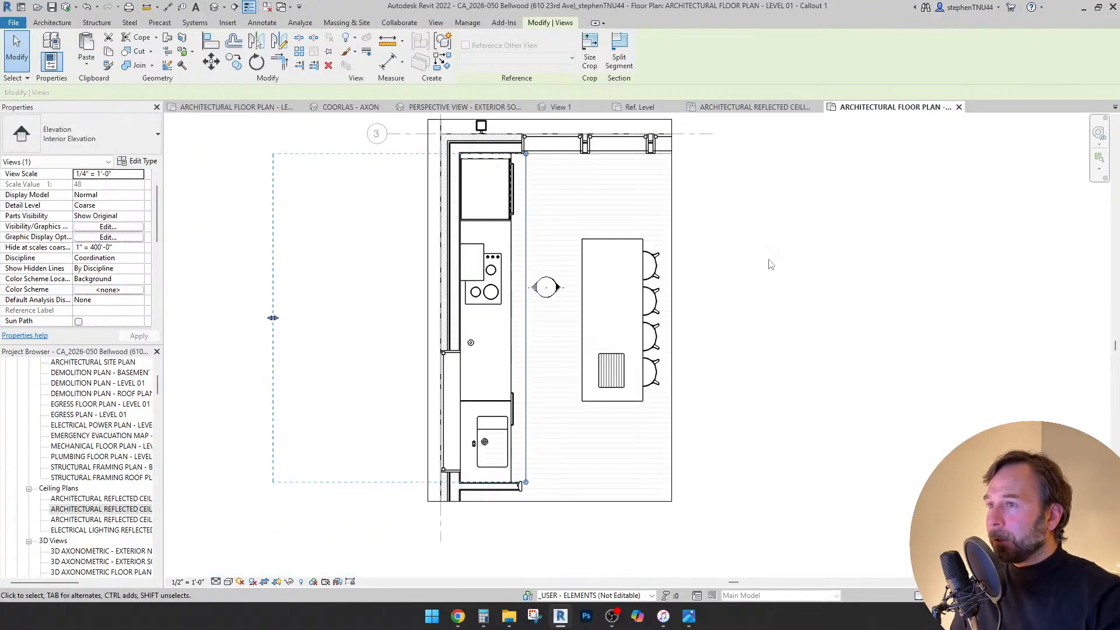
- Open the interior elevation view that looks at the kitchen cabinet wall
scroll(529, 289, up, 1)
right_click(533, 289)
click(565, 344)
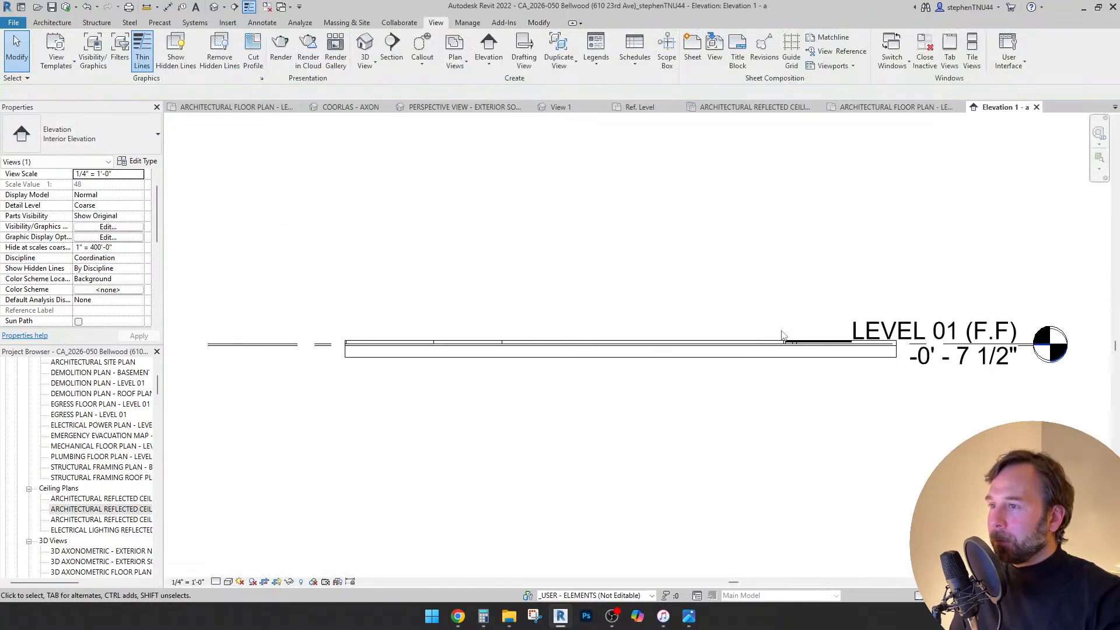
- Raise the top of the elevation's crop region so that it ends at the CELING LEVEL 01 line
click(562, 365)
scroll(607, 357, up, 1)
click(602, 354)
scroll(602, 356, down, 3)
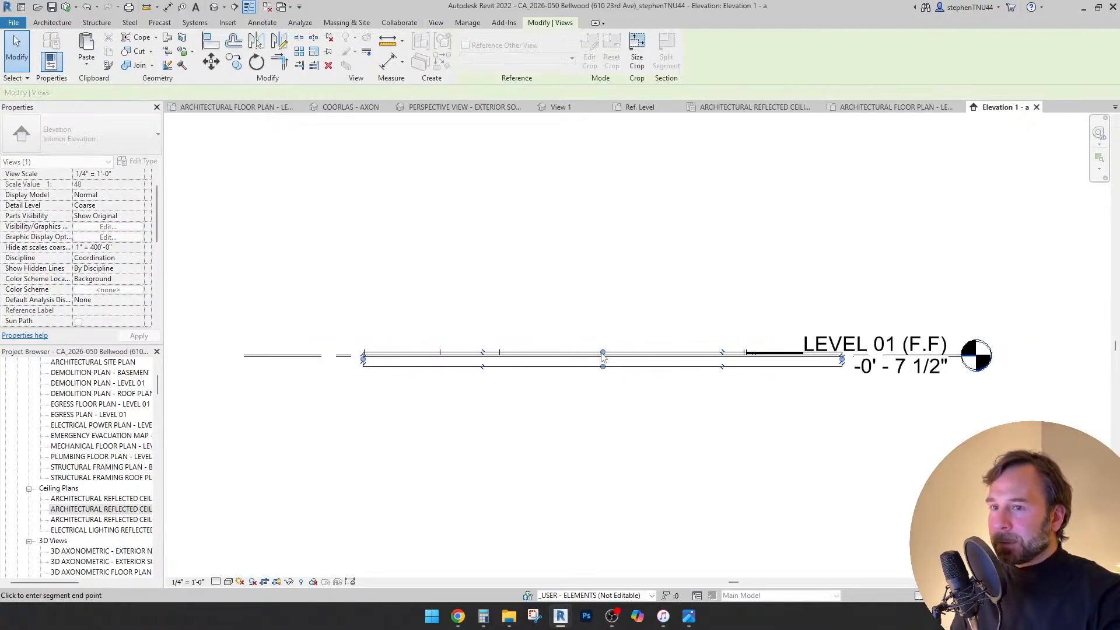
click(582, 225)
scroll(586, 216, up, 2)
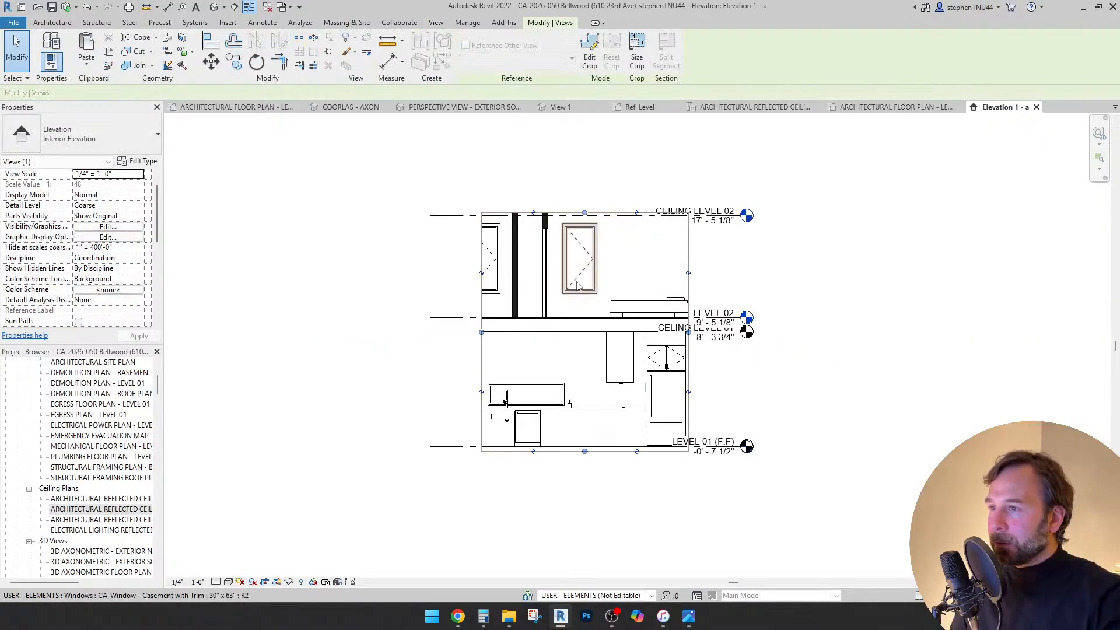
scroll(590, 207, up, 1)
click(597, 160)
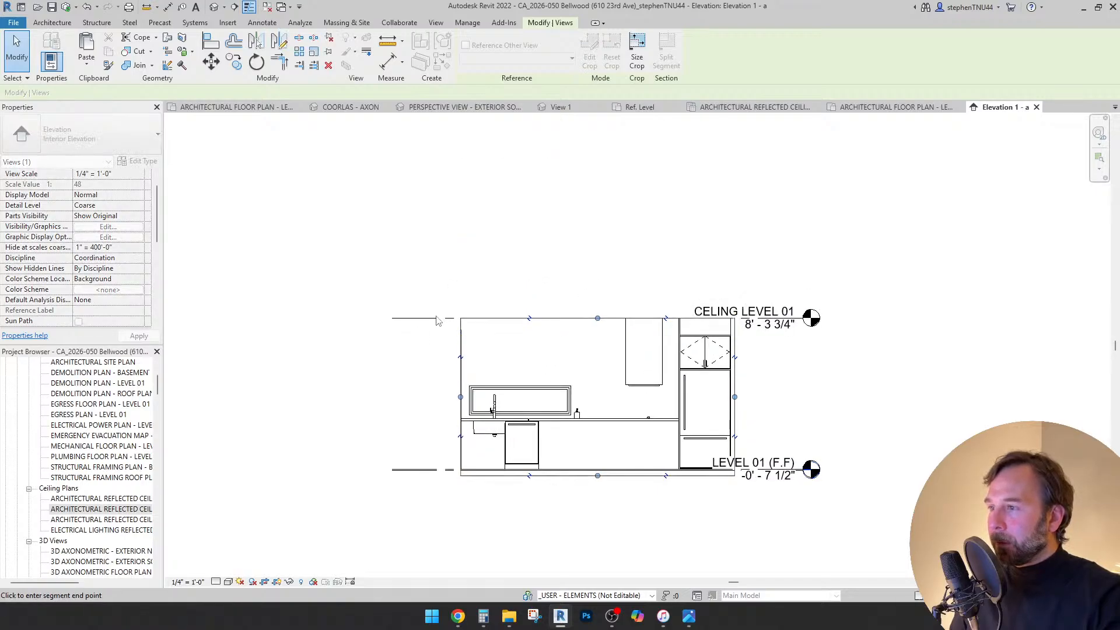
click(589, 319)
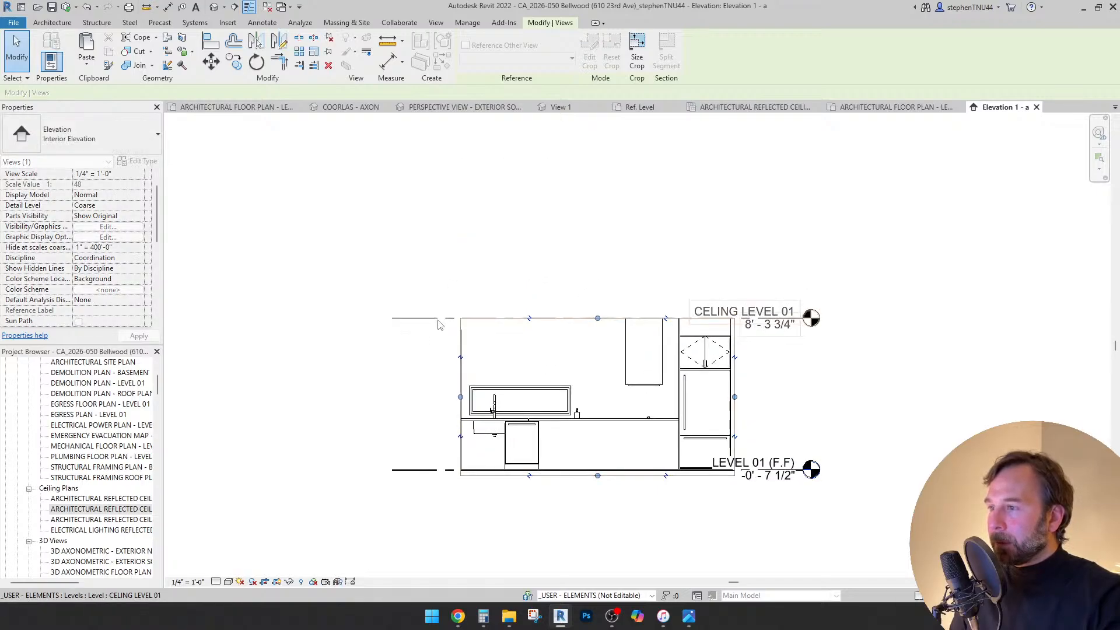
click(351, 349)
- Set the kitchen elevation's detail level to Fine and its visual style to Shaded
scroll(620, 393, up, 2)
scroll(677, 395, up, 2)
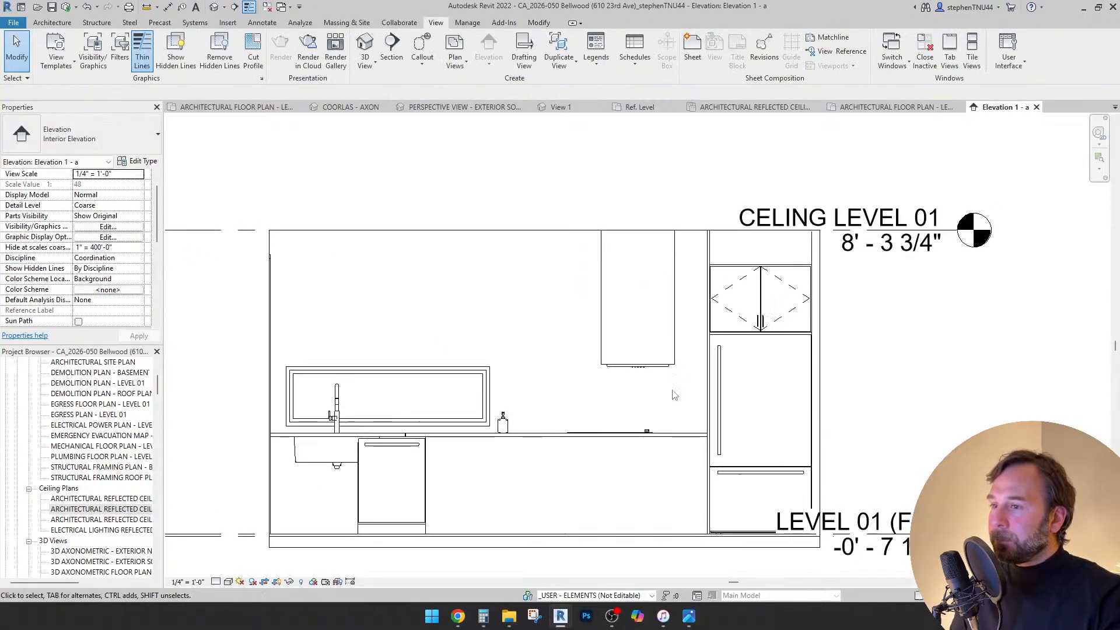
scroll(595, 403, down, 3)
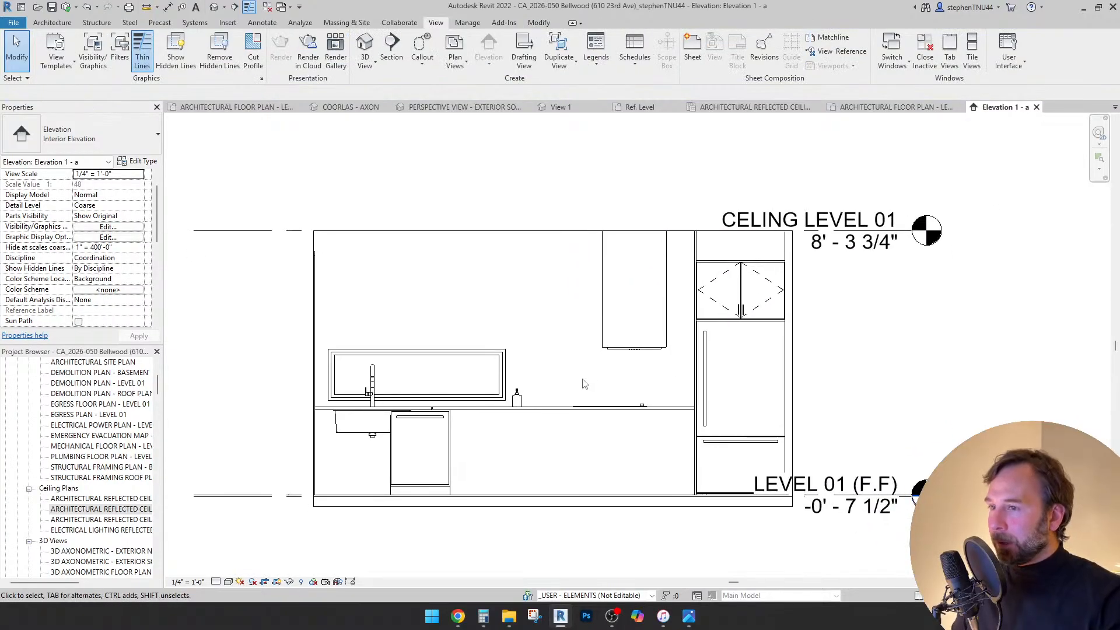
click(216, 582)
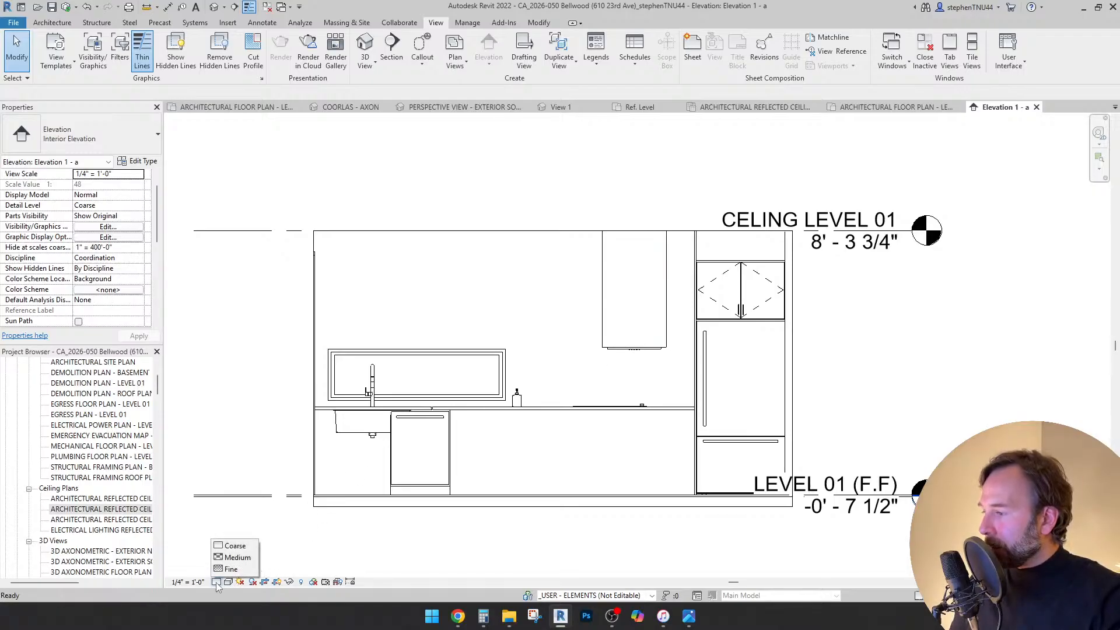
click(230, 570)
click(229, 582)
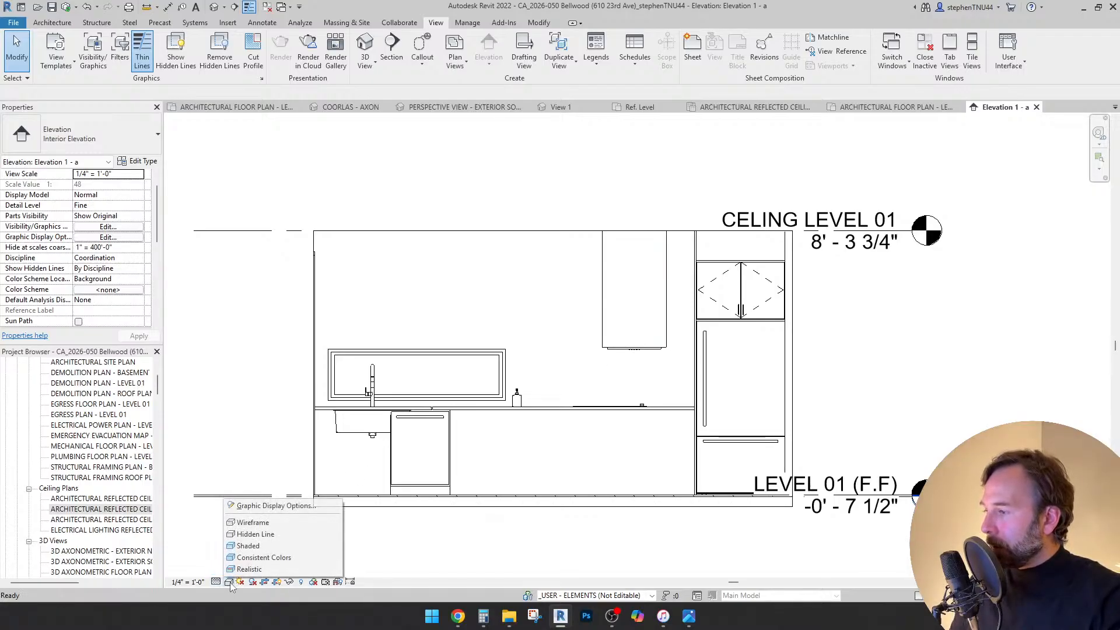
click(248, 546)
click(228, 586)
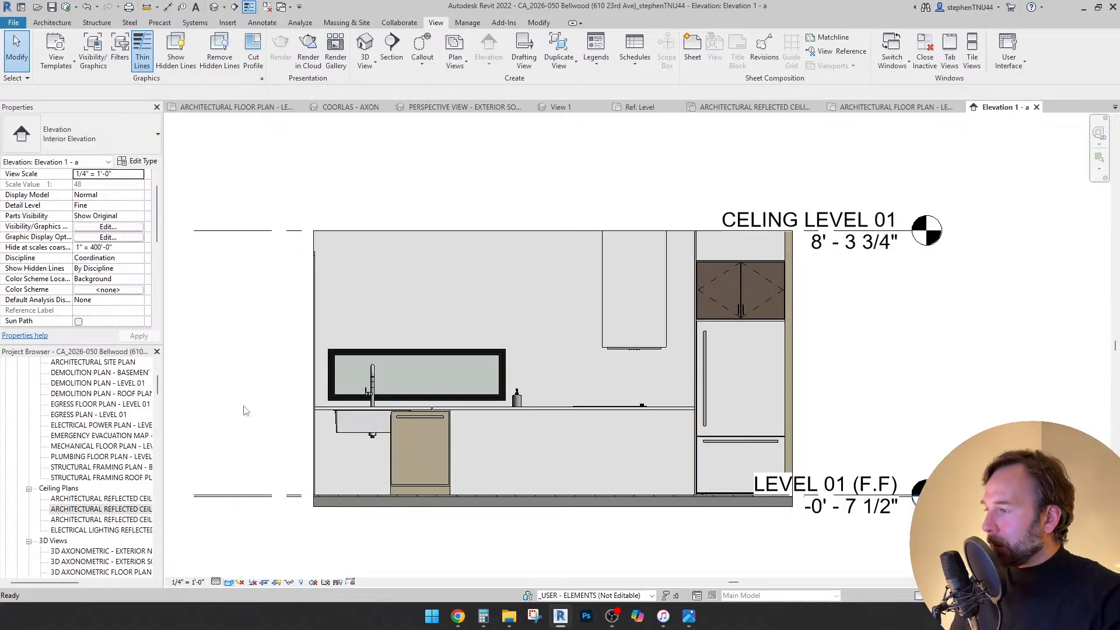
- Set the kitchen elevation's phase filter to Show Complete
scroll(96, 252, down, 5)
click(145, 305)
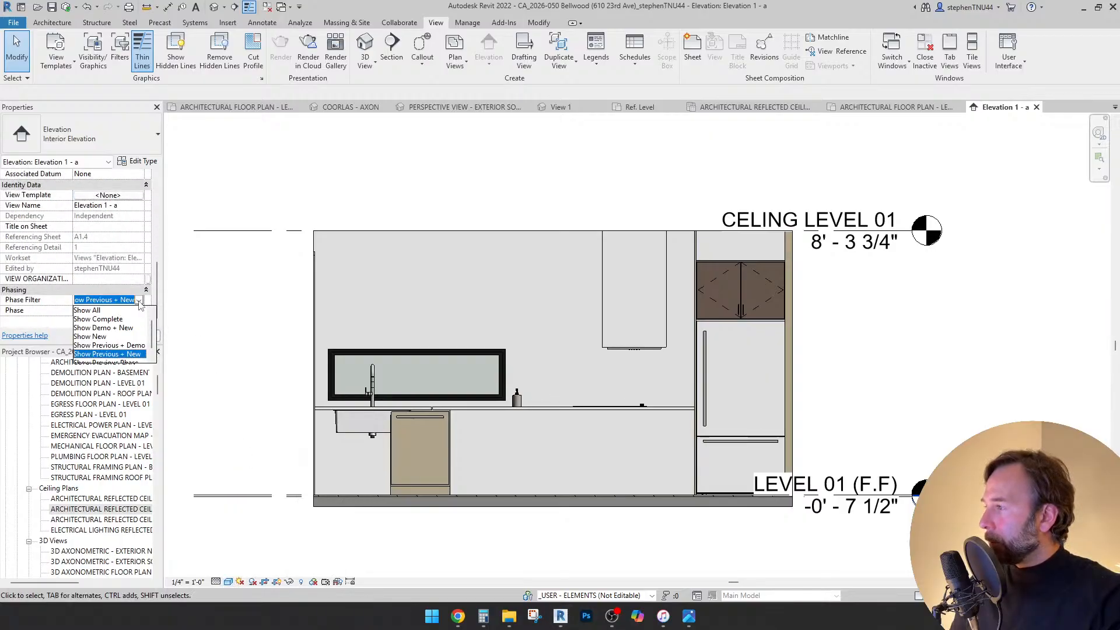
click(105, 322)
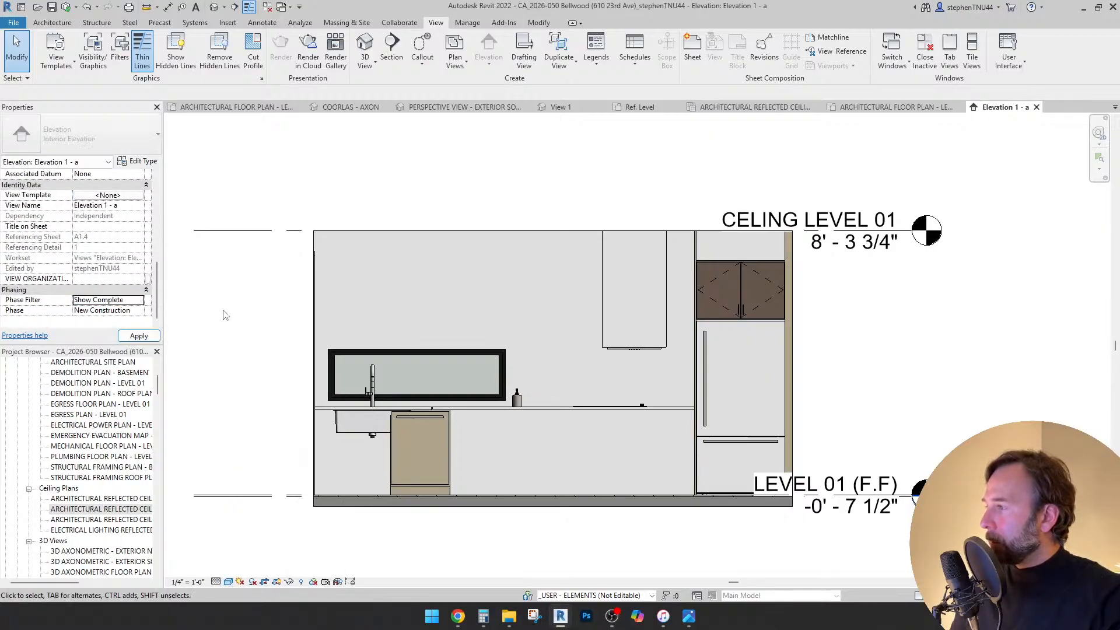
- Enable anti-aliased smooth lines and ambient shadows in the elevation's Graphic Display Options, with sun, ambient light and shadows each set to 20
click(228, 582)
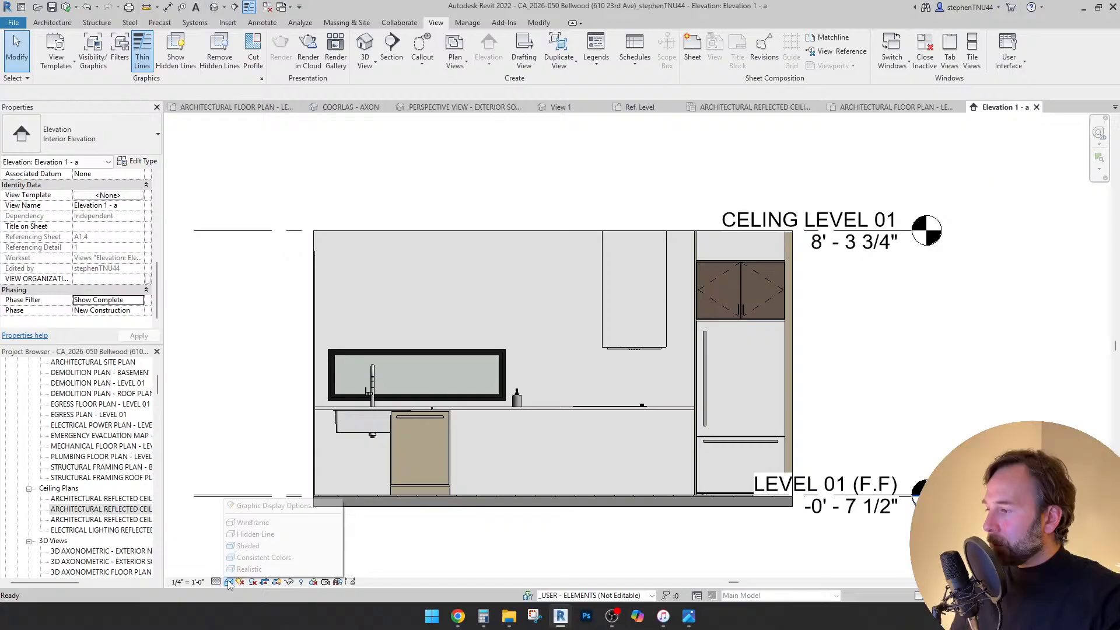
click(286, 507)
click(248, 196)
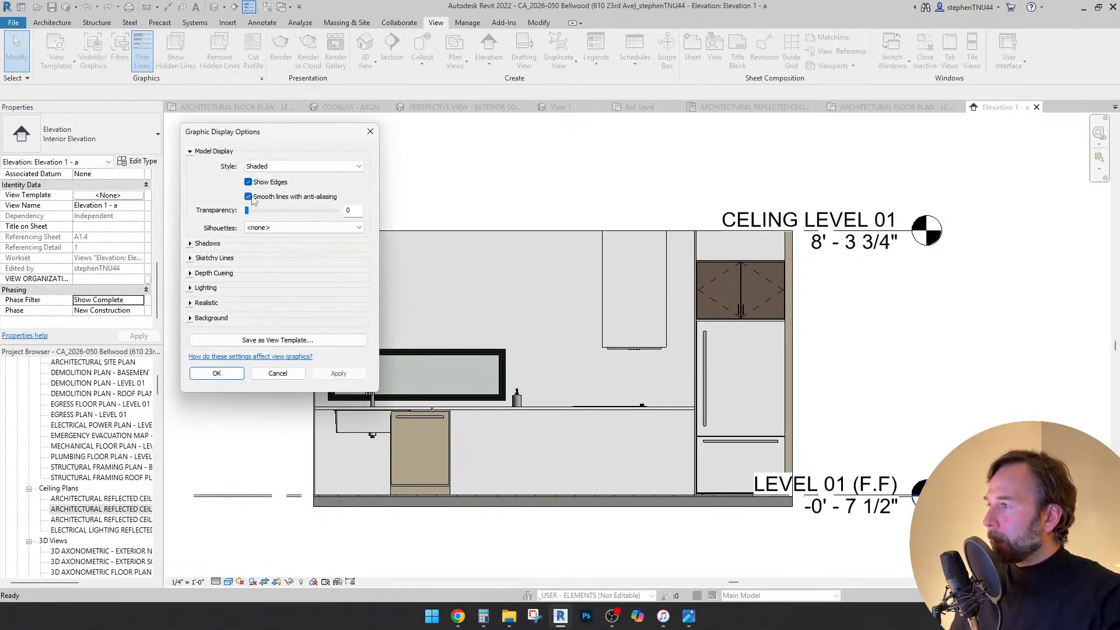
click(191, 244)
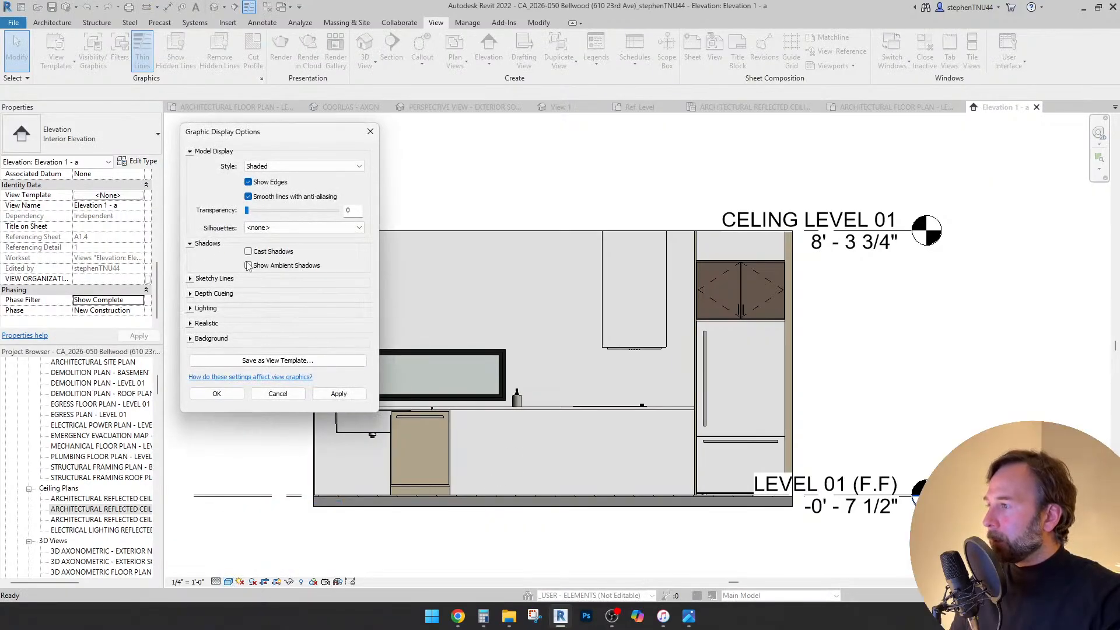
click(190, 309)
drag(357, 375, 317, 376)
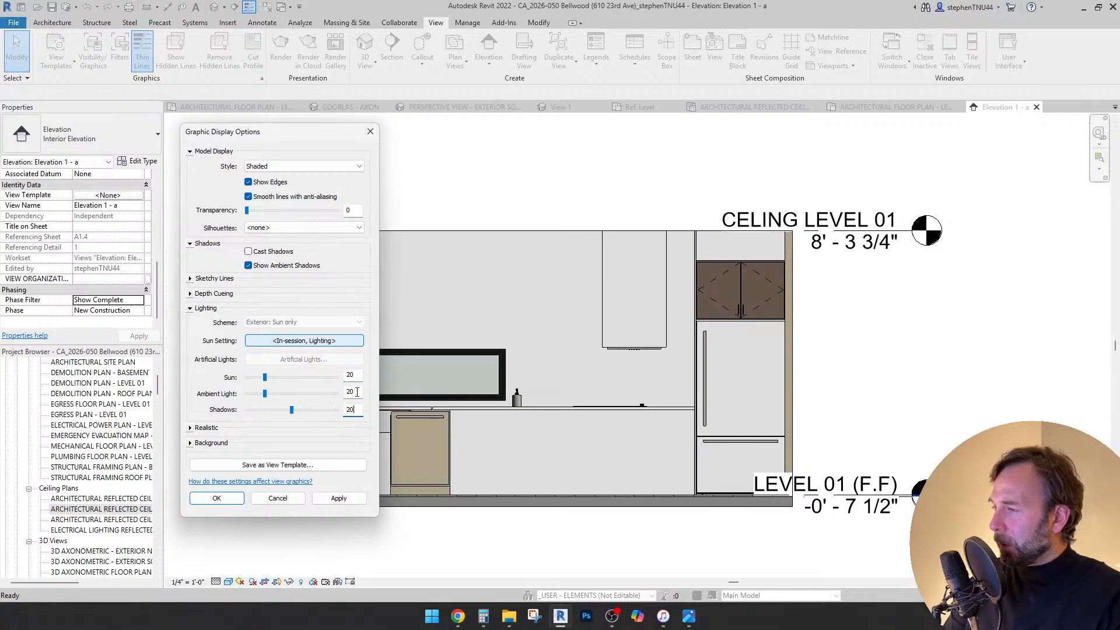
click(342, 499)
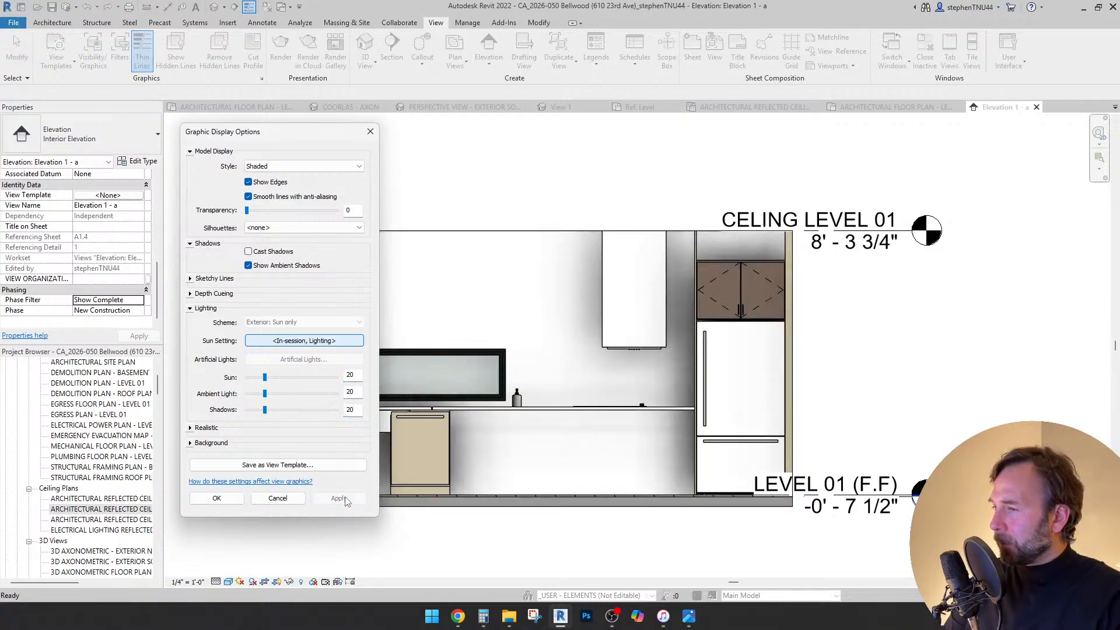
click(216, 498)
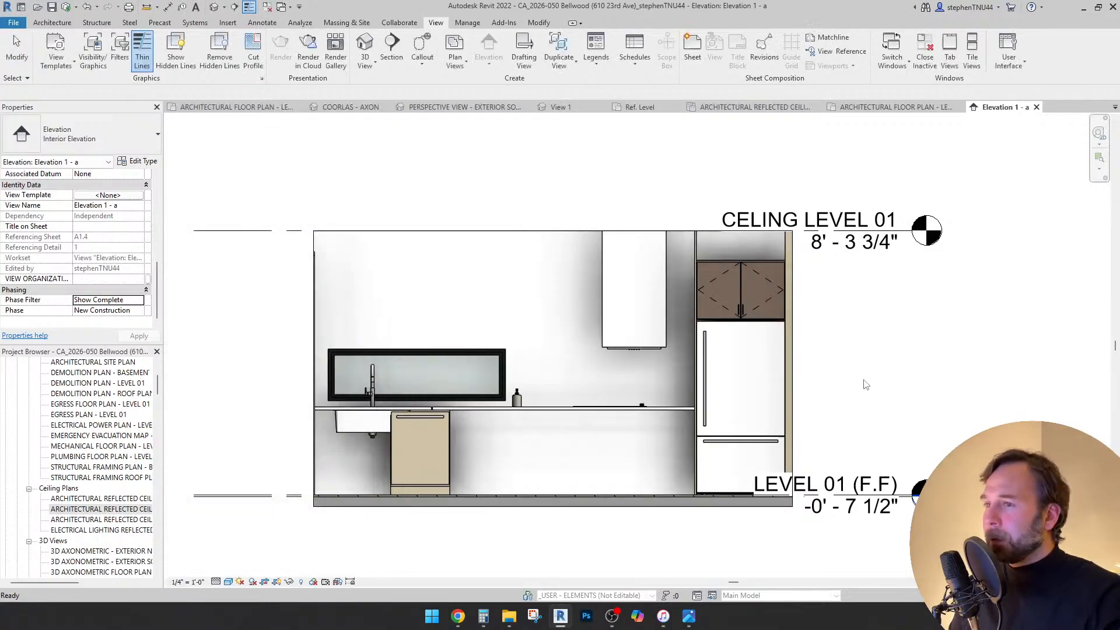
- Change the Cabinet Material of the 36" Refrigerator Upper cabinet type to CA_Millwork - Wood Trim
click(755, 273)
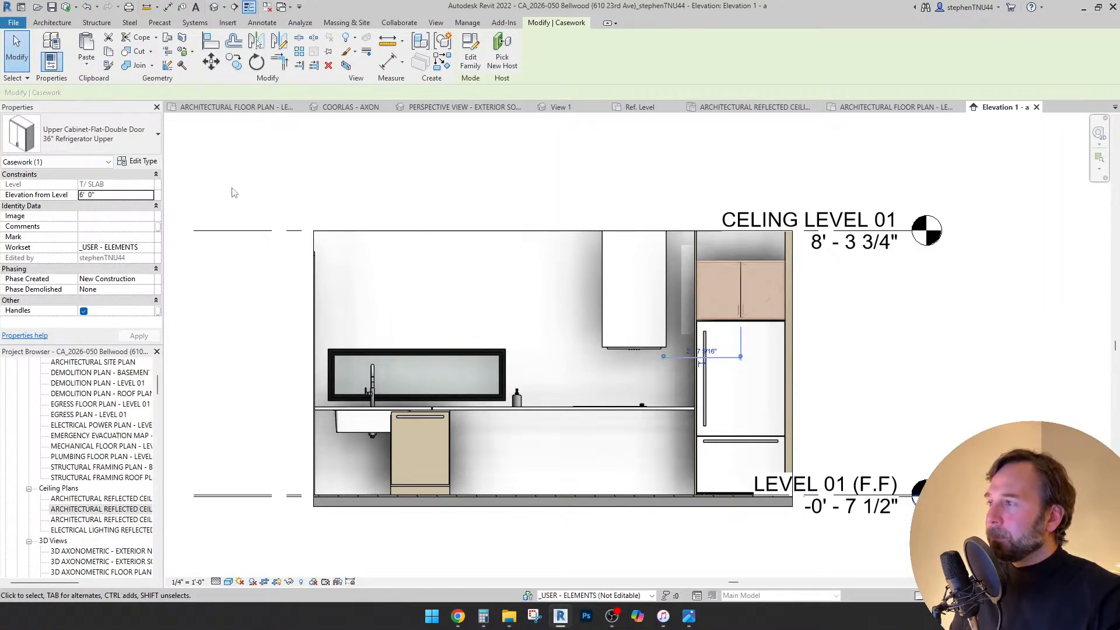
click(143, 162)
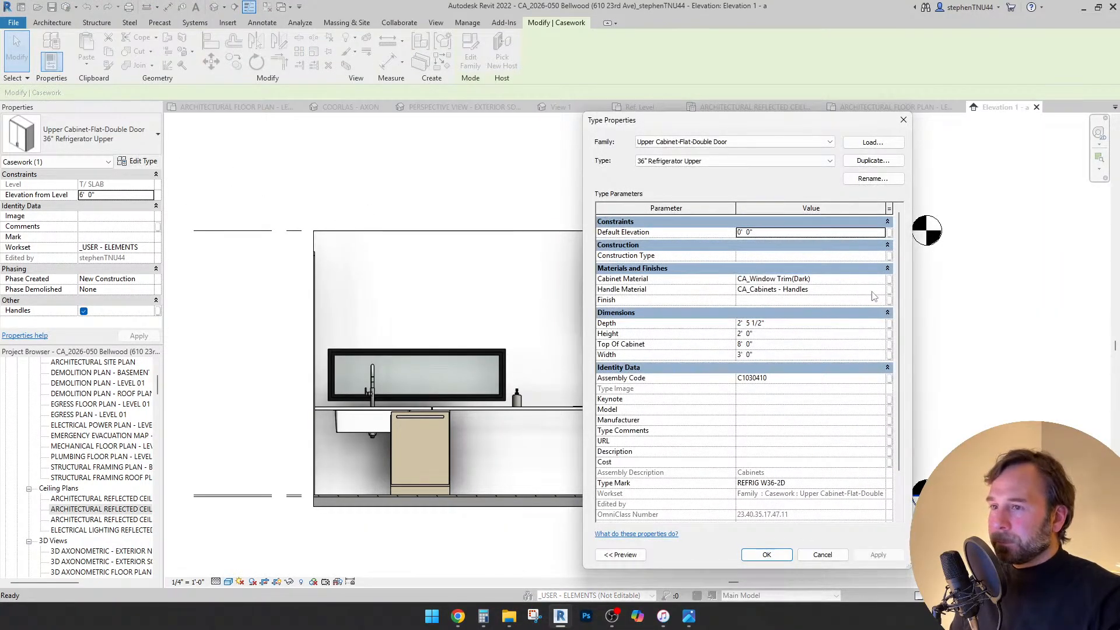
click(883, 279)
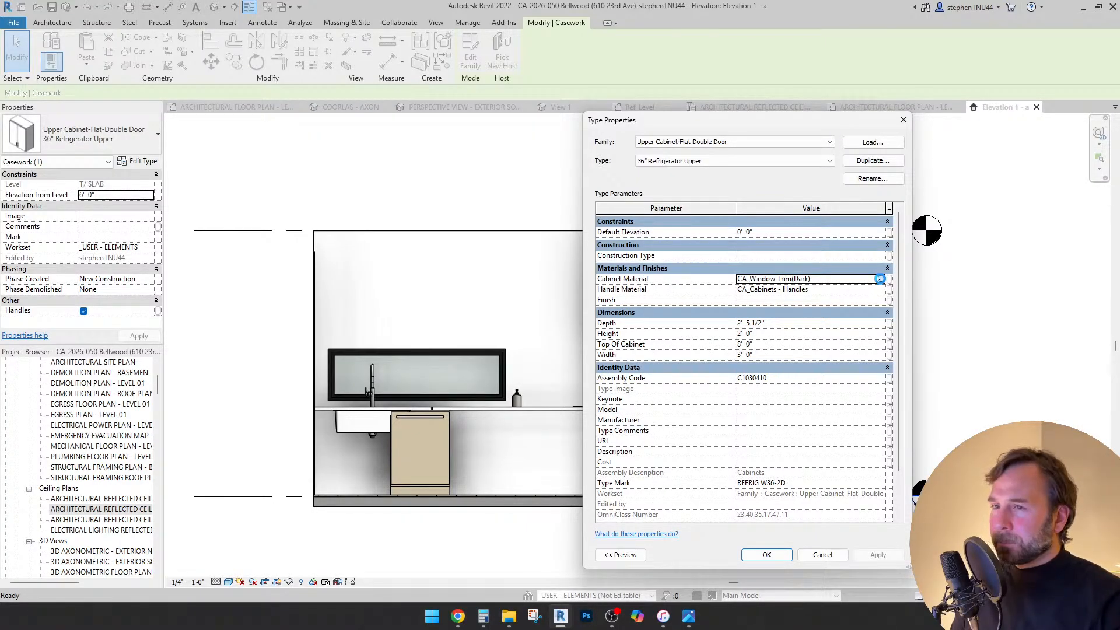
click(880, 279)
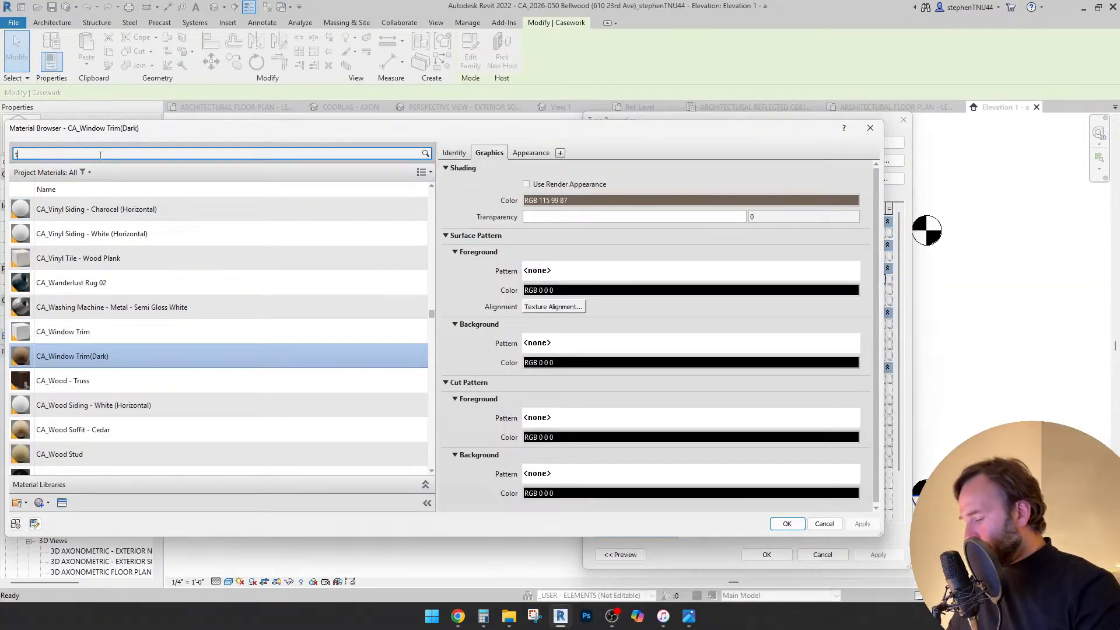
text(trim)
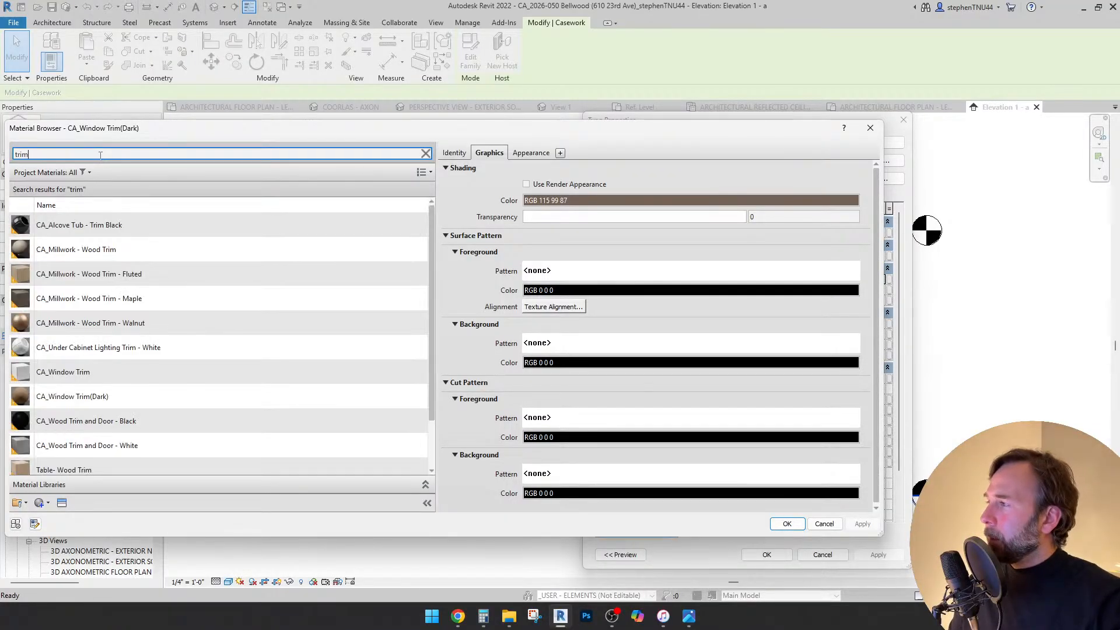
click(108, 249)
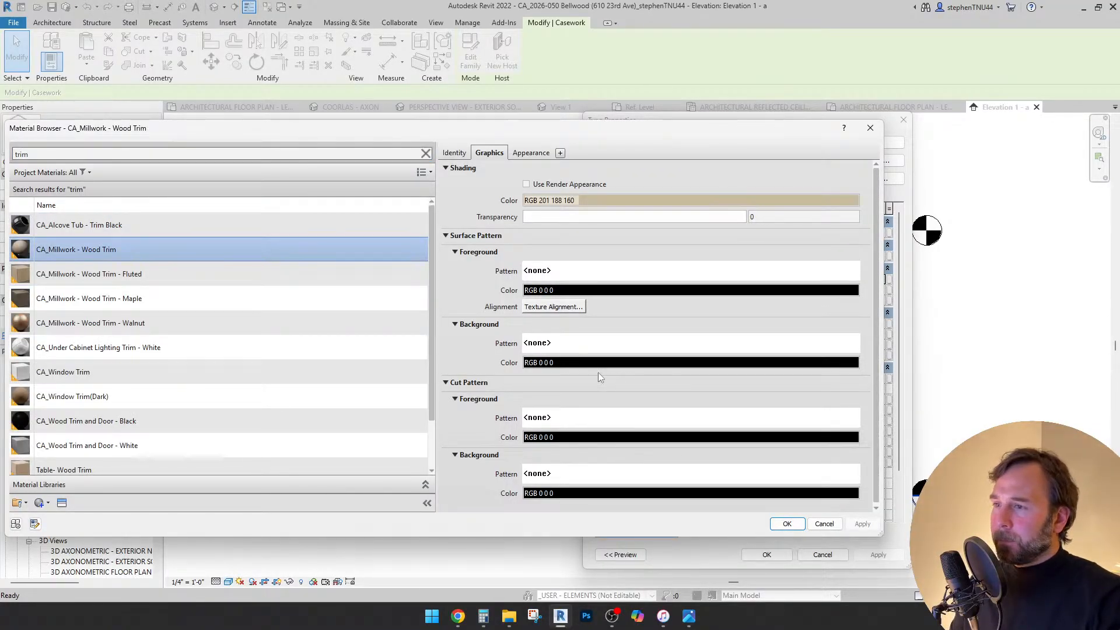
click(787, 523)
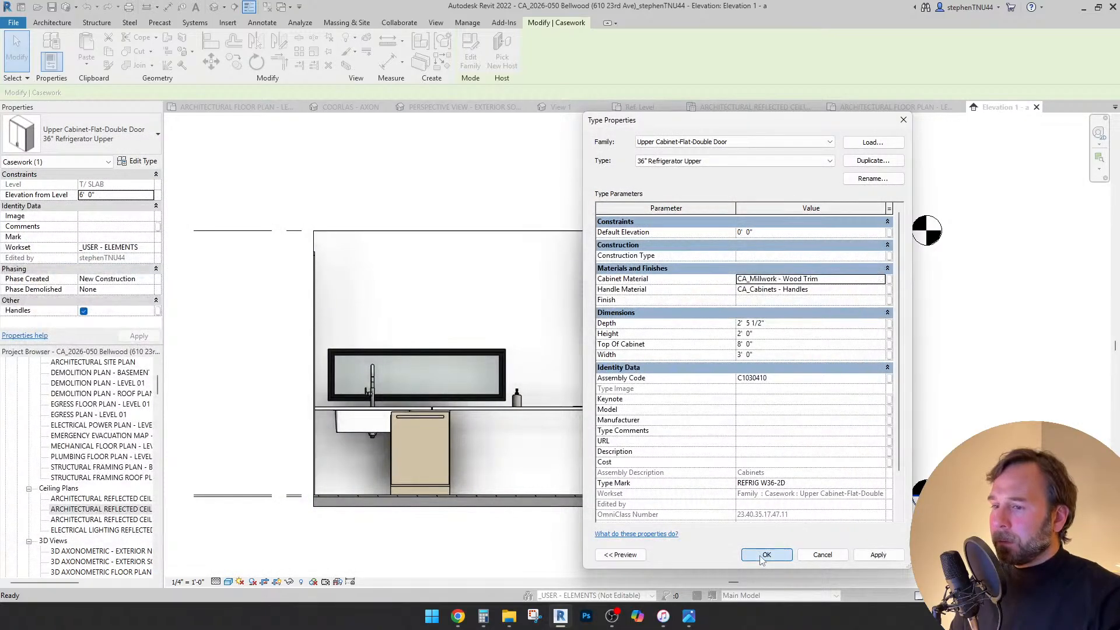
key(Return)
click(963, 362)
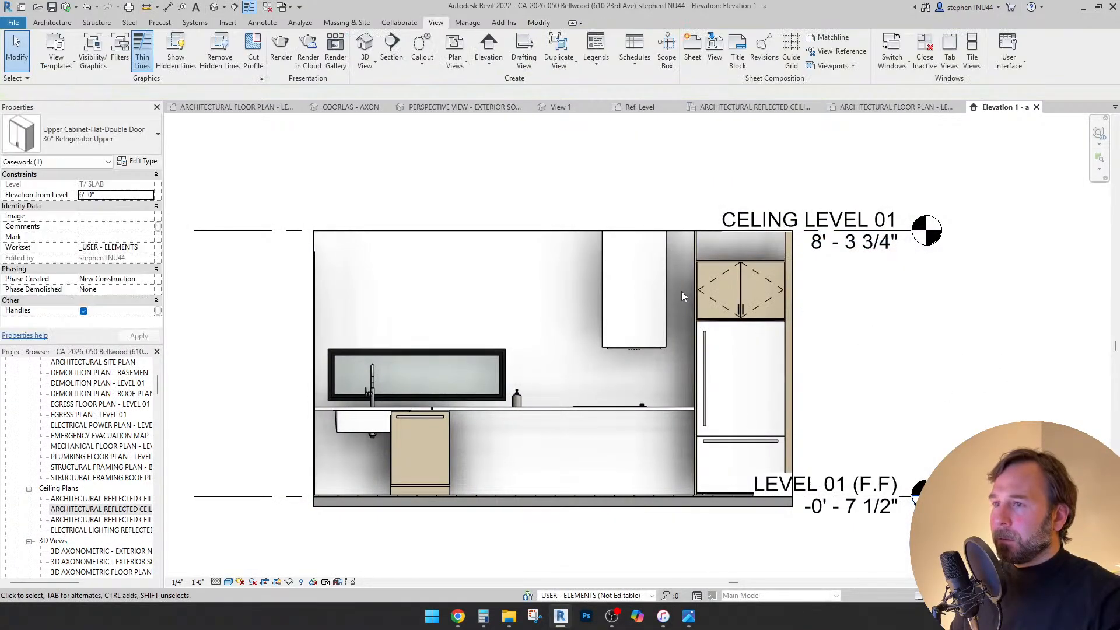
scroll(681, 292, down, 1)
scroll(710, 312, up, 1)
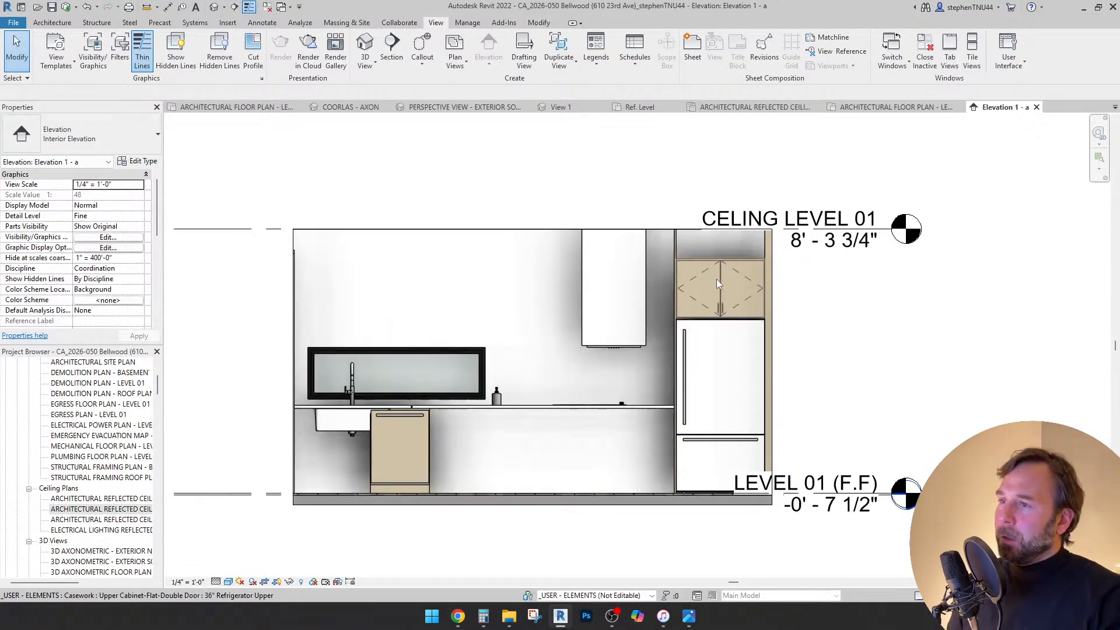
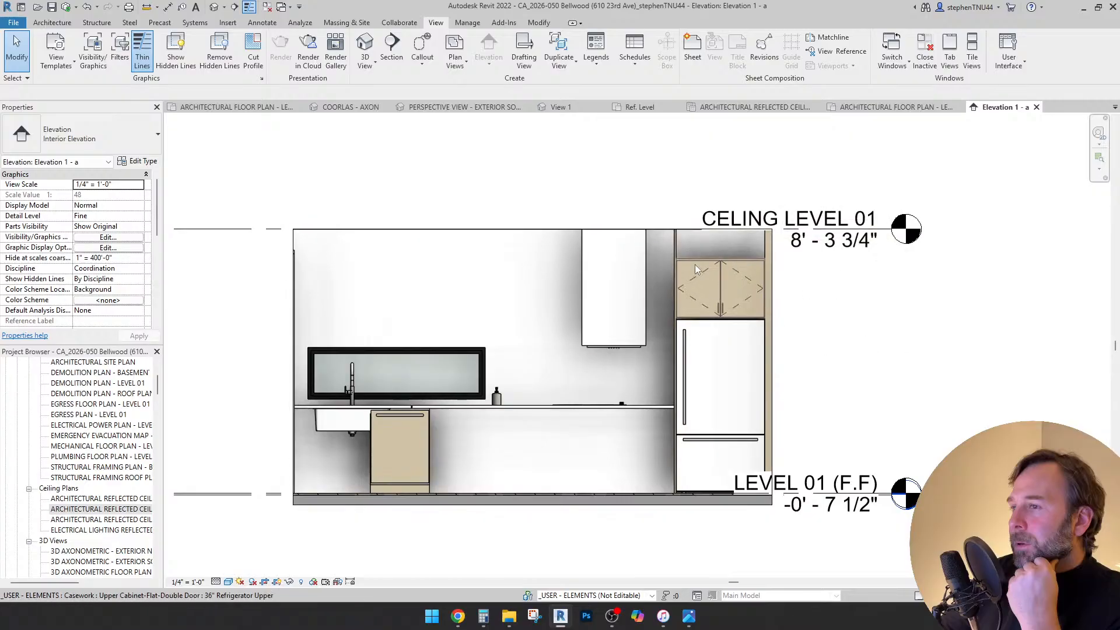
- Review the refrigerator's type properties and measure from its top edge down to the floor
scroll(695, 265, up, 3)
click(690, 397)
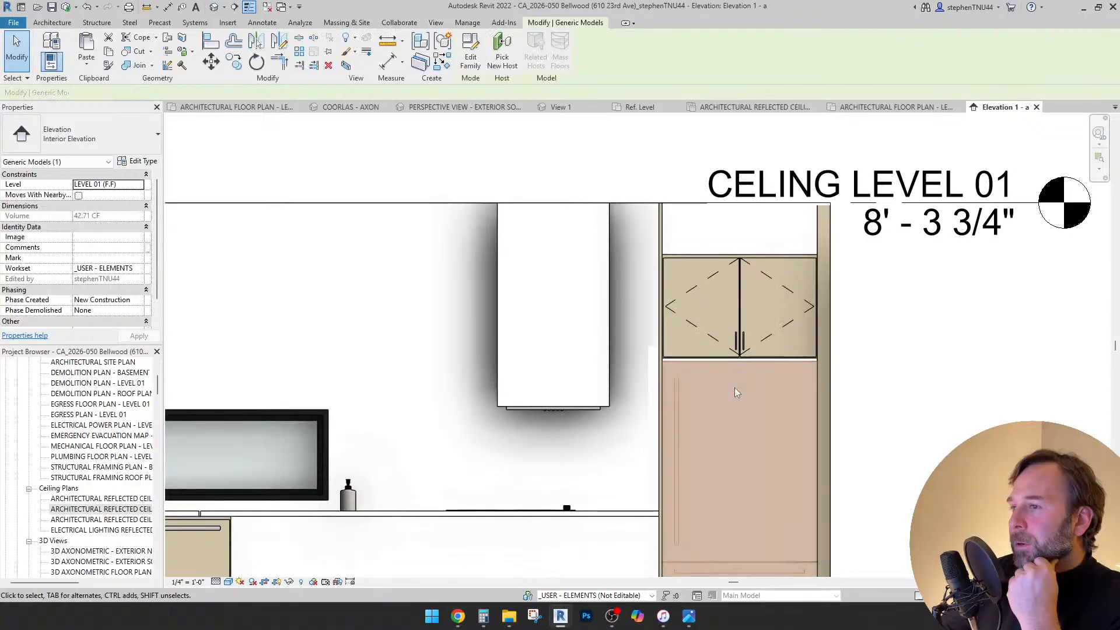
click(138, 162)
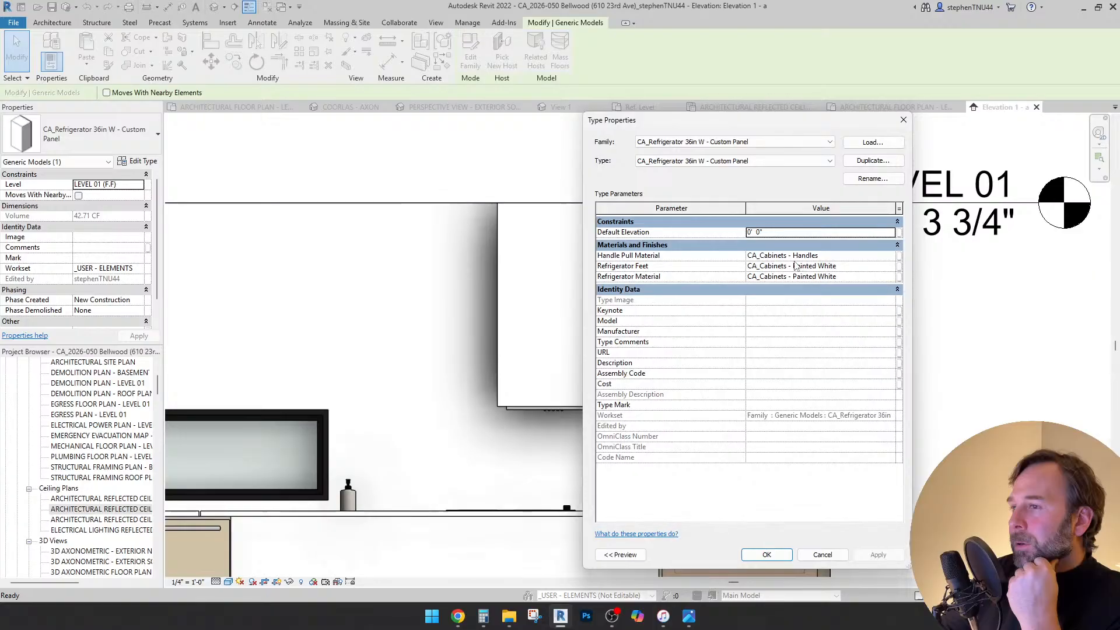
click(823, 555)
scroll(578, 251, down, 2)
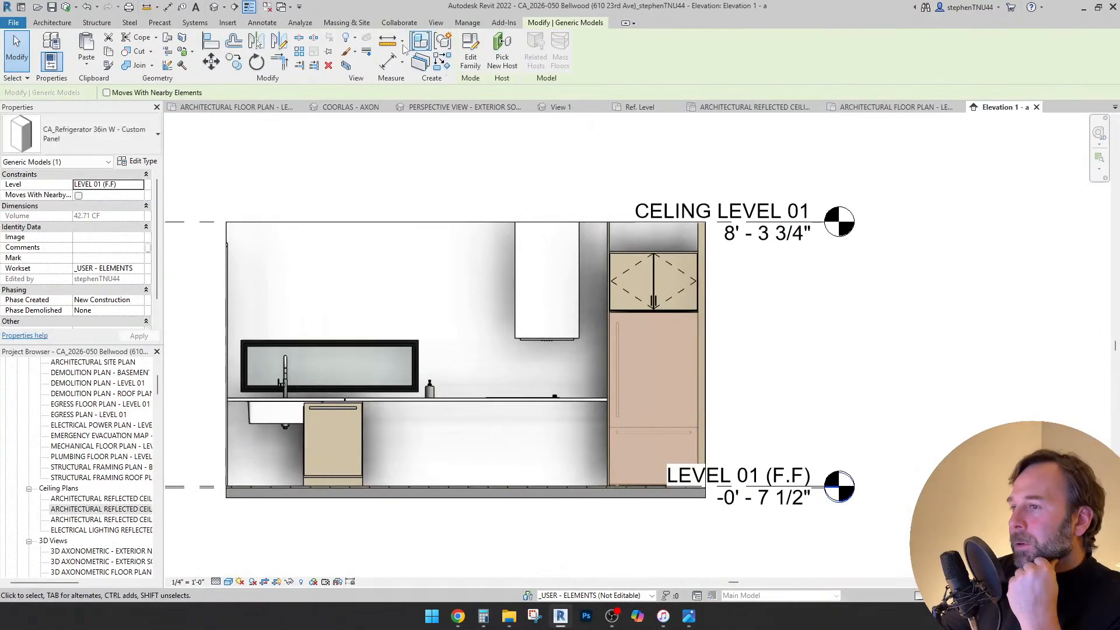
click(387, 41)
scroll(633, 322, up, 5)
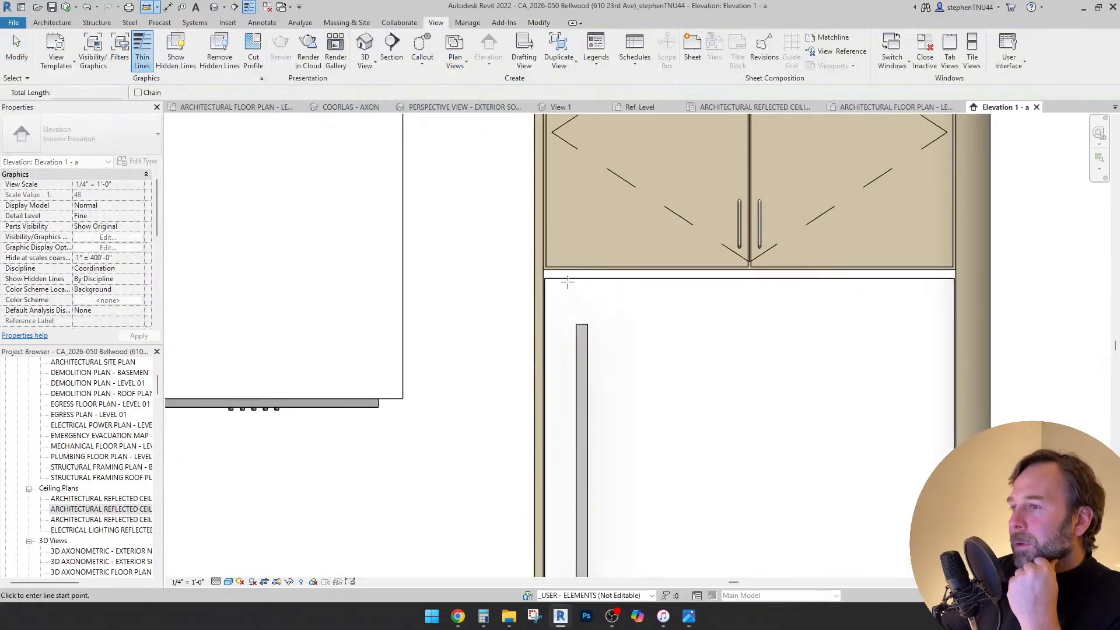
click(567, 280)
scroll(569, 292, down, 5)
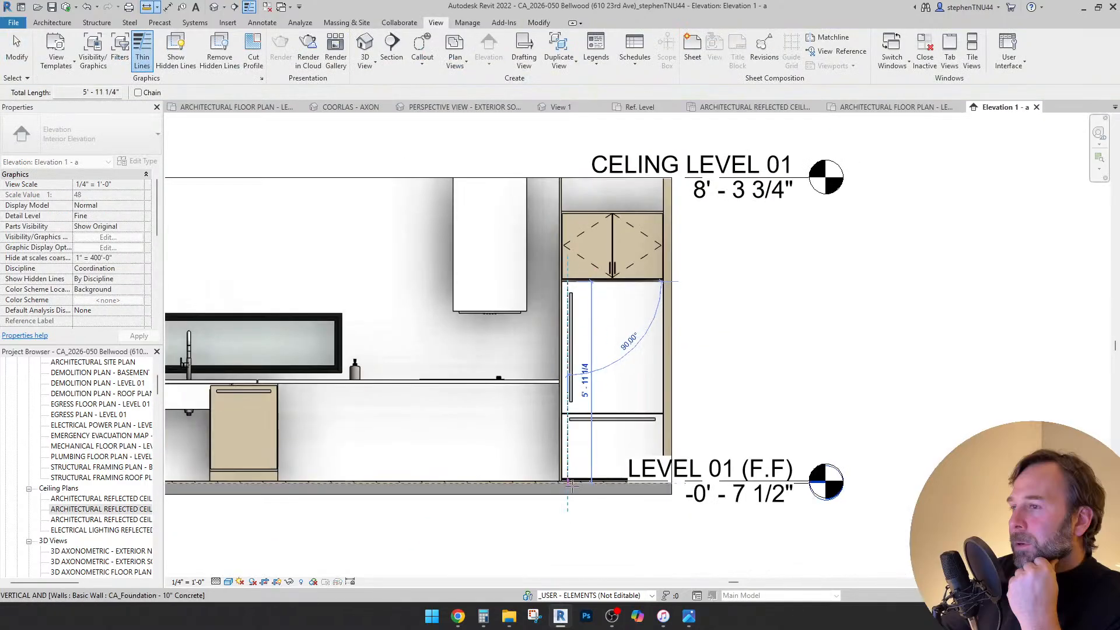
key(Escape)
key(Escape)
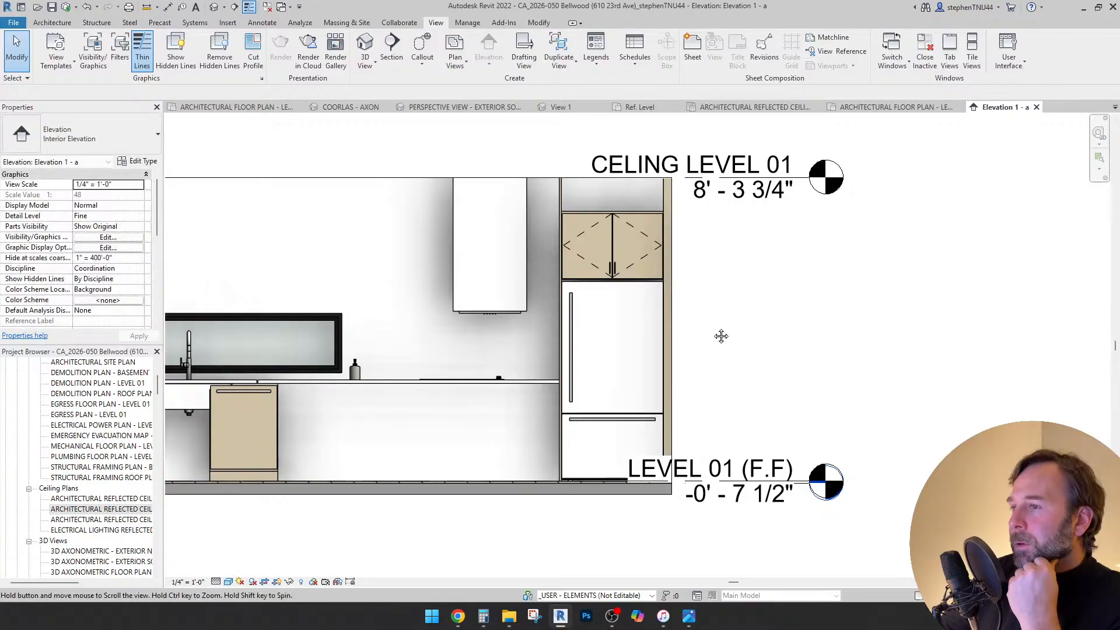
- Examine the refrigerator's base at the floor and the elevation from level of the upper cabinet above it
scroll(607, 390, up, 5)
click(606, 390)
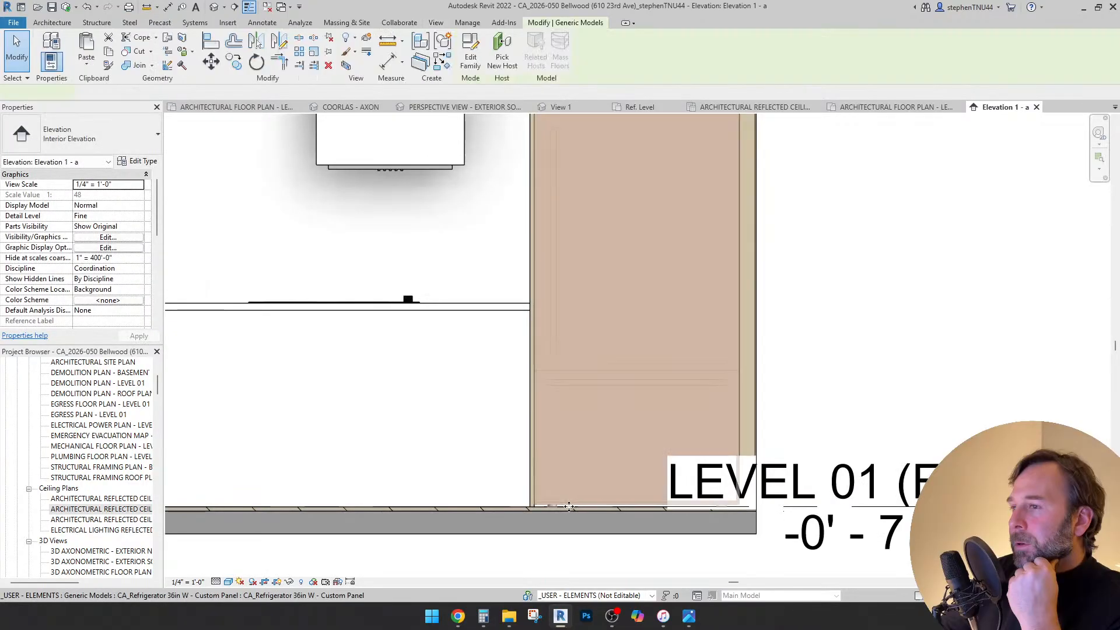
scroll(569, 506, up, 3)
scroll(527, 501, down, 4)
middle_drag(538, 210, 569, 275)
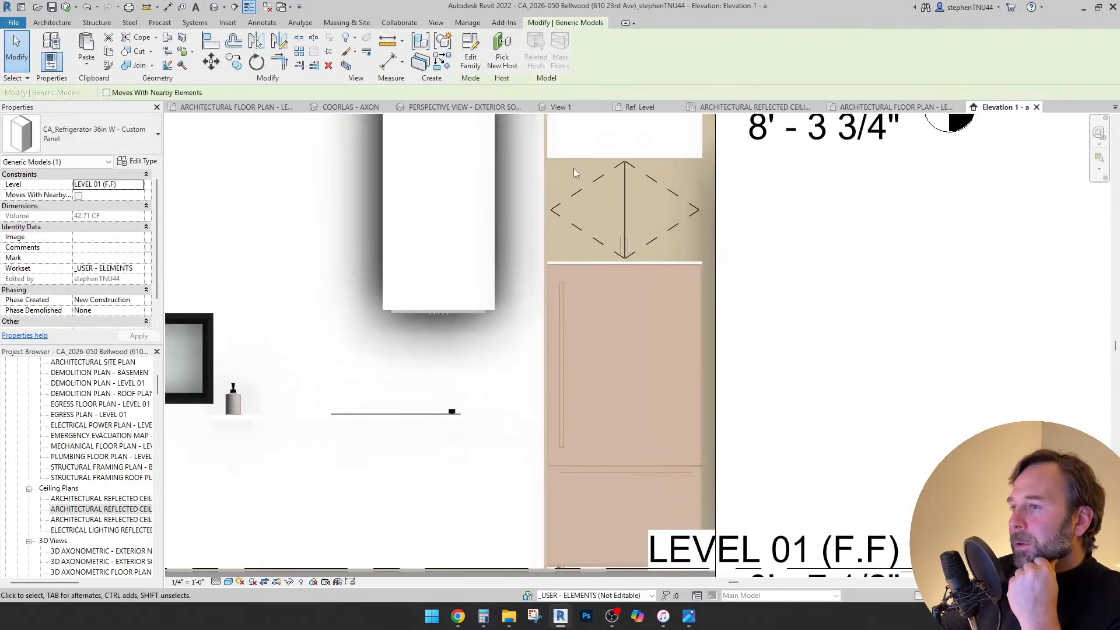
click(578, 162)
middle_drag(612, 235, 639, 324)
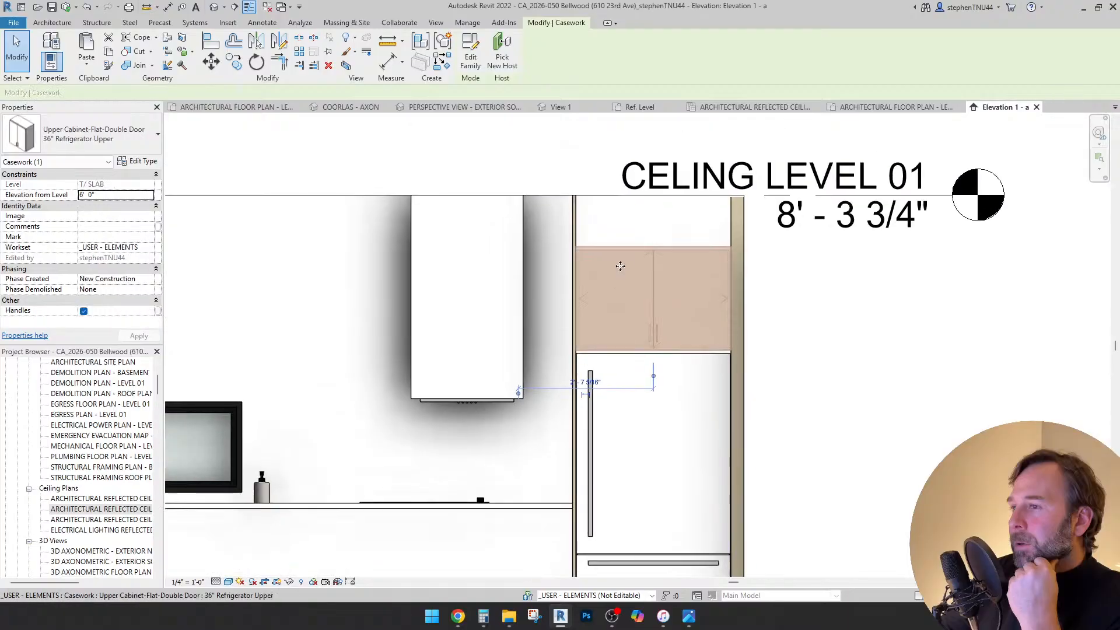
scroll(584, 233, up, 3)
click(391, 43)
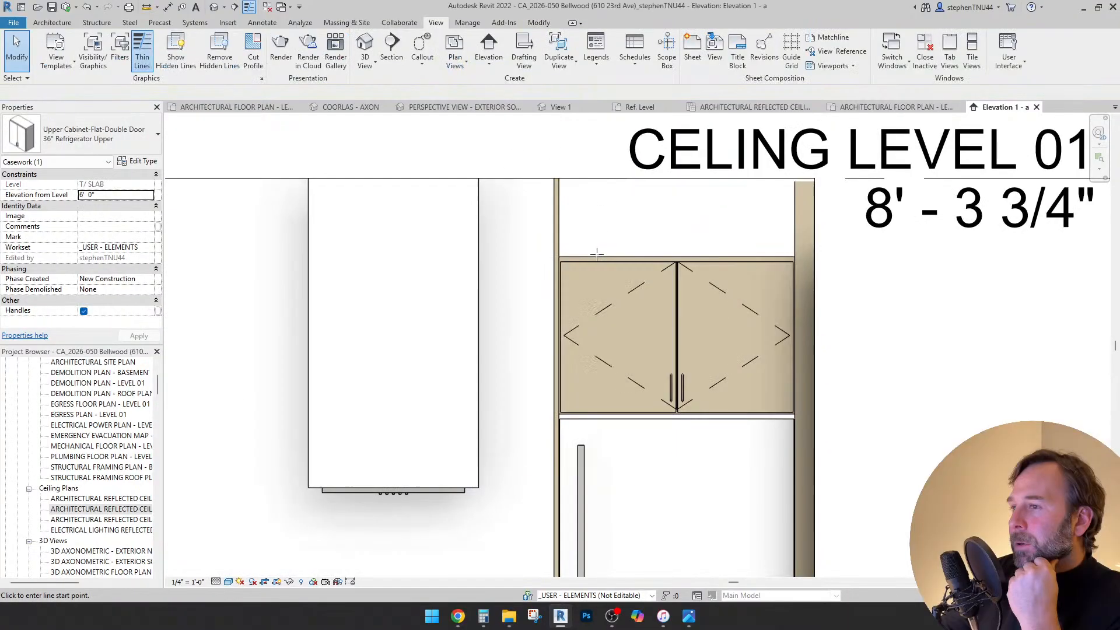
scroll(616, 197, down, 4)
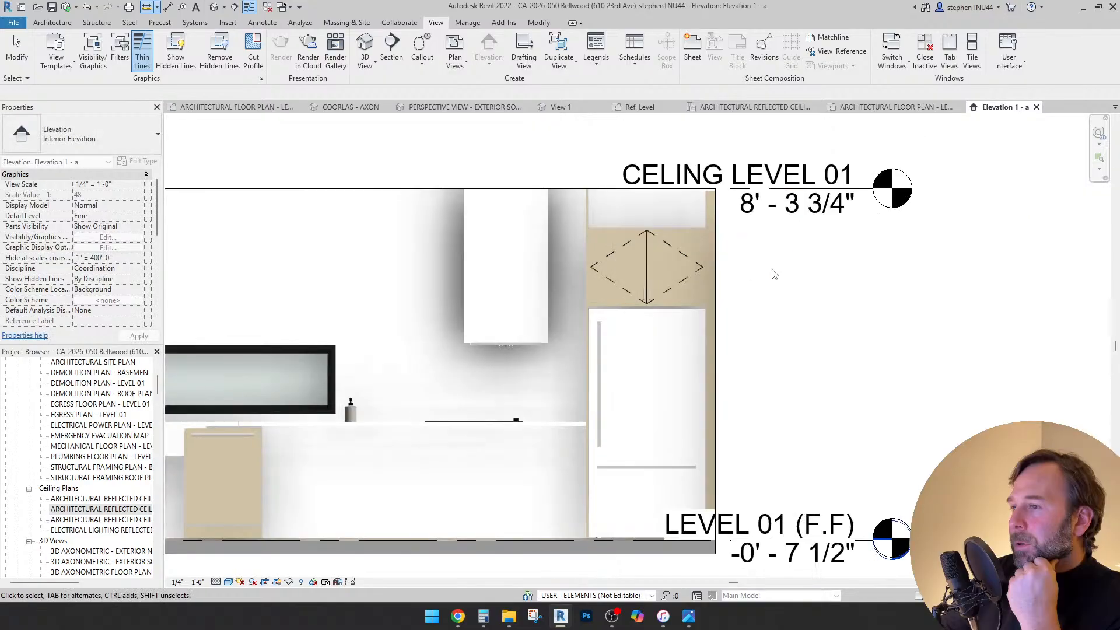
key(Escape)
click(639, 228)
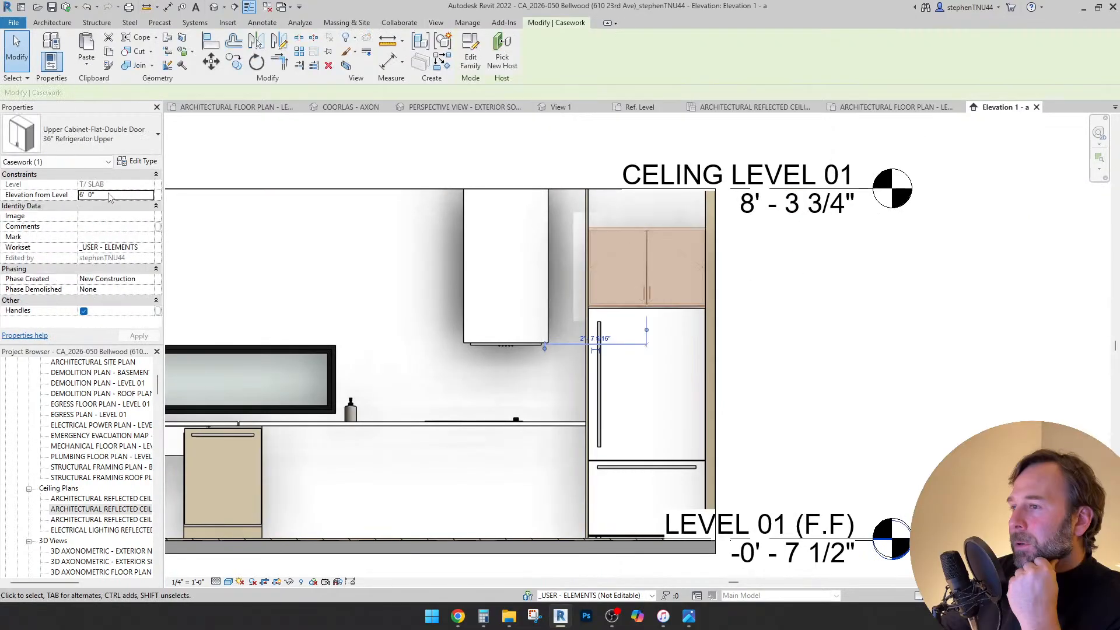
click(764, 302)
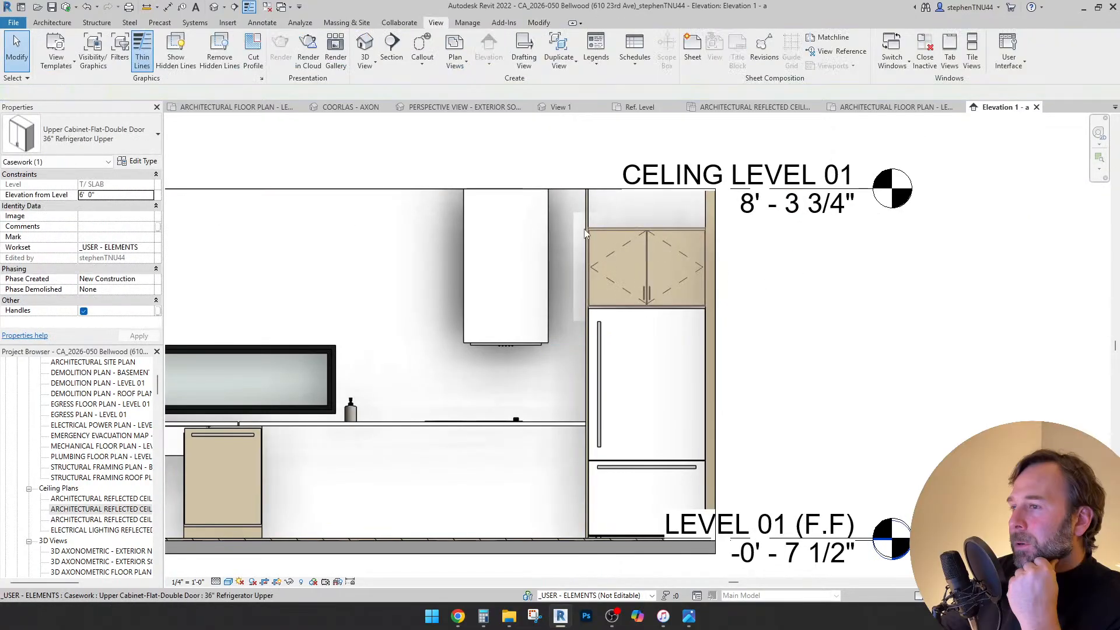
- Examine the filler panel beside the refrigerator, checking its base at the floor and its Panel Height
click(588, 207)
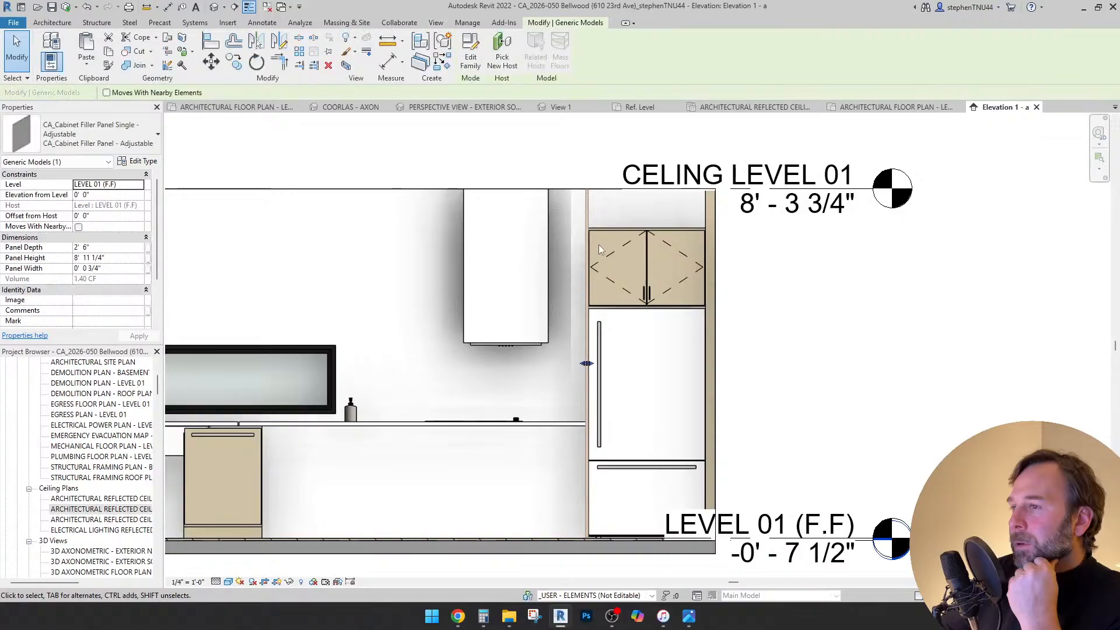
scroll(598, 244, up, 1)
scroll(599, 243, down, 2)
scroll(595, 486, up, 3)
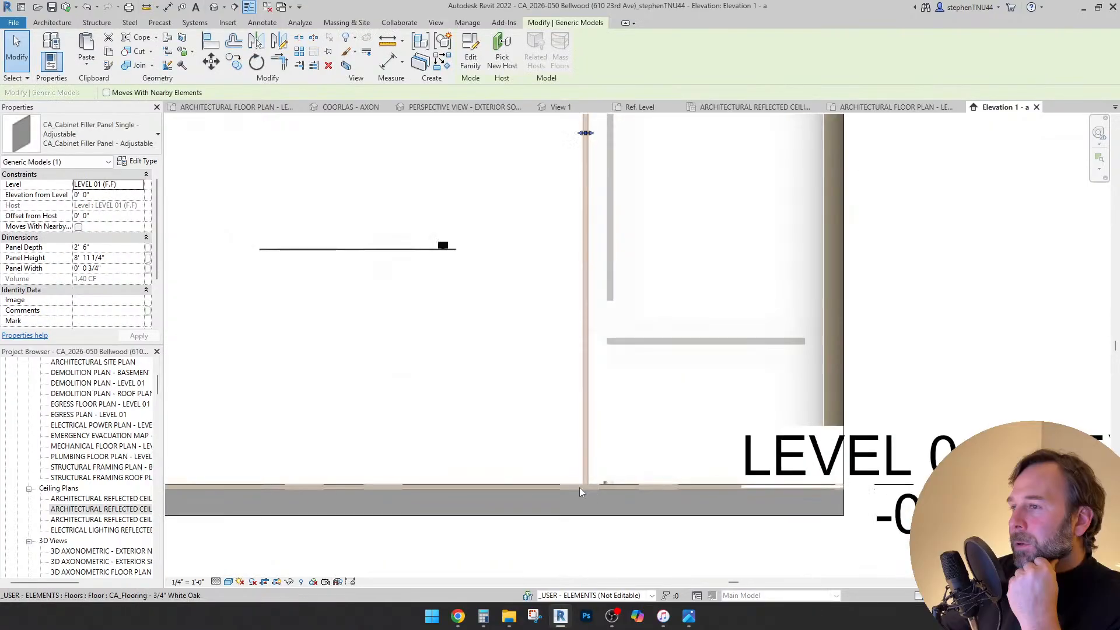
scroll(579, 488, down, 2)
click(120, 257)
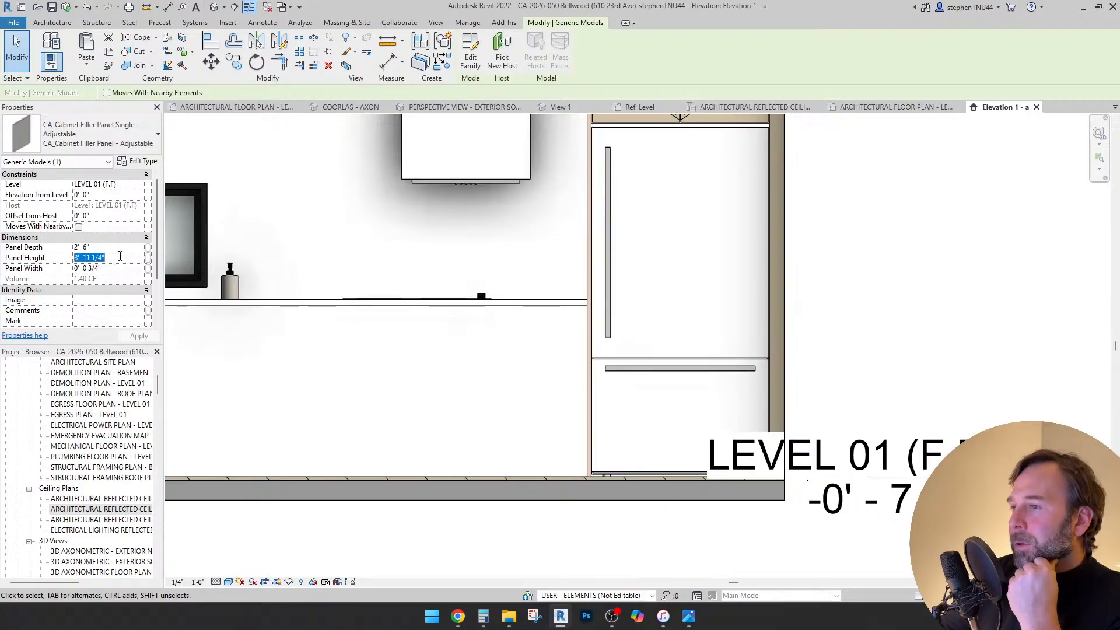
click(878, 218)
- Align the top of the upper refrigerator cabinet with the top of the adjacent filler panel
scroll(638, 295, up, 5)
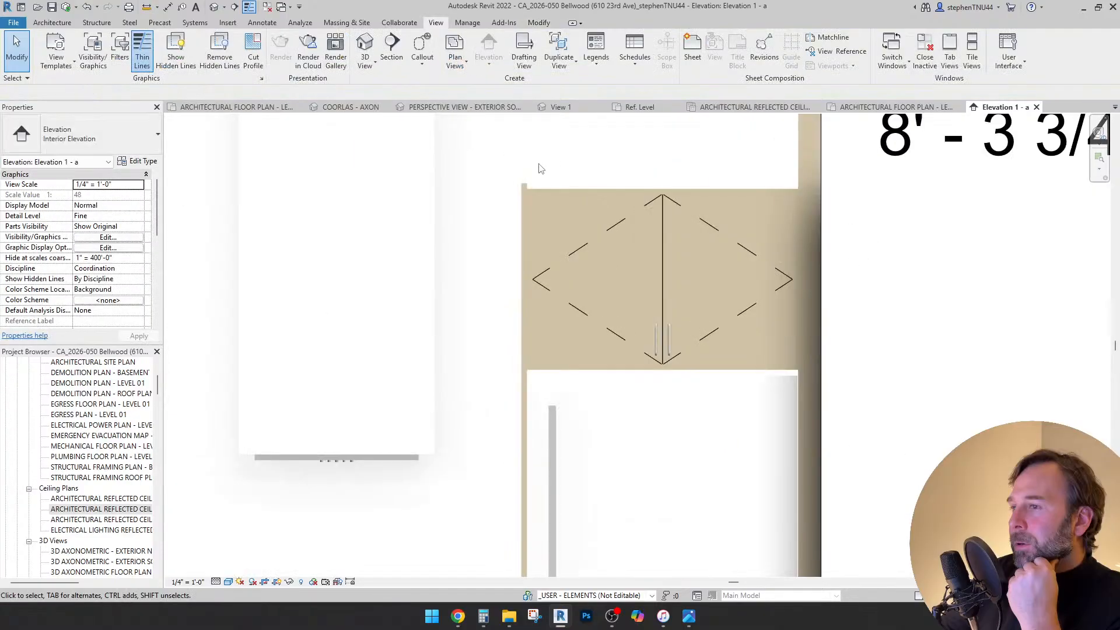
click(540, 190)
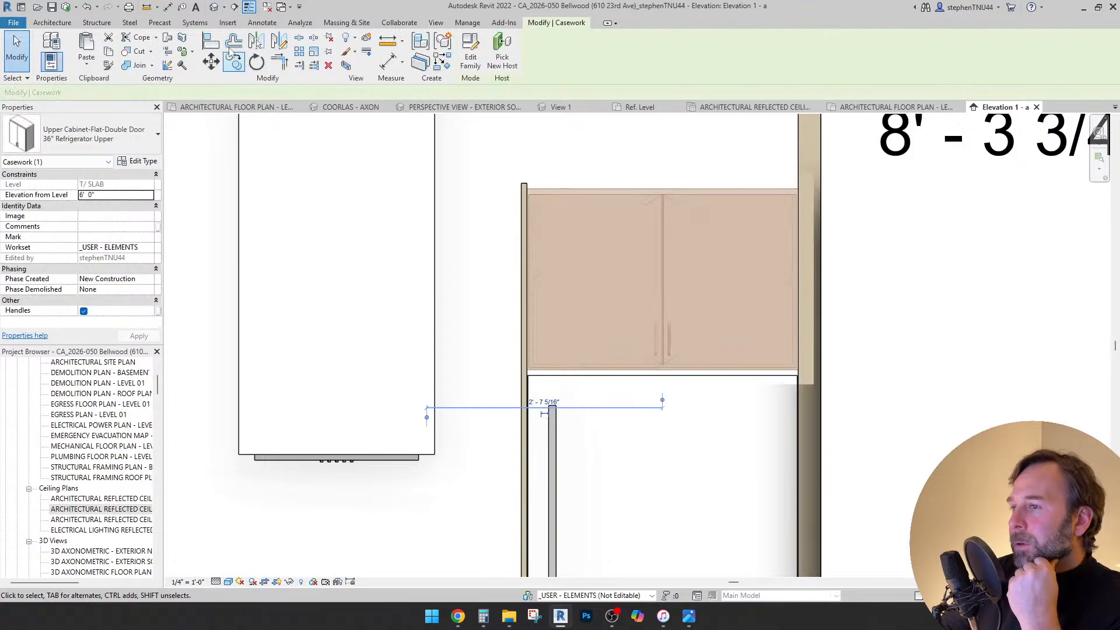
key(a)
key(l)
scroll(537, 185, up, 3)
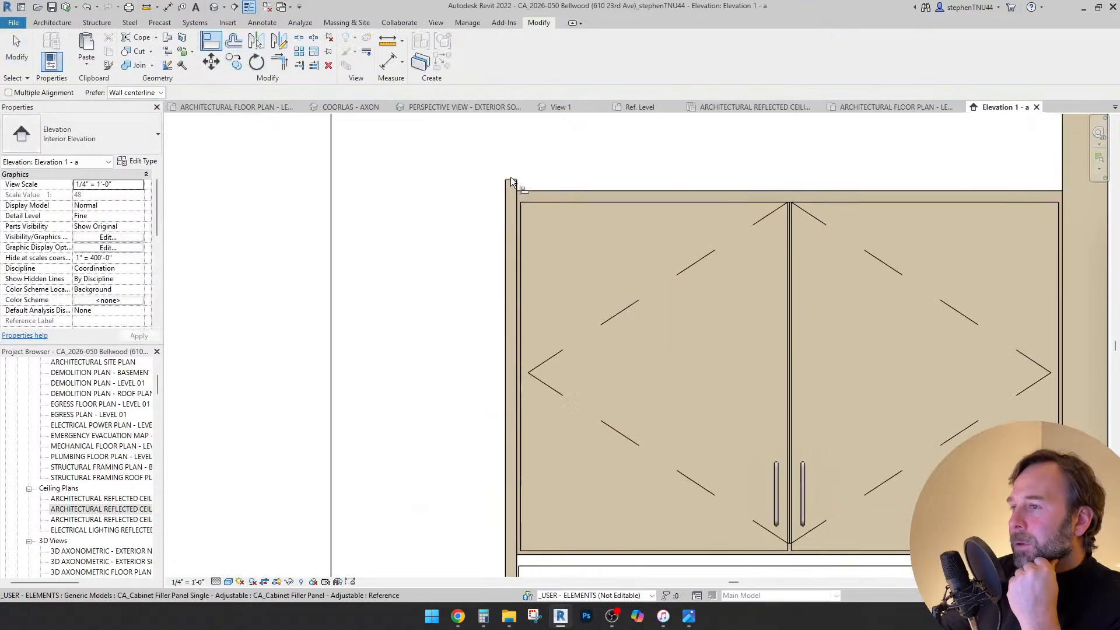
click(510, 177)
click(561, 195)
scroll(580, 173, down, 3)
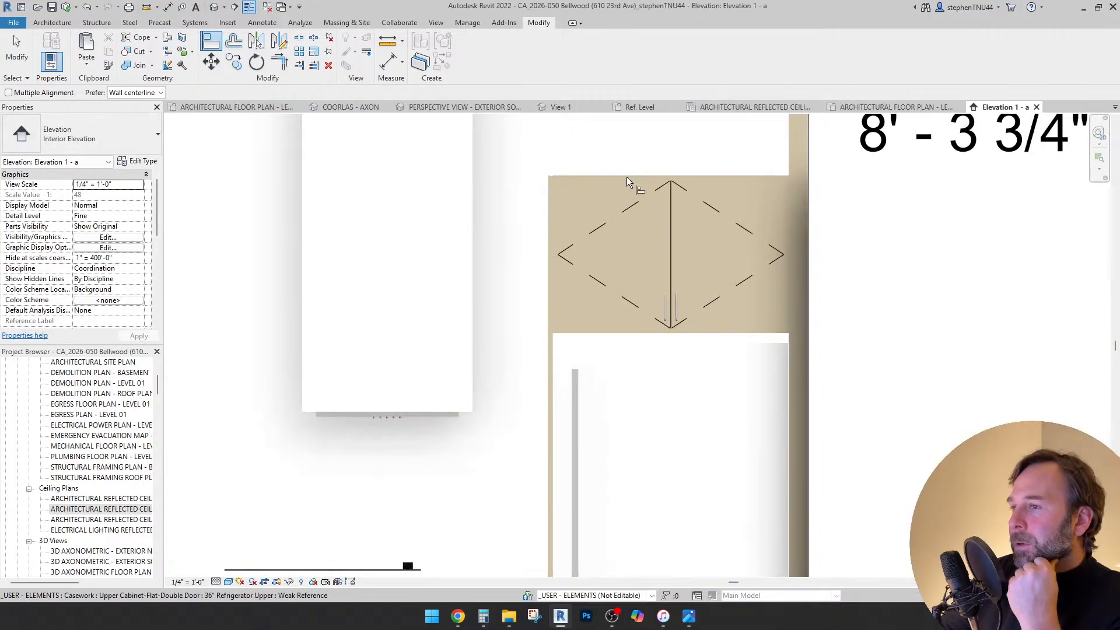
key(Escape)
- Check the refrigerator type's Handle Pull Material and set its Refrigerator Material to CA_Millwork - Wood Trim
scroll(625, 178, down, 2)
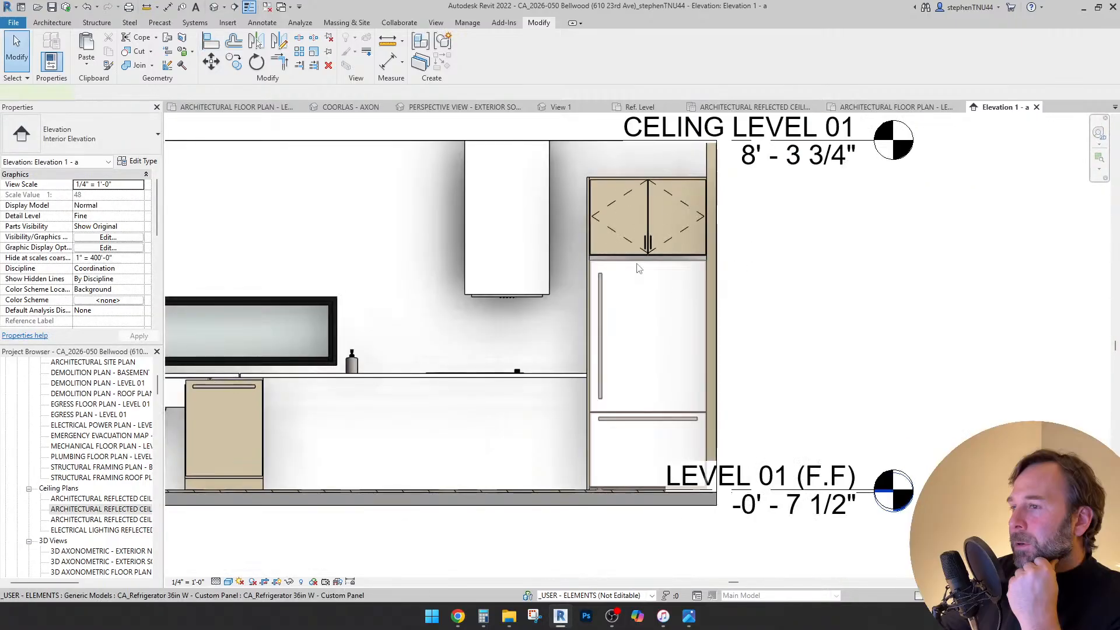
click(653, 272)
click(141, 164)
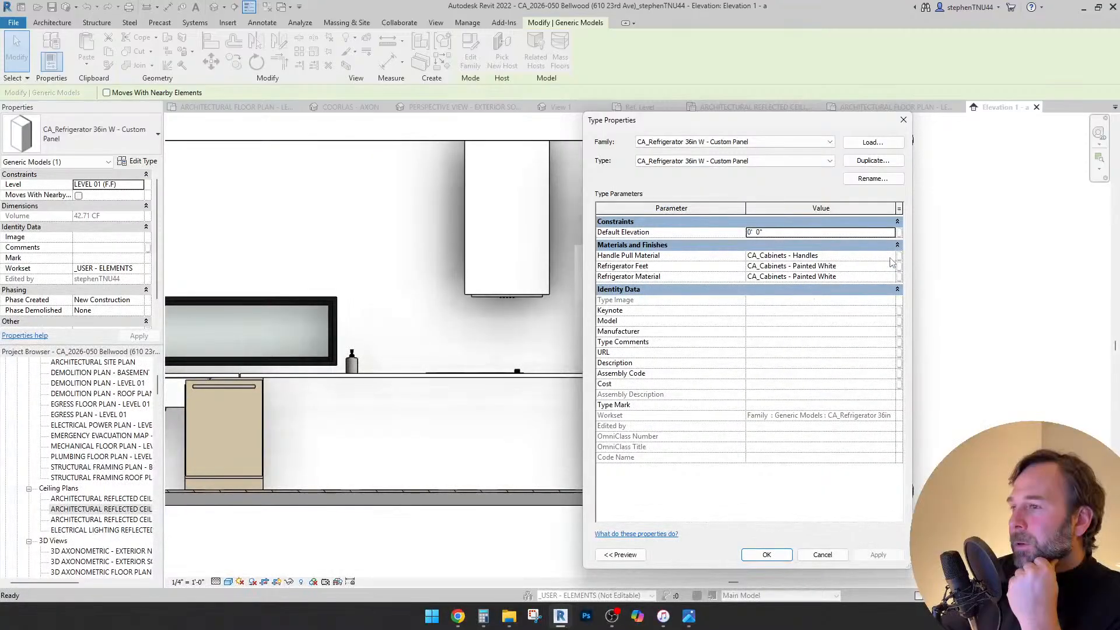
click(890, 257)
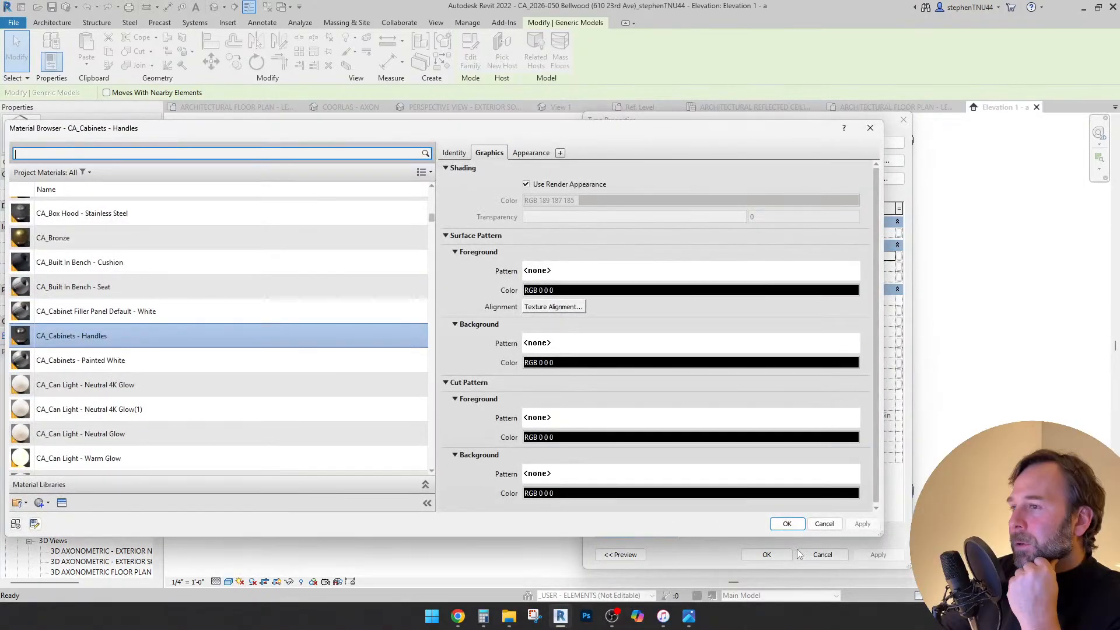
click(824, 524)
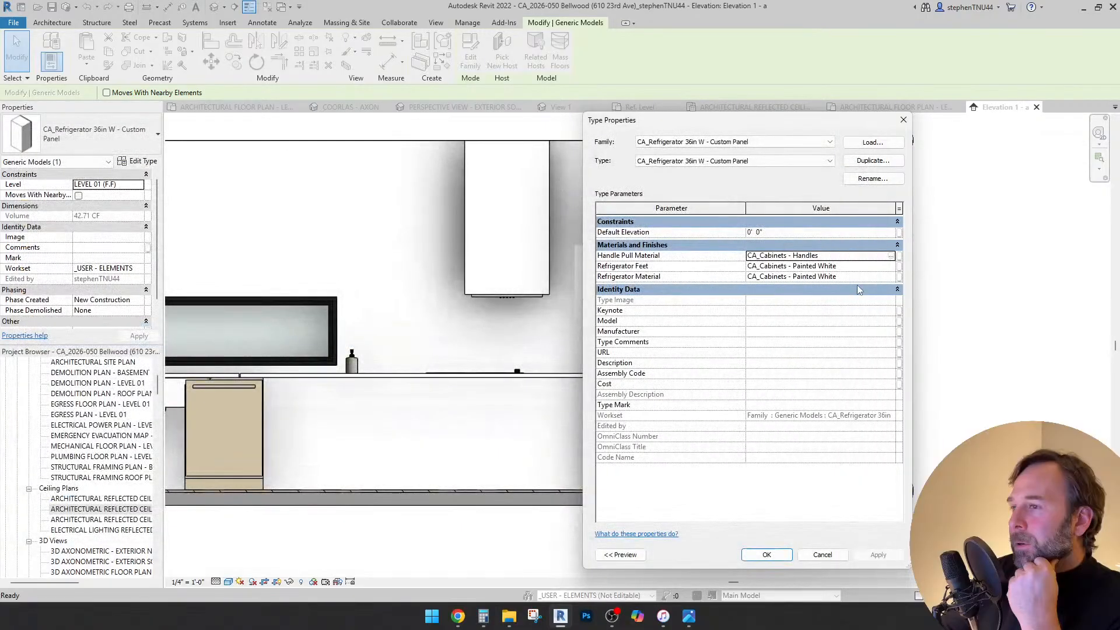
click(891, 278)
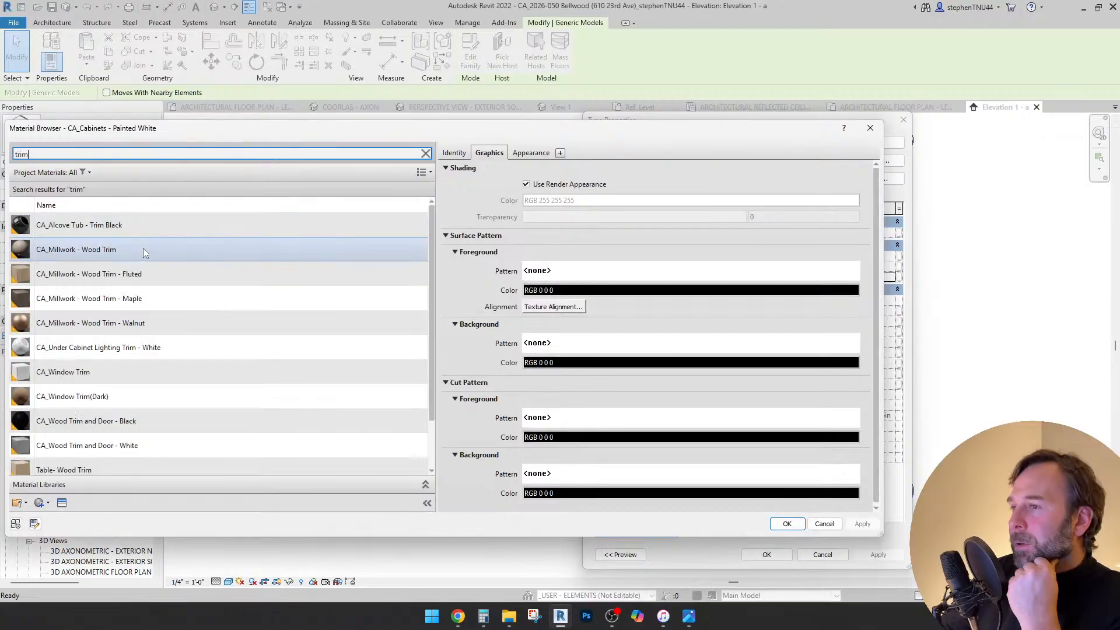
click(147, 250)
click(786, 524)
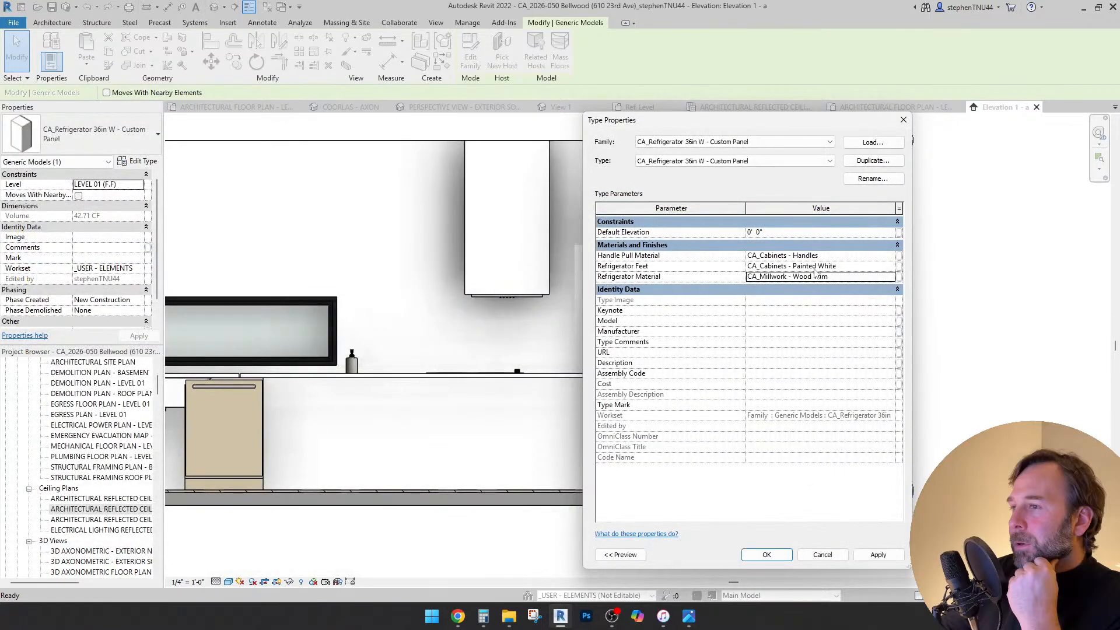
- Set the Refrigerator Feet material to CA_Chair - Eames Molded Plastic - Black and apply the type changes
click(891, 267)
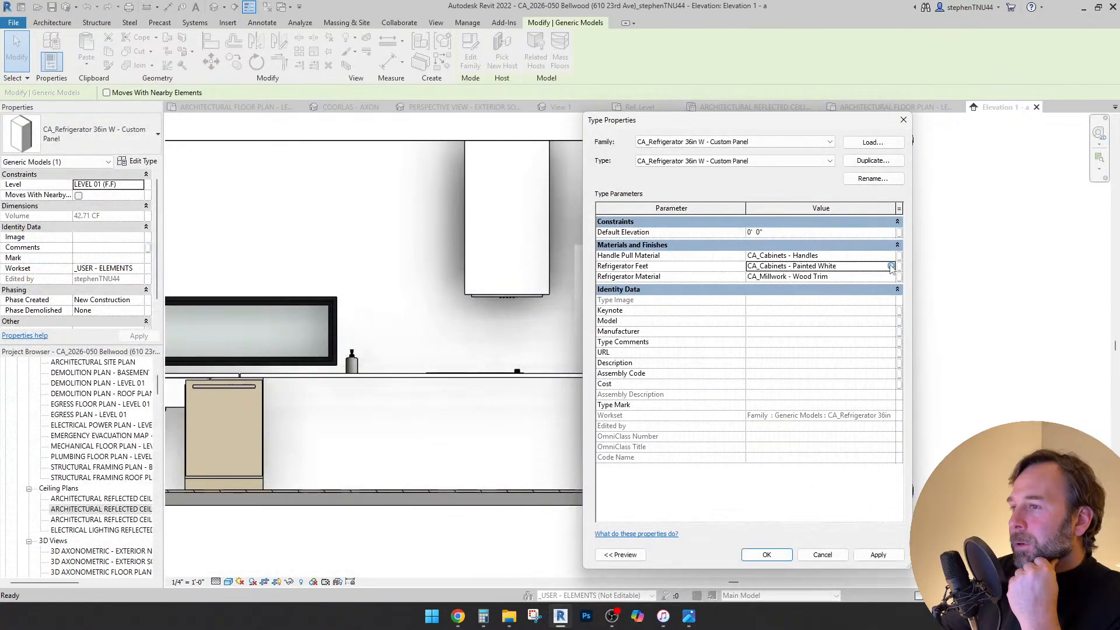
click(891, 266)
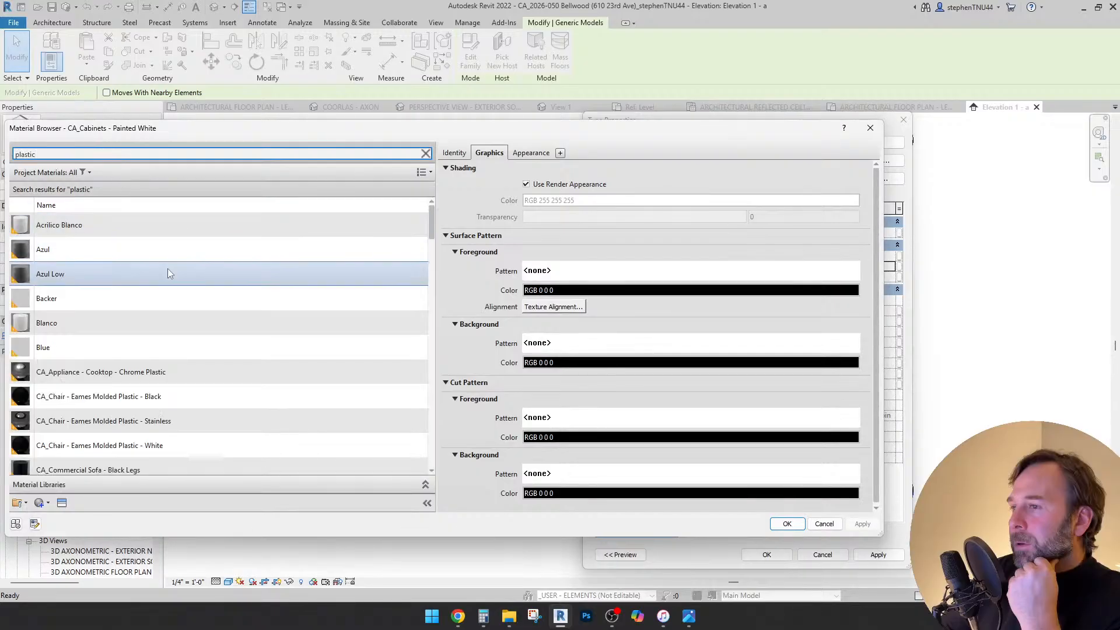
click(180, 403)
click(785, 525)
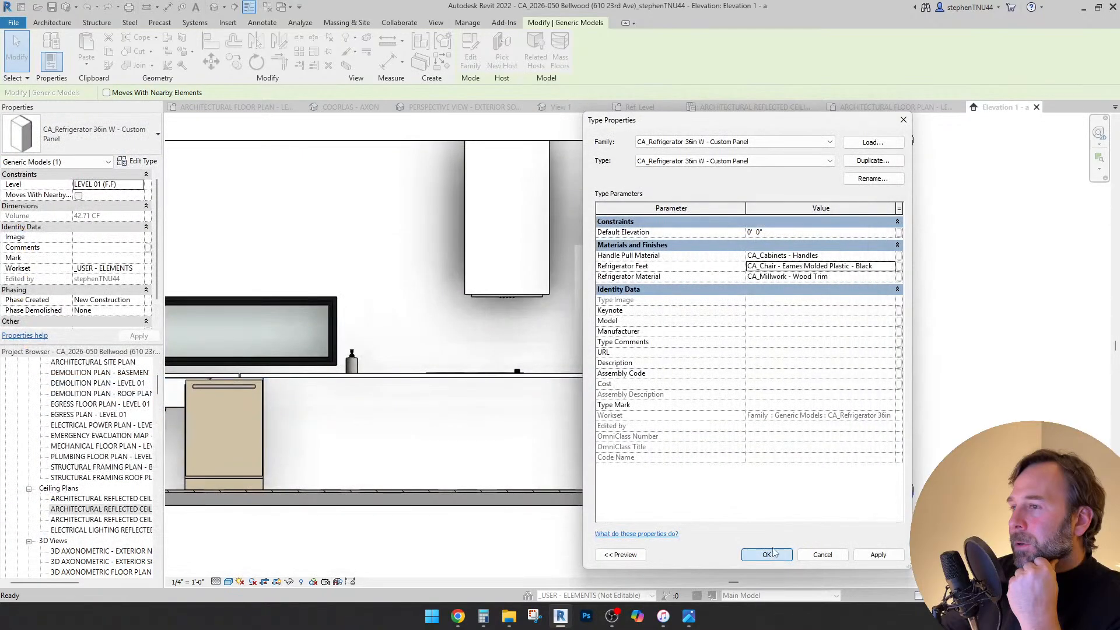
click(768, 555)
click(751, 296)
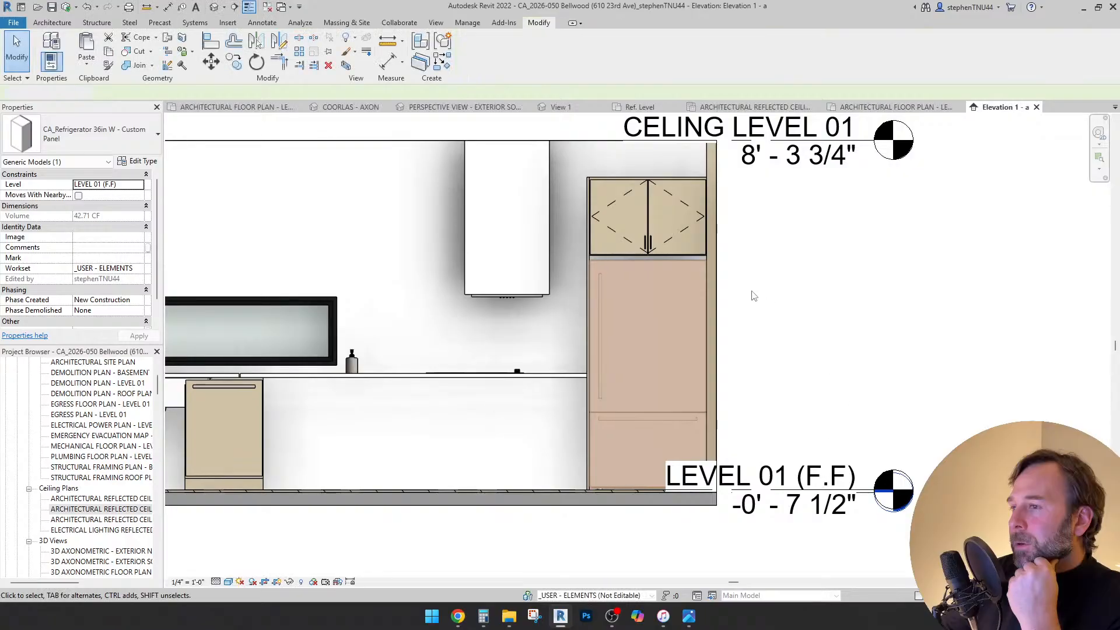
- Examine the wood-finished refrigerator and the double-door cabinet above it in the kitchen elevation
scroll(671, 280, up, 5)
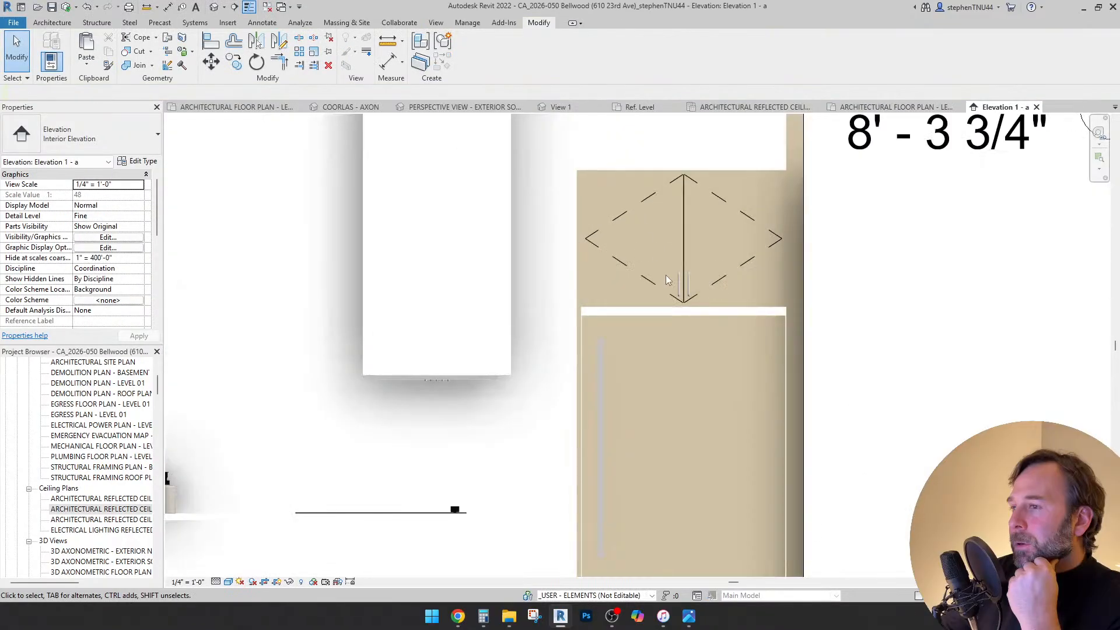
scroll(677, 294, down, 4)
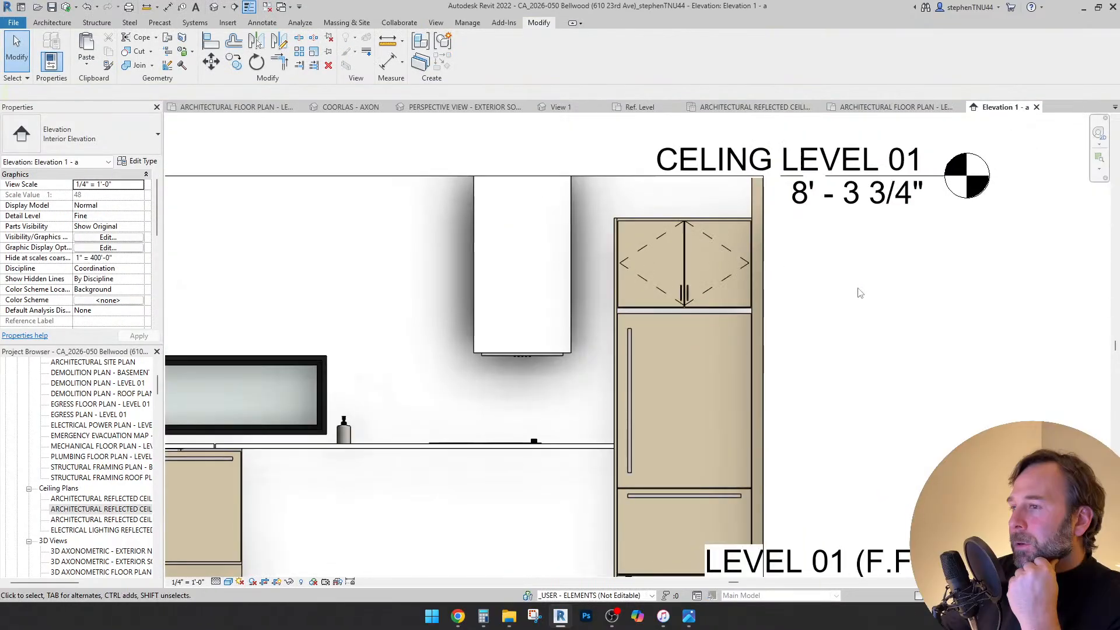
scroll(700, 239, down, 3)
click(697, 230)
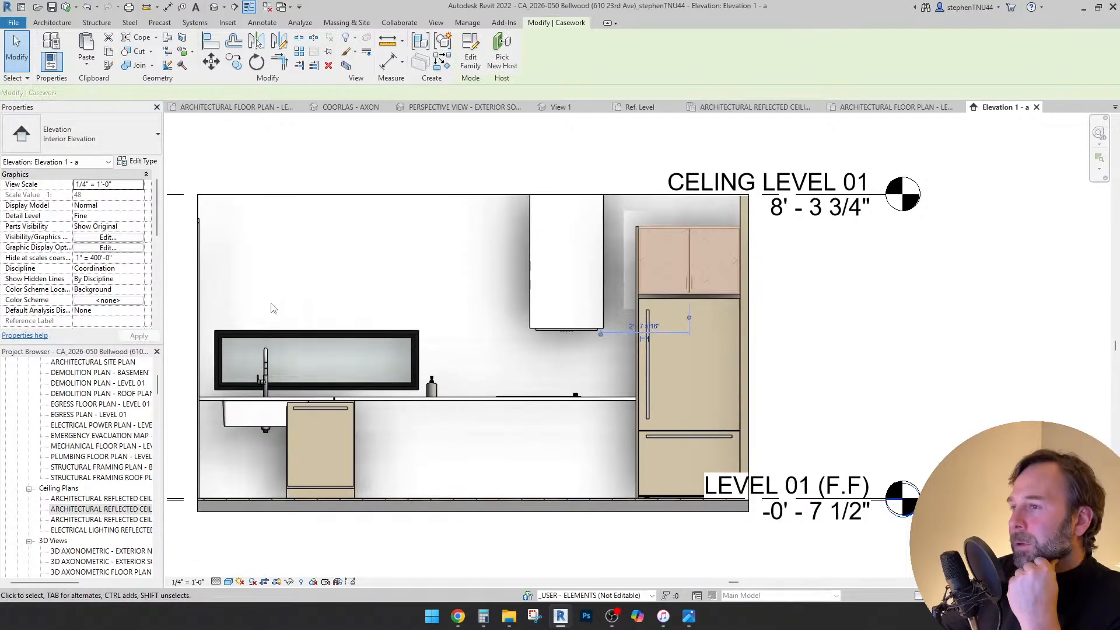
click(84, 312)
click(792, 312)
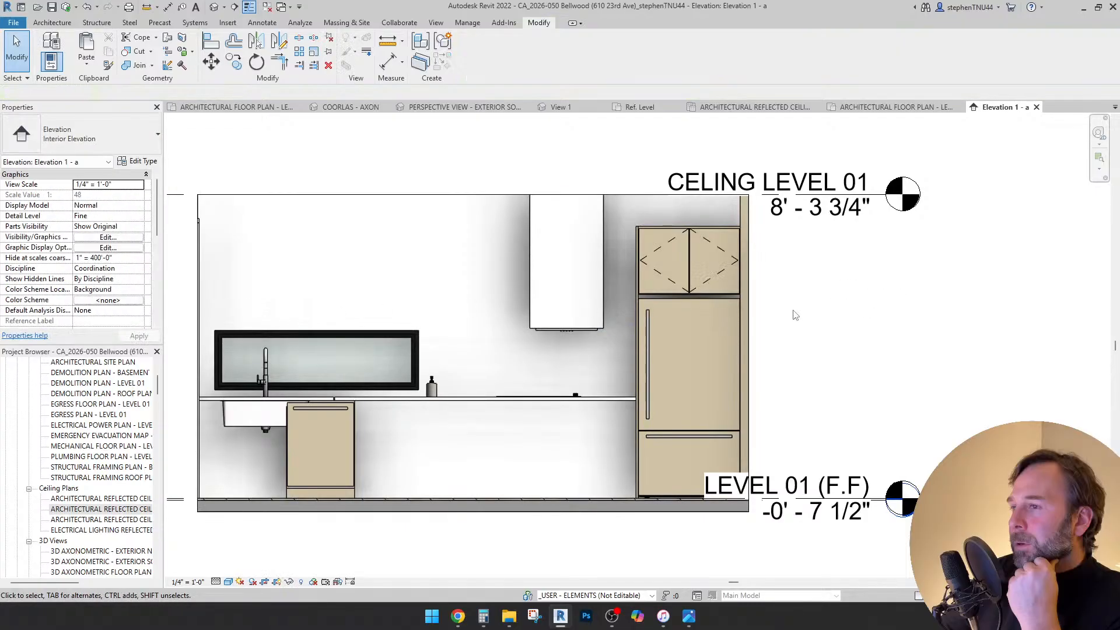
- Examine the countertop run in the elevation, checking the dishwasher's upper edge and the sink countertop's properties
scroll(800, 313, down, 2)
scroll(804, 317, up, 1)
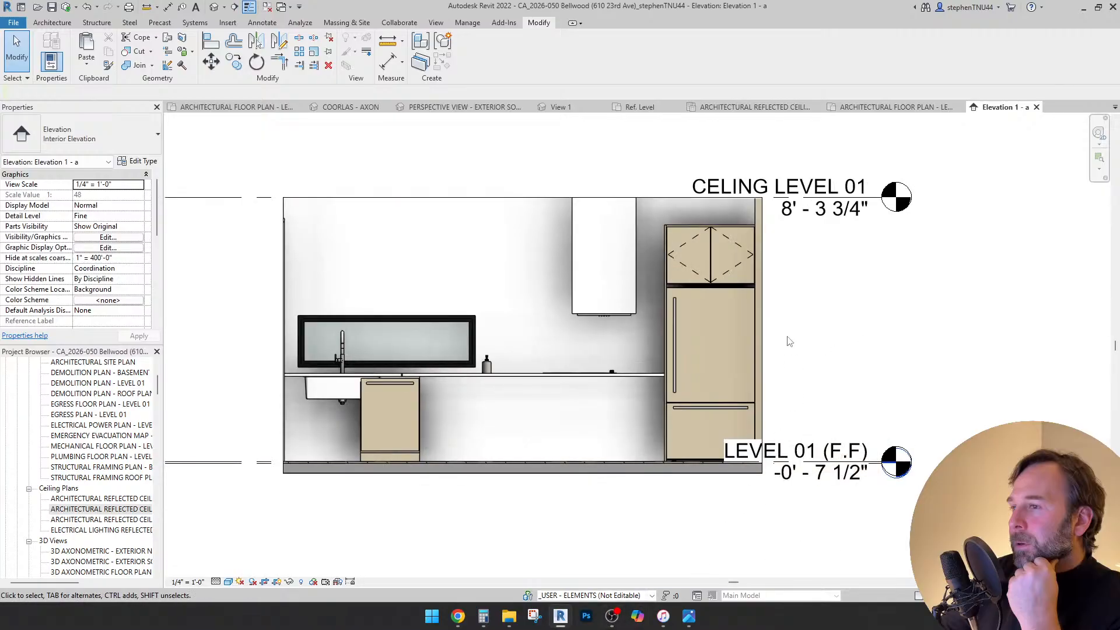
scroll(604, 401, up, 2)
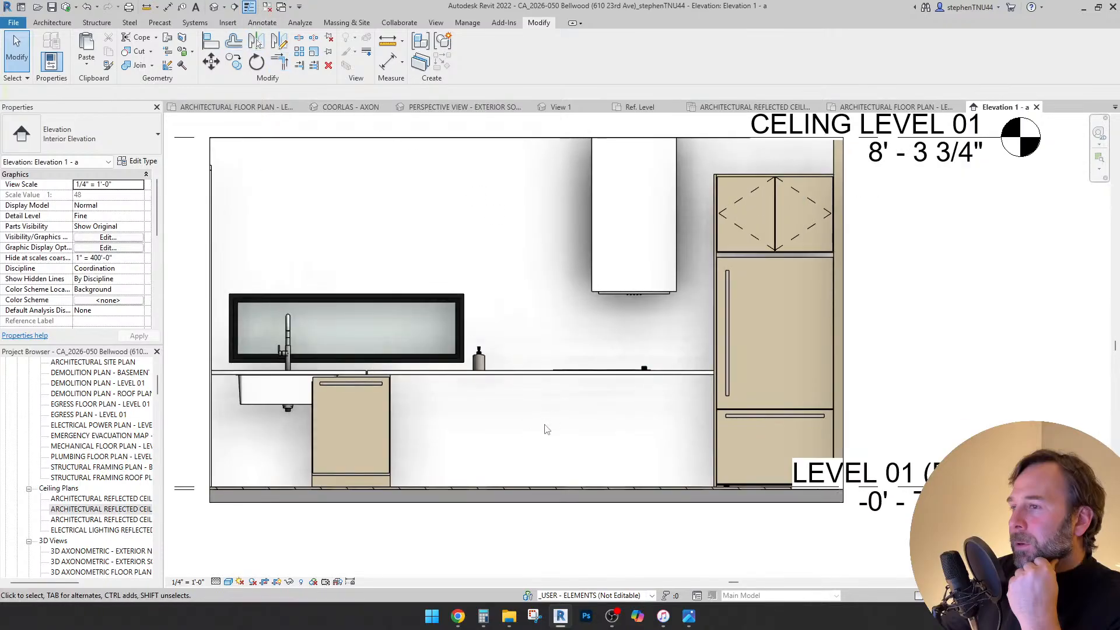
scroll(366, 382, up, 3)
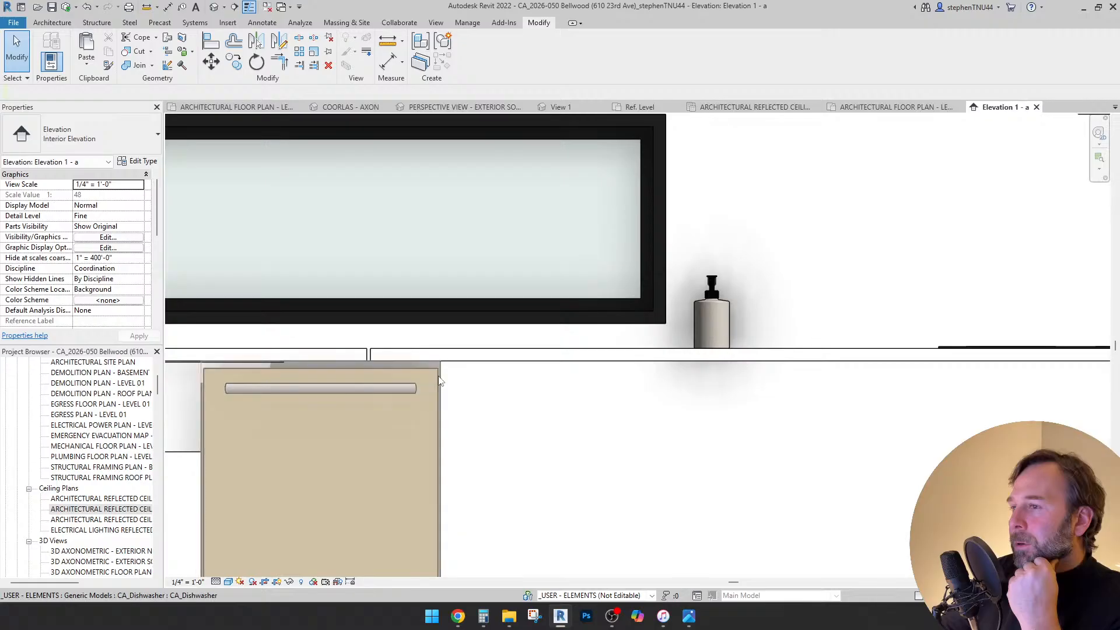
scroll(441, 380, down, 5)
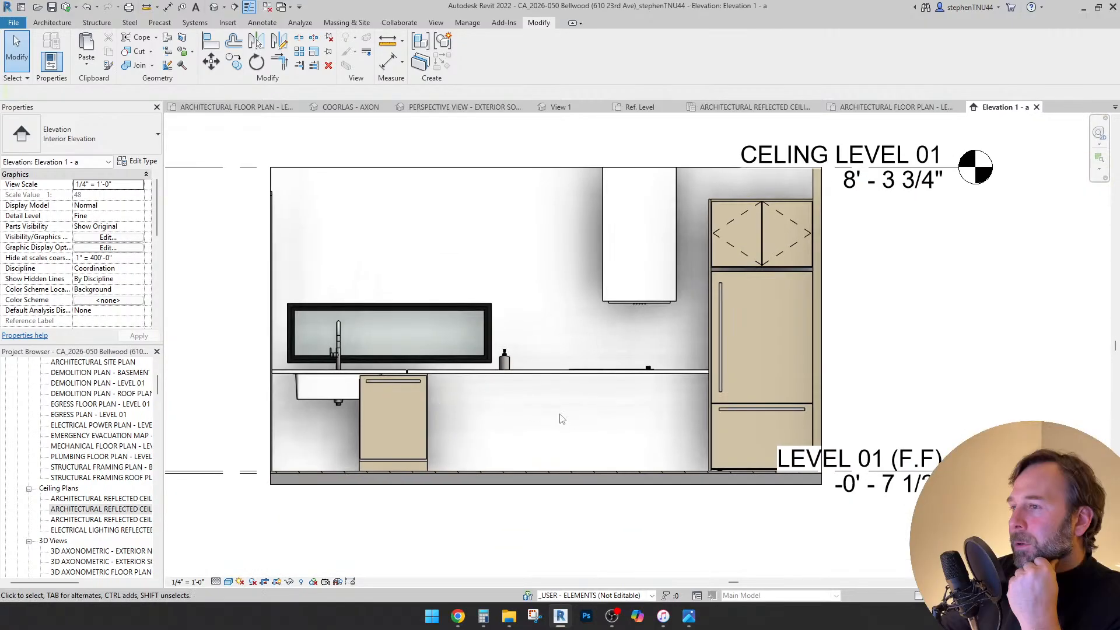
click(326, 400)
scroll(589, 431, down, 1)
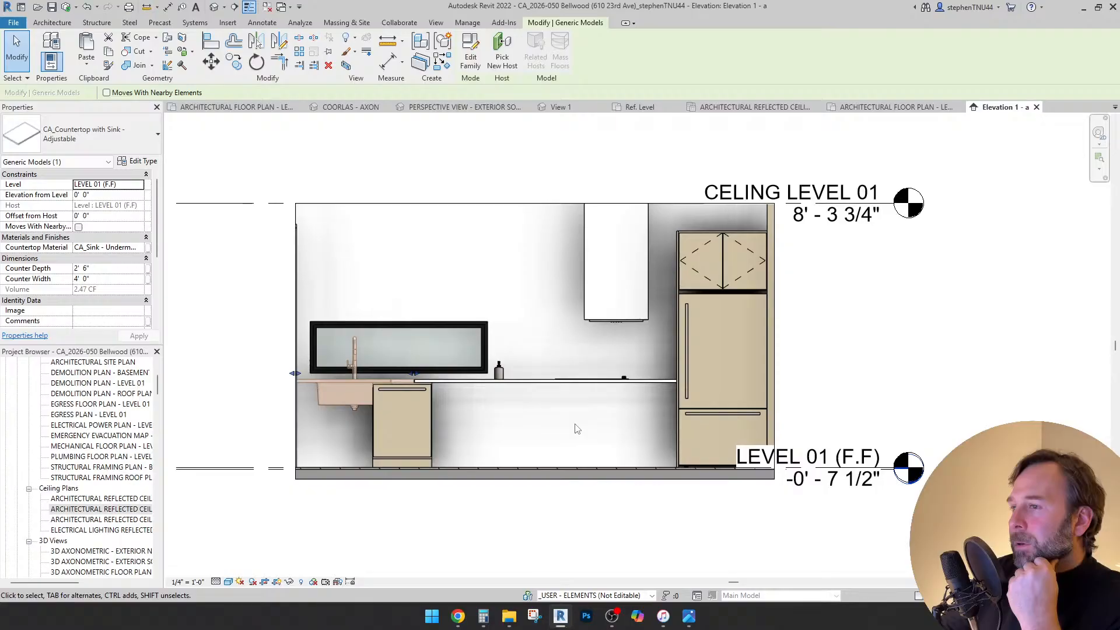
click(853, 319)
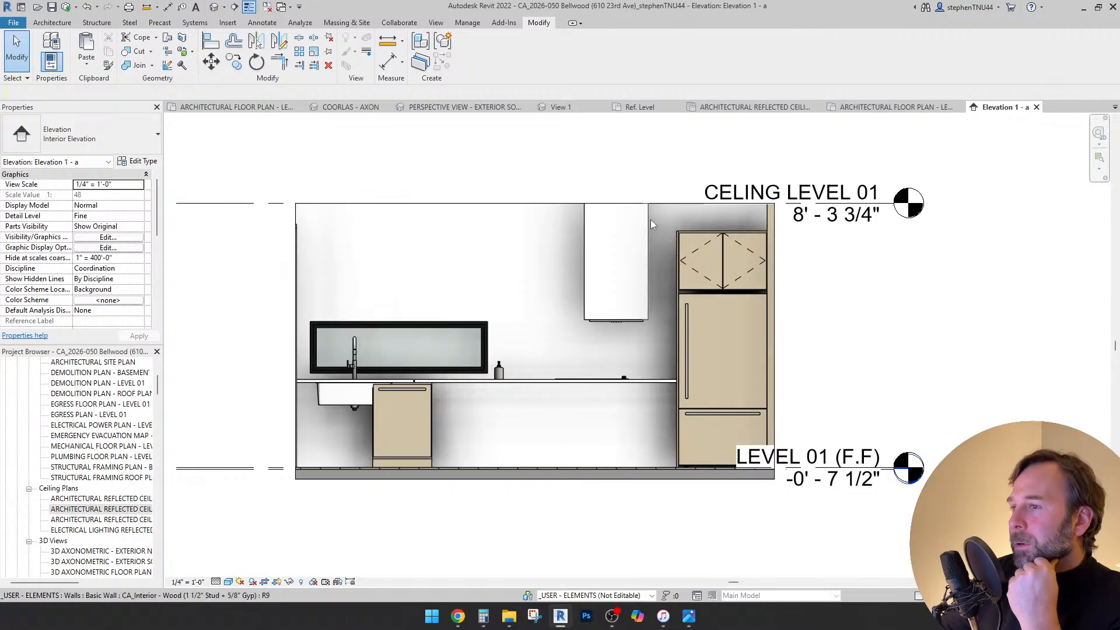
- Close View 1, Ref. Level and the duplicate floor plan view, dismissing the save reminder, and open the Level 01 reflected ceiling plan
key(ctrl+Tab)
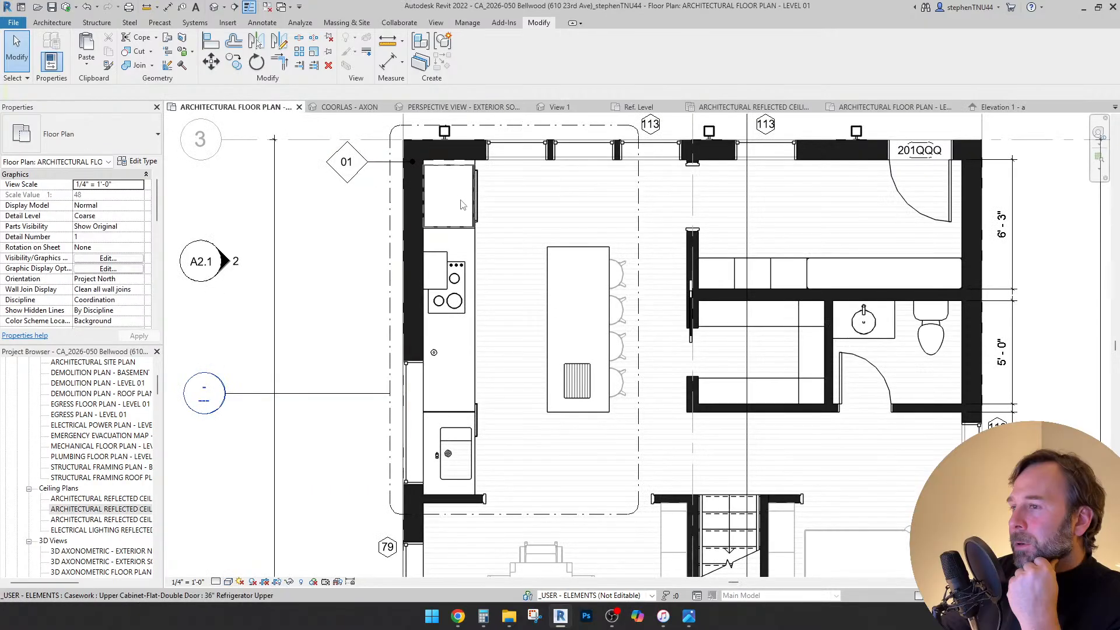
click(601, 107)
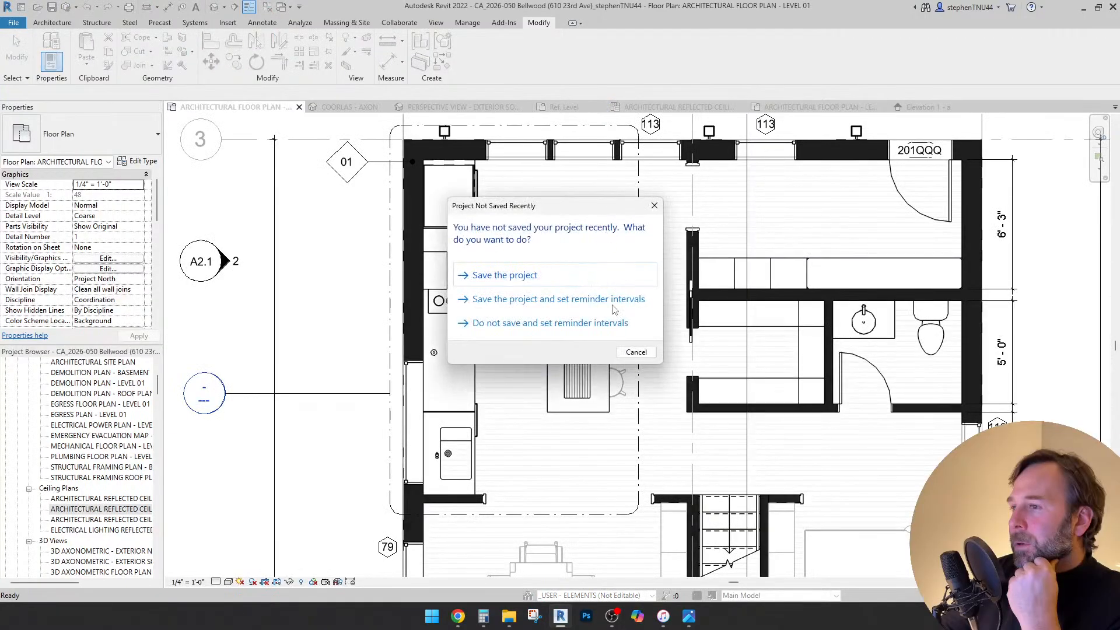
click(637, 352)
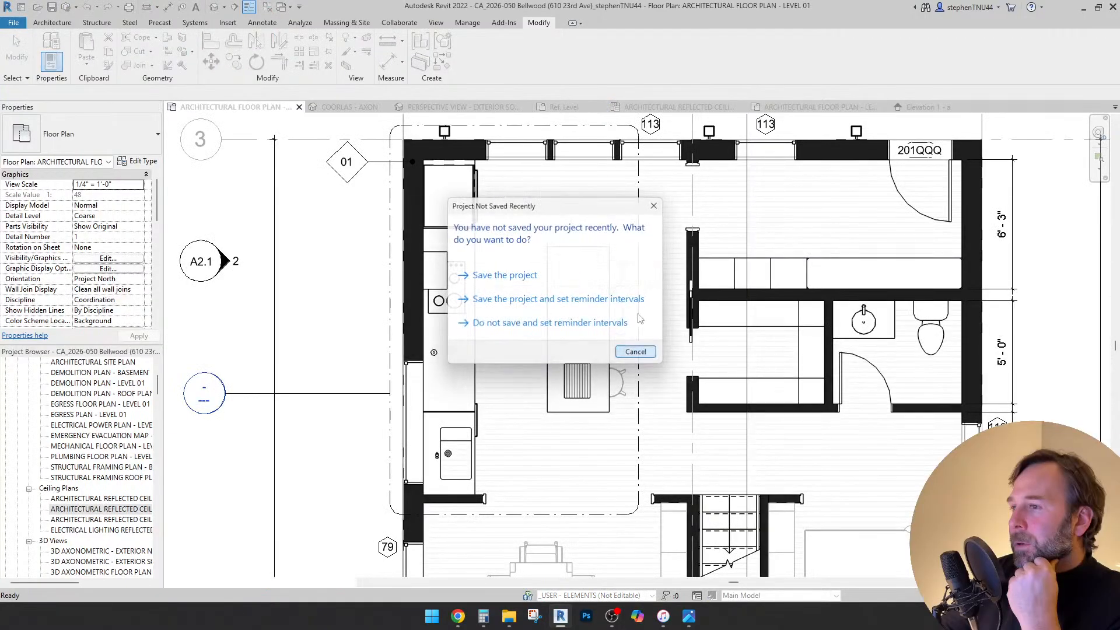
click(602, 107)
click(810, 108)
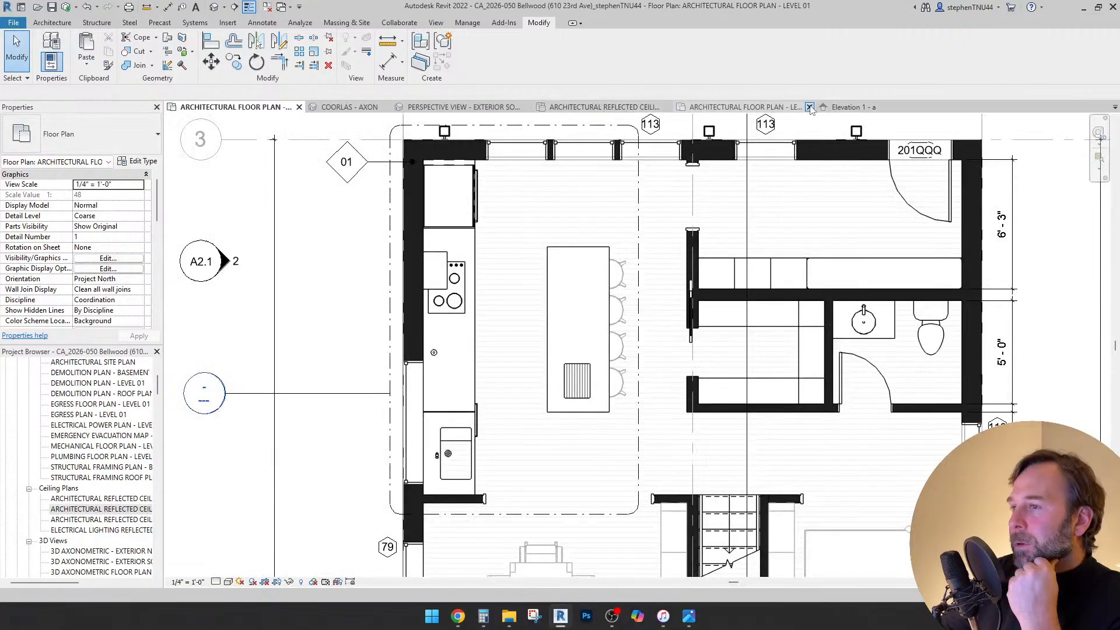
click(598, 110)
- Copy the front wall of the range hood enclosure 8" outward into the kitchen
scroll(518, 325, down, 3)
middle_drag(528, 326, 557, 435)
scroll(495, 269, up, 8)
scroll(489, 280, up, 1)
click(482, 283)
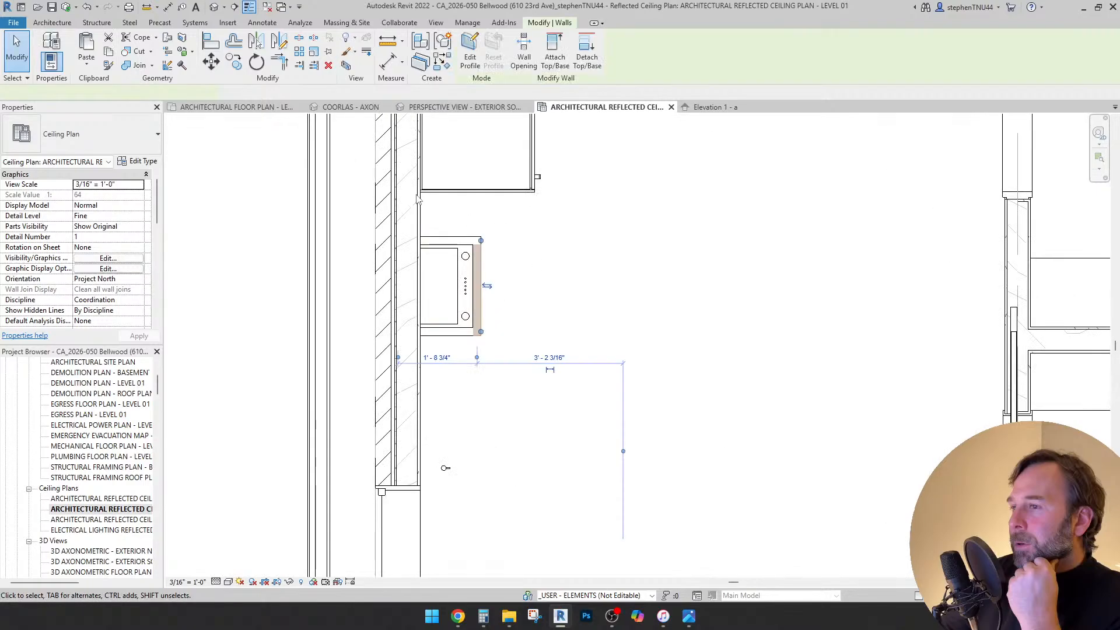
key(c)
key(o)
scroll(545, 280, up, 2)
click(506, 281)
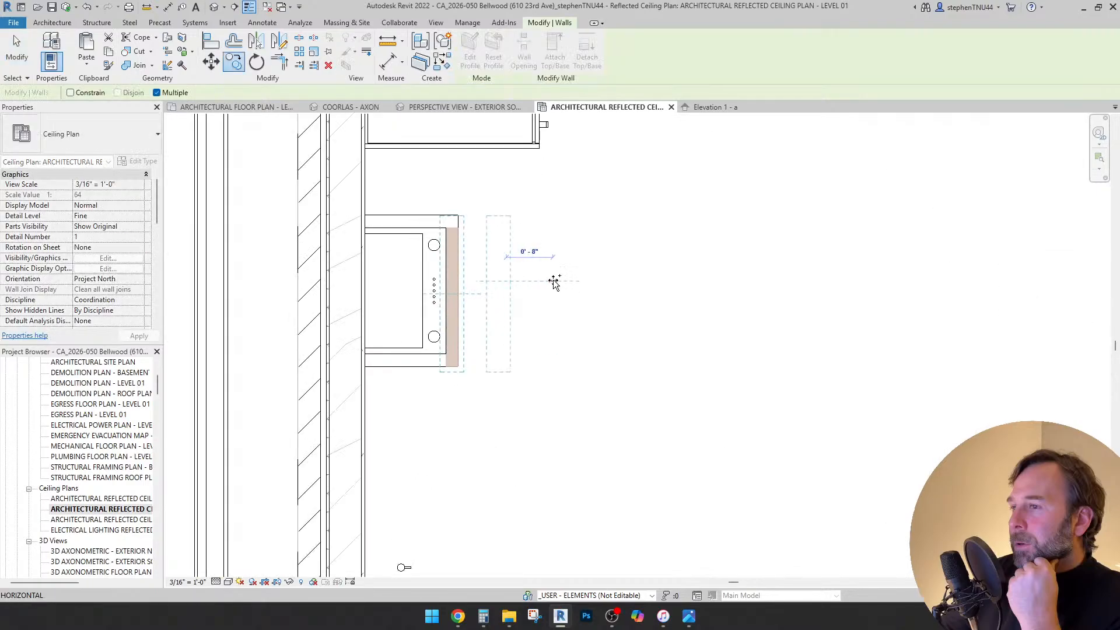
click(553, 282)
key(Escape)
key(Escape)
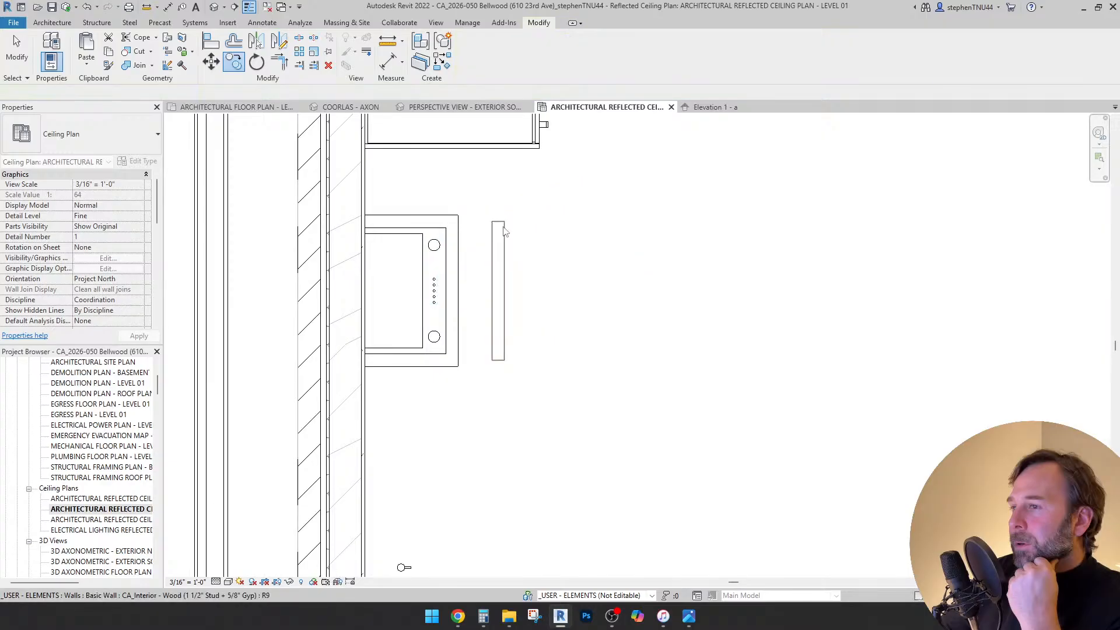
- Change the copied wall's type to CA_Interior - Wood (3 1/2" Stud + 5/8" GYP)
click(502, 233)
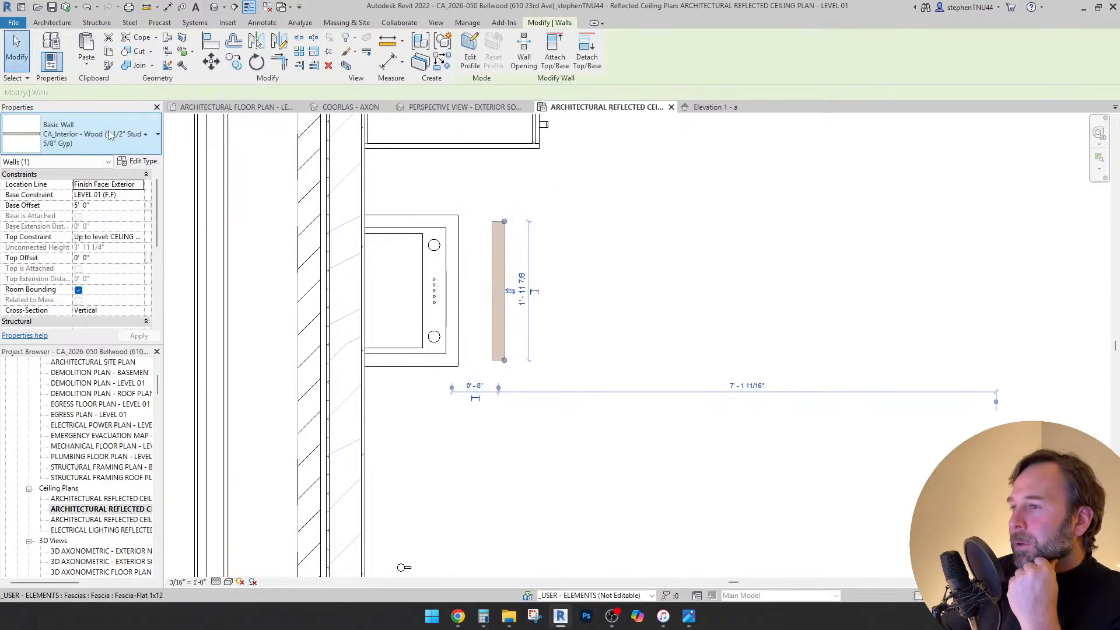
click(115, 140)
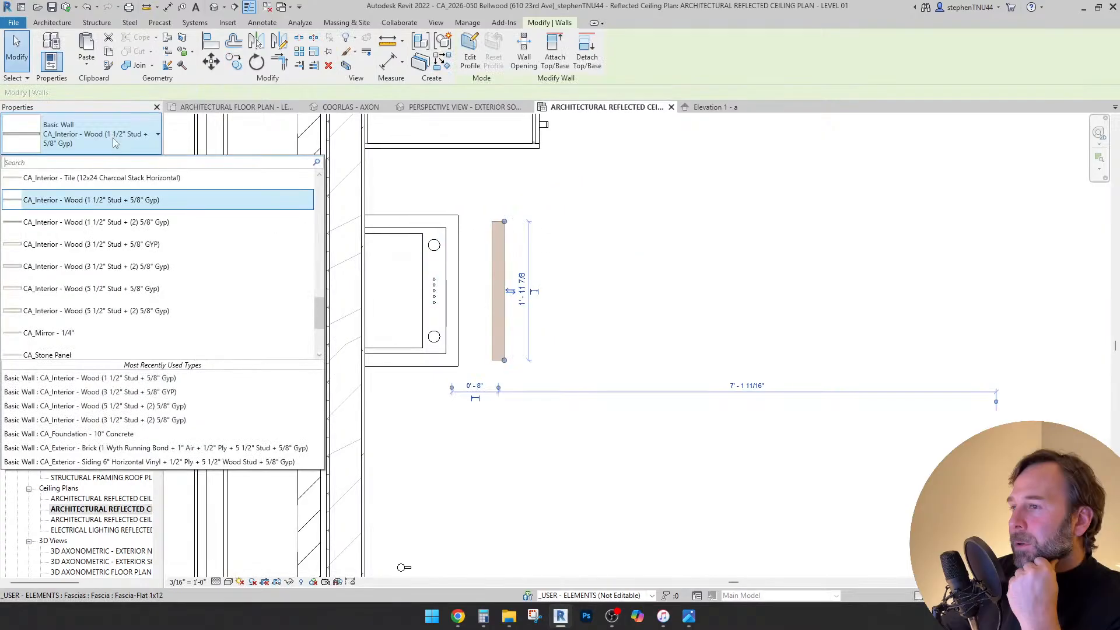
click(161, 245)
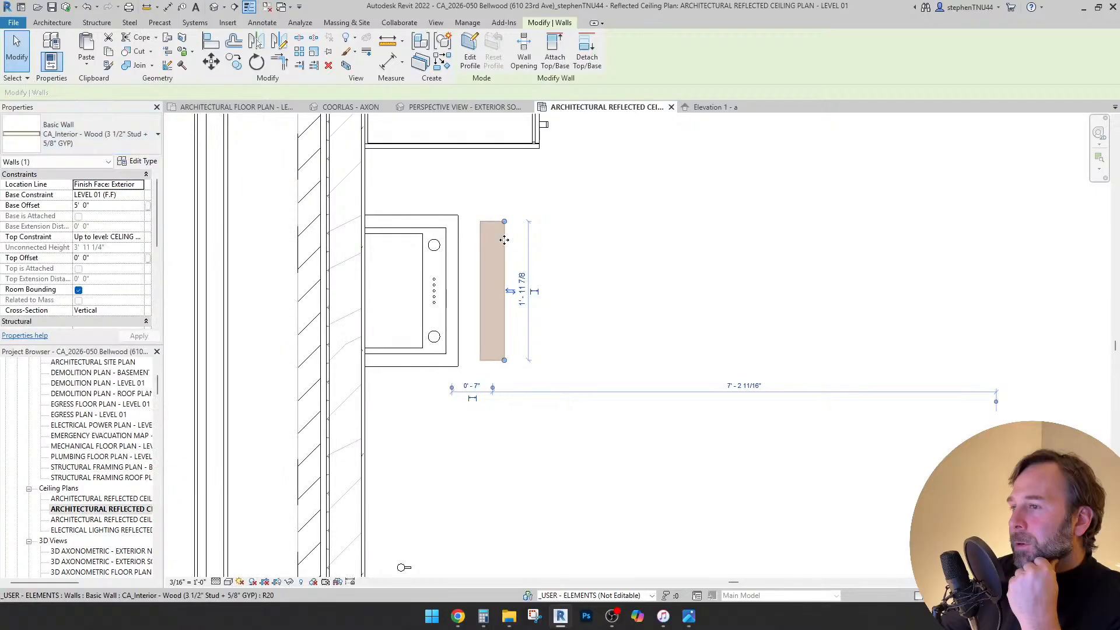
- Align the copied wall's outer face with the front edge of the filler panel beside the refrigerator
scroll(504, 240, up, 2)
key(a)
key(l)
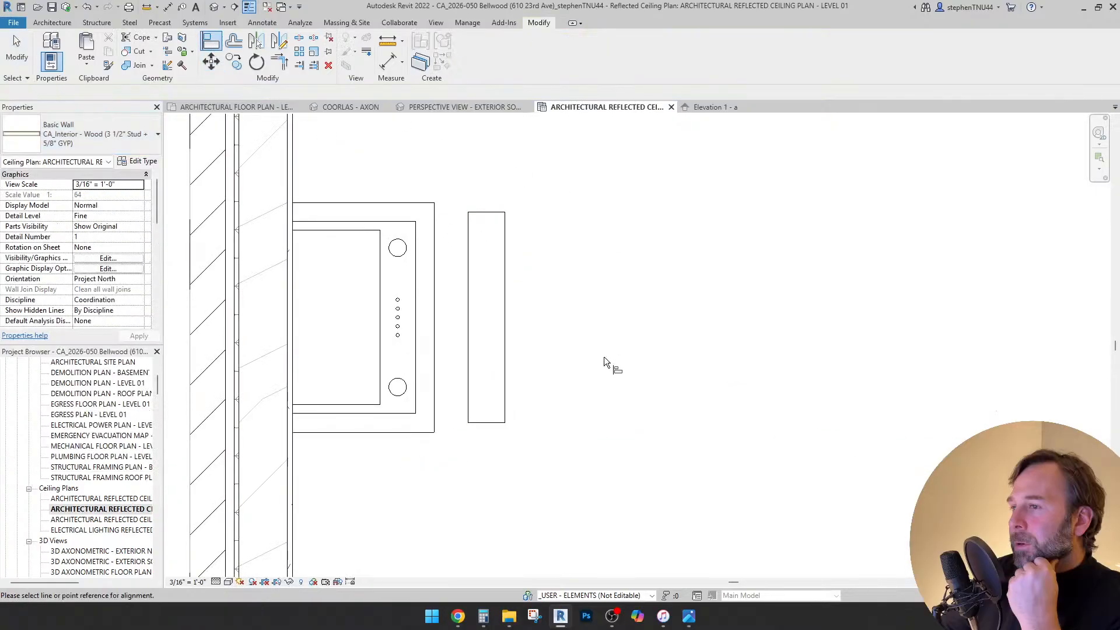
scroll(604, 356, down, 1)
scroll(606, 390, down, 1)
scroll(578, 140, up, 3)
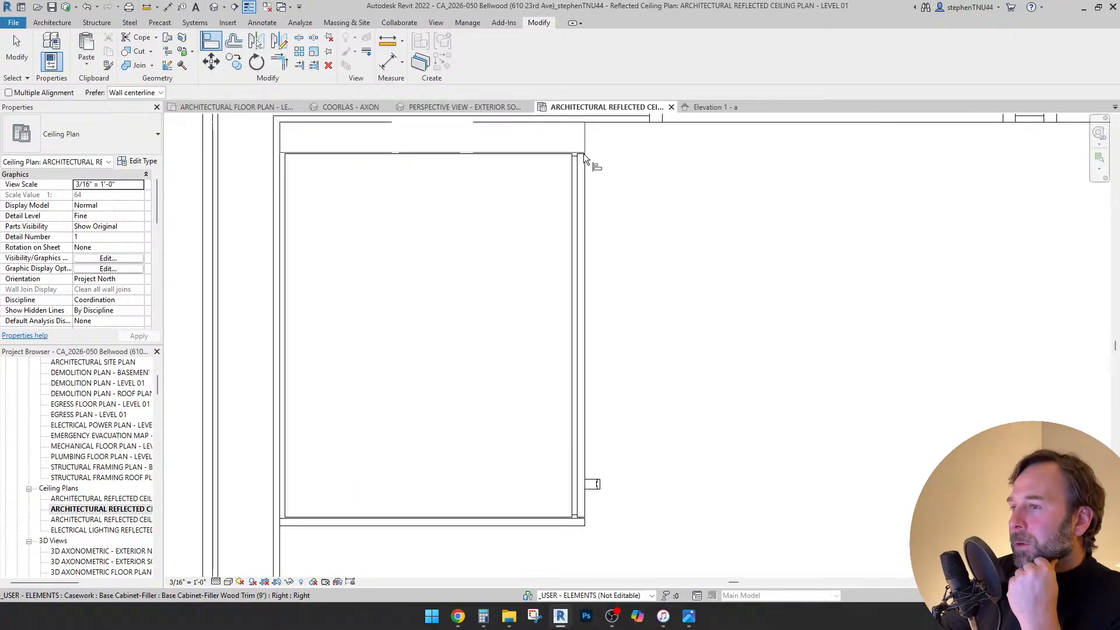
scroll(575, 521, up, 3)
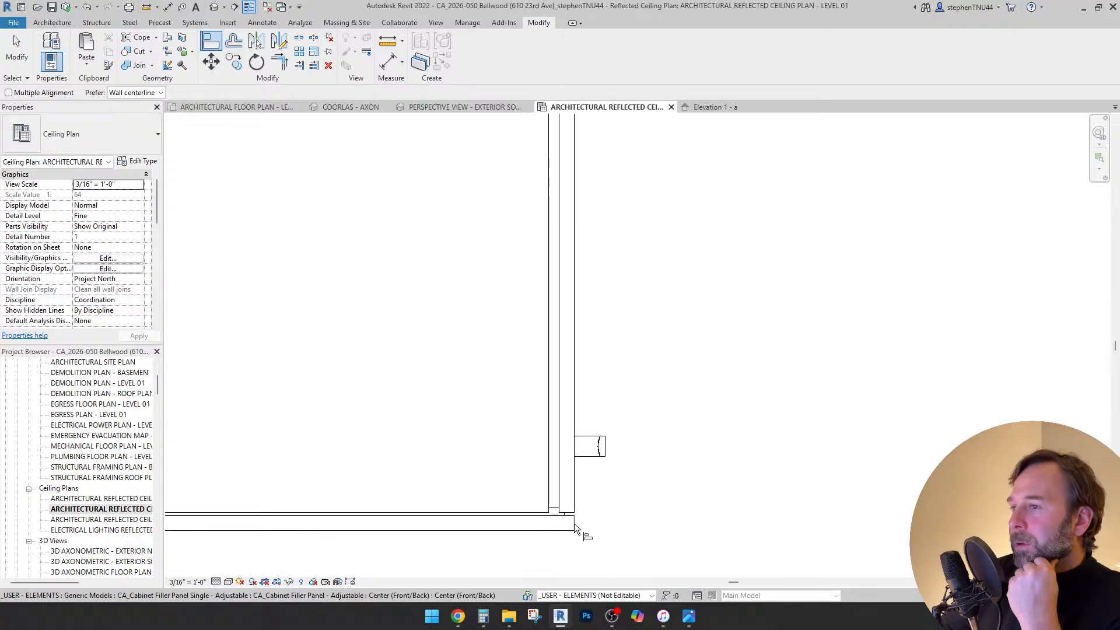
scroll(502, 285, down, 5)
scroll(494, 445, up, 2)
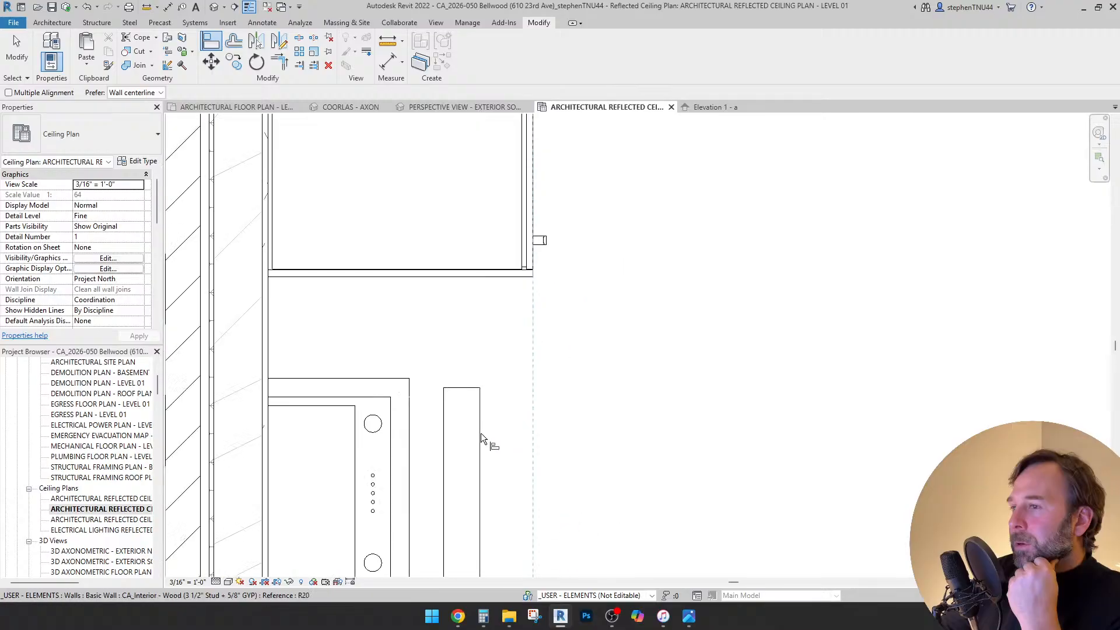
click(481, 433)
scroll(569, 415, down, 3)
key(Escape)
key(Escape)
click(542, 461)
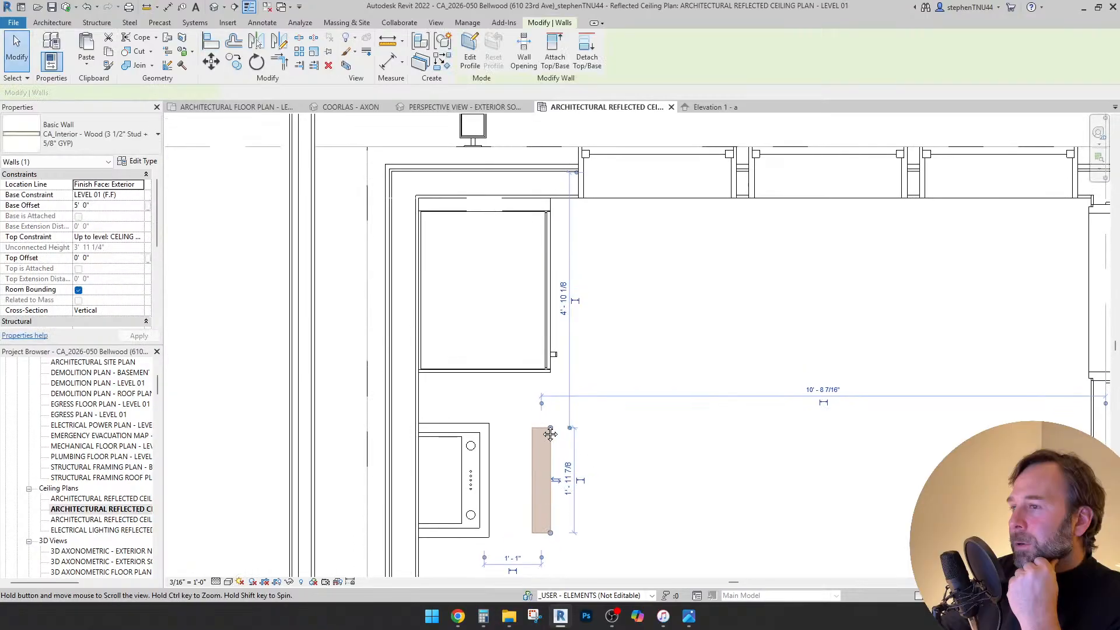
- Extend the copied wall in both directions, from the refrigerator's side panel to the partition at the sink end of the kitchen
drag(551, 428, 549, 371)
scroll(530, 338, down, 2)
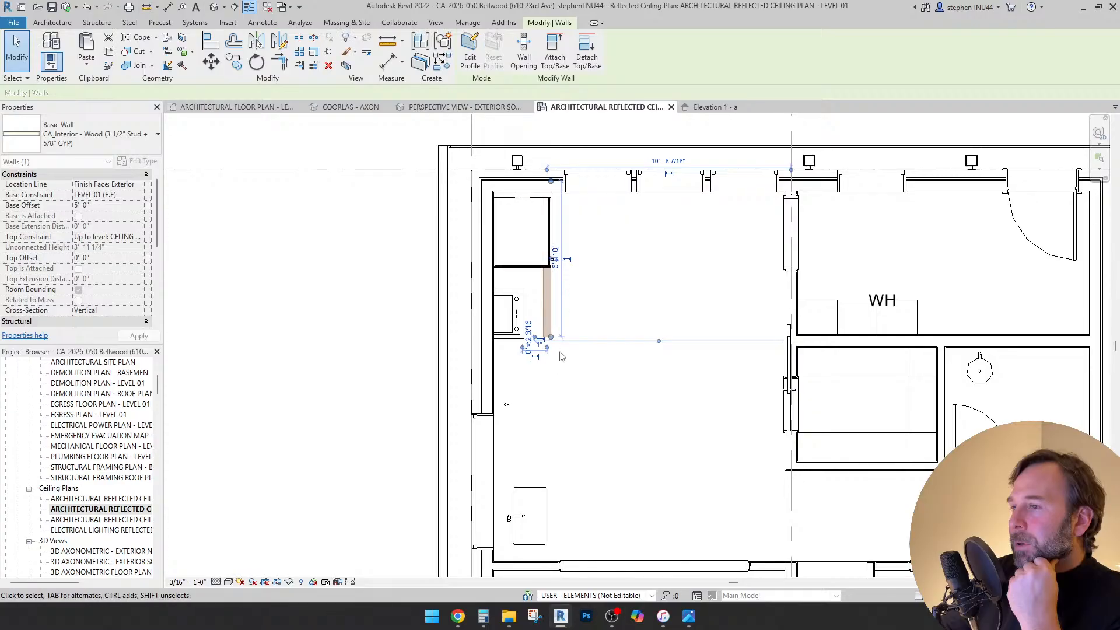
scroll(554, 340, up, 1)
drag(548, 331, 552, 507)
scroll(549, 342, down, 2)
scroll(551, 507, up, 2)
click(642, 407)
scroll(636, 348, down, 2)
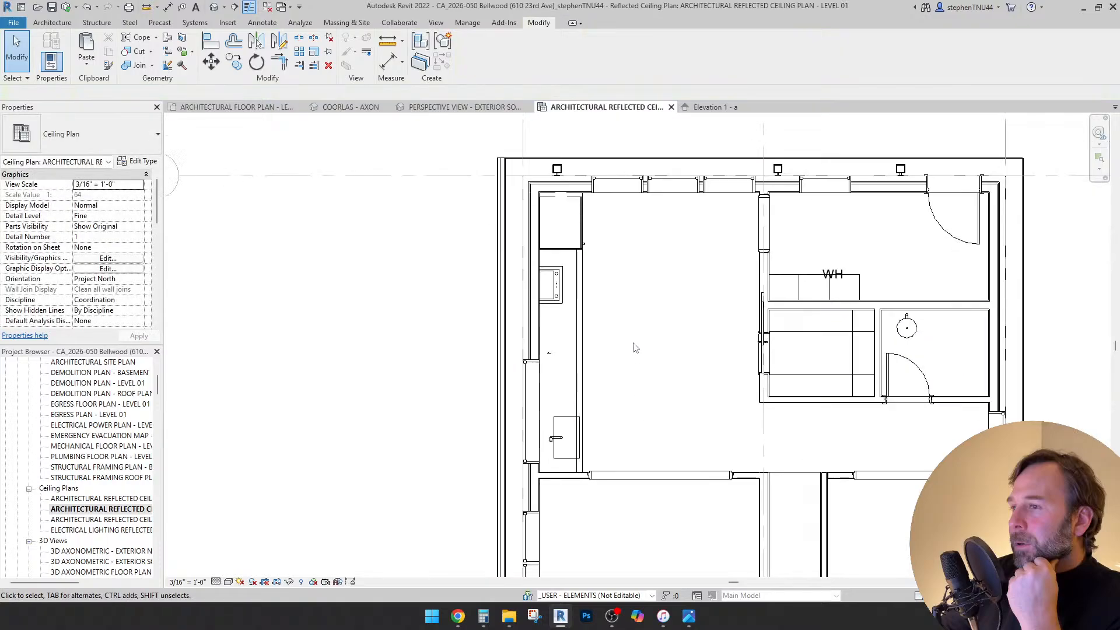
- Open the COORLAS - AXON view and set the copied wall's base offset to 8' so it forms a soffit
click(351, 106)
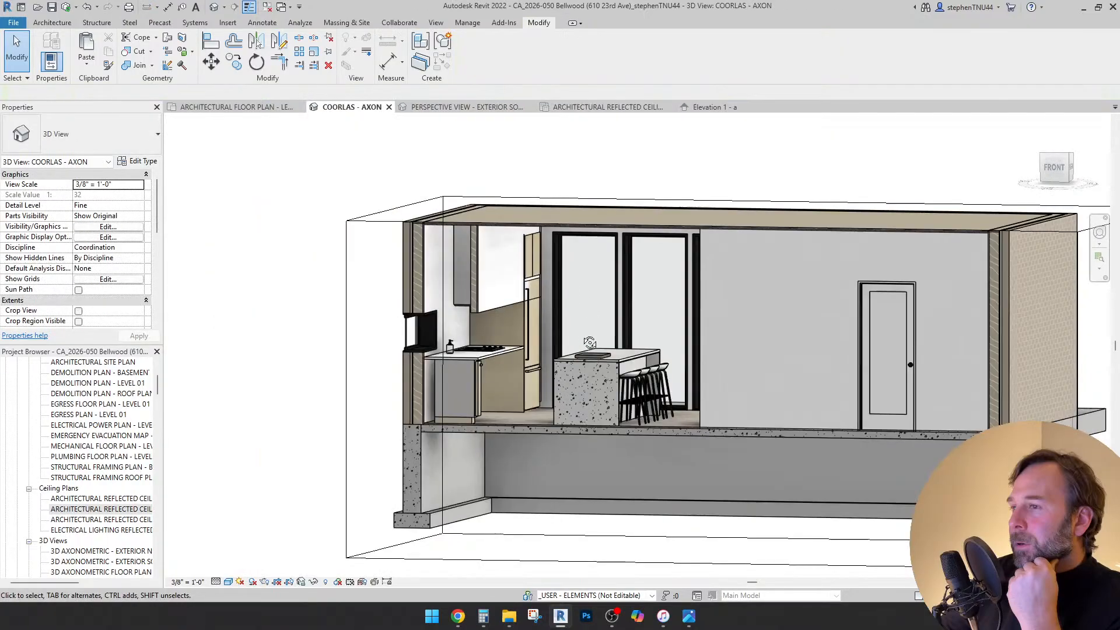
shift+middle_drag(590, 342, 524, 308)
click(495, 299)
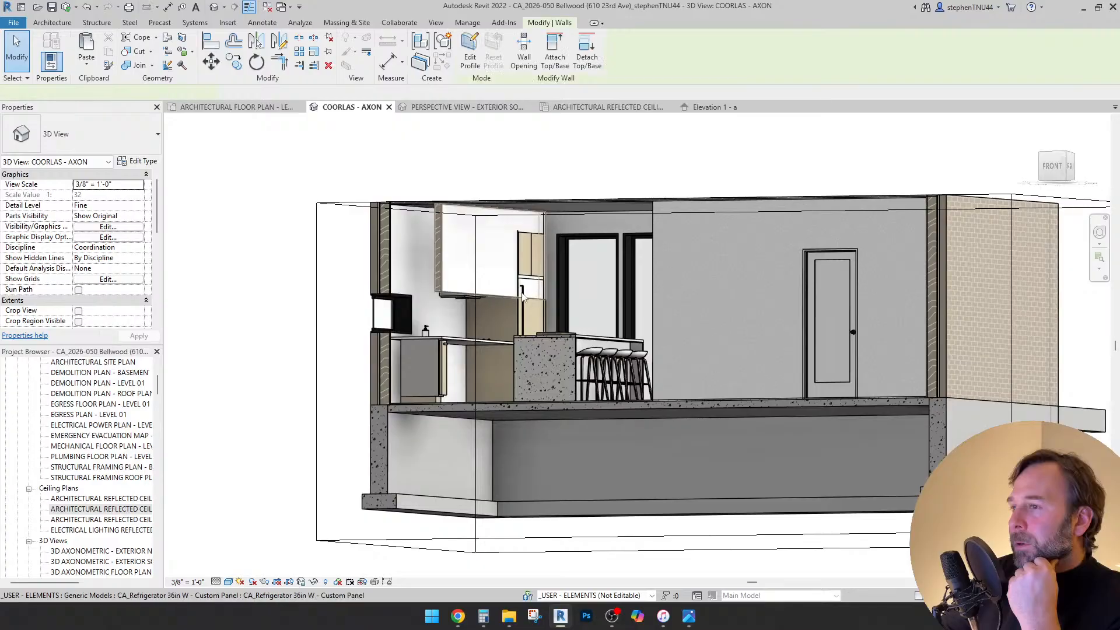
middle_drag(531, 302, 567, 327)
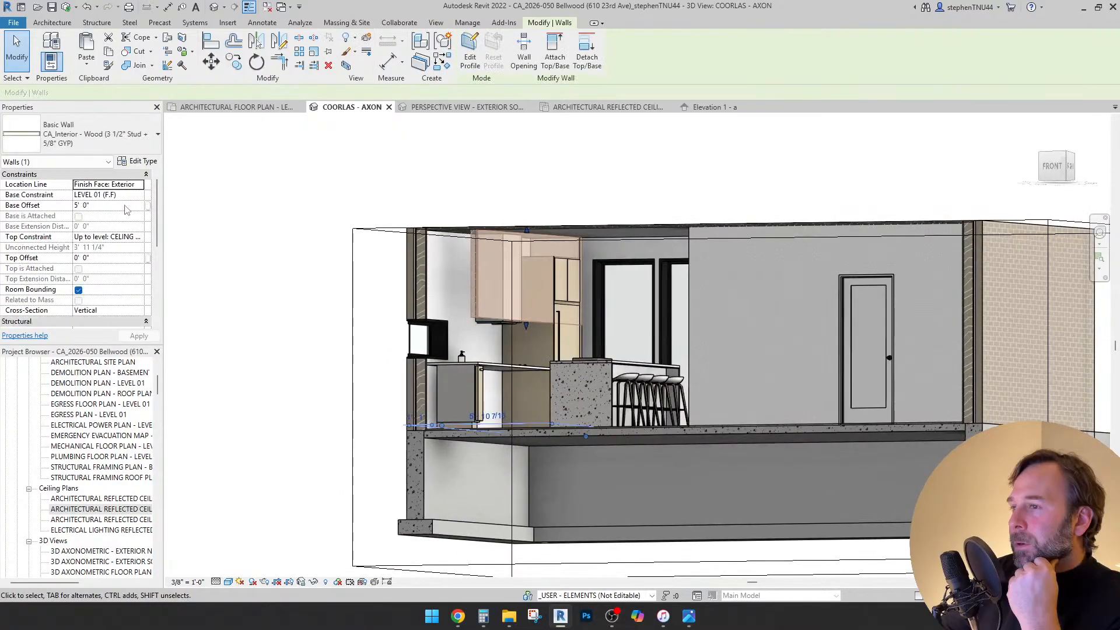
click(125, 205)
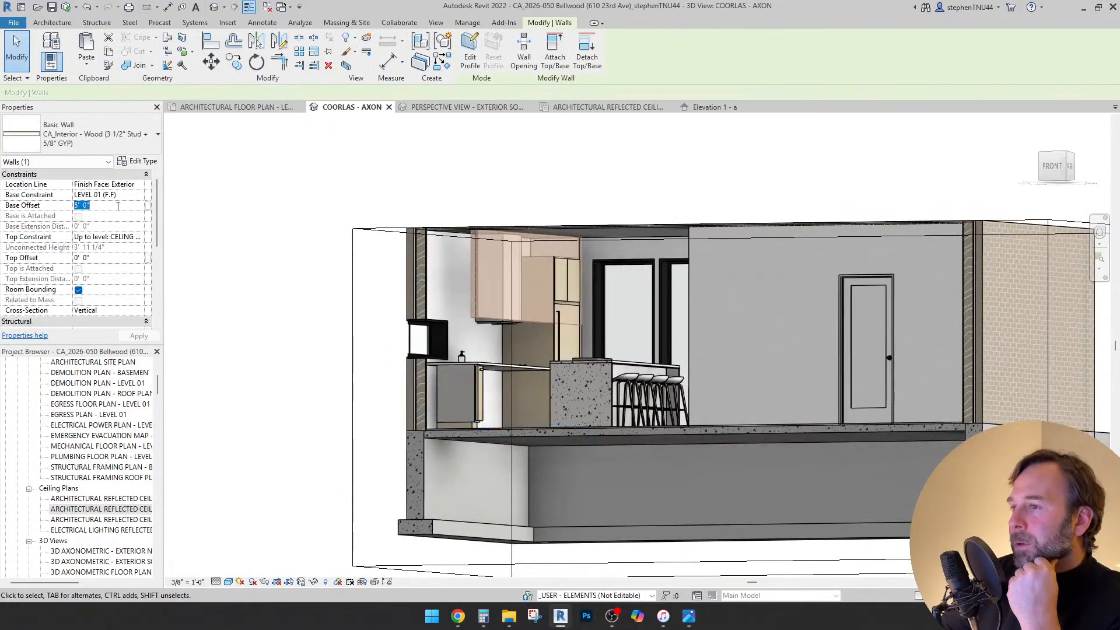
text(8)
key(Return)
key(Escape)
- Duplicate the type of the filler panel beside the refrigerator as Base Cabinet-Filler Wood Trim (8')
scroll(591, 240, up, 5)
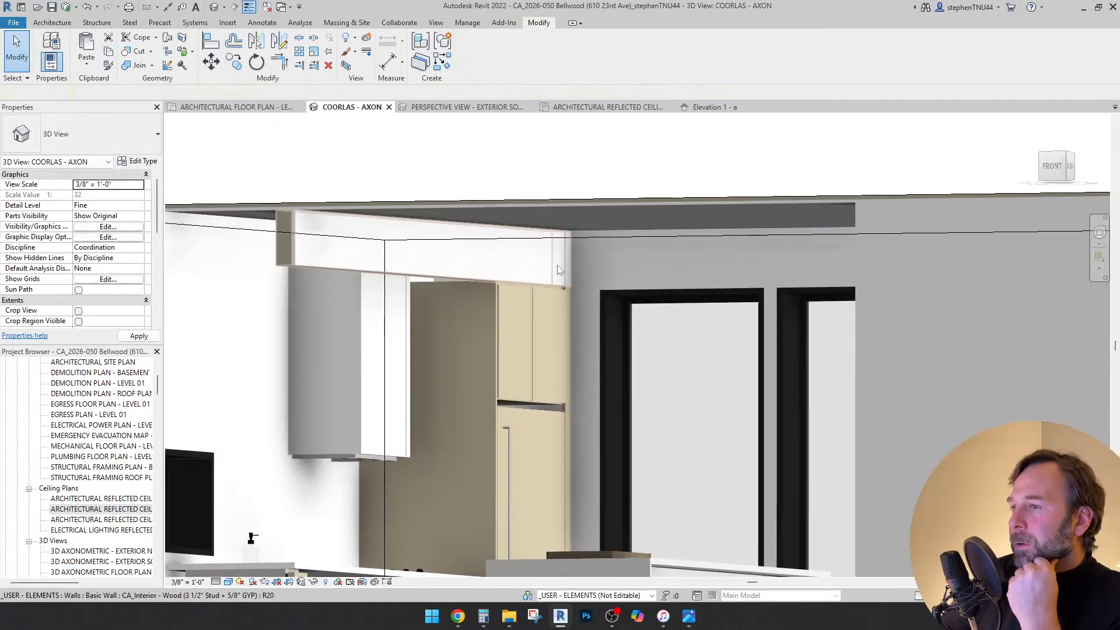
scroll(413, 303, up, 4)
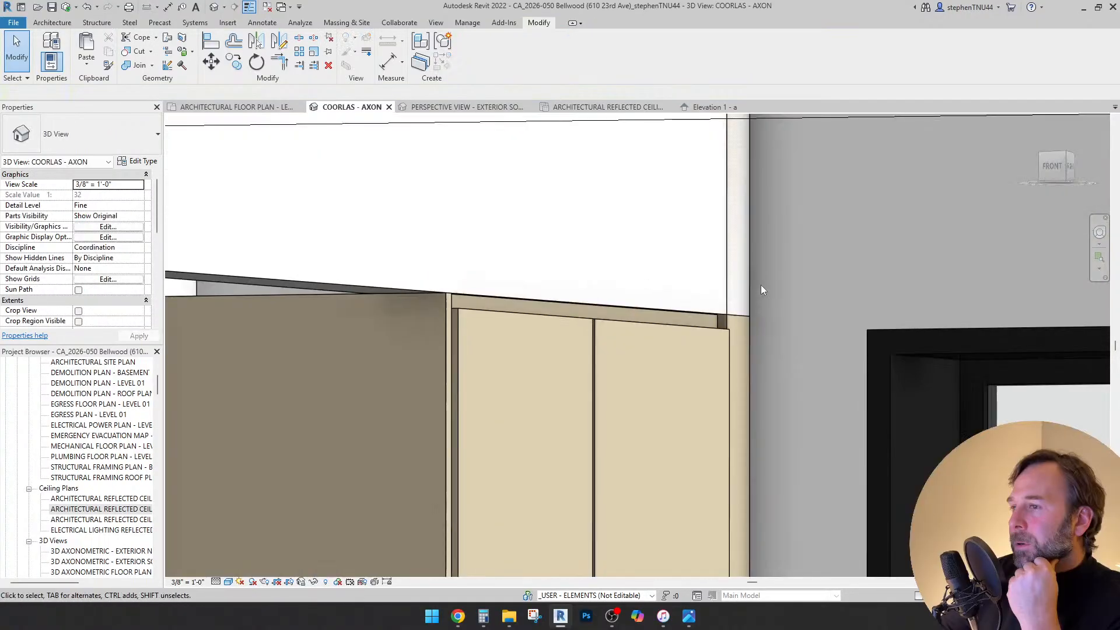
scroll(745, 317, down, 3)
scroll(737, 325, up, 2)
click(734, 319)
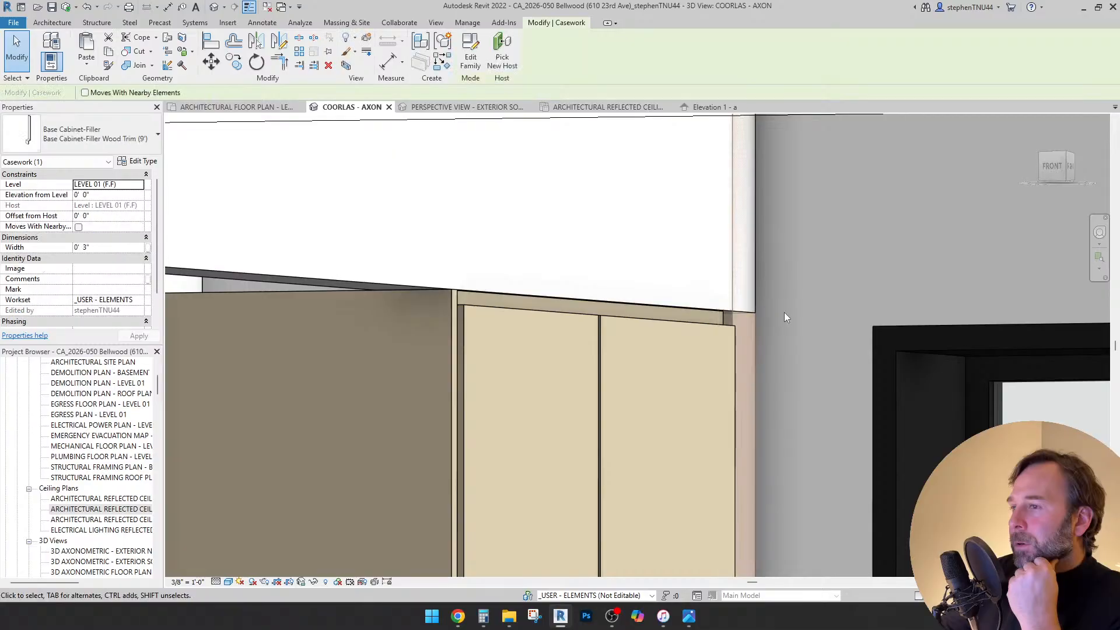
scroll(784, 313, down, 3)
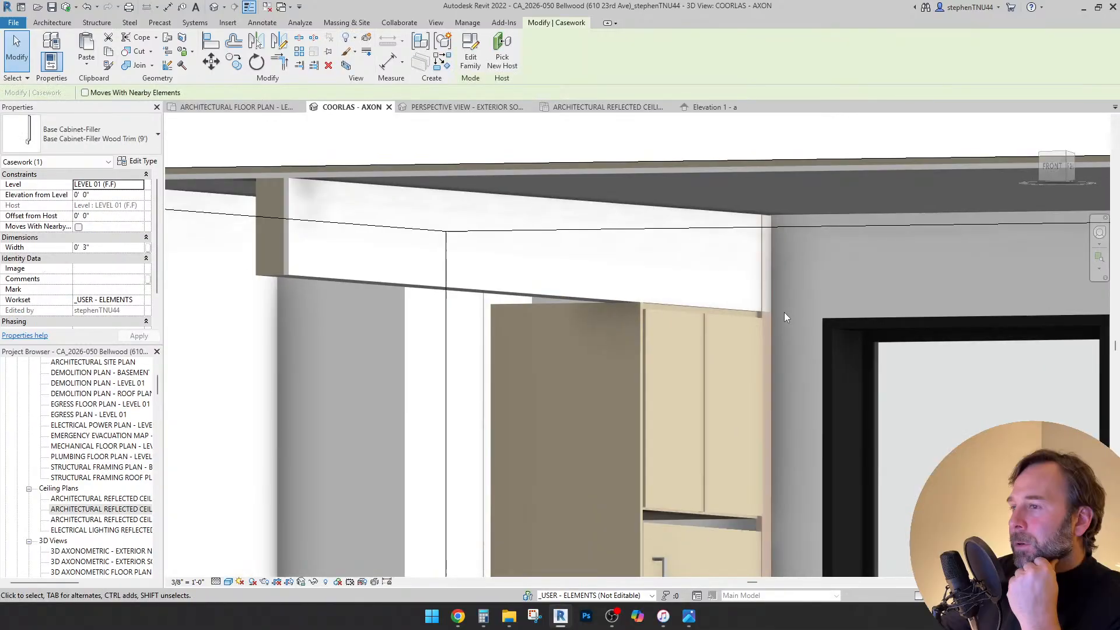
click(140, 161)
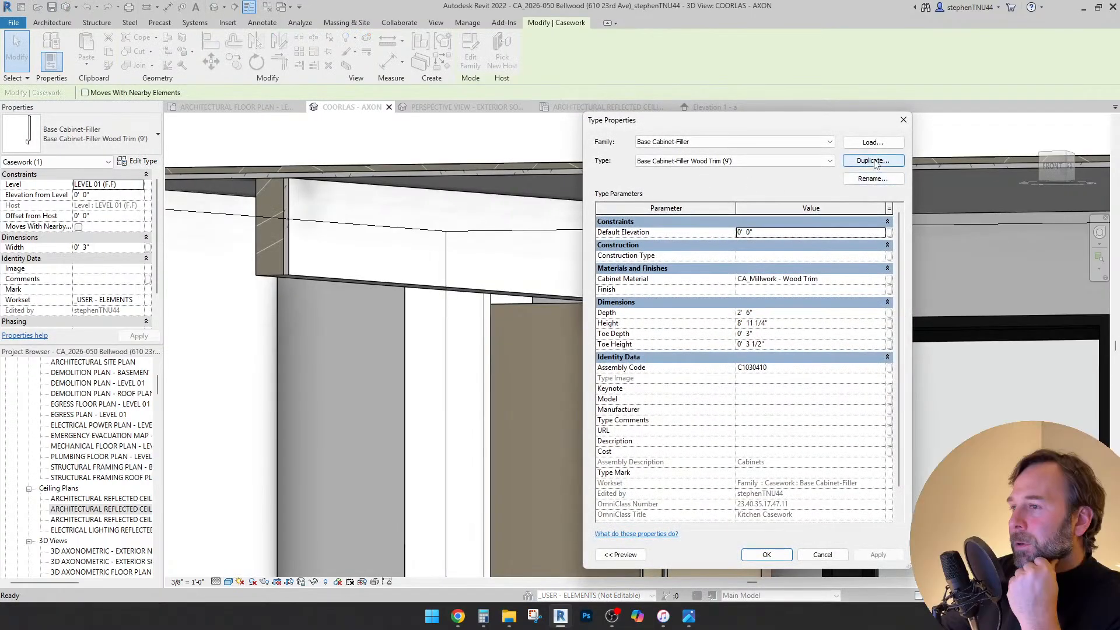
click(874, 161)
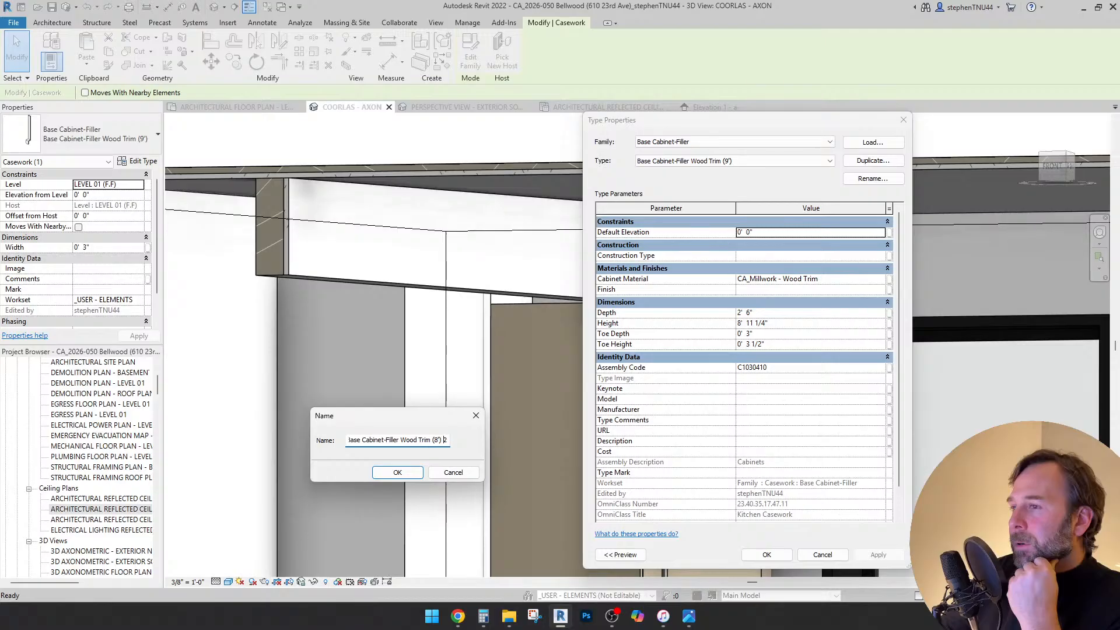
click(396, 476)
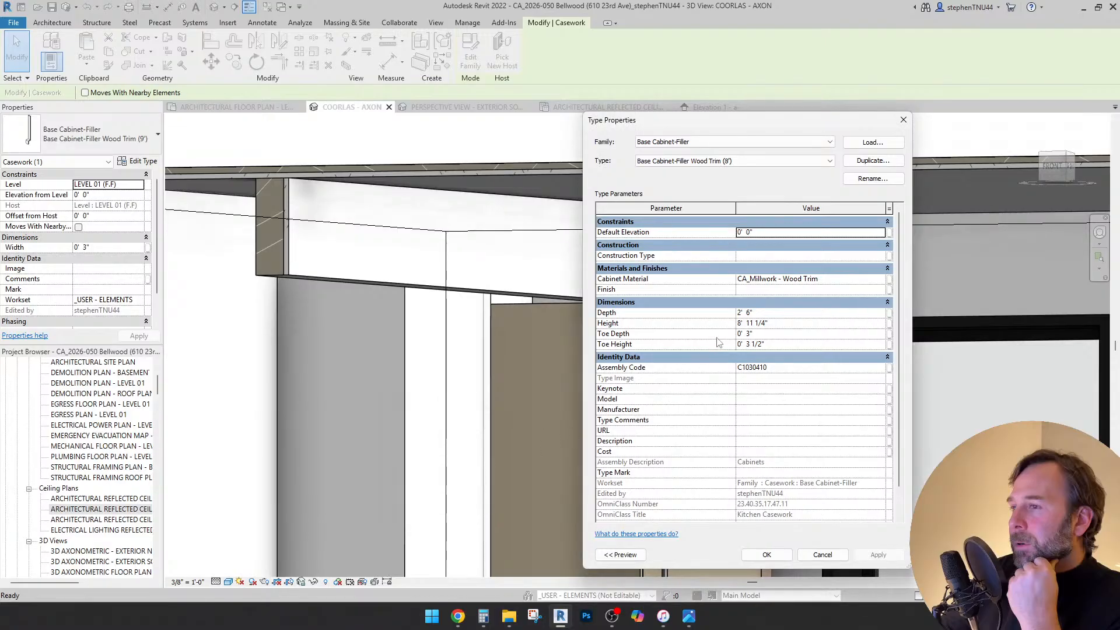
- Set the height of the new 8' filler type to 8' and apply it
click(781, 325)
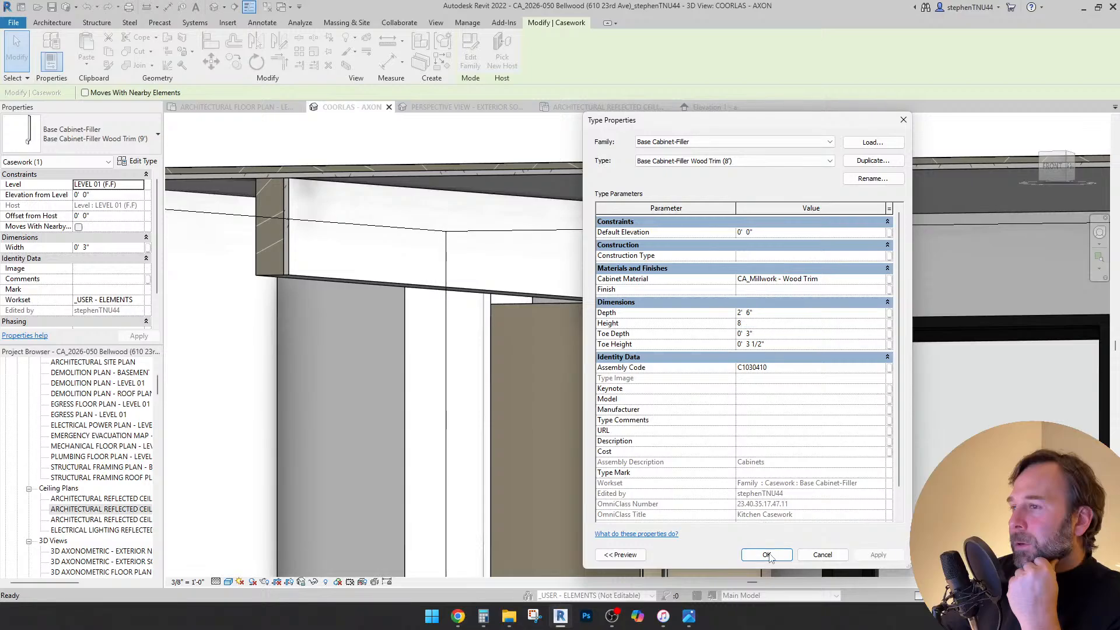
key(Return)
key(Escape)
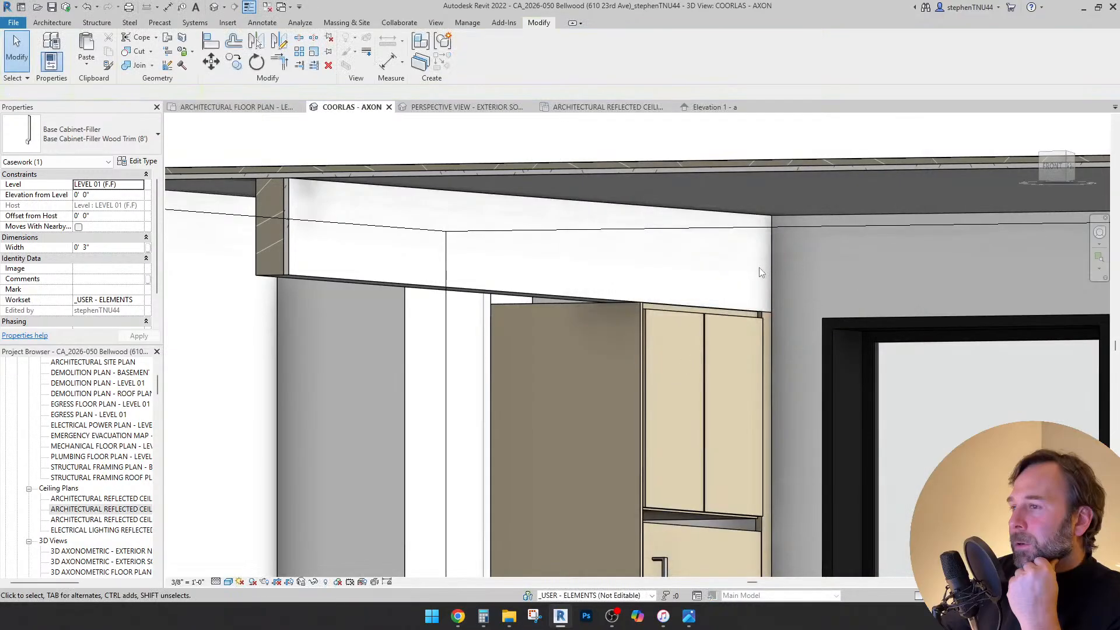
scroll(554, 294, down, 2)
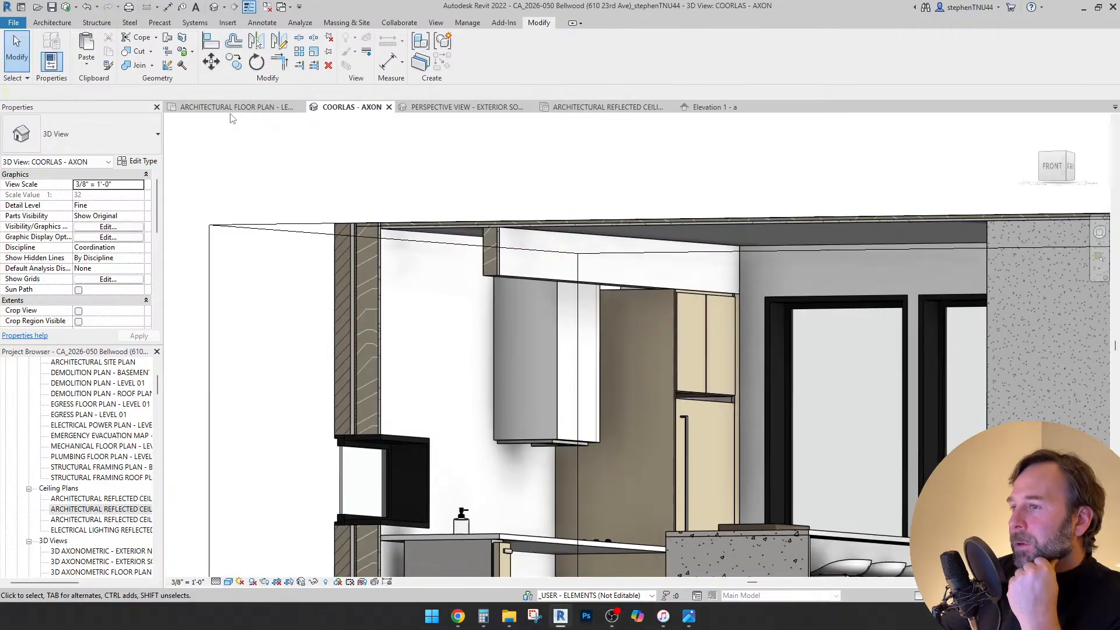
- In the Level 01 reflected ceiling plan, sketch a rectangular CA_5/8" Gypsum ceiling boundary about 2'-2" by 3'-7" over the refrigerator, behind the soffit wall
click(621, 108)
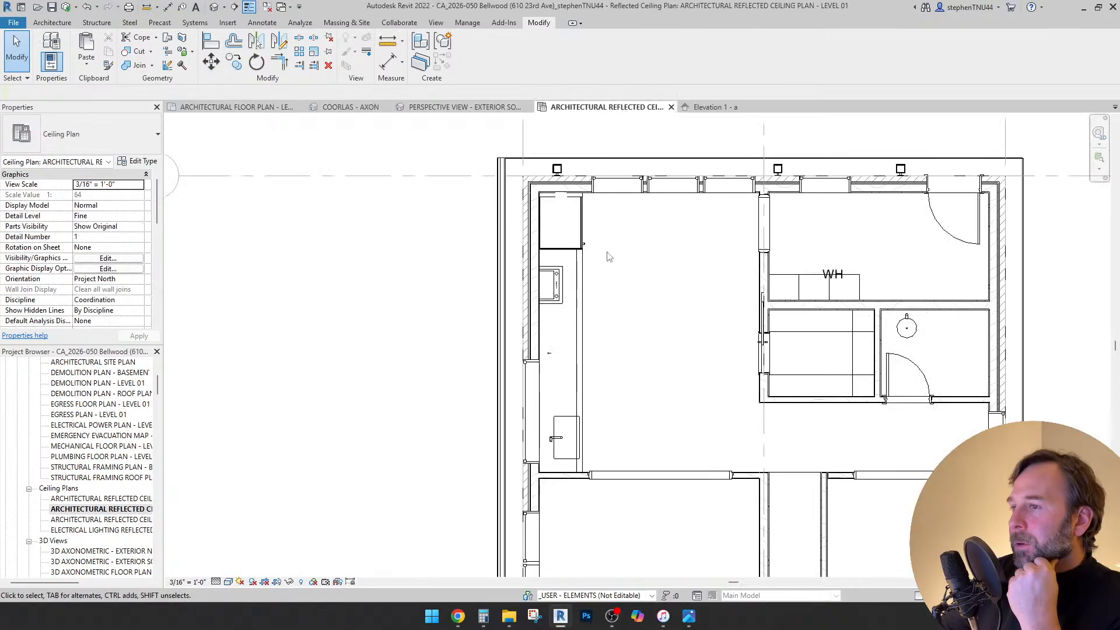
scroll(608, 253, up, 4)
click(49, 24)
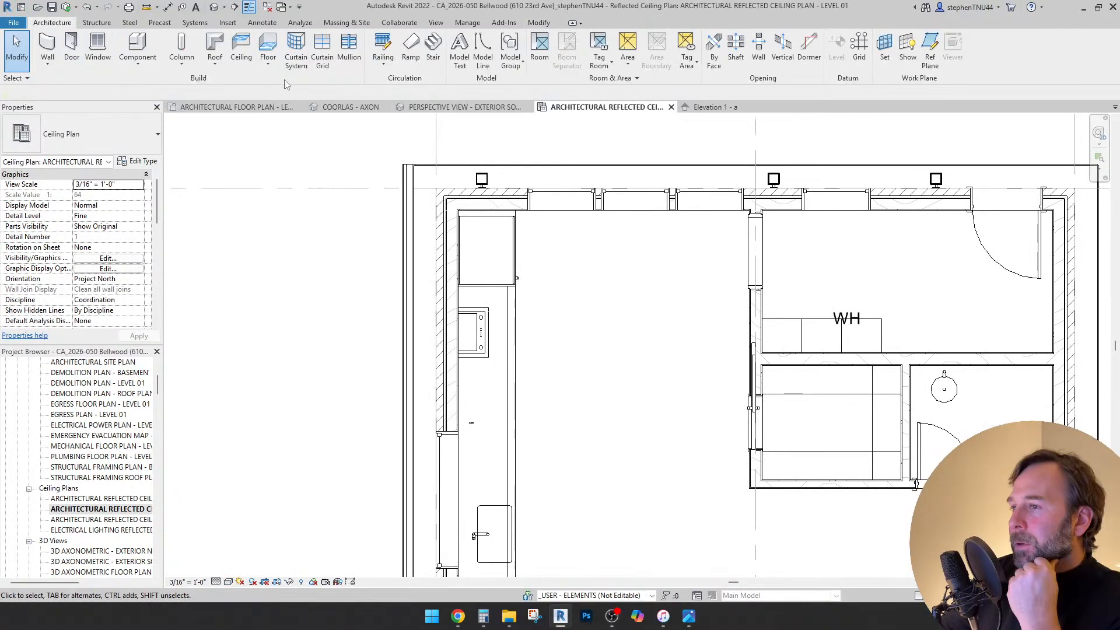
click(246, 60)
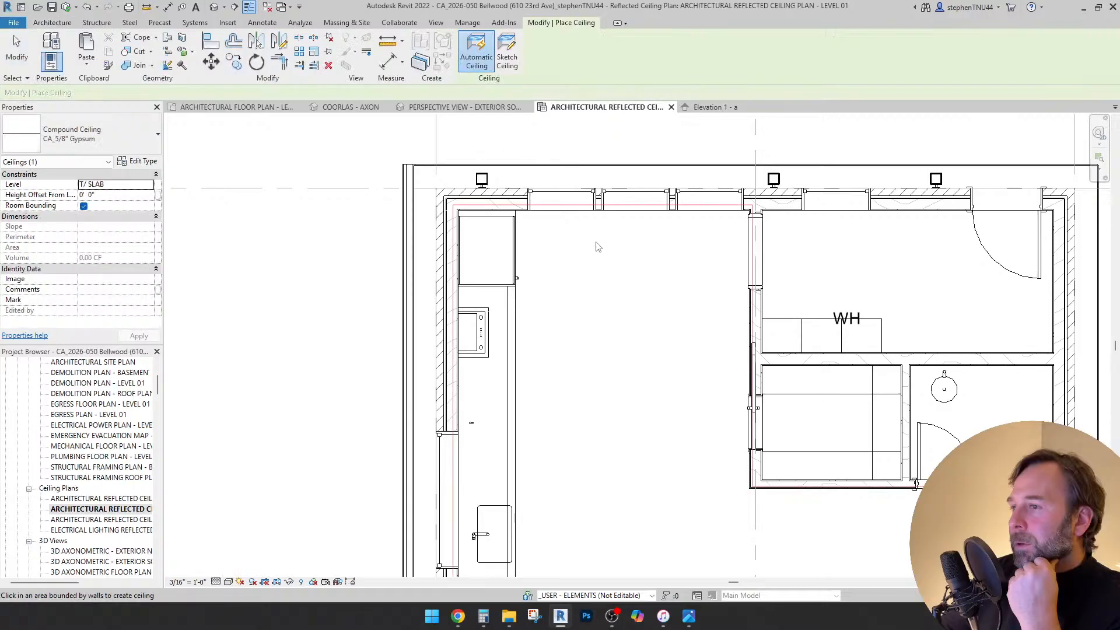
click(507, 54)
scroll(577, 251, up, 2)
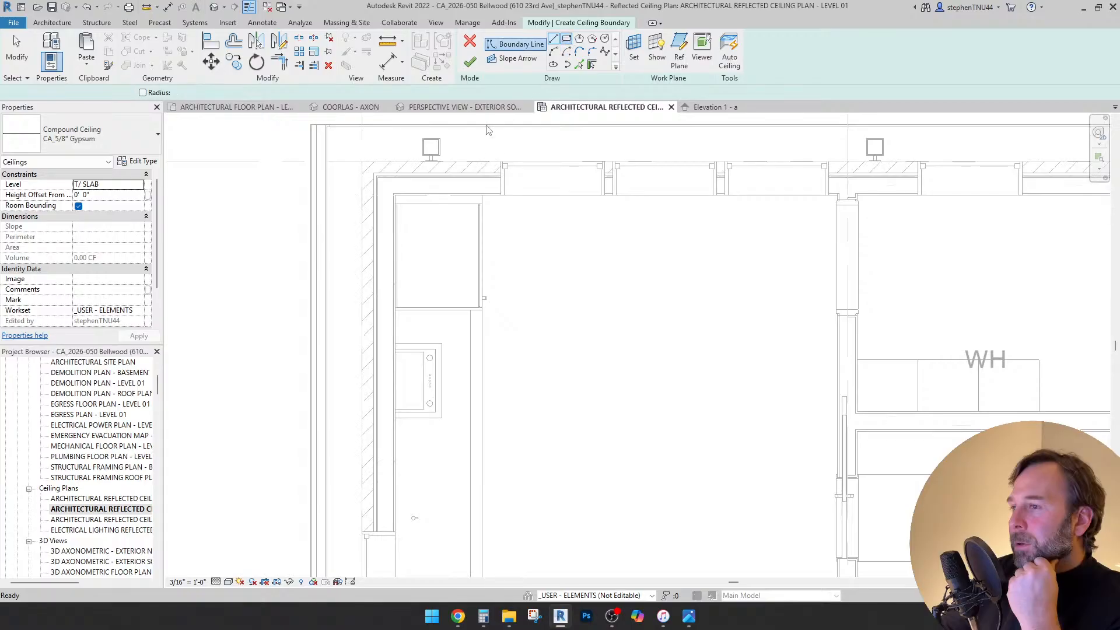
scroll(413, 195, up, 5)
scroll(600, 198, down, 2)
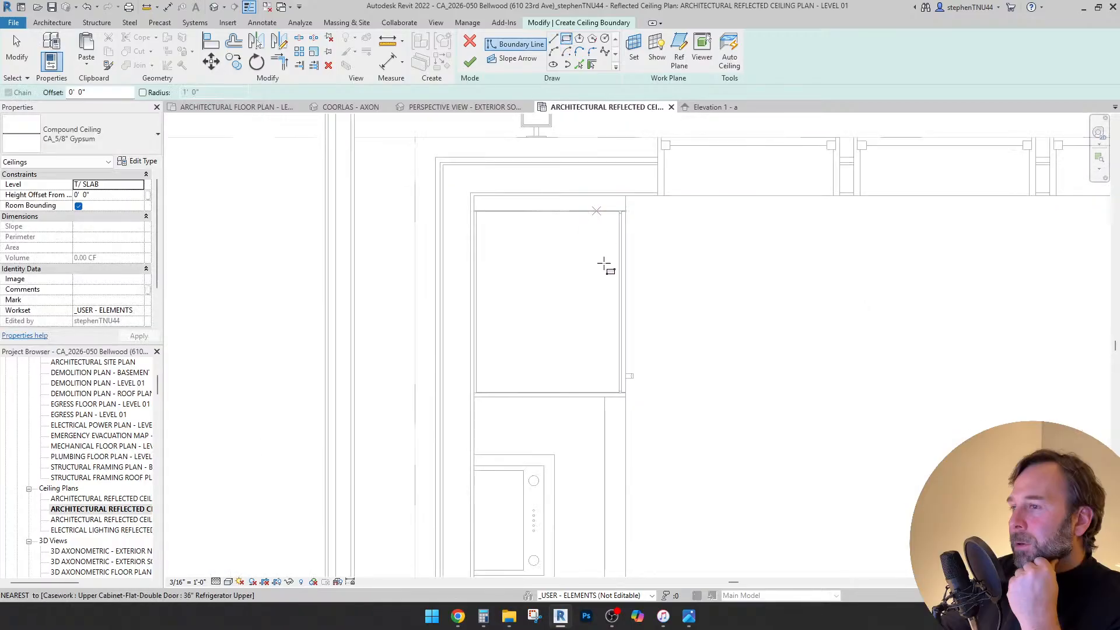
scroll(493, 186, up, 4)
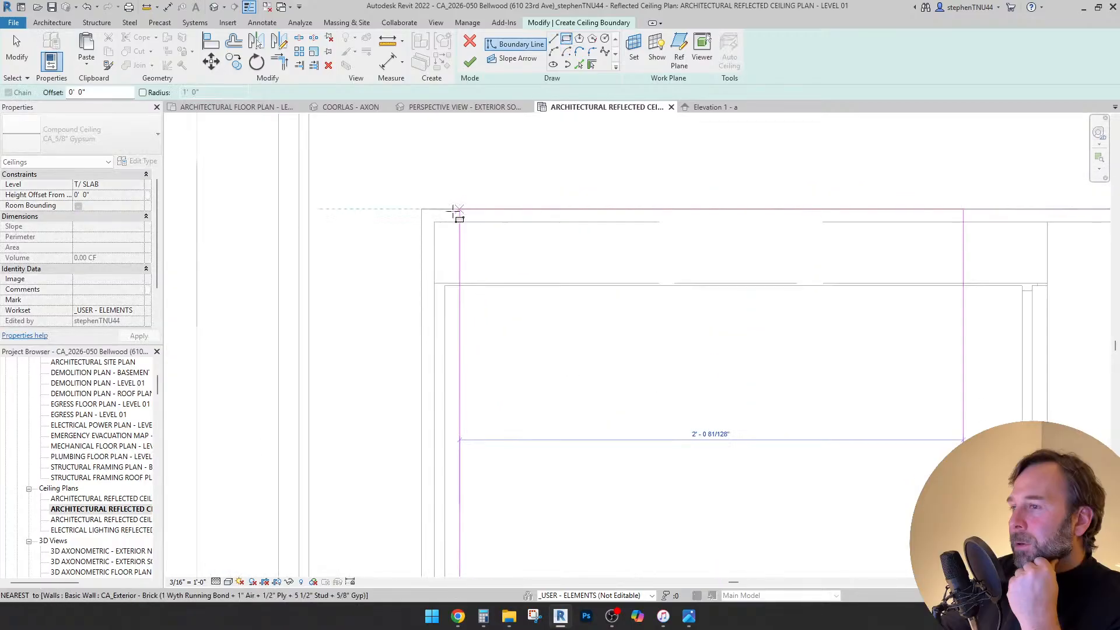
click(435, 223)
scroll(601, 222, down, 5)
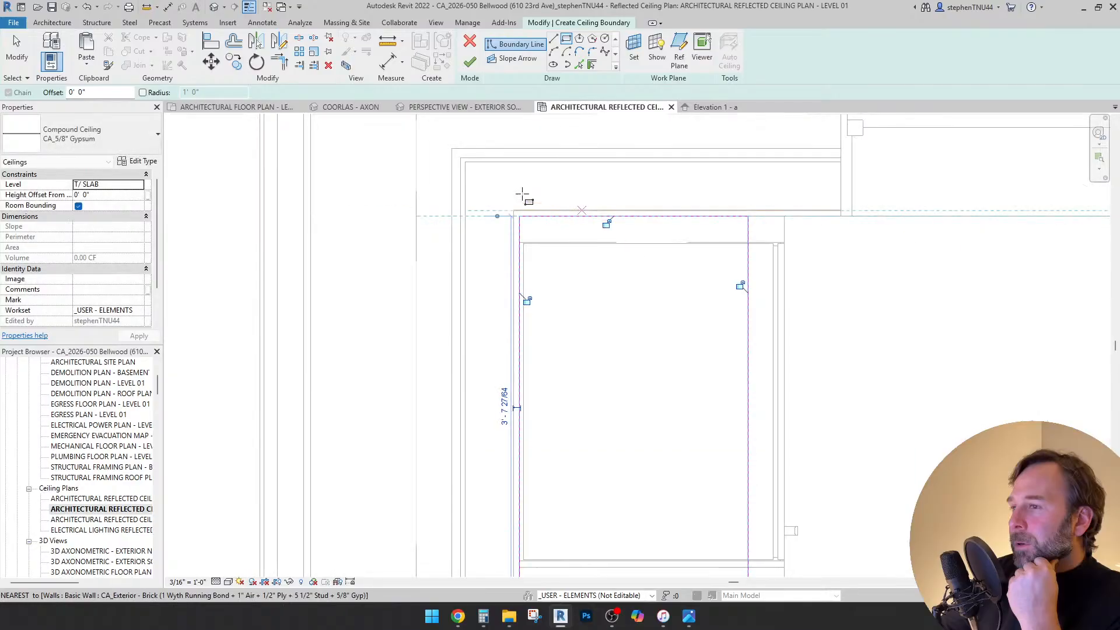
key(Escape)
- Stretch the free short edge of the ceiling boundary to the face of the partition beyond the sink
click(549, 288)
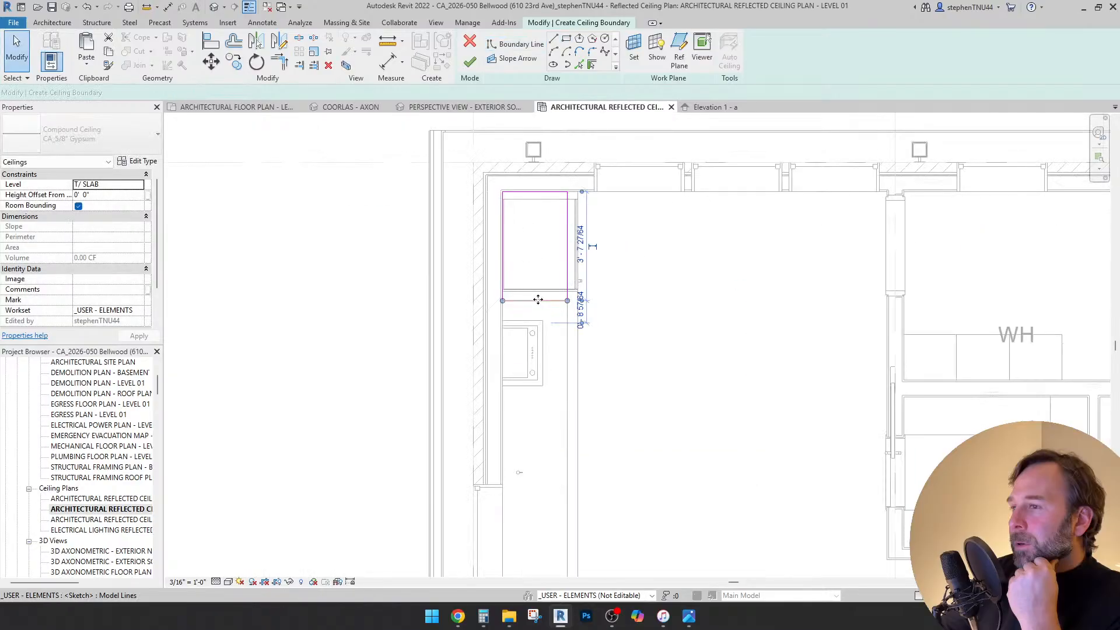
scroll(540, 303, down, 3)
scroll(537, 452, up, 6)
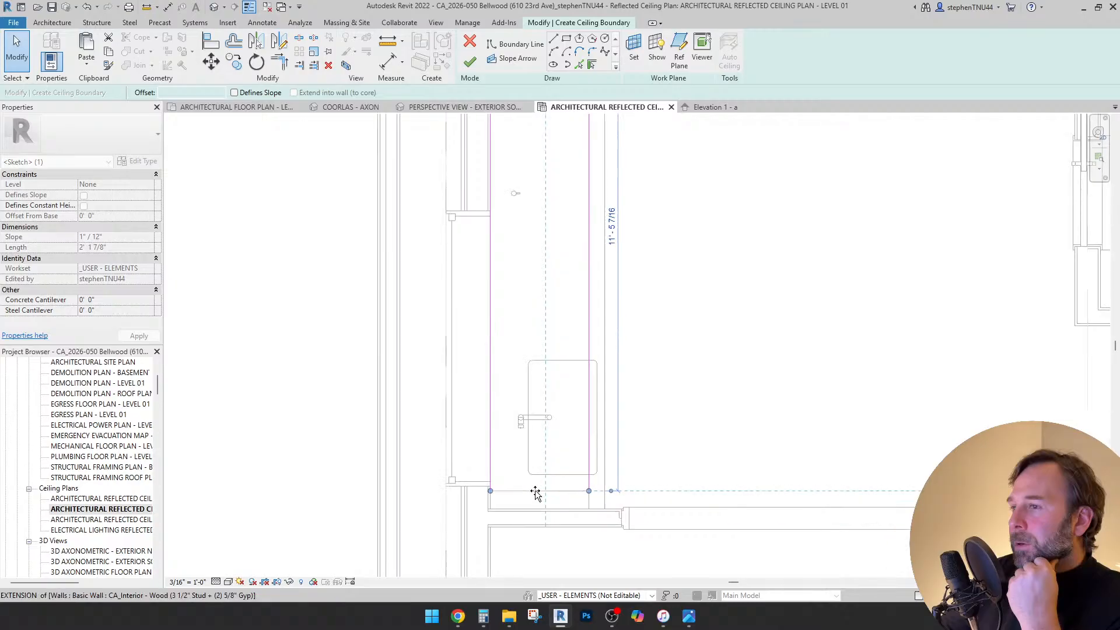
key(Escape)
scroll(633, 466, down, 6)
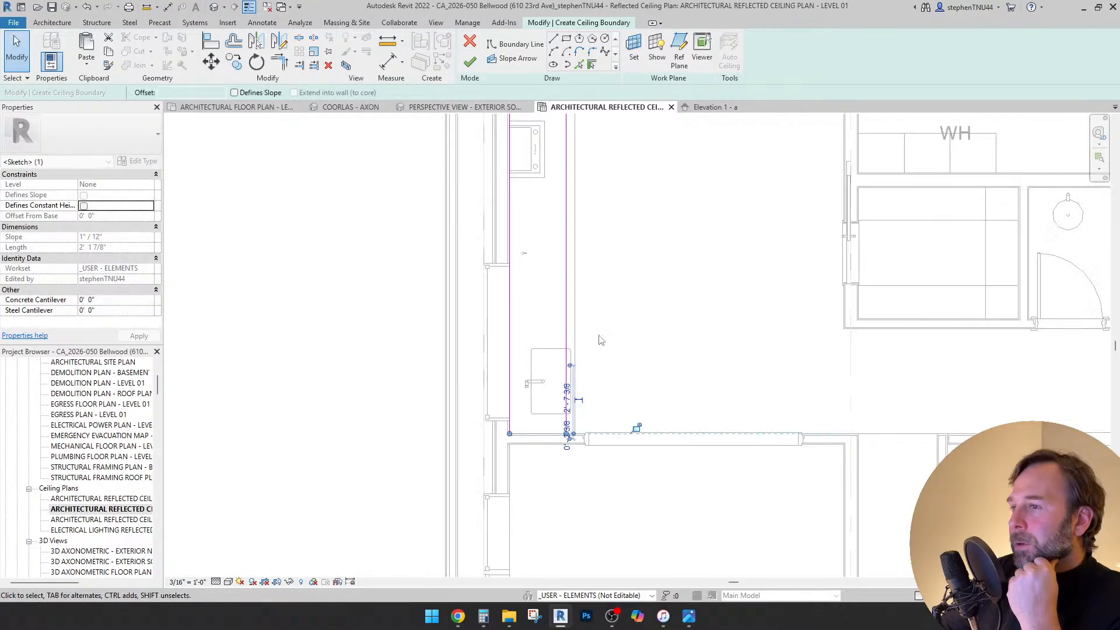
scroll(555, 335, down, 2)
scroll(520, 320, up, 3)
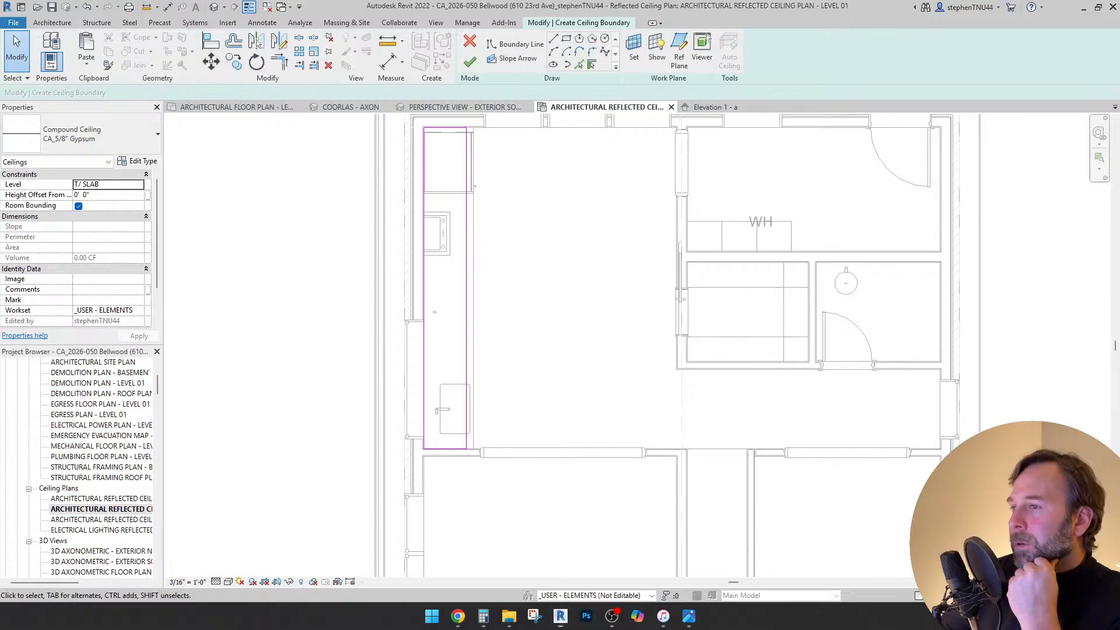
click(1088, 616)
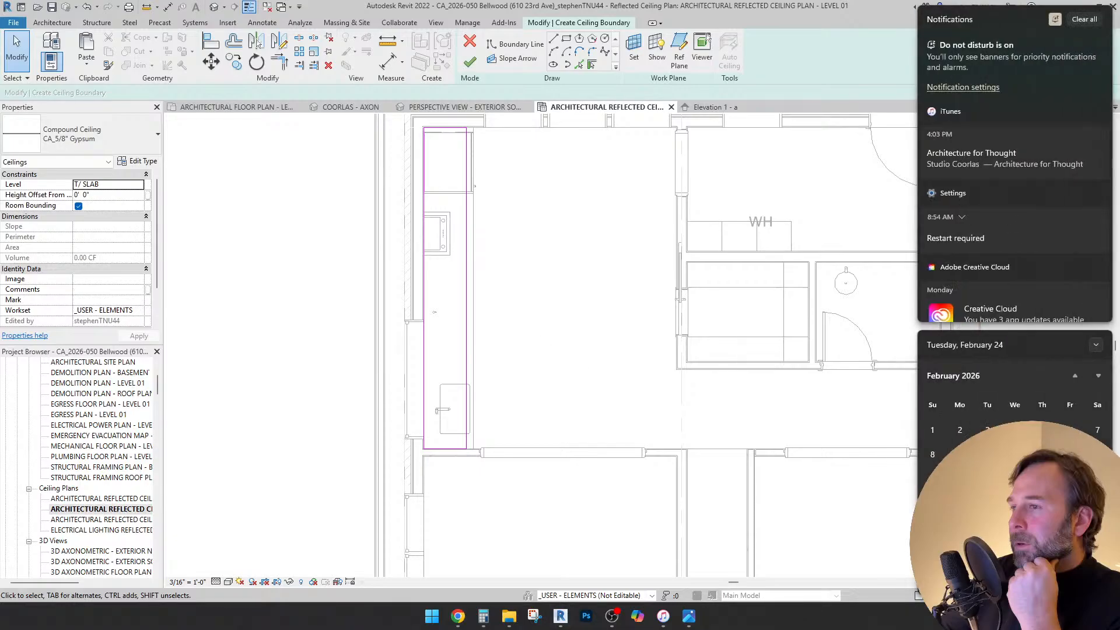
click(629, 401)
scroll(593, 367, down, 2)
scroll(557, 348, up, 1)
middle_drag(558, 347, 603, 355)
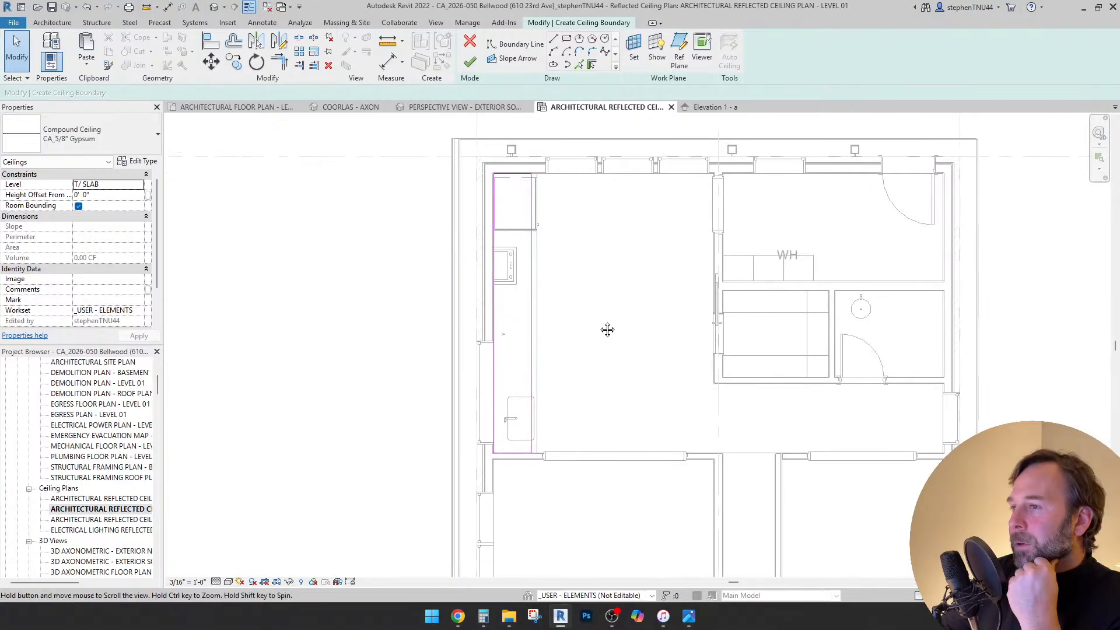
middle_drag(608, 327, 562, 330)
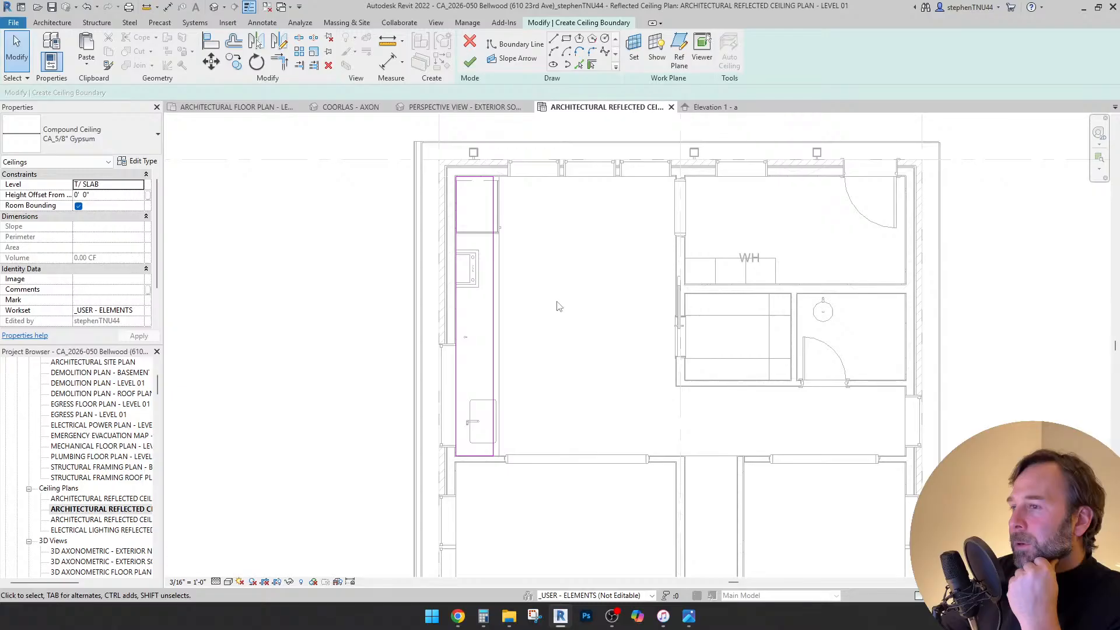
middle_drag(543, 274, 545, 283)
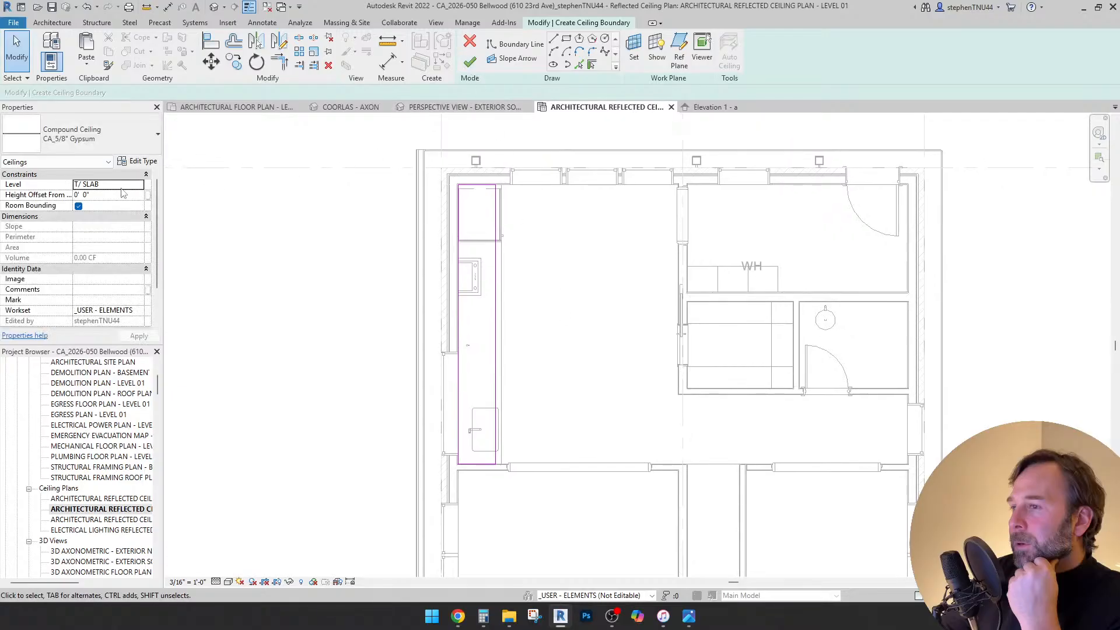
- Set the ceiling's level to LEVEL 01 (F.F) and finish the boundary sketch
click(139, 185)
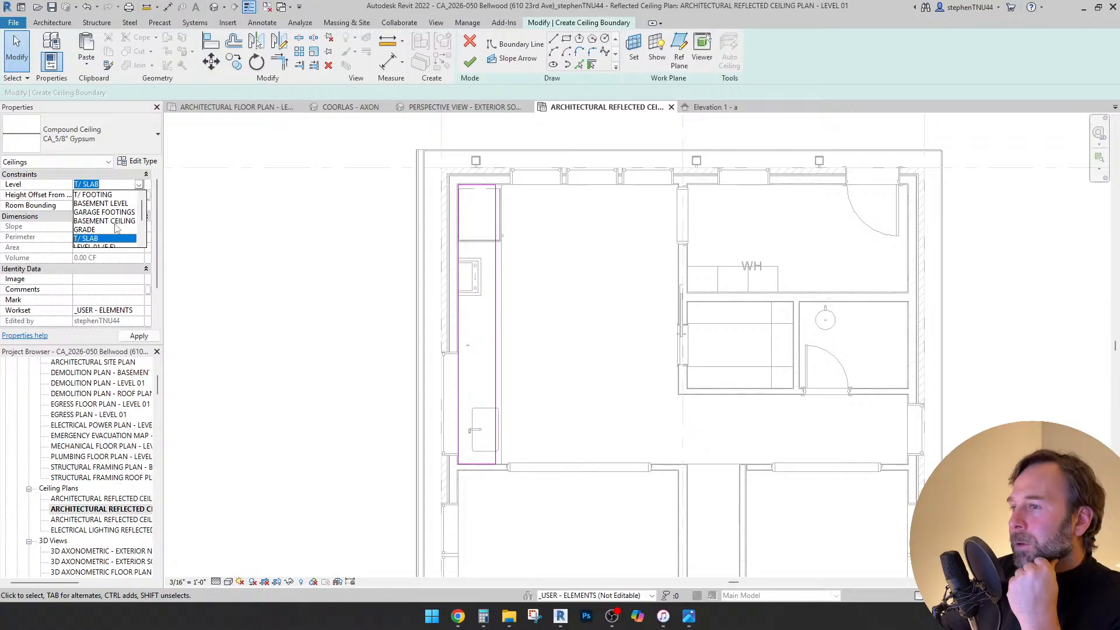
scroll(111, 224, down, 1)
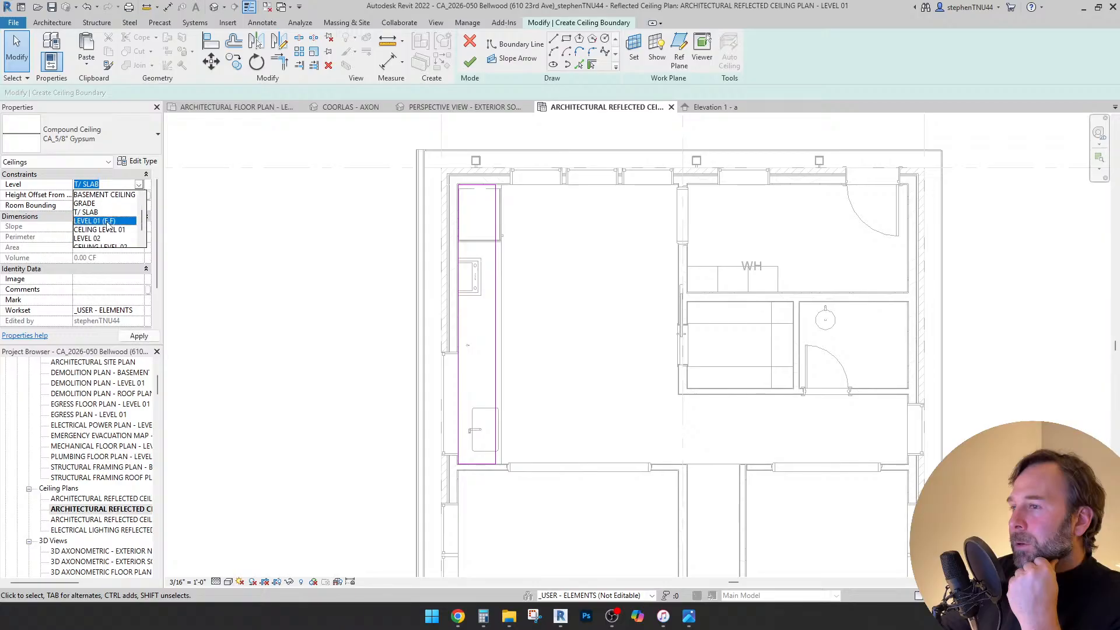
click(111, 222)
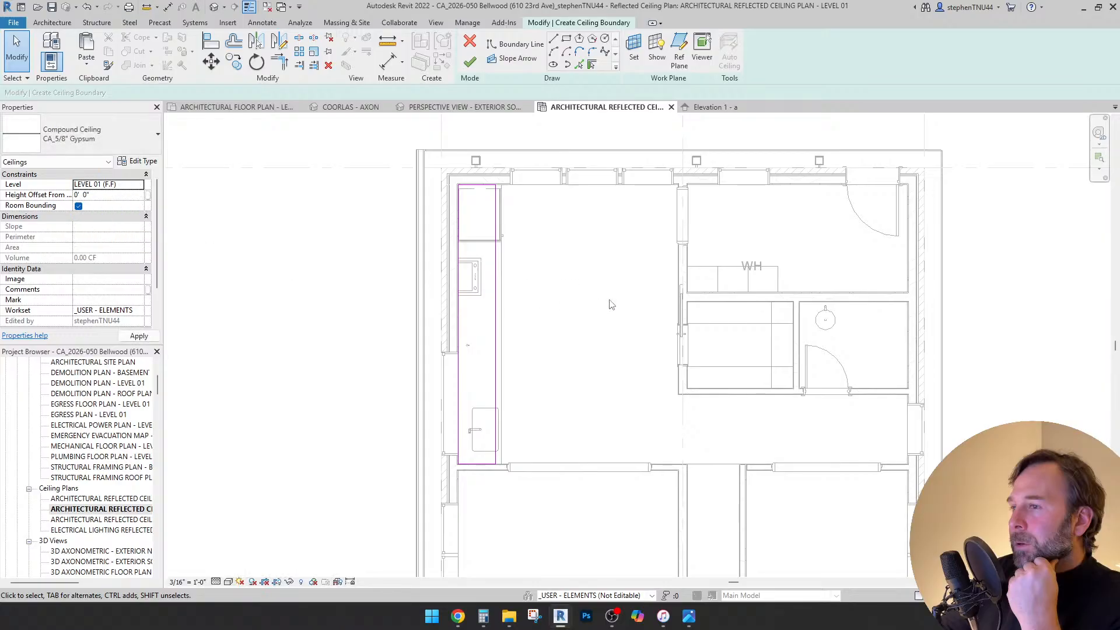
click(470, 65)
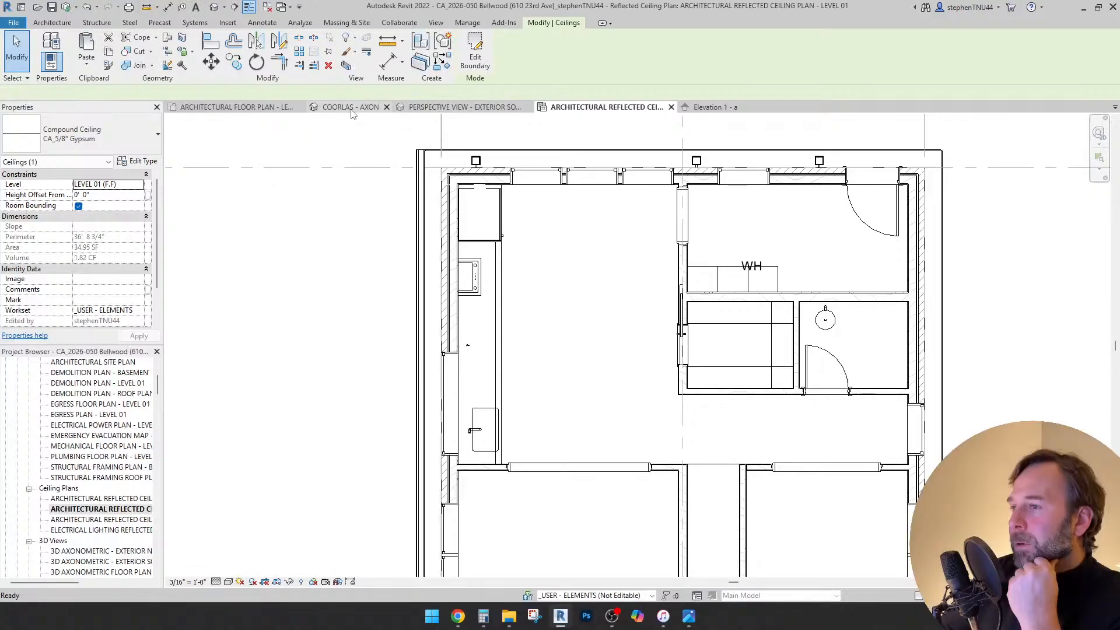
- In the COORLAS - AXON view, set the new ceiling's level to CELING LEVEL 01 with a height offset of -1'
click(350, 108)
shift+middle_drag(697, 313, 717, 332)
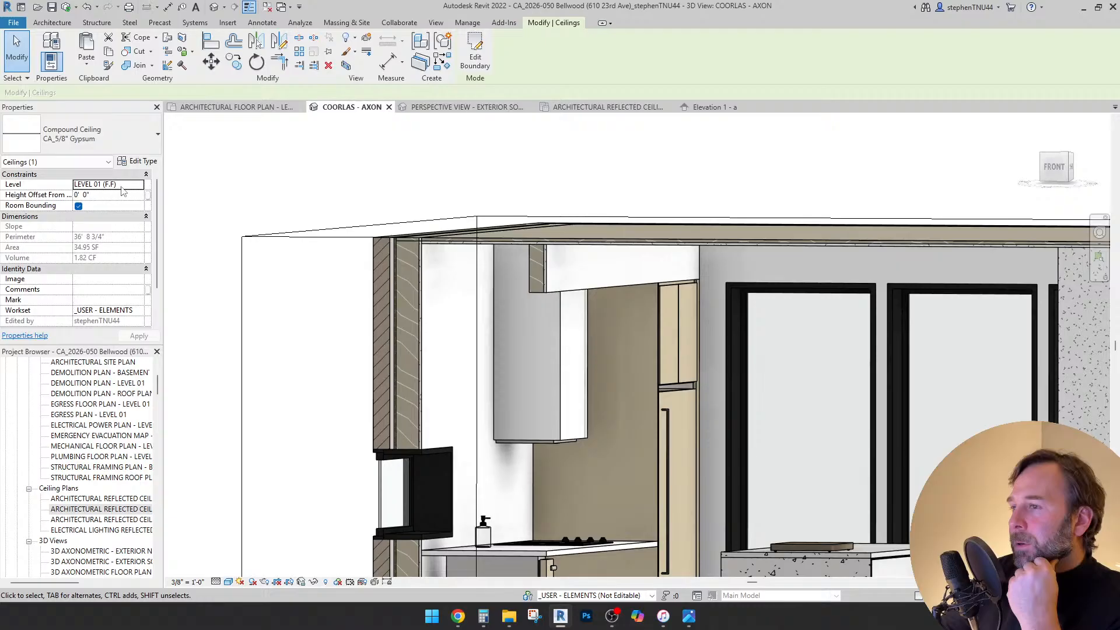
click(140, 185)
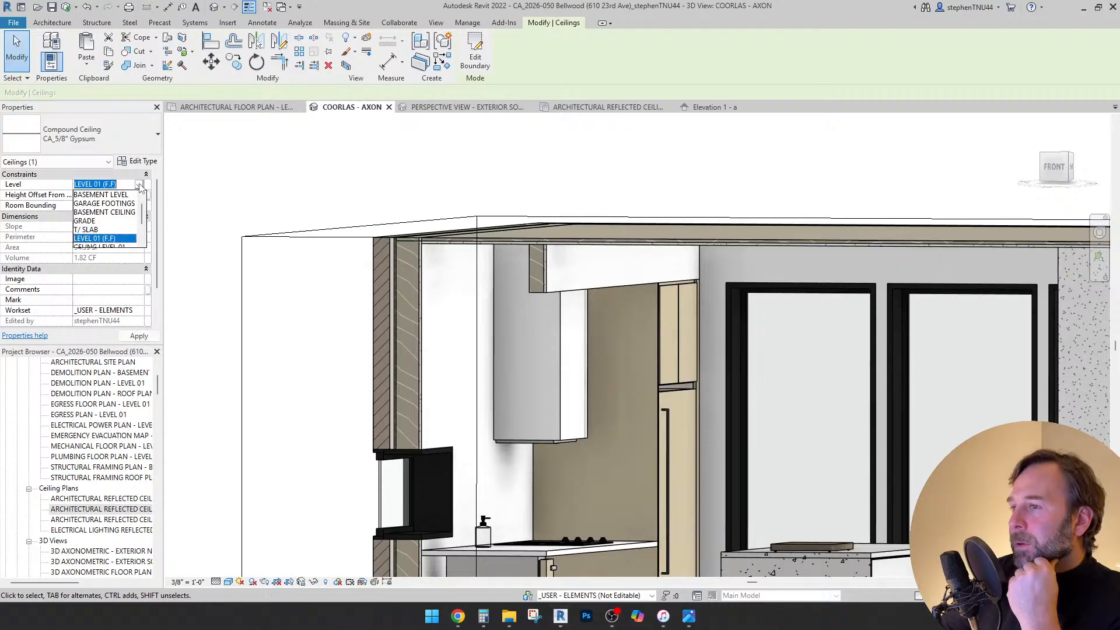
scroll(116, 219, down, 1)
click(112, 211)
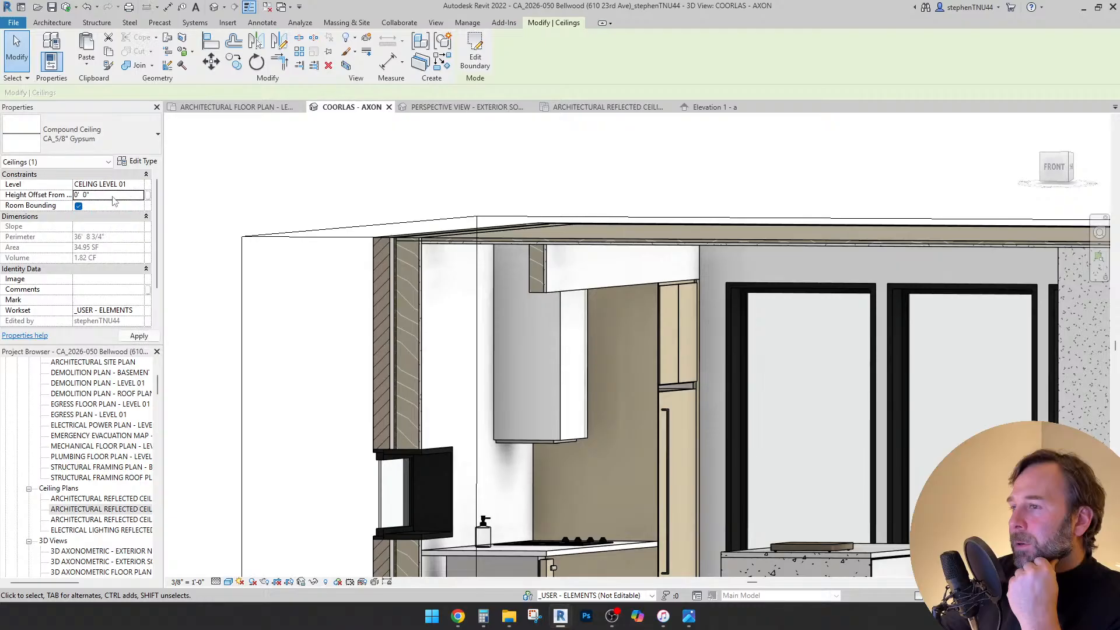
click(114, 197)
text(-1)
key(Return)
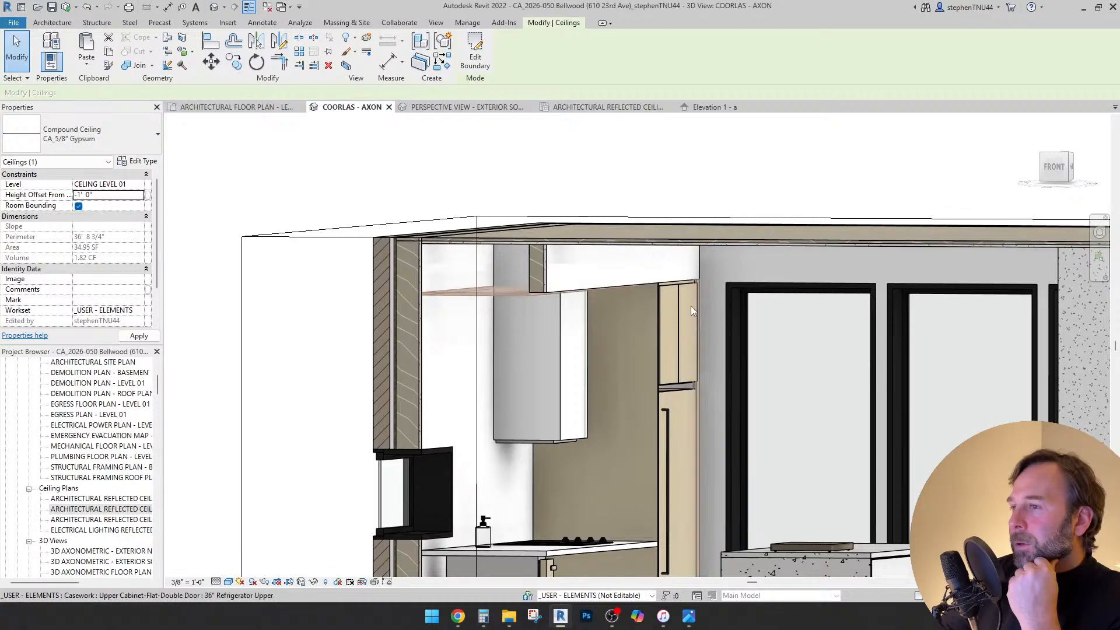
- Examine from below and from the side how the lowered ceiling meets the soffit wall and the refrigerator cabinets
scroll(559, 290, up, 2)
shift+middle_drag(560, 291, 478, 263)
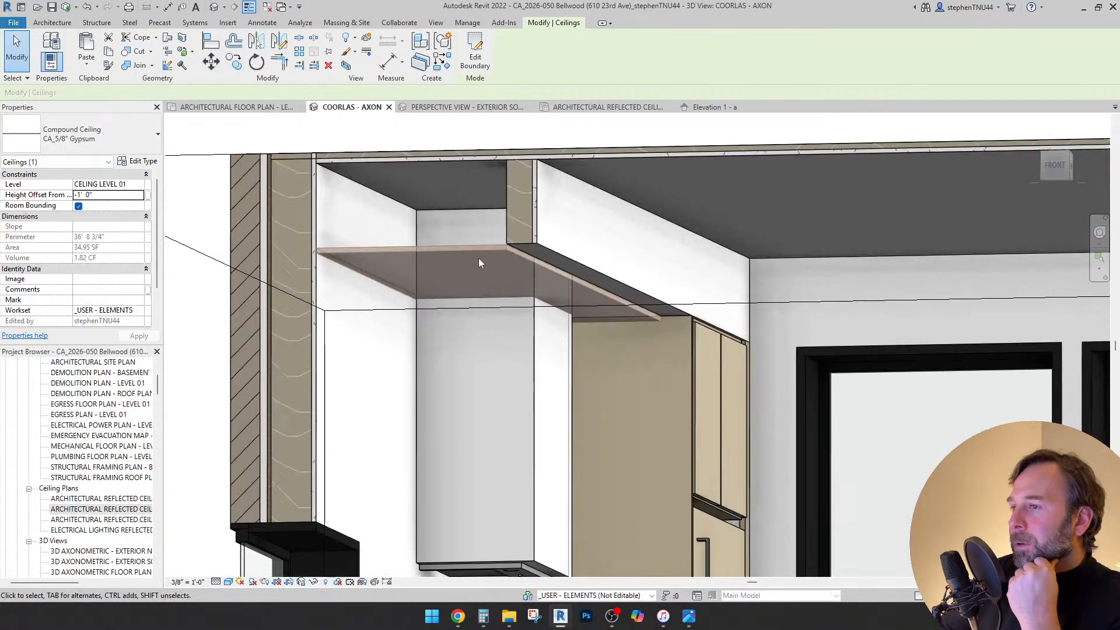
click(208, 45)
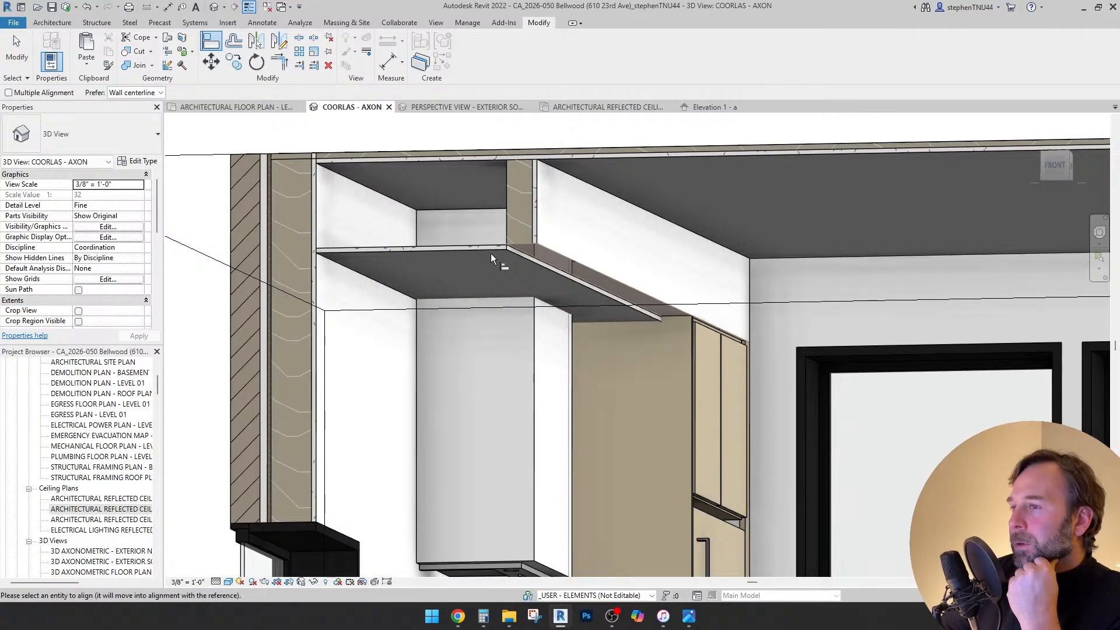
key(Escape)
shift+middle_drag(629, 258, 645, 224)
scroll(585, 202, up, 3)
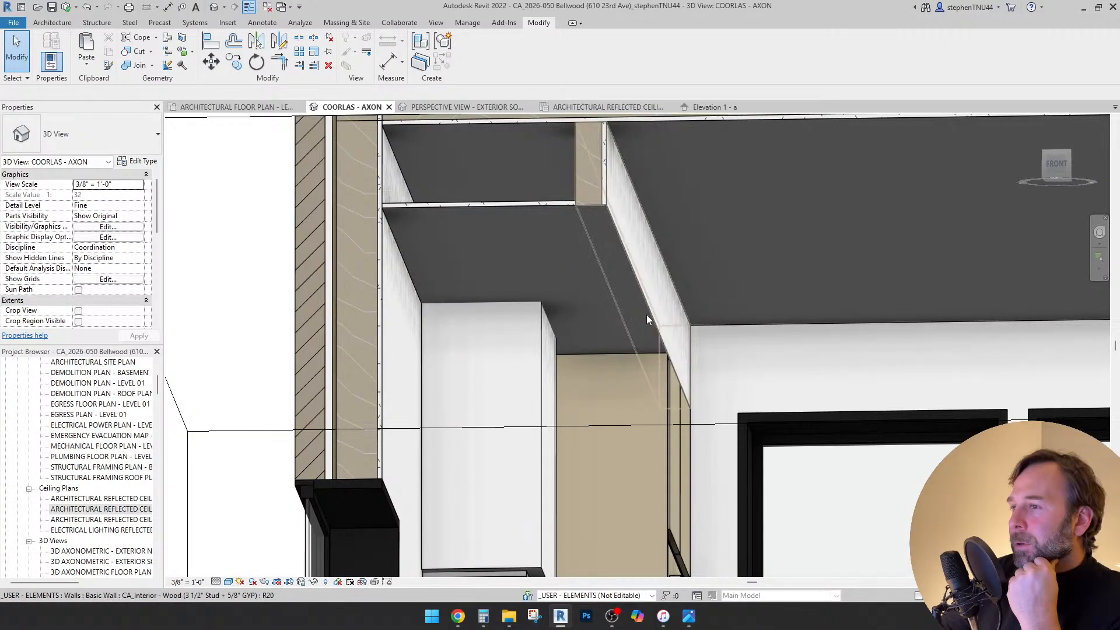
scroll(602, 251, down, 2)
shift+middle_drag(601, 248, 582, 281)
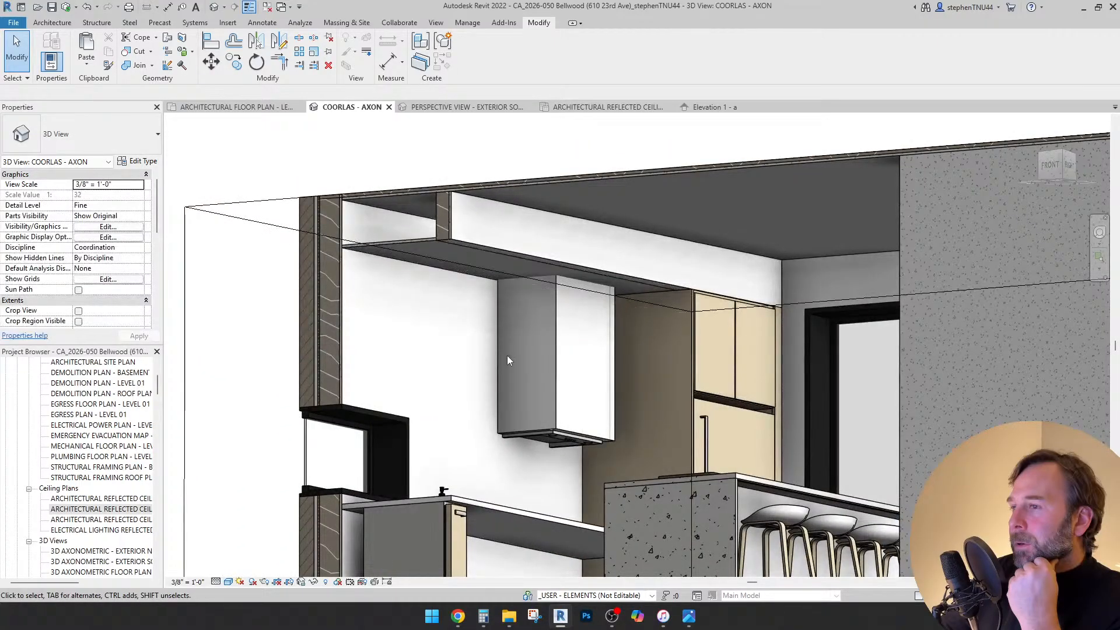
- In the interior perspective view, walk the camera from the fireplace to the kitchen and examine the soffit above the sink and island
click(489, 110)
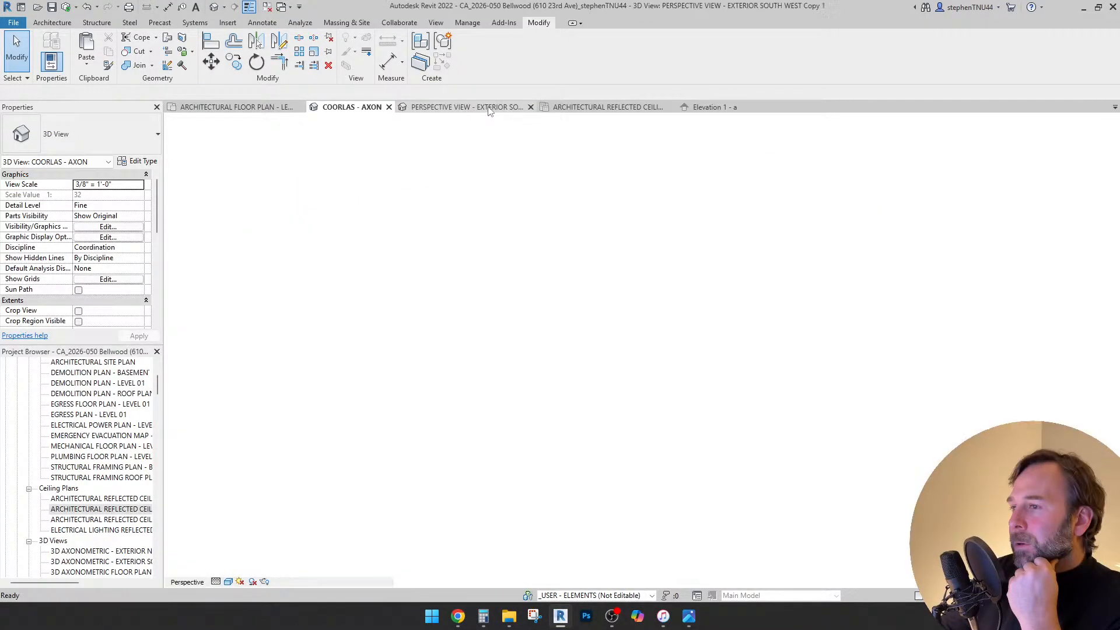
middle_drag(582, 350, 631, 405)
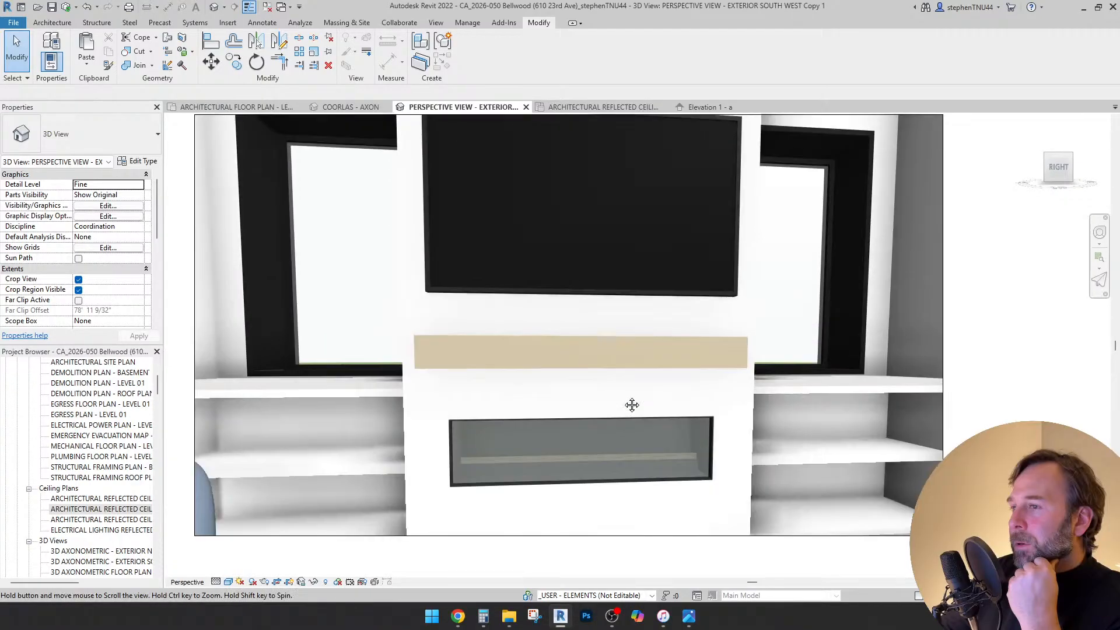
scroll(630, 405, down, 1)
scroll(615, 380, up, 1)
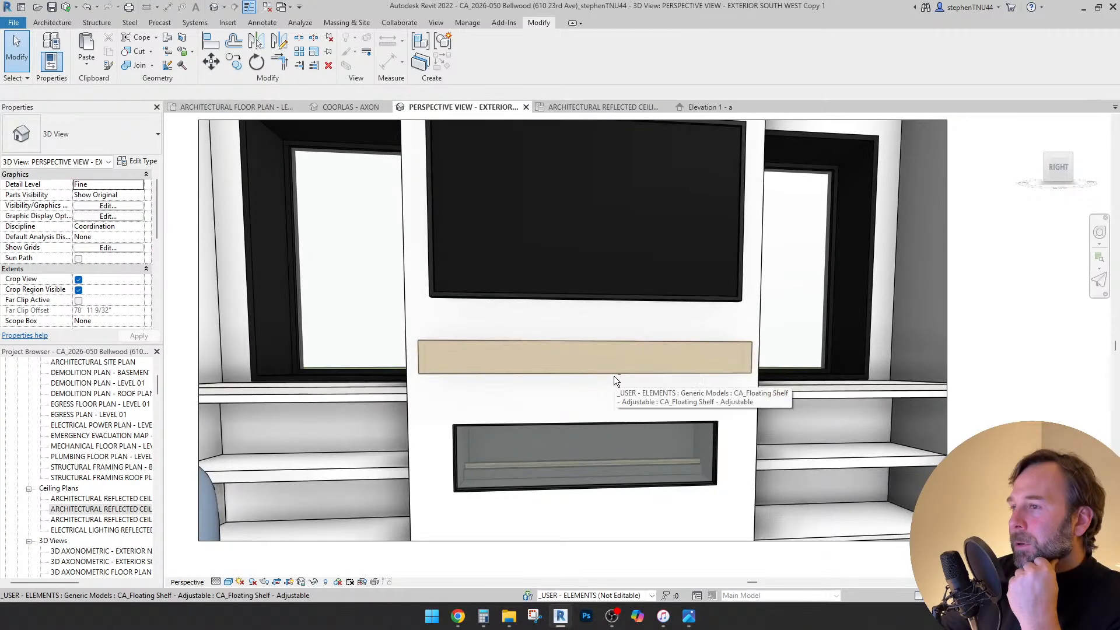
key(F8)
drag(614, 375, 185, 386)
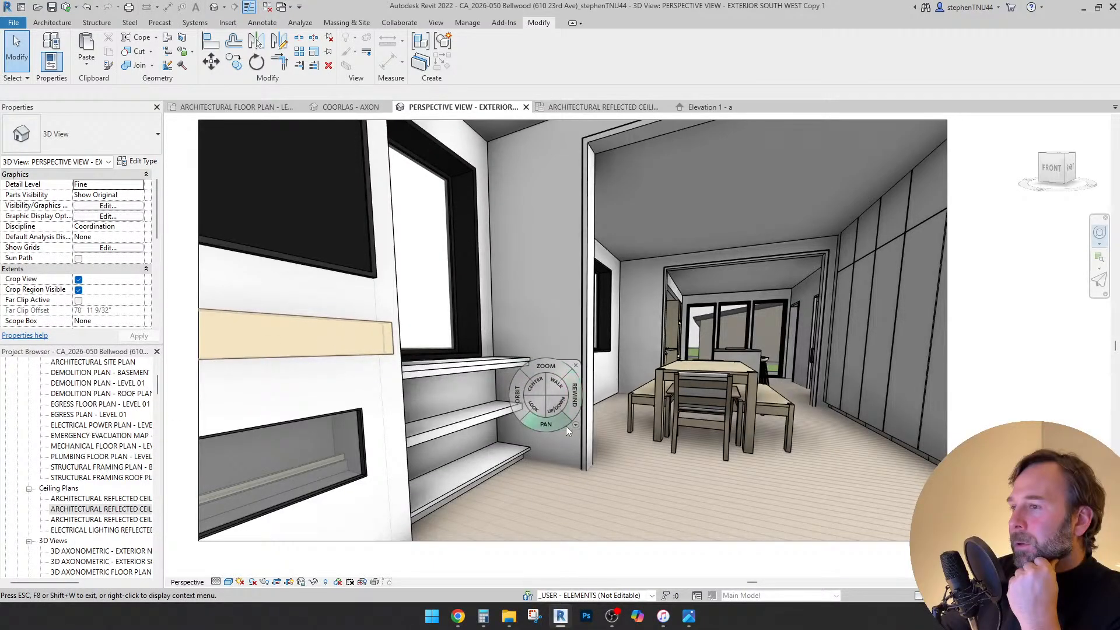
drag(565, 429, 517, 437)
drag(617, 445, 575, 478)
key(Escape)
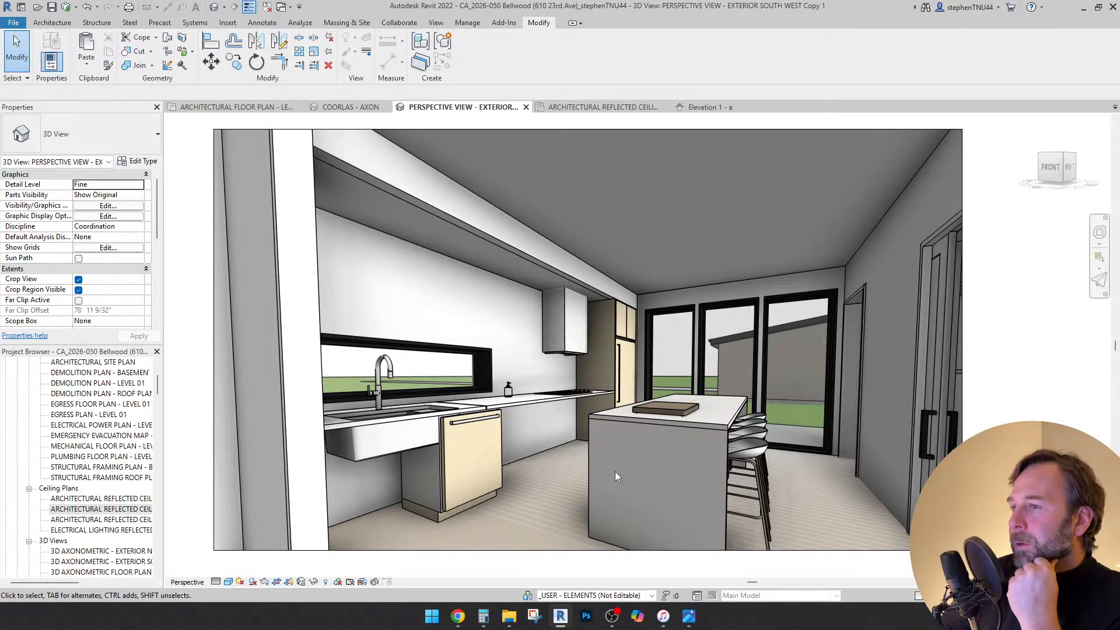
- In the Level 01 floor plan, shorten the cooktop countertop from its sink end to a width of about 6'-1"
key(ctrl+Tab)
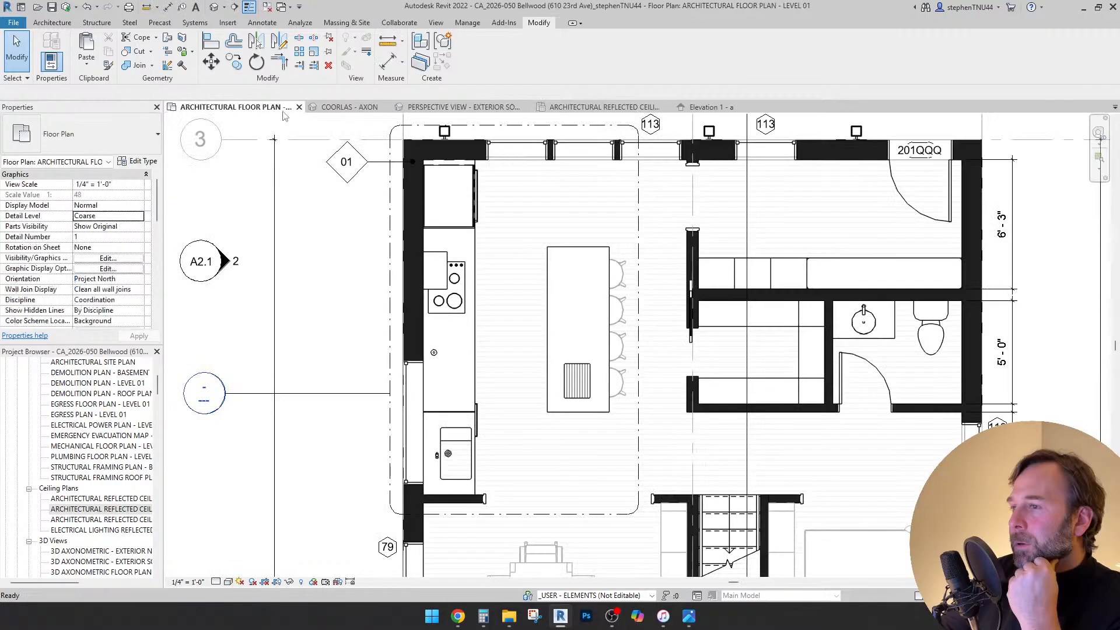
scroll(497, 376, up, 3)
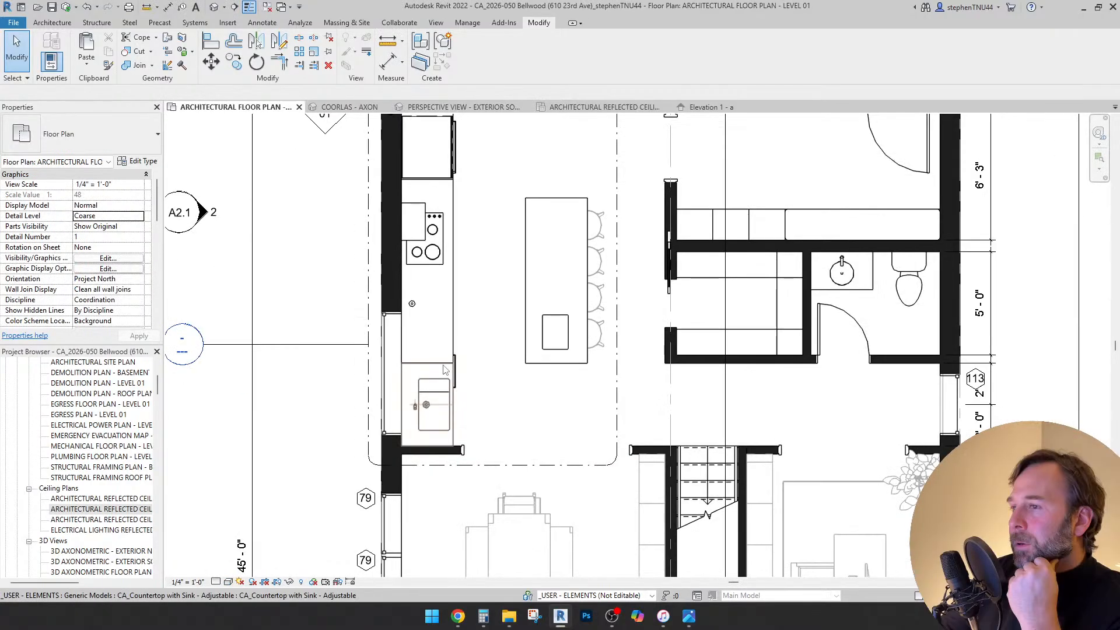
scroll(444, 370, up, 1)
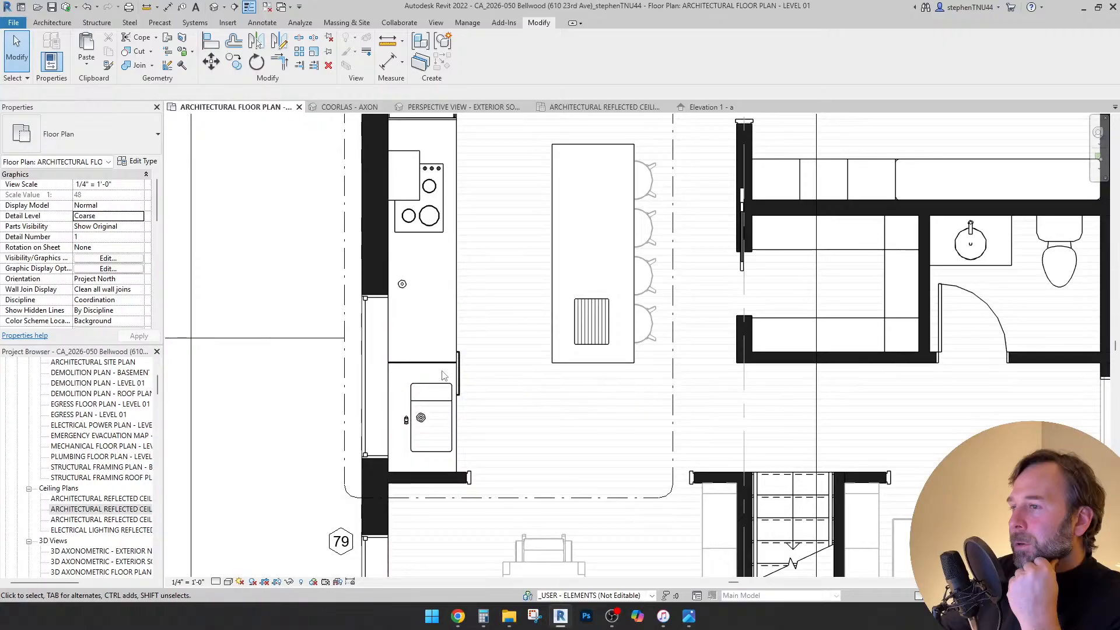
scroll(442, 388, up, 1)
click(442, 388)
middle_drag(420, 364, 455, 437)
drag(455, 429, 461, 342)
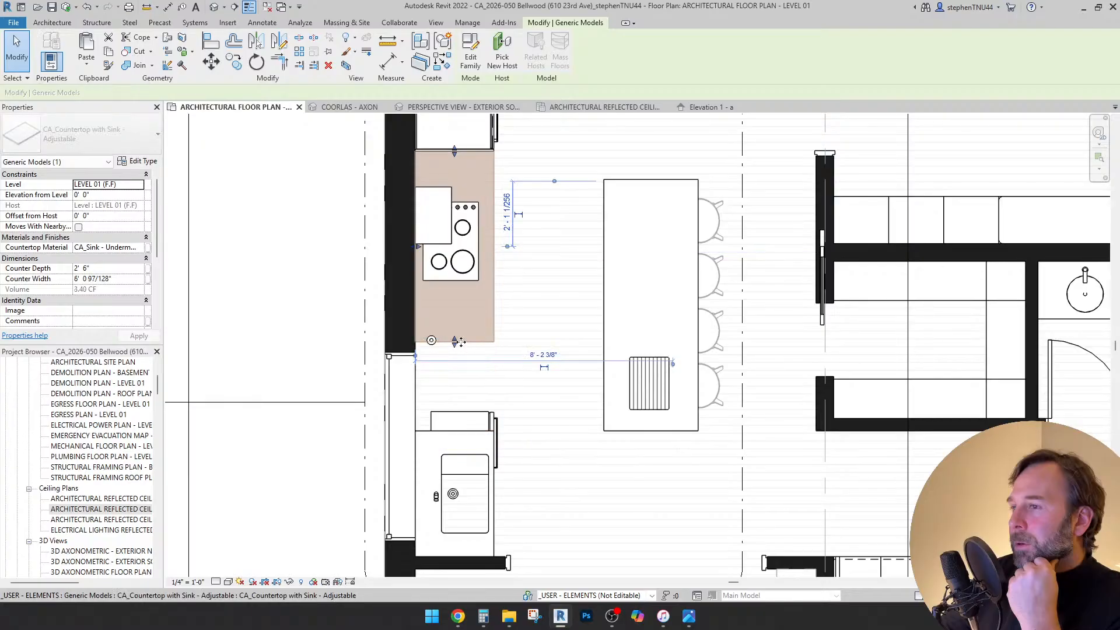
- Try nudging the sink countertop along the exterior wall toward the cooktop, away from the partition
click(473, 462)
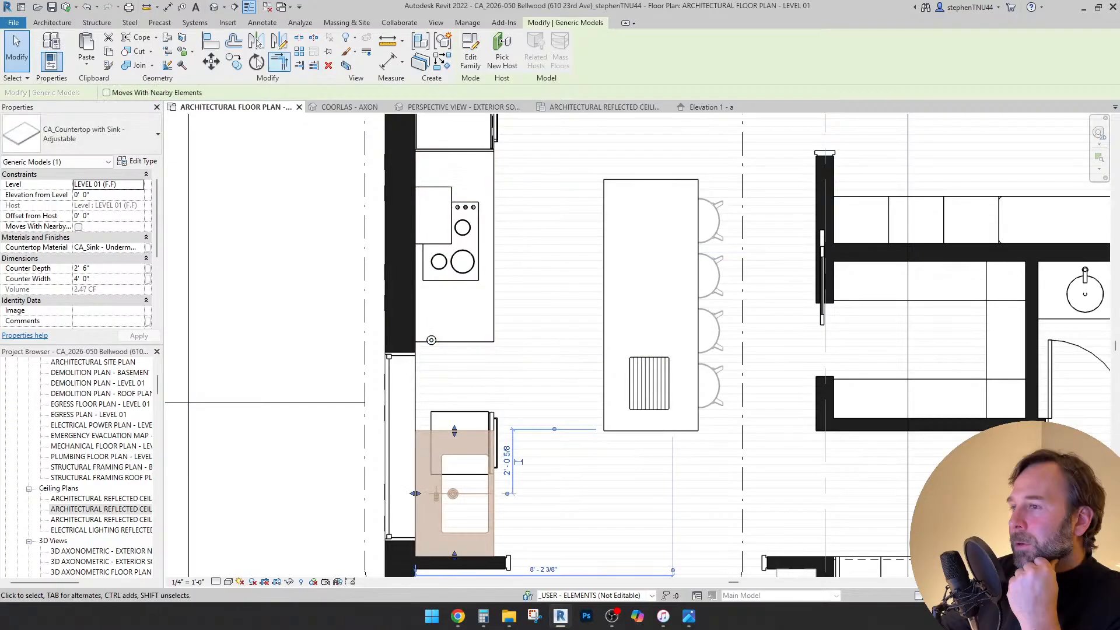
key(Escape)
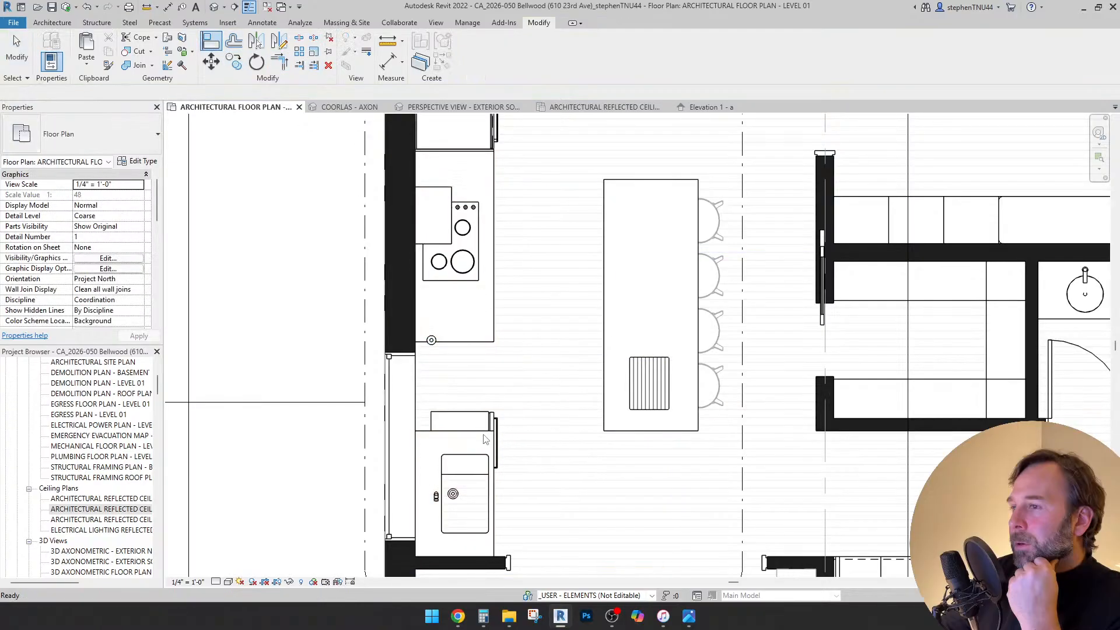
click(479, 433)
key(Up)
key(Up)
key(Up)
key(Up)
key(Up)
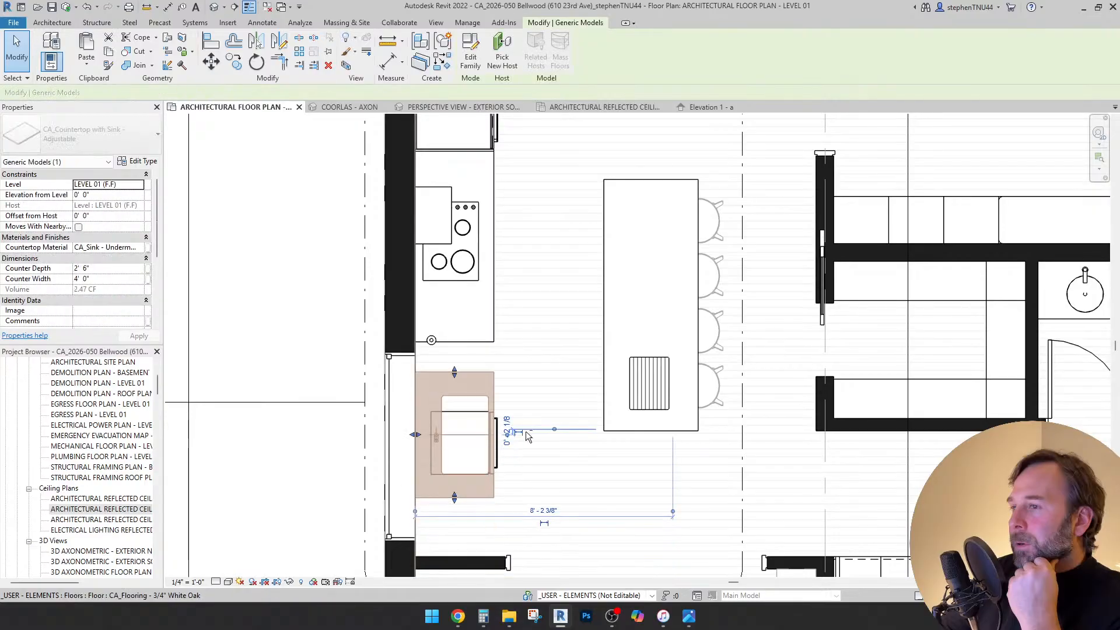
key(Up)
key(Up)
key(Up)
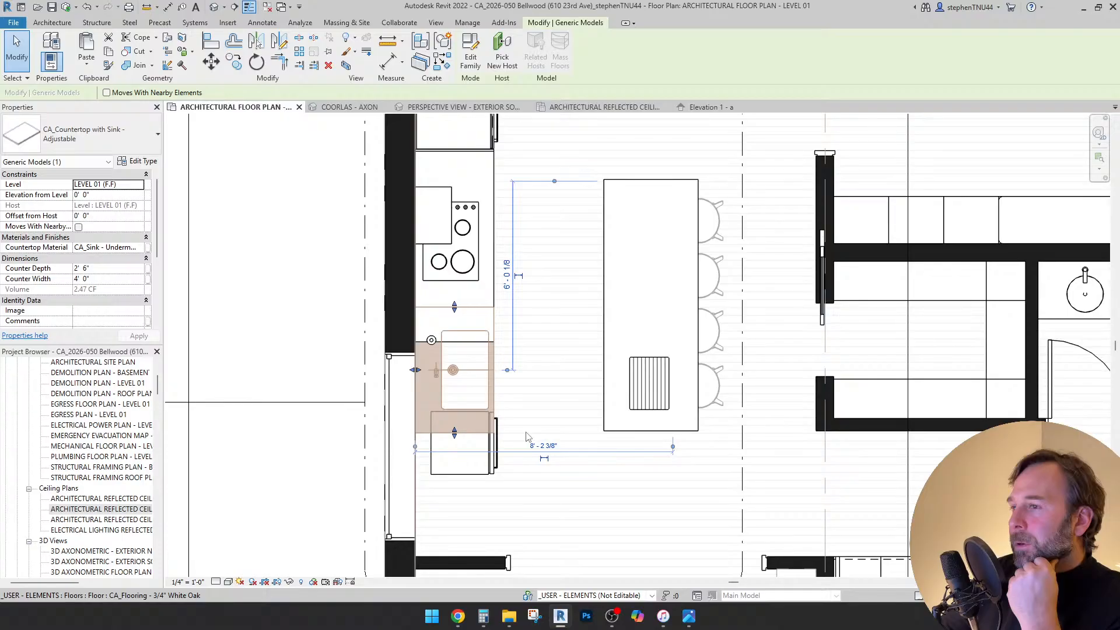
- Move the sink countertop back along the exterior wall so its short edge meets the partition face
scroll(524, 383, down, 3)
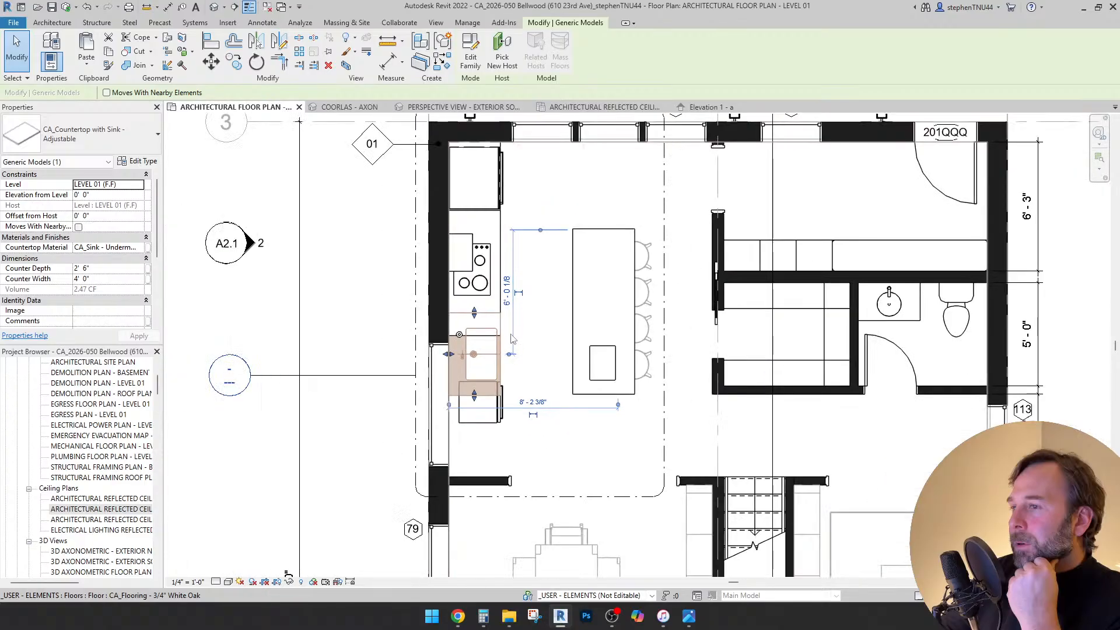
scroll(467, 291, up, 3)
middle_drag(457, 275, 442, 237)
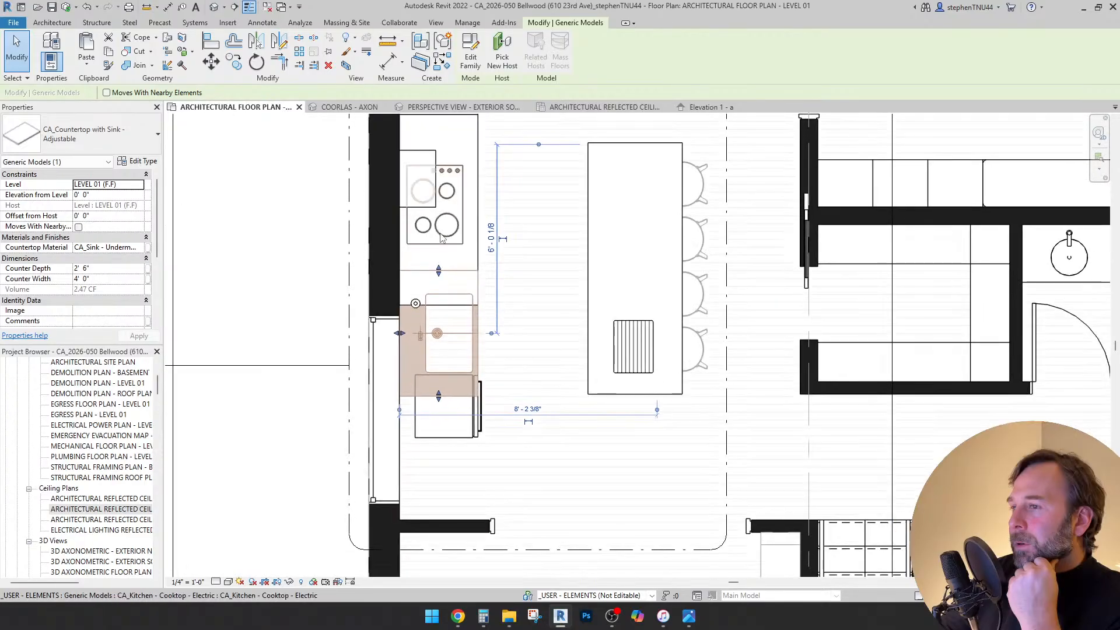
click(211, 63)
scroll(454, 410, up, 2)
click(451, 391)
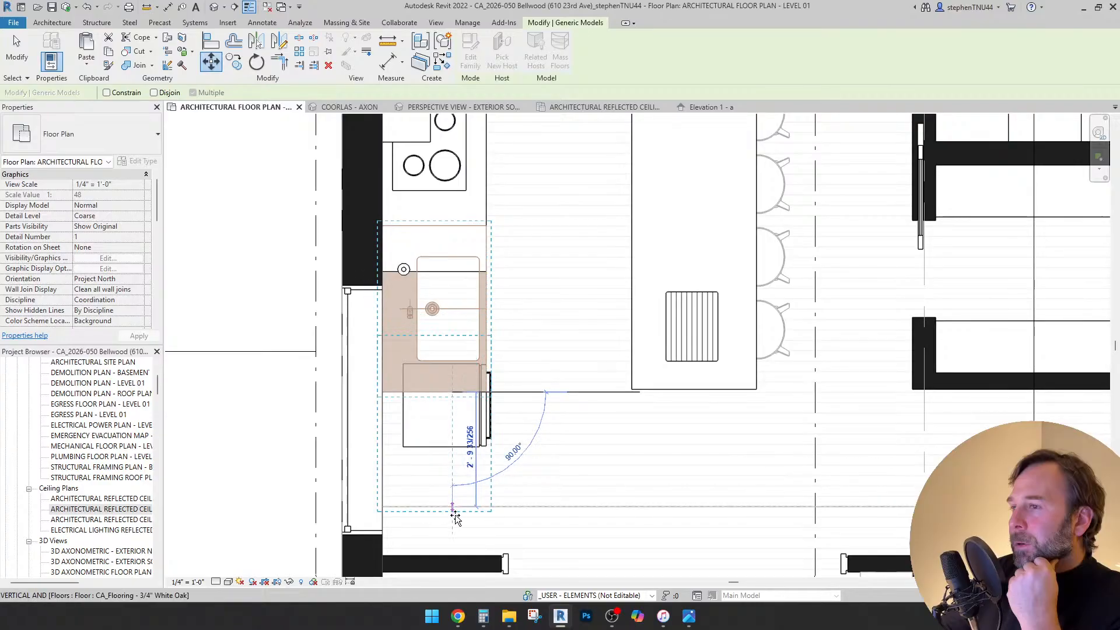
click(452, 556)
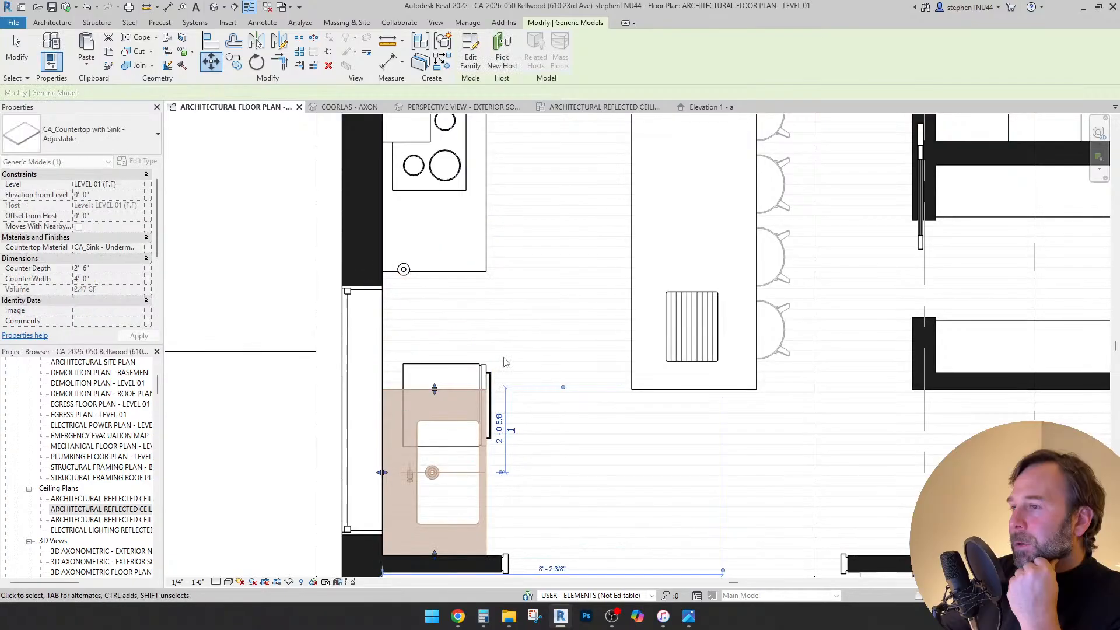
key(Escape)
- Draw an Extra Fine Dashed detail line from the midpoint of the island's long edge across the cooktop counter and past the exterior wall
scroll(506, 350, down, 5)
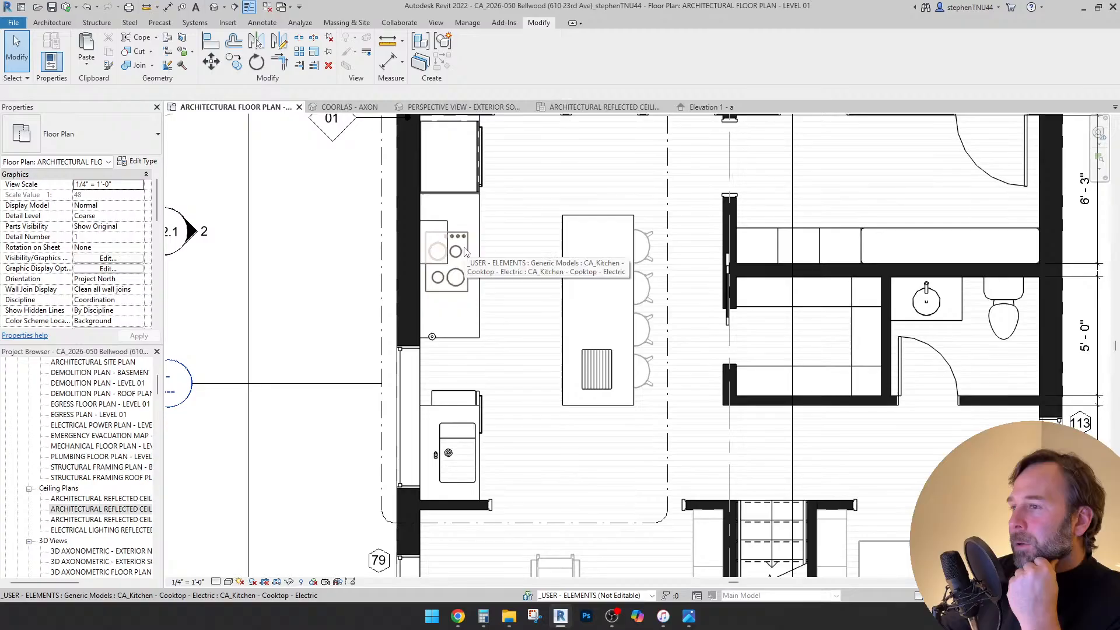
click(264, 23)
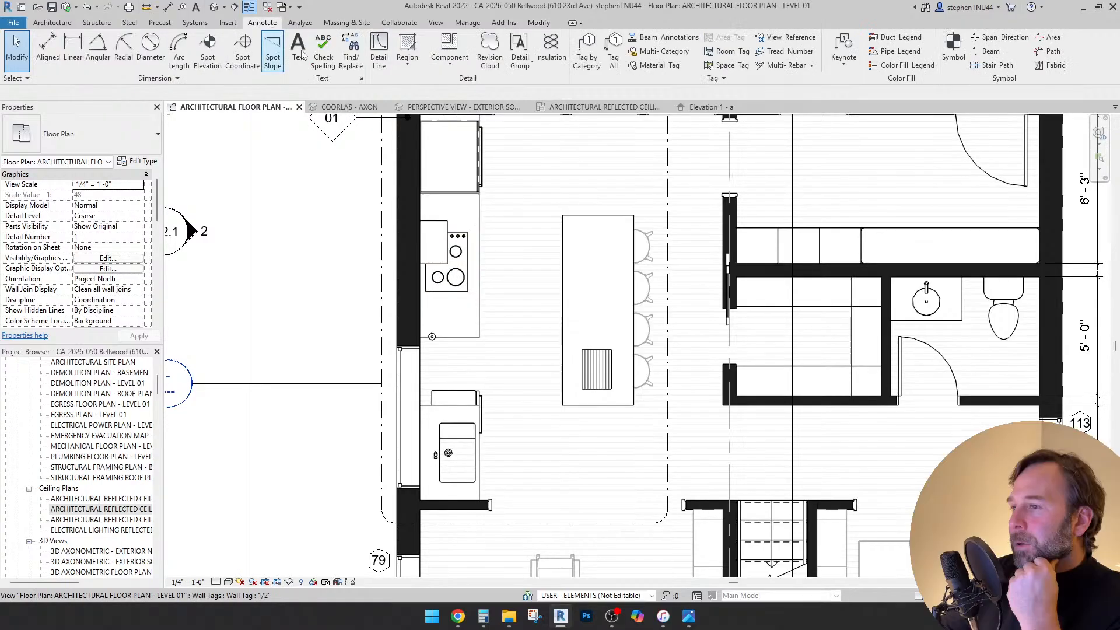
click(378, 52)
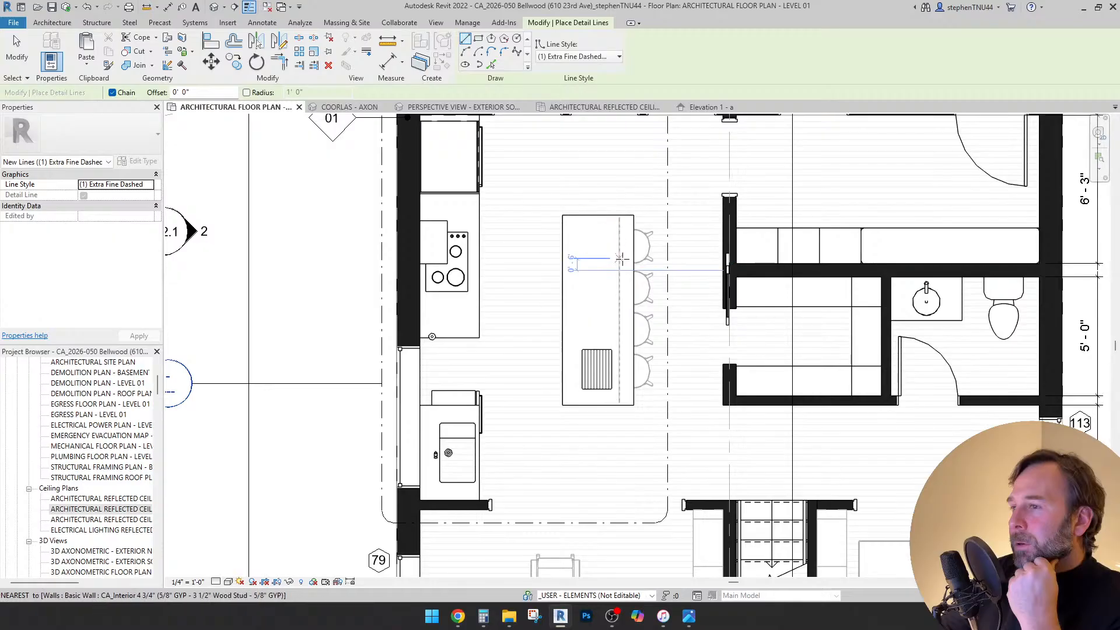
middle_drag(727, 423, 700, 420)
click(697, 402)
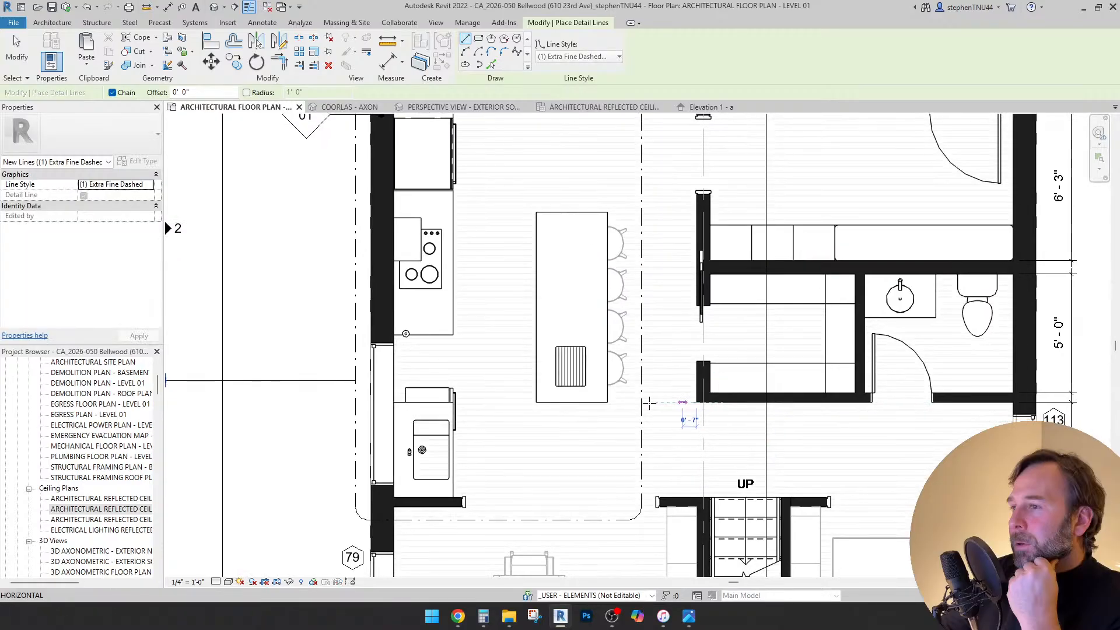
scroll(542, 402, up, 2)
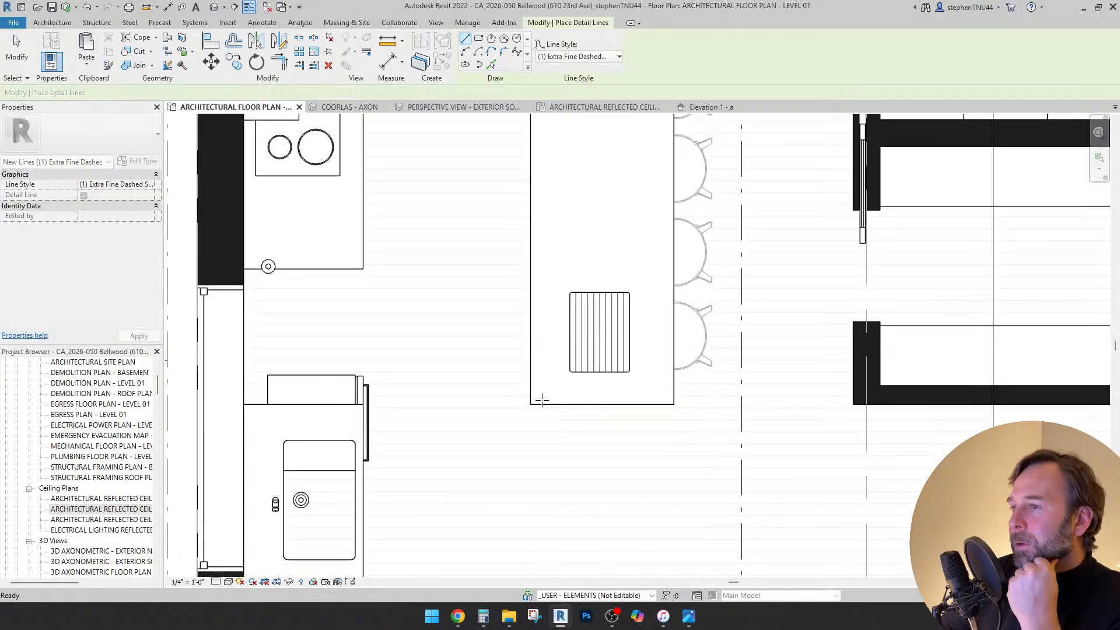
scroll(536, 402, down, 1)
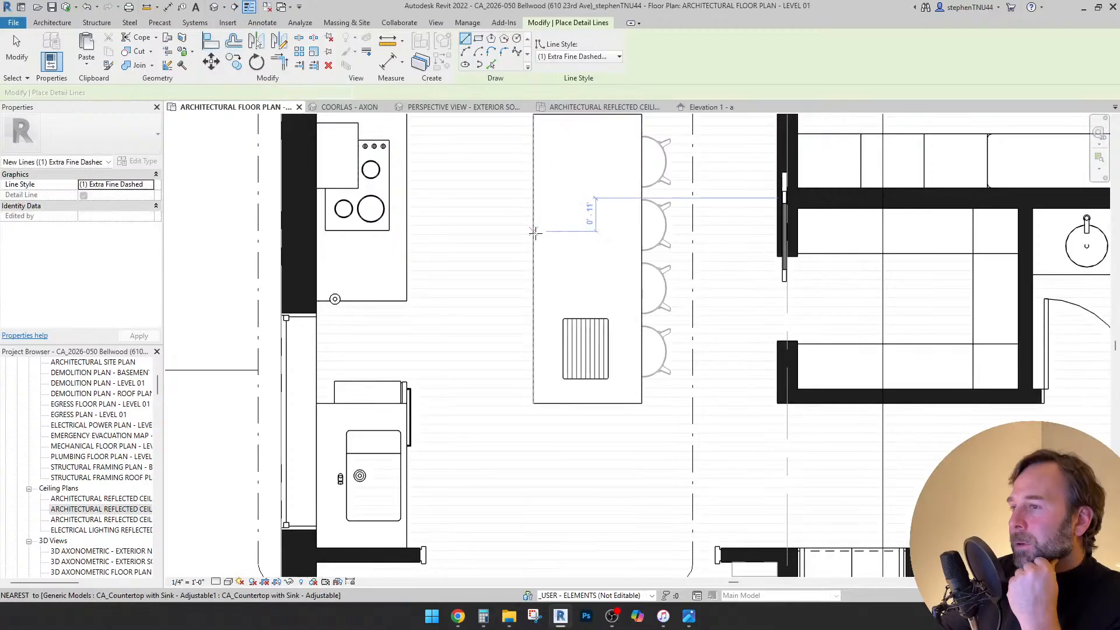
scroll(533, 231, down, 1)
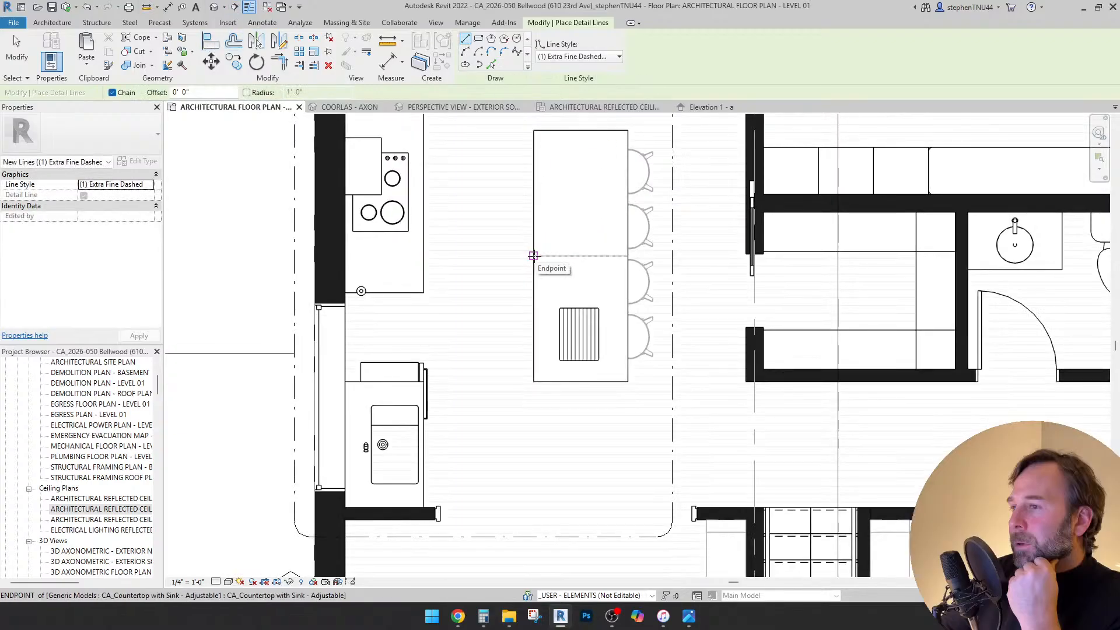
click(533, 255)
click(219, 257)
key(Escape)
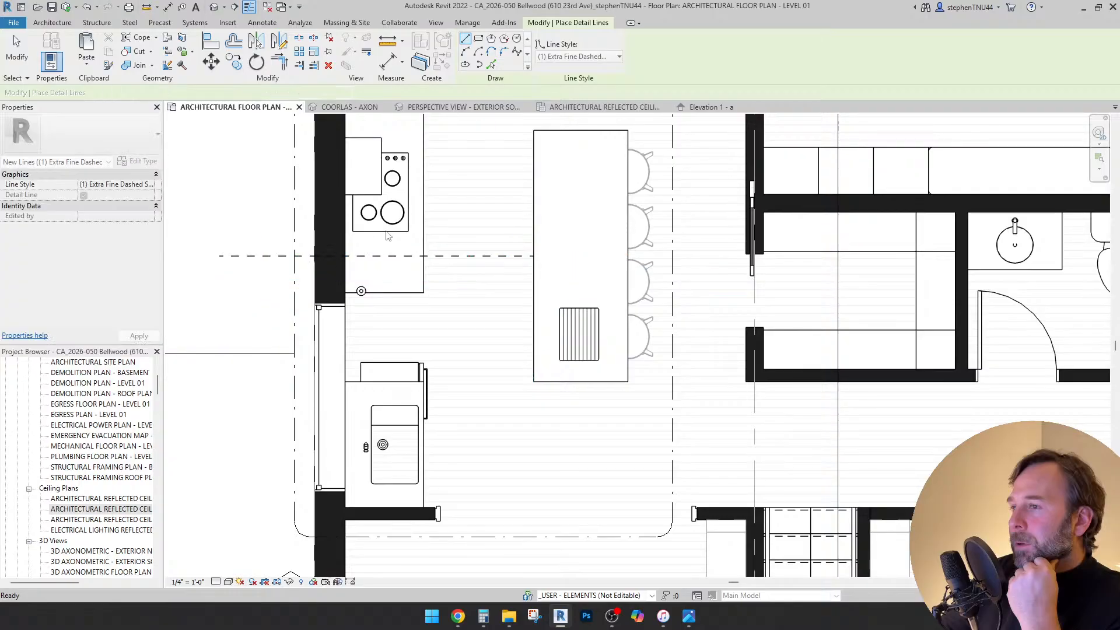
key(Escape)
- Move the electric cooktop along the counter so the midpoint of its long edge sits on the dashed island centreline
click(393, 232)
middle_drag(434, 235, 439, 283)
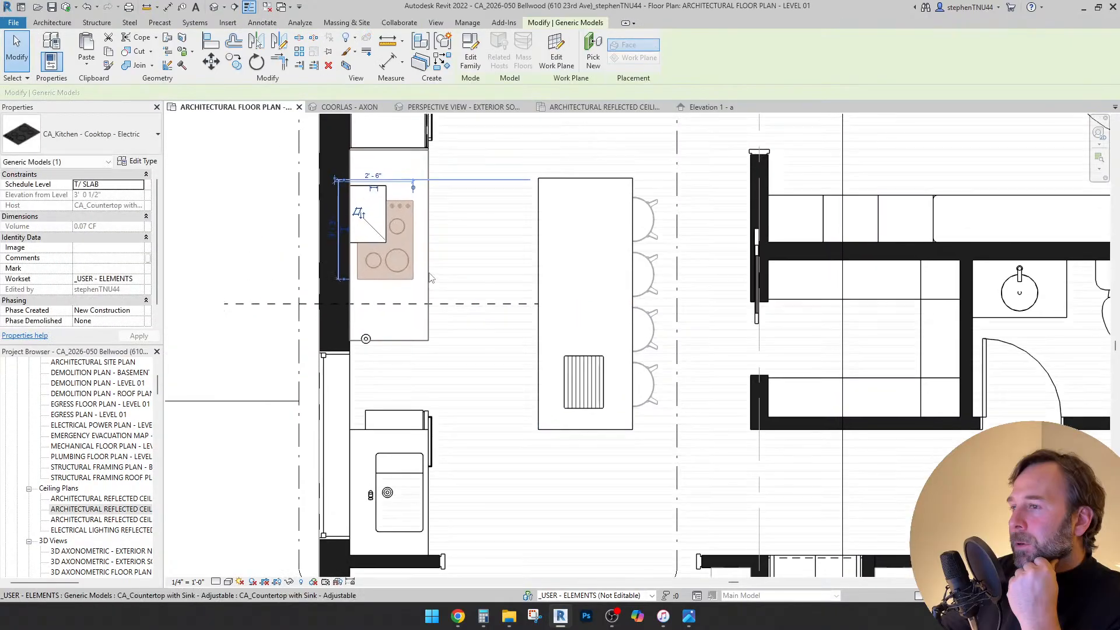
scroll(429, 243, up, 3)
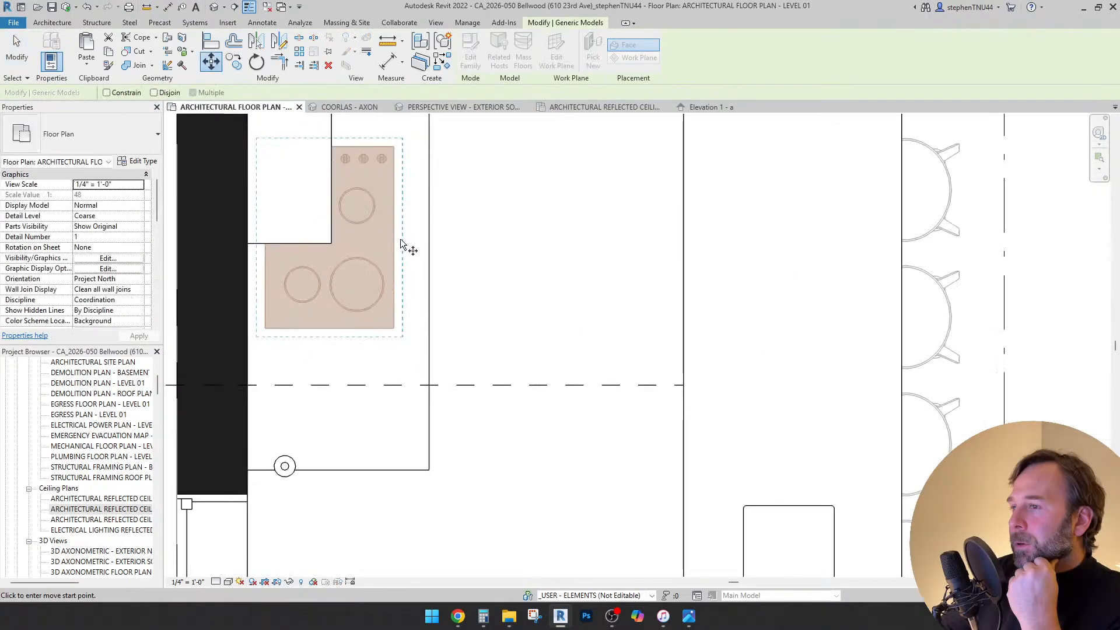
click(394, 238)
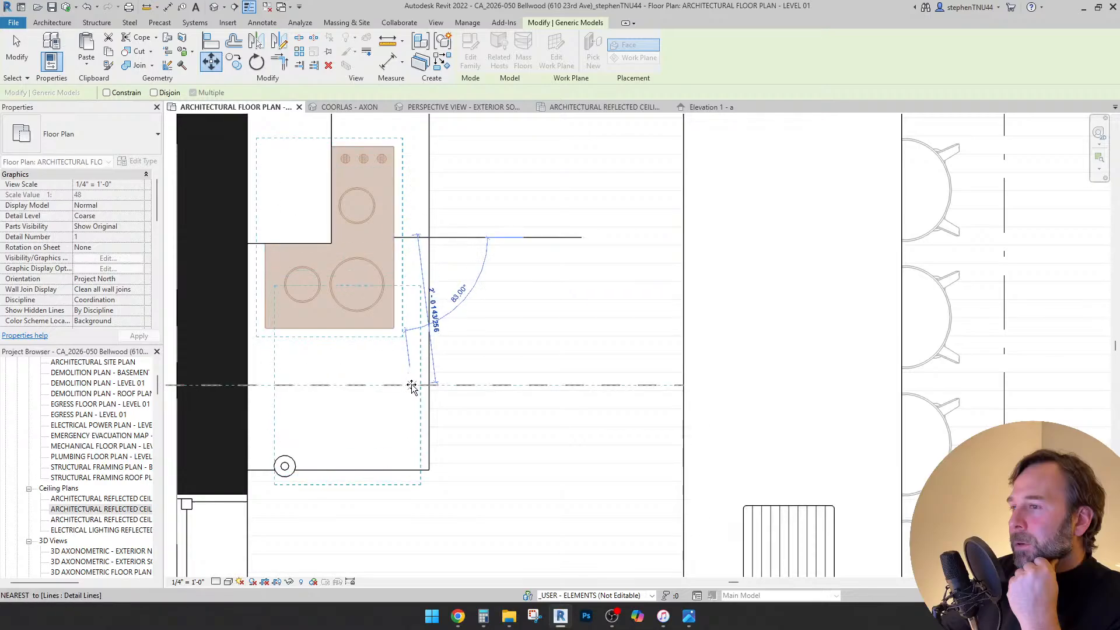
click(412, 387)
scroll(446, 228, down, 3)
key(Escape)
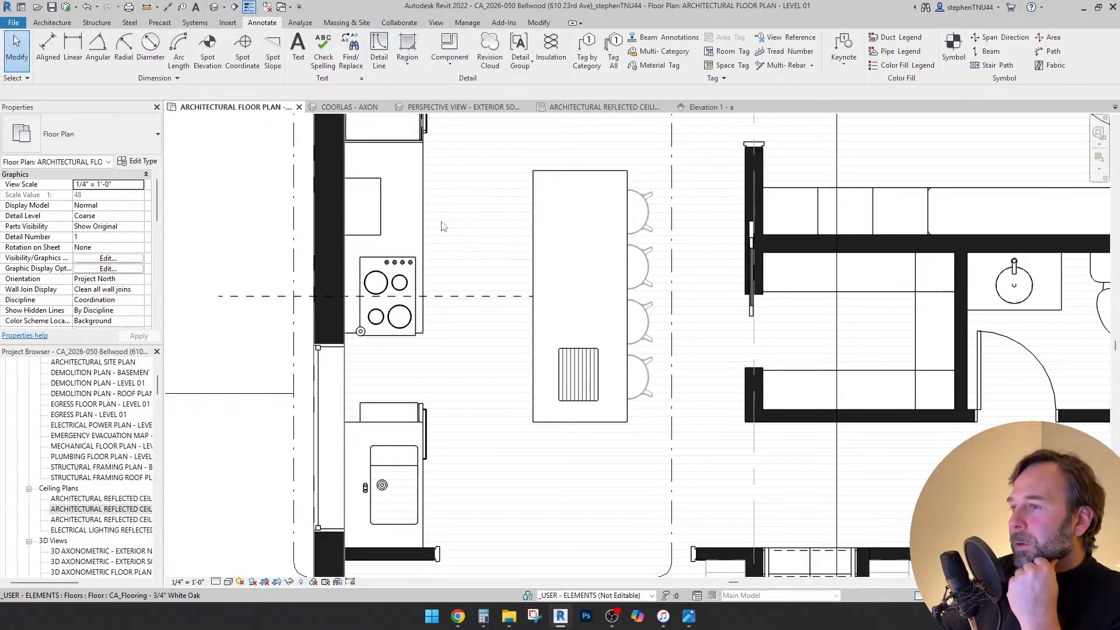
- Copy the dashed island centreline from the floor plan and paste it in place into the Level 01 reflected ceiling plan
scroll(443, 228, up, 2)
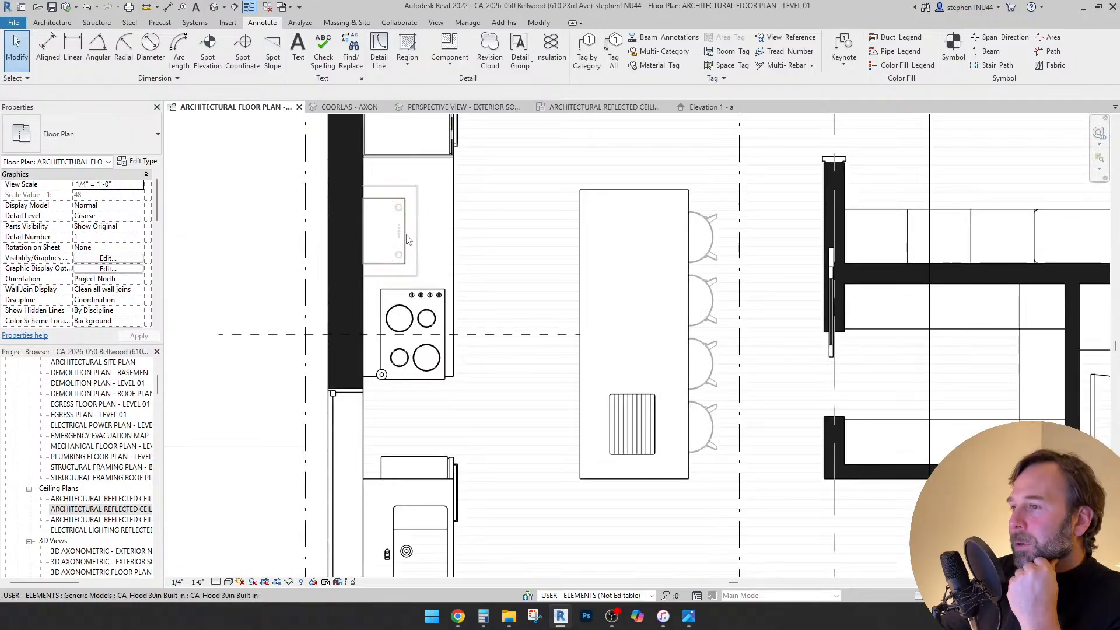
middle_drag(442, 251, 448, 258)
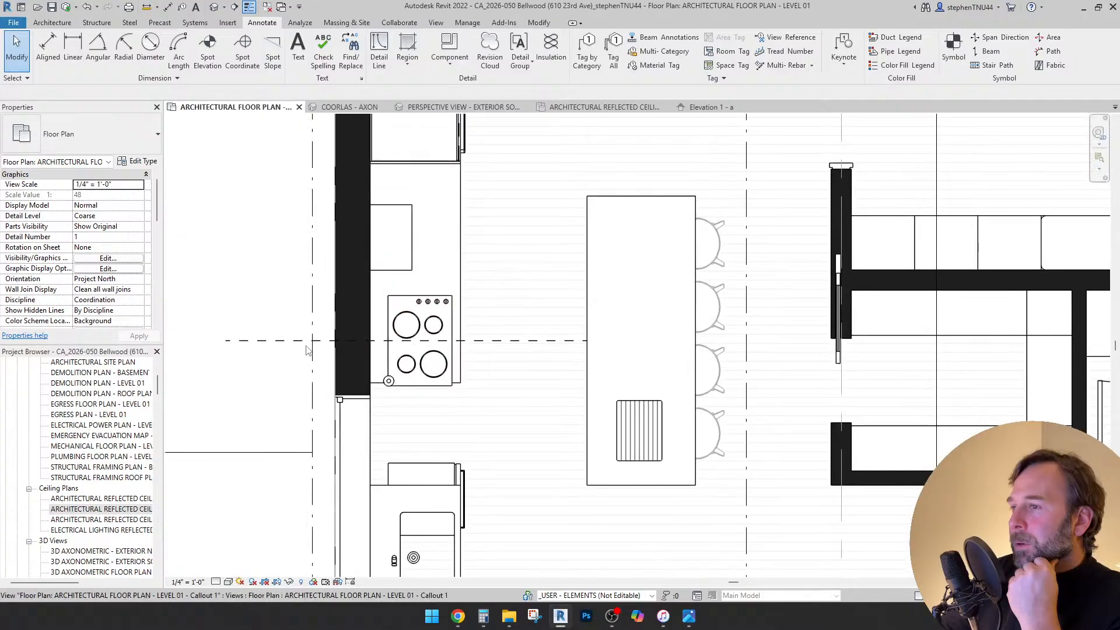
click(293, 341)
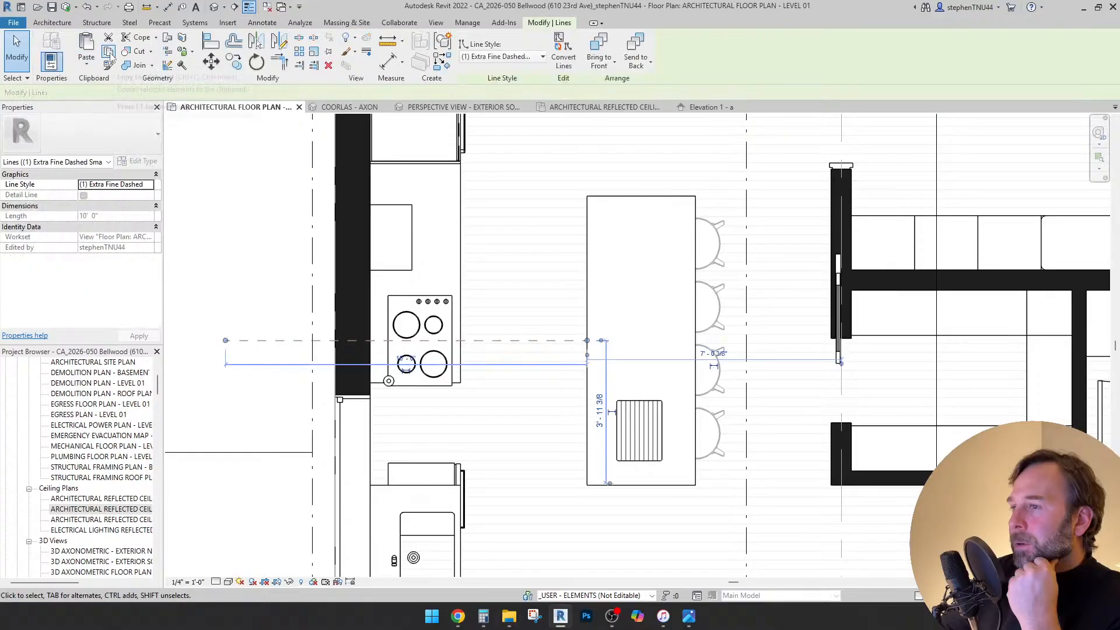
click(109, 52)
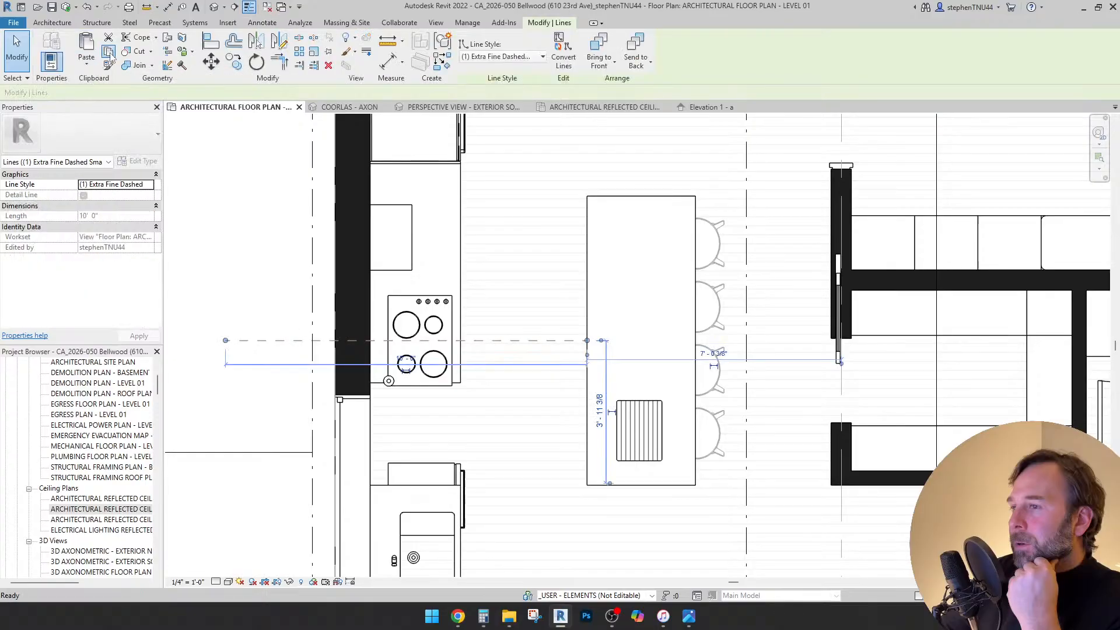
click(605, 107)
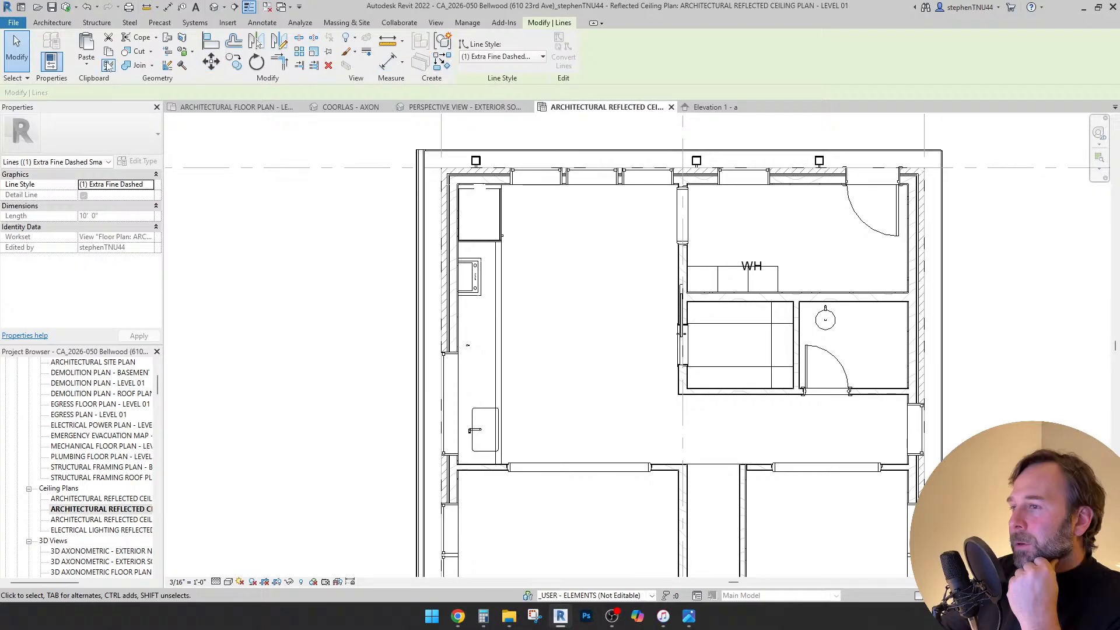
click(86, 65)
click(116, 150)
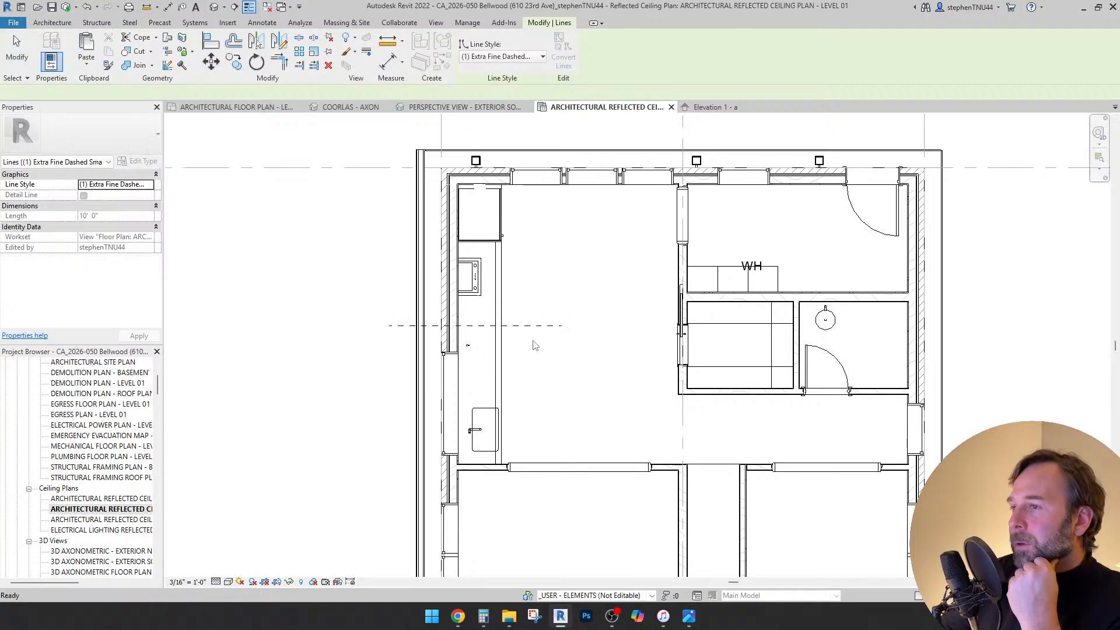
click(328, 288)
- In the architectural floor plan, trace the island with an Extra Fine Dashed rectangle of detail lines from corner to opposite corner
click(283, 109)
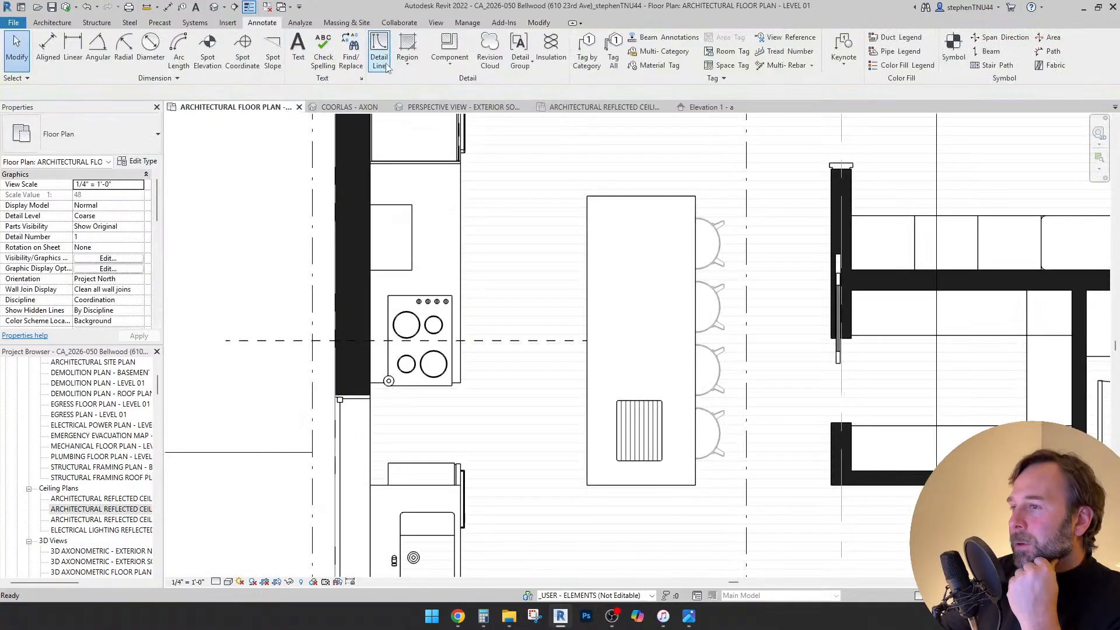
key(d)
key(l)
middle_drag(564, 181, 510, 183)
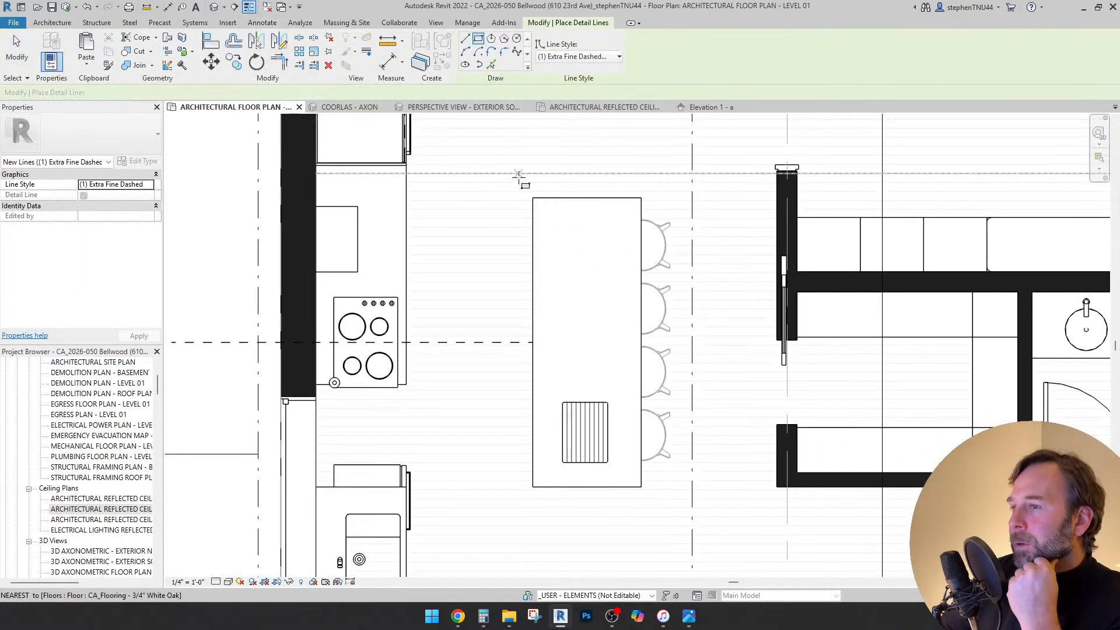
scroll(532, 198, up, 5)
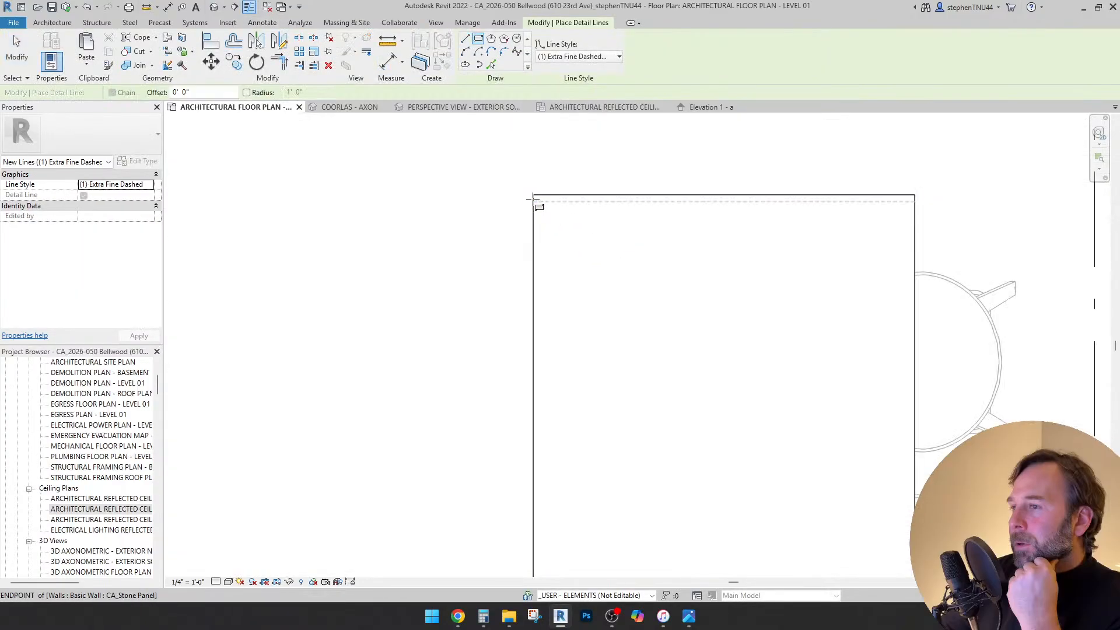
click(533, 194)
scroll(533, 194, down, 5)
scroll(619, 443, up, 3)
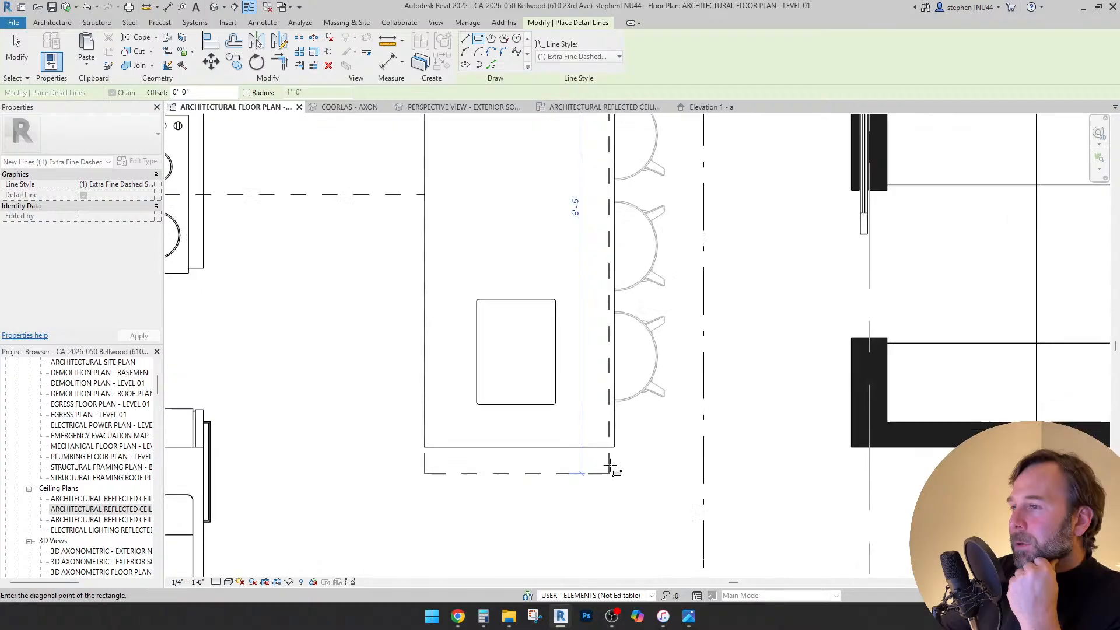
click(615, 445)
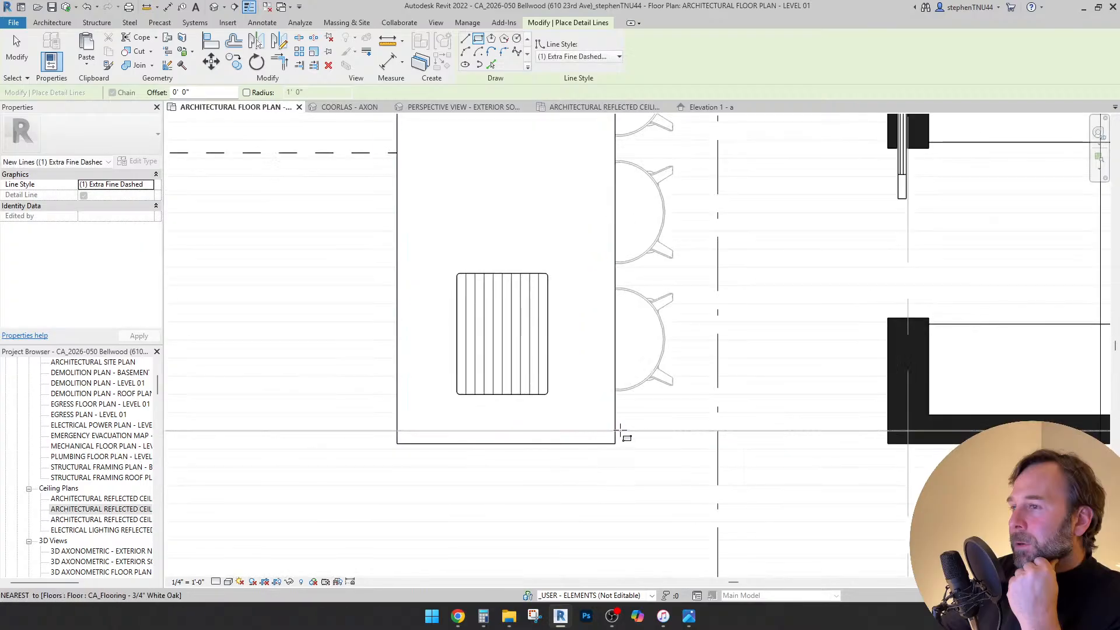
key(Escape)
key(Escape)
- Copy the dashed island rectangle and paste it in place into the Level 01 reflected ceiling plan
scroll(536, 382, down, 3)
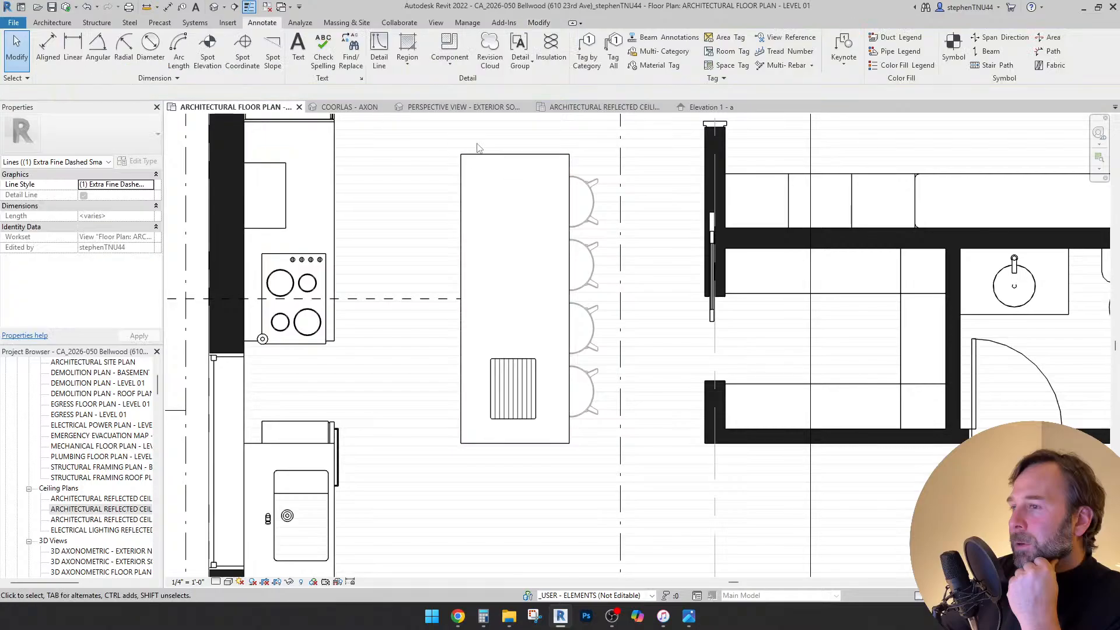
click(605, 106)
click(539, 22)
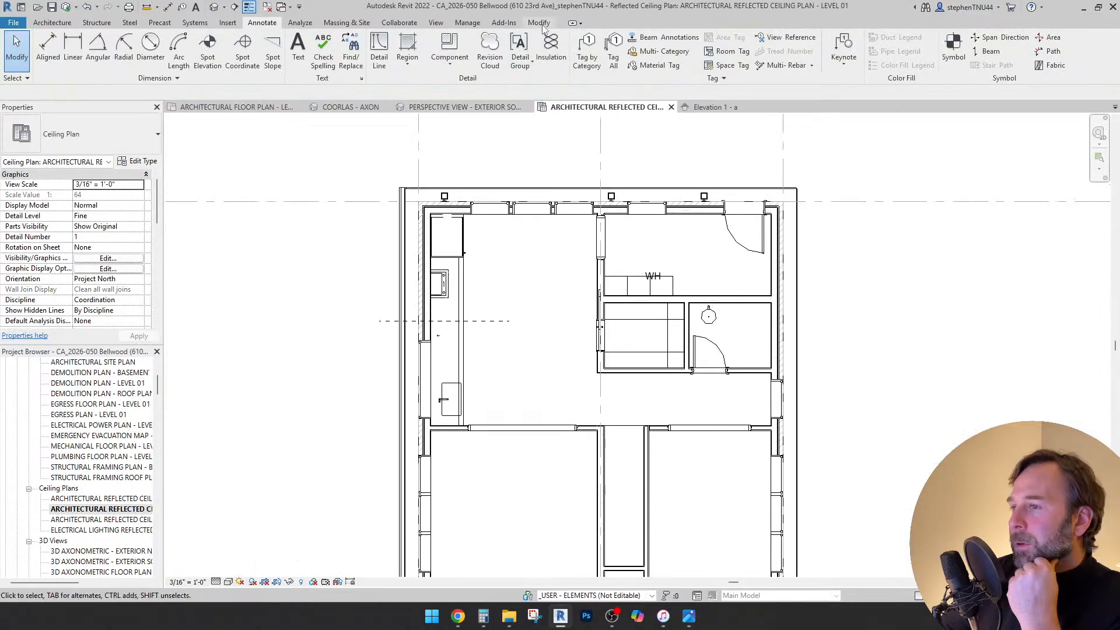
click(86, 64)
click(117, 153)
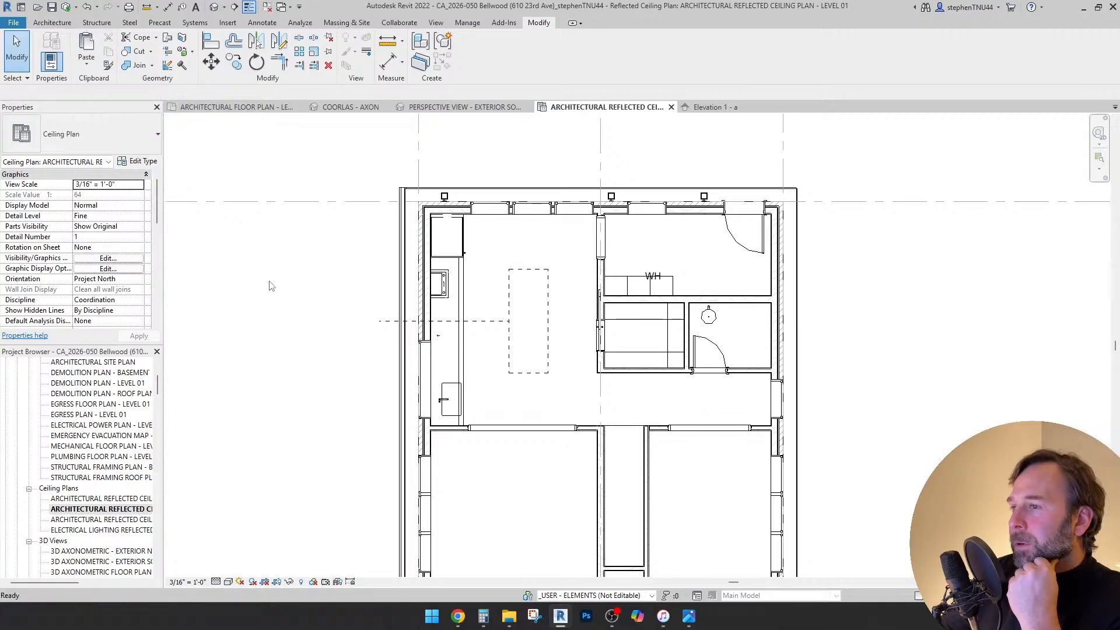
scroll(536, 342, up, 3)
middle_drag(536, 343, 543, 339)
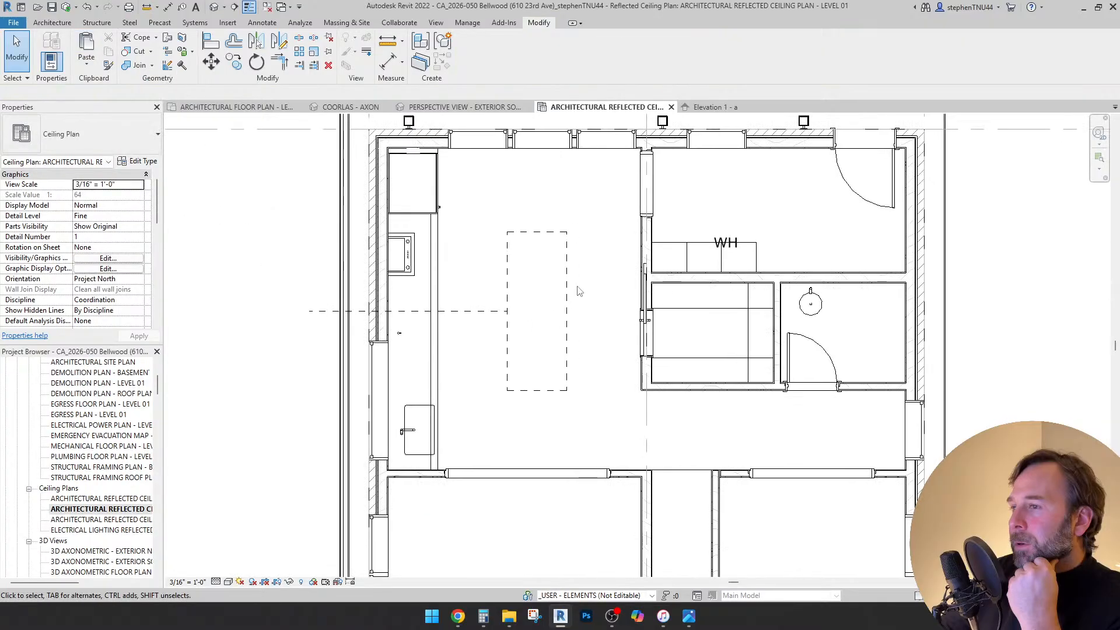
scroll(590, 280, down, 3)
scroll(585, 269, up, 3)
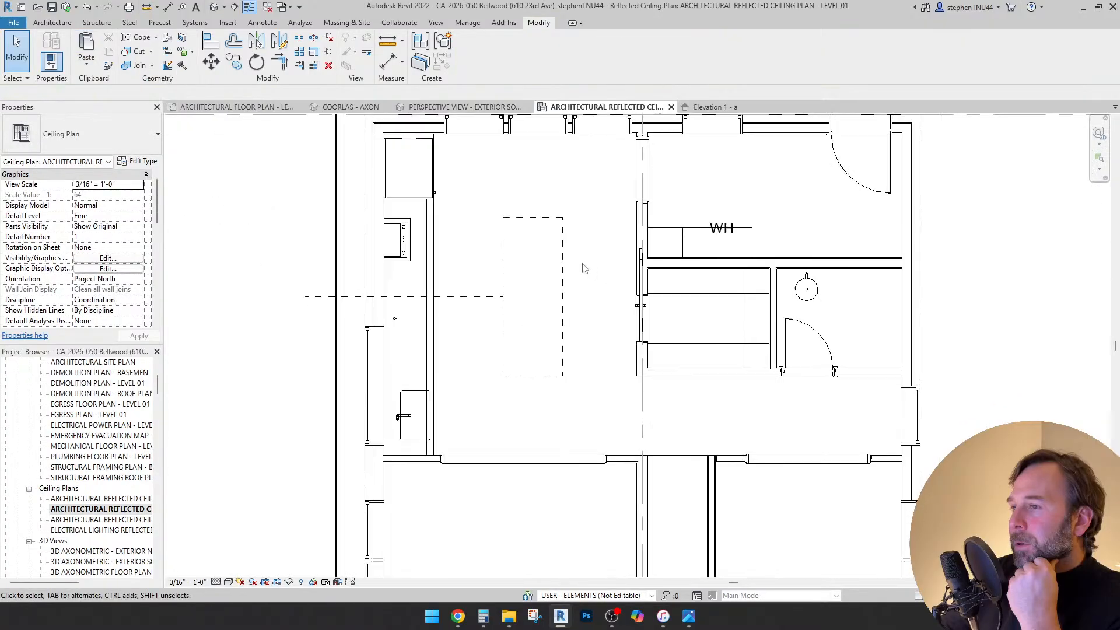
- Place a CA_Light Fixture - Pendant - Simple Bell component on the kitchen ceiling, beside the dashed island outline on the pantry side
click(53, 24)
click(149, 68)
click(158, 80)
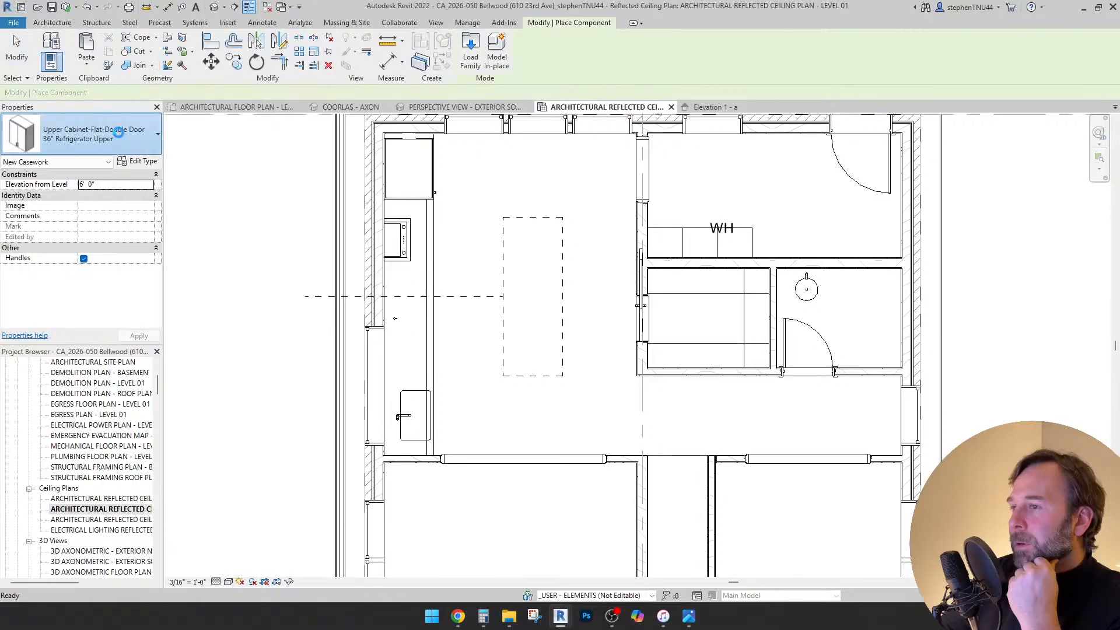
click(118, 132)
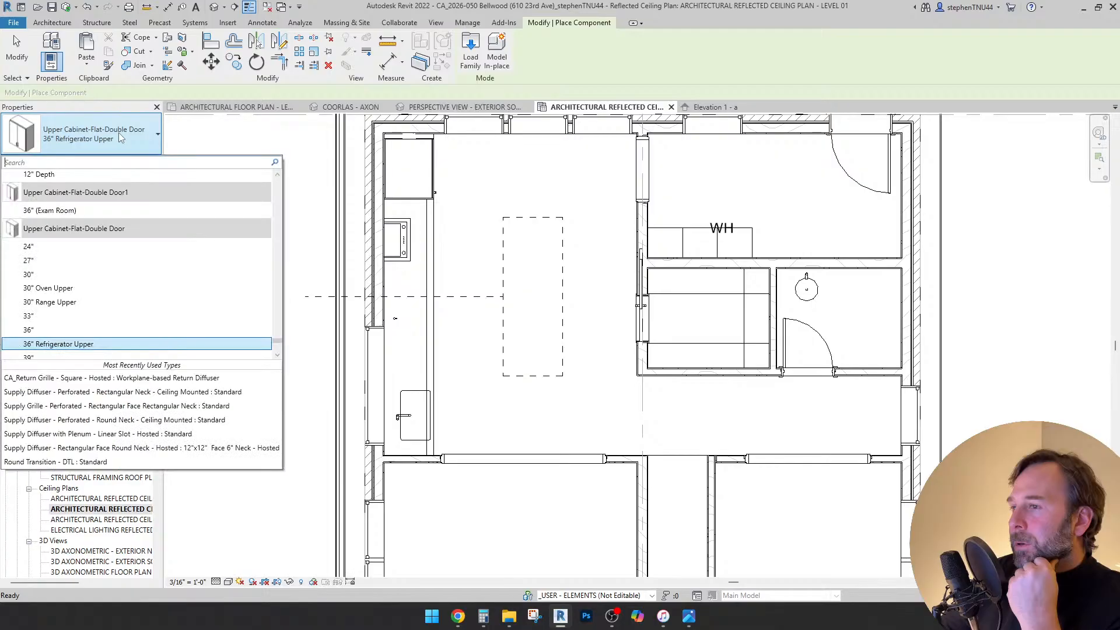
text(pend)
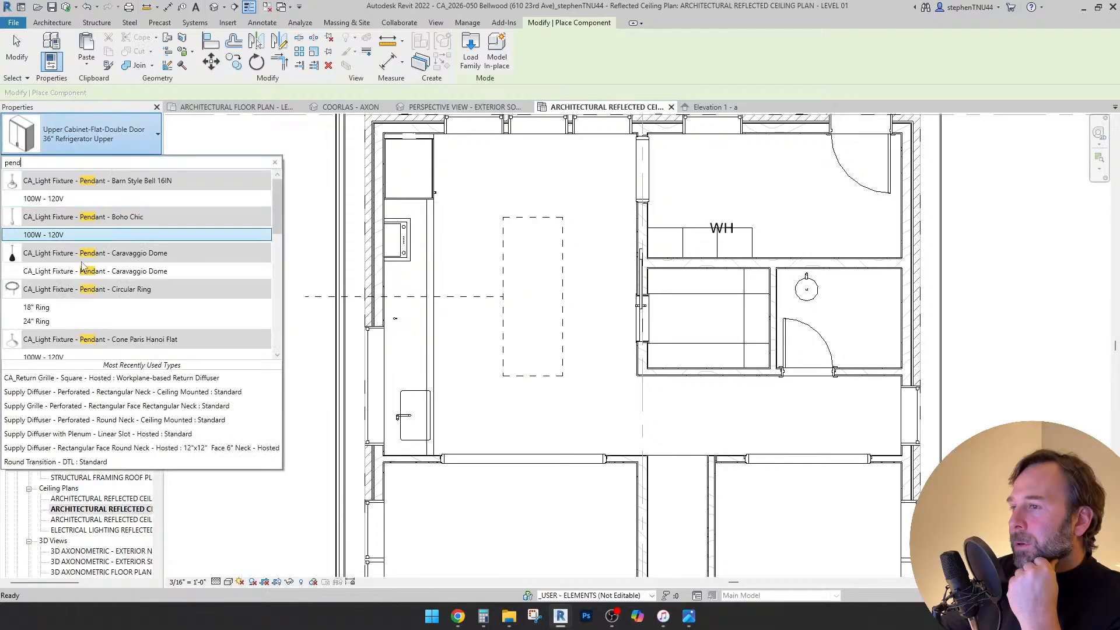
scroll(122, 277, down, 5)
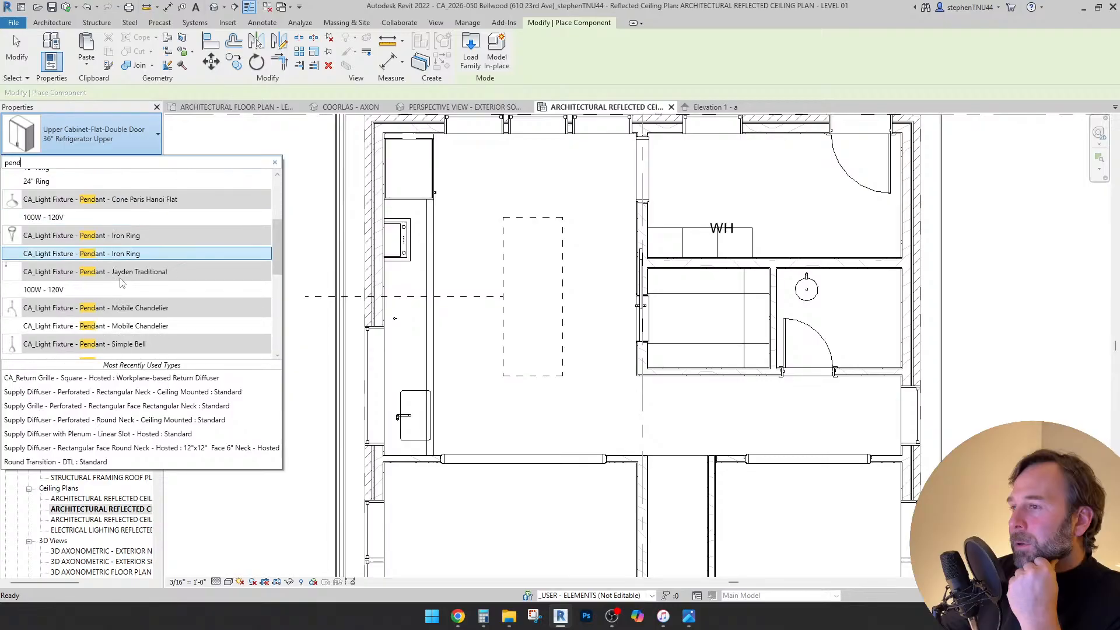
scroll(139, 284, down, 2)
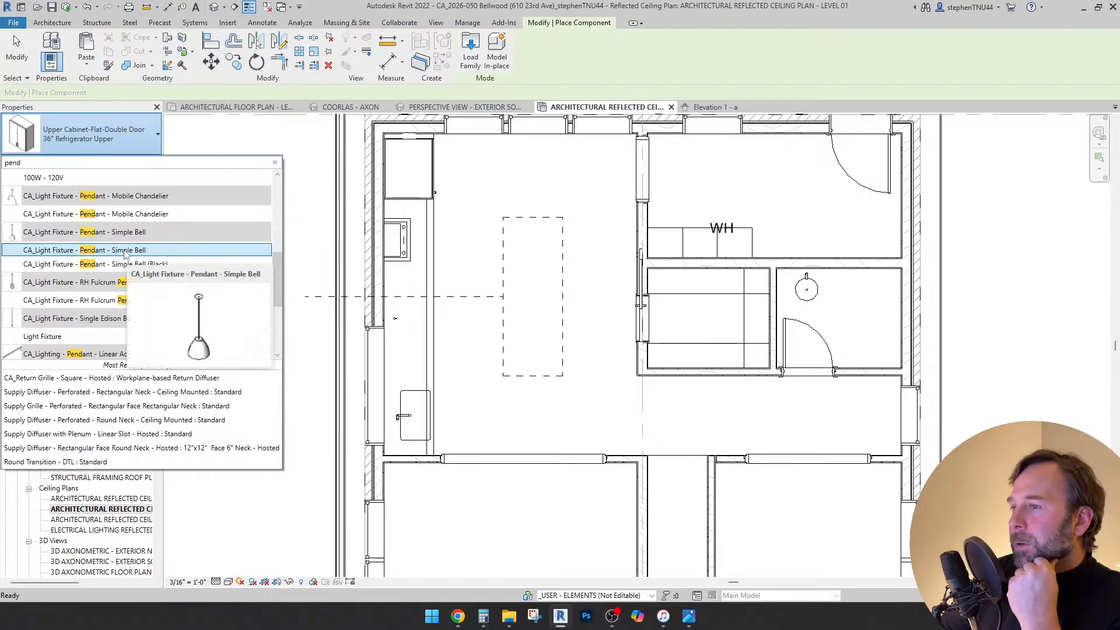
click(127, 251)
scroll(536, 251, up, 1)
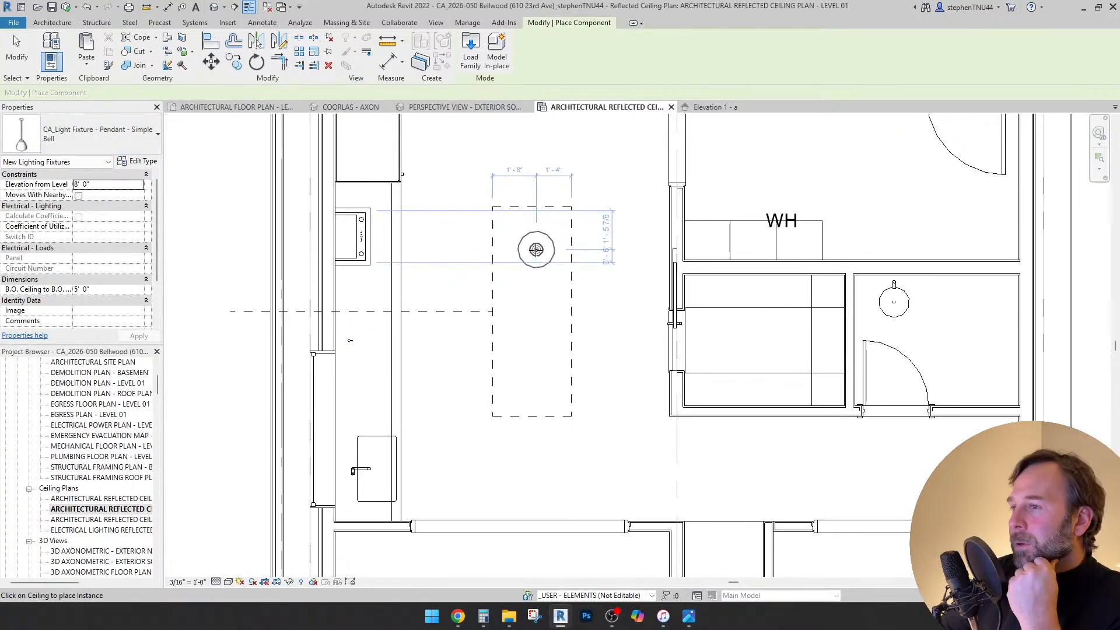
click(598, 249)
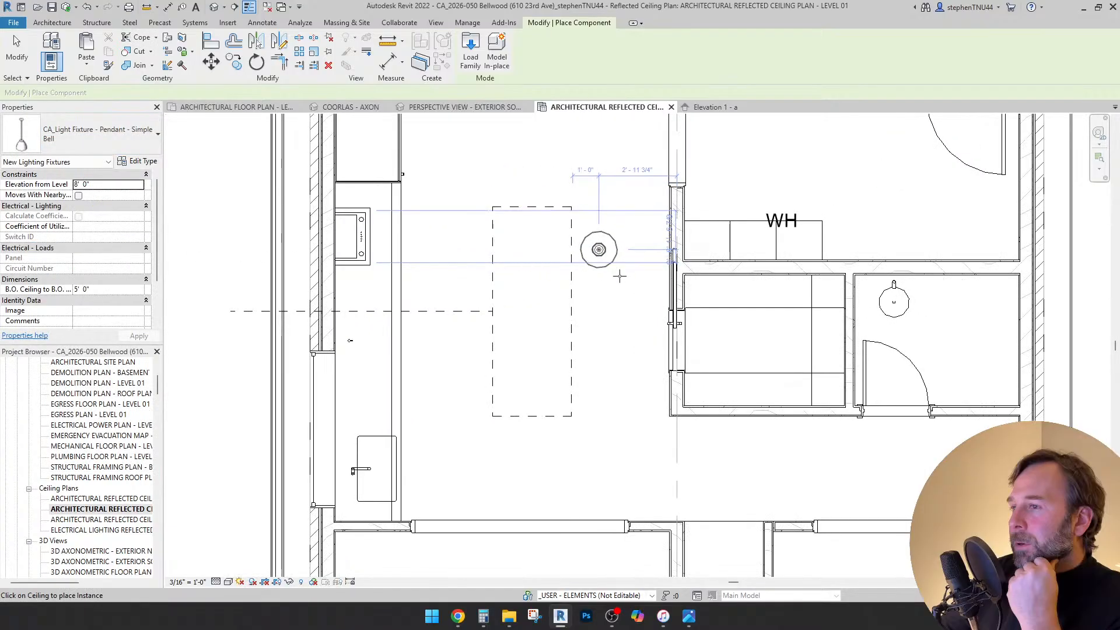
- Draw Extra Fine Dashed detail lines extending the centreline across the island outline and running diagonally across the half nearest the refrigerator
click(262, 23)
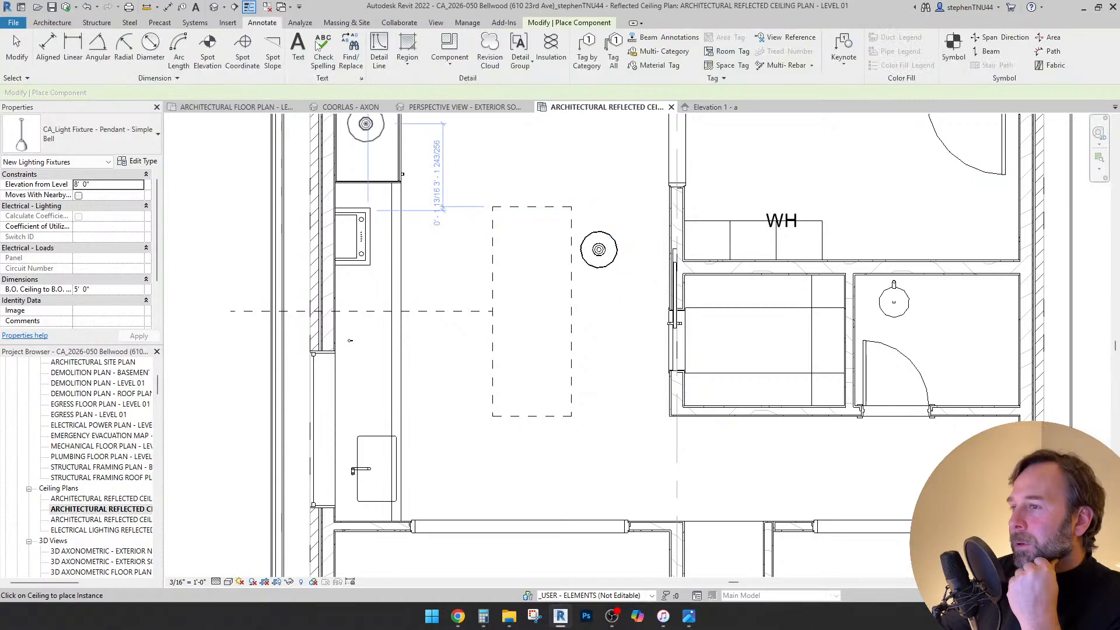
click(379, 51)
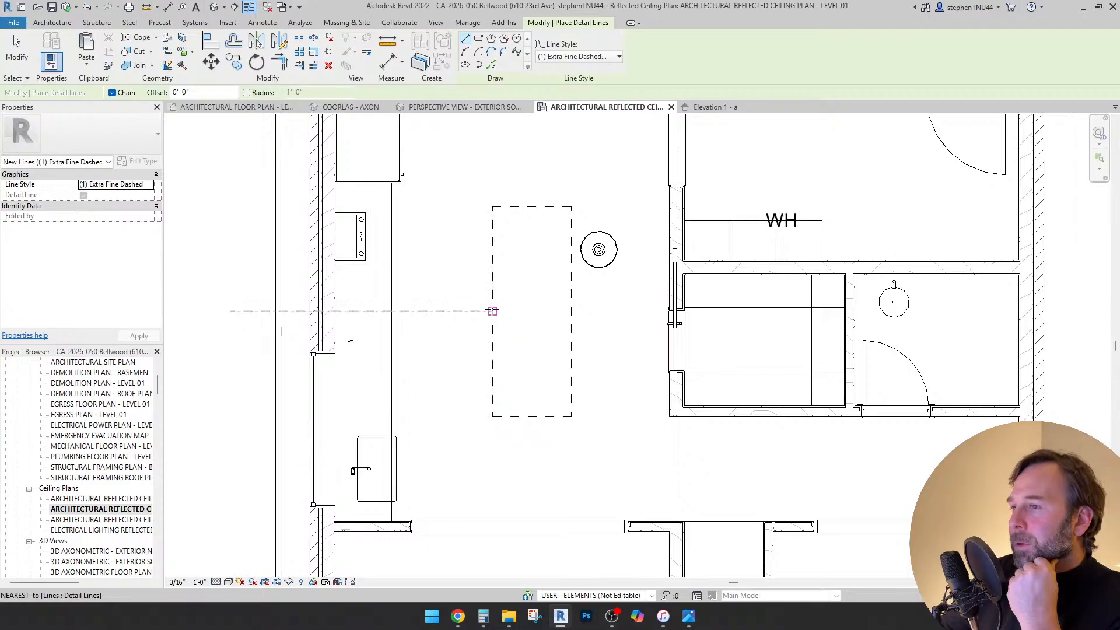
click(492, 313)
click(571, 311)
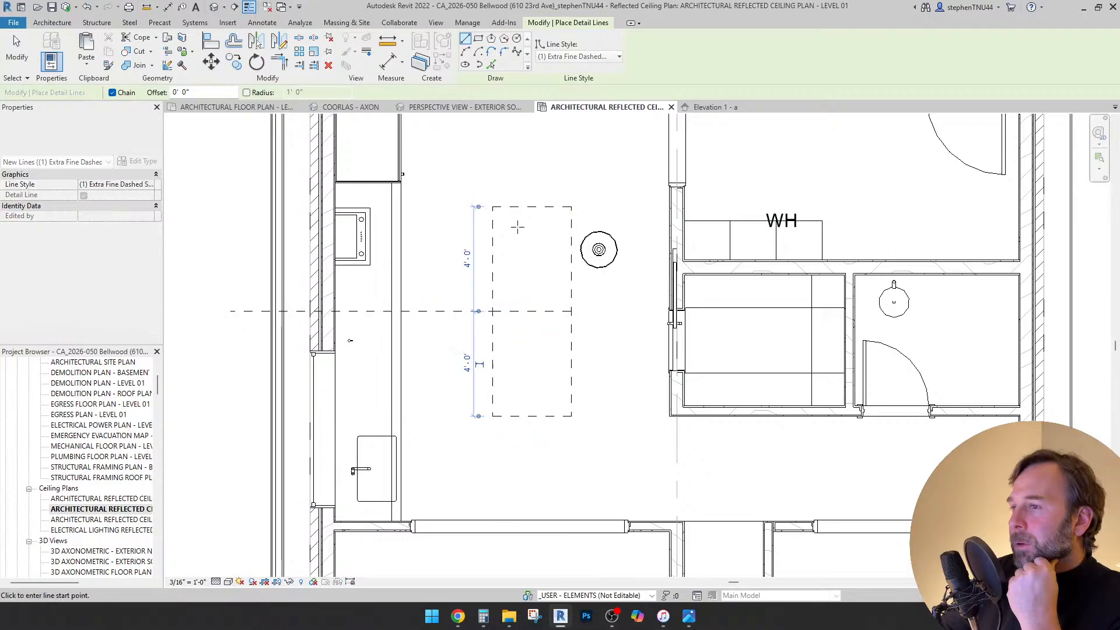
click(494, 207)
click(571, 312)
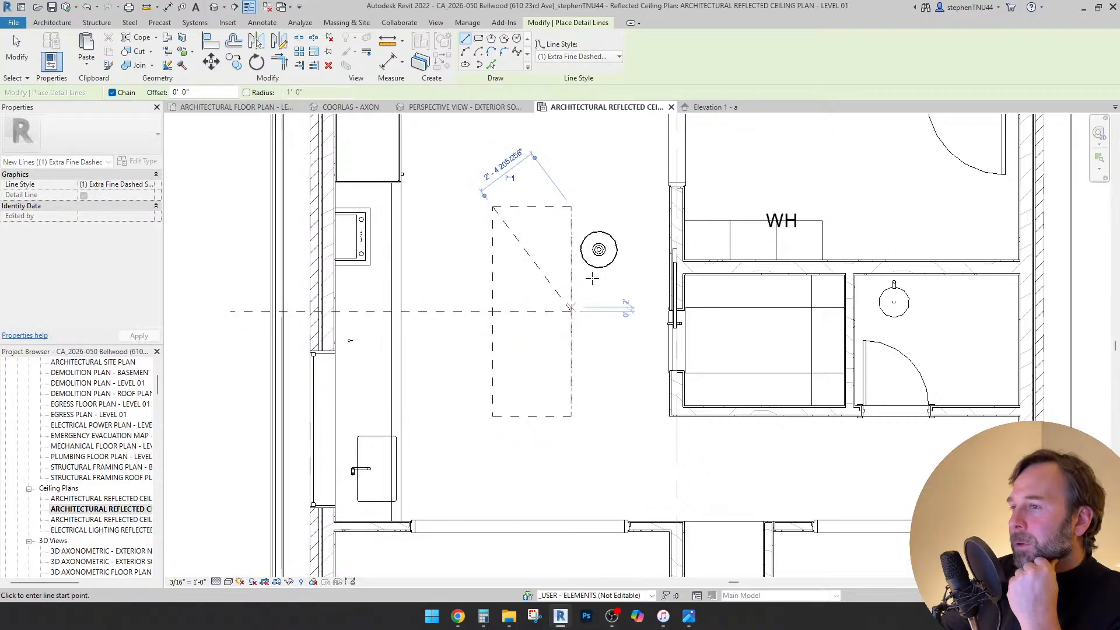
key(Escape)
key(Escape)
- Move the Simple Bell pendant by its centre to the midpoint of the diagonal line inside the island outline
click(598, 250)
click(212, 61)
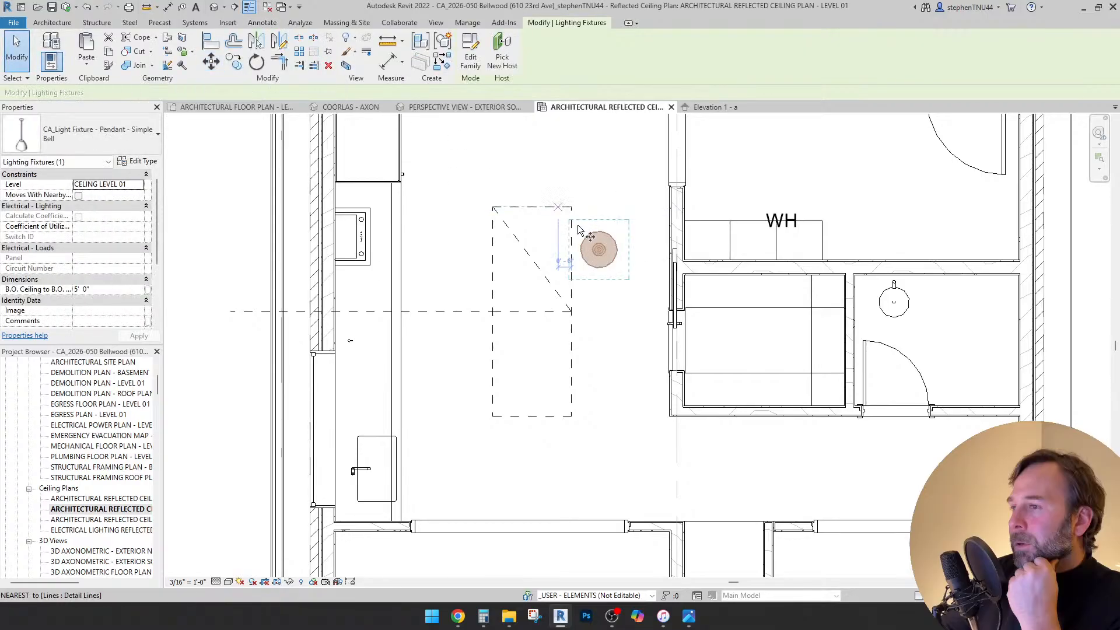
scroll(608, 263, up, 8)
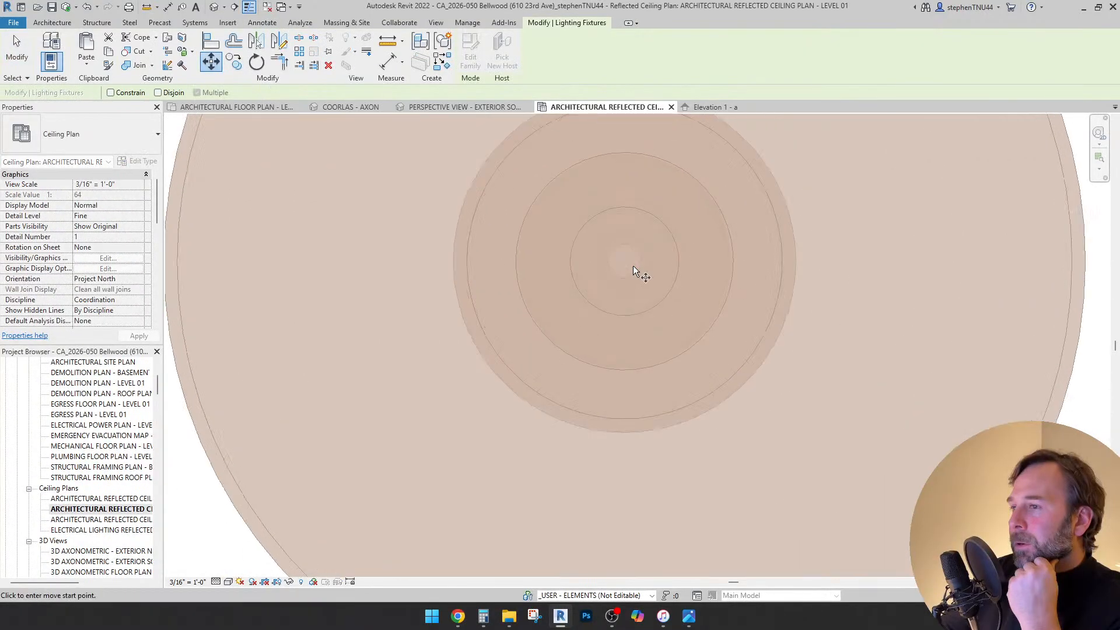
click(624, 260)
scroll(624, 261, down, 6)
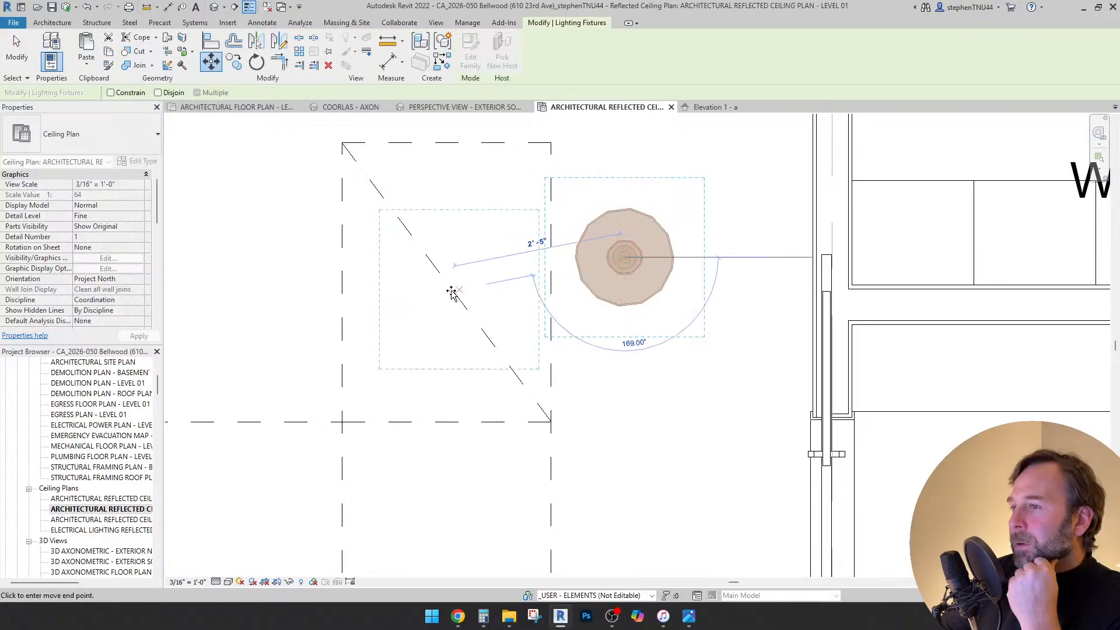
click(445, 281)
scroll(500, 248, down, 4)
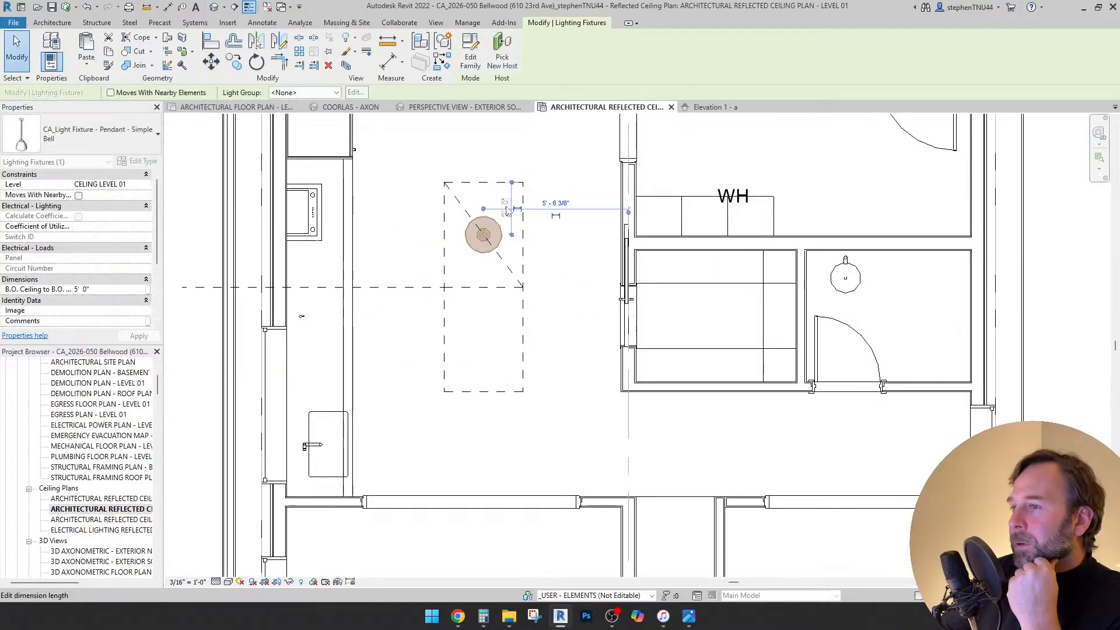
- Copy the Simple Bell pendant from the island outline's corner to the centreline end, placing a second one in the other half
key(Escape)
scroll(506, 234, up, 3)
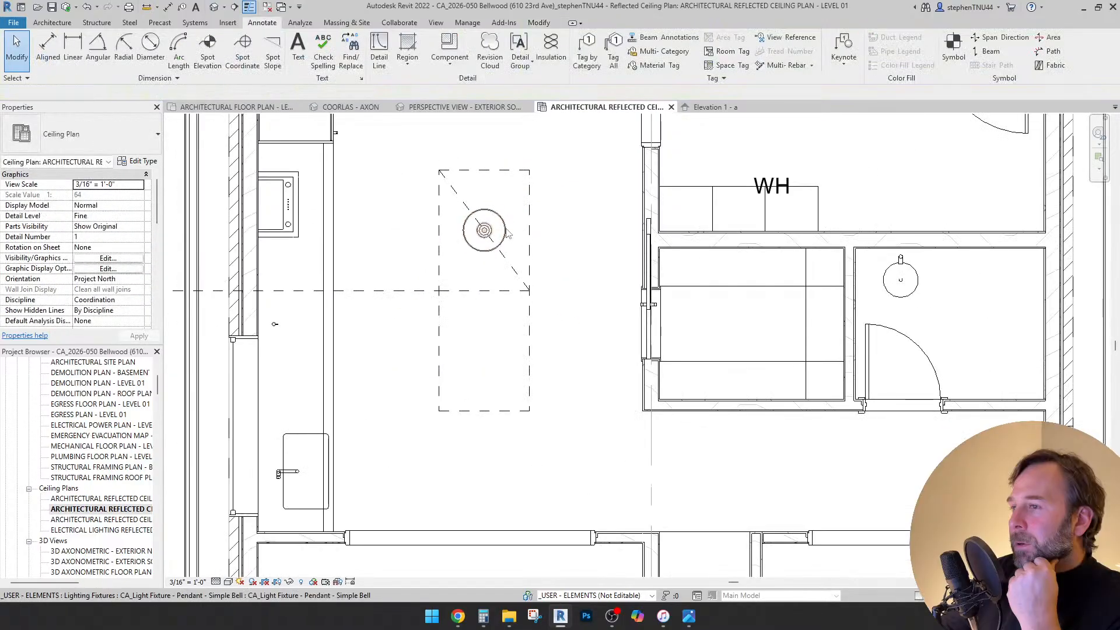
click(507, 233)
key(m)
key(v)
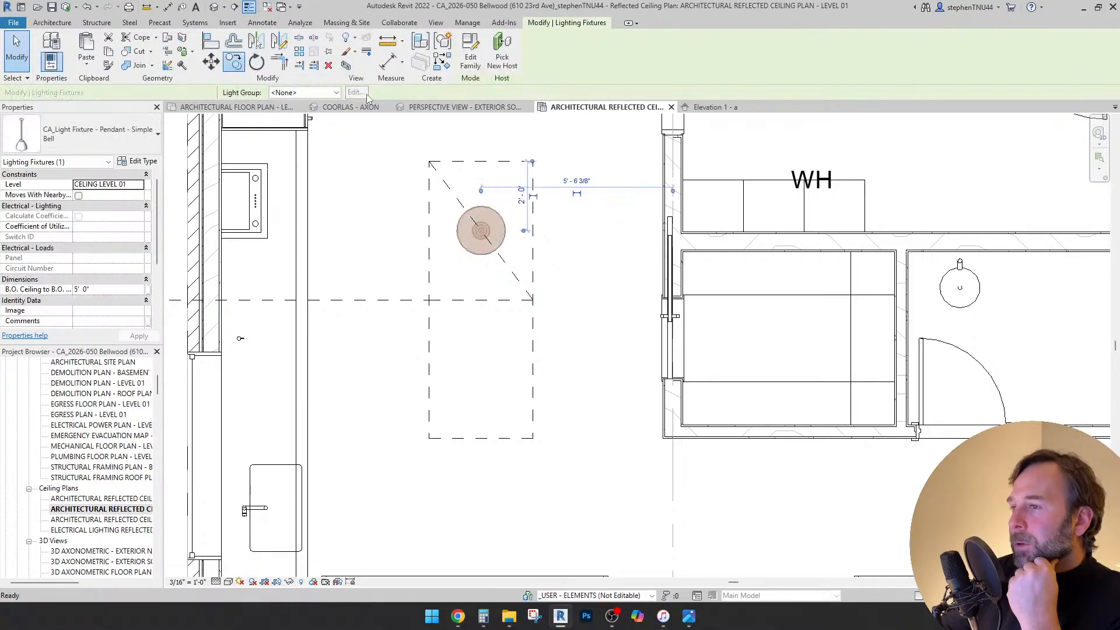
key(c)
key(o)
click(532, 169)
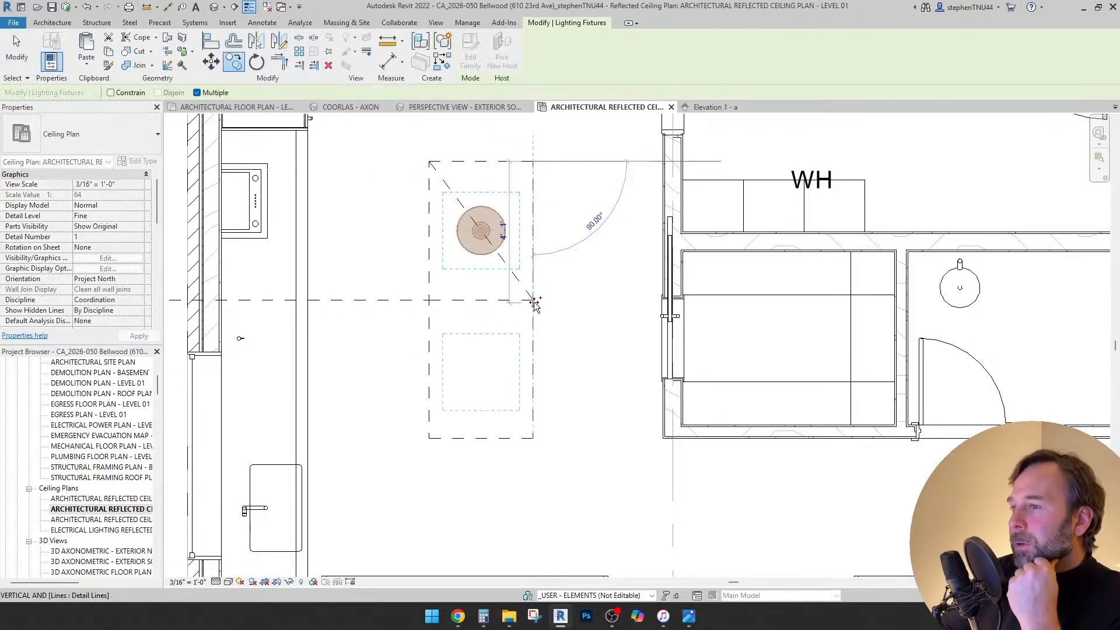
click(554, 289)
key(Escape)
scroll(589, 280, down, 3)
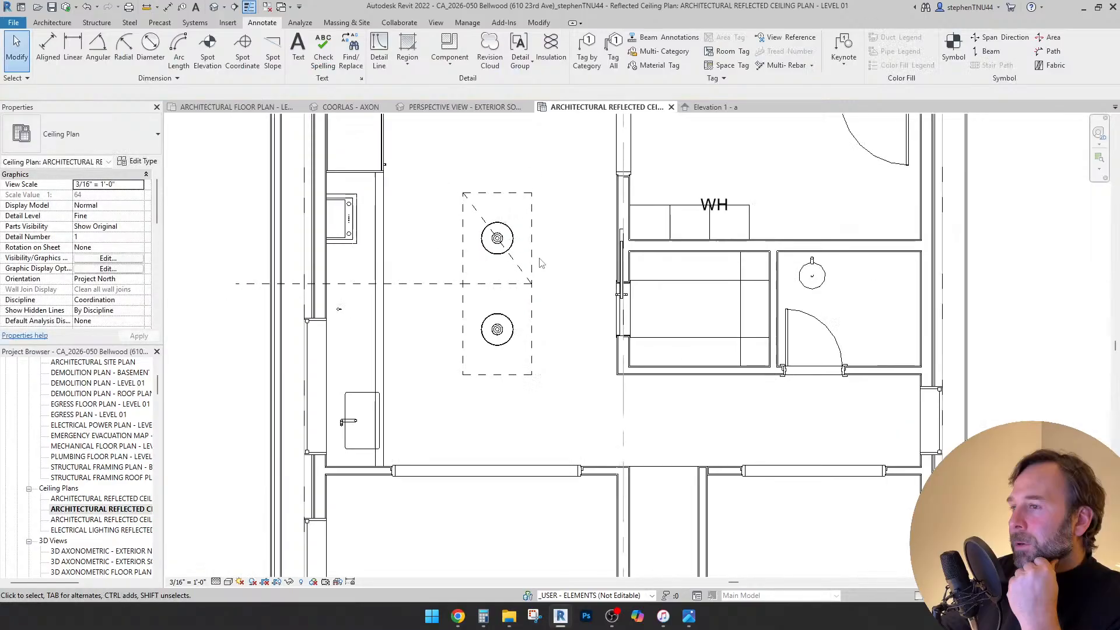
- Set the ceiling-to-fixture drop of both island pendants to 3' 6" and open the kitchen perspective view
scroll(591, 281, up, 2)
scroll(591, 280, down, 1)
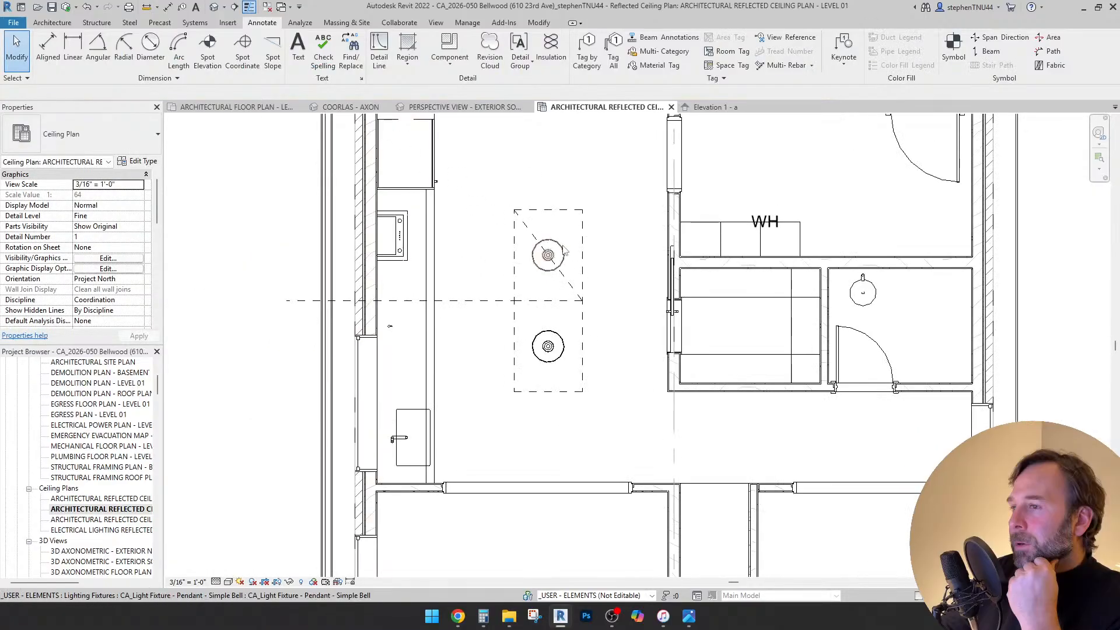
click(548, 255)
ctrl+click(547, 346)
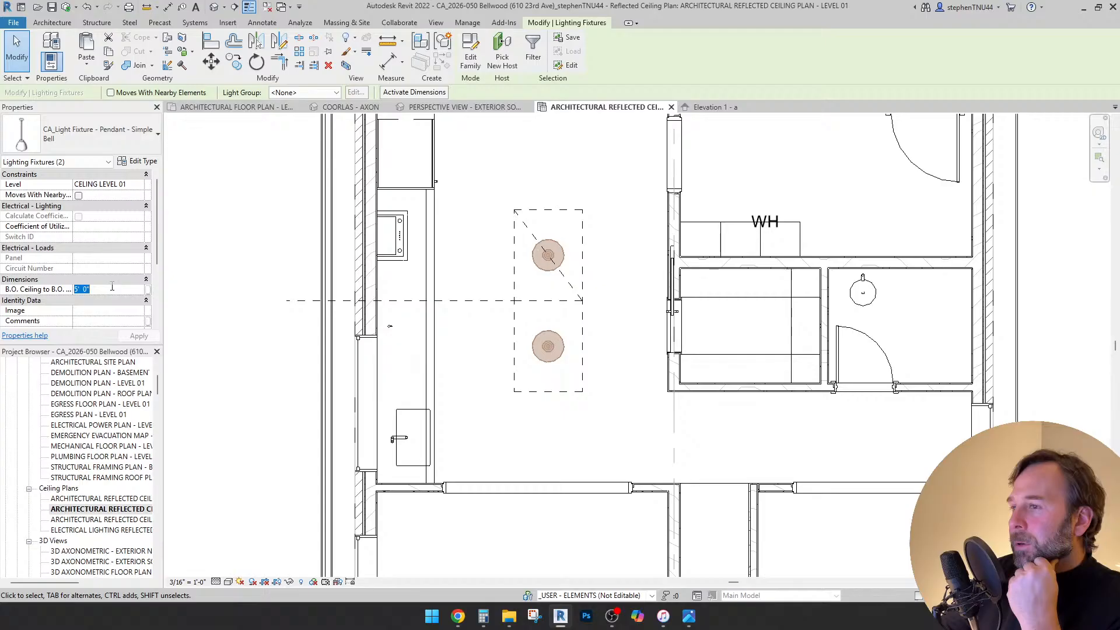
click(461, 106)
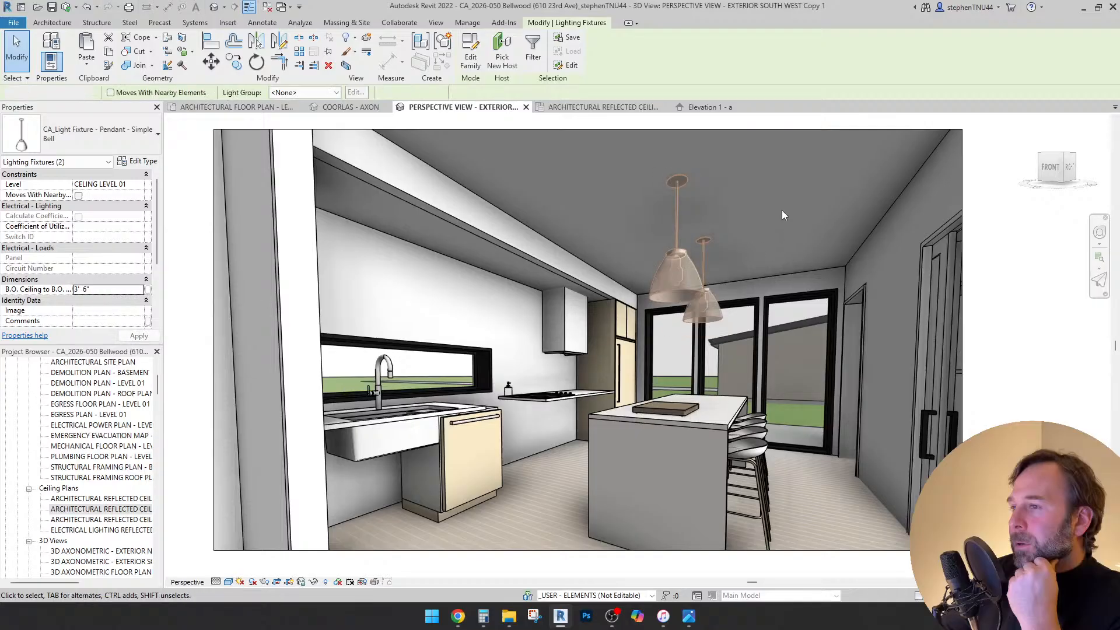
key(Escape)
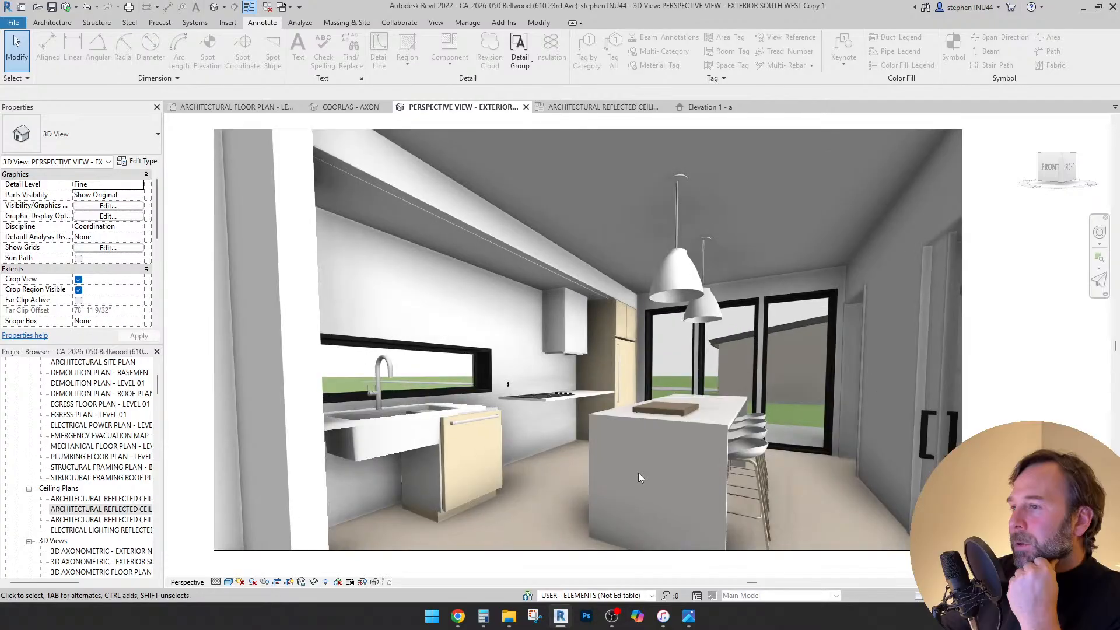
- Orbit the kitchen perspective to look across the bar stools and island towards the sink wall, with both pendants in frame
mouse_move(638, 473)
shift+middle_down()
mouse_move(612, 470)
mouse_move(630, 469)
shift+middle_up()
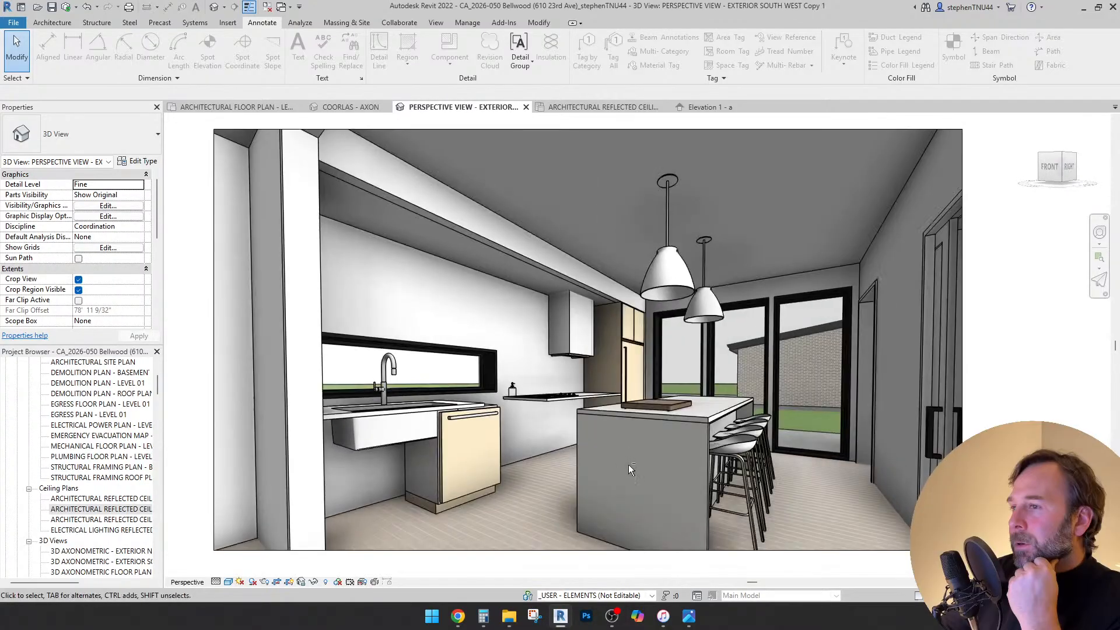
key(shift+w)
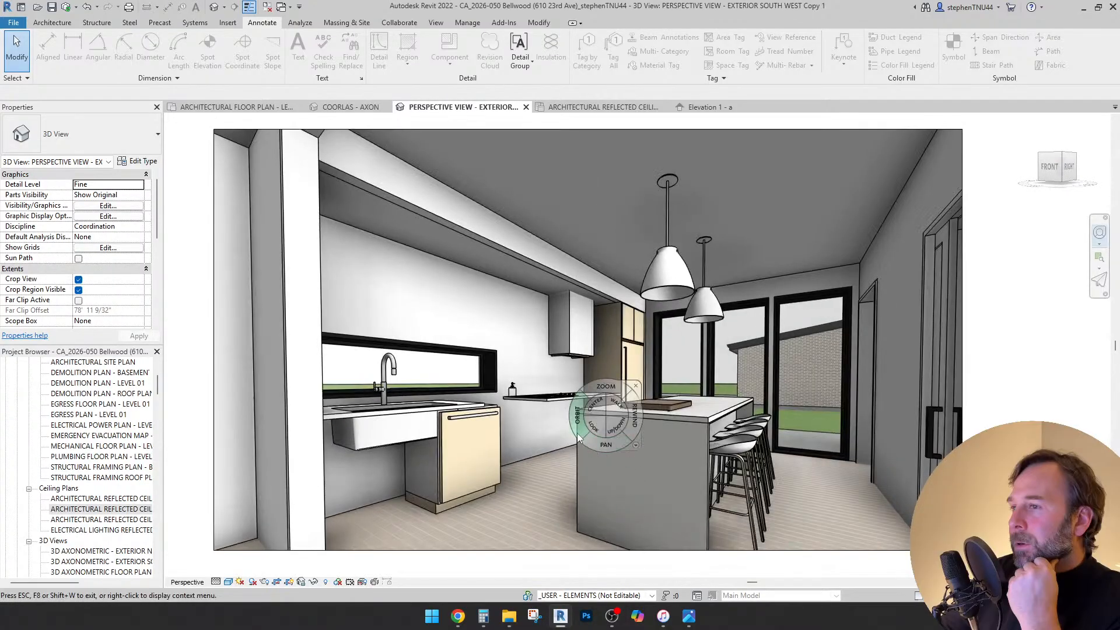
drag(544, 446, 493, 445)
drag(635, 468, 599, 480)
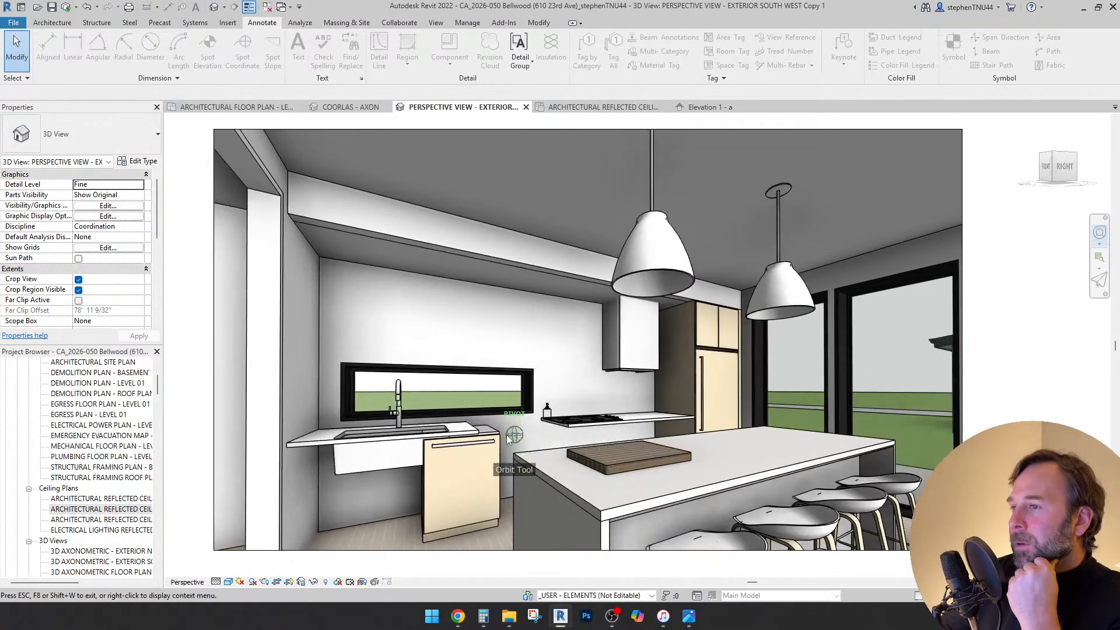
drag(508, 440, 642, 465)
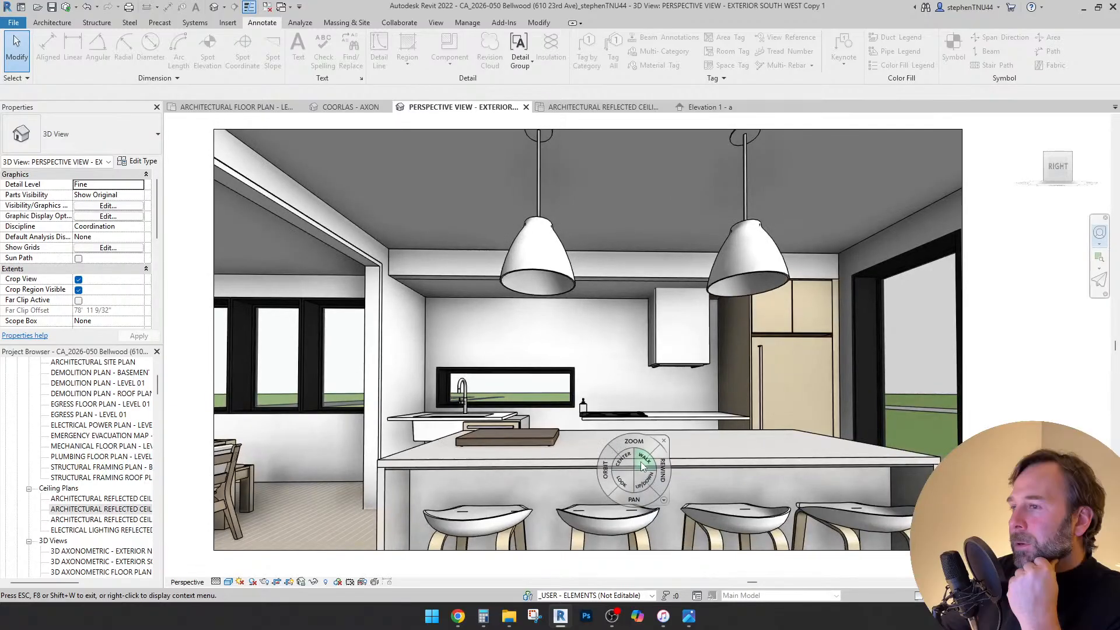
key(Escape)
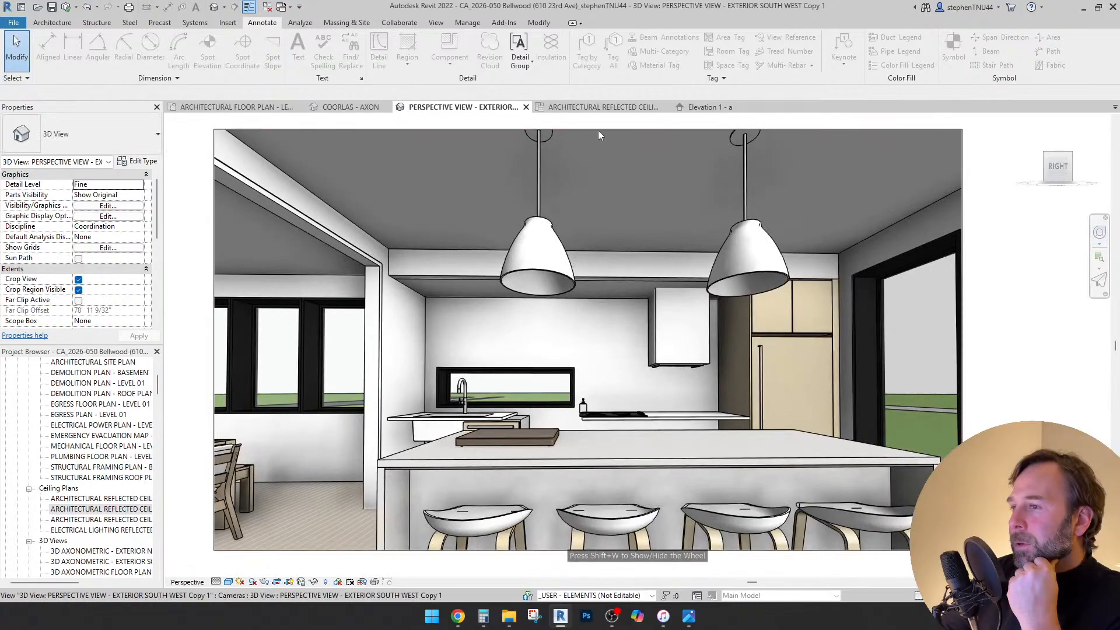
- In the Level 01 floor plan, move the perspective's camera onto the dashed cooktop centreline and bring its target level with it
click(599, 130)
click(259, 109)
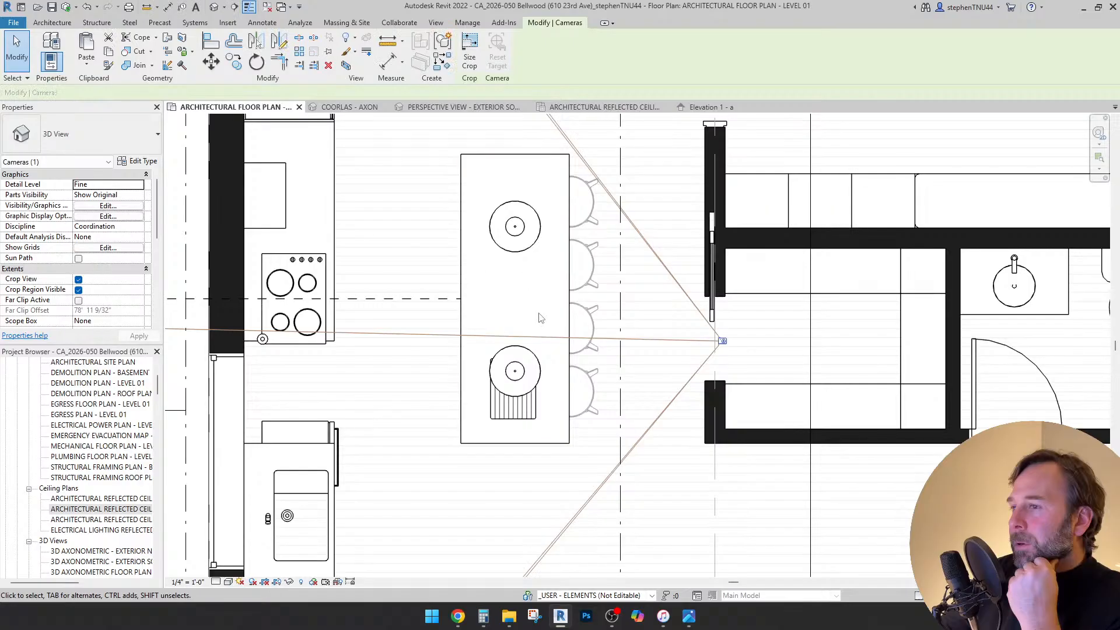
scroll(541, 318, down, 5)
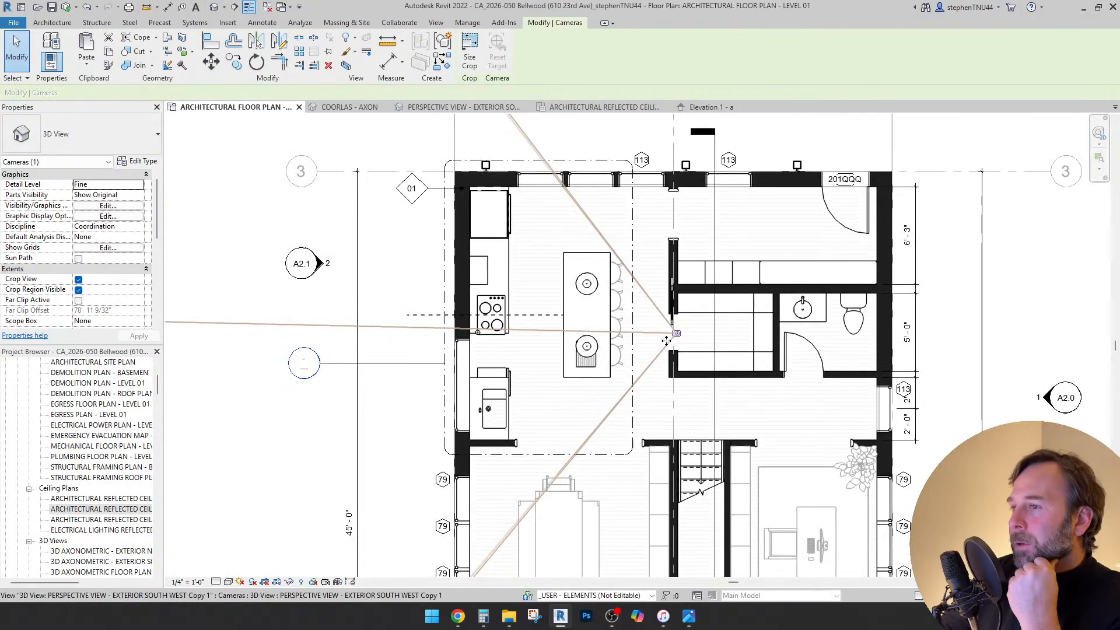
scroll(666, 341, up, 4)
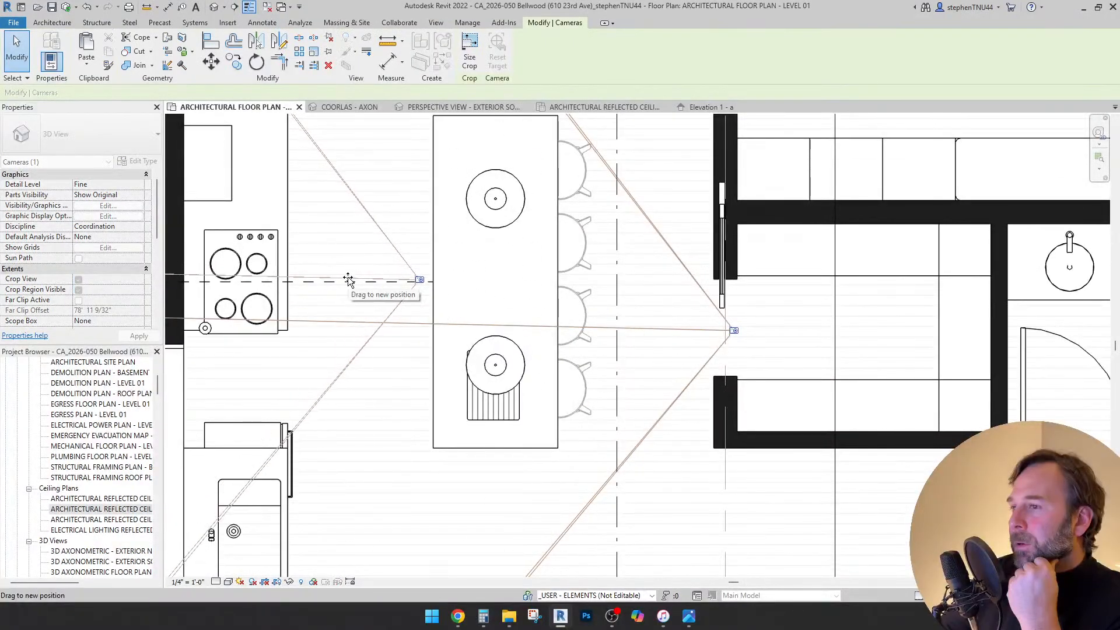
drag(348, 279, 343, 280)
scroll(357, 281, up, 2)
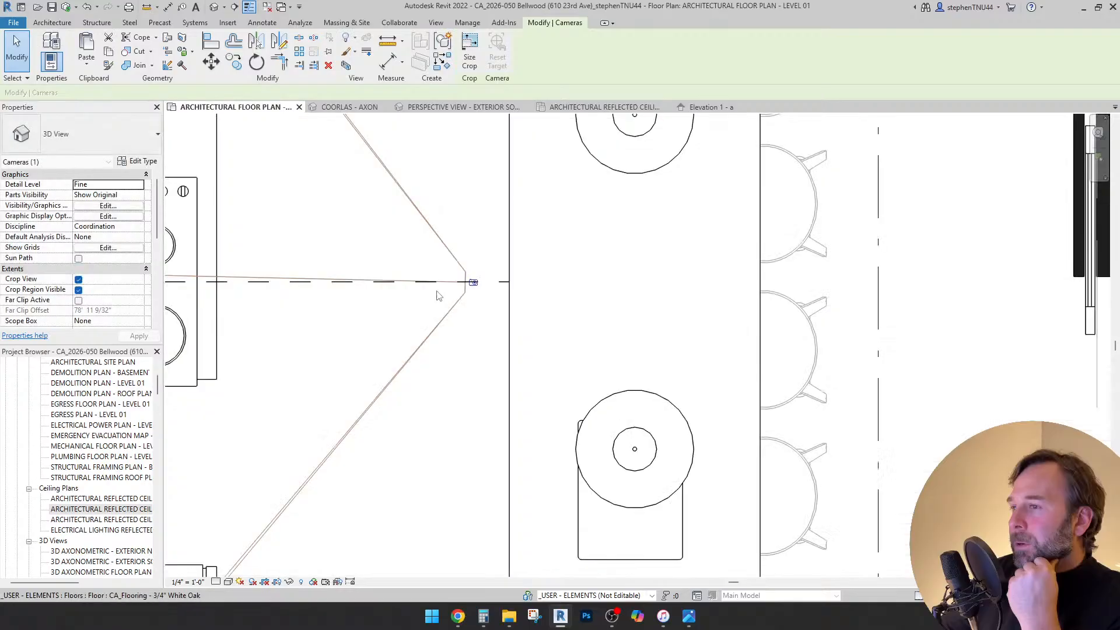
scroll(438, 296, up, 2)
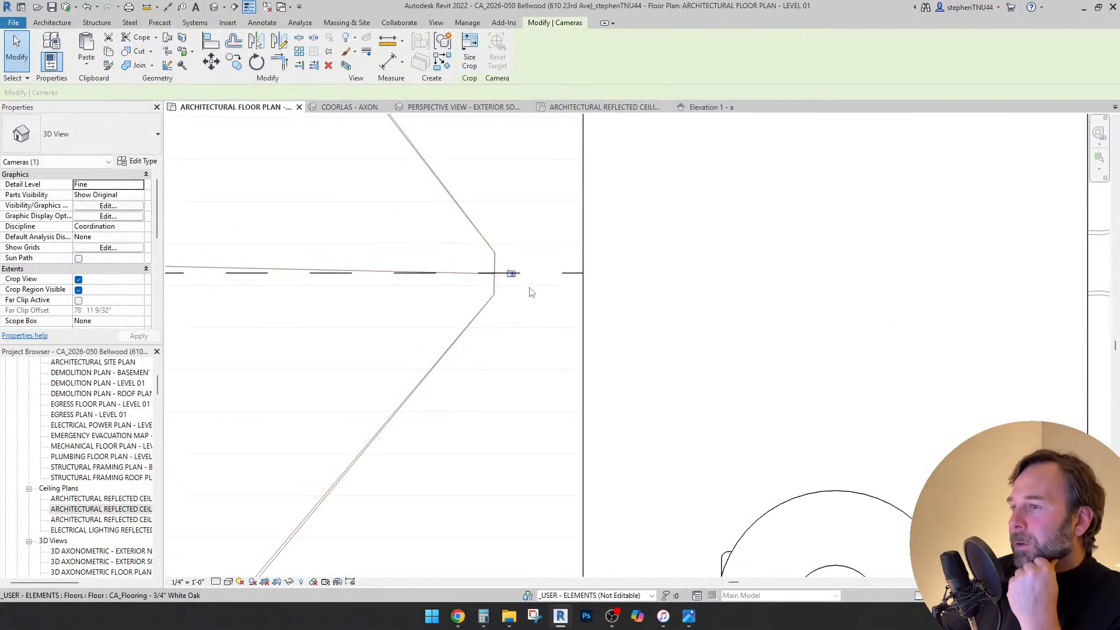
scroll(970, 306, down, 12)
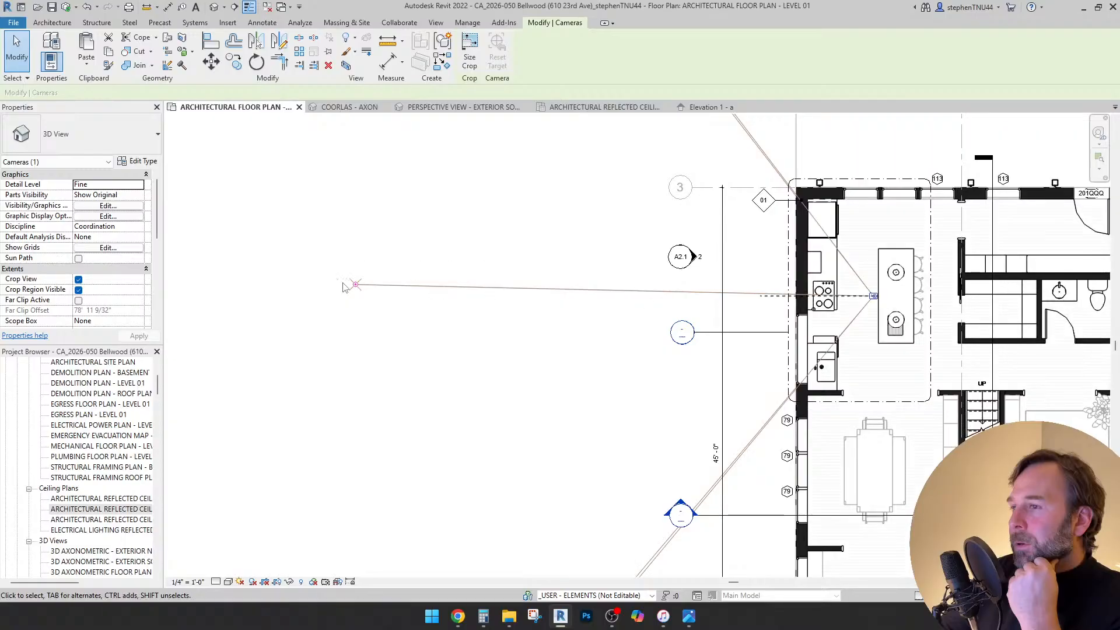
drag(355, 287, 353, 296)
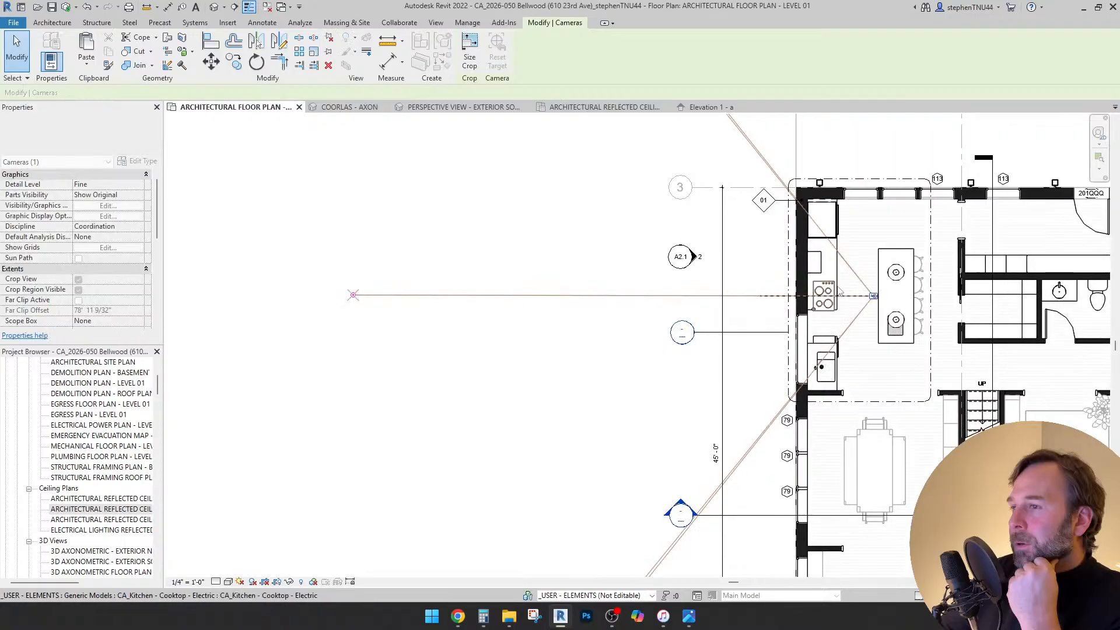
- Move the camera up to grid 3 and place its eye point on the grid line
scroll(414, 241, down, 5)
scroll(576, 248, up, 4)
scroll(440, 304, down, 1)
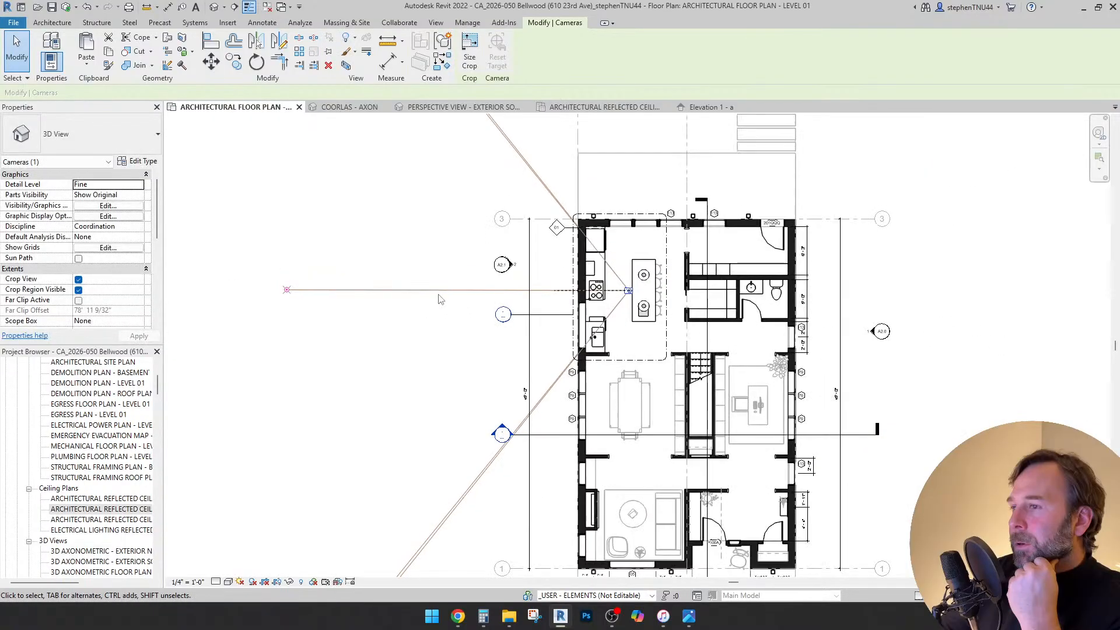
drag(439, 290, 668, 221)
scroll(806, 199, up, 8)
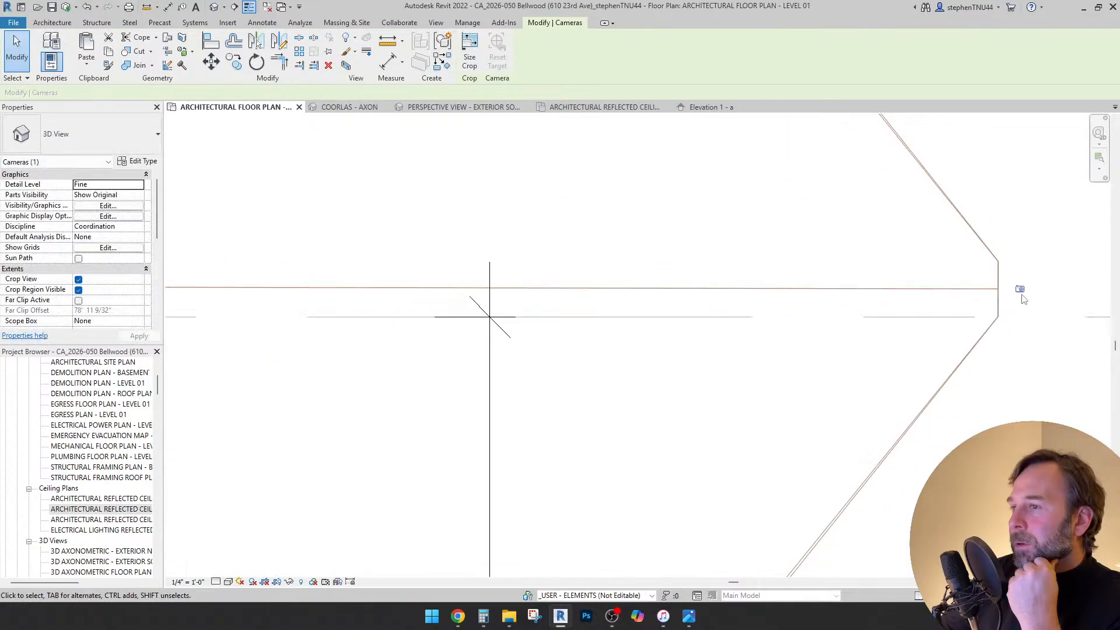
scroll(1021, 291, up, 2)
drag(1020, 289, 914, 329)
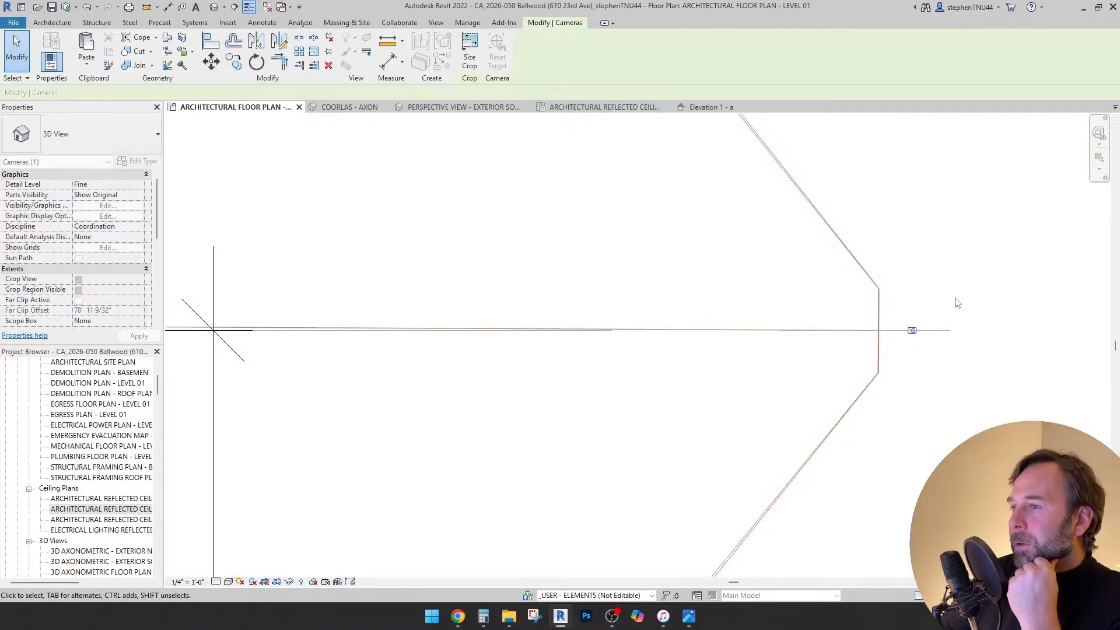
- Place the camera's target point exactly on grid line 3, beside the grid bubble
scroll(957, 299, down, 6)
scroll(357, 296, up, 4)
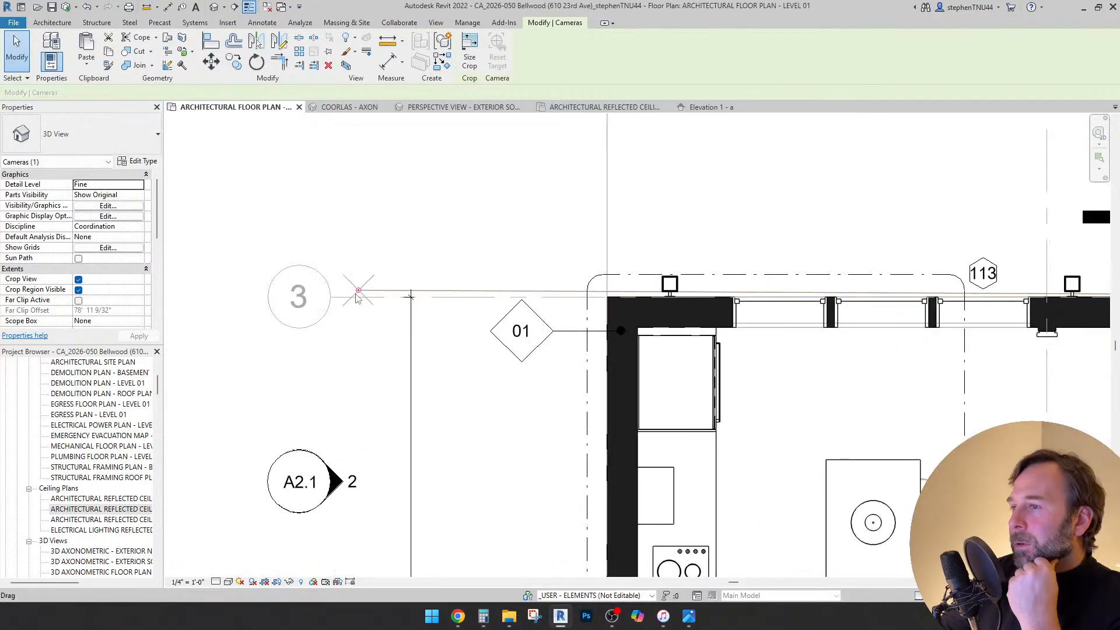
scroll(358, 297, up, 3)
mouse_move(362, 296)
mouse_down()
mouse_move(370, 306)
mouse_move(353, 280)
mouse_move(363, 288)
mouse_up()
scroll(362, 302, up, 5)
drag(366, 288, 371, 289)
scroll(335, 302, down, 8)
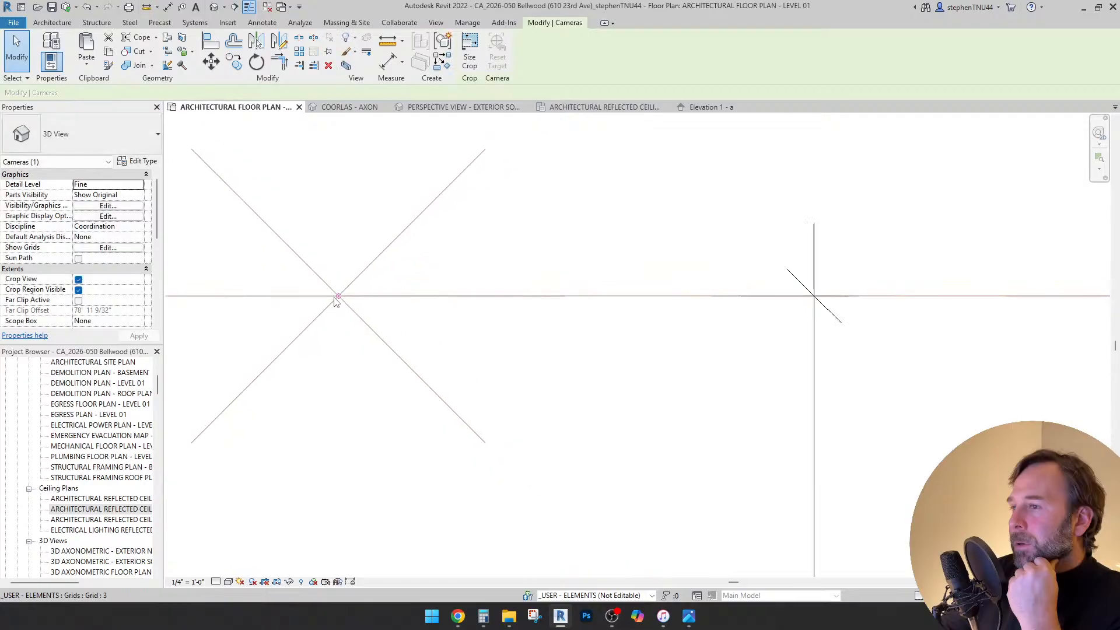
scroll(376, 315, down, 5)
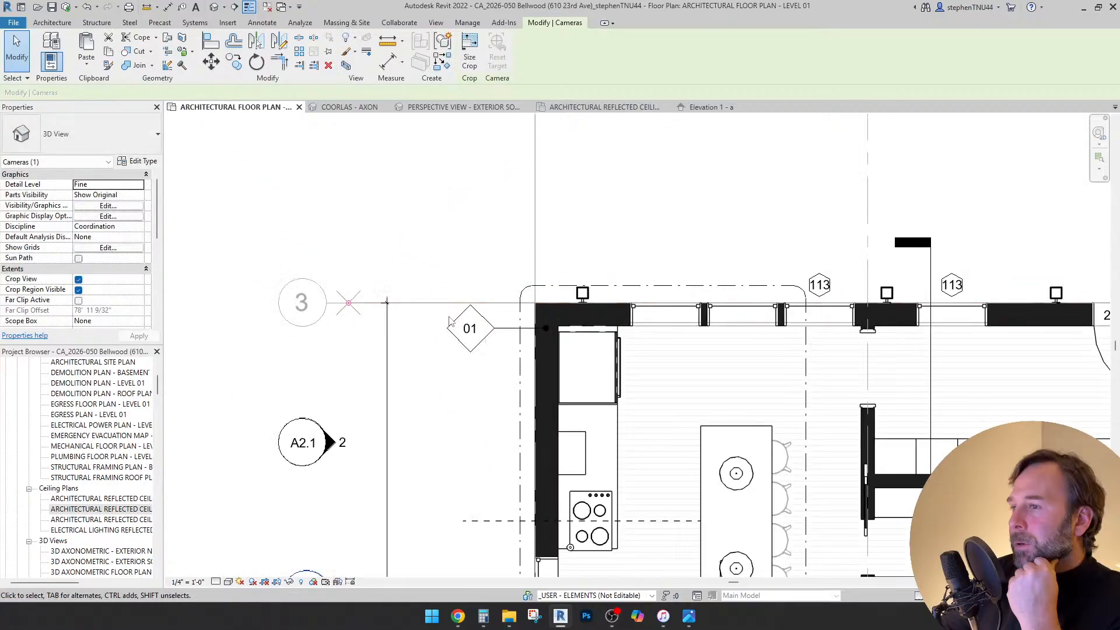
- Fine-tune the camera's eye point on grid line 3 and set the eye and target elevations to 4' 6"
scroll(804, 313, up, 7)
scroll(758, 310, up, 3)
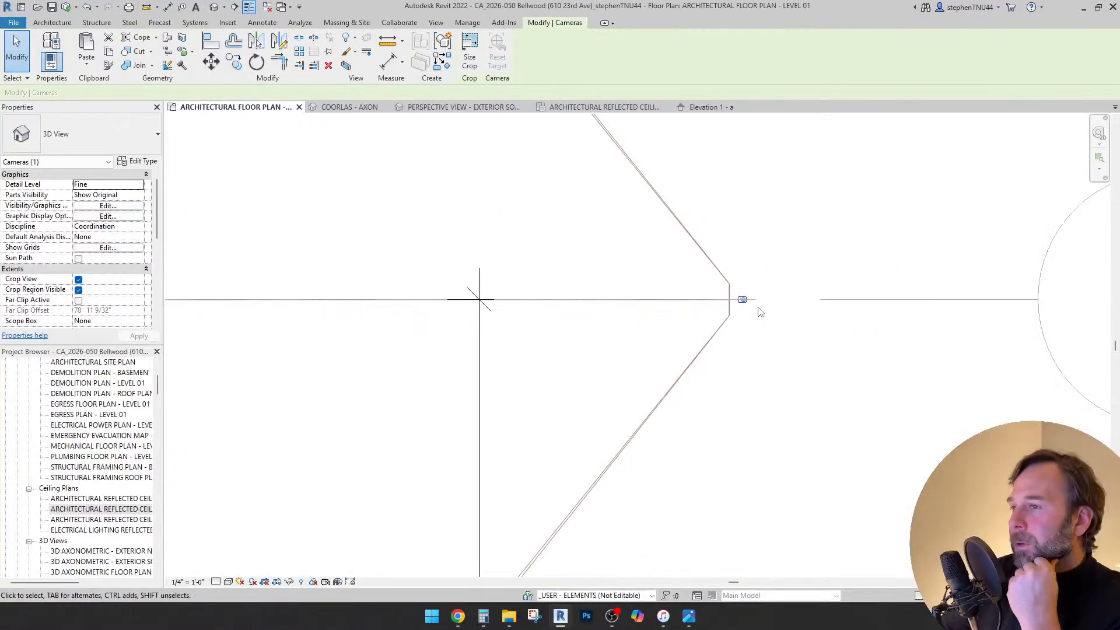
scroll(721, 291, up, 2)
drag(718, 287, 709, 284)
scroll(742, 256, down, 1)
scroll(743, 261, down, 4)
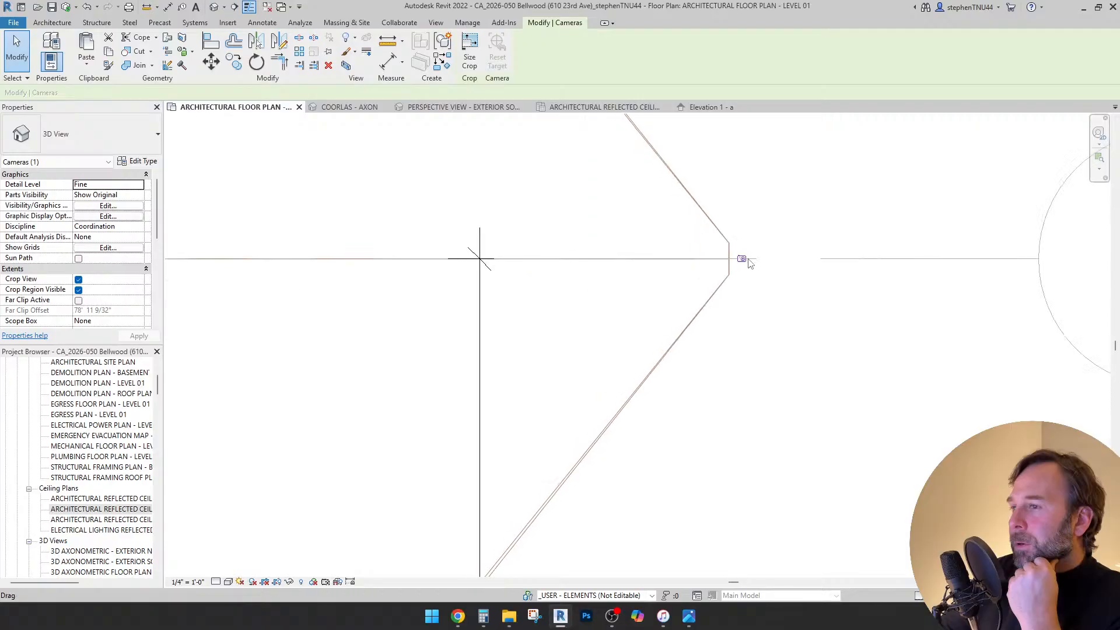
scroll(87, 274, down, 3)
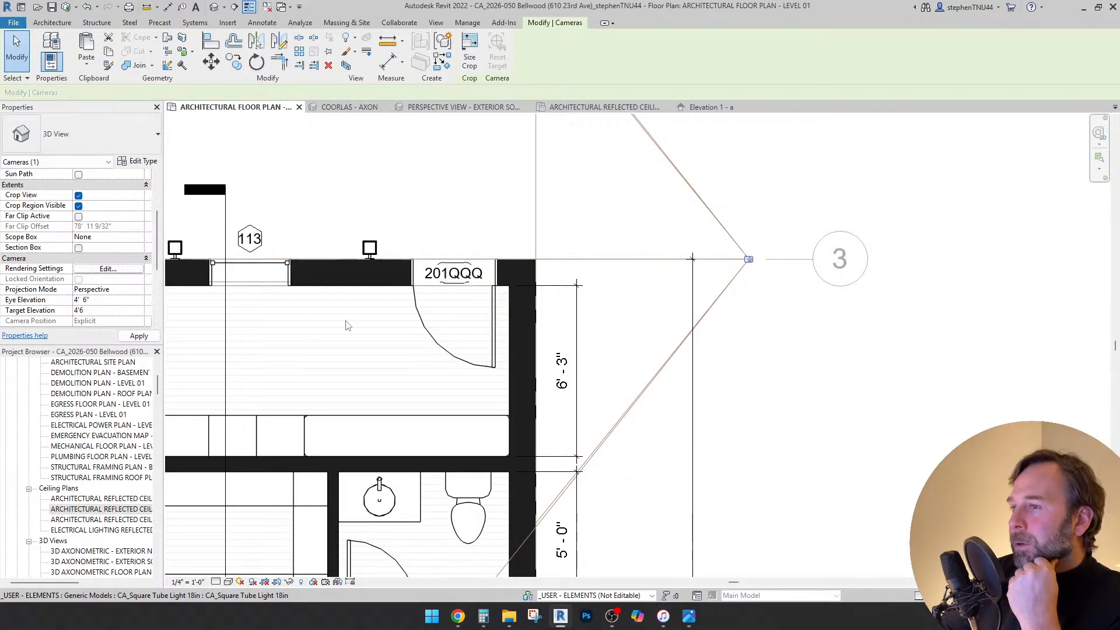
- Move the perspective's camera from grid 3 down to the pocket door and align its sight line exactly with the dashed cooktop centreline
scroll(640, 298, down, 4)
scroll(648, 281, up, 1)
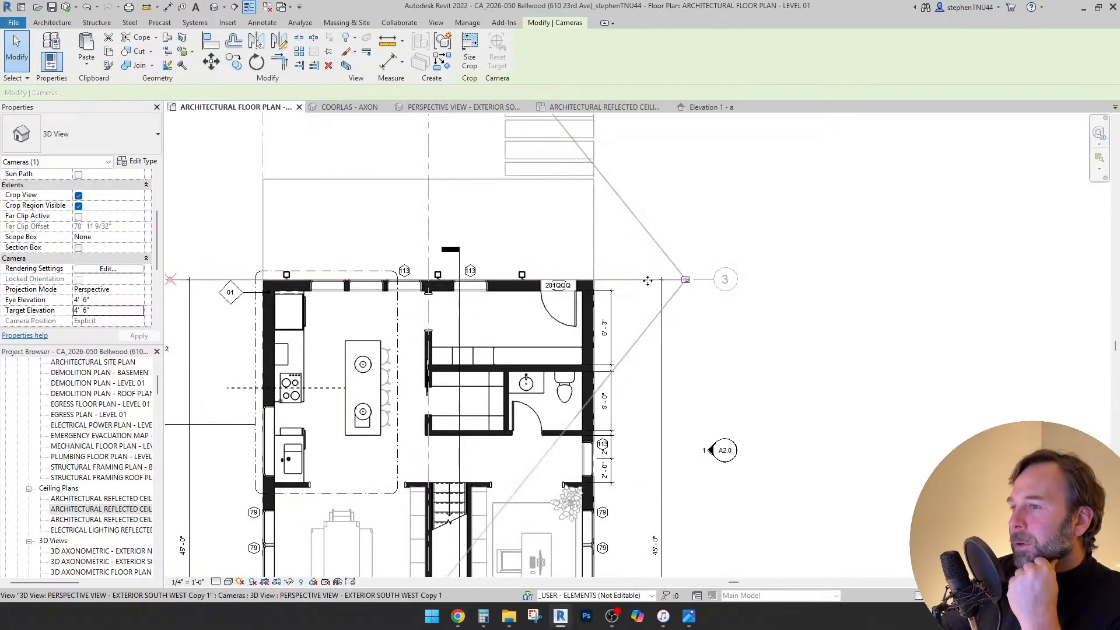
drag(648, 280, 389, 392)
scroll(312, 385, up, 6)
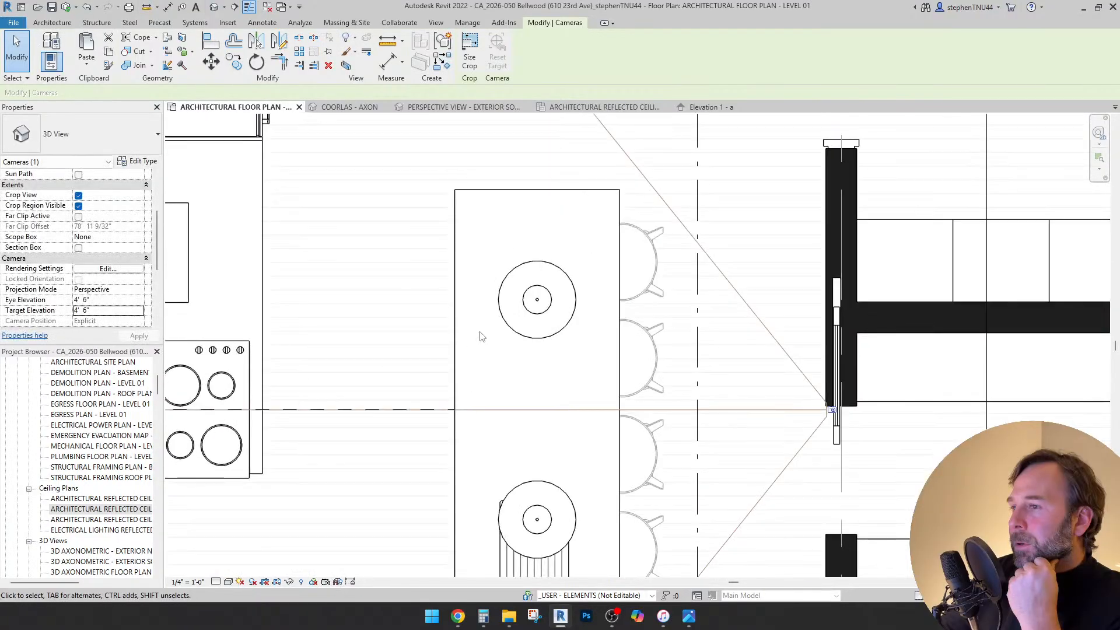
scroll(388, 411, up, 6)
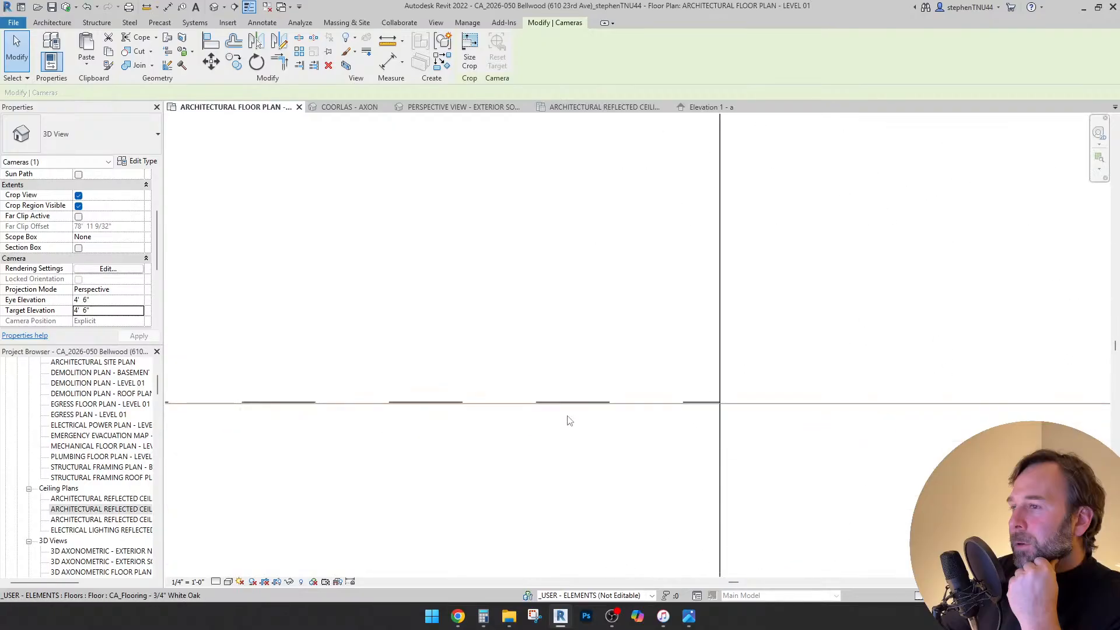
scroll(608, 419, up, 3)
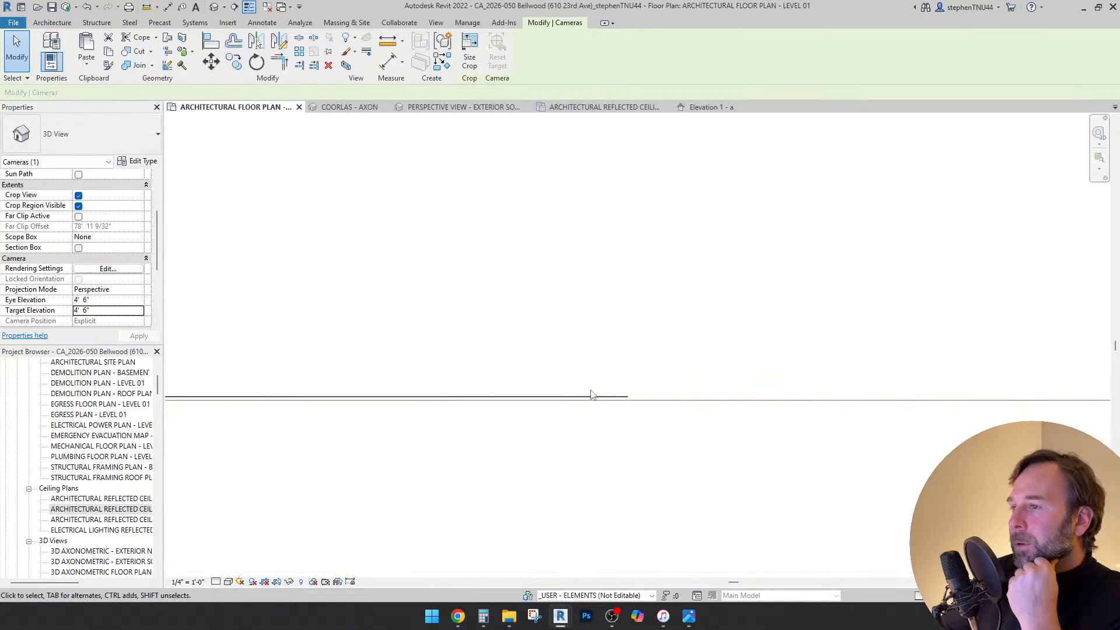
scroll(601, 402, up, 4)
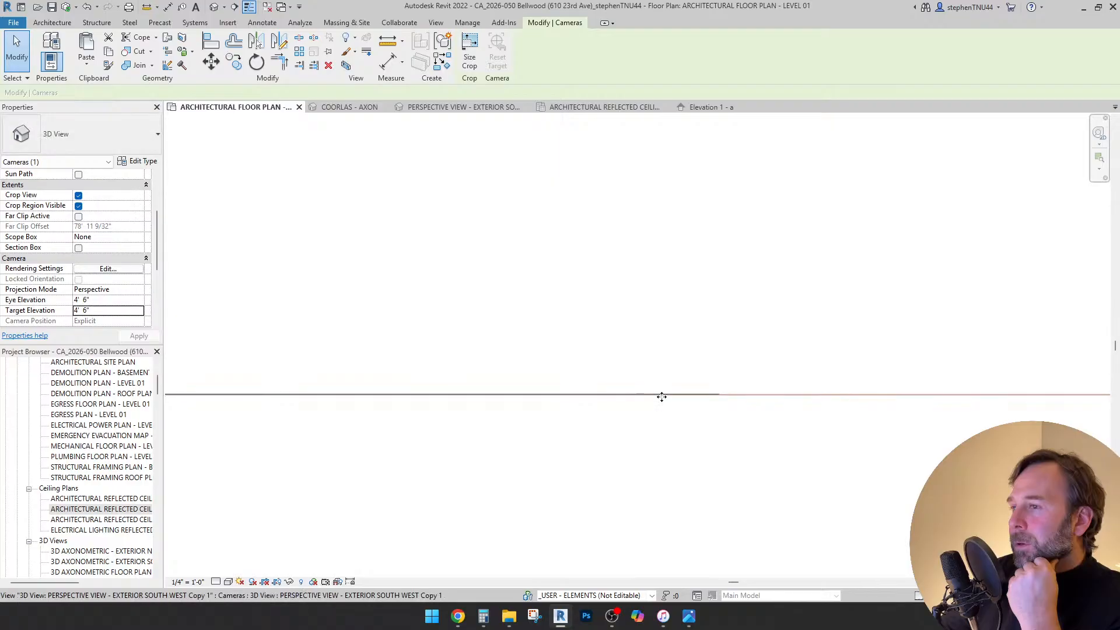
scroll(691, 395, up, 4)
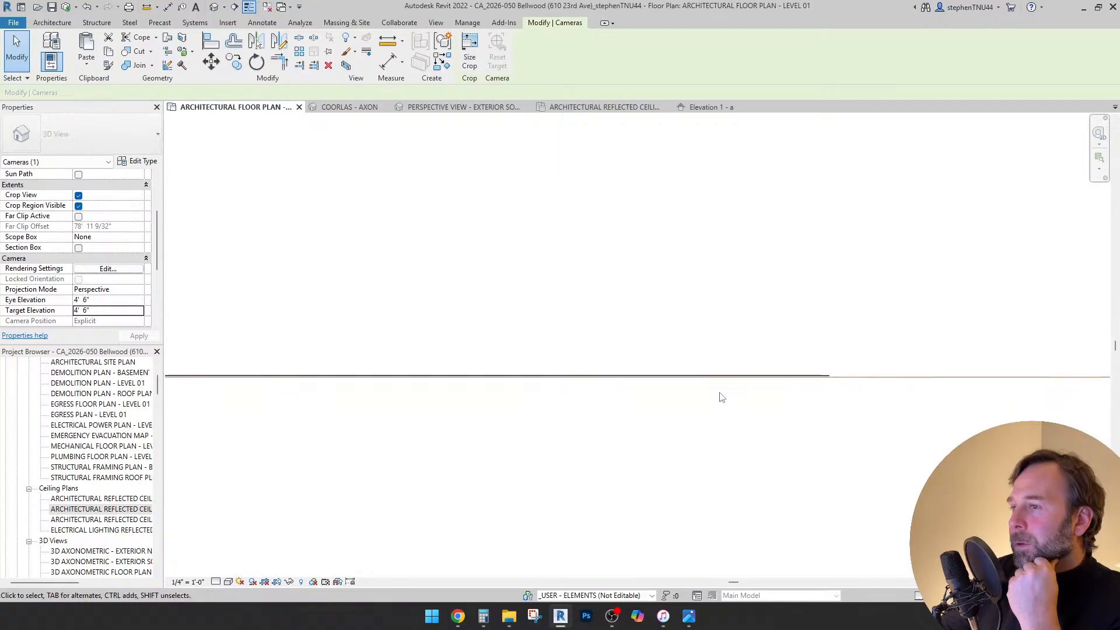
scroll(398, 328, down, 5)
scroll(508, 318, down, 6)
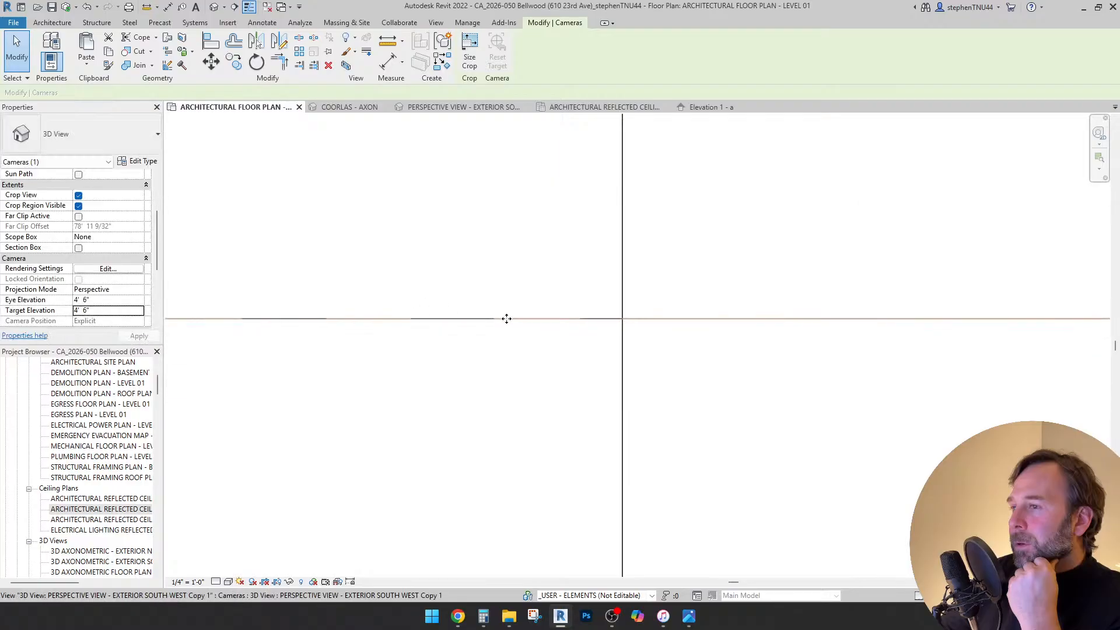
scroll(828, 376, up, 3)
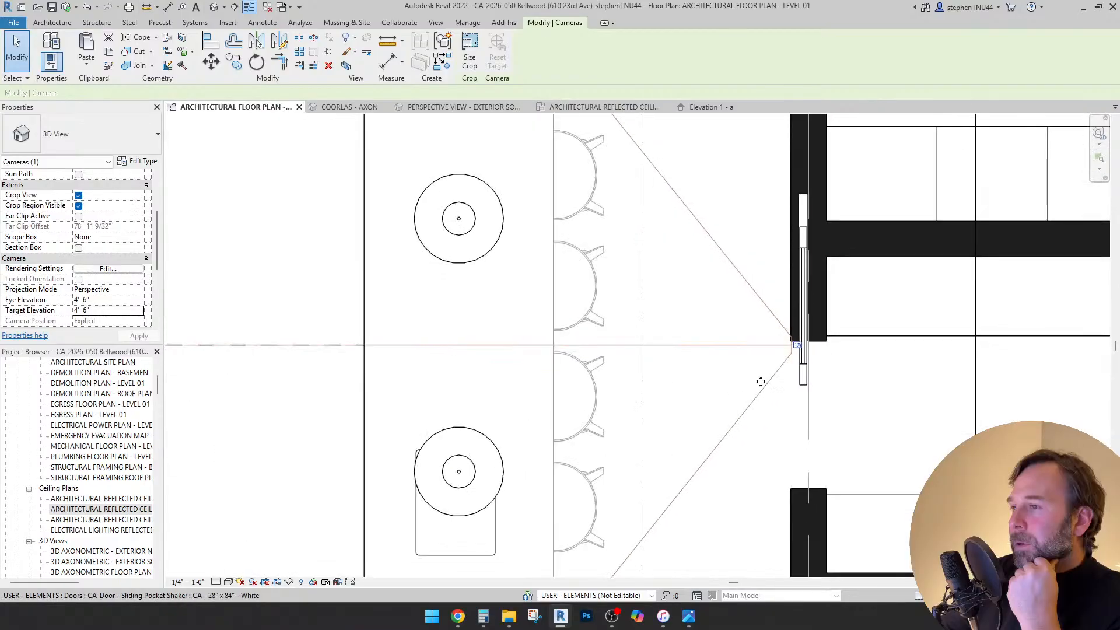
- Shift the camera's eye point along the cooktop centreline towards the island until it clears the pocket-door wall
scroll(762, 386, down, 1)
key(Left)
key(Left)
key(Left)
key(Left)
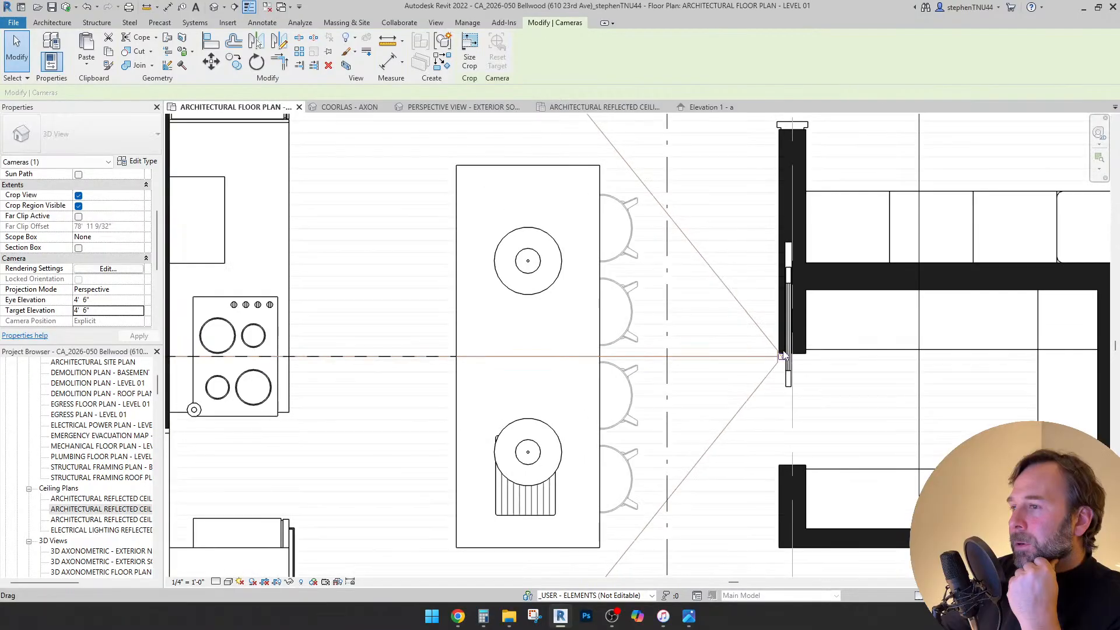
key(Left)
key(Left)
key(Left)
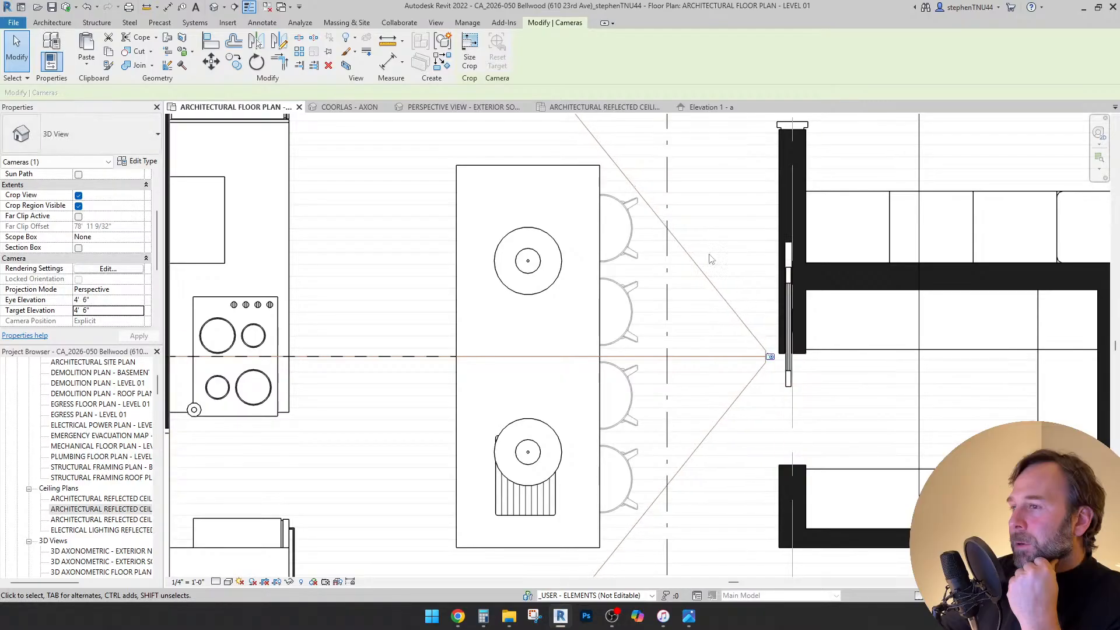
- In the perspective view, try eye and target elevations of 4' 0", then set both to 3' 6"
click(461, 107)
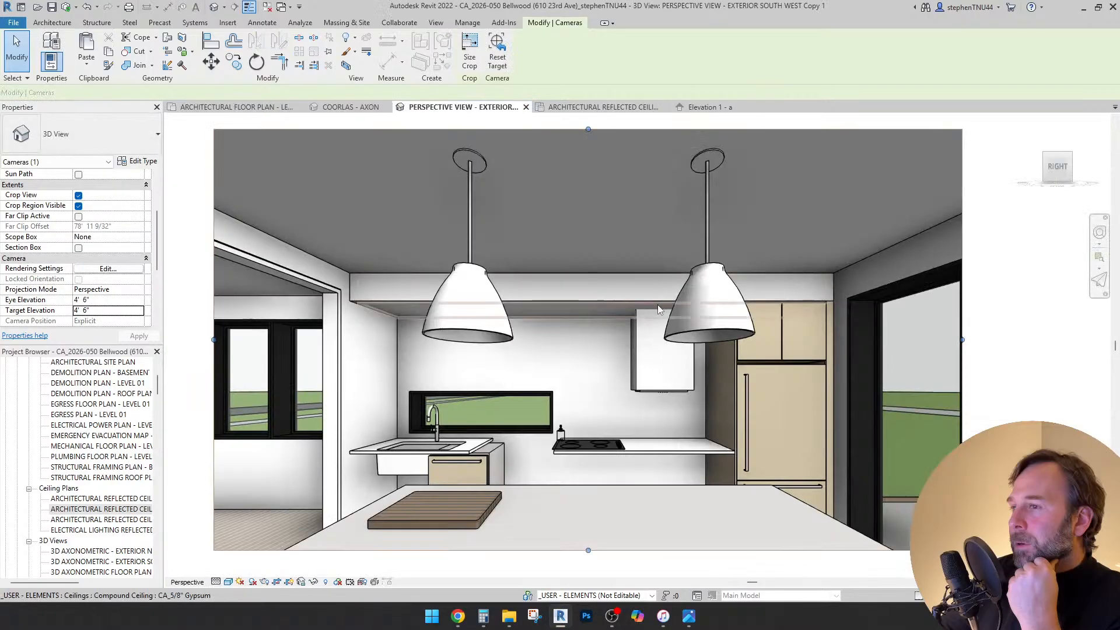
scroll(606, 316, down, 3)
scroll(615, 387, up, 1)
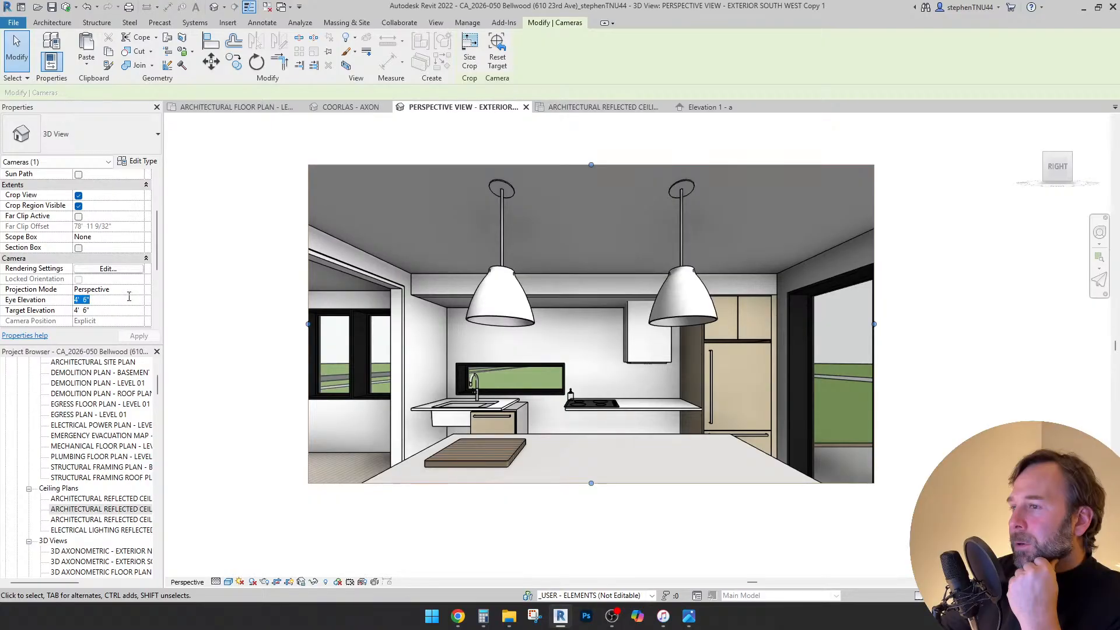
click(104, 313)
text(4)
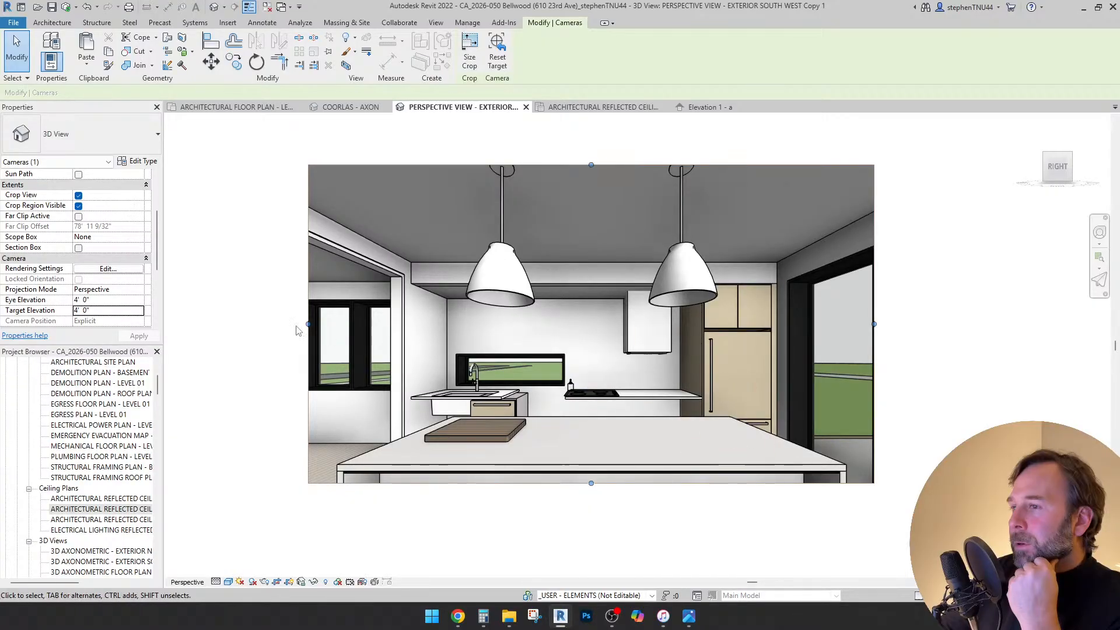
click(133, 300)
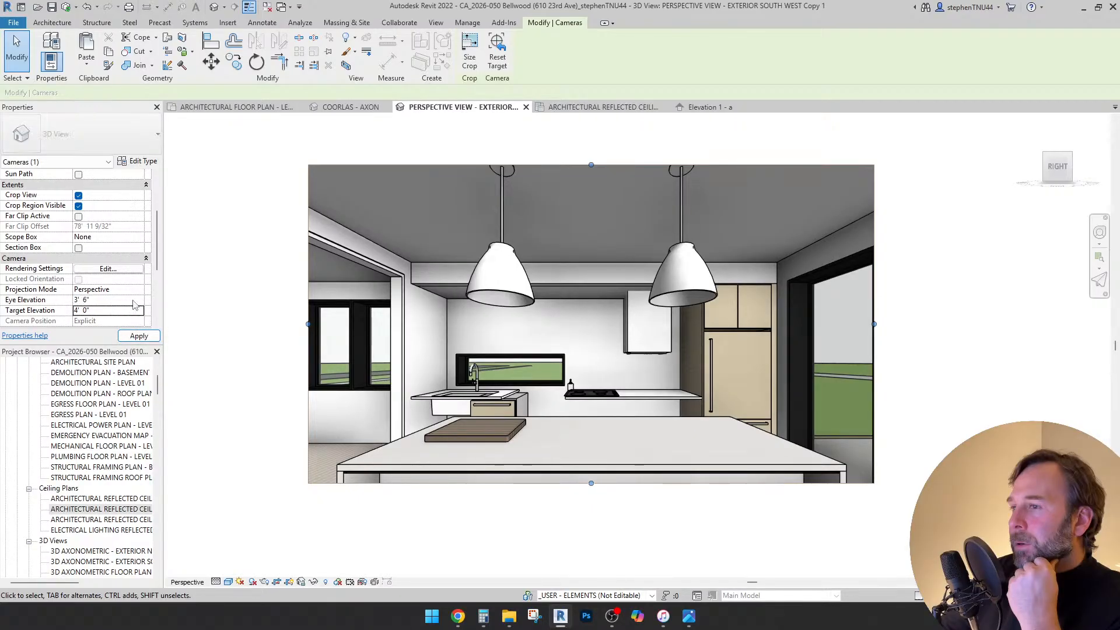
key(Return)
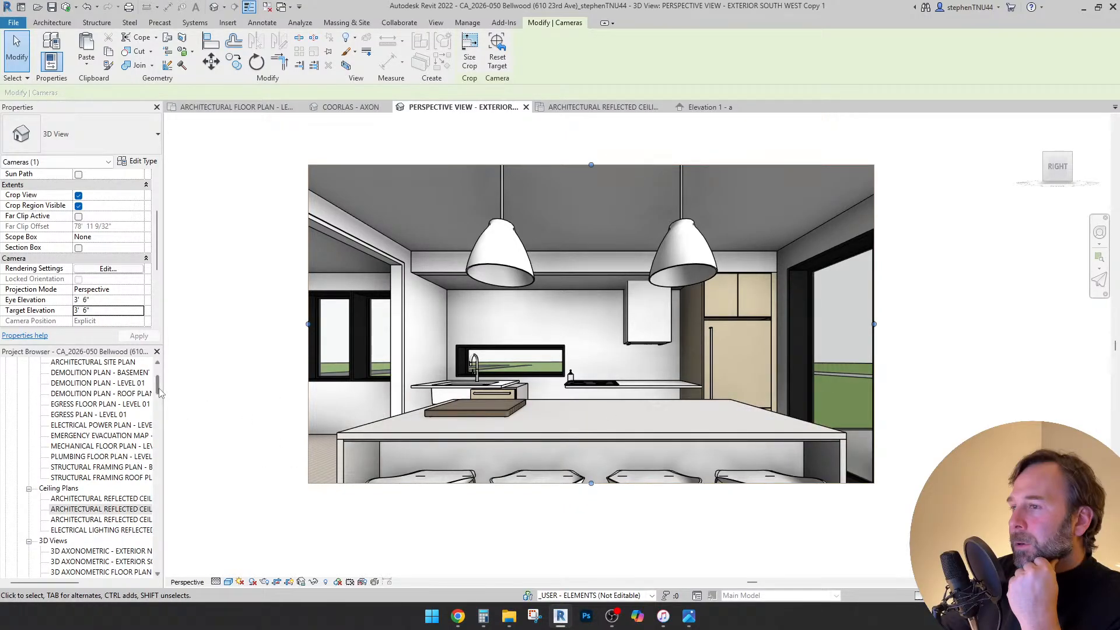
- Duplicate the perspective view that frames the kitchen island and cooktop
drag(158, 388, 155, 409)
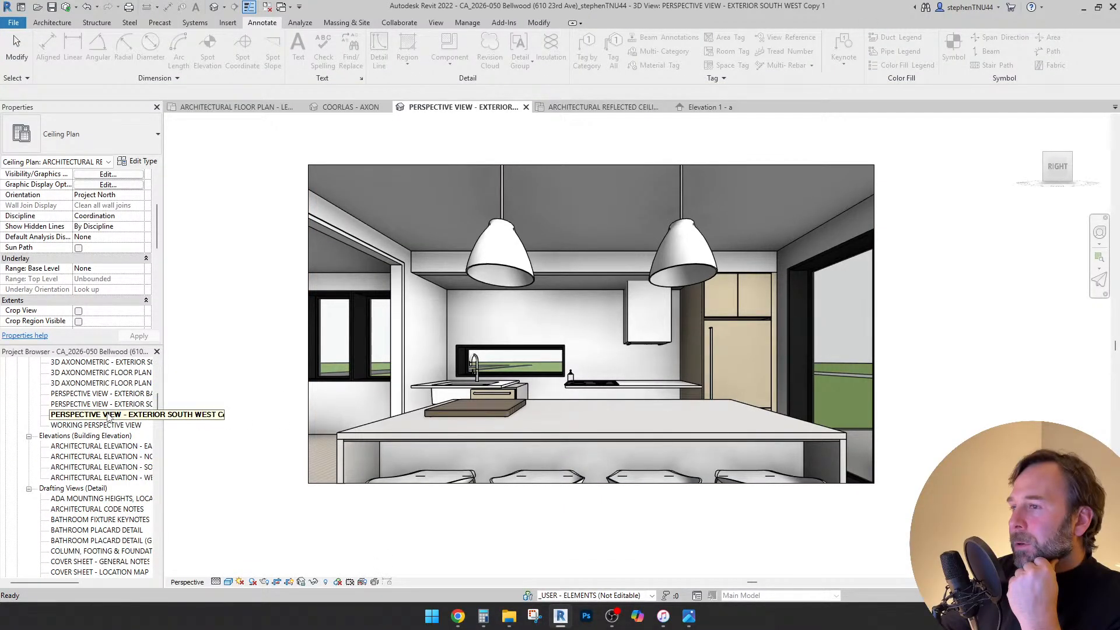
right_click(108, 418)
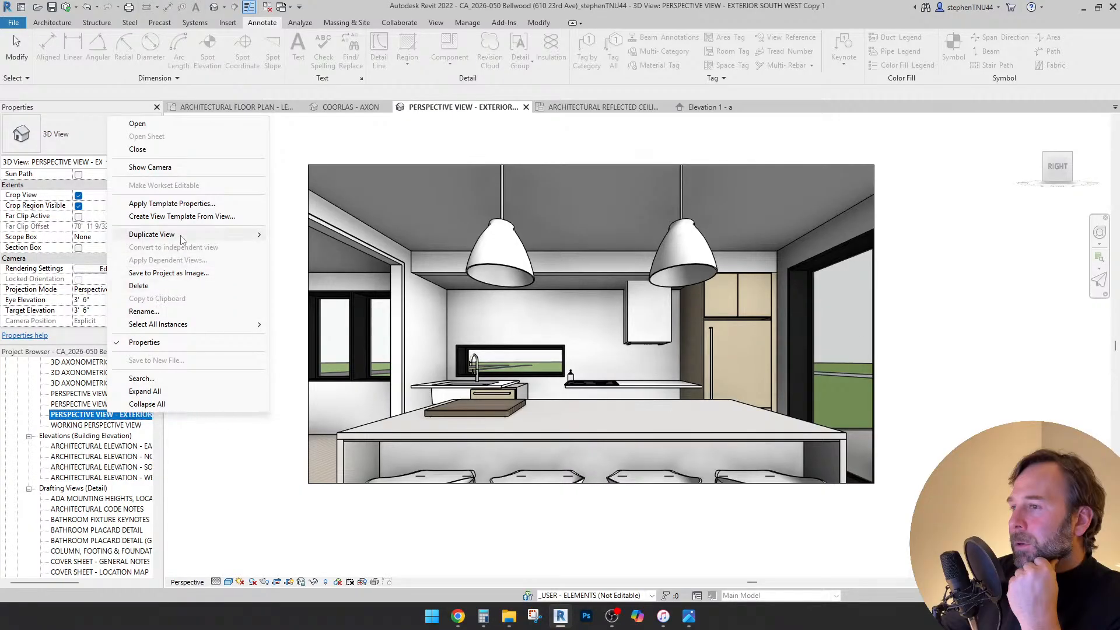
mouse_move(175, 234)
click(294, 234)
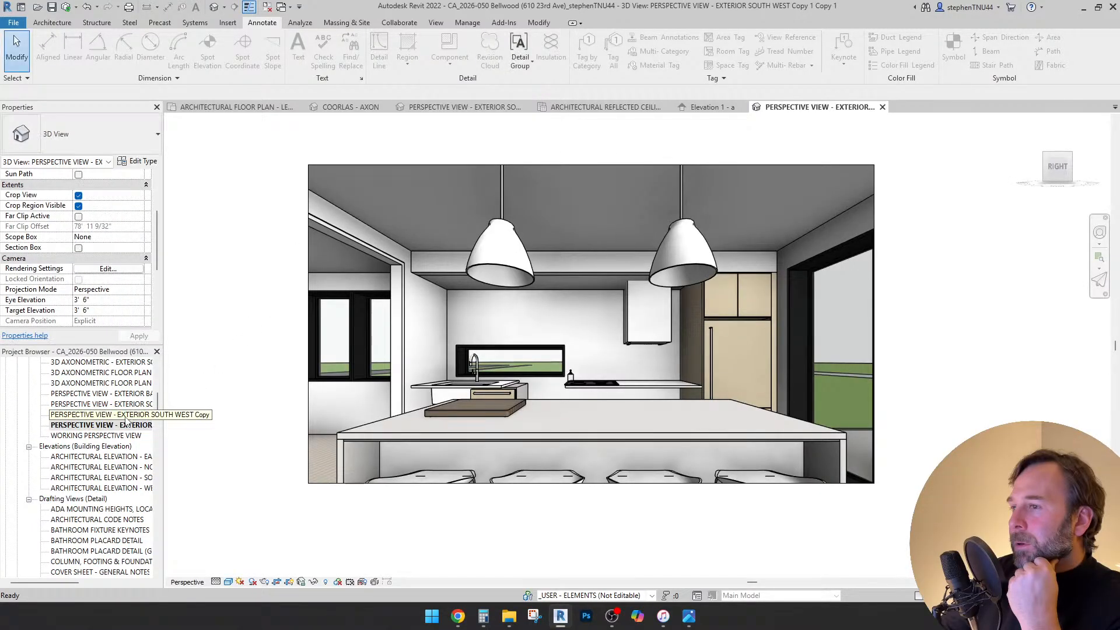
- Rename the duplicated view to PERSPECTIVE VIEW - INTERIOR KITCHEN ISLAND
click(130, 425)
right_click(128, 429)
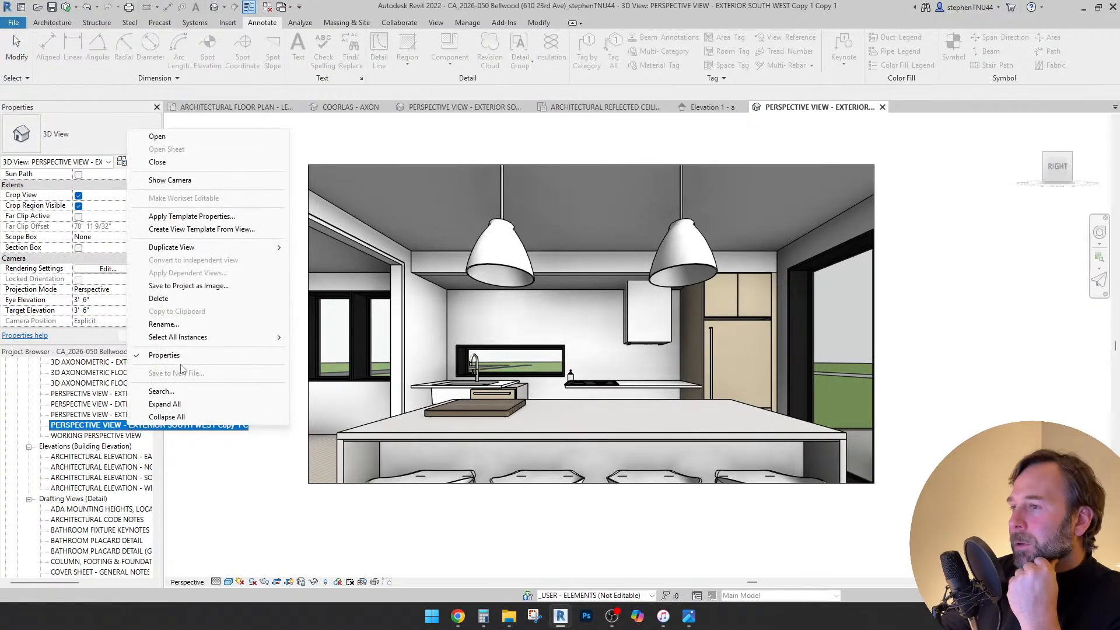
click(190, 324)
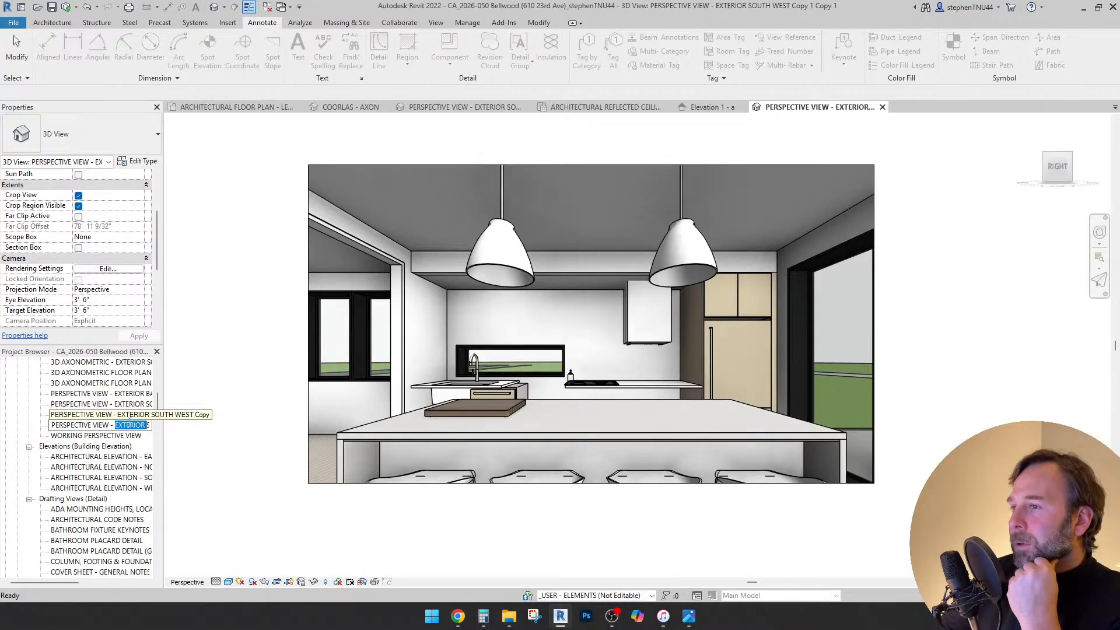
key(BackSpace)
key(Caps_Lock)
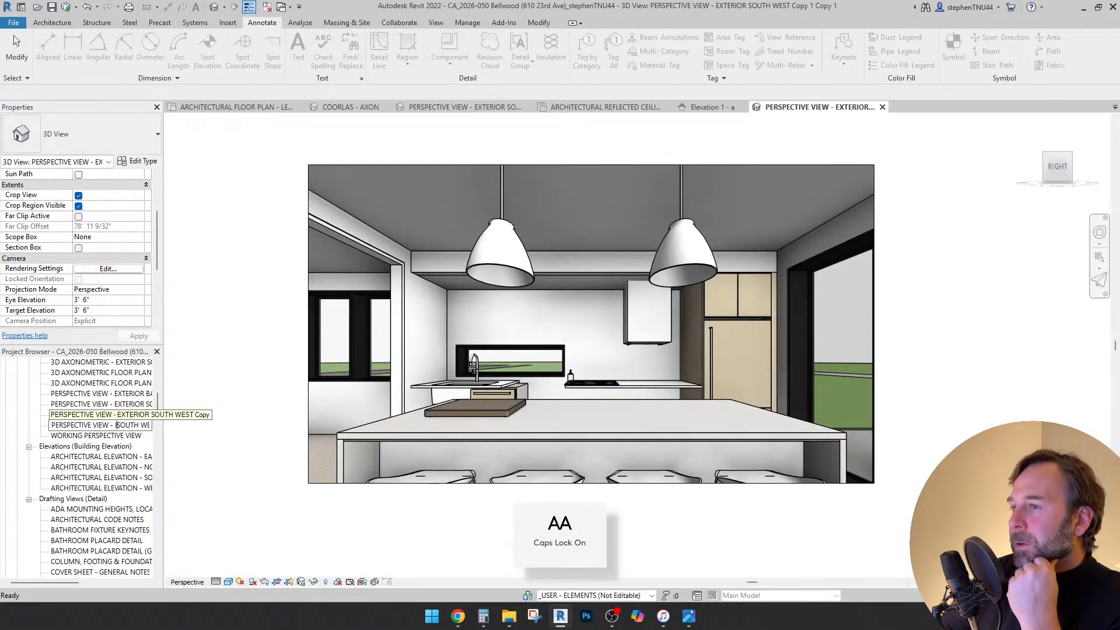
text(INTERIOR K)
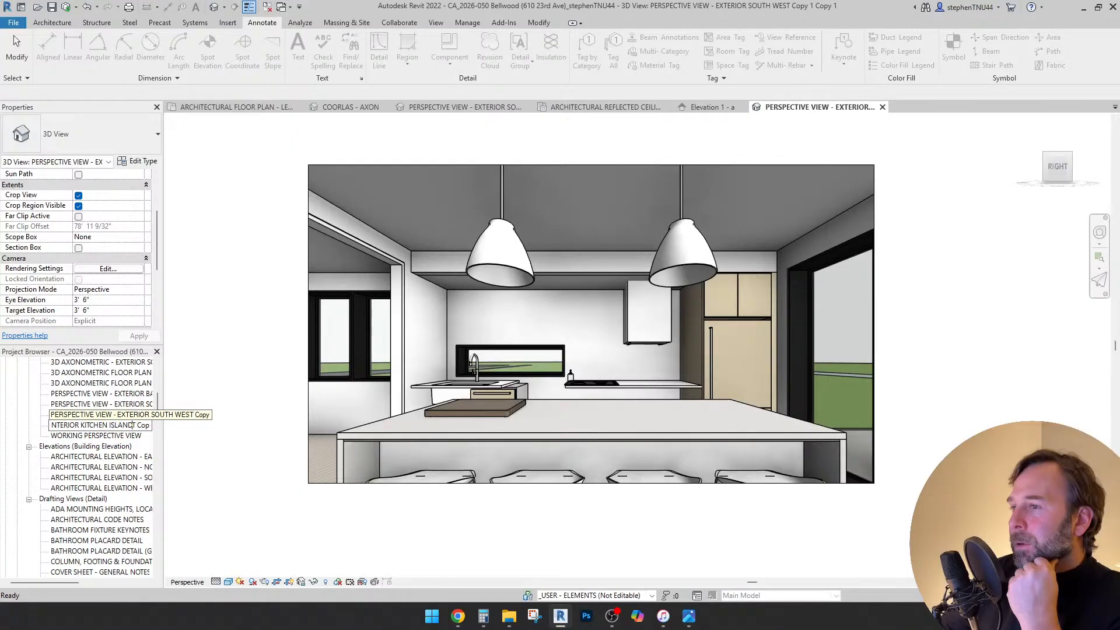
text(ITCHEN ISLAND)
key(Return)
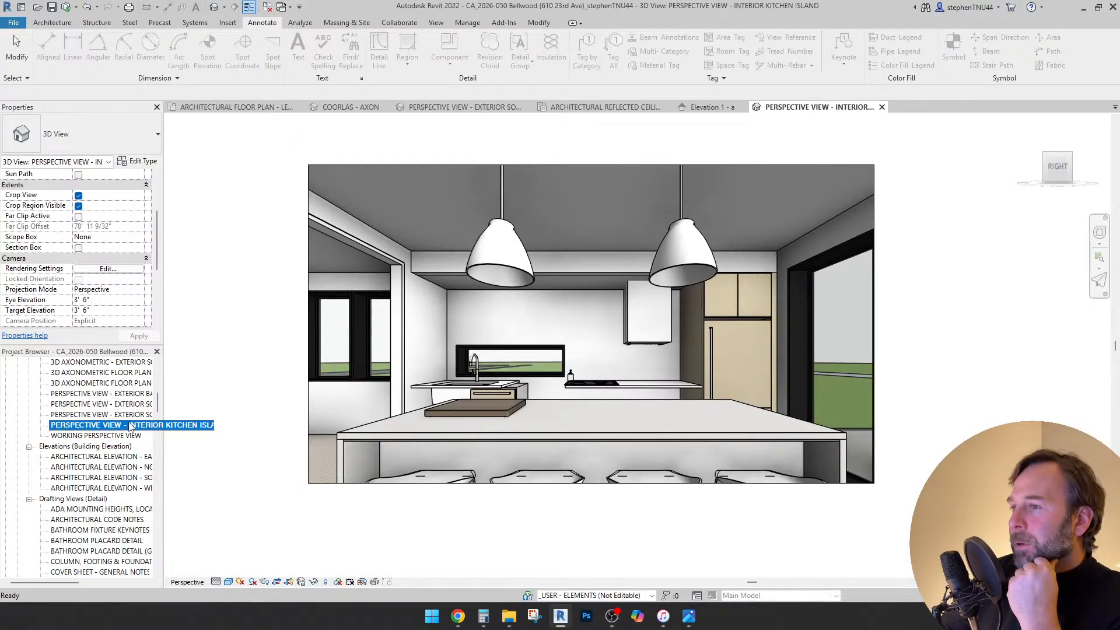
- Save the orientation and lock the kitchen island perspective, close it, and return to the working perspective it was copied from
click(304, 581)
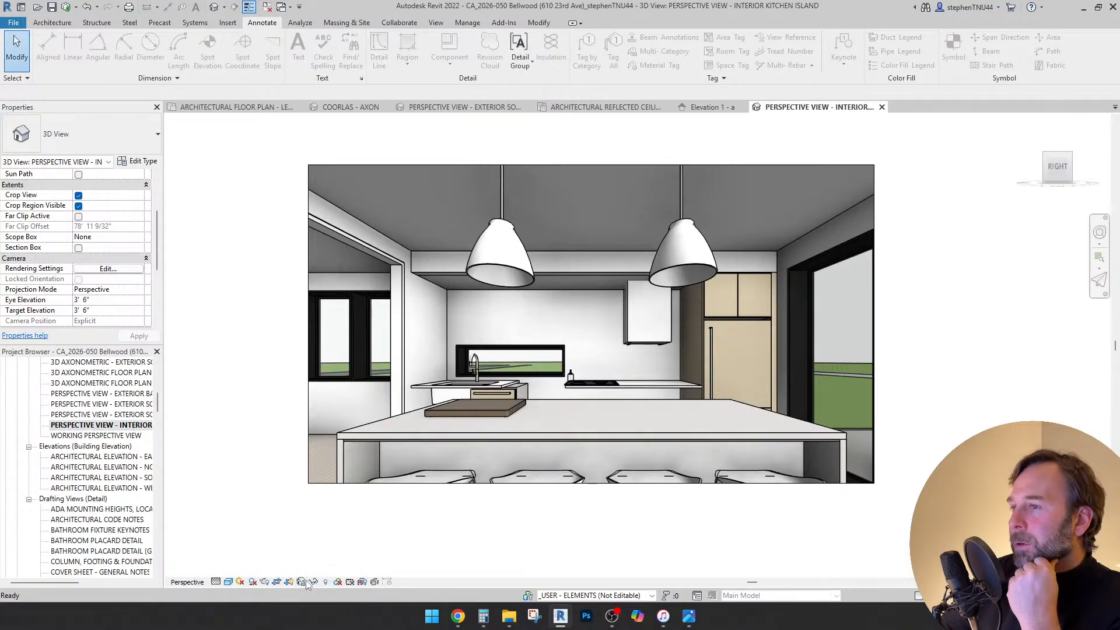
click(303, 582)
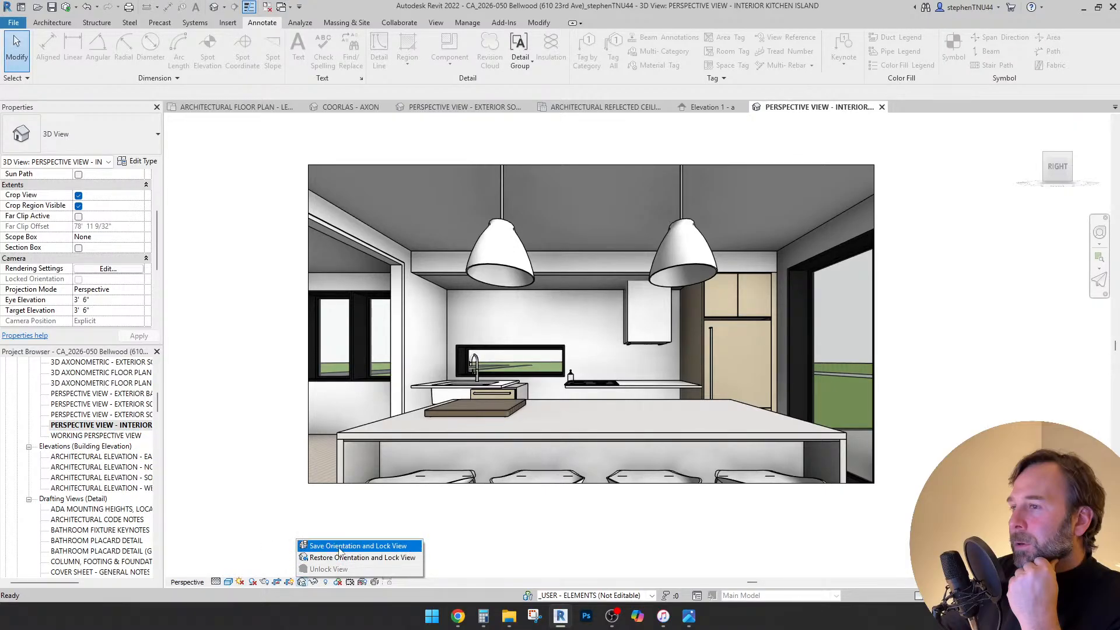
click(340, 546)
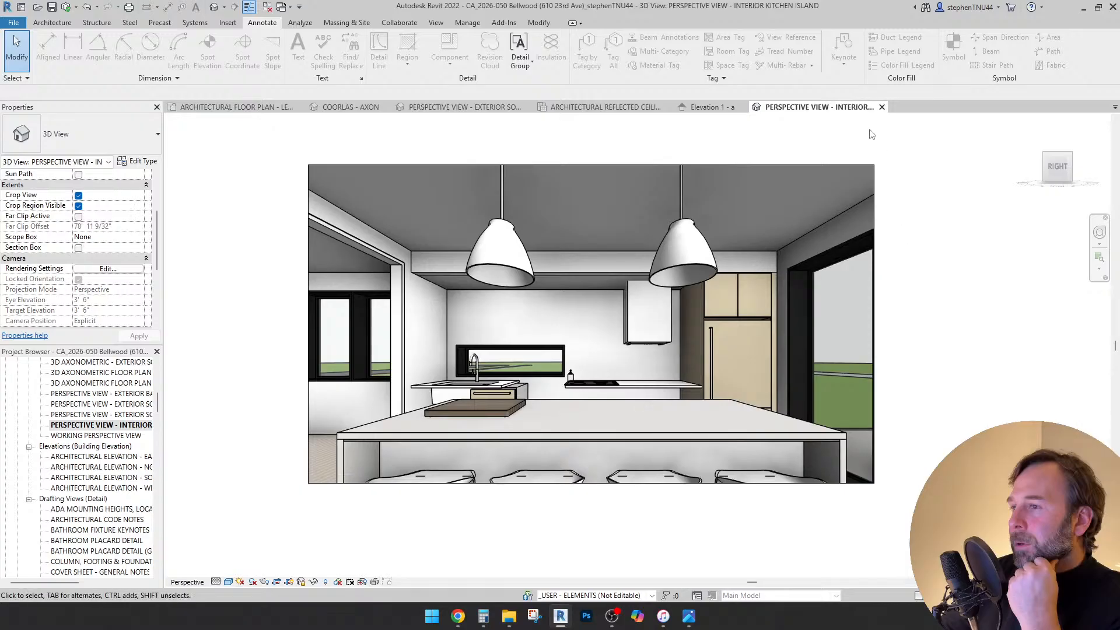
click(883, 107)
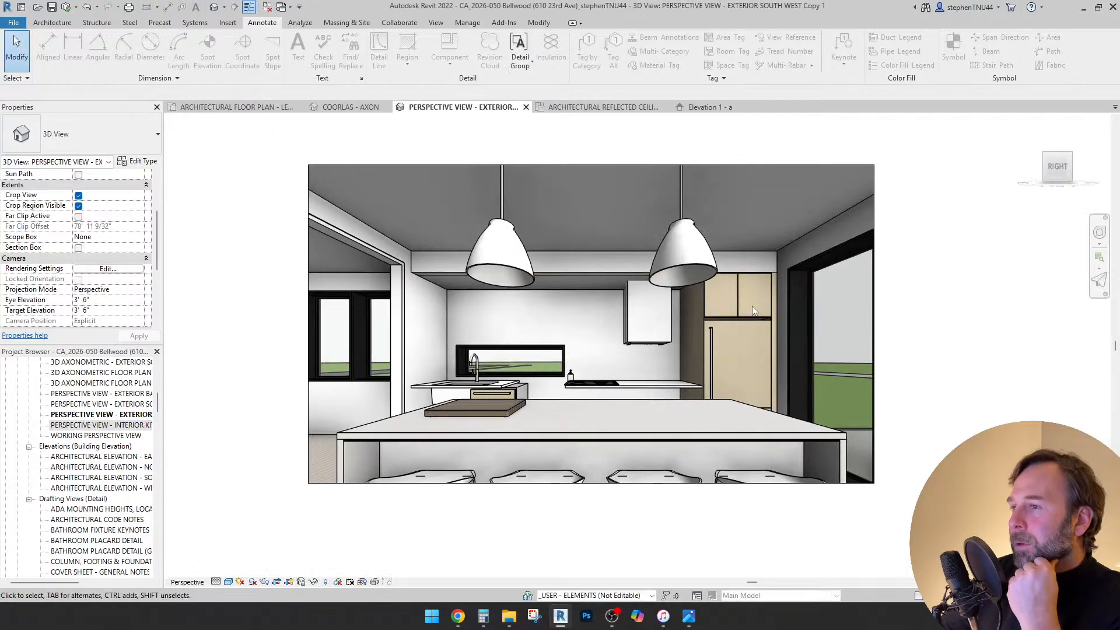
click(96, 426)
click(116, 415)
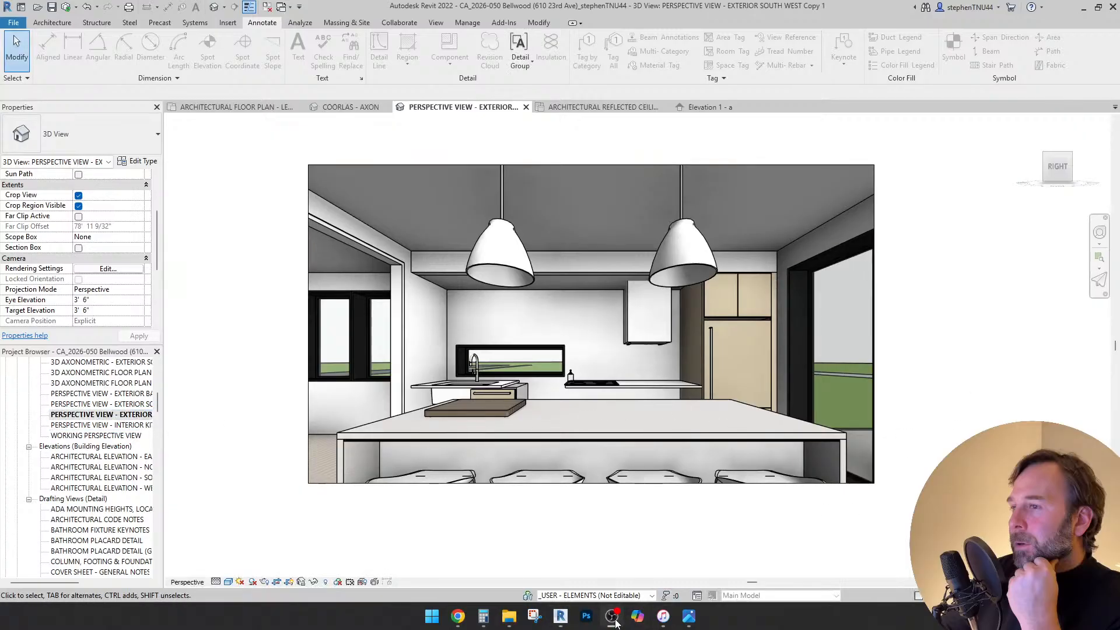
- Turn the working perspective's camera with orbit and the steering wheel to look along the island and cooktop wall towards the dining area
shift+middle_drag(750, 526, 663, 530)
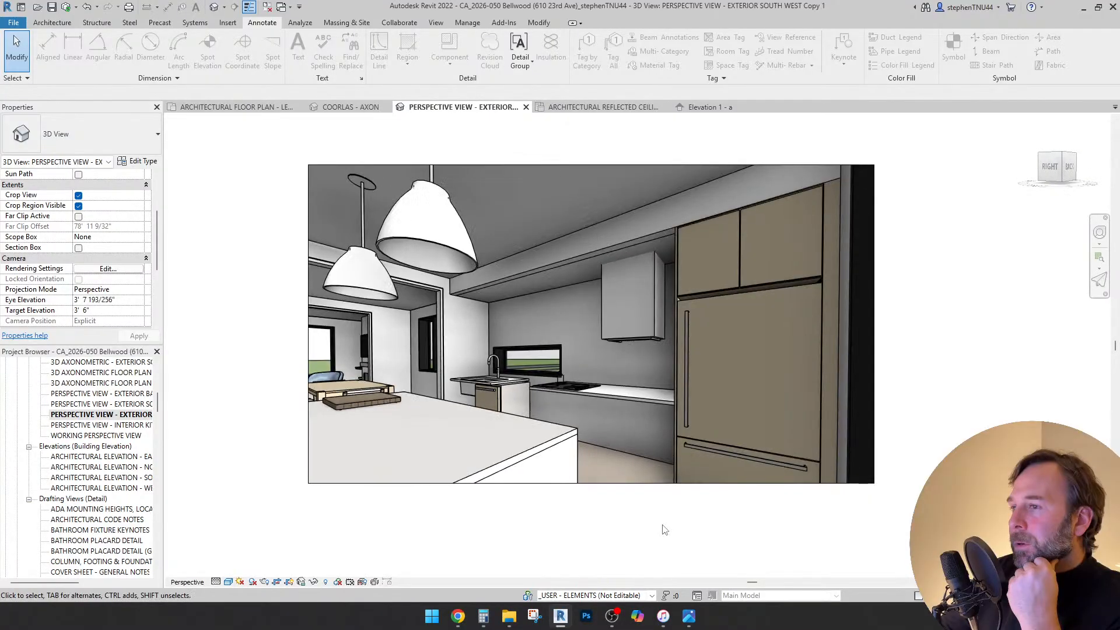
key(shift+w)
drag(633, 470, 620, 471)
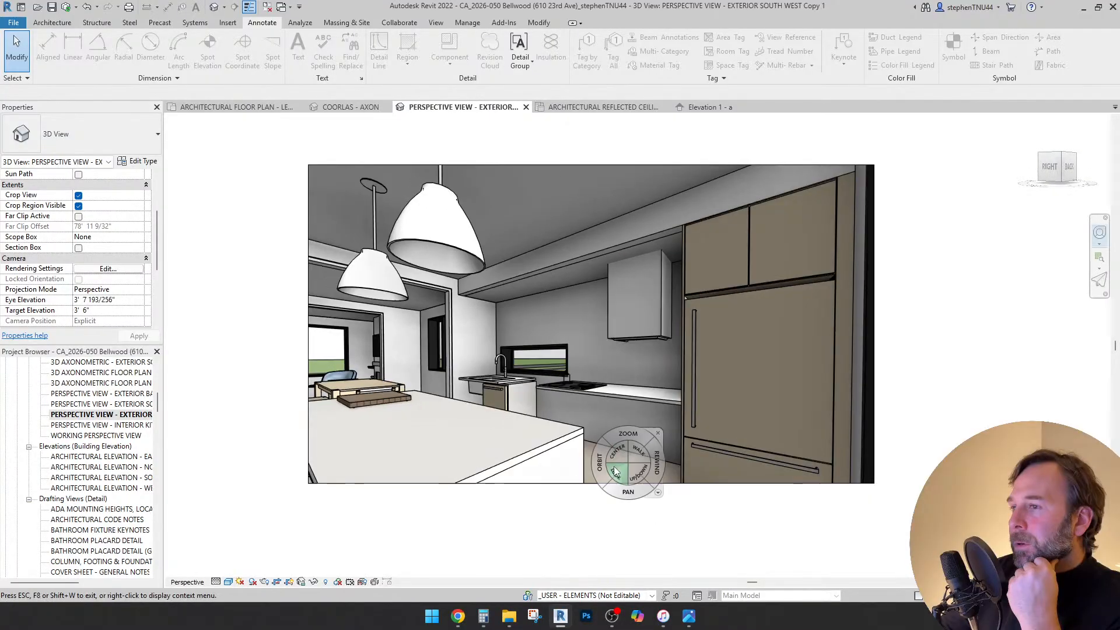
scroll(620, 426, up, 2)
middle_drag(620, 426, 629, 445)
scroll(629, 445, up, 1)
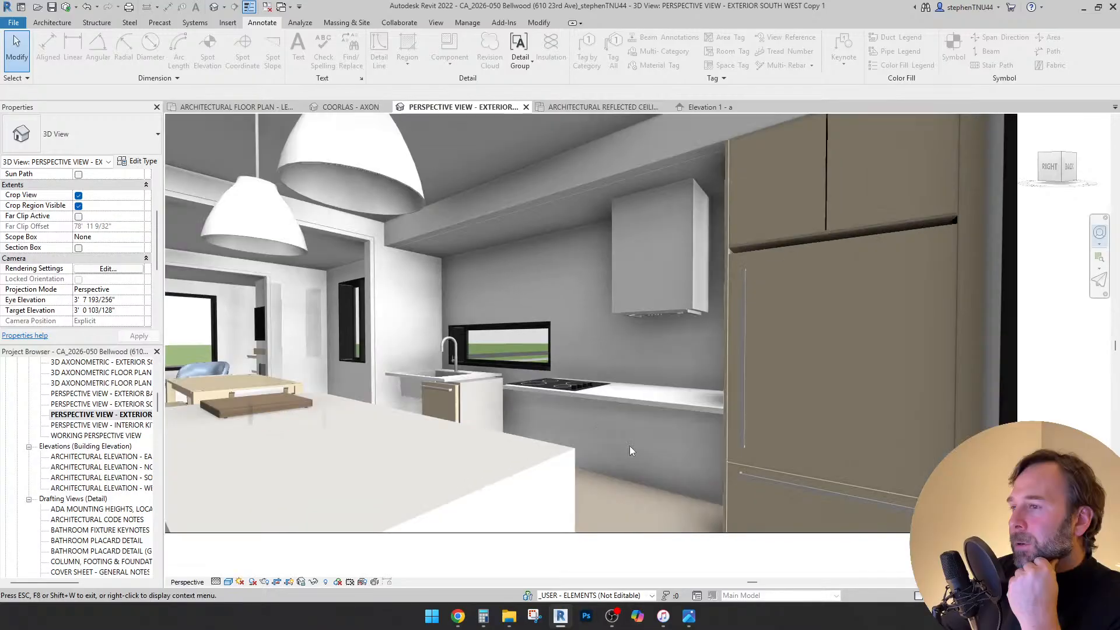
drag(620, 475, 406, 471)
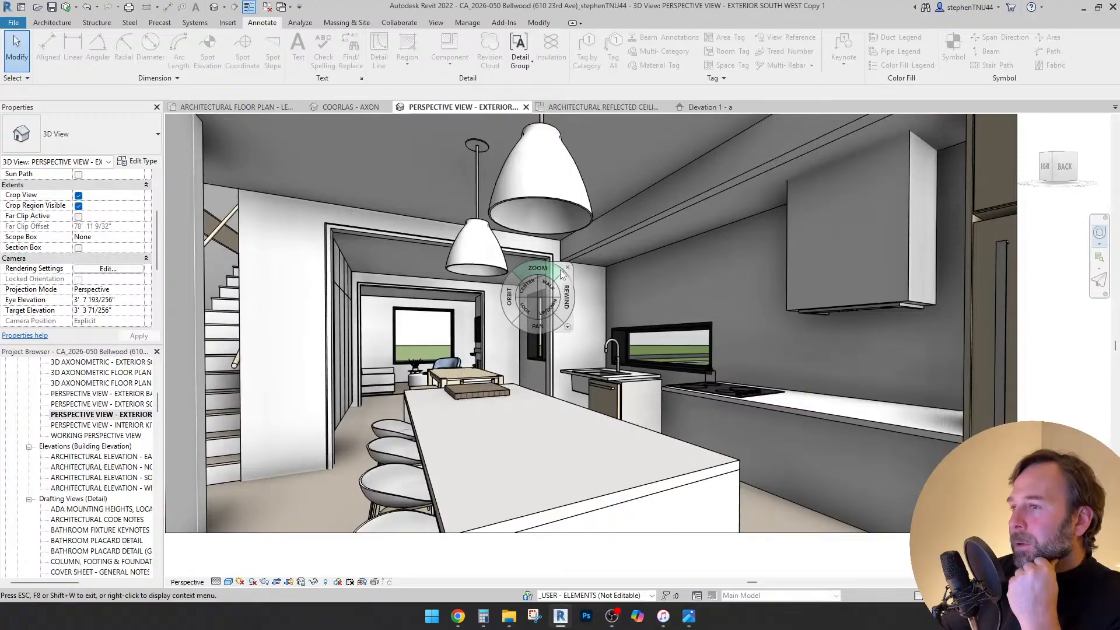
key(Escape)
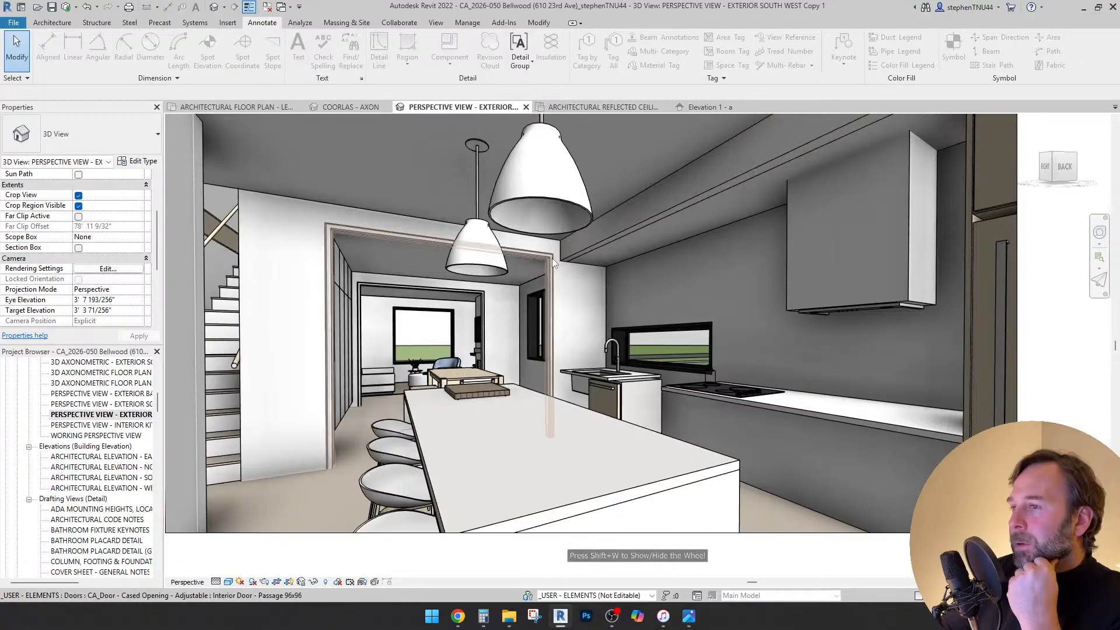
- Steer the working perspective's camera past the pantry and dining opening, turning it to face the sink, cooktop and range hood wall
key(shift+w)
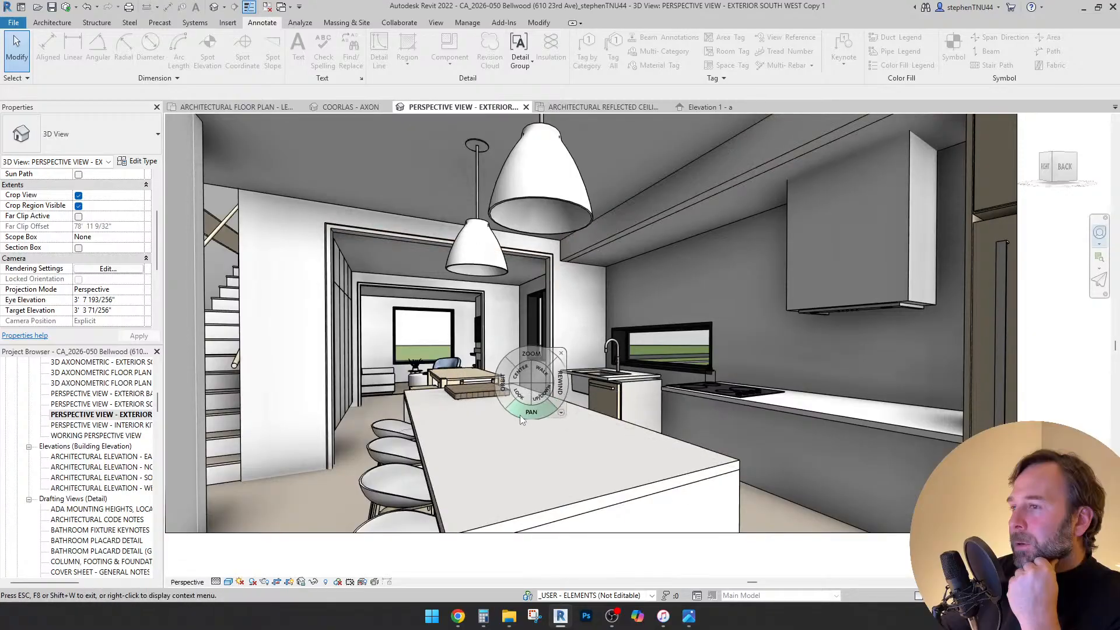
ctrl+drag(504, 384, 314, 425)
drag(627, 455, 604, 454)
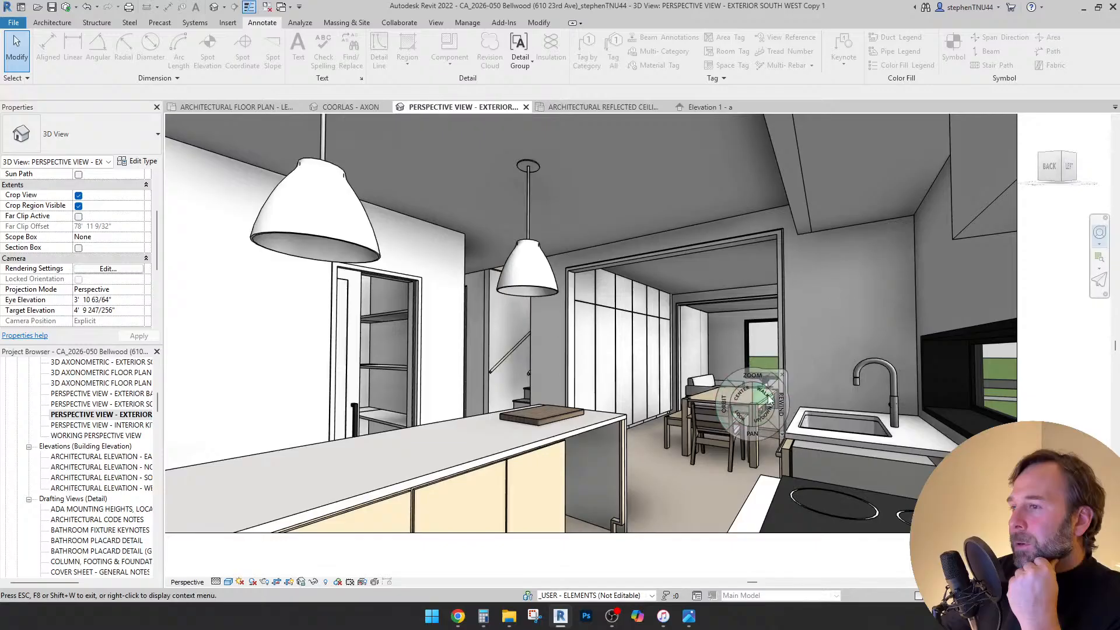
drag(762, 392, 653, 464)
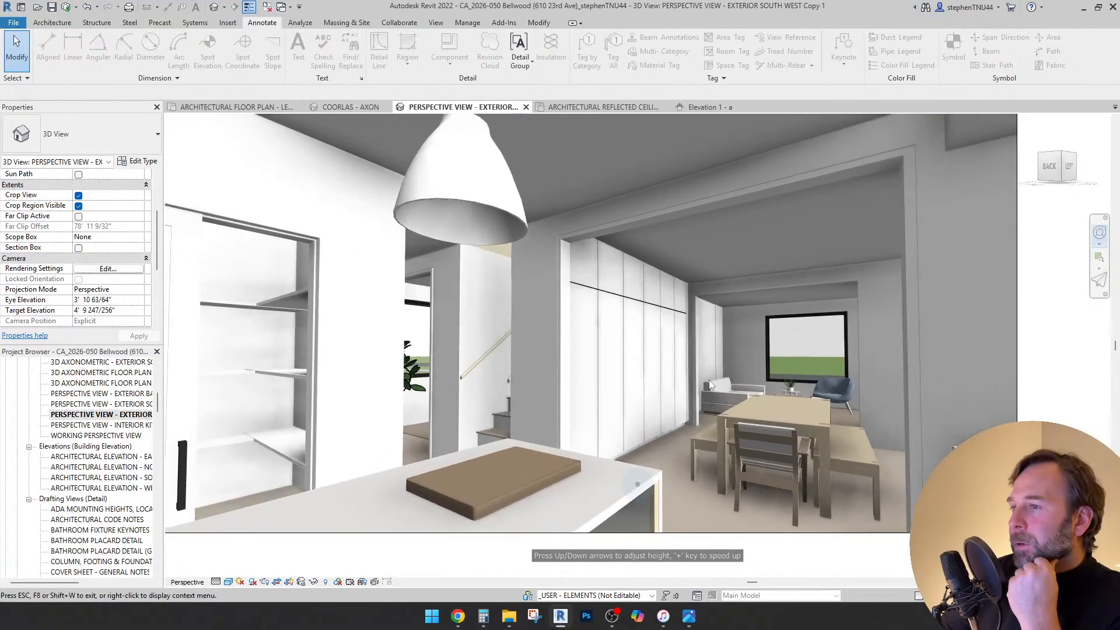
click(740, 191)
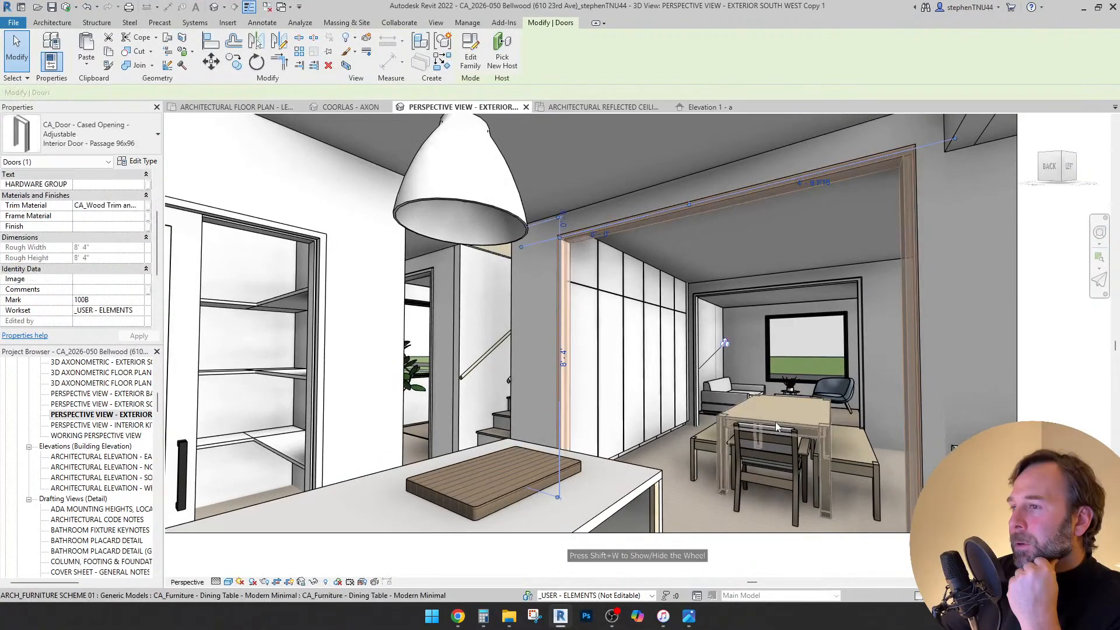
key(Escape)
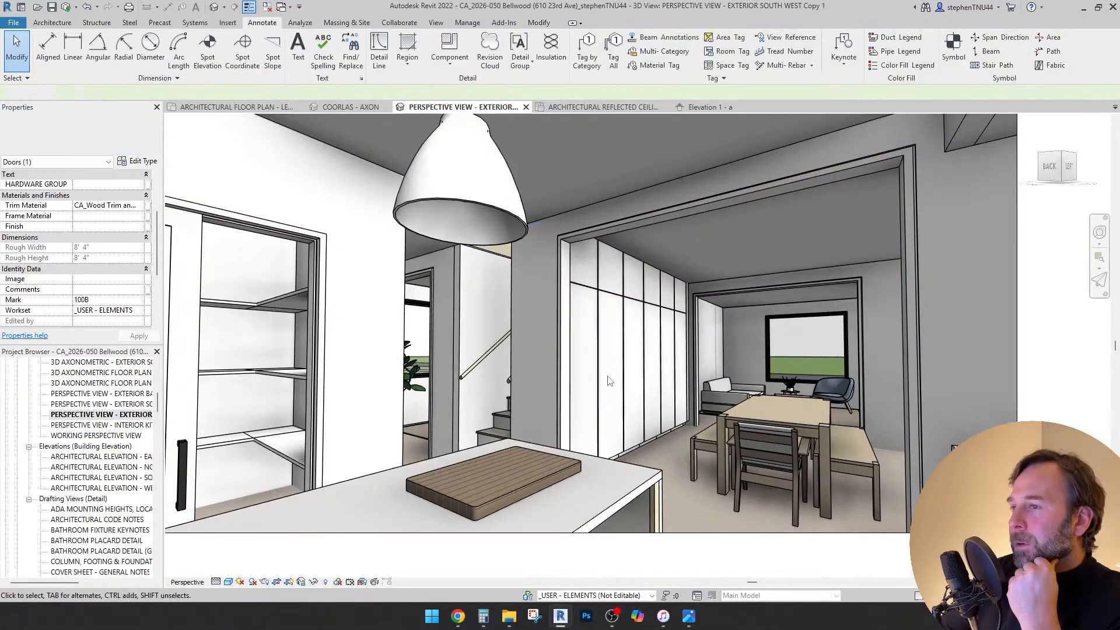
key(shift+w)
mouse_move(743, 457)
mouse_down()
mouse_move(882, 464)
mouse_move(492, 475)
mouse_move(642, 466)
mouse_move(557, 319)
mouse_up()
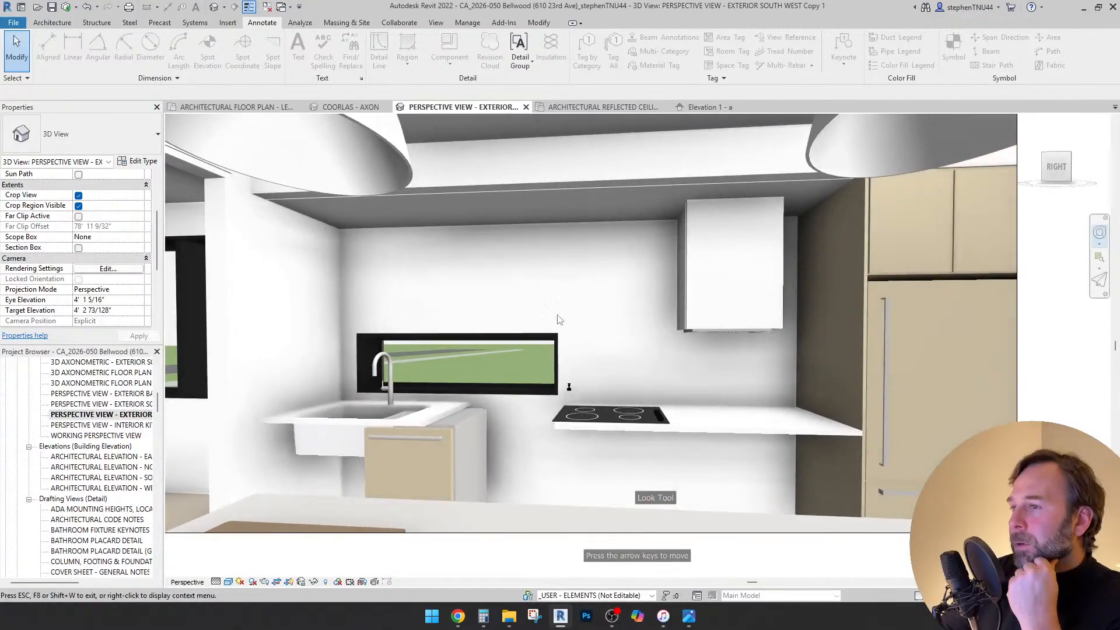
- Switch to the Elevation 1 - a interior elevation and select the electric cooktop on the counter
click(706, 107)
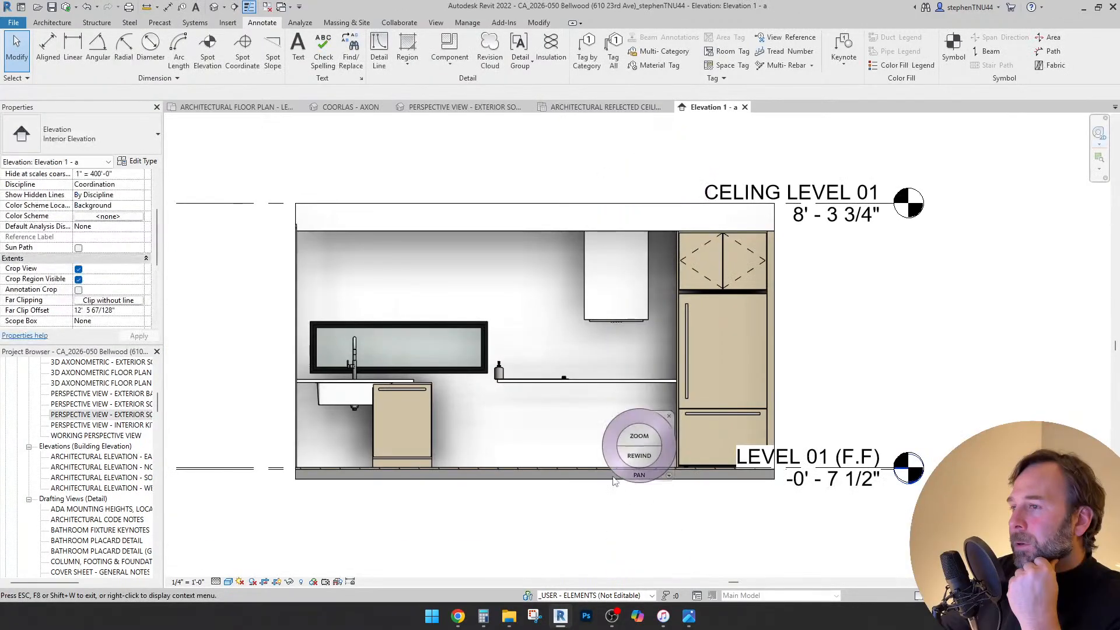
key(Escape)
scroll(604, 360, up, 3)
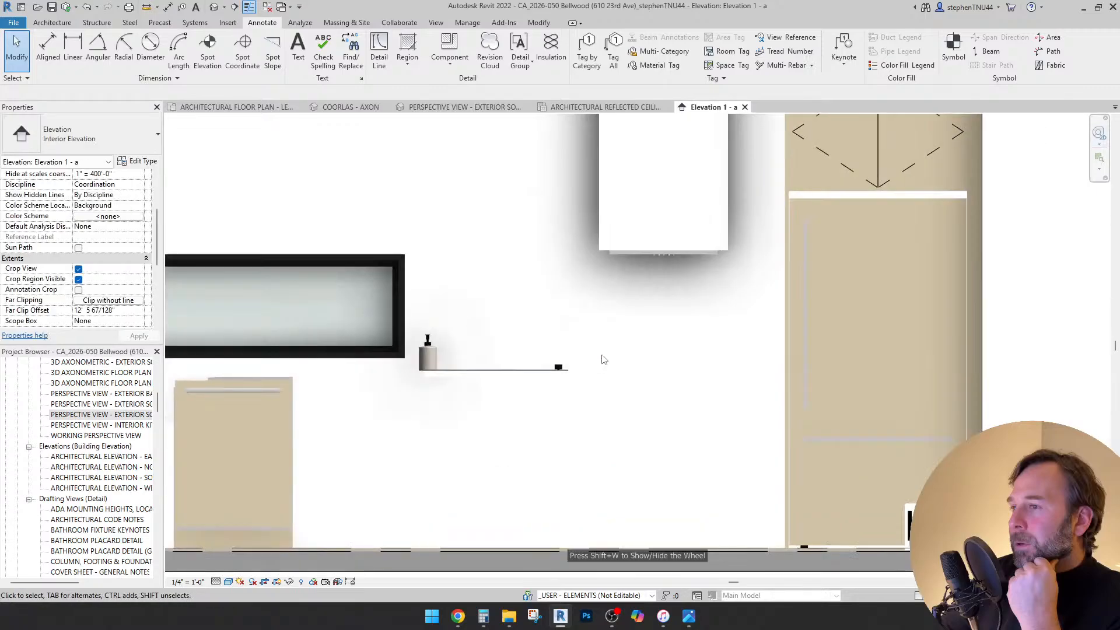
scroll(630, 362, down, 3)
scroll(581, 376, up, 4)
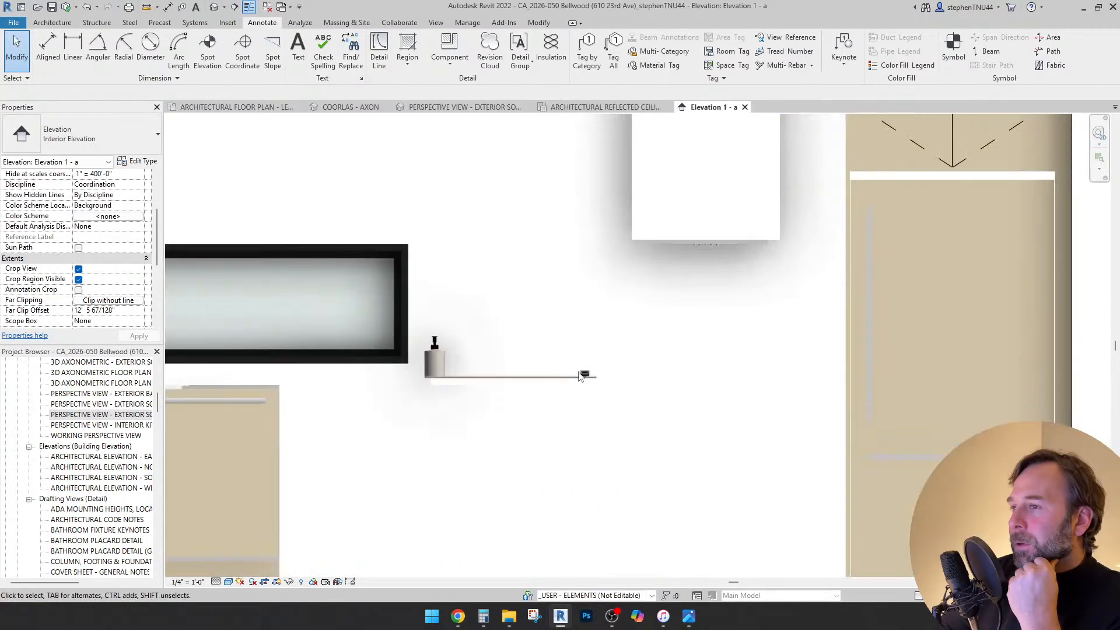
click(581, 376)
scroll(581, 373, down, 1)
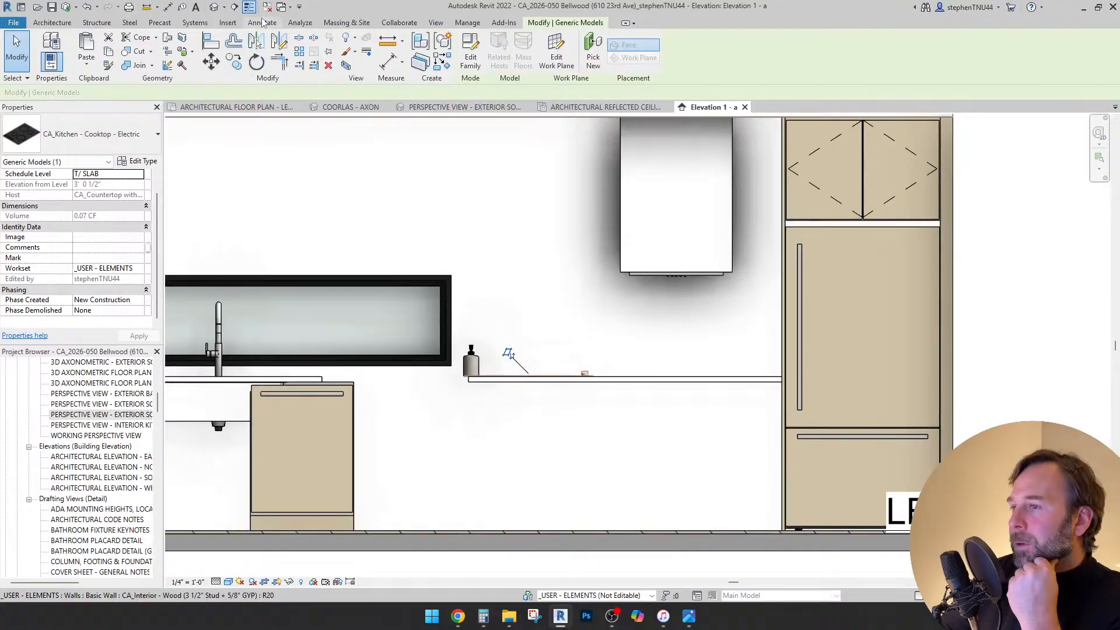
- Draw a vertical Extra Fine Dashed detail line from the cooktop's midpoint up past the counter to above the hood enclosure
click(264, 22)
click(378, 51)
scroll(526, 374, up, 3)
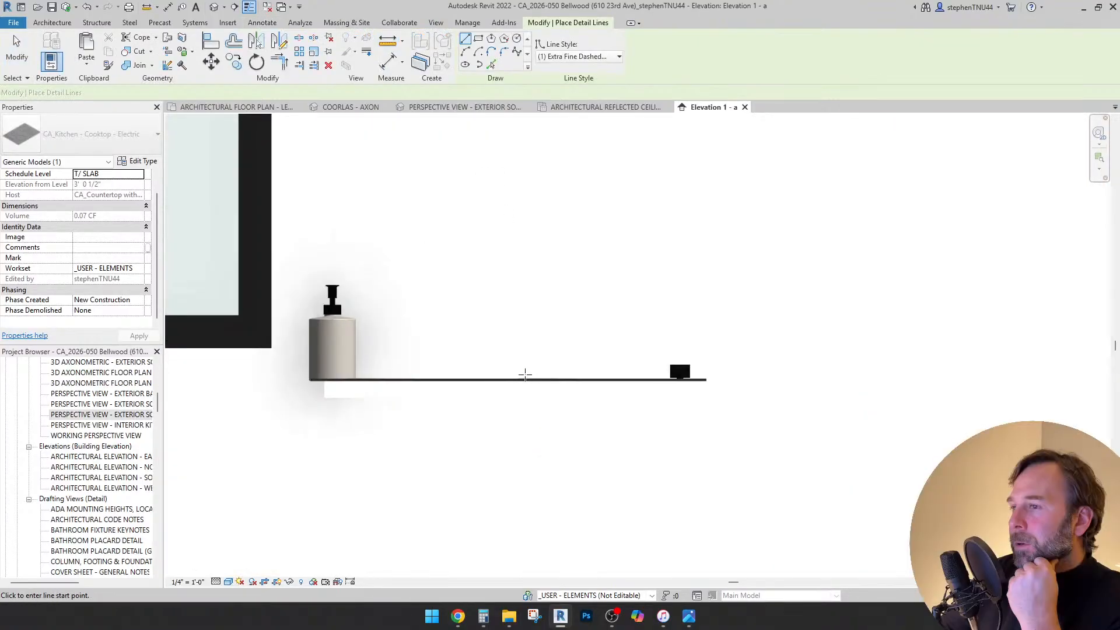
scroll(525, 375, up, 1)
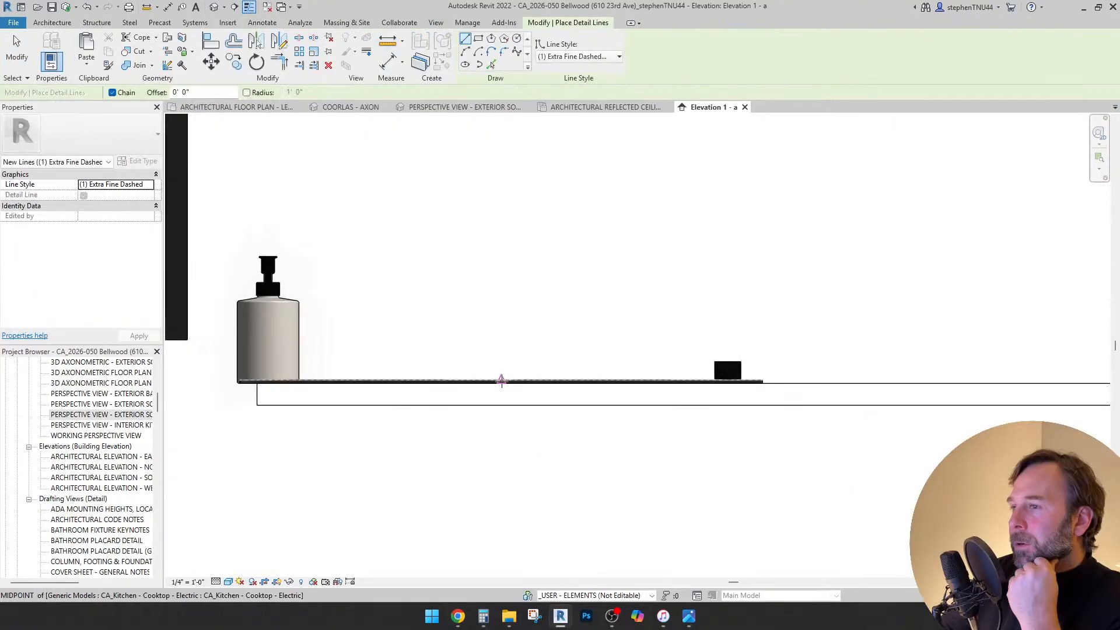
click(501, 380)
scroll(513, 374, down, 4)
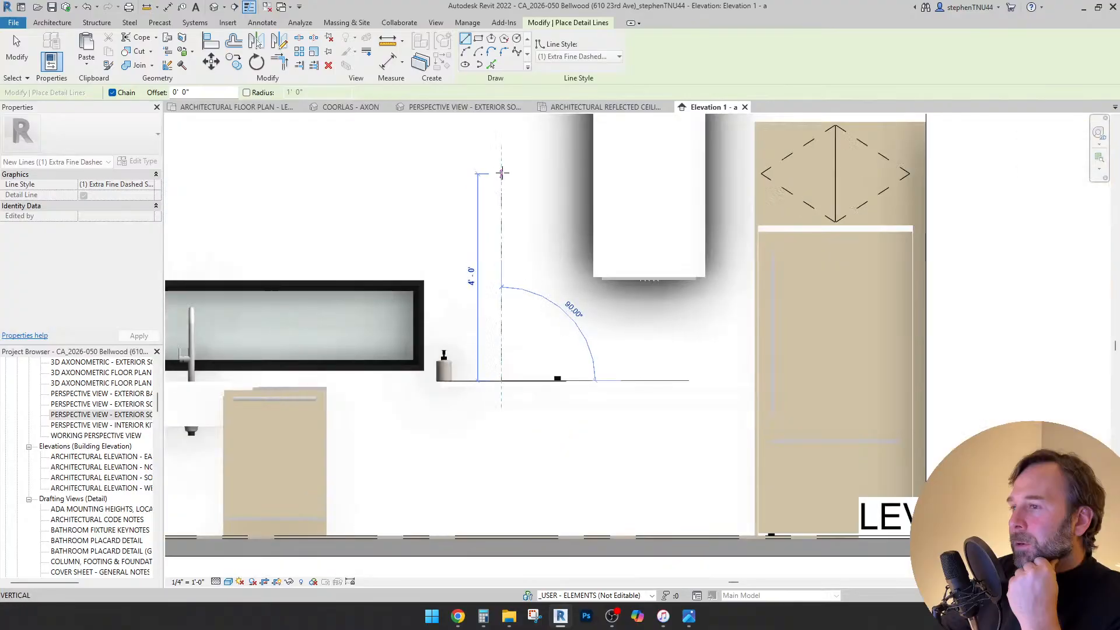
click(502, 173)
scroll(502, 175, down, 4)
key(Escape)
key(Escape)
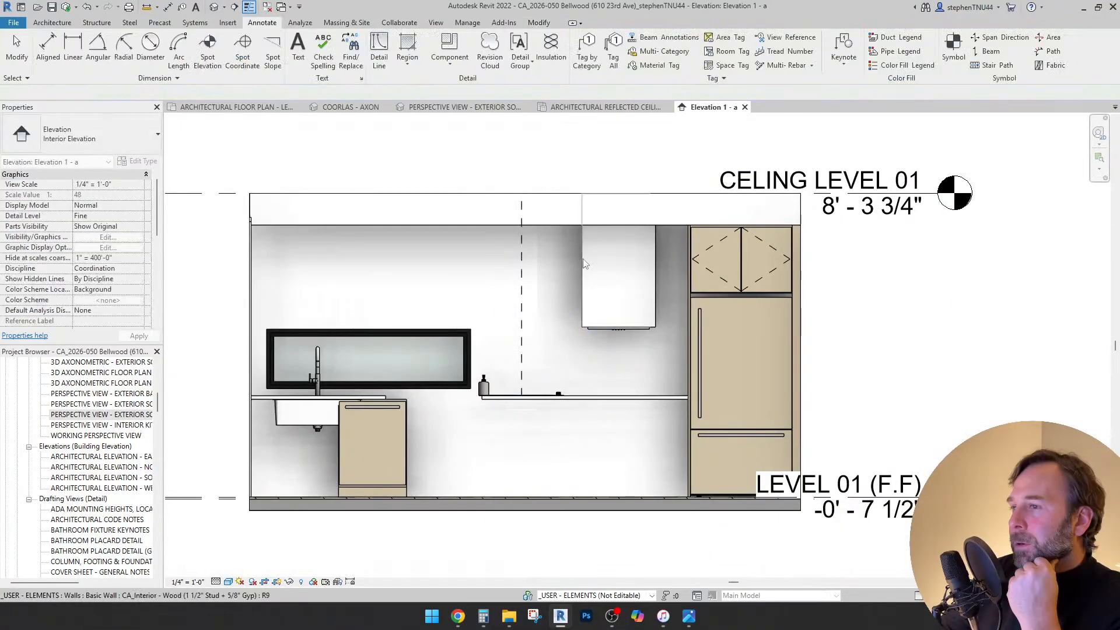
- Move the hood enclosure walls together with the built-in hood sideways onto the dashed line above the cooktop
click(606, 268)
scroll(578, 335, up, 5)
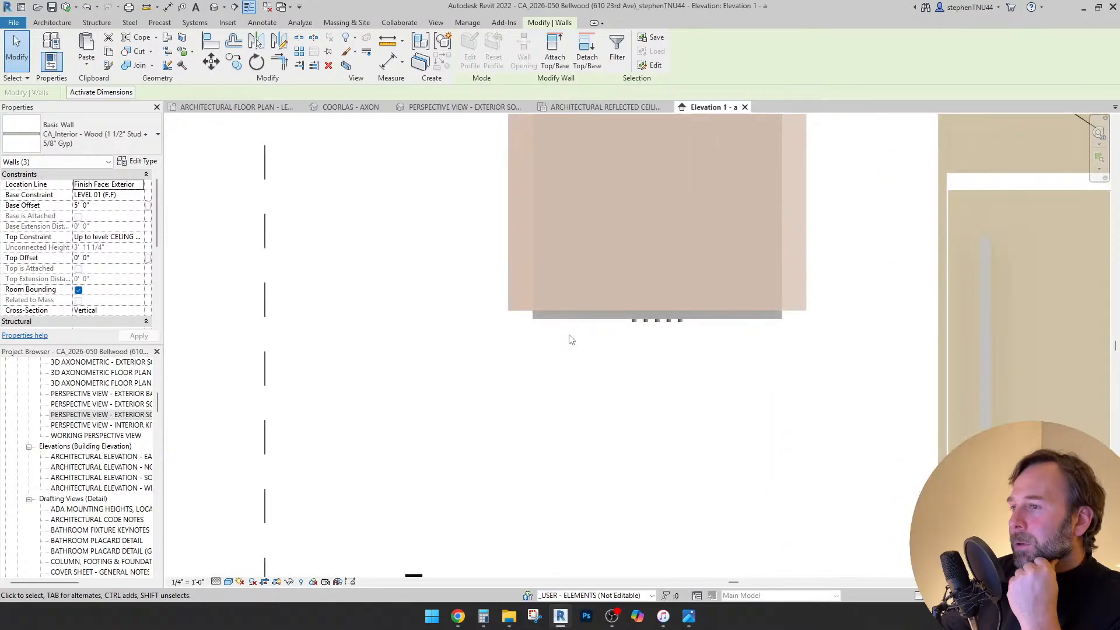
ctrl+click(570, 319)
click(211, 61)
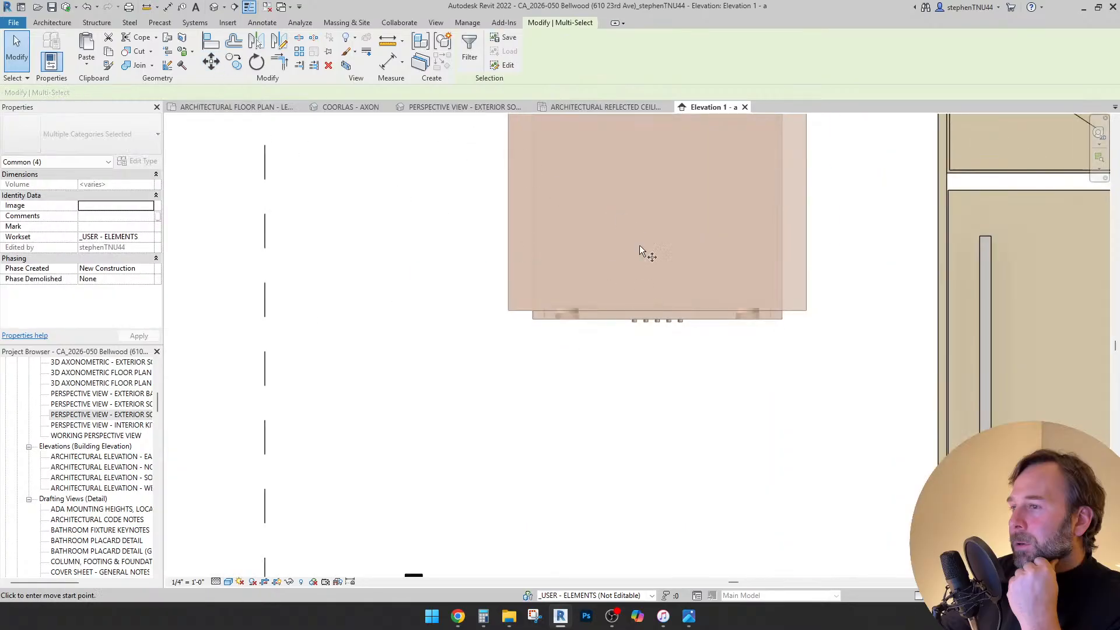
scroll(657, 315, up, 2)
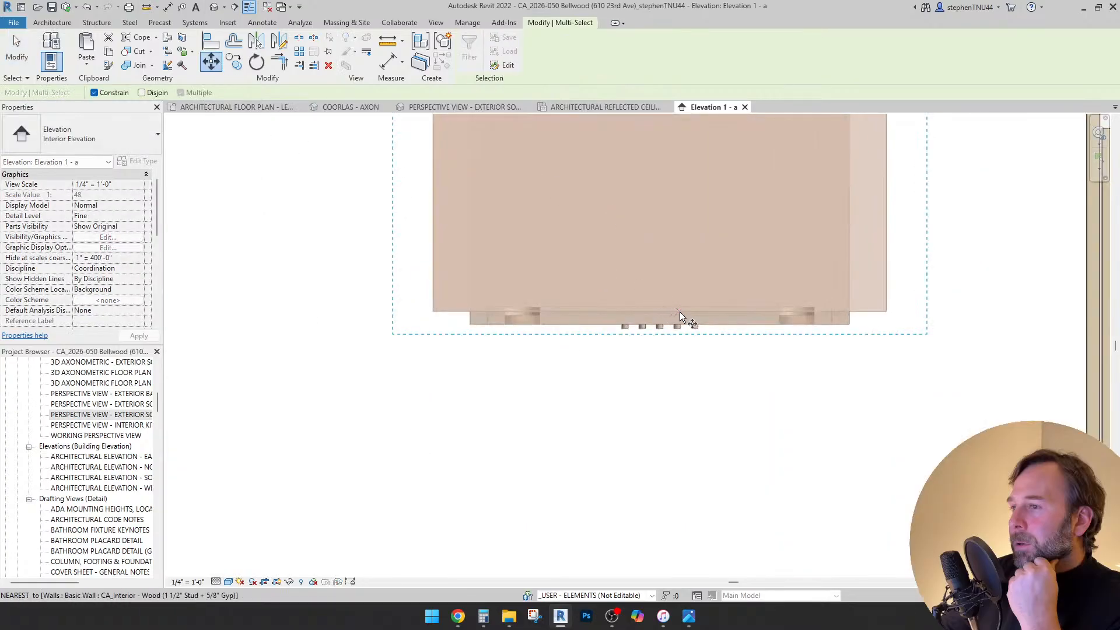
click(638, 315)
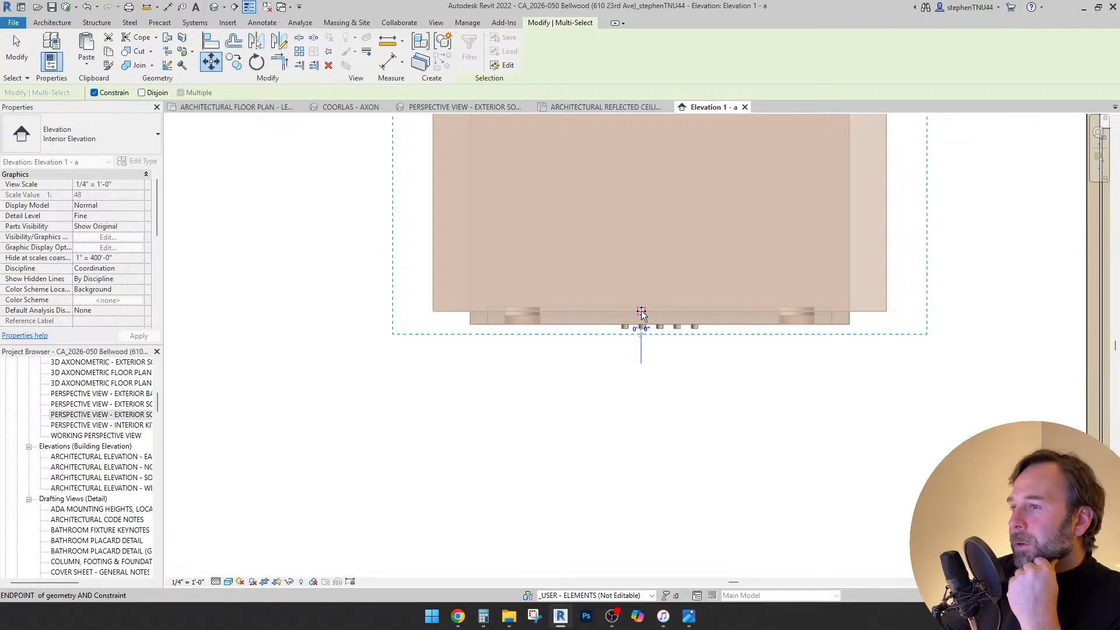
scroll(642, 315, down, 3)
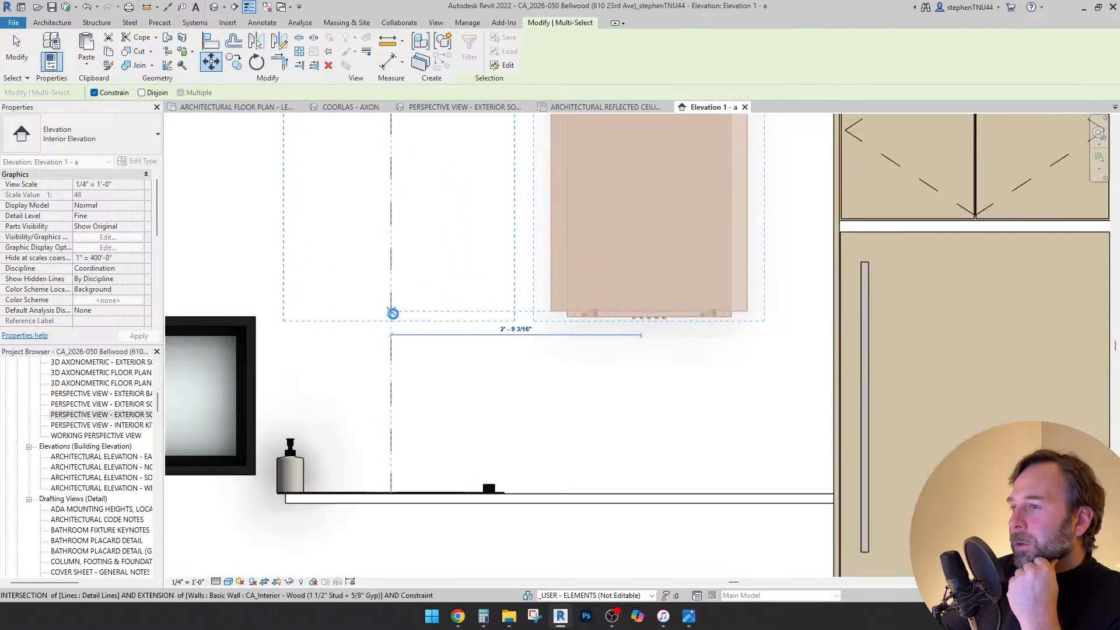
click(455, 375)
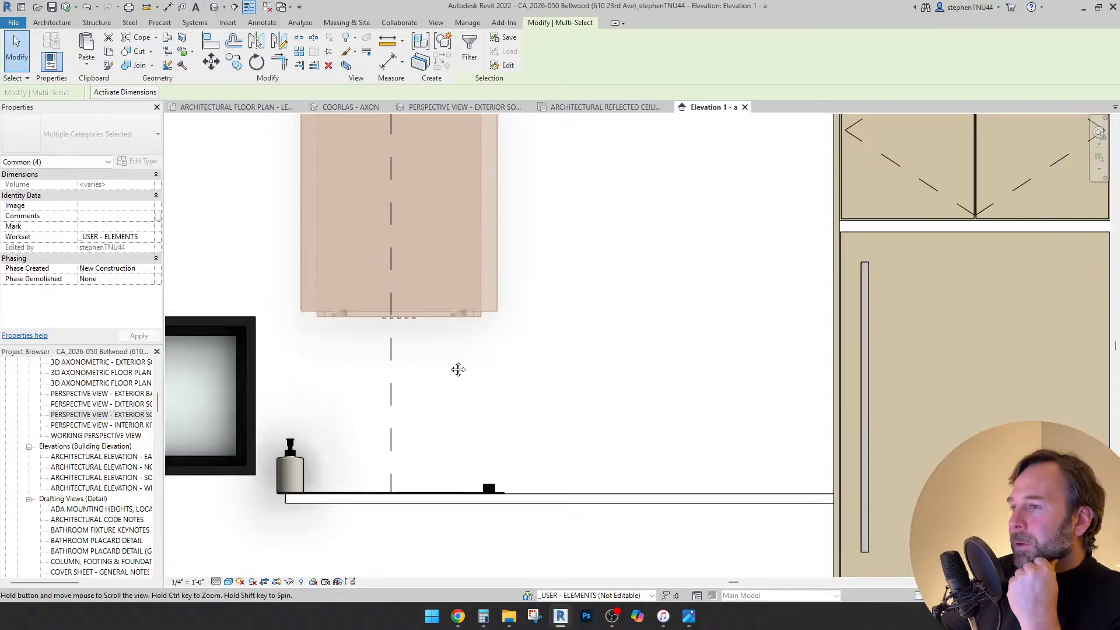
- Shift the hood and its enclosure another 1 1/16" to align the hood's middle control with the cooktop centre line
middle_drag(407, 315, 475, 315)
scroll(476, 315, up, 2)
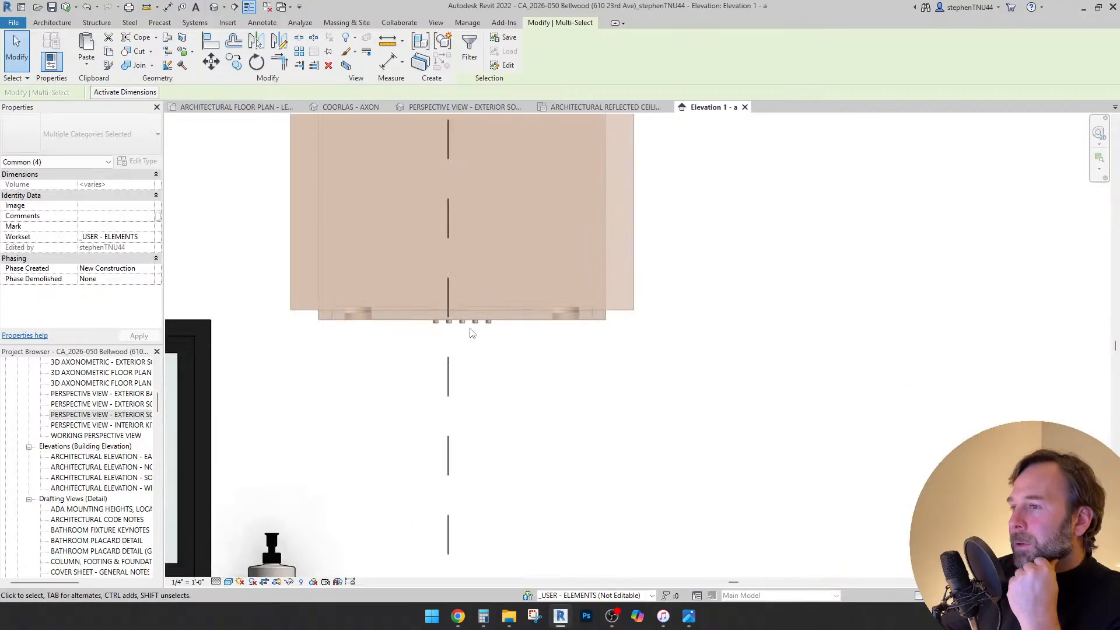
click(211, 62)
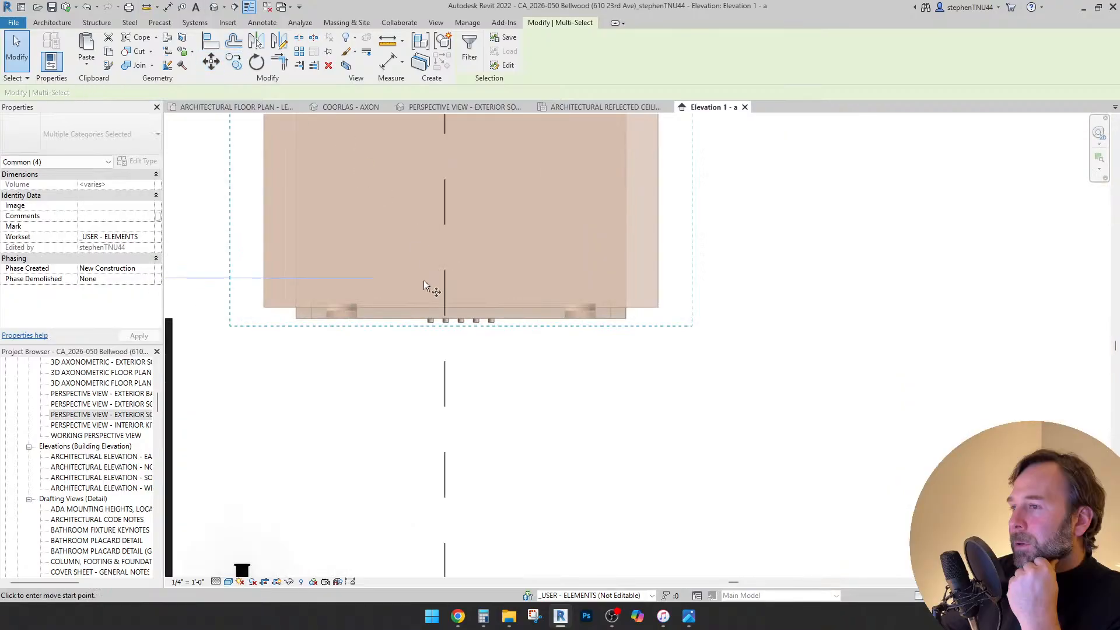
scroll(470, 321, up, 4)
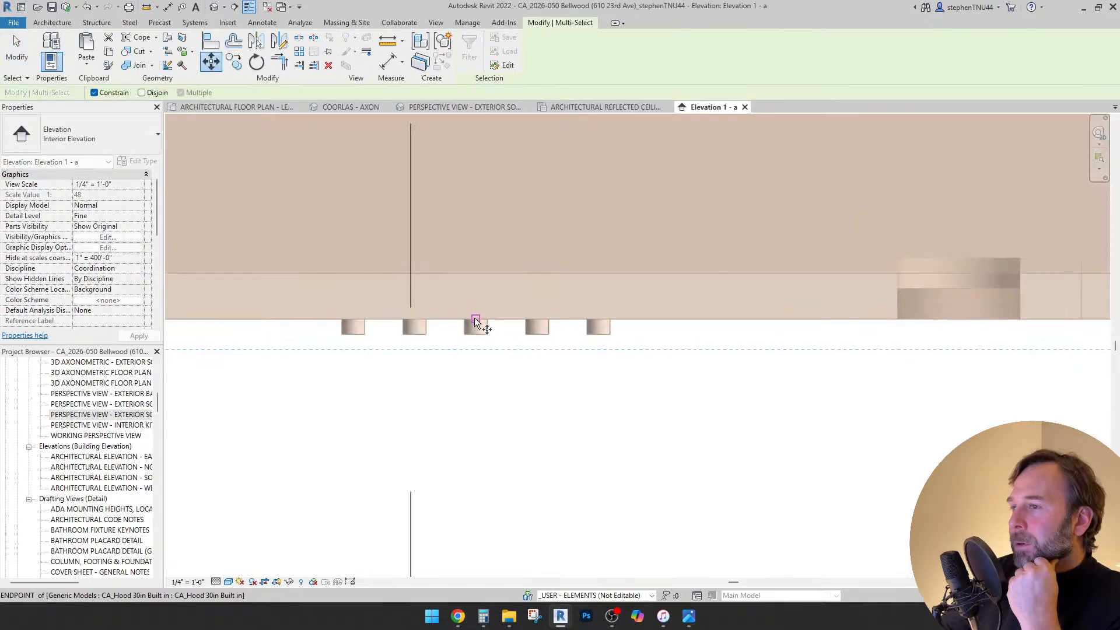
click(476, 275)
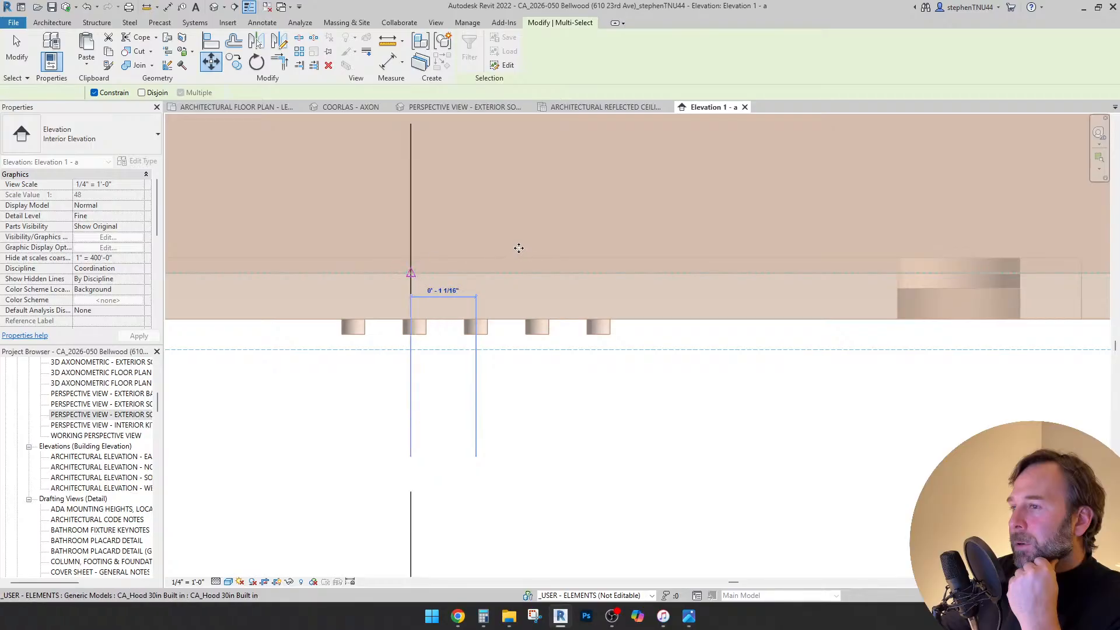
scroll(519, 250, down, 6)
click(553, 309)
scroll(553, 310, down, 2)
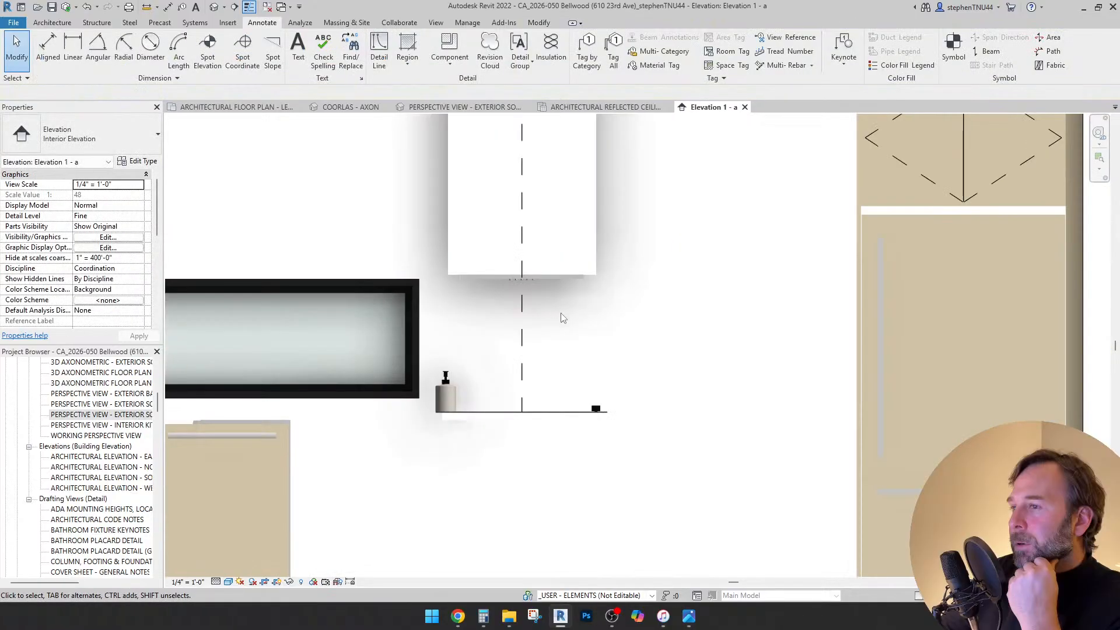
- Reduce the built-in hood's Height from Ceiling to bring its underside level with the bottom of the enclosure walls
click(556, 281)
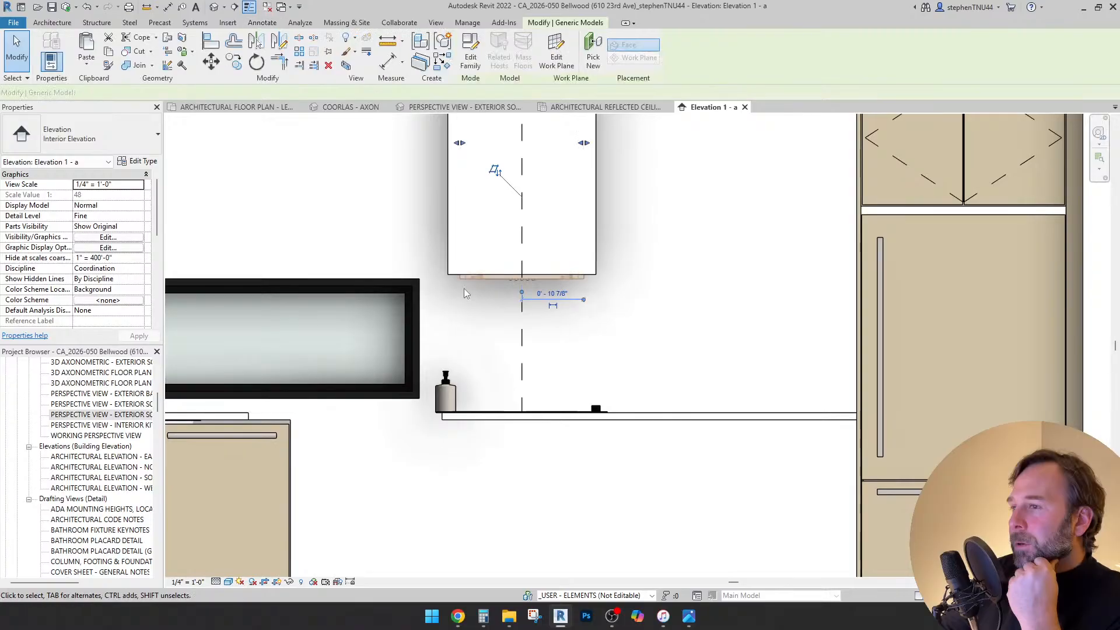
middle_drag(781, 254, 743, 303)
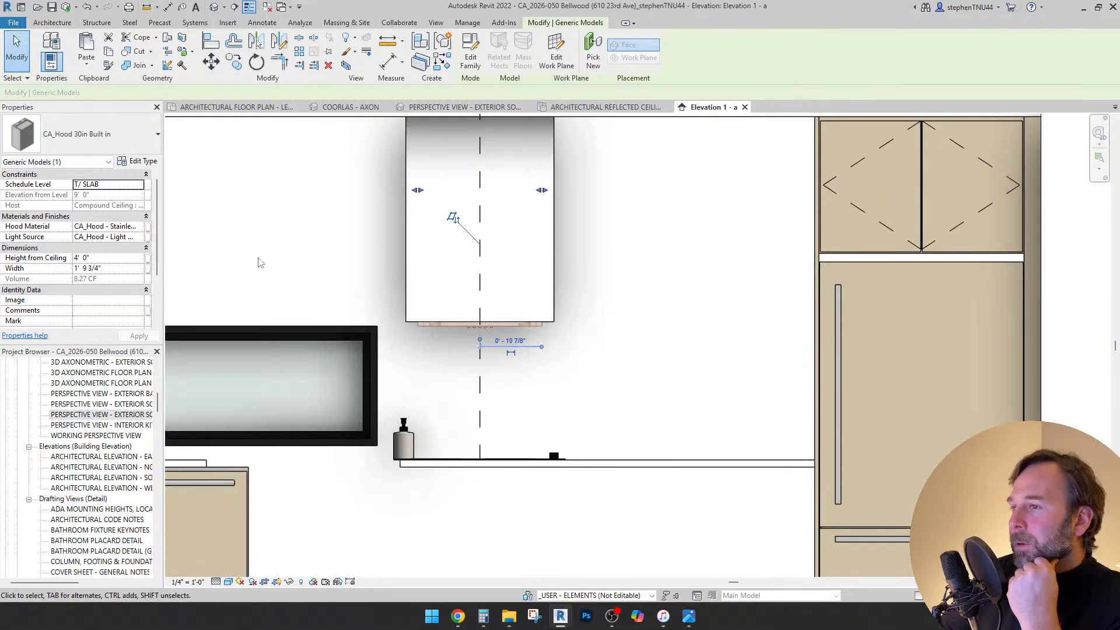
click(93, 259)
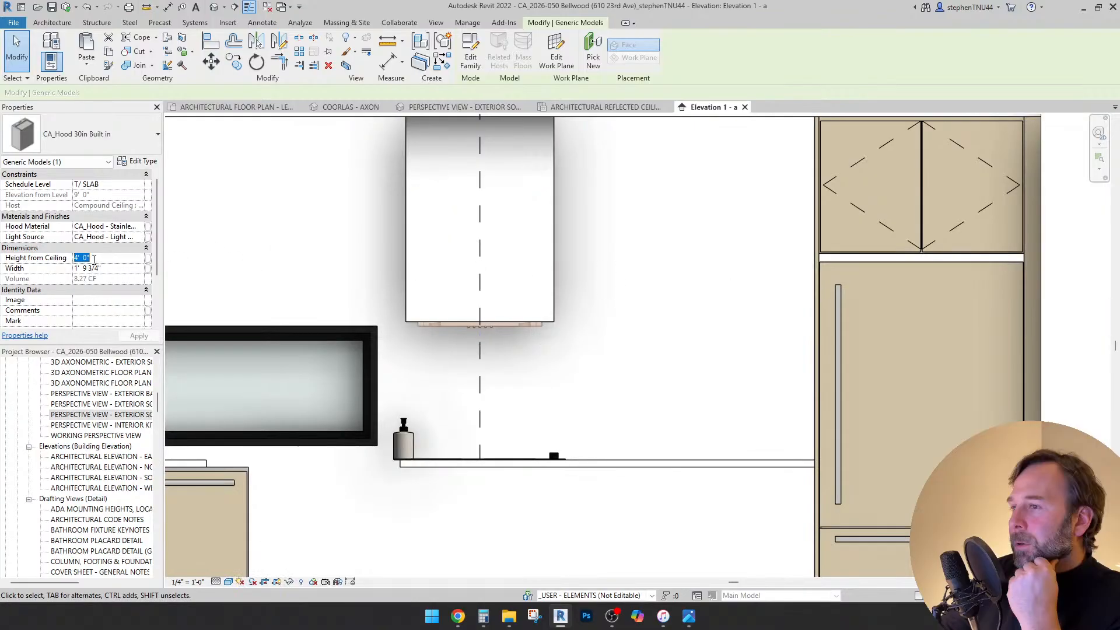
click(105, 259)
text(3'1)
click(619, 293)
scroll(619, 292, down, 2)
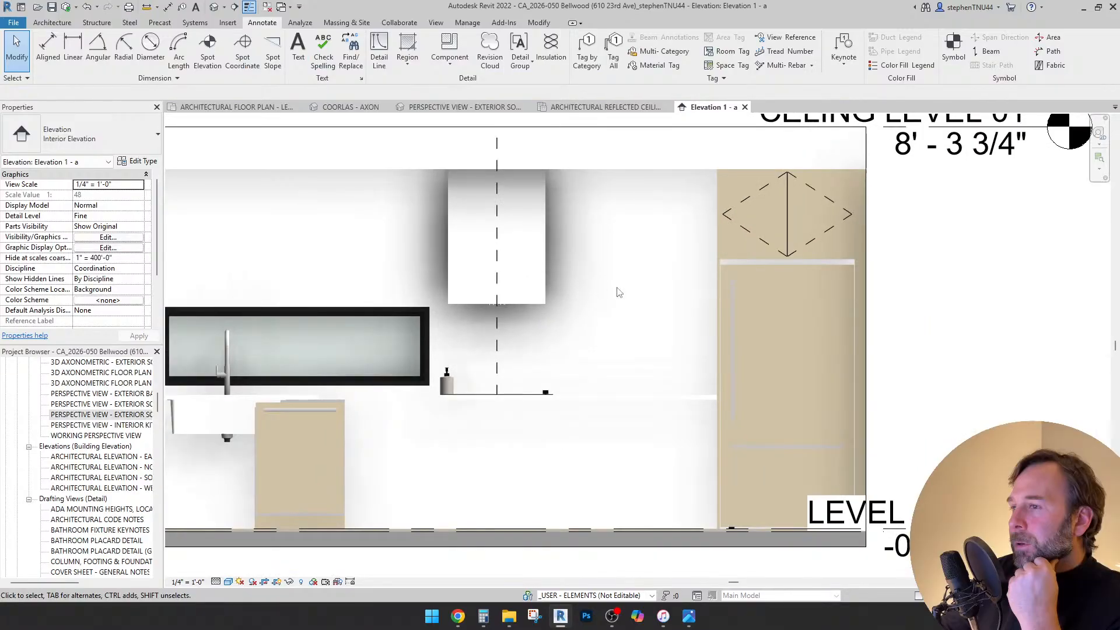
- Delete the dashed detail line running through the hood and cooktop
scroll(613, 296, up, 3)
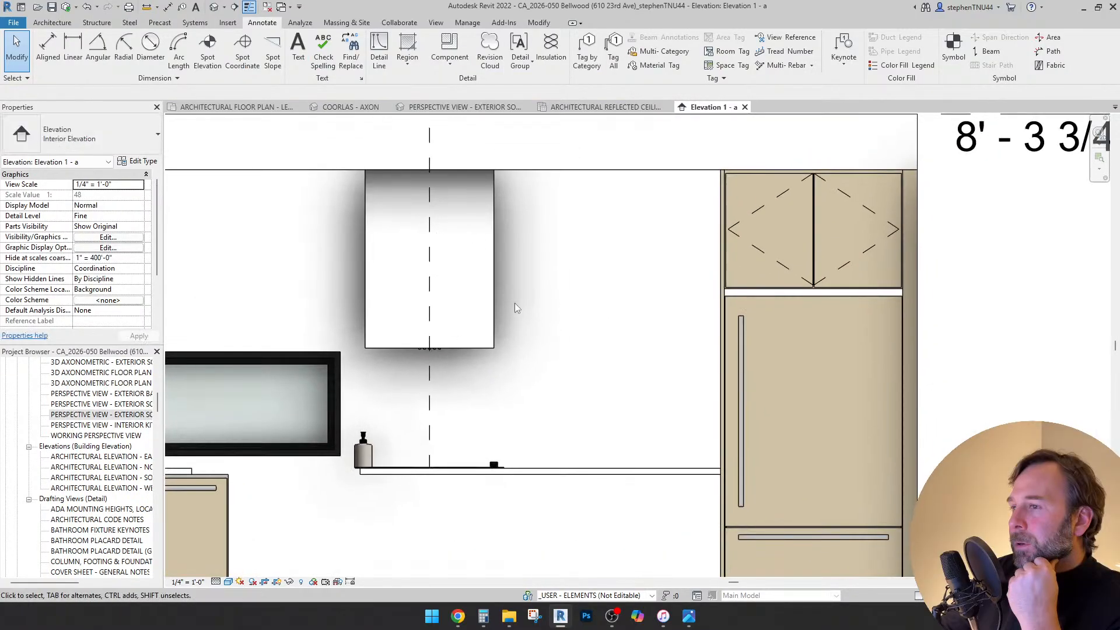
scroll(515, 303, down, 2)
scroll(456, 380, up, 1)
click(456, 385)
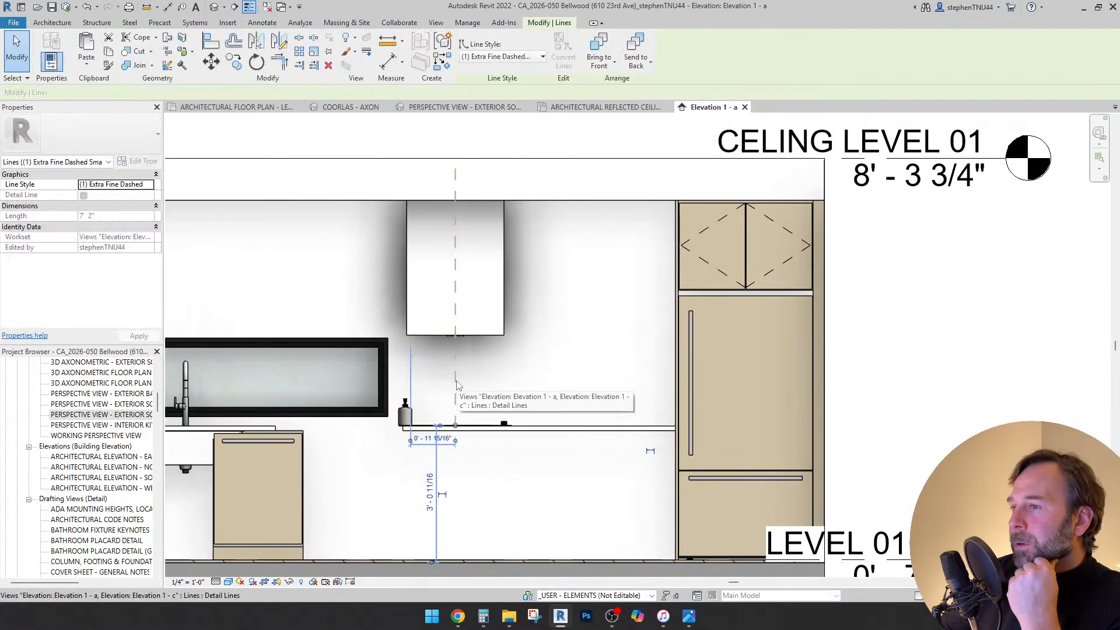
click(467, 366)
middle_drag(557, 353, 546, 366)
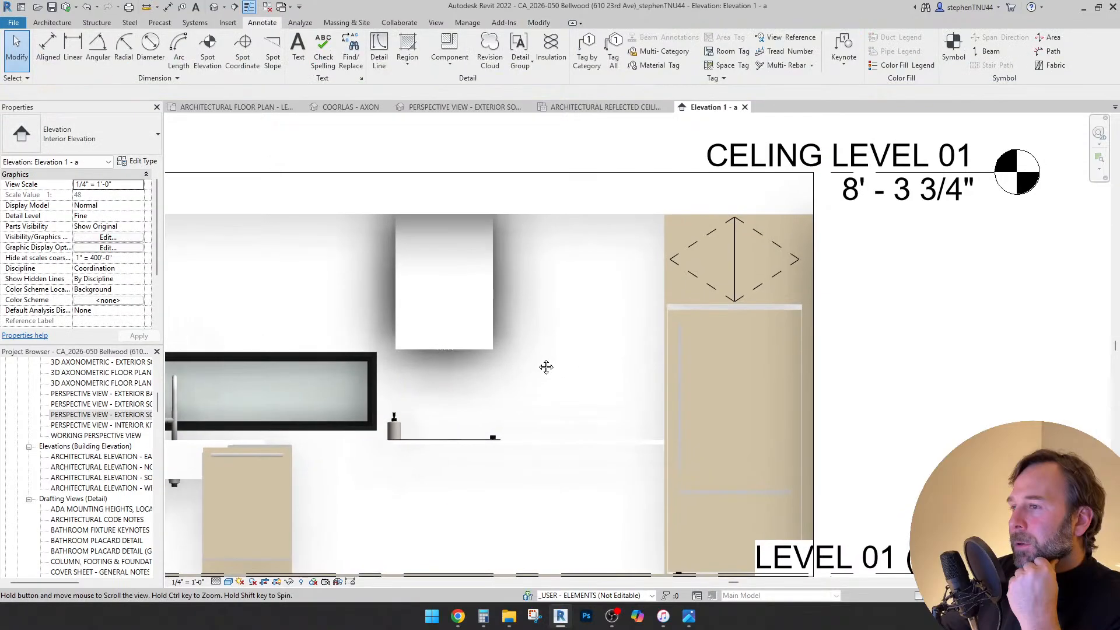
scroll(546, 367, up, 1)
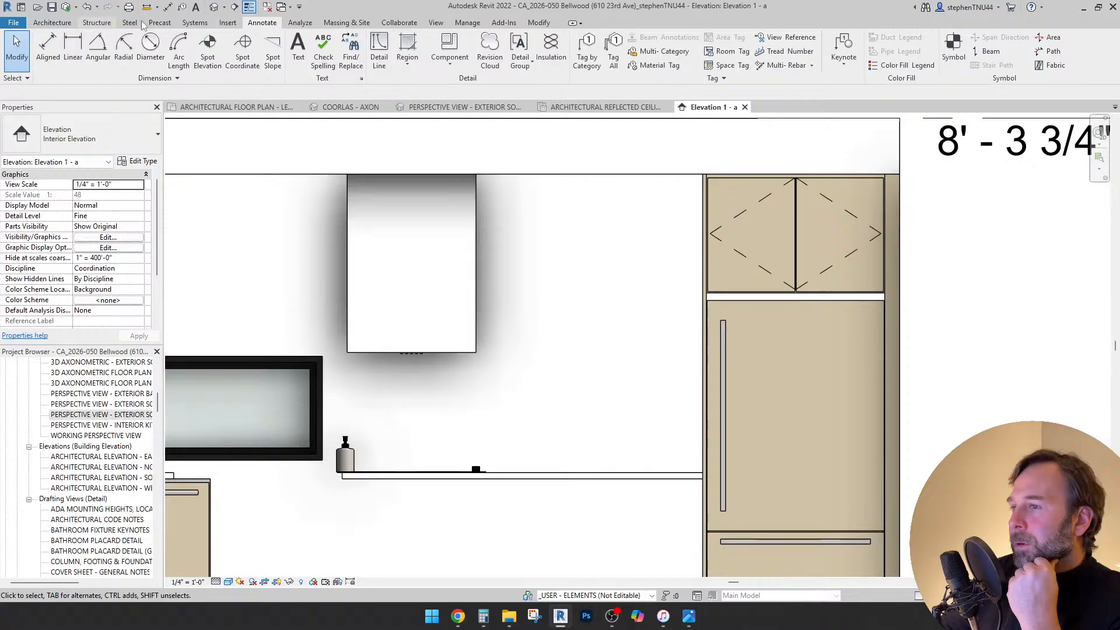
key(d)
key(l)
click(478, 218)
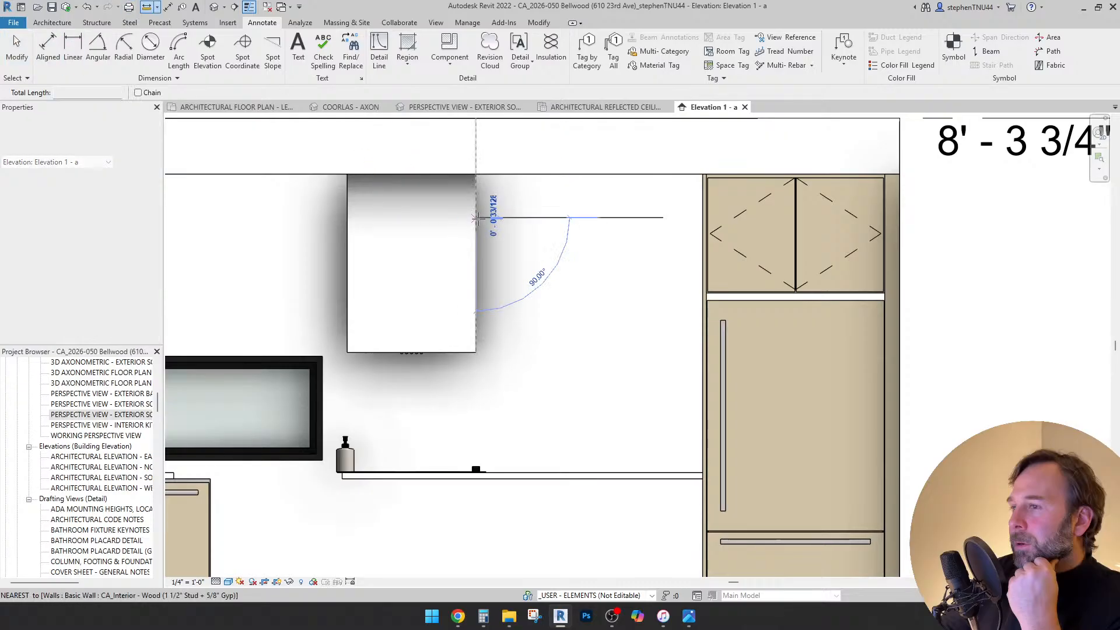
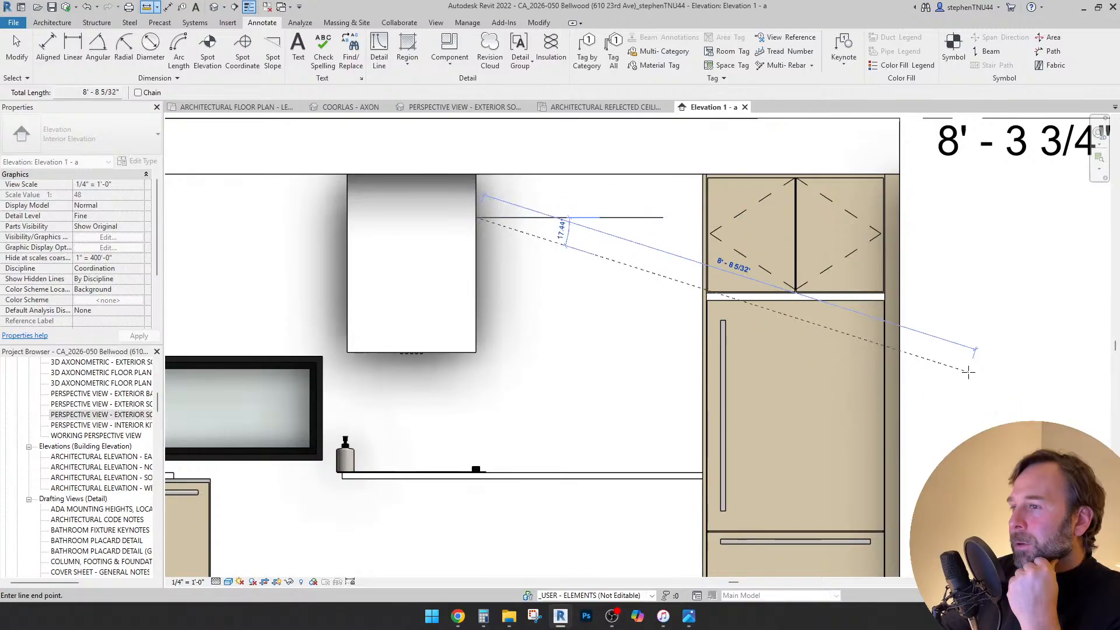
key(Escape)
key(Escape)
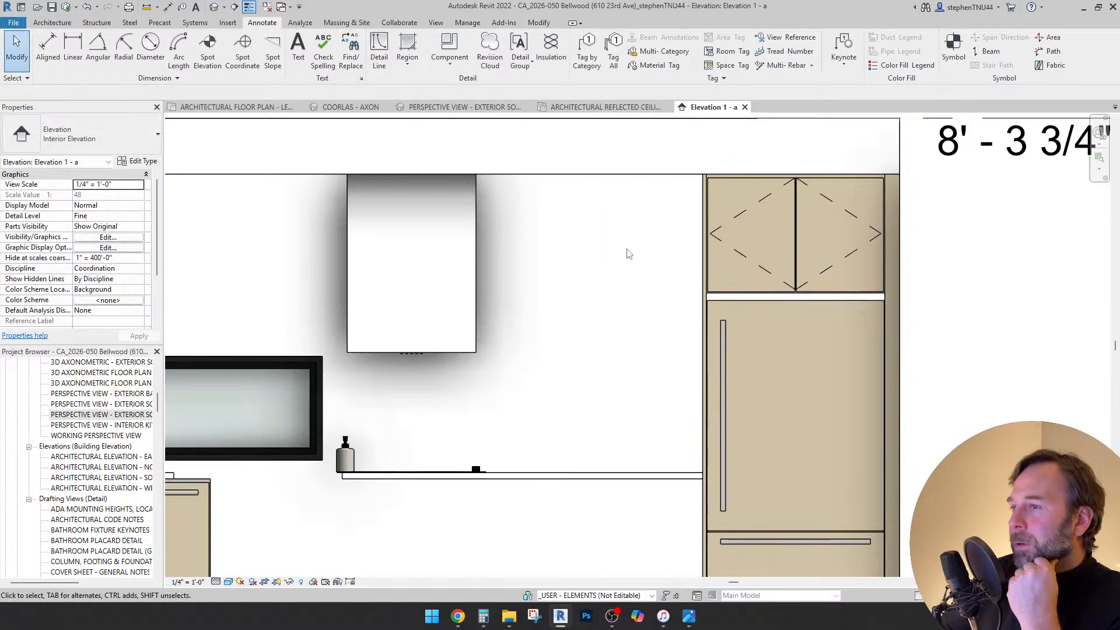
- Try a horizontal detail line across the gap between the range hood enclosure and the refrigerator cabinet, and remove it
click(379, 50)
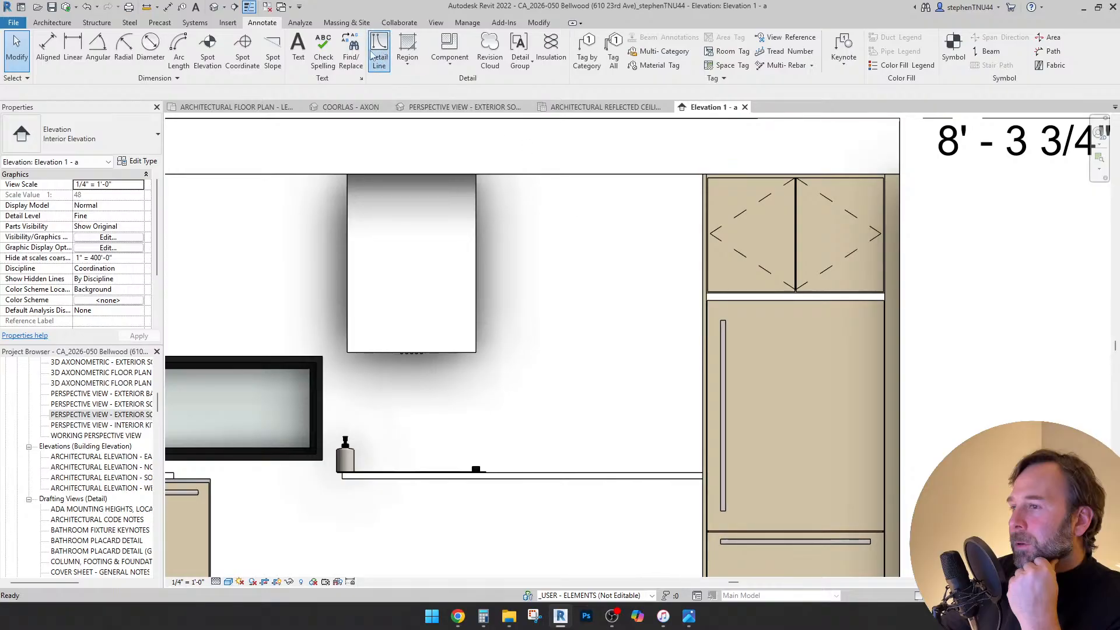
click(477, 246)
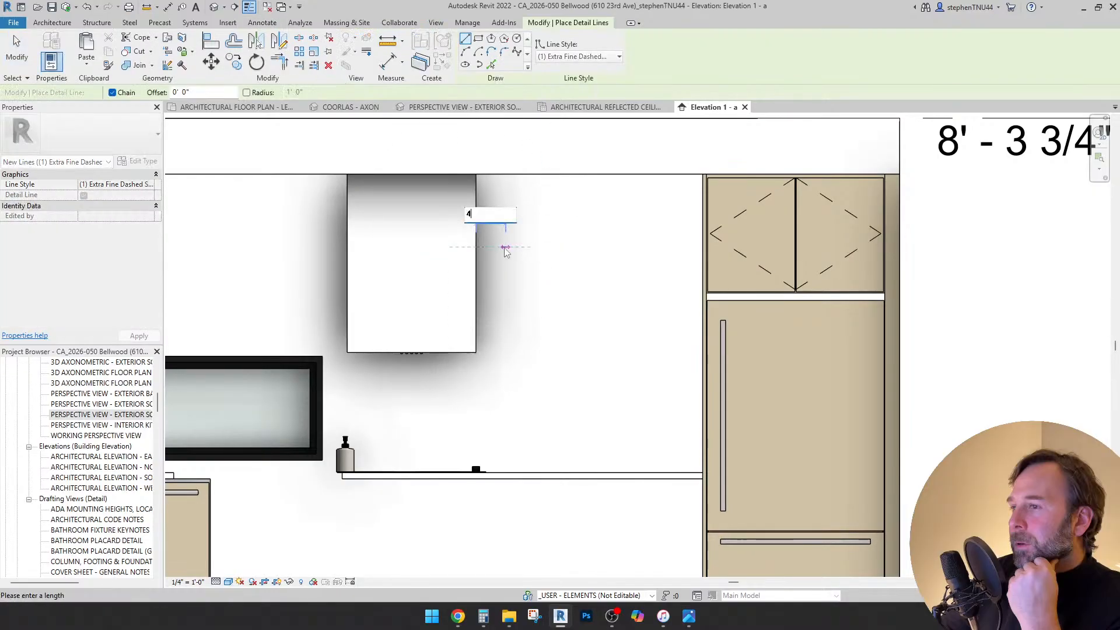
click(705, 246)
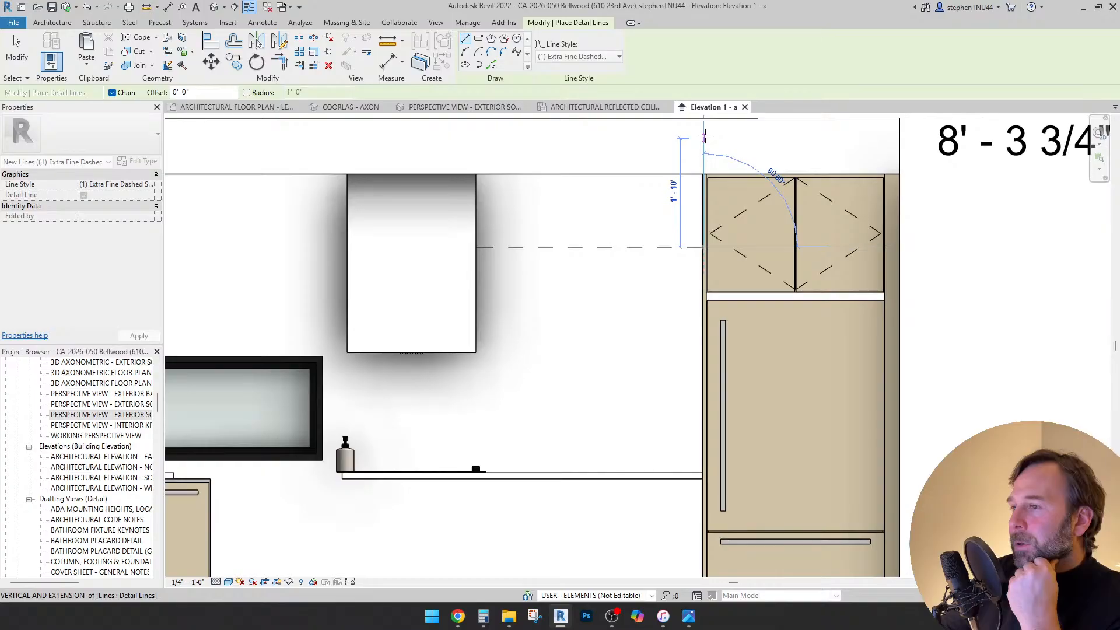
key(Escape)
key(Escape)
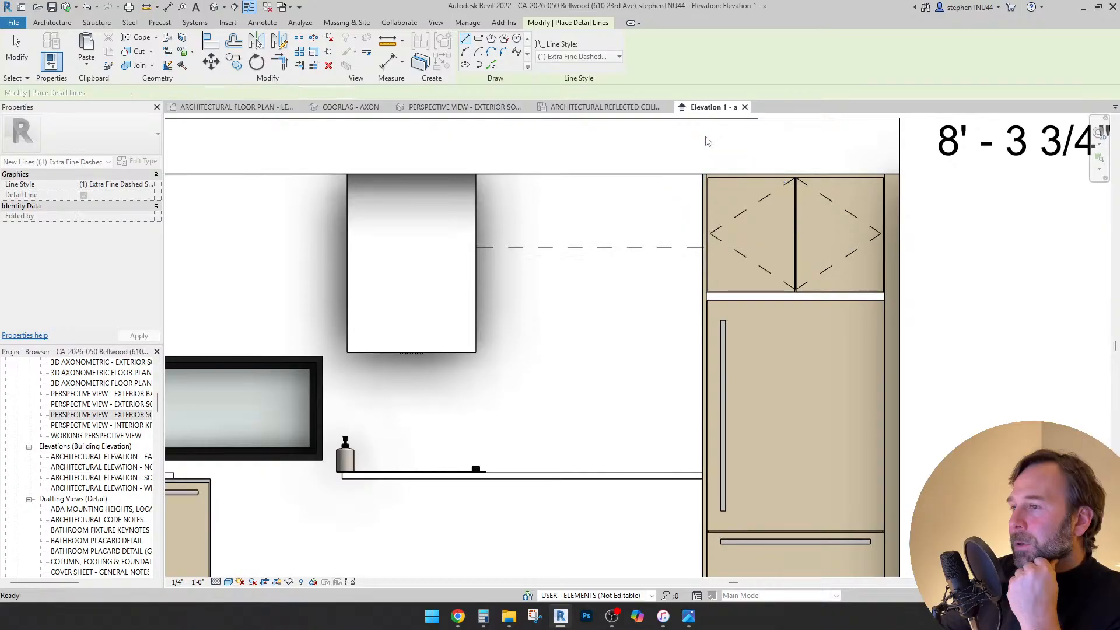
click(634, 248)
key(Escape)
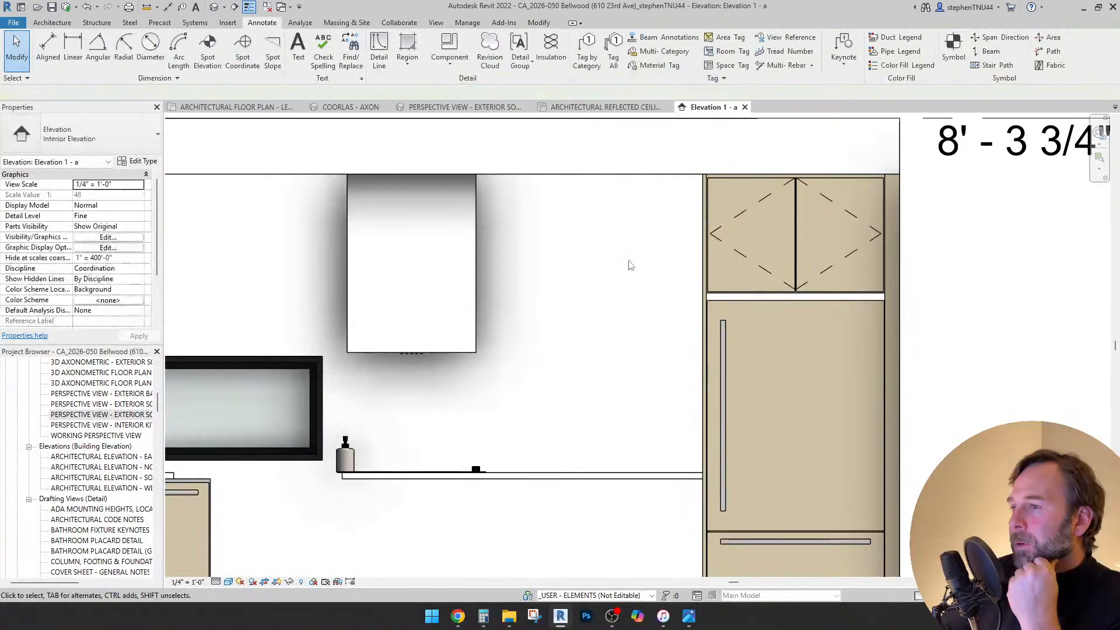
- Start placing a component and search the available types for "WALL"
click(137, 70)
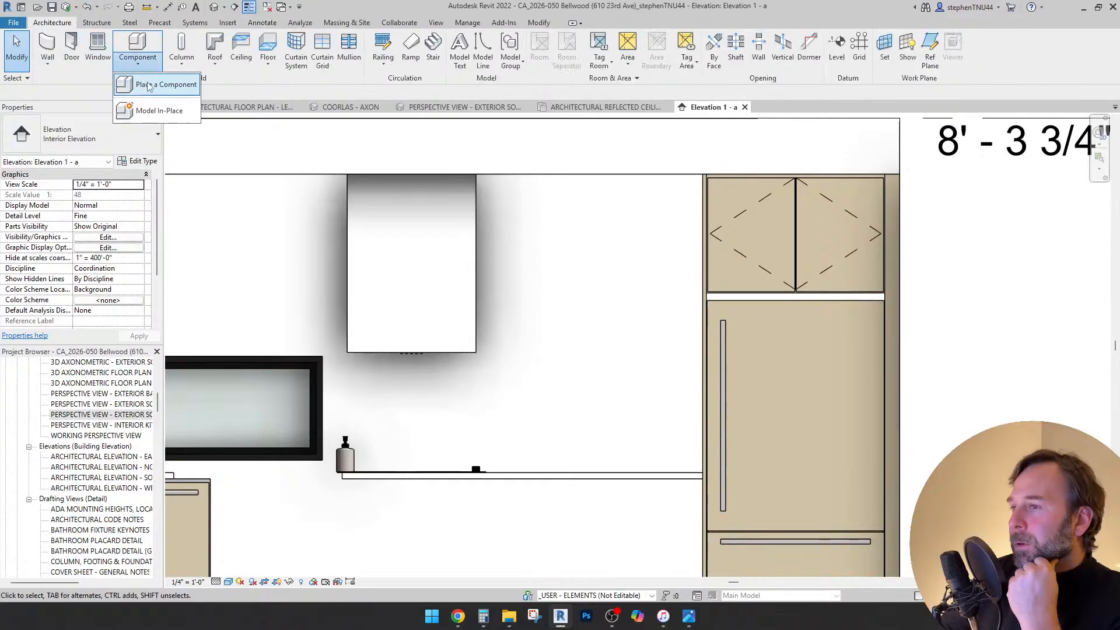
click(150, 86)
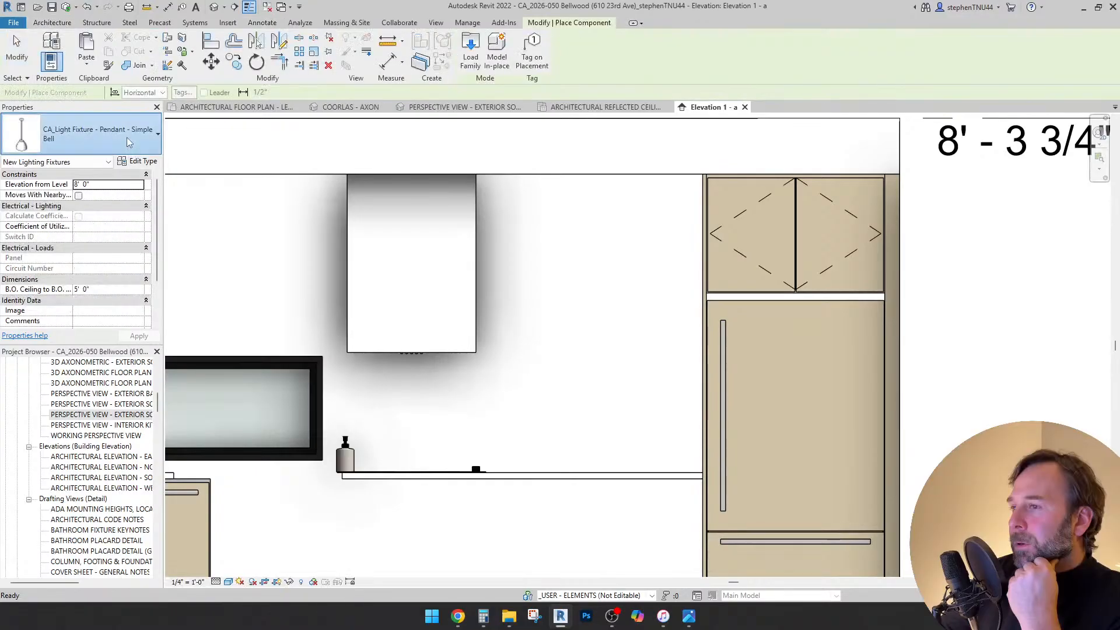
click(128, 138)
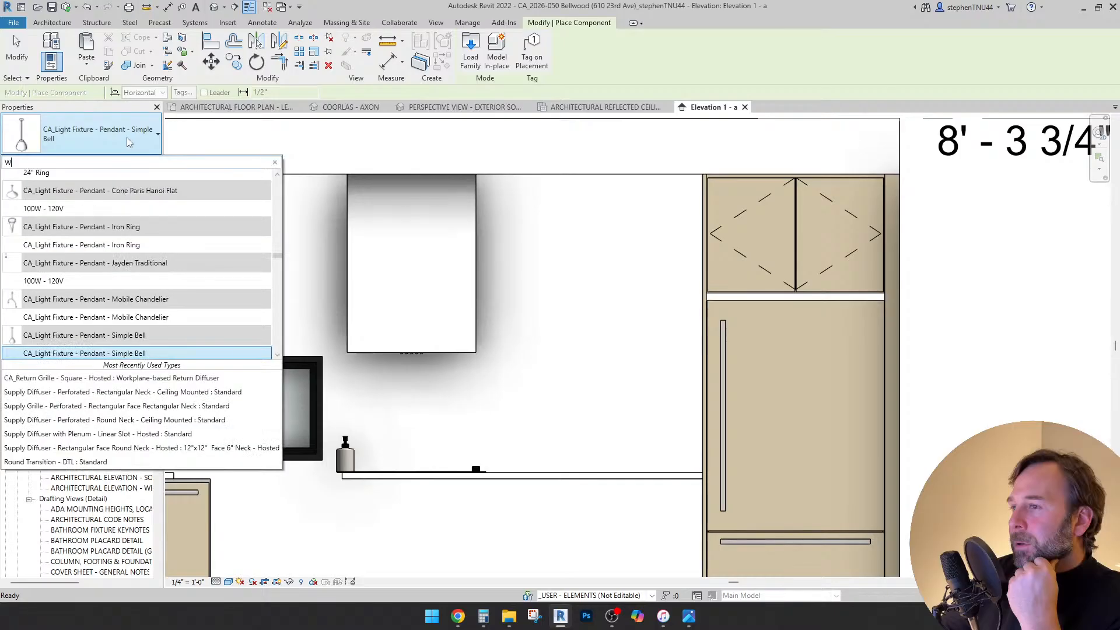
text(WALL)
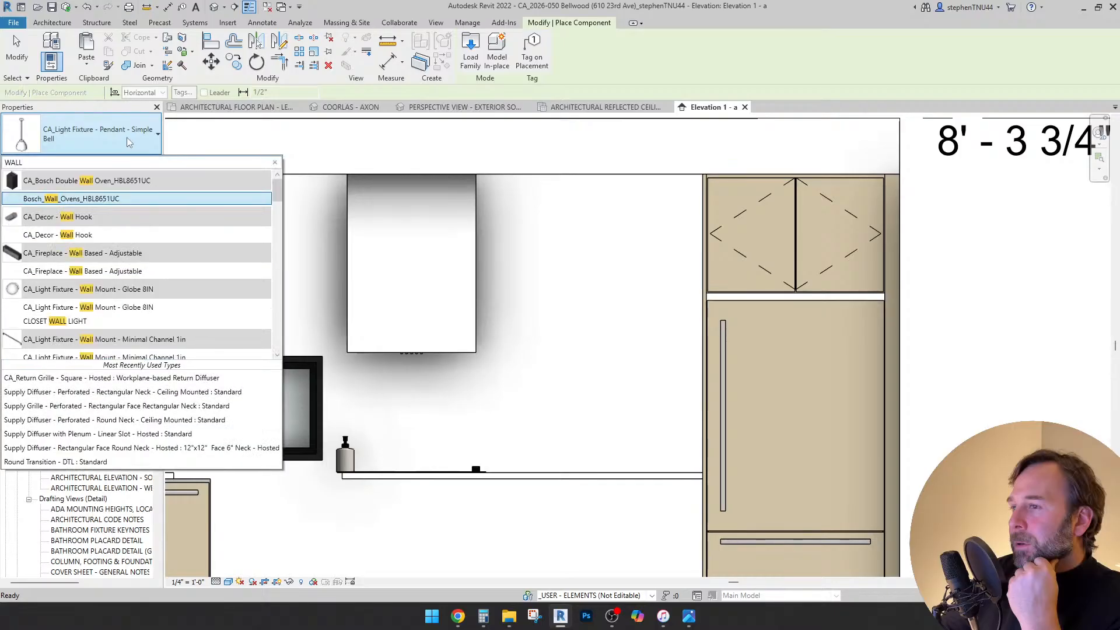
scroll(135, 248, down, 15)
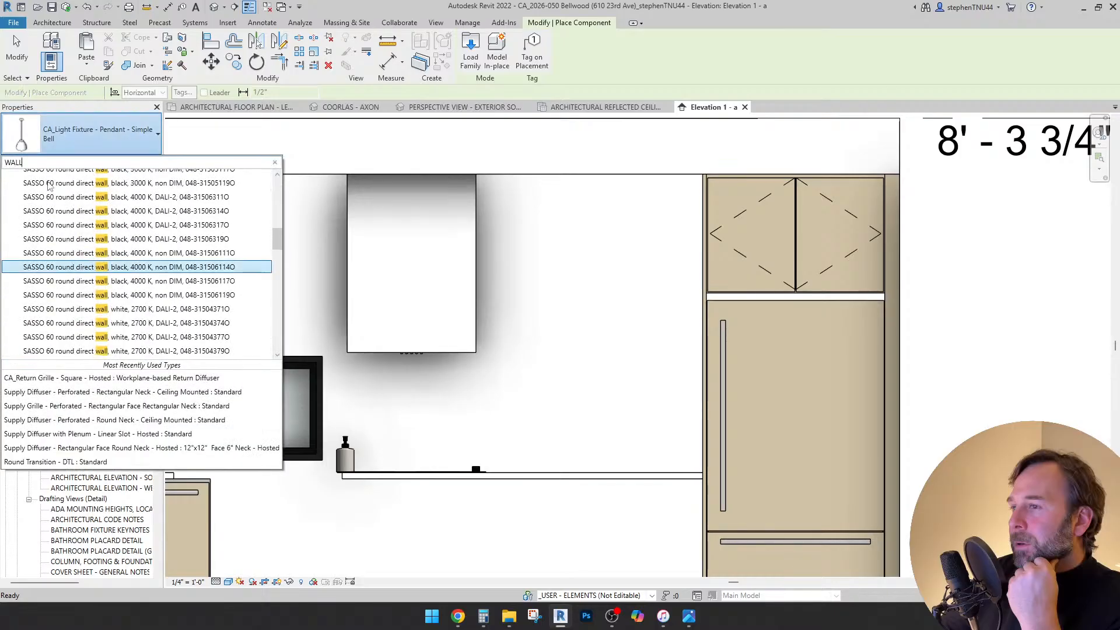
scroll(50, 187, down, 4)
- Search the component types for "CABIN" and look through the cabinet families
drag(23, 163, 3, 169)
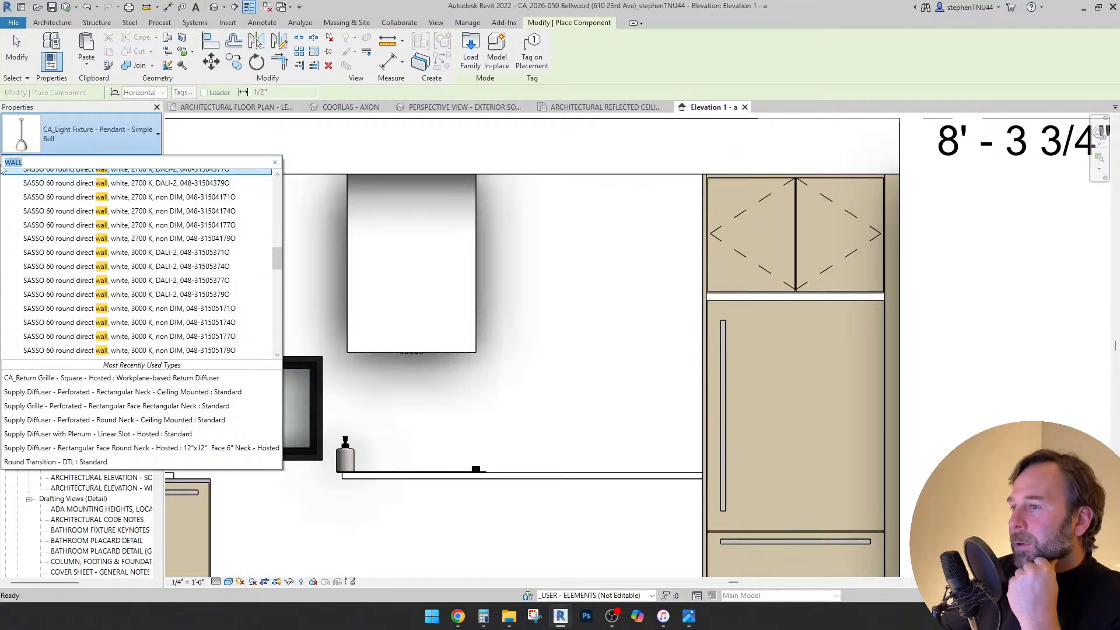
key(BackSpace)
text(c)
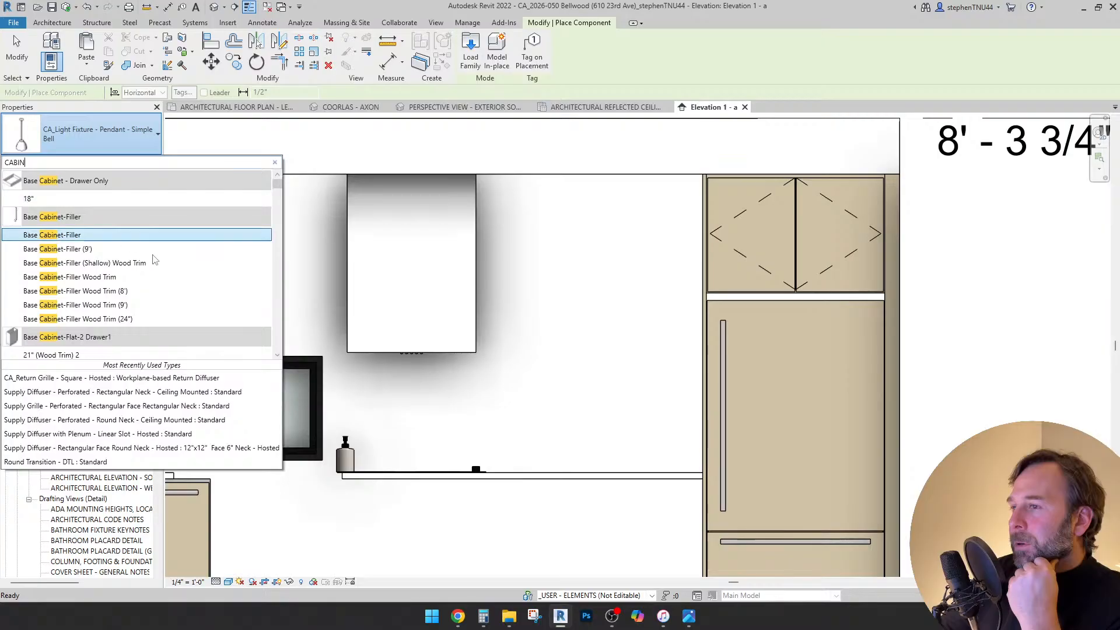
scroll(155, 257, down, 3)
scroll(154, 258, down, 4)
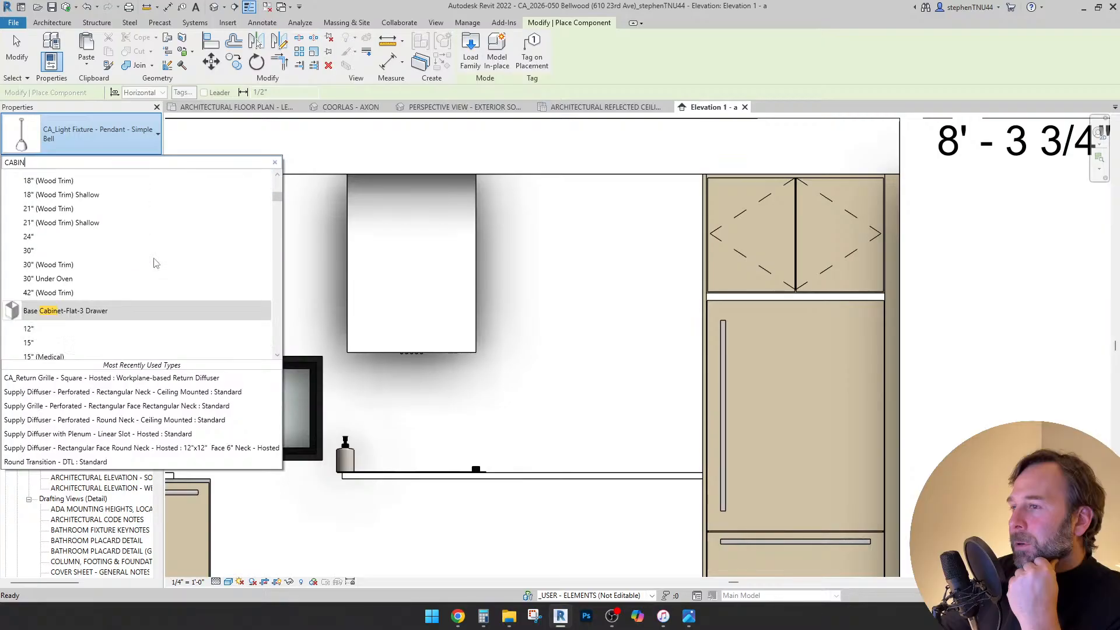
scroll(155, 263, down, 10)
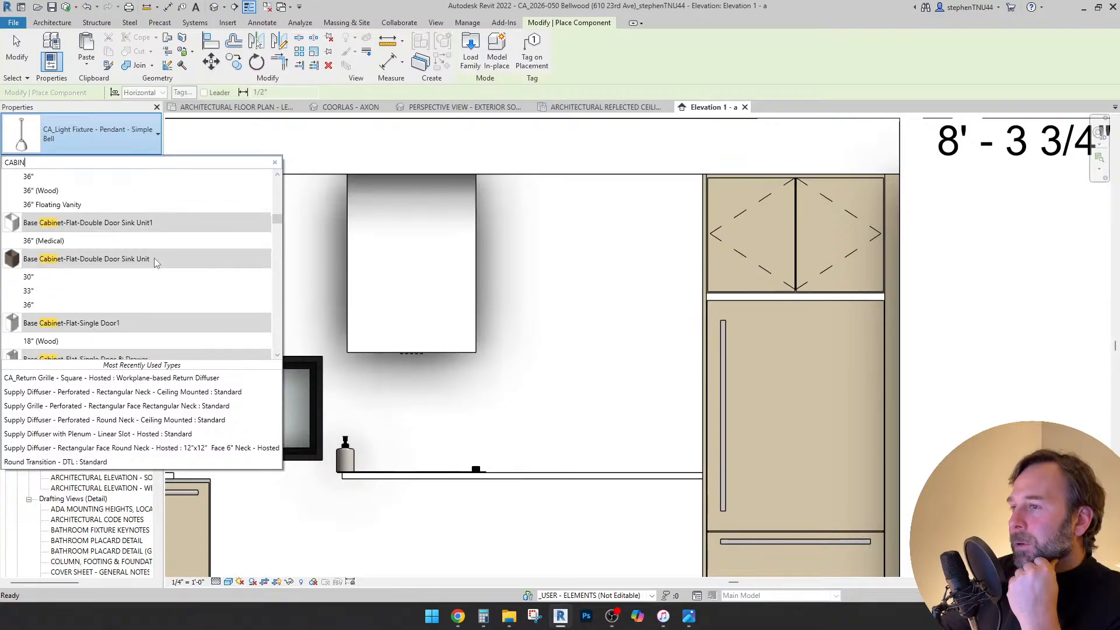
scroll(154, 256, down, 10)
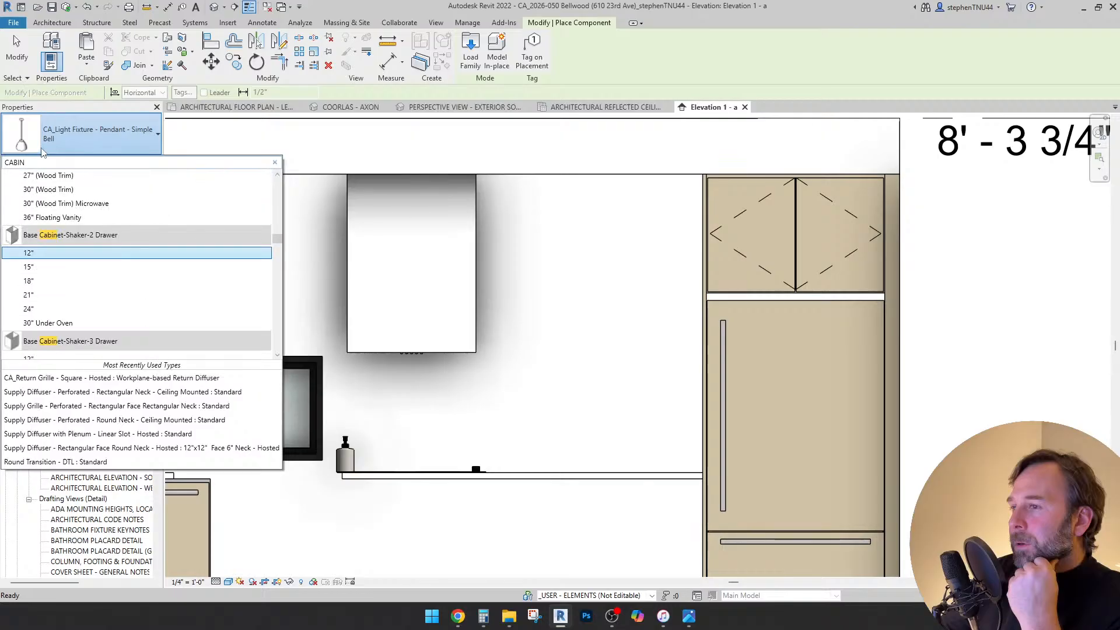
- Find the 18" Upper Cabinet-Flat-Single Door type by searching "UPP" and place one on the wall between the hood enclosure and refrigerator cabinet
double_click(3, 164)
text(UPP)
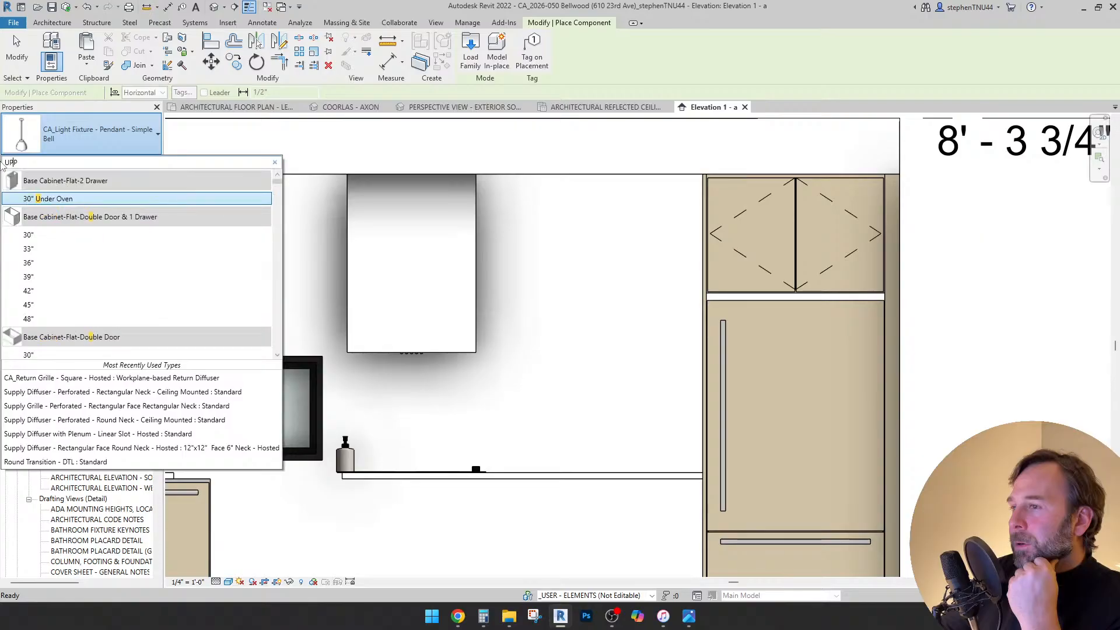
scroll(108, 218, down, 10)
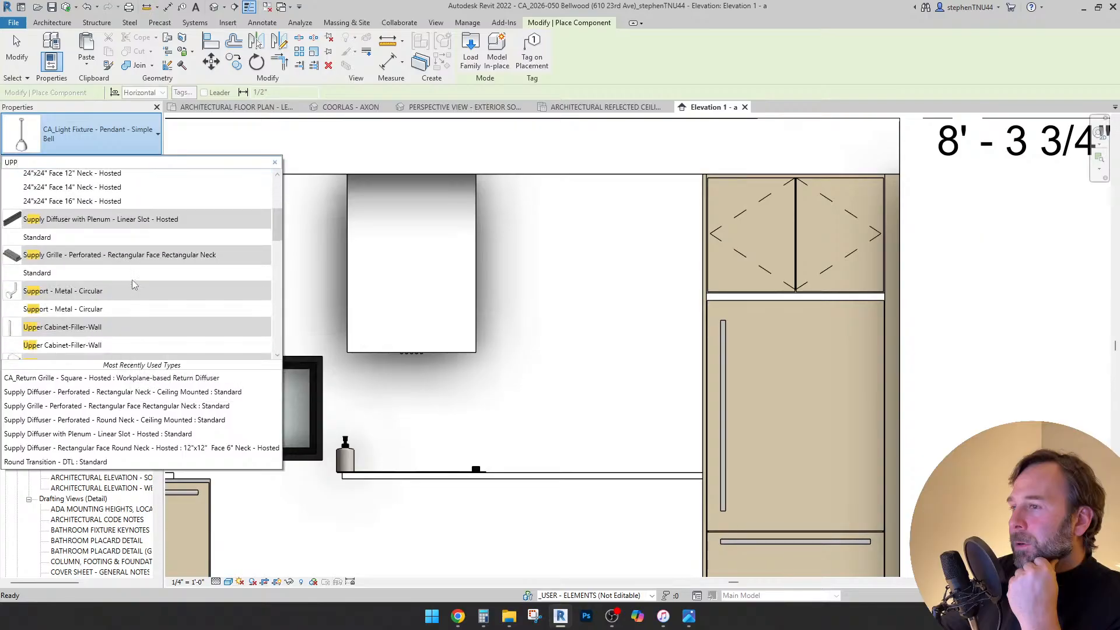
scroll(132, 283, down, 3)
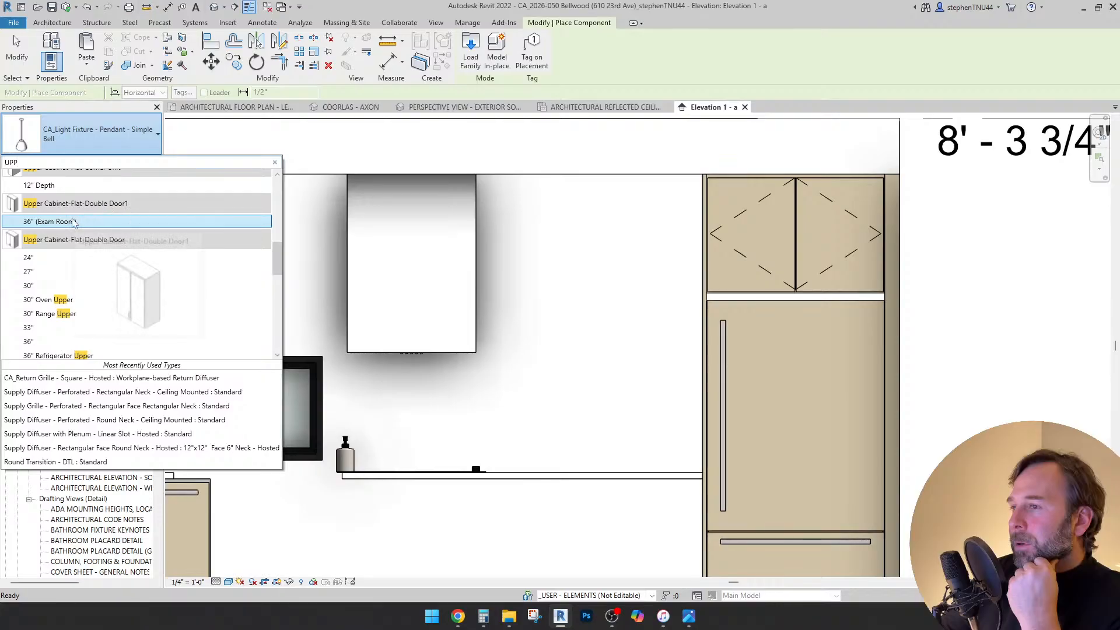
mouse_move(115, 261)
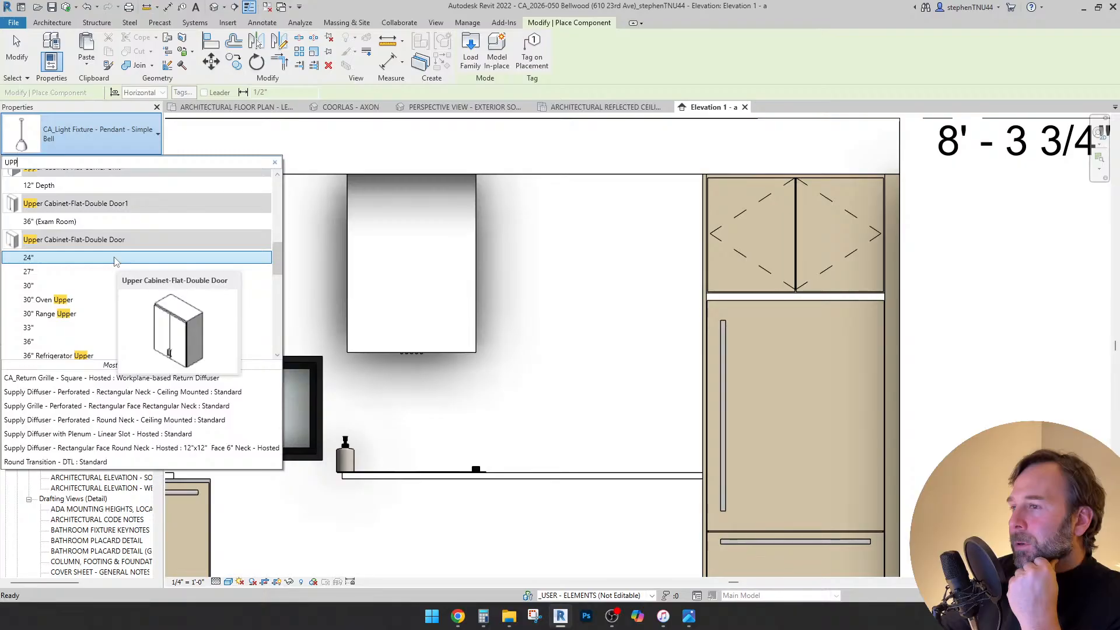
scroll(115, 260, down, 4)
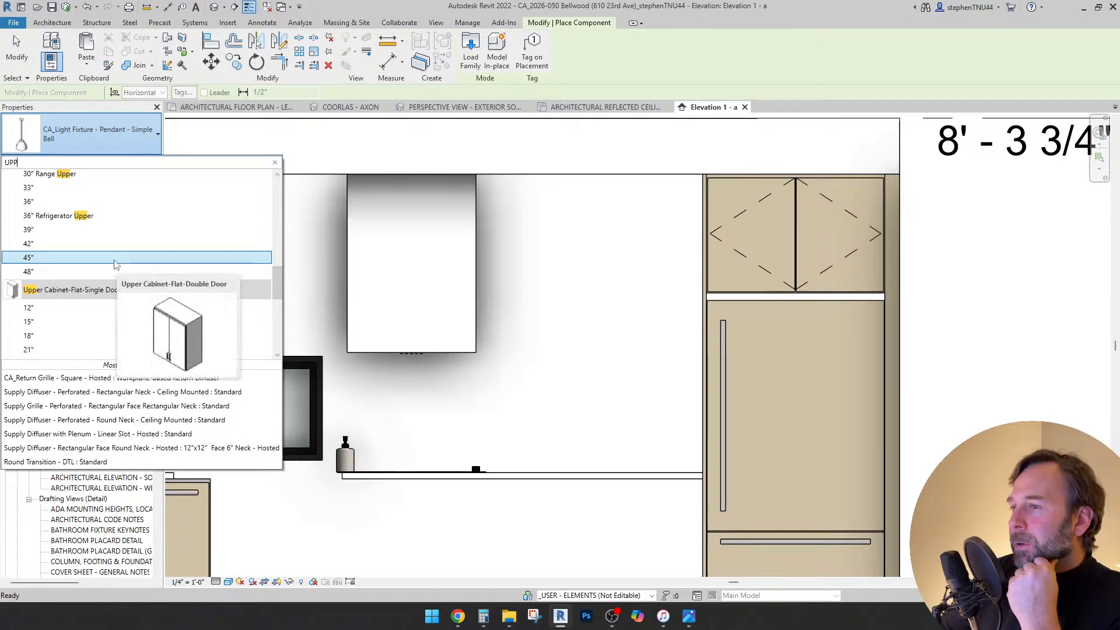
scroll(100, 289, down, 1)
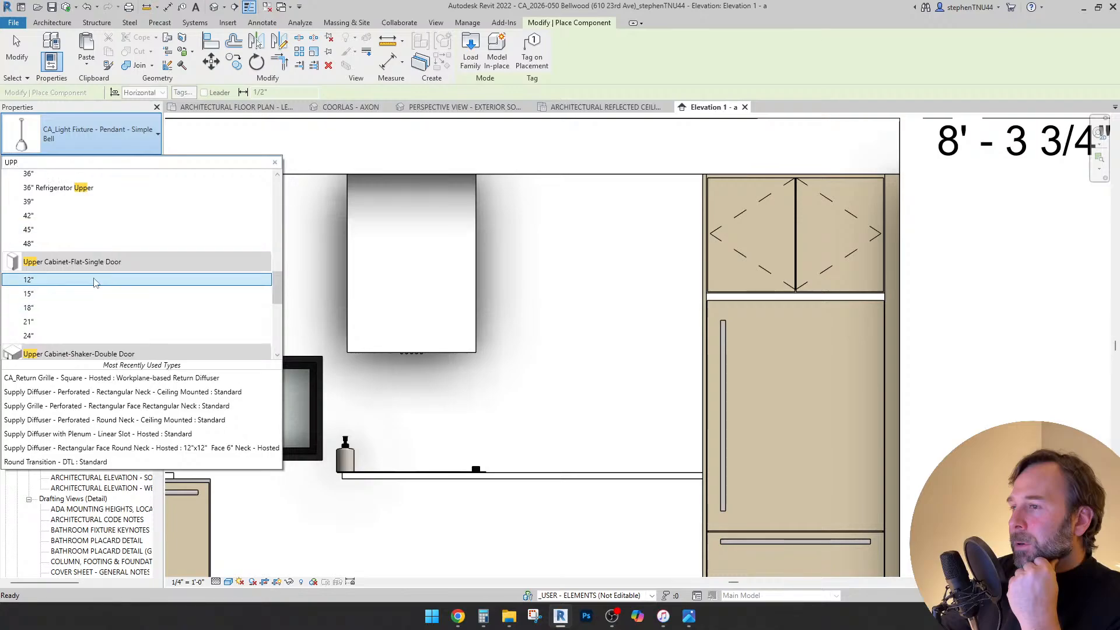
mouse_move(91, 310)
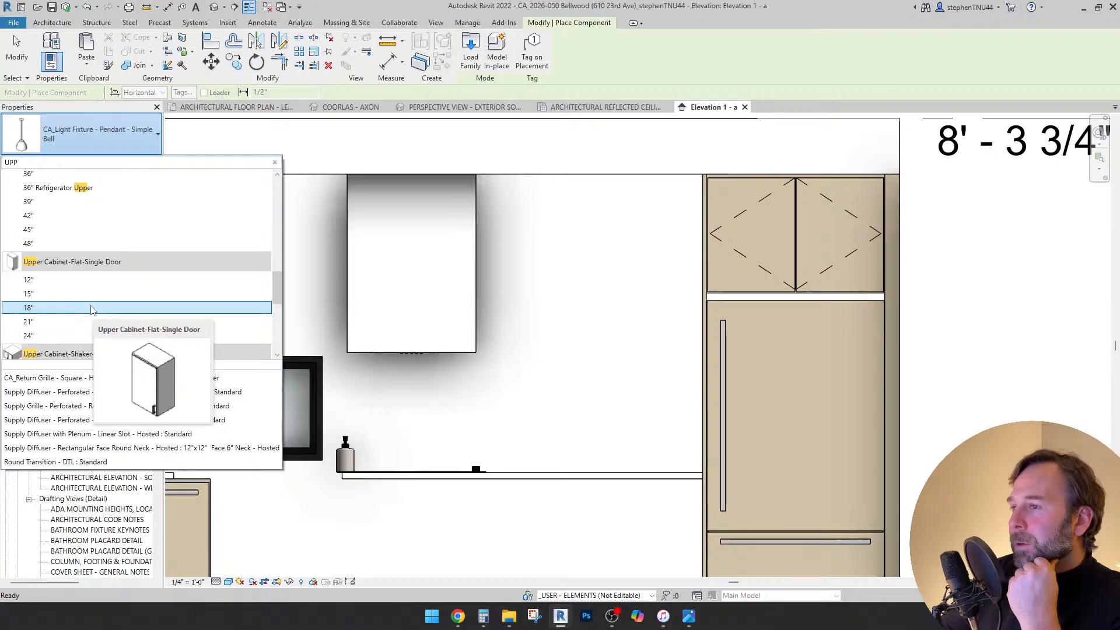
click(92, 309)
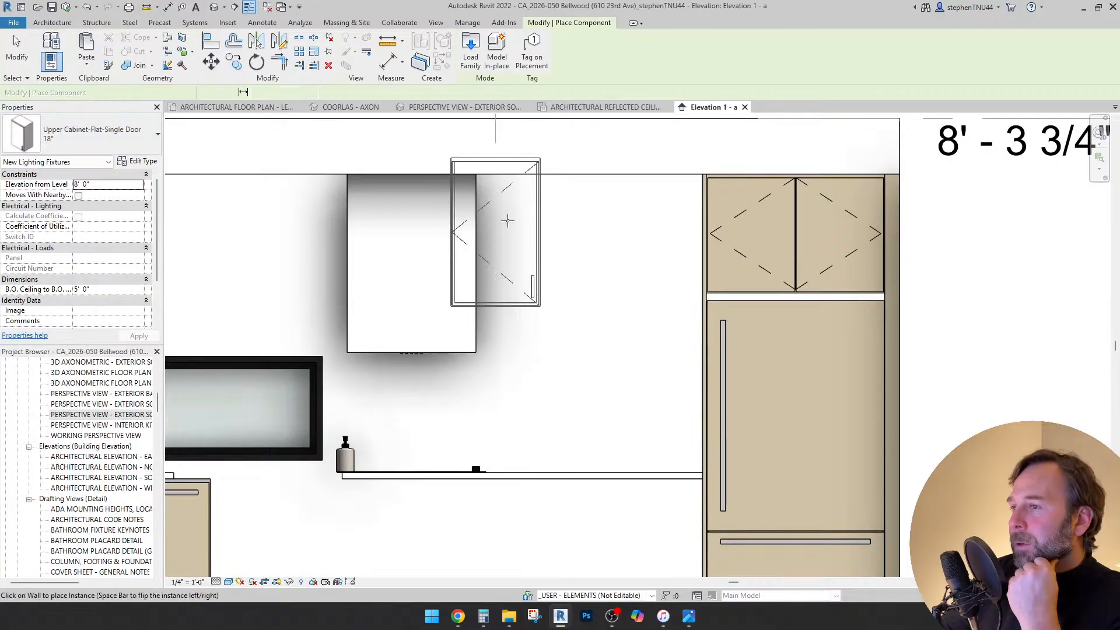
click(552, 259)
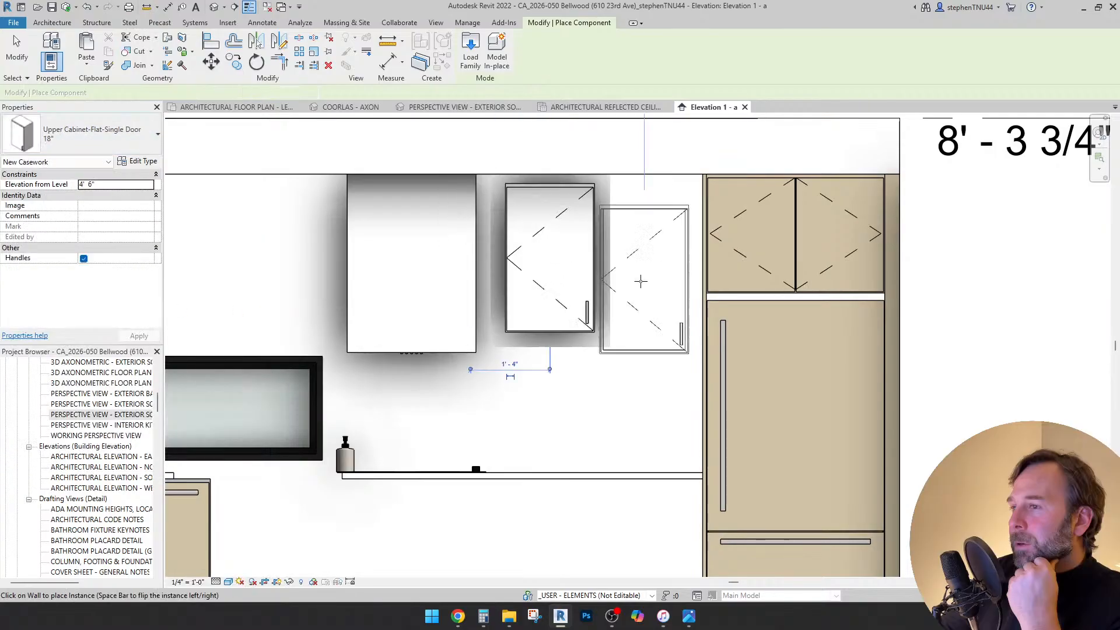
key(Escape)
- Set the height of the placed upper cabinet's 18" type to 3 feet
click(556, 335)
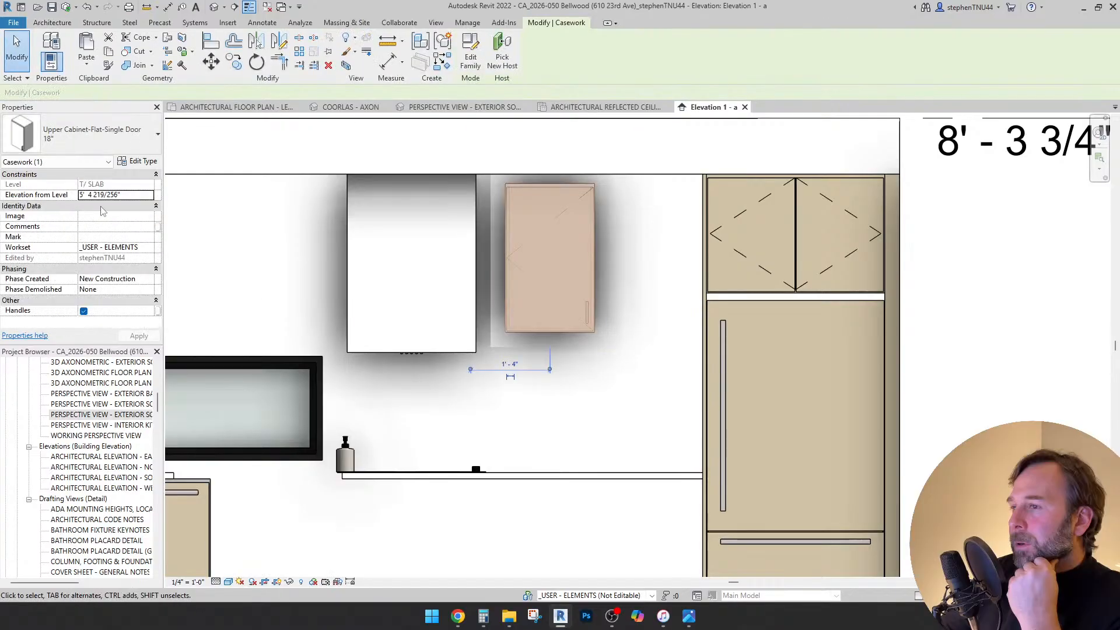
click(138, 161)
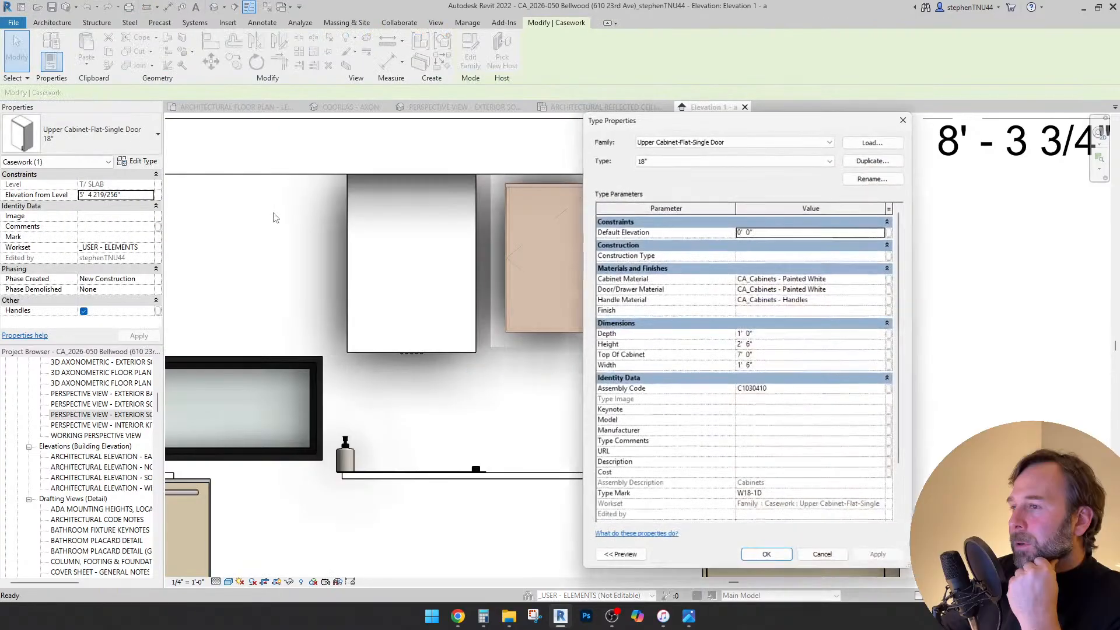
click(760, 345)
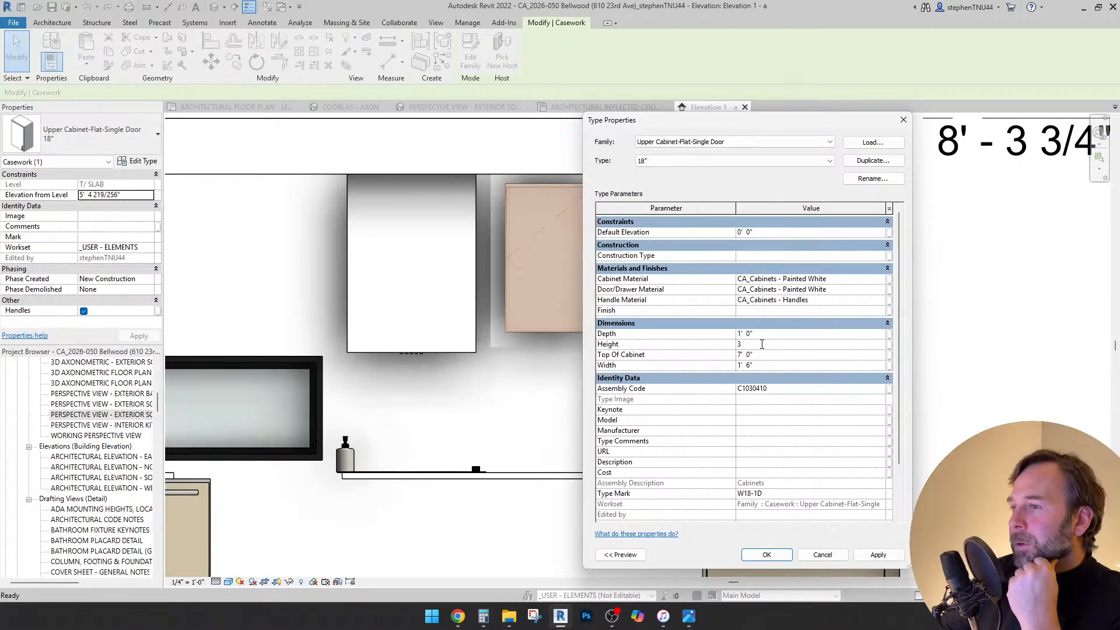
key(Return)
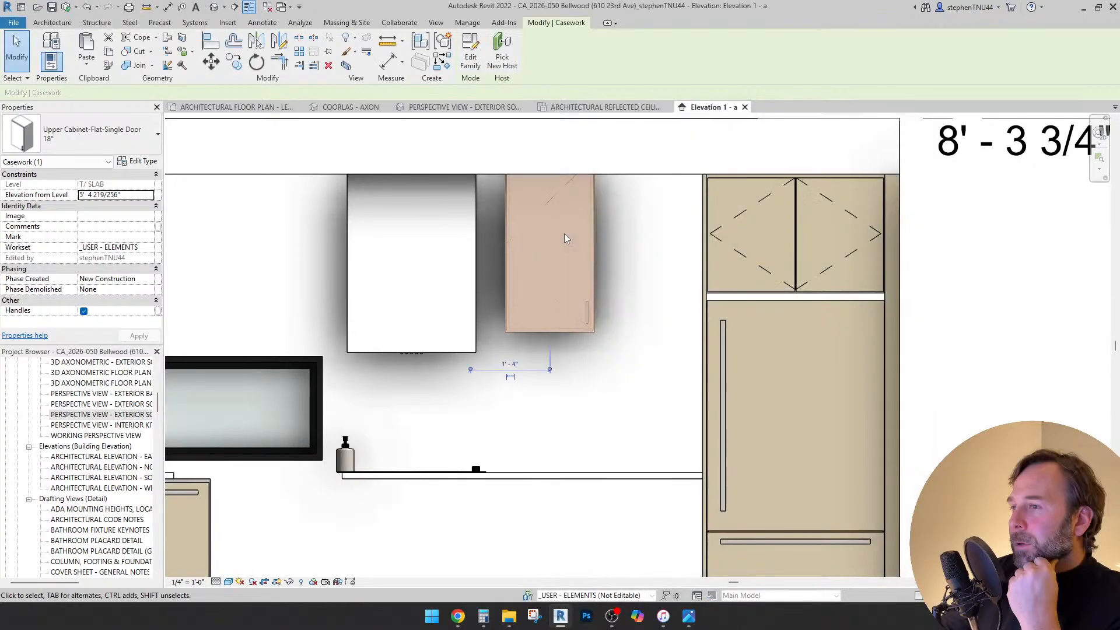
- Move the upper cabinet down and closer to the hood enclosure, and align its bottom edge with the enclosure's bottom edge
drag(589, 250, 579, 281)
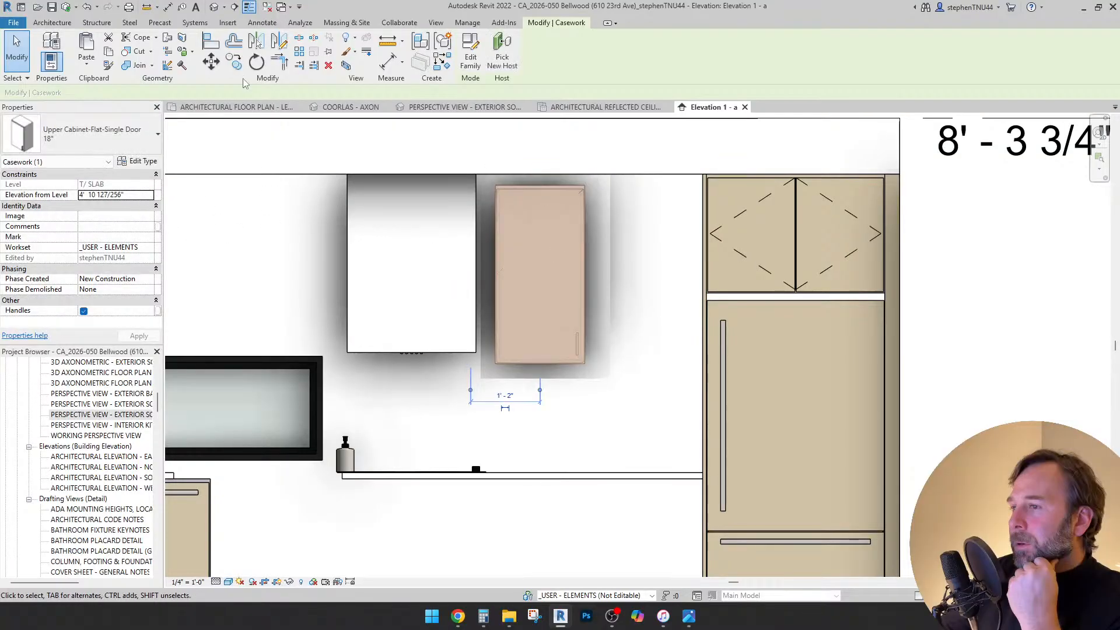
click(211, 40)
scroll(467, 355, up, 3)
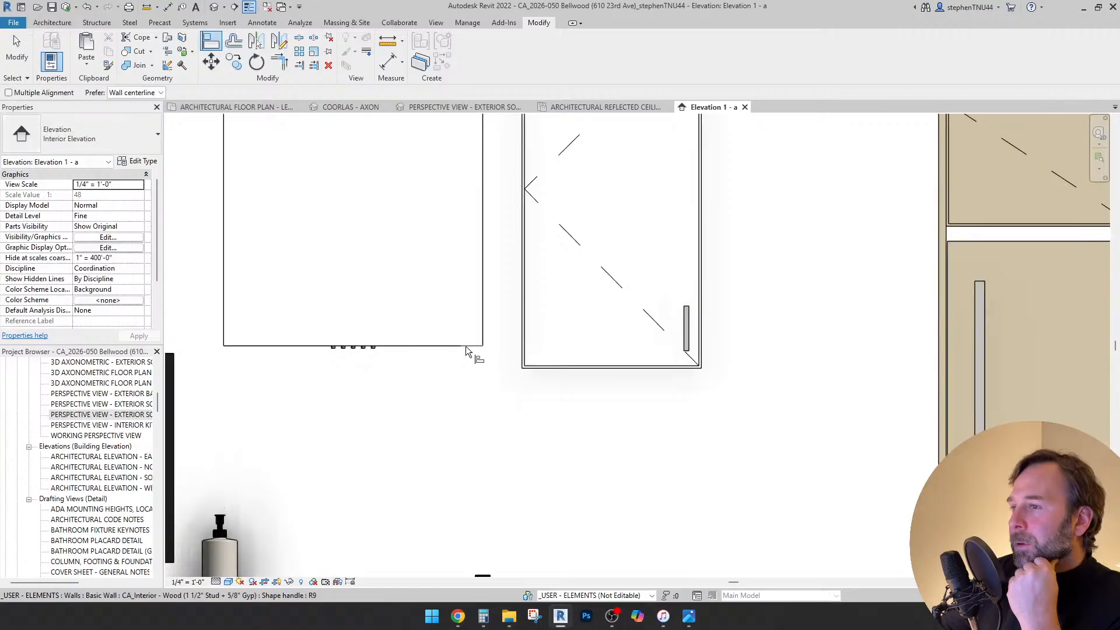
click(468, 347)
click(570, 373)
scroll(565, 378, down, 3)
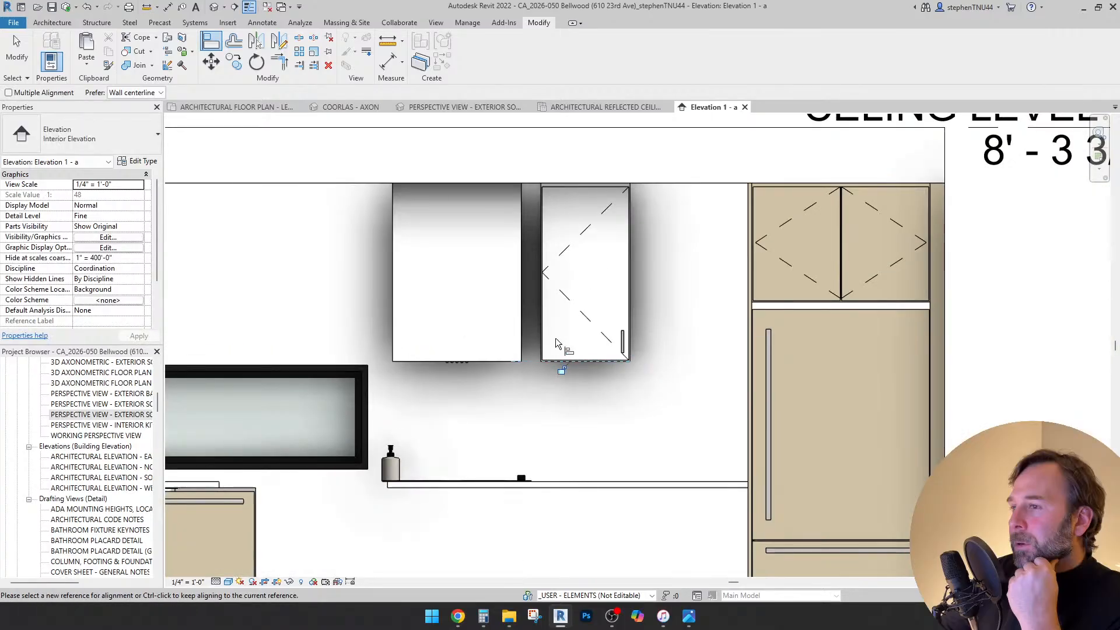
- Align the upper cabinet's side edge with the adjacent side of the range hood enclosure
key(Escape)
key(Escape)
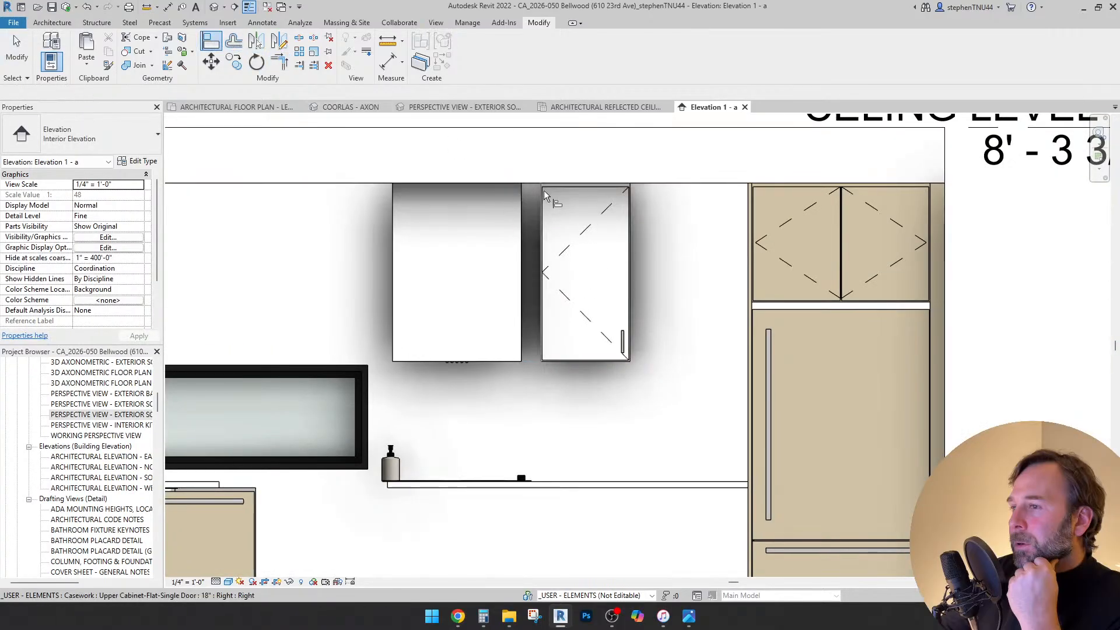
key(a)
key(l)
scroll(543, 190, up, 4)
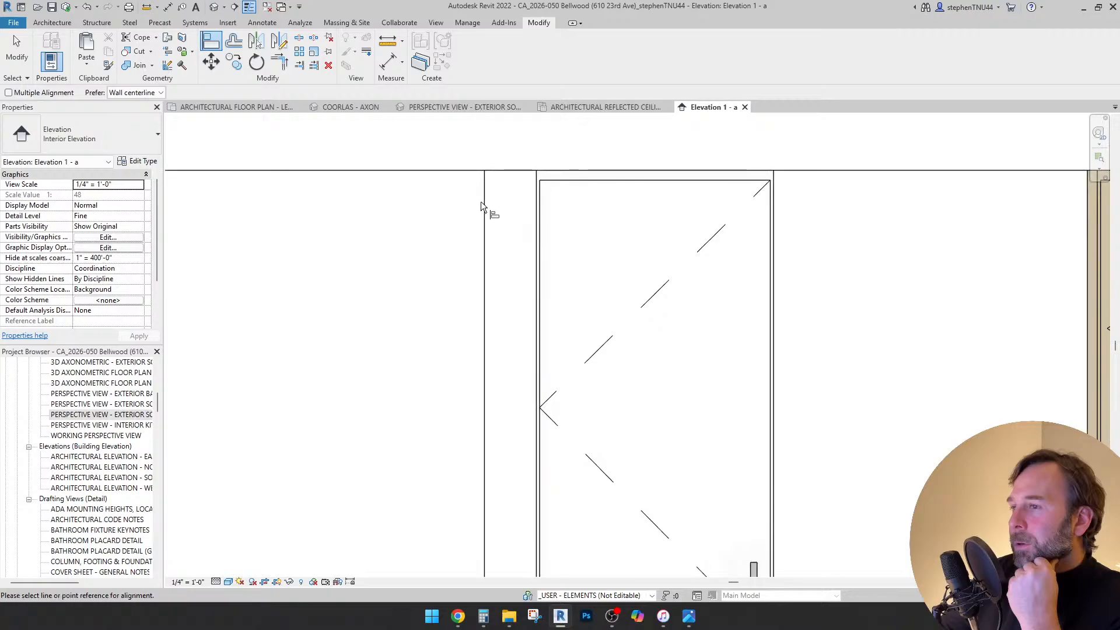
click(486, 202)
click(534, 195)
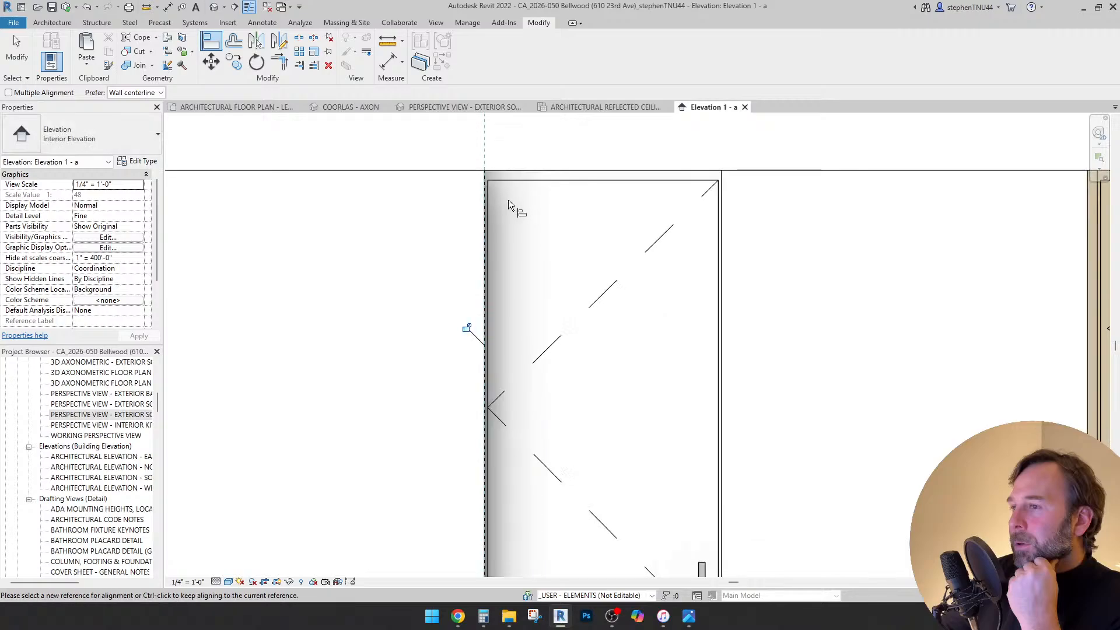
scroll(600, 238, down, 3)
key(Escape)
- Copy the 18" upper cabinet 1'-6" toward the refrigerator cabinet so the copy sits directly beside the original
click(613, 260)
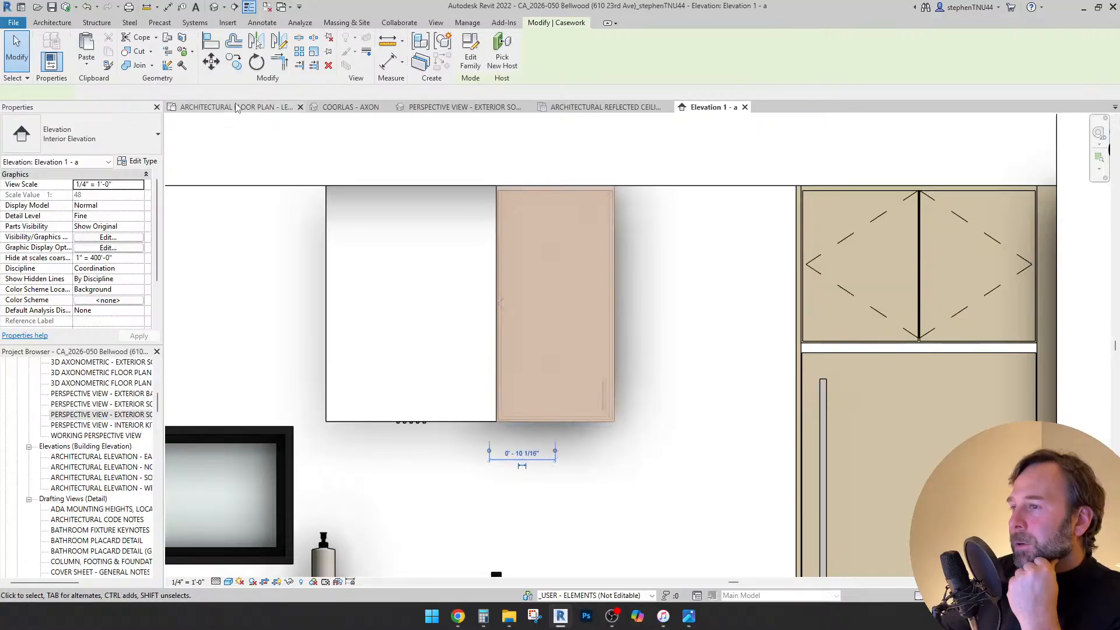
key(c)
key(o)
scroll(508, 195, up, 3)
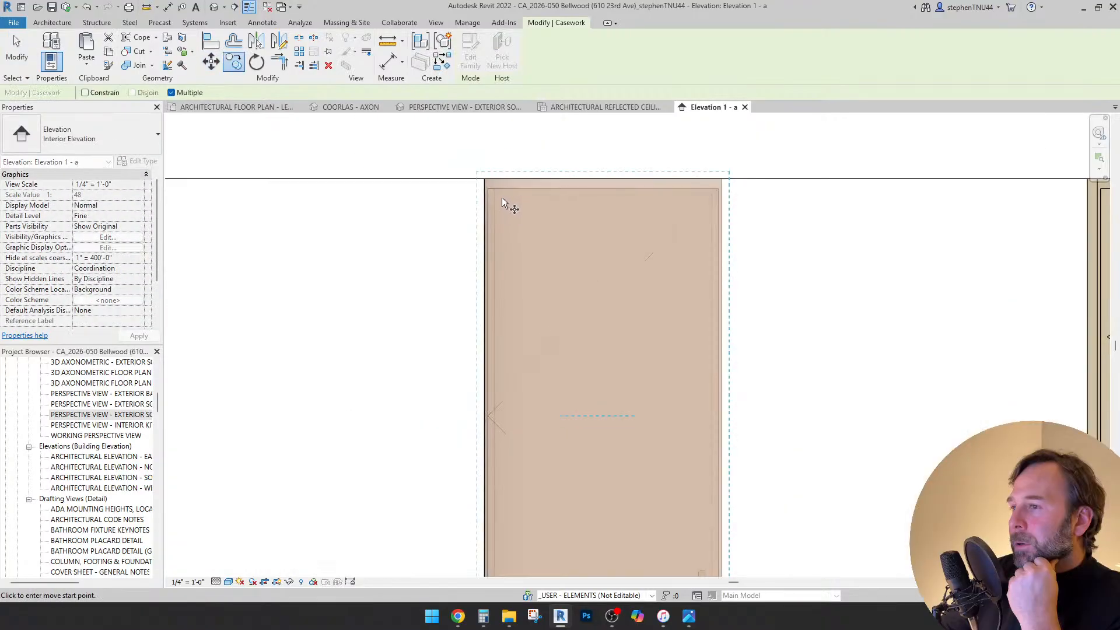
click(485, 179)
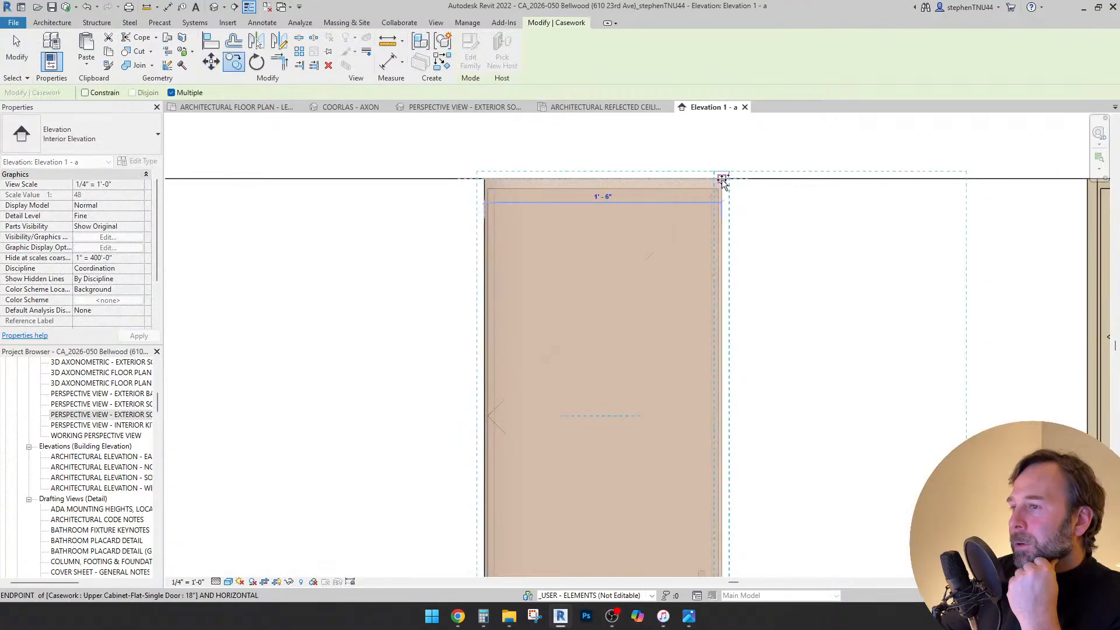
click(722, 179)
middle_drag(876, 208, 583, 204)
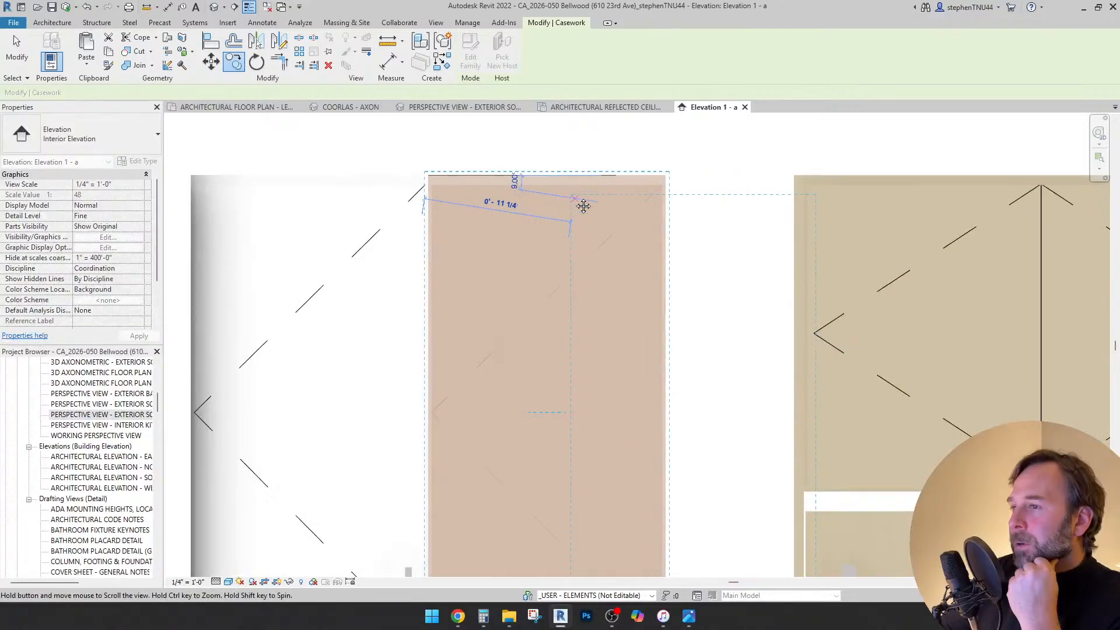
click(667, 177)
scroll(363, 178, down, 2)
key(Escape)
key(Escape)
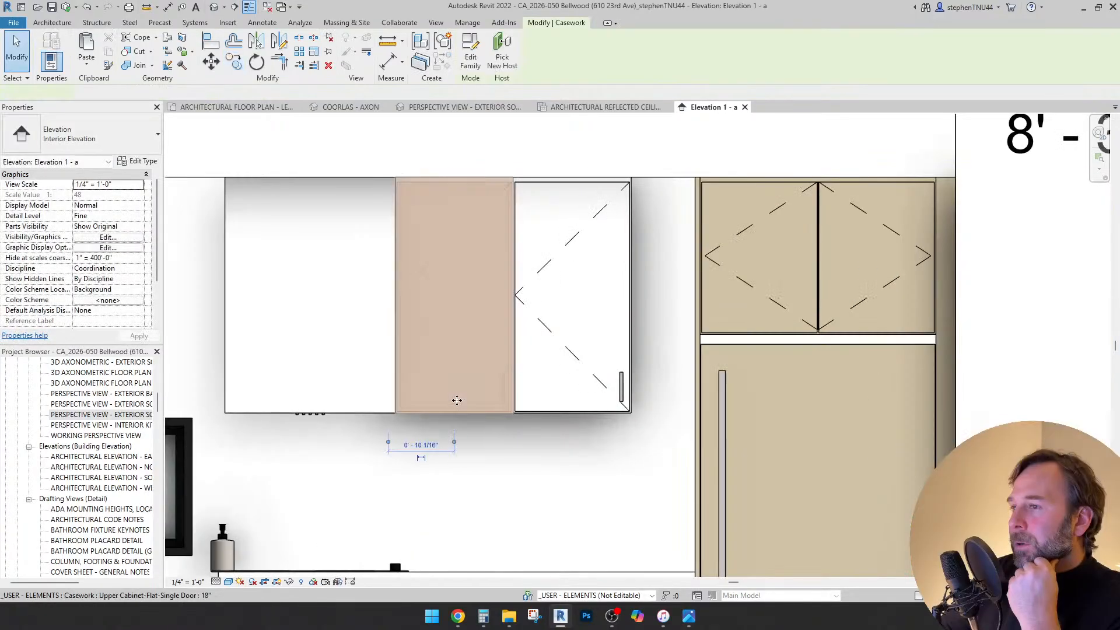
- Change the upper cabinet beside the hood enclosure to the 15" Upper Cabinet-Flat-Single Door type
click(457, 401)
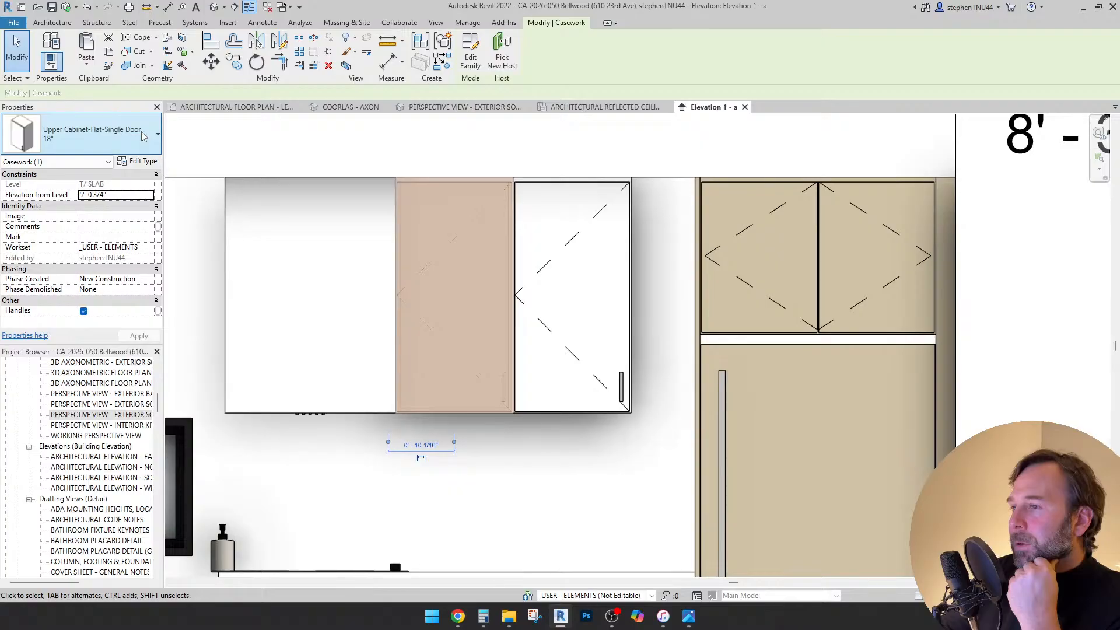
click(143, 136)
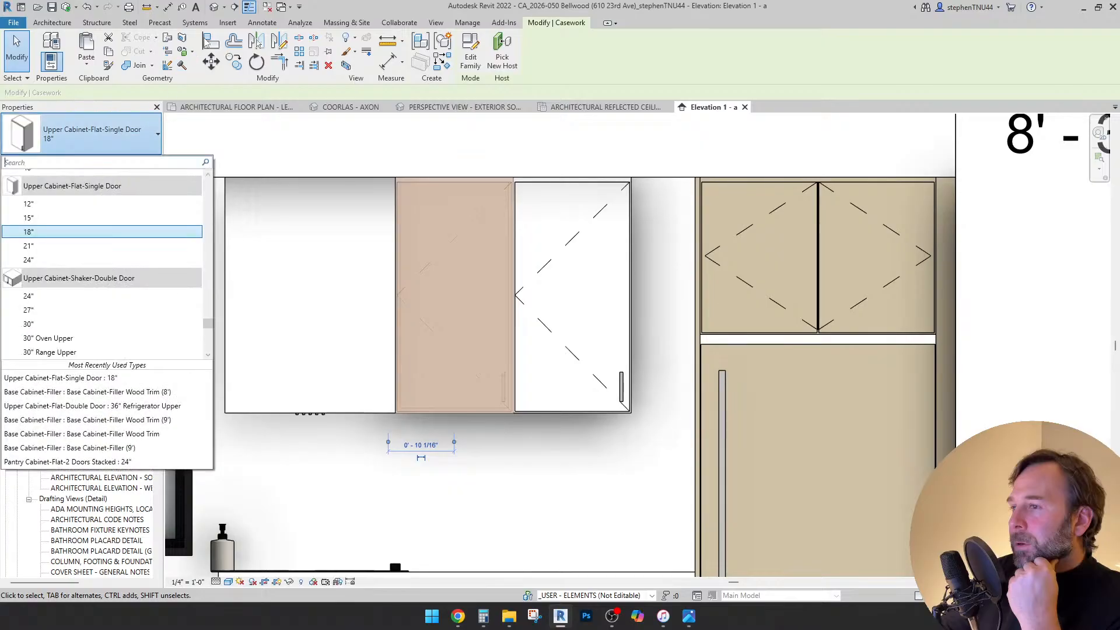
click(65, 218)
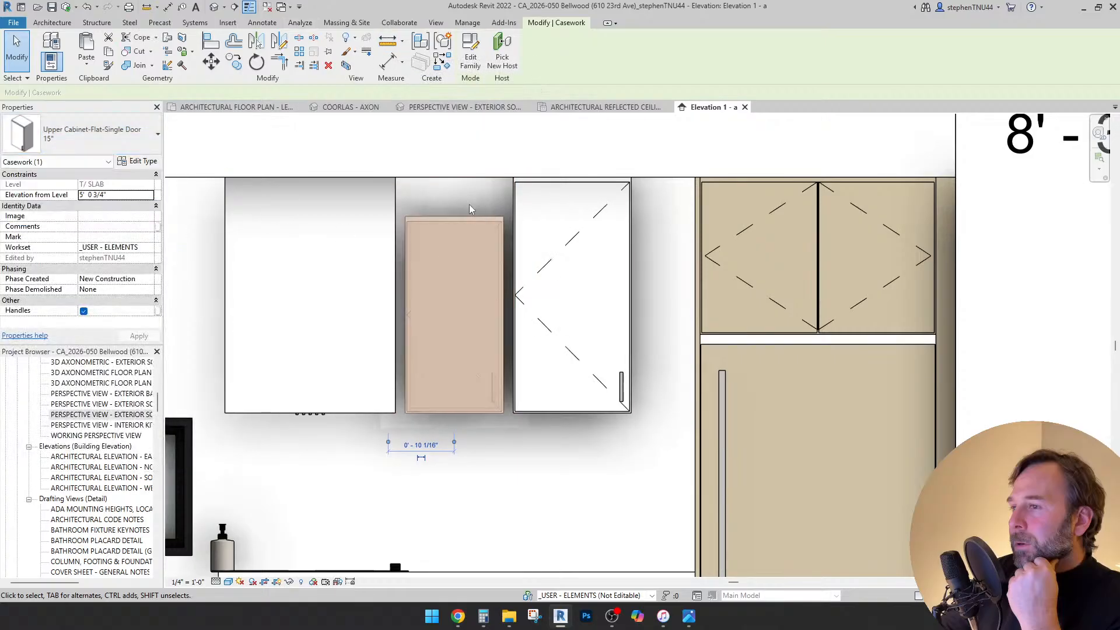
click(140, 162)
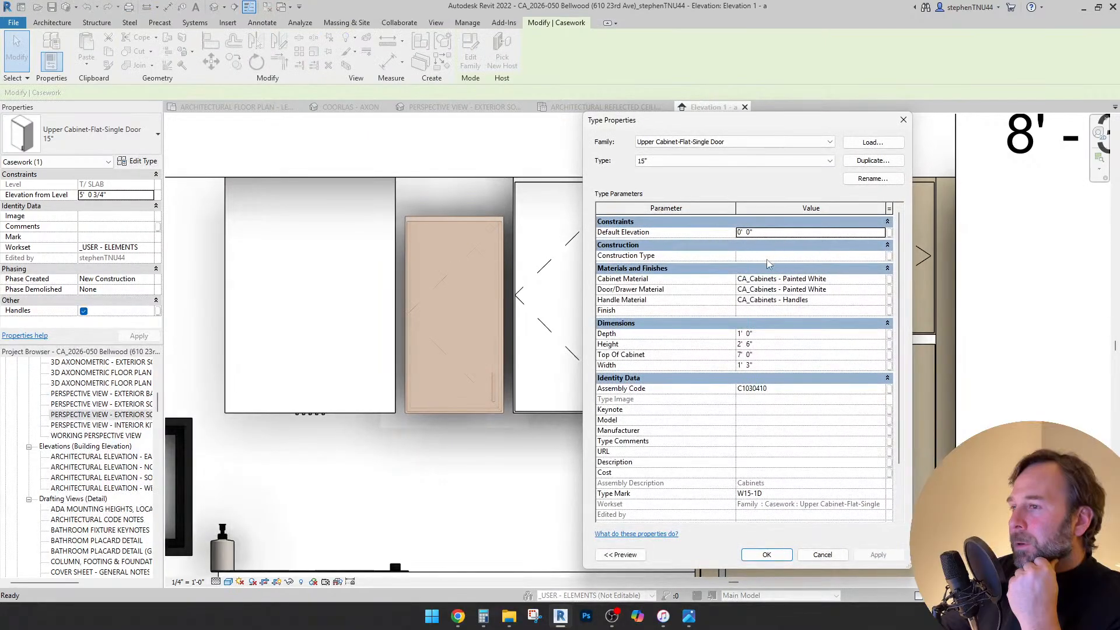
click(823, 554)
scroll(495, 350, down, 2)
scroll(451, 461, up, 3)
key(Escape)
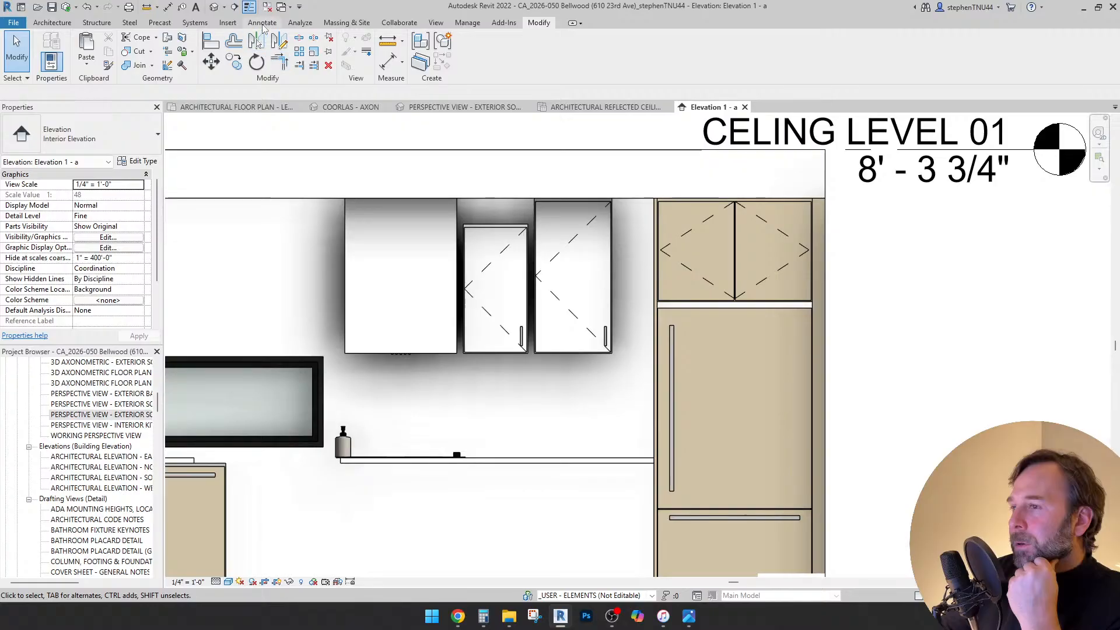
- Select the chain of walls forming the range hood enclosure and check their wall type
click(262, 22)
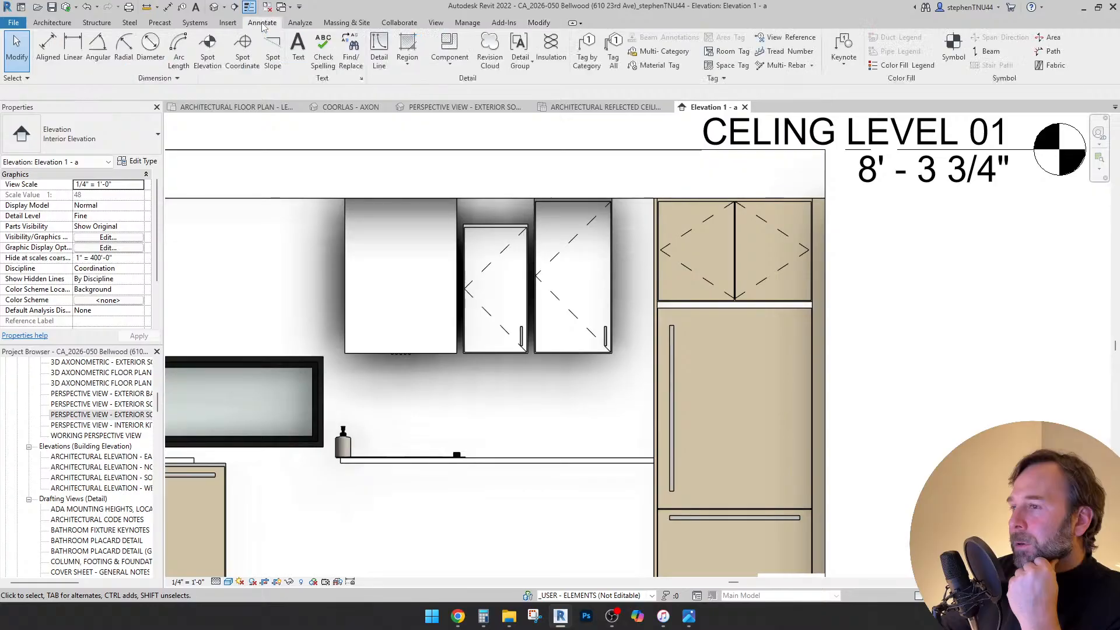
key(Tab)
click(456, 348)
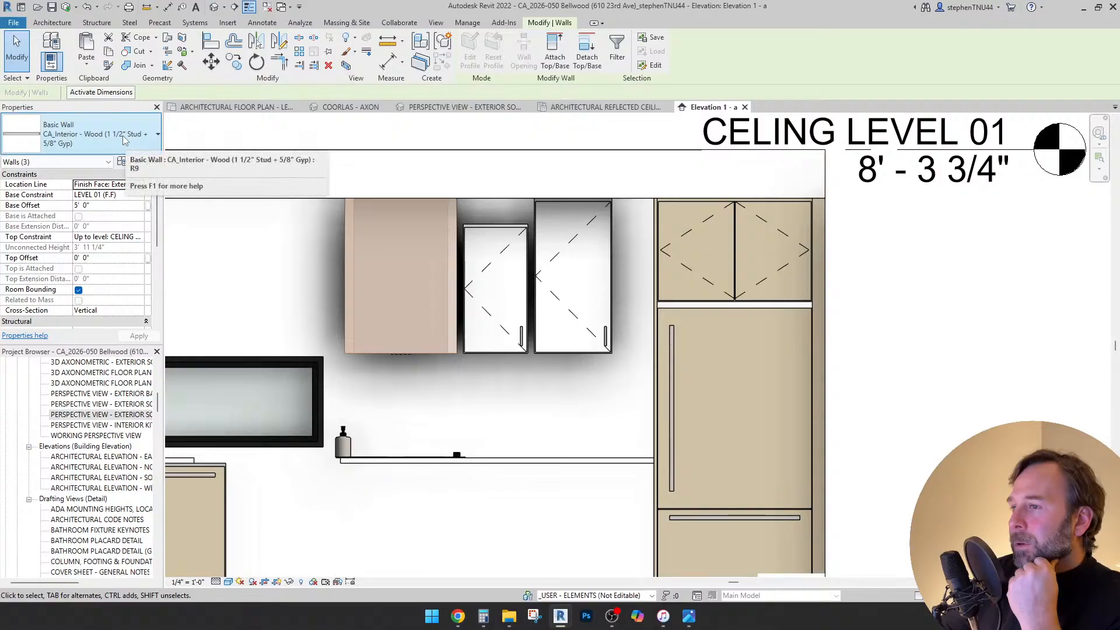
key(Escape)
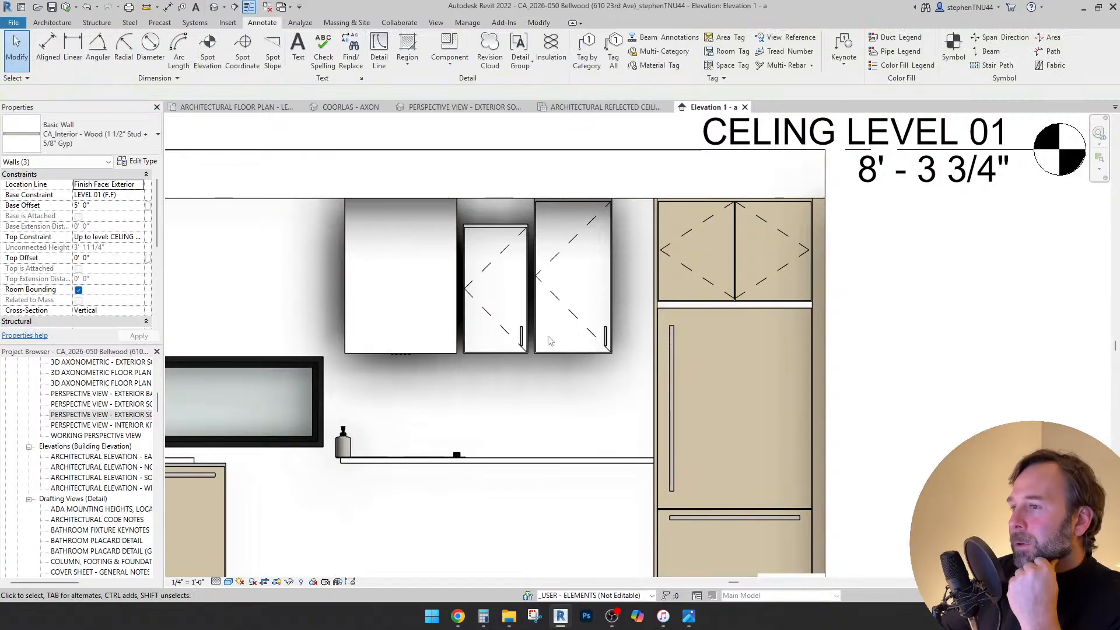
- Set the height of the 15" upper cabinet type to 3' 0"
scroll(528, 344, up, 1)
click(519, 336)
click(143, 161)
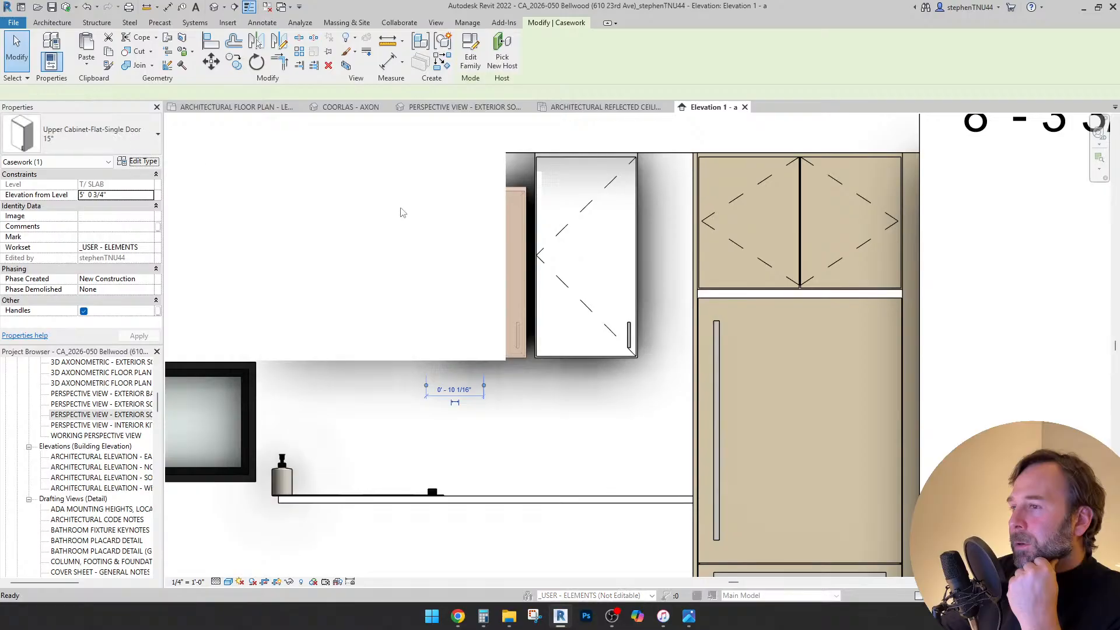
click(782, 345)
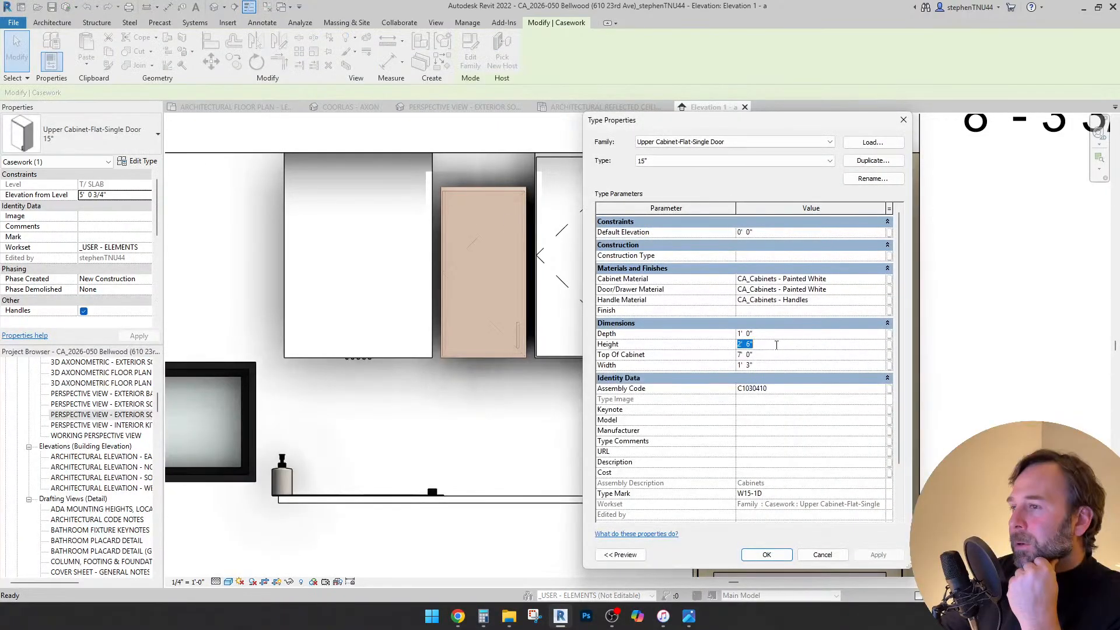
text(3)
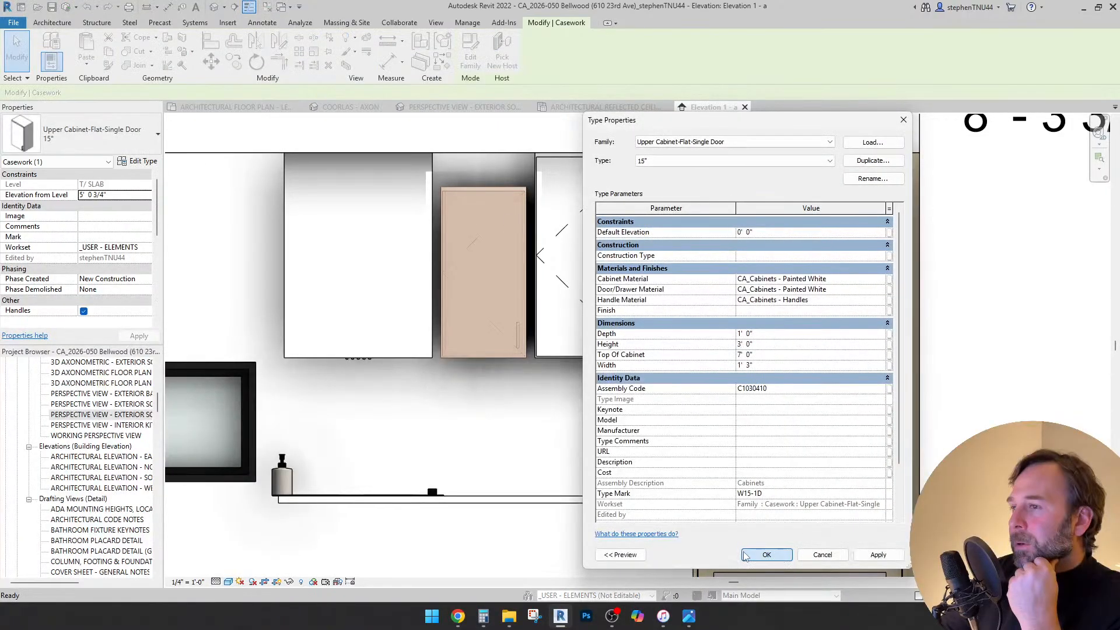
click(745, 556)
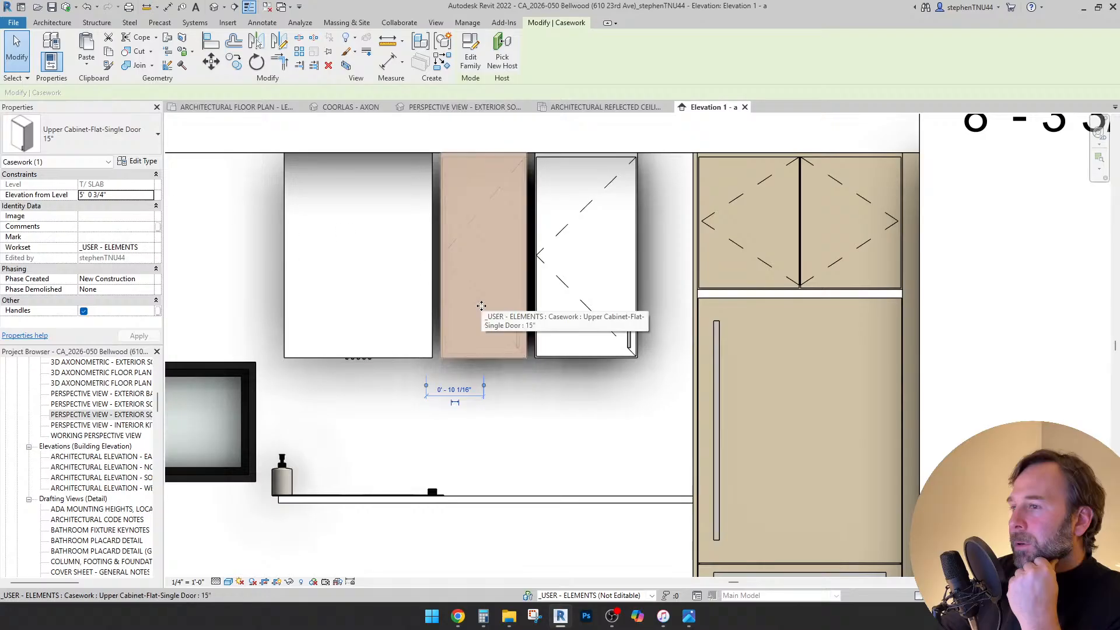
- Set the depth of the 15" upper cabinet type to 1' 3"
click(513, 381)
click(525, 355)
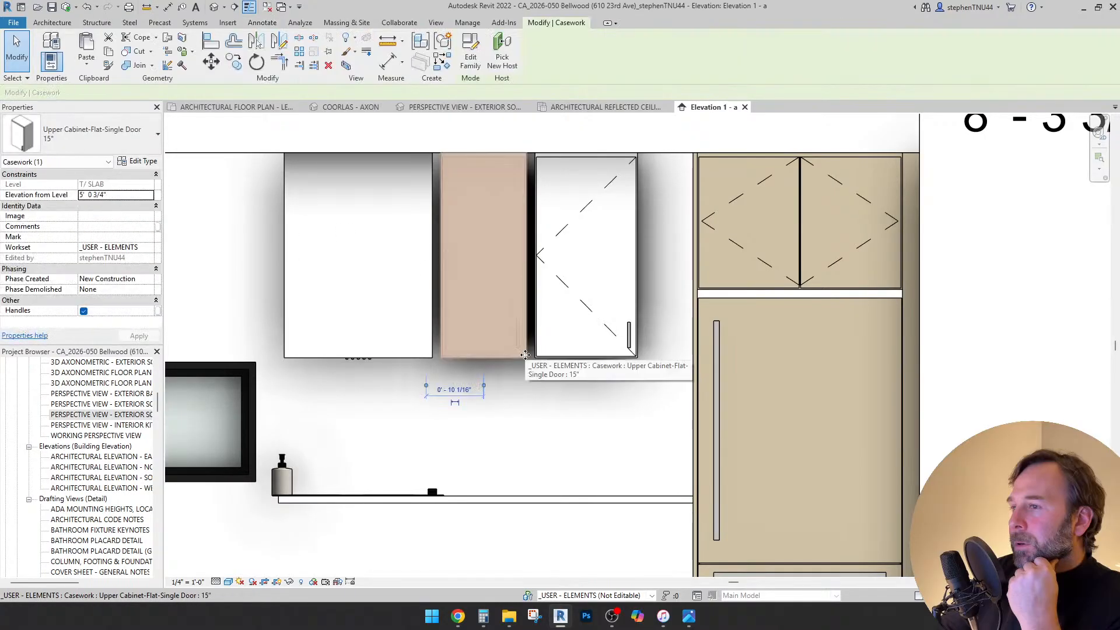
click(139, 161)
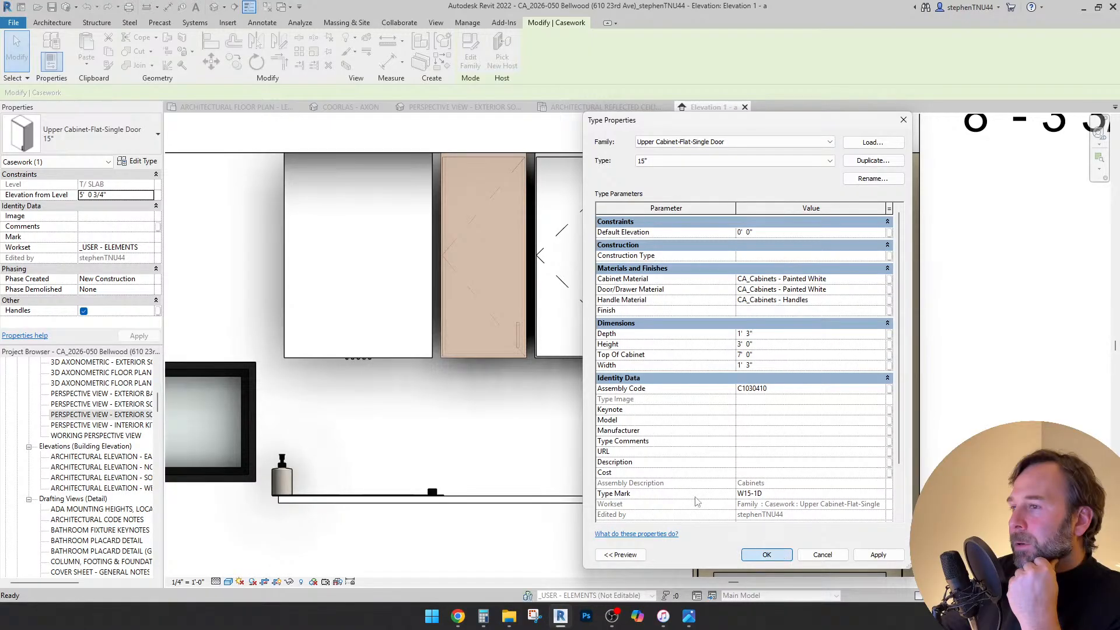
key(Return)
key(Escape)
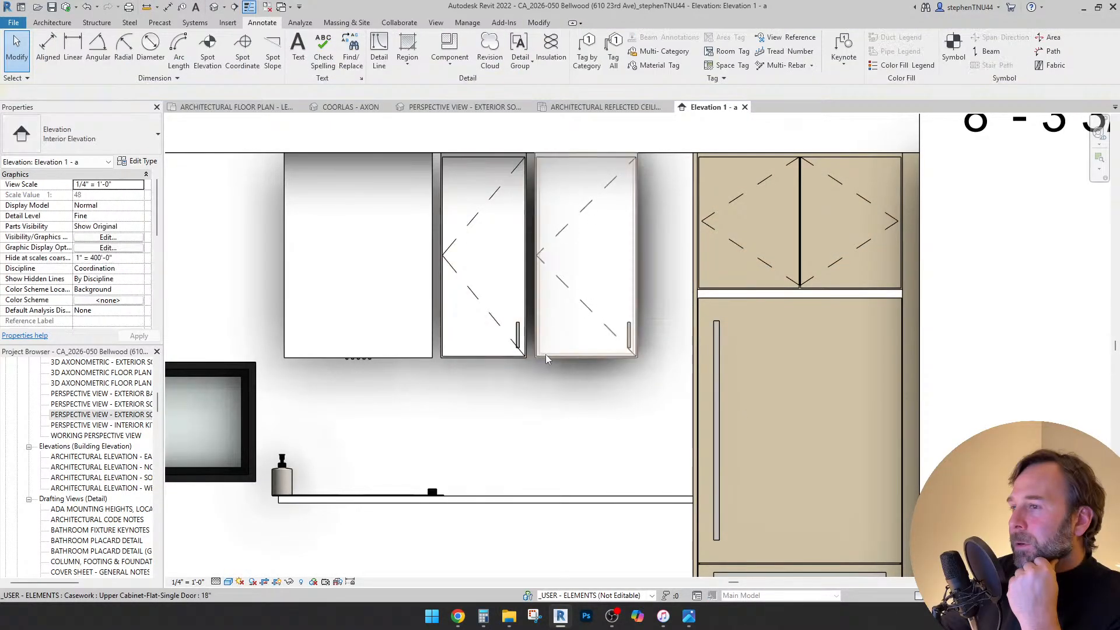
- Set the depth of the 18" upper cabinet type to 15"
click(546, 358)
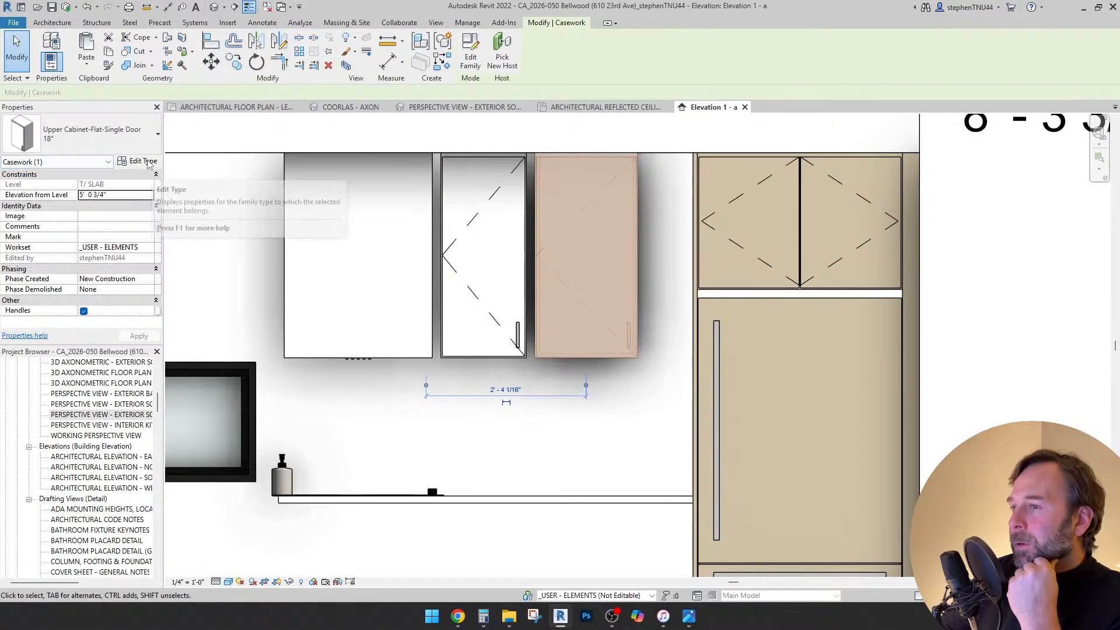
click(142, 162)
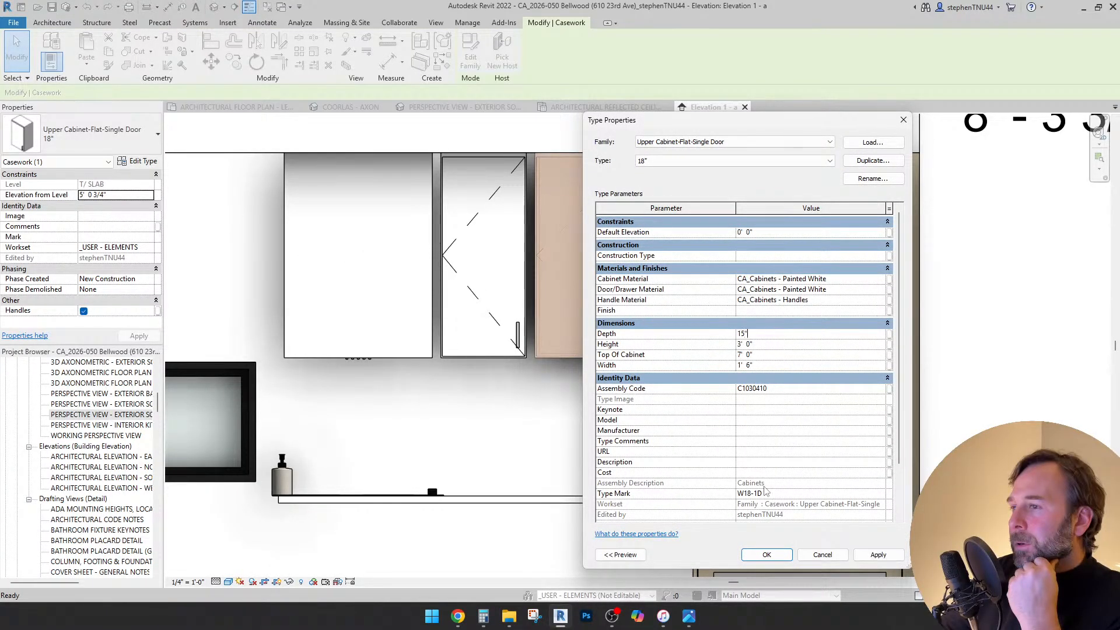
click(767, 554)
key(Escape)
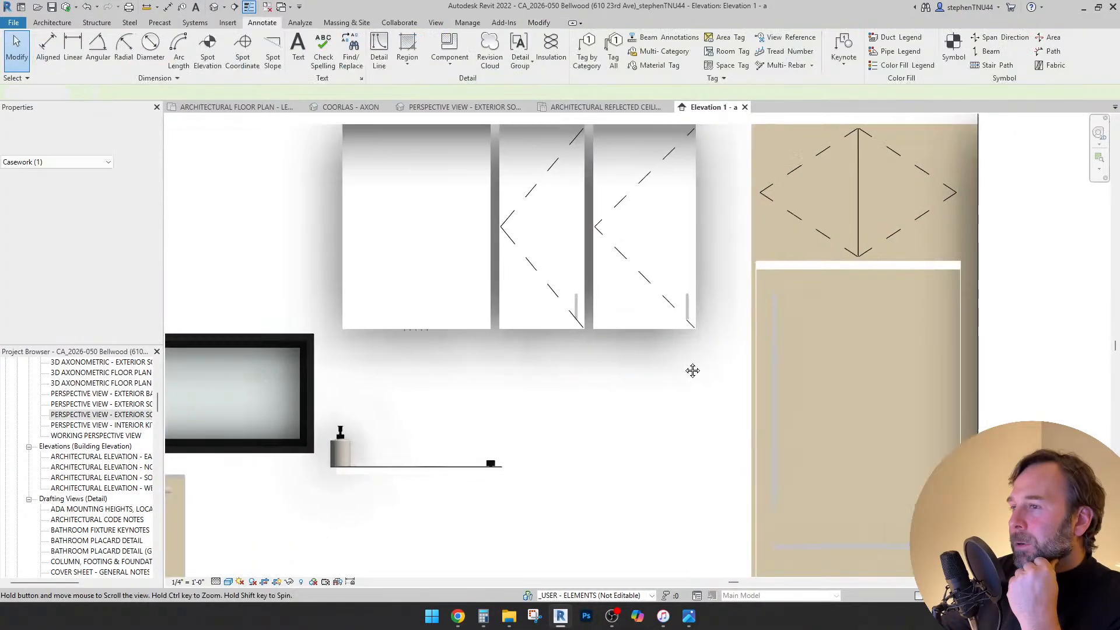
- Match the 18" upper cabinet's type to the 15" cabinet beside the hood enclosure
scroll(623, 350, up, 2)
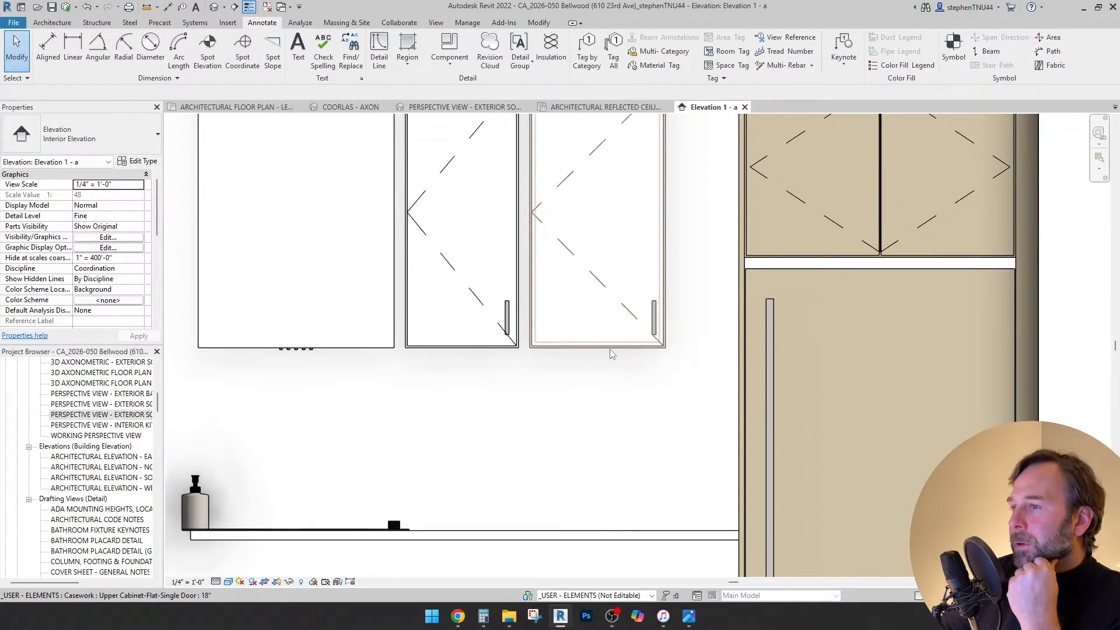
key(m)
key(a)
click(468, 345)
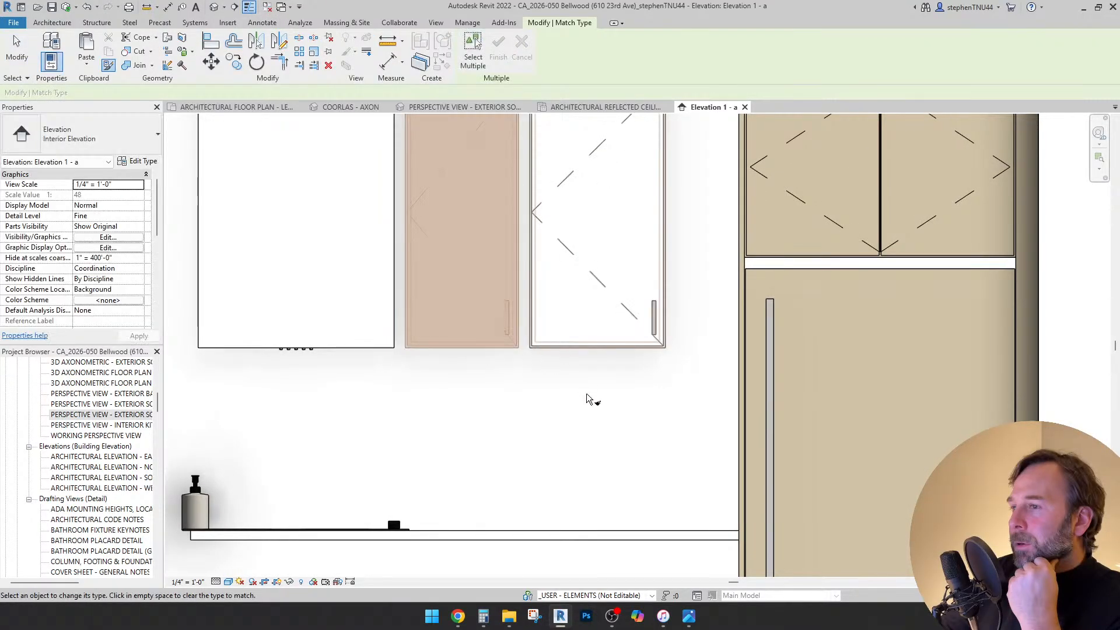
key(Escape)
key(Escape)
- Mirror the upper cabinet nearer the refrigerator about its vertical centre without copying, and delete the one beside the hood enclosure
middle_drag(635, 375, 610, 384)
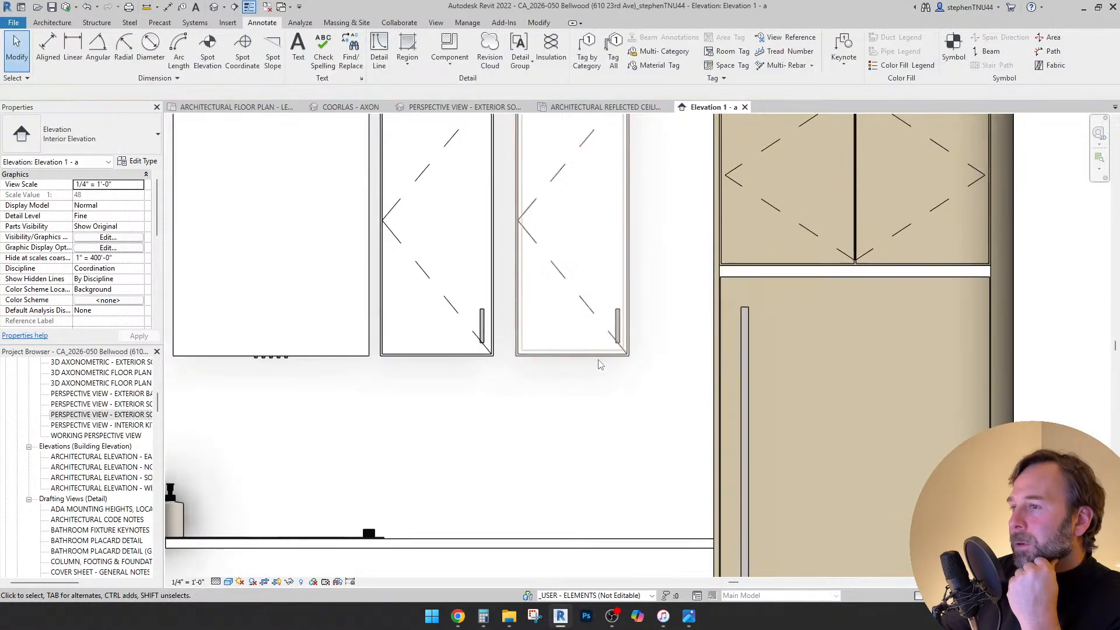
click(601, 363)
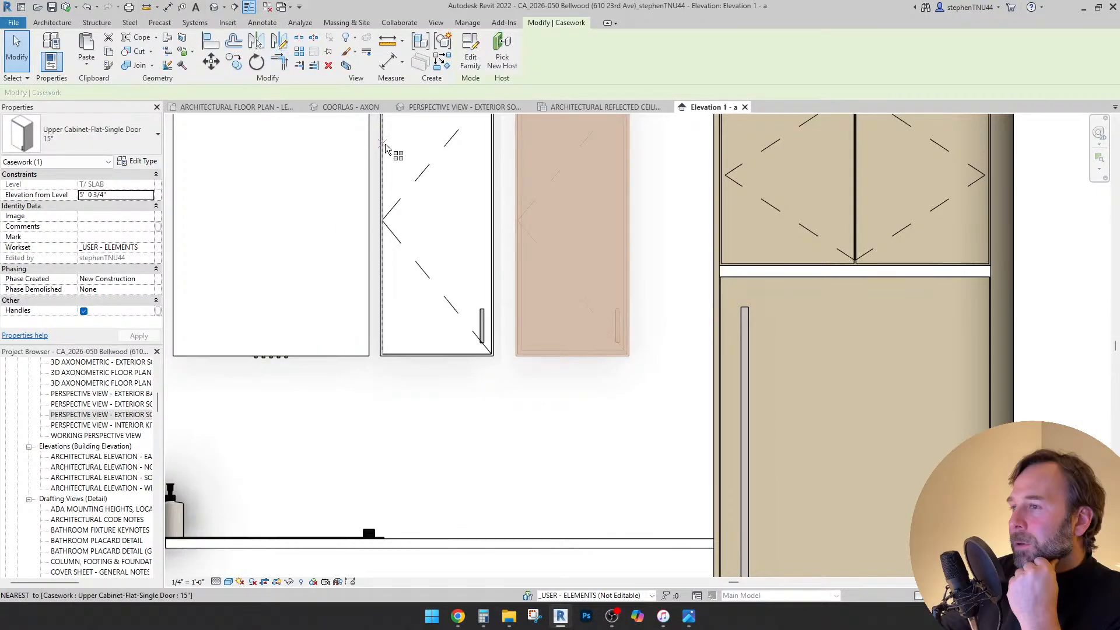
key(d)
key(m)
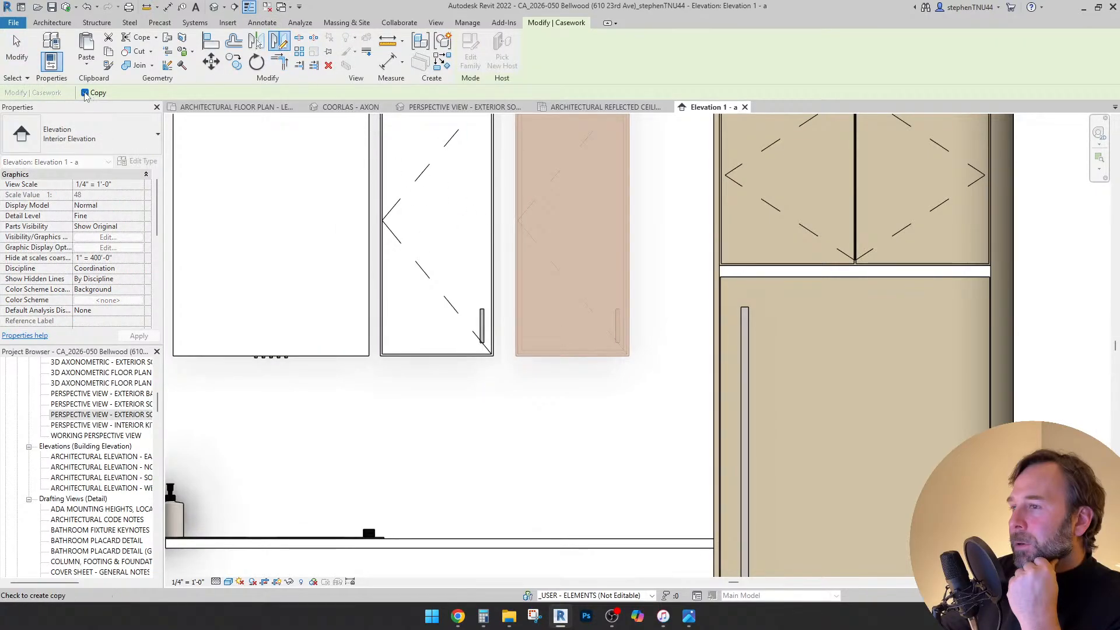
click(572, 356)
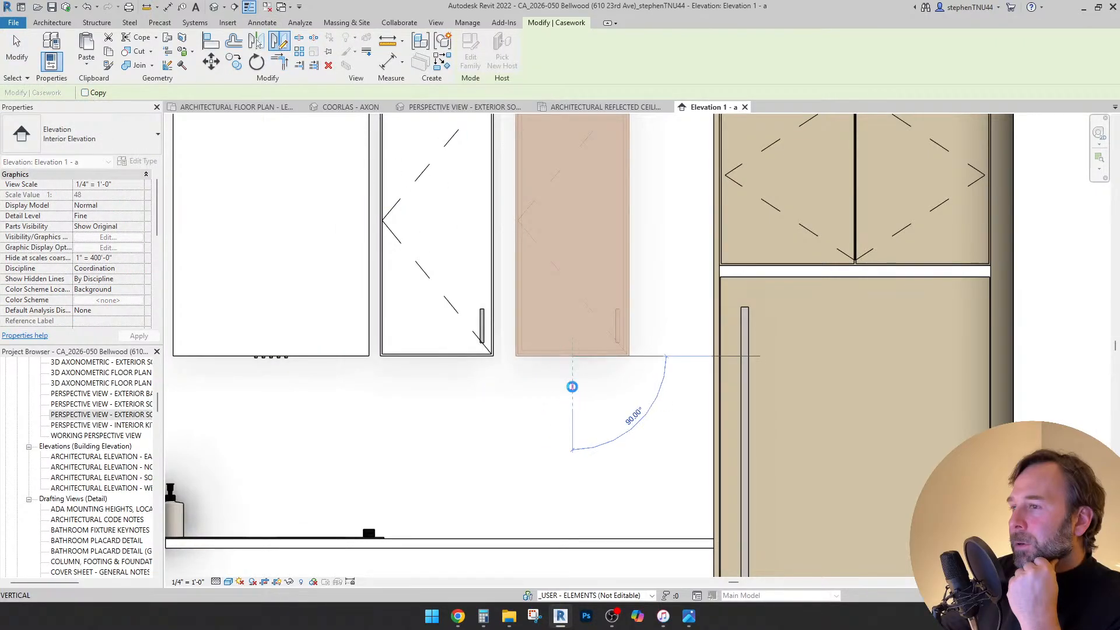
click(572, 387)
key(Escape)
click(483, 354)
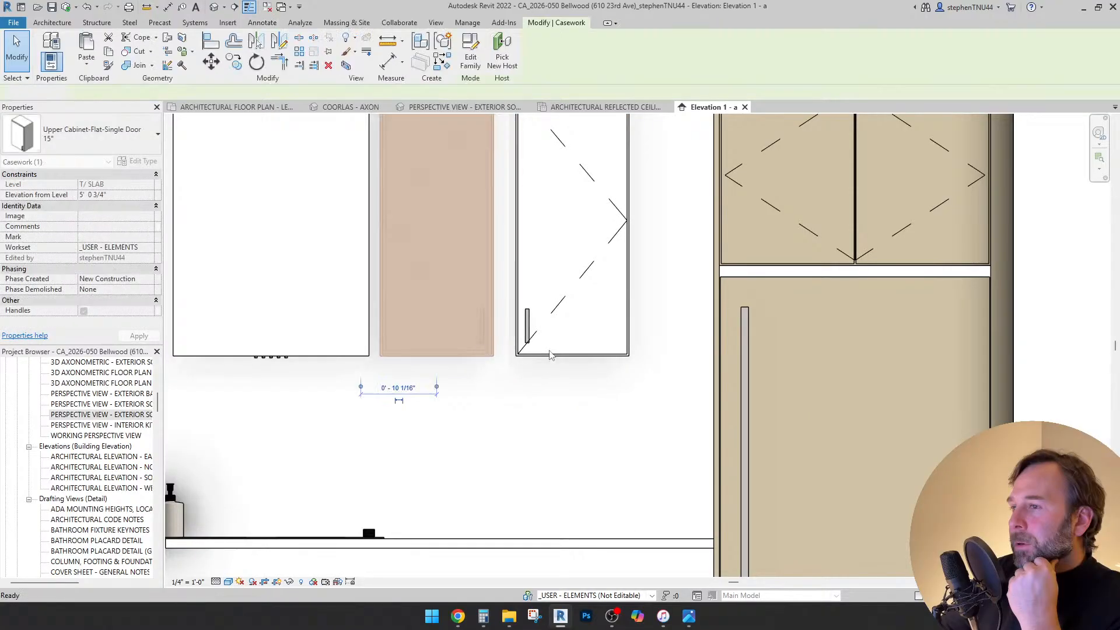
key(Delete)
- Move the remaining 15" upper cabinet so its lower corner meets the filler panel beside the refrigerator cabinet
click(589, 357)
key(m)
key(v)
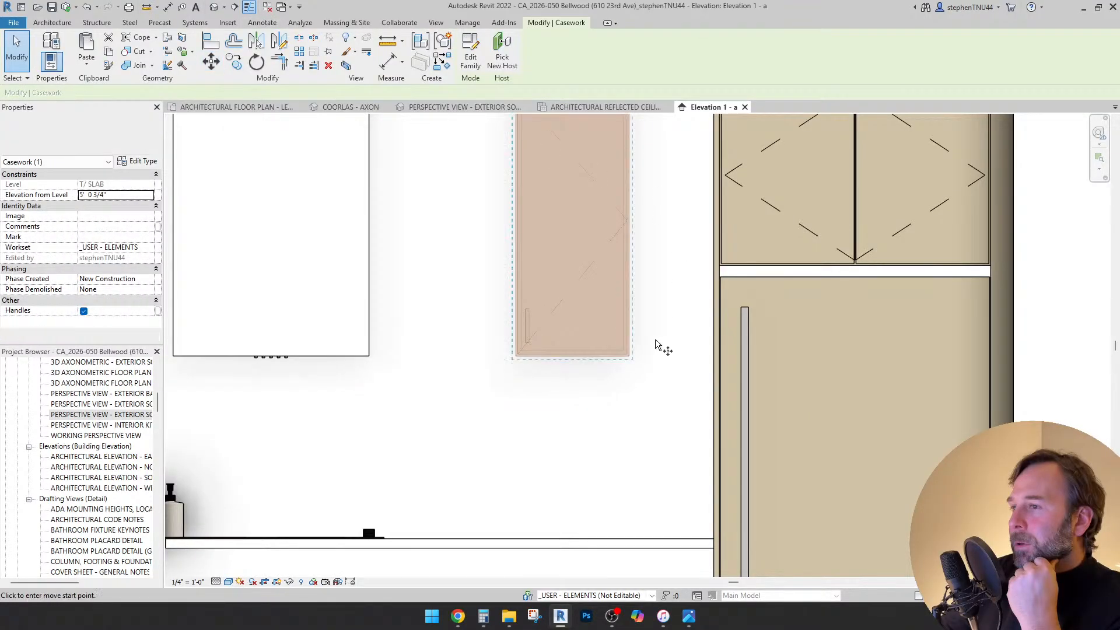
scroll(655, 339, up, 2)
click(610, 369)
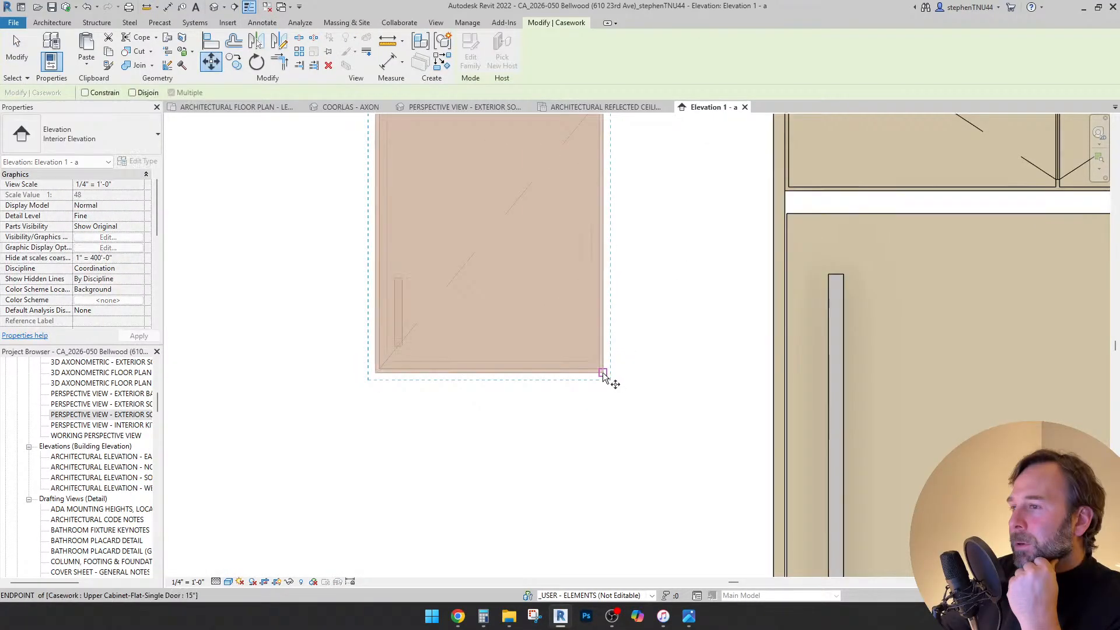
click(773, 377)
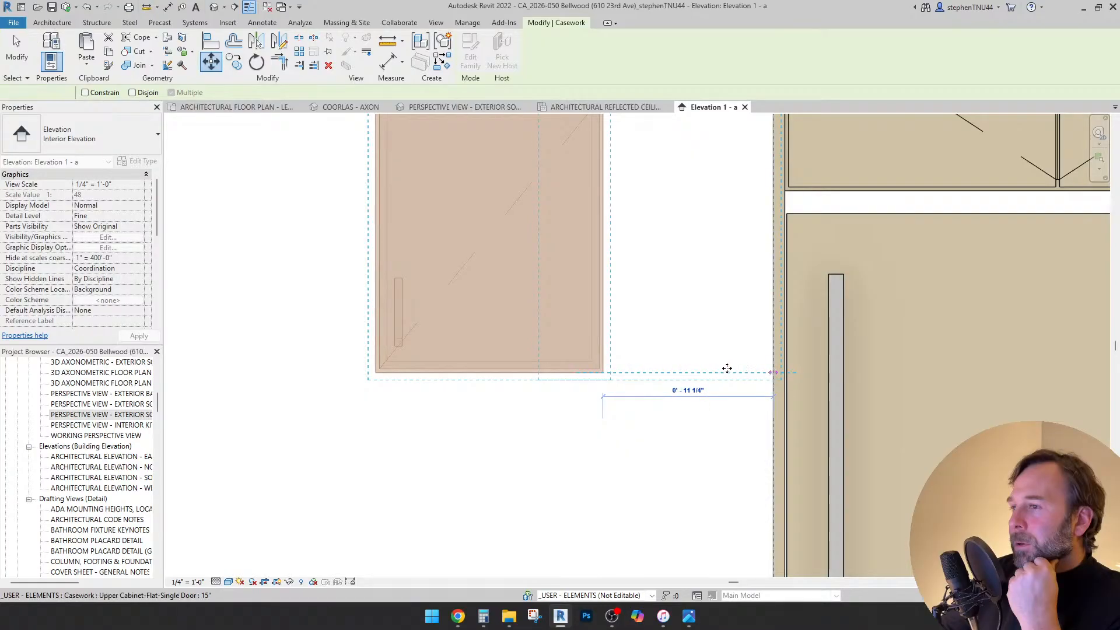
- Copy the 15" upper cabinet twice toward the range hood enclosure, edge to edge at 1' 3" spacing
scroll(725, 370, down, 2)
click(234, 61)
scroll(726, 370, up, 3)
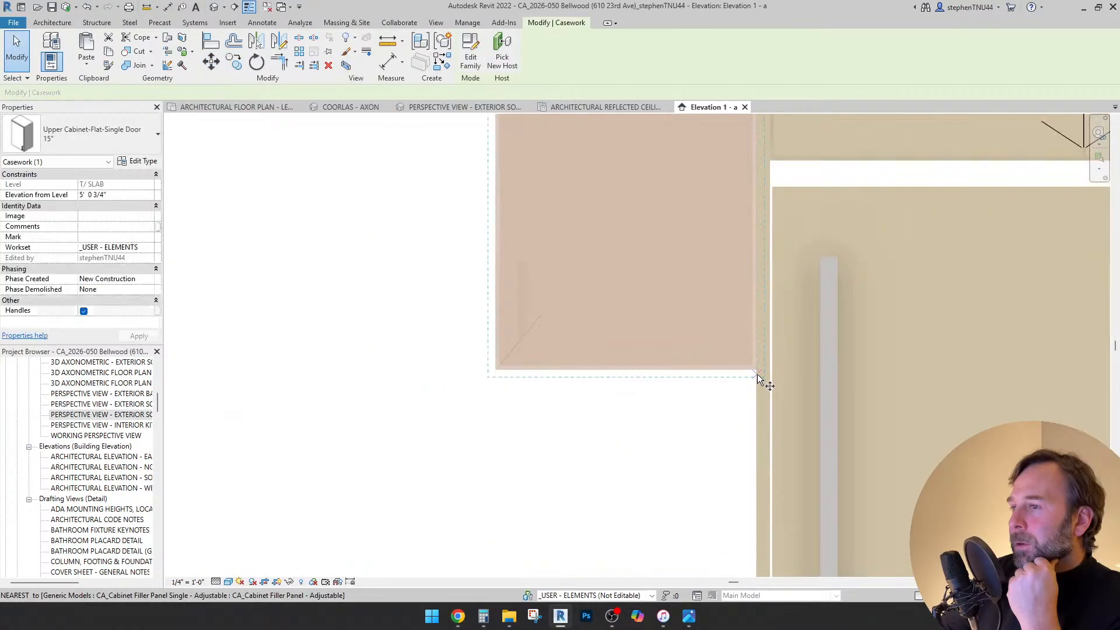
click(758, 370)
scroll(496, 370, down, 2)
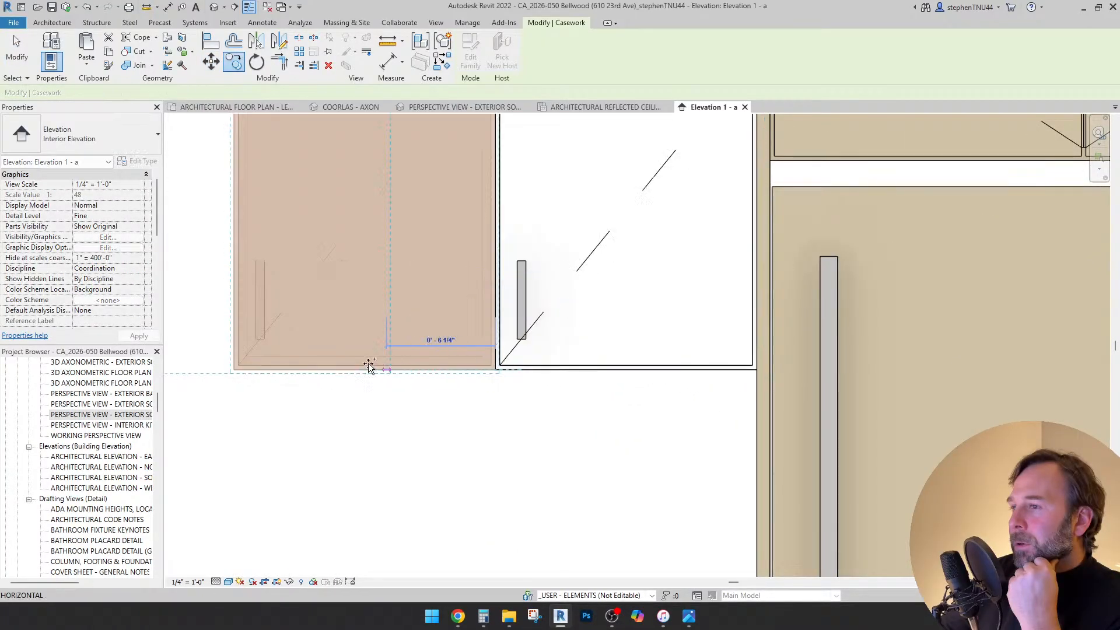
middle_drag(370, 367, 676, 364)
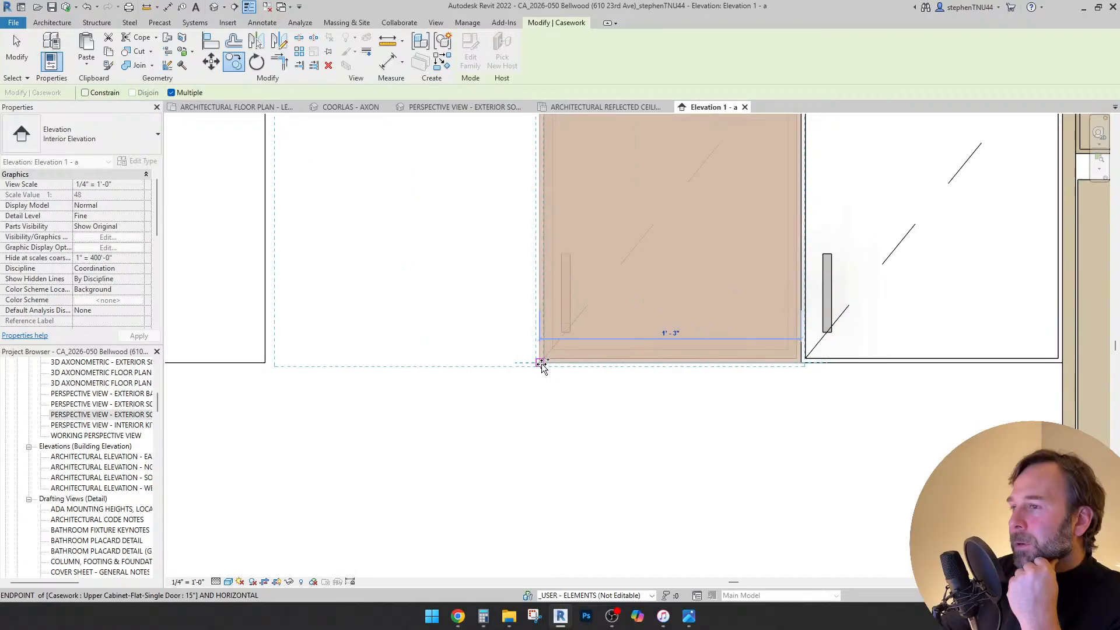
click(541, 362)
scroll(513, 312, down, 2)
key(Escape)
key(Escape)
- Mirror the three 15" upper cabinets as copies about the vertical centreline of the range hood
middle_drag(451, 363, 540, 366)
scroll(521, 351, down, 1)
scroll(593, 367, down, 3)
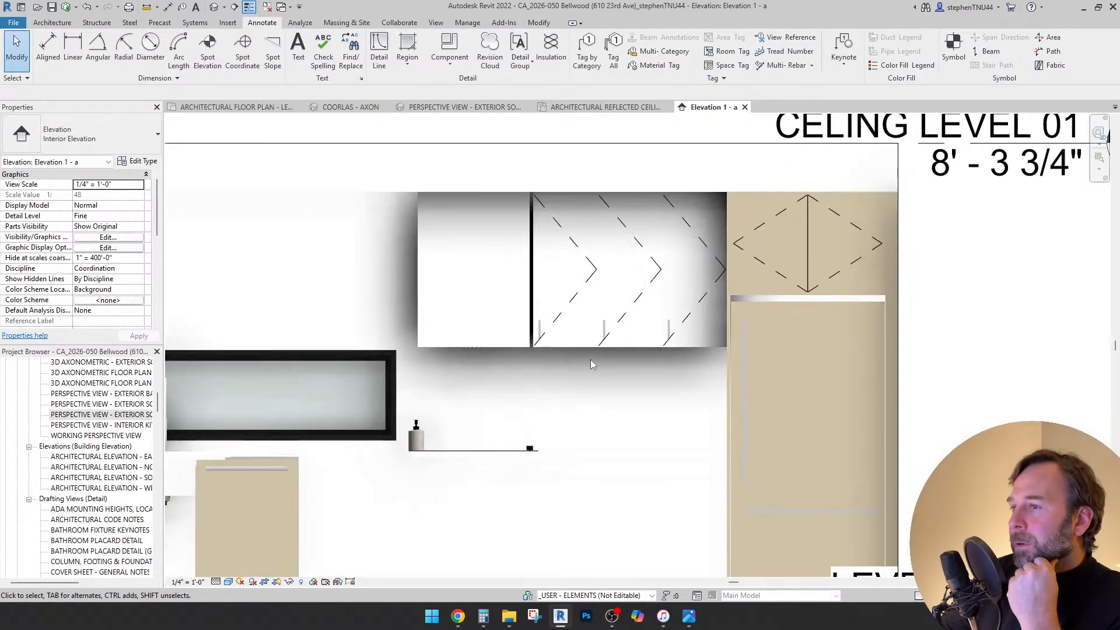
scroll(575, 352, down, 2)
middle_drag(584, 357, 594, 348)
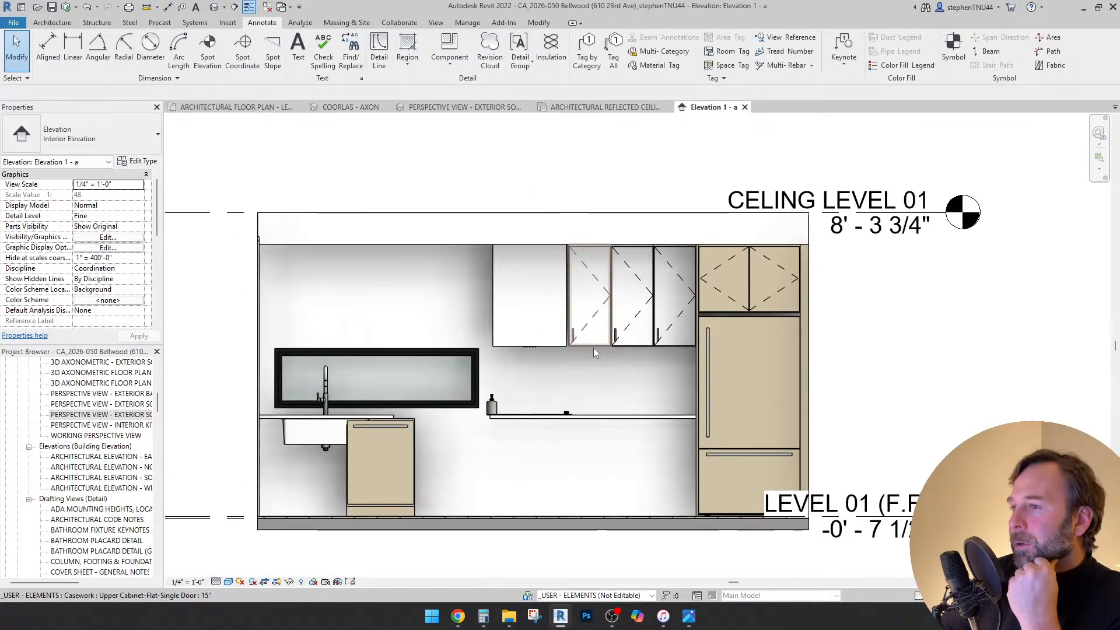
scroll(593, 348, up, 1)
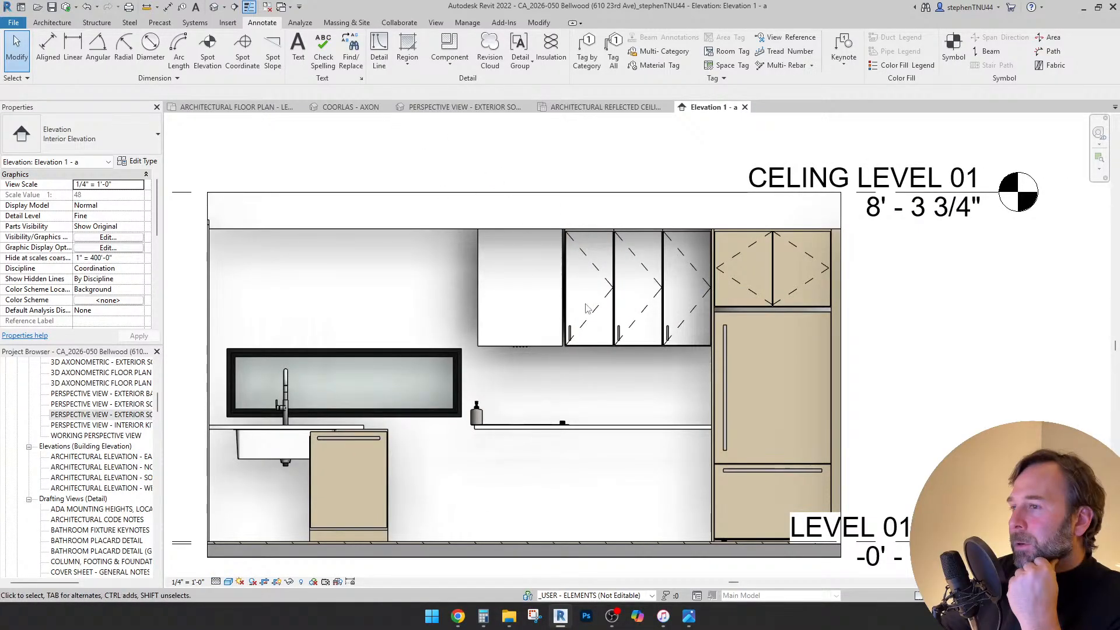
click(597, 345)
ctrl+click(640, 343)
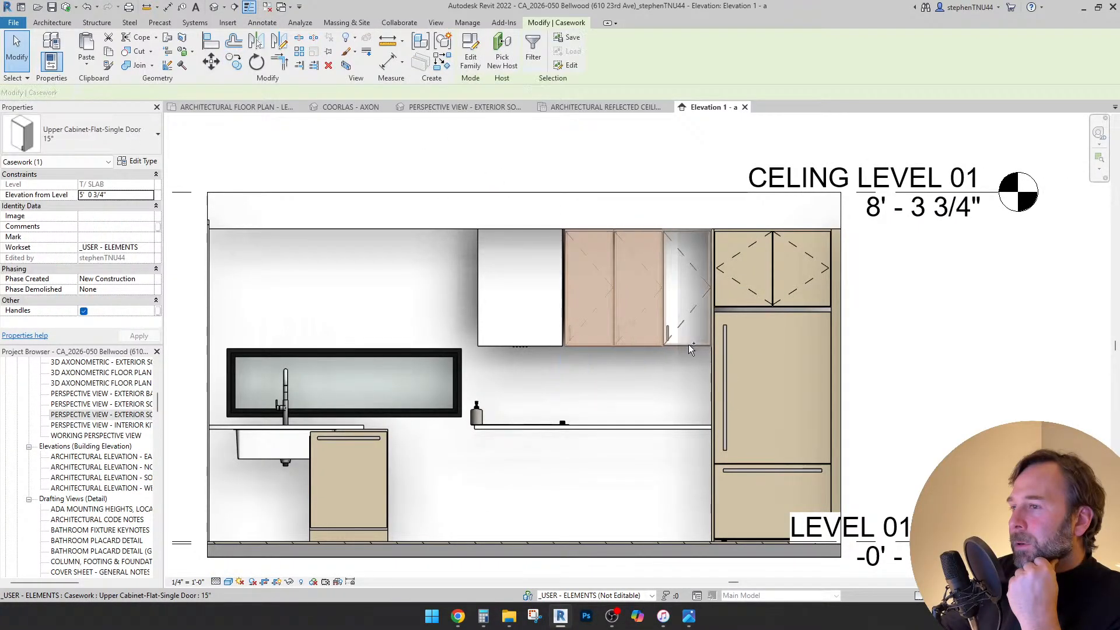
ctrl+click(688, 344)
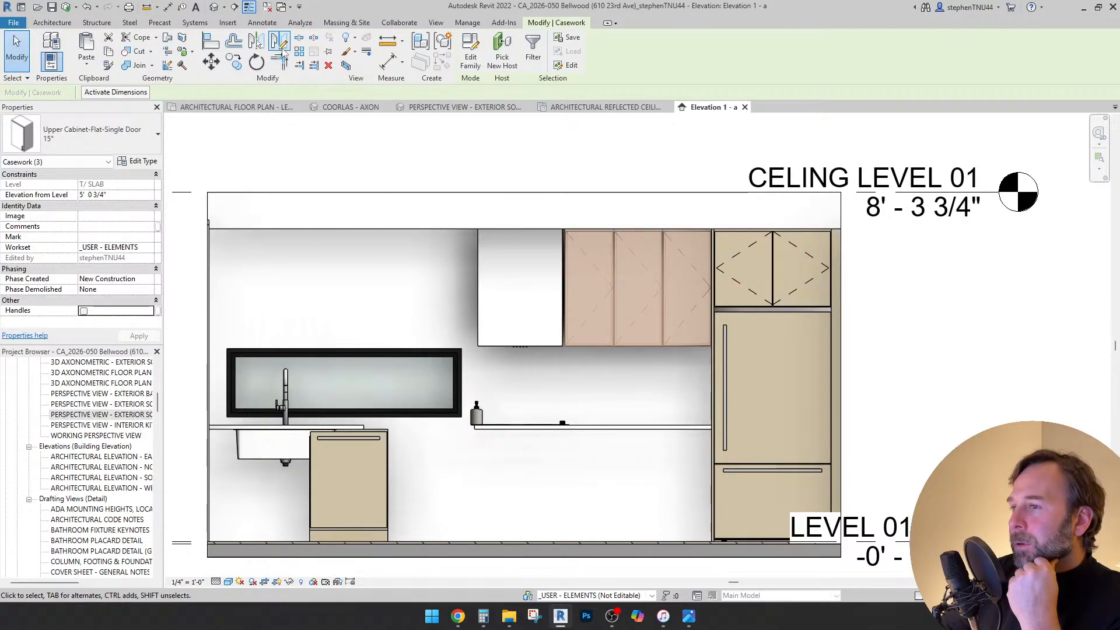
click(282, 51)
scroll(514, 358, up, 5)
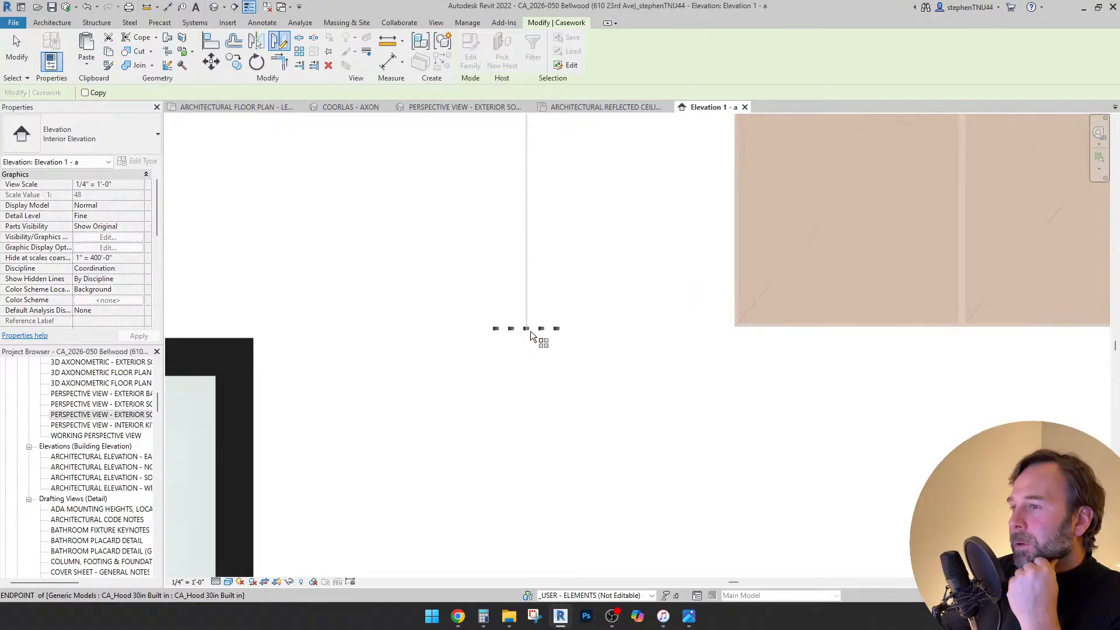
click(527, 309)
click(86, 92)
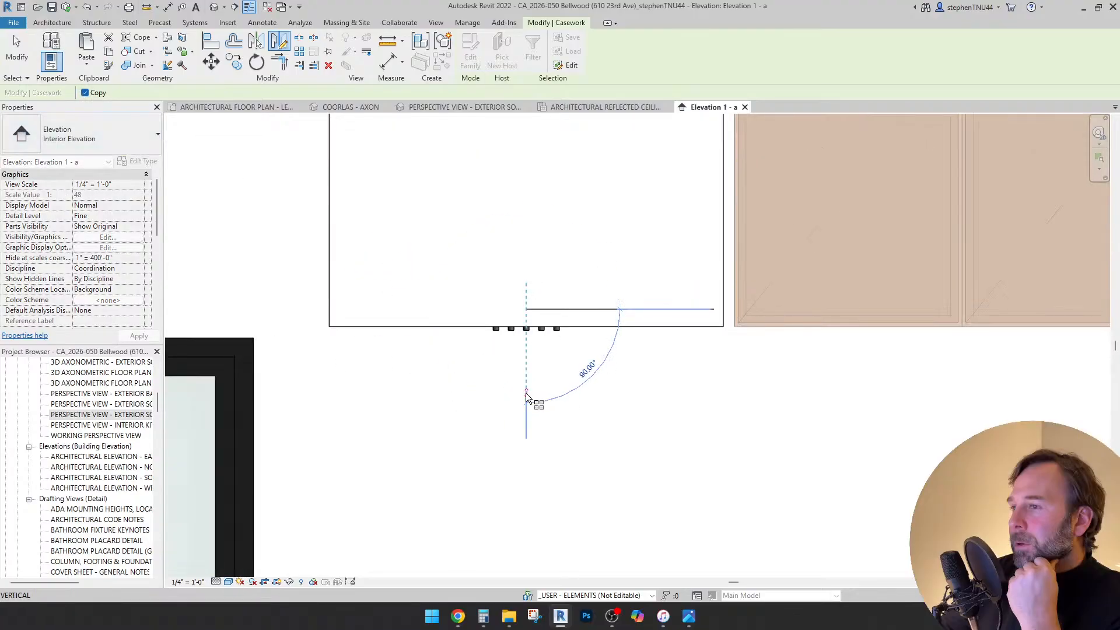
scroll(593, 321, down, 5)
click(593, 315)
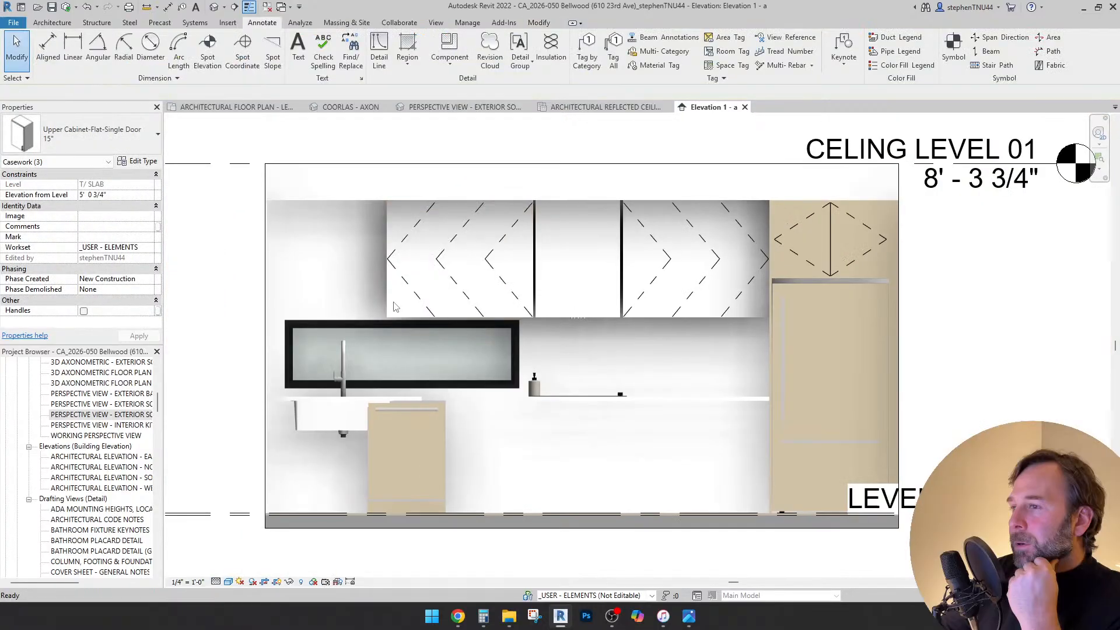
click(577, 277)
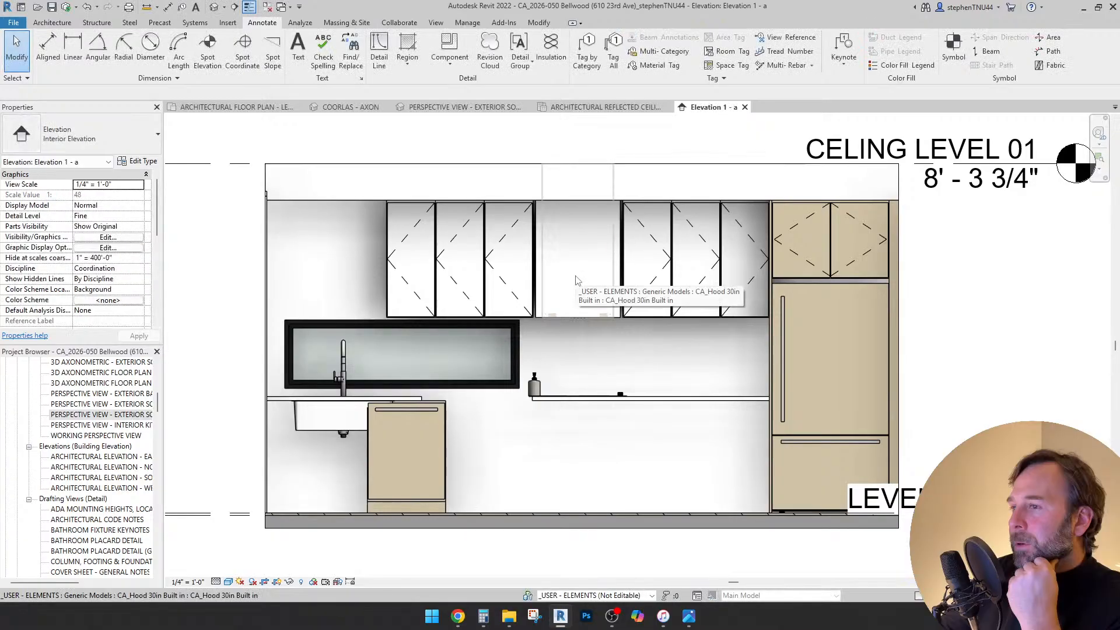
- Copy the upper cabinet farthest from the hood twice toward the sink-side wall, edge to edge at 1' 3" spacing
scroll(423, 313, up, 2)
click(422, 318)
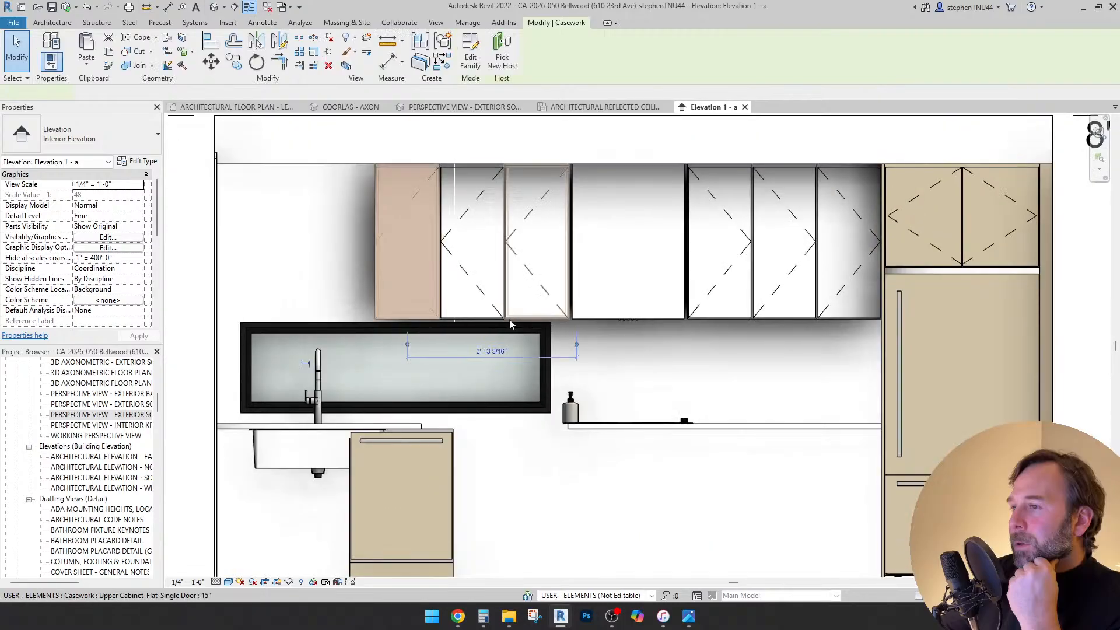
click(422, 317)
key(m)
key(v)
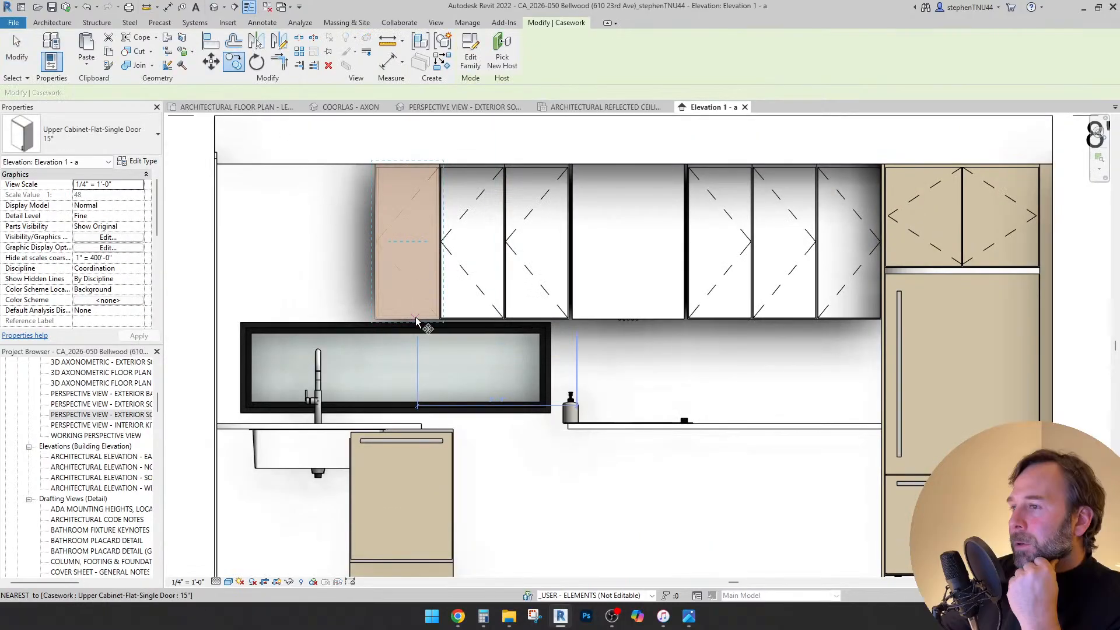
scroll(416, 321, up, 4)
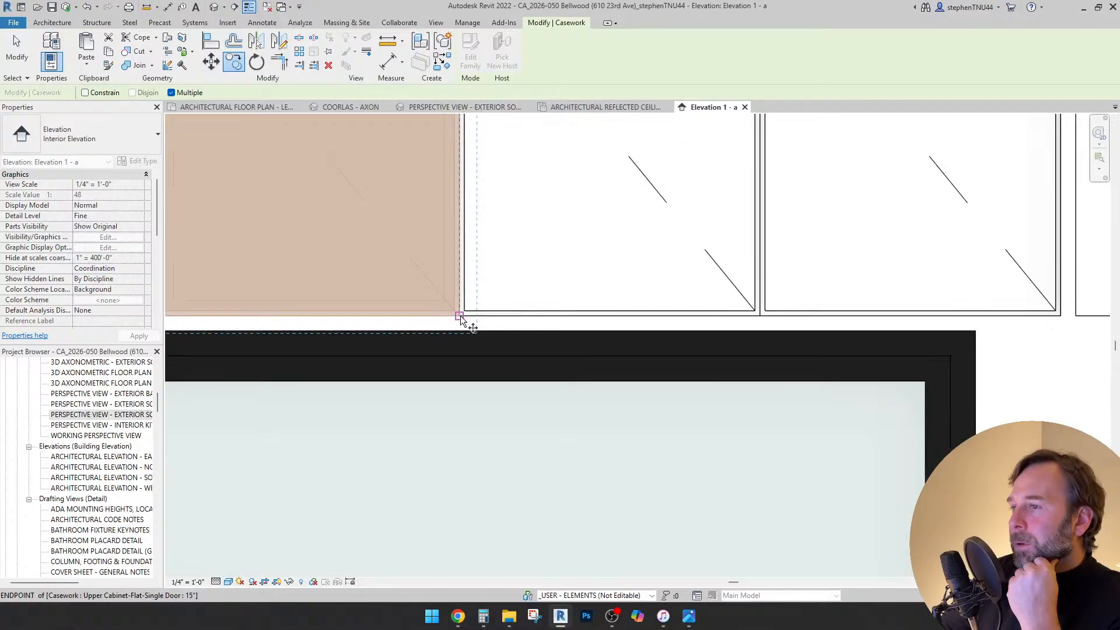
click(461, 317)
scroll(593, 296, down, 5)
scroll(379, 306, up, 4)
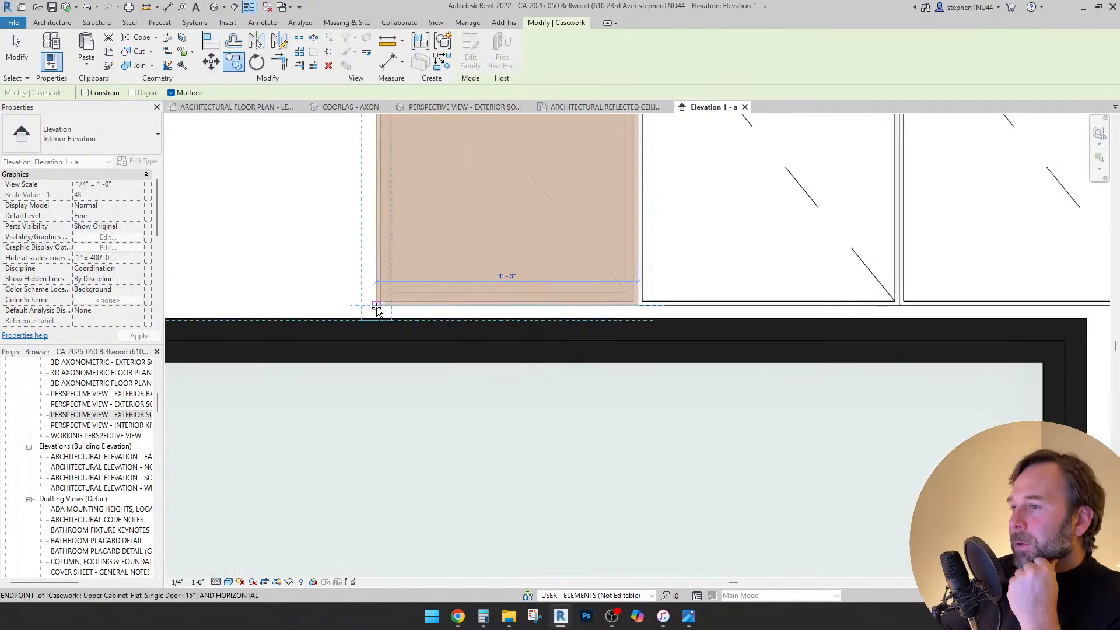
click(376, 307)
scroll(417, 306, down, 2)
middle_drag(403, 308, 631, 313)
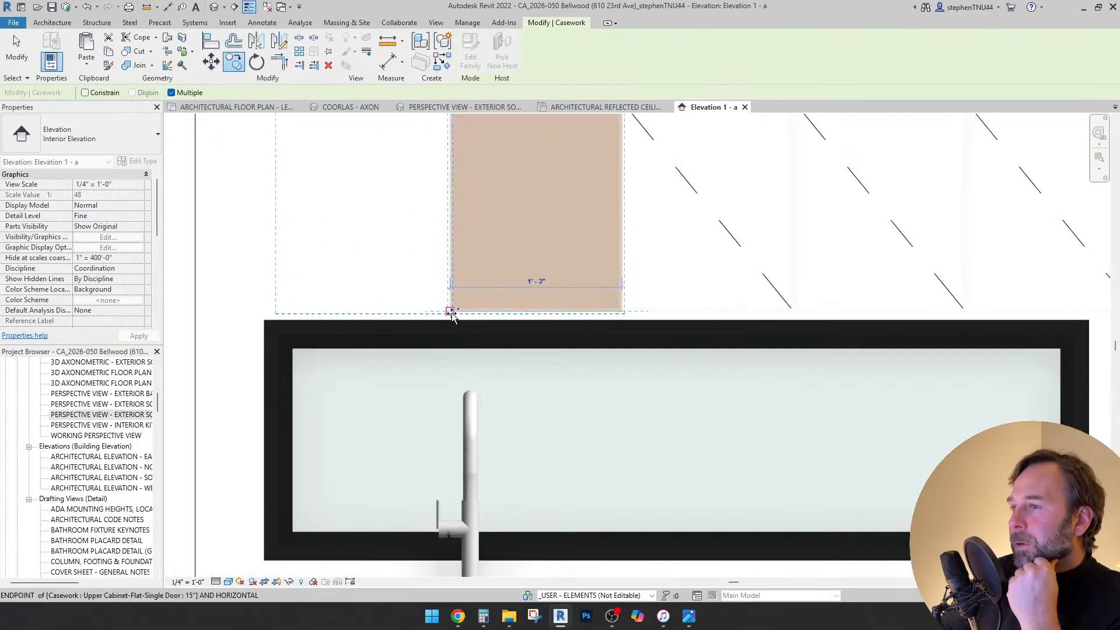
click(452, 315)
key(Escape)
key(Escape)
scroll(410, 299, down, 5)
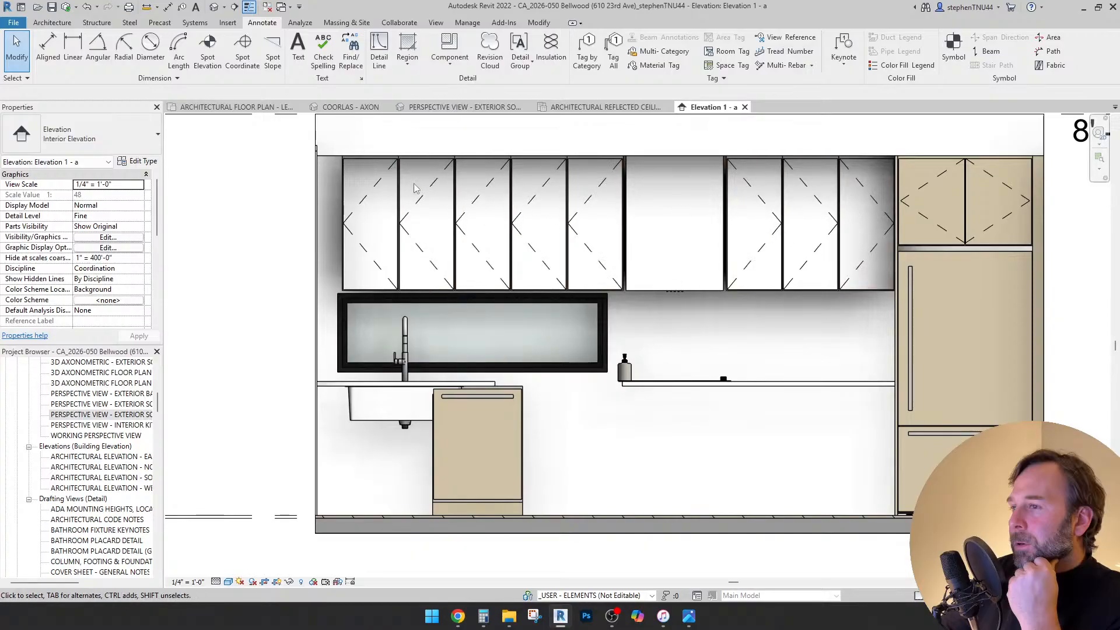
- Measure the gap between the last sink-side upper cabinet and the adjacent wall
scroll(332, 170, up, 5)
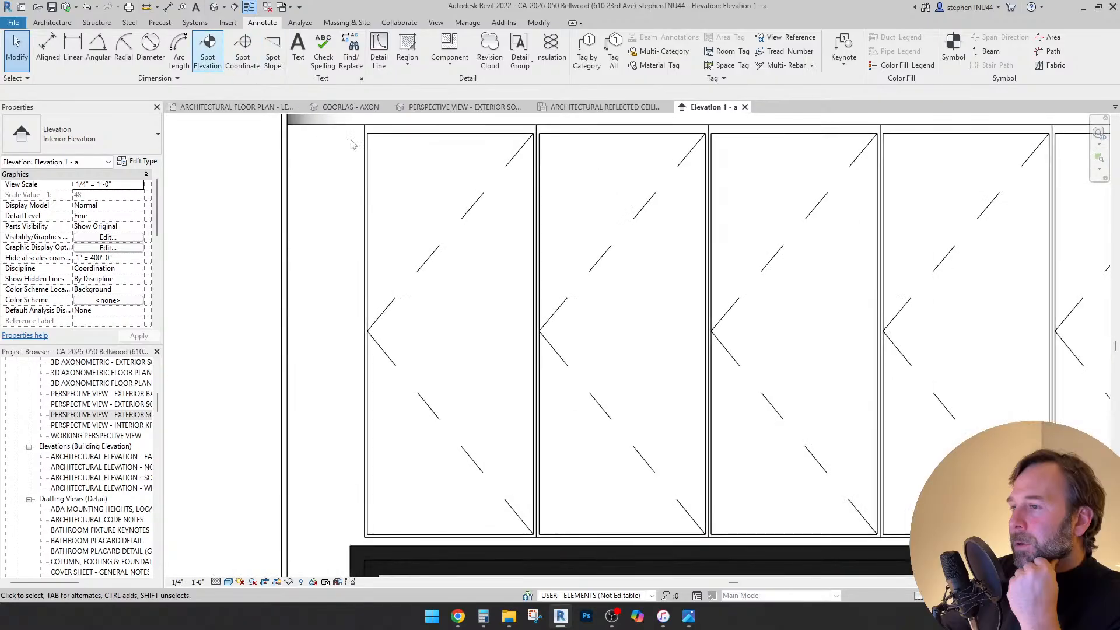
middle_drag(458, 225, 438, 231)
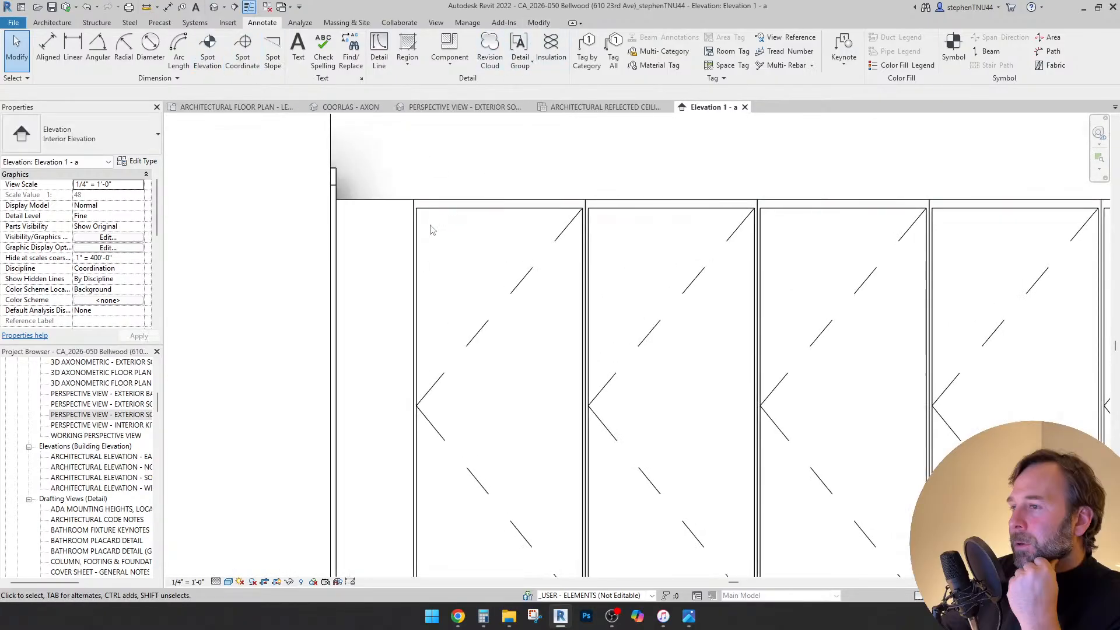
click(490, 242)
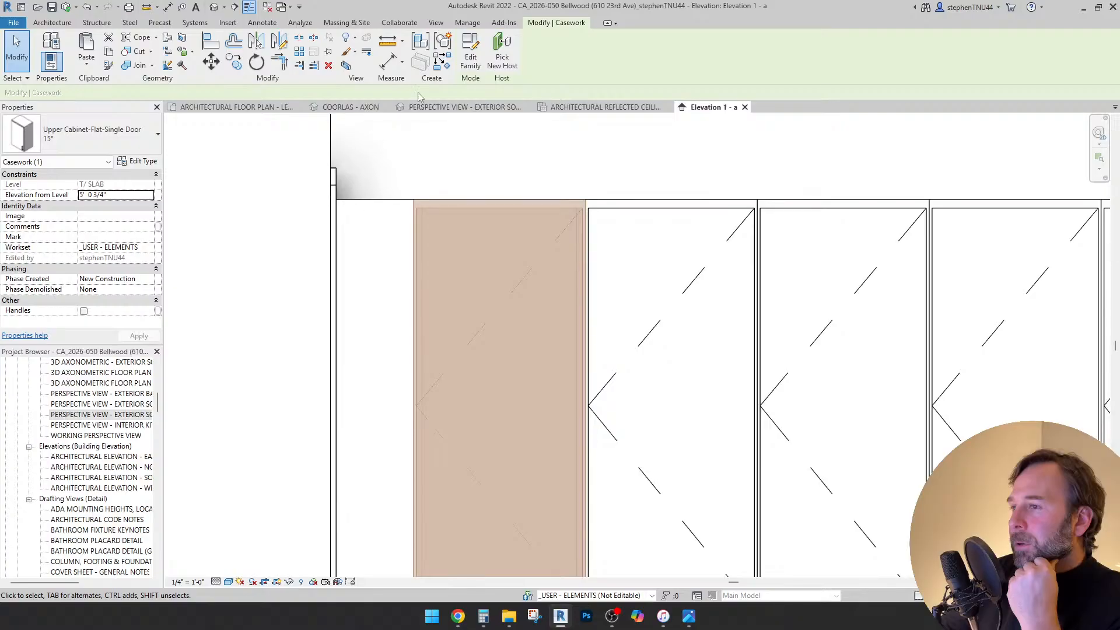
click(392, 42)
click(414, 199)
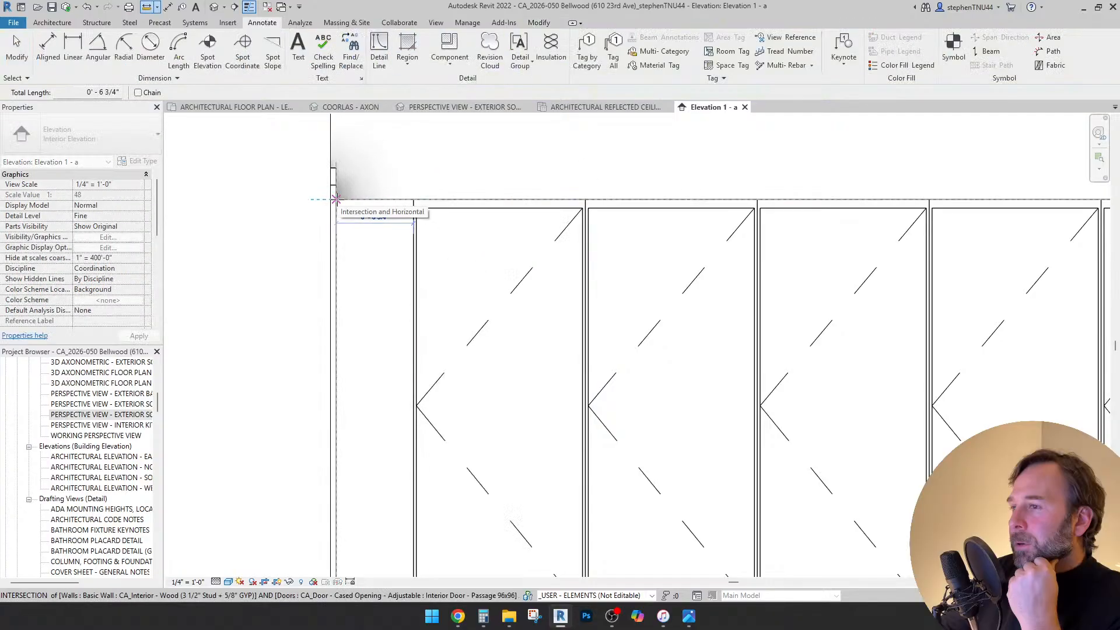
key(Escape)
key(Escape)
scroll(387, 208, down, 7)
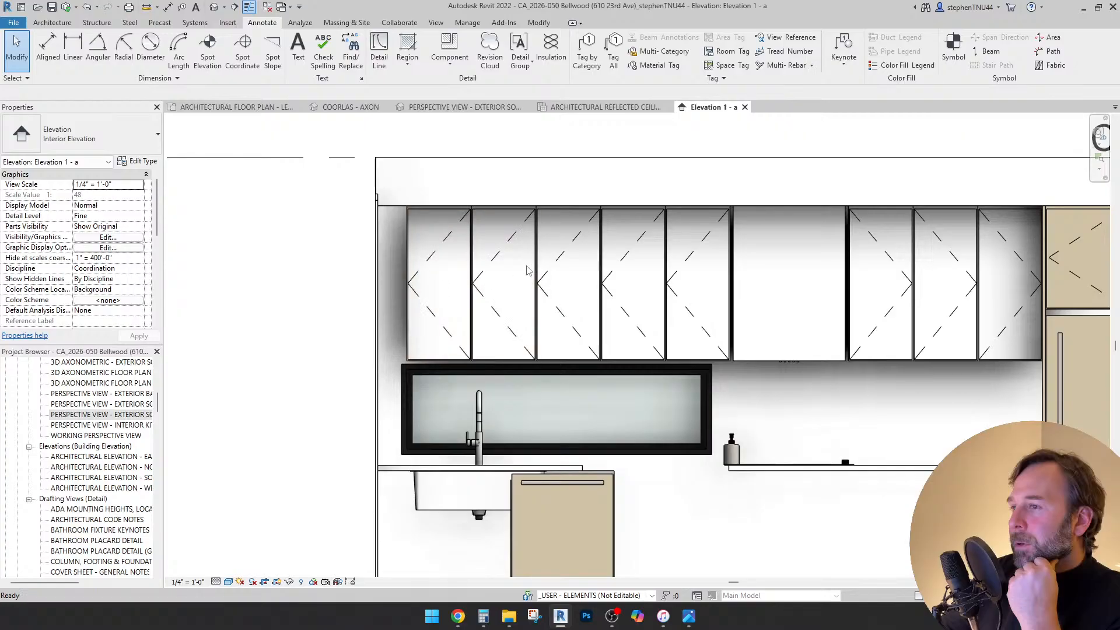
- Check the fixed window's position relative to the upper cabinets above it and the sink counter below
scroll(629, 334, down, 2)
middle_drag(632, 337, 572, 303)
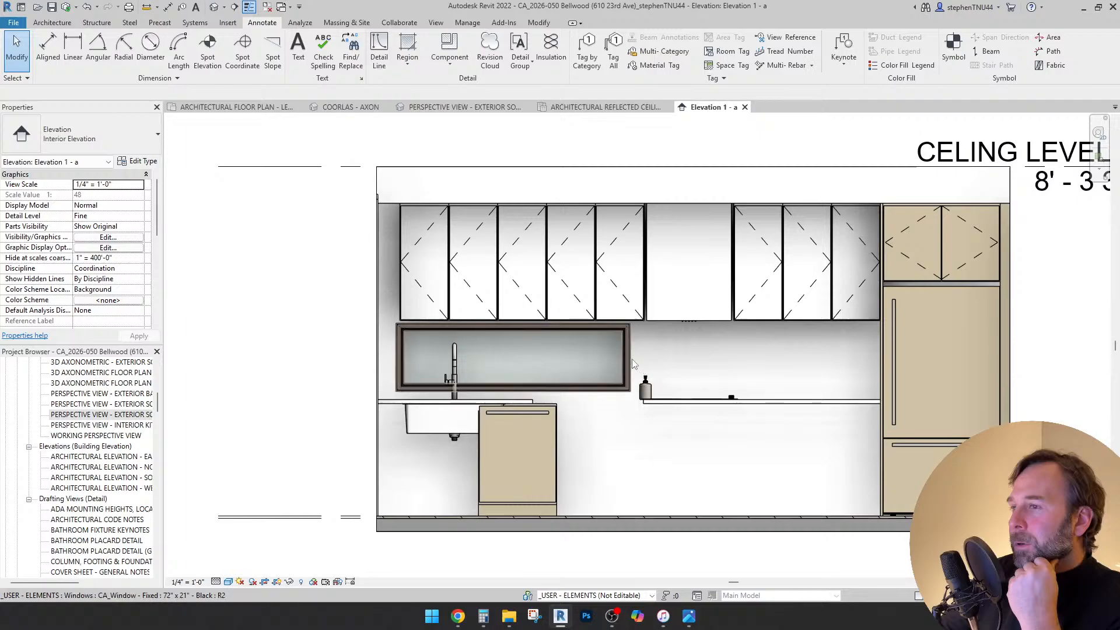
click(647, 354)
scroll(649, 354, up, 1)
scroll(651, 359, down, 2)
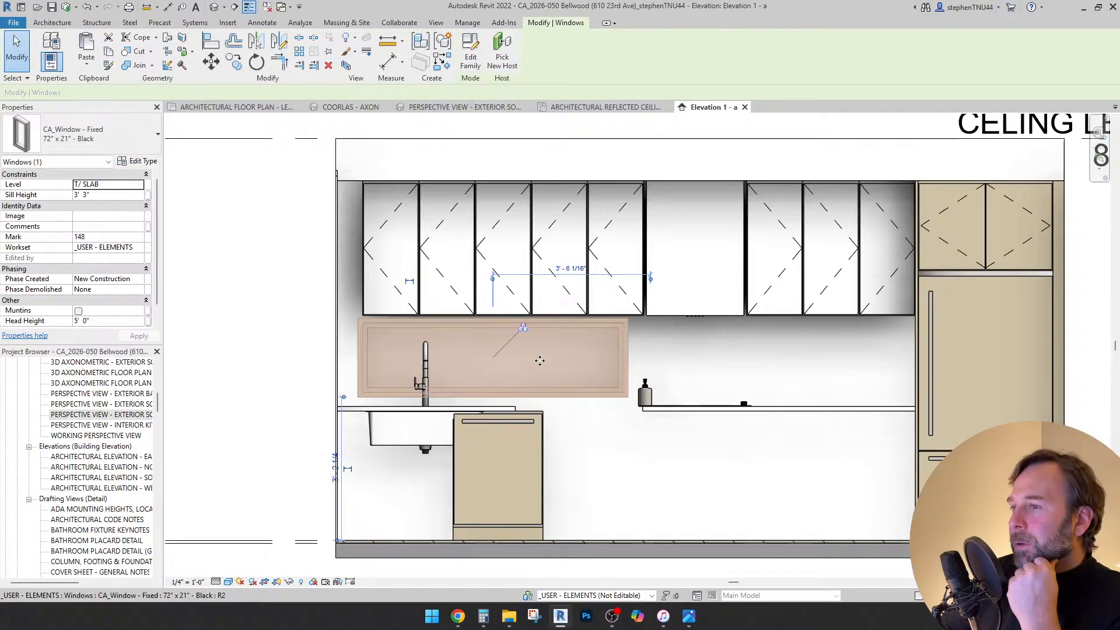
click(605, 467)
scroll(659, 411, up, 1)
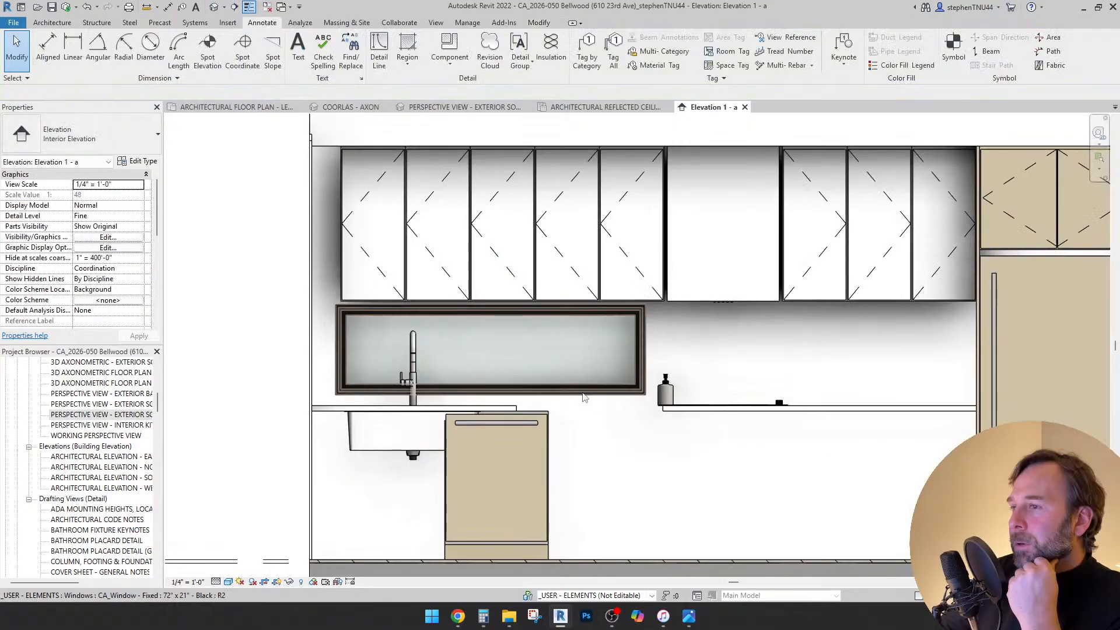
scroll(607, 414, down, 1)
middle_drag(792, 447, 754, 431)
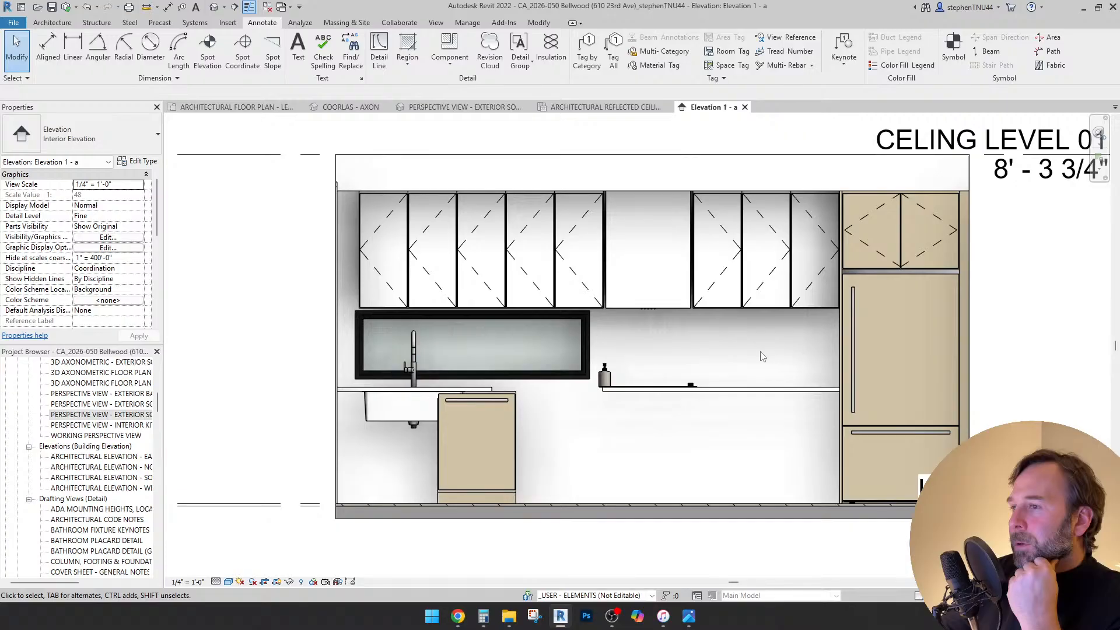
- Examine how the upper cabinets between the hood and refrigerator line up with the countertop and cooktop below
scroll(762, 356, up, 2)
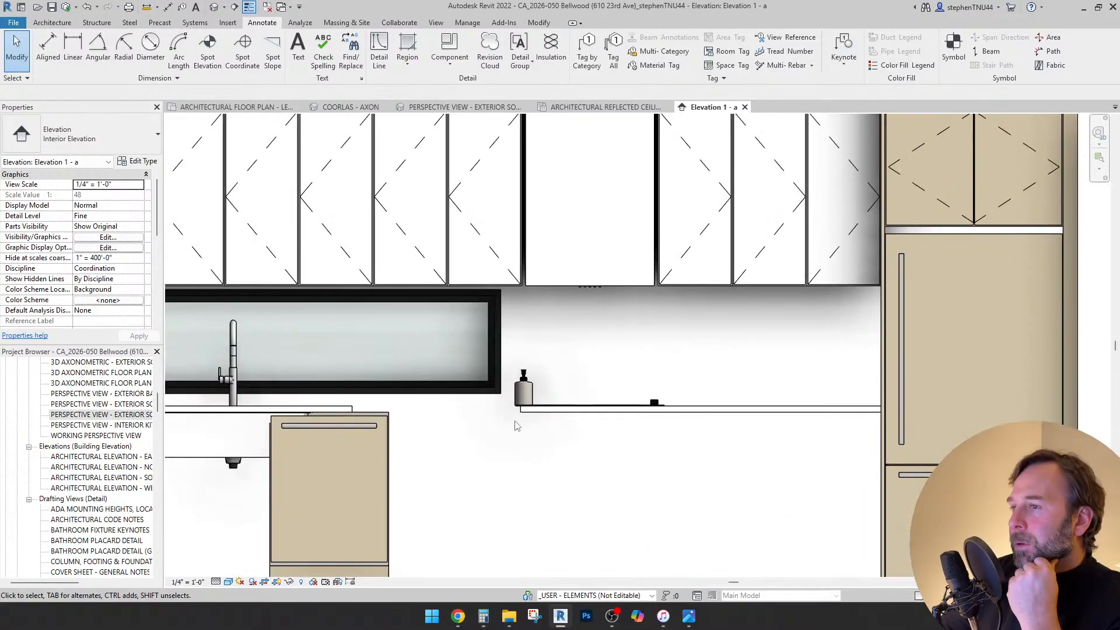
scroll(587, 425, down, 2)
scroll(689, 423, up, 1)
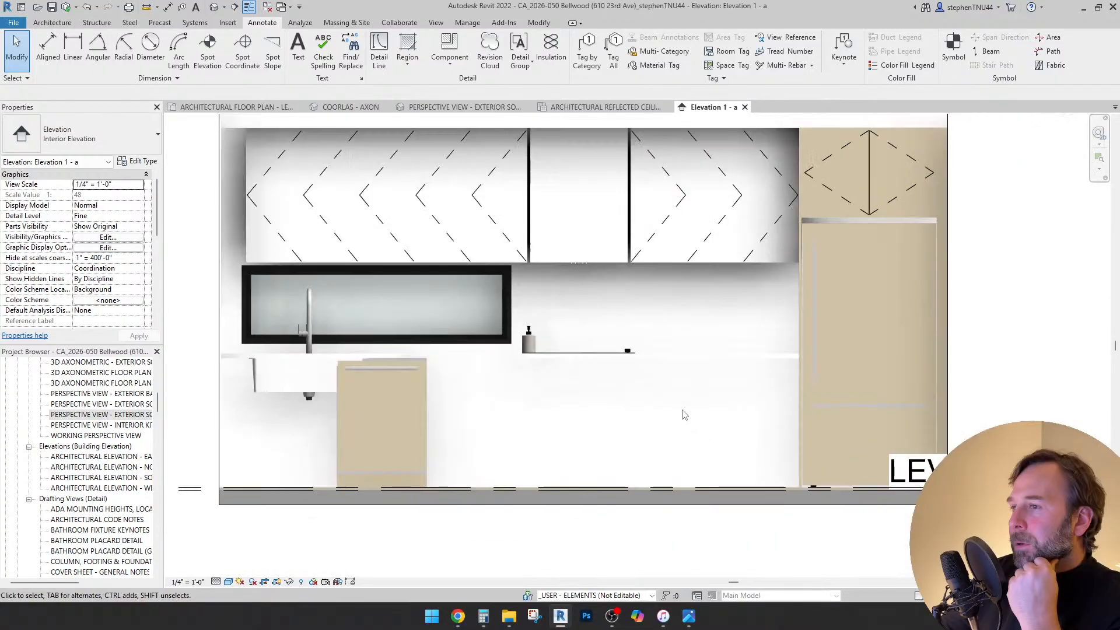
click(705, 260)
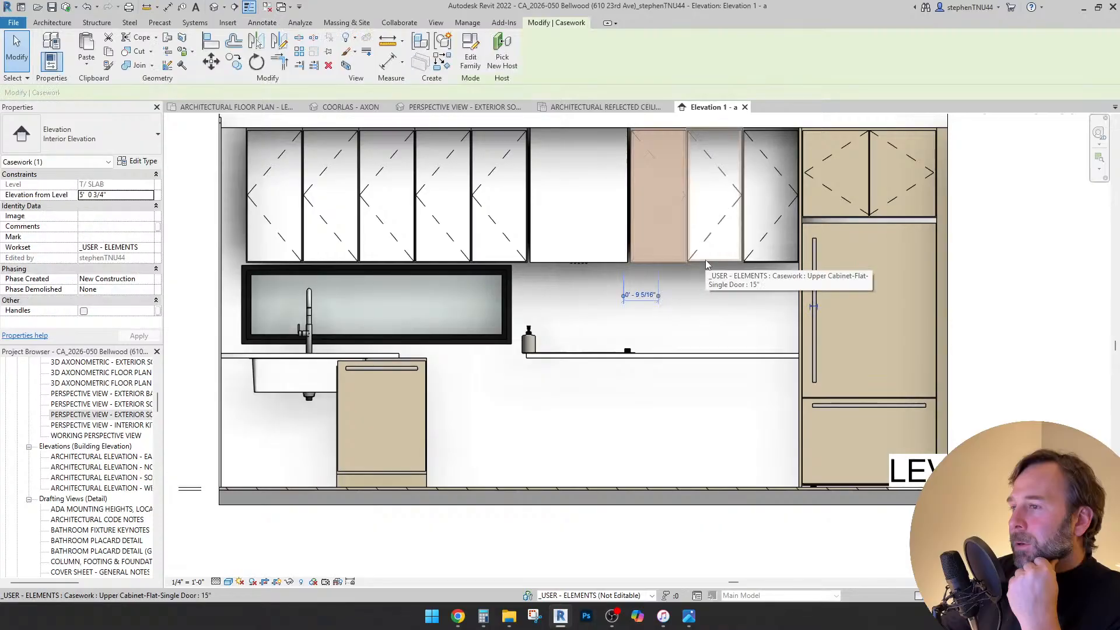
click(705, 260)
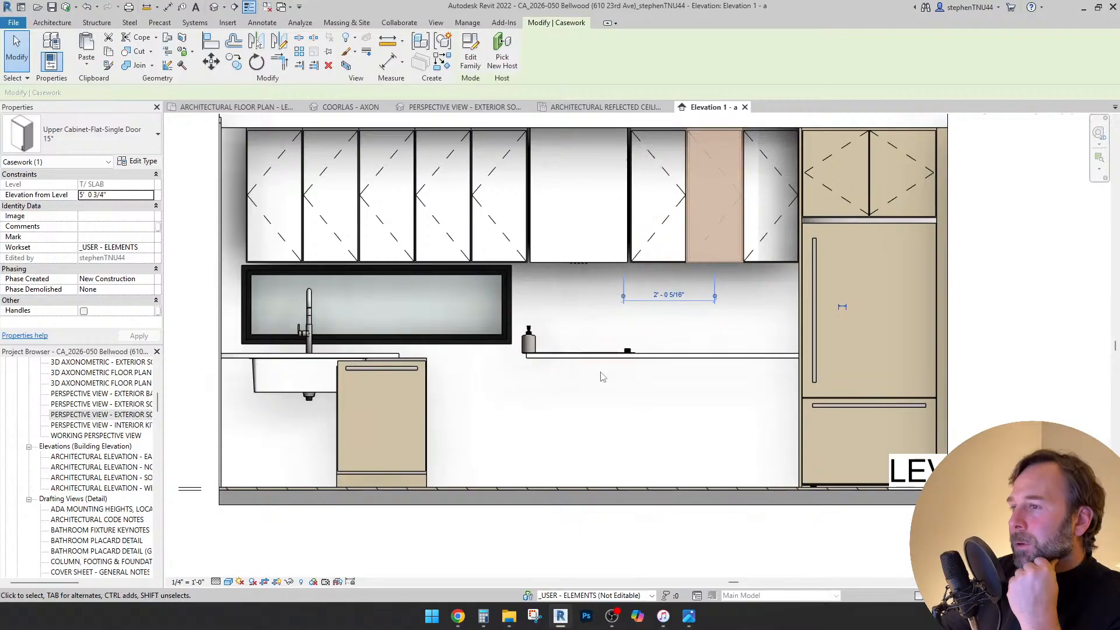
scroll(601, 375, up, 2)
key(Escape)
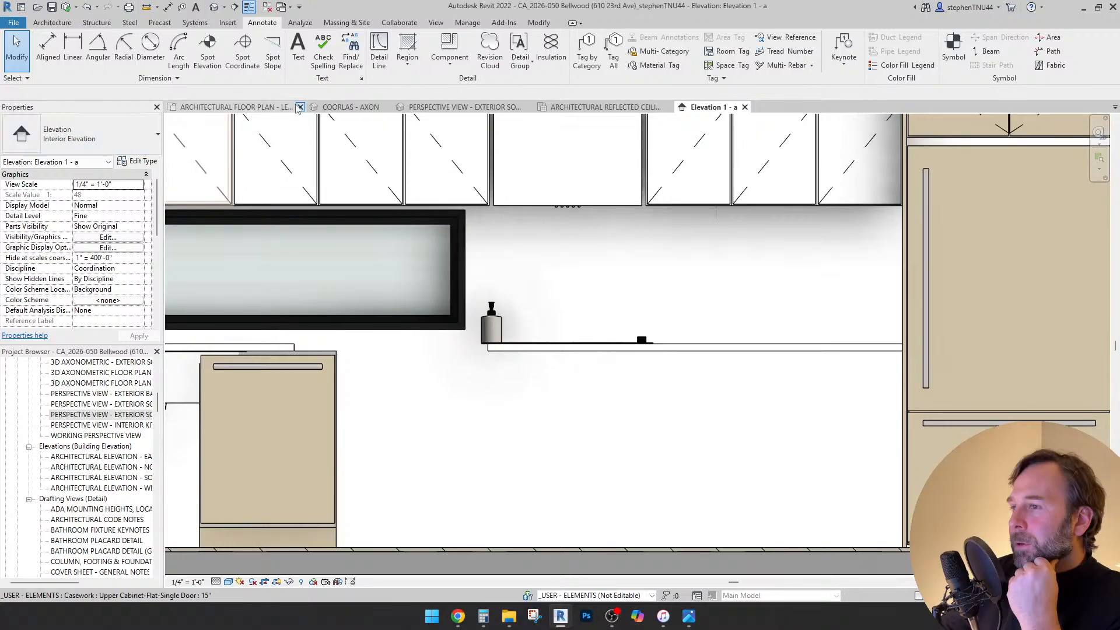
- In the Level 01 architectural floor plan, hide the two pendant lights above the kitchen island in the view
click(251, 108)
scroll(555, 246, down, 4)
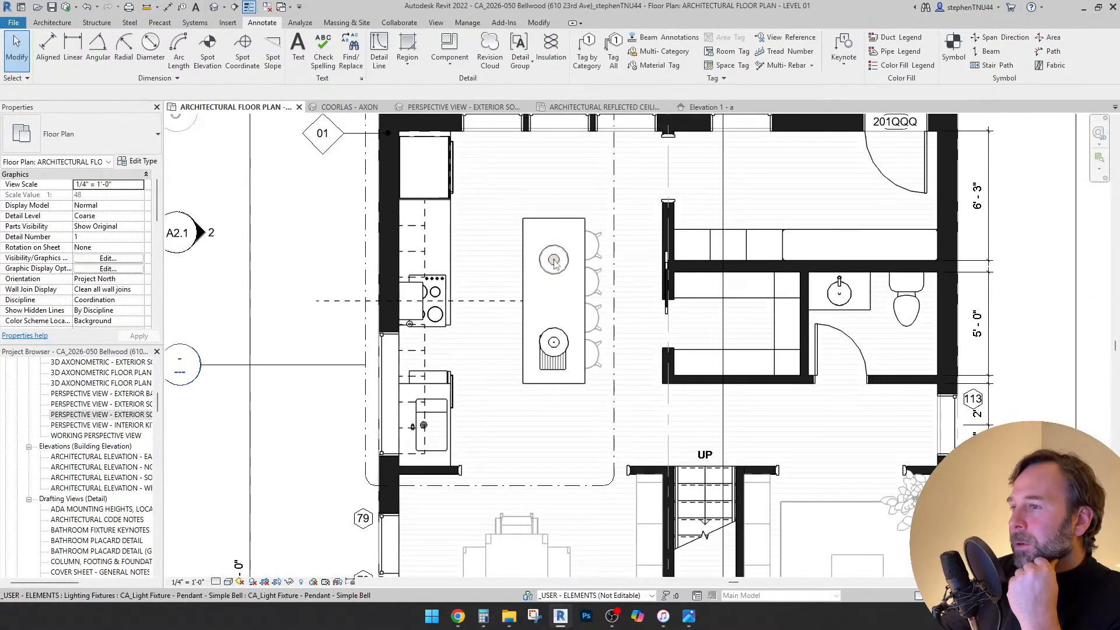
click(554, 257)
ctrl+click(561, 335)
right_click(562, 335)
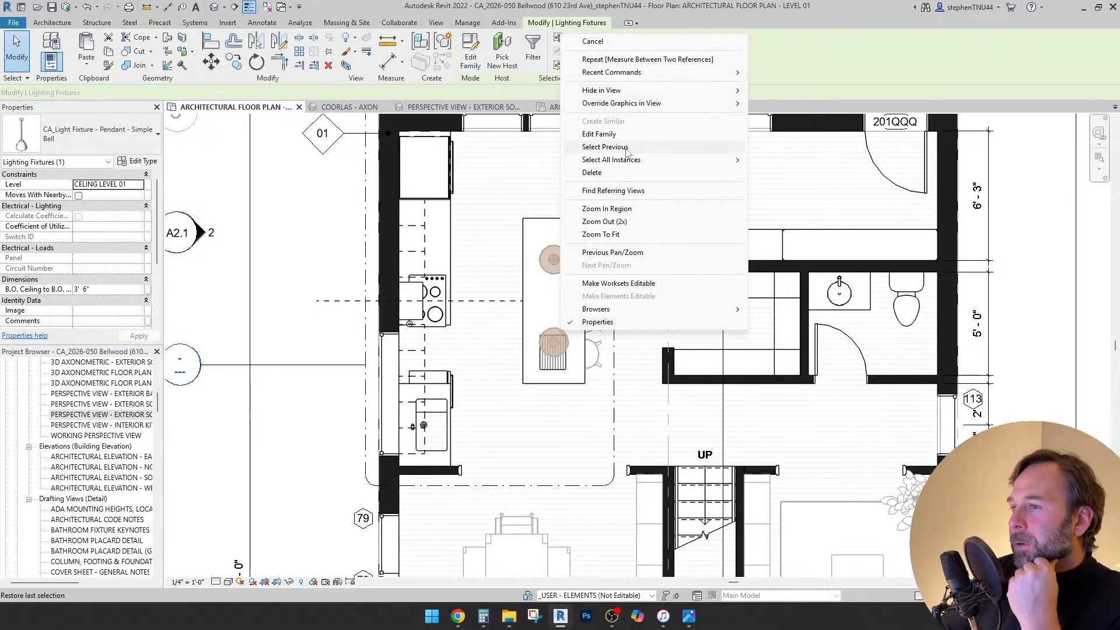
mouse_move(602, 90)
click(781, 92)
- Copy the adjustable oven base from beside the exterior wall below the dining room into the kitchen, between the cooktop and island
scroll(492, 220, up, 5)
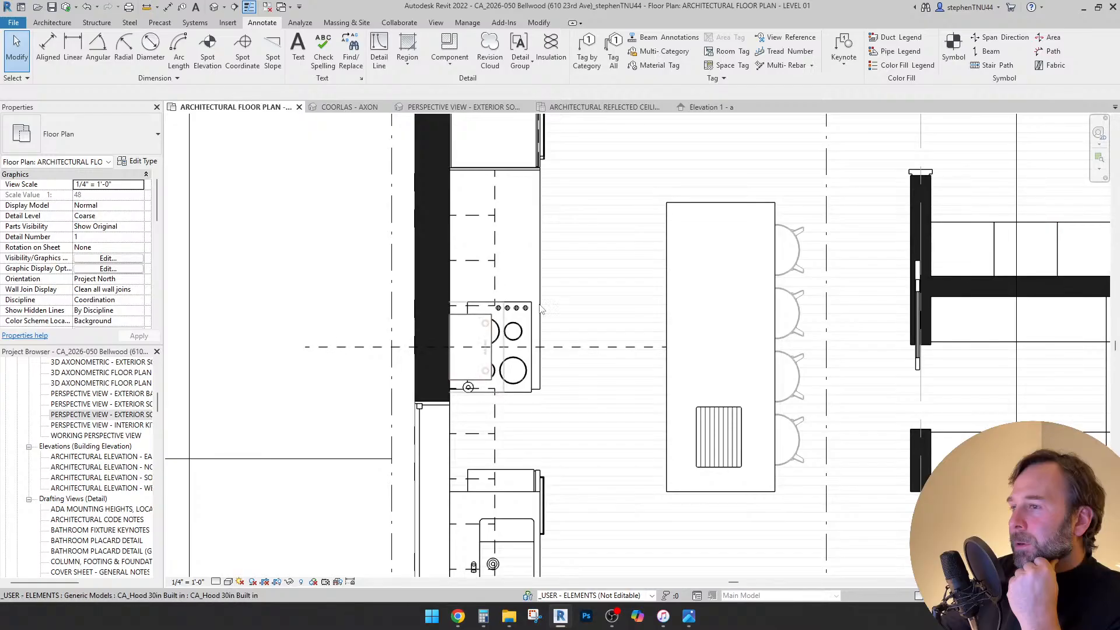
scroll(558, 291, down, 4)
scroll(560, 313, up, 2)
scroll(560, 311, down, 3)
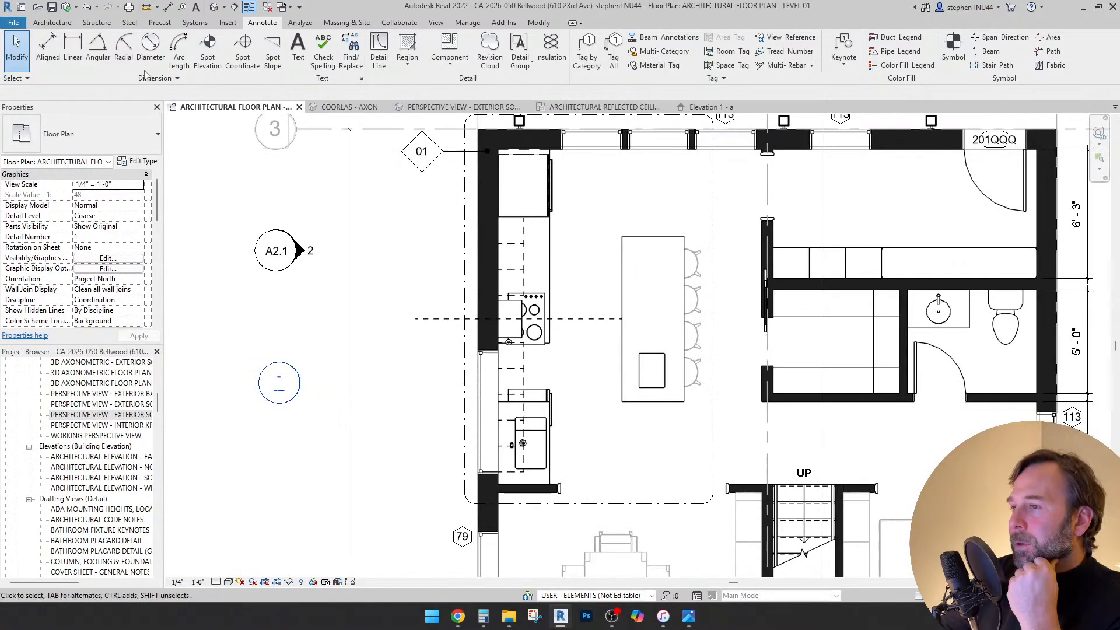
click(52, 23)
scroll(431, 193, down, 5)
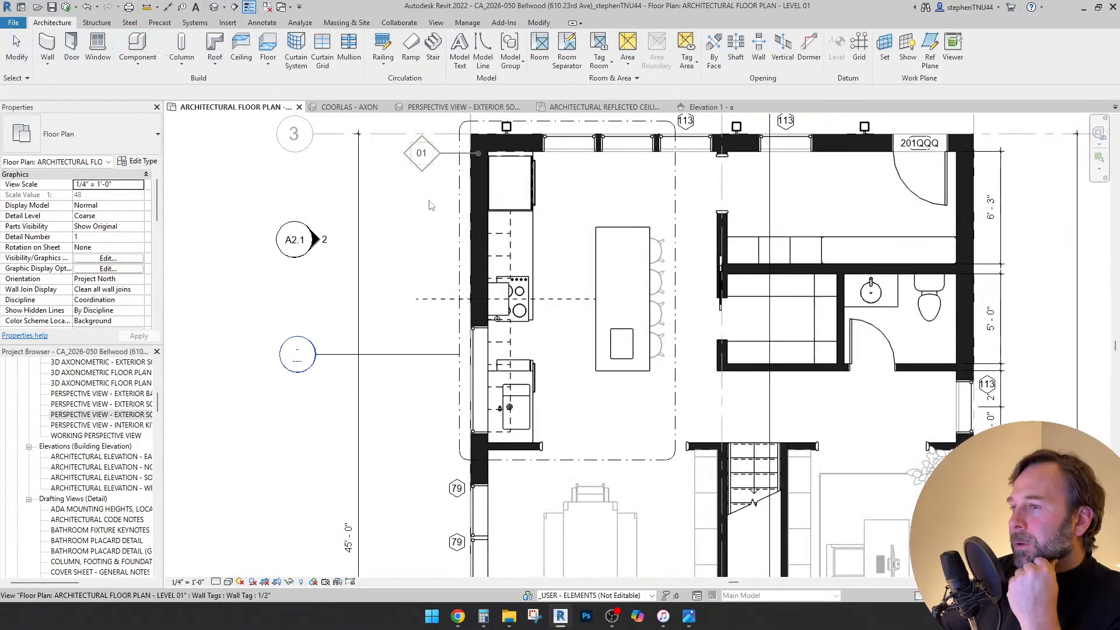
scroll(464, 429, up, 8)
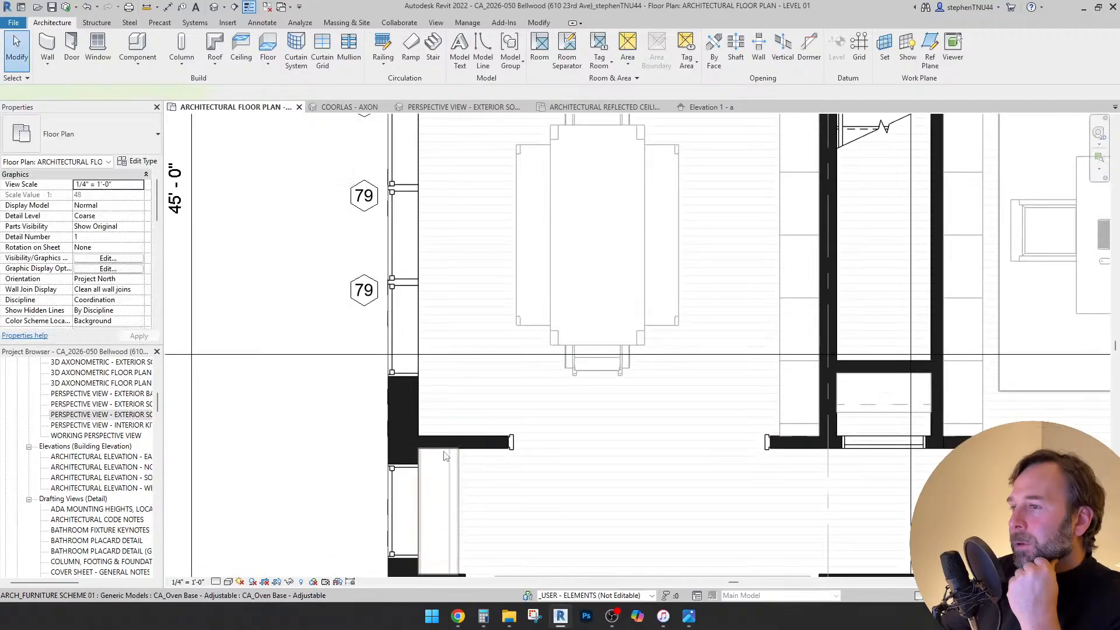
click(443, 455)
scroll(443, 455, down, 2)
key(m)
key(v)
click(434, 482)
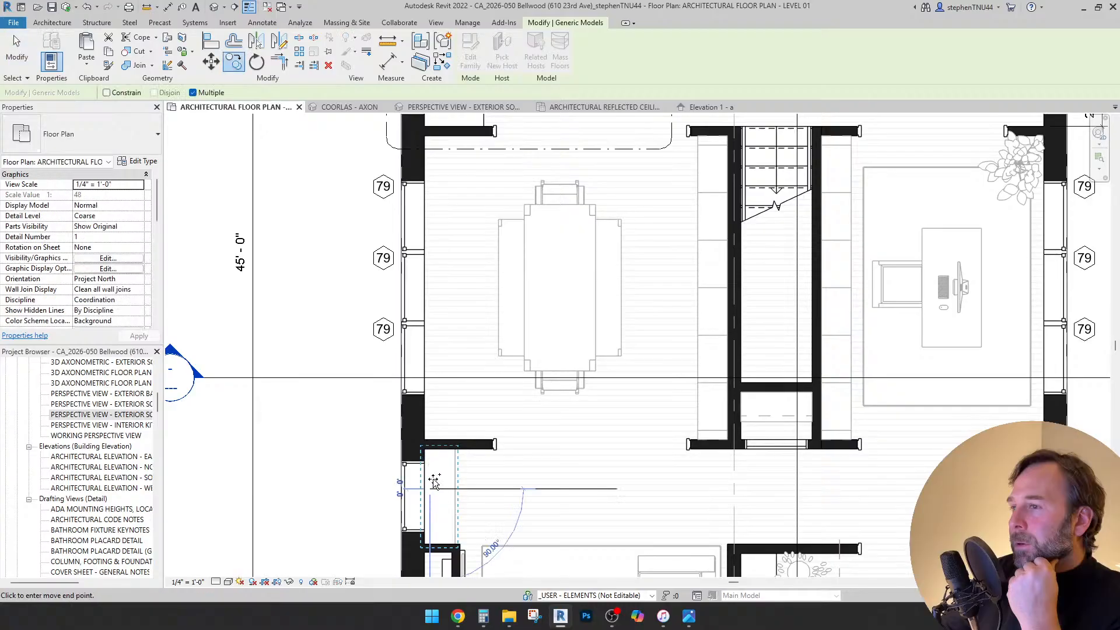
scroll(434, 479, down, 2)
middle_drag(506, 286, 521, 477)
scroll(509, 275, up, 3)
click(507, 245)
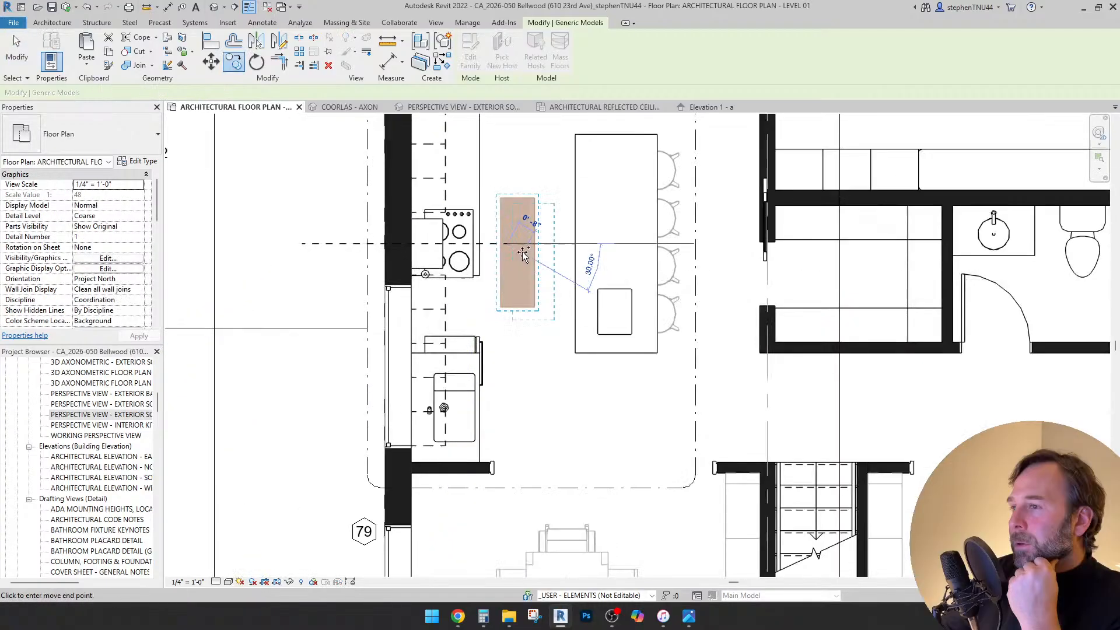
- Set the copied oven base's width to 30" and its cabinet depth to 30"
click(512, 193)
scroll(512, 194, up, 2)
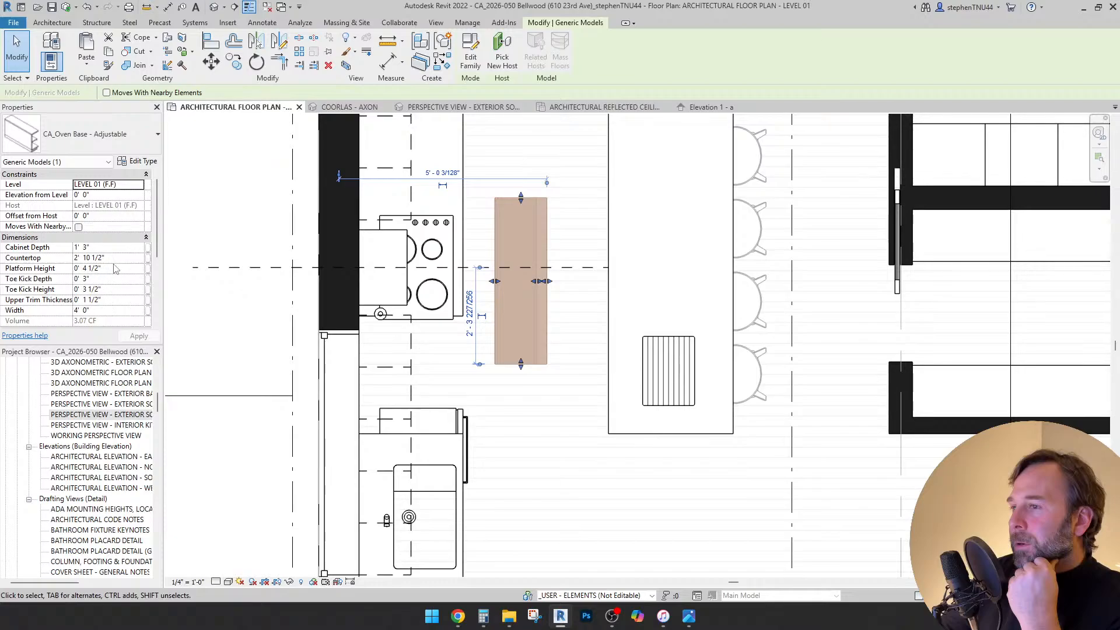
click(106, 311)
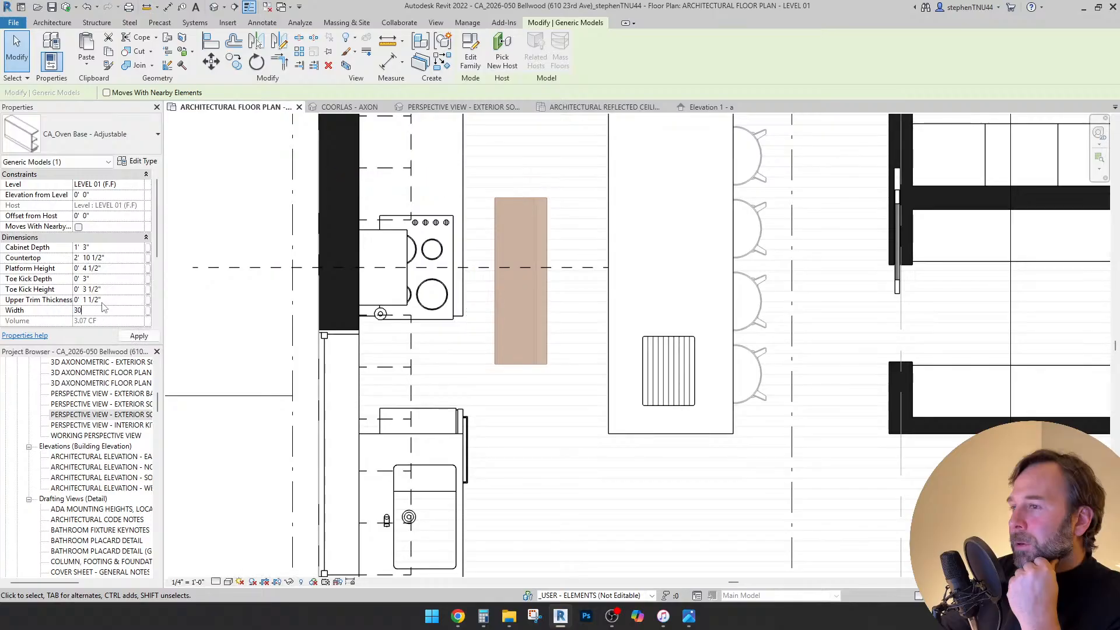
click(108, 248)
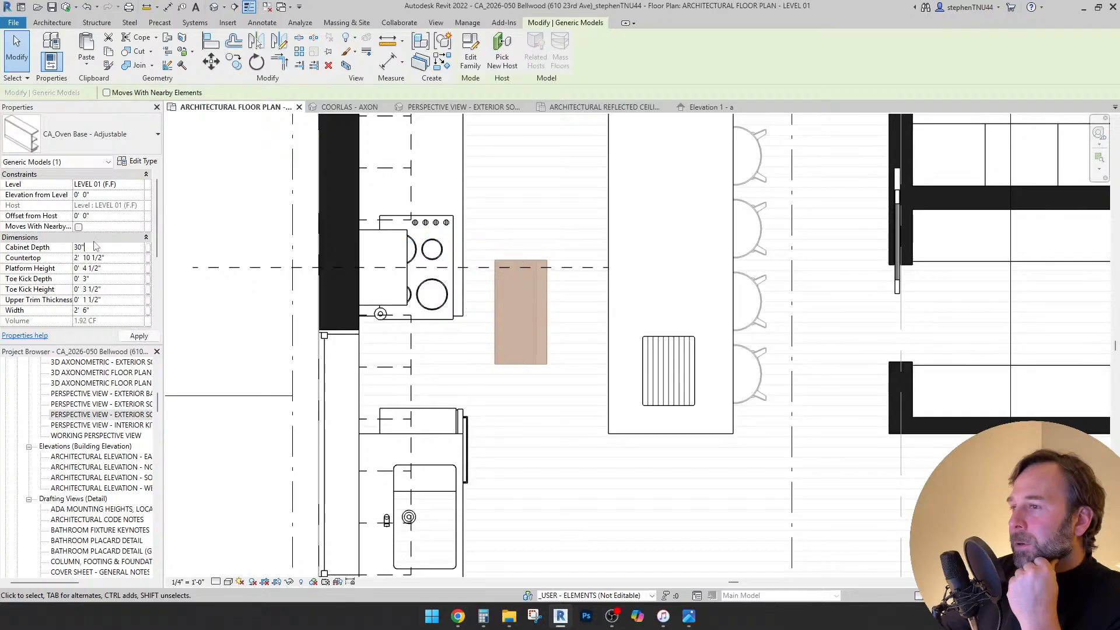
text(30")
key(Return)
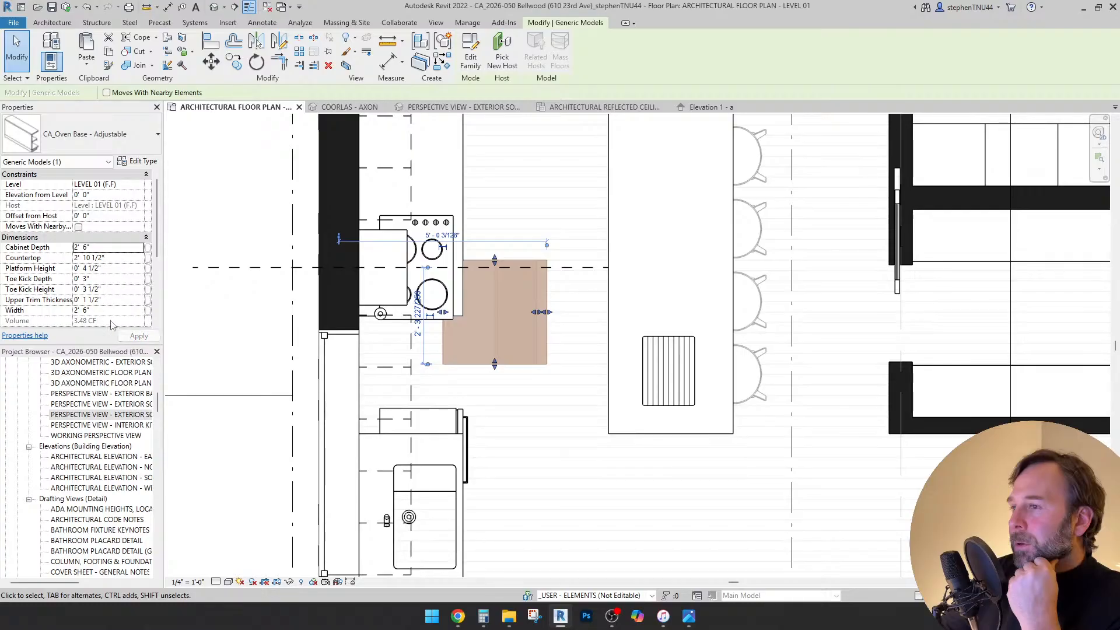
scroll(157, 210, down, 3)
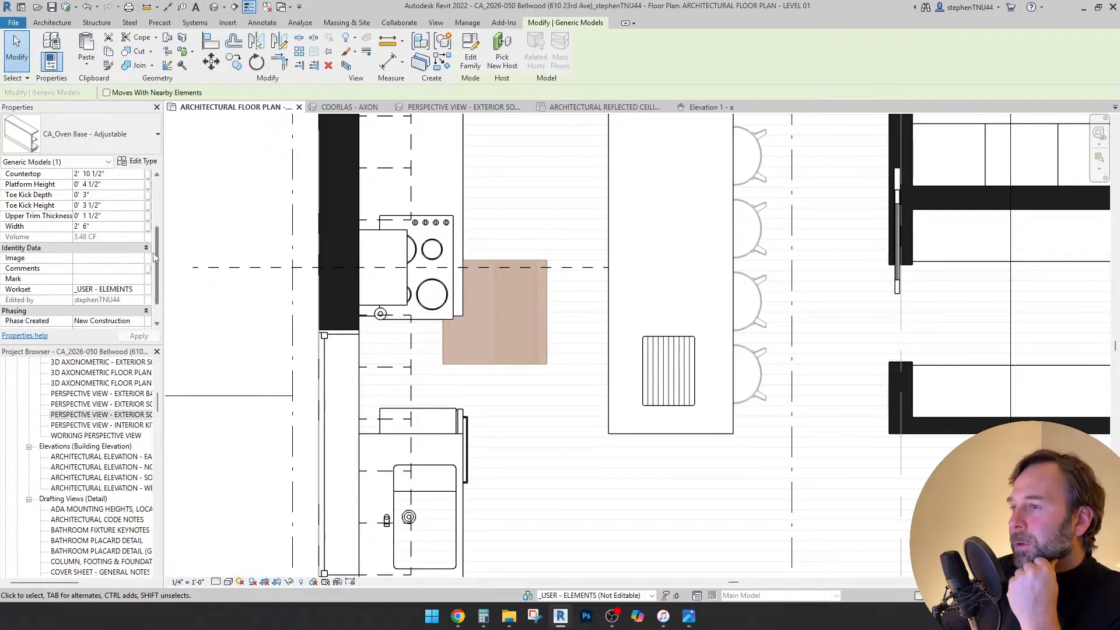
scroll(159, 208, up, 3)
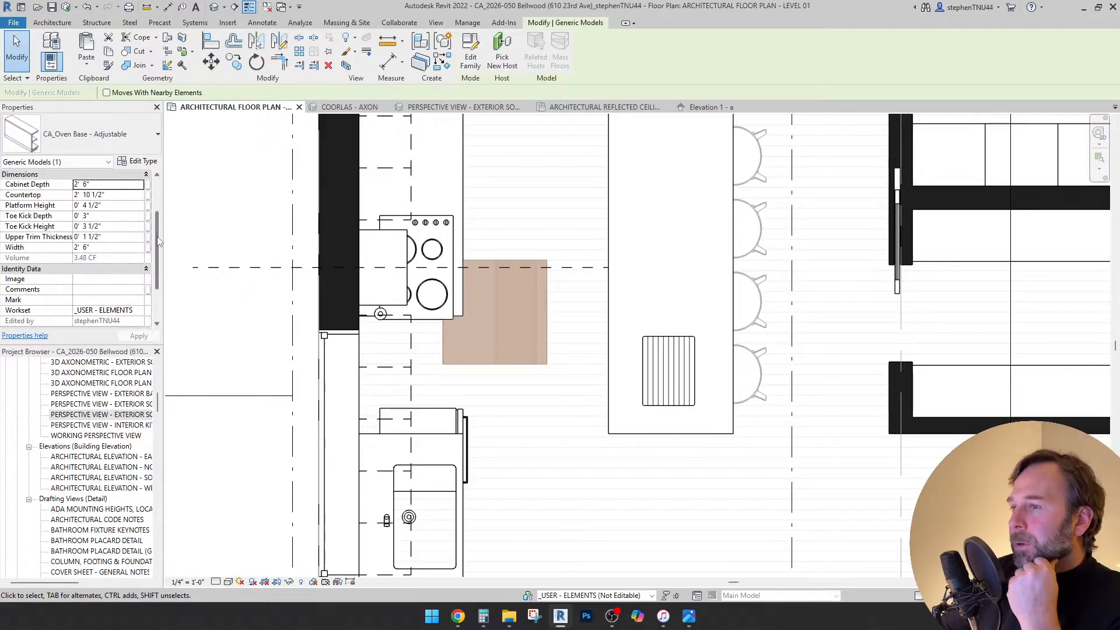
- Duplicate the oven base's type as "CA_Oven Base - Adjustable (Wood Trim)"
click(145, 162)
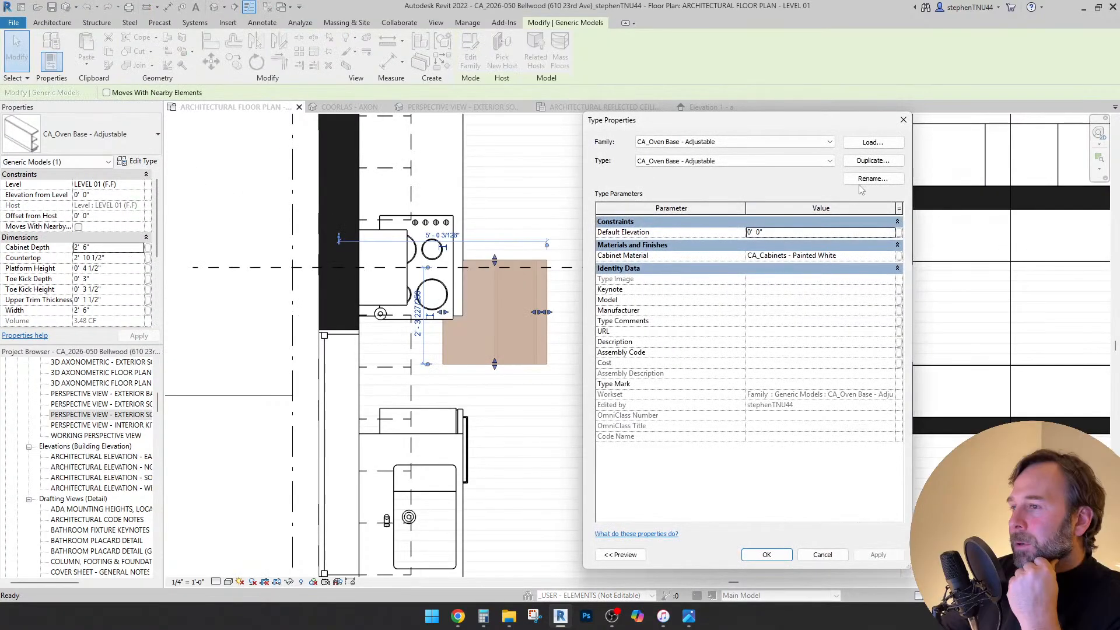
click(874, 160)
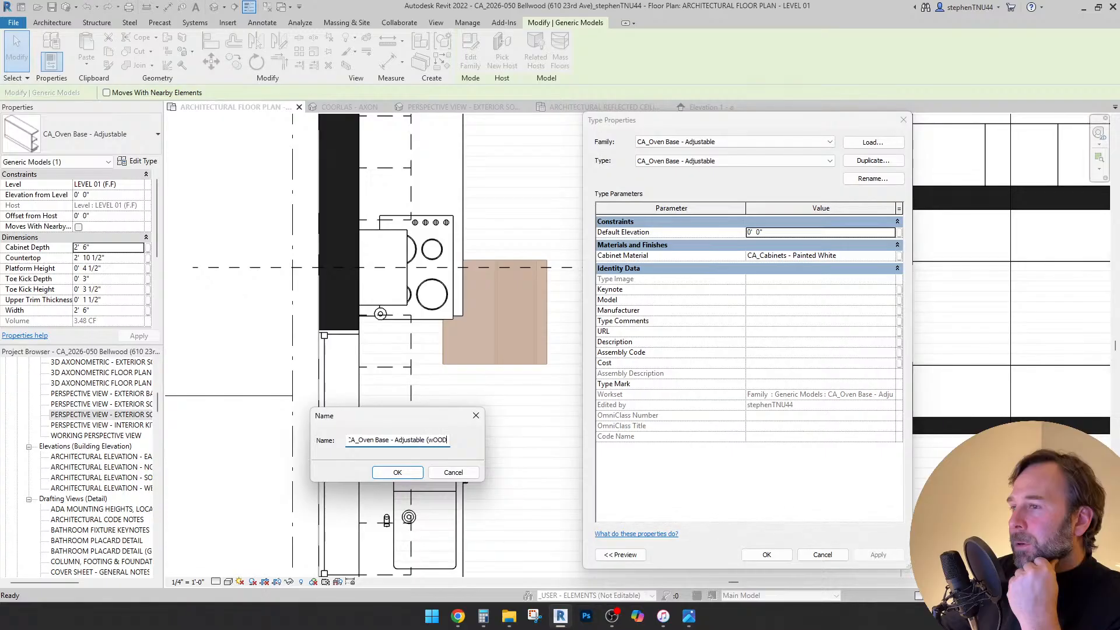
key(Caps_Lock)
key(BackSpace)
key(BackSpace)
key(BackSpace)
key(BackSpace)
text(Wood)
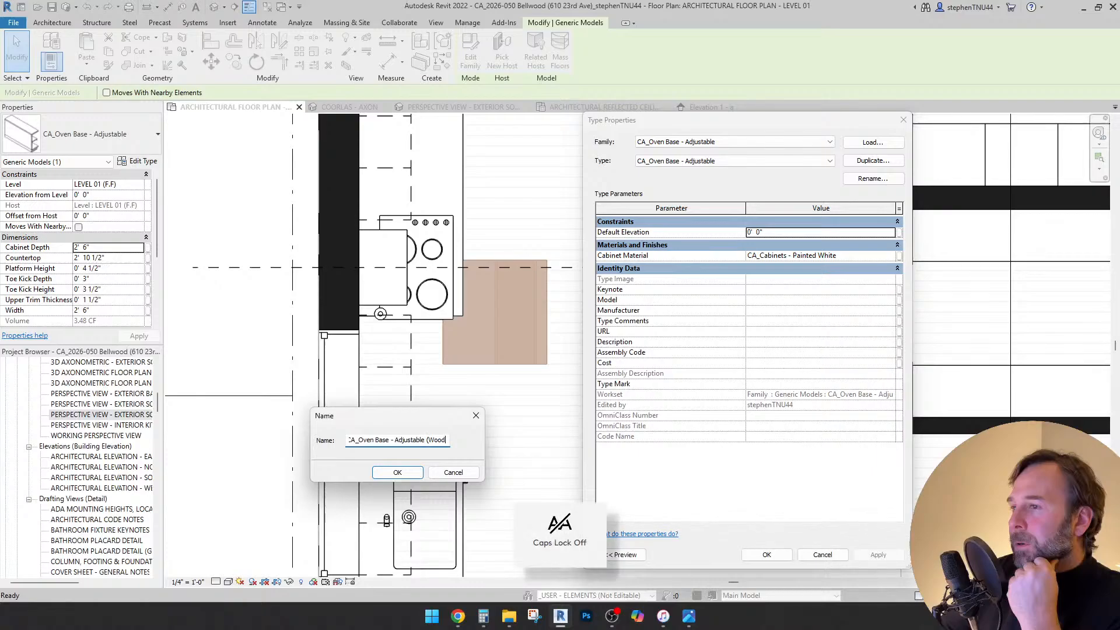
text( Trim)
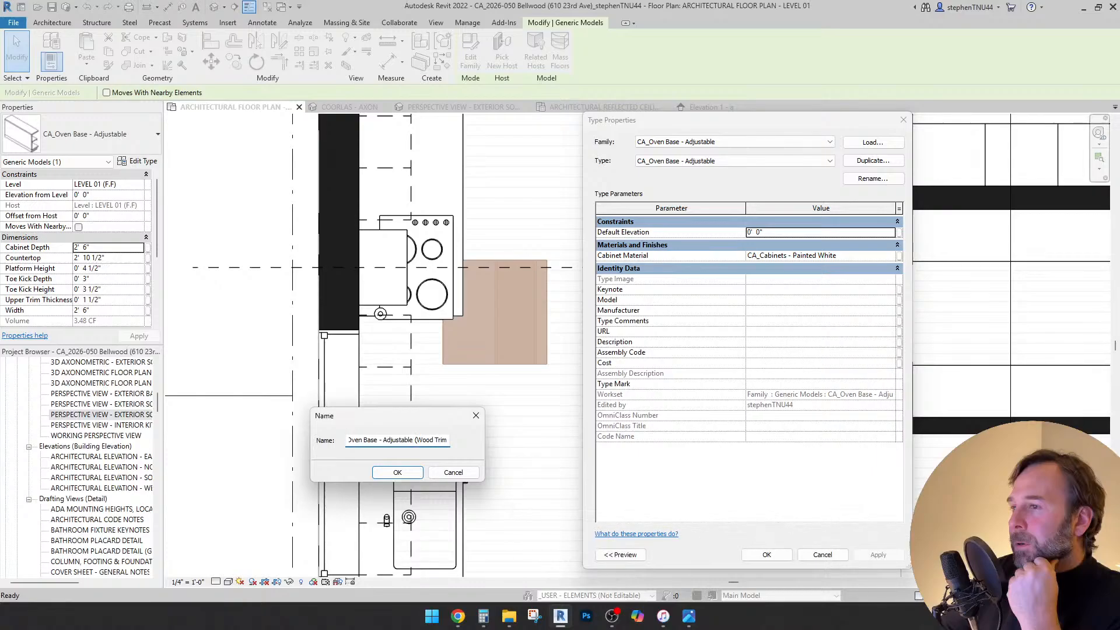
click(398, 473)
- Assign the CA_Millwork - Wood Trim material as the new oven base type's cabinet material
click(891, 258)
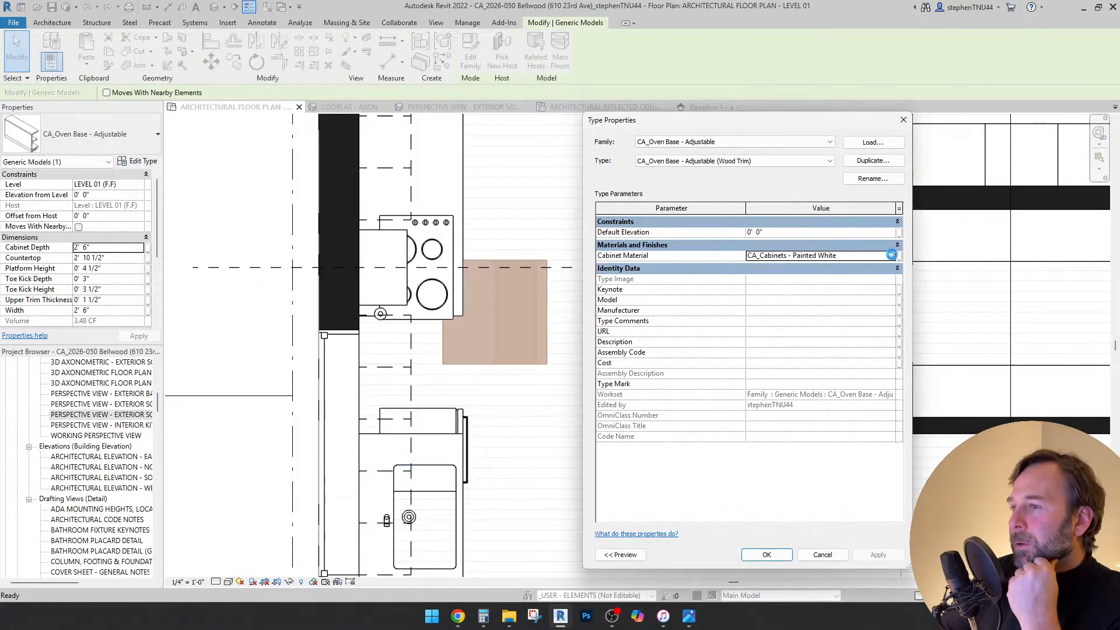
click(891, 255)
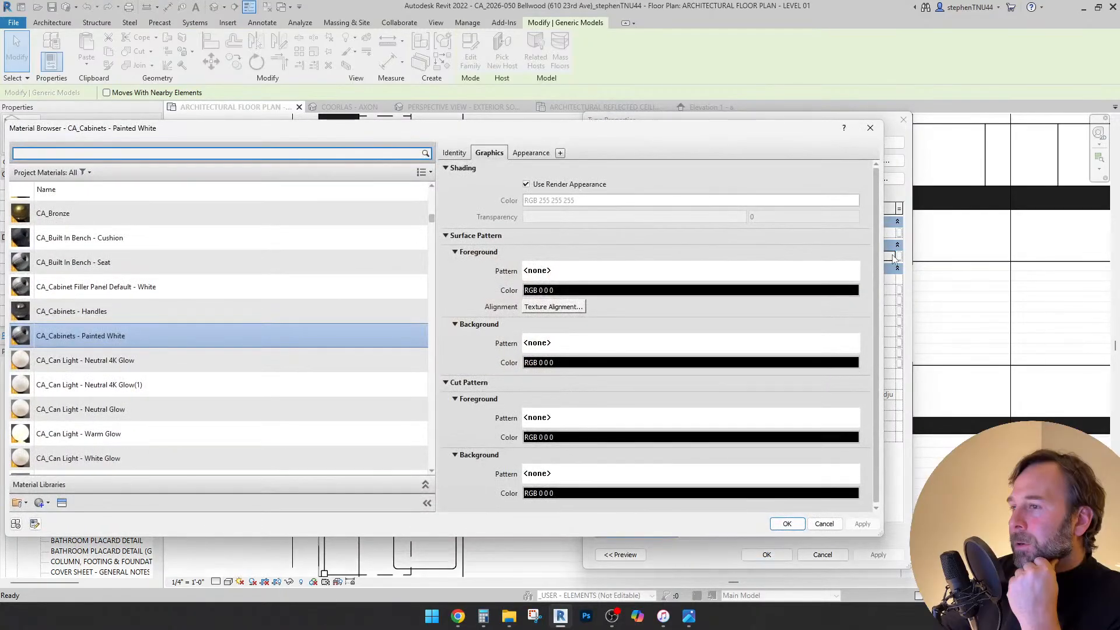
scroll(401, 213, up, 1)
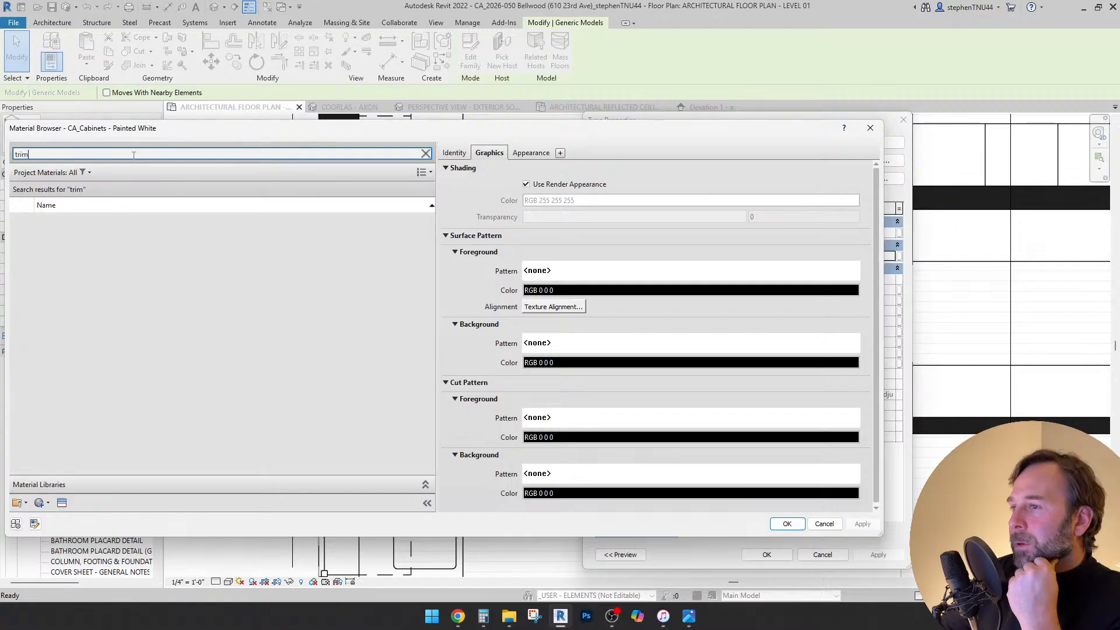
click(142, 248)
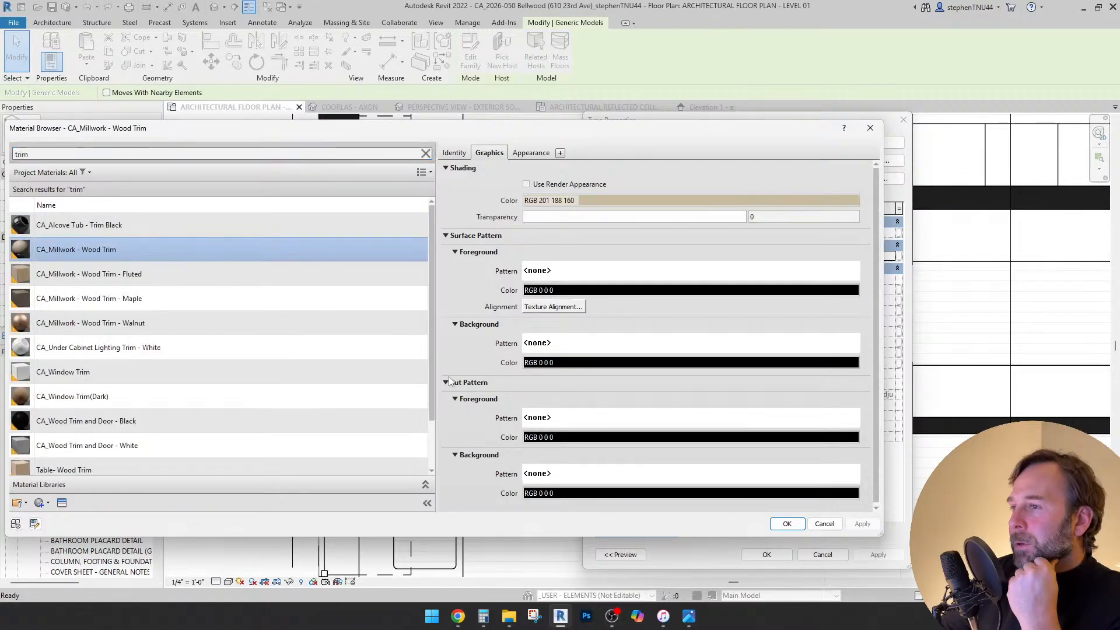
click(787, 523)
click(767, 554)
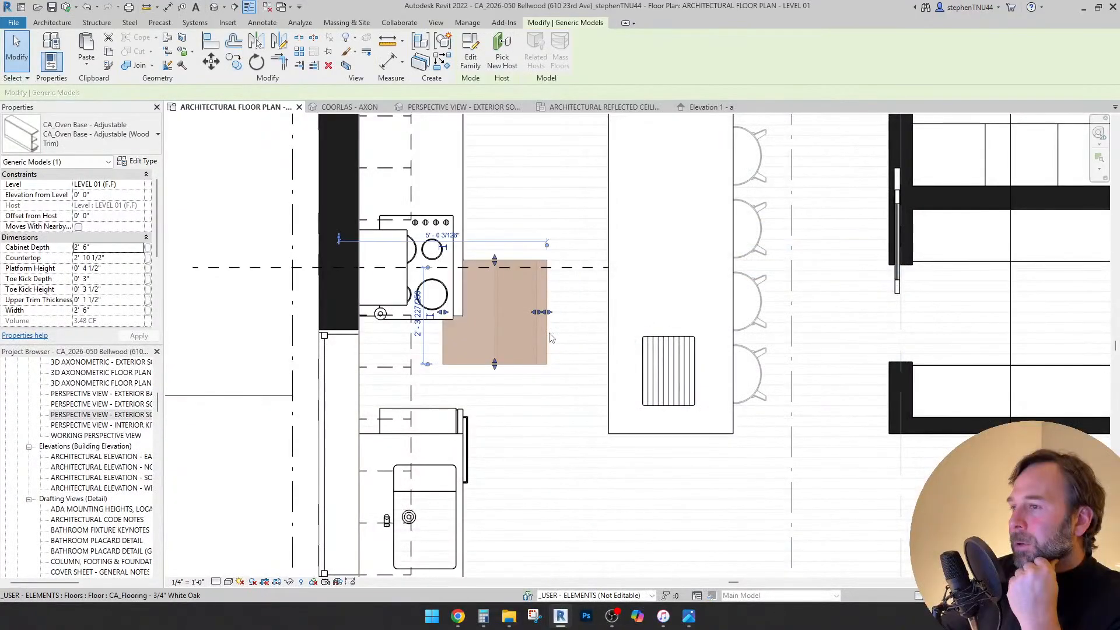
- Place a CA_Oven component on the kitchen floor, overlapping the oven base between the cooktop and island
click(52, 22)
click(137, 62)
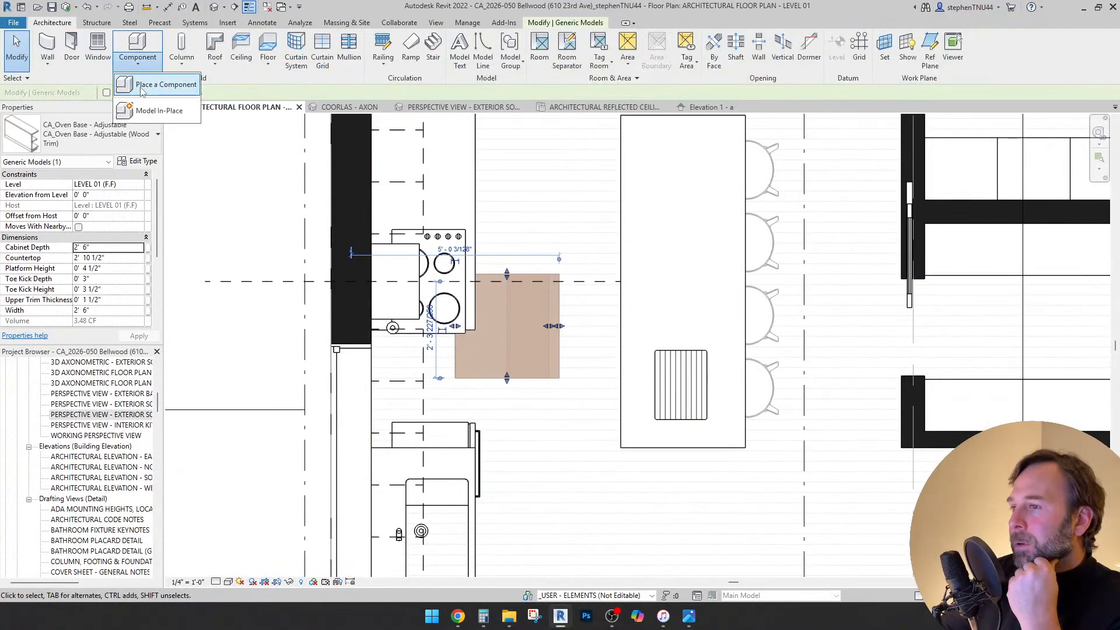
click(152, 86)
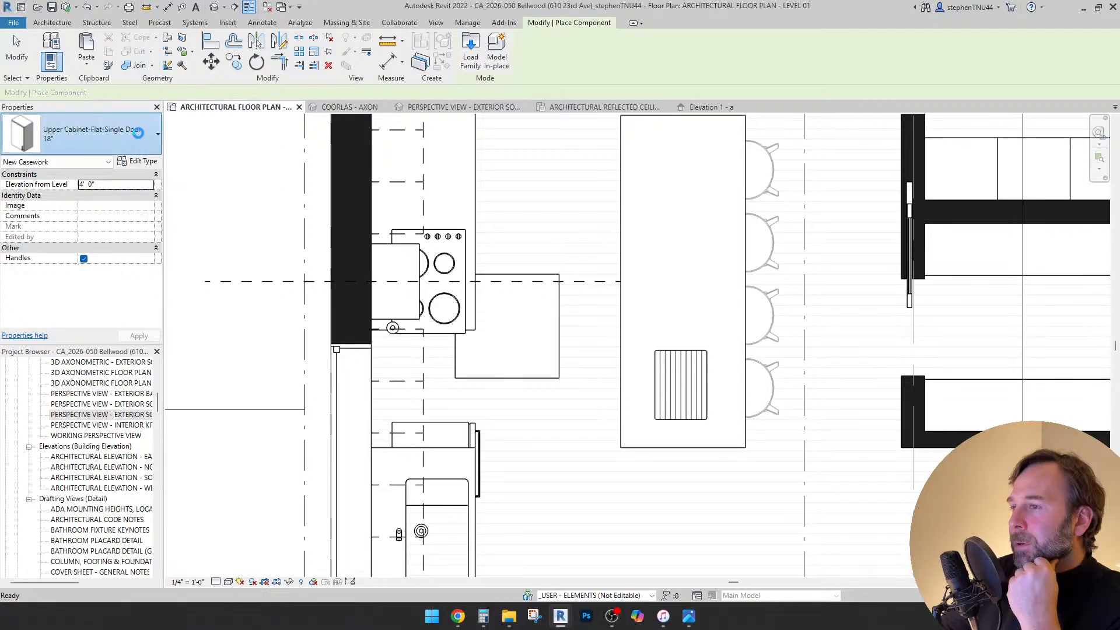
click(664, 616)
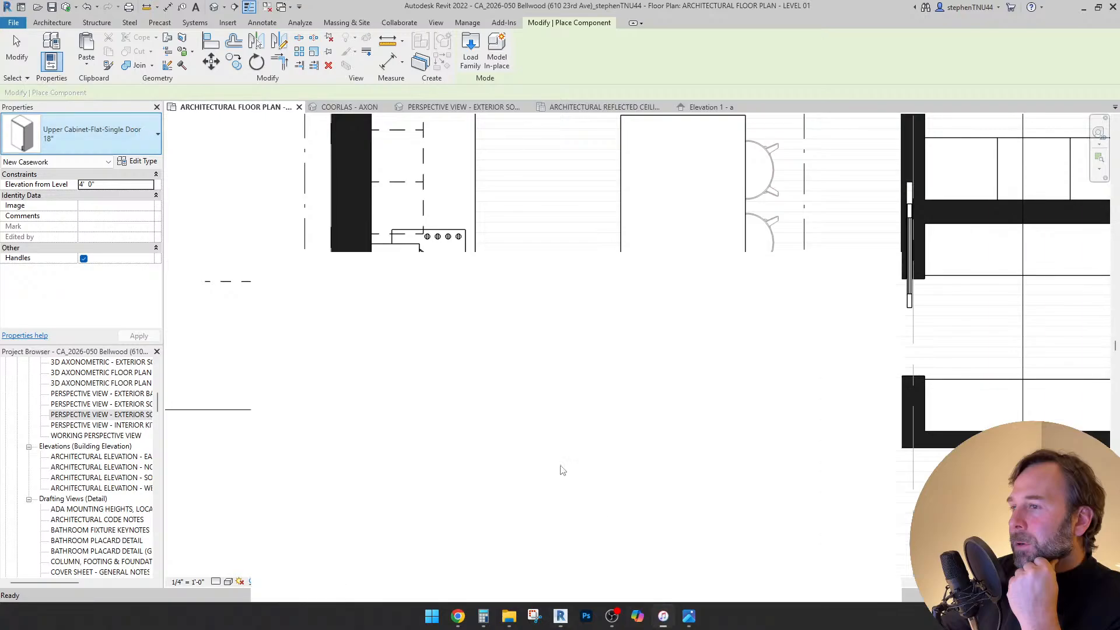
click(1081, 5)
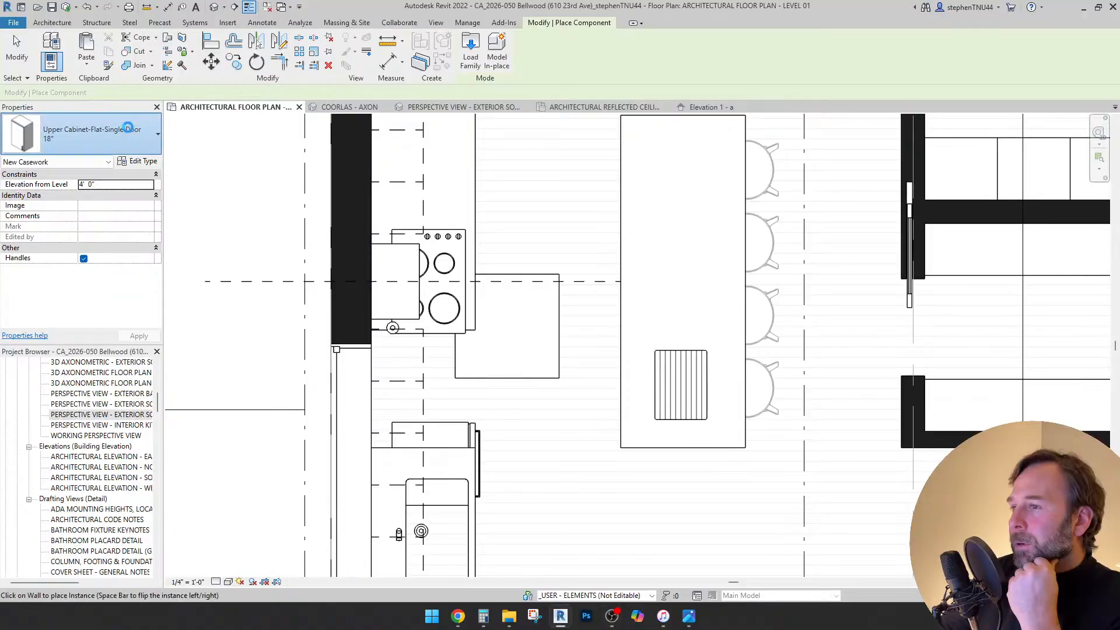
click(128, 129)
text(oven)
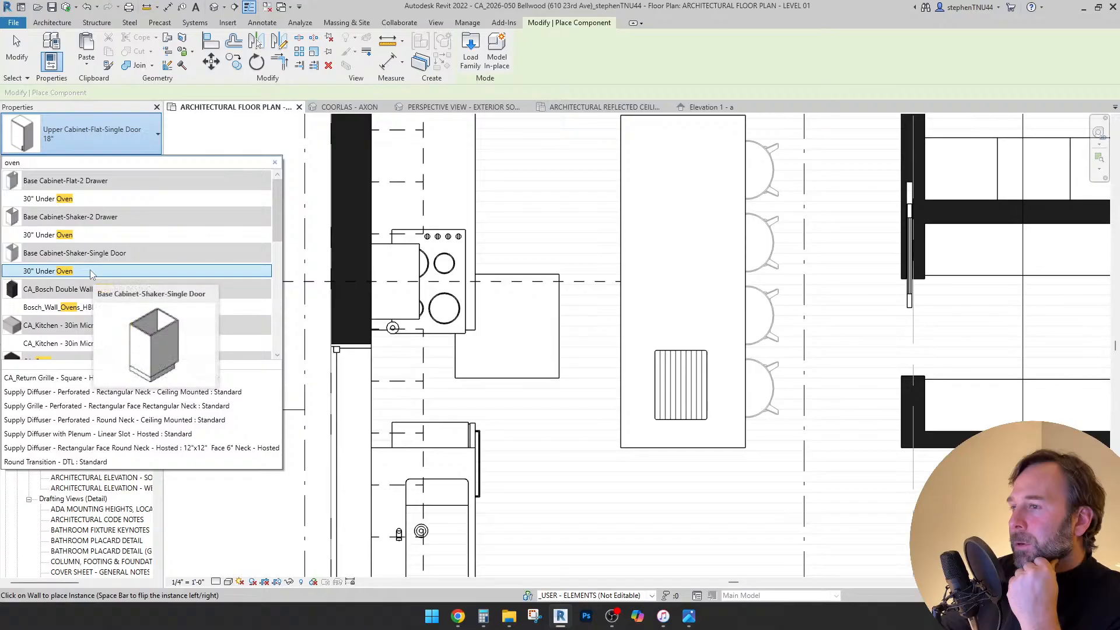
scroll(91, 275, down, 3)
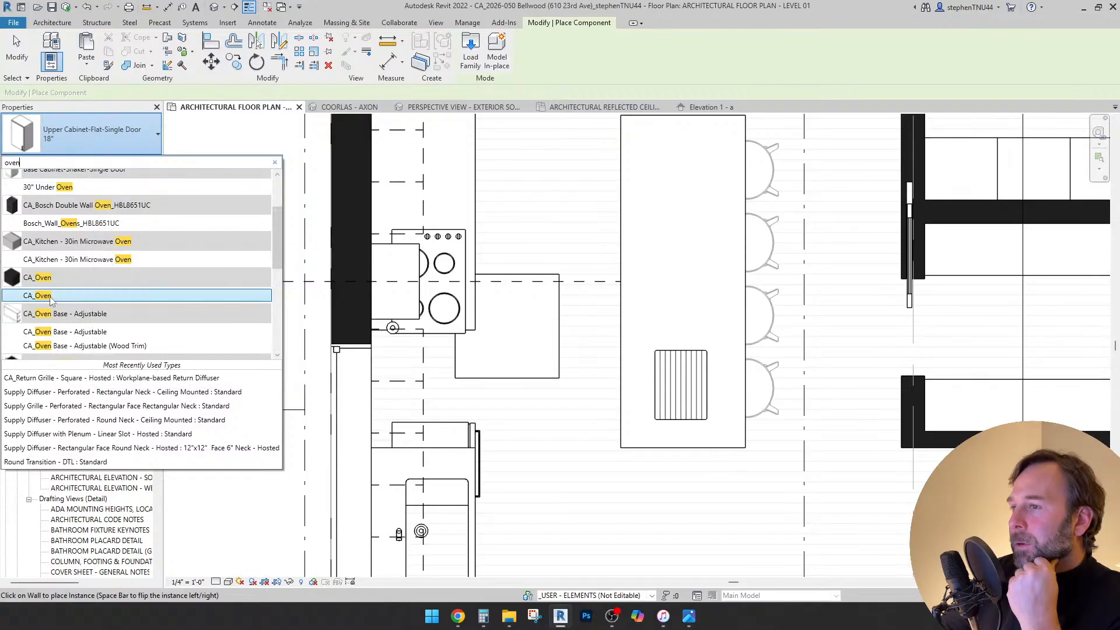
click(49, 296)
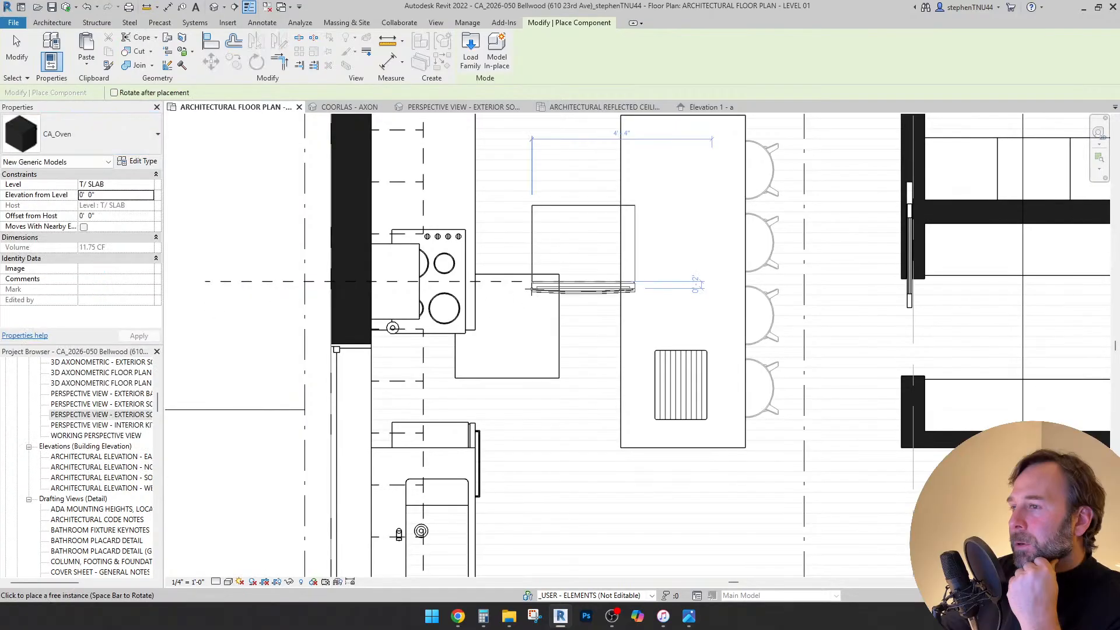
click(550, 250)
key(Escape)
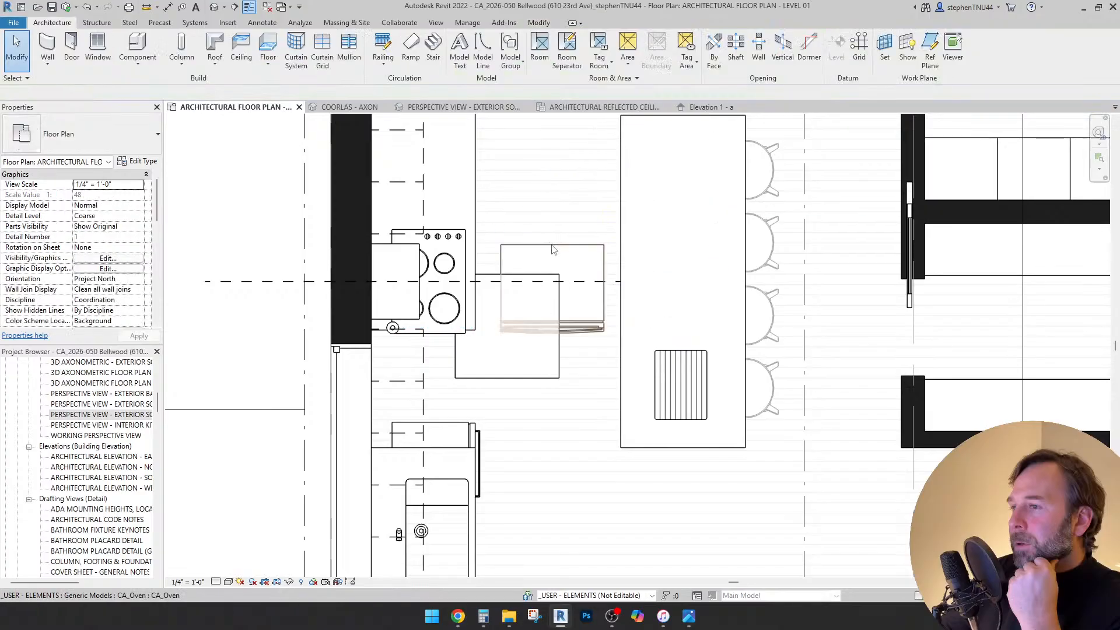
- Rotate the oven 90° so that its front faces the island
click(257, 61)
click(444, 289)
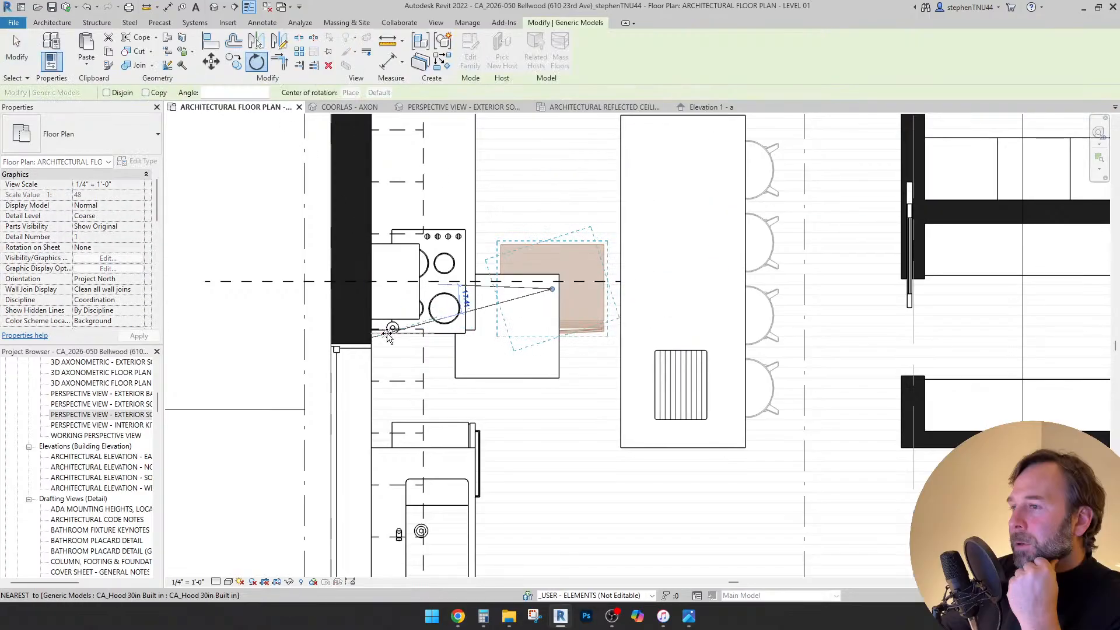
click(389, 330)
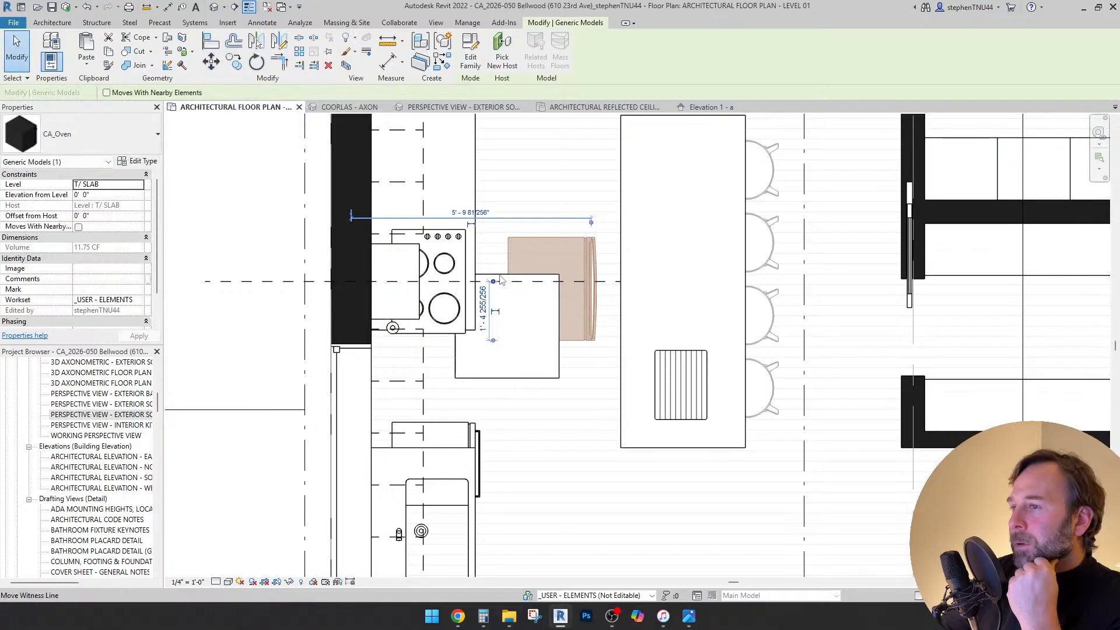
- Turn off the Shelf option for the wood-trim oven base between the cooktop and island
click(536, 328)
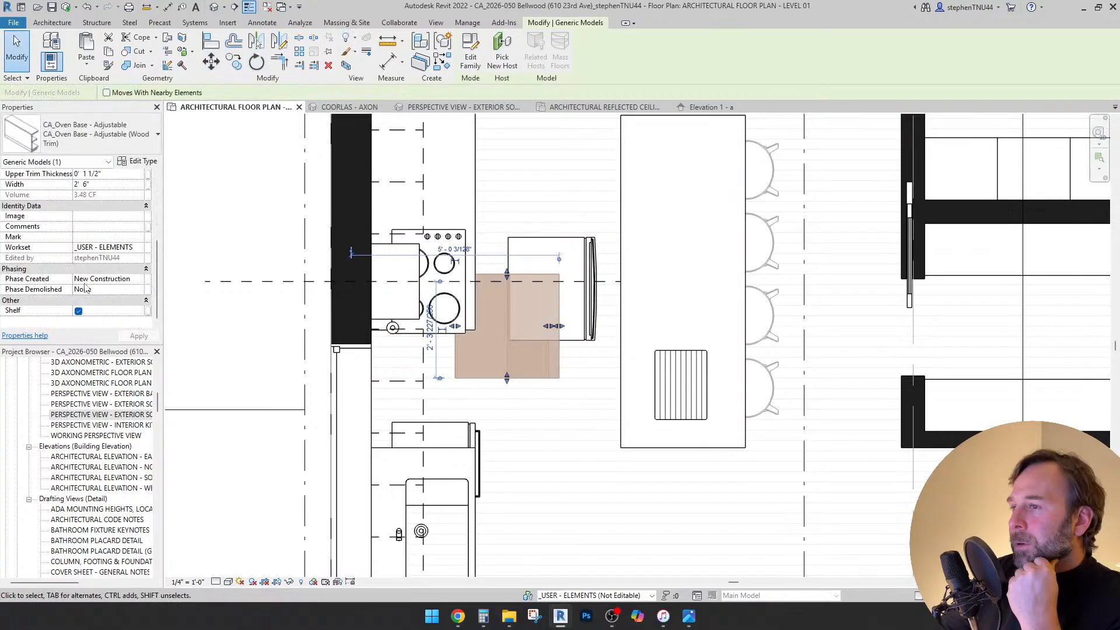
click(78, 311)
middle_drag(523, 326, 531, 358)
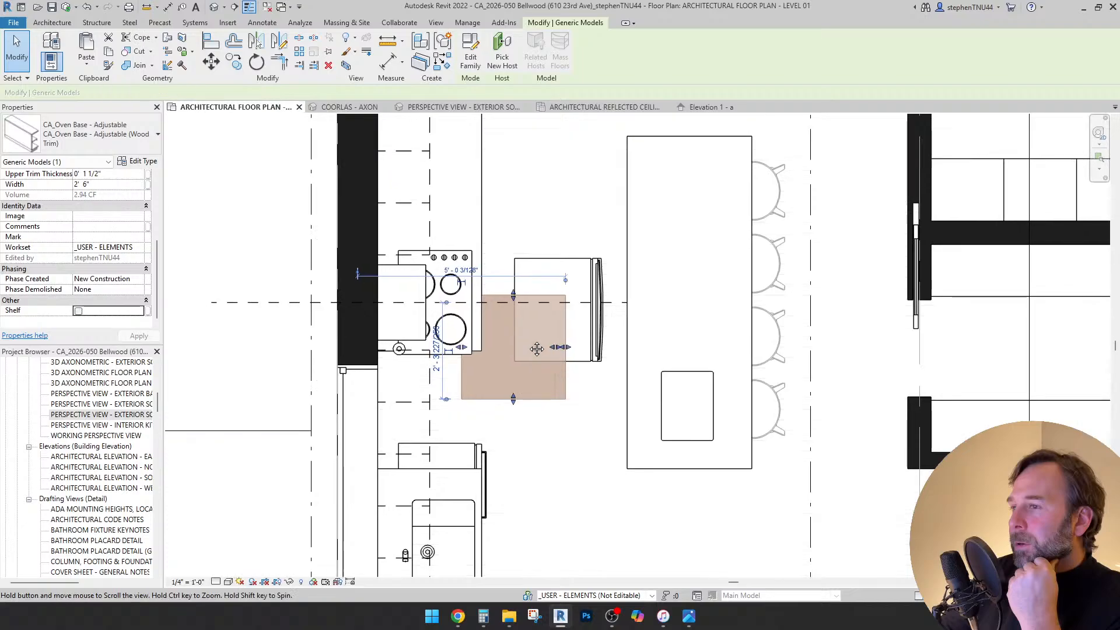
- Move the wood-trim oven base by its front-edge midpoint onto the range wall's dashed centreline, in line with the cooktop
click(212, 61)
scroll(571, 358, up, 3)
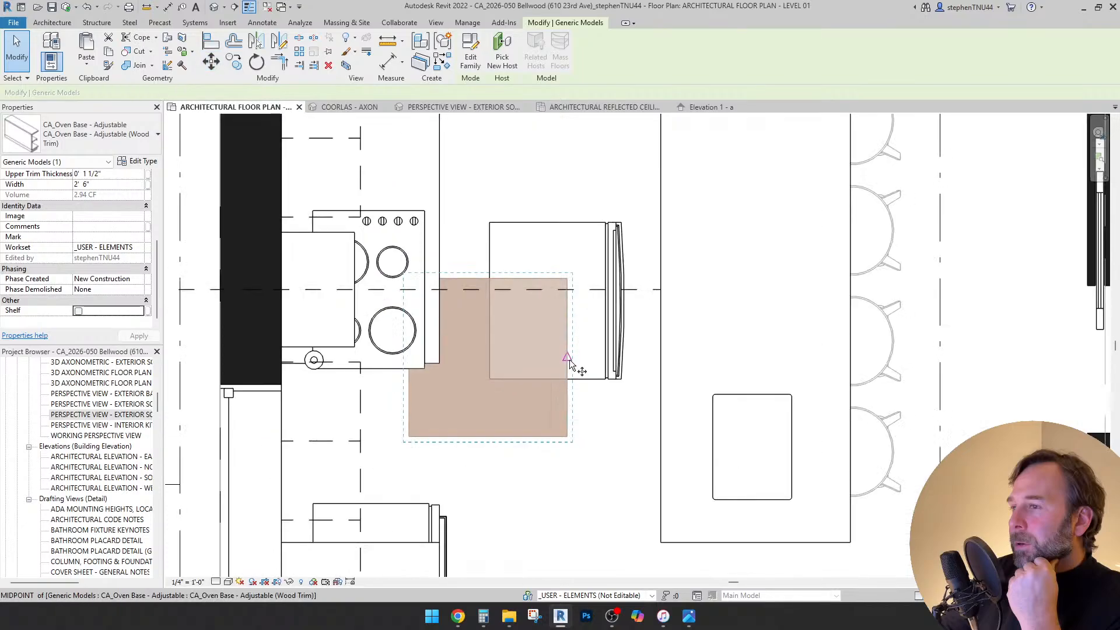
click(569, 357)
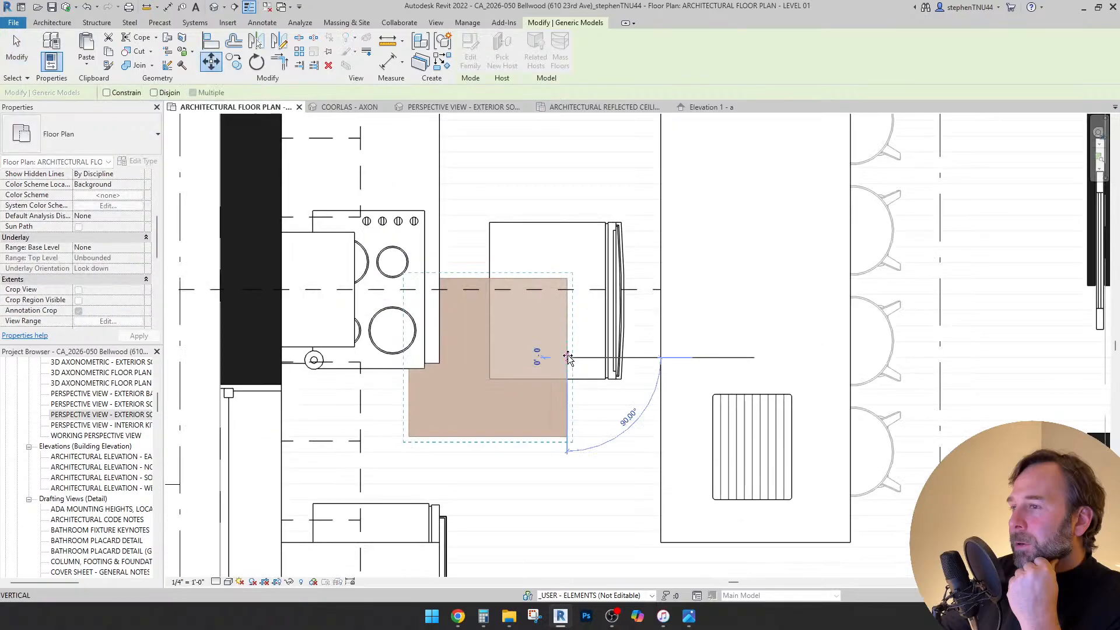
click(475, 292)
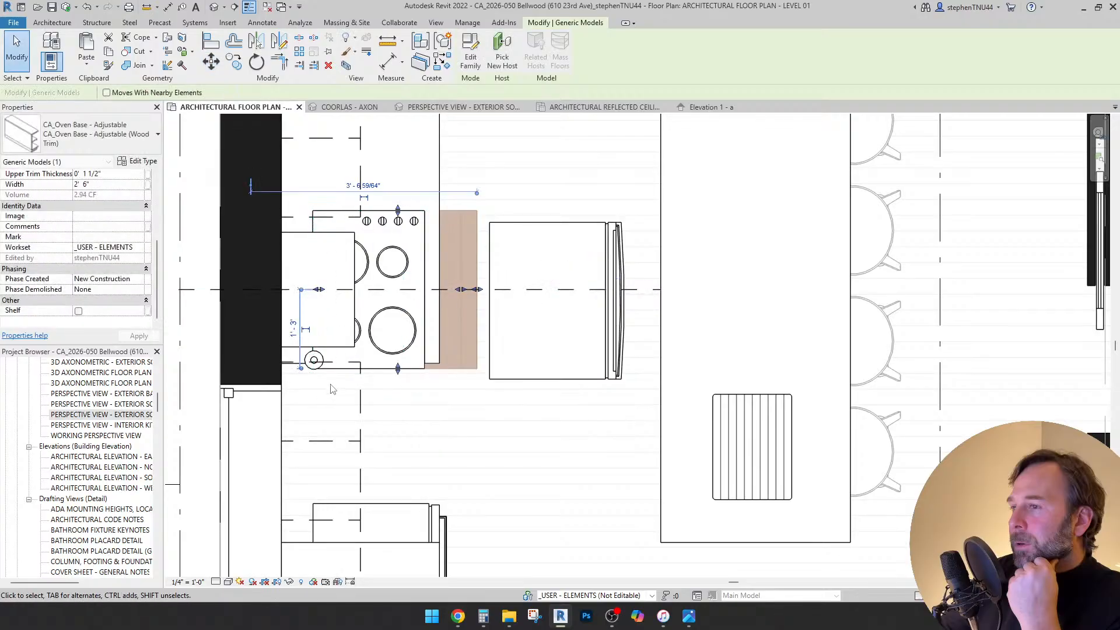
- Move the oven base toward the range wall by the distance between the cooktop's rear edge and the wall face
scroll(329, 374, up, 2)
scroll(329, 373, up, 1)
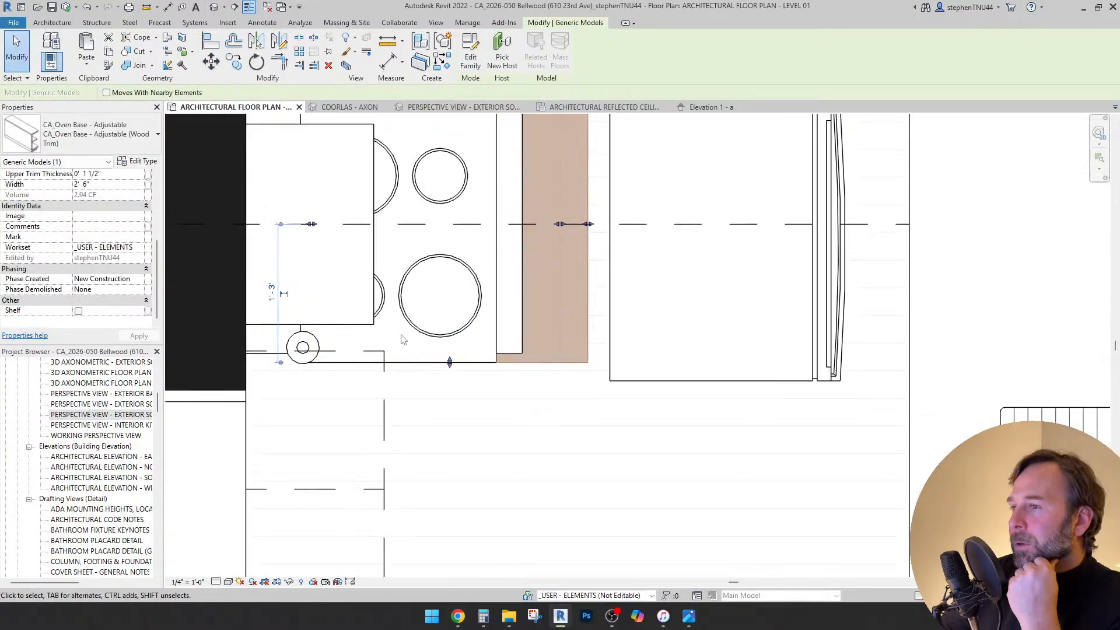
click(209, 64)
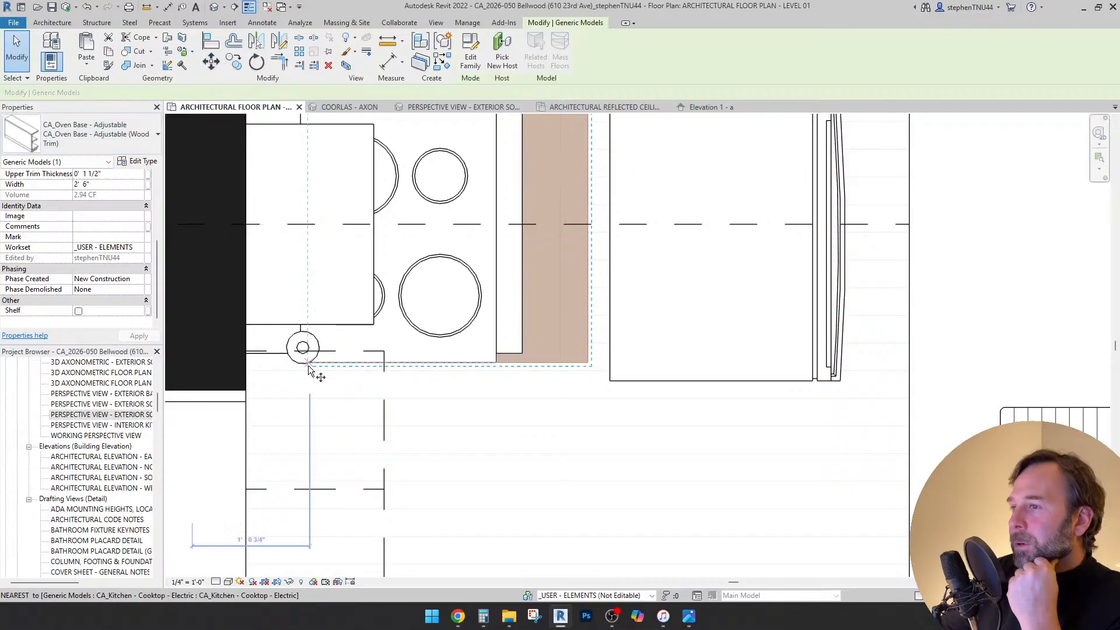
scroll(303, 350, up, 2)
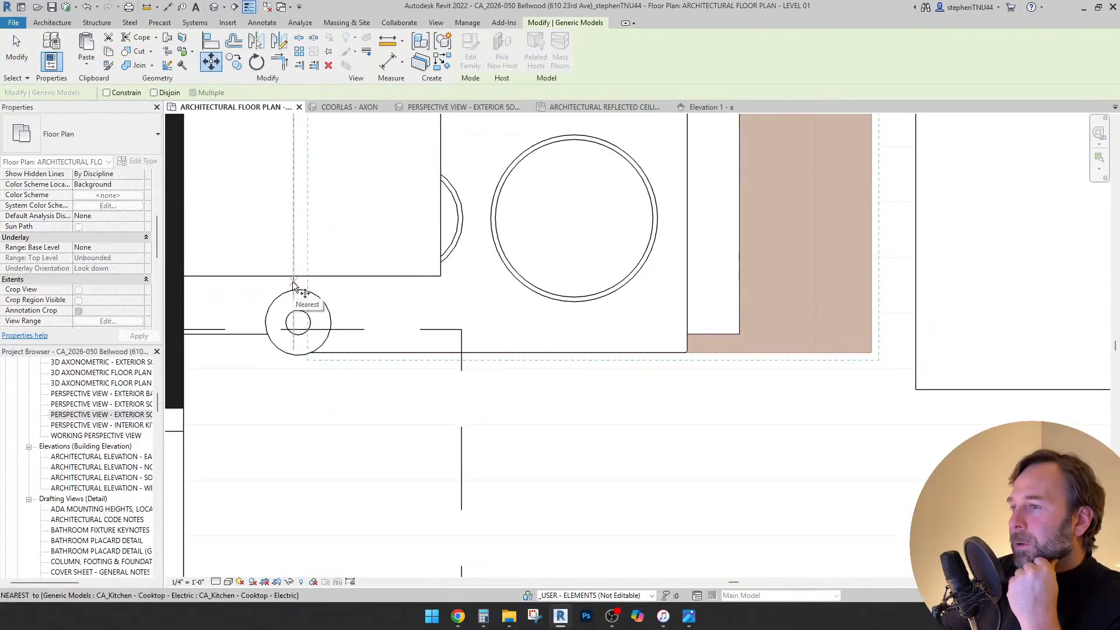
click(294, 284)
click(182, 284)
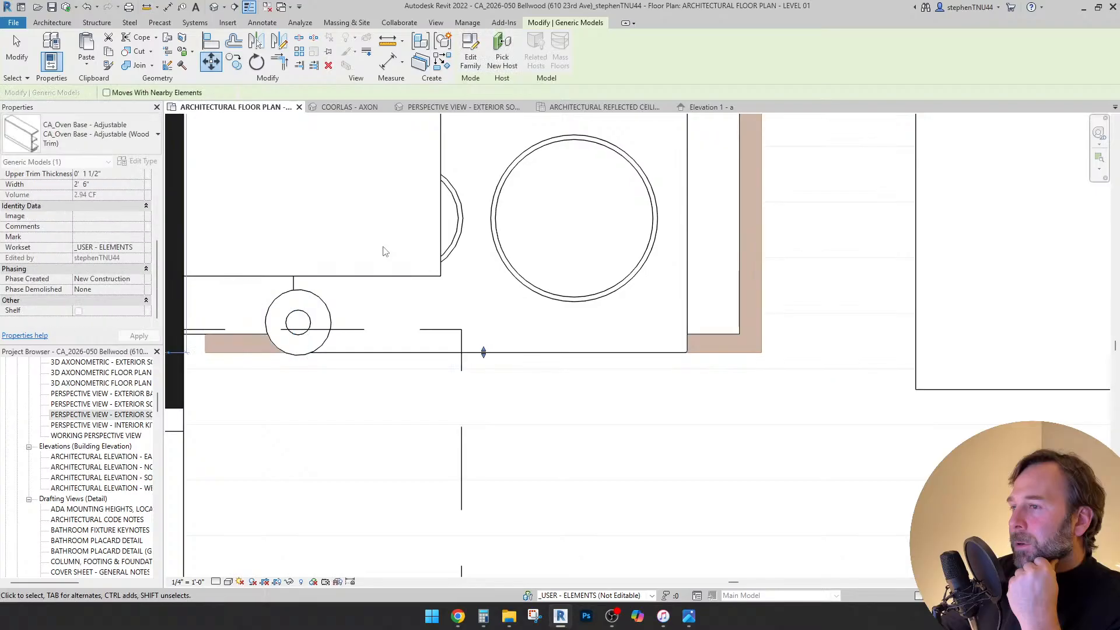
scroll(652, 376, down, 2)
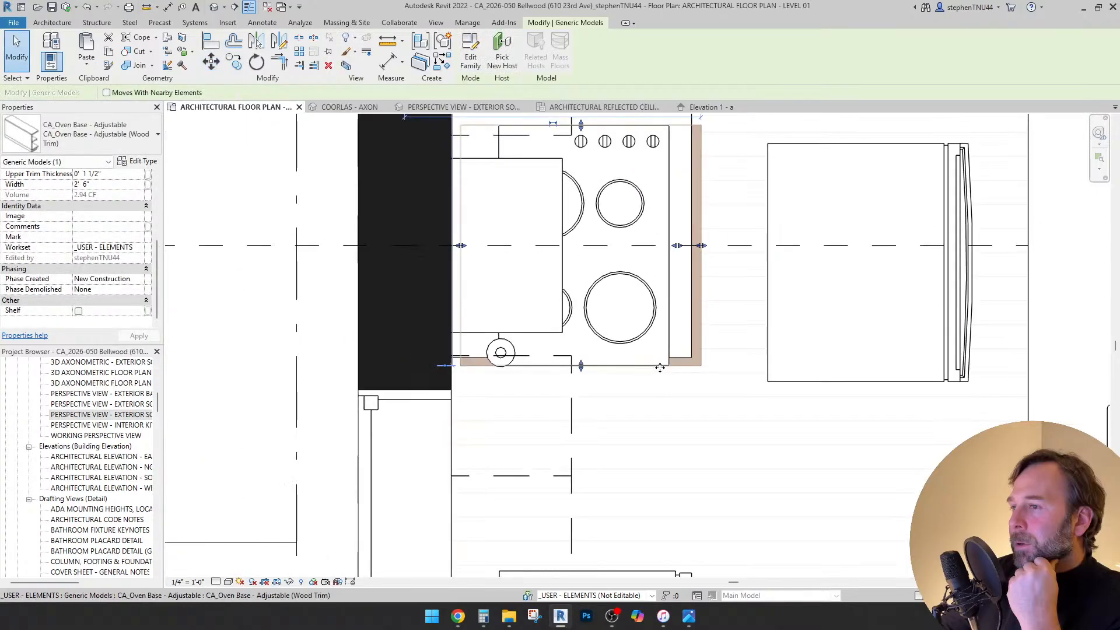
- Move the oven base by its rear corner so that its back sits flush against the range wall's face
key(Escape)
click(702, 349)
scroll(471, 366, up, 2)
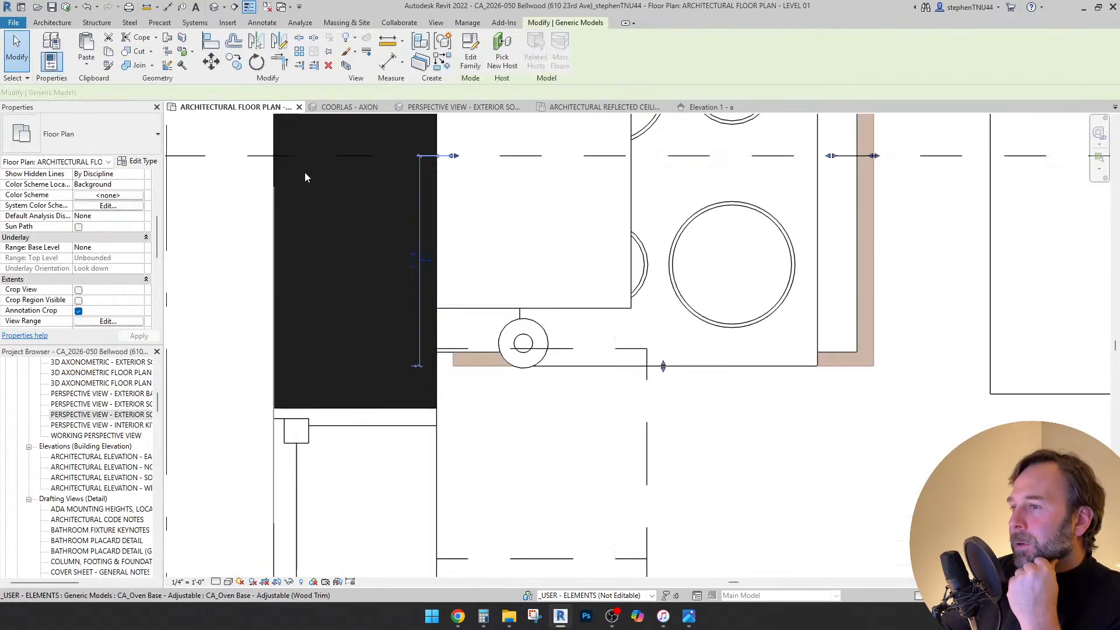
key(m)
key(v)
scroll(453, 366, up, 2)
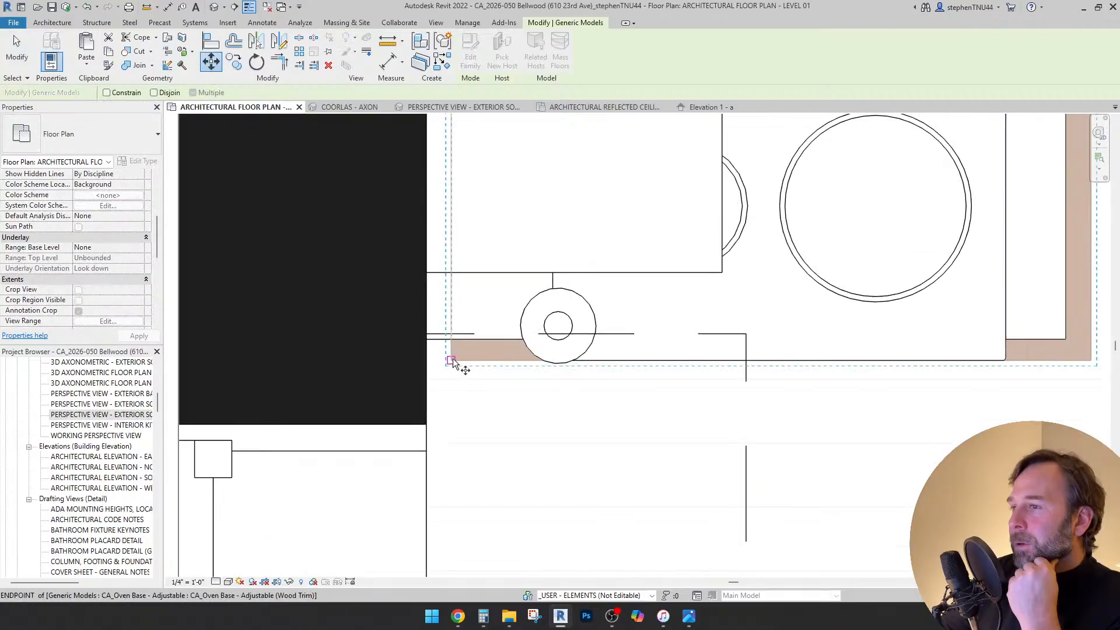
click(453, 362)
click(427, 360)
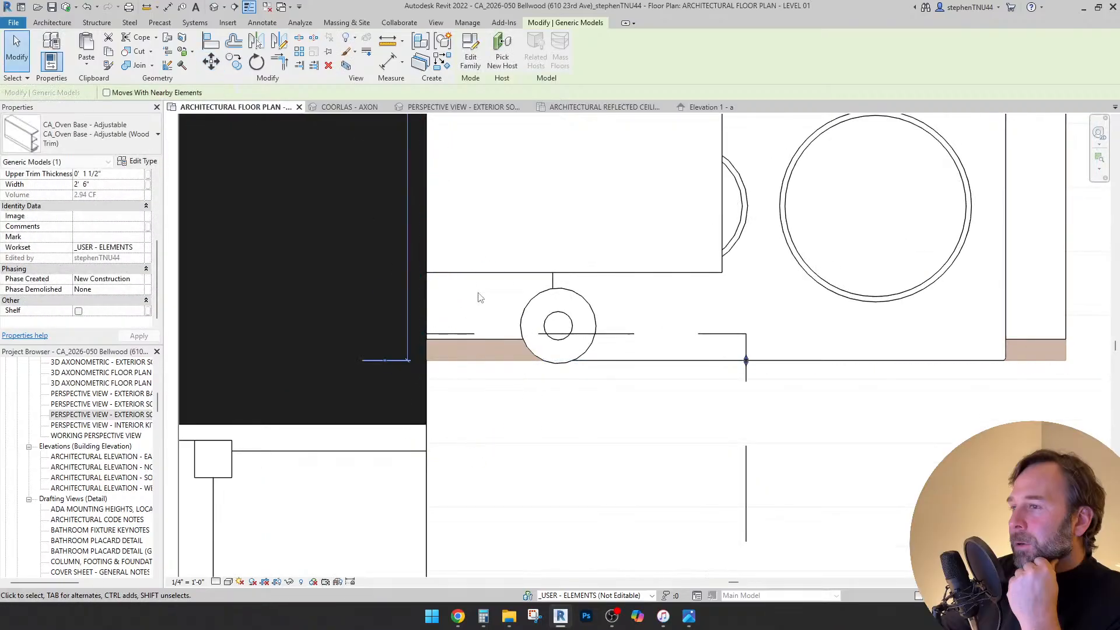
scroll(480, 299, down, 3)
key(Escape)
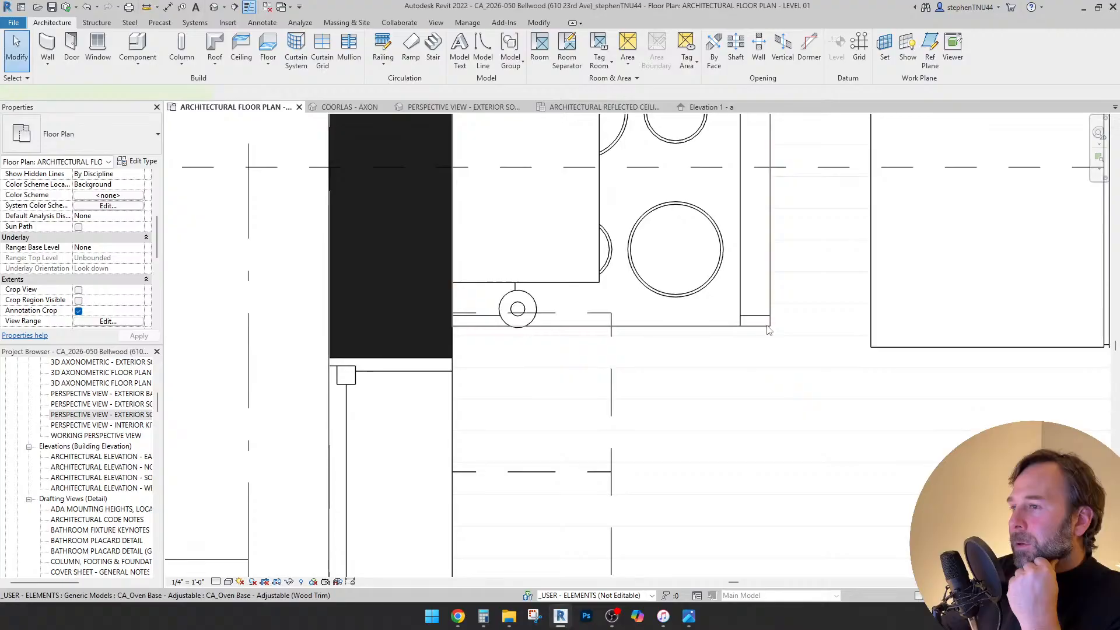
- In the COORLAS - AXON view, set the cooktop countertop's Counter Depth to 2' 6.5" and inspect its overhang above the oven base
scroll(769, 331, down, 2)
click(773, 258)
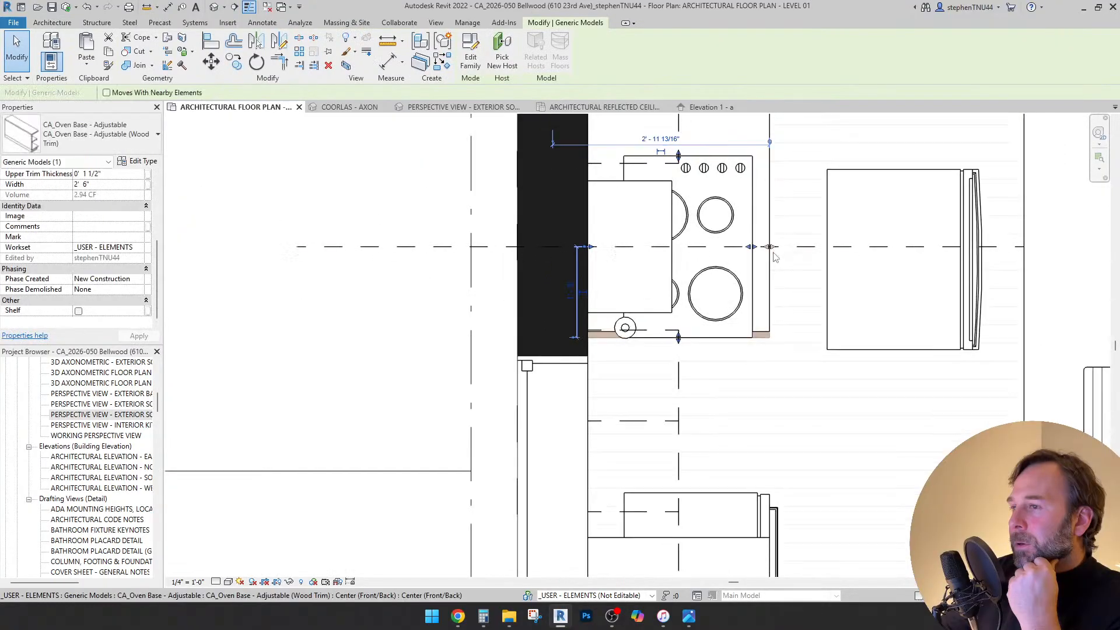
scroll(671, 289, up, 3)
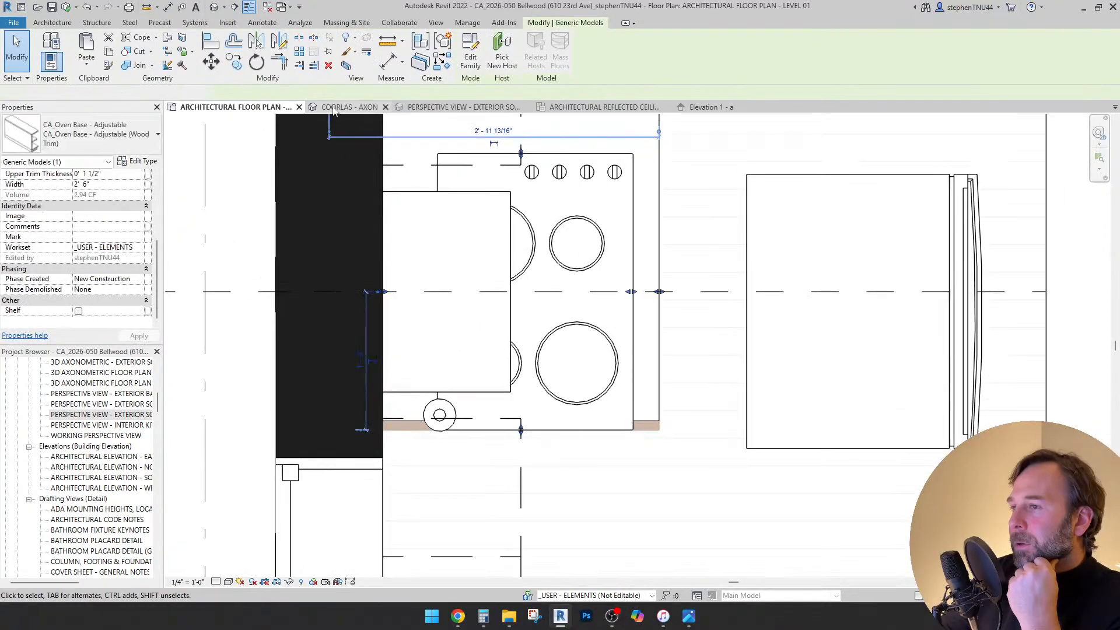
click(333, 111)
shift+middle_drag(638, 407, 681, 444)
key(Escape)
scroll(549, 554, up, 5)
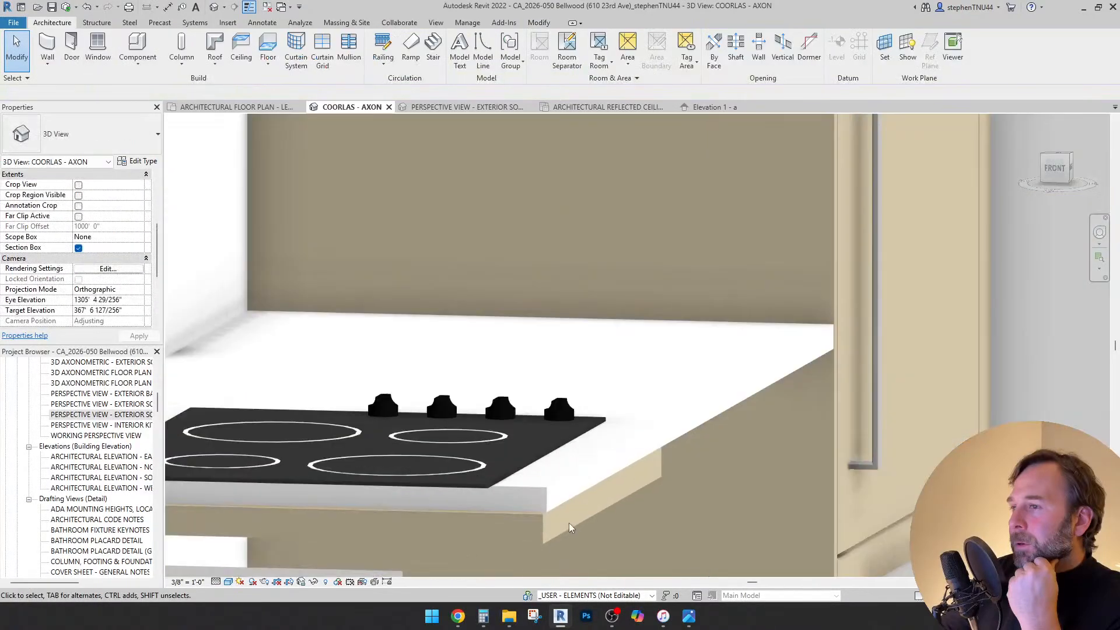
click(564, 490)
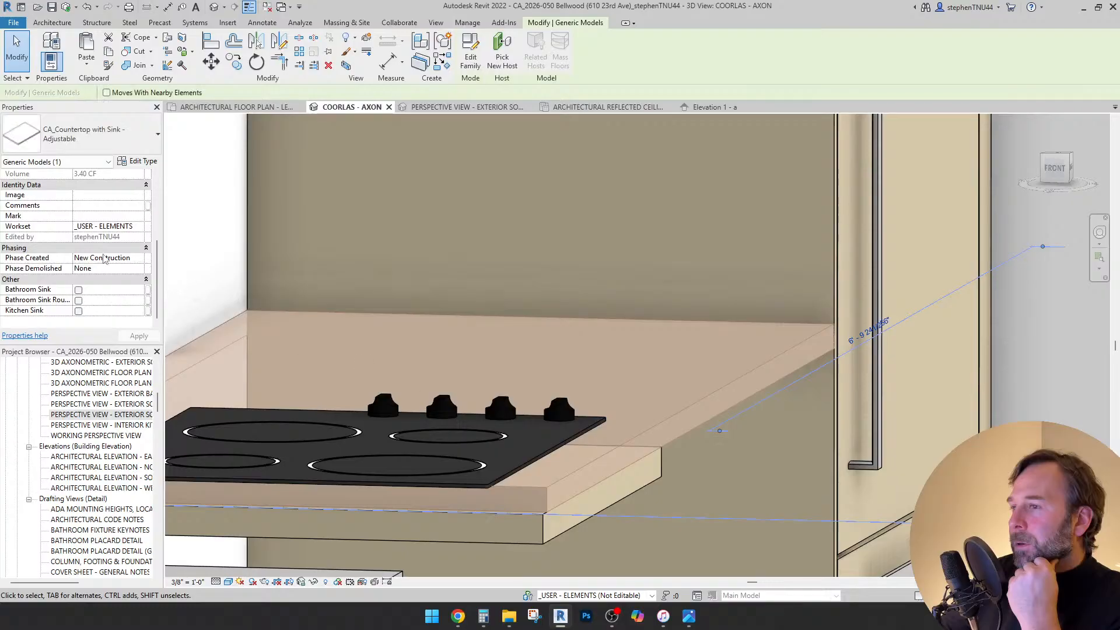
scroll(106, 245, up, 3)
click(93, 237)
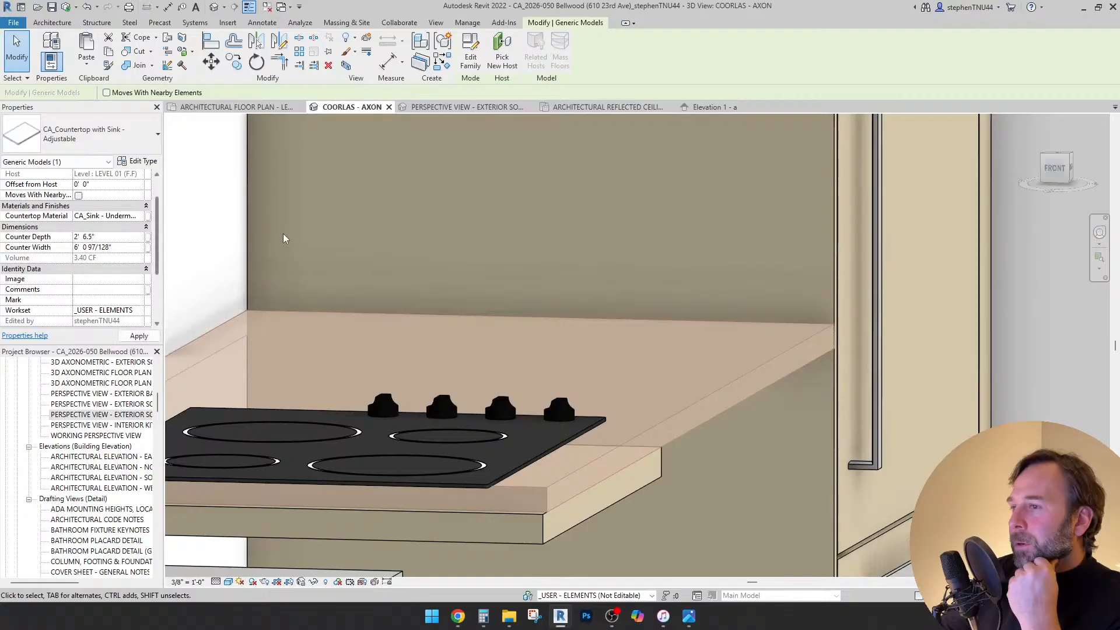
key(Escape)
scroll(565, 265, down, 3)
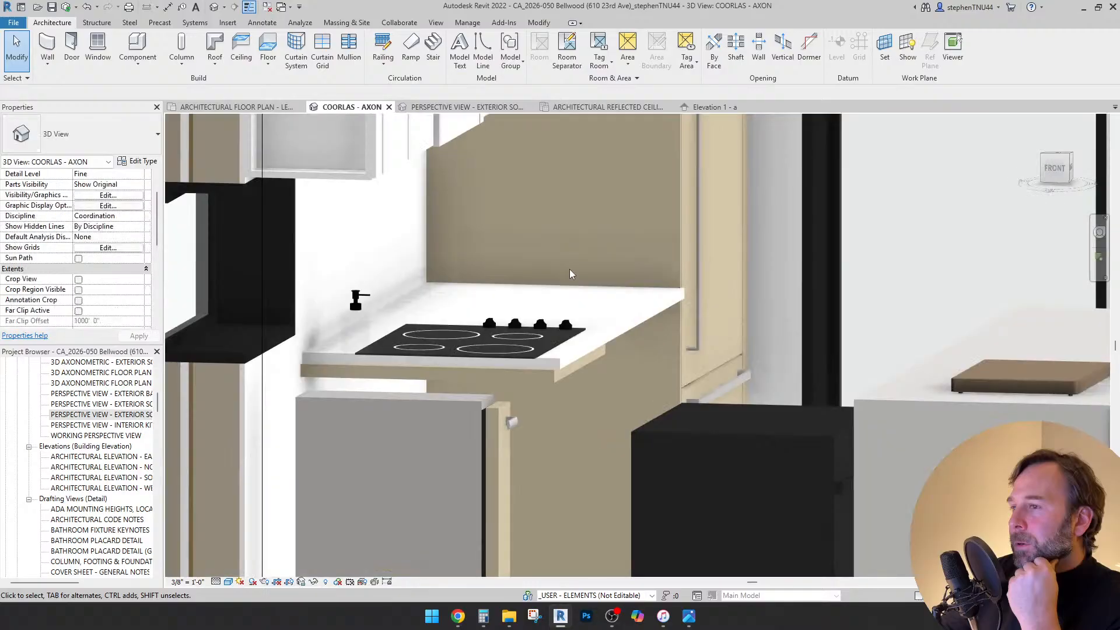
shift+middle_drag(566, 275, 489, 424)
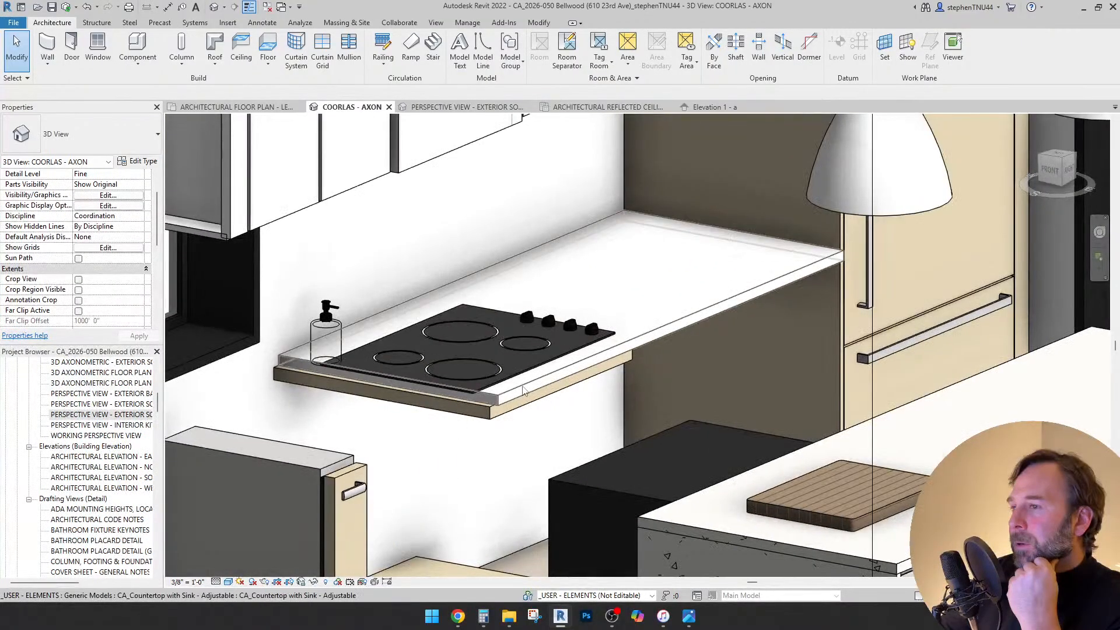
- In the Level 01 floor plan, move the sink countertop 15" along the wall toward the cooktop
click(245, 108)
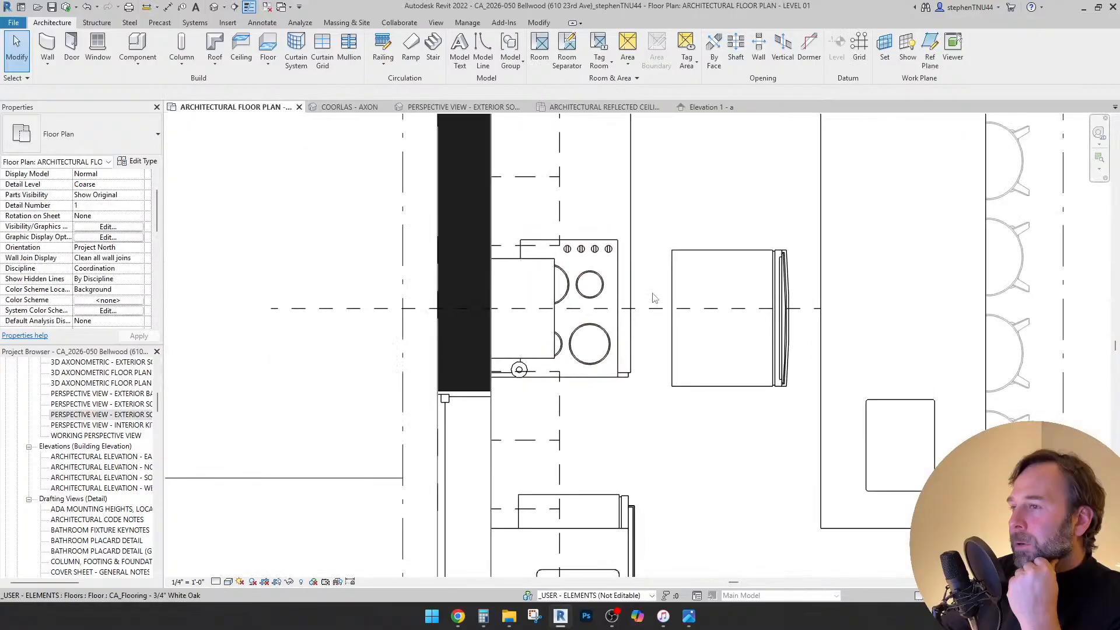
click(627, 238)
scroll(626, 233, down, 3)
scroll(598, 415, up, 1)
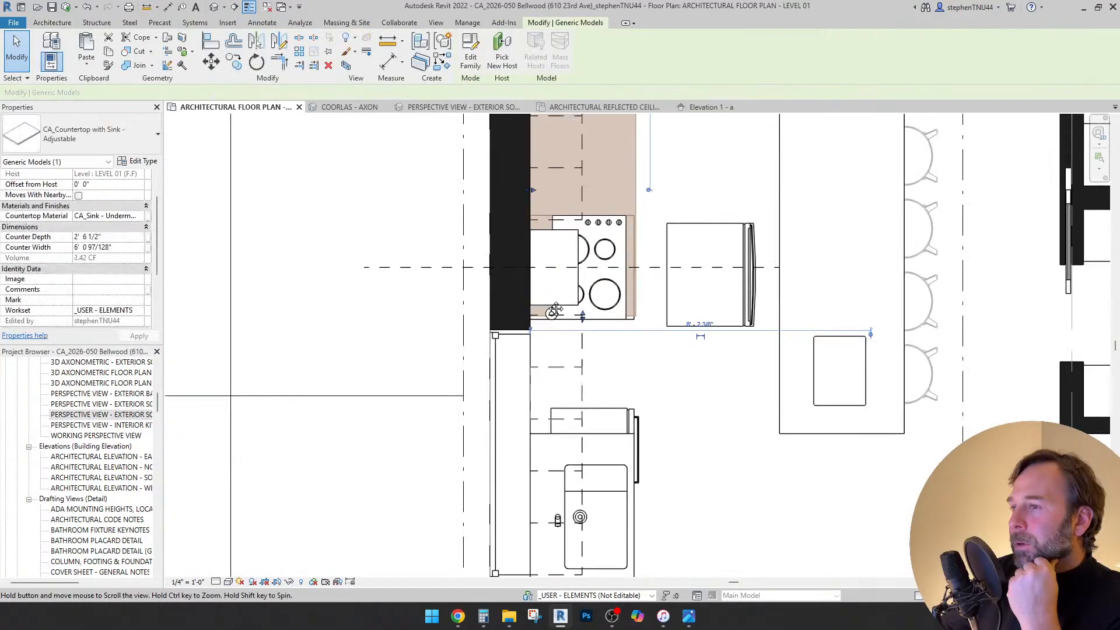
middle_drag(613, 436, 576, 353)
click(585, 394)
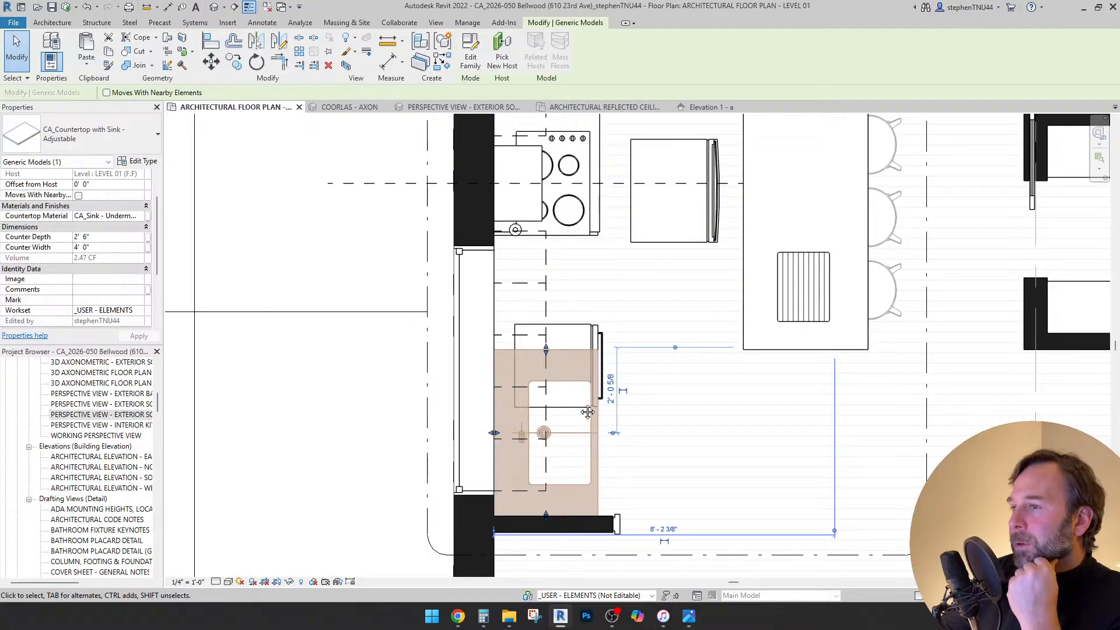
middle_drag(588, 412, 571, 376)
scroll(551, 454, up, 2)
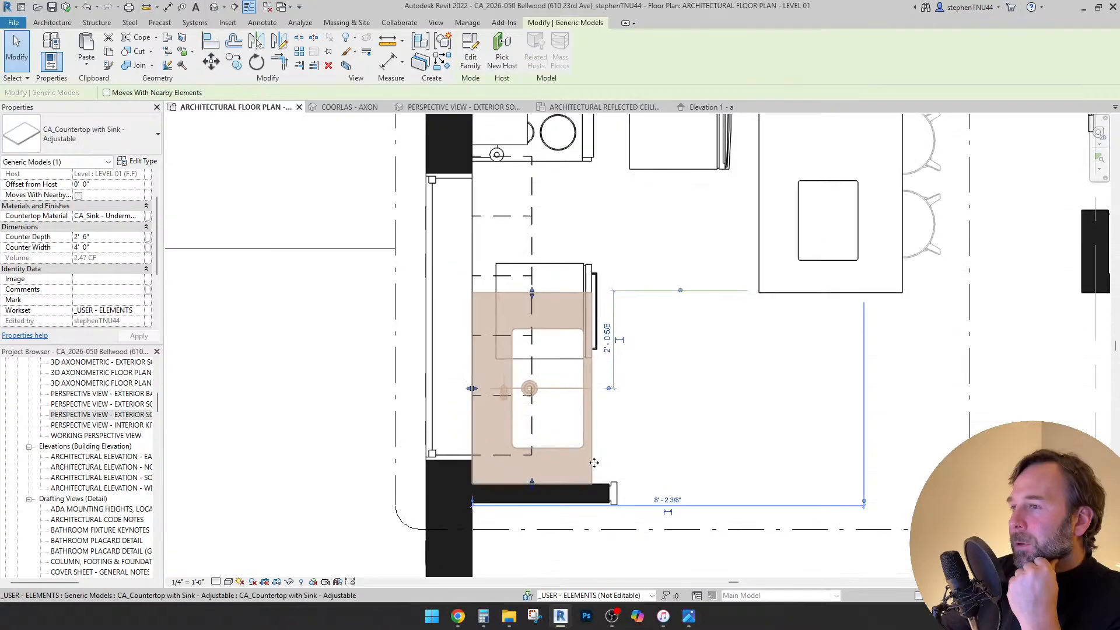
click(212, 62)
click(303, 342)
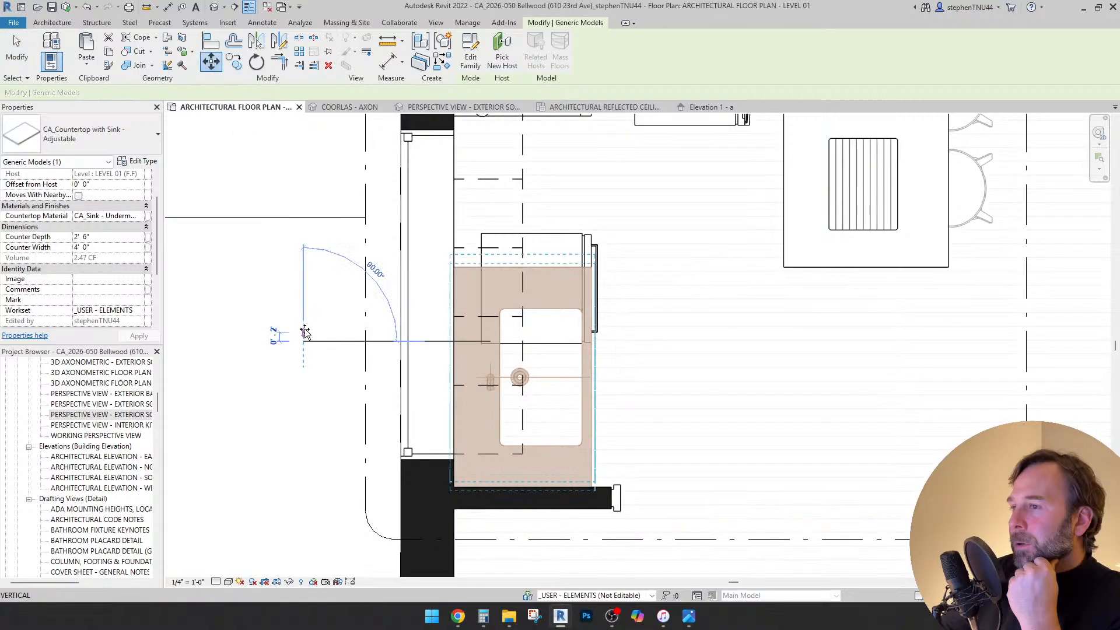
text(15")
key(Return)
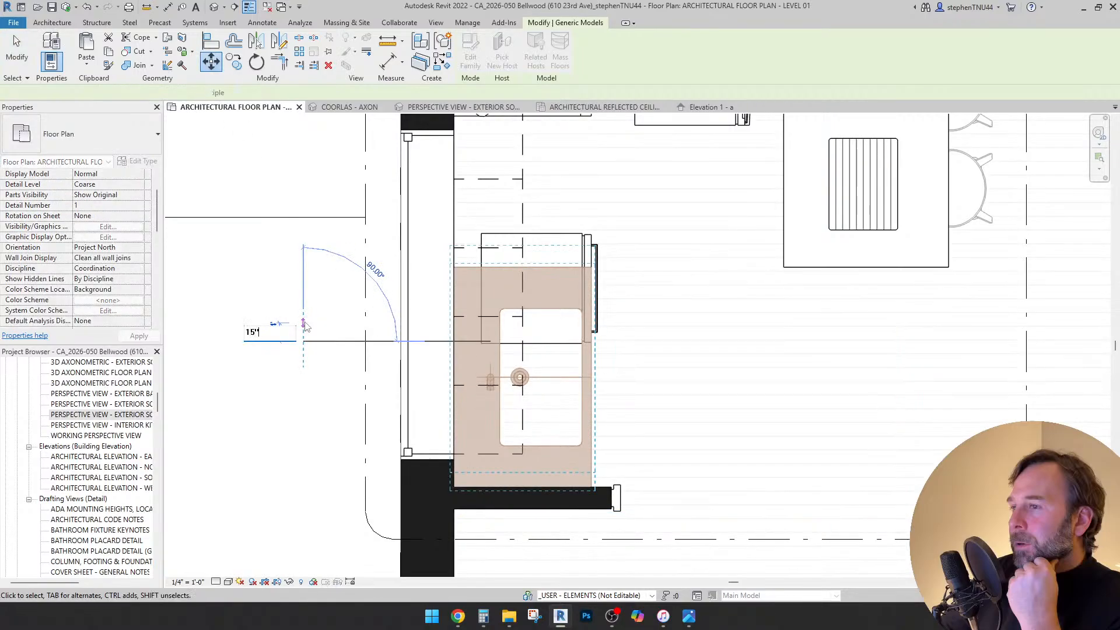
key(Escape)
- Move the dishwasher from under the sink so that its side sits against the face of the partition wall
scroll(433, 298, down, 1)
scroll(433, 302, down, 2)
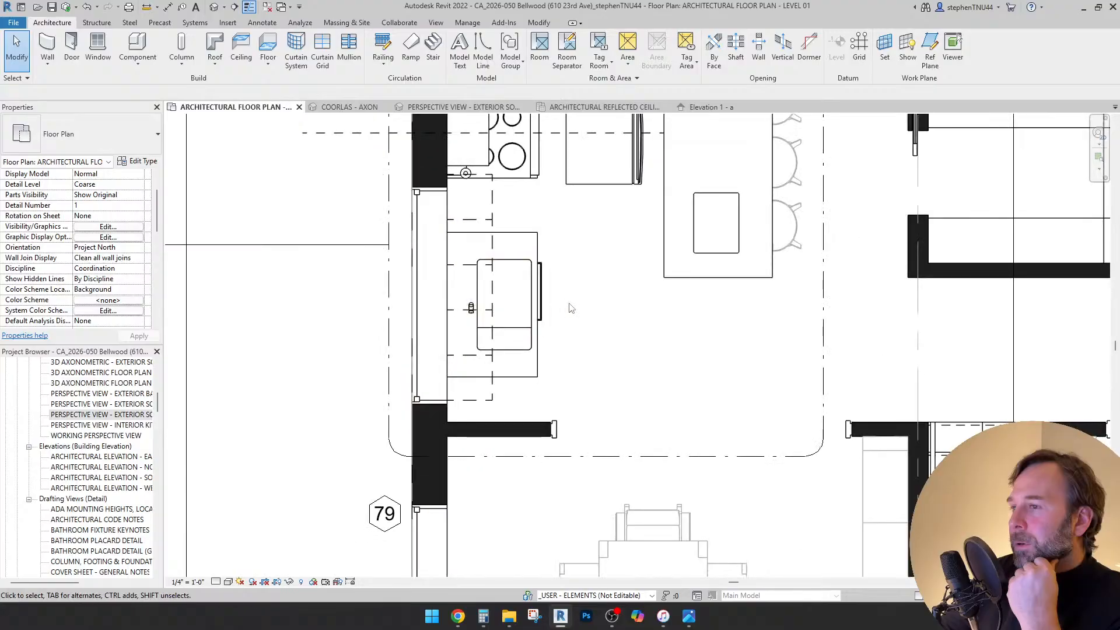
scroll(537, 269, up, 2)
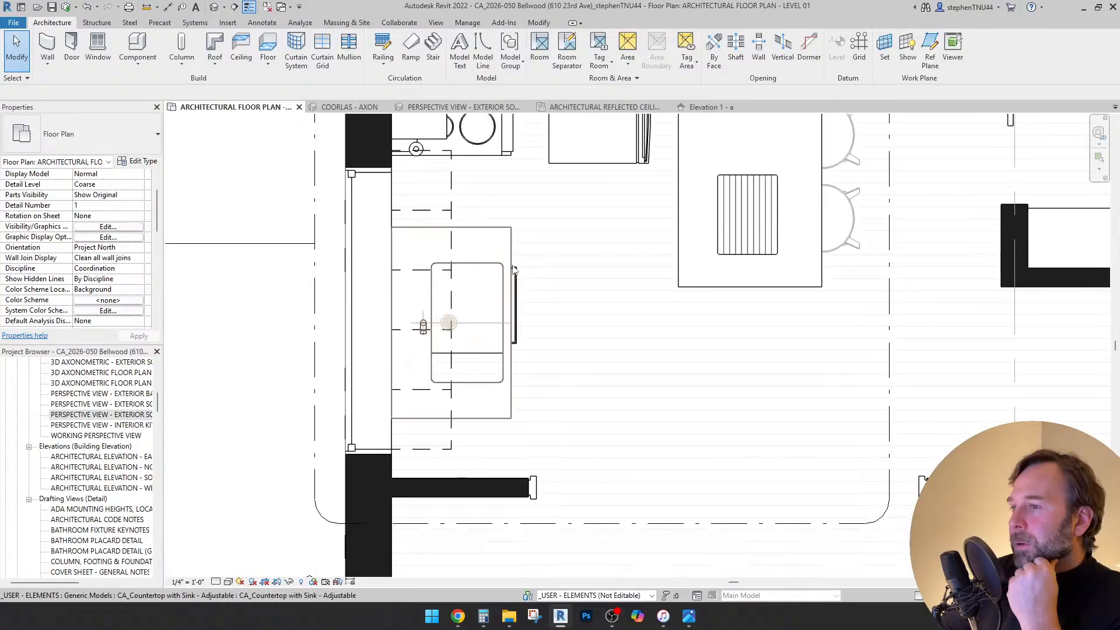
scroll(525, 290, down, 1)
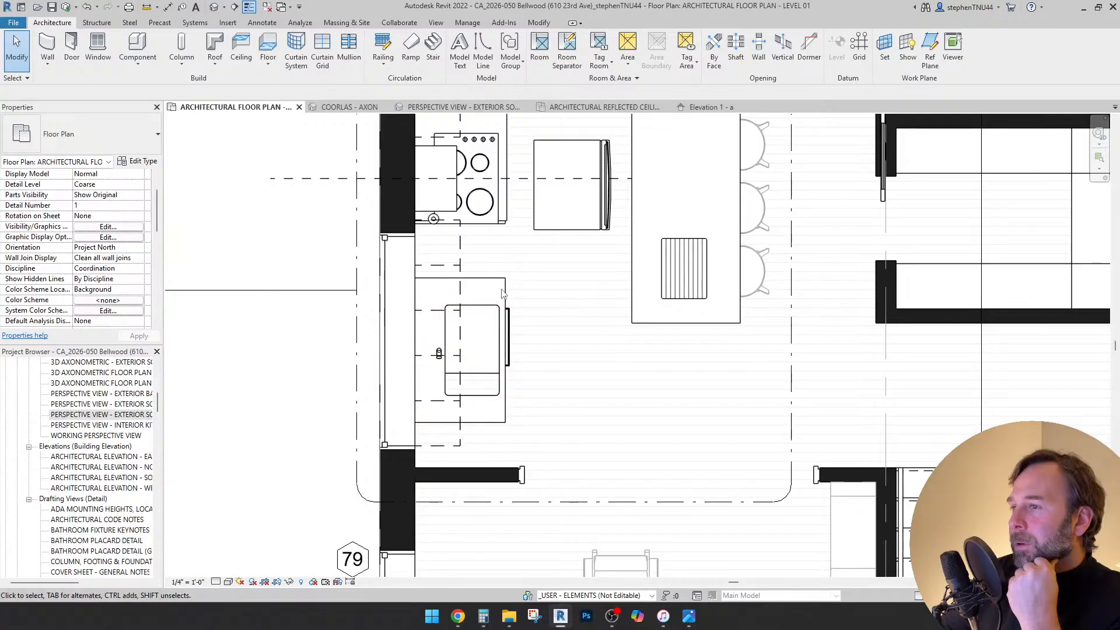
scroll(512, 318, up, 1)
click(496, 327)
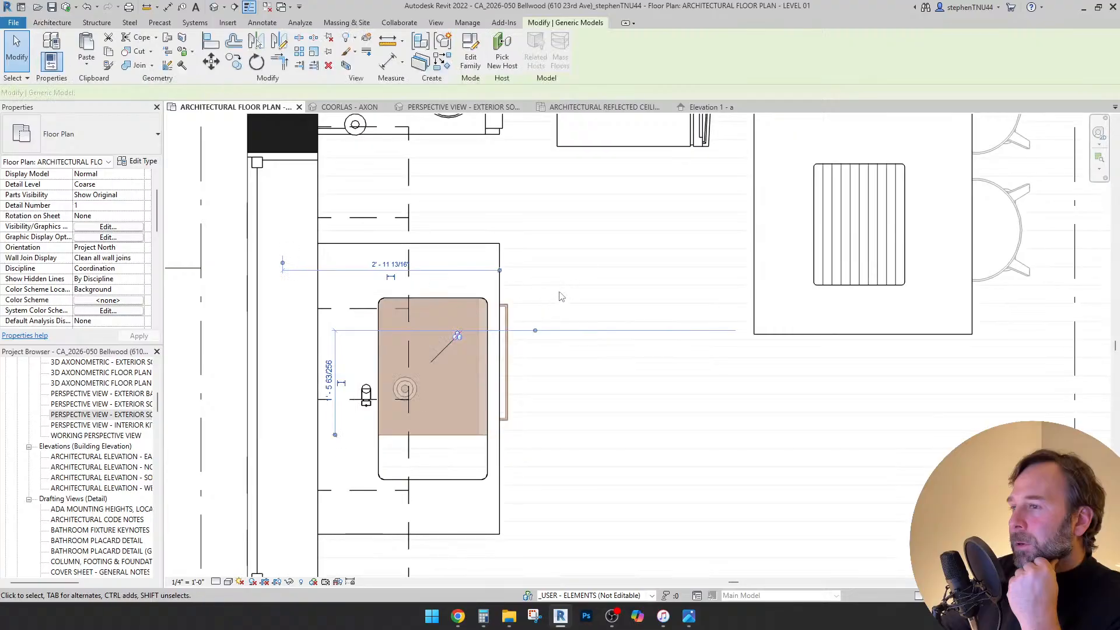
click(211, 61)
scroll(488, 388, up, 1)
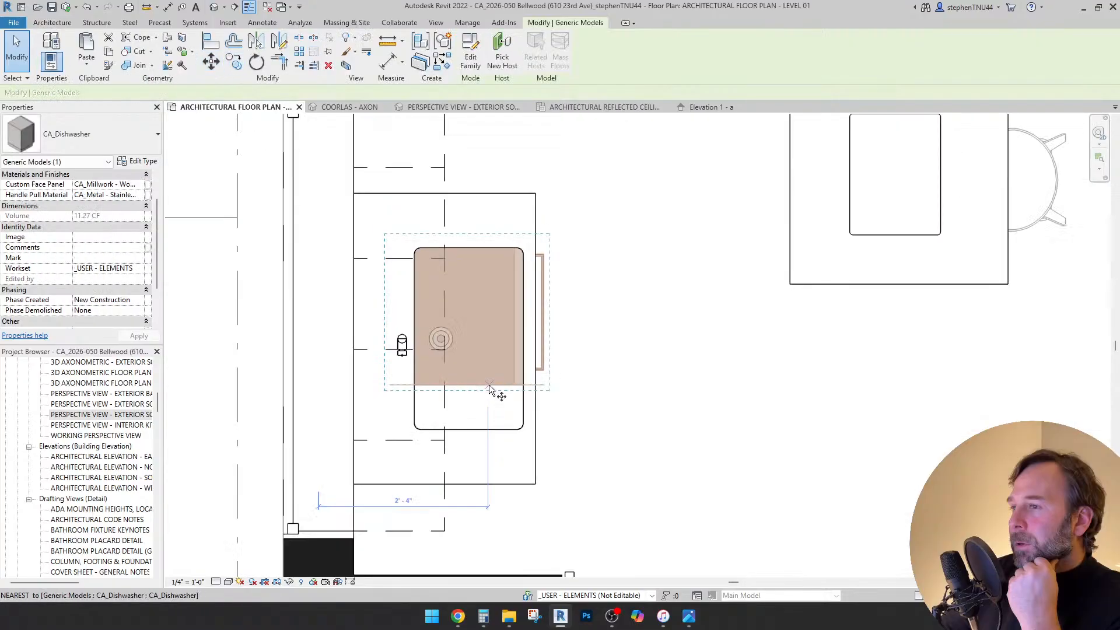
click(484, 385)
scroll(485, 385, down, 1)
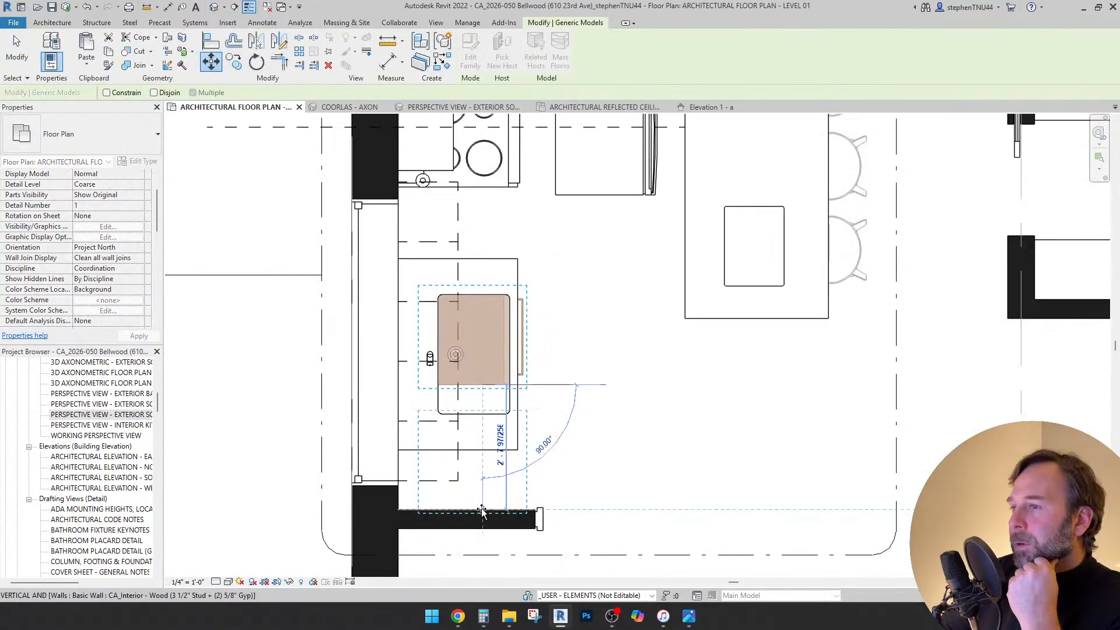
click(483, 509)
click(537, 444)
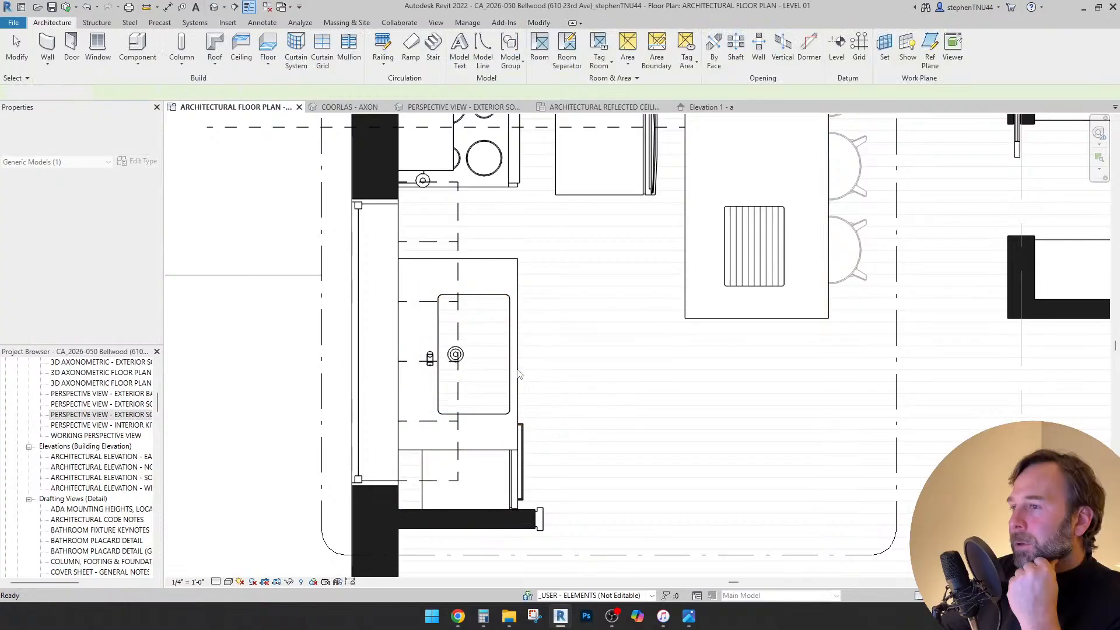
- Move the sink countertop farther toward the cooktop so that its near edge clears the dishwasher
click(518, 375)
scroll(509, 393, up, 1)
key(m)
key(v)
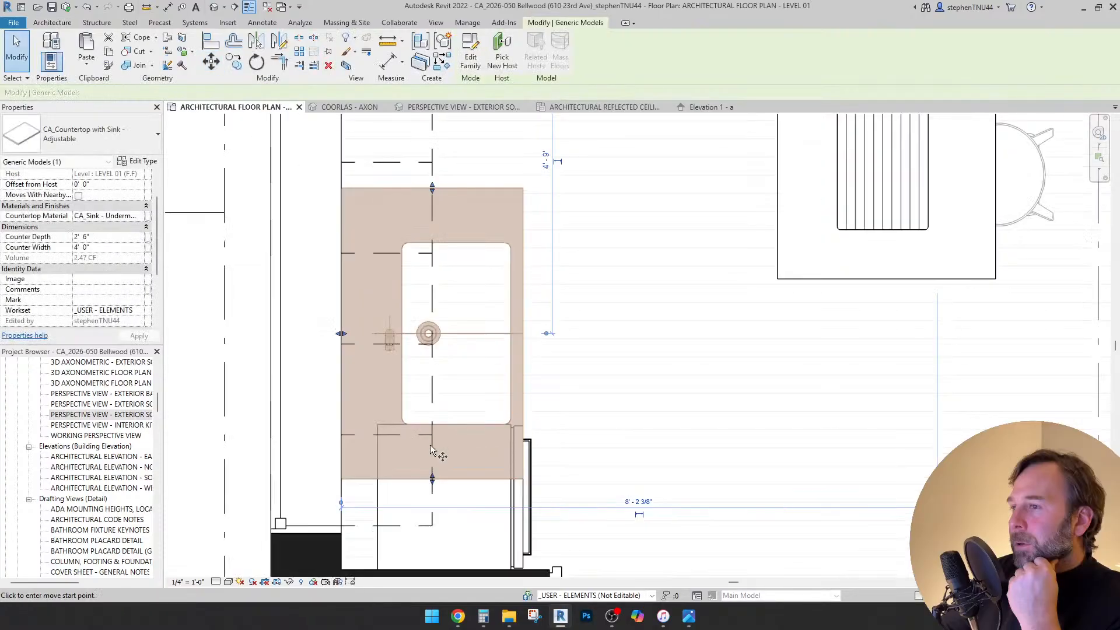
click(468, 479)
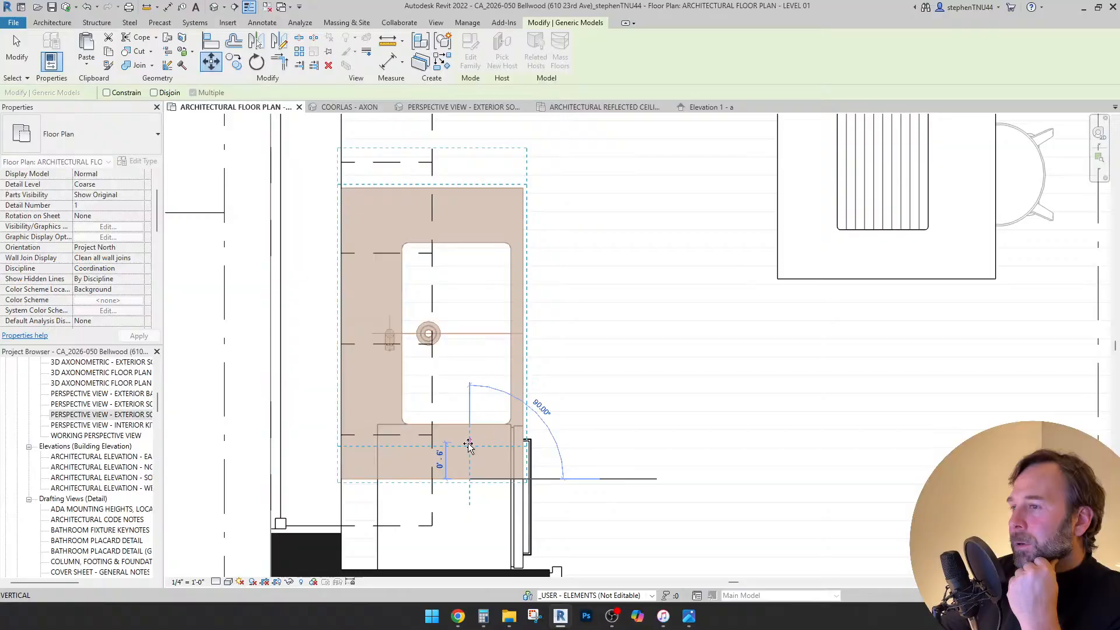
click(471, 409)
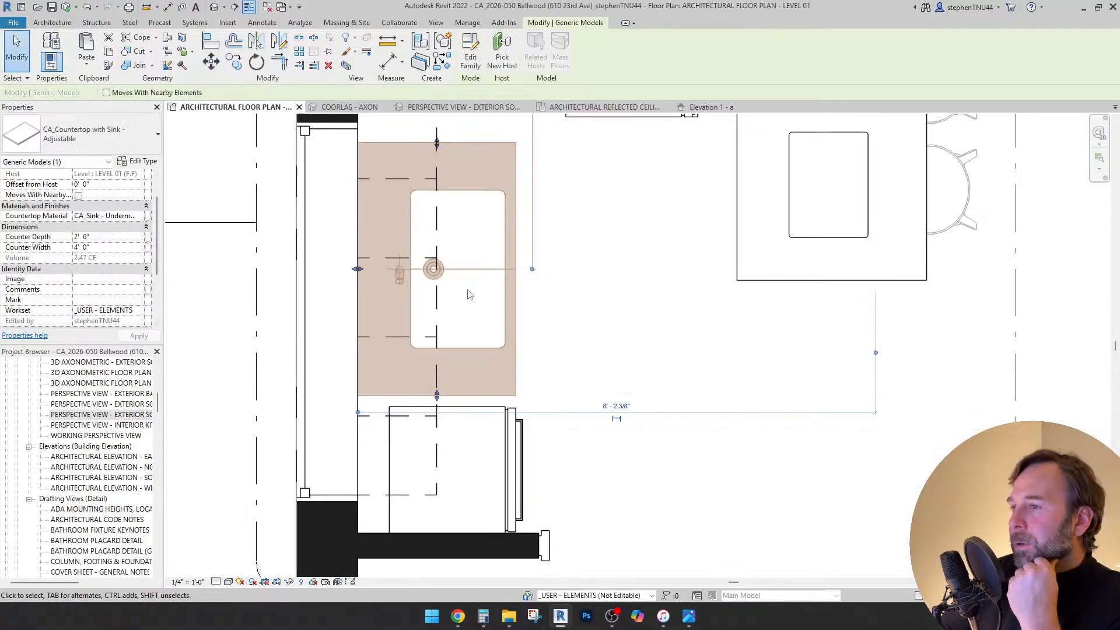
- Set the sink countertop's Counter Width to 3'
scroll(470, 291, down, 1)
click(119, 248)
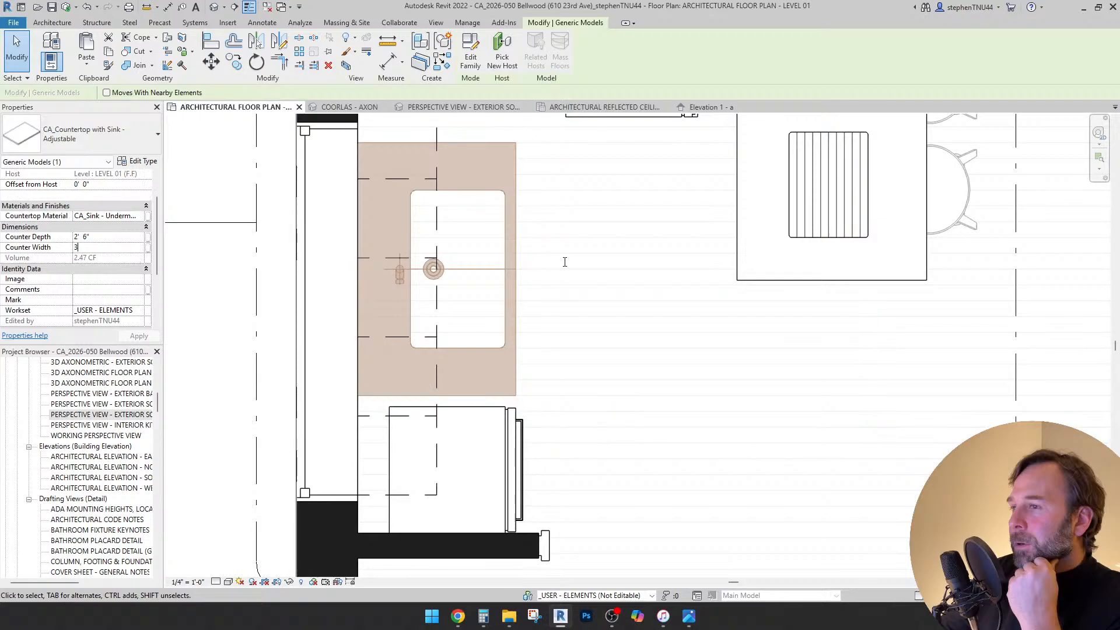
text(3)
key(Return)
- Move the sink countertop along the wall so that its near edge meets the side of the dishwasher
key(m)
key(v)
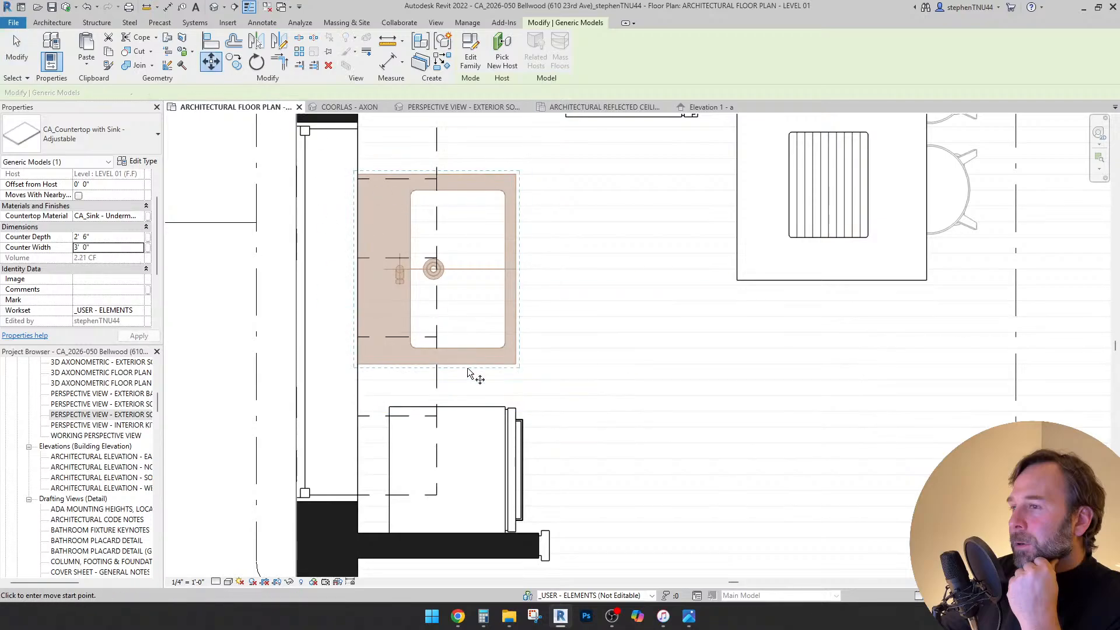
scroll(467, 368, up, 2)
click(470, 365)
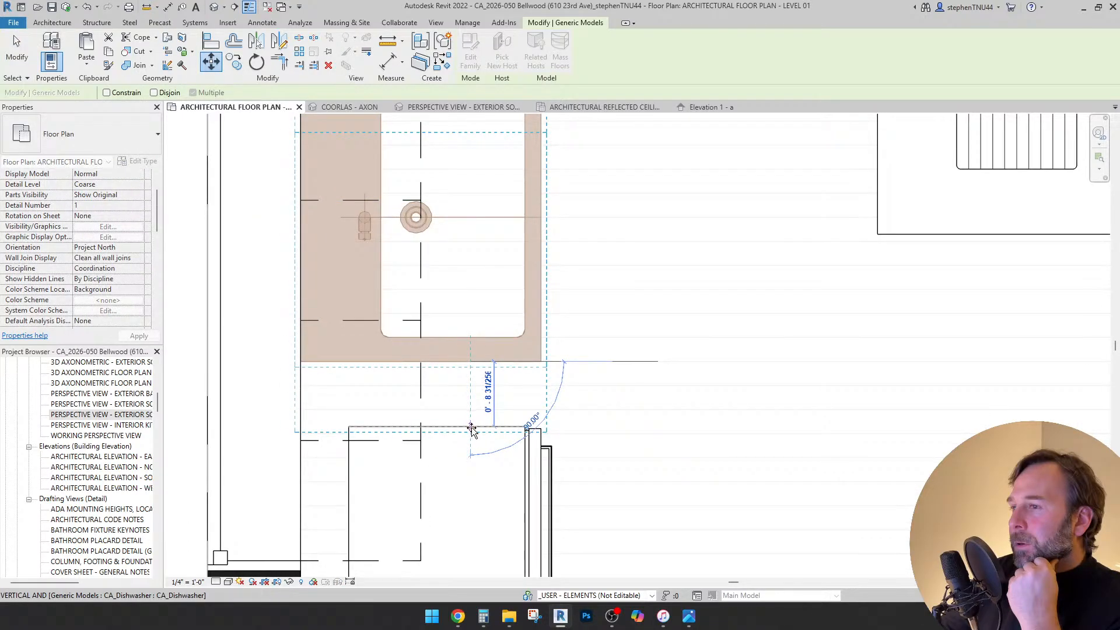
click(472, 430)
scroll(484, 362, down, 3)
key(Escape)
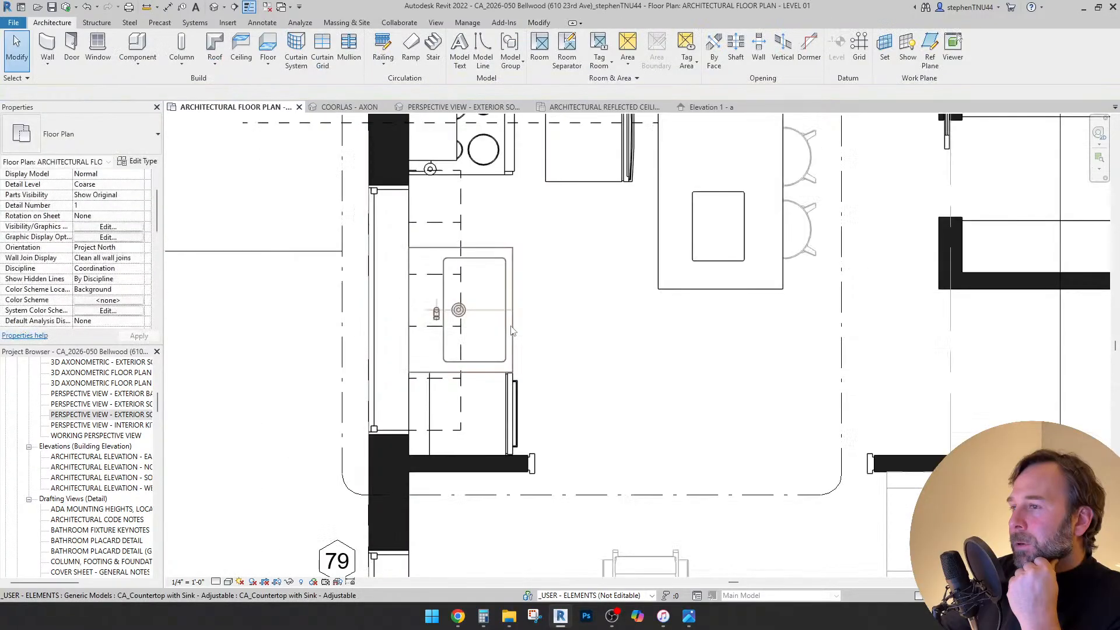
- Examine the layout of the range wall in plan, checking the spacing between the sink, cooktop, oven and island
middle_drag(511, 327, 517, 337)
scroll(458, 338, up, 2)
middle_drag(487, 250, 554, 320)
scroll(516, 311, down, 3)
scroll(564, 445, down, 3)
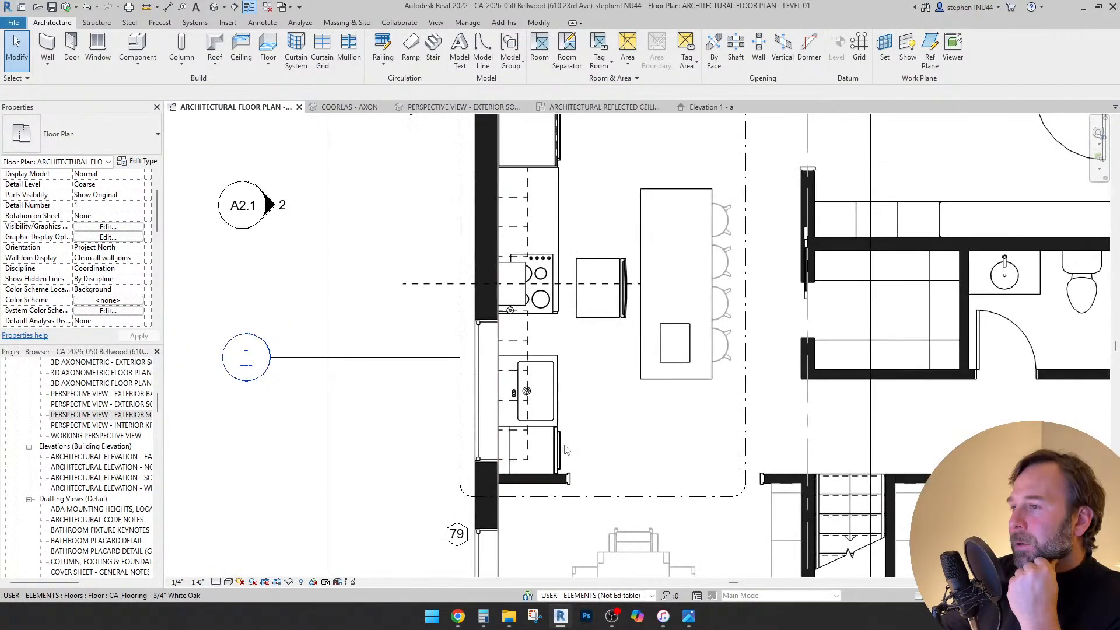
scroll(561, 350, up, 2)
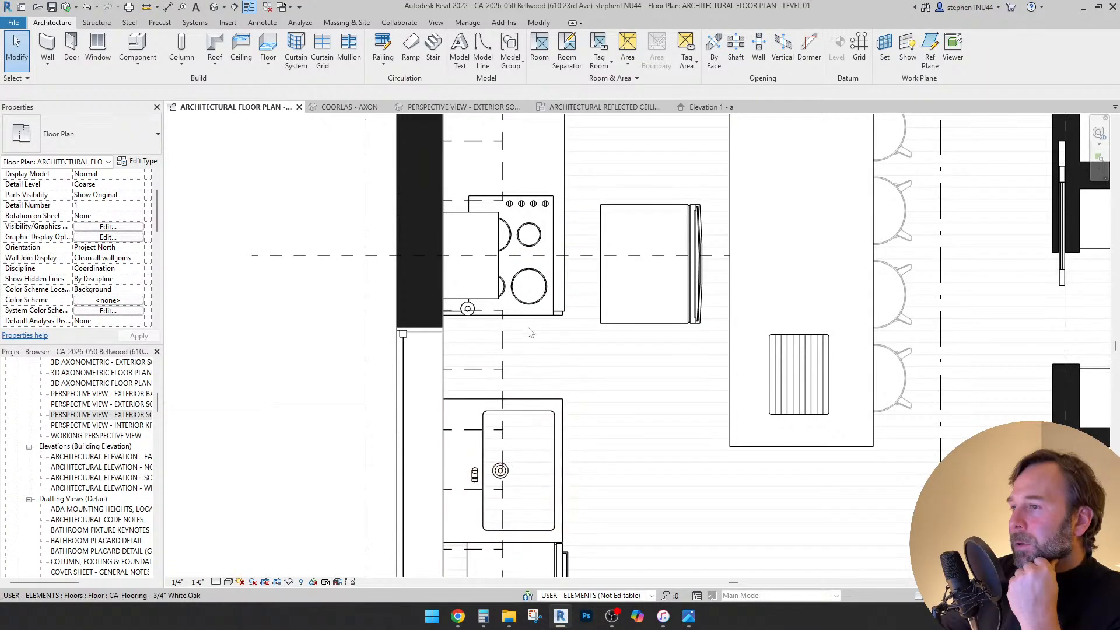
scroll(531, 338, down, 2)
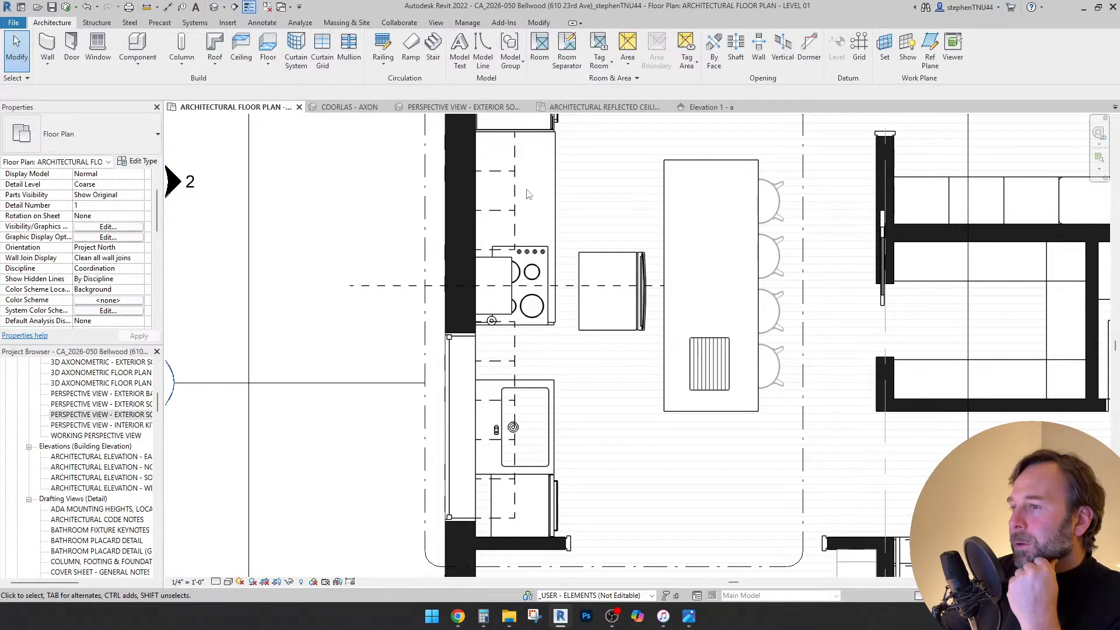
scroll(554, 492, down, 1)
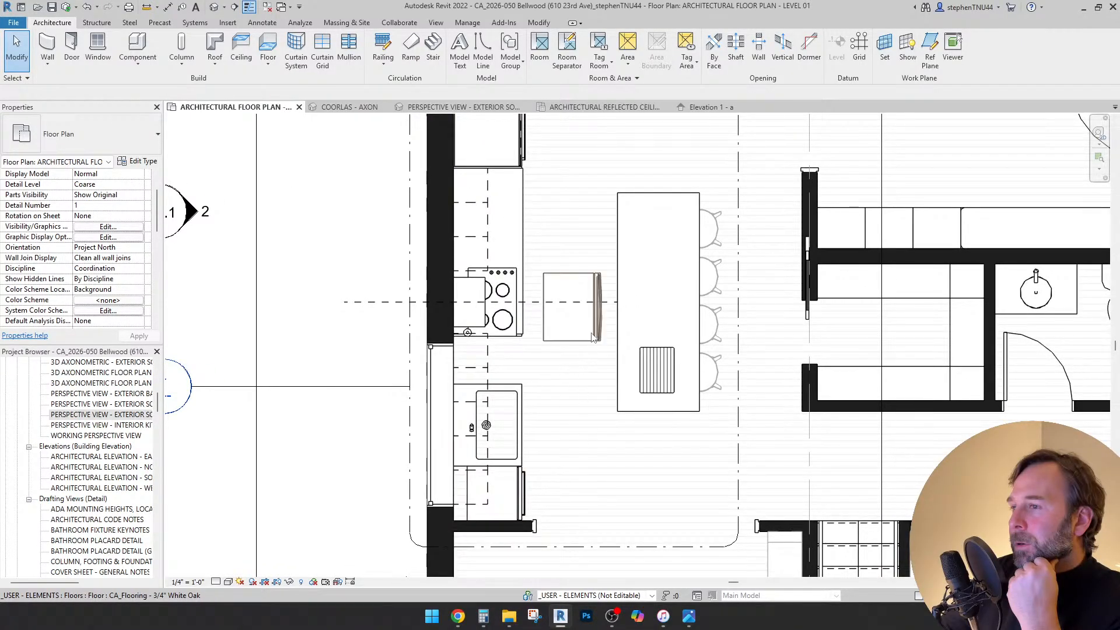
- Move the oven from beside the island to the range wall, with its back against the wall face below the cooktop
scroll(580, 272, up, 1)
click(580, 273)
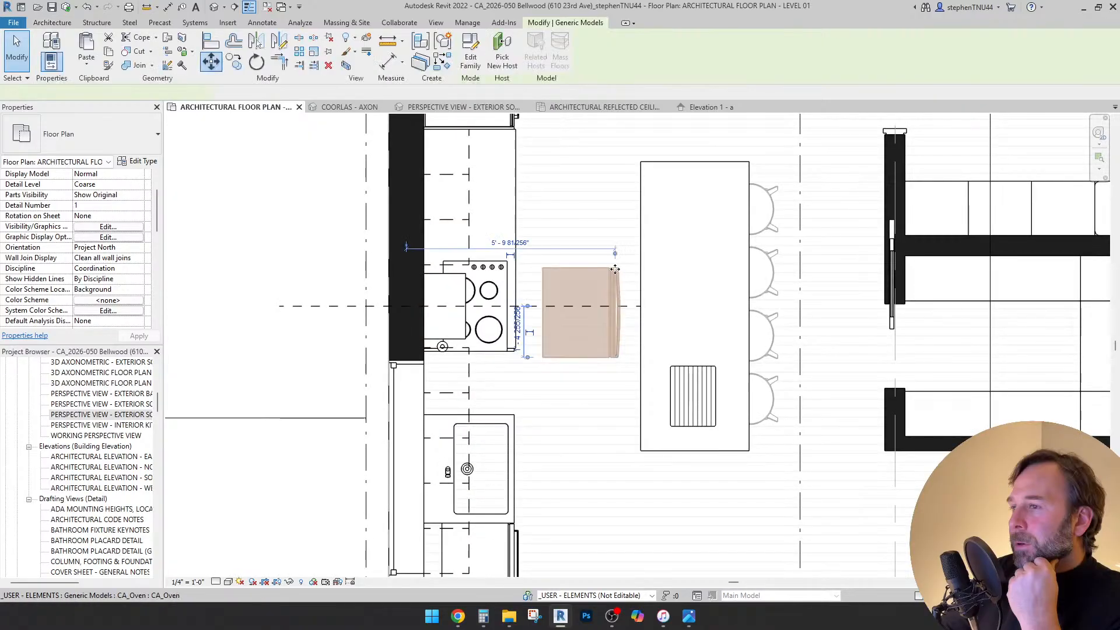
scroll(620, 385, up, 3)
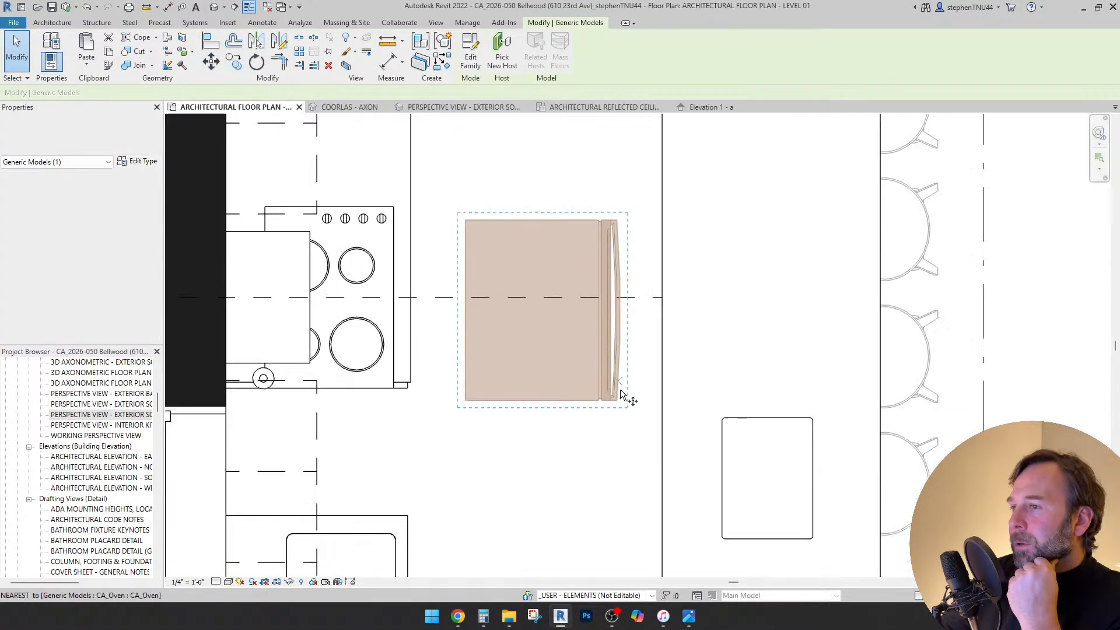
key(m)
key(v)
click(416, 399)
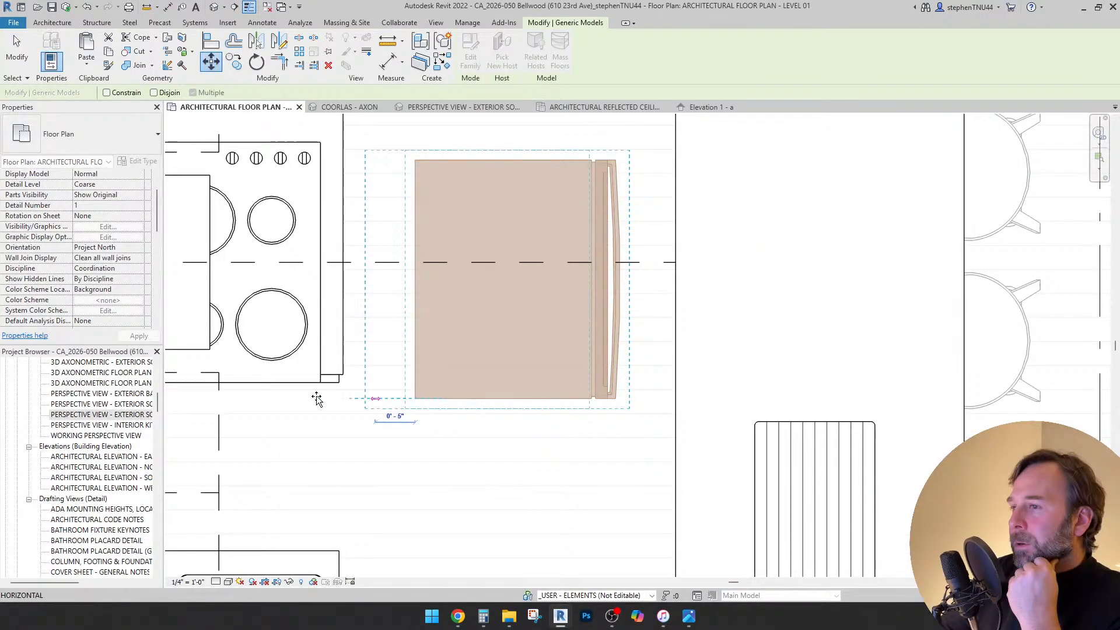
middle_drag(318, 395, 604, 400)
click(383, 439)
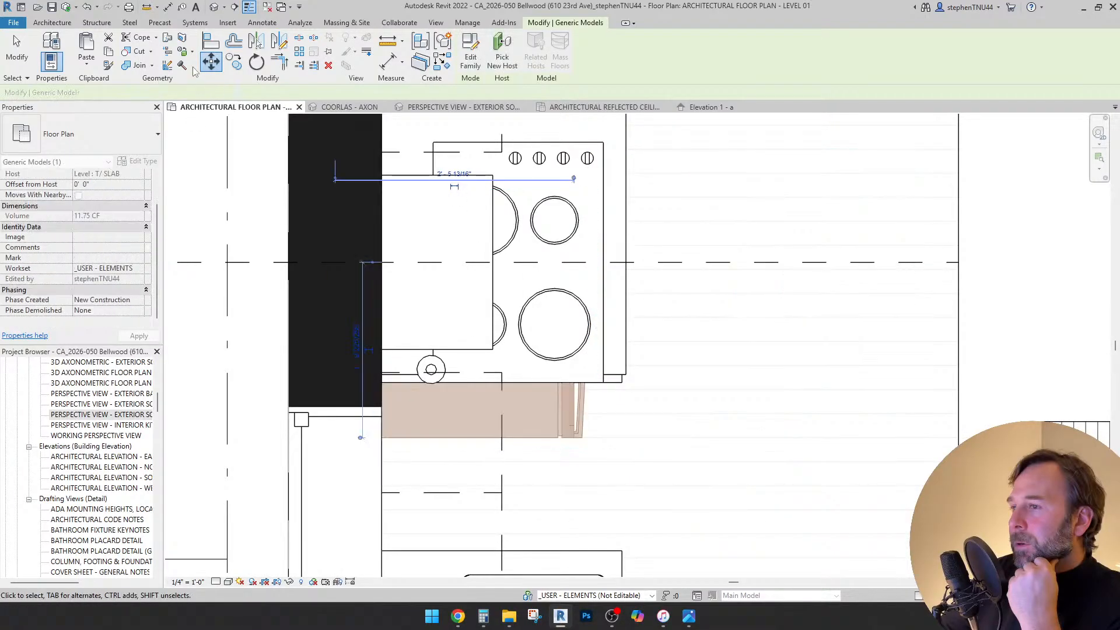
- Move the oven along the wall under the cooktop so that its side lines up with the countertop's end edge
scroll(539, 439, up, 3)
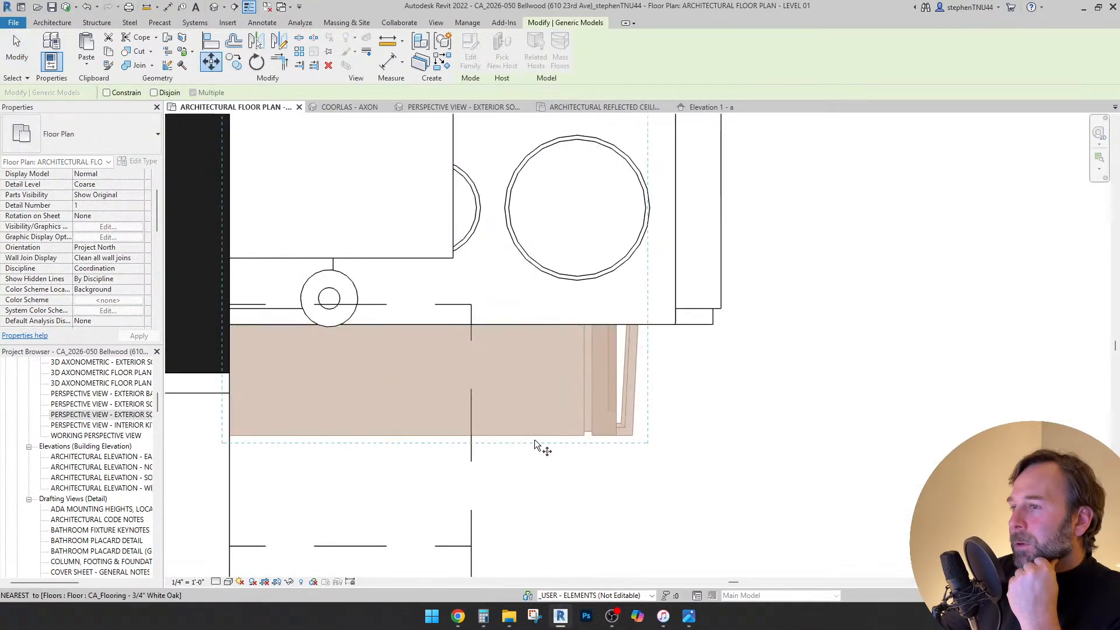
key(m)
key(v)
click(537, 438)
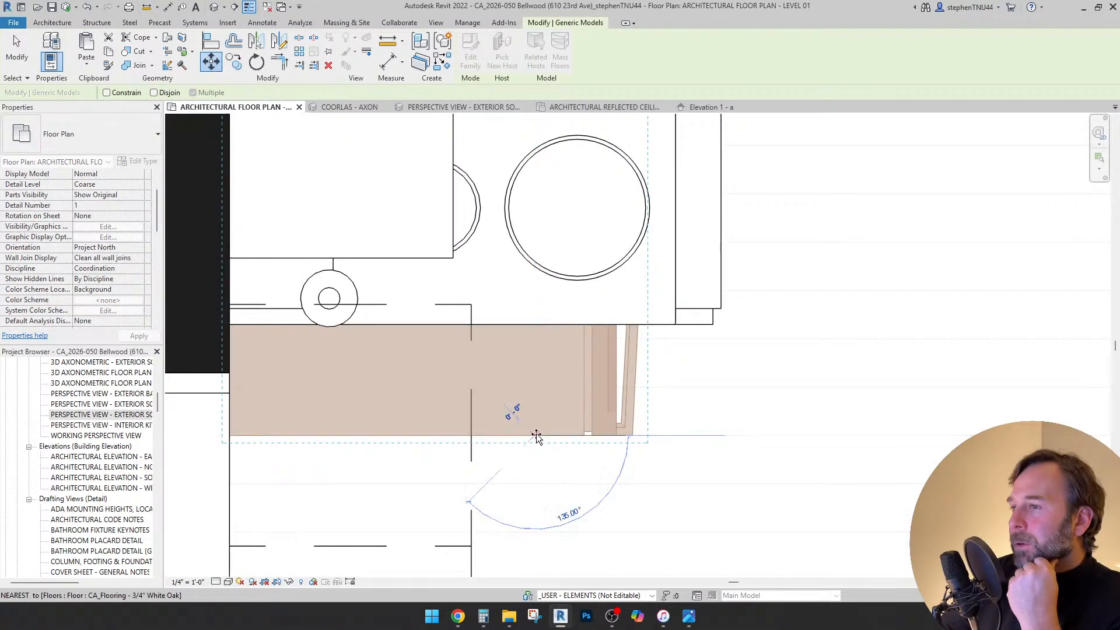
click(543, 325)
scroll(612, 337, down, 3)
middle_drag(611, 228, 618, 360)
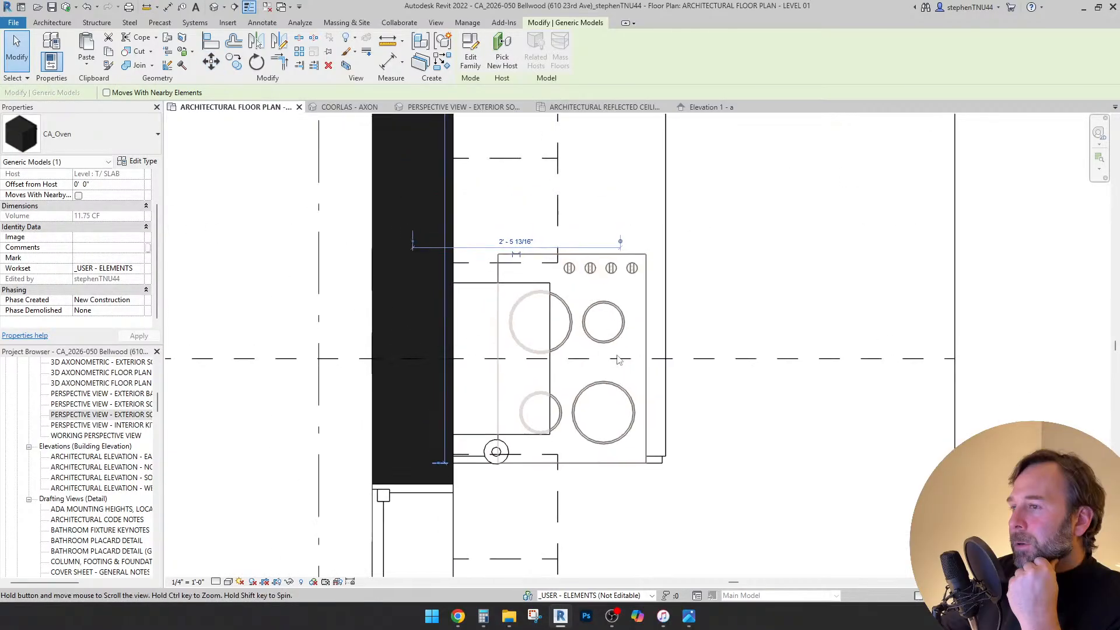
- Shift the oven 1/8" along the wall, away from the countertop's sink-side end
scroll(613, 277, up, 1)
click(214, 64)
scroll(549, 230, up, 2)
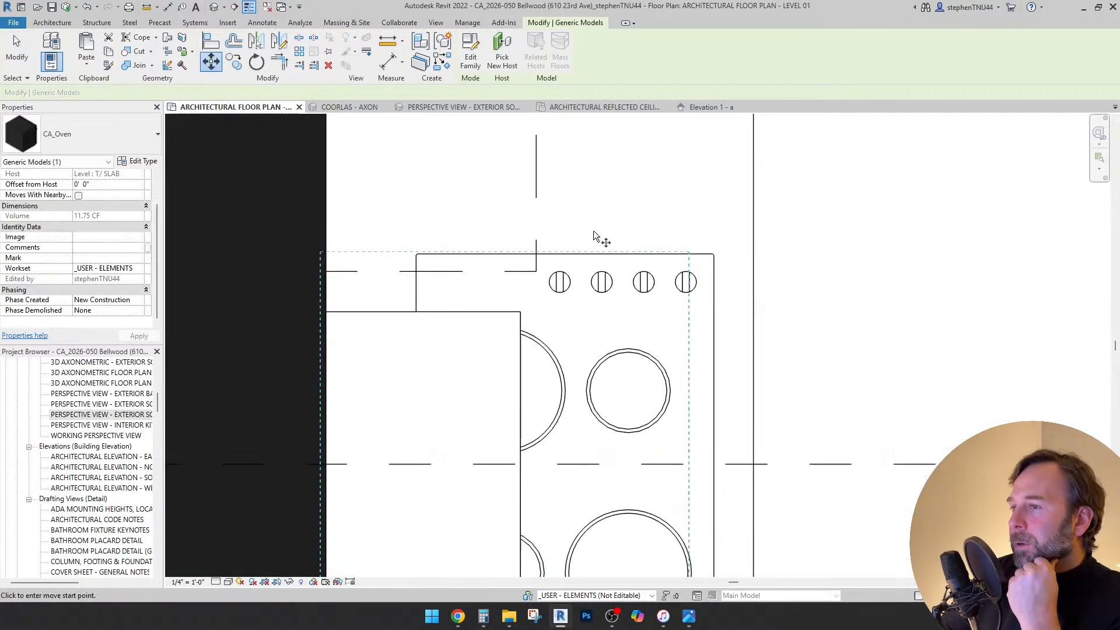
click(593, 230)
text(1)
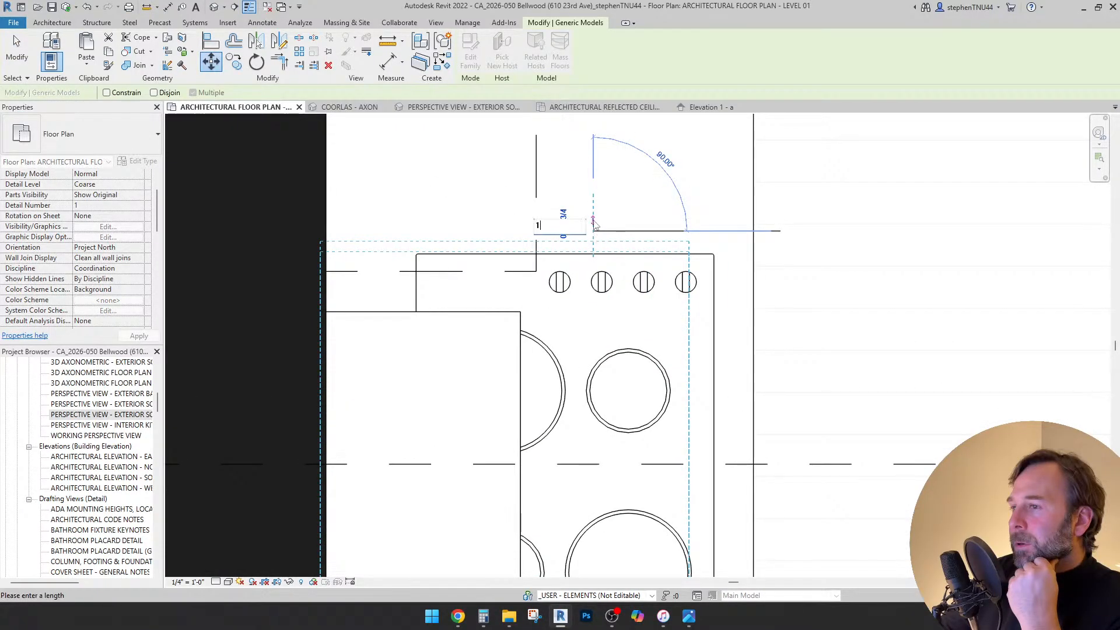
text(/8)
key(Return)
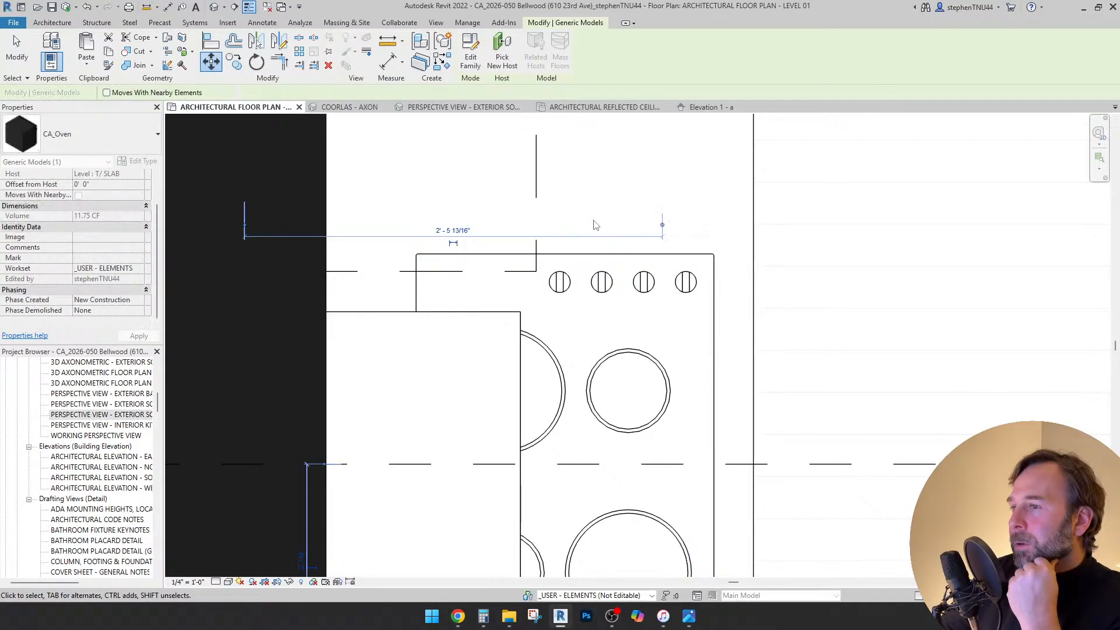
- In the COORLAS - AXON view, change the oven's Level to LEVEL 01 (F.F)
click(359, 108)
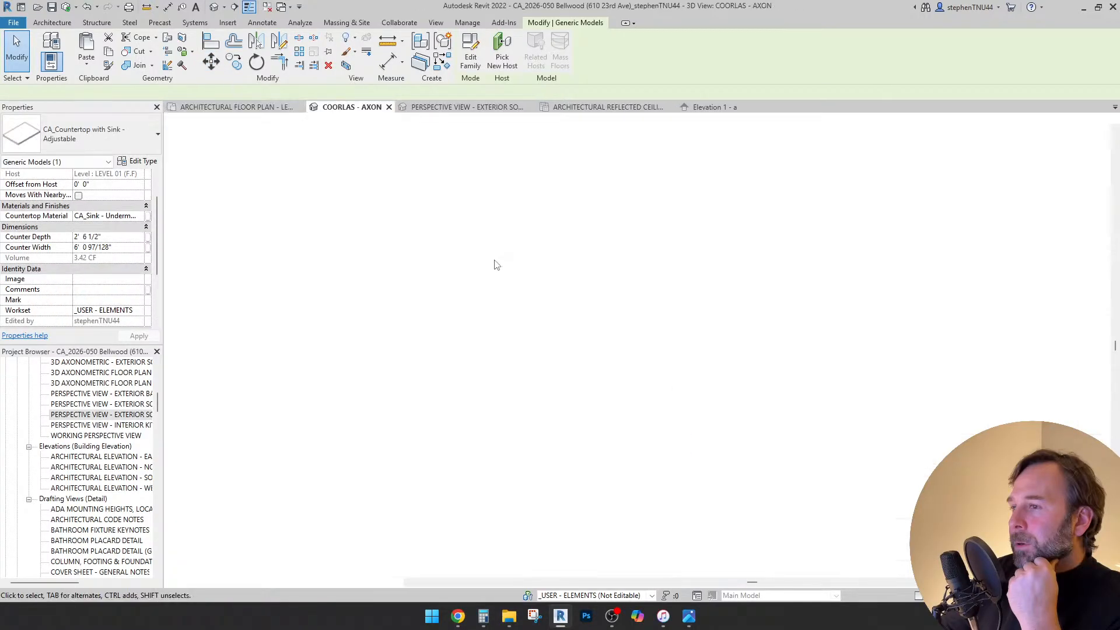
key(Escape)
scroll(472, 367, up, 1)
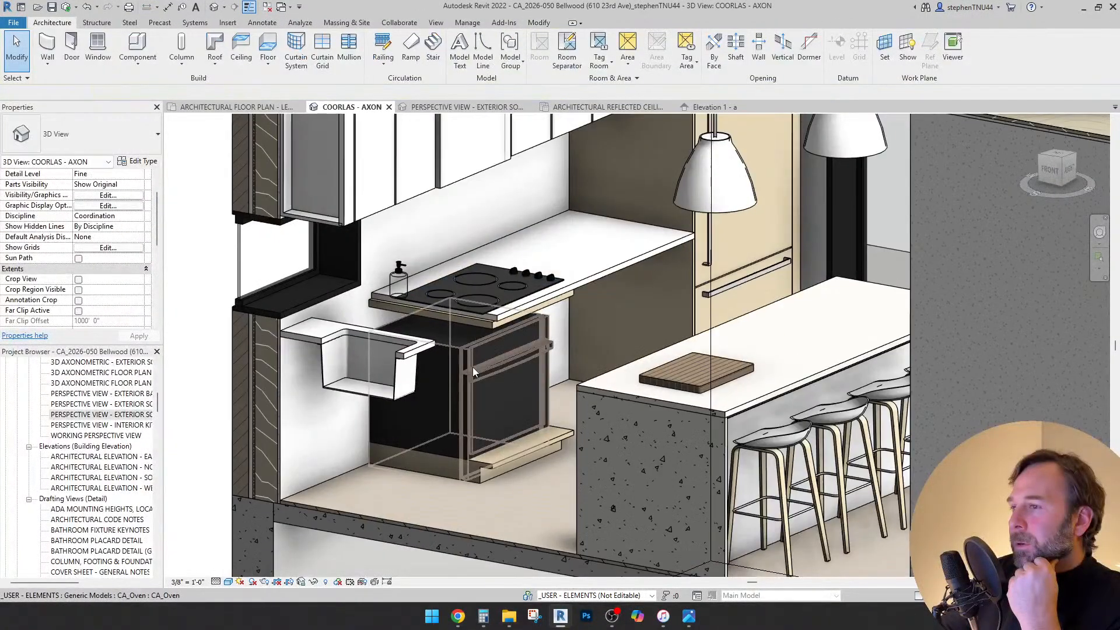
click(473, 366)
scroll(509, 411, up, 3)
click(435, 474)
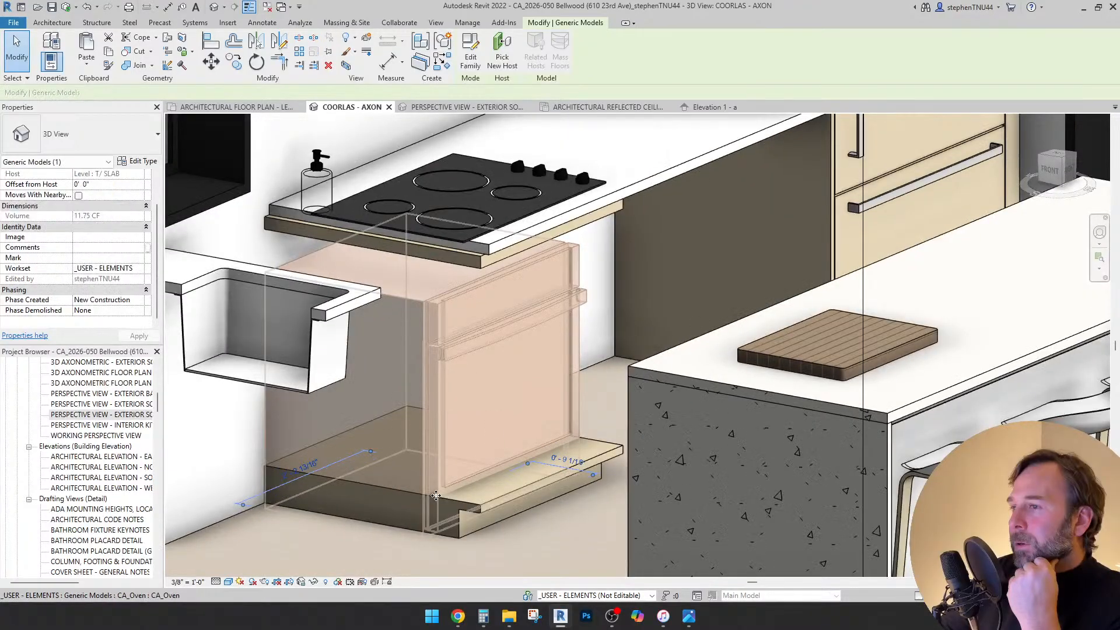
scroll(436, 474, up, 2)
key(Escape)
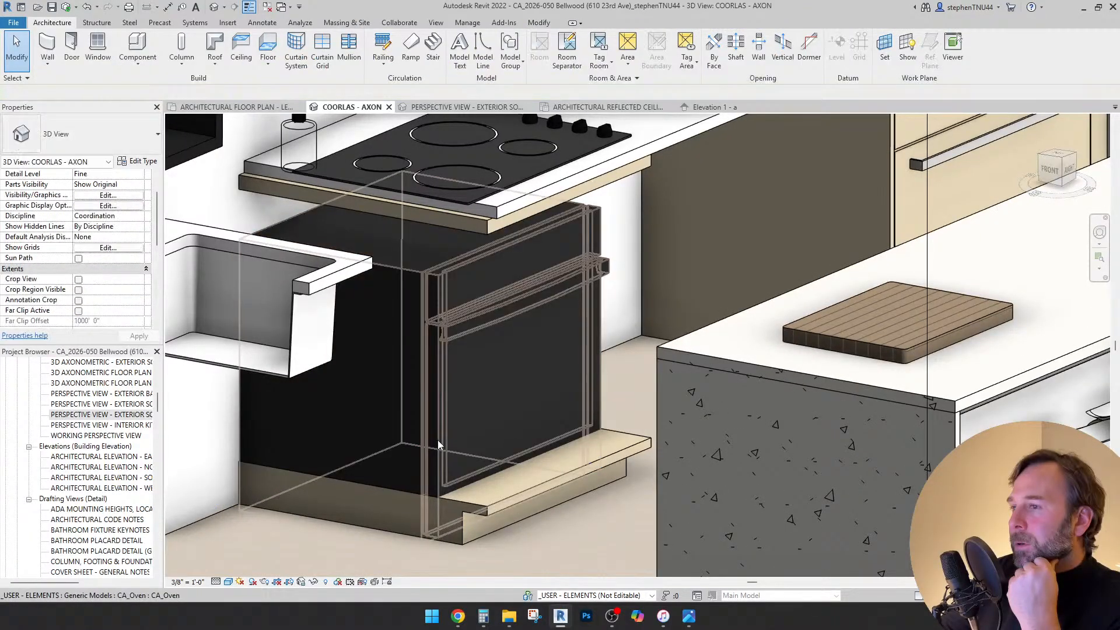
click(437, 440)
scroll(133, 190, up, 2)
click(134, 184)
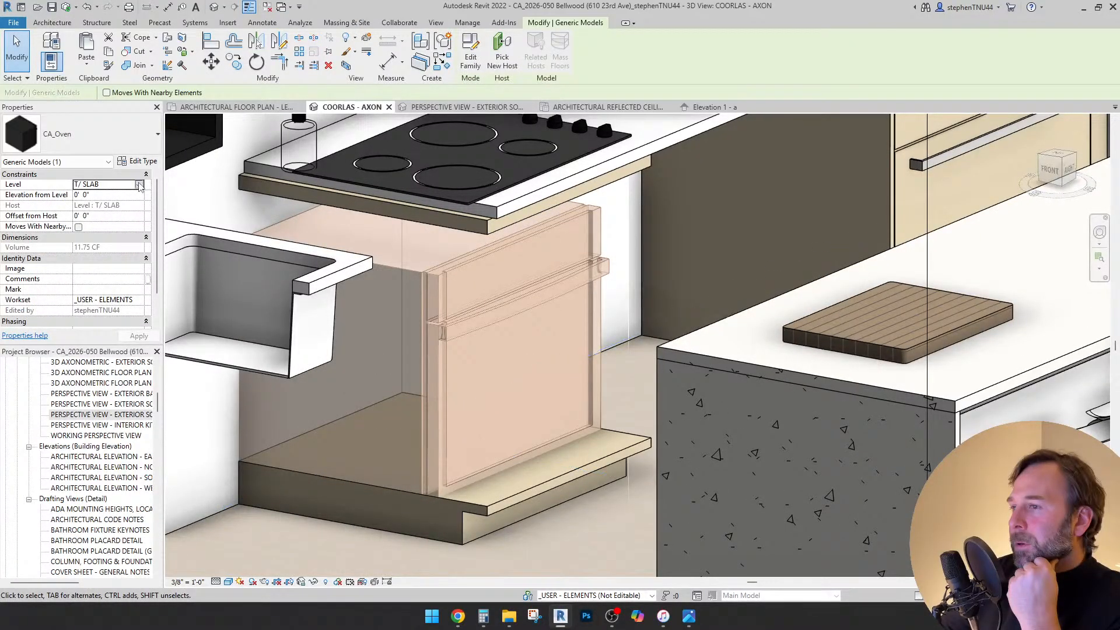
click(138, 184)
click(109, 219)
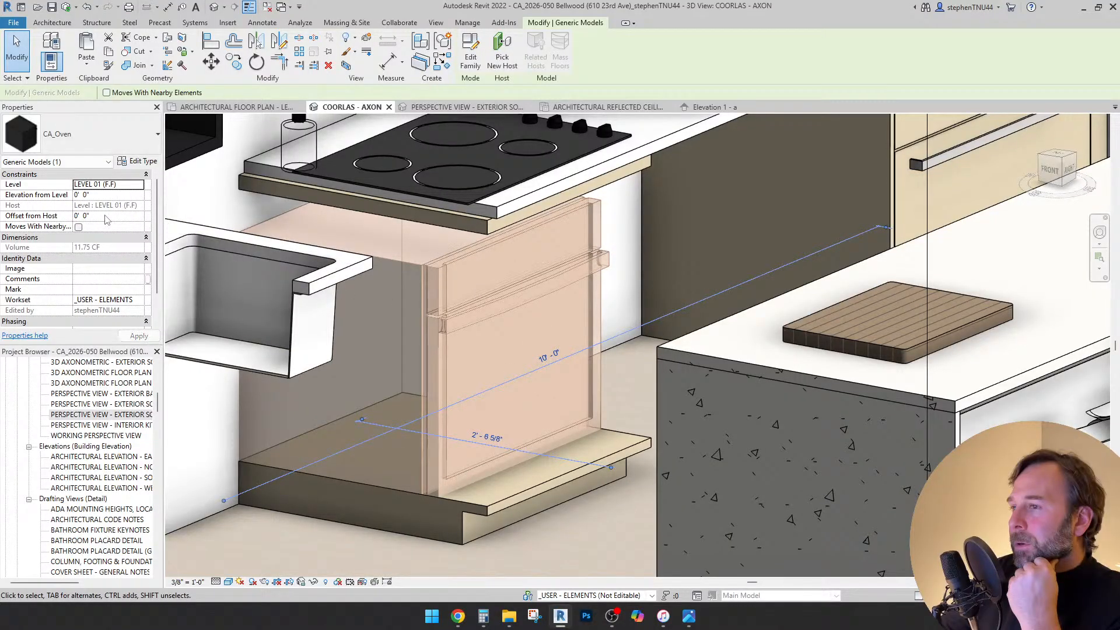
- Set the oven's Elevation from Level to 5", then align its underside with the top of the oven base
click(105, 195)
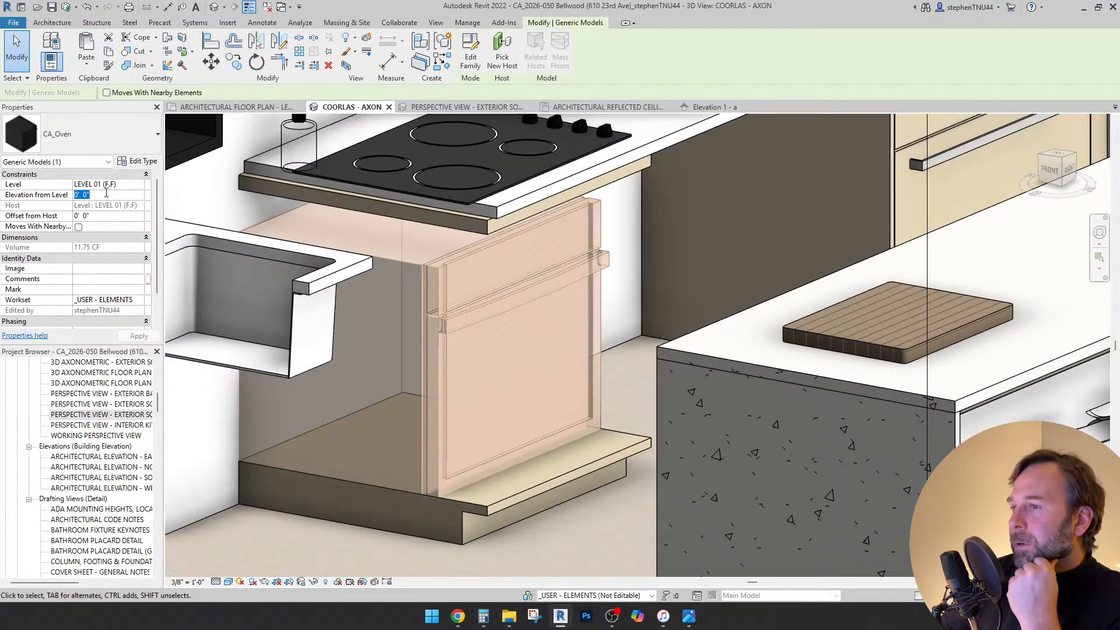
text(5)
key(Return)
click(210, 41)
click(450, 496)
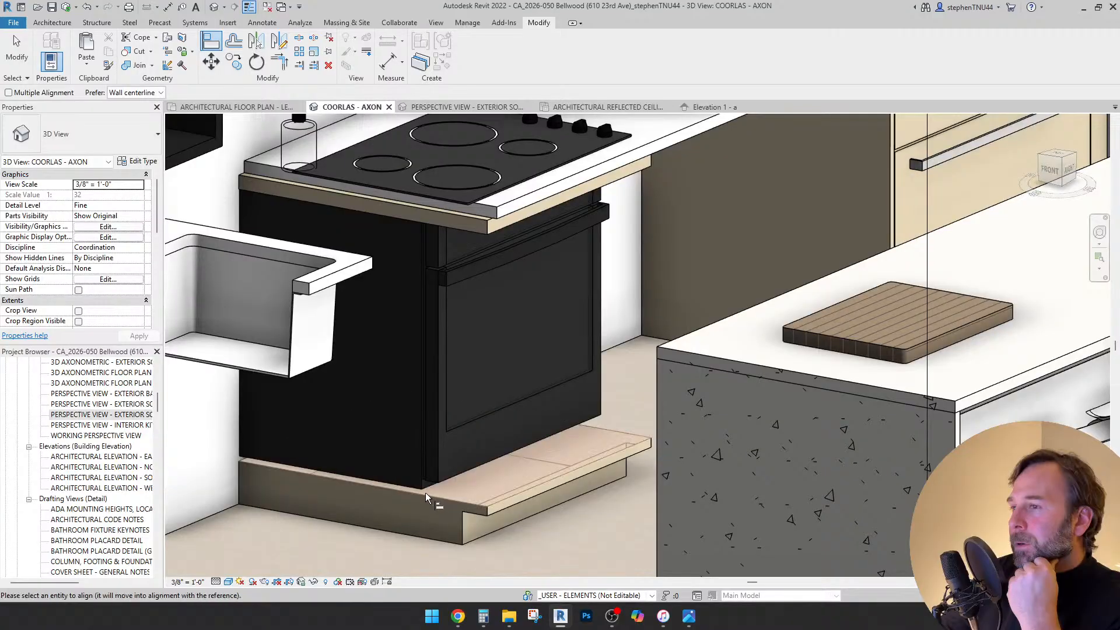
key(Escape)
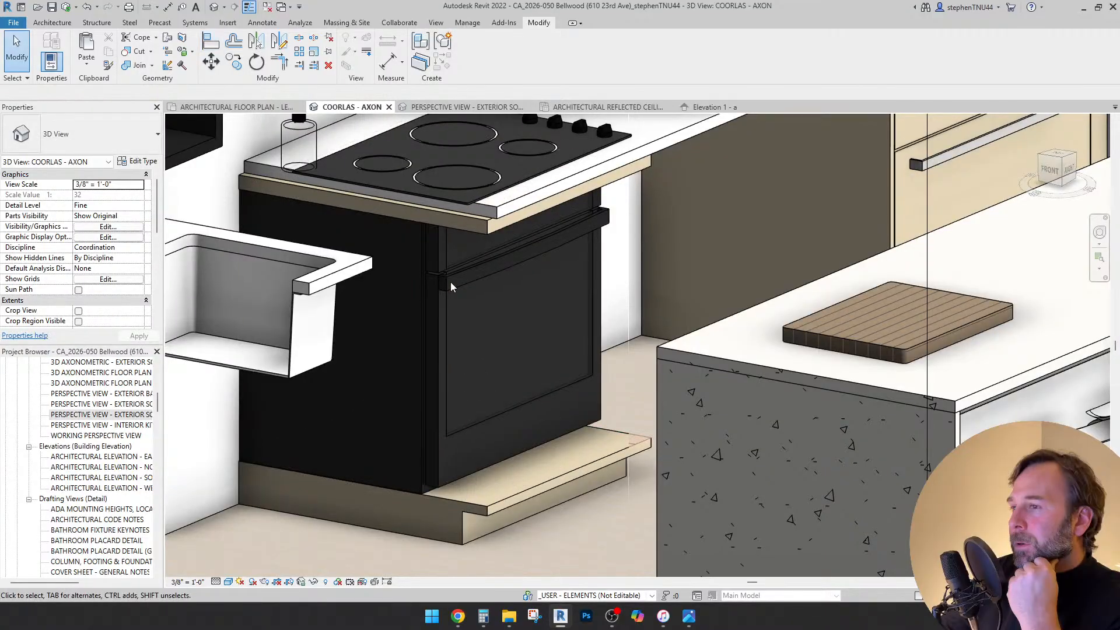
- In the Level 01 floor plan, move the oven 6" straight out from the wall
click(446, 282)
click(245, 110)
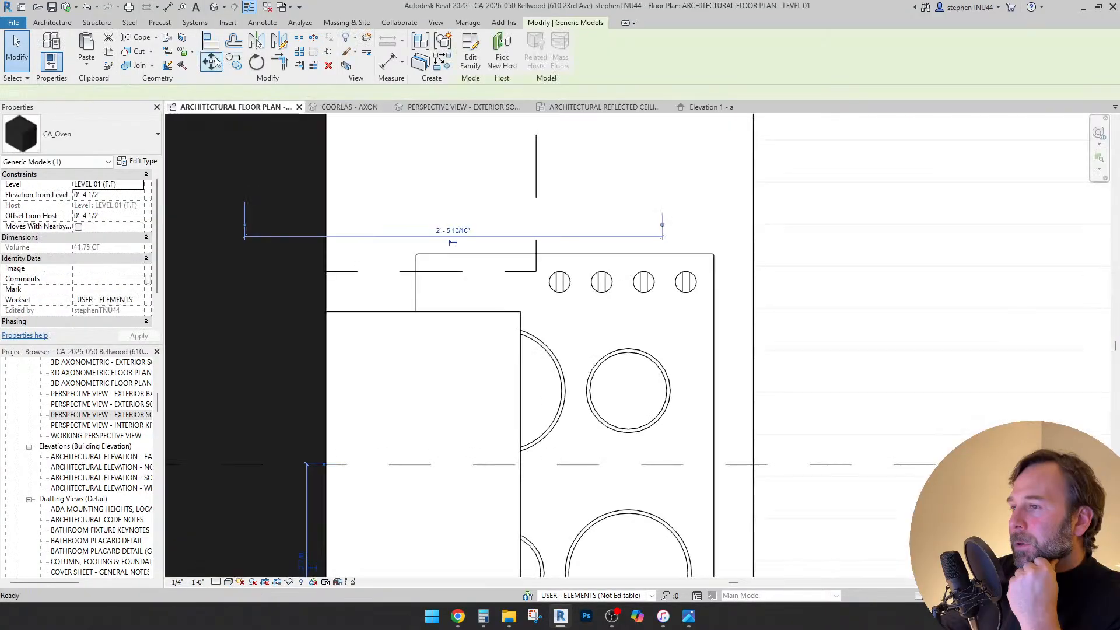
key(m)
key(v)
click(432, 188)
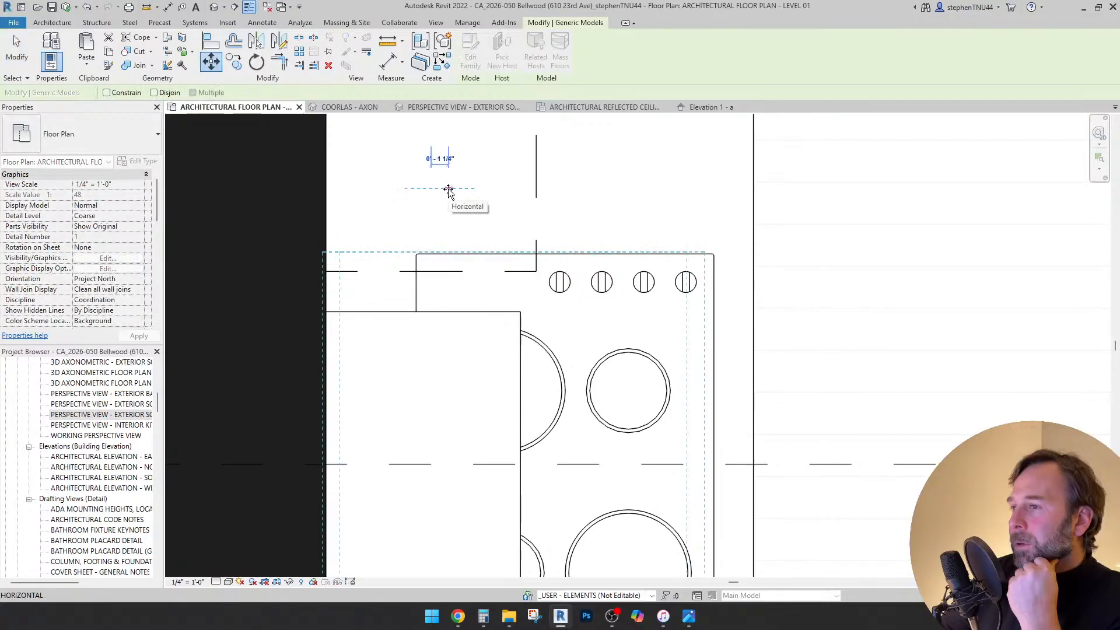
click(449, 192)
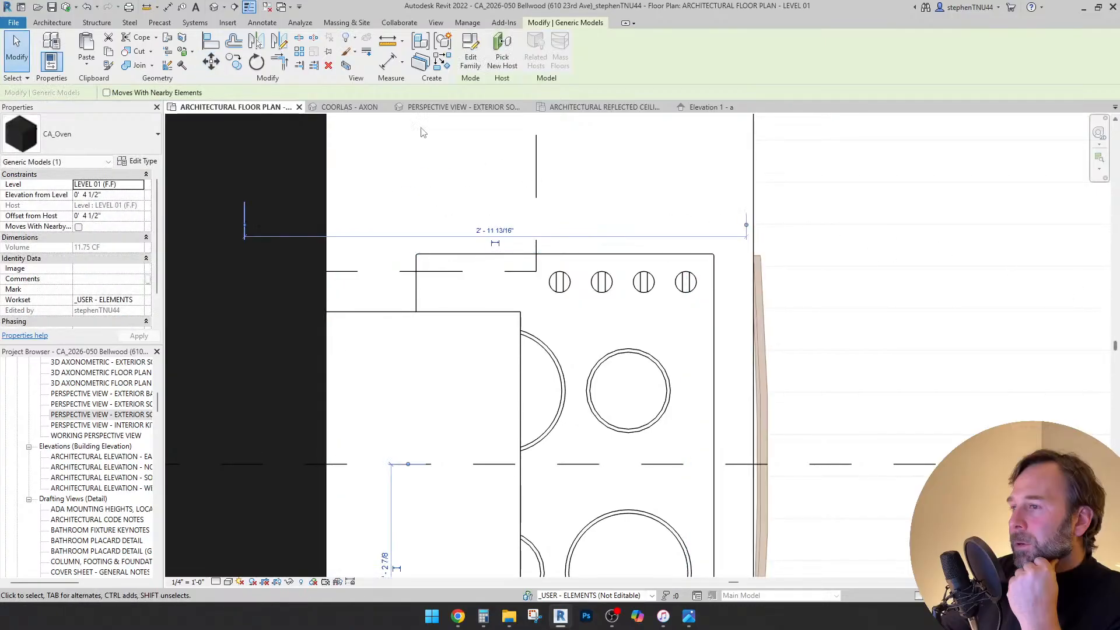
- In the COORLAS - AXON view, inspect how the oven front sits relative to the countertop edge and the base
click(357, 107)
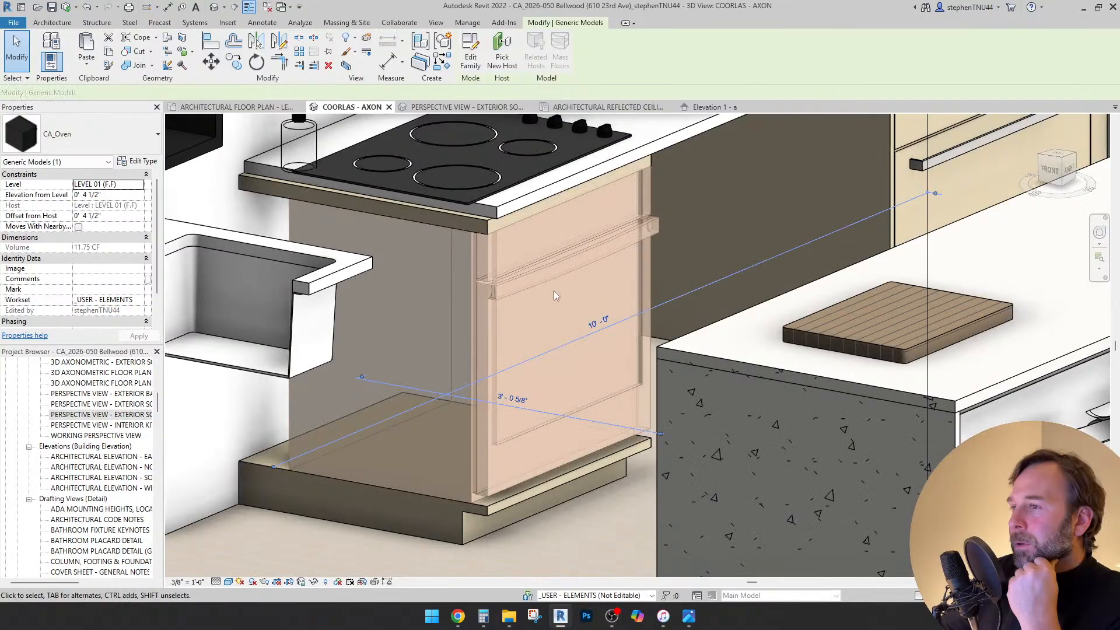
key(Escape)
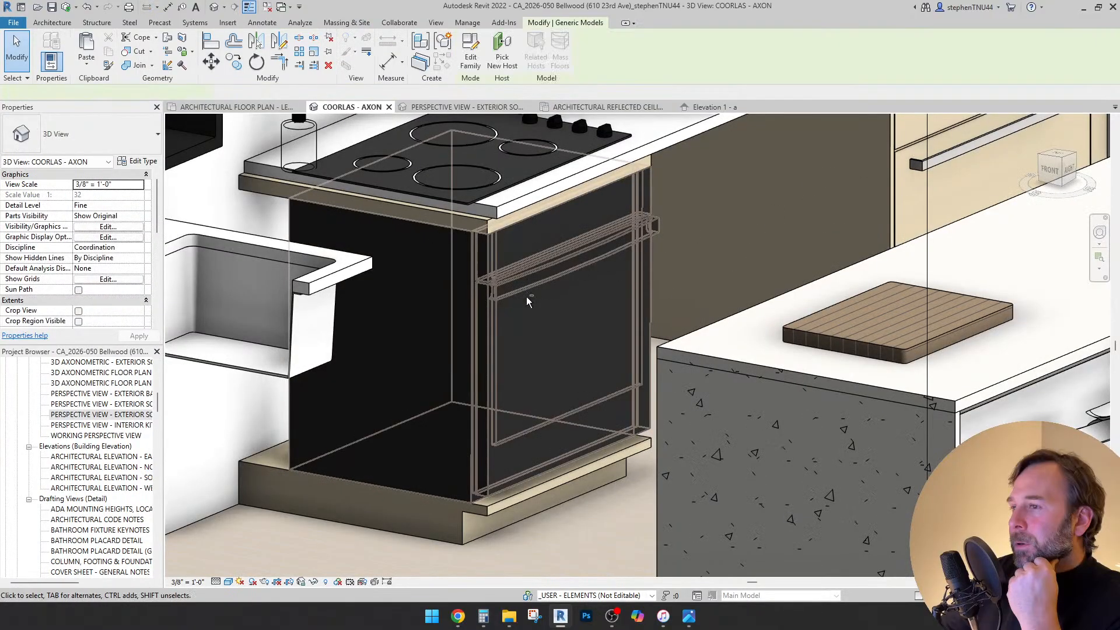
click(526, 296)
key(Escape)
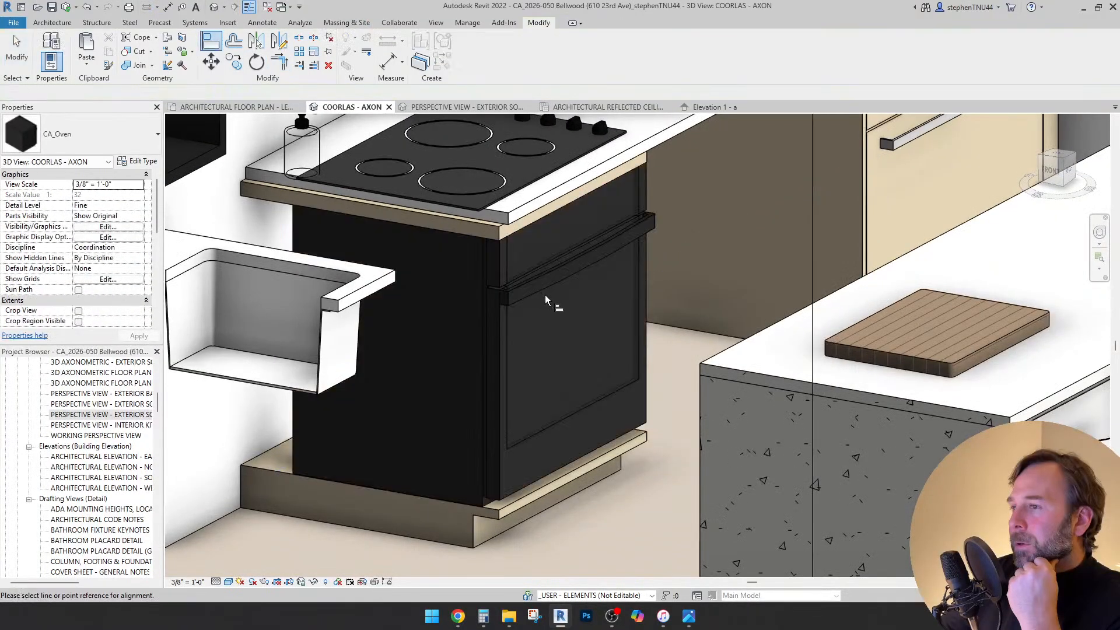
shift+middle_drag(554, 300, 558, 267)
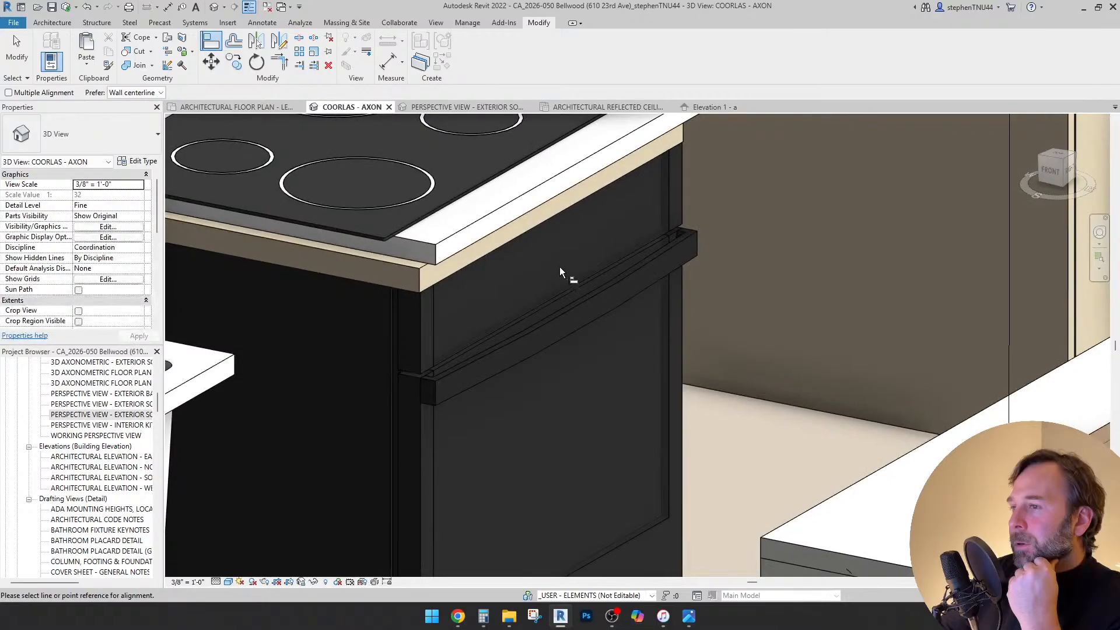
scroll(559, 267, down, 4)
click(595, 279)
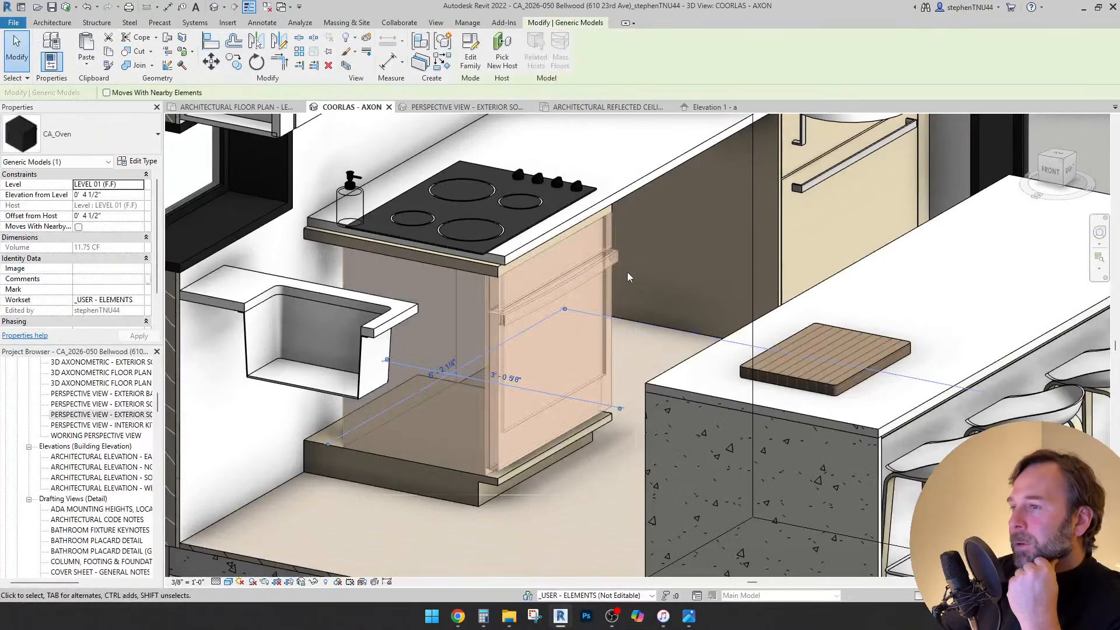
- In the CA_Oven type properties, search materials for "stainless" and choose CA_Metal - Stainless Steel for the Handle Pull Material
click(140, 162)
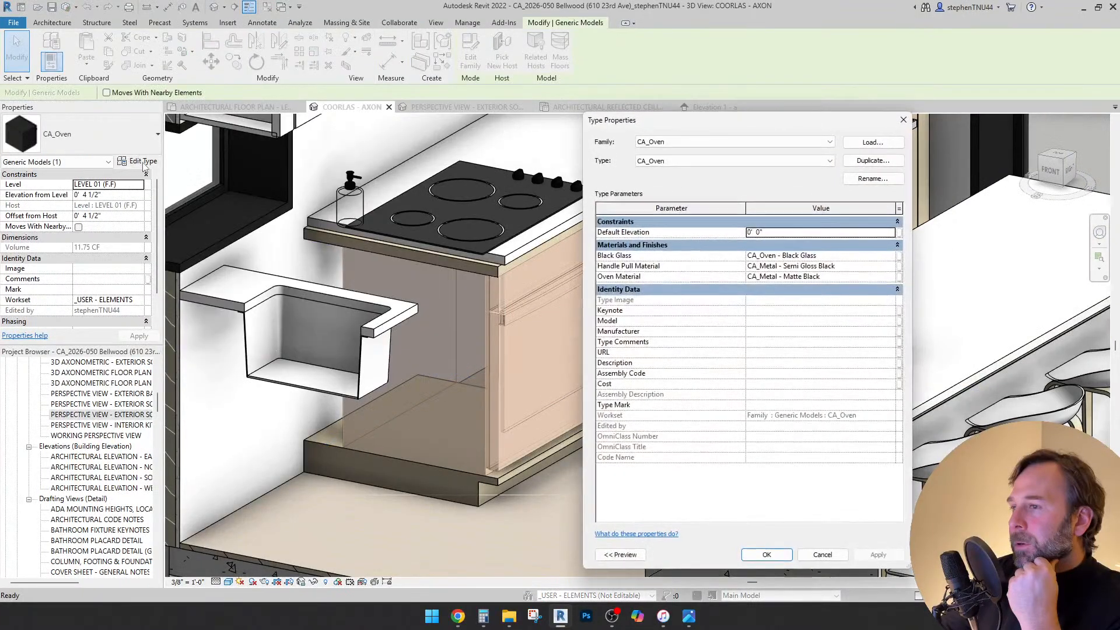
click(892, 266)
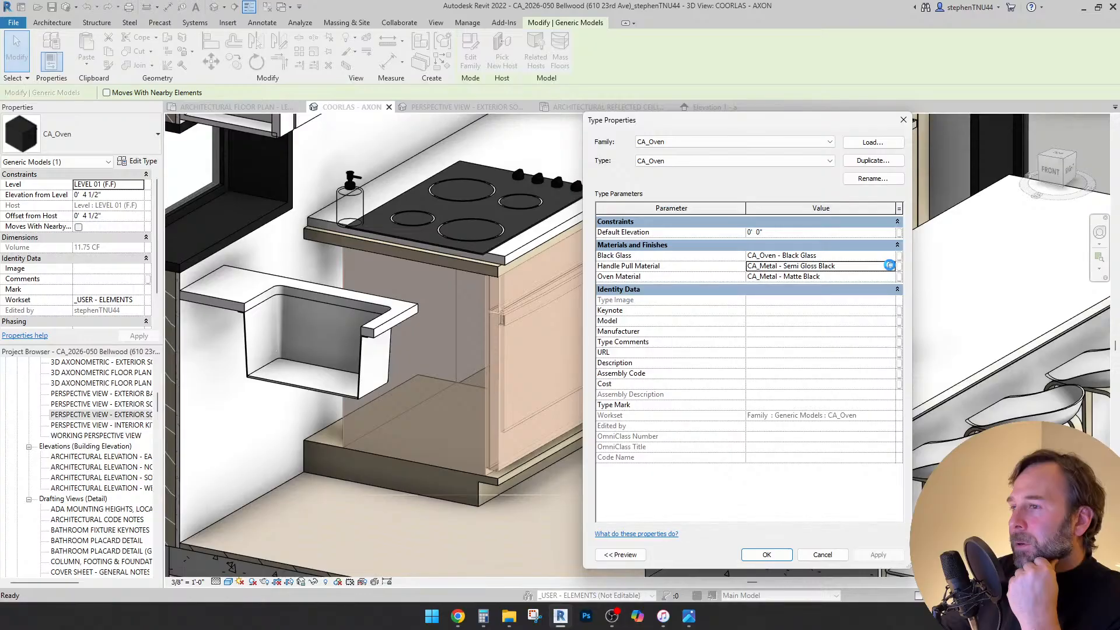
click(889, 265)
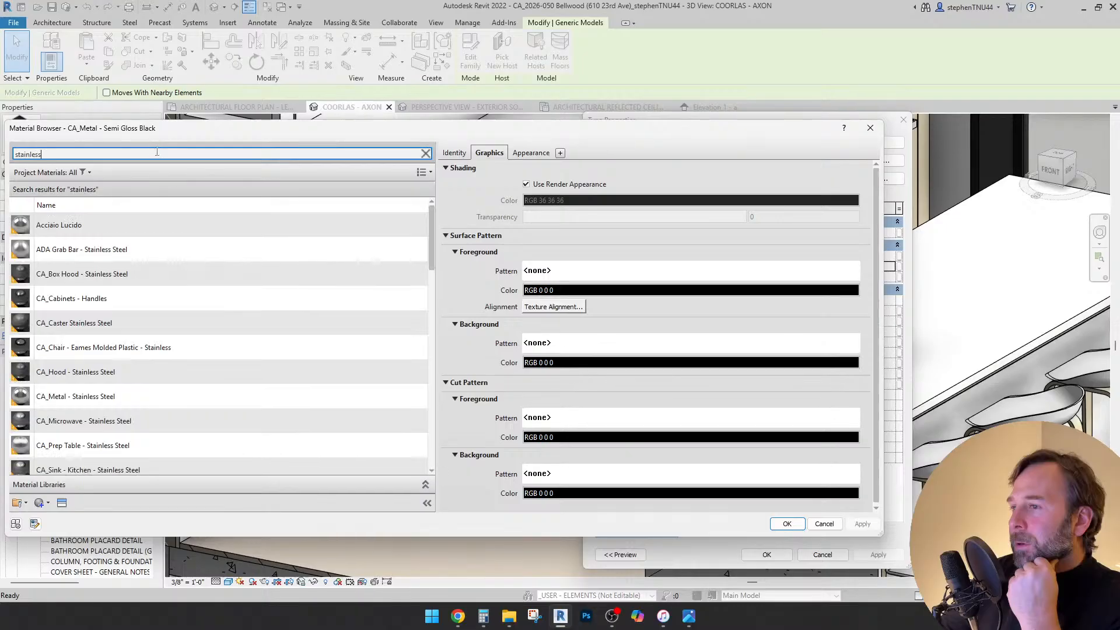
click(157, 396)
scroll(158, 395, down, 1)
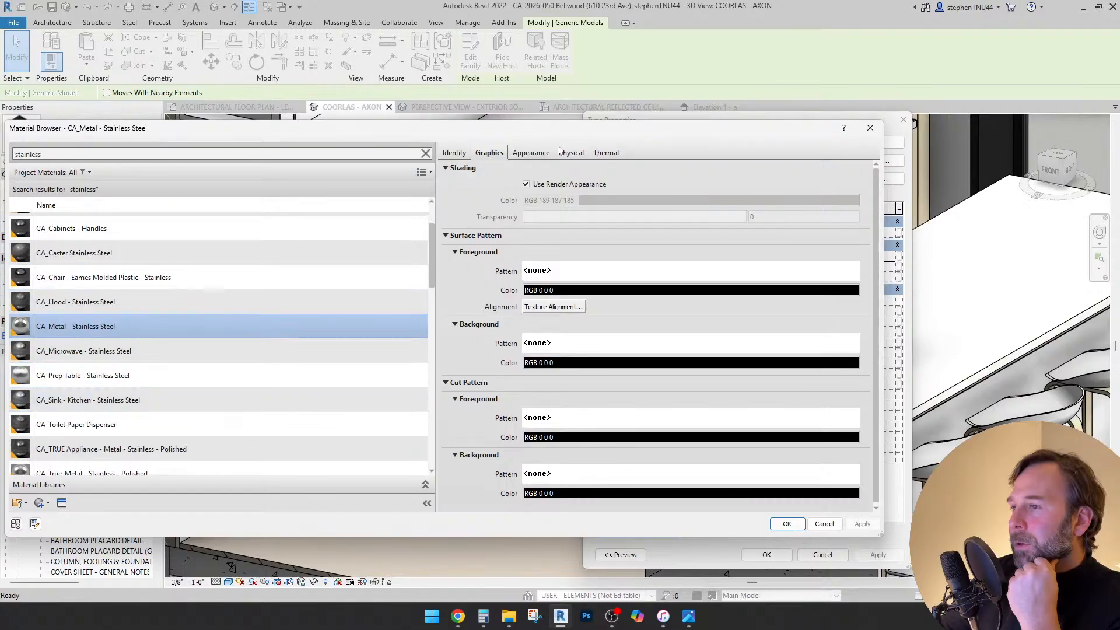
- Compare the stainless appearances, set the finish of CA_Metal - Stainless Steel to Semi-polished, and apply it to the handle pull
click(521, 153)
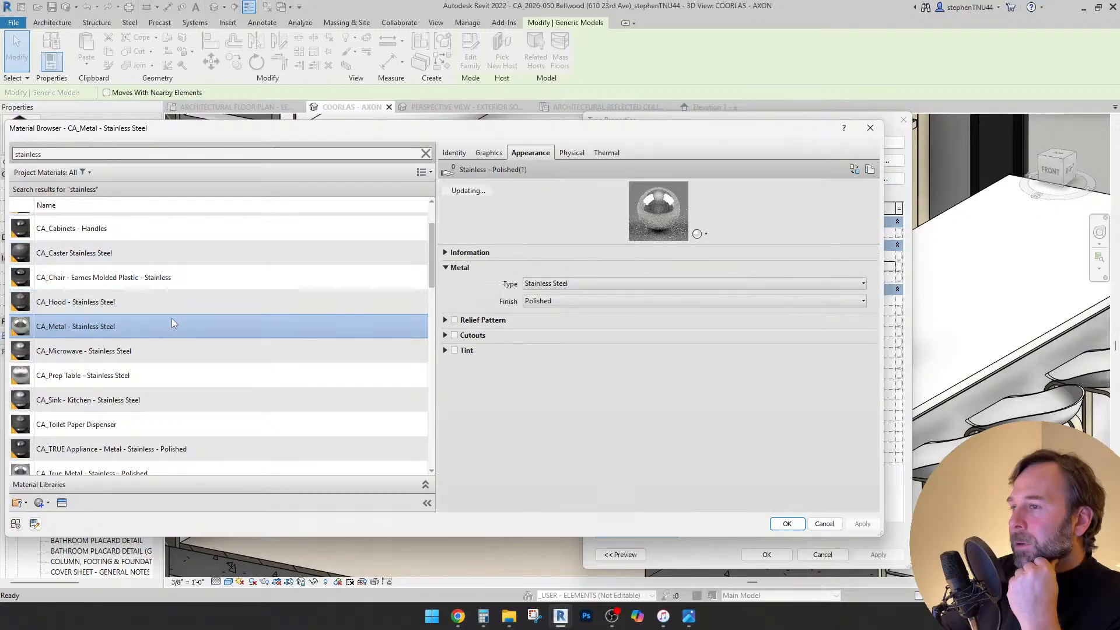
scroll(146, 281, down, 1)
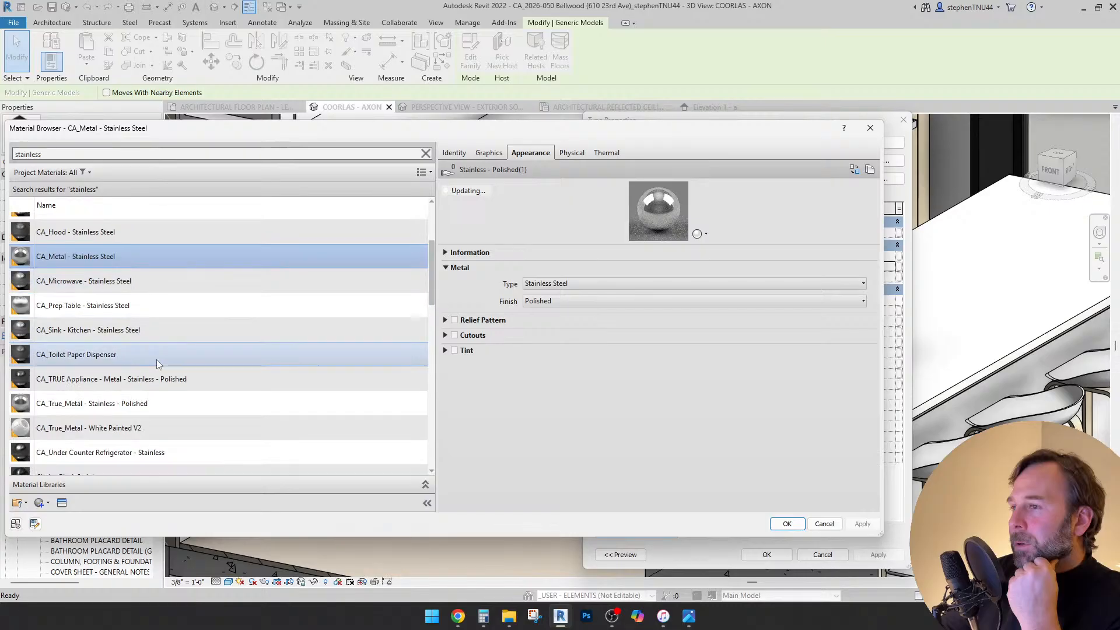
click(130, 332)
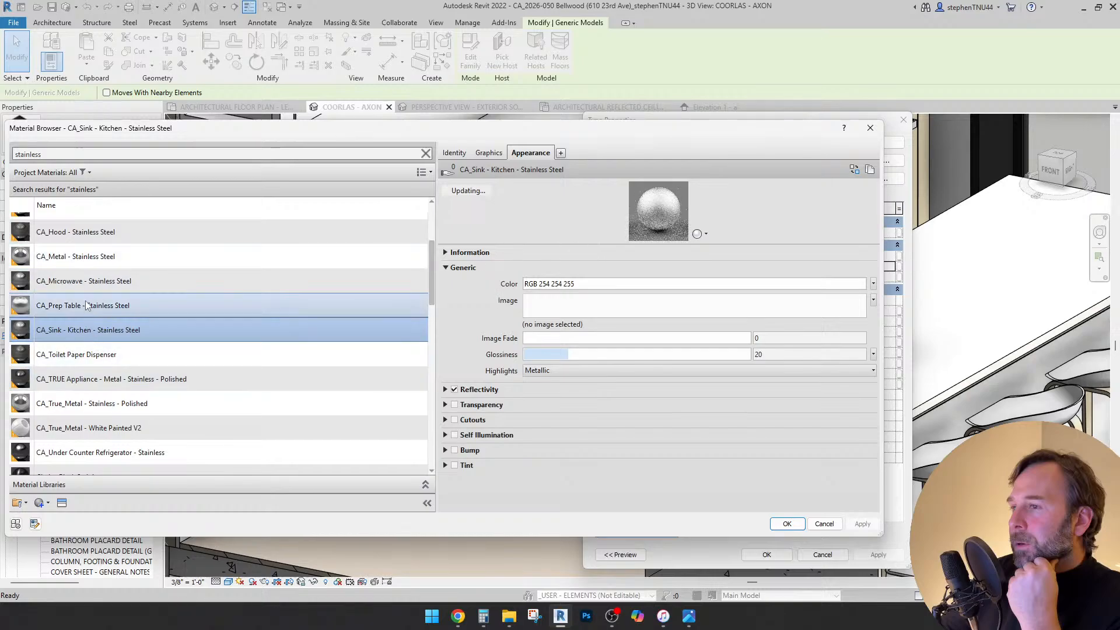
click(102, 258)
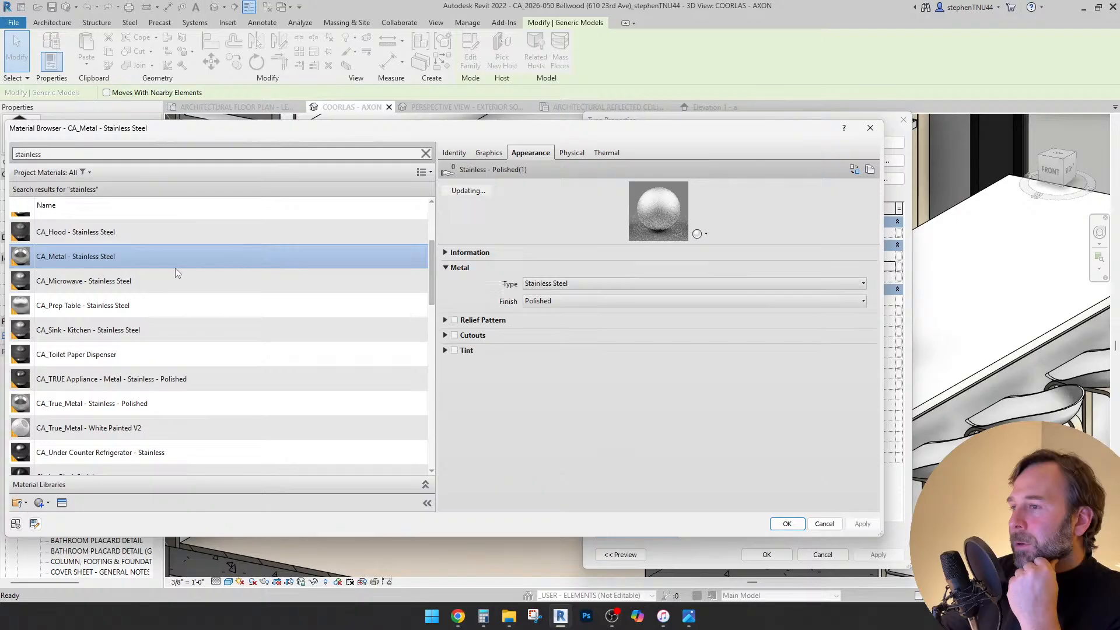
click(862, 301)
click(843, 327)
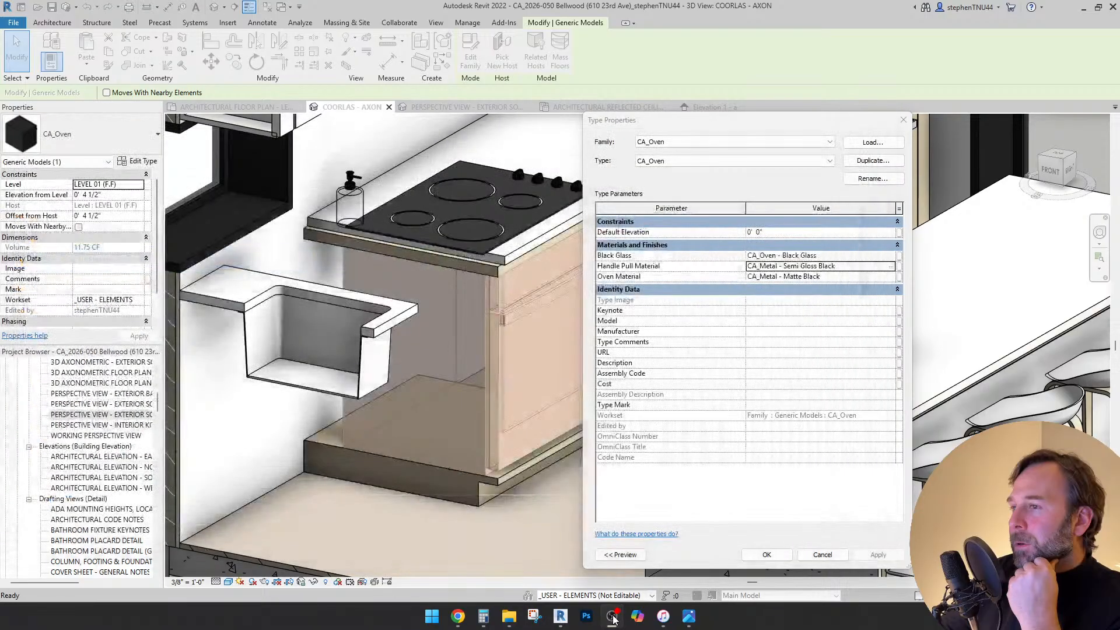
click(433, 622)
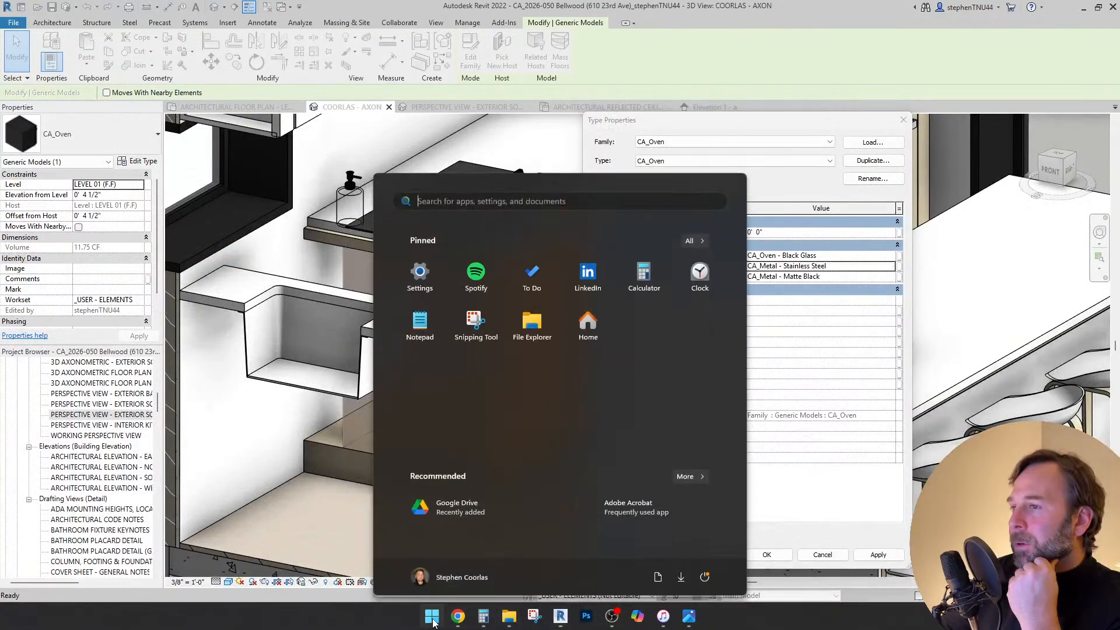
text(iv)
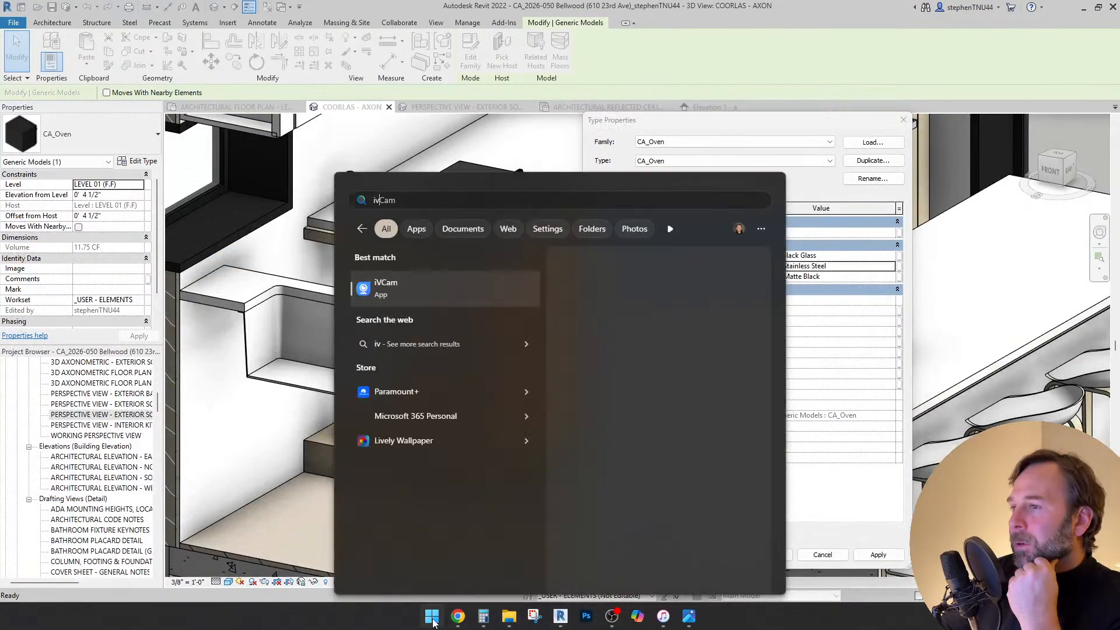
click(455, 299)
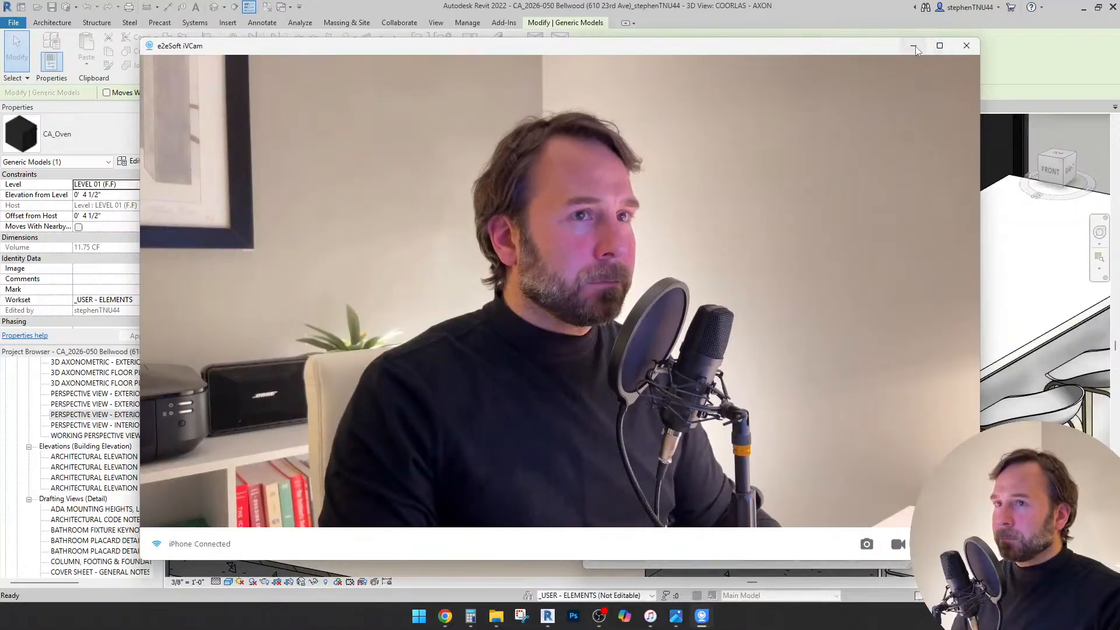
click(966, 45)
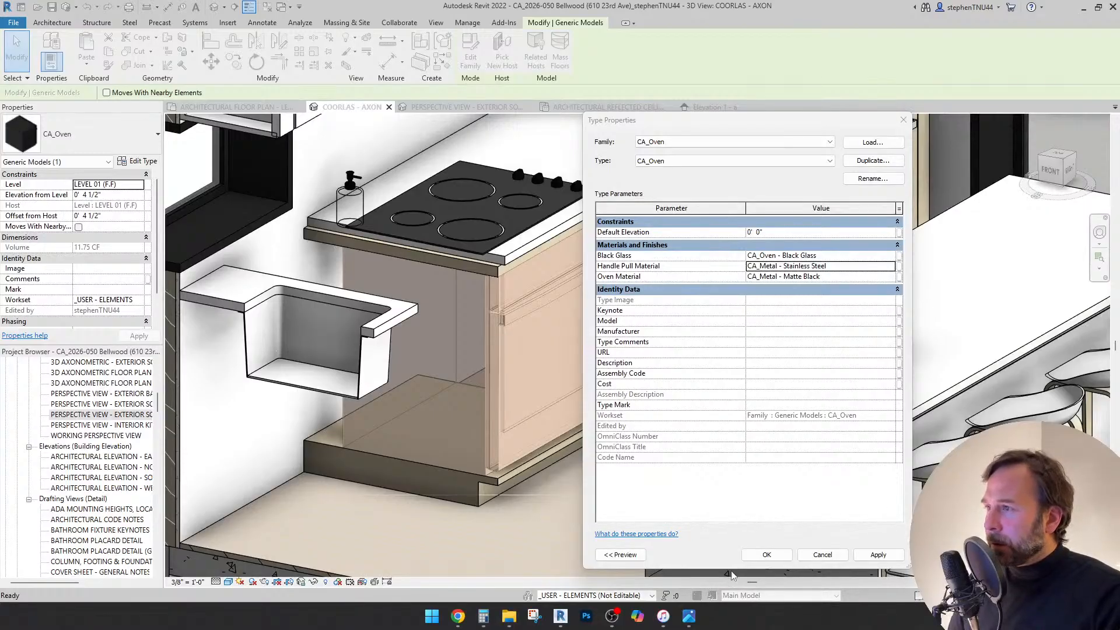
click(561, 618)
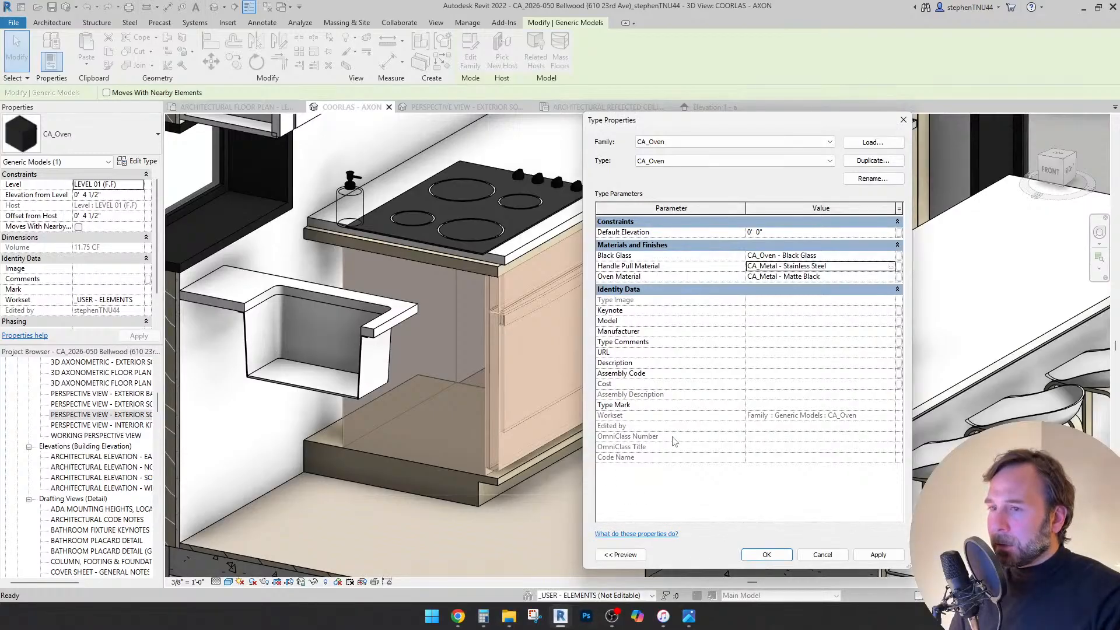
- Set the CA_Oven type's Oven Material to CA_Metal - Stainless Steel, apply it, and check the oven in the COORLAS - AXON view
click(891, 278)
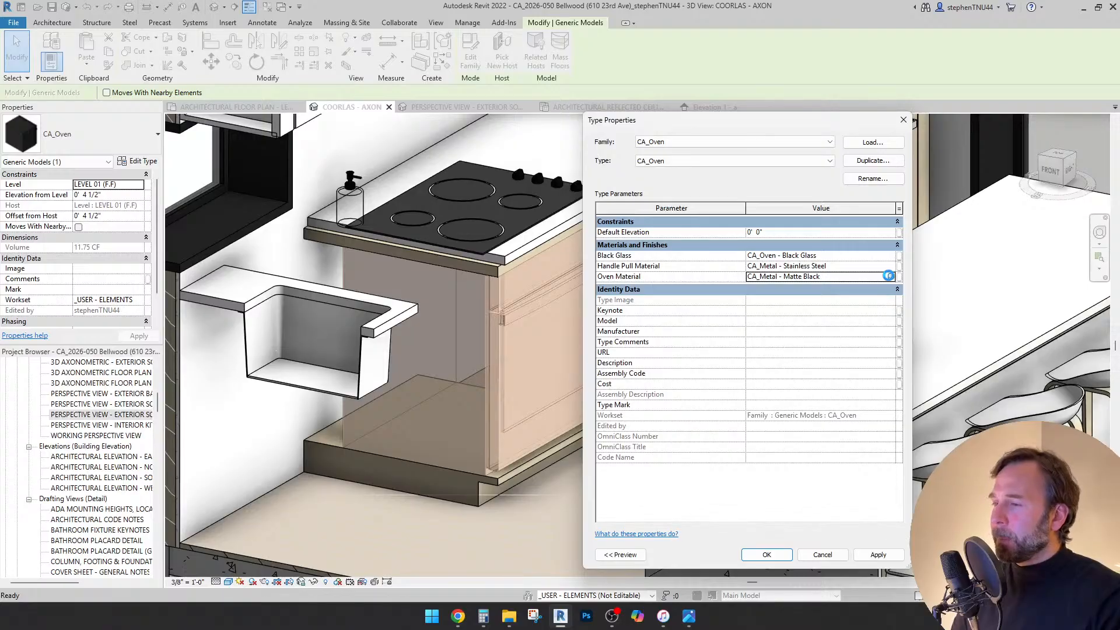
click(888, 275)
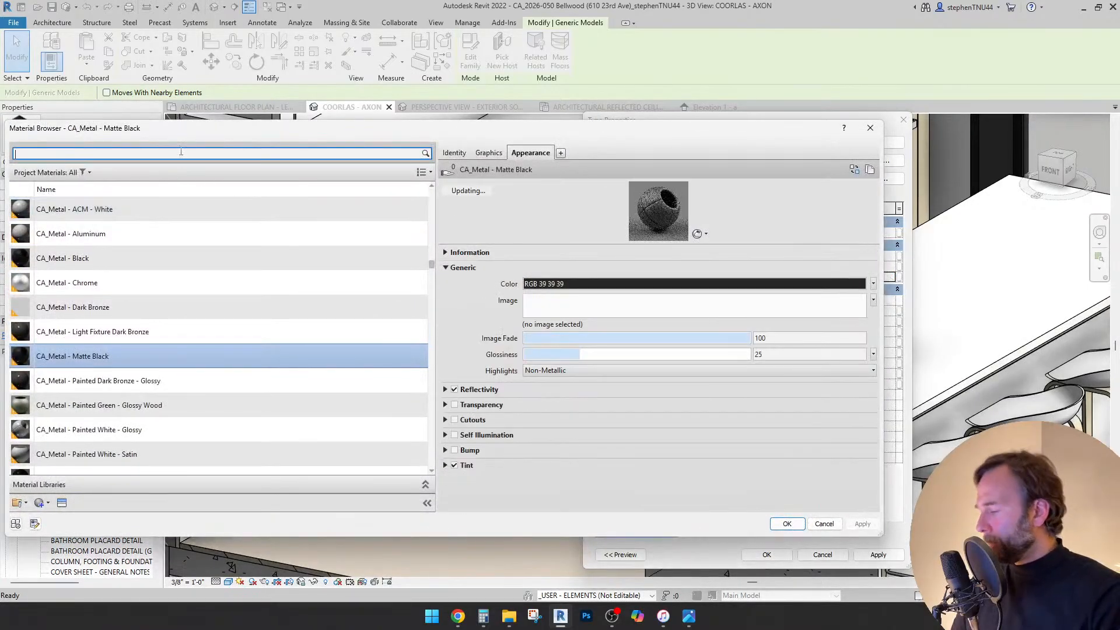
text(stainless)
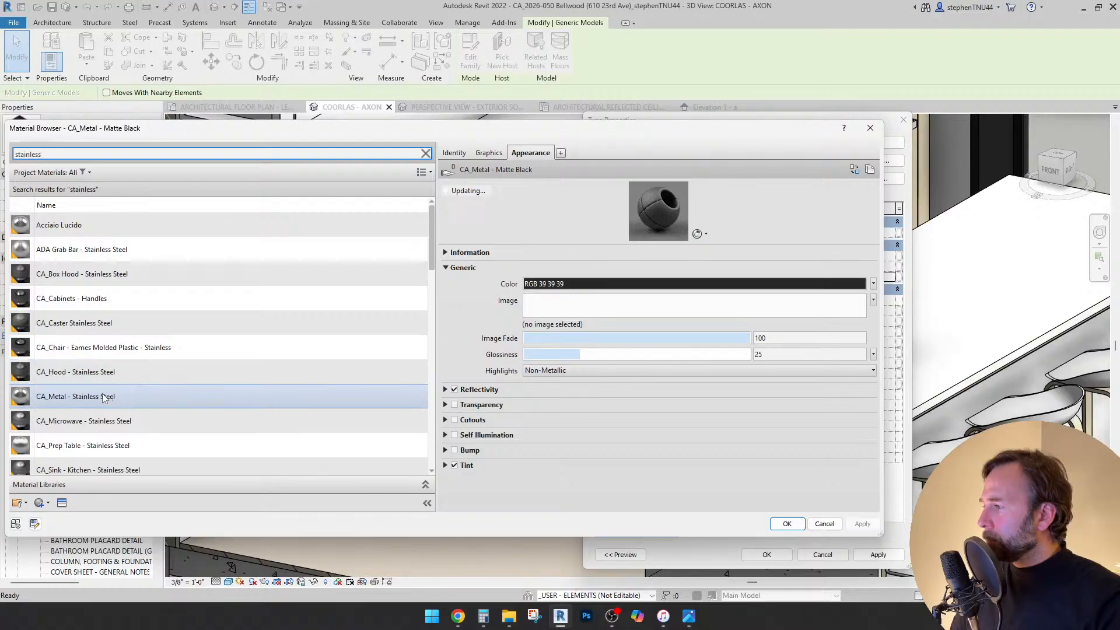
click(159, 400)
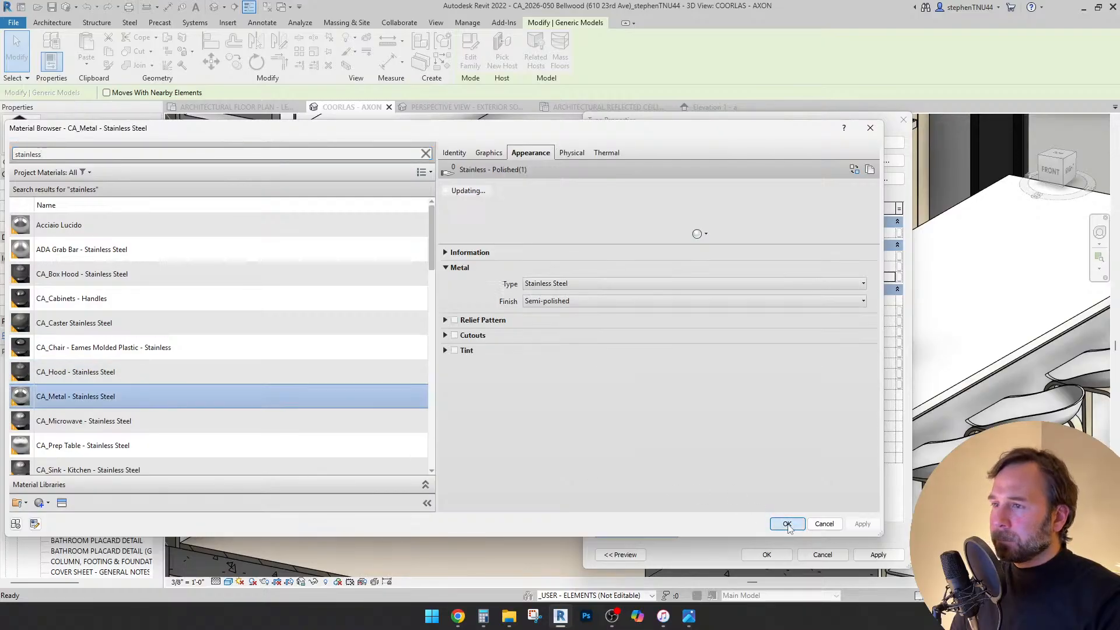
click(785, 523)
click(768, 556)
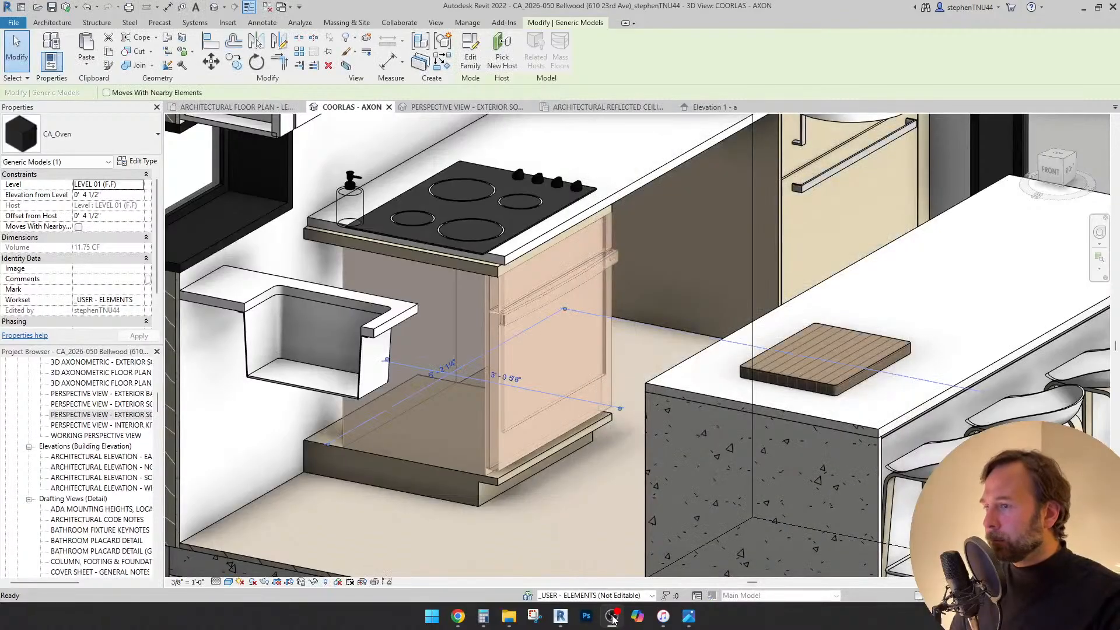
click(613, 619)
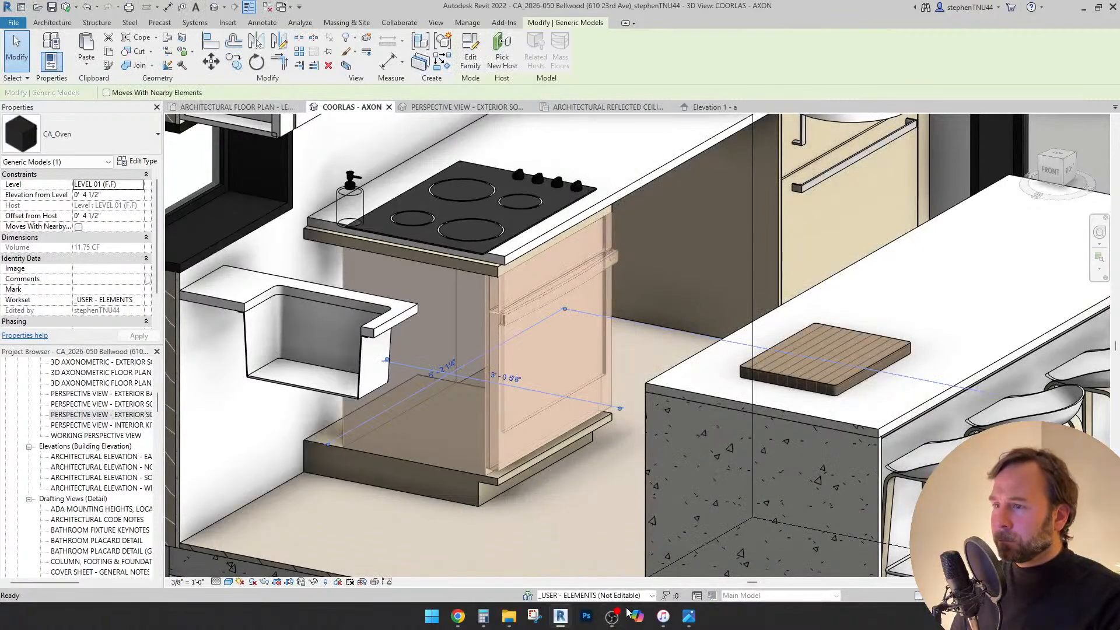
scroll(646, 309, down, 1)
click(670, 257)
scroll(671, 258, down, 6)
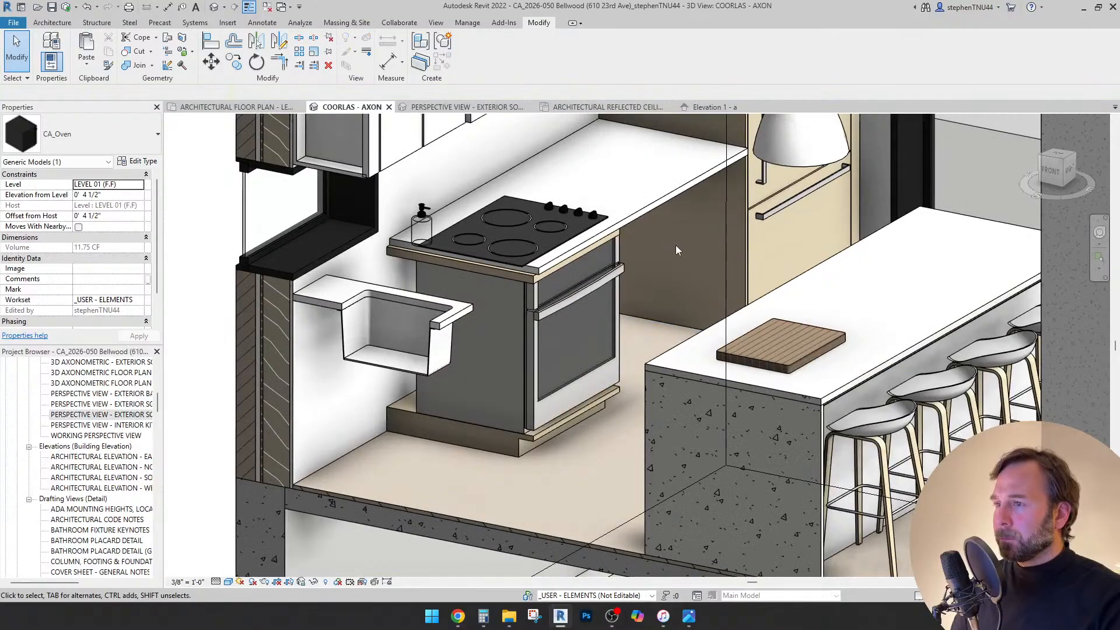
key(Escape)
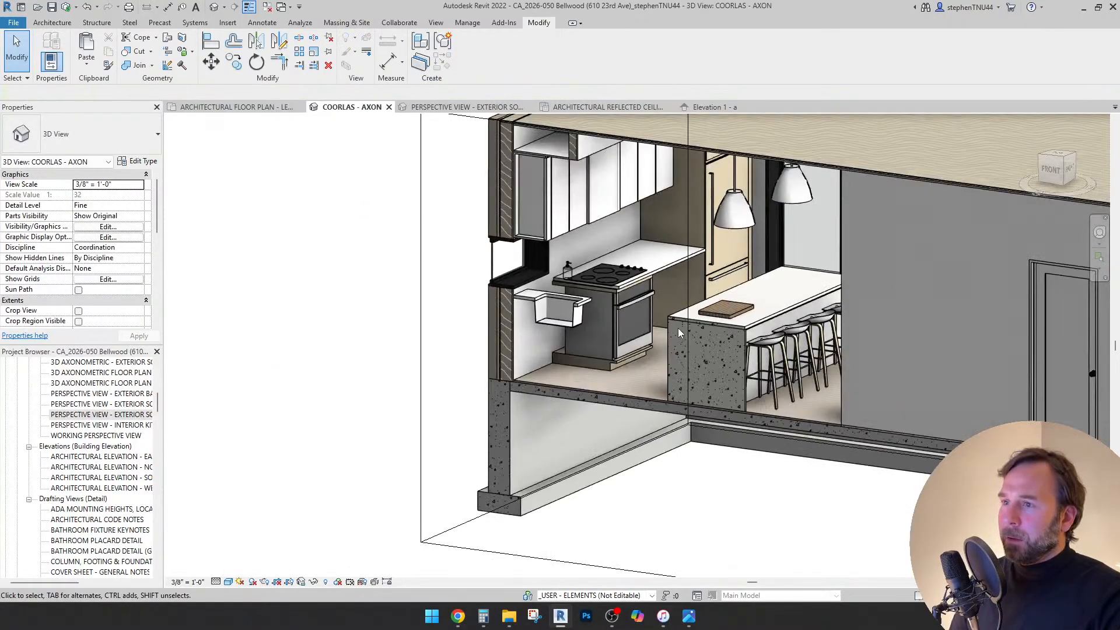
shift+middle_drag(678, 328, 688, 353)
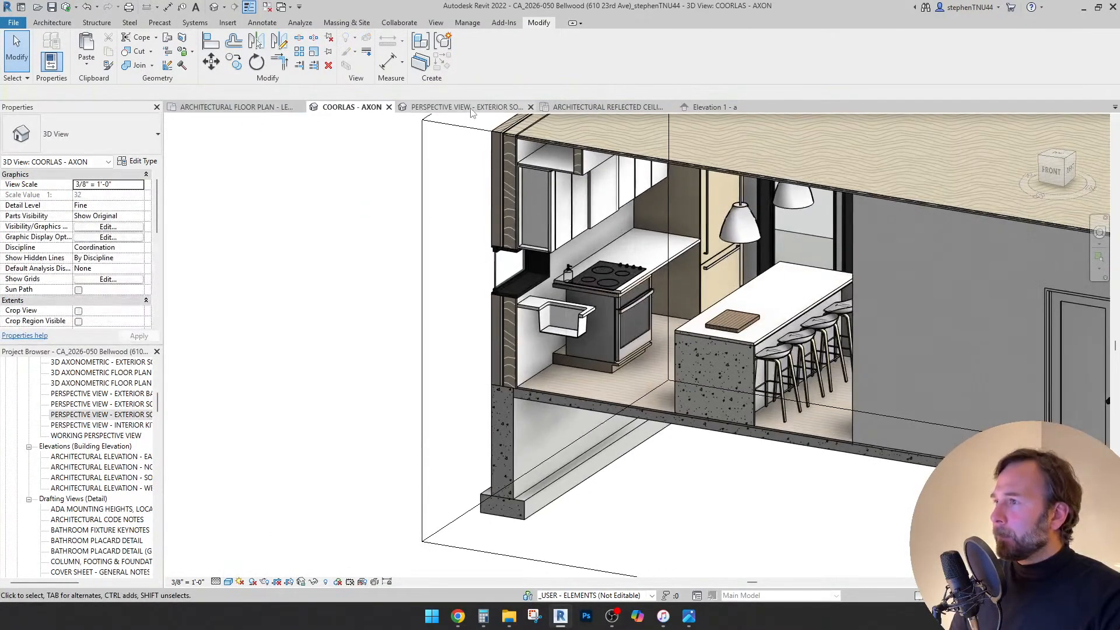
- In Elevation 1 - a, copy the sink countertop 3'-0" sideways over the dishwasher so the two countertops meet
click(713, 105)
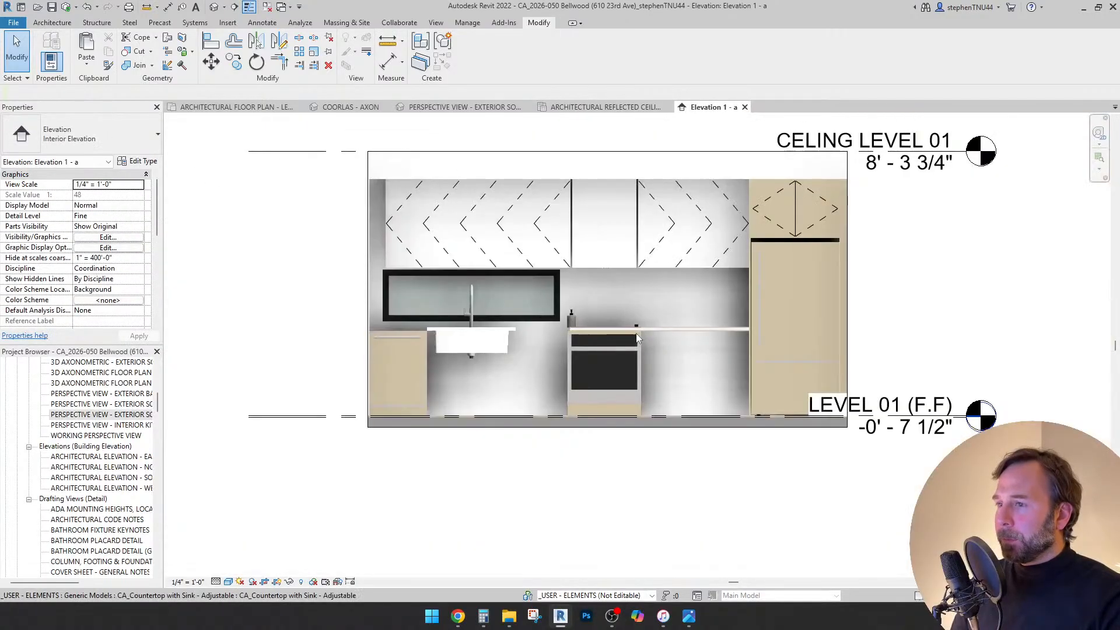
scroll(670, 332, up, 5)
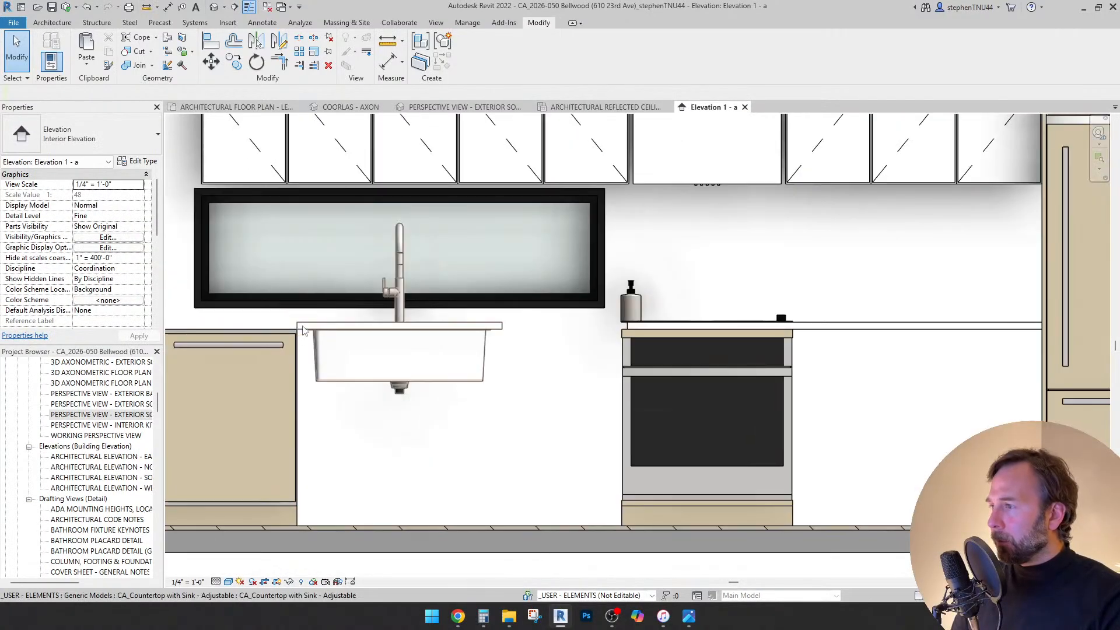
click(301, 333)
key(c)
key(c)
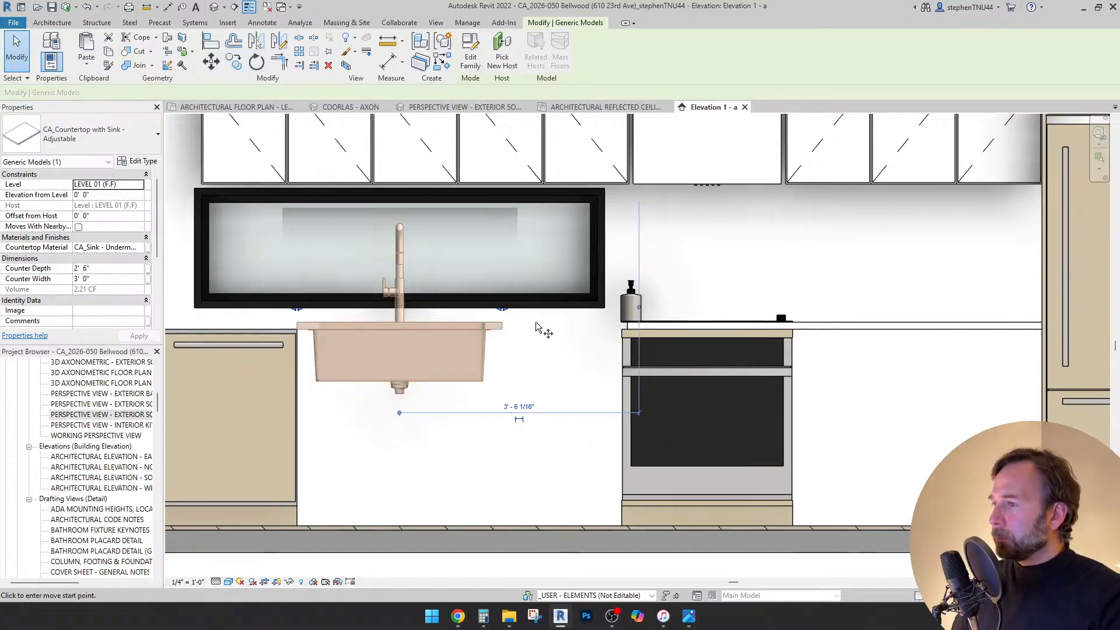
scroll(512, 330, up, 2)
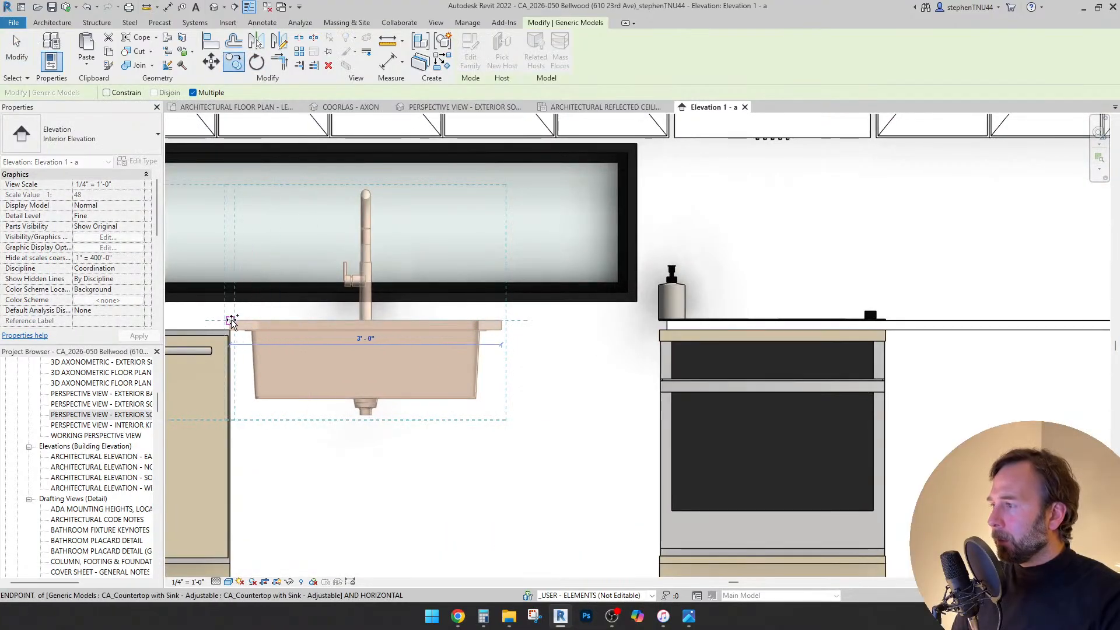
click(232, 321)
middle_drag(298, 327, 542, 325)
key(Escape)
key(Escape)
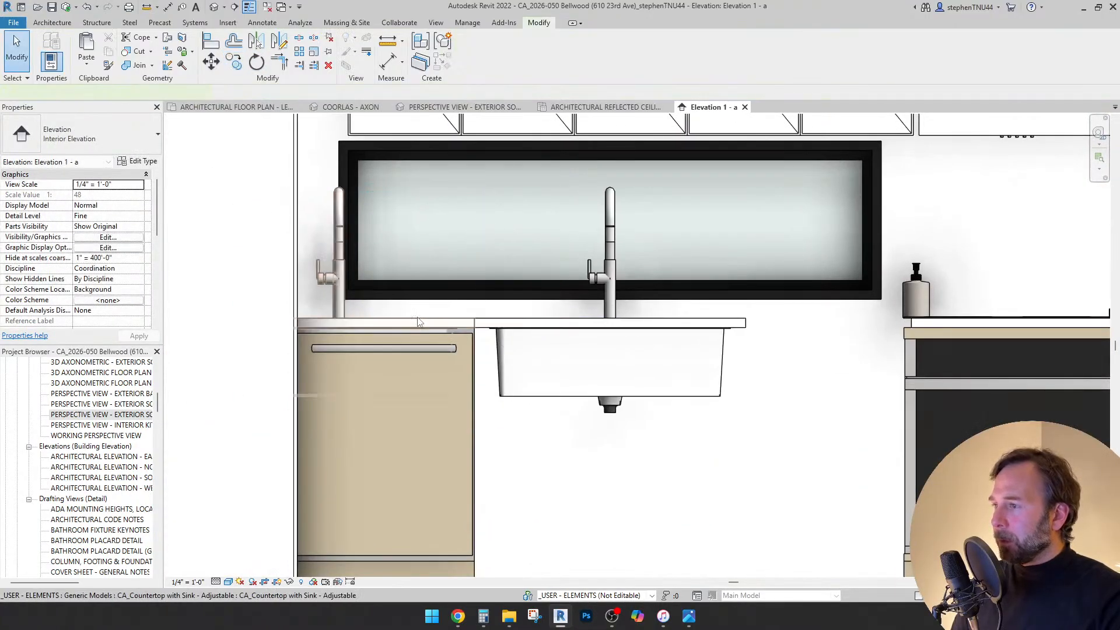
- Turn off Kitchen Sink for the countertop copy above the dishwasher and set its Counter Depth to 2' 0"
click(416, 321)
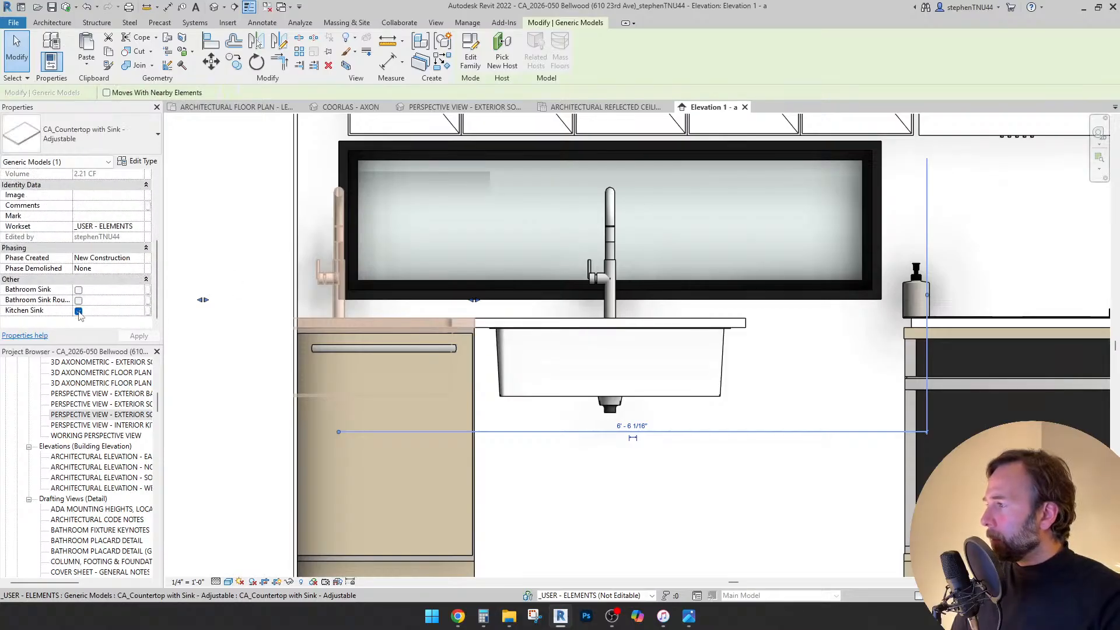
click(78, 311)
click(102, 206)
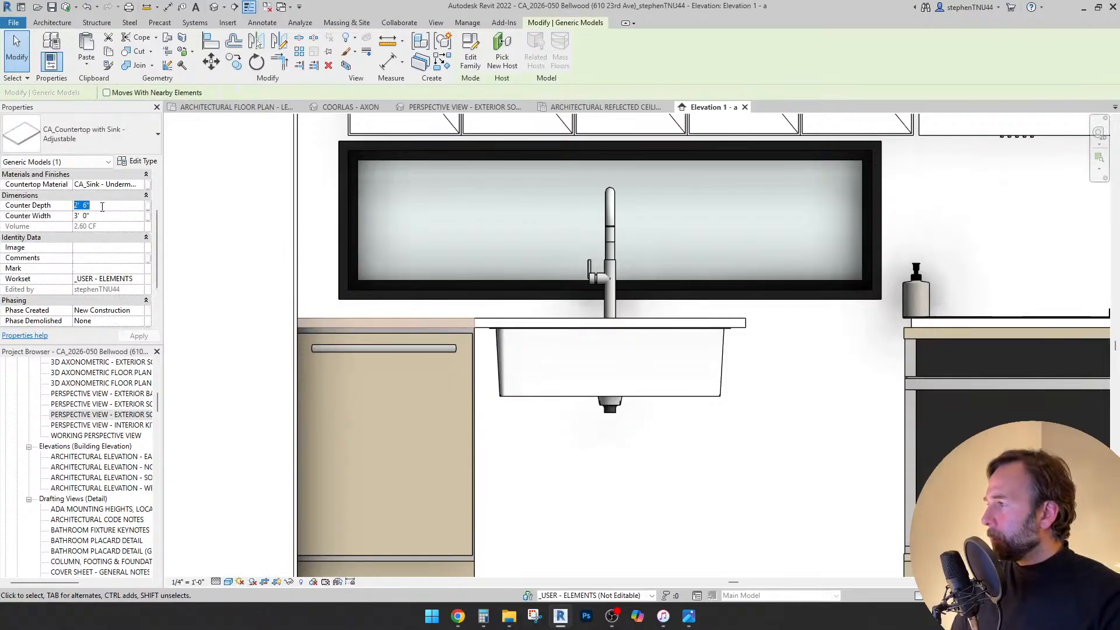
key(Return)
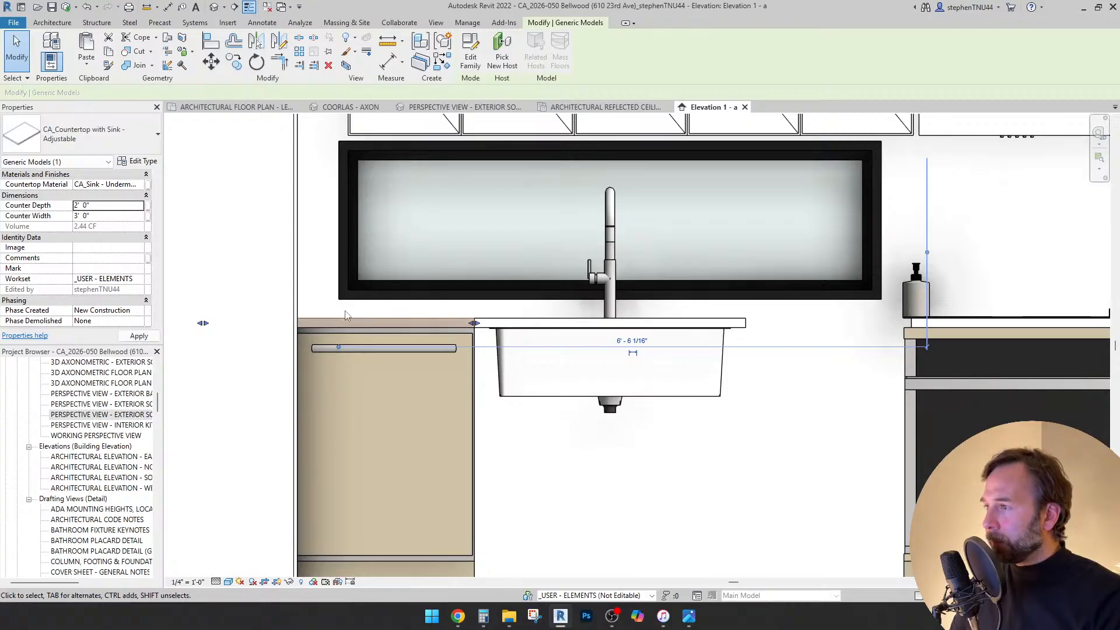
key(Escape)
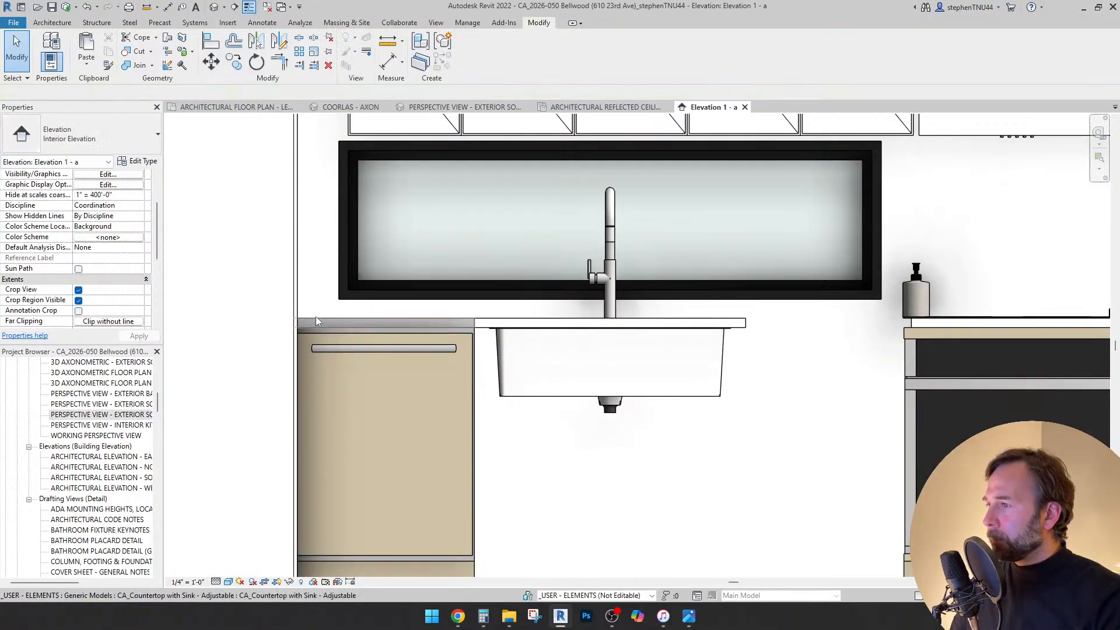
- Set the Counter Depth of the countertop above the dishwasher to 2' 6"
scroll(320, 322, up, 3)
click(305, 328)
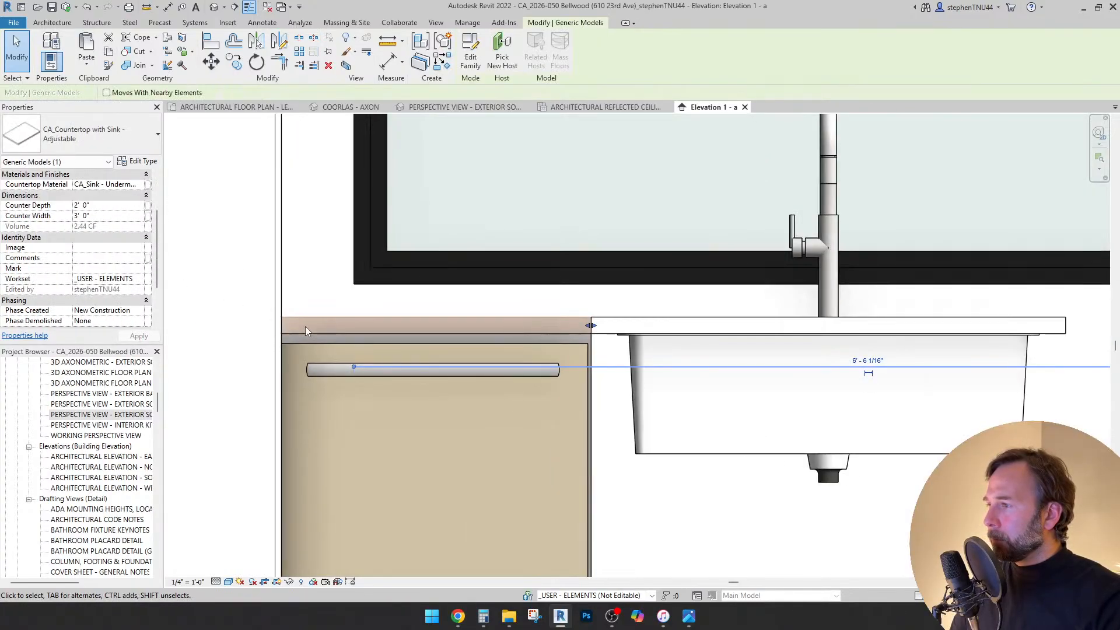
scroll(243, 308, down, 2)
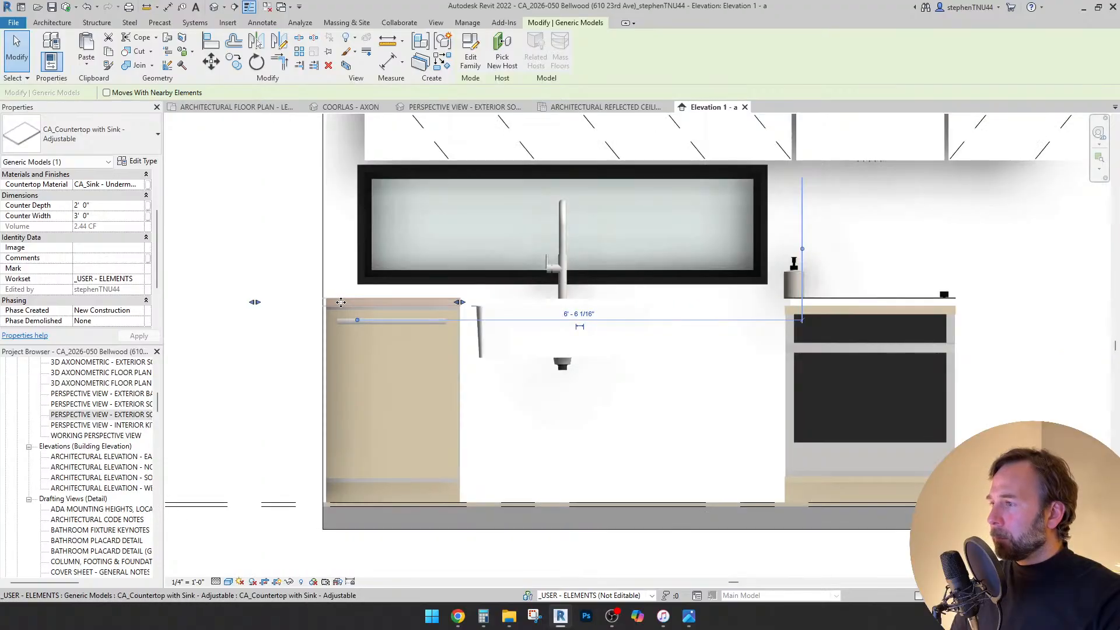
click(98, 205)
text(")
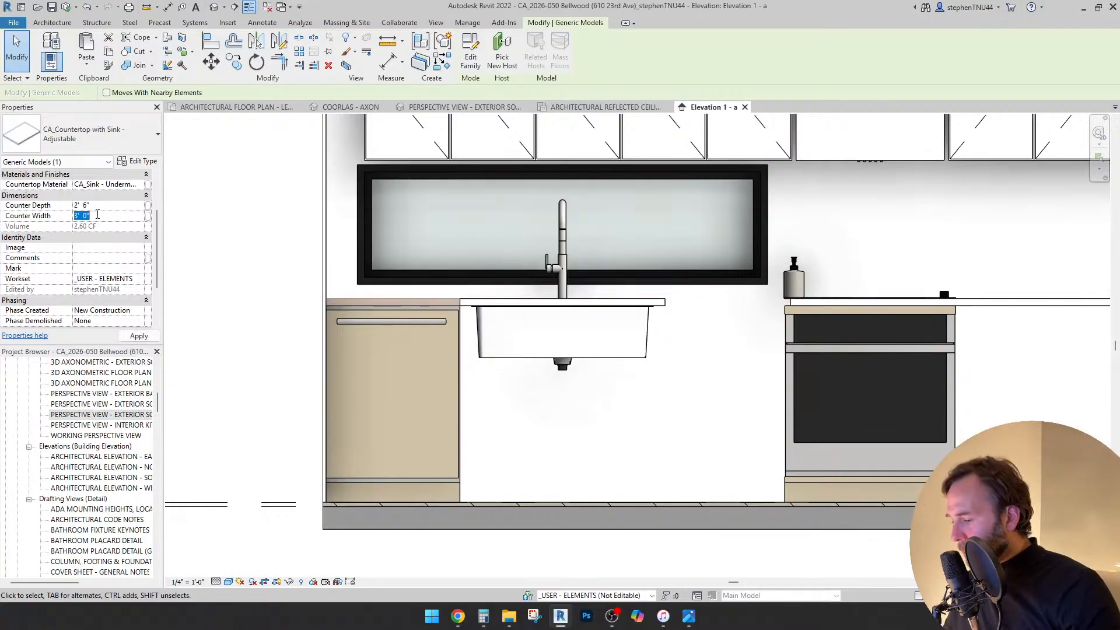
- Set the Counter Width of the countertop above the dishwasher to 2' 0" and move it flush against the sink countertop
text(24")
key(Return)
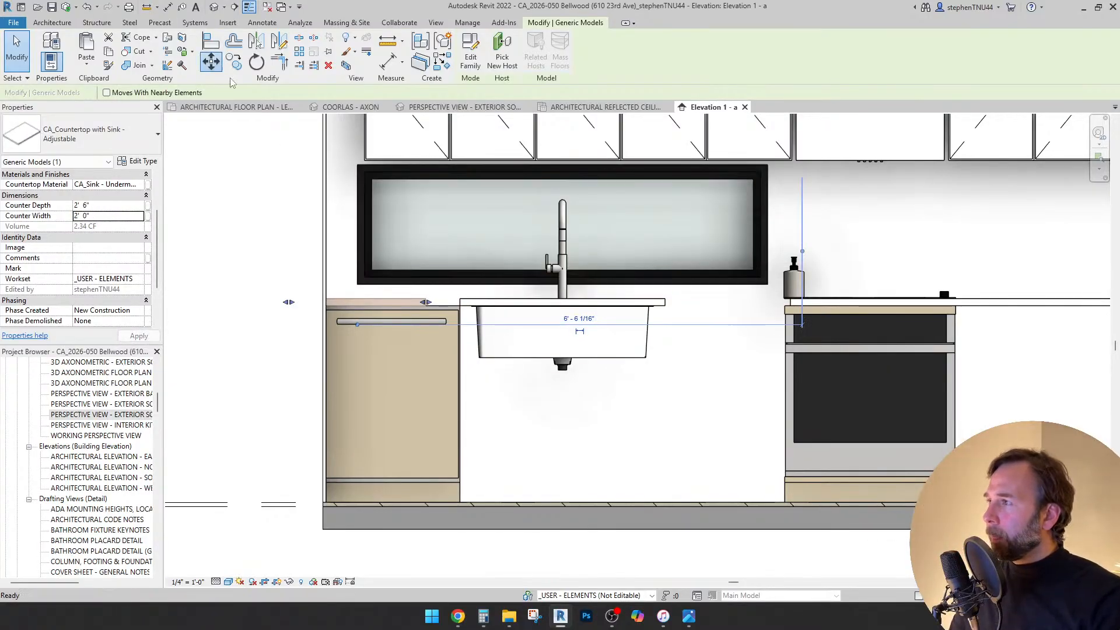
scroll(429, 326, up, 4)
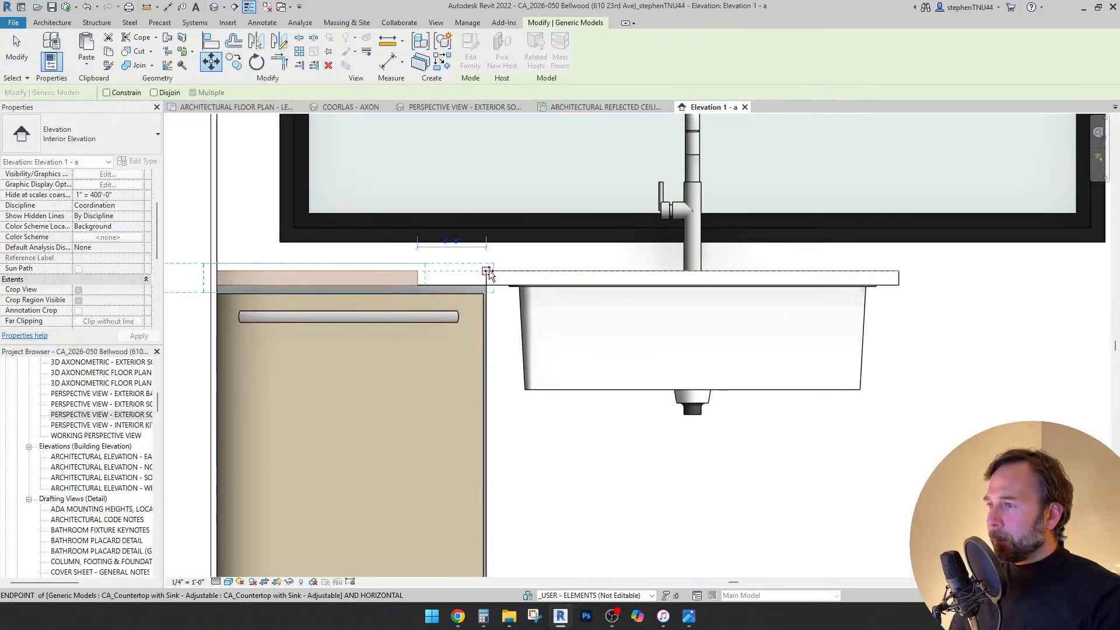
click(488, 272)
key(Escape)
scroll(527, 281, up, 1)
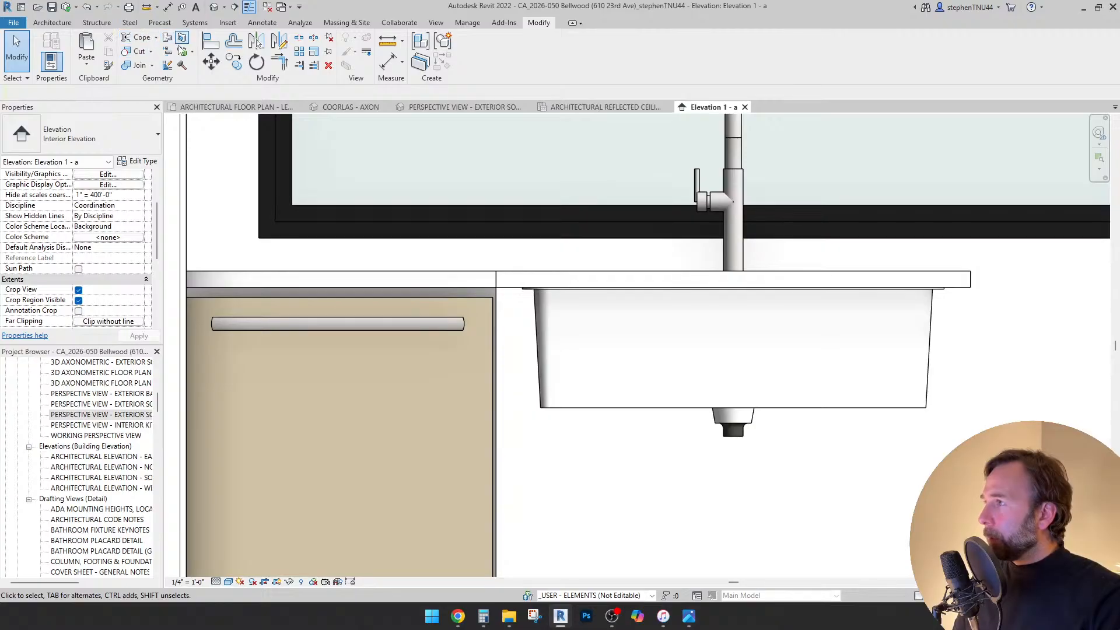
- Join the countertop above the dishwasher with the sink countertop
click(140, 66)
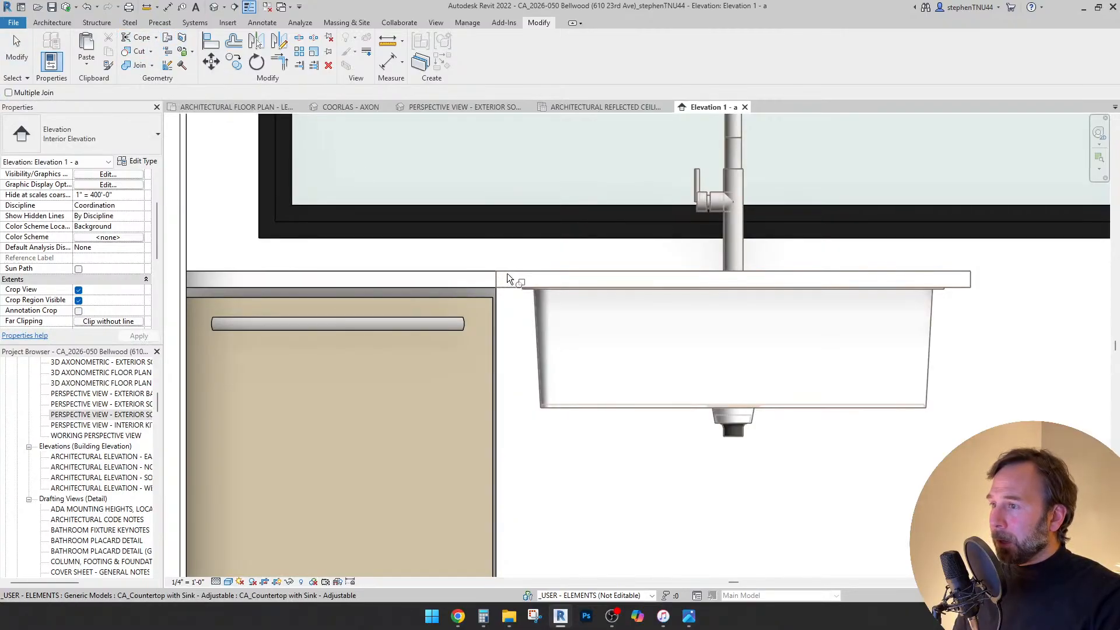
scroll(523, 253, down, 2)
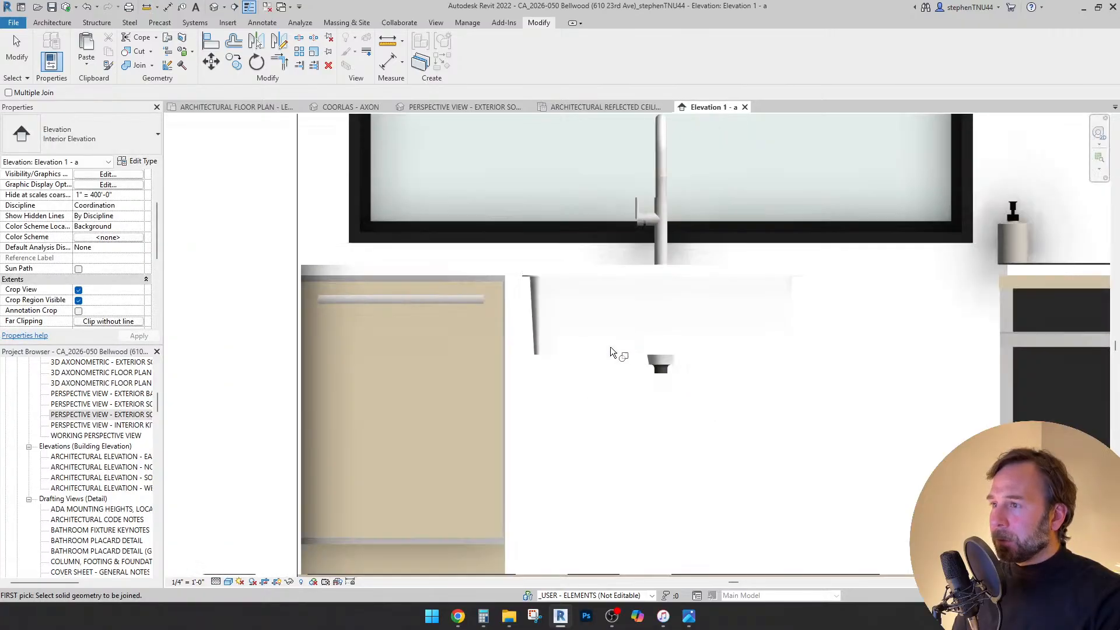
middle_drag(700, 416, 578, 417)
key(Escape)
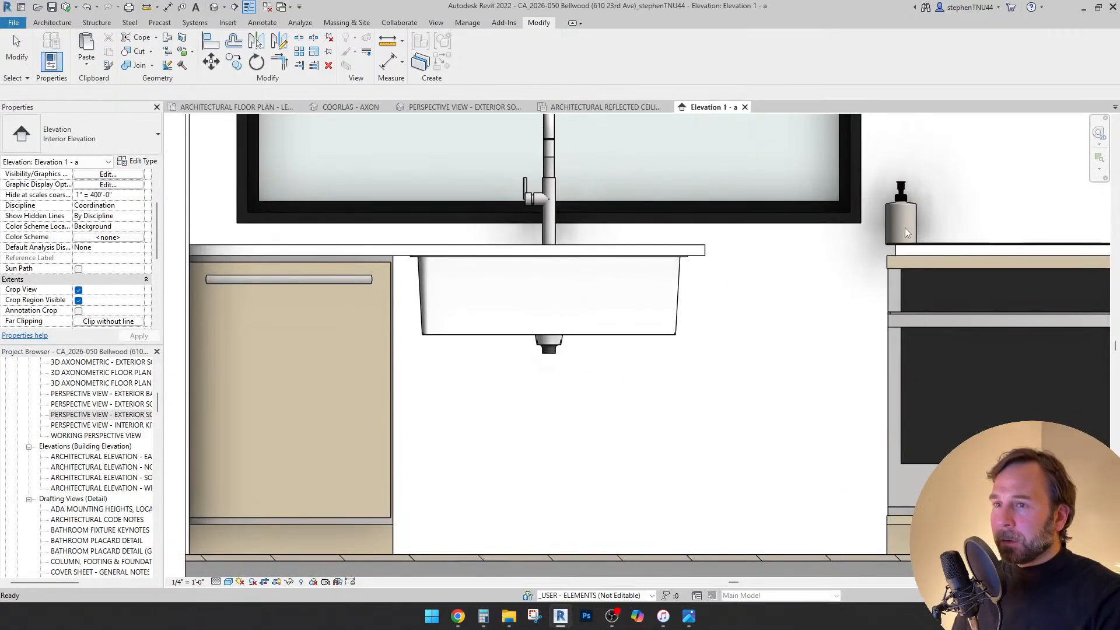
- Stretch the free end of the range countertop to the edge of the sink countertop, making it 7' 10 3/4" wide
scroll(904, 228, up, 3)
click(890, 255)
scroll(888, 254, up, 1)
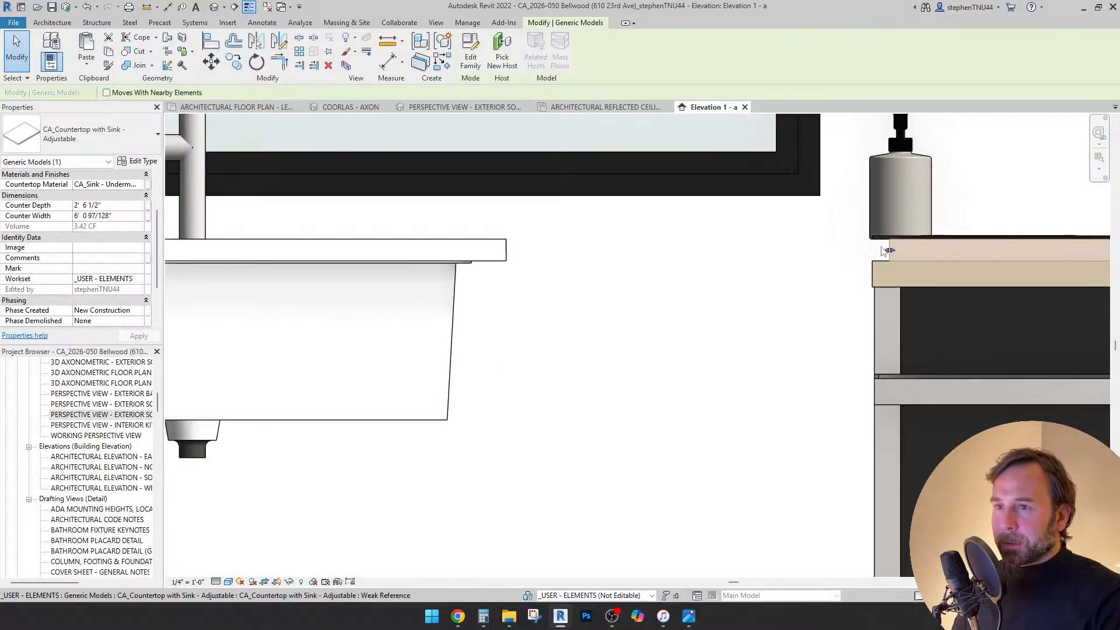
drag(509, 261, 505, 260)
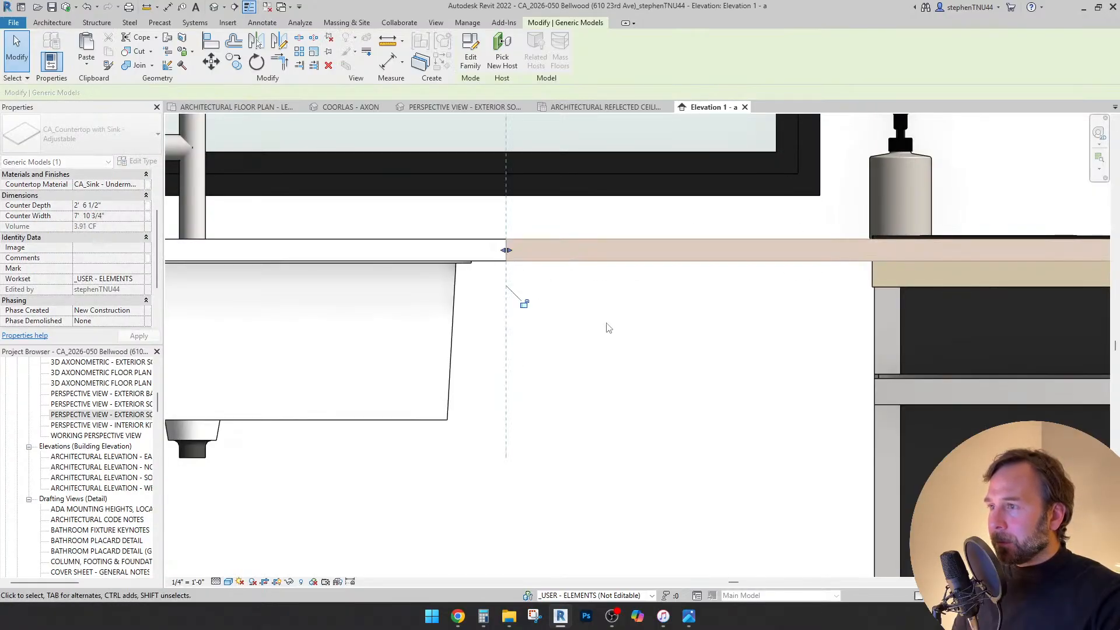
click(579, 333)
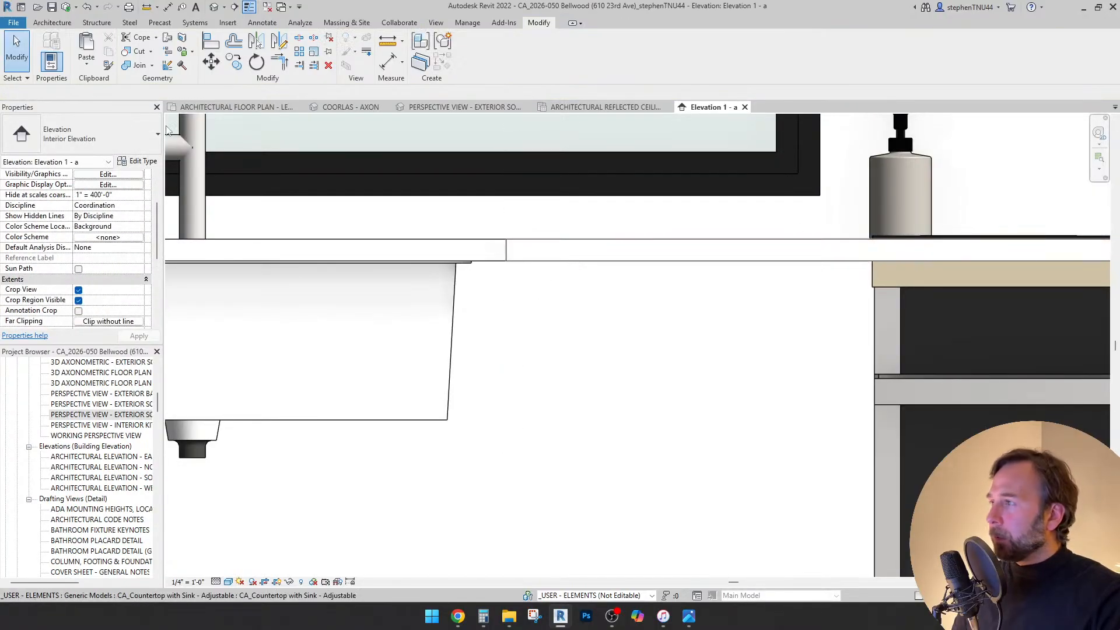
- Join the sink countertop with the range countertop
click(140, 65)
click(460, 243)
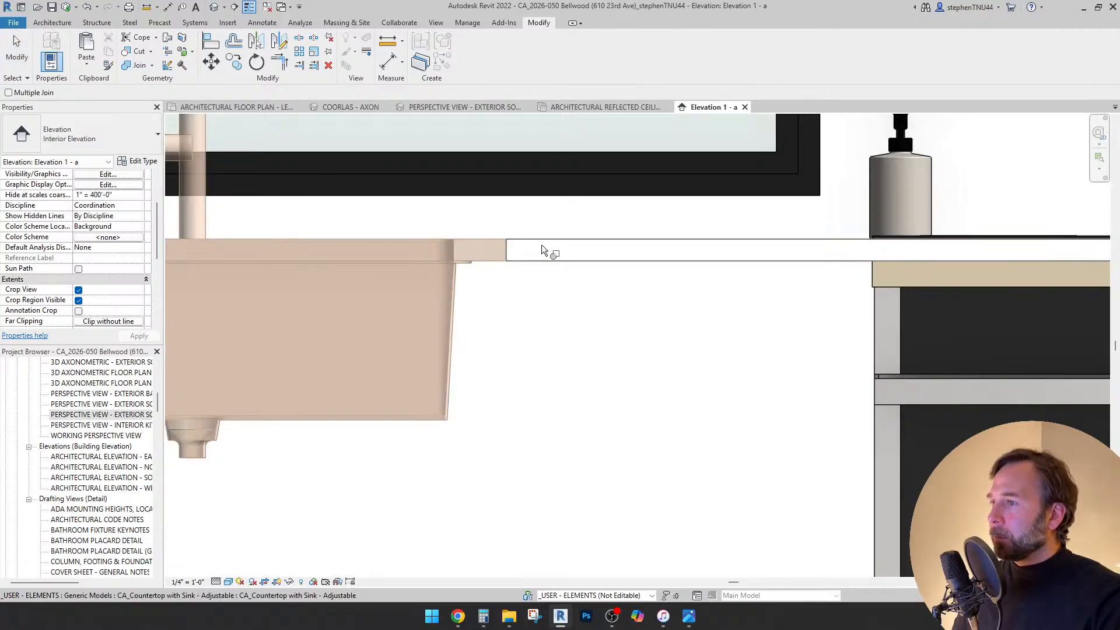
click(541, 244)
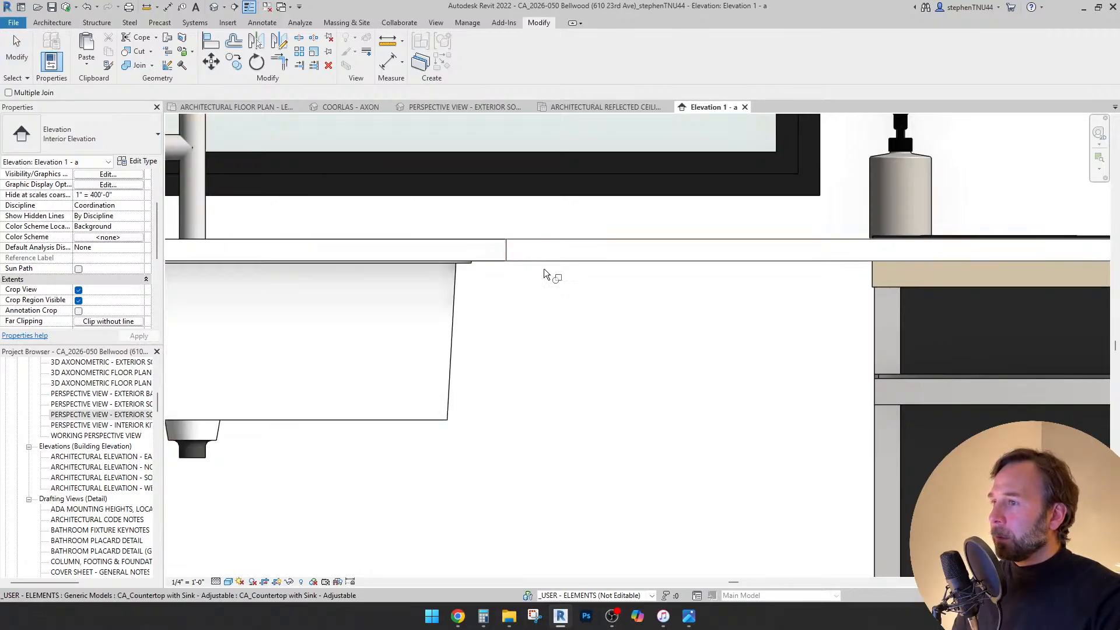
click(486, 238)
scroll(519, 258, down, 7)
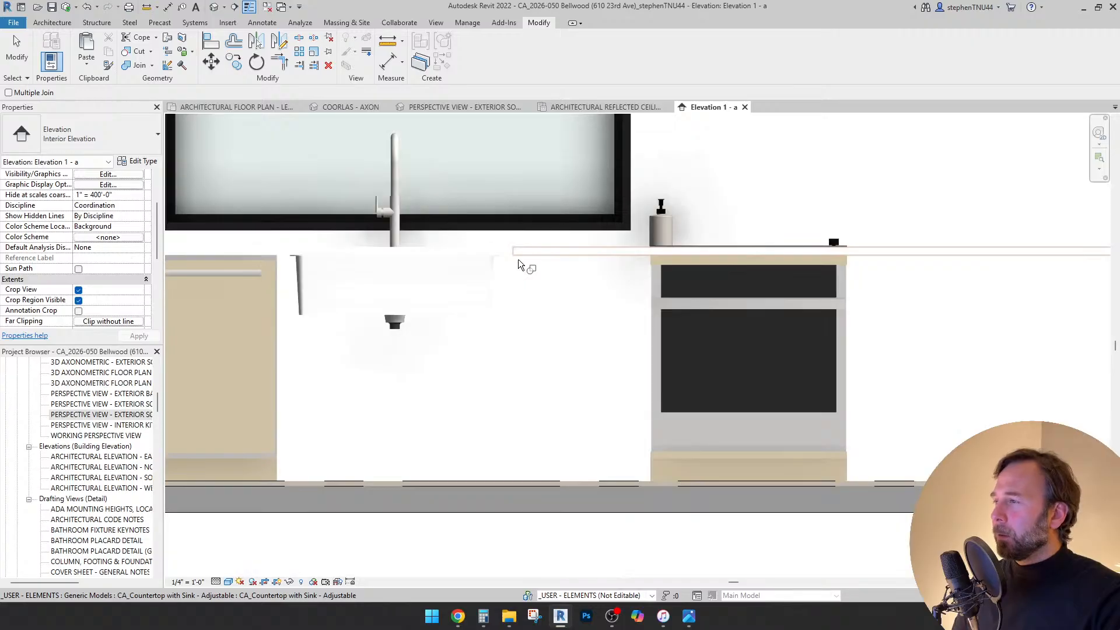
scroll(518, 259, up, 6)
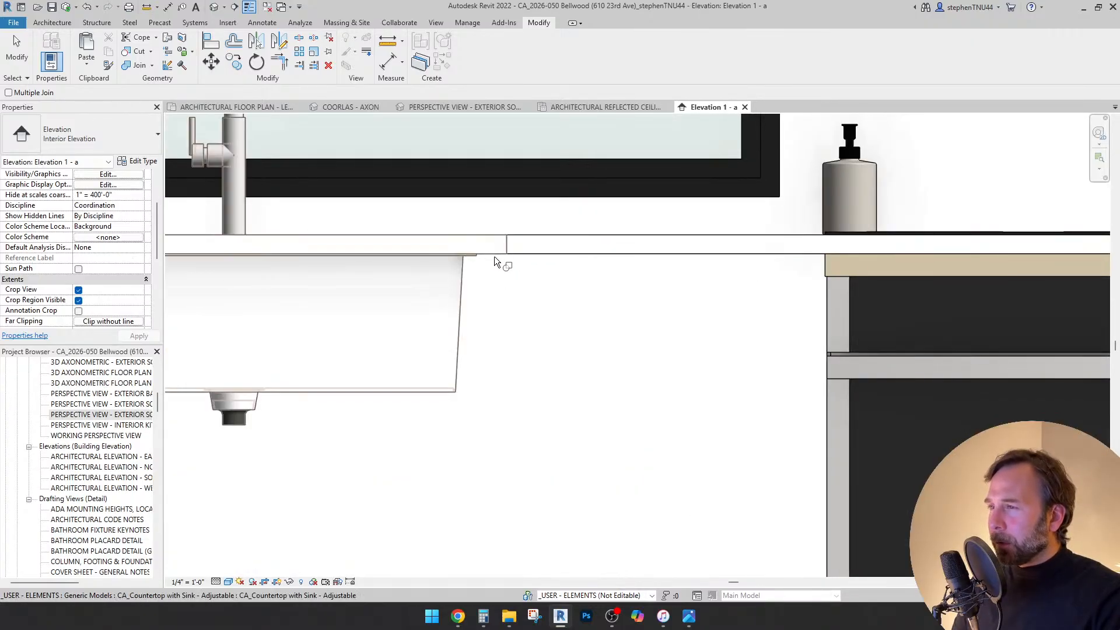
click(495, 255)
click(524, 252)
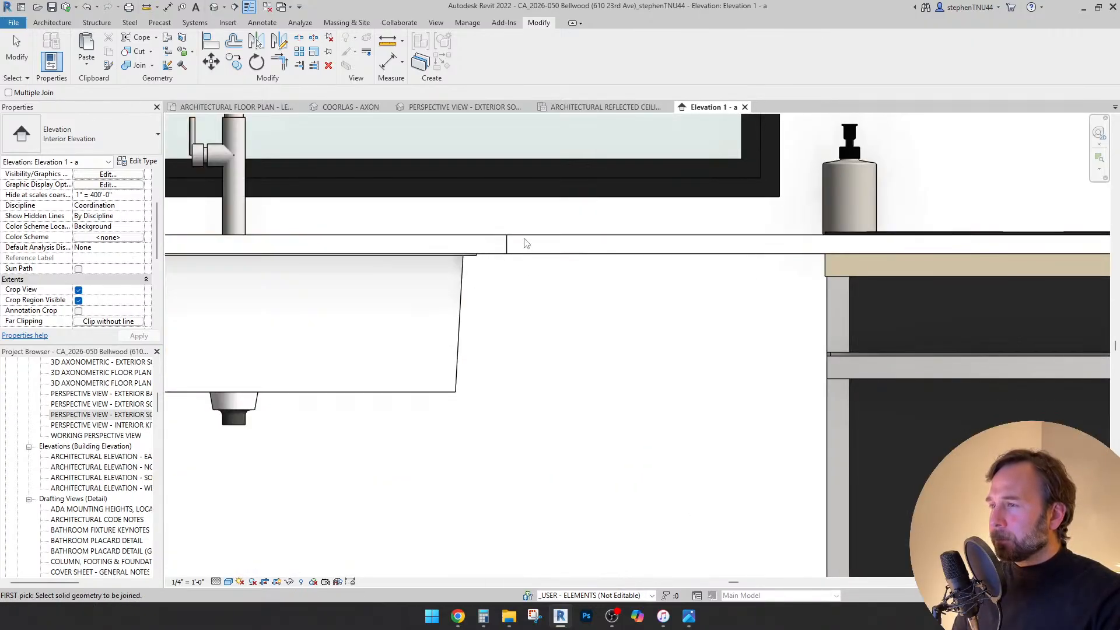
key(Escape)
scroll(525, 245, up, 2)
scroll(524, 241, down, 5)
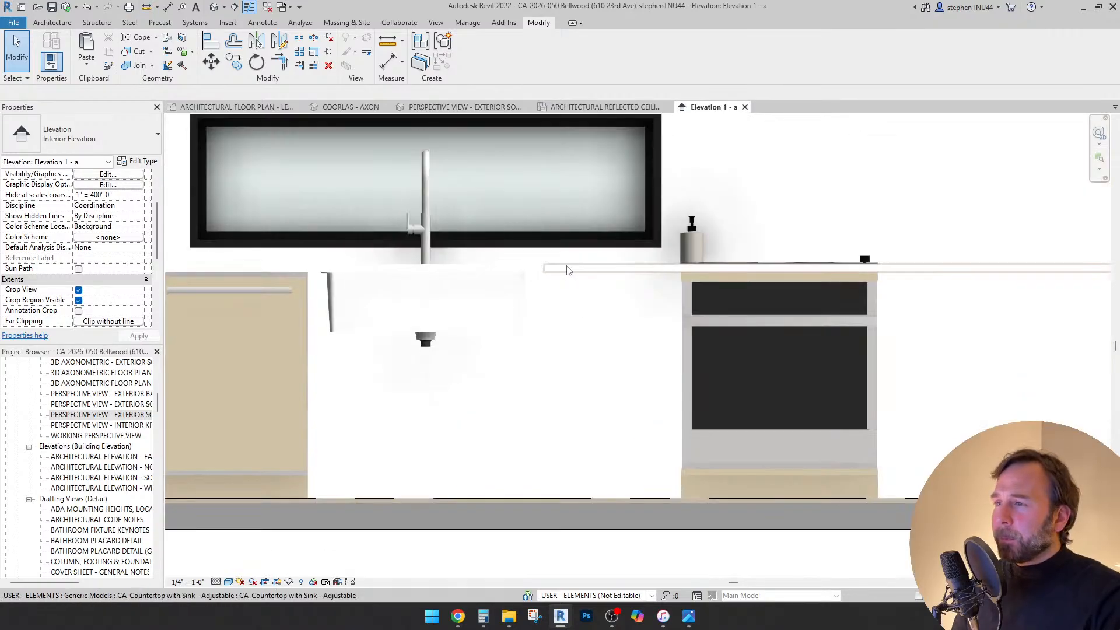
- Set the Counter Depth of both the sink countertop and the countertop above the dishwasher to 2' 6 1/2"
click(538, 268)
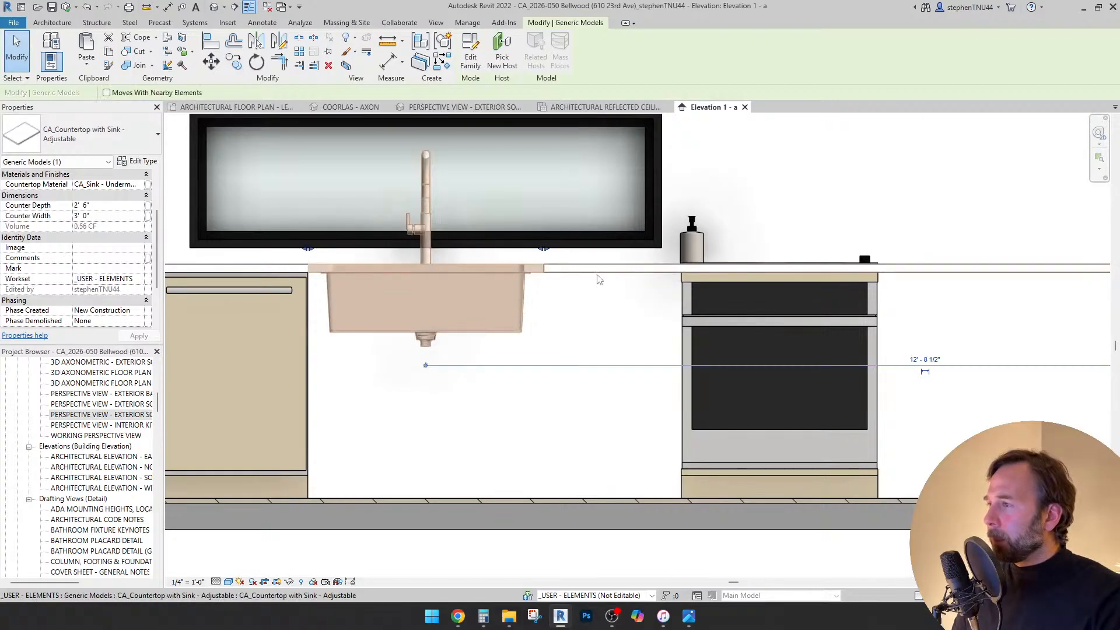
key(Escape)
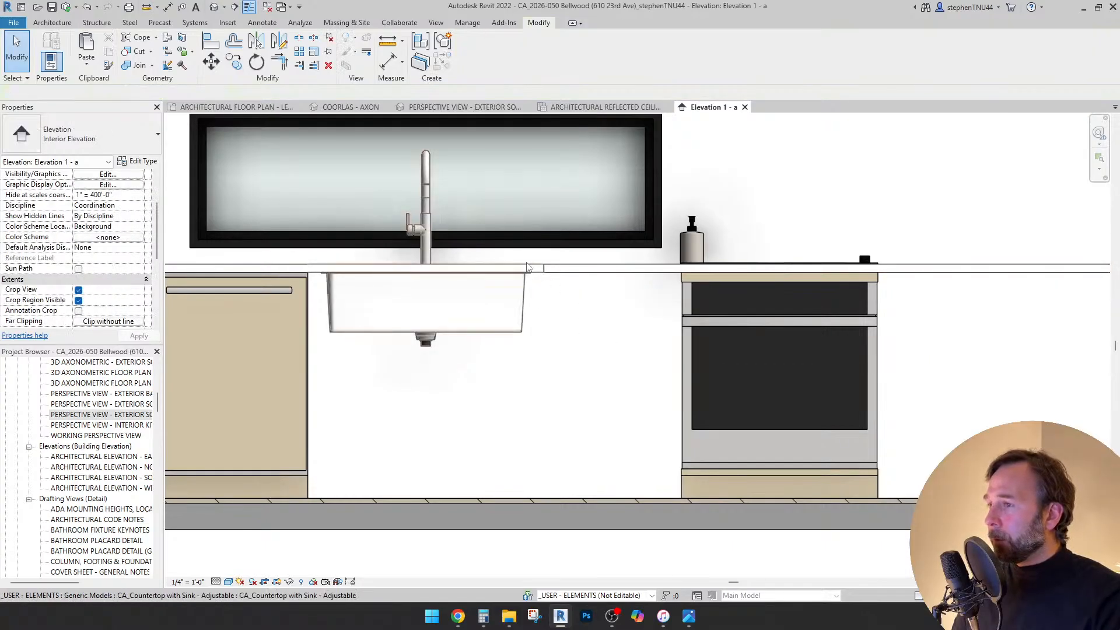
click(532, 282)
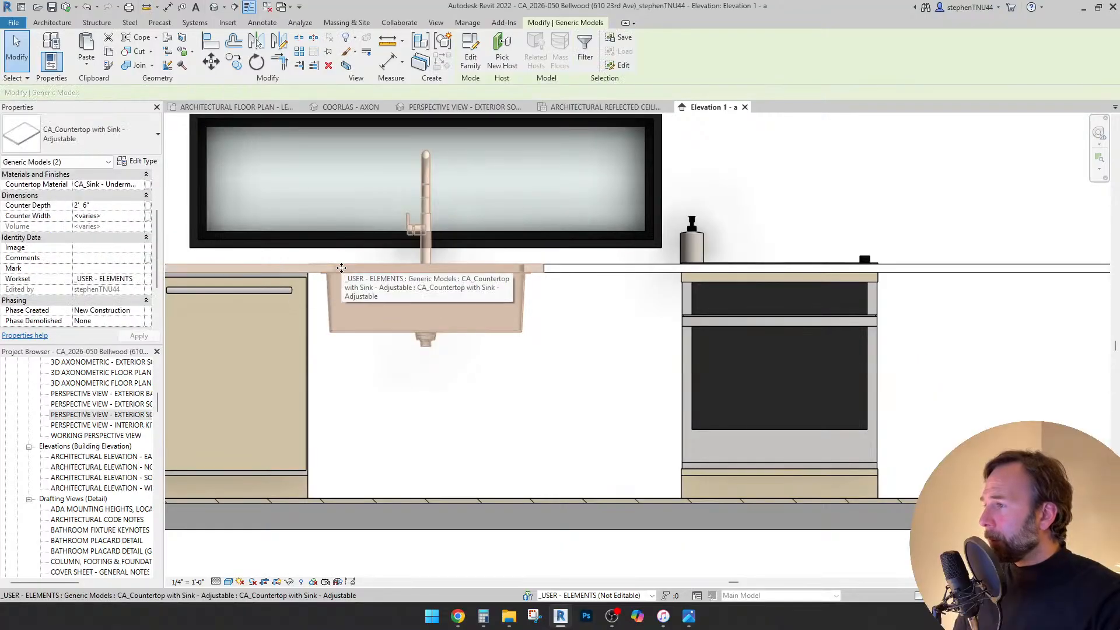
ctrl+click(273, 268)
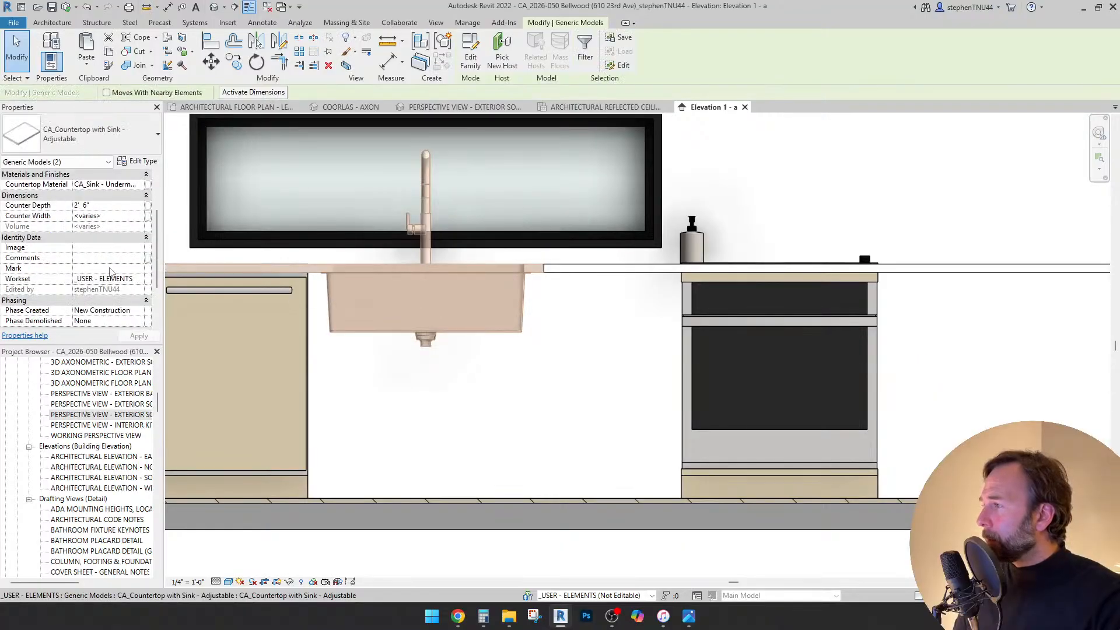
click(128, 206)
key(Left)
text(.5)
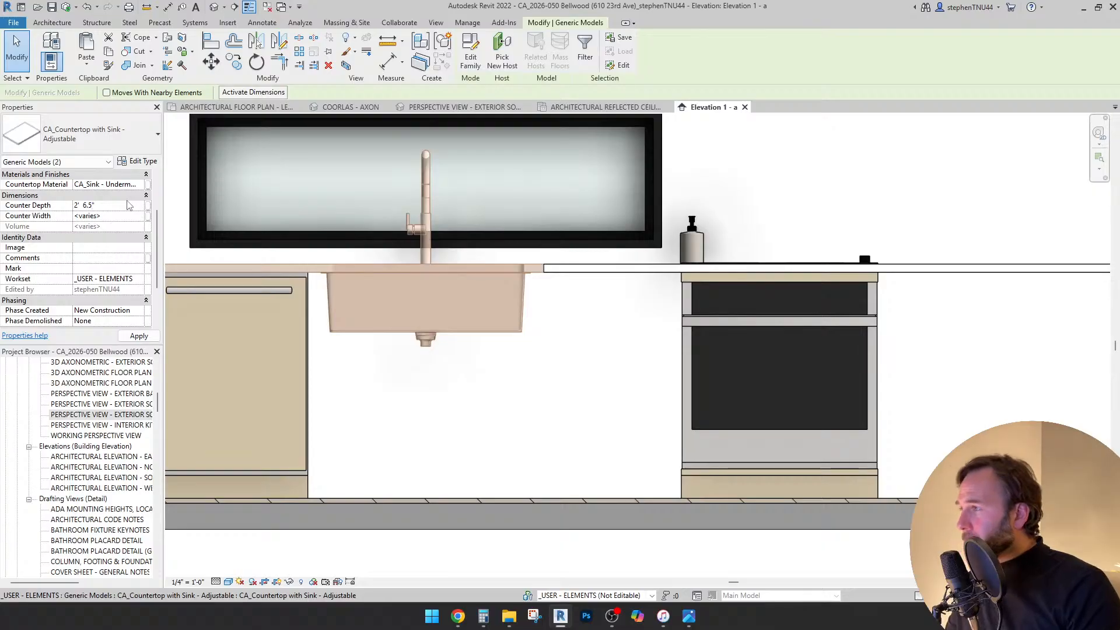
click(553, 315)
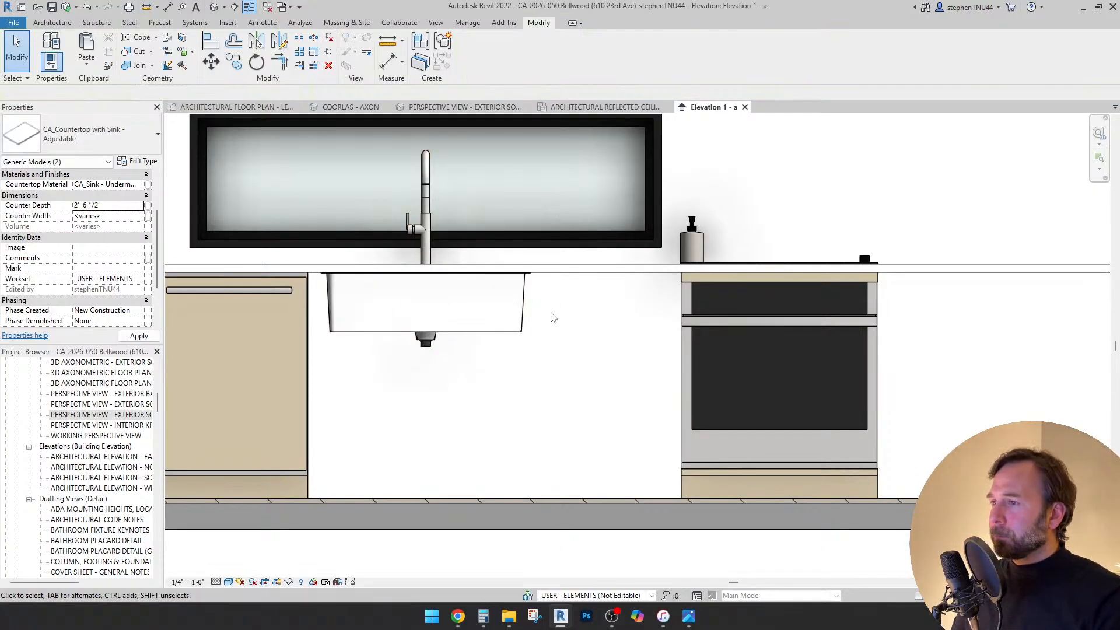
scroll(572, 307, down, 3)
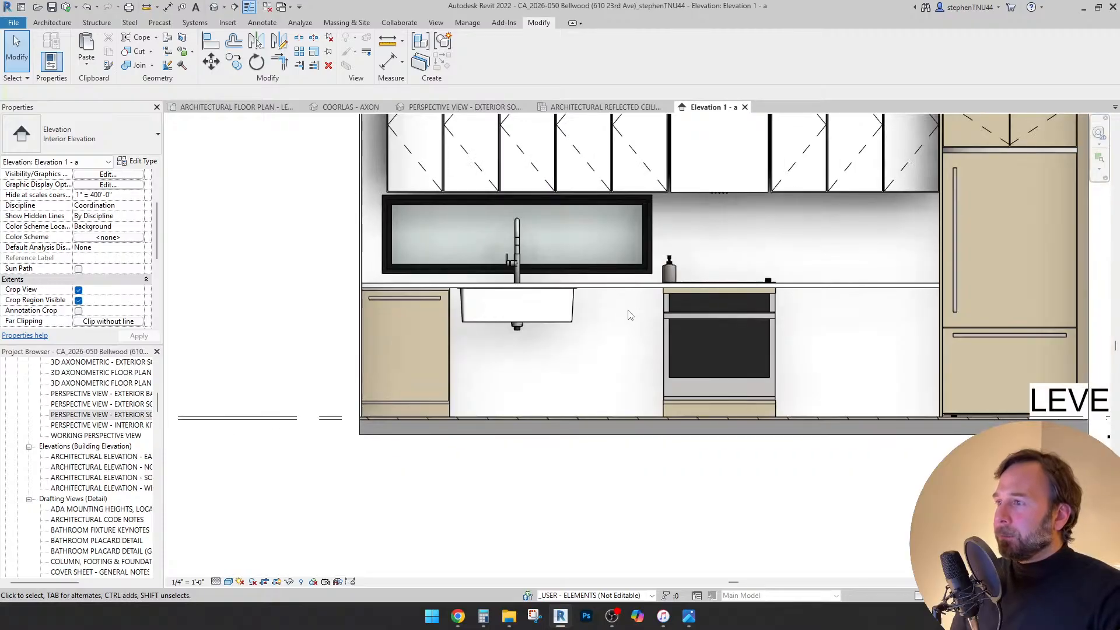
scroll(646, 295, down, 1)
middle_drag(741, 314, 699, 362)
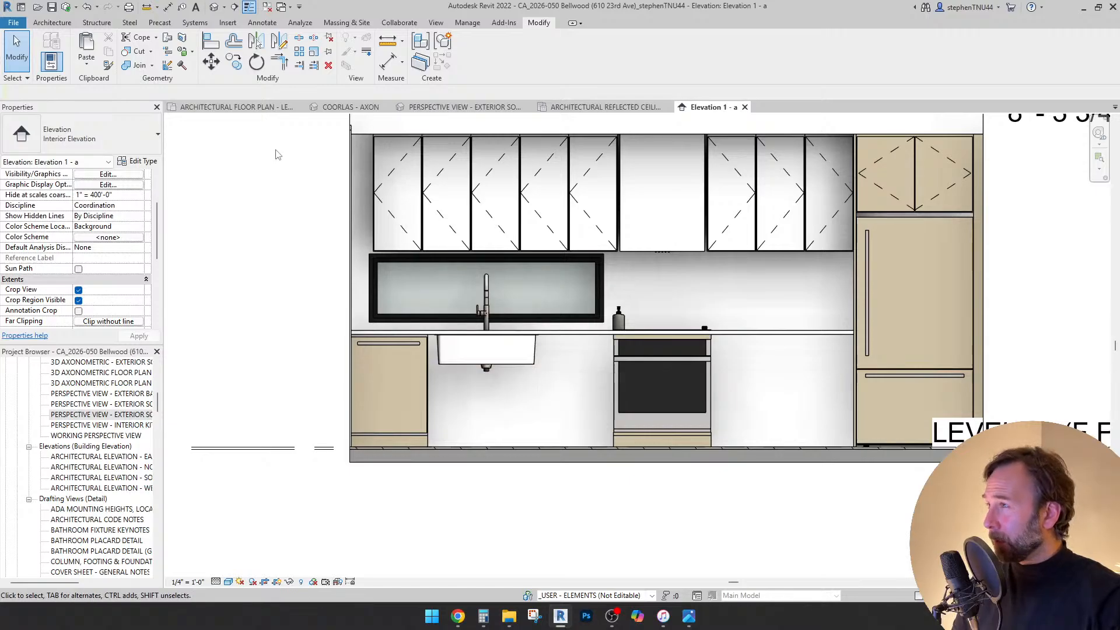
- In the Level 01 architectural floor plan, start placing a component and search its types for "sink"
click(233, 107)
scroll(568, 337, down, 5)
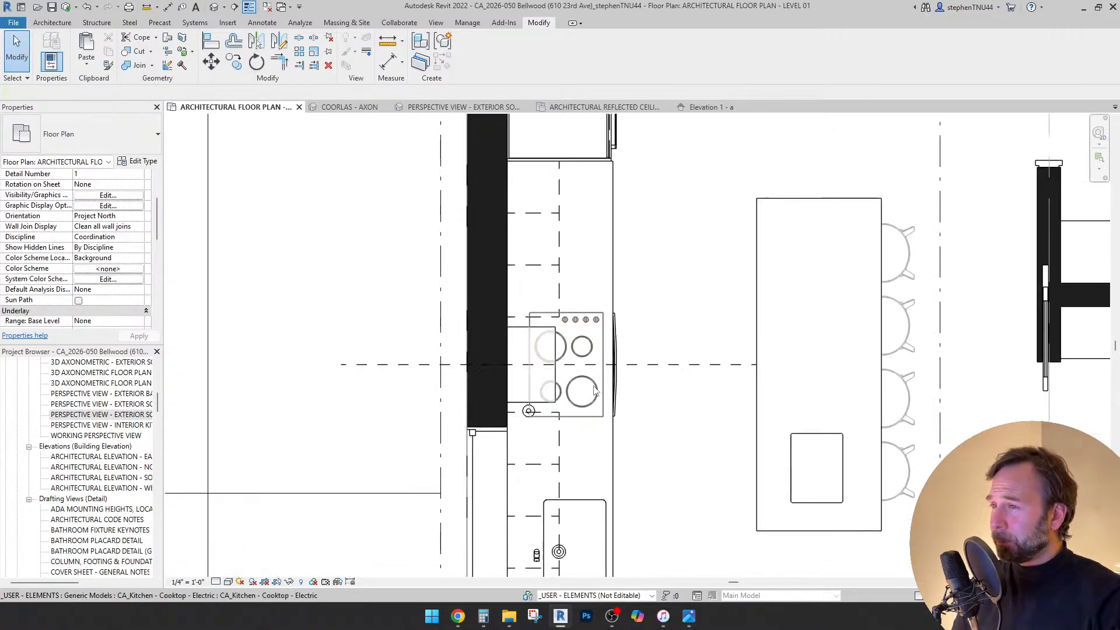
click(53, 23)
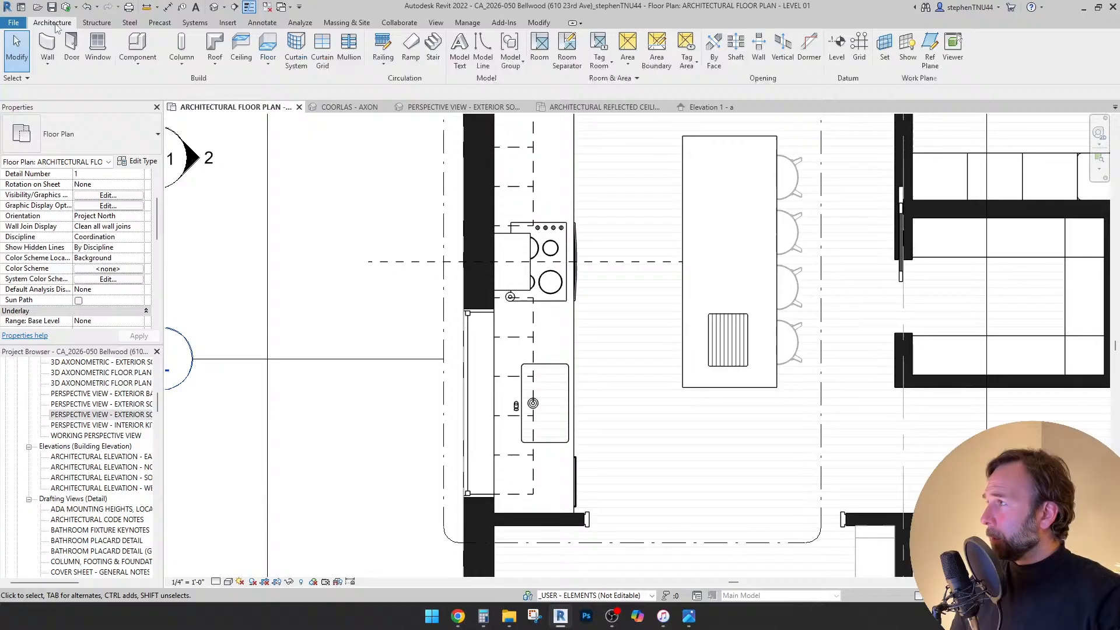
click(138, 63)
click(161, 83)
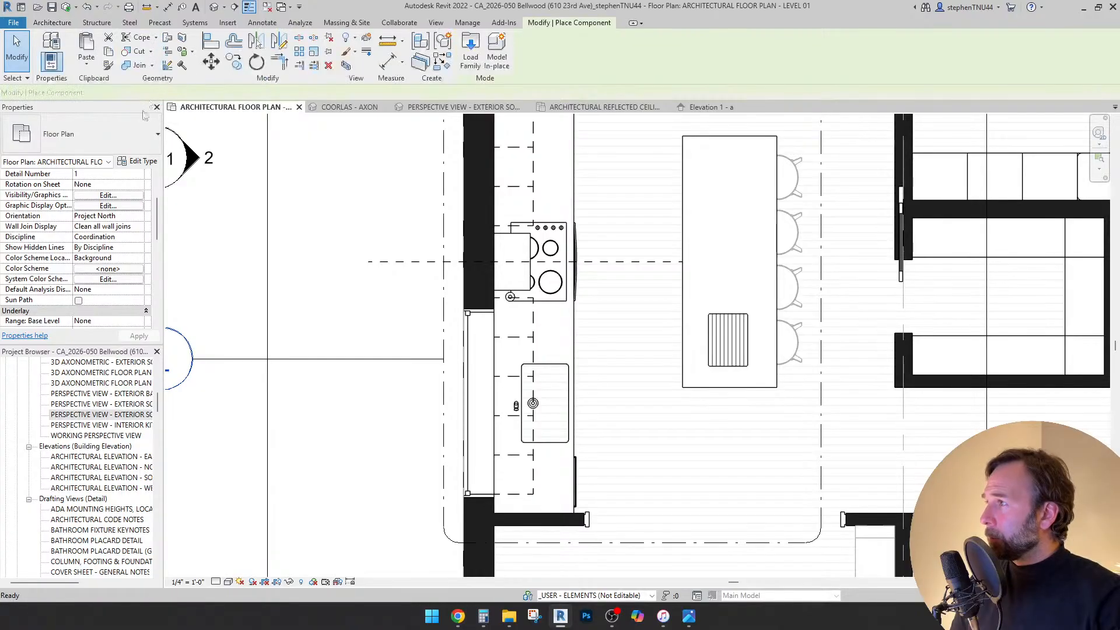
click(134, 140)
text(sink)
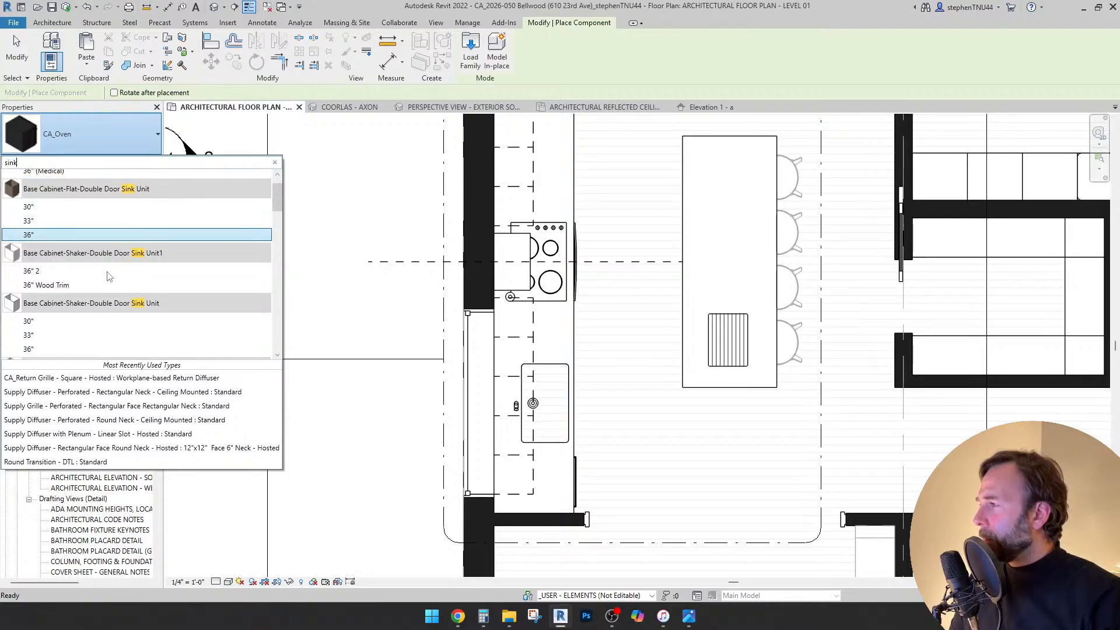
- Choose the 36" type of Base Cabinet-Flat-Double Door Sink Unit and place one on the floor beside the kitchen sink
scroll(122, 266, down, 1)
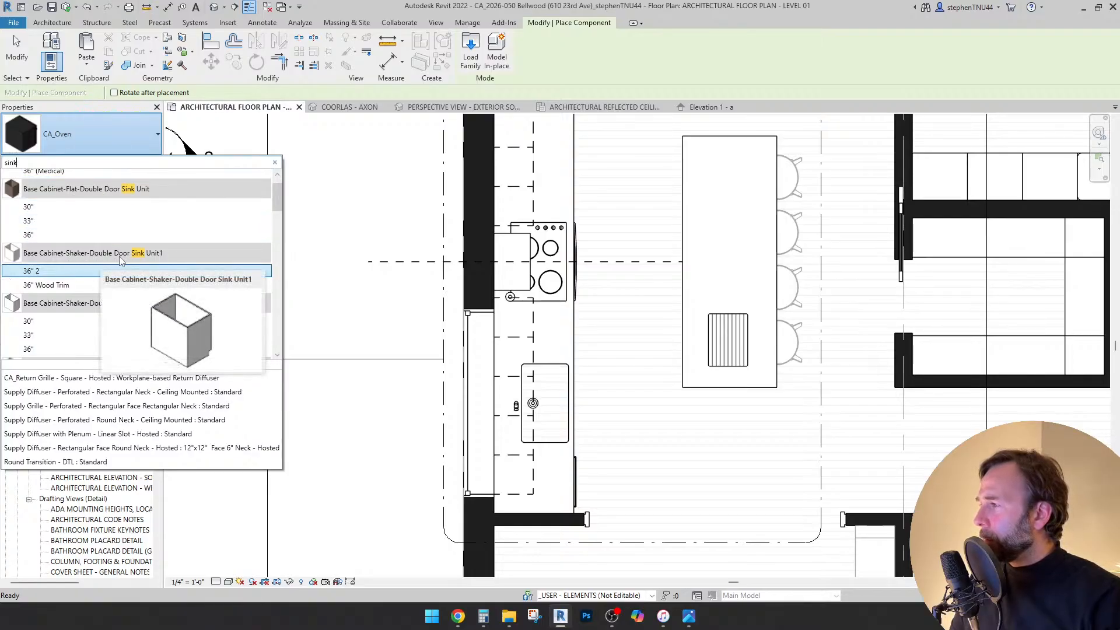
scroll(104, 304, down, 1)
scroll(103, 303, down, 3)
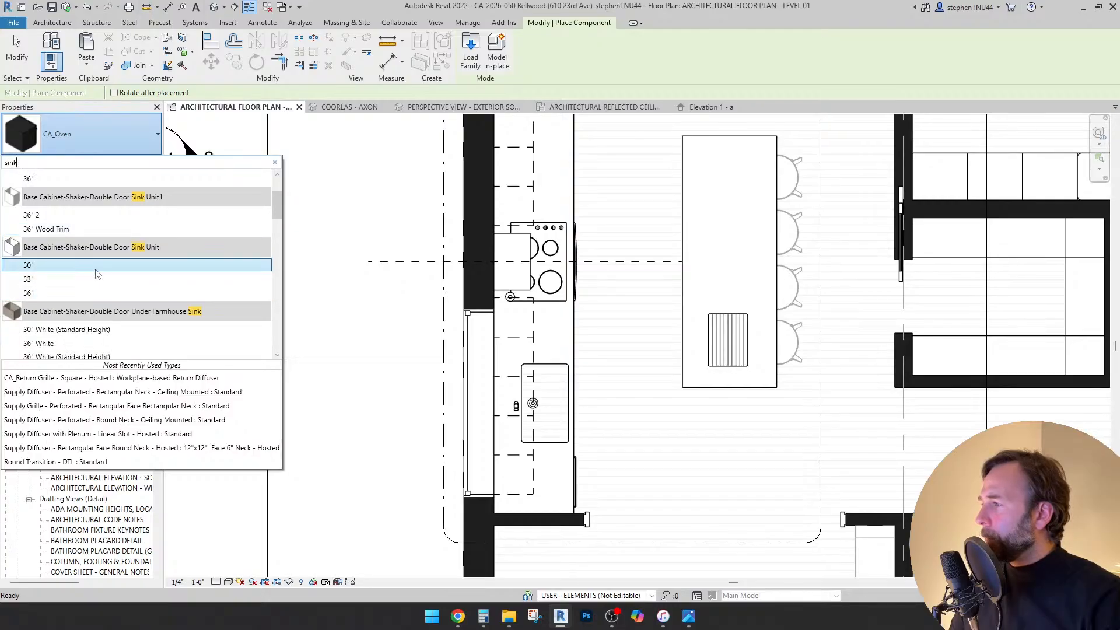
scroll(141, 276, down, 5)
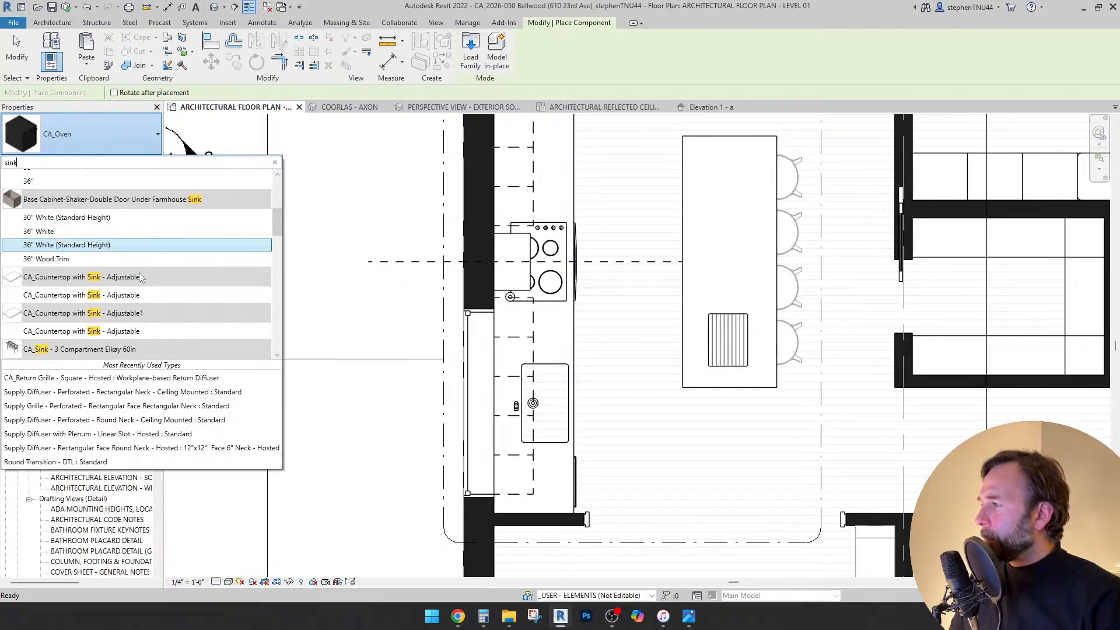
scroll(95, 263, up, 5)
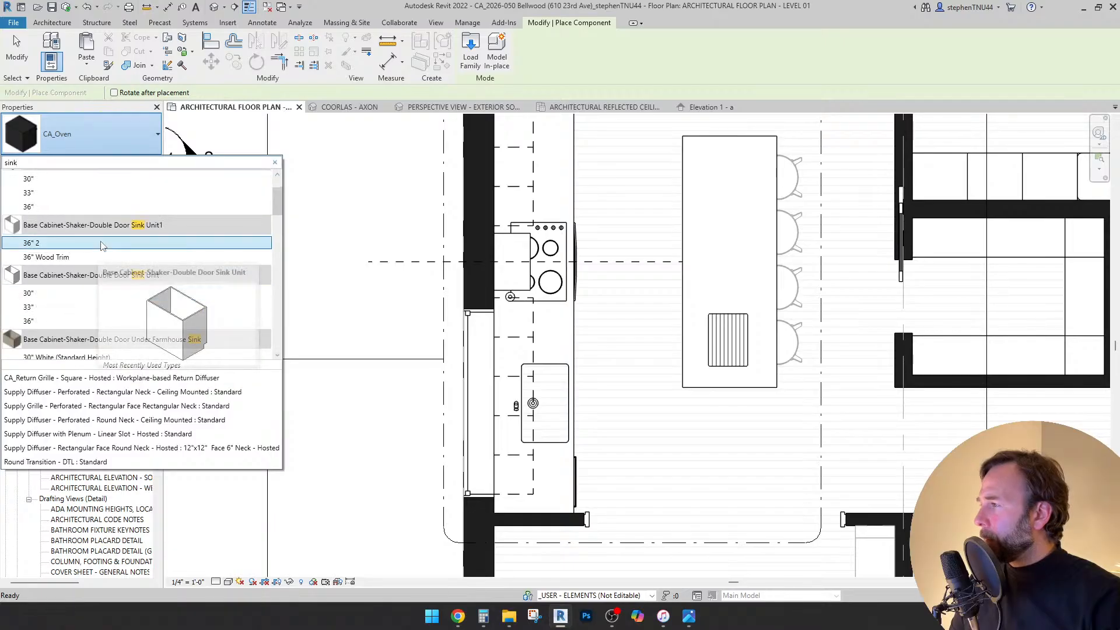
scroll(145, 245, up, 1)
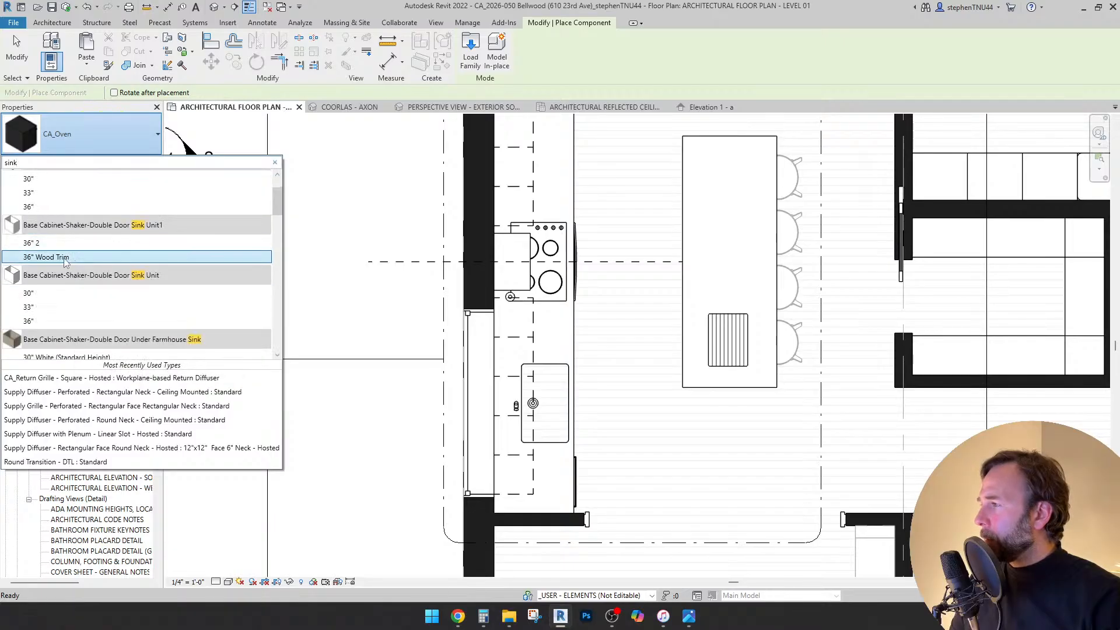
scroll(101, 259, up, 2)
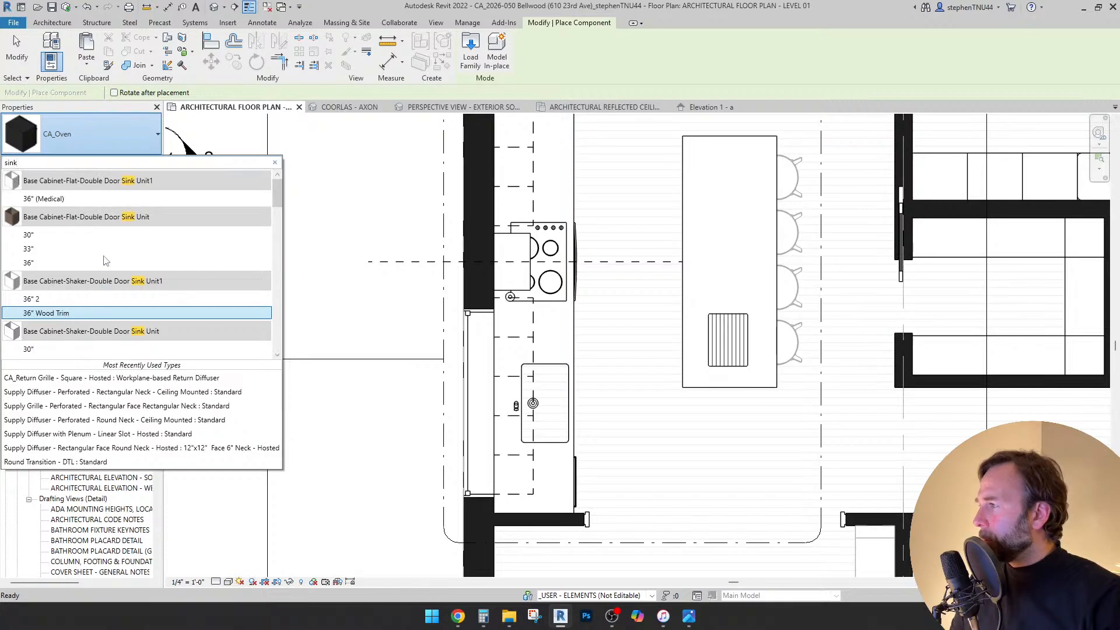
click(71, 262)
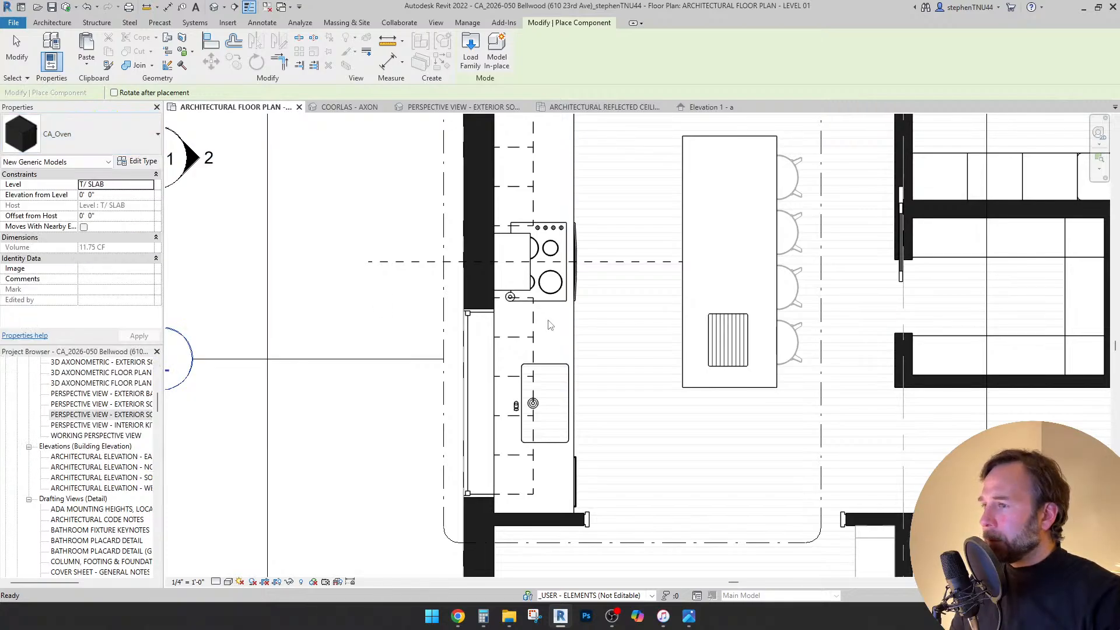
click(613, 371)
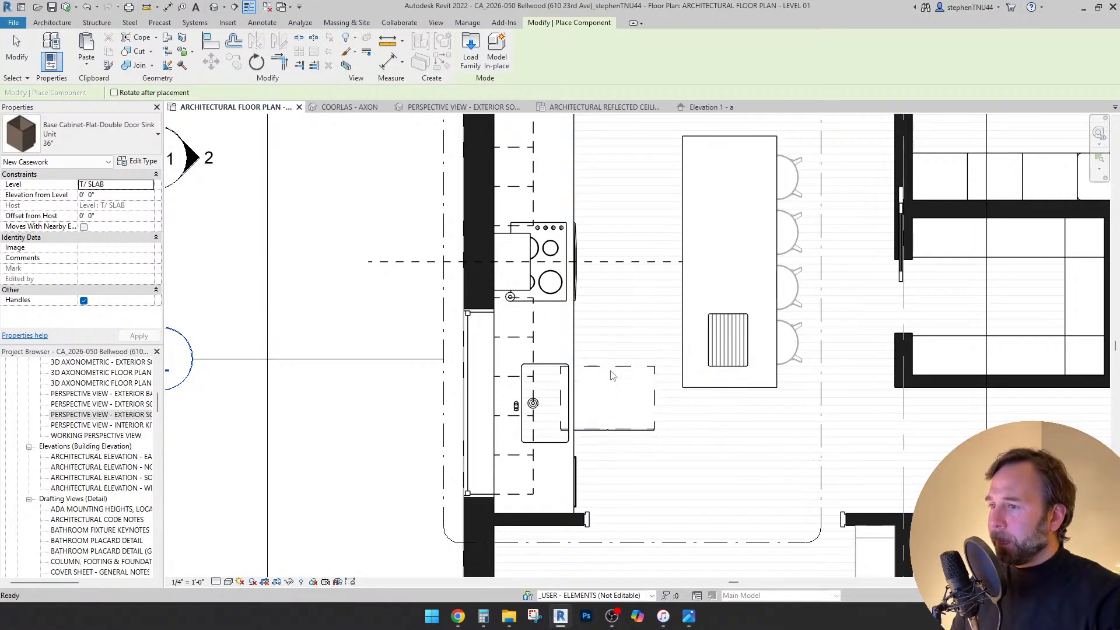
- Finish placing cabinets and rotate the sink base cabinet 90° so its doors face the island
key(Escape)
click(607, 448)
scroll(604, 461, up, 2)
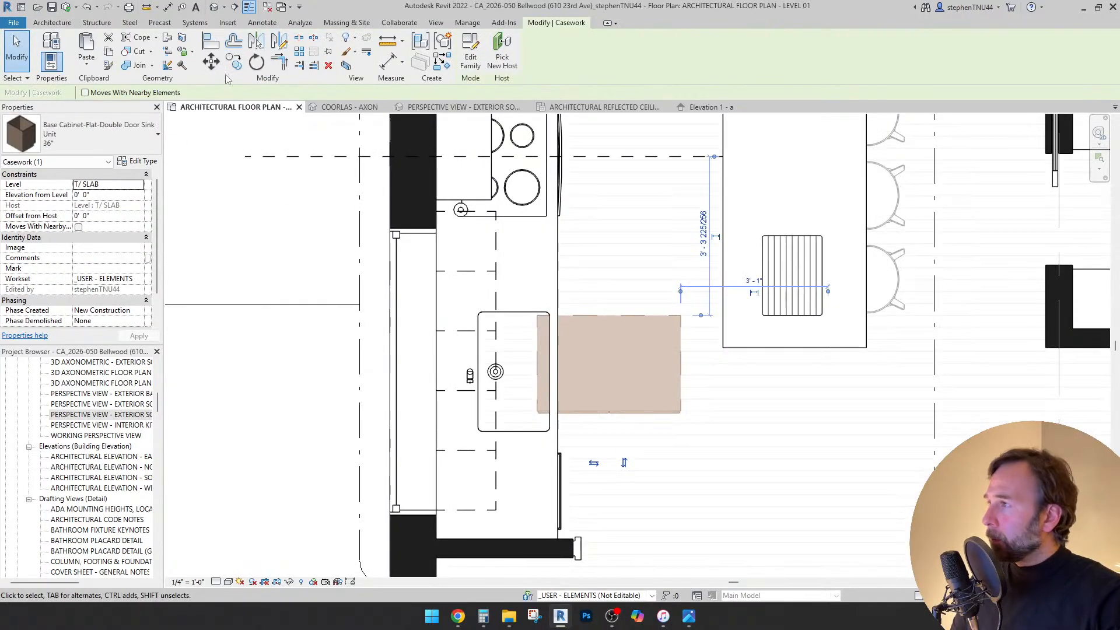
click(256, 61)
click(525, 465)
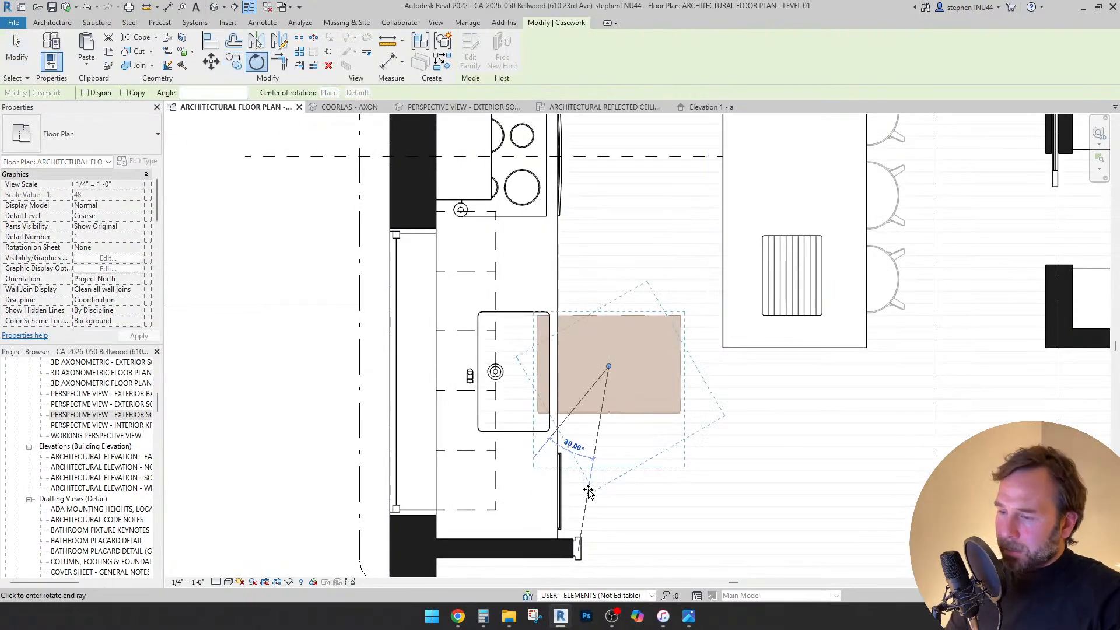
click(652, 411)
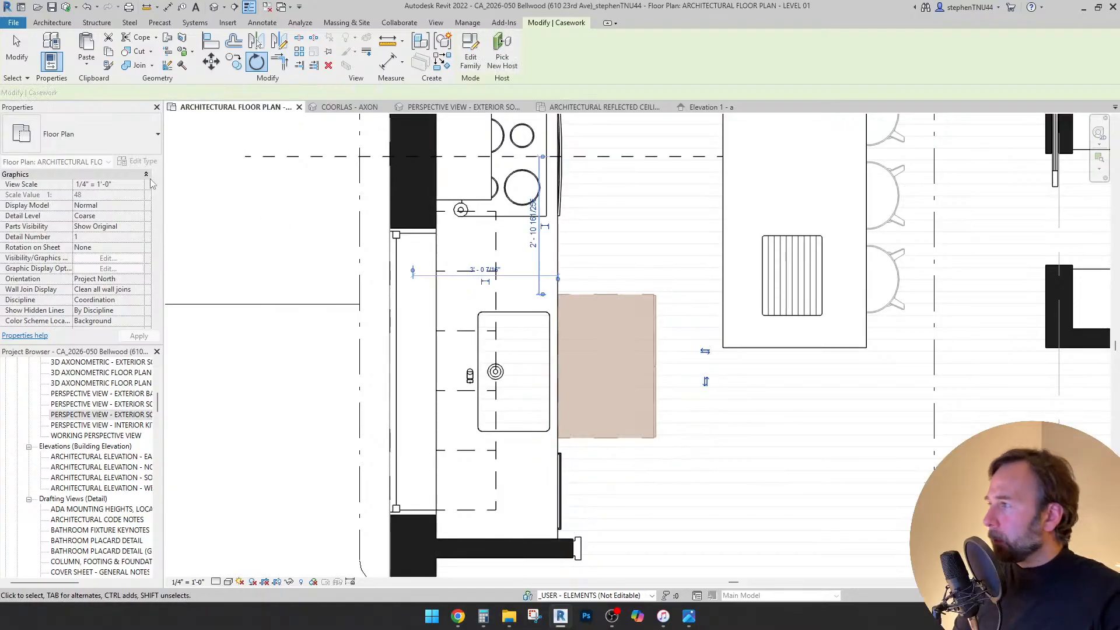
- Duplicate the sink base cabinet's type as 36" (Wood Trim) and set its Cabinet Material to CA_Millwork - Wood Trim
click(137, 161)
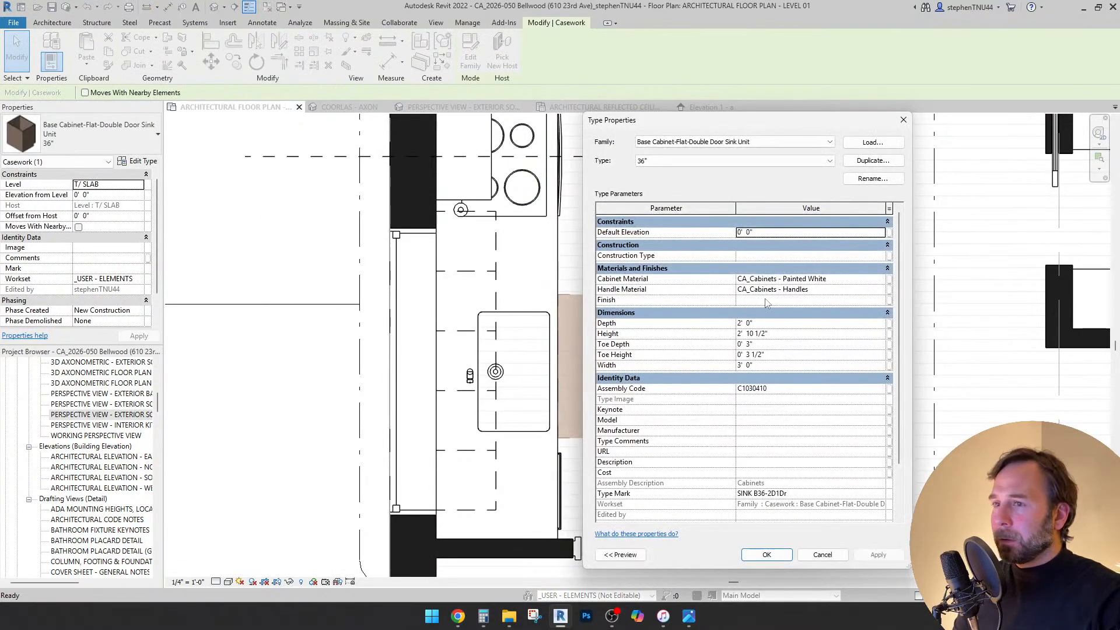
click(873, 161)
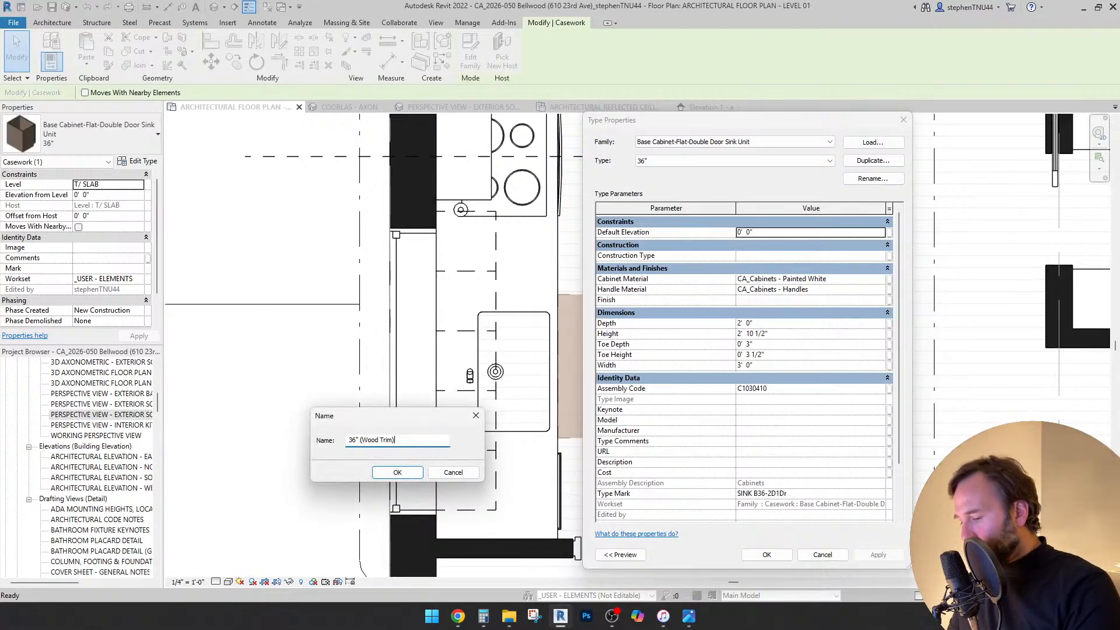
key(Return)
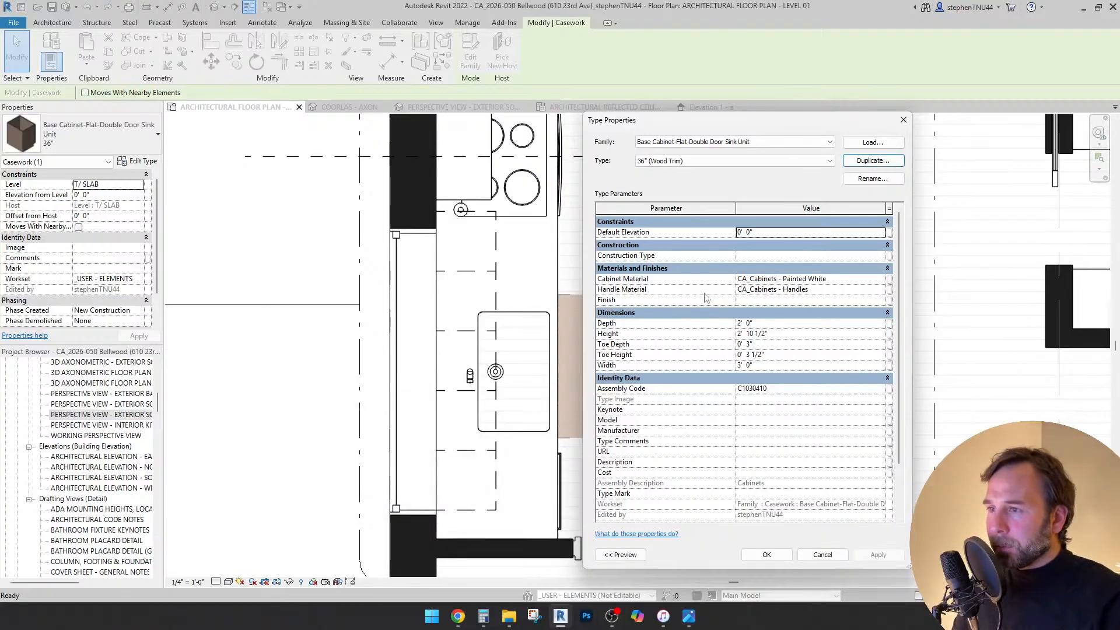
click(881, 280)
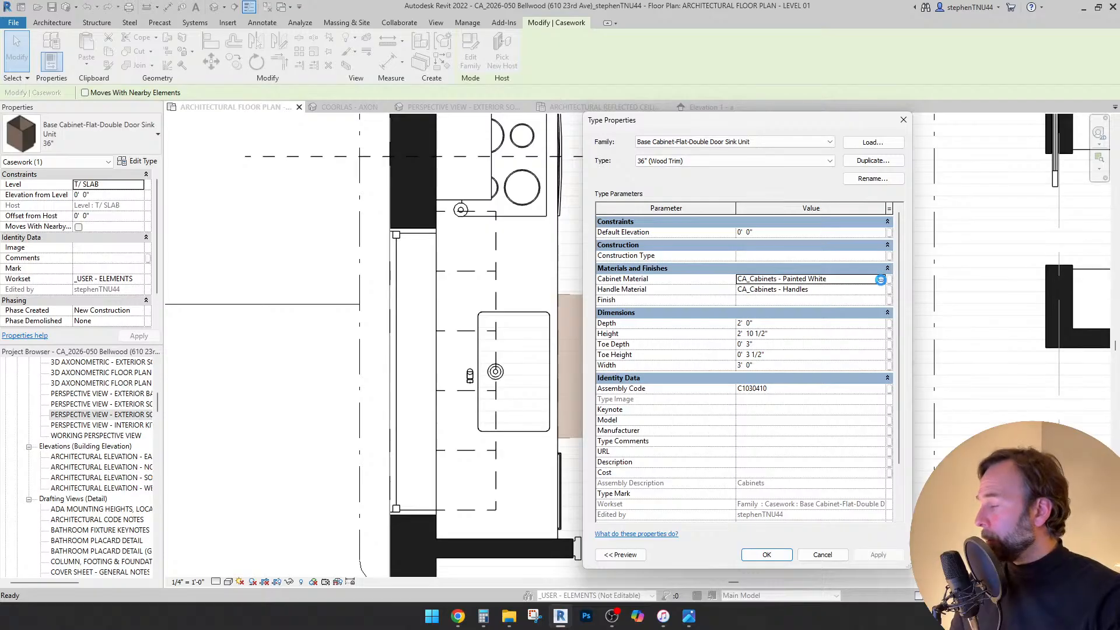
click(881, 279)
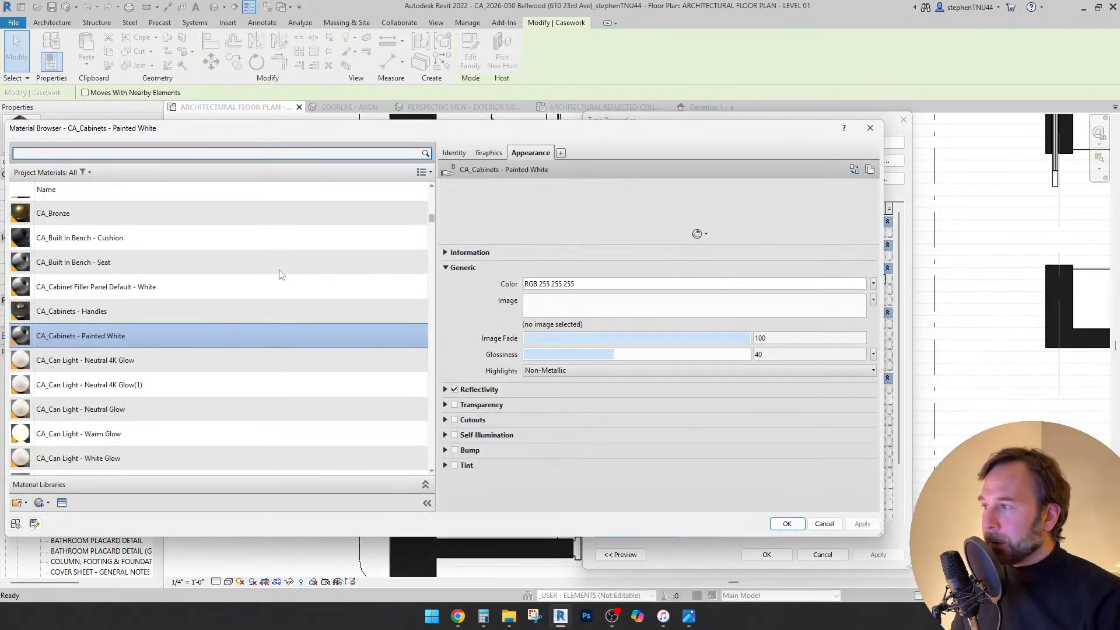
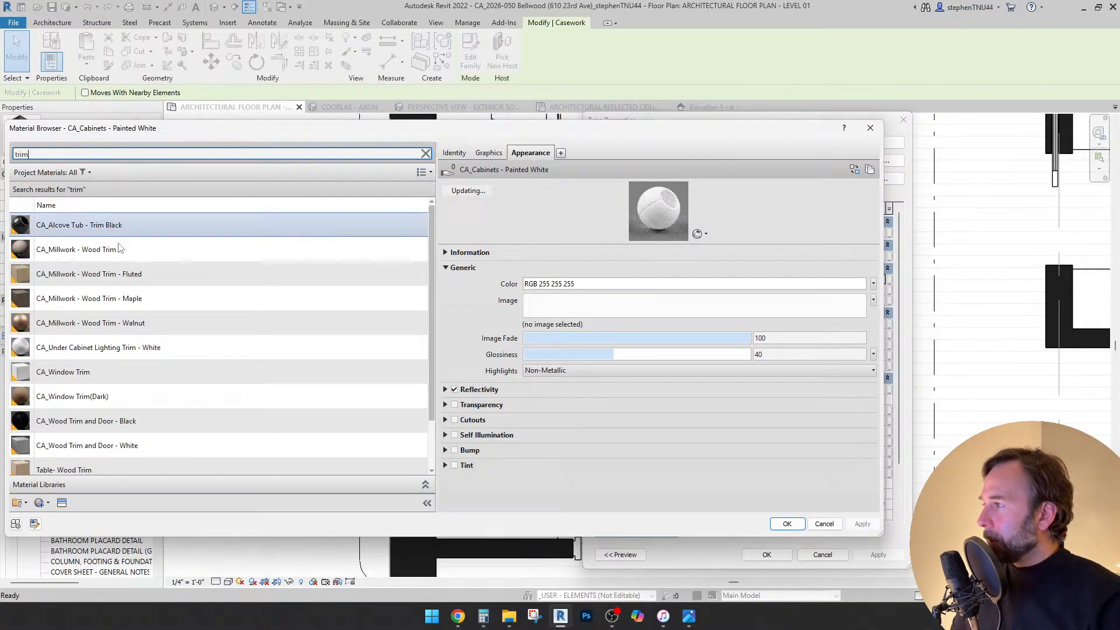
click(114, 249)
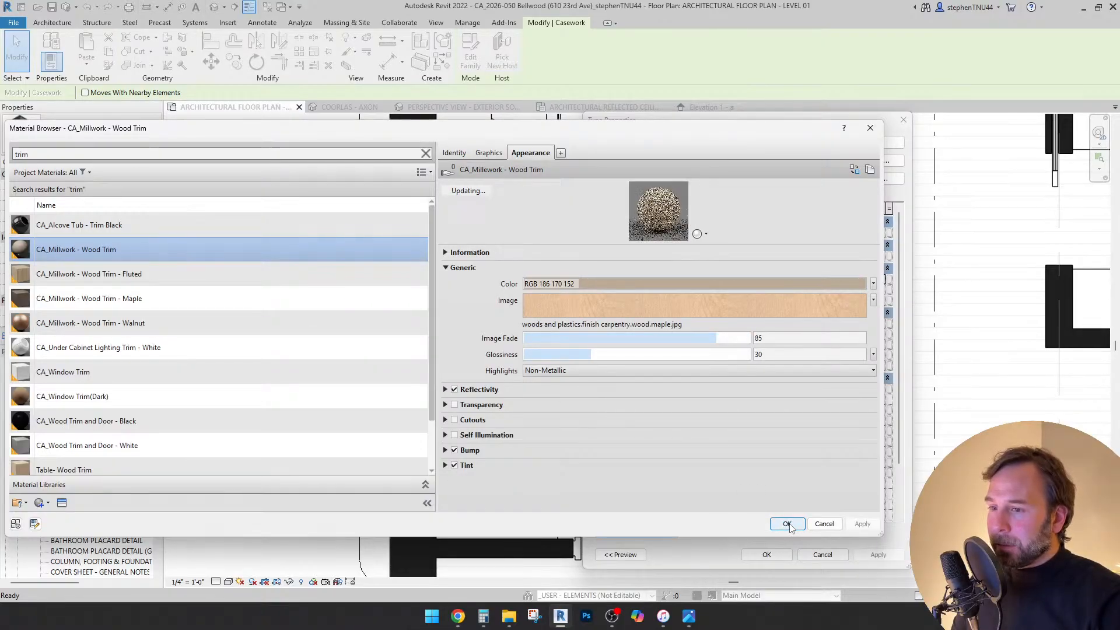
click(787, 524)
click(767, 554)
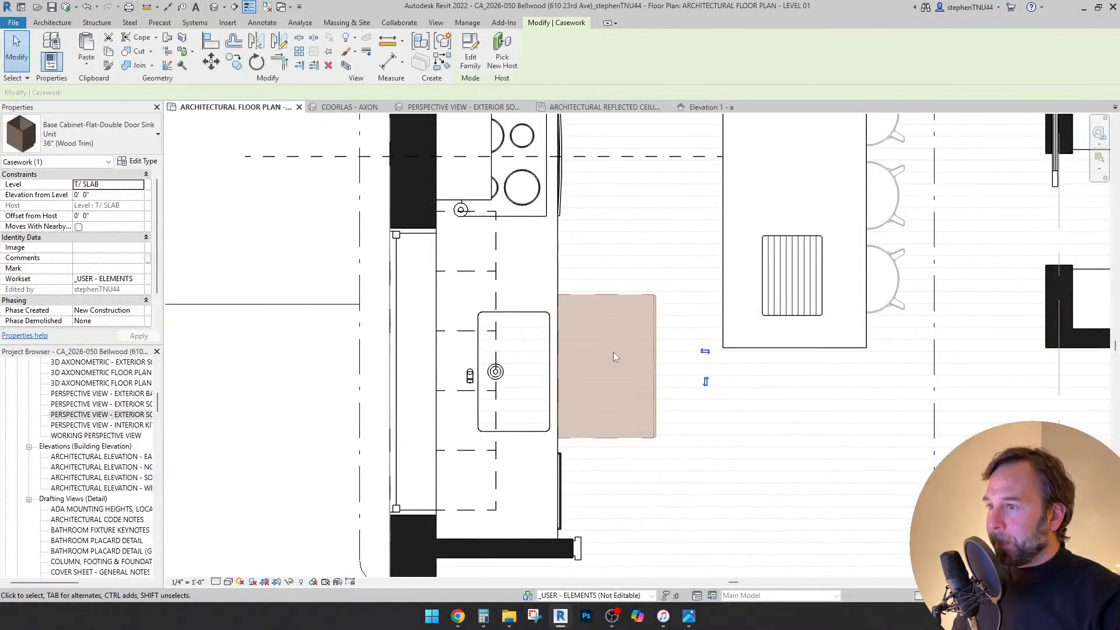
- Align the sink base cabinet's centre with the centreline of the kitchen sink
middle_drag(645, 338, 624, 322)
key(a)
key(l)
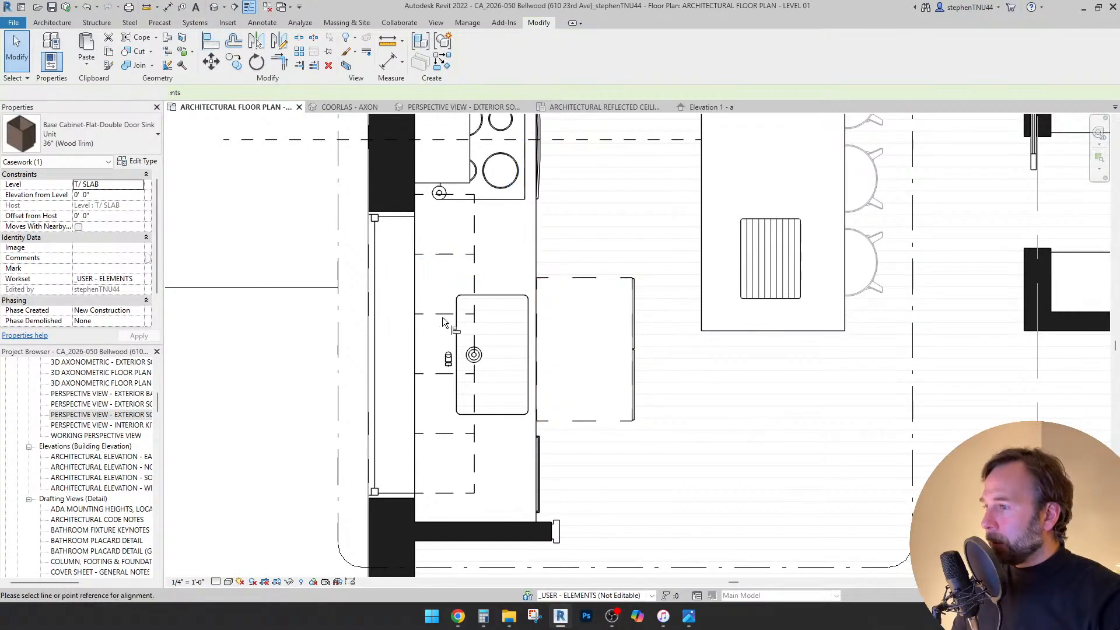
click(501, 352)
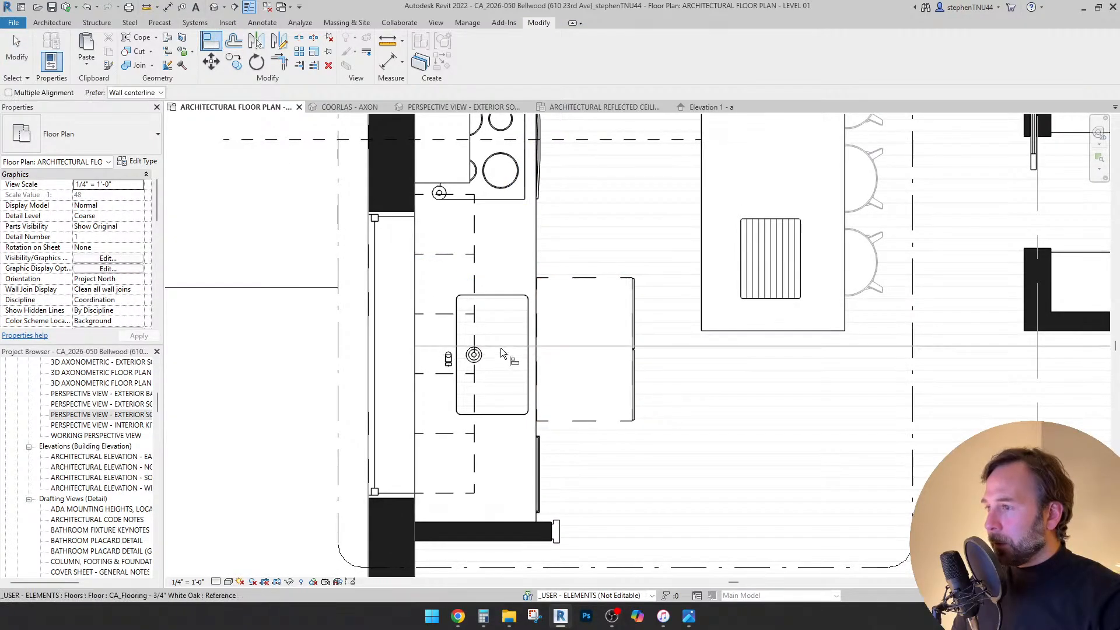
click(601, 350)
key(Escape)
key(Escape)
- Move the sink base cabinet horizontally under the countertop until its back meets the window wall
click(580, 287)
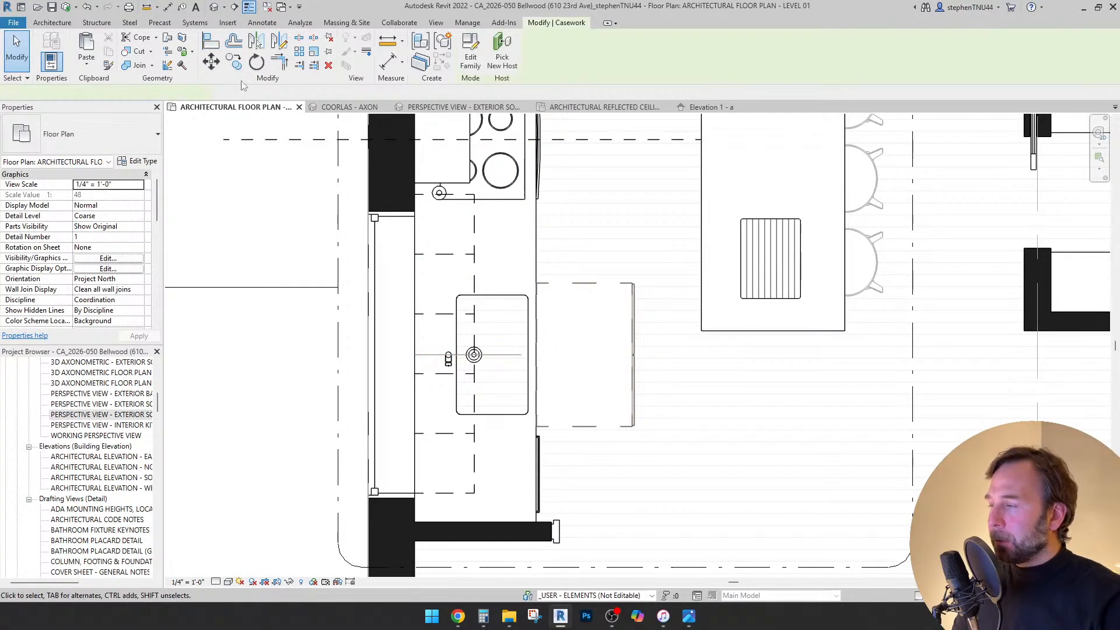
key(m)
key(v)
scroll(513, 268, up, 5)
scroll(572, 302, up, 1)
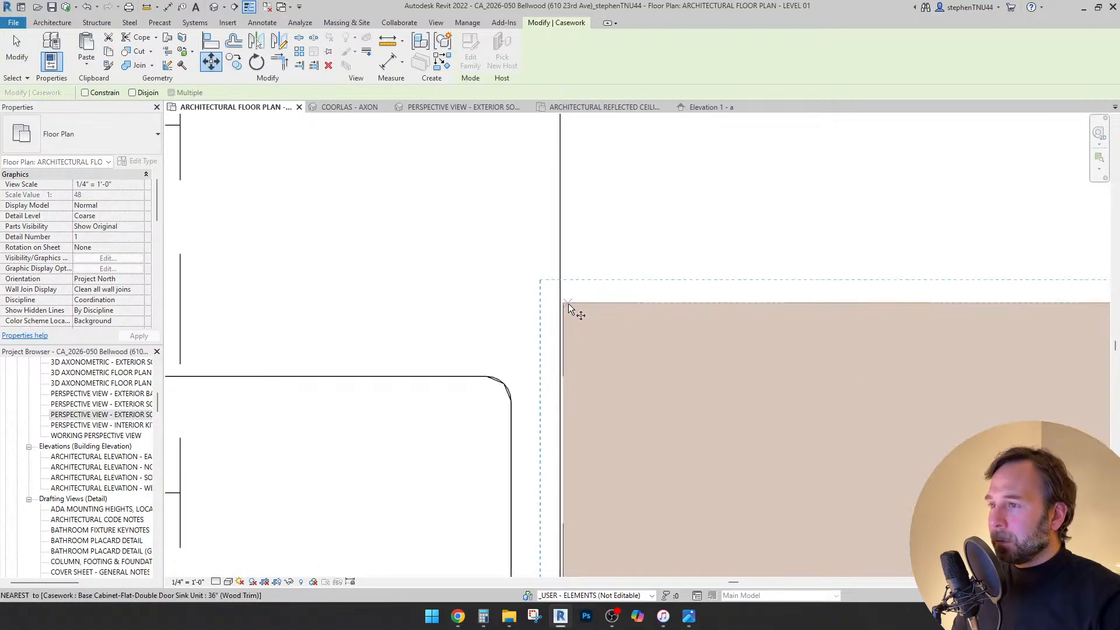
click(570, 304)
scroll(565, 303, down, 2)
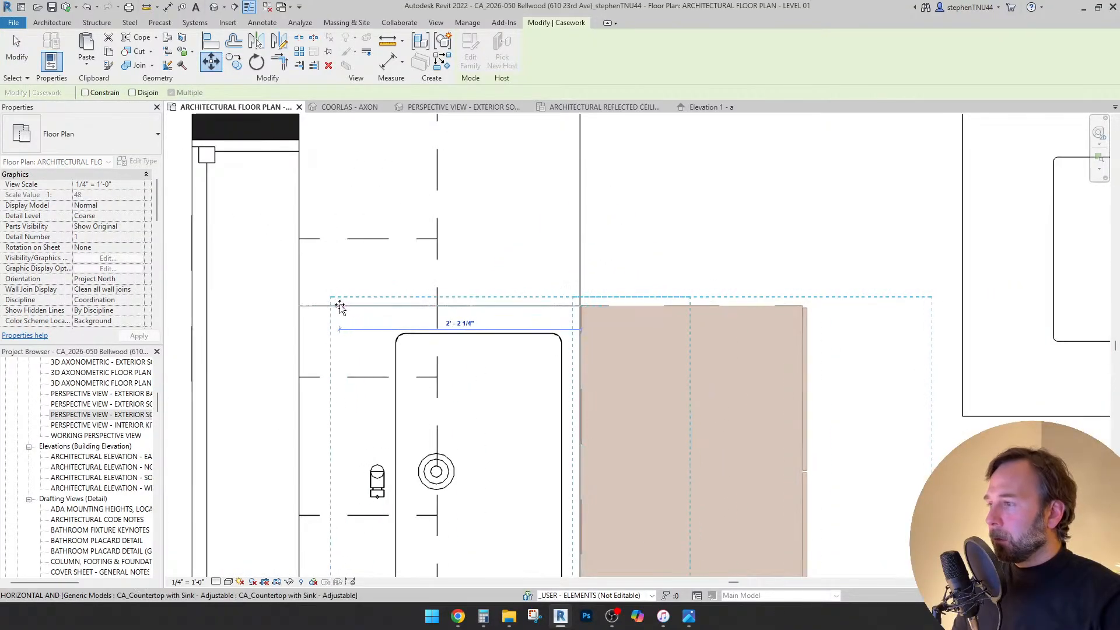
click(298, 306)
scroll(401, 283, down, 3)
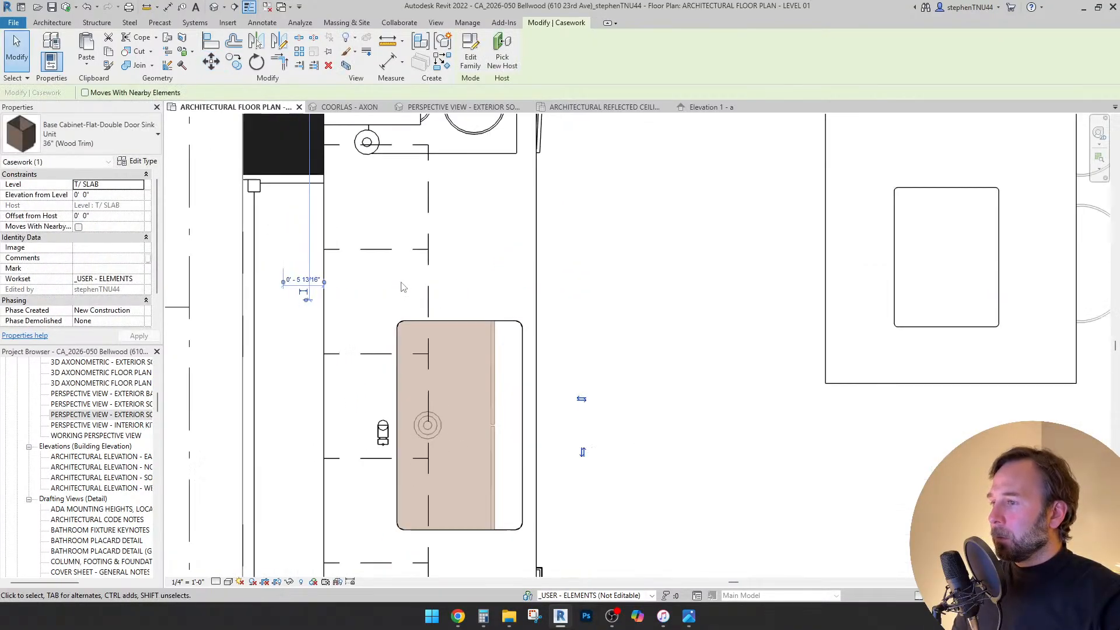
- Shift the sink base cabinet horizontally away from the wall, toward the countertop's front edge
key(Escape)
click(210, 62)
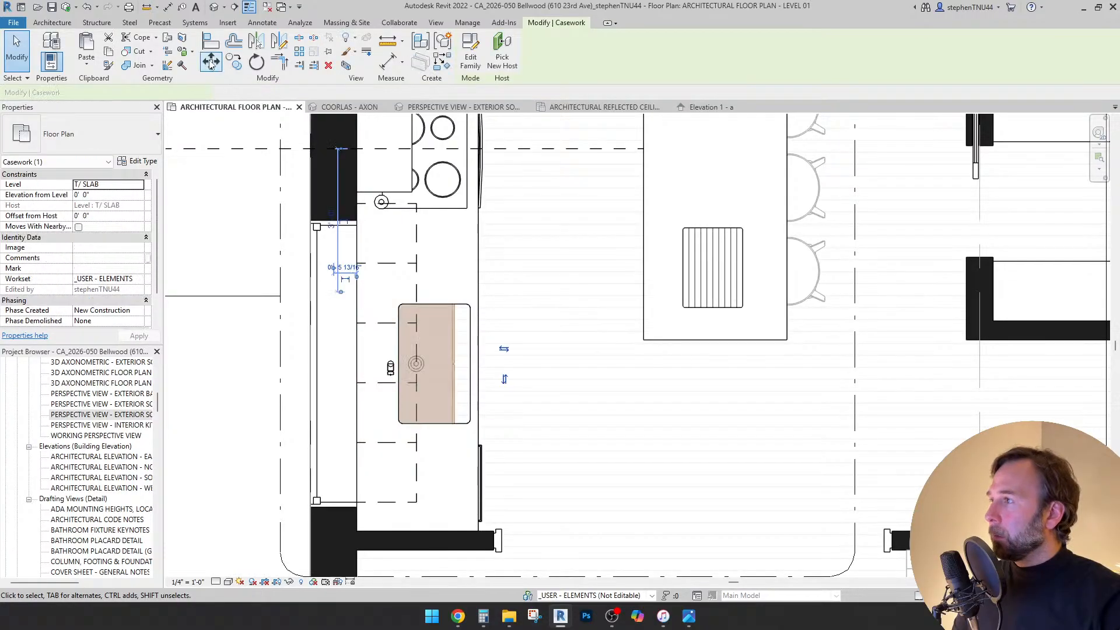
scroll(447, 263, up, 4)
click(437, 262)
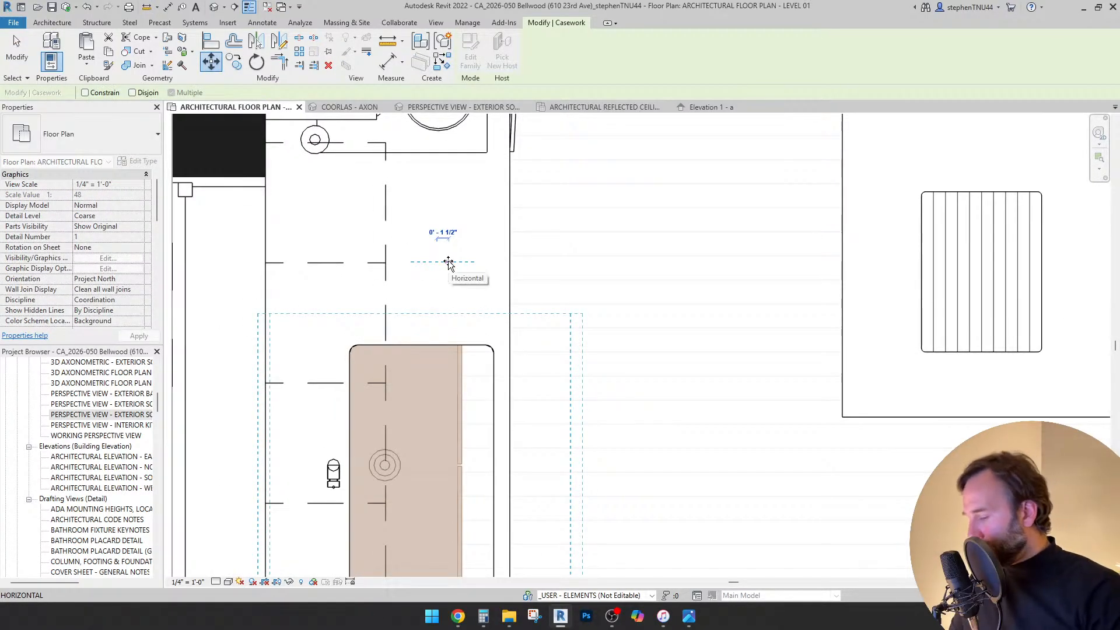
click(448, 264)
key(Escape)
scroll(450, 264, down, 3)
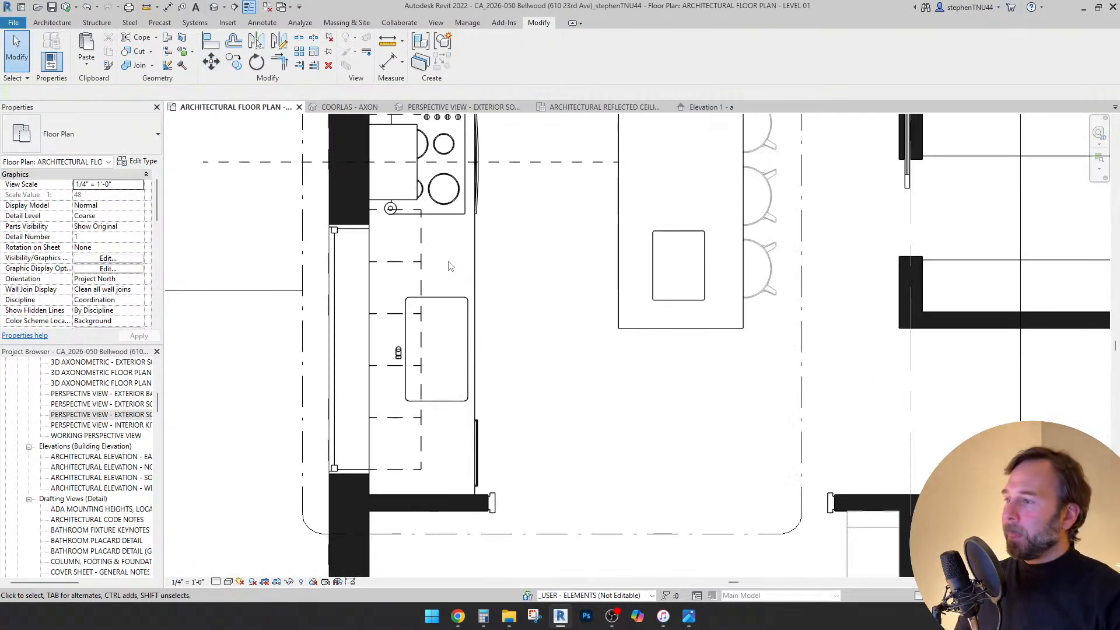
- In Elevation 1 - a, set the sink base cabinet's Level to LEVEL 01 (F.F)
click(345, 106)
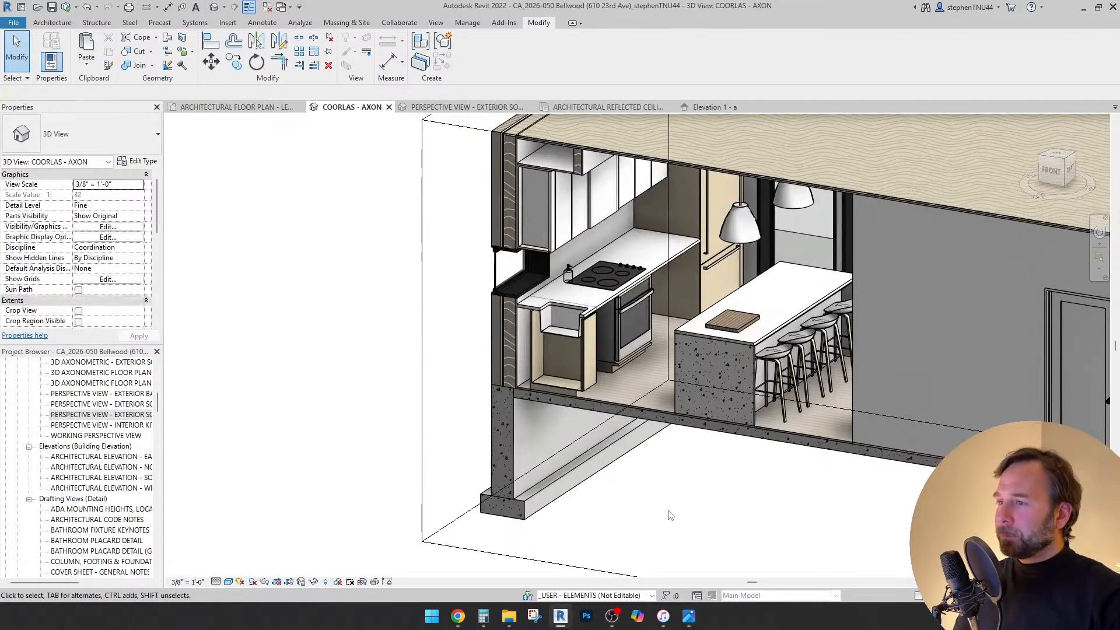
click(703, 105)
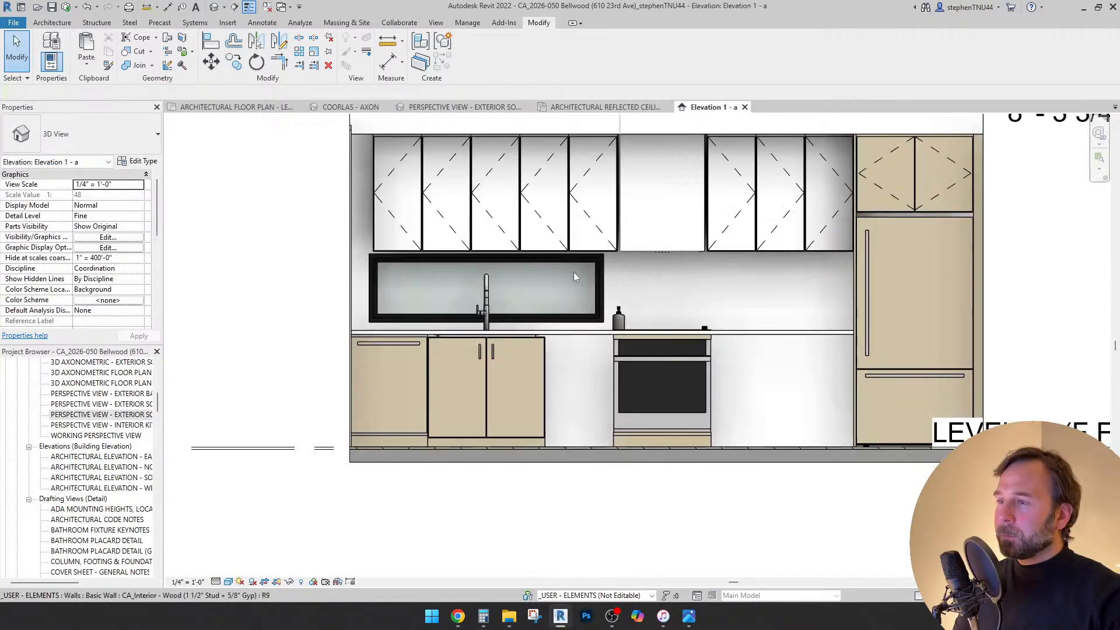
scroll(547, 362, up, 4)
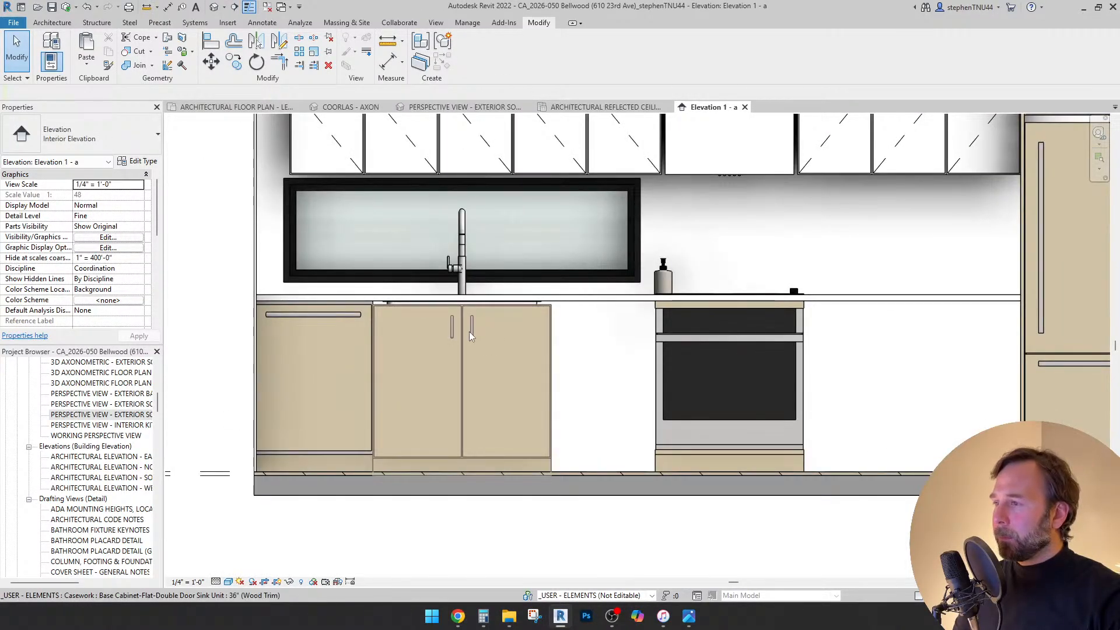
click(477, 329)
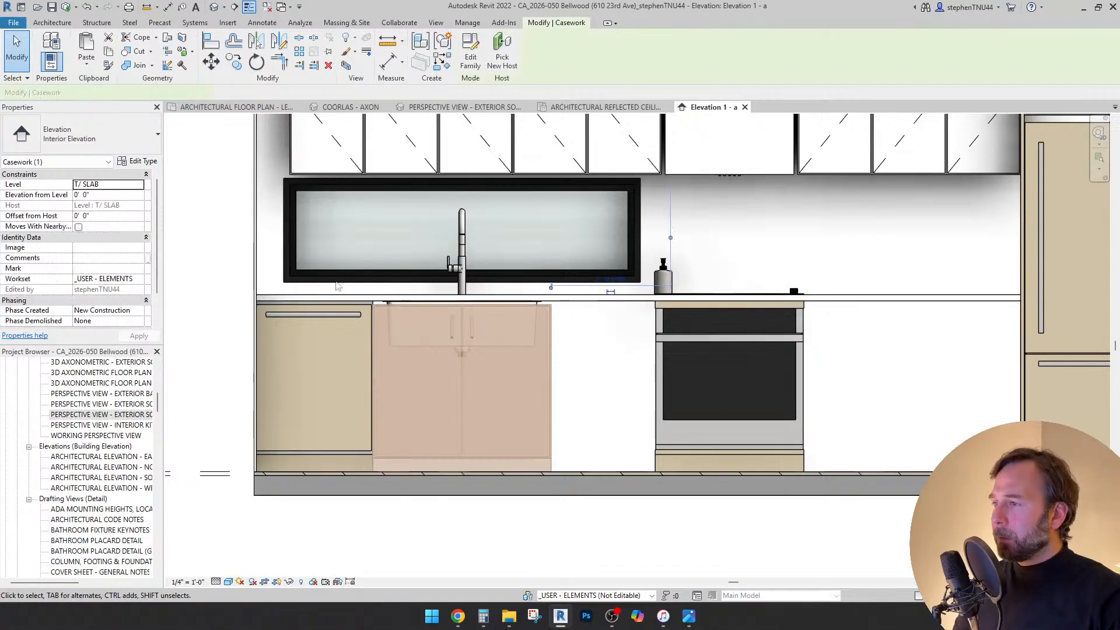
click(140, 185)
click(93, 191)
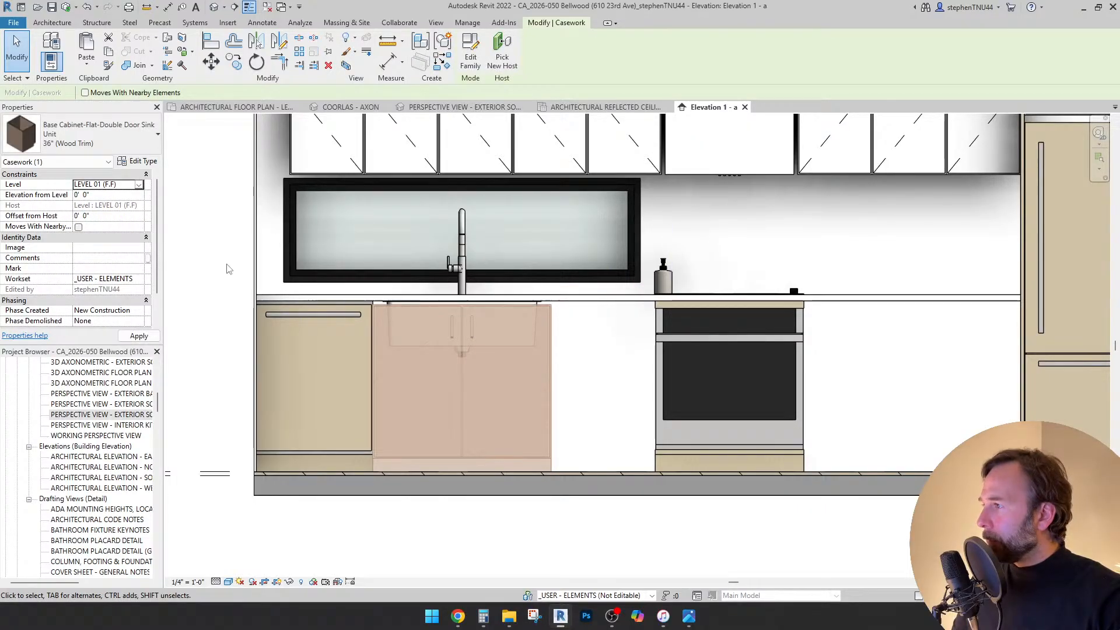
click(603, 355)
scroll(560, 351, down, 2)
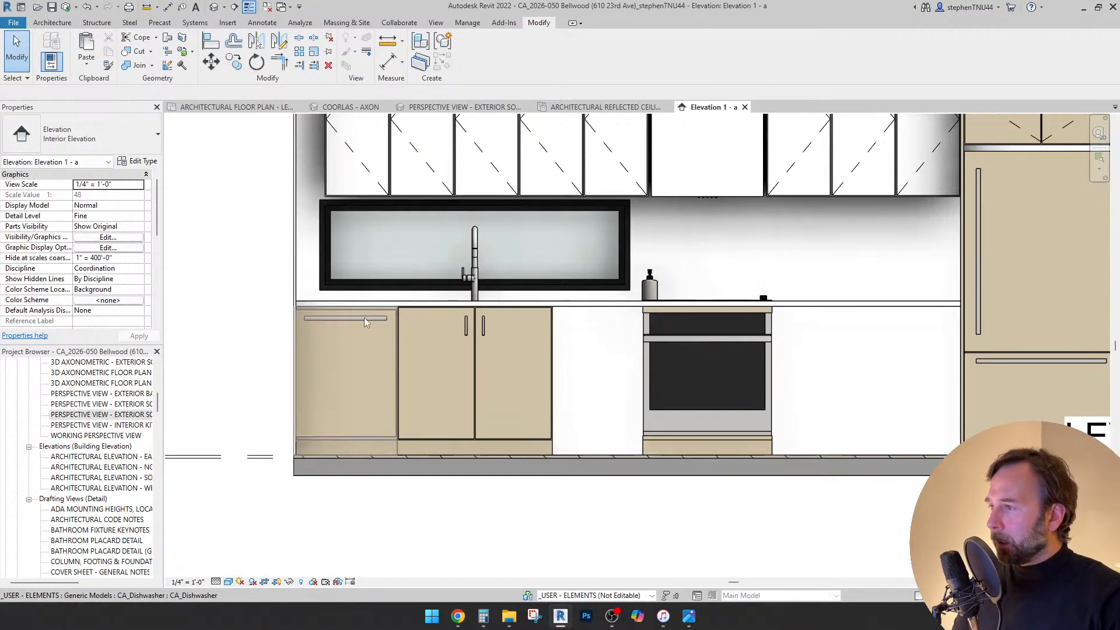
- Inspect the cased opening at the dishwasher end of the elevation and its properties
scroll(317, 301, down, 3)
scroll(328, 171, up, 5)
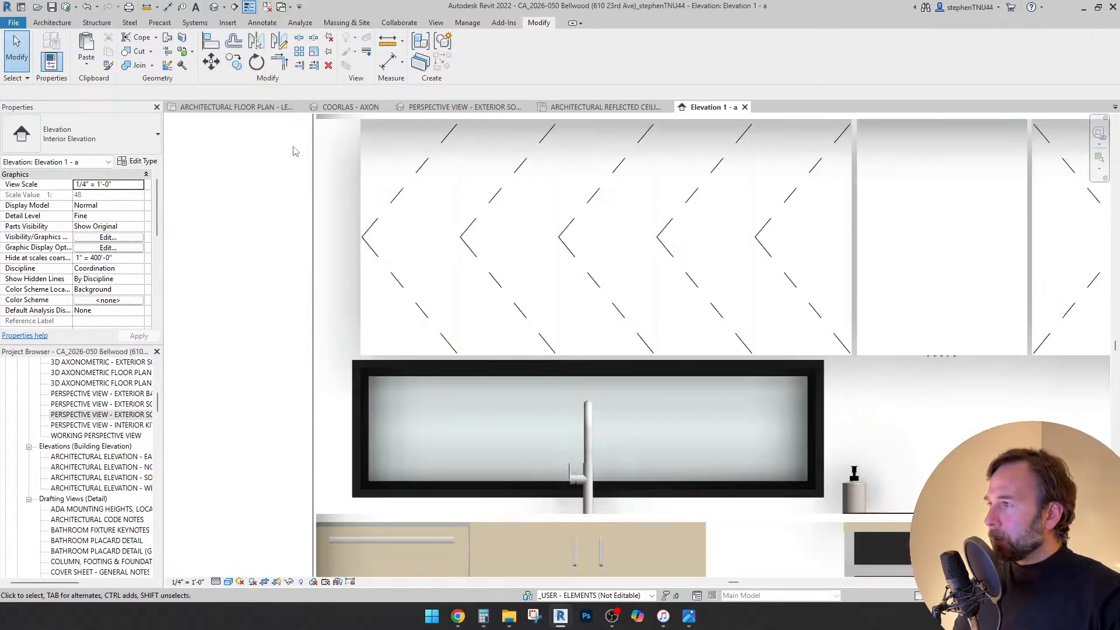
scroll(330, 176, up, 3)
click(330, 186)
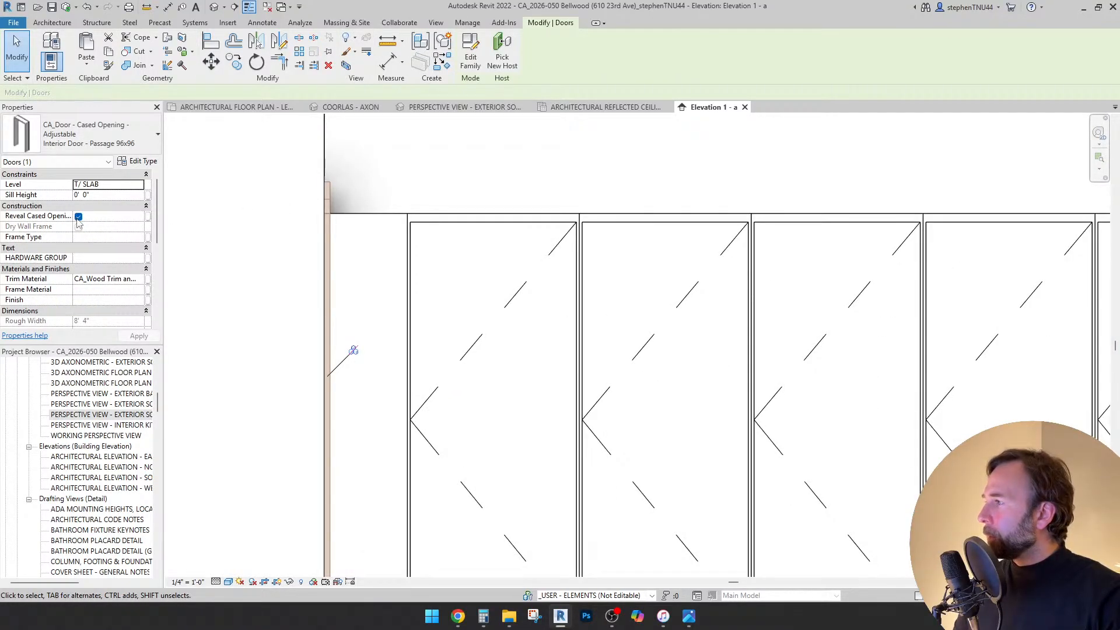
click(353, 209)
scroll(351, 210, down, 3)
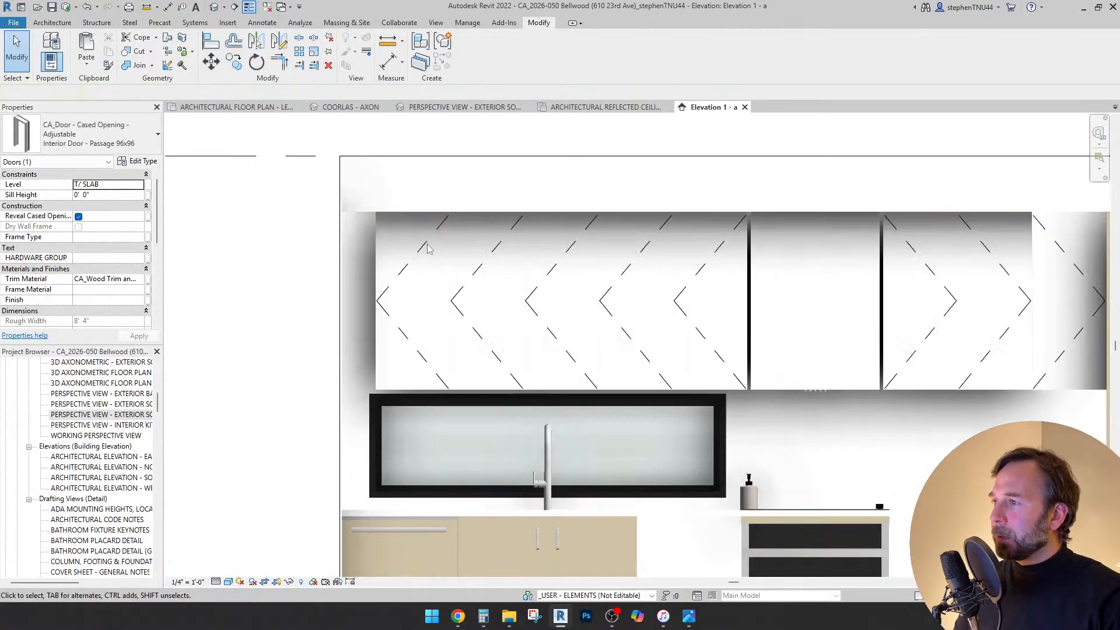
scroll(432, 313, down, 2)
middle_drag(571, 524, 557, 477)
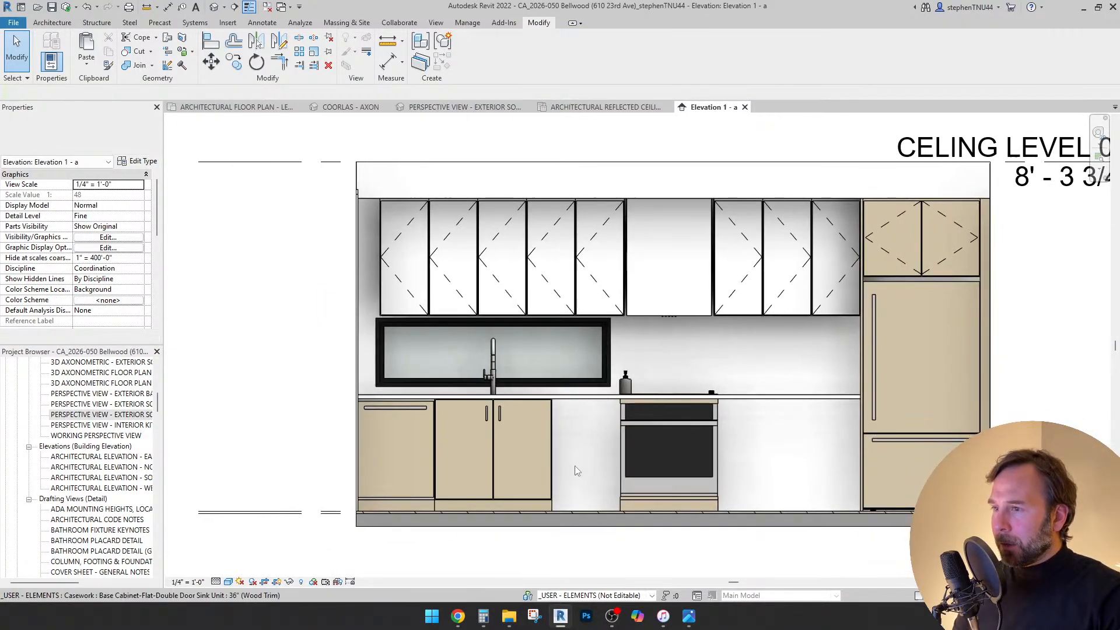
- Measure the width of the gap between the sink base cabinet and the range
scroll(592, 435, up, 3)
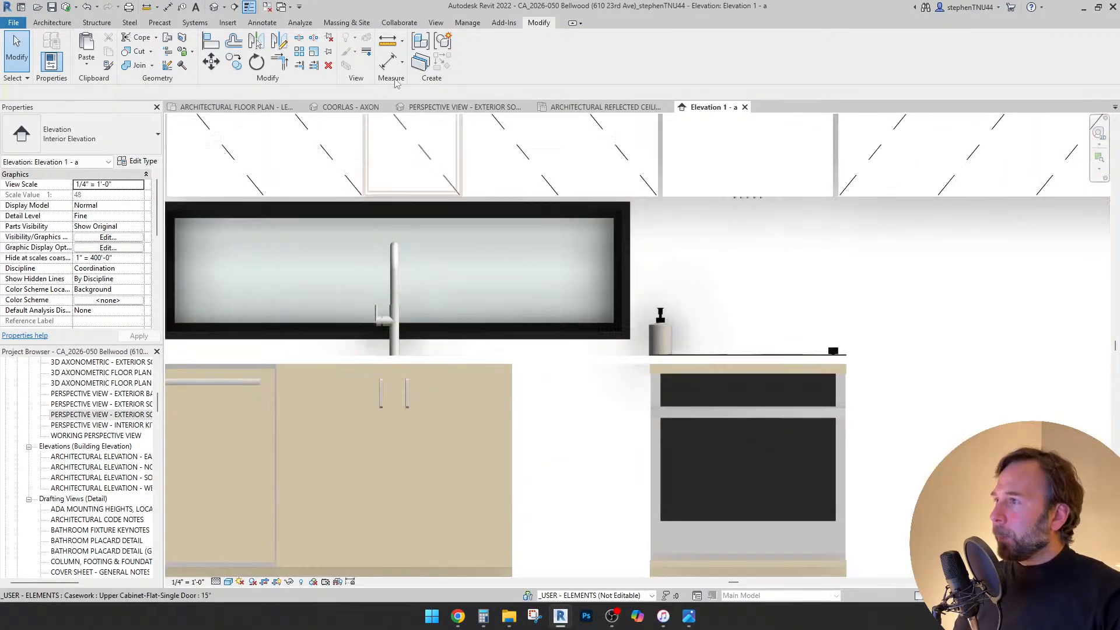
key(m)
key(e)
middle_drag(641, 552, 639, 444)
scroll(638, 445, up, 2)
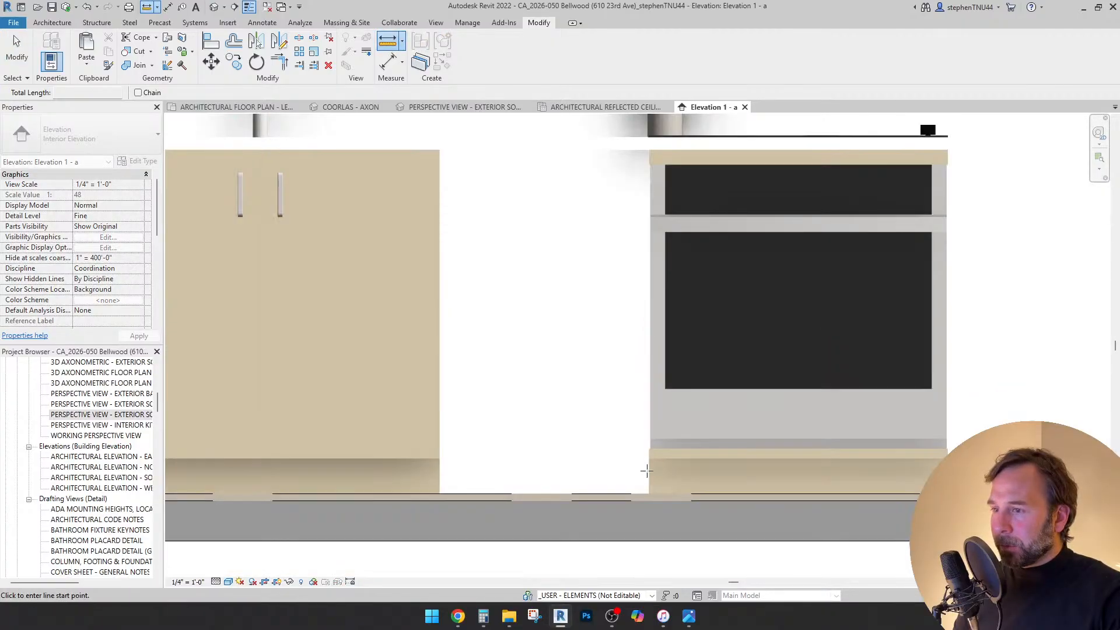
click(648, 476)
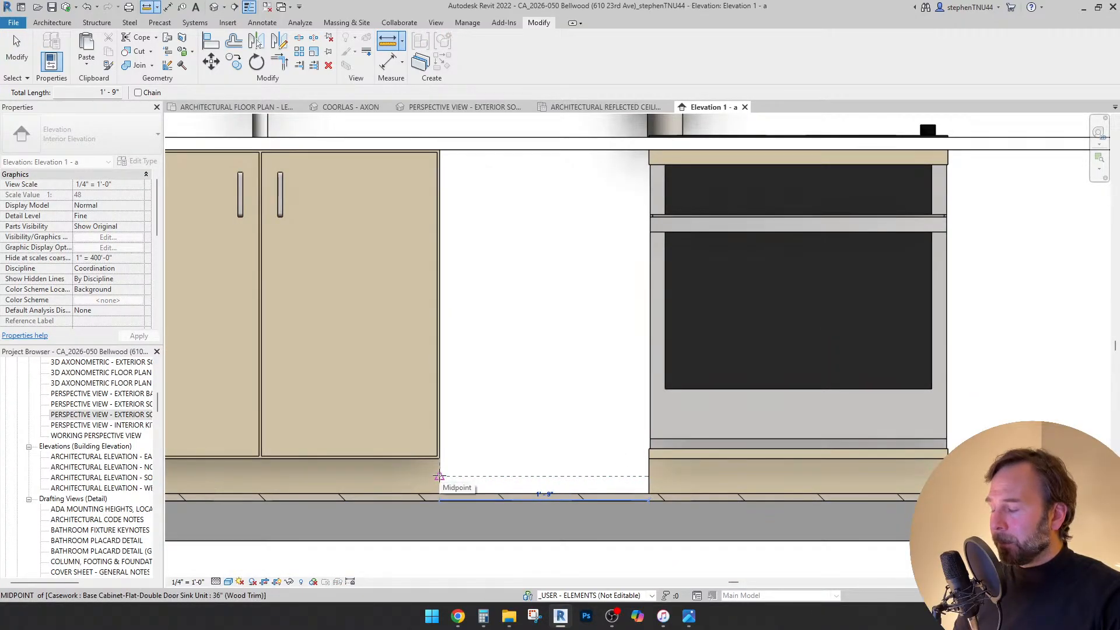
click(438, 476)
key(Escape)
key(Escape)
scroll(535, 395, down, 3)
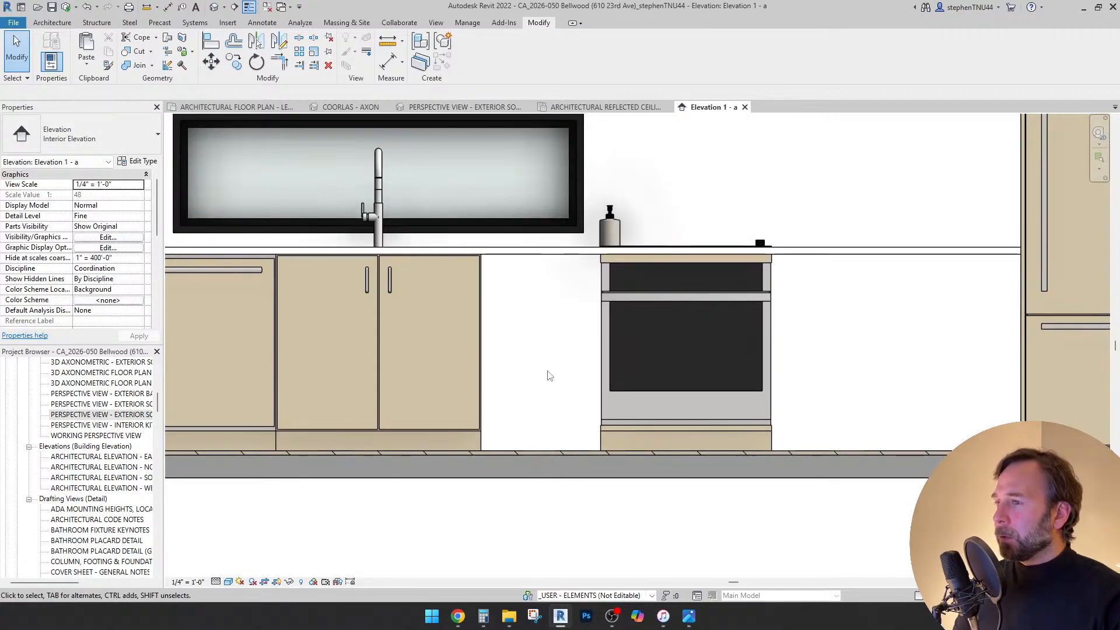
scroll(552, 379, down, 2)
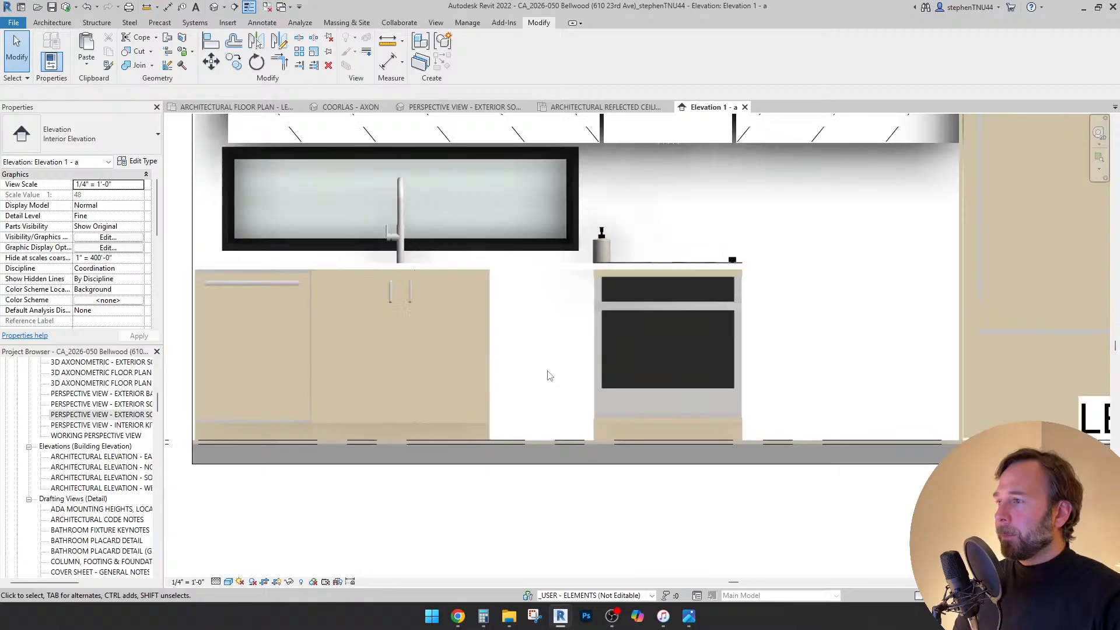
- Examine the lower cabinet run in the elevation and check the dishwasher's position beside the end wall in the floor plan
scroll(564, 392, up, 1)
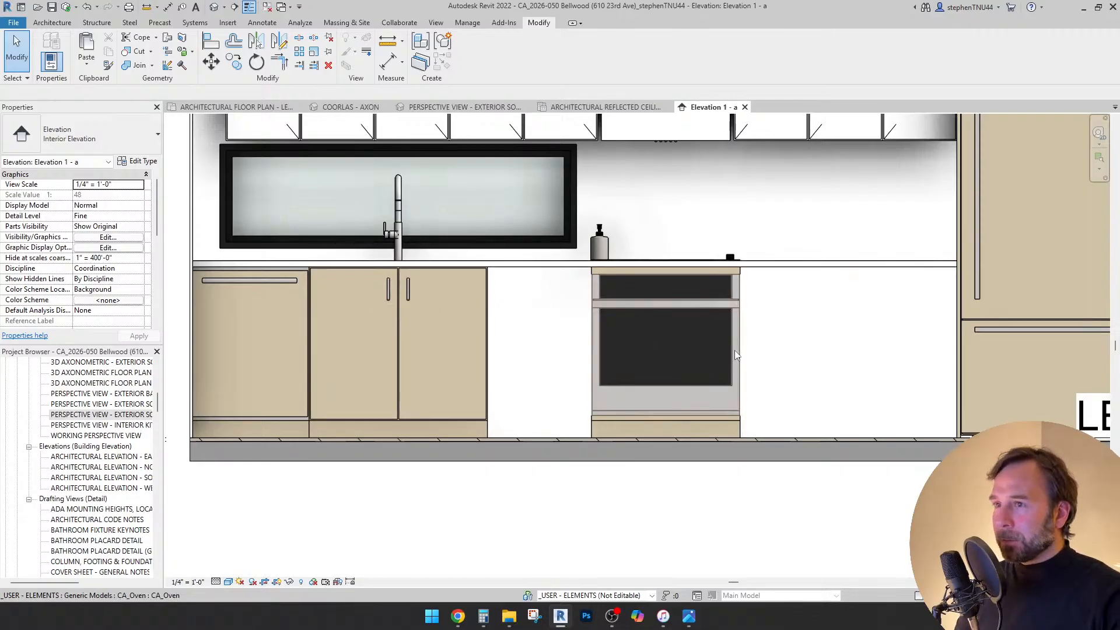
scroll(711, 266, down, 1)
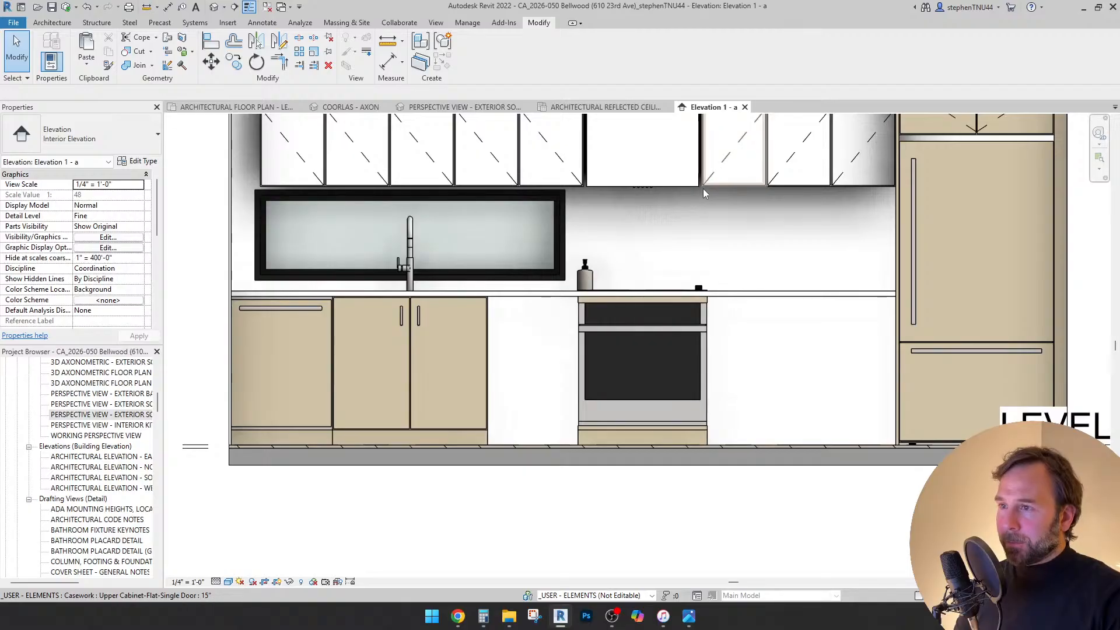
scroll(703, 188, up, 2)
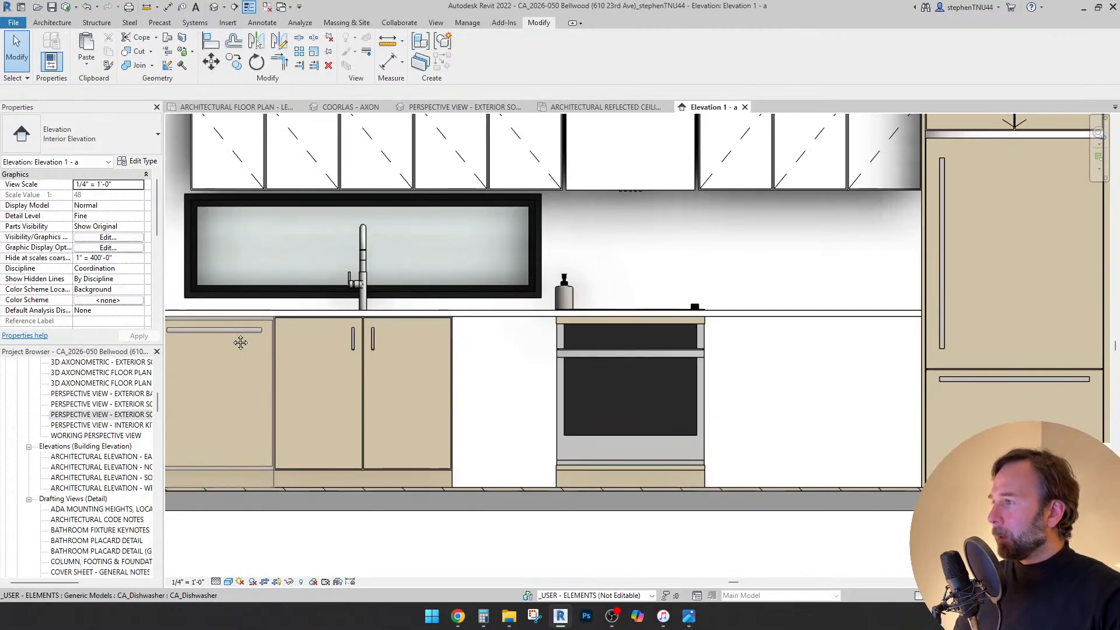
scroll(210, 379, down, 1)
click(233, 107)
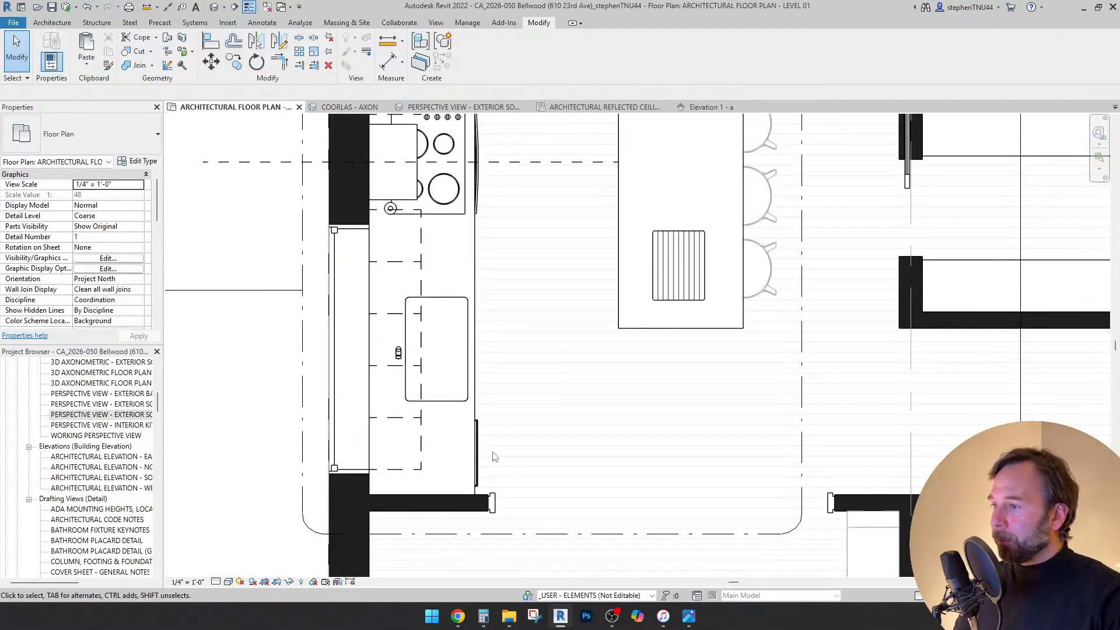
scroll(493, 455, up, 1)
scroll(473, 501, up, 1)
click(470, 497)
scroll(473, 496, up, 1)
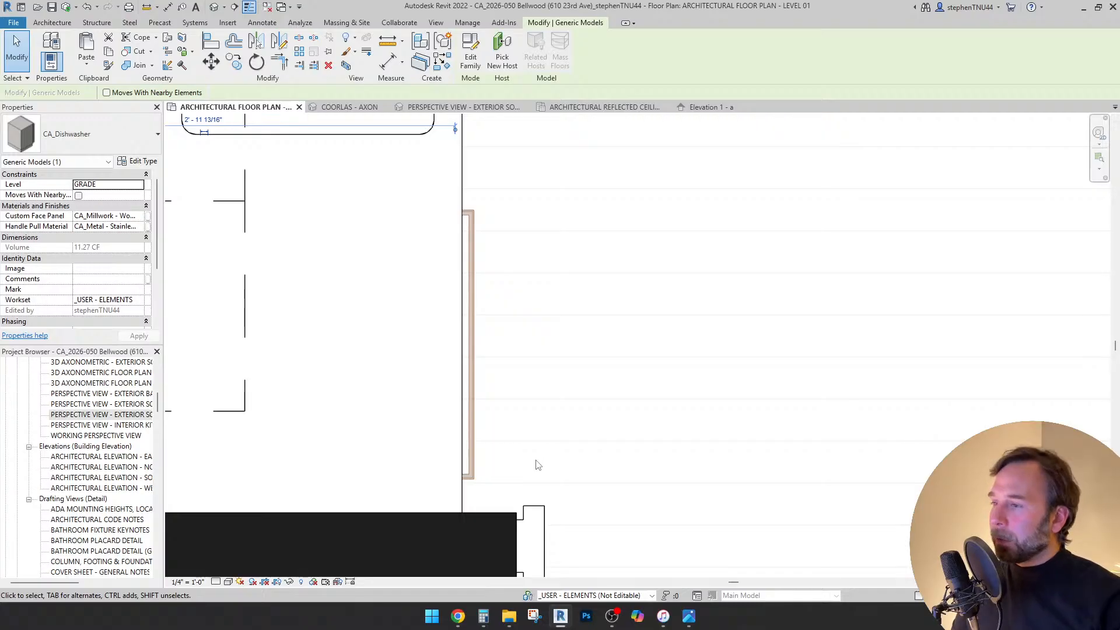
scroll(538, 465, down, 3)
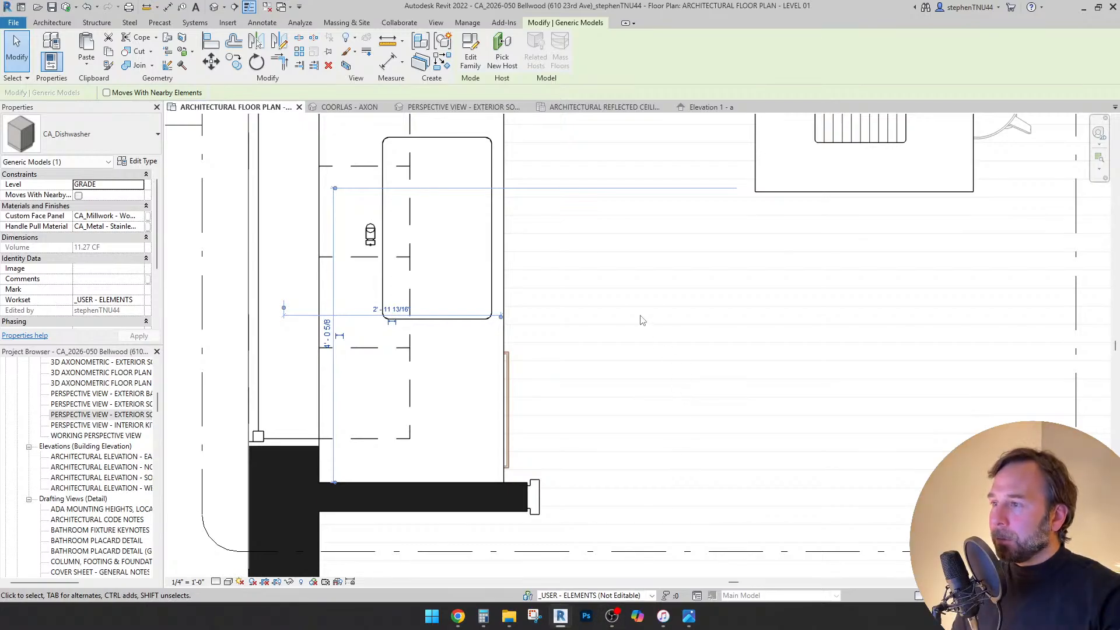
scroll(642, 317, down, 3)
click(376, 316)
- In the PERSPECTIVE VIEW - EXTERIOR SOUTH WEST Copy 1 view, examine the range wall and island from the sink side, stepping back through the adjoining opening
click(458, 107)
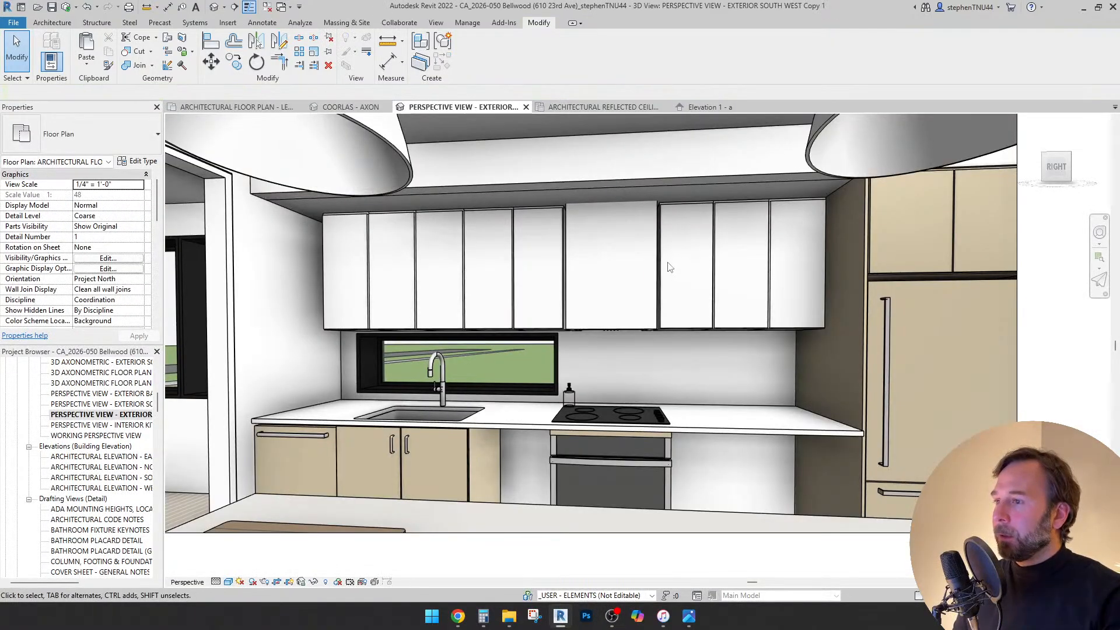
scroll(577, 385, down, 5)
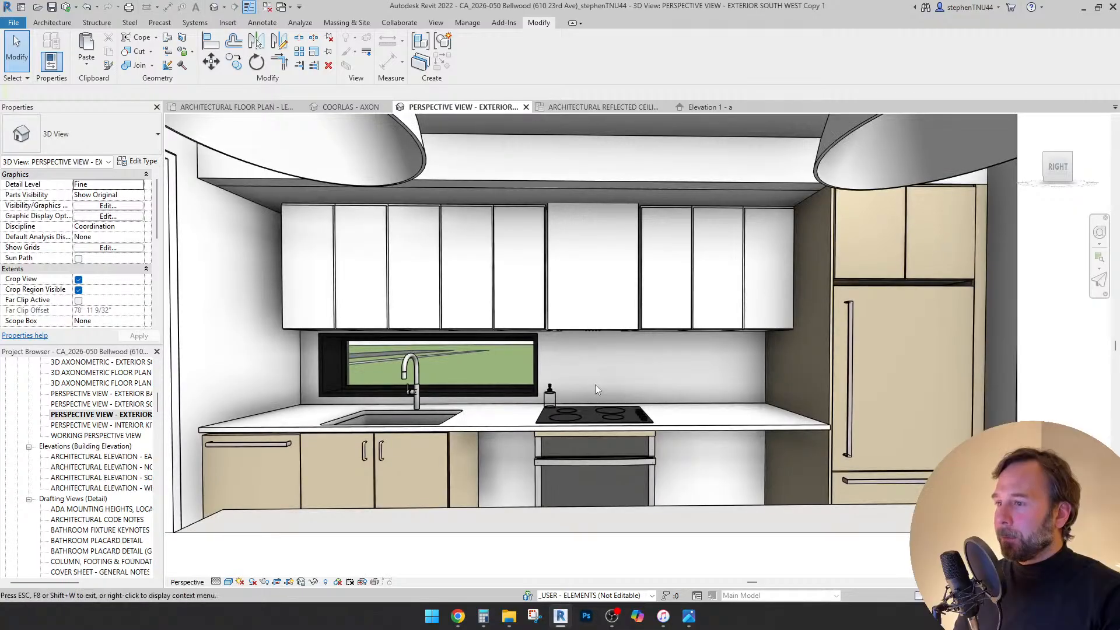
key(shift+w)
mouse_move(573, 347)
mouse_down()
mouse_move(733, 405)
mouse_move(726, 391)
mouse_move(603, 377)
mouse_move(619, 382)
mouse_move(557, 350)
mouse_move(642, 510)
mouse_move(750, 549)
mouse_up()
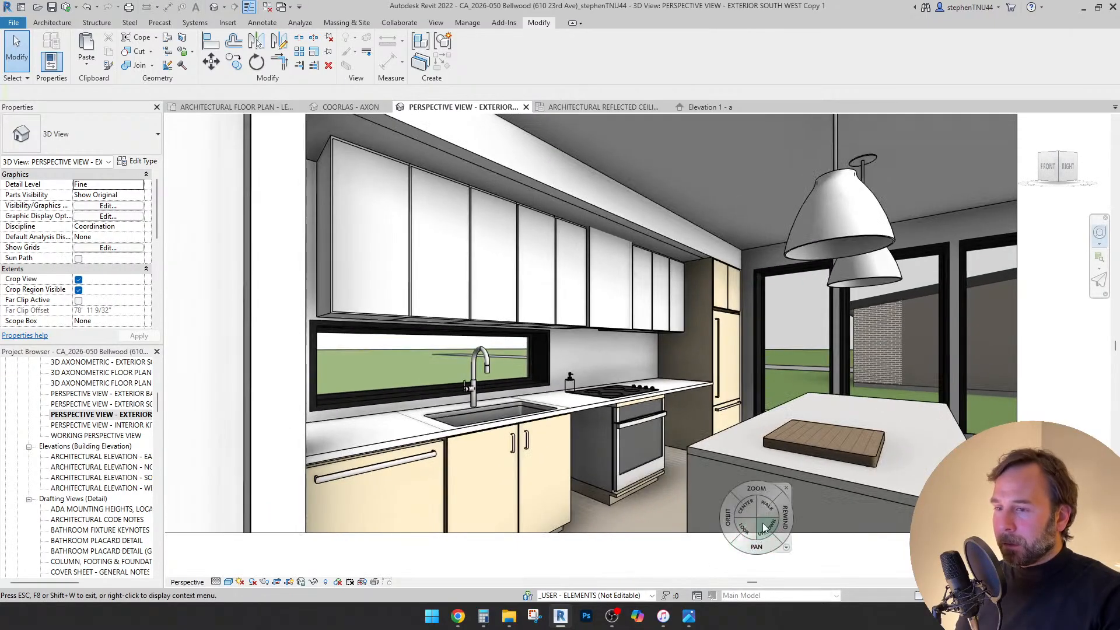
drag(767, 508, 731, 519)
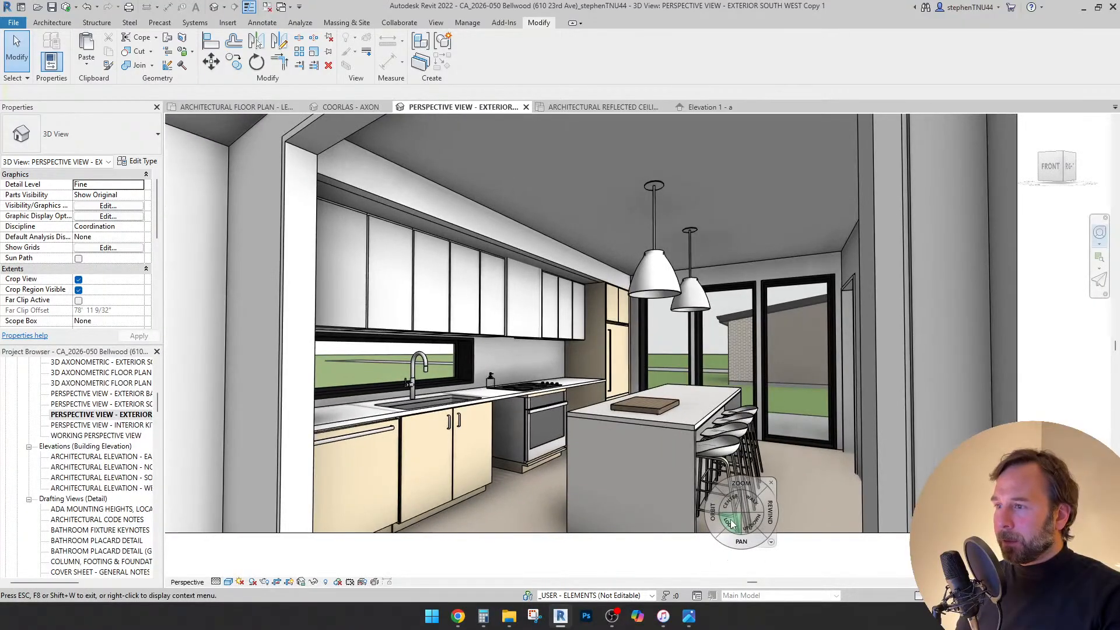
drag(642, 481, 505, 489)
drag(642, 510, 642, 510)
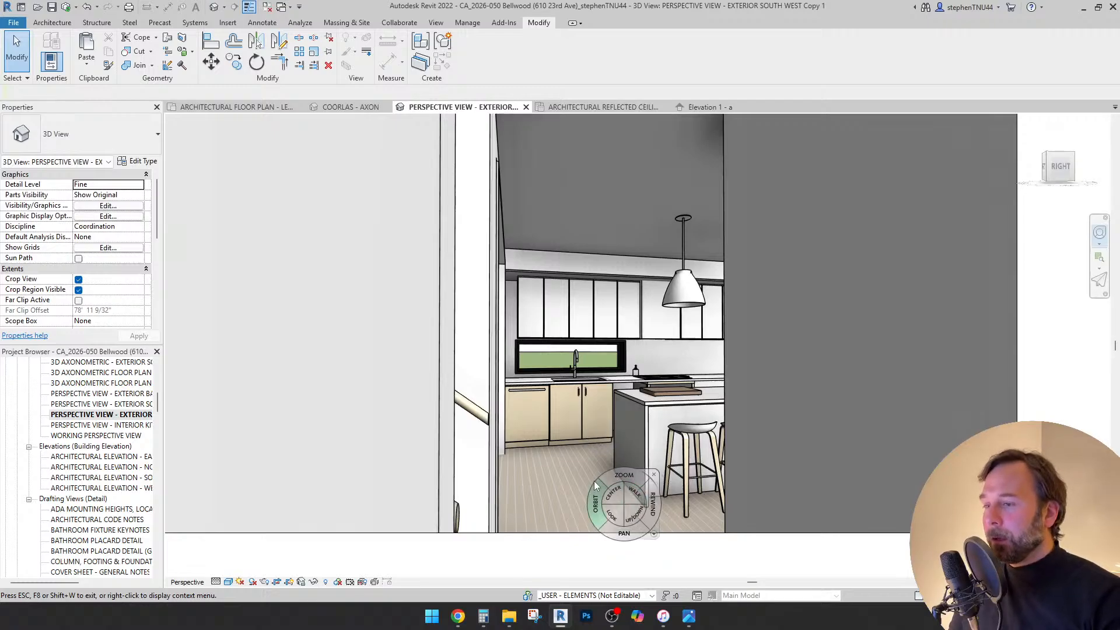
drag(638, 499, 636, 465)
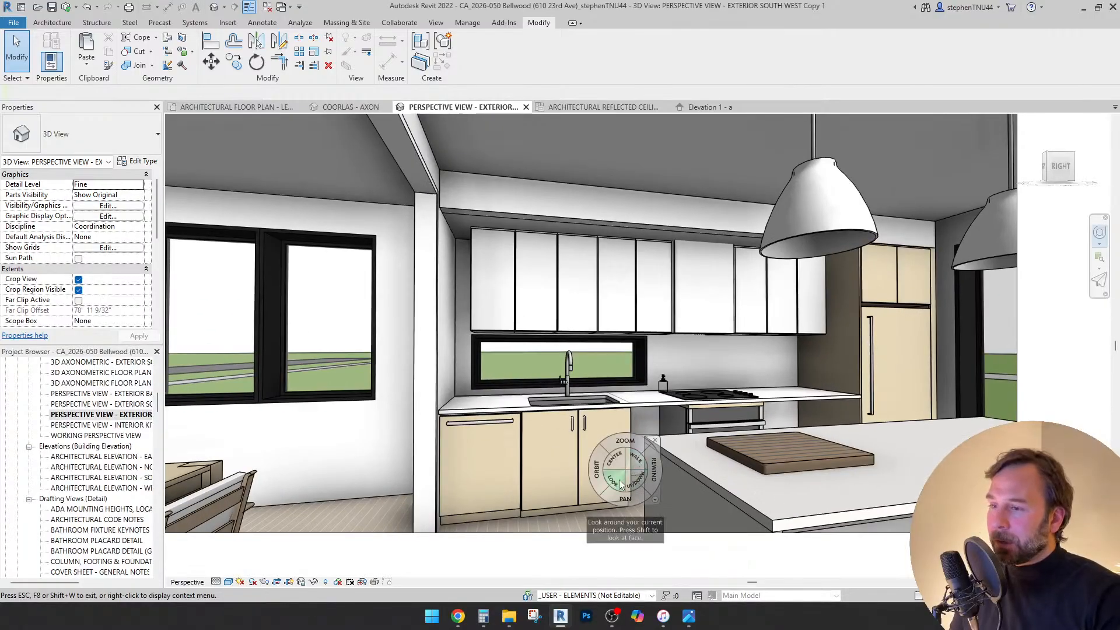
drag(618, 481, 788, 483)
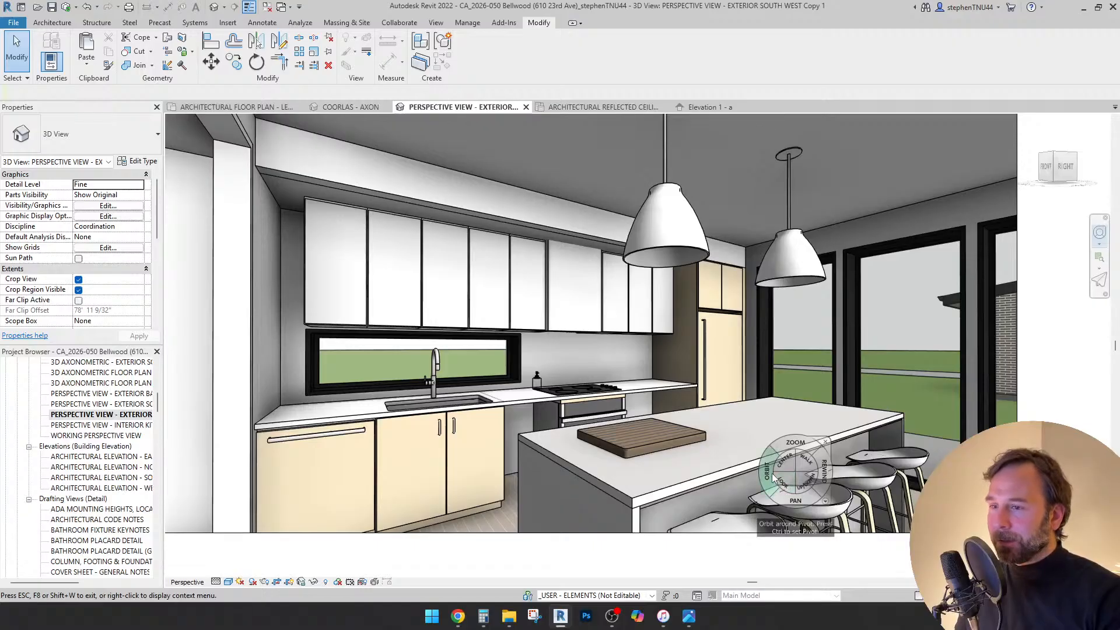
- Examine the sink run, range and island in perspective, looking along the aisle toward the glazed doors
ctrl+drag(764, 473, 785, 460)
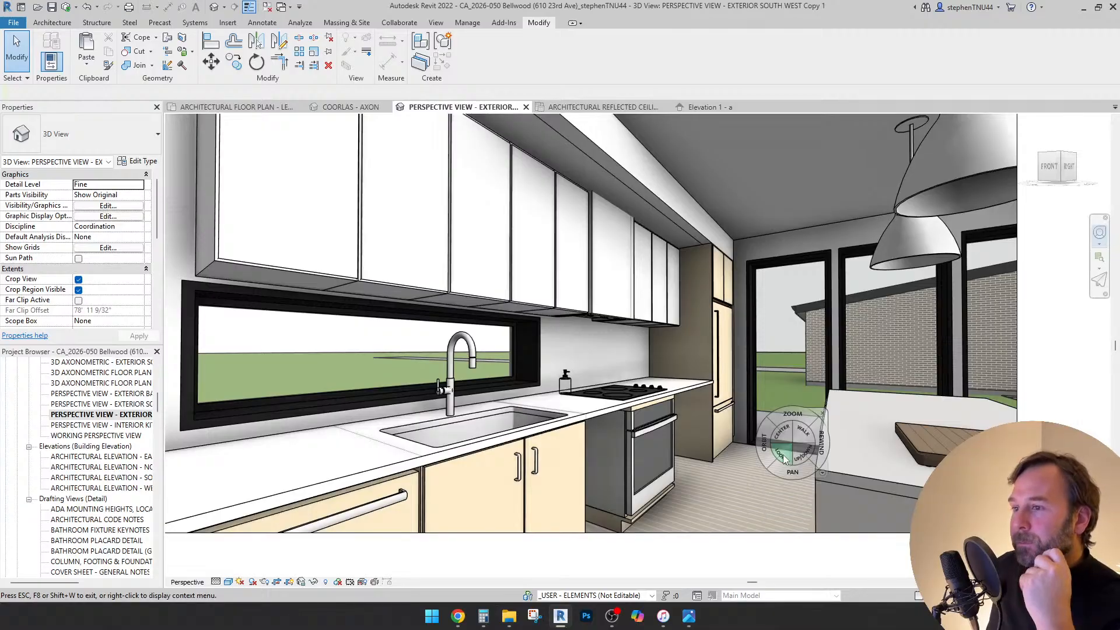
drag(786, 458, 370, 373)
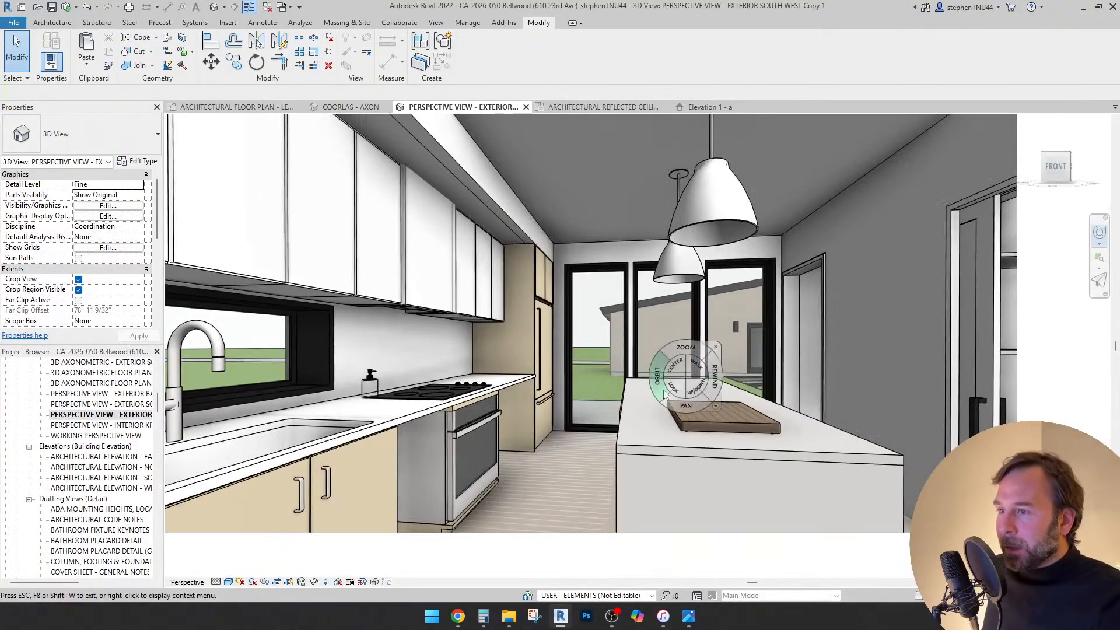
drag(684, 402, 708, 403)
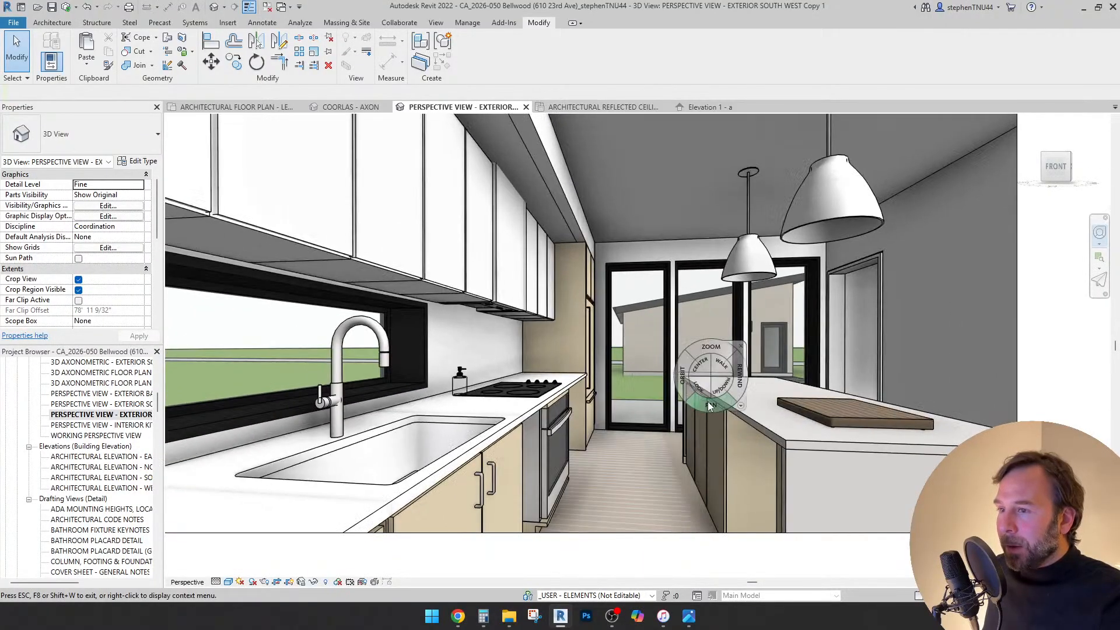
drag(884, 462, 931, 465)
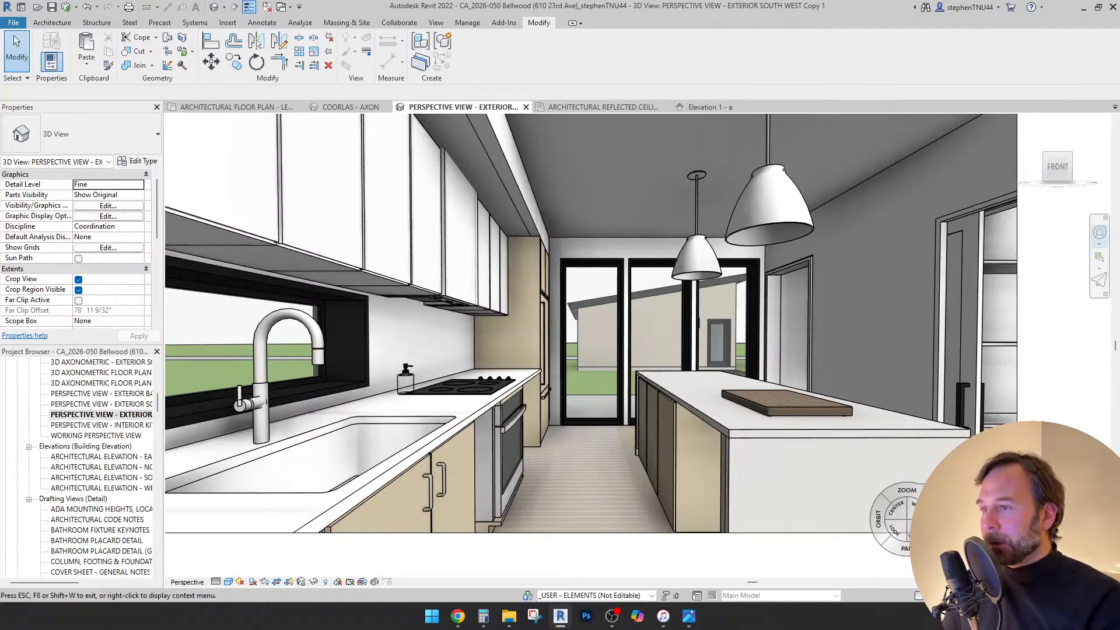
middle_drag(789, 501, 811, 530)
scroll(799, 509, down, 1)
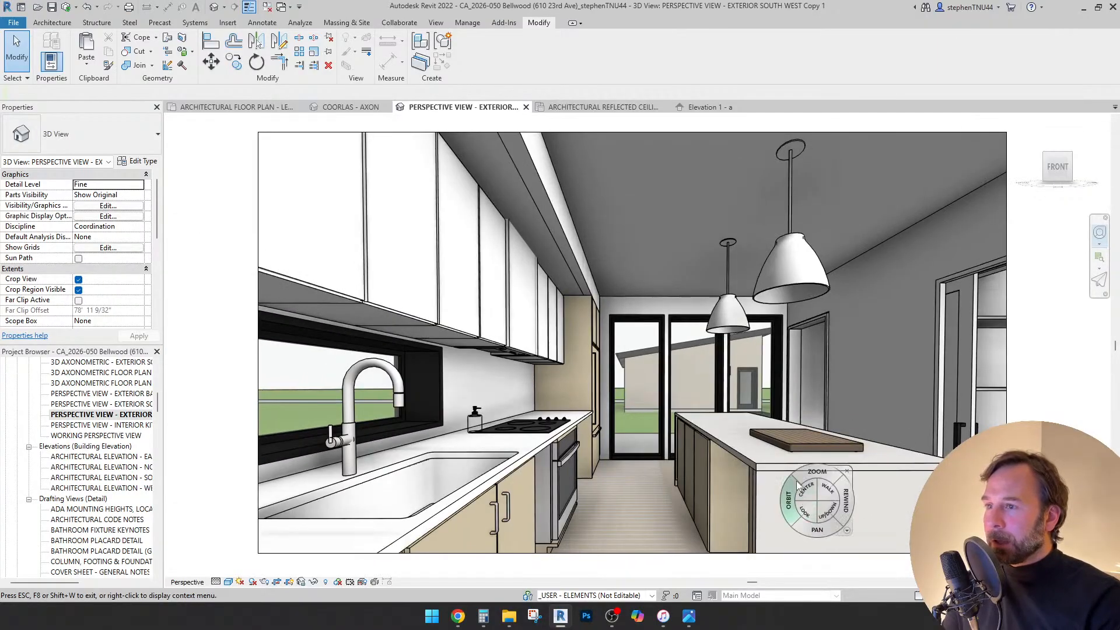
scroll(798, 483, up, 3)
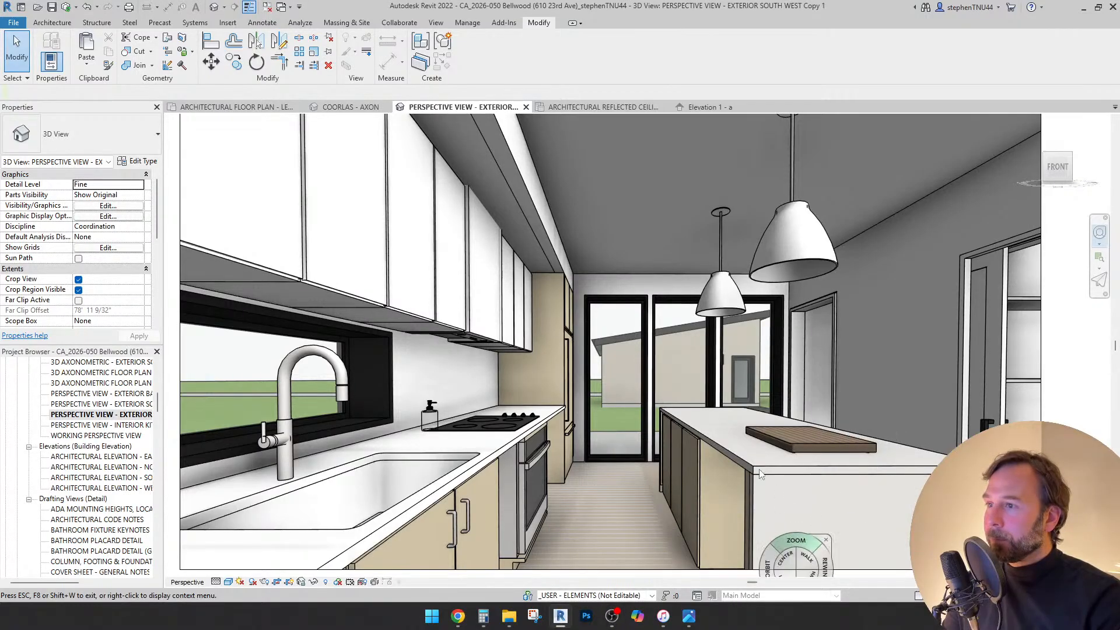
drag(669, 429, 577, 430)
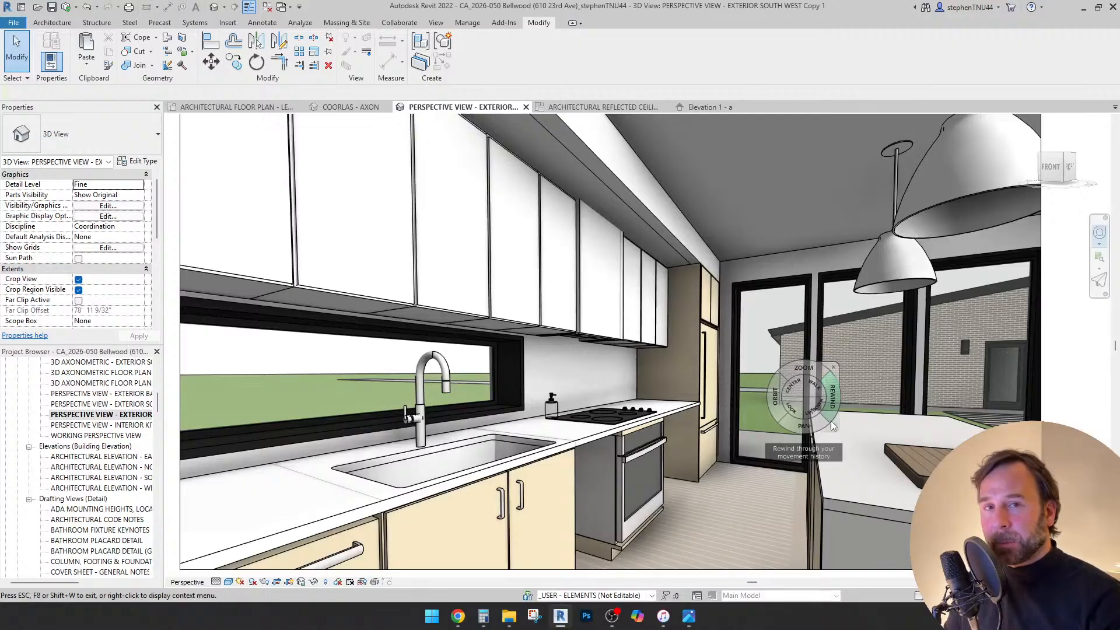
scroll(607, 366, down, 1)
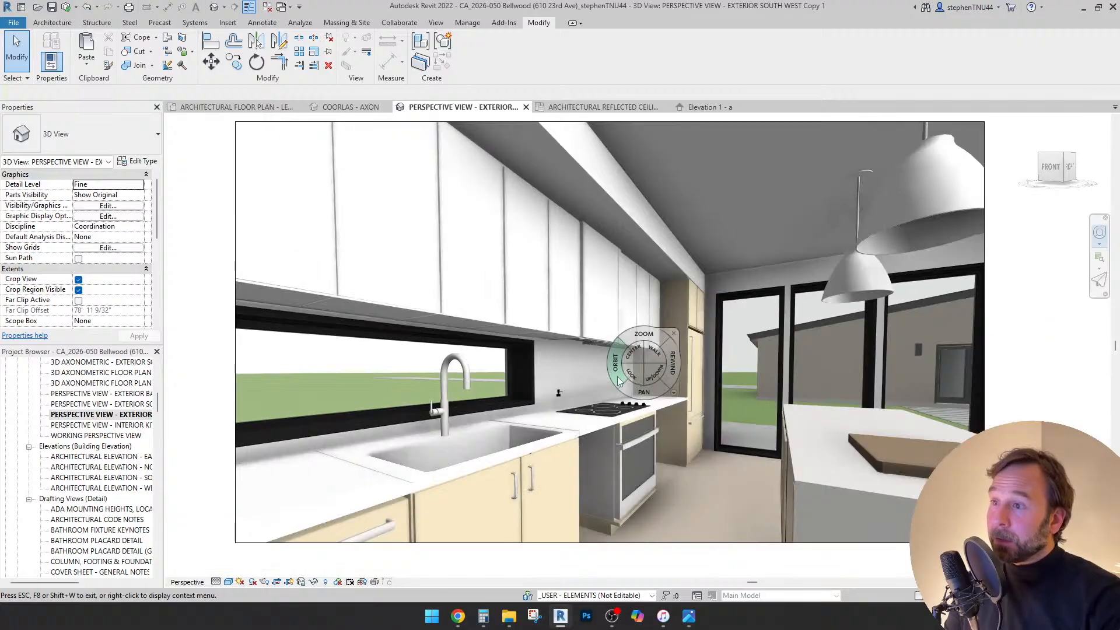
drag(639, 485, 643, 511)
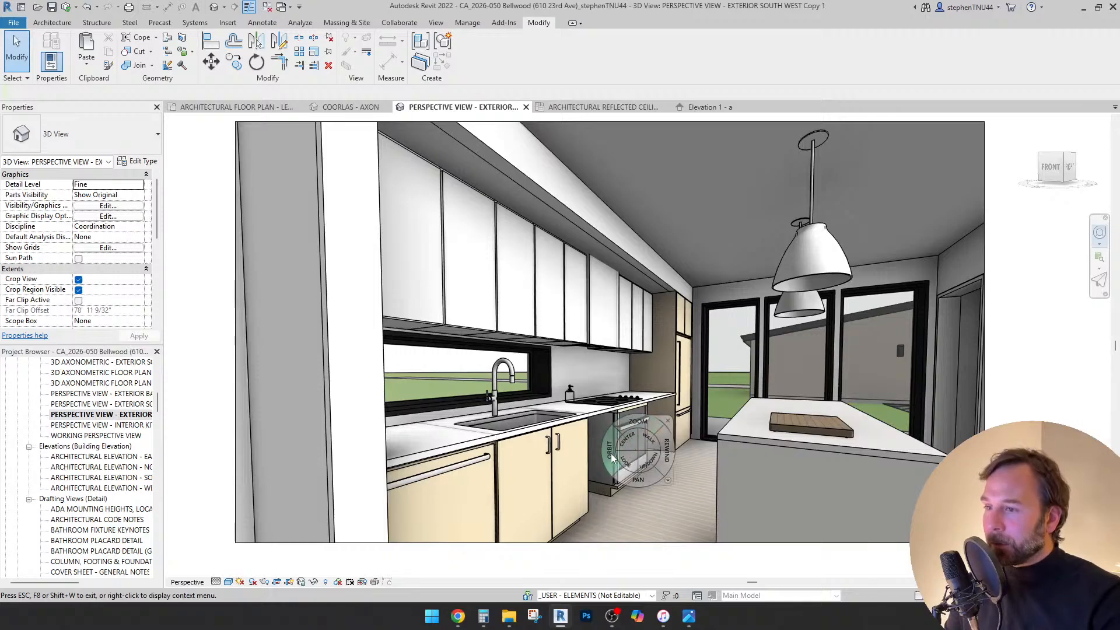
drag(611, 456, 755, 483)
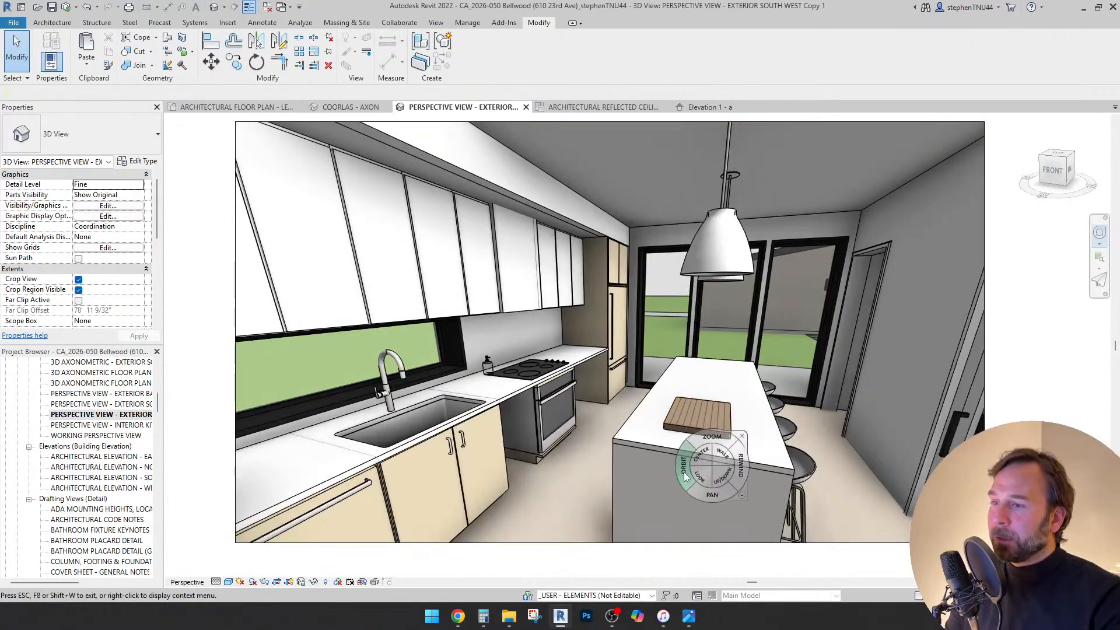
drag(686, 475, 746, 475)
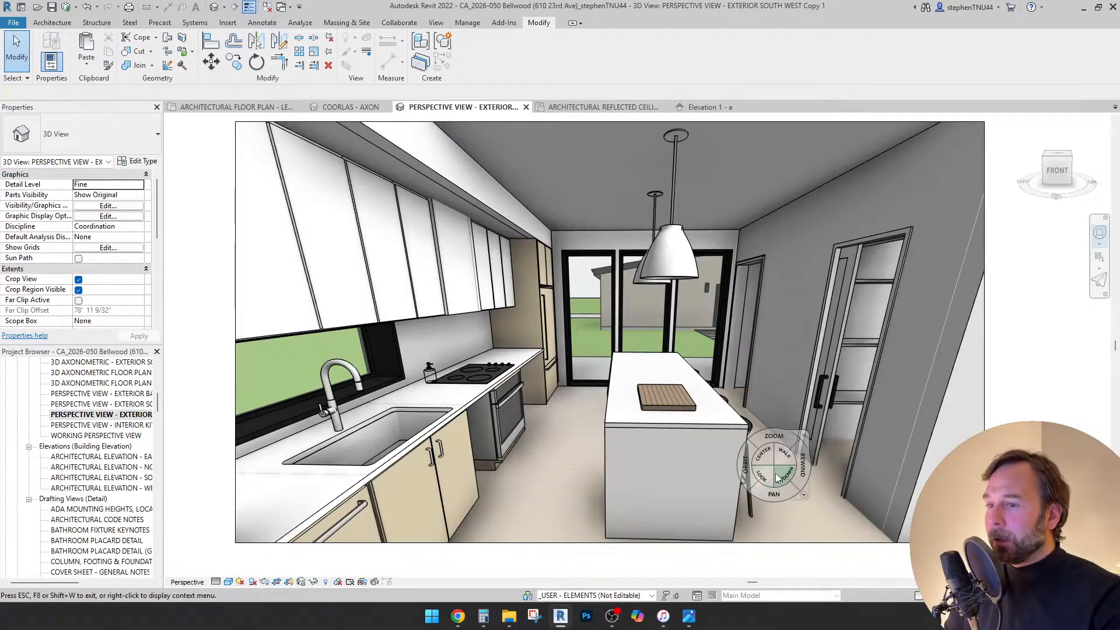
- Examine the kitchen from the refrigerator end, including the built-in bench nook, the pantry and the aisle back toward the dining area
mouse_move(638, 490)
mouse_down()
mouse_move(636, 463)
mouse_move(648, 497)
mouse_move(672, 485)
mouse_move(633, 465)
mouse_move(636, 453)
mouse_move(586, 452)
mouse_move(589, 443)
mouse_move(541, 455)
mouse_move(244, 443)
mouse_up()
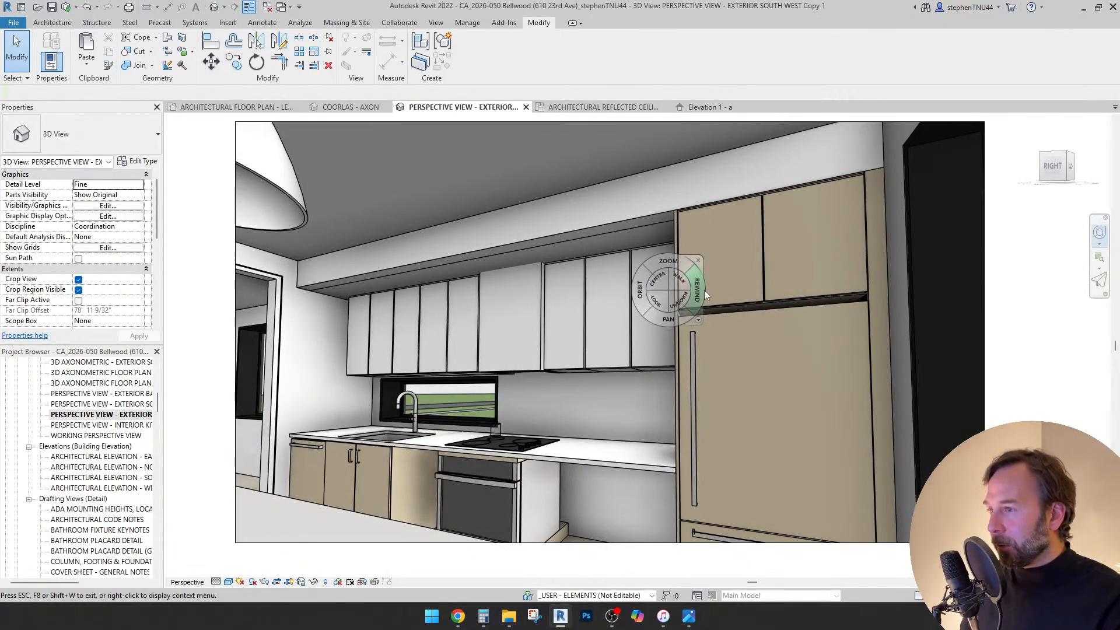
drag(630, 333, 496, 346)
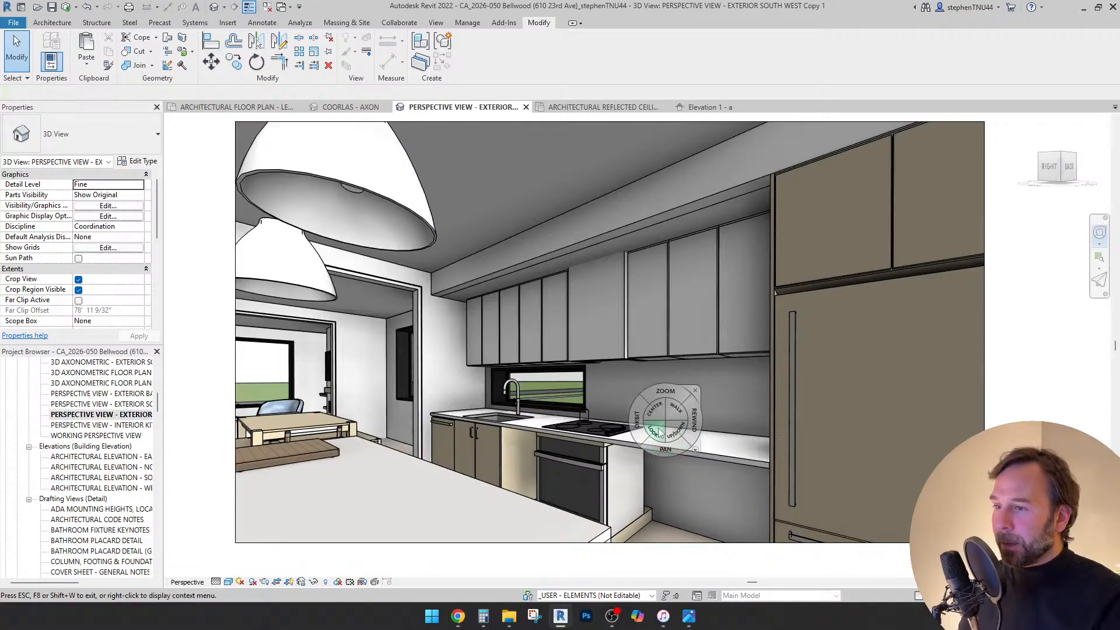
drag(658, 432, 287, 443)
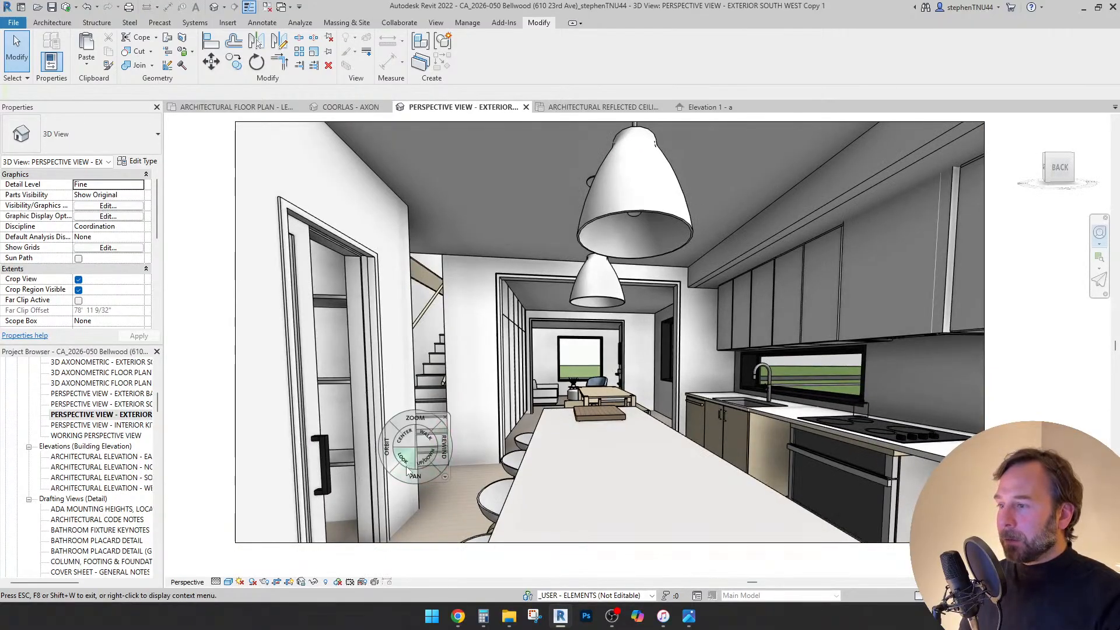
drag(407, 470, 596, 465)
drag(699, 505, 761, 449)
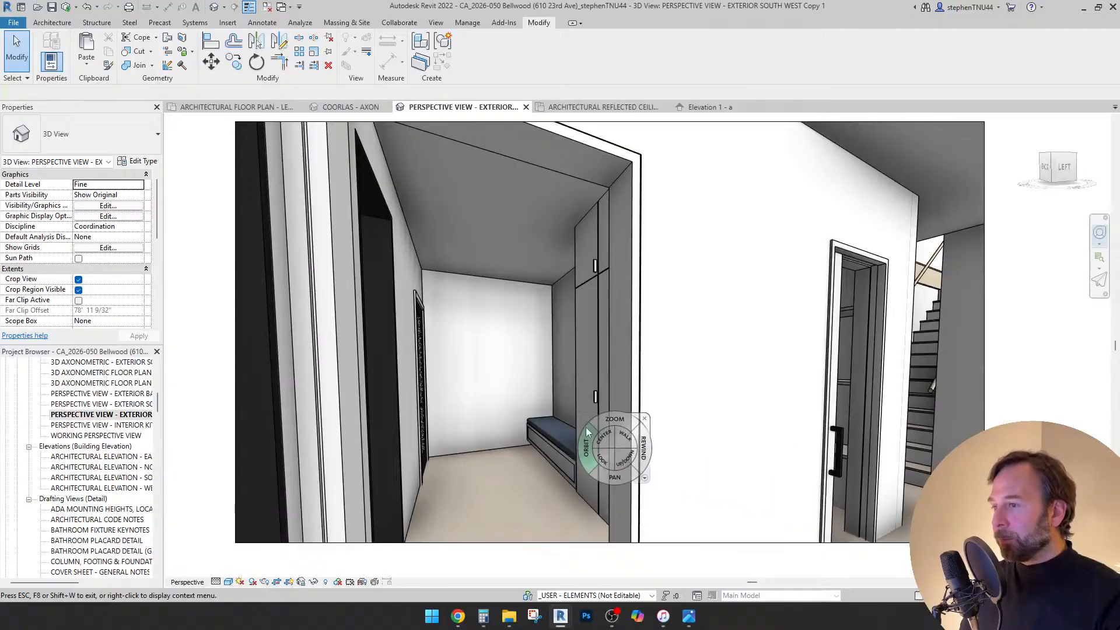
drag(607, 458, 934, 469)
drag(1062, 476, 166, 468)
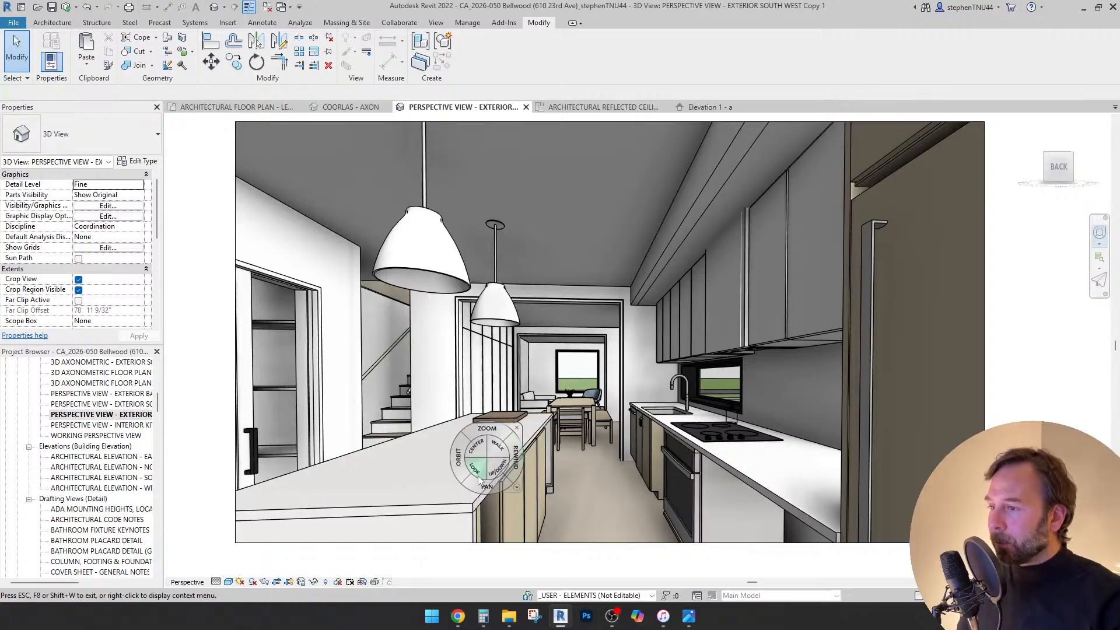
drag(478, 476, 323, 530)
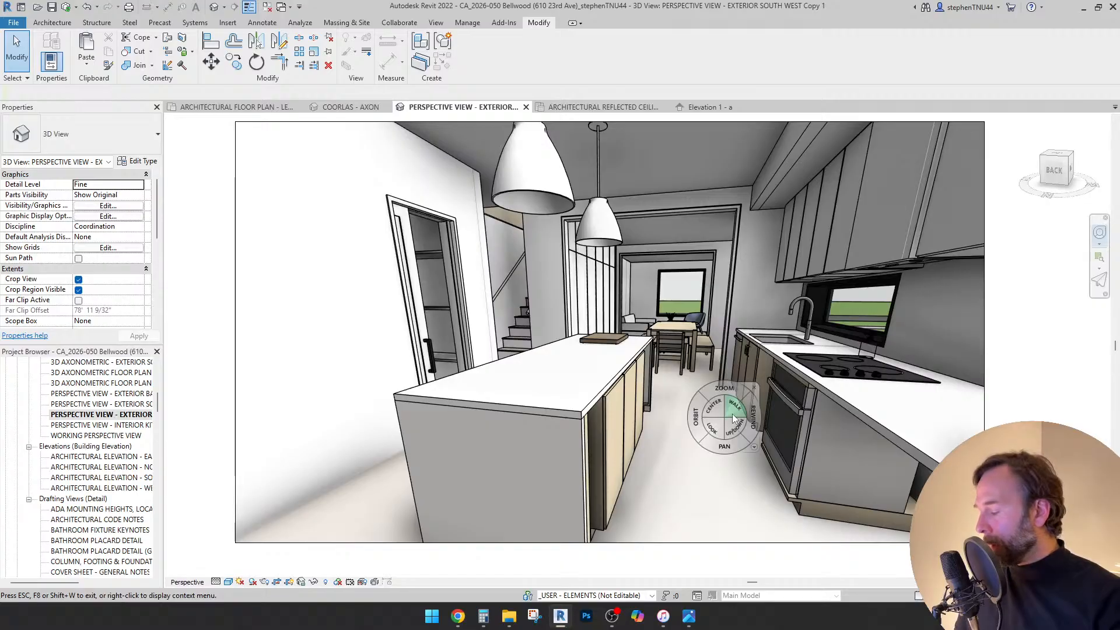
drag(543, 488, 658, 456)
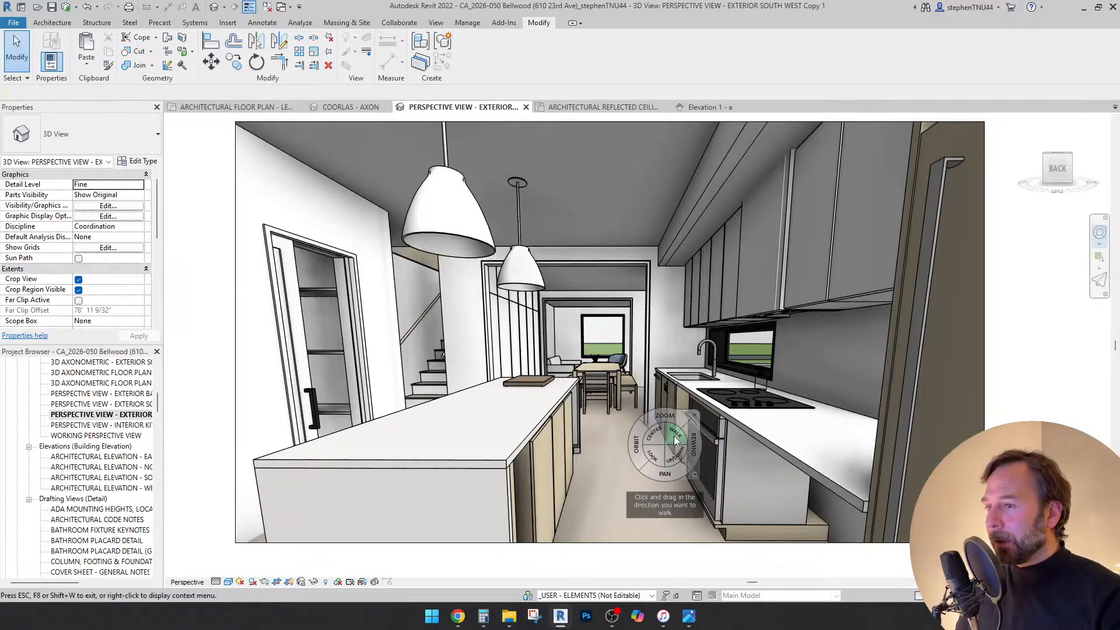
mouse_move(675, 440)
mouse_down()
mouse_move(638, 488)
mouse_move(645, 464)
mouse_move(472, 515)
mouse_move(597, 428)
mouse_move(622, 426)
mouse_move(645, 442)
mouse_move(635, 441)
mouse_up()
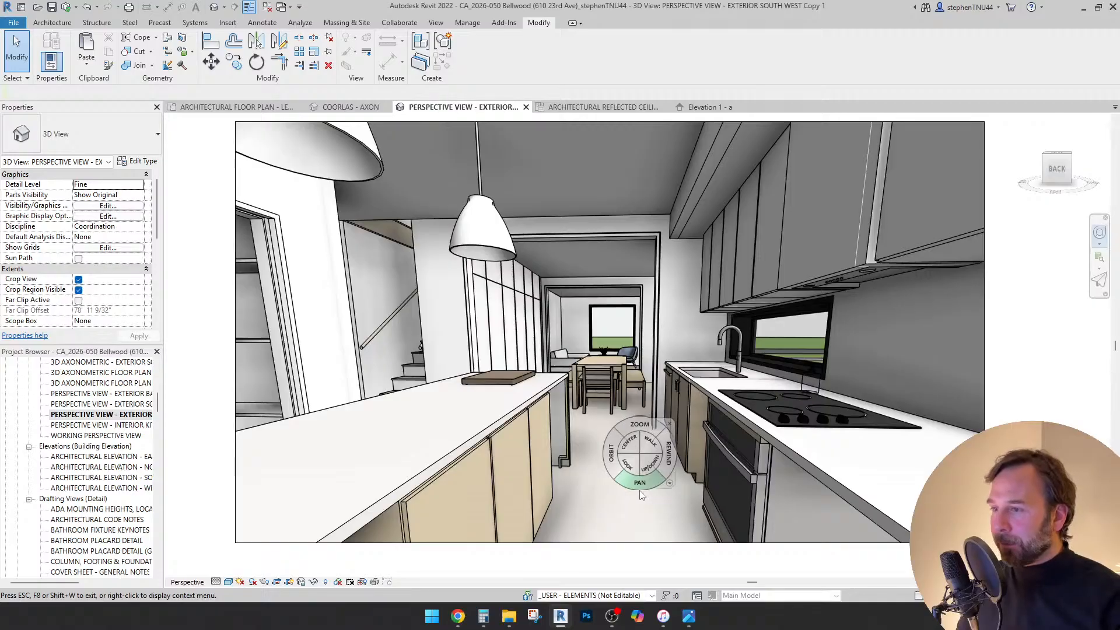
drag(626, 465, 566, 467)
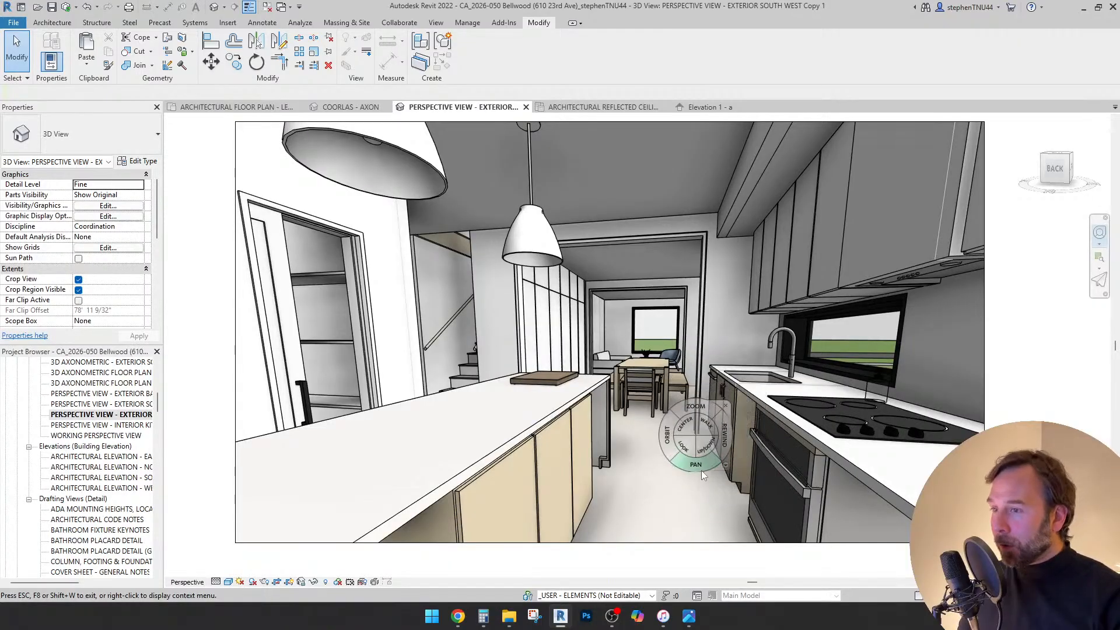
- Leave the walkthrough navigation and save the project
key(Escape)
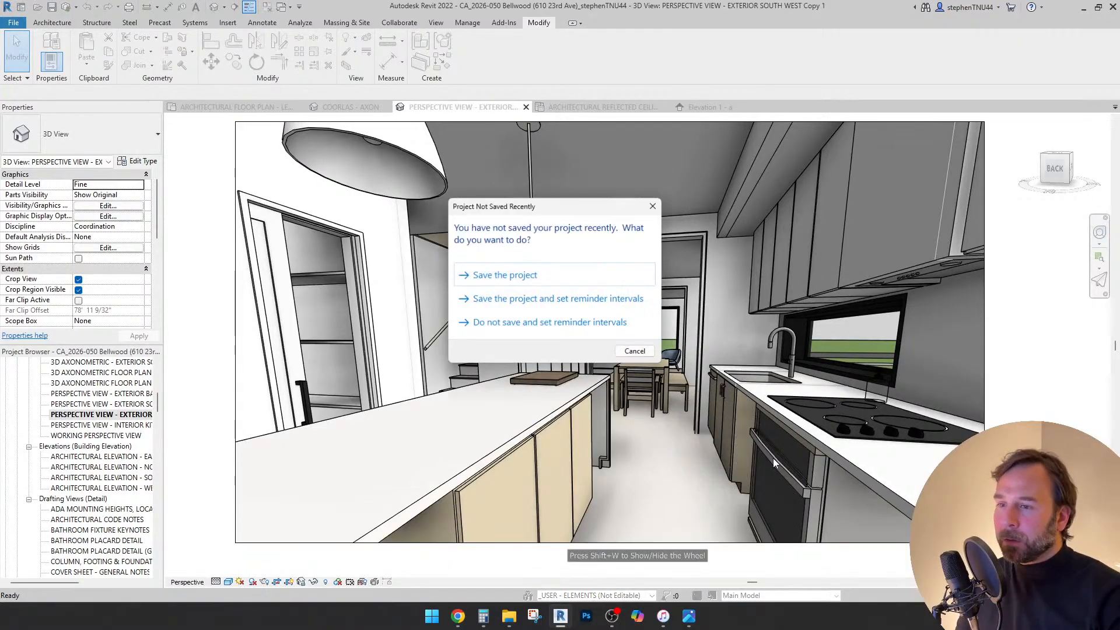
click(511, 275)
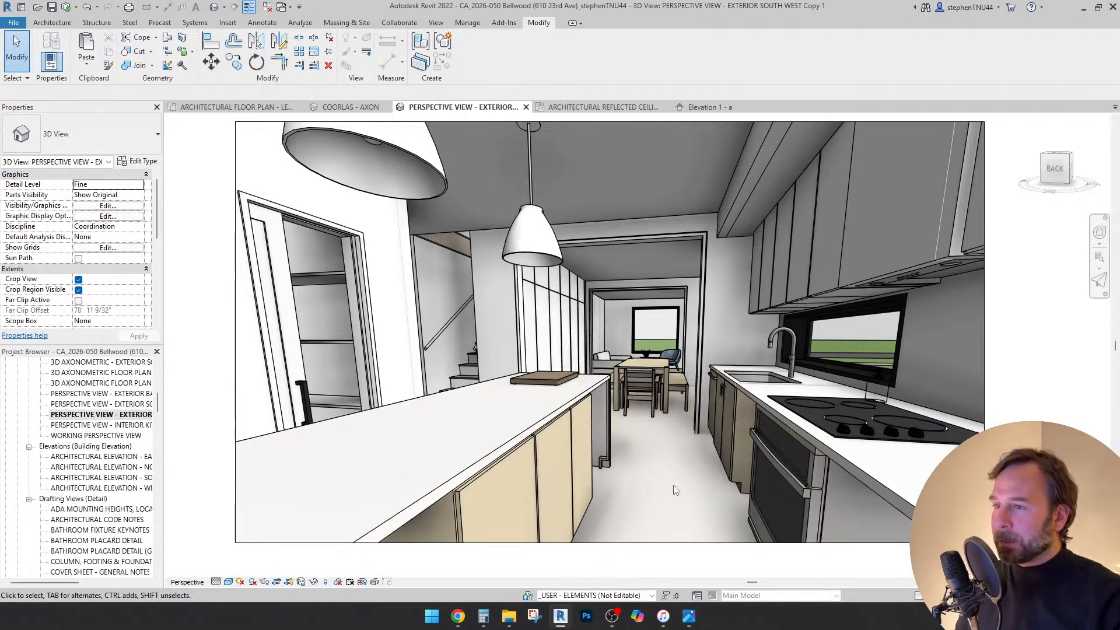
- Examine the island, pendants and pantry side of the kitchen in perspective, looking along the island toward the dining area
key(shift+w)
drag(640, 454, 505, 436)
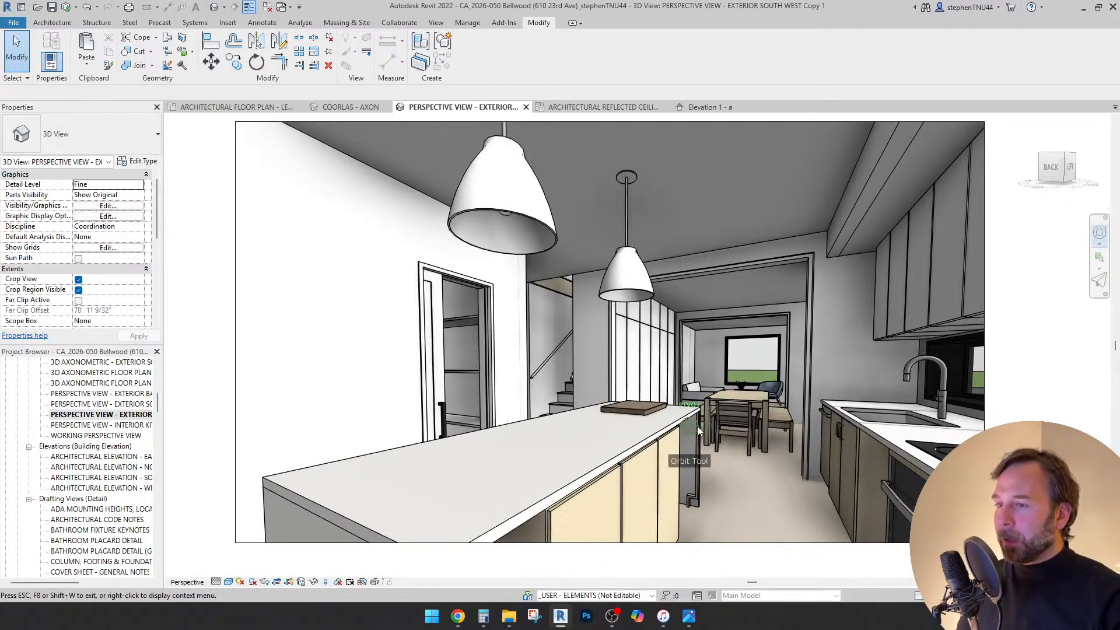
drag(698, 426, 820, 446)
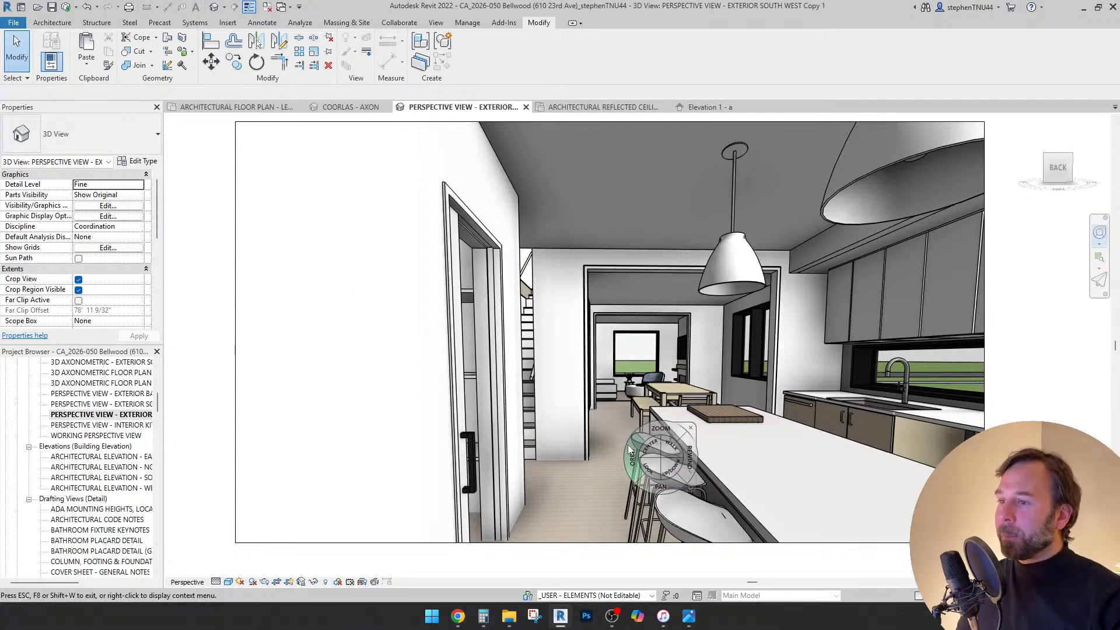
drag(621, 458, 622, 457)
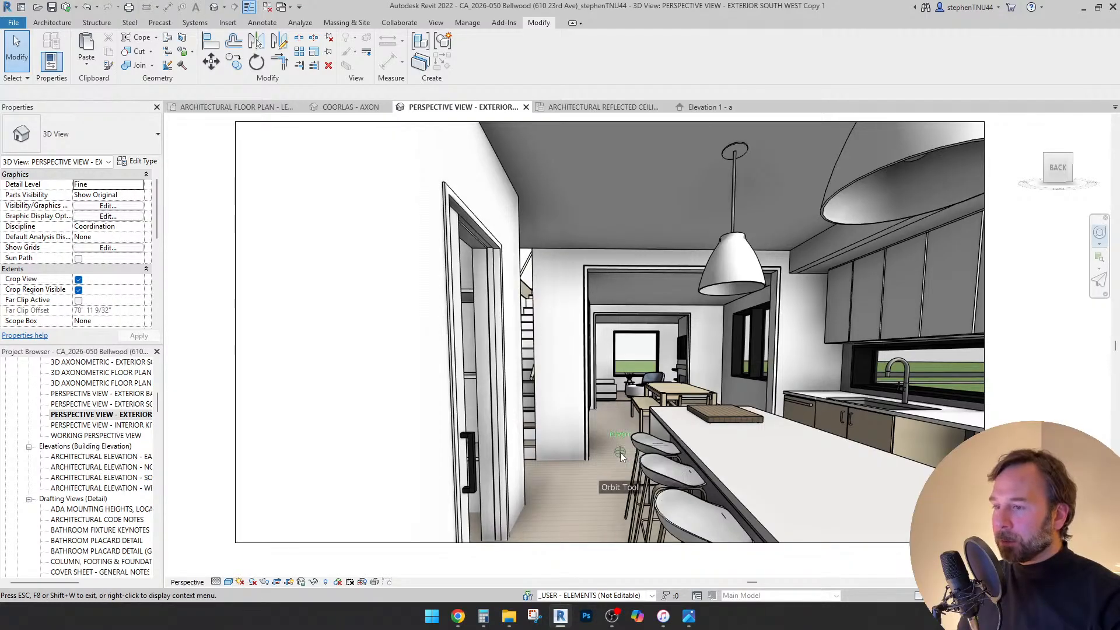
mouse_move(767, 449)
mouse_down()
mouse_move(765, 464)
mouse_move(809, 486)
mouse_move(779, 464)
mouse_up()
- Review the range wall and island arrangement in the Level 01 architectural floor plan
click(234, 107)
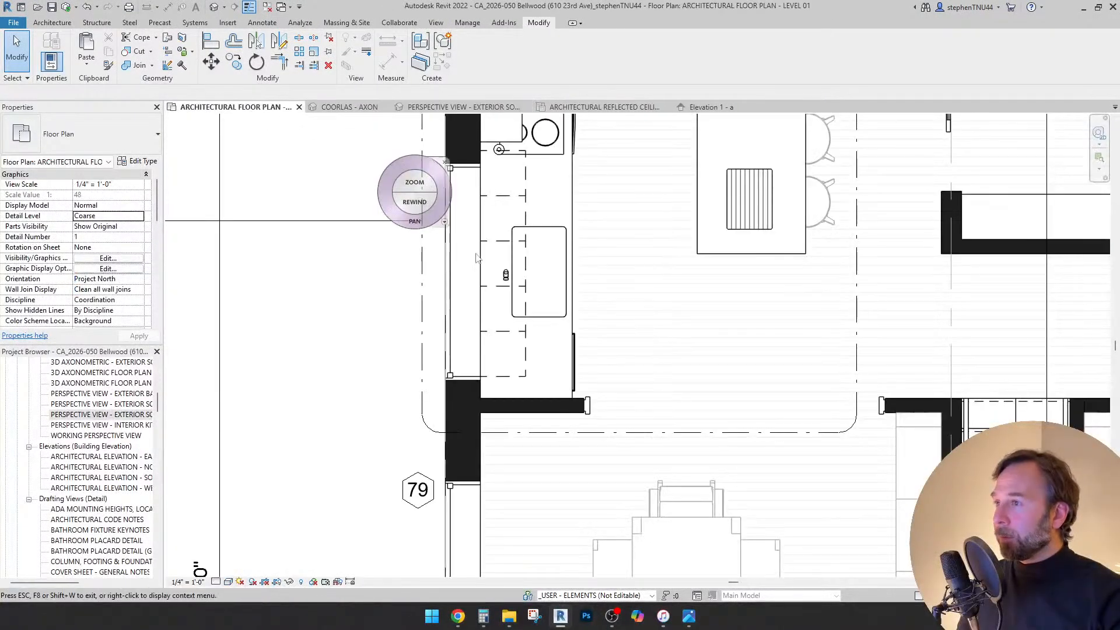
scroll(484, 335, down, 3)
middle_drag(611, 389, 557, 562)
key(Escape)
scroll(635, 281, up, 3)
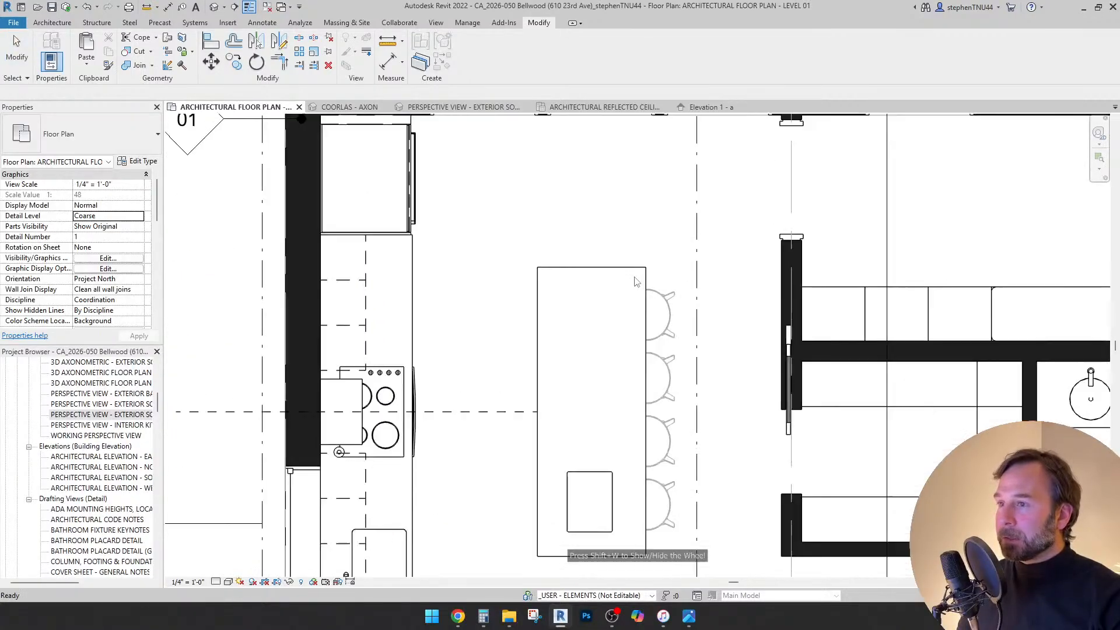
scroll(636, 281, up, 1)
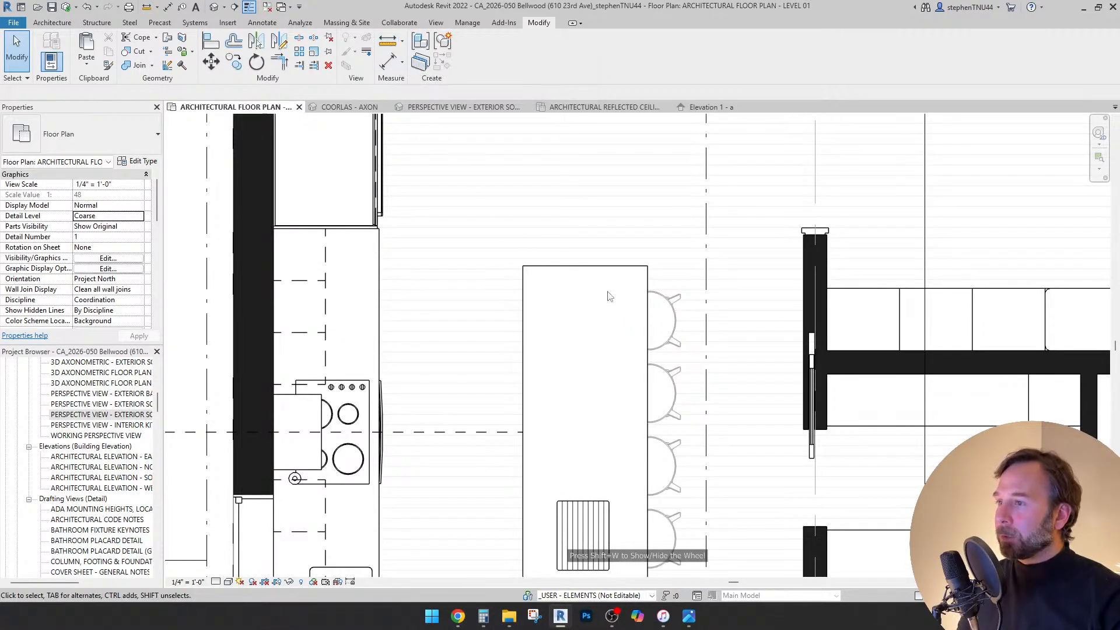
scroll(494, 271, down, 2)
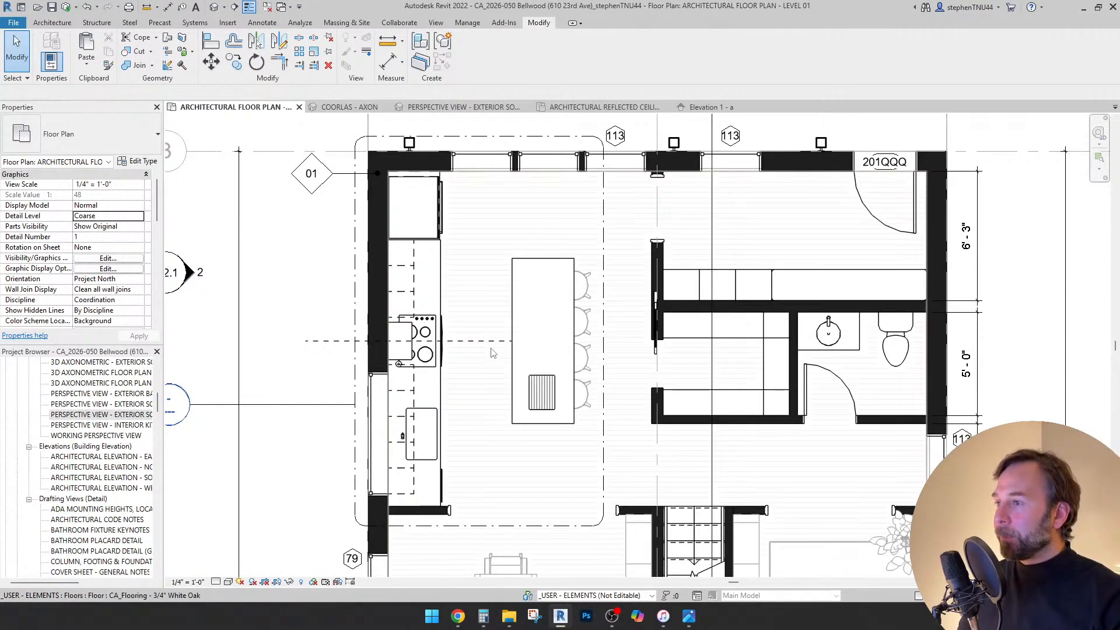
scroll(492, 353, up, 2)
scroll(450, 247, up, 1)
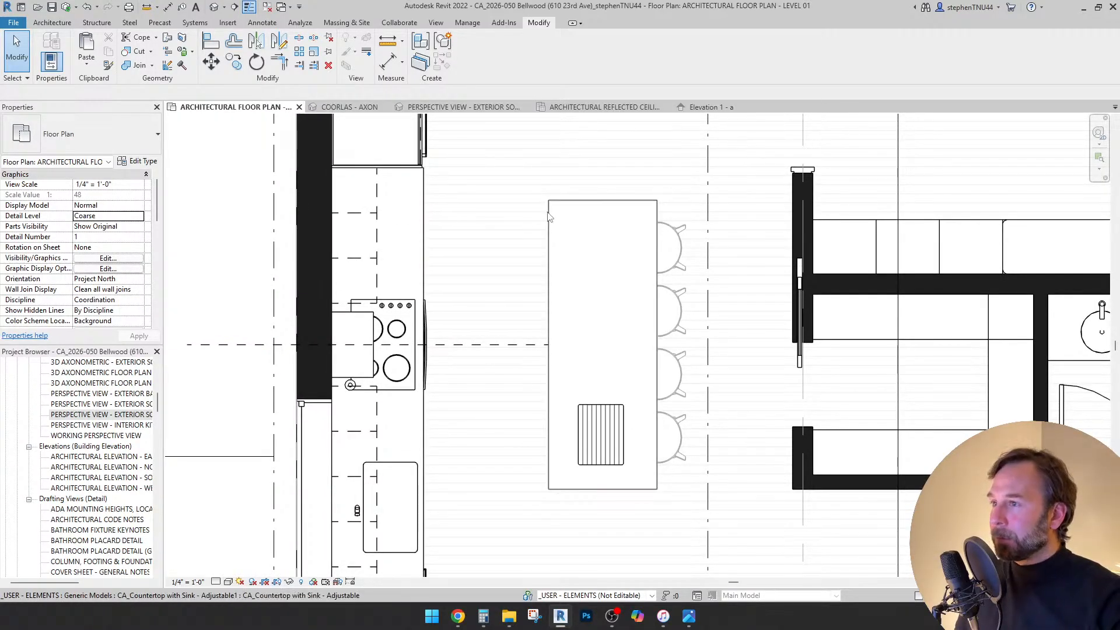
- Examine how the kitchen relates to the dining room, stair, office and living area across the entire Level 01 plan
scroll(494, 235, down, 1)
scroll(497, 234, down, 3)
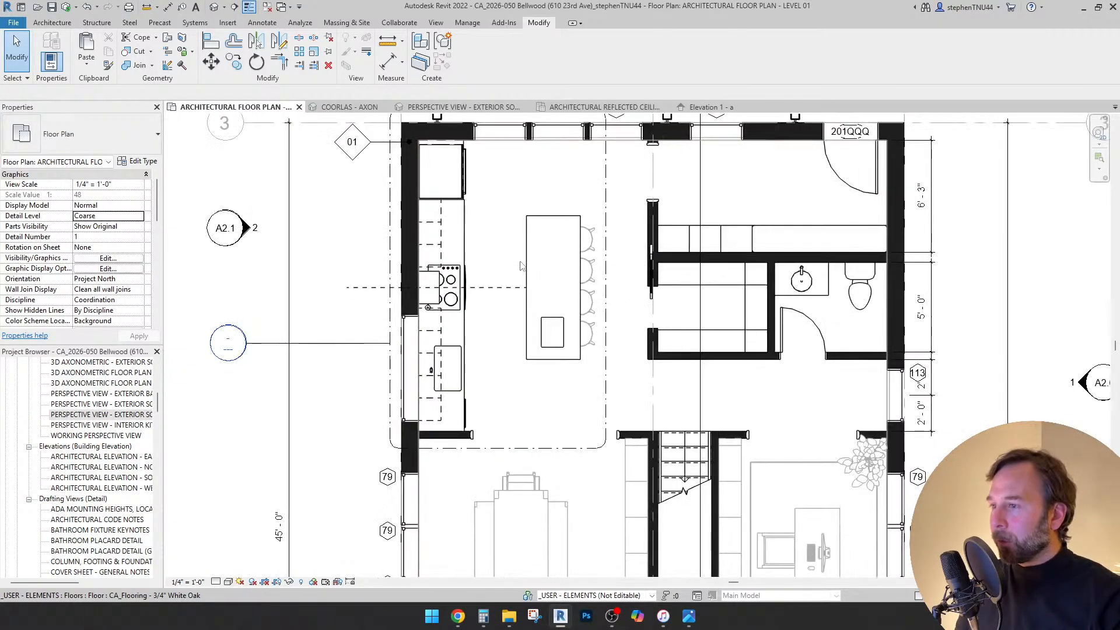
scroll(544, 354, up, 1)
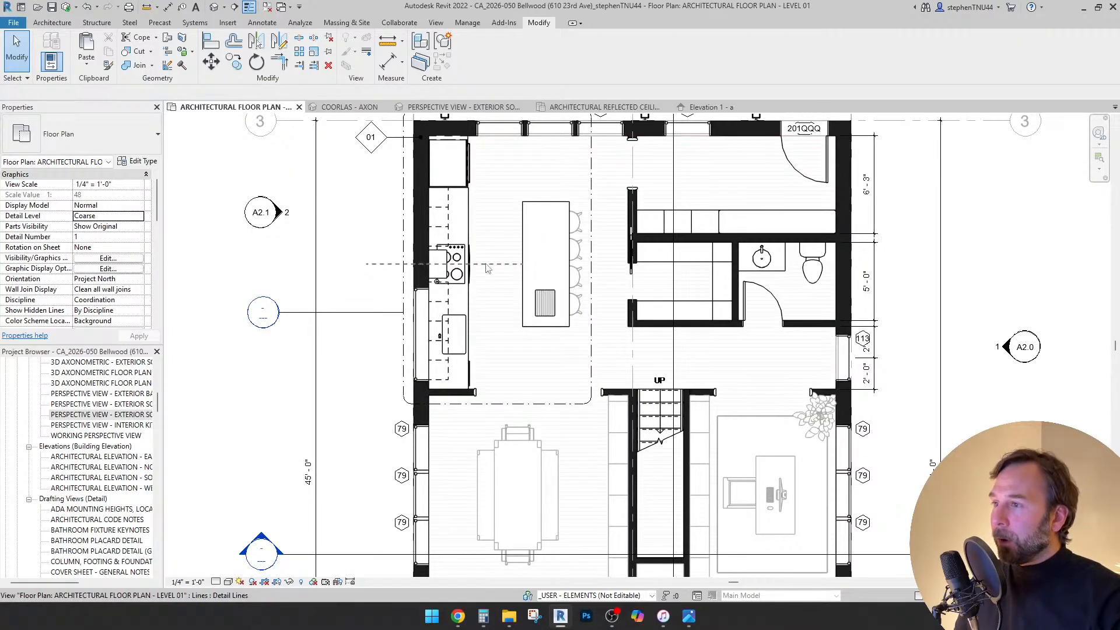
scroll(488, 266, down, 2)
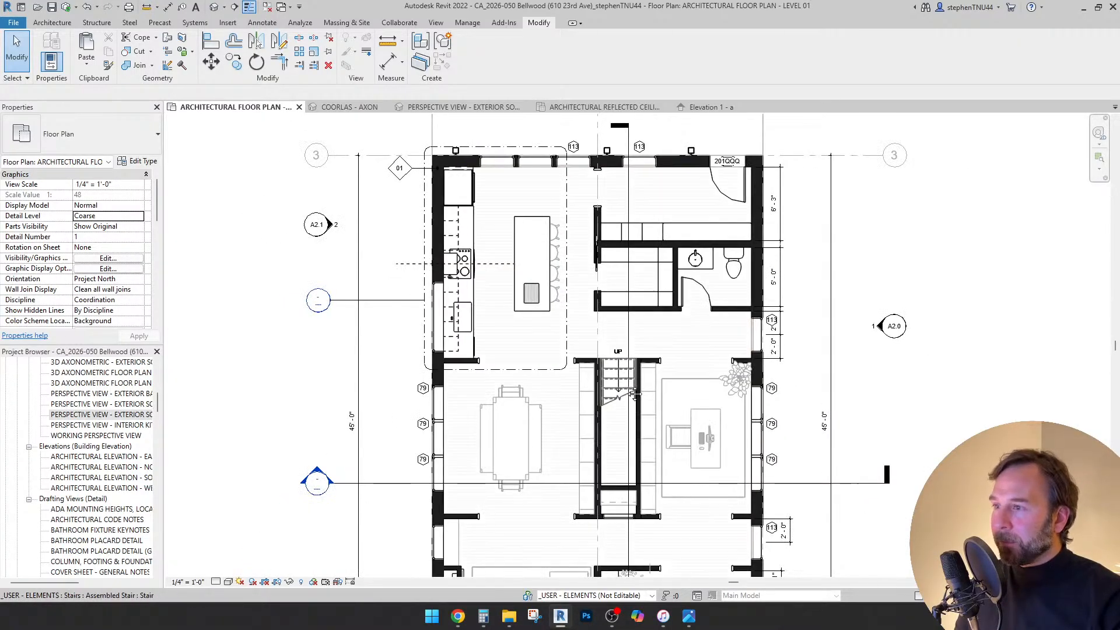
middle_drag(629, 392, 613, 344)
scroll(613, 345, down, 2)
scroll(613, 343, down, 1)
middle_drag(642, 413, 605, 391)
scroll(605, 390, up, 1)
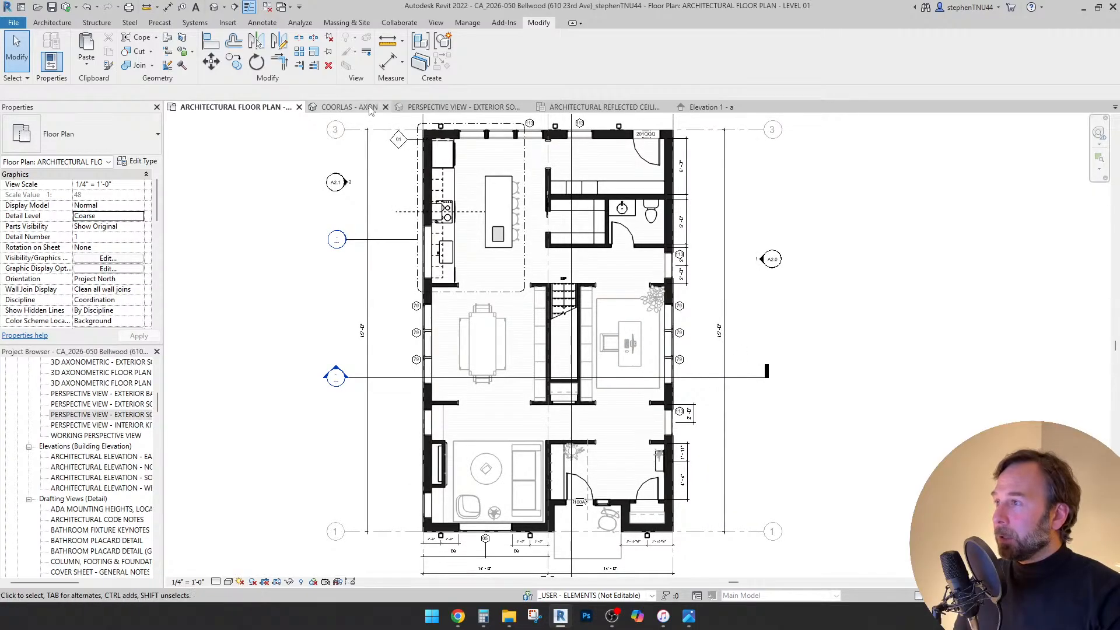
- In the COORLAS - AXON view, lower the section box's top below the ceiling and extend its front past the entry porch
click(350, 107)
scroll(534, 349, down, 3)
click(612, 440)
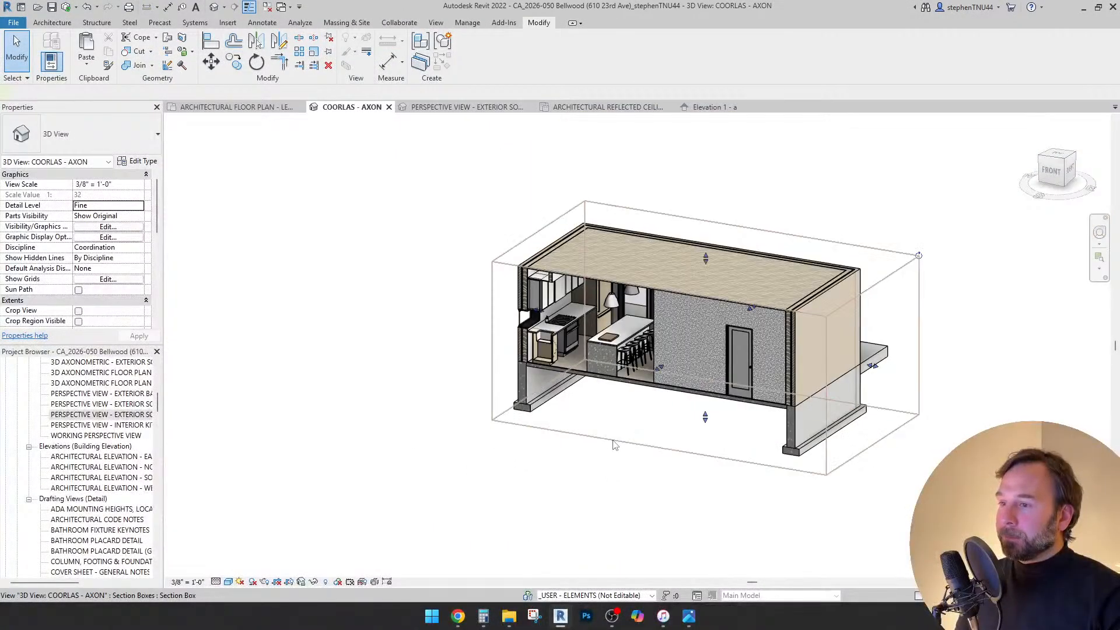
shift+middle_drag(614, 441, 651, 357)
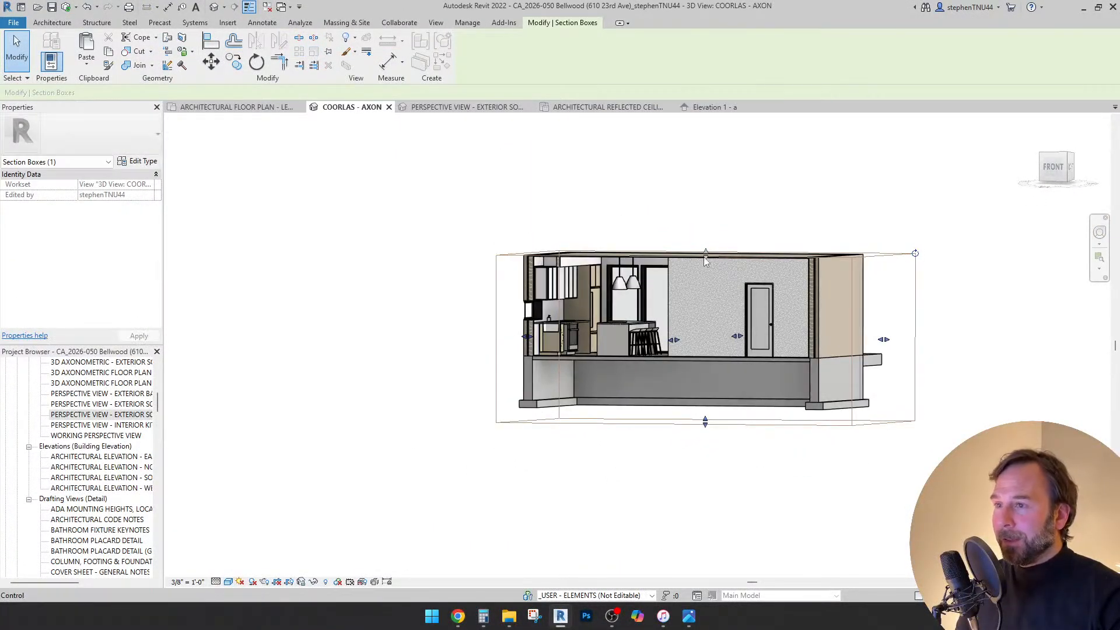
drag(707, 255, 708, 271)
shift+middle_drag(708, 272, 512, 512)
drag(513, 515, 458, 568)
shift+middle_drag(666, 409, 445, 507)
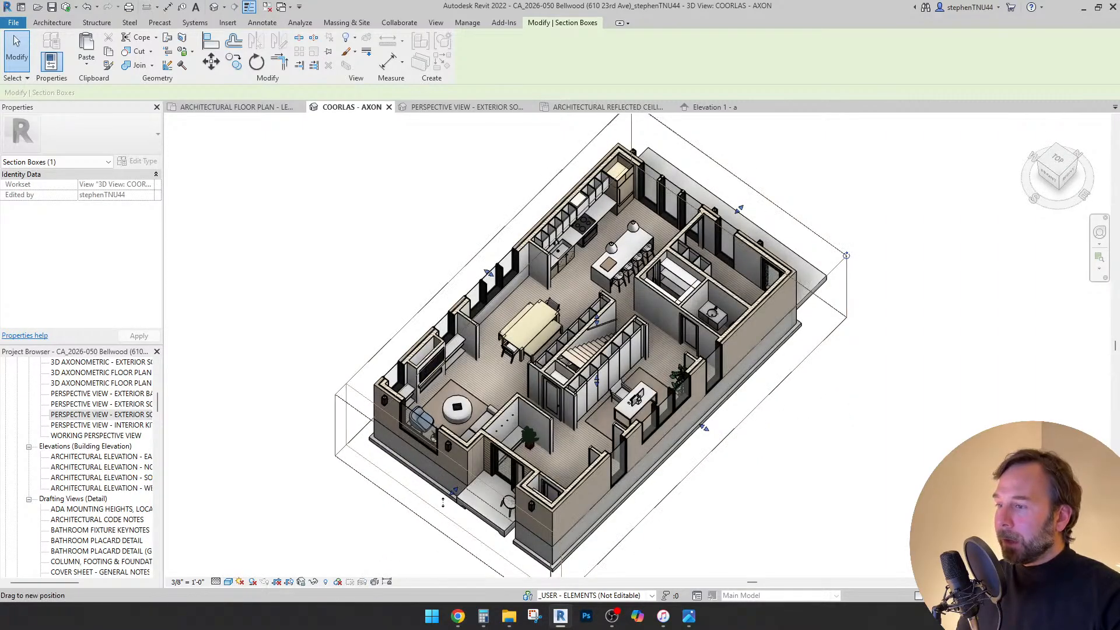
- Examine the cutaway main floor in axonometric from both long sides of the house
shift+middle_drag(743, 498, 753, 464)
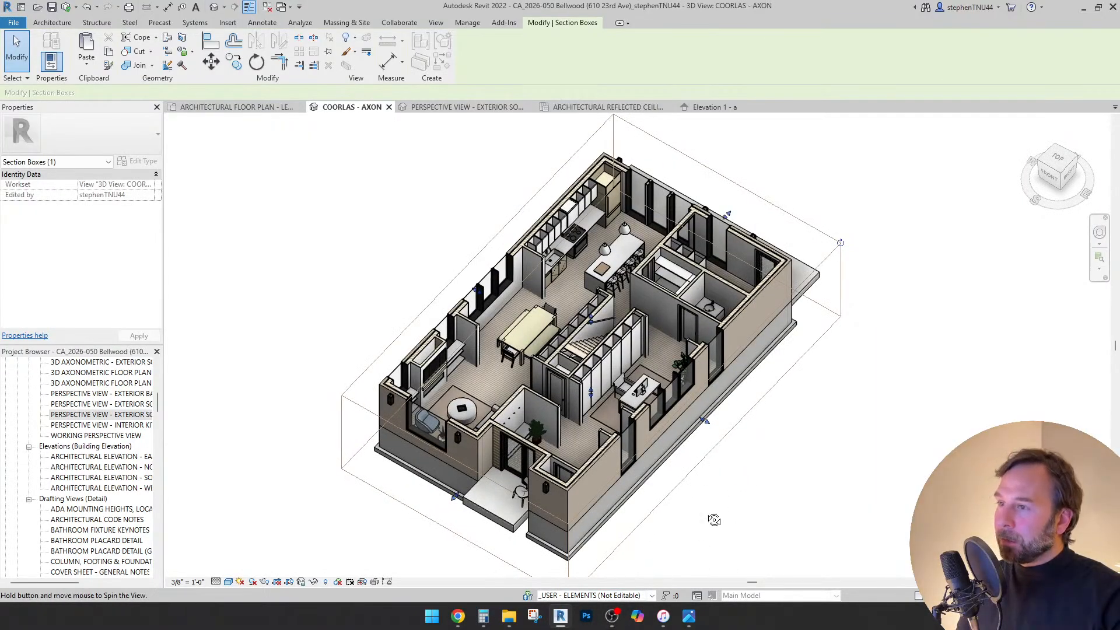
shift+middle_drag(714, 520, 1015, 508)
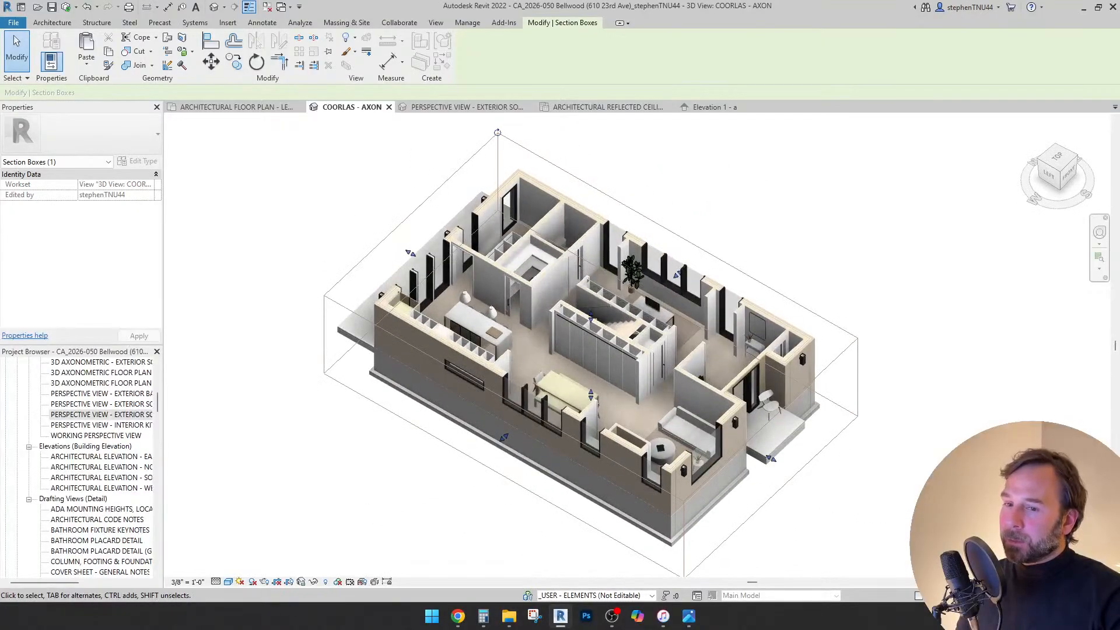
mouse_move(907, 479)
shift+middle_down()
mouse_move(892, 508)
mouse_move(883, 504)
shift+middle_up()
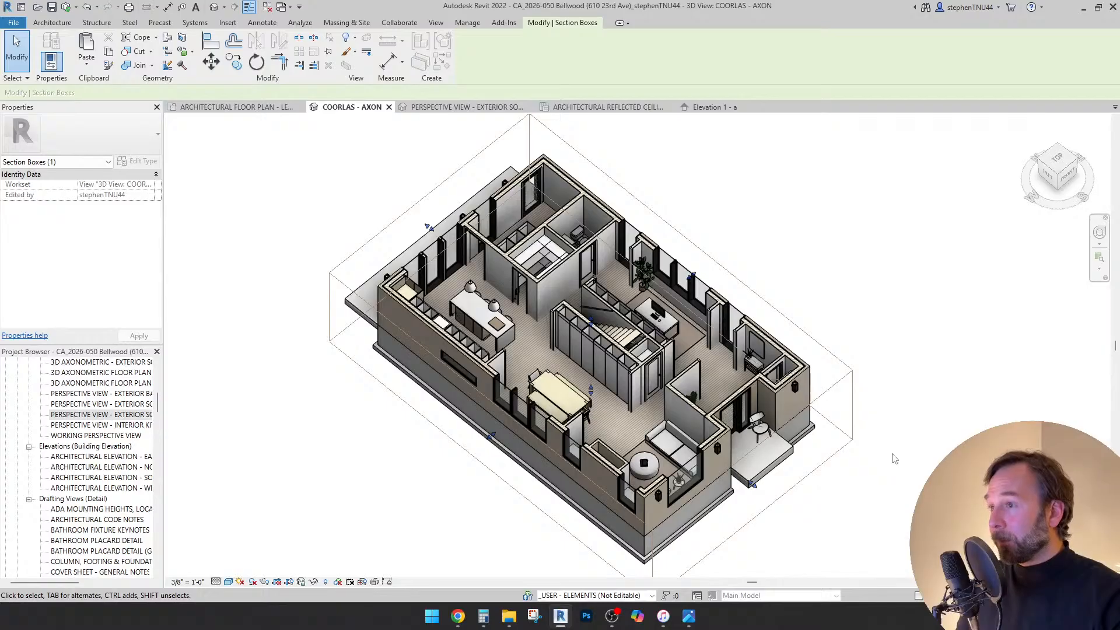
mouse_move(892, 455)
shift+middle_down()
mouse_move(880, 458)
mouse_move(885, 482)
mouse_move(710, 461)
mouse_move(668, 476)
shift+middle_up()
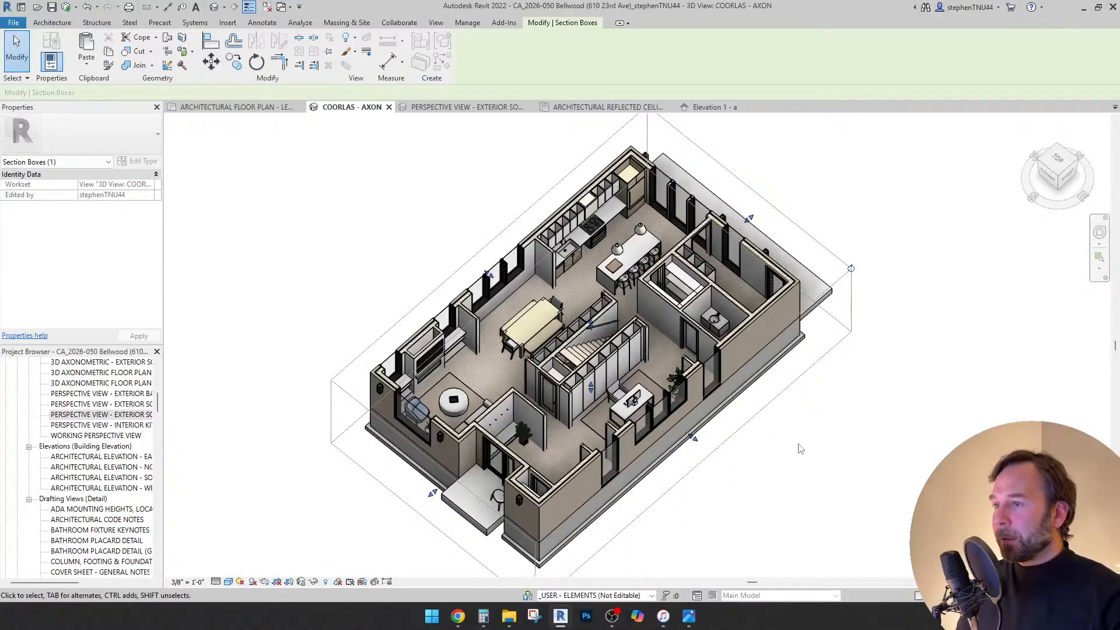
shift+middle_drag(800, 450, 903, 567)
- Examine the main floor from above, focusing on the central stair and the cabinets flanking it
scroll(667, 480, up, 1)
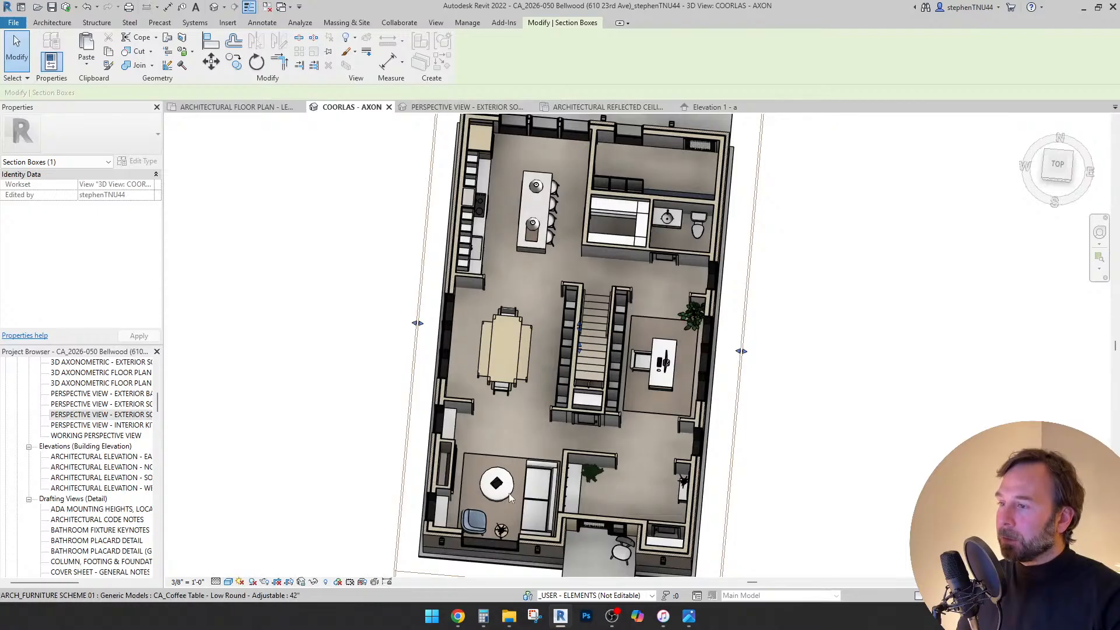
shift+middle_drag(568, 491, 411, 357)
mouse_move(557, 404)
shift+middle_down()
mouse_move(550, 217)
mouse_move(681, 363)
mouse_move(669, 219)
shift+middle_up()
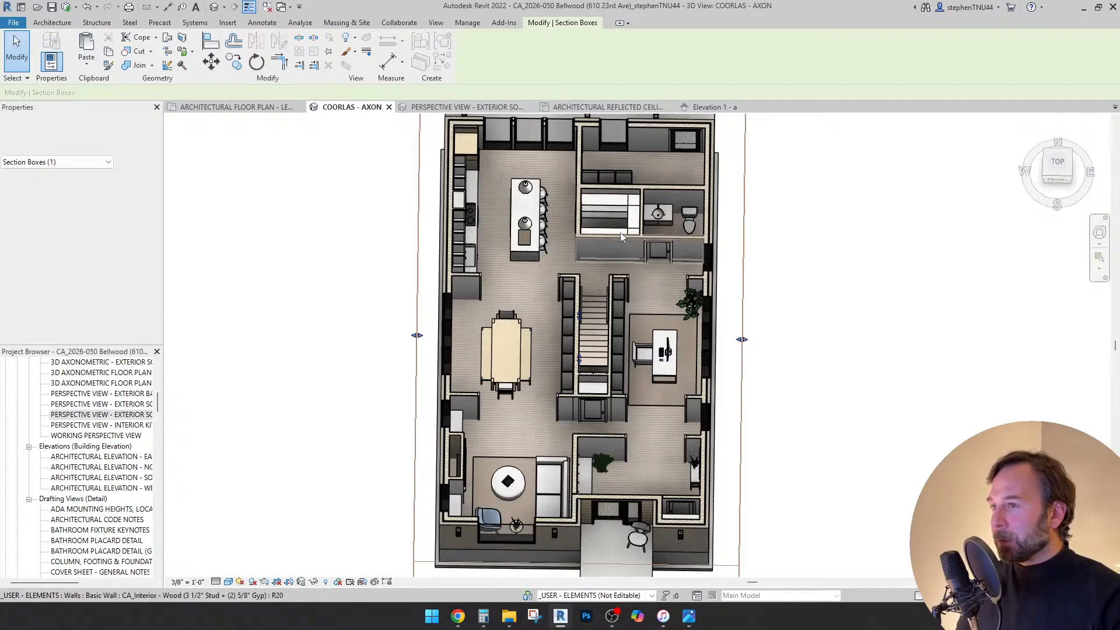
scroll(618, 334, up, 1)
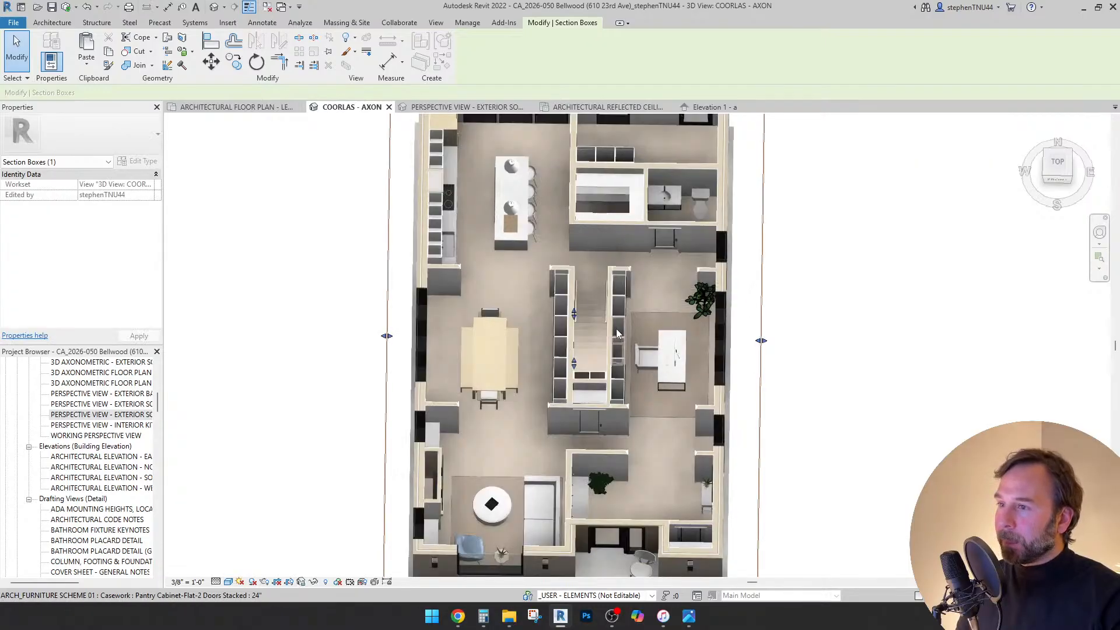
scroll(618, 333, up, 2)
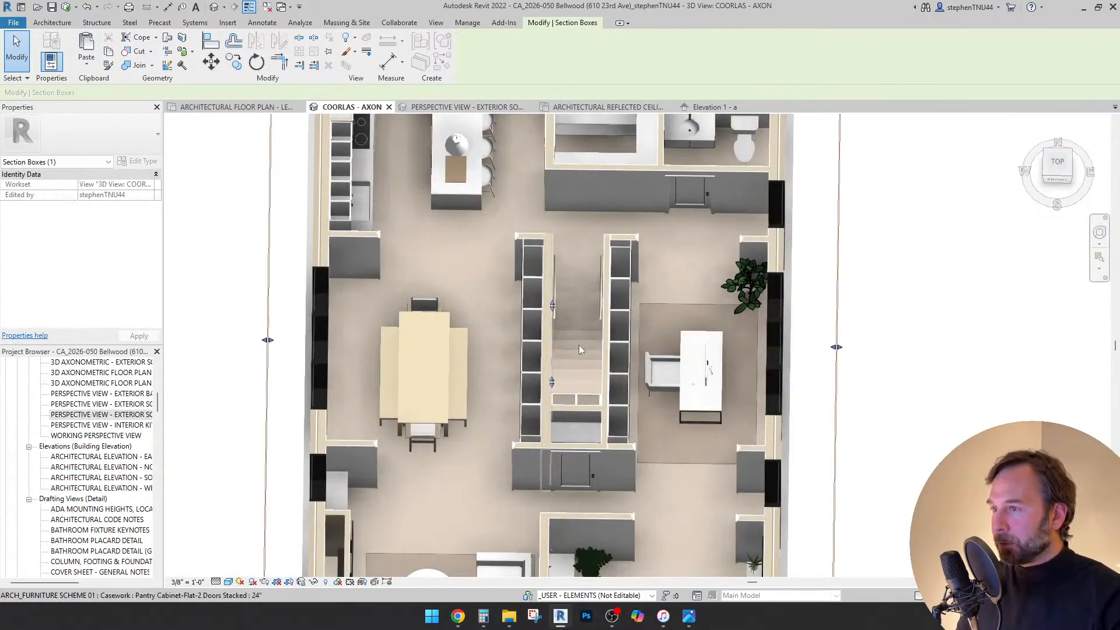
scroll(587, 298, down, 3)
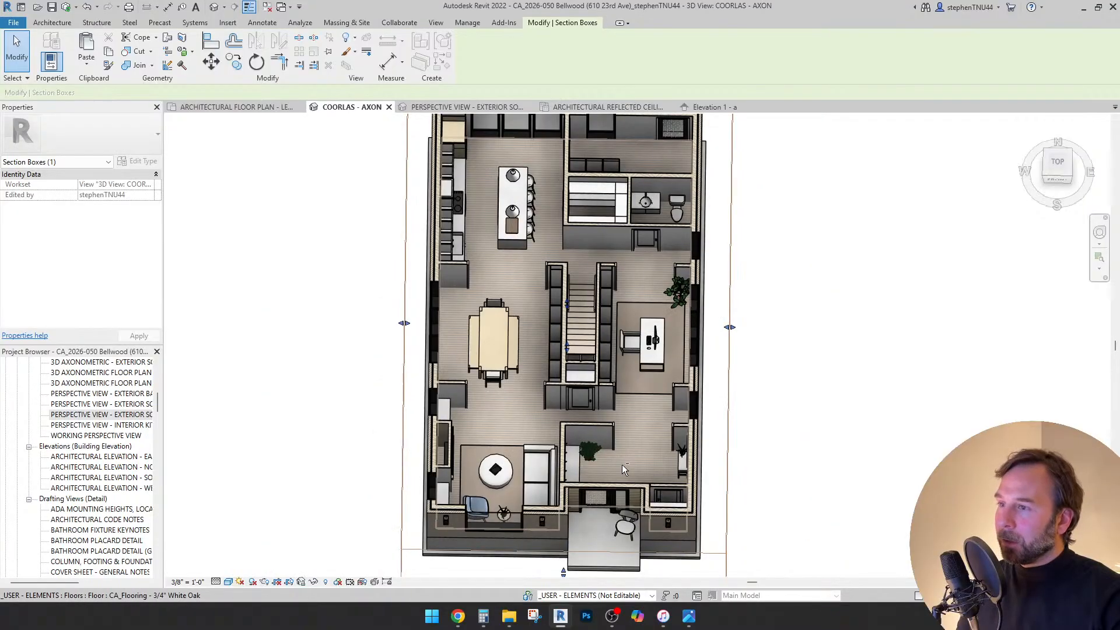
shift+middle_drag(622, 465, 621, 440)
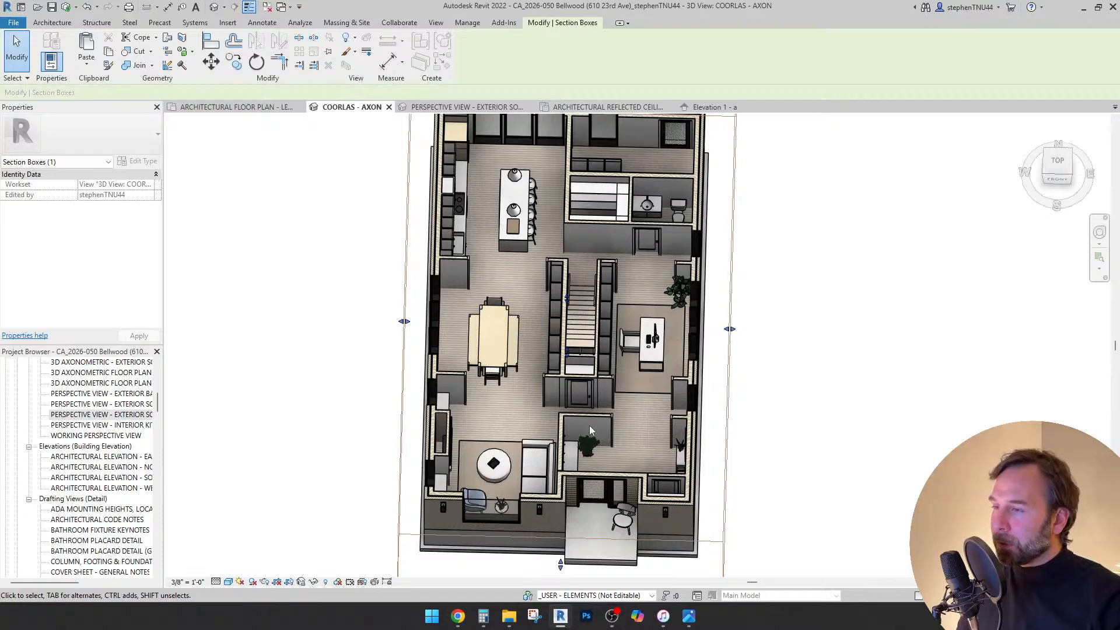
- Examine the stair core, storage walls and surrounding rooms of the main floor from several axonometric angles
shift+middle_drag(590, 426, 548, 301)
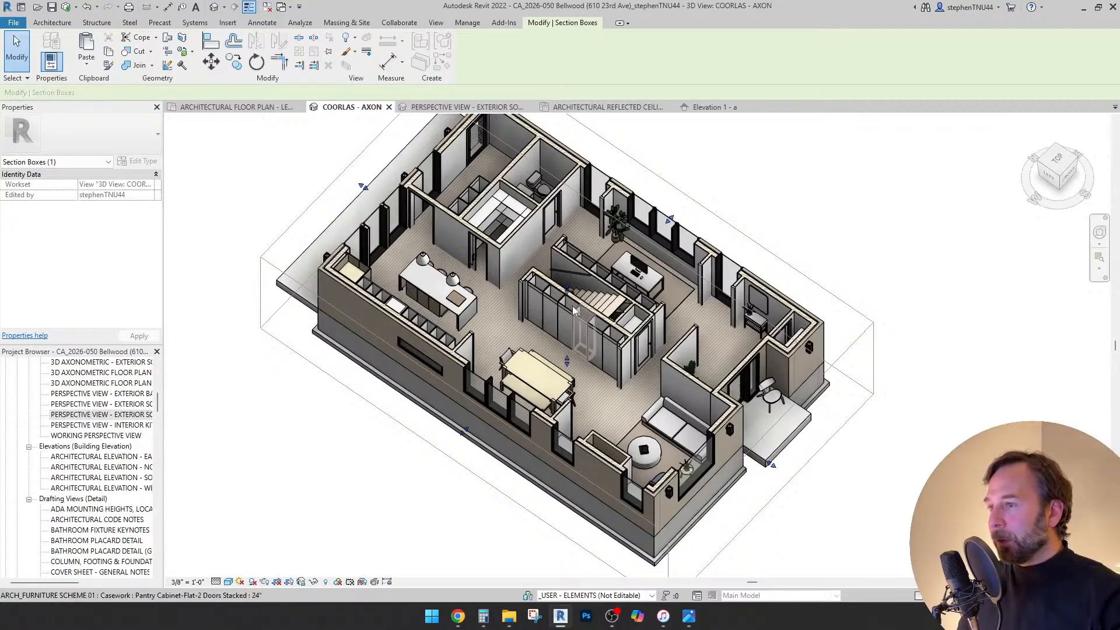
shift+middle_drag(552, 386, 474, 320)
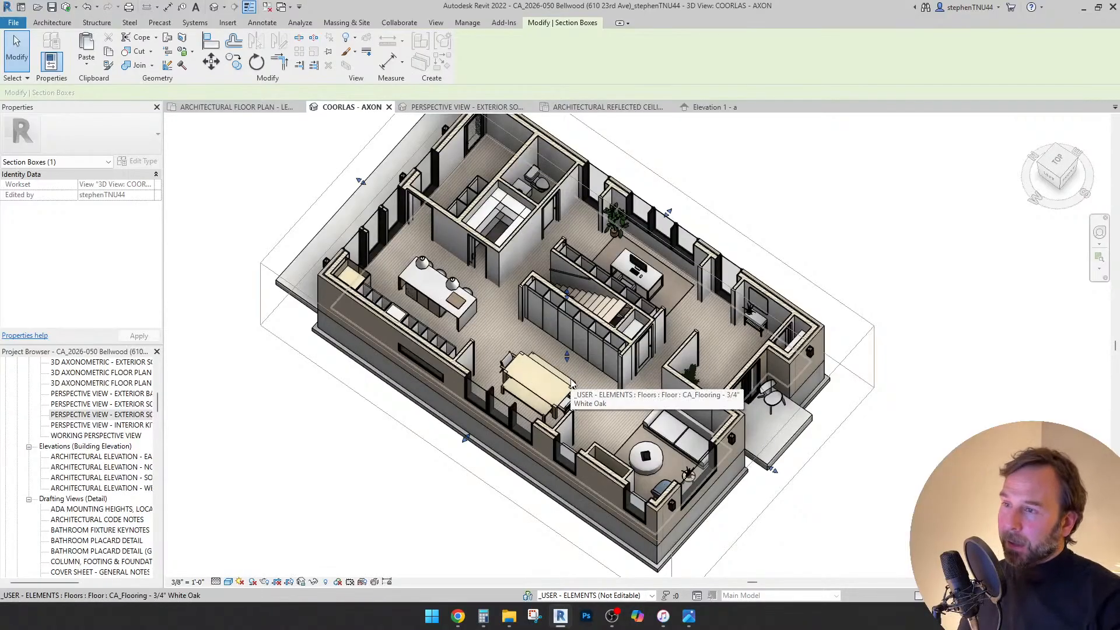
shift+middle_drag(633, 421, 637, 367)
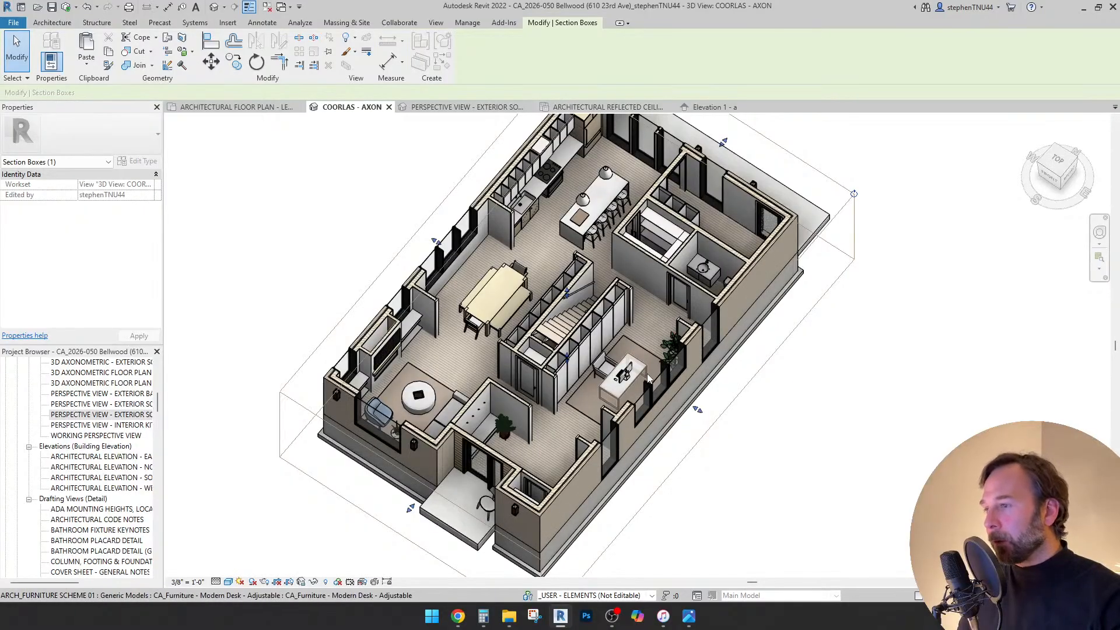
shift+middle_drag(649, 379, 601, 279)
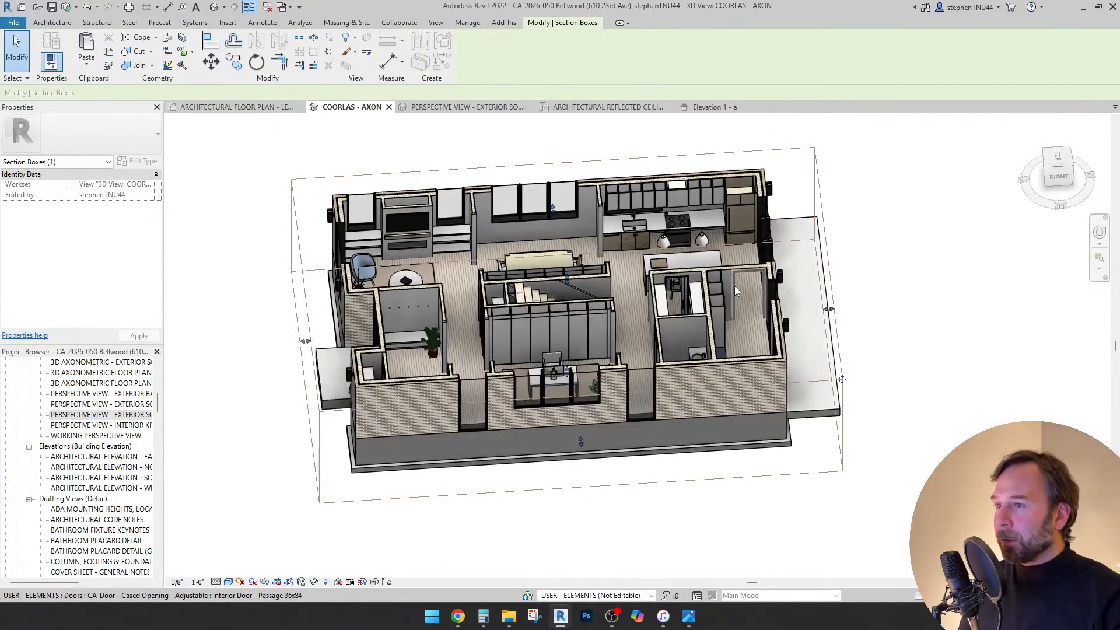
- Raise the top of the section box to cut through the upper floor and expose its bedrooms and bathrooms
shift+middle_drag(734, 286, 606, 329)
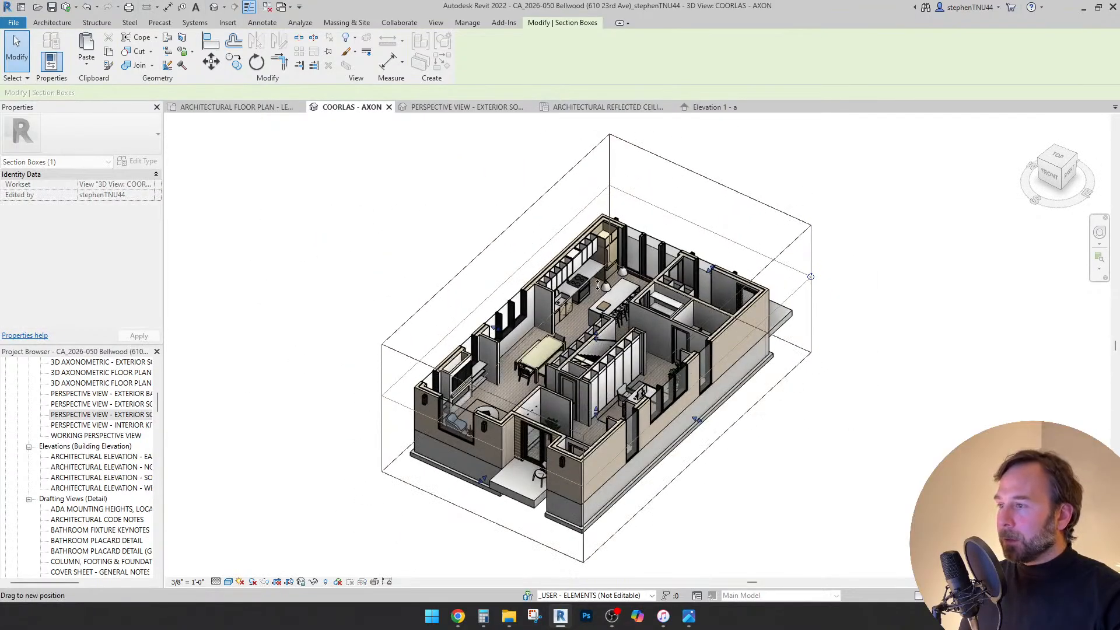
drag(598, 285, 598, 285)
shift+middle_drag(598, 286, 602, 393)
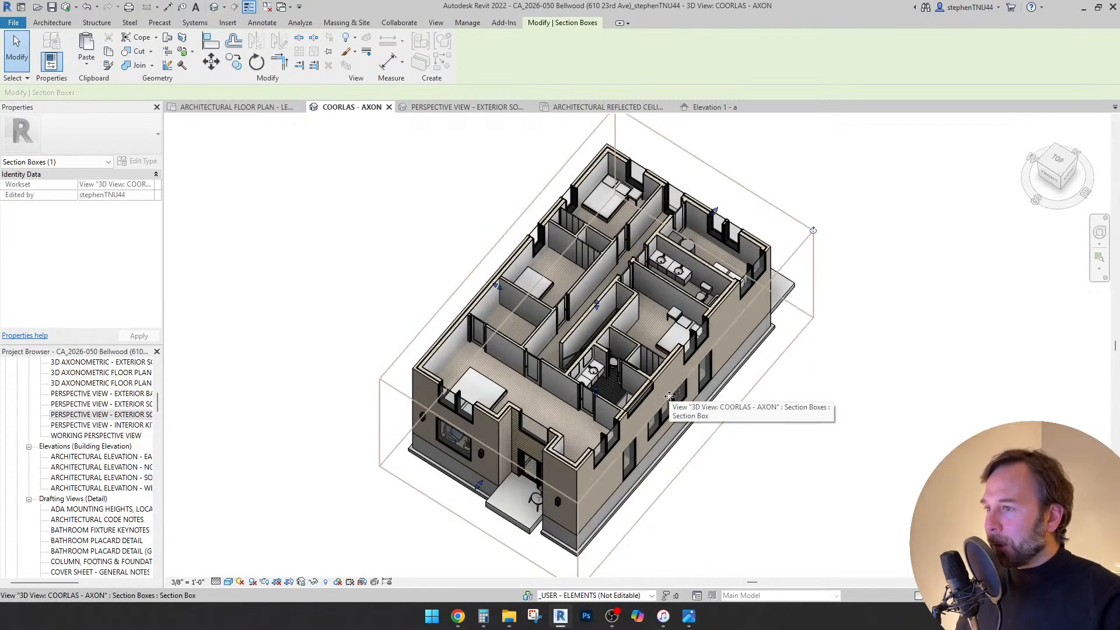
- Examine the upper floor's bedrooms, bathrooms and stair in axonometric and from above
shift+middle_drag(661, 420, 661, 427)
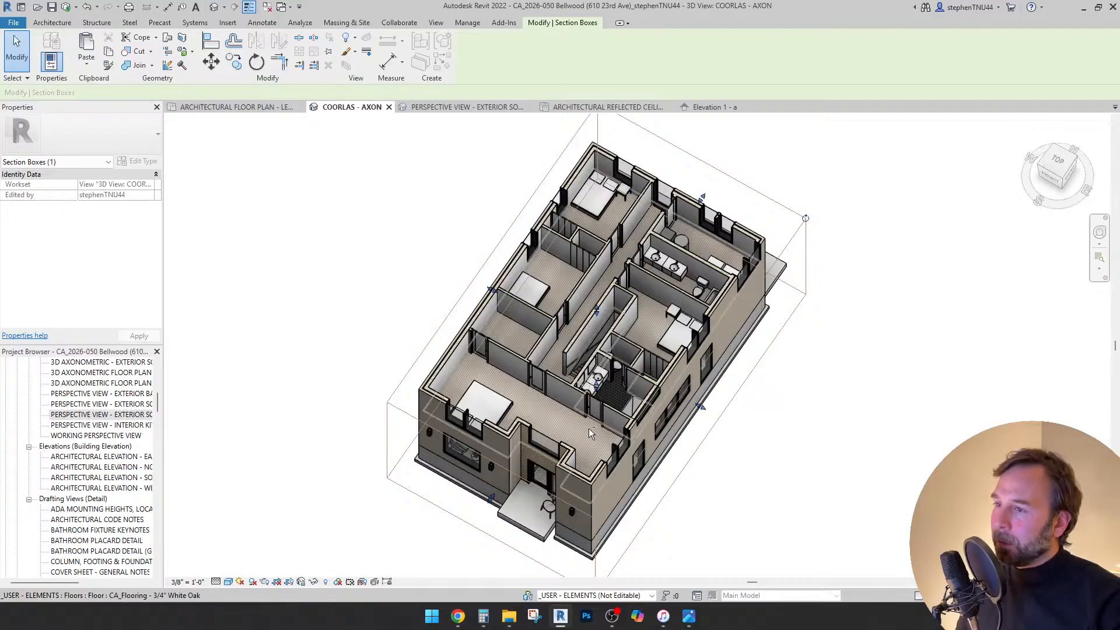
shift+middle_drag(590, 428, 684, 452)
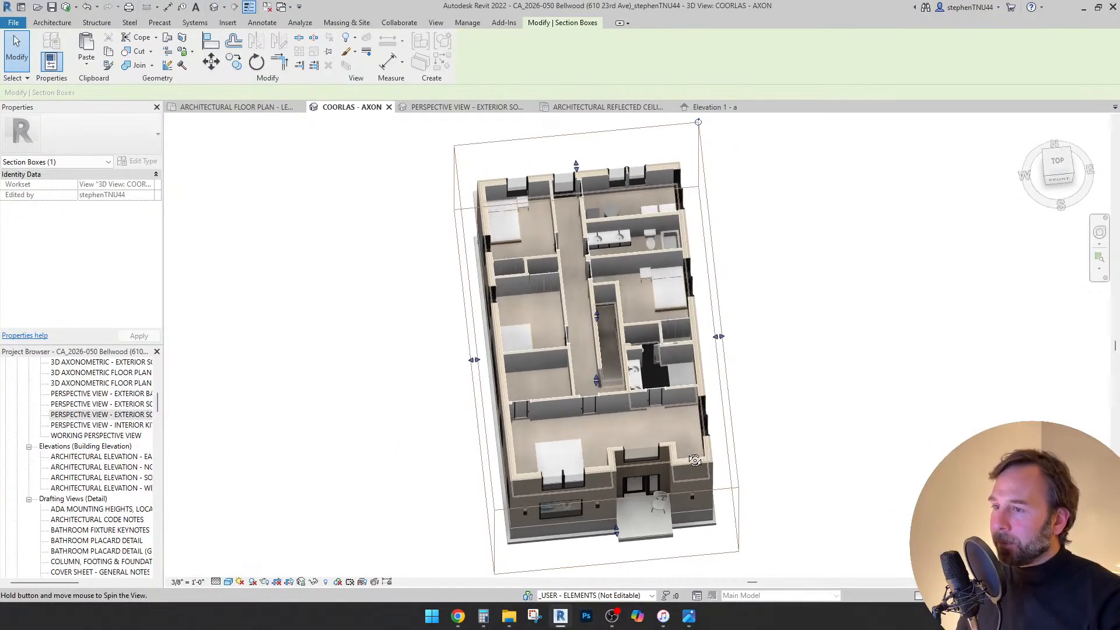
scroll(684, 453, up, 2)
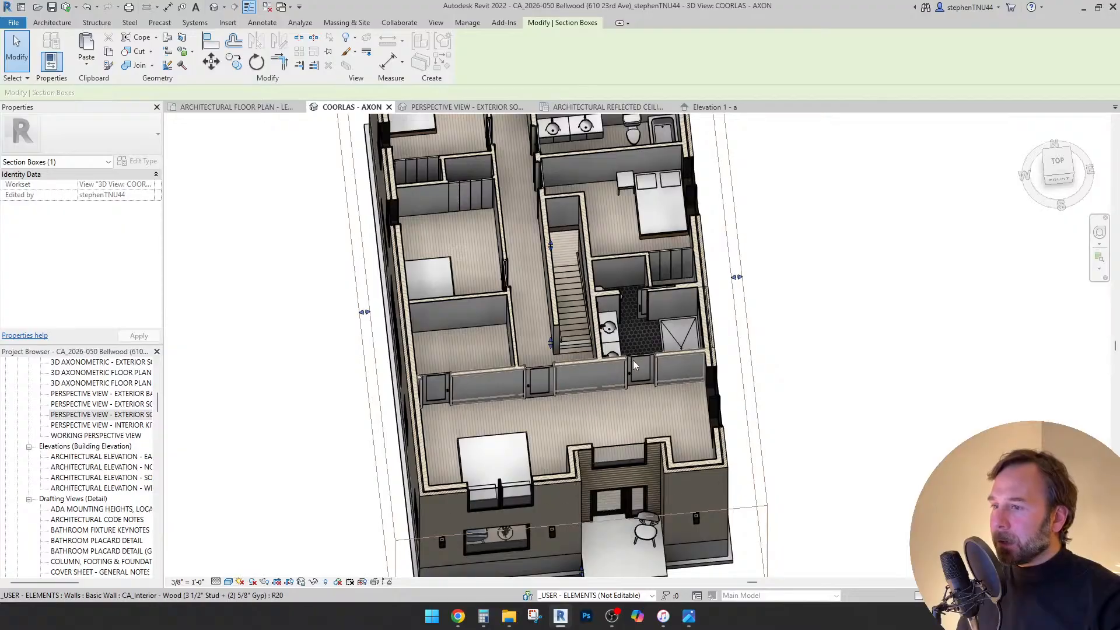
shift+middle_drag(662, 490, 642, 390)
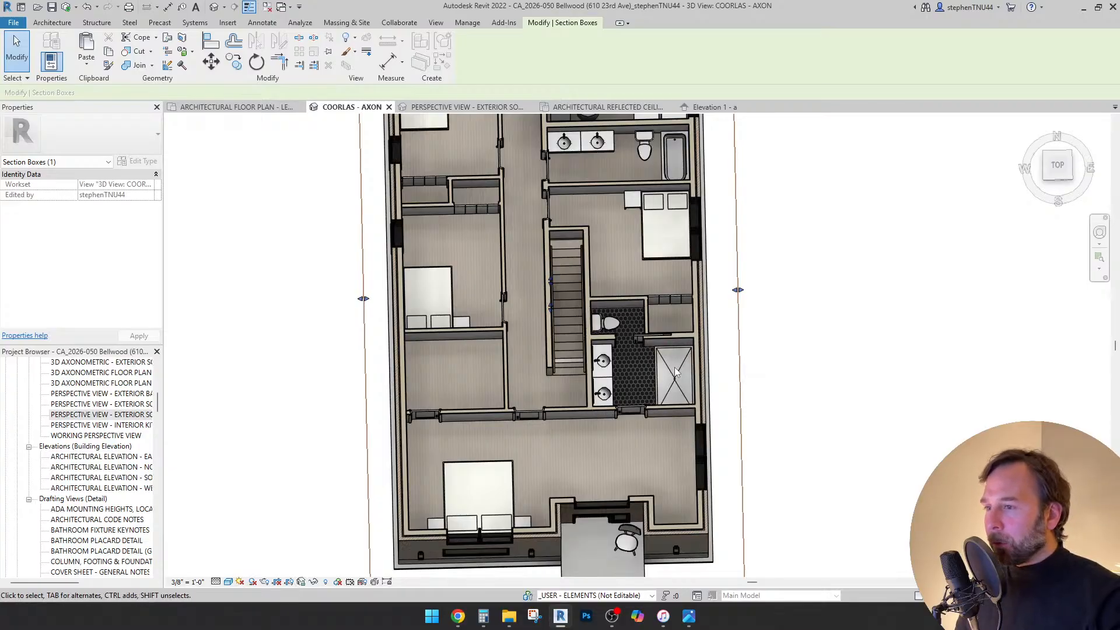
- Raise the top of the section box above the roof to expose the whole house, and hide the section box in the view
mouse_move(674, 423)
shift+middle_down()
mouse_move(671, 471)
mouse_move(666, 423)
shift+middle_up()
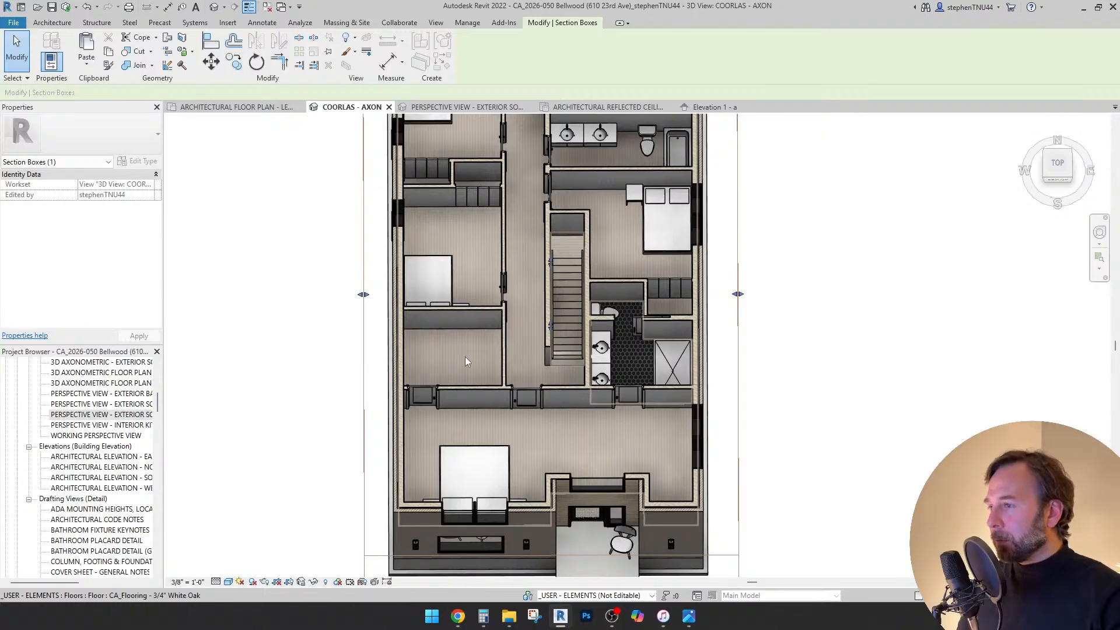
click(824, 429)
mouse_move(712, 420)
shift+middle_down()
mouse_move(710, 461)
mouse_move(745, 436)
mouse_move(764, 465)
mouse_move(743, 445)
mouse_move(767, 447)
mouse_move(807, 315)
shift+middle_up()
scroll(727, 441, down, 1)
click(814, 206)
shift+middle_drag(654, 394, 650, 341)
scroll(642, 350, down, 2)
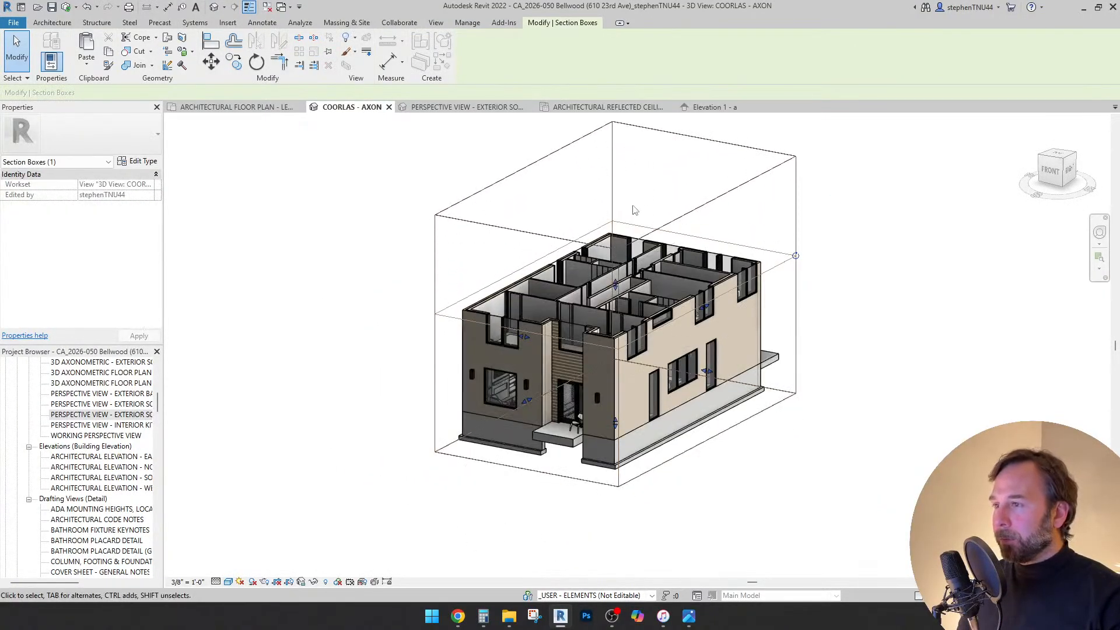
drag(635, 210, 636, 212)
shift+middle_drag(793, 447, 790, 435)
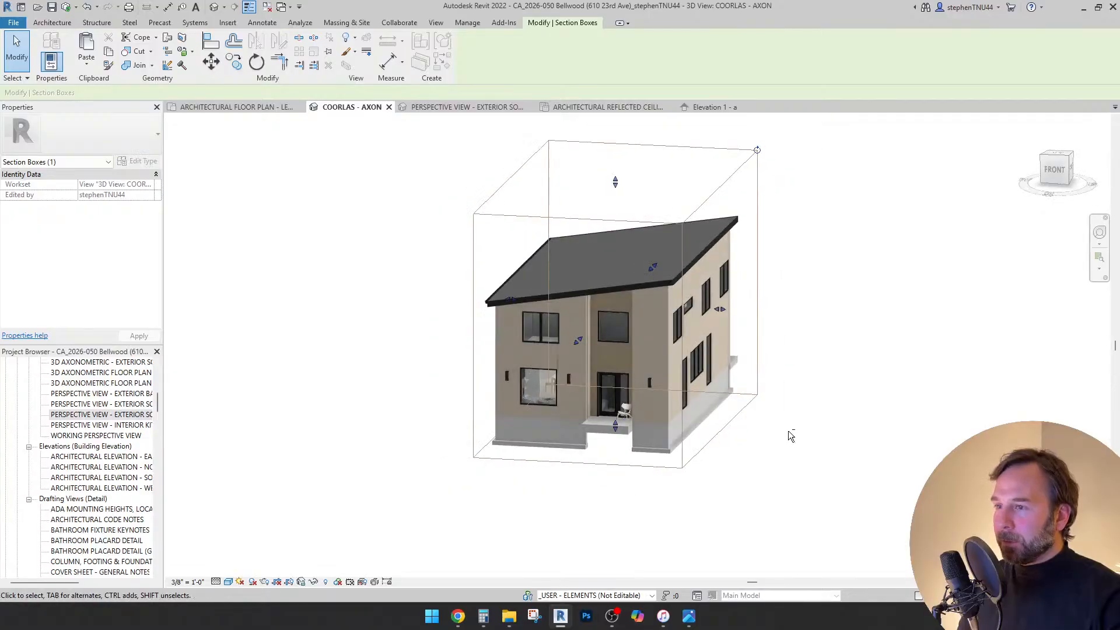
right_click(757, 338)
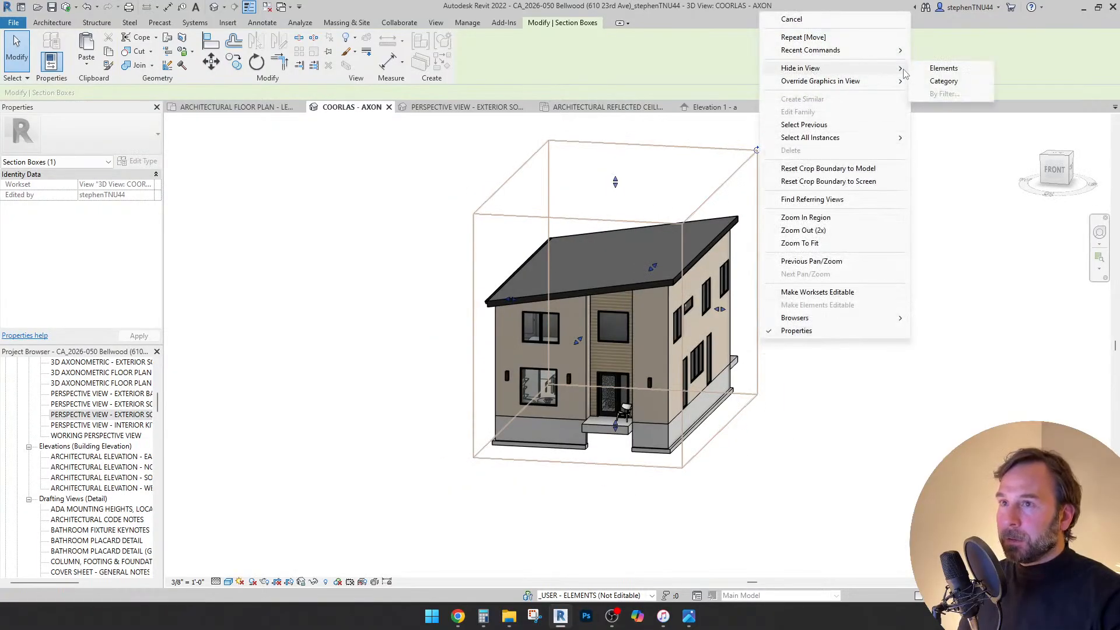
click(943, 69)
- Examine the house's exterior from all sides, including the brick walls, window layout, rear deck, sloped roof and front entry
scroll(698, 463, up, 2)
shift+middle_drag(698, 463, 723, 428)
shift+middle_drag(641, 479, 795, 492)
shift+middle_drag(461, 475, 711, 491)
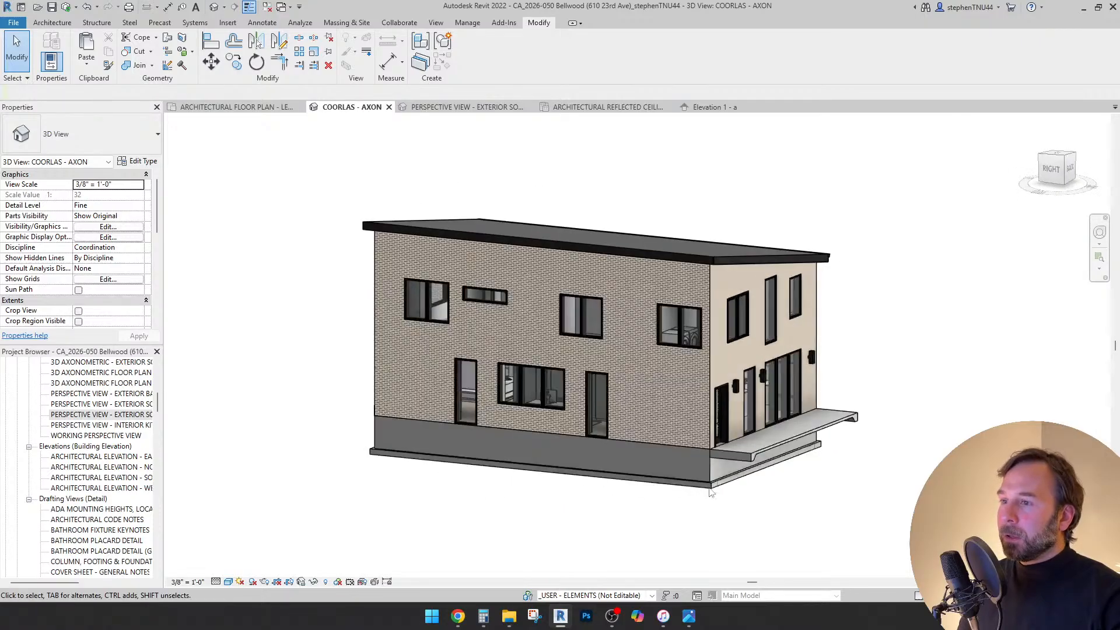
shift+middle_drag(502, 493, 313, 489)
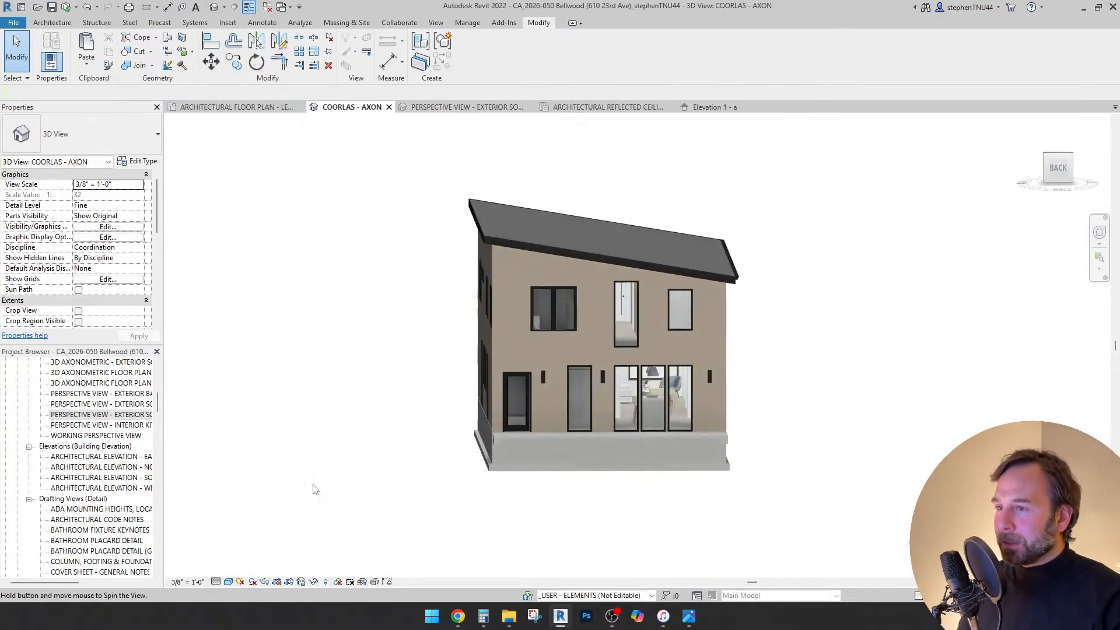
shift+middle_drag(630, 471, 616, 451)
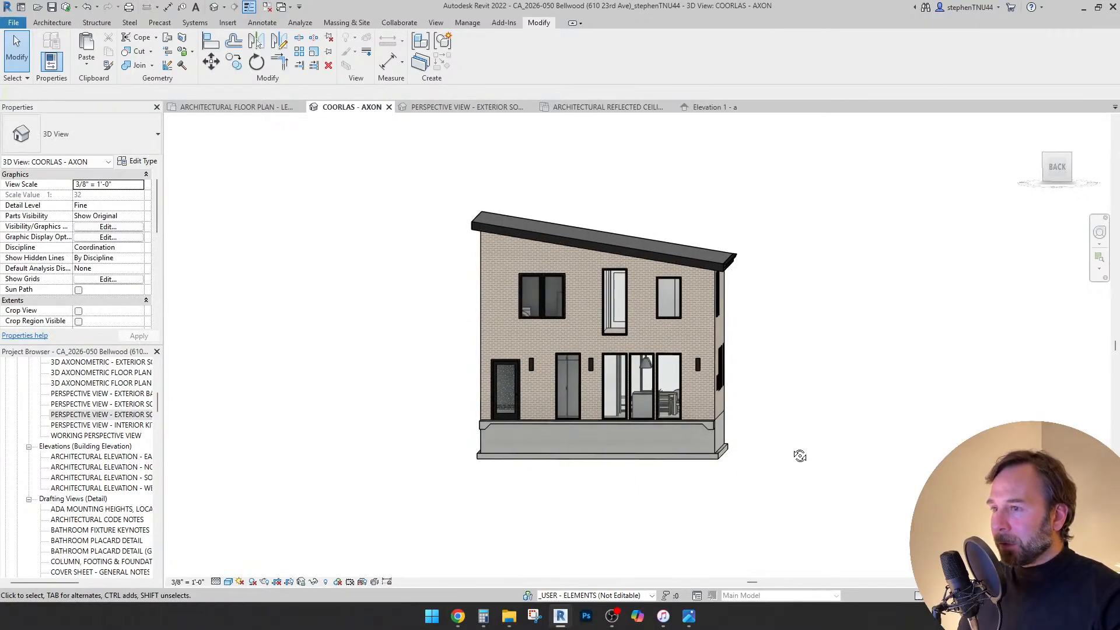
shift+middle_drag(800, 455, 755, 471)
scroll(468, 344, up, 2)
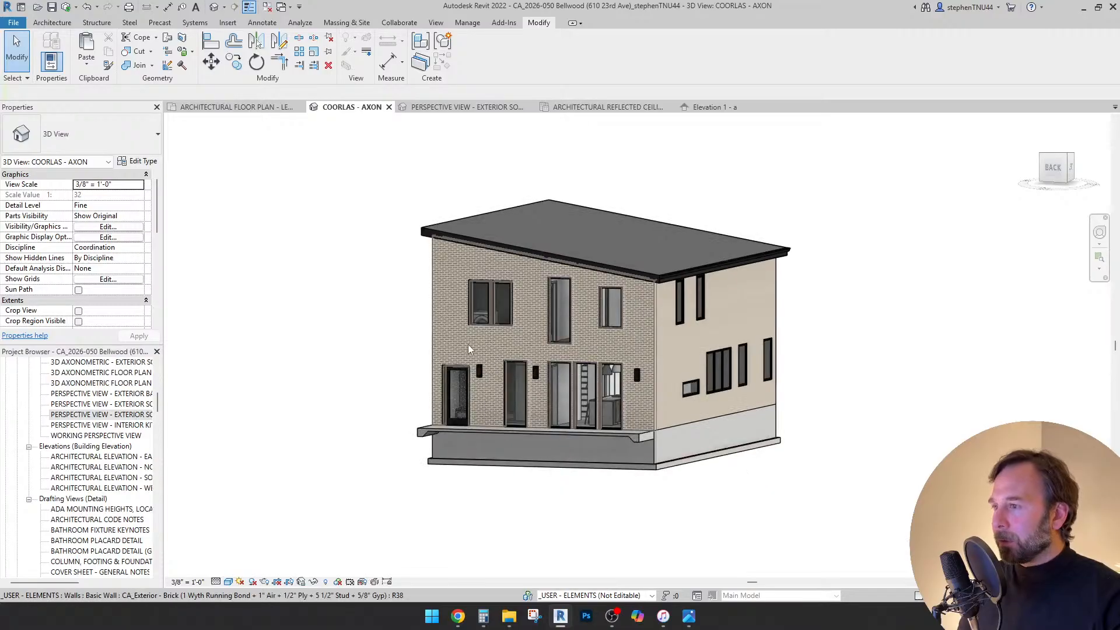
shift+middle_drag(896, 450, 482, 453)
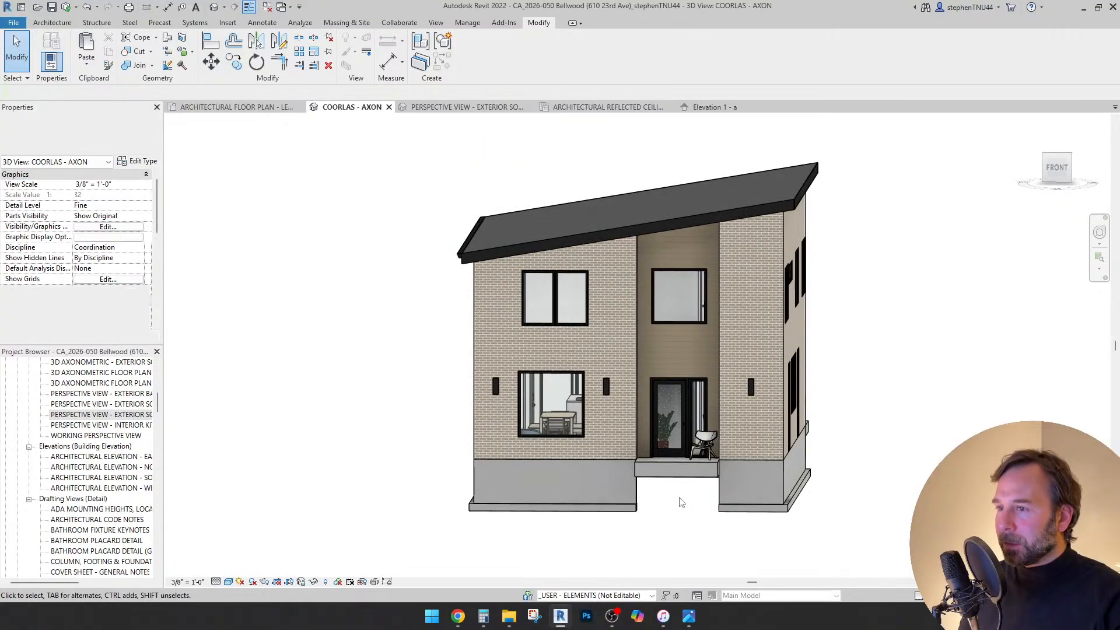
- Open the copied south-west perspective view and examine the kitchen's island, sink wall and upper cabinets, looking towards the glazed doors
click(467, 108)
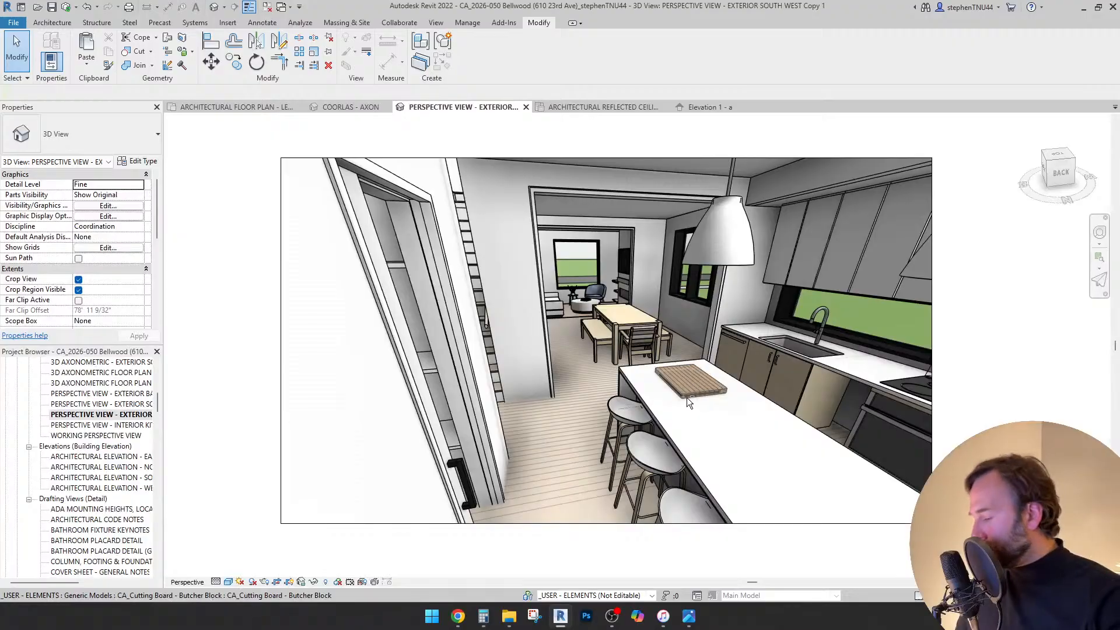
mouse_move(745, 397)
shift+middle_down()
mouse_move(884, 400)
mouse_move(276, 386)
shift+middle_up()
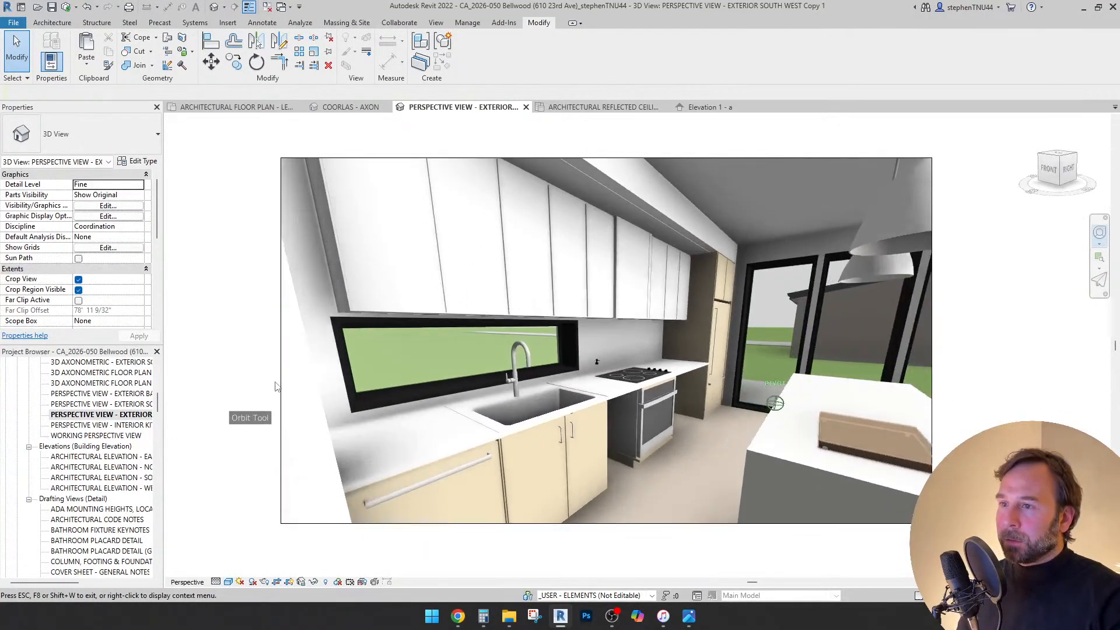
mouse_move(276, 383)
mouse_down()
mouse_move(514, 365)
mouse_move(488, 358)
mouse_move(503, 376)
mouse_move(494, 377)
mouse_up()
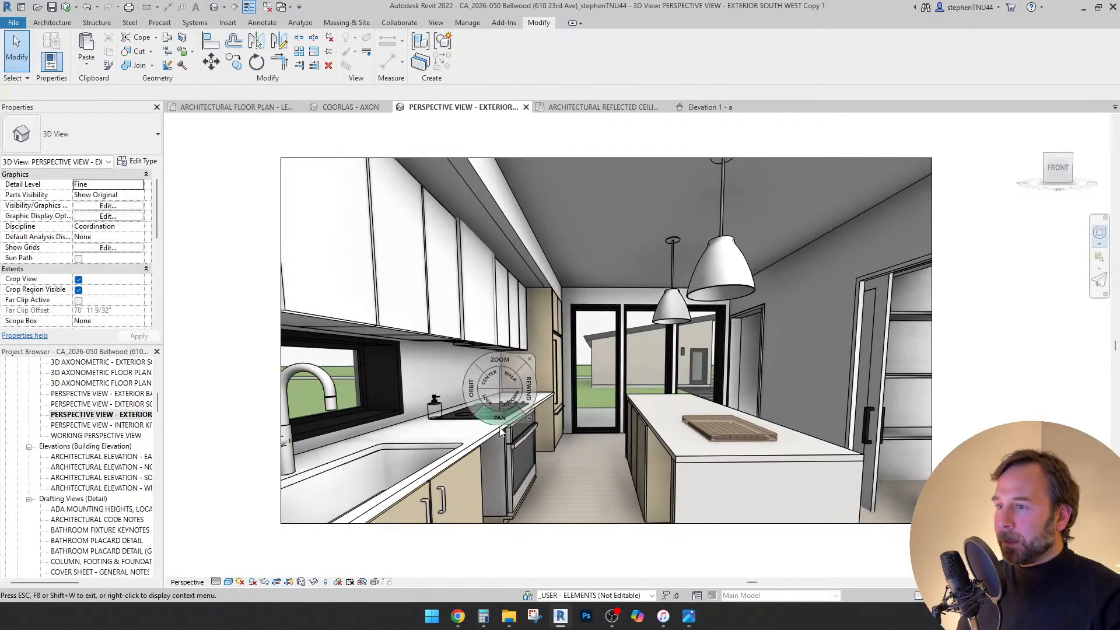
scroll(593, 399, up, 1)
middle_drag(594, 401, 580, 407)
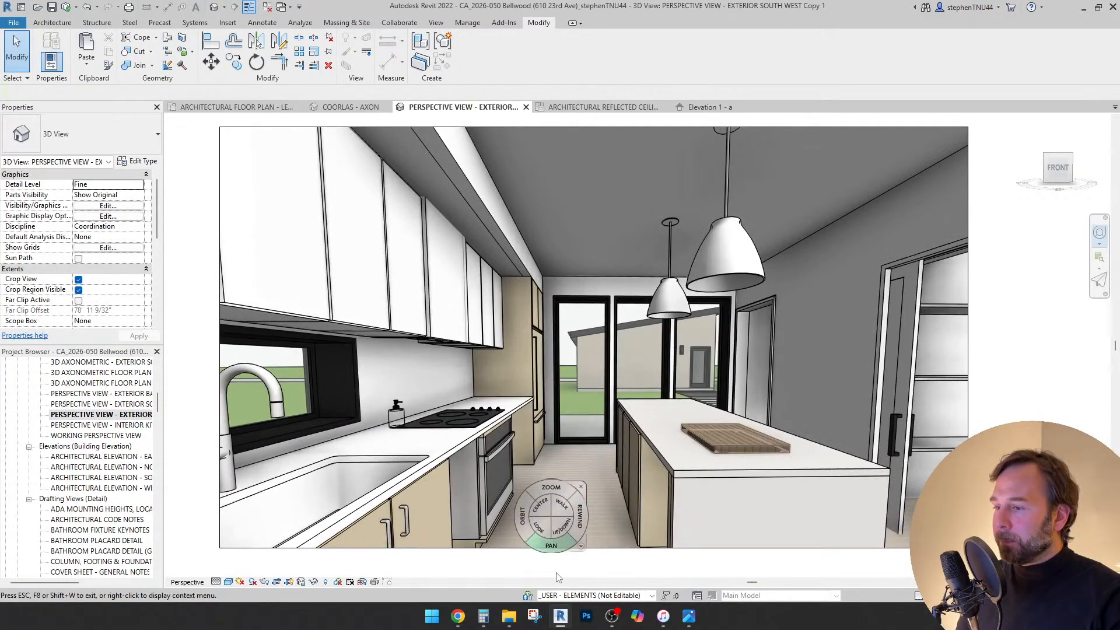